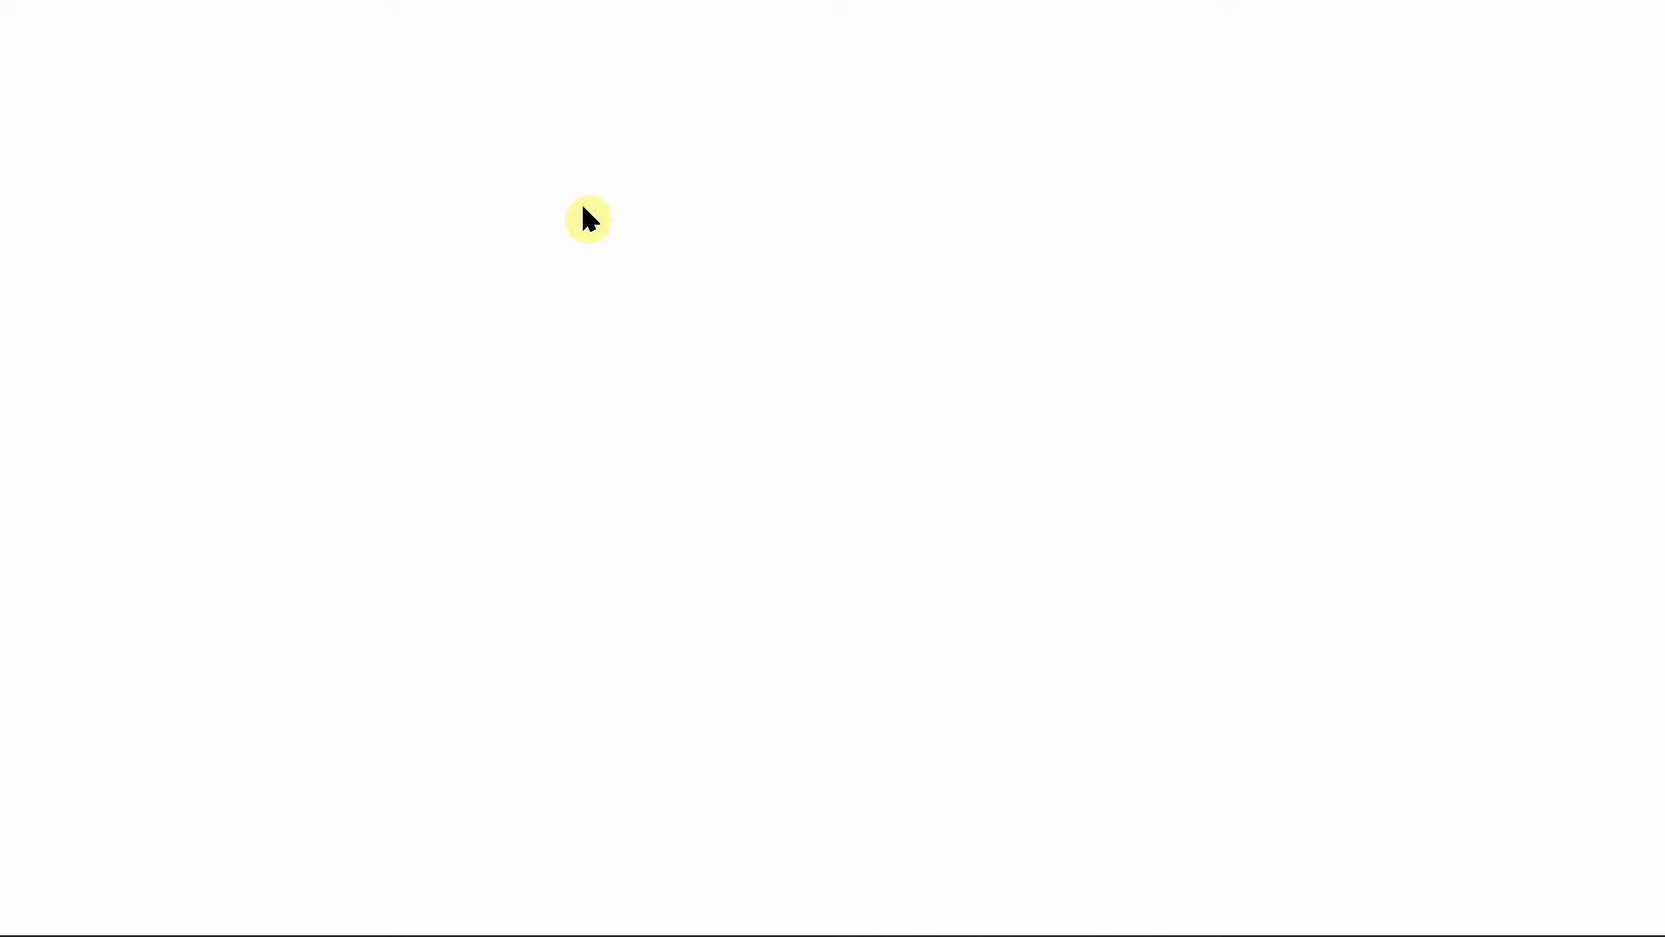
Step: Activate the Google Meet call from its taskbar preview, then minimize it to reveal Edge with WhatsApp Web
{"action": "mouse_move", "coordinate": [1061, 921]}
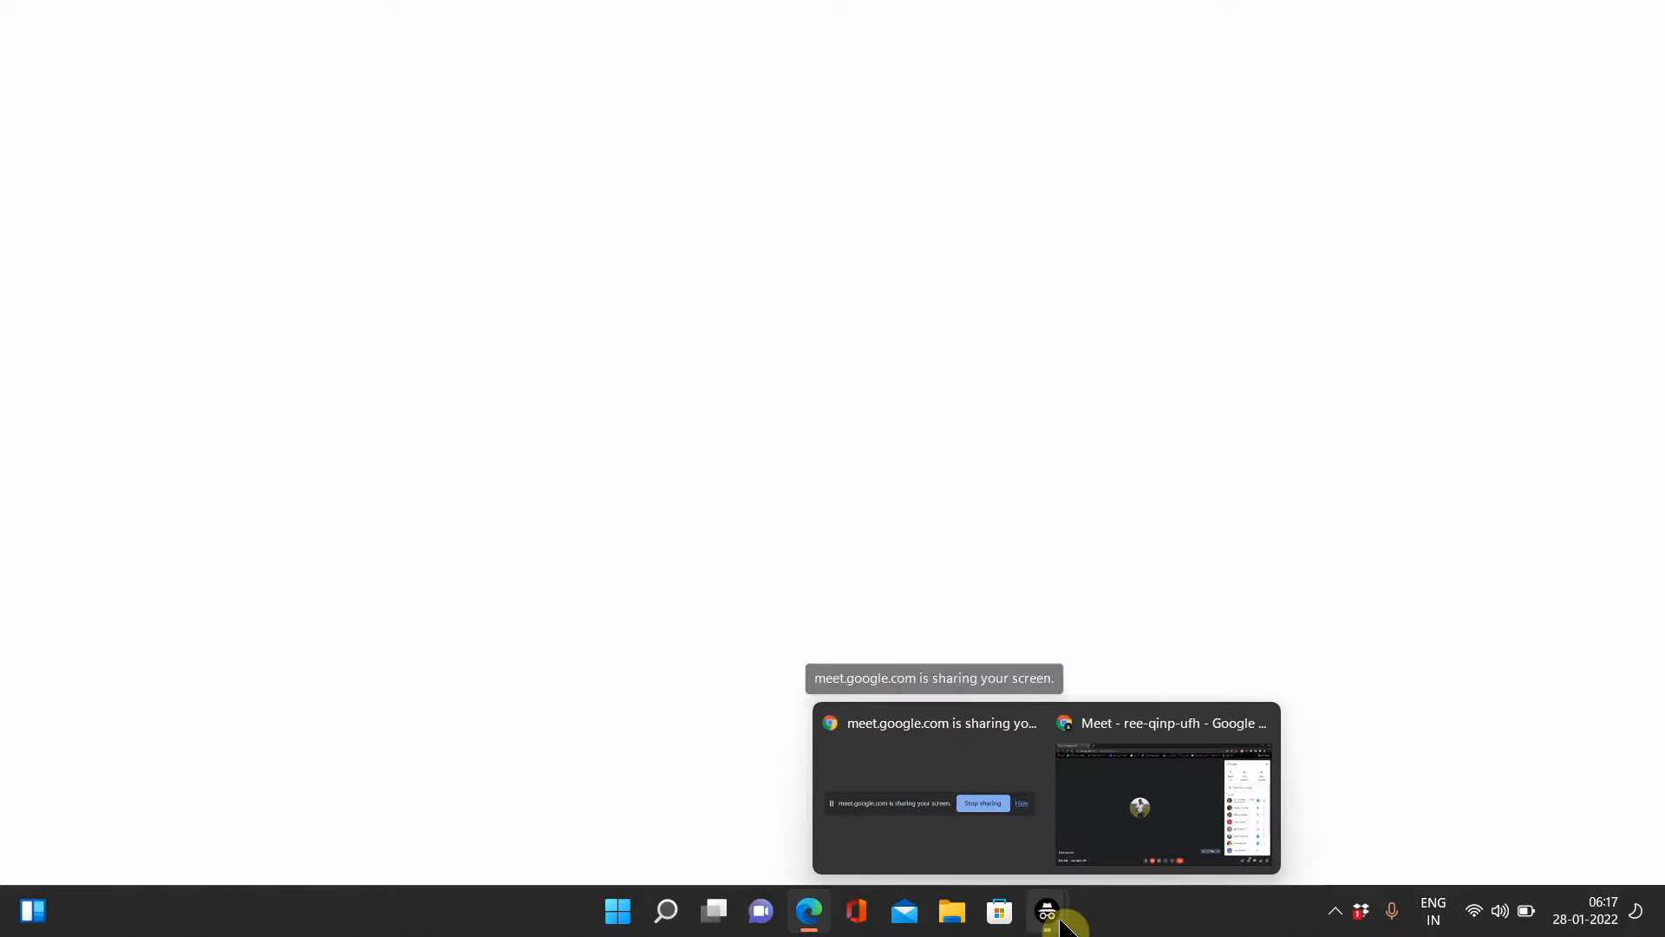
{"action": "mouse_move", "coordinate": [1127, 854]}
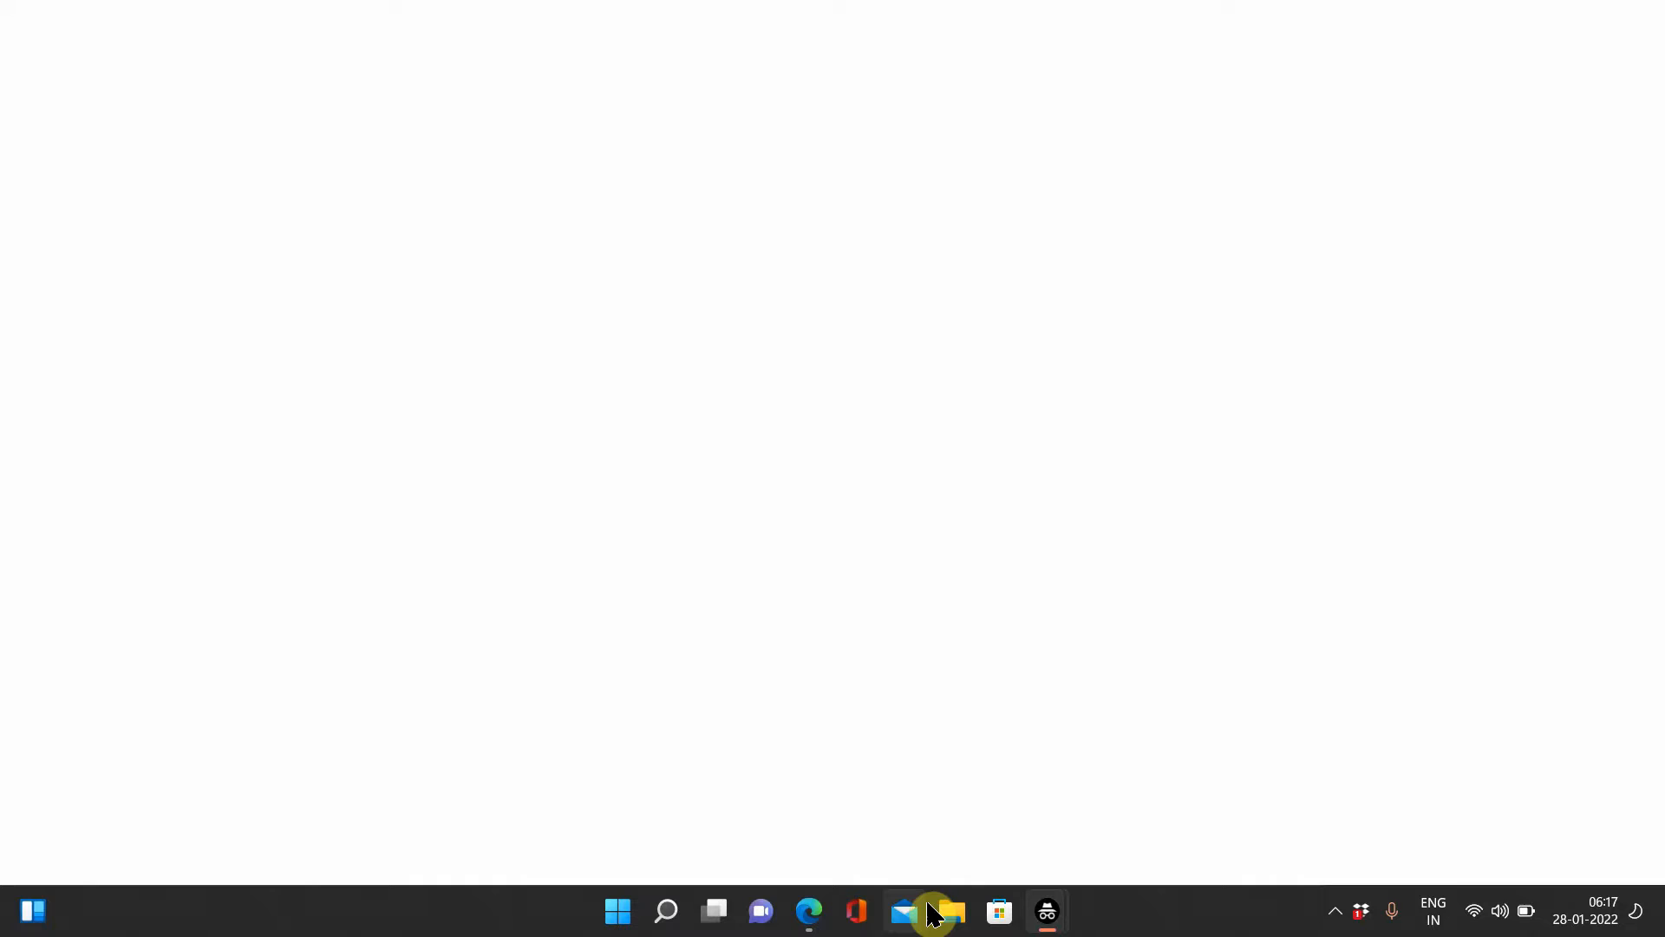
{"action": "left_click", "coordinate": [1047, 911]}
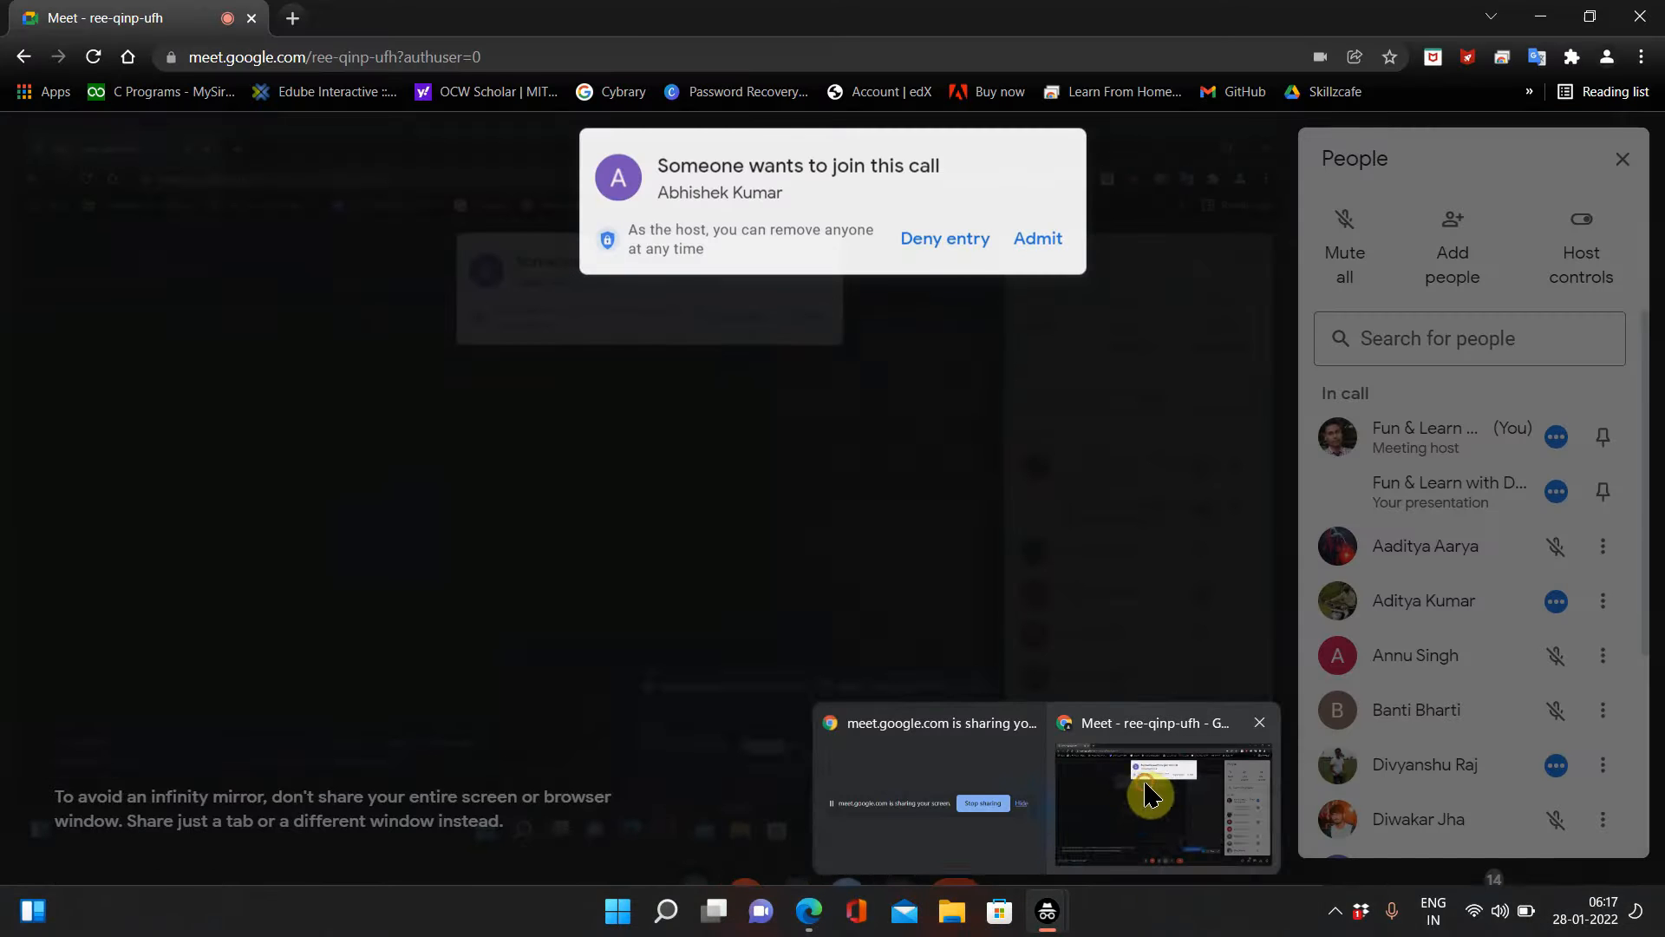
{"action": "left_click", "coordinate": [1150, 793]}
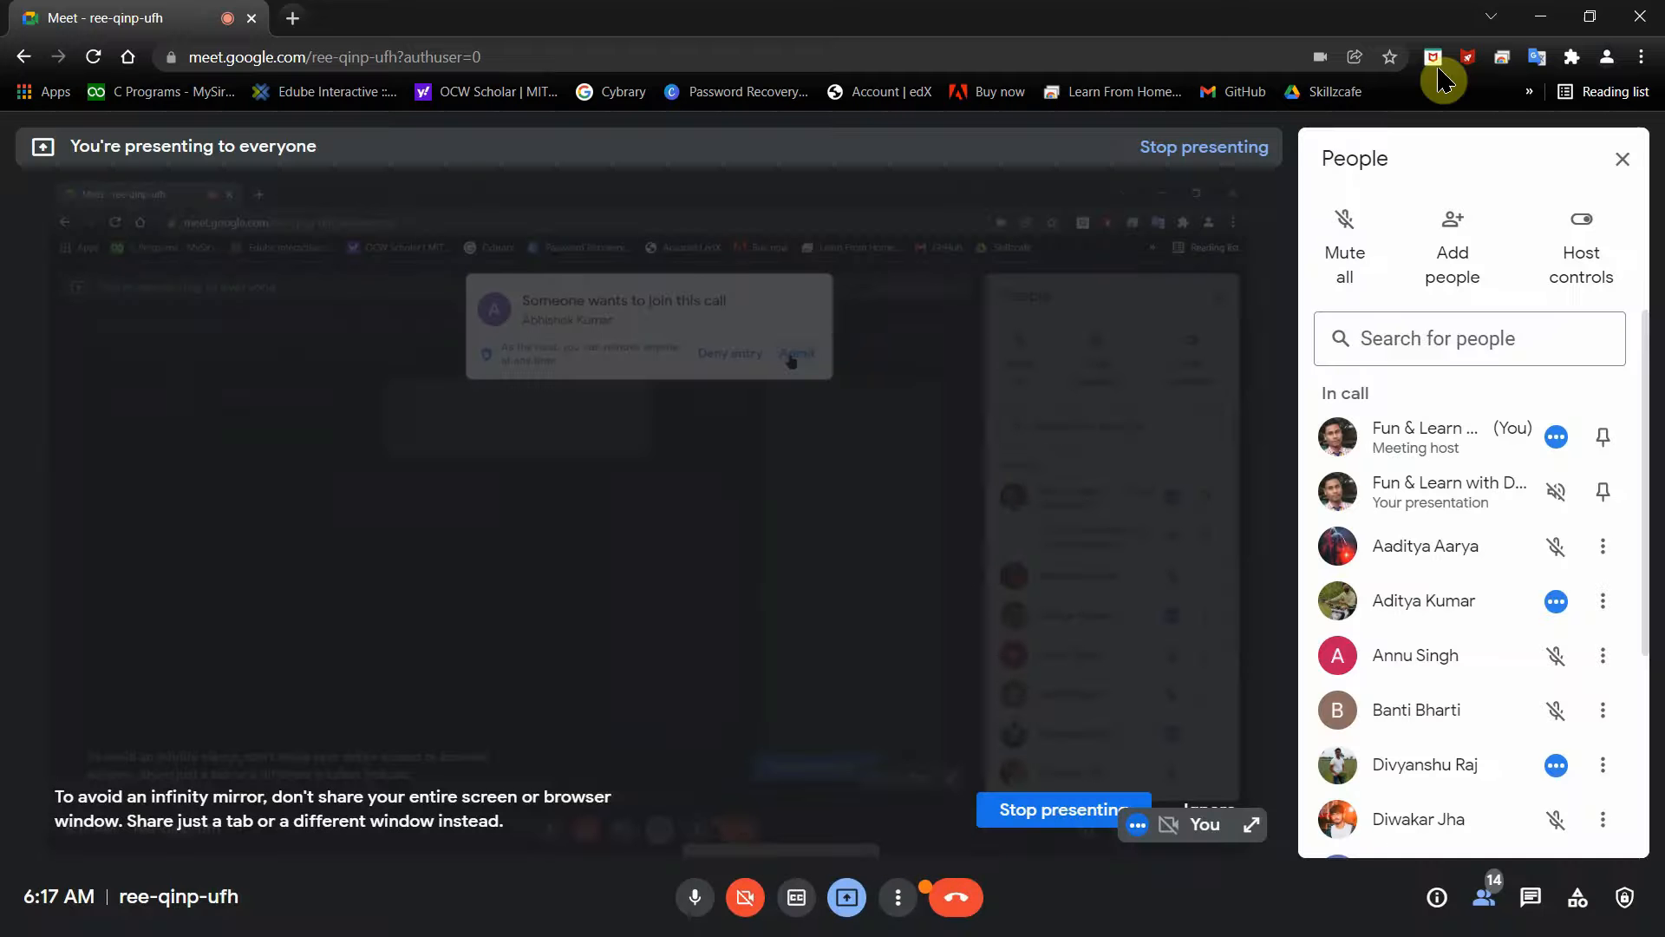
{"action": "left_click", "coordinate": [1553, 15]}
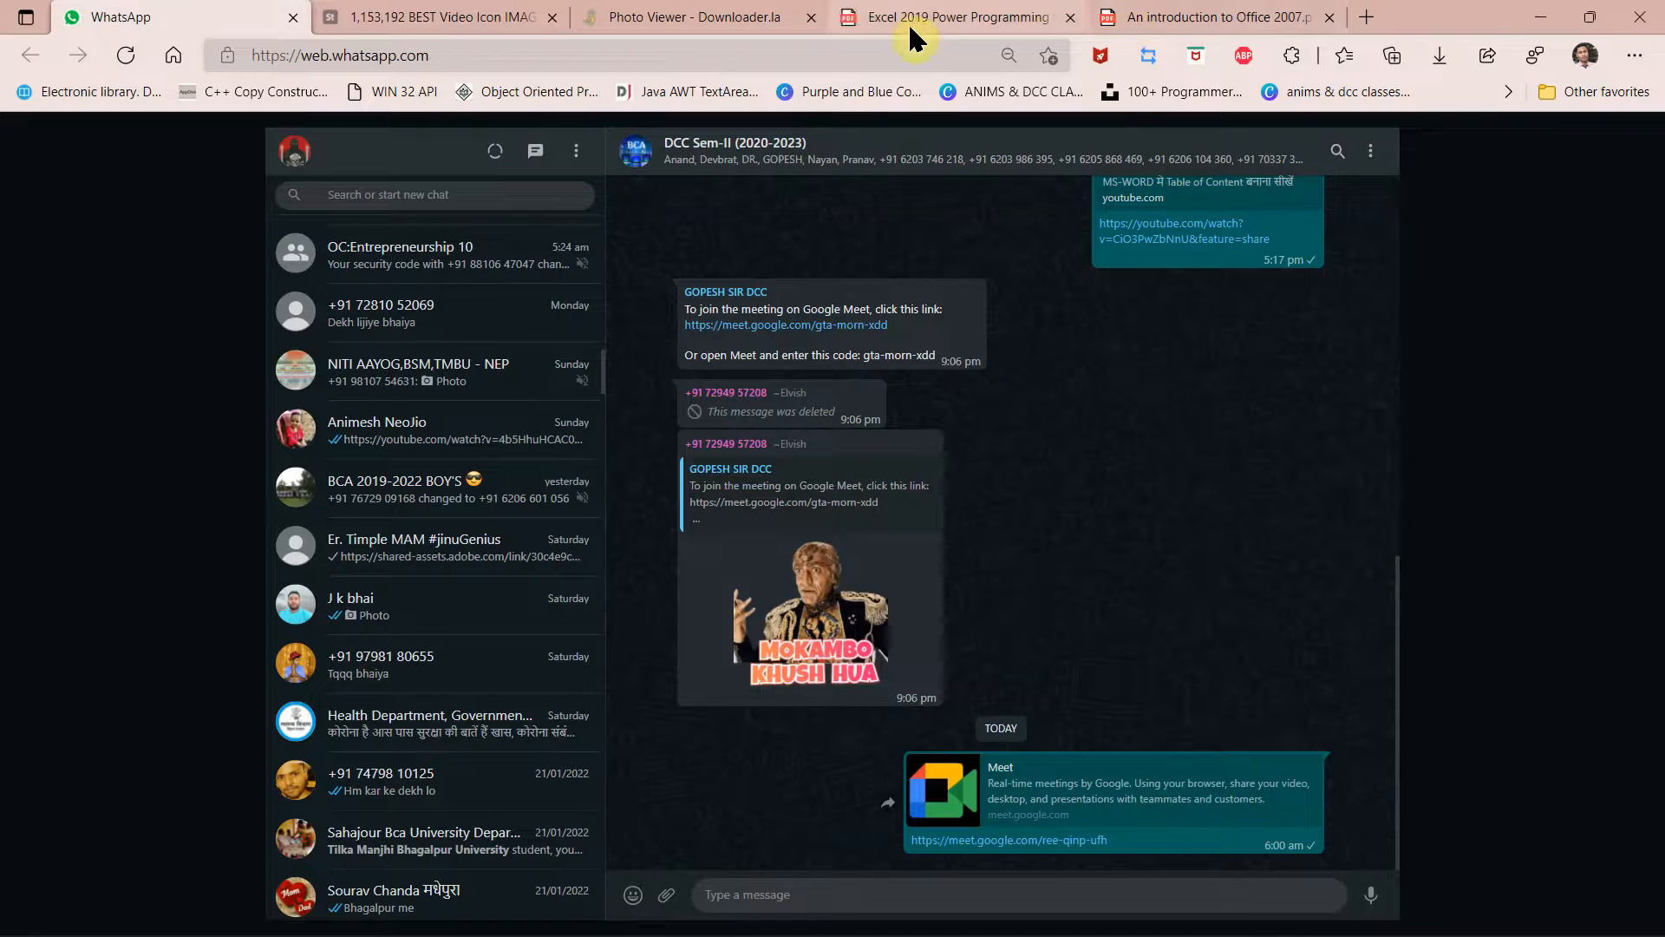
Step: In the Office 2007 PDF, jump to The Quick Access Toolbar section and select a passage on page 7
{"action": "left_click", "coordinate": [1160, 21]}
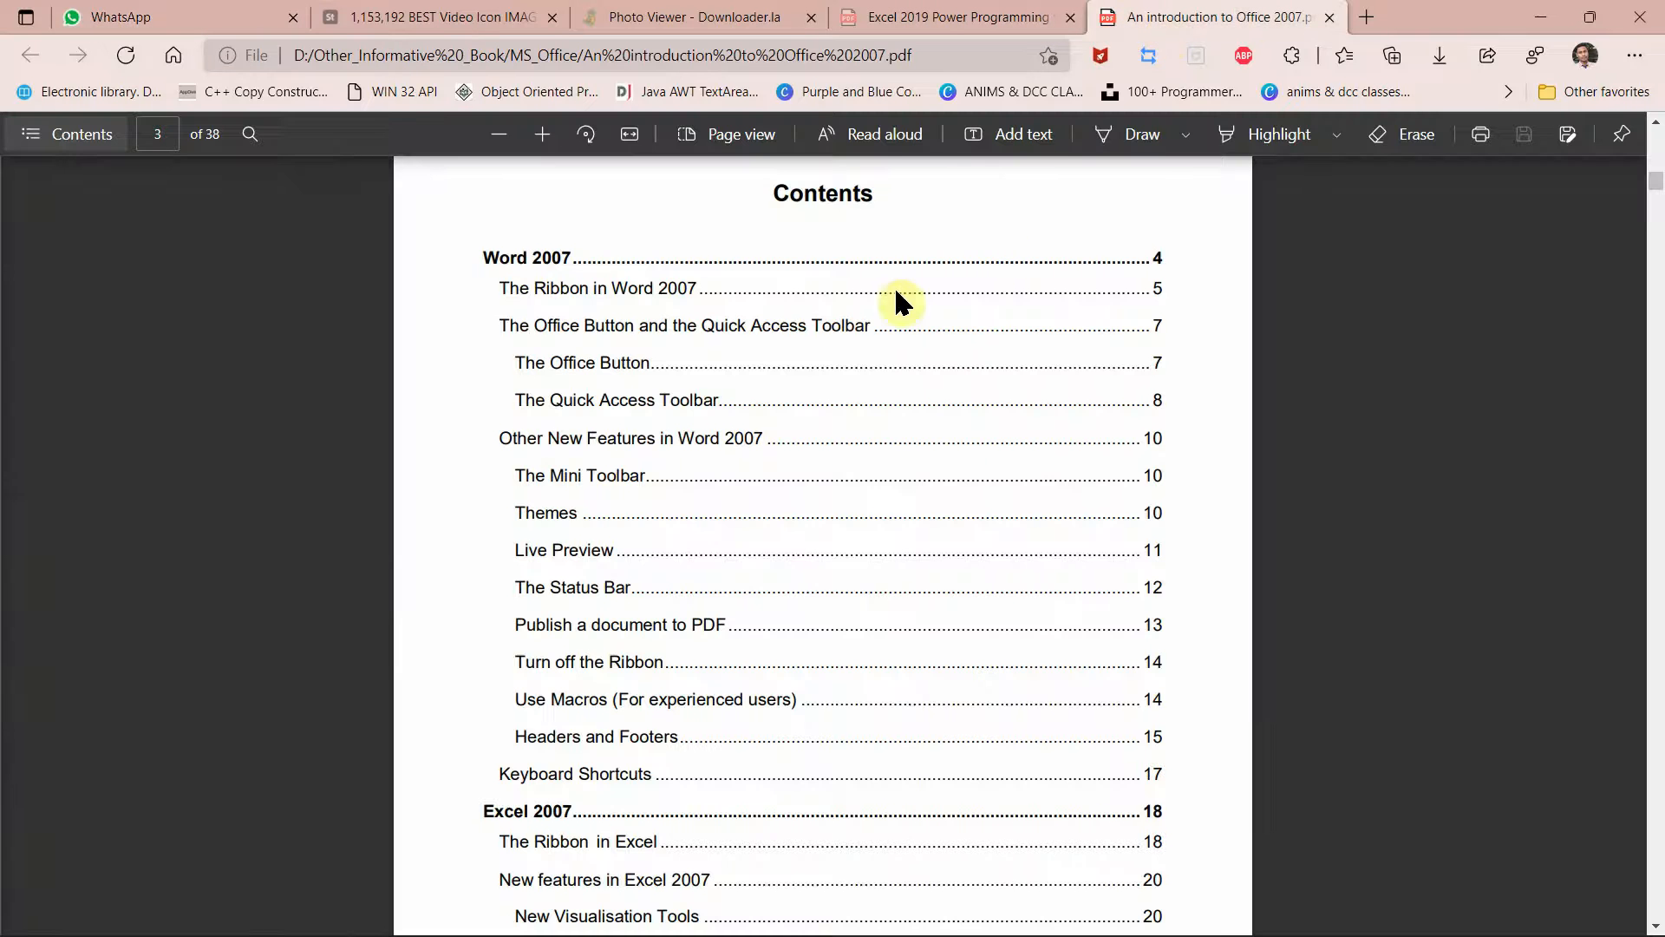
{"action": "left_click", "coordinate": [587, 411]}
{"action": "scroll", "coordinate": [675, 372], "scroll_direction": "up", "scroll_amount": 3}
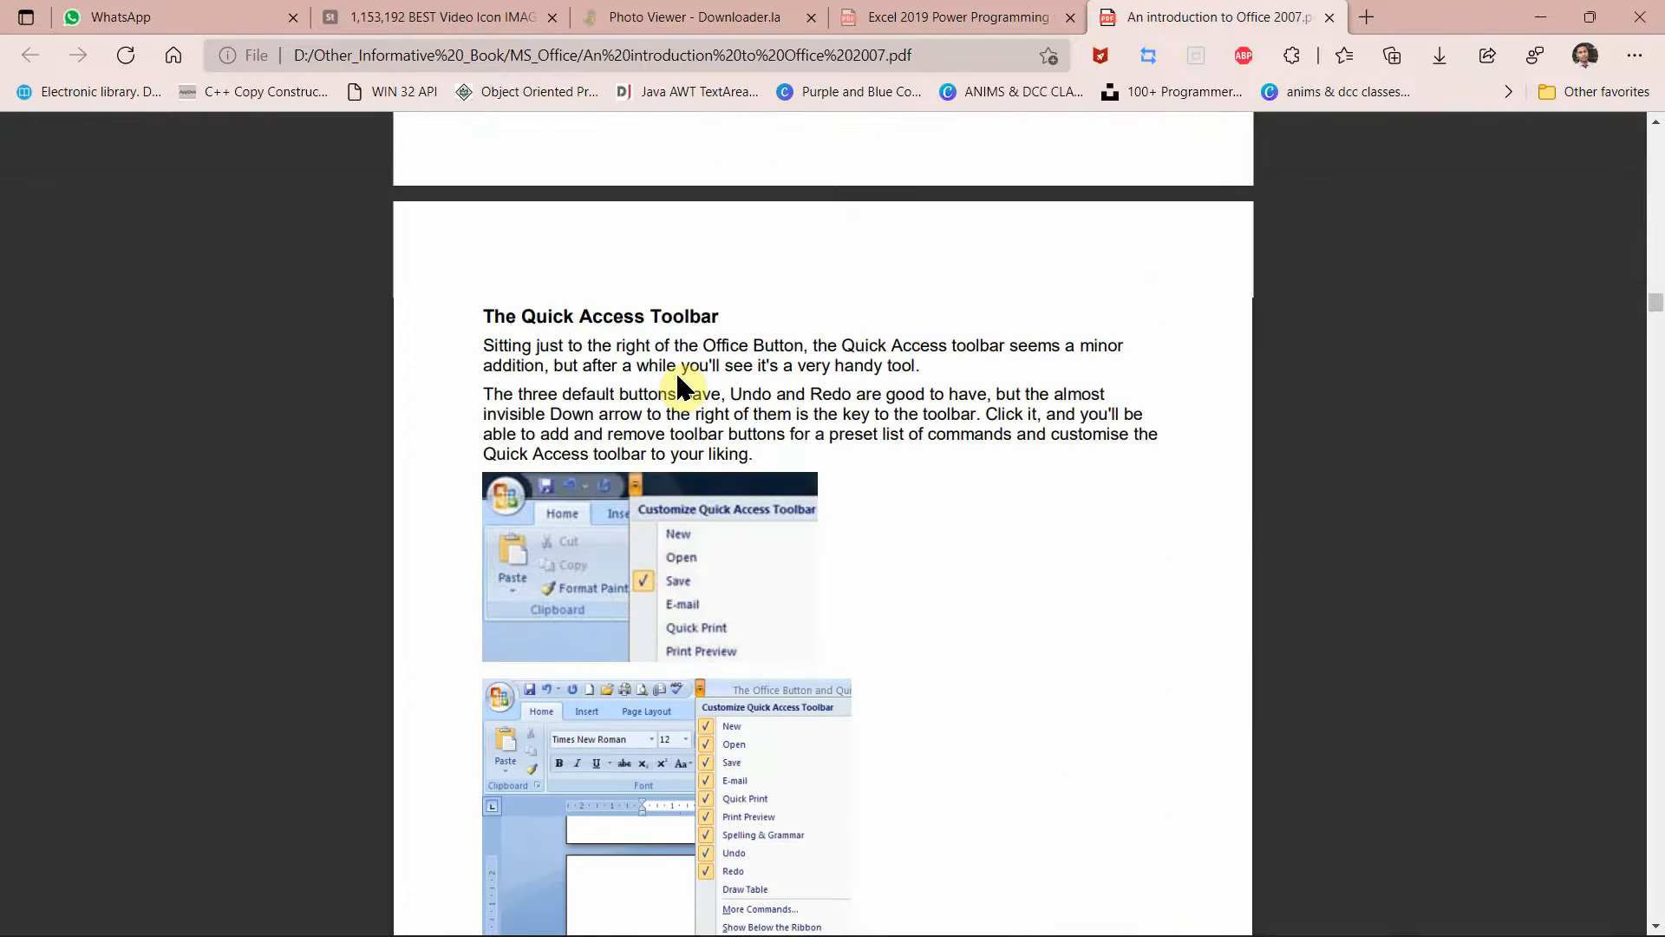
{"action": "left_click_drag", "start_coordinate": [619, 427], "coordinate": [1356, 271]}
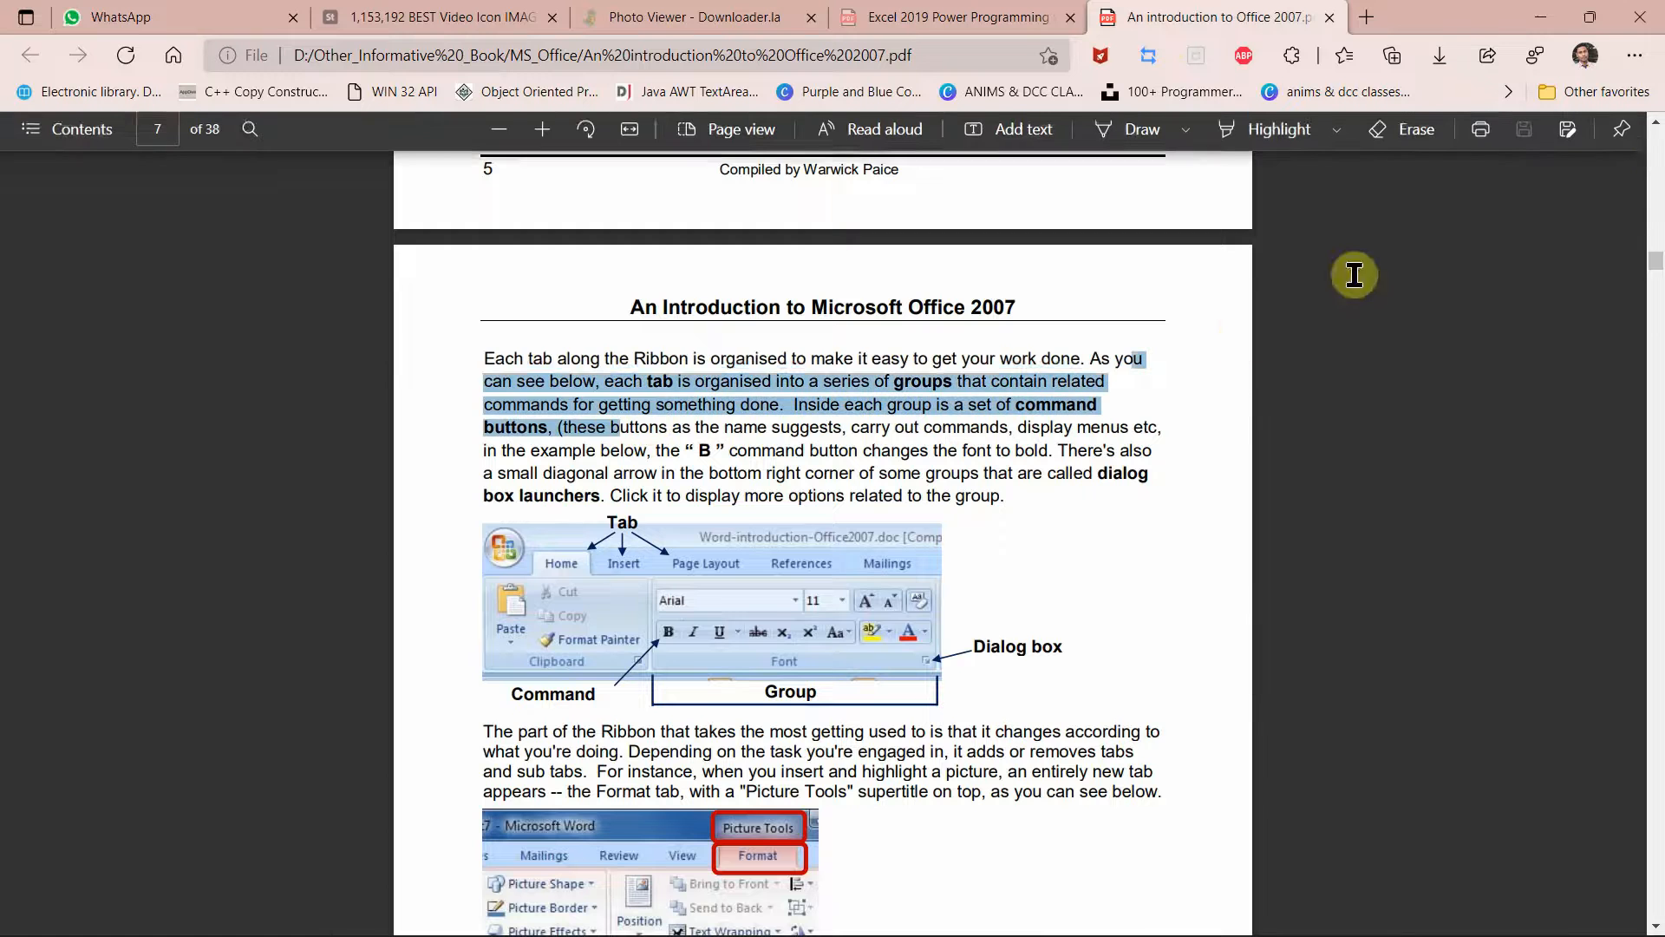
{"action": "left_click_drag", "start_coordinate": [1567, 163], "coordinate": [1656, 181]}
{"action": "left_click", "coordinate": [1657, 182]}
{"action": "left_click", "coordinate": [1657, 182]}
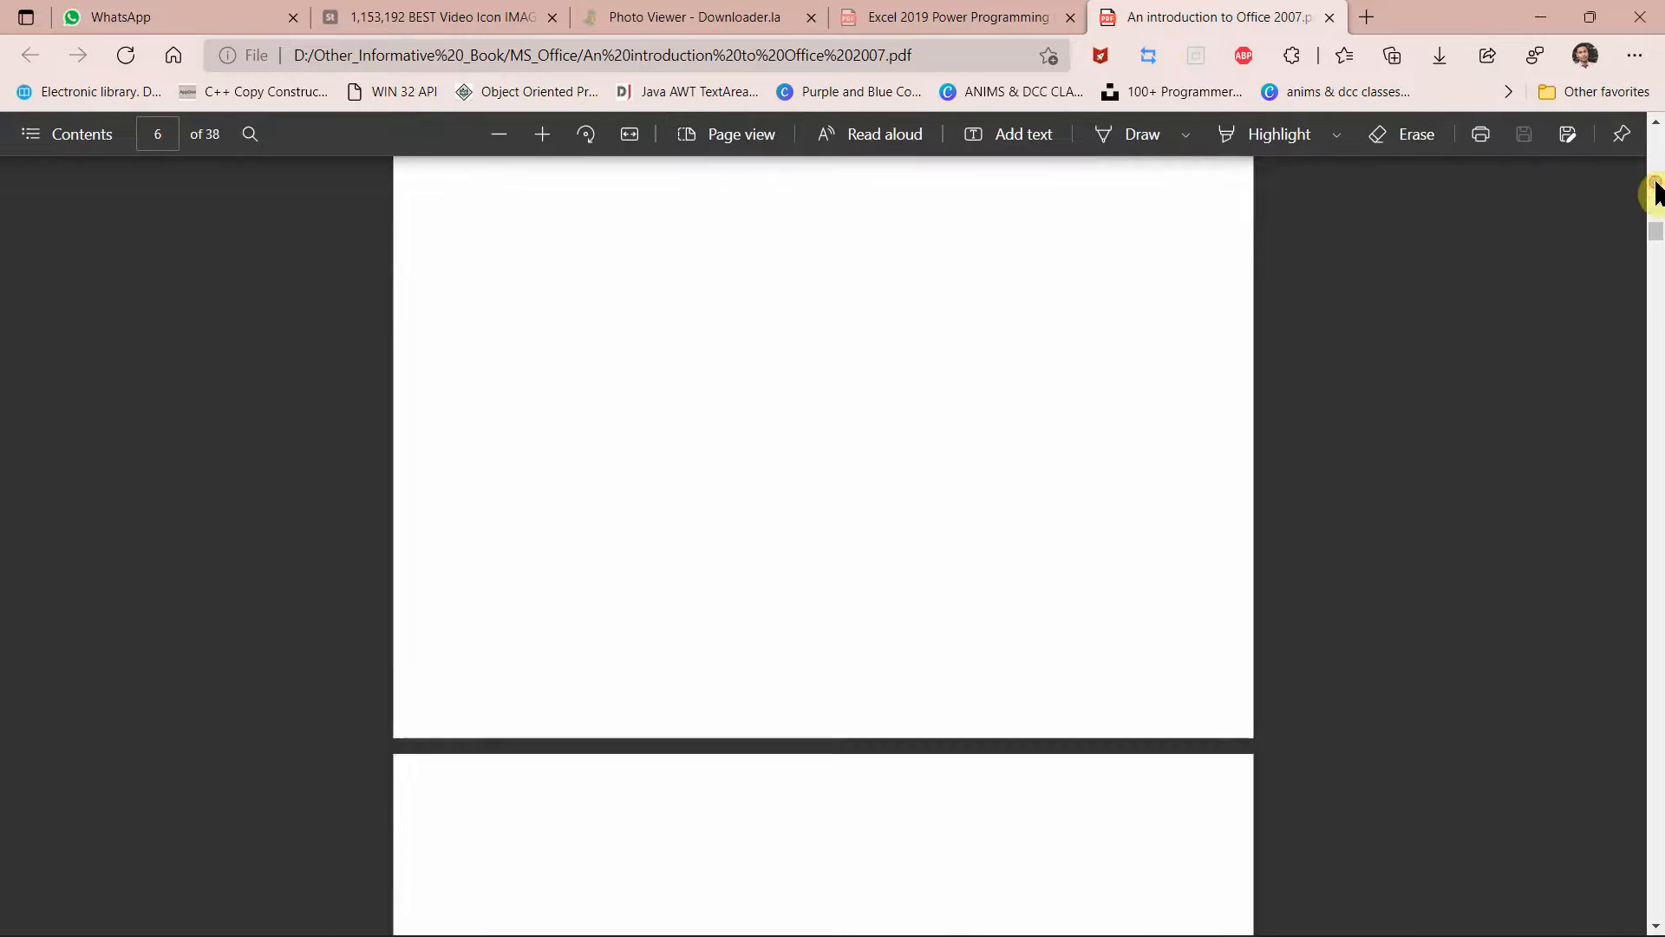
{"action": "left_click", "coordinate": [1657, 183]}
{"action": "left_click", "coordinate": [1657, 183]}
{"action": "left_click", "coordinate": [1657, 183]}
{"action": "left_click", "coordinate": [1656, 183]}
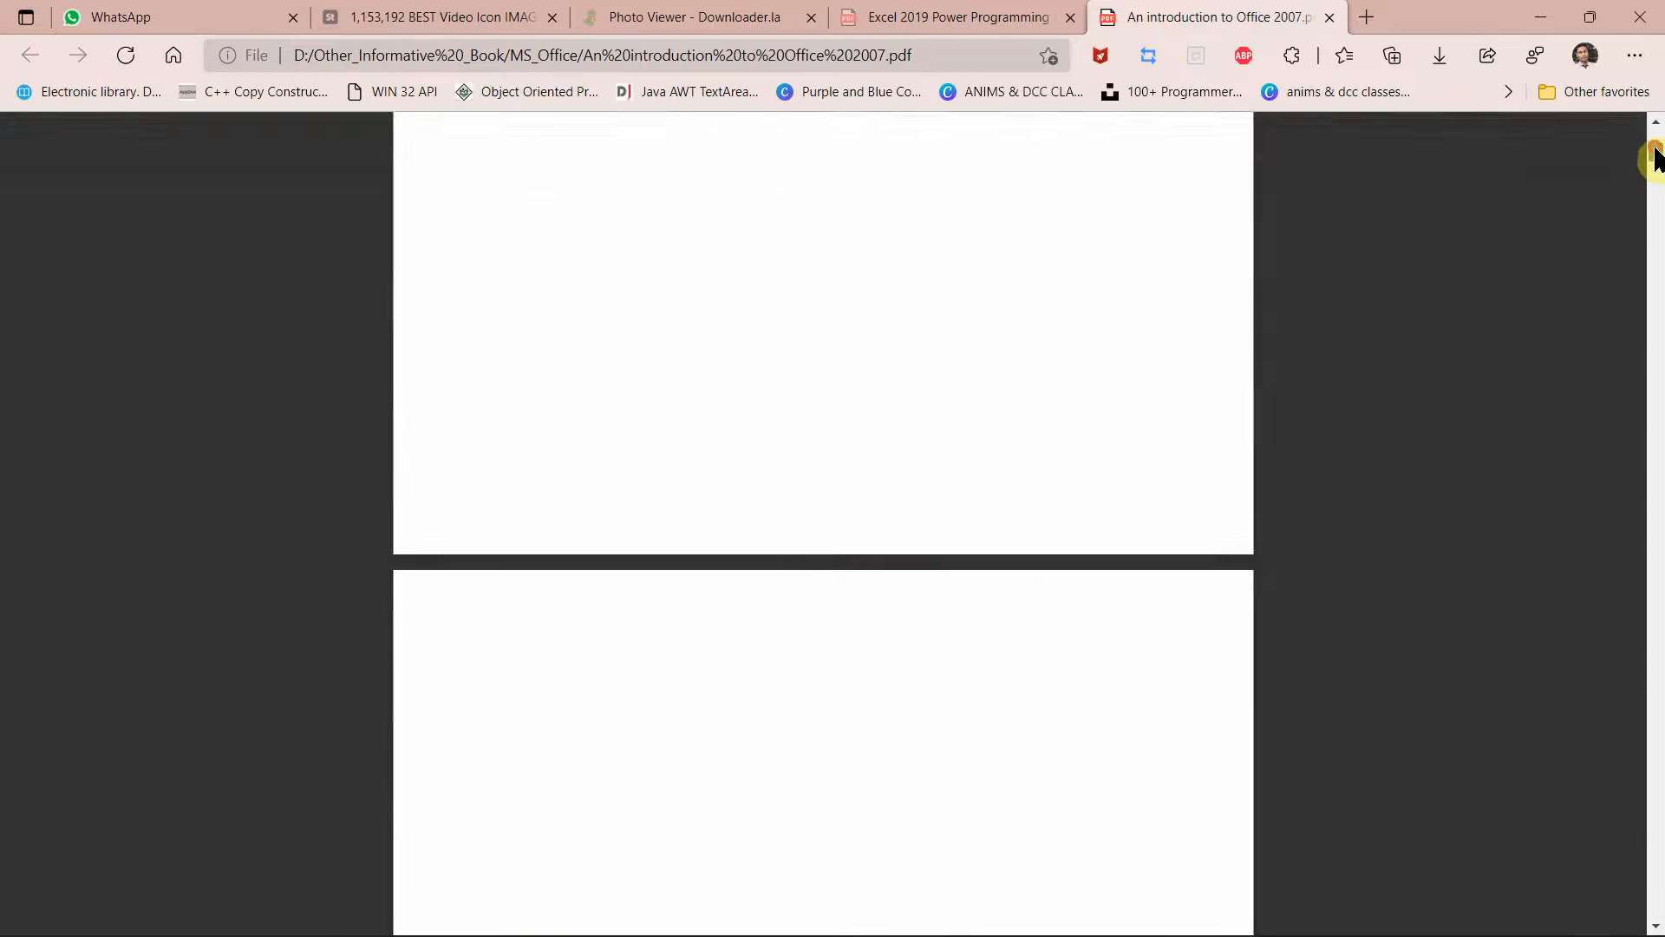
Step: Jump to the Themes section, then switch to the Excel 2019 Power Programming PDF
{"action": "scroll", "coordinate": [949, 444], "scroll_direction": "down", "scroll_amount": 10}
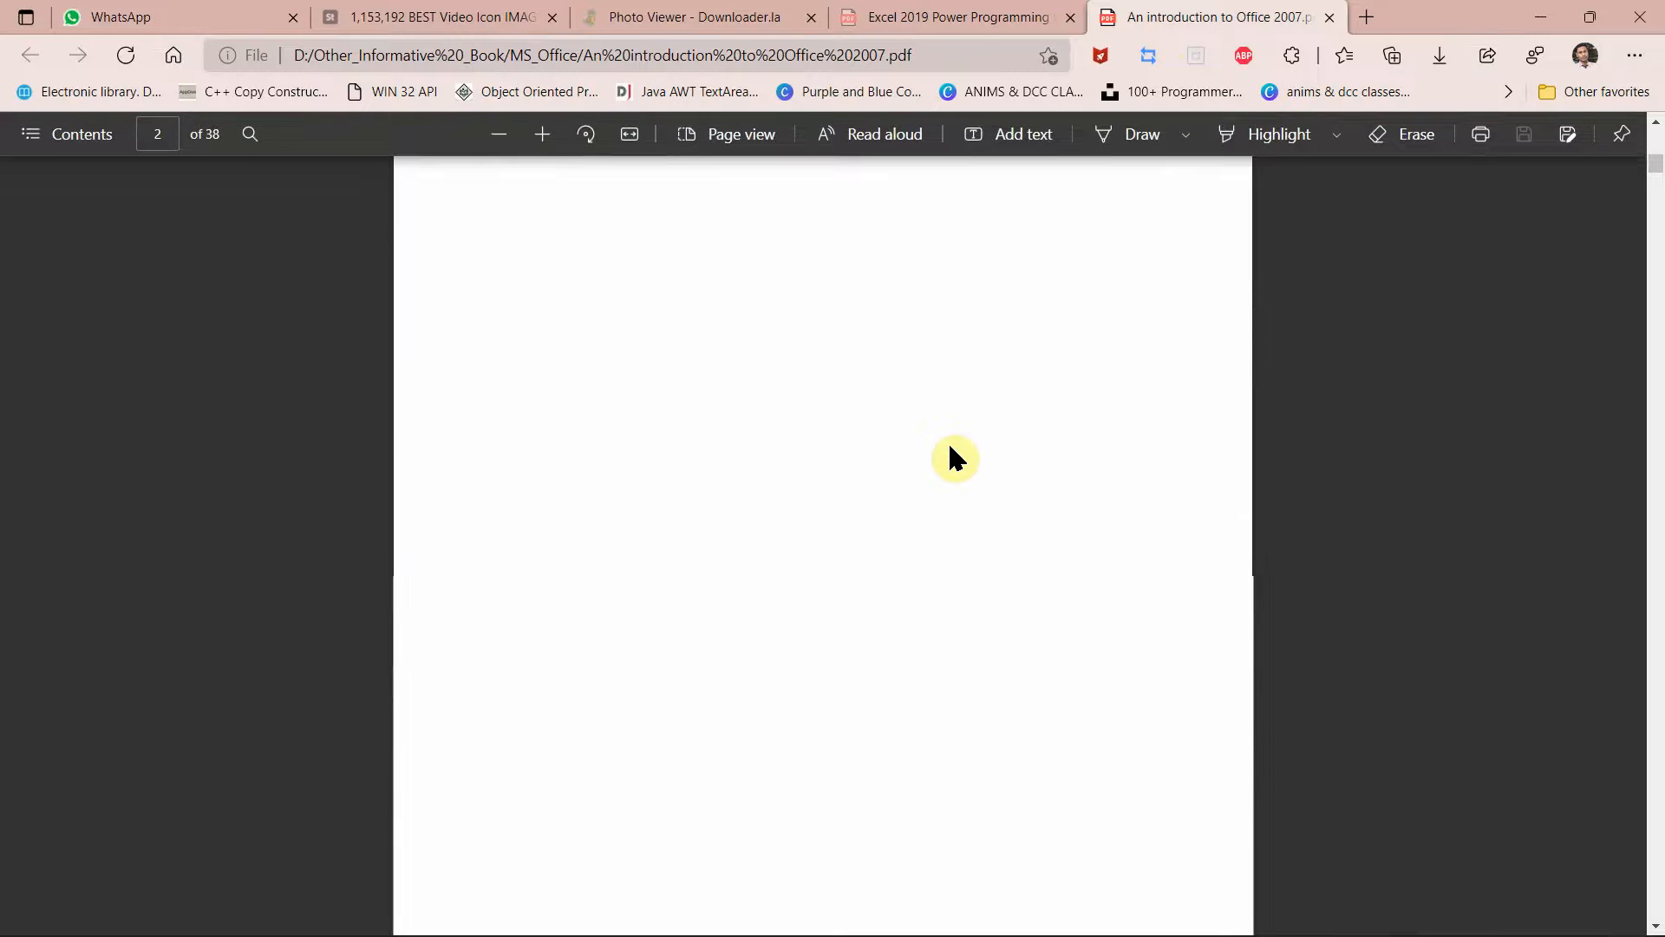
{"action": "scroll", "coordinate": [825, 539], "scroll_direction": "down", "scroll_amount": 8}
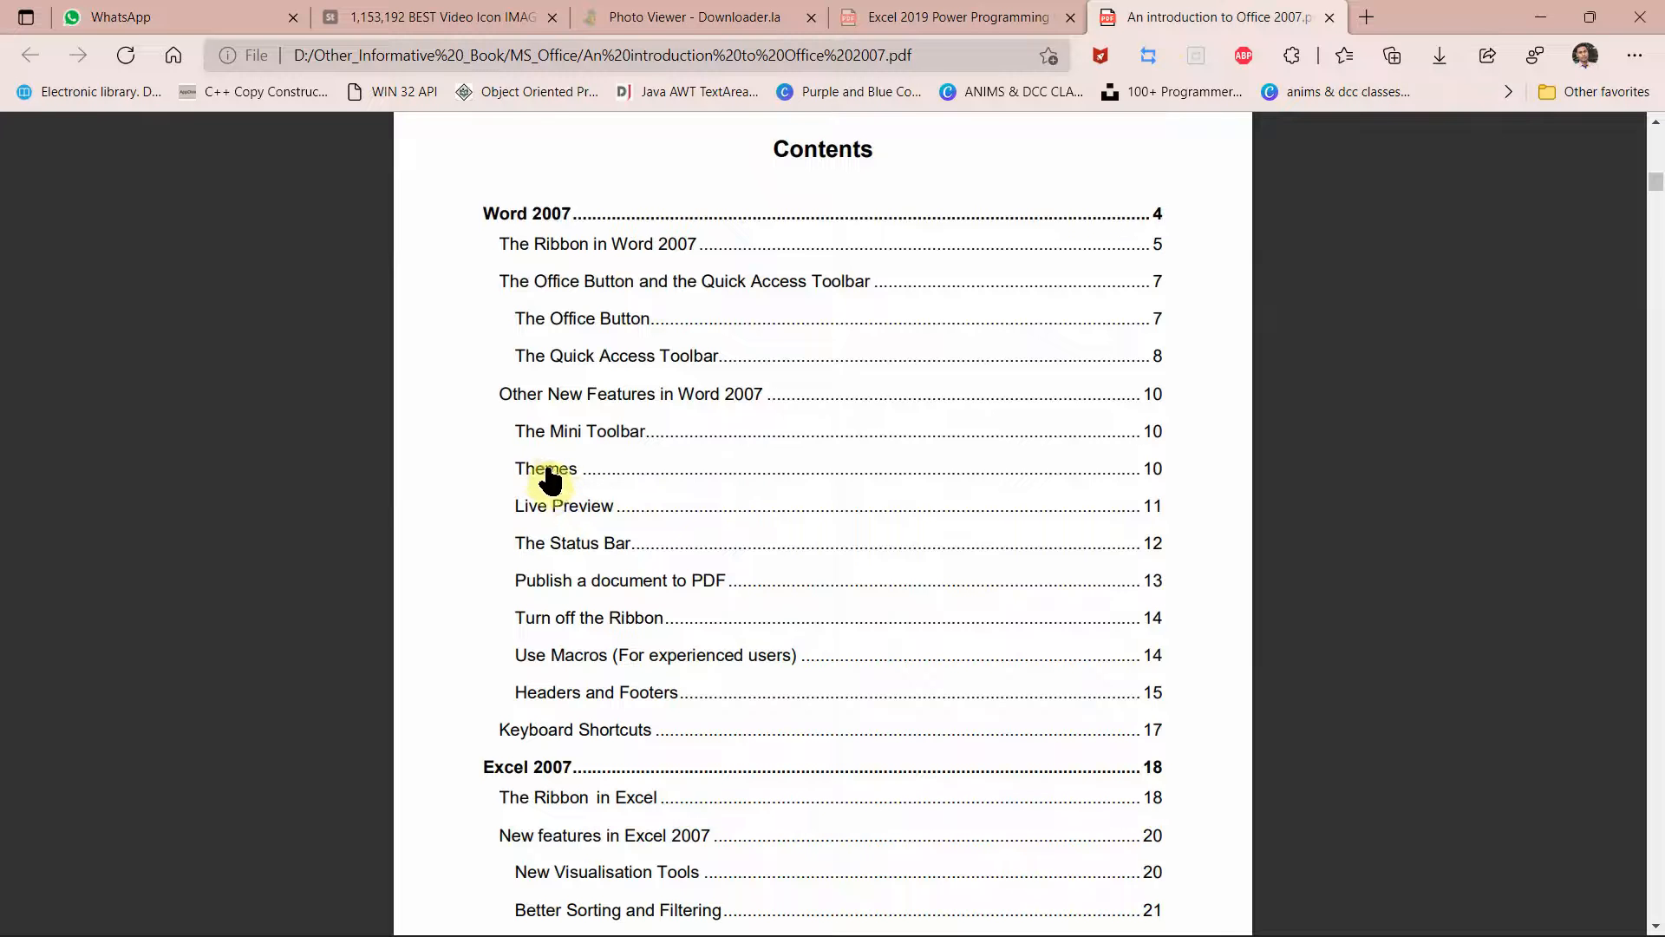
{"action": "left_click", "coordinate": [549, 479]}
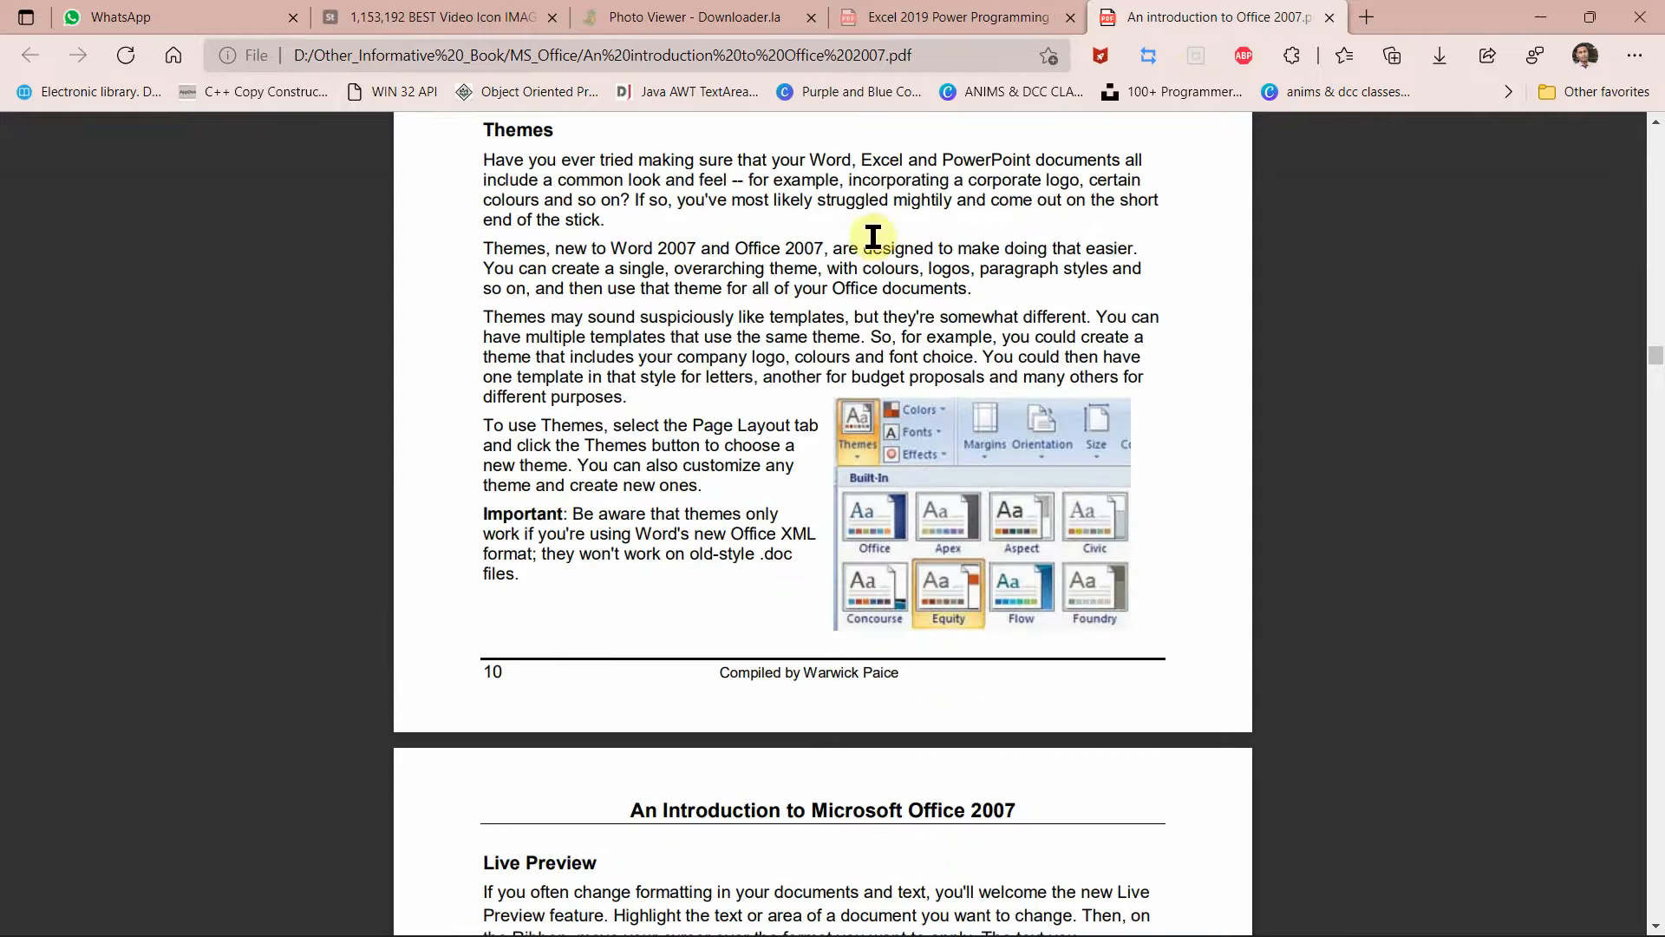
{"action": "left_click", "coordinate": [931, 15]}
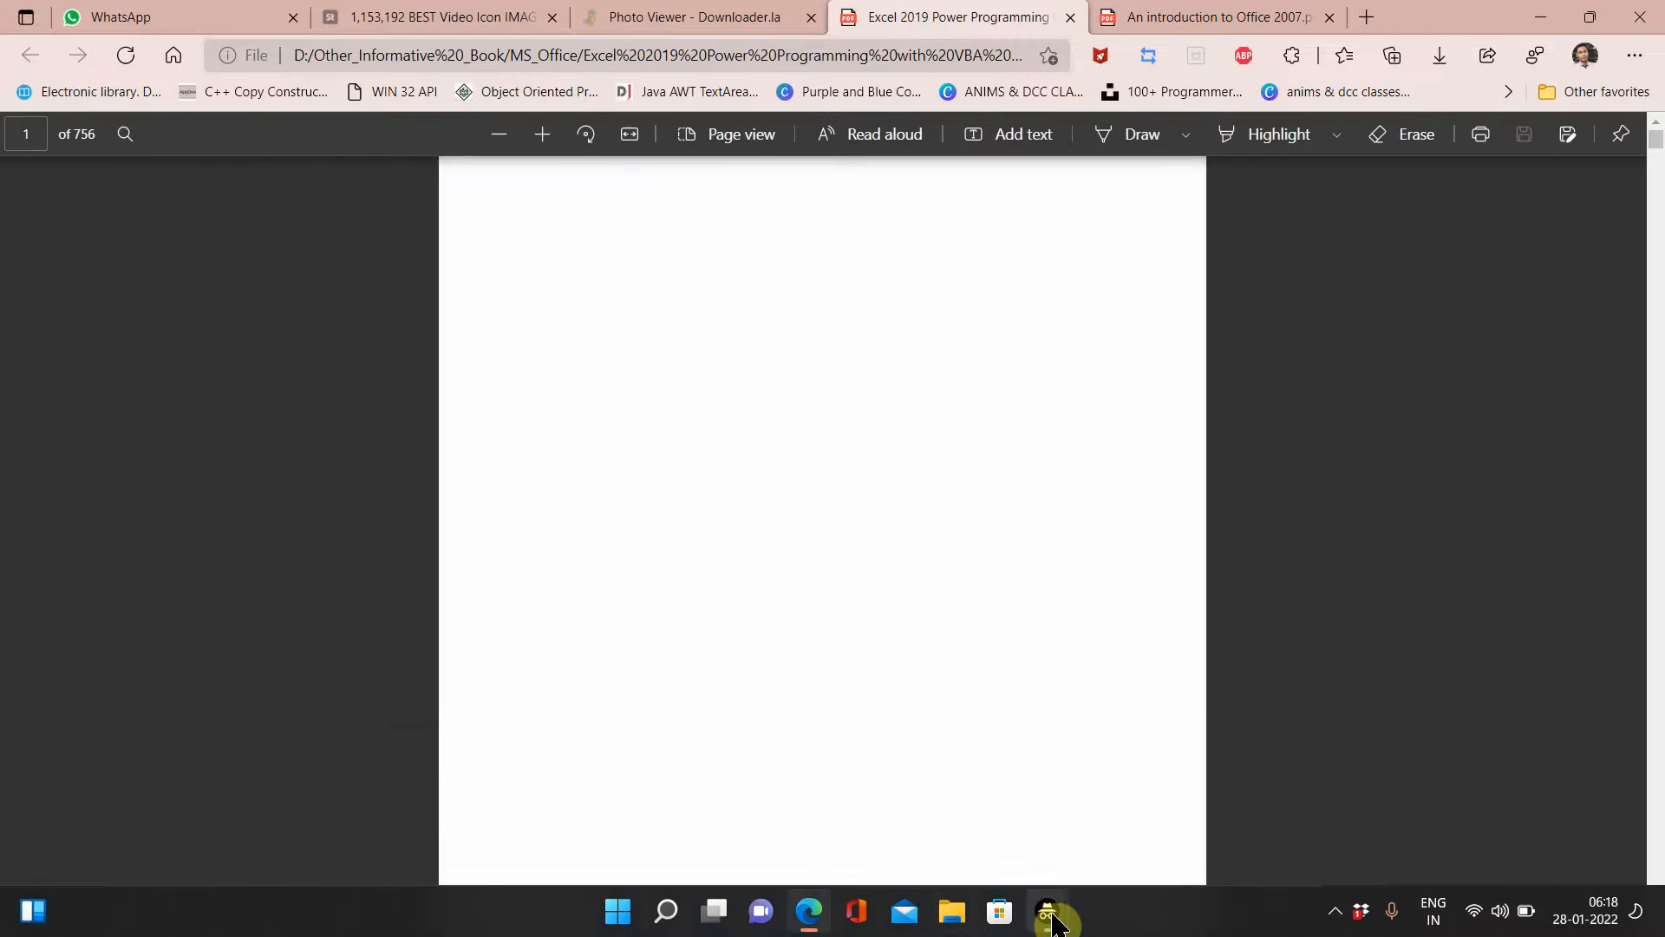
Step: Bring the Meet call forward, admit the waiting person, and minimize the Chrome window
{"action": "mouse_move", "coordinate": [1049, 881]}
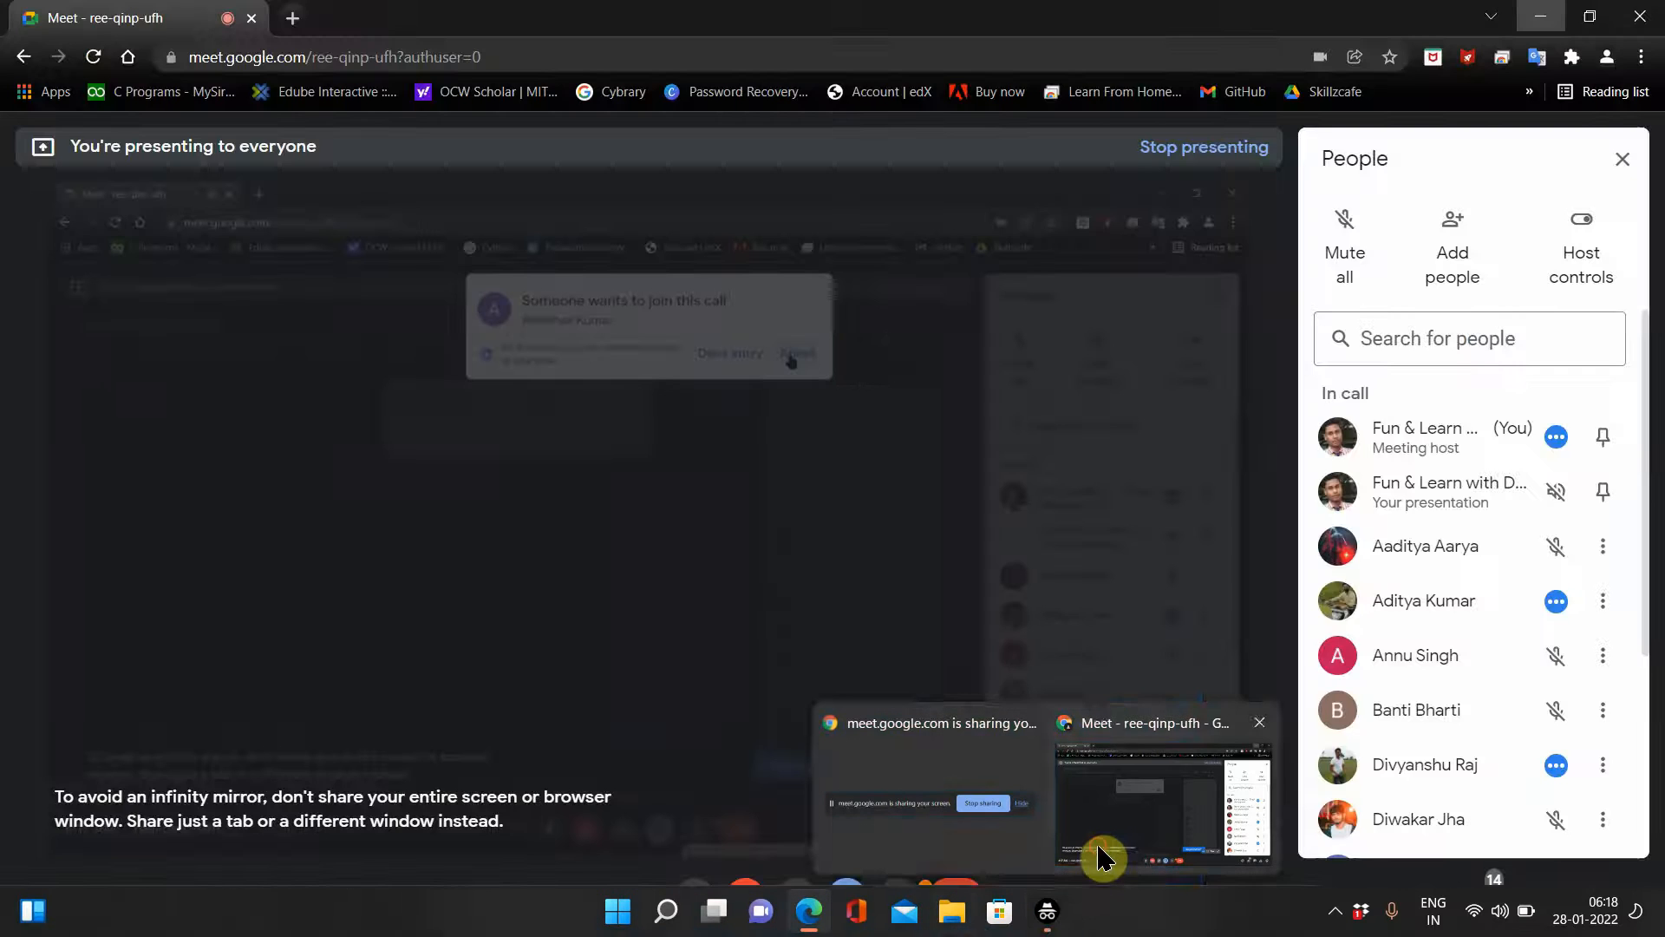
{"action": "left_click", "coordinate": [1100, 845]}
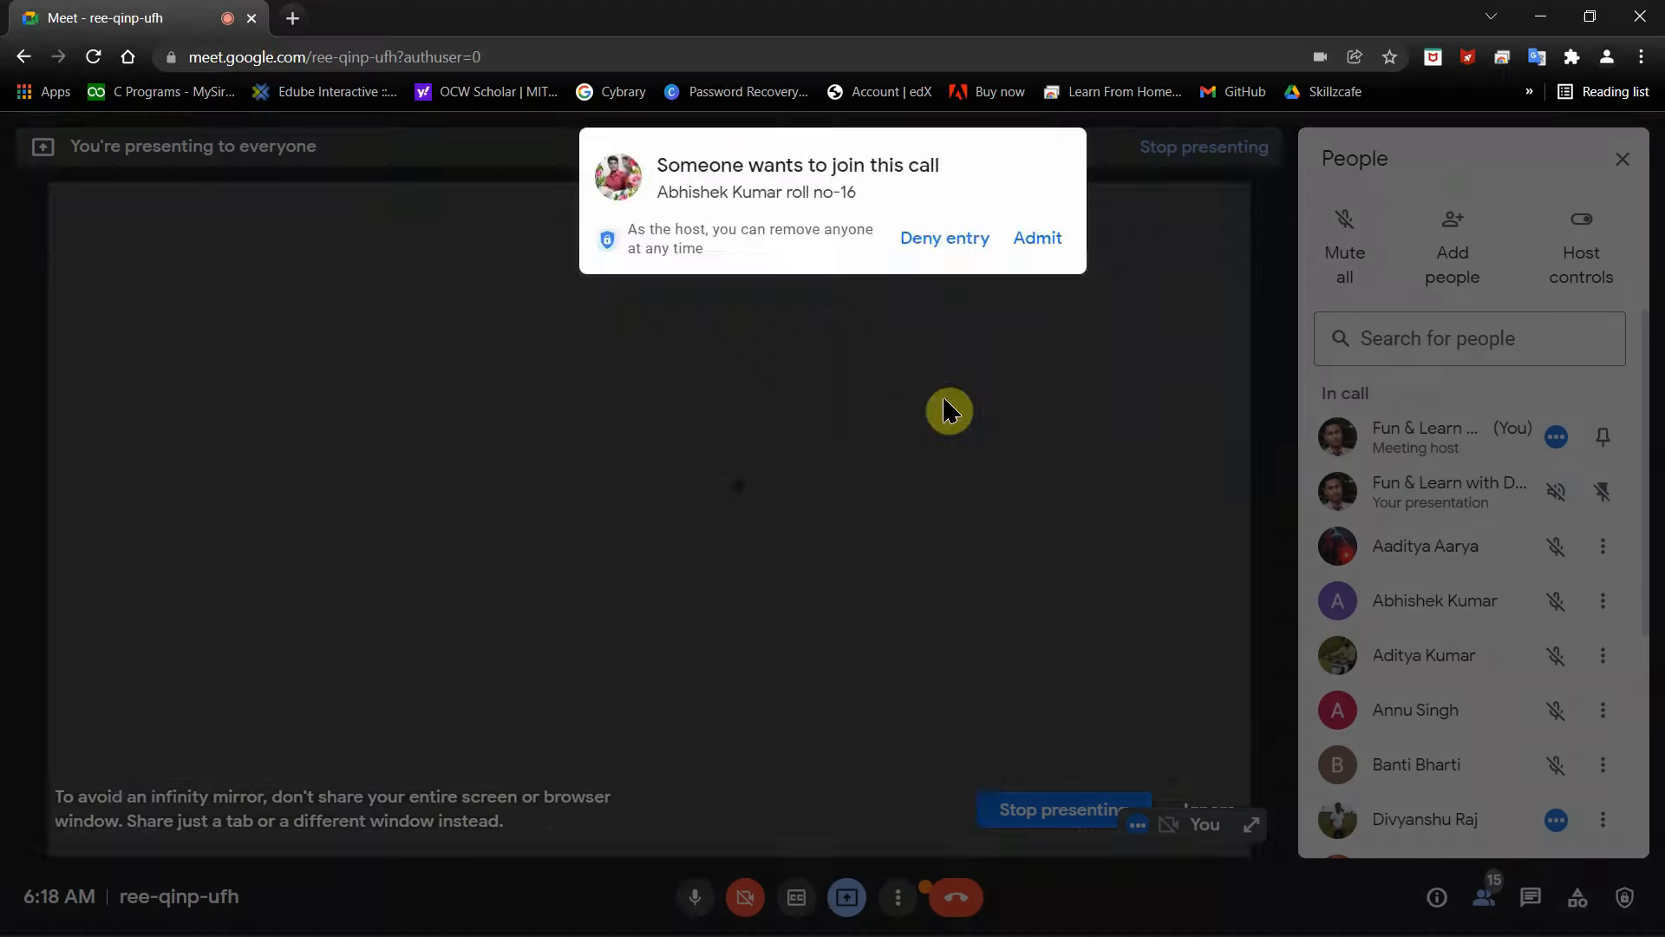
{"action": "left_click", "coordinate": [1039, 237]}
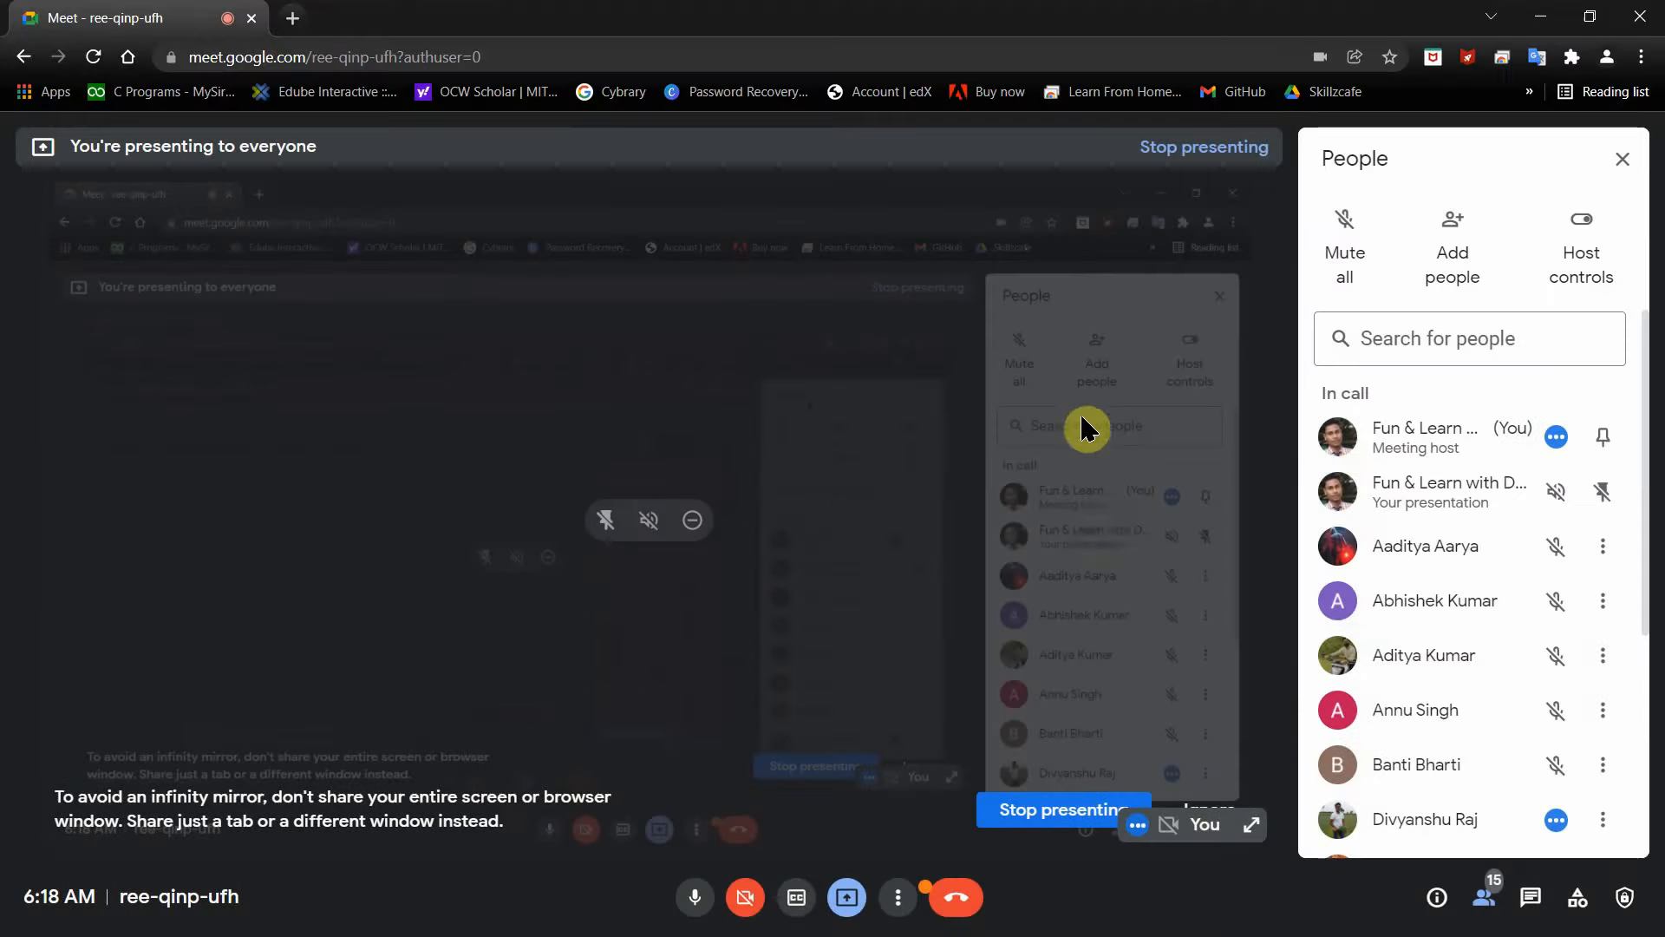
{"action": "scroll", "coordinate": [1454, 552], "scroll_direction": "down", "scroll_amount": 4}
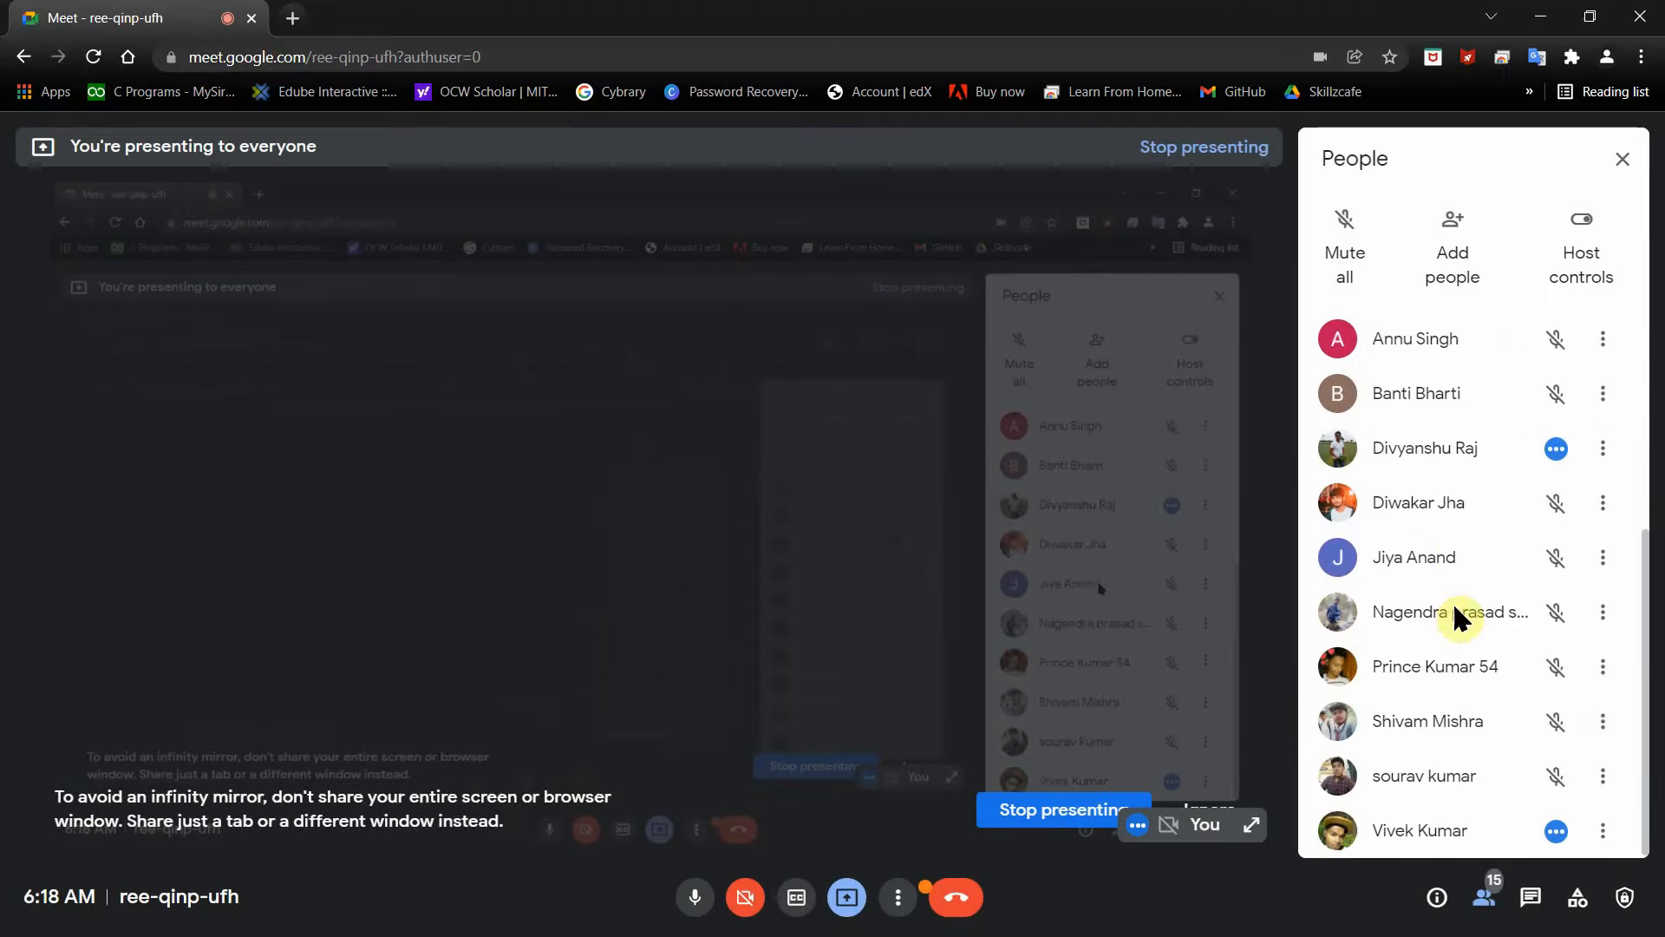
{"action": "left_click", "coordinate": [906, 897]}
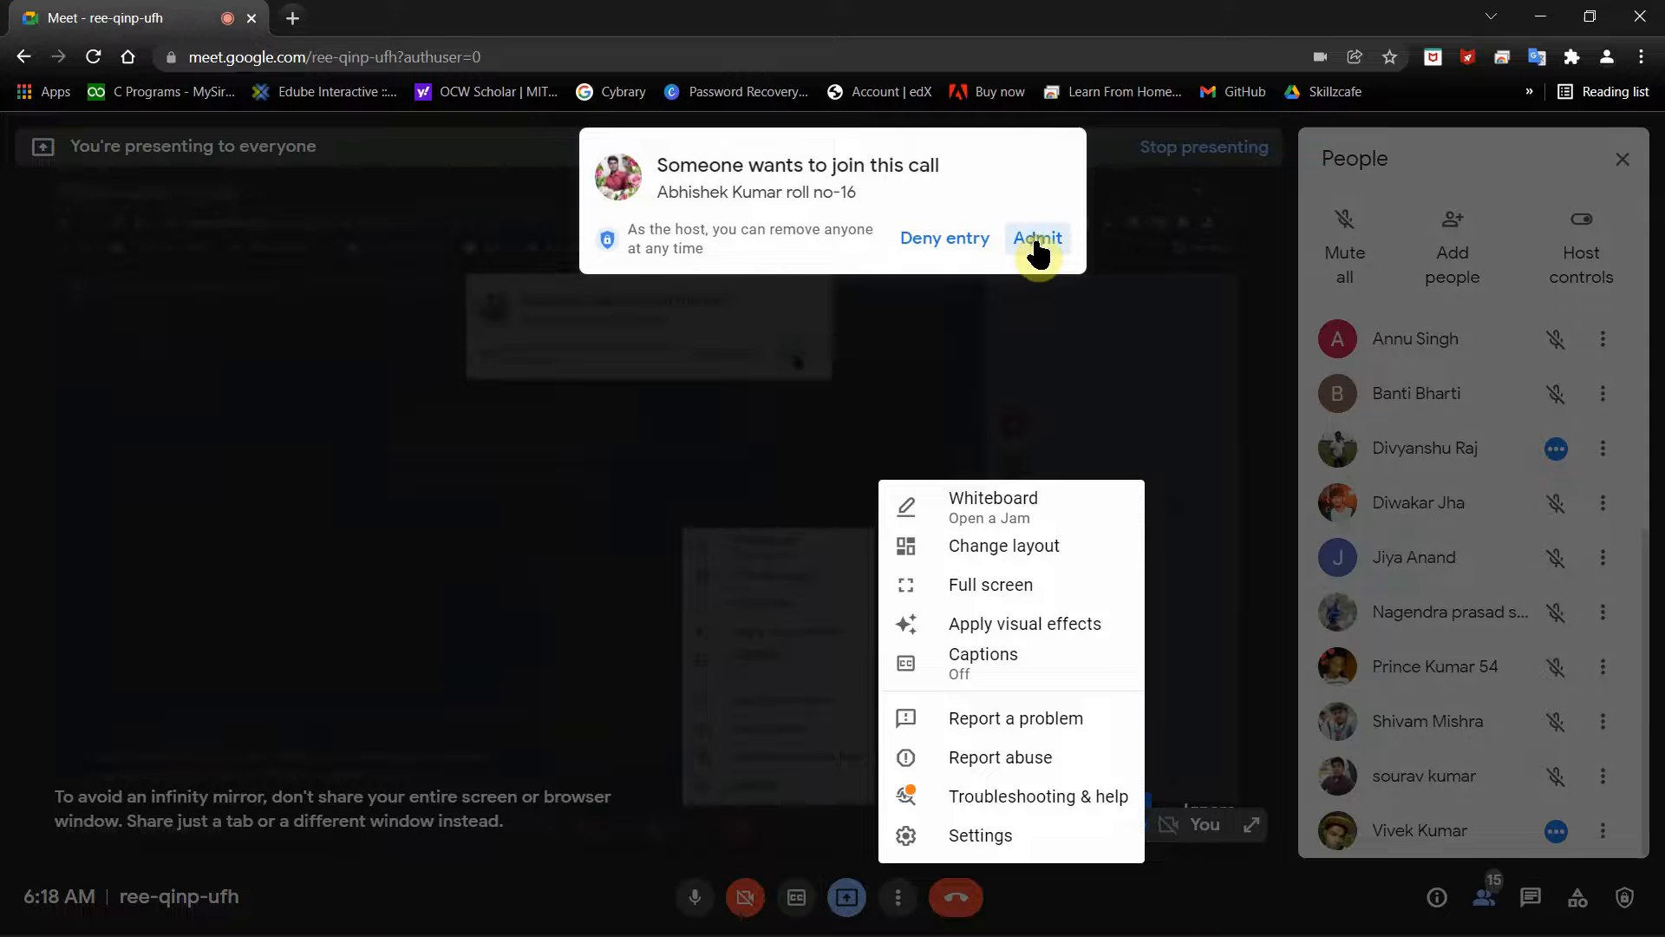
{"action": "left_click", "coordinate": [1036, 239]}
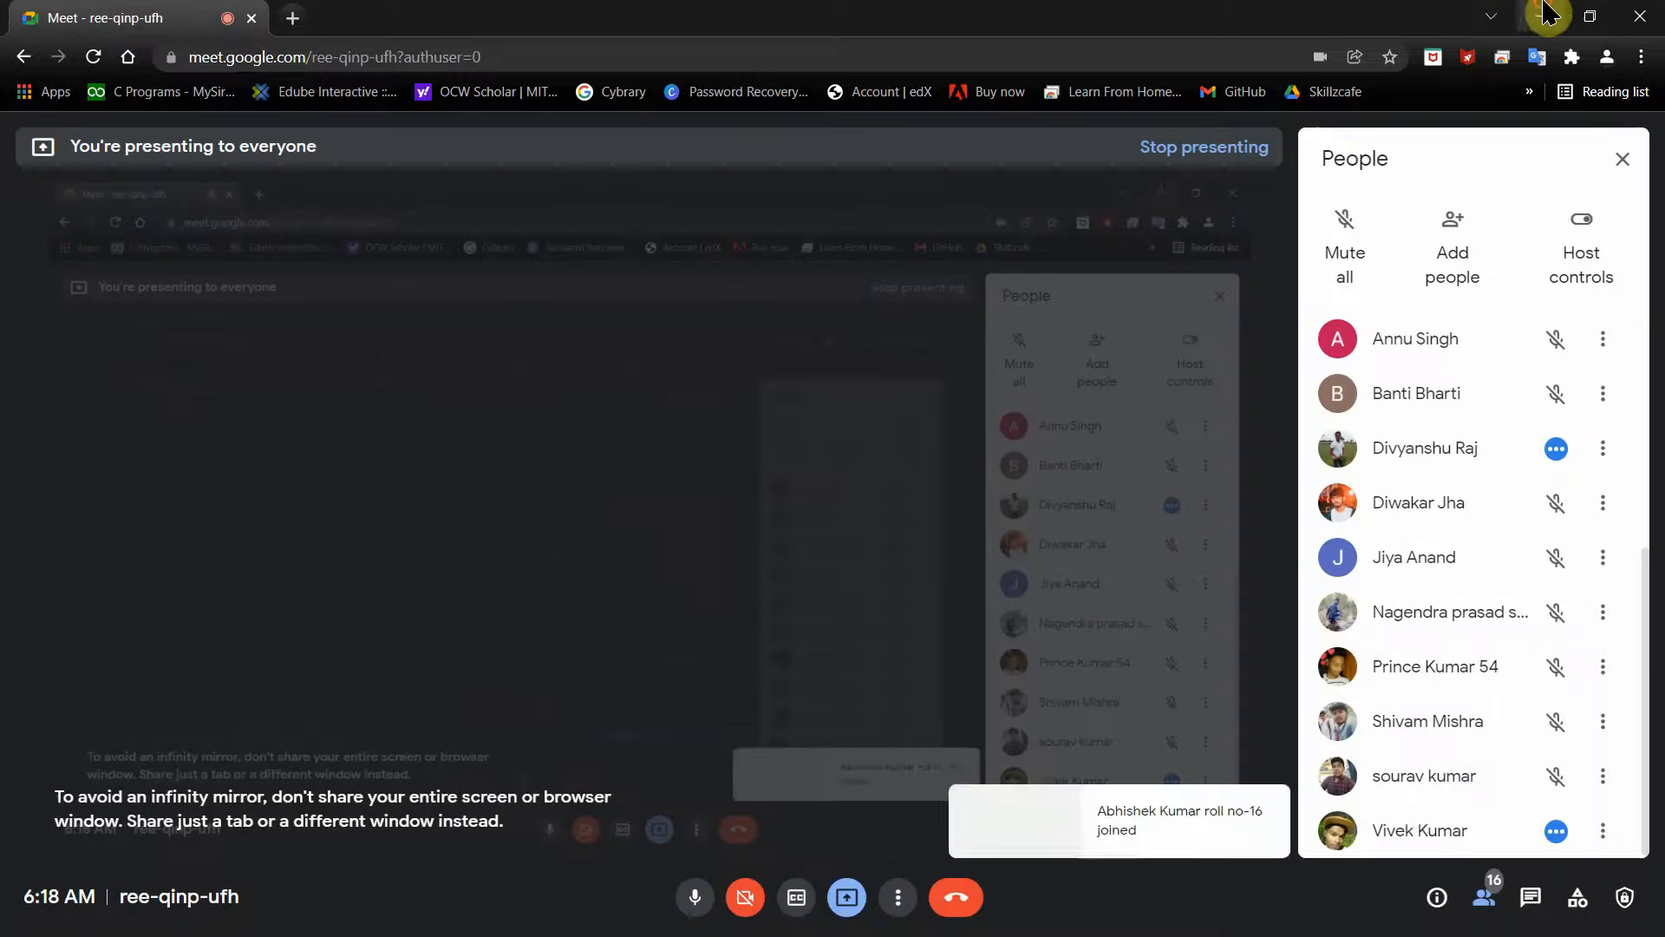
{"action": "left_click", "coordinate": [1545, 14]}
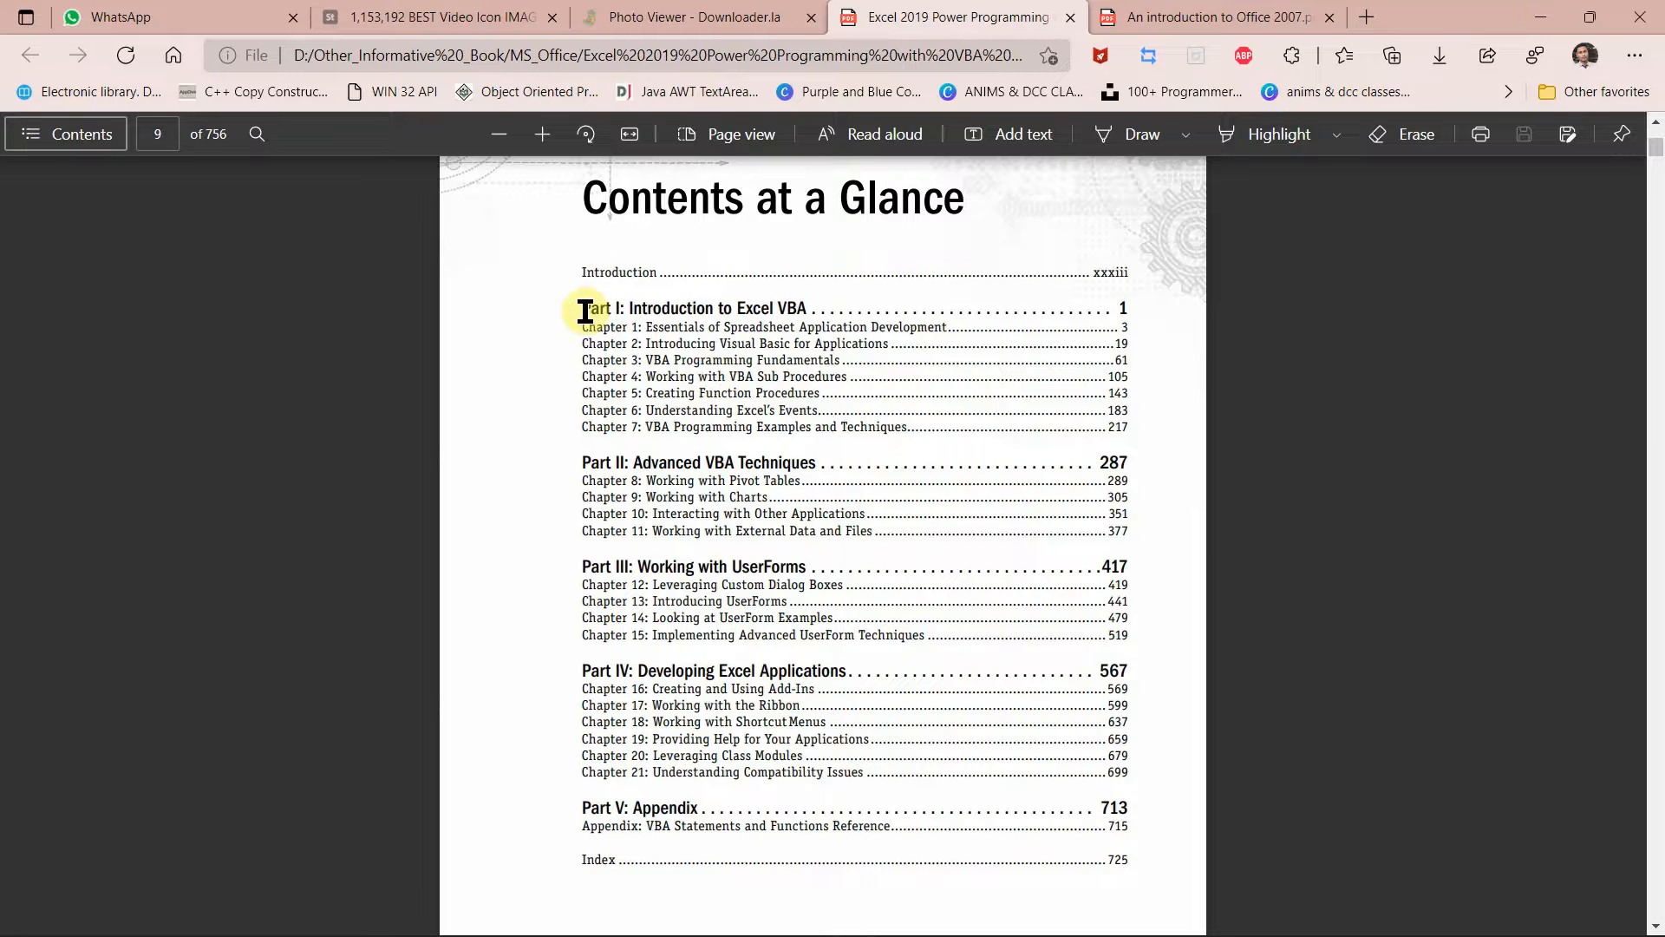
Step: Select the 'Part I: Introduction to Excel VBA' heading, then scroll the Office 2007 PDF to its Contents page
{"action": "left_click_drag", "start_coordinate": [586, 310], "coordinate": [677, 331]}
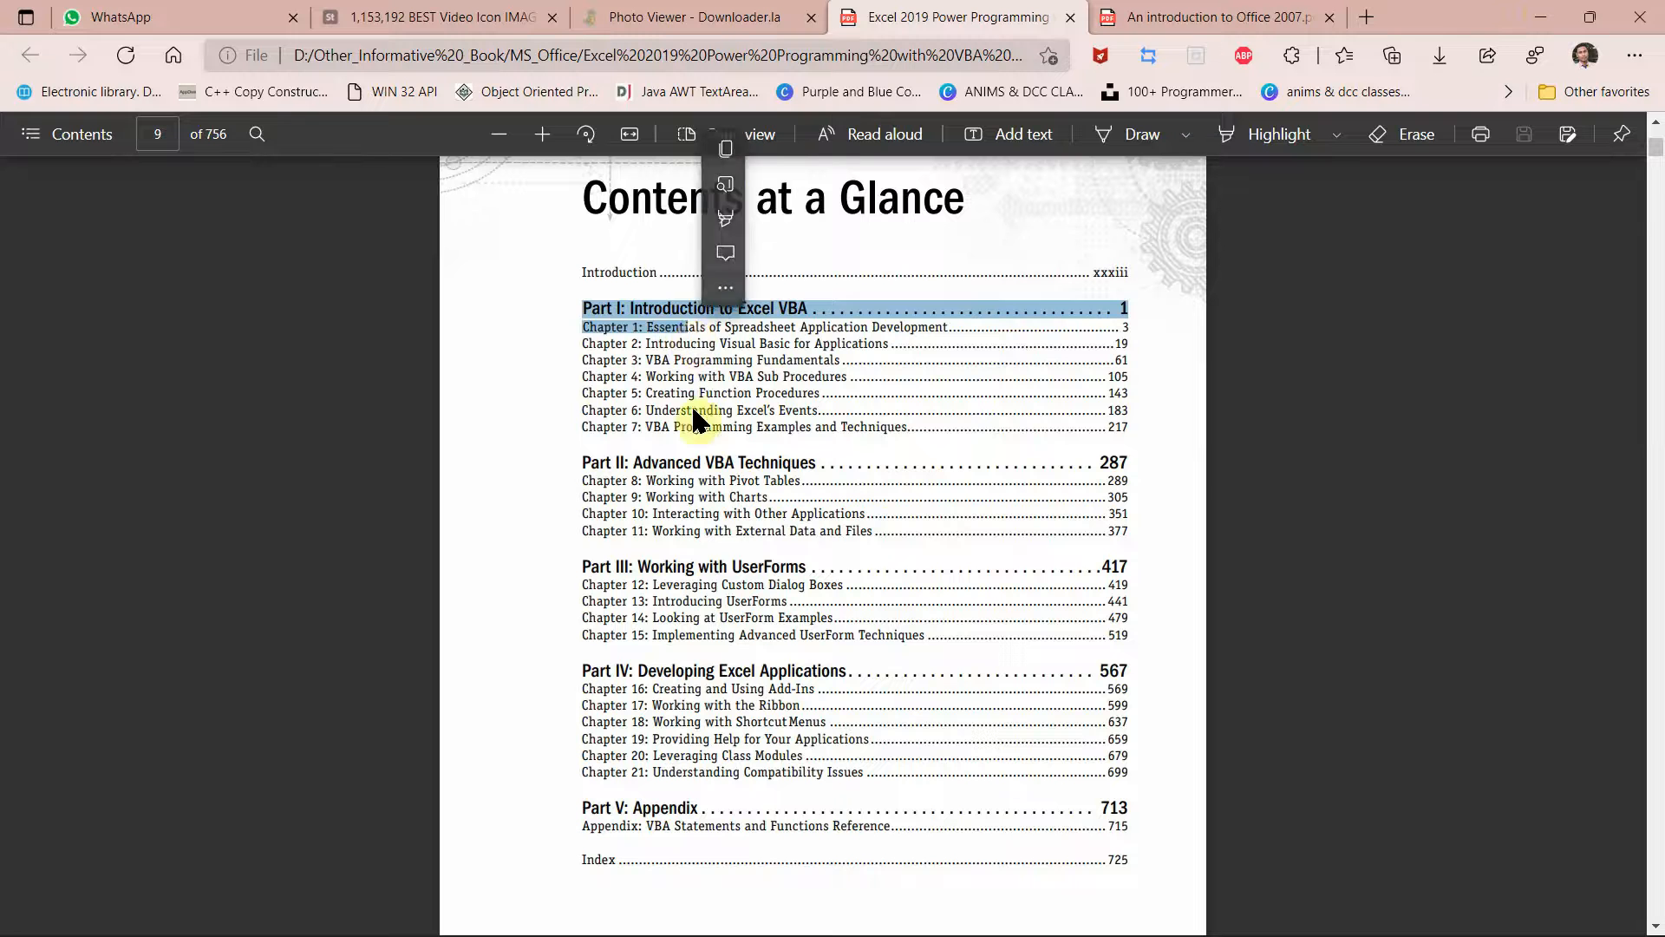
{"action": "left_click_drag", "start_coordinate": [635, 462], "coordinate": [641, 461]}
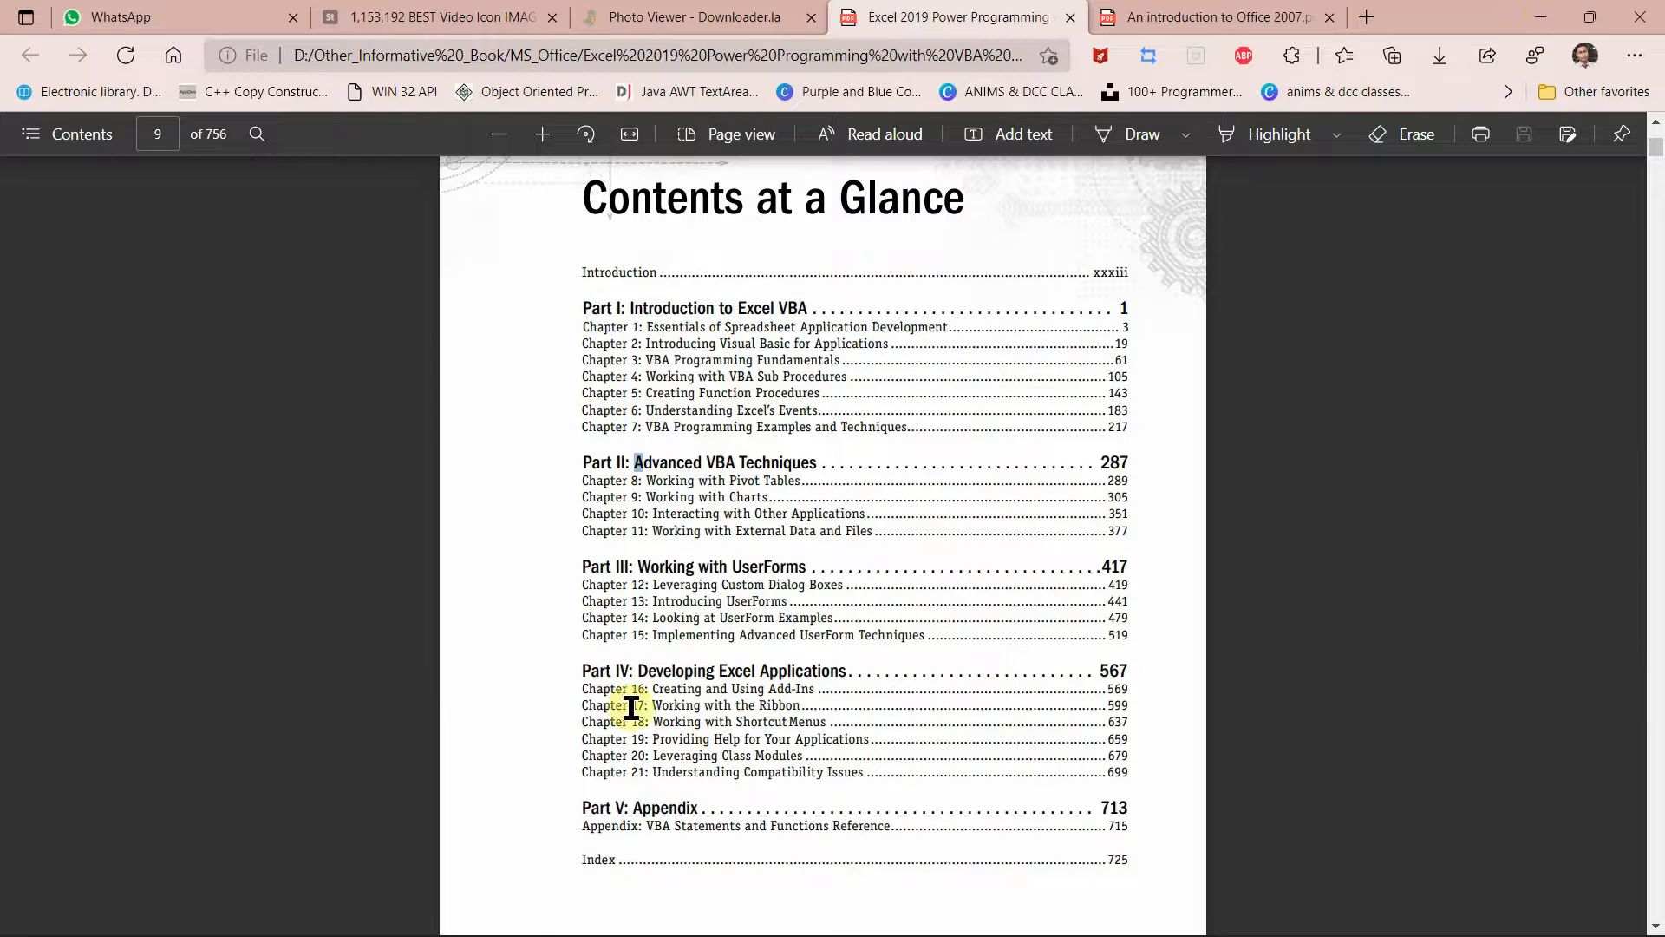
{"action": "left_click", "coordinate": [1224, 16]}
{"action": "scroll", "coordinate": [657, 546], "scroll_direction": "up", "scroll_amount": 20}
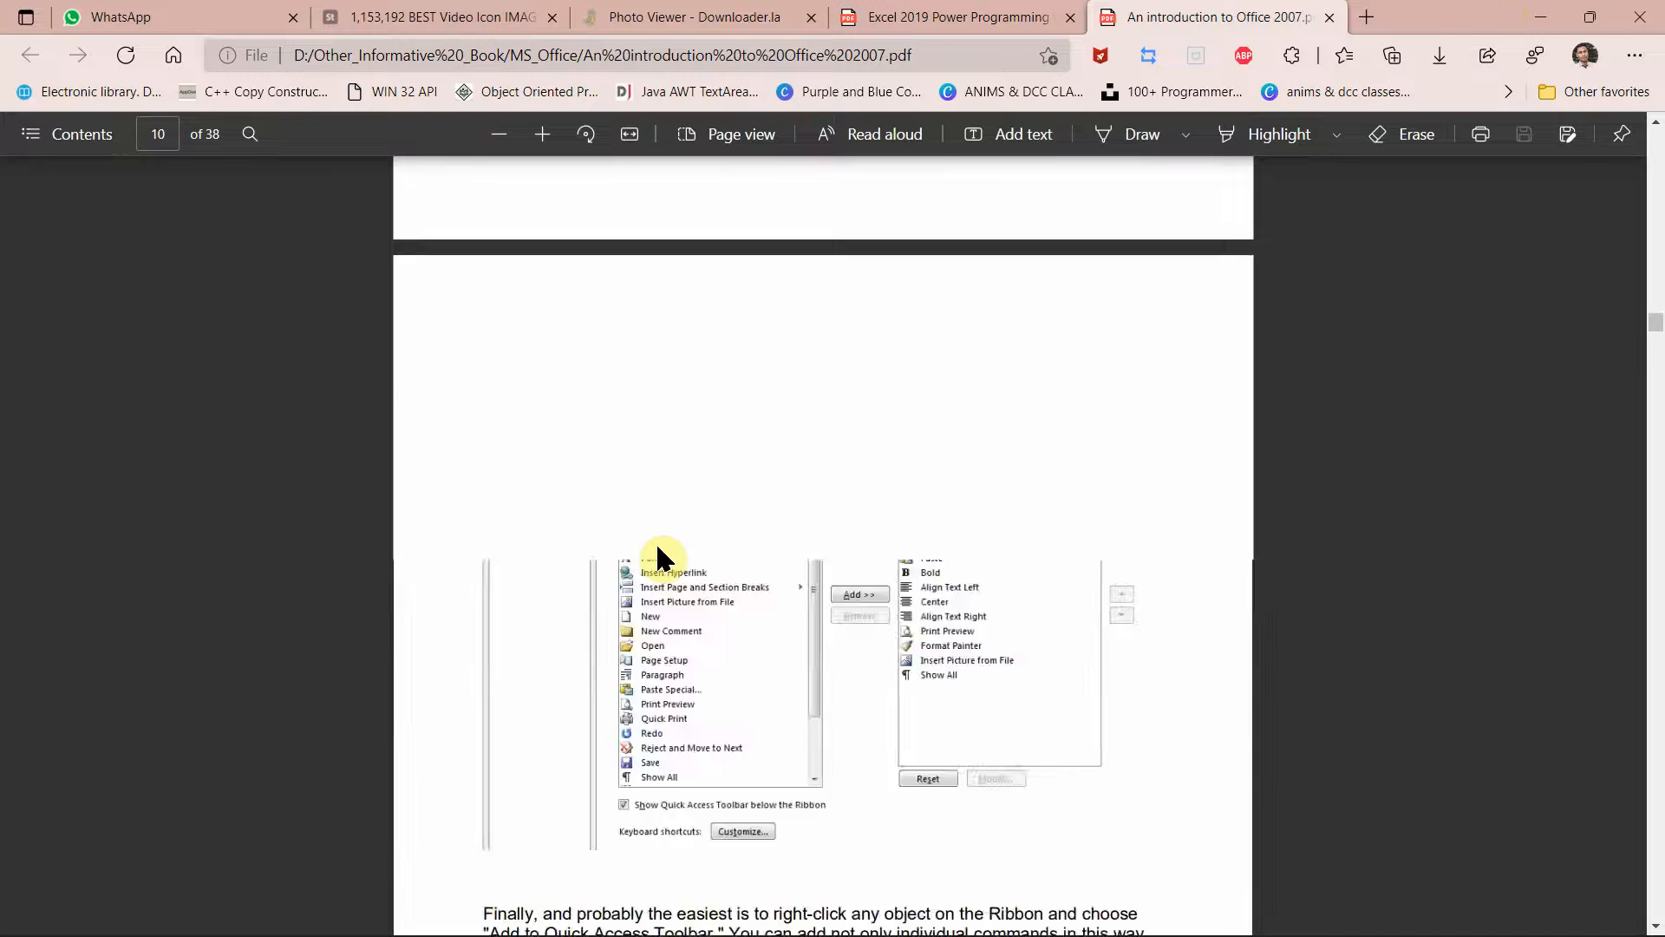
{"action": "scroll", "coordinate": [658, 547], "scroll_direction": "up", "scroll_amount": 20}
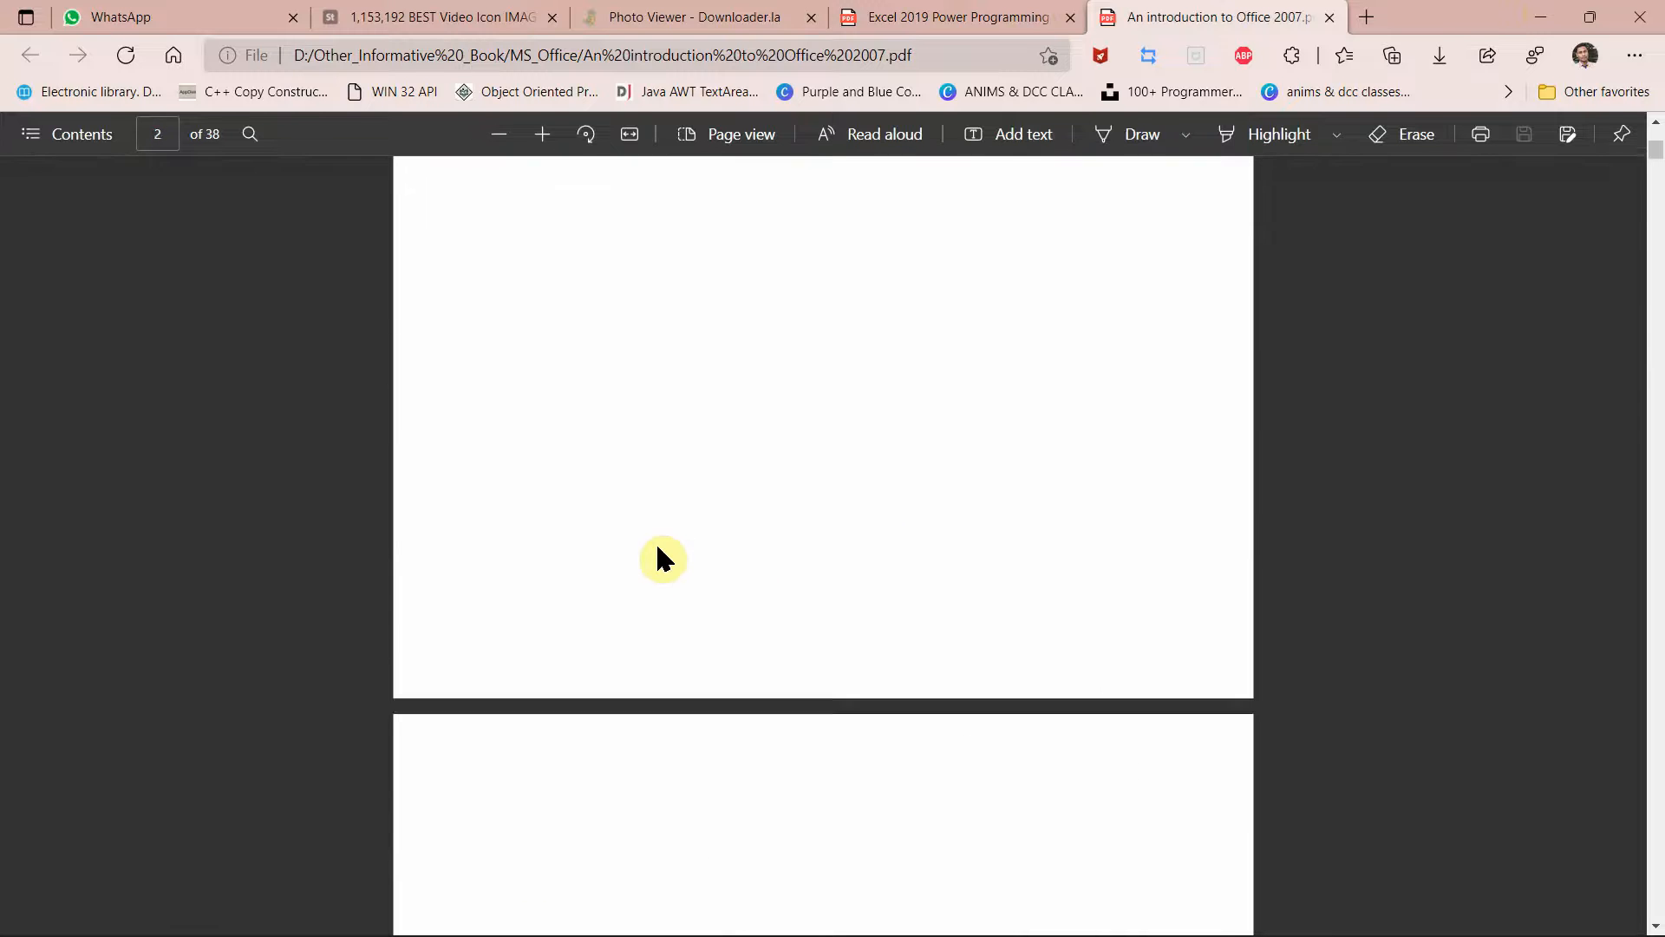
{"action": "scroll", "coordinate": [657, 548], "scroll_direction": "down", "scroll_amount": 10}
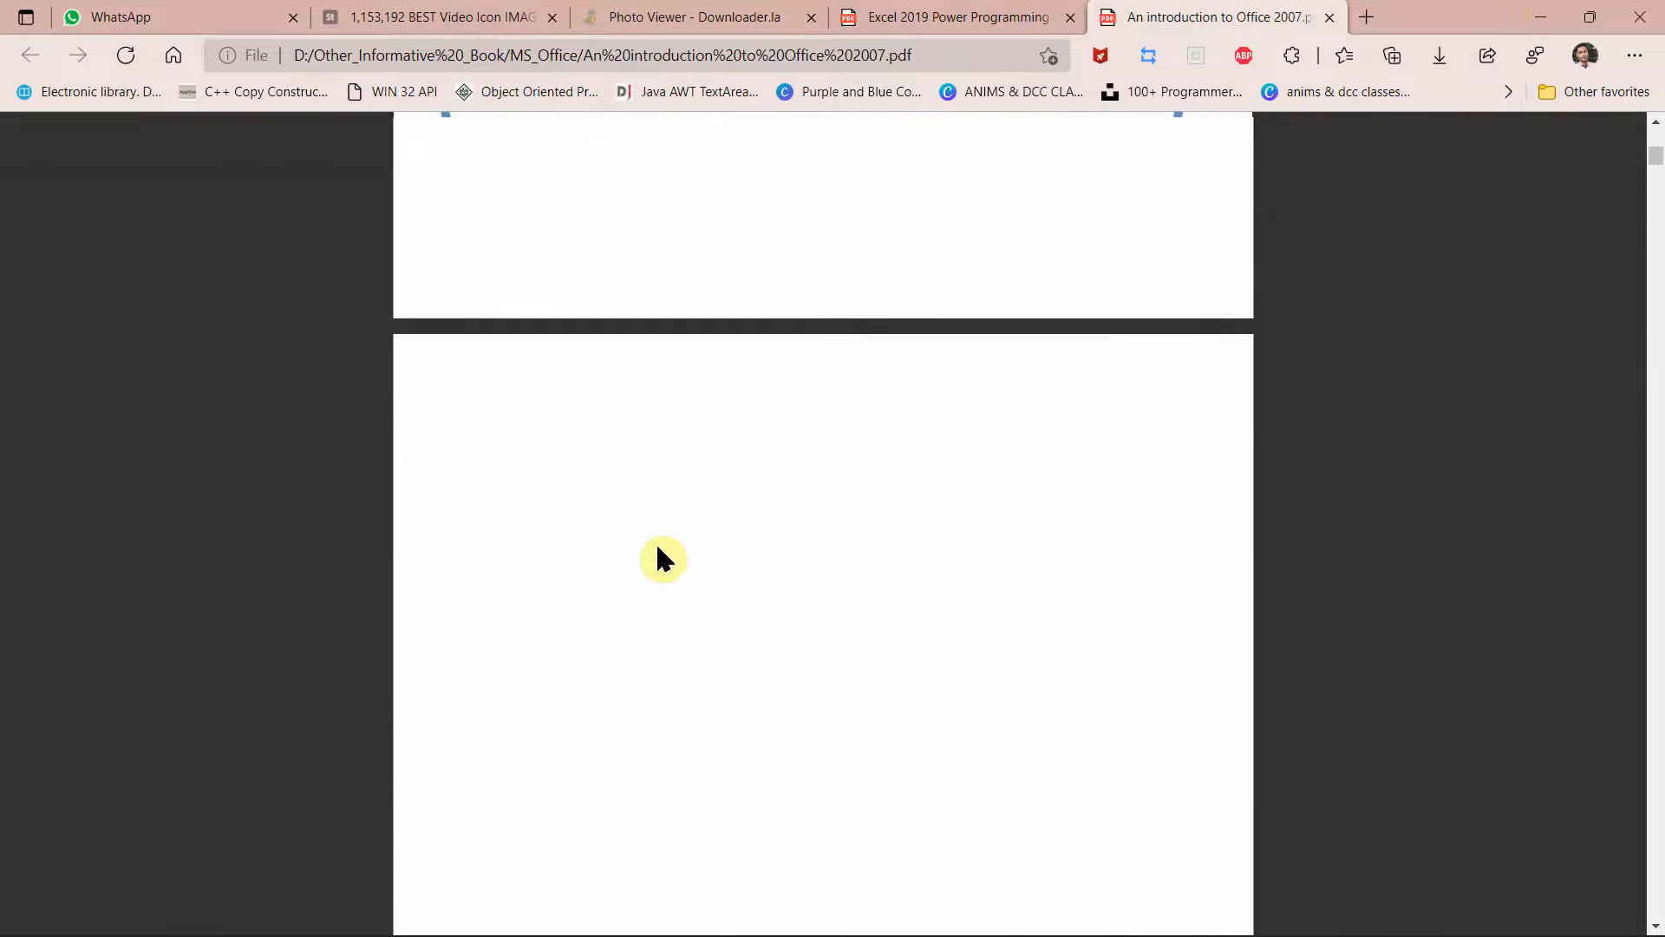
{"action": "scroll", "coordinate": [659, 557], "scroll_direction": "down", "scroll_amount": 10}
{"action": "right_click", "coordinate": [659, 558]}
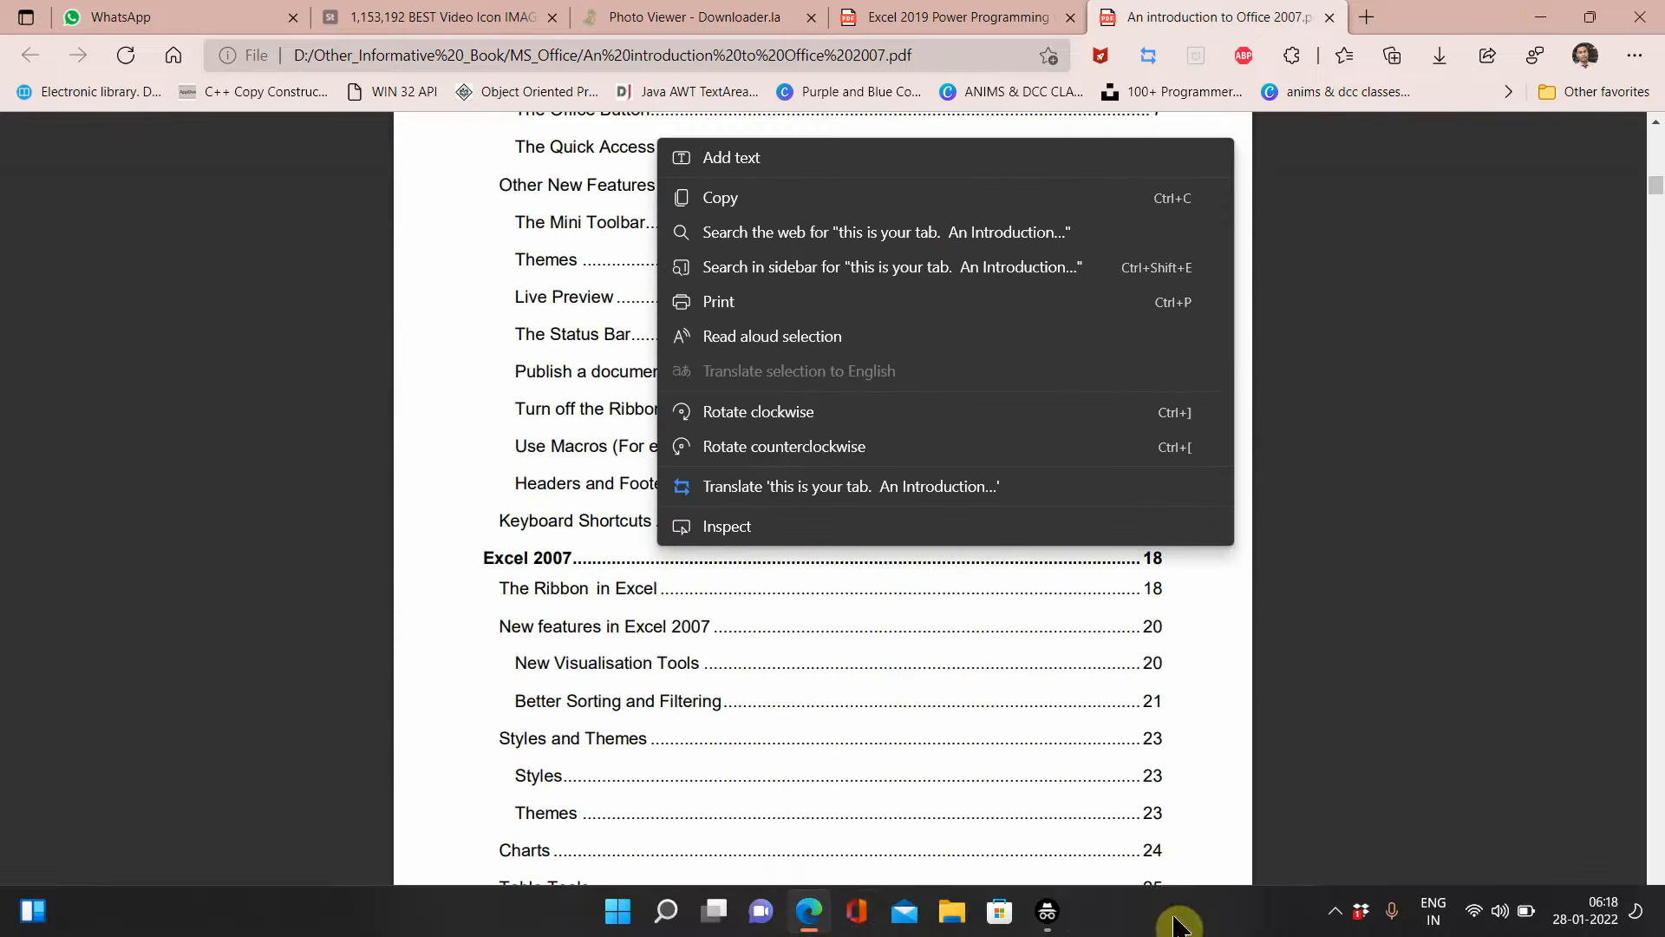
Step: Admit the new join request in Google Meet and minimize the call window
{"action": "mouse_move", "coordinate": [1041, 906]}
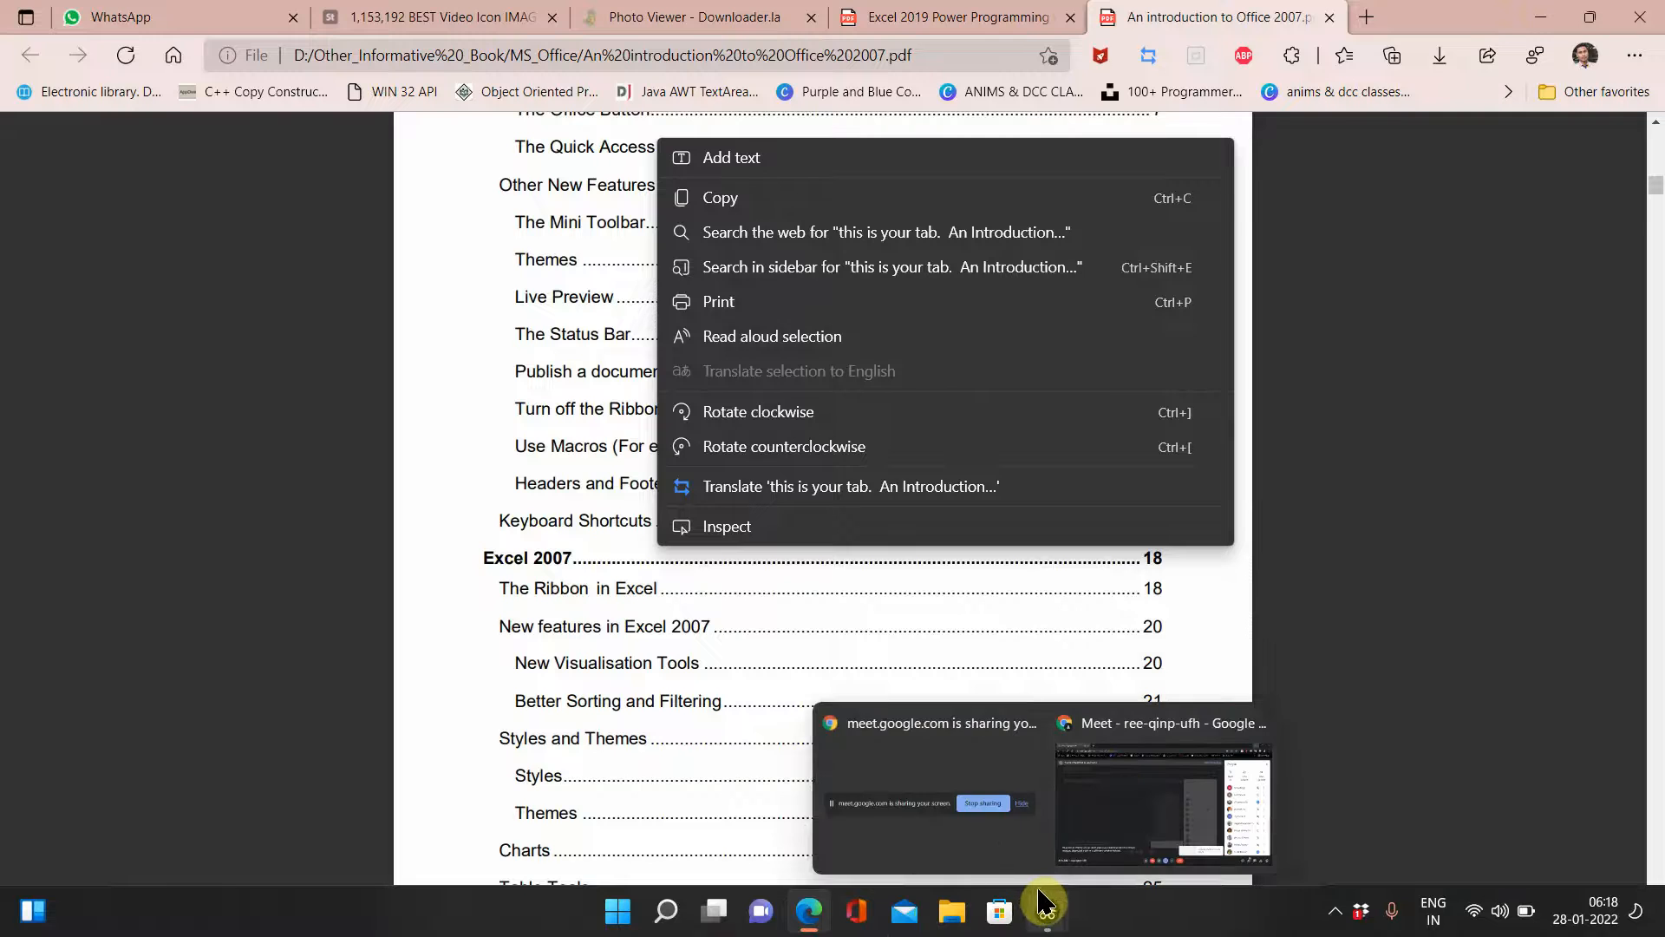
{"action": "left_click", "coordinate": [1129, 789]}
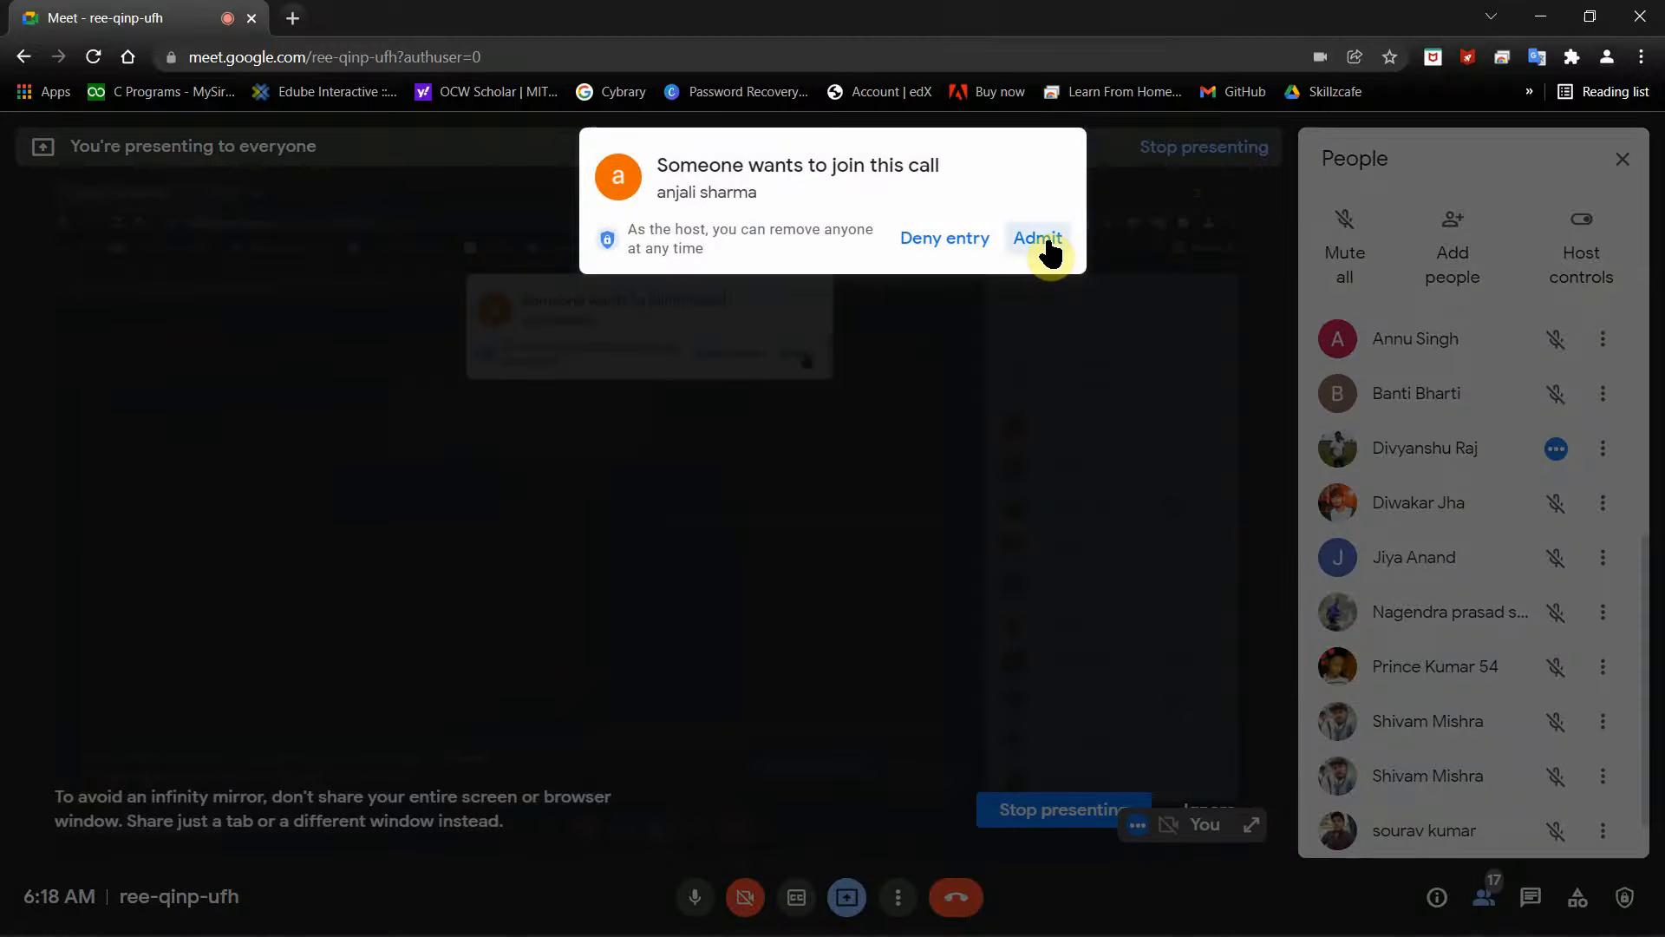
{"action": "left_click", "coordinate": [1040, 238]}
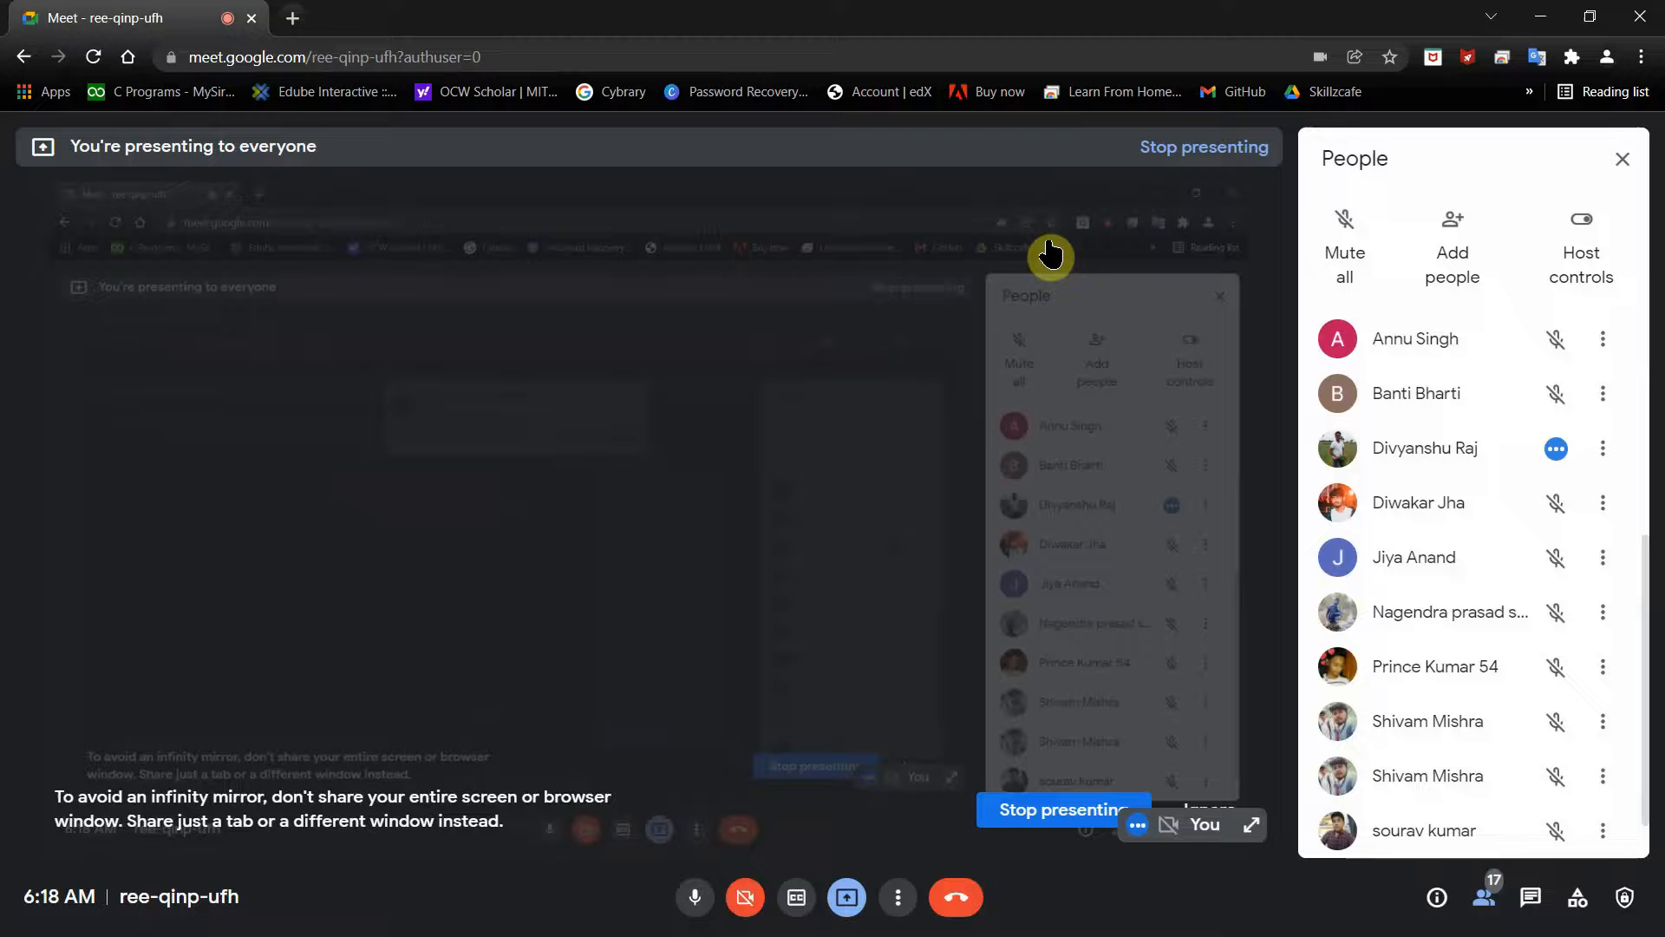
{"action": "left_click", "coordinate": [1539, 18]}
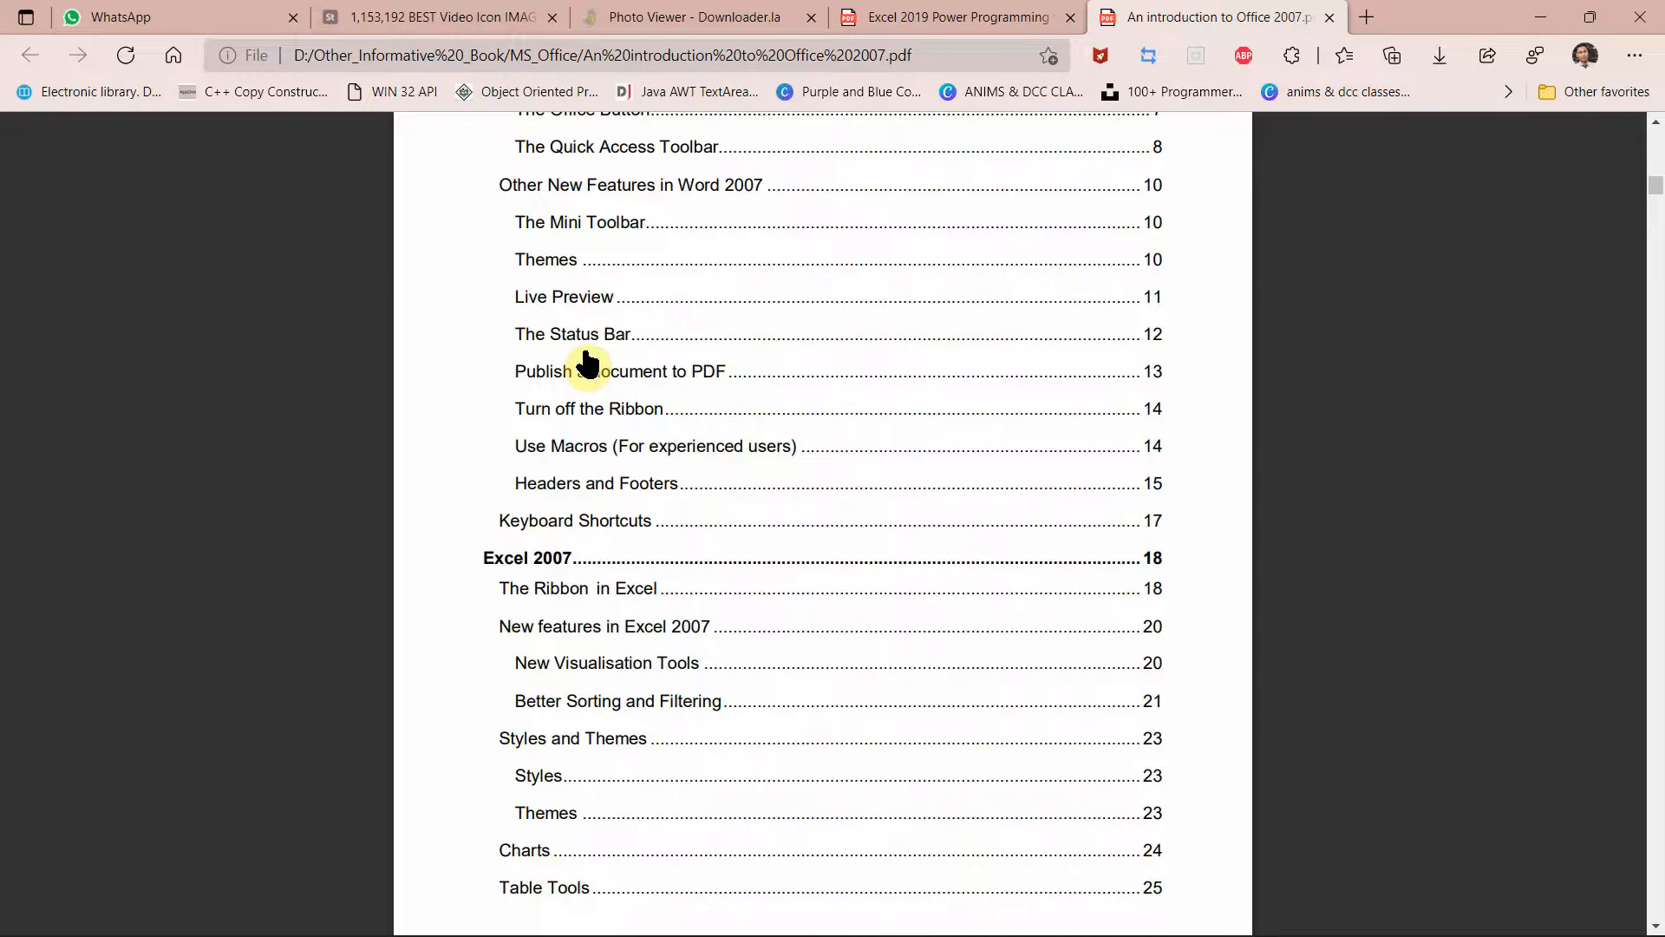
Step: Scroll the Office 2007 PDF contents, then switch back to the Excel 2019 book's Contents at a Glance
{"action": "scroll", "coordinate": [586, 364], "scroll_direction": "up", "scroll_amount": 5}
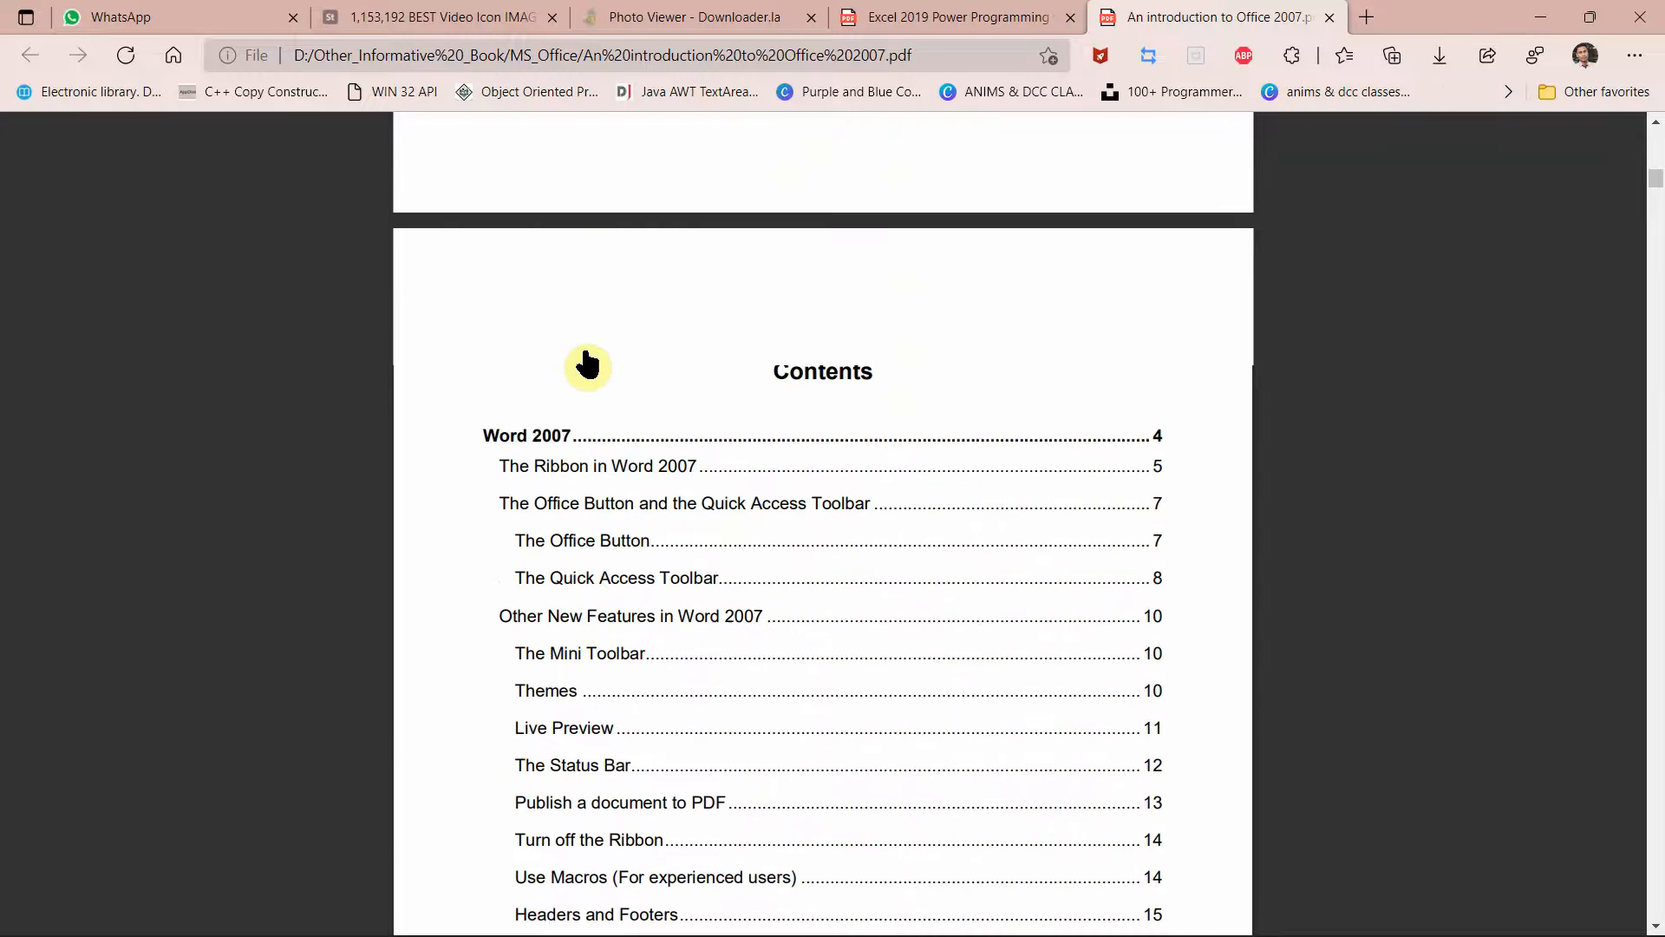
{"action": "scroll", "coordinate": [612, 510], "scroll_direction": "down", "scroll_amount": 1}
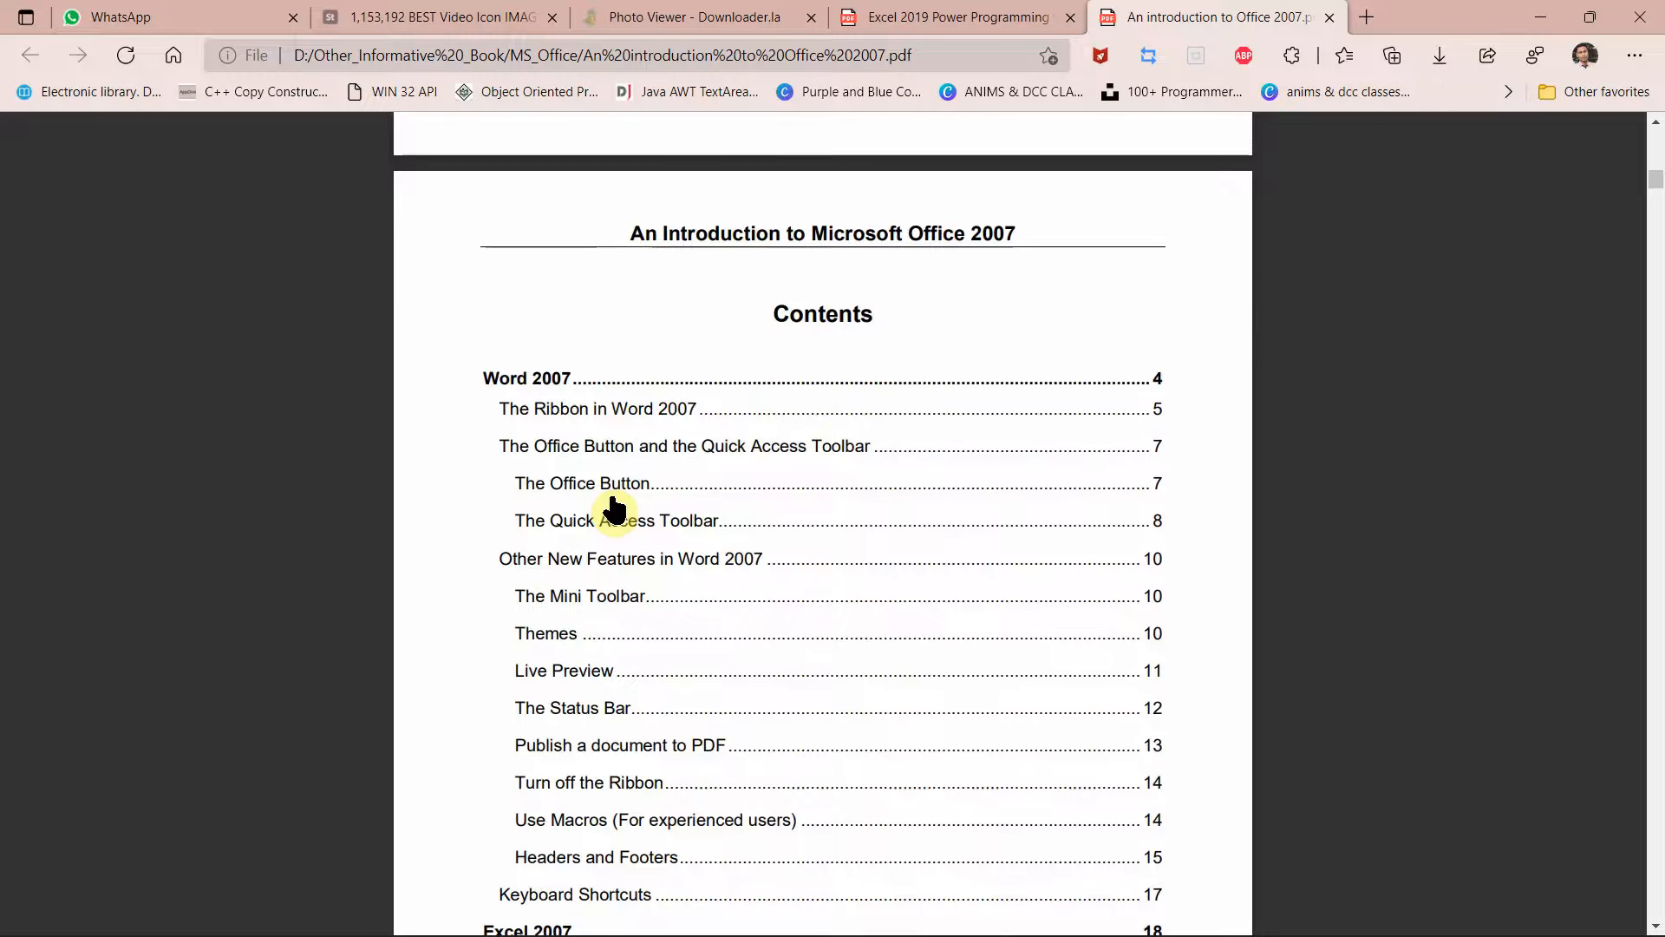
{"action": "scroll", "coordinate": [613, 510], "scroll_direction": "down", "scroll_amount": 4}
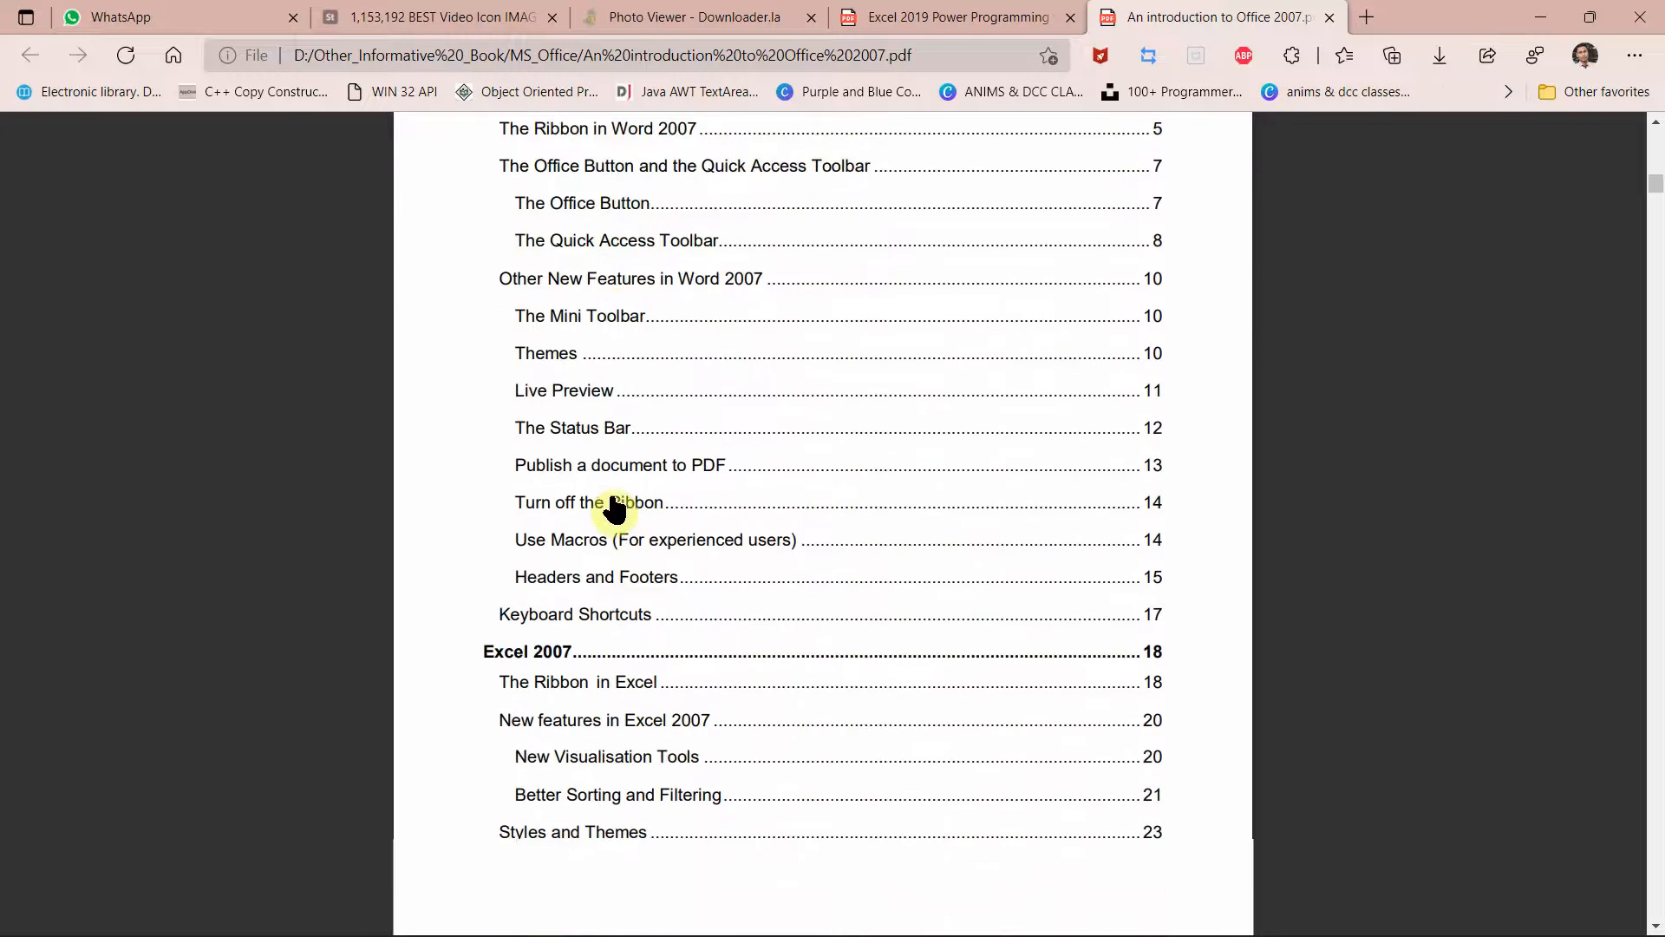
{"action": "right_click", "coordinate": [612, 505]}
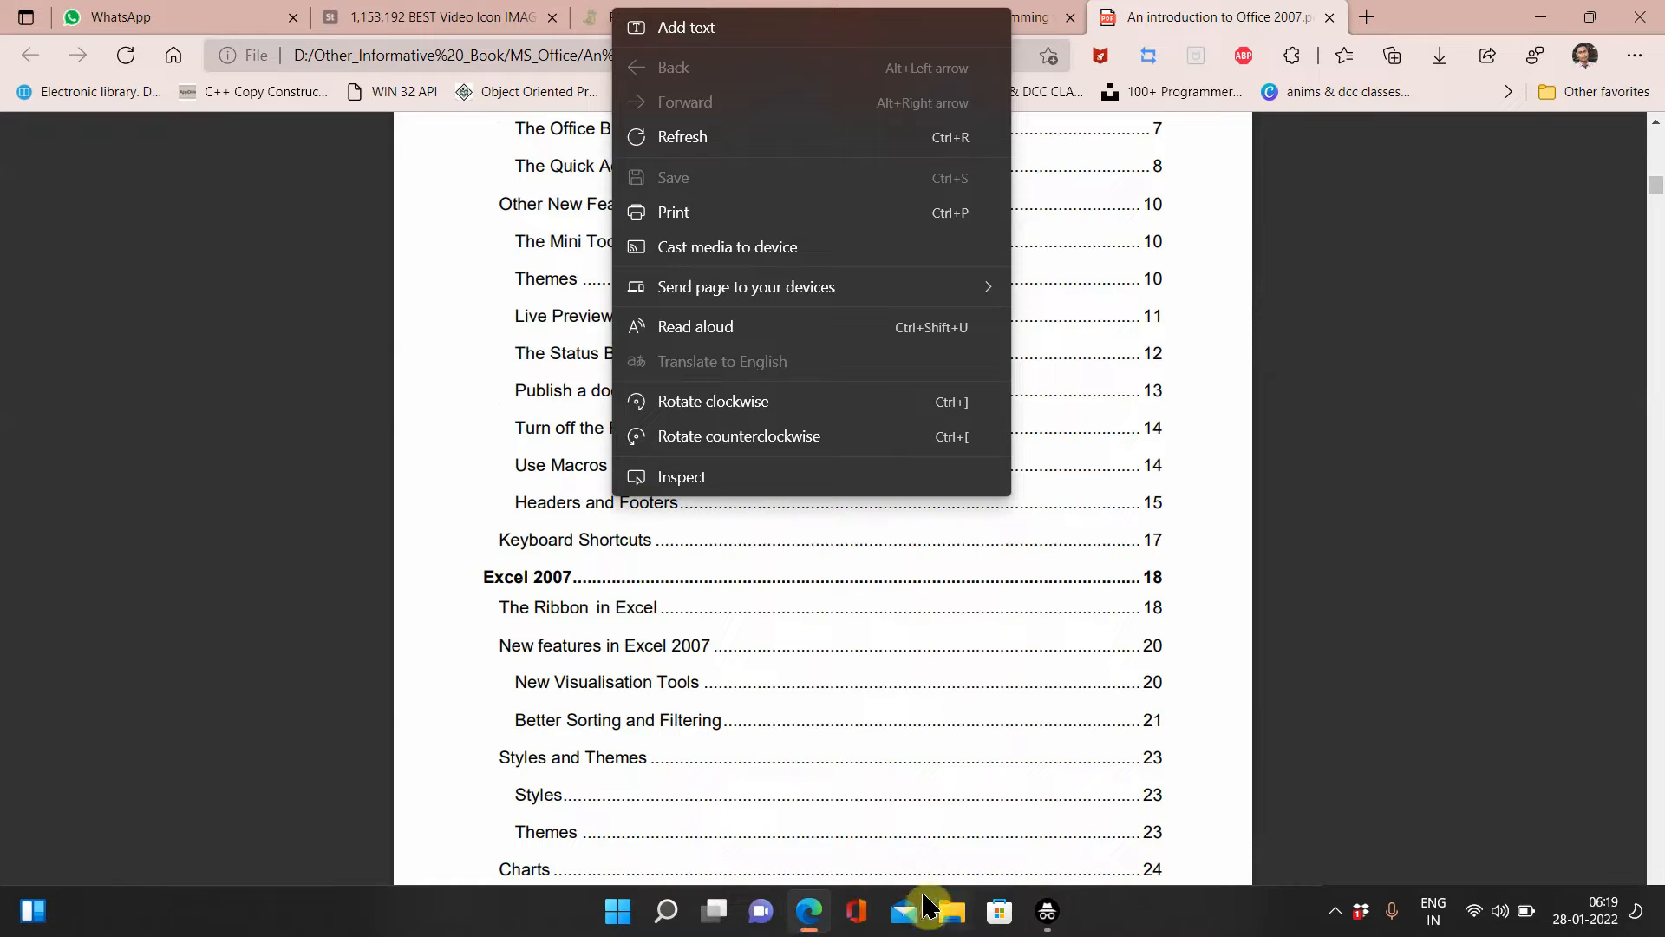
{"action": "mouse_move", "coordinate": [1046, 909]}
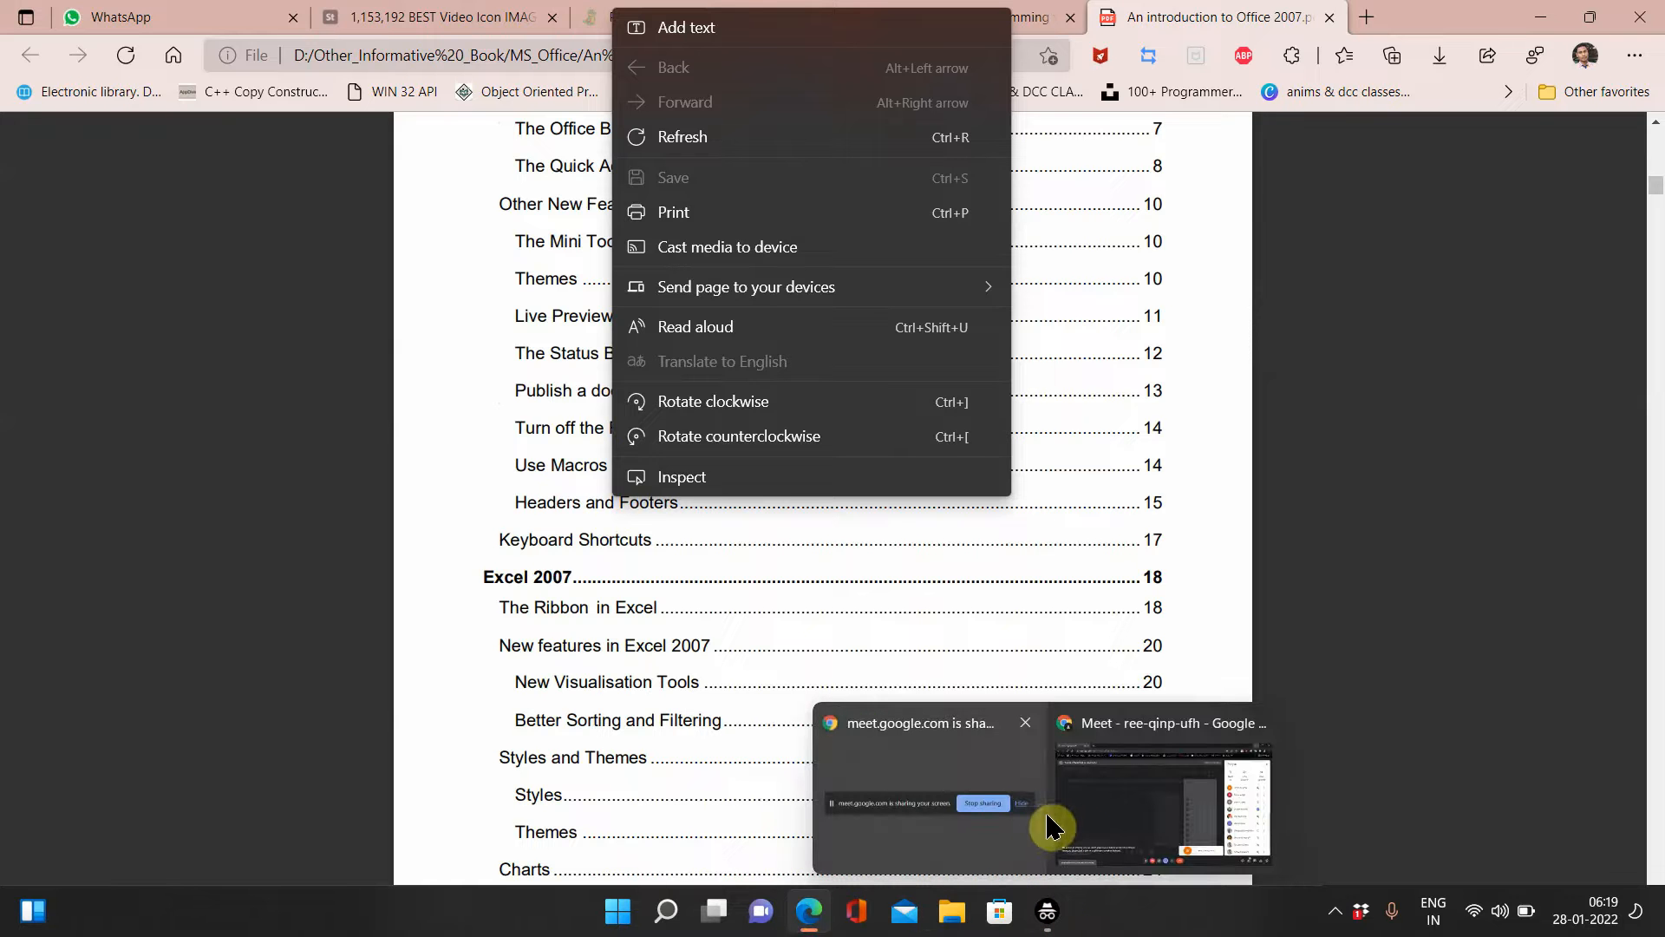
{"action": "left_click", "coordinate": [1119, 411]}
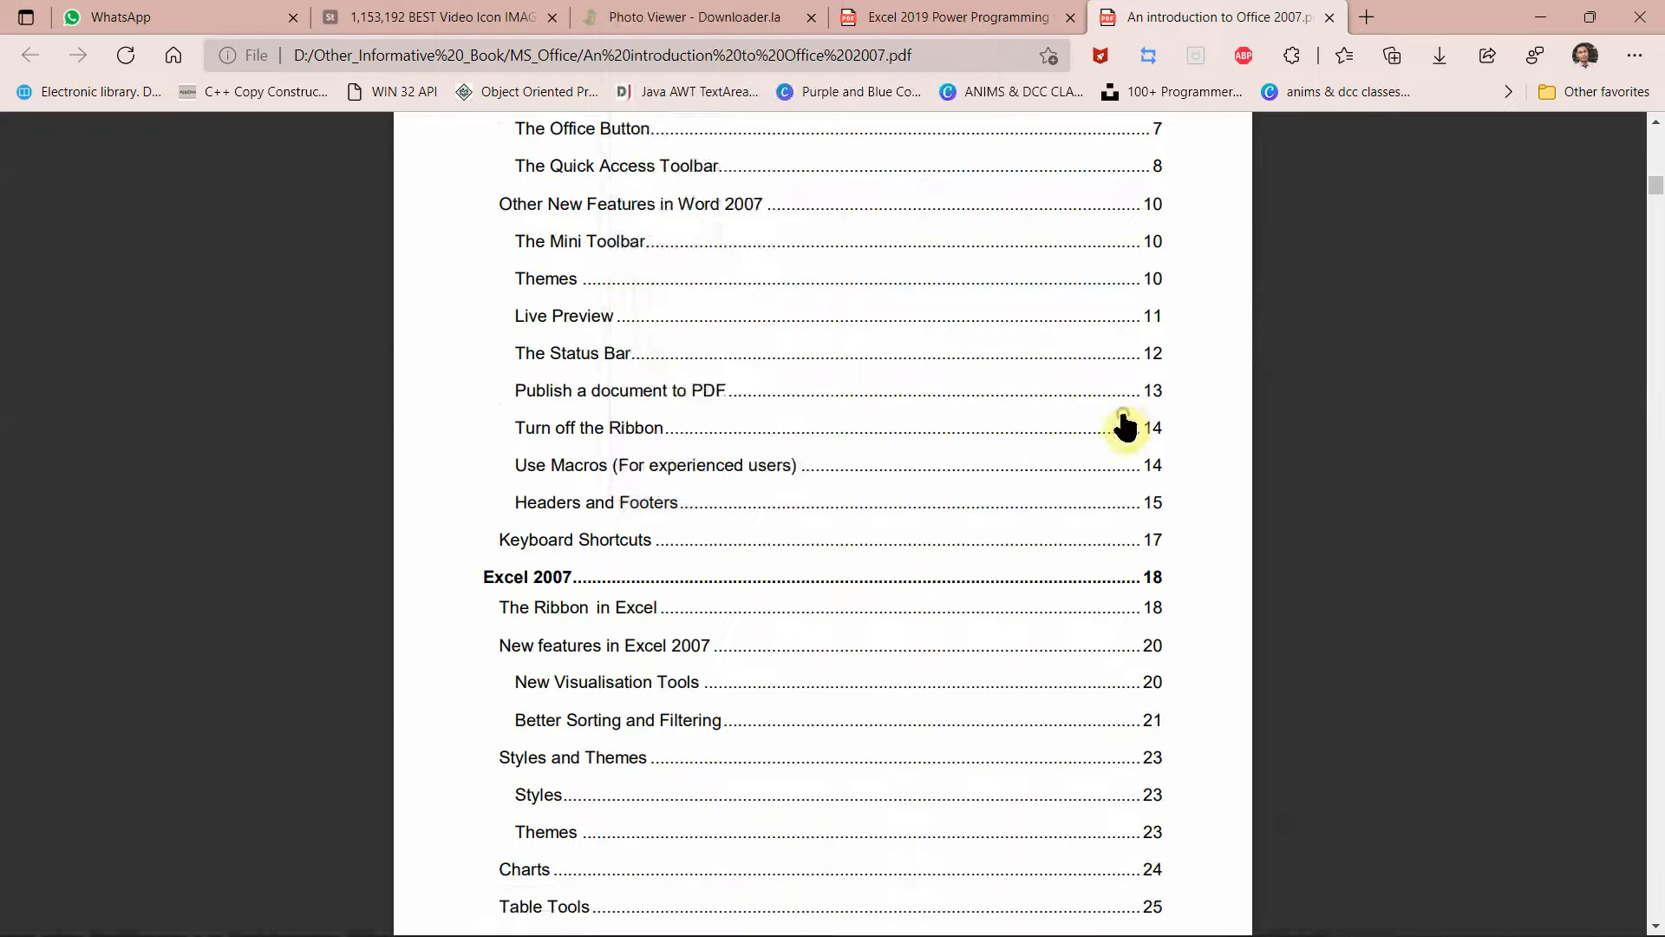
{"action": "left_click", "coordinate": [997, 18]}
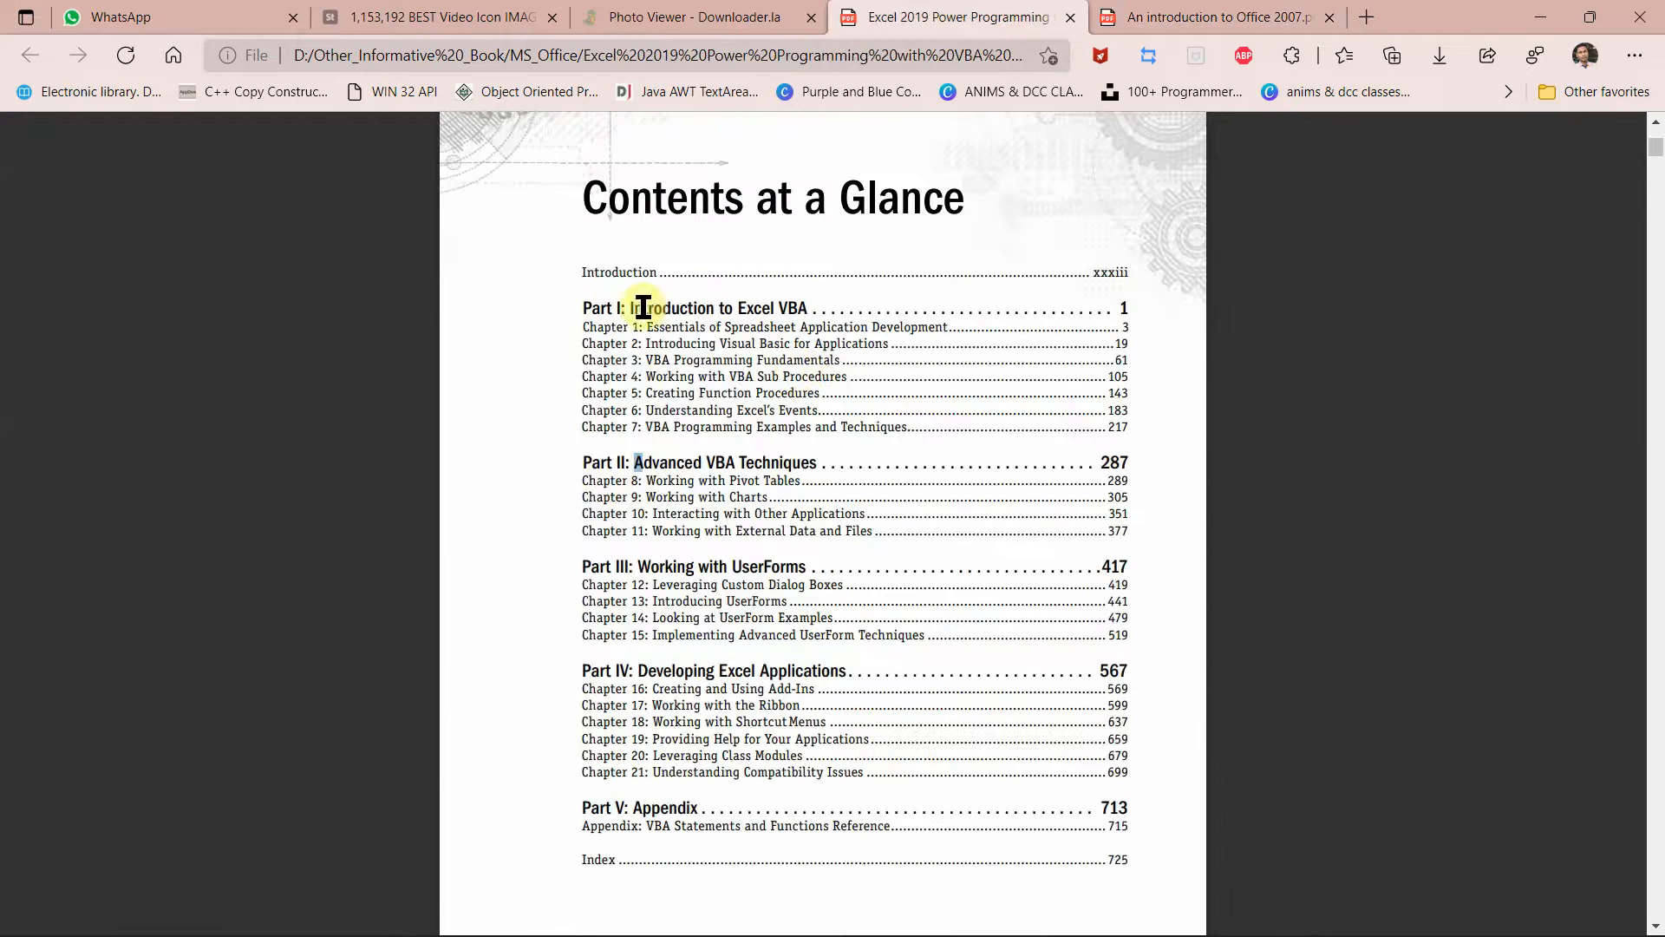
{"action": "key", "text": "ctrl"}
{"action": "key", "text": "ctrl"}
{"action": "key", "text": "ctrl"}
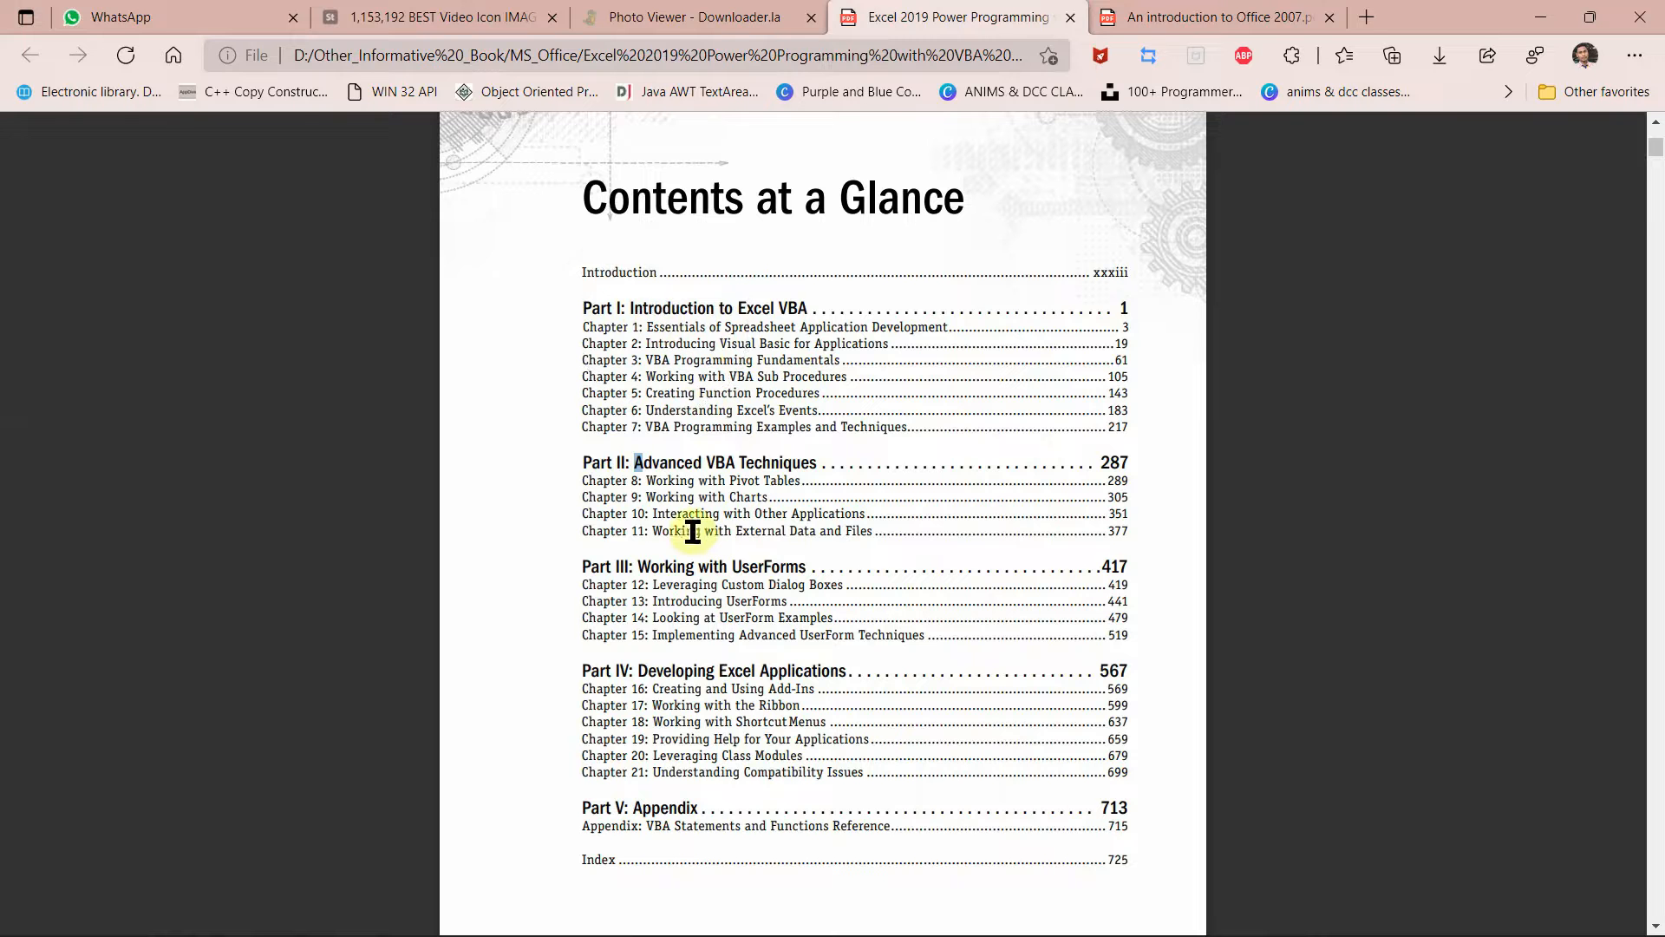
Step: Minimize Edge, search for Word from Start, launch it and create a blank Document1
{"action": "left_click", "coordinate": [1541, 22]}
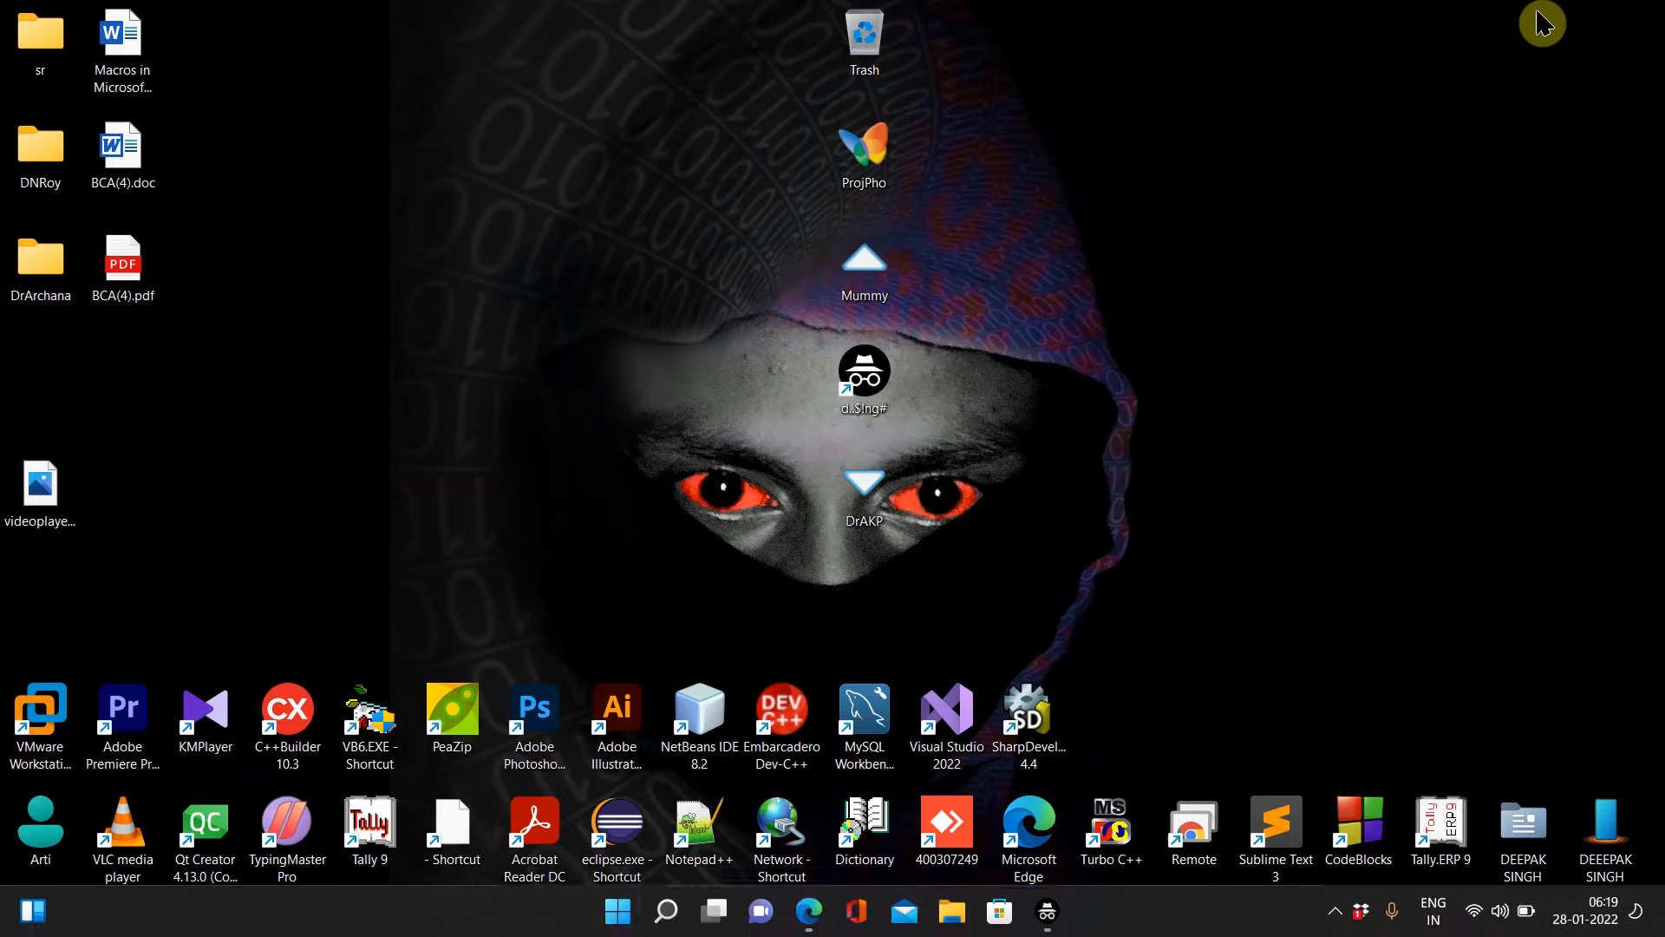
{"action": "key", "text": "super"}
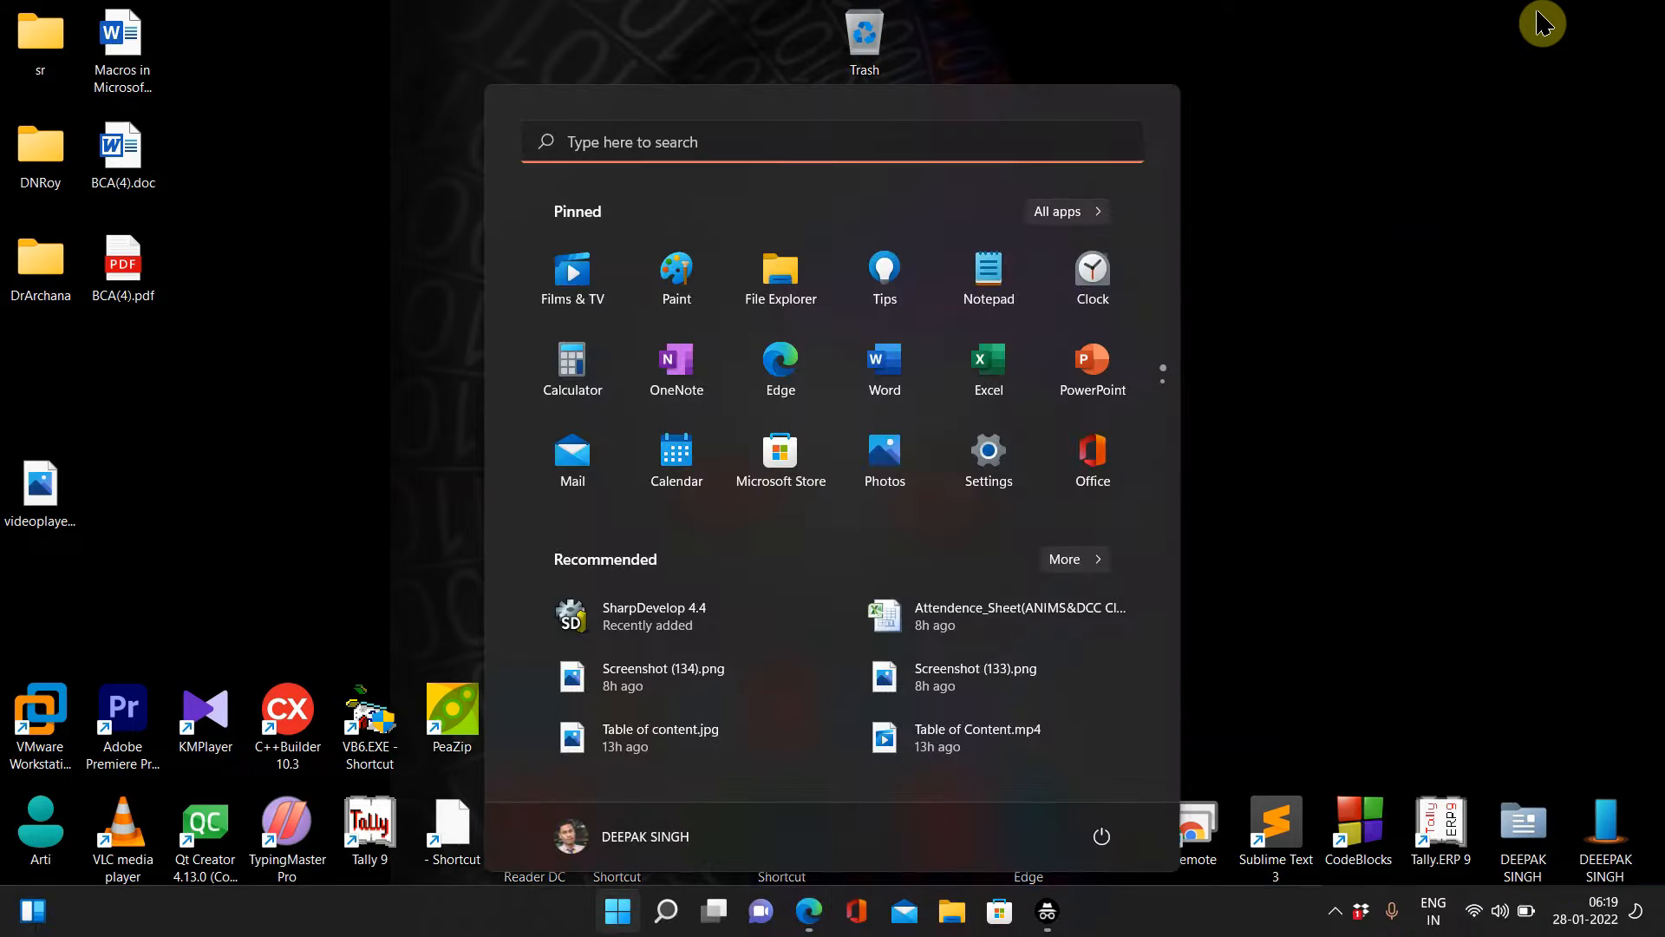
{"action": "left_click", "coordinate": [841, 139]}
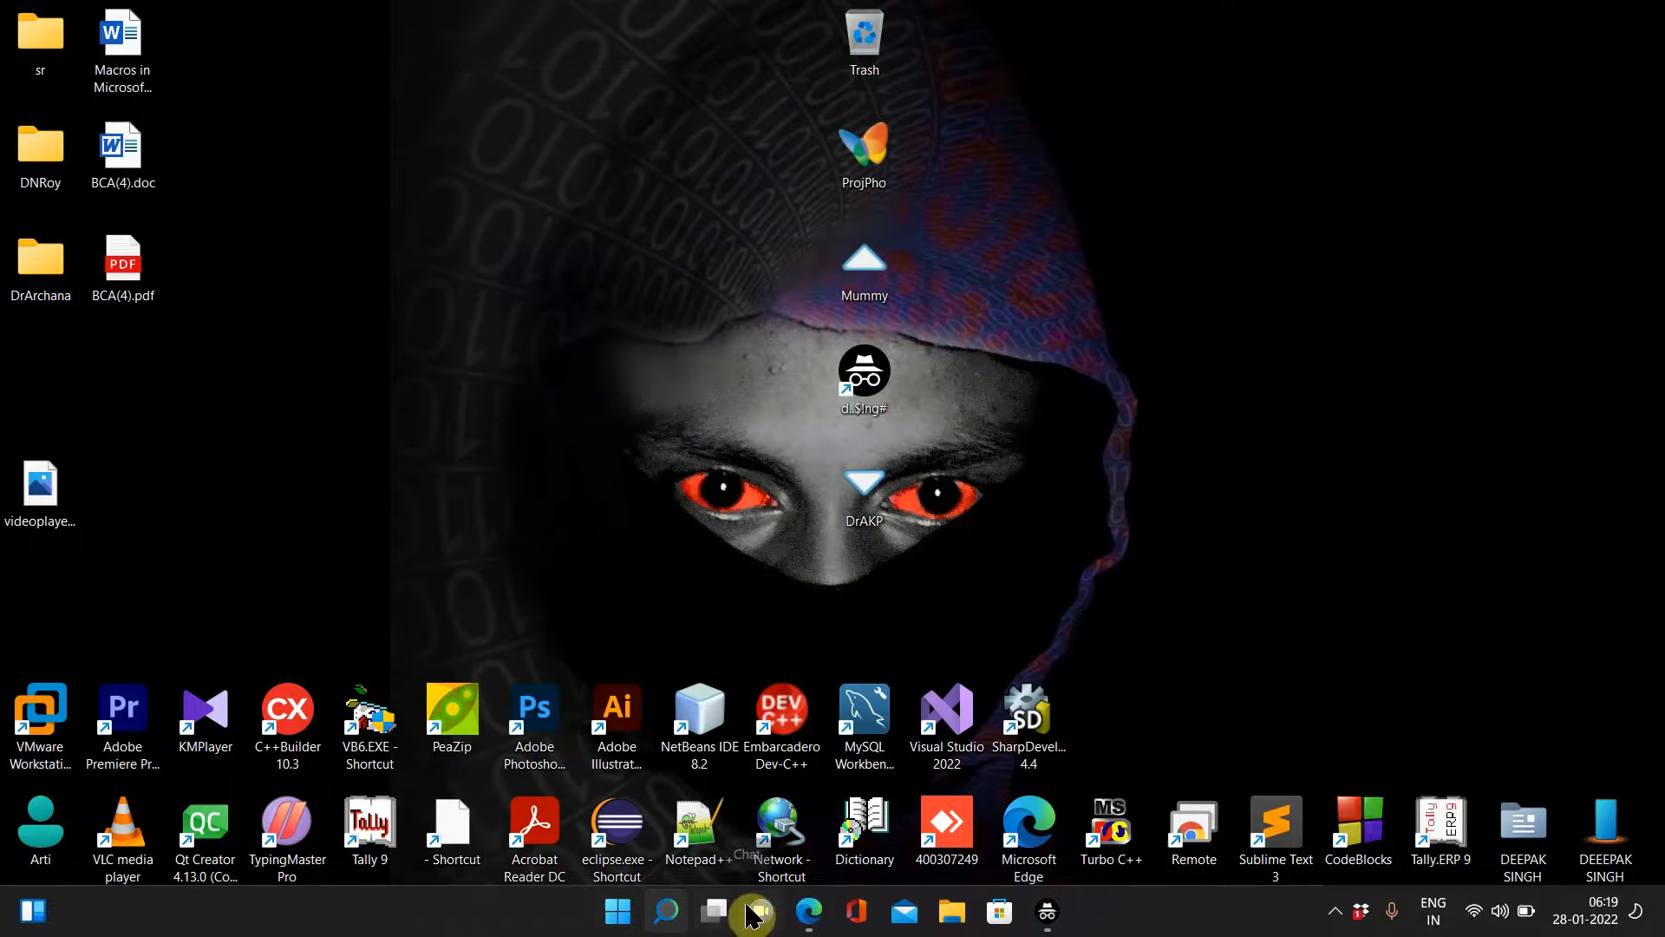
{"action": "left_click", "coordinate": [607, 920]}
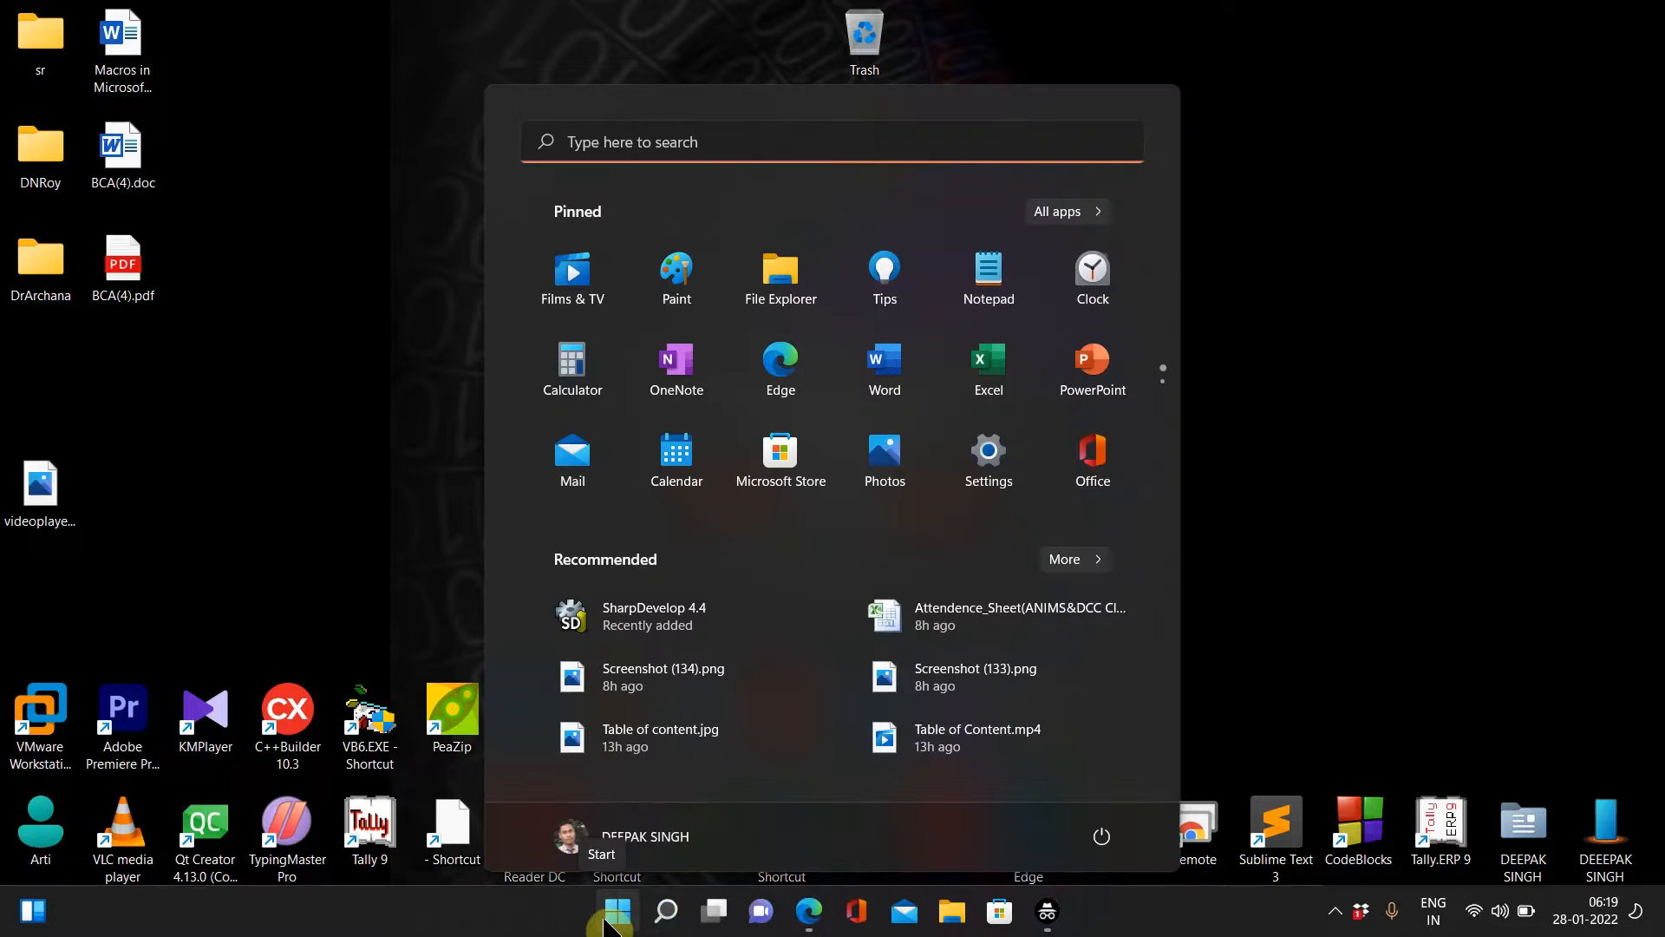
{"action": "type", "text": "ordw"}
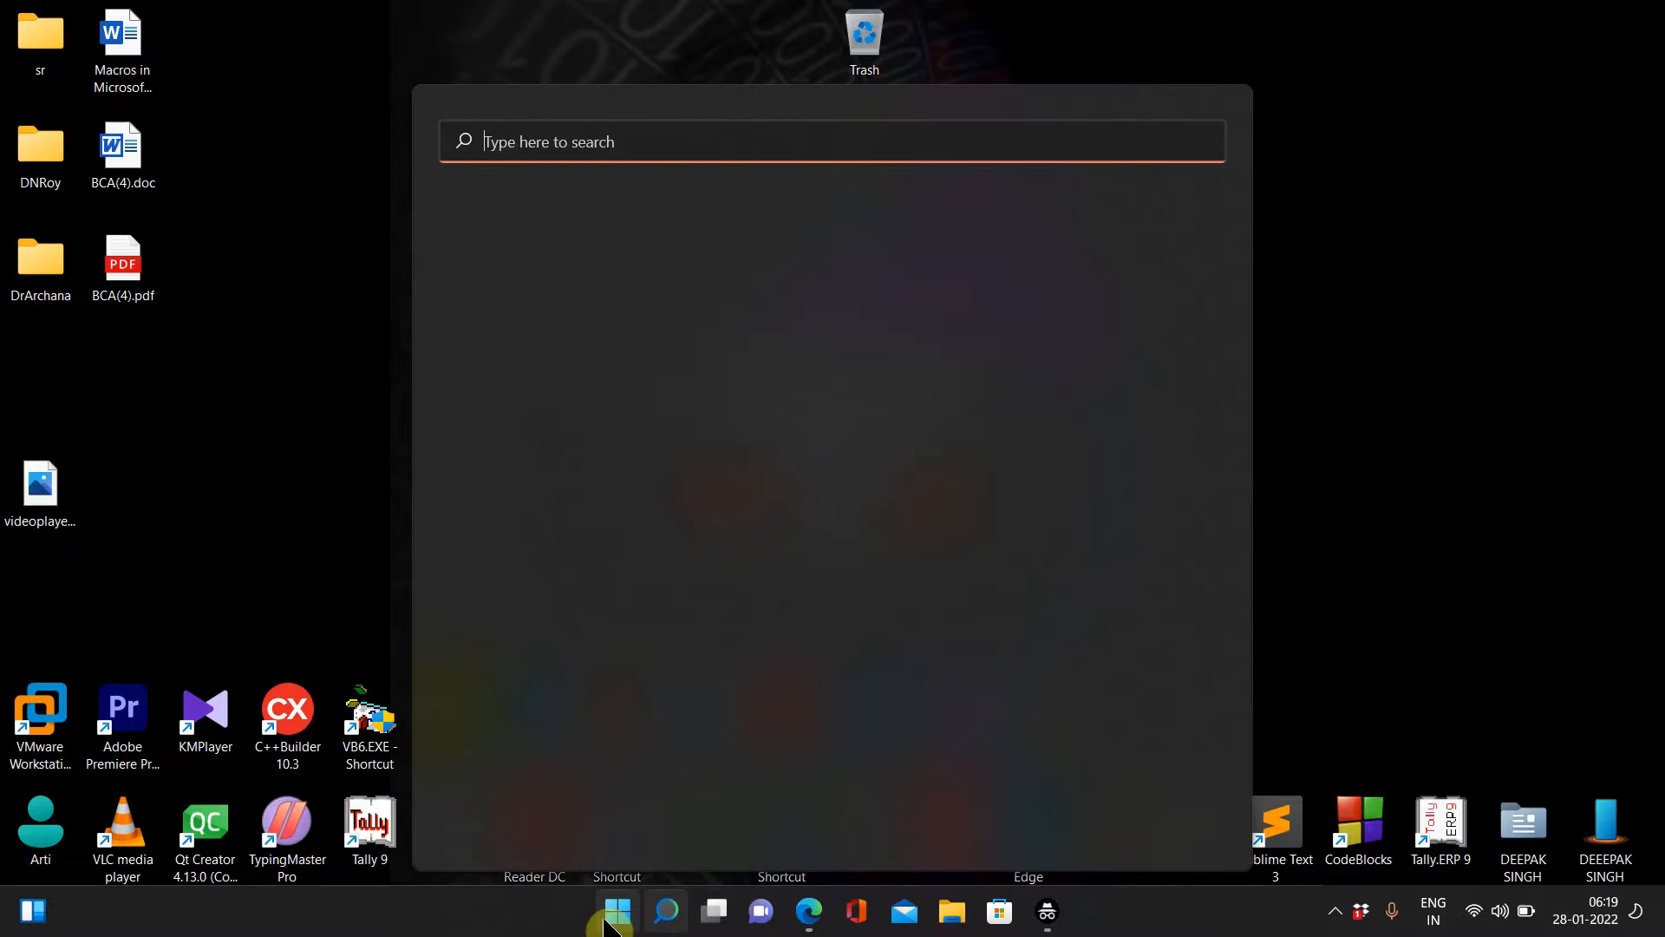
{"action": "type", "text": "word"}
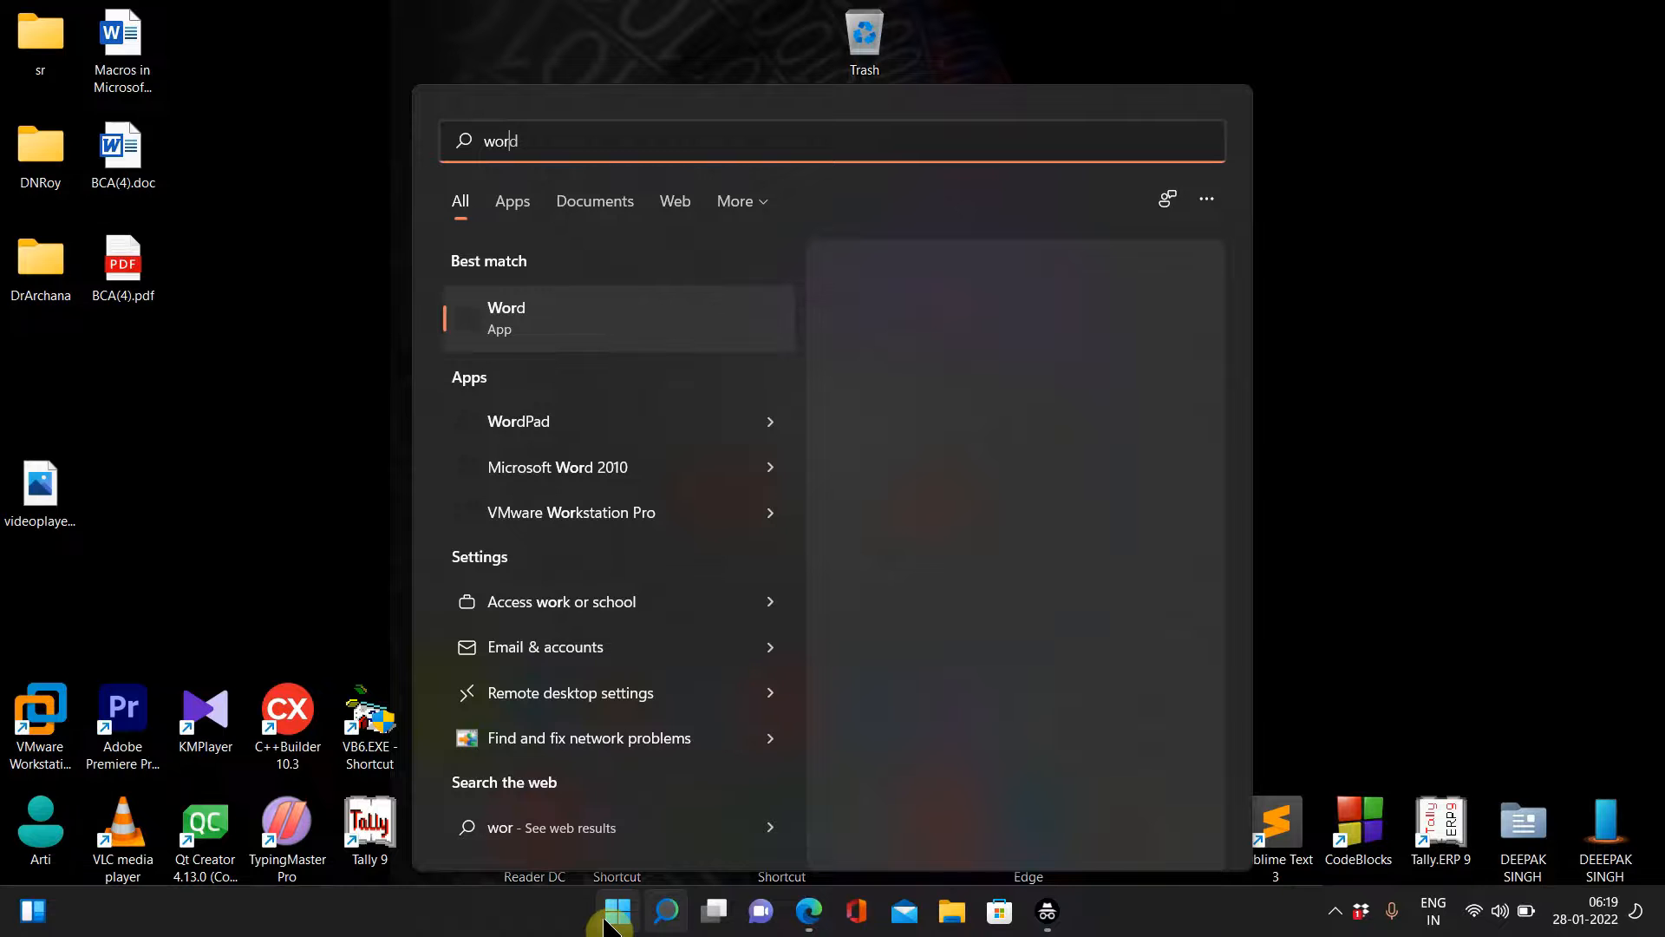
{"action": "key", "text": "Return"}
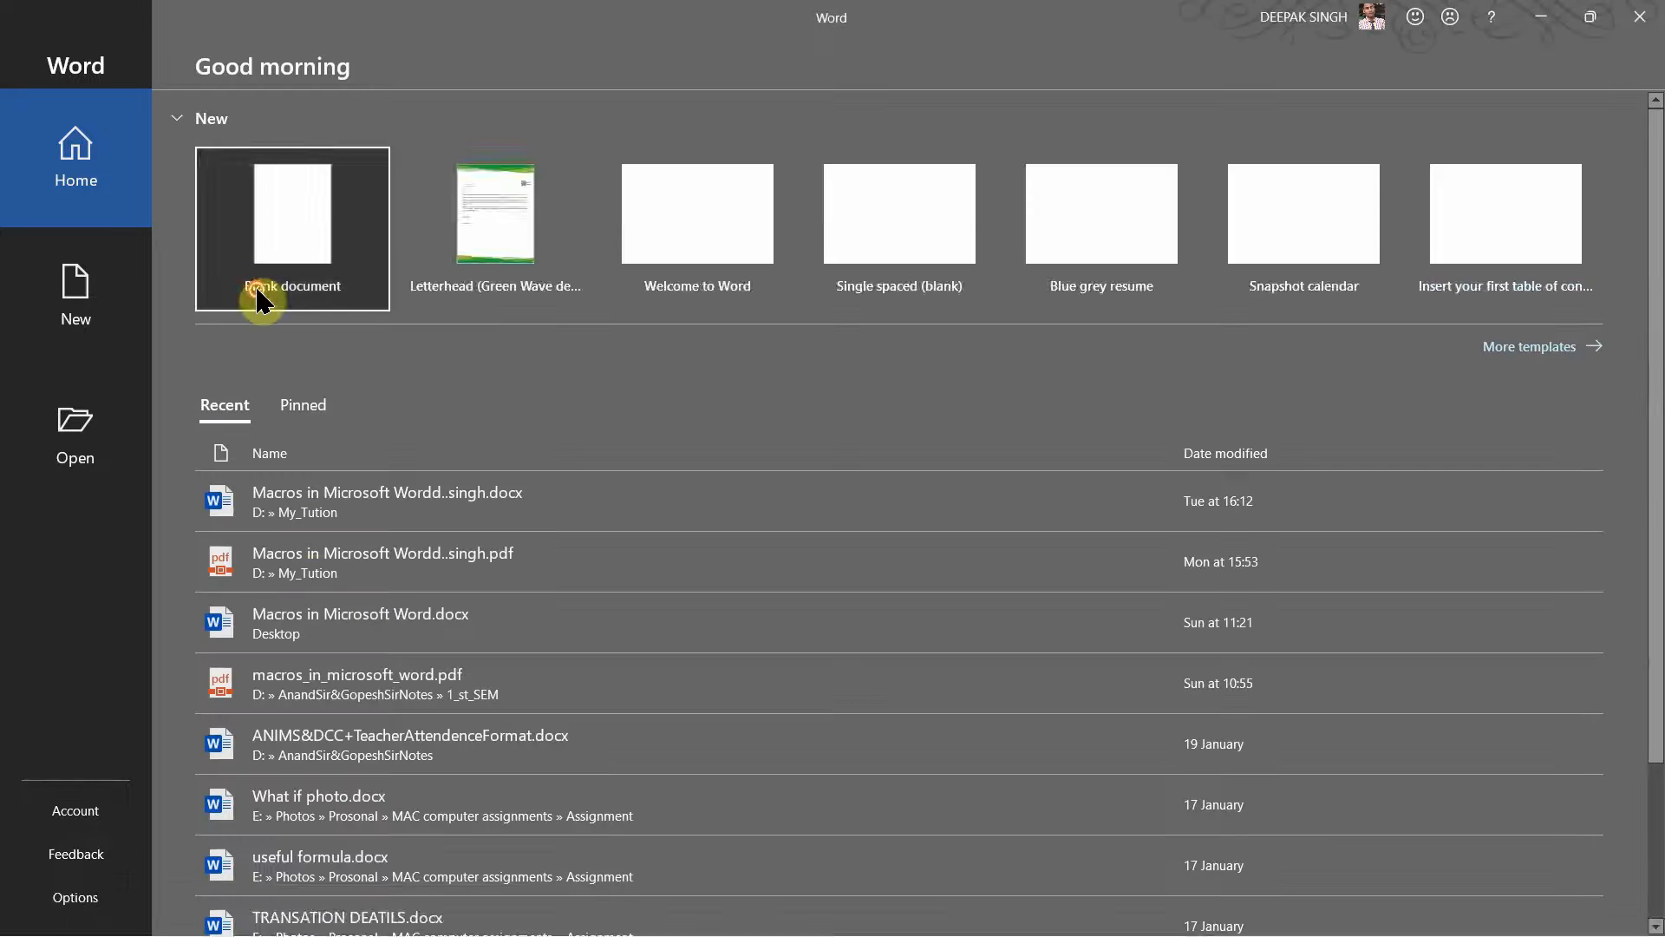
{"action": "left_click", "coordinate": [259, 294]}
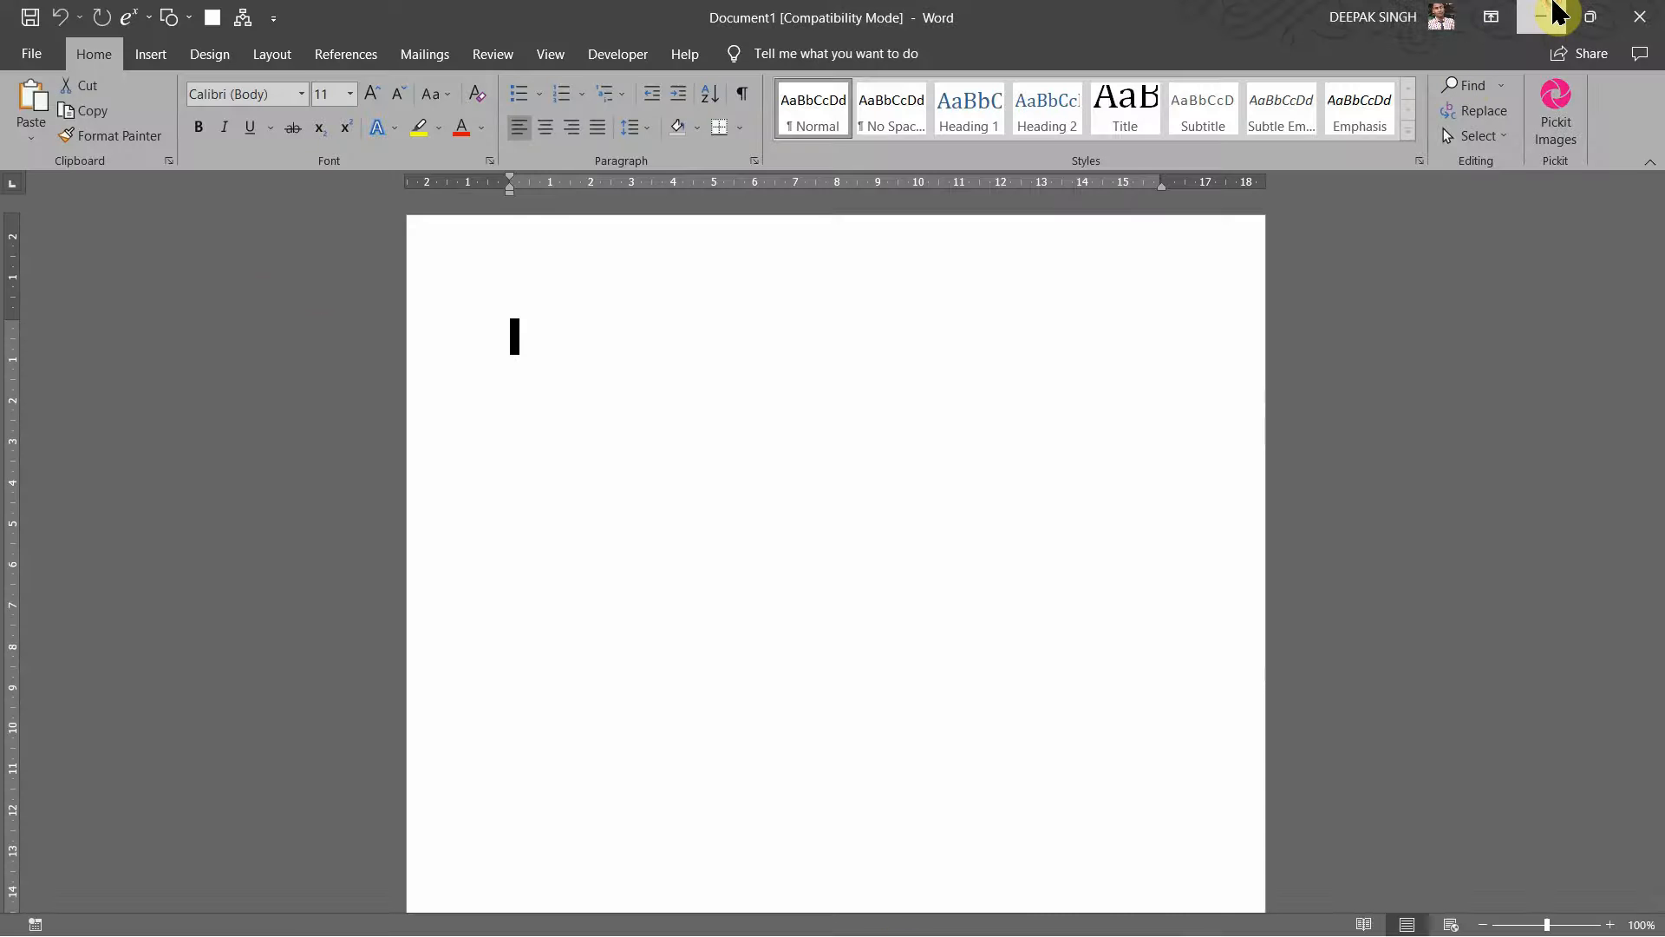
Step: Minimize Word, admit the waiting participant in Google Meet, and minimize the meeting
{"action": "left_click", "coordinate": [1559, 13]}
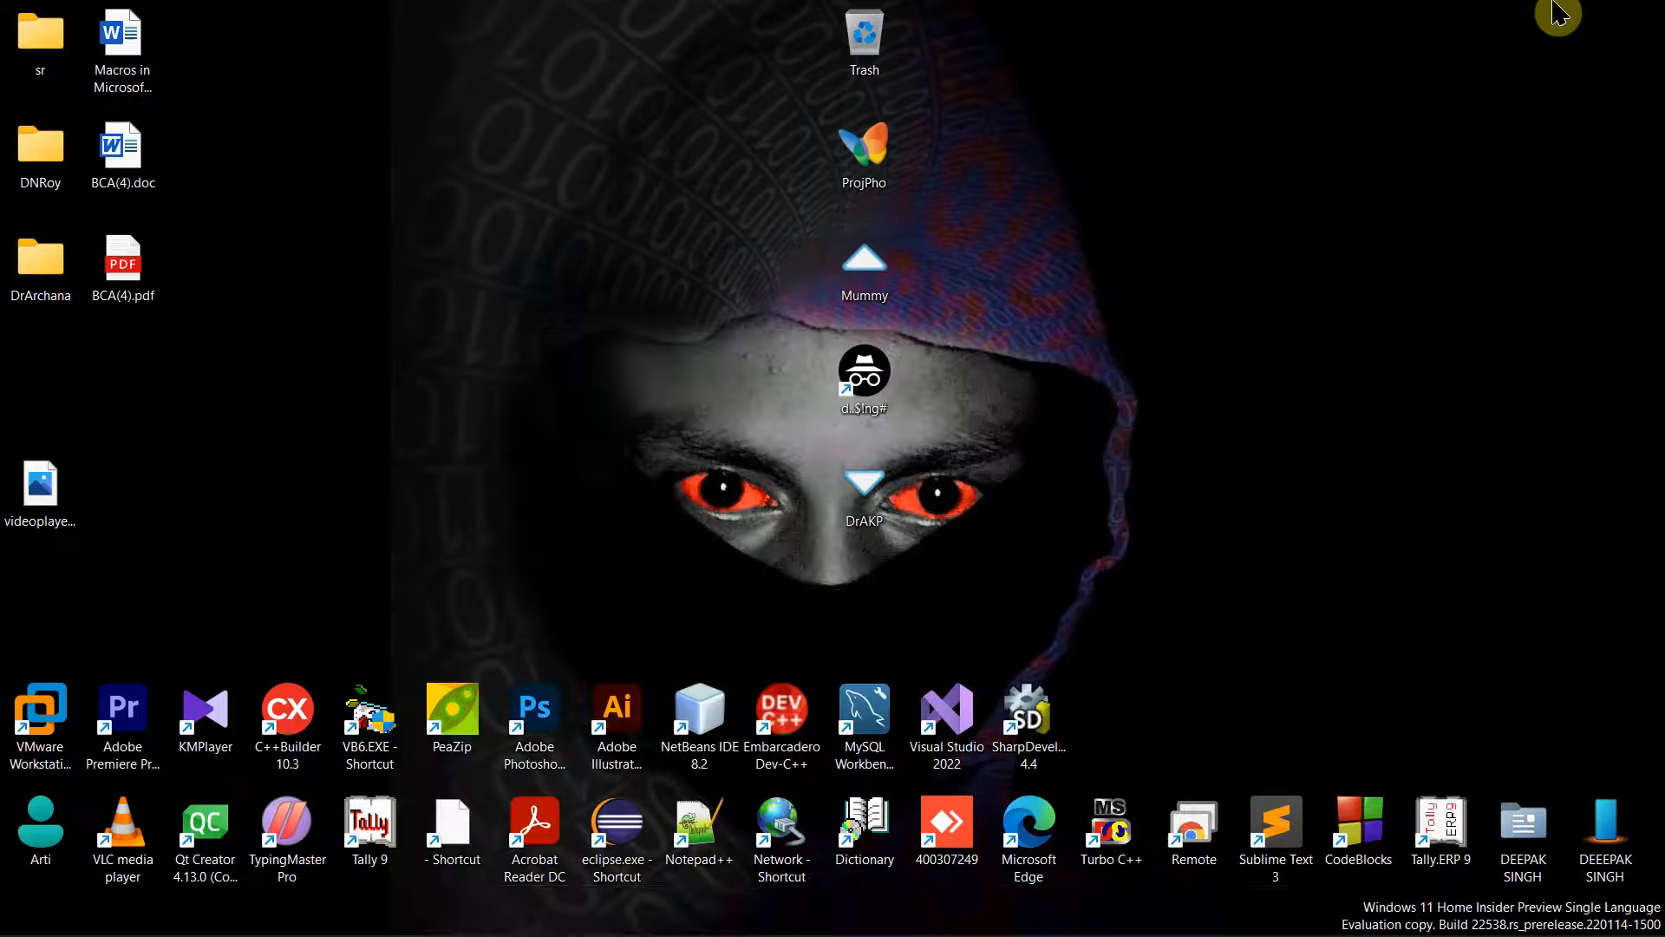
{"action": "mouse_move", "coordinate": [1023, 933]}
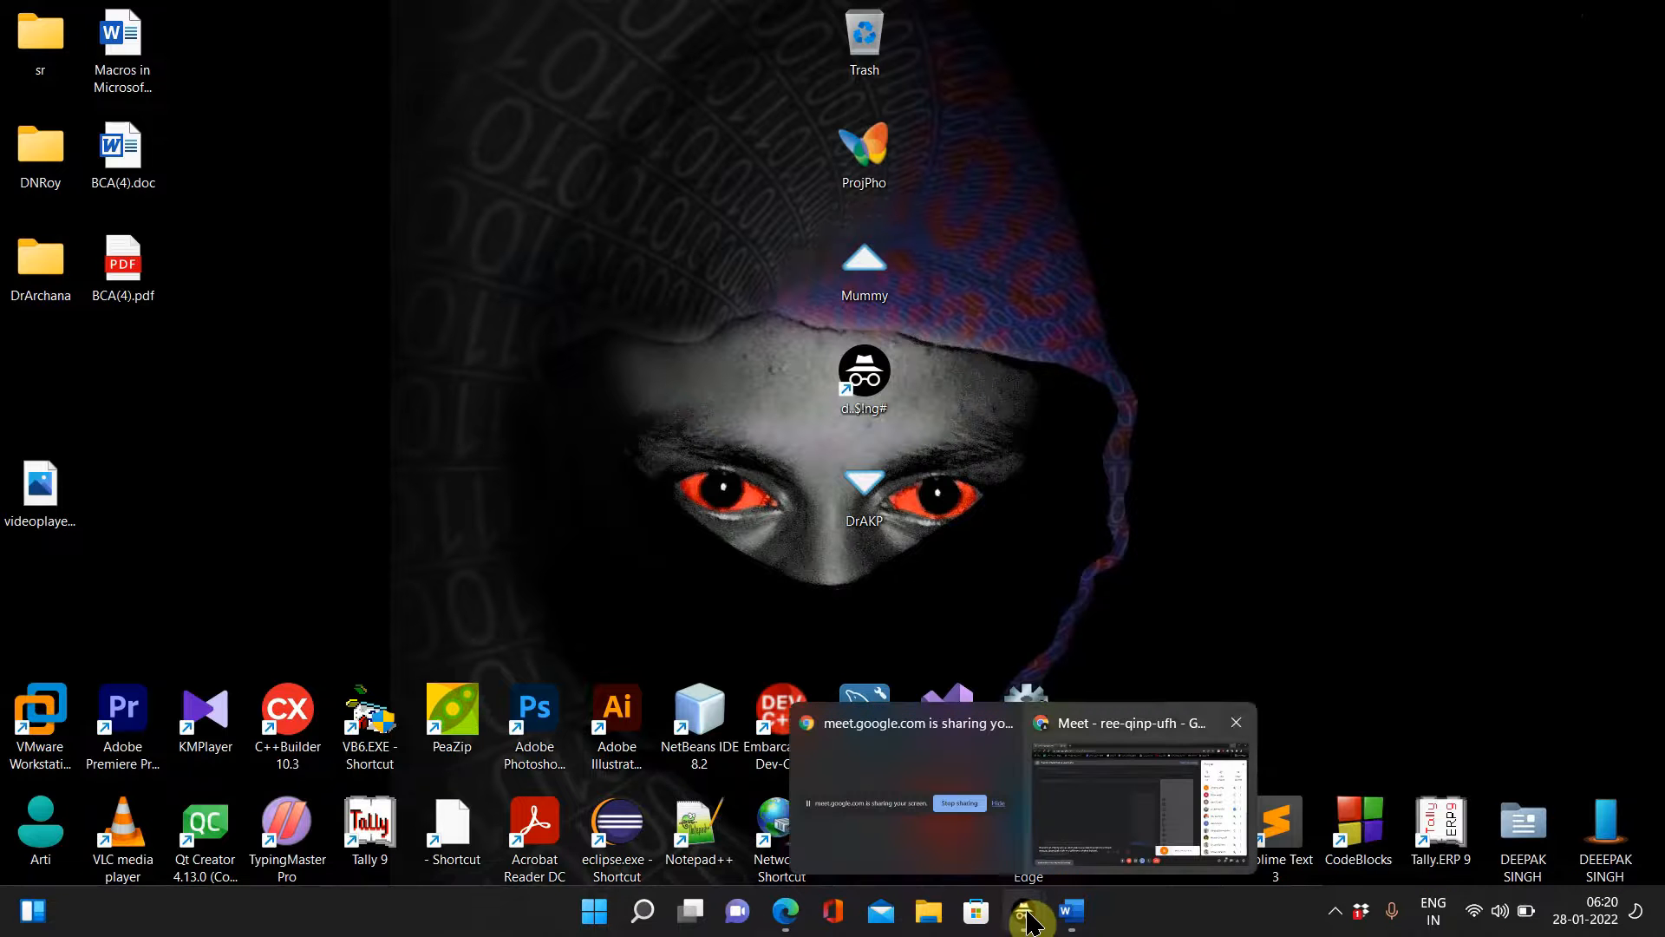
{"action": "left_click", "coordinate": [1060, 798]}
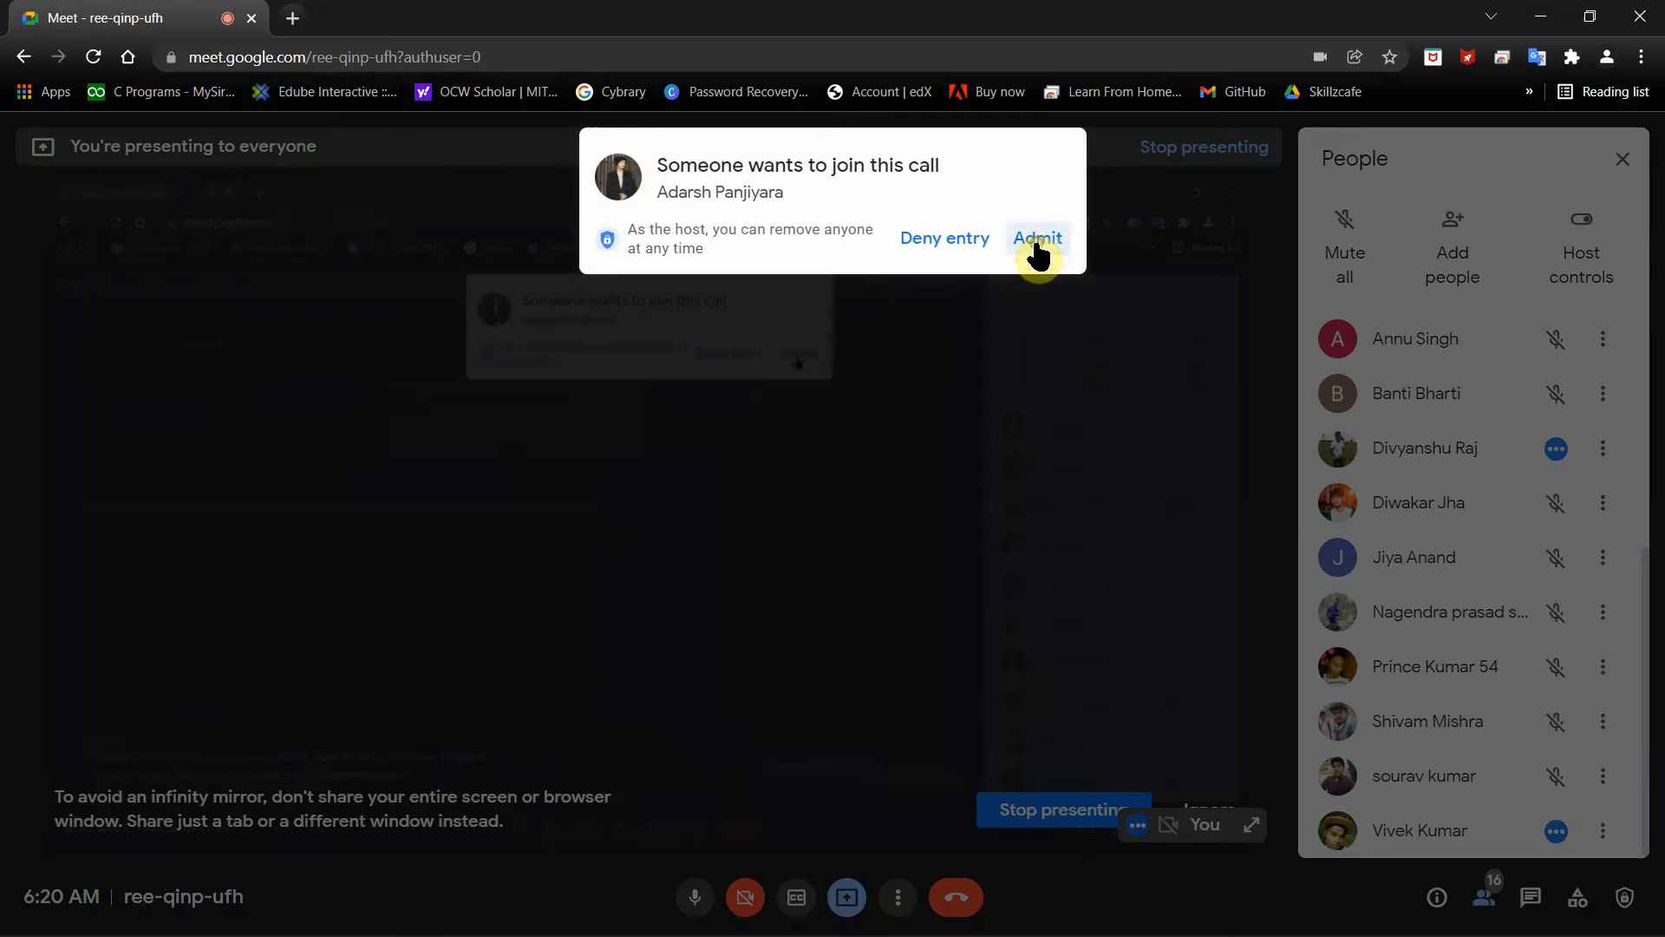
{"action": "left_click", "coordinate": [1038, 240]}
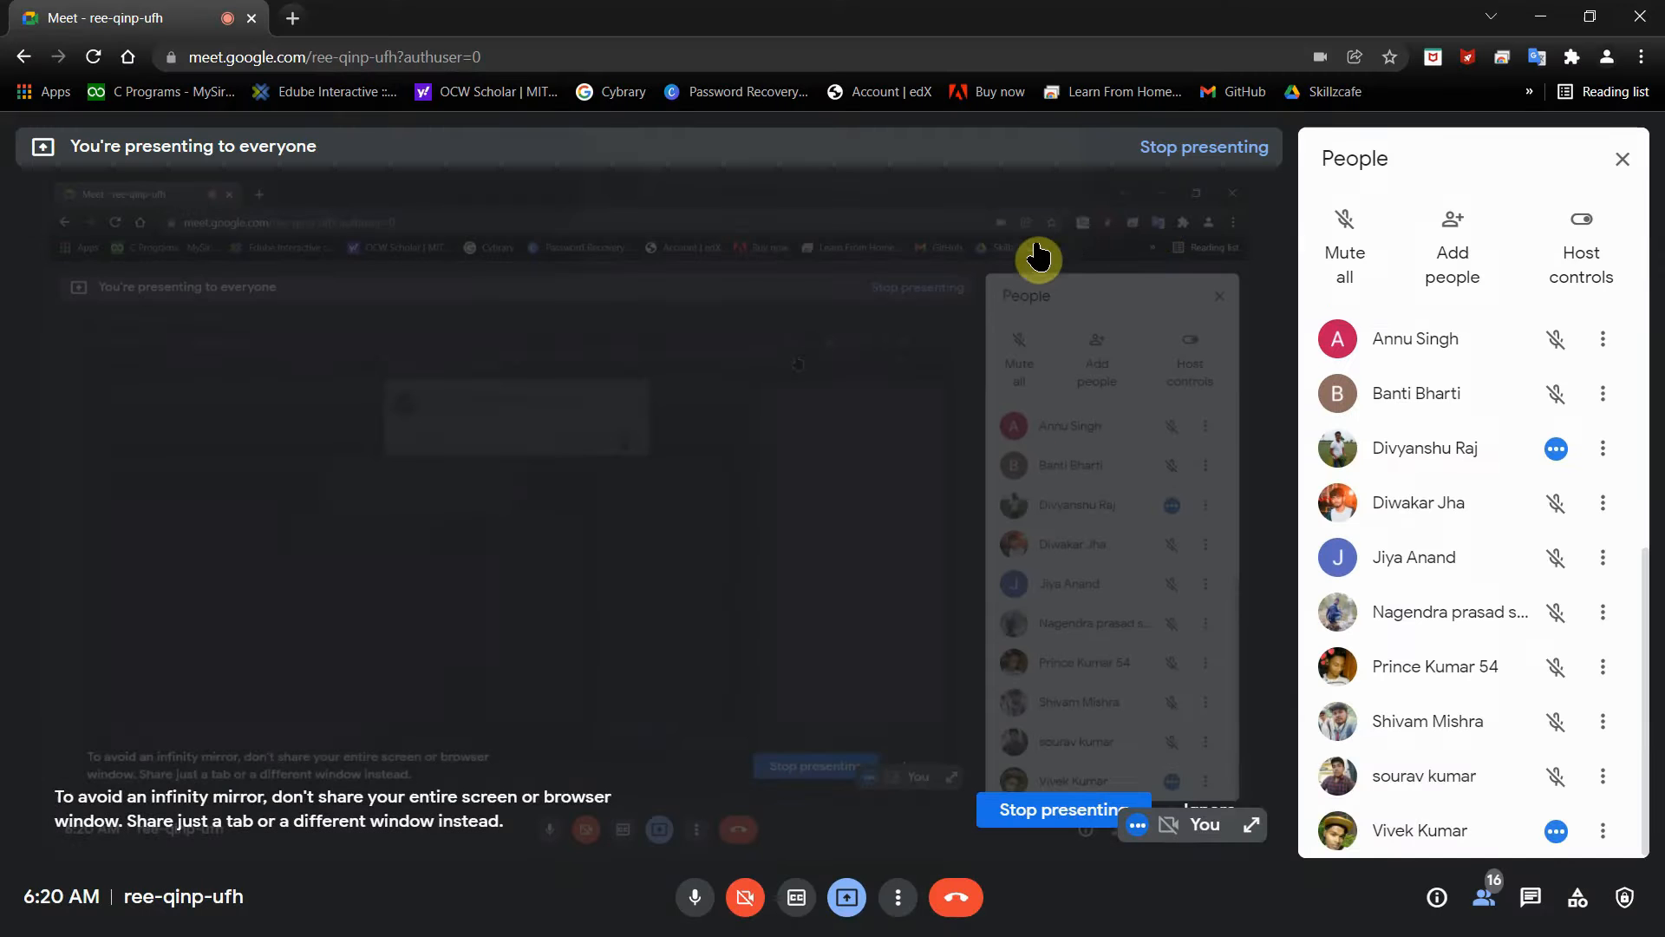
{"action": "left_click", "coordinate": [1552, 14]}
Step: Fill Document1 with ten sample paragraphs by entering =rand() twice
{"action": "mouse_move", "coordinate": [1096, 917]}
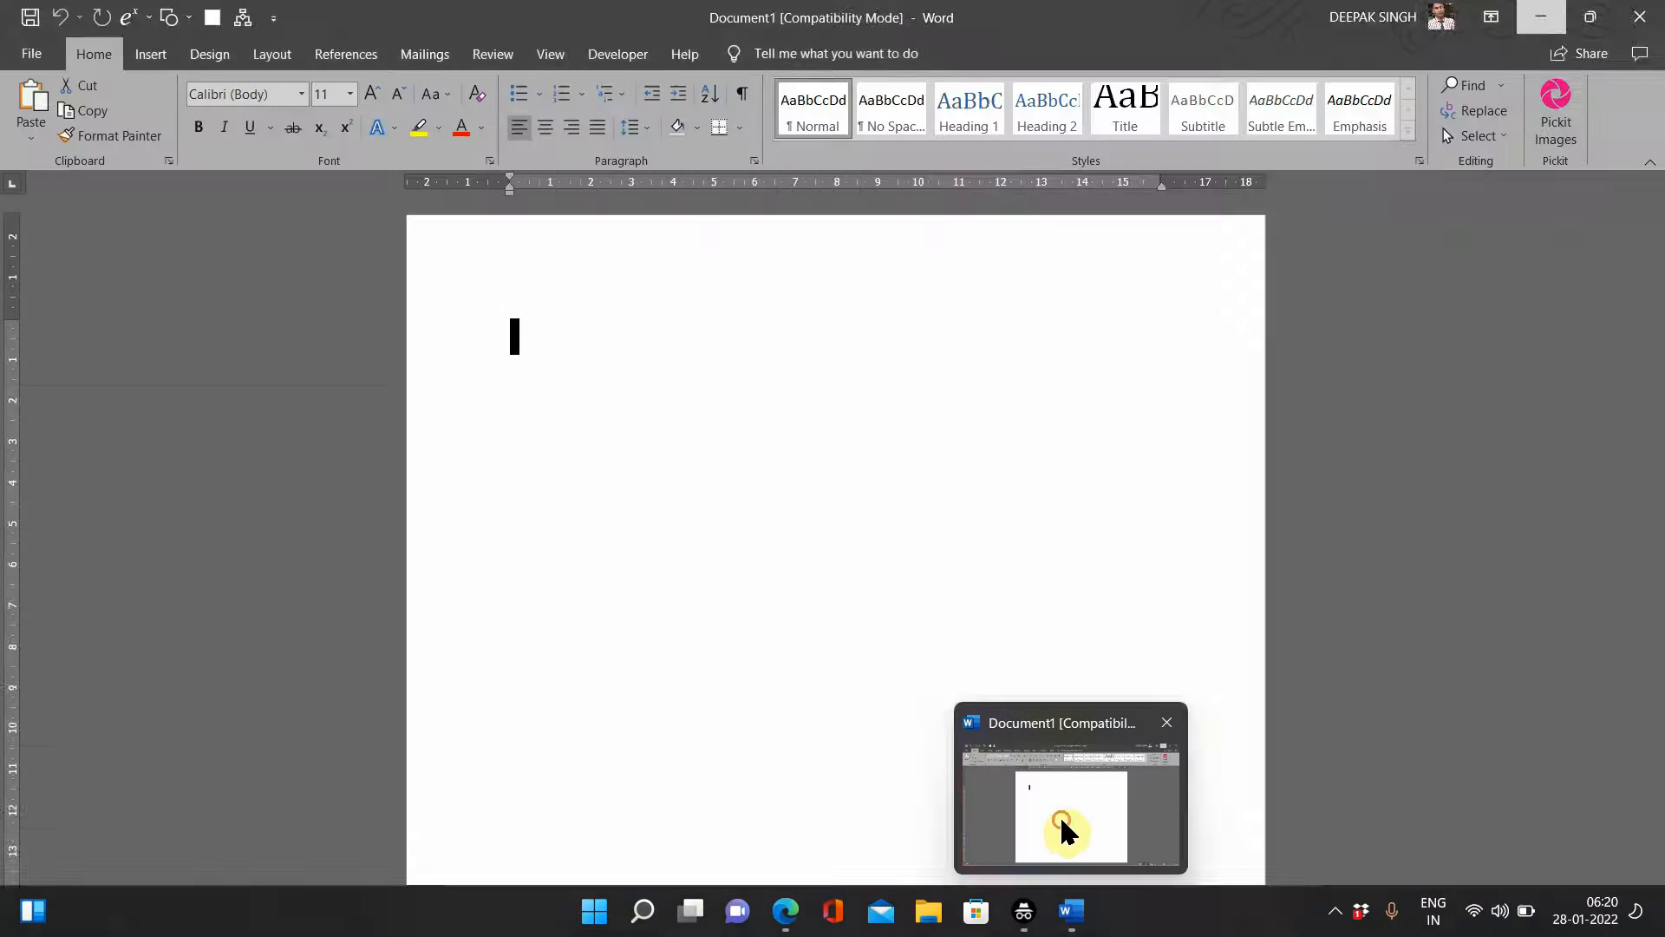
{"action": "left_click", "coordinate": [1060, 820]}
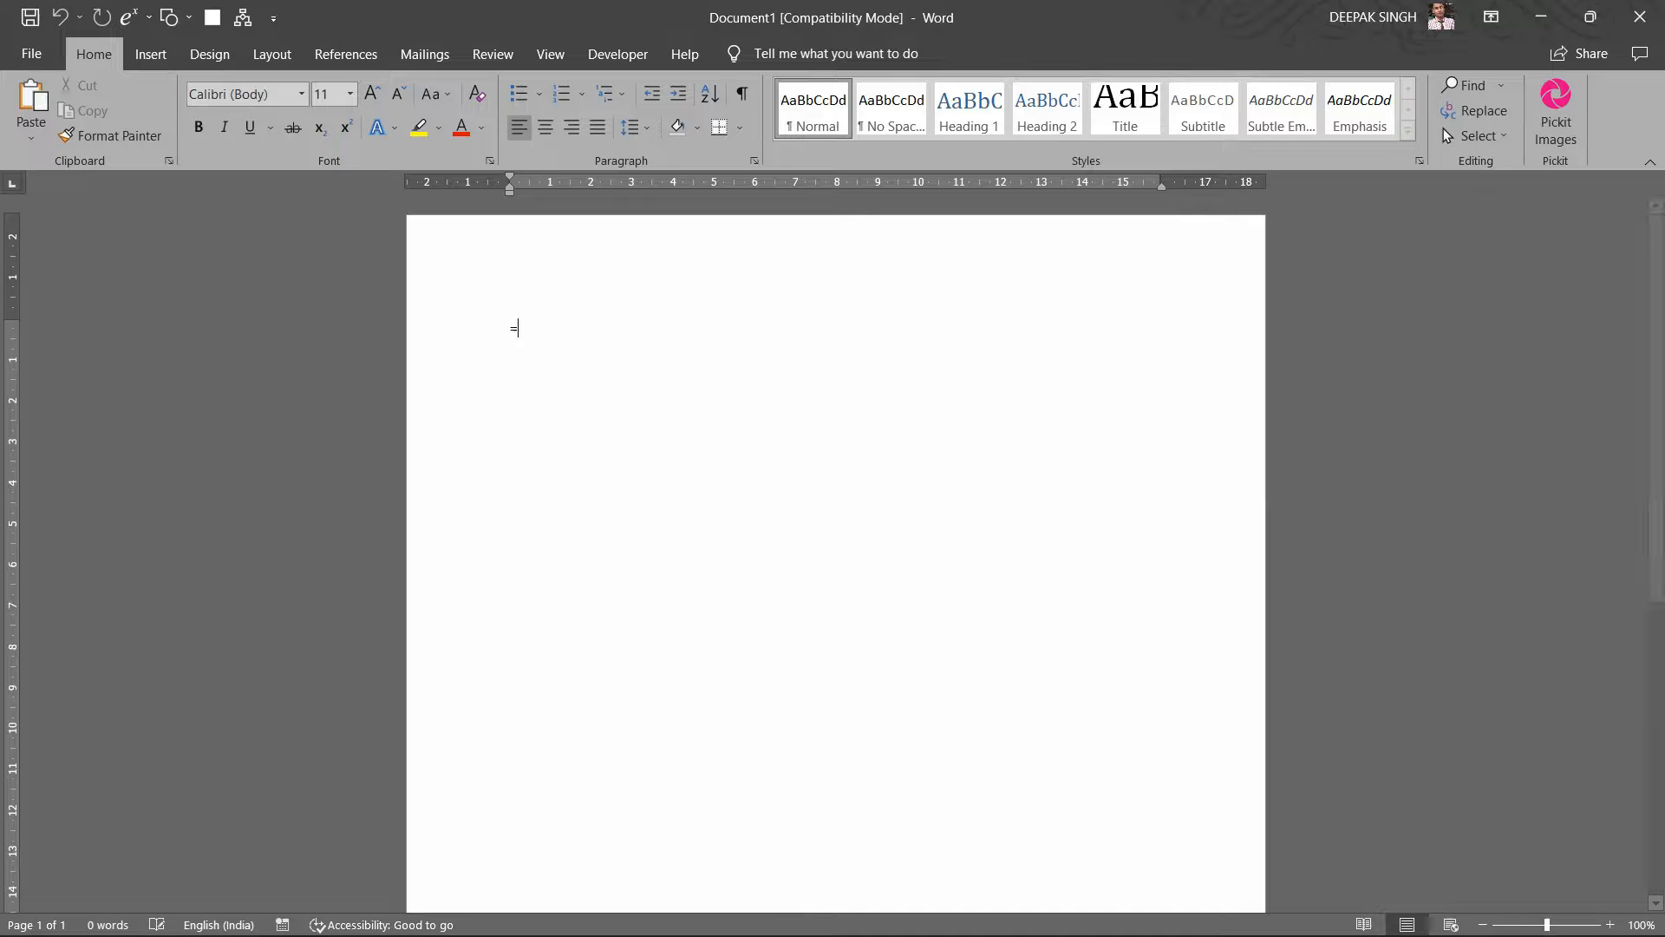
{"action": "type", "text": "=rand()"}
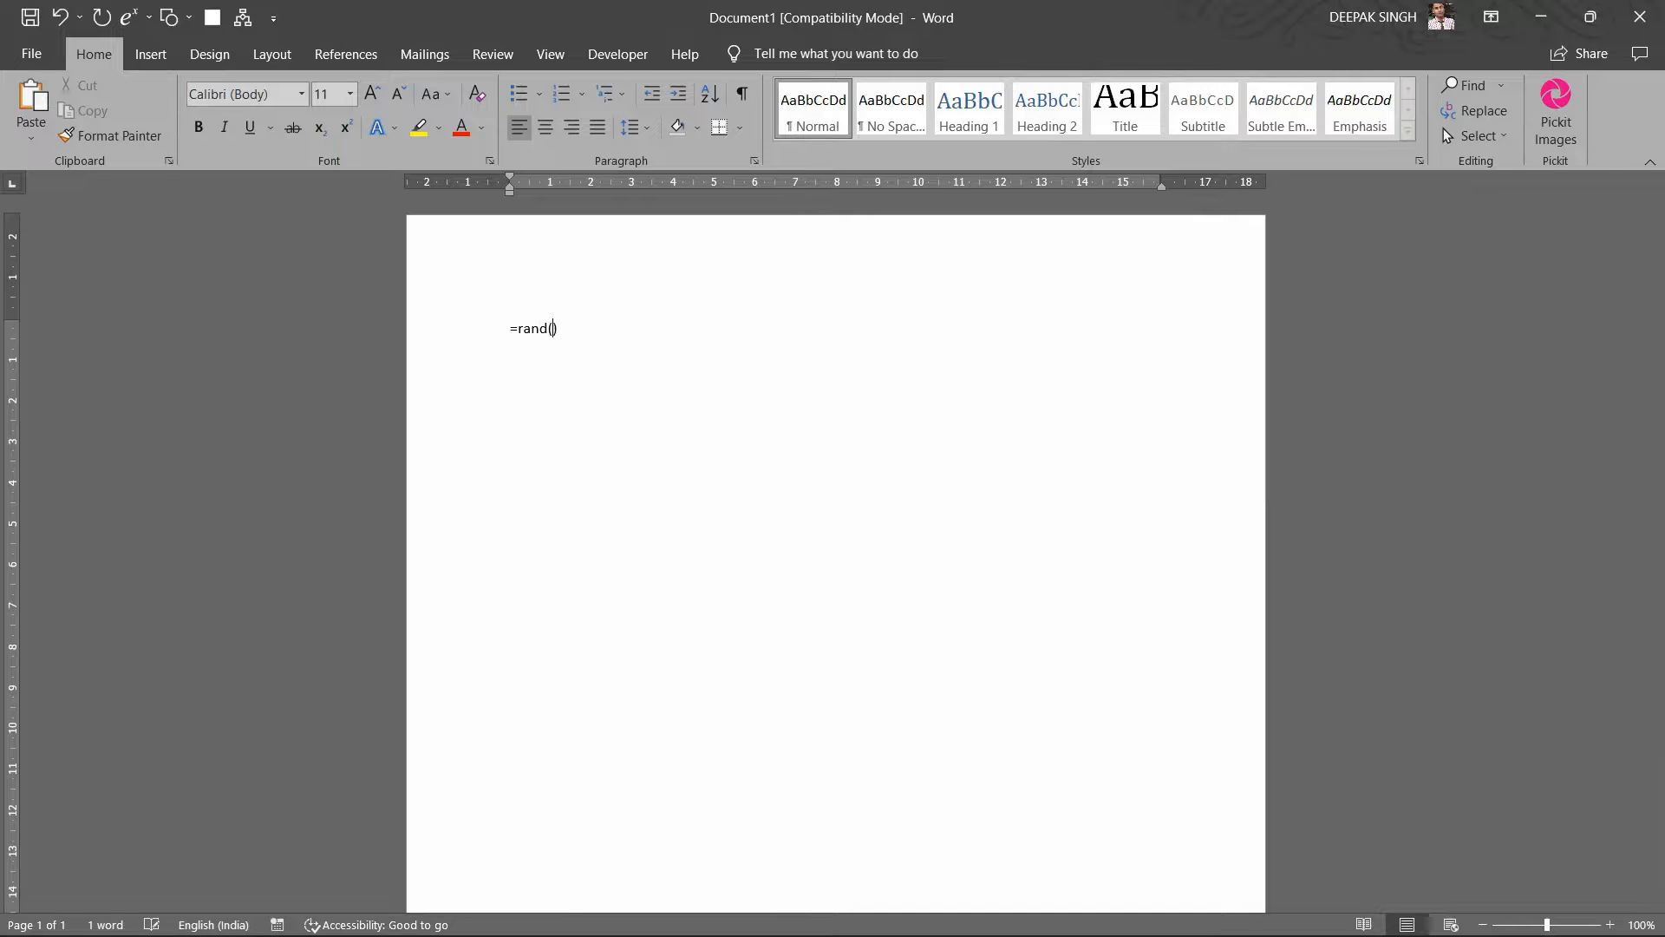
{"action": "key", "text": "Return"}
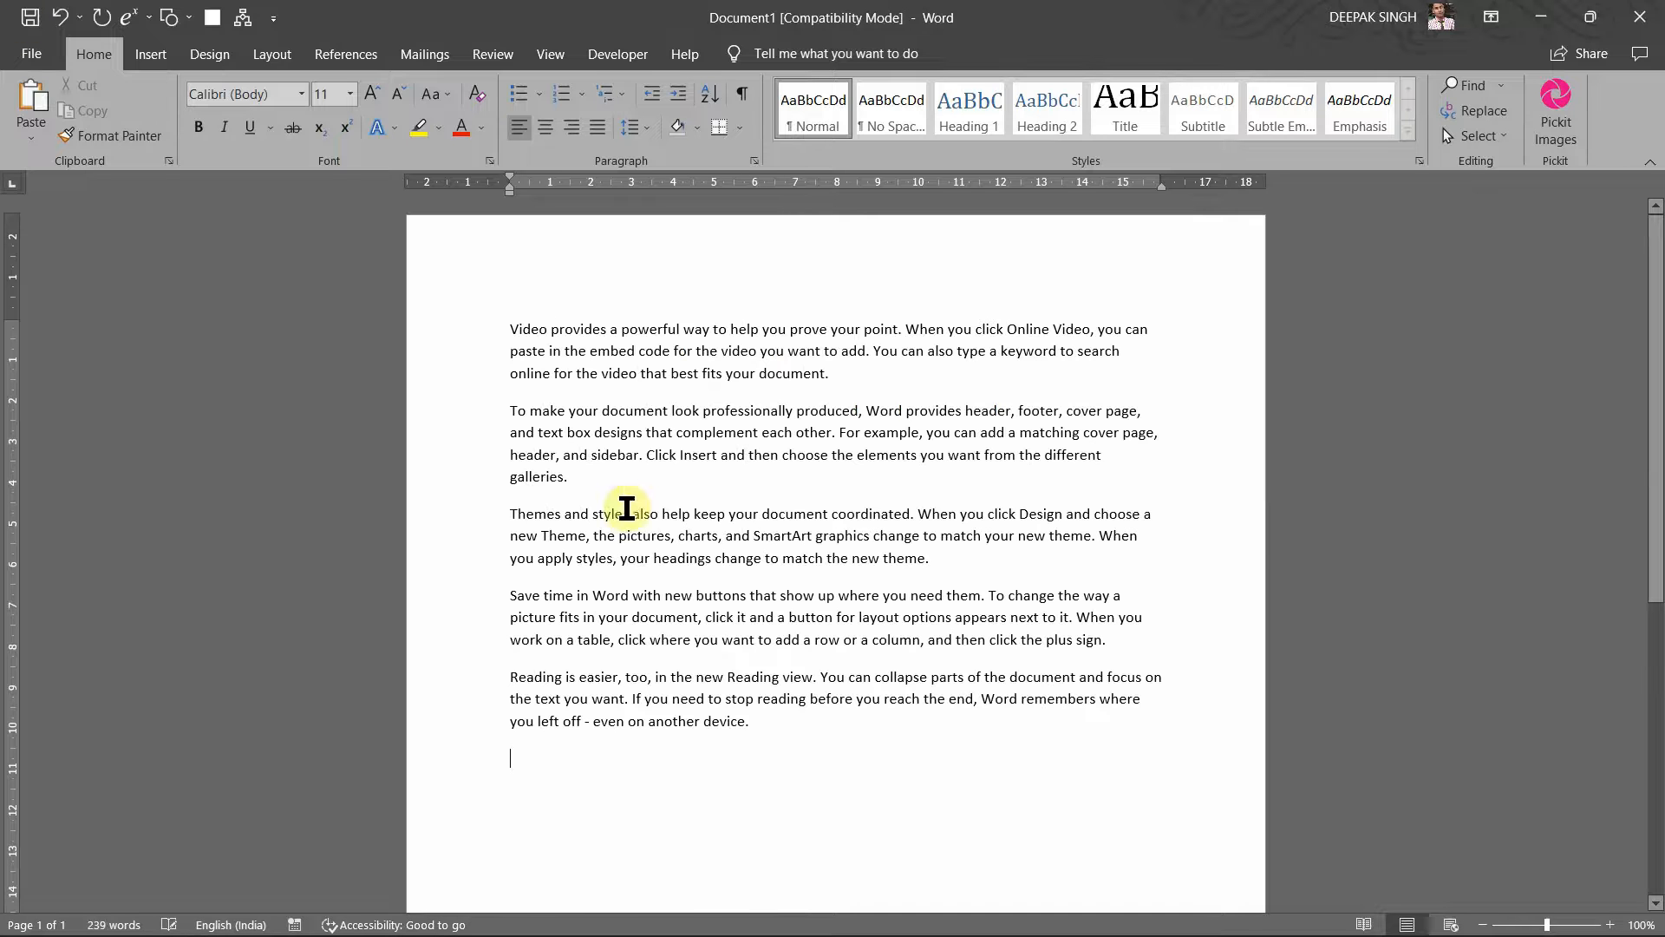
{"action": "type", "text": "="}
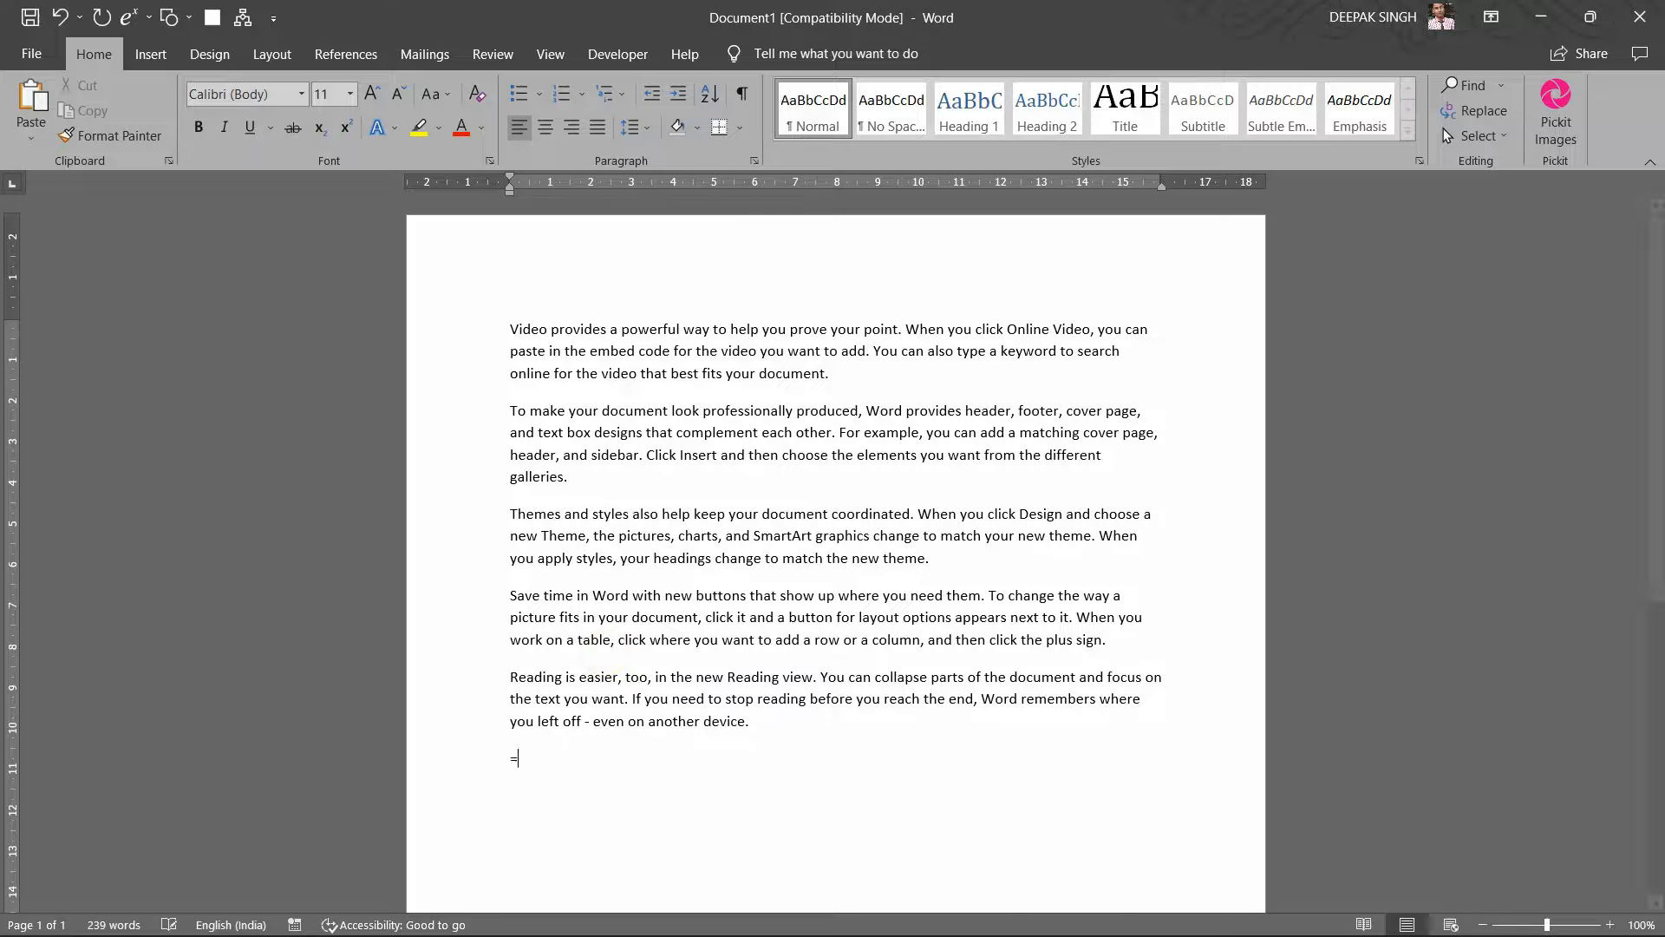
{"action": "type", "text": "rand"}
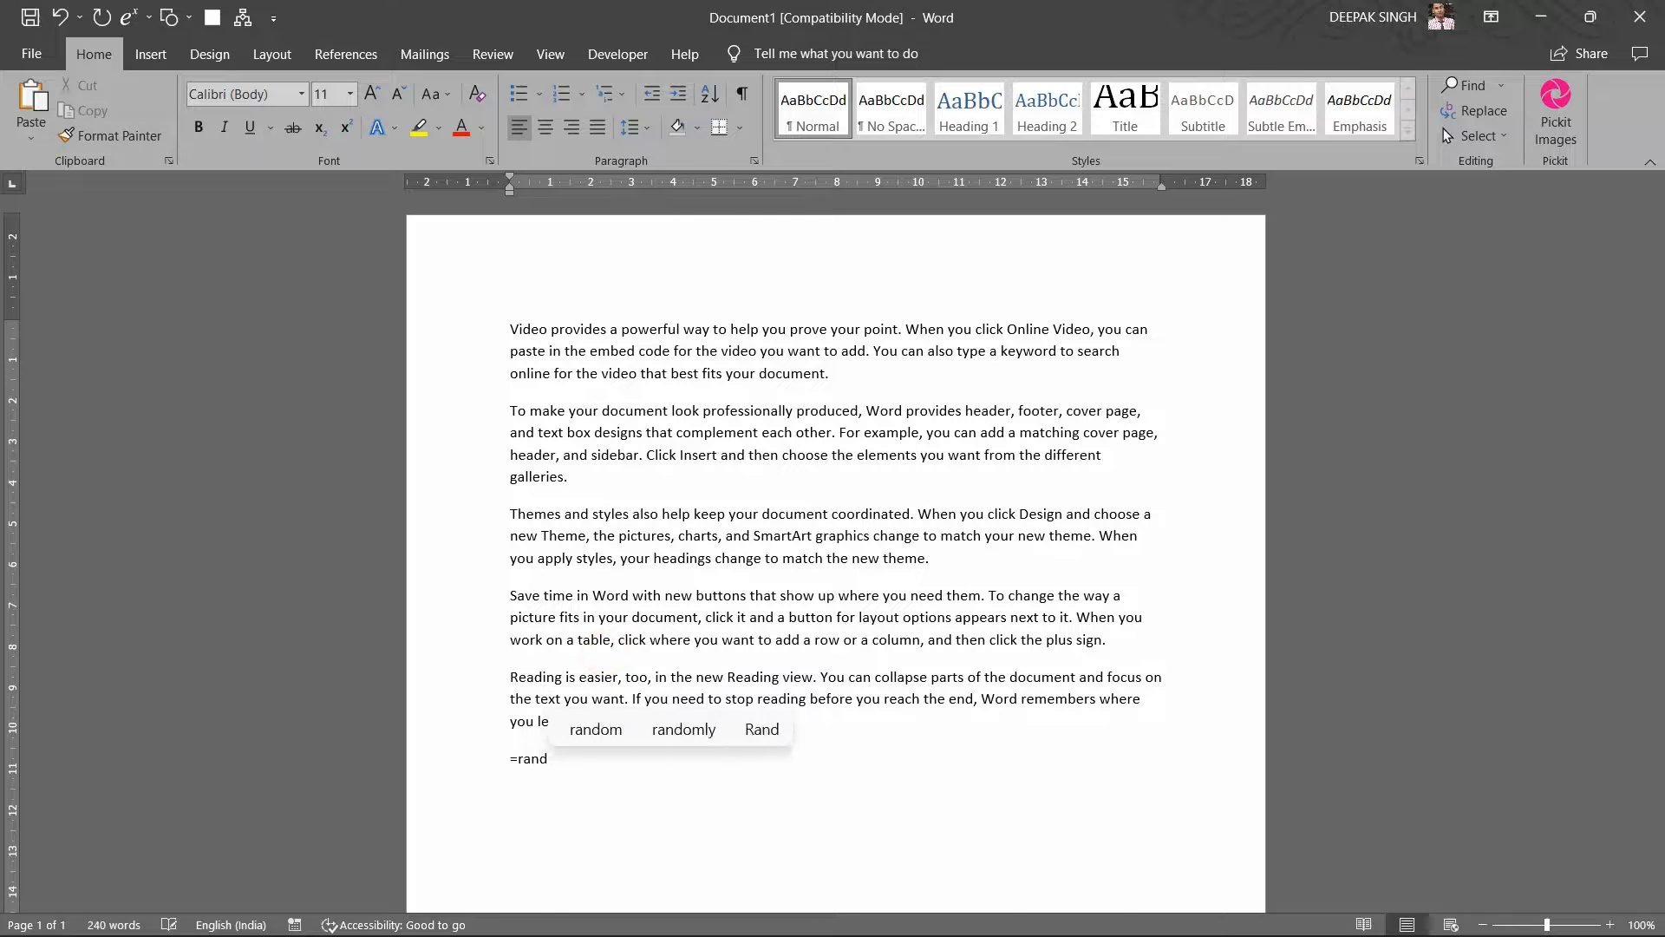
{"action": "type", "text": "()"}
{"action": "key", "text": "Return"}
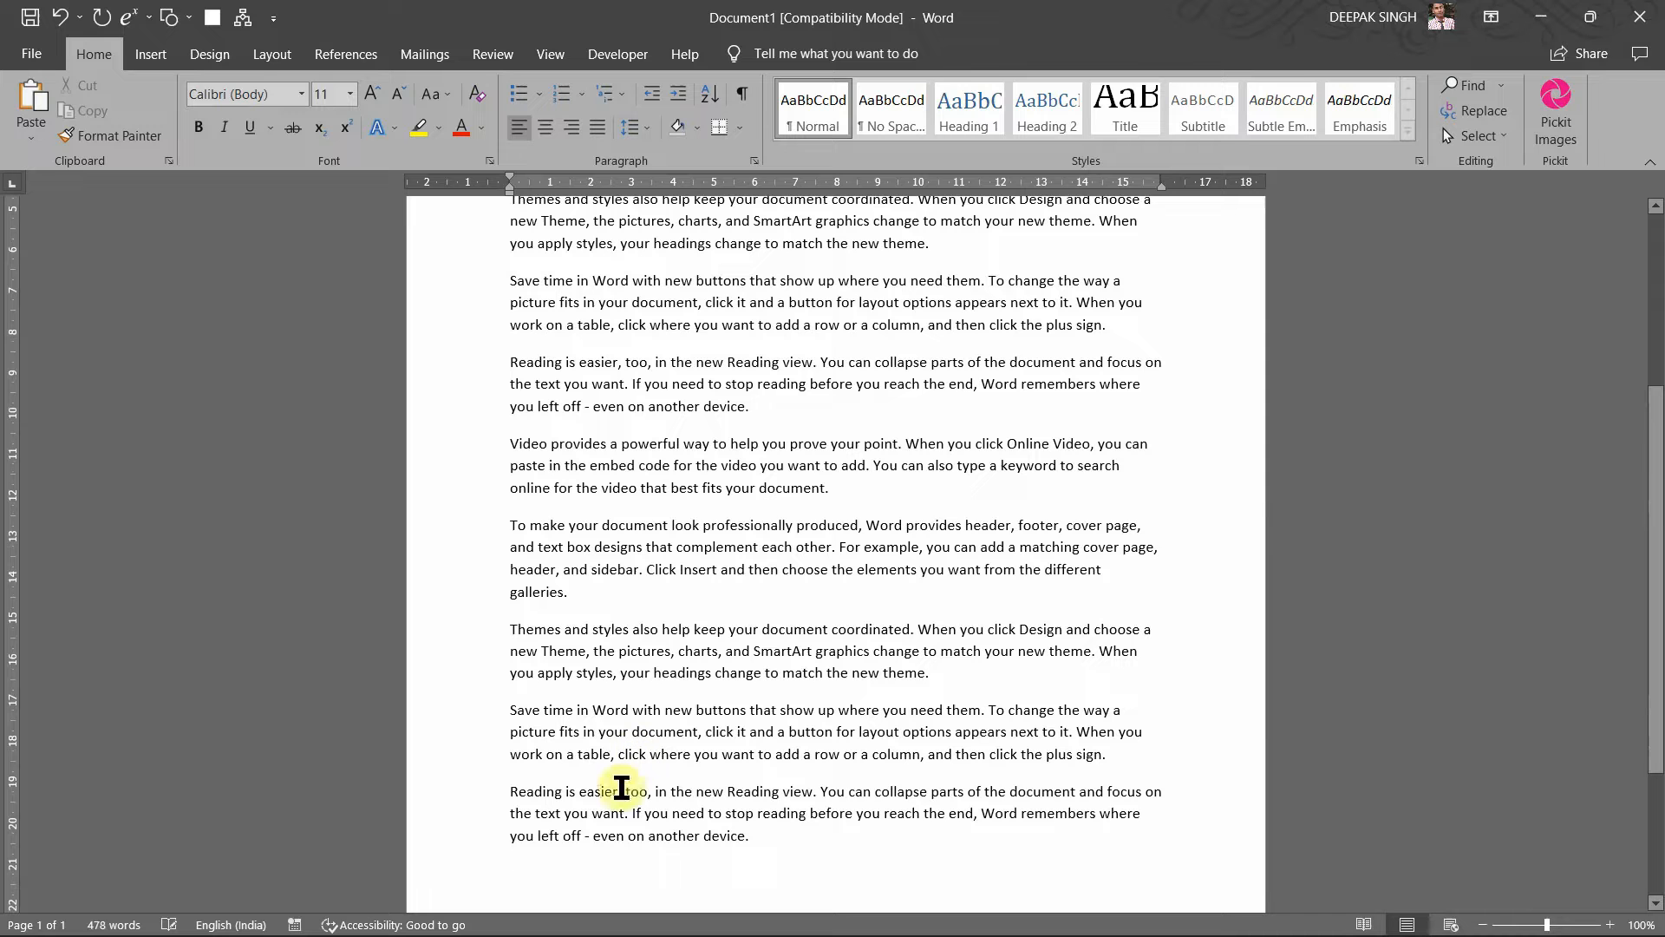
Step: Paste the whole text twice at the end, growing the document to six pages (2868 words)
{"action": "key", "text": "ctrl+a"}
{"action": "key", "text": "ctrl+c"}
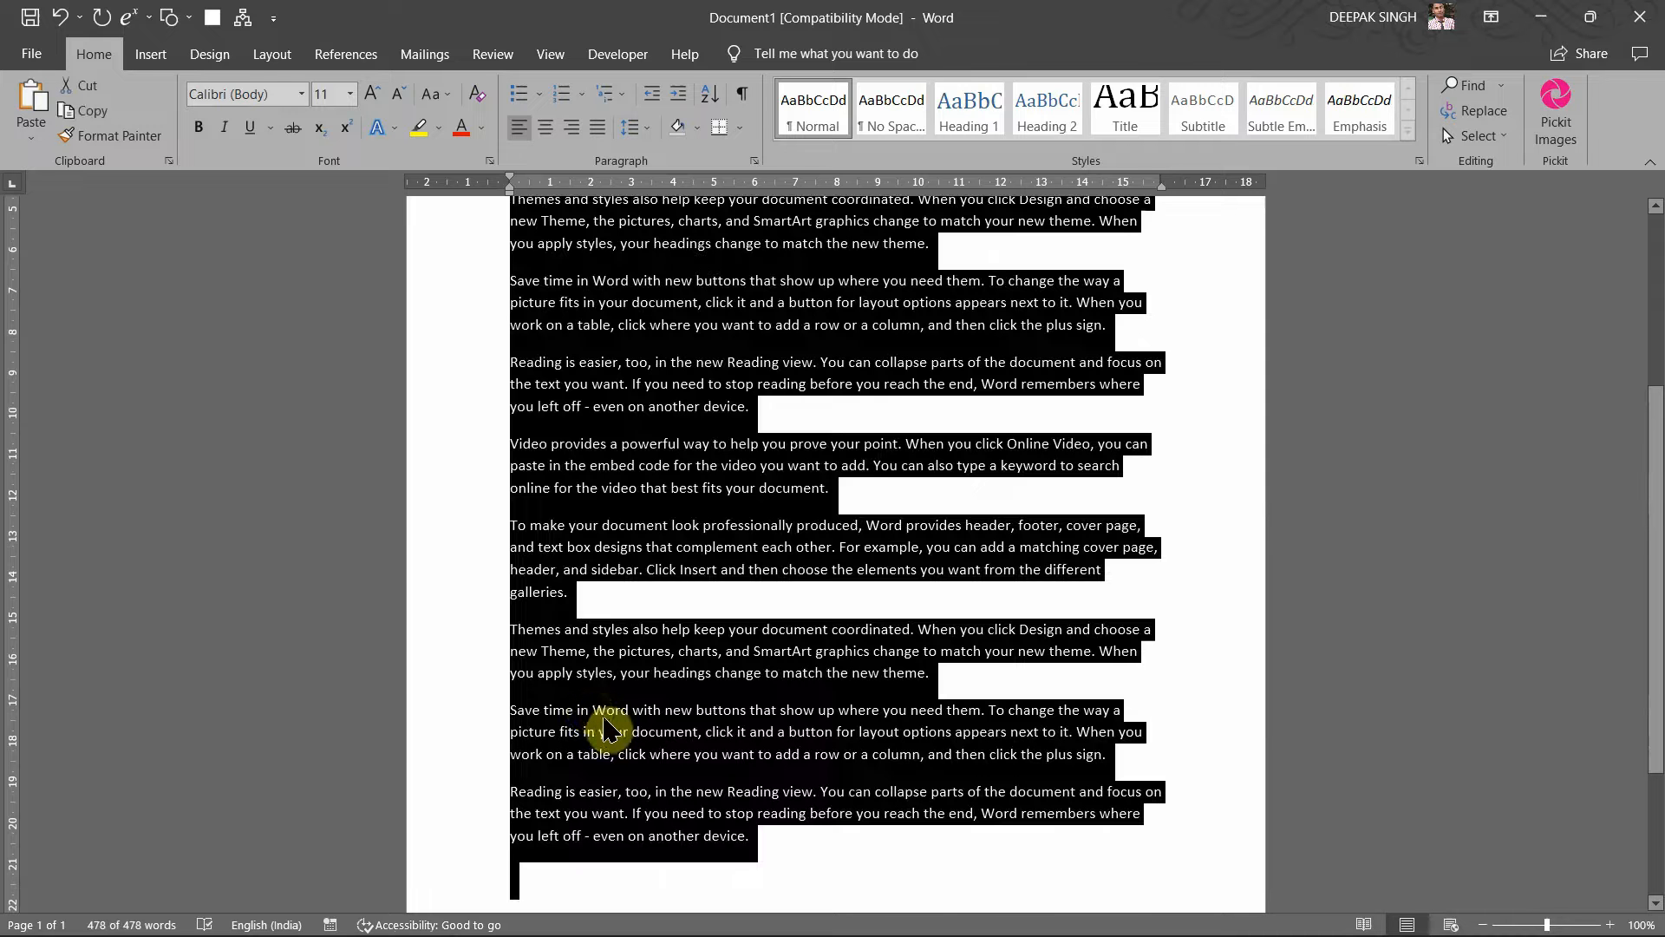
{"action": "left_click", "coordinate": [579, 876]}
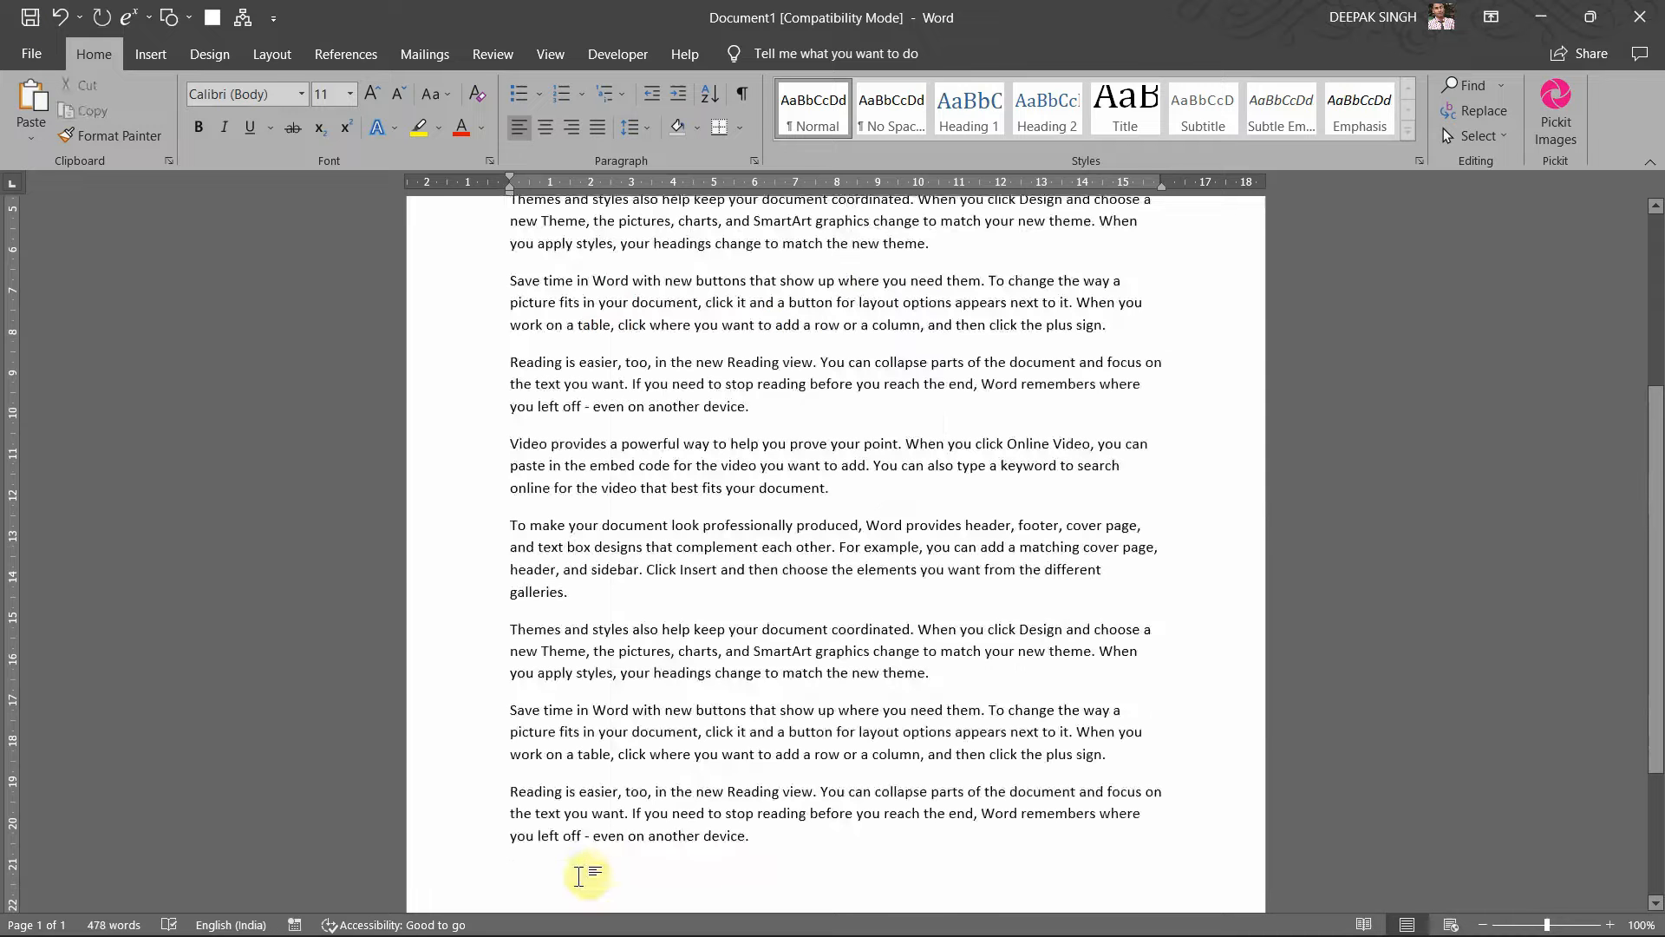
{"action": "scroll", "coordinate": [581, 872], "scroll_direction": "down", "scroll_amount": 1}
{"action": "scroll", "coordinate": [659, 867], "scroll_direction": "down", "scroll_amount": 5}
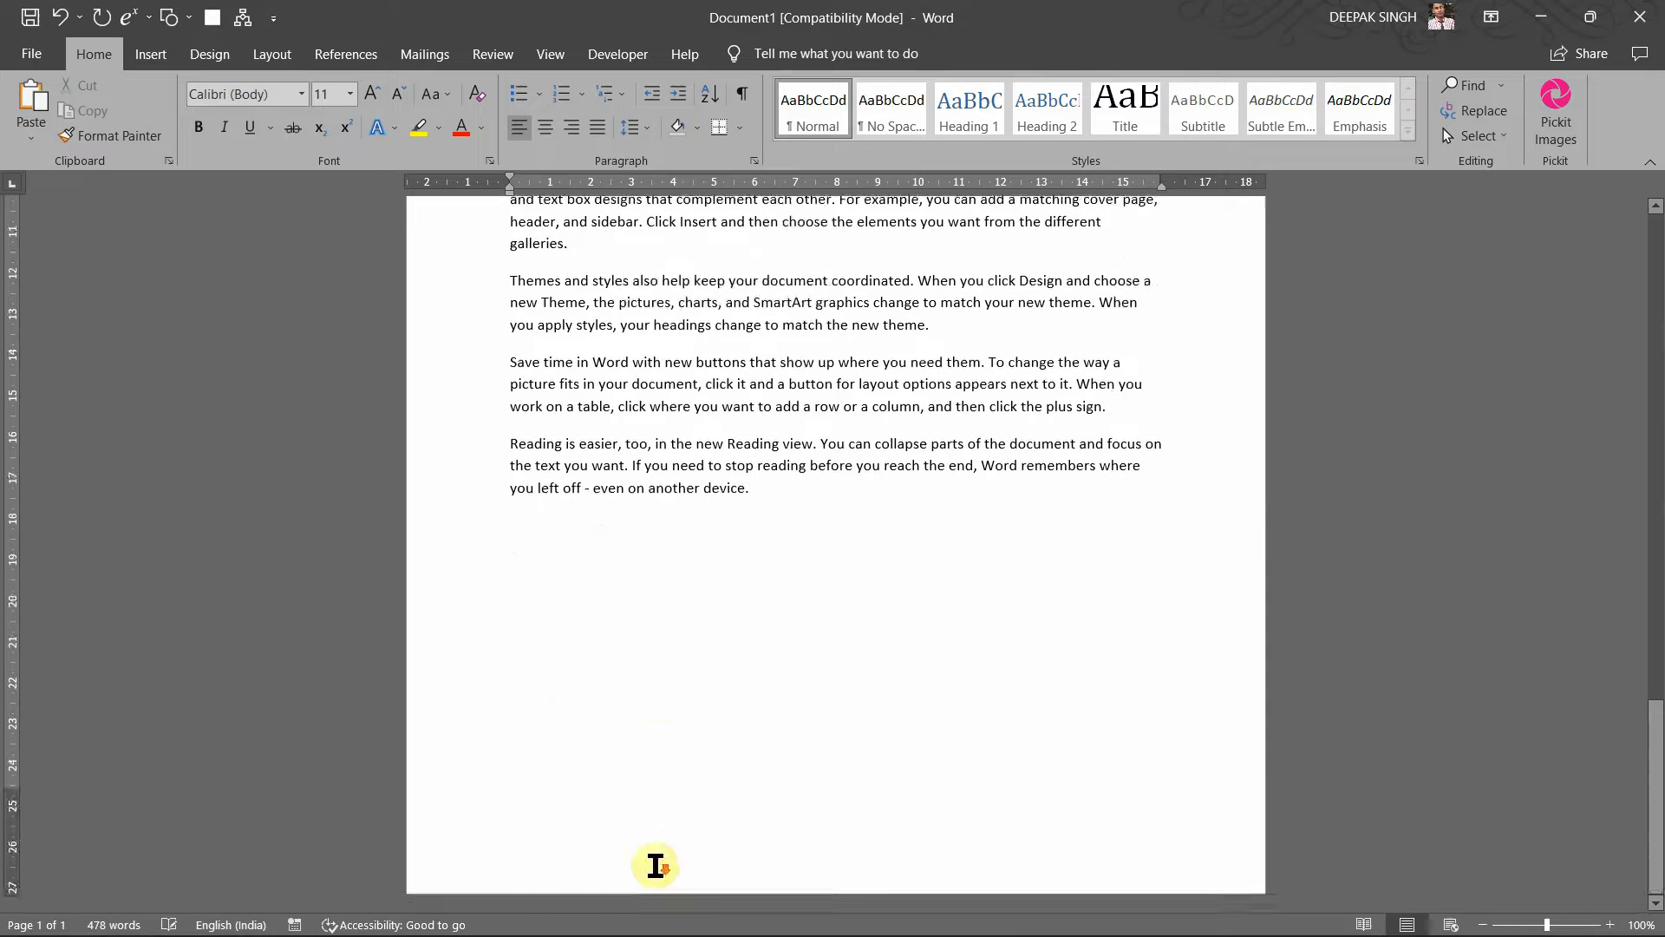
{"action": "key", "text": "ctrl+v"}
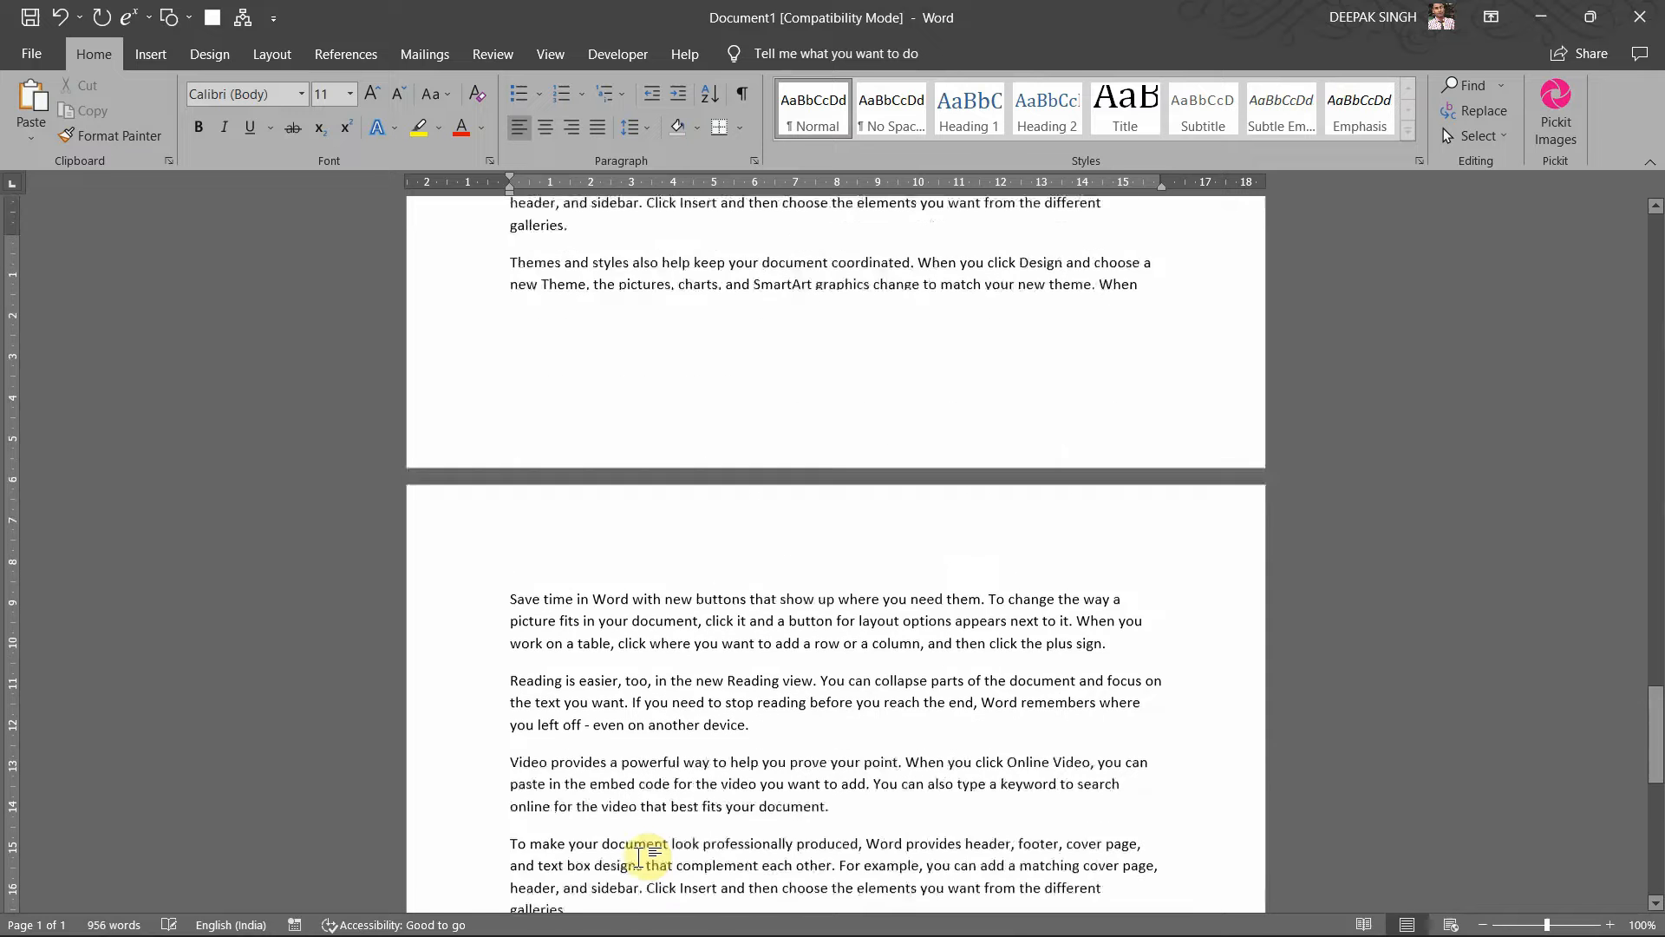
{"action": "key", "text": "ctrl+v"}
{"action": "key", "text": "ctrl+v"}
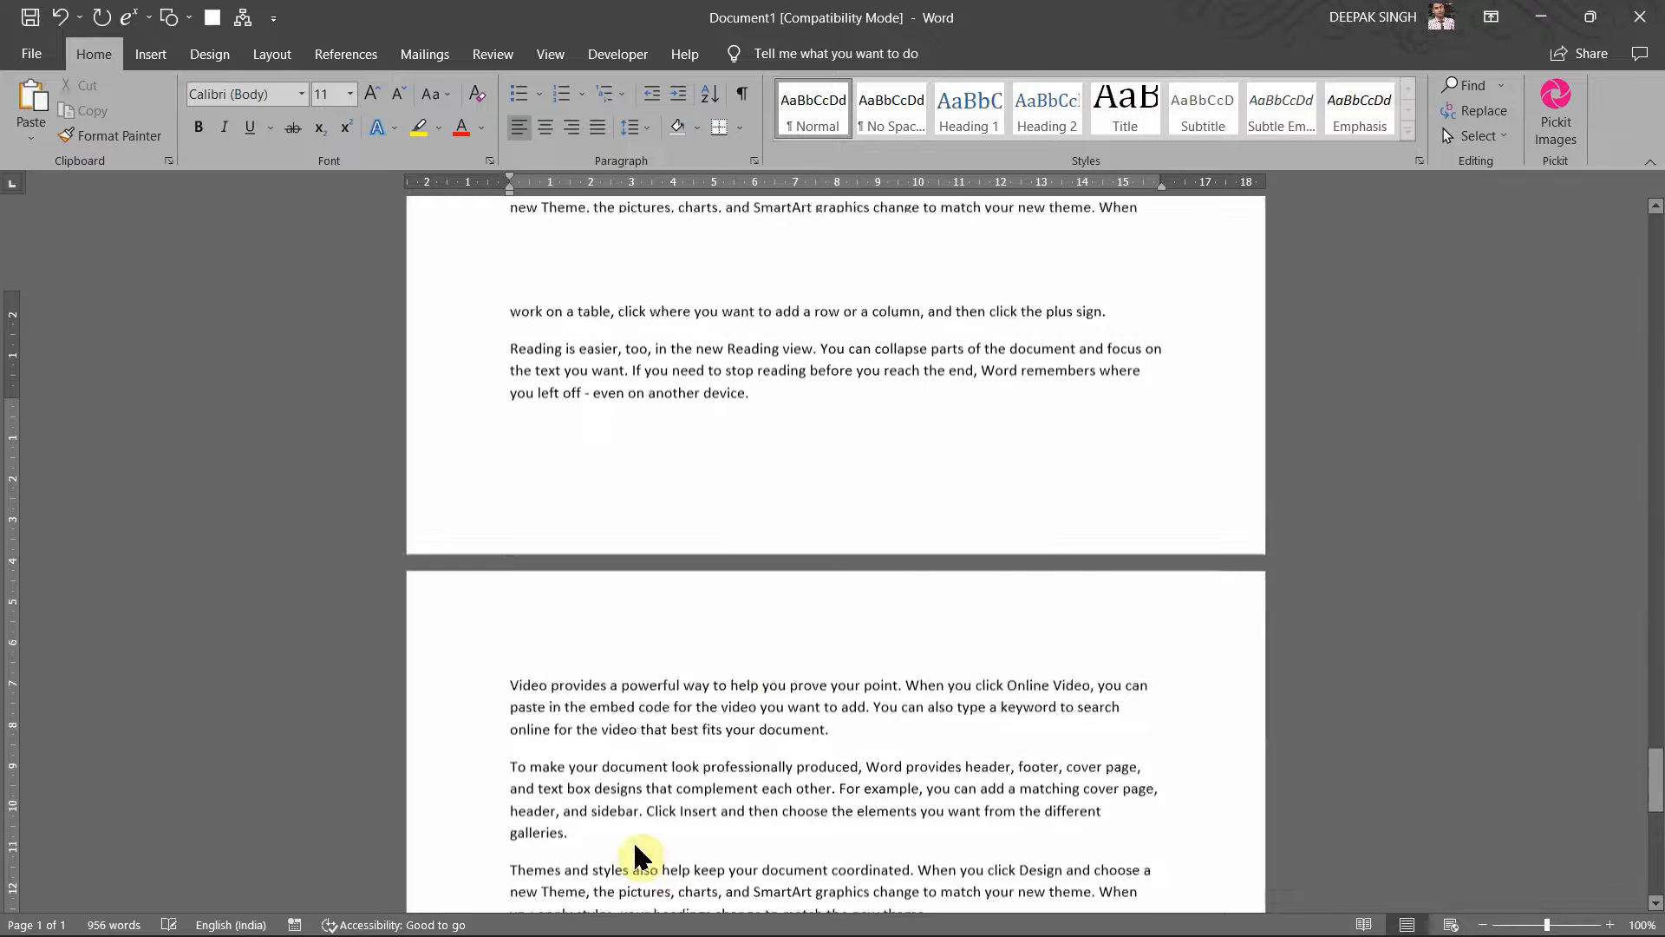
{"action": "scroll", "coordinate": [685, 598], "scroll_direction": "up", "scroll_amount": 20}
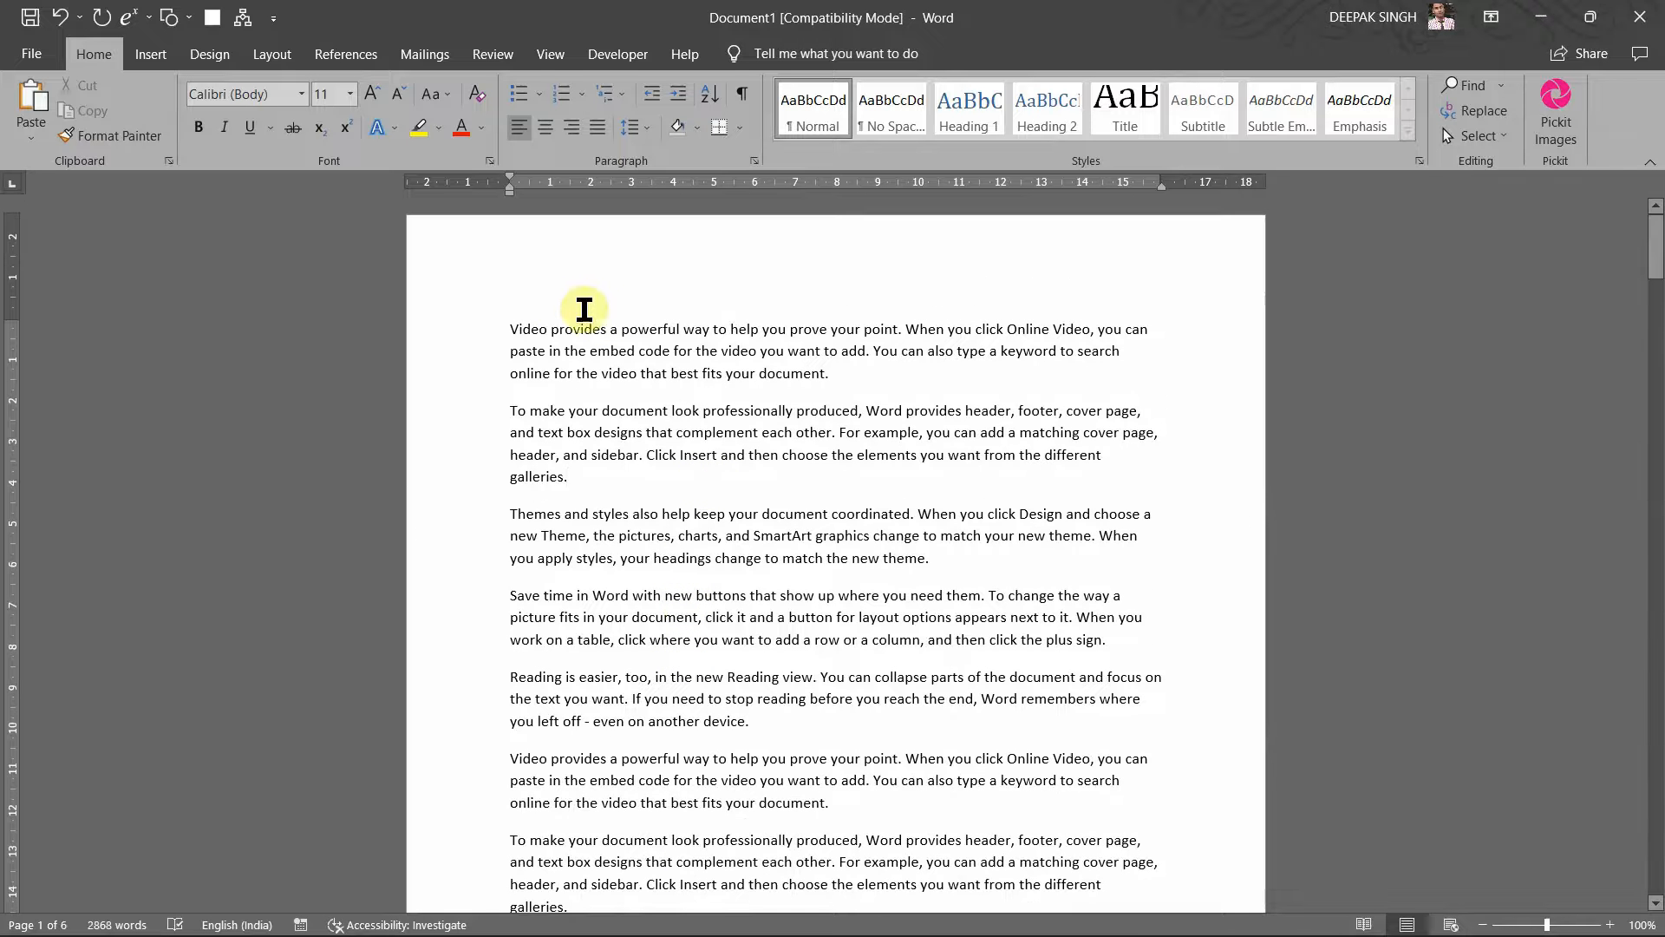
{"action": "key", "text": "super+Tab"}
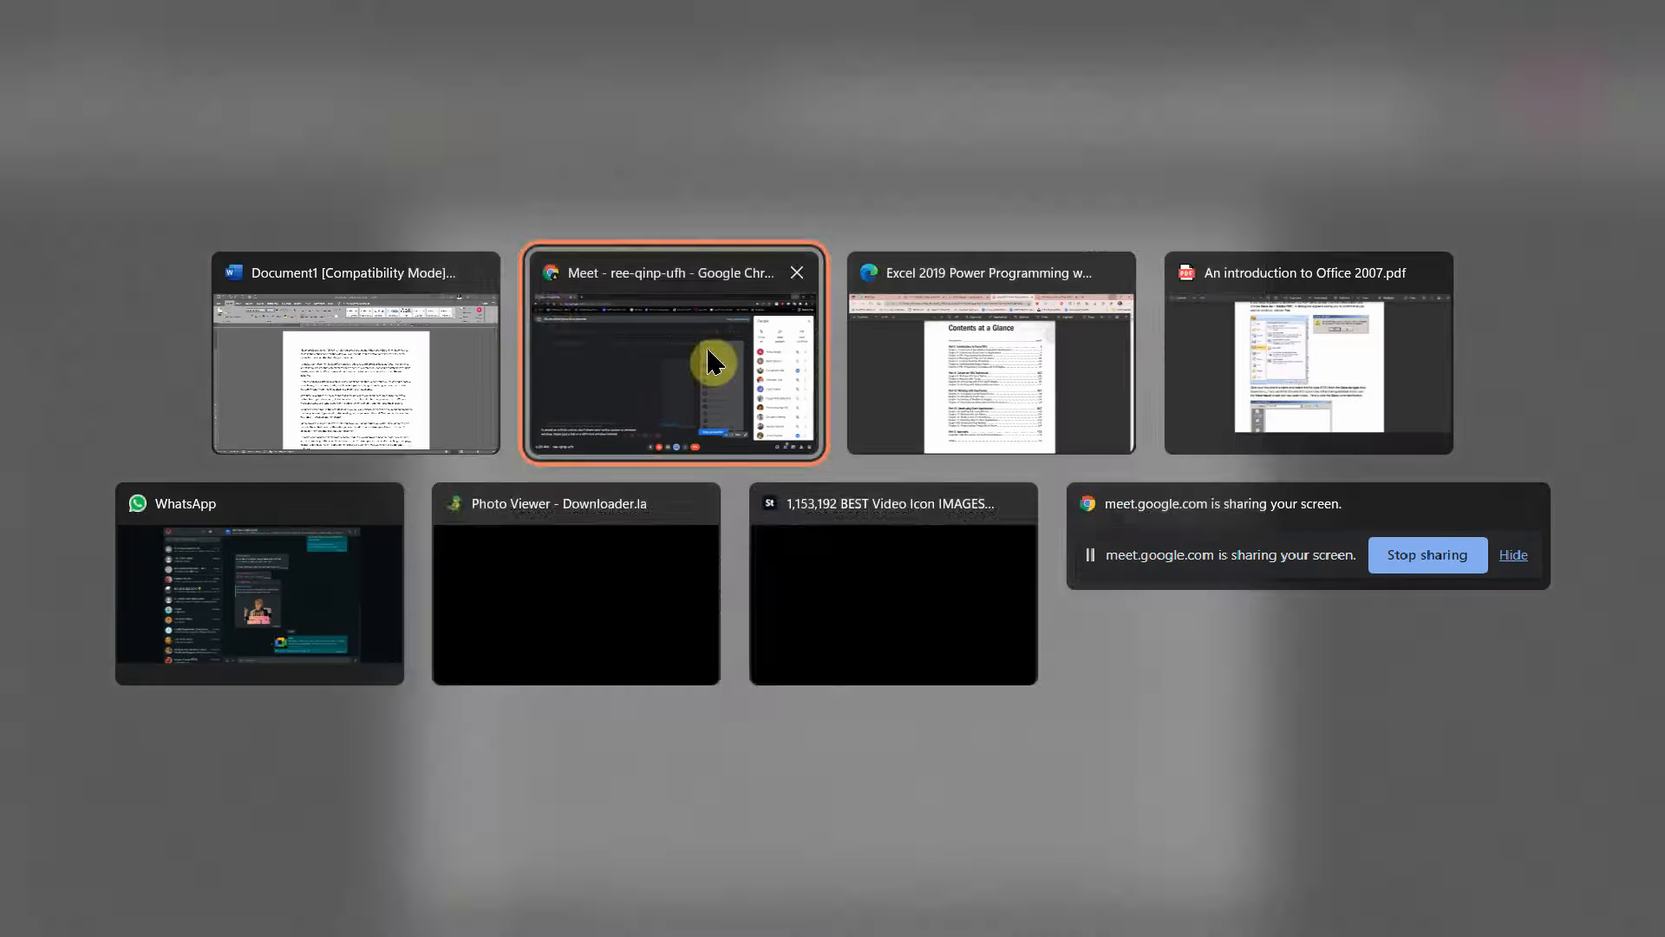
Step: Switch to the Excel 2019 Power Programming PDF and scroll to the detailed Contents on page 10
{"action": "left_click", "coordinate": [980, 350]}
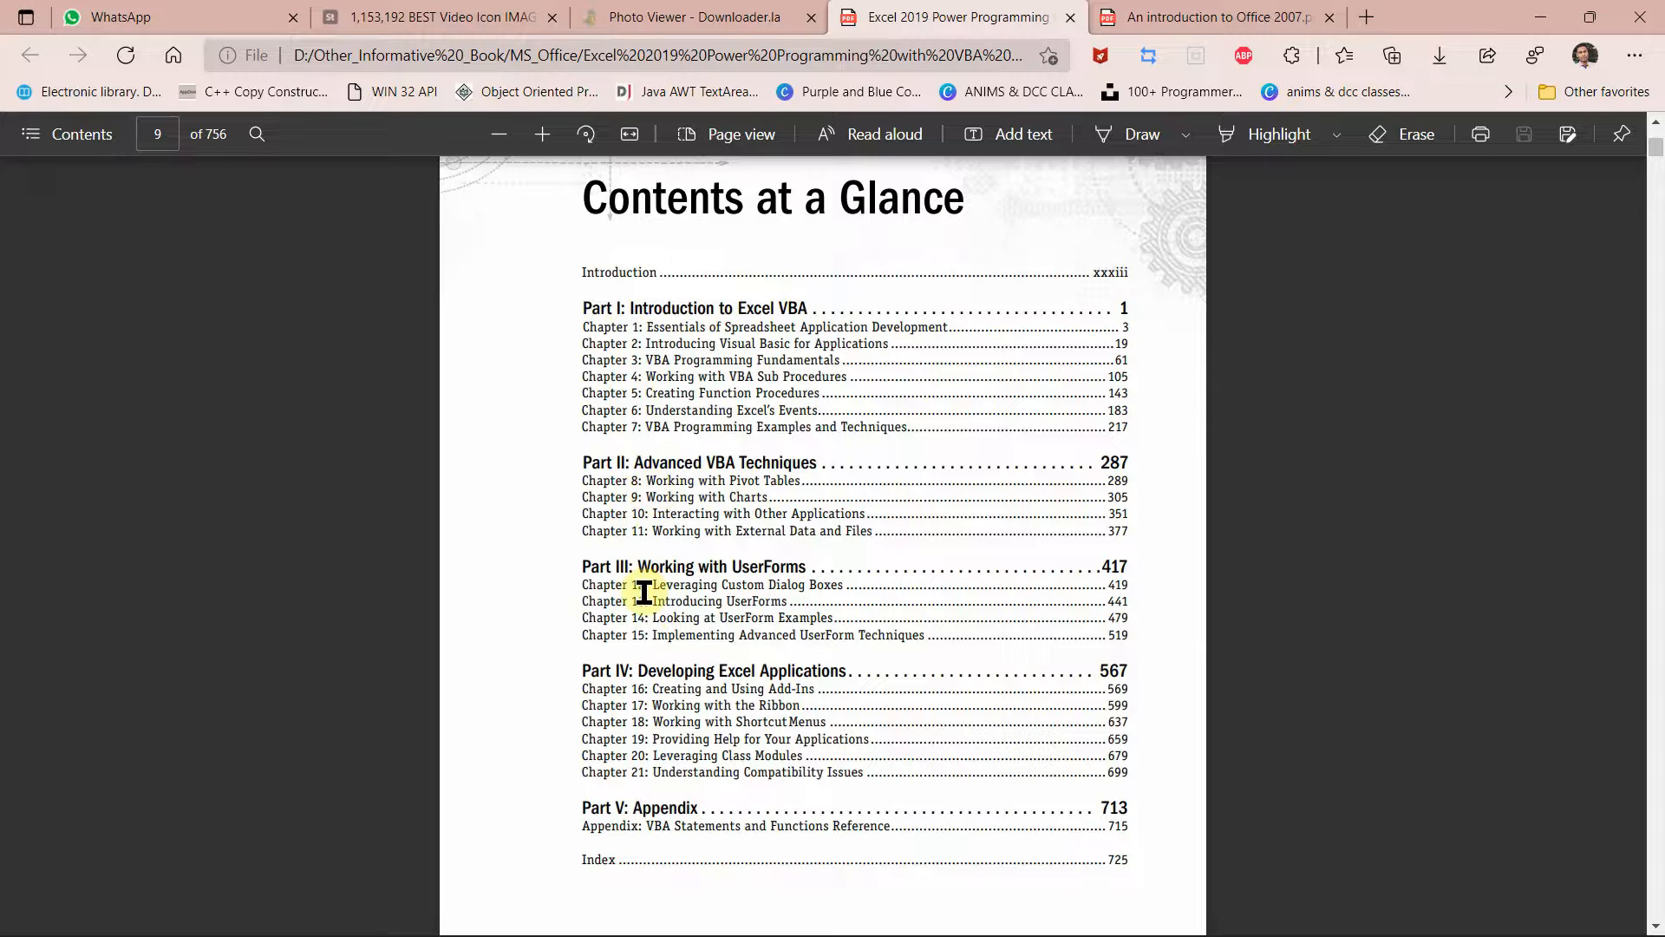
{"action": "scroll", "coordinate": [662, 689], "scroll_direction": "down", "scroll_amount": 1}
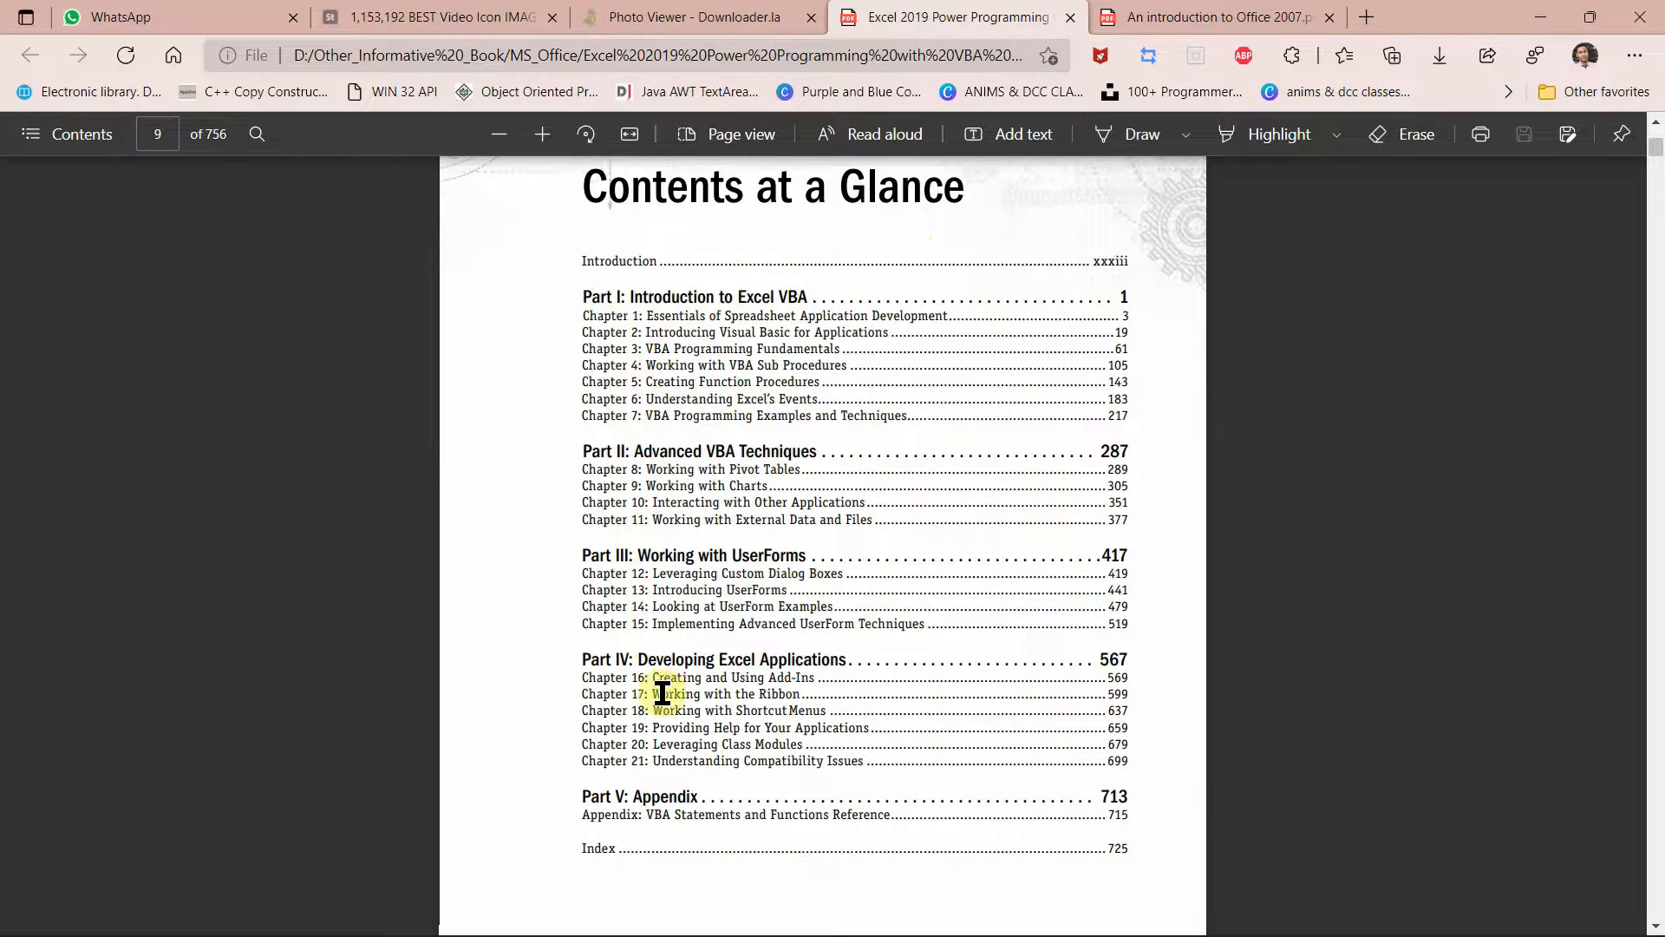
{"action": "scroll", "coordinate": [662, 692], "scroll_direction": "down", "scroll_amount": 1}
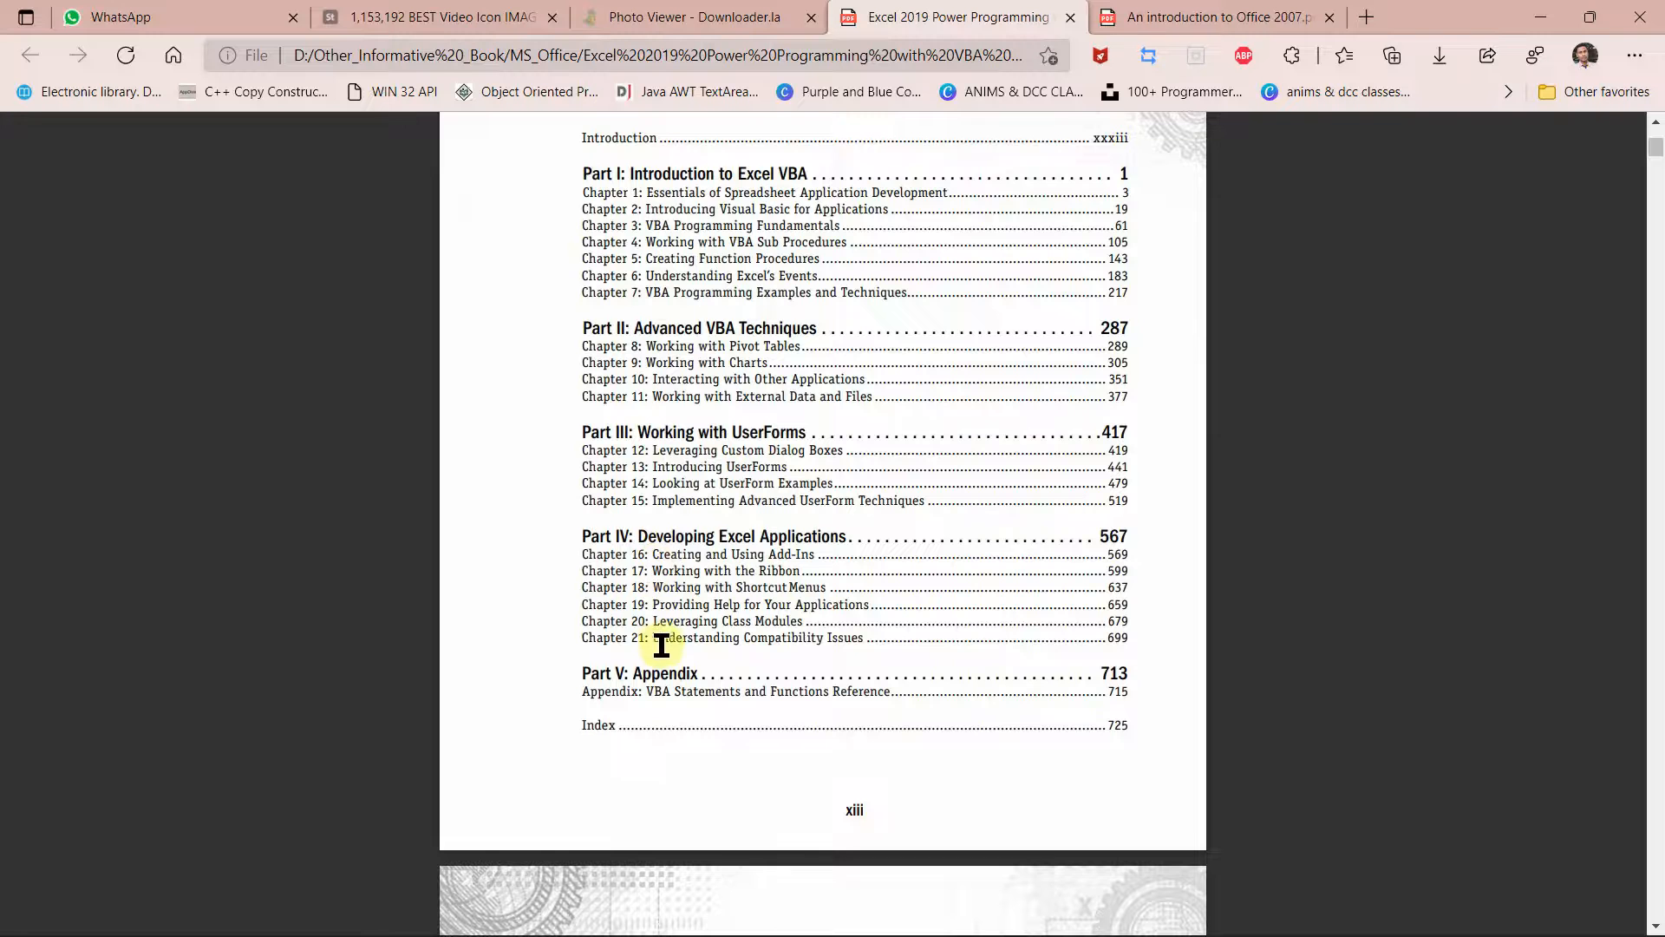
{"action": "scroll", "coordinate": [662, 703], "scroll_direction": "down", "scroll_amount": 3}
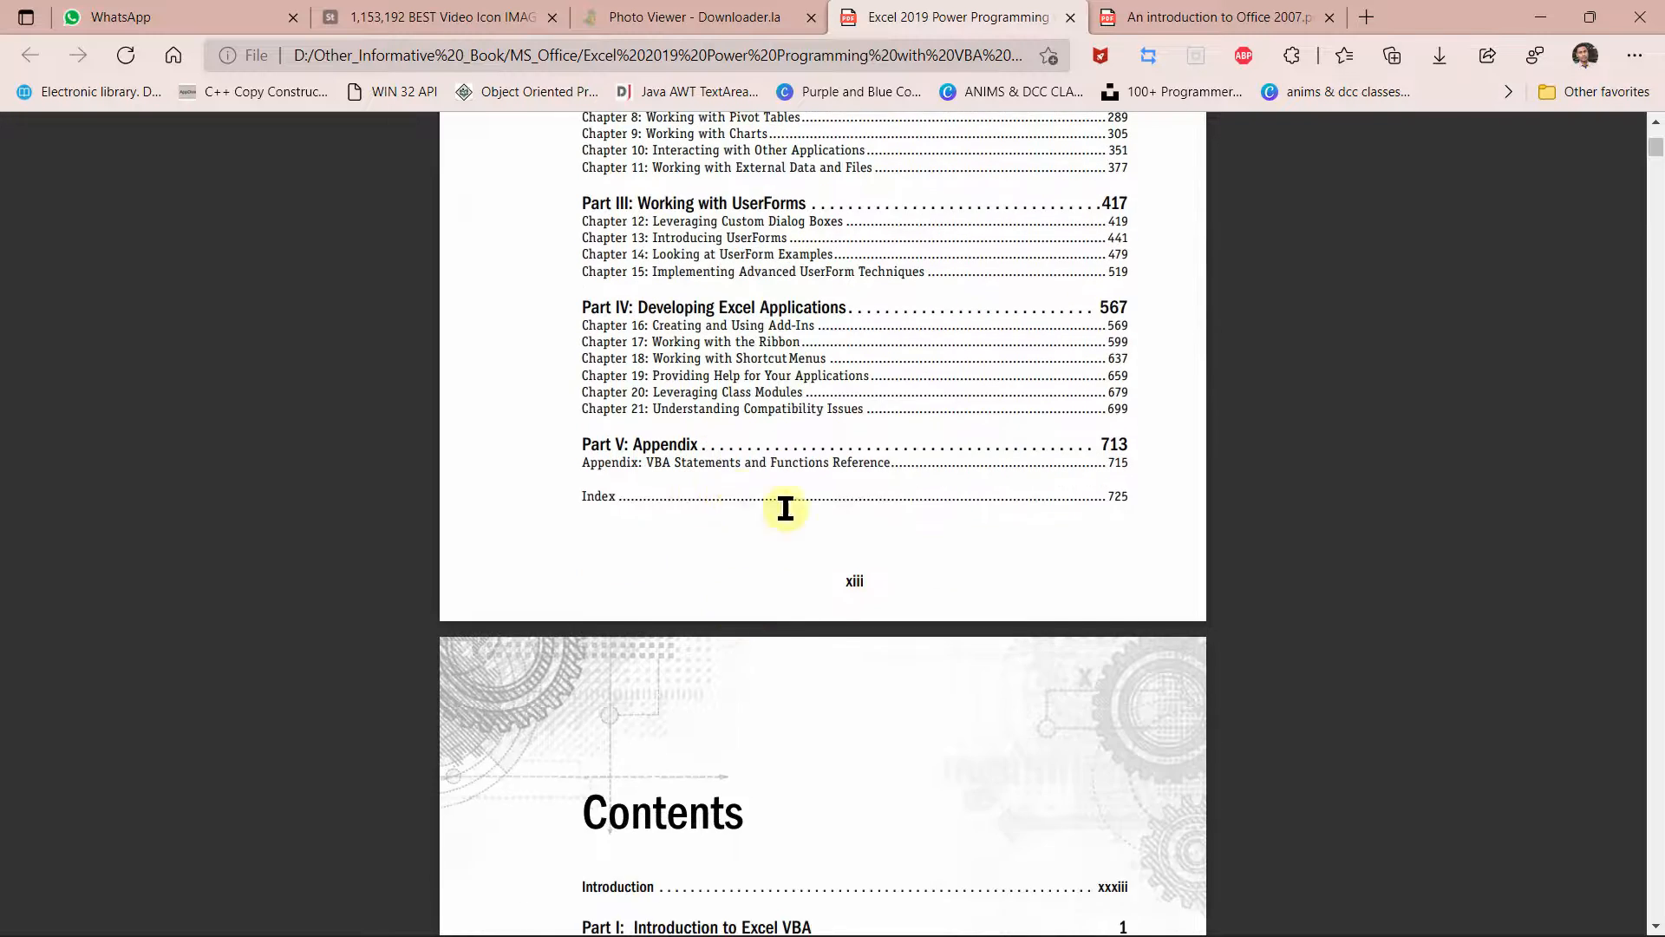
{"action": "scroll", "coordinate": [798, 521], "scroll_direction": "down", "scroll_amount": 2}
{"action": "scroll", "coordinate": [806, 531], "scroll_direction": "down", "scroll_amount": 4}
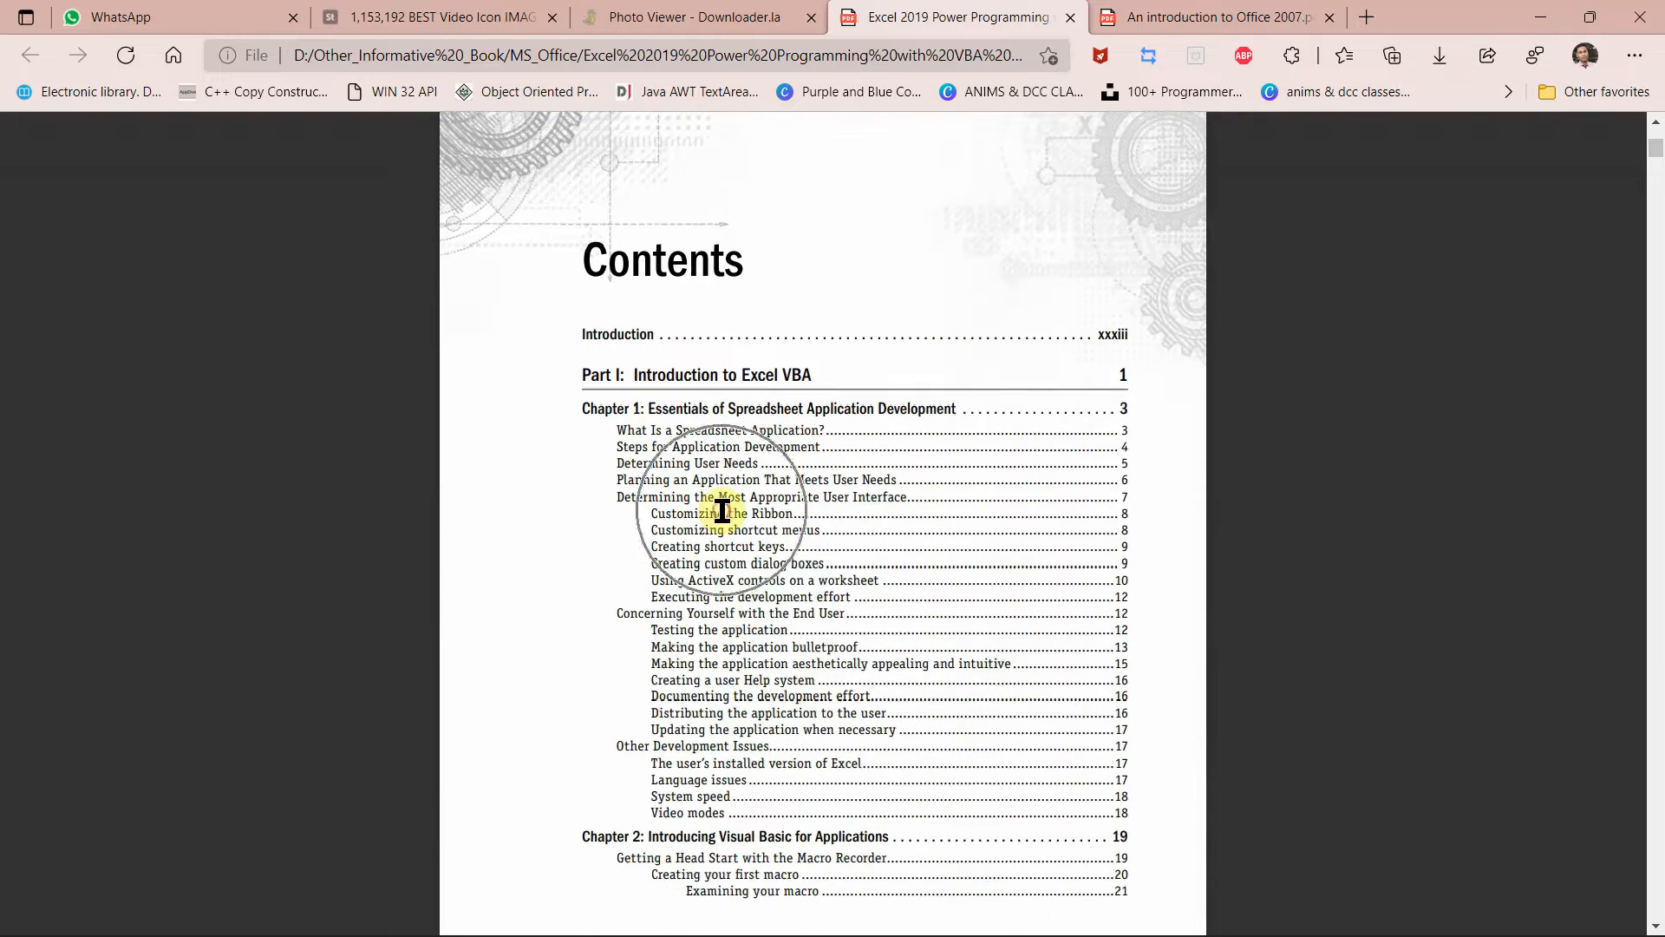
{"action": "scroll", "coordinate": [723, 611], "scroll_direction": "down", "scroll_amount": 1}
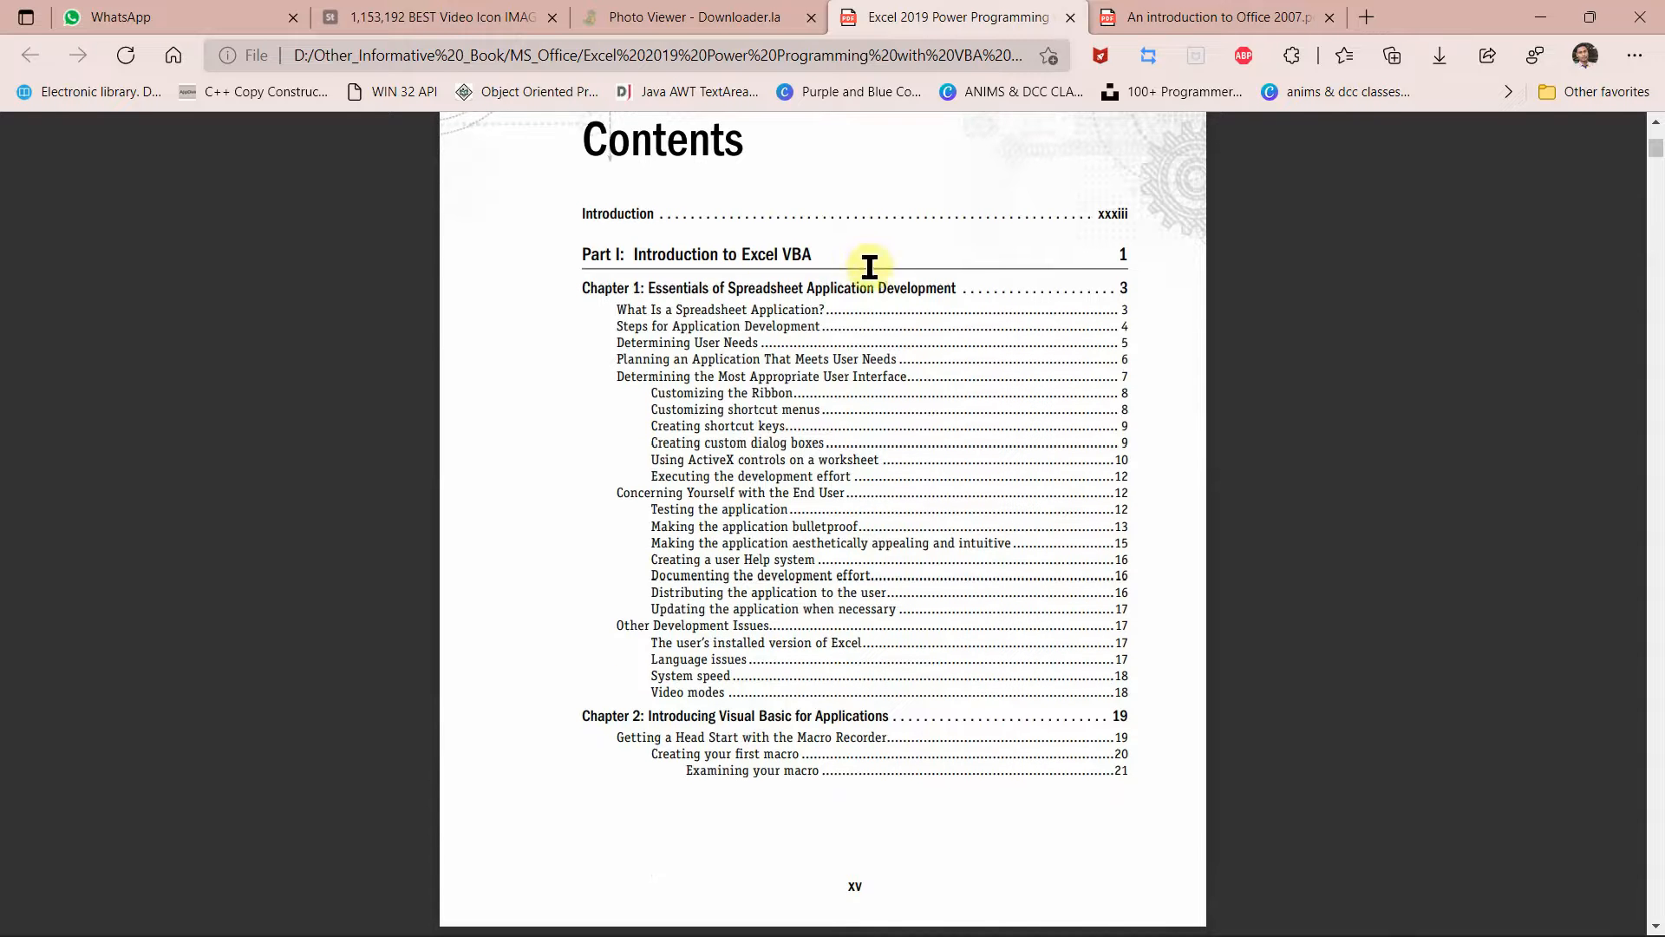
{"action": "scroll", "coordinate": [762, 607], "scroll_direction": "down", "scroll_amount": 3}
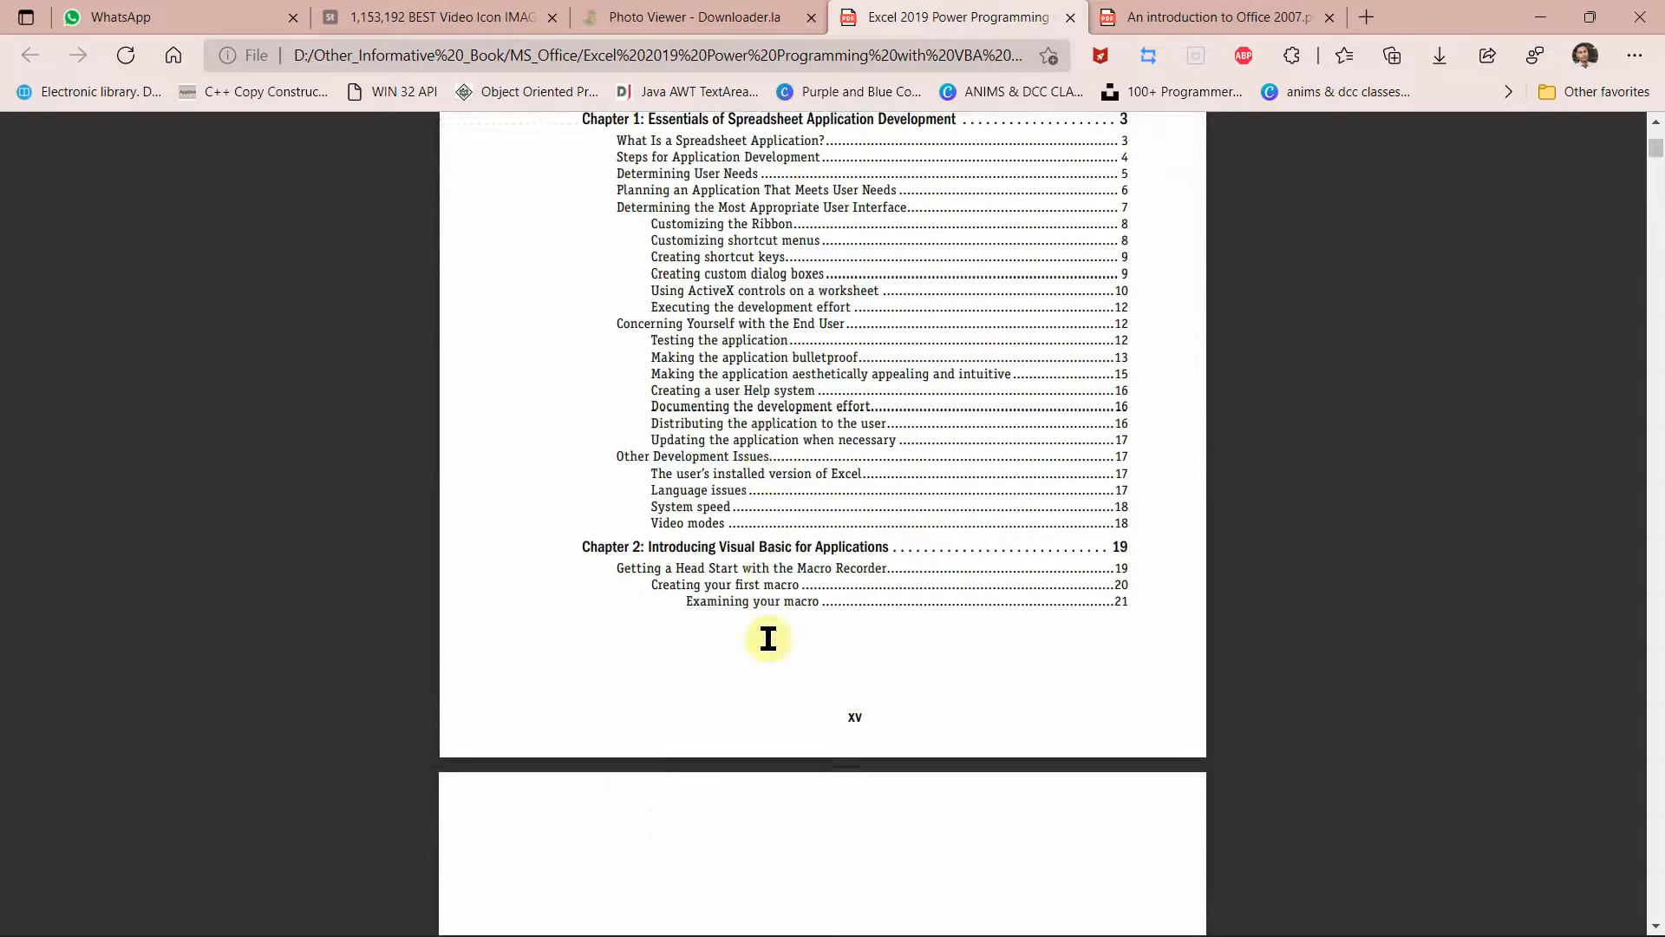
{"action": "scroll", "coordinate": [758, 382], "scroll_direction": "up", "scroll_amount": 2}
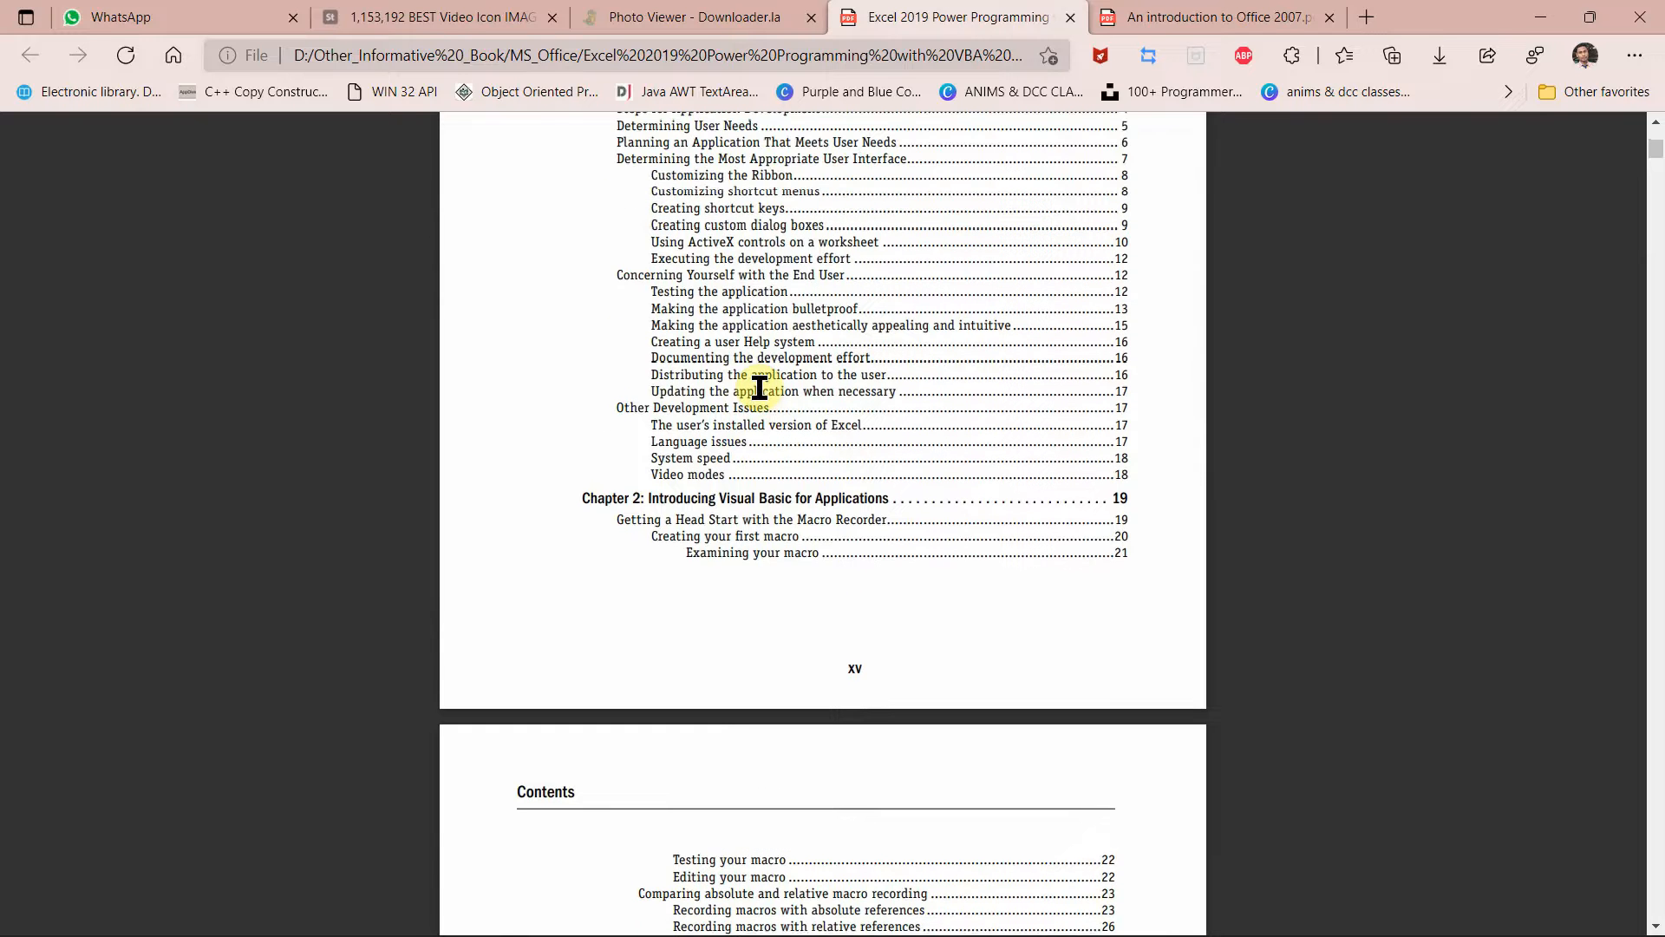
{"action": "scroll", "coordinate": [750, 296], "scroll_direction": "up", "scroll_amount": 2}
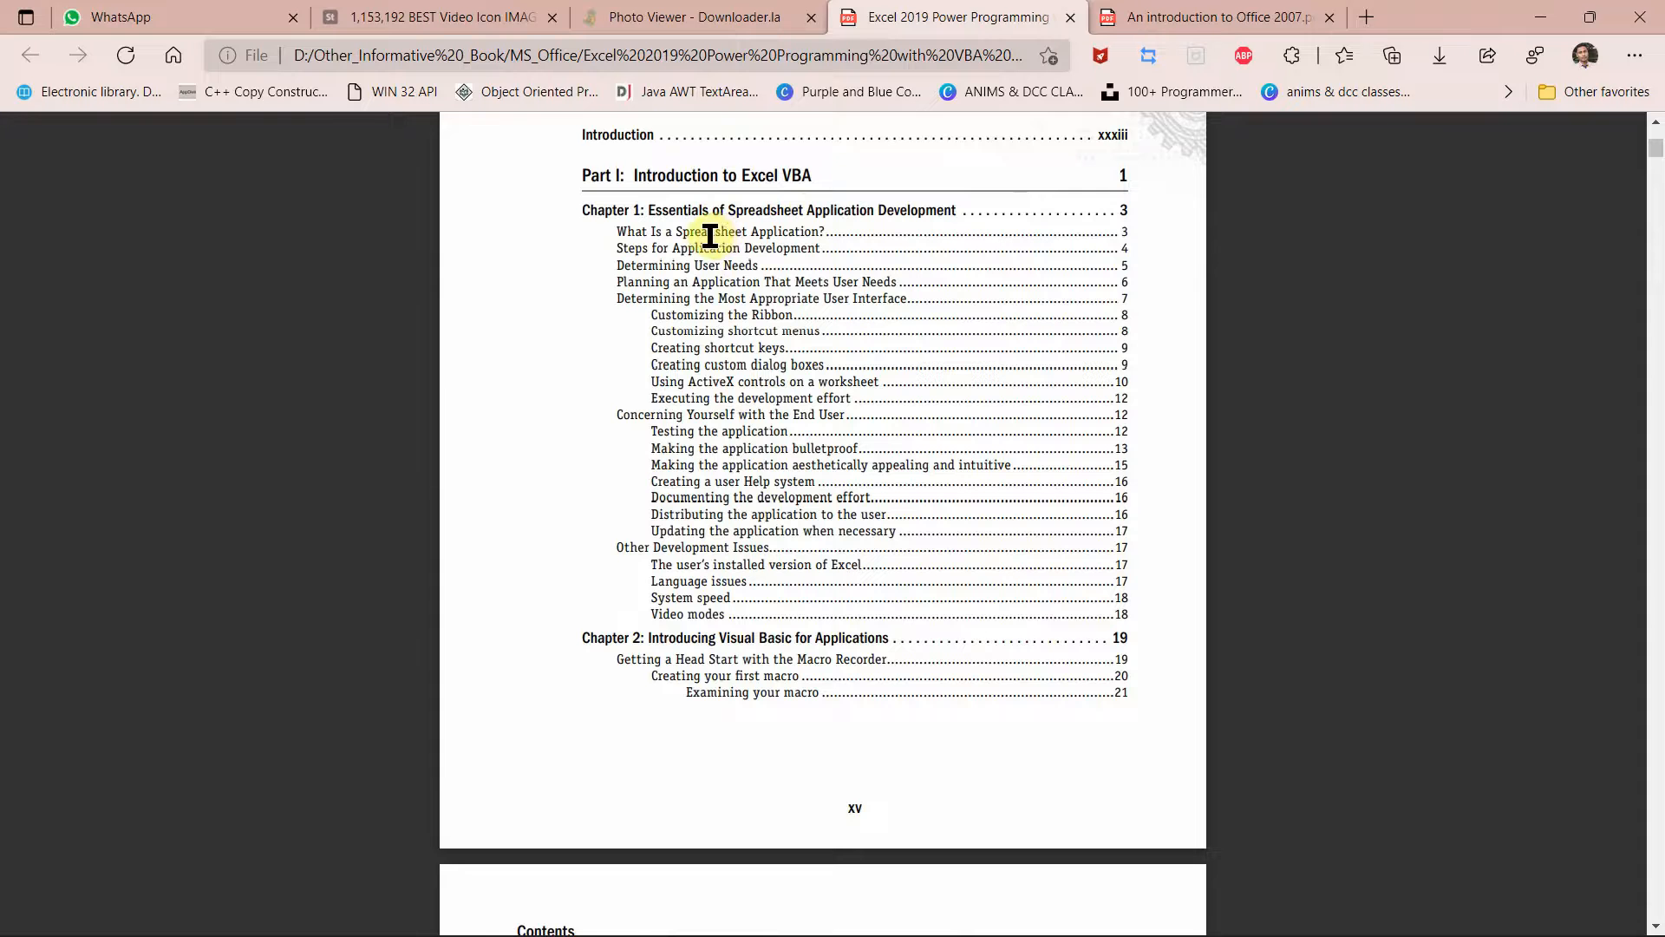
{"action": "scroll", "coordinate": [708, 234], "scroll_direction": "down", "scroll_amount": 1}
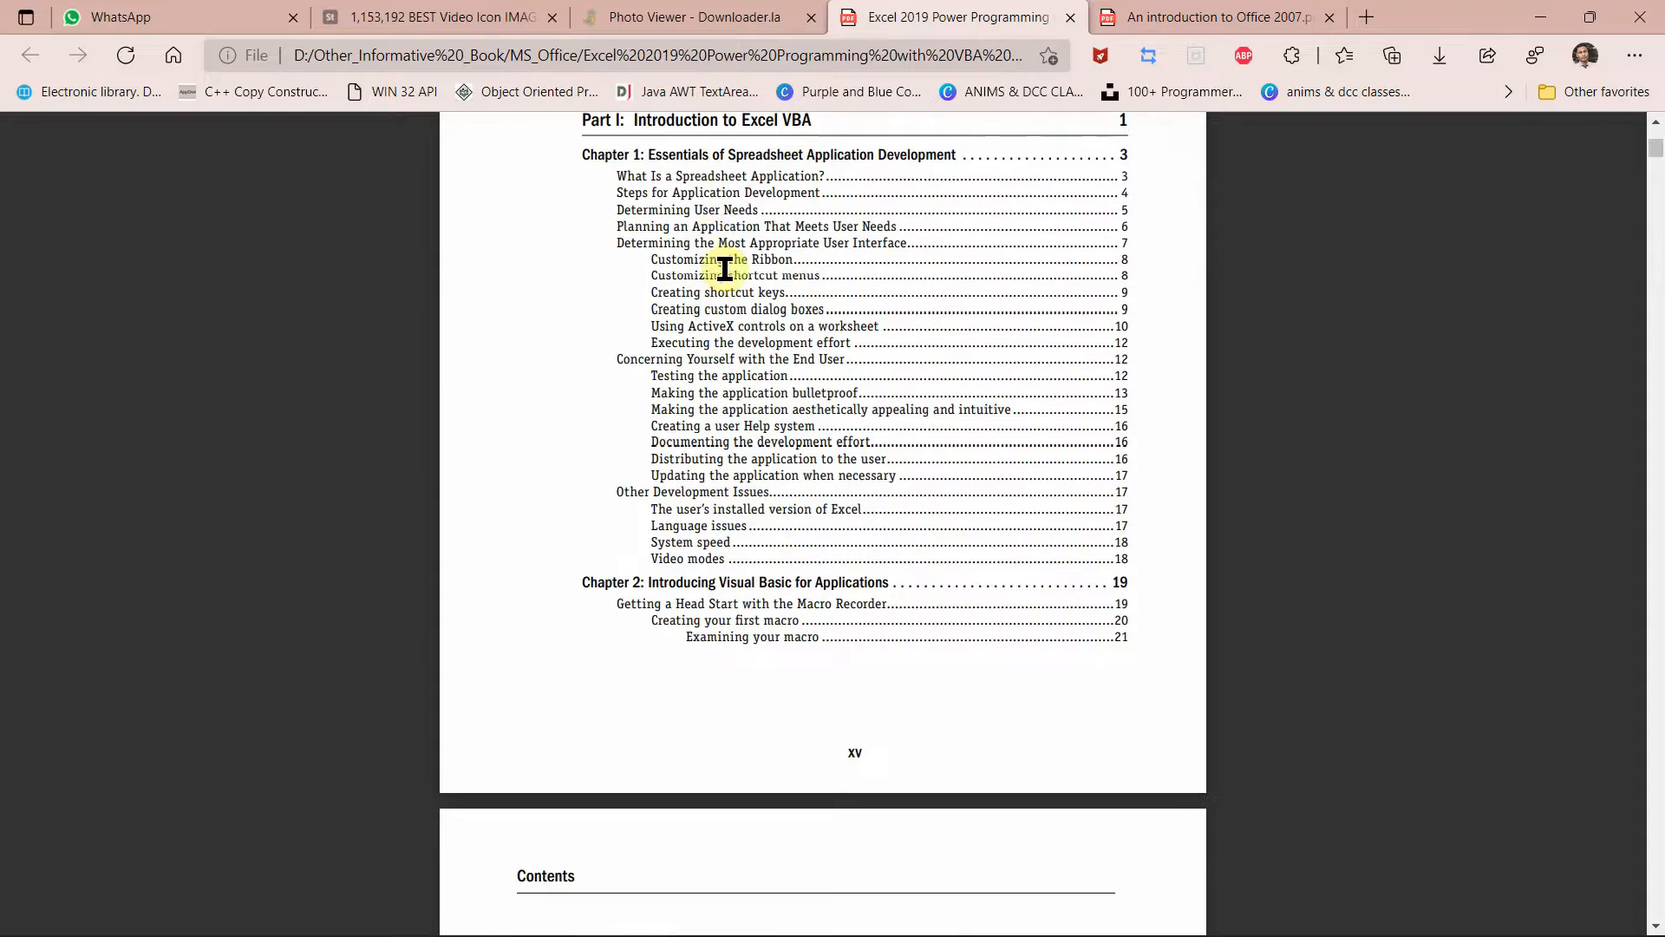
{"action": "scroll", "coordinate": [725, 269], "scroll_direction": "up", "scroll_amount": 5}
Step: Back in Word, put a 'Lesson1' line above the first paragraph and 'Lesson 2' before the Themes paragraph
{"action": "mouse_move", "coordinate": [1068, 918]}
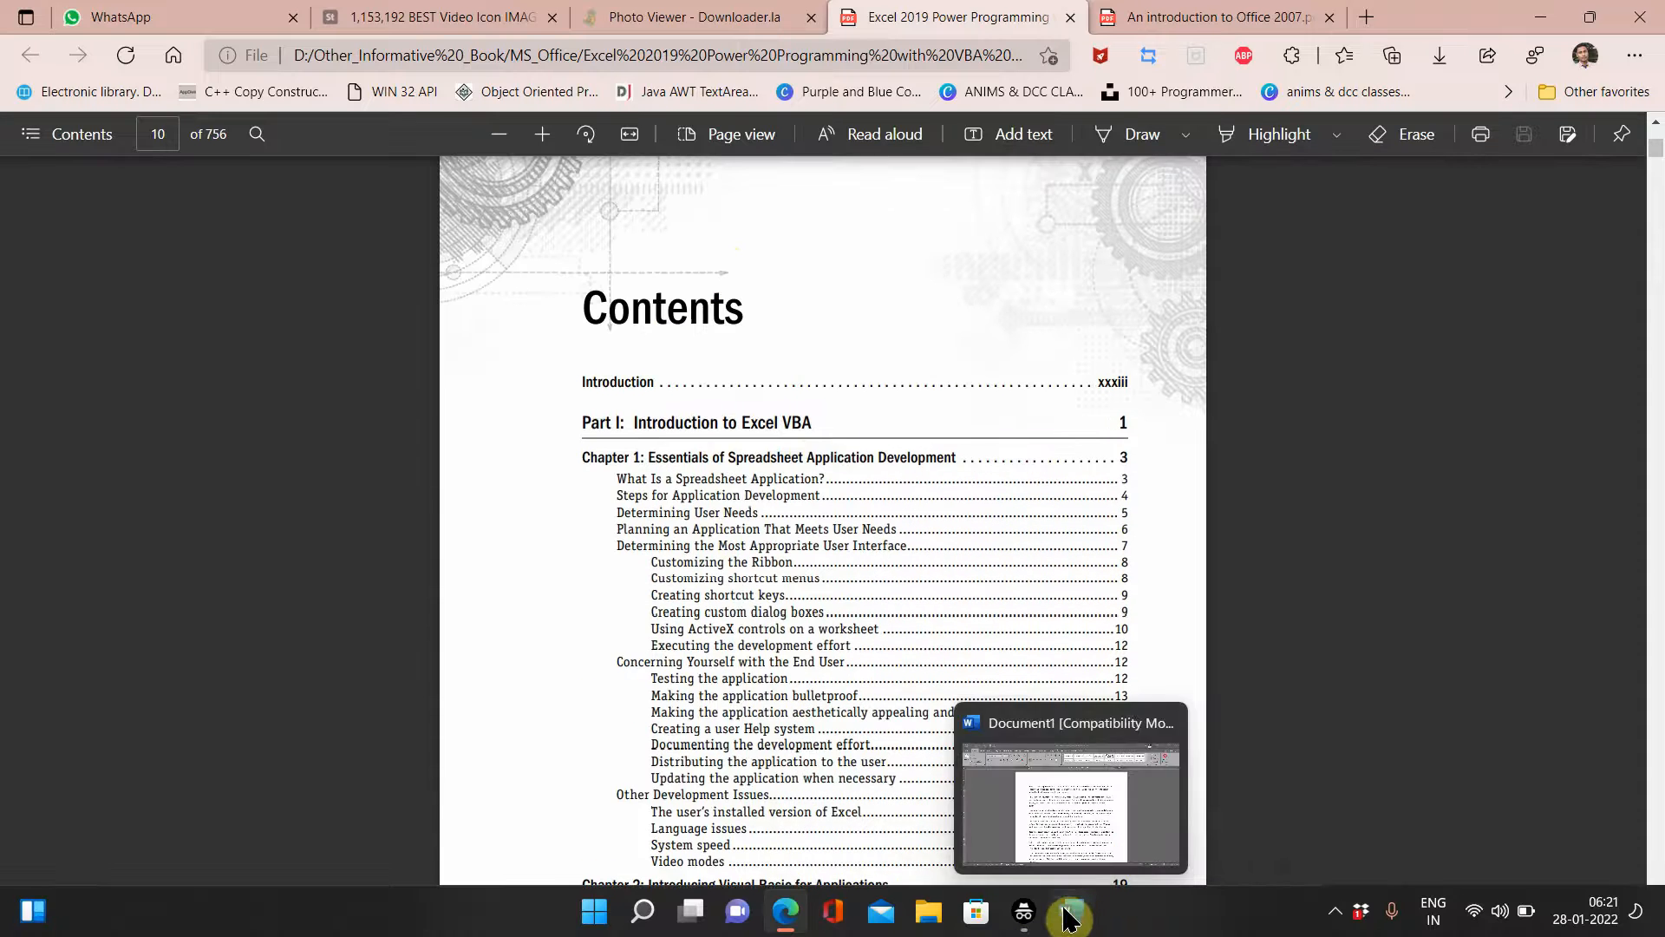
{"action": "left_click", "coordinate": [1079, 820]}
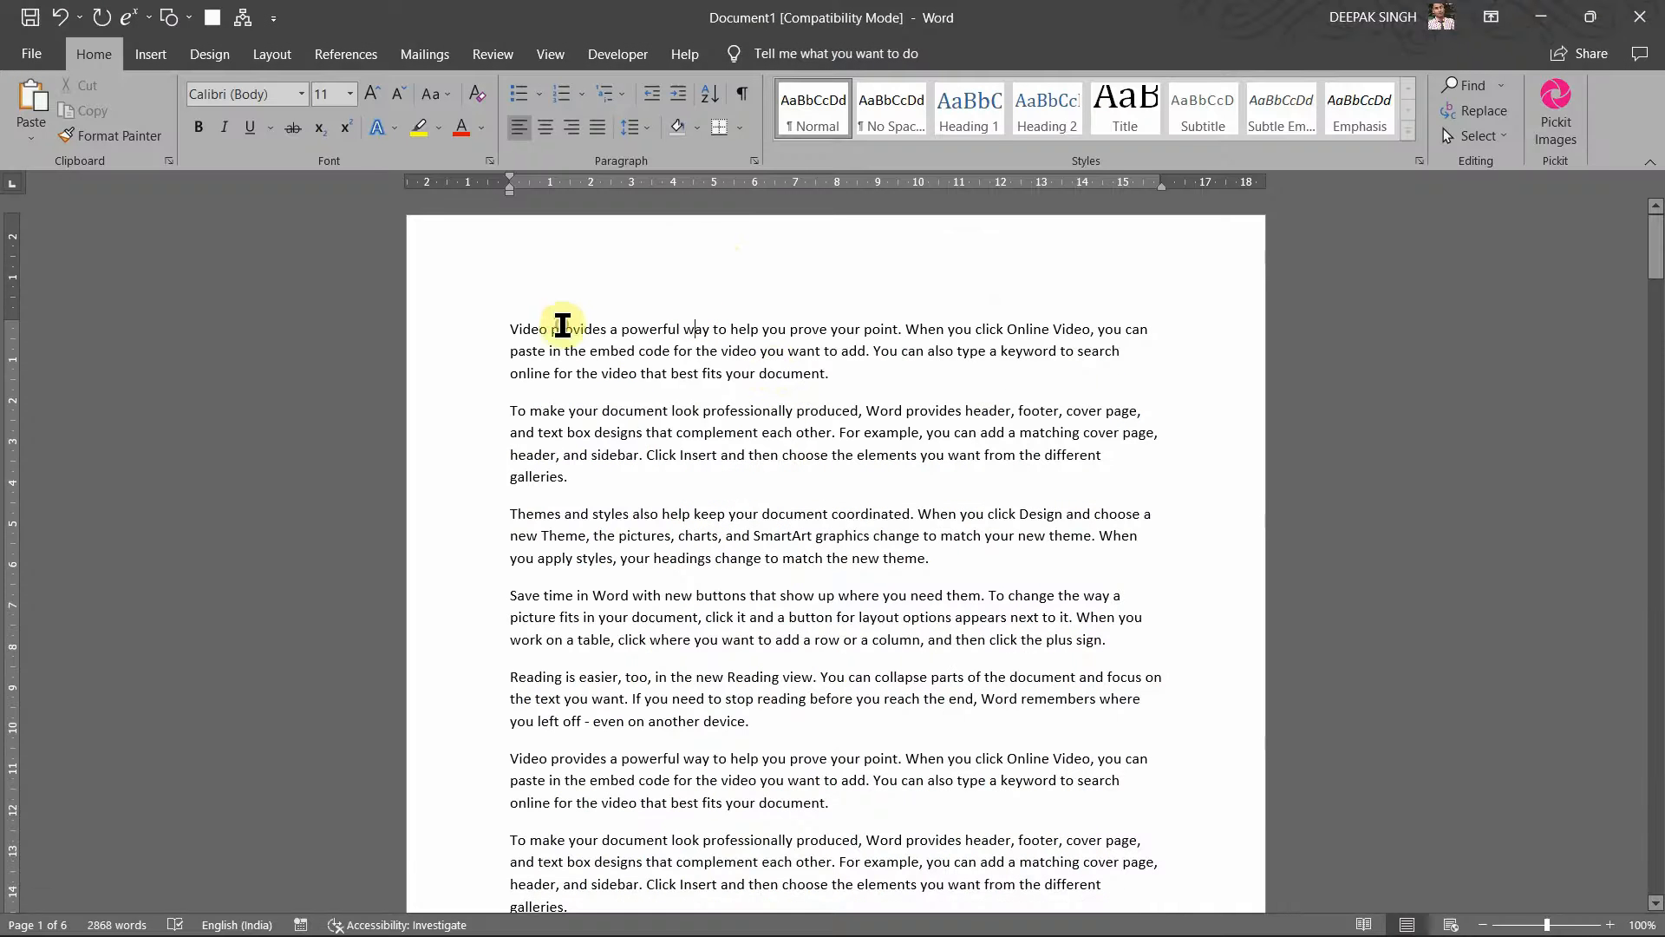
{"action": "left_click", "coordinate": [532, 314]}
{"action": "key", "text": "Return"}
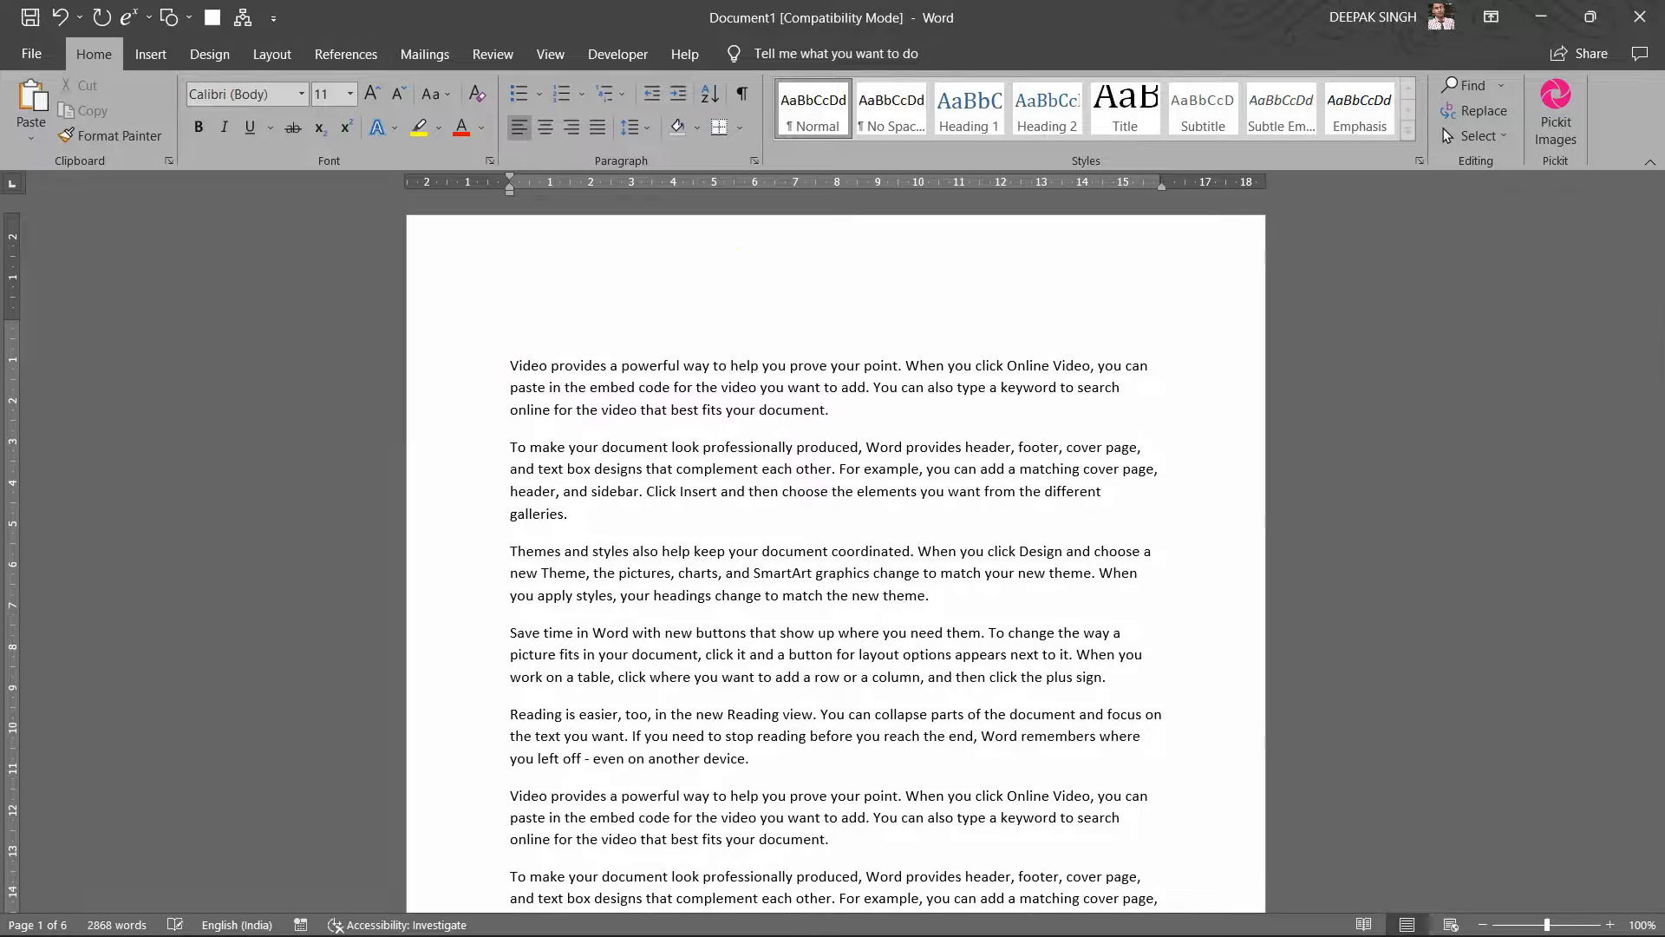
{"action": "type", "text": "Pa"}
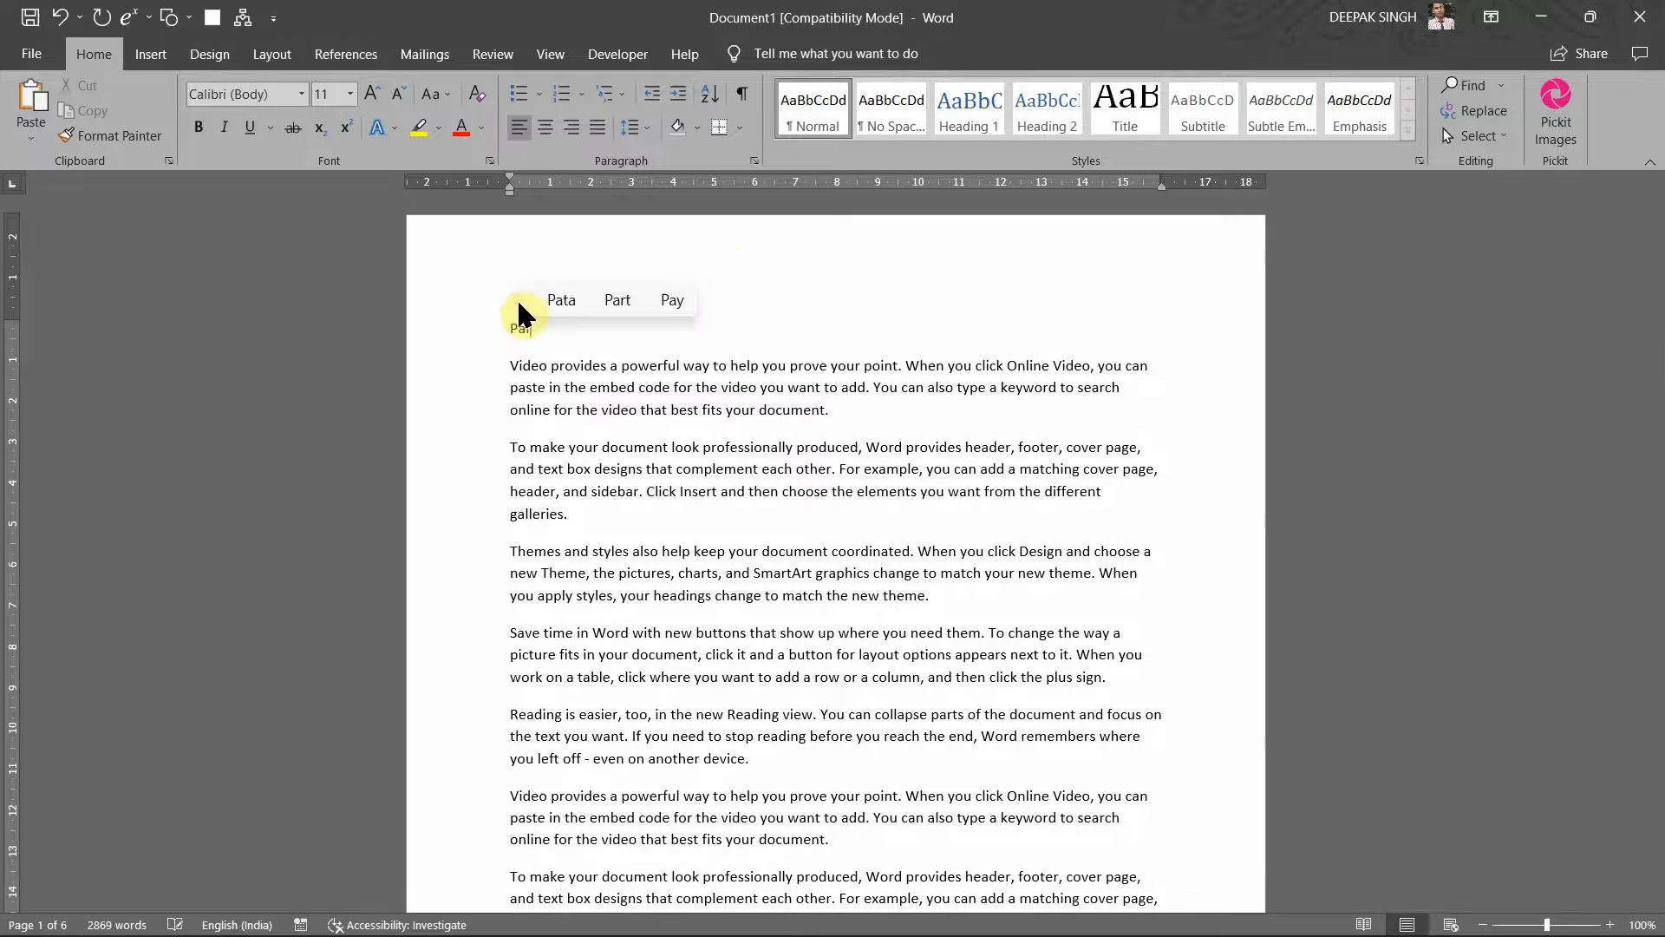
{"action": "type", "text": "rt !"}
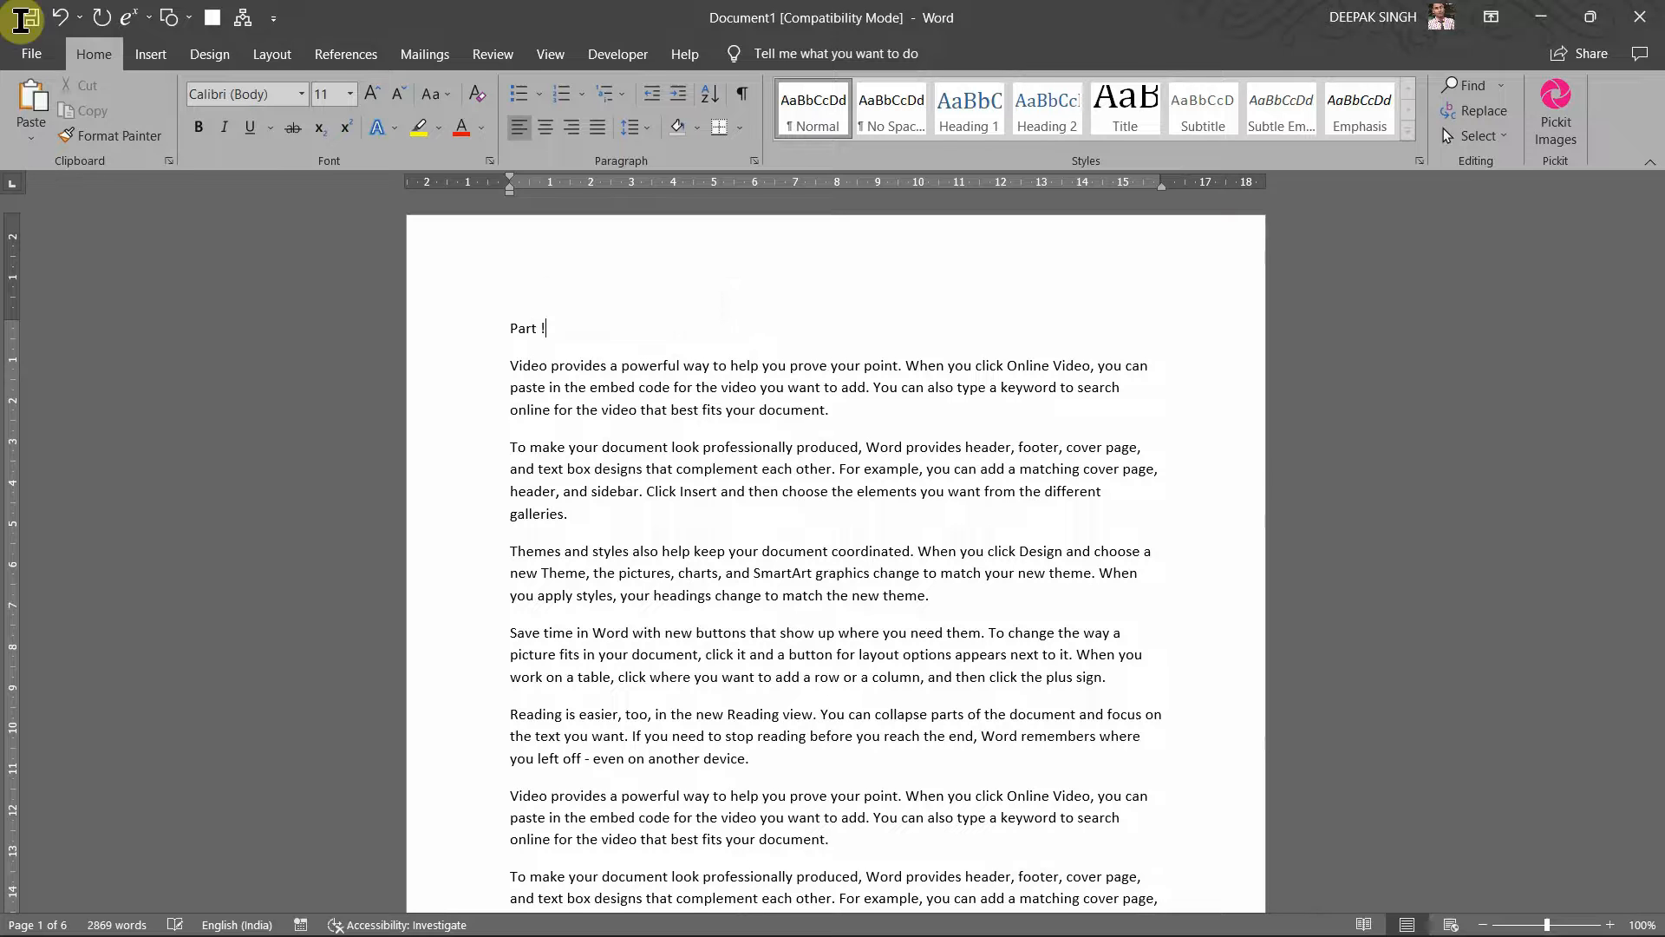
{"action": "key", "text": "BackSpace"}
{"action": "key", "text": "BackSpace"}
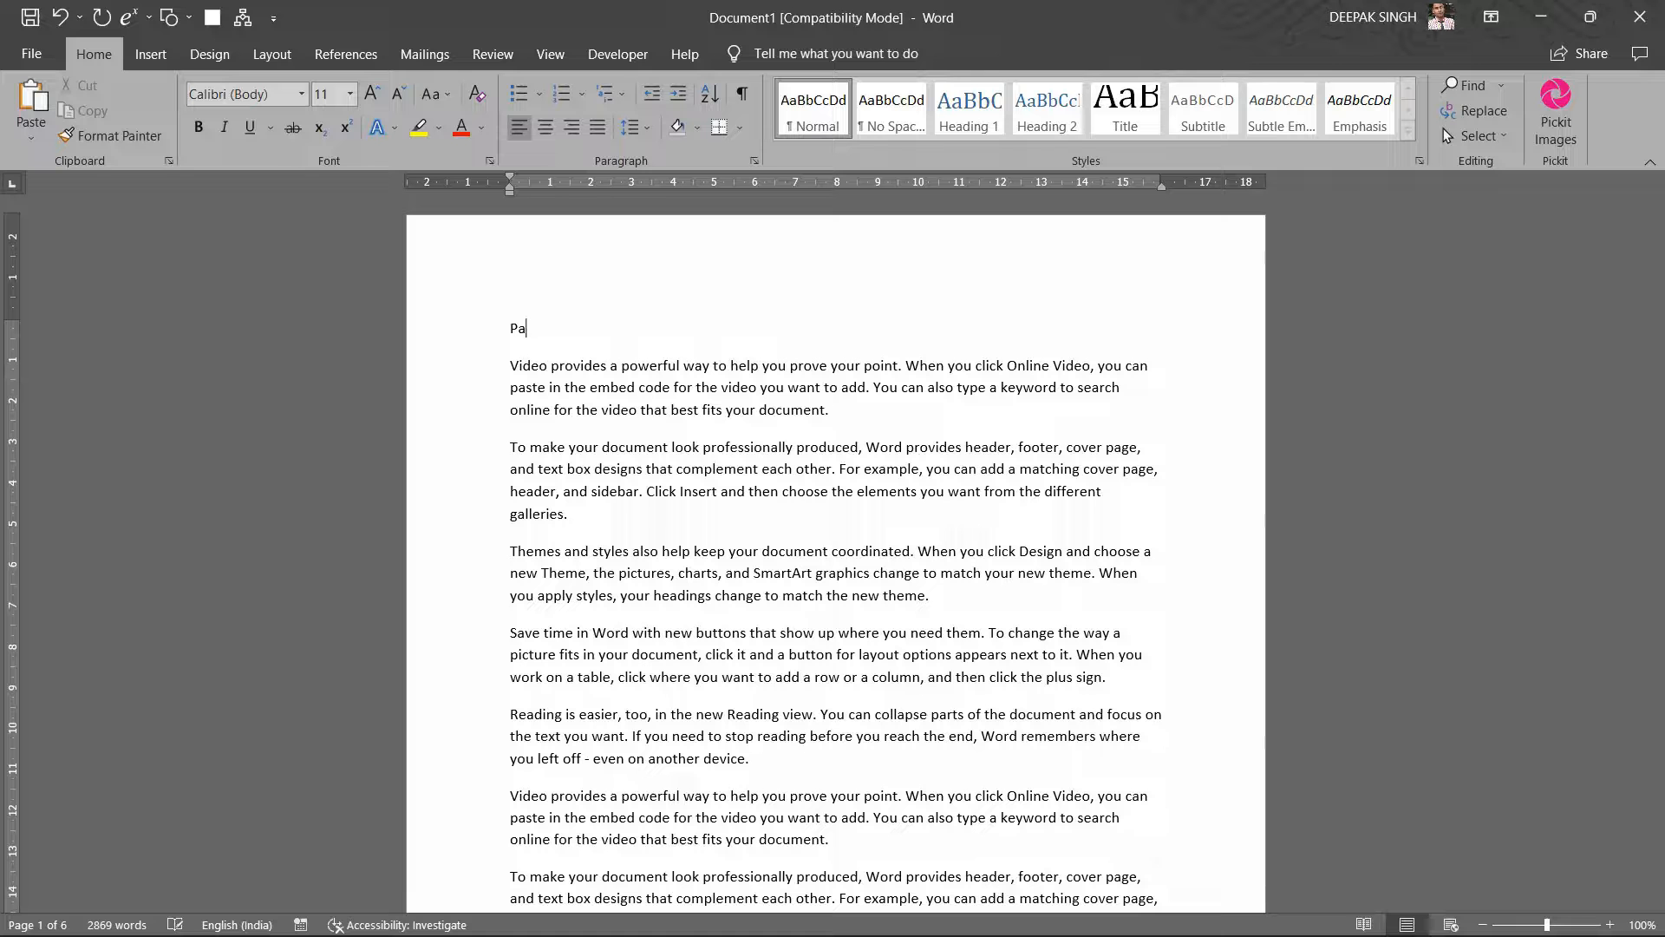
{"action": "type", "text": "Le"}
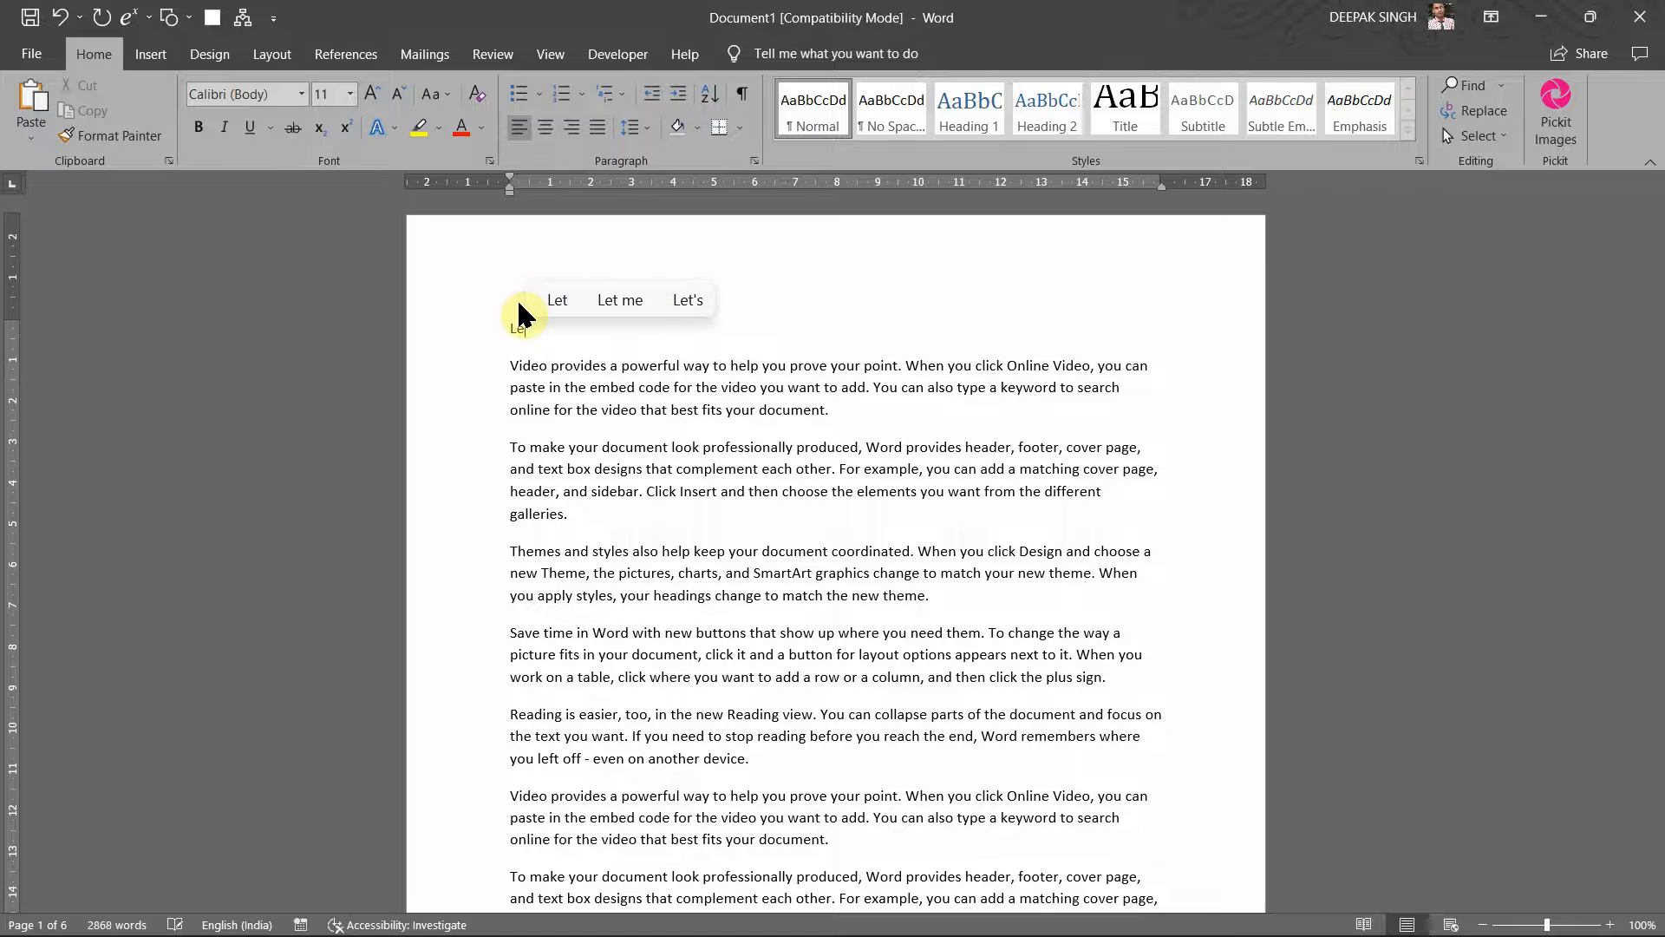
{"action": "type", "text": "sson1"}
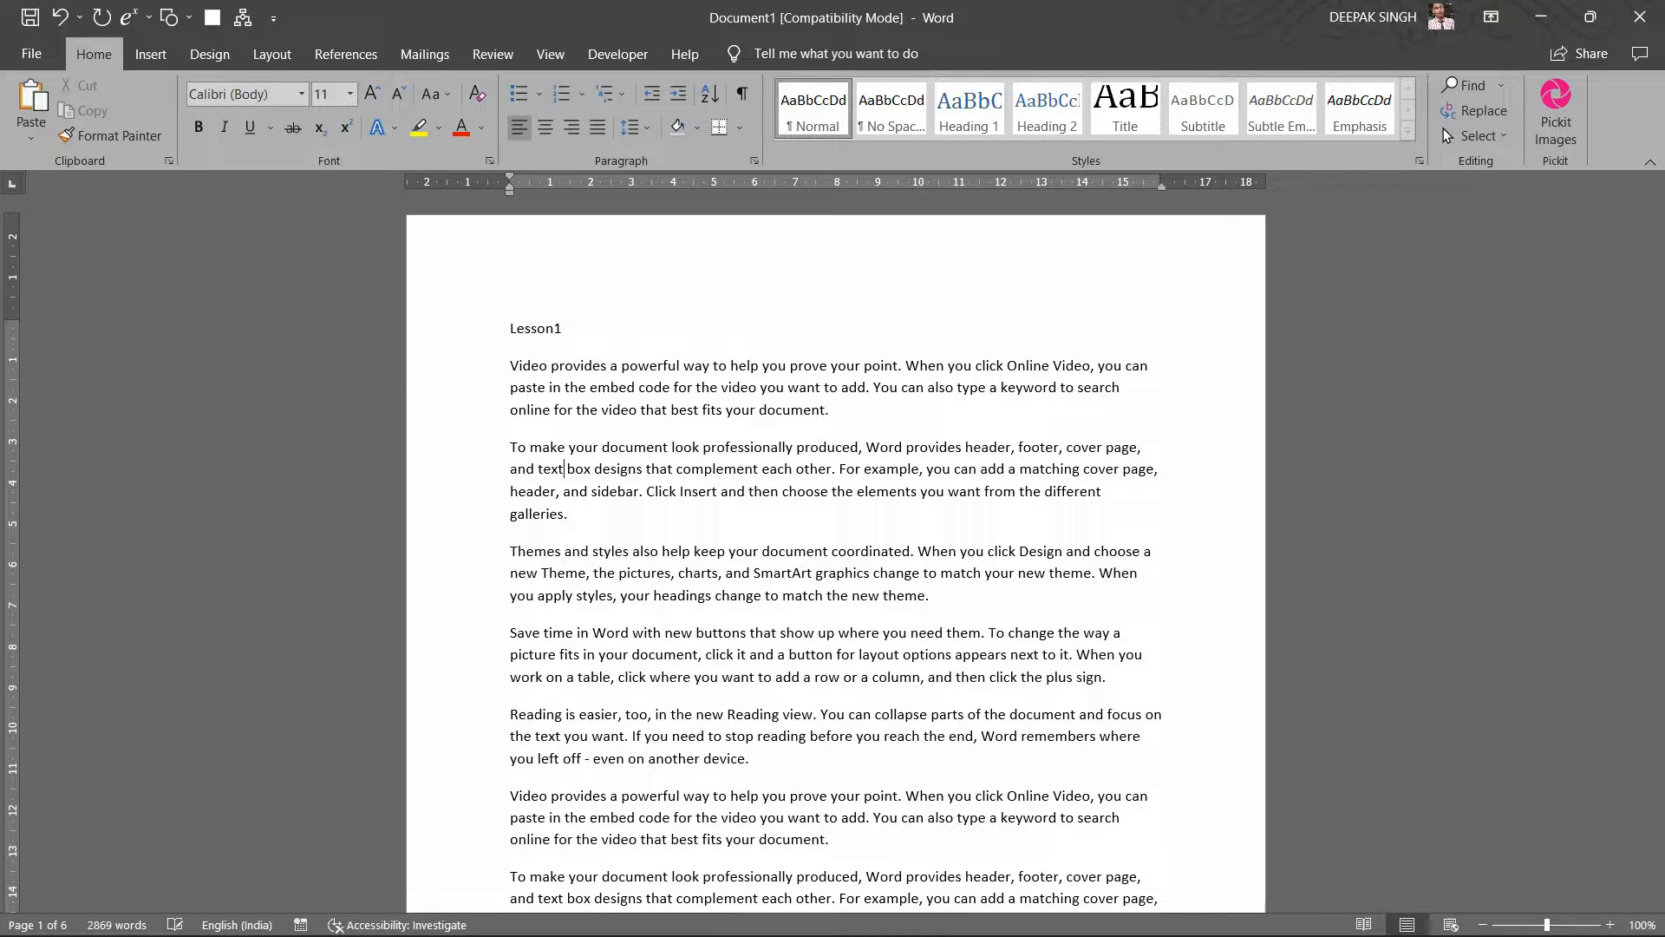
{"action": "key", "text": "Return"}
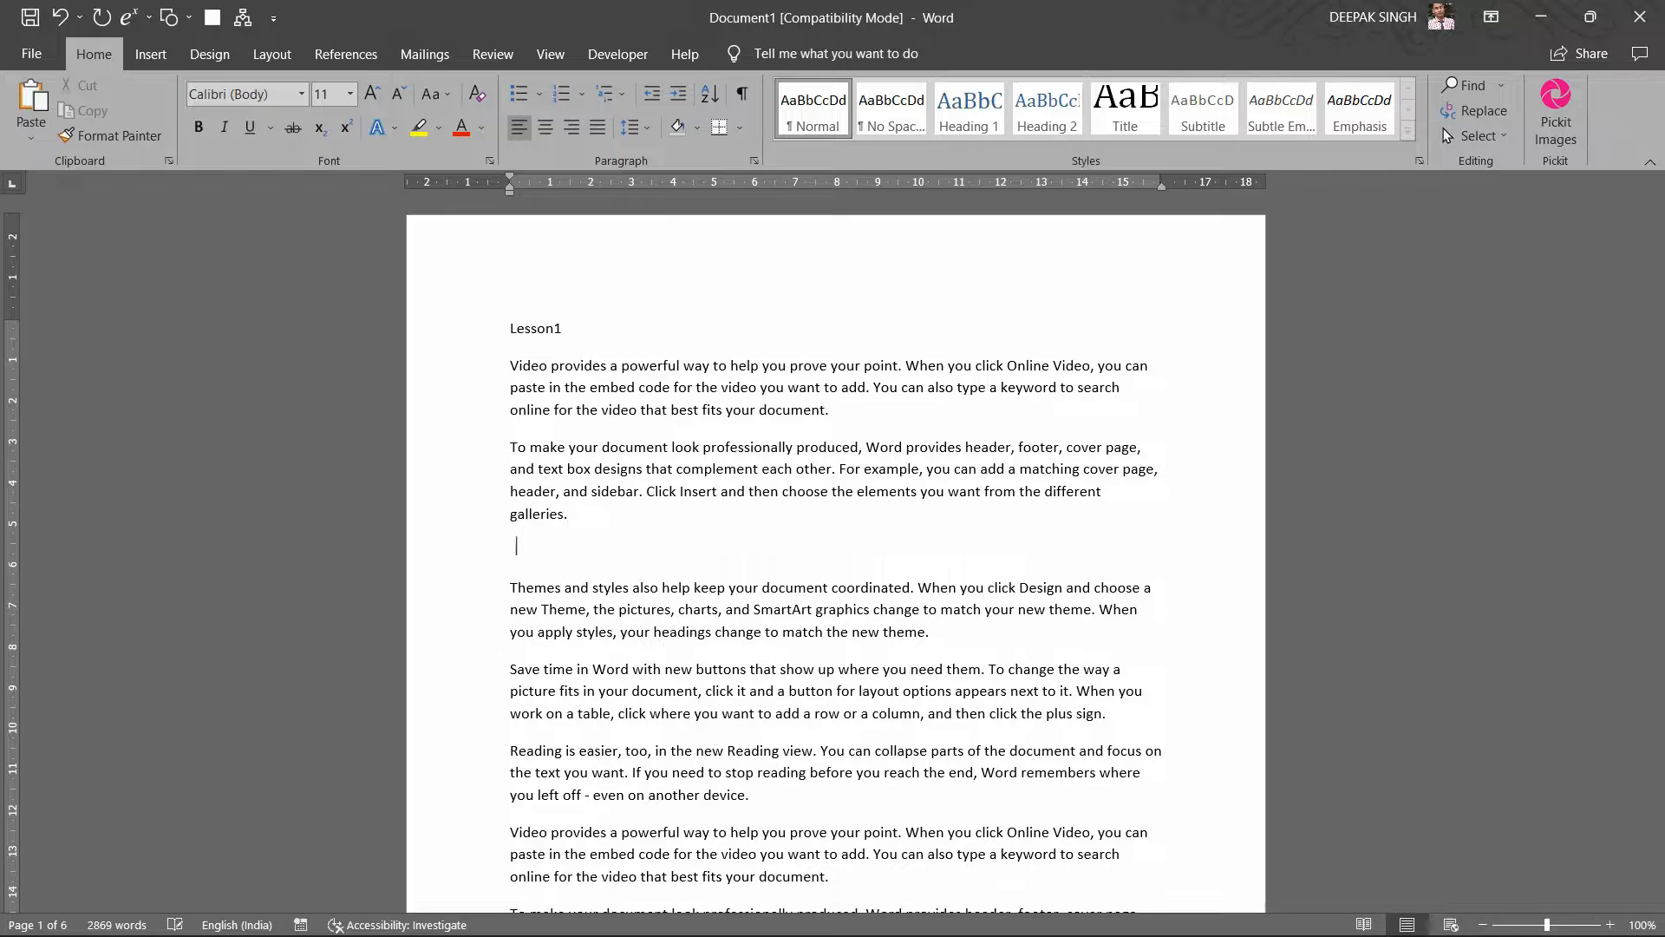
{"action": "type", "text": "Lesson 2"}
Step: Add a 'Lesson3' heading line above the Reading paragraph
{"action": "left_click", "coordinate": [512, 751]}
{"action": "key", "text": "Return"}
{"action": "key", "text": "Up"}
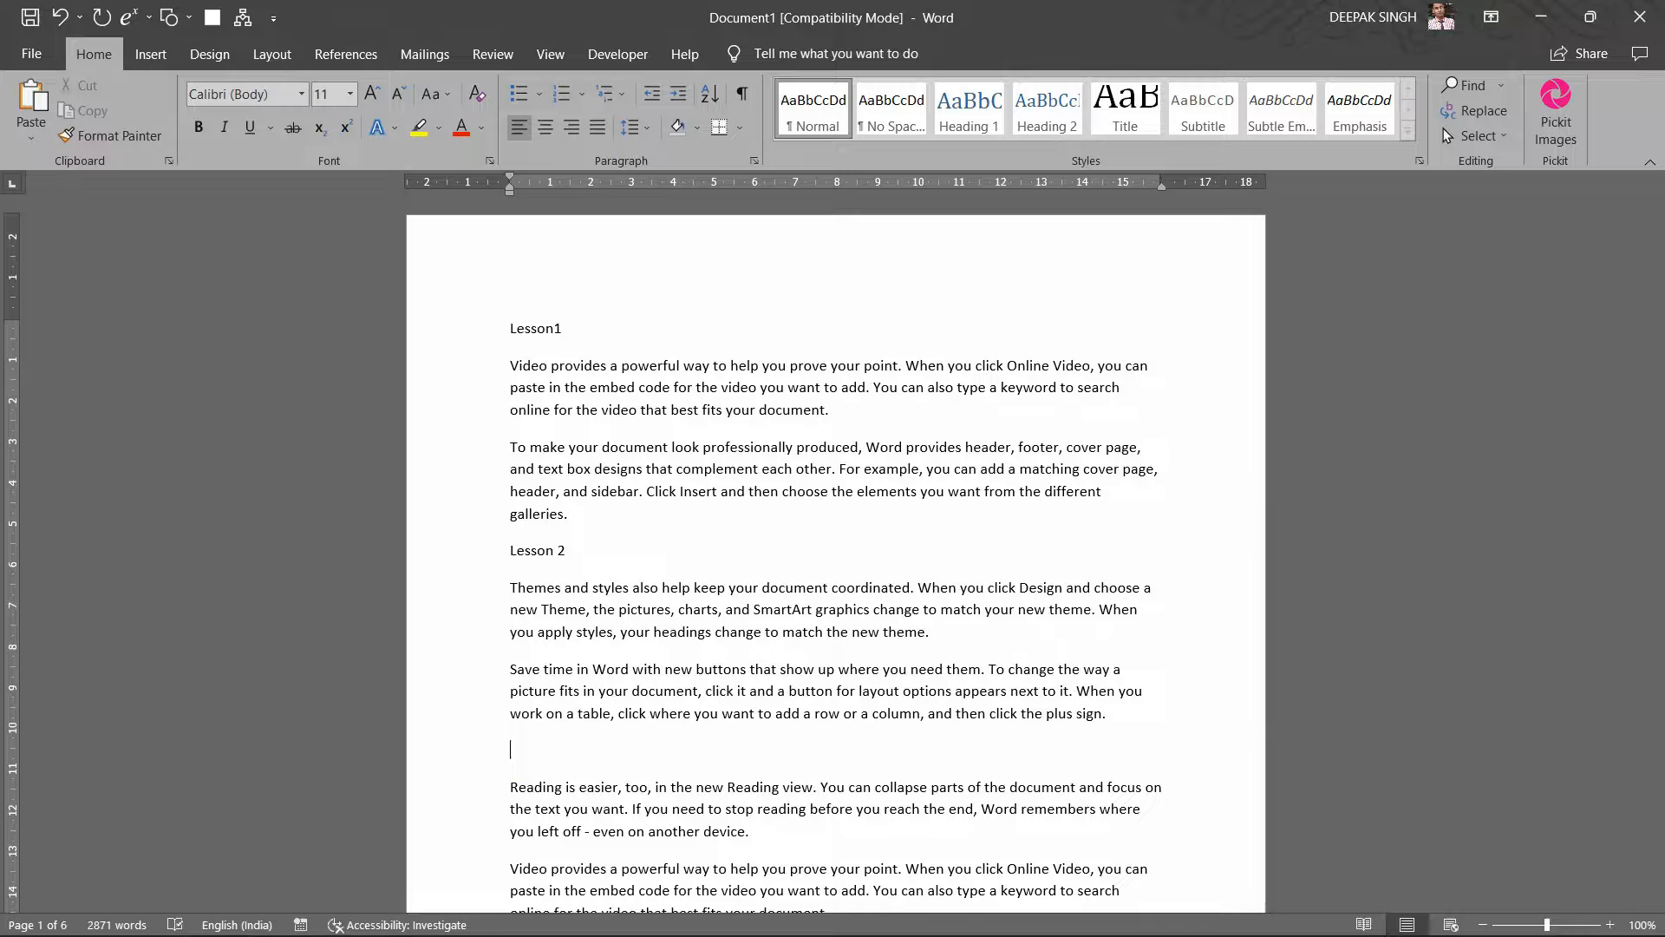
{"action": "left_click", "coordinate": [513, 753]}
{"action": "type", "text": "Lesson3"}
Step: Add the Lesson4 heading above the Save time paragraph at the top of page 2
{"action": "key", "text": "Page_Down"}
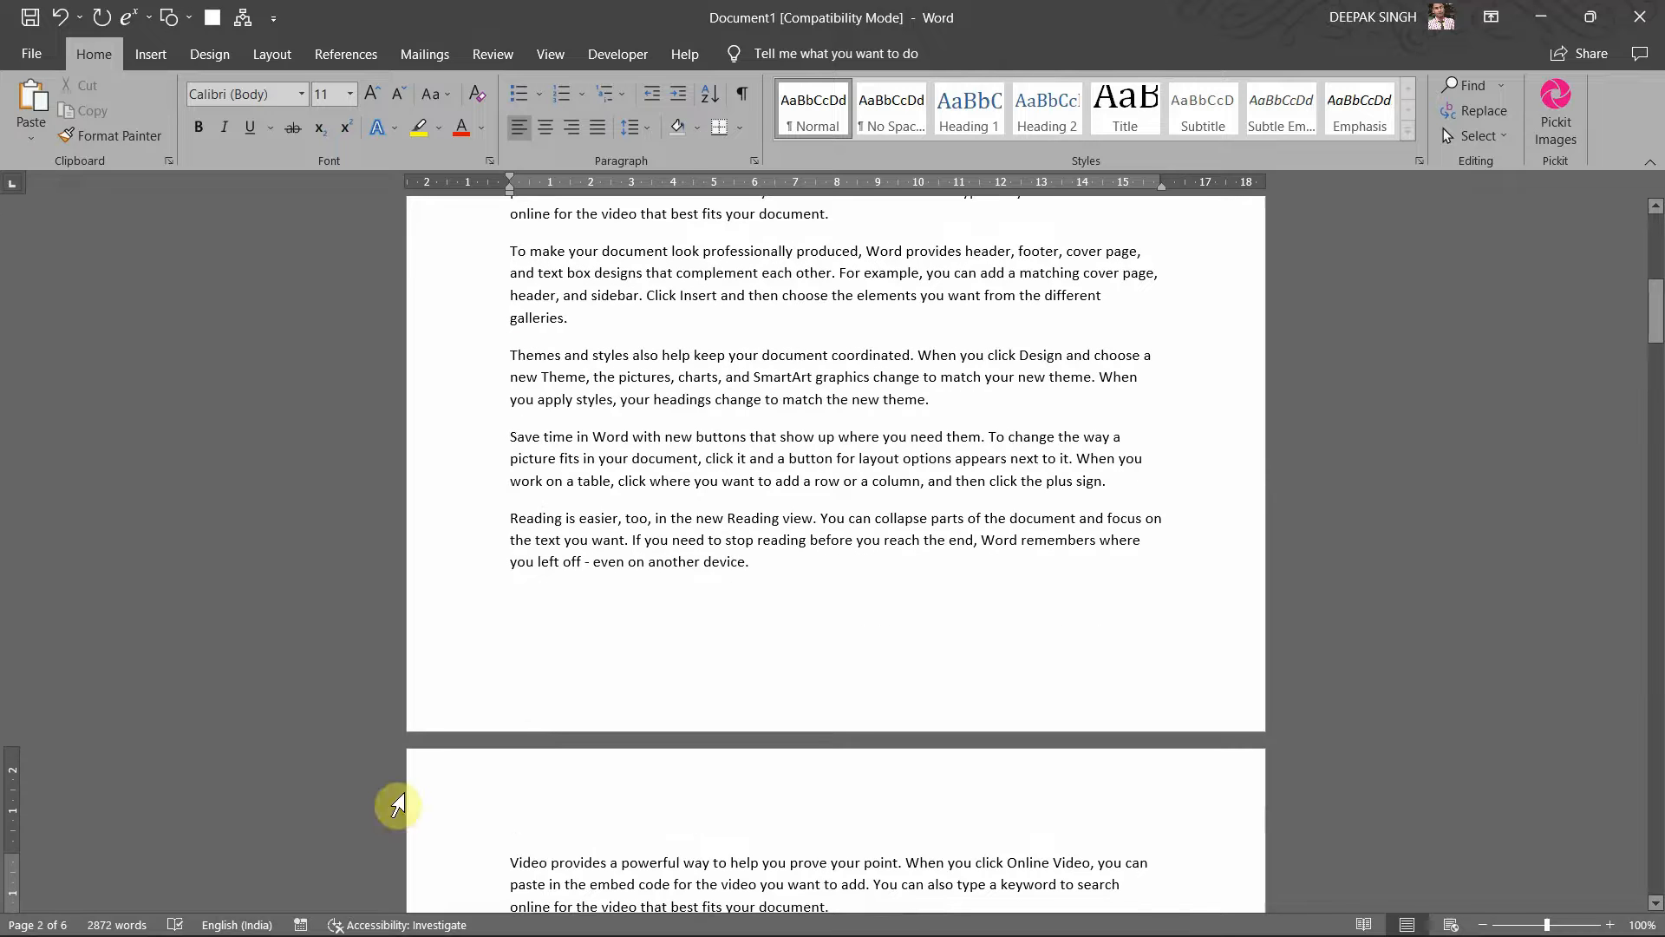
{"action": "left_click", "coordinate": [548, 436]}
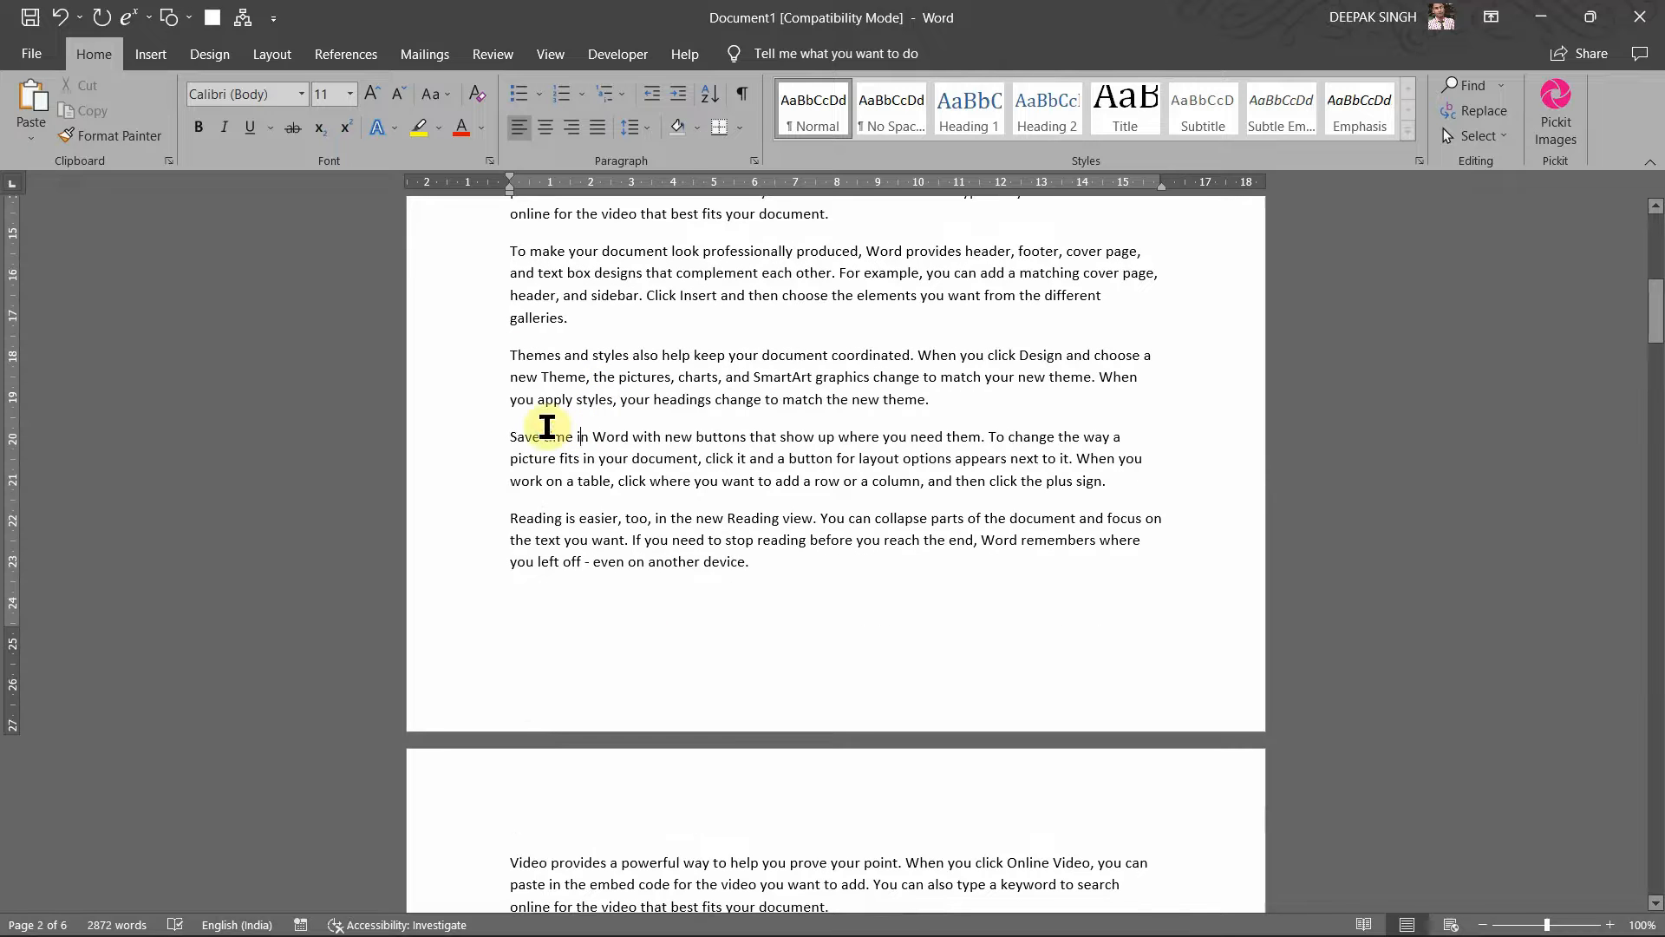
{"action": "left_click", "coordinate": [510, 436]}
{"action": "key", "text": "Return"}
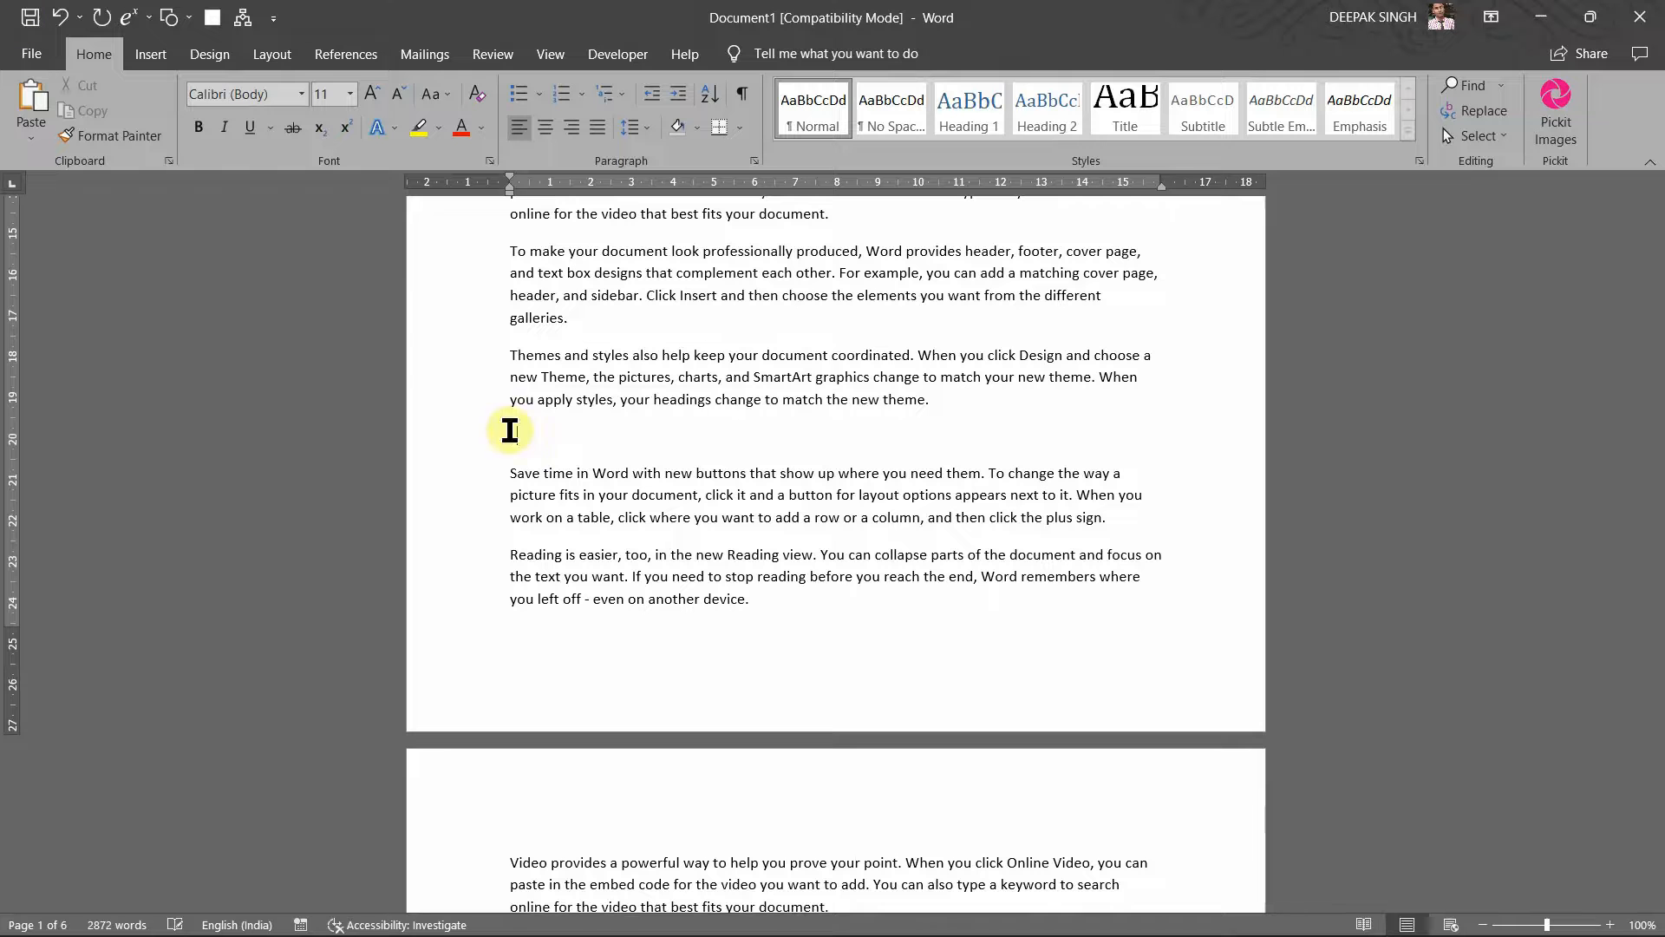
{"action": "type", "text": "Lesson4"}
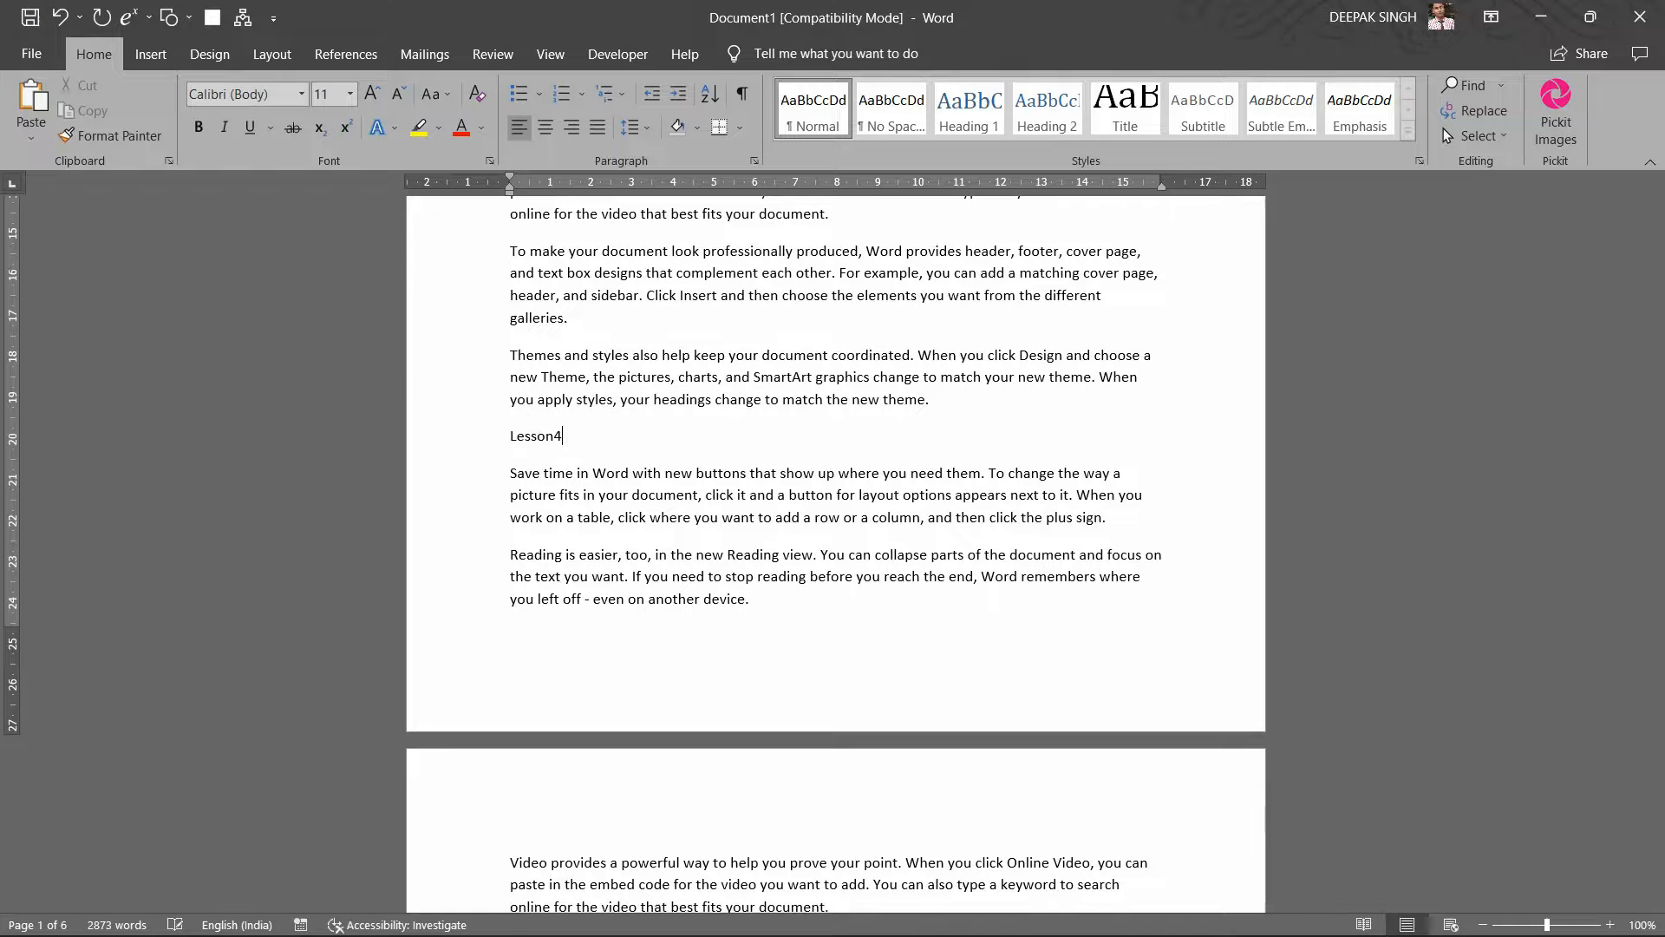
Step: Add Lesson5 above the To make paragraph and 'Lesson6' after the galleries paragraph
{"action": "scroll", "coordinate": [572, 490], "scroll_direction": "down", "scroll_amount": 6}
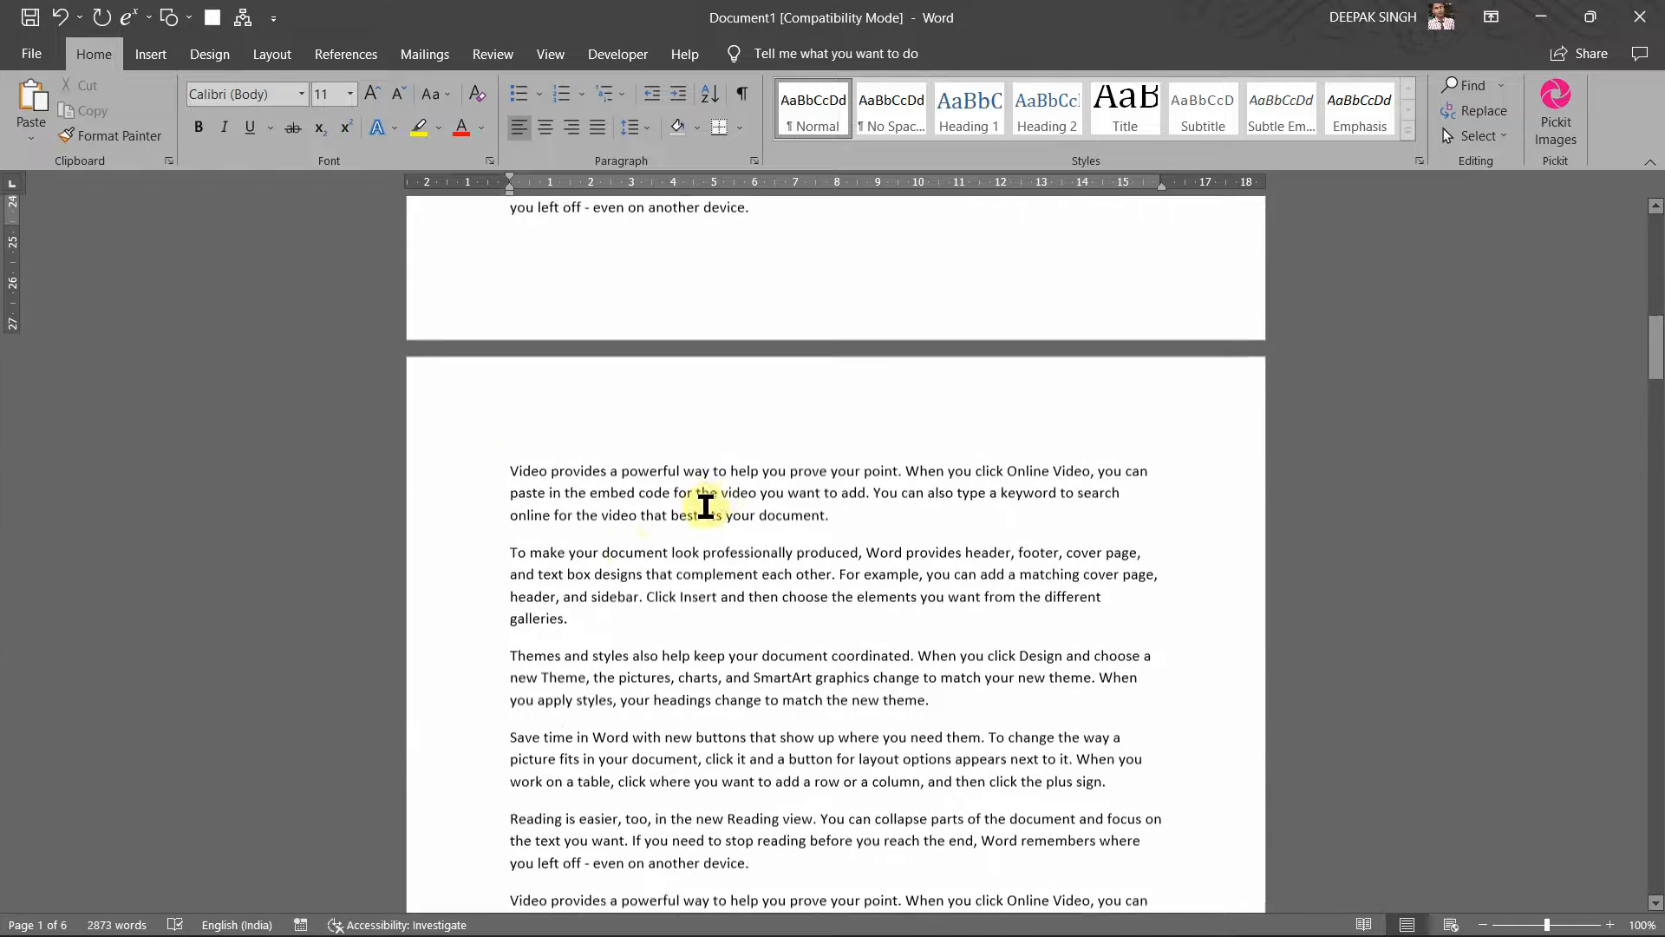
{"action": "left_click", "coordinate": [509, 534]}
{"action": "key", "text": "Return"}
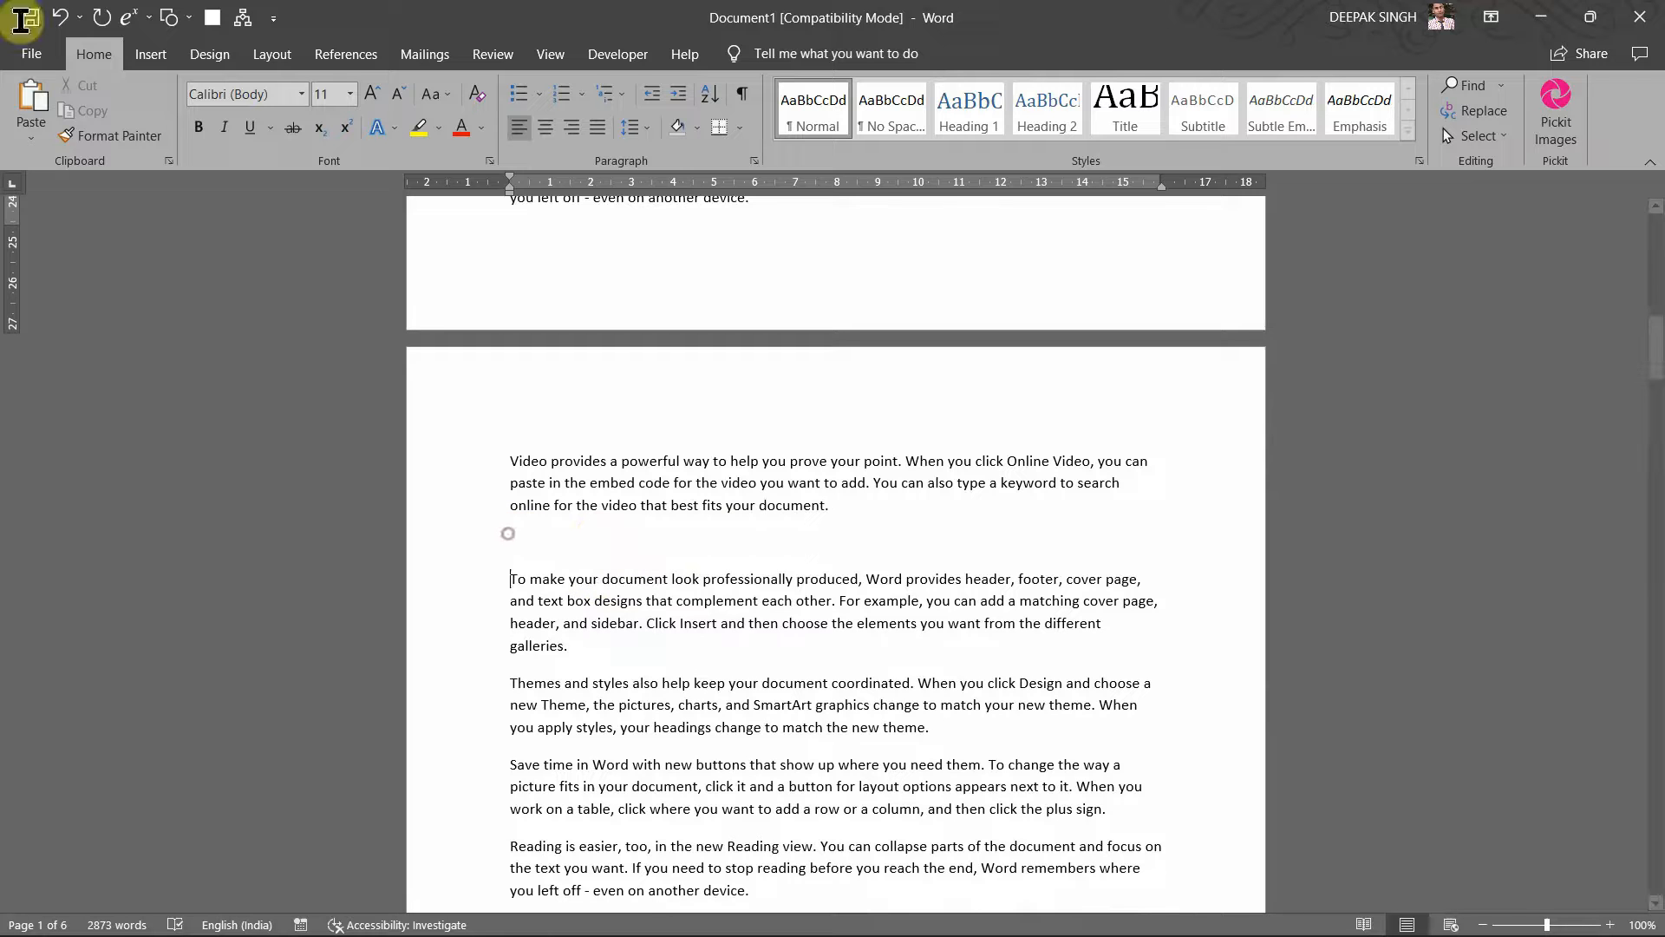
{"action": "type", "text": "Lesso"}
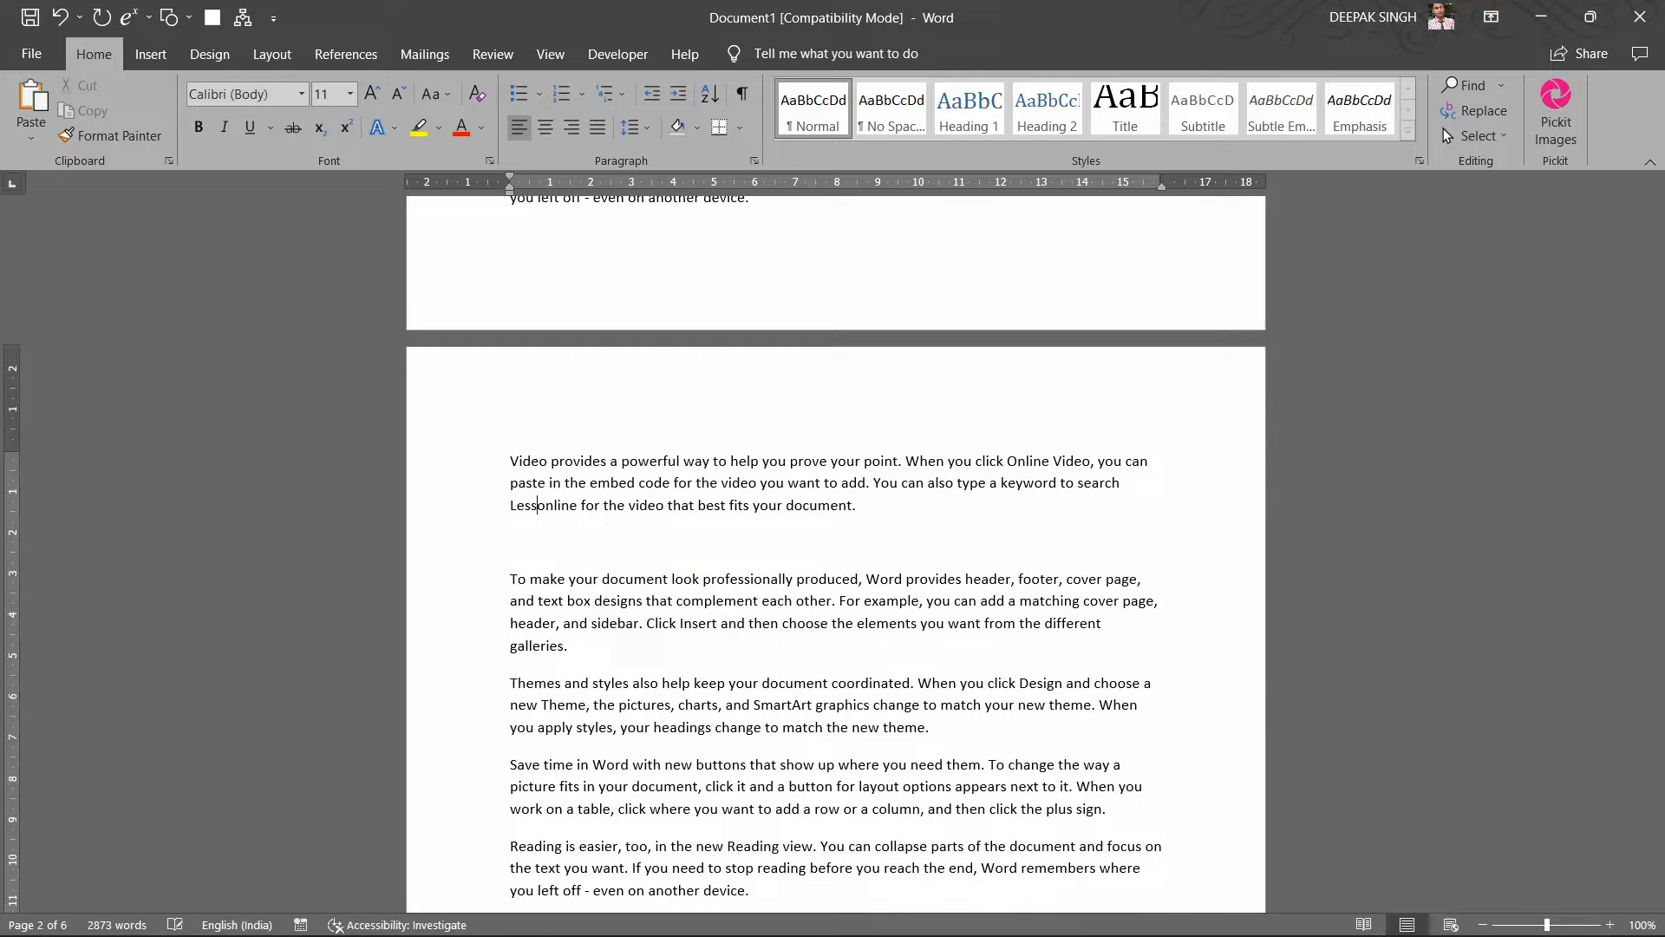
{"action": "type", "text": "n"}
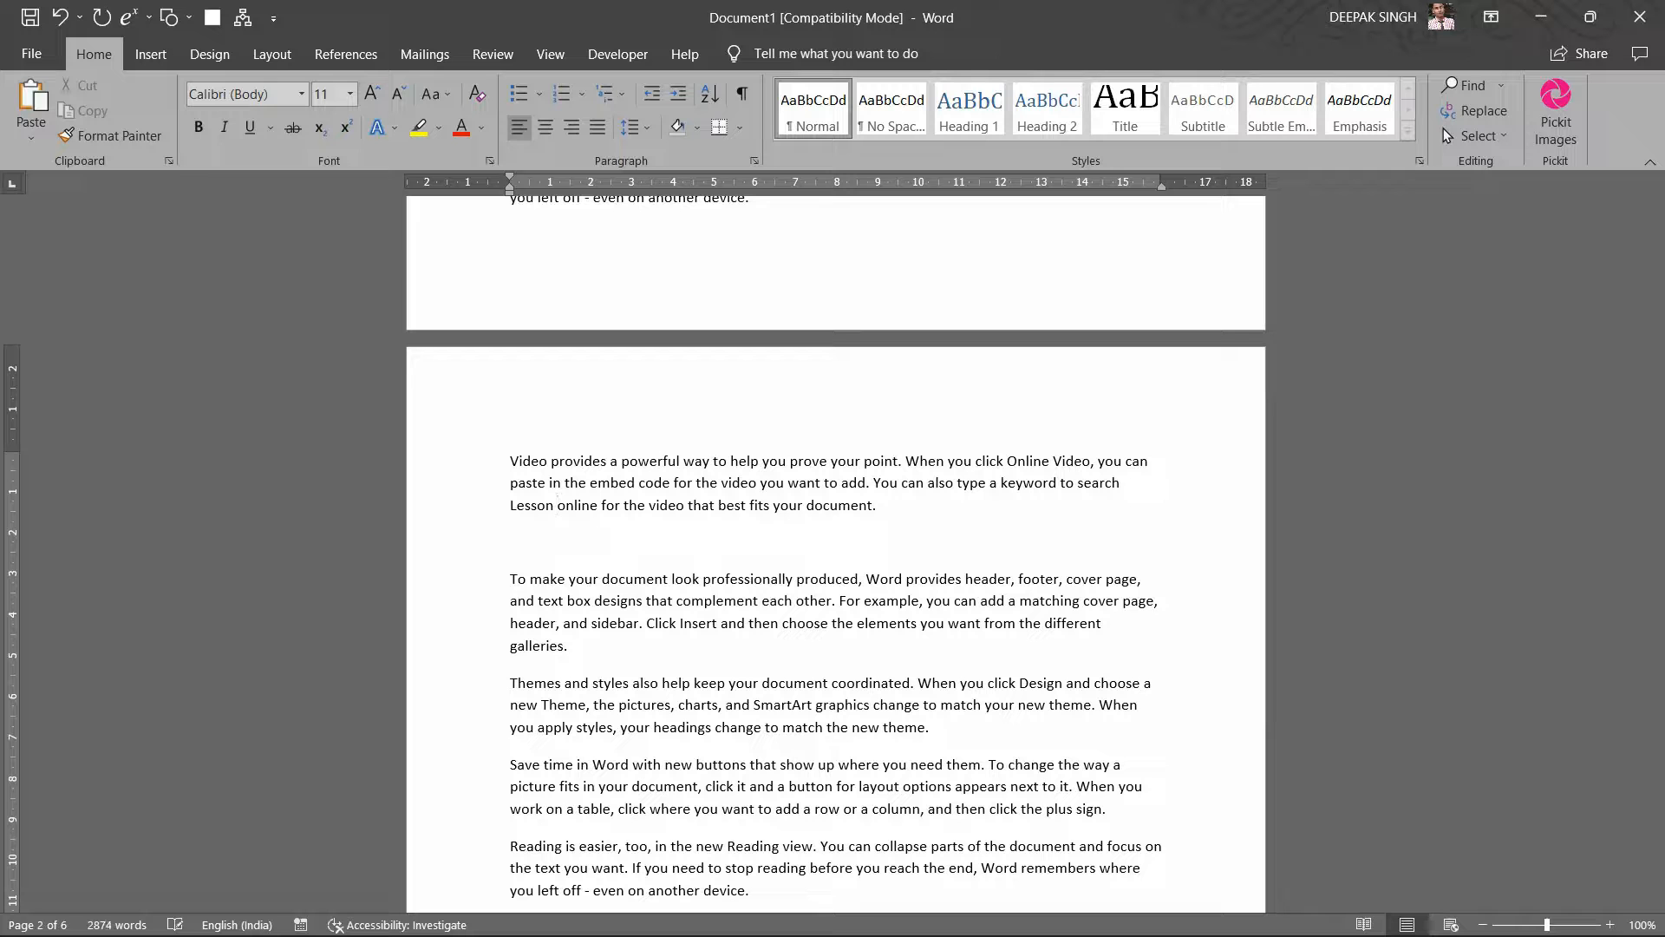
{"action": "key", "text": "BackSpace"}
{"action": "key", "text": "BackSpace"}
{"action": "key", "text": "BackSpace"}
{"action": "key", "text": "BackSpace"}
{"action": "key", "text": "BackSpace"}
{"action": "key", "text": "BackSpace"}
{"action": "key", "text": "BackSpace"}
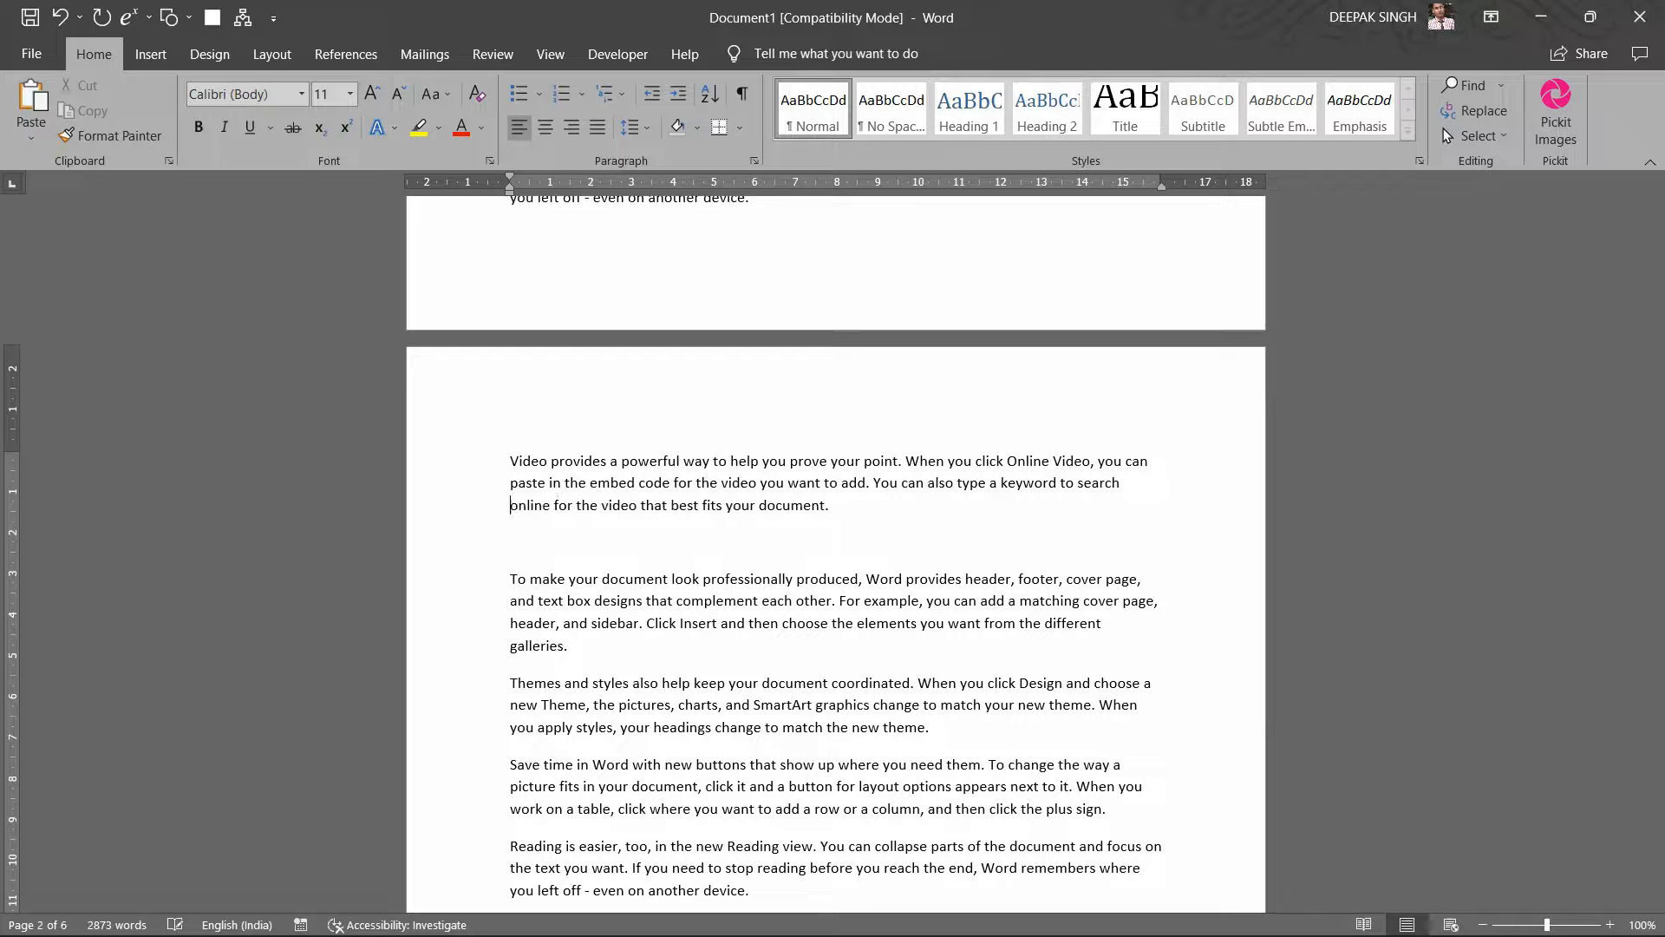
{"action": "left_click", "coordinate": [509, 534]}
{"action": "type", "text": "Lesson"}
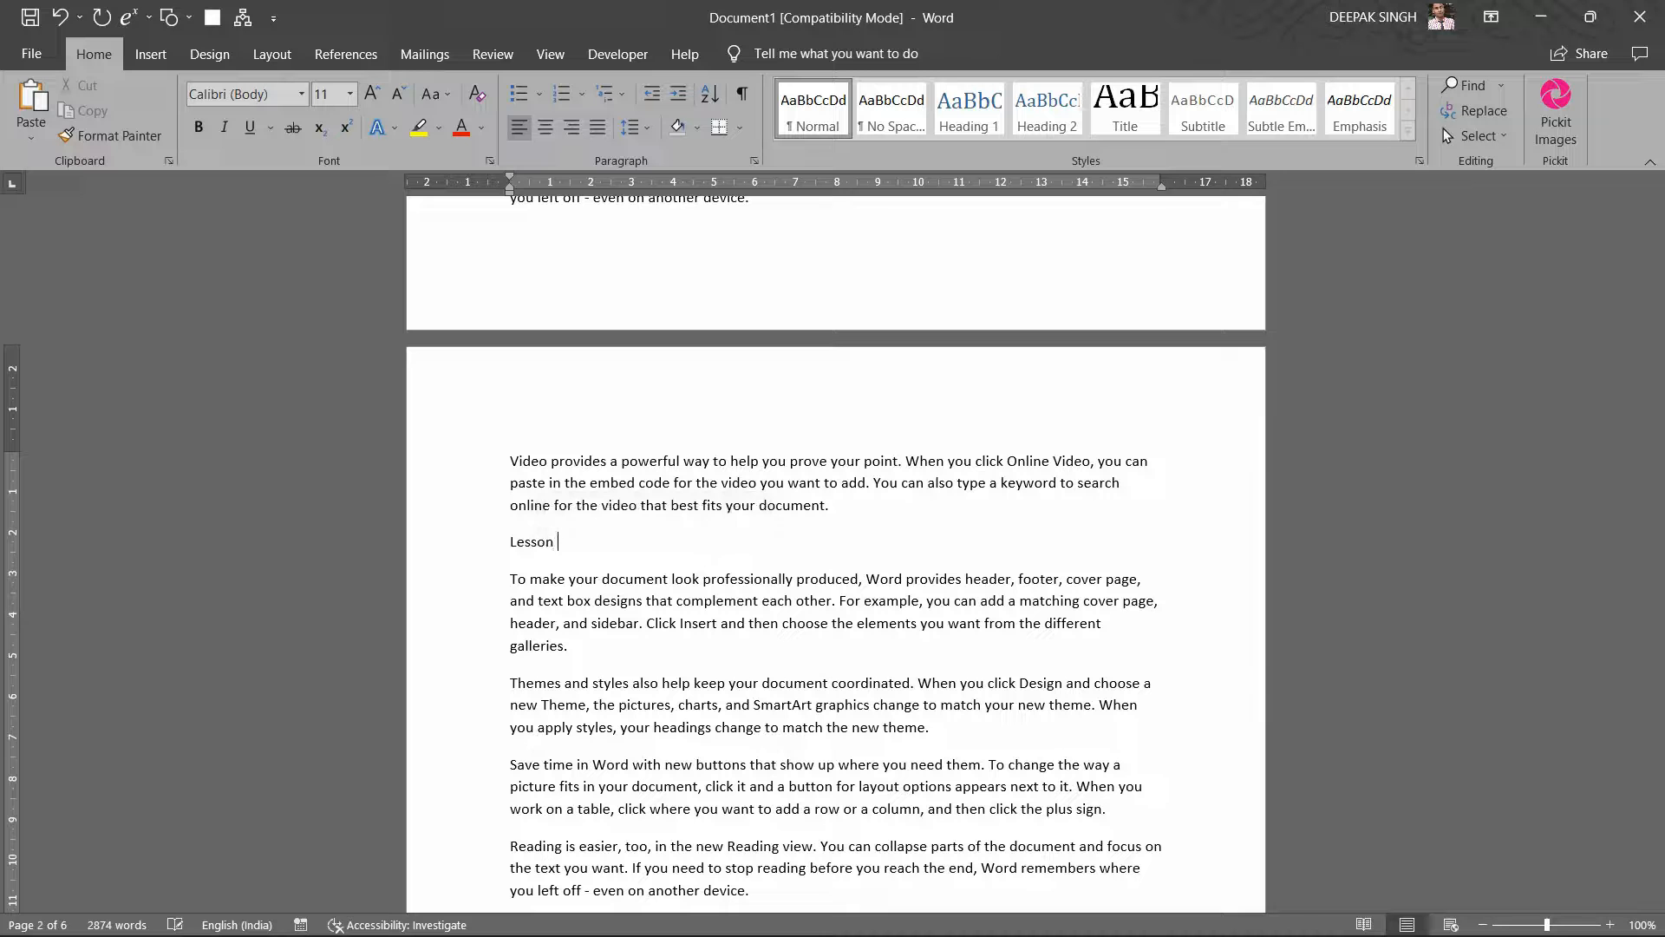
{"action": "key", "text": "BackSpace"}
{"action": "left_click", "coordinate": [587, 654]}
{"action": "key", "text": "Return"}
{"action": "type", "text": "Le"}
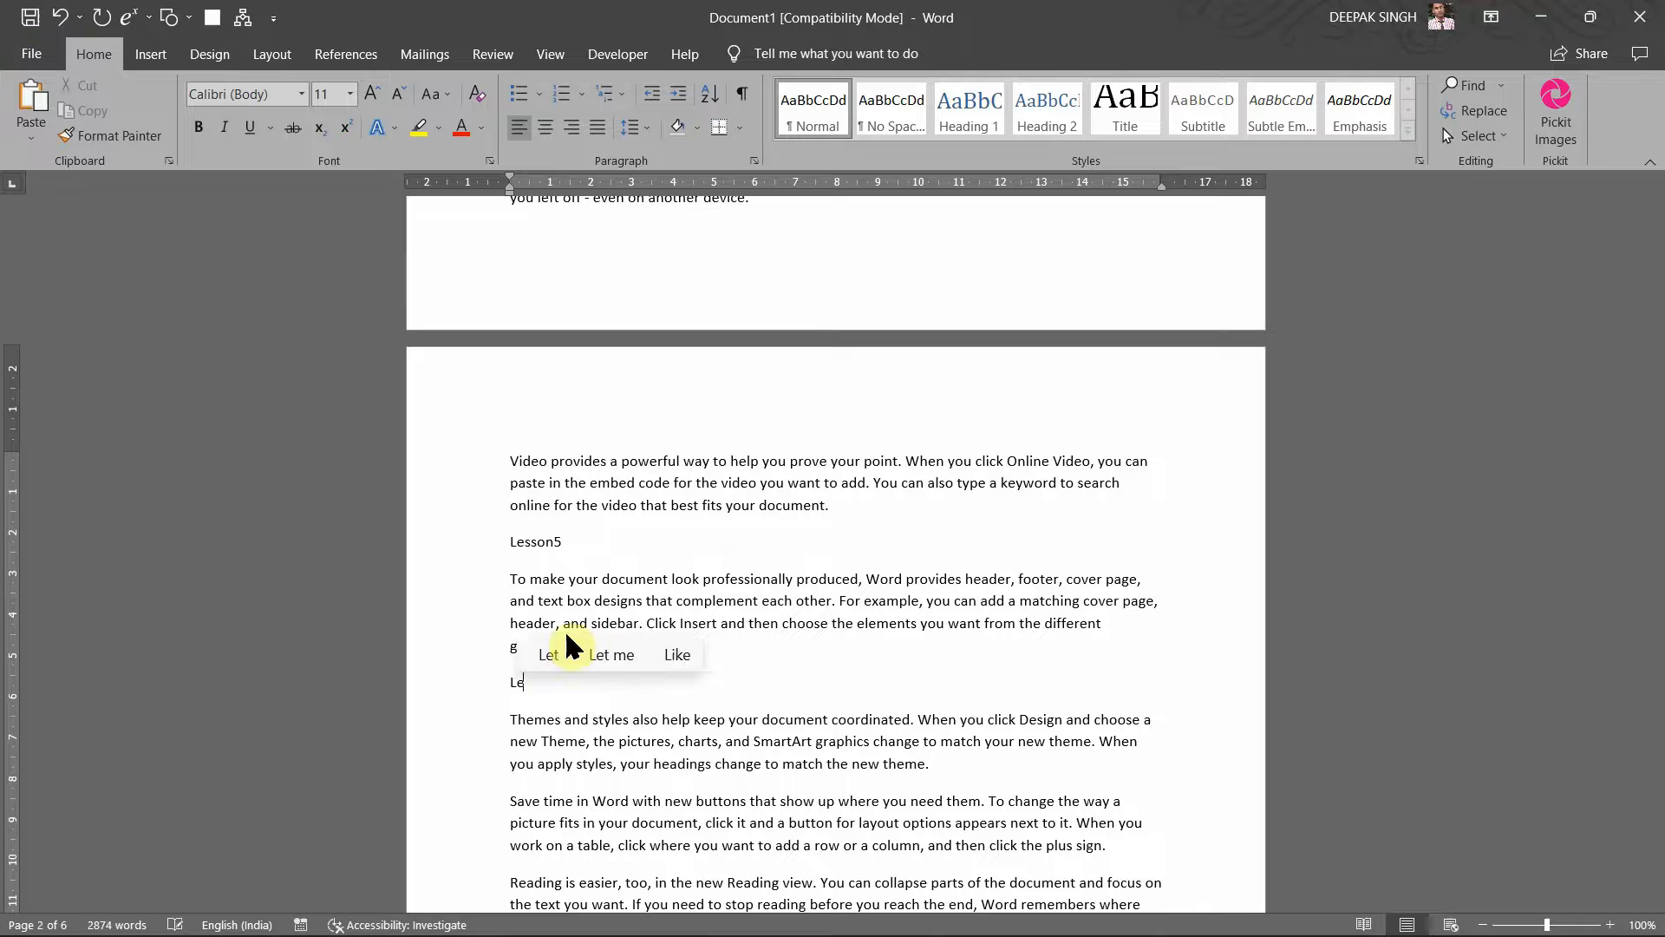
{"action": "type", "text": "sson6"}
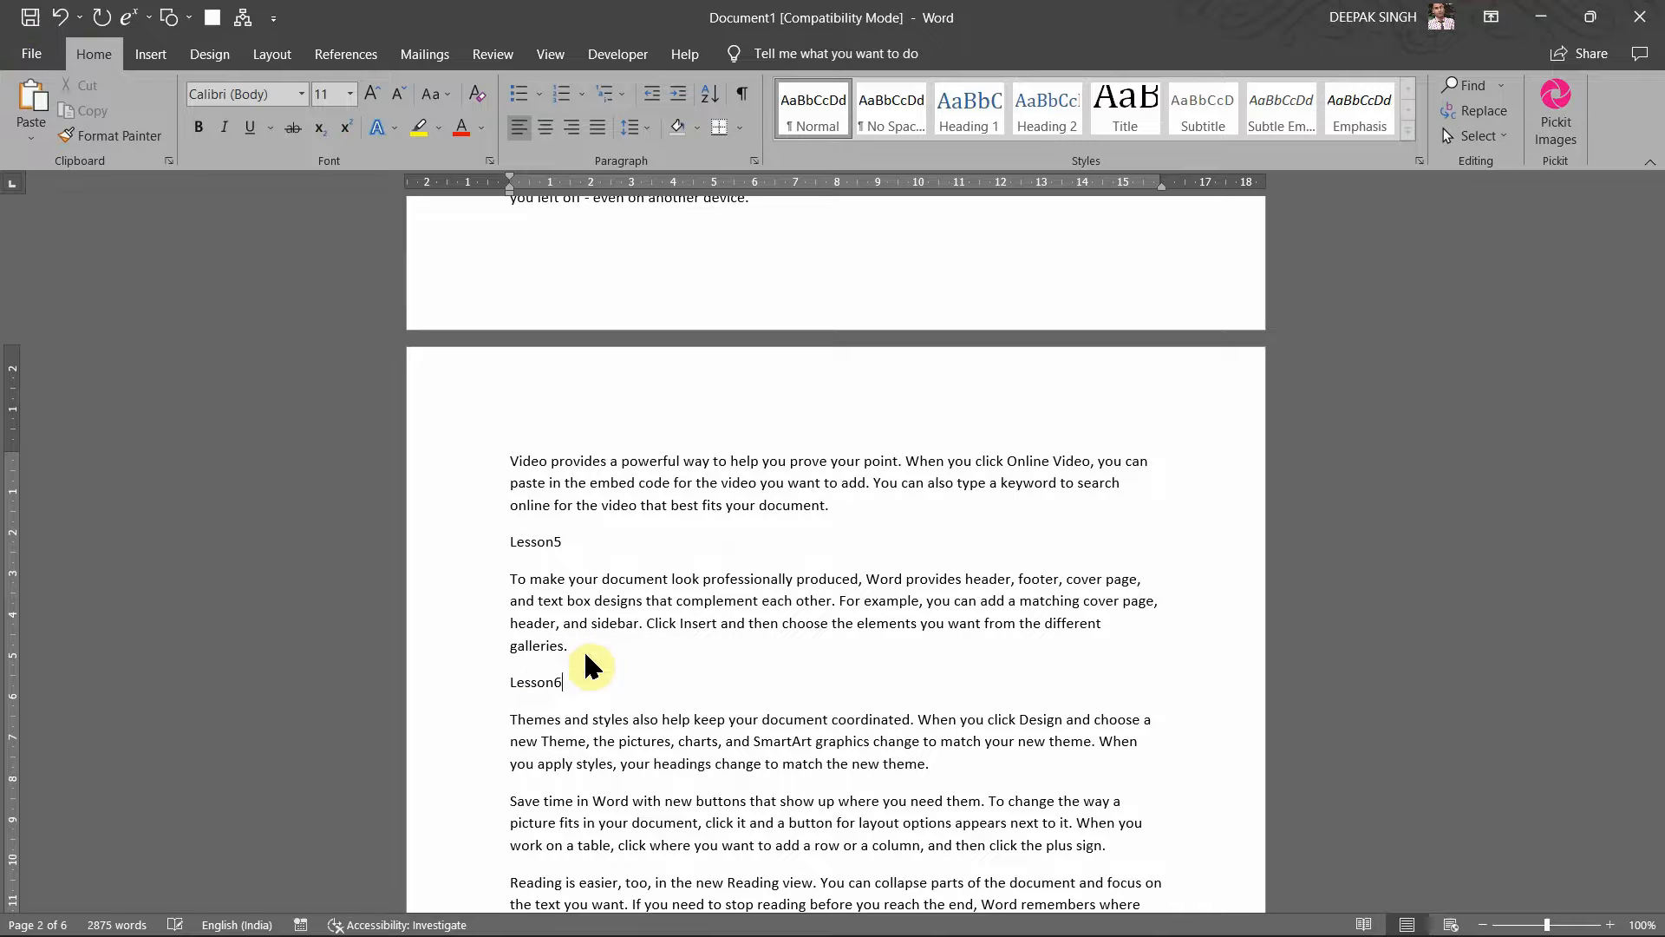
Step: Put 'Lesson7' on its own line before the Reading paragraph and Lesson8 after galleries
{"action": "scroll", "coordinate": [653, 647], "scroll_direction": "down", "scroll_amount": 5}
{"action": "scroll", "coordinate": [652, 647], "scroll_direction": "down", "scroll_amount": 2}
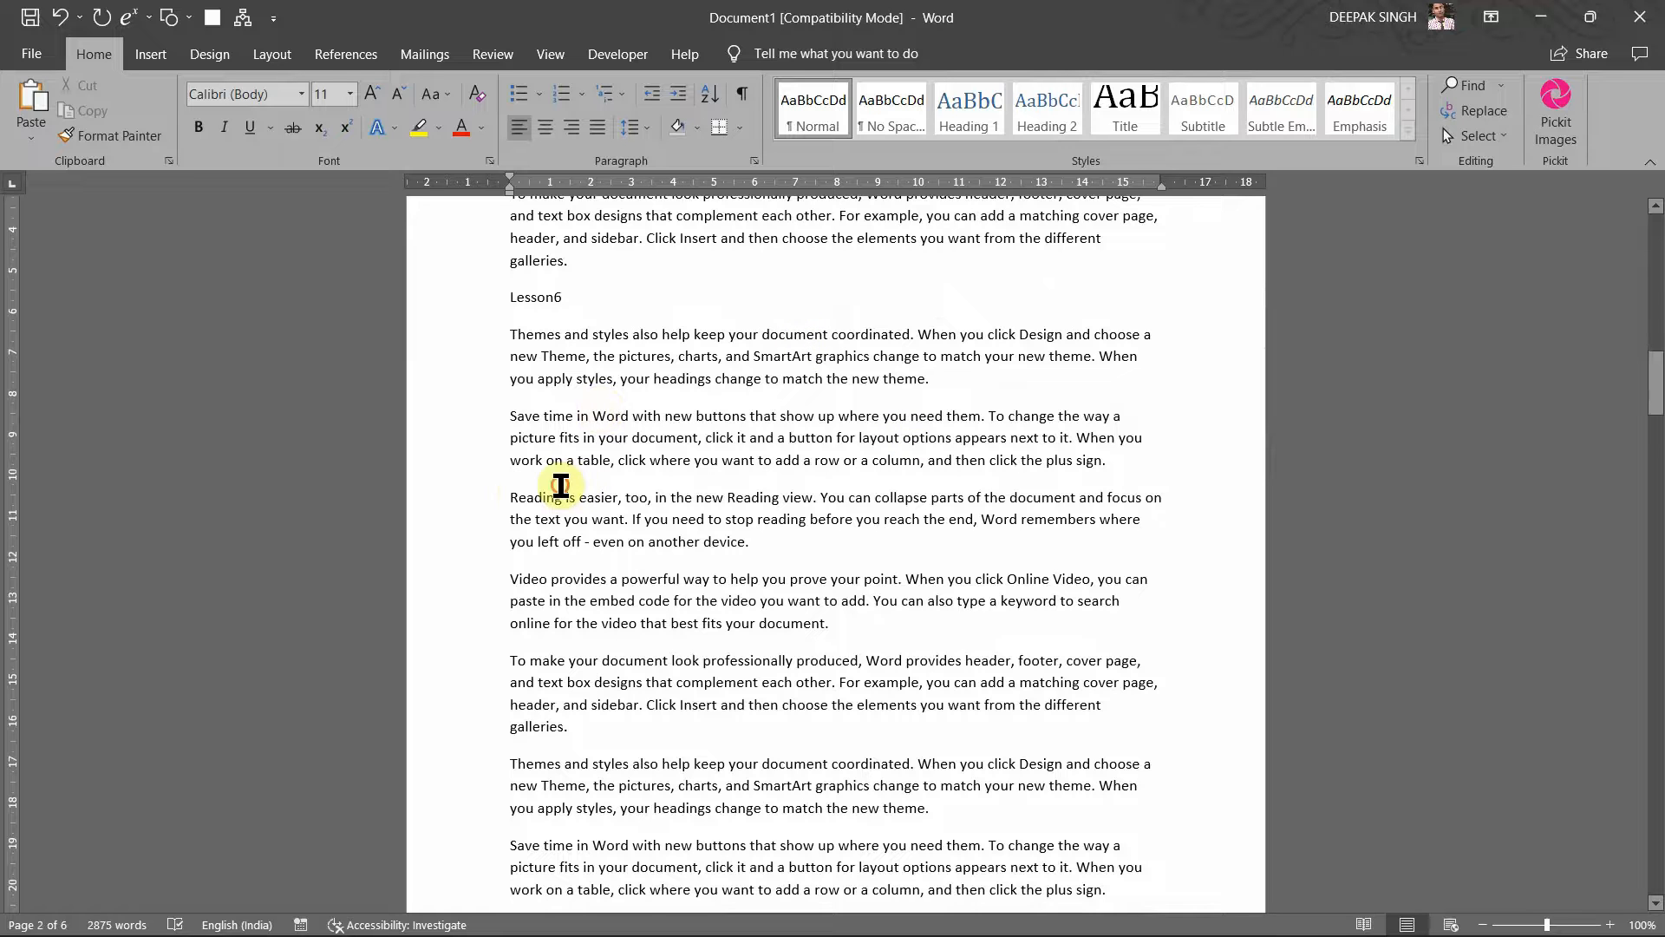
{"action": "left_click_drag", "start_coordinate": [548, 479], "coordinate": [527, 488]}
{"action": "left_click", "coordinate": [520, 495]}
{"action": "type", "text": "Lesson"}
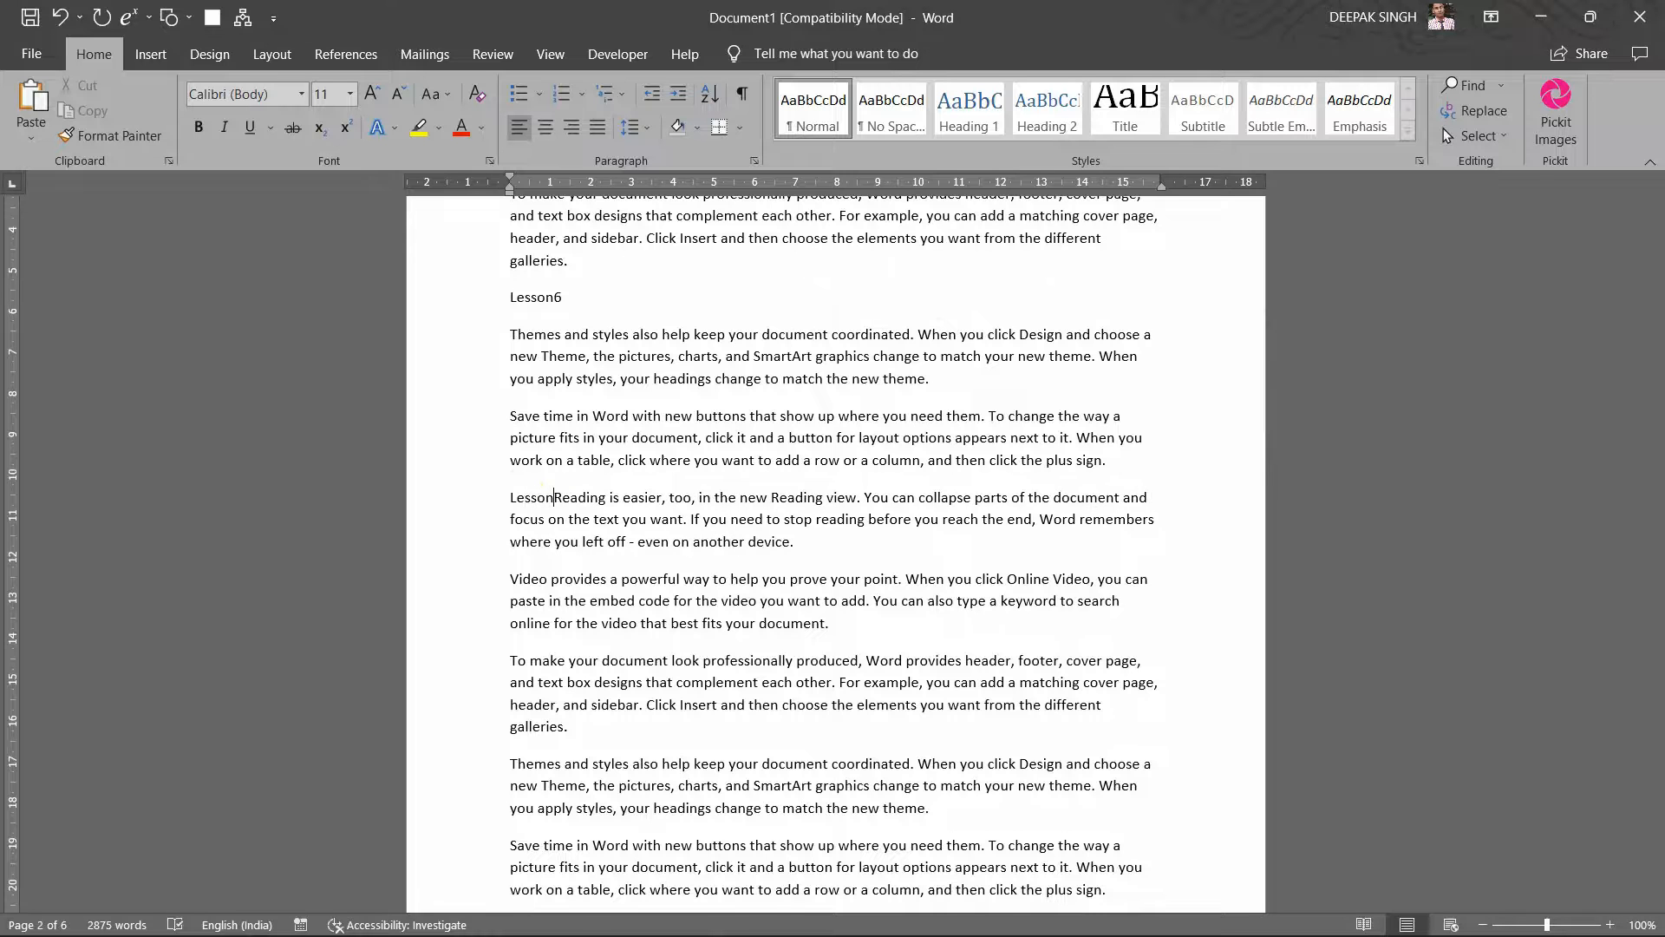
{"action": "type", "text": "7"}
{"action": "key", "text": "Return"}
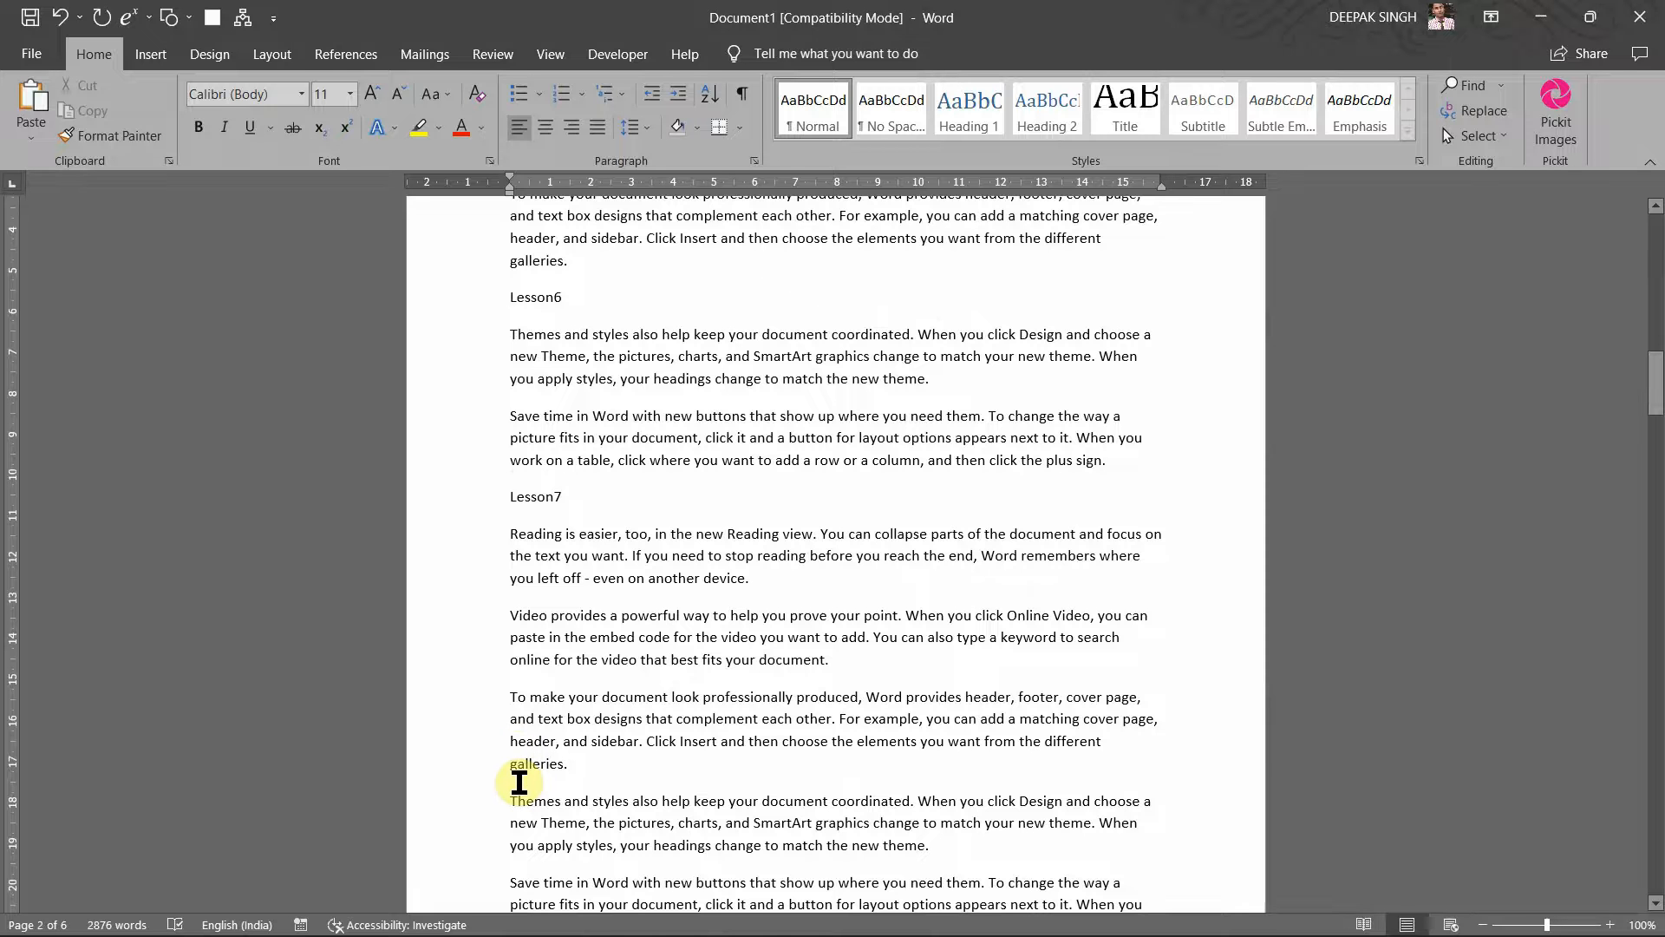
{"action": "key", "text": "Return"}
{"action": "type", "text": "Le"}
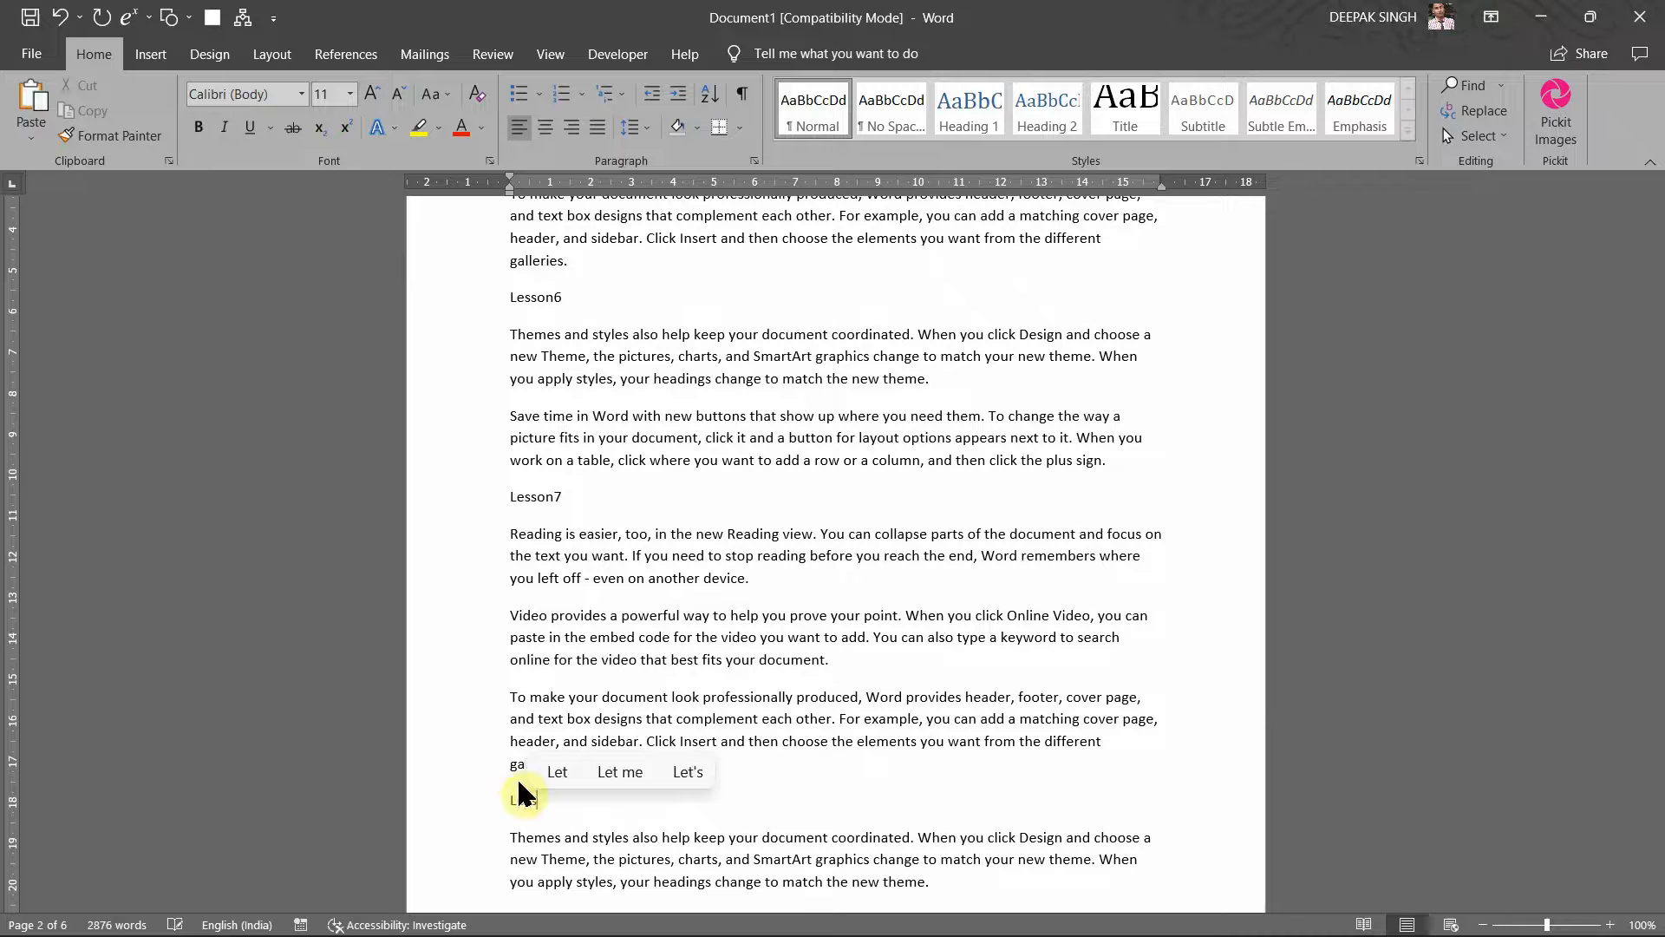
{"action": "type", "text": "sson8"}
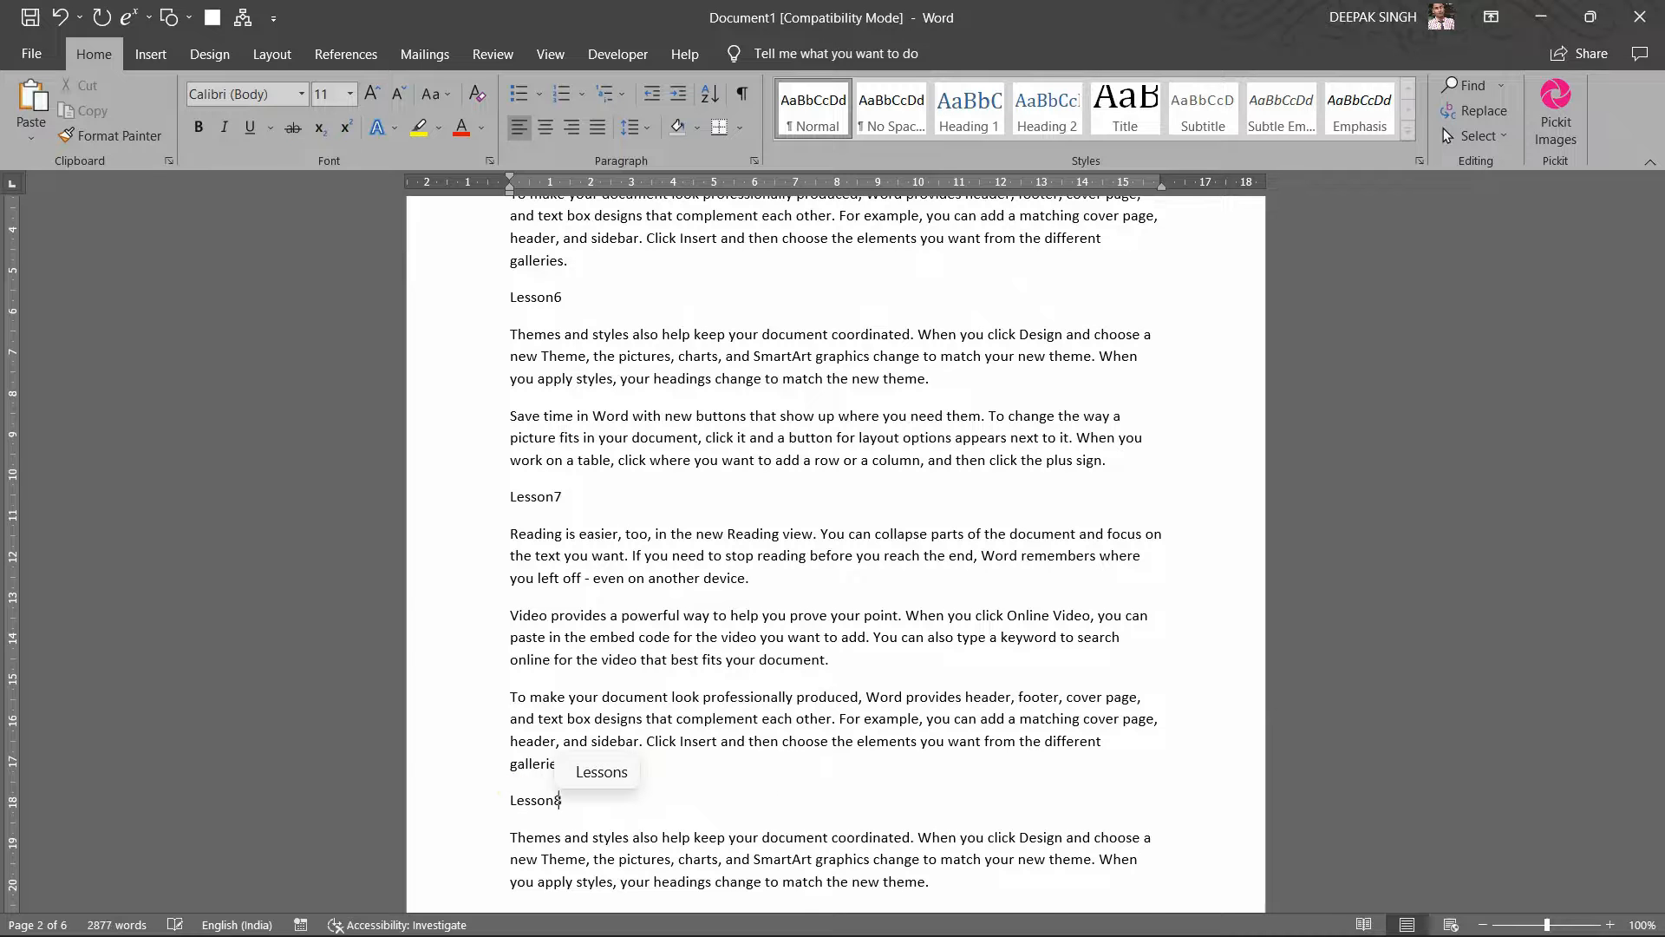
Step: Add 'Lesson9' above the Themes paragraph and 'Lesson10' after the paragraph ending 'device.' on page 3
{"action": "scroll", "coordinate": [639, 744], "scroll_direction": "down", "scroll_amount": 12}
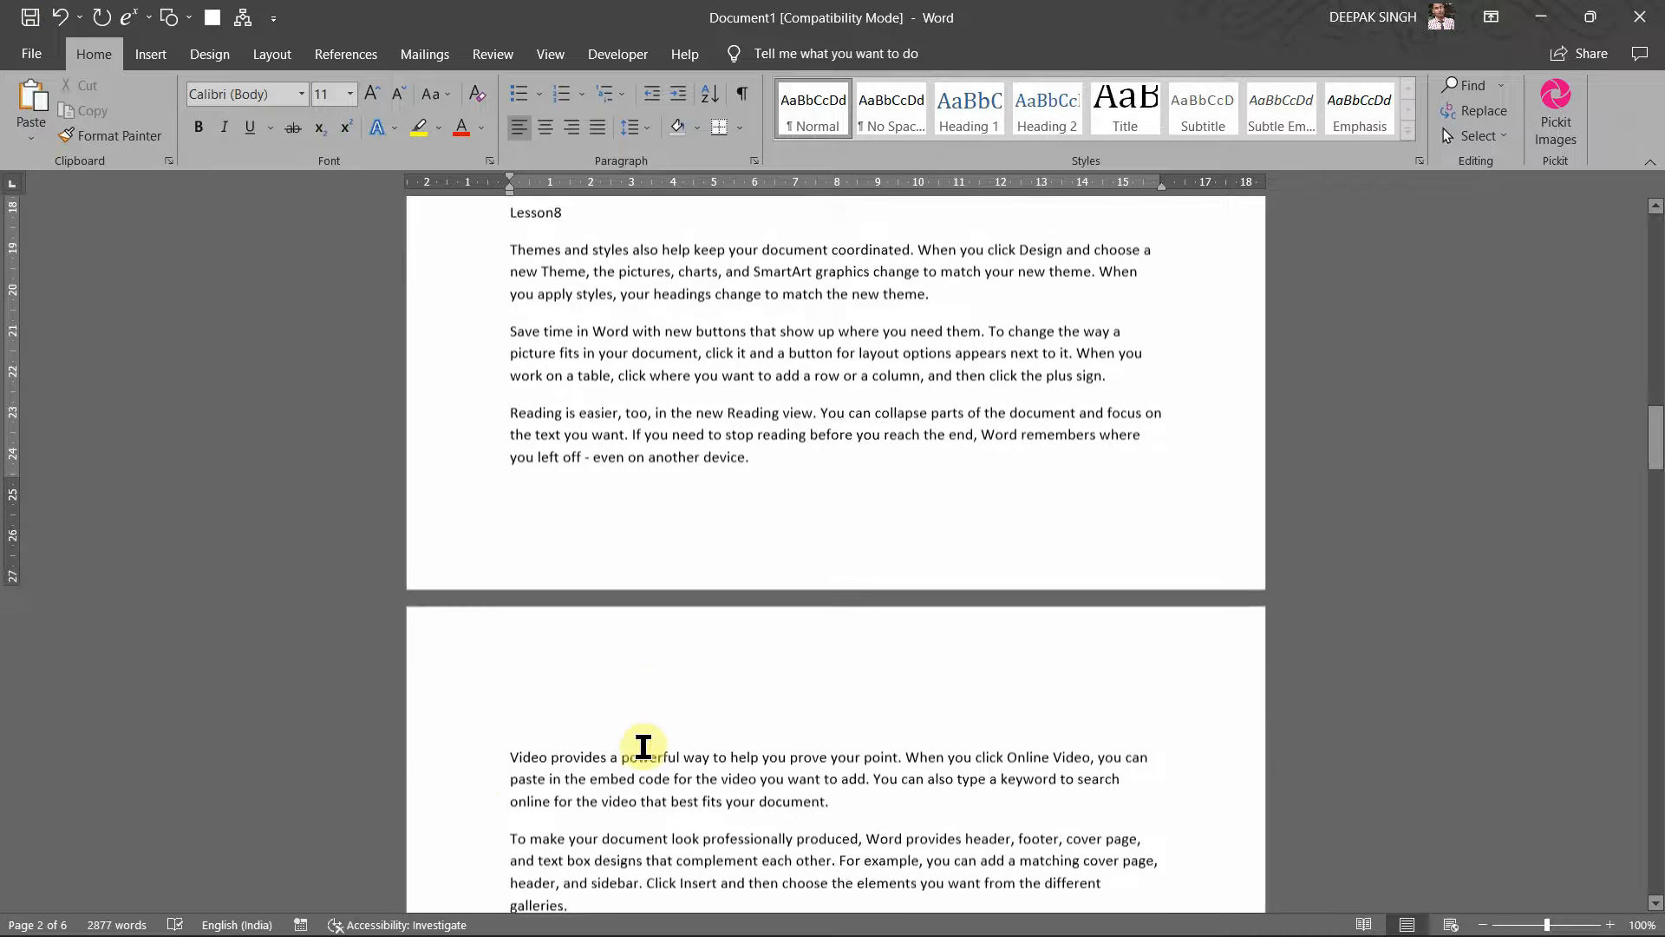
{"action": "scroll", "coordinate": [610, 798], "scroll_direction": "down", "scroll_amount": 1}
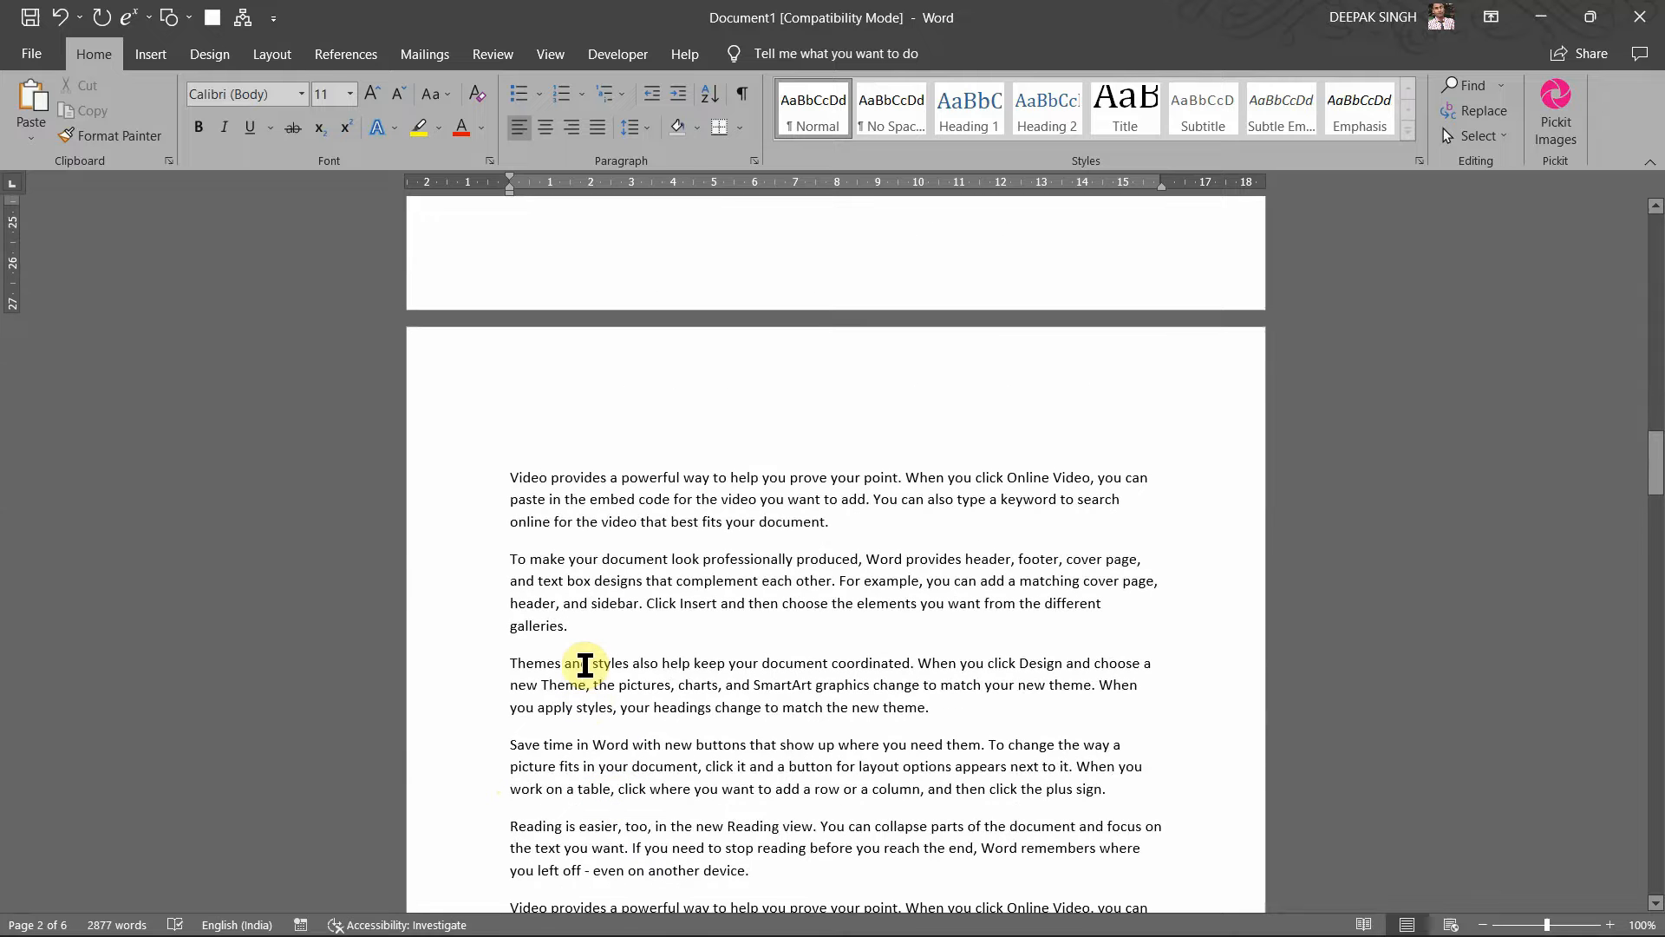
{"action": "left_click", "coordinate": [580, 625]}
{"action": "key", "text": "Return"}
{"action": "type", "text": "Les"}
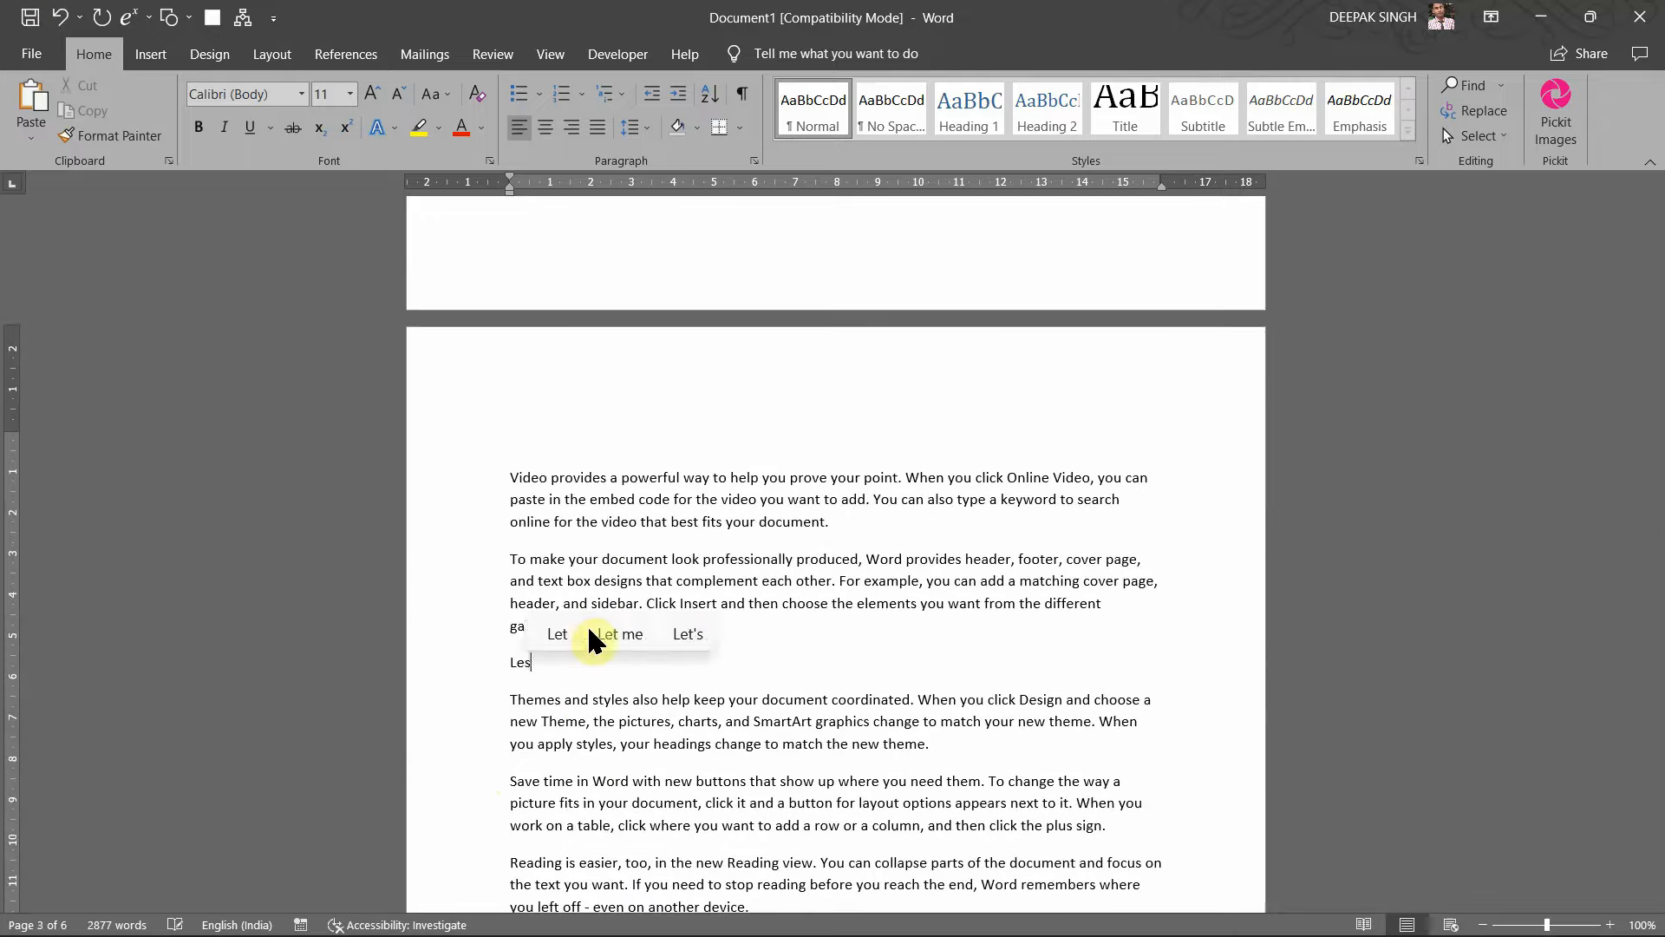
{"action": "type", "text": "son9"}
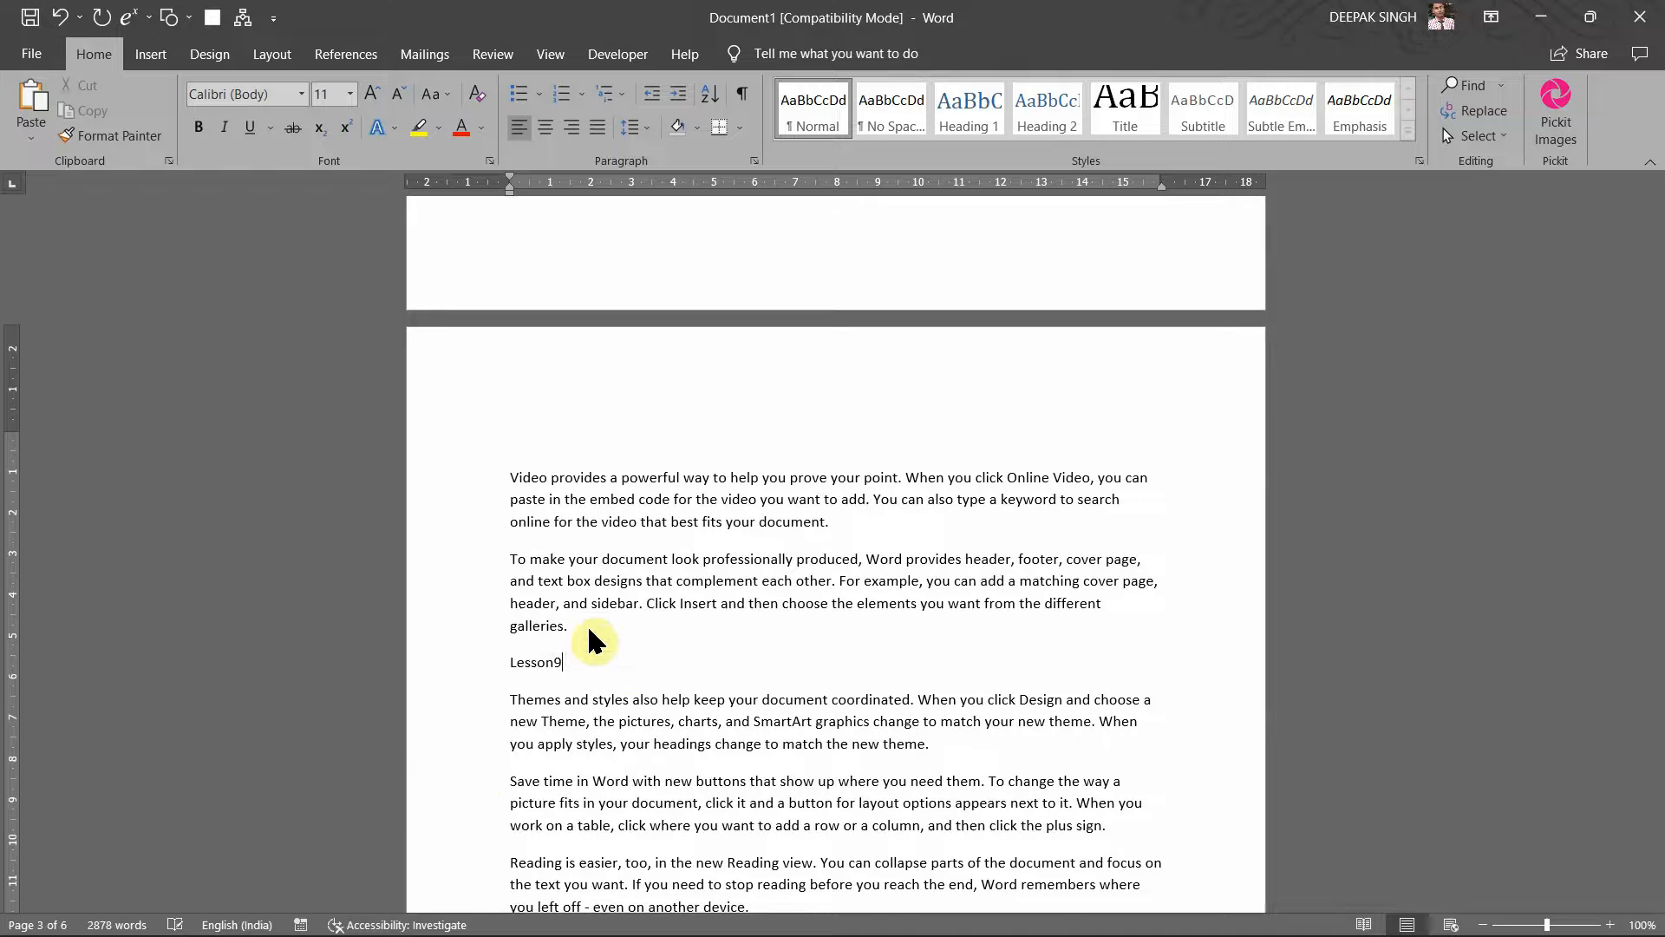
{"action": "scroll", "coordinate": [629, 717], "scroll_direction": "down", "scroll_amount": 3}
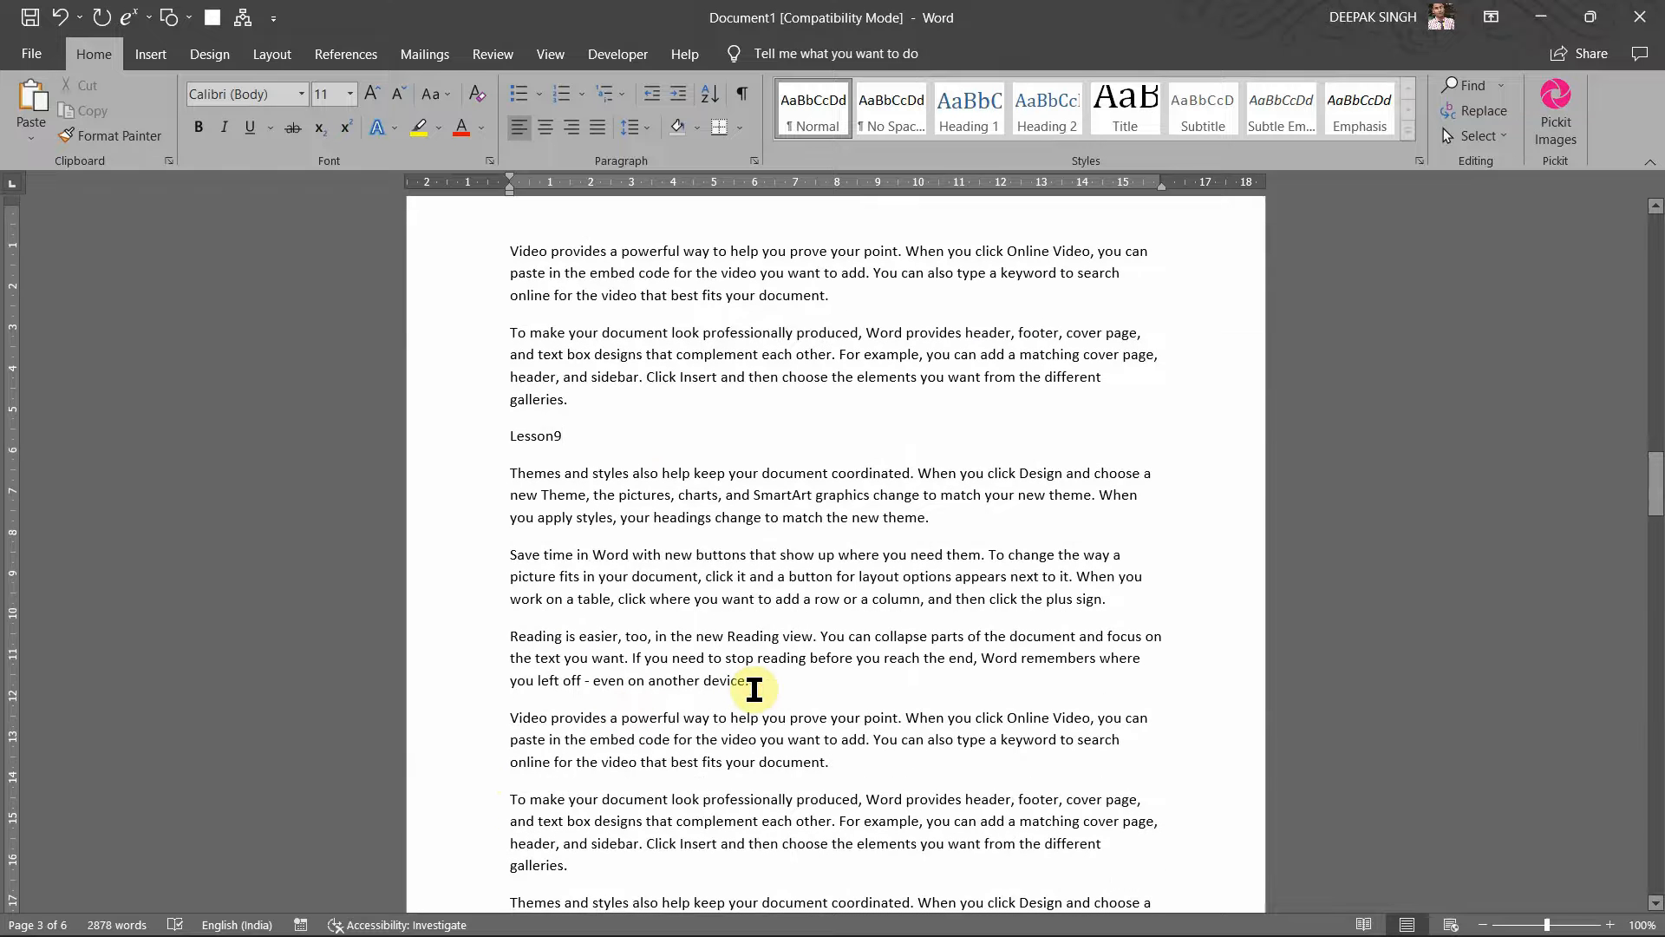
{"action": "left_click", "coordinate": [754, 690]}
{"action": "key", "text": "Return"}
{"action": "type", "text": "Le"}
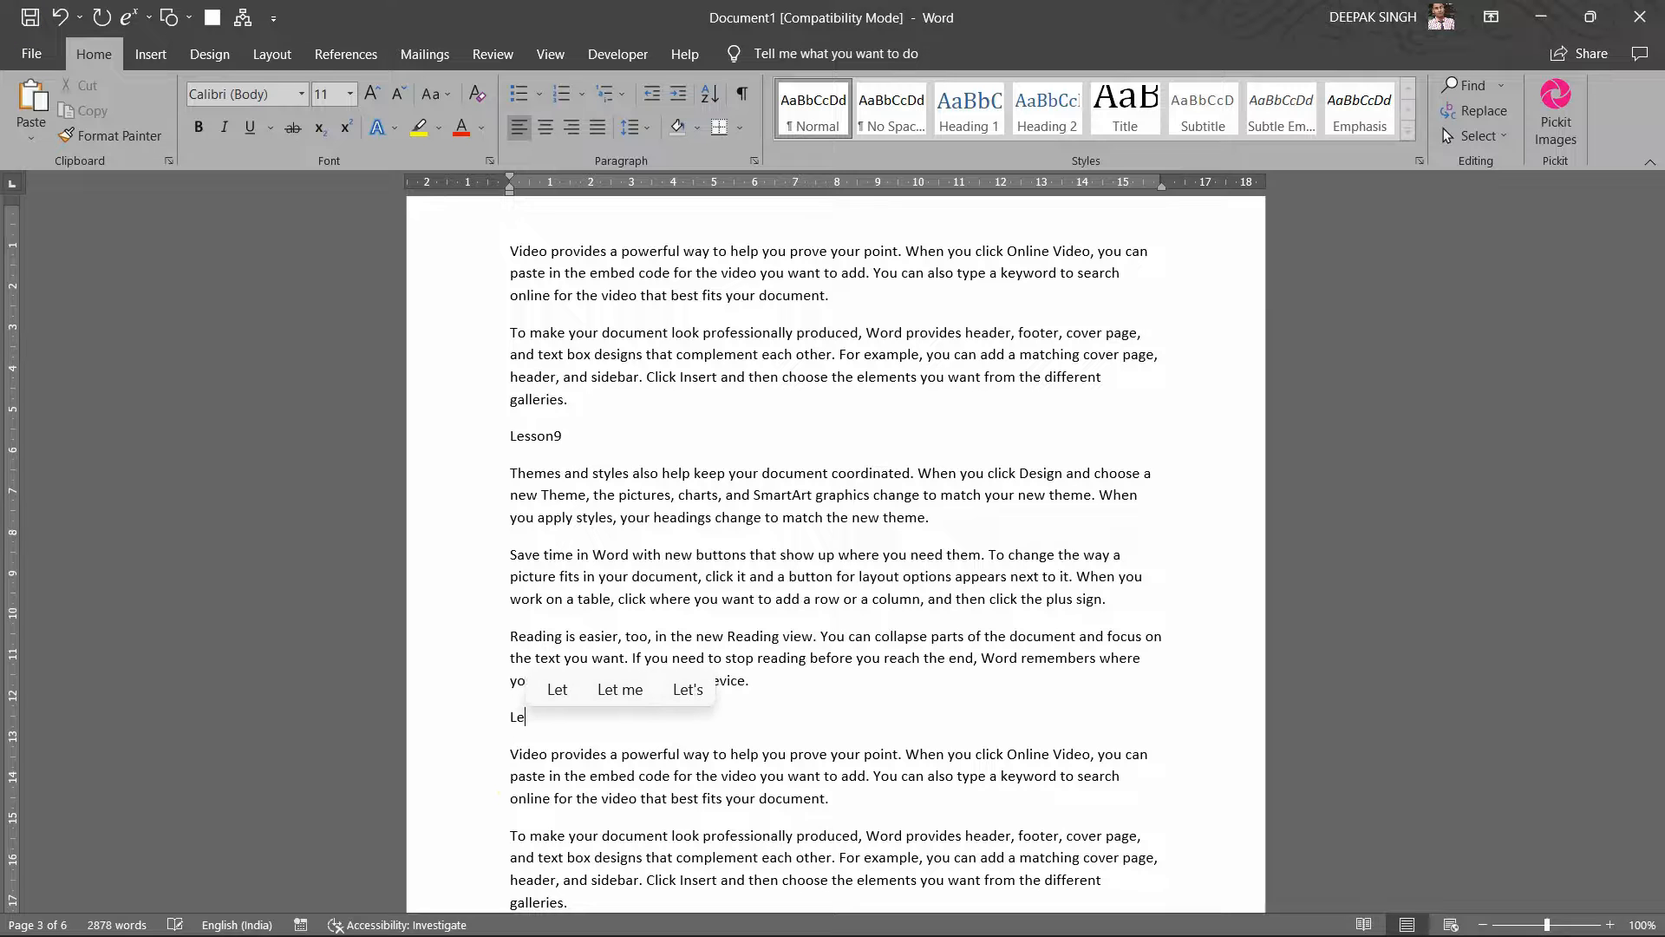
{"action": "type", "text": "sson10"}
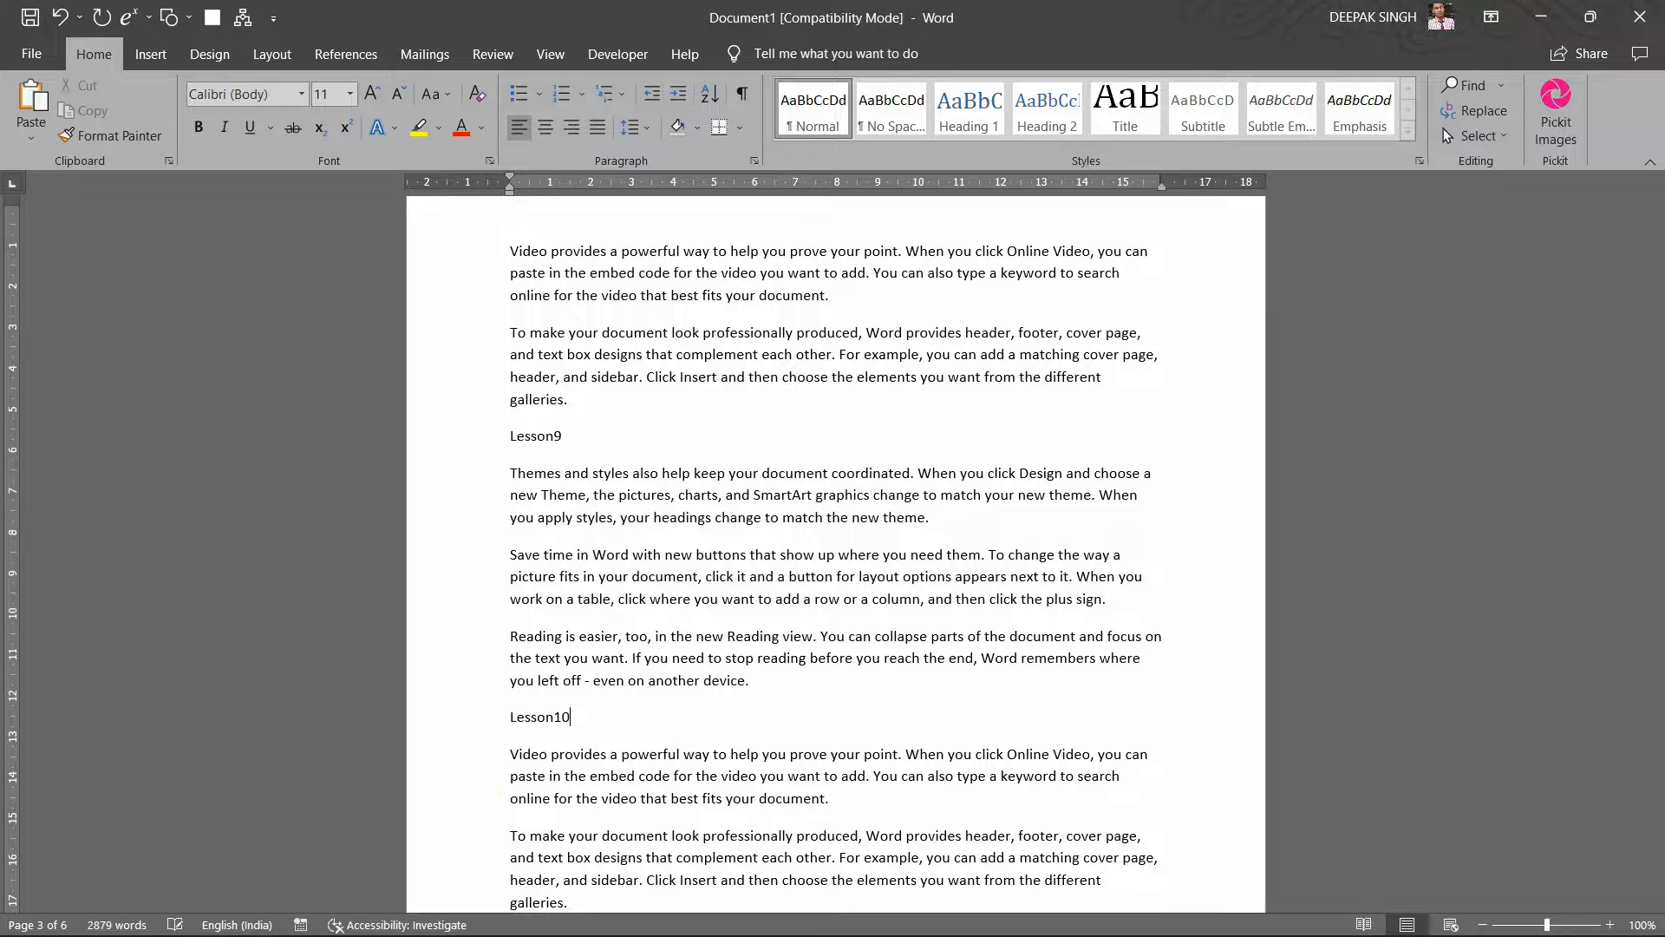
{"action": "scroll", "coordinate": [897, 650], "scroll_direction": "down", "scroll_amount": 3}
{"action": "scroll", "coordinate": [900, 657], "scroll_direction": "down", "scroll_amount": 2}
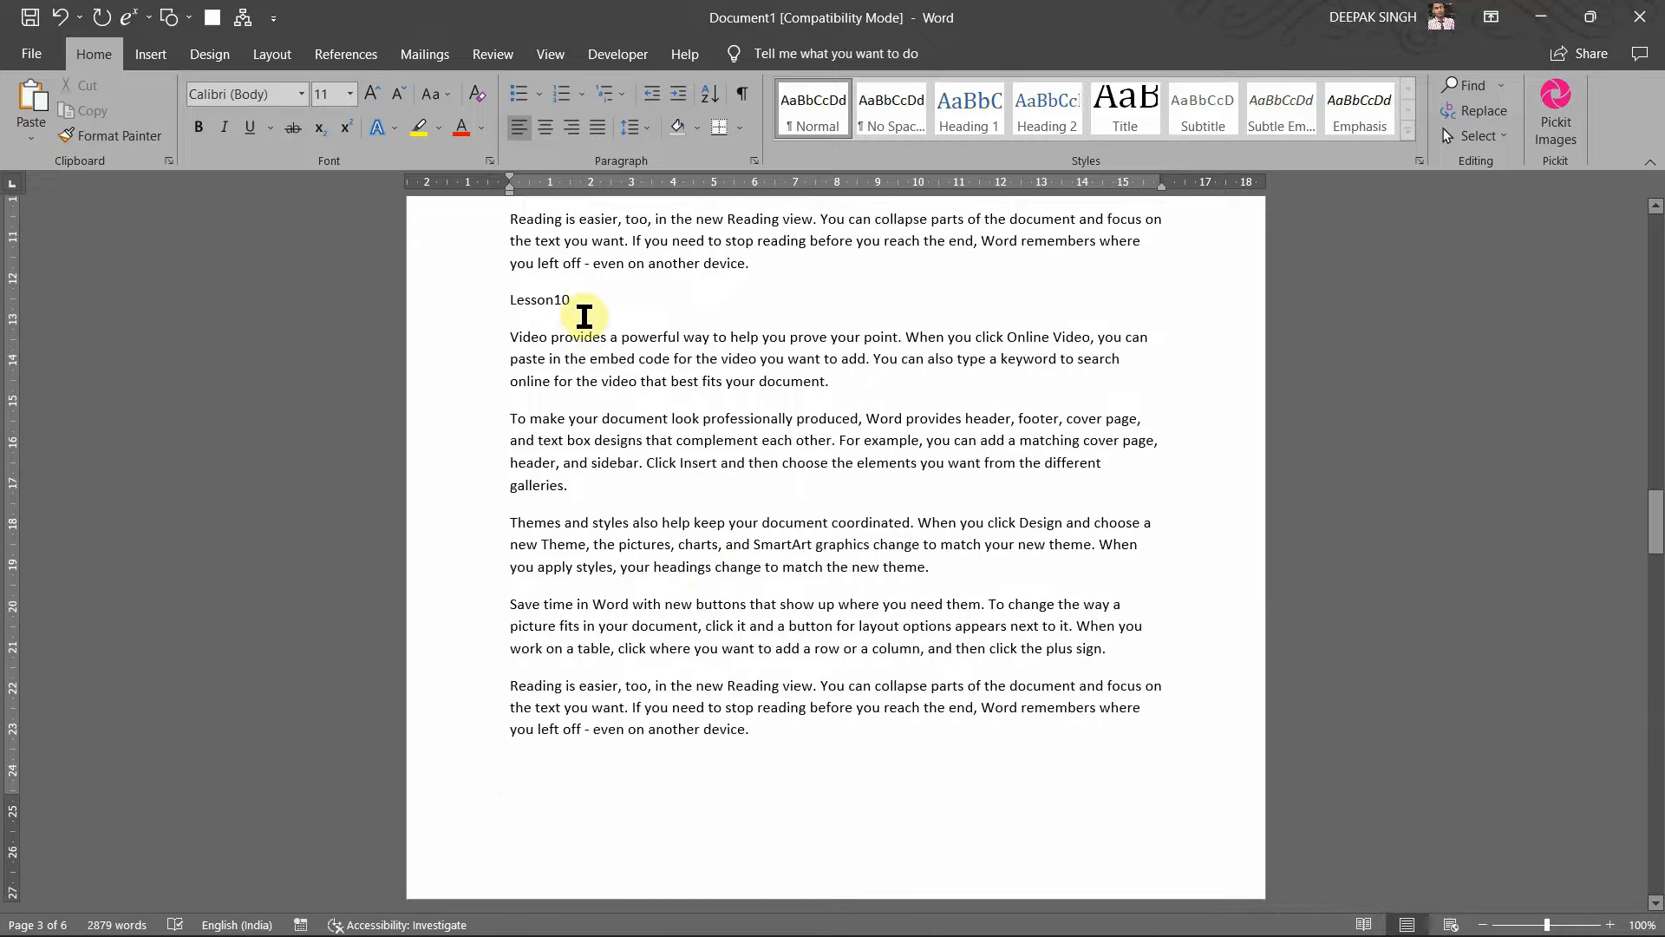
Step: Colour the Lesson10, Lesson9 and Lesson8 headings red
{"action": "left_click_drag", "start_coordinate": [580, 307], "coordinate": [509, 306]}
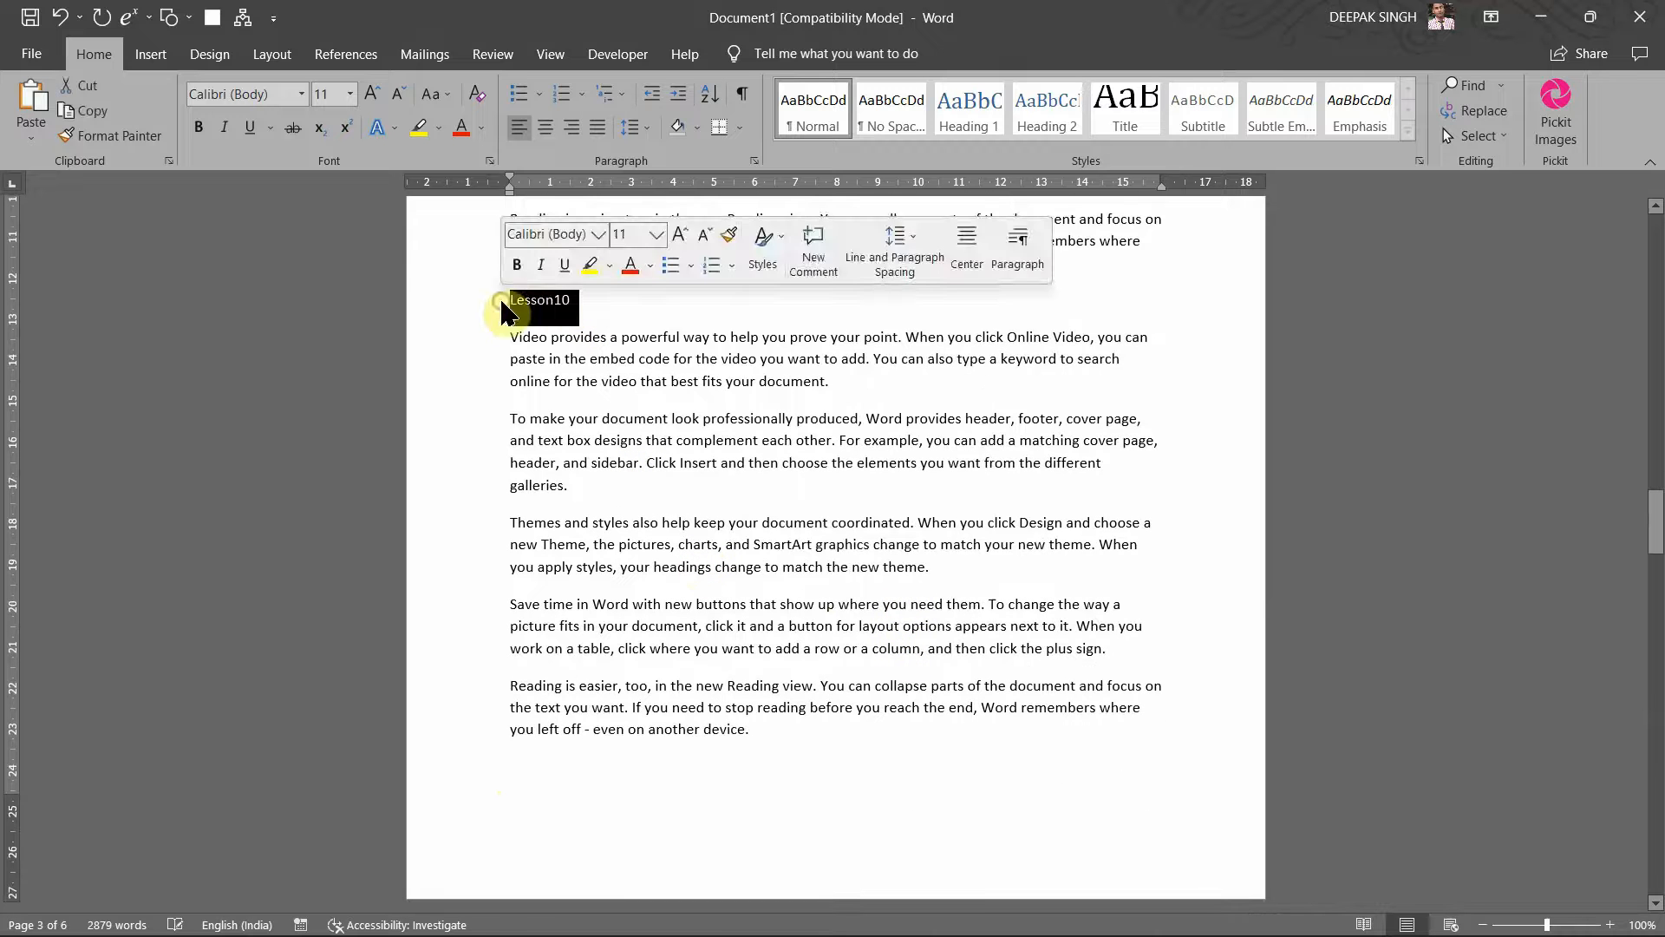
{"action": "left_click", "coordinate": [454, 139]}
{"action": "scroll", "coordinate": [636, 335], "scroll_direction": "up", "scroll_amount": 5}
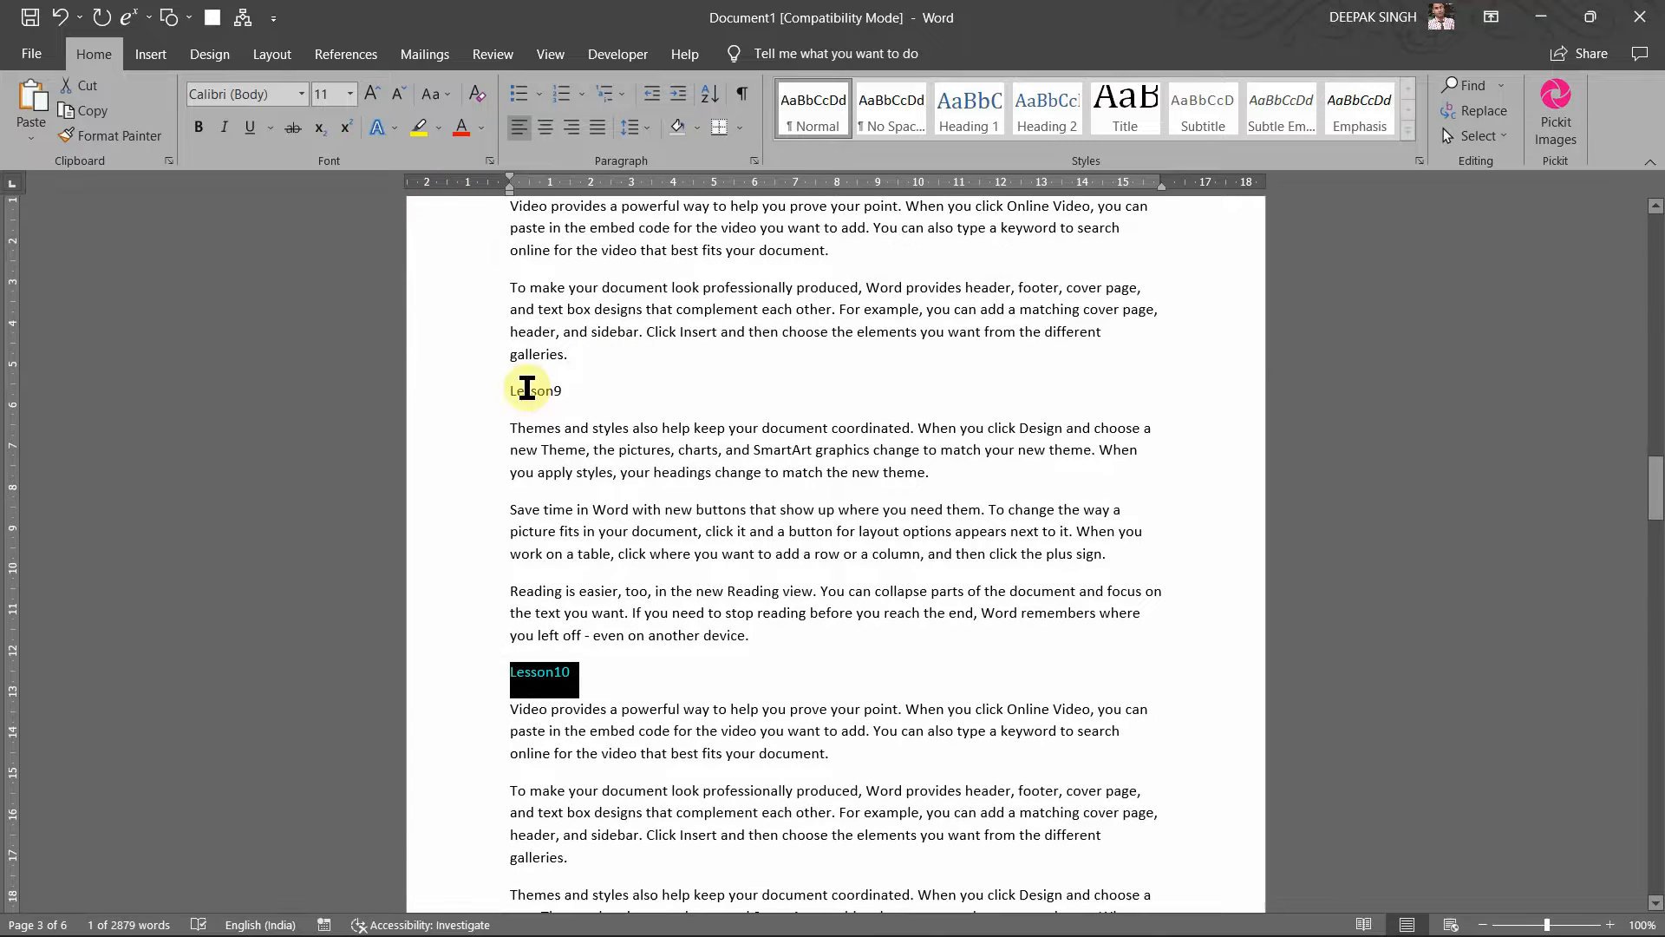
{"action": "left_click", "coordinate": [483, 391]}
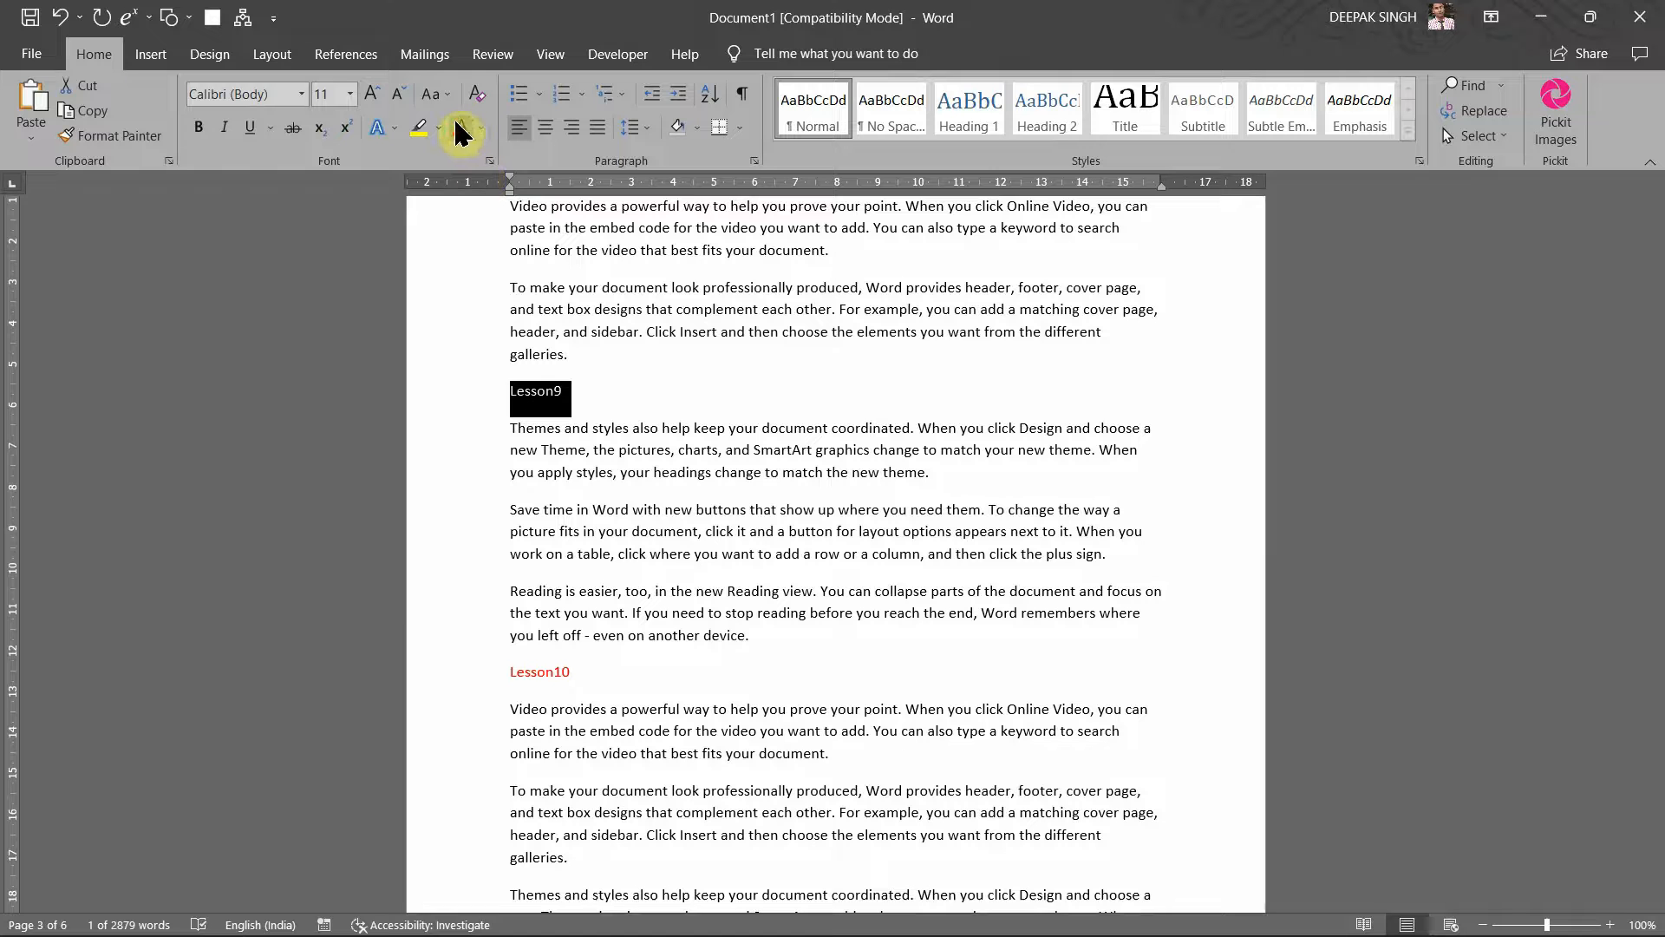
{"action": "scroll", "coordinate": [637, 373], "scroll_direction": "up", "scroll_amount": 10}
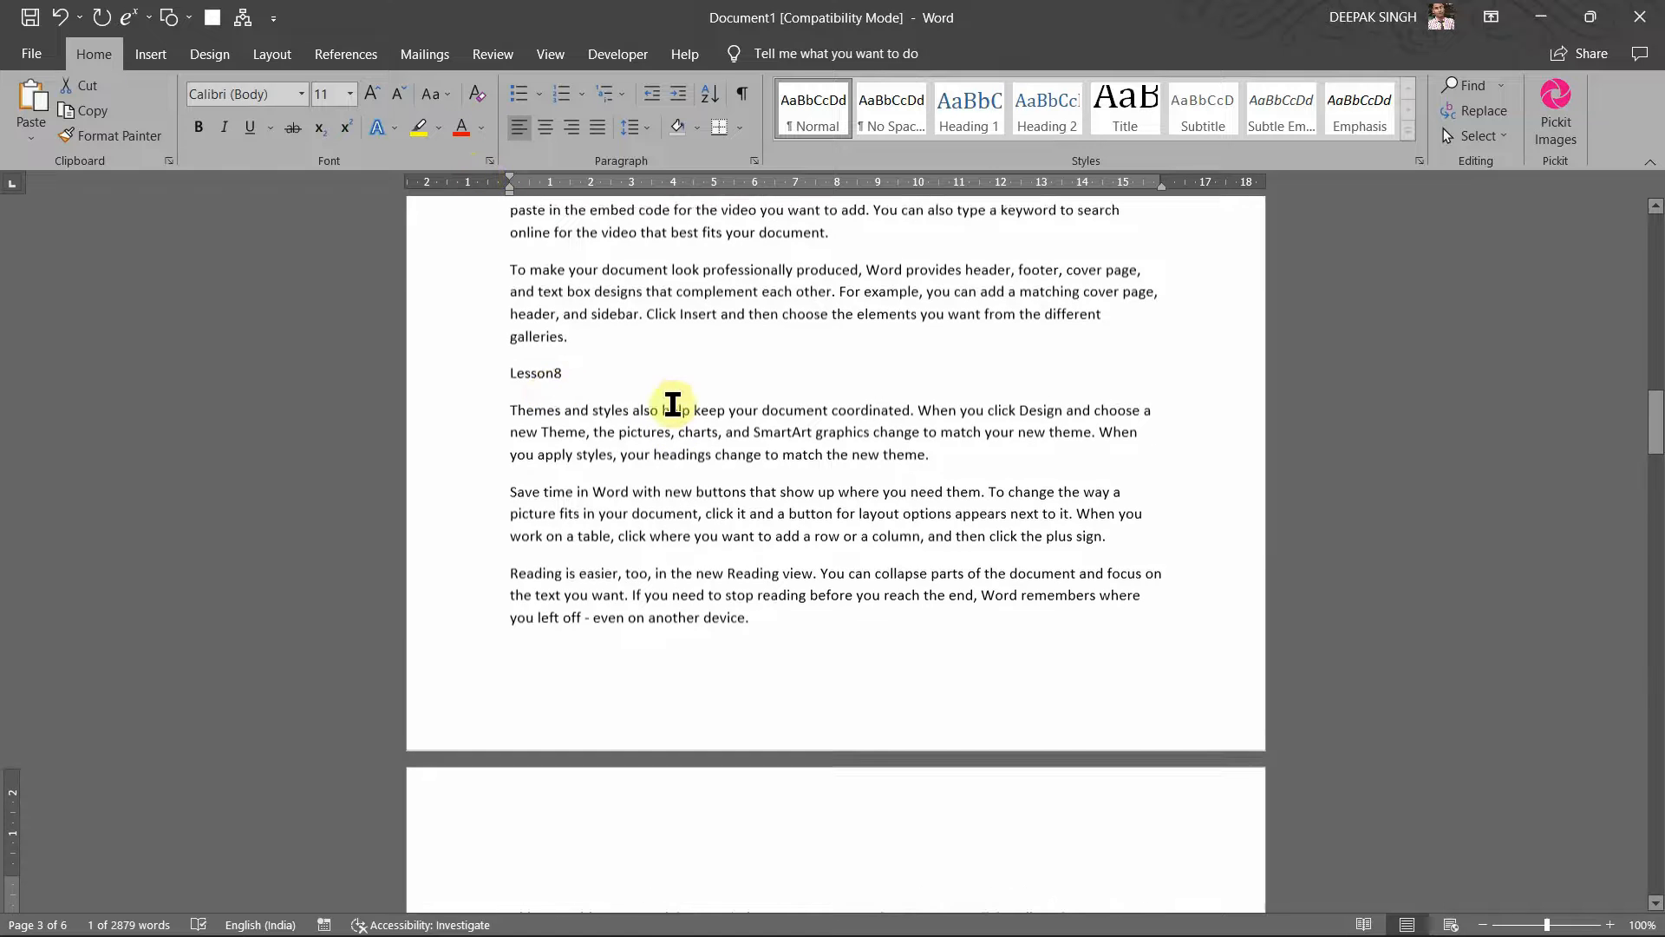
{"action": "left_click", "coordinate": [496, 379]}
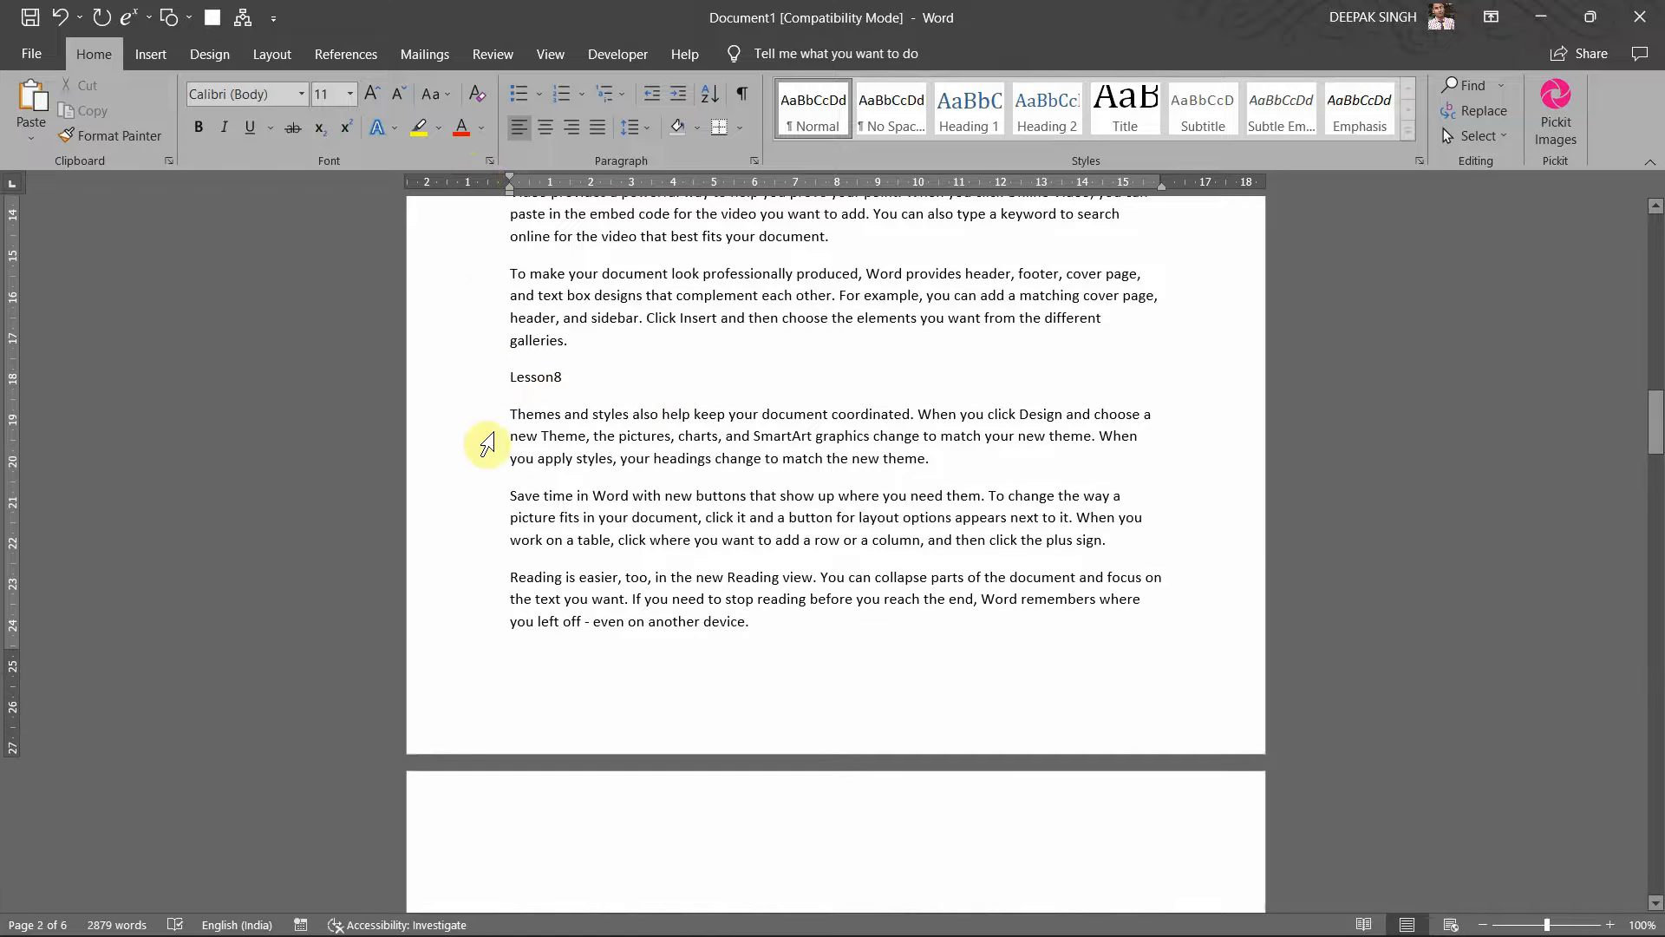
{"action": "left_click", "coordinate": [467, 390]}
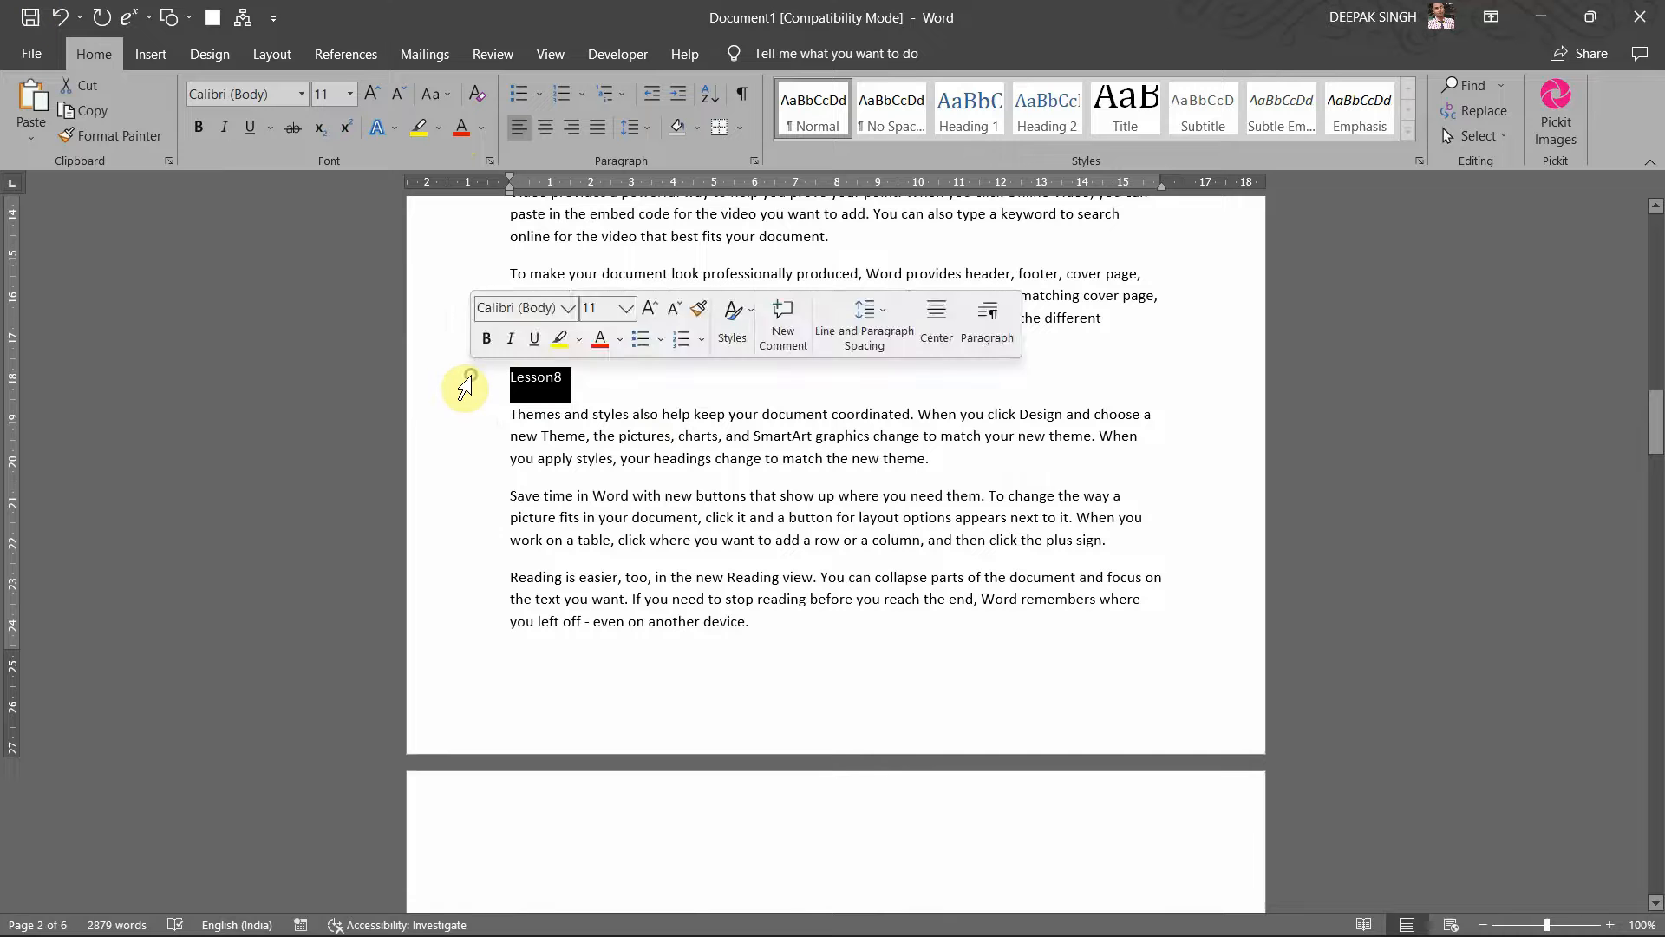
{"action": "left_click", "coordinate": [458, 128]}
Step: Colour the Lesson7, Lesson6 and Lesson5 headings red
{"action": "scroll", "coordinate": [551, 625], "scroll_direction": "up", "scroll_amount": 6}
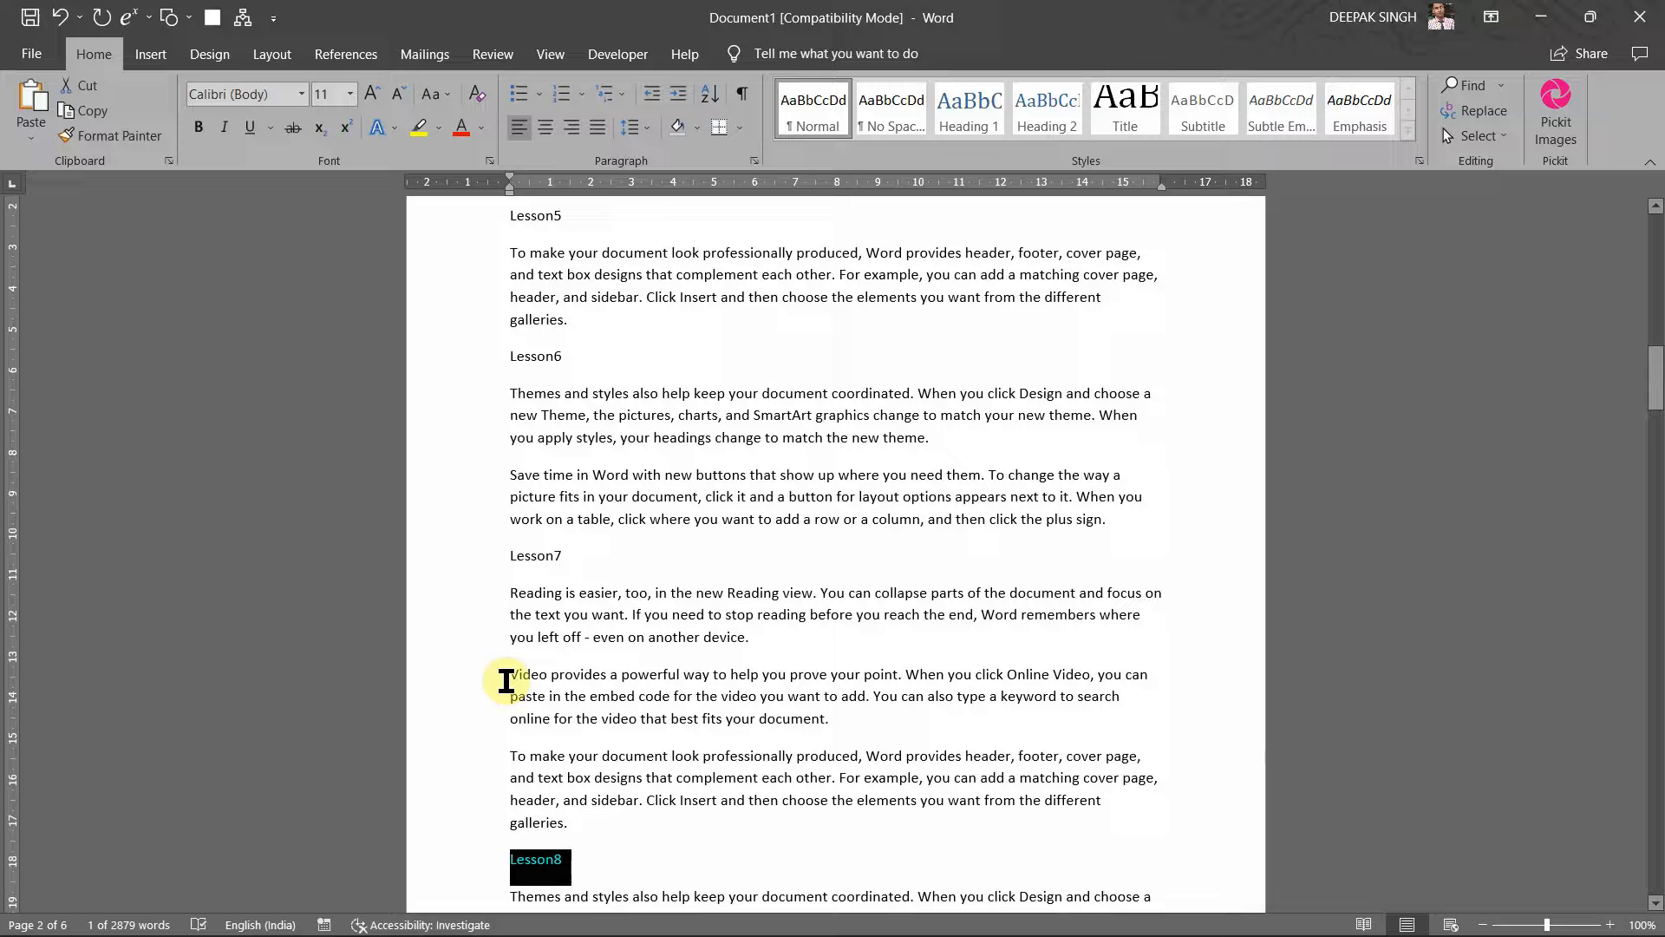
{"action": "left_click", "coordinate": [506, 556]}
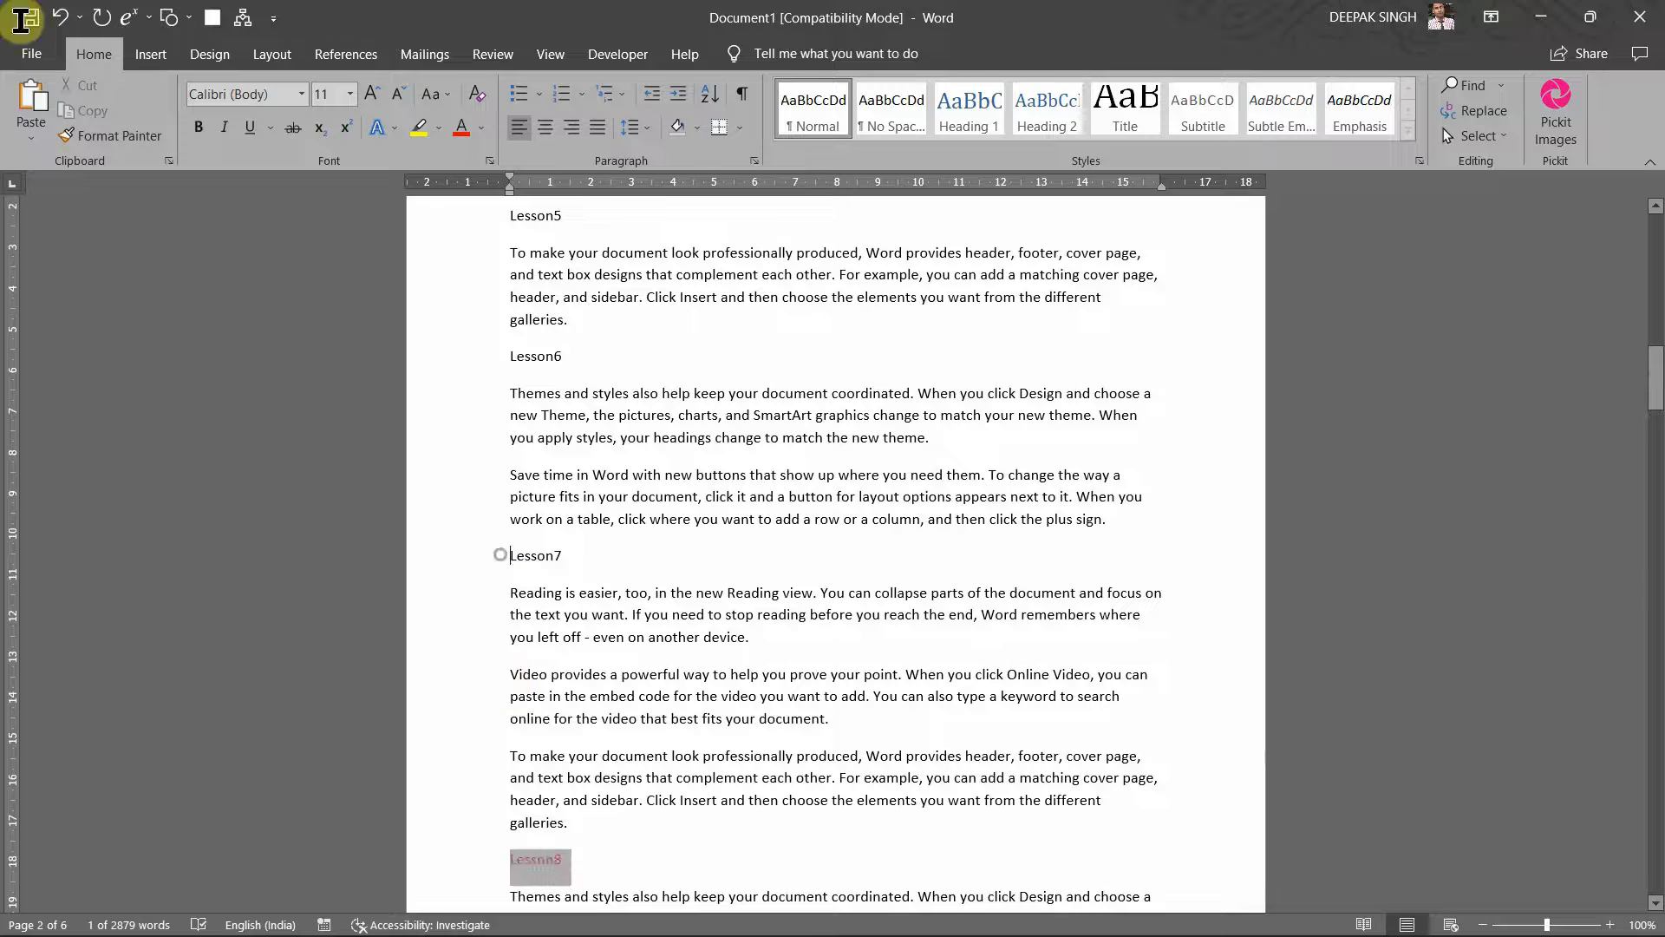
{"action": "left_click", "coordinate": [449, 566]}
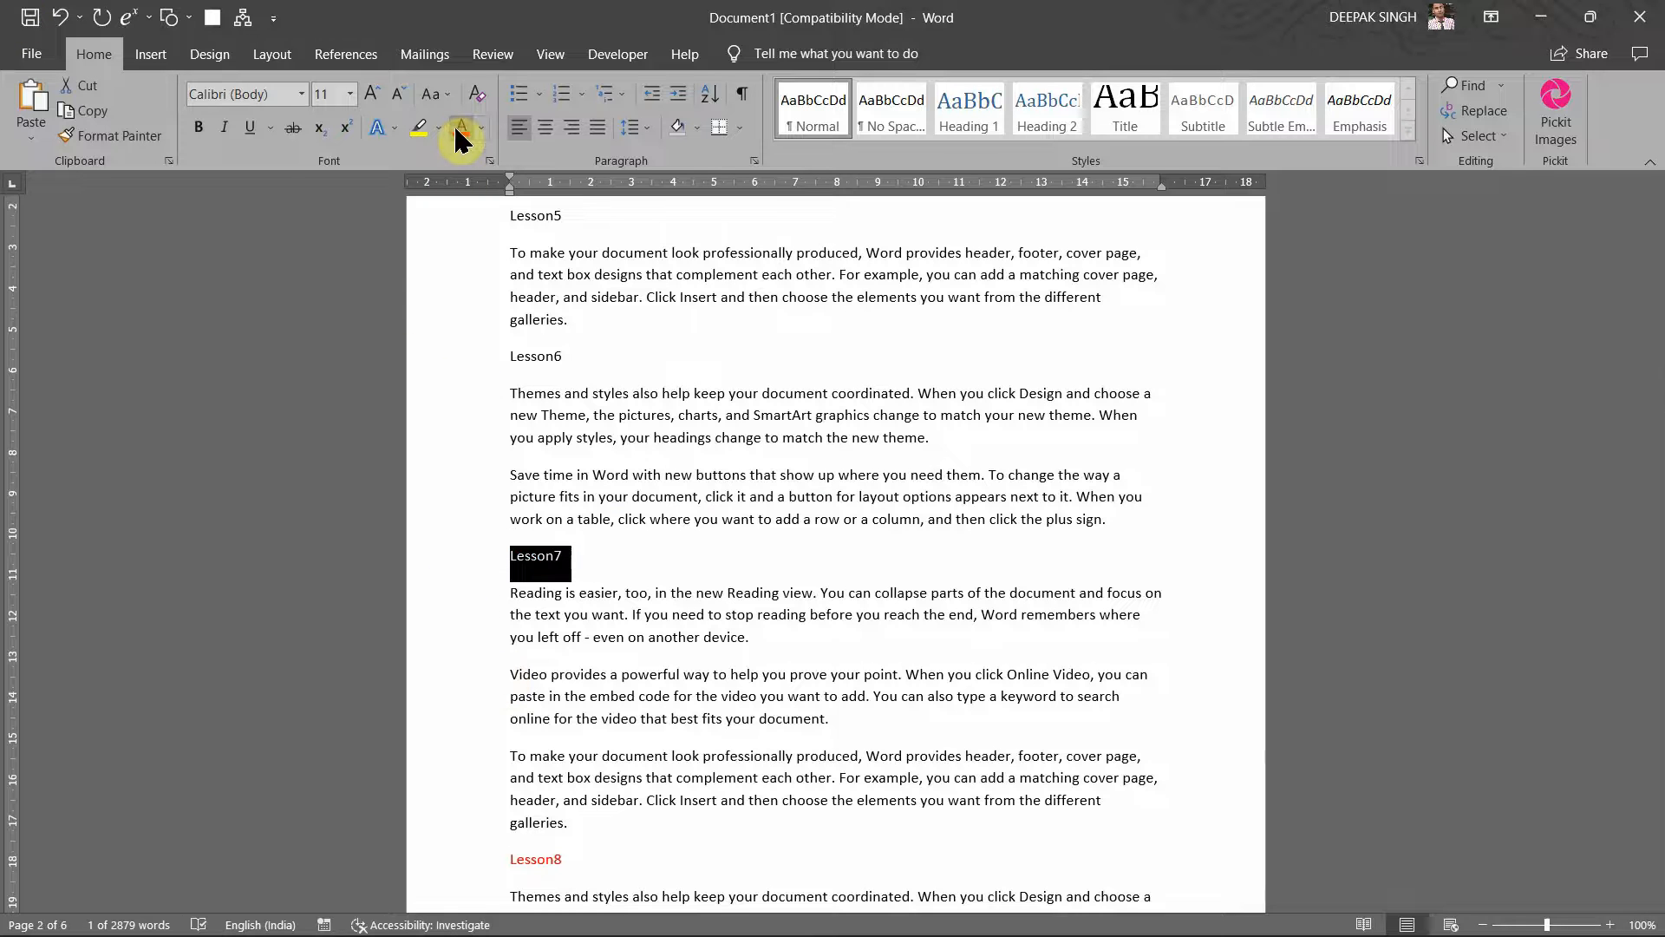
{"action": "left_click", "coordinate": [462, 357]}
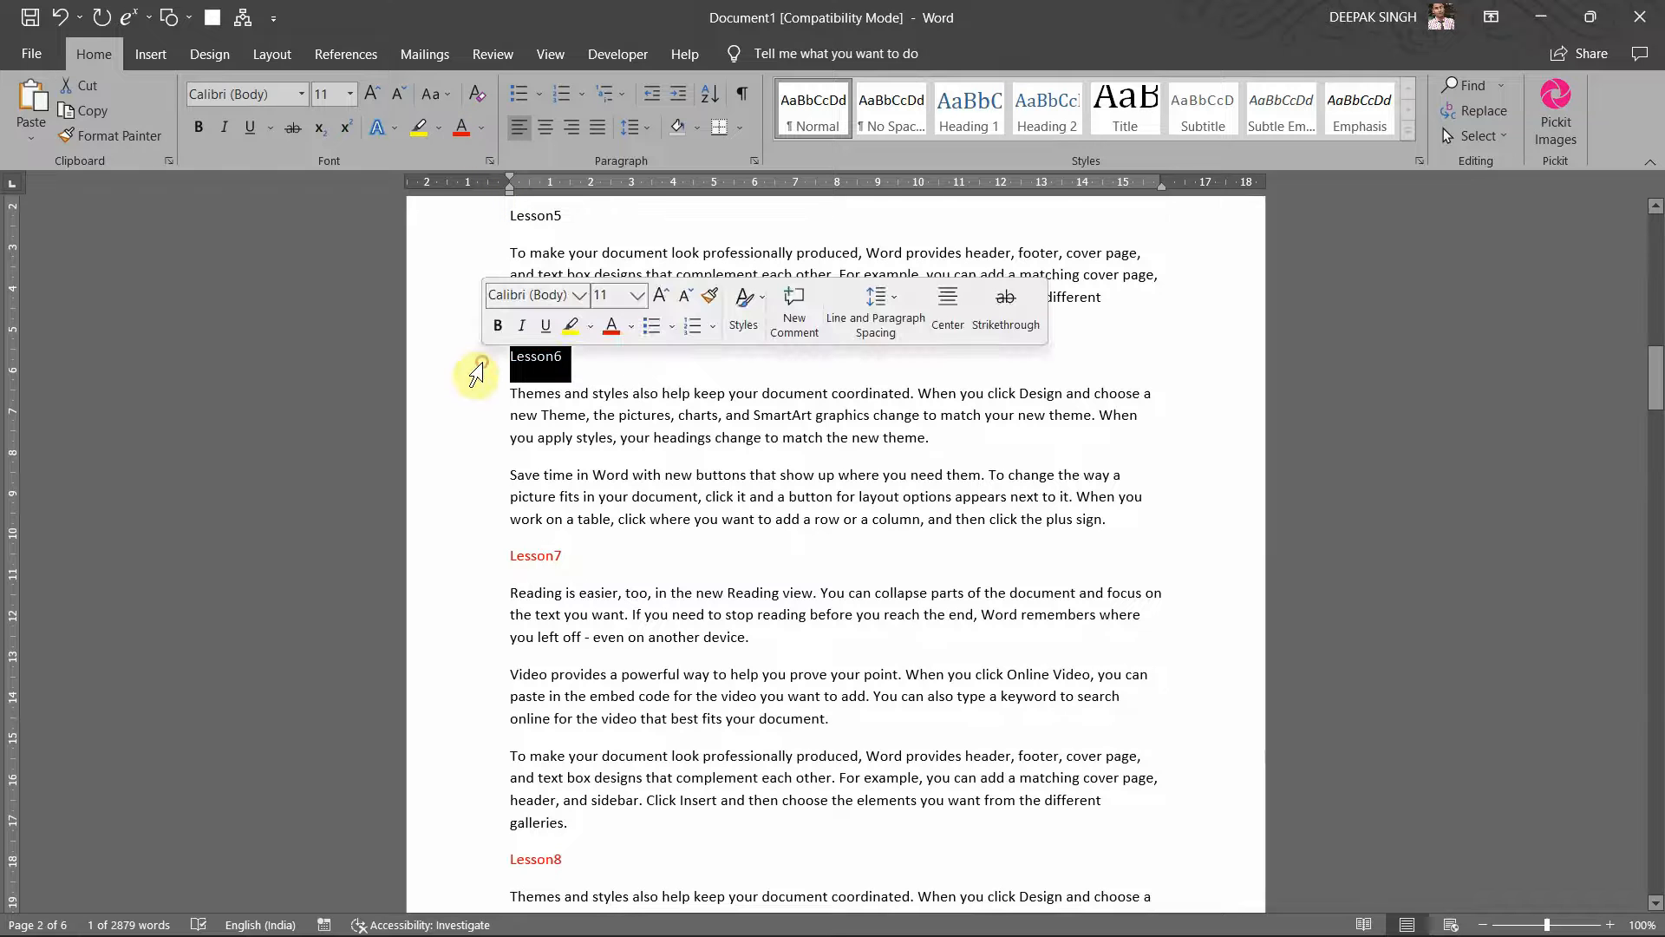
{"action": "scroll", "coordinate": [503, 329], "scroll_direction": "up", "scroll_amount": 3}
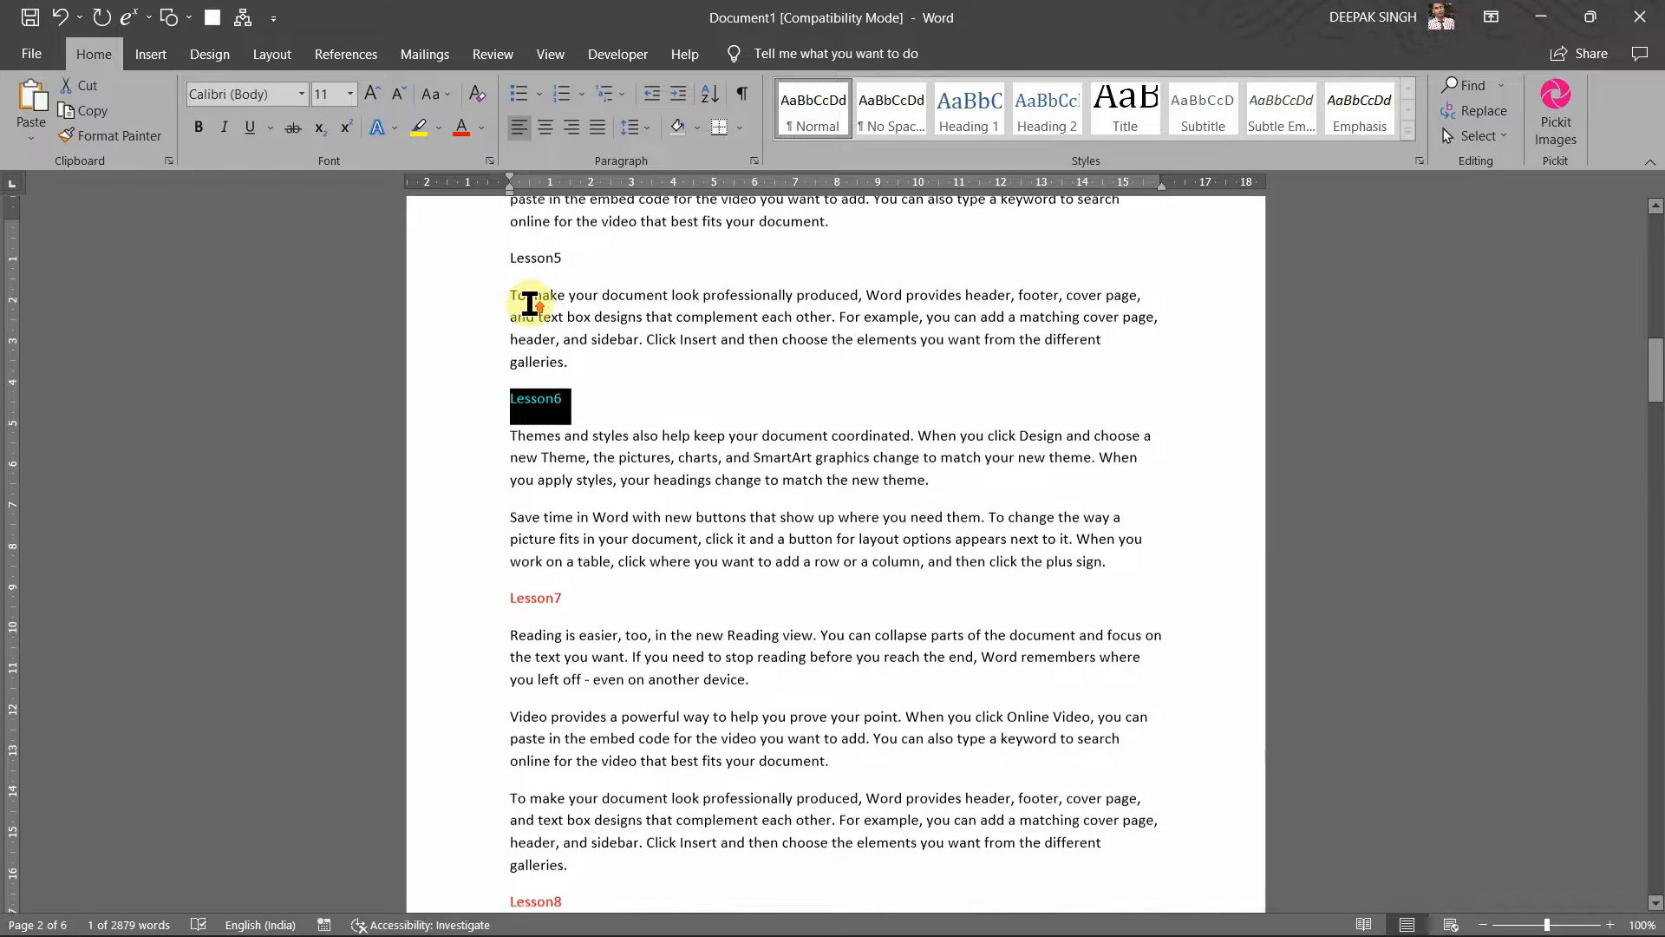
{"action": "left_click", "coordinate": [475, 356]}
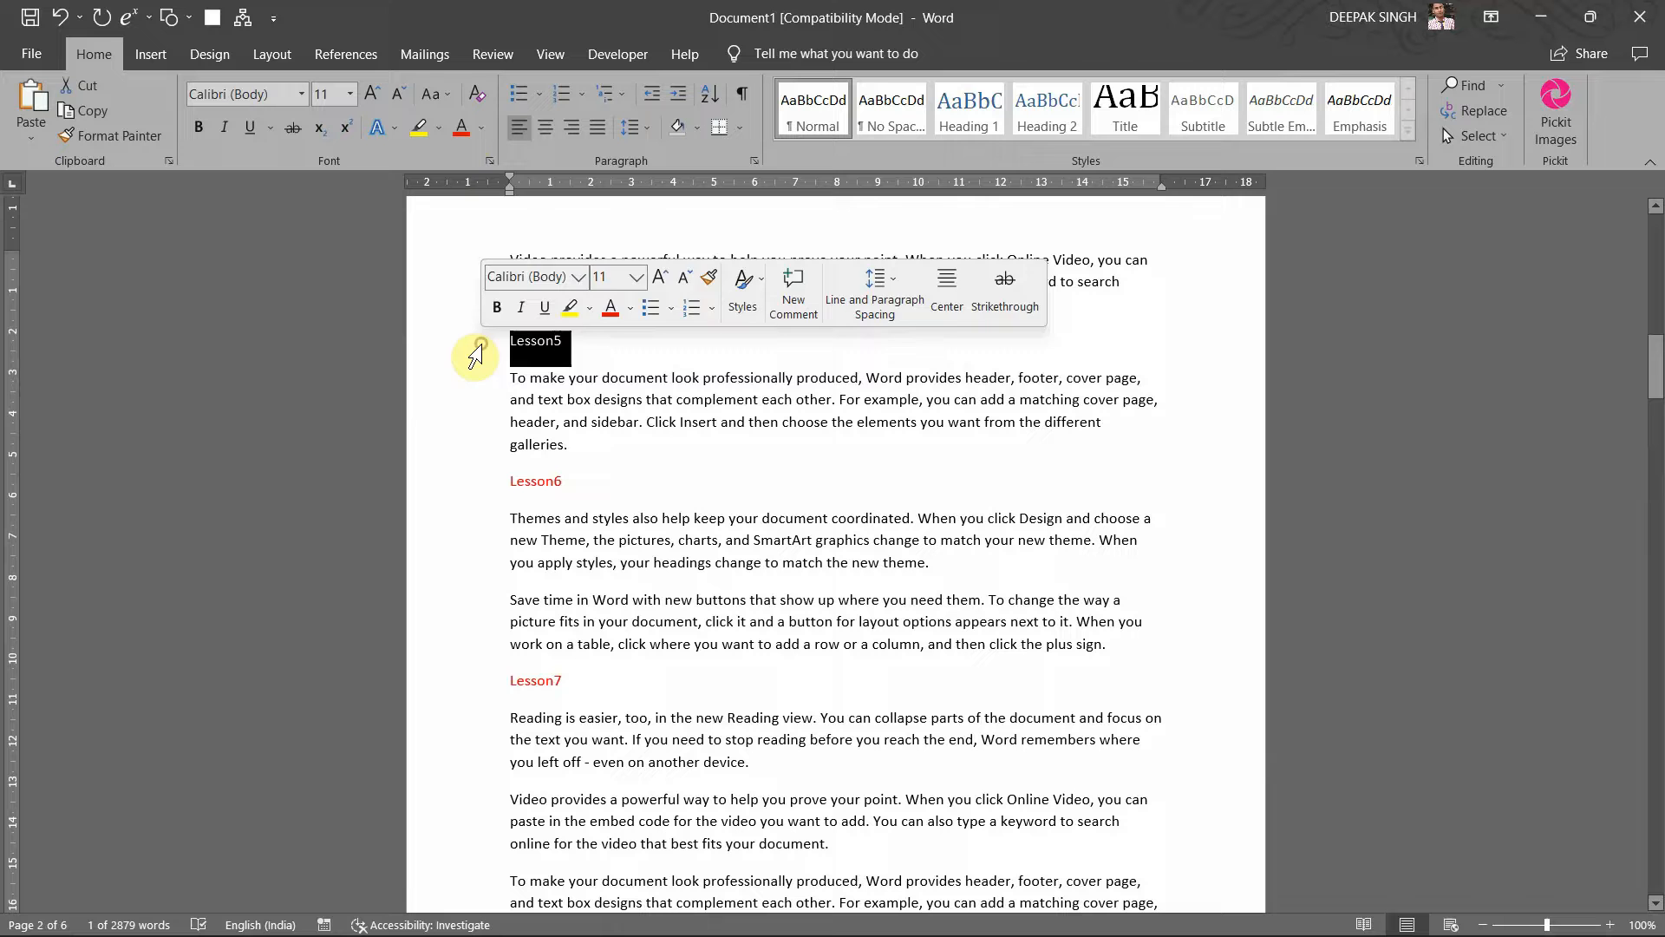
{"action": "left_click", "coordinate": [463, 126]}
Step: Colour the Lesson4 and Lesson3 headings red
{"action": "scroll", "coordinate": [531, 339], "scroll_direction": "up", "scroll_amount": 5}
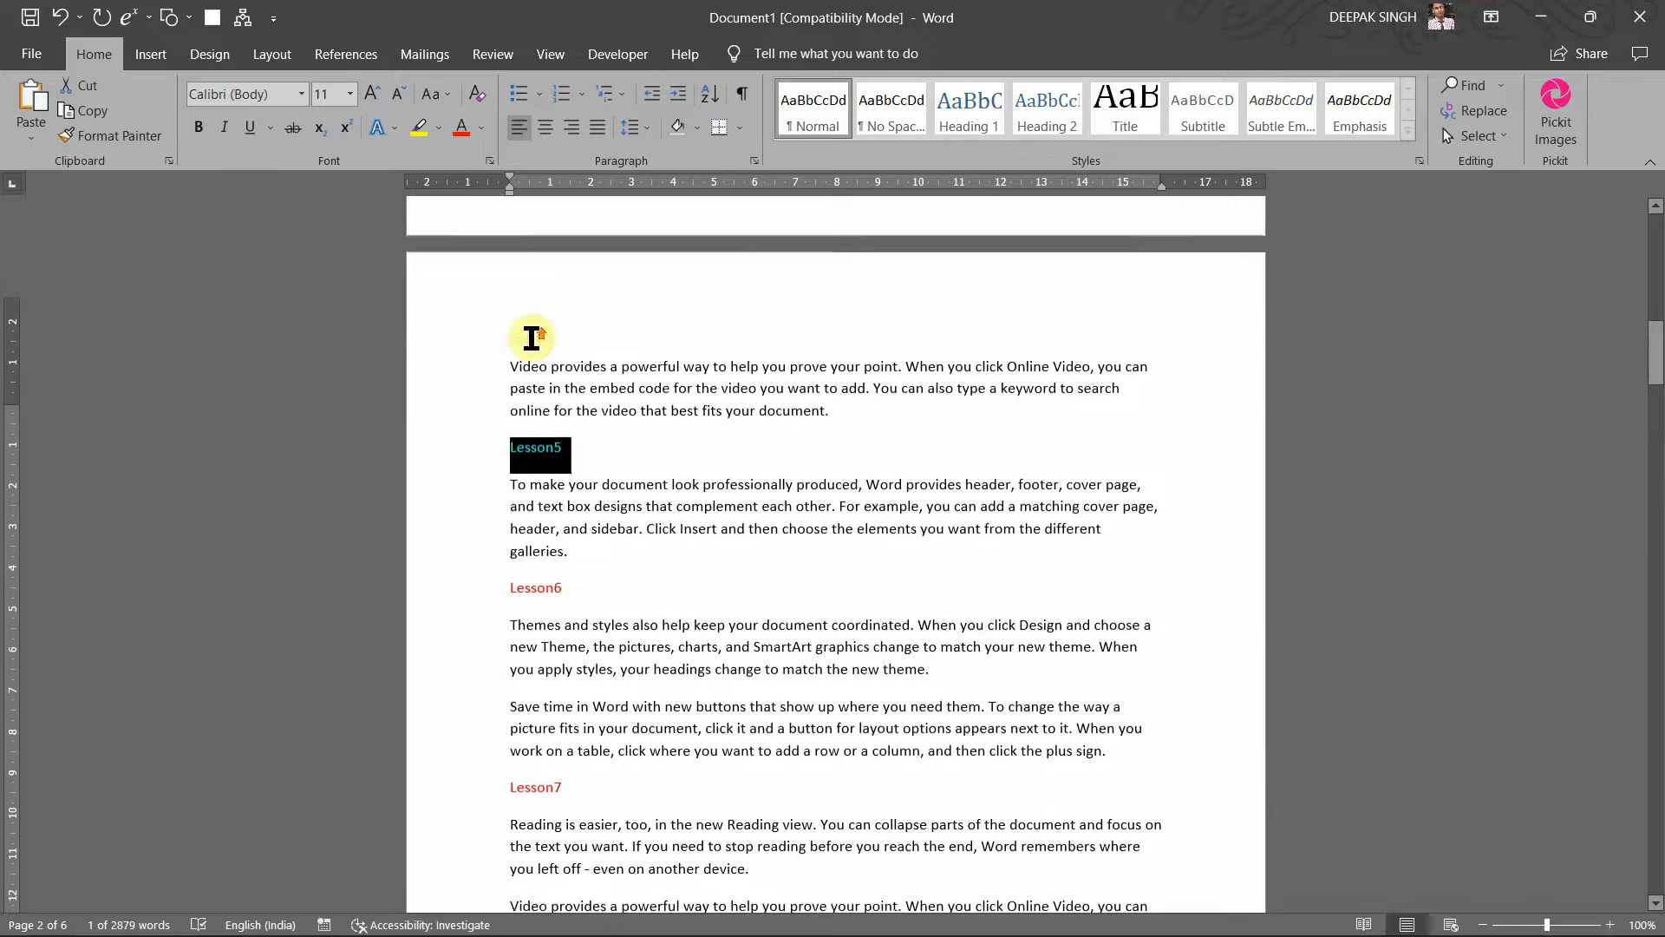
{"action": "scroll", "coordinate": [531, 338], "scroll_direction": "up", "scroll_amount": 2}
{"action": "scroll", "coordinate": [532, 337], "scroll_direction": "up", "scroll_amount": 5}
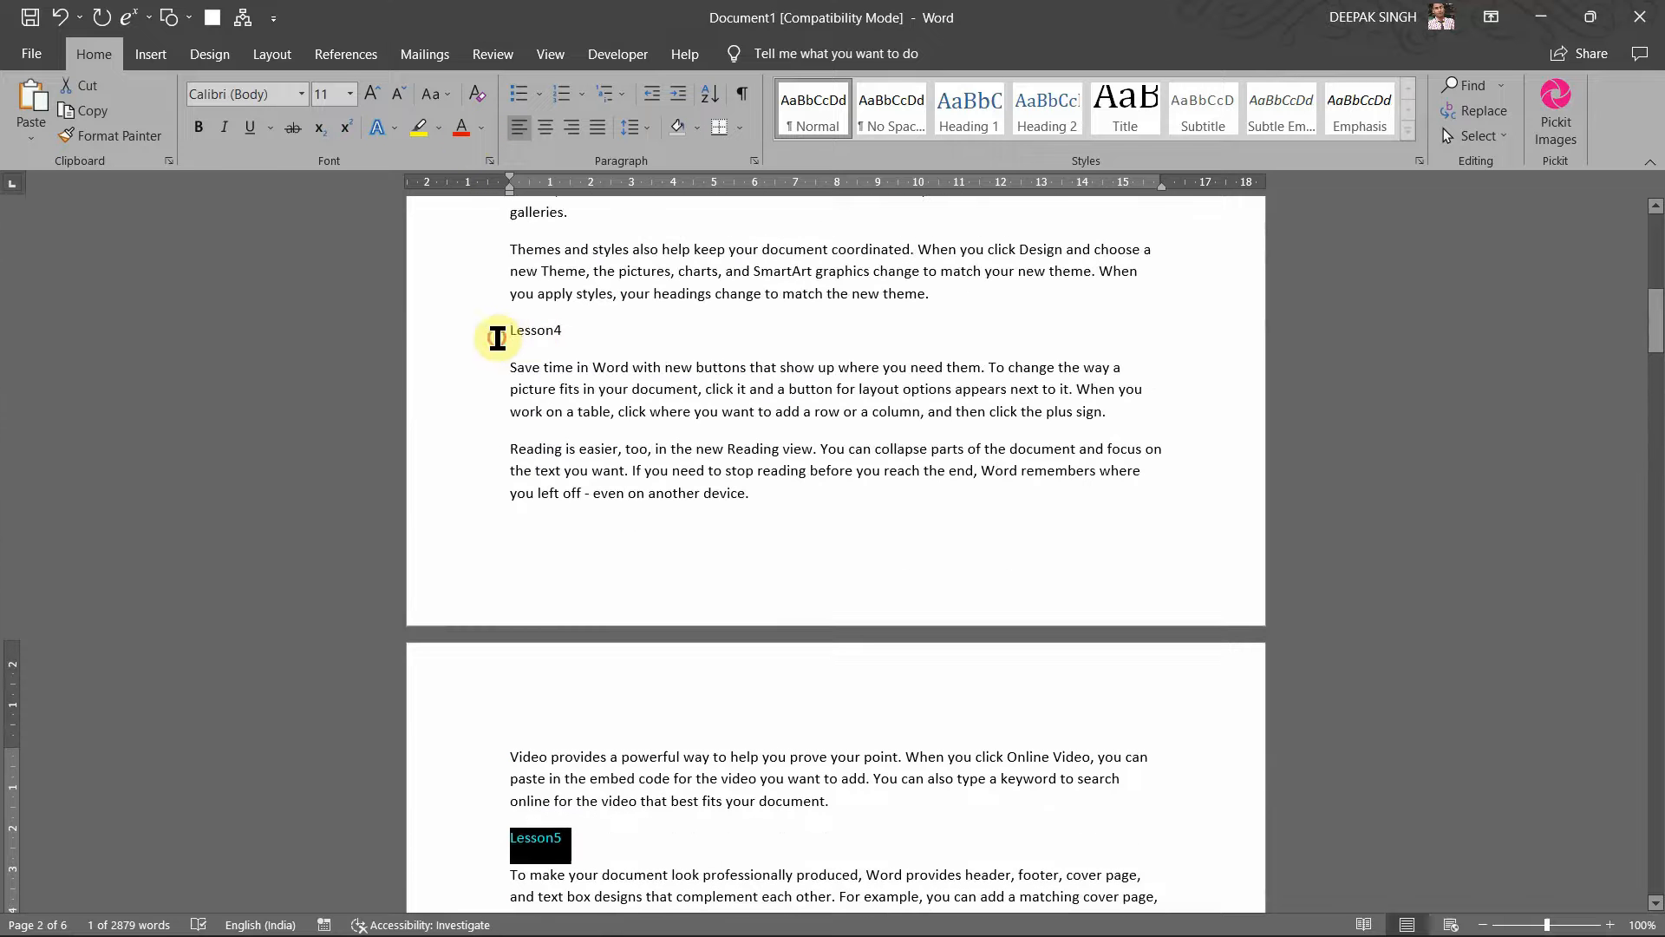
{"action": "left_click", "coordinate": [497, 338]}
{"action": "left_click", "coordinate": [468, 333]}
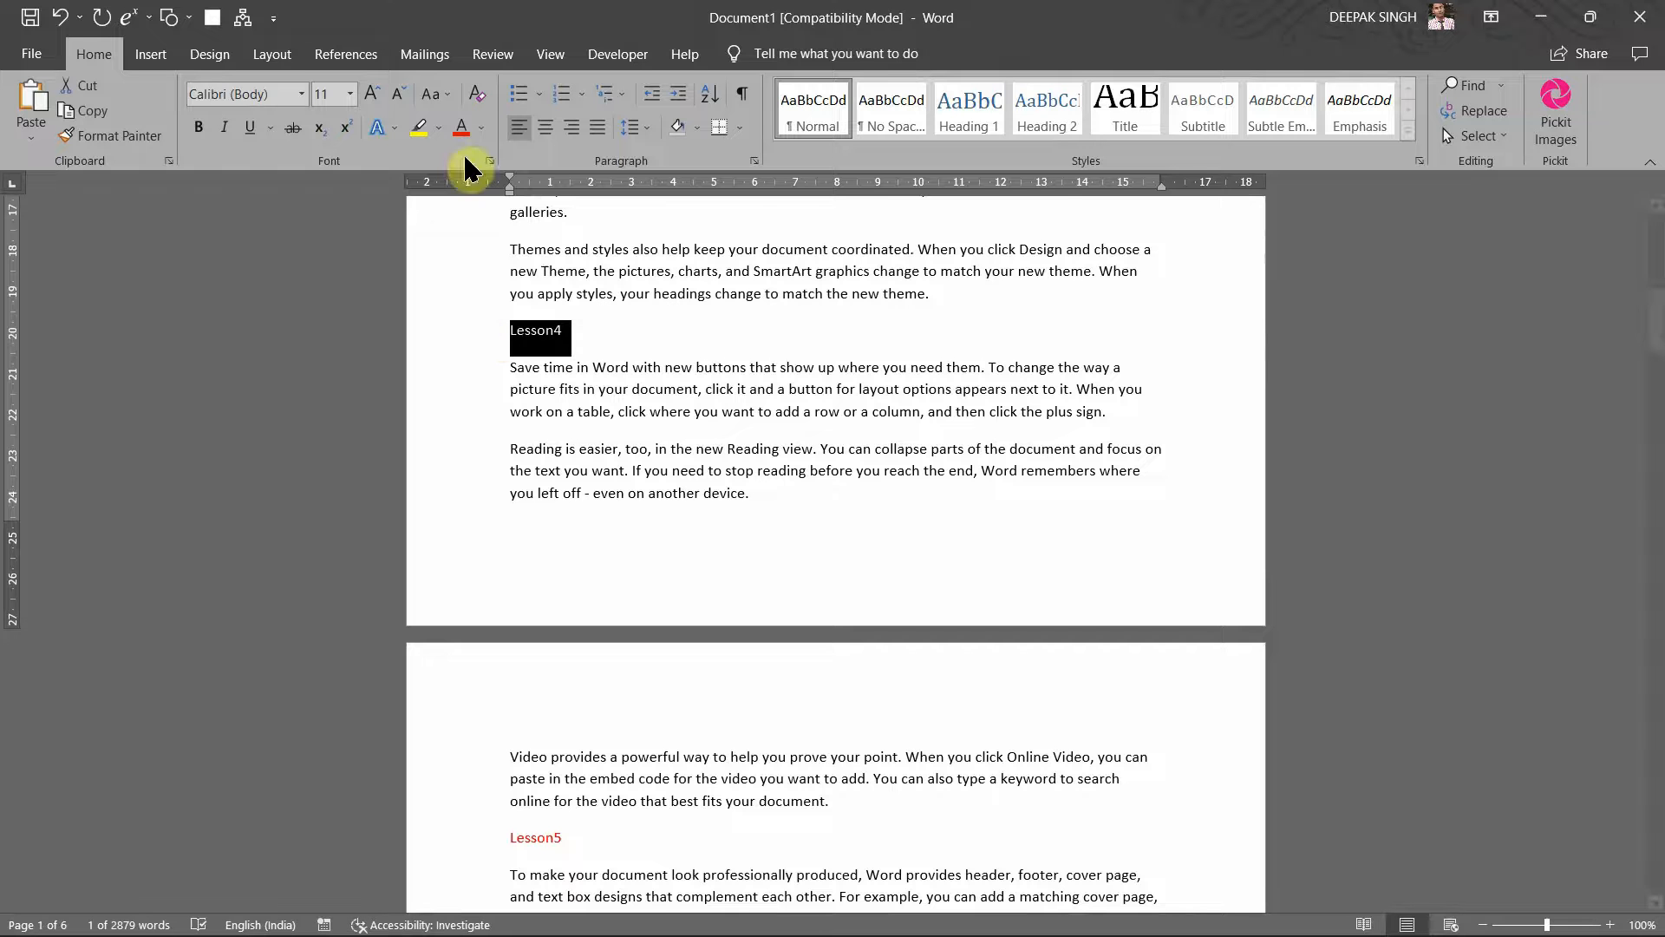
{"action": "left_click", "coordinate": [466, 128]}
{"action": "scroll", "coordinate": [559, 269], "scroll_direction": "up", "scroll_amount": 4}
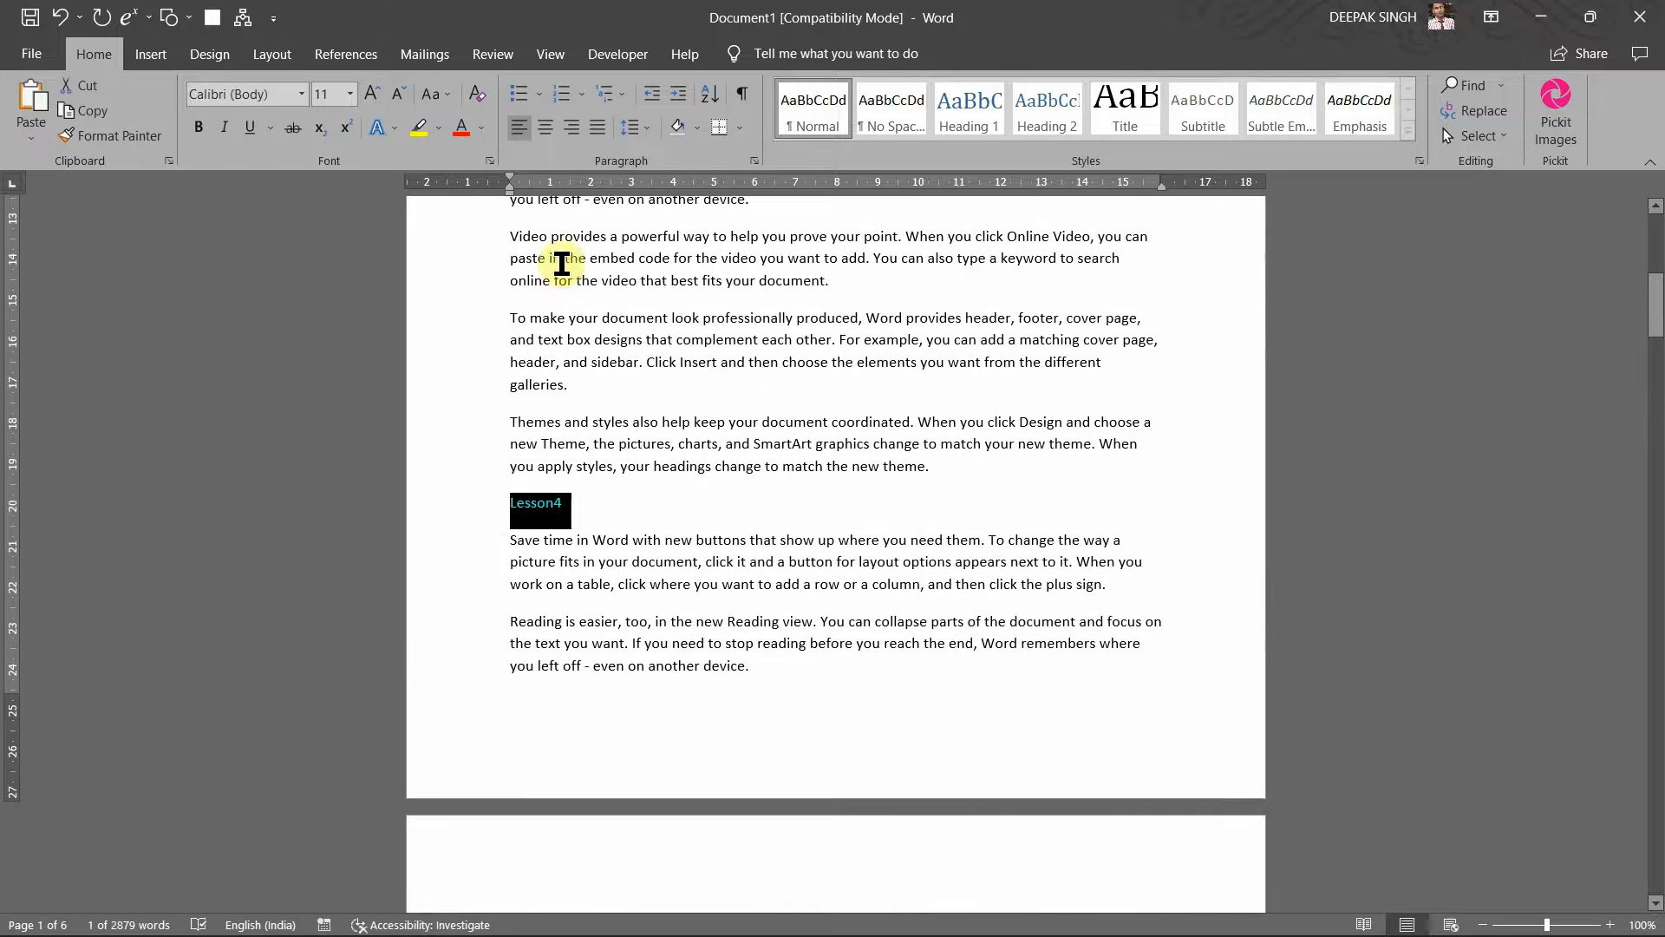
{"action": "scroll", "coordinate": [479, 283], "scroll_direction": "up", "scroll_amount": 3}
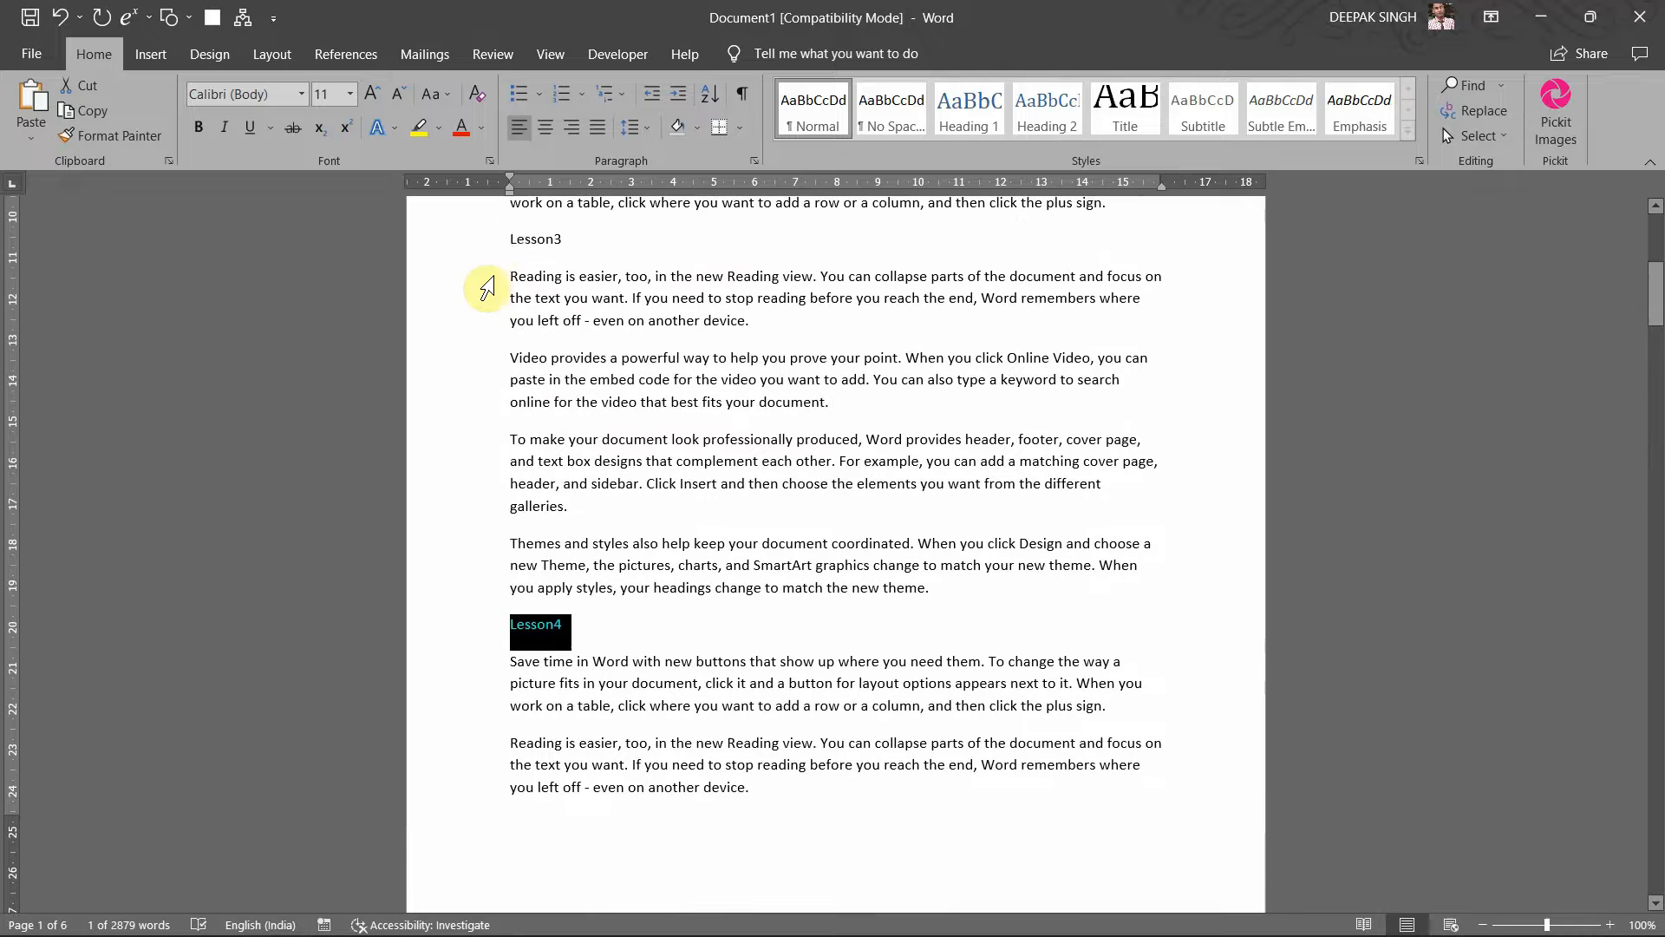
{"action": "left_click", "coordinate": [501, 248]}
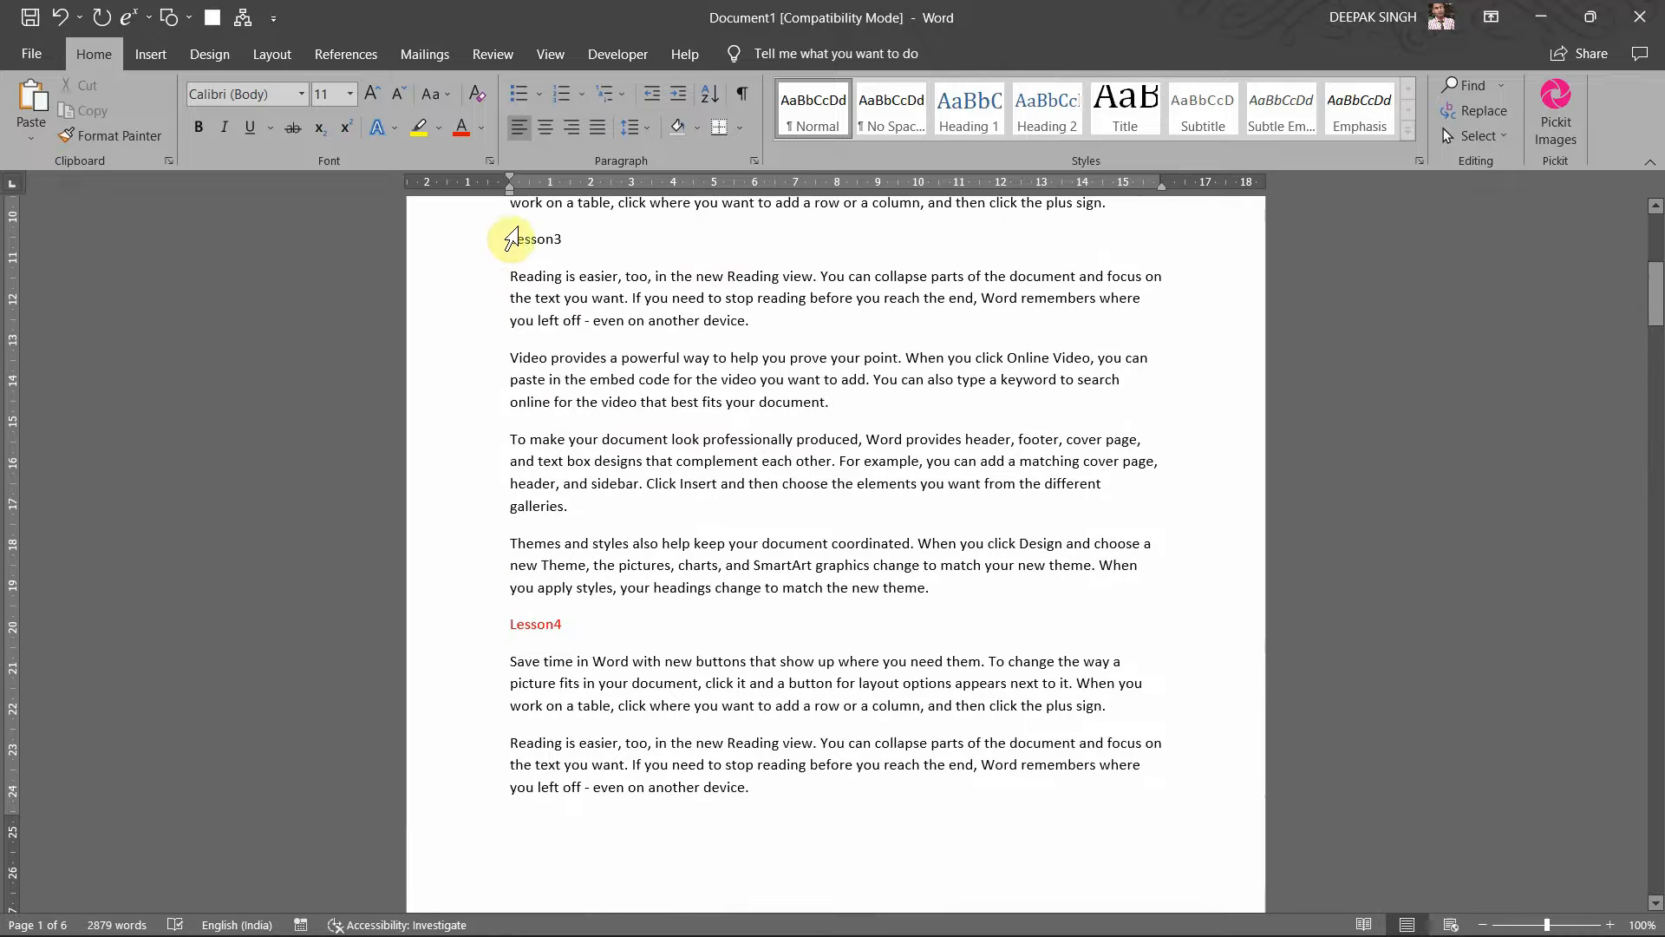
{"action": "left_click", "coordinate": [466, 245]}
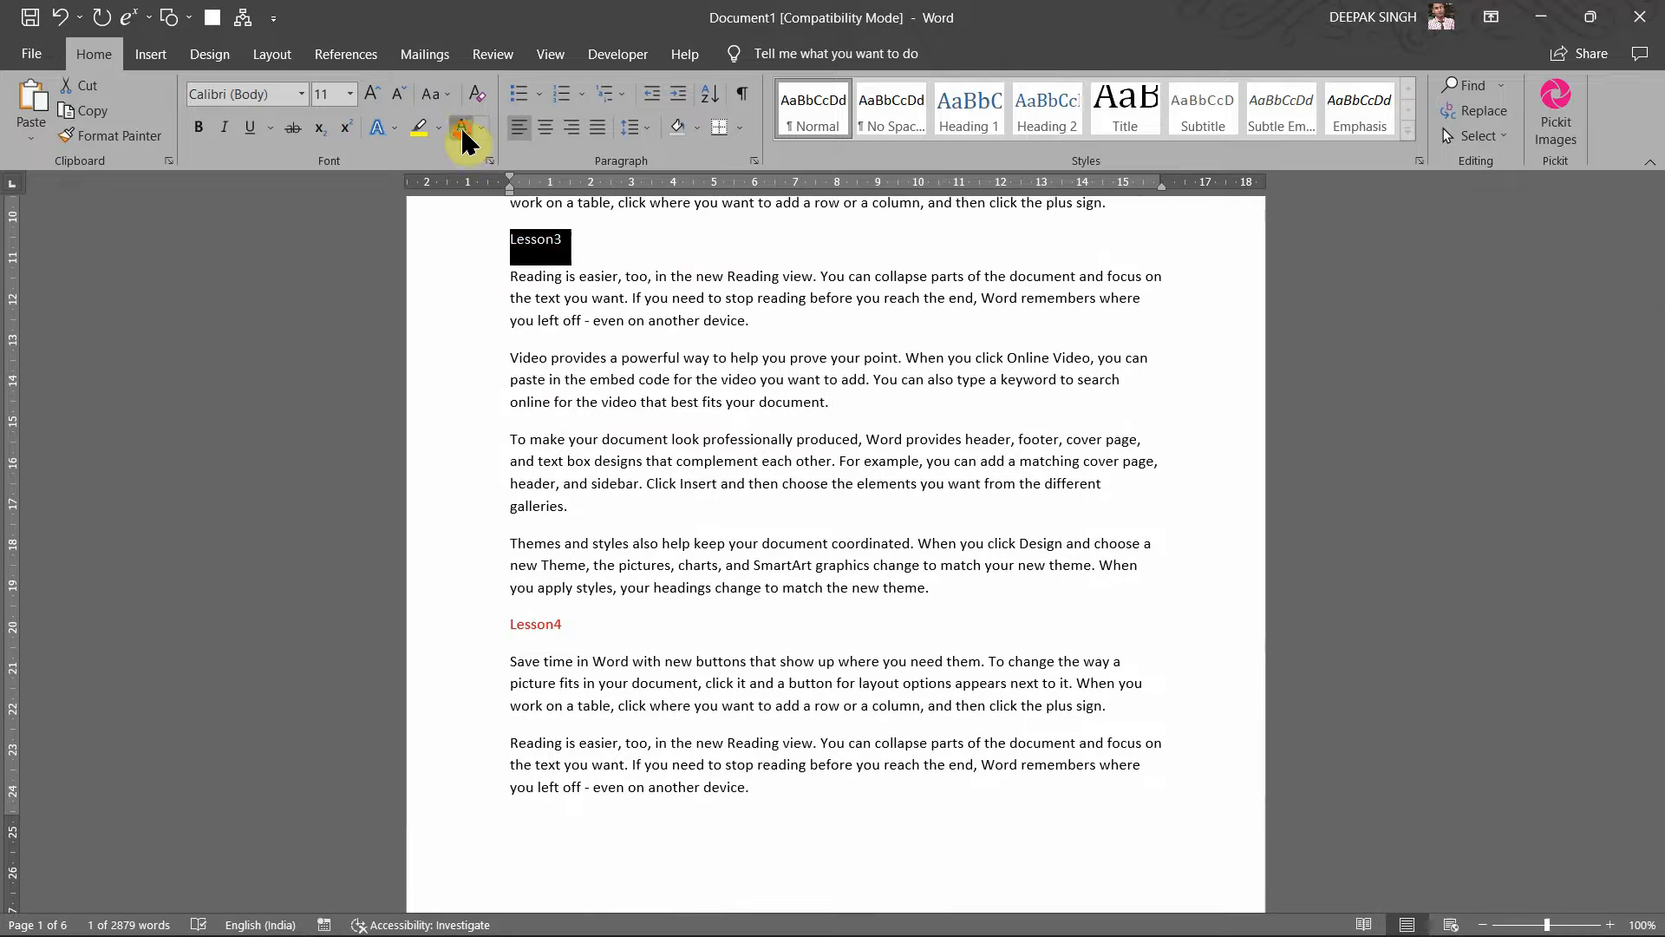
{"action": "left_click", "coordinate": [462, 128]}
Step: Colour the Lesson 2 and Lesson1 headings red
{"action": "scroll", "coordinate": [454, 252], "scroll_direction": "up", "scroll_amount": 8}
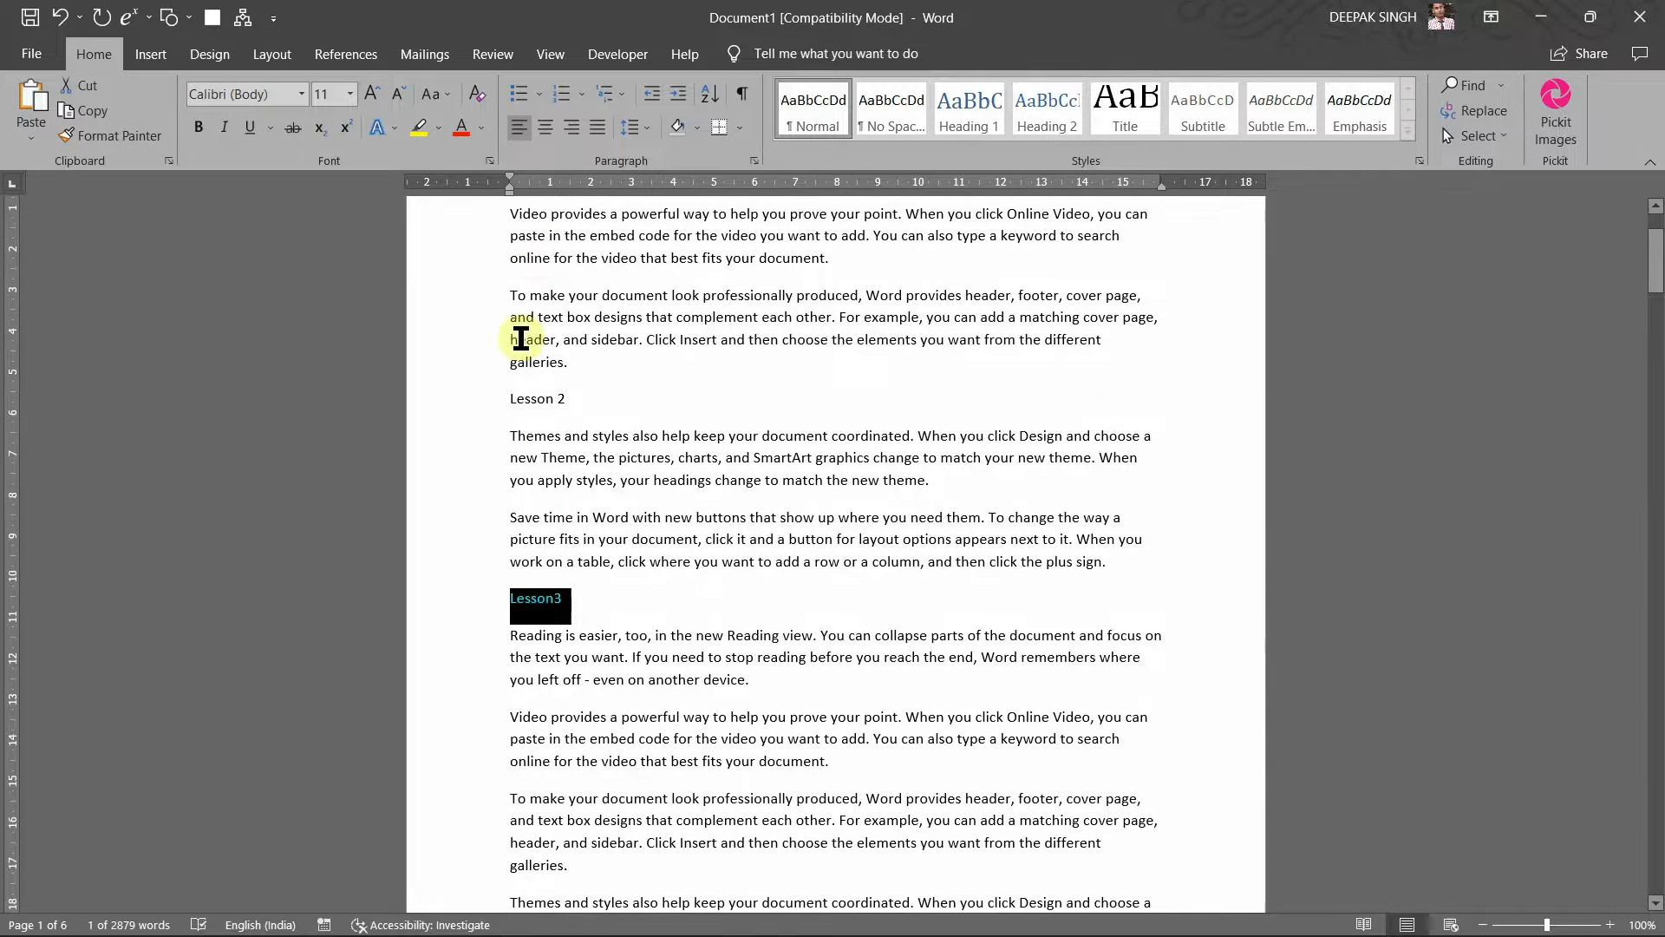
{"action": "left_click", "coordinate": [483, 387]}
{"action": "left_click", "coordinate": [490, 409]}
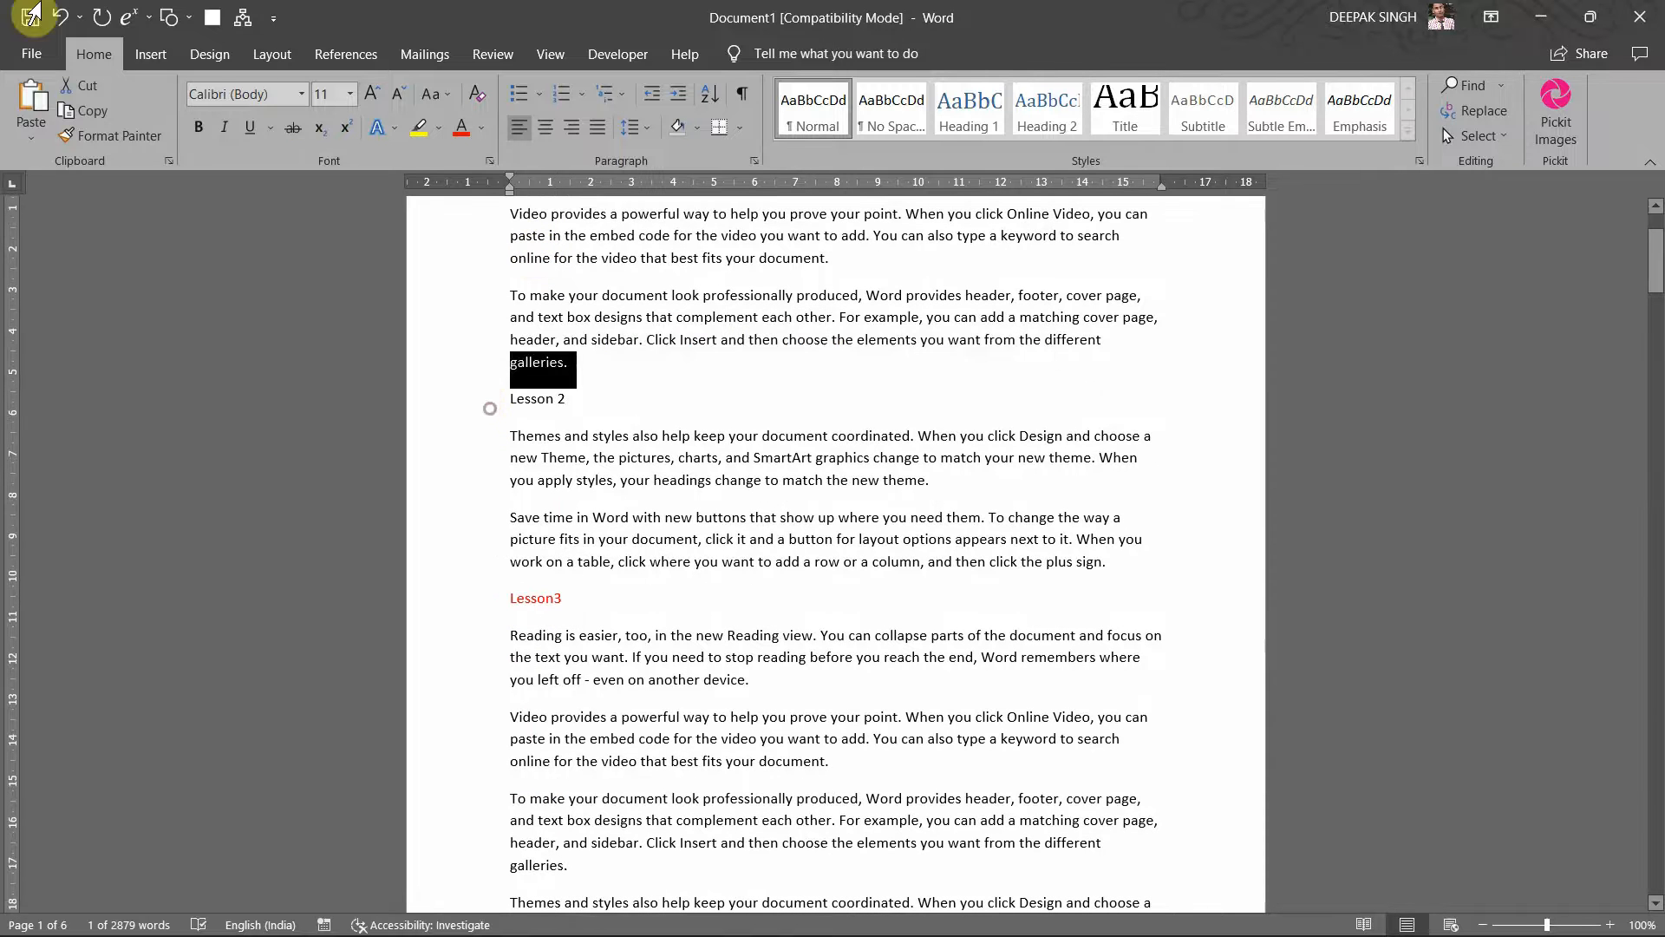
{"action": "left_click", "coordinate": [453, 131]}
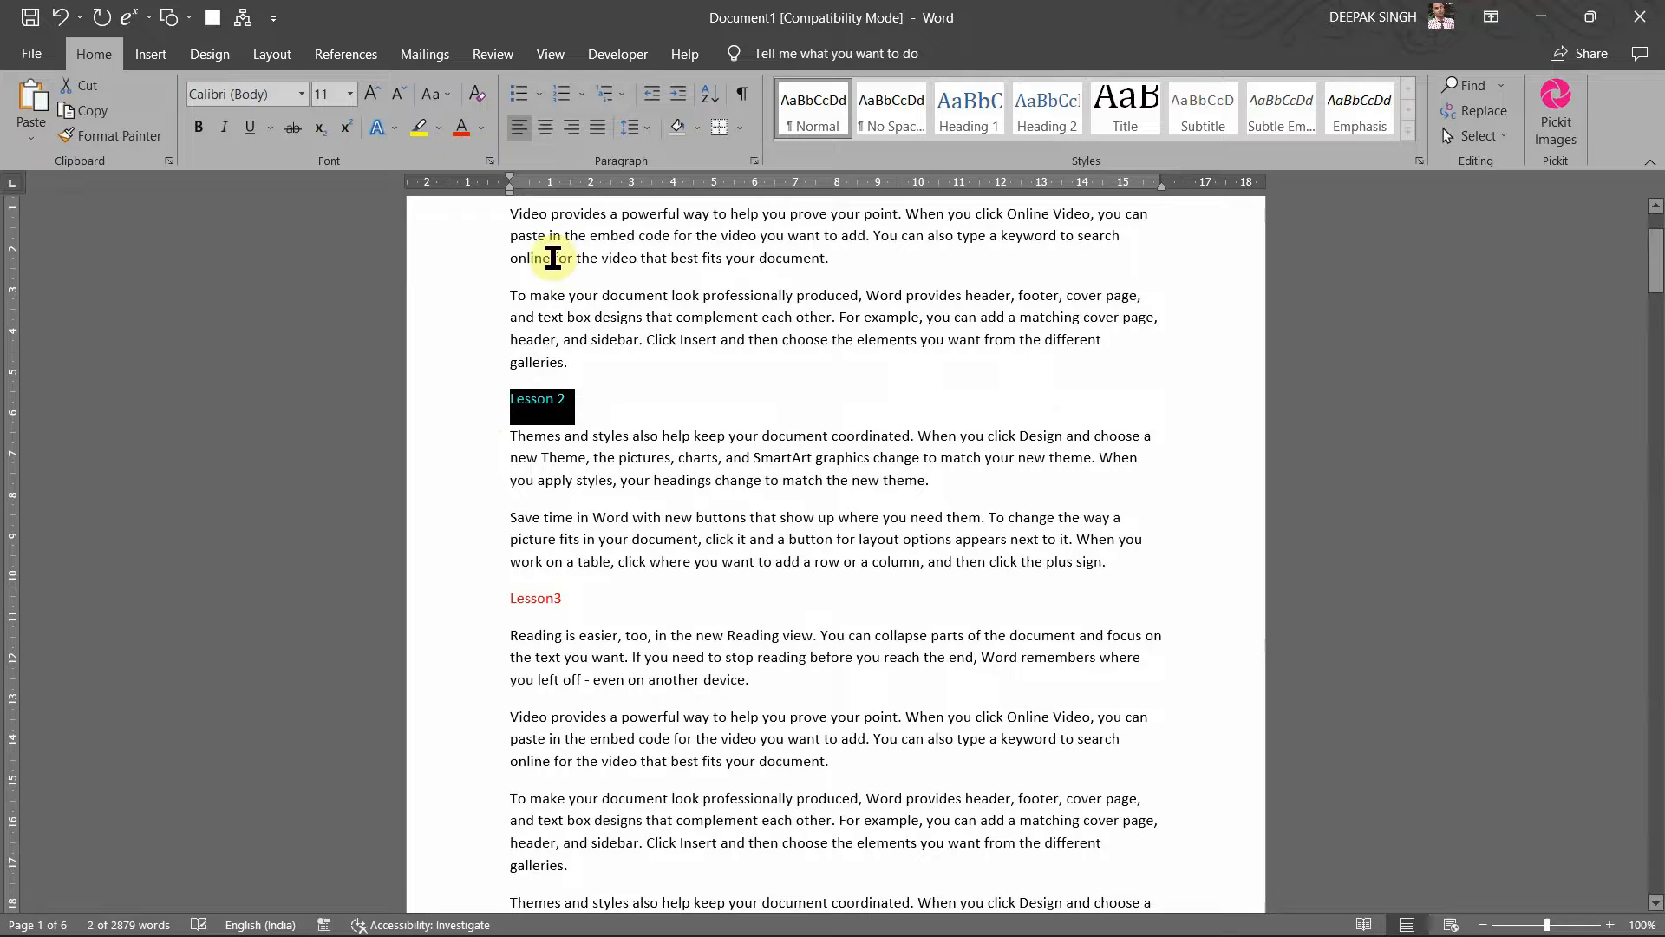
{"action": "scroll", "coordinate": [550, 261], "scroll_direction": "up", "scroll_amount": 3}
{"action": "left_click", "coordinate": [487, 334]}
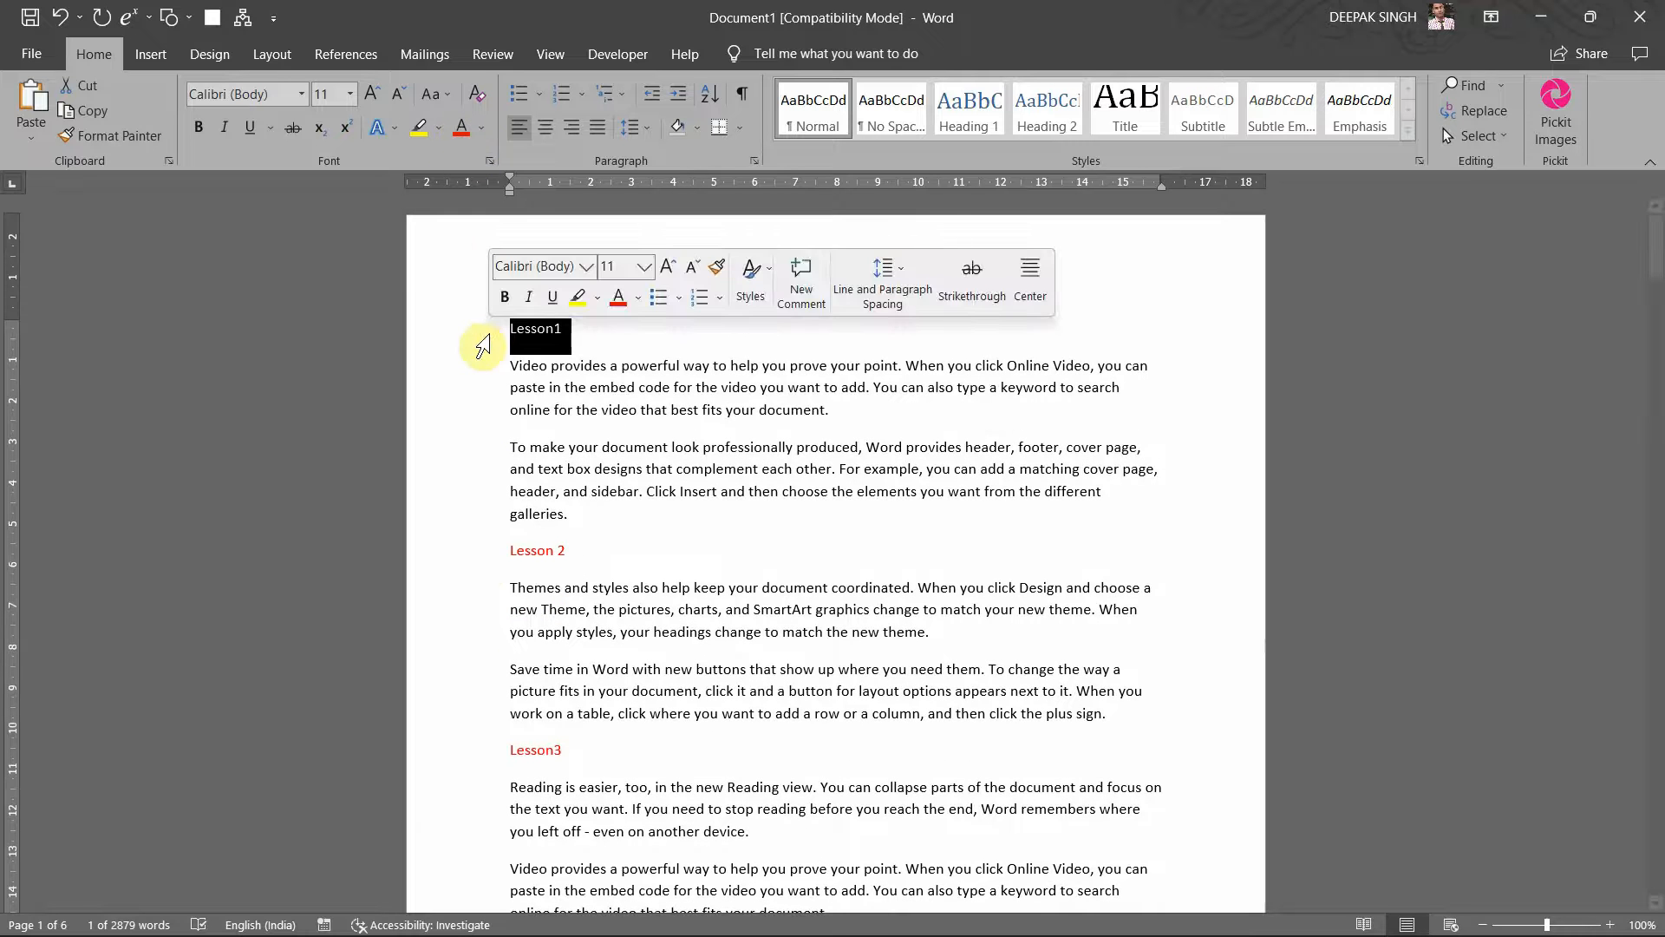
{"action": "left_click", "coordinate": [460, 137]}
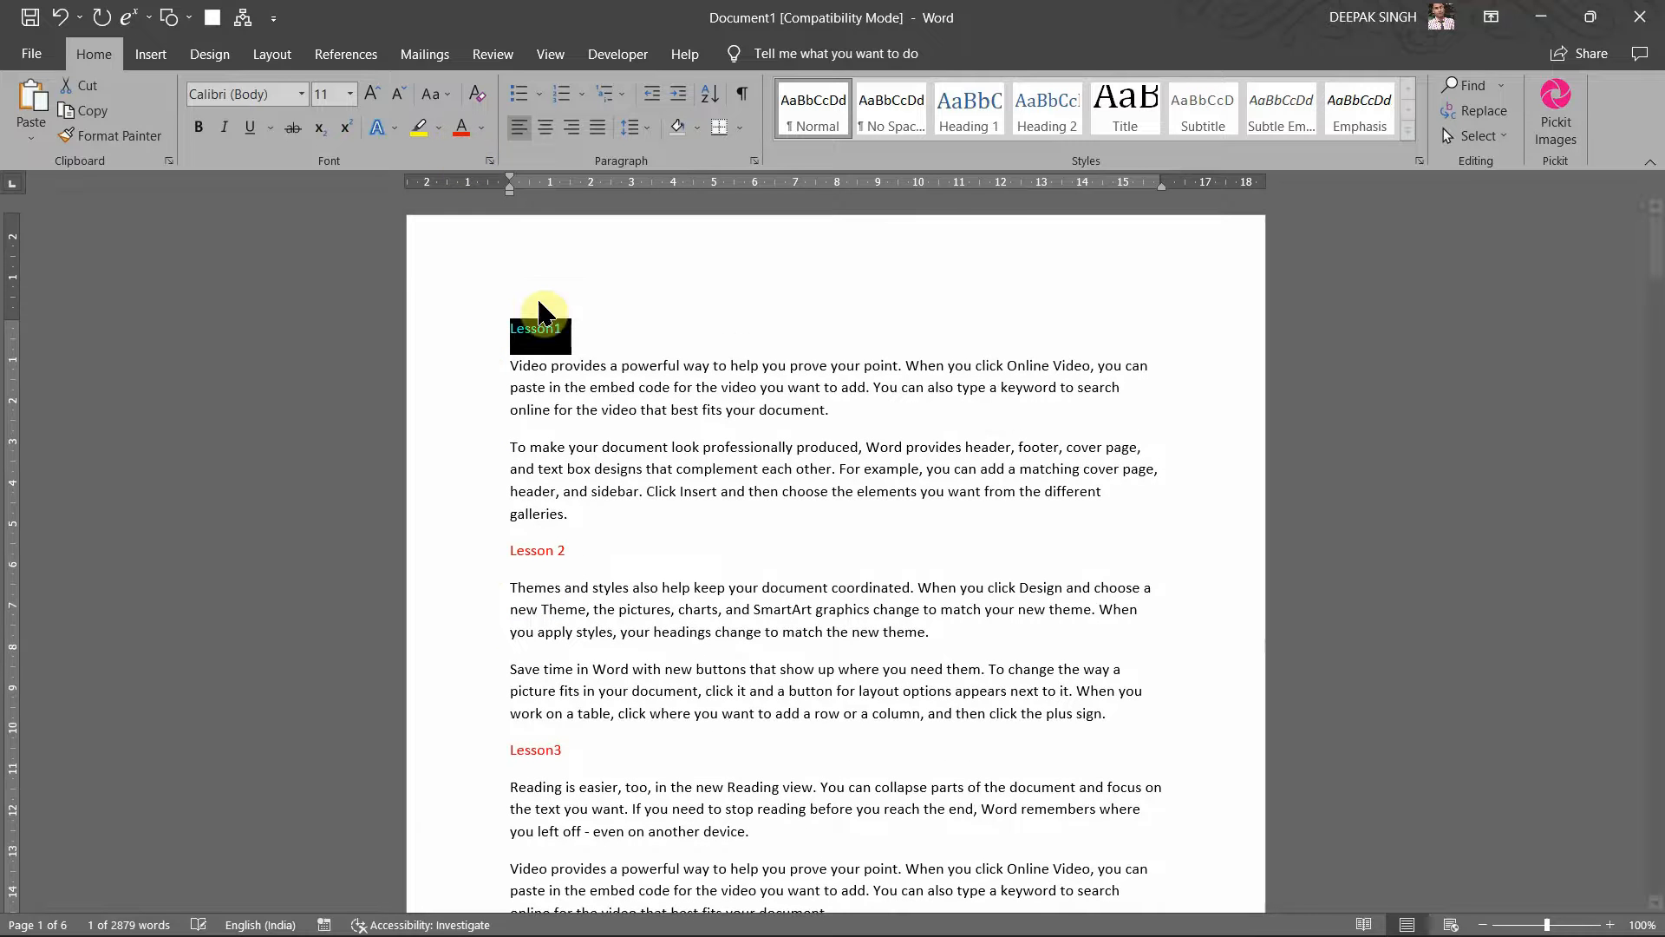
{"action": "left_click", "coordinate": [617, 465]}
{"action": "scroll", "coordinate": [621, 465], "scroll_direction": "down", "scroll_amount": 1}
{"action": "scroll", "coordinate": [621, 465], "scroll_direction": "down", "scroll_amount": 12}
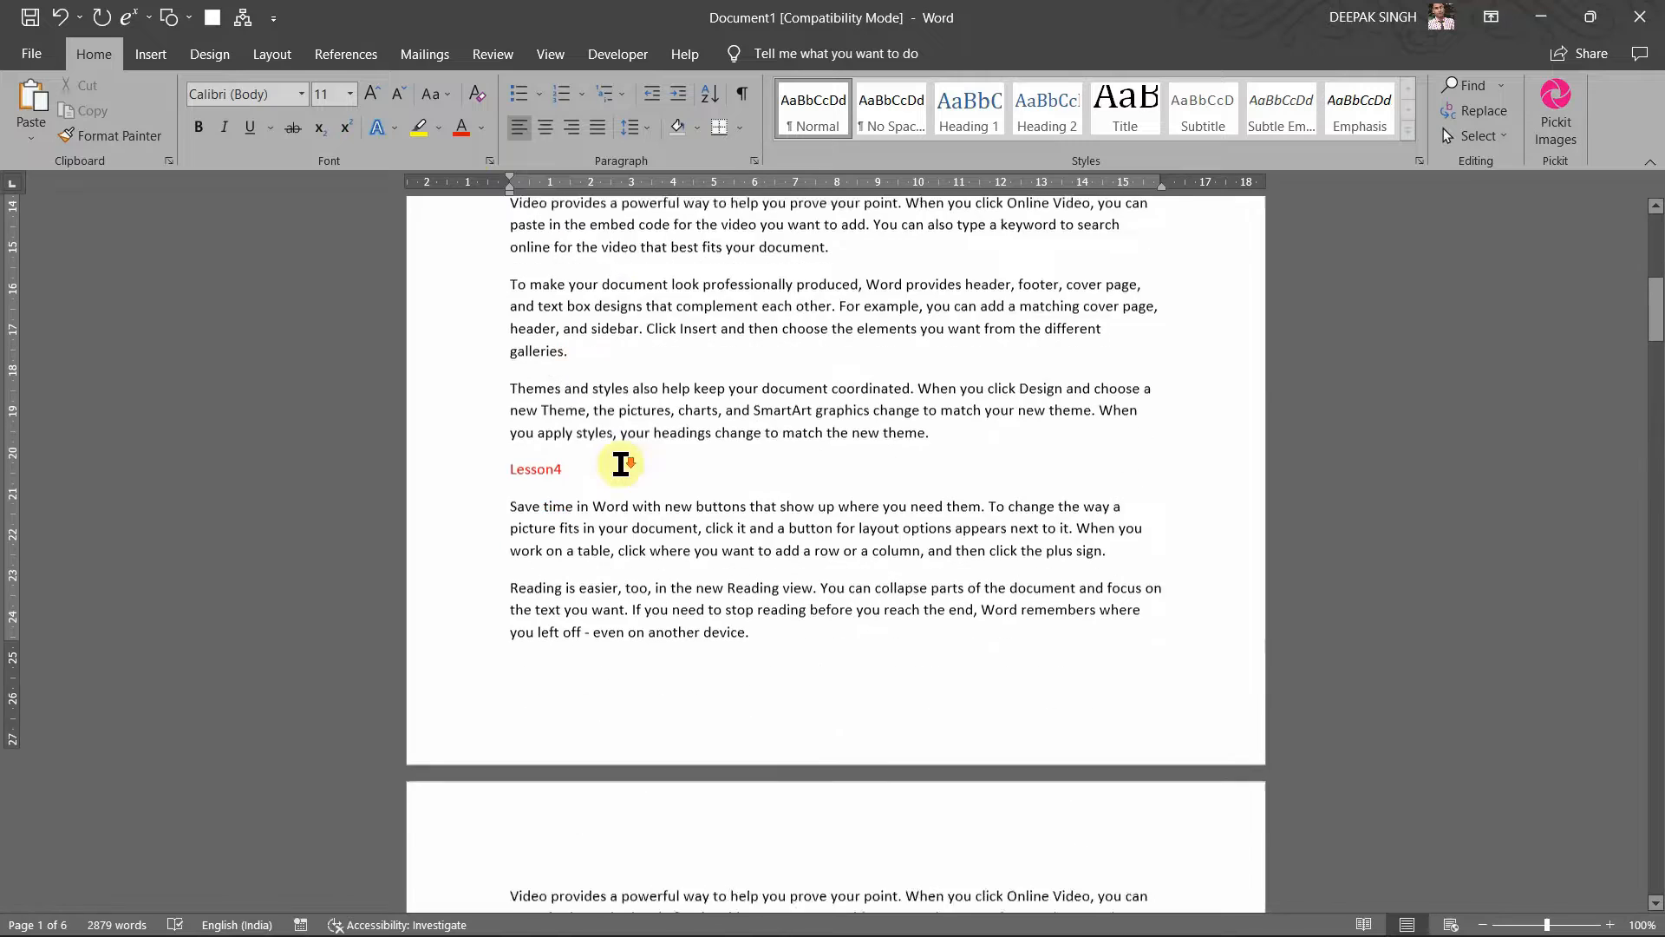
{"action": "scroll", "coordinate": [621, 460], "scroll_direction": "up", "scroll_amount": 5}
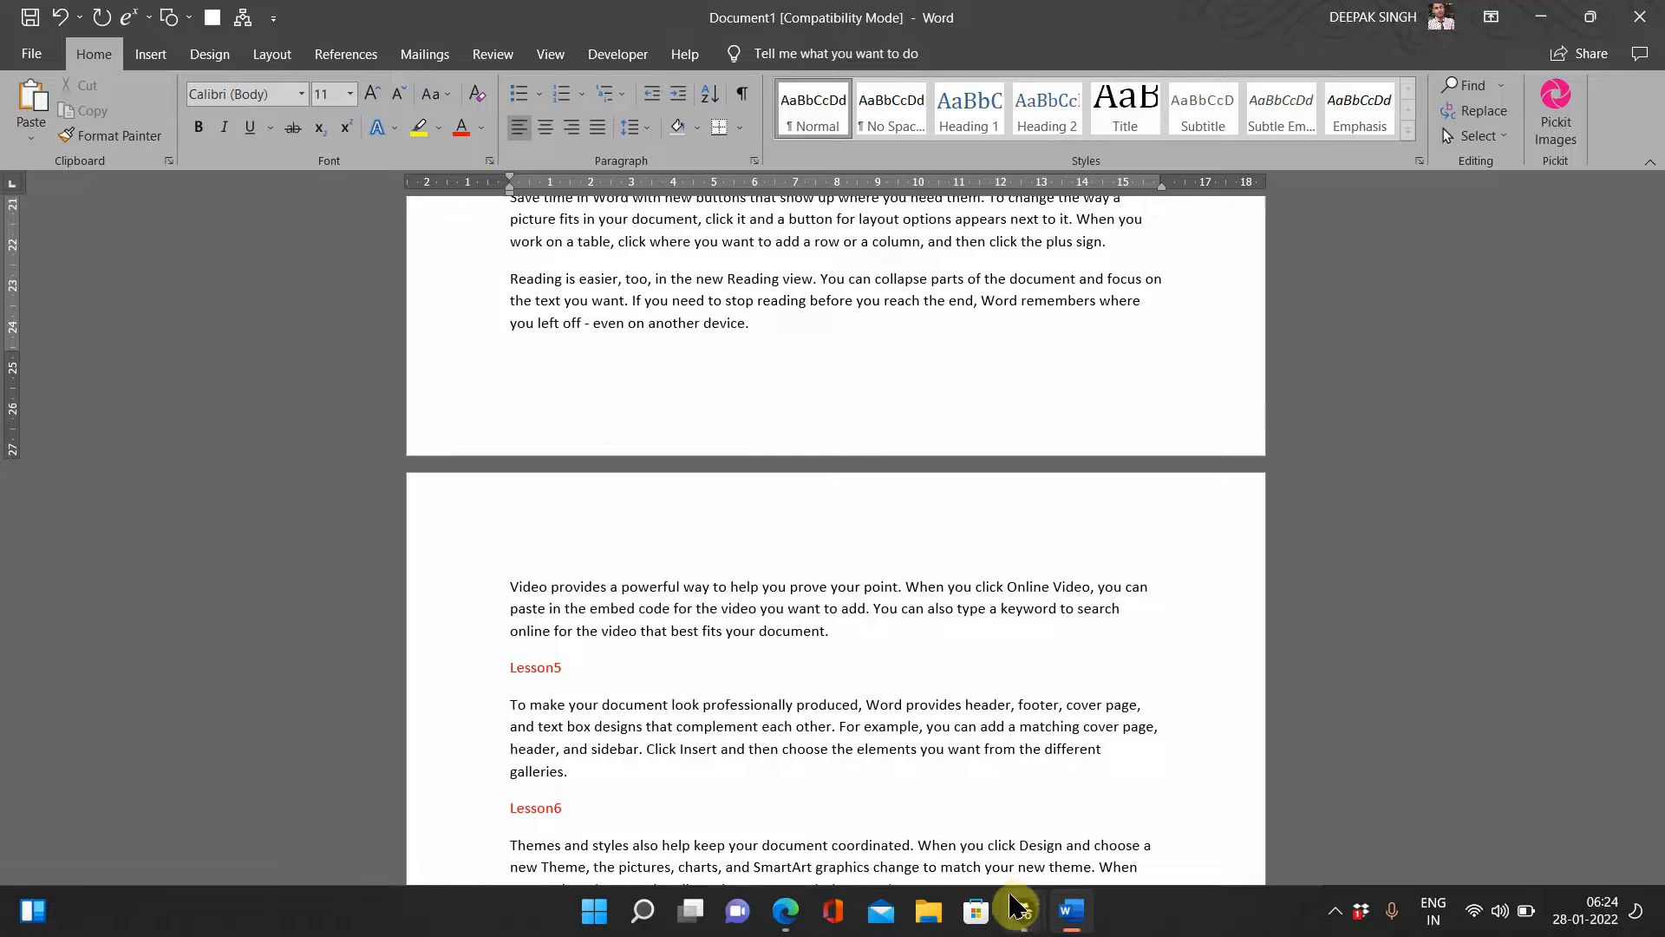
Step: Return to the Excel 2019 Power Programming PDF and find the Contents at a Glance page listing Parts I–V
{"action": "mouse_move", "coordinate": [830, 922]}
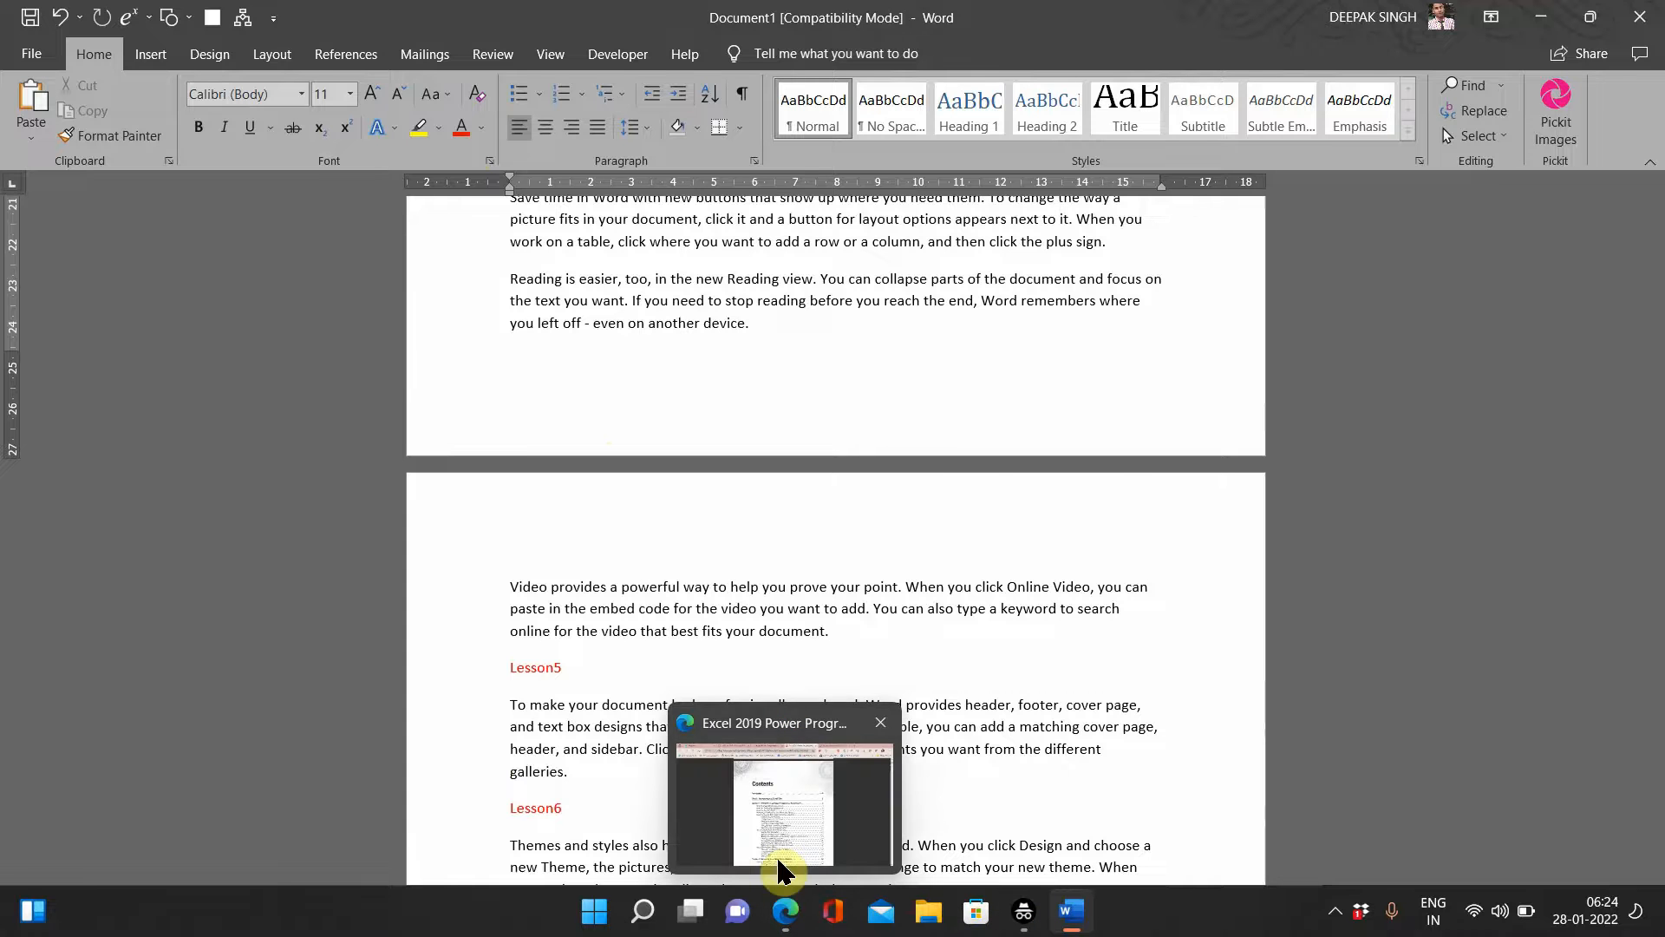
{"action": "left_click", "coordinate": [786, 863]}
{"action": "scroll", "coordinate": [731, 471], "scroll_direction": "up", "scroll_amount": 10}
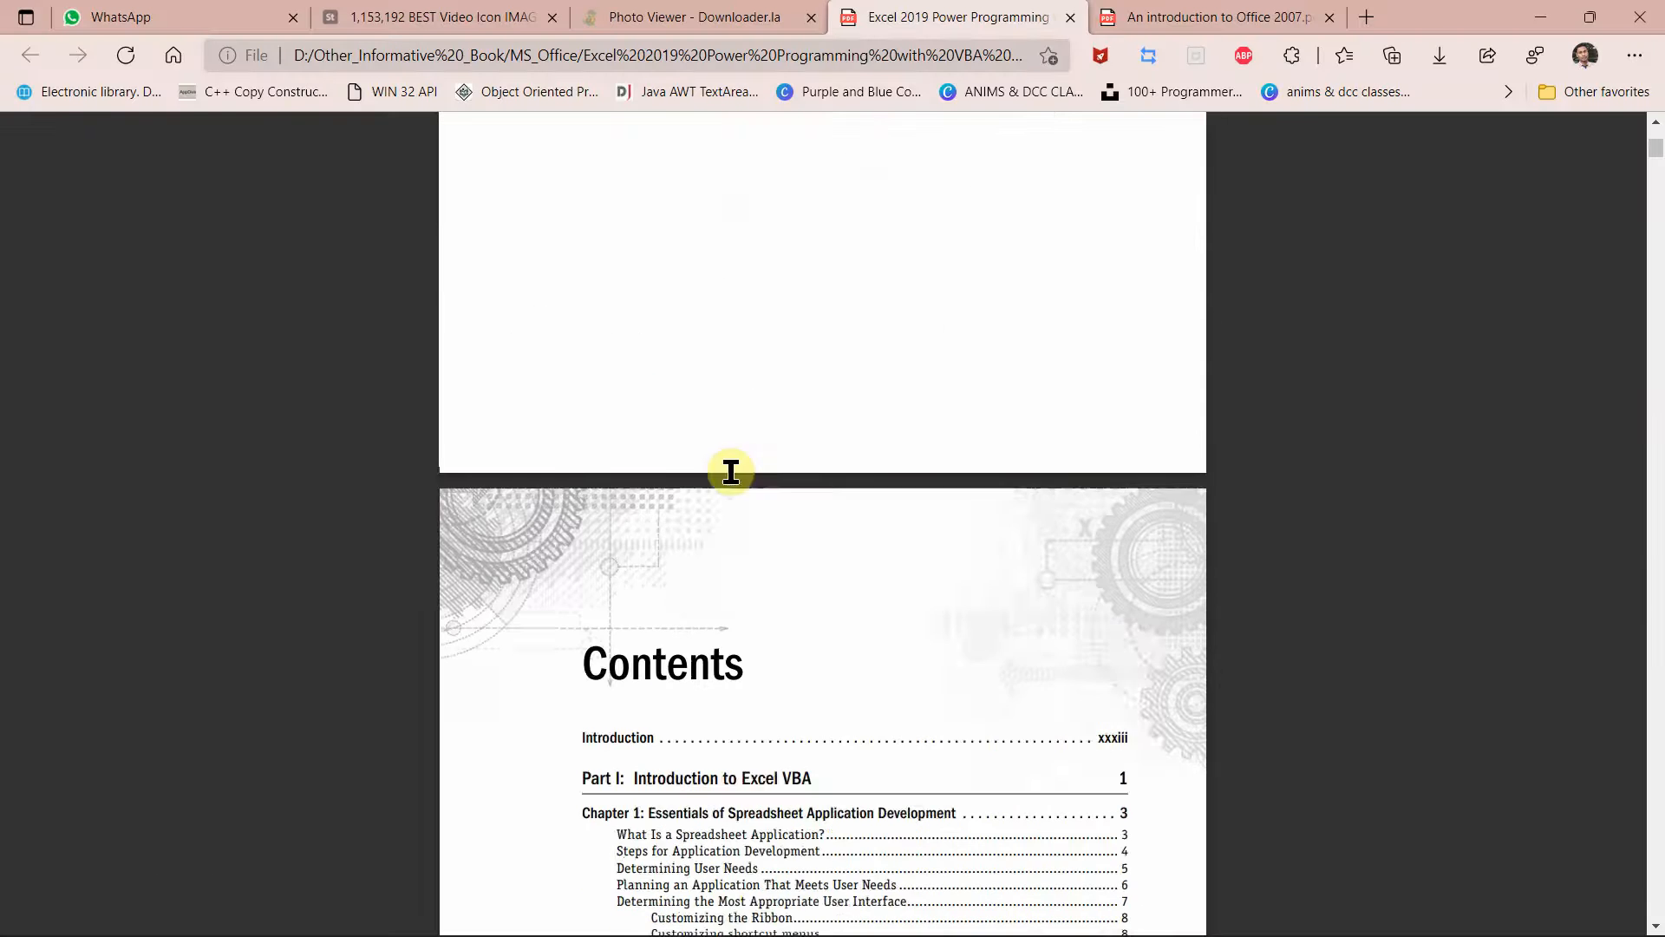
{"action": "scroll", "coordinate": [731, 471], "scroll_direction": "up", "scroll_amount": 15}
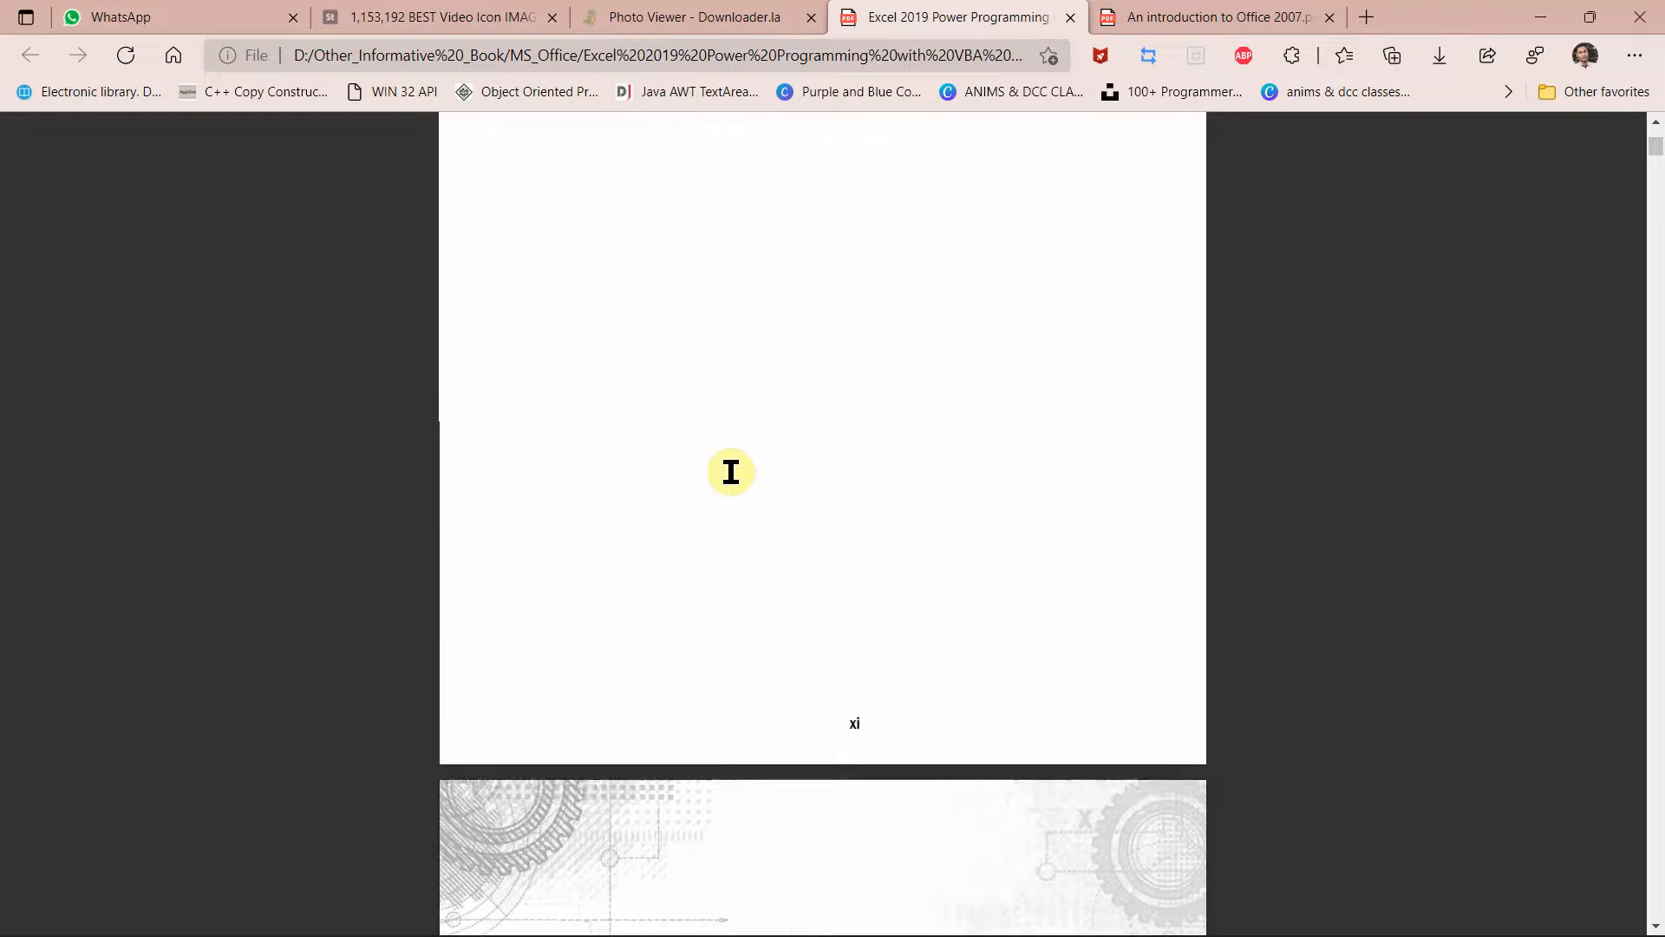
{"action": "scroll", "coordinate": [731, 472], "scroll_direction": "up", "scroll_amount": 10}
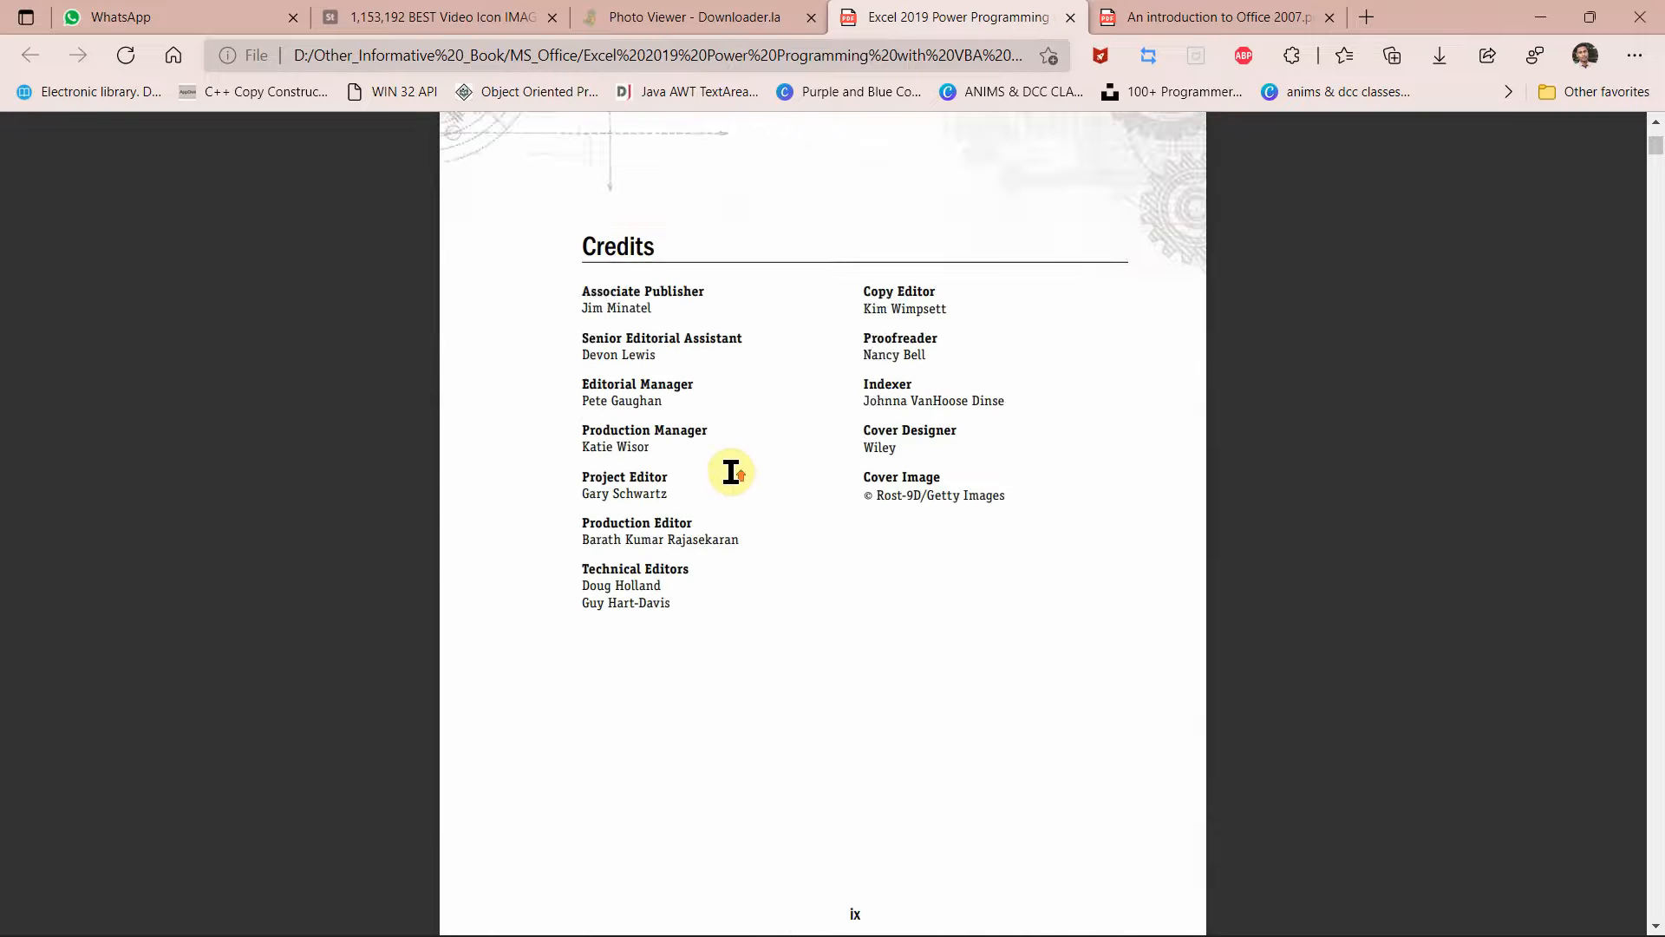
{"action": "scroll", "coordinate": [728, 466], "scroll_direction": "down", "scroll_amount": 3}
{"action": "scroll", "coordinate": [728, 466], "scroll_direction": "up", "scroll_amount": 3}
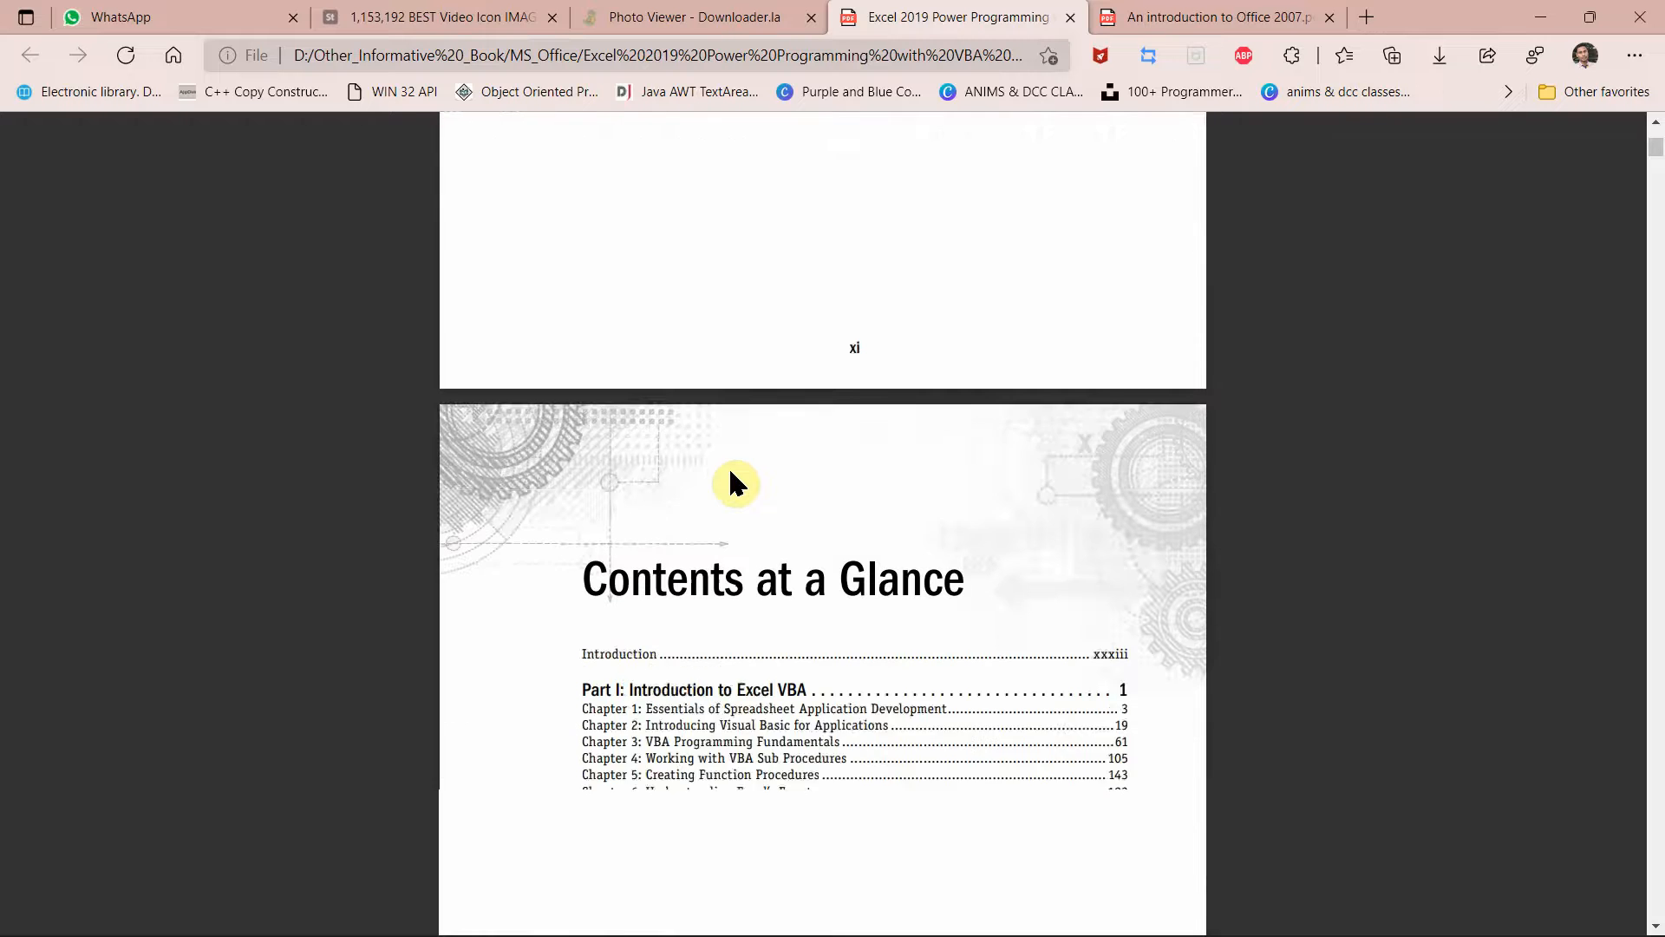
{"action": "scroll", "coordinate": [728, 467], "scroll_direction": "down", "scroll_amount": 5}
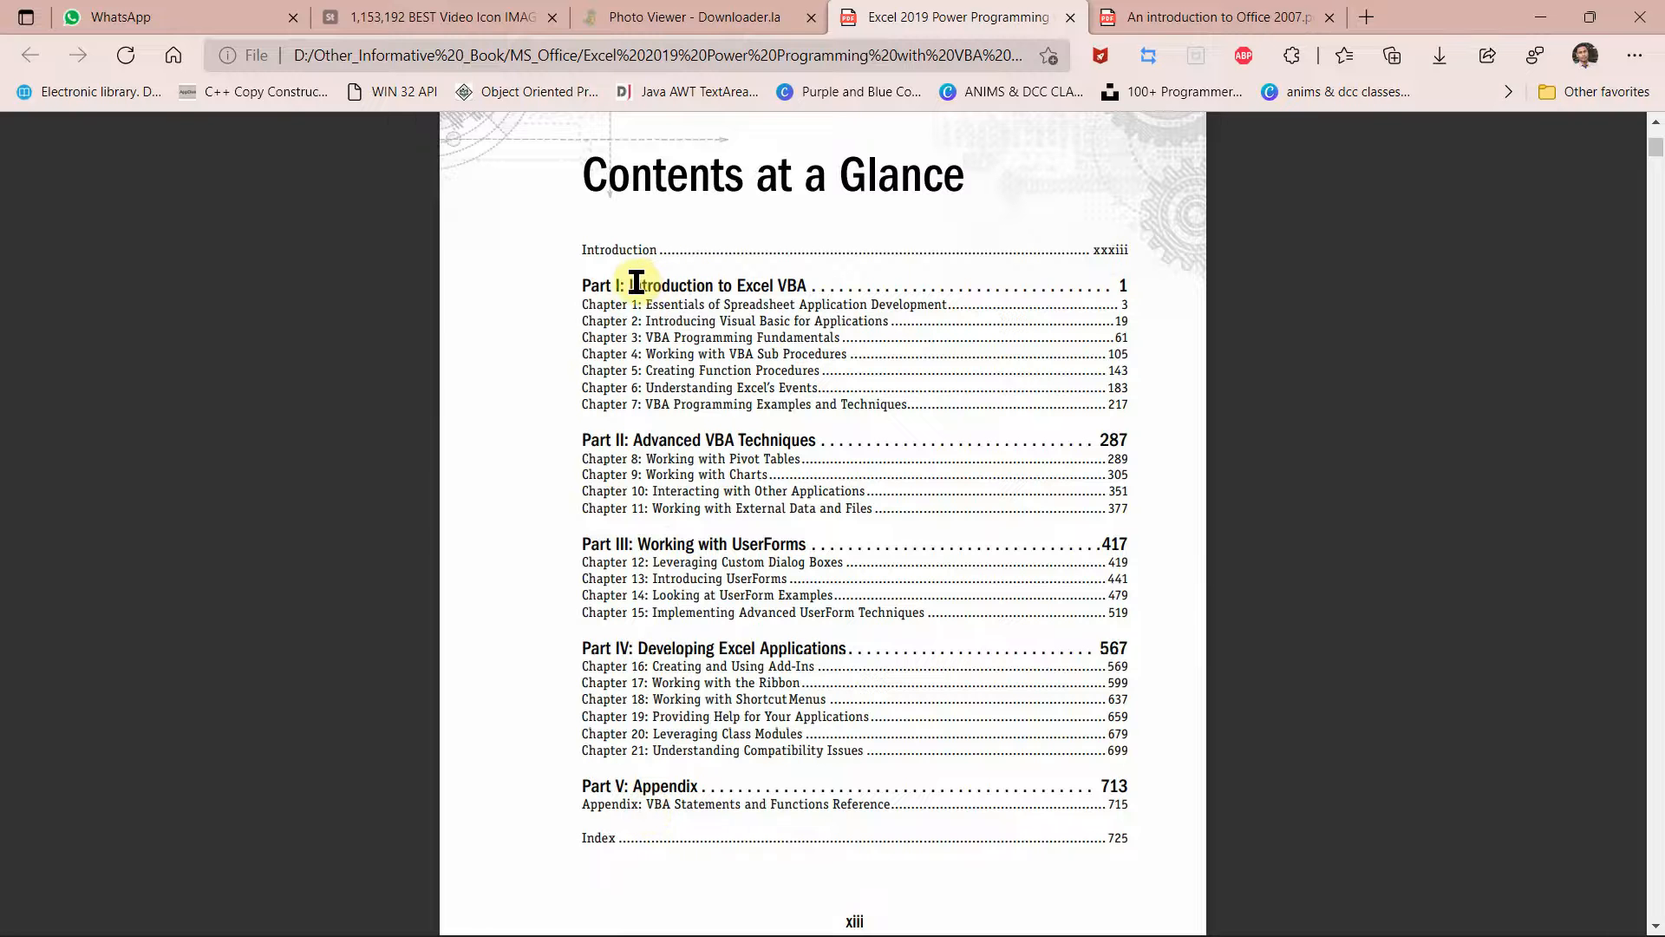
Step: Copy the Part I title 'Introduction to Excel VBA' from the PDF after the Lesson1 heading
{"action": "left_click_drag", "start_coordinate": [628, 281], "coordinate": [784, 281]}
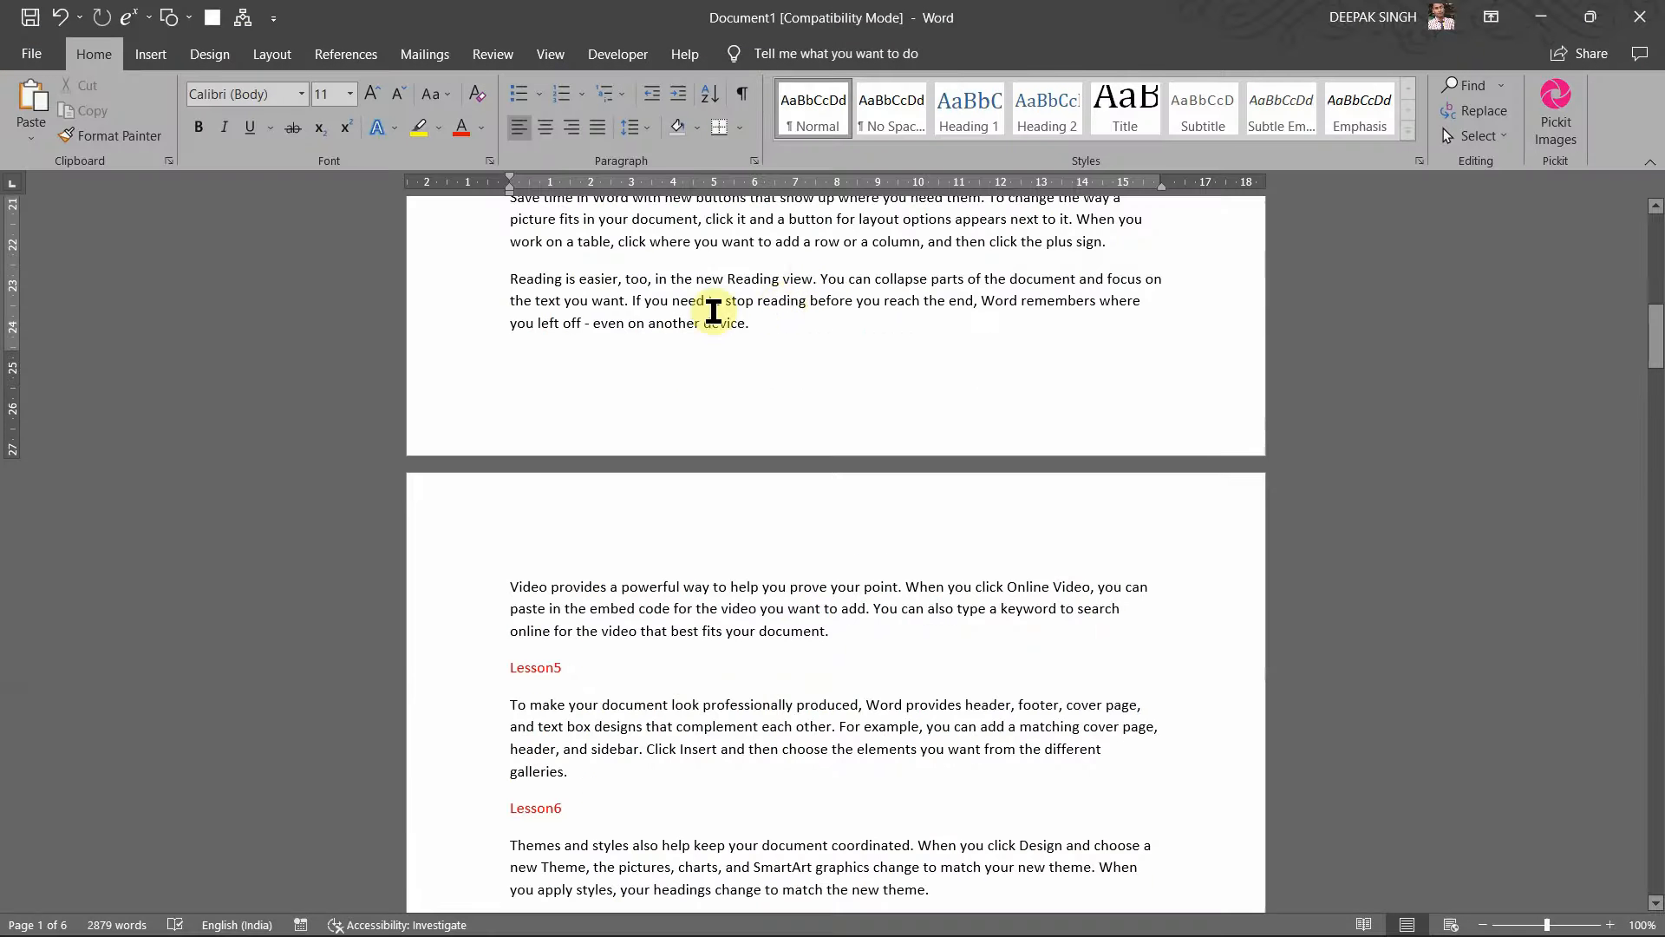
{"action": "scroll", "coordinate": [703, 373], "scroll_direction": "up", "scroll_amount": 8}
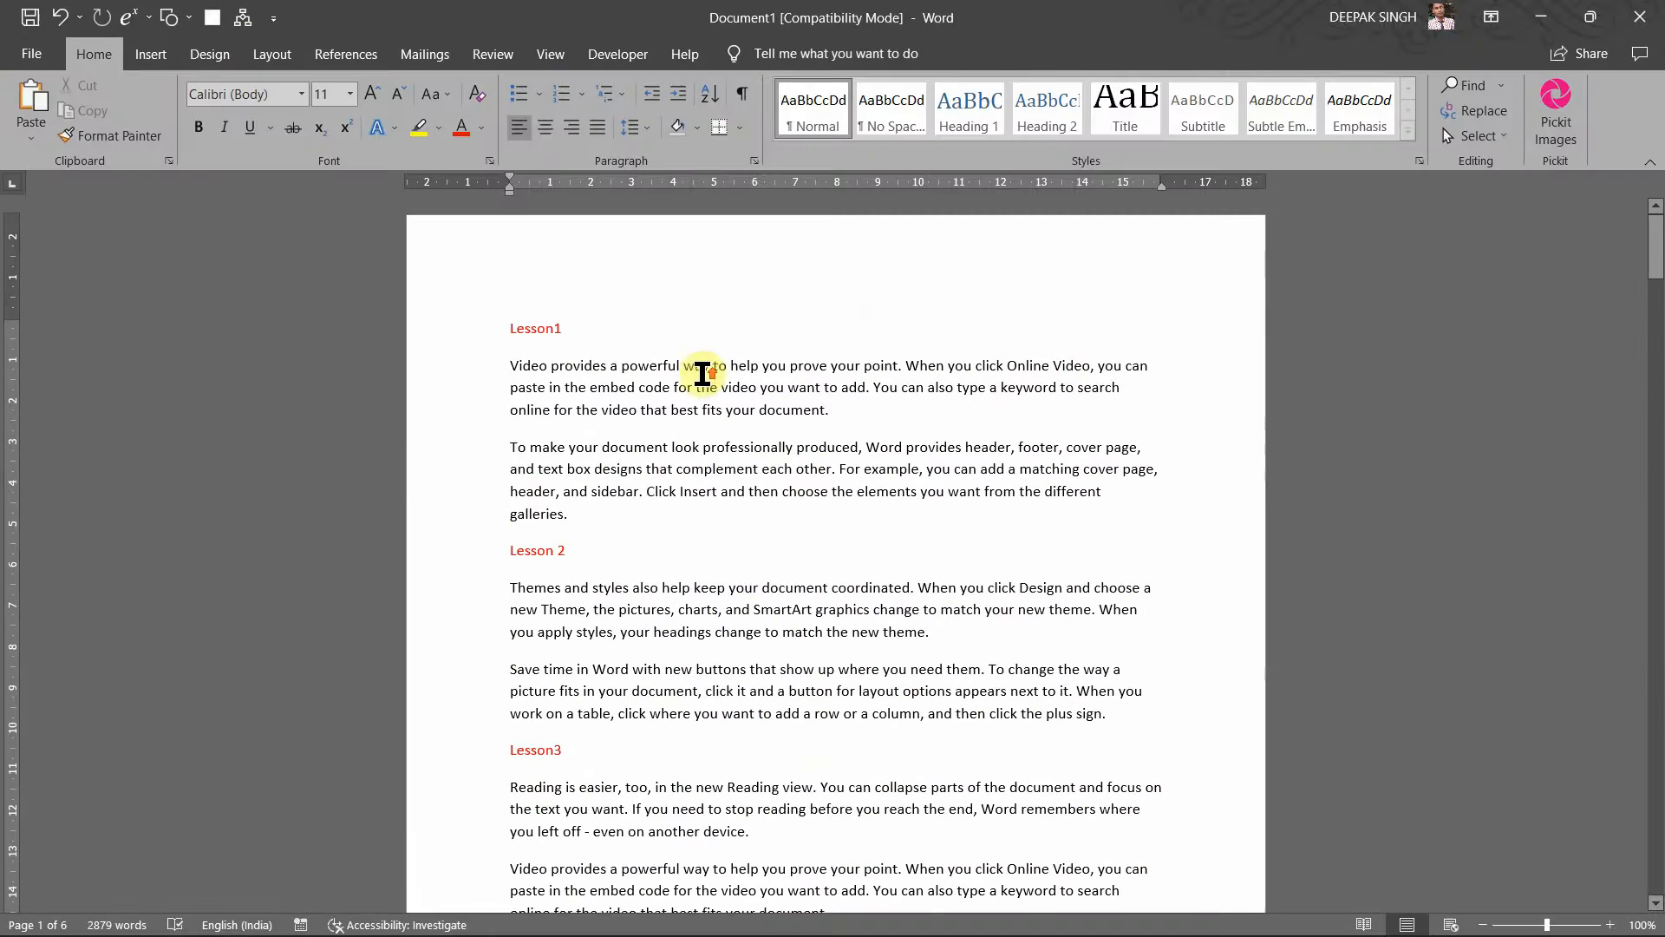
{"action": "left_click", "coordinate": [617, 335]}
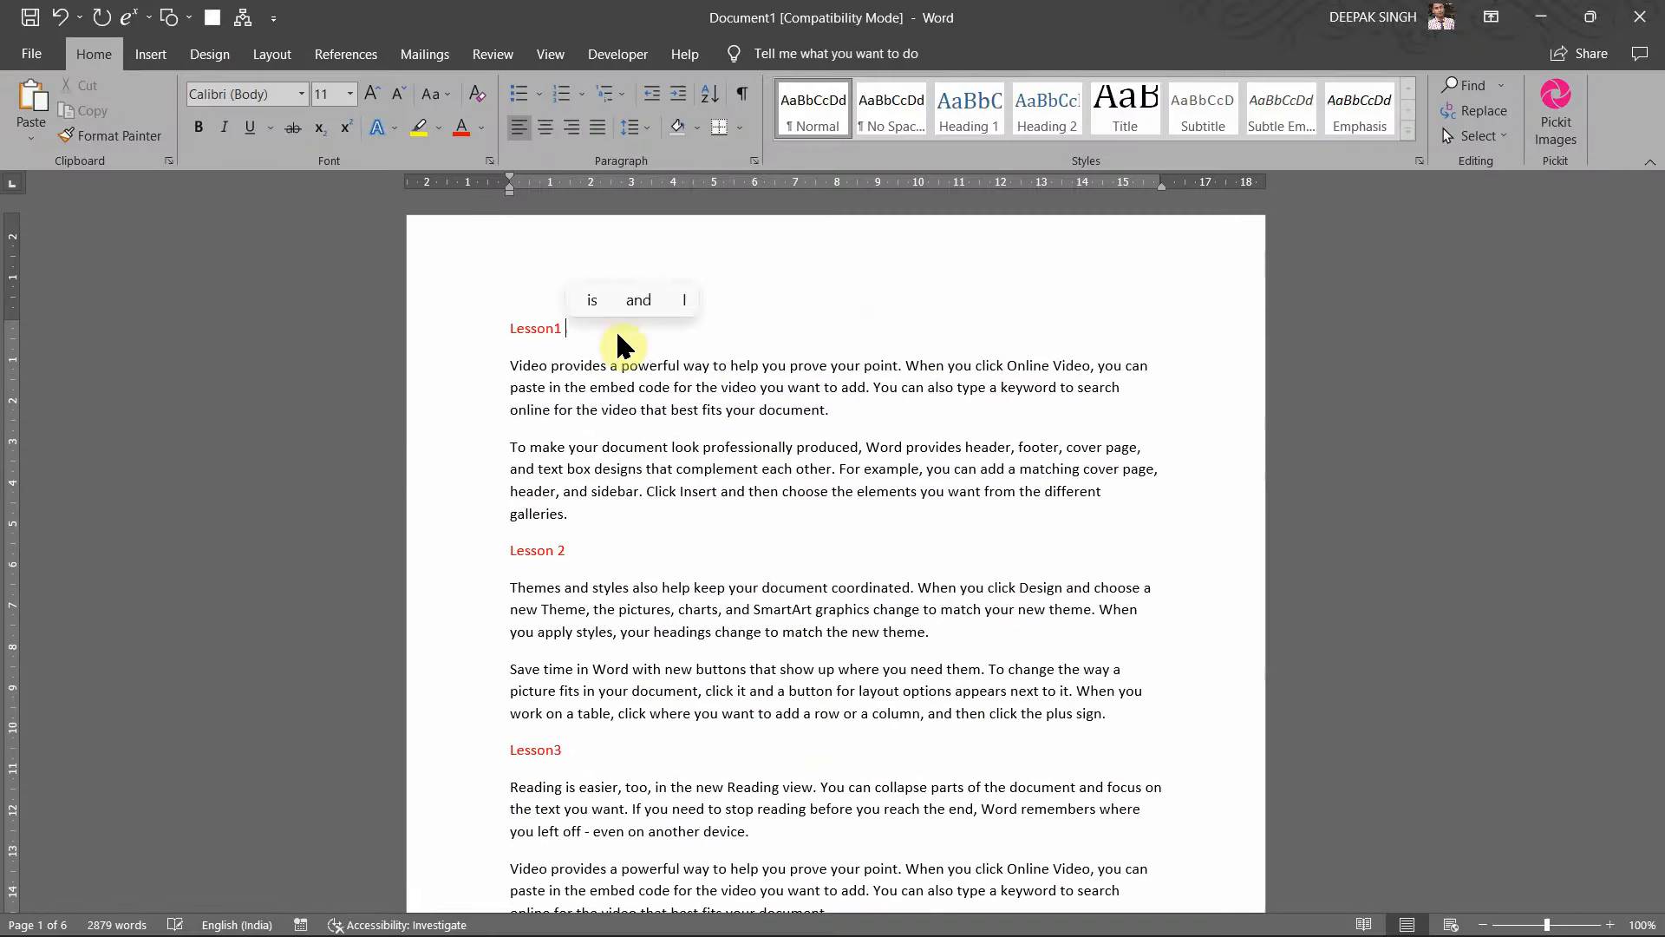
{"action": "type", "text": ": Introduction to Excel VBA"}
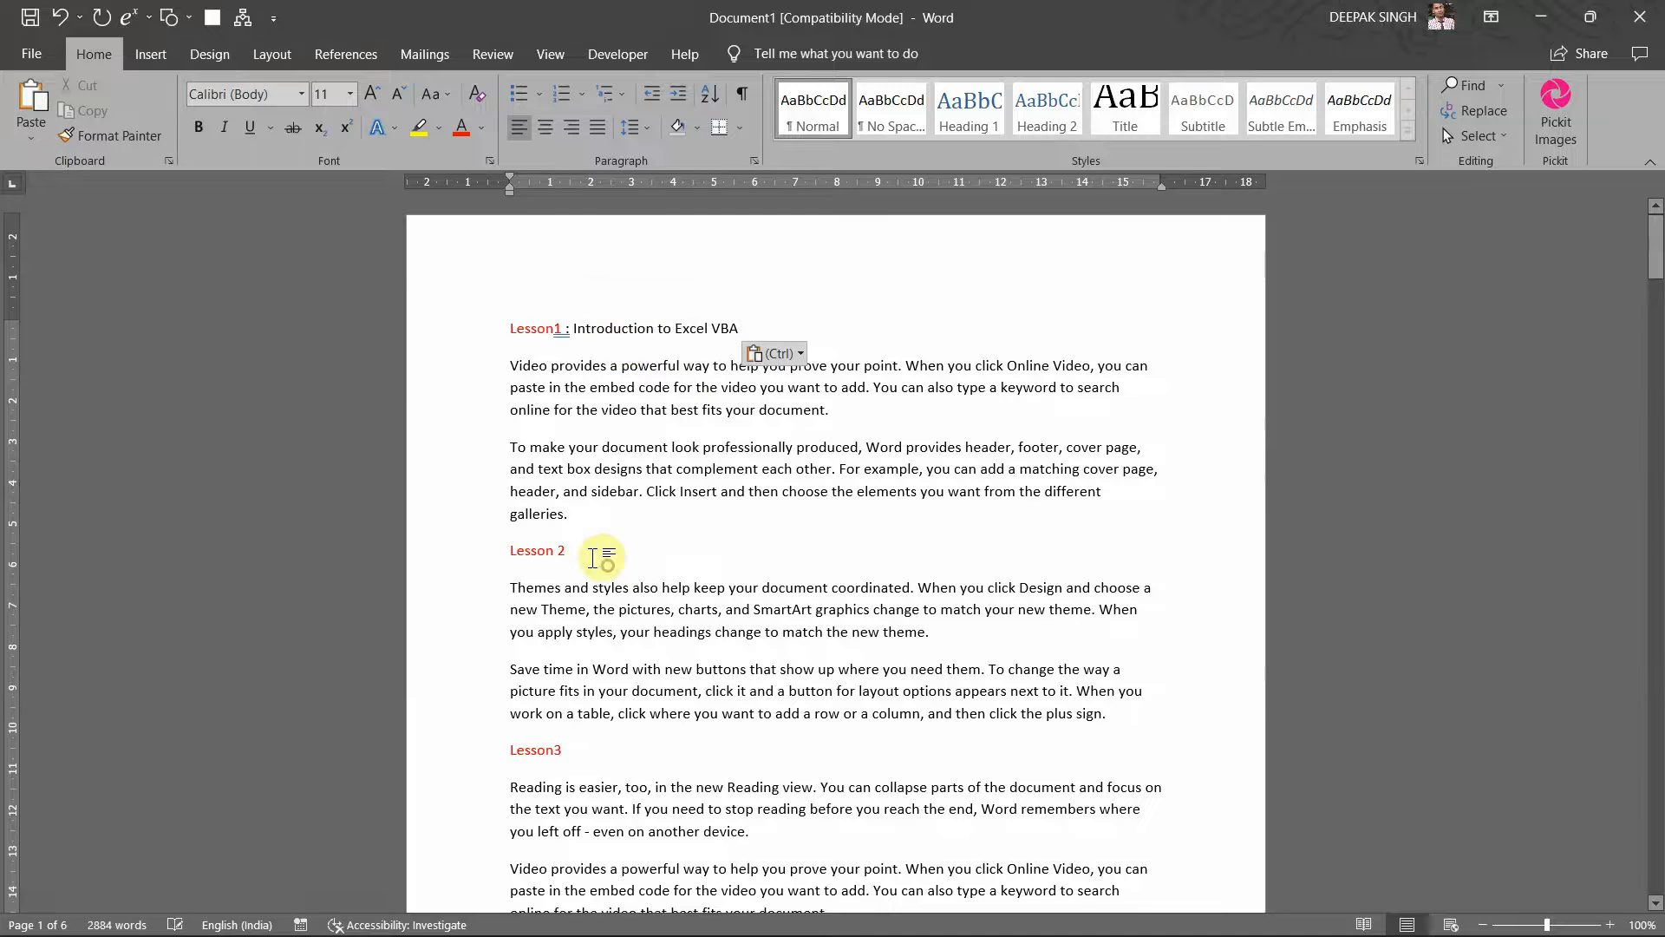
Step: Select the Part II title in the PDF and try pasting it after Lesson 2, deleting stray letters
{"action": "key", "text": "alt+Tab"}
{"action": "left_click", "coordinate": [673, 434]}
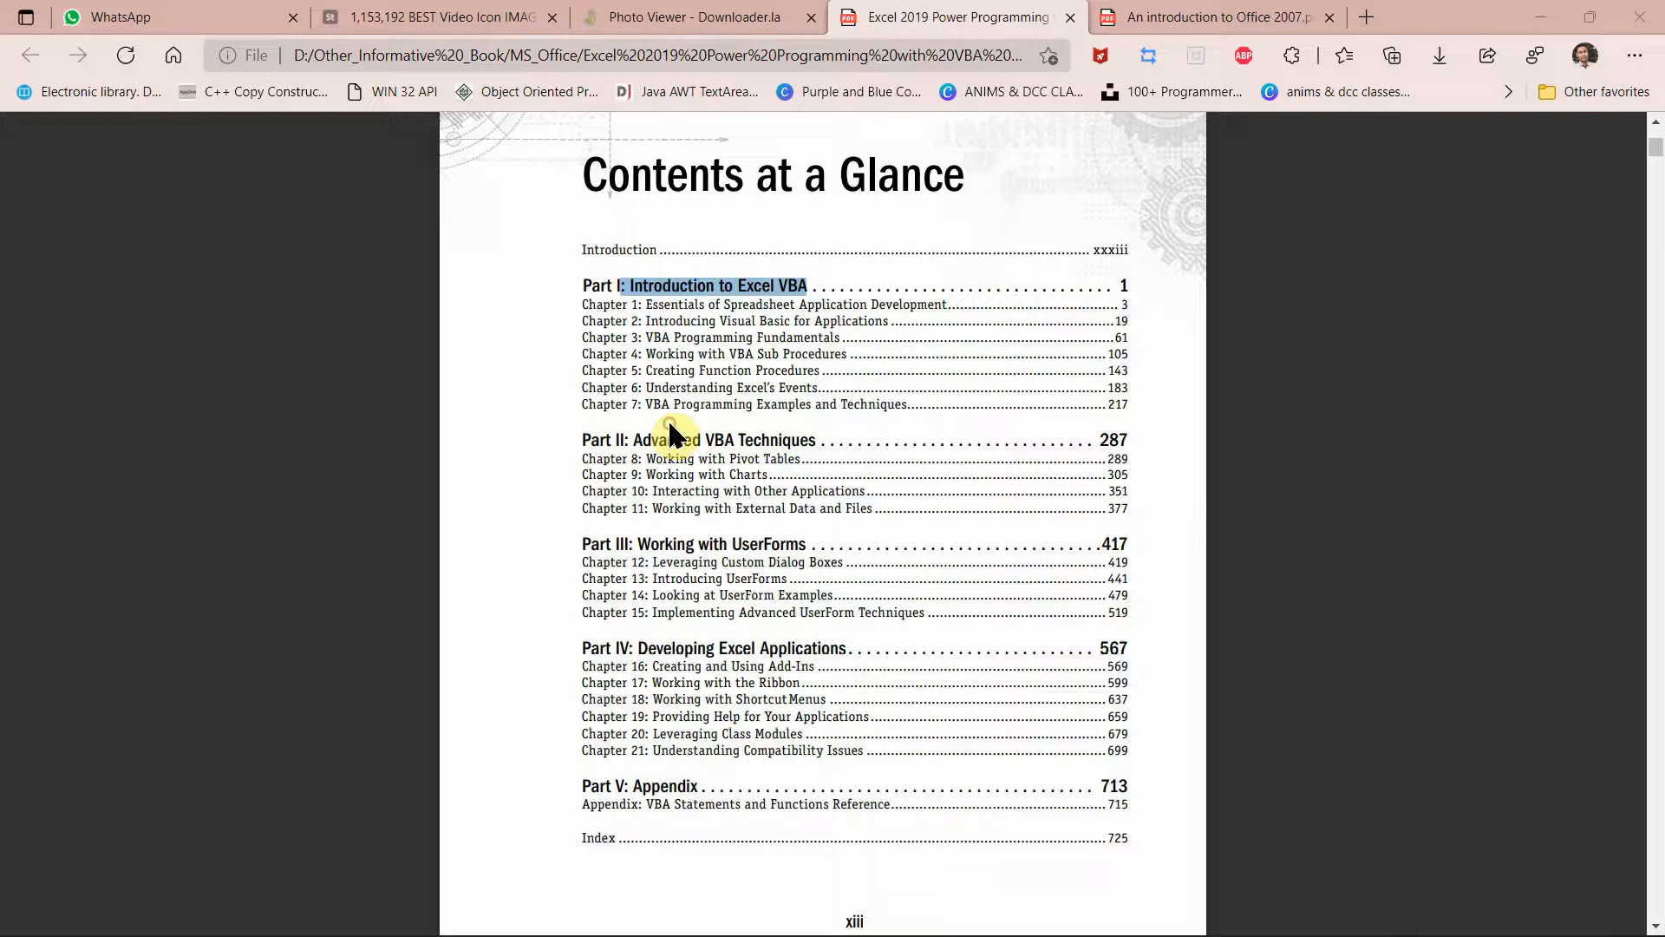
{"action": "left_click", "coordinate": [639, 443]}
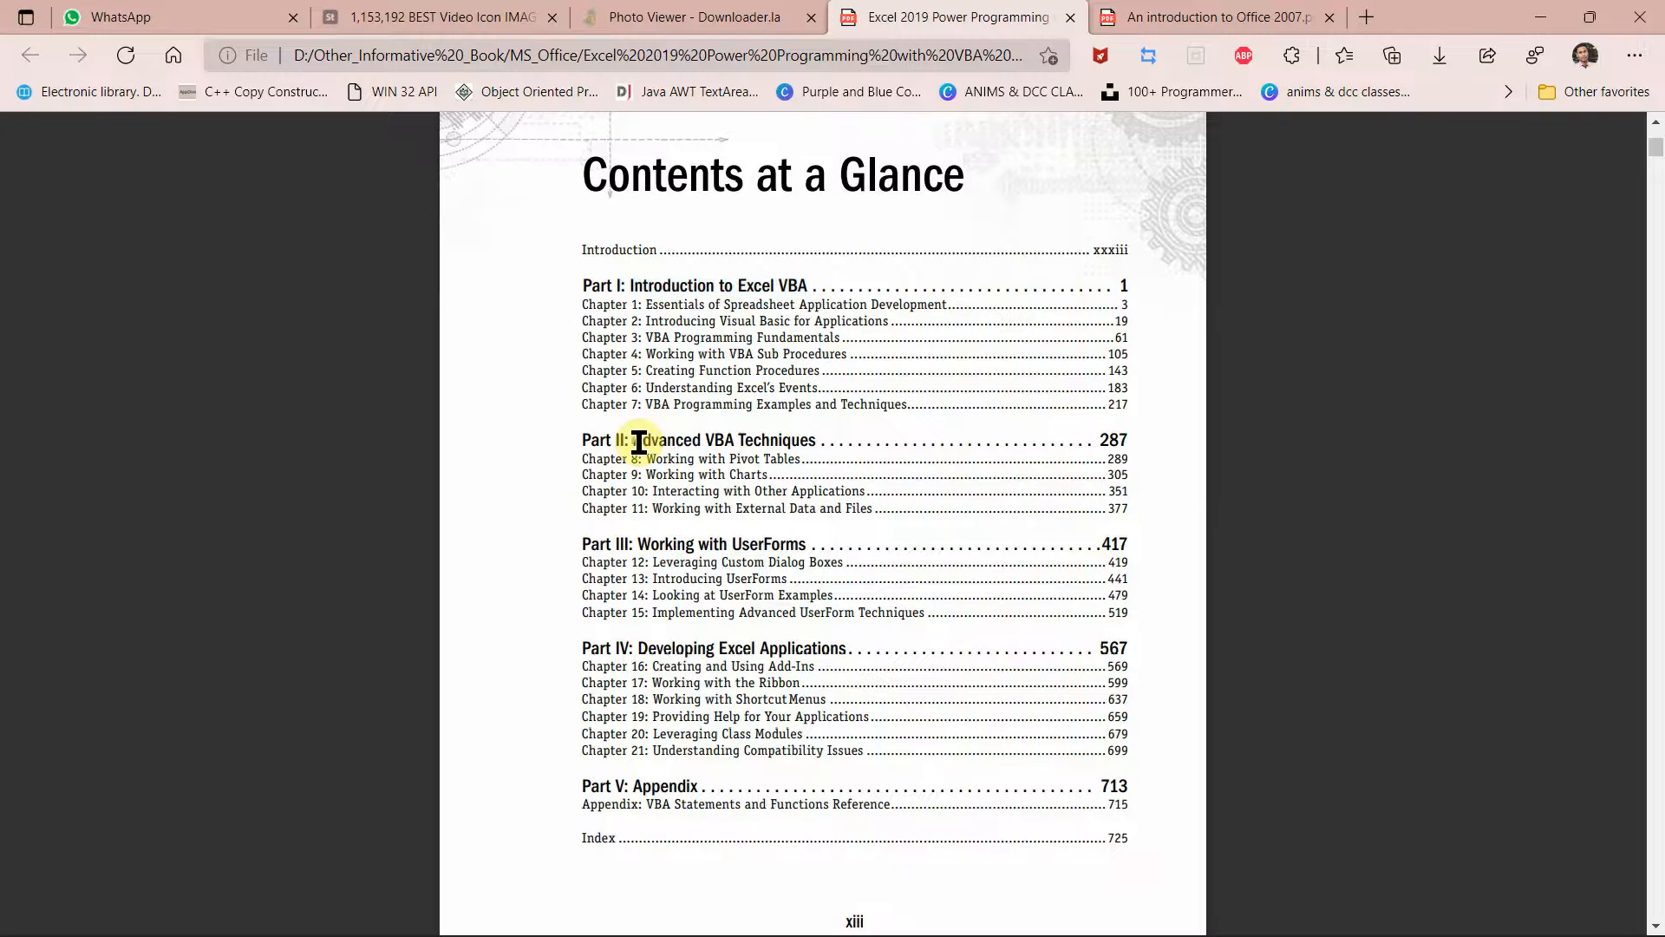
{"action": "left_click_drag", "start_coordinate": [635, 442], "coordinate": [810, 434]}
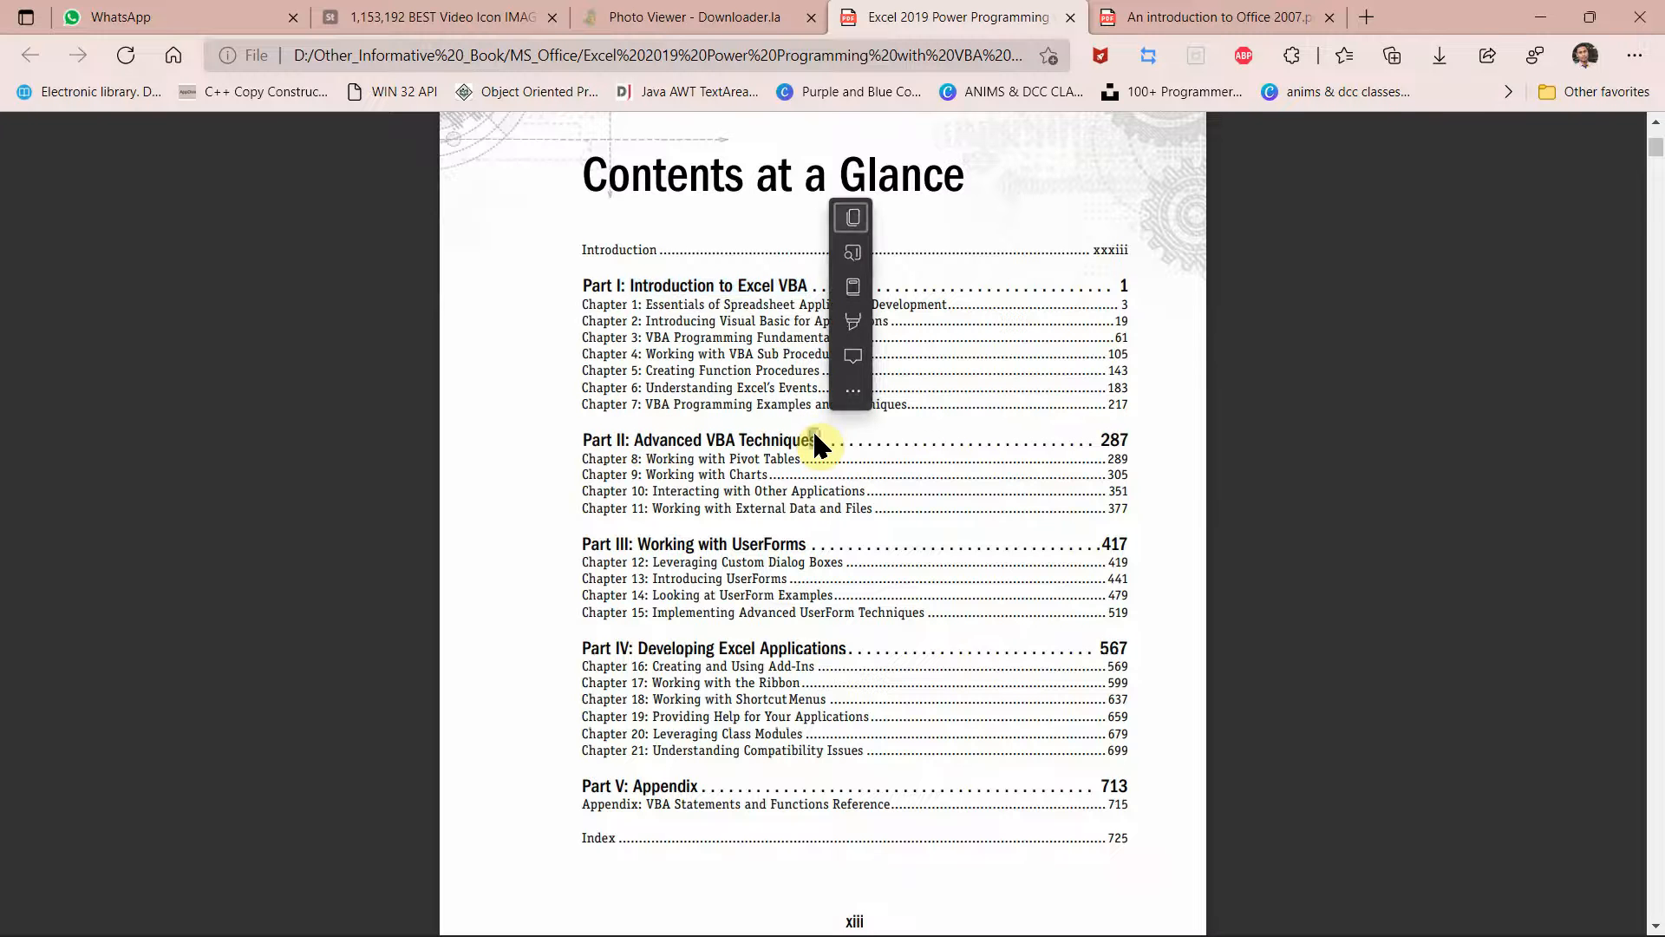
{"action": "left_click", "coordinate": [815, 433]}
{"action": "key", "text": "alt+Tab"}
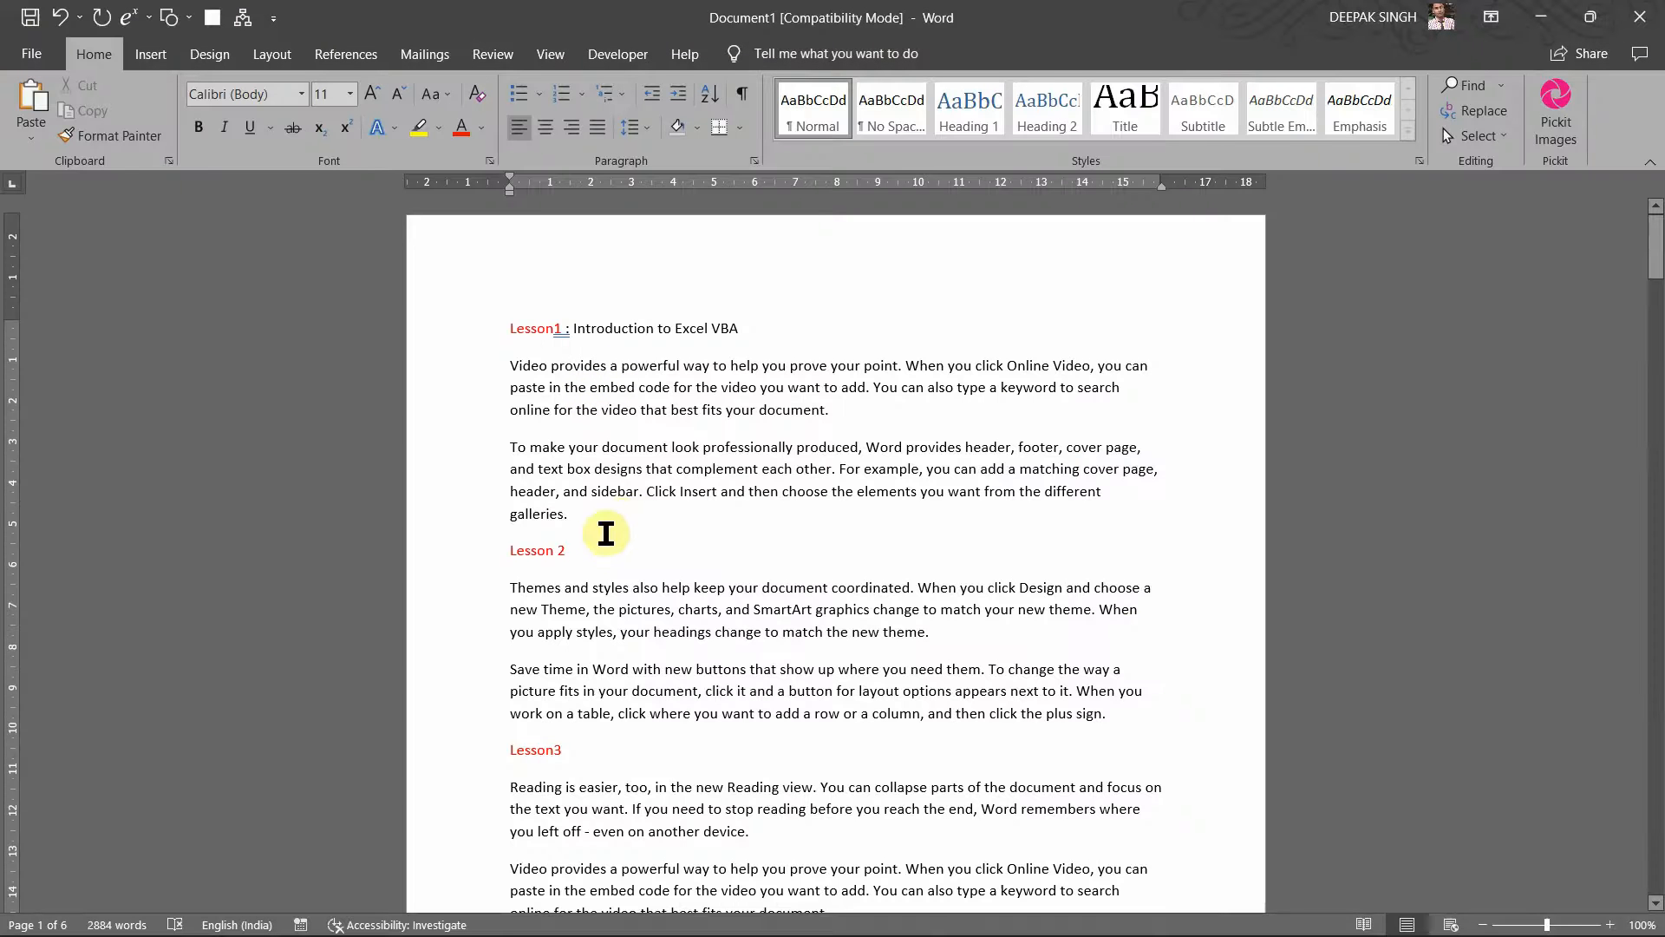
{"action": "type", "text": "s"}
{"action": "key", "text": "BackSpace"}
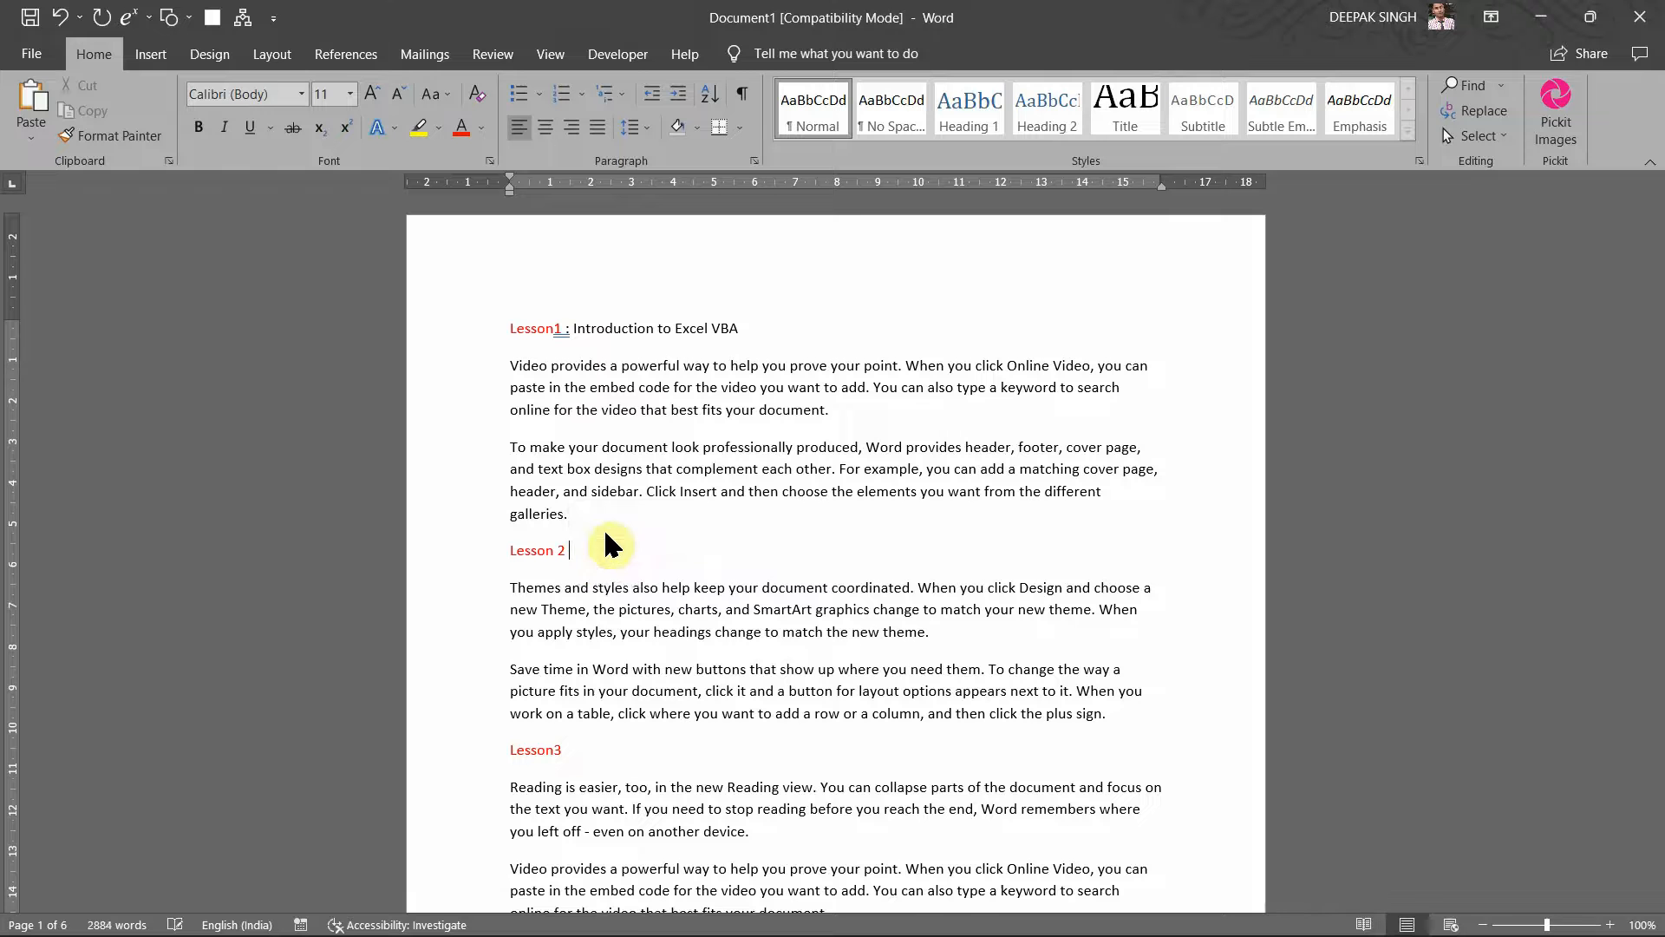
{"action": "type", "text": "s"}
{"action": "key", "text": "BackSpace"}
Step: Copy 'Advanced VBA Techniques' from the PDF and paste it after the Lesson 2 heading
{"action": "mouse_move", "coordinate": [597, 935]}
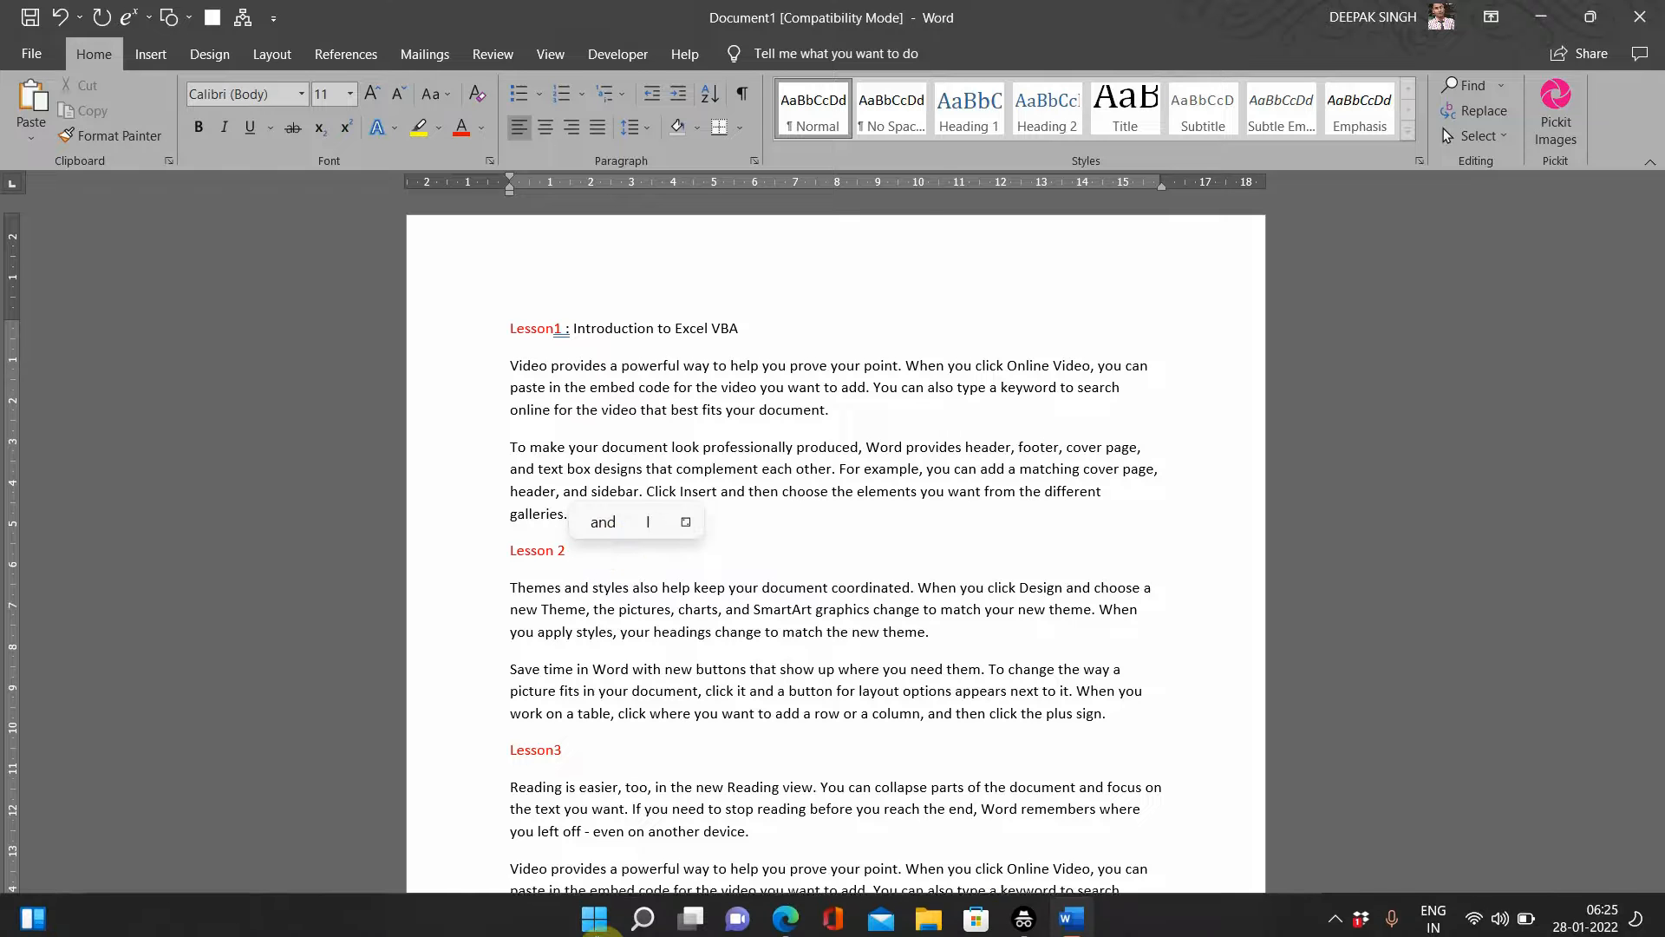
{"action": "mouse_move", "coordinate": [785, 917]}
{"action": "left_click", "coordinate": [787, 810]}
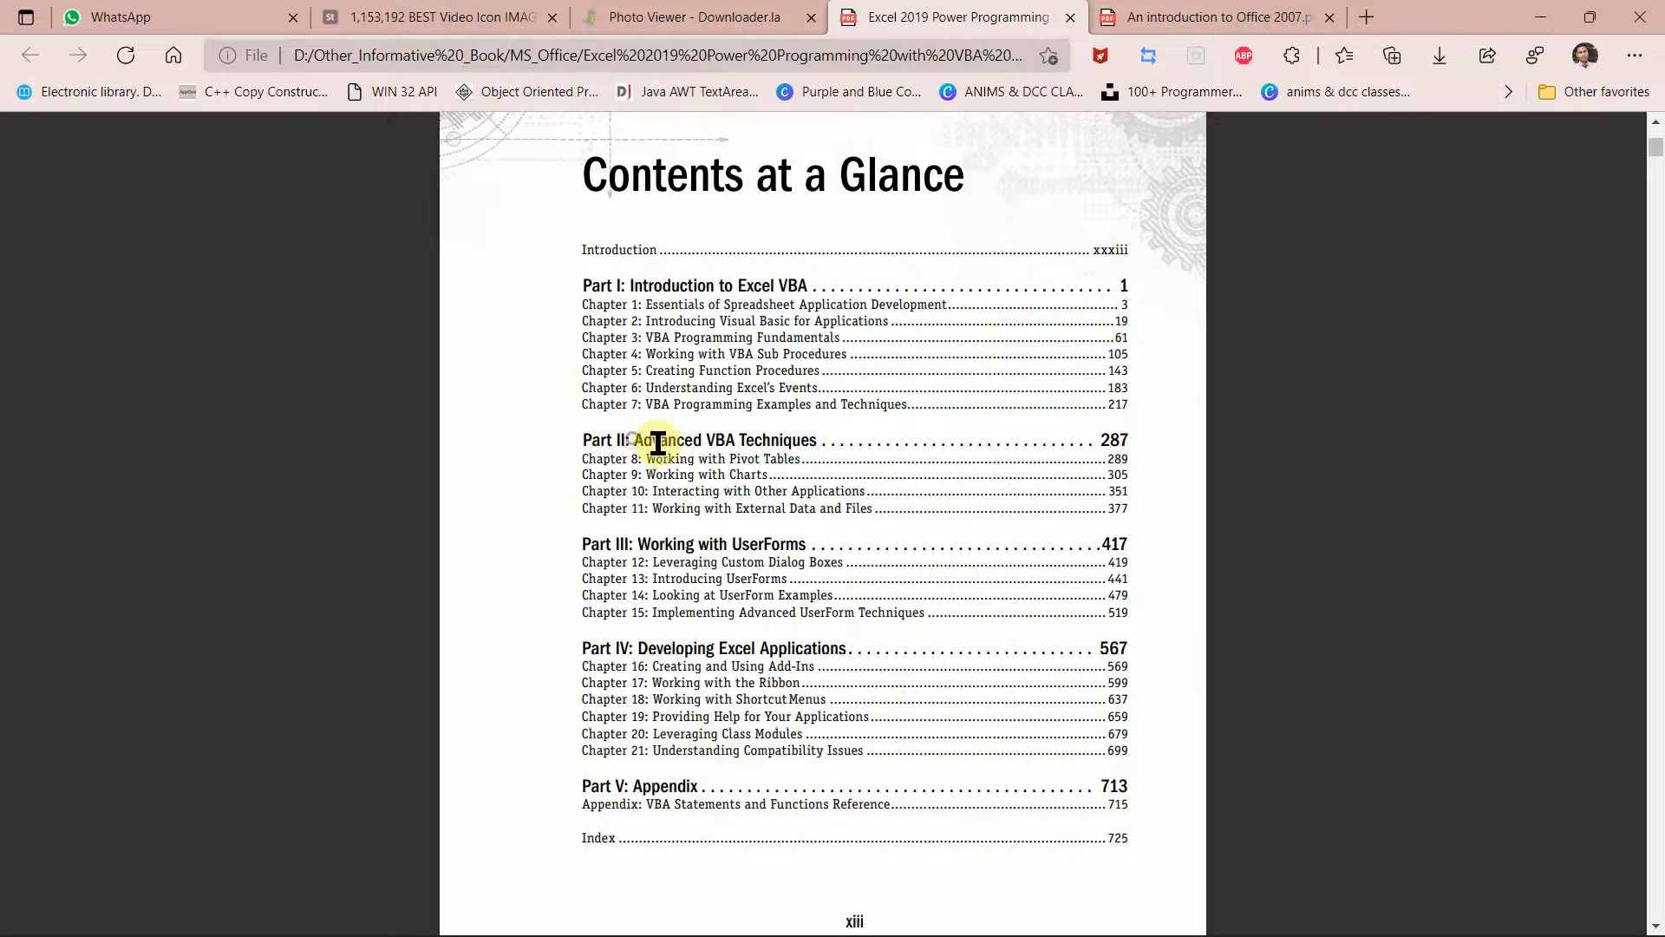
{"action": "left_click_drag", "start_coordinate": [626, 441], "coordinate": [803, 443]}
{"action": "left_click", "coordinate": [548, 447]}
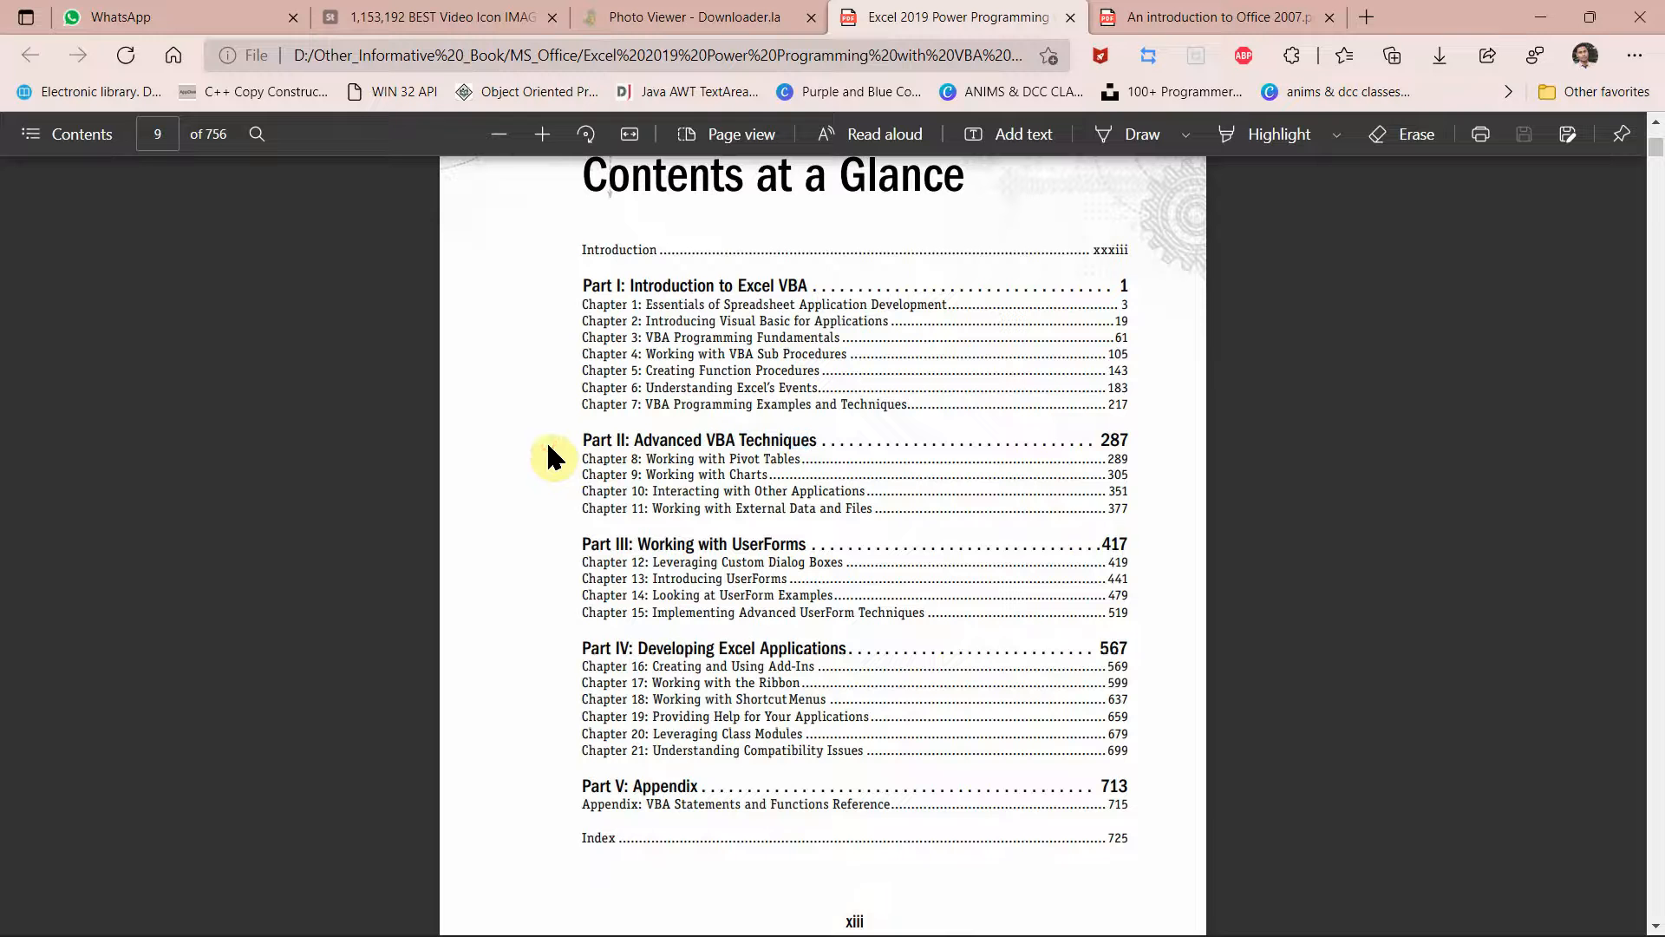
{"action": "left_click_drag", "start_coordinate": [636, 444], "coordinate": [833, 436]}
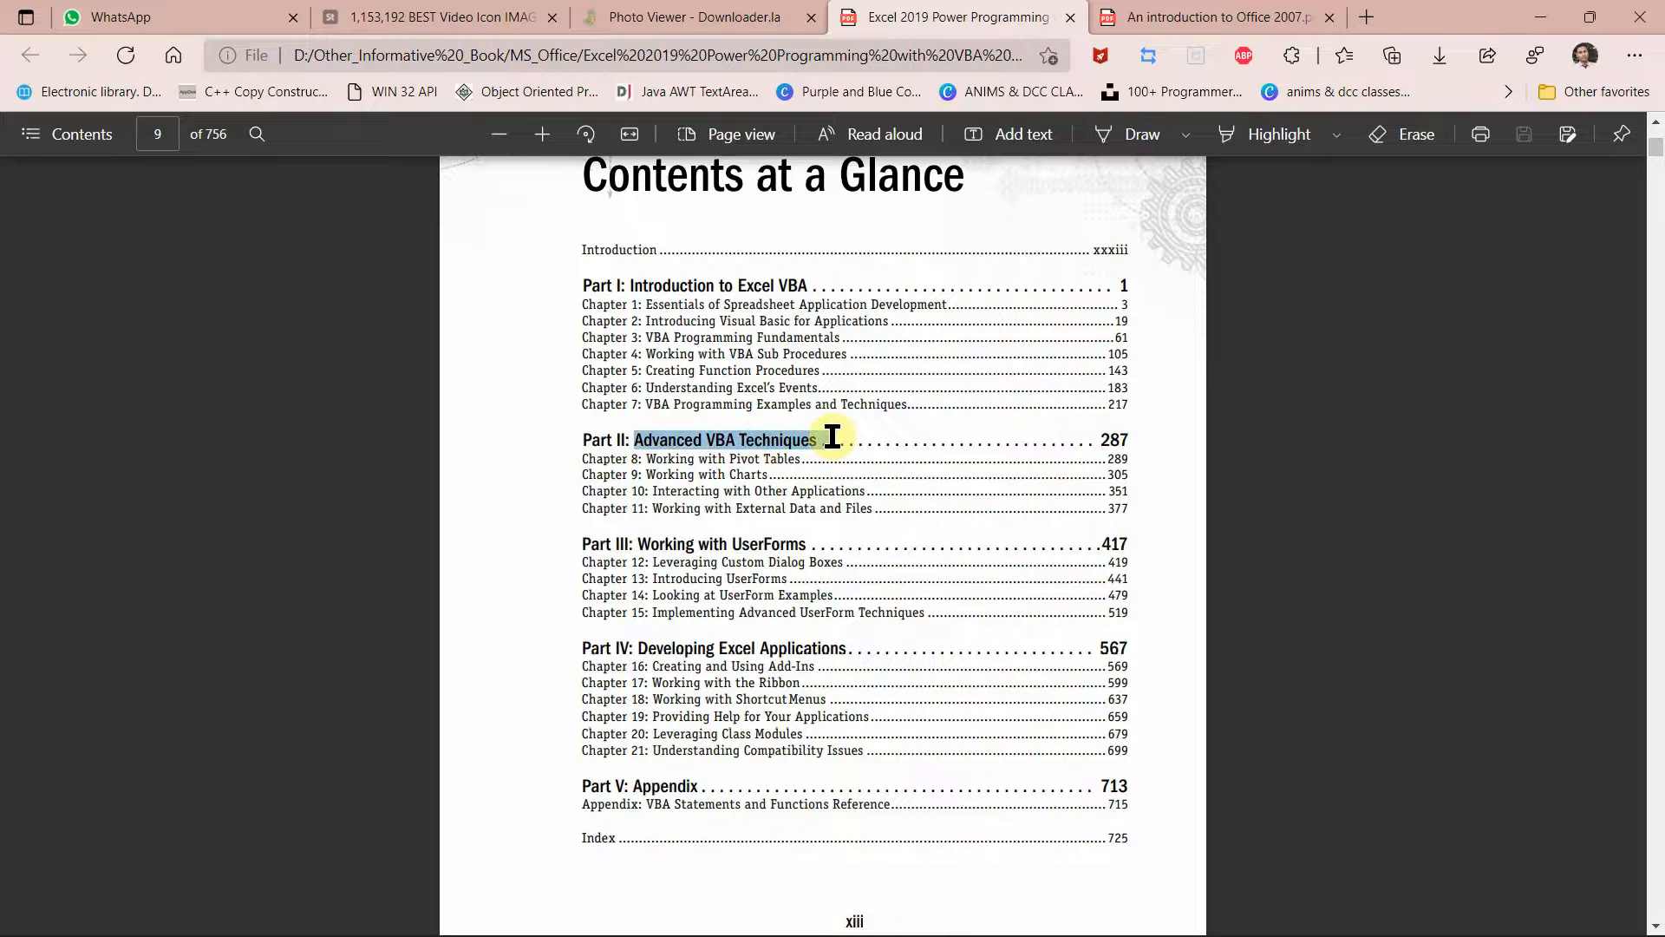
{"action": "key", "text": "ctrl+c"}
{"action": "key", "text": "alt+Tab"}
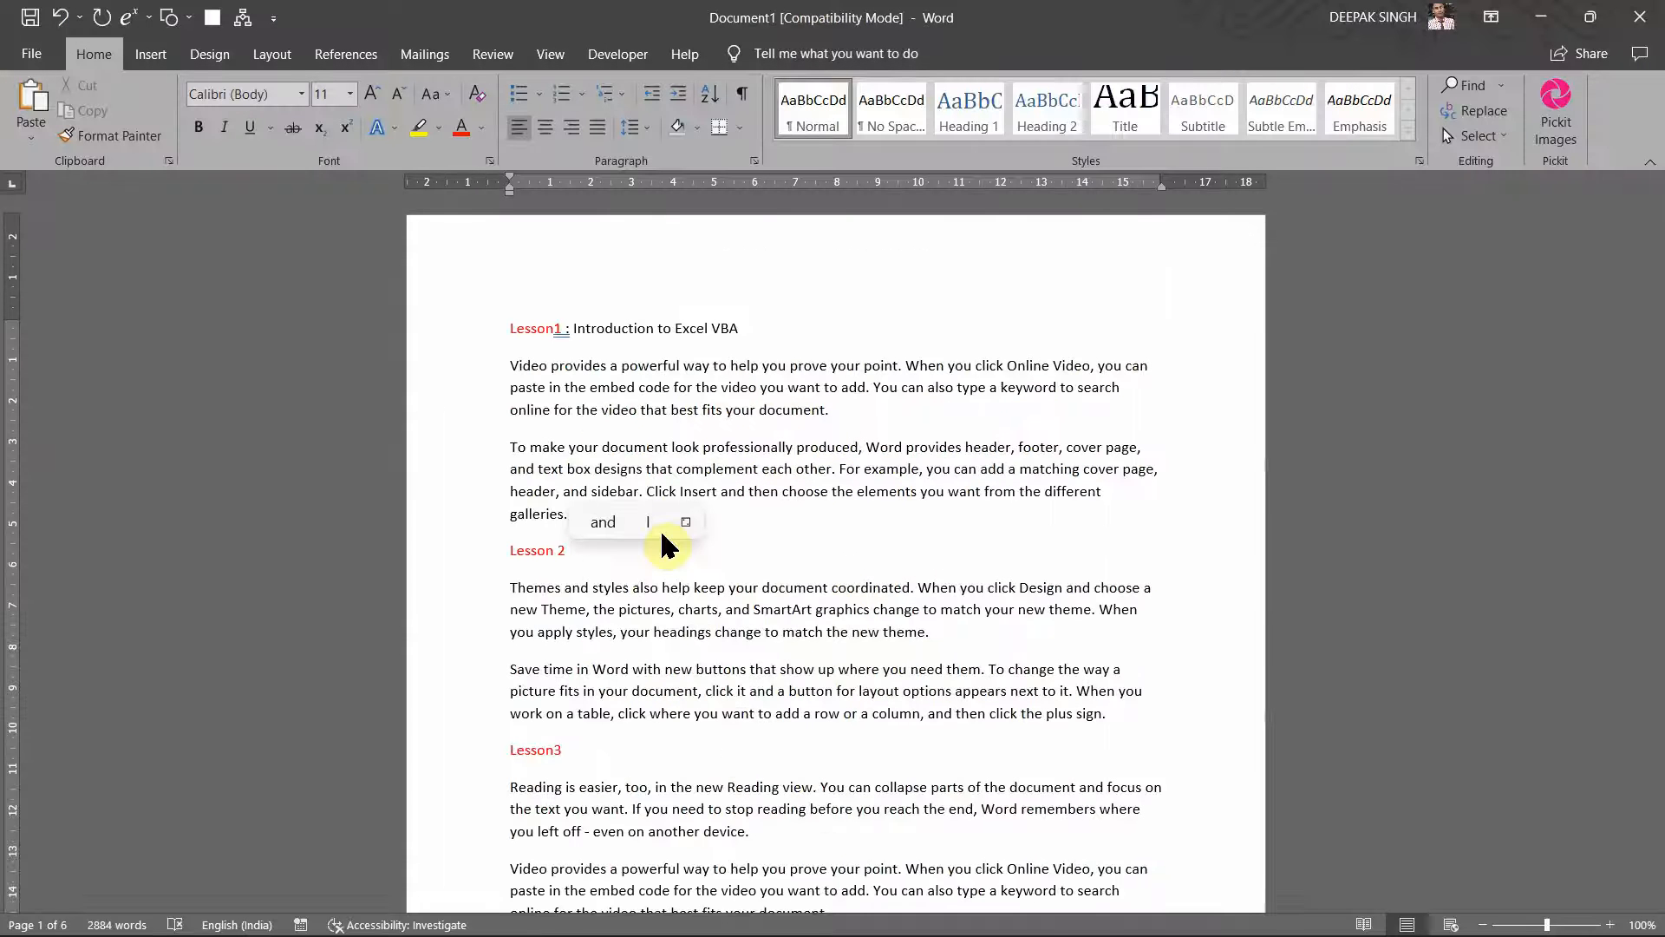
{"action": "key", "text": "ctrl+v"}
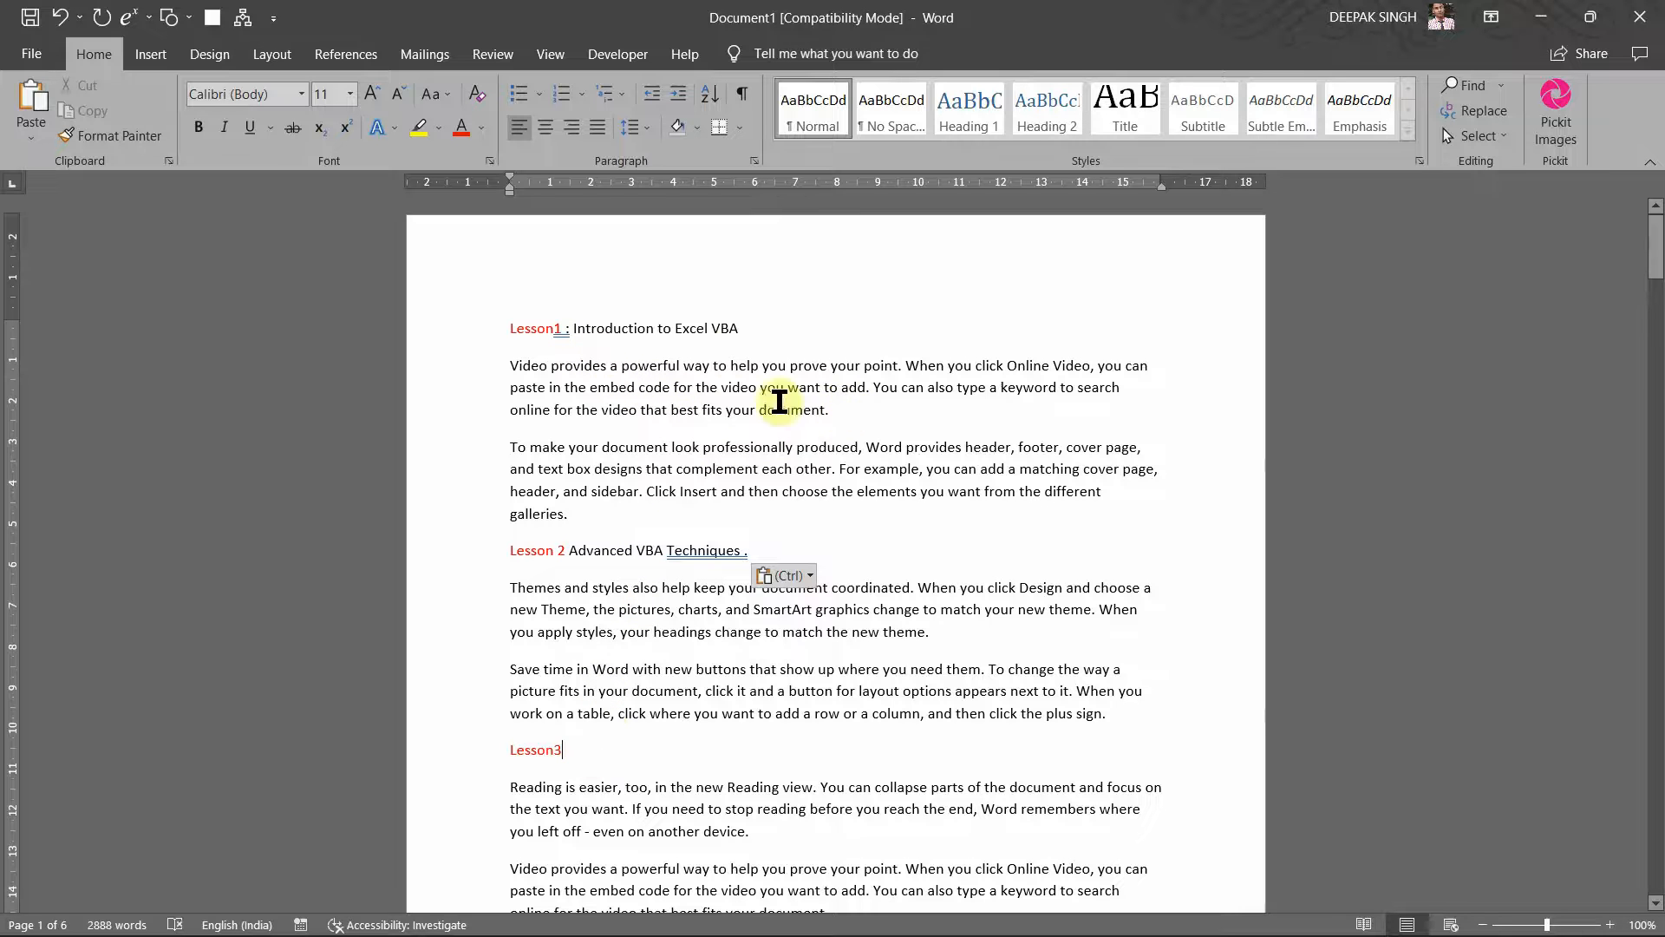
Step: Add an empty line below the 'Lesson1 Introduction to Excel VBA' heading
{"action": "left_click", "coordinate": [787, 343]}
{"action": "key", "text": "Return"}
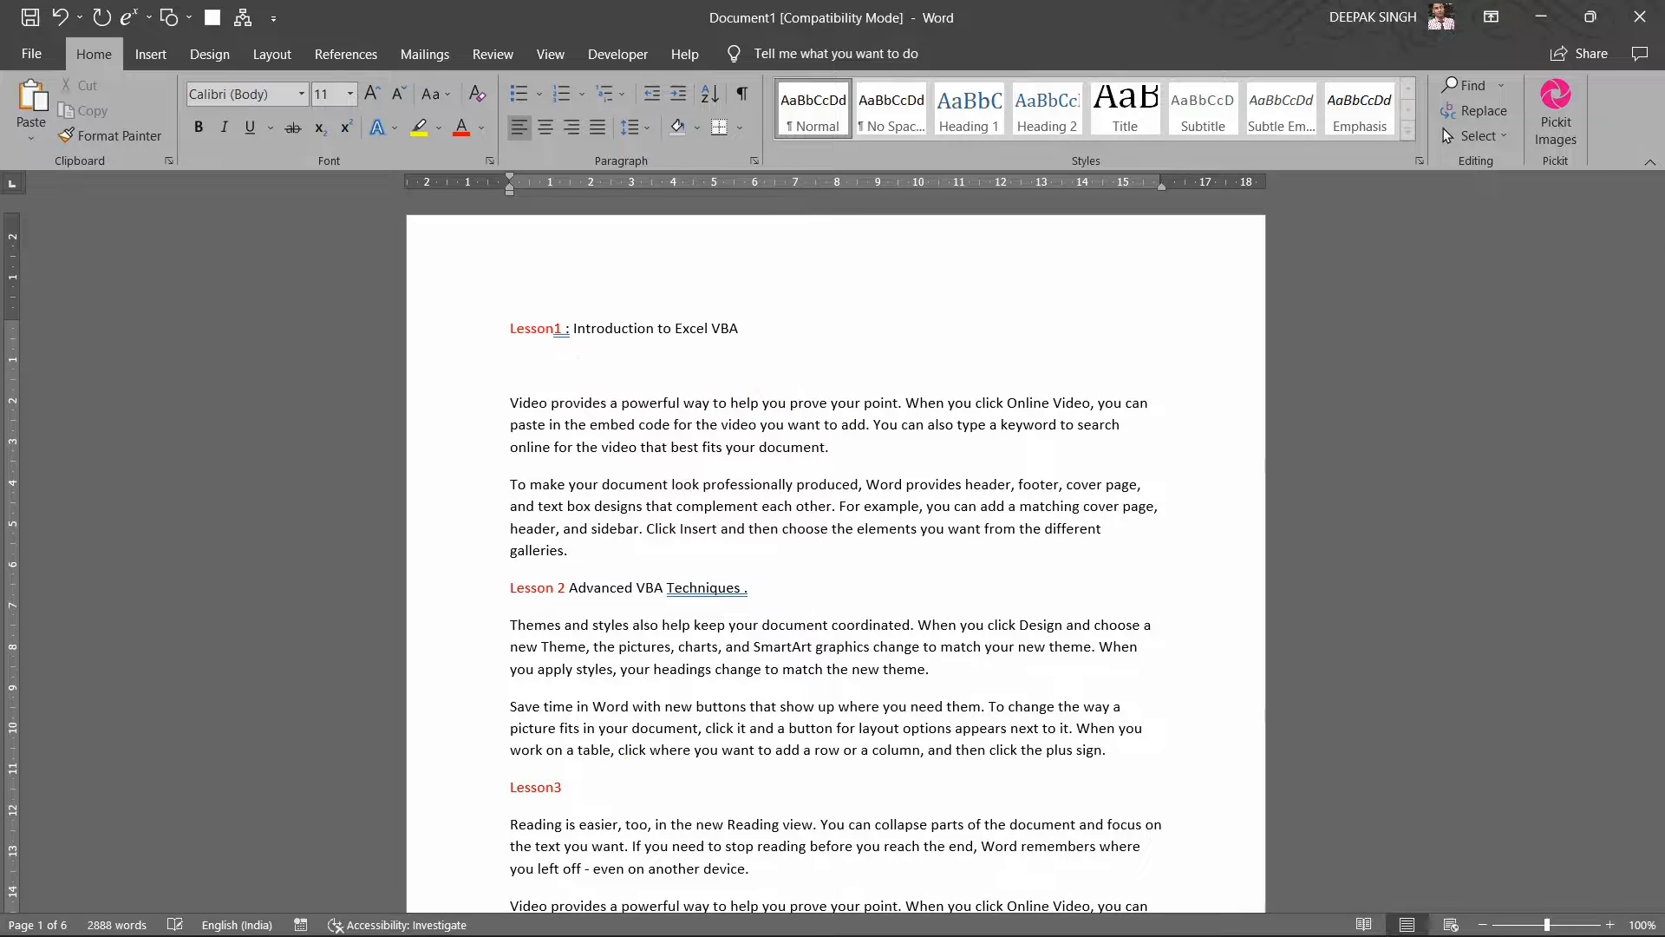
{"action": "key", "text": "alt+Tab"}
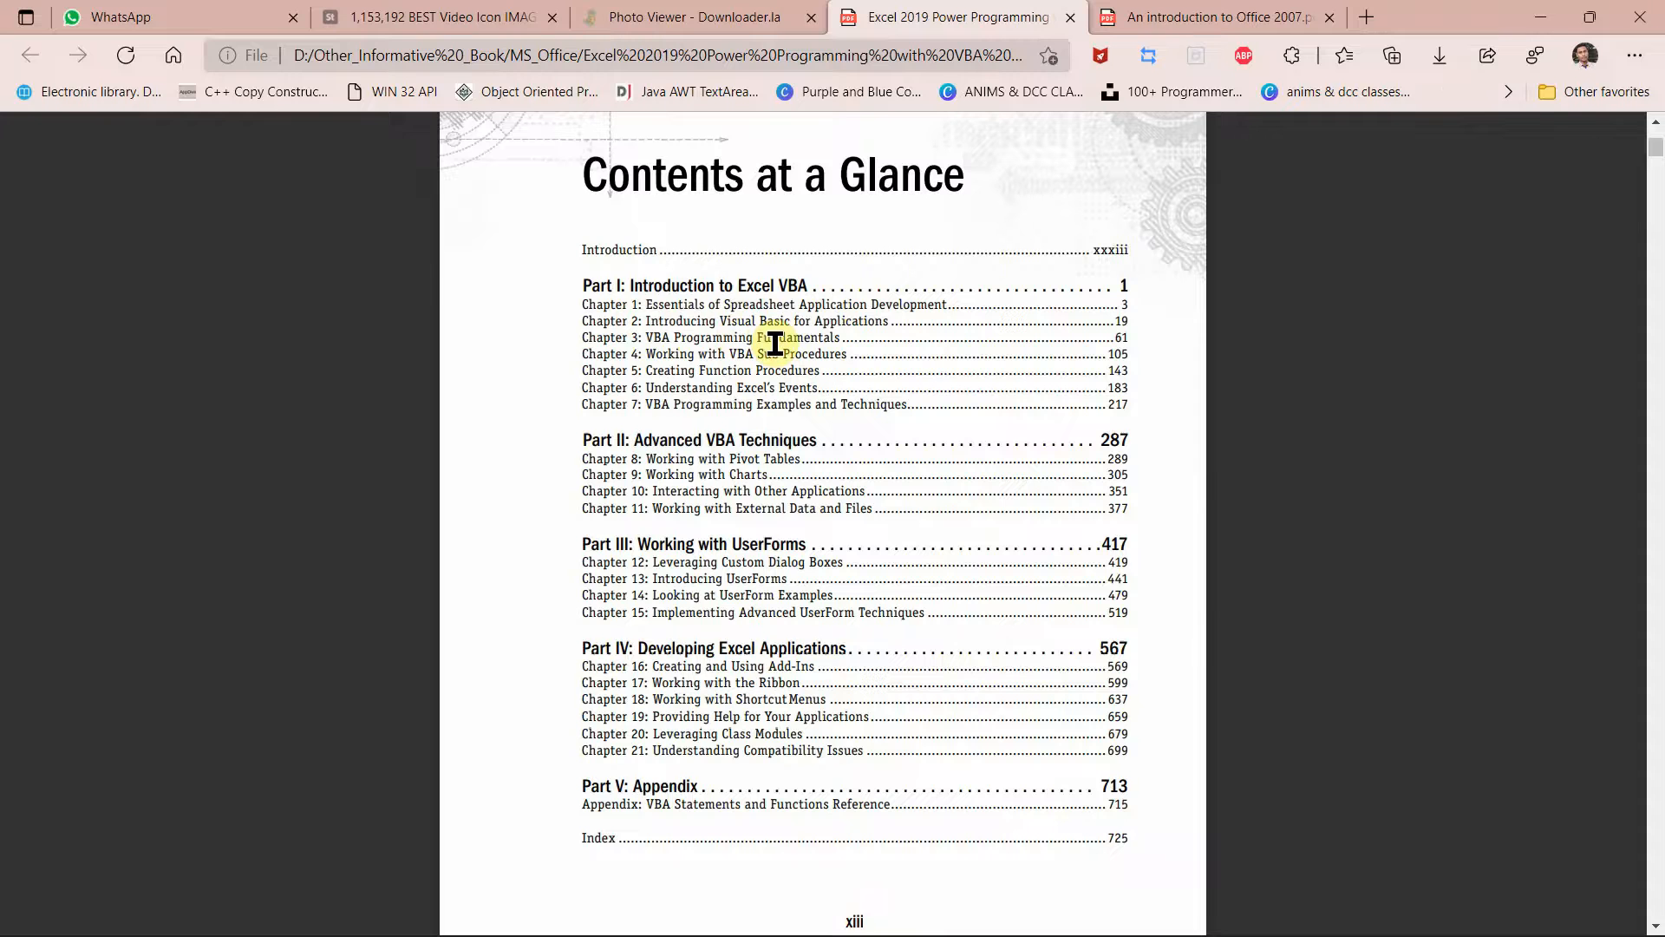
{"action": "key", "text": "alt+Tab"}
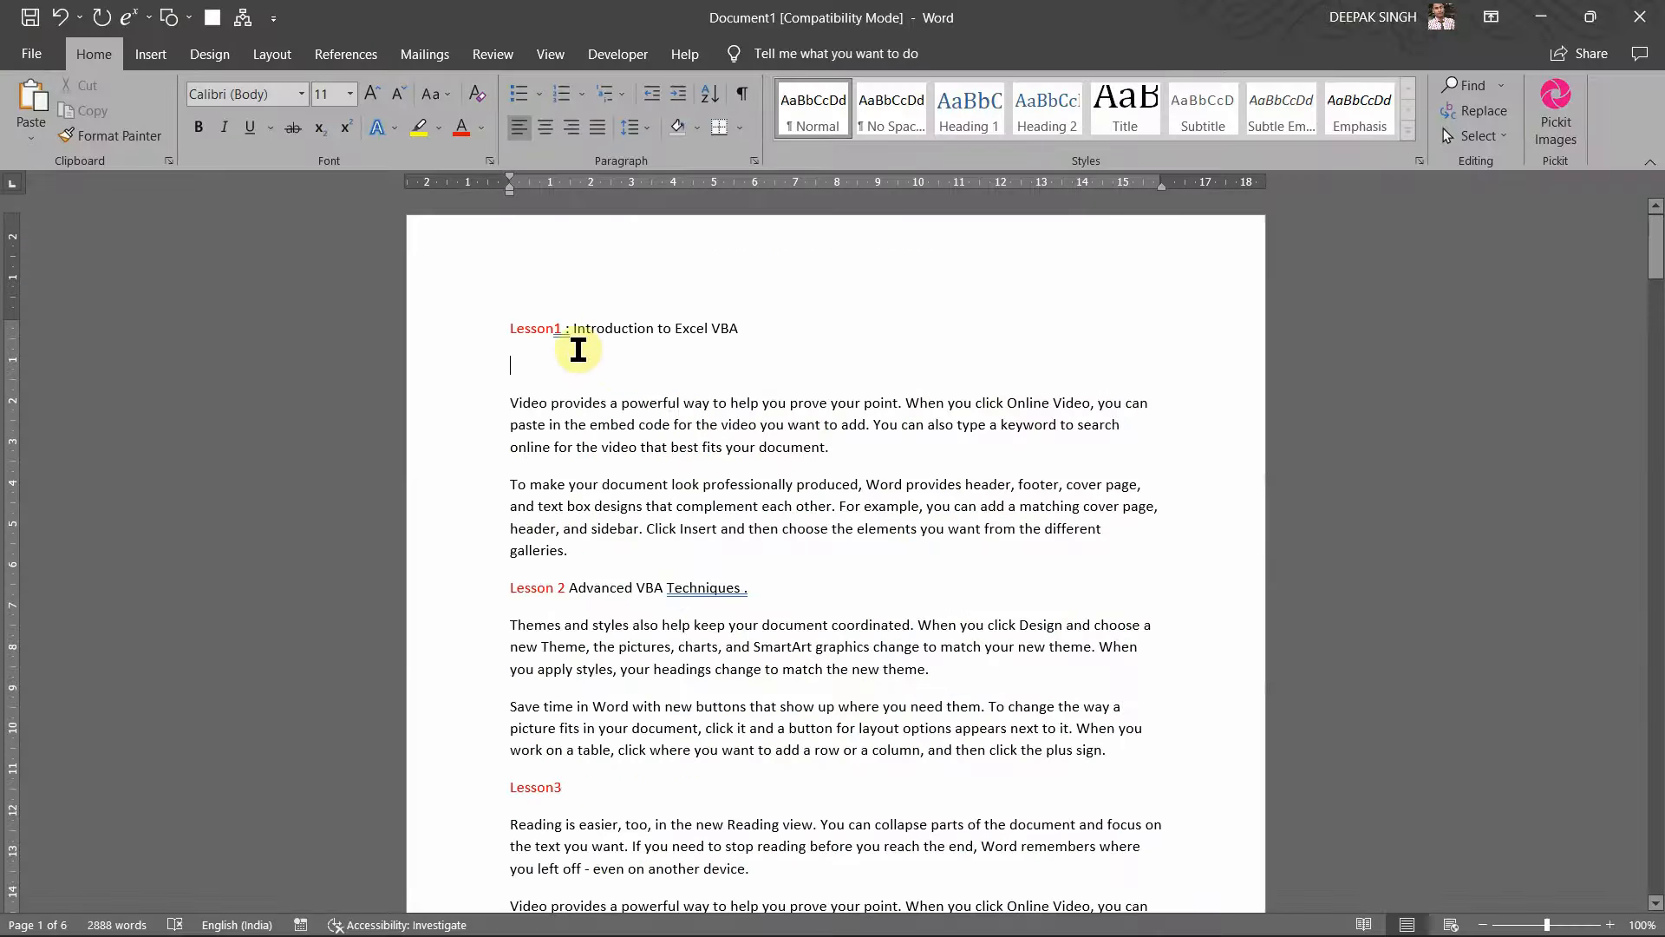
Step: Cut the '1' from the Lesson1 heading and paste it back, leaving the heading unchanged
{"action": "right_click", "coordinate": [573, 321]}
{"action": "left_click", "coordinate": [566, 338]}
{"action": "right_click", "coordinate": [566, 337]}
{"action": "left_click", "coordinate": [532, 351]}
{"action": "key", "text": "ctrl+v"}
Step: Type 'Introduction of Excel' on the empty line under the Lesson1 heading
{"action": "left_click", "coordinate": [767, 371]}
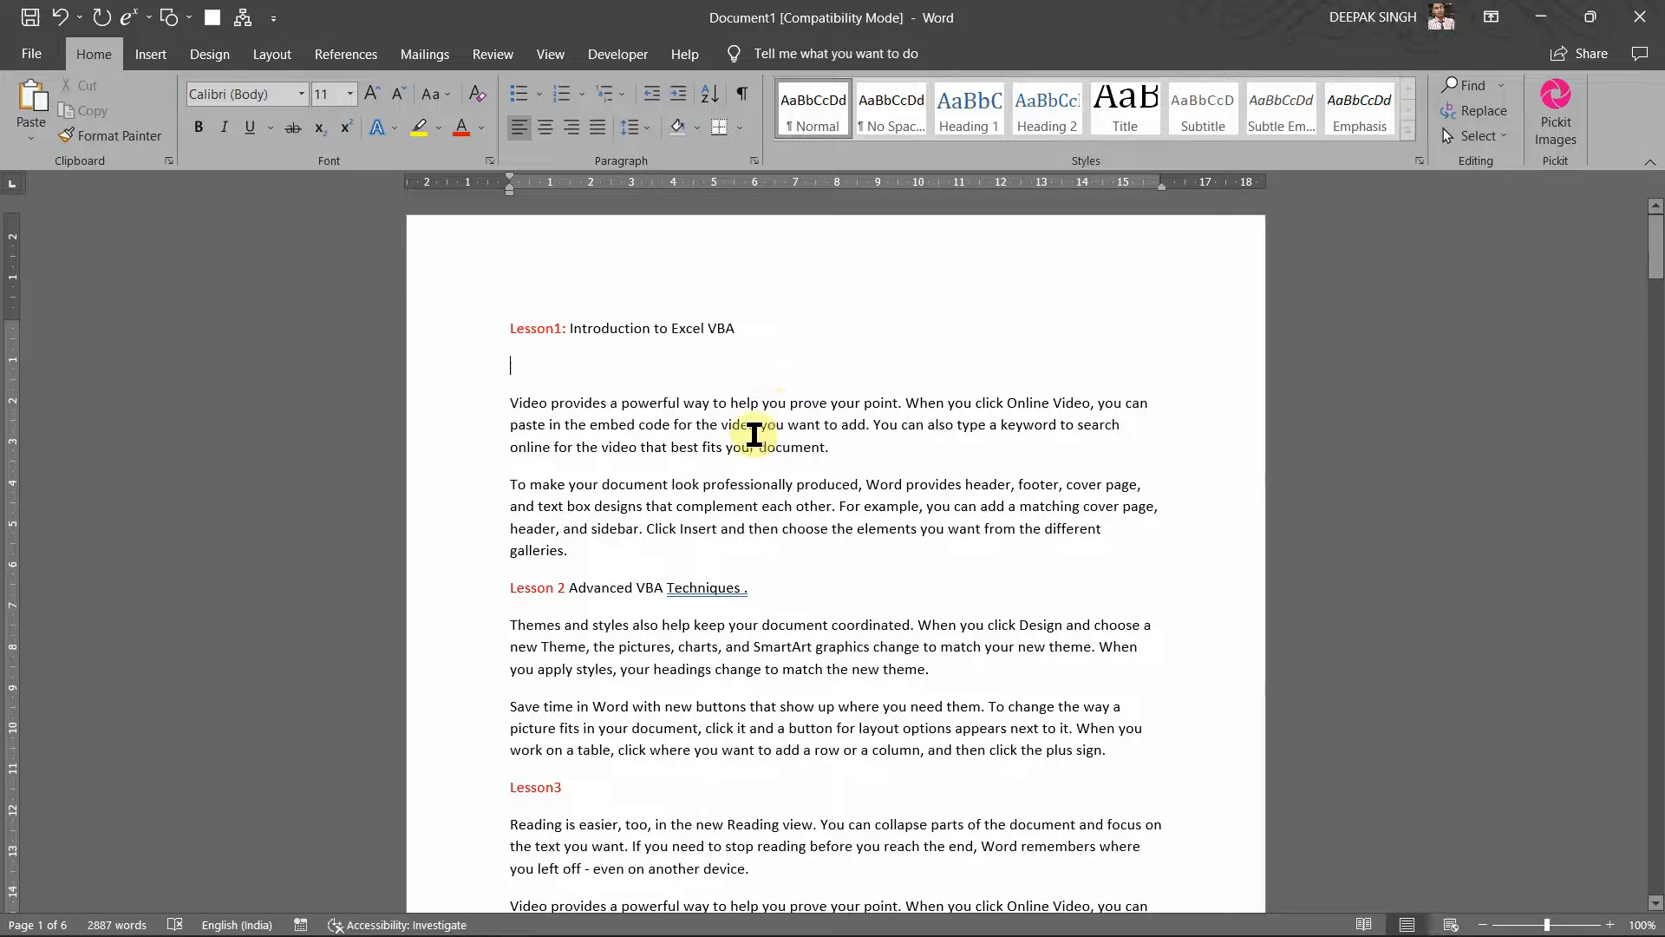
{"action": "type", "text": "In"}
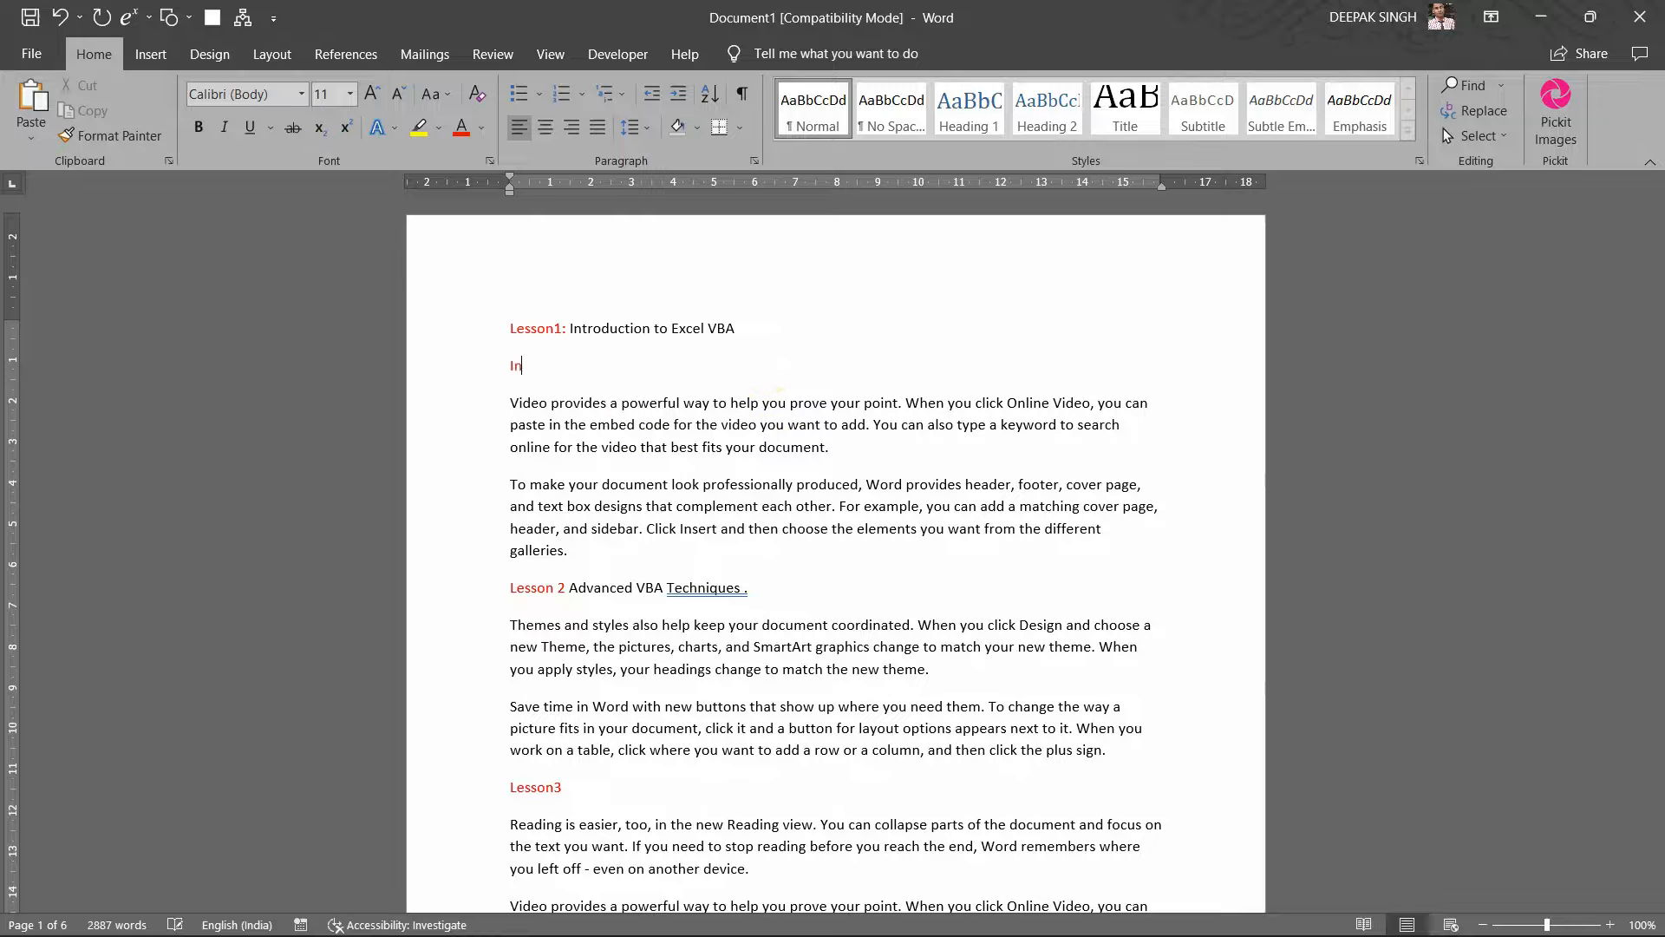
{"action": "type", "text": "tr"}
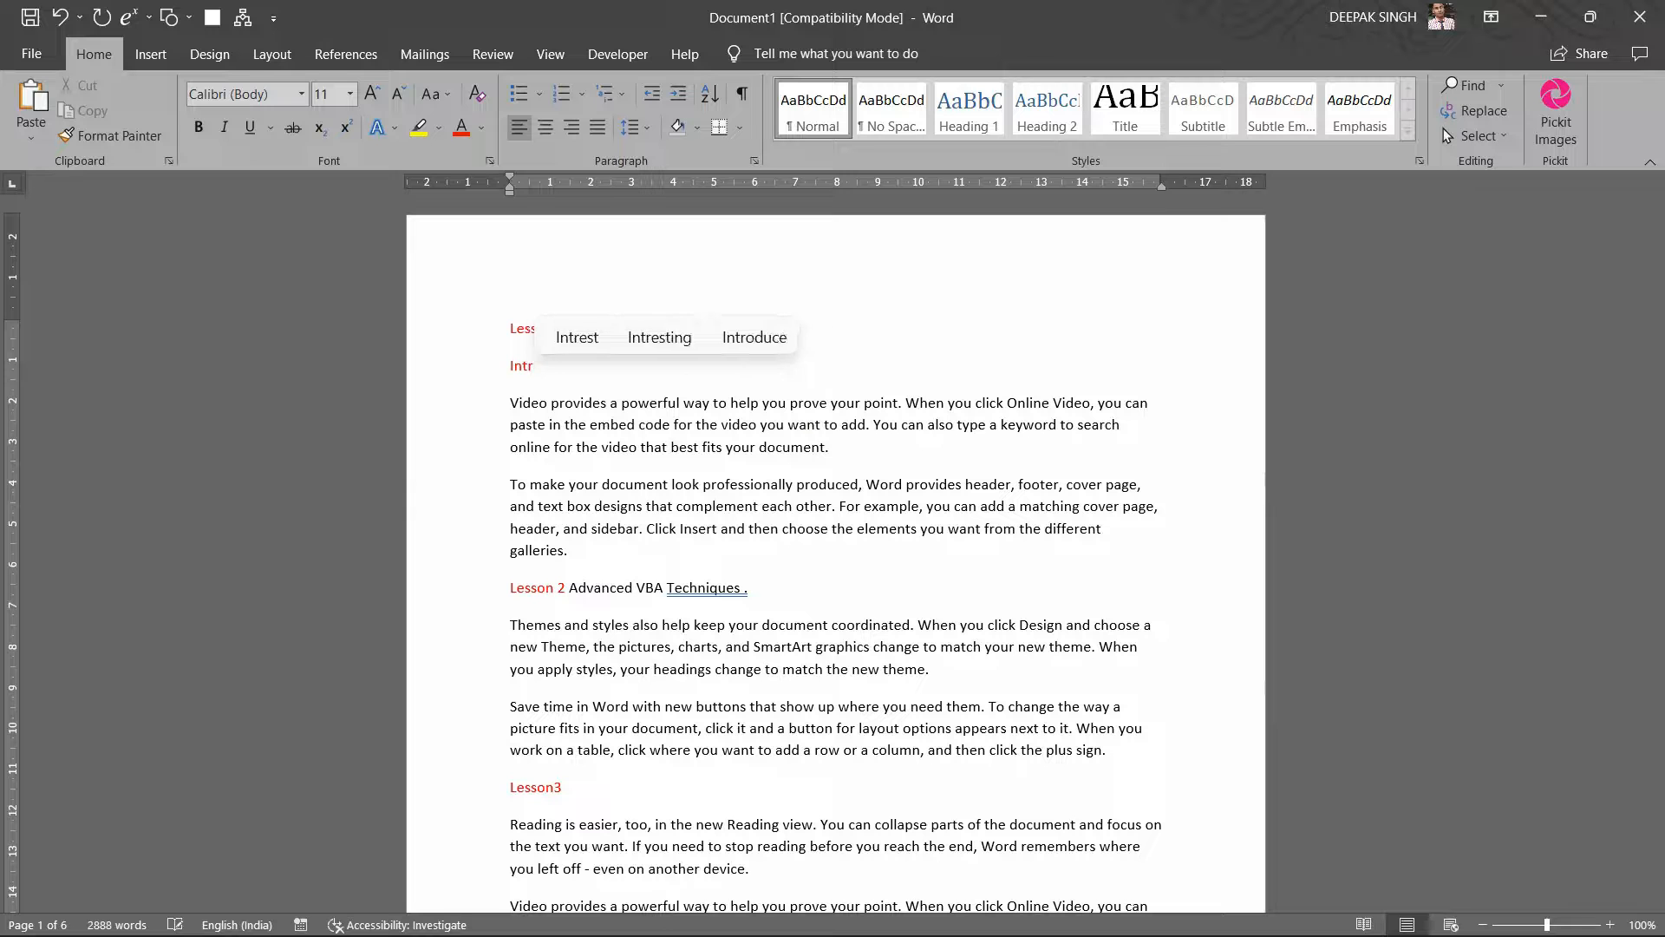
{"action": "type", "text": "oductio"}
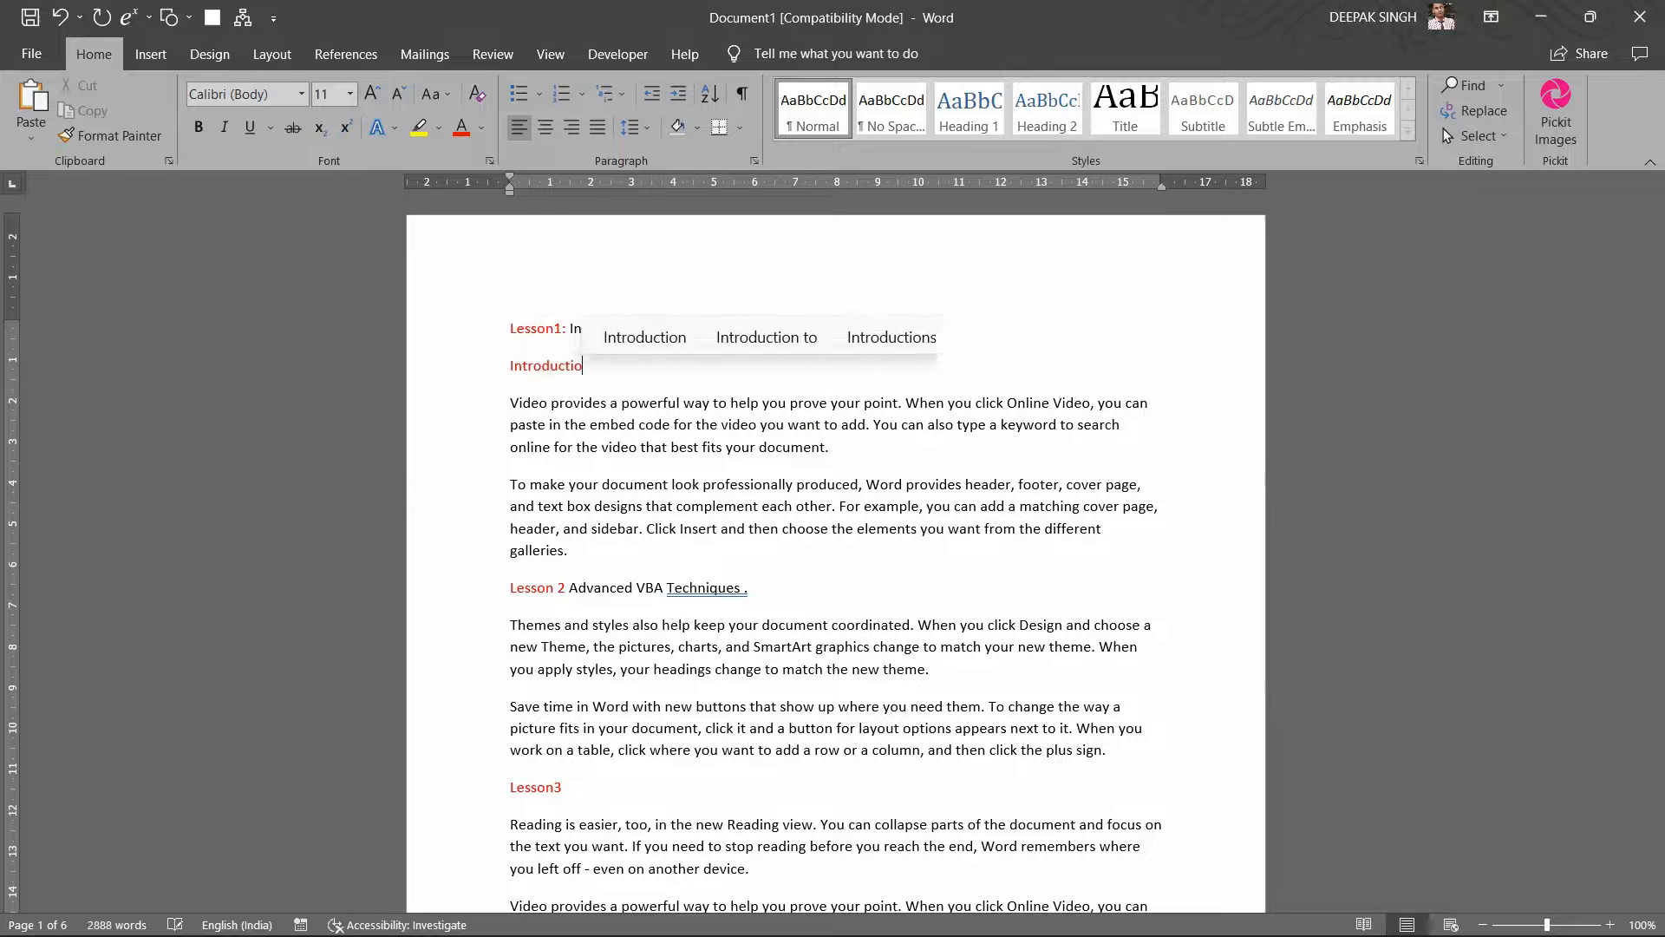
{"action": "type", "text": "n :"}
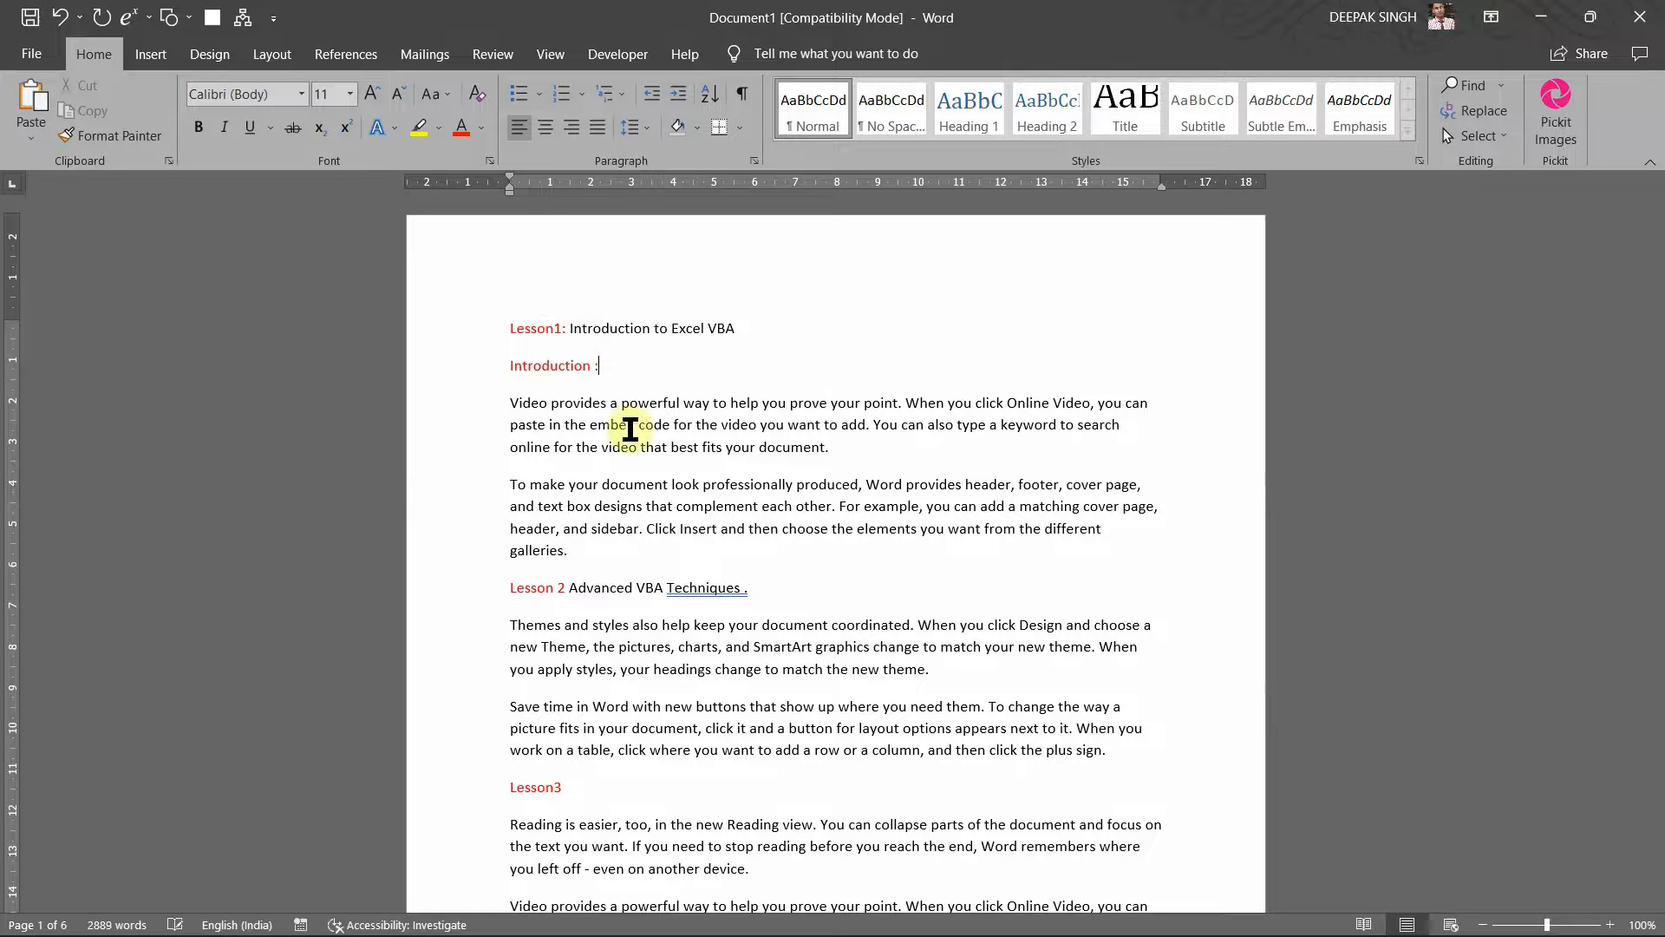
{"action": "key", "text": "BackSpace"}
{"action": "type", "text": "of "}
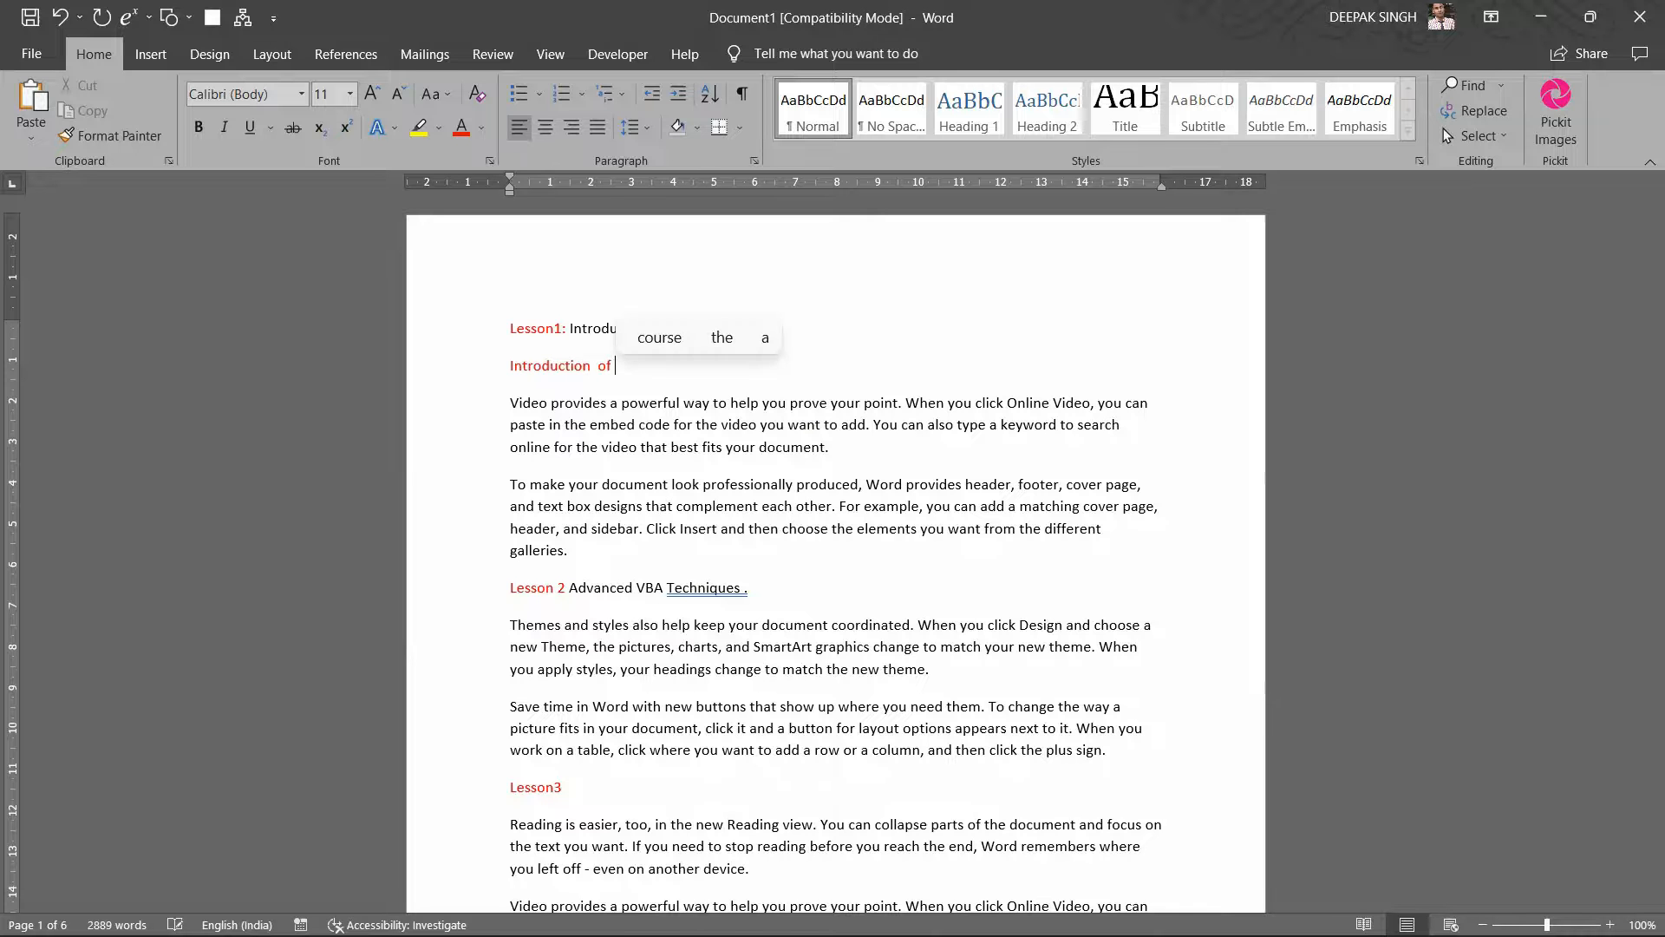
{"action": "type", "text": "Word"}
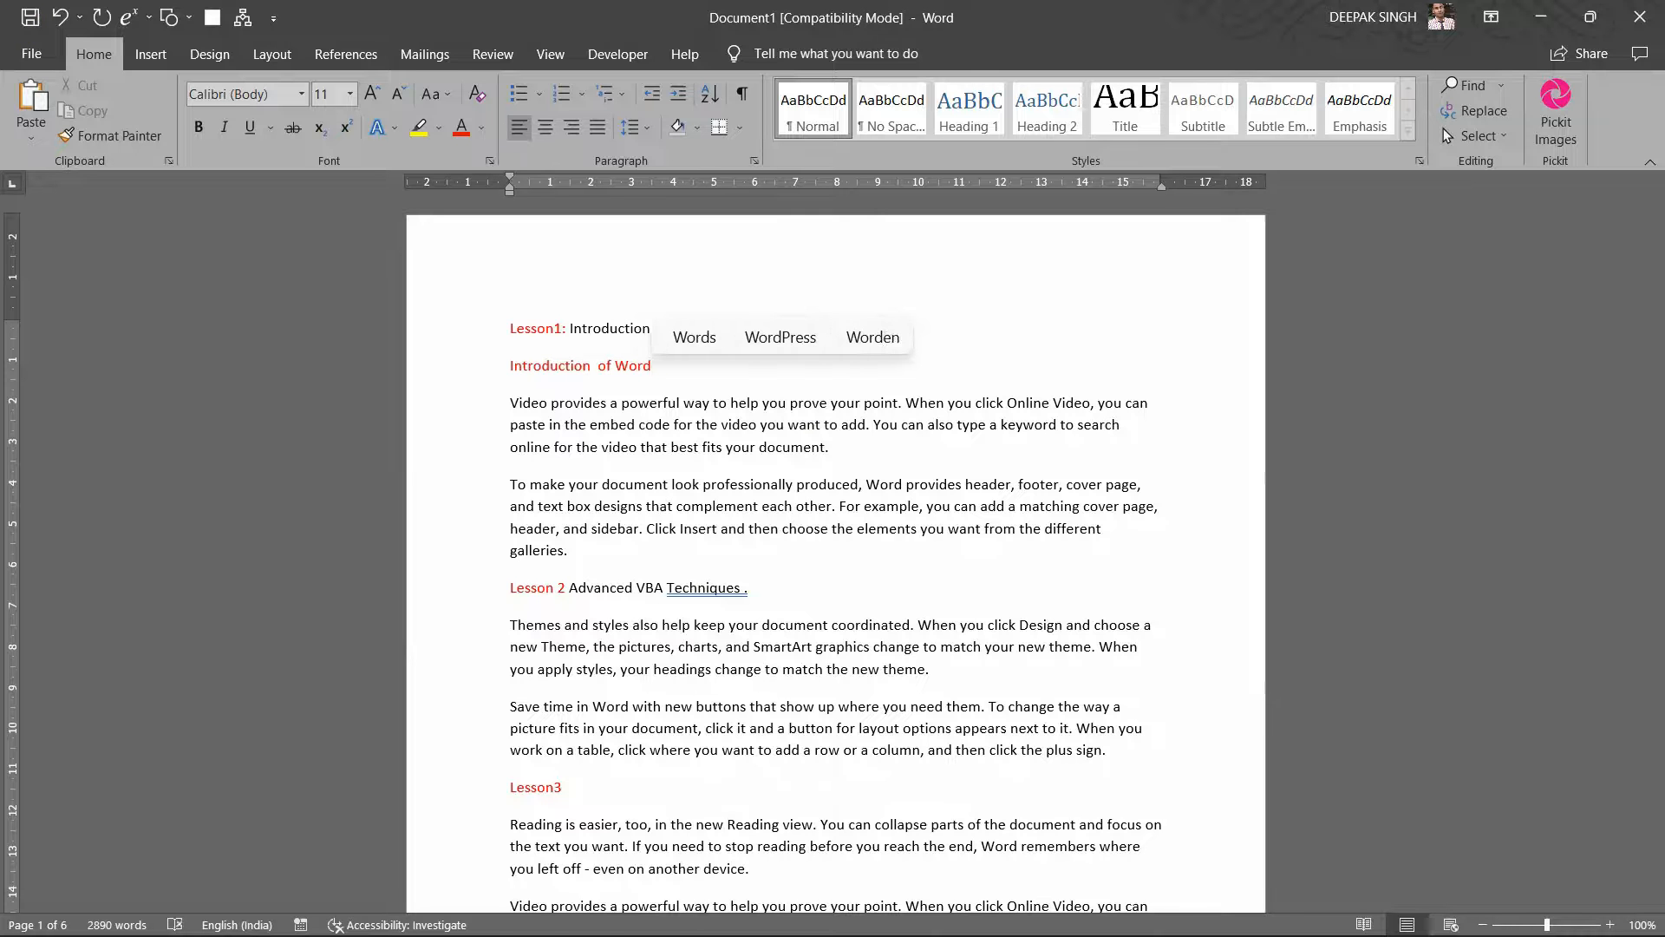
{"action": "key", "text": "BackSpace"}
{"action": "key", "text": "BackSpace"}
{"action": "key", "text": "BackSpace"}
{"action": "key", "text": "BackSpace"}
{"action": "type", "text": "E"}
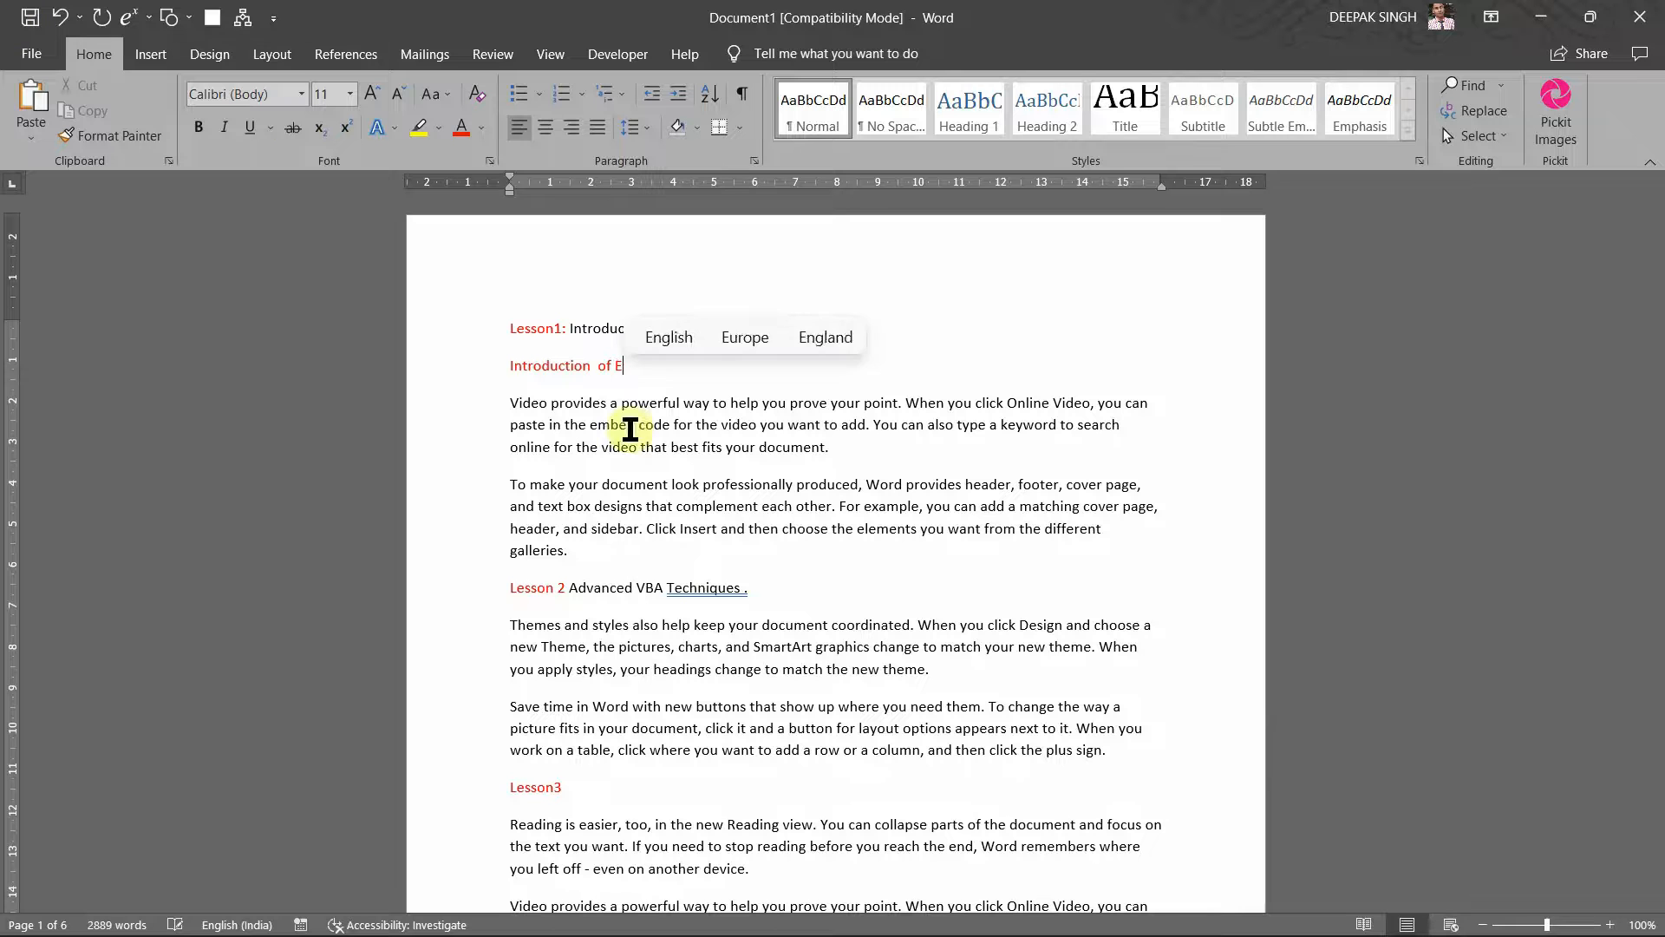
{"action": "type", "text": "xcel"}
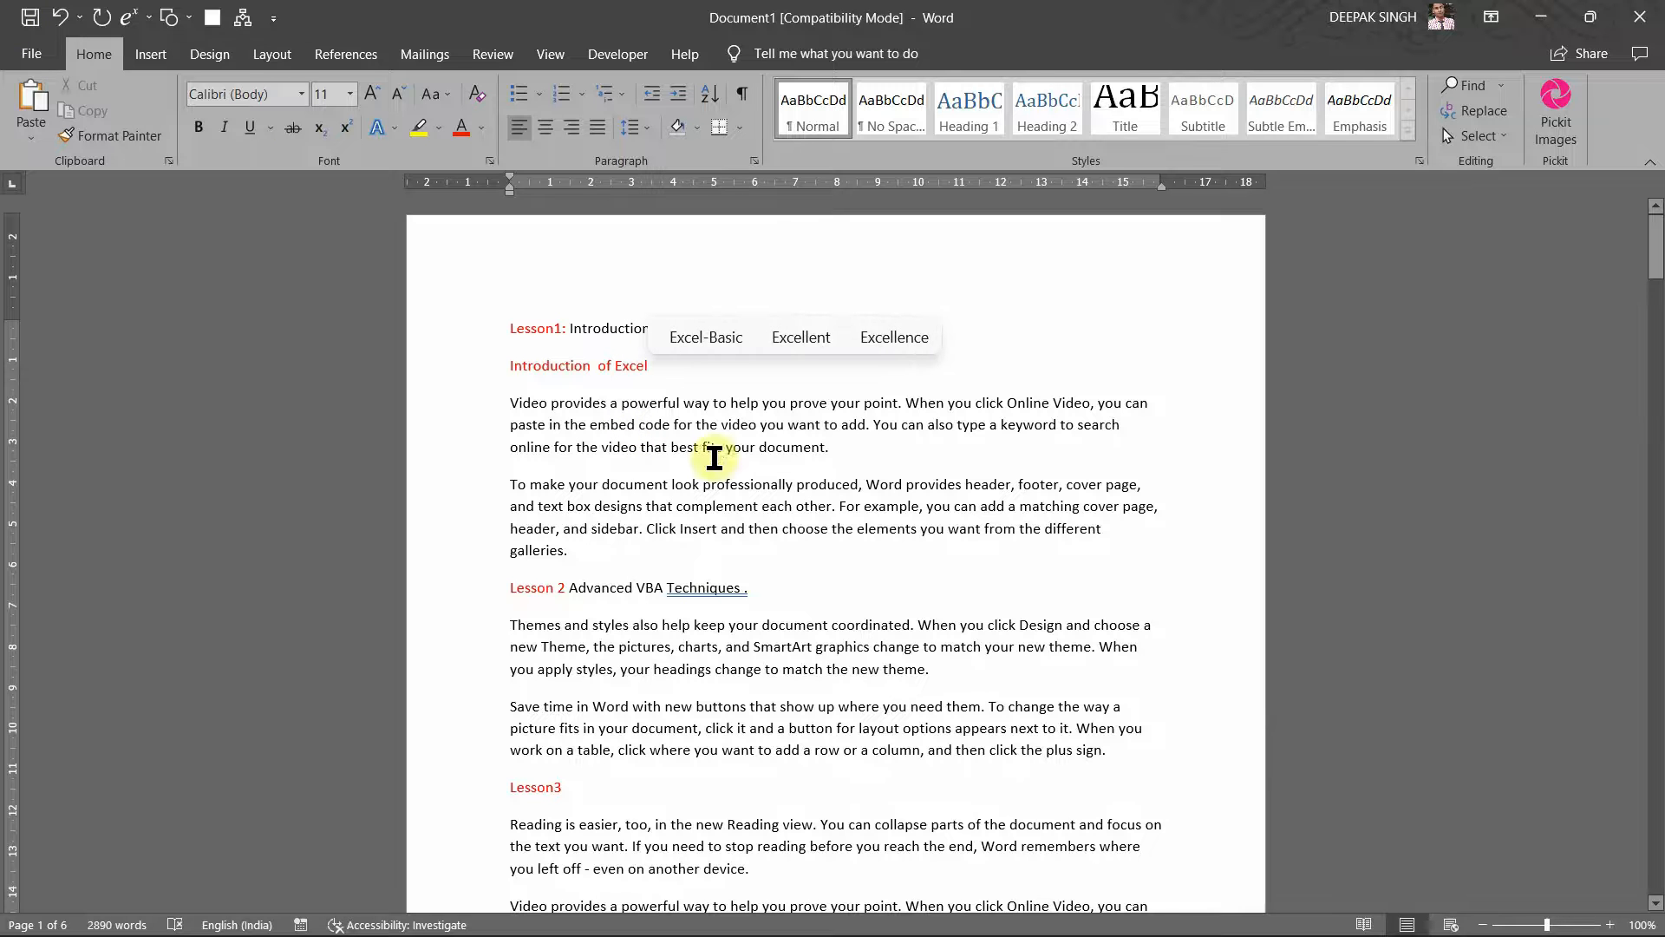
Step: Add 'Working With Excel' after the first paragraph and start 'Working with Formulas' before 'you can add'
{"action": "left_click", "coordinate": [833, 443]}
{"action": "key", "text": "Return"}
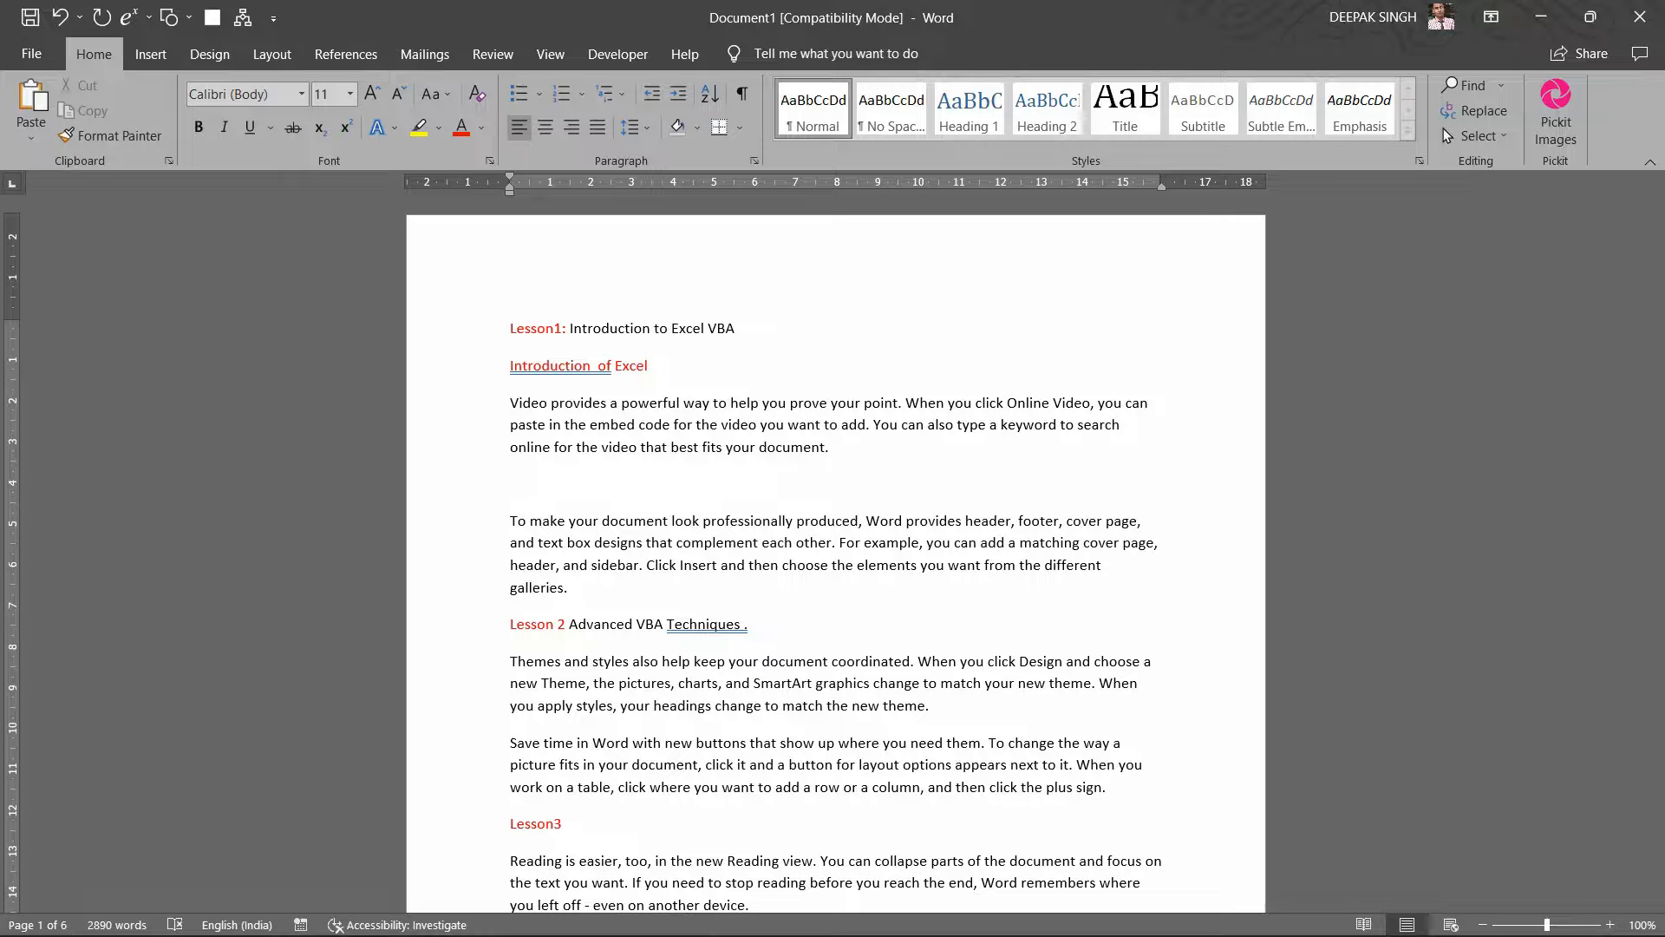
{"action": "type", "text": "Worki"}
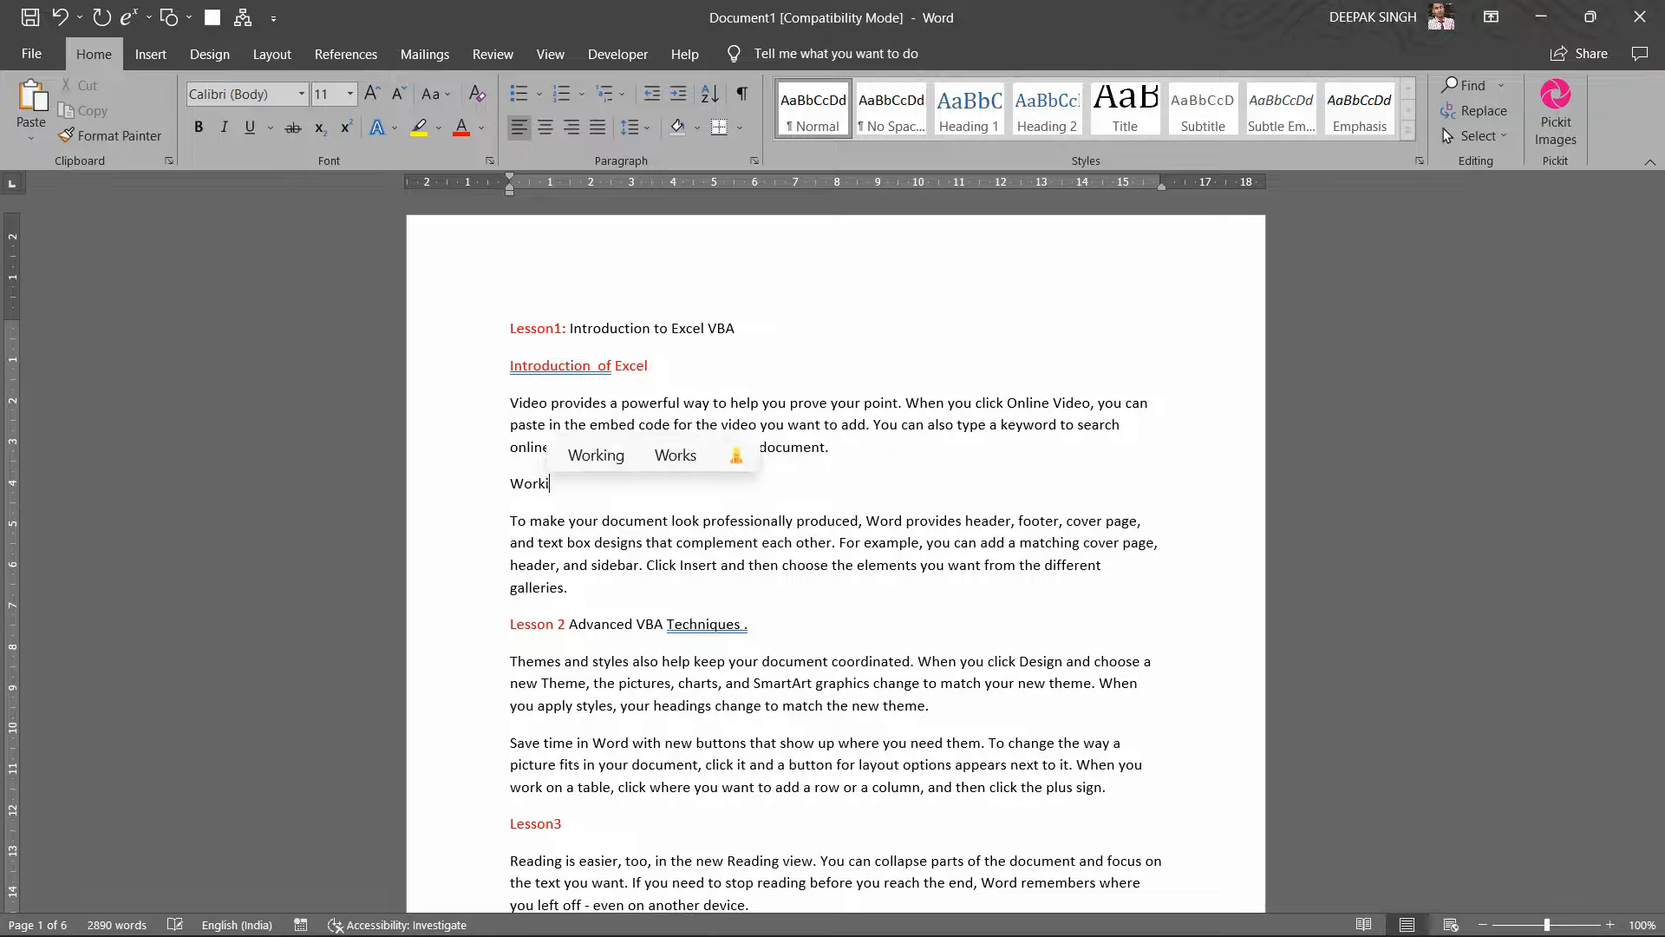
{"action": "type", "text": "ng With"}
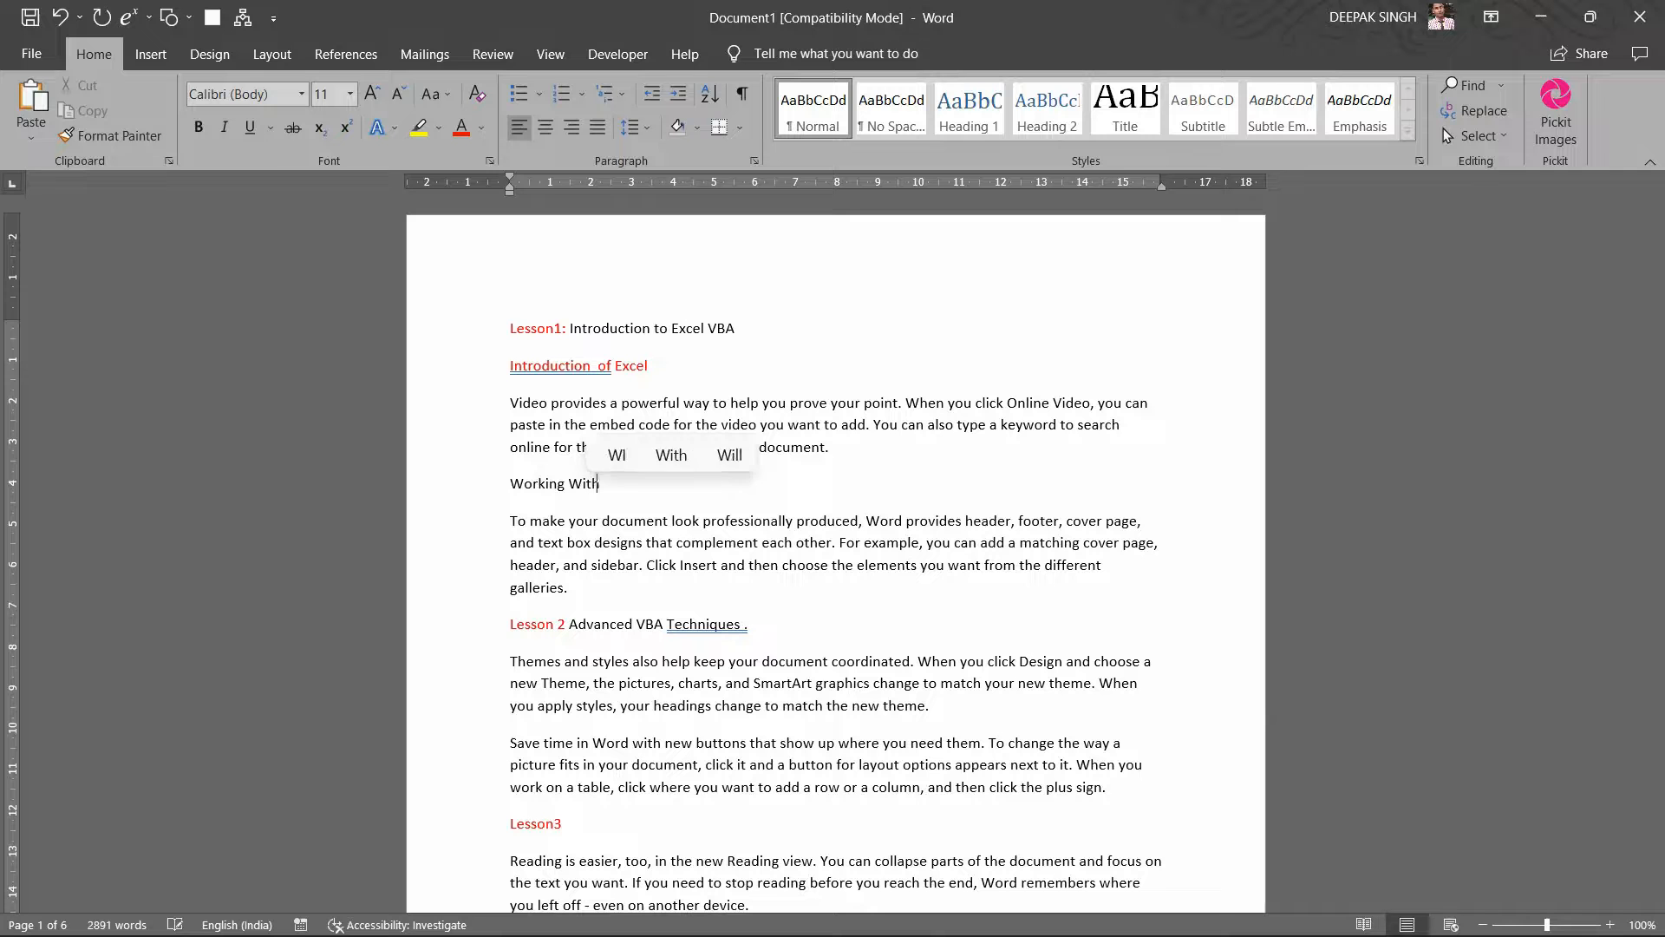
{"action": "type", "text": " Excel"}
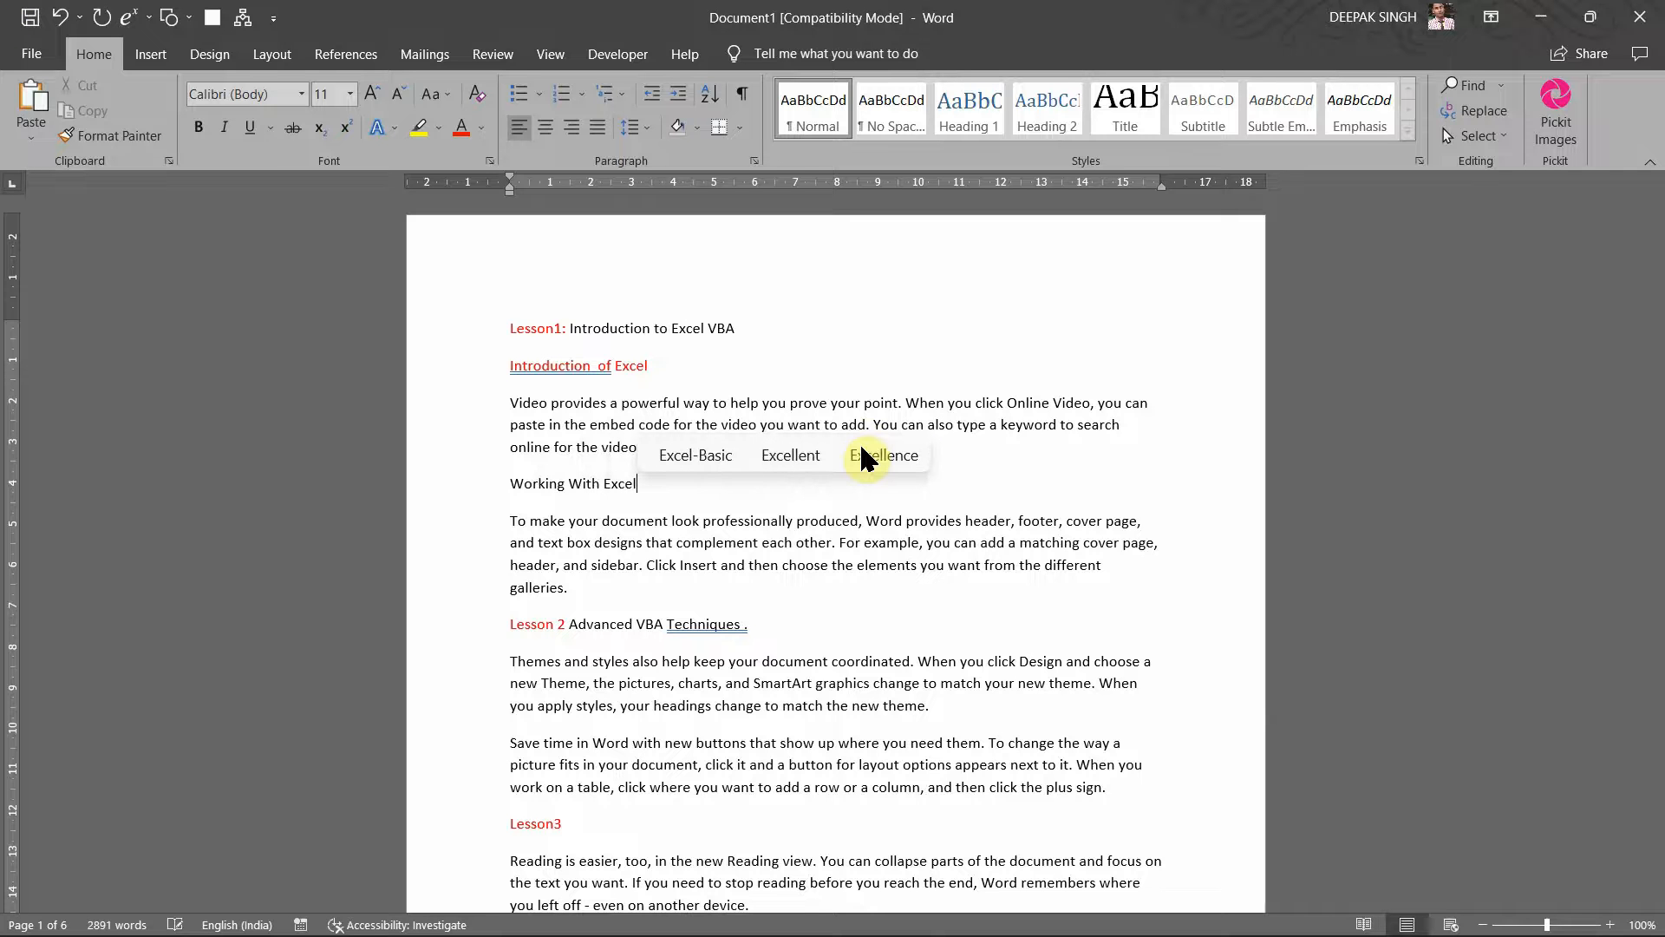
{"action": "left_click", "coordinate": [928, 544]}
{"action": "key", "text": "Return"}
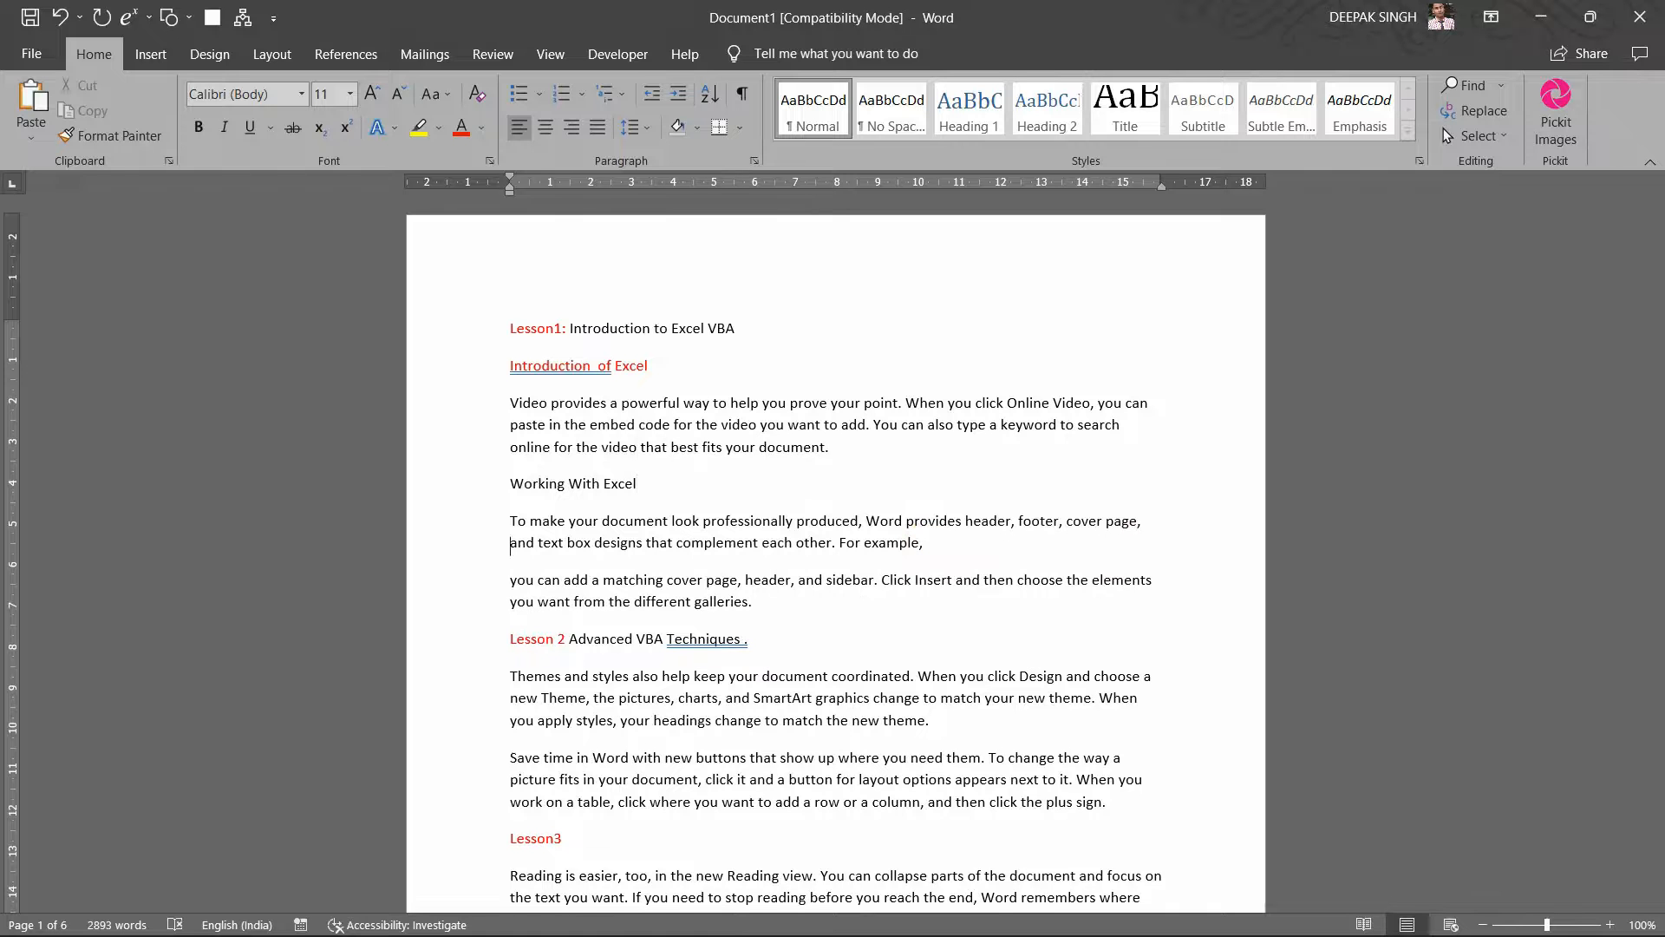
{"action": "key", "text": "Return"}
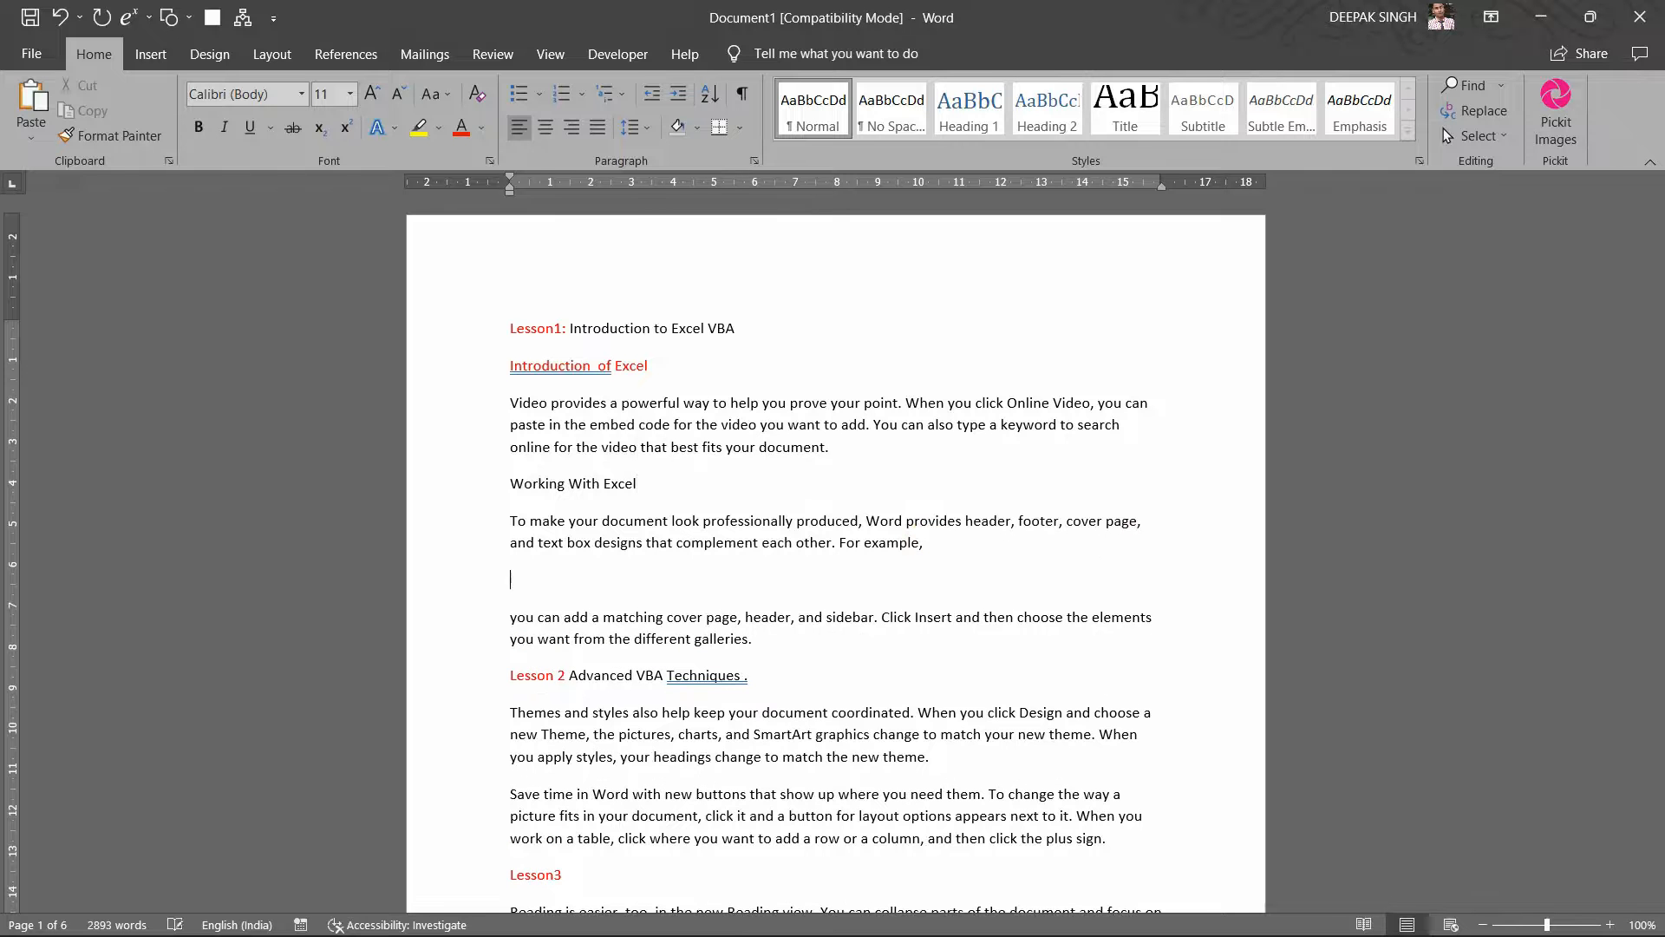
{"action": "type", "text": "Formu"}
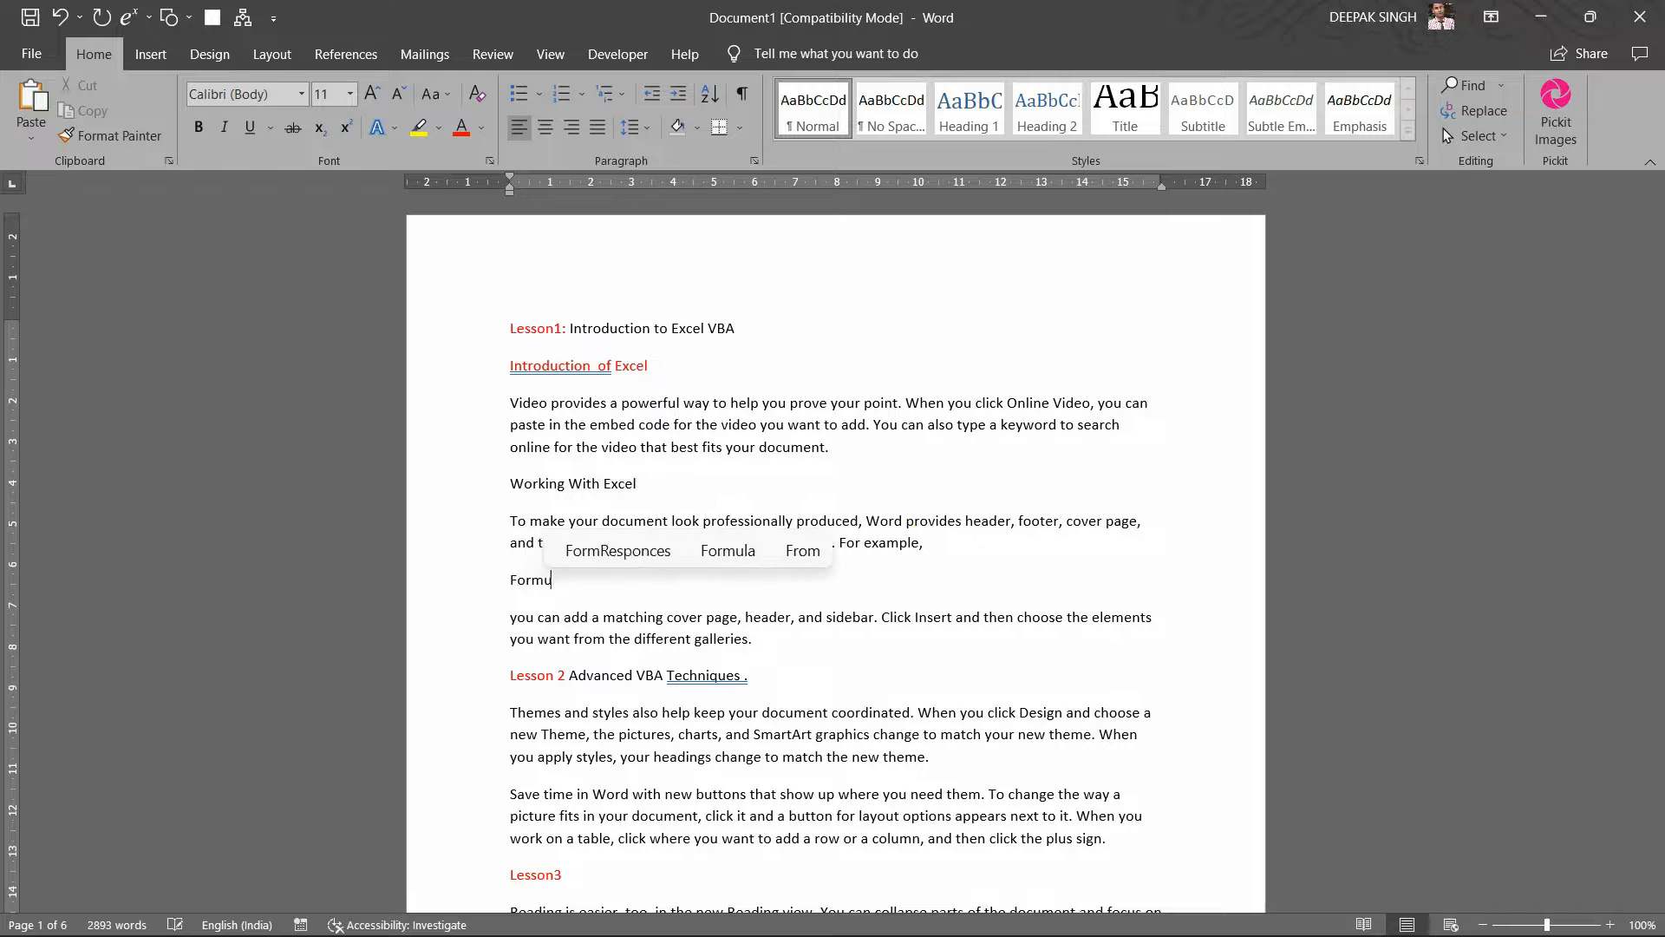
{"action": "type", "text": "las"}
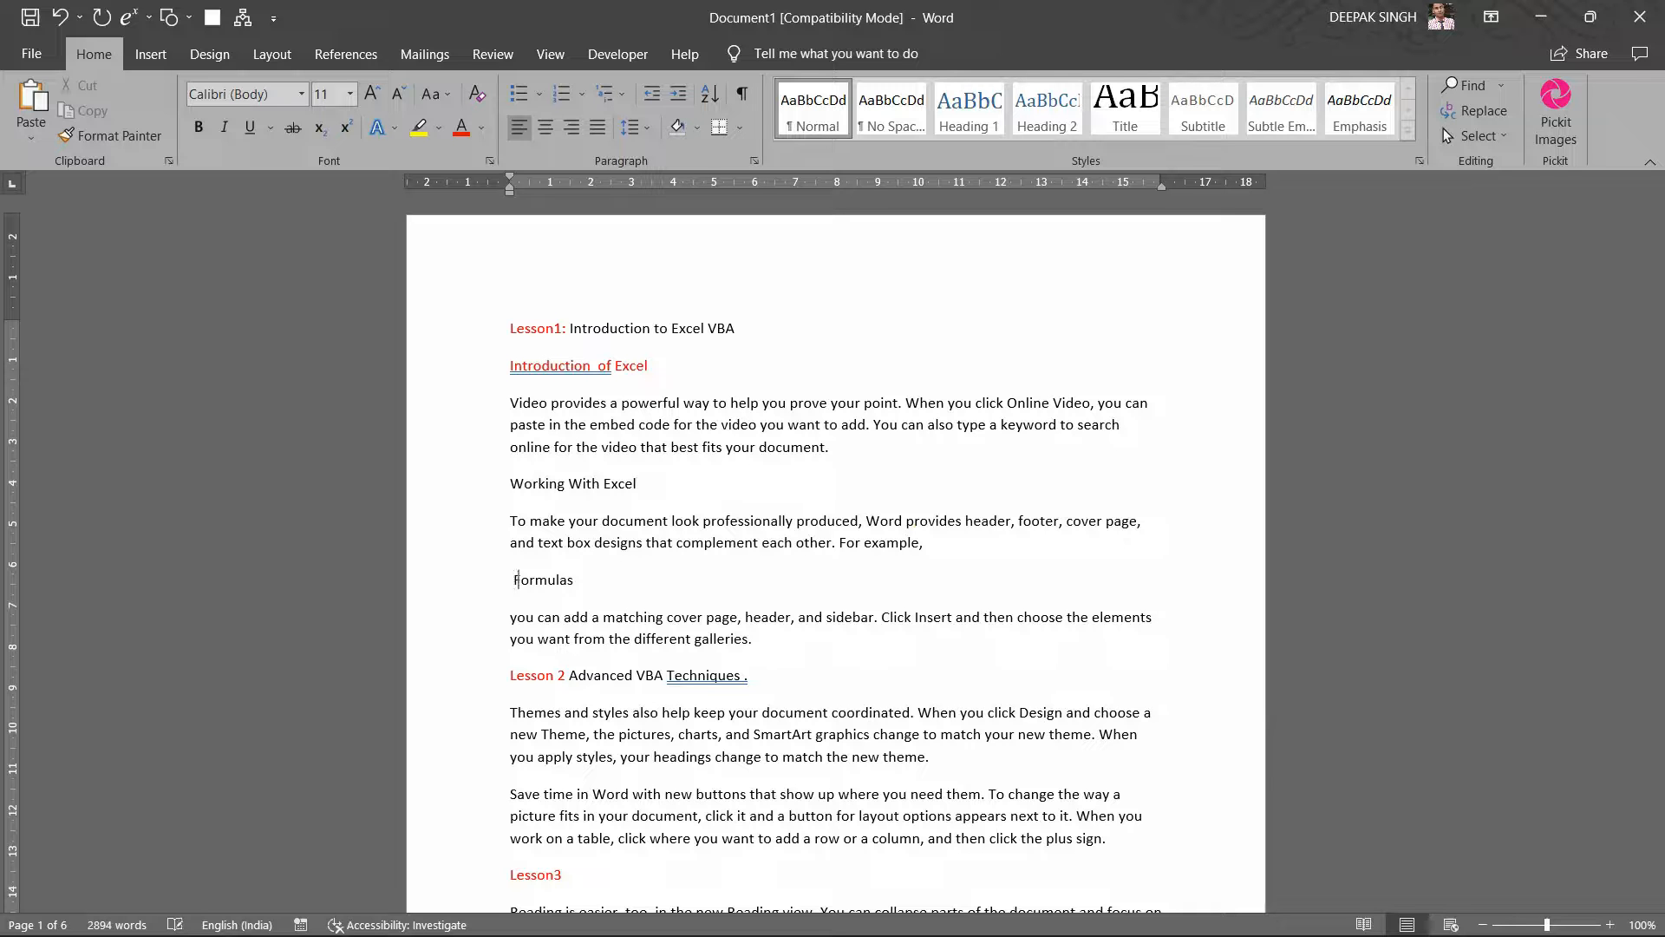
{"action": "type", "text": " Wo"}
{"action": "scroll", "coordinate": [844, 472], "scroll_direction": "down", "scroll_amount": 1}
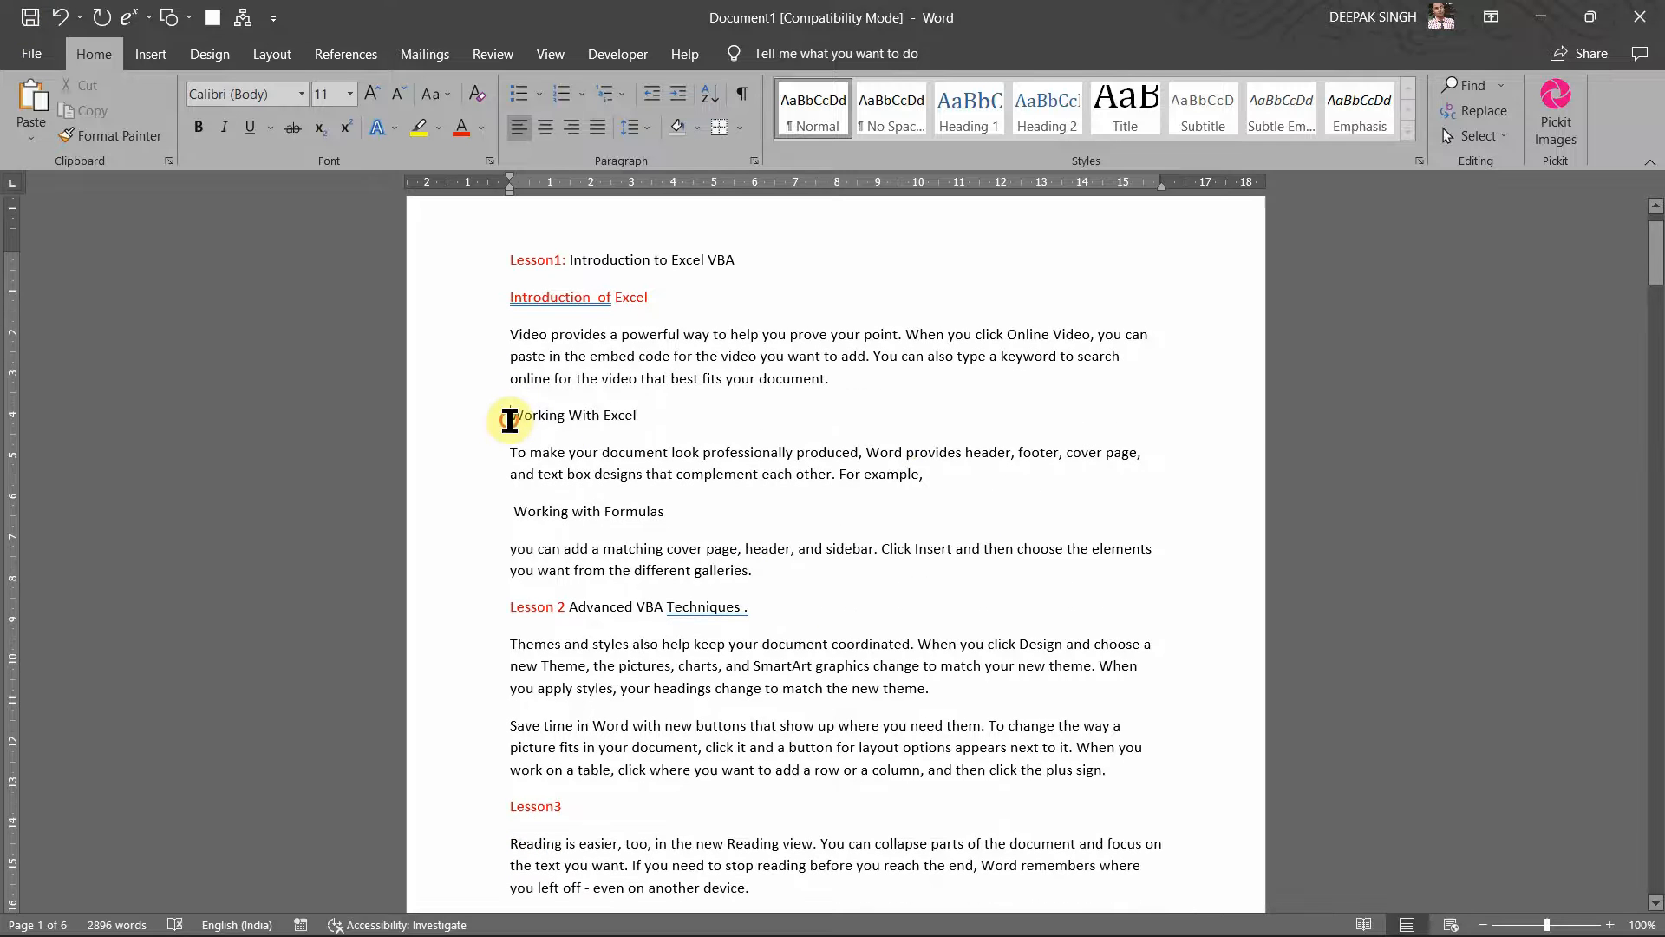
Step: Colour the 'Working With Excel' and 'Working with Formulas' subheadings red
{"action": "left_click_drag", "start_coordinate": [510, 420], "coordinate": [645, 420]}
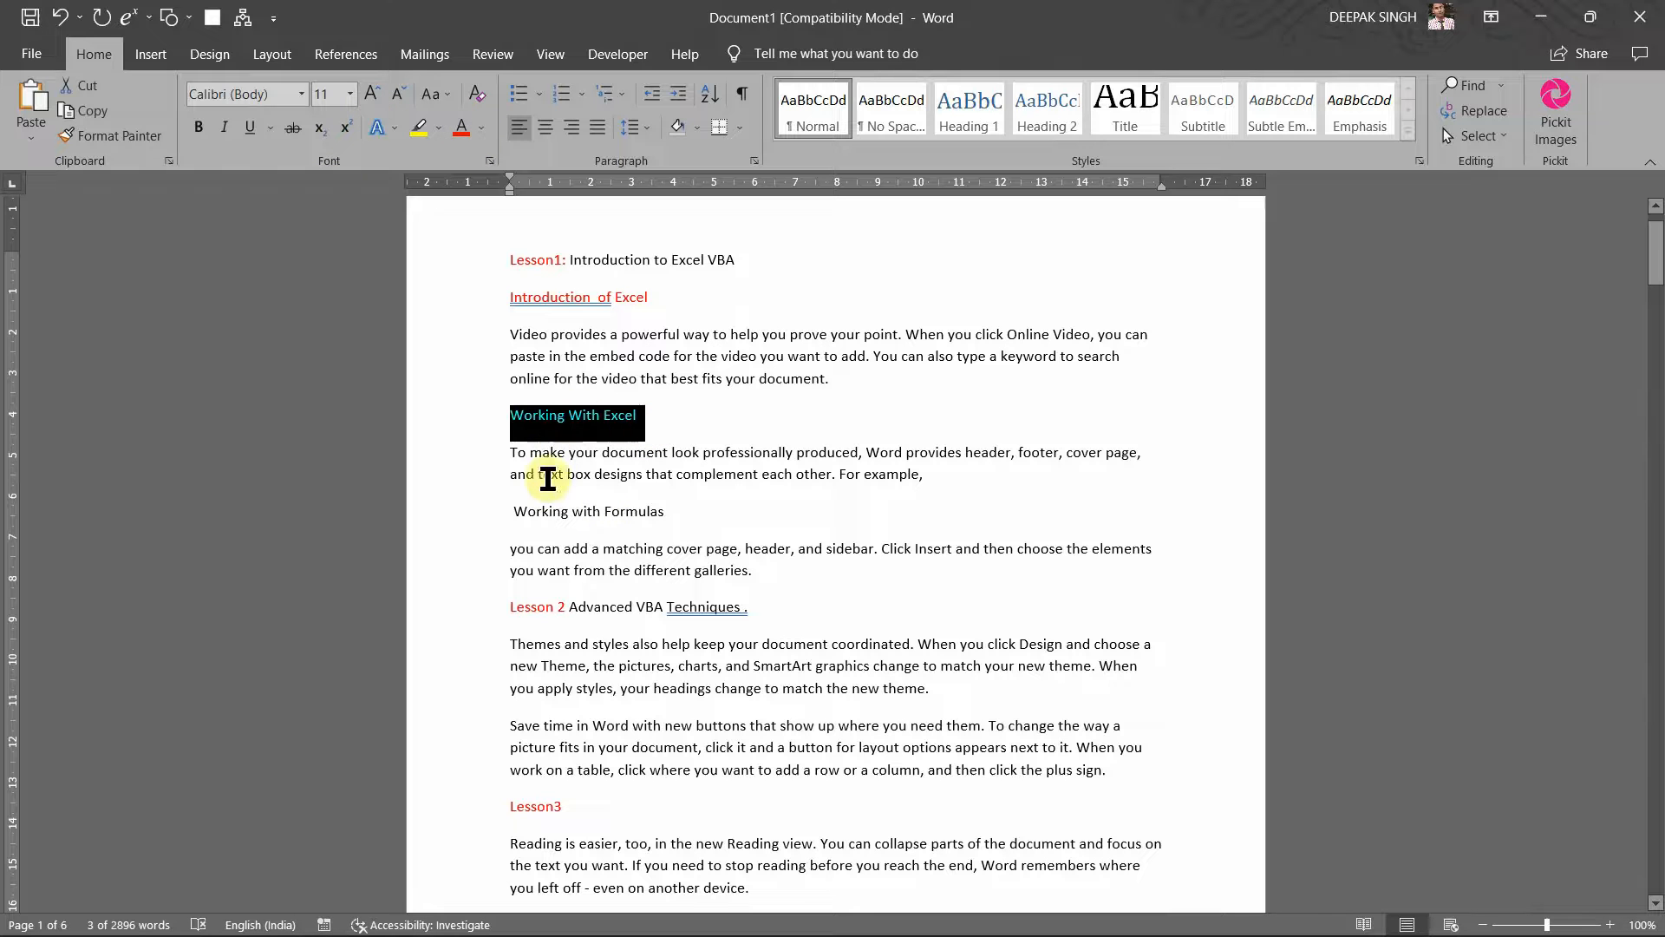
{"action": "left_click", "coordinate": [502, 504]}
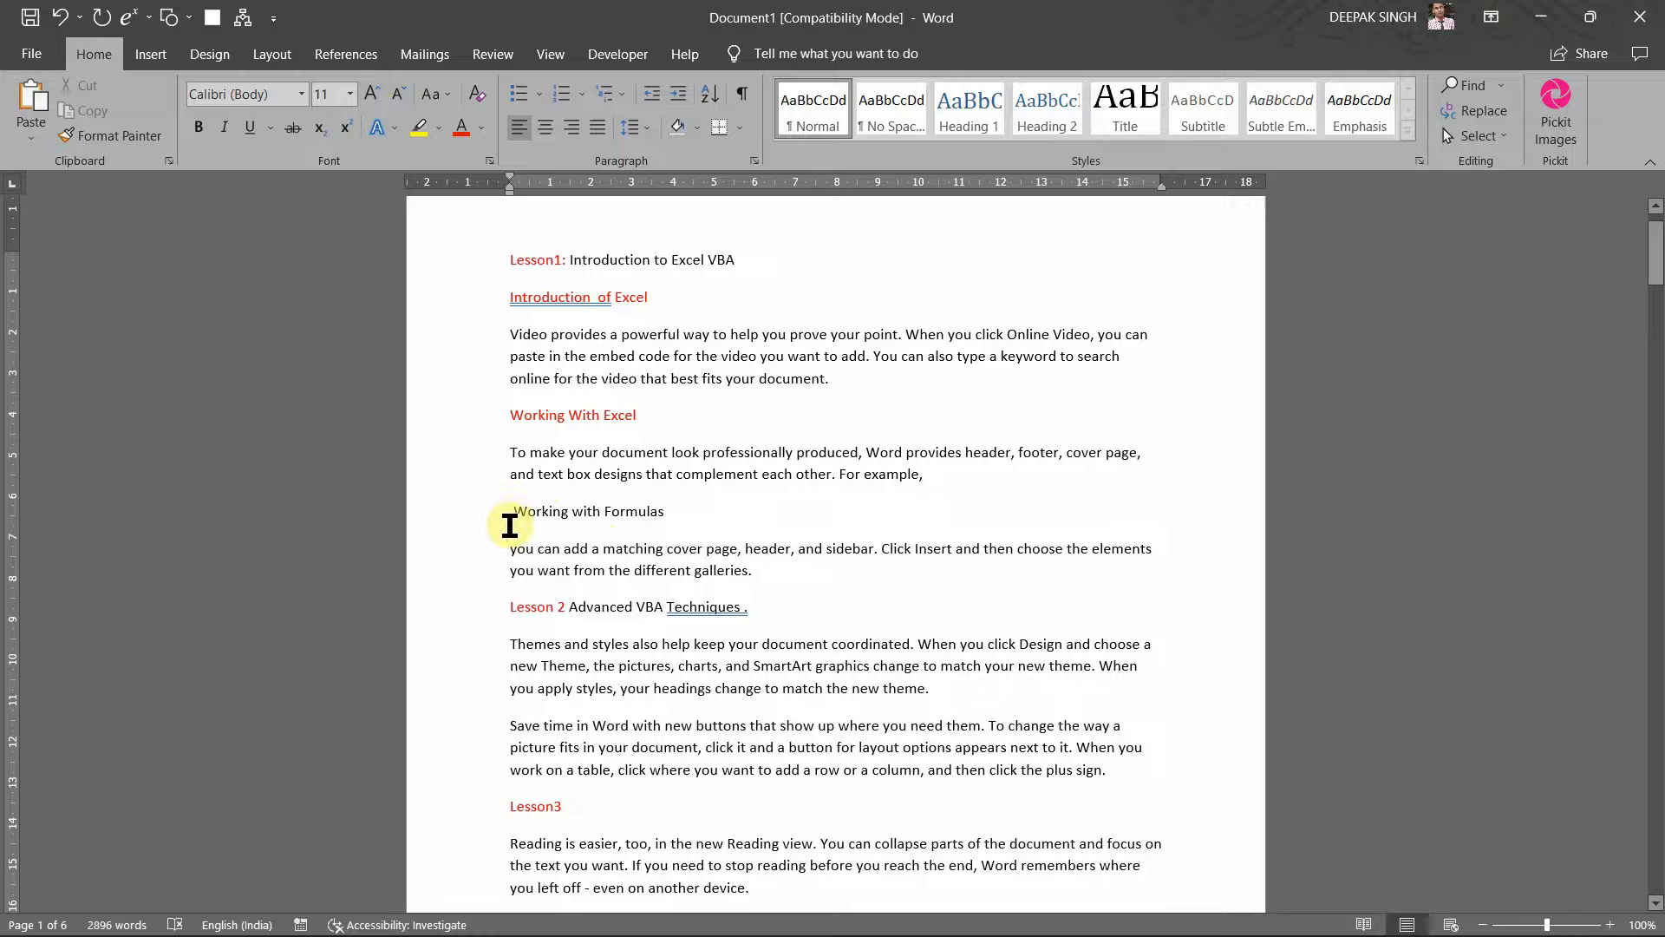
{"action": "left_click_drag", "start_coordinate": [509, 518], "coordinate": [659, 520]}
{"action": "key", "text": "ctrl+z"}
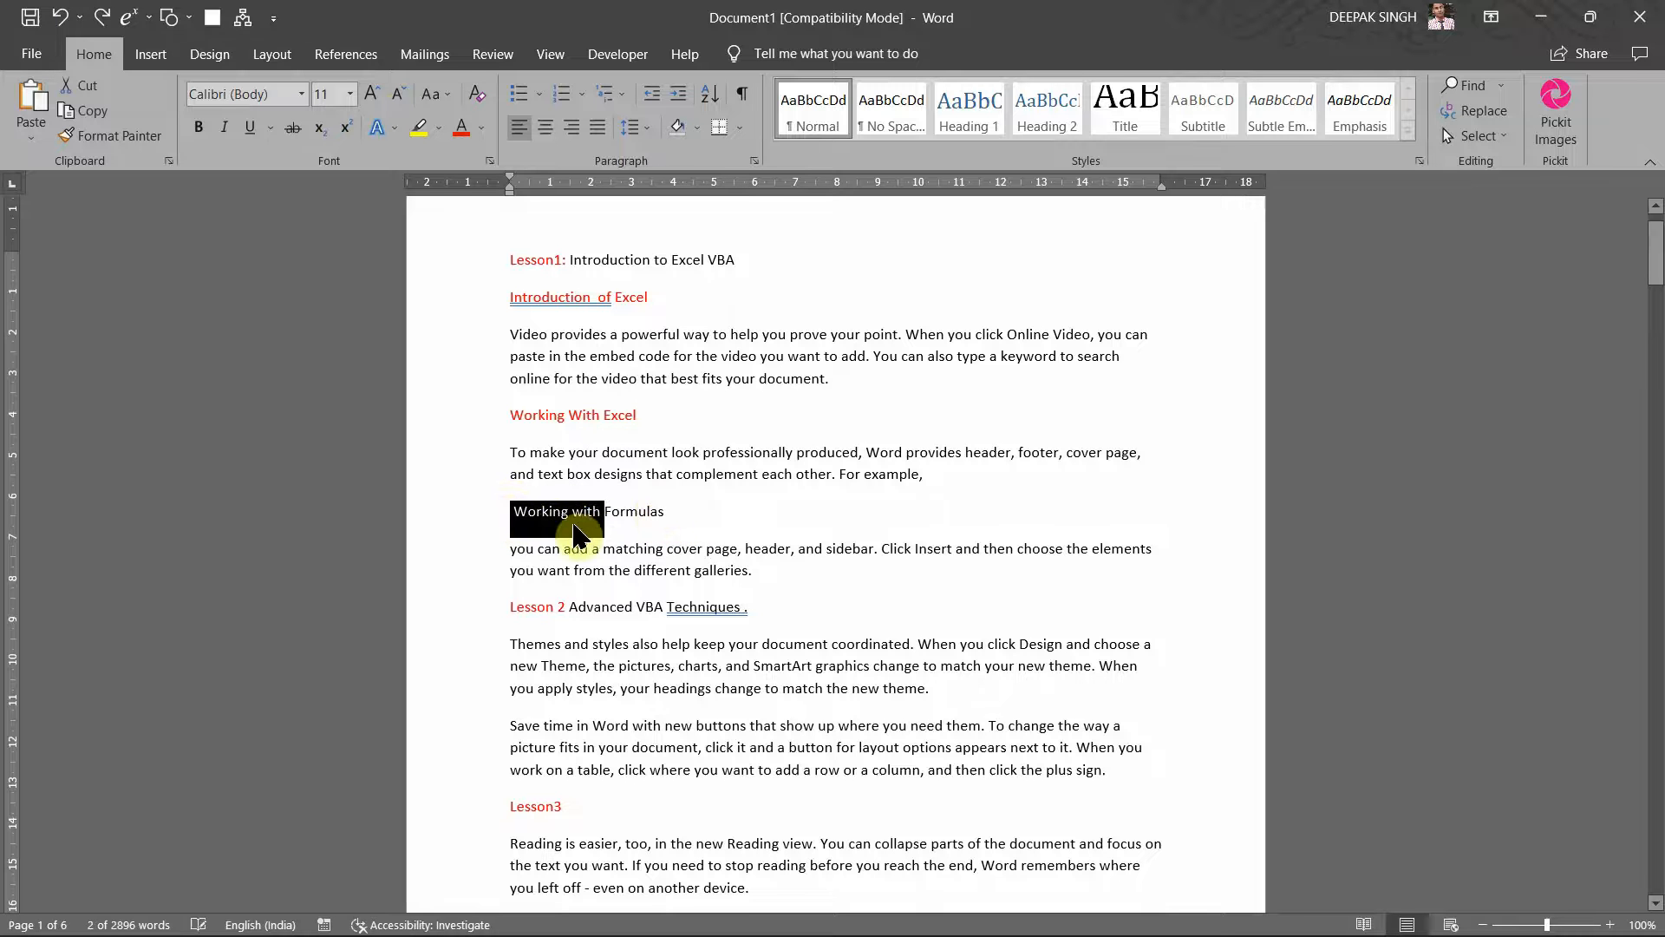
{"action": "left_click", "coordinate": [510, 524]}
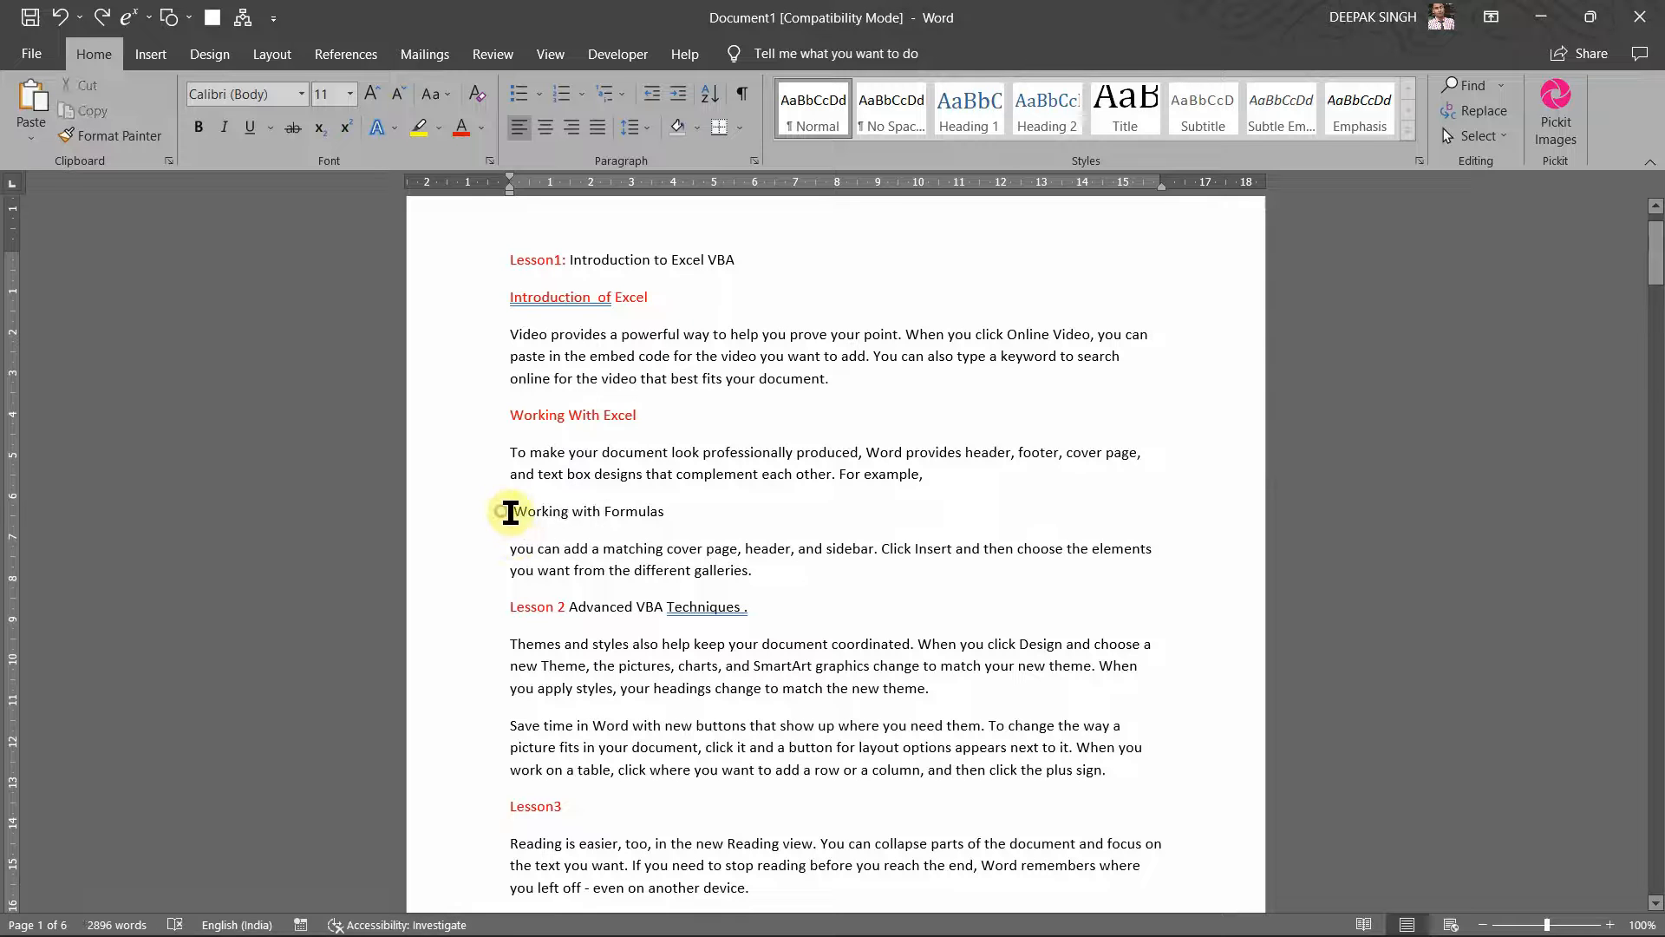
{"action": "left_click_drag", "start_coordinate": [511, 512], "coordinate": [669, 519]}
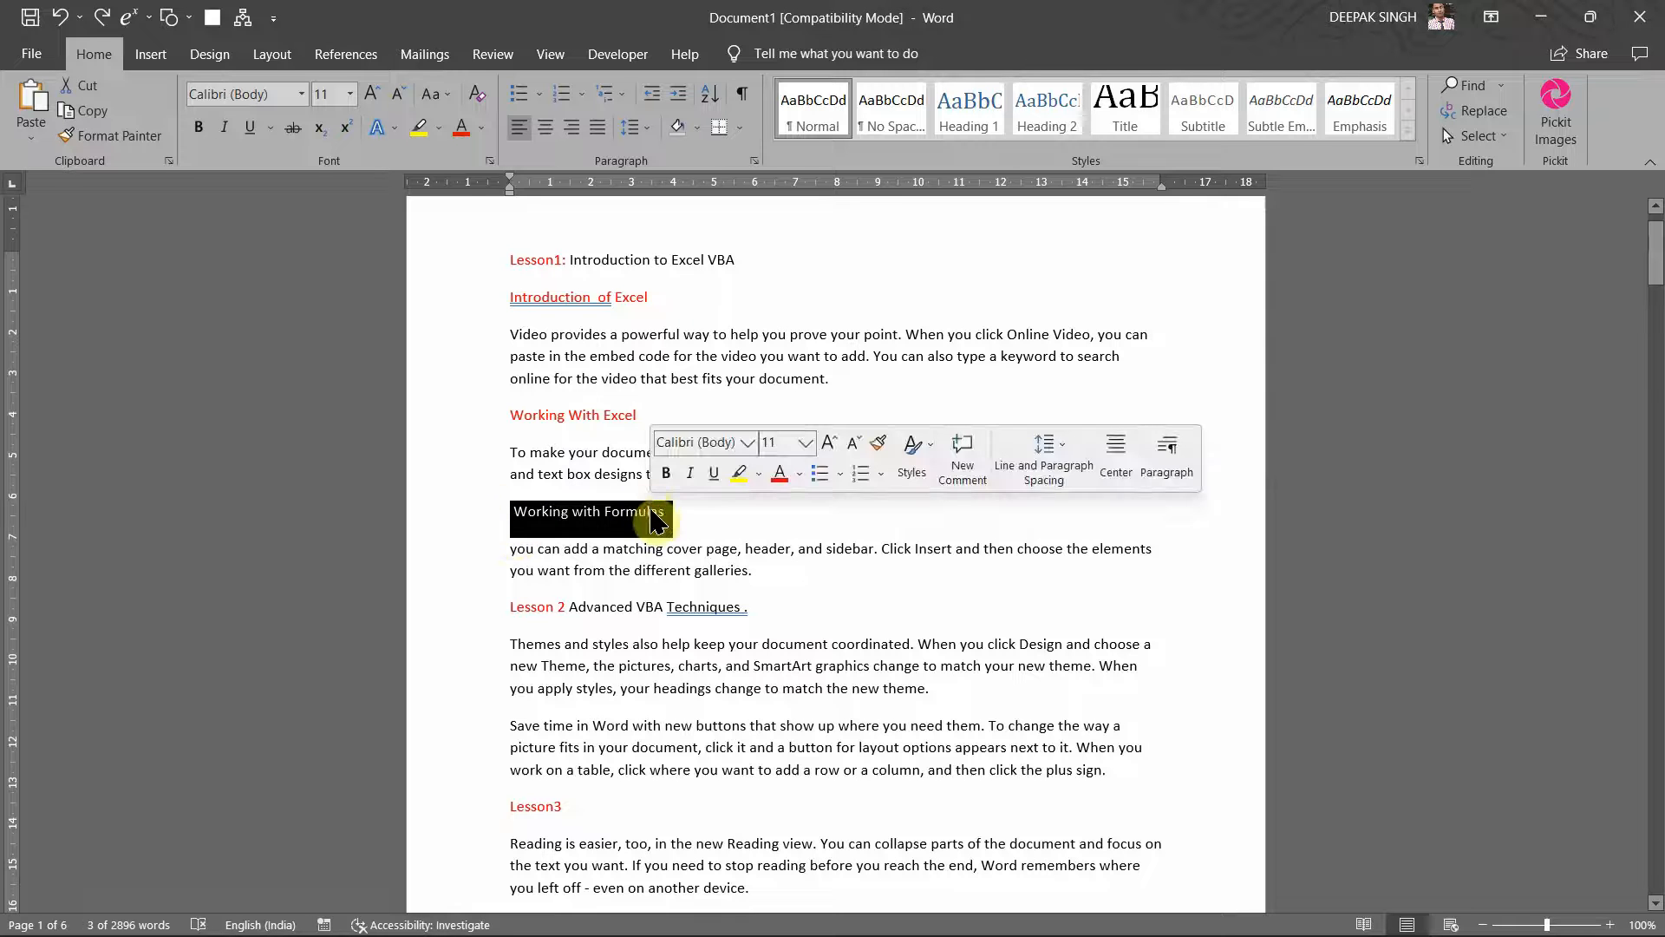
{"action": "left_click", "coordinate": [460, 129]}
Step: Correct the spelling in the 'Introduction of Excel' heading with the first suggestion
{"action": "left_click", "coordinate": [508, 296]}
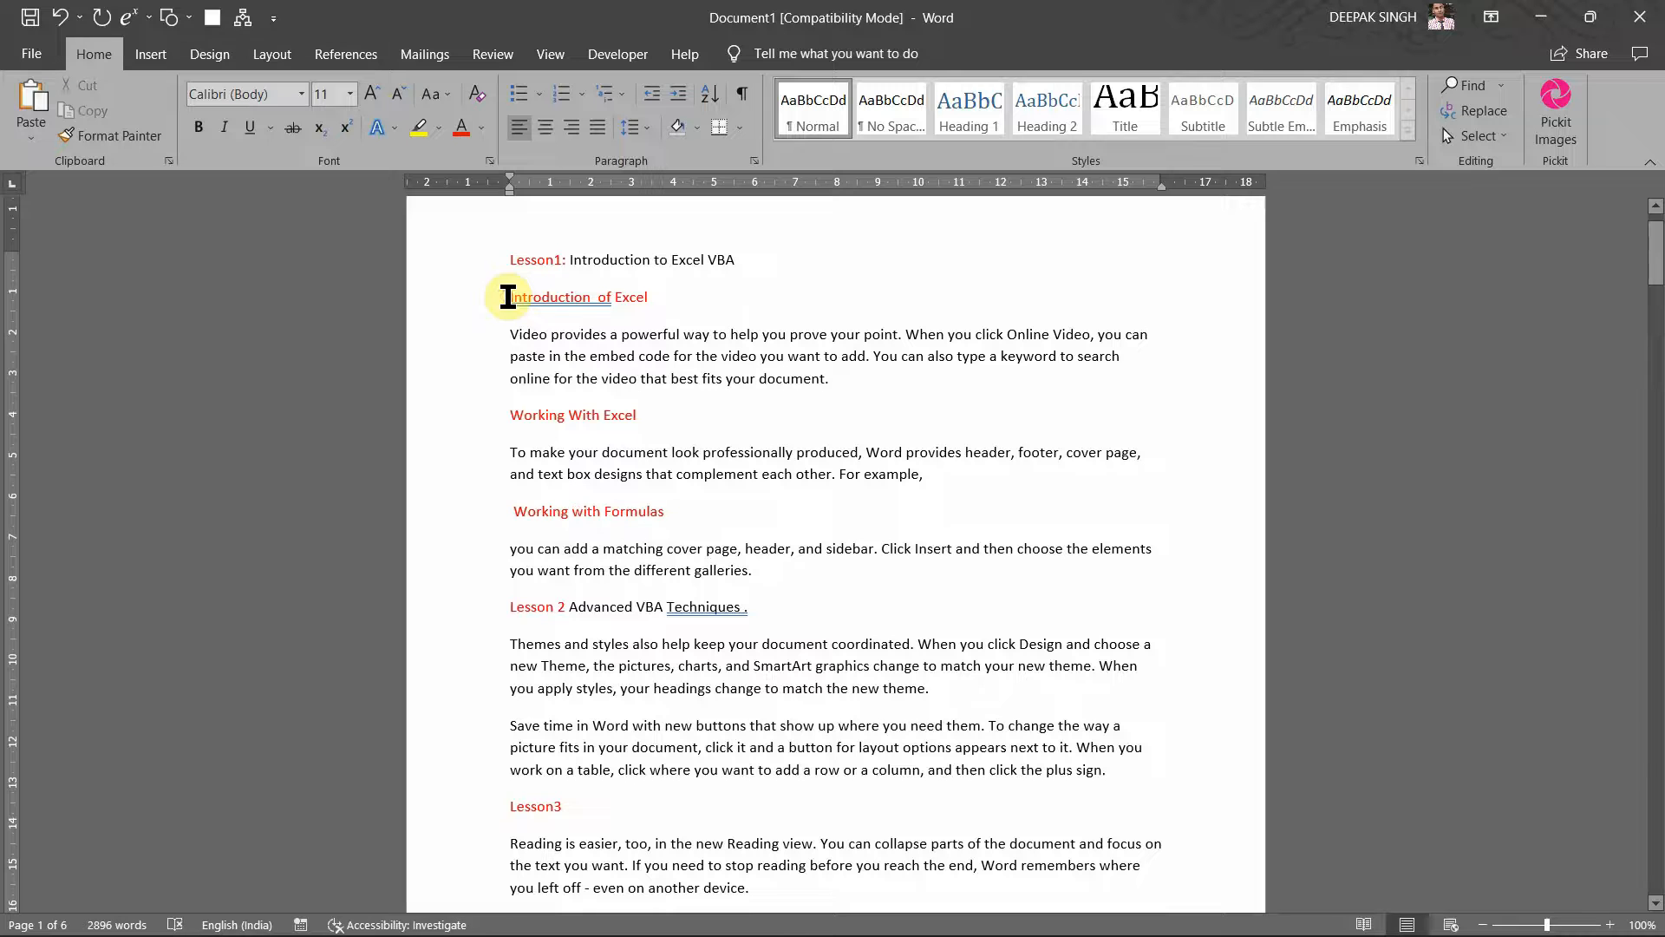
{"action": "right_click", "coordinate": [574, 298]}
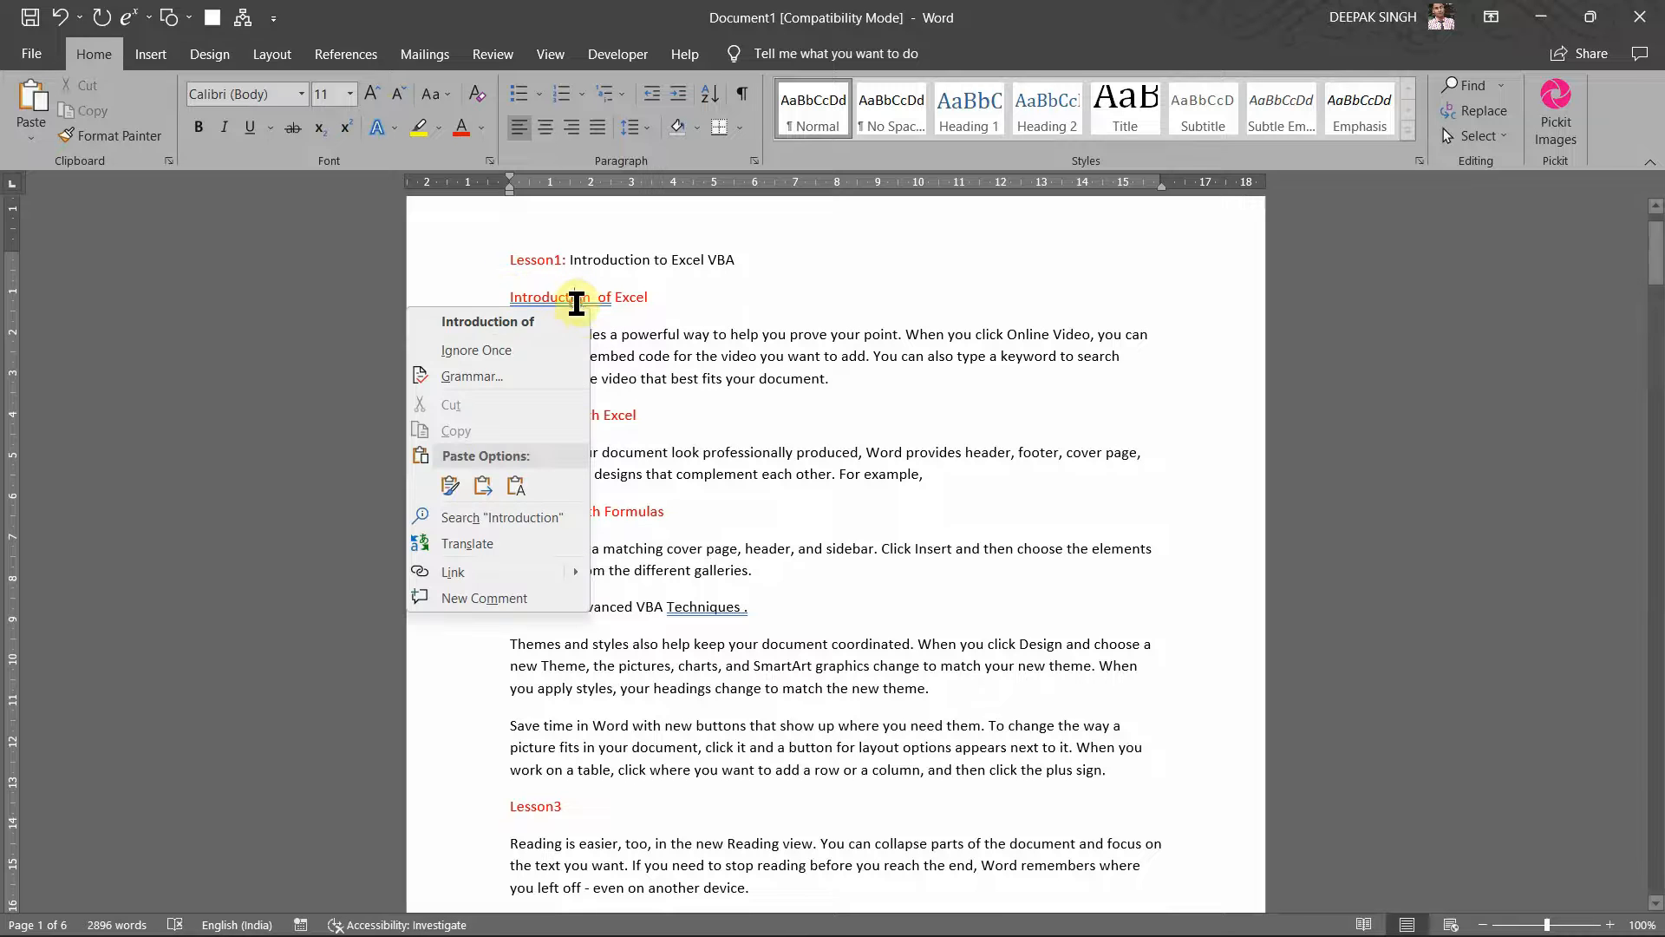
{"action": "left_click", "coordinate": [557, 332]}
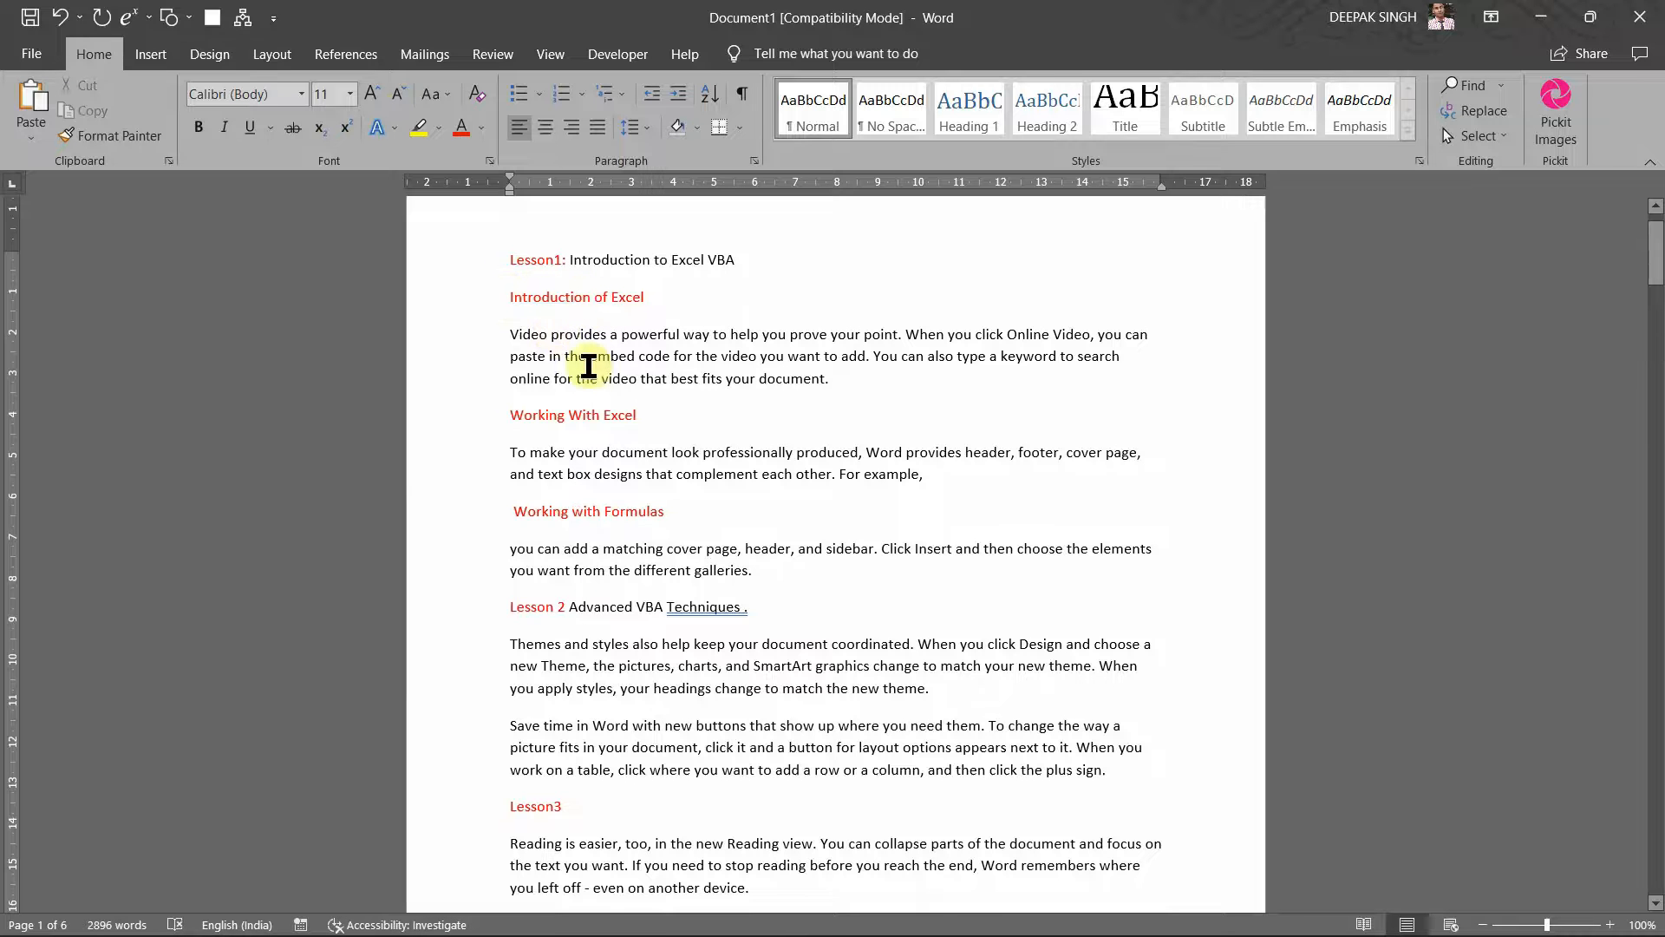
{"action": "scroll", "coordinate": [606, 416], "scroll_direction": "down", "scroll_amount": 1}
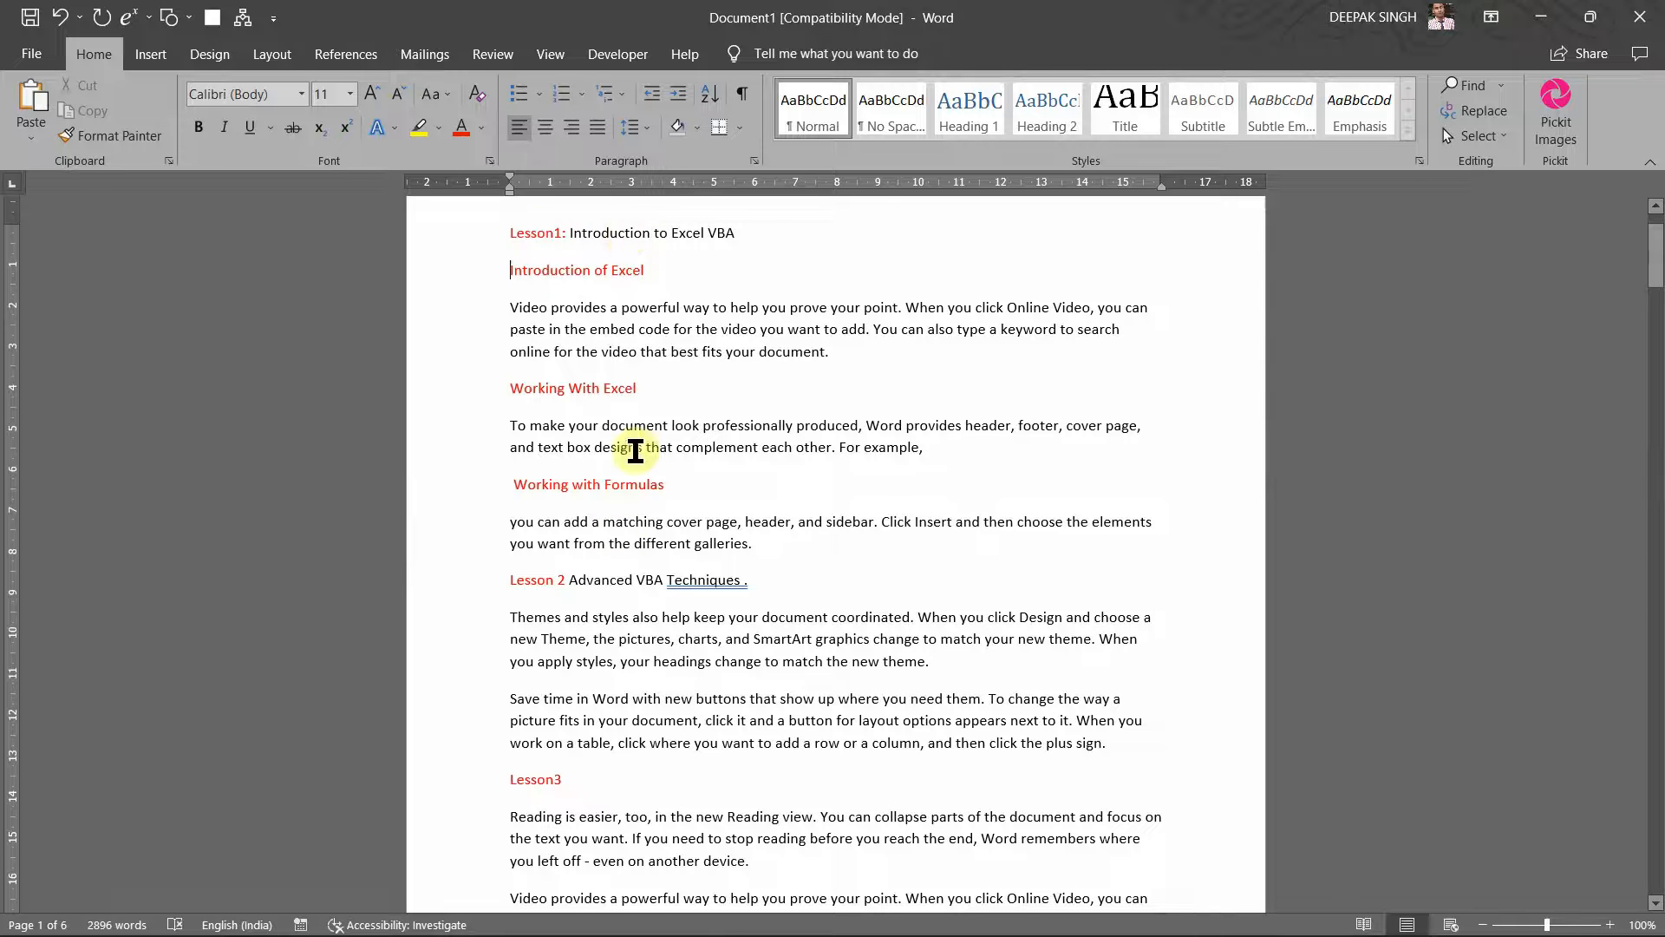
Step: Switch to the Excel 2019 book PDF in Edge, showing its Contents at a Glance page
{"action": "mouse_move", "coordinate": [781, 920]}
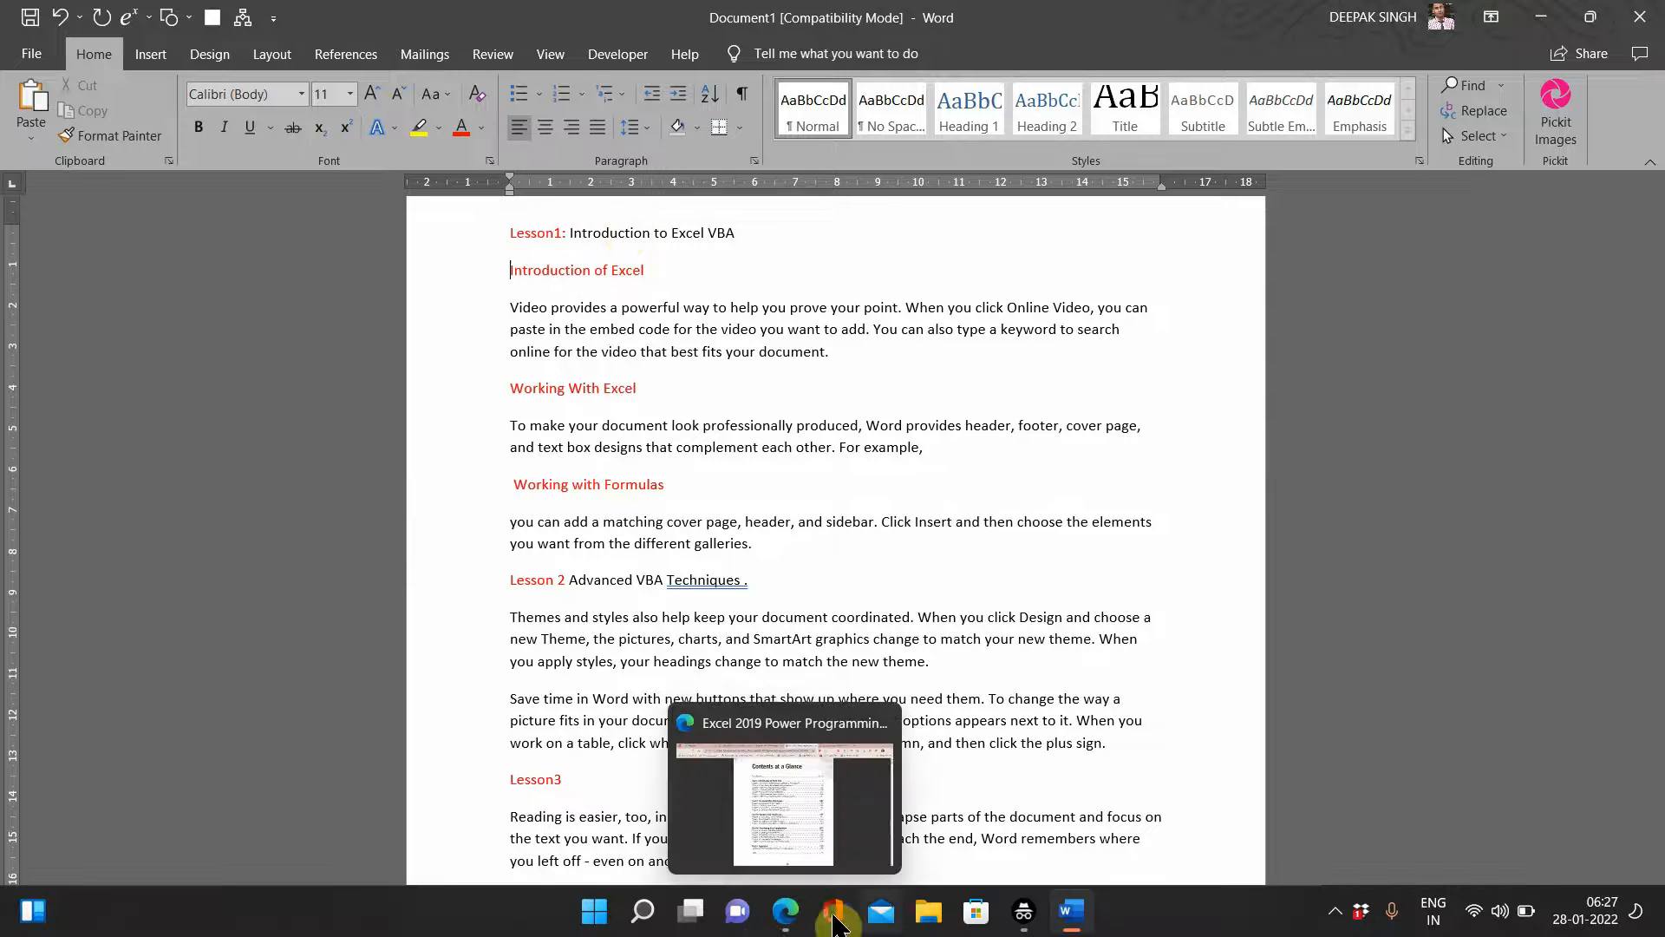
{"action": "left_click", "coordinate": [793, 806]}
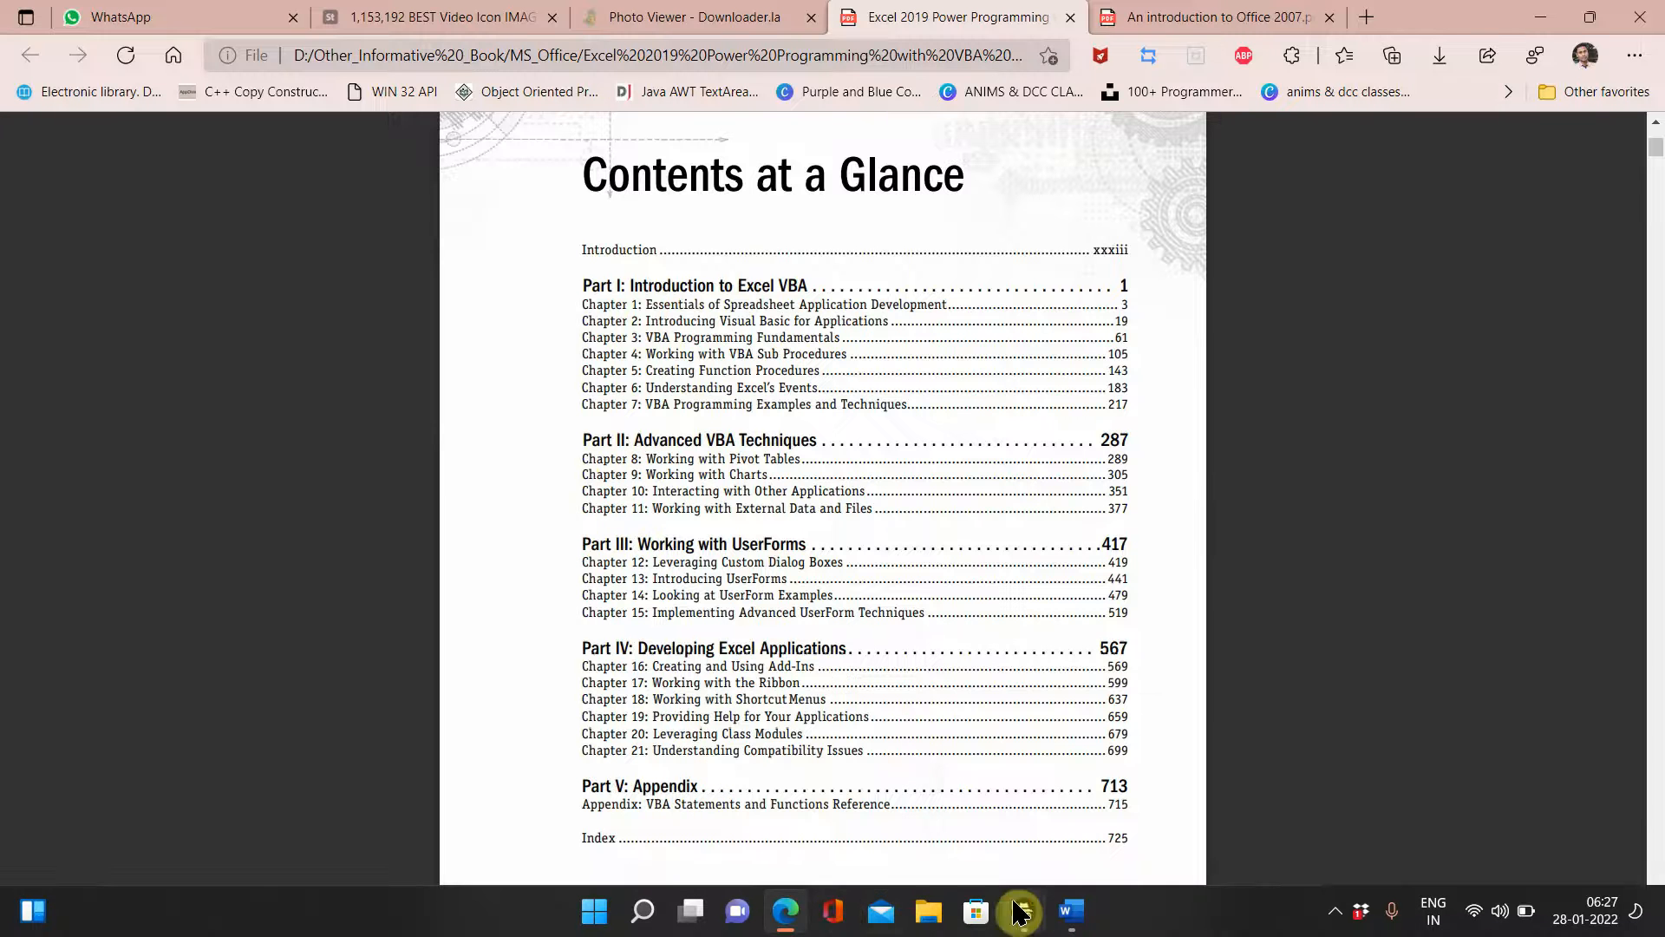
Step: Back in Word, remove the stray space in 'Techniques .' with the spelling suggestion
{"action": "mouse_move", "coordinate": [1067, 893]}
{"action": "left_click", "coordinate": [1065, 853]}
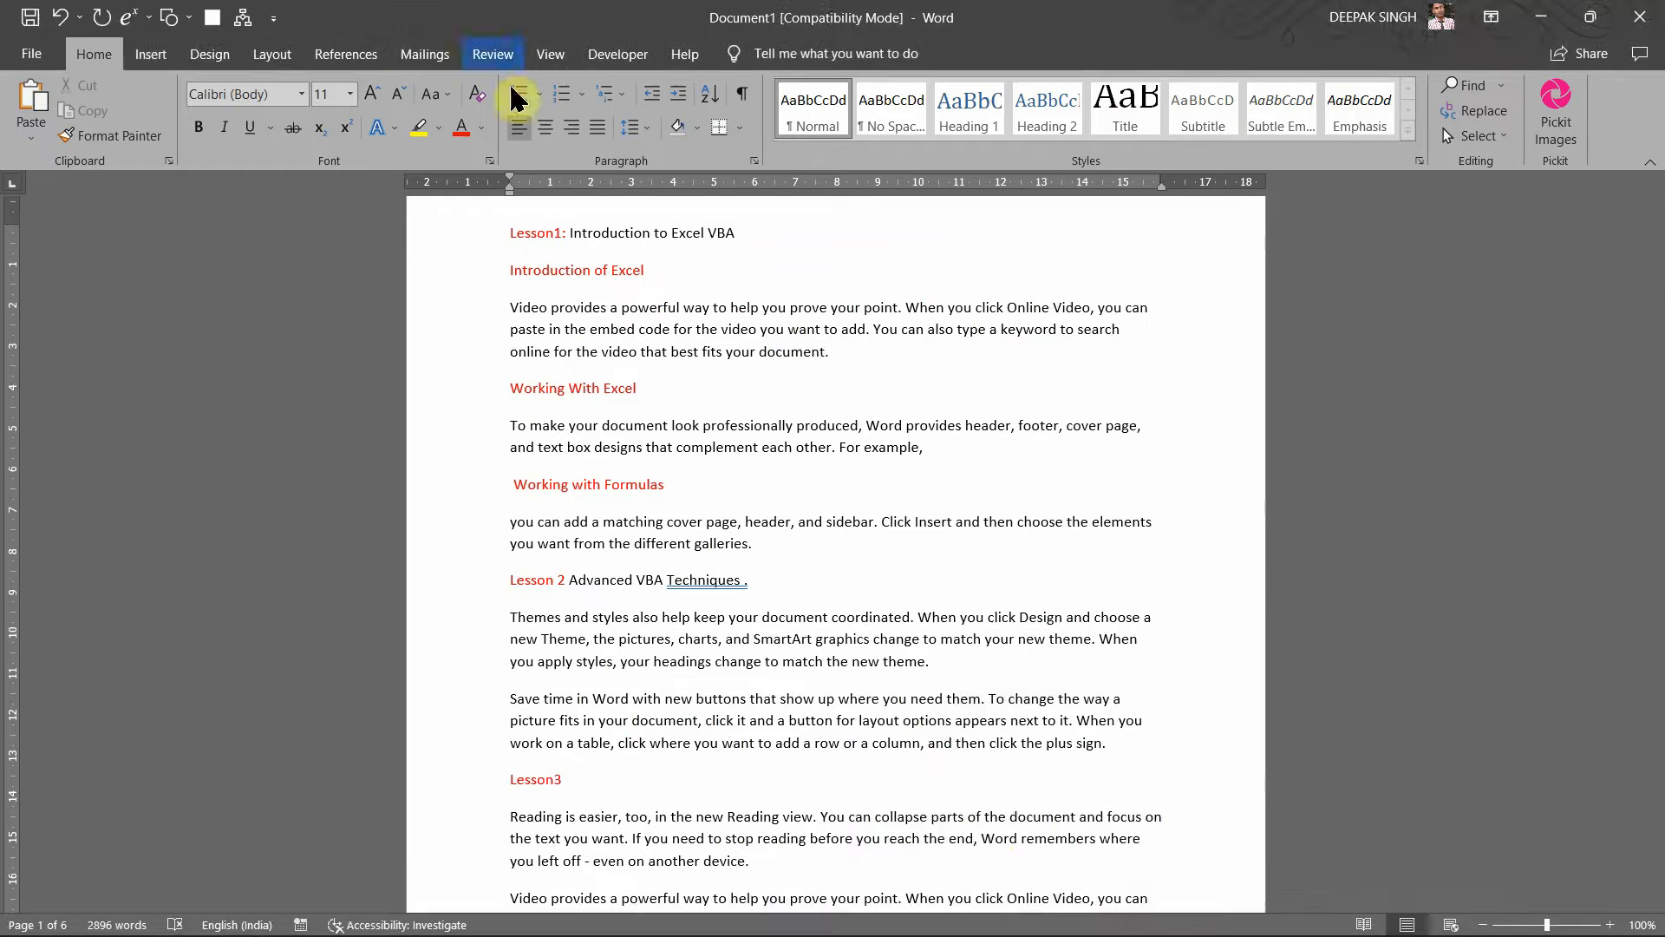
{"action": "scroll", "coordinate": [705, 438], "scroll_direction": "down", "scroll_amount": 3}
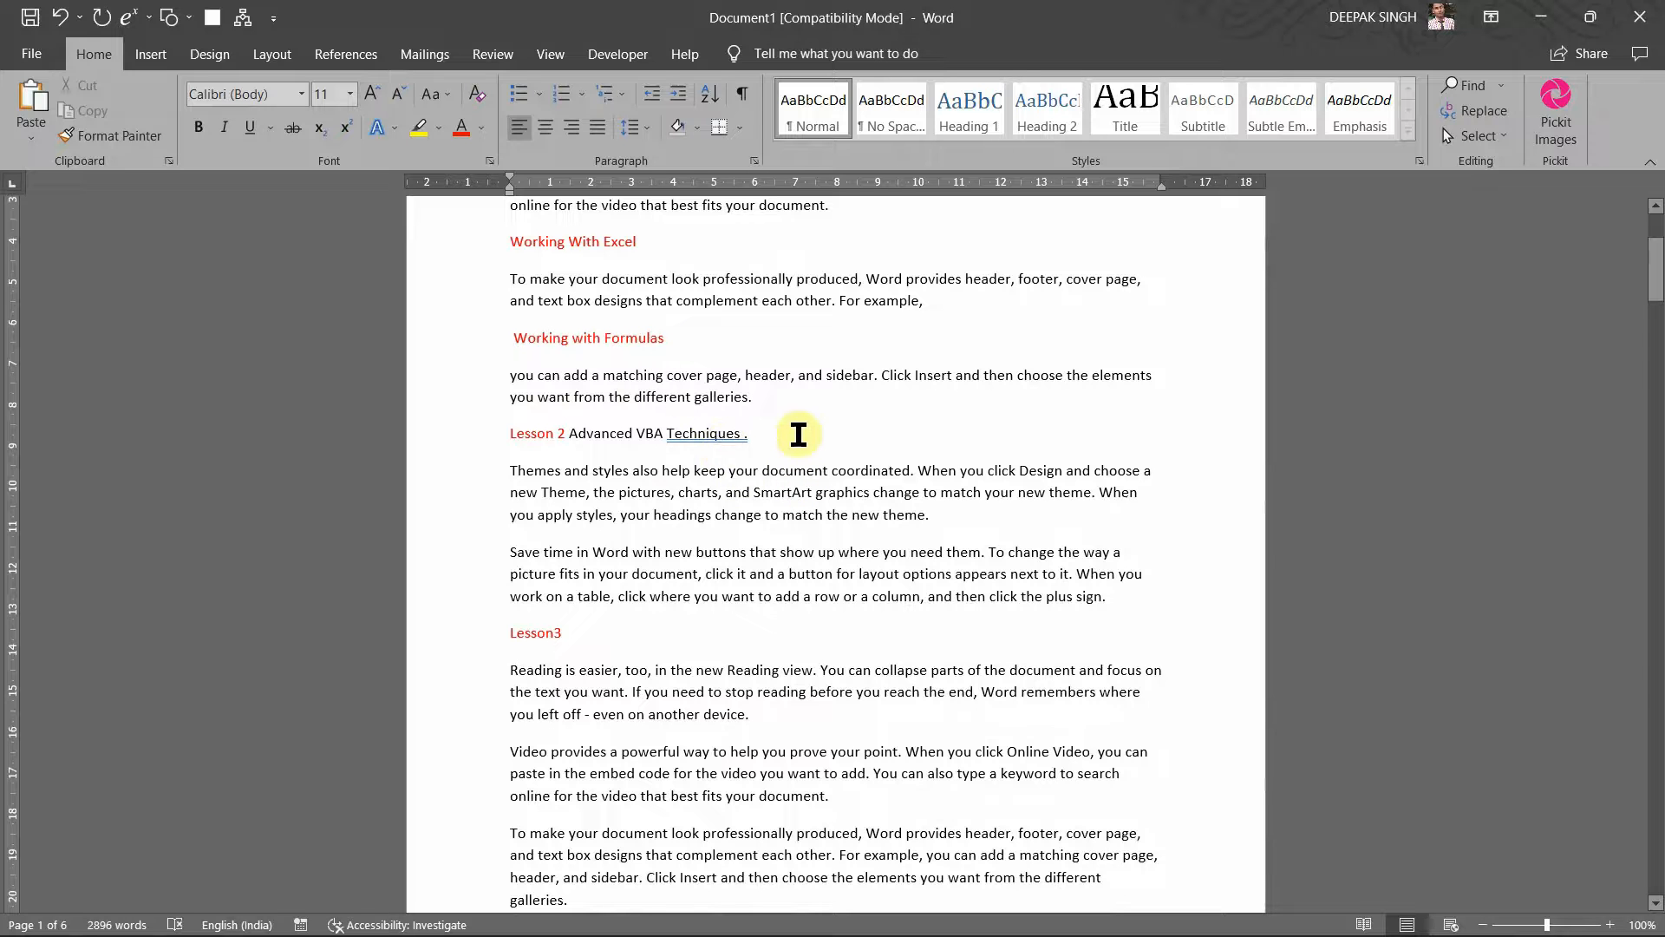
{"action": "right_click", "coordinate": [727, 434]}
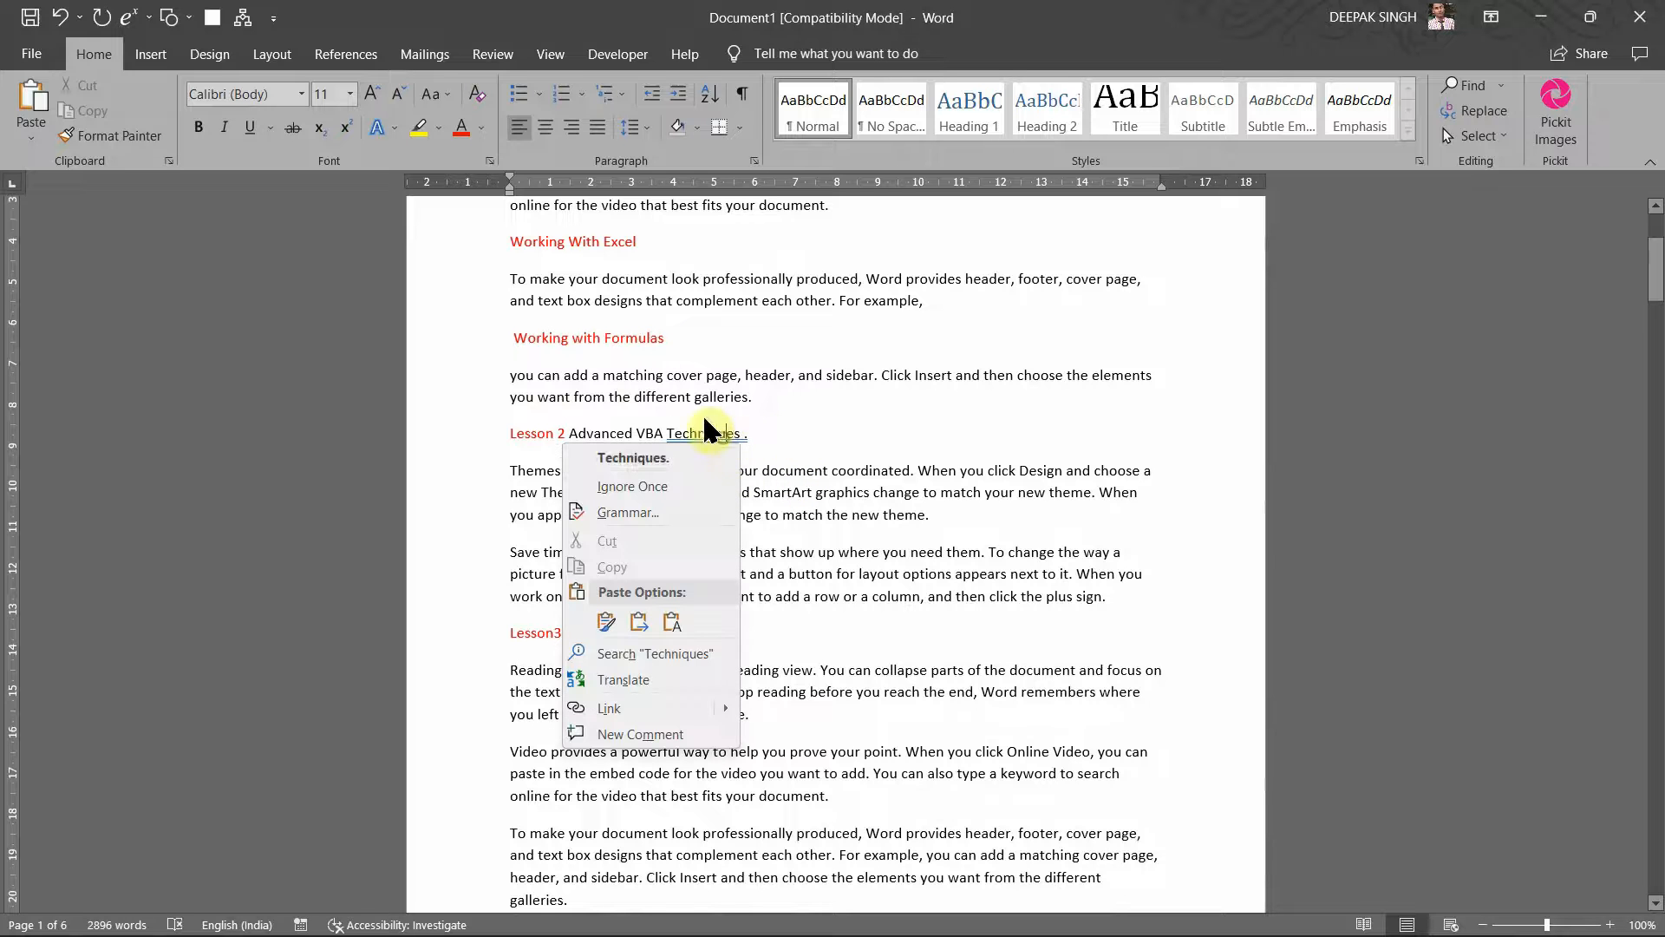
{"action": "left_click", "coordinate": [681, 457]}
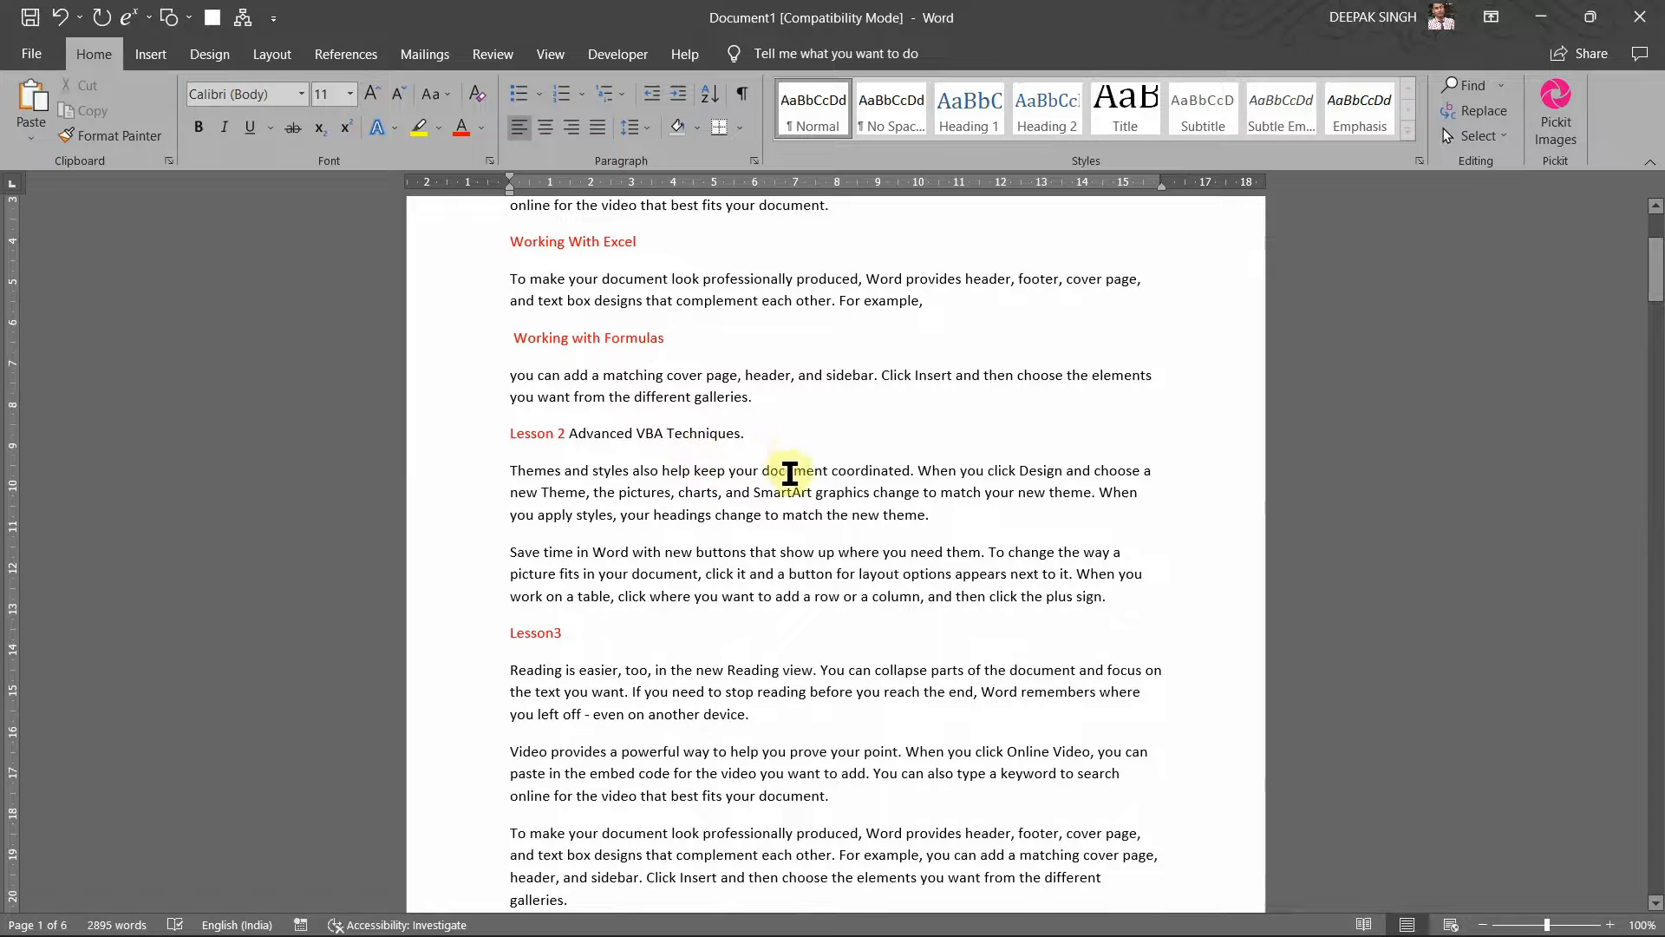
Step: Add subheadings 'Introduction to VBA', 'Working With VBA' and 'Advance VBA' under Lesson 2
{"action": "key", "text": "Return"}
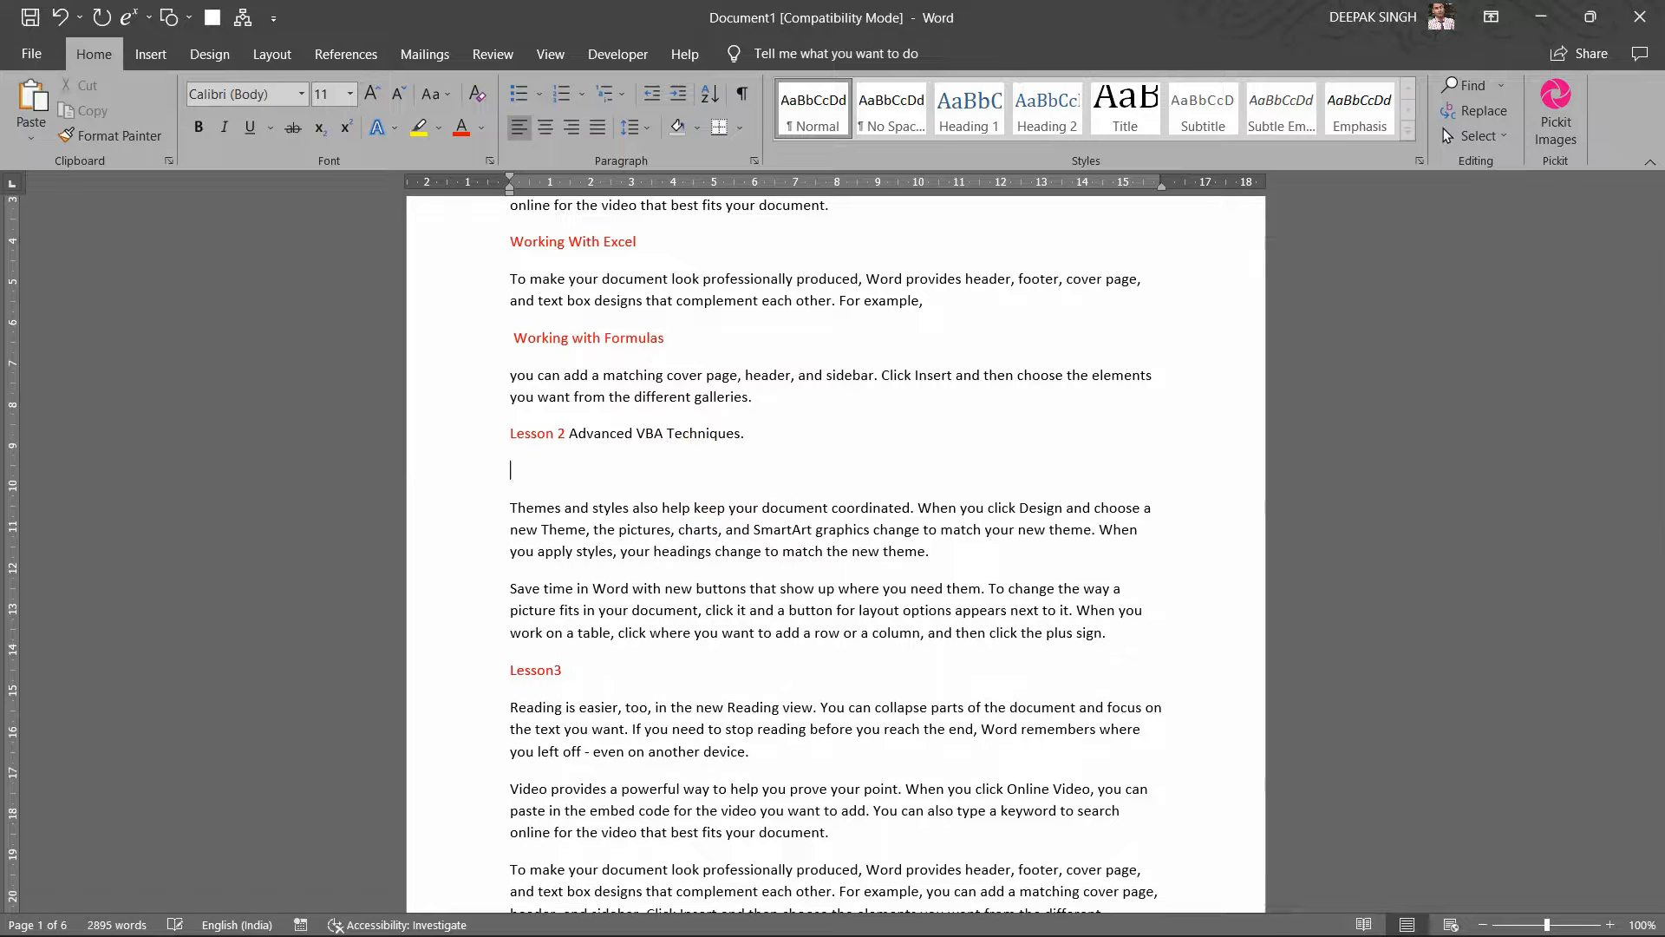
{"action": "type", "text": "Intr"}
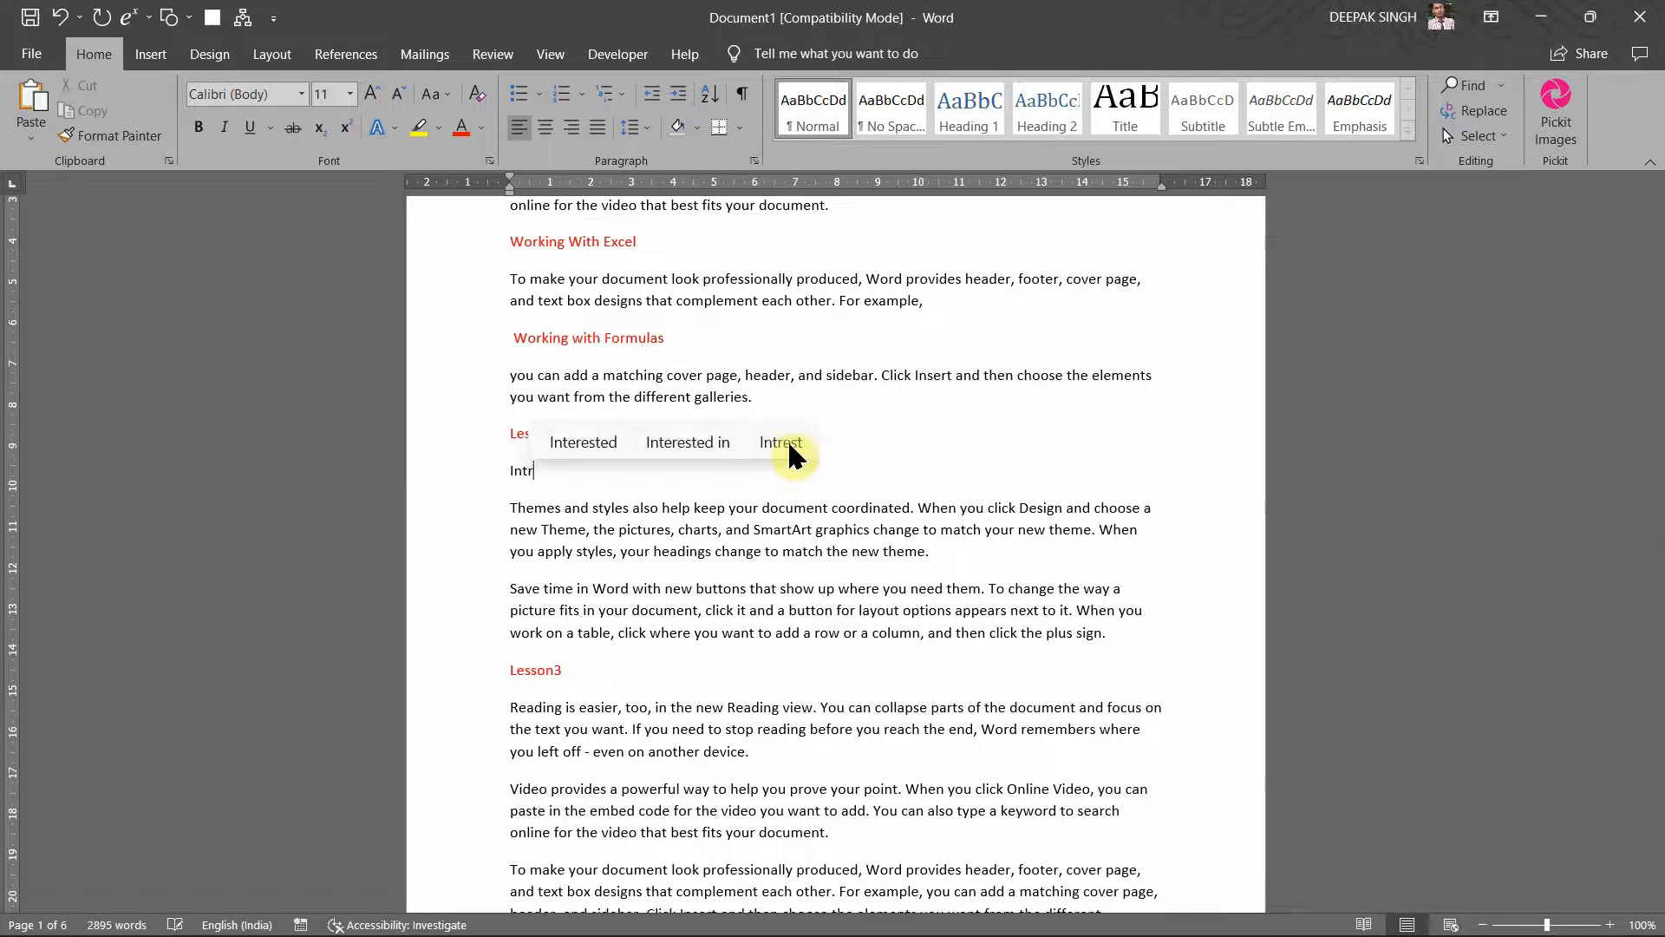
{"action": "type", "text": "oductio"}
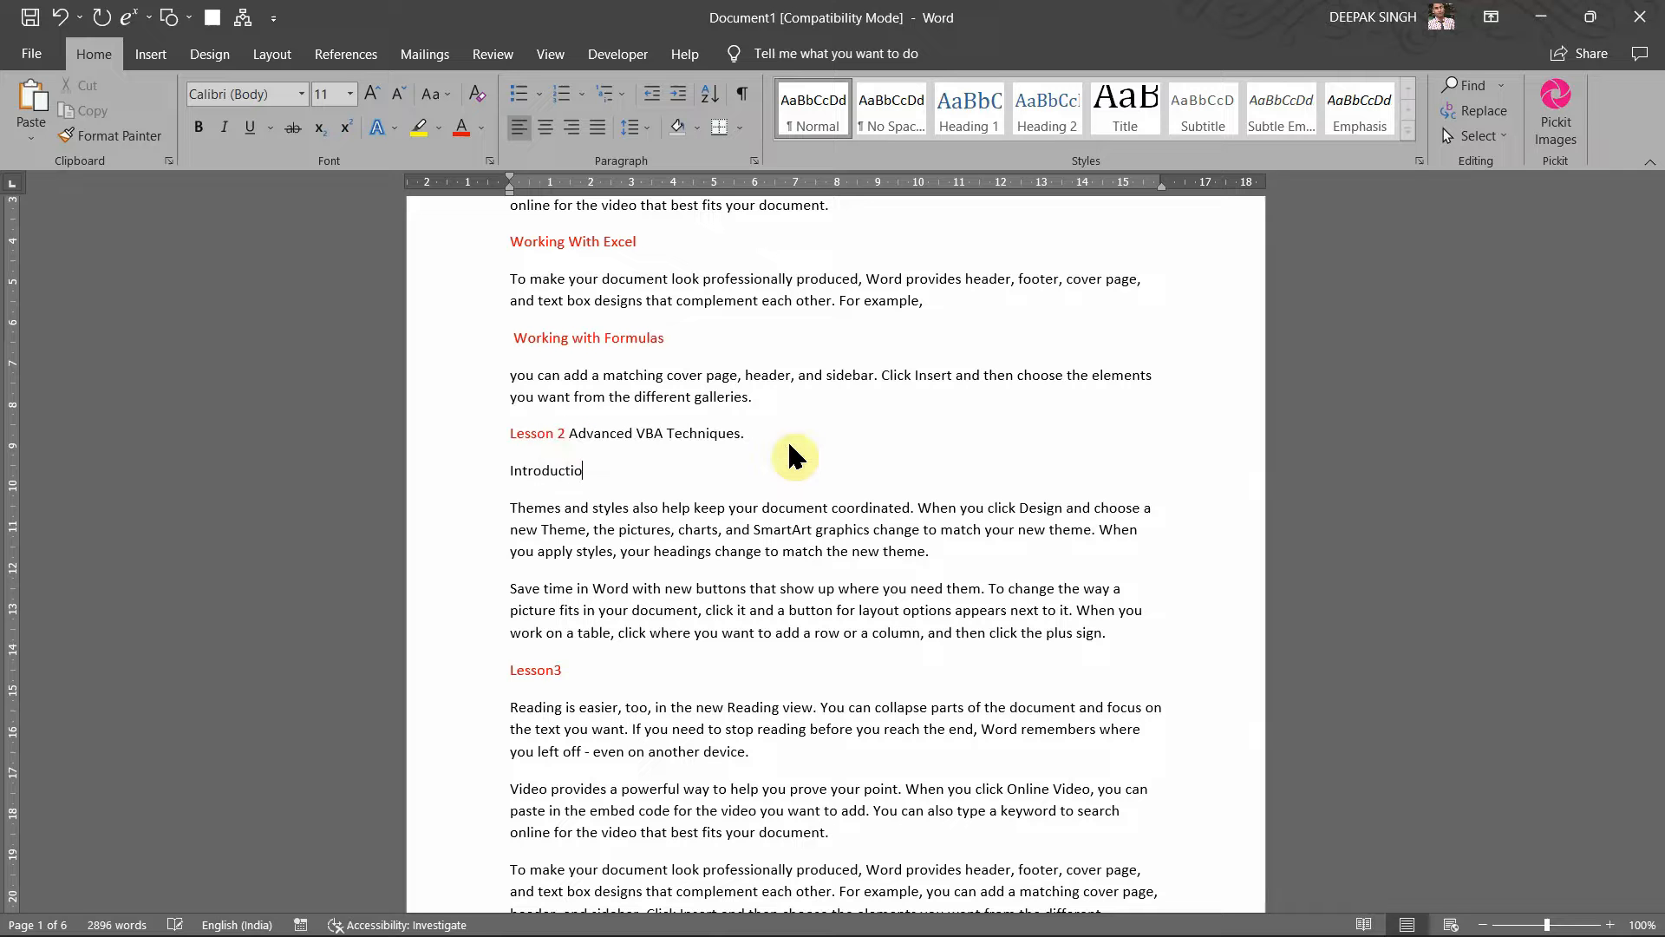
{"action": "type", "text": "n to VBA"}
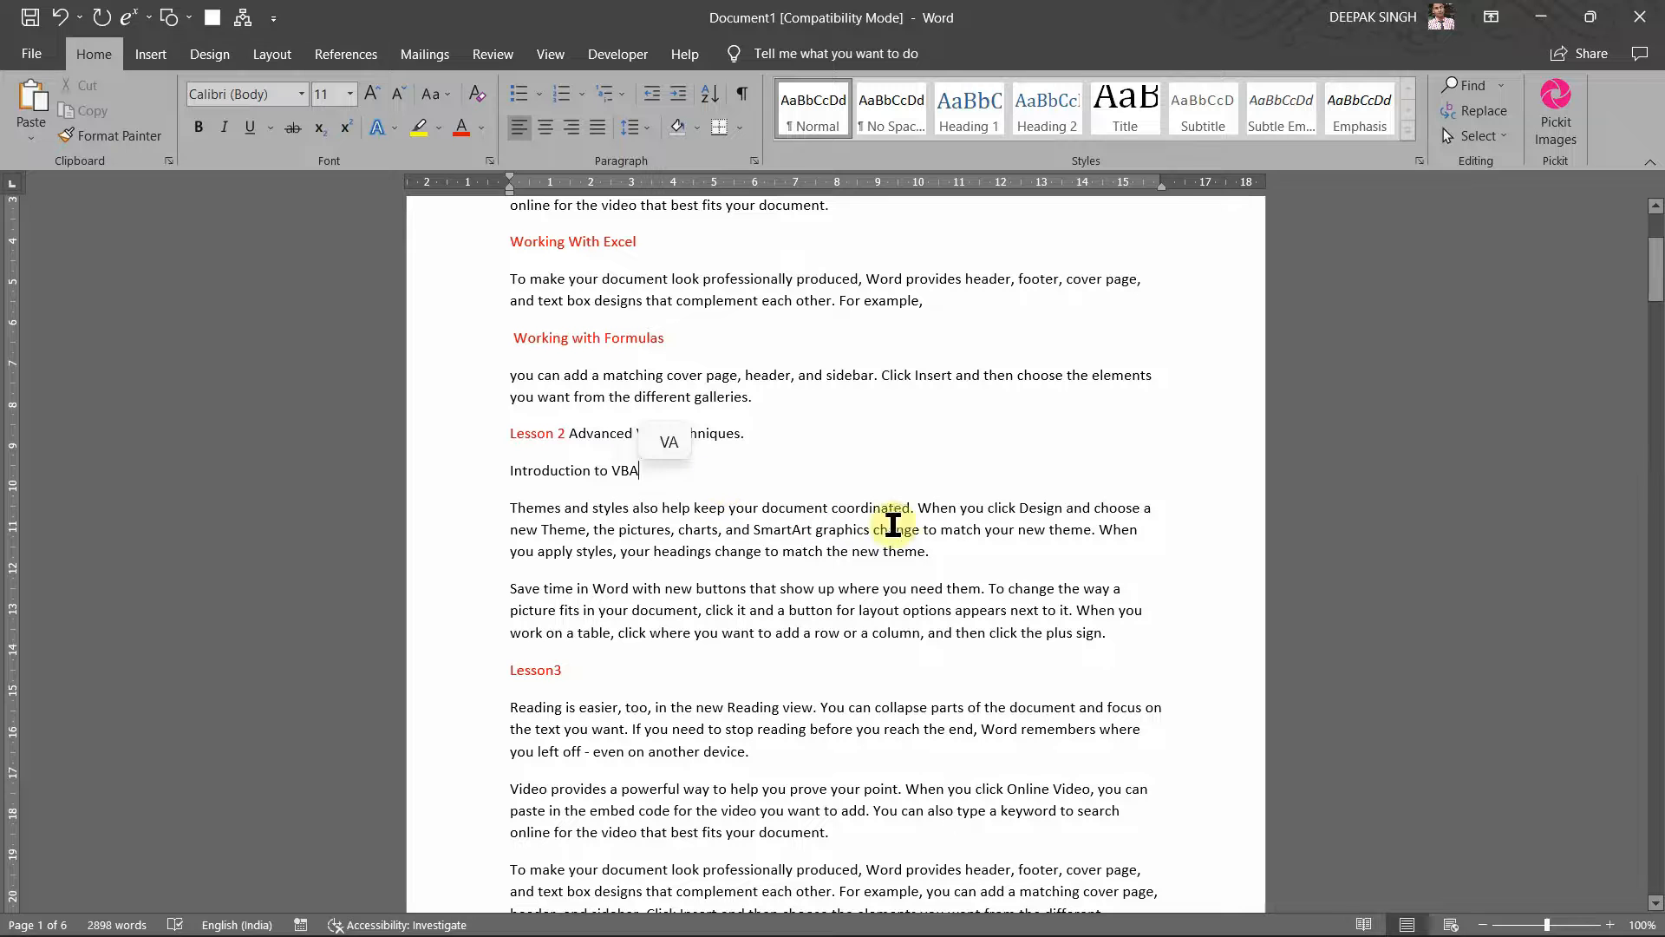
{"action": "left_click", "coordinate": [955, 549]}
{"action": "key", "text": "Return"}
{"action": "type", "text": "W"}
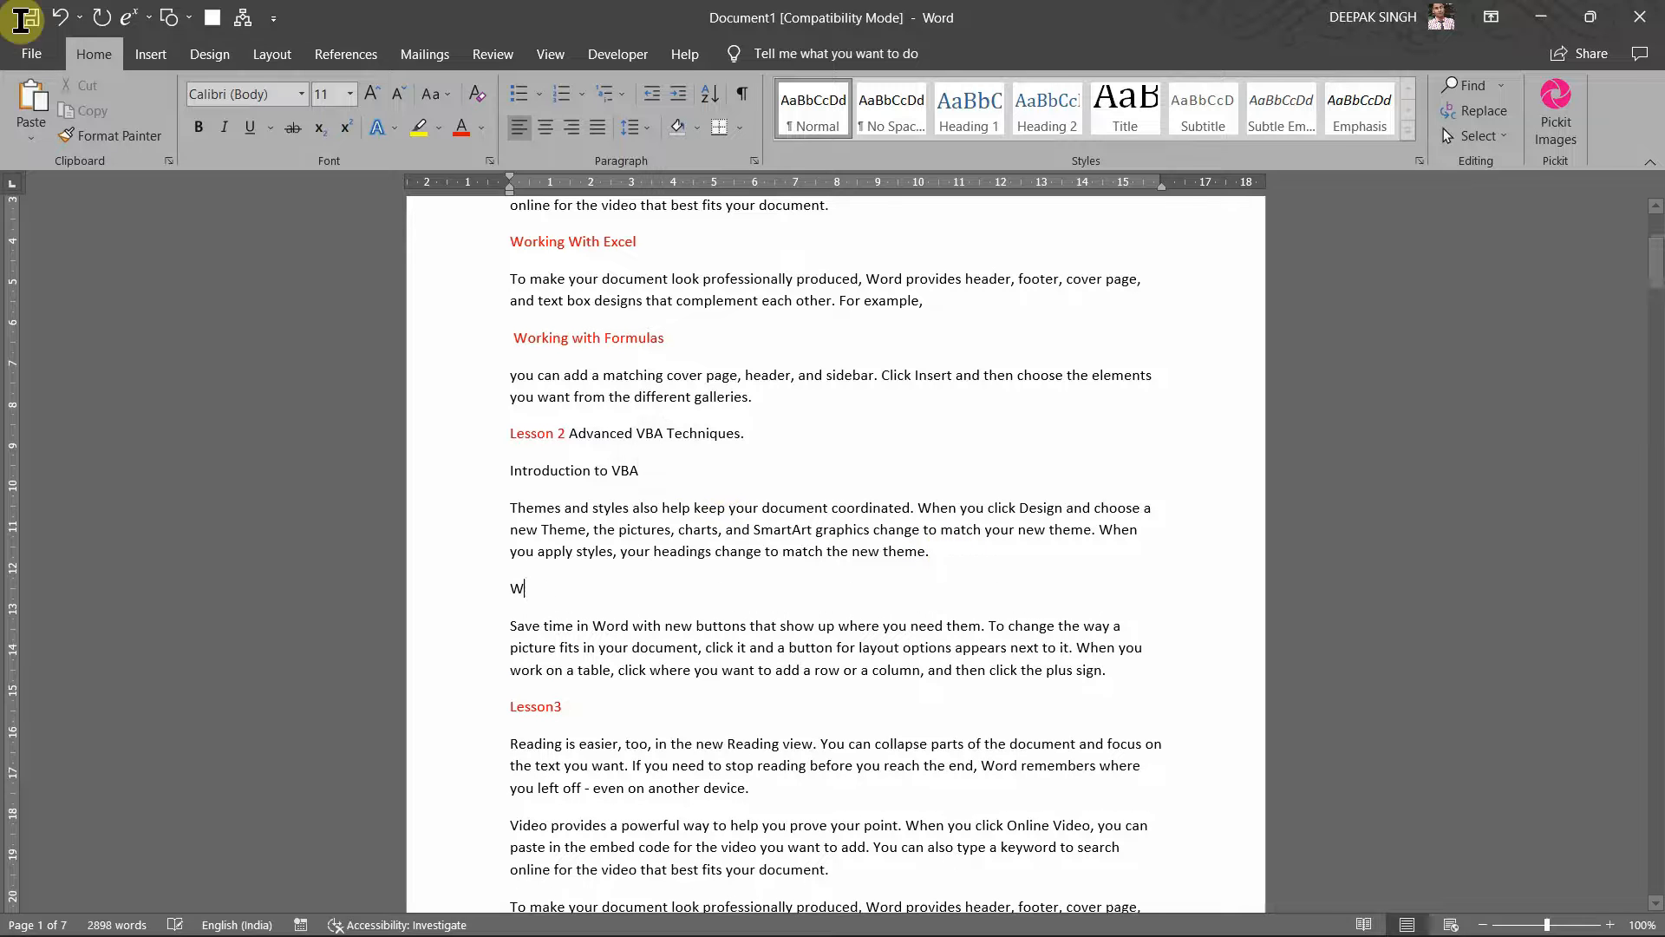
{"action": "type", "text": "orking "}
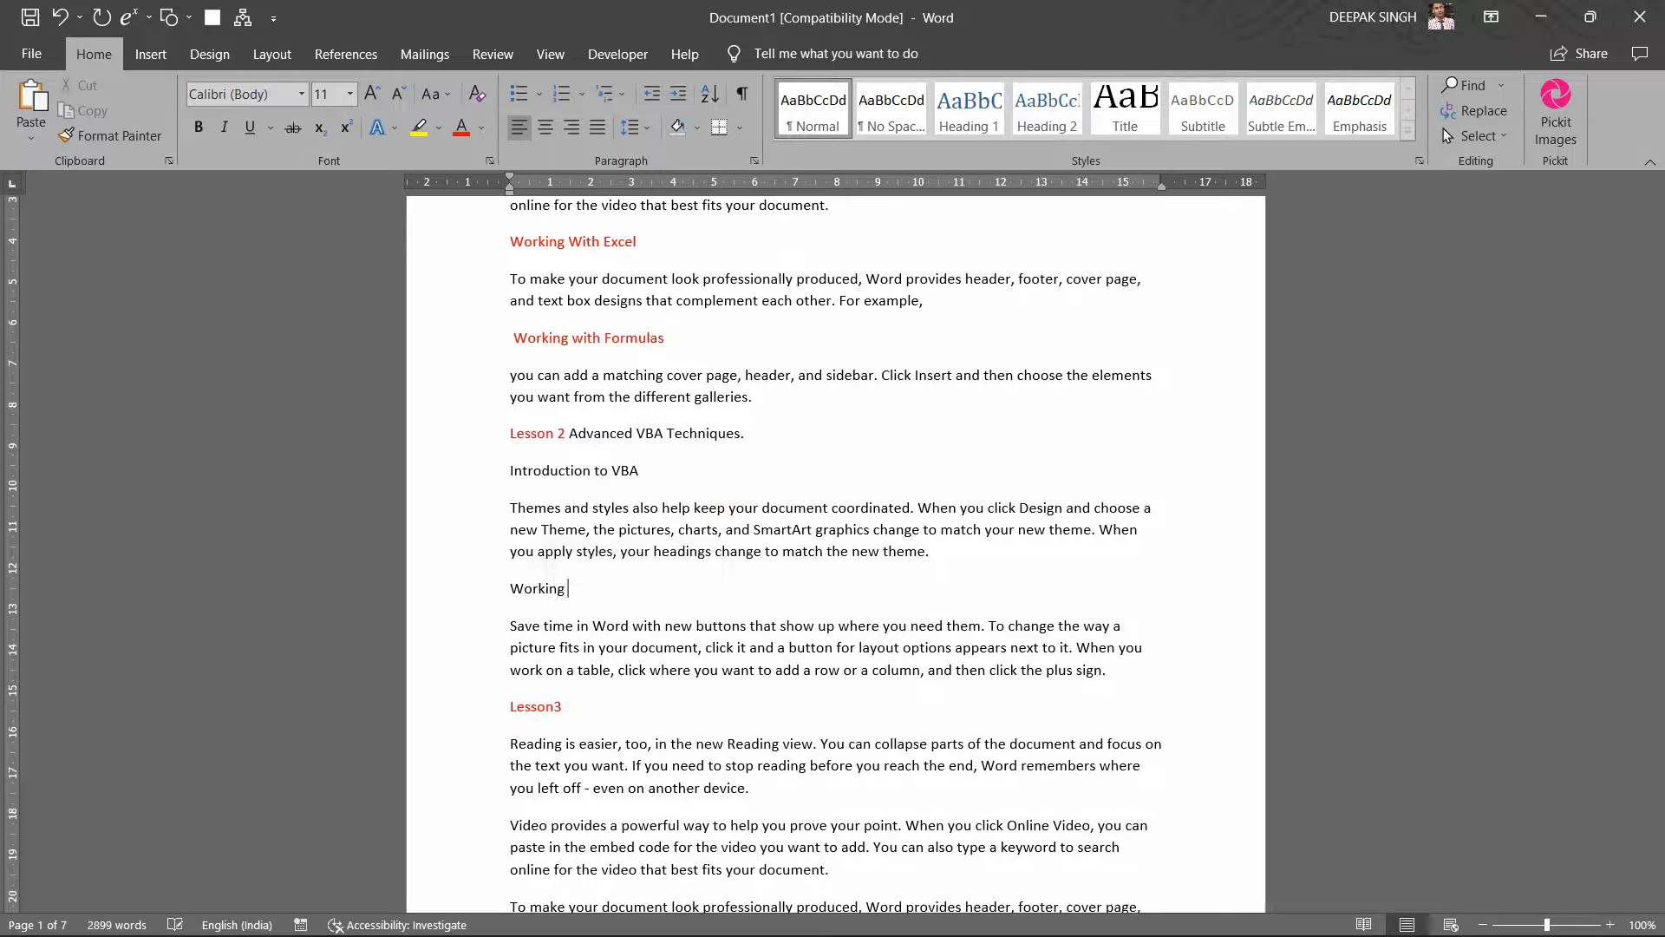
{"action": "type", "text": "With VBA"}
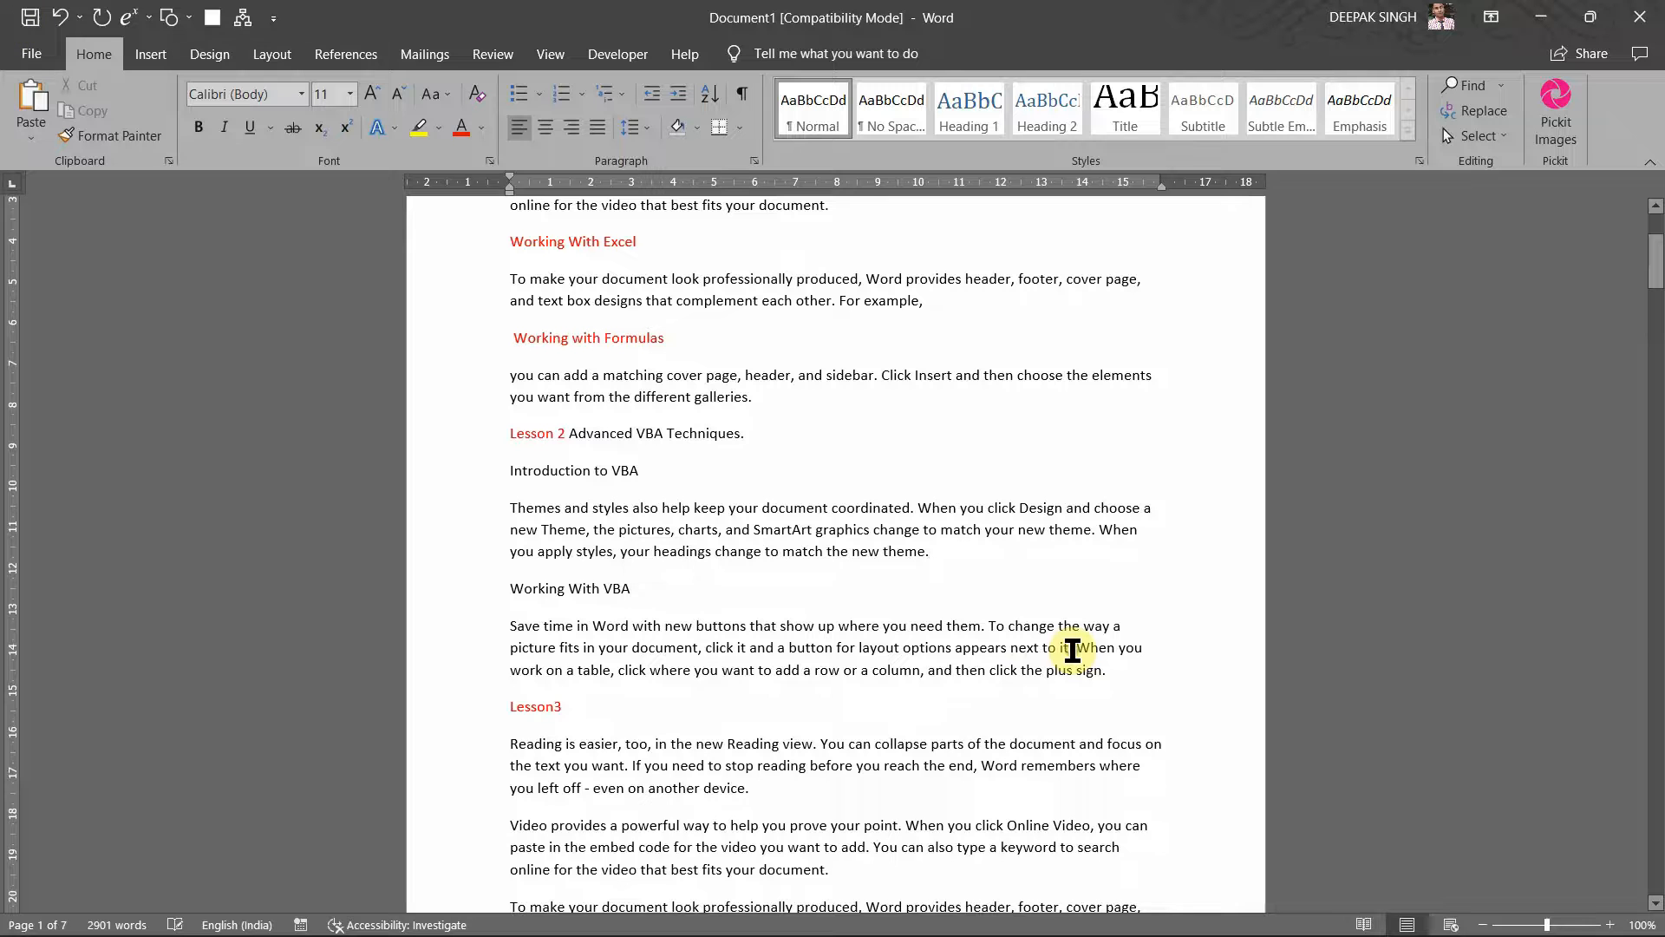
{"action": "left_click", "coordinate": [1073, 649]}
{"action": "key", "text": "Return"}
{"action": "key", "text": "Return"}
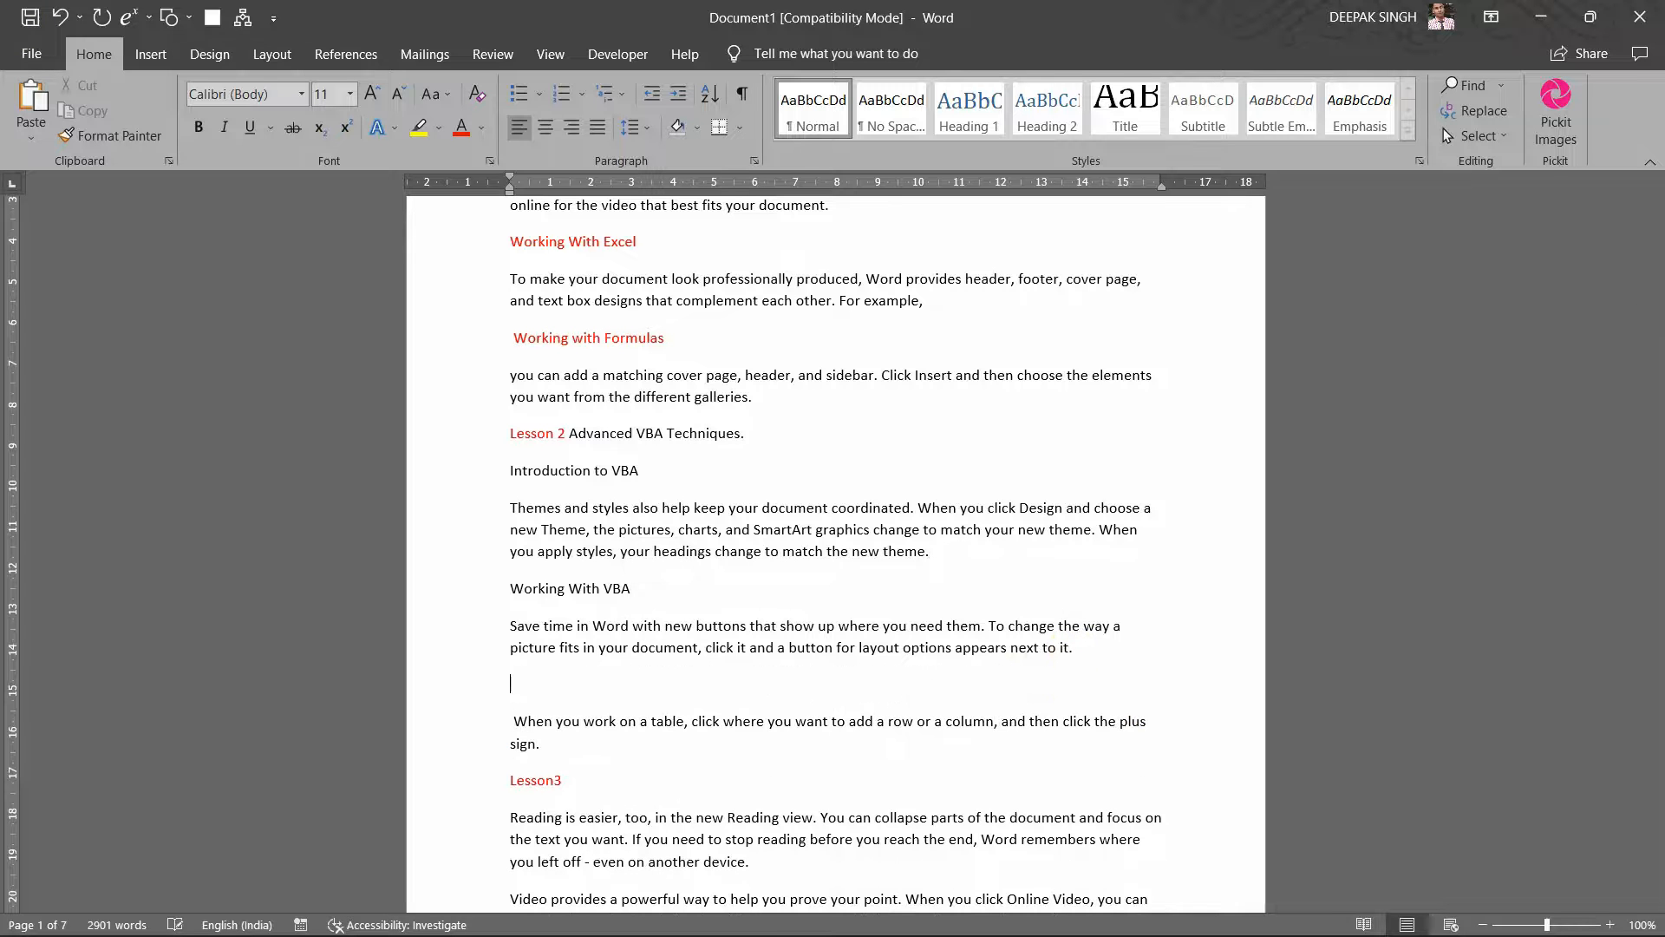
{"action": "type", "text": "Advance "}
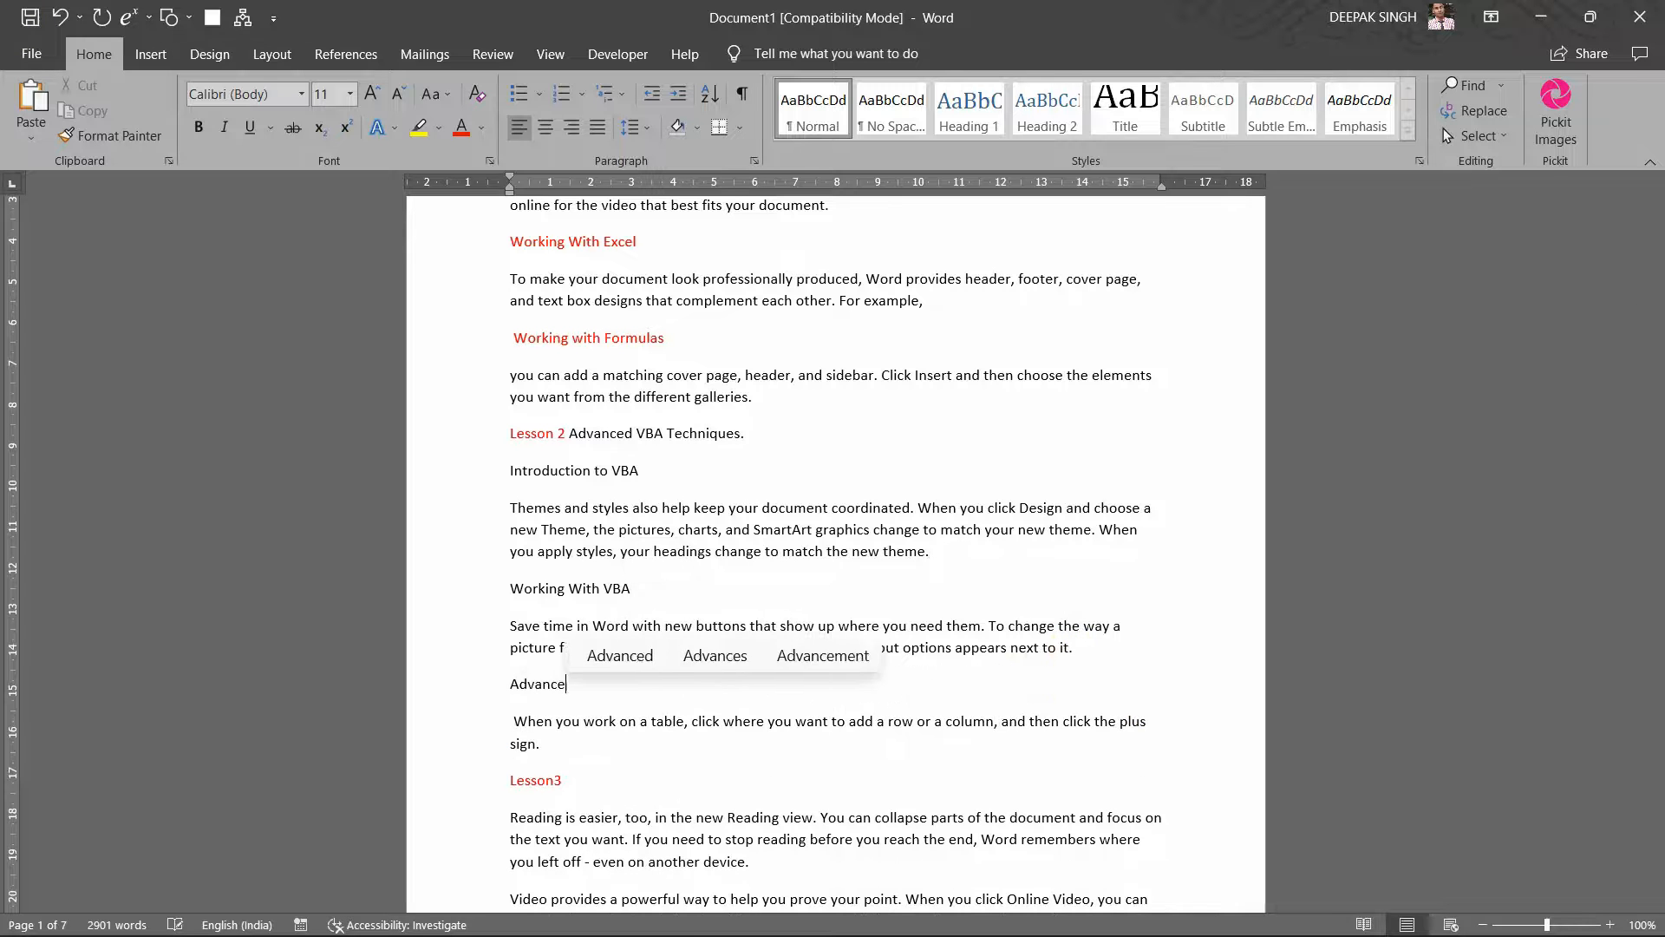
{"action": "type", "text": "VBA"}
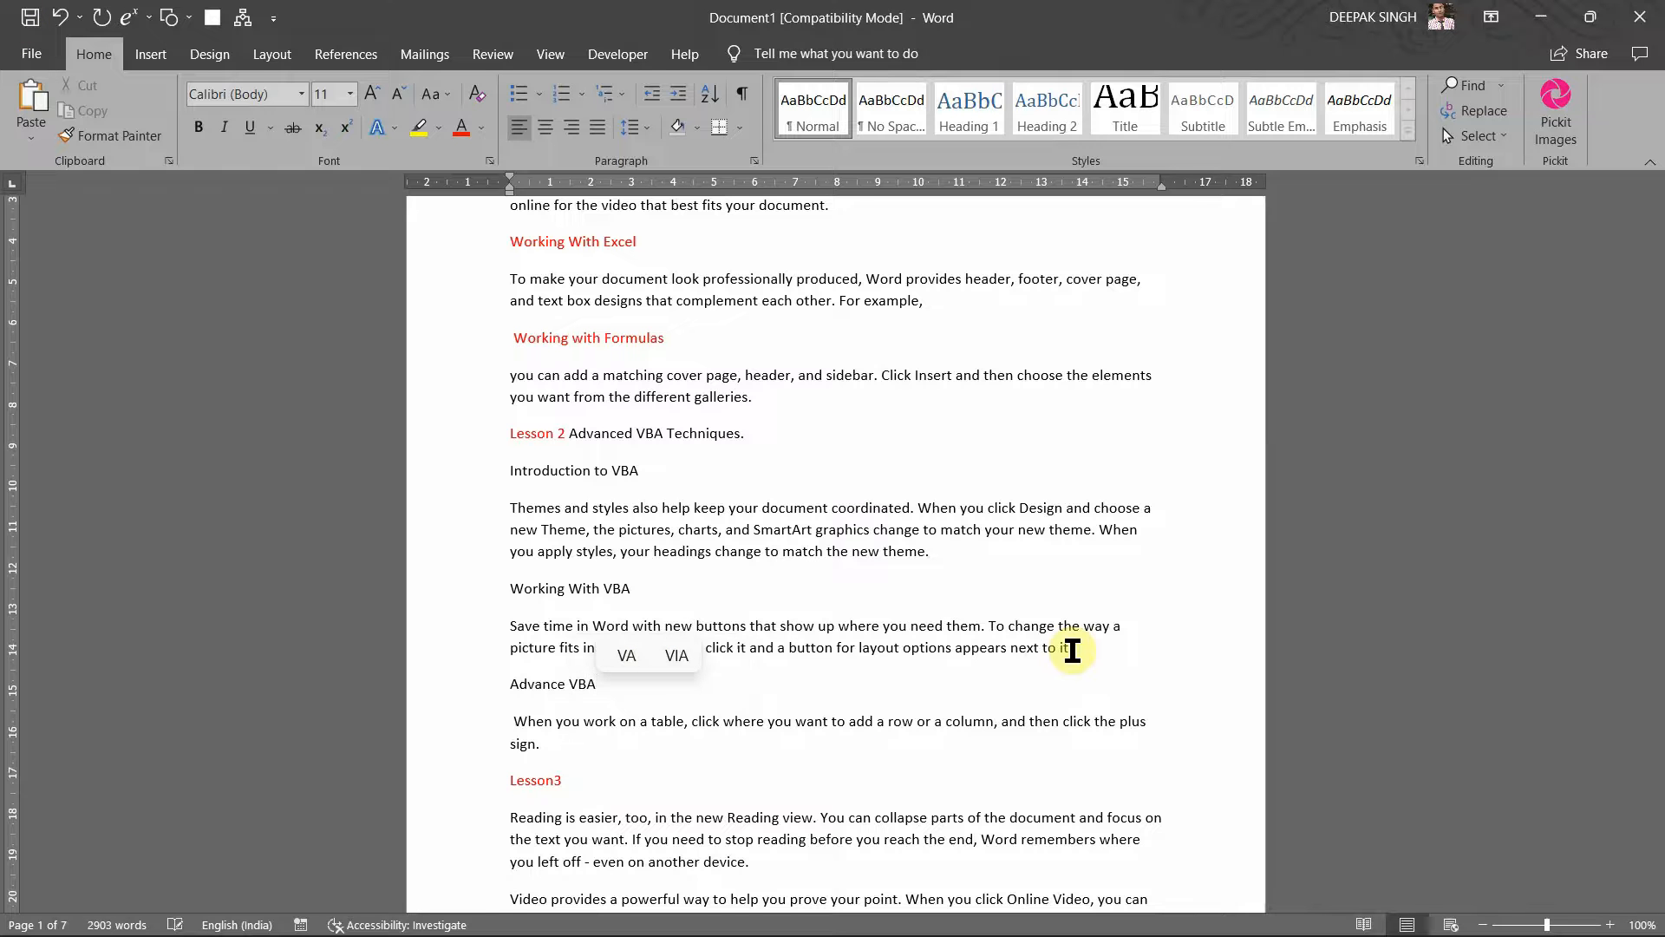
{"action": "scroll", "coordinate": [833, 713], "scroll_direction": "down", "scroll_amount": 8}
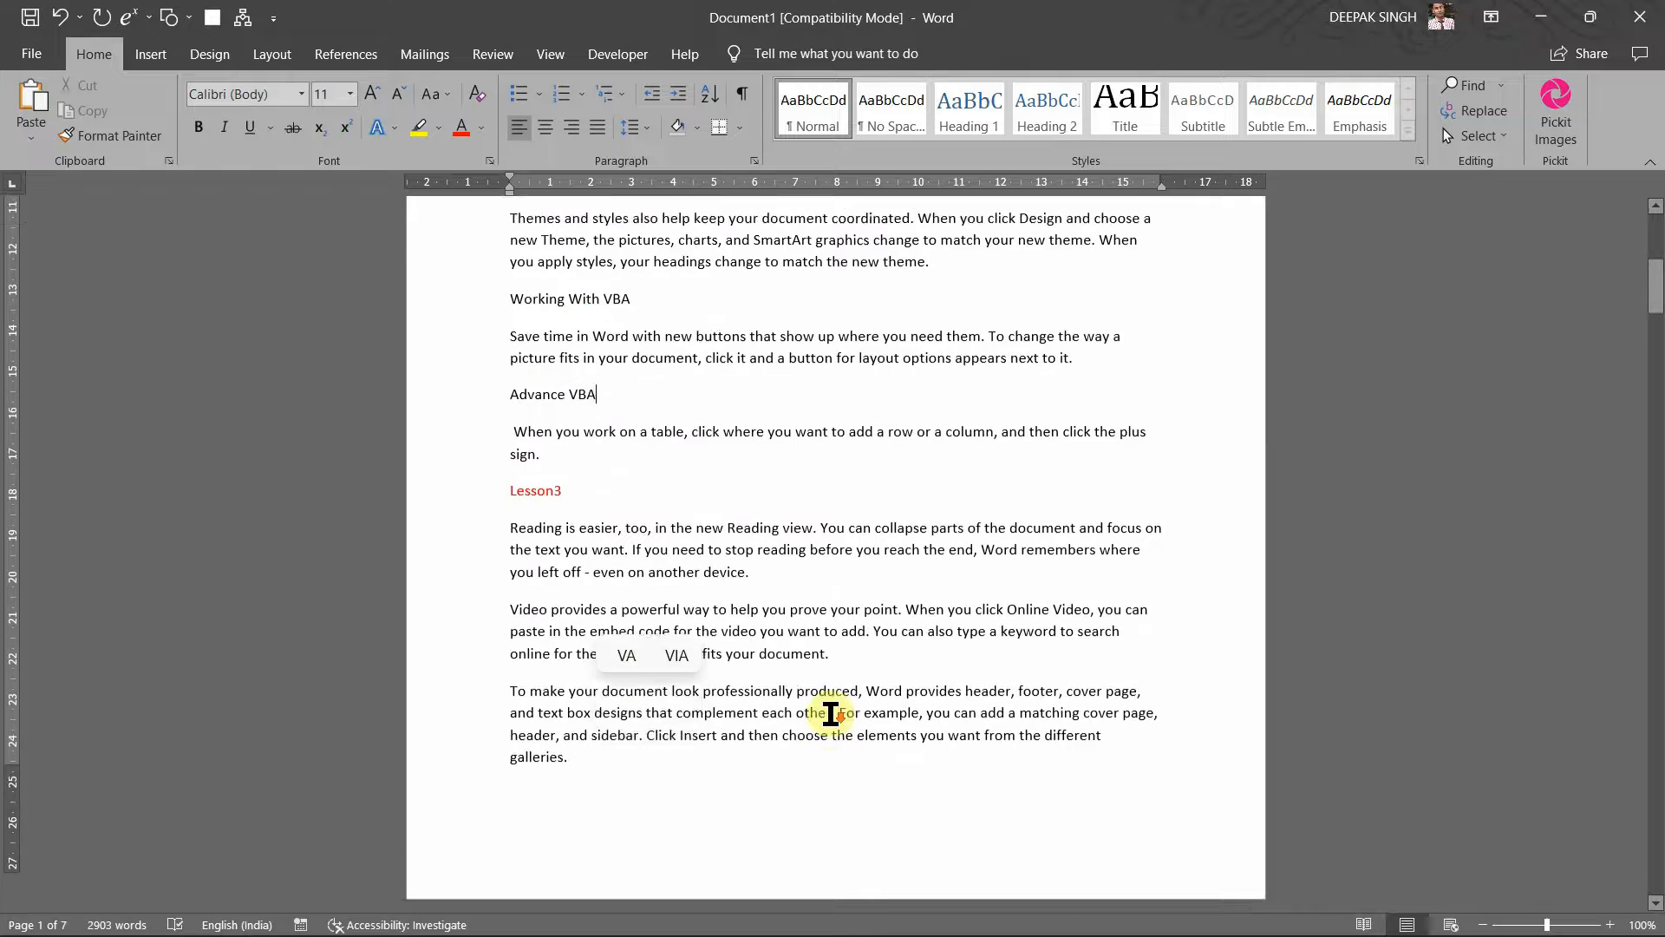
Step: Add 'Working With VBA loops' under Lesson3 and 'Working With VBA Functions' below the Reading paragraph
{"action": "left_click", "coordinate": [787, 518]}
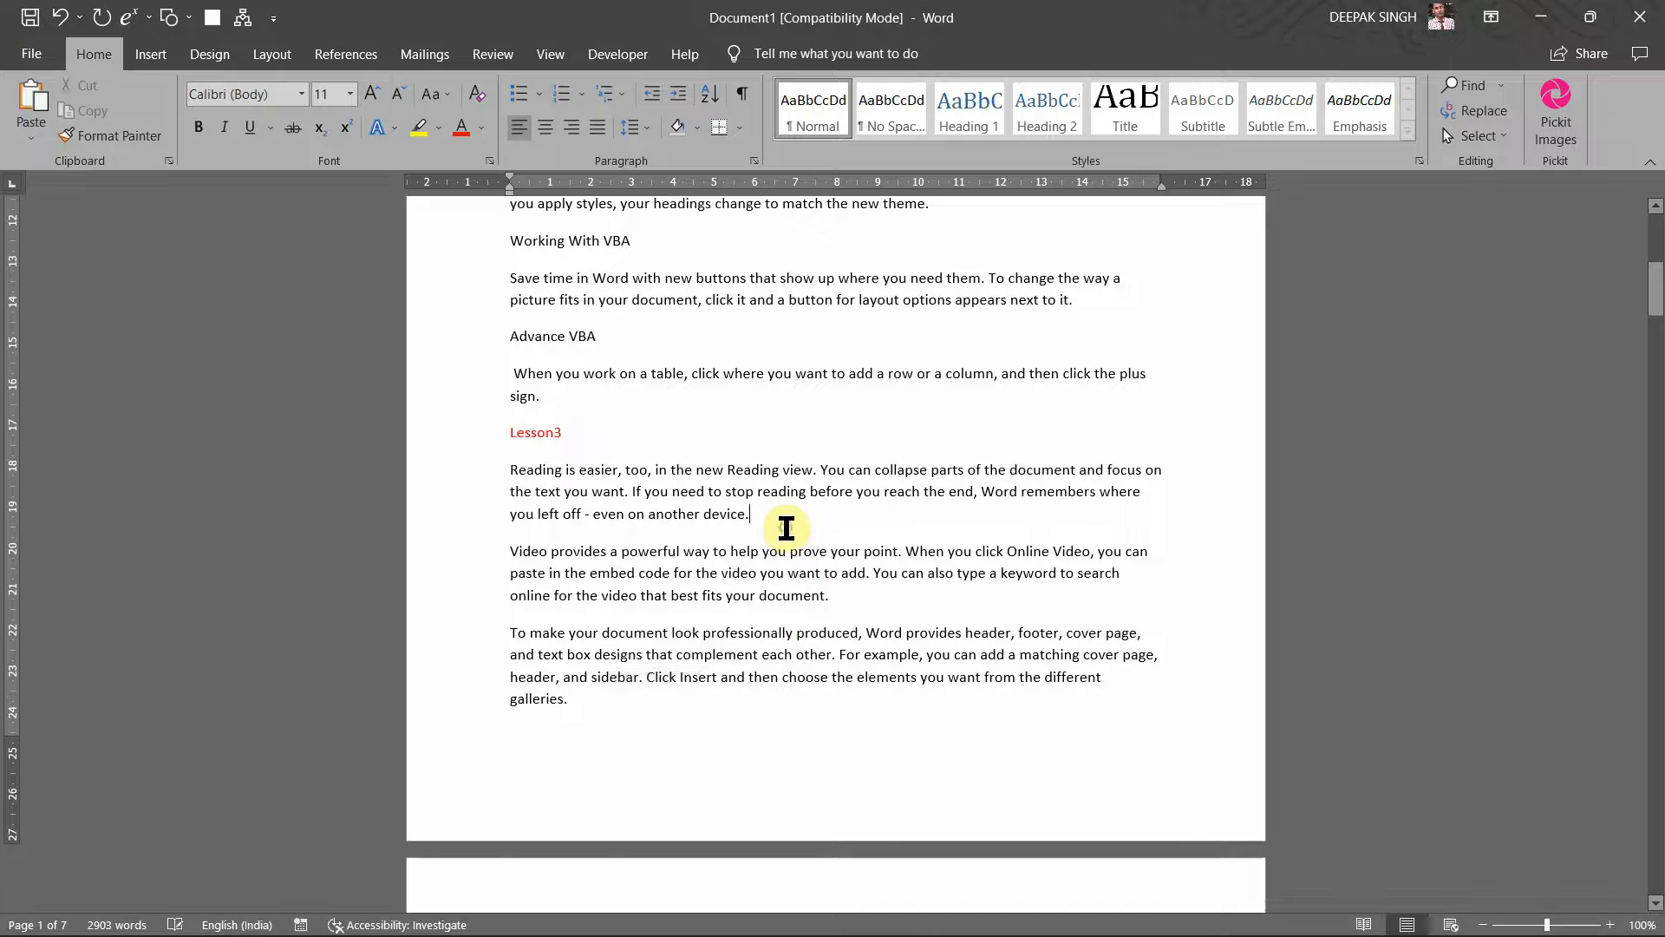
{"action": "key", "text": "Return"}
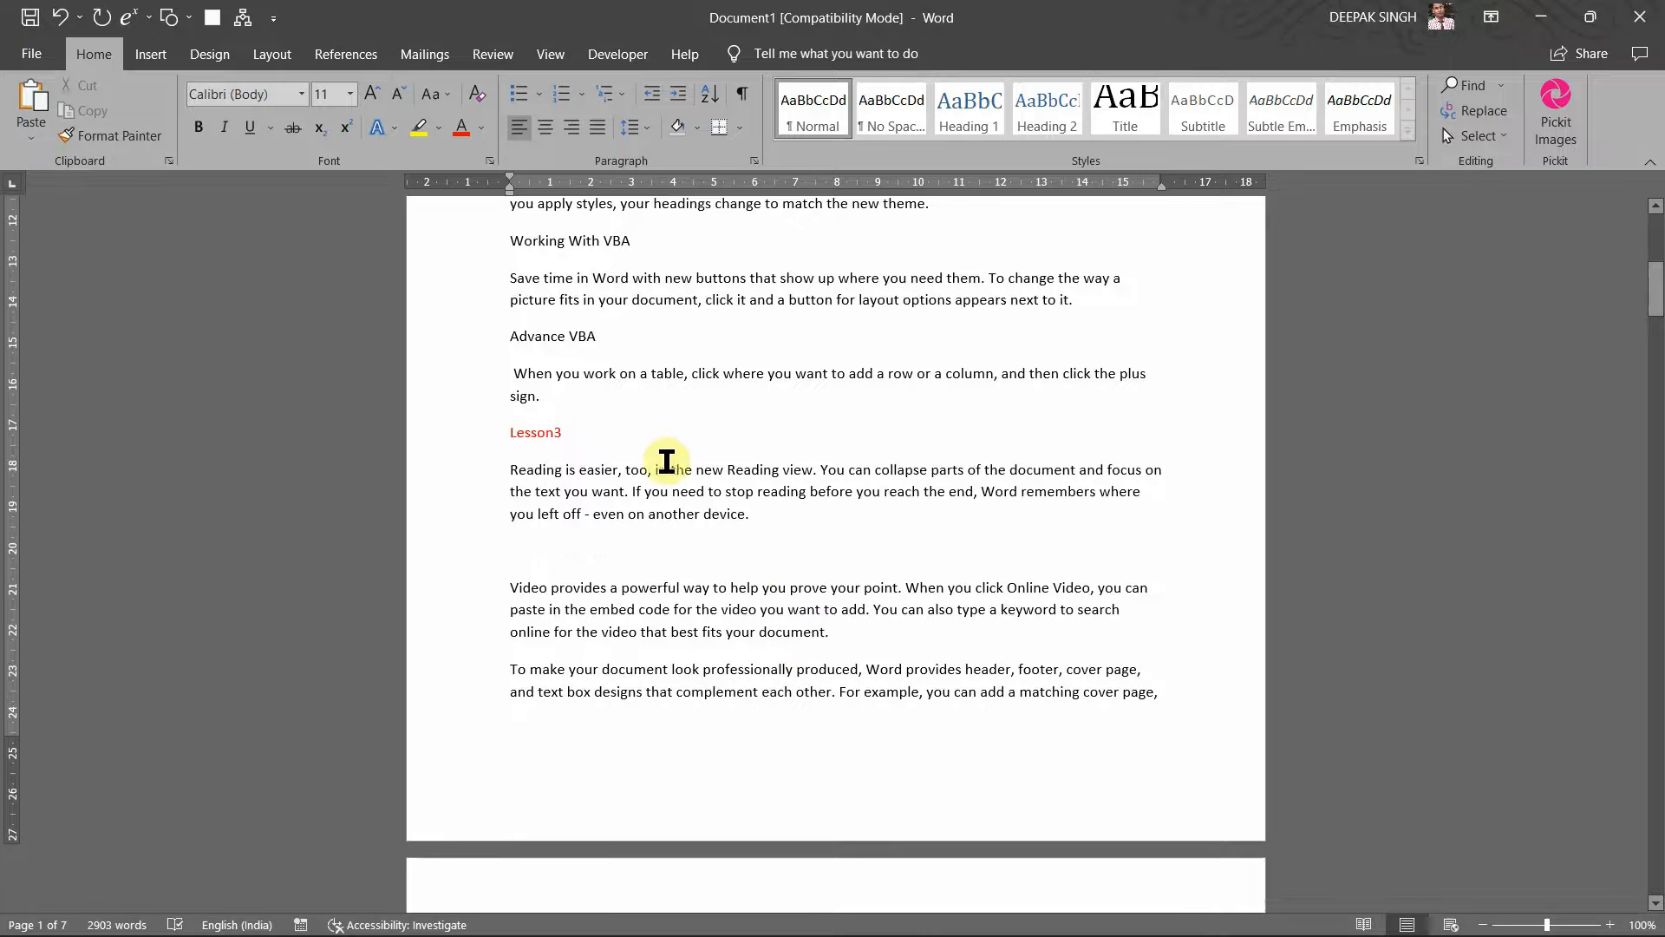
{"action": "left_click", "coordinate": [654, 460]}
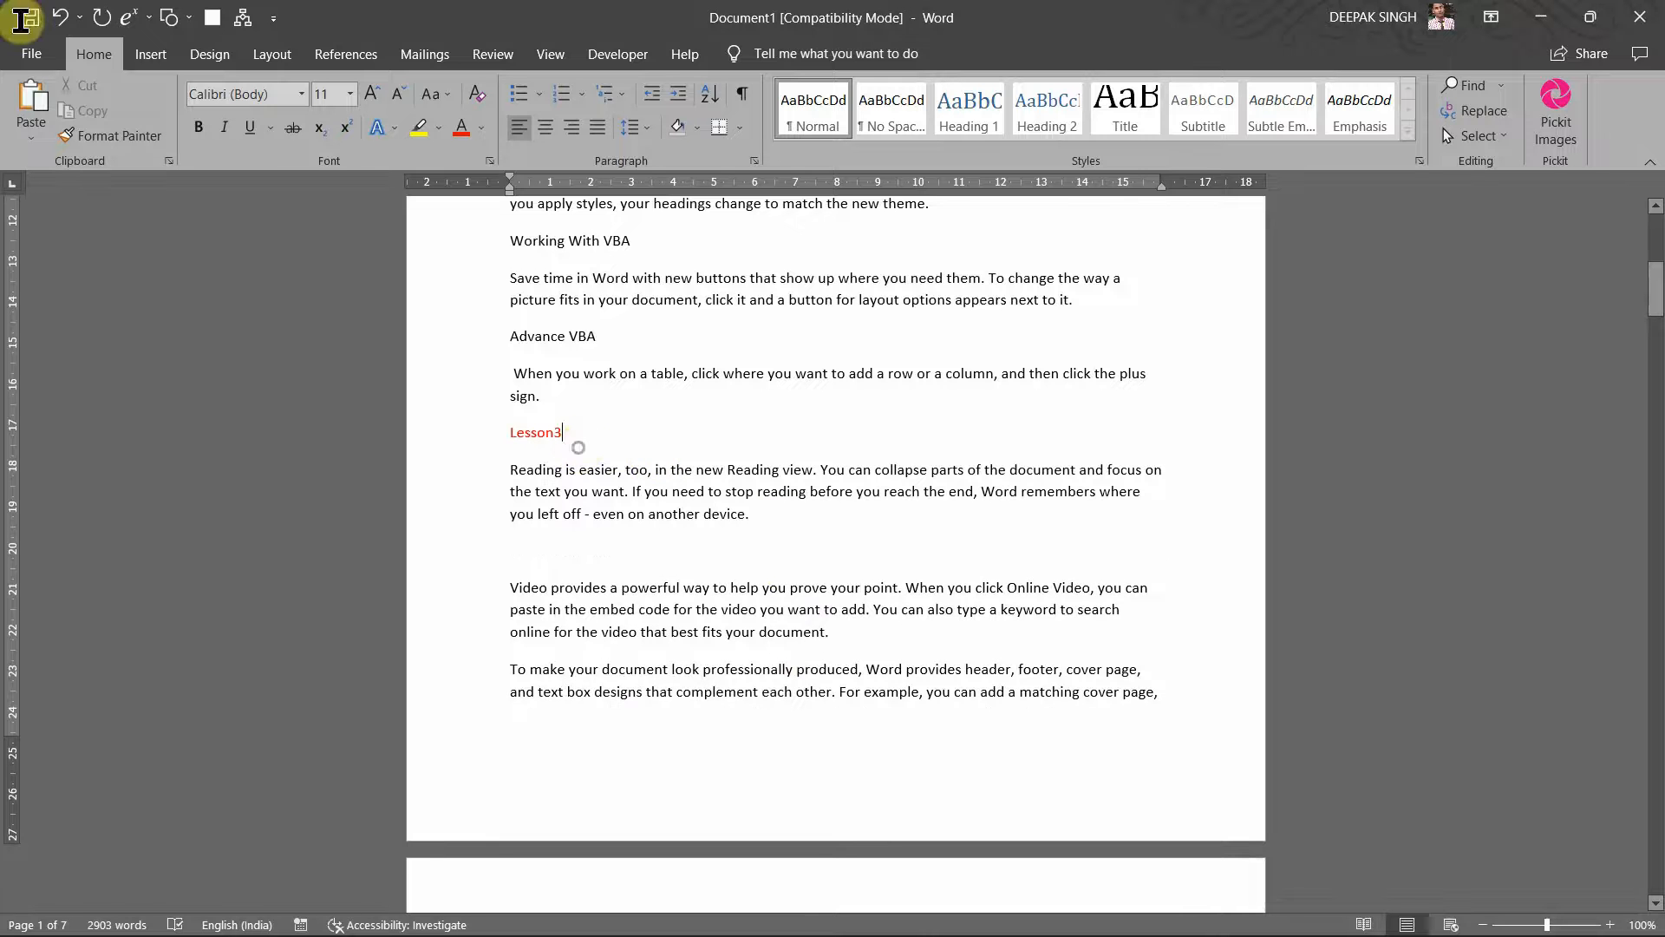
{"action": "left_click", "coordinate": [576, 439]}
{"action": "key", "text": "Return"}
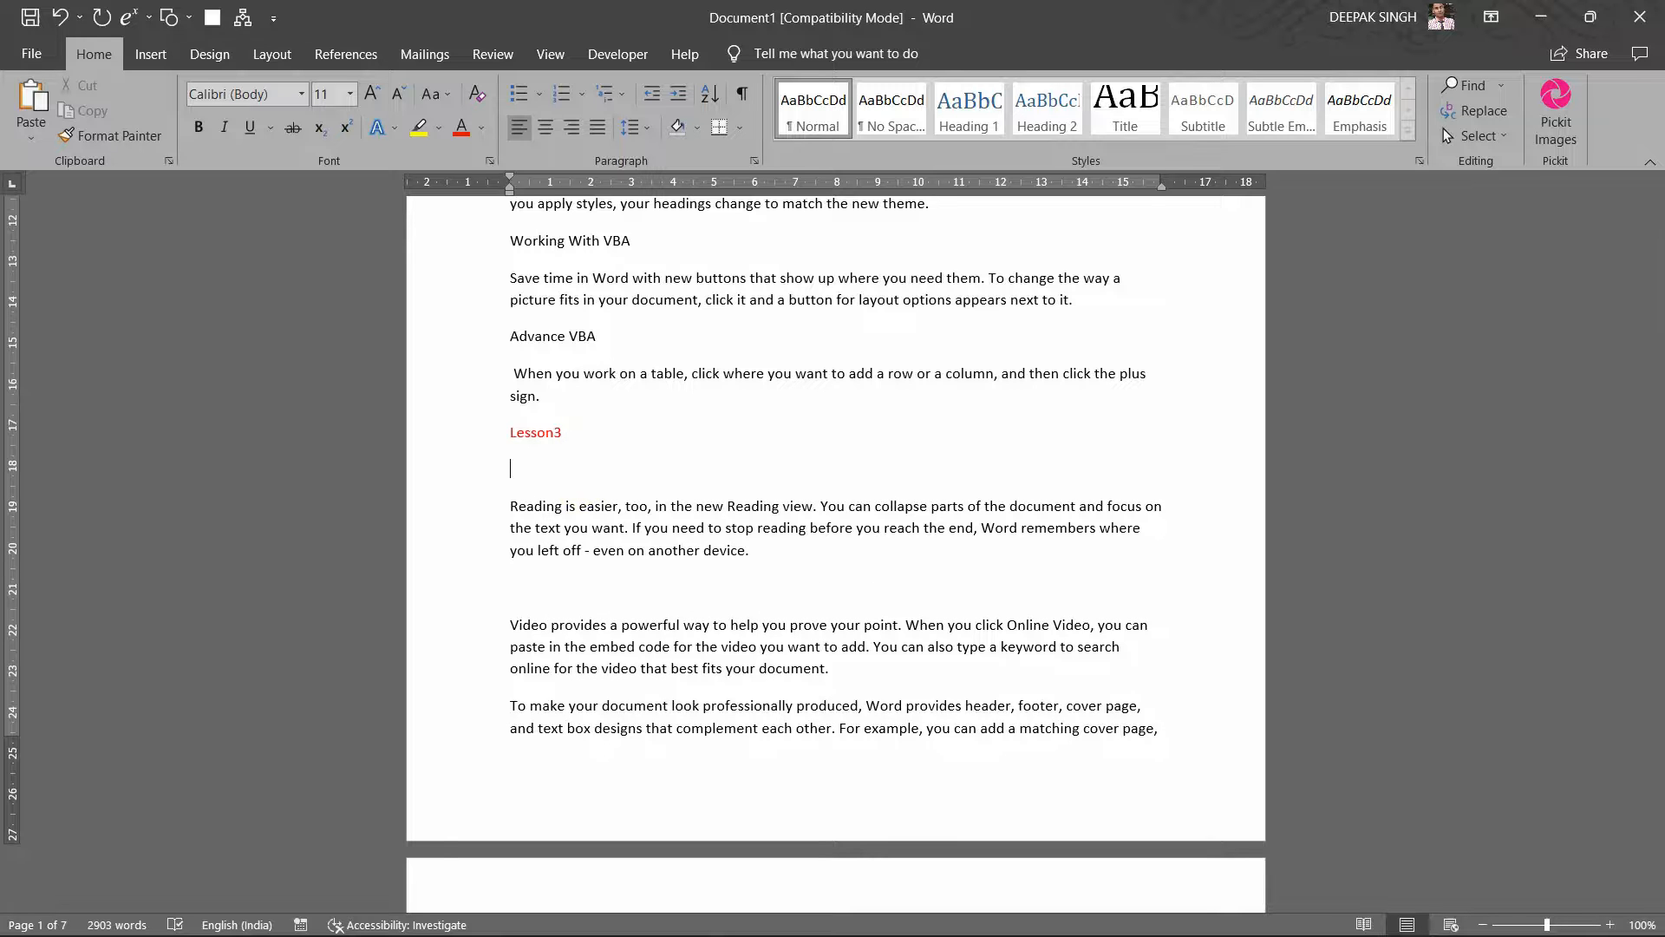
{"action": "type", "text": "I"}
{"action": "type", "text": "nte"}
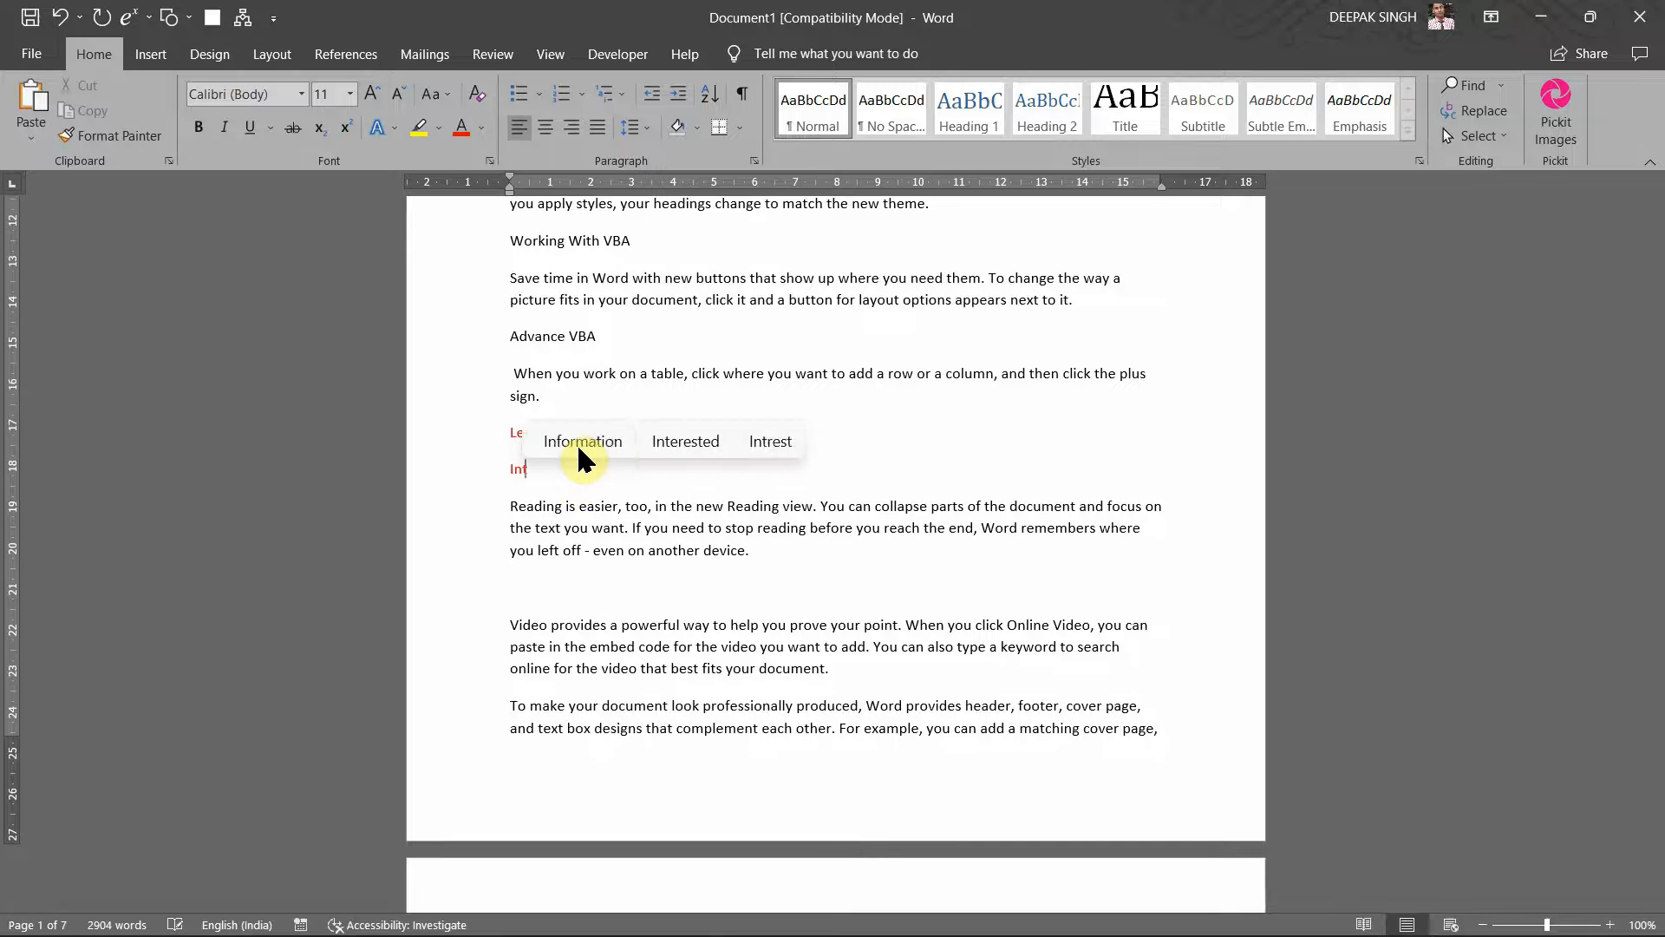
{"action": "key", "text": "BackSpace"}
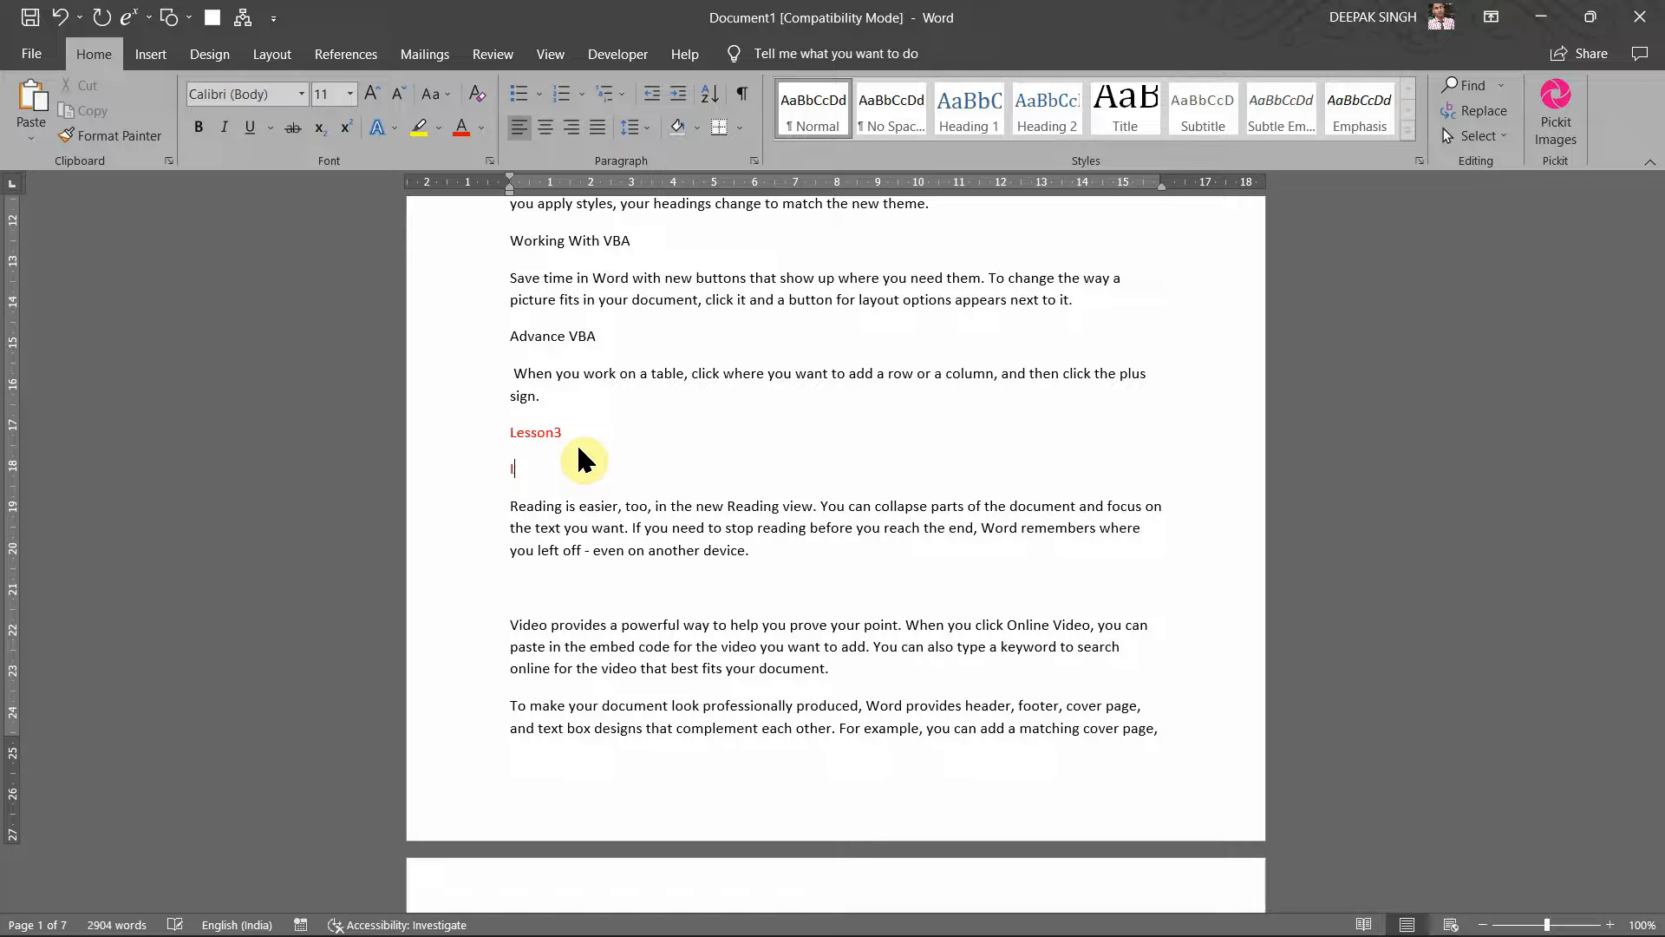
{"action": "type", "text": "Workin"}
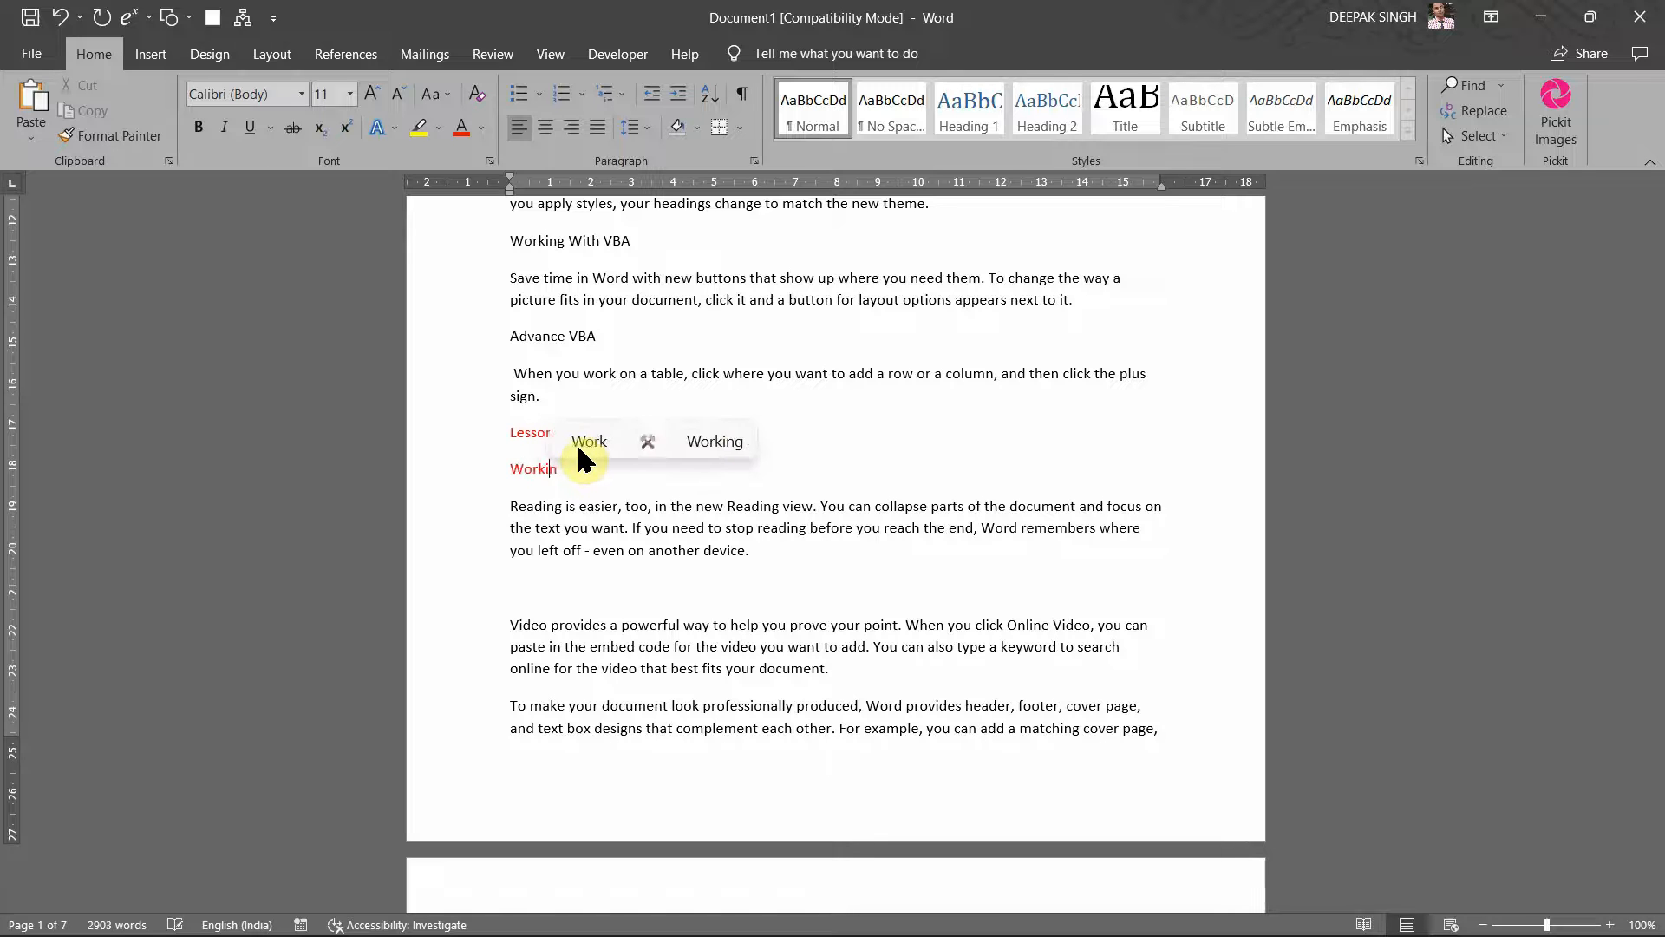
{"action": "type", "text": "g With "}
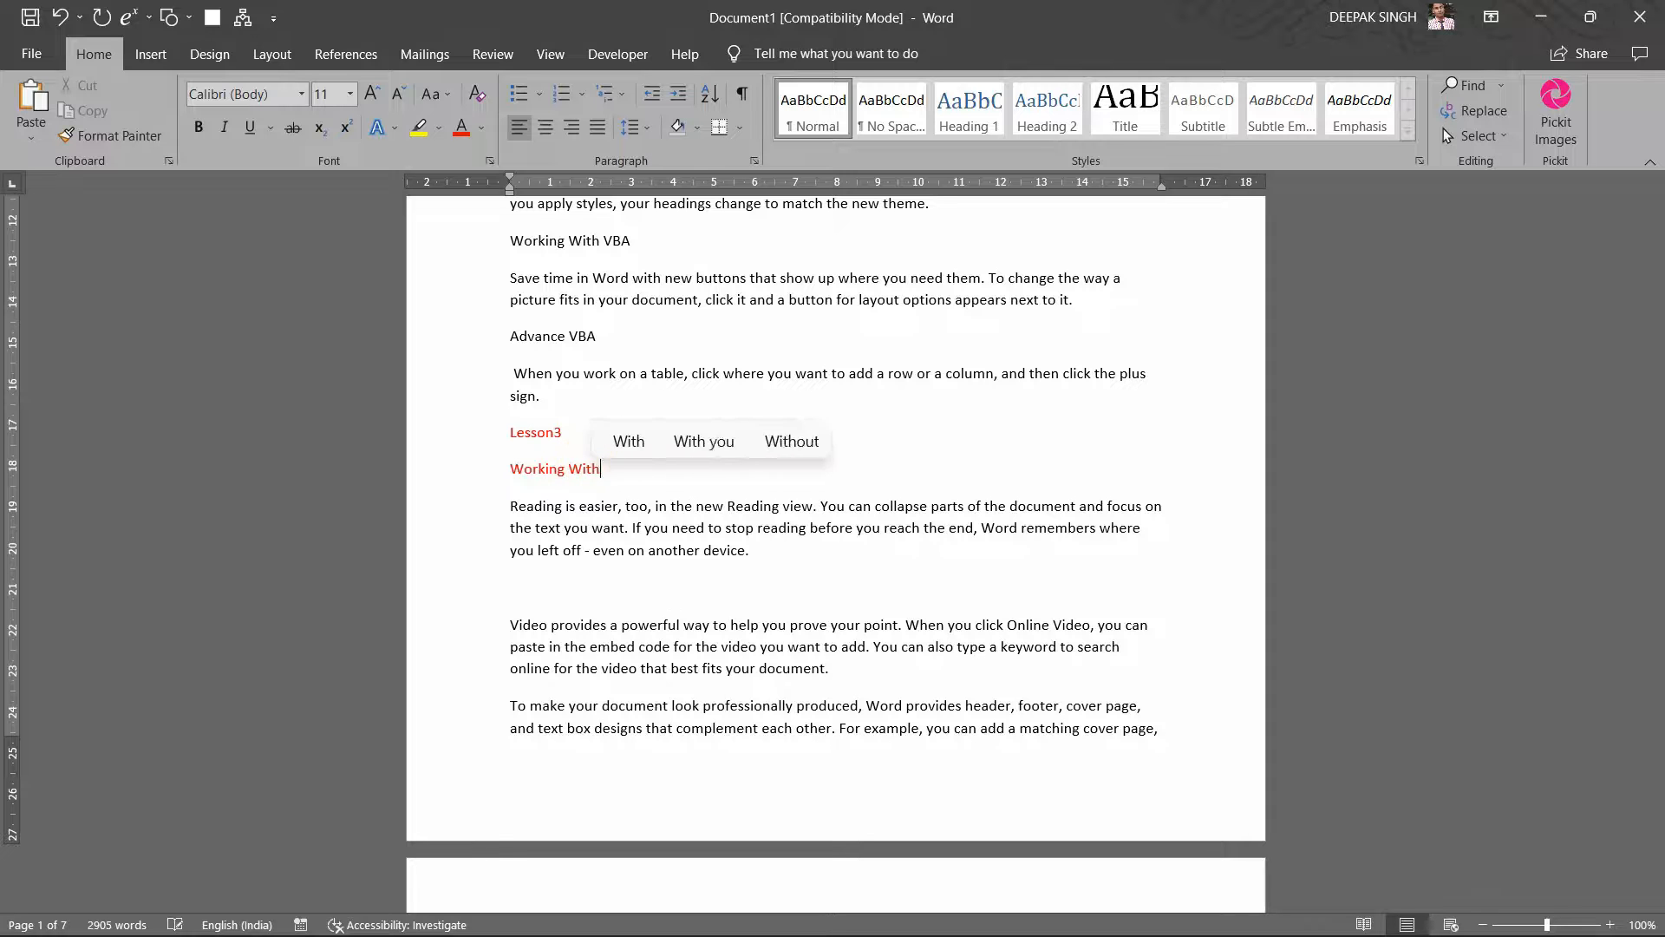
{"action": "type", "text": "VBA "}
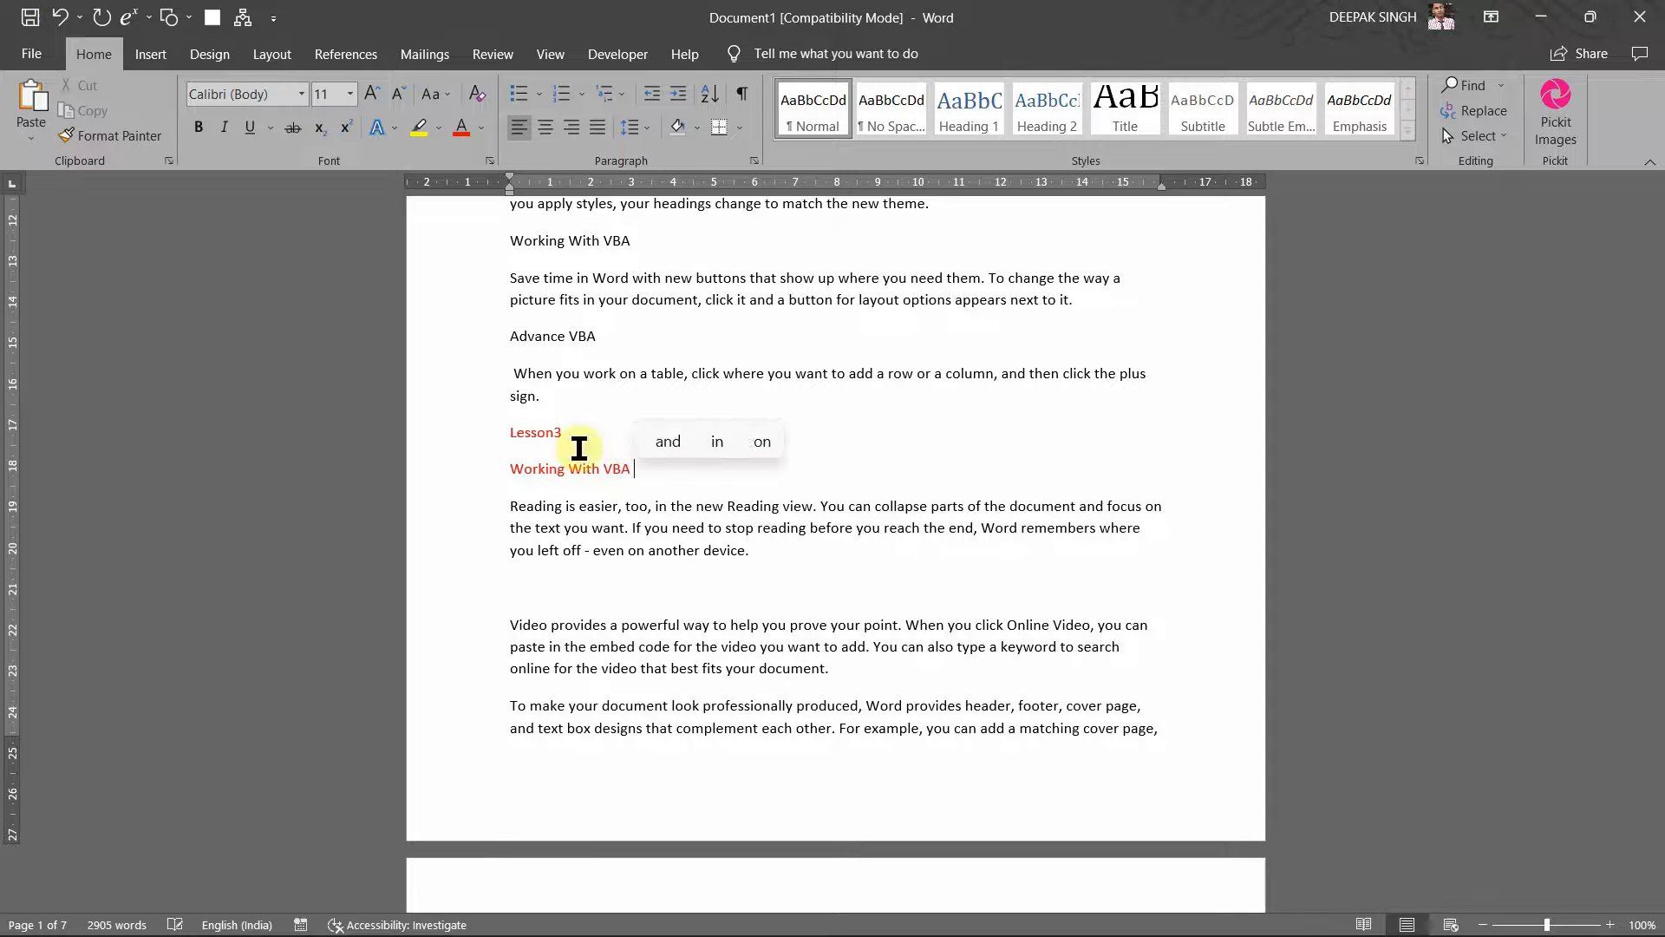
{"action": "type", "text": "loops"}
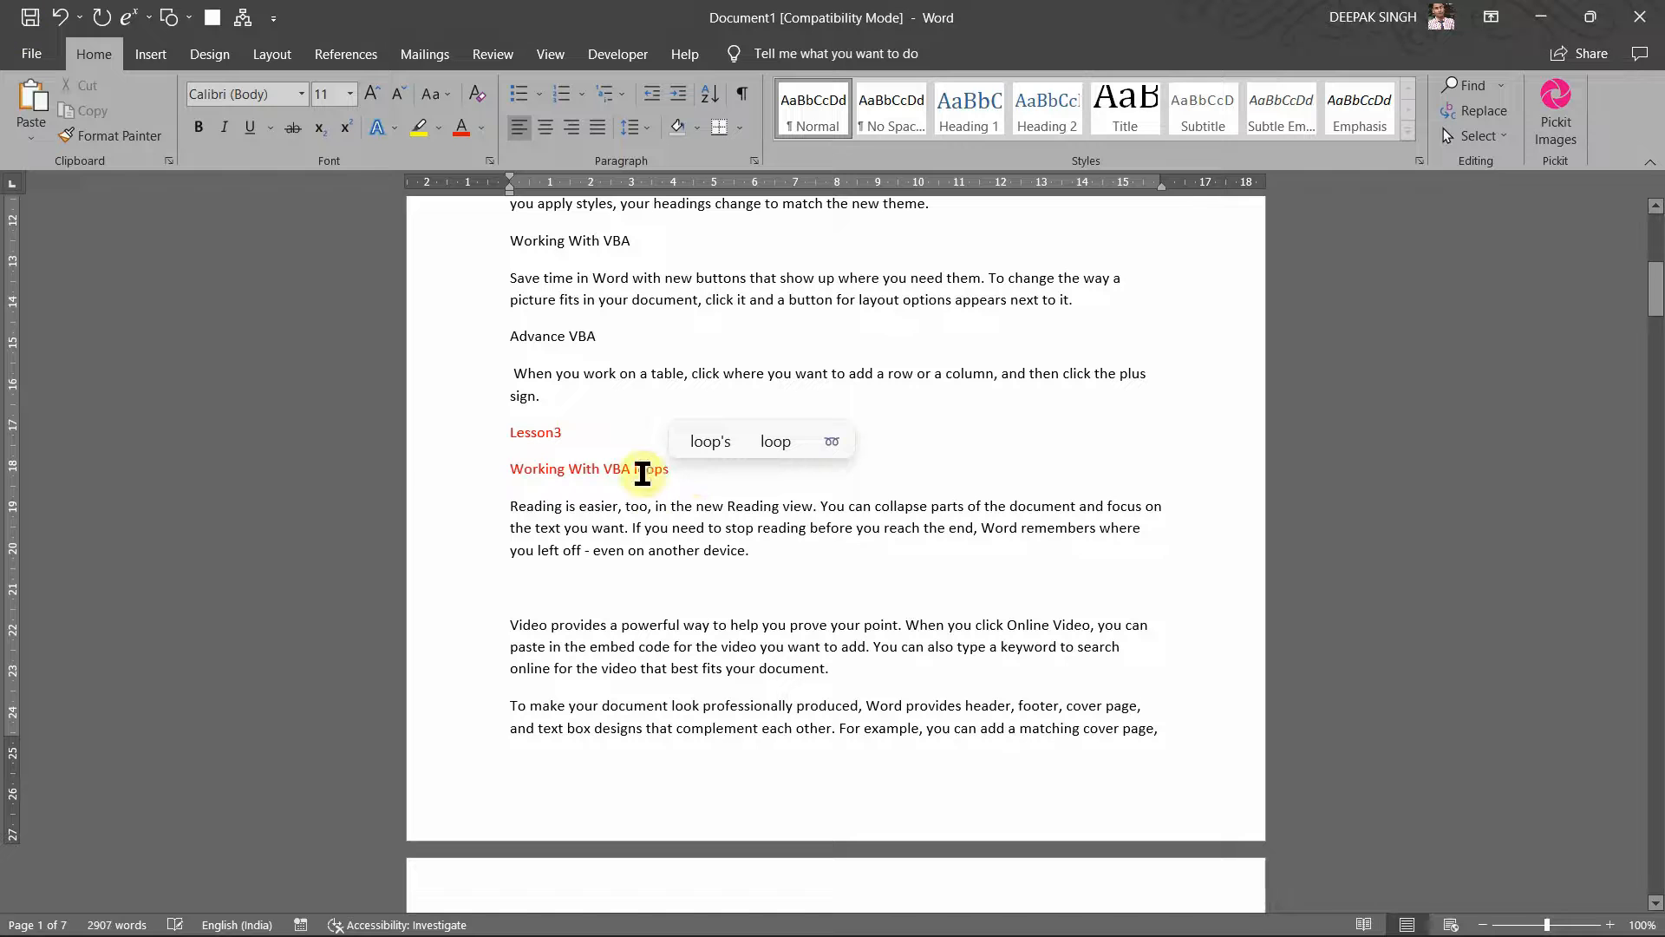
{"action": "left_click", "coordinate": [646, 591]}
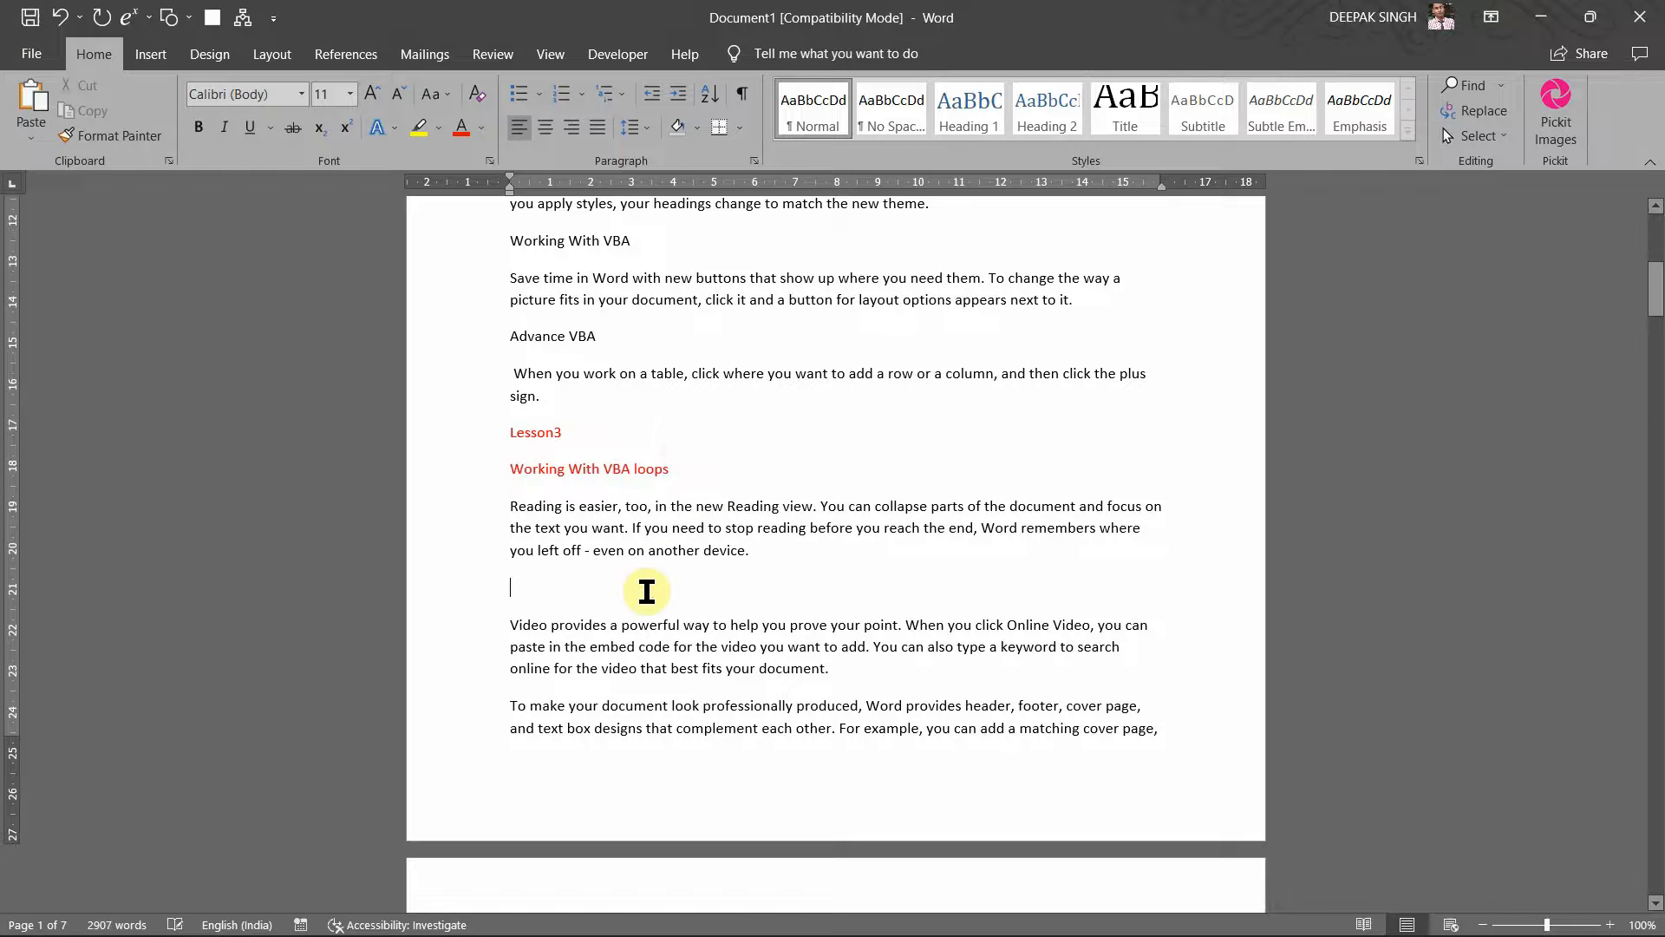
{"action": "type", "text": "Worki"}
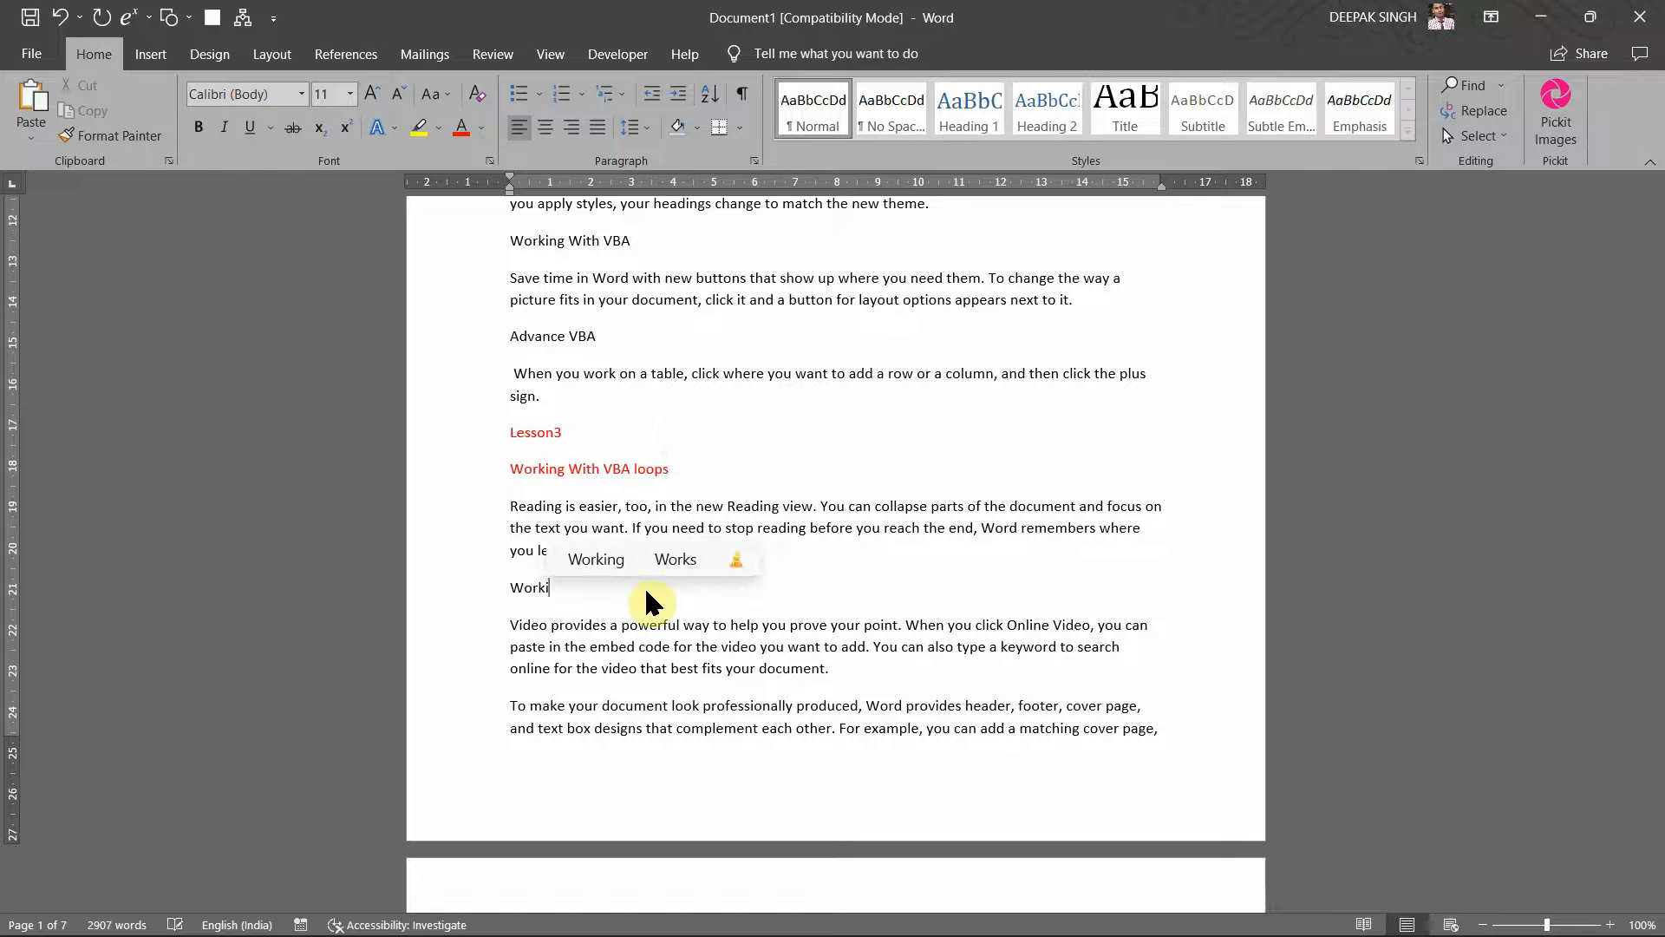
{"action": "type", "text": "ng With "}
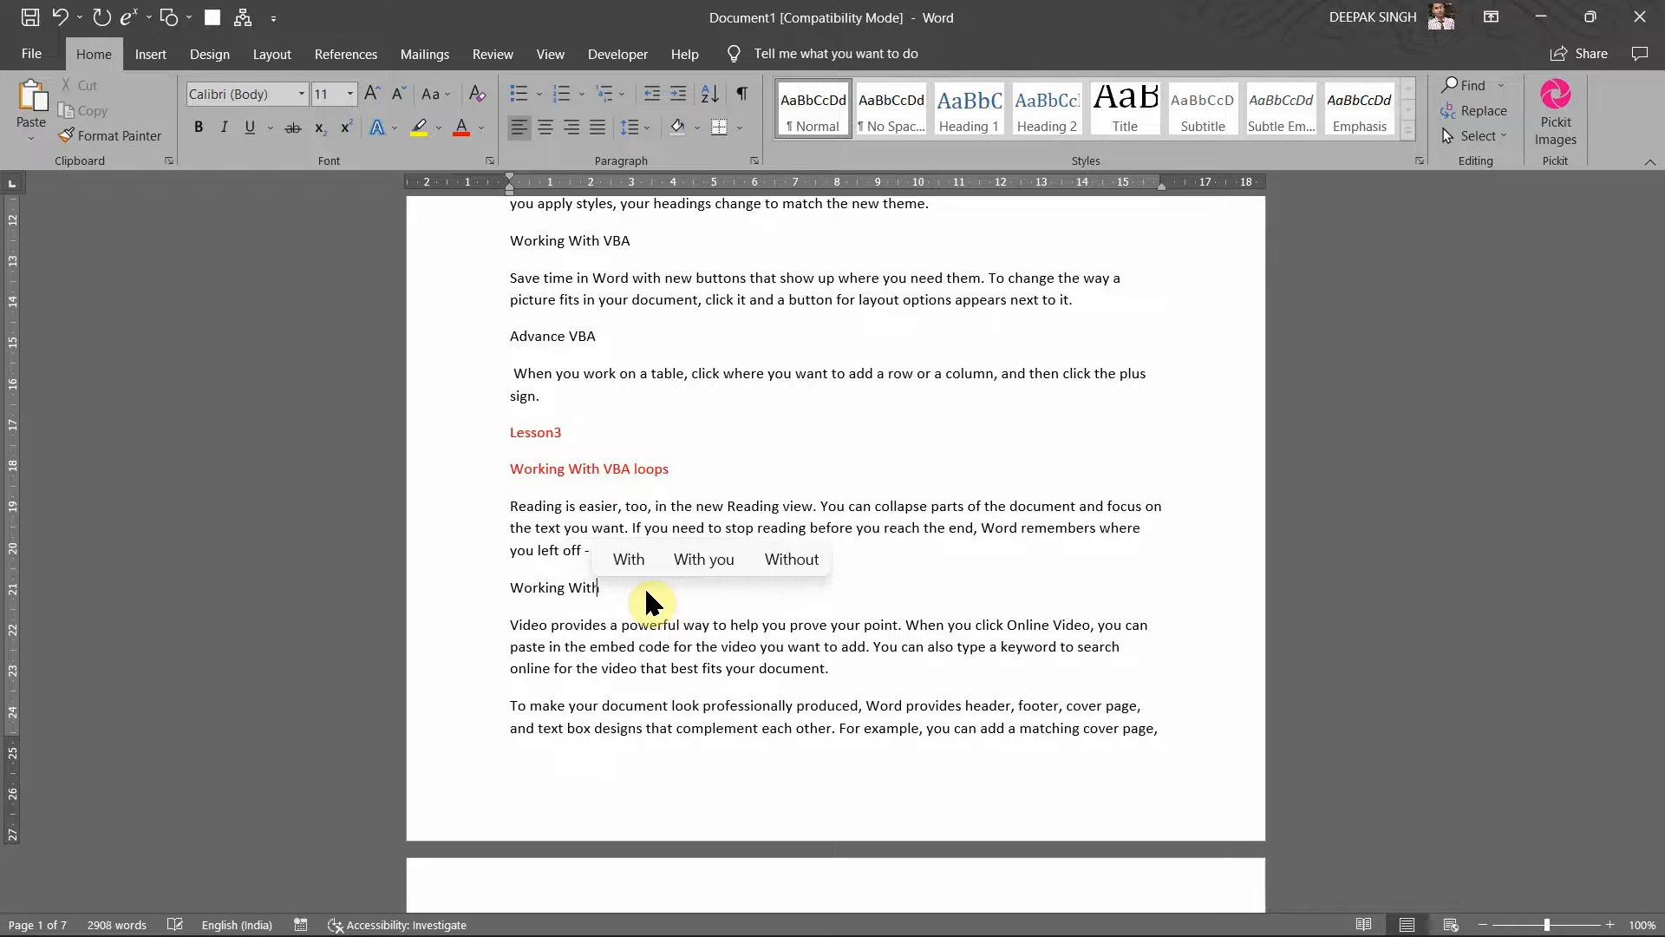
{"action": "type", "text": "VBA F"}
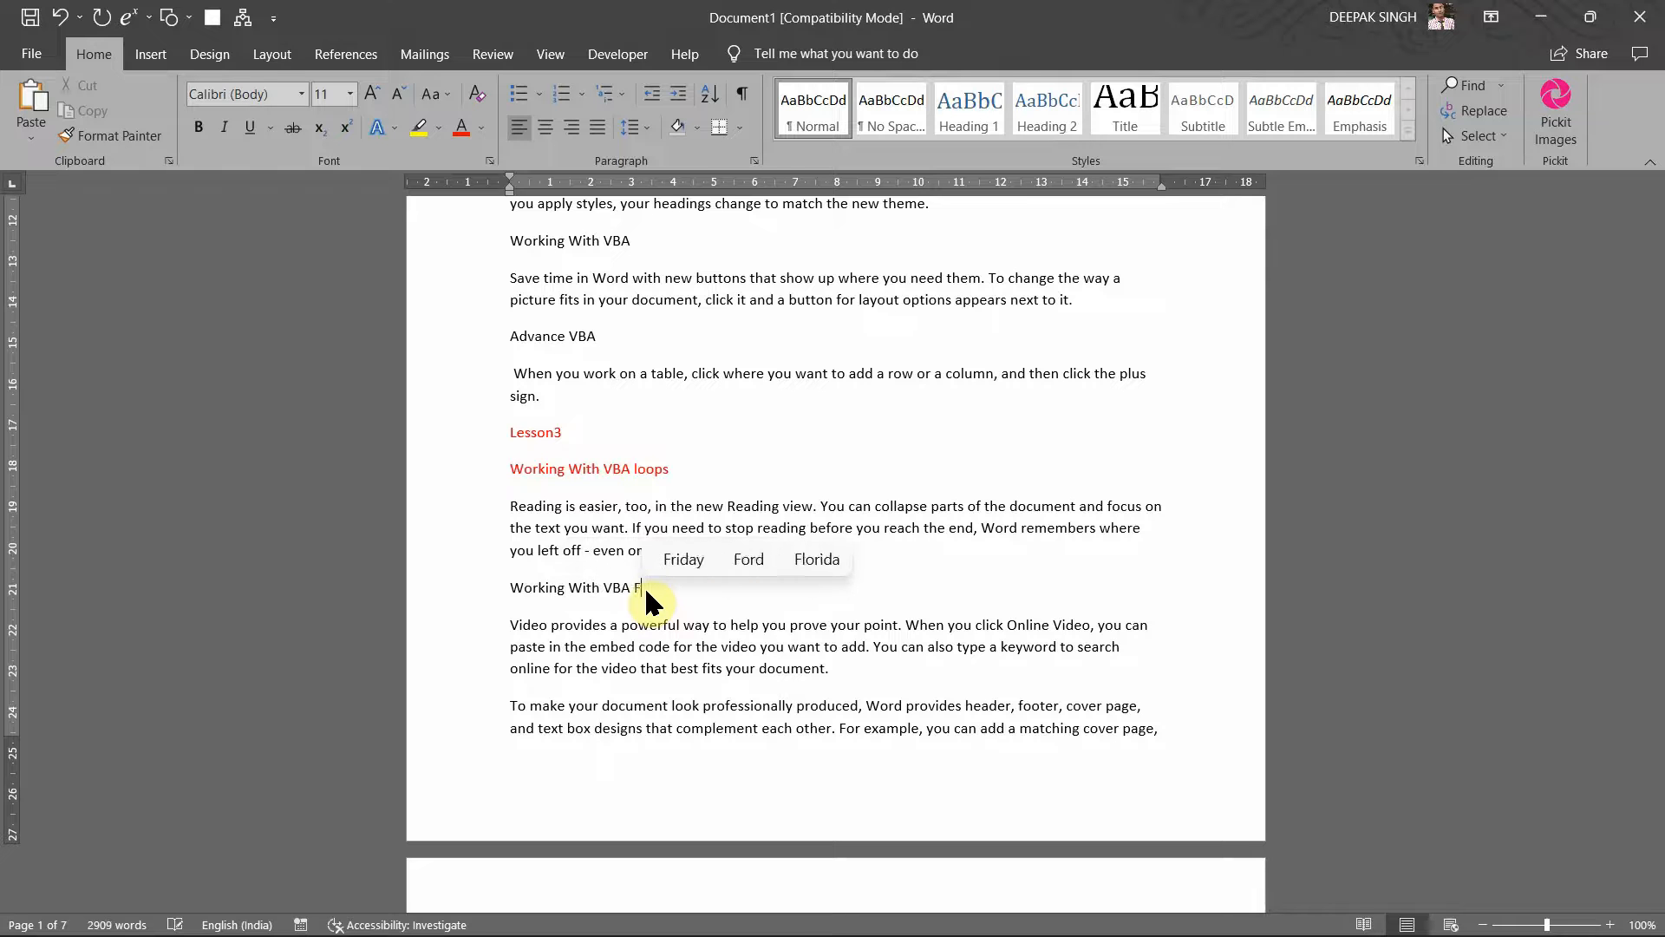
{"action": "type", "text": "unctions"}
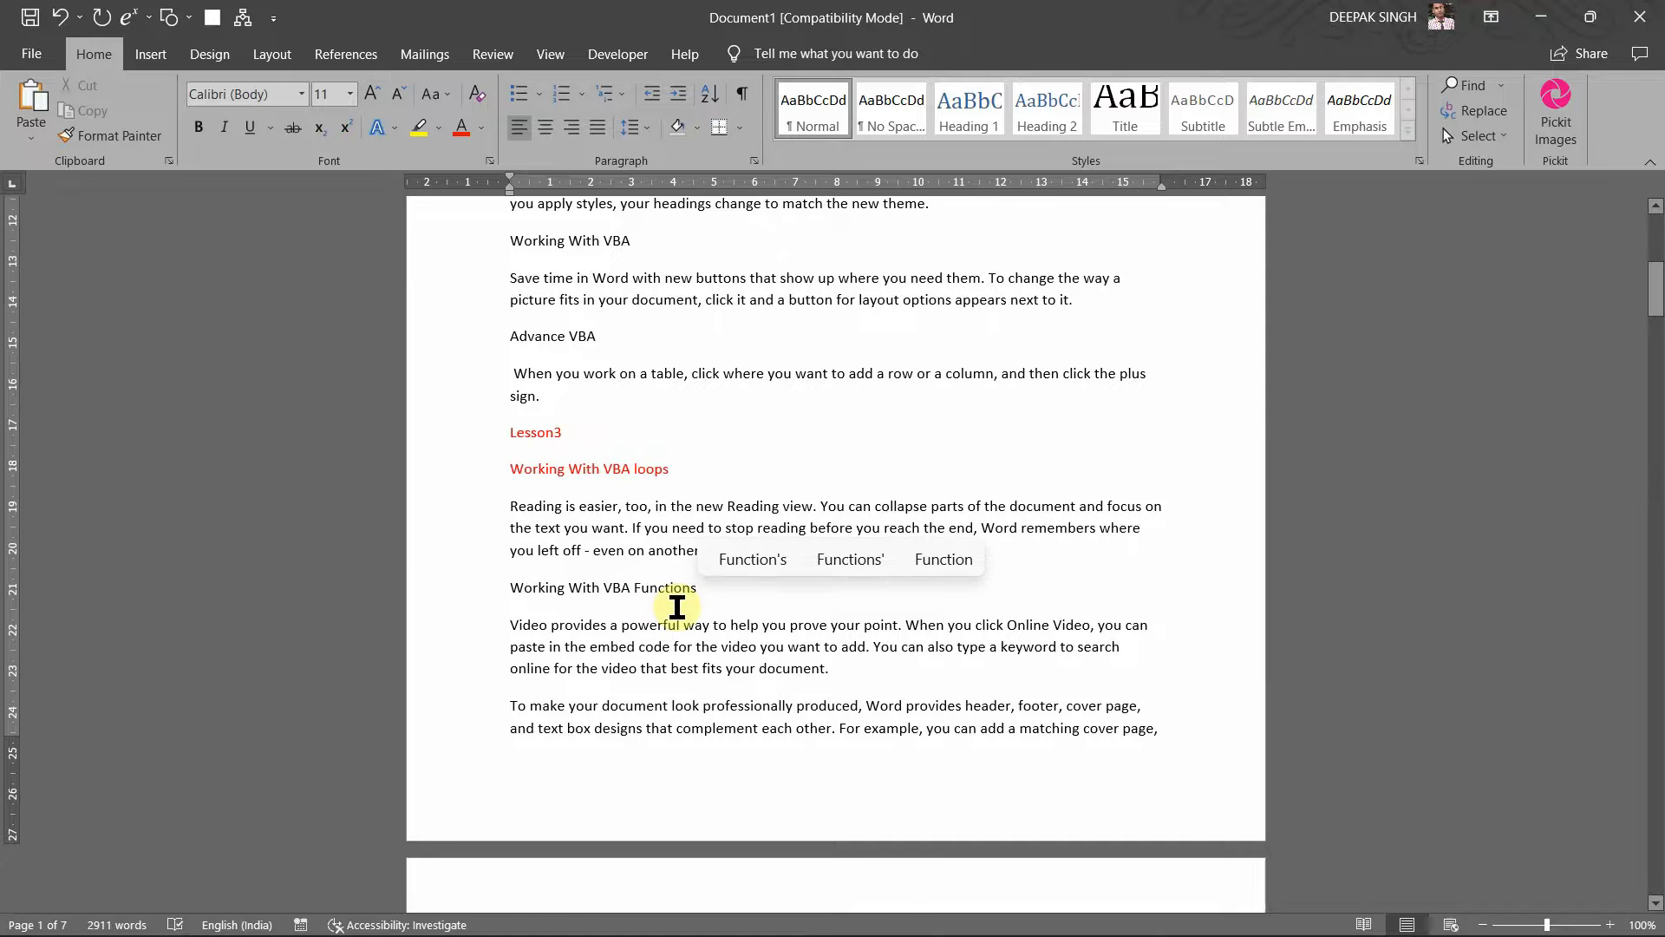
Step: Scroll back up the document and show the References tab's citation tools
{"action": "scroll", "coordinate": [780, 598], "scroll_direction": "down", "scroll_amount": 6}
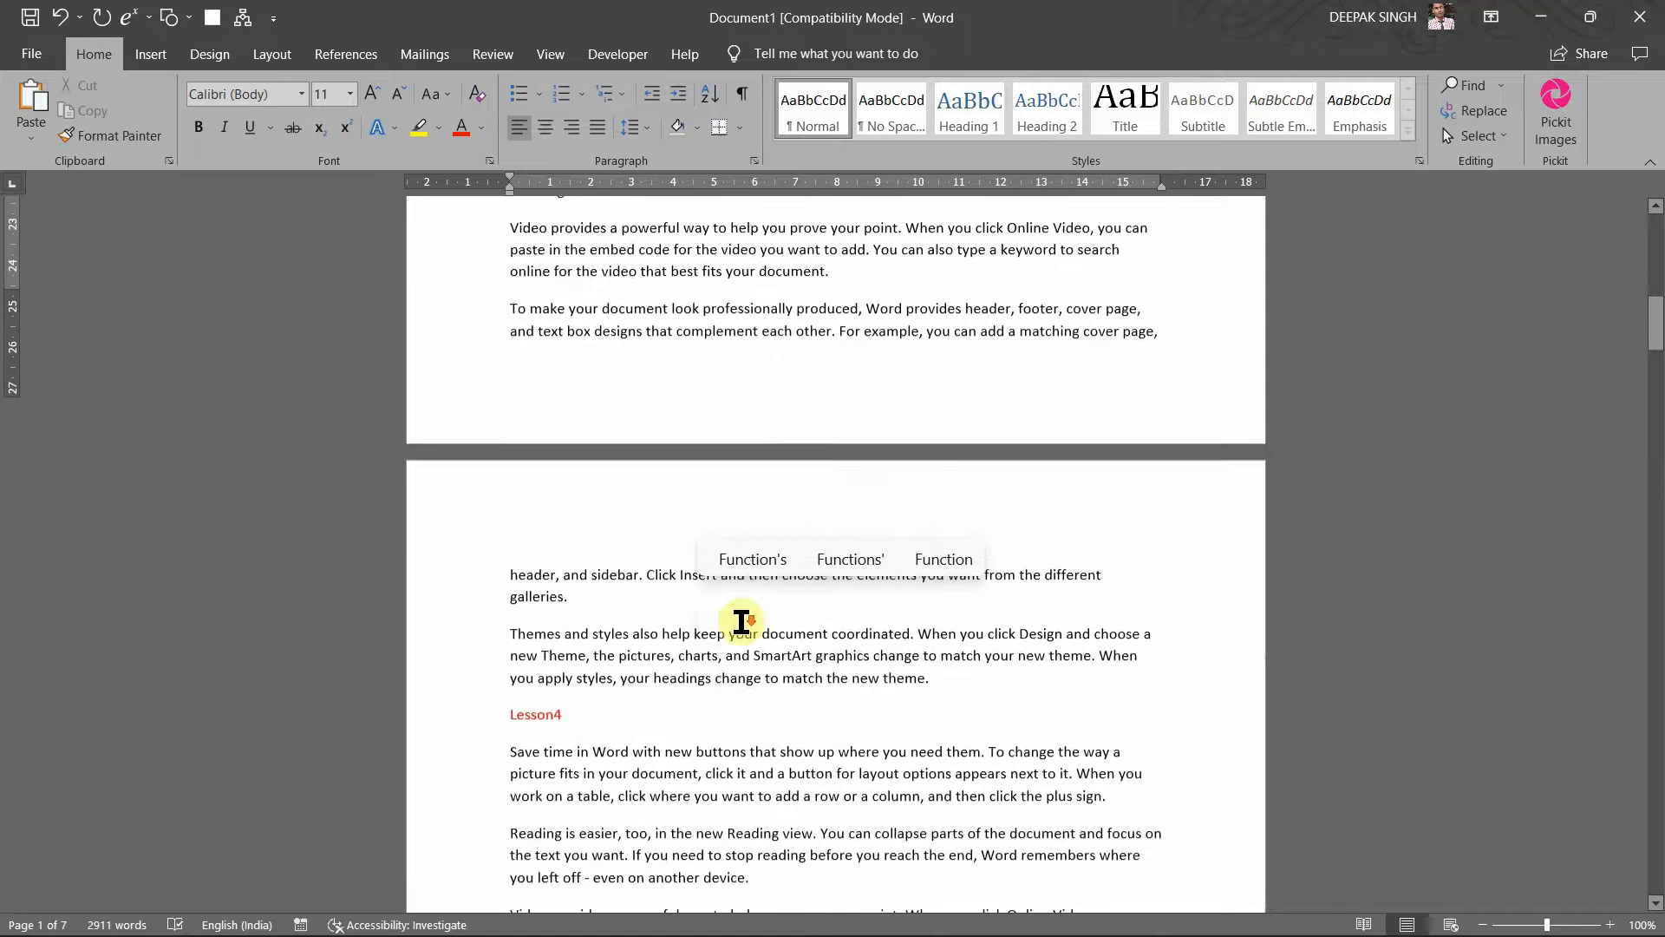
{"action": "scroll", "coordinate": [742, 622], "scroll_direction": "down", "scroll_amount": 2}
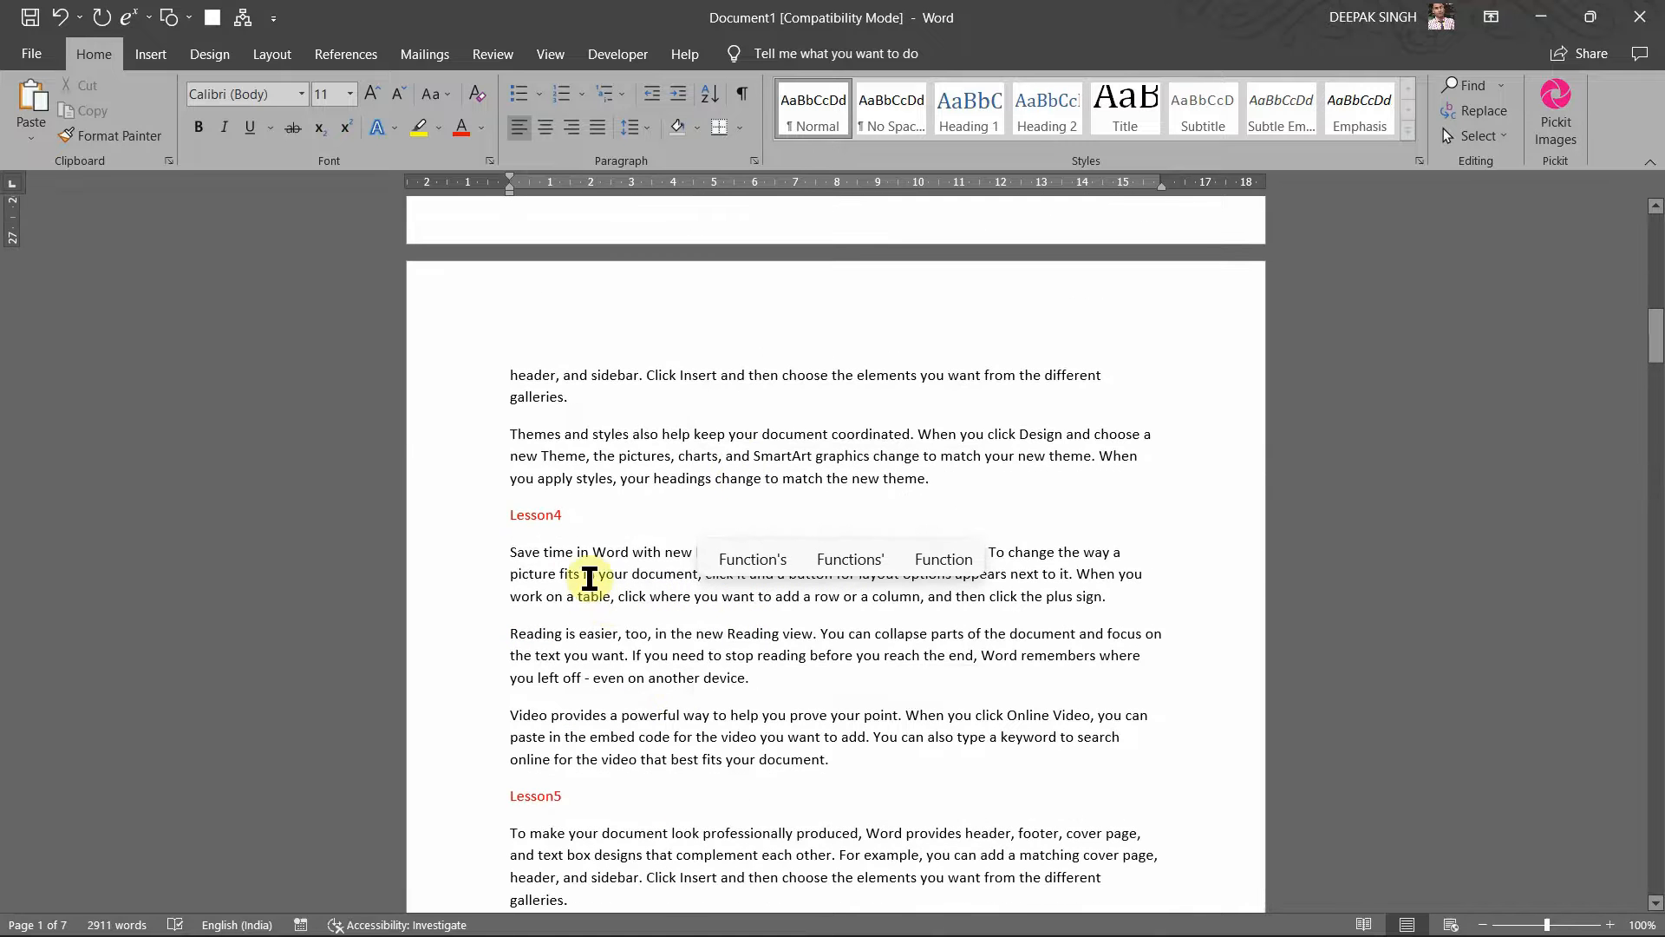
{"action": "scroll", "coordinate": [598, 549], "scroll_direction": "up", "scroll_amount": 10}
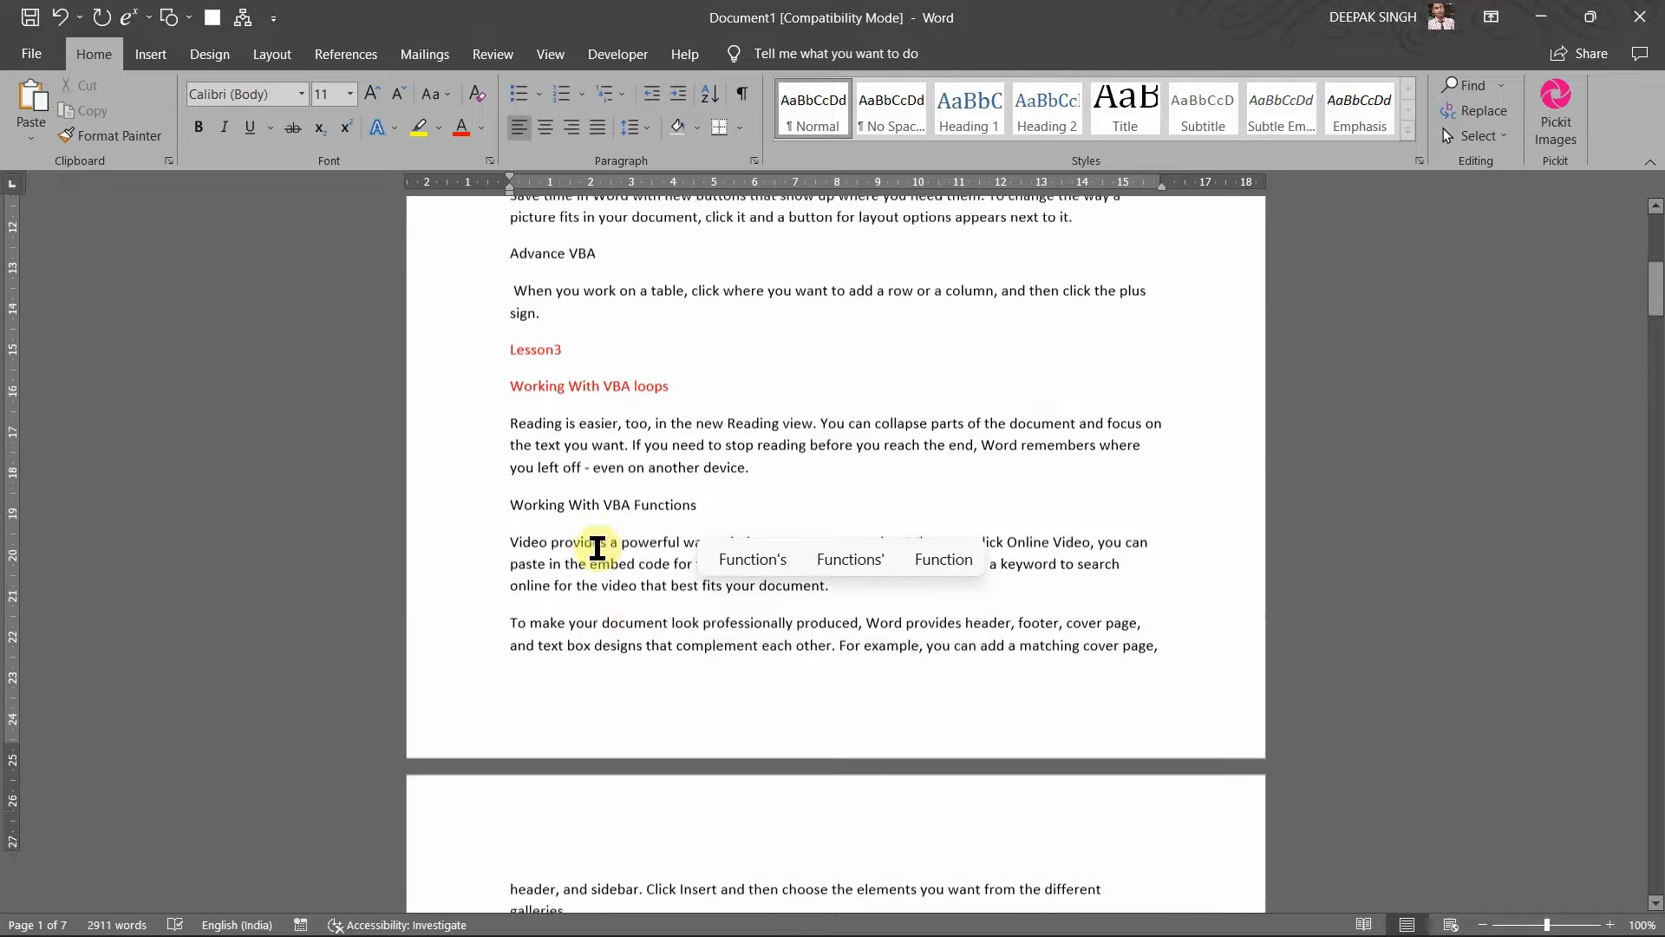
{"action": "scroll", "coordinate": [597, 549], "scroll_direction": "up", "scroll_amount": 7}
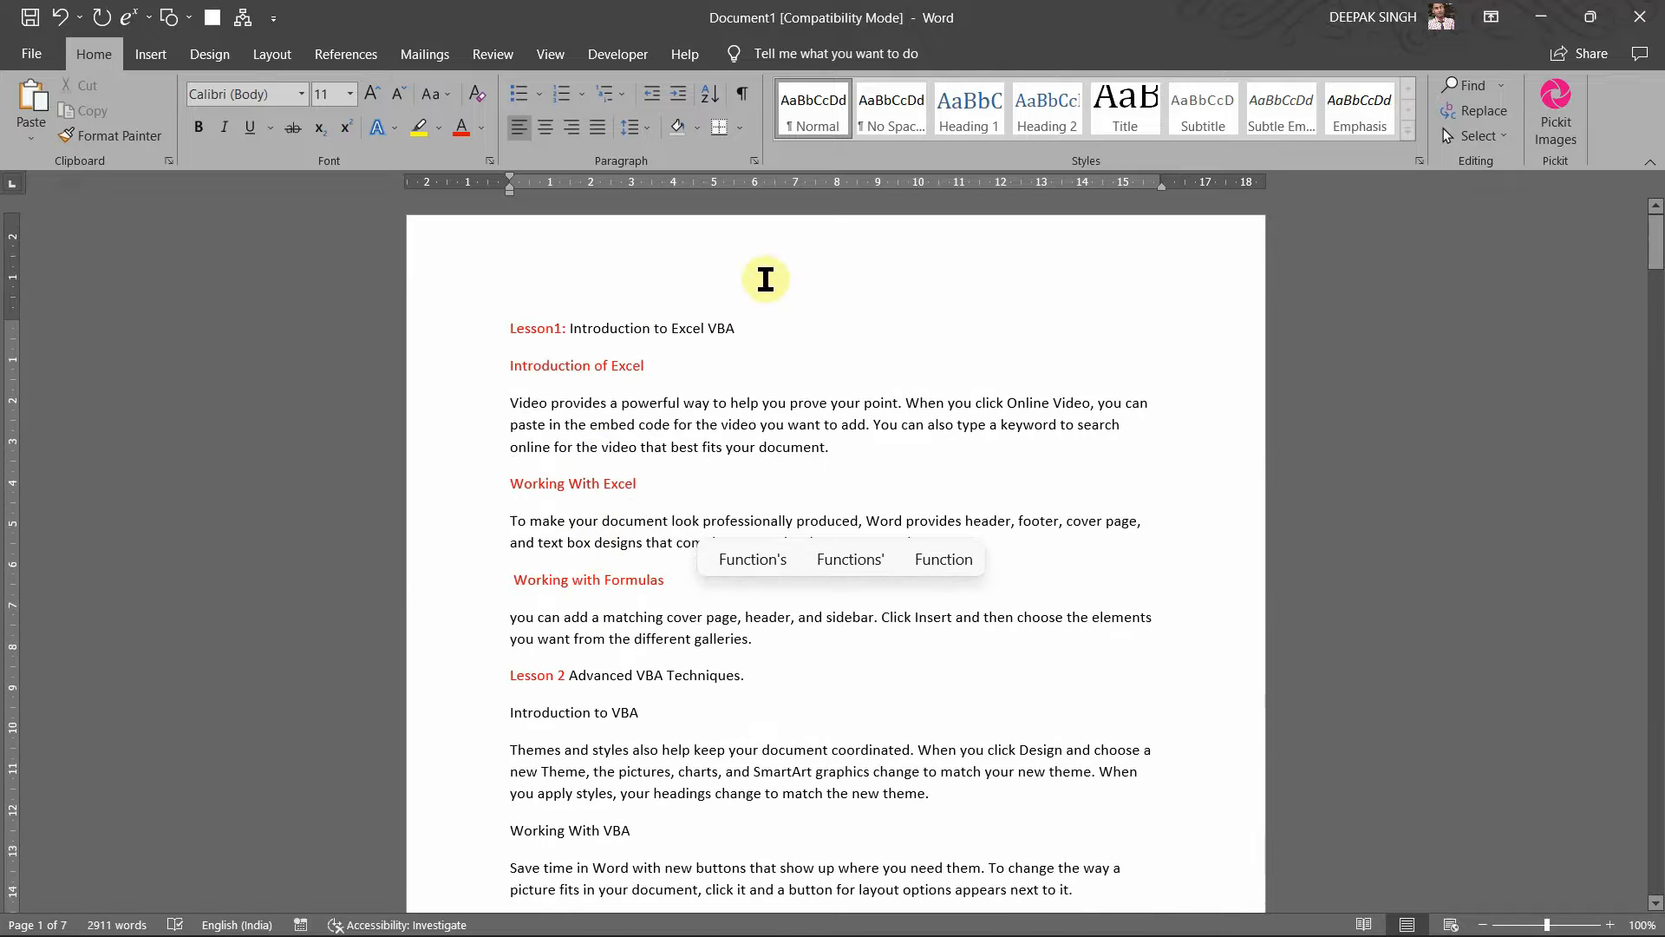
{"action": "left_click", "coordinate": [346, 55]}
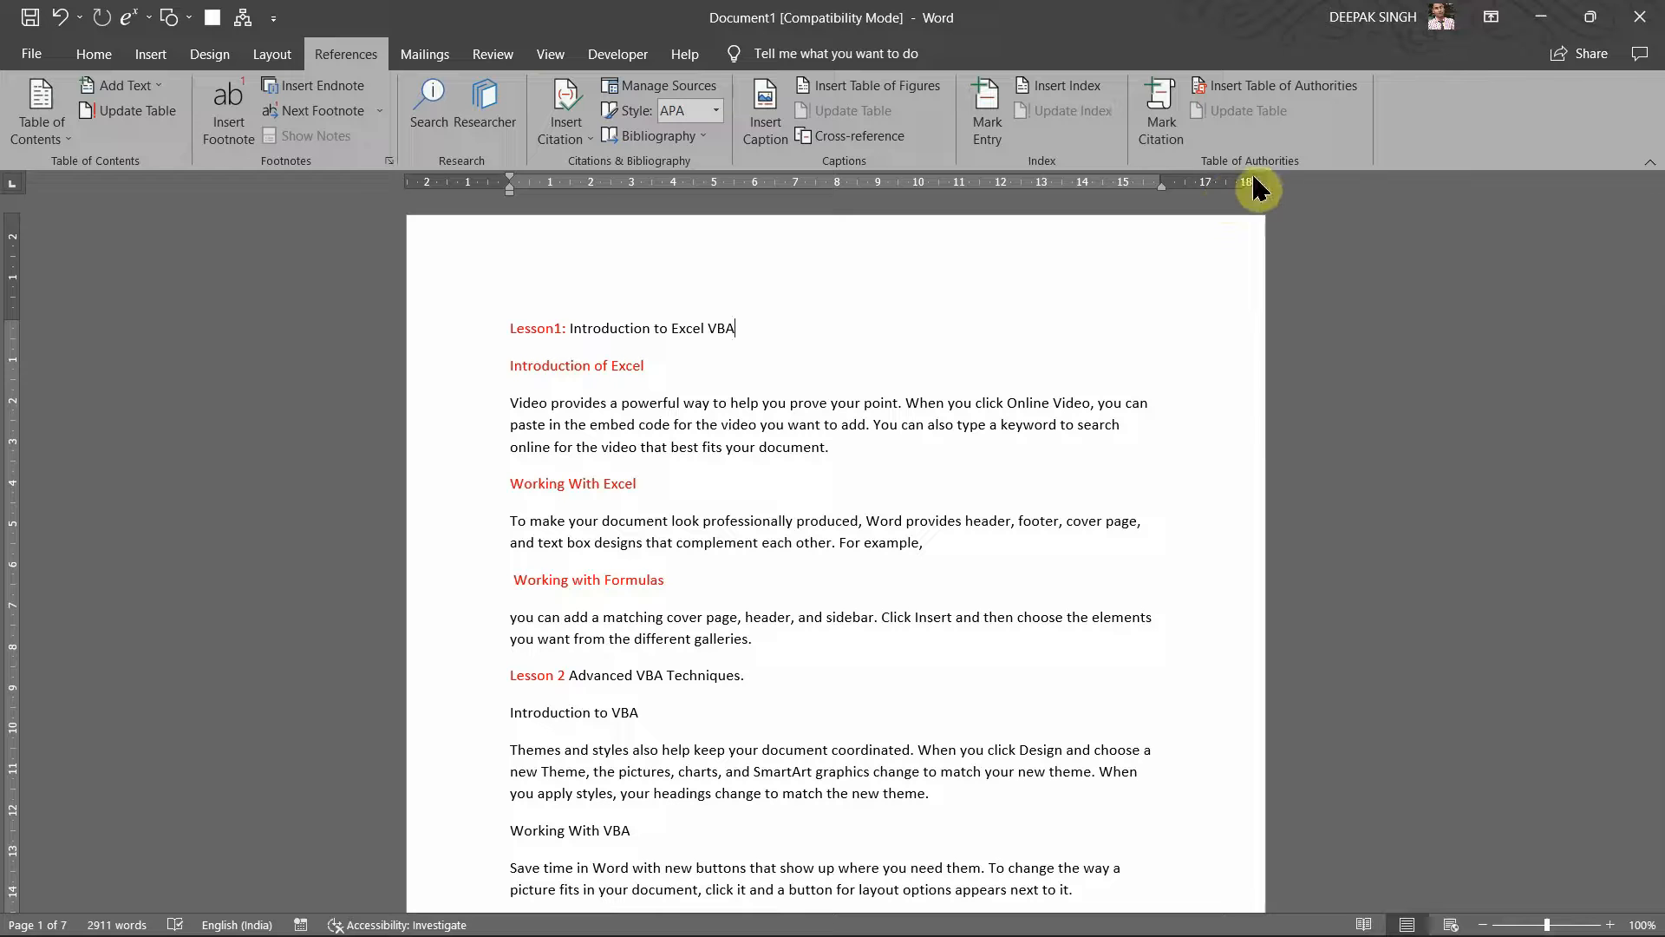
Step: Open Mark Citation and load the 'Lesson1: Introduction to Excel VBA' heading as its short citation
{"action": "left_click", "coordinate": [1165, 126]}
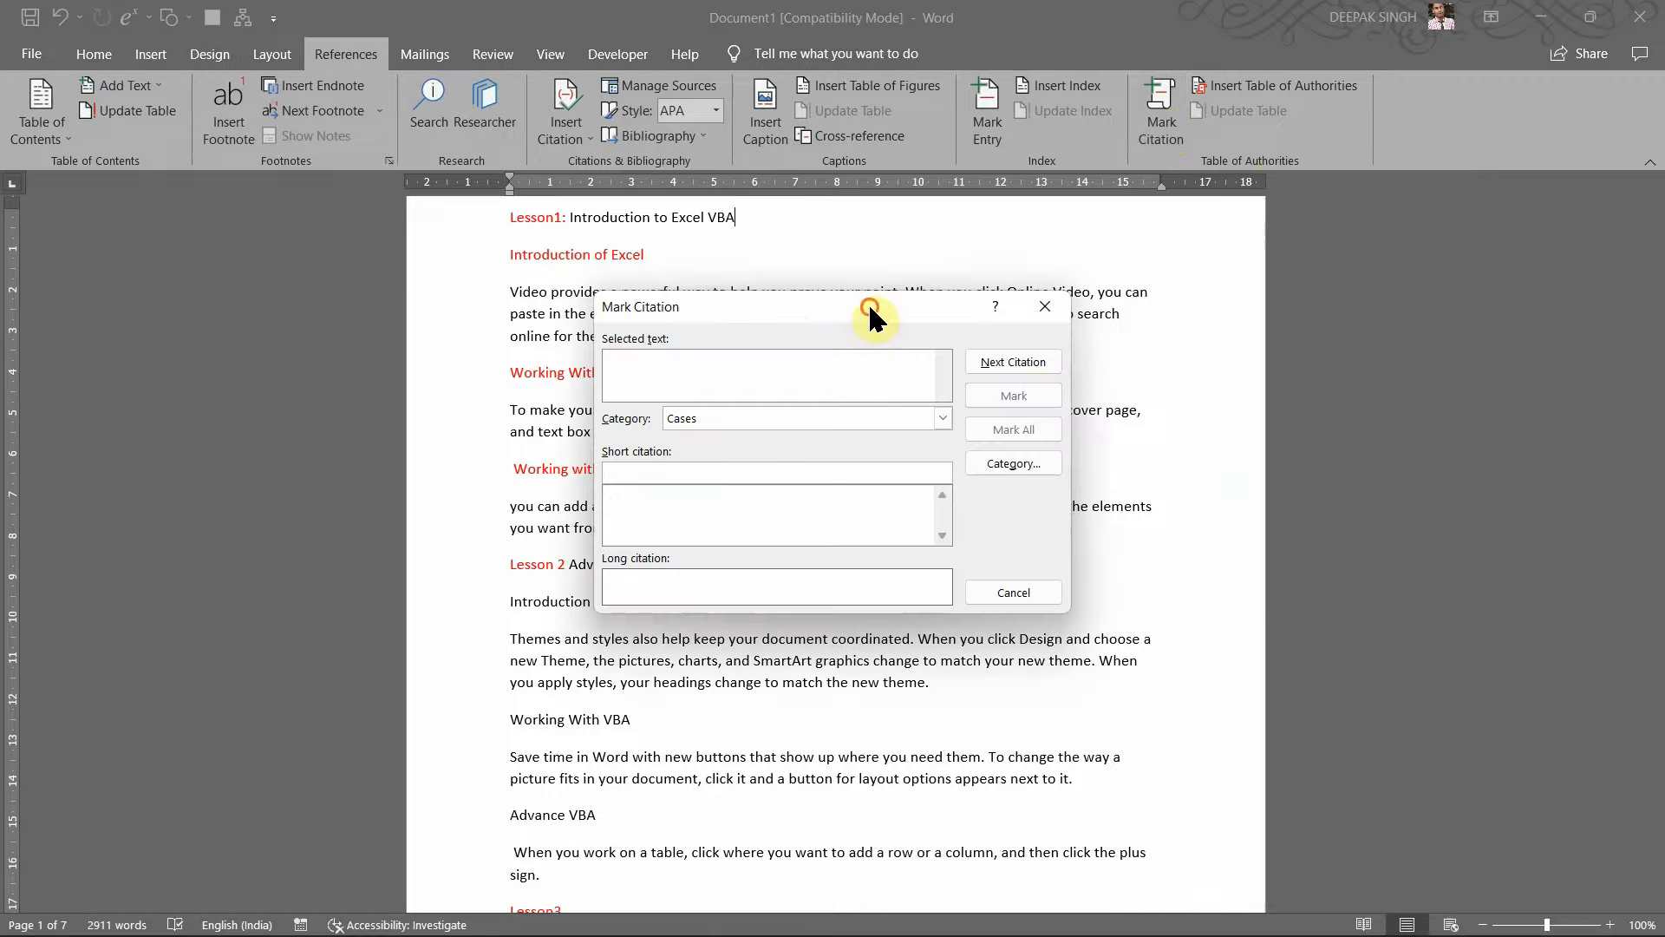
{"action": "left_click_drag", "start_coordinate": [869, 317], "coordinate": [1179, 313]}
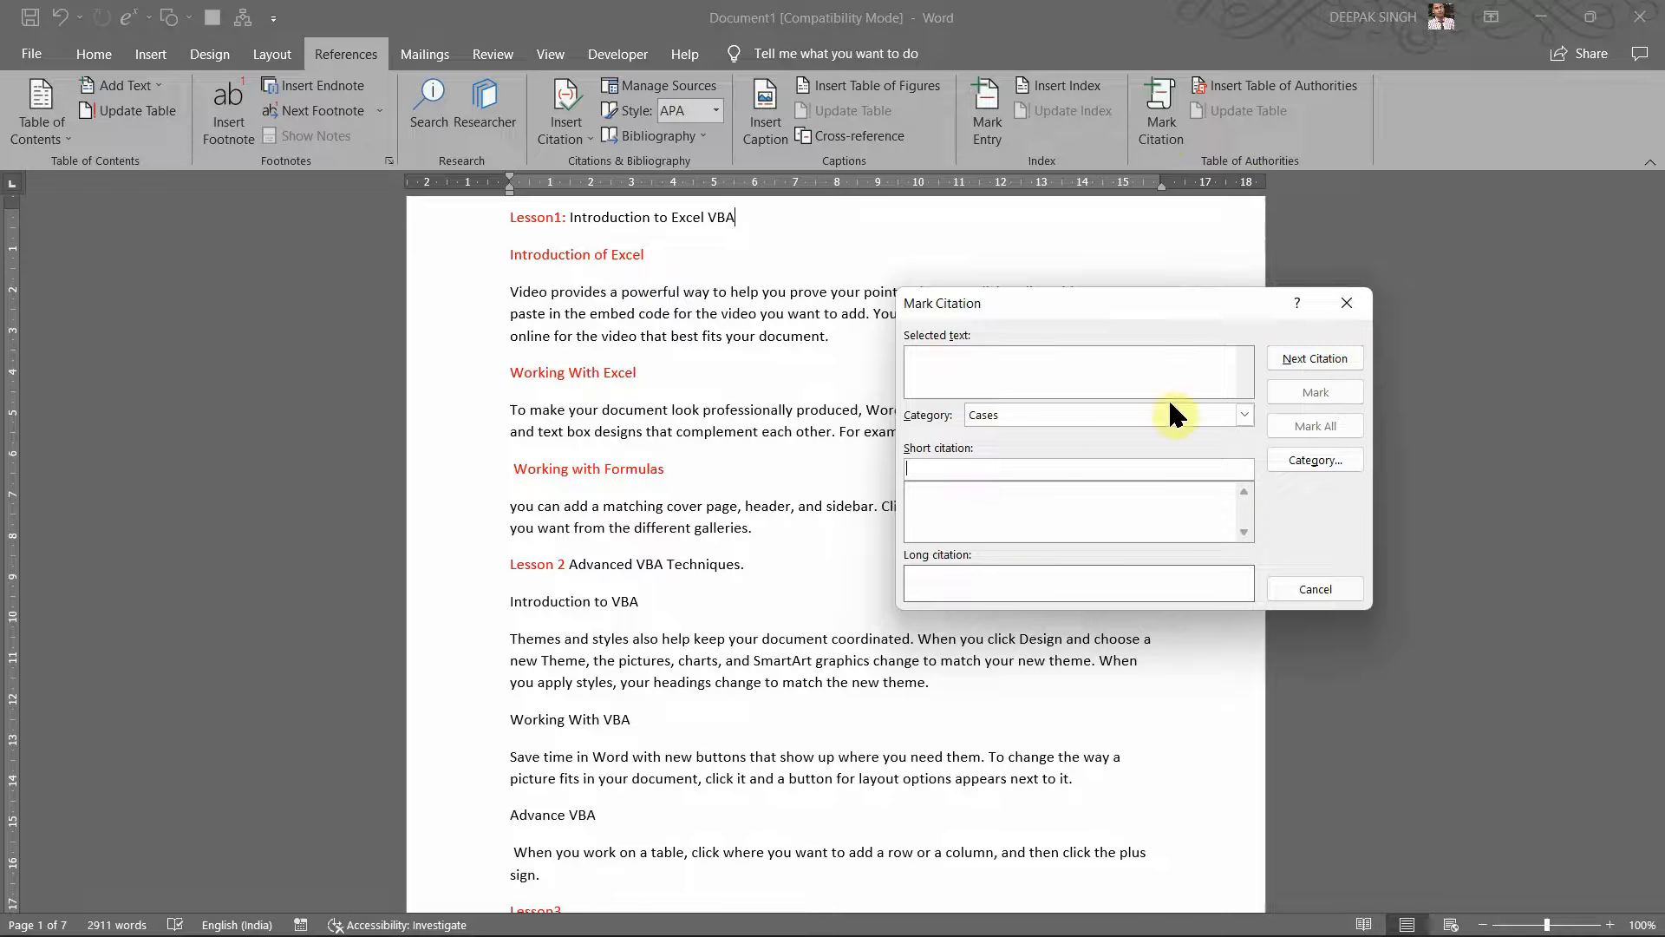
{"action": "scroll", "coordinate": [847, 286], "scroll_direction": "up", "scroll_amount": 3}
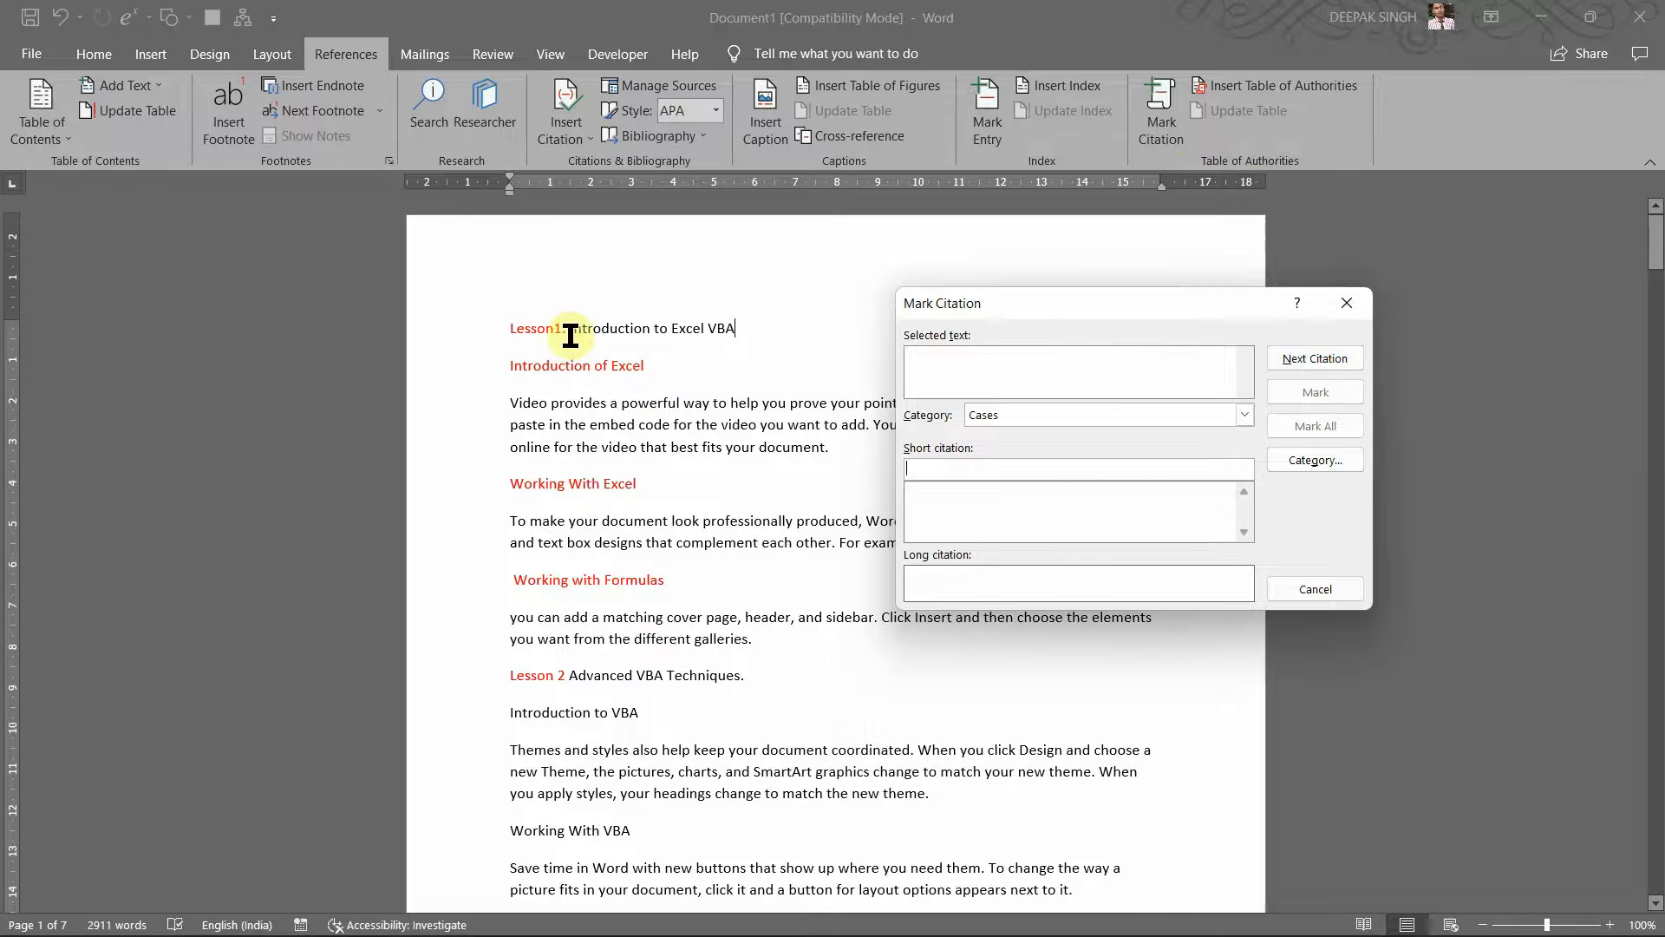
{"action": "left_click", "coordinate": [503, 330]}
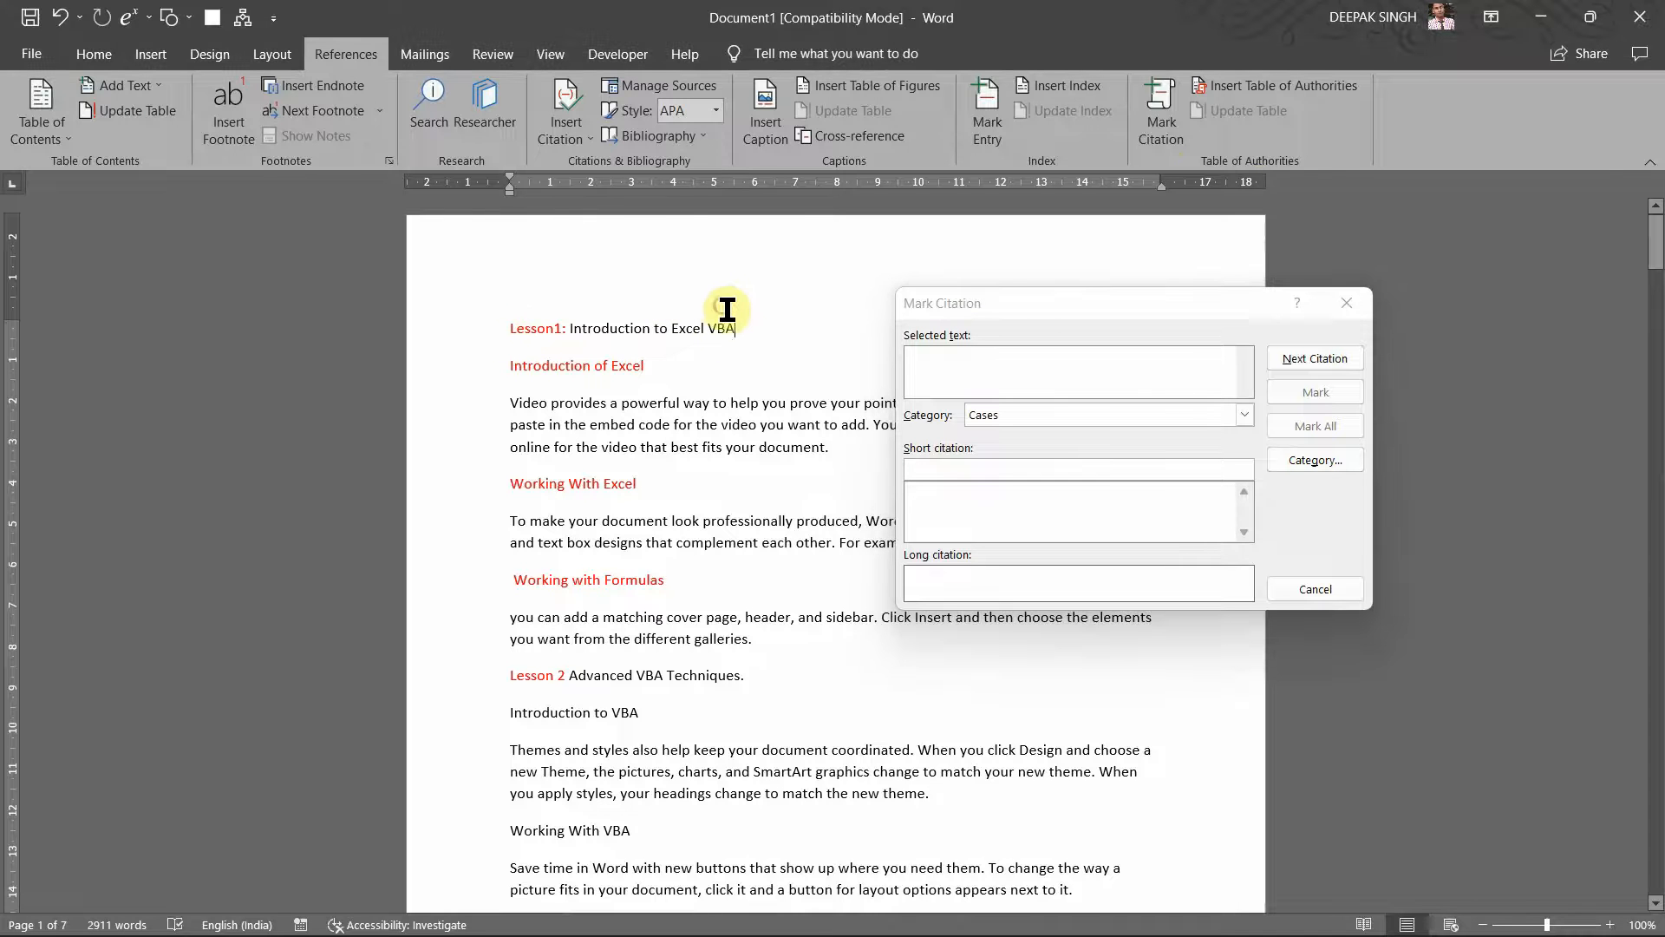
{"action": "left_click_drag", "start_coordinate": [740, 338], "coordinate": [508, 334]}
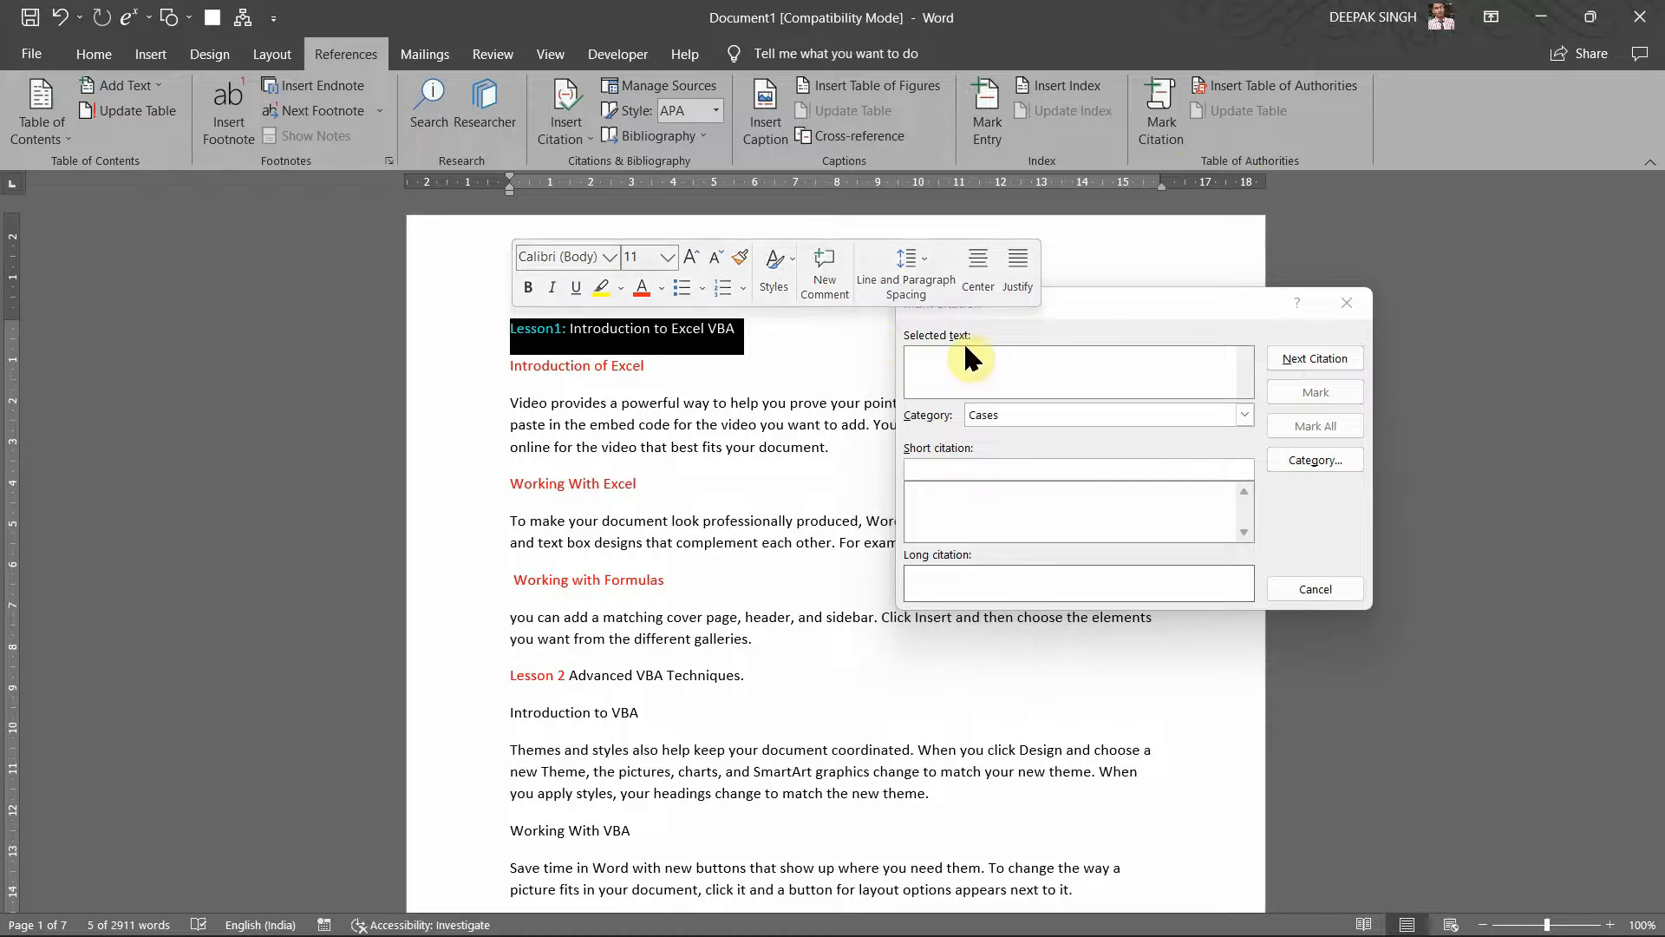
{"action": "left_click", "coordinate": [1111, 299]}
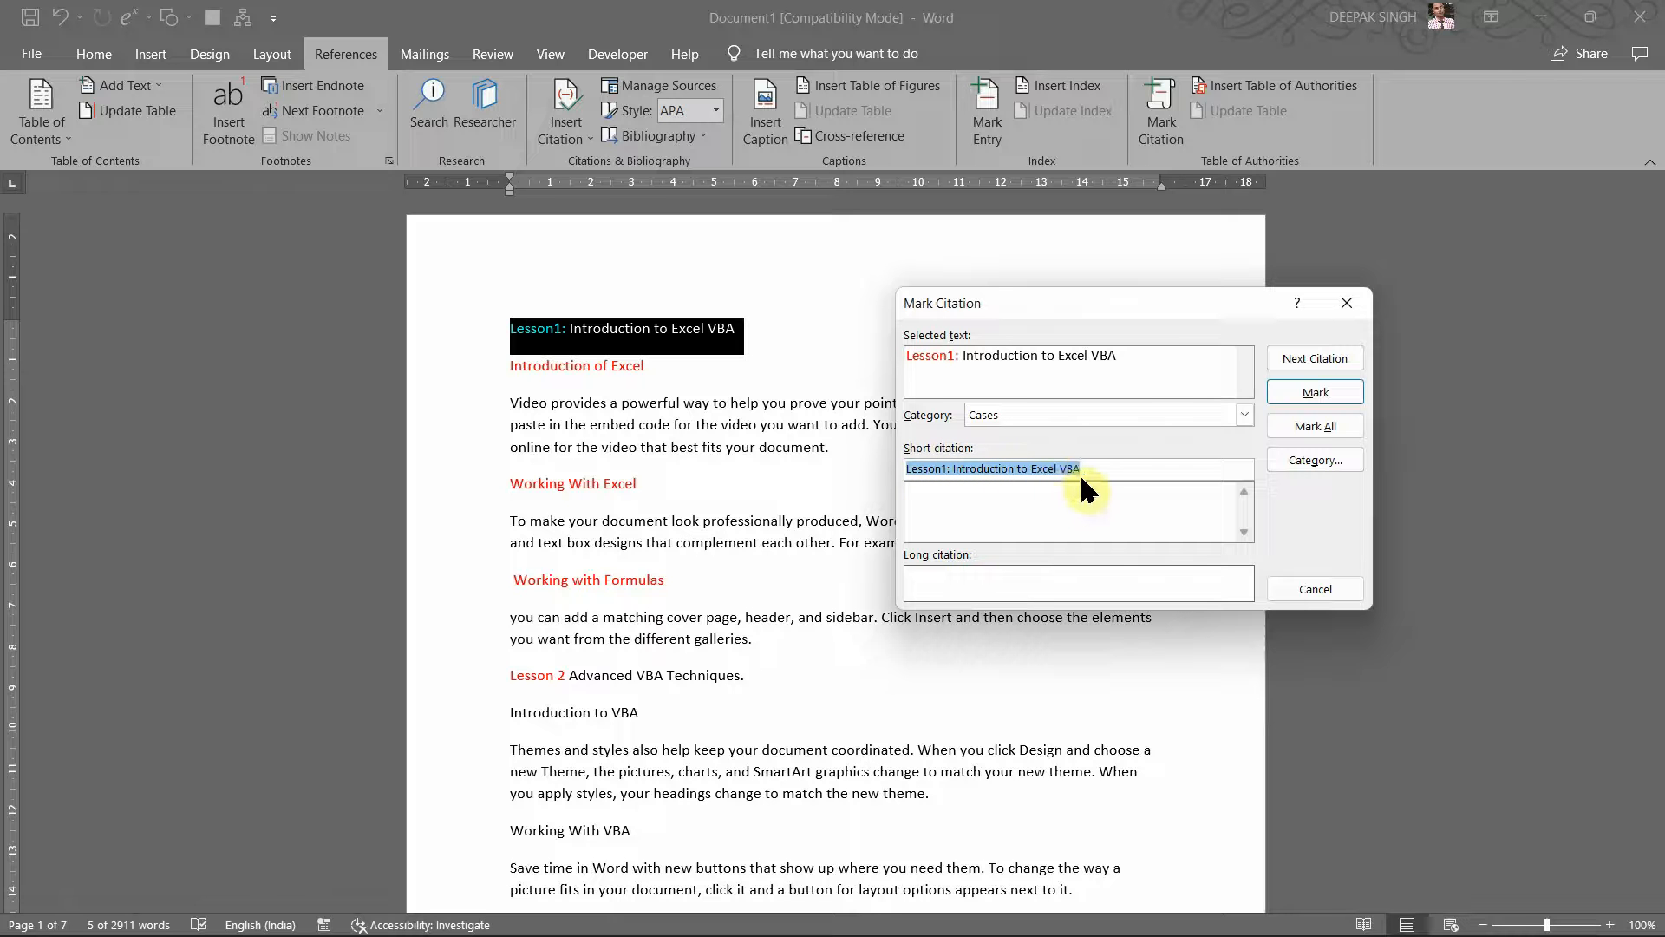
{"action": "left_click", "coordinate": [935, 426]}
Step: Set the citation category to 8, opening and closing the Edit Category dialog once
{"action": "left_click", "coordinate": [1246, 414]}
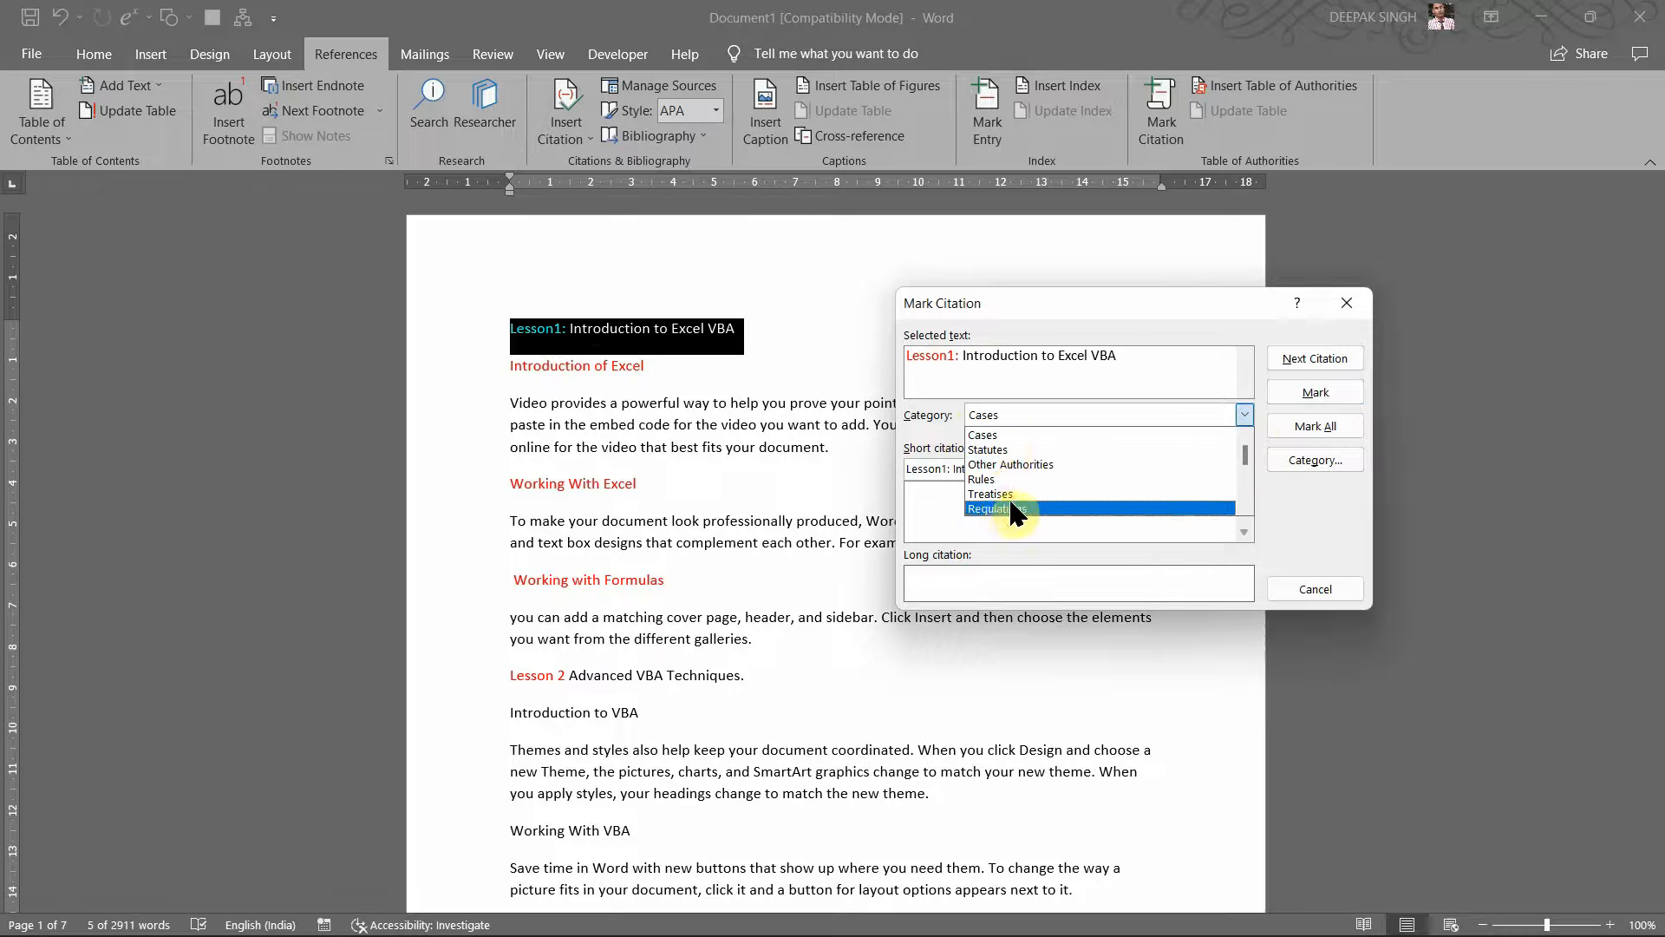
{"action": "left_click", "coordinate": [1246, 482]}
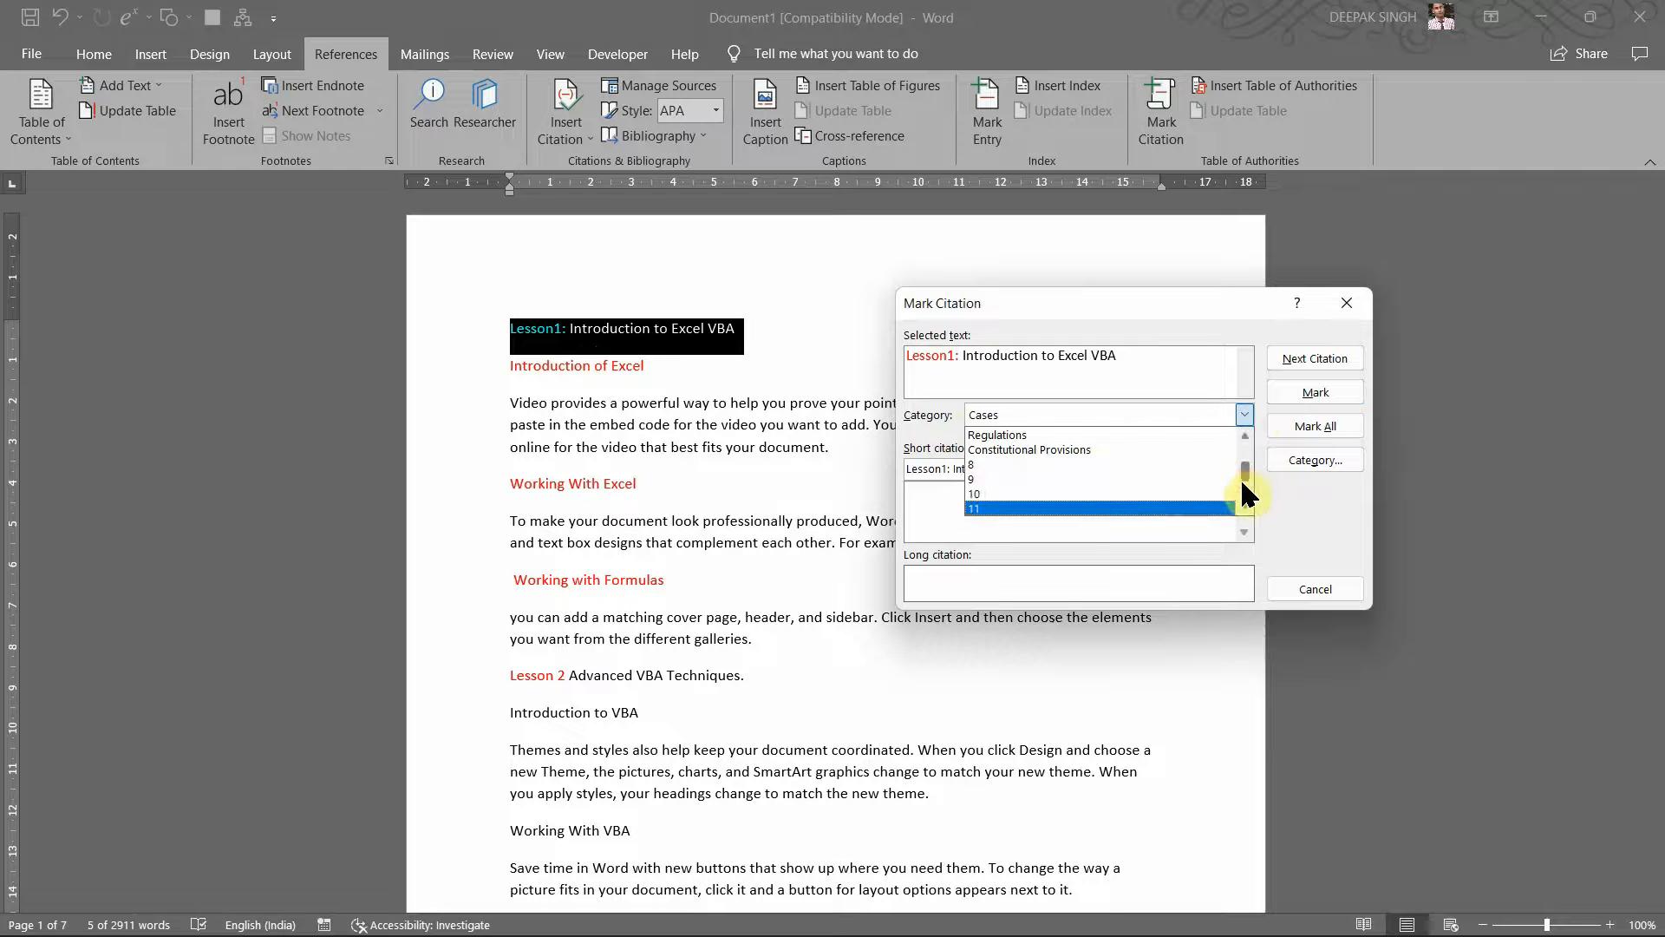
{"action": "left_click", "coordinate": [1006, 464]}
{"action": "left_click", "coordinate": [1244, 414]}
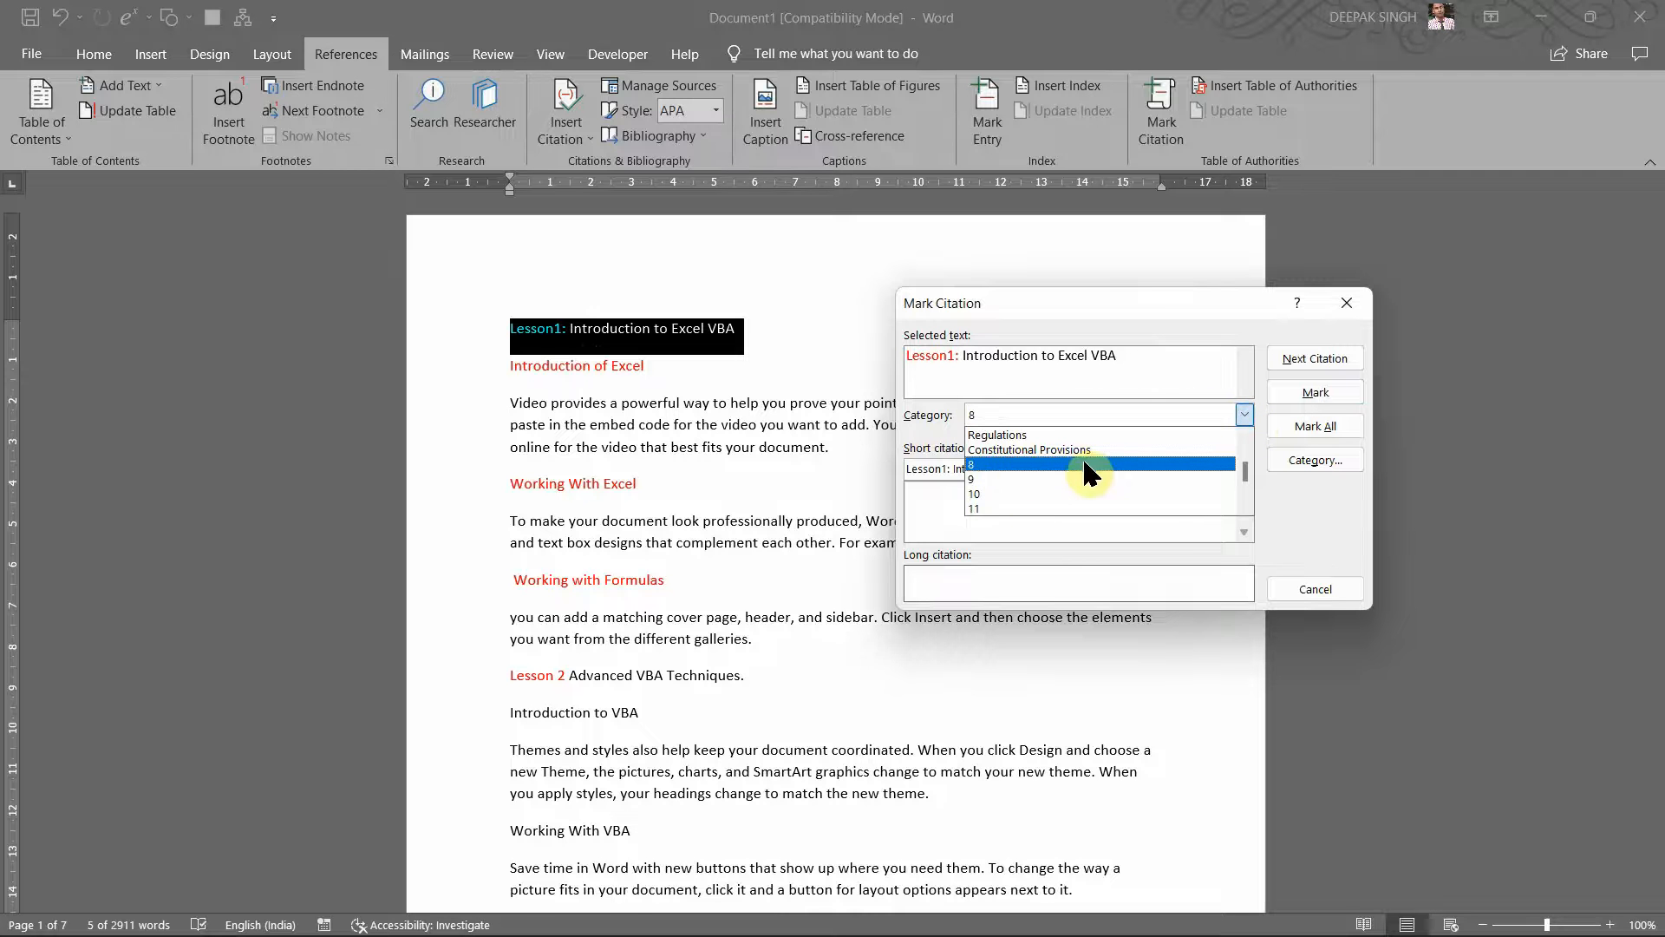
{"action": "left_click", "coordinate": [1274, 455]}
{"action": "left_click", "coordinate": [1288, 455]}
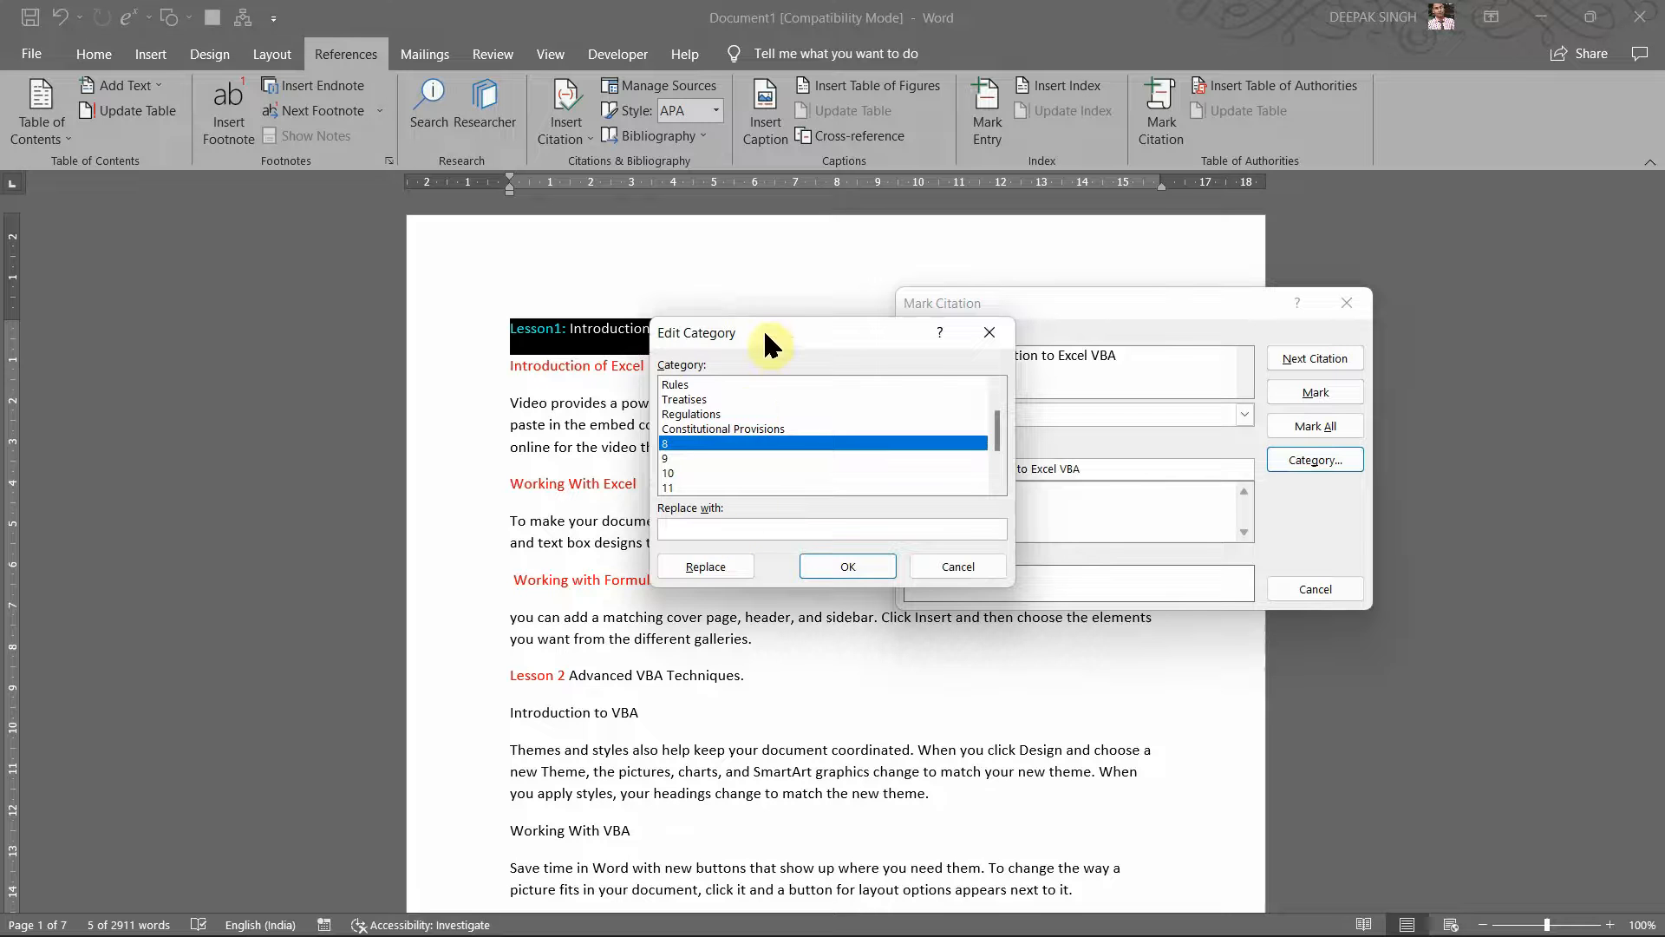
{"action": "left_click_drag", "start_coordinate": [765, 334], "coordinate": [662, 438]}
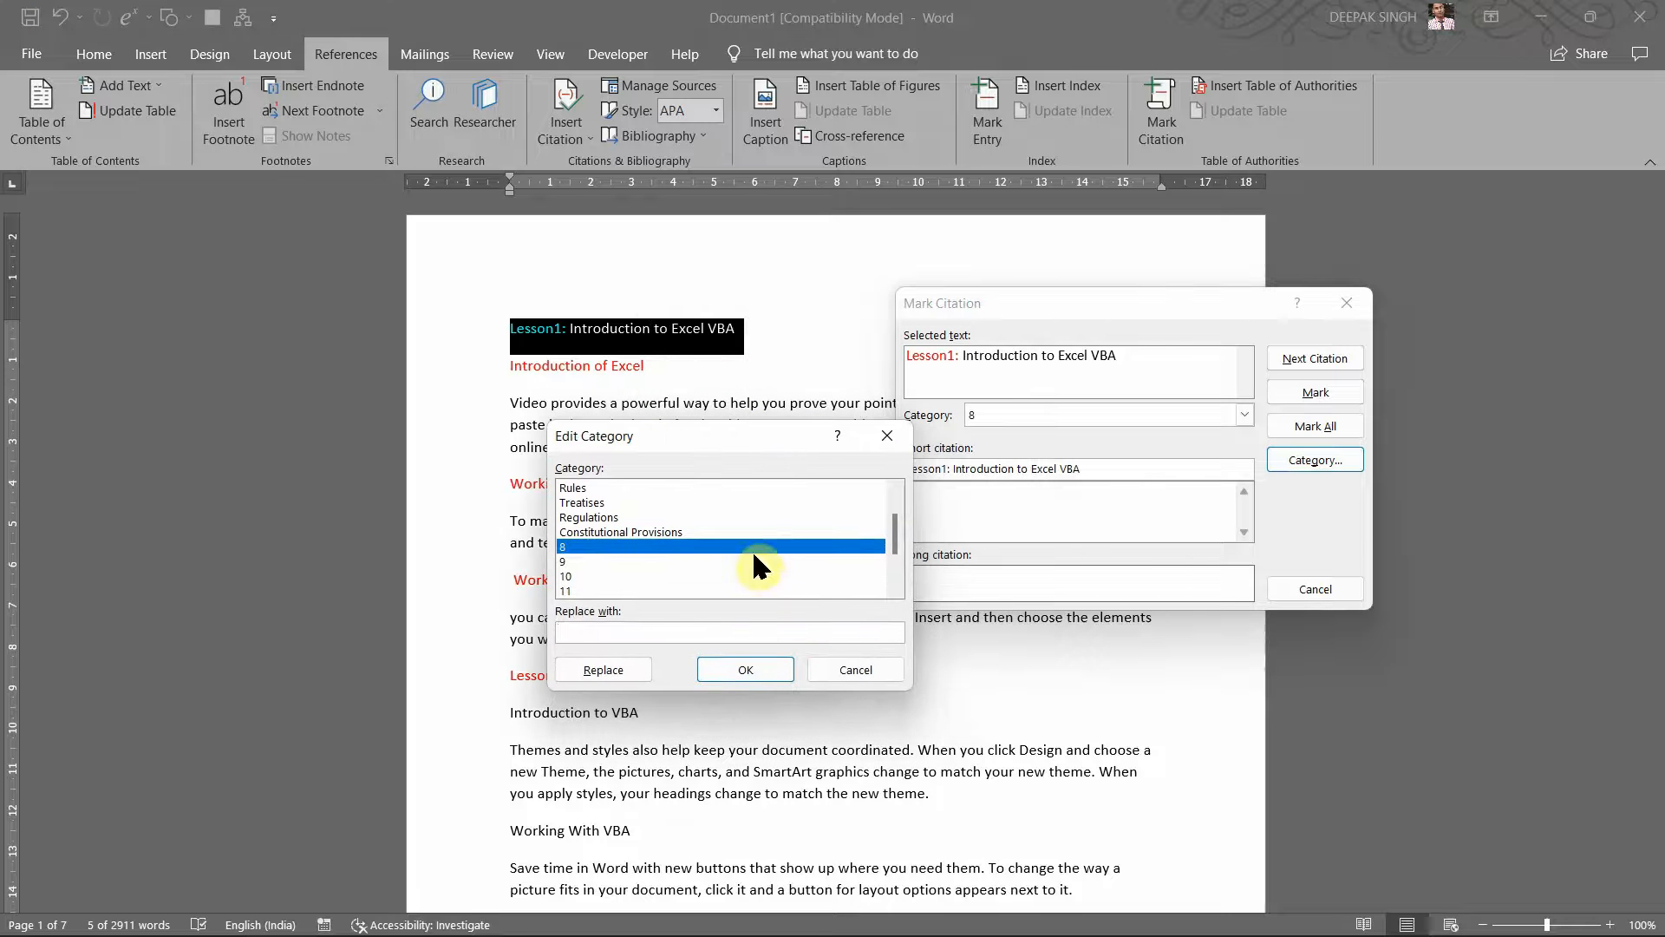
{"action": "left_click", "coordinate": [855, 671]}
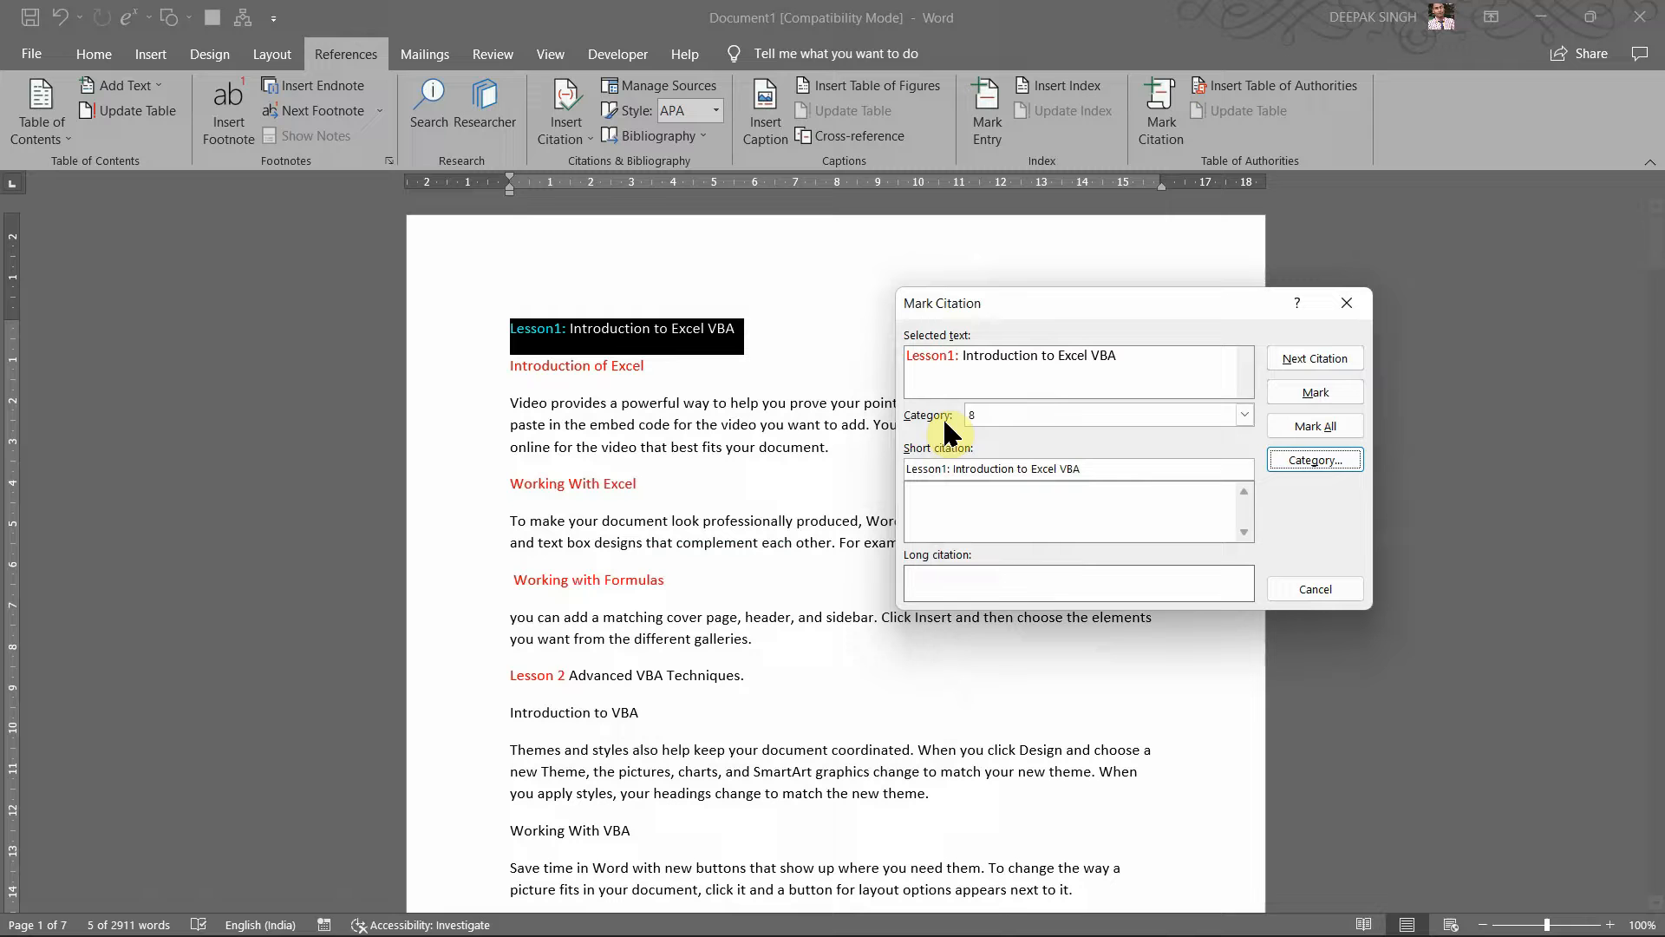
Step: Reselect category 8 and open Edit Category to rename it
{"action": "left_click", "coordinate": [1245, 414]}
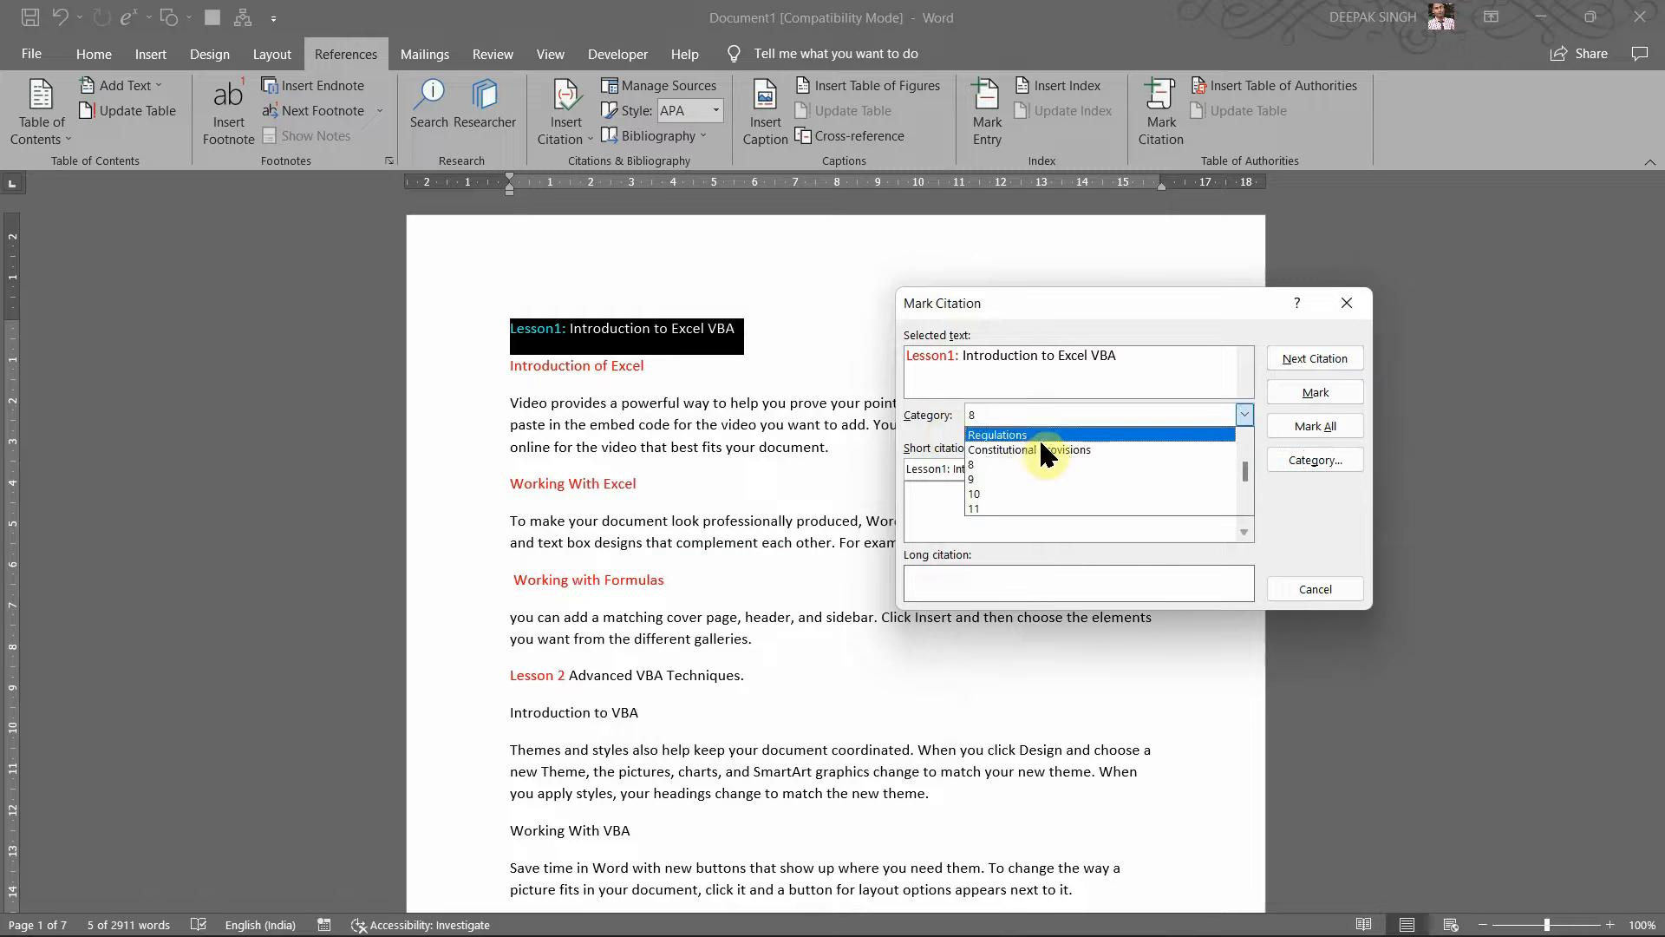
{"action": "left_click", "coordinate": [1001, 465]}
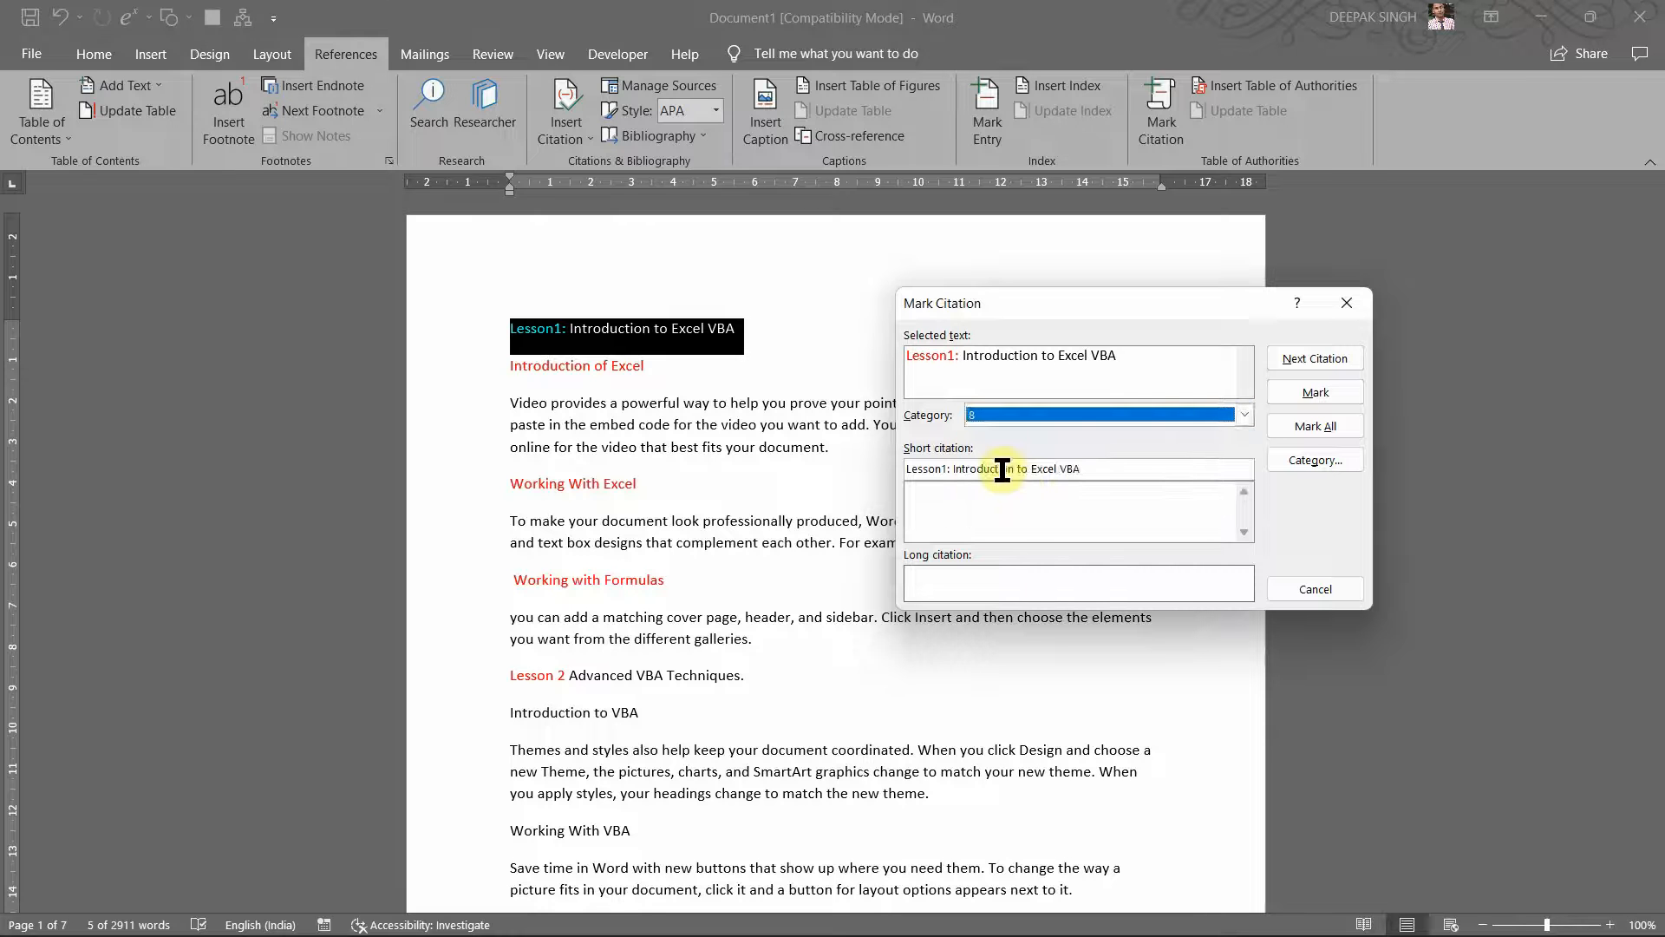
{"action": "left_click", "coordinate": [1245, 415]}
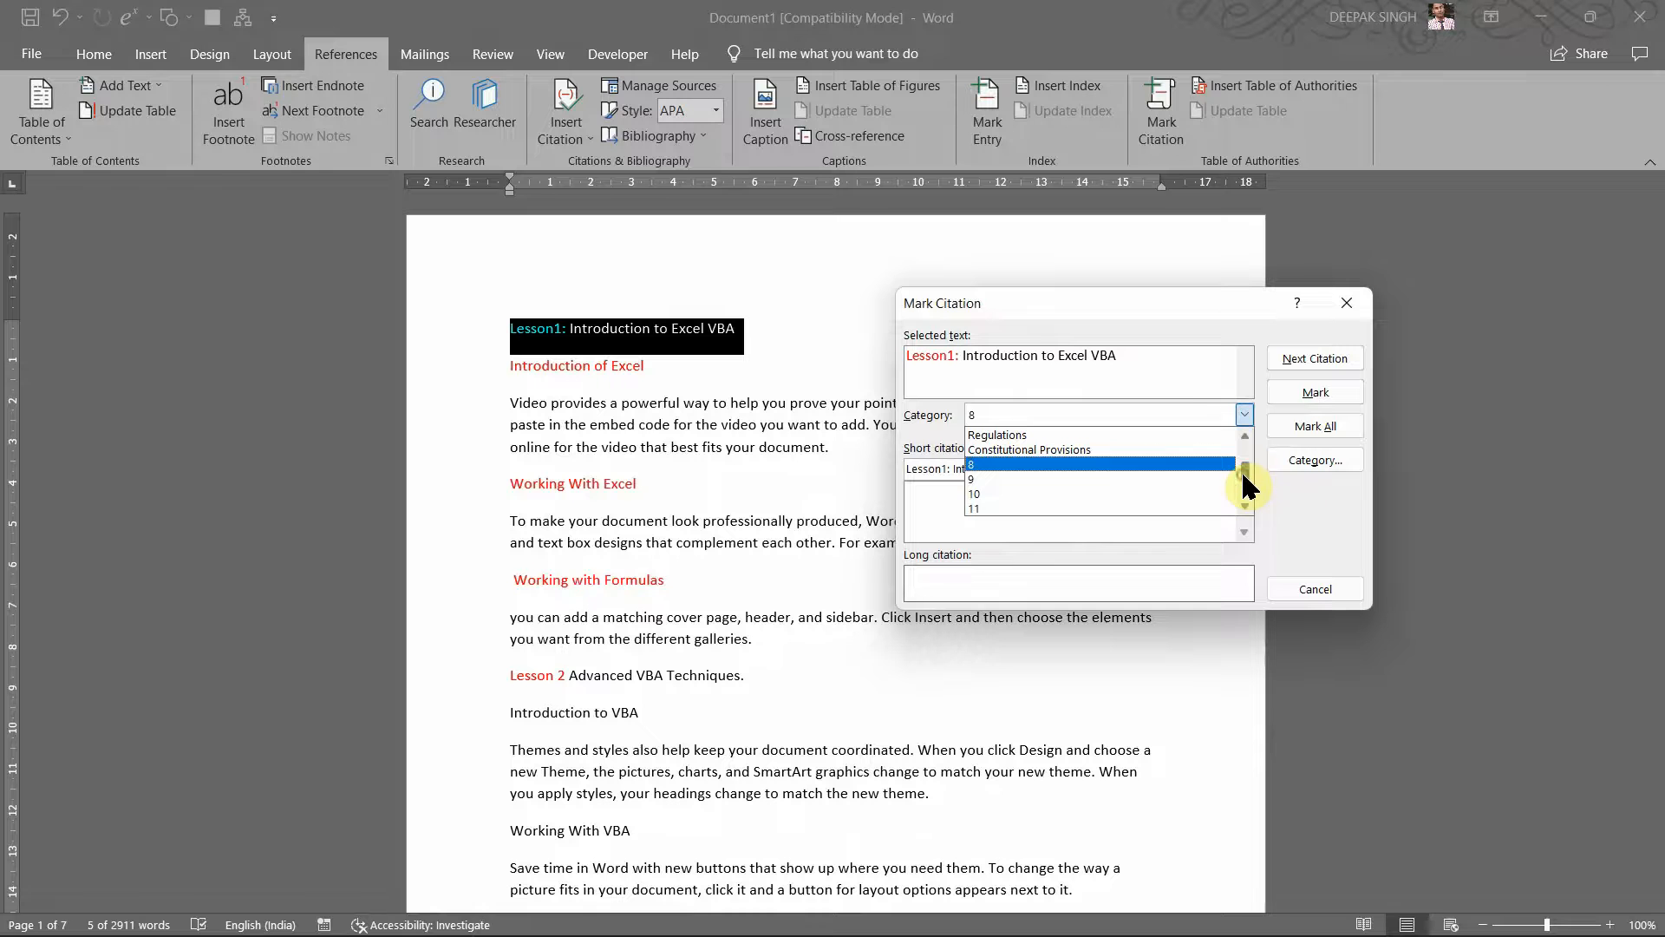
{"action": "left_click_drag", "start_coordinate": [1243, 473], "coordinate": [1243, 453]}
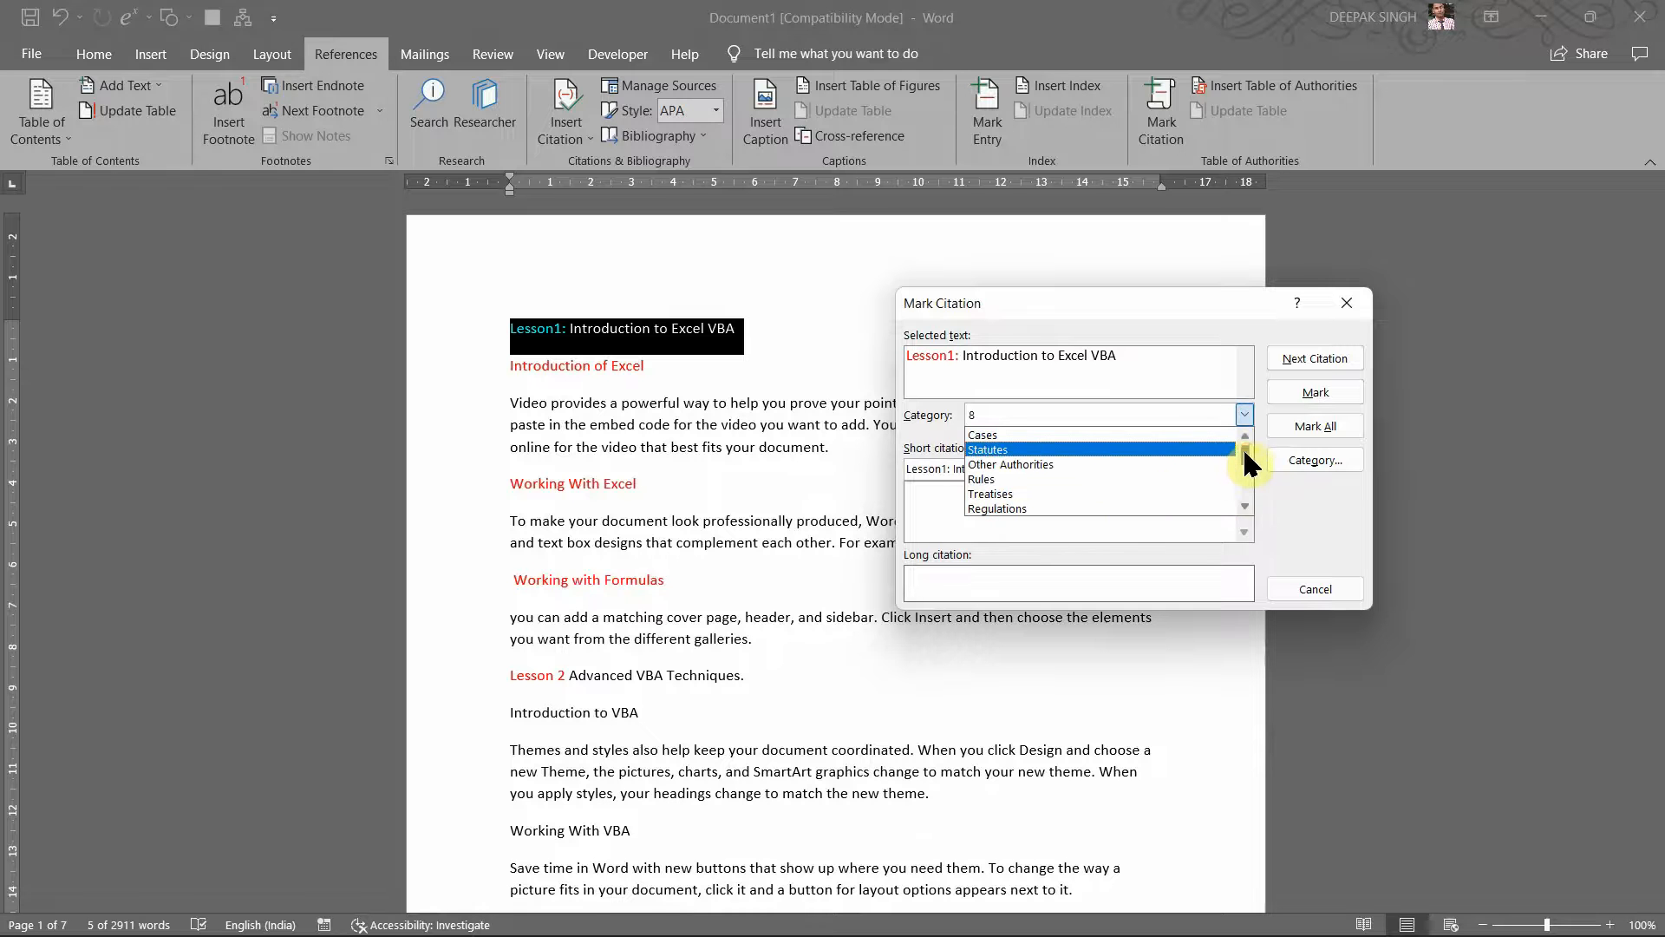
{"action": "scroll", "coordinate": [1249, 469], "scroll_direction": "down", "scroll_amount": 2}
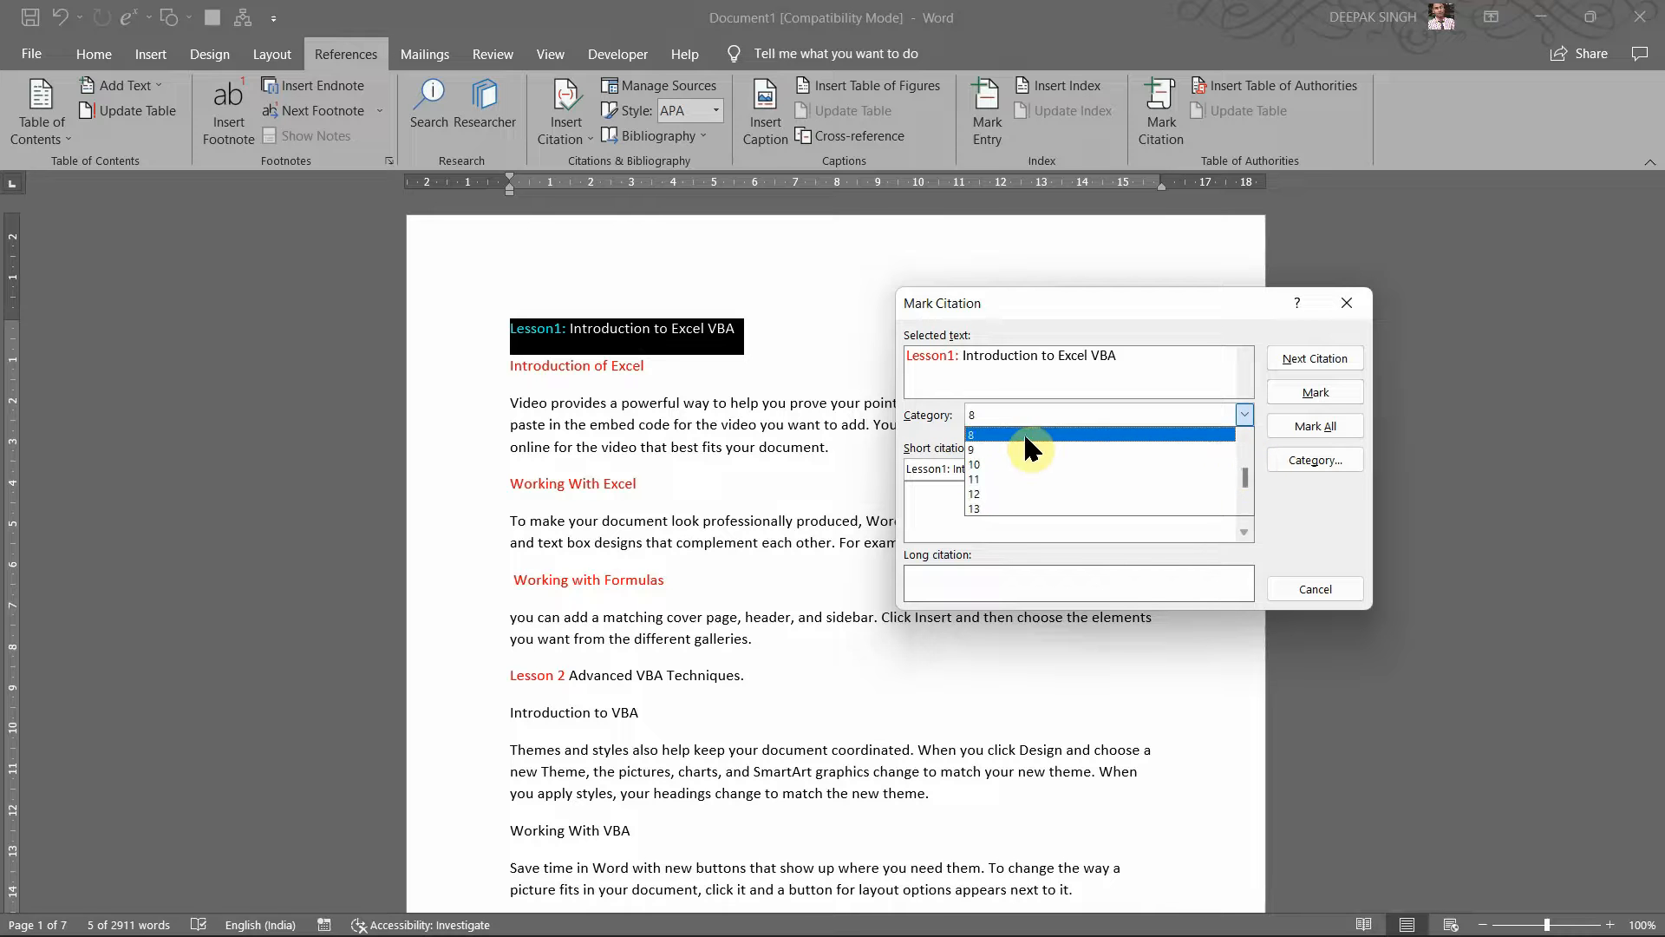
{"action": "left_click", "coordinate": [1024, 433]}
{"action": "left_click", "coordinate": [1304, 448]}
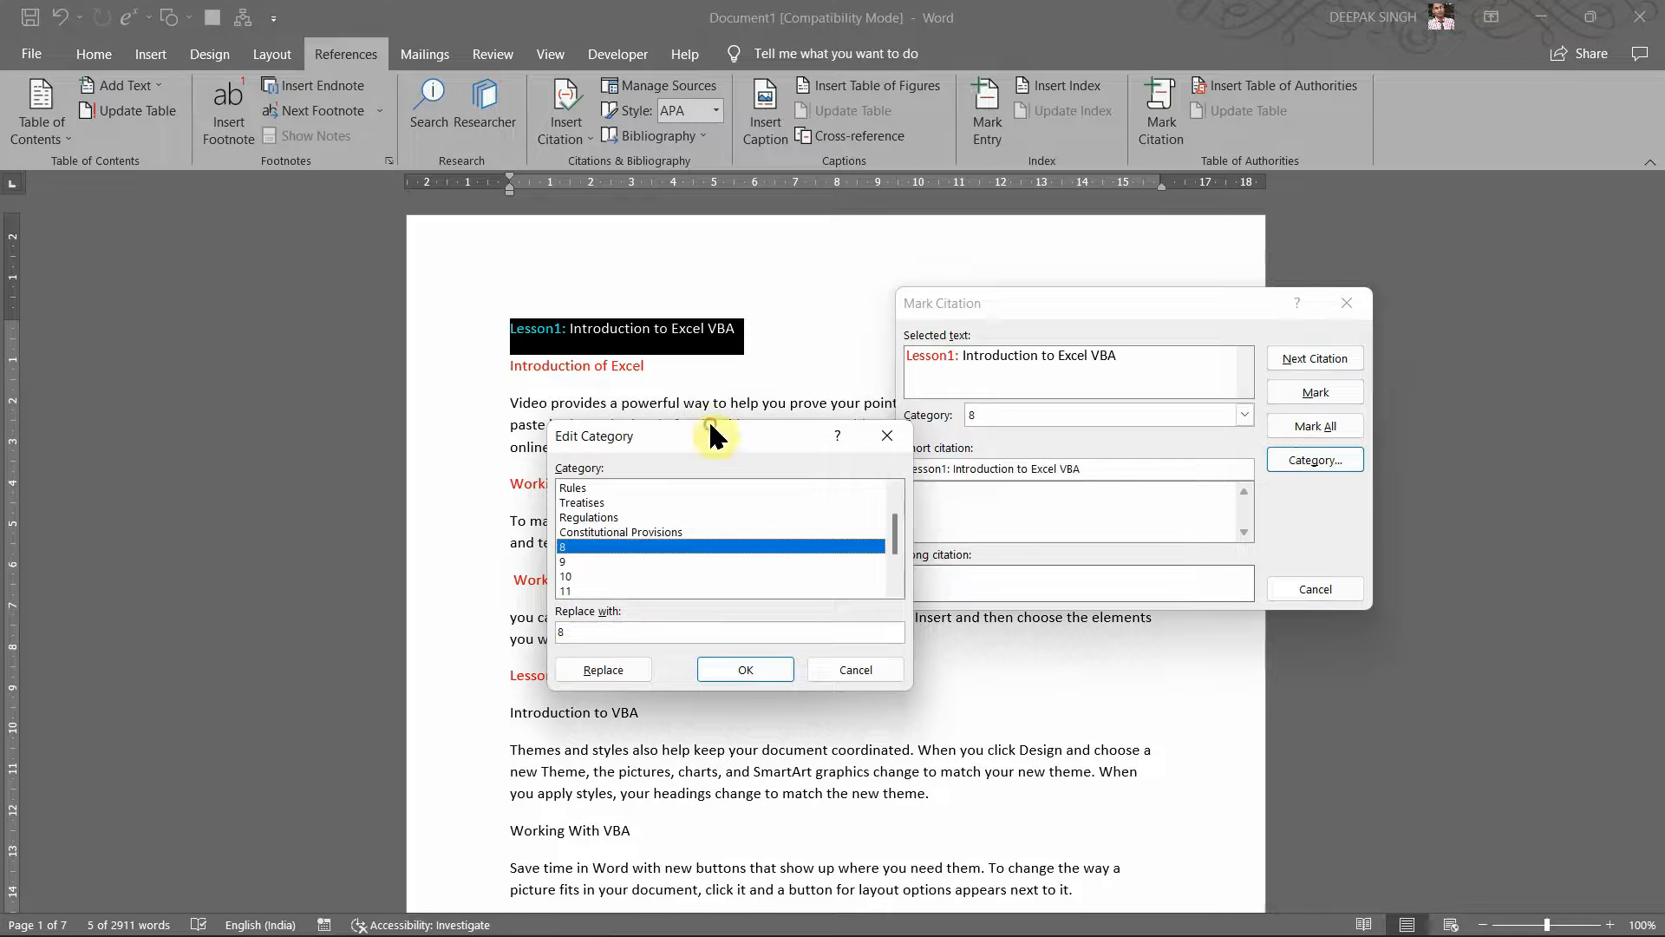
Step: Enter 'Lesson1:Introduction to Excel VBA' as category 8's replacement name and click OK
{"action": "left_click_drag", "start_coordinate": [711, 425], "coordinate": [719, 368]}
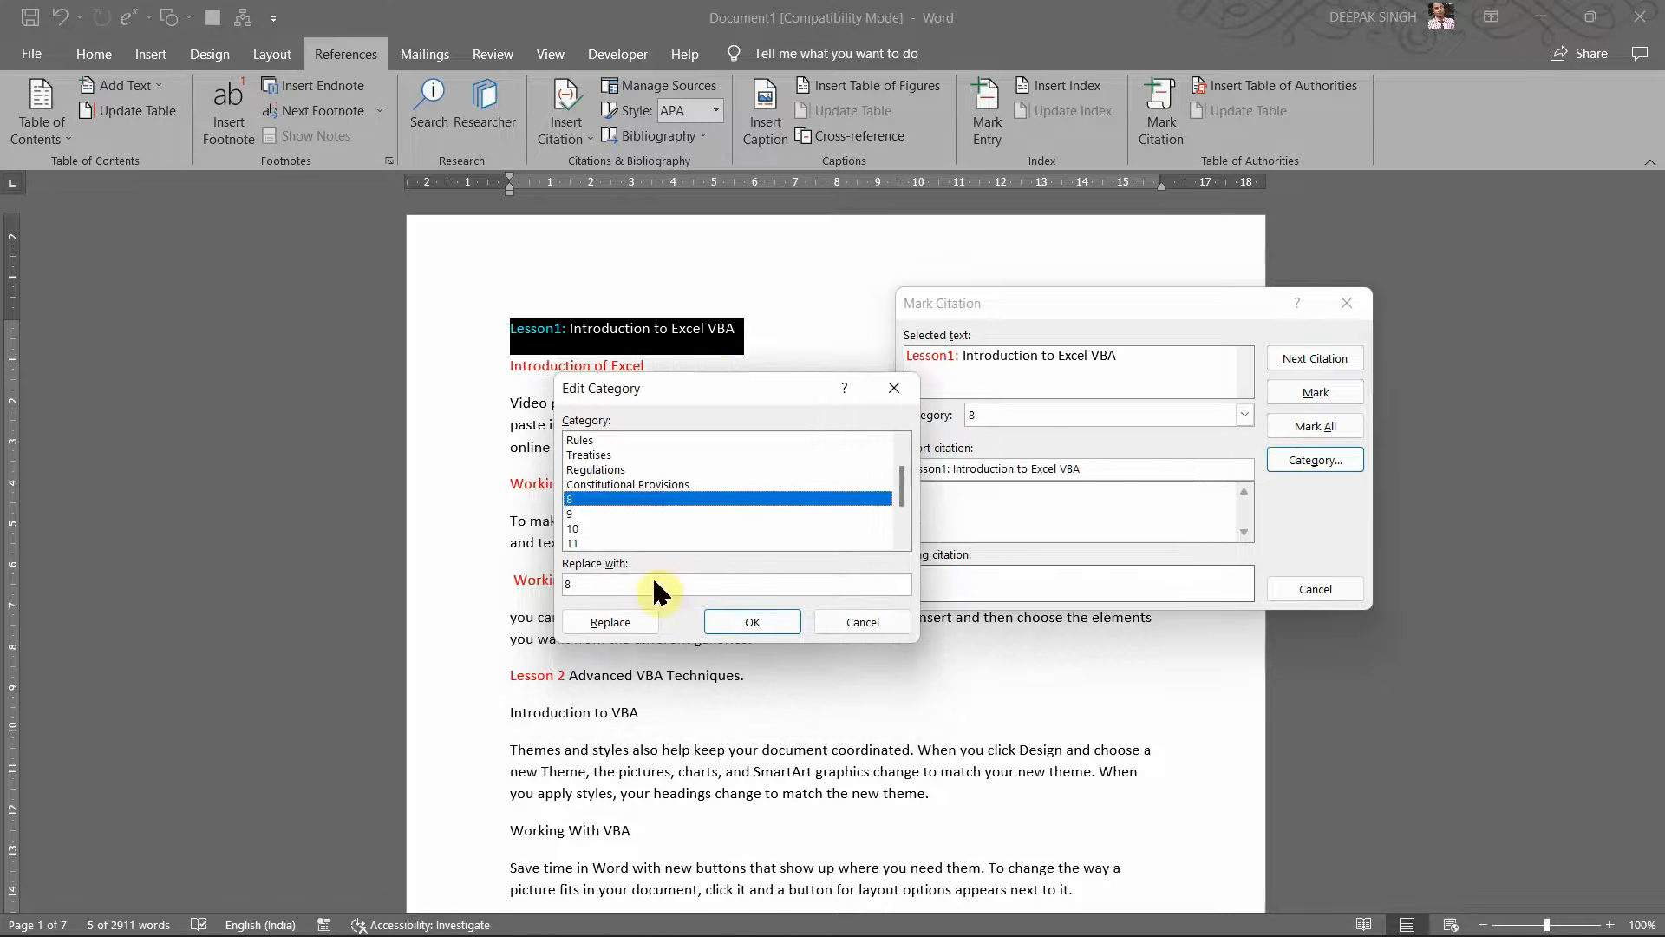
{"action": "left_click", "coordinate": [622, 583]}
{"action": "key", "text": "BackSpace"}
{"action": "left_click_drag", "start_coordinate": [744, 382], "coordinate": [1109, 335]}
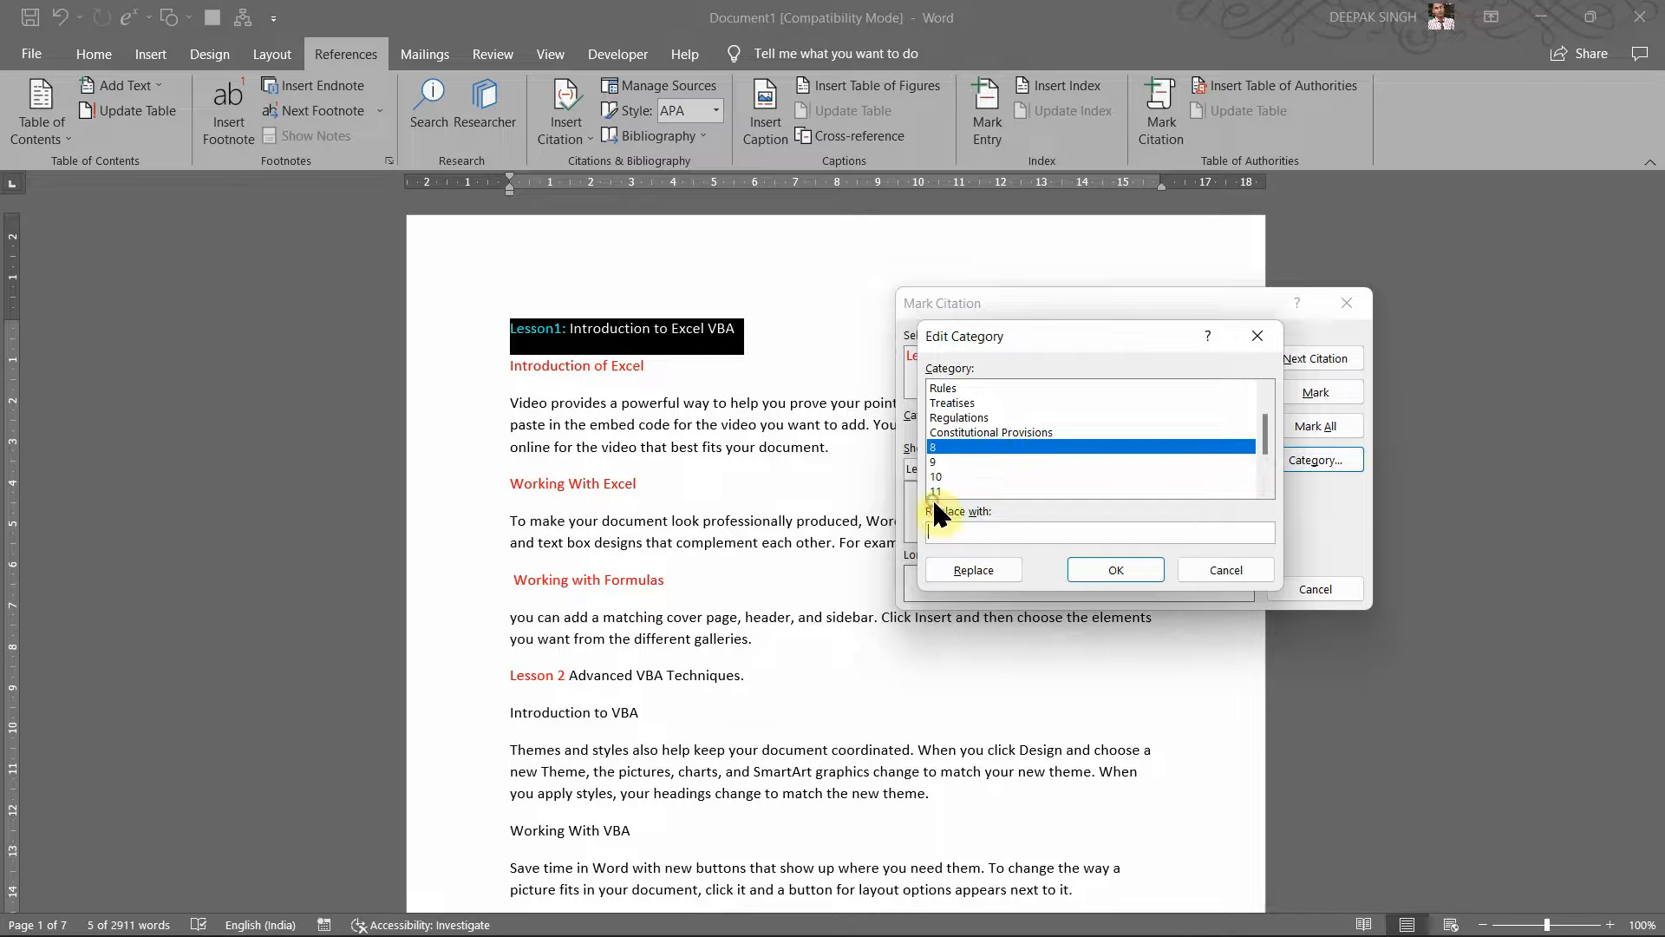
{"action": "type", "text": "Advanced VBA Techniques ."}
{"action": "key", "text": "BackSpace"}
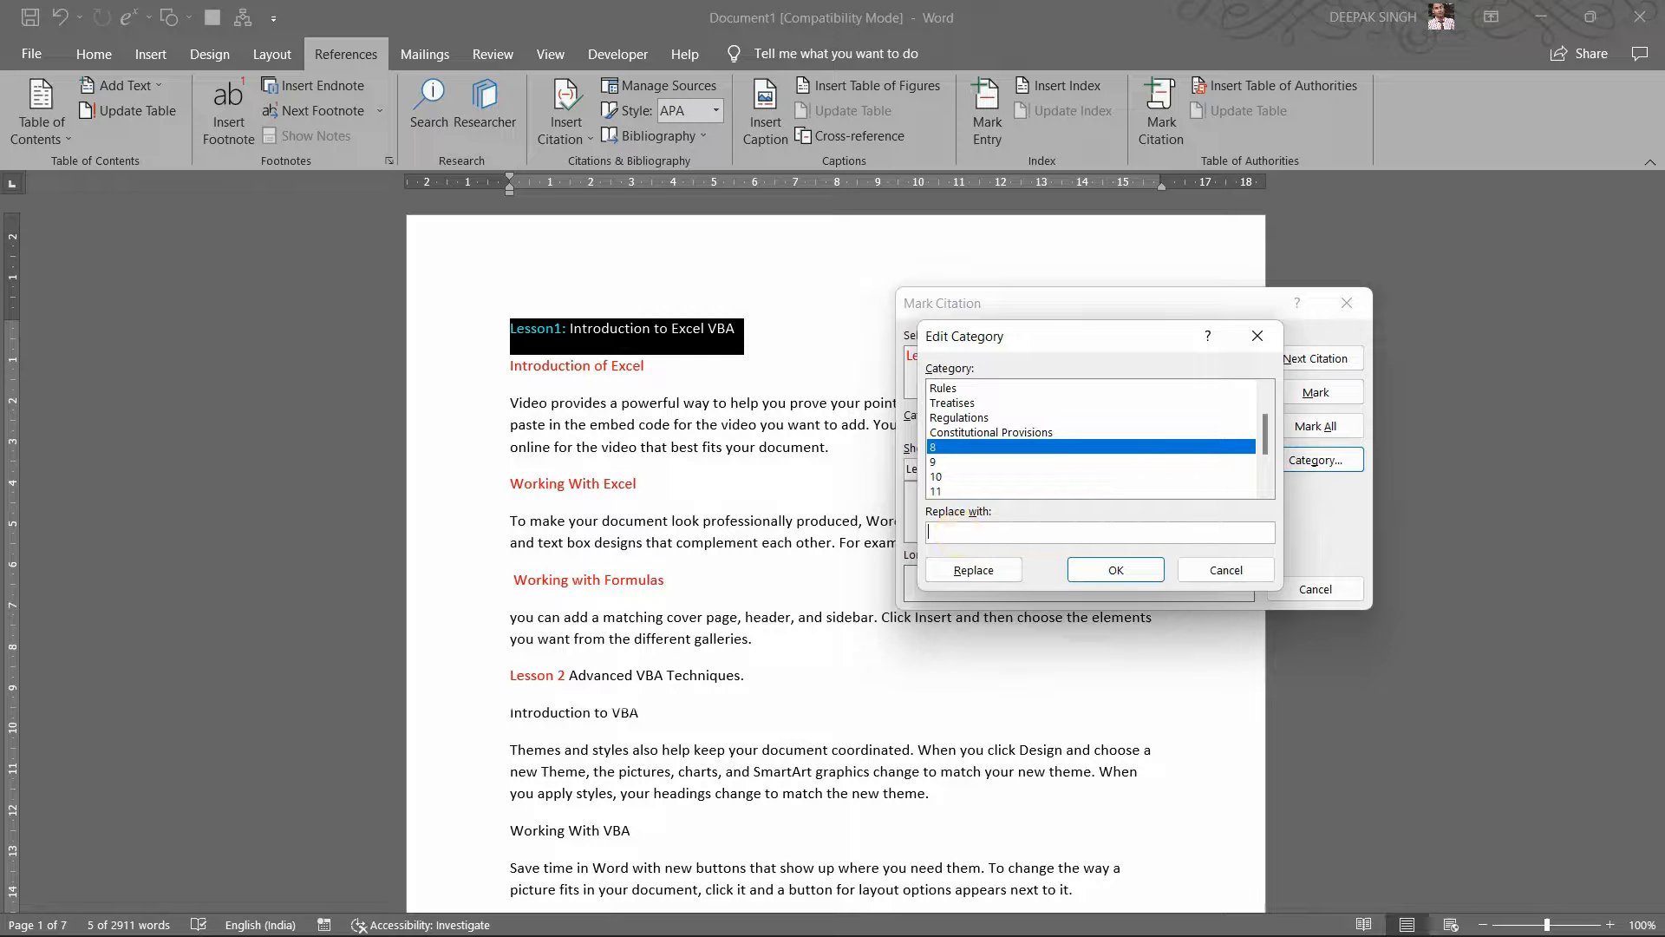
{"action": "type", "text": "Les"}
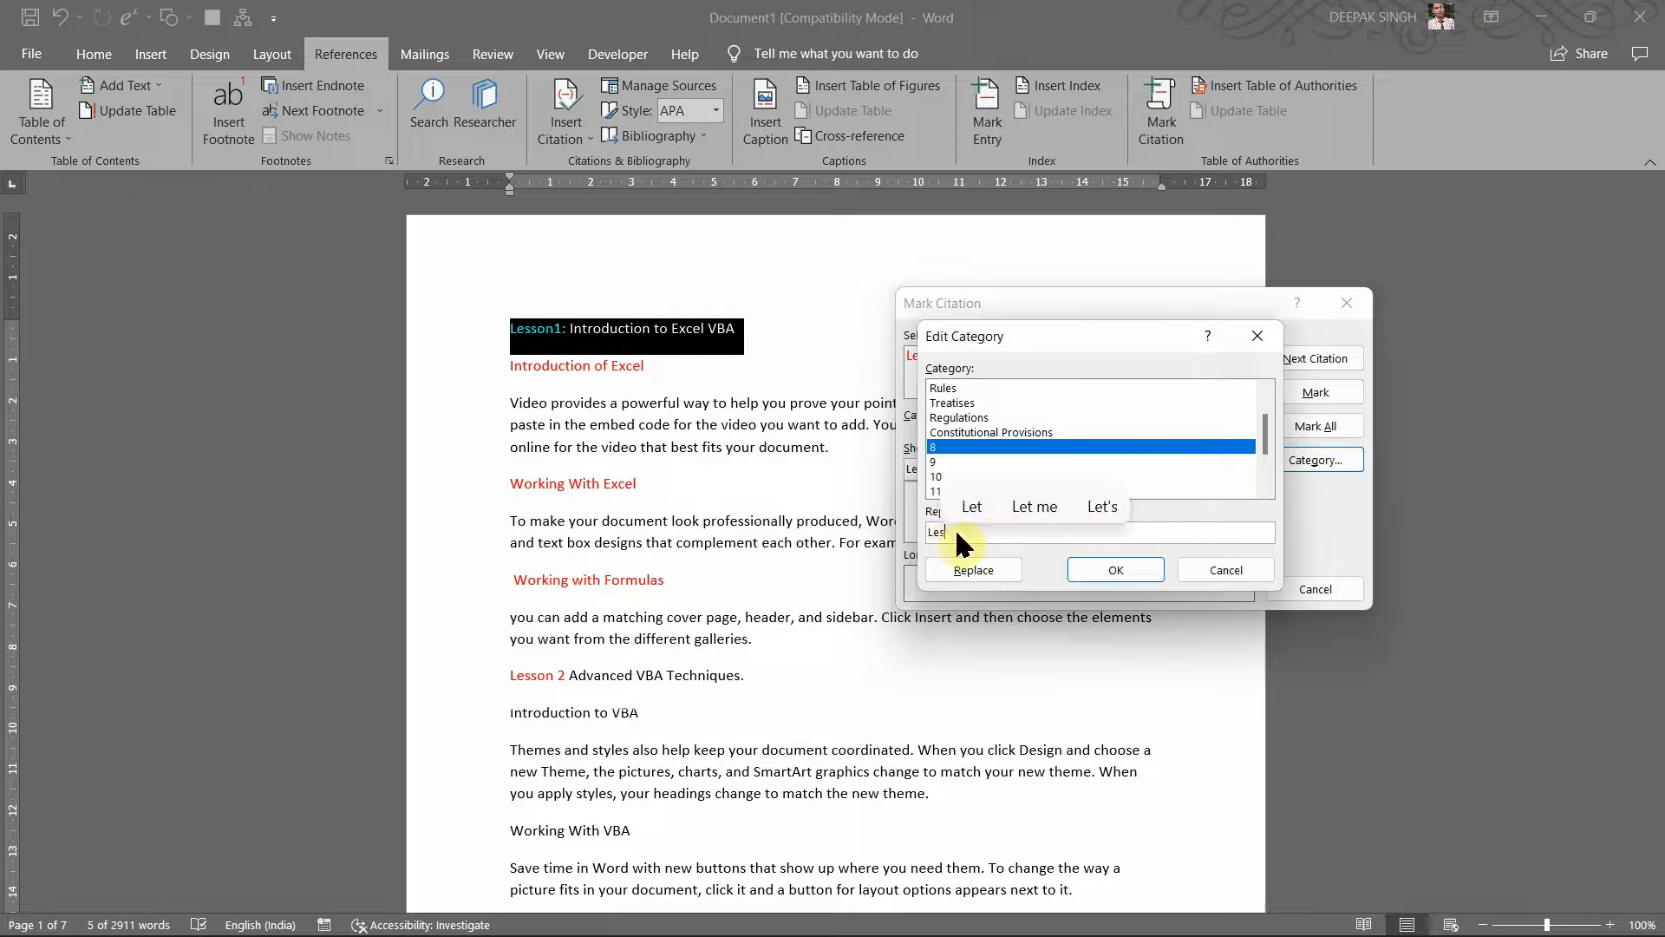
{"action": "type", "text": "son1:"}
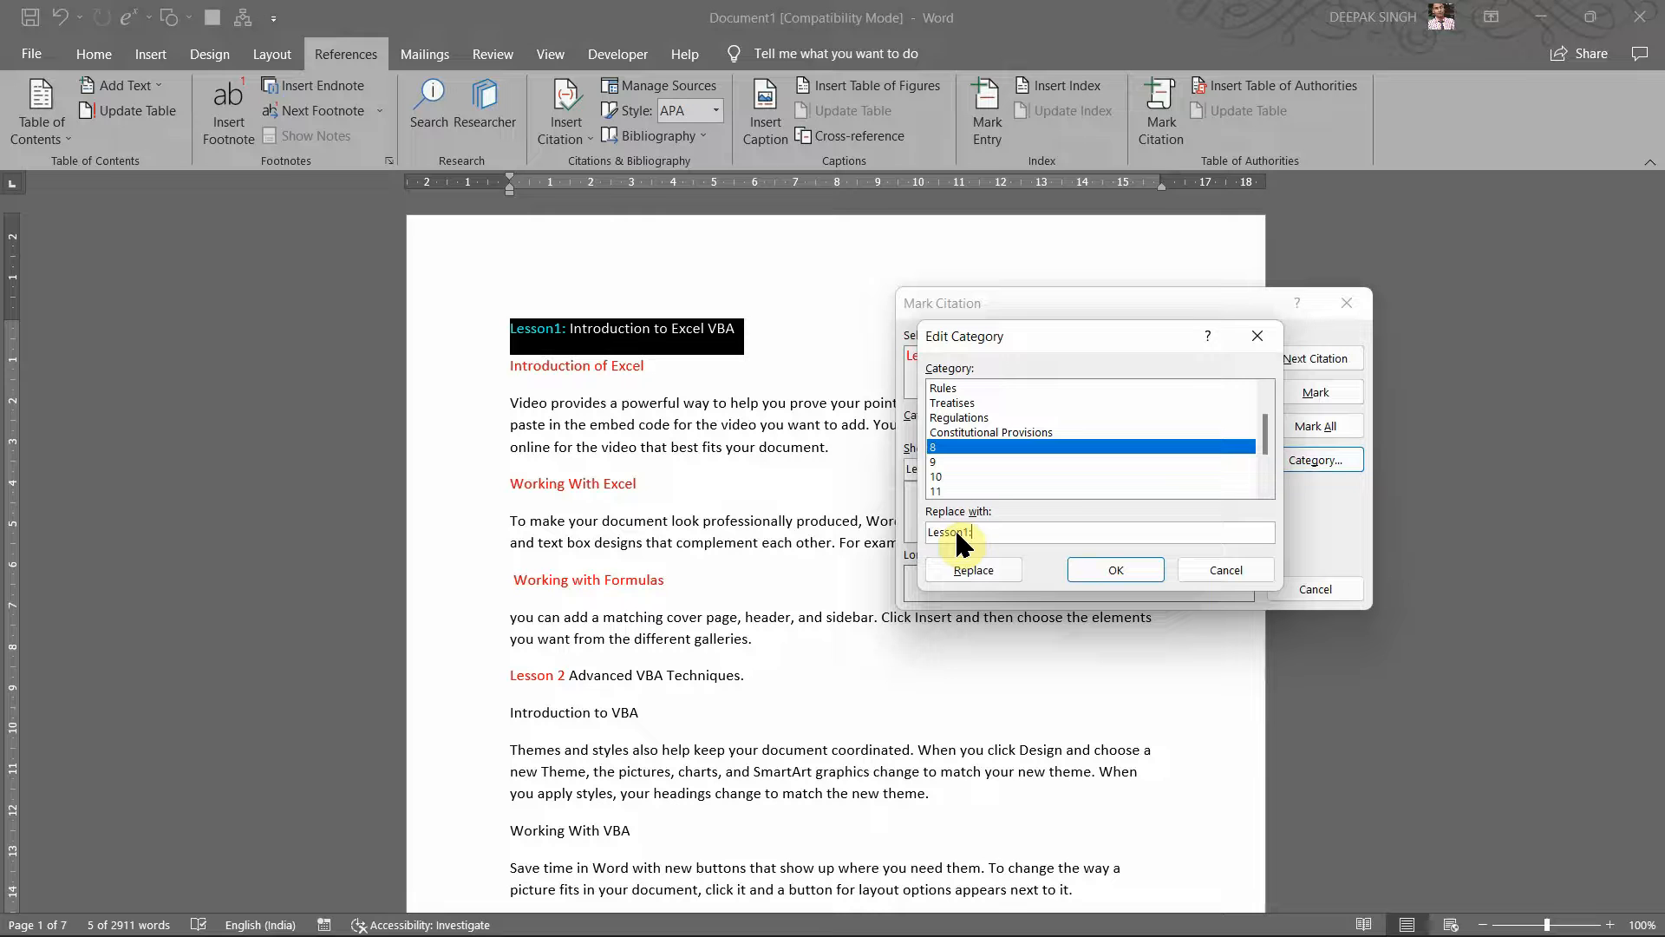
{"action": "type", "text": "Introd"}
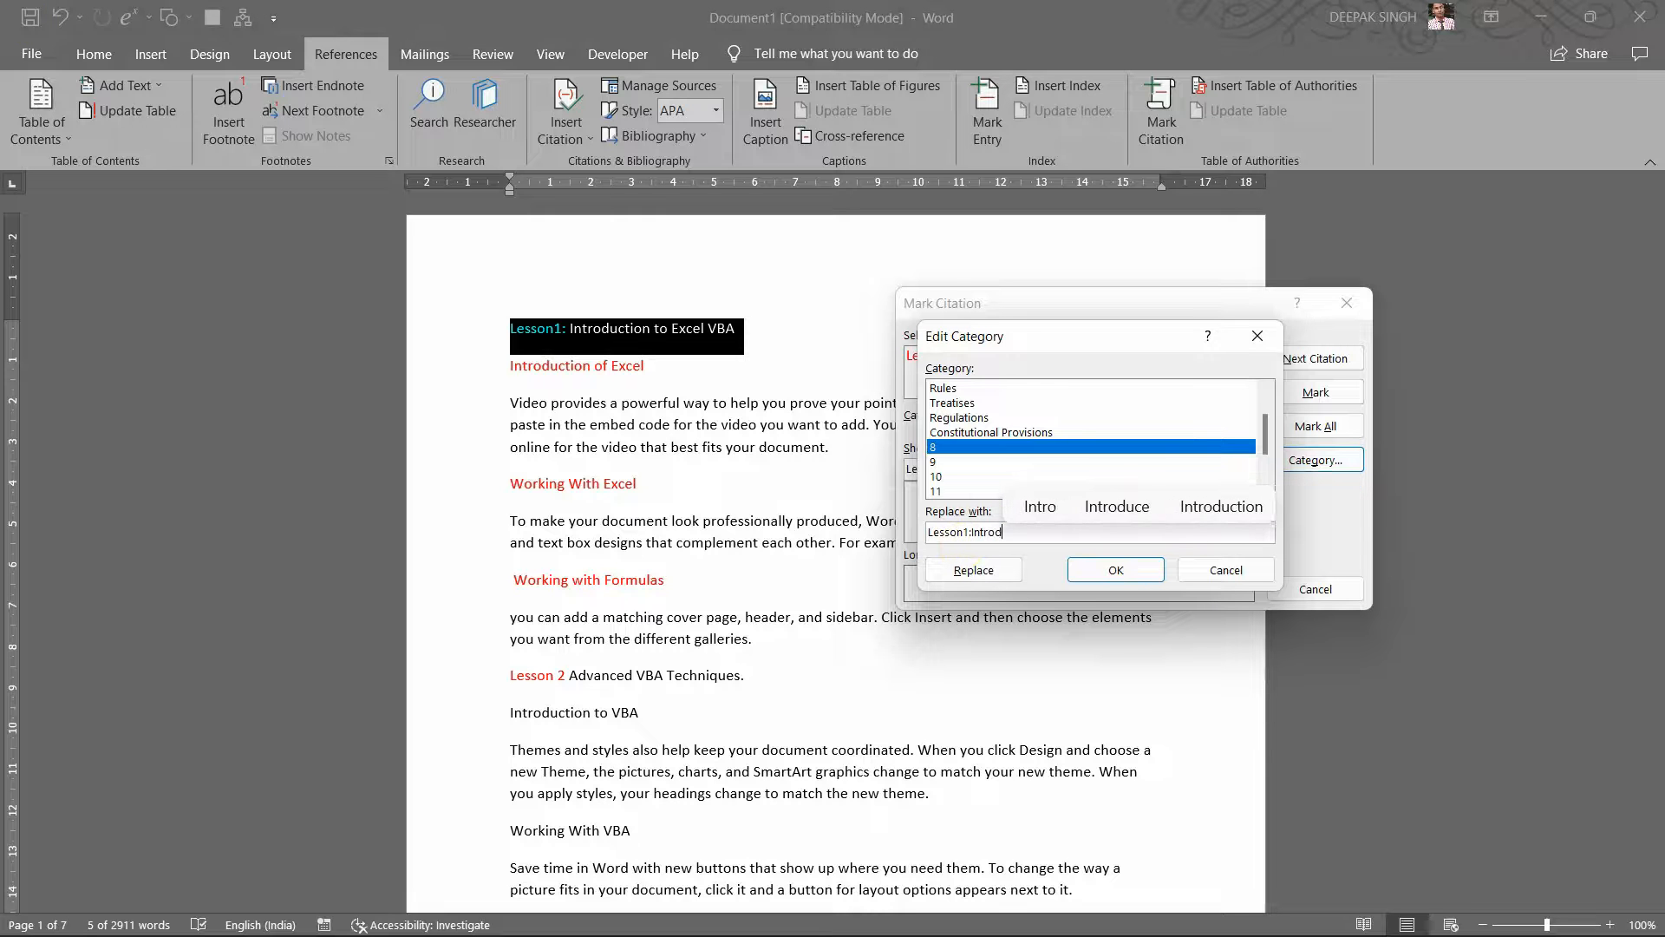
{"action": "type", "text": "uction "}
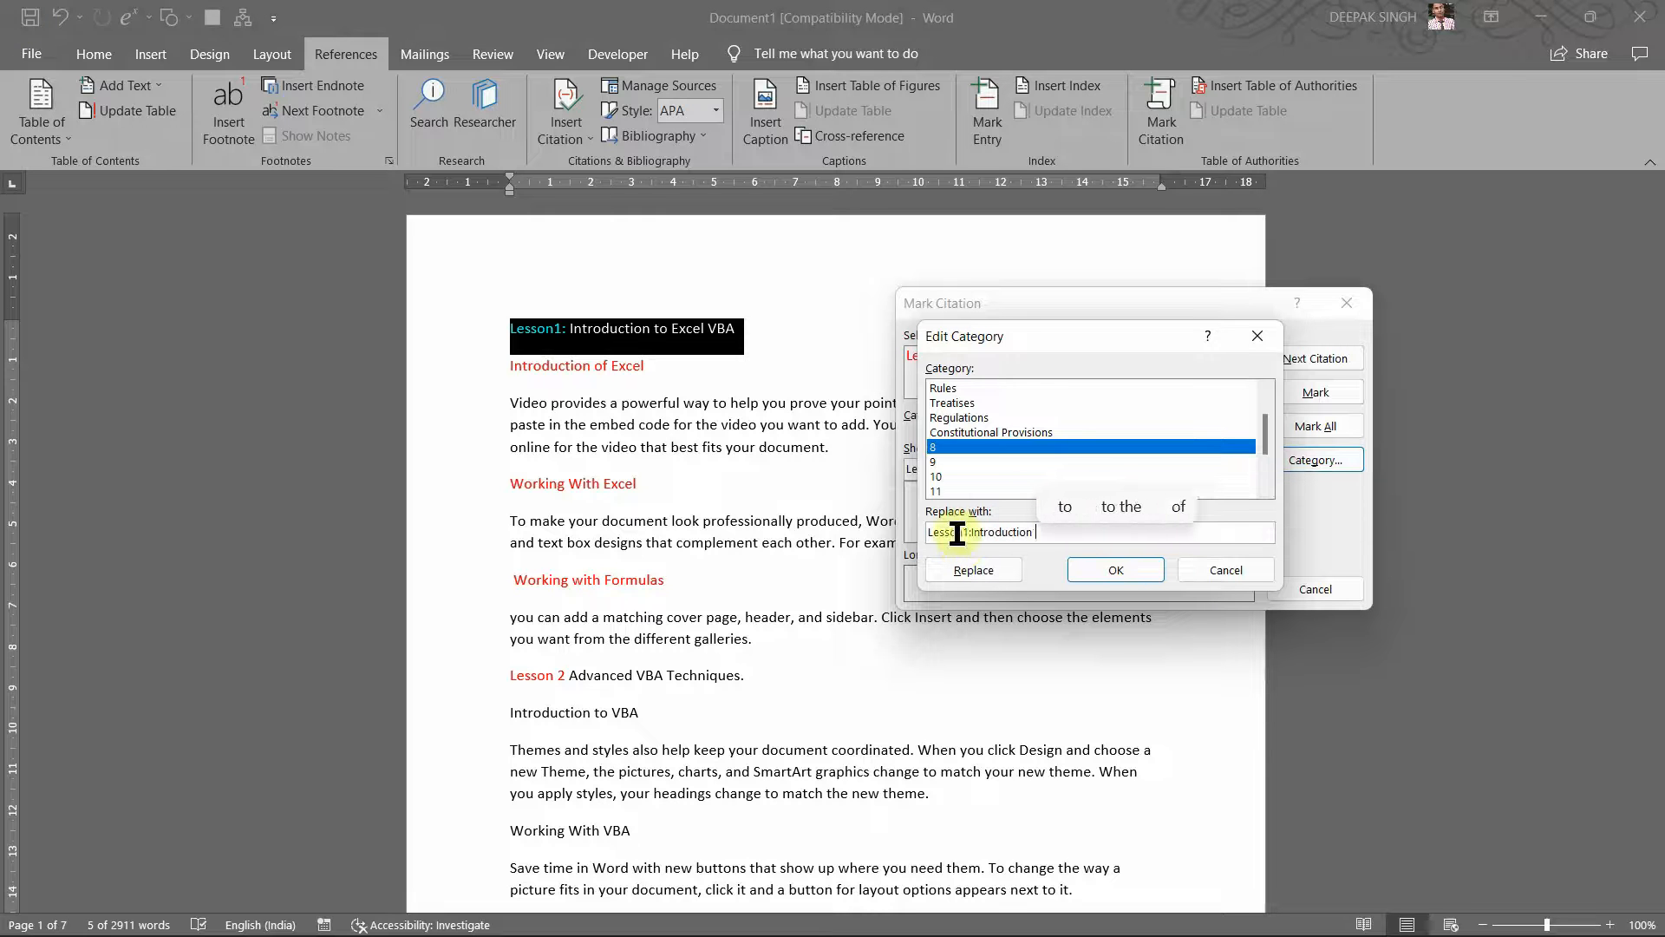
{"action": "type", "text": "t"}
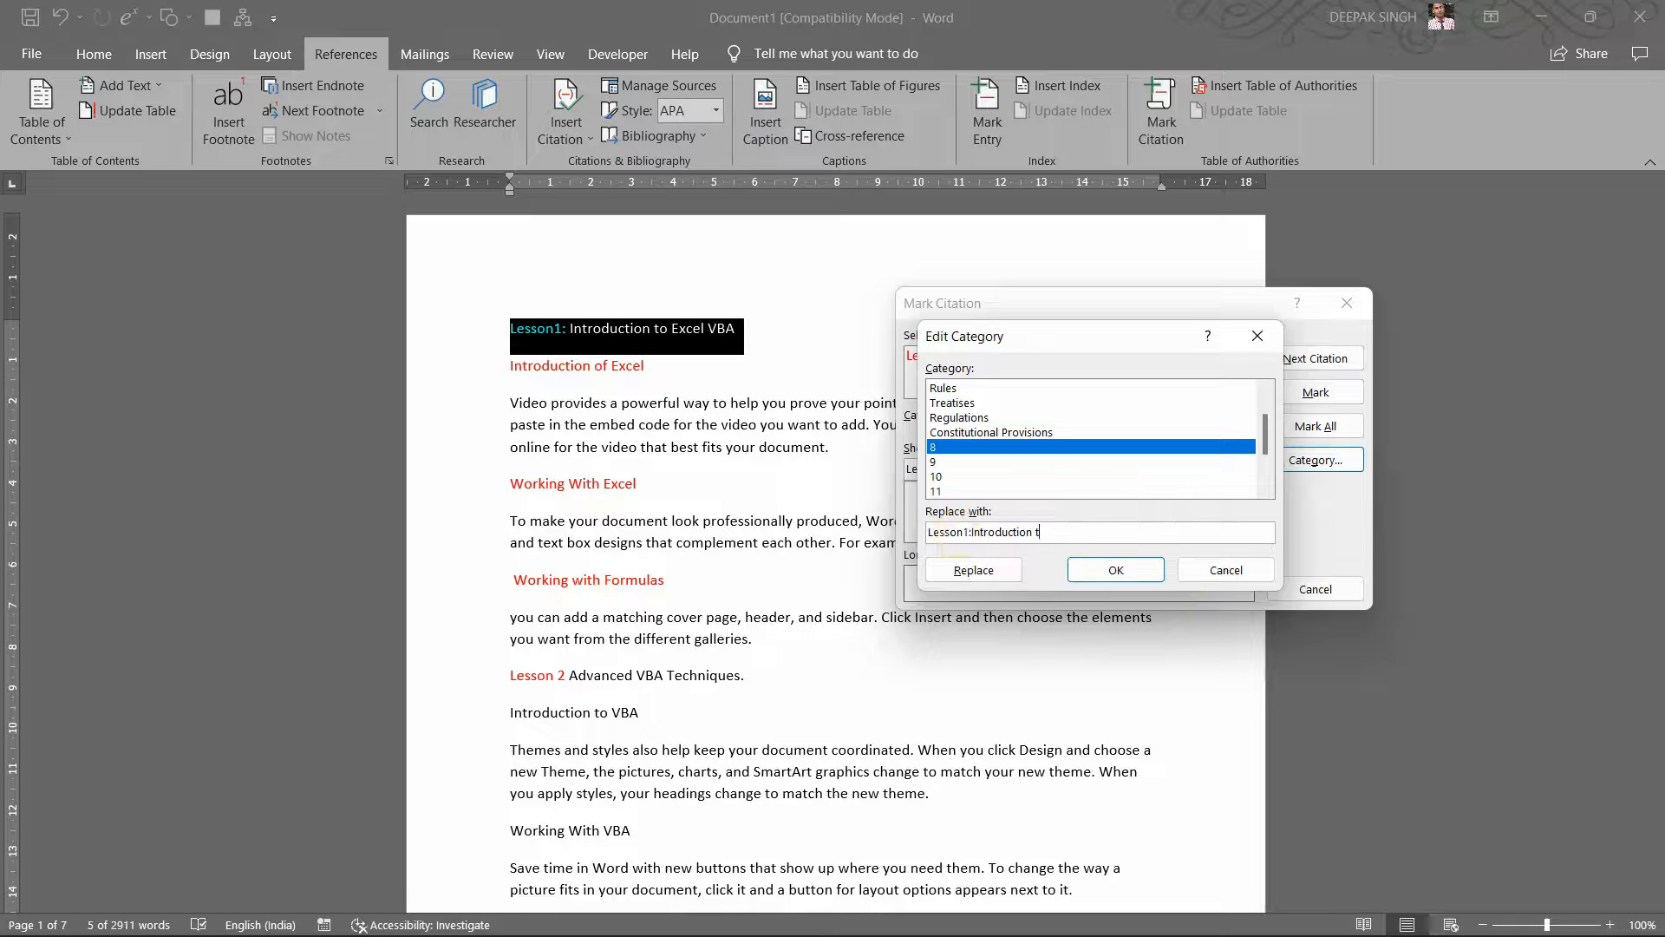
{"action": "type", "text": "o E"}
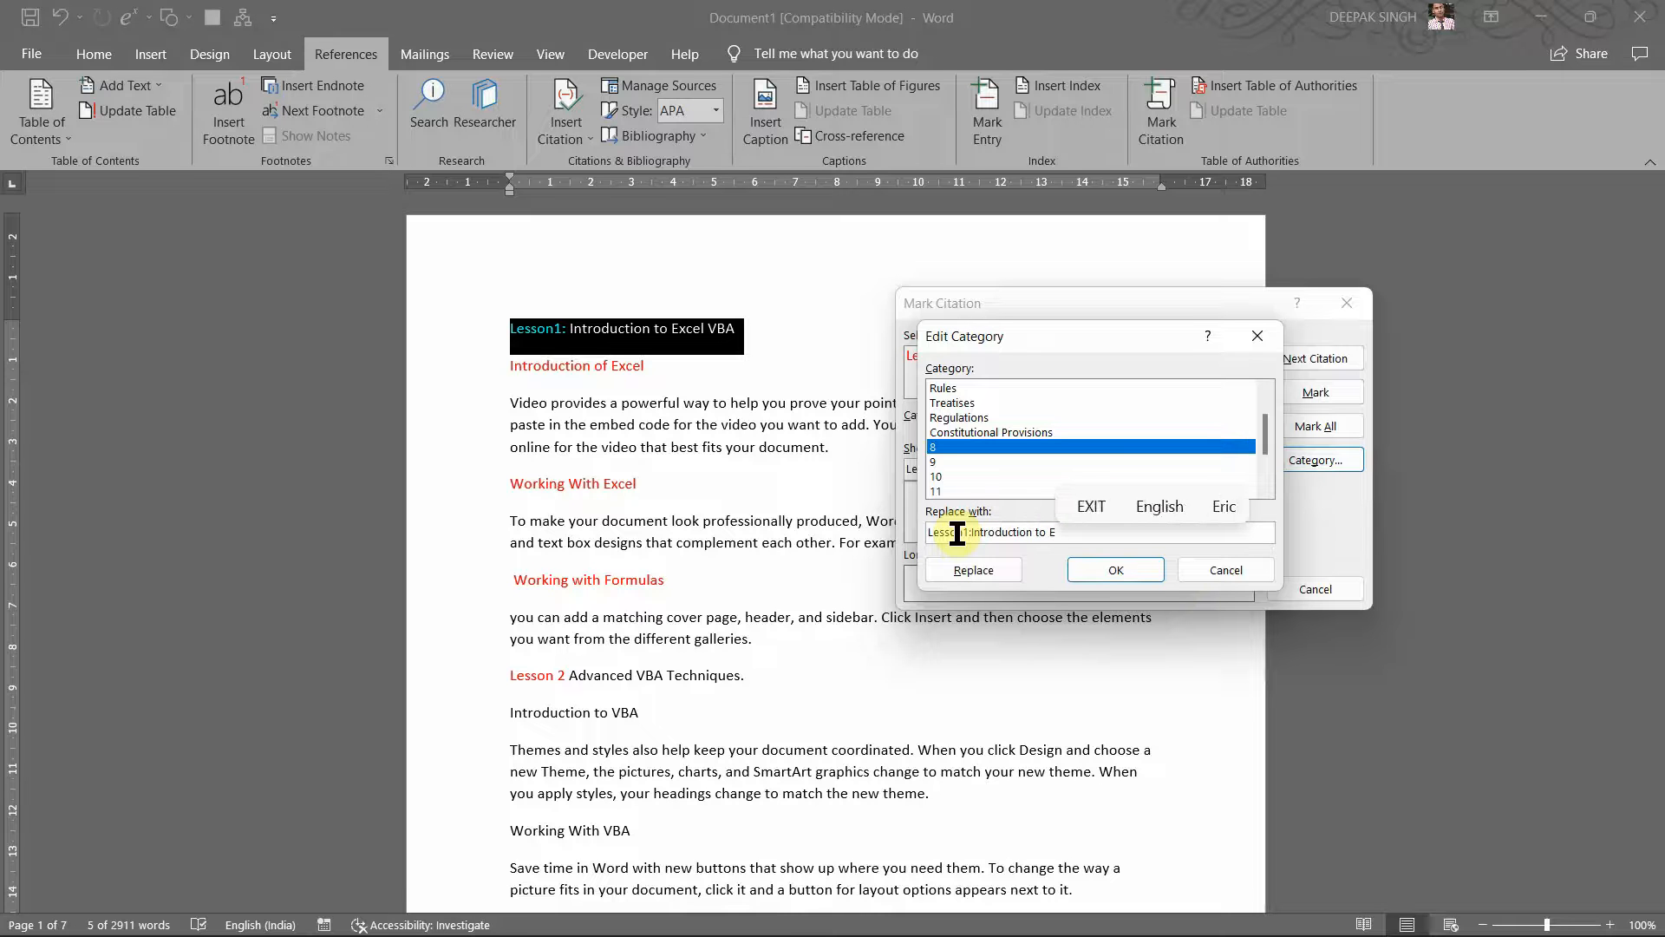
{"action": "type", "text": "xcel VBA"}
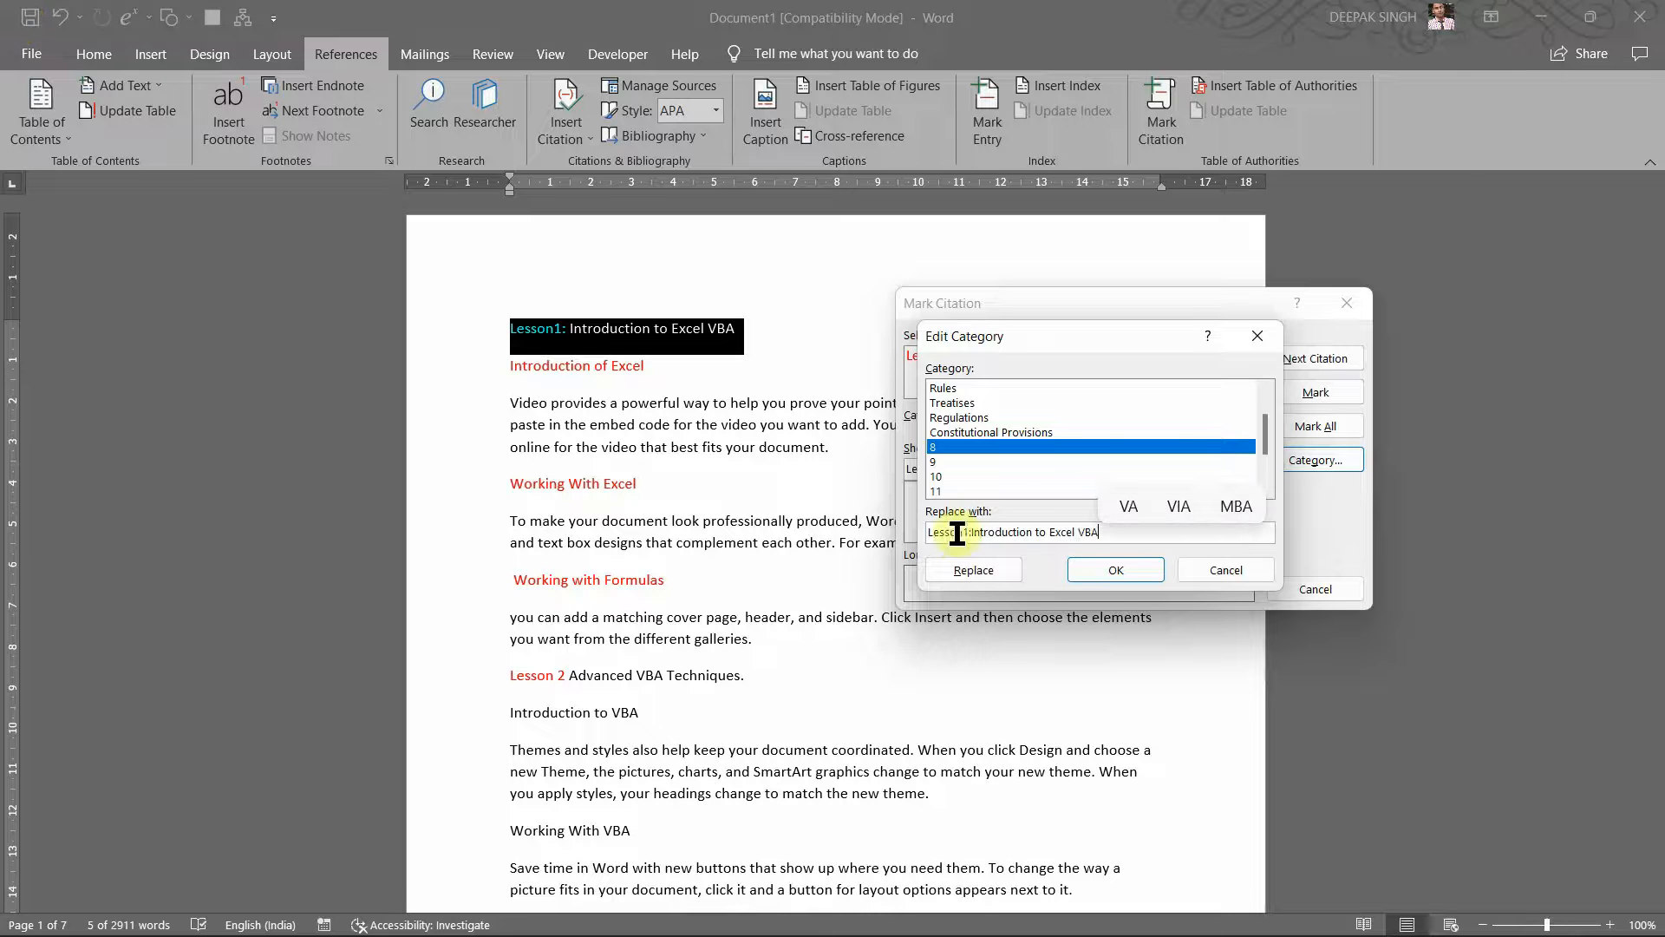
{"action": "left_click", "coordinate": [1115, 570]}
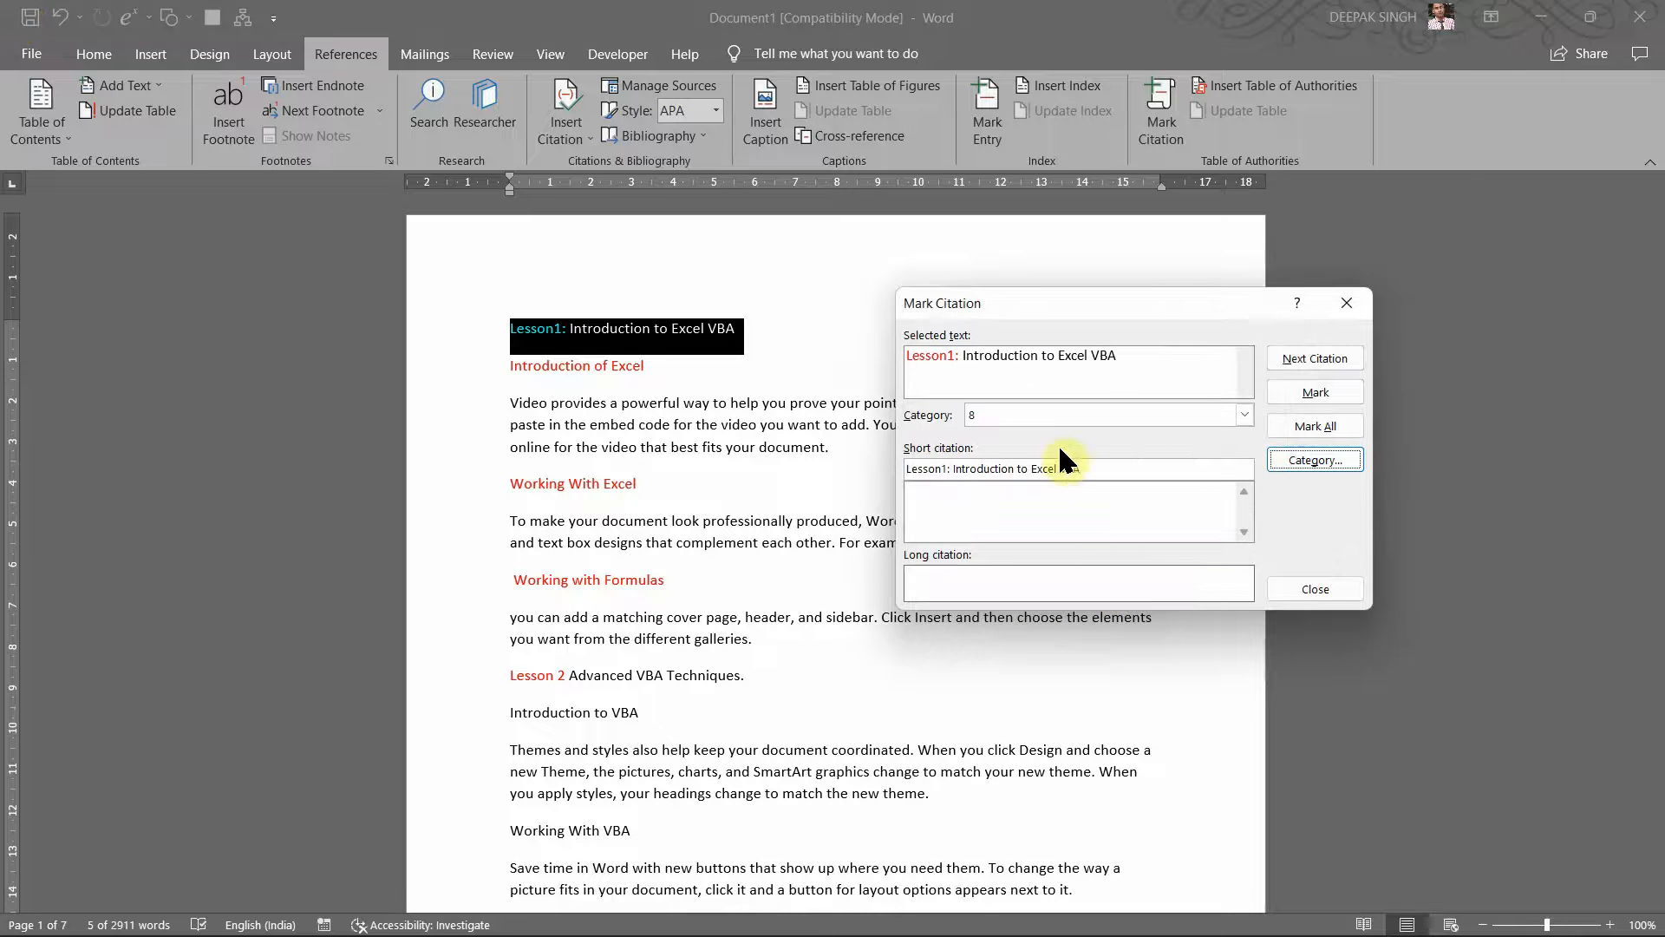
Step: Choose category 8 again, open Edit Category, and empty its Replace with box
{"action": "left_click", "coordinate": [1246, 414]}
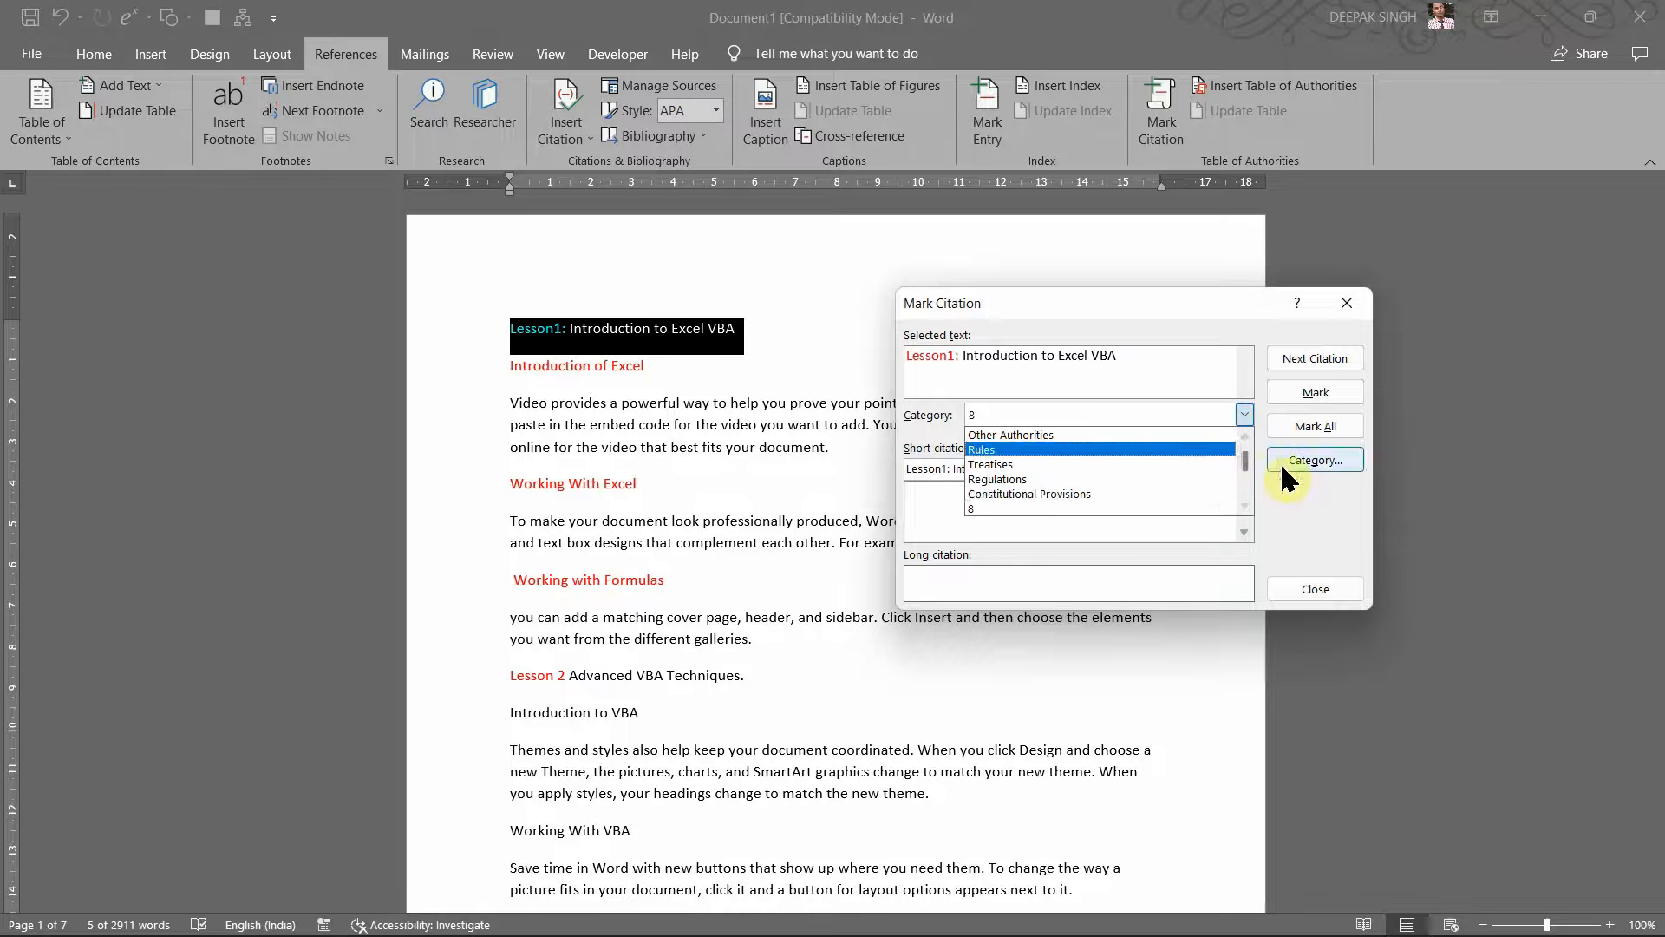
{"action": "left_click", "coordinate": [1039, 508]}
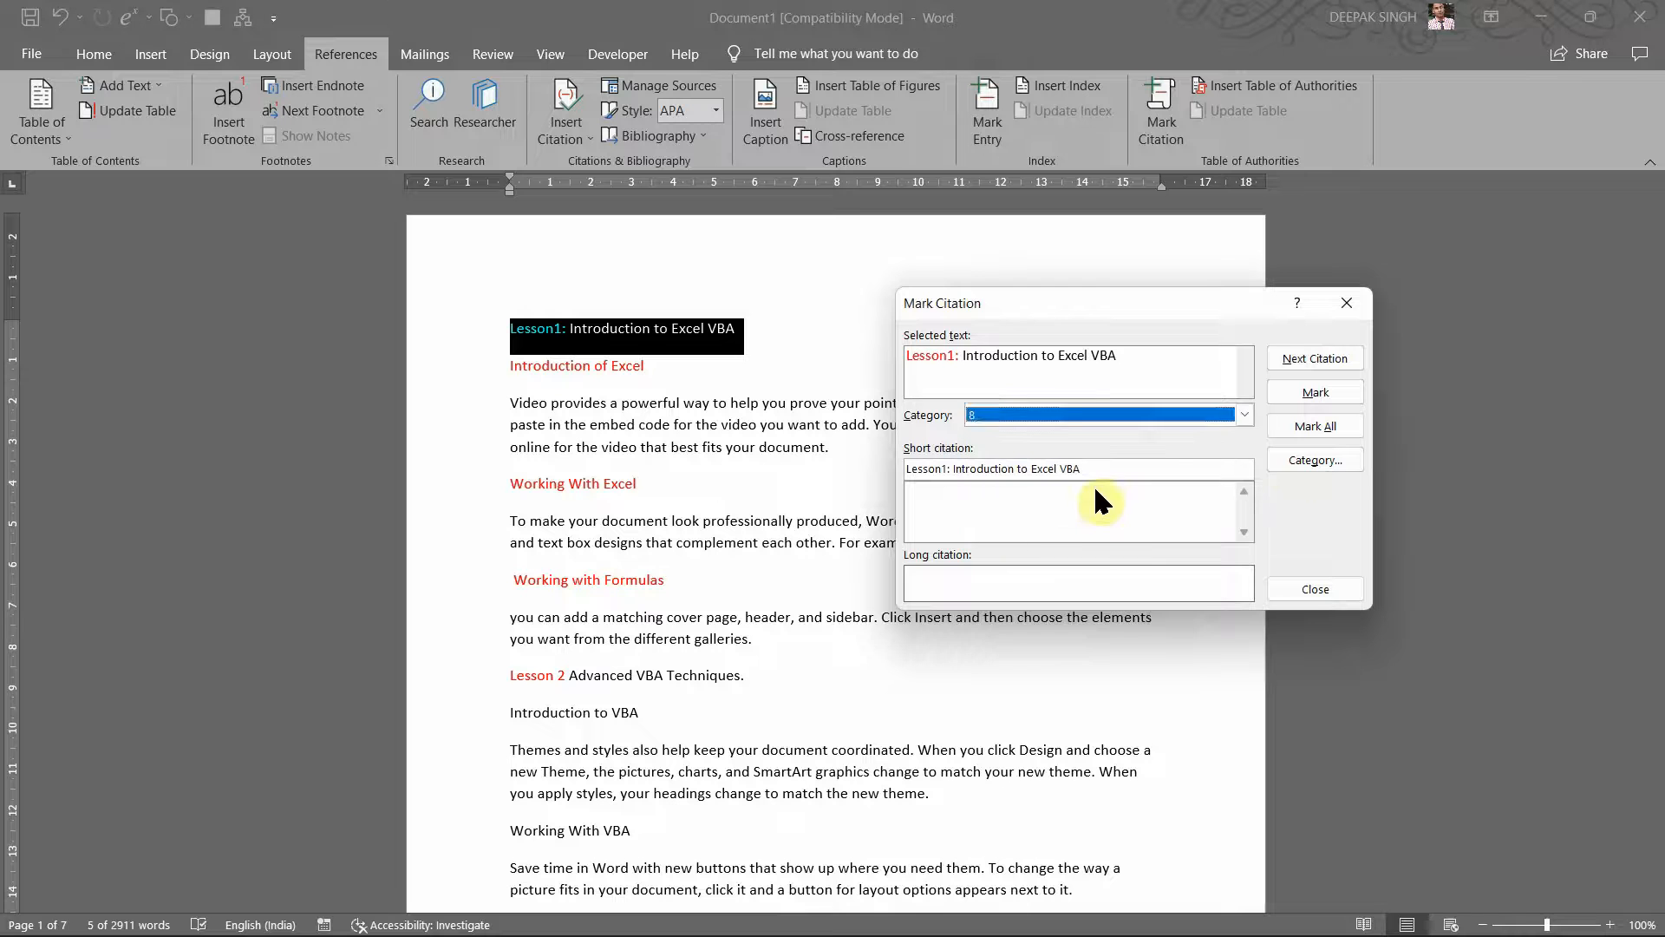
{"action": "left_click", "coordinate": [1280, 453]}
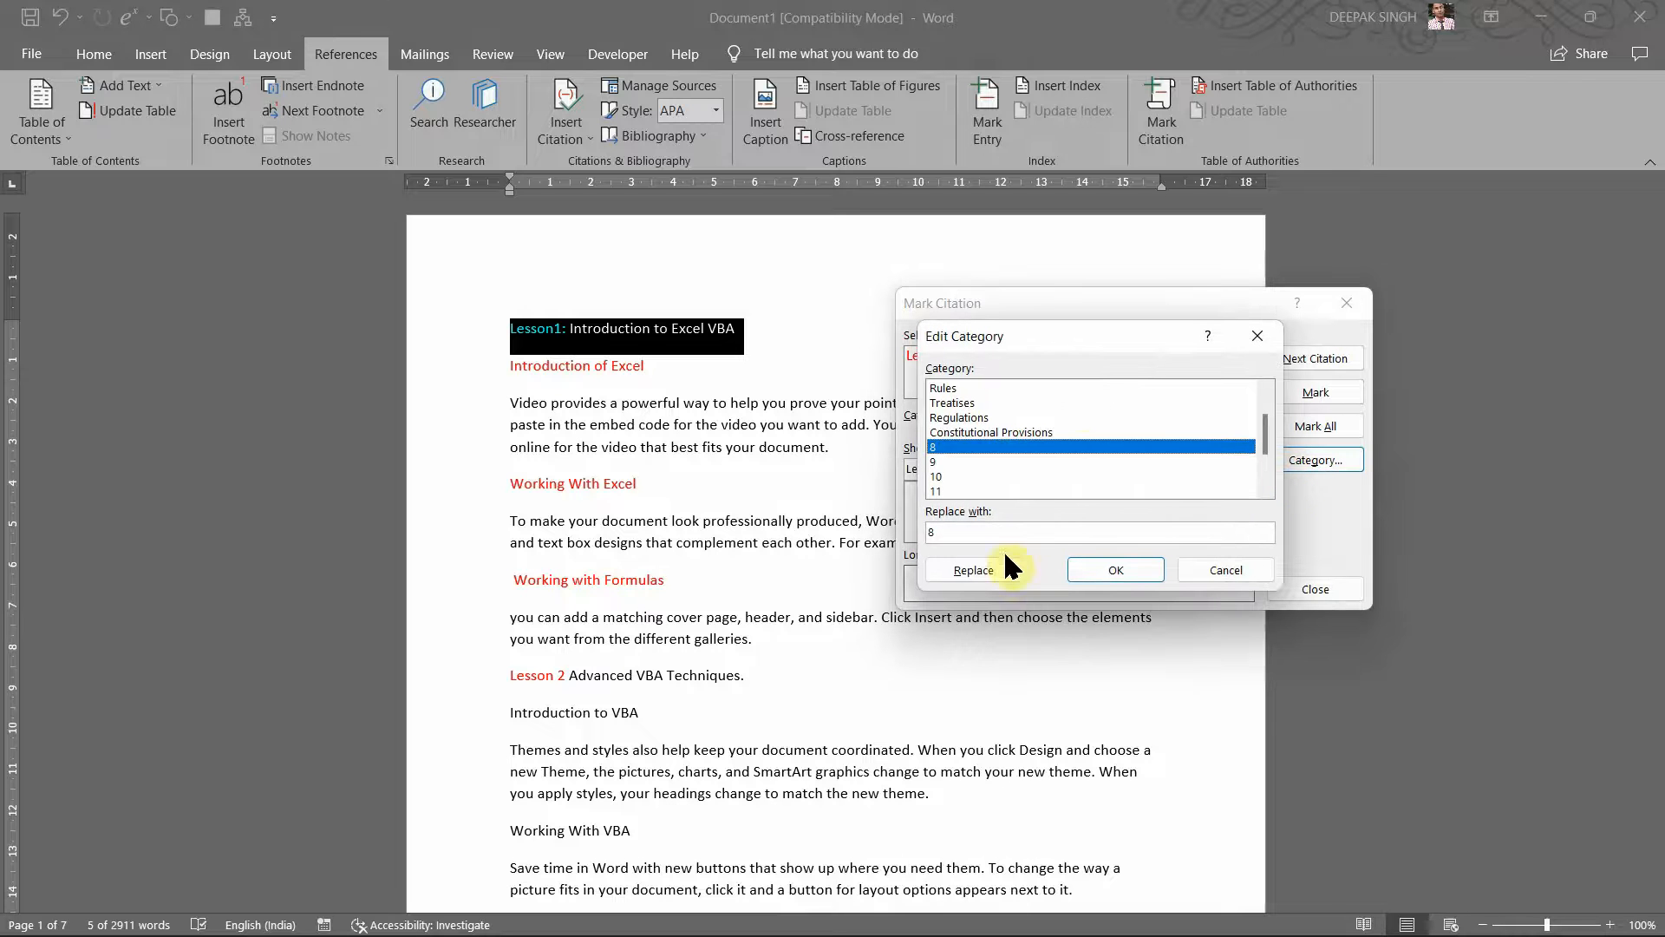
{"action": "left_click_drag", "start_coordinate": [1095, 337], "coordinate": [912, 299]}
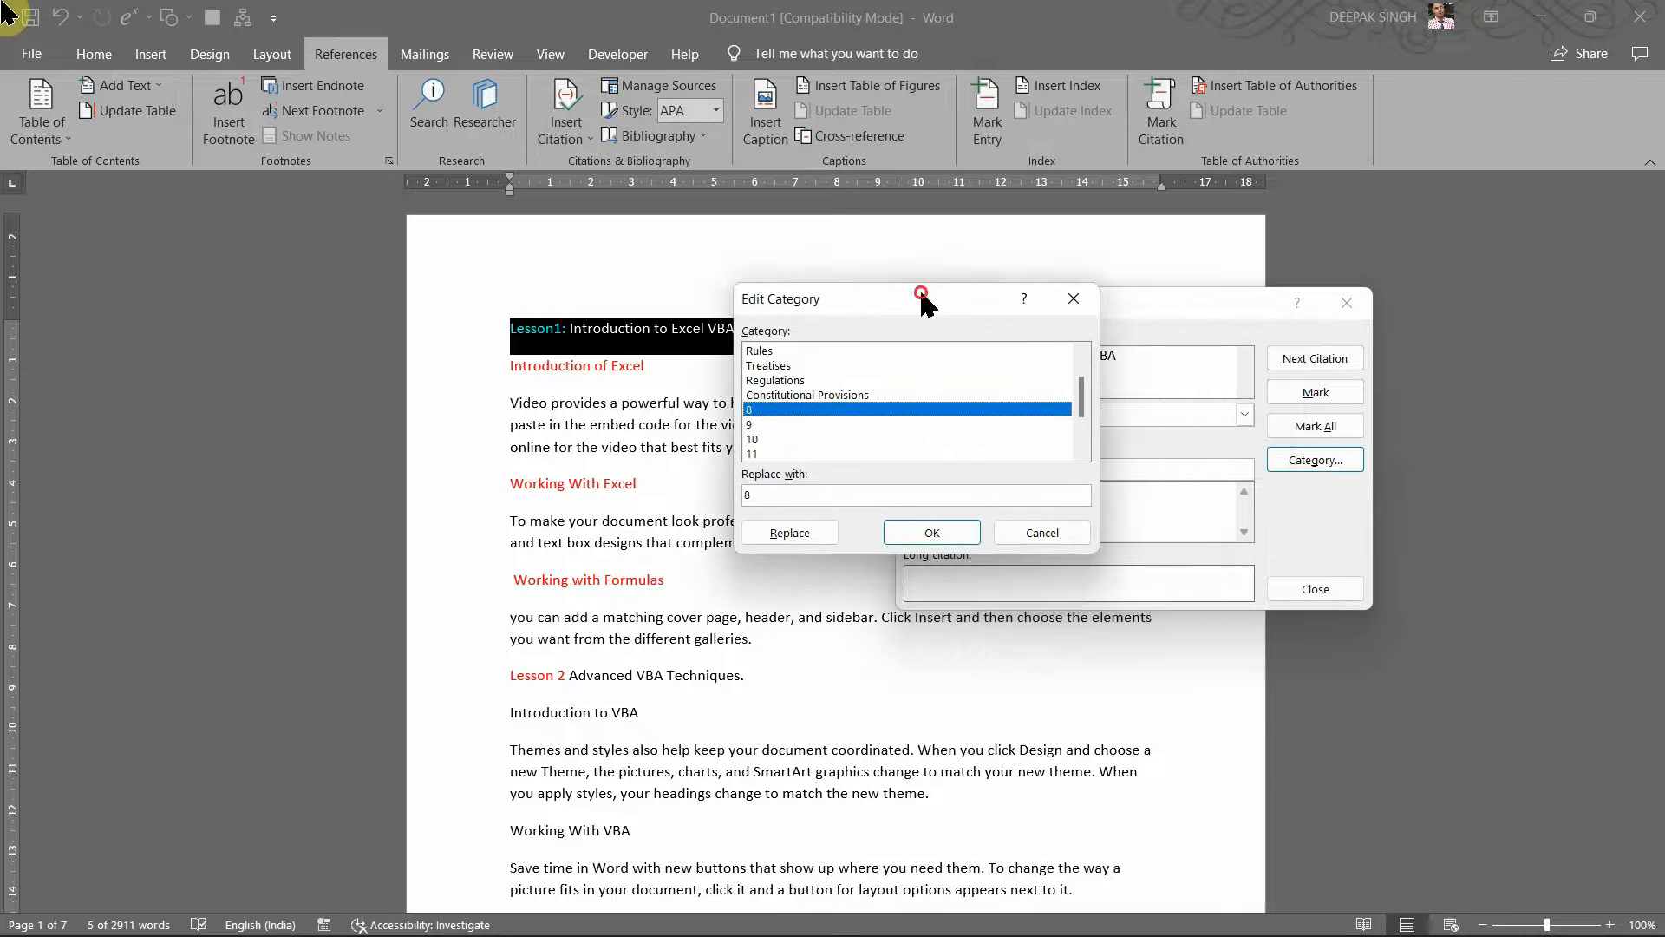
{"action": "left_click", "coordinate": [841, 510]}
{"action": "left_click", "coordinate": [815, 504]}
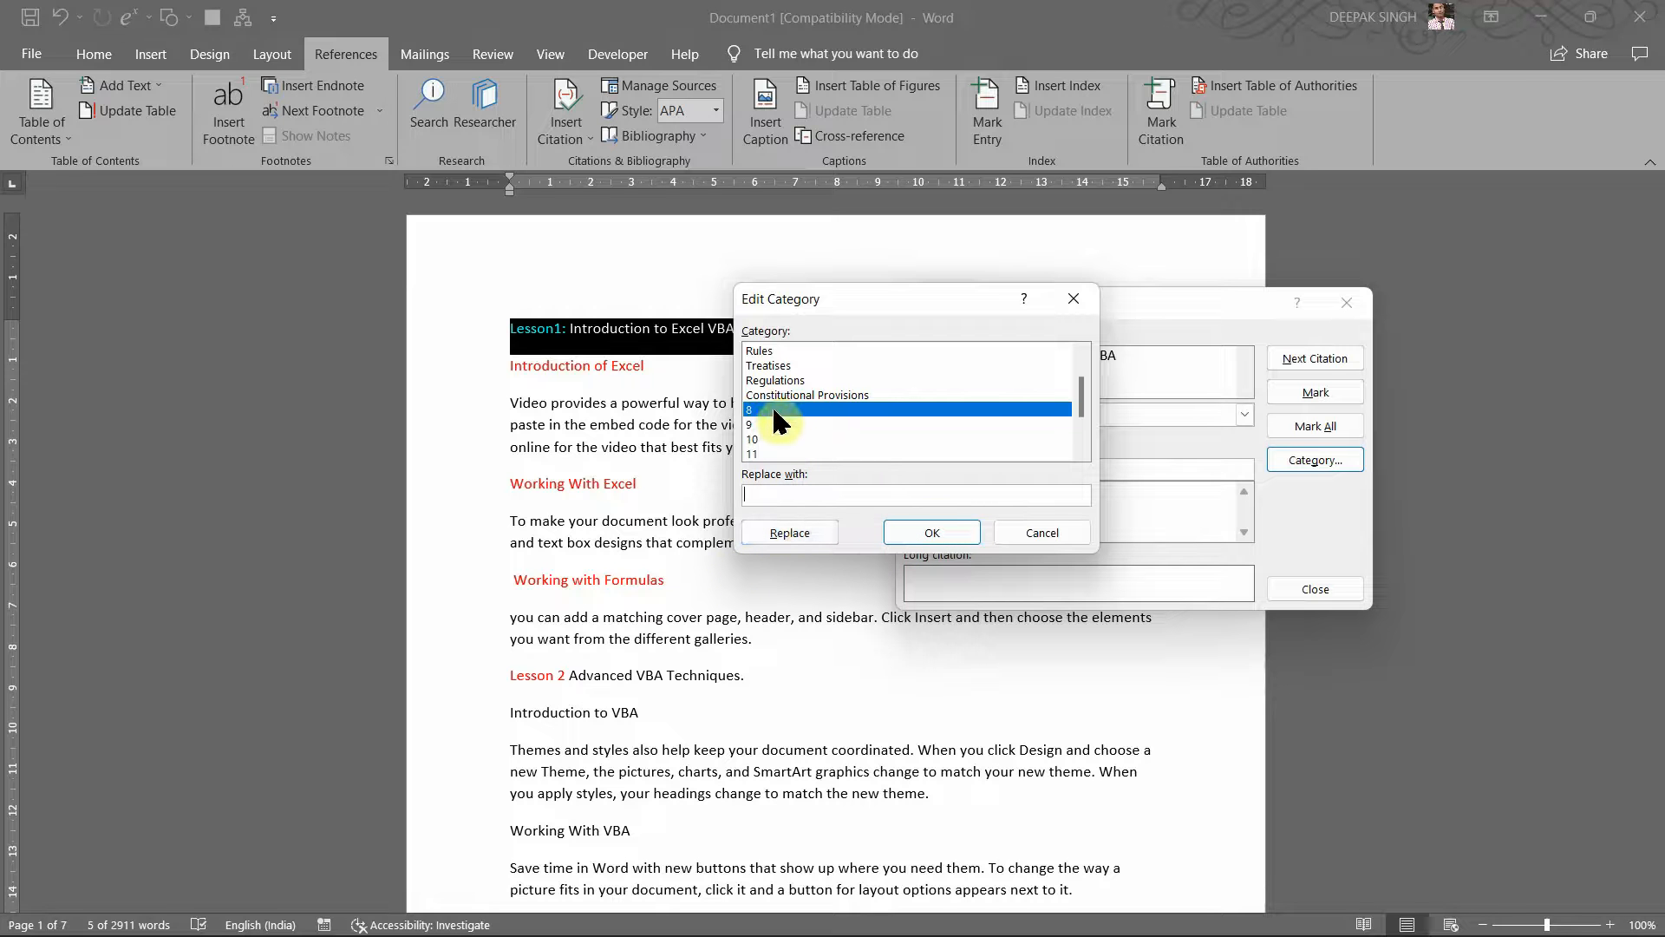
Step: Rename category 8 to 'Lesson1: Introduction to Excel VBA' and apply it to the citation
{"action": "left_click_drag", "start_coordinate": [882, 286], "coordinate": [874, 356]}
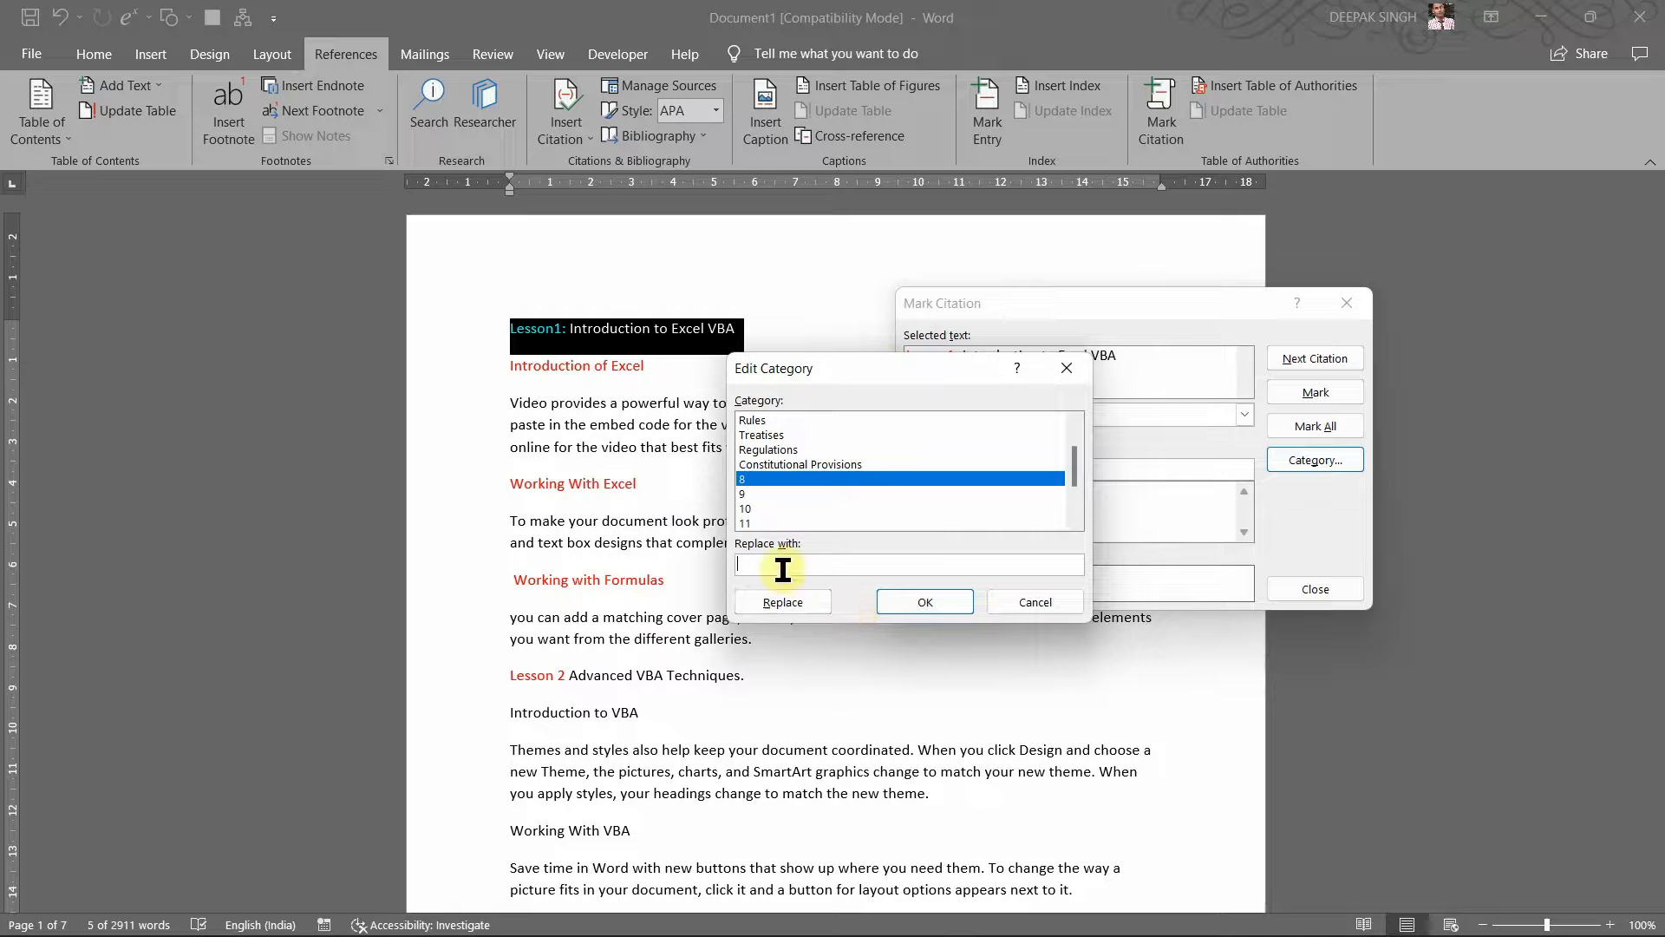
{"action": "type", "text": "Less"}
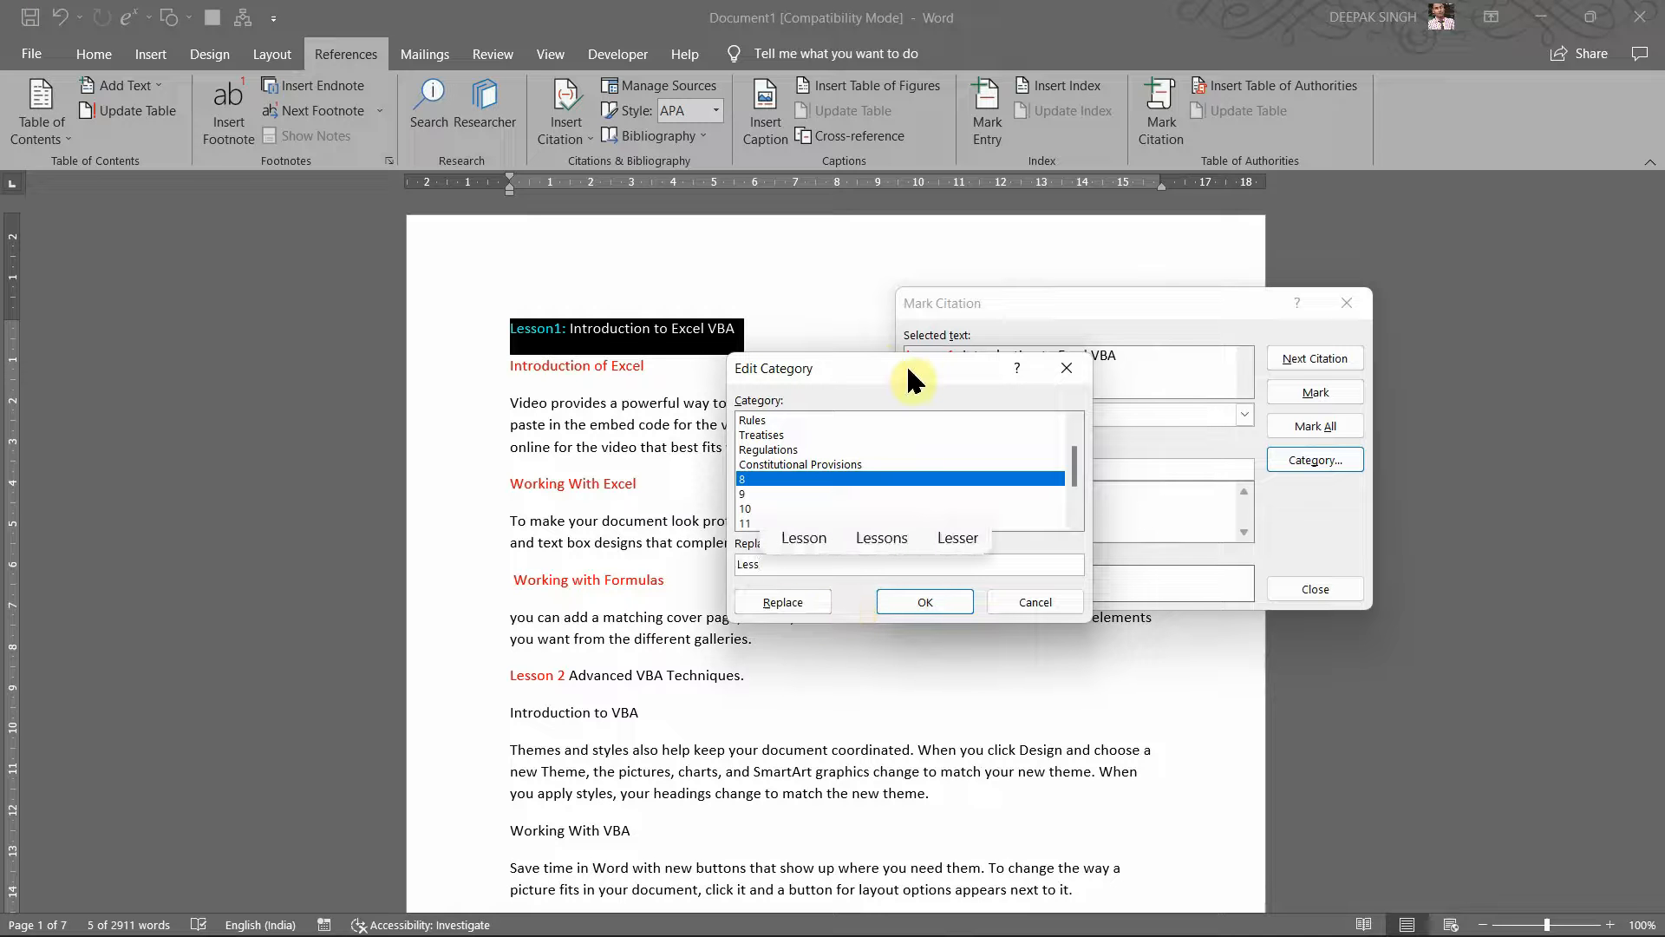
{"action": "type", "text": "on"}
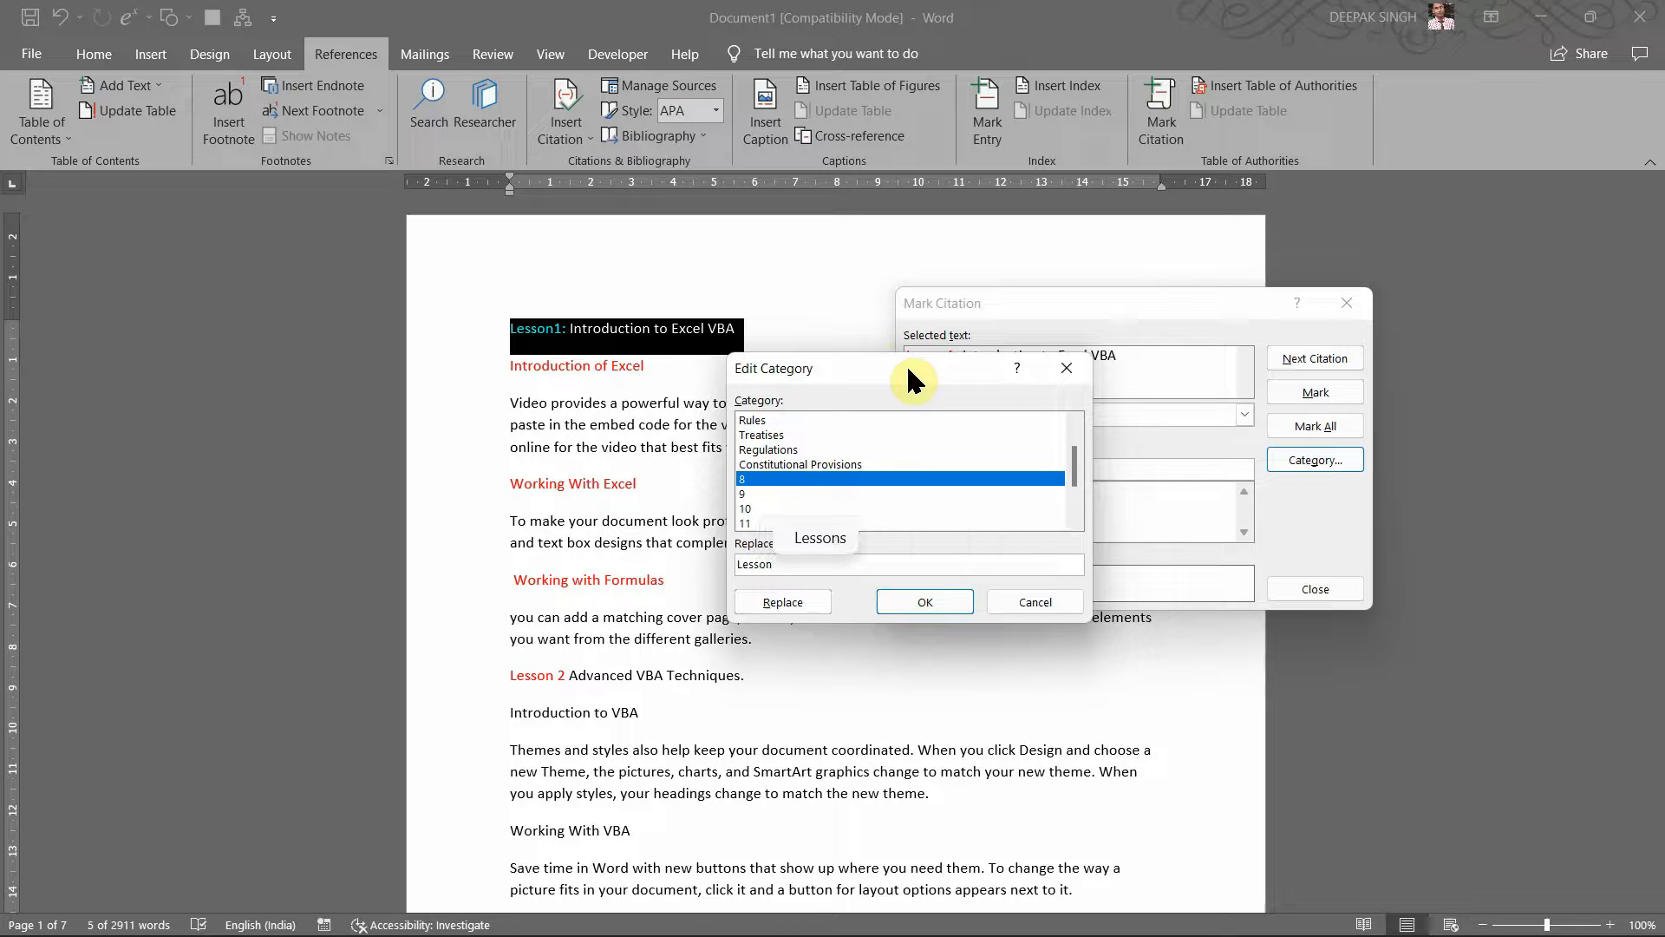
{"action": "type", "text": "1"}
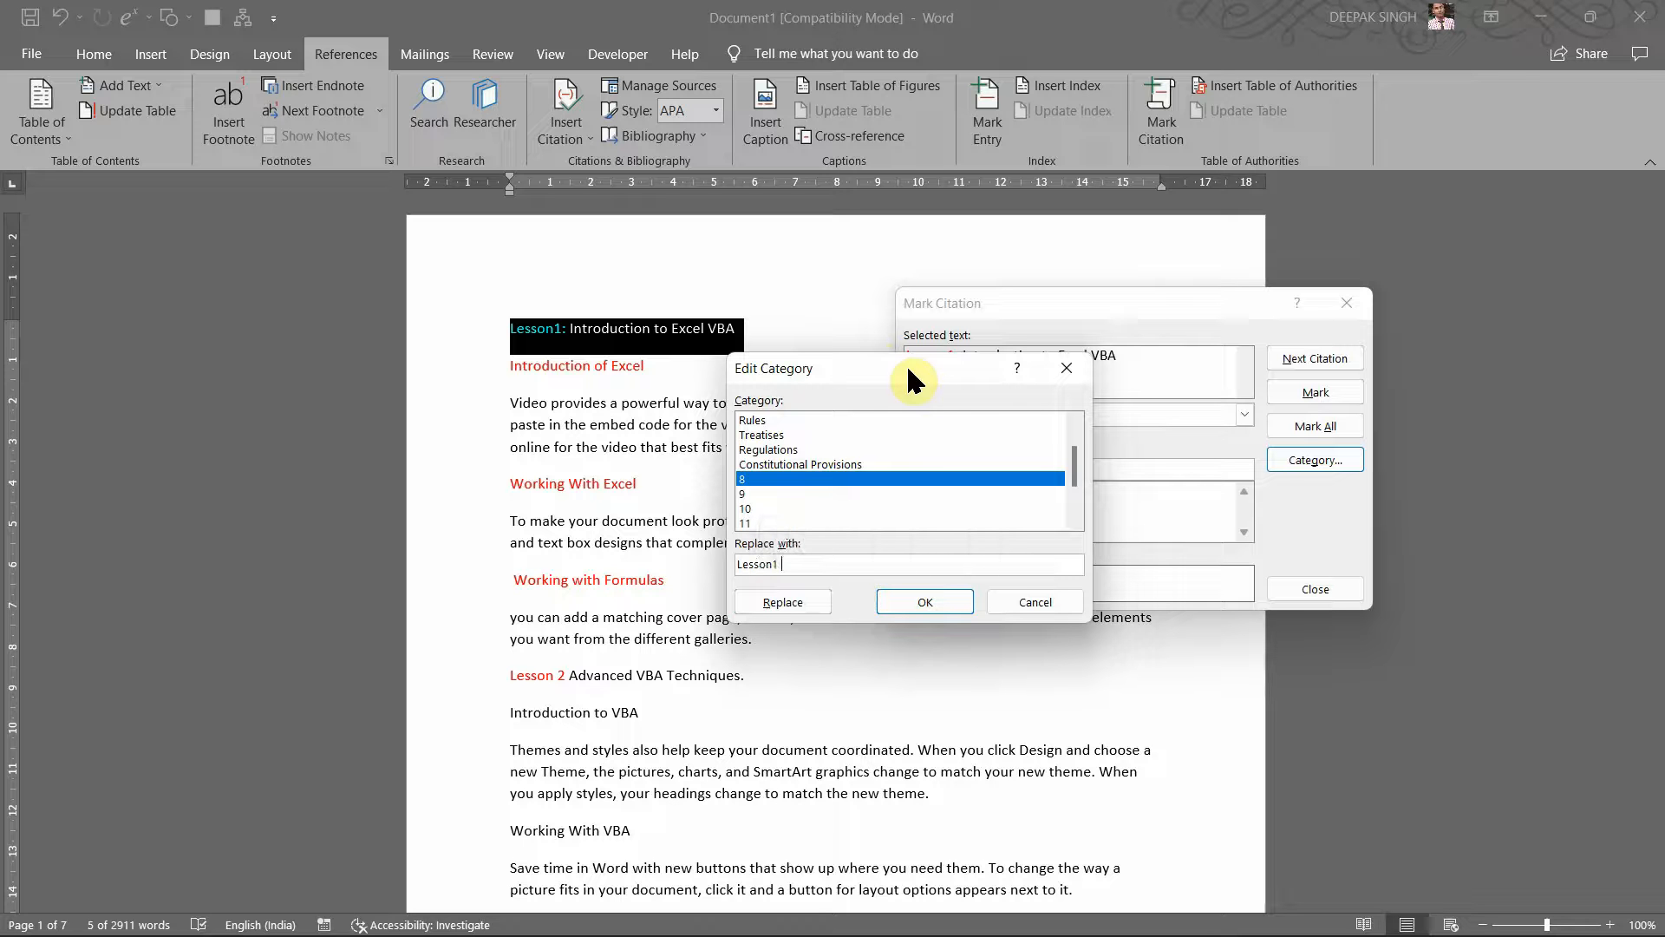
{"action": "type", "text": ": Introduc"}
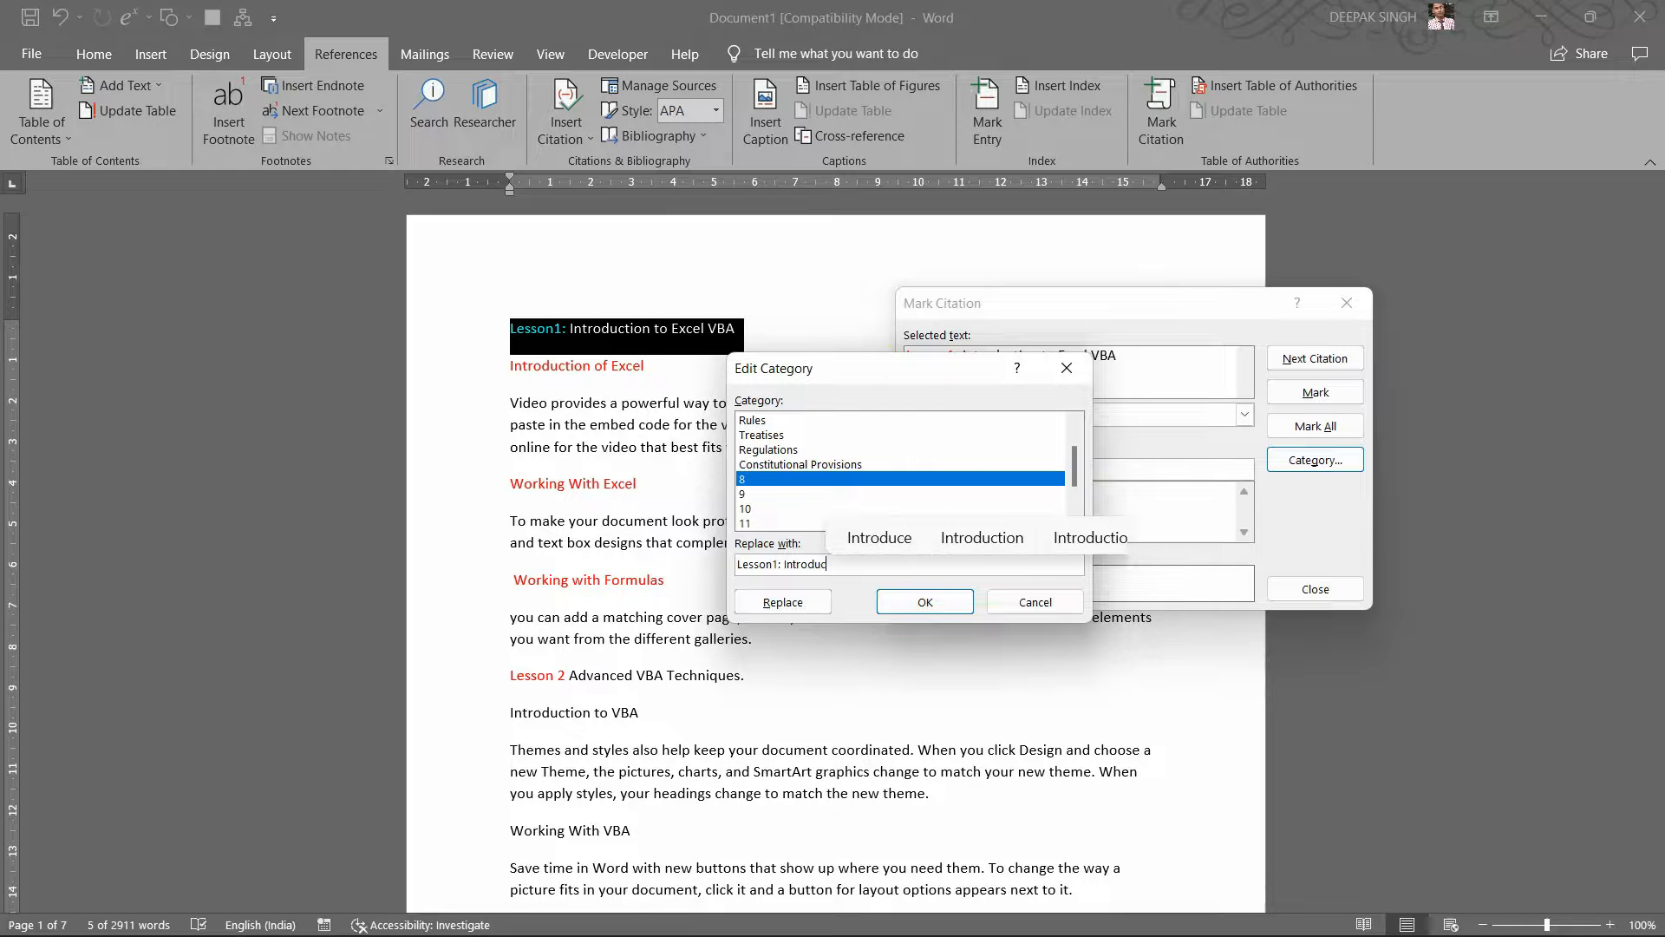
{"action": "type", "text": "tion "}
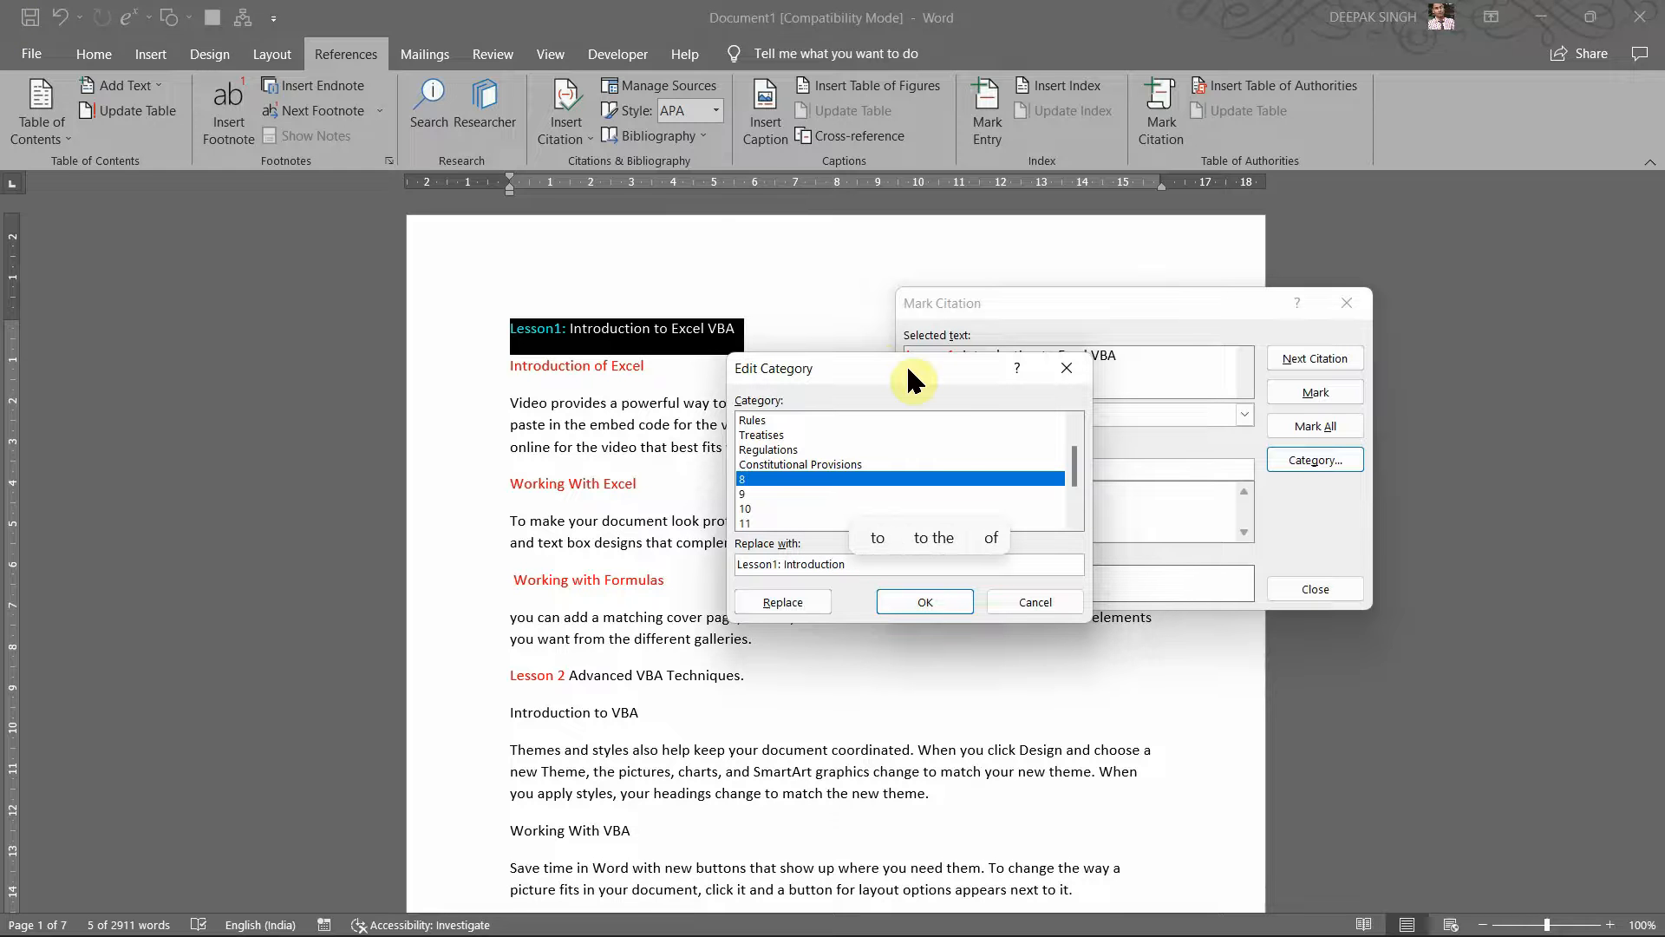
{"action": "type", "text": "to Exce"}
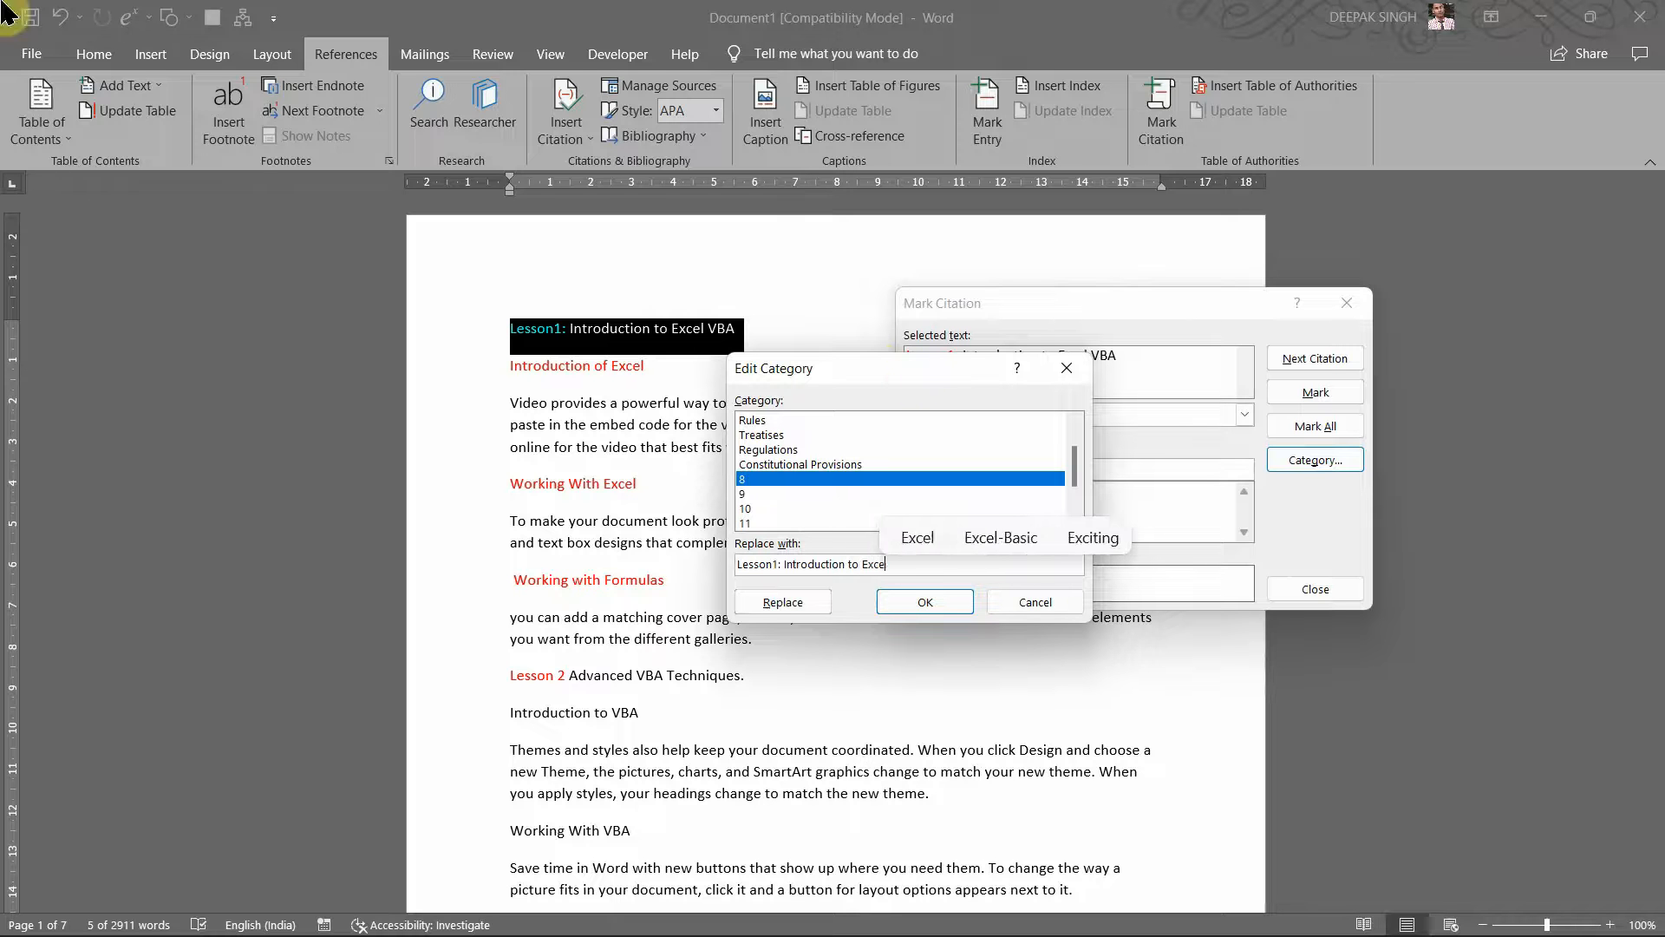
{"action": "type", "text": "l VBA"}
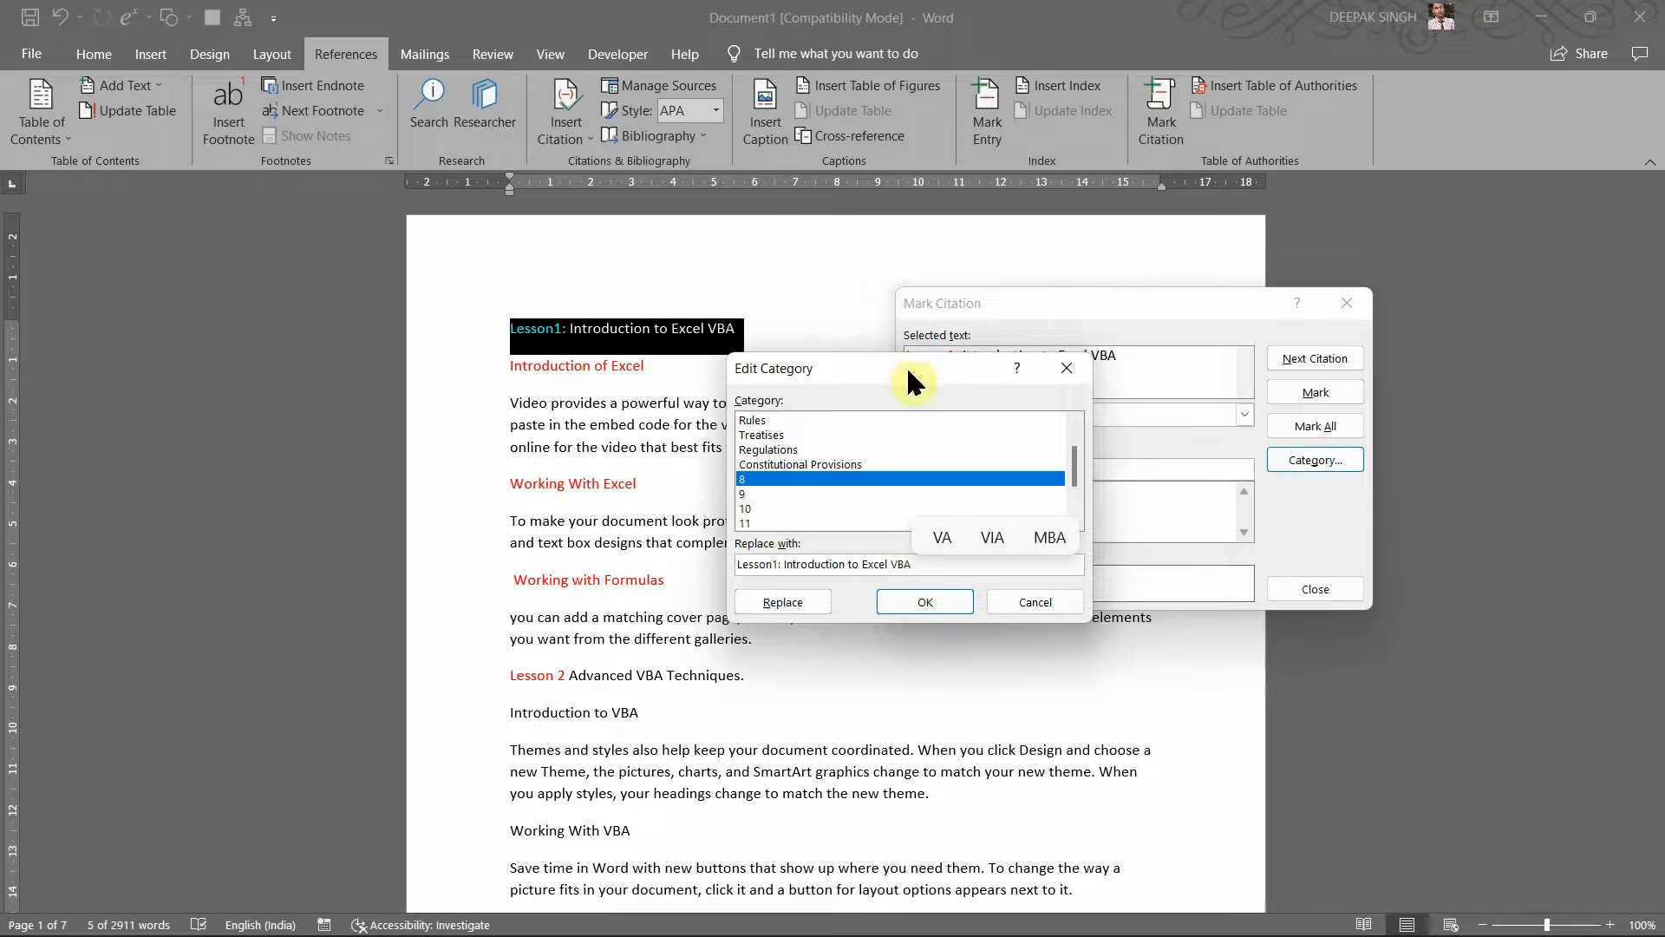
{"action": "left_click", "coordinate": [789, 602]}
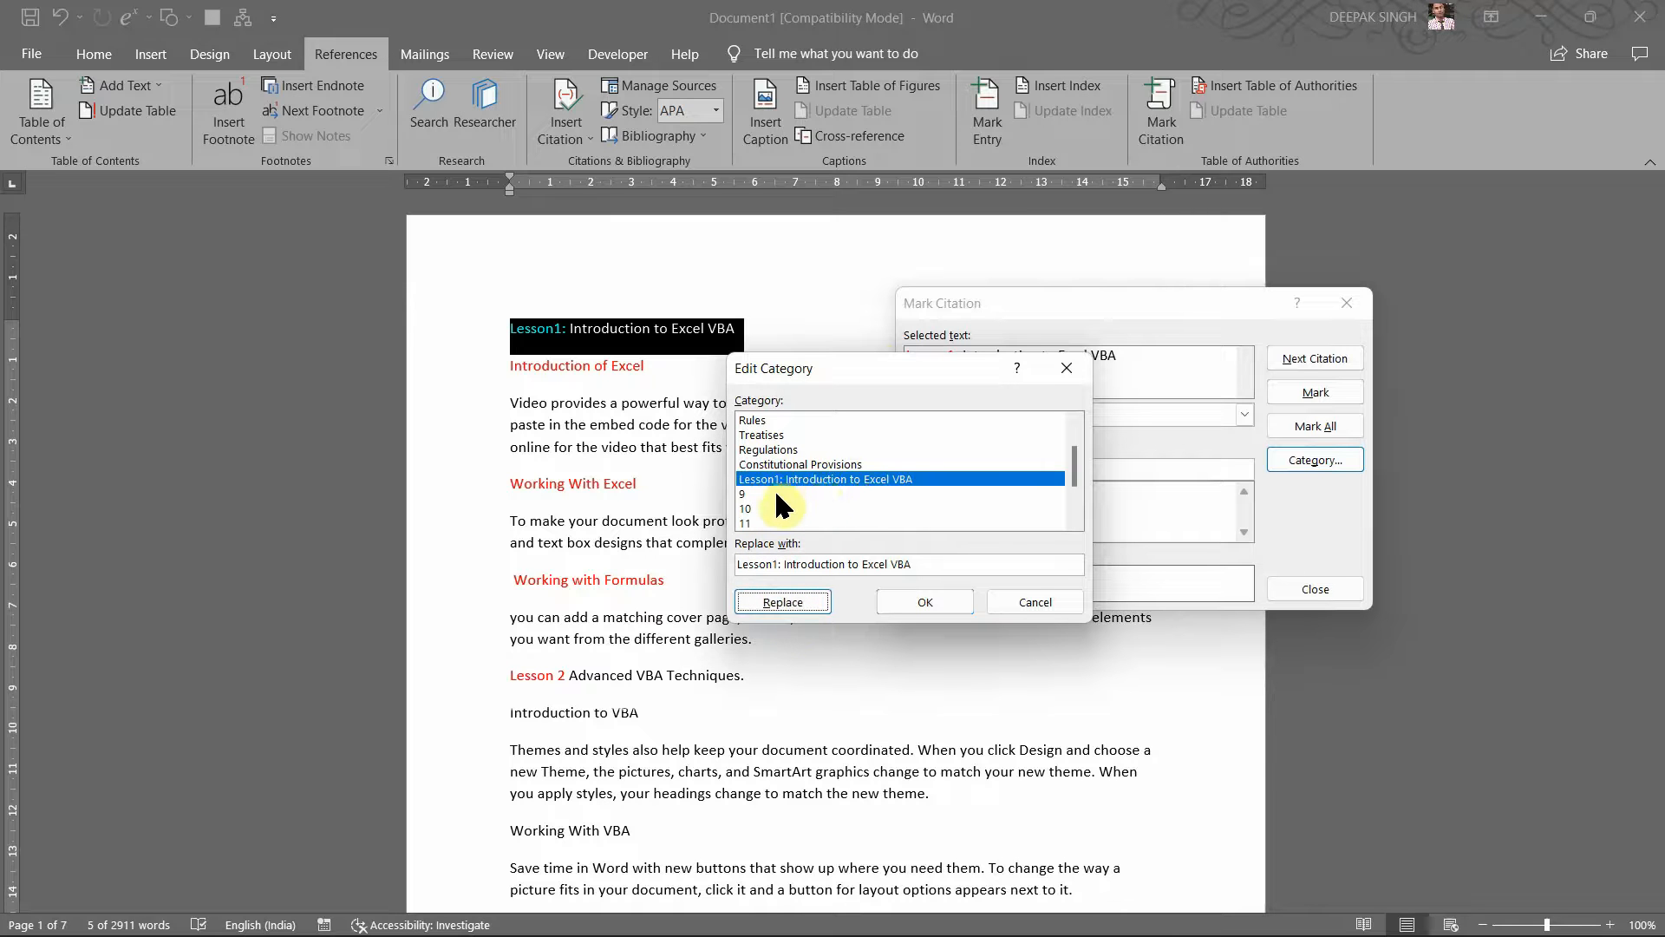
{"action": "left_click", "coordinate": [937, 596]}
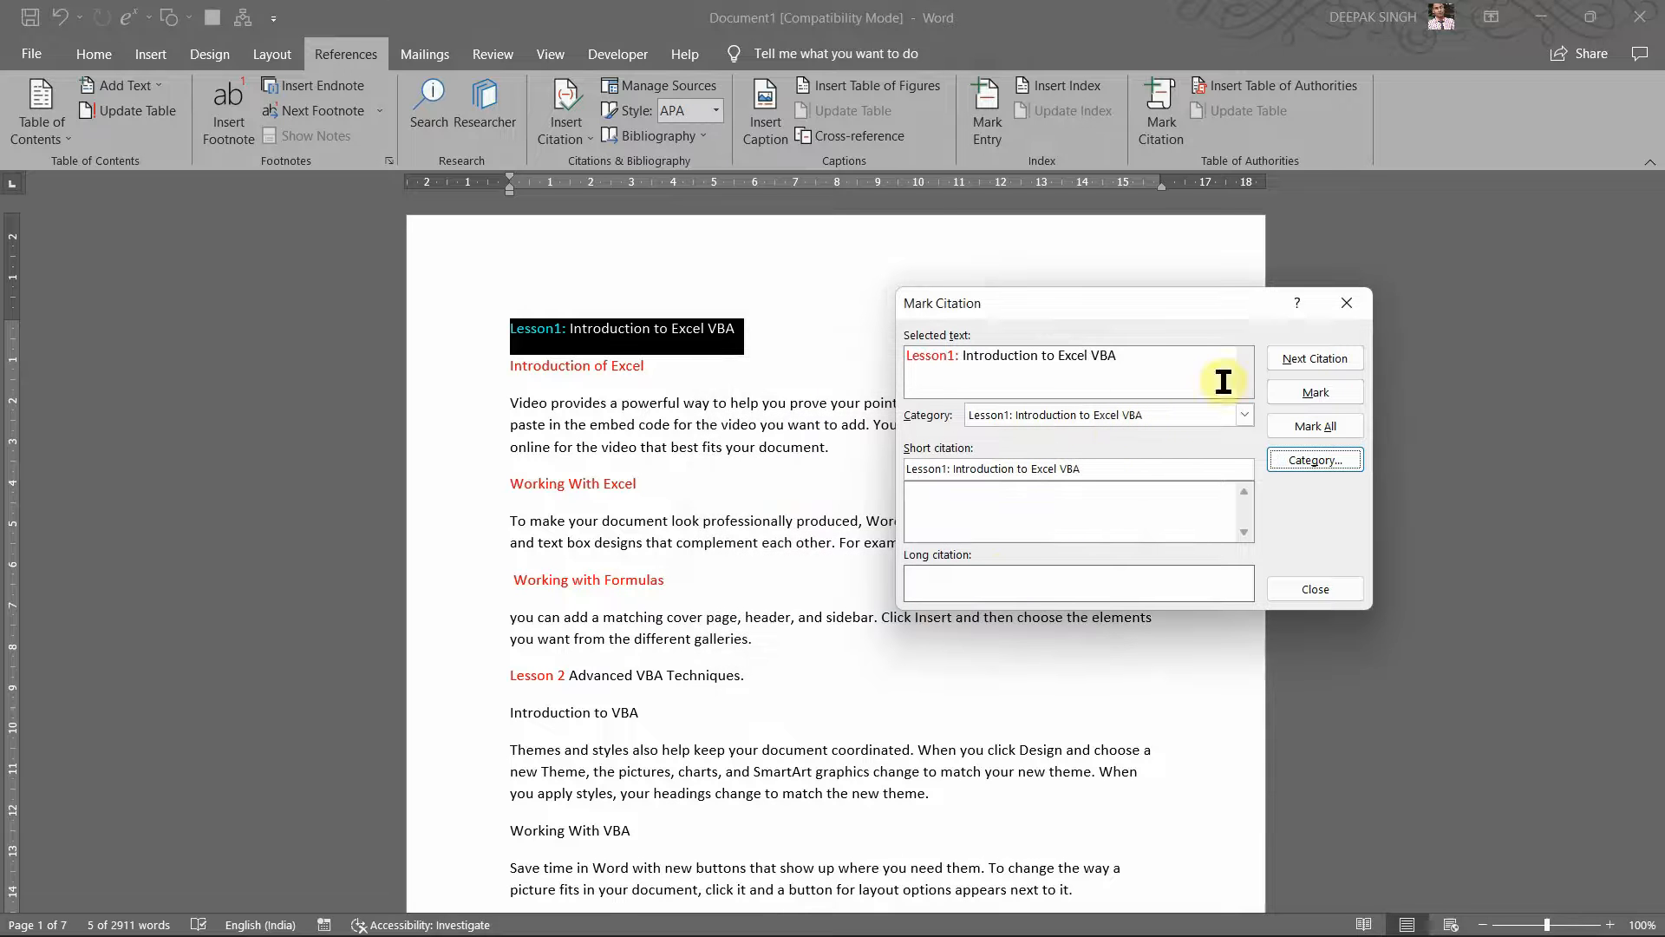
Step: Mark the Lesson1 heading as a category 8 citation, inserting its TA field code after it
{"action": "left_click", "coordinate": [1314, 392]}
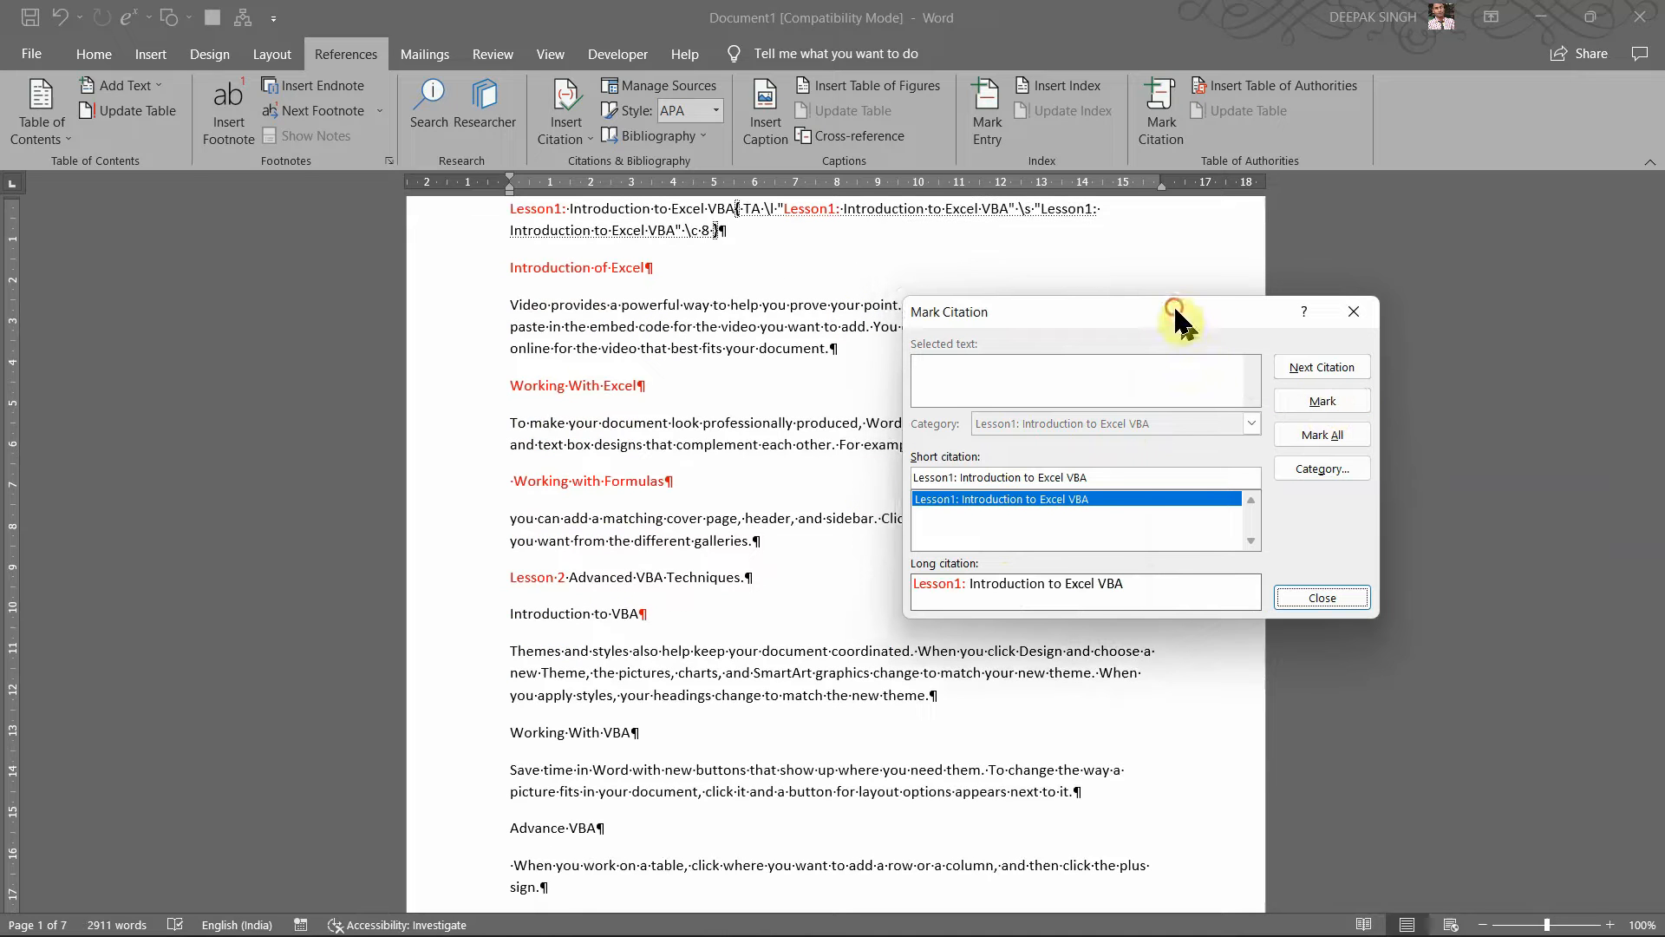
{"action": "left_click_drag", "start_coordinate": [1174, 301], "coordinate": [1253, 378]}
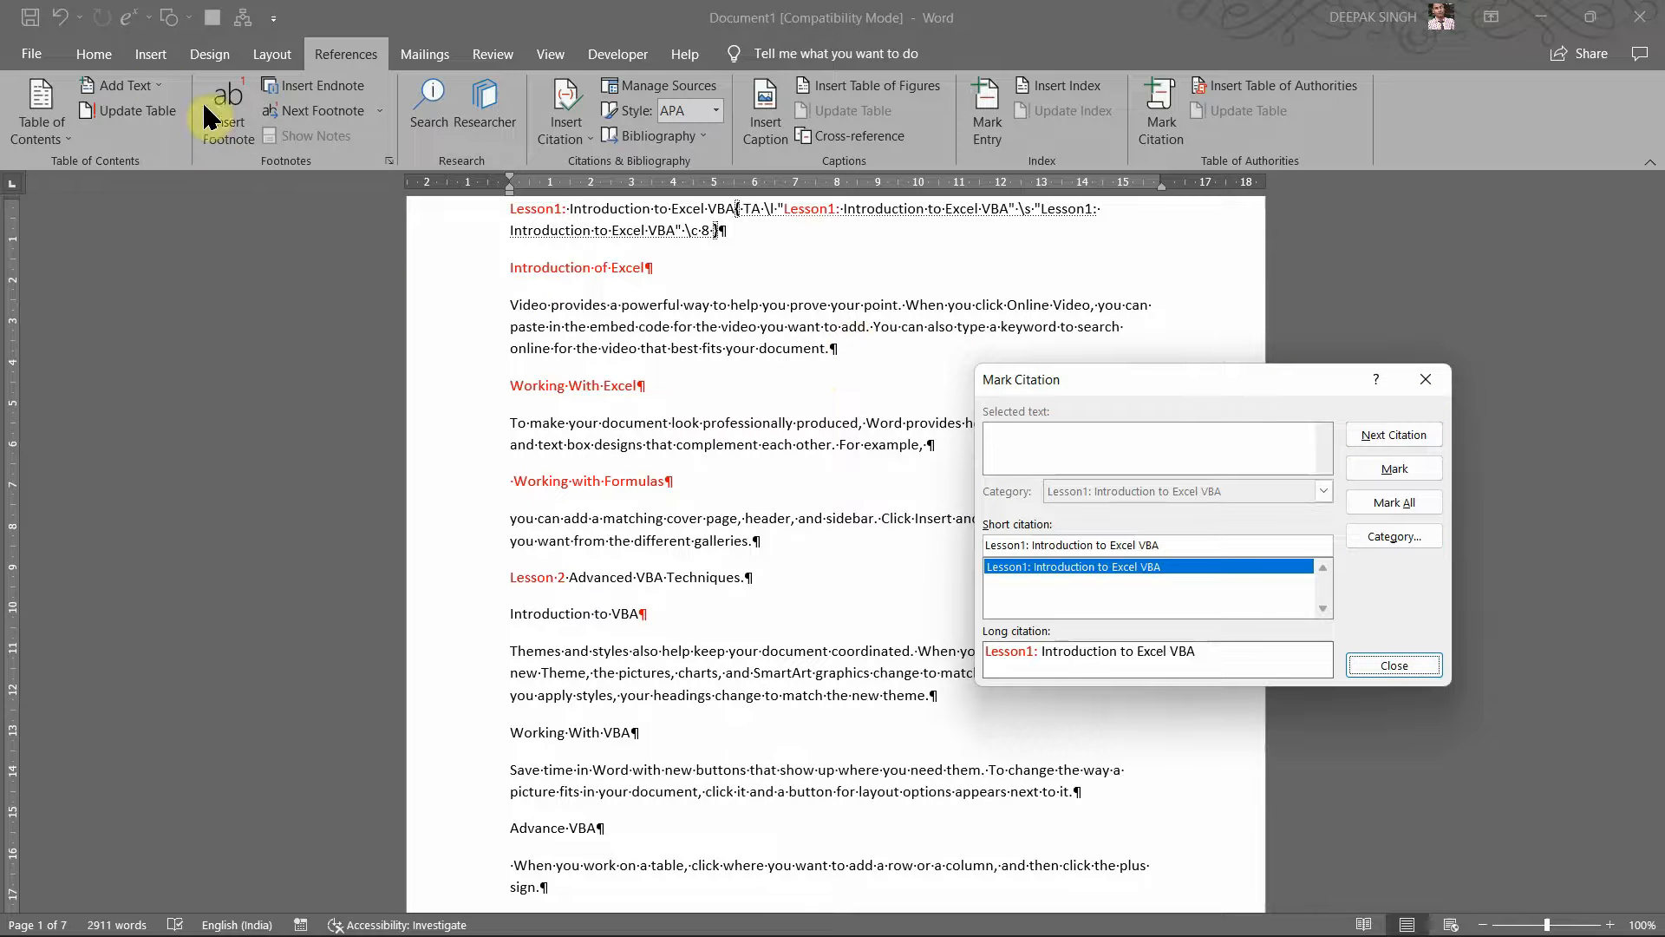
{"action": "left_click", "coordinate": [784, 461]}
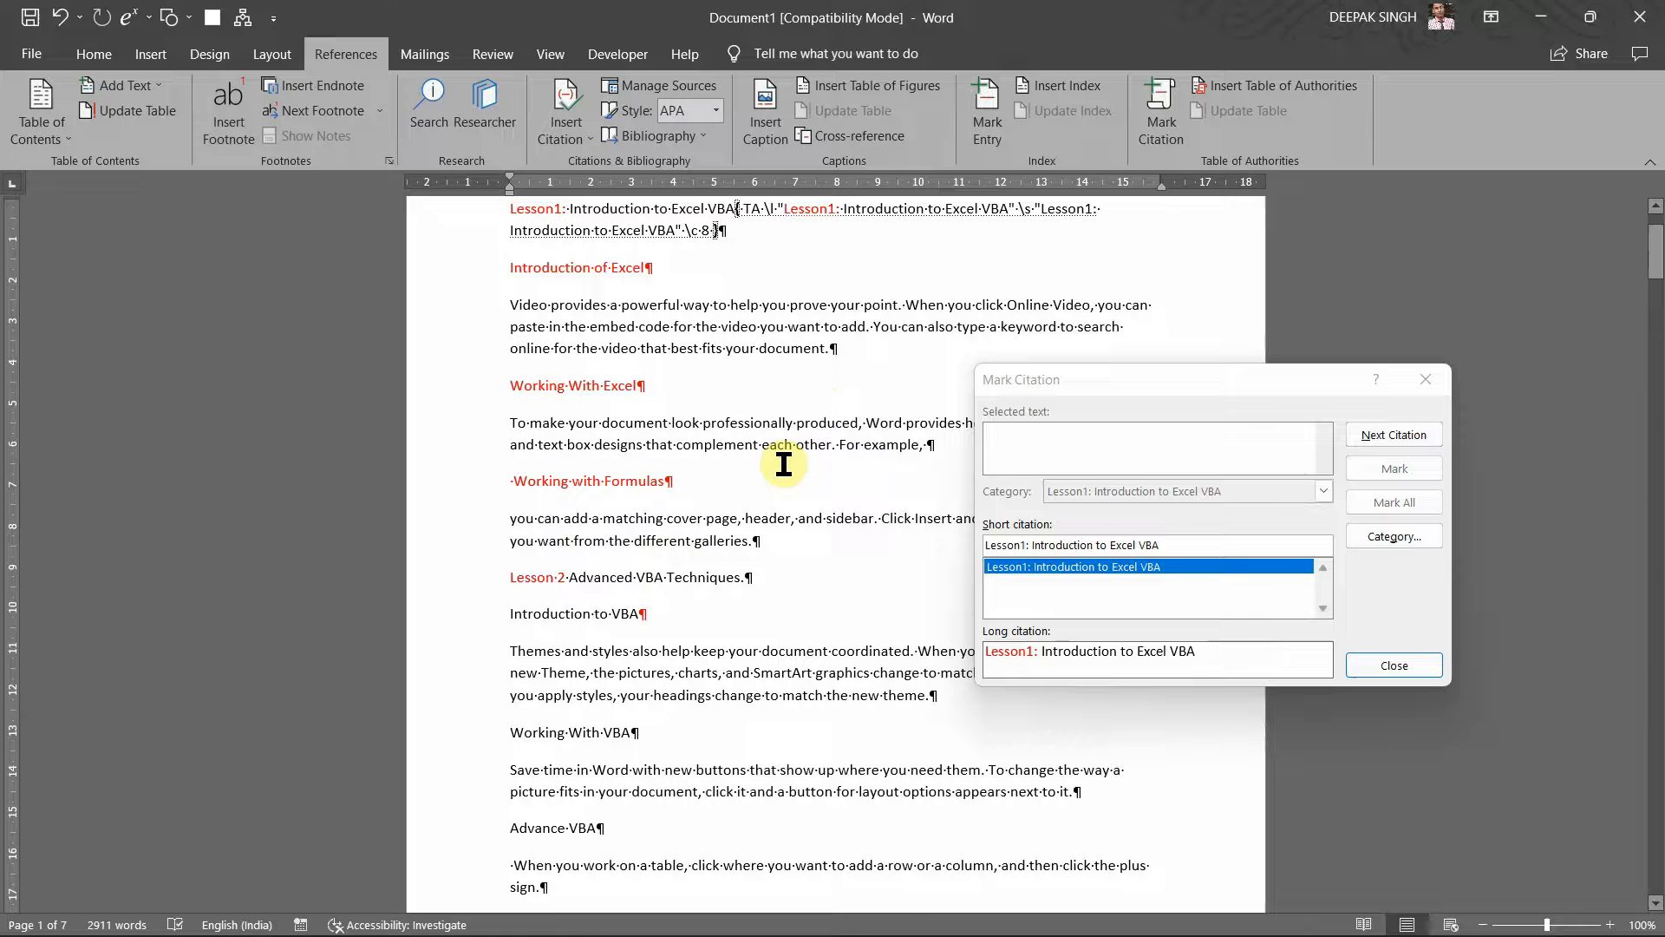
{"action": "key", "text": "super+p"}
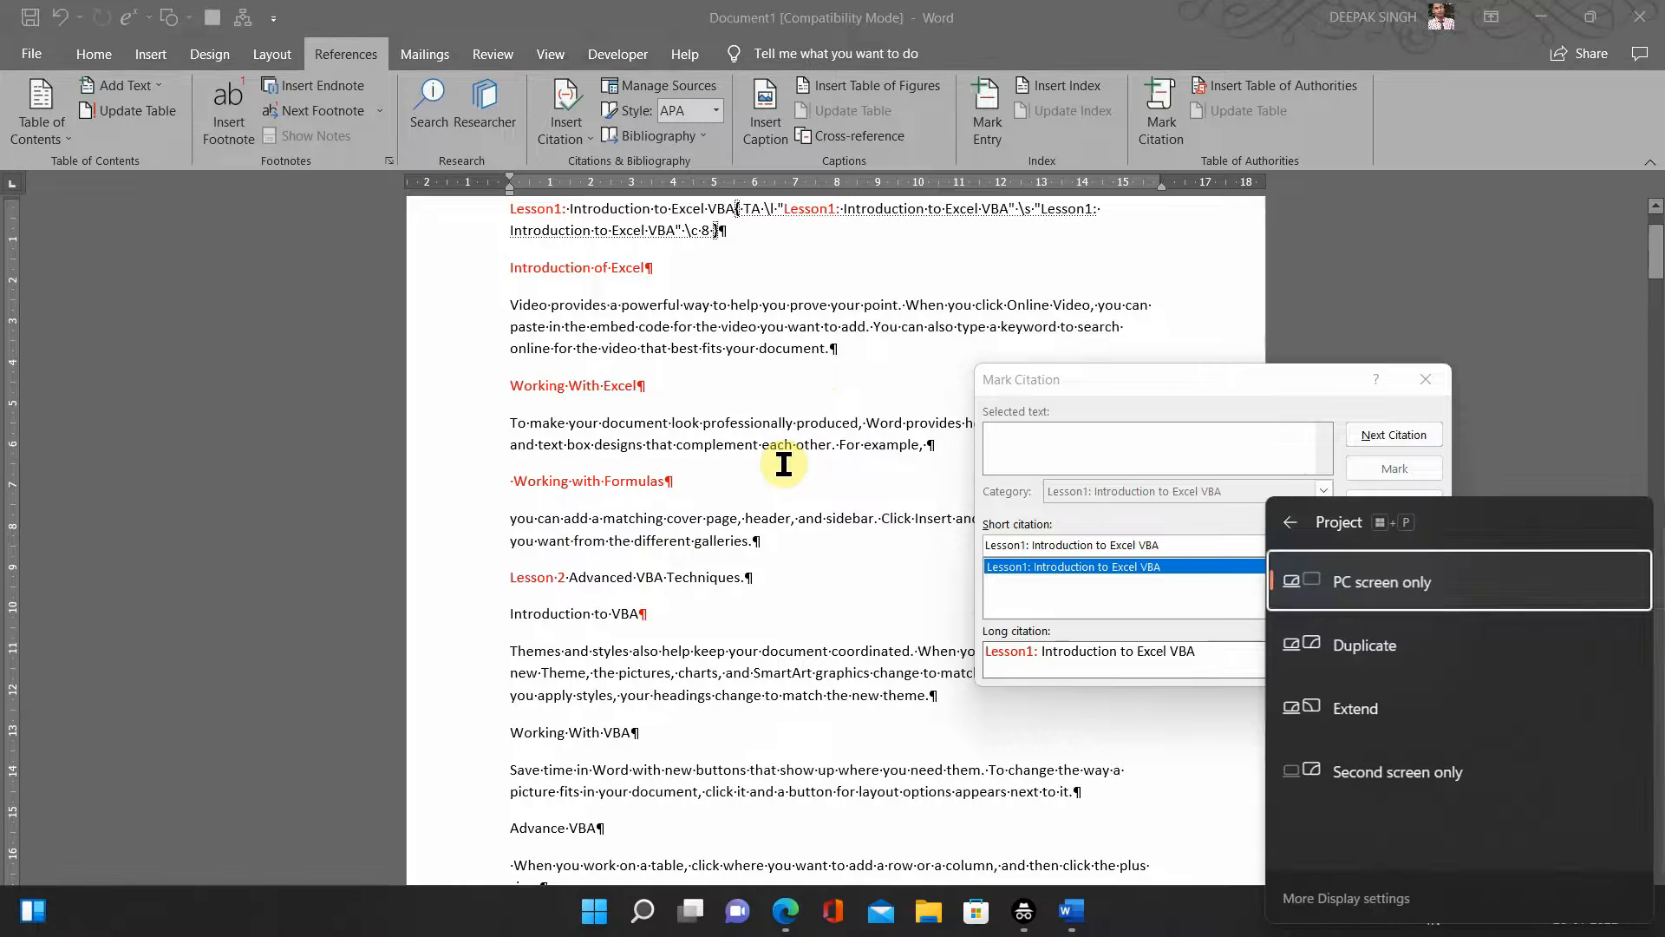
{"action": "left_click", "coordinate": [1122, 399]}
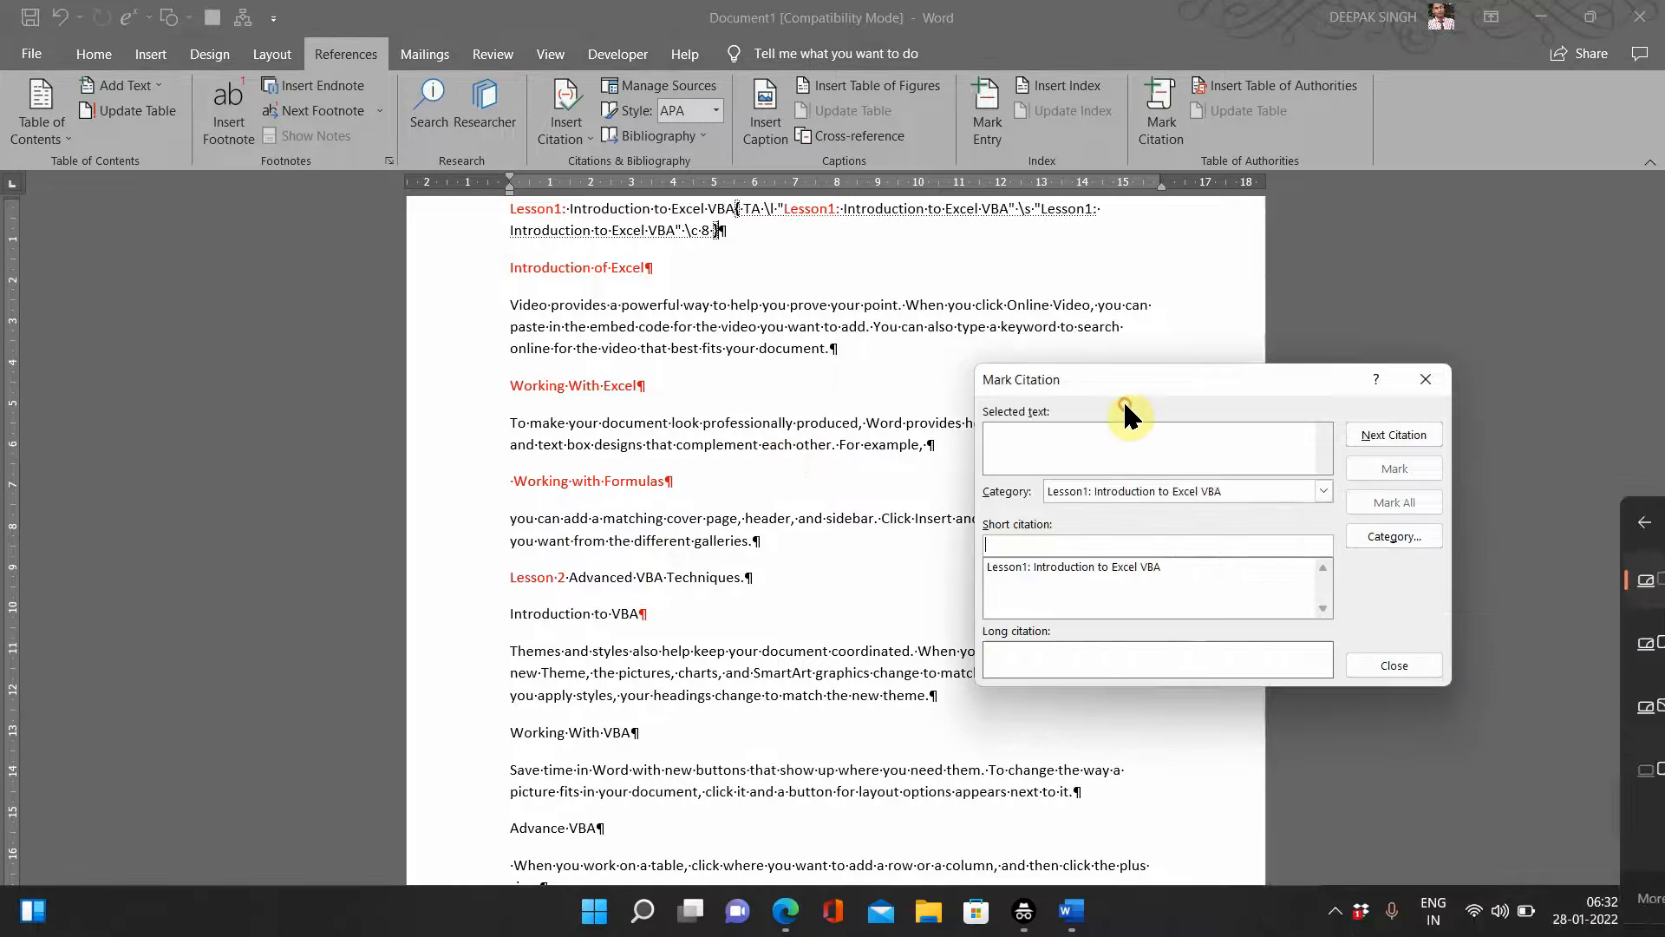
Step: Close the Mark Citation window, then select the lesson text through the Themes paragraph and deselect it
{"action": "left_click", "coordinate": [1391, 656]}
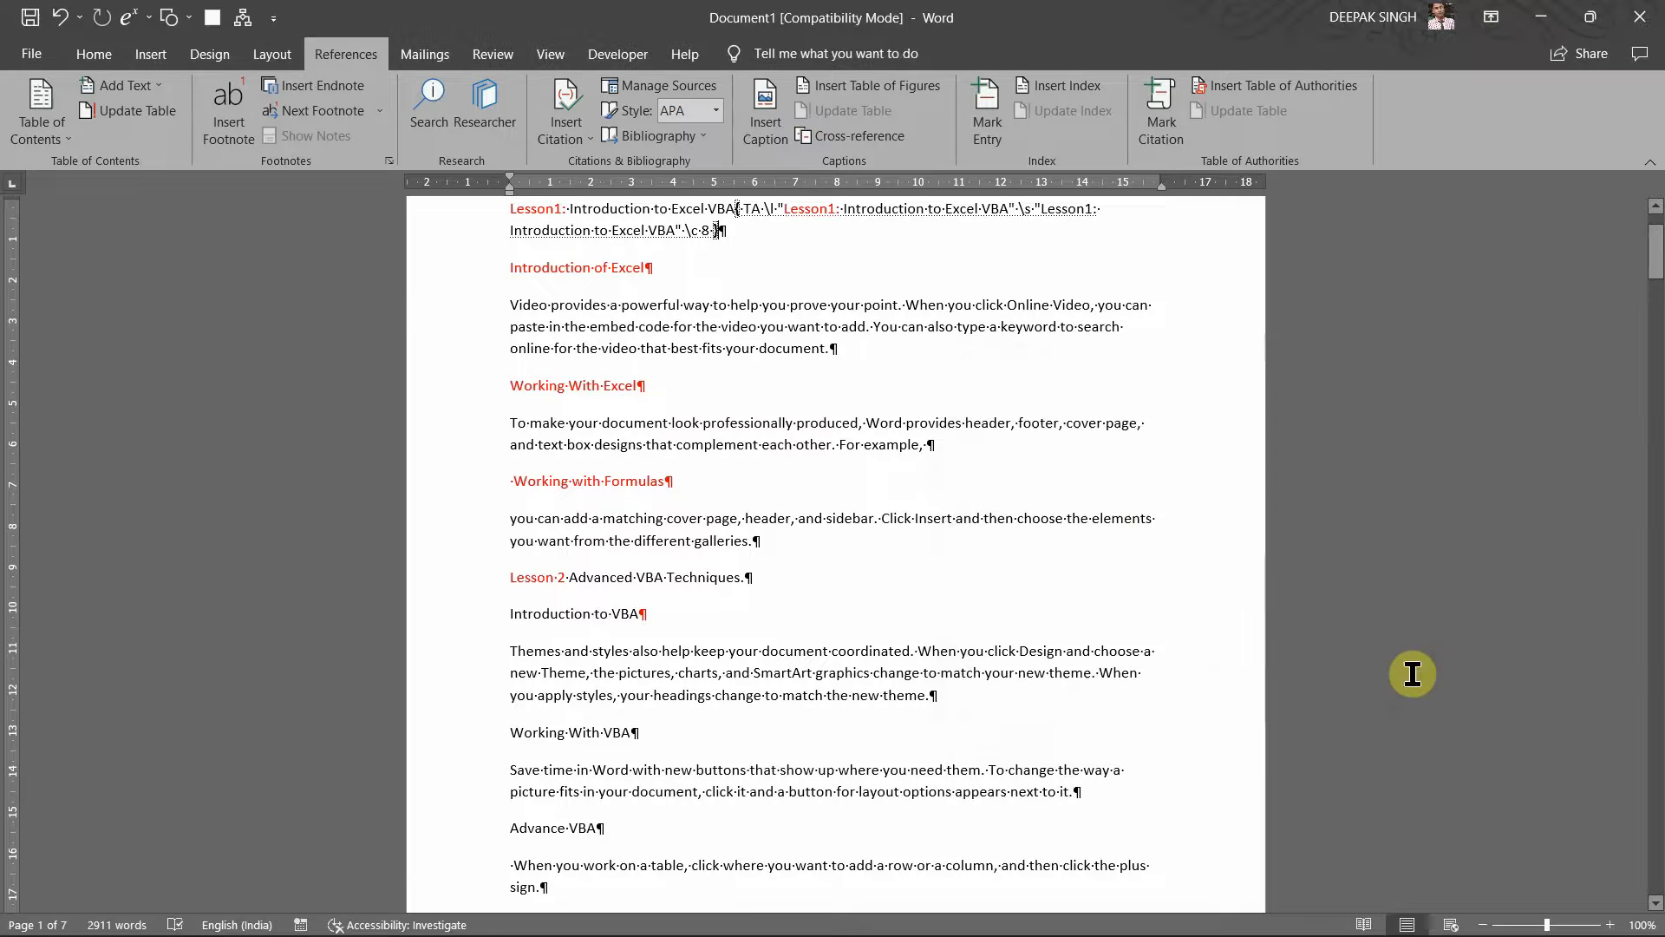
{"action": "left_click", "coordinate": [799, 530], "text": "shift"}
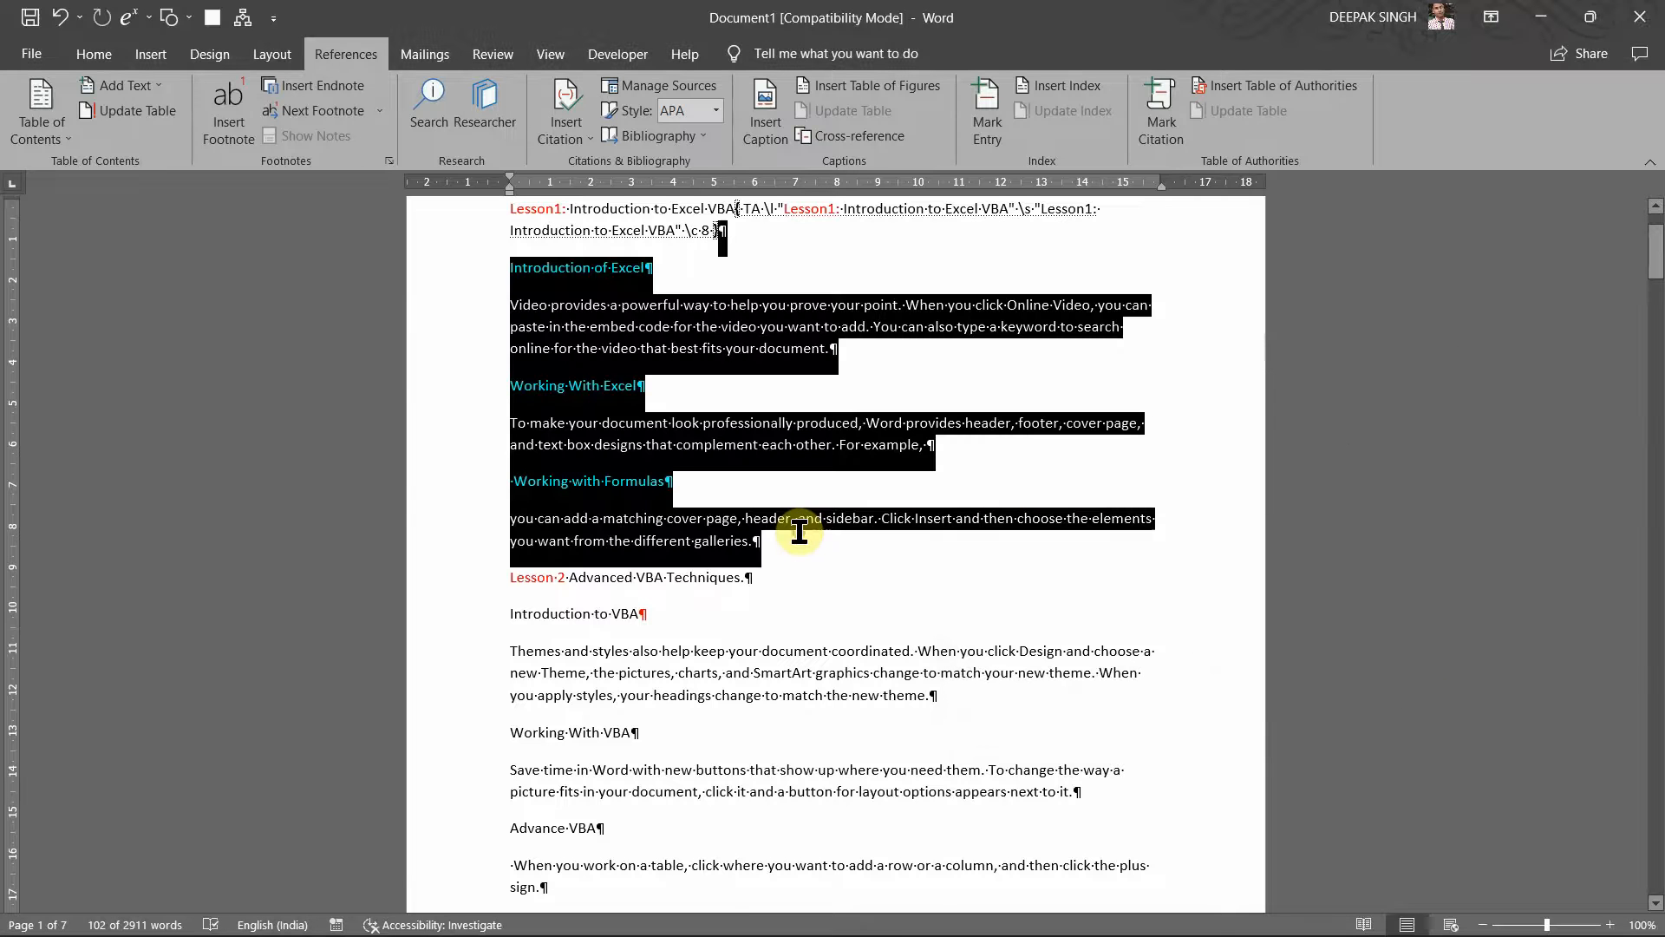
{"action": "left_click", "coordinate": [685, 540], "text": "shift"}
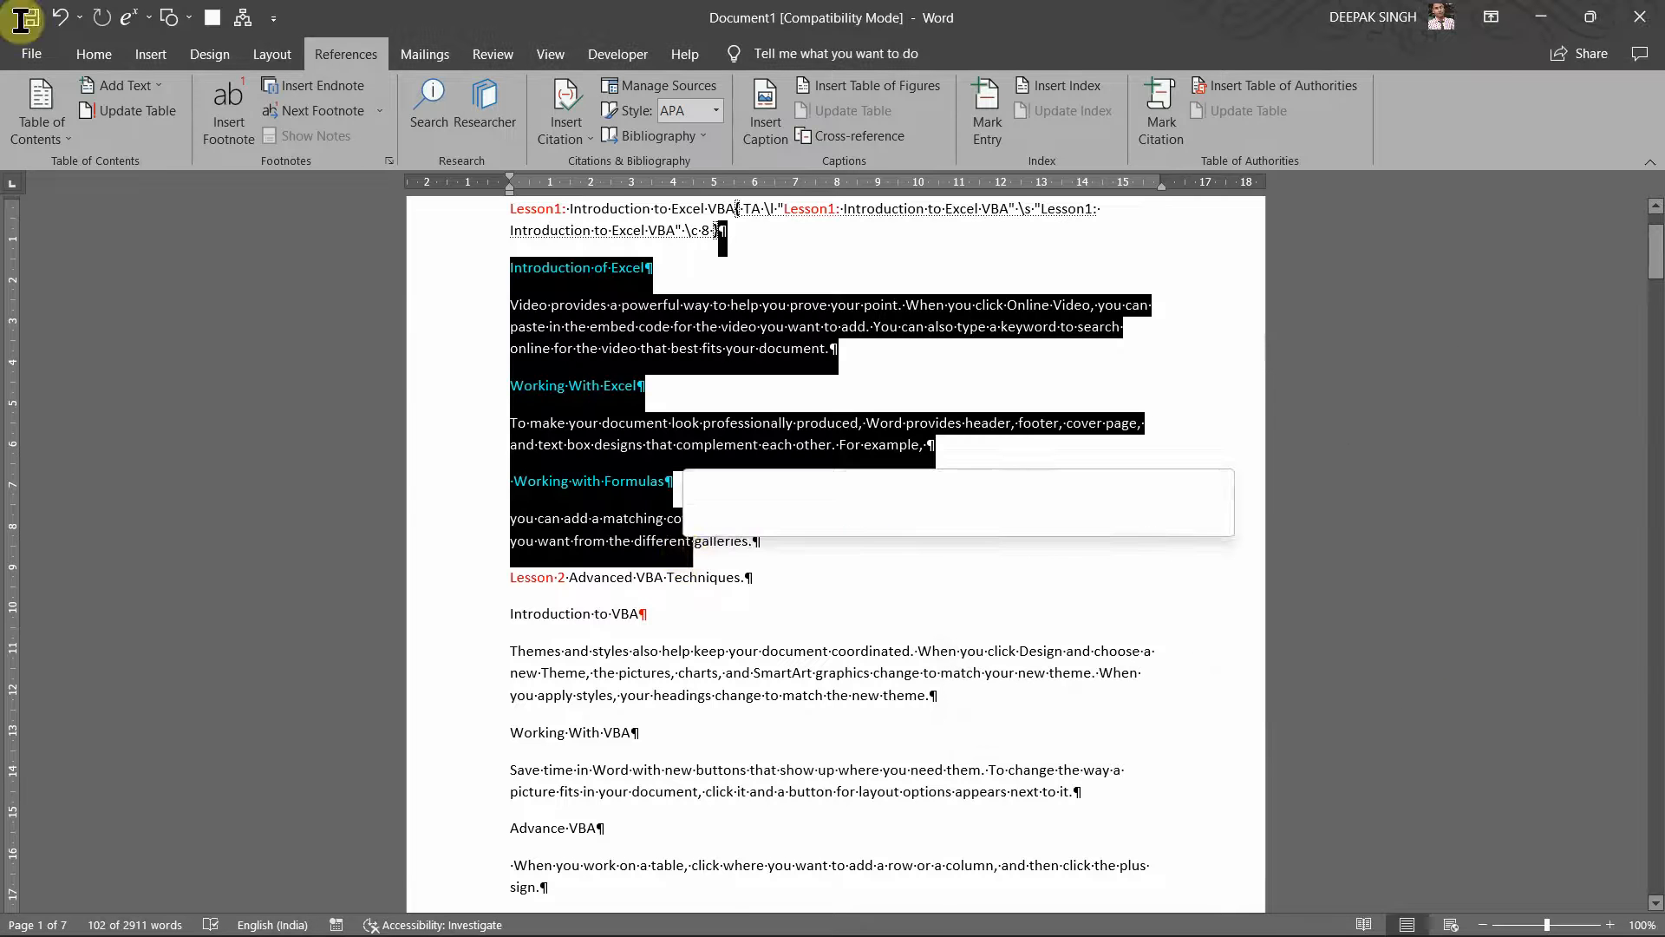
{"action": "left_click", "coordinate": [885, 621], "text": "shift"}
{"action": "left_click", "coordinate": [1507, 714], "text": "shift"}
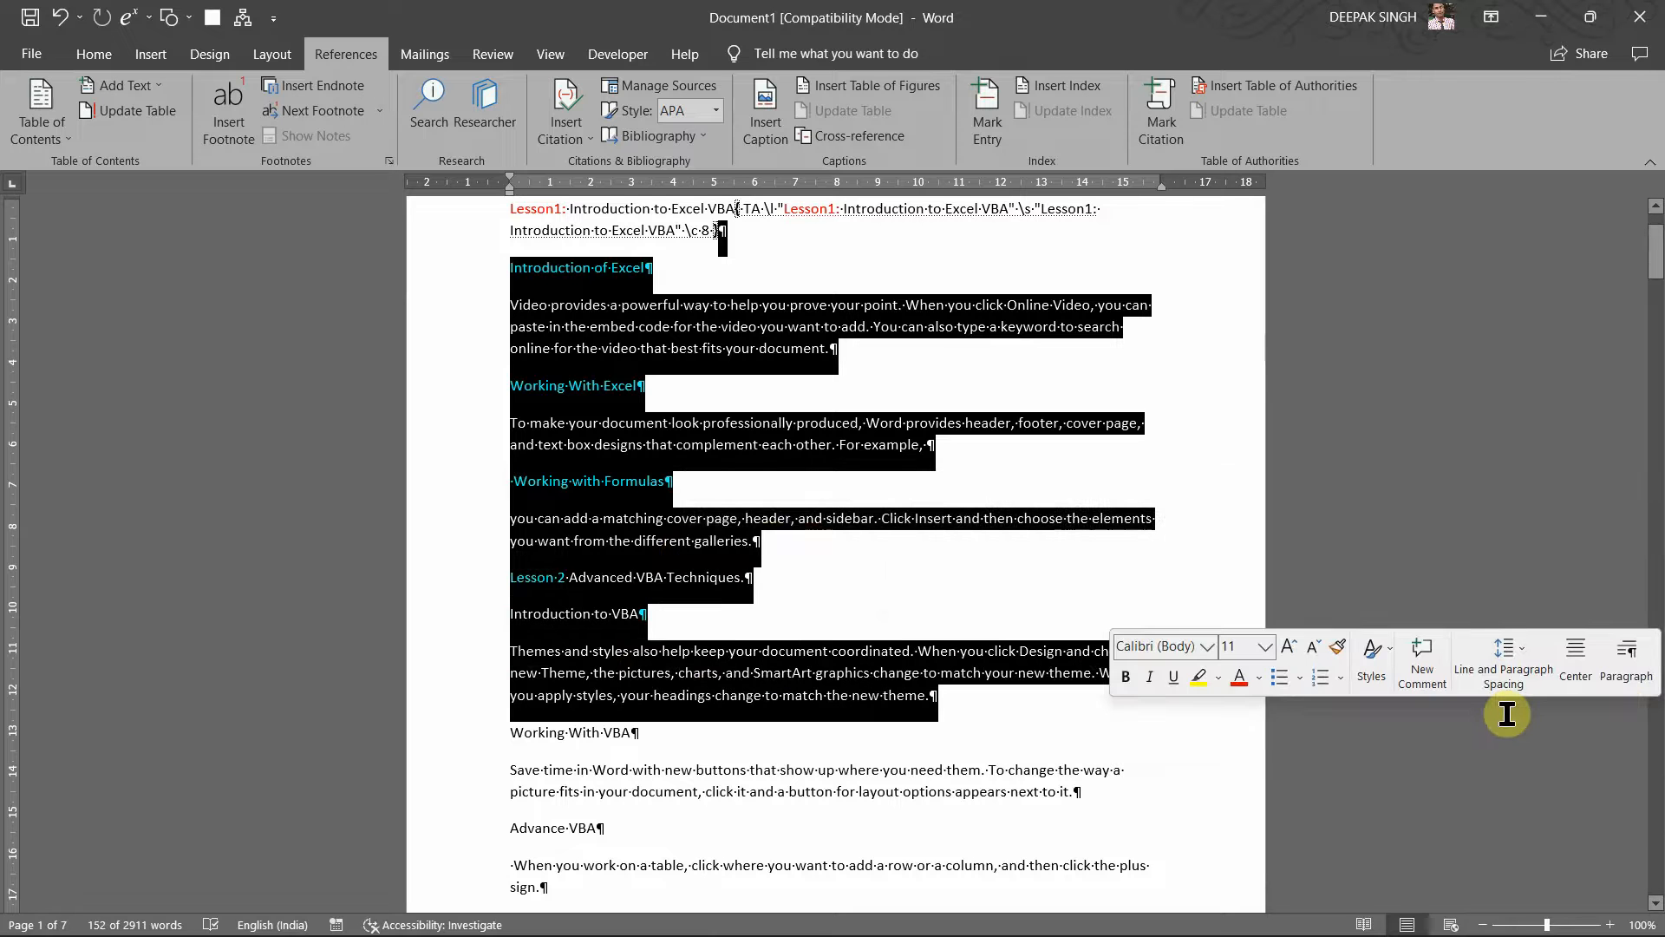
{"action": "left_click", "coordinate": [1241, 536]}
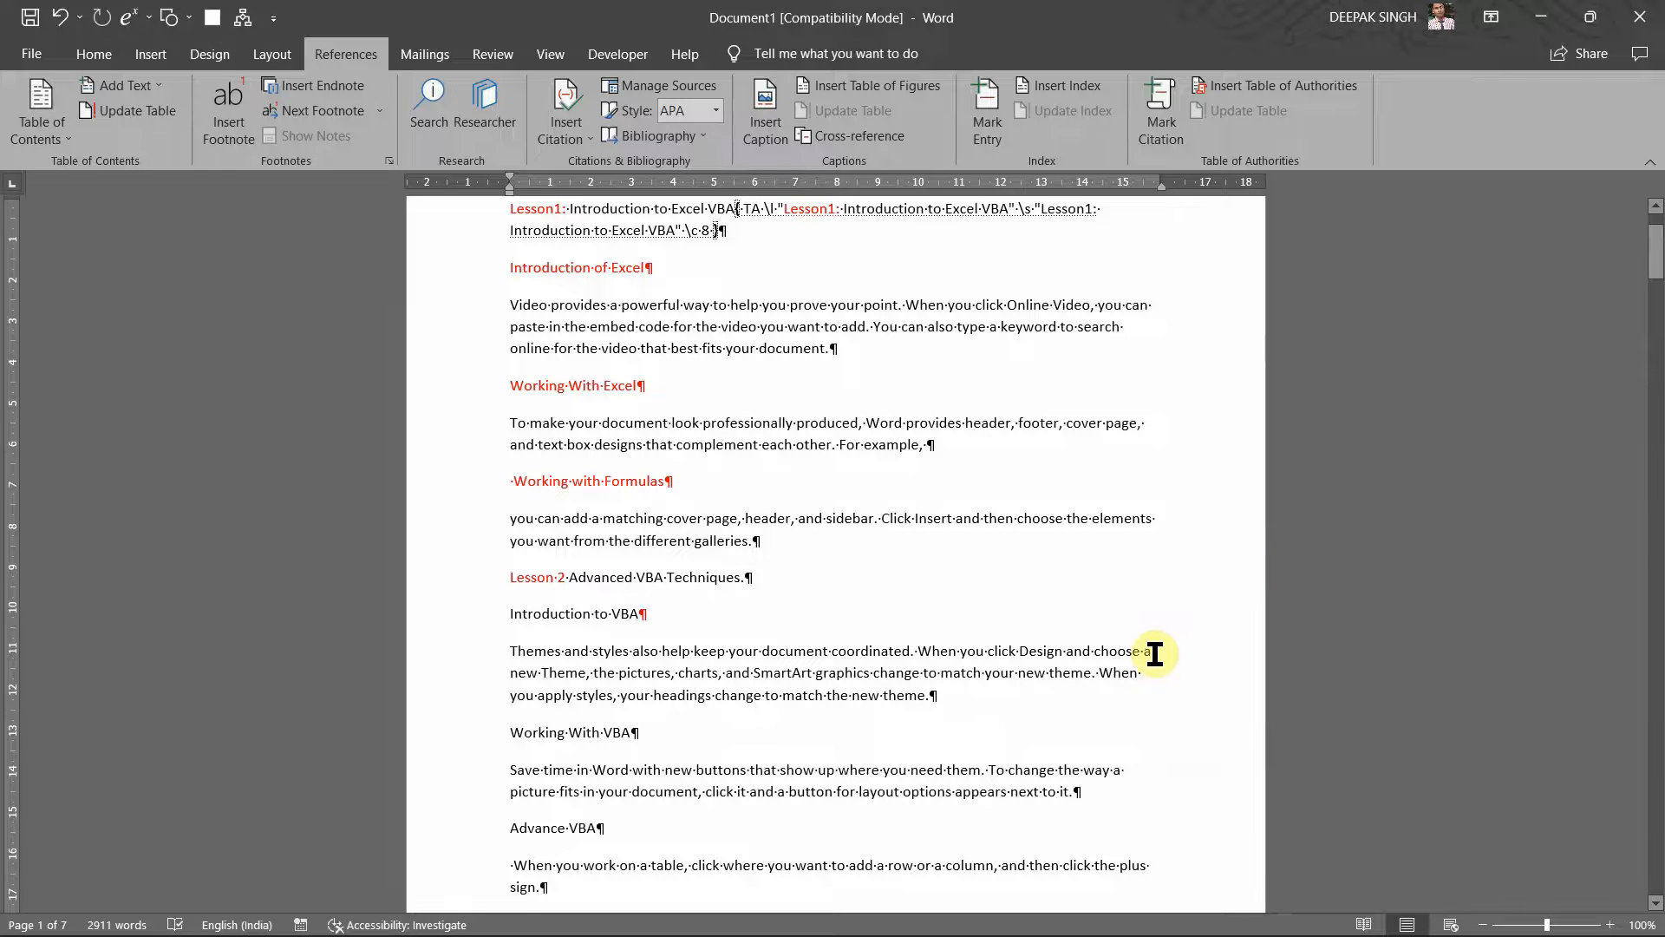
Step: Hide and reshow formatting marks and the TA field code, with Ctrl+Shift+8 and Home's Show/Hide ¶
{"action": "key", "text": "ctrl+shift+8"}
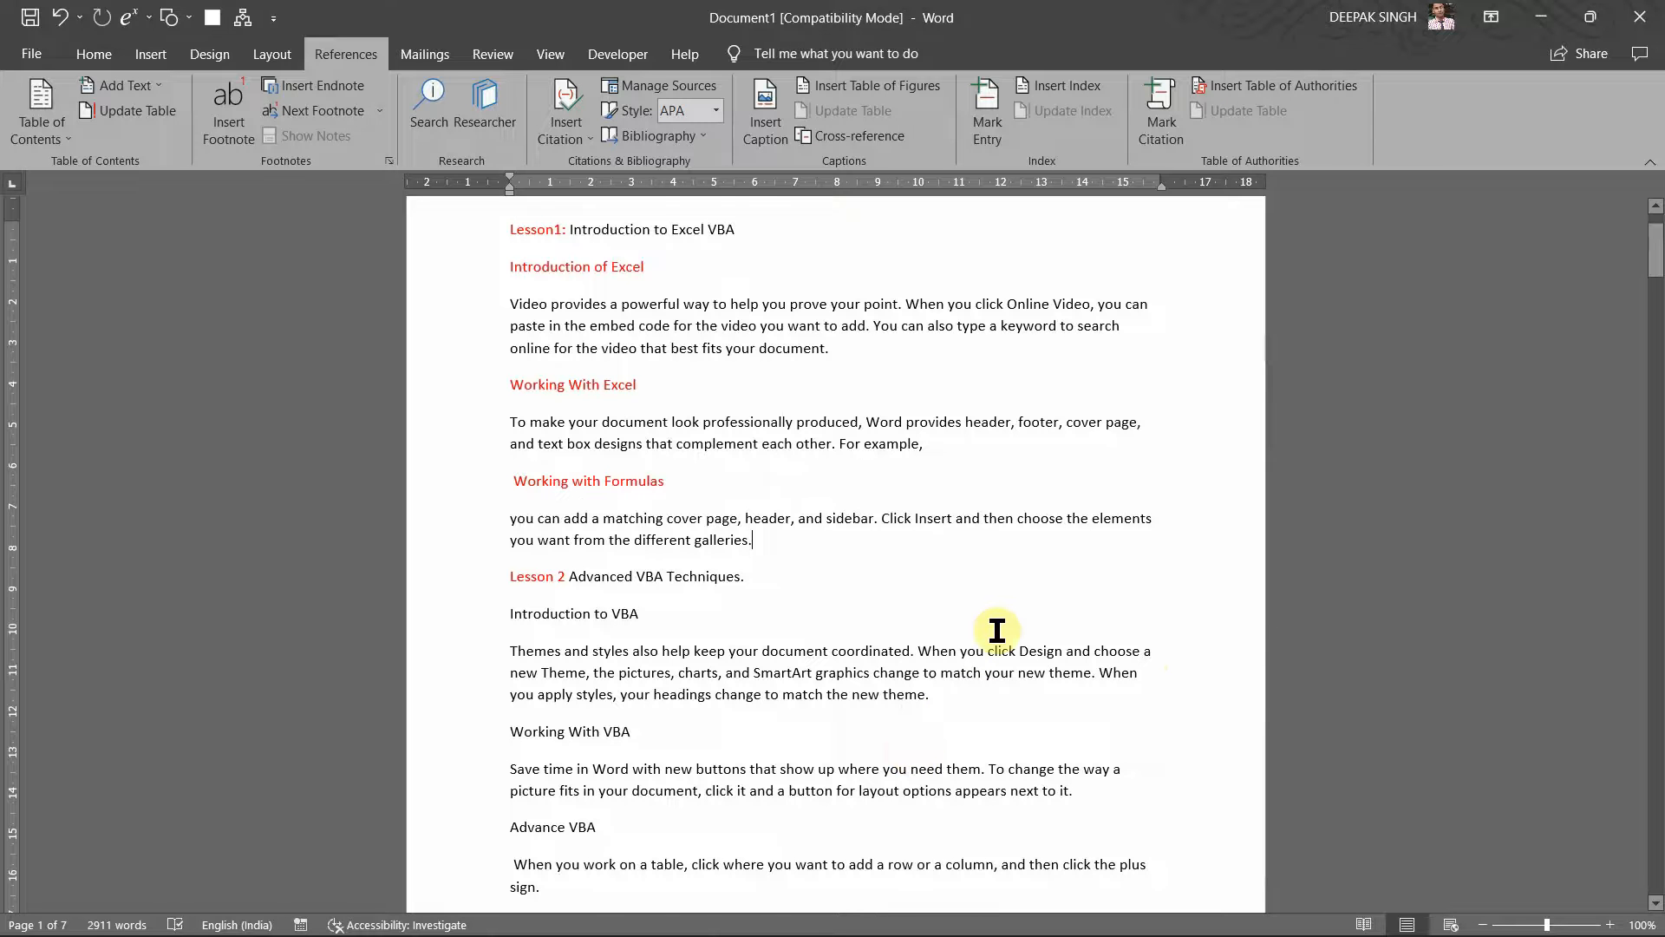
{"action": "key", "text": "ctrl+shift+8"}
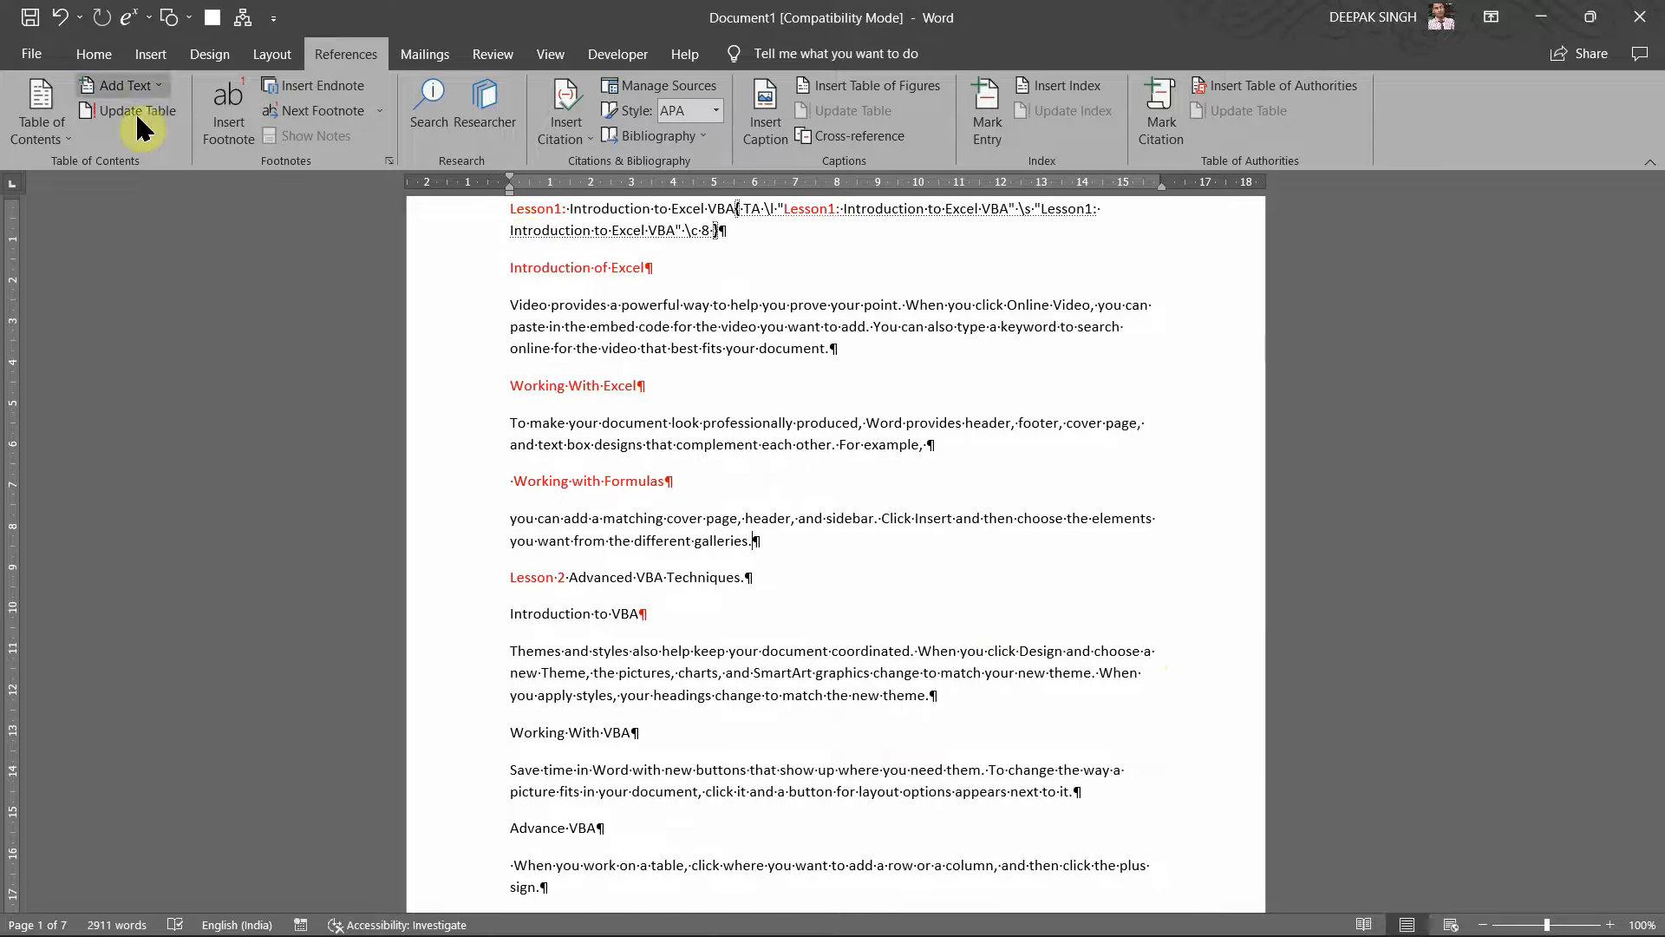
{"action": "left_click", "coordinate": [109, 54]}
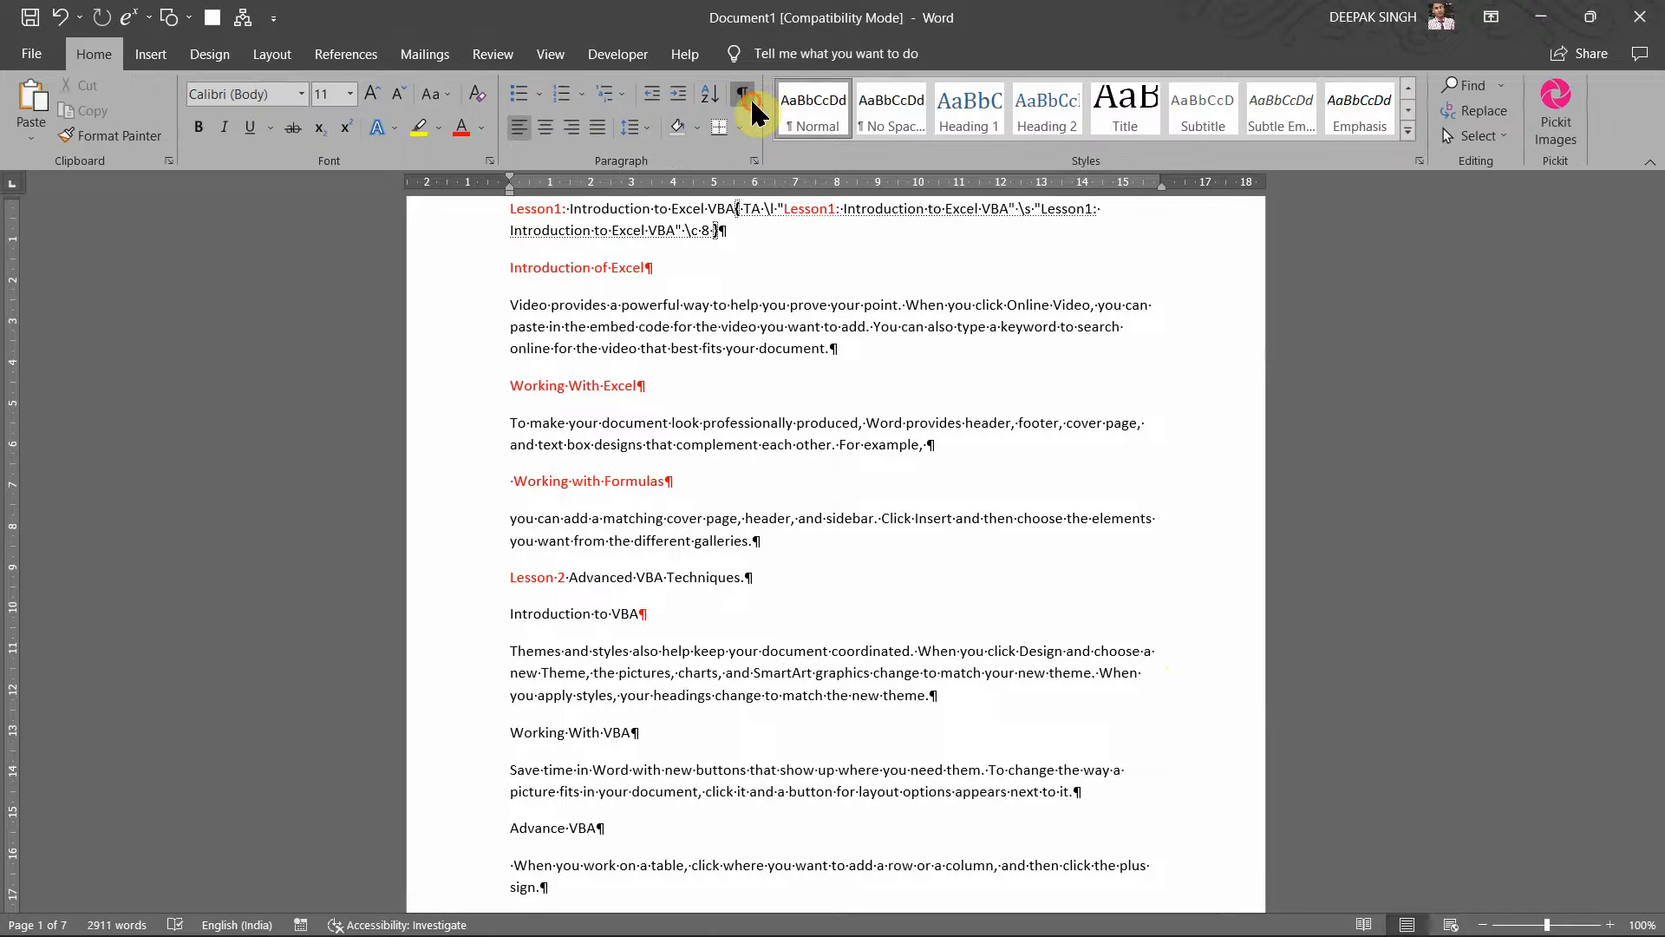
{"action": "left_click", "coordinate": [748, 99]}
{"action": "left_click", "coordinate": [744, 95]}
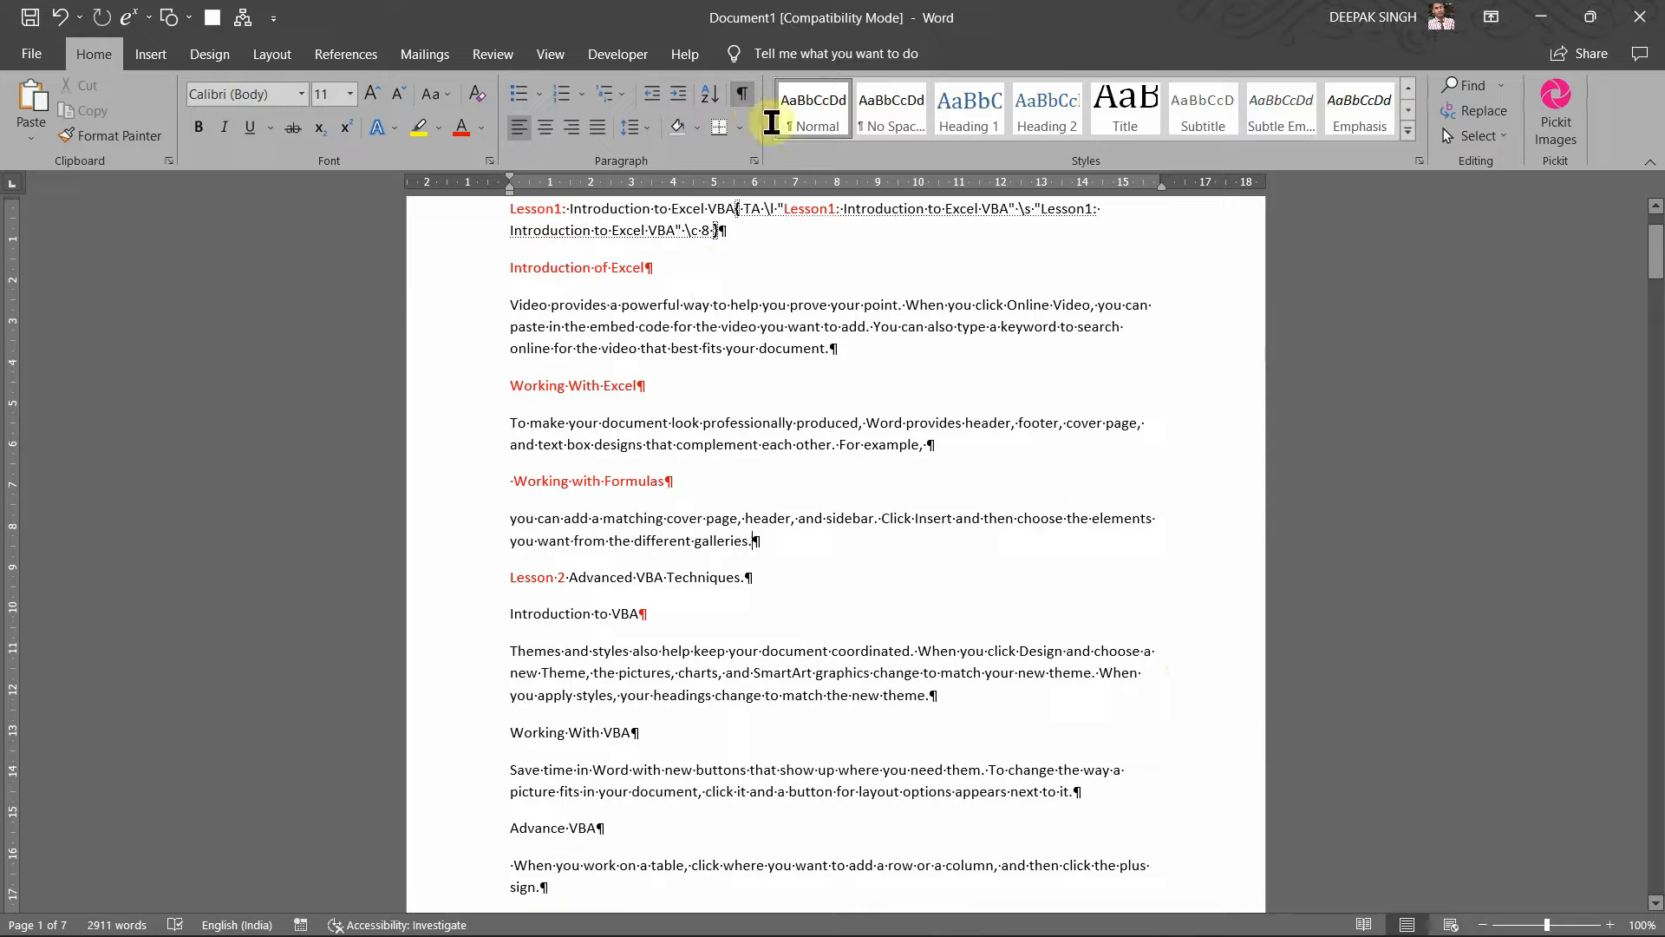
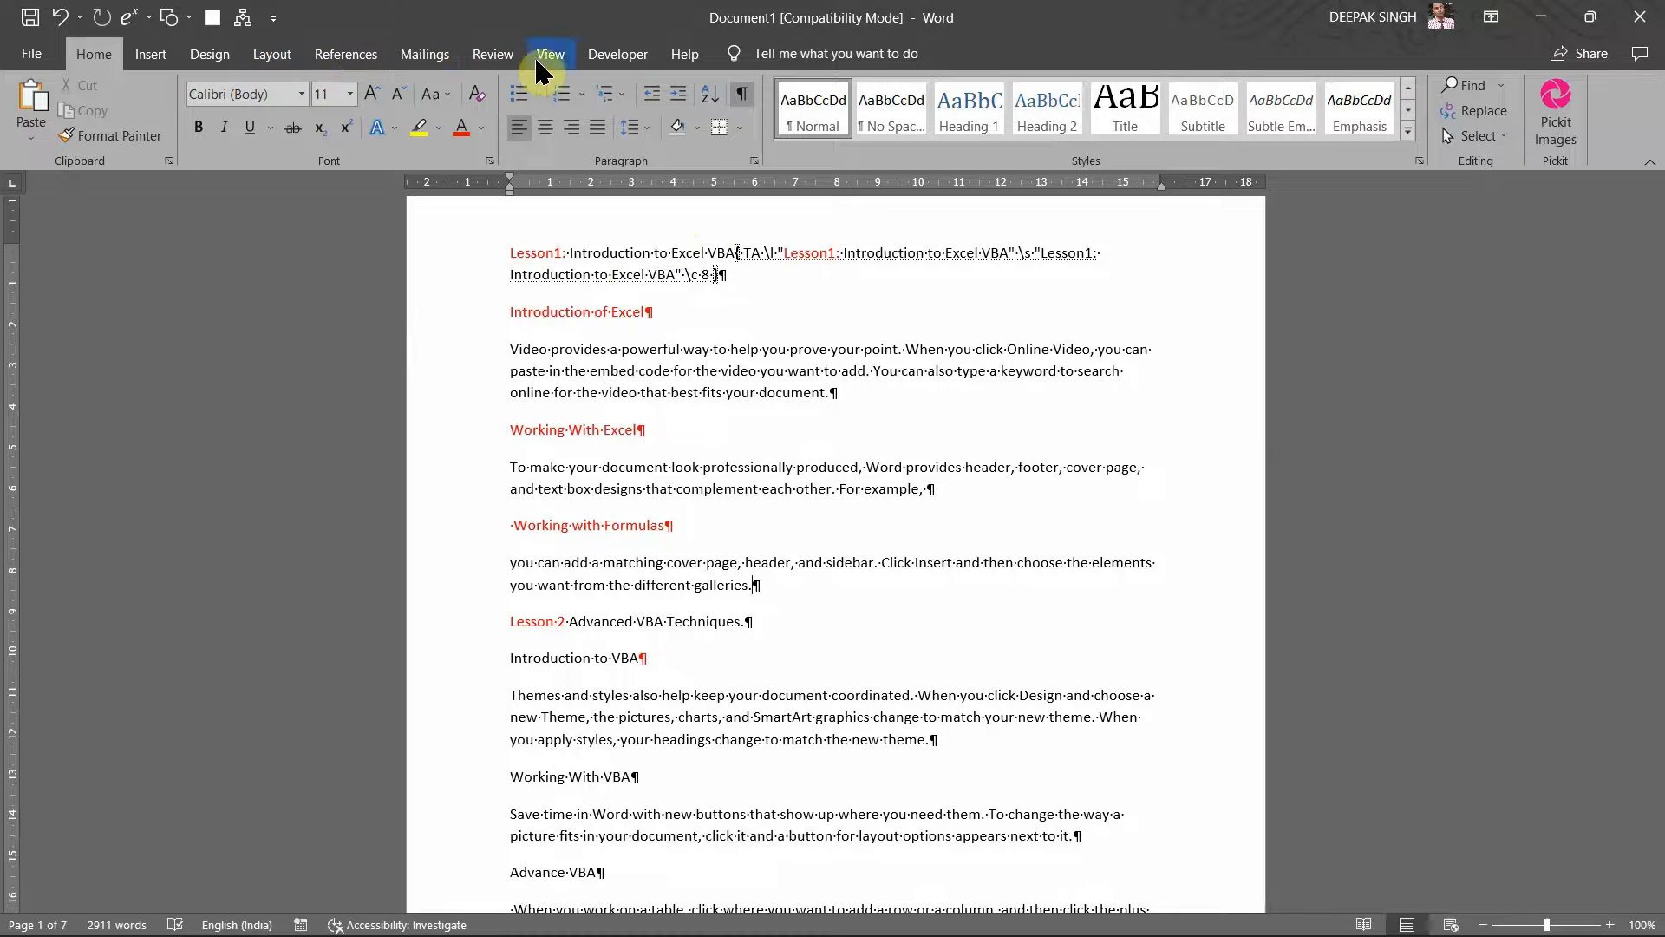
Step: Open the Mark Citation window from the References ribbon
{"action": "left_click", "coordinate": [350, 54]}
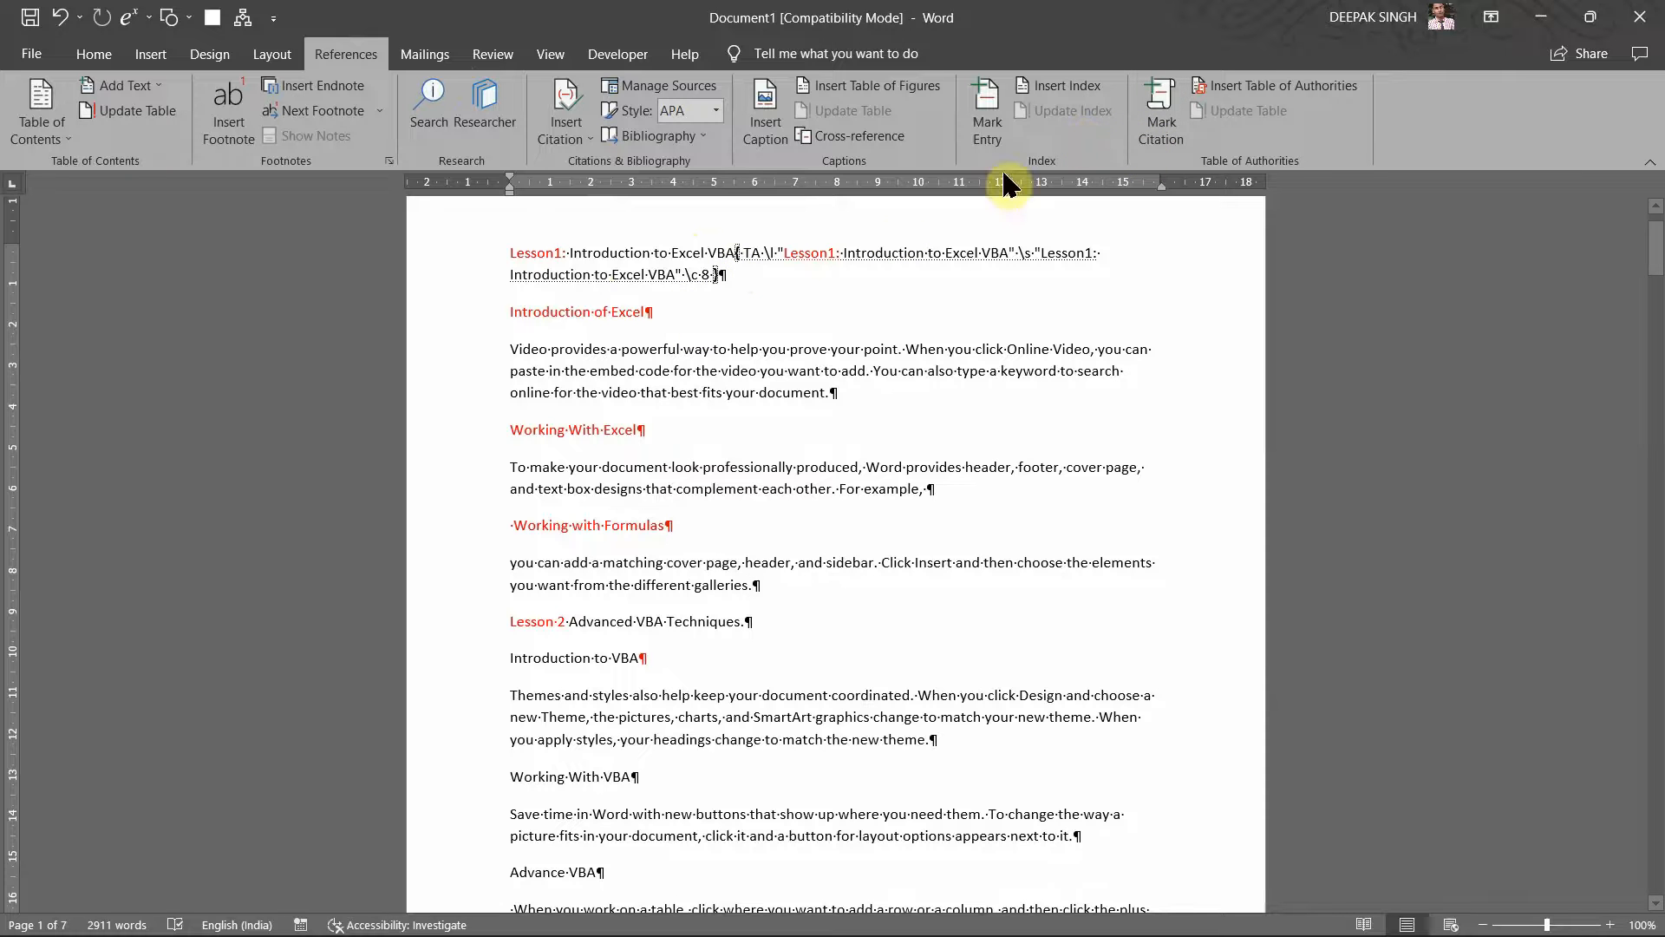
{"action": "left_click", "coordinate": [1140, 144]}
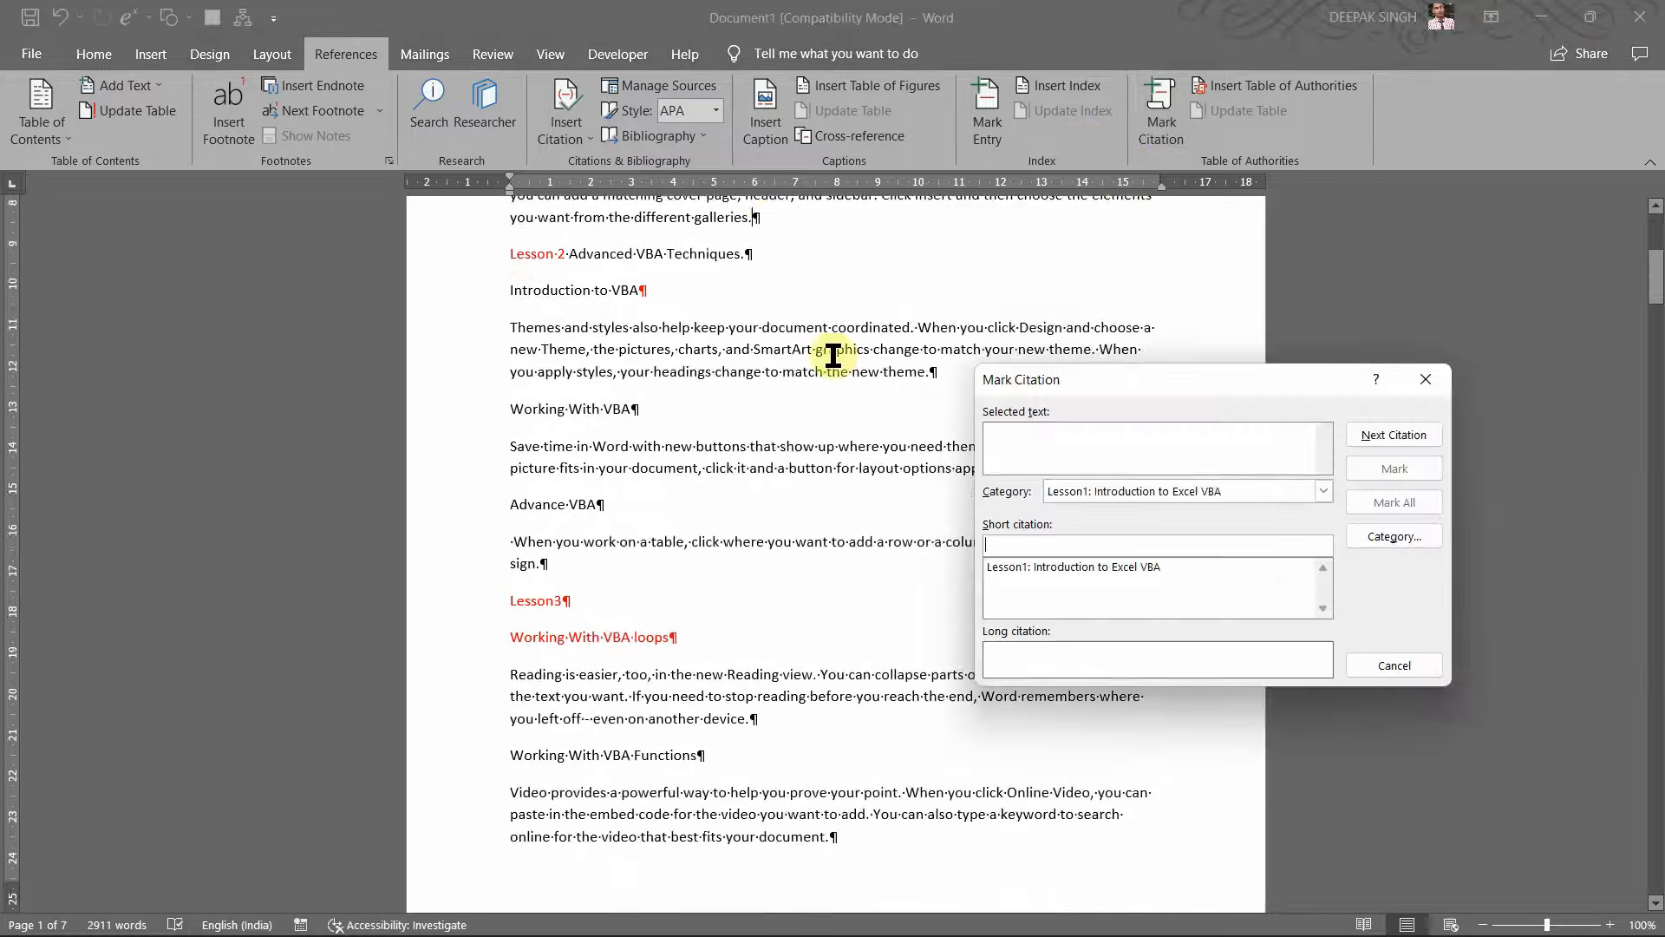
{"action": "scroll", "coordinate": [770, 366], "scroll_direction": "up", "scroll_amount": 5}
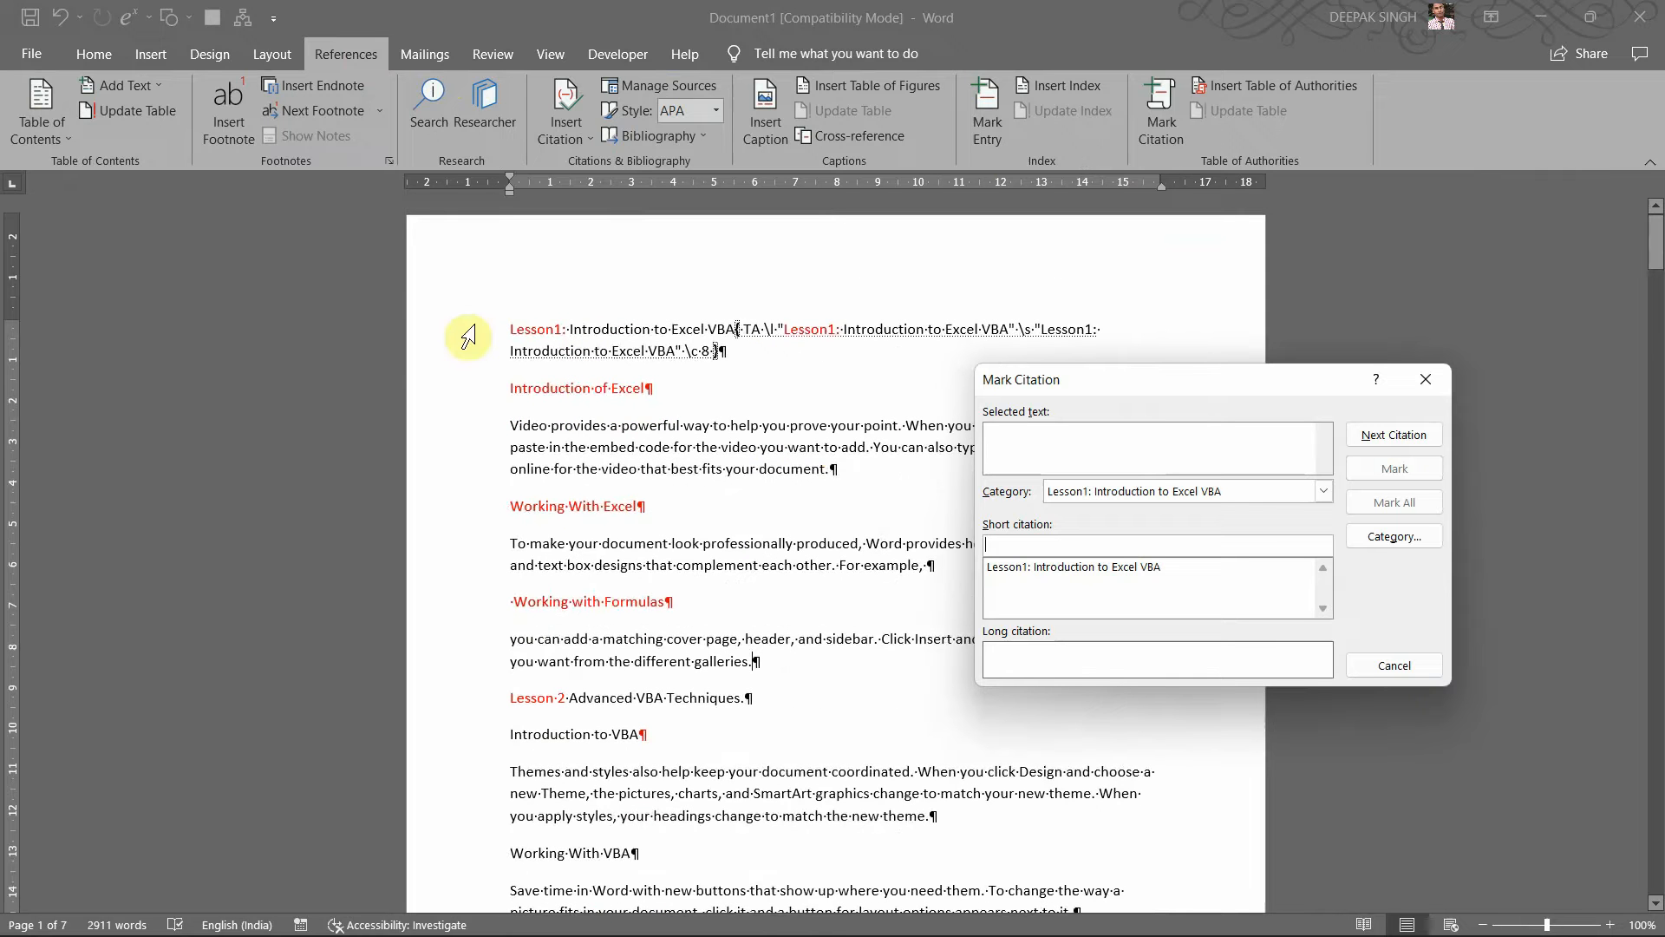
{"action": "left_click", "coordinate": [505, 341]}
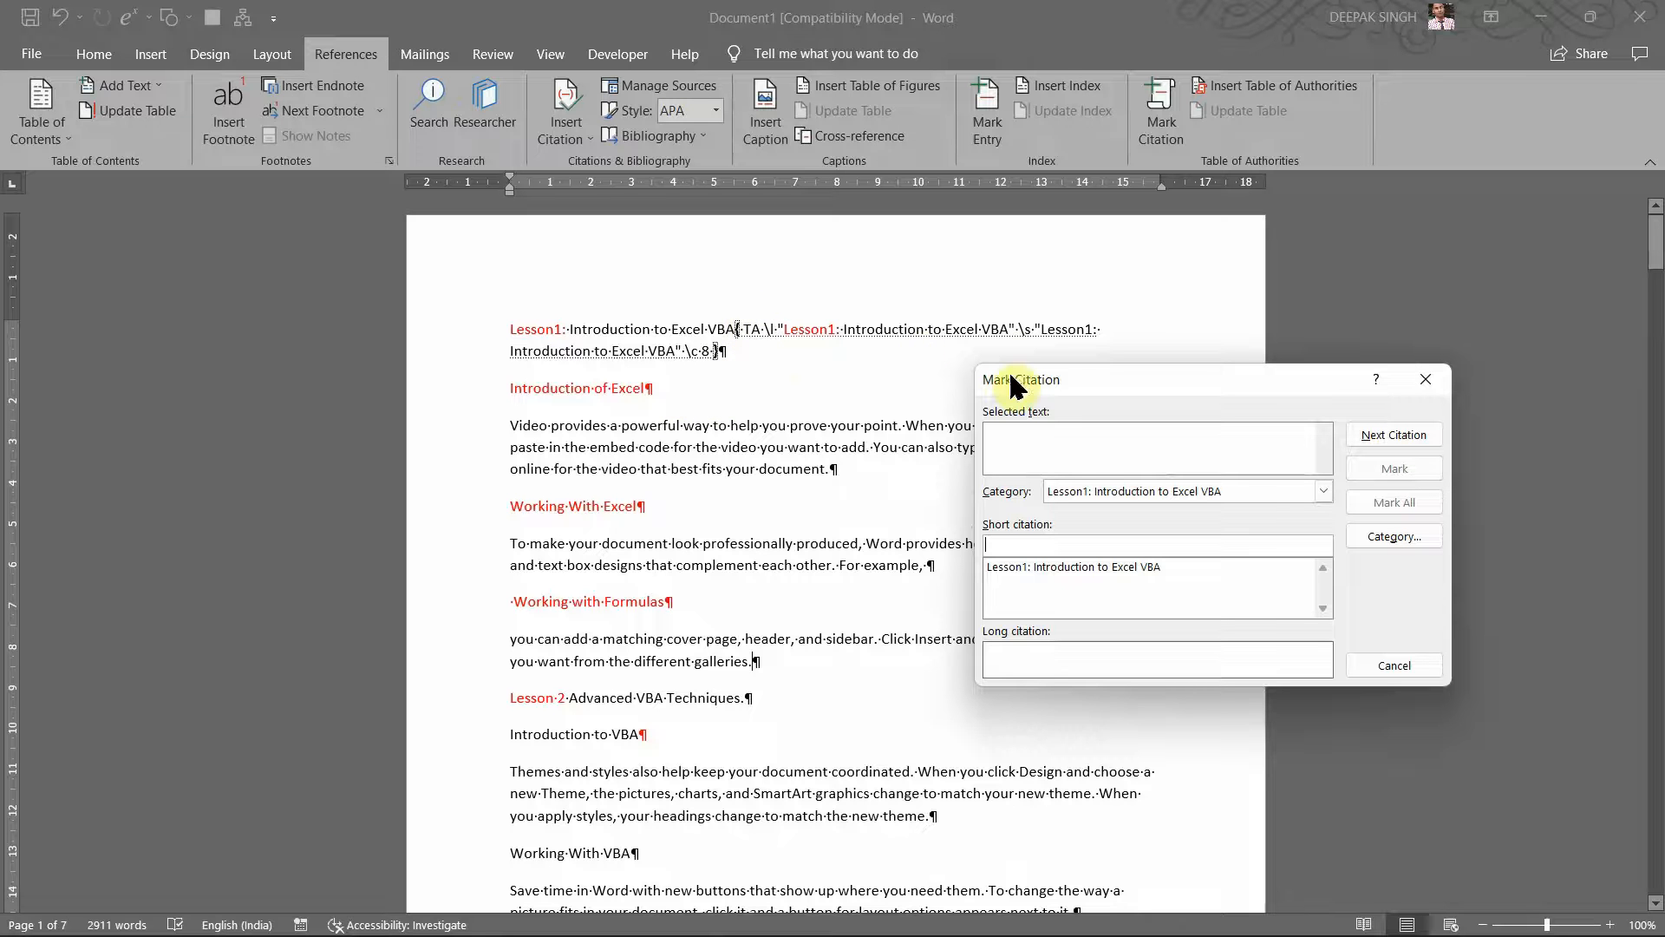
Step: Select 'Introduction of Excel' and mark it under Lesson1: Introduction to Excel VBA
{"action": "left_click", "coordinate": [658, 385]}
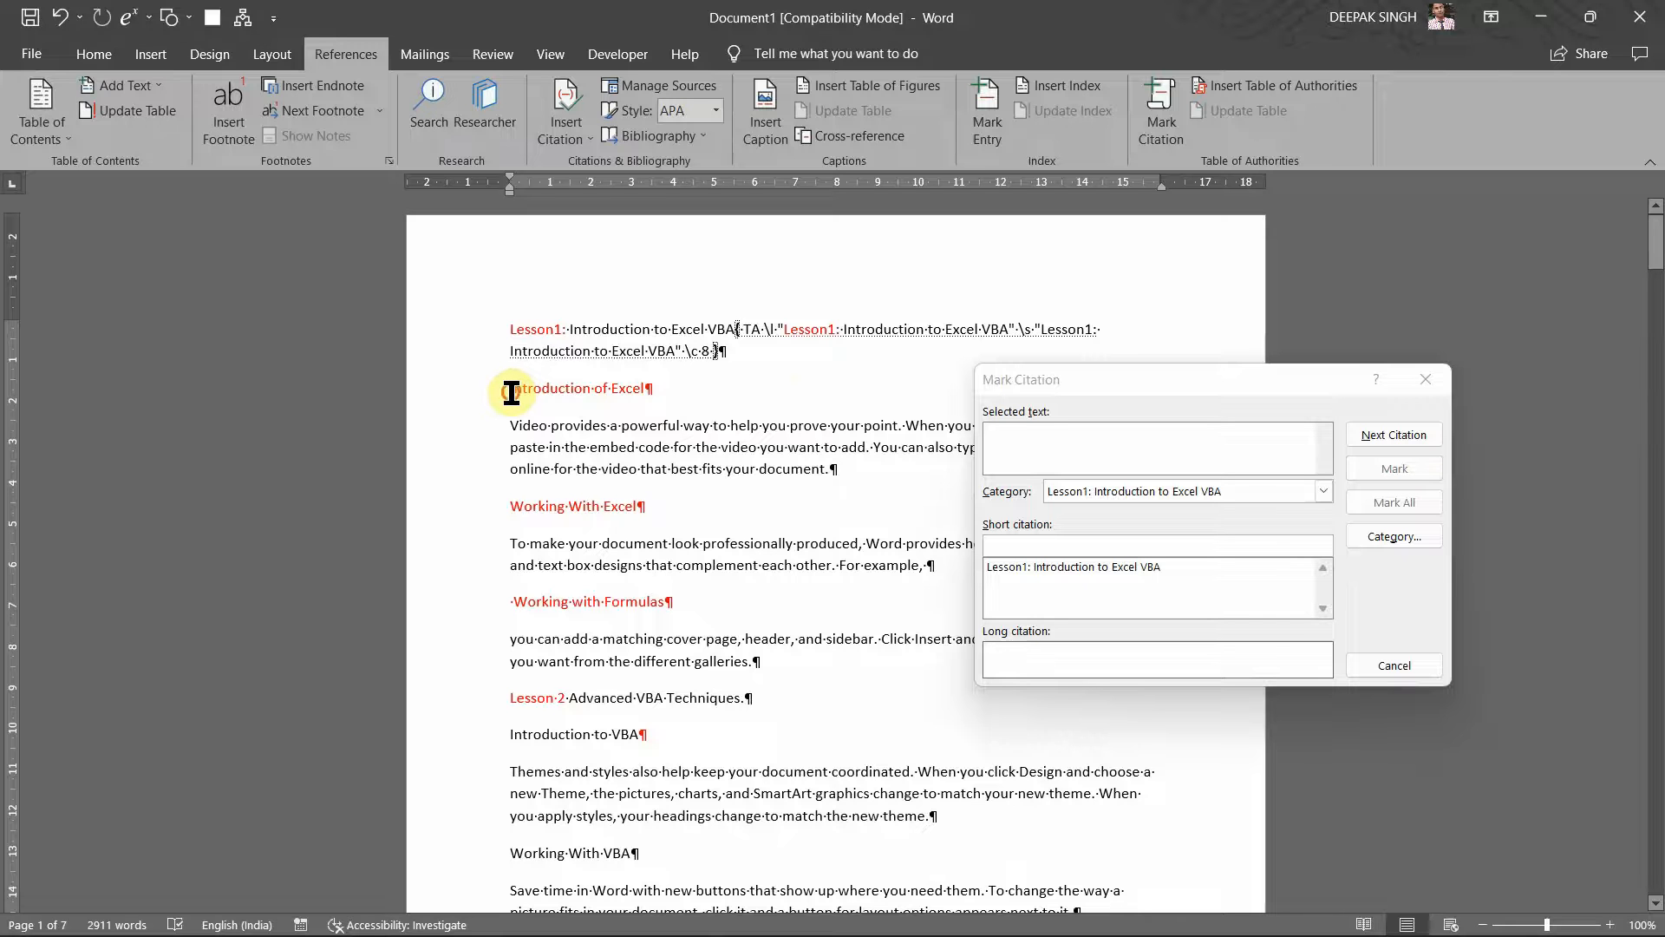
{"action": "left_click_drag", "start_coordinate": [511, 392], "coordinate": [681, 384]}
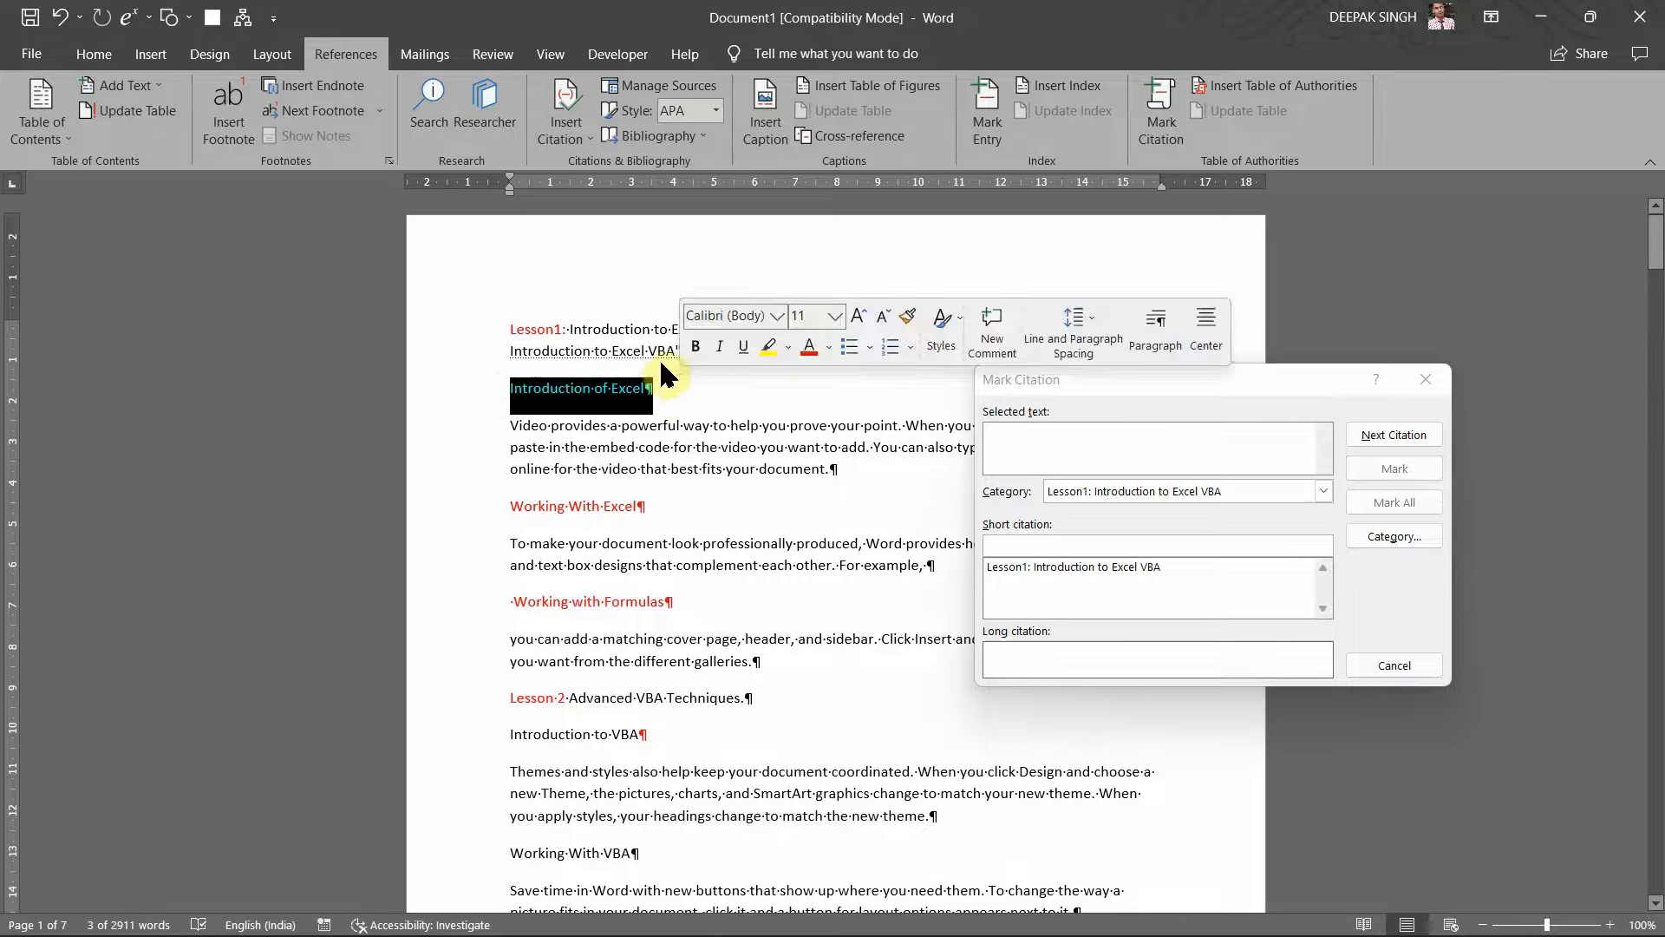
{"action": "left_click", "coordinate": [1079, 399]}
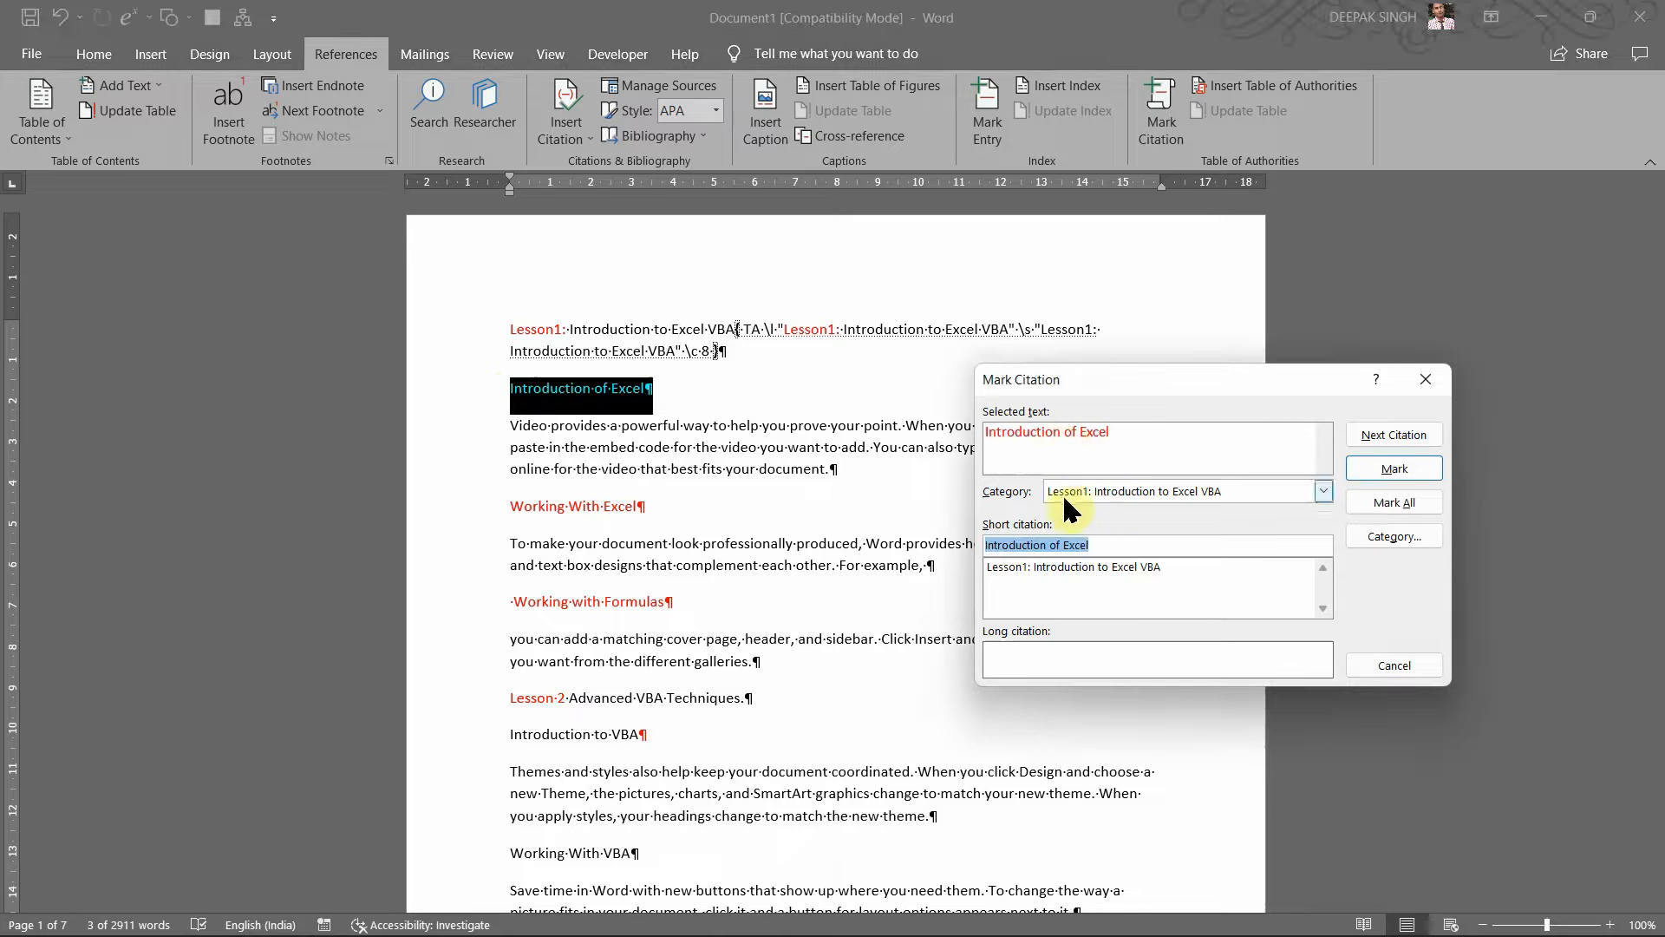
{"action": "left_click", "coordinate": [1393, 468]}
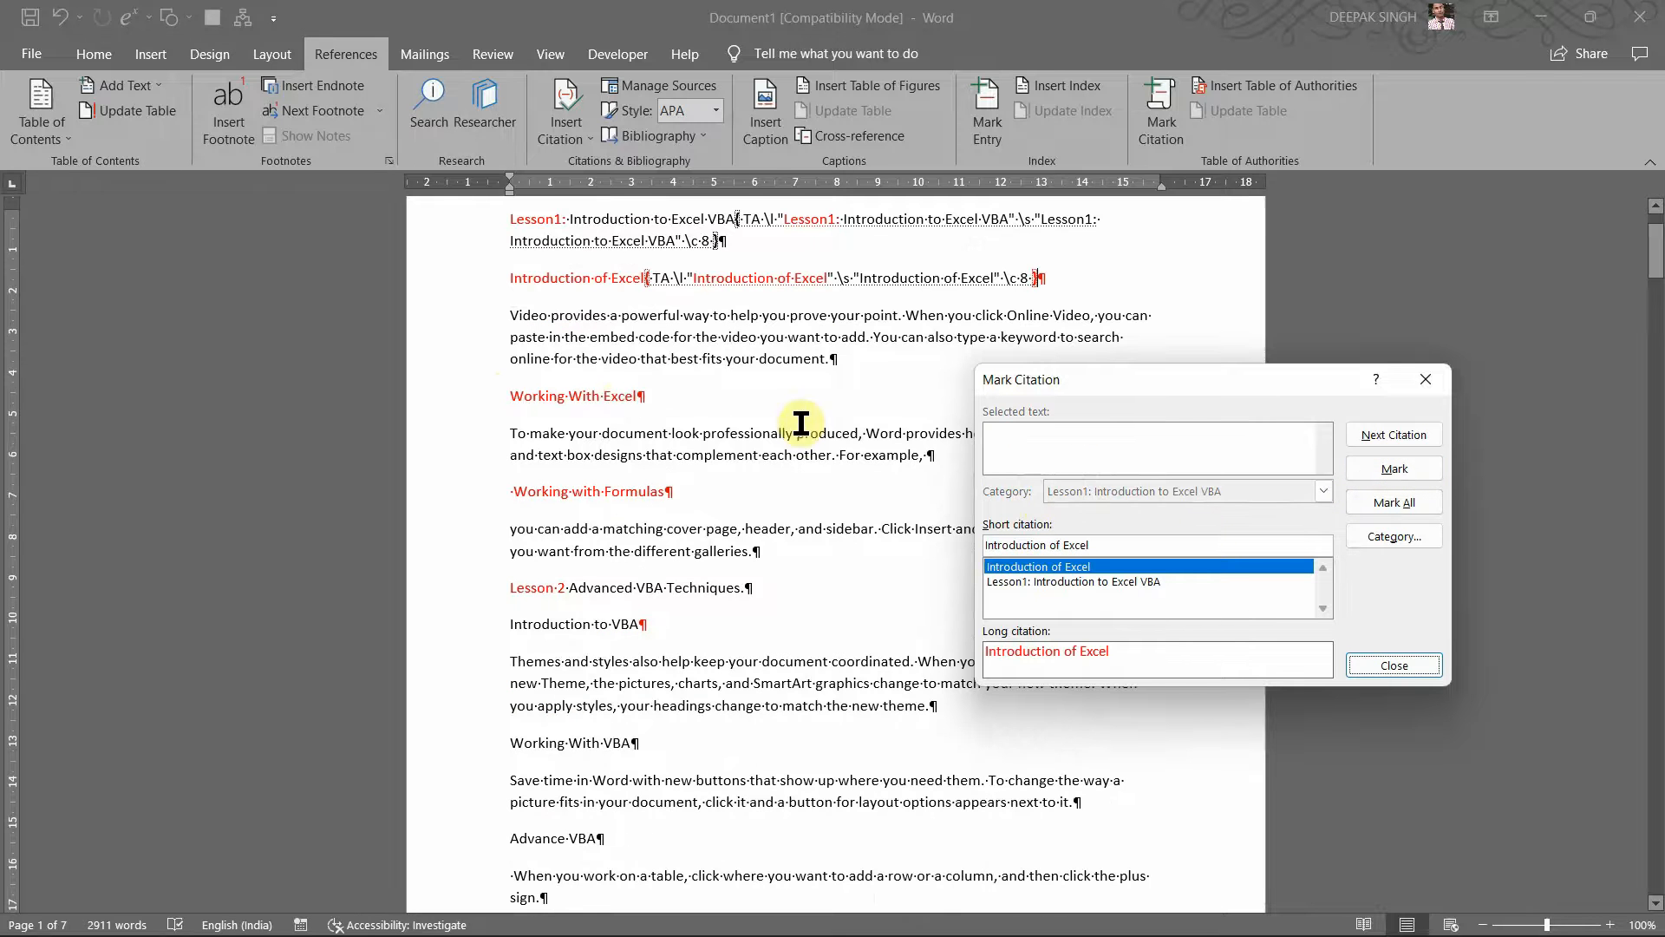
{"action": "left_click", "coordinate": [675, 278]}
Step: Mark the 'Working With Excel' heading as a citation
{"action": "left_click", "coordinate": [509, 398]}
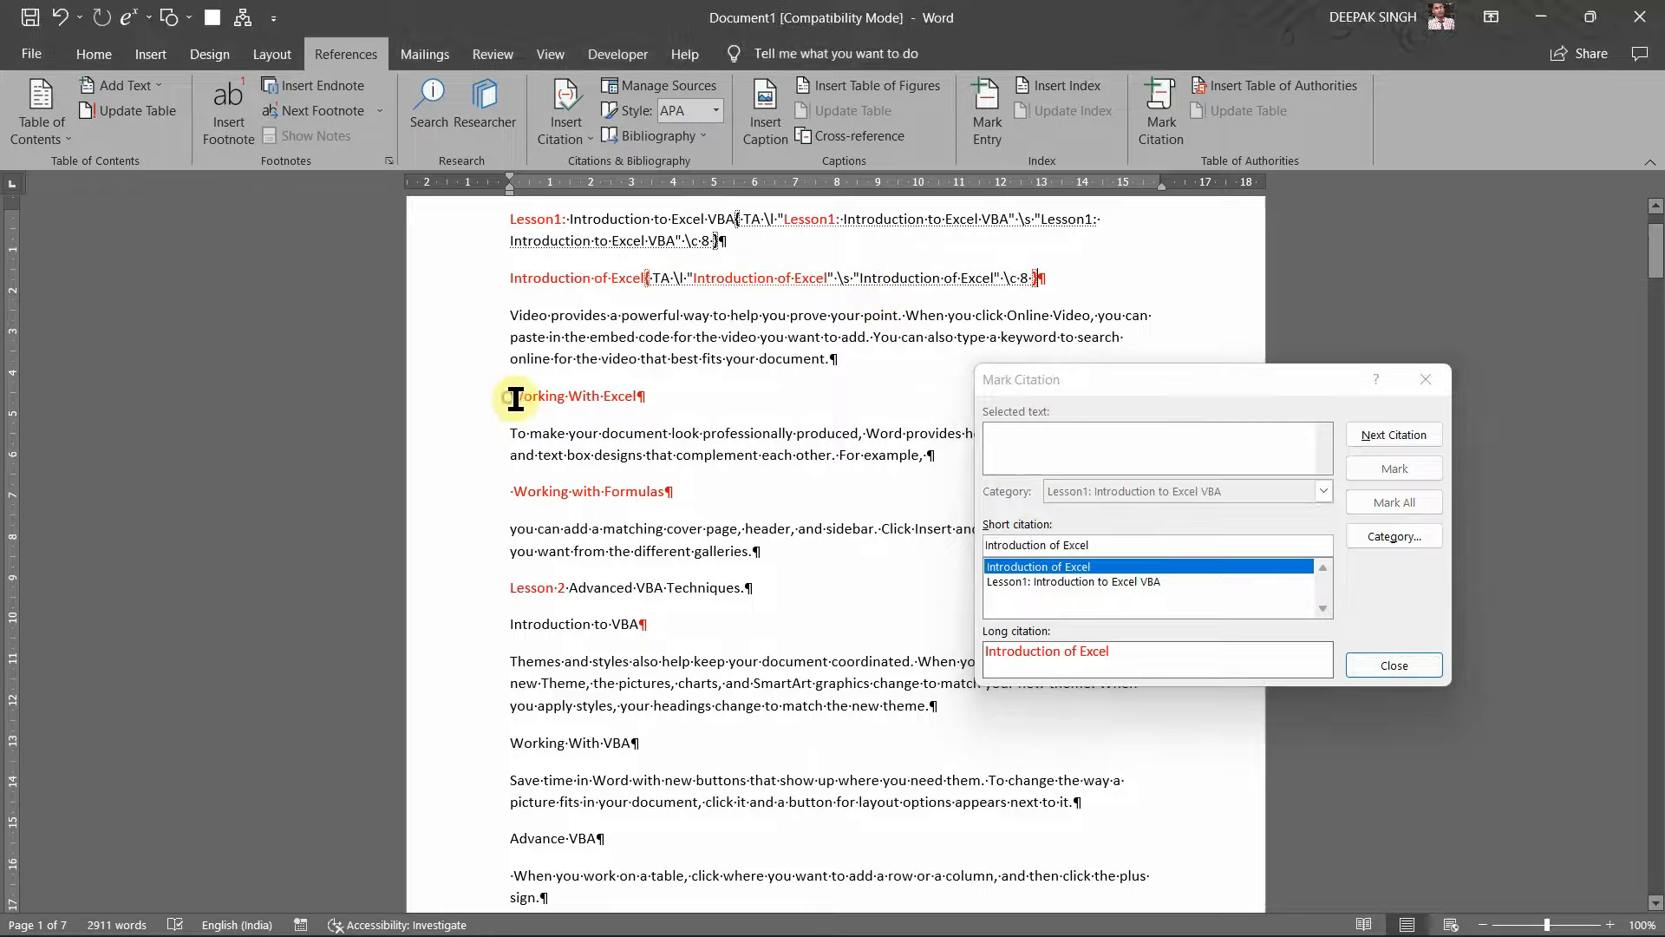
{"action": "left_click", "coordinate": [646, 400], "text": "shift"}
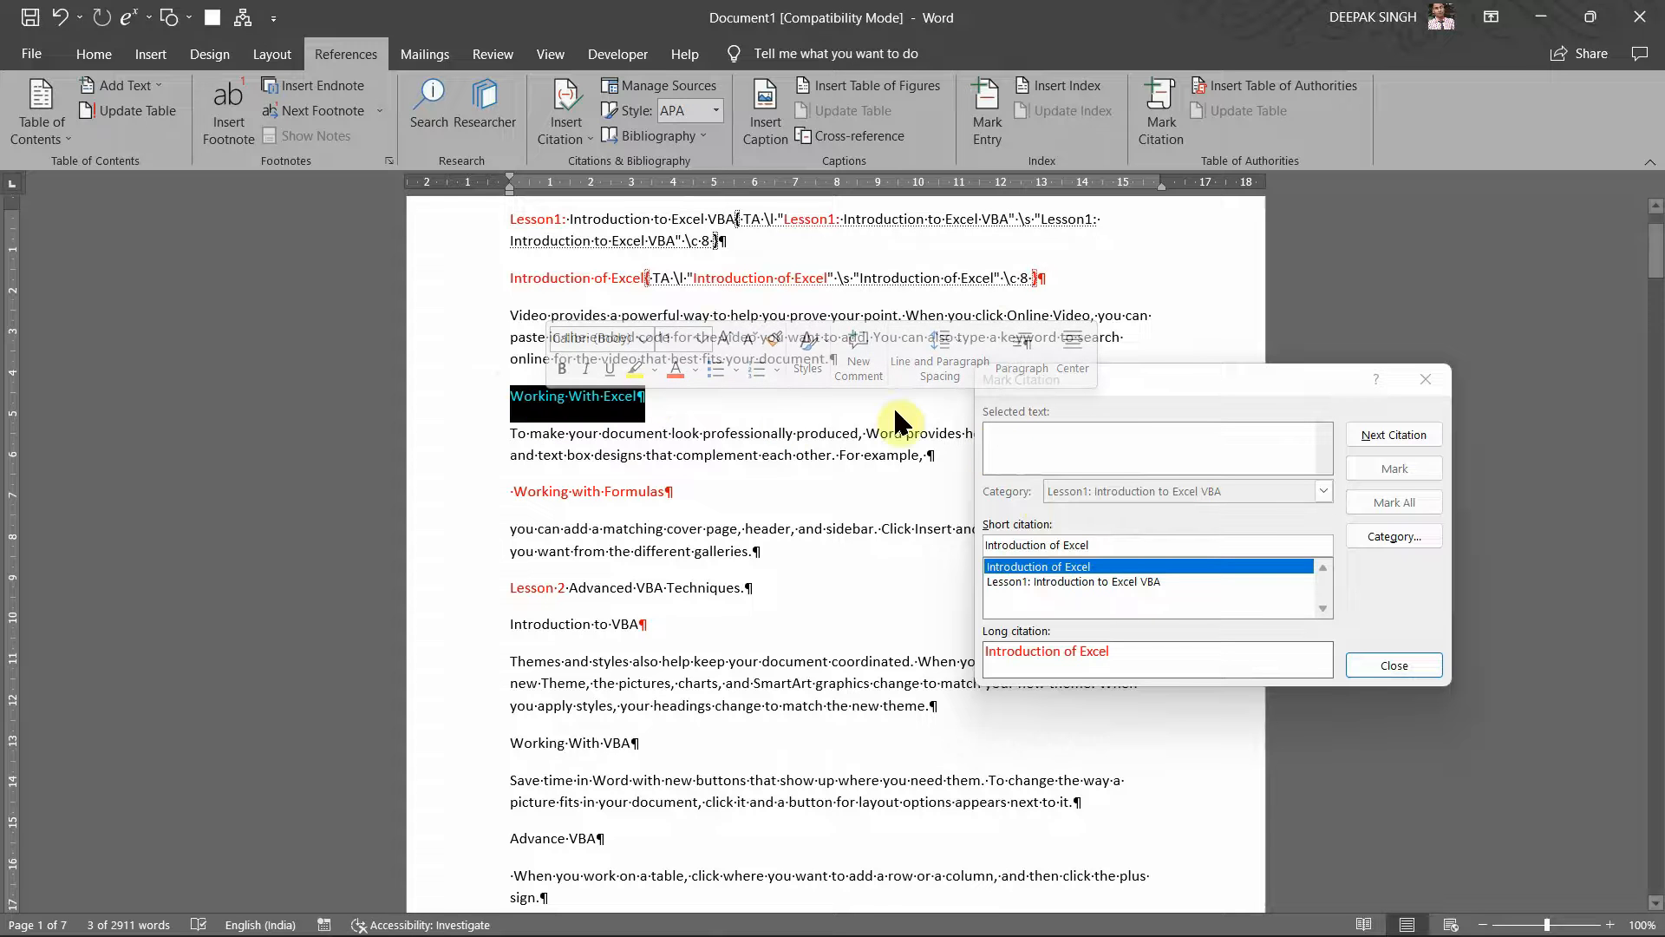
{"action": "left_click", "coordinate": [1043, 443]}
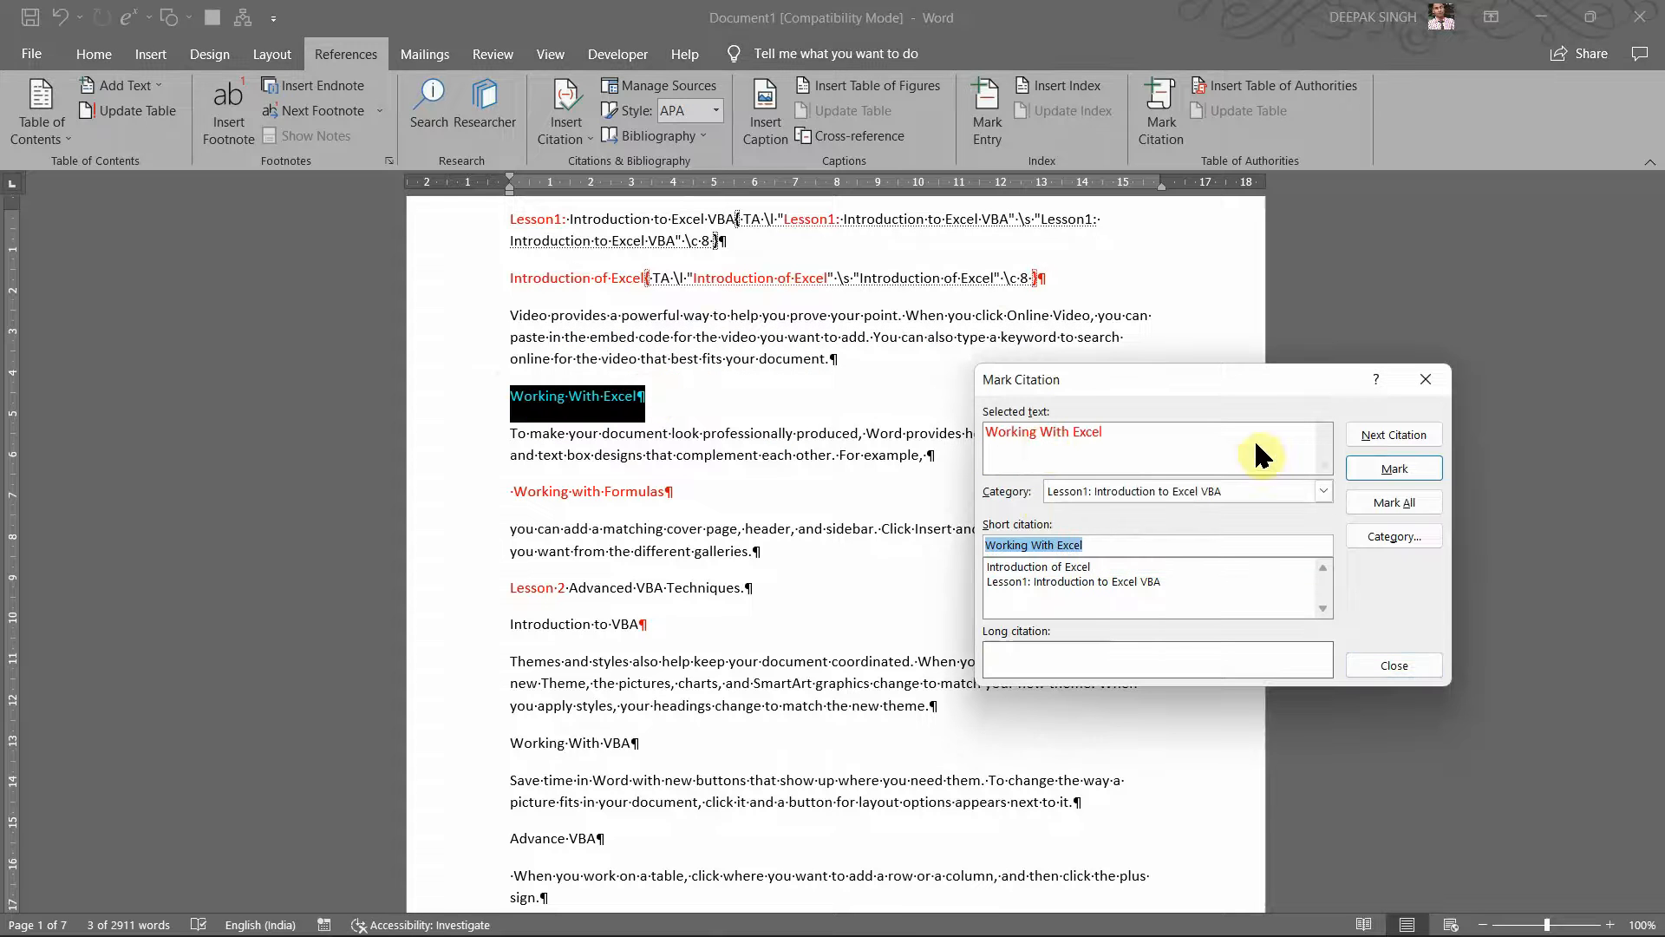
{"action": "left_click", "coordinate": [1397, 468]}
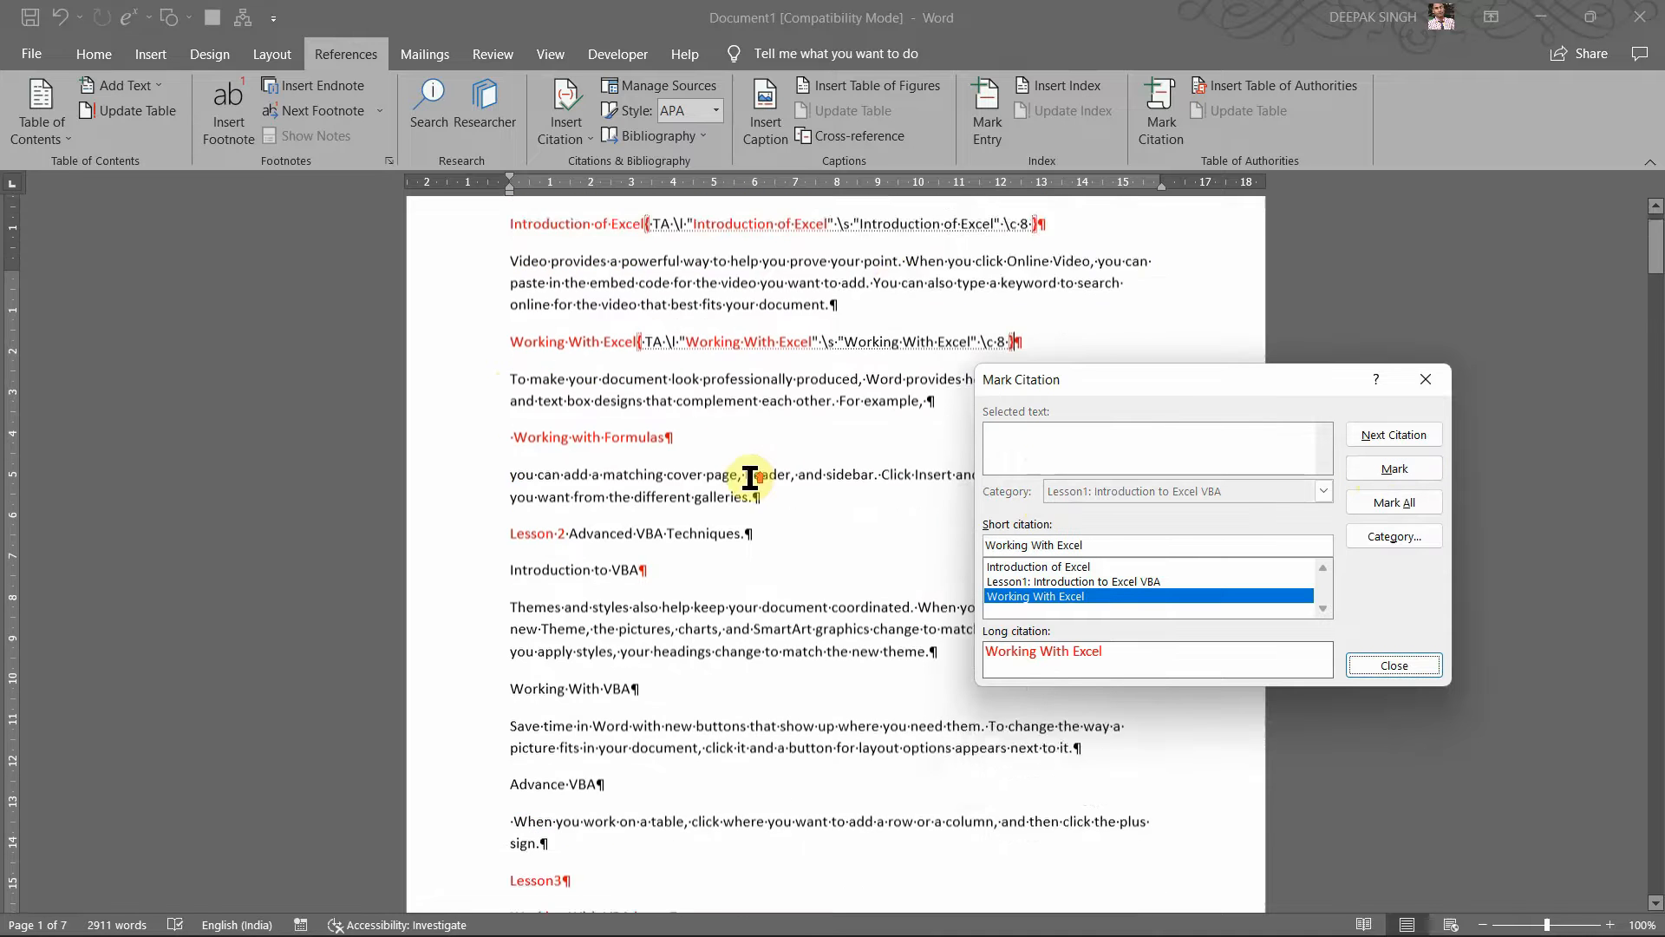
Step: Select the 'Working with Formulas' heading and load it into Mark Citation
{"action": "scroll", "coordinate": [750, 477], "scroll_direction": "up", "scroll_amount": 3}
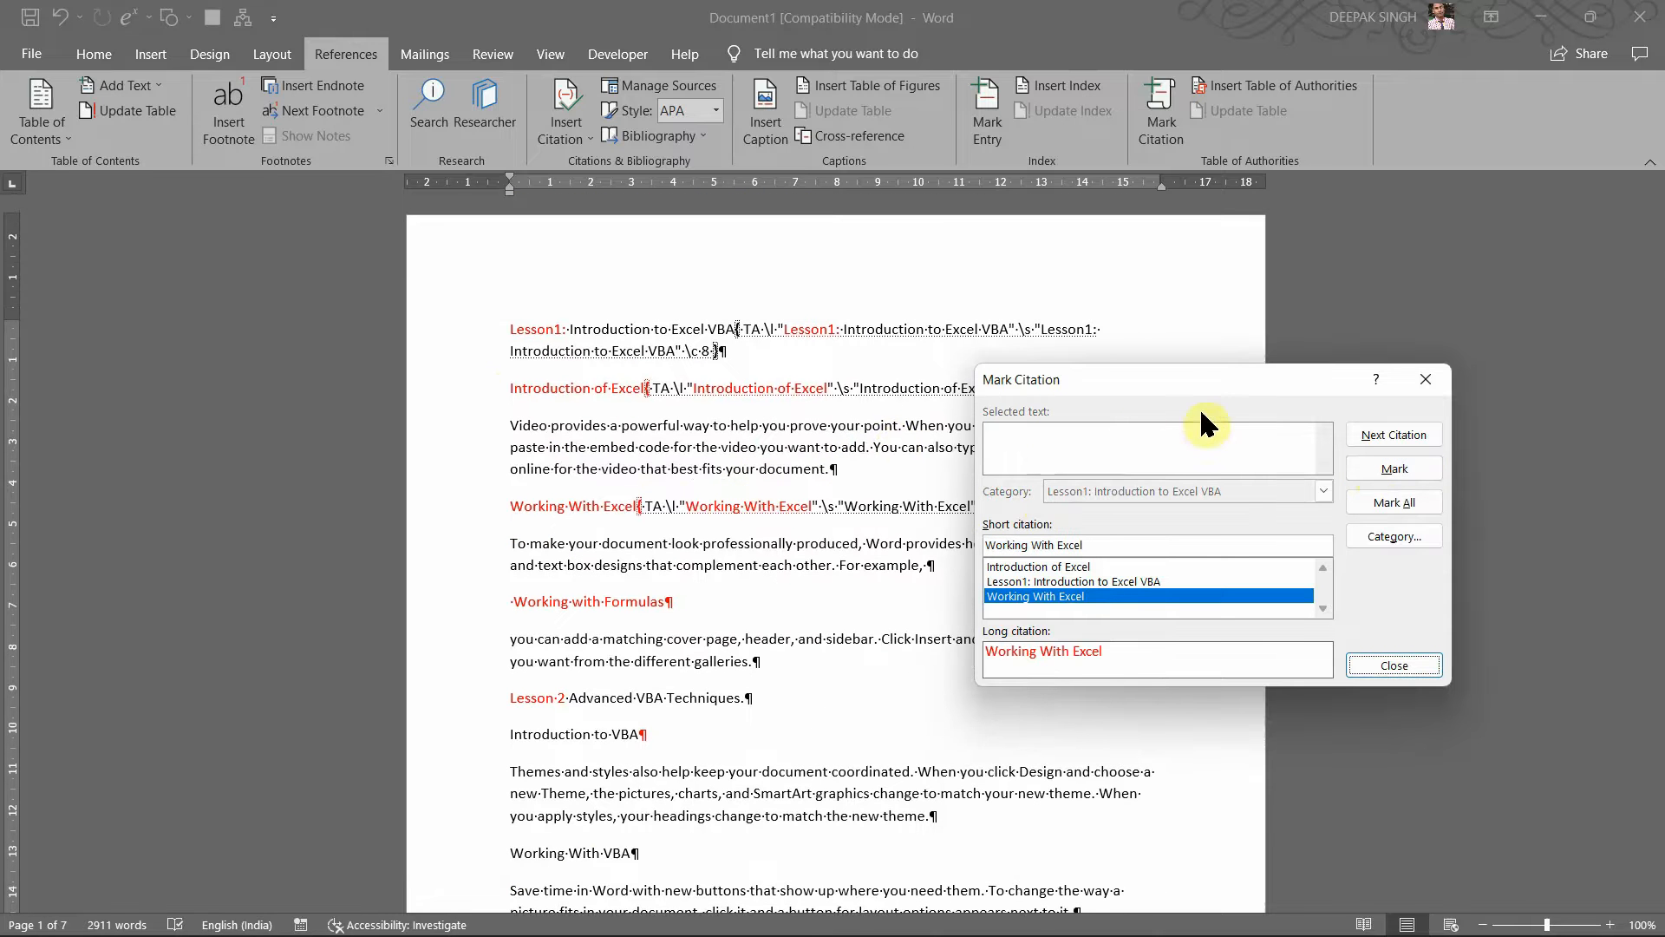
{"action": "scroll", "coordinate": [664, 555], "scroll_direction": "down", "scroll_amount": 2}
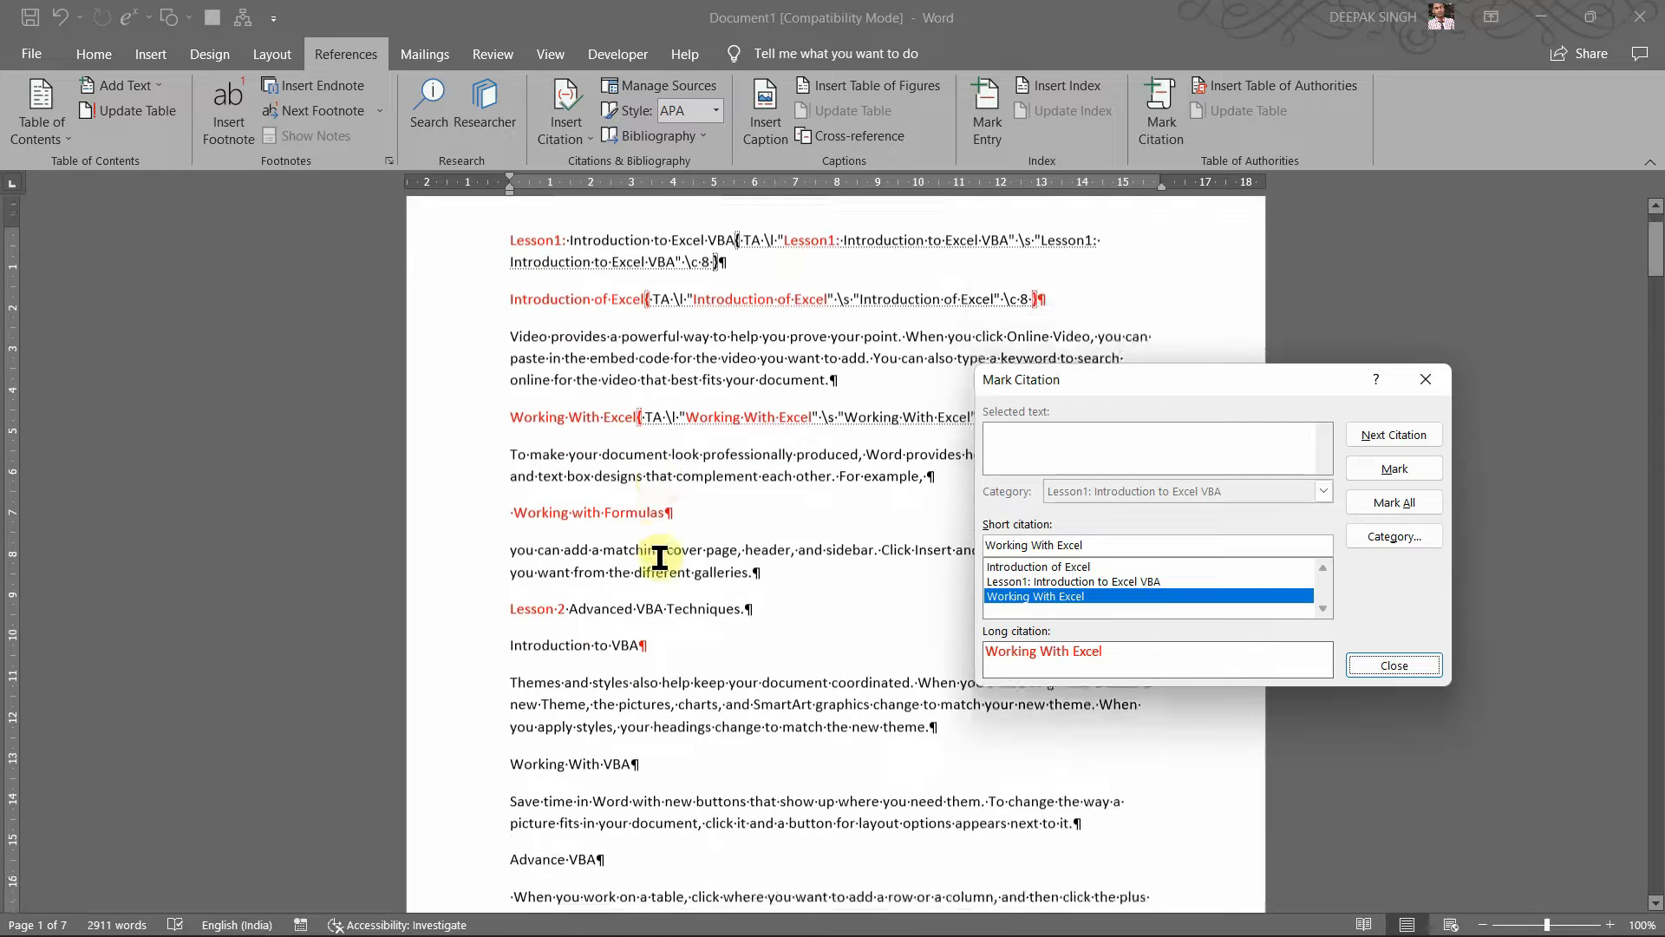
{"action": "scroll", "coordinate": [659, 557], "scroll_direction": "down", "scroll_amount": 3}
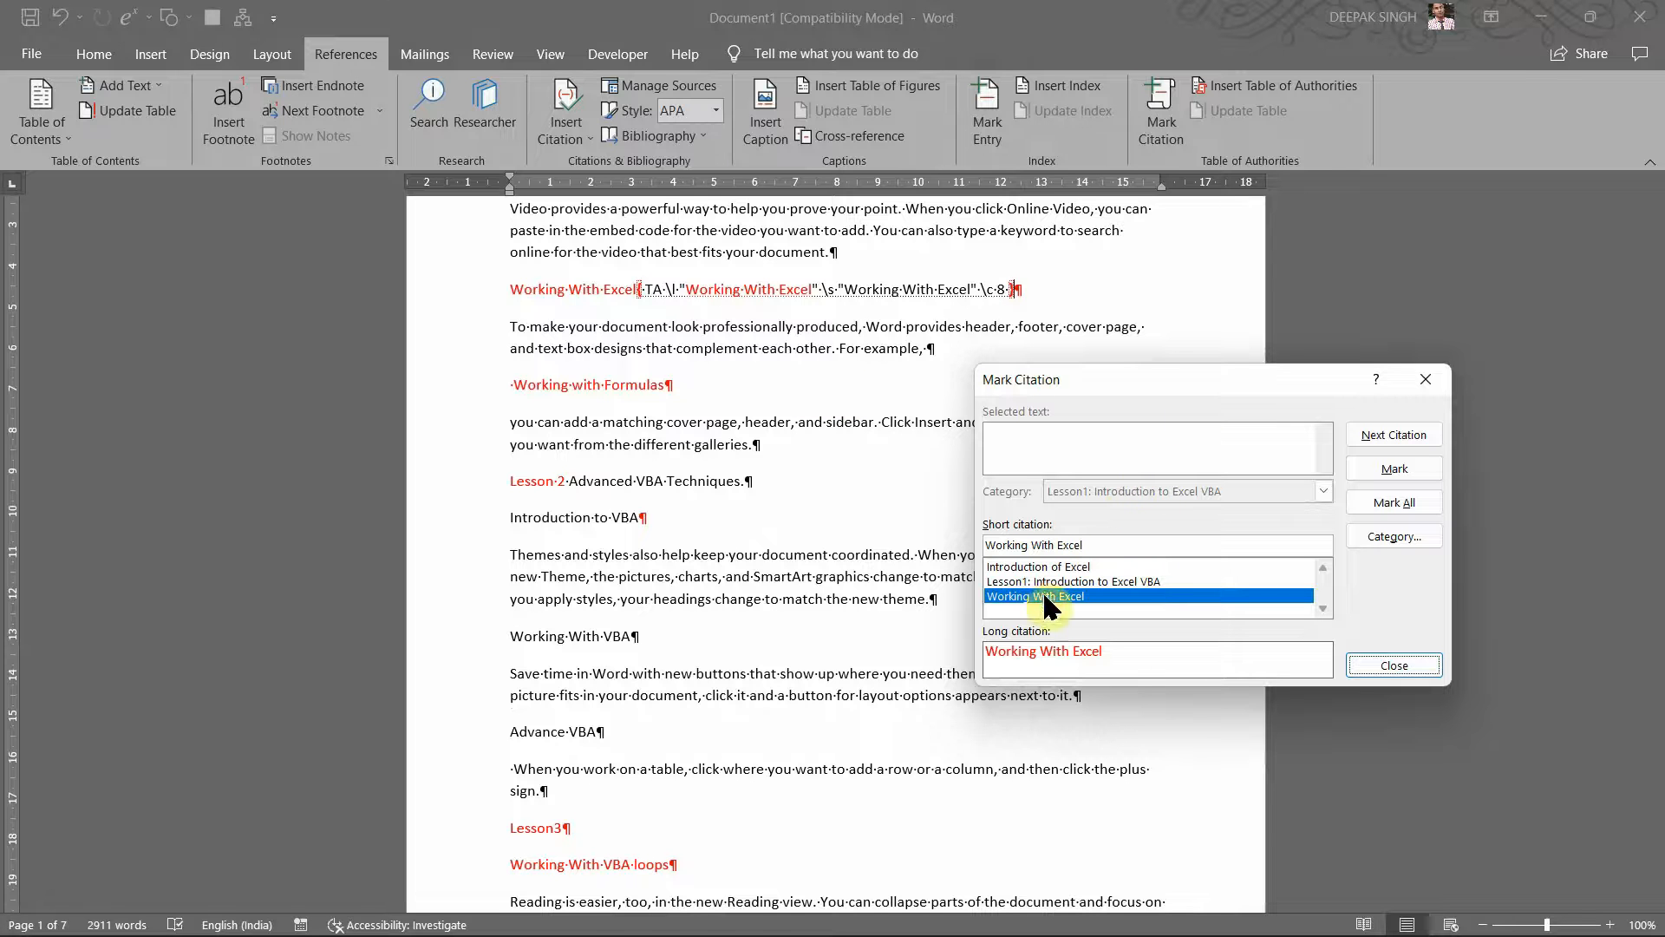
{"action": "left_click", "coordinate": [687, 415]}
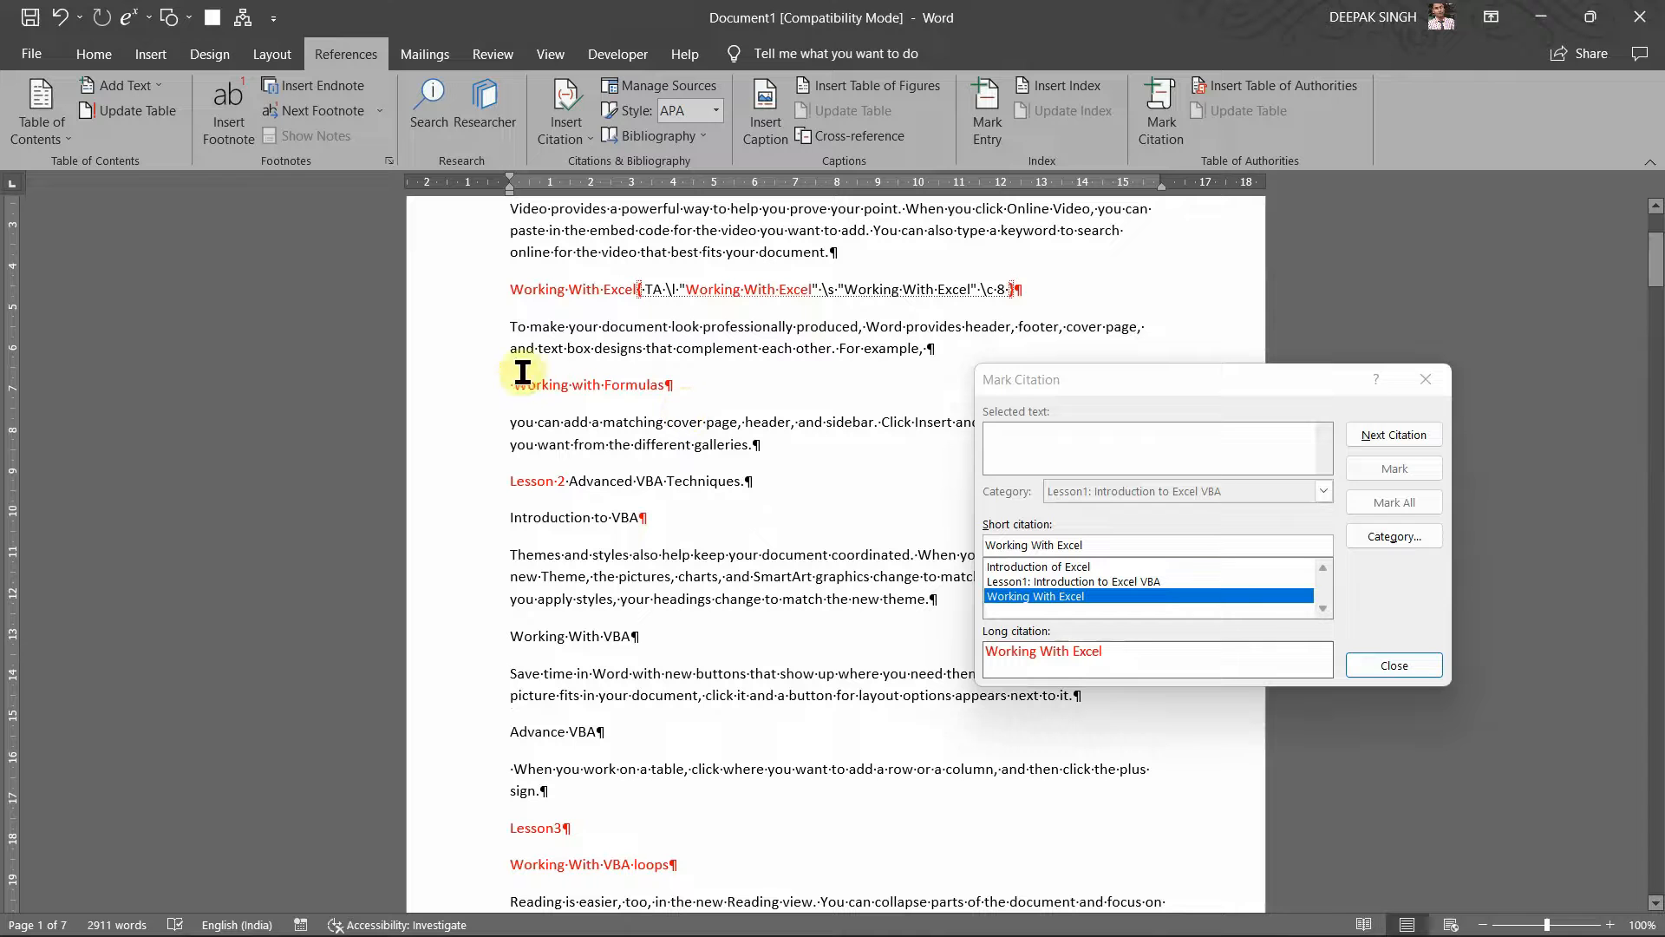
{"action": "left_click_drag", "start_coordinate": [515, 385], "coordinate": [688, 371]}
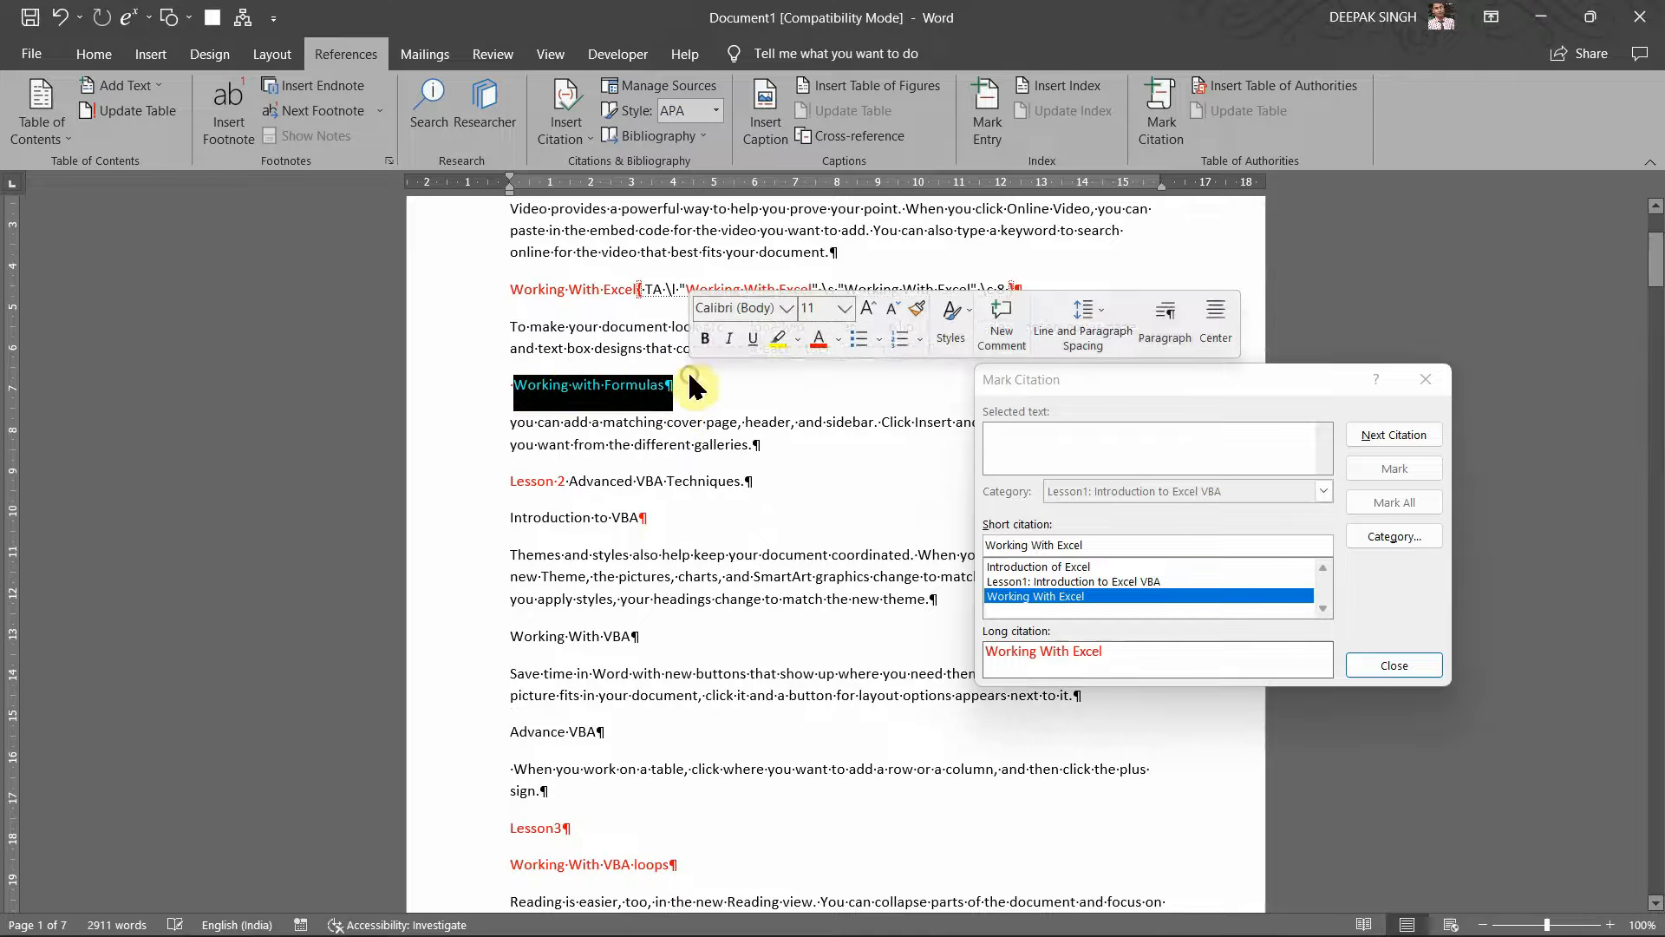
{"action": "left_click", "coordinate": [1084, 383]}
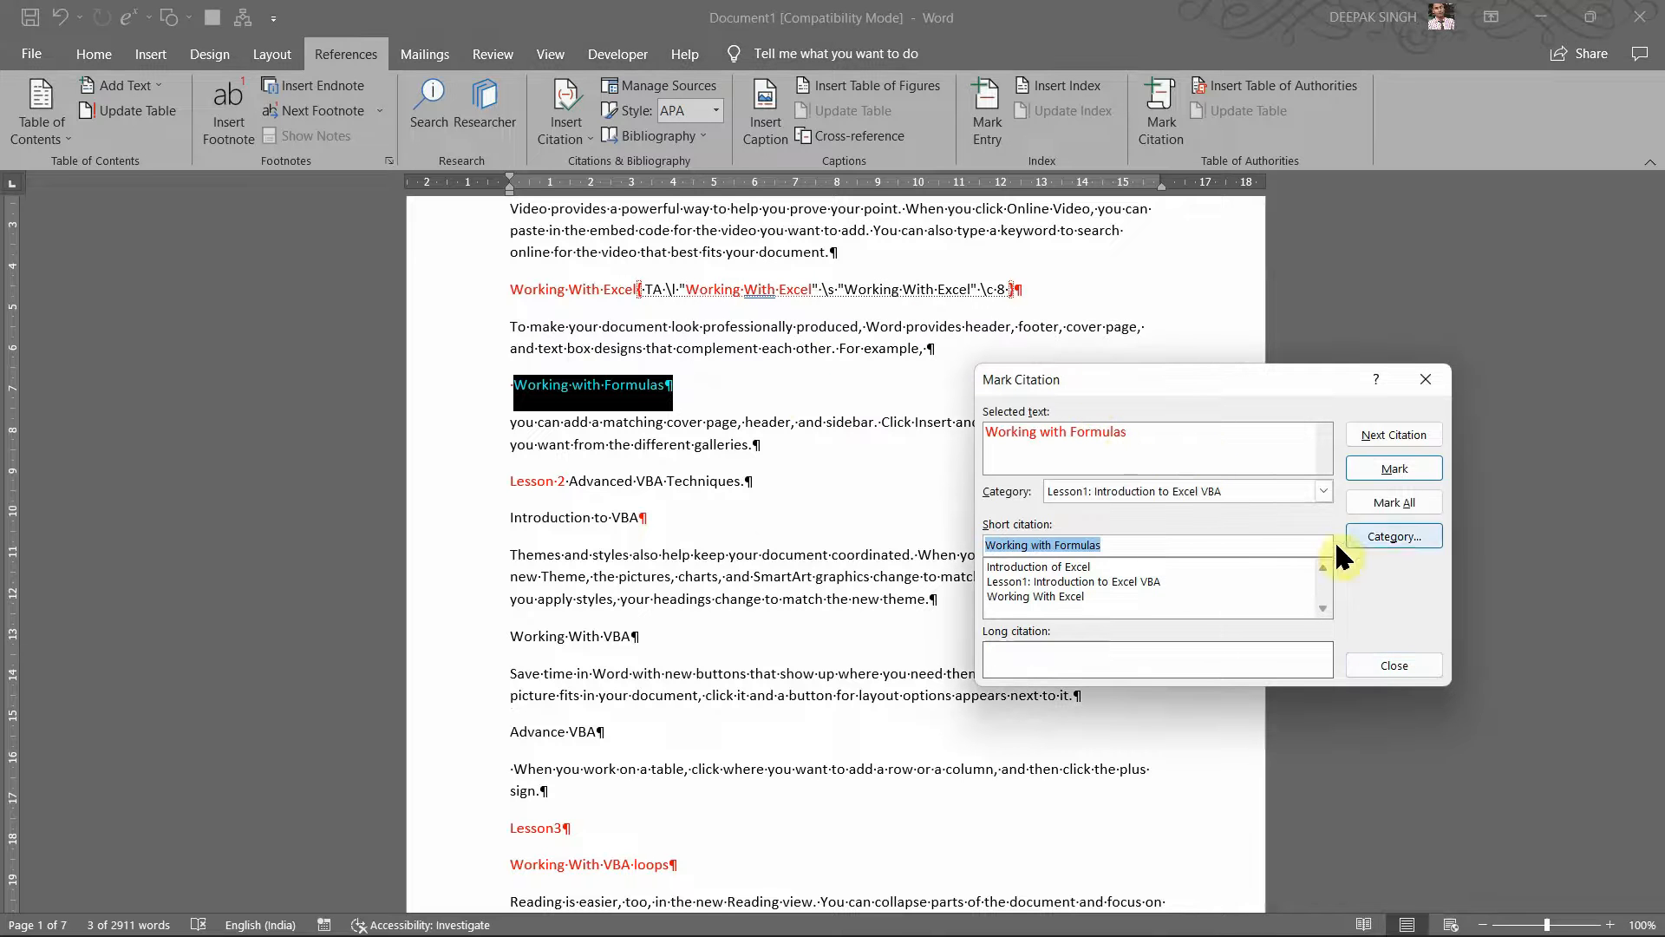
Step: Admit the waiting participant to the Google Meet call, then minimise Chrome
{"action": "mouse_move", "coordinate": [1026, 930]}
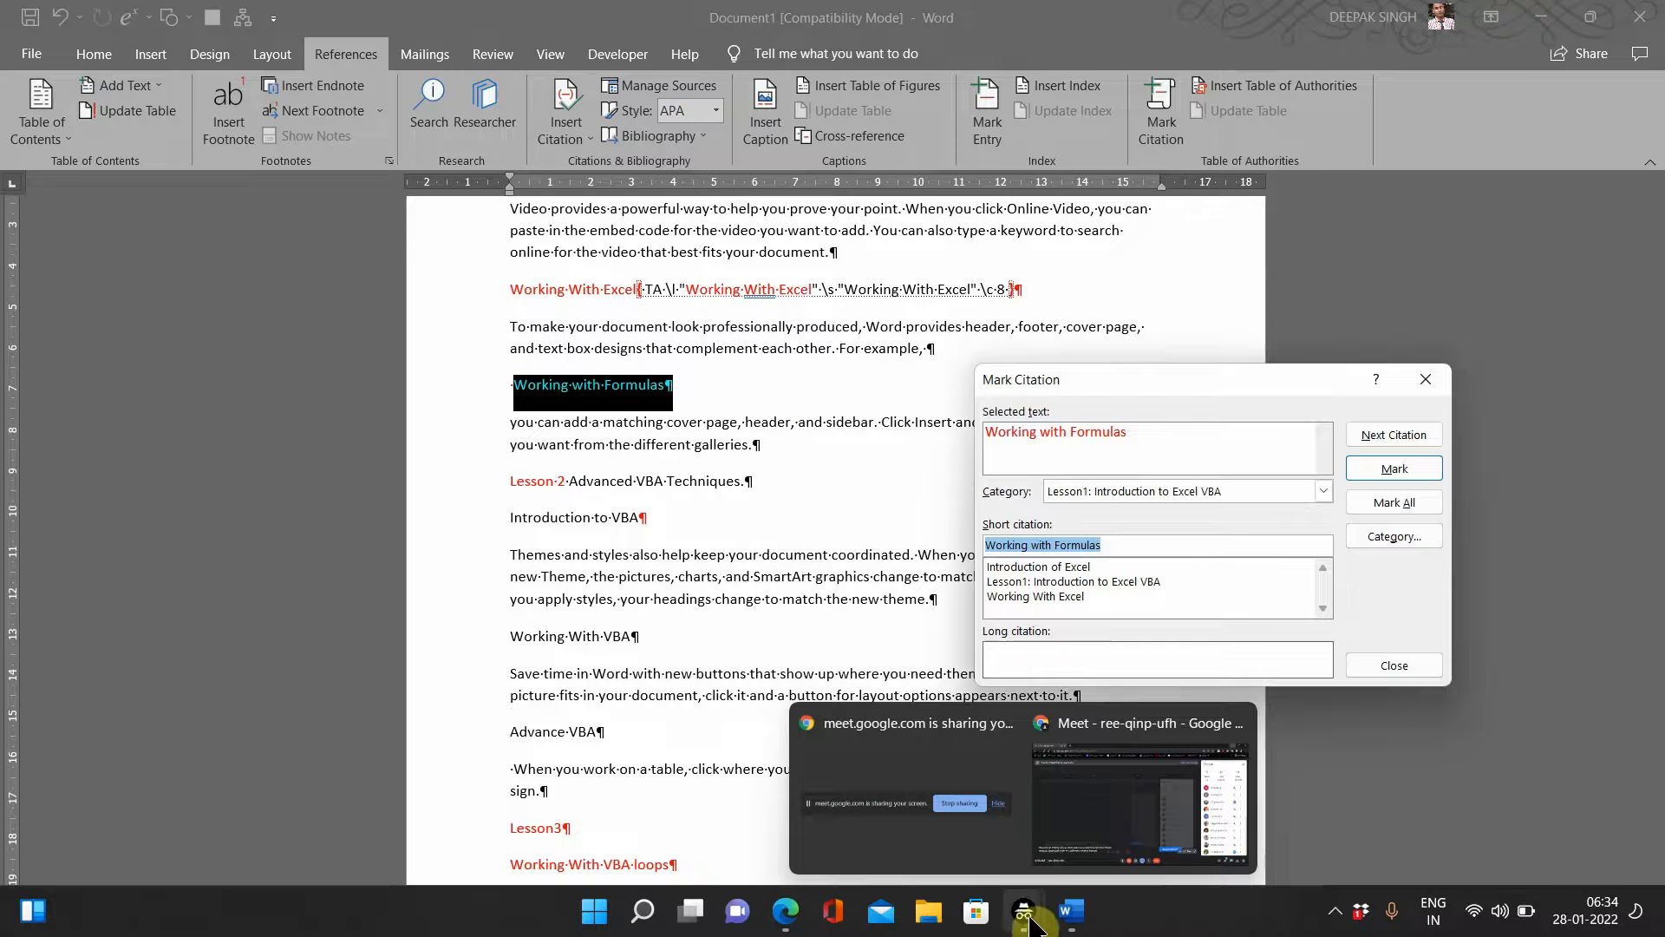
{"action": "left_click", "coordinate": [1080, 809]}
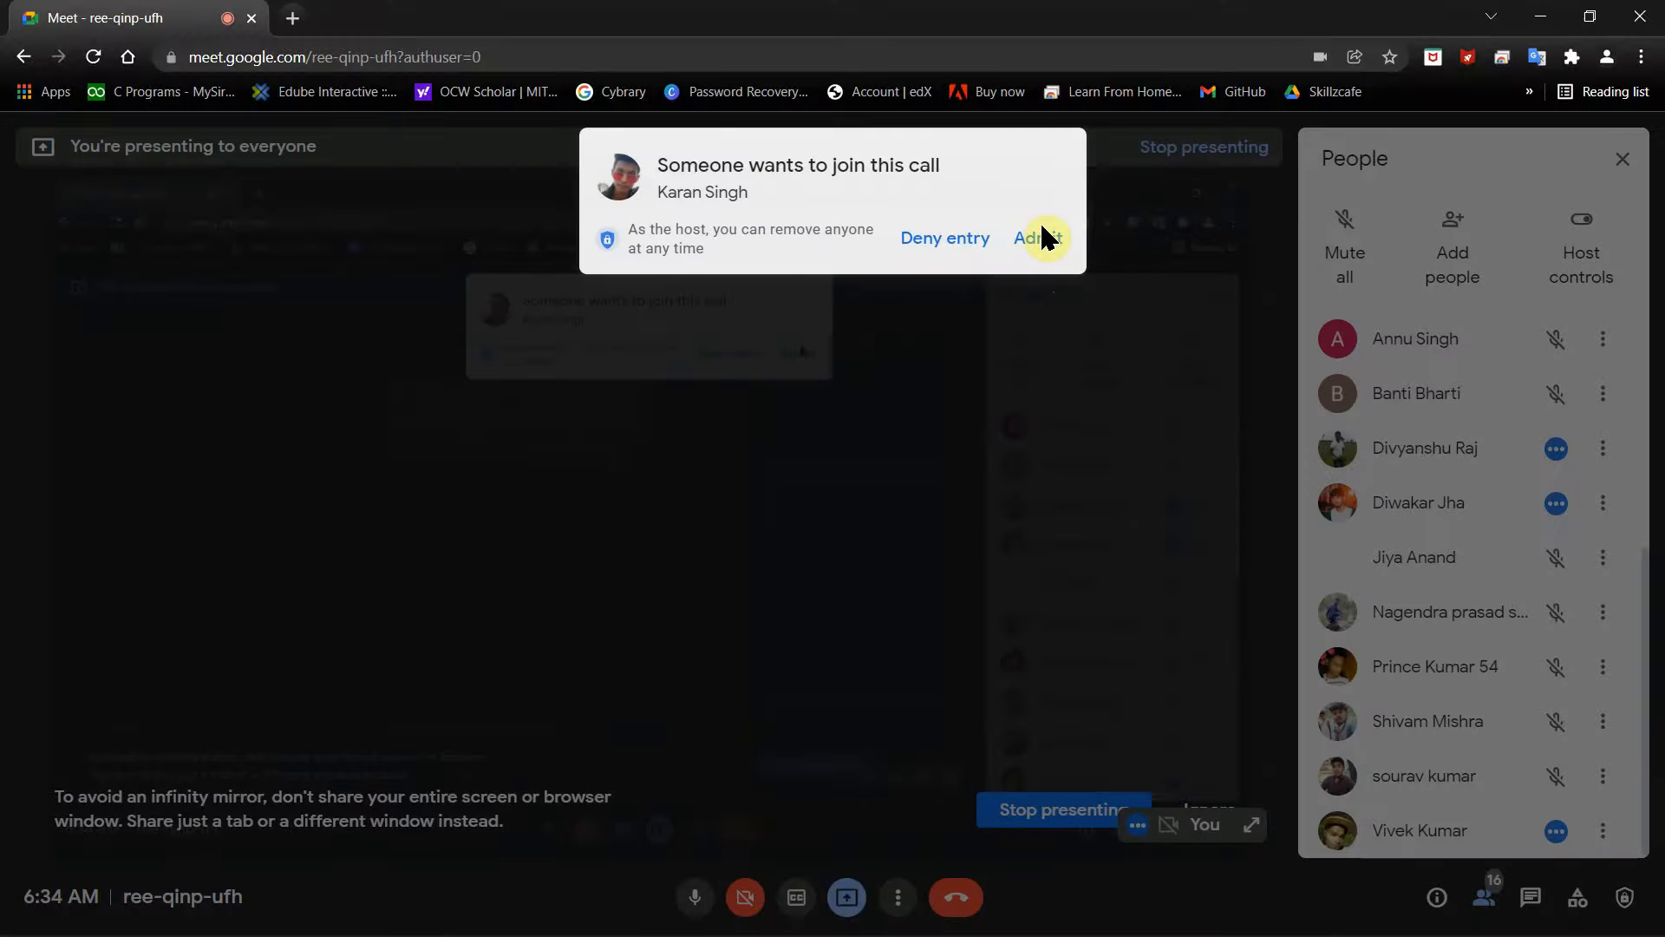
{"action": "left_click", "coordinate": [1044, 247]}
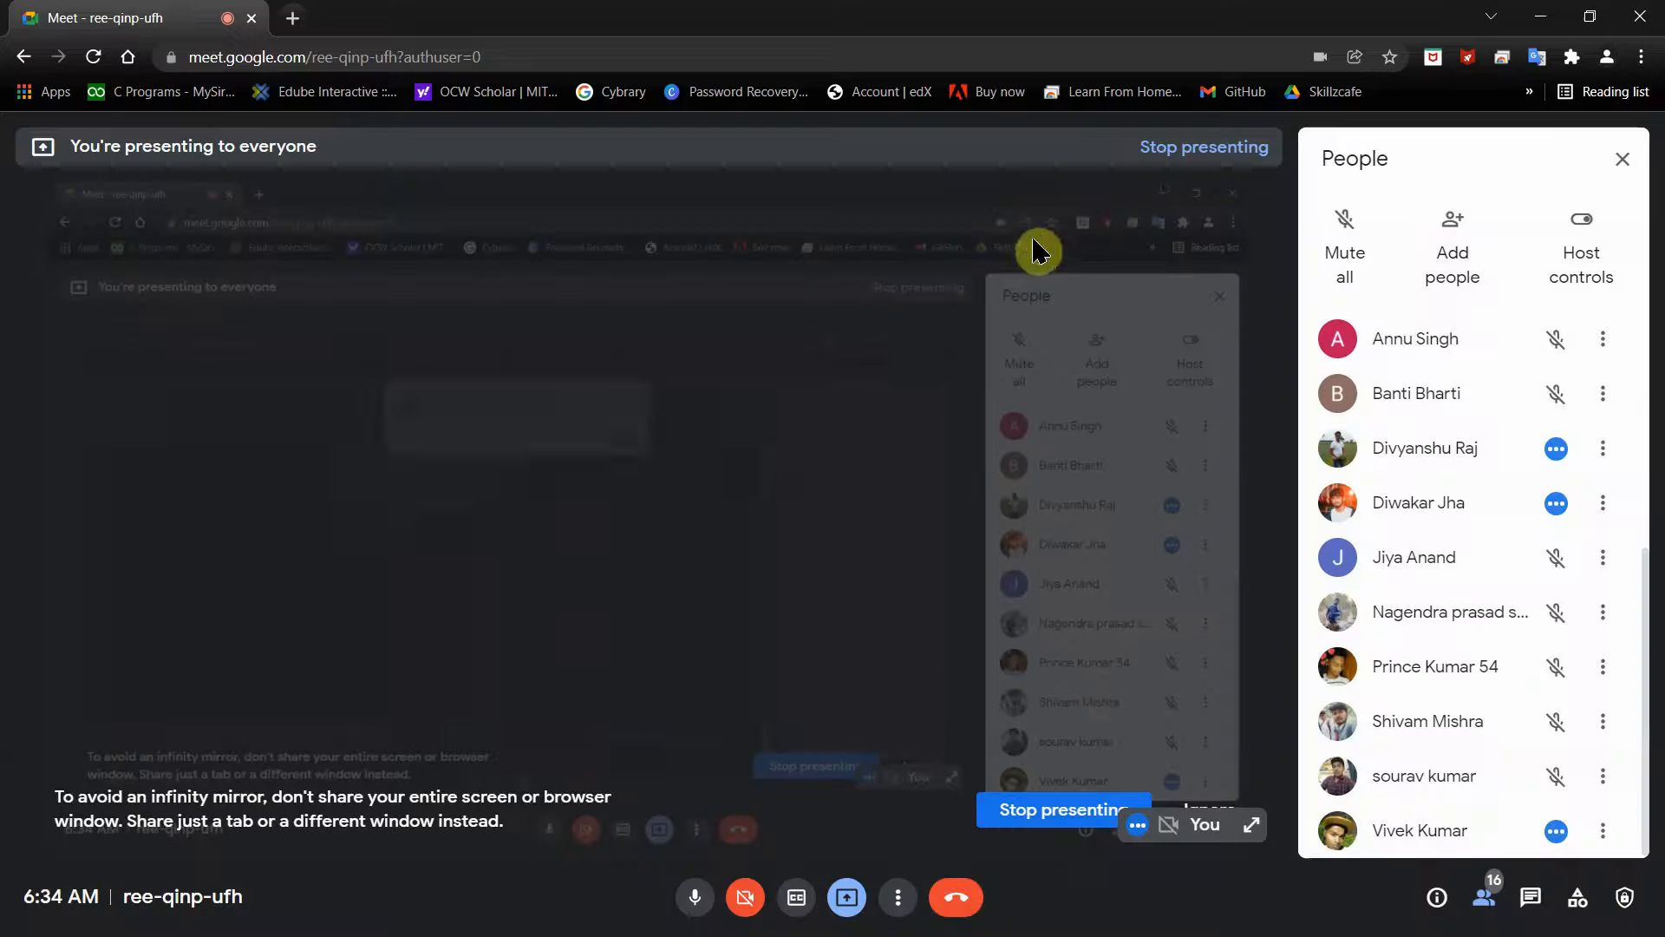
{"action": "left_click", "coordinate": [1548, 13]}
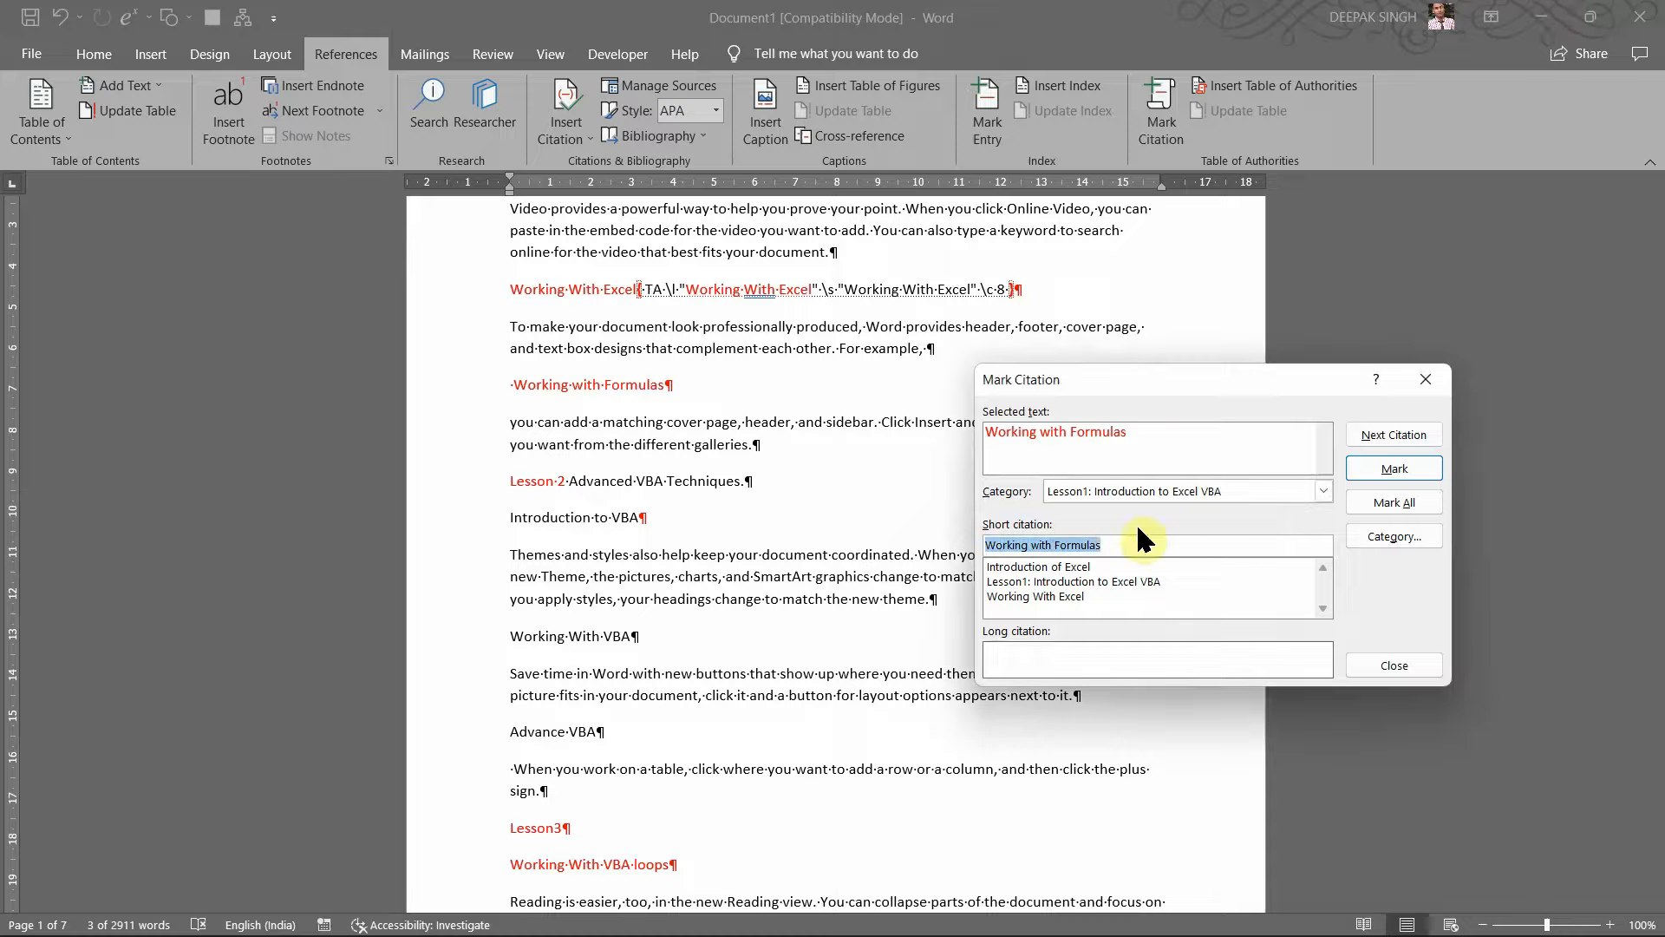
Step: Move the Mark Citation window aside and mark 'Working with Formulas' in the same category
{"action": "left_click", "coordinate": [1136, 434]}
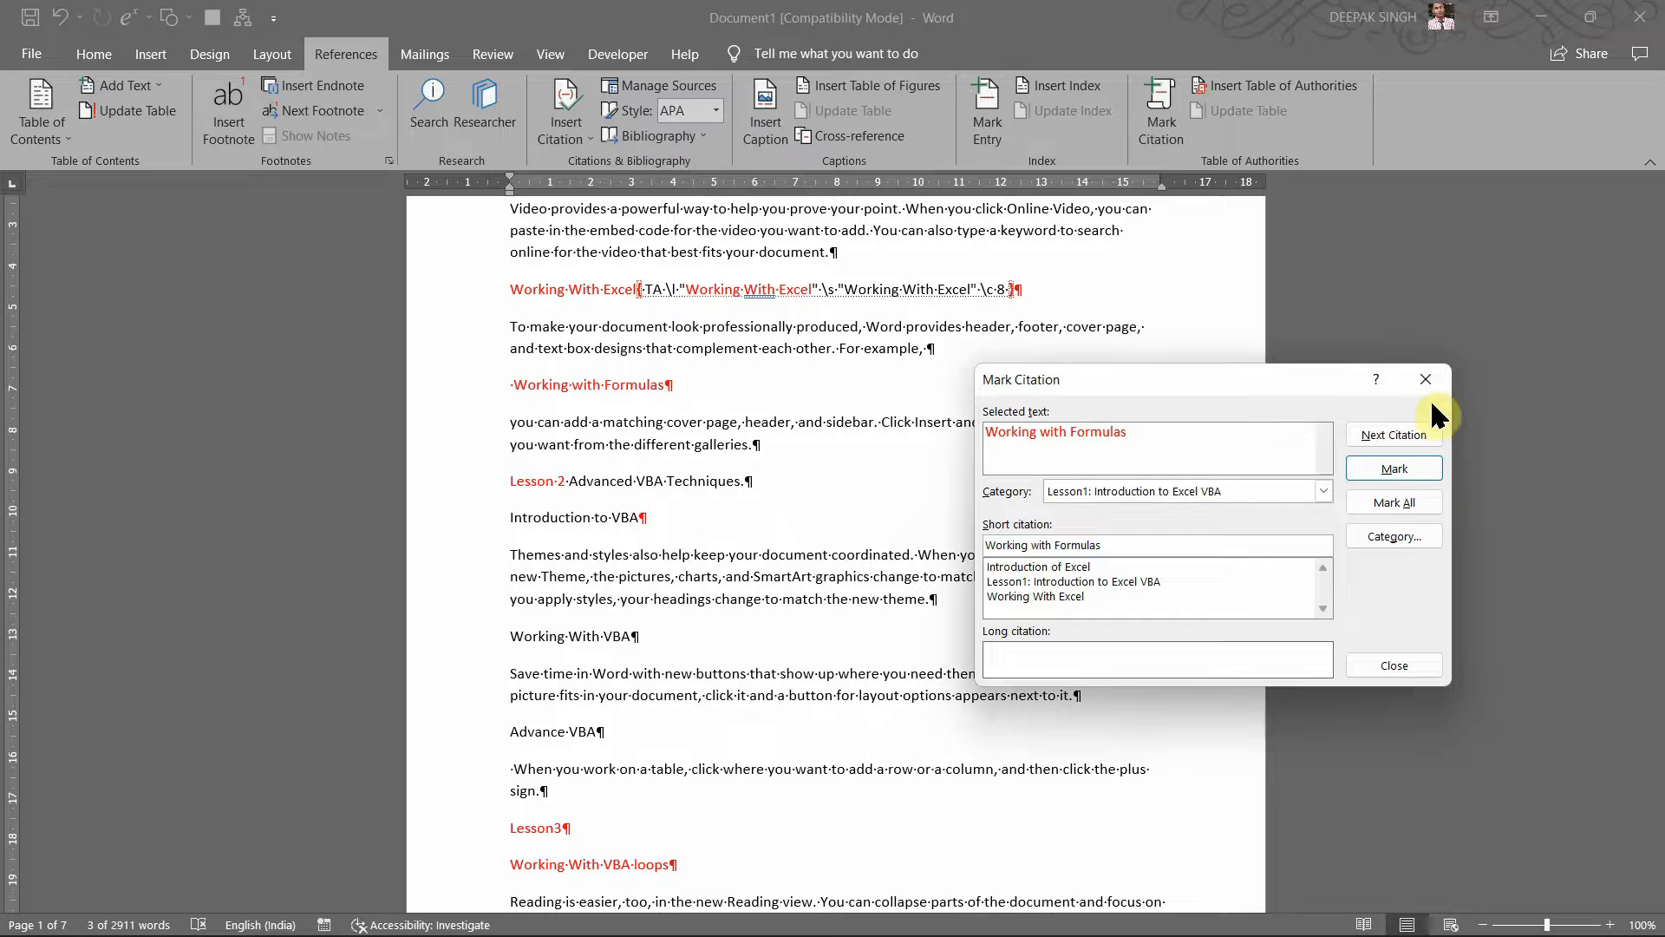
{"action": "left_click_drag", "start_coordinate": [1273, 385], "coordinate": [1157, 375]}
{"action": "left_click", "coordinate": [1064, 455]}
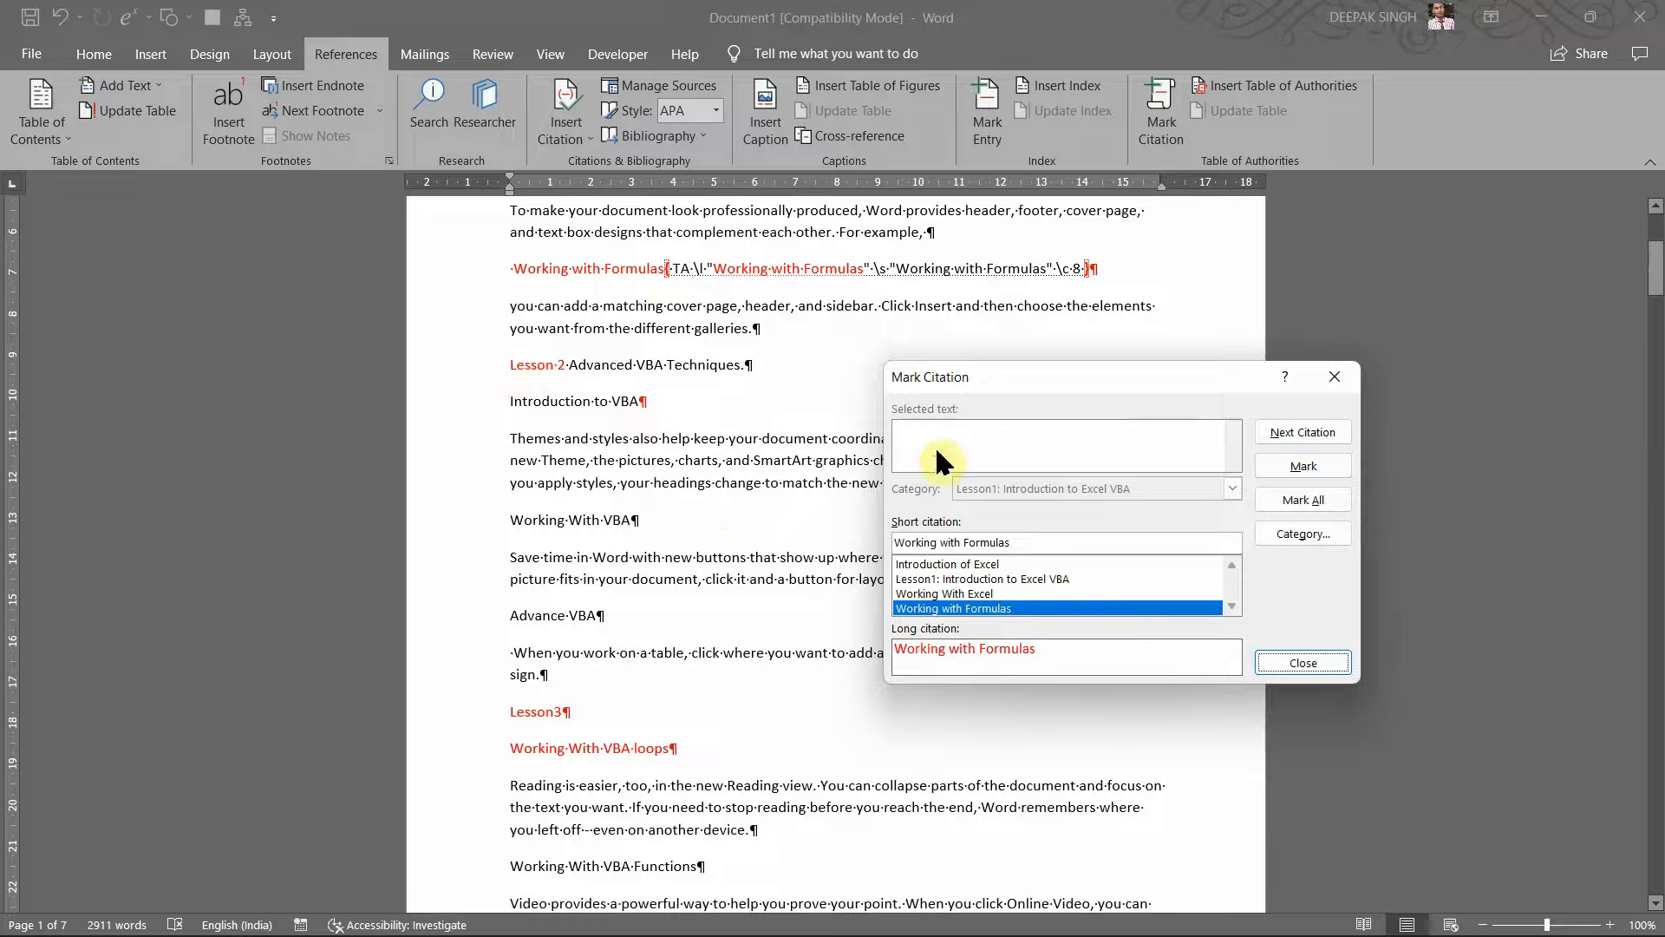
{"action": "left_click", "coordinate": [509, 366]}
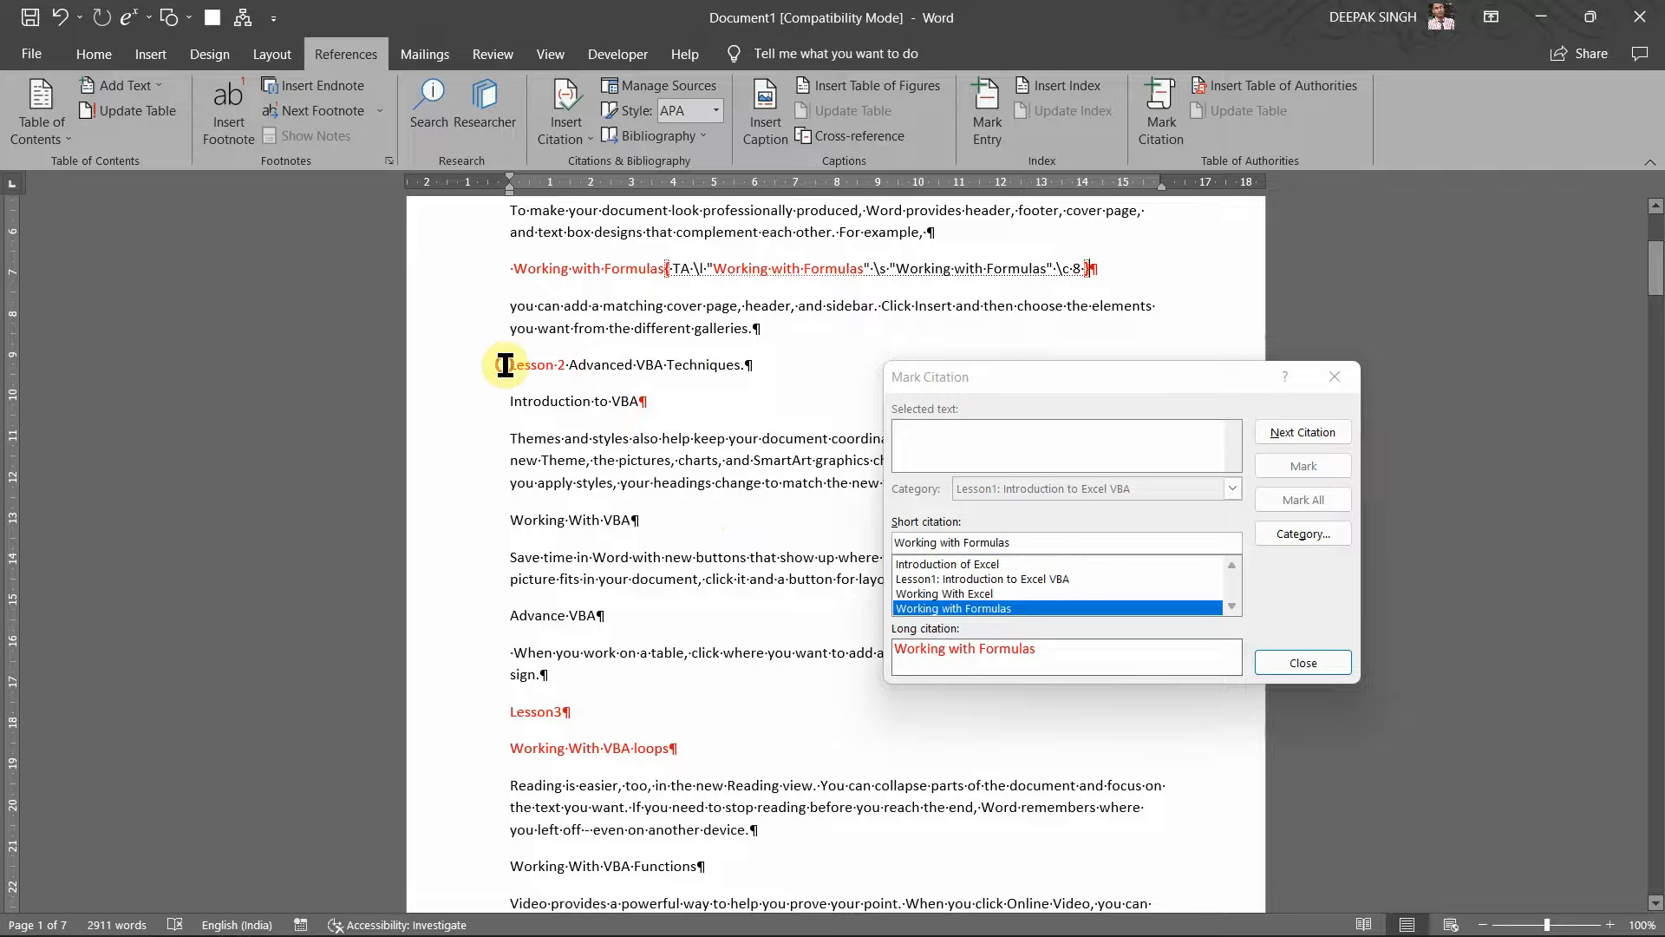
Step: Load 'Lesson 2 Advanced VBA Techniques' into Mark Citation and pick unused category 9
{"action": "left_click_drag", "start_coordinate": [510, 365], "coordinate": [758, 356]}
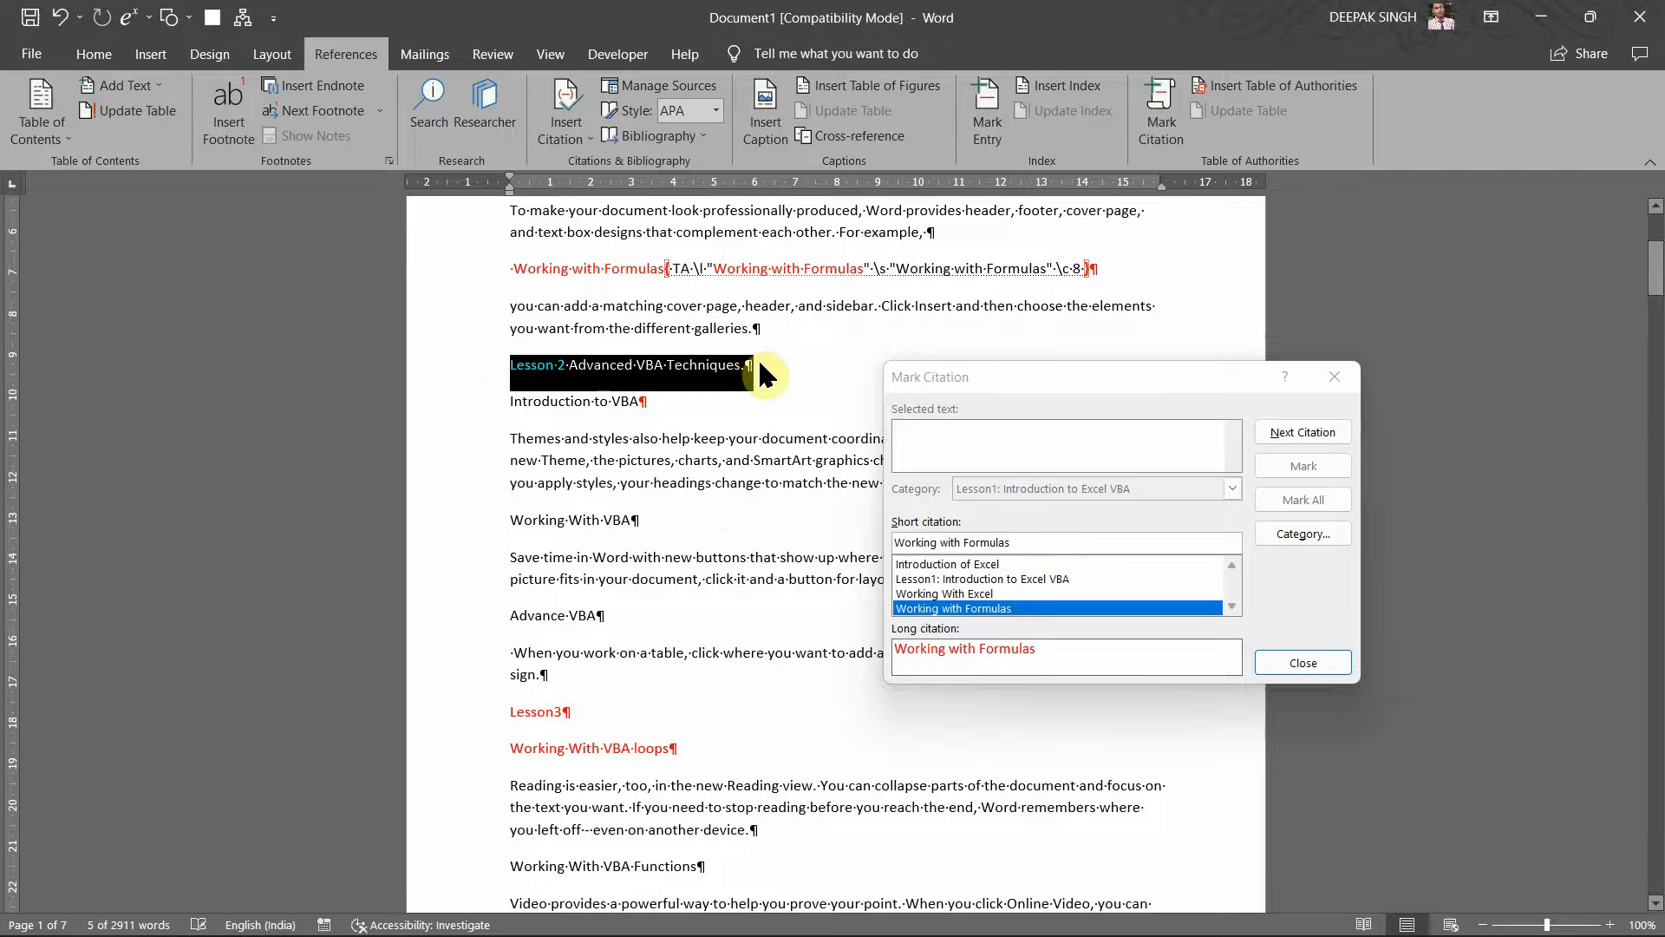
{"action": "left_click", "coordinate": [978, 388]}
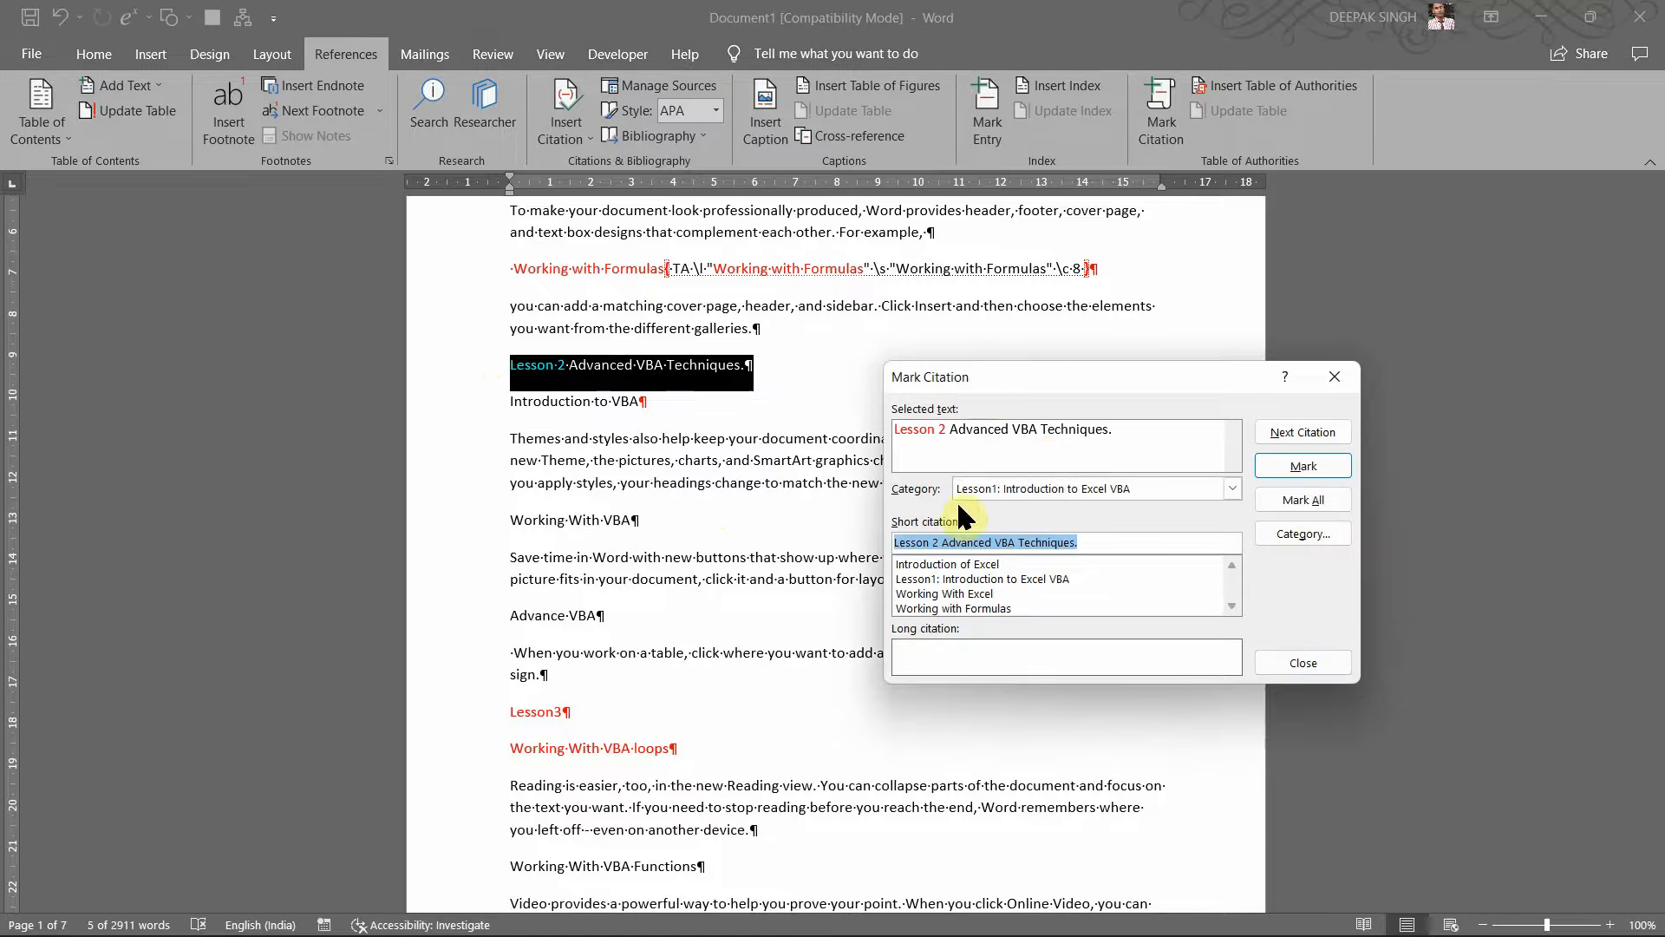
{"action": "left_click", "coordinate": [1016, 486]}
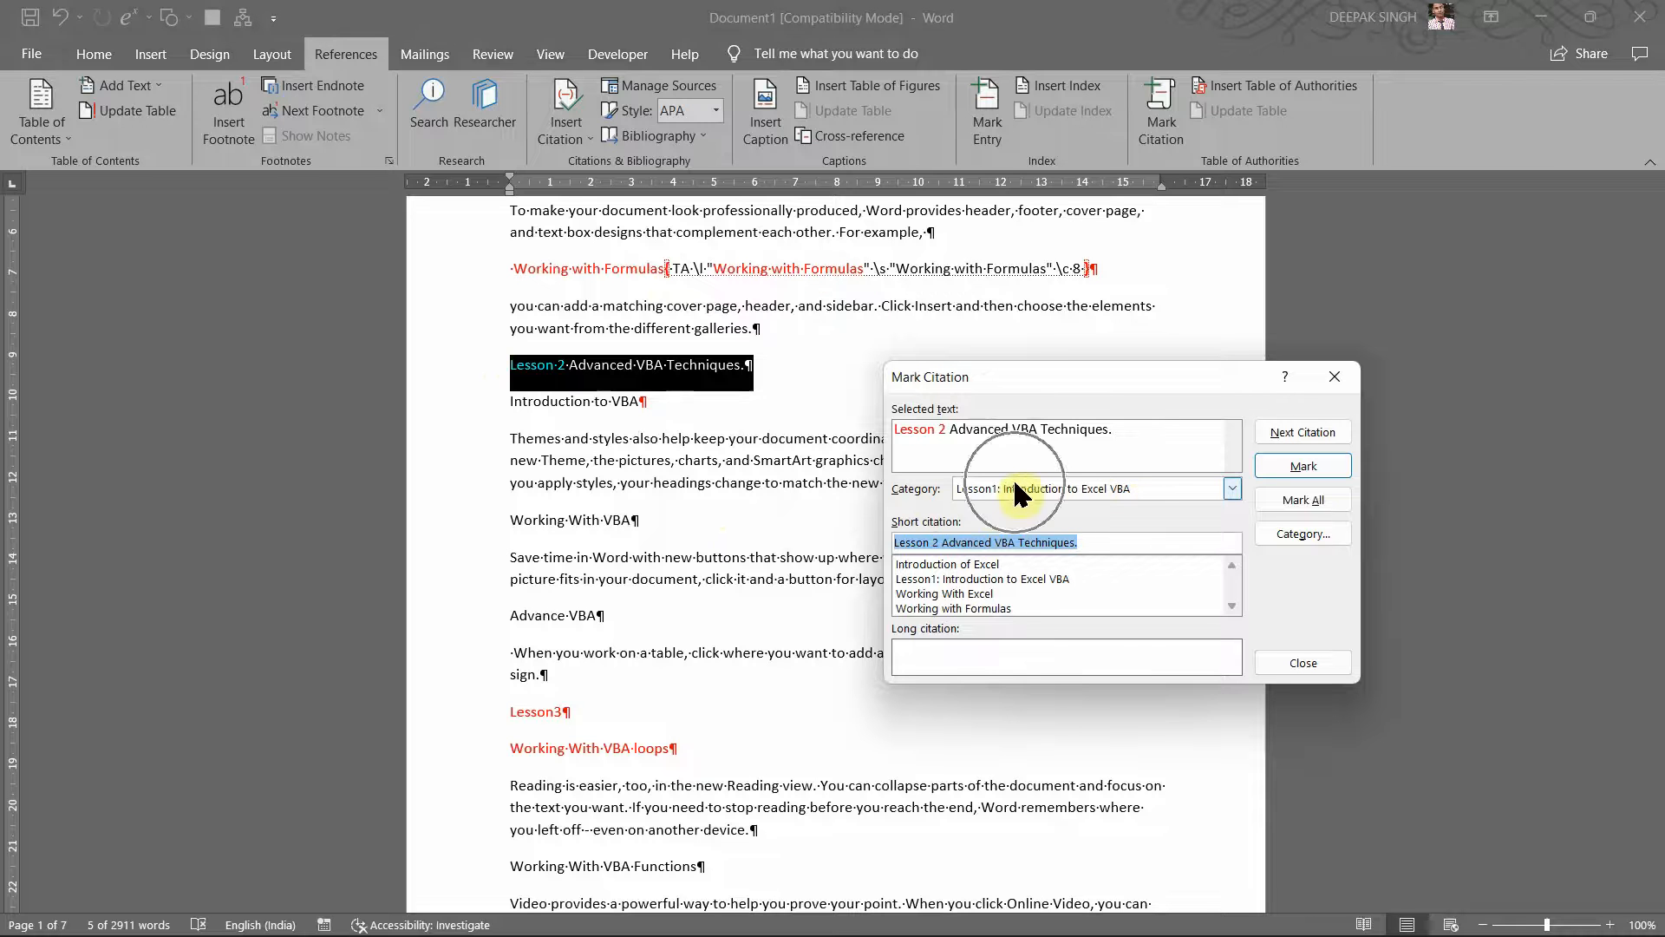
{"action": "left_click", "coordinate": [1227, 488]}
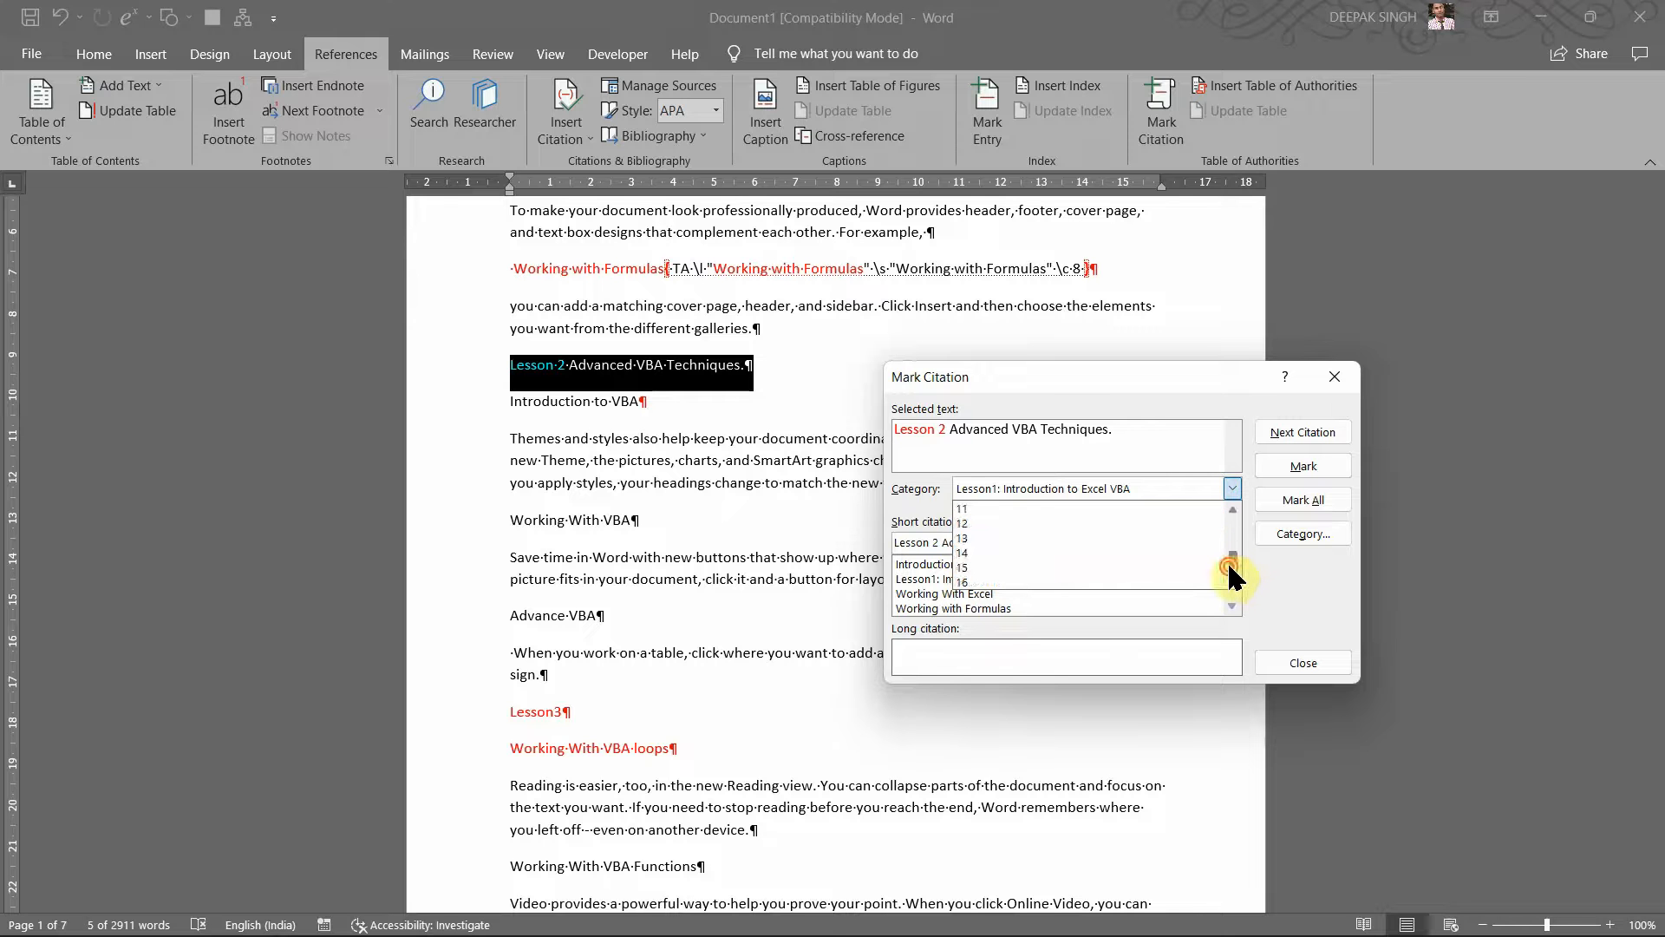
{"action": "scroll", "coordinate": [1233, 546], "scroll_direction": "up", "scroll_amount": 1}
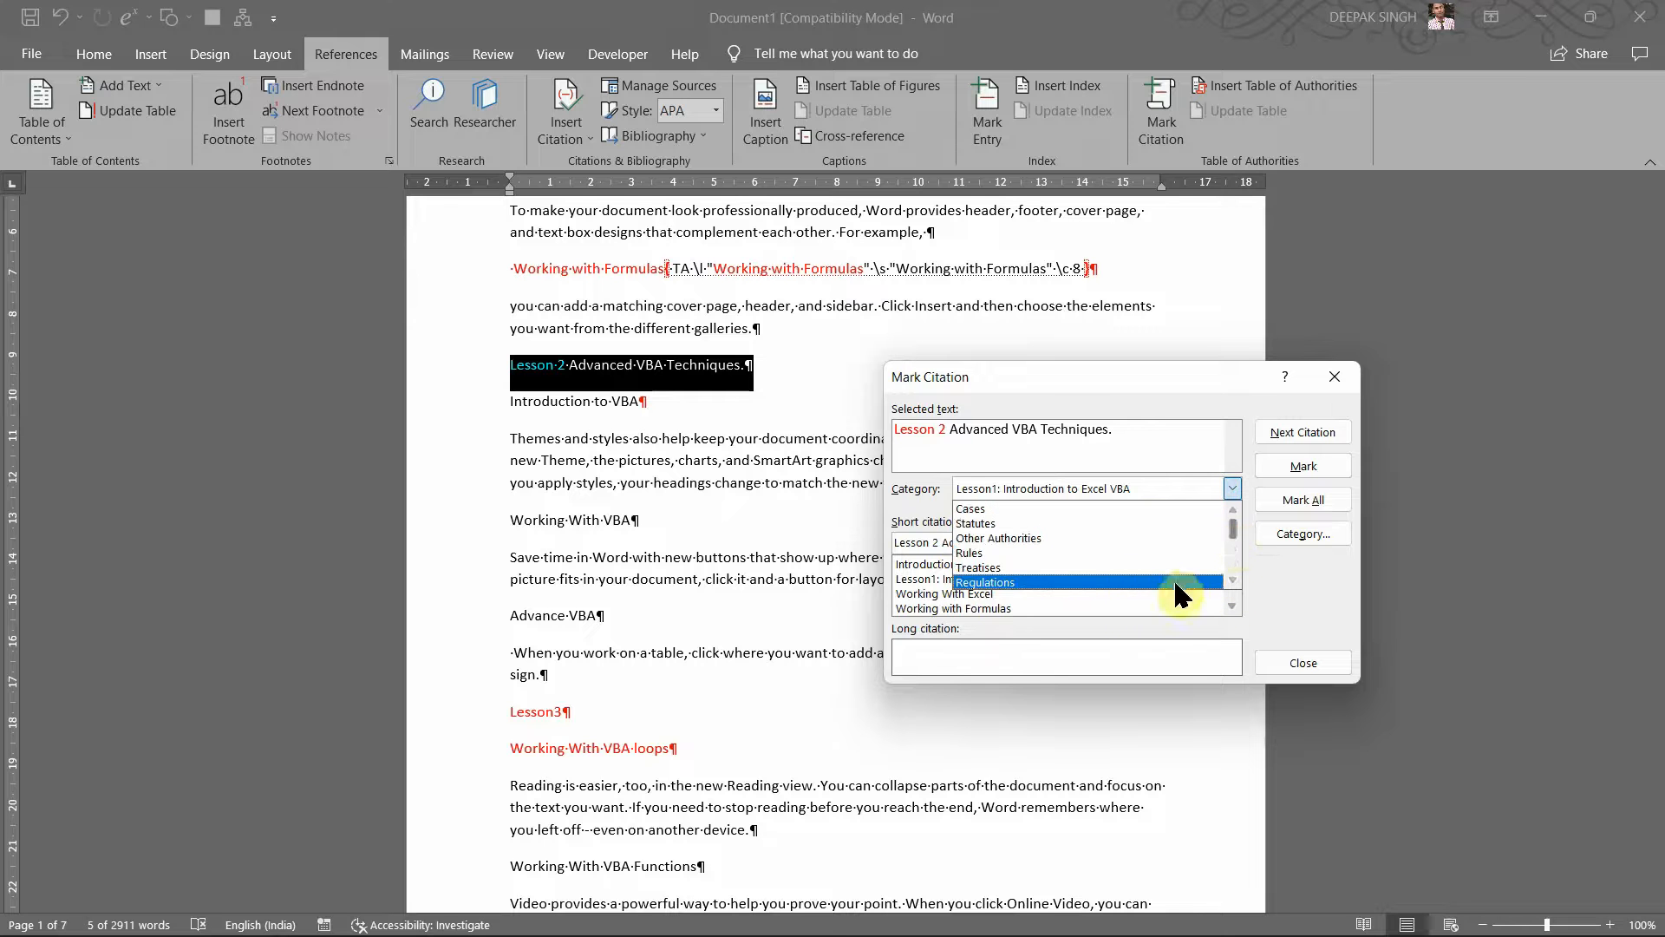
{"action": "scroll", "coordinate": [1232, 541], "scroll_direction": "down", "scroll_amount": 1}
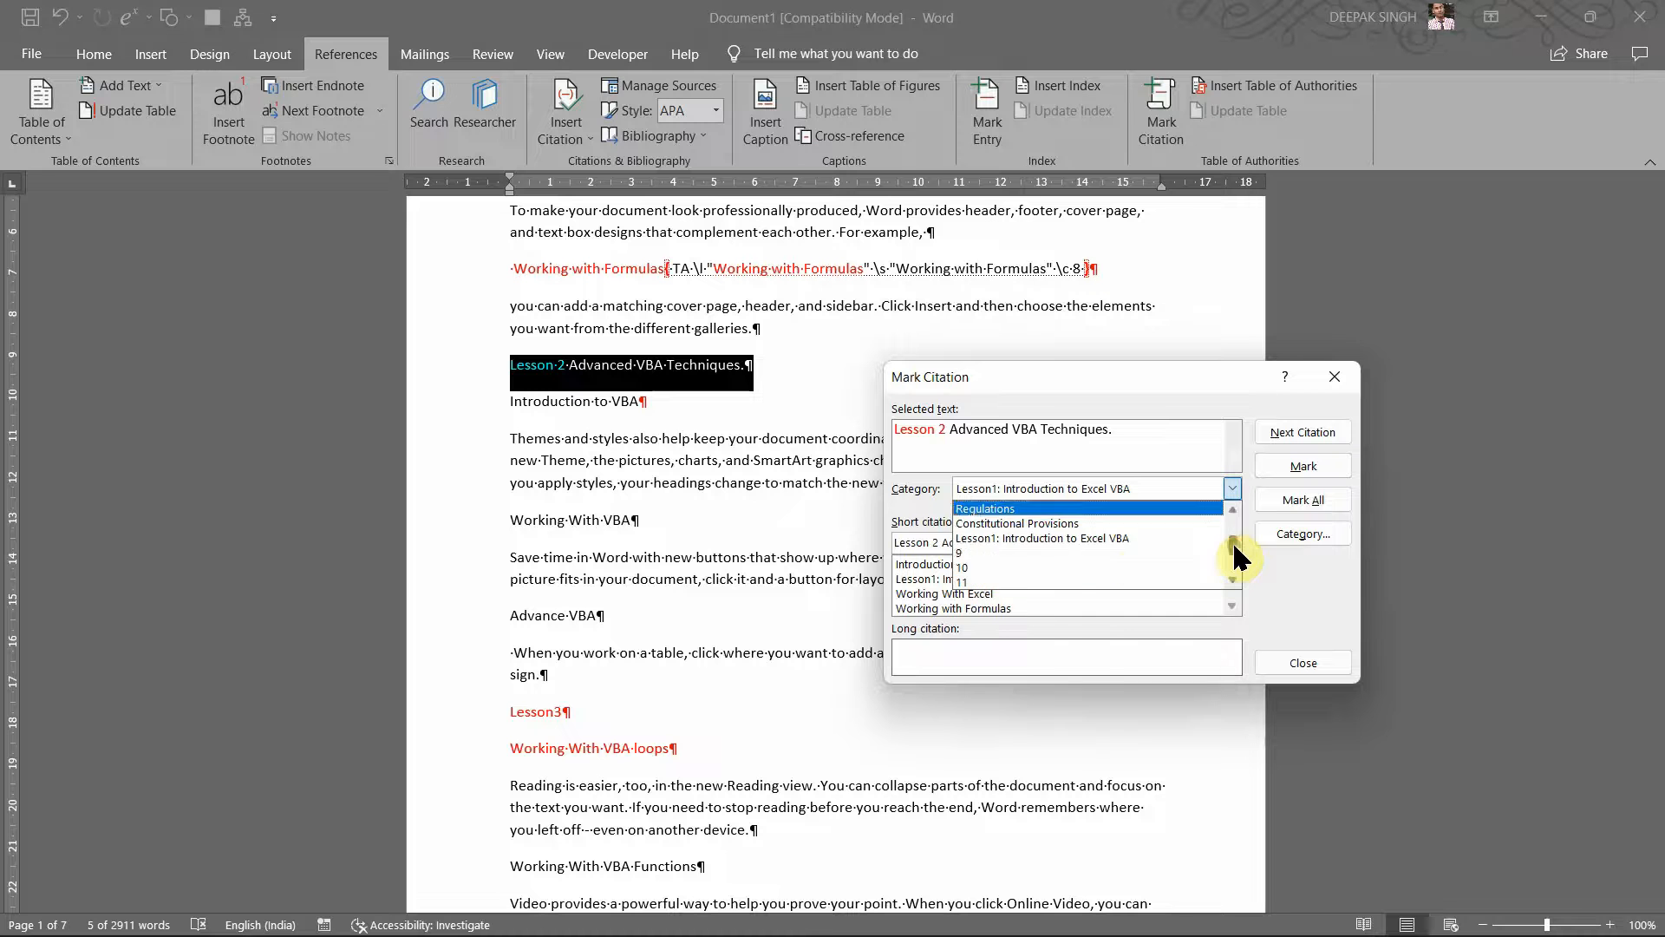
{"action": "left_click", "coordinate": [1006, 549]}
Step: Replace category 9's name with 'Lesson2: Advance VBA Techniques'
{"action": "left_click", "coordinate": [1285, 539]}
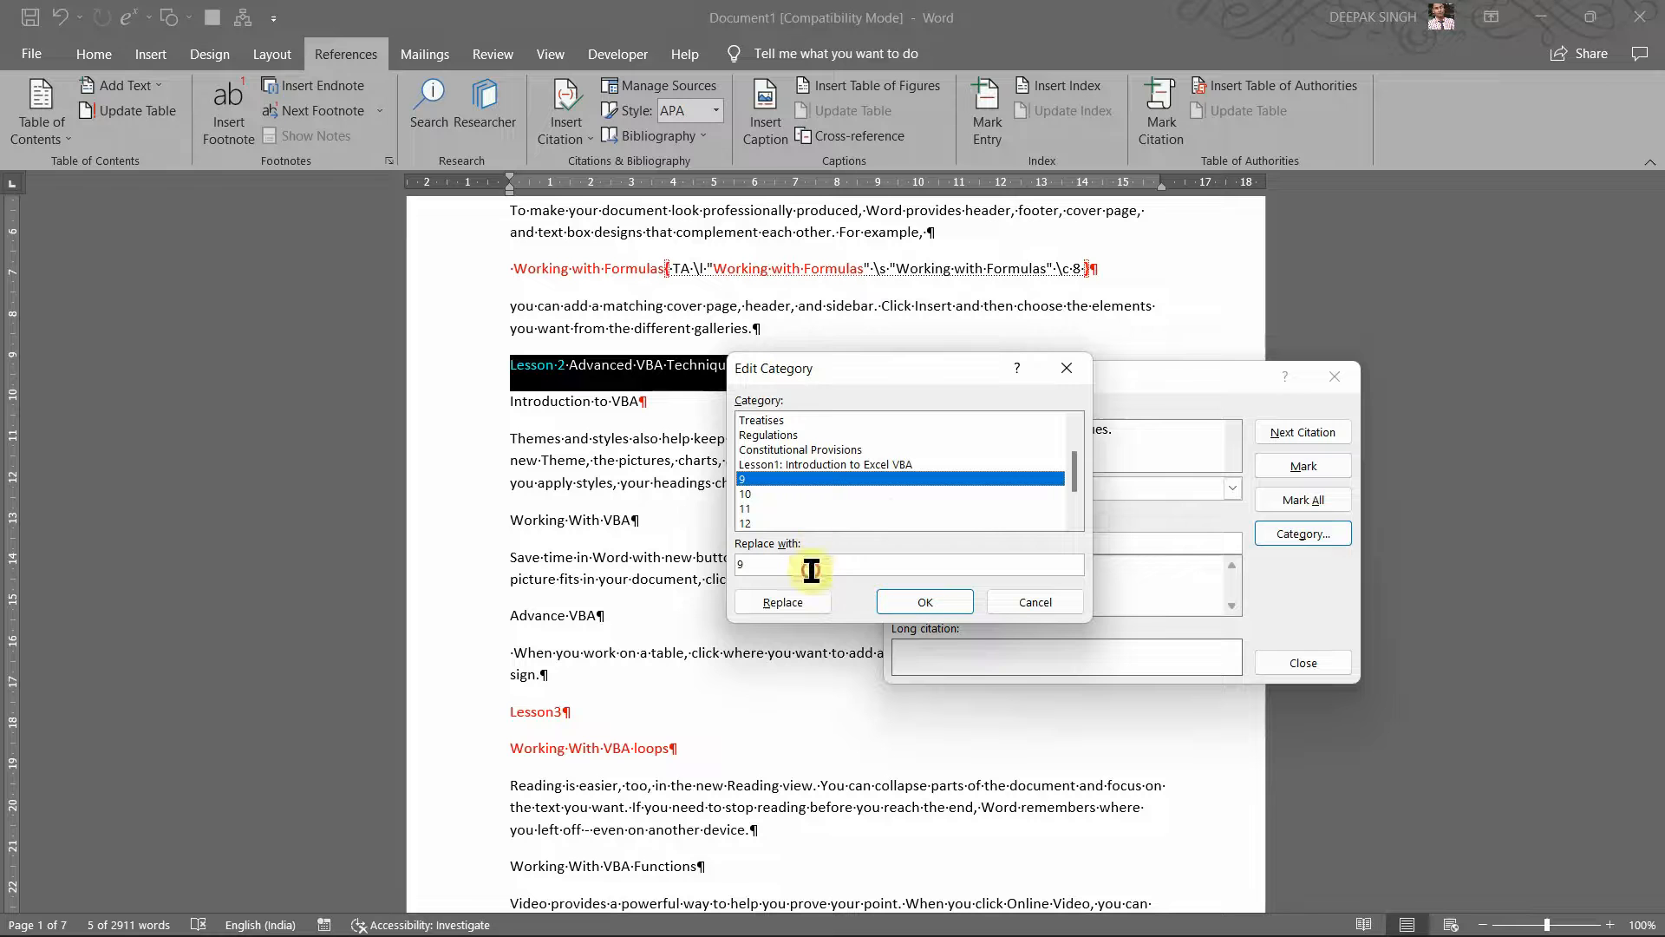
{"action": "key", "text": "BackSpace"}
{"action": "type", "text": "Lesson"}
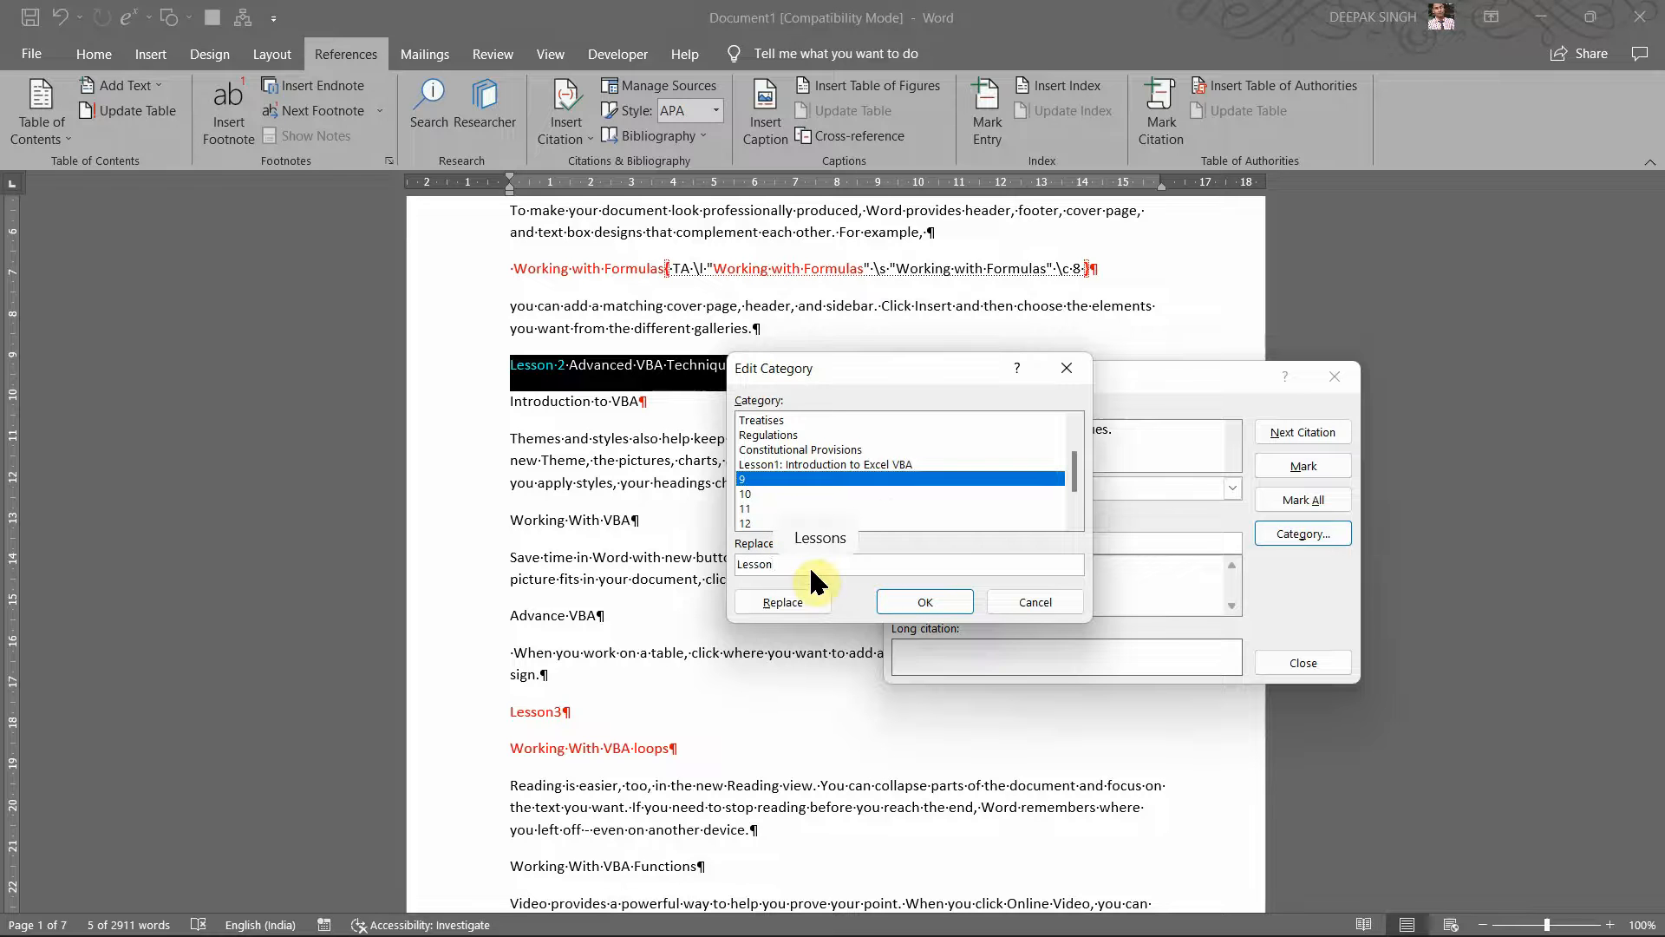
{"action": "type", "text": "2: Advanc"}
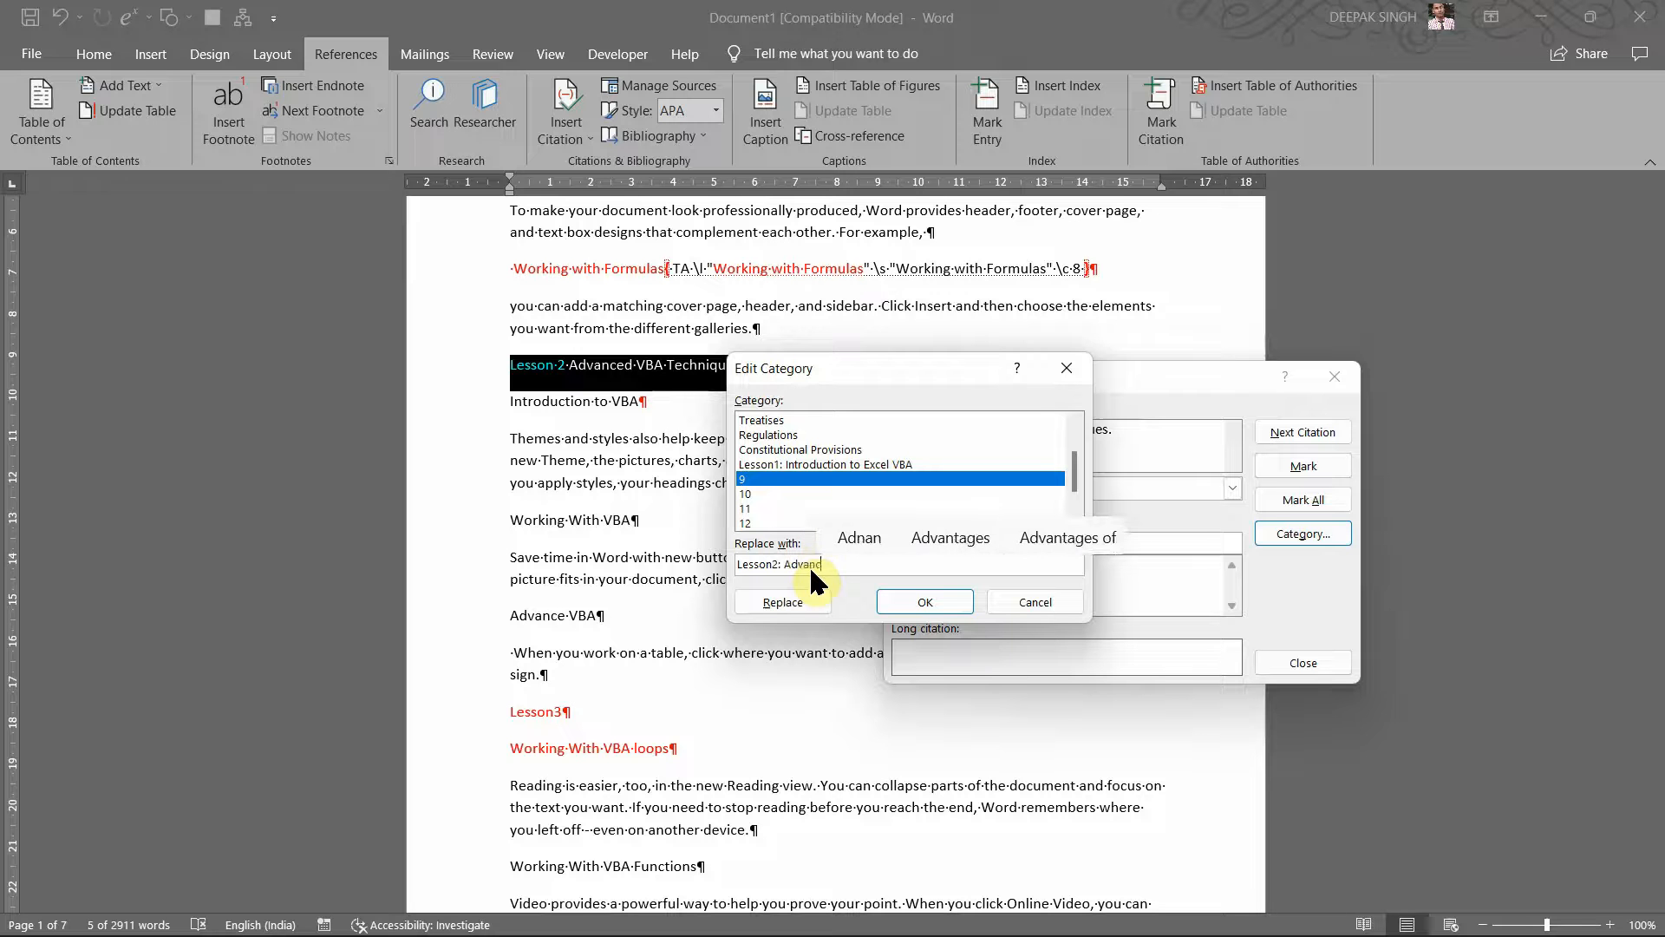
{"action": "type", "text": "e V"}
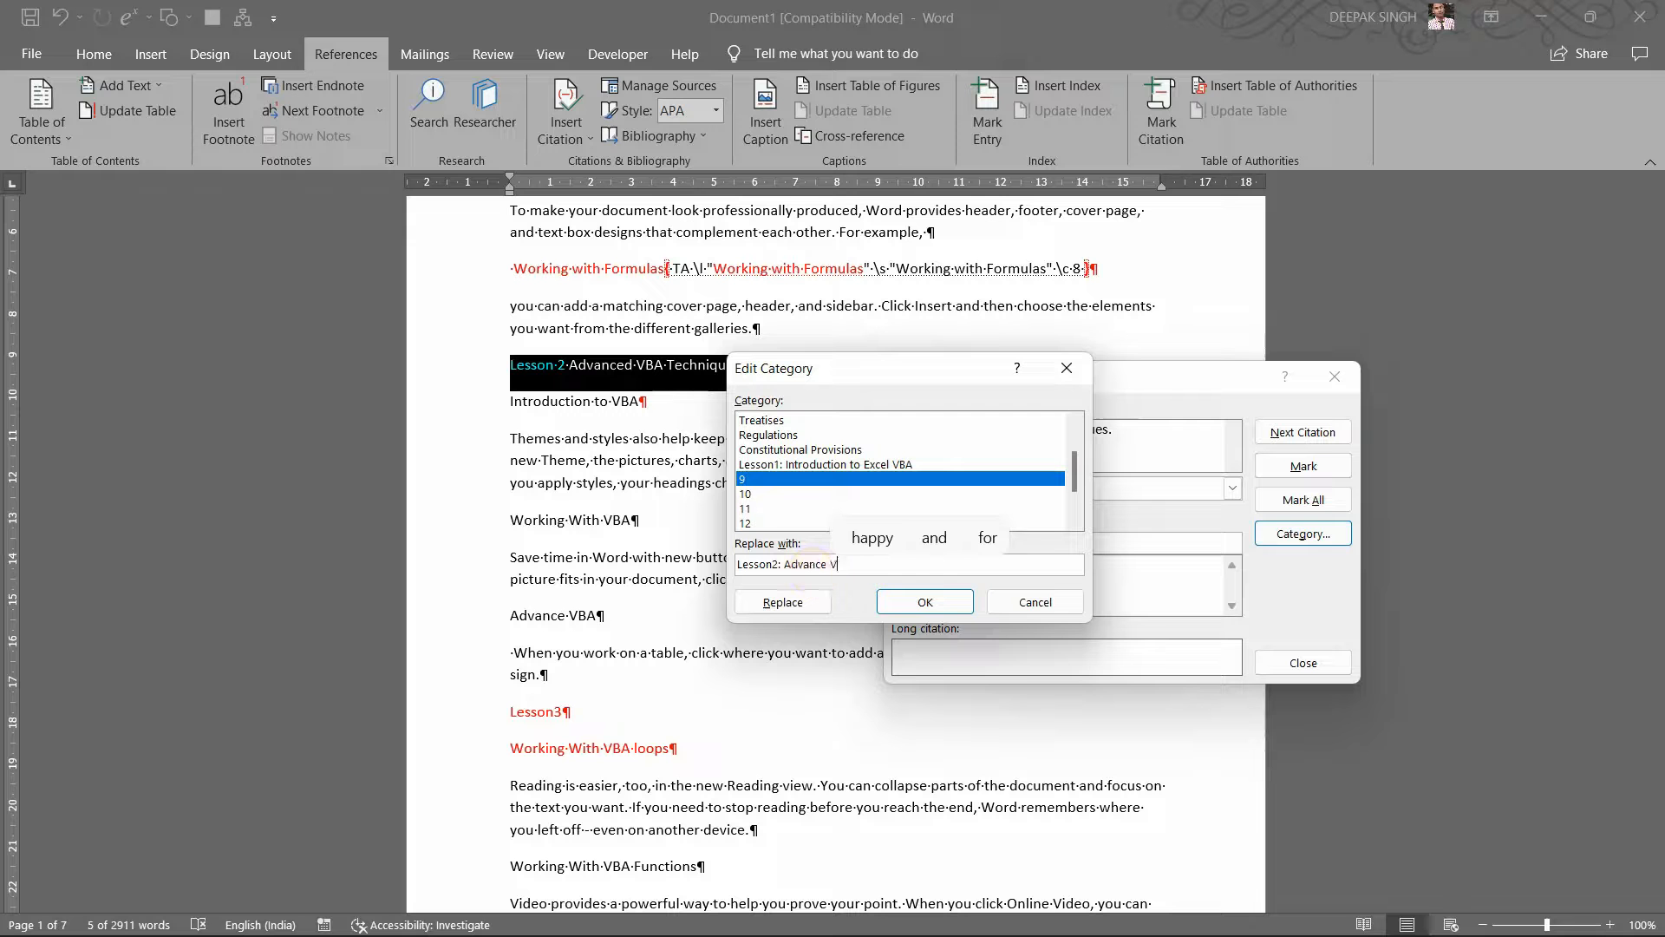
{"action": "type", "text": "BA "}
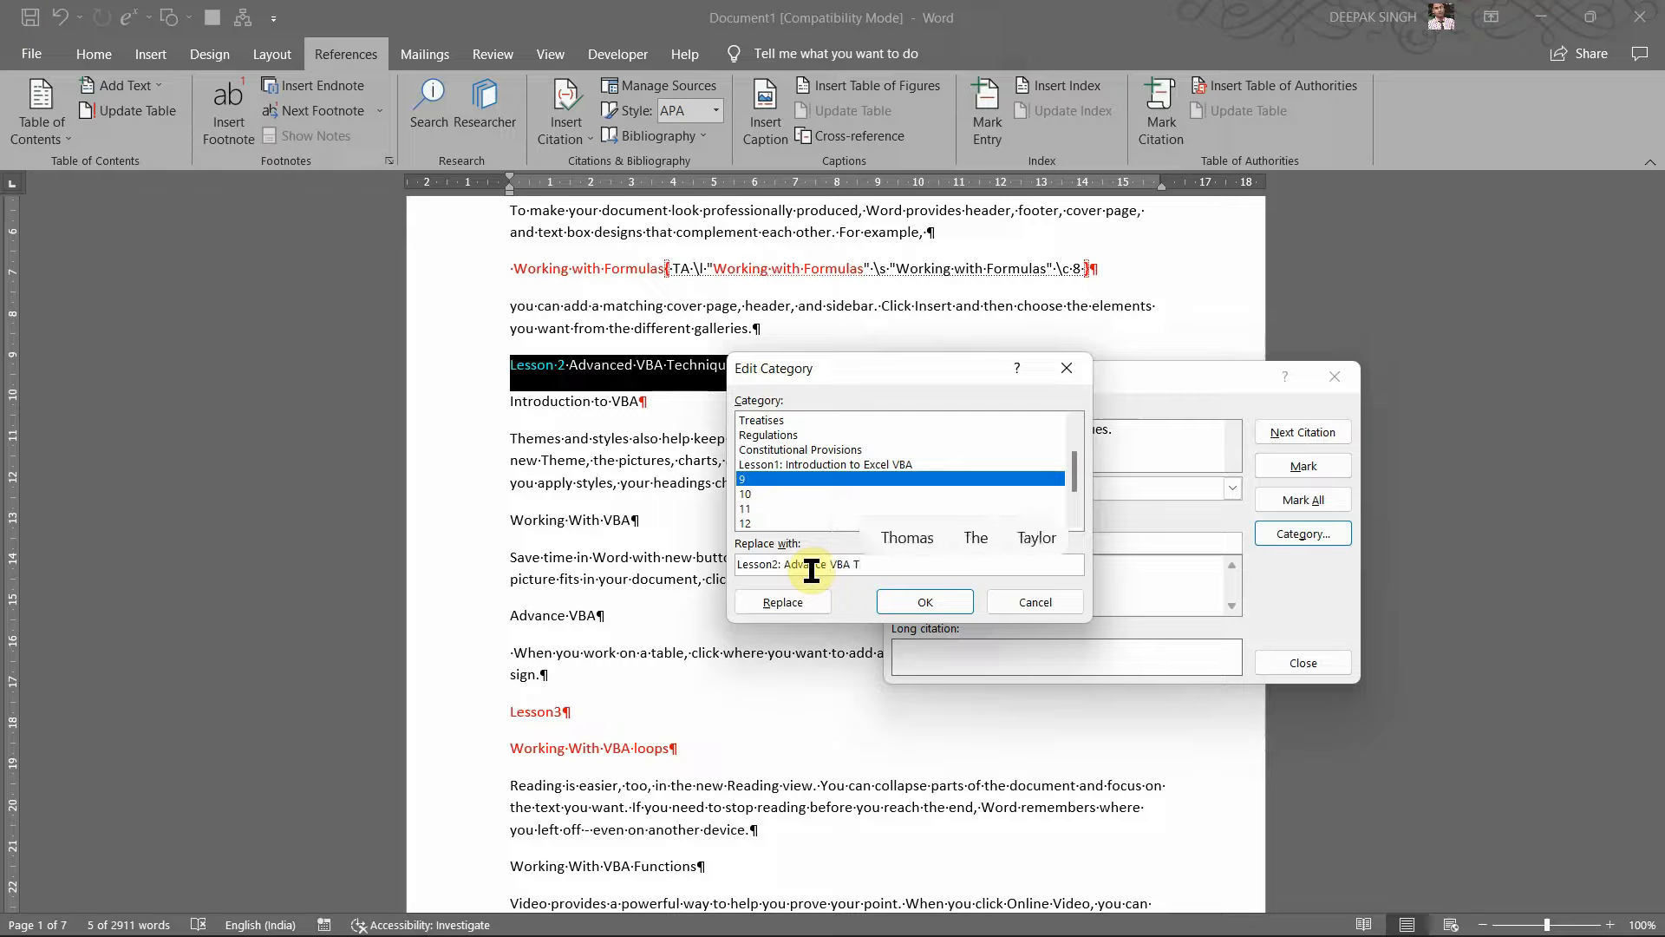
{"action": "type", "text": "Tech"}
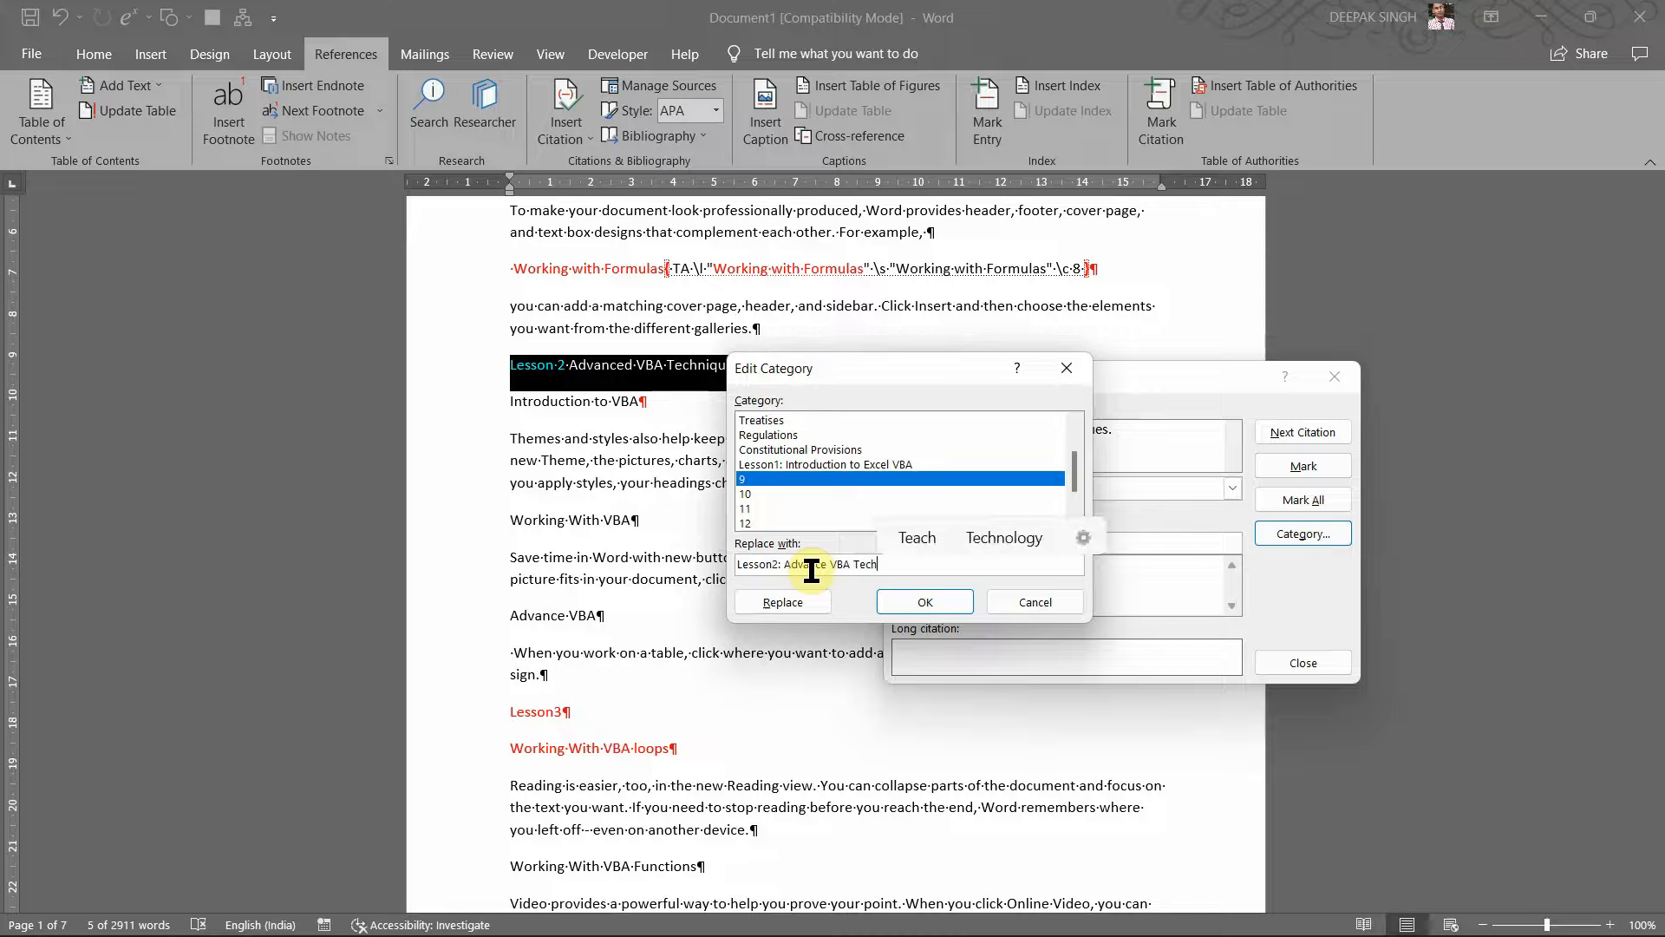
{"action": "type", "text": "niq"}
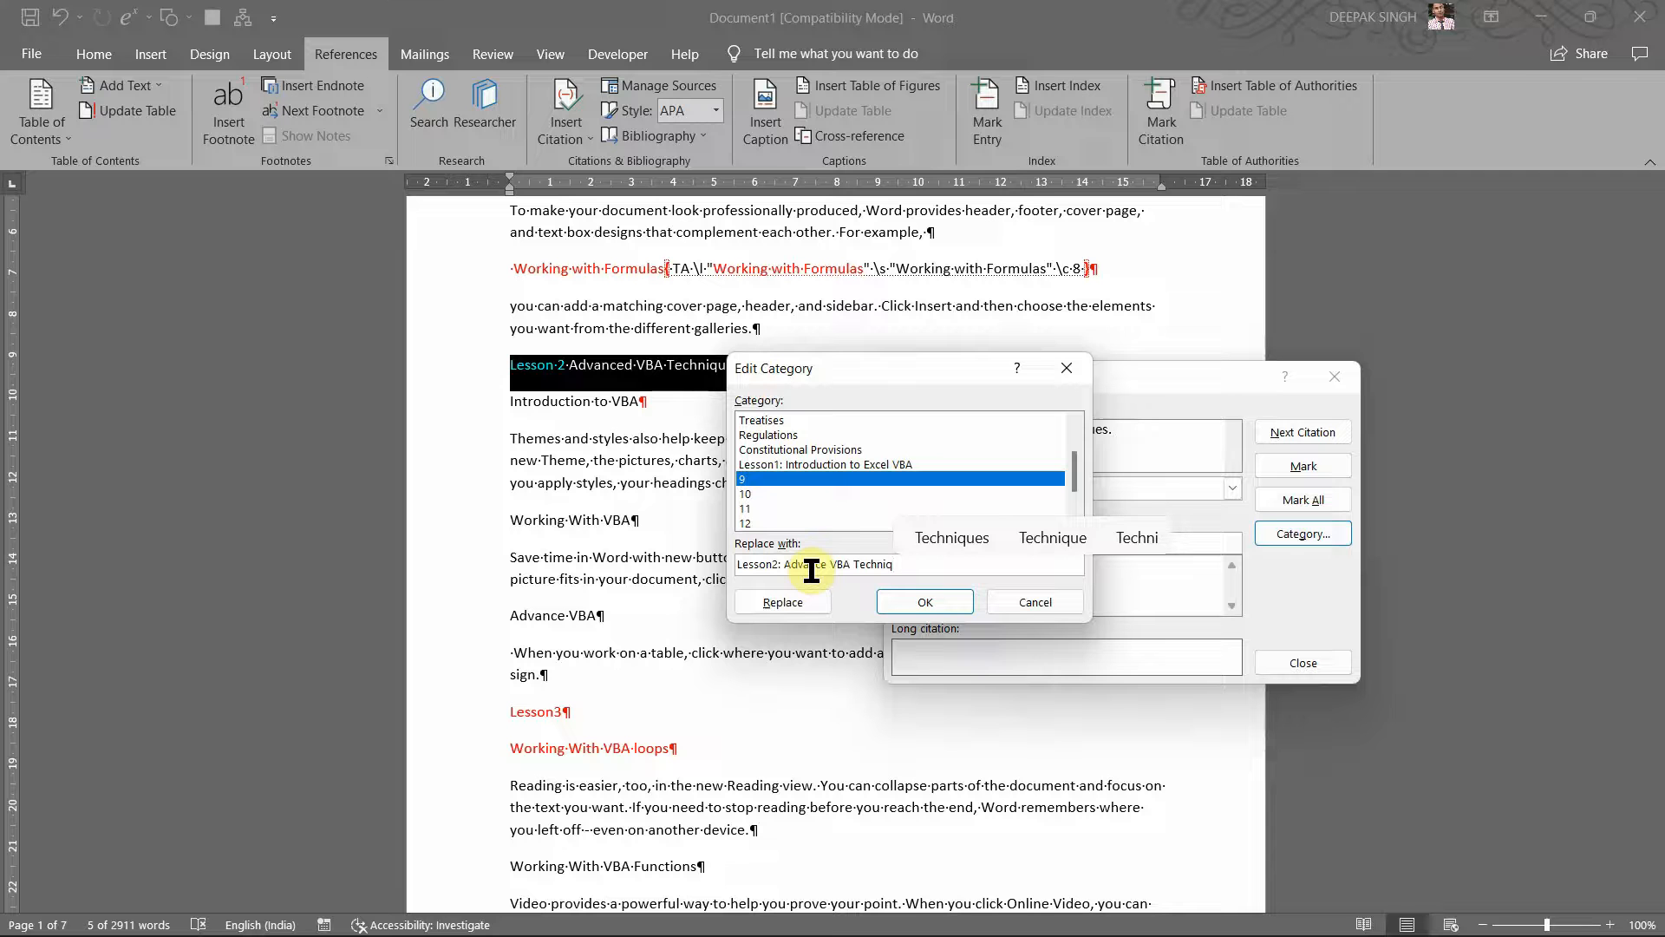
{"action": "type", "text": "ues"}
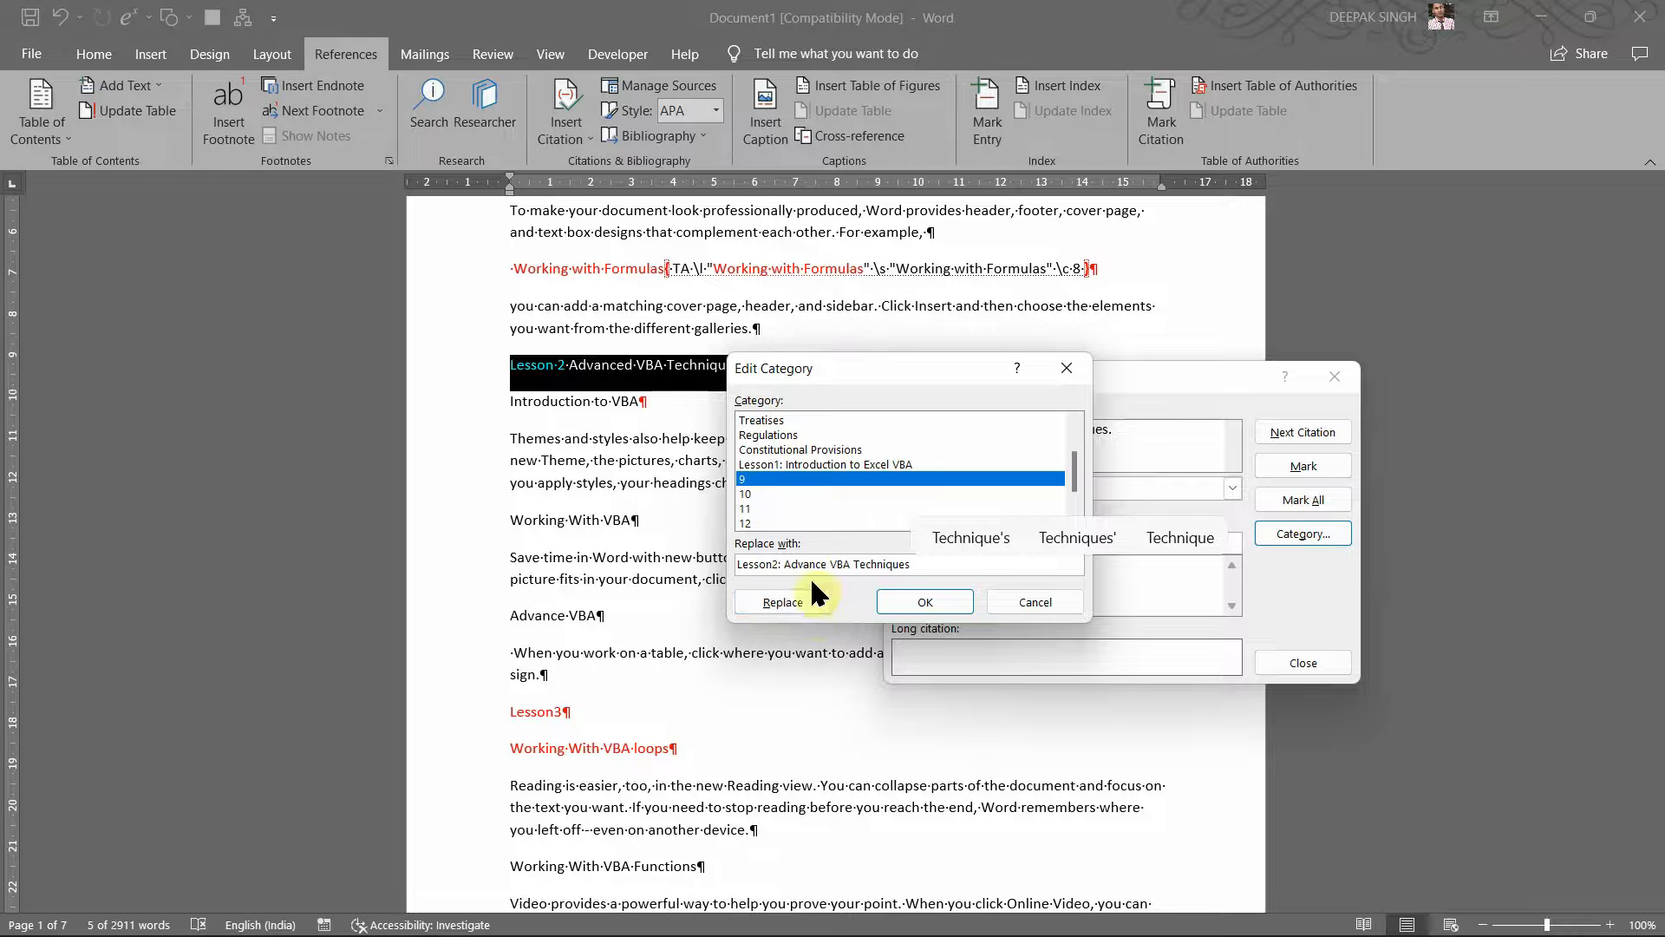
{"action": "left_click", "coordinate": [807, 616]}
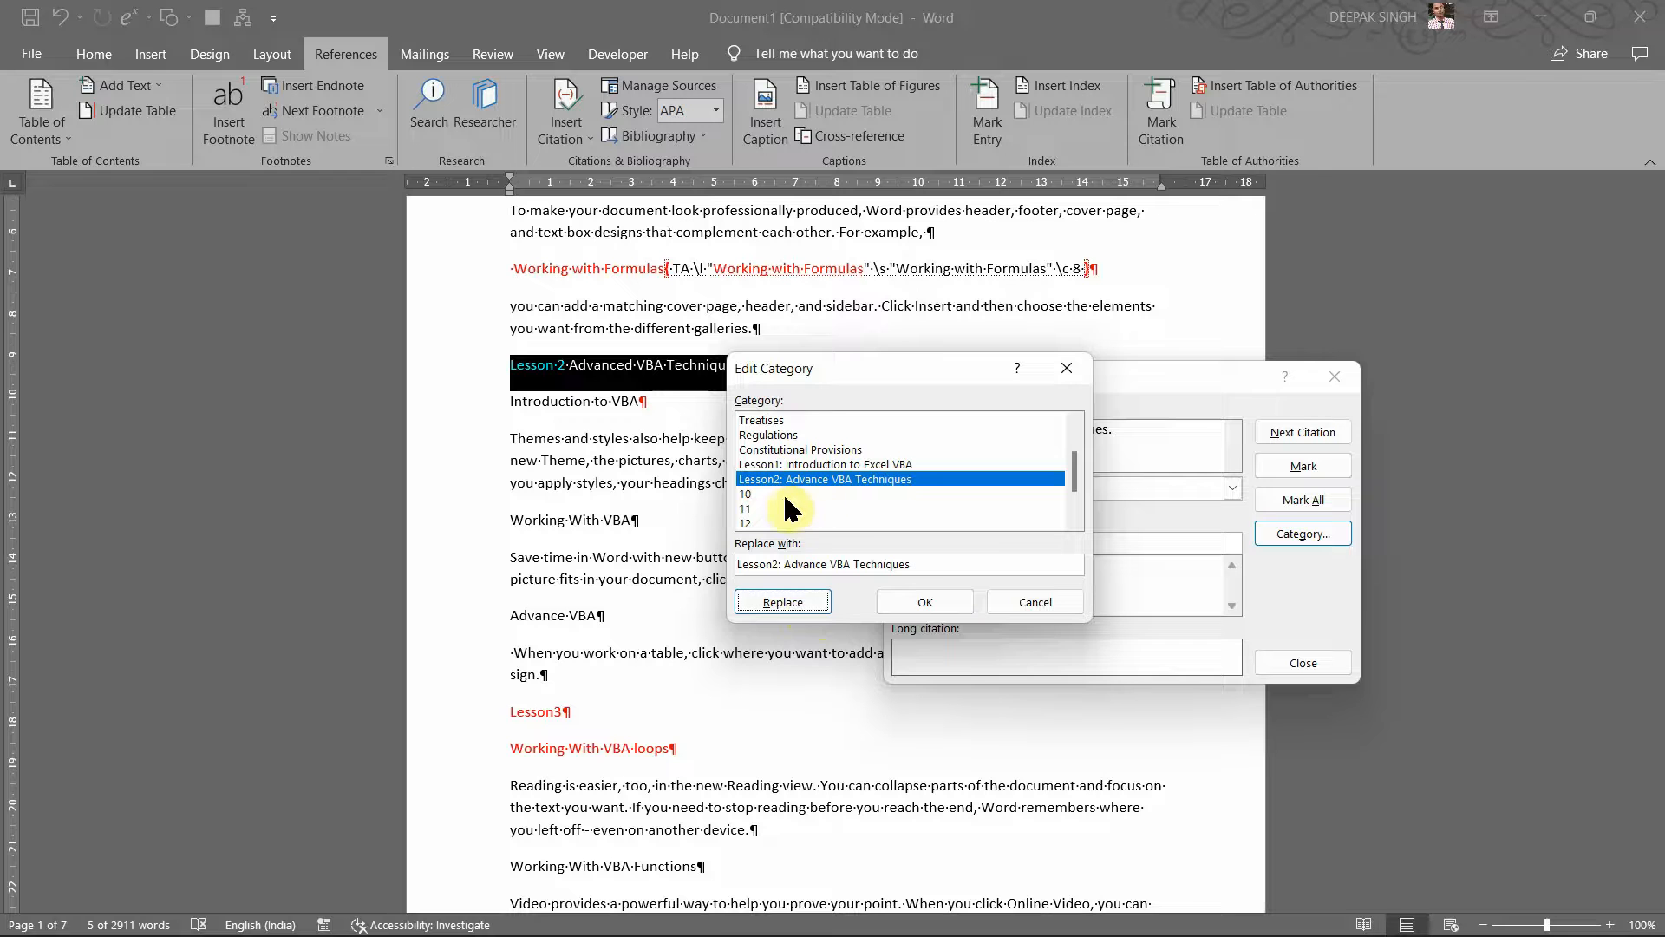
Step: Confirm the category rename and mark the Lesson 2 Advanced VBA Techniques heading
{"action": "left_click", "coordinate": [931, 602]}
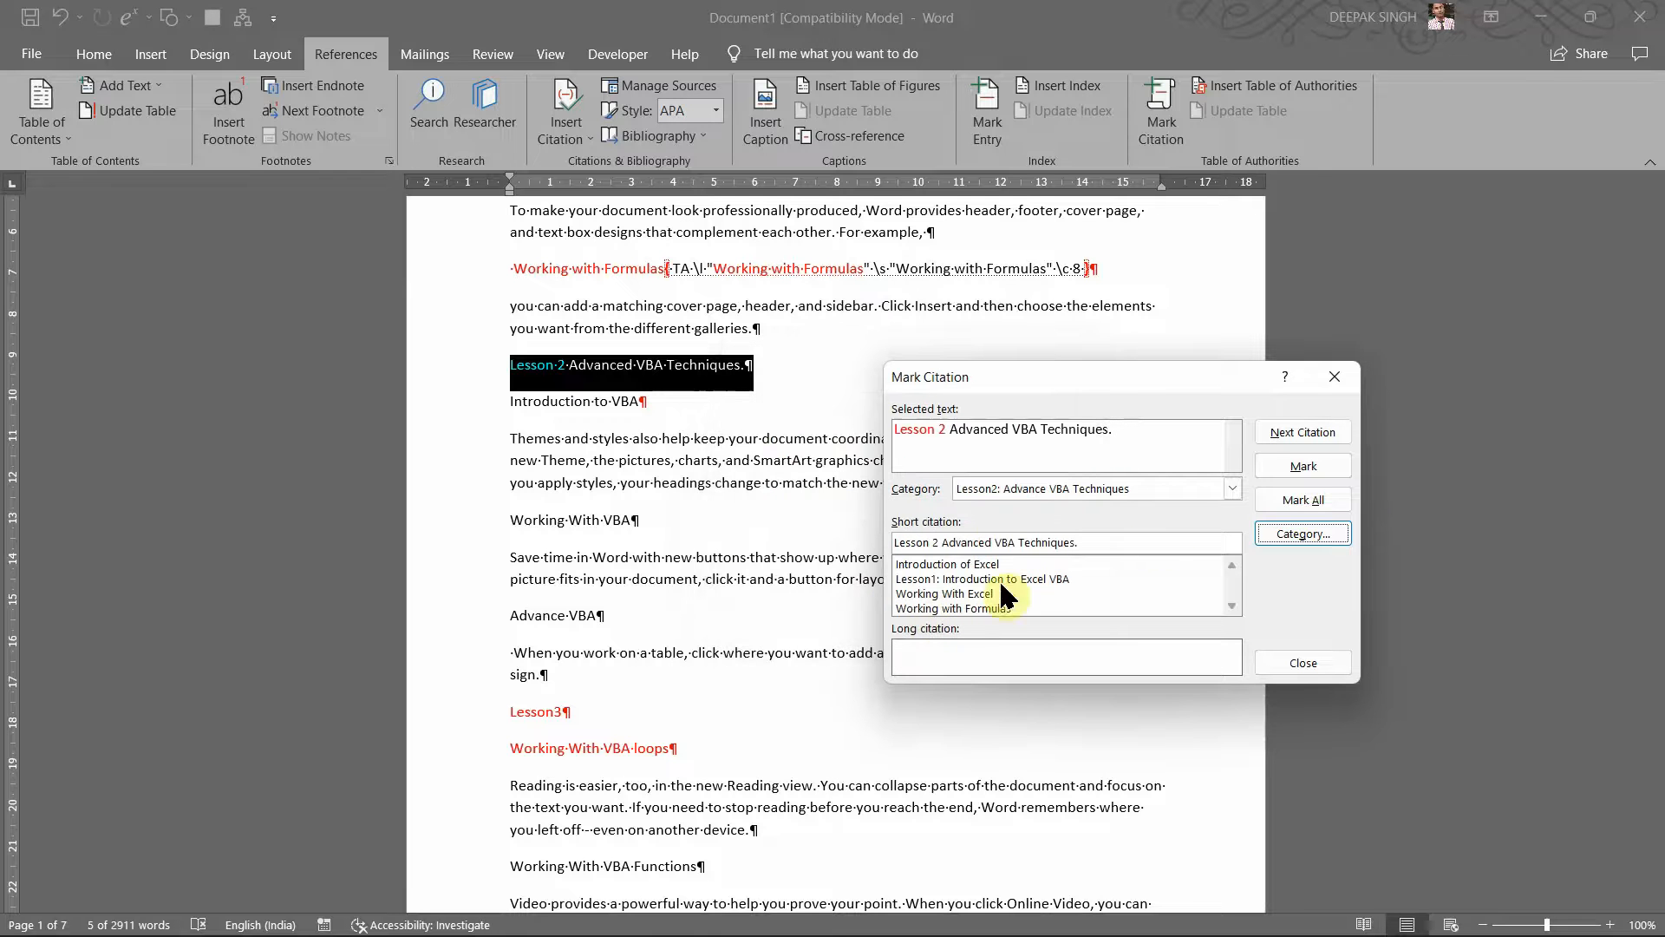
{"action": "left_click", "coordinate": [1286, 467]}
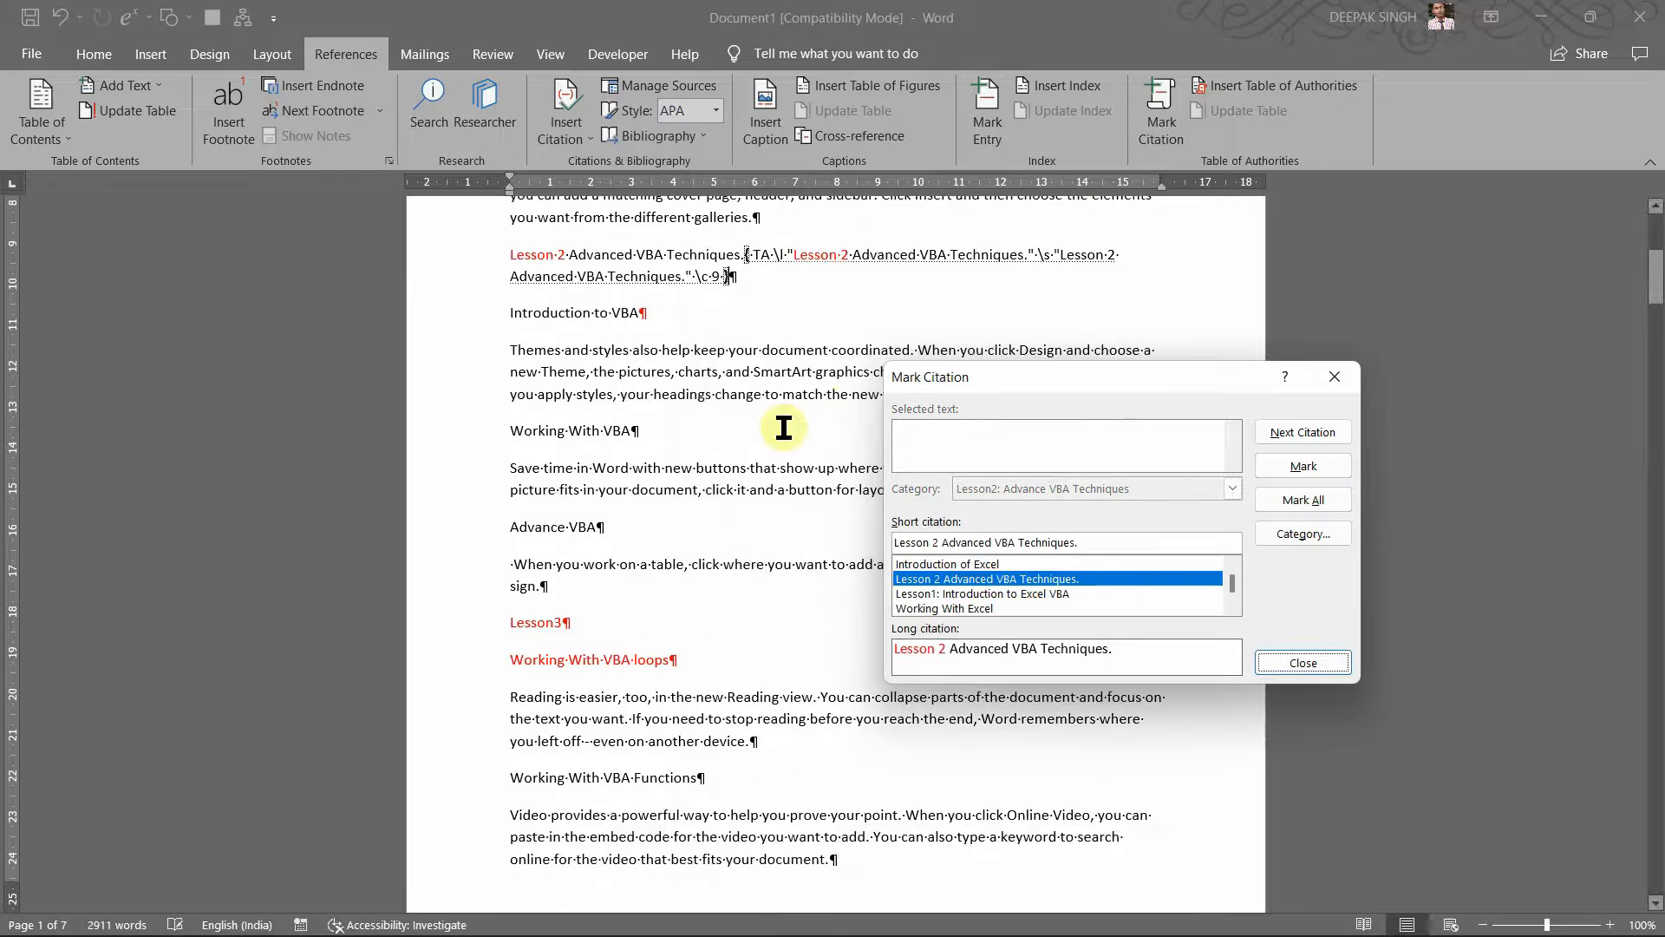
{"action": "left_click", "coordinate": [513, 314]}
Step: Mark 'Introduction to VBA' as a citation, then bring the Google Meet call forward
{"action": "left_click_drag", "start_coordinate": [513, 314], "coordinate": [649, 316]}
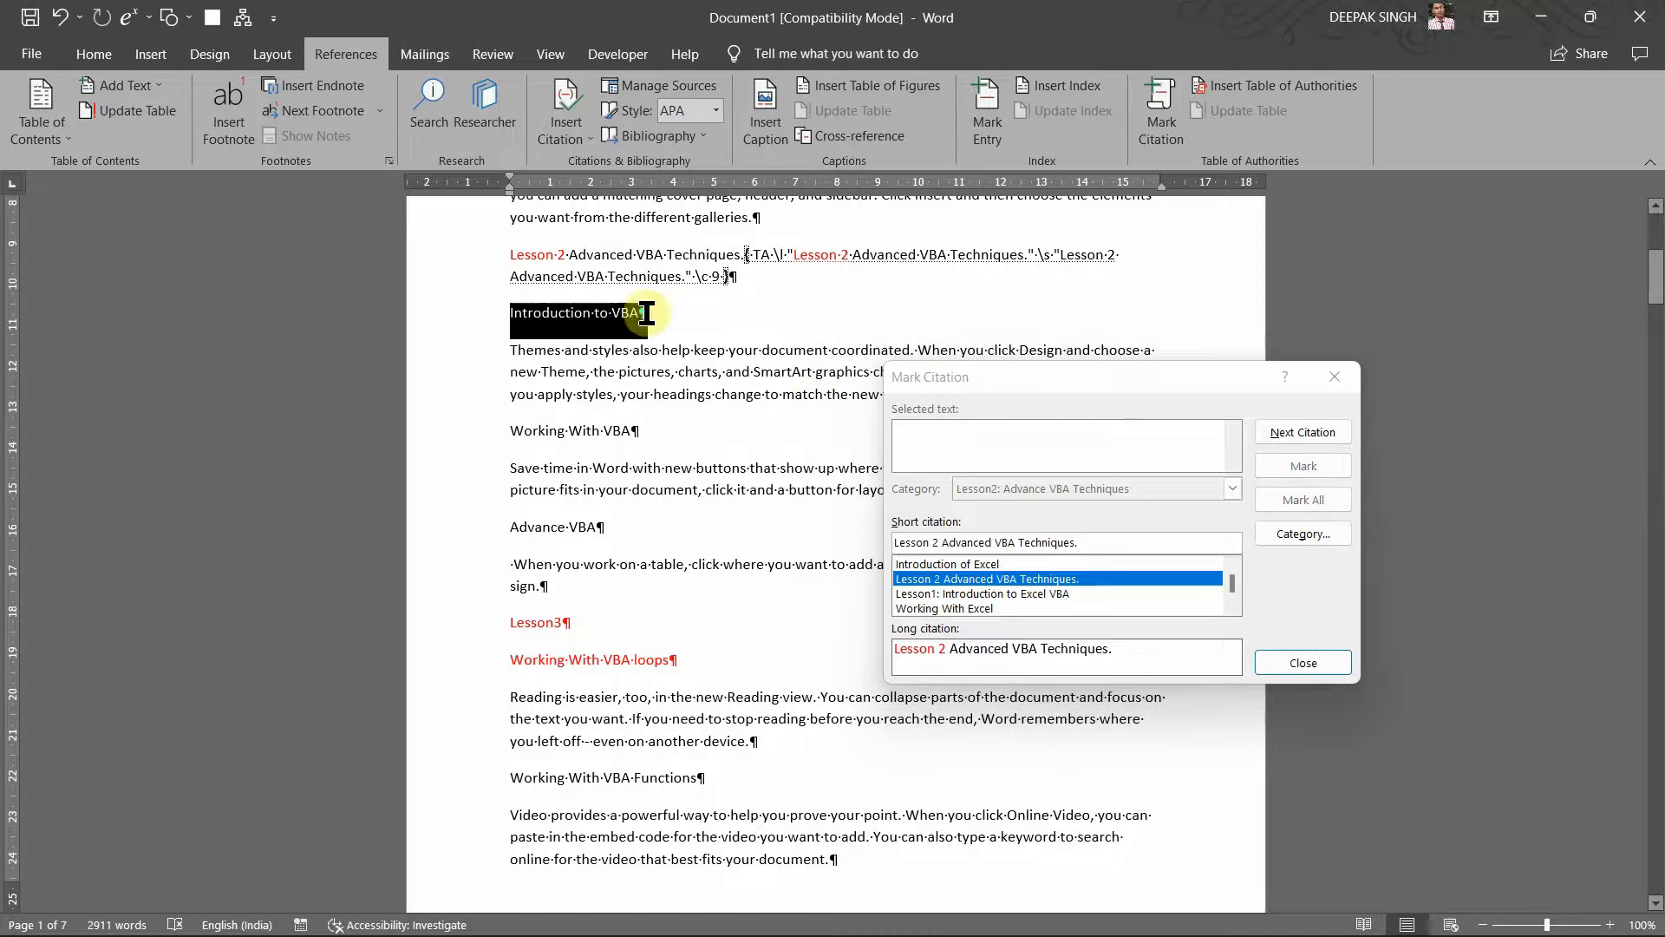
{"action": "left_click", "coordinate": [1006, 398]}
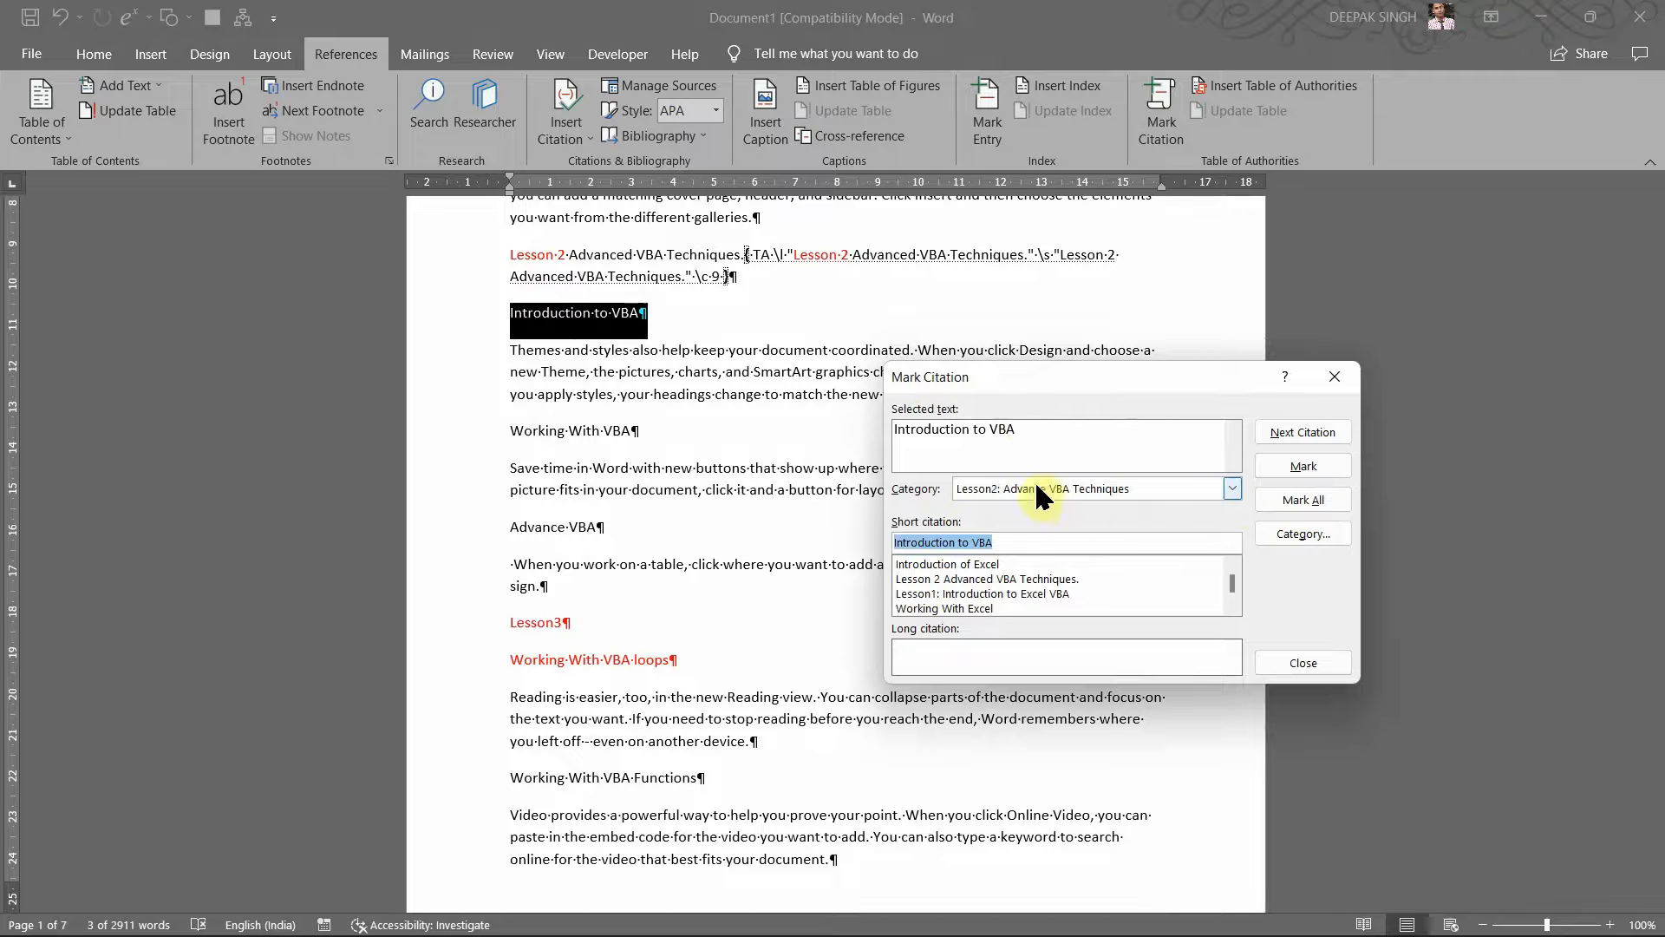
{"action": "left_click", "coordinate": [1281, 460]}
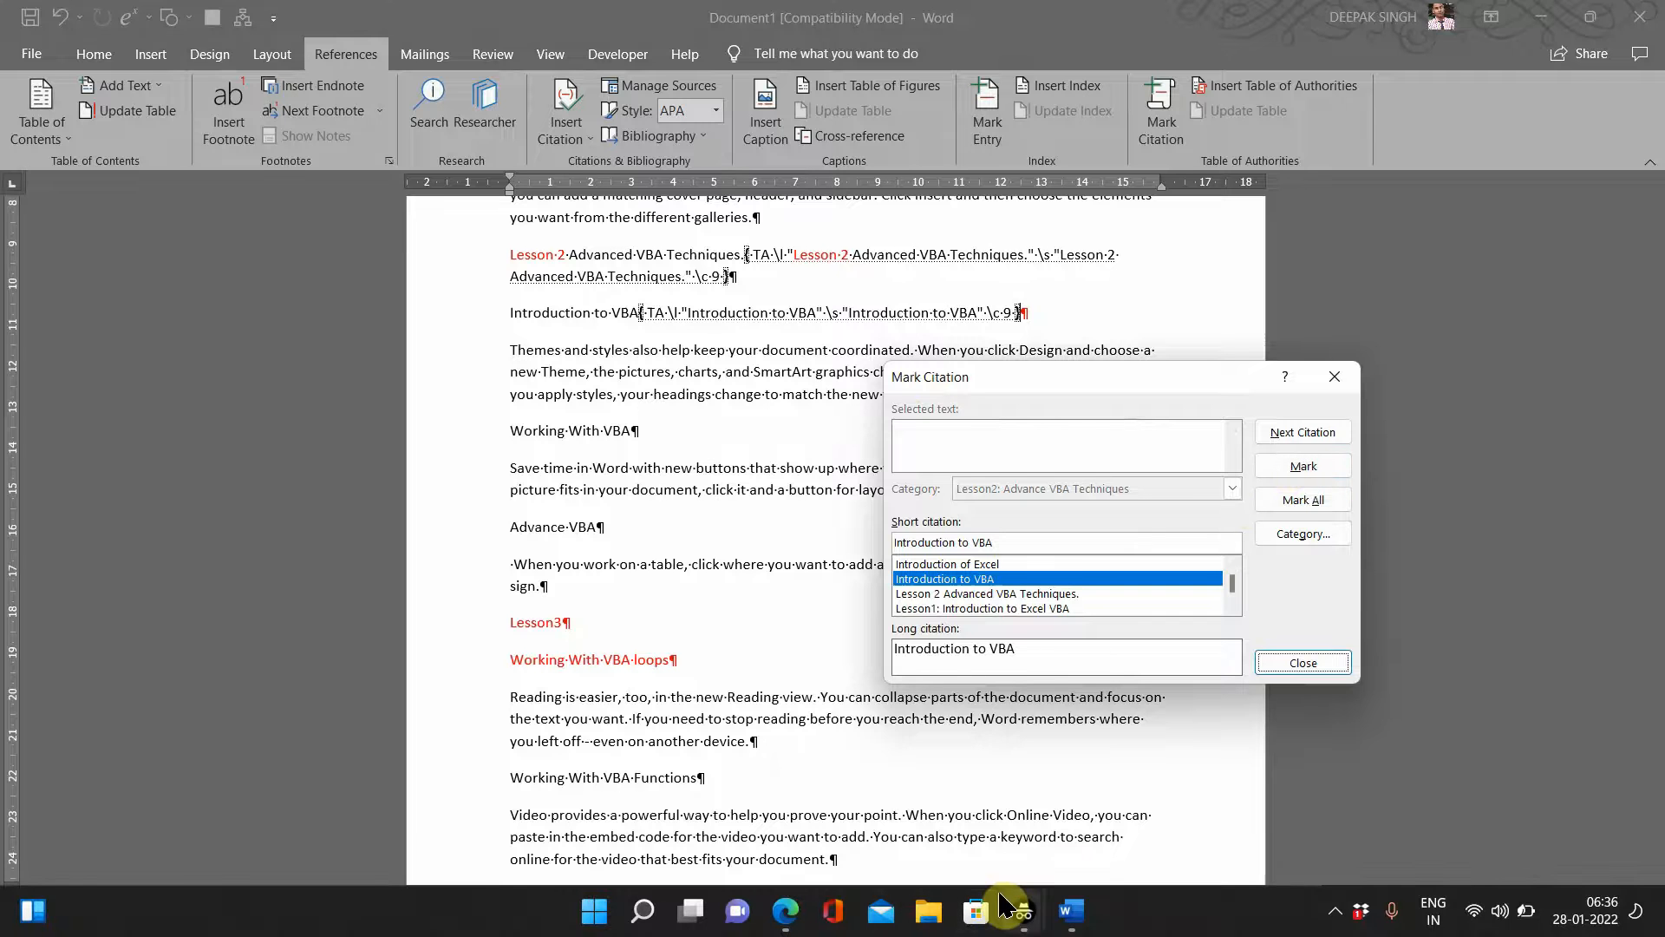
{"action": "mouse_move", "coordinate": [1022, 909]}
{"action": "left_click", "coordinate": [1080, 857]}
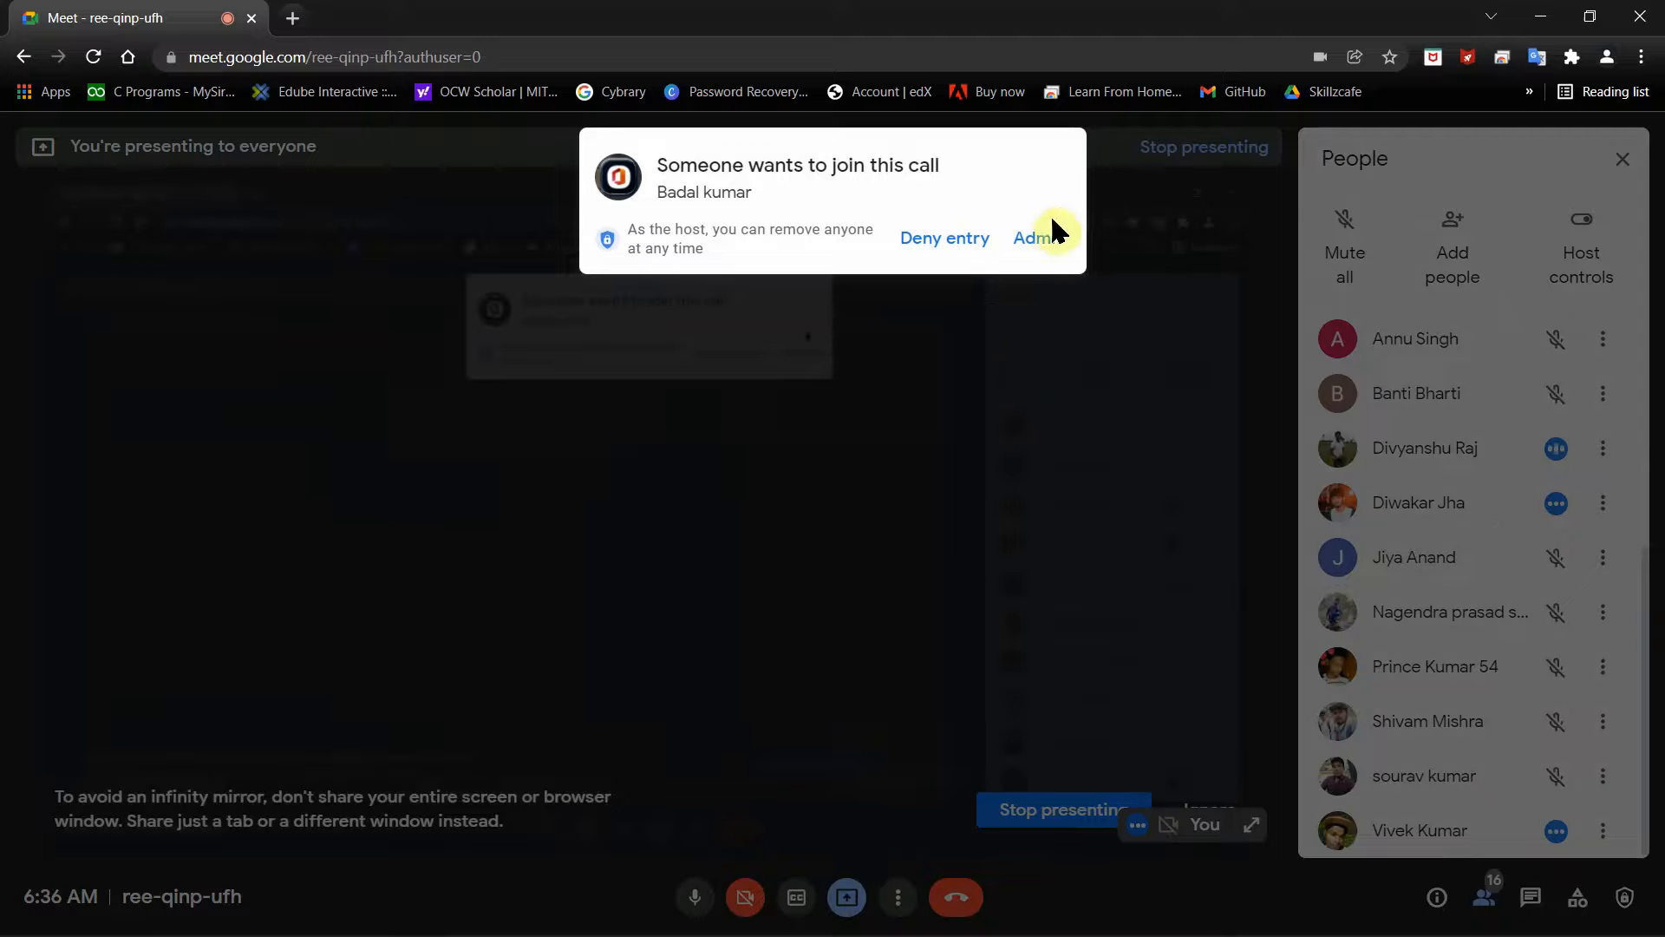
Step: Admit the second waiting participant and minimise the Meet window
{"action": "left_click", "coordinate": [1052, 247]}
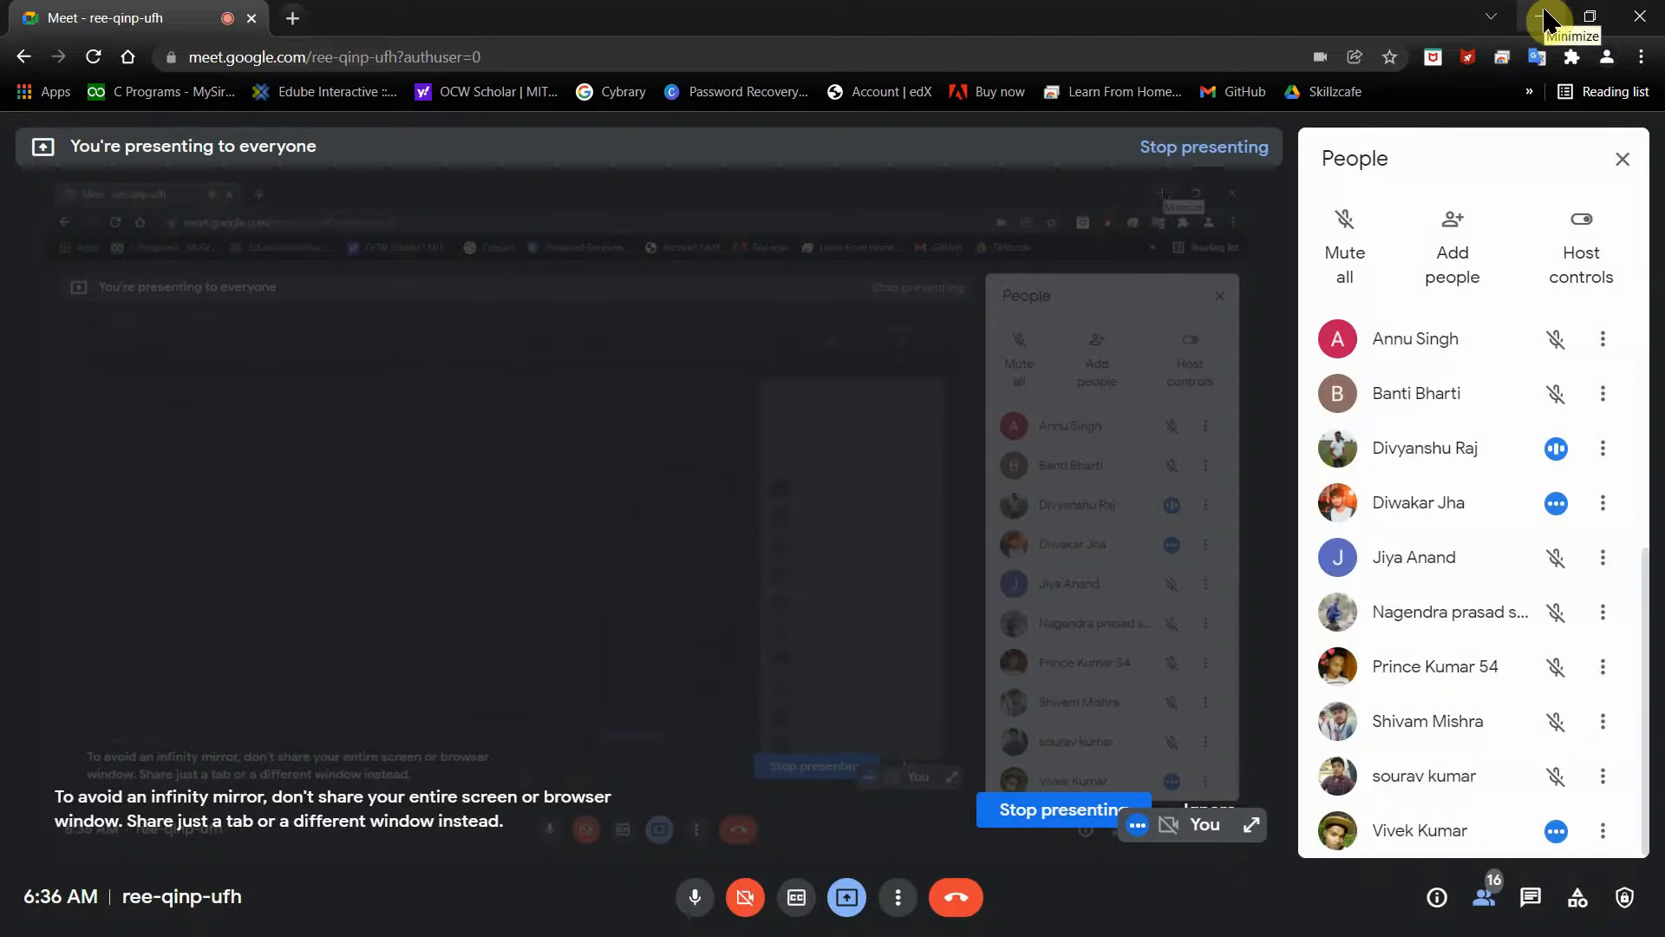
{"action": "left_click", "coordinate": [1543, 15]}
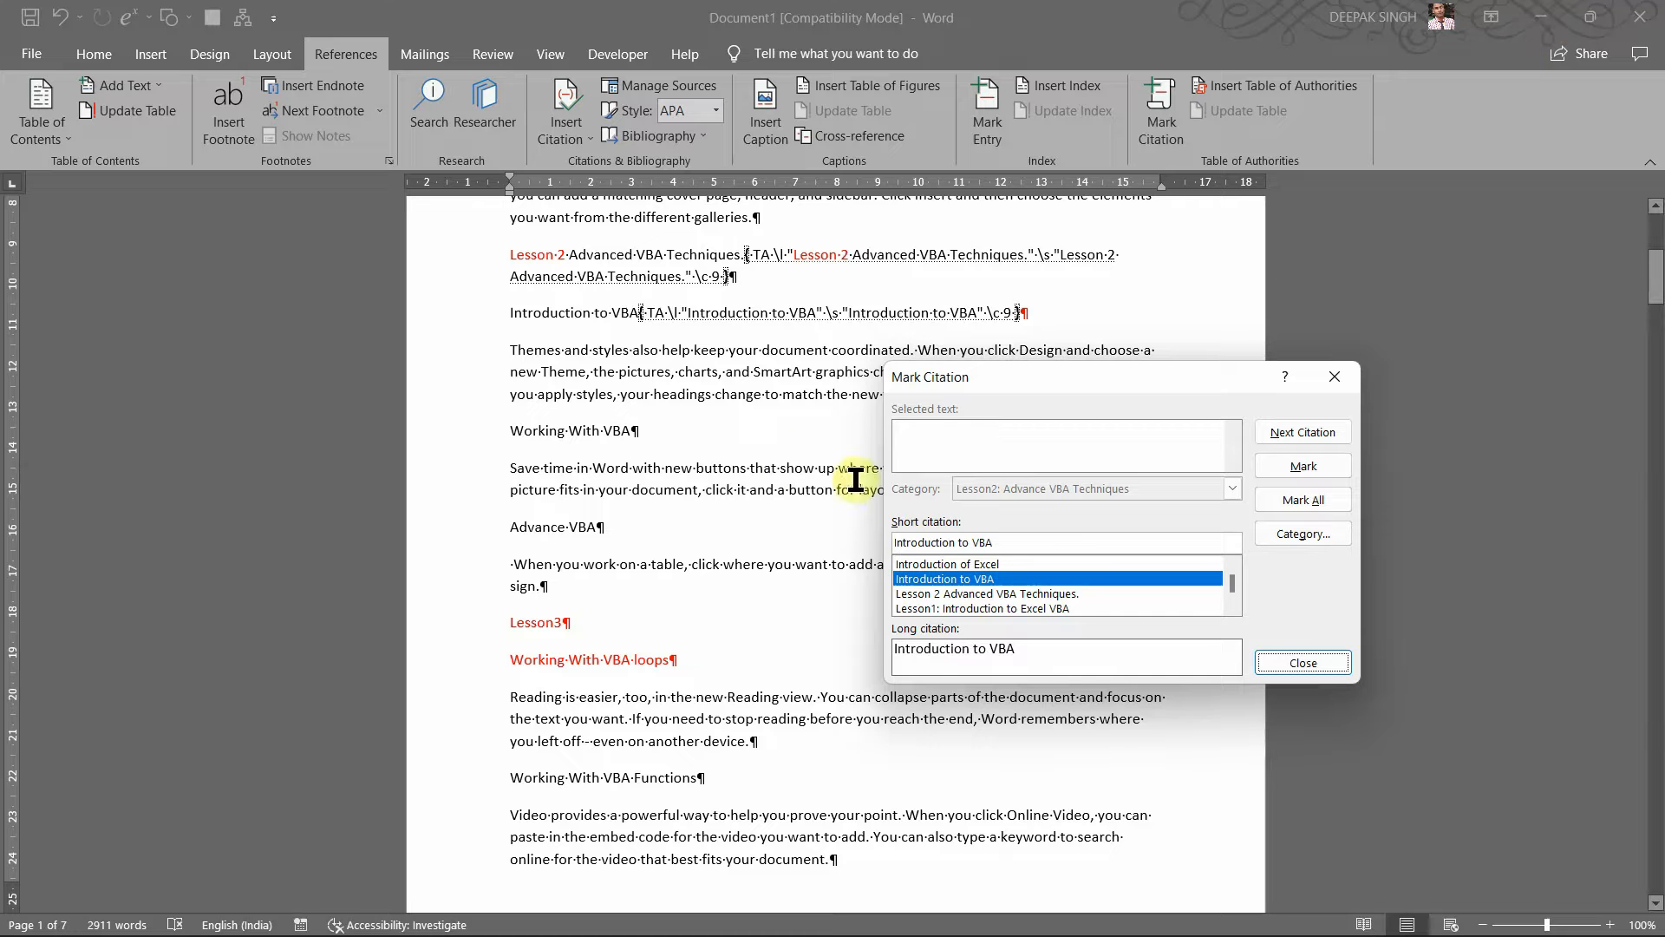
Step: Mark 'Working With VBA' as a citation under Lesson2: Advance VBA Techniques
{"action": "left_click", "coordinate": [503, 431]}
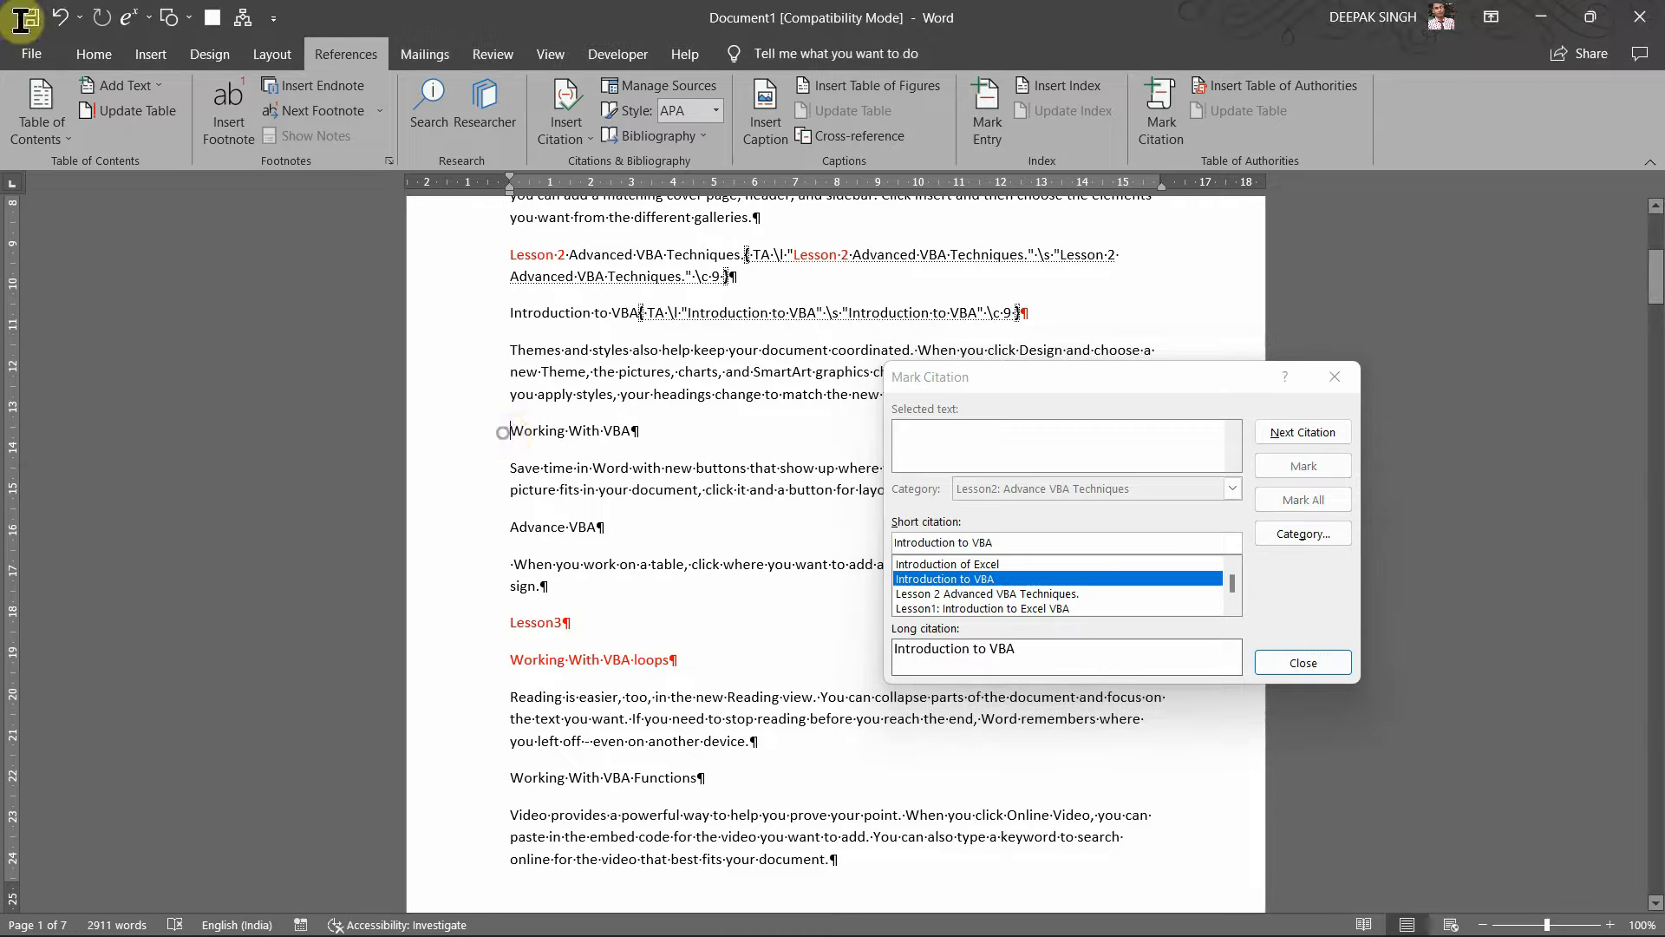
{"action": "left_click_drag", "start_coordinate": [508, 431], "coordinate": [642, 434]}
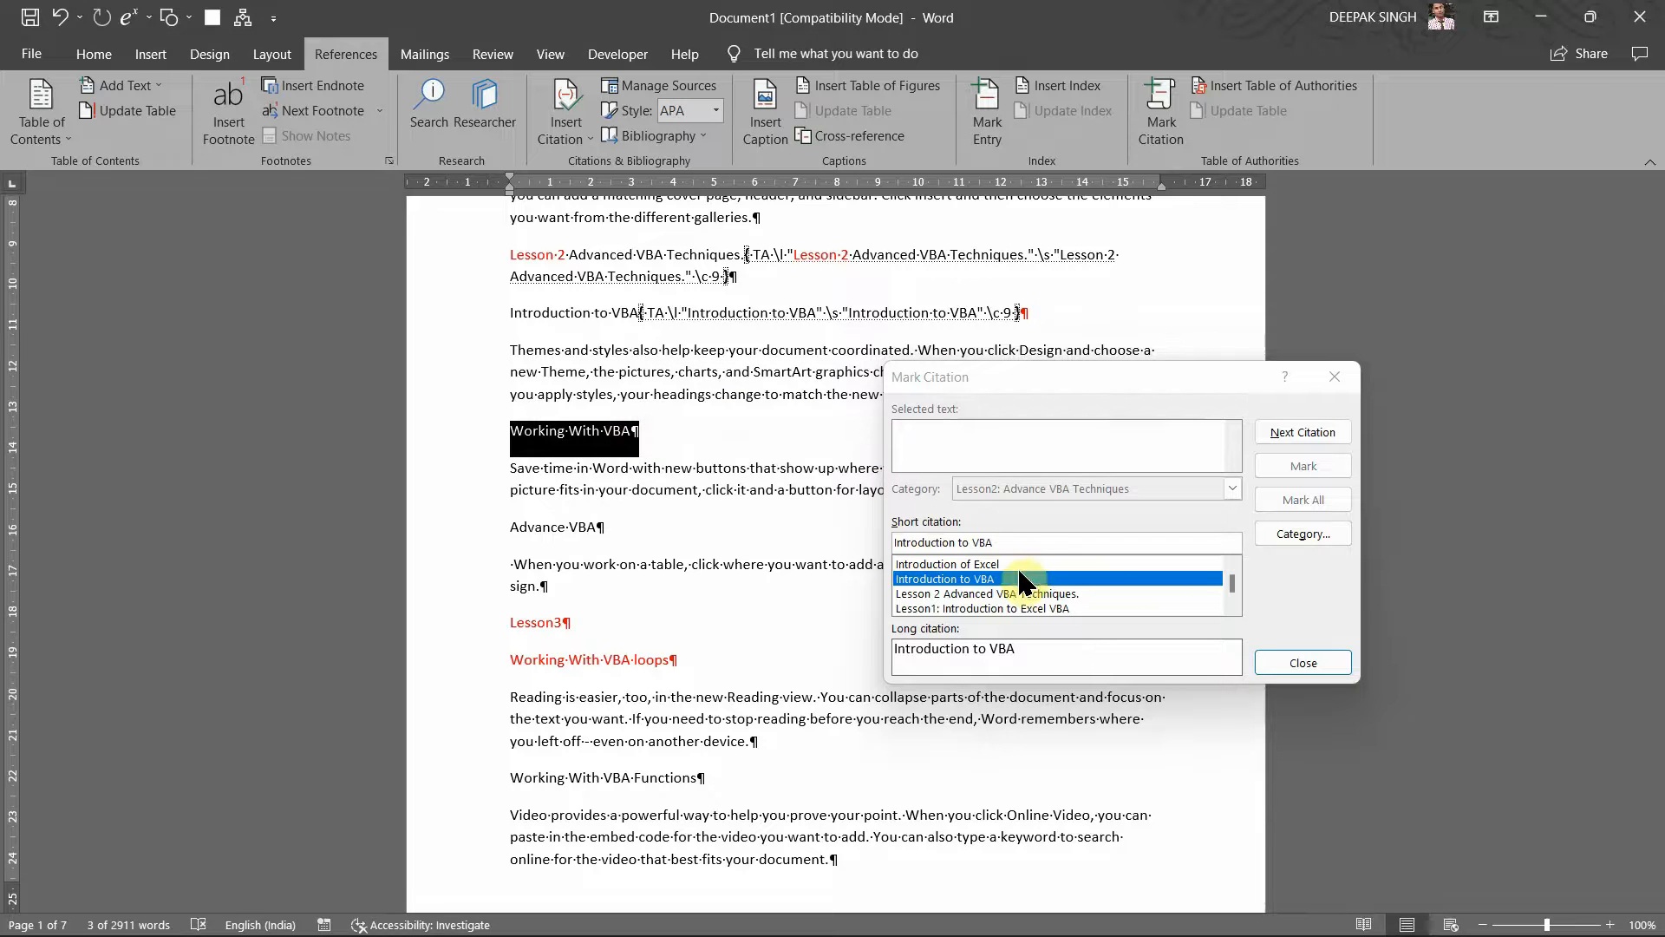
{"action": "left_click", "coordinate": [1075, 488]}
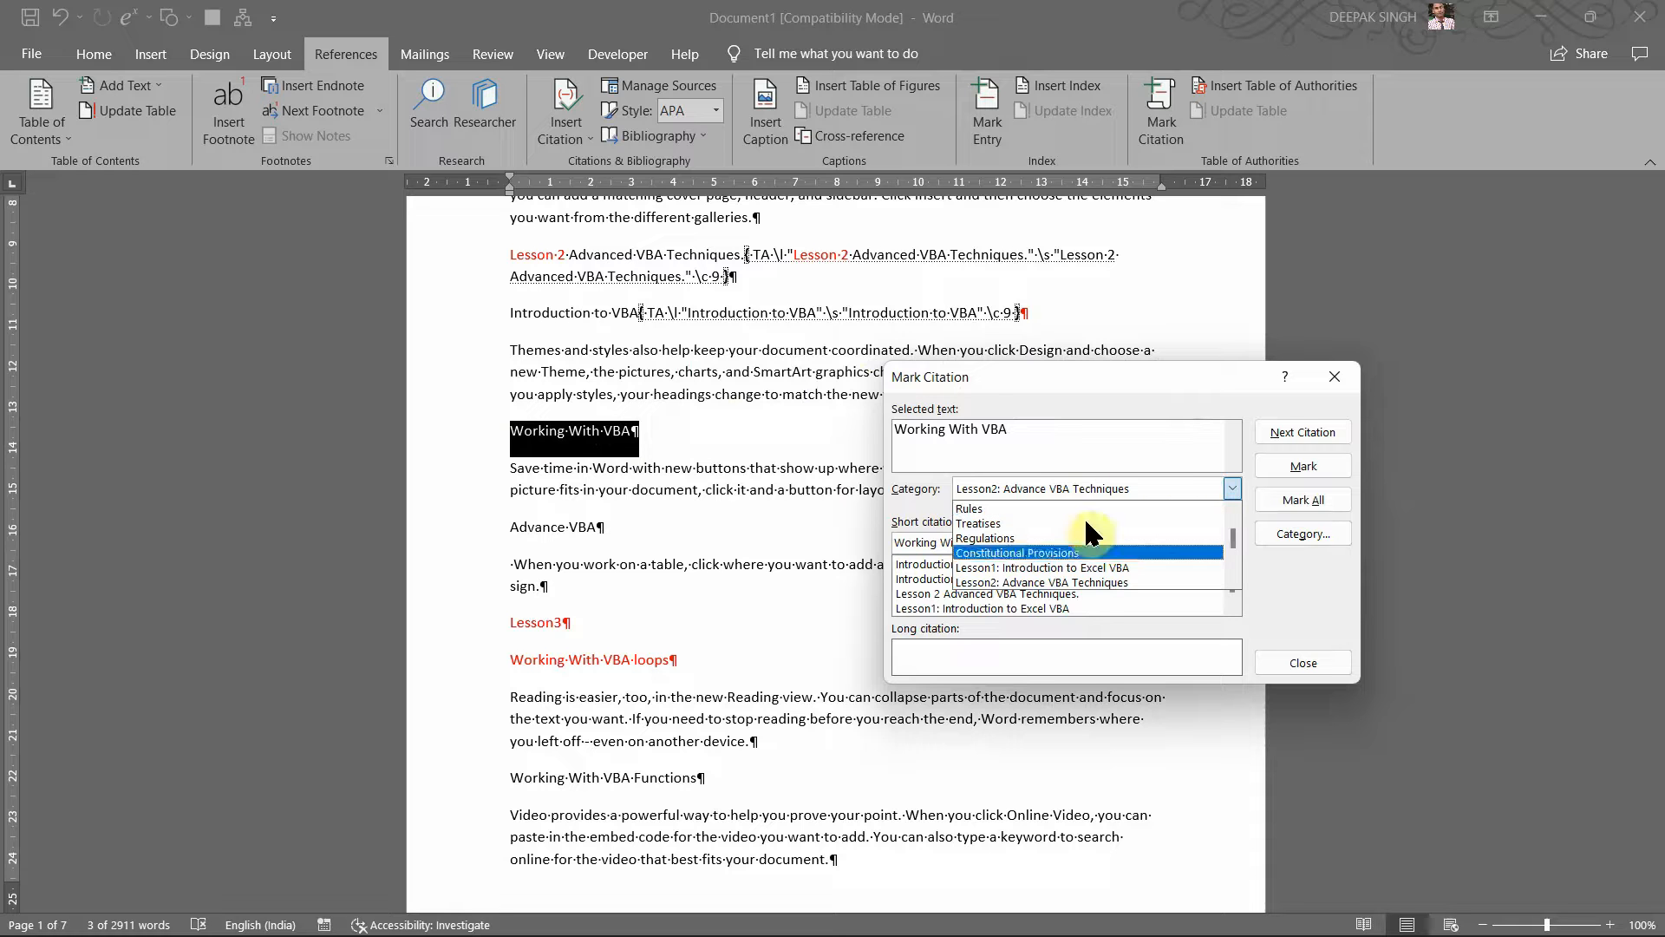
{"action": "left_click", "coordinate": [1062, 583]}
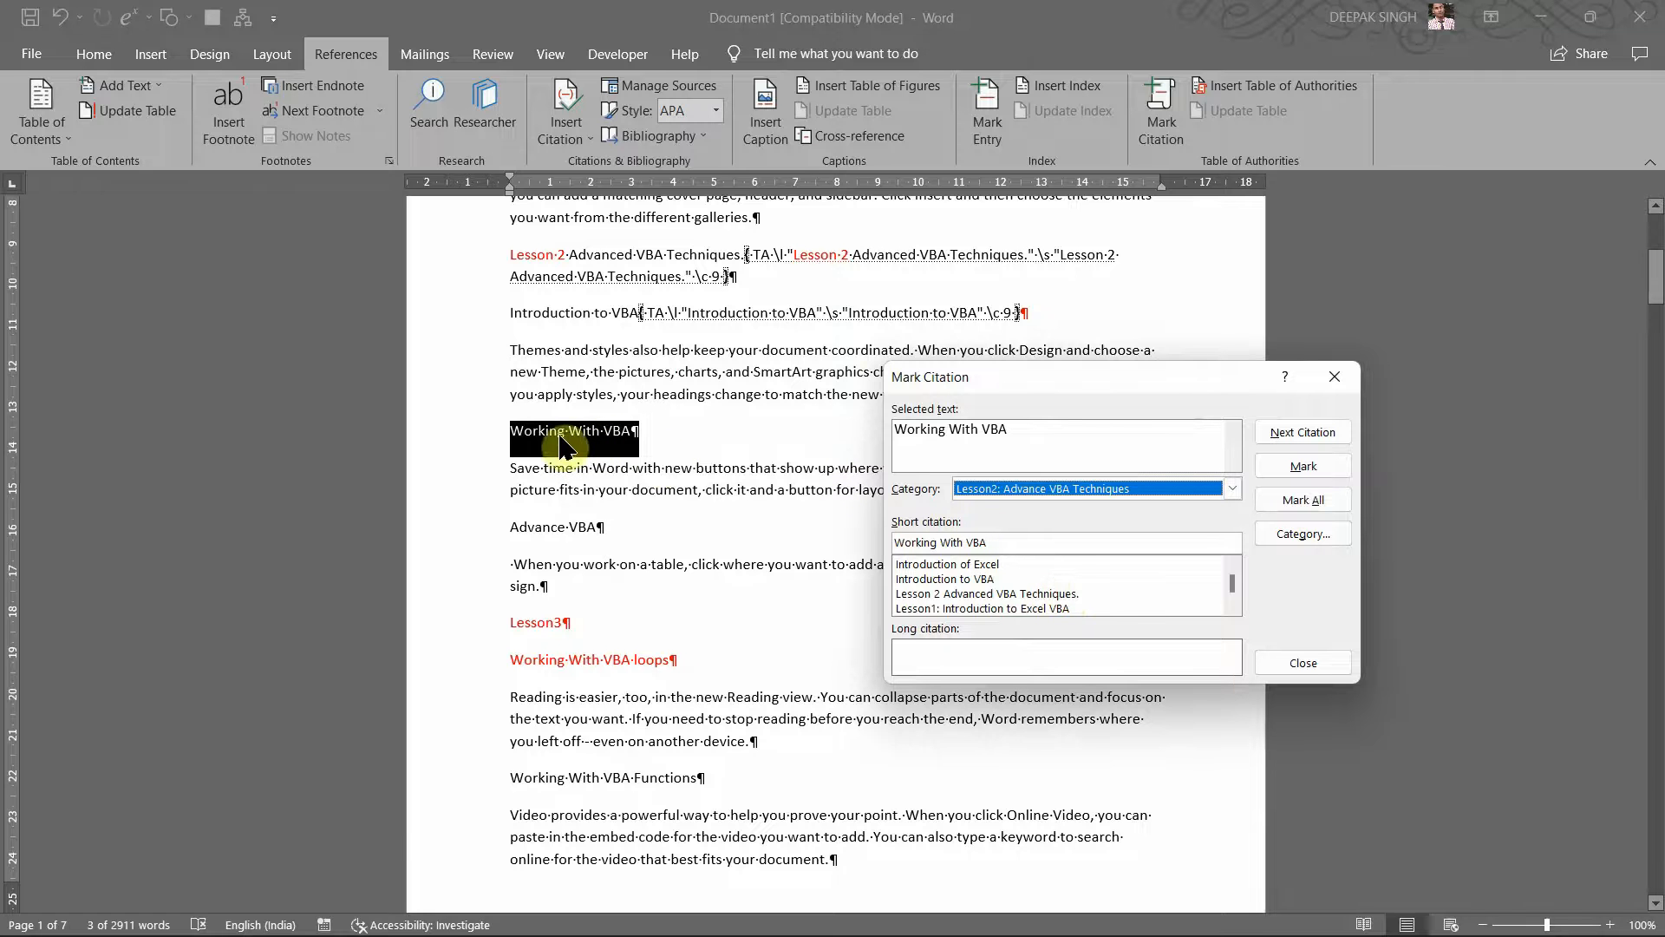
{"action": "left_click", "coordinate": [1298, 466]}
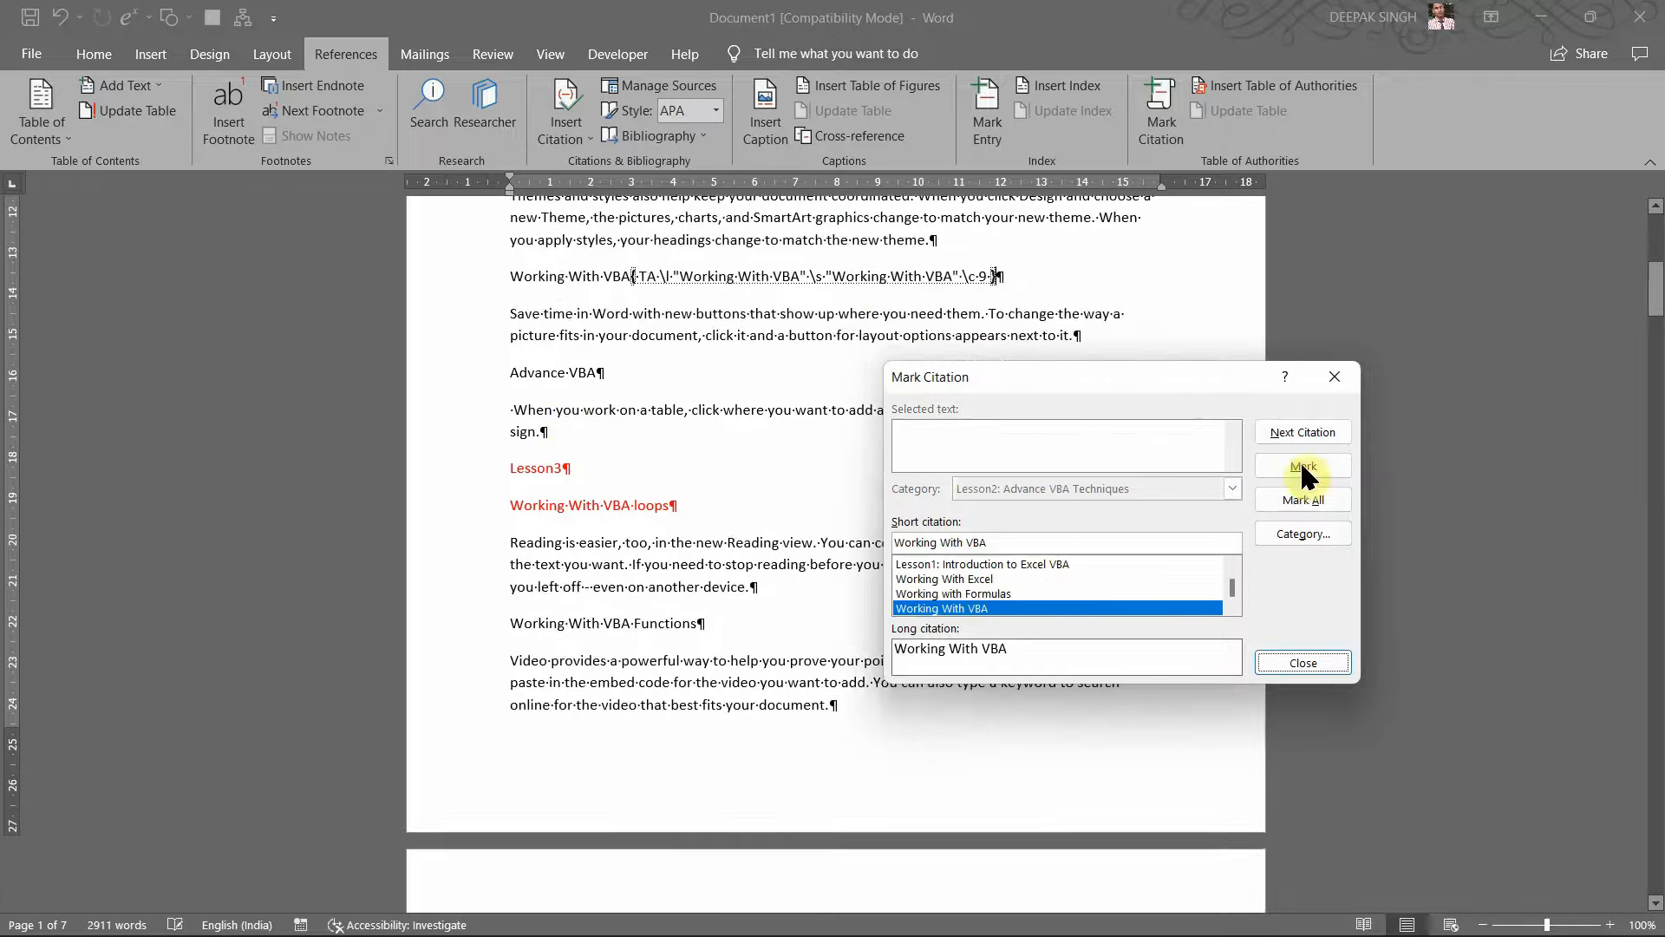
Step: Mark 'Advance VBA' as a citation and place the caret before the Lesson3 heading
{"action": "left_click", "coordinate": [518, 387]}
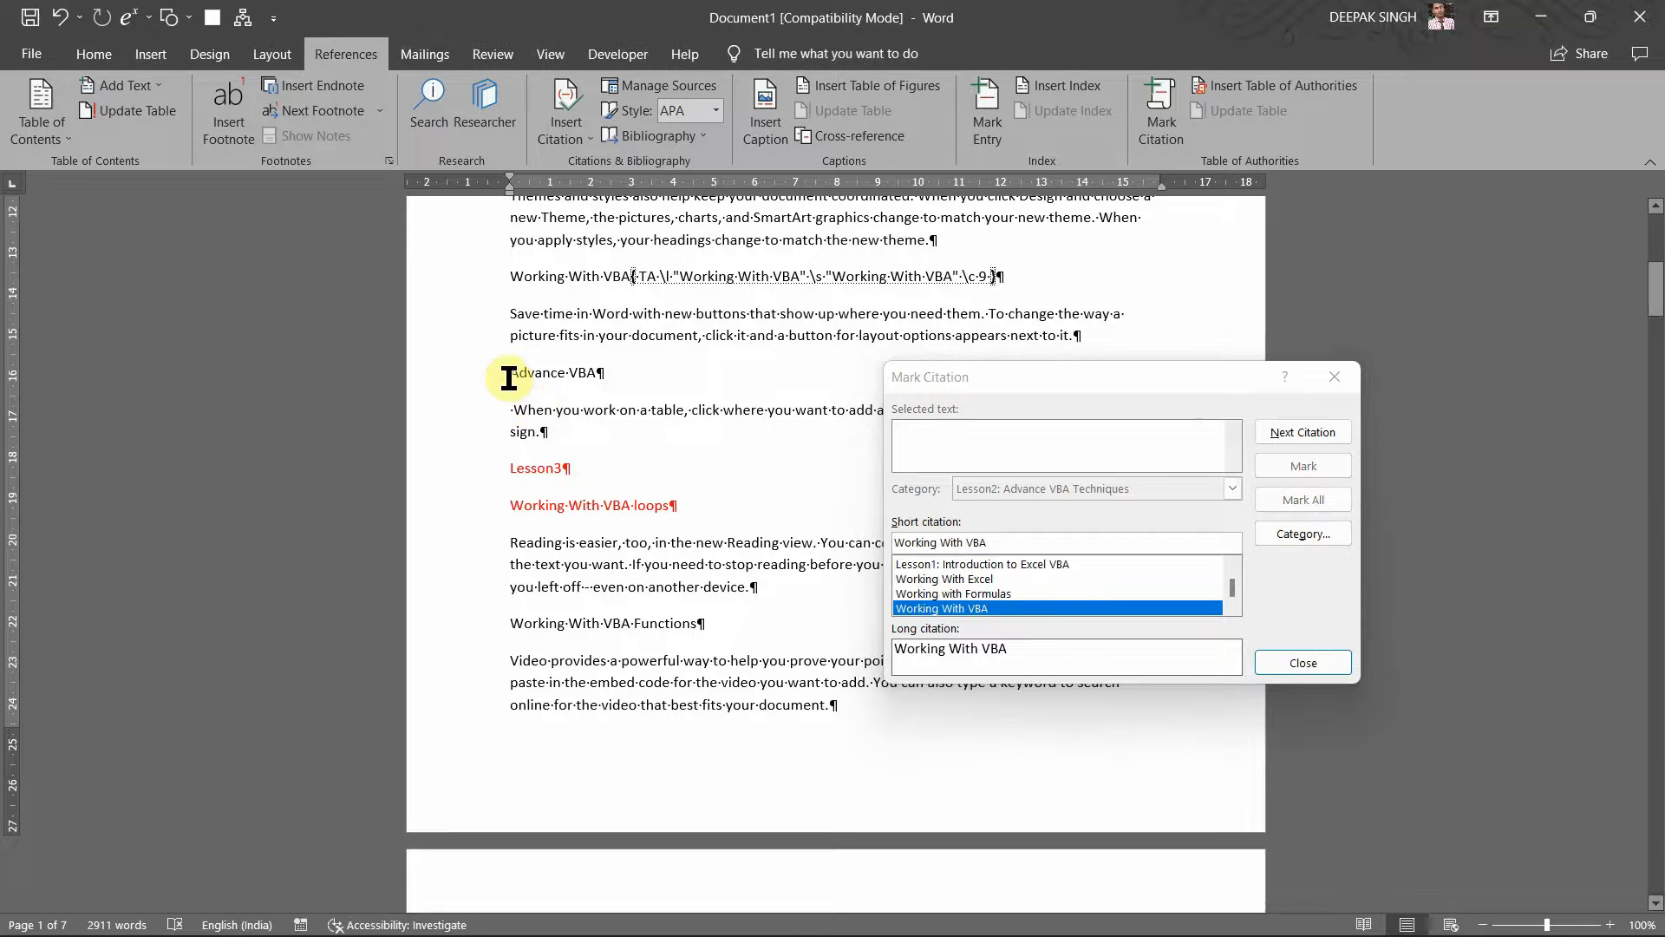
{"action": "left_click_drag", "start_coordinate": [514, 379], "coordinate": [639, 379]}
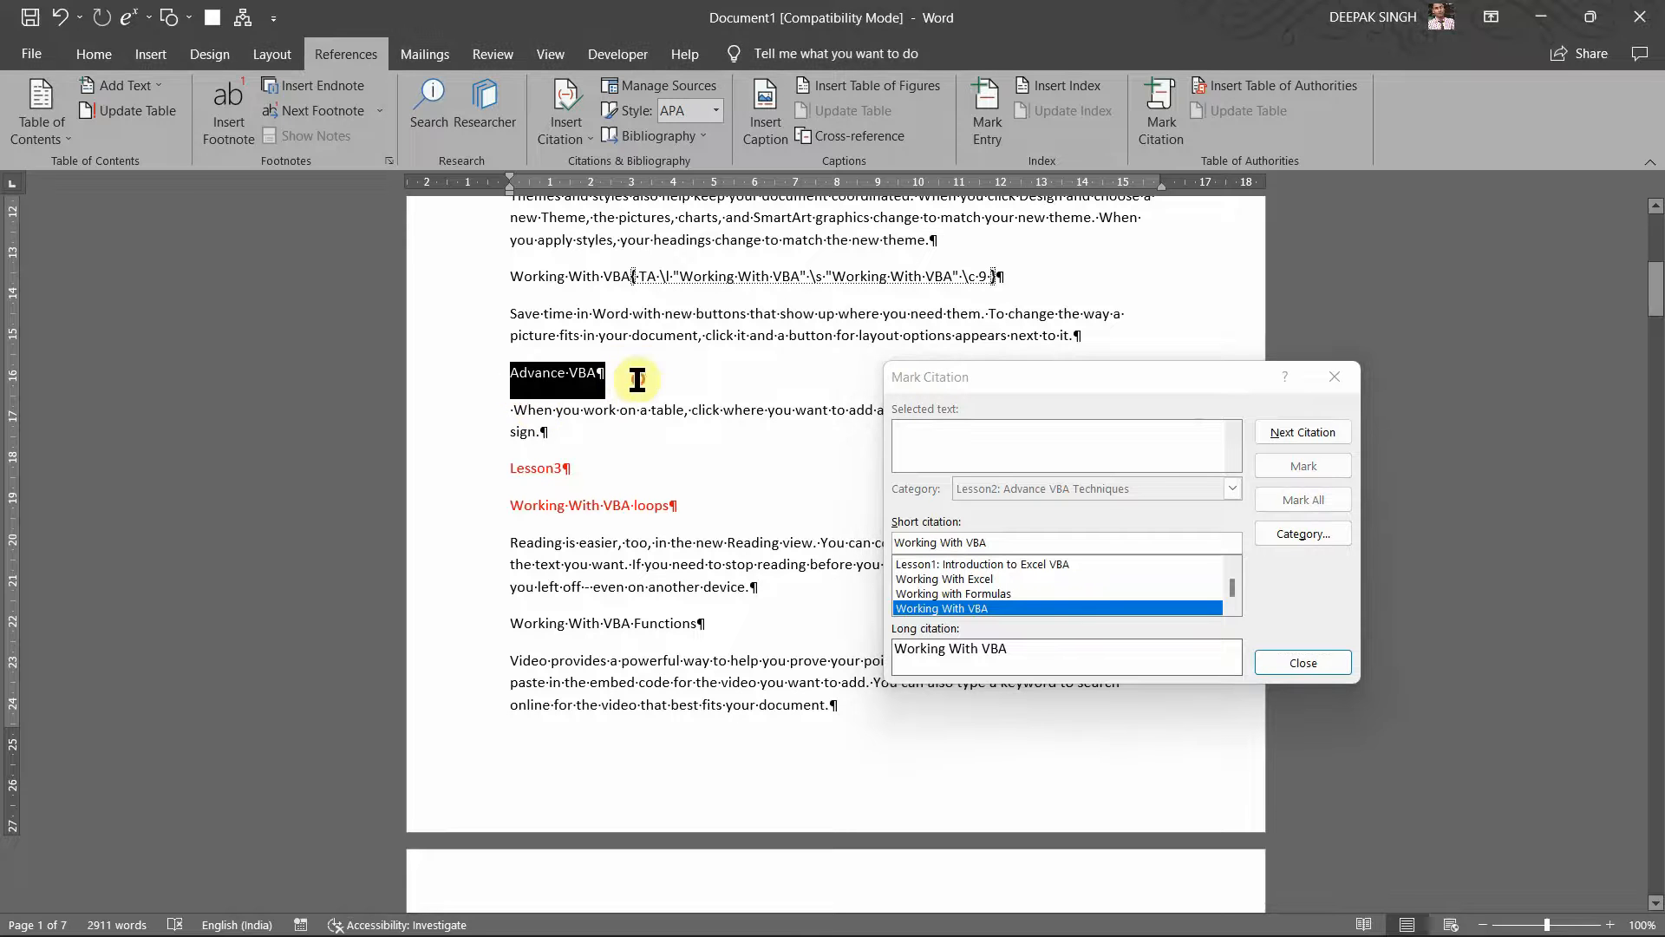
{"action": "left_click", "coordinate": [1095, 458]}
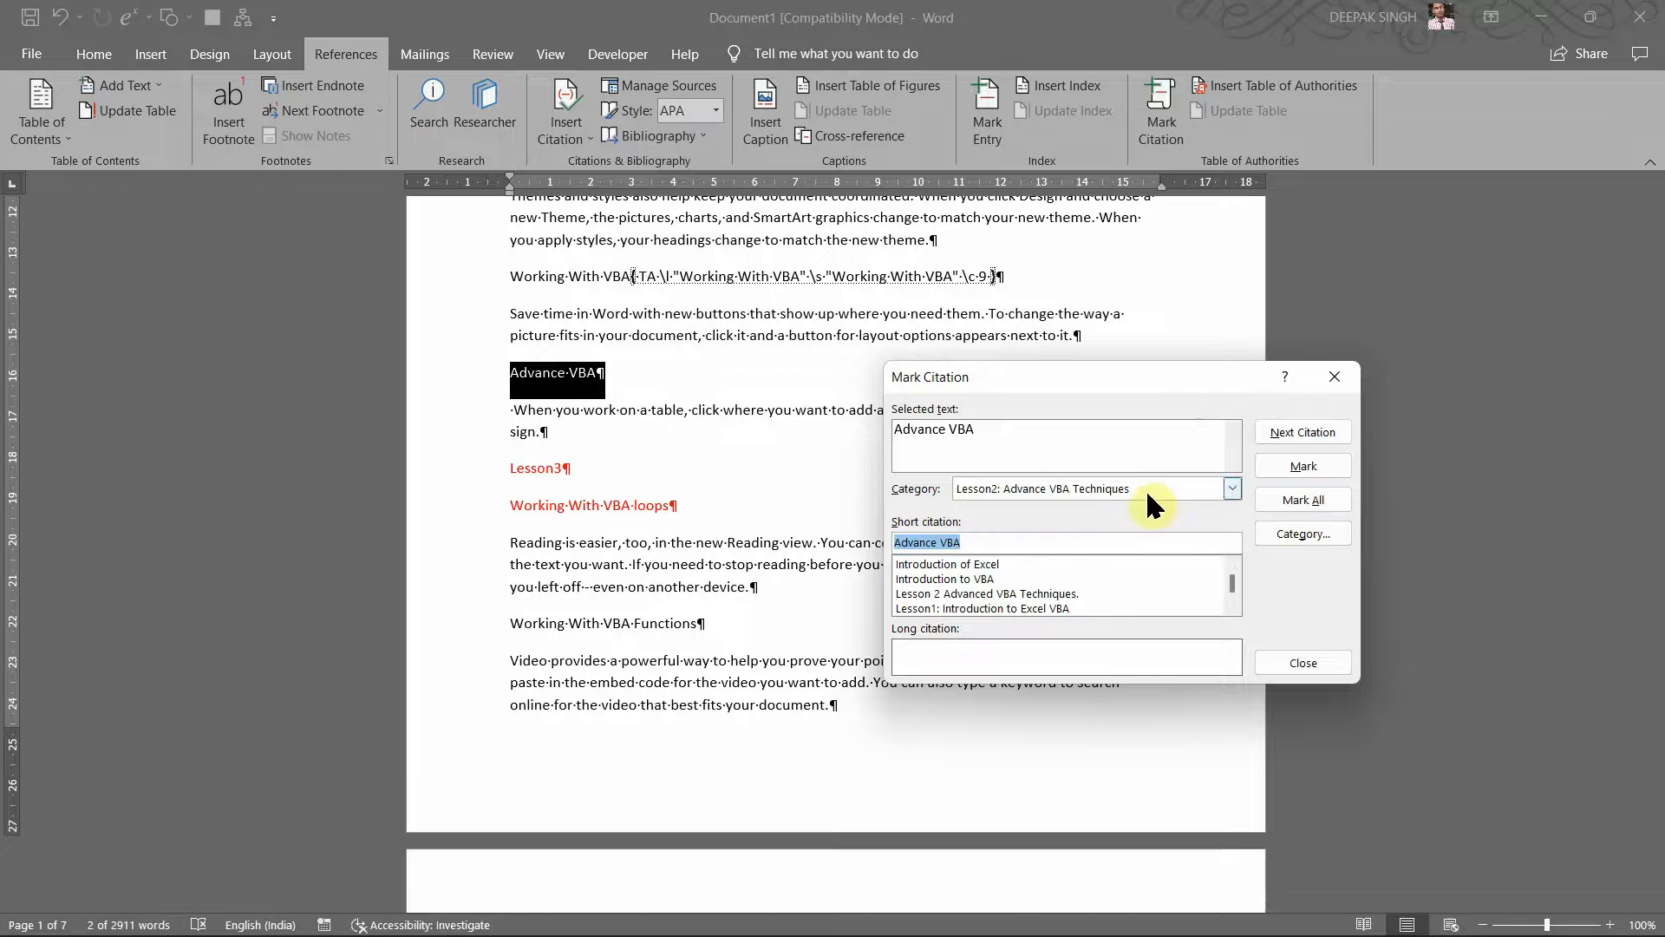
{"action": "left_click", "coordinate": [1311, 471]}
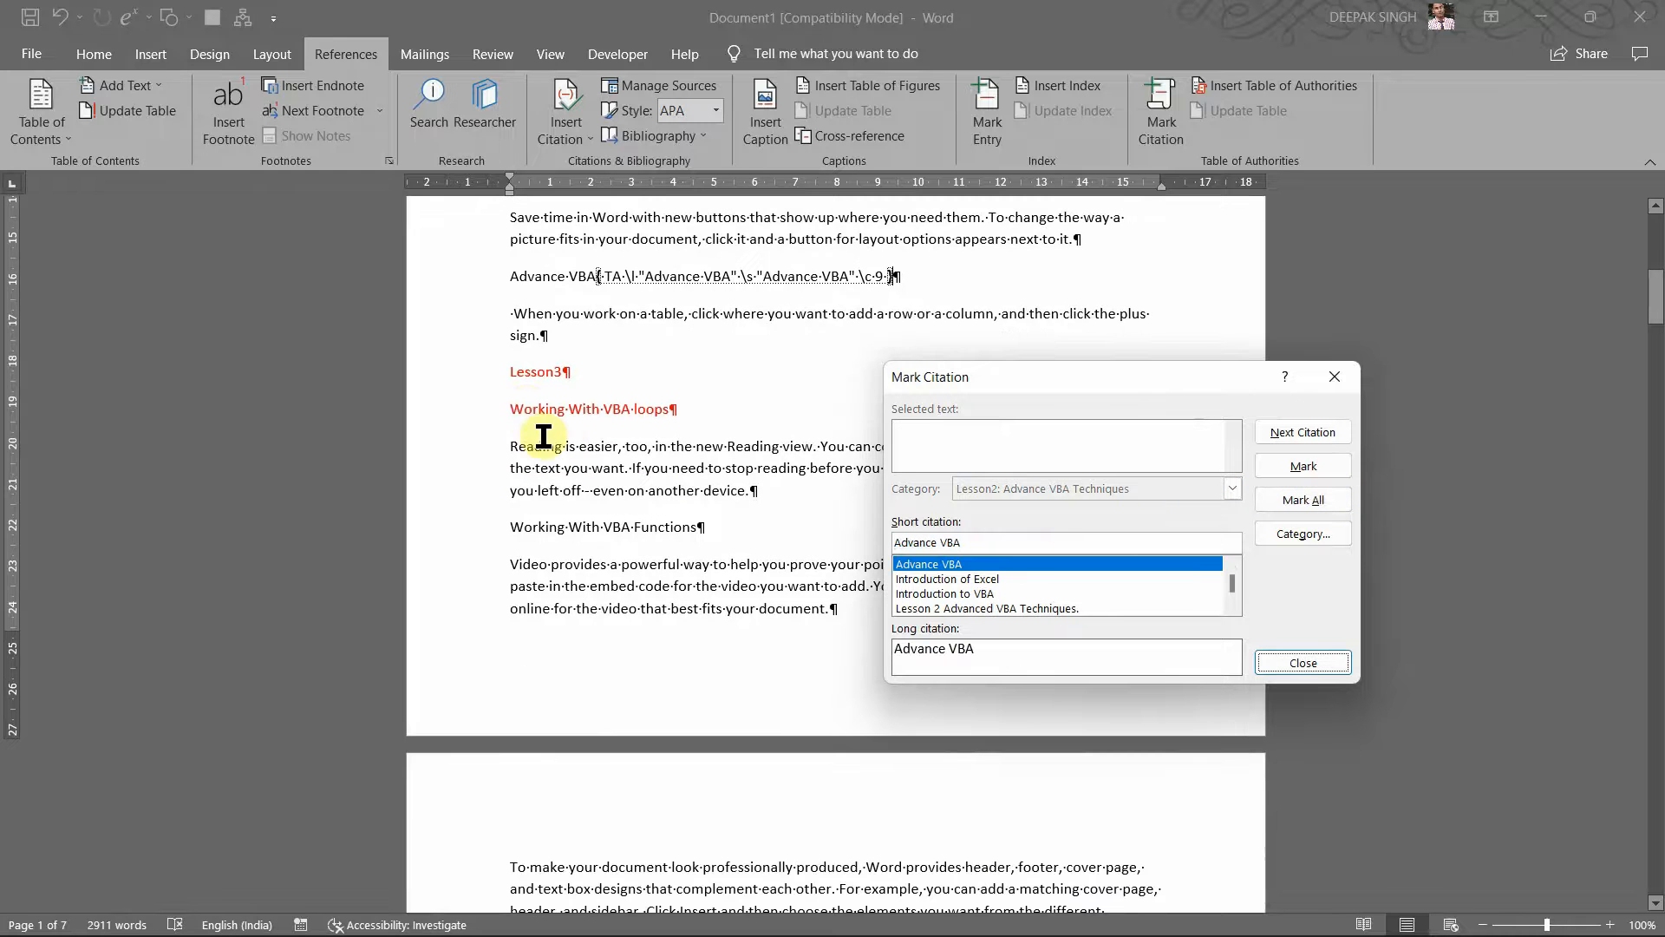
{"action": "left_click", "coordinate": [512, 392]}
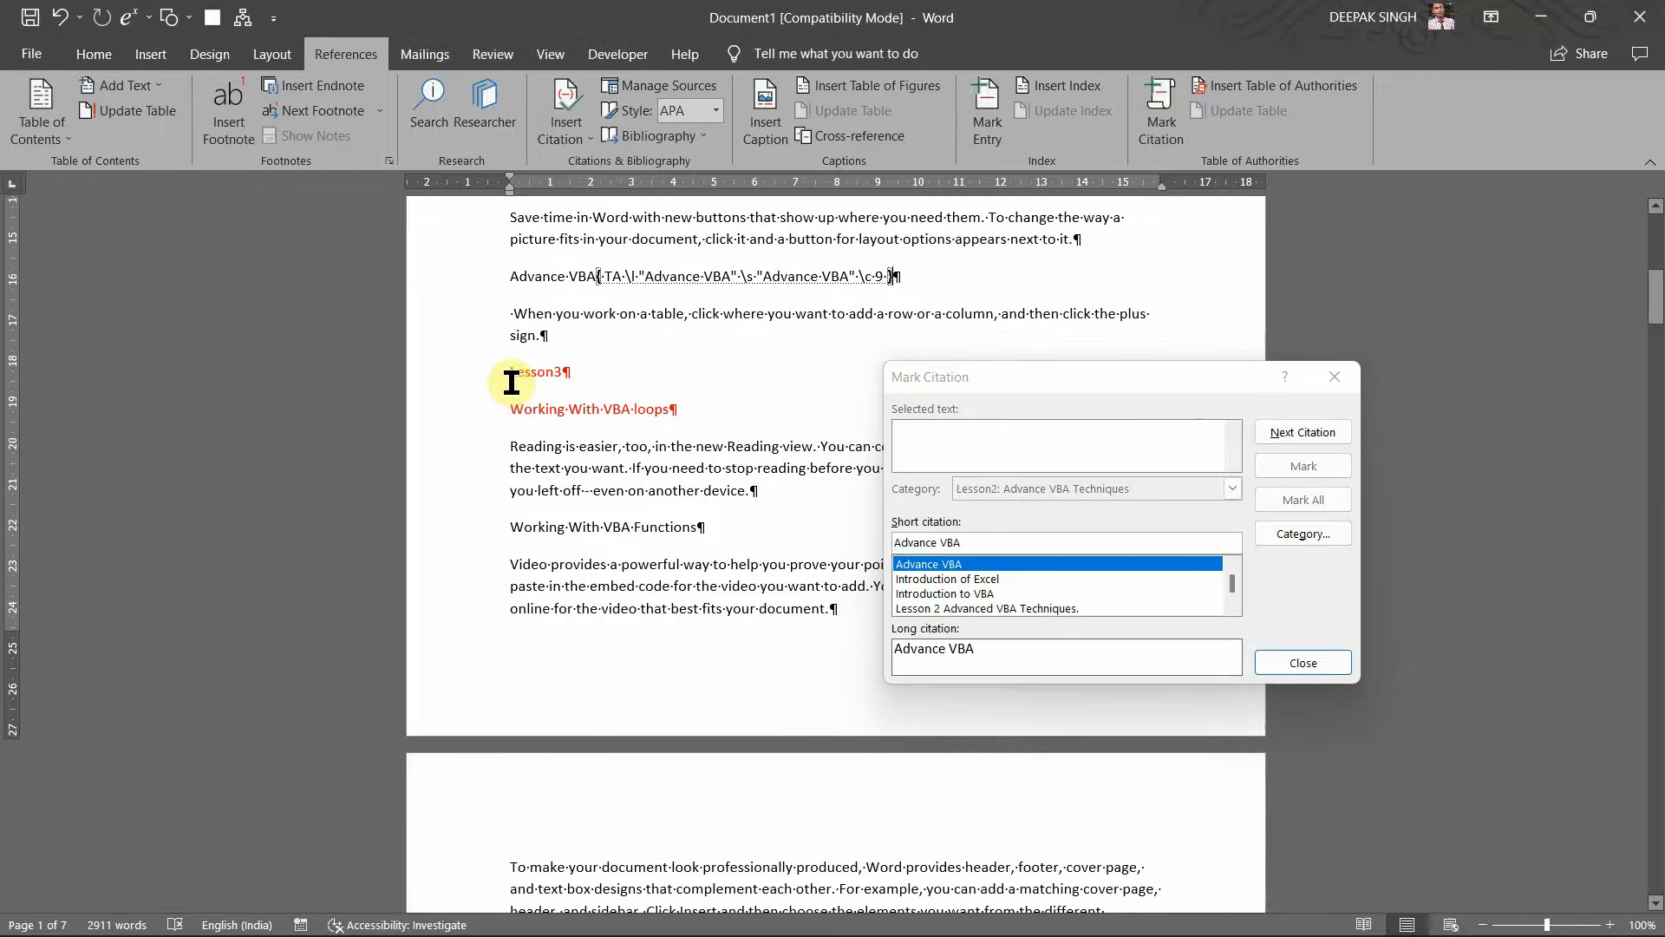
{"action": "left_click_drag", "start_coordinate": [512, 382], "coordinate": [588, 368]}
{"action": "left_click", "coordinate": [509, 374]}
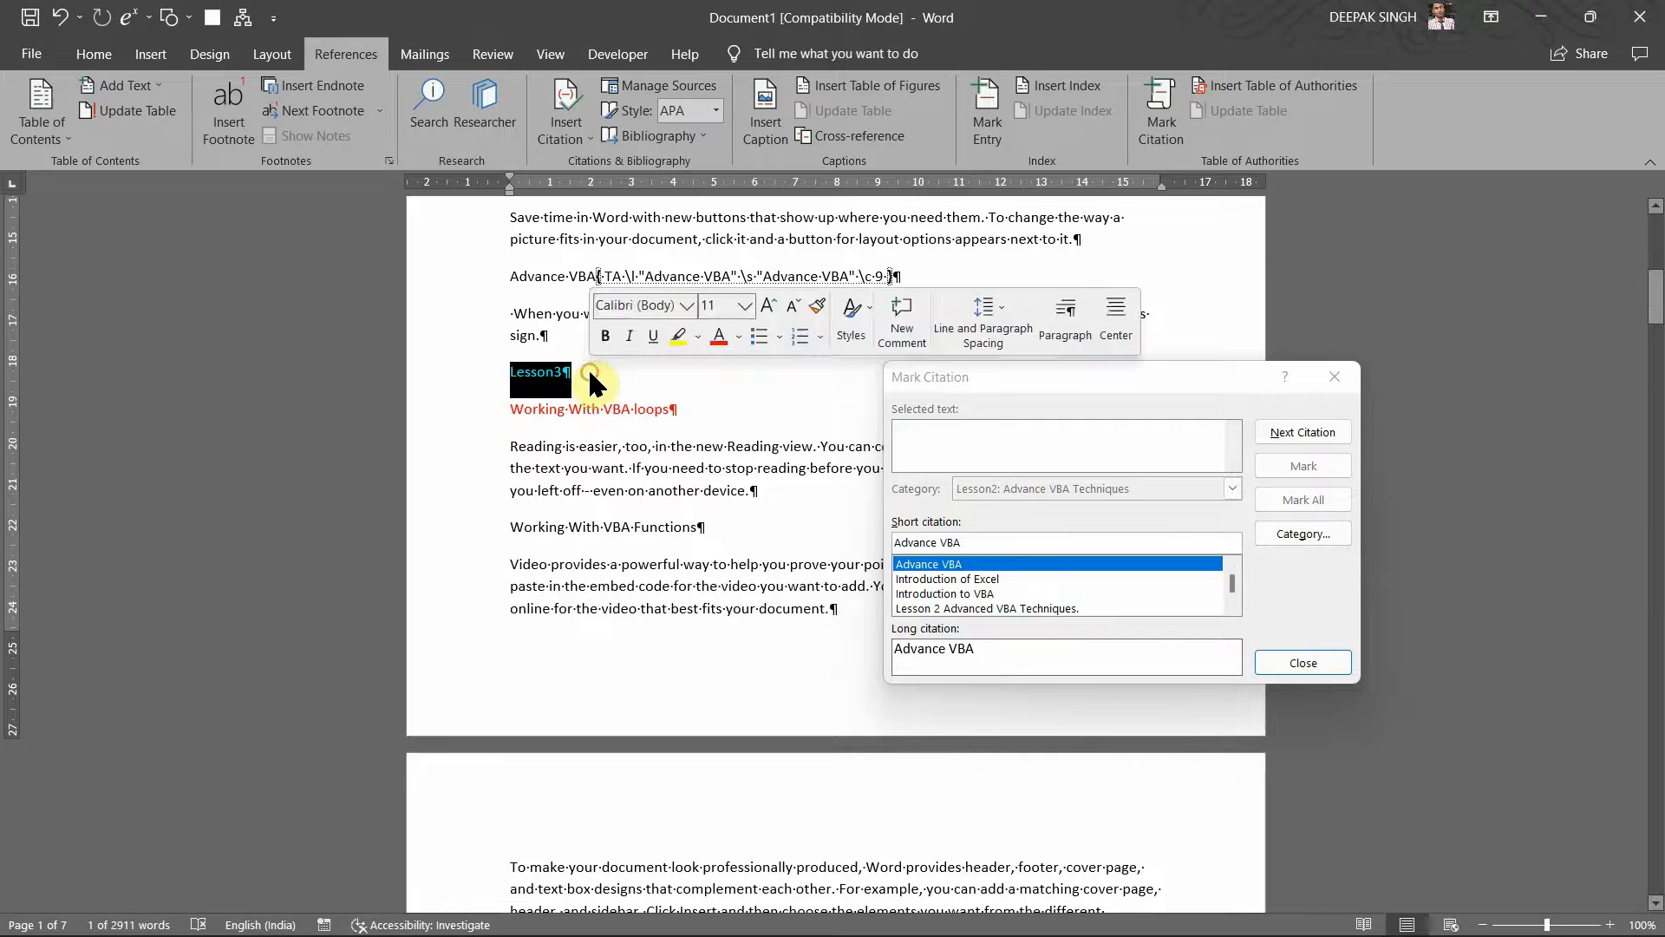
Step: Load the Lesson3 heading into Mark Citation and choose category 10
{"action": "left_click", "coordinate": [985, 402]}
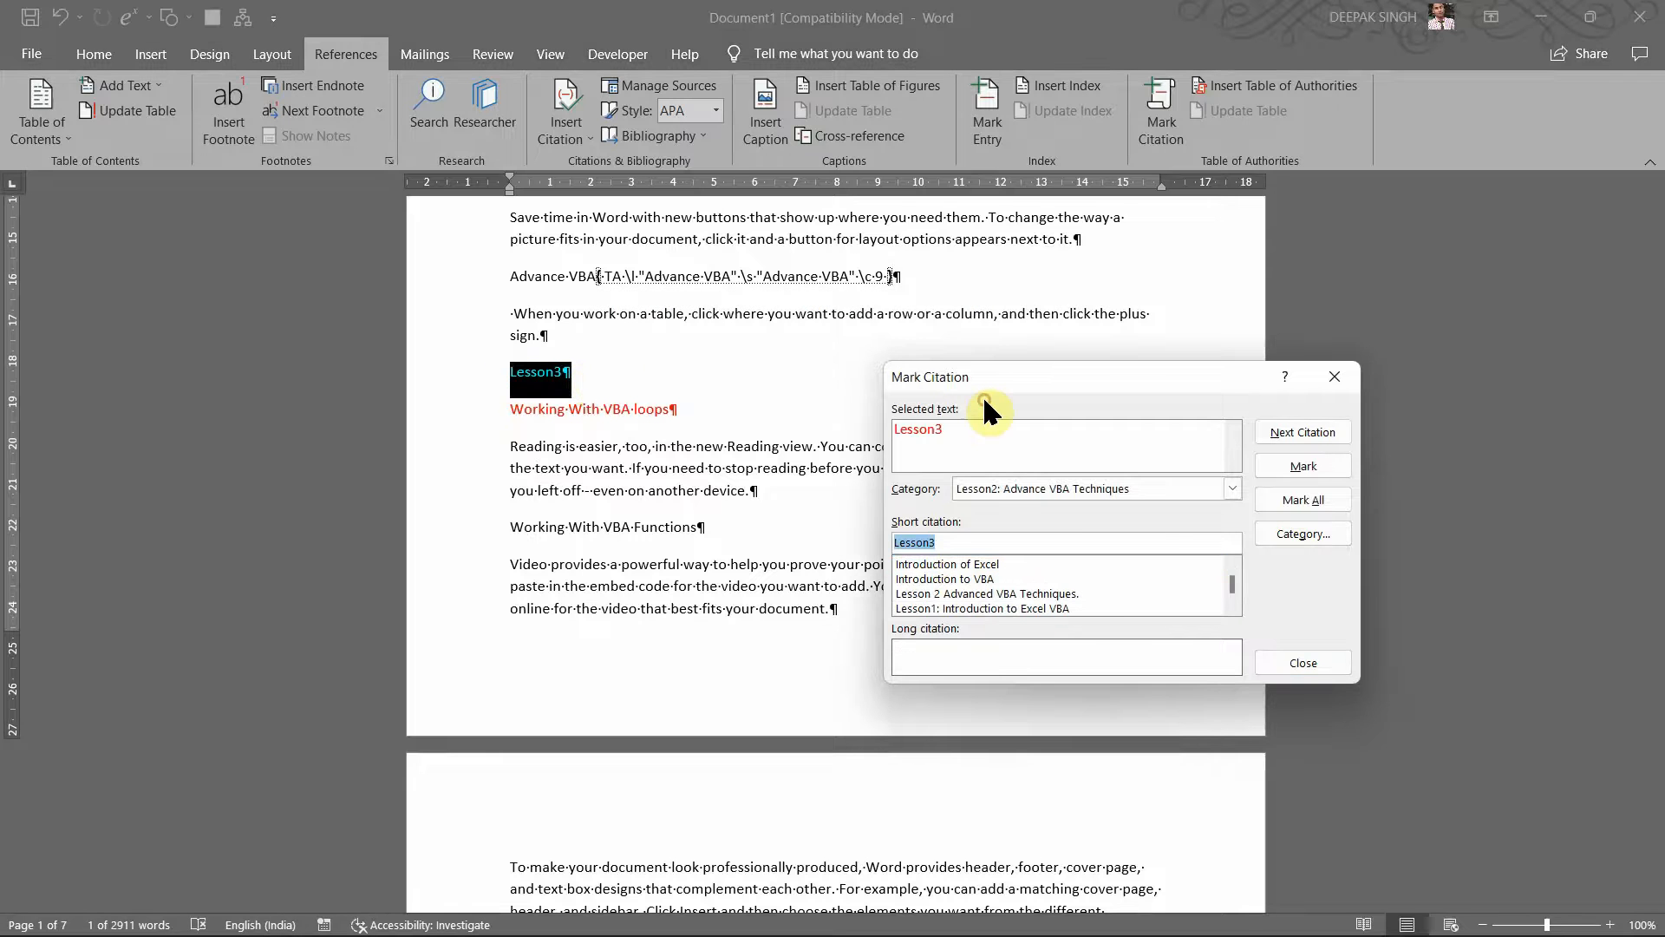
{"action": "left_click", "coordinate": [1233, 489]}
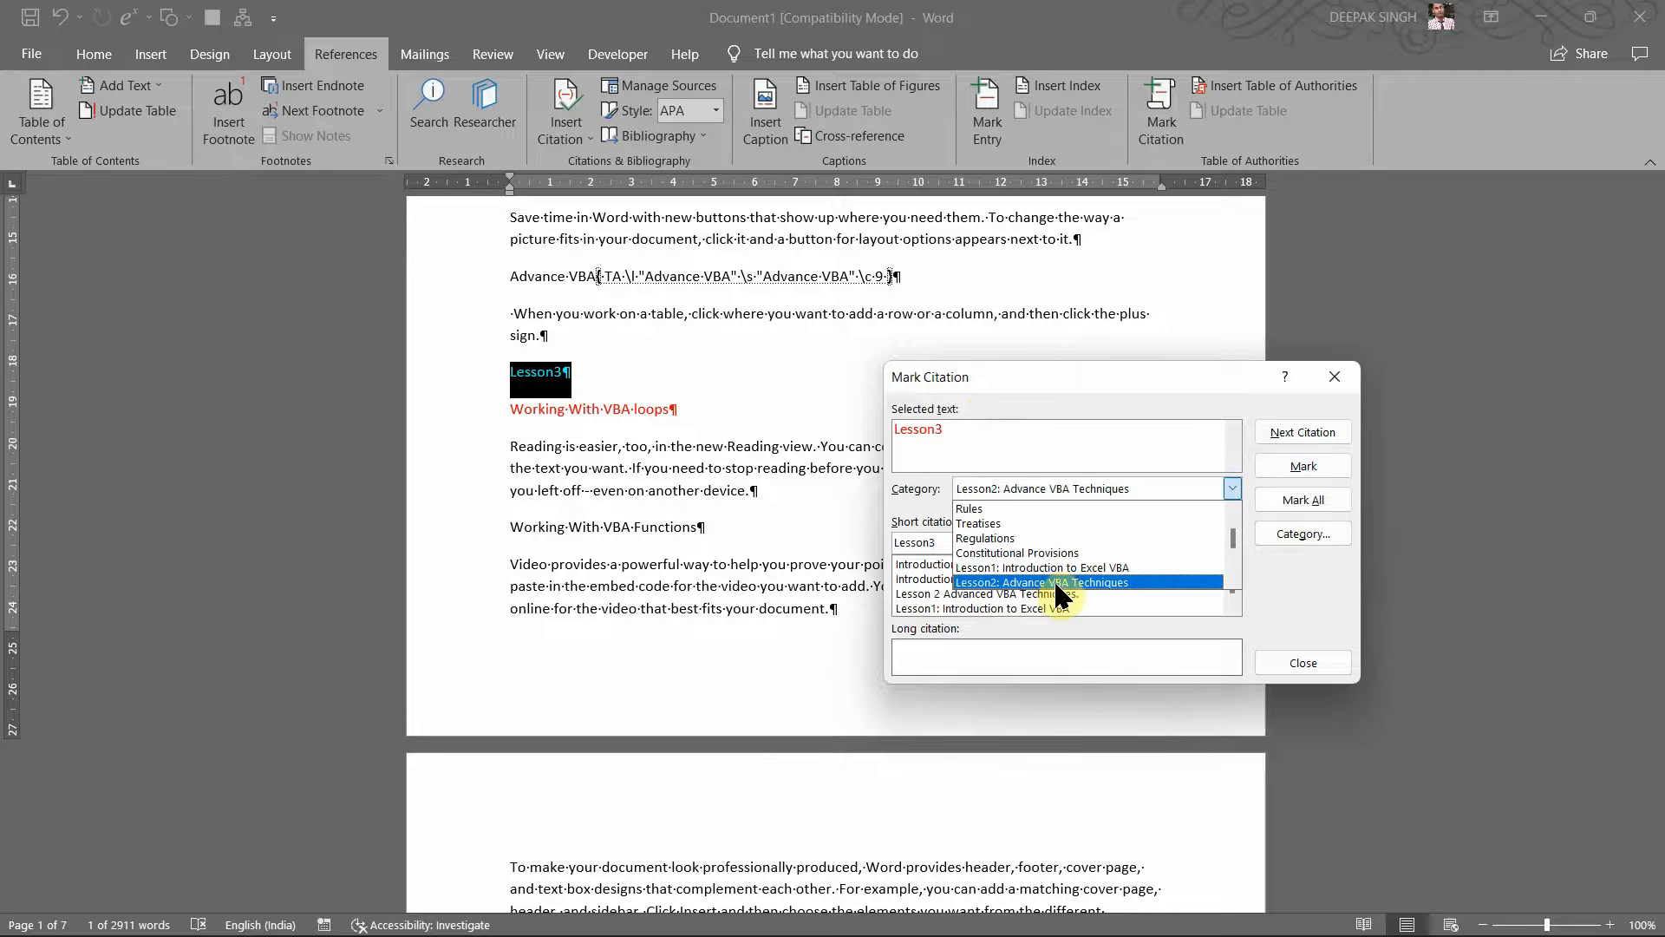
{"action": "scroll", "coordinate": [1060, 597], "scroll_direction": "down", "scroll_amount": 1}
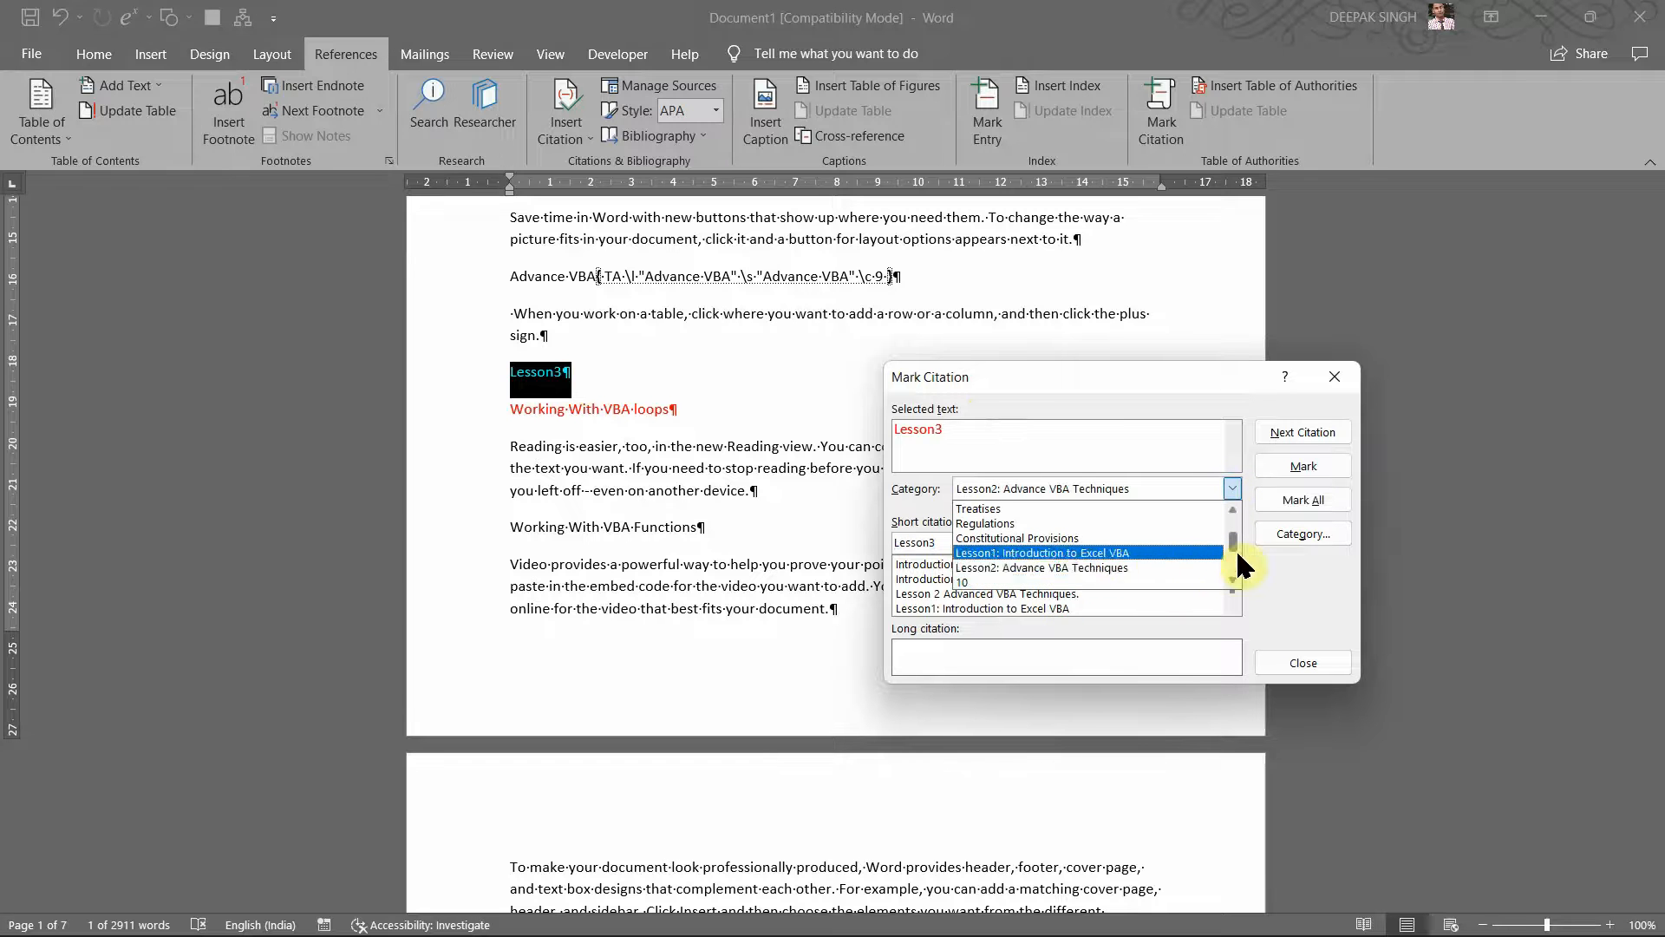
{"action": "left_click", "coordinate": [1121, 583]}
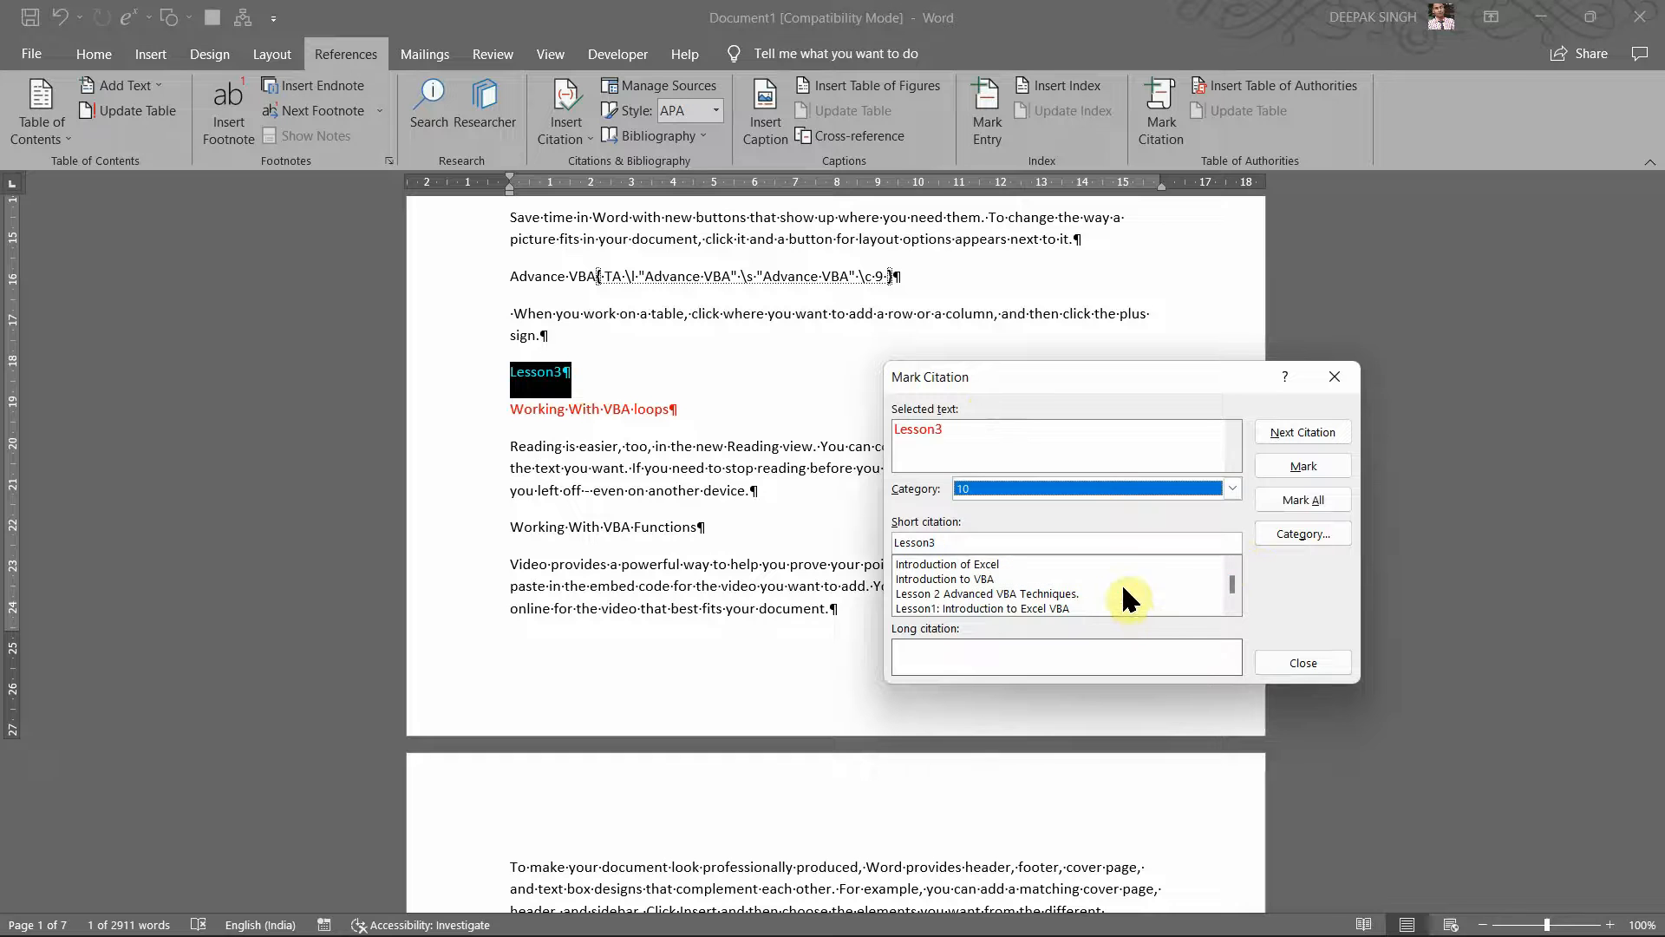
Step: Edit category 10's name in the category editor, then mark Lesson3 as a citation
{"action": "left_click", "coordinate": [1284, 532]}
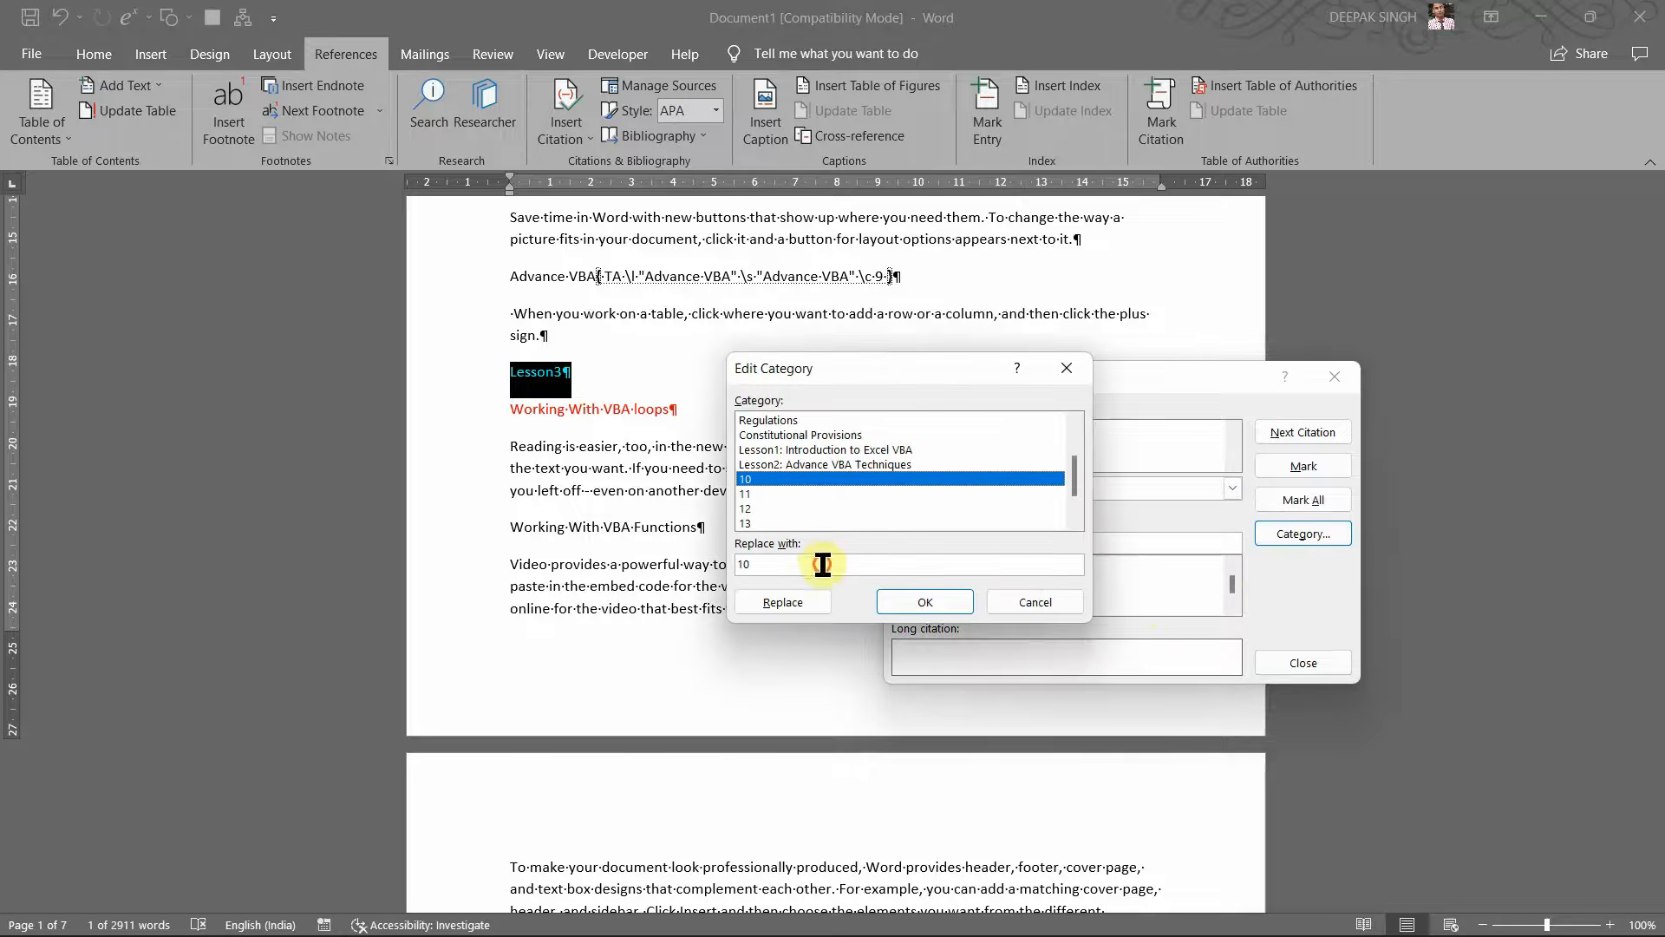
{"action": "key", "text": "BackSpace"}
{"action": "type", "text": "esson3"}
{"action": "left_click", "coordinate": [891, 605]}
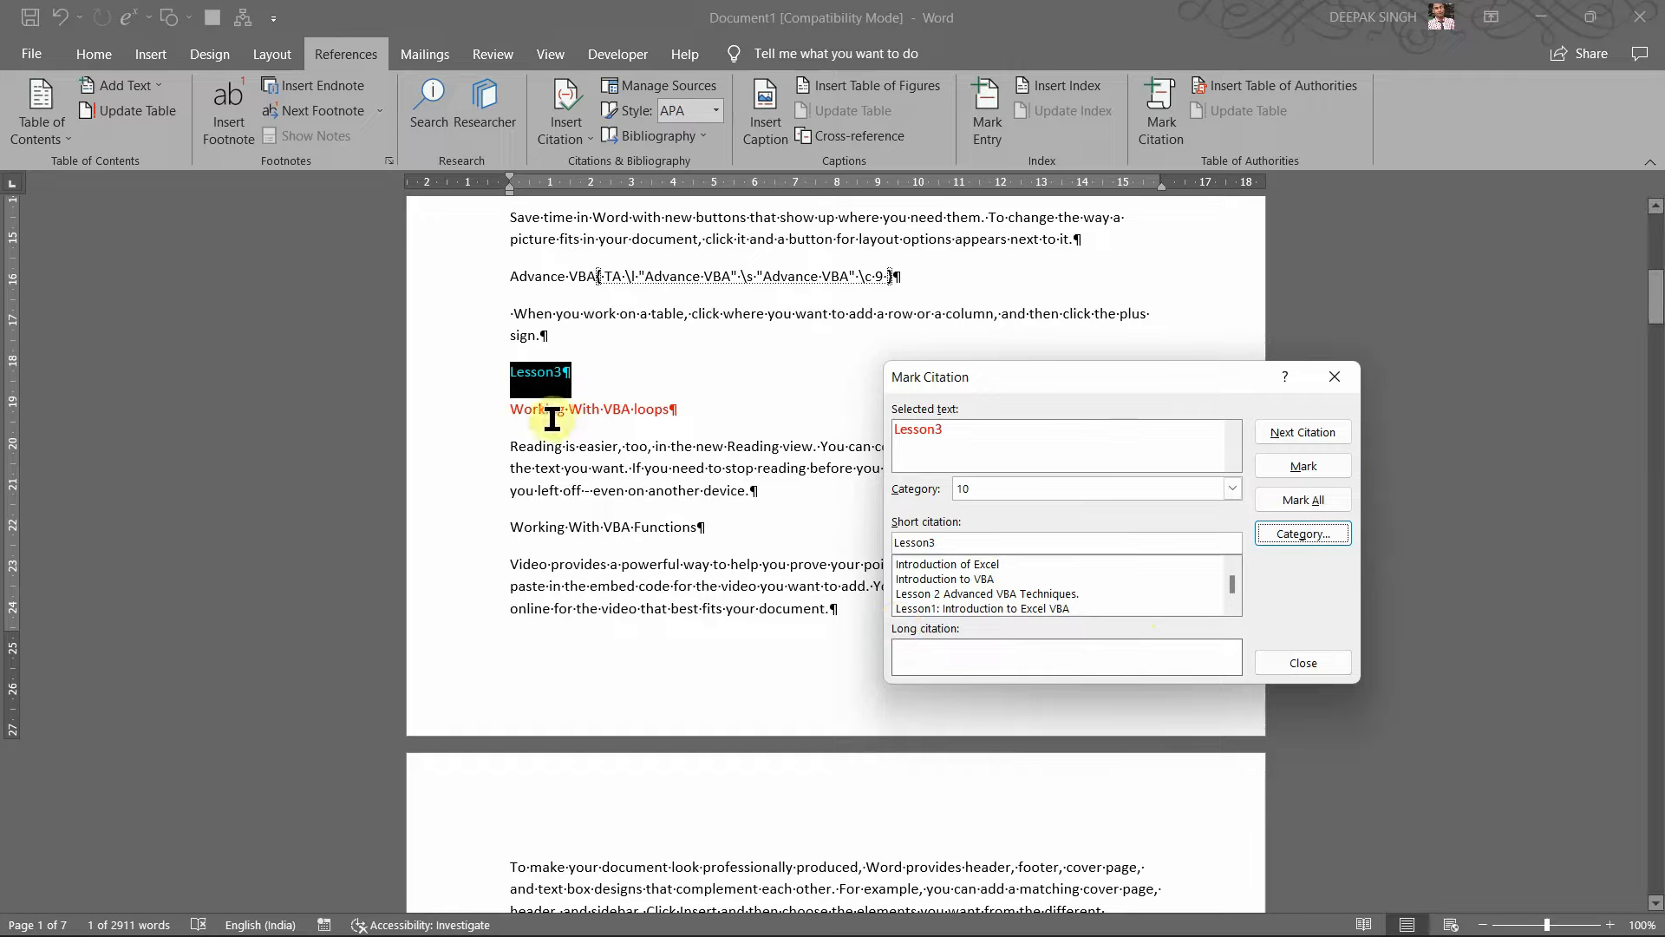
{"action": "left_click", "coordinate": [1286, 457]}
{"action": "scroll", "coordinate": [646, 357], "scroll_direction": "down", "scroll_amount": 2}
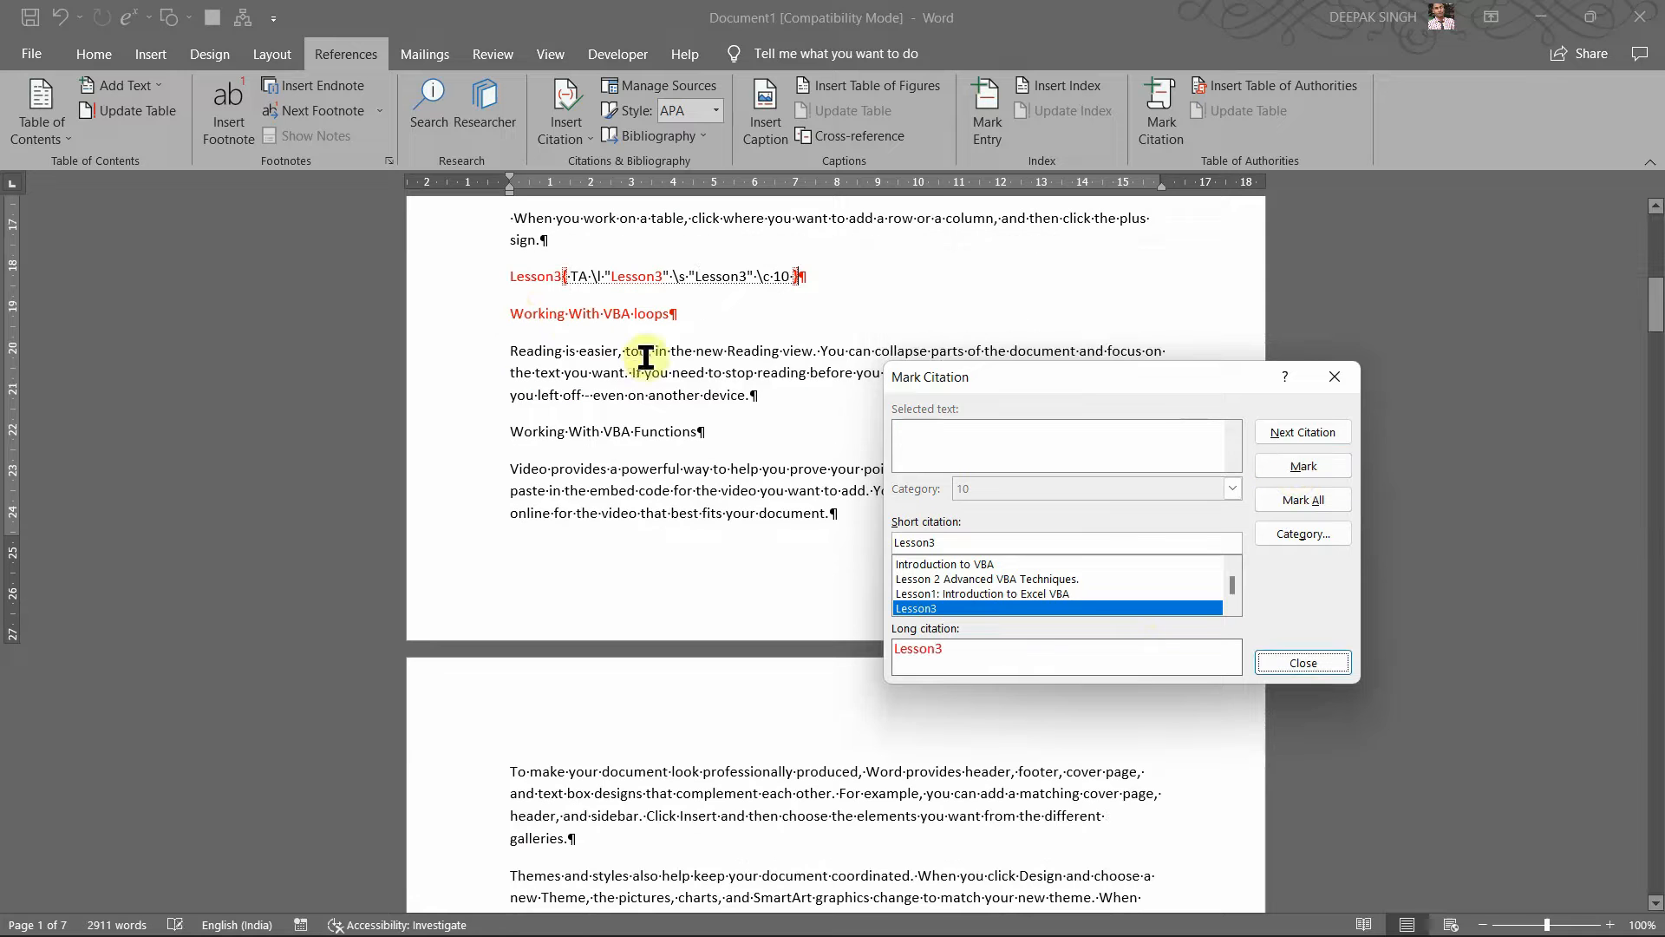
Step: Select the Working With VBA loops heading and check the available citation categories
{"action": "left_click_drag", "start_coordinate": [503, 314], "coordinate": [678, 315]}
{"action": "left_click", "coordinate": [1107, 410]}
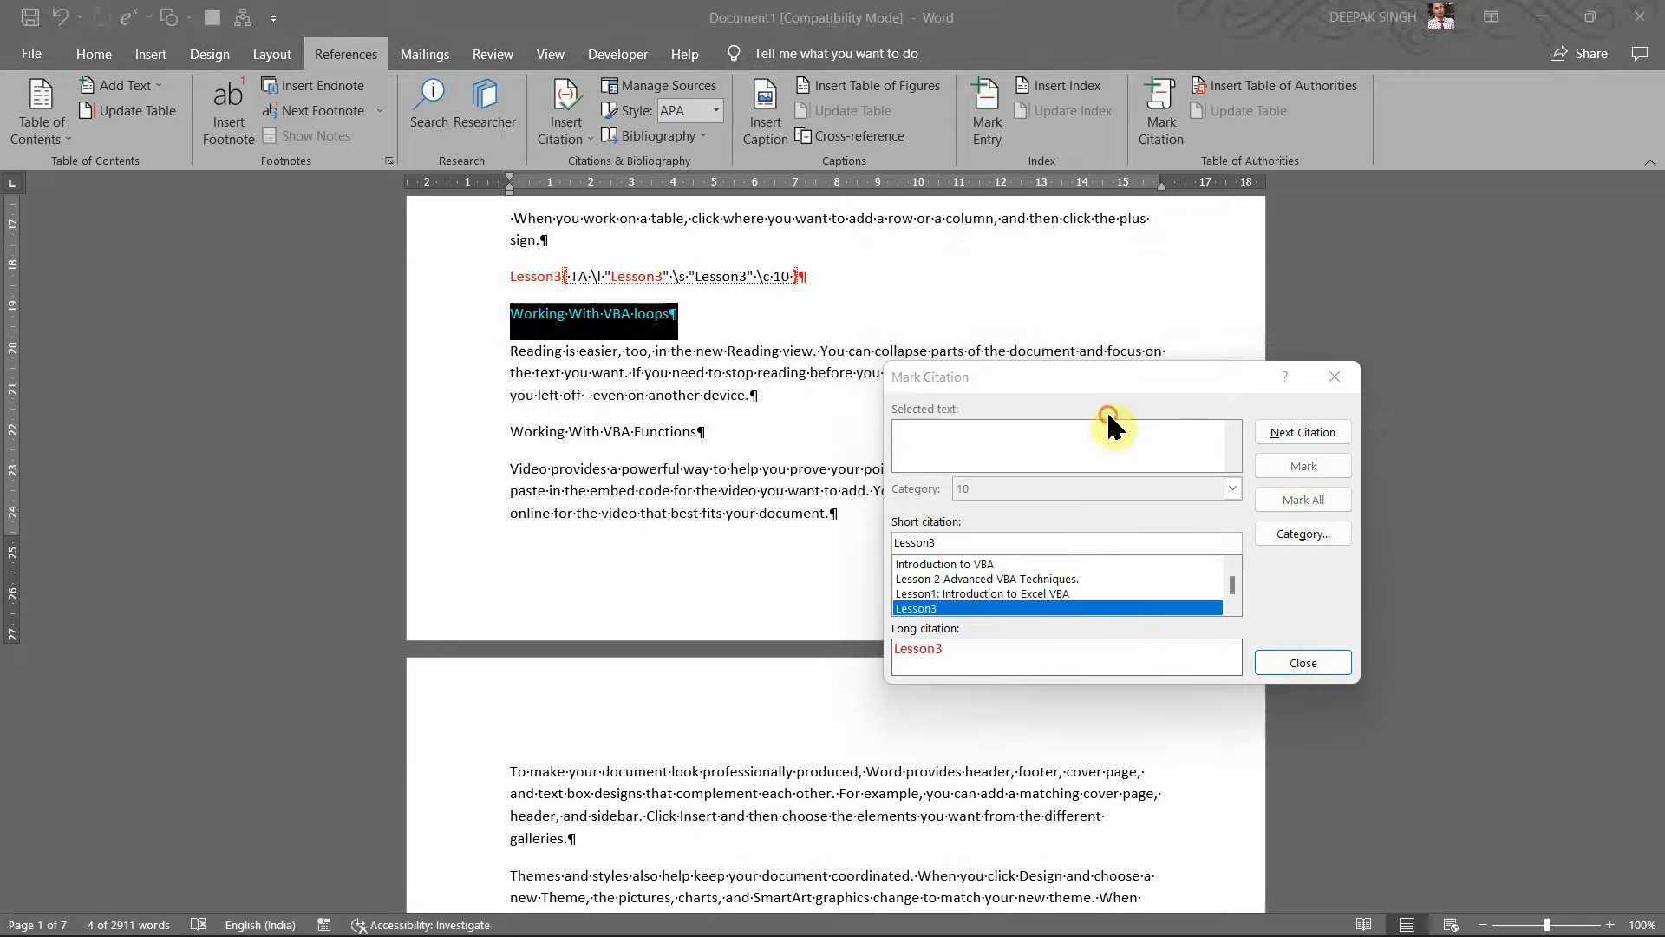
{"action": "left_click", "coordinate": [1231, 484]}
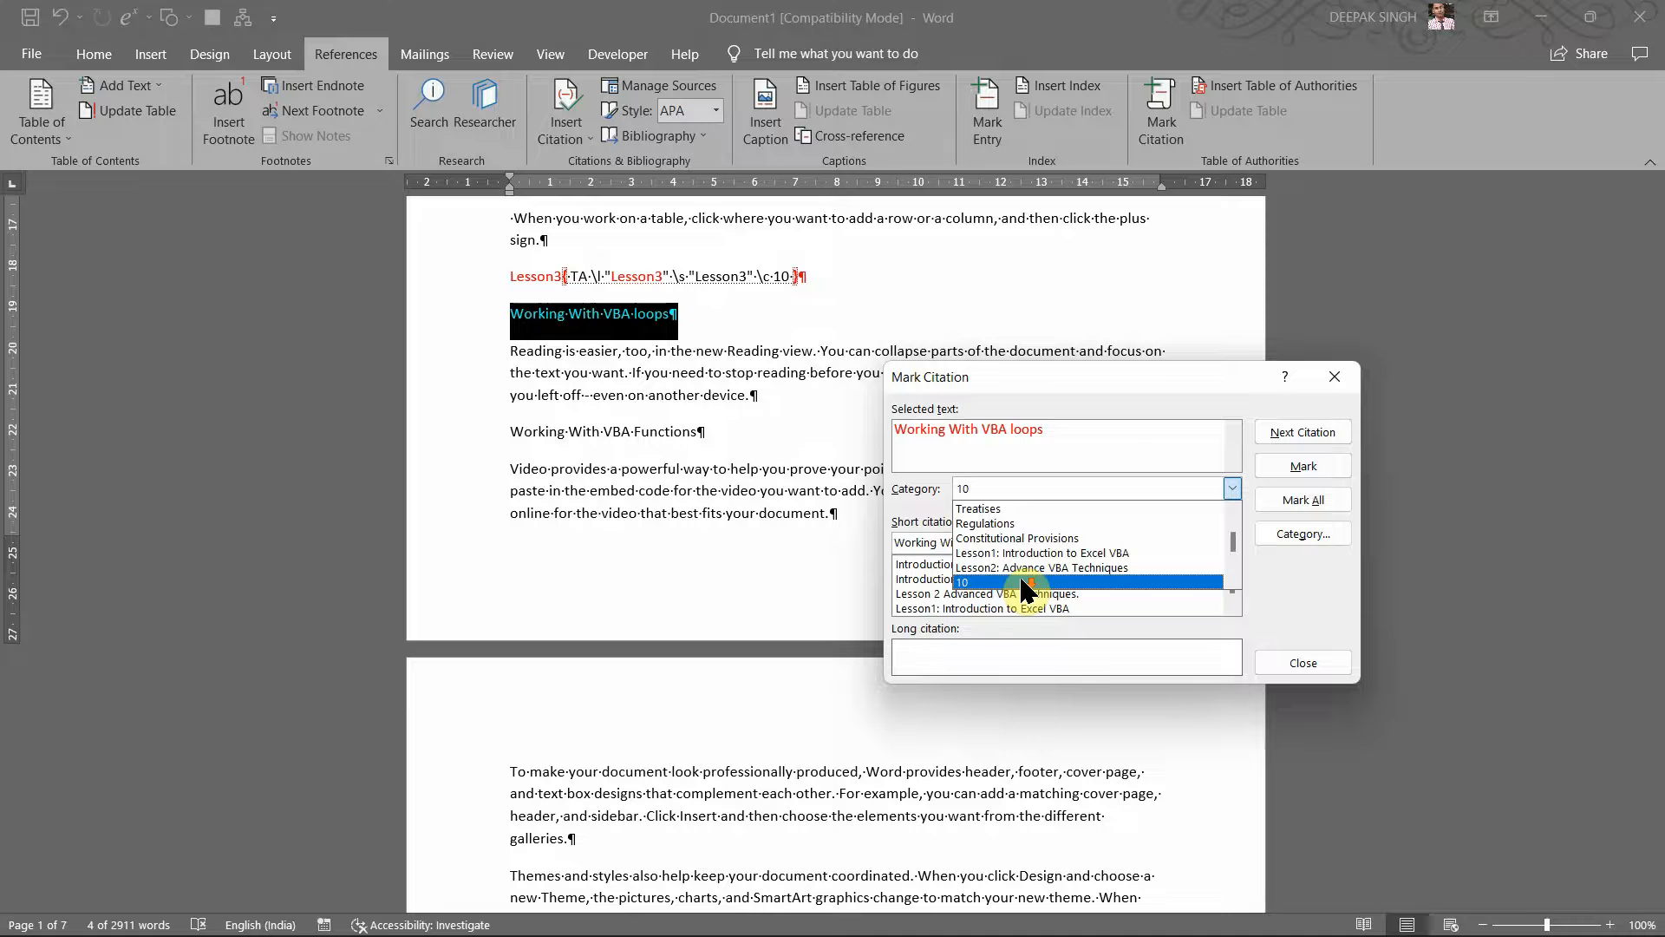
{"action": "left_click", "coordinate": [1102, 427]}
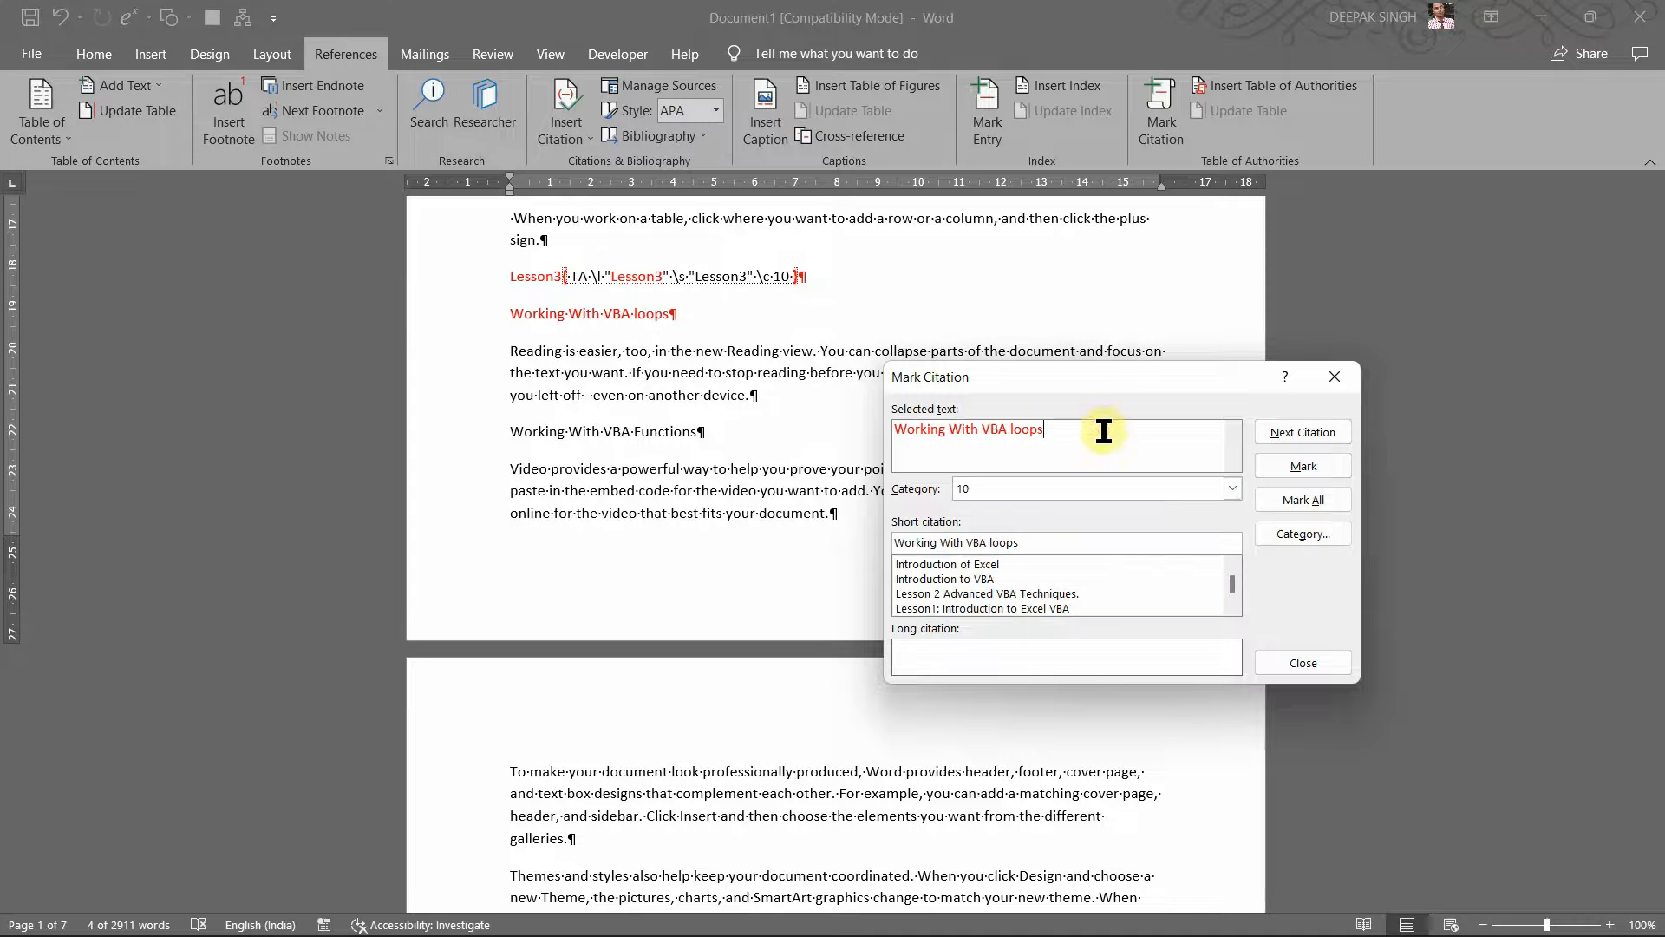
{"action": "left_click", "coordinate": [613, 286]}
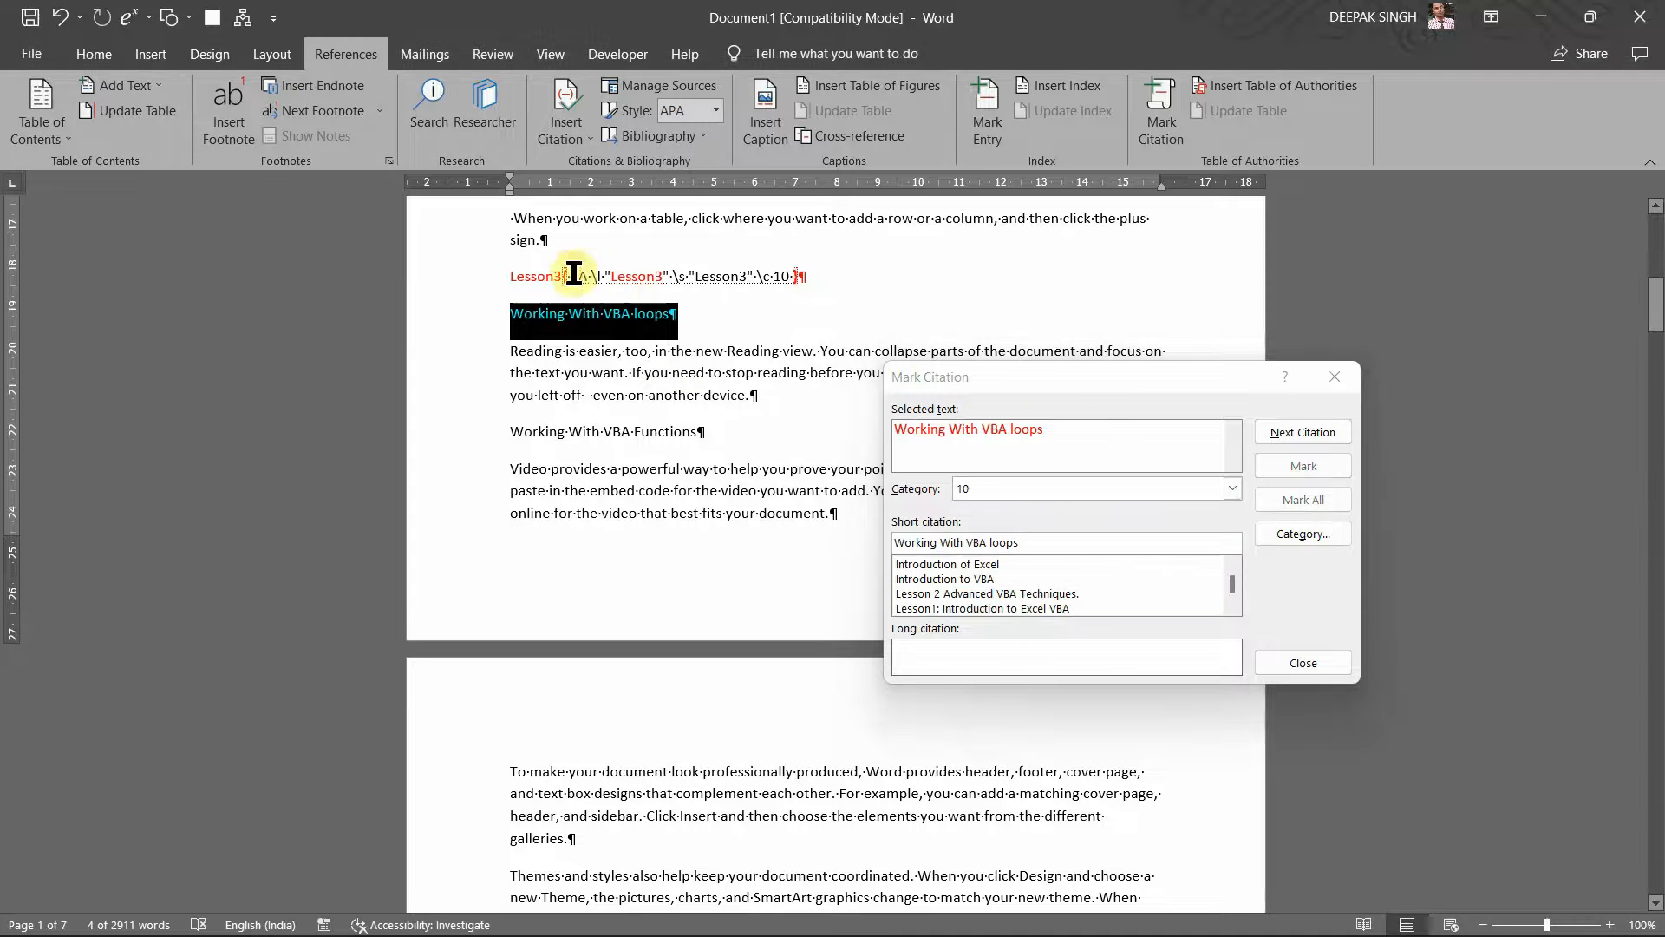
{"action": "left_click", "coordinate": [573, 273]}
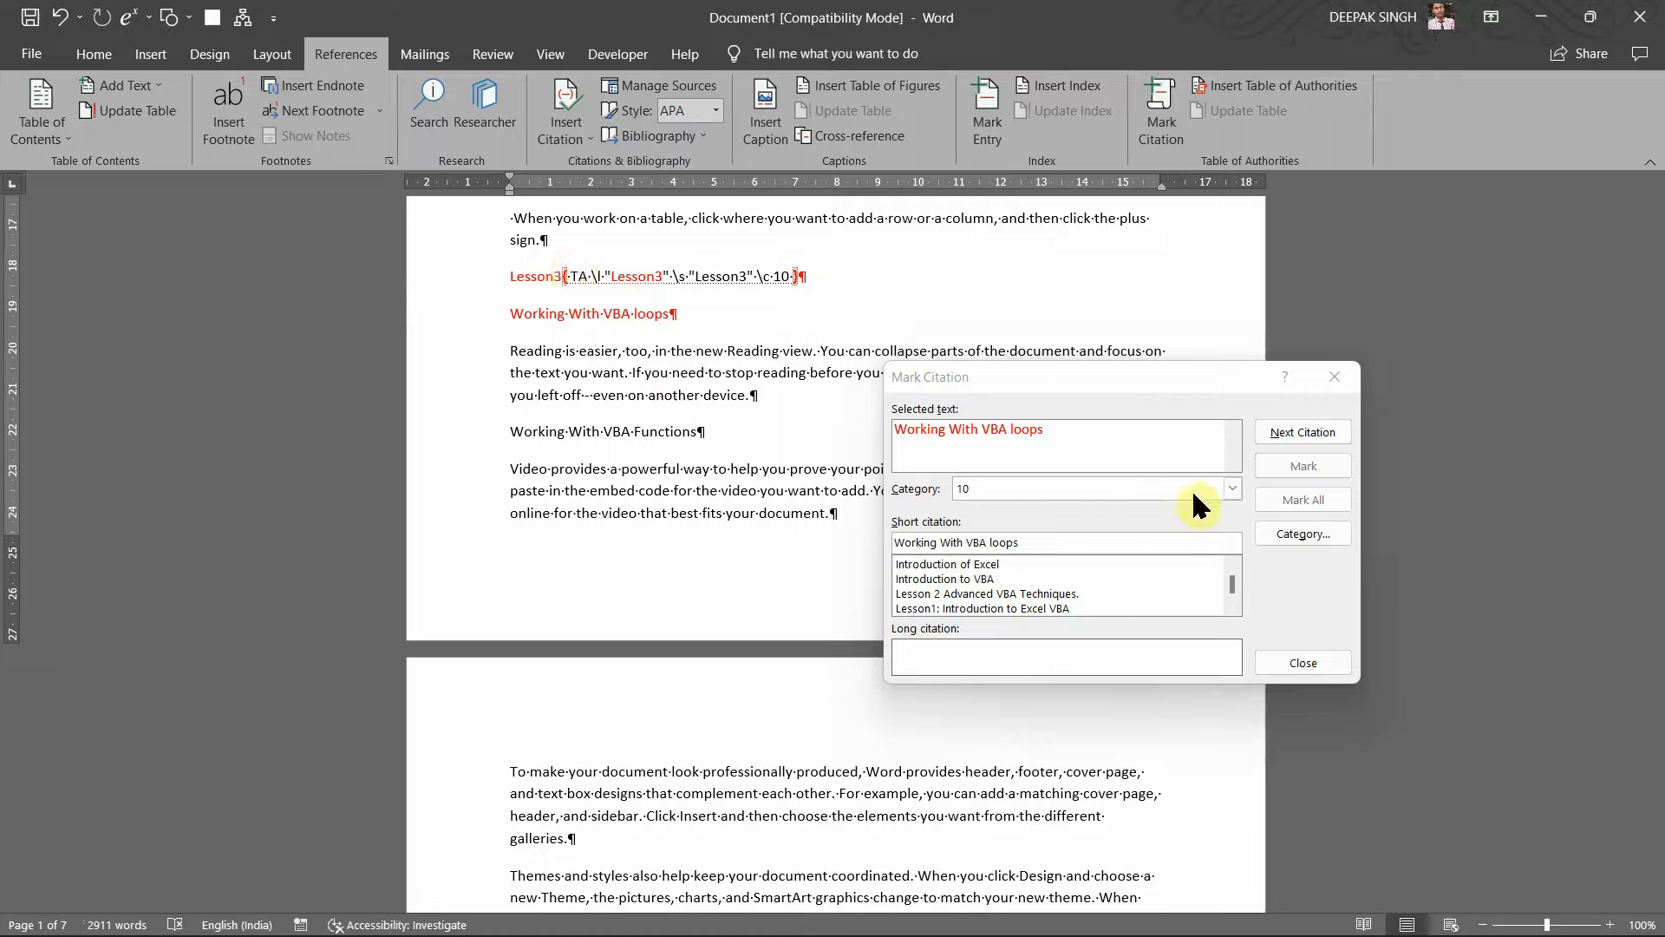
{"action": "left_click", "coordinate": [1237, 607]}
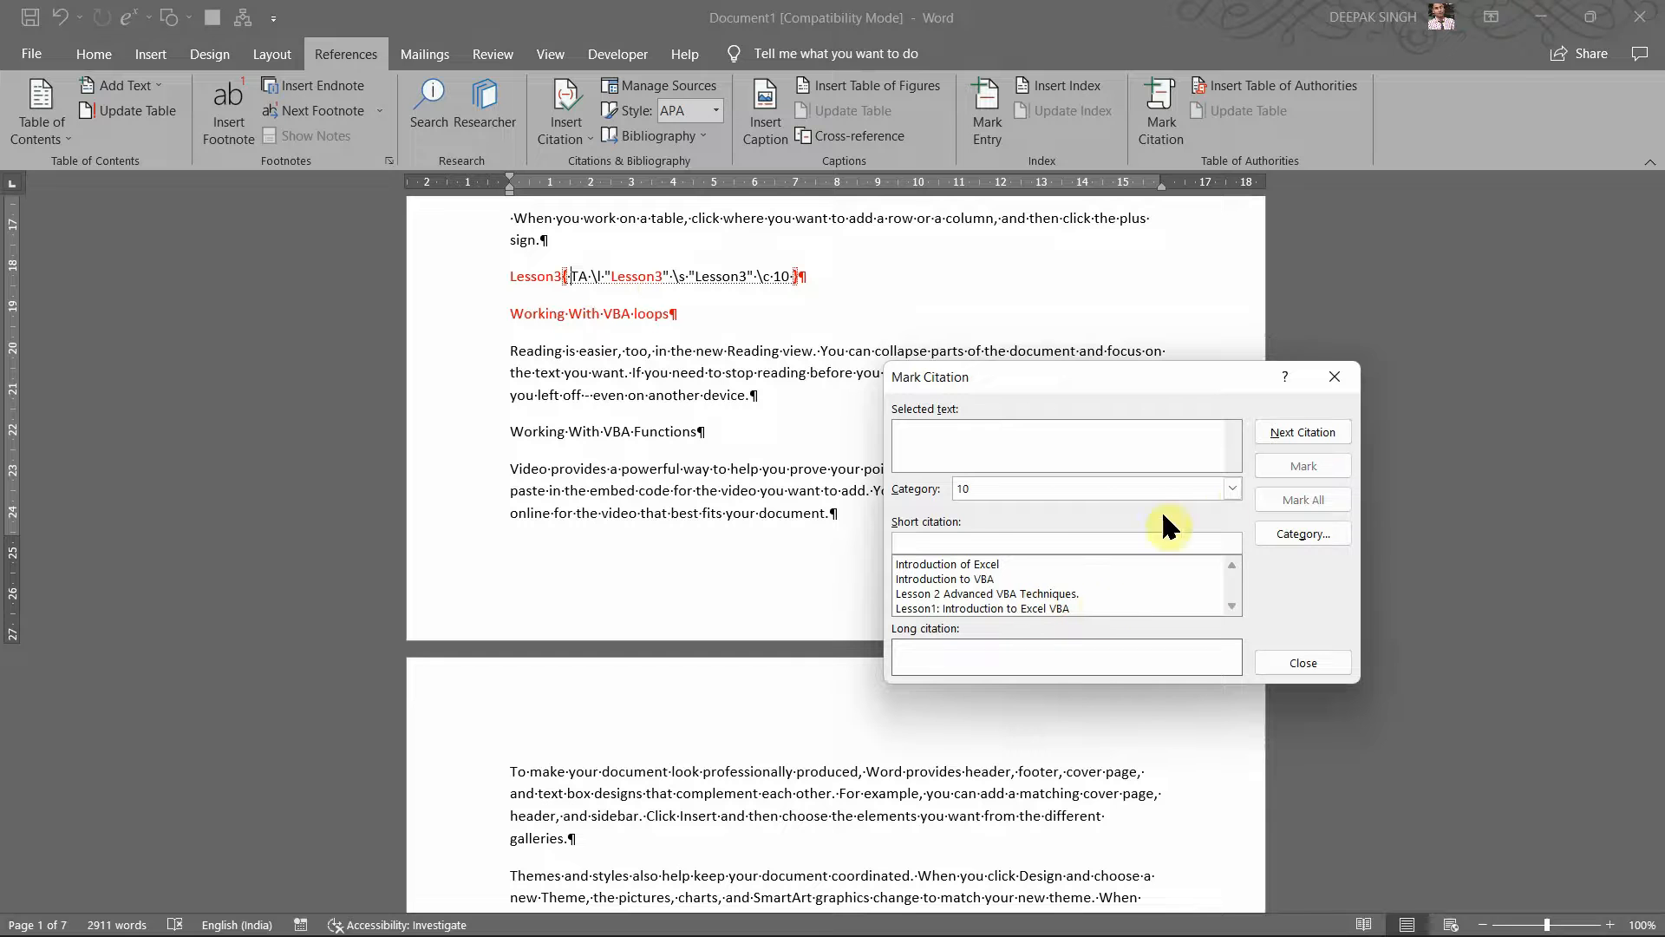
Step: Rename citation category 10 to 'Lesson3' in the category editor
{"action": "left_click", "coordinate": [1233, 488]}
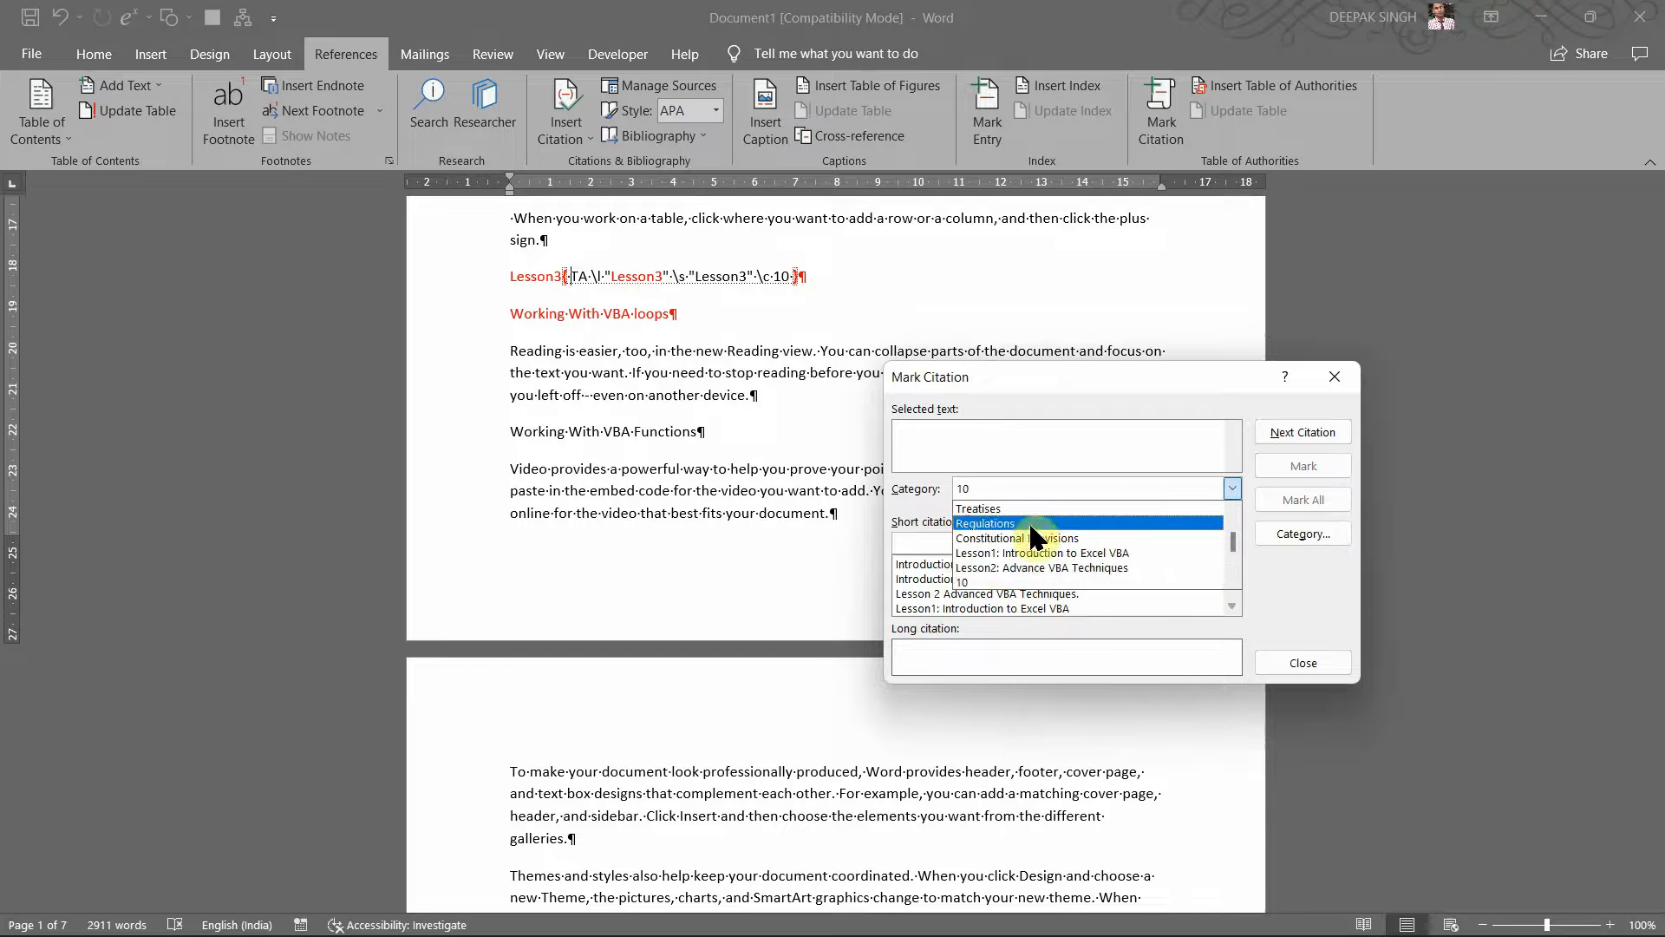
{"action": "left_click", "coordinate": [979, 583]}
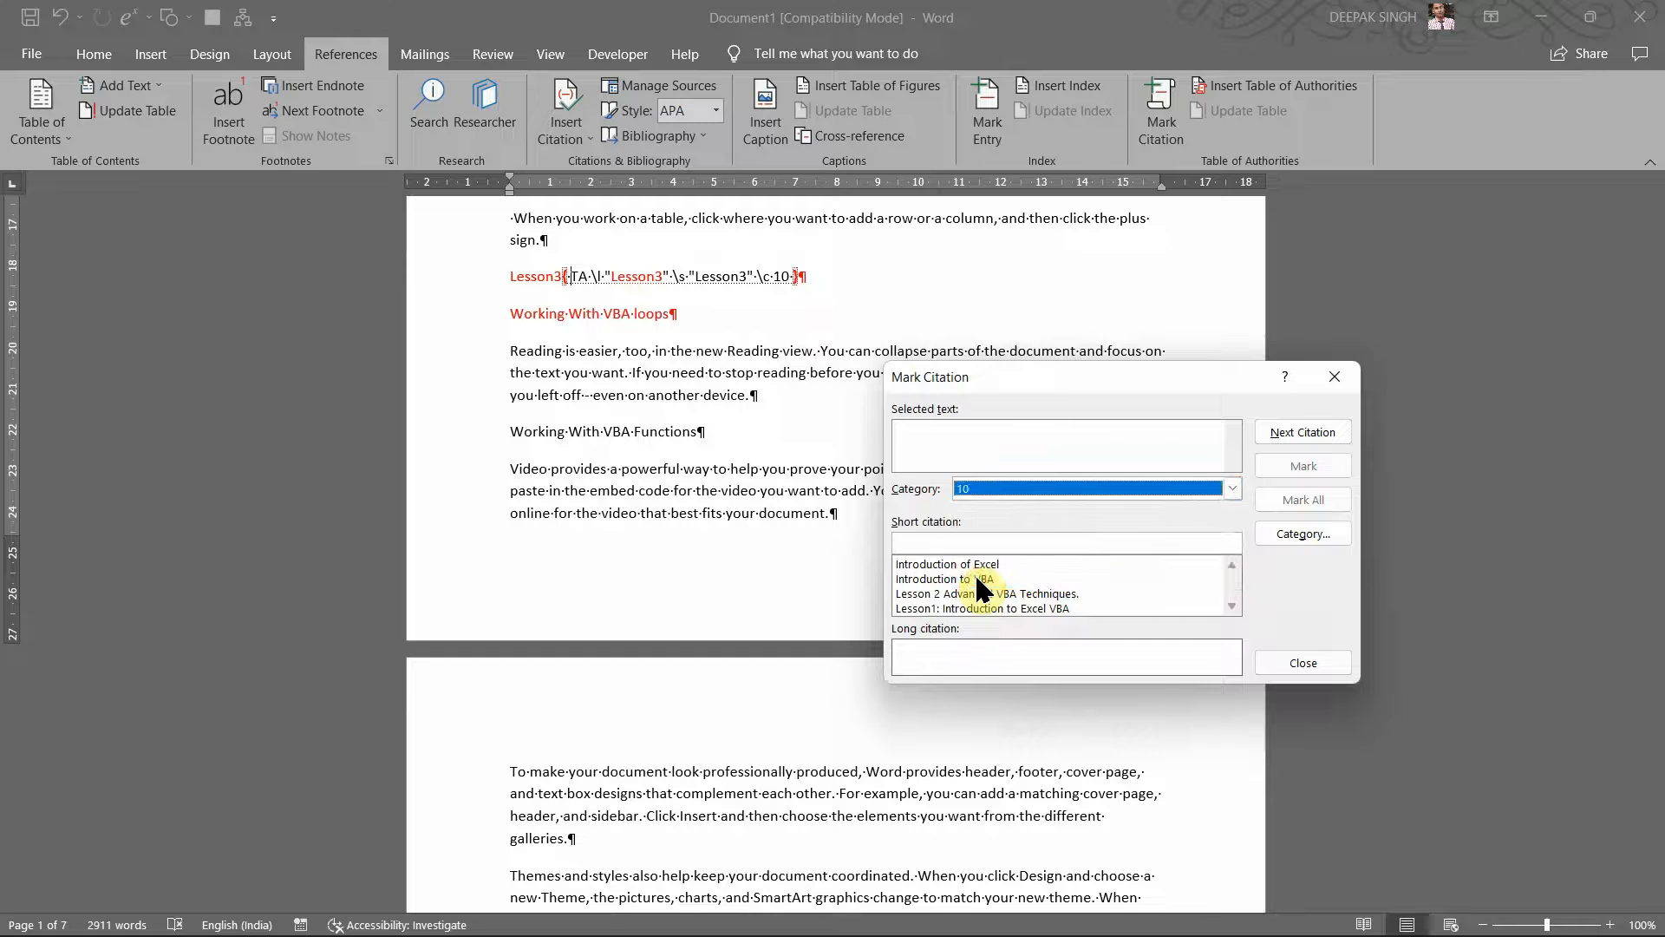
{"action": "left_click", "coordinate": [1278, 536]}
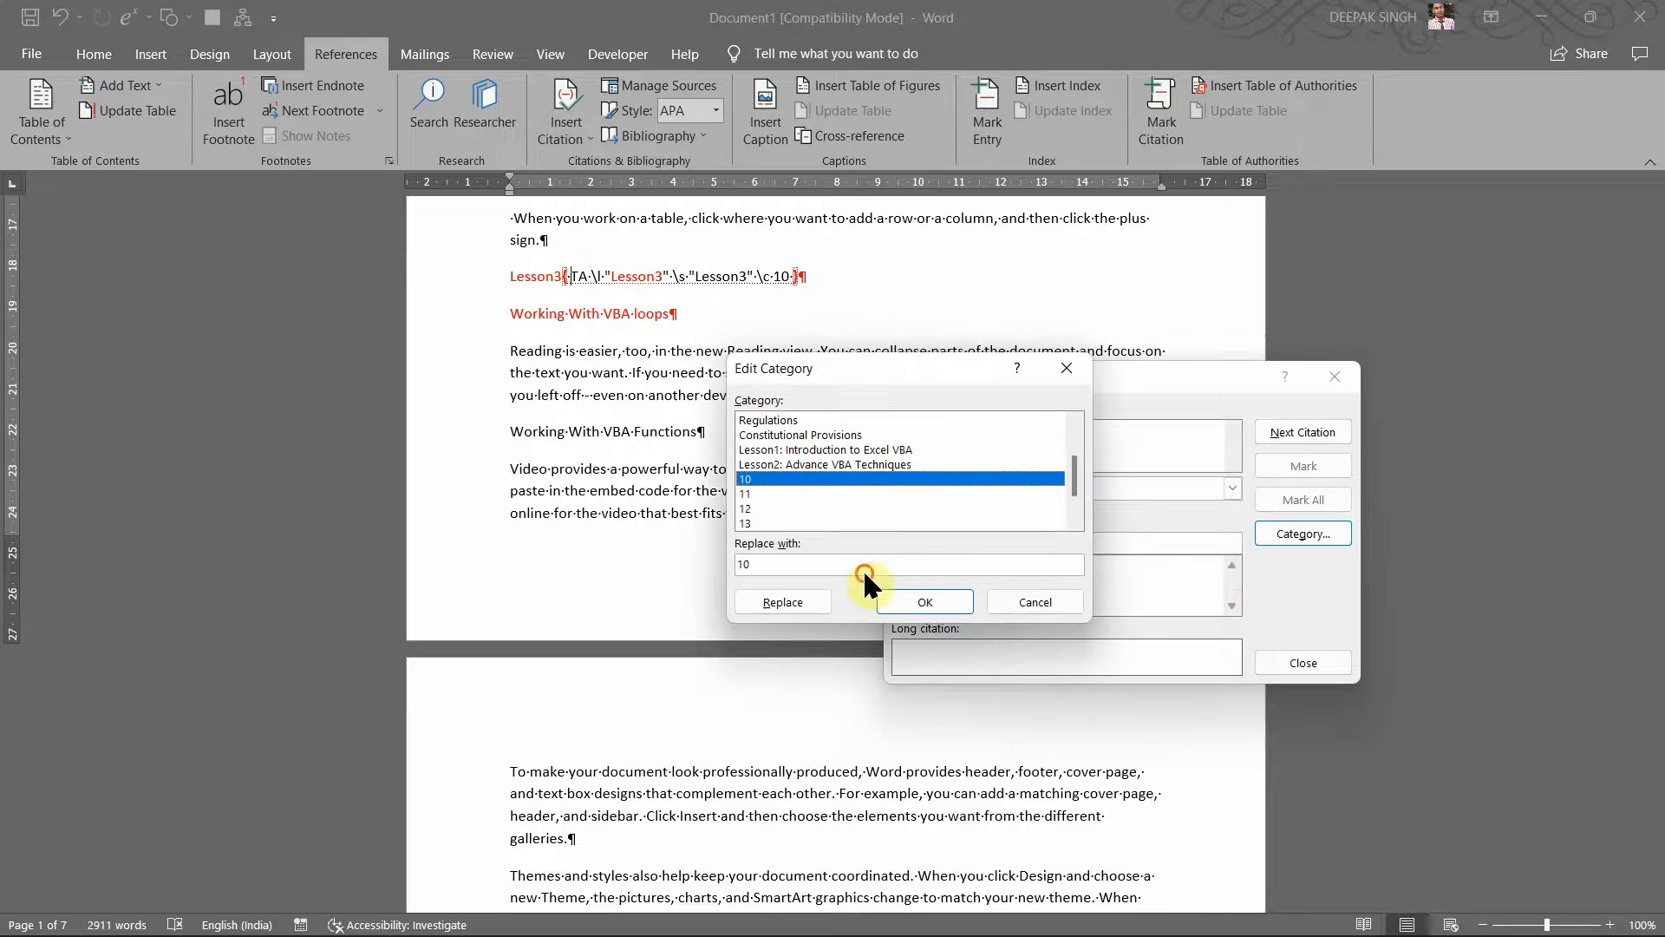
{"action": "left_click", "coordinate": [761, 565]}
{"action": "key", "text": "BackSpace"}
{"action": "key", "text": "BackSpace"}
{"action": "type", "text": "Lesson3"}
{"action": "left_click", "coordinate": [767, 604]}
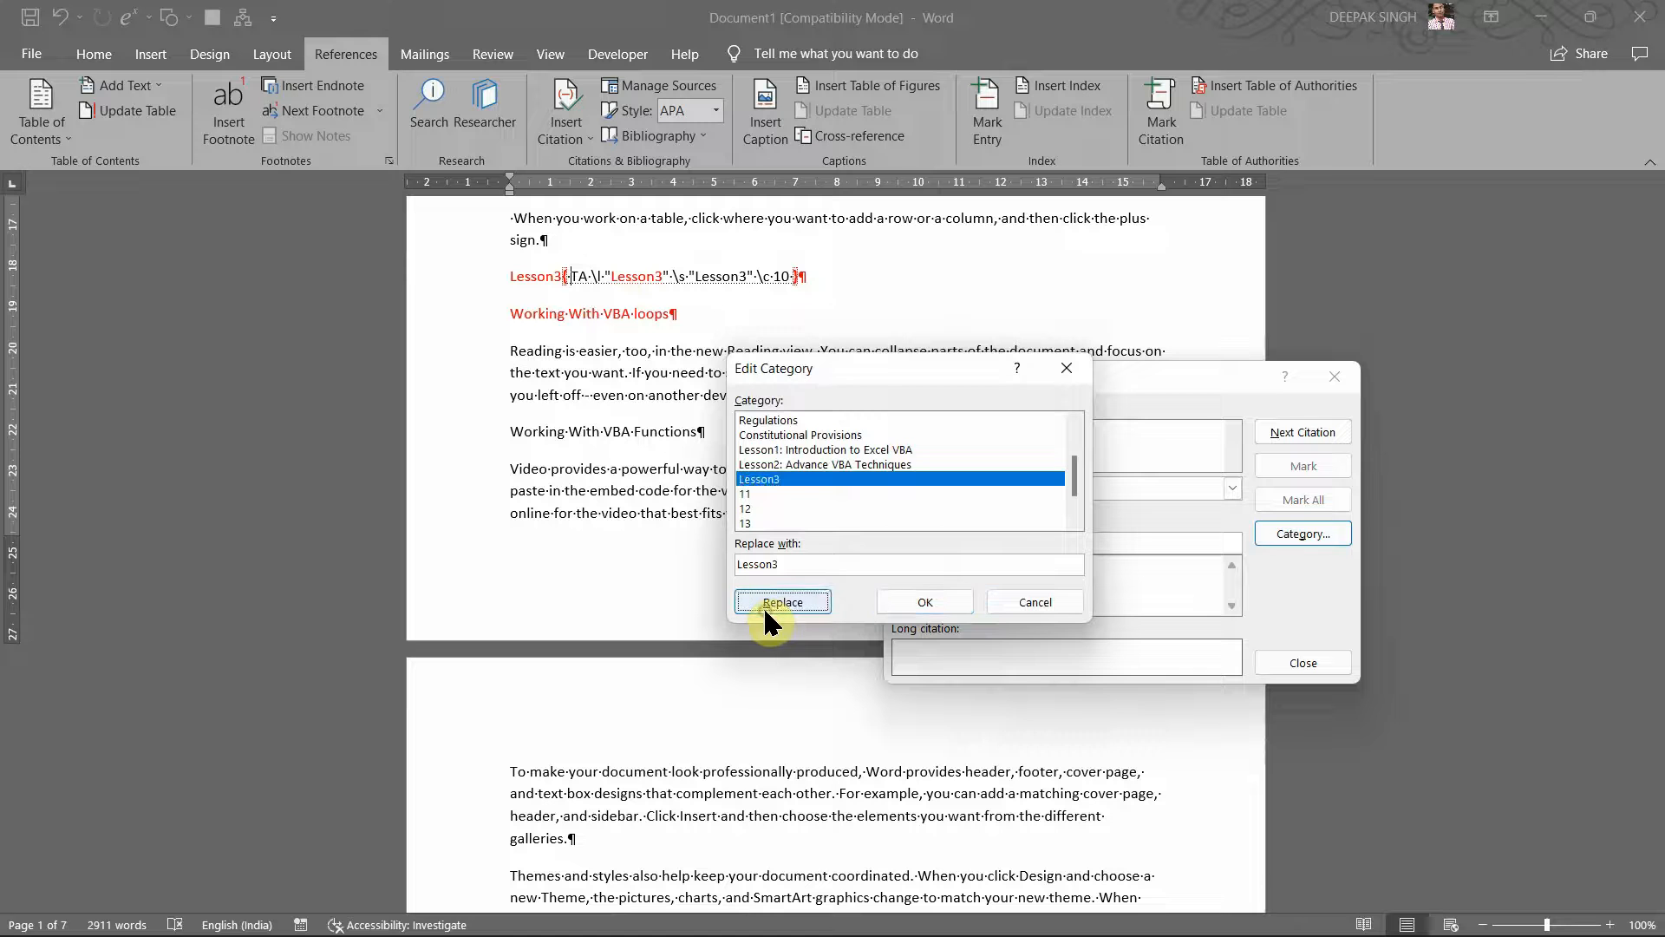
{"action": "left_click", "coordinate": [911, 597]}
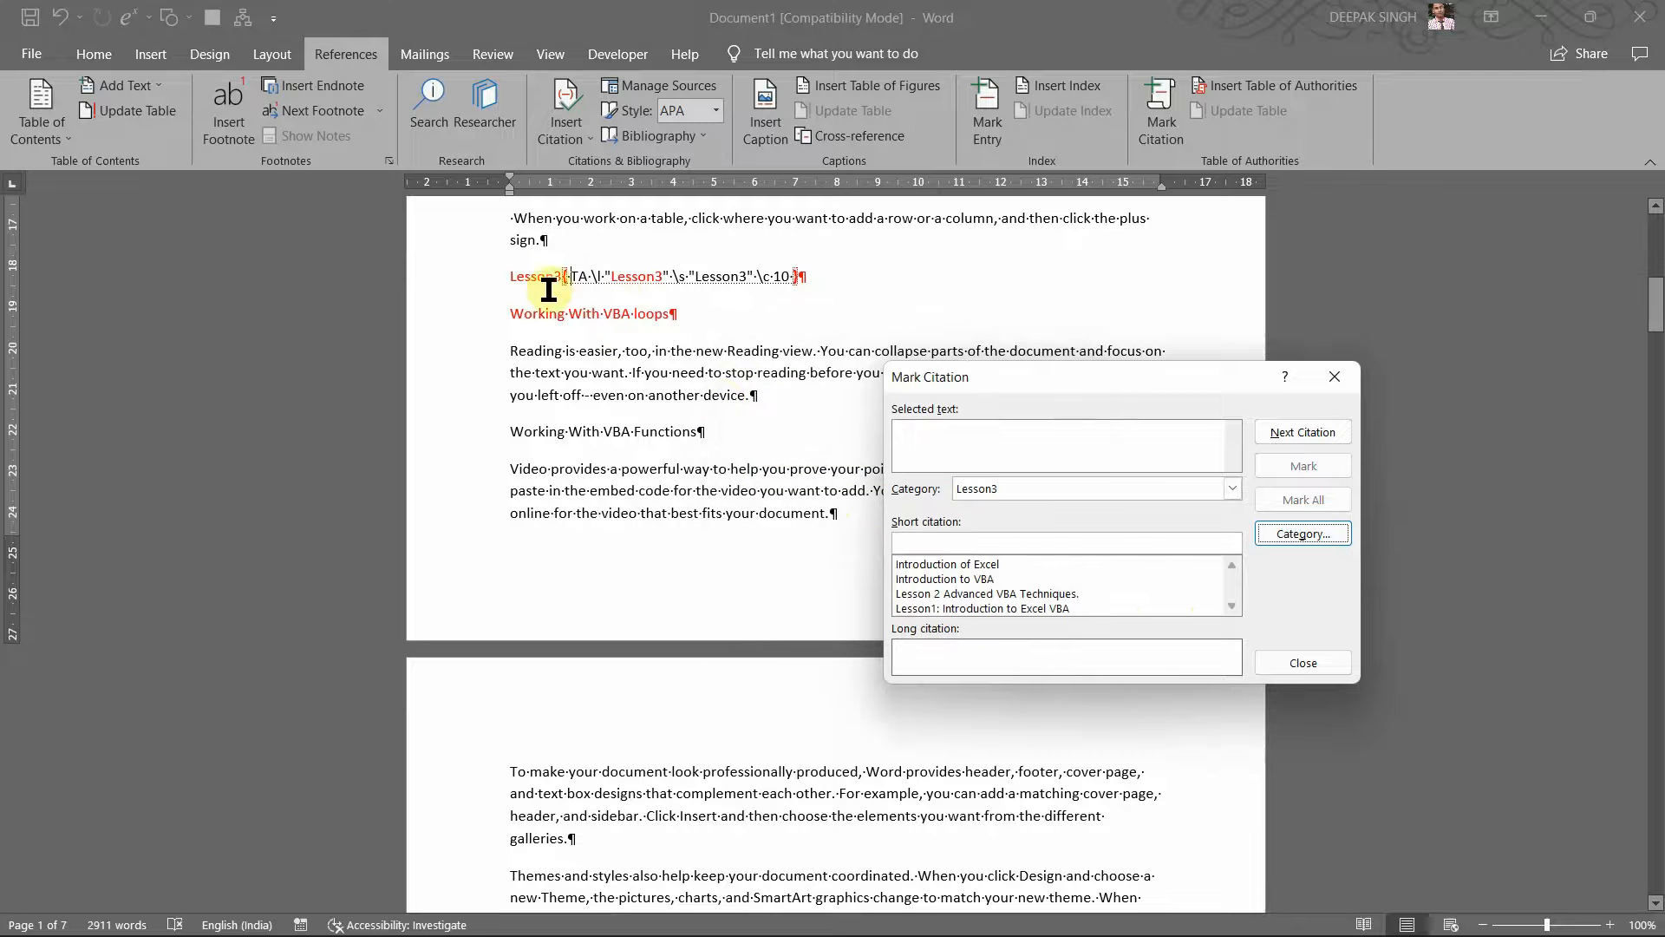
Step: Mark the Lesson3 line as a citation
{"action": "left_click", "coordinate": [516, 280]}
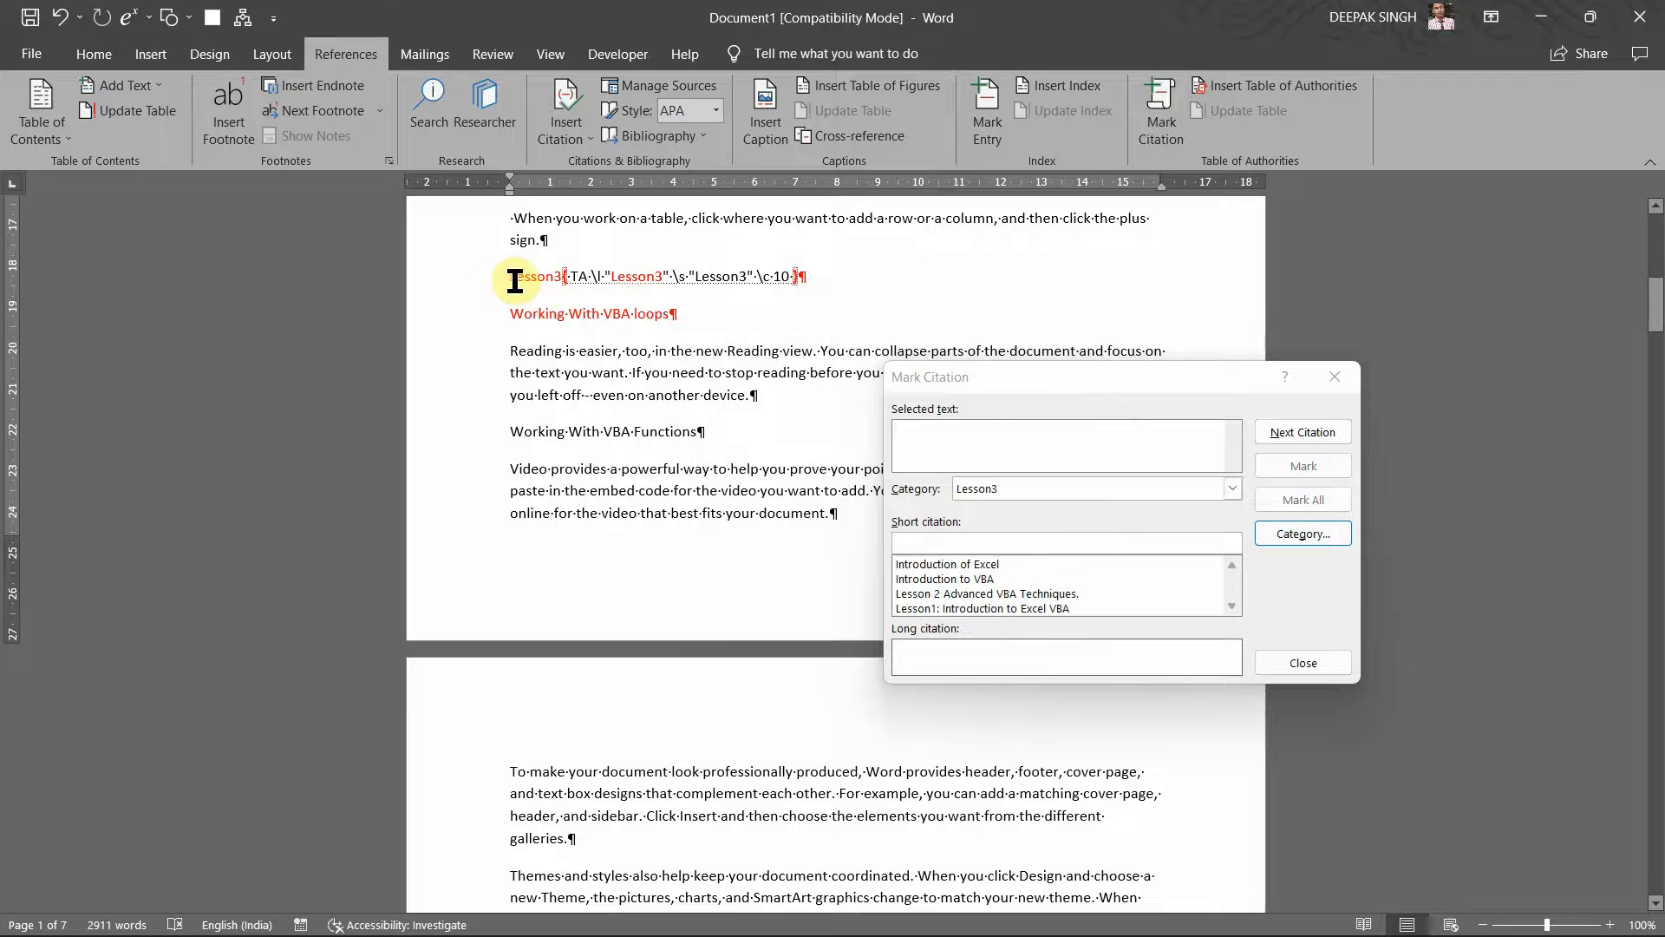
{"action": "triple_click", "coordinate": [507, 280]}
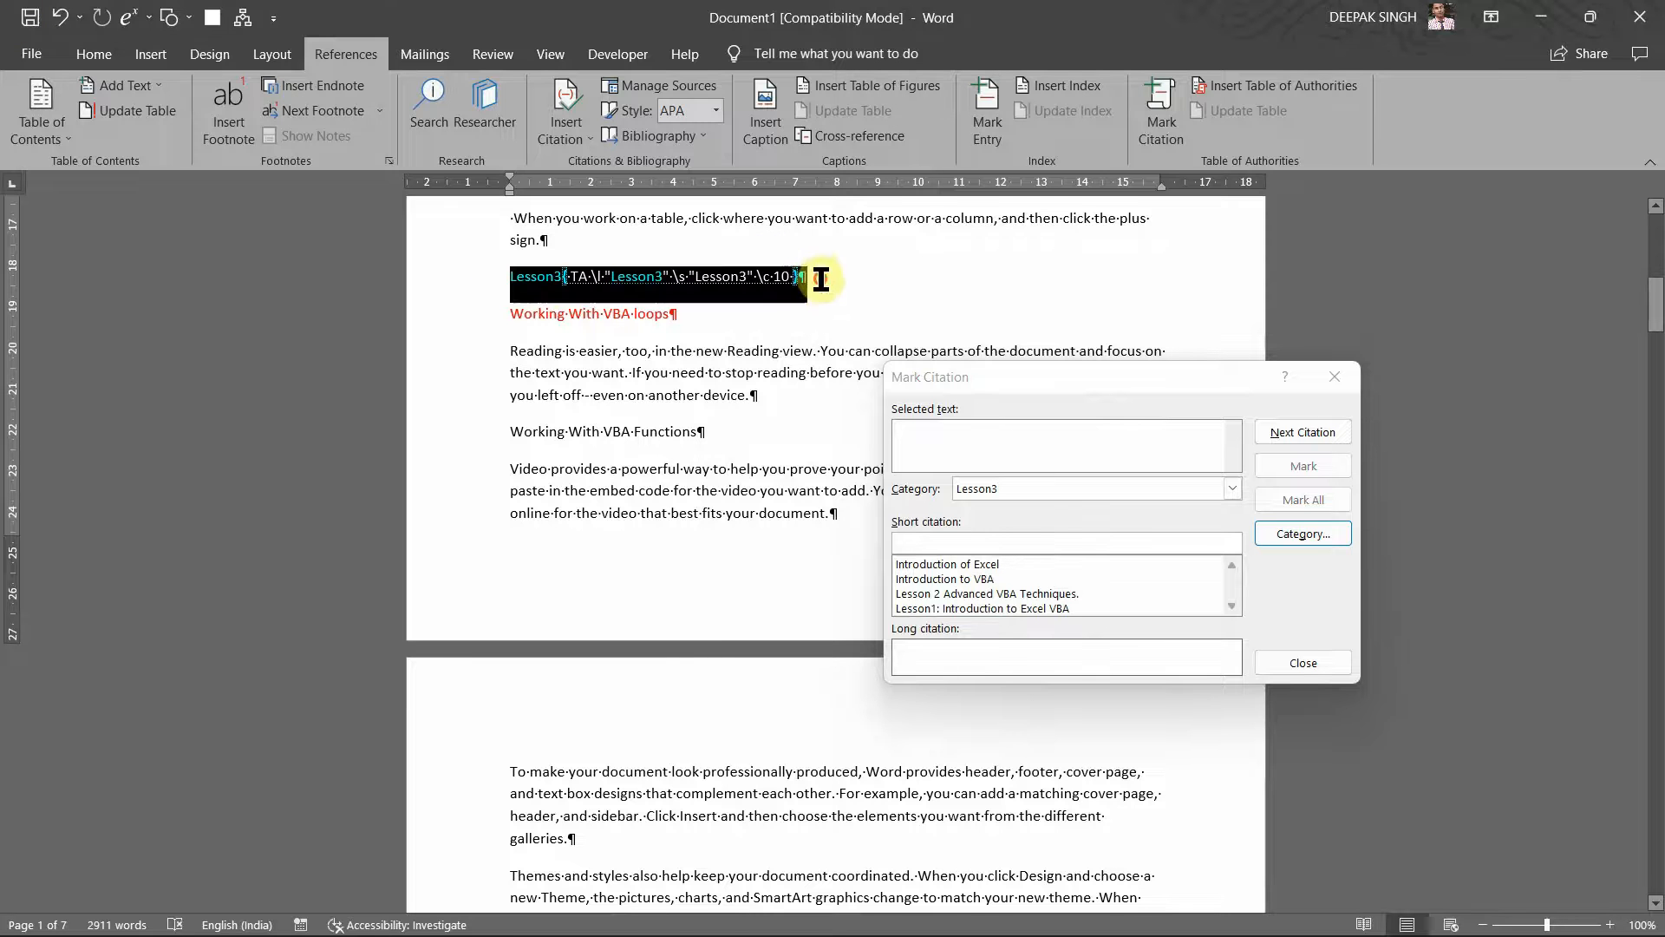
{"action": "left_click", "coordinate": [981, 408]}
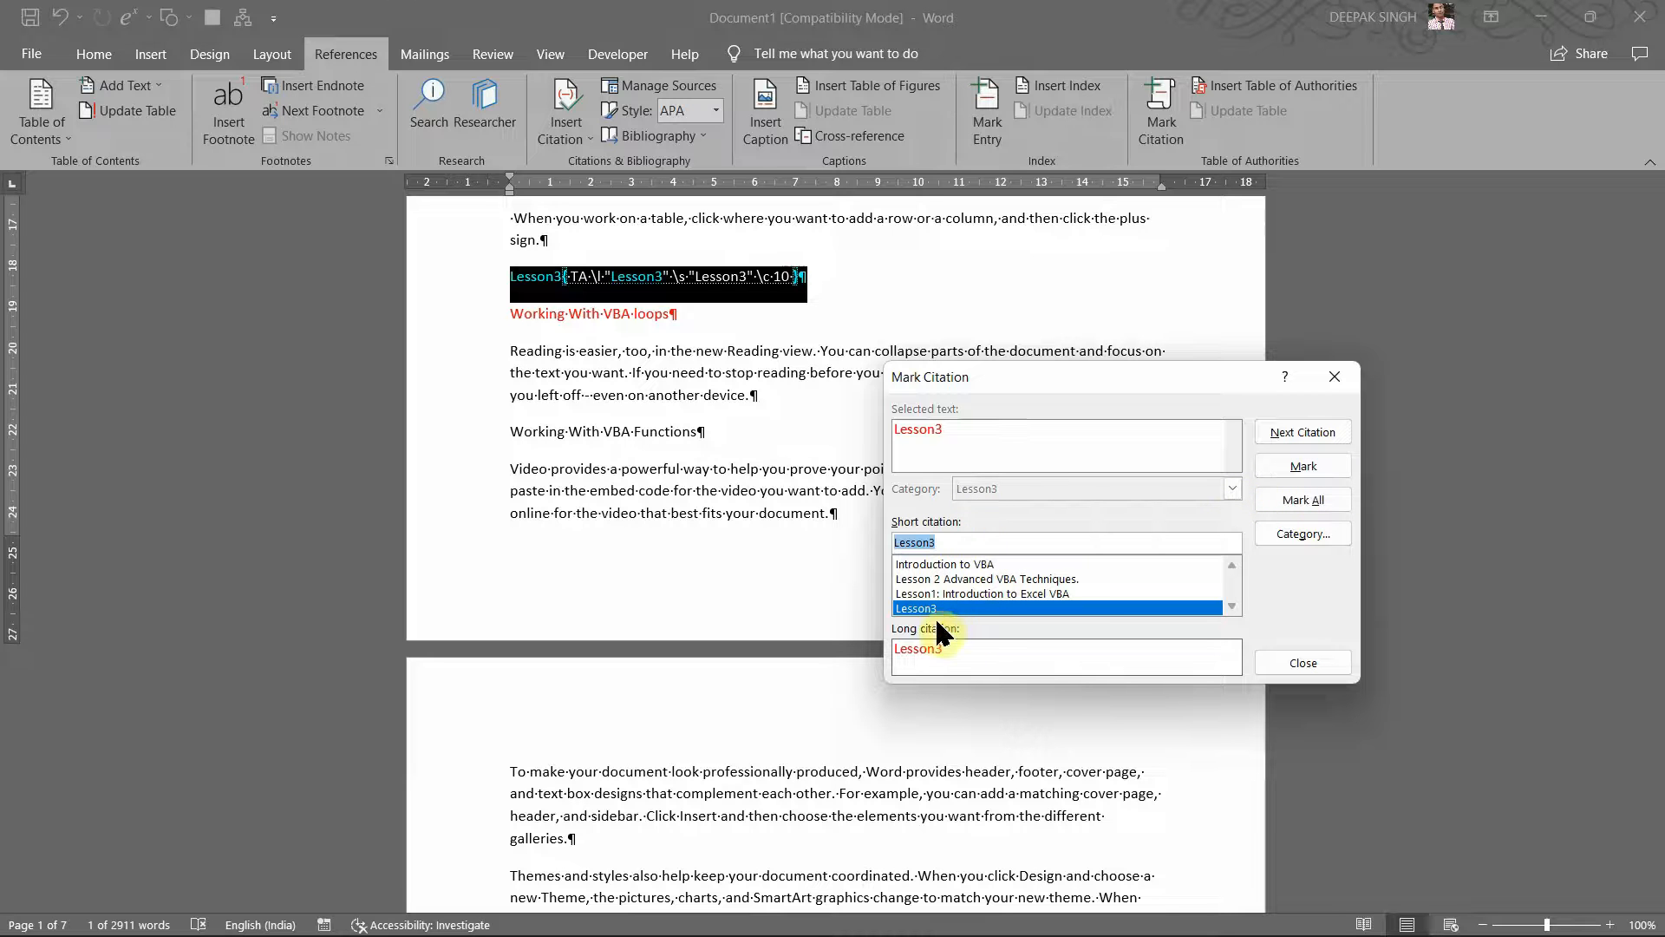
{"action": "left_click", "coordinate": [1282, 460]}
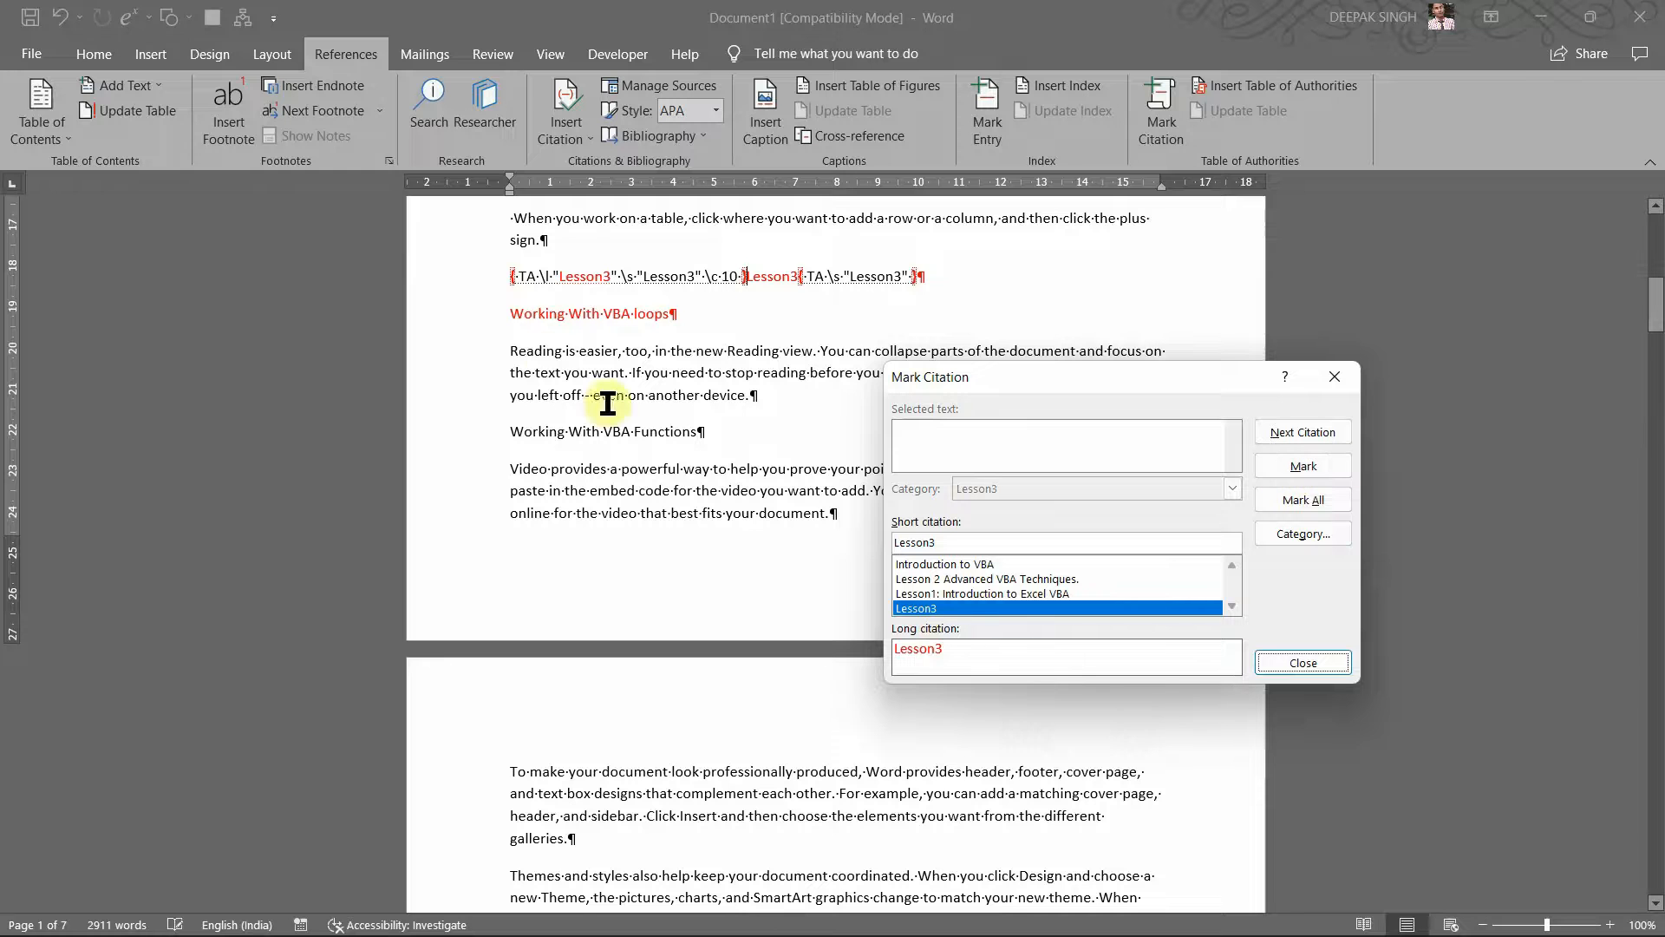
Step: Delete the duplicate, broken Lesson3 TA field line, retype 'Lesson3' and mark it as a citation
{"action": "left_click", "coordinate": [936, 288]}
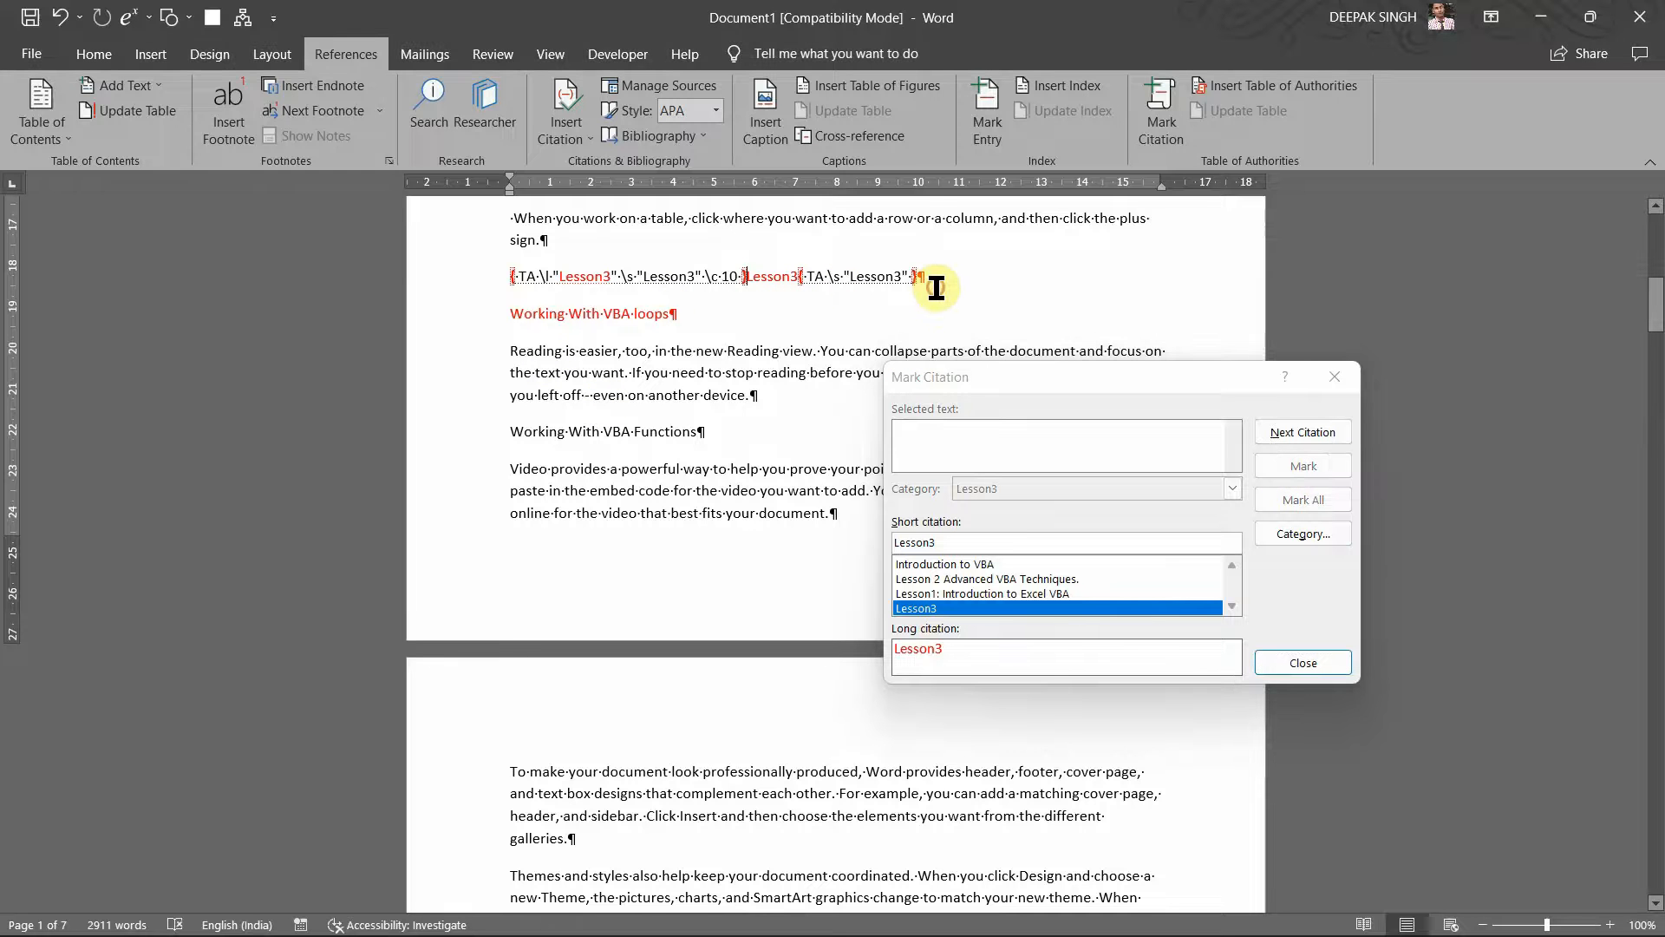
{"action": "left_click_drag", "start_coordinate": [936, 288], "coordinate": [826, 283]}
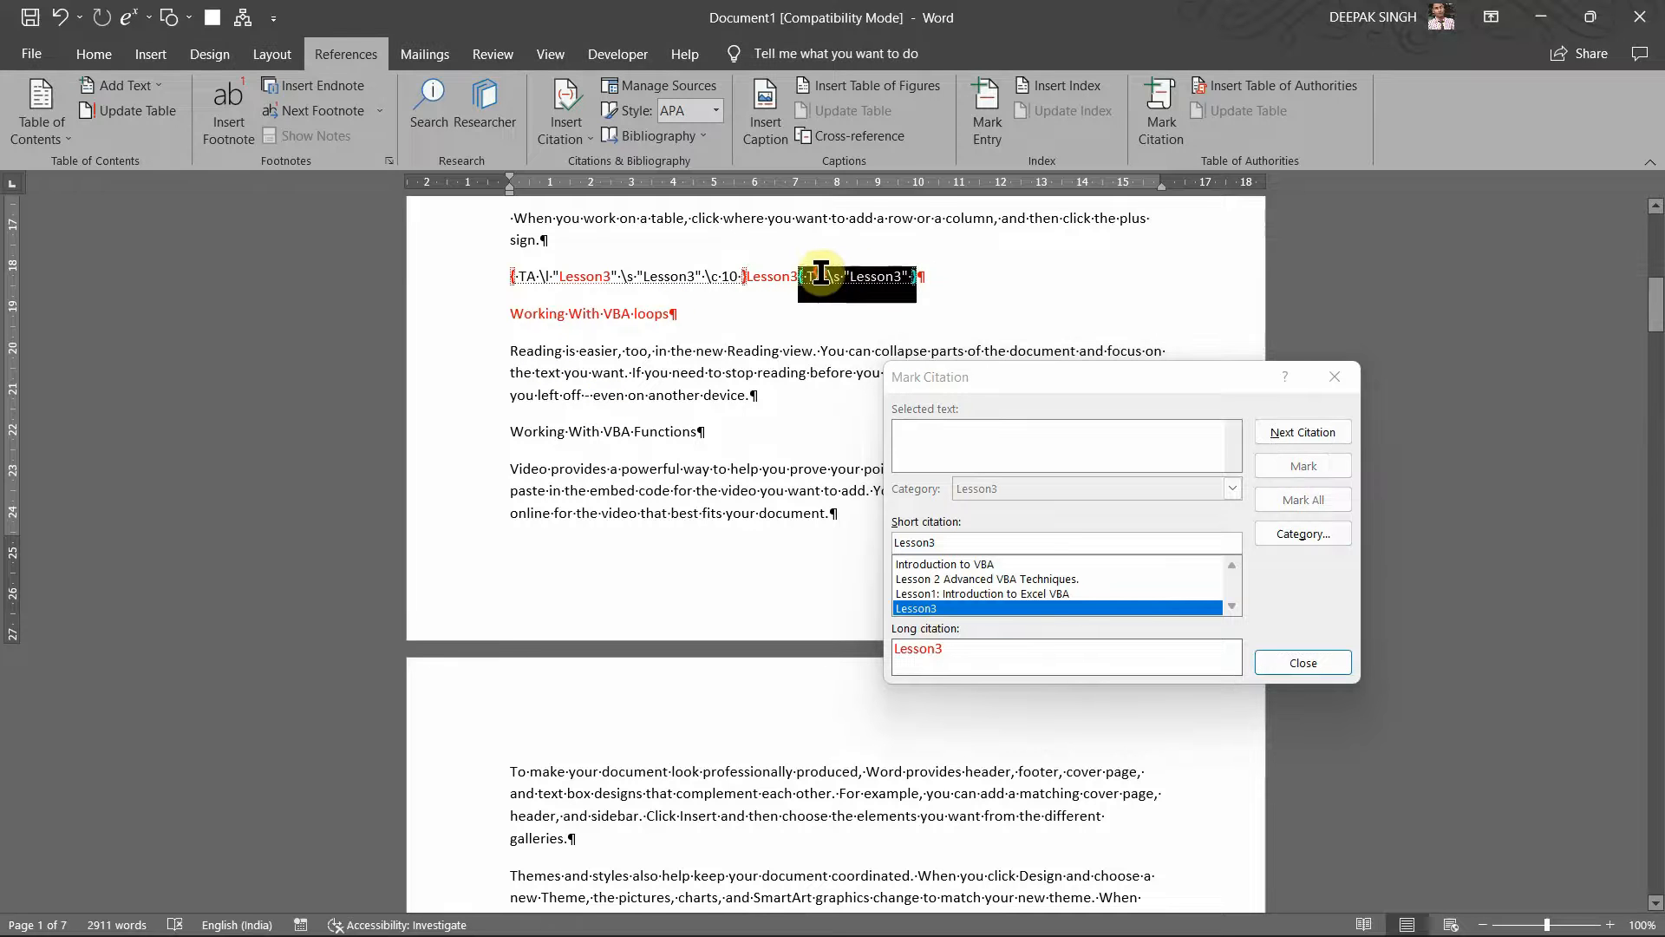
{"action": "key", "text": "BackSpace"}
{"action": "key", "text": "BackSpace"}
{"action": "key", "text": "BackSpace"}
{"action": "key", "text": "BackSpace"}
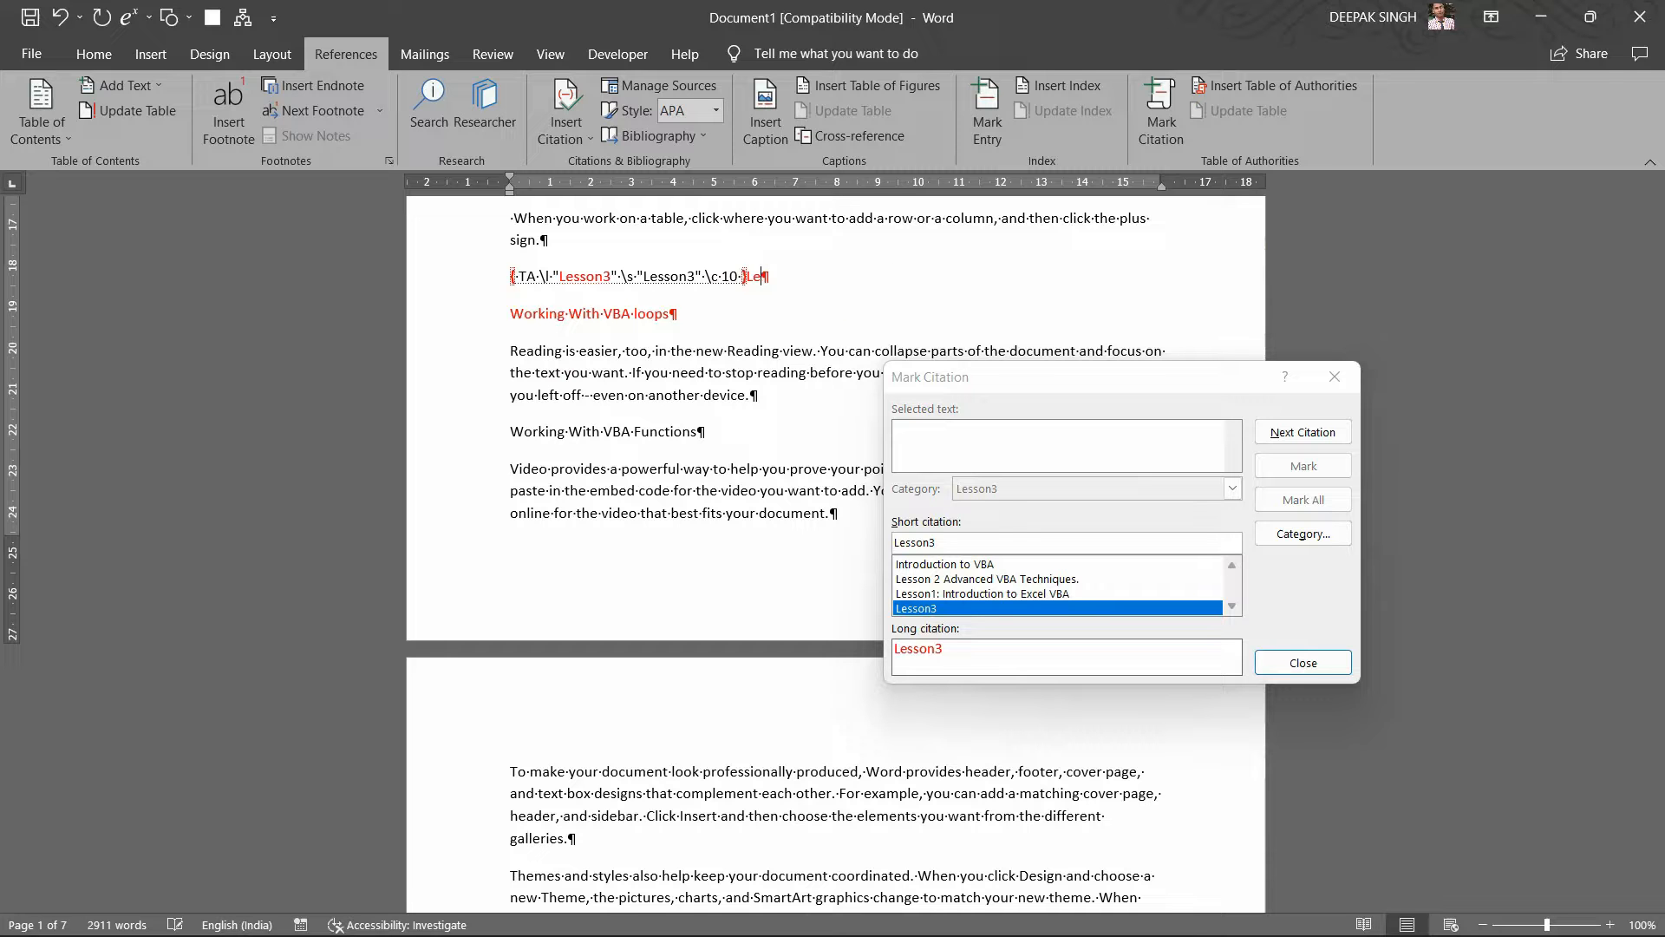
{"action": "left_click_drag", "start_coordinate": [807, 282], "coordinate": [570, 285]}
{"action": "key", "text": "BackSpace"}
{"action": "key", "text": "Return"}
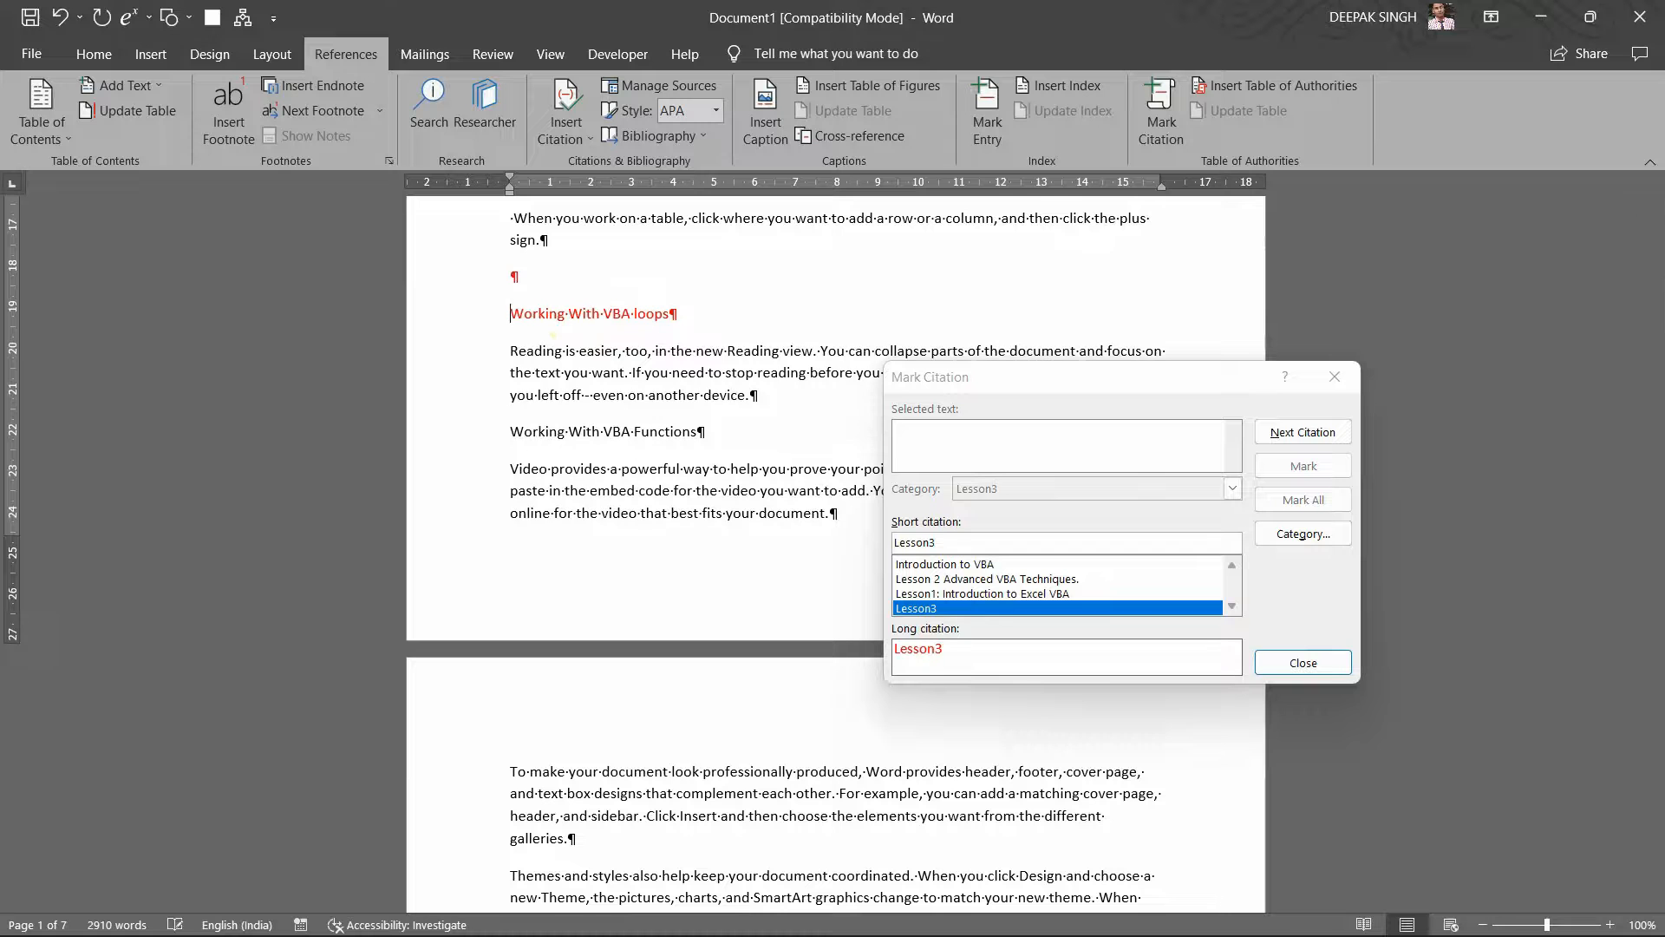
{"action": "type", "text": "Le"}
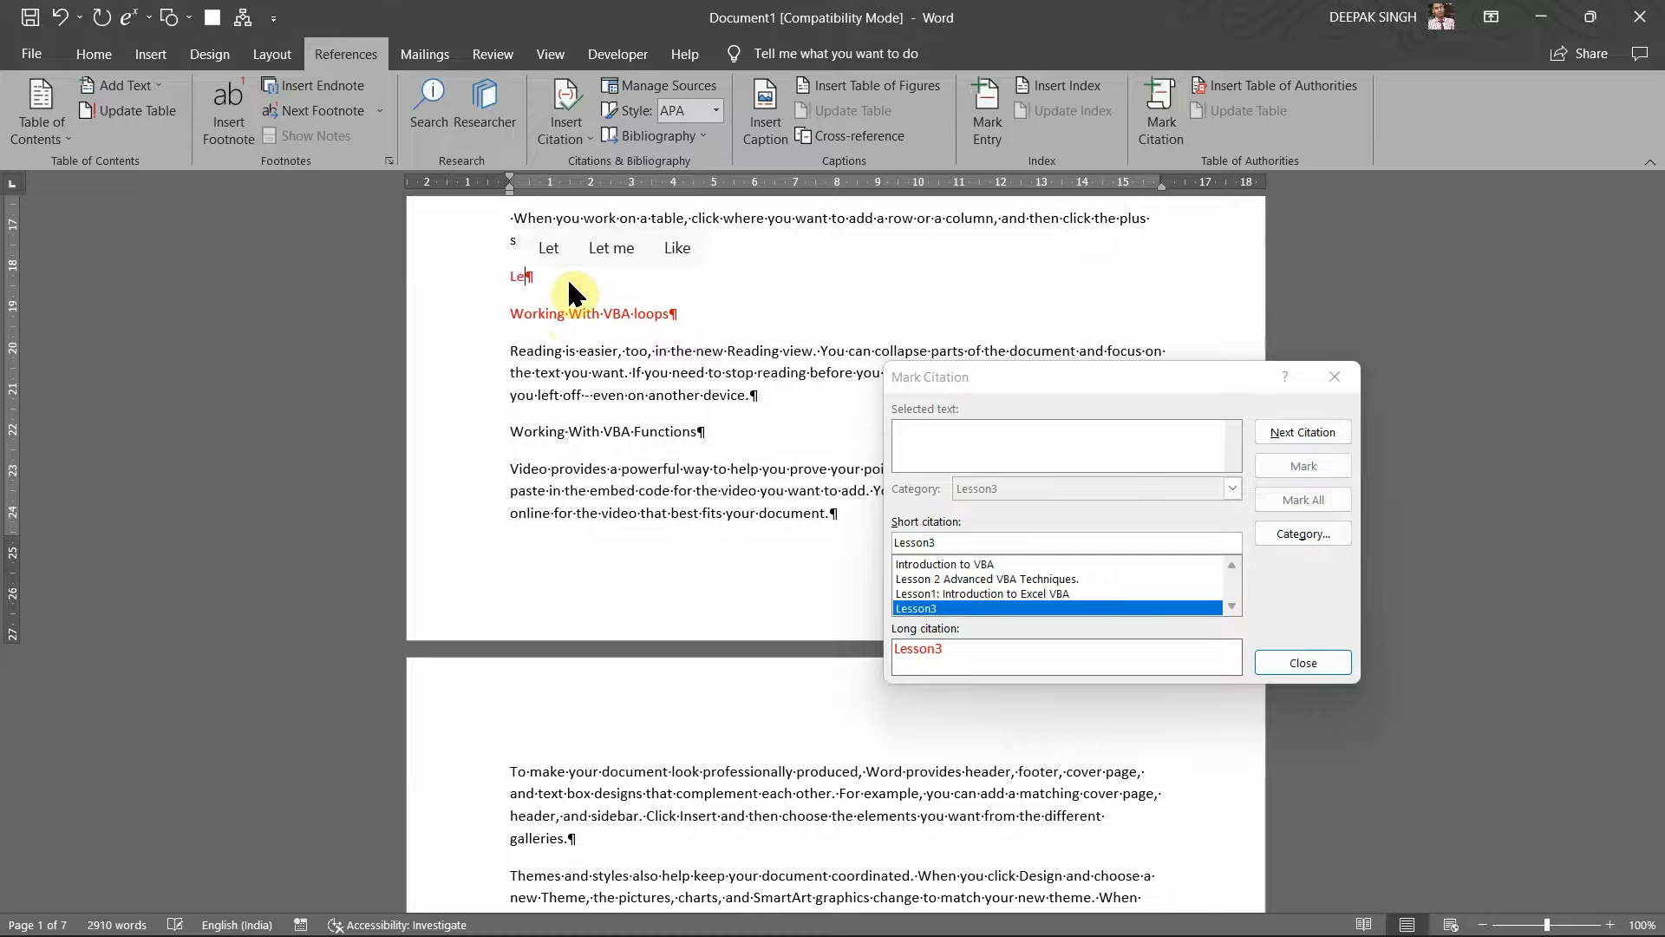
{"action": "type", "text": "sson3"}
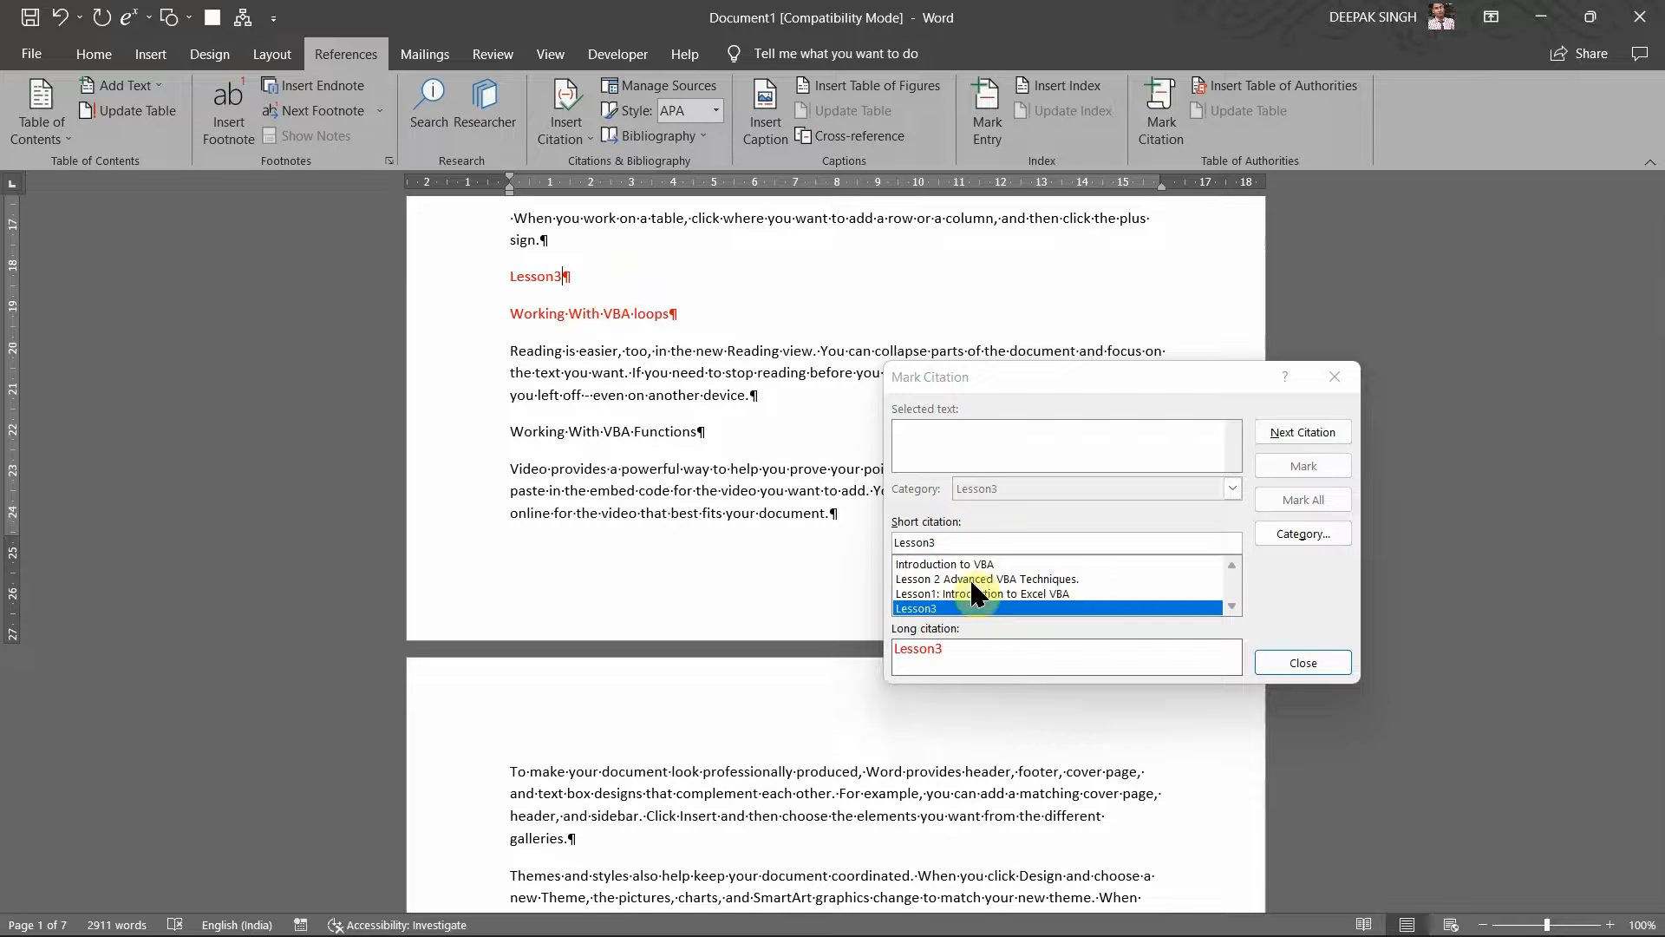
{"action": "left_click_drag", "start_coordinate": [658, 273], "coordinate": [511, 279]}
{"action": "left_click", "coordinate": [1119, 470]}
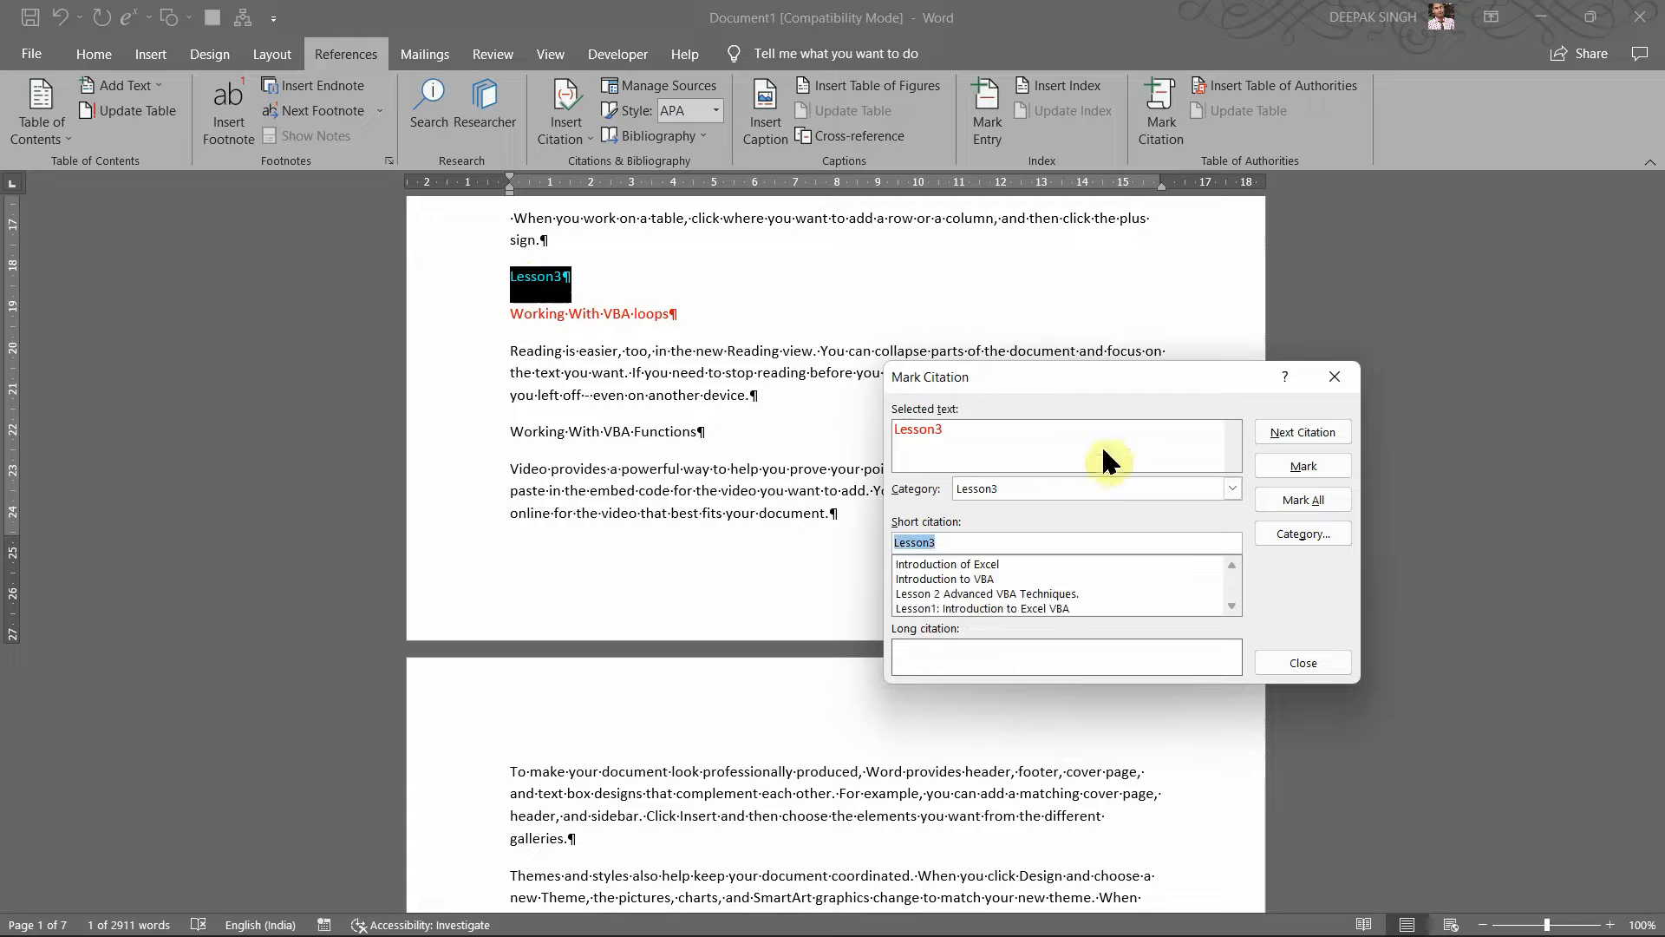
{"action": "left_click", "coordinate": [1287, 461]}
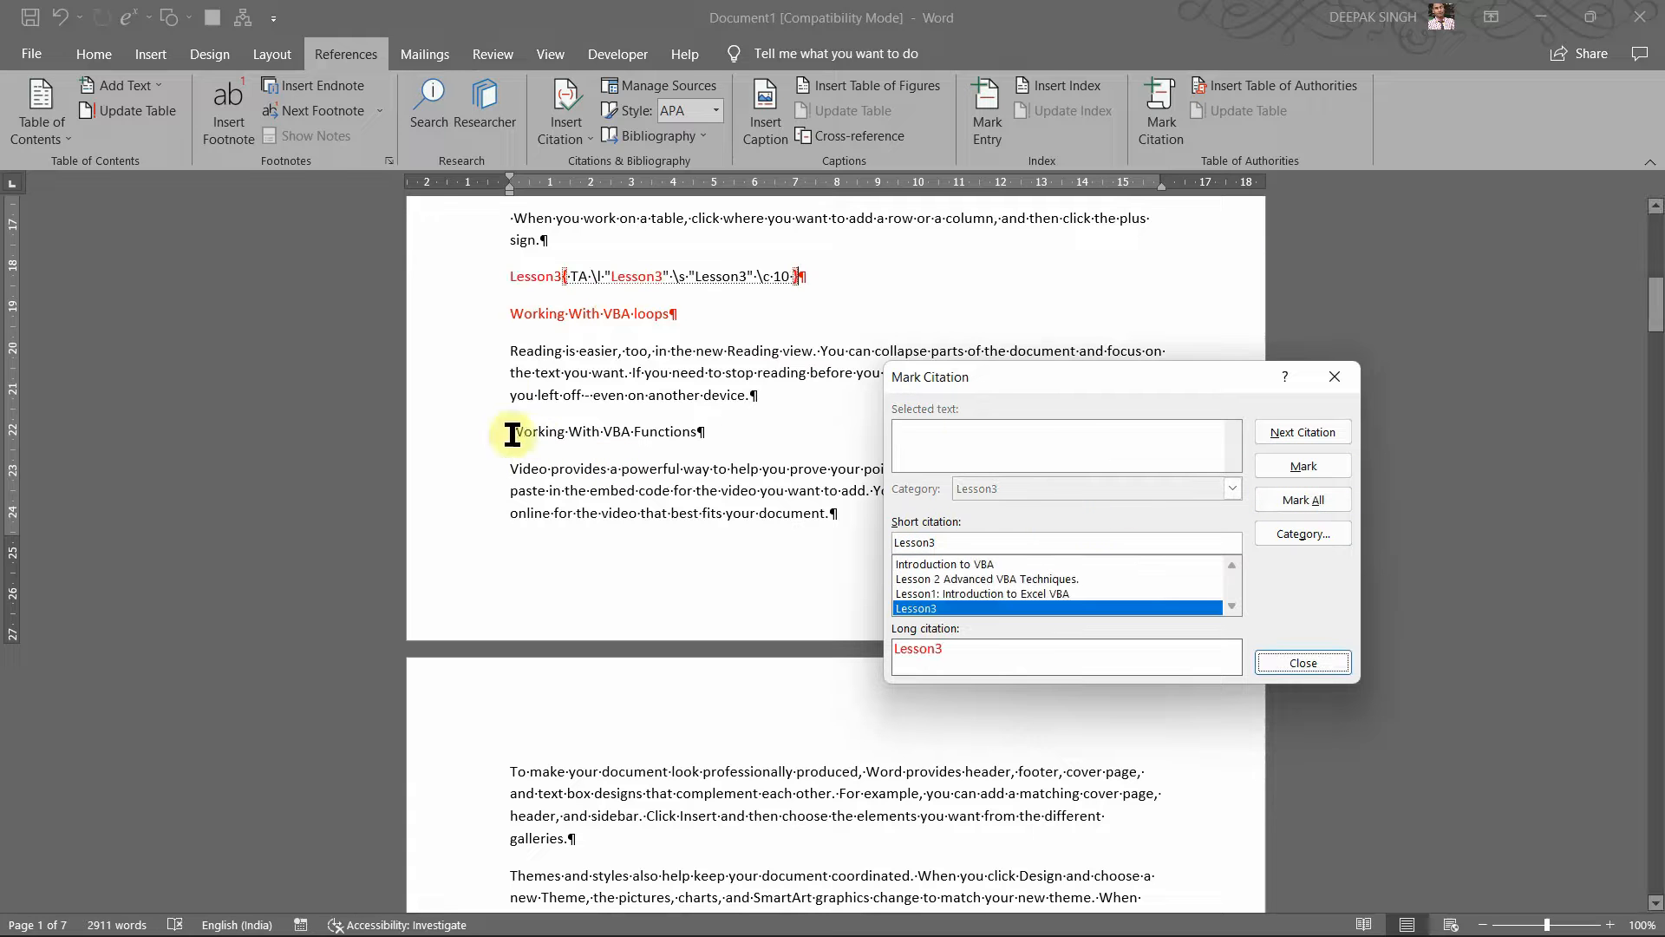
Step: Mark the 'Working With VBA loops' heading as a Lesson3 citation
{"action": "left_click", "coordinate": [514, 315]}
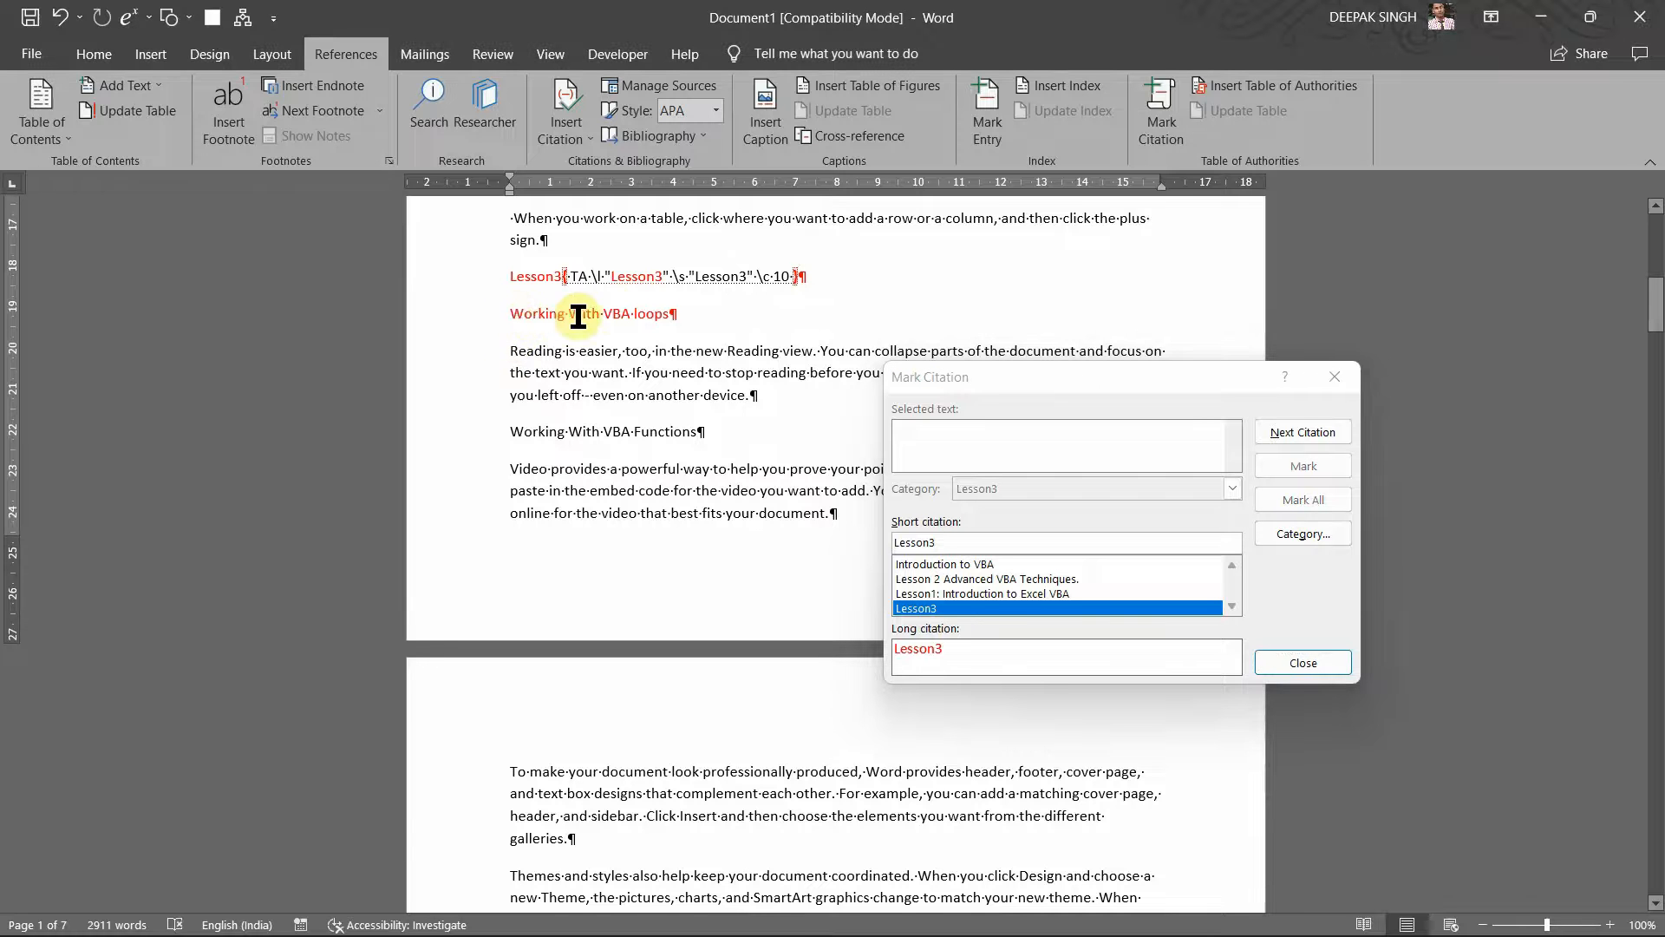
{"action": "triple_click", "coordinate": [511, 312]}
{"action": "left_click", "coordinate": [1091, 490]}
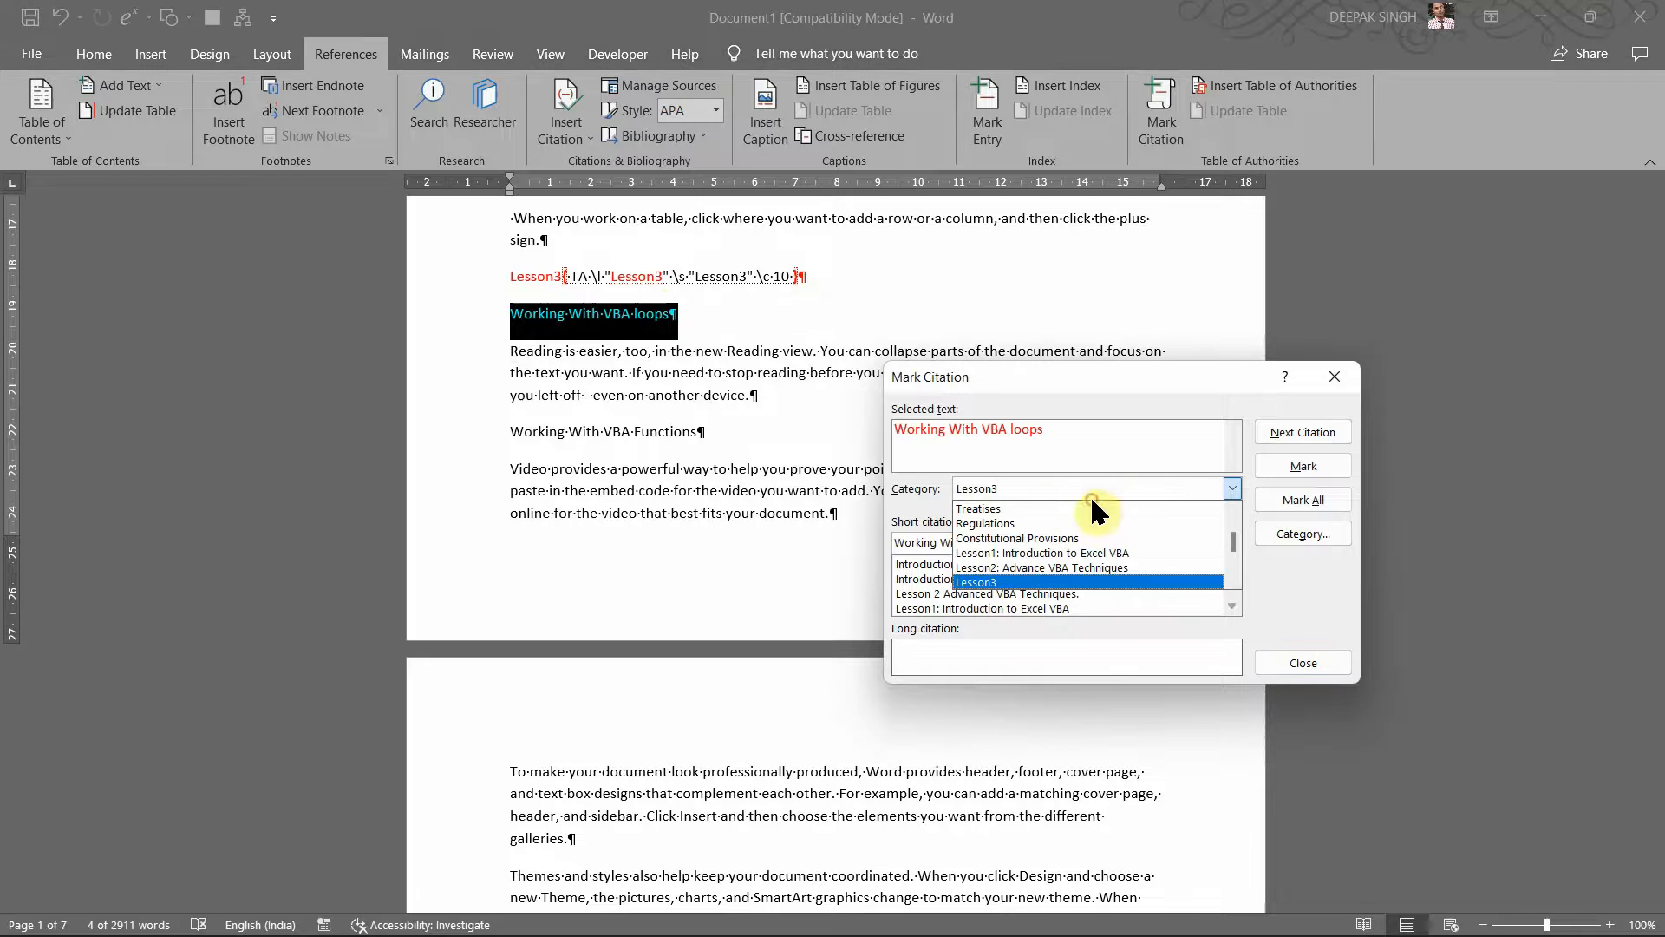
{"action": "left_click", "coordinate": [1321, 461]}
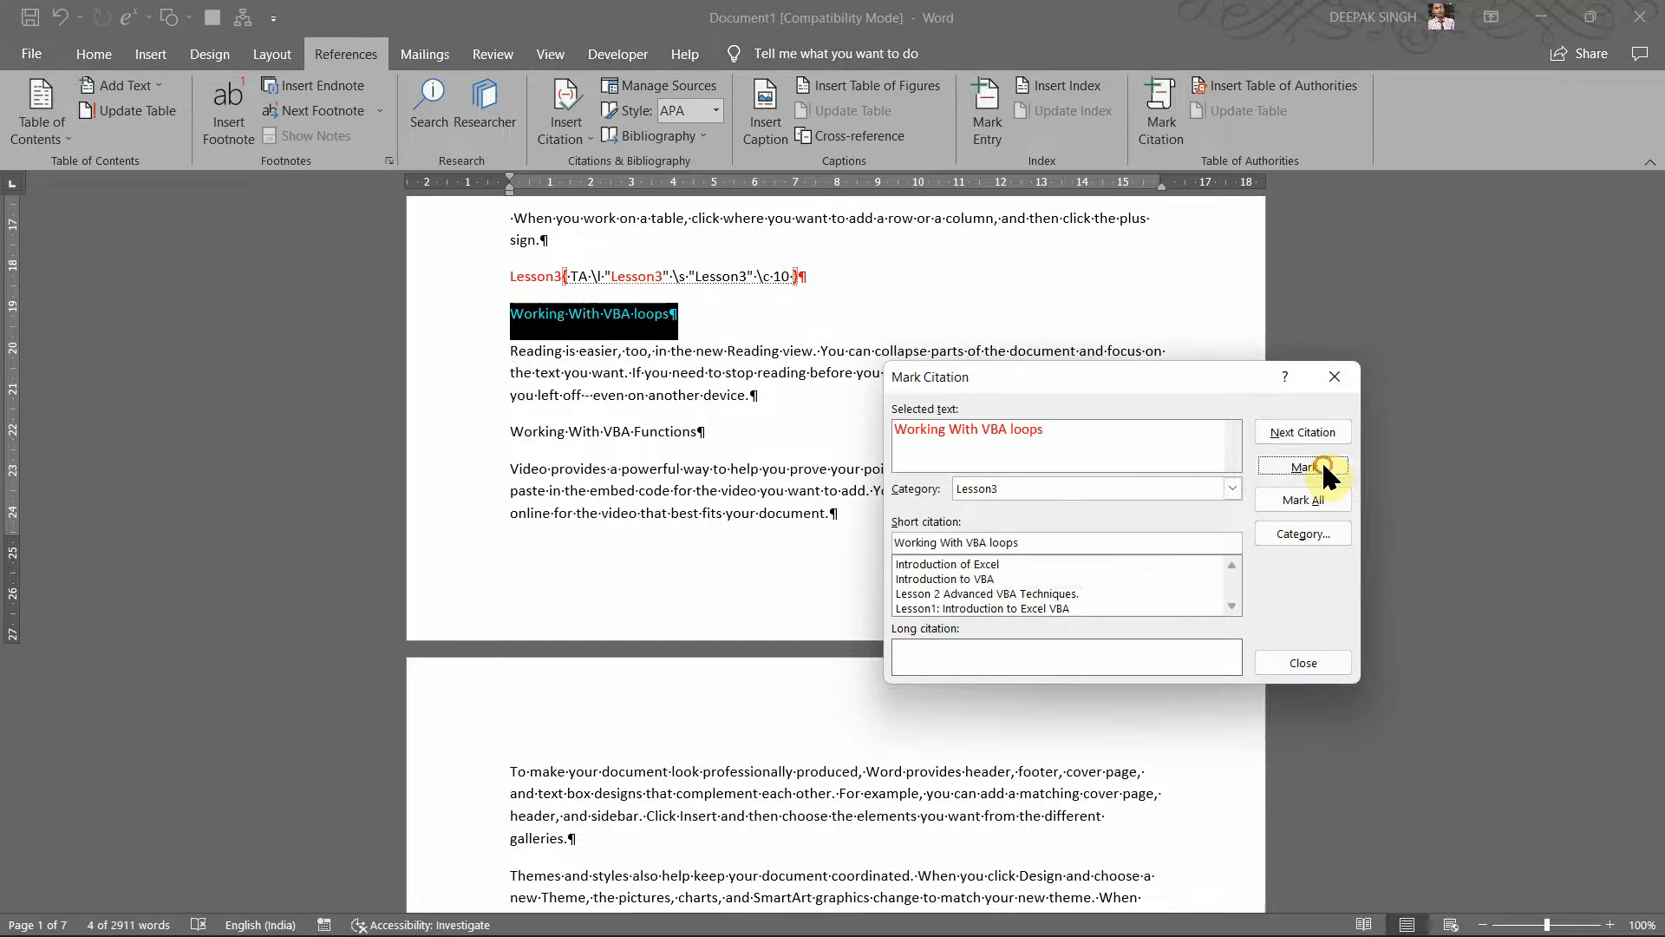
{"action": "left_click", "coordinate": [1322, 461]}
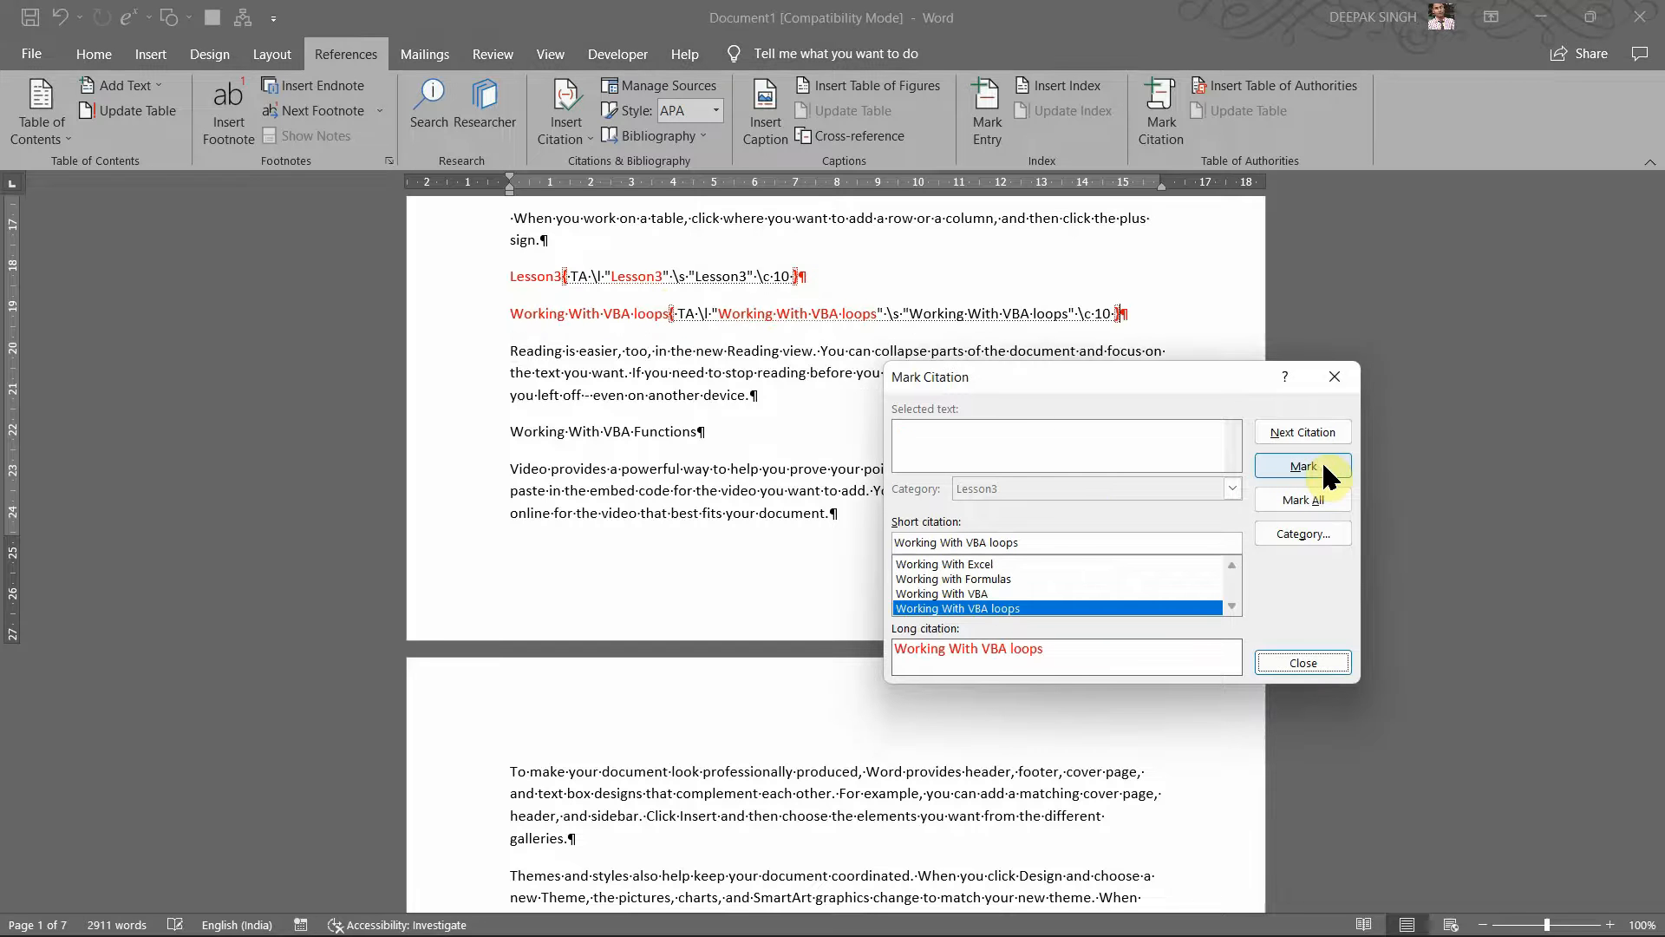
Step: Mark the 'Working With VBA Functions' heading as a Lesson3 citation and scroll to page 2
{"action": "left_click", "coordinate": [511, 429]}
{"action": "left_click_drag", "start_coordinate": [515, 429], "coordinate": [707, 434]}
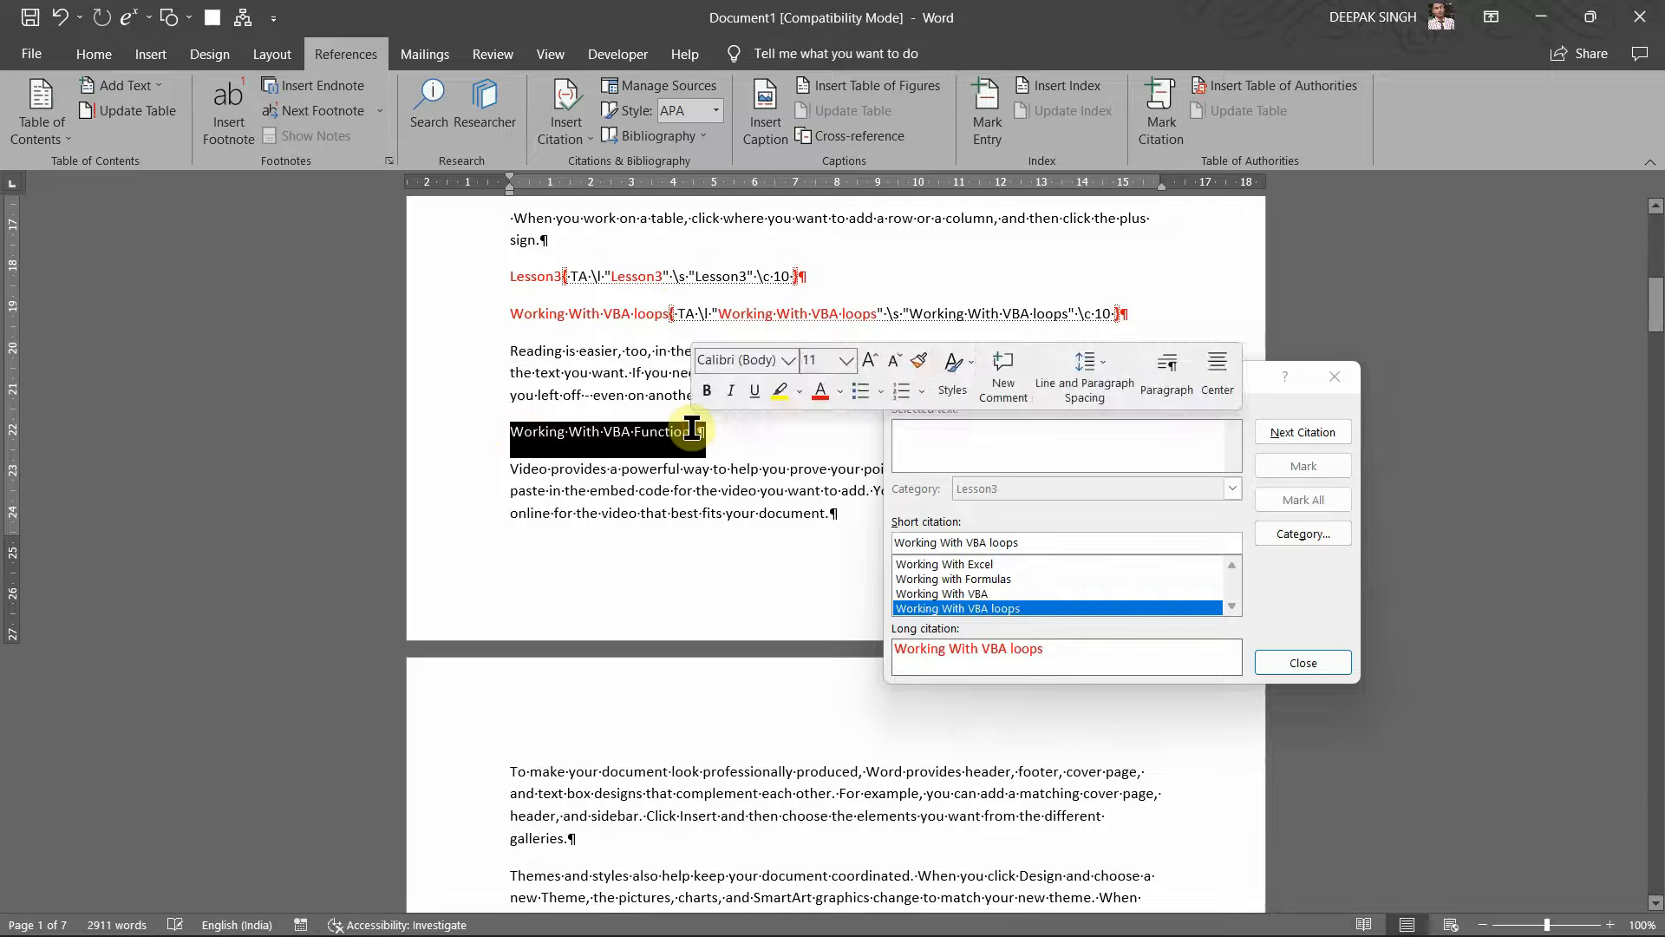
{"action": "left_click", "coordinate": [1133, 424]}
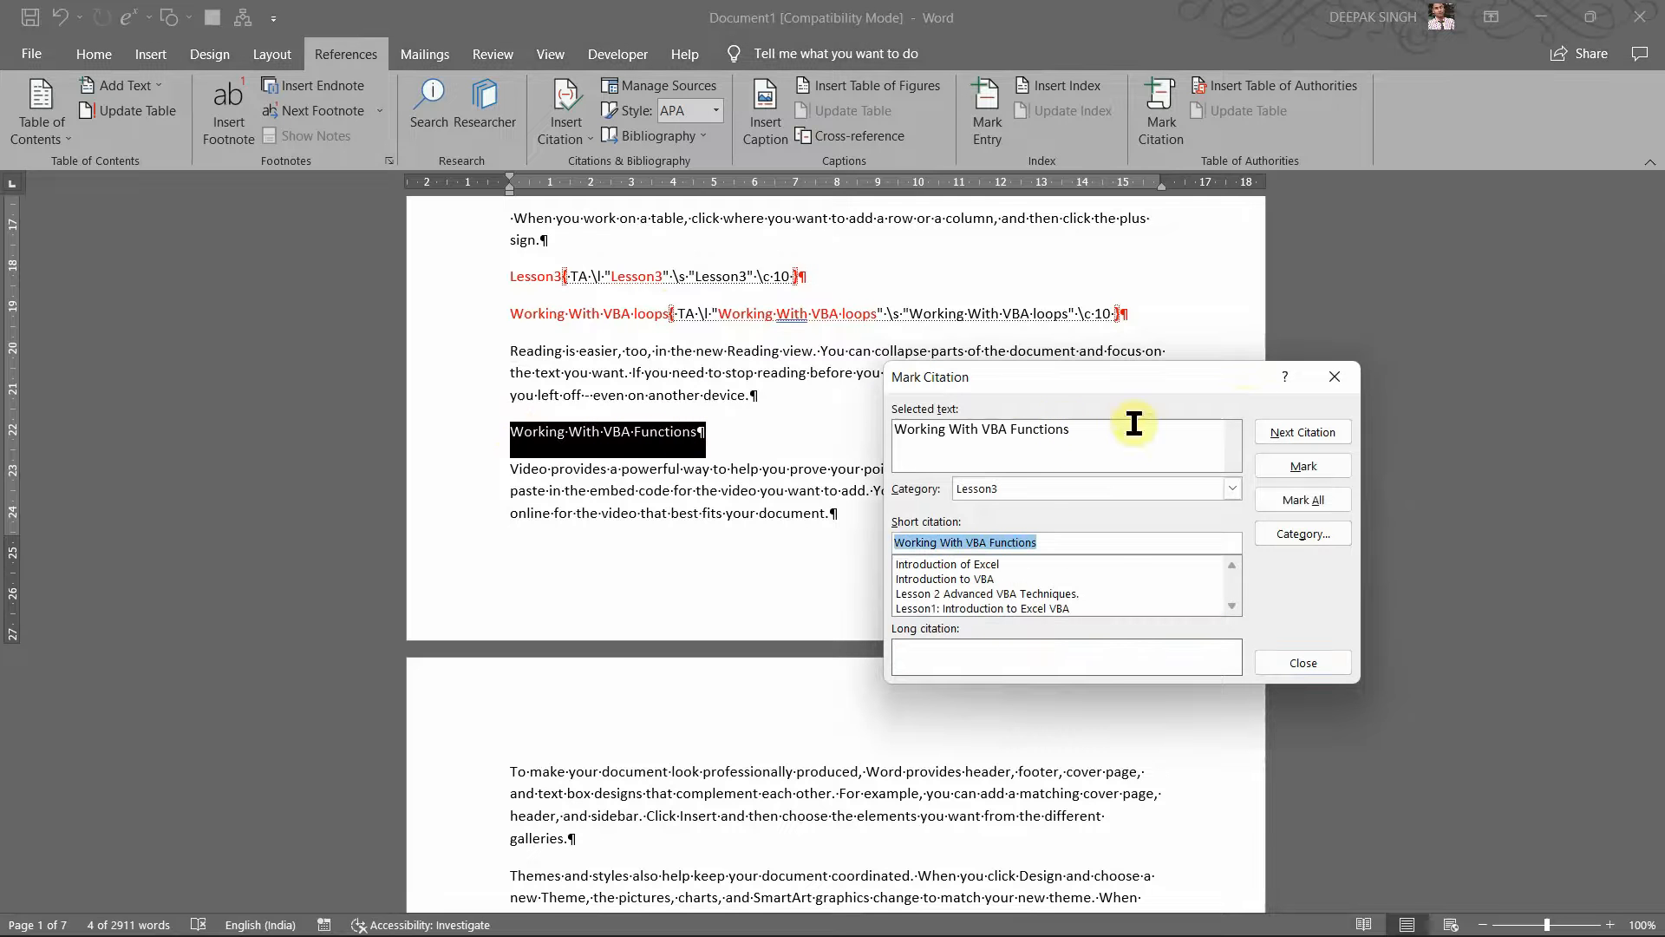
{"action": "left_click", "coordinate": [1292, 462]}
{"action": "scroll", "coordinate": [451, 607], "scroll_direction": "down", "scroll_amount": 5}
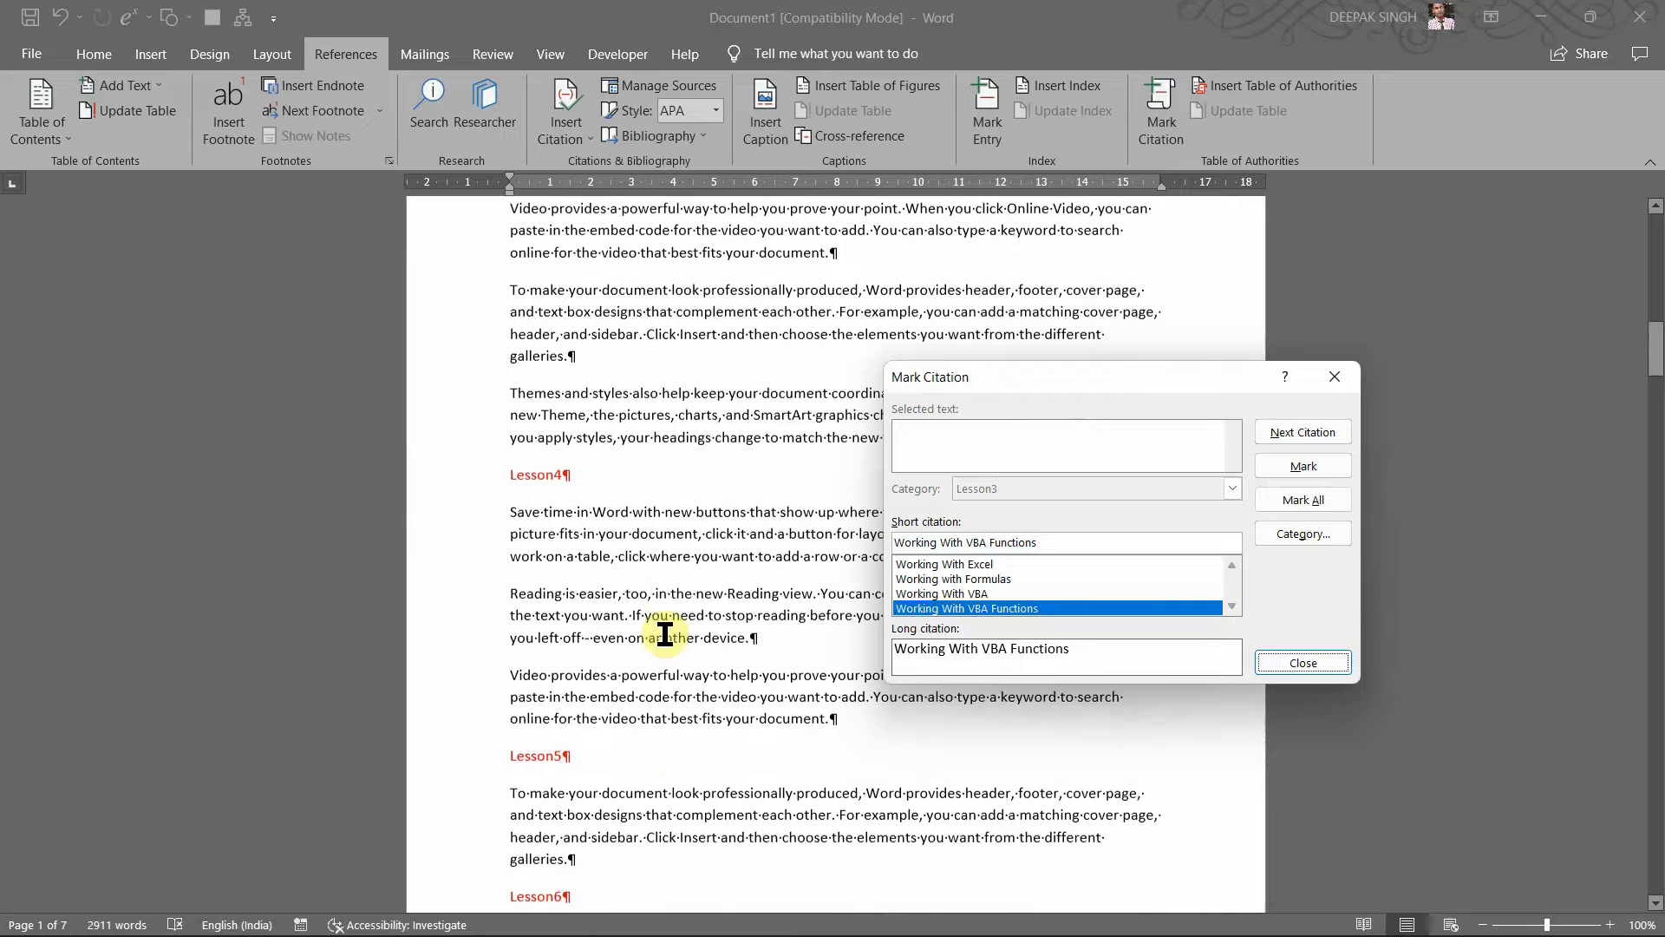
{"action": "left_click_drag", "start_coordinate": [1031, 384], "coordinate": [1068, 324]}
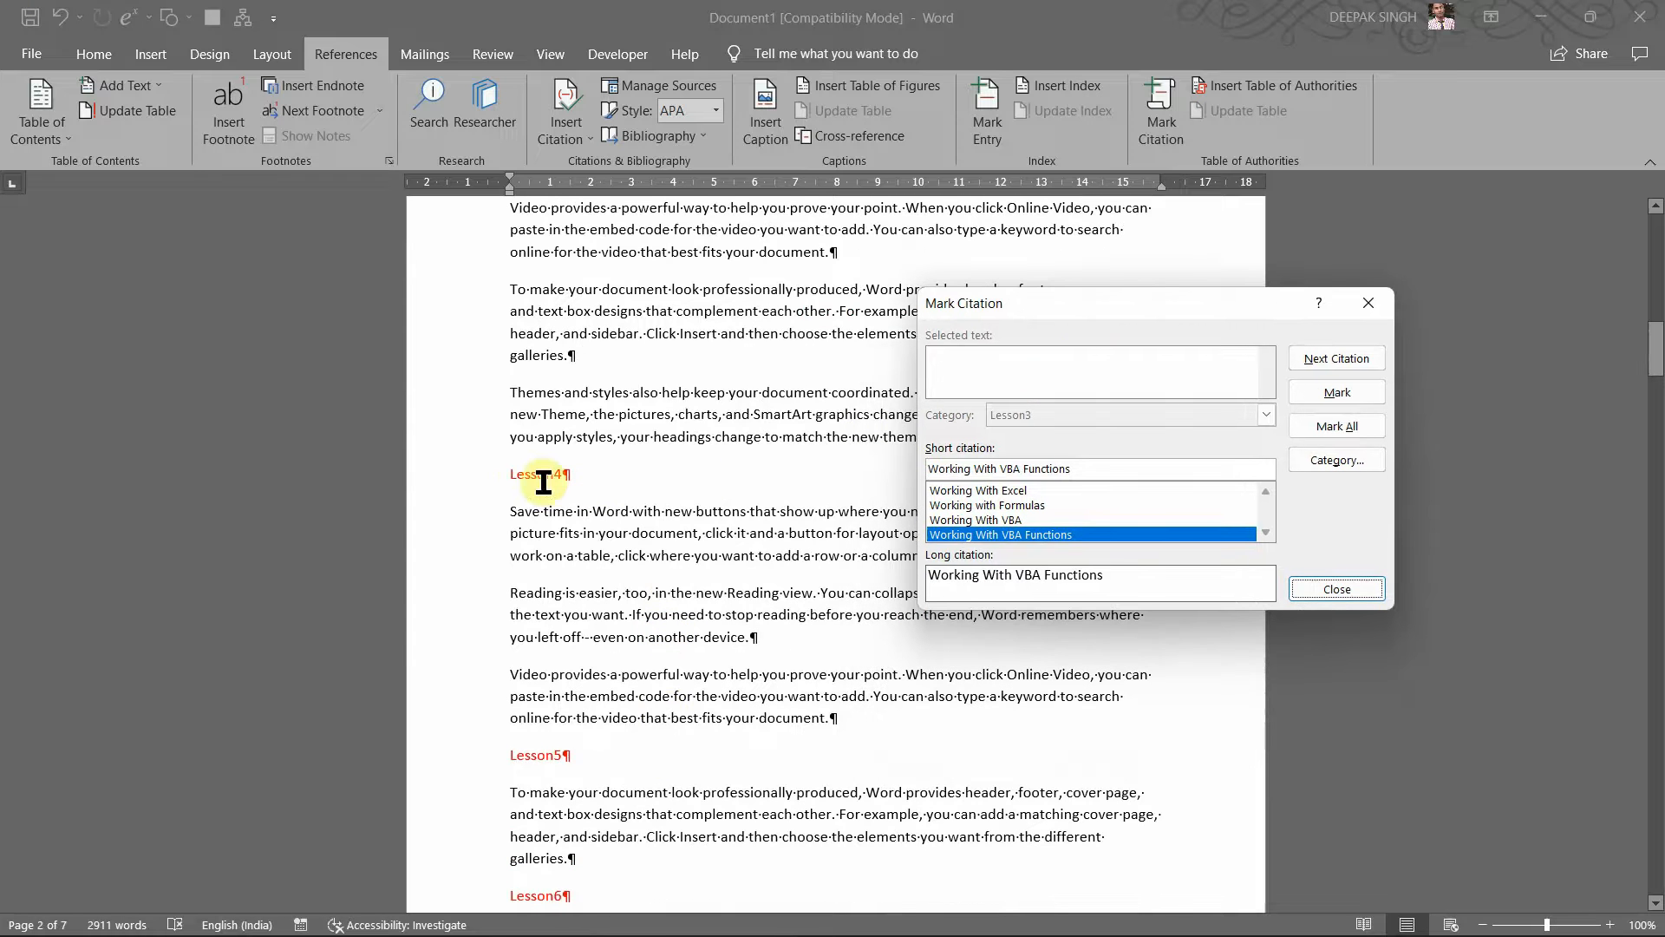
Step: Load the Lesson4 heading into Mark Citation and choose the unused category 11
{"action": "left_click", "coordinate": [512, 473]}
{"action": "left_click_drag", "start_coordinate": [513, 472], "coordinate": [581, 473]}
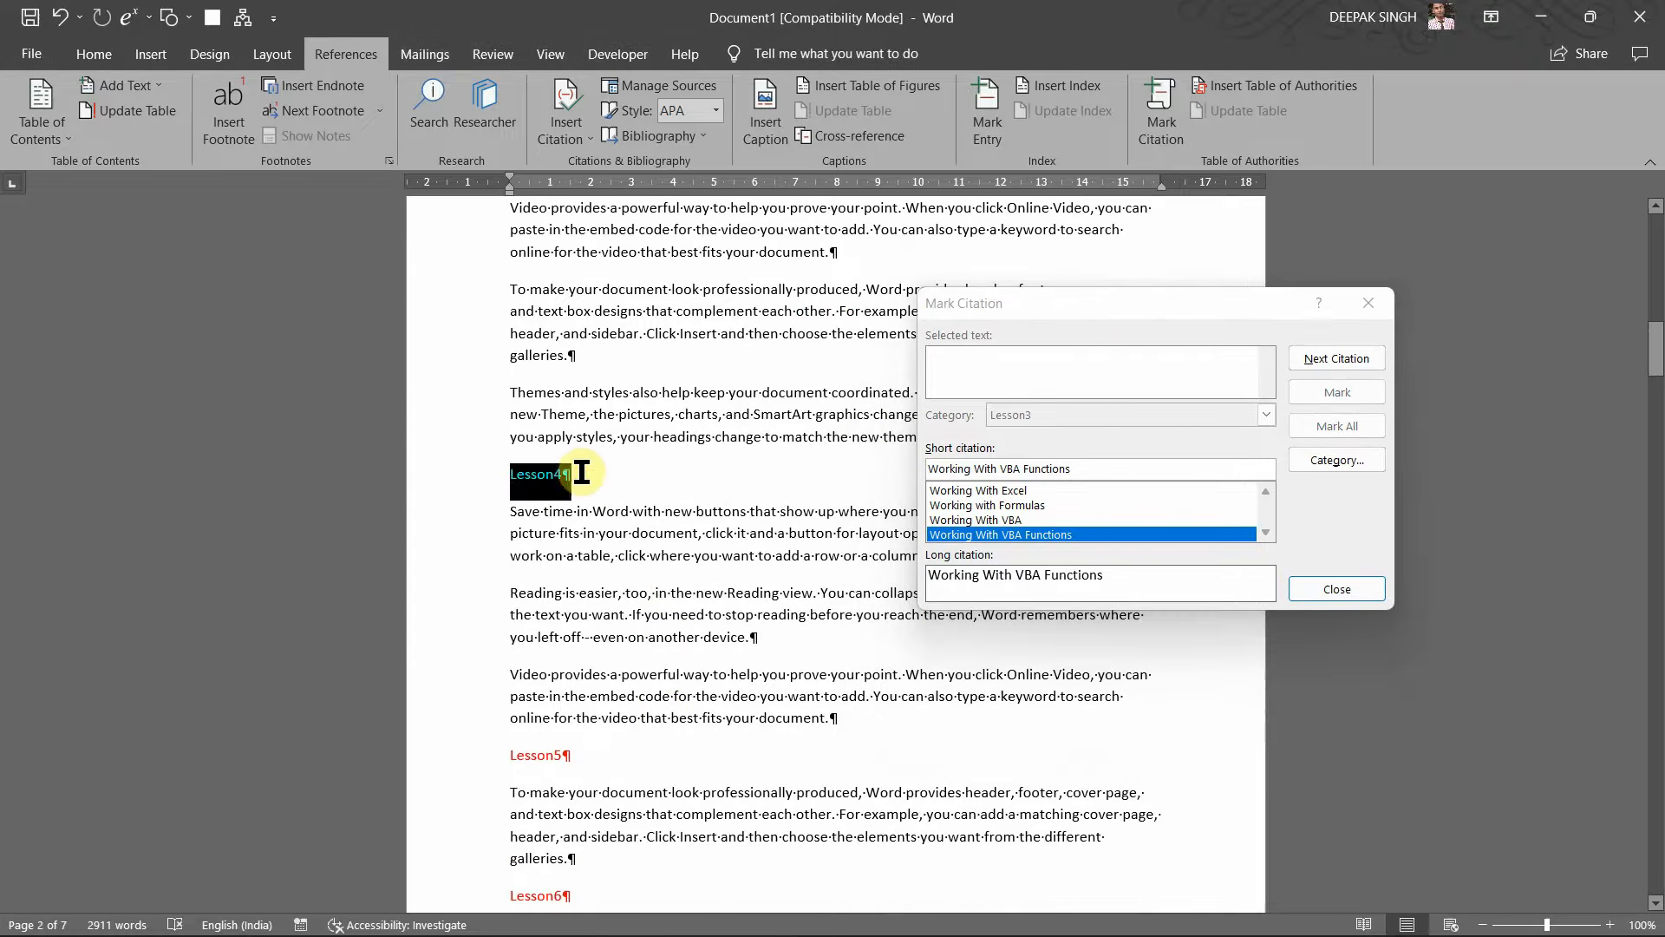
{"action": "left_click", "coordinate": [1065, 334]}
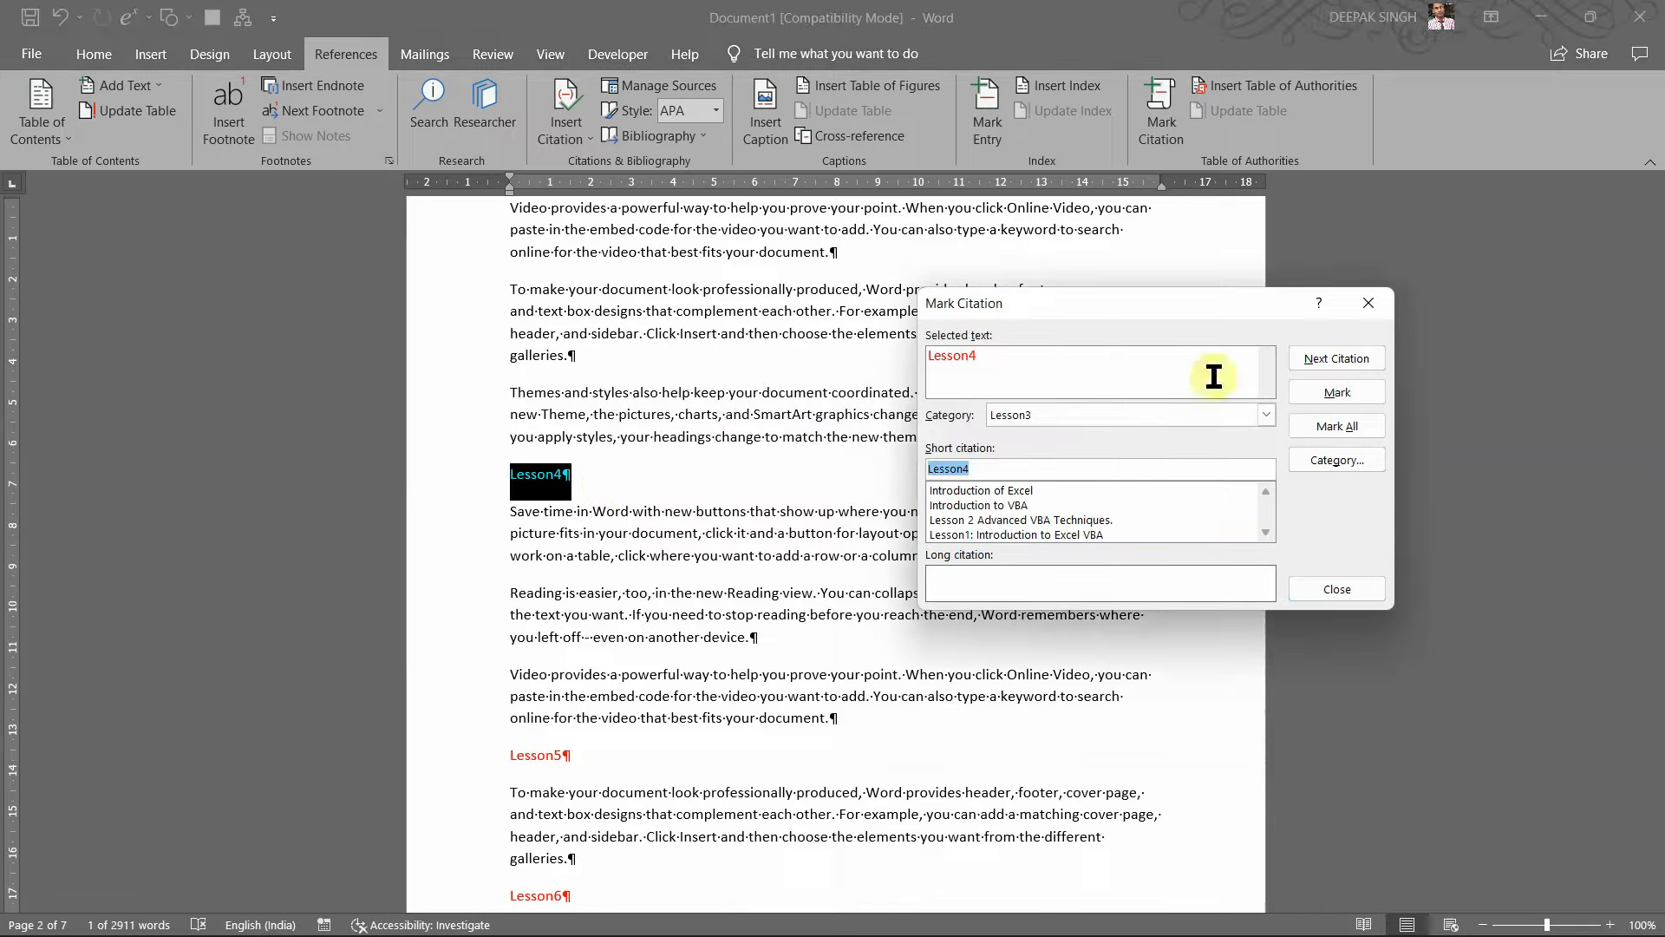
{"action": "left_click", "coordinate": [1267, 415]}
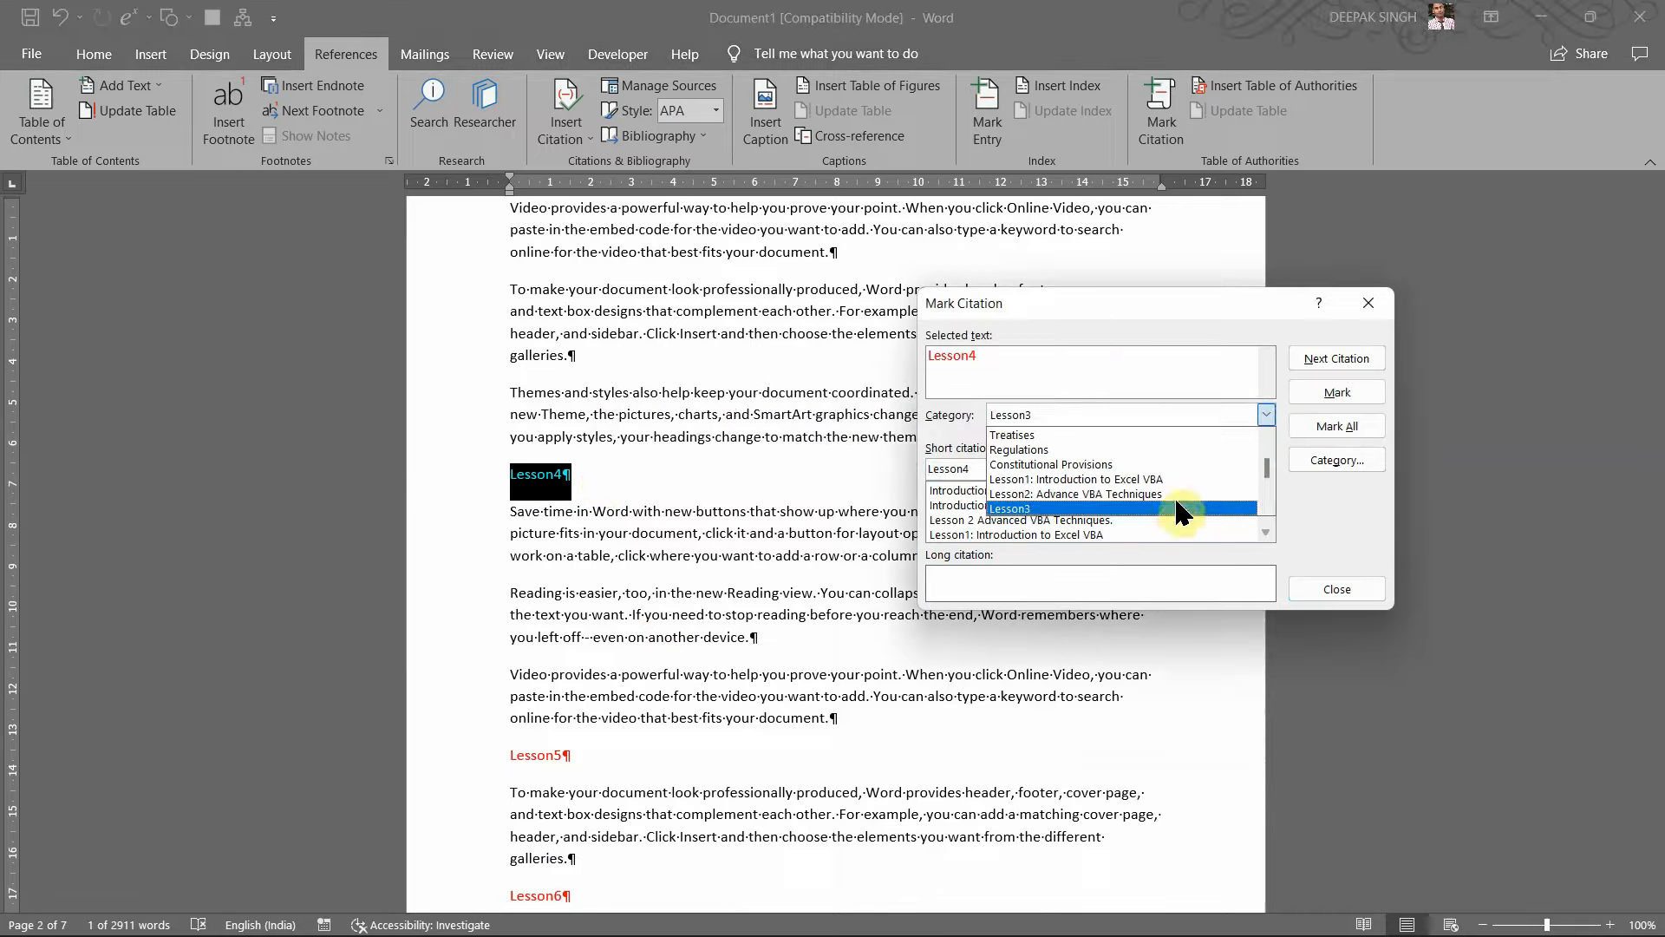
{"action": "scroll", "coordinate": [1172, 507], "scroll_direction": "down", "scroll_amount": 1}
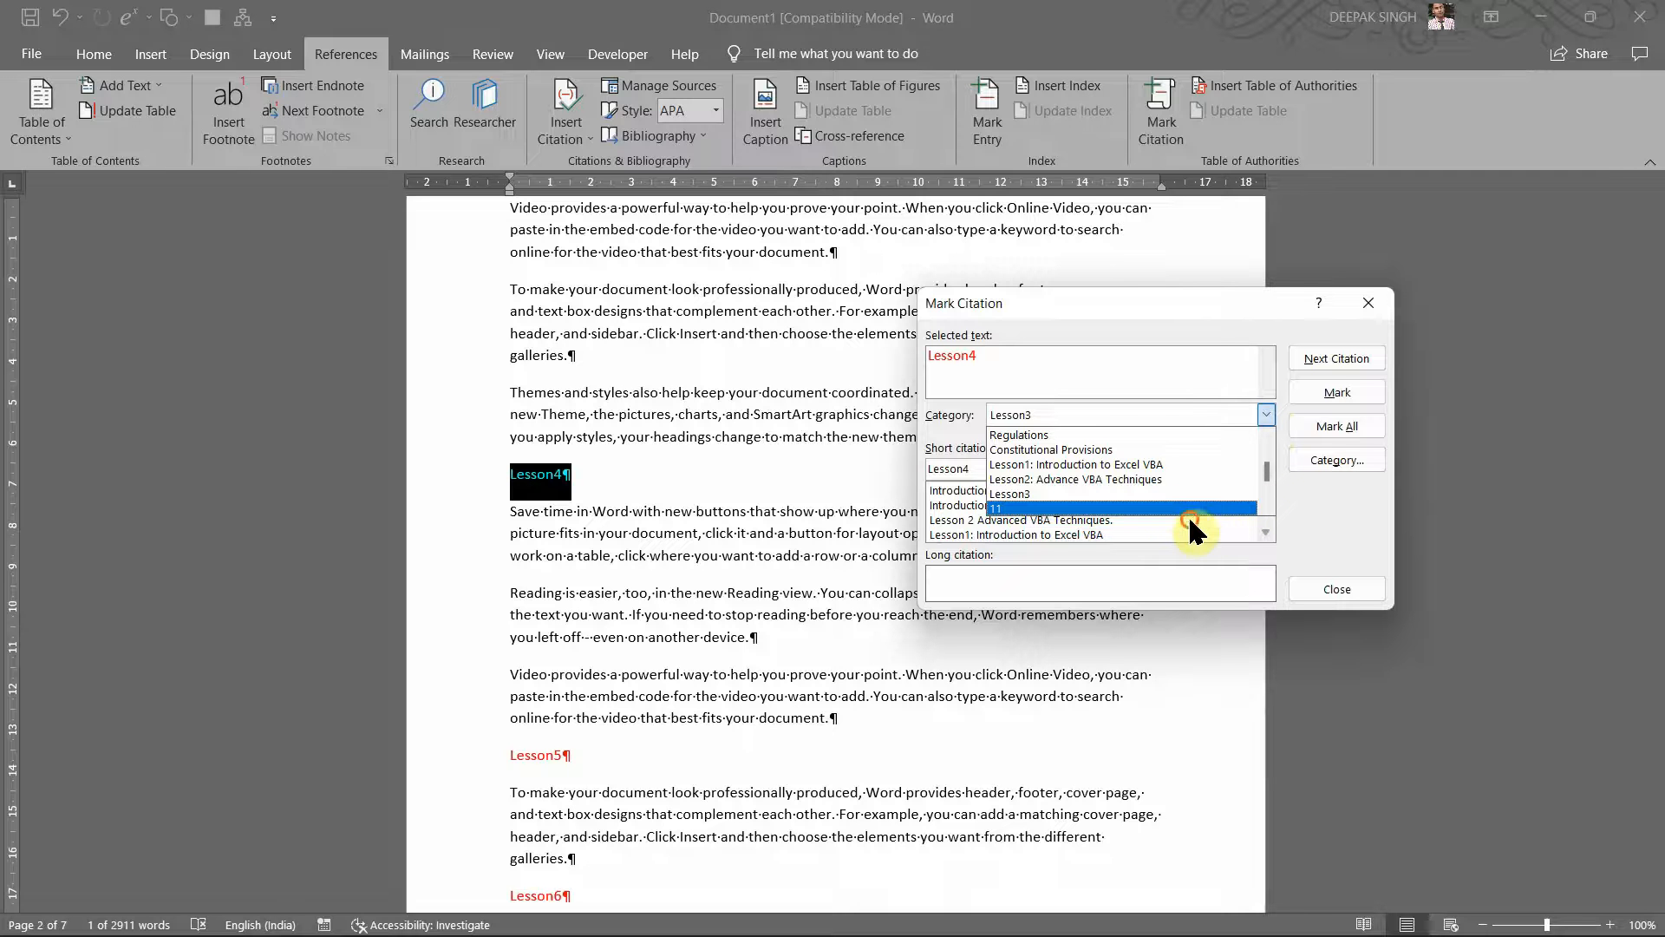
{"action": "left_click", "coordinate": [1188, 517]}
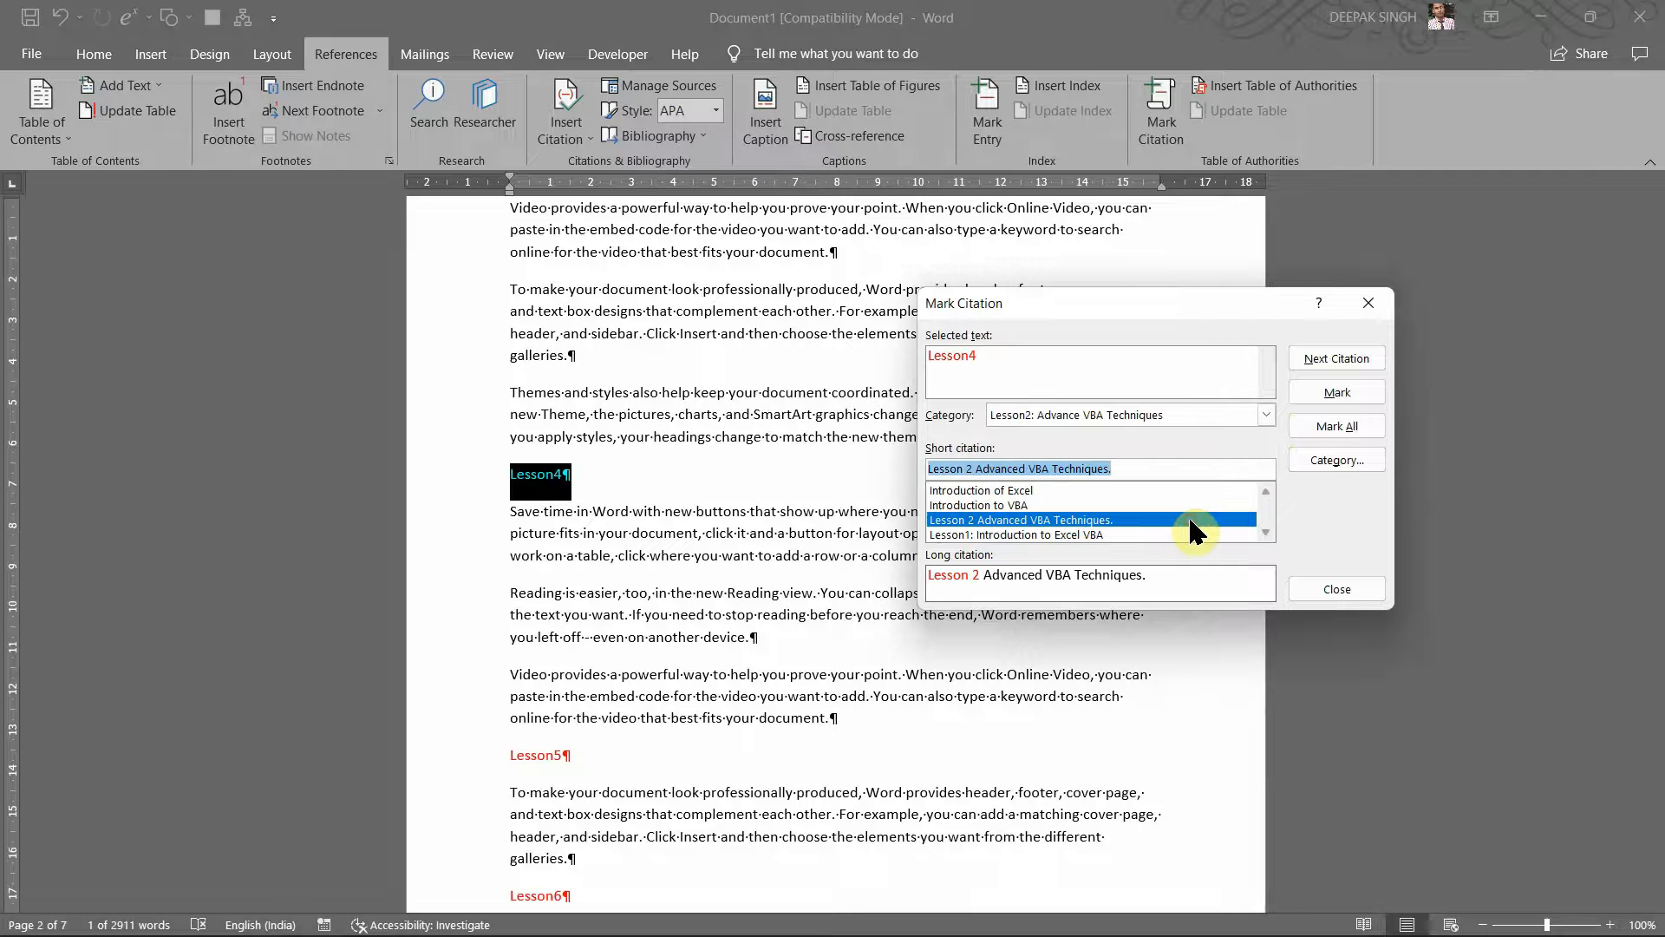
{"action": "left_click", "coordinate": [1264, 413]}
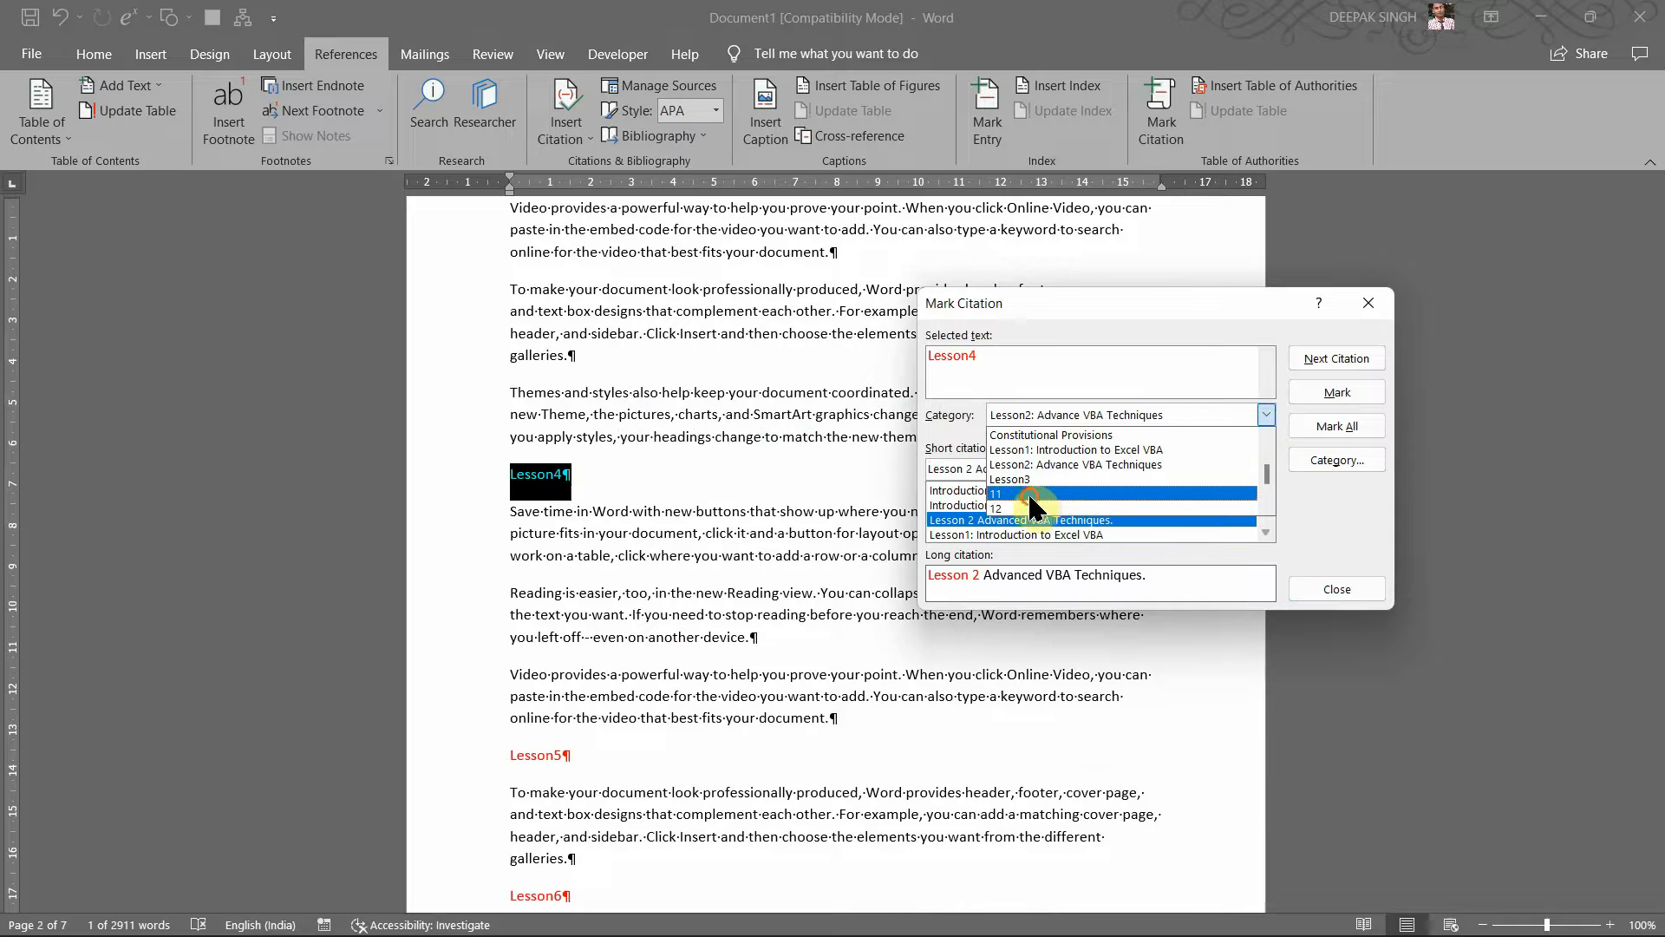
{"action": "left_click", "coordinate": [1036, 494]}
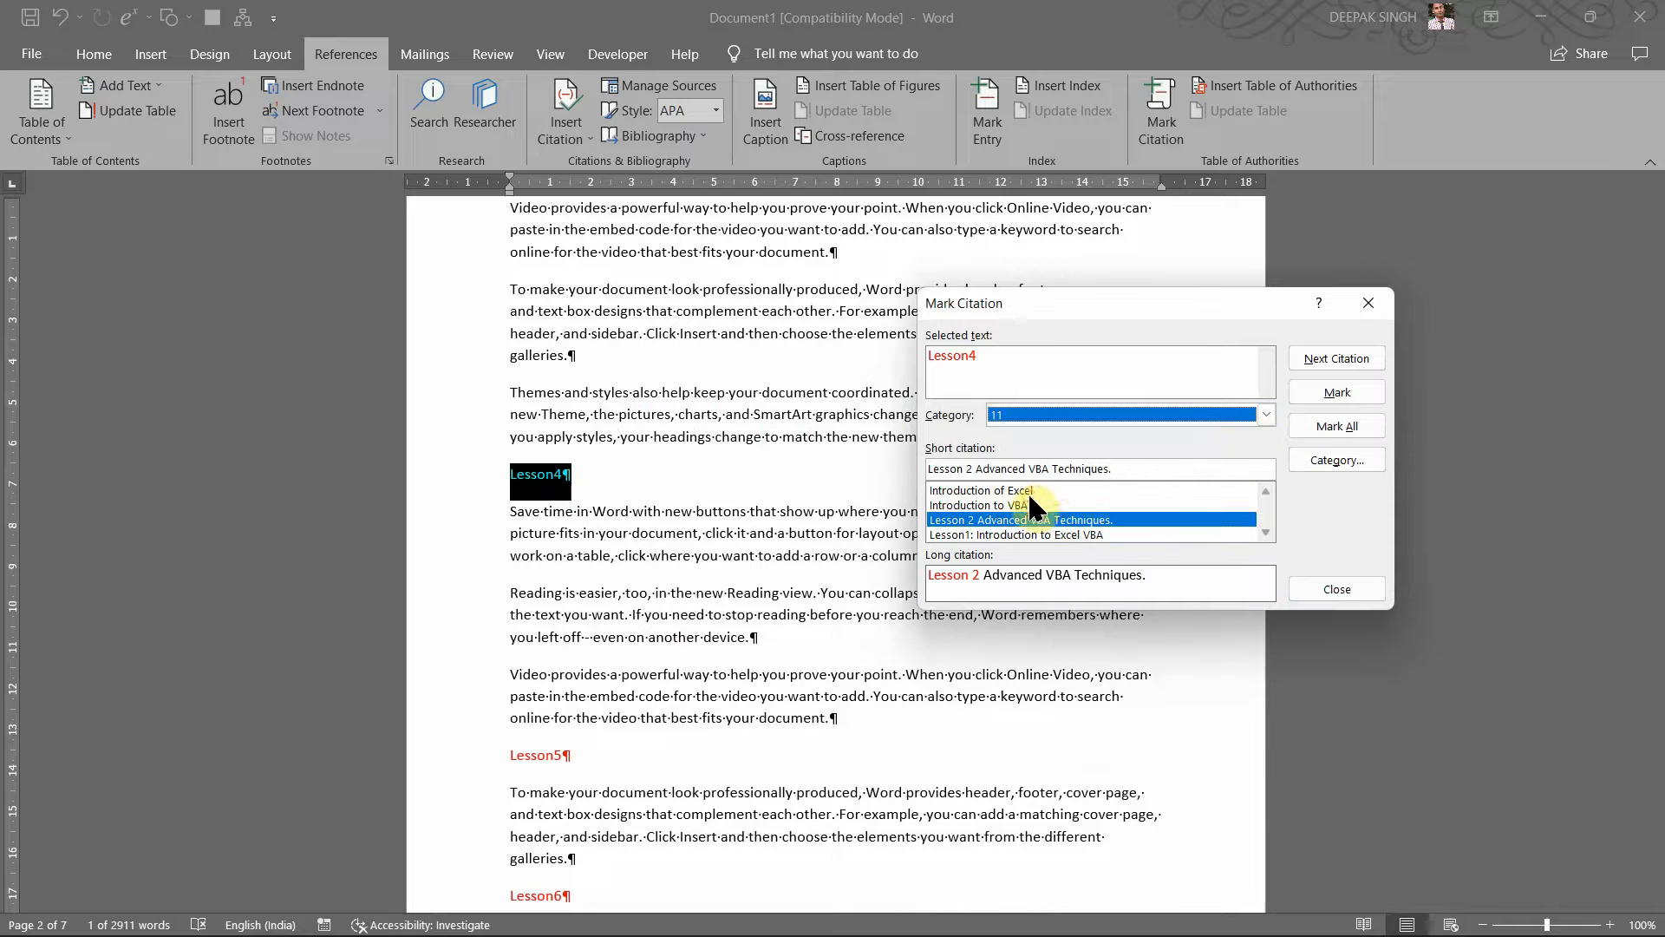
Step: Rename category 11 to 'Lesson4' and mark the Lesson4 heading under it
{"action": "left_click", "coordinate": [1326, 453]}
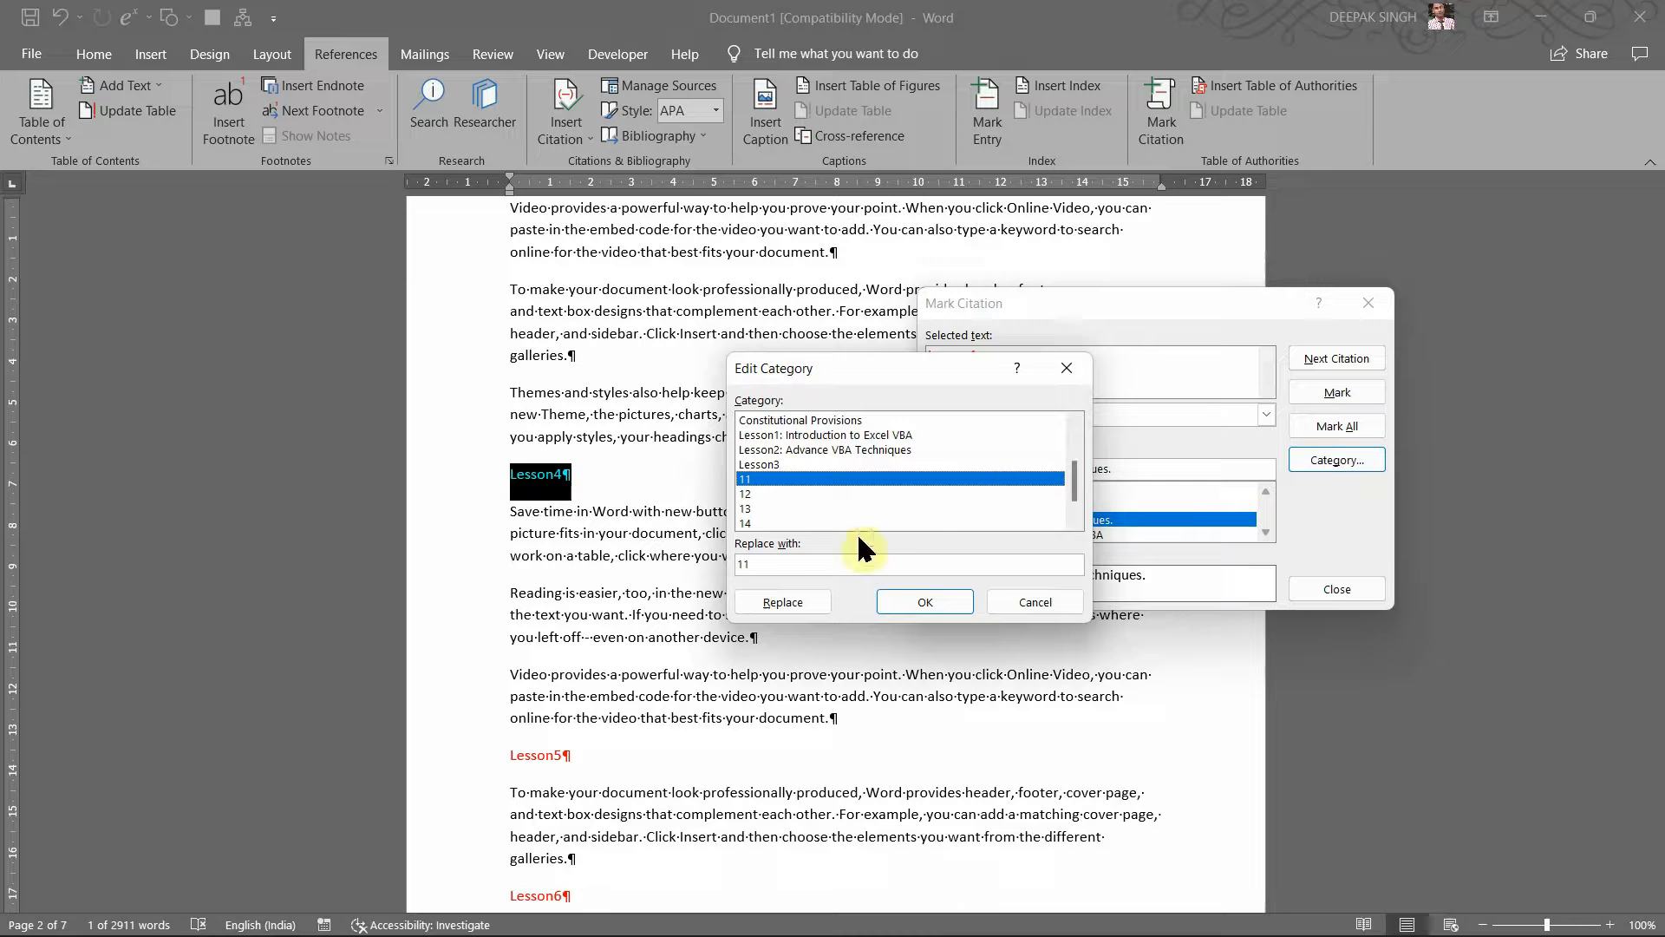
{"action": "key", "text": "BackSpace"}
{"action": "key", "text": "BackSpace"}
{"action": "type", "text": "Lesson"}
{"action": "left_click", "coordinate": [794, 590]}
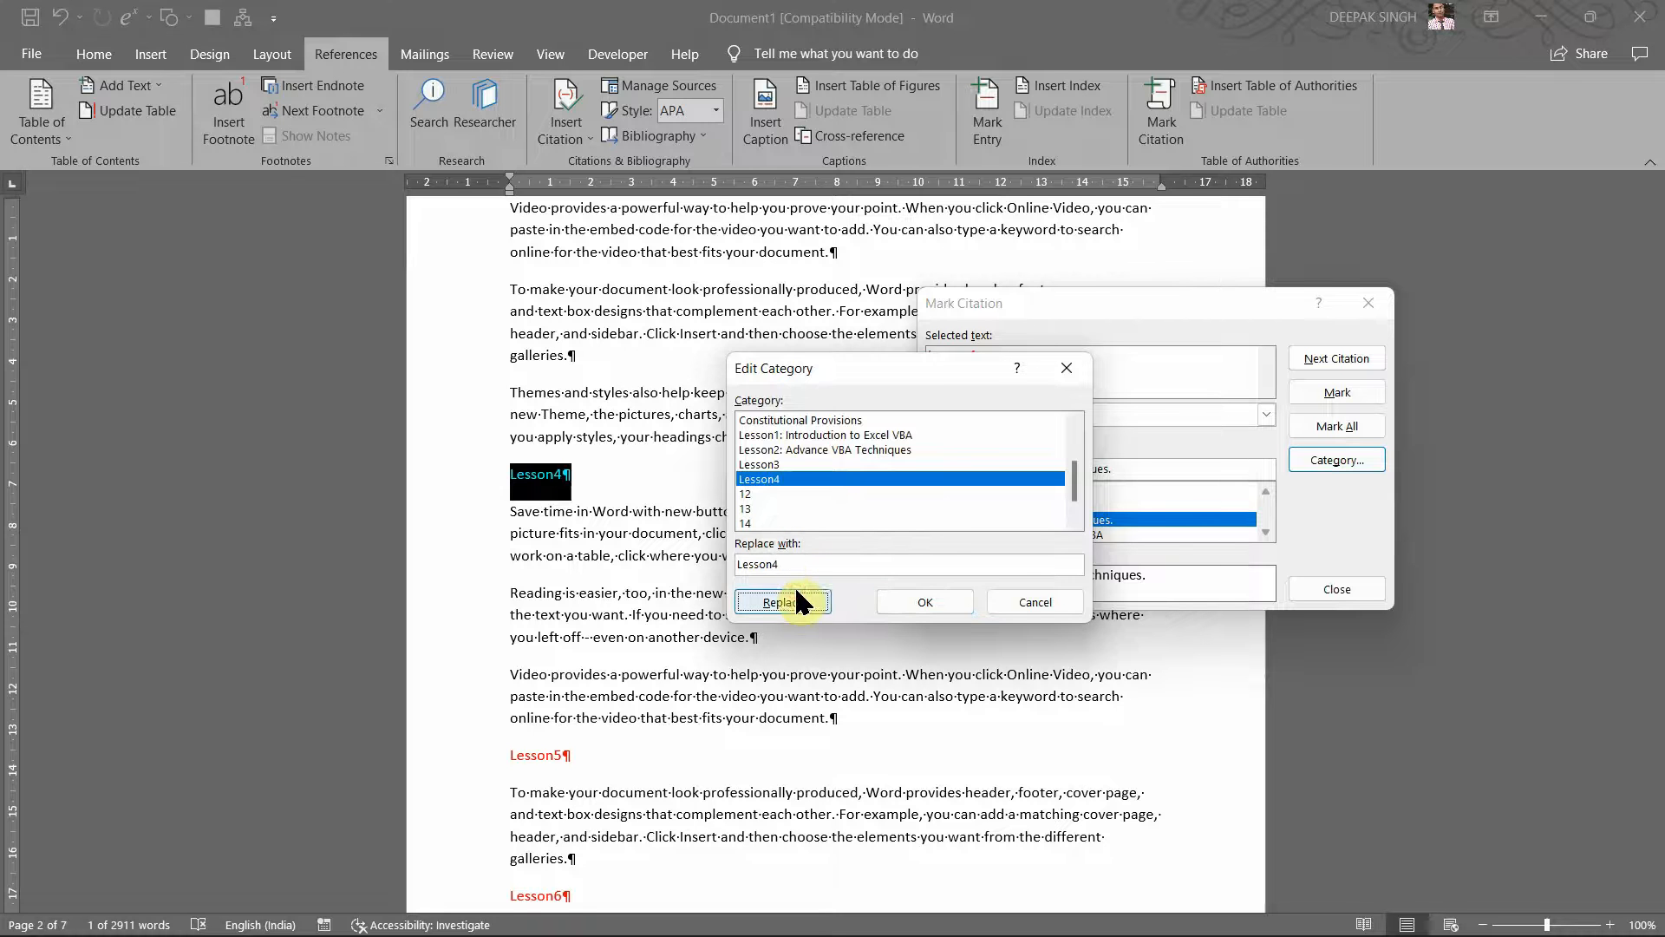
{"action": "left_click", "coordinate": [919, 598]}
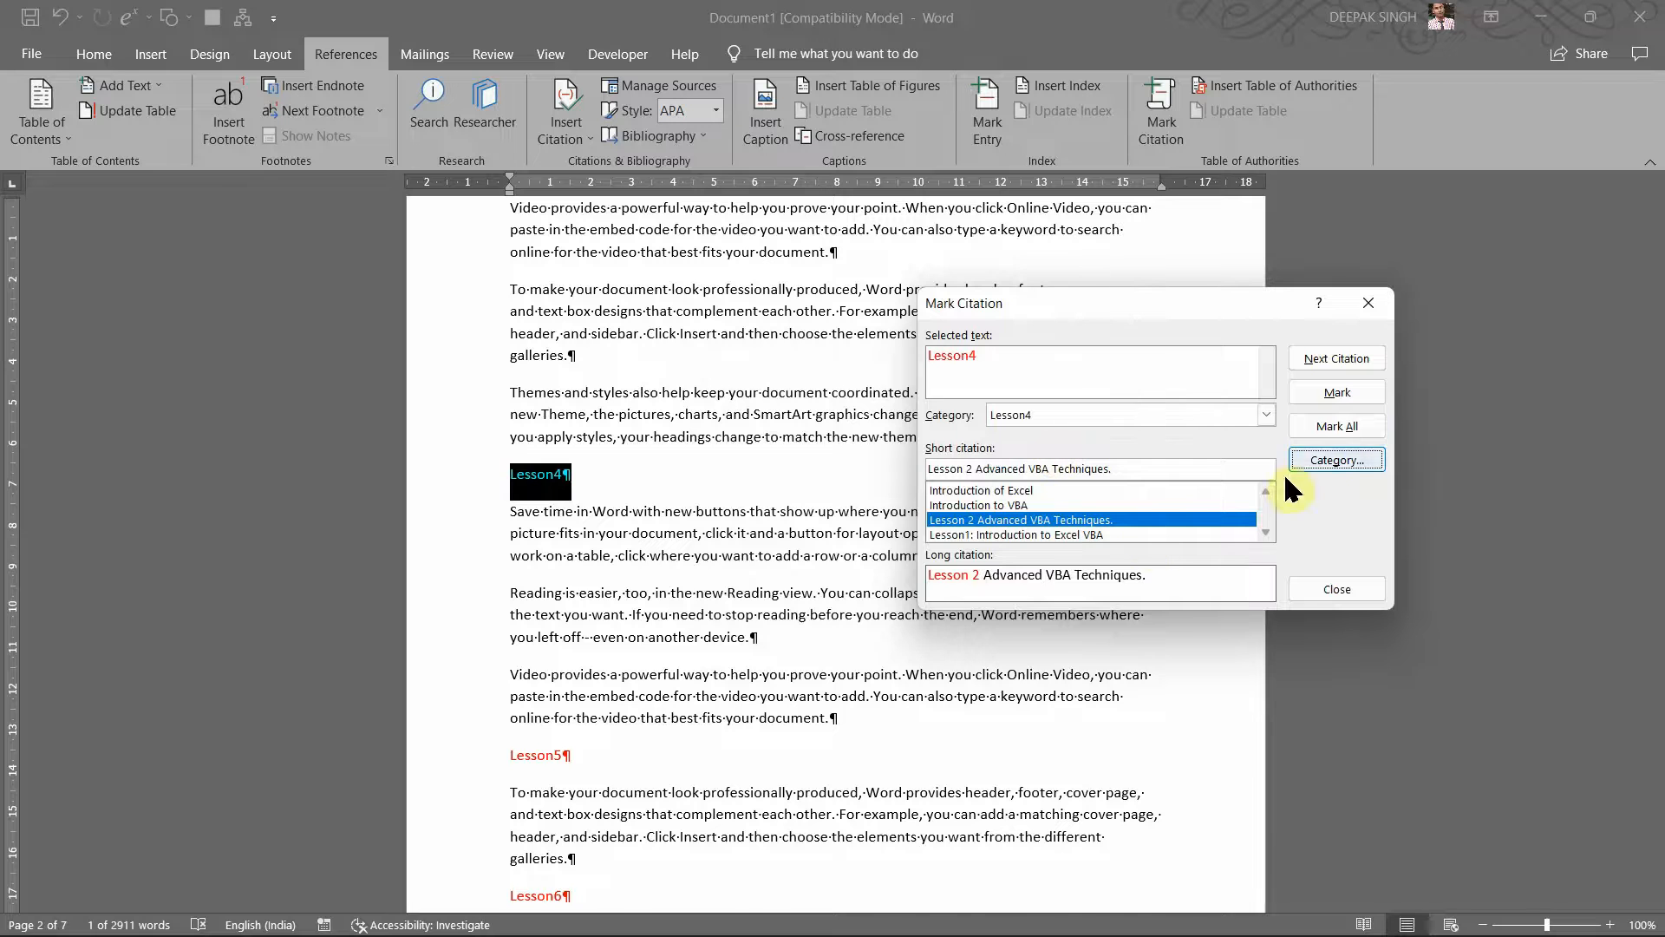
{"action": "left_click", "coordinate": [1327, 393]}
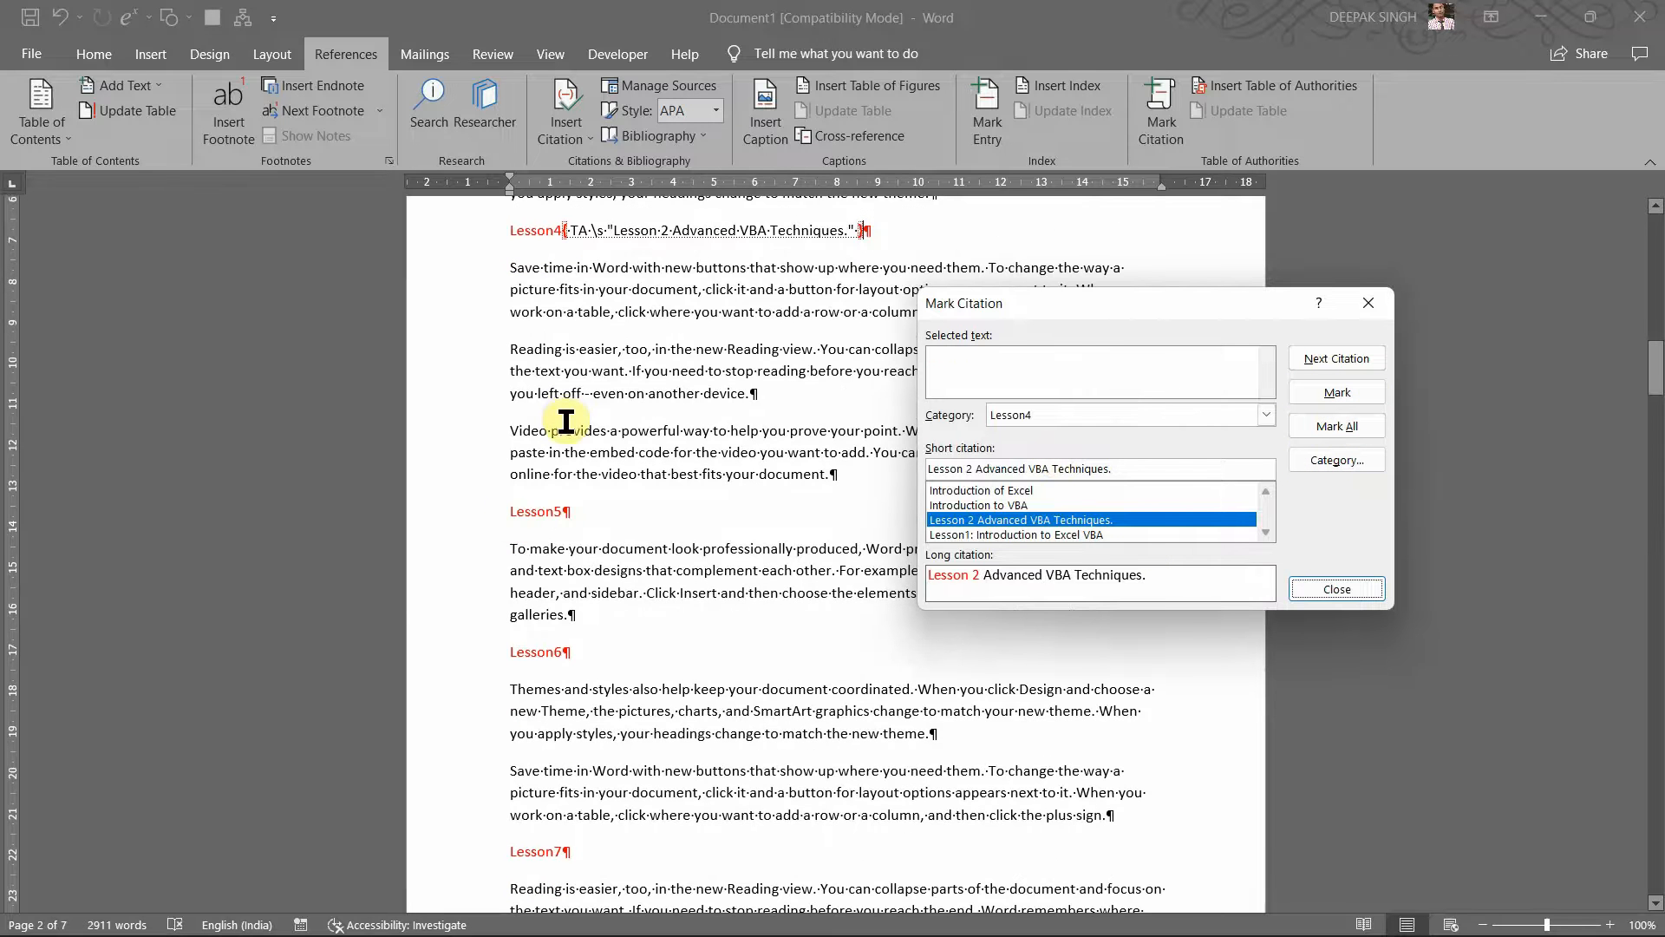
Step: Load the Lesson5 heading into Mark Citation and choose the unused category 12
{"action": "left_click", "coordinate": [509, 515]}
{"action": "left_click_drag", "start_coordinate": [509, 514], "coordinate": [575, 516]}
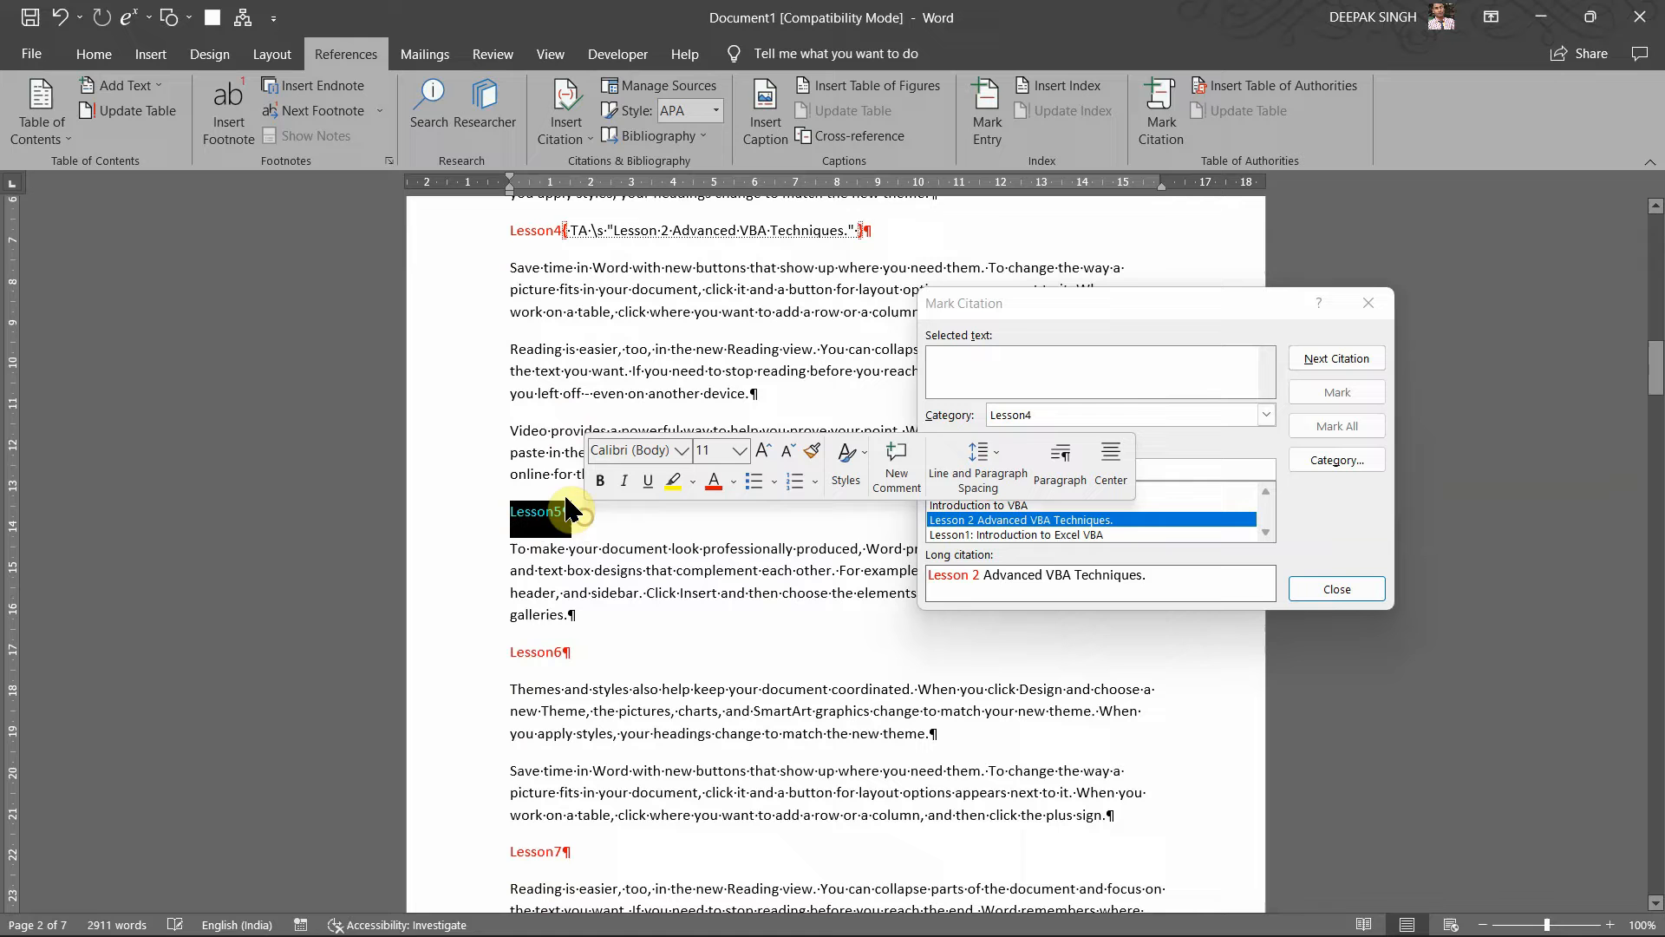
{"action": "left_click", "coordinate": [1081, 371]}
{"action": "left_click", "coordinate": [1266, 413]}
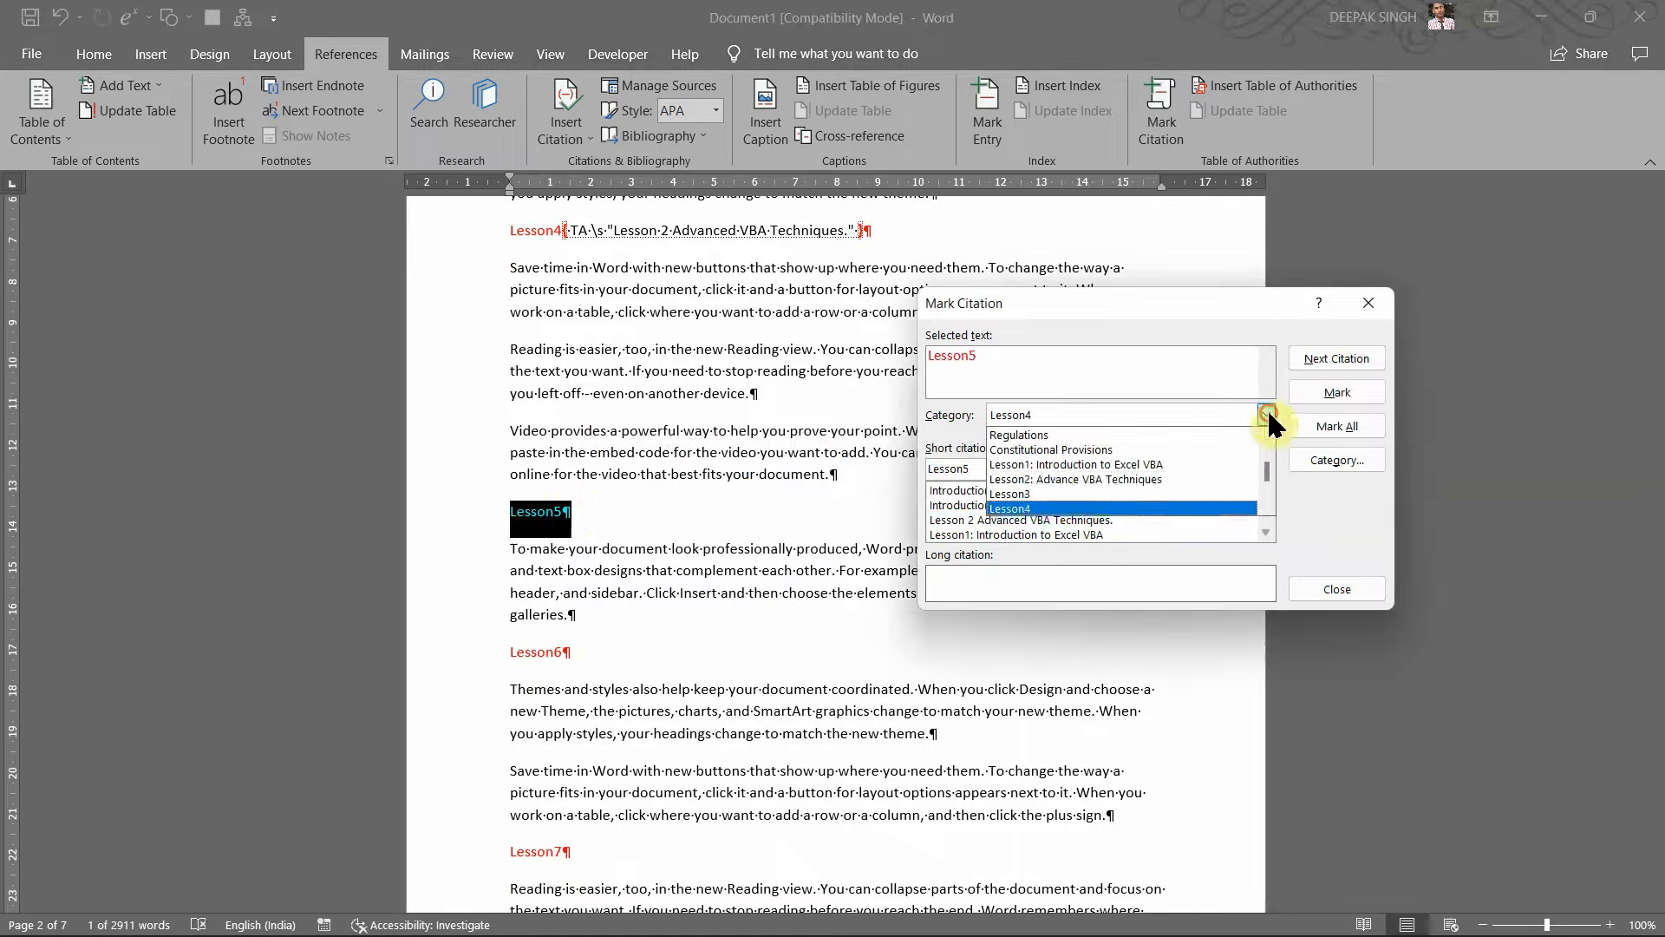
{"action": "key", "text": "Down"}
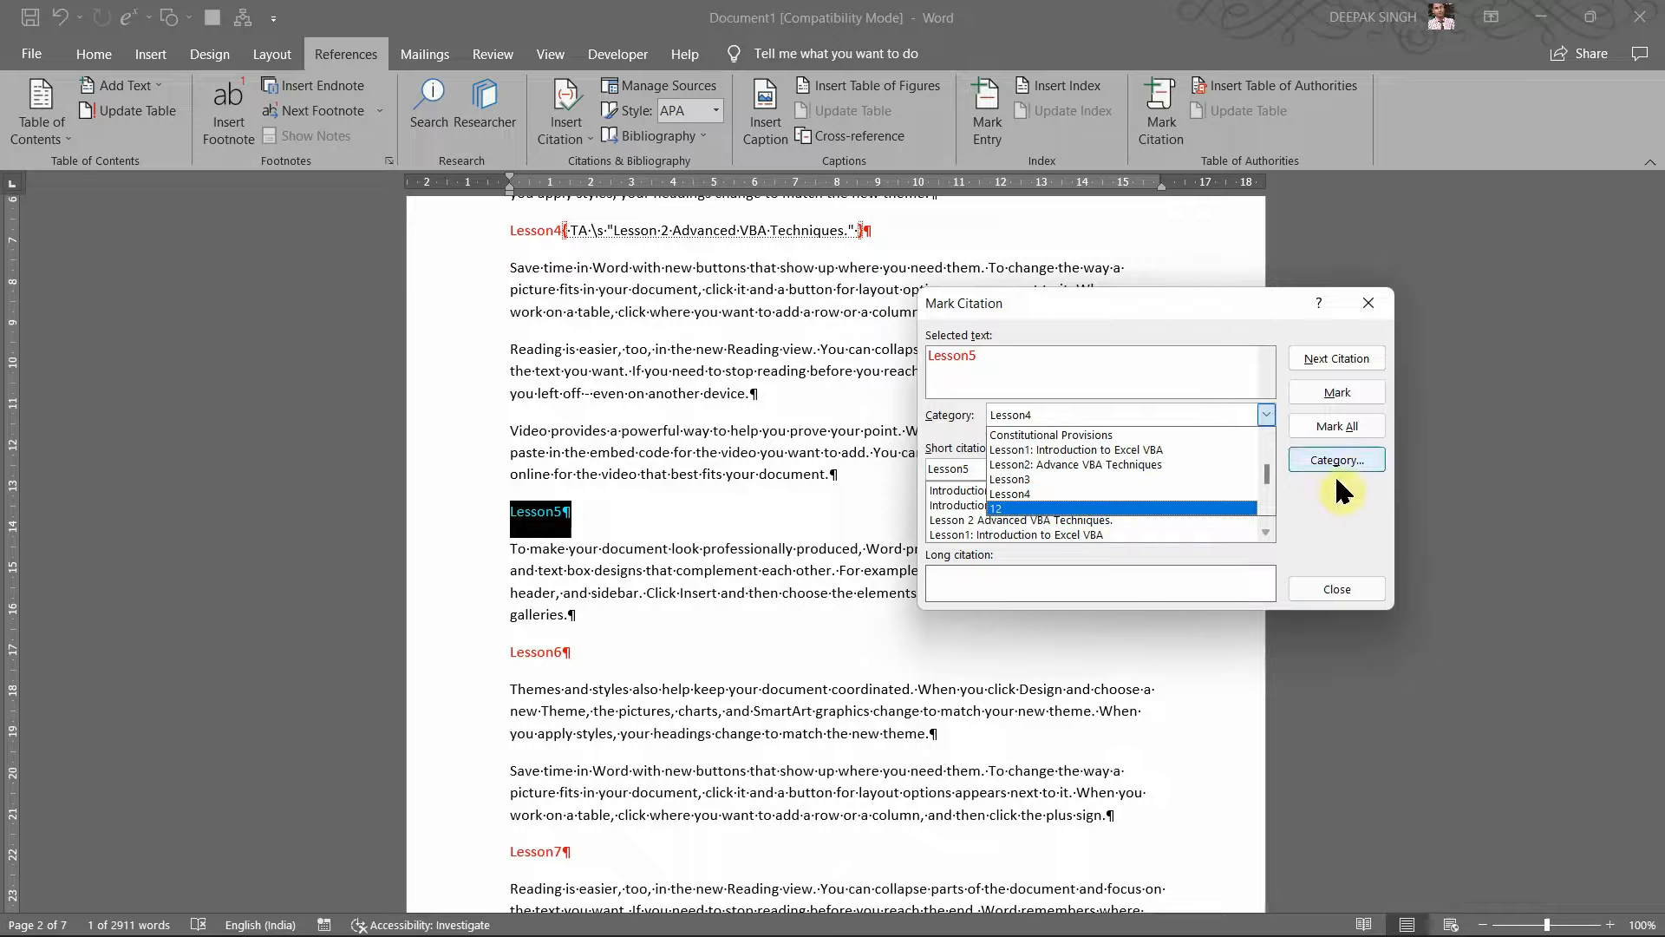
{"action": "left_click", "coordinate": [1355, 464]}
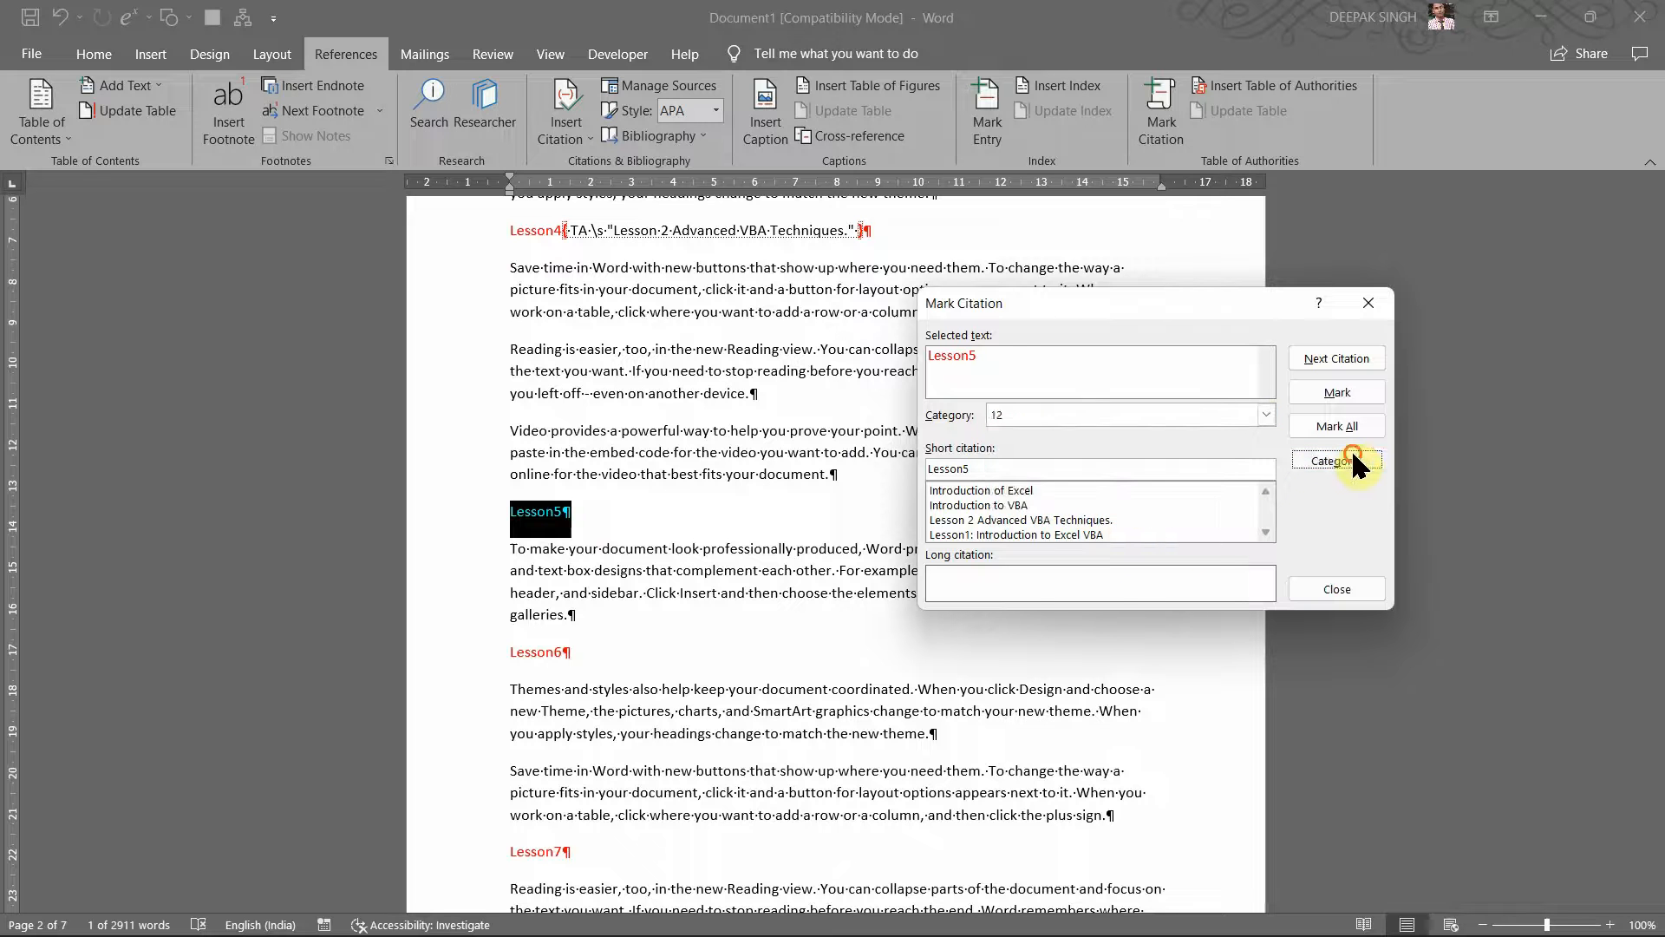
Step: Rename citation category 12 to 'Lesson5'
{"action": "left_click", "coordinate": [1355, 464]}
{"action": "left_click", "coordinate": [850, 562]}
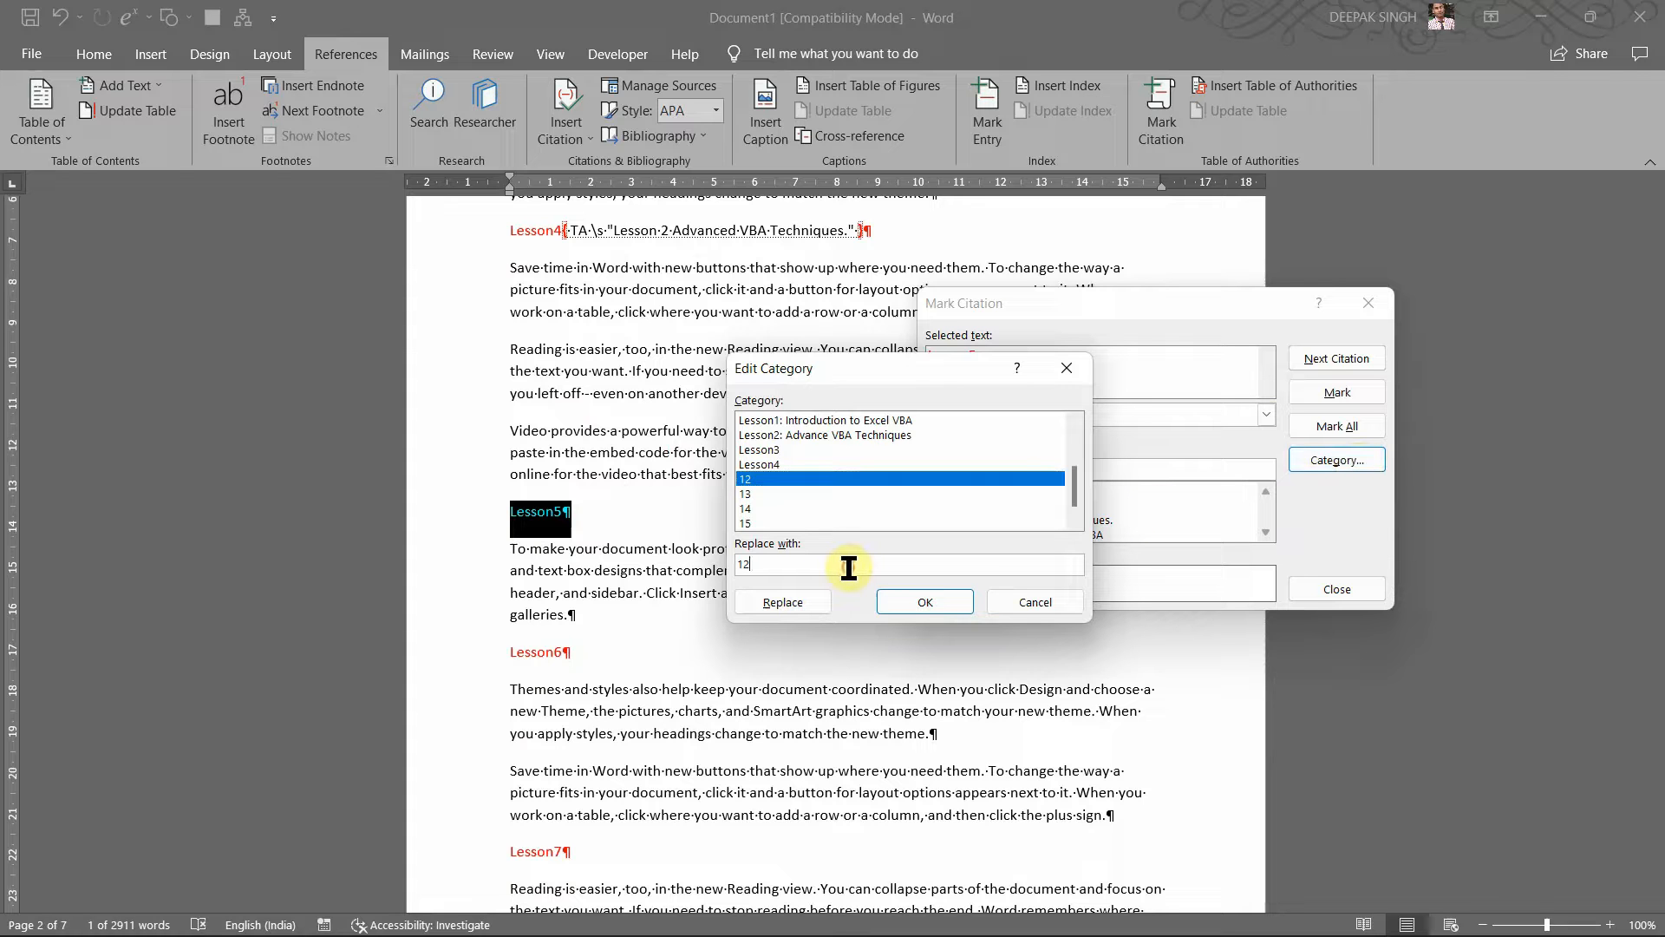
{"action": "key", "text": "BackSpace"}
{"action": "key", "text": "BackSpace"}
{"action": "type", "text": "Le"}
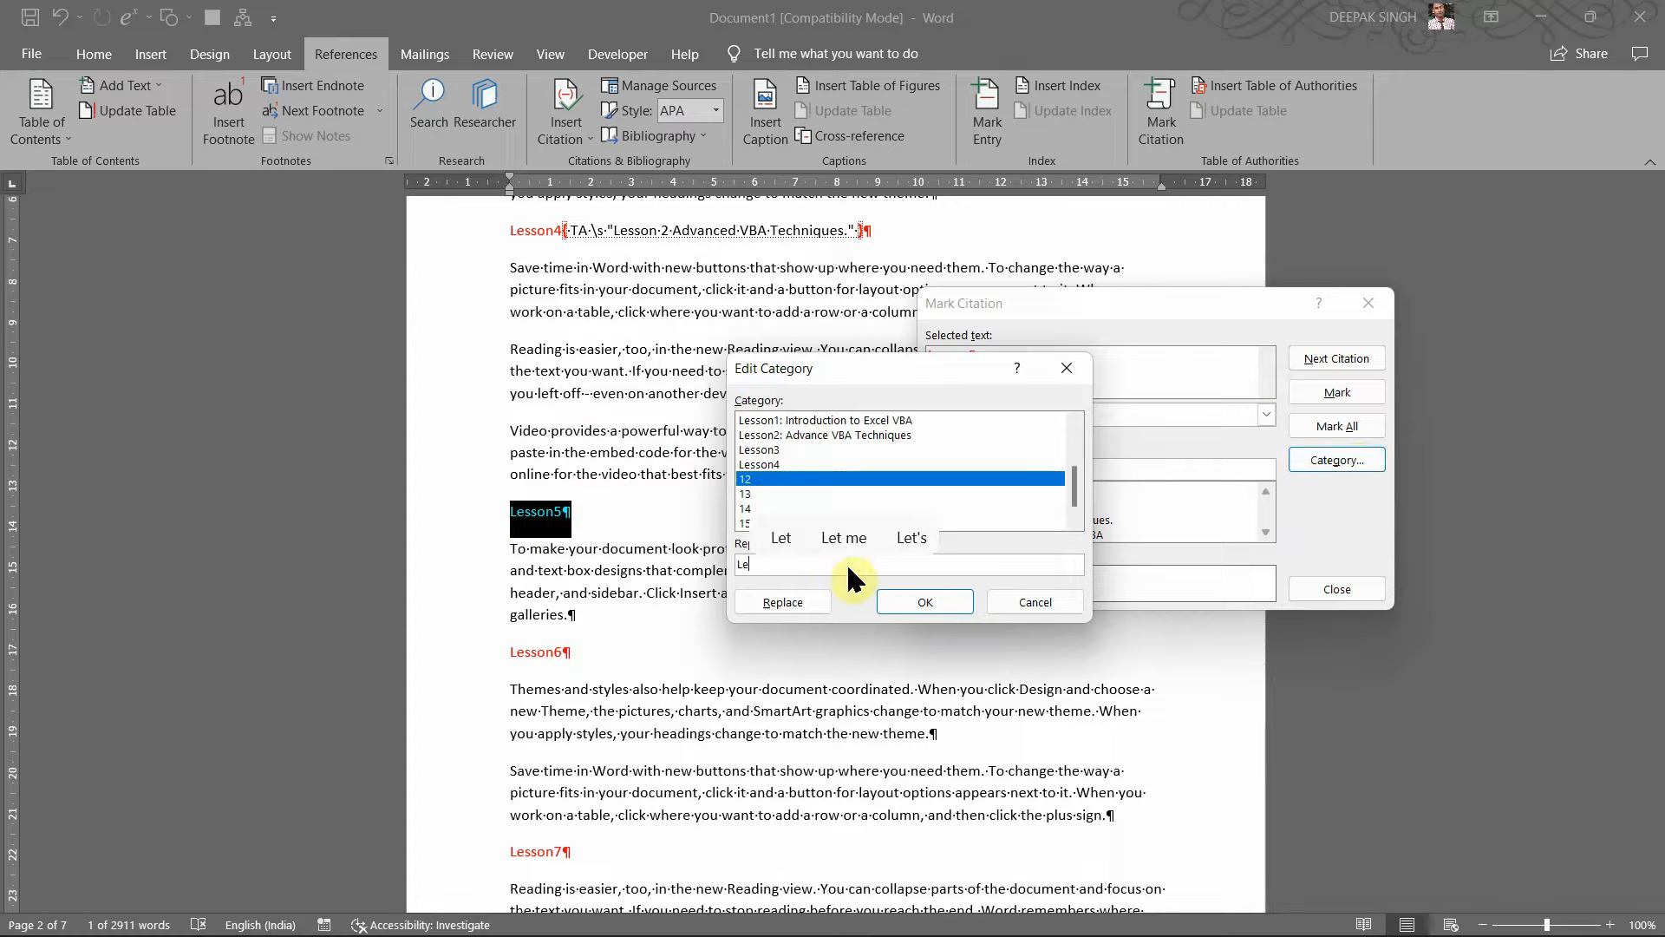
{"action": "type", "text": "sson5"}
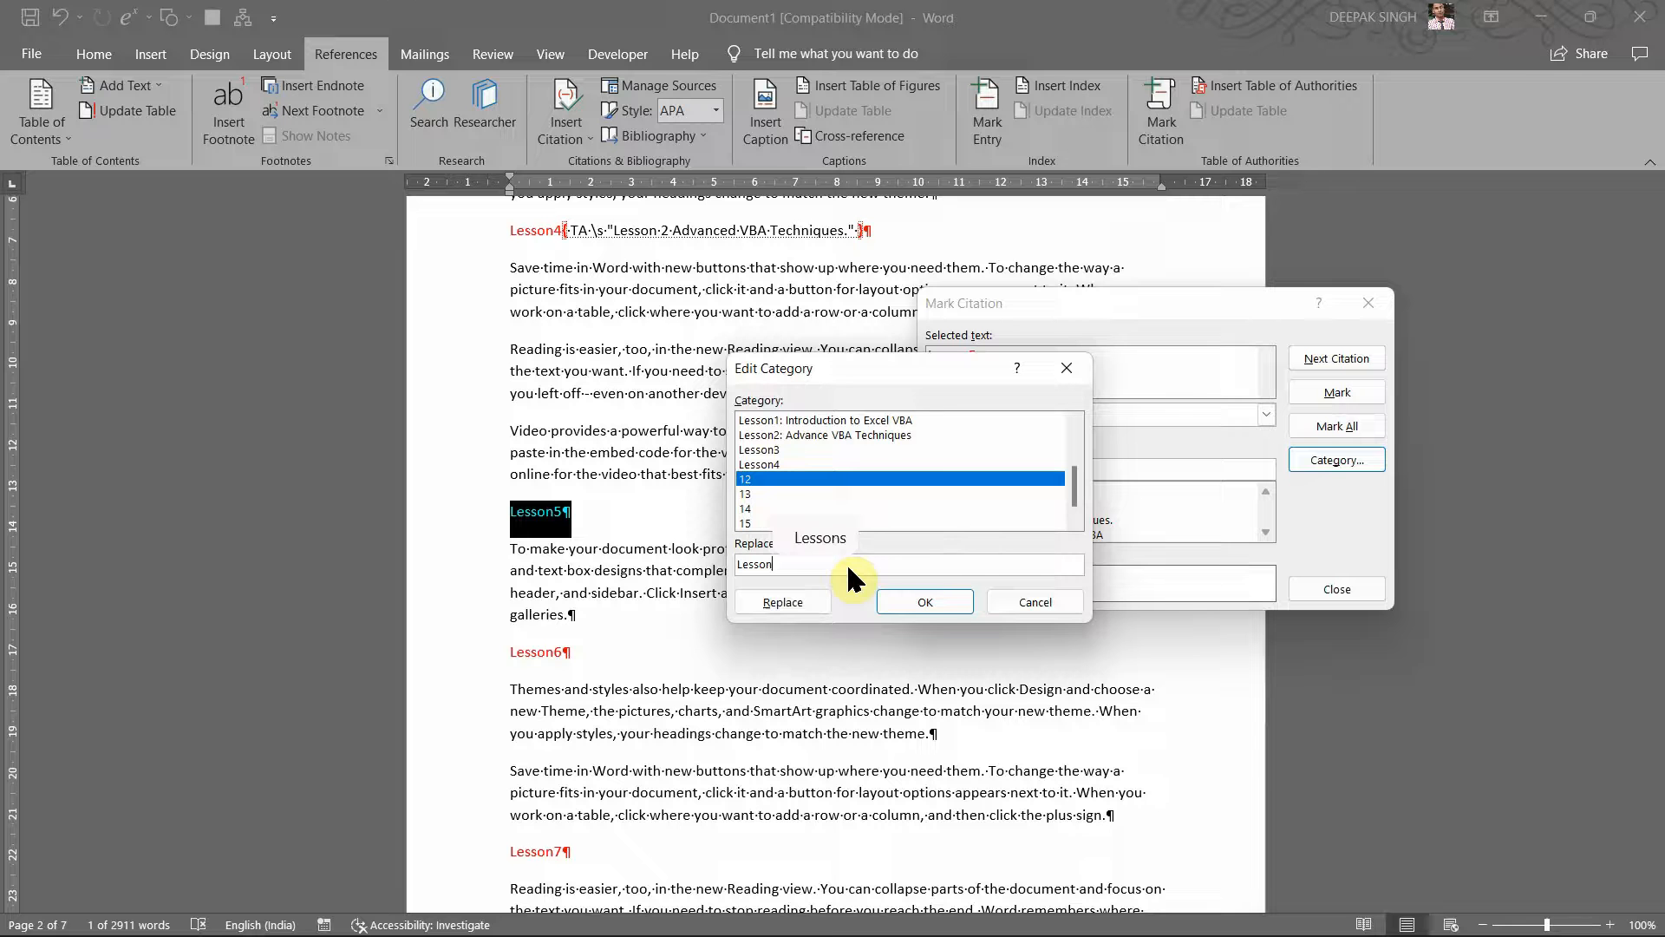
{"action": "left_click", "coordinate": [794, 599]}
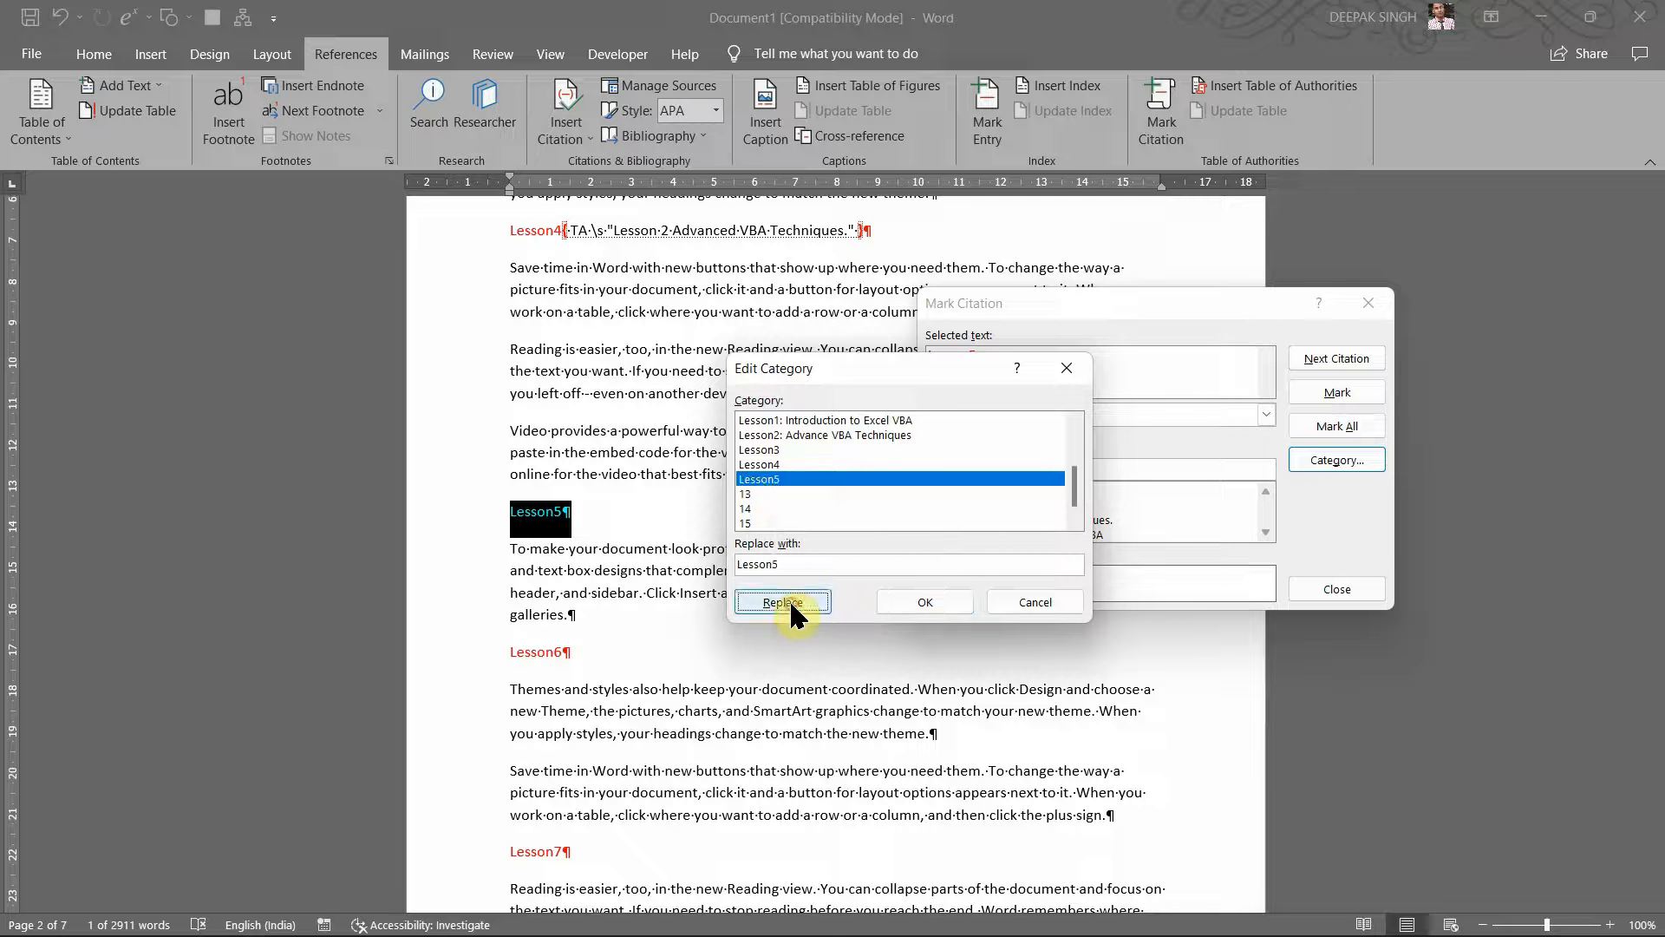
{"action": "left_click", "coordinate": [913, 600]}
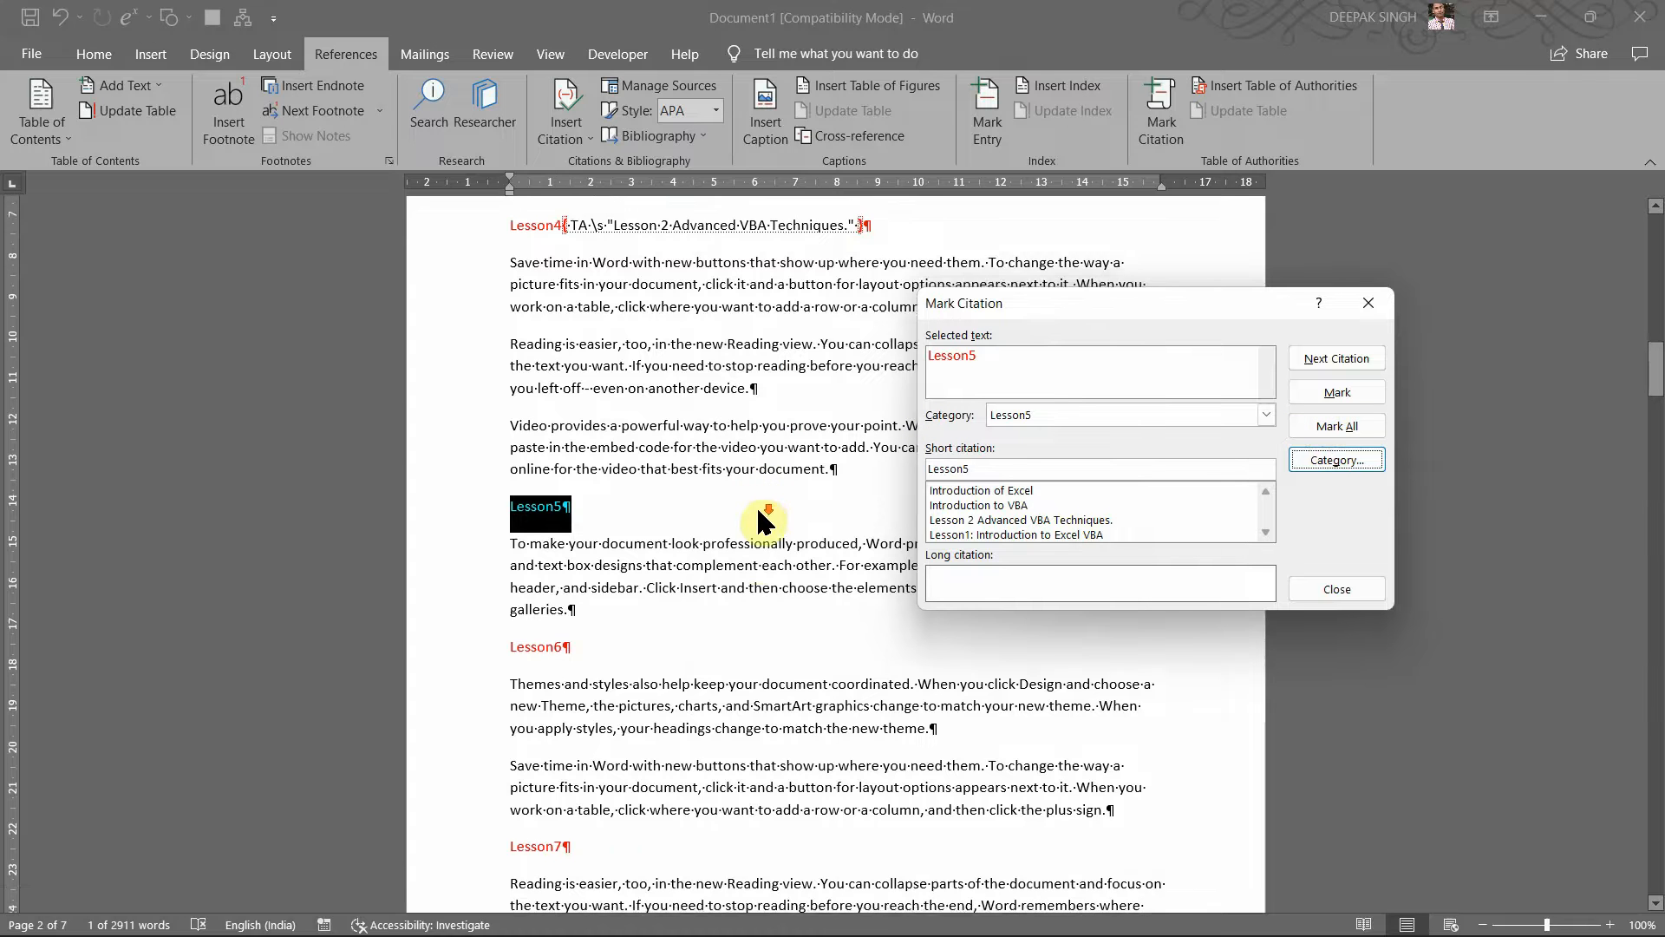
{"action": "scroll", "coordinate": [758, 510], "scroll_direction": "down", "scroll_amount": 1}
{"action": "scroll", "coordinate": [758, 510], "scroll_direction": "up", "scroll_amount": 7}
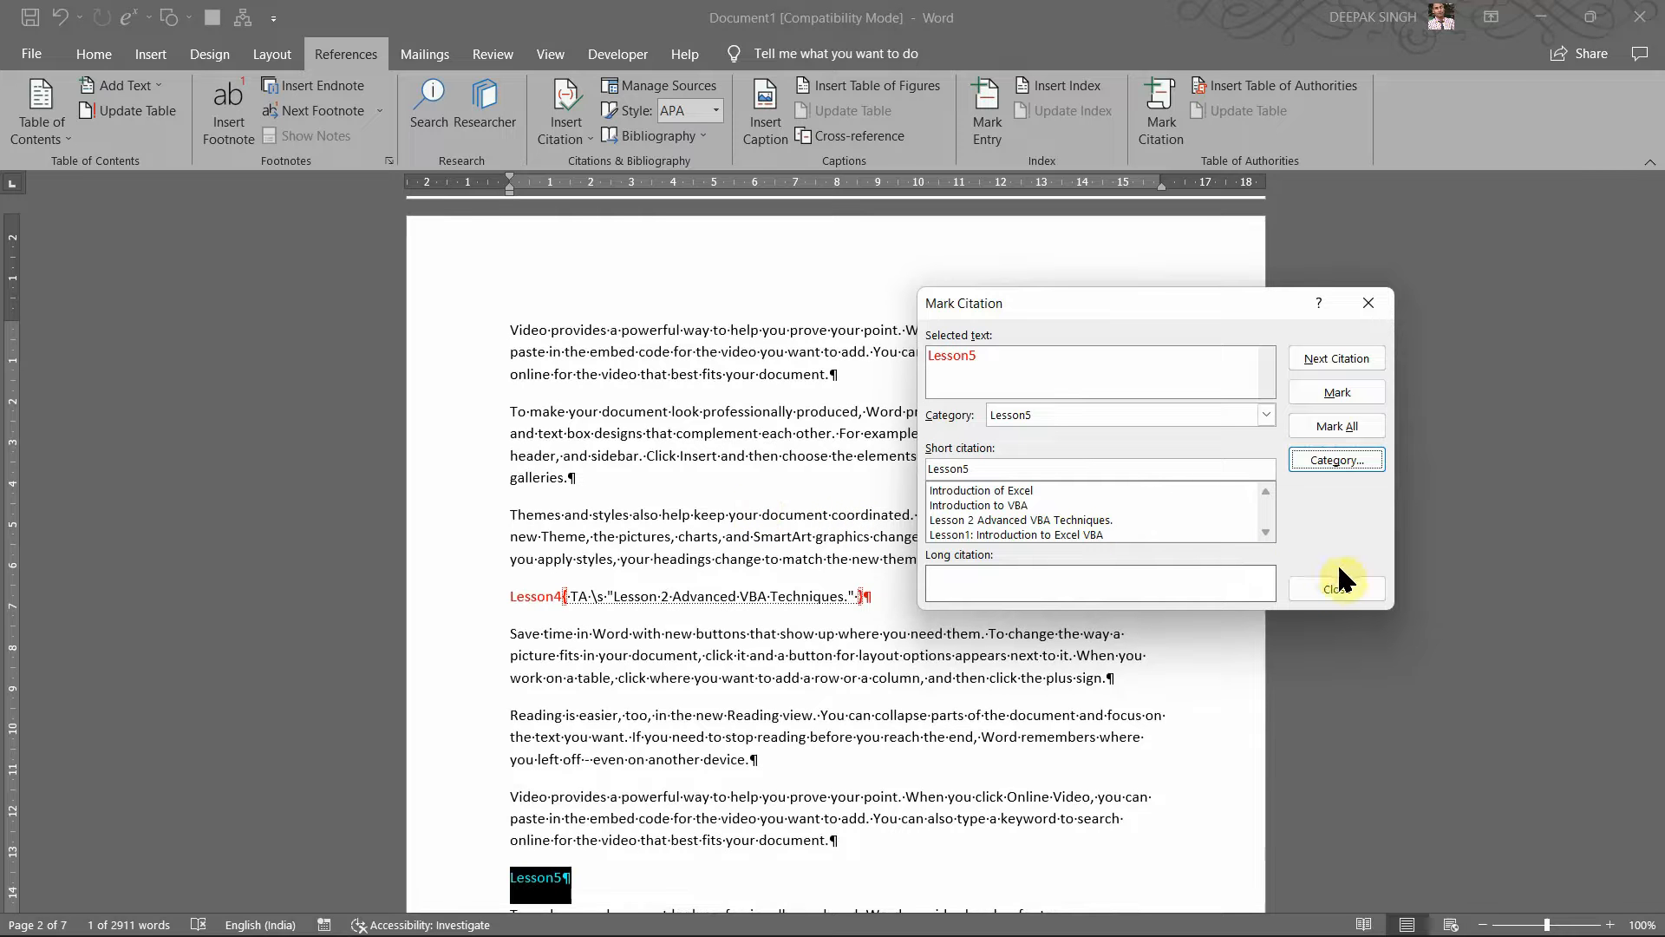
Step: Close the Mark Citation window and place the cursor before Lesson1
{"action": "left_click", "coordinate": [1335, 589]}
{"action": "scroll", "coordinate": [995, 549], "scroll_direction": "up", "scroll_amount": 12}
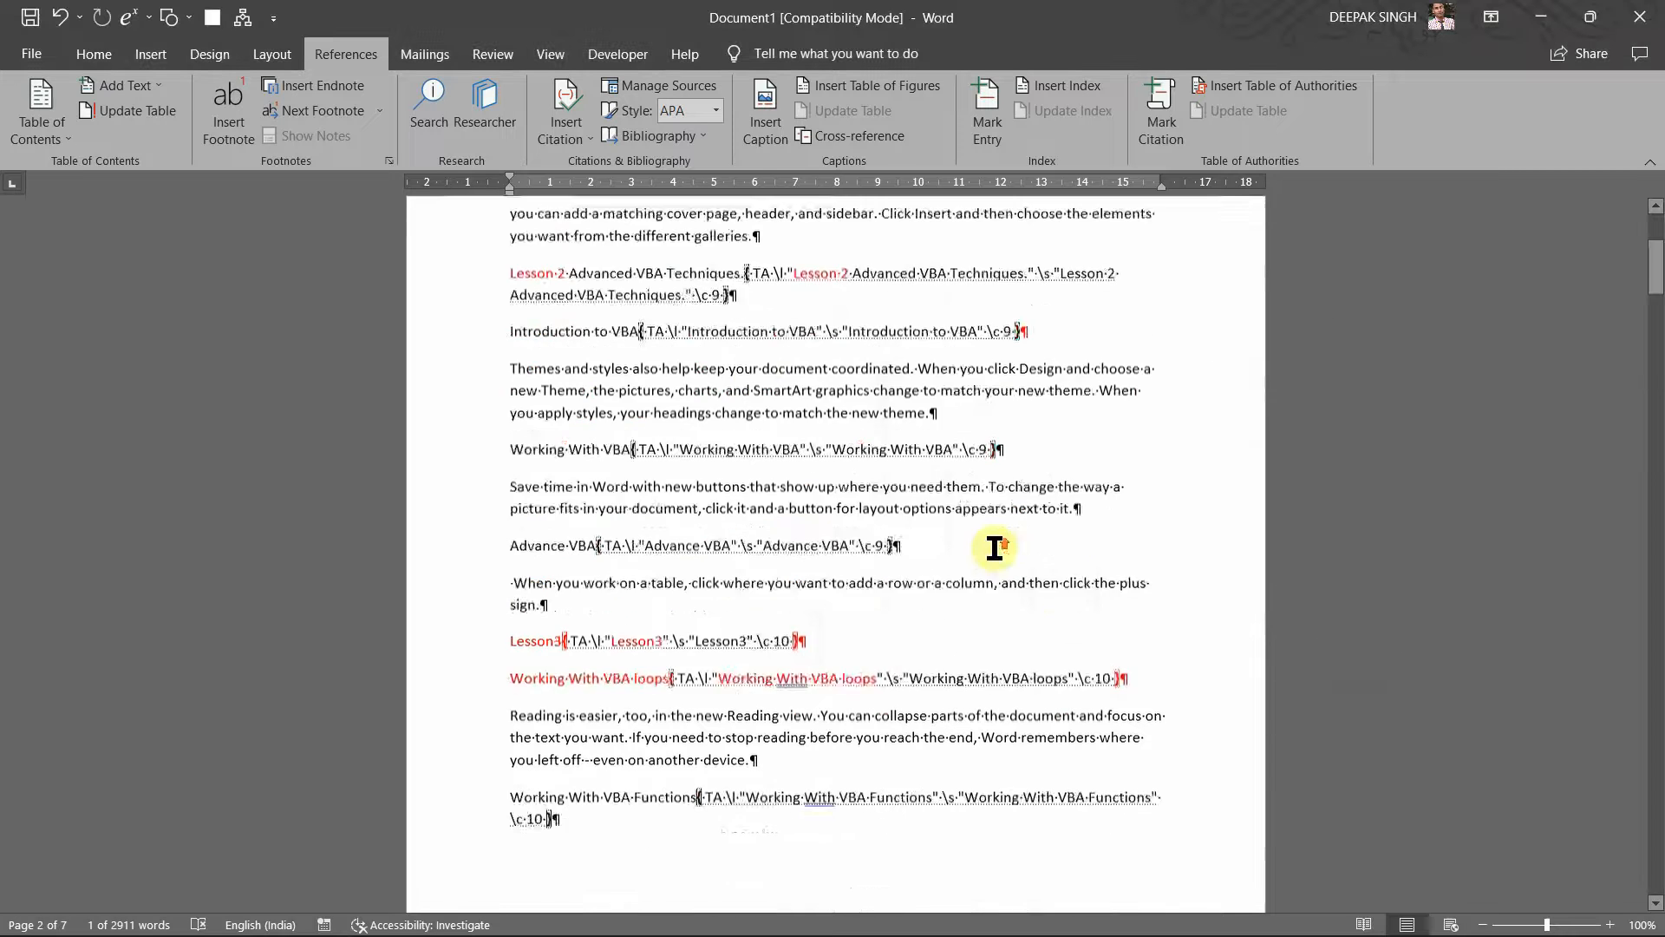
{"action": "scroll", "coordinate": [994, 548], "scroll_direction": "up", "scroll_amount": 7}
{"action": "left_click", "coordinate": [514, 276]}
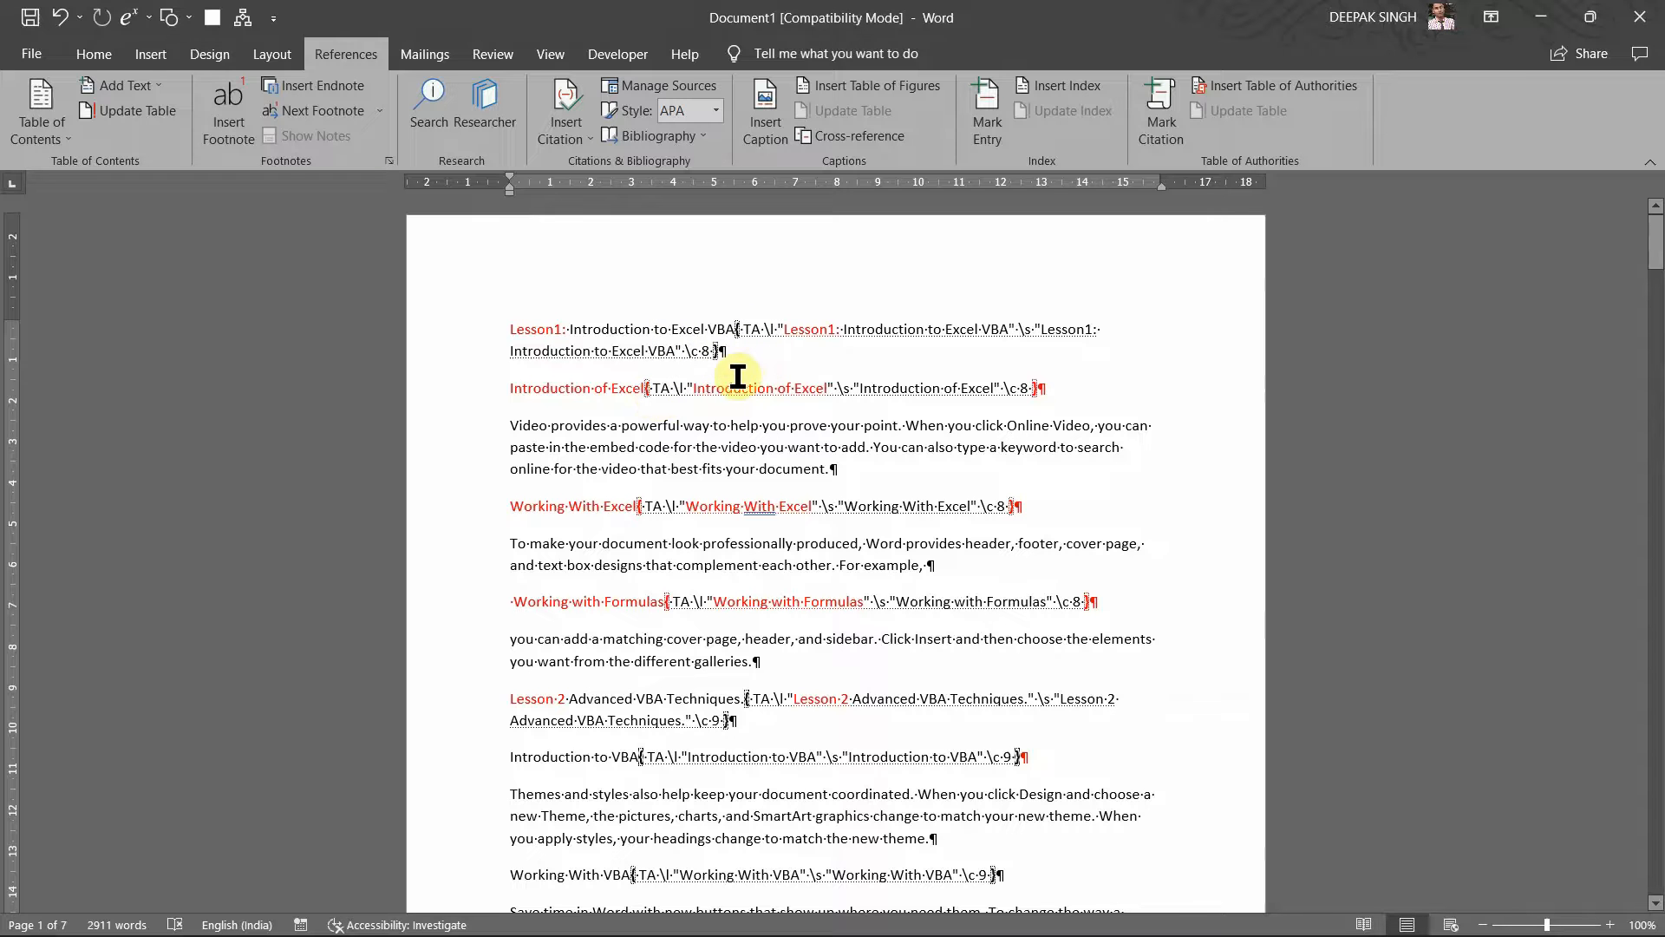
Step: Hide formatting marks and TA field codes, then insert a page break before Lesson1
{"action": "key", "text": "ctrl+shift+8"}
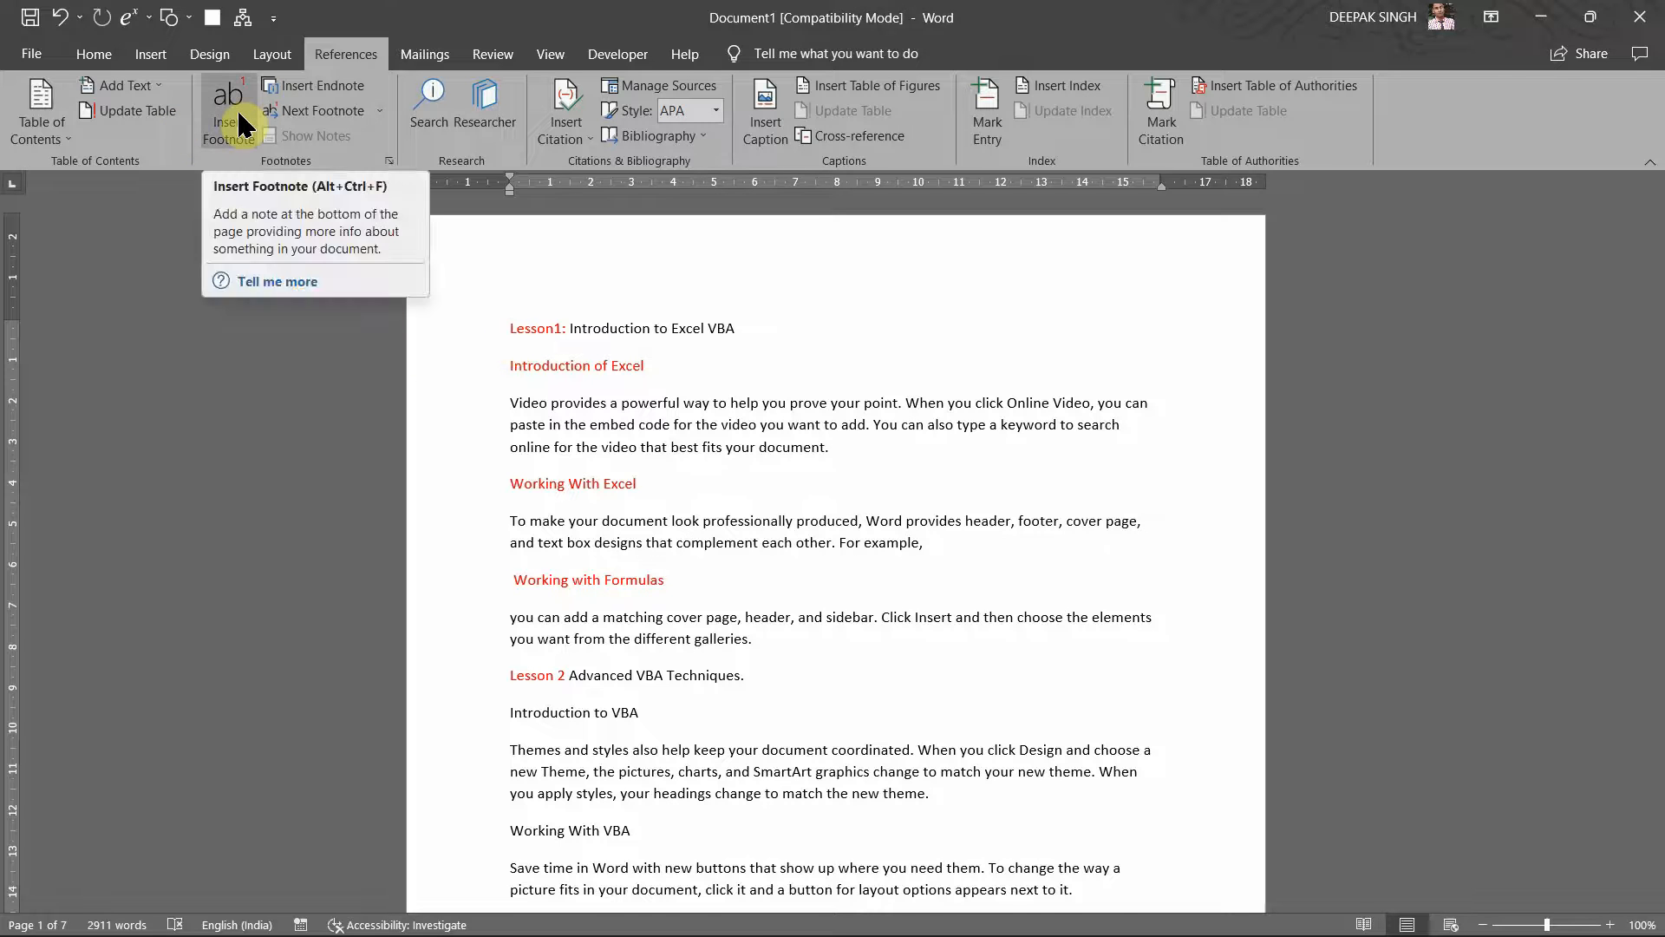
{"action": "key", "text": "ctrl+shift+8"}
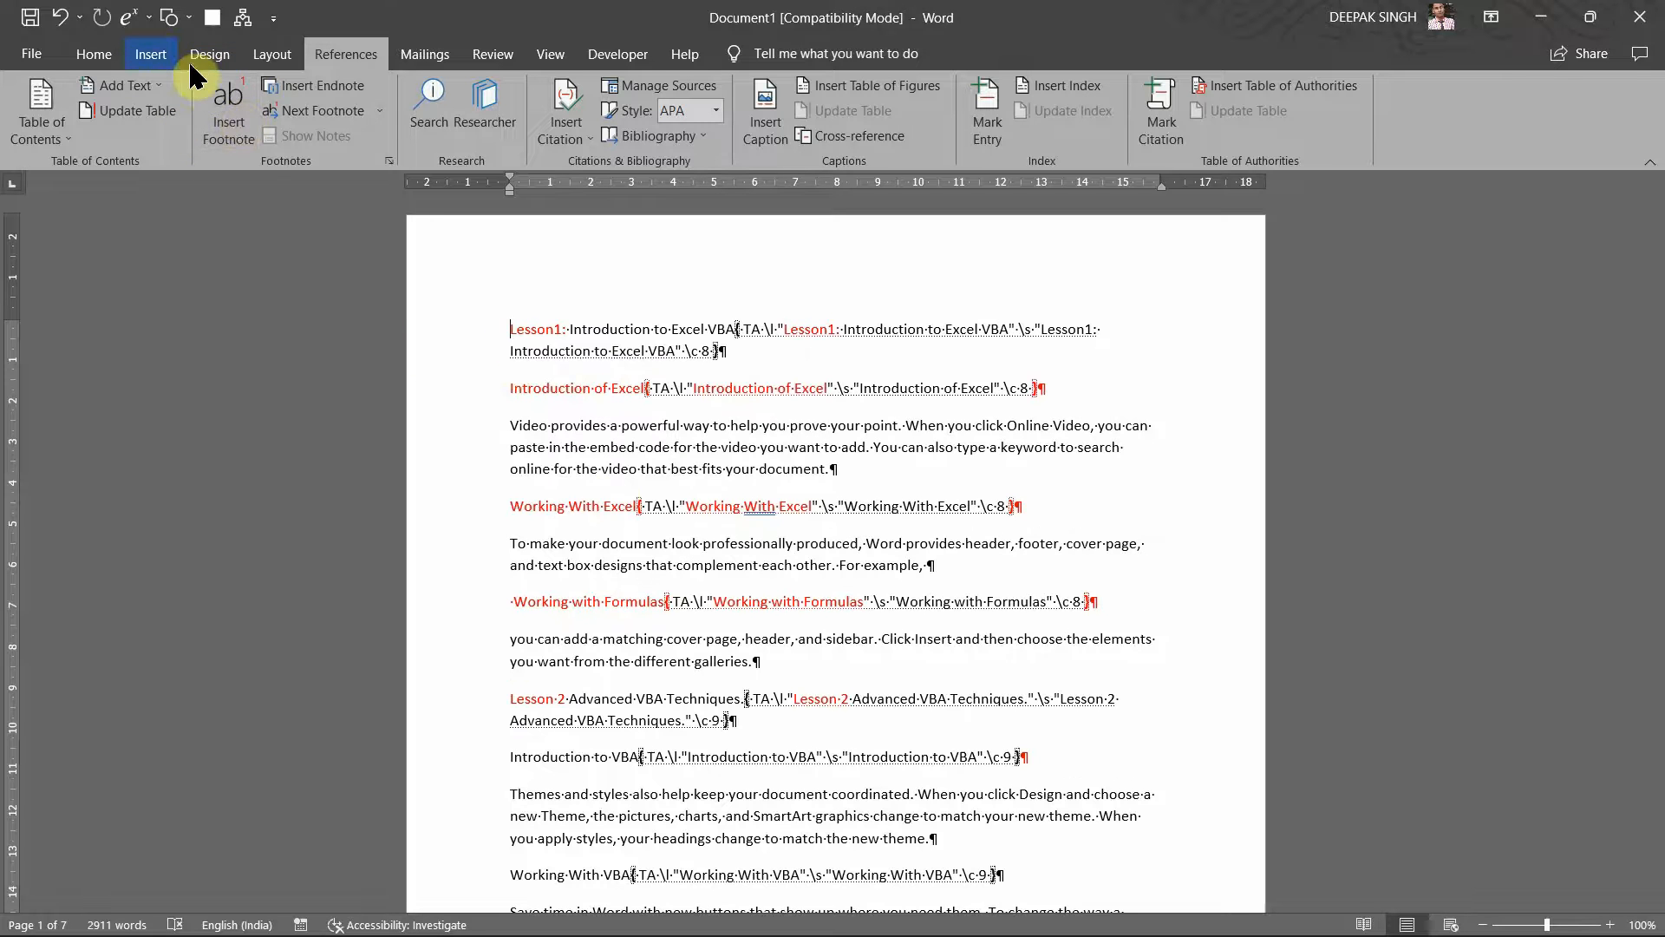
{"action": "left_click", "coordinate": [106, 54]}
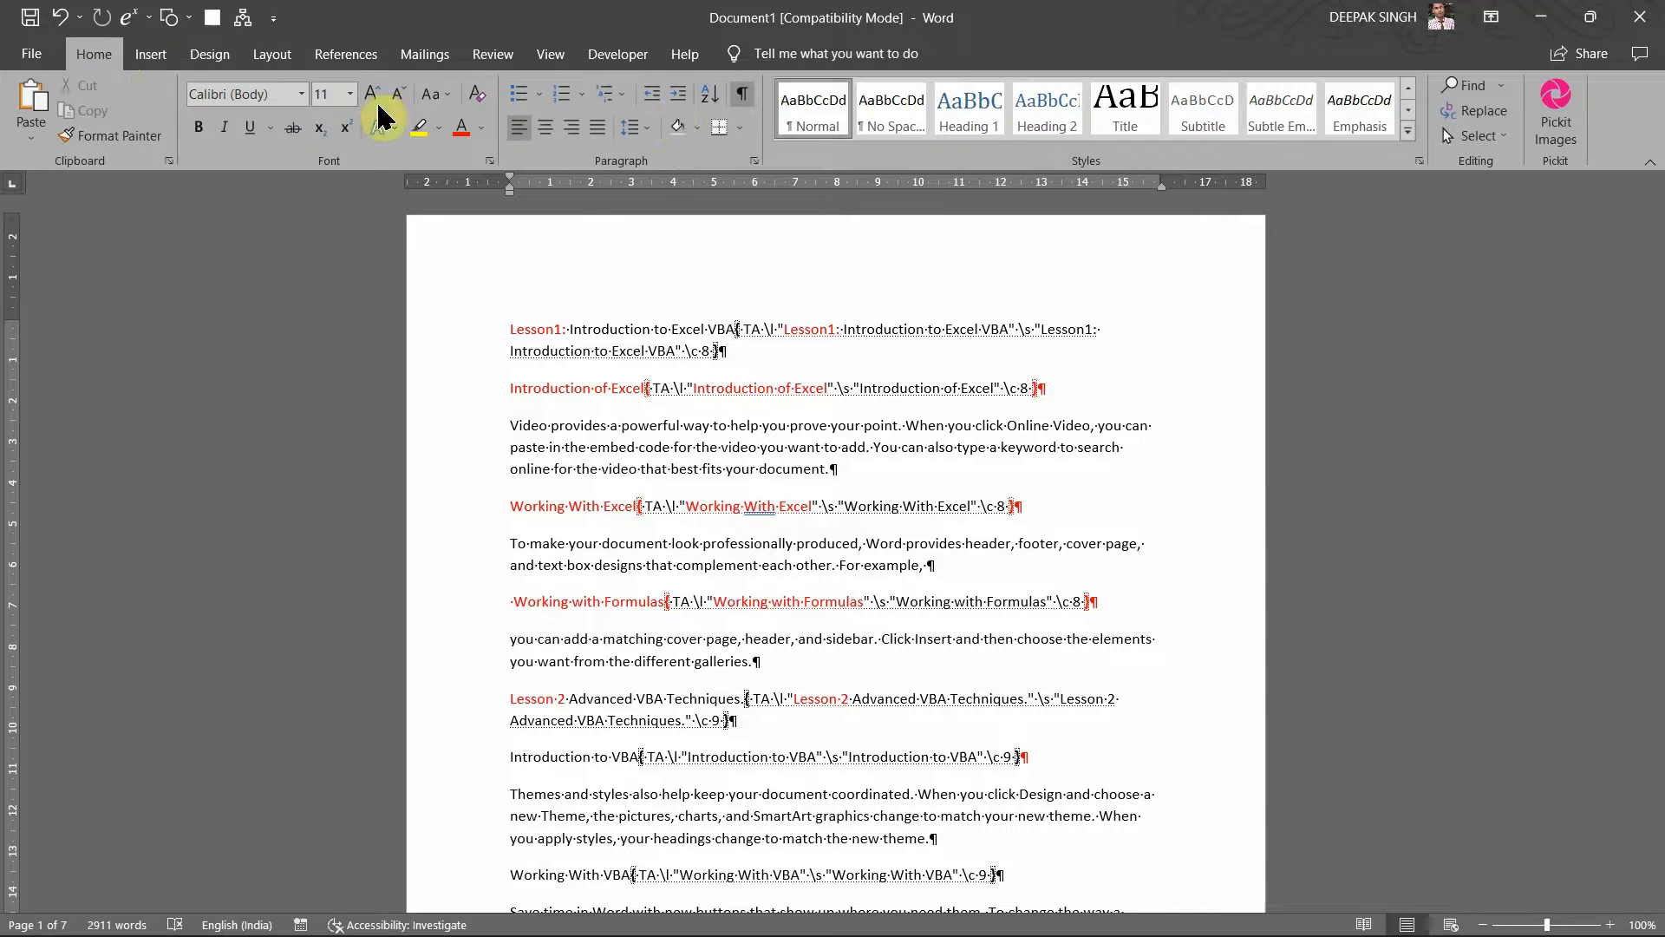
{"action": "left_click", "coordinate": [744, 95]}
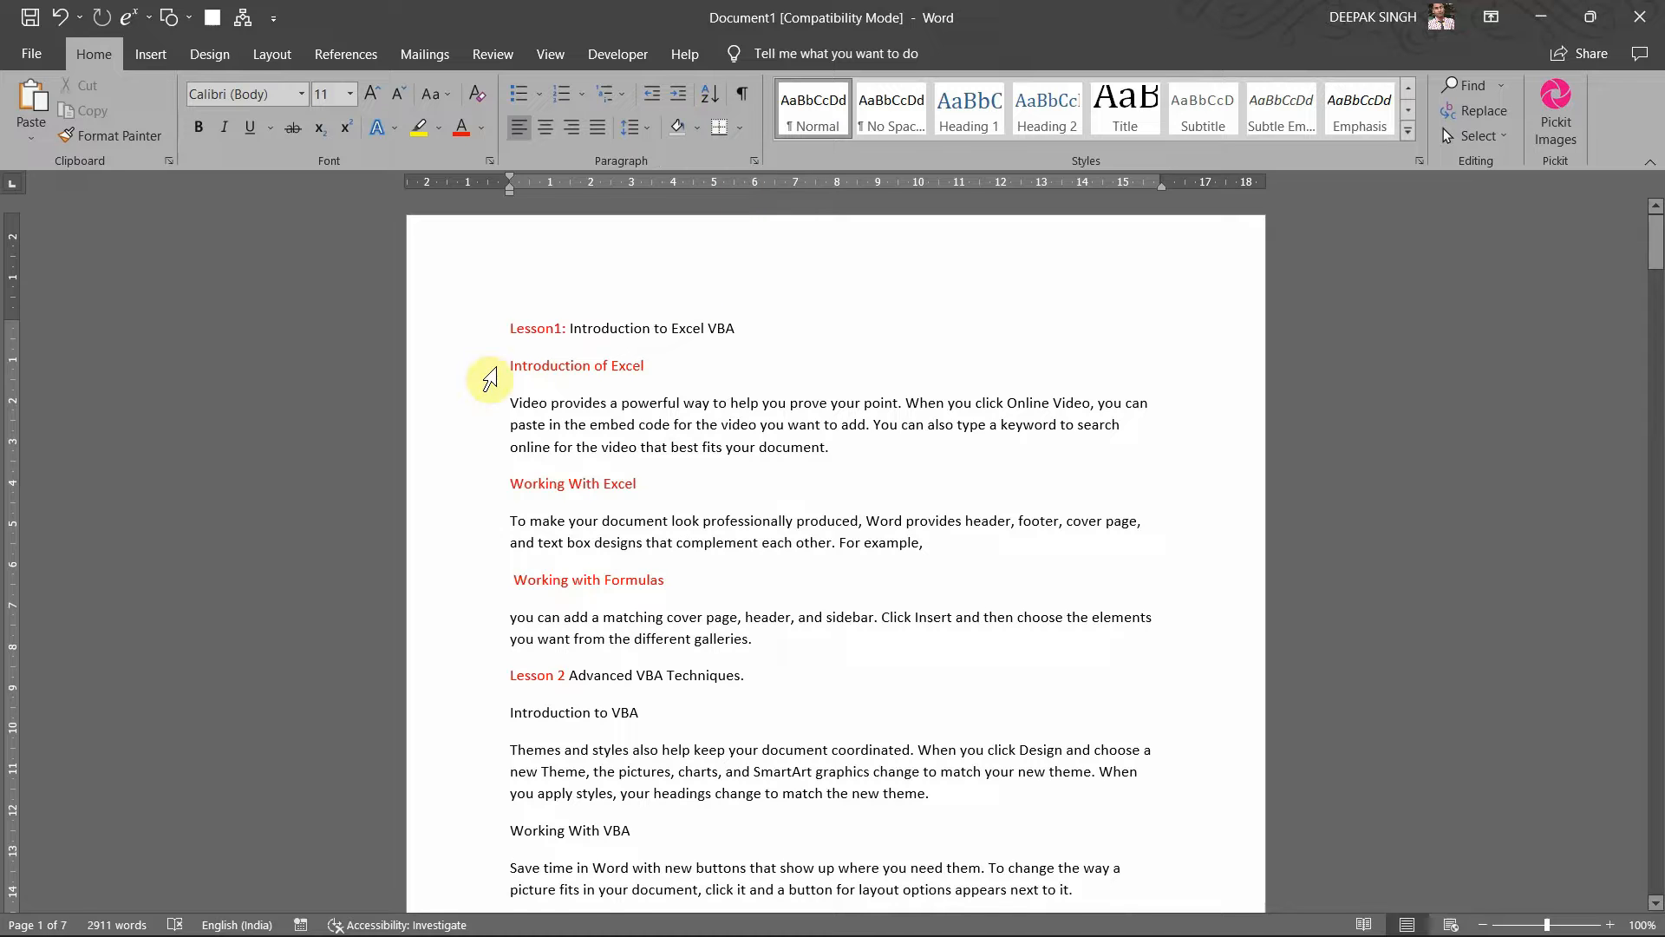
{"action": "key", "text": "ctrl+Return"}
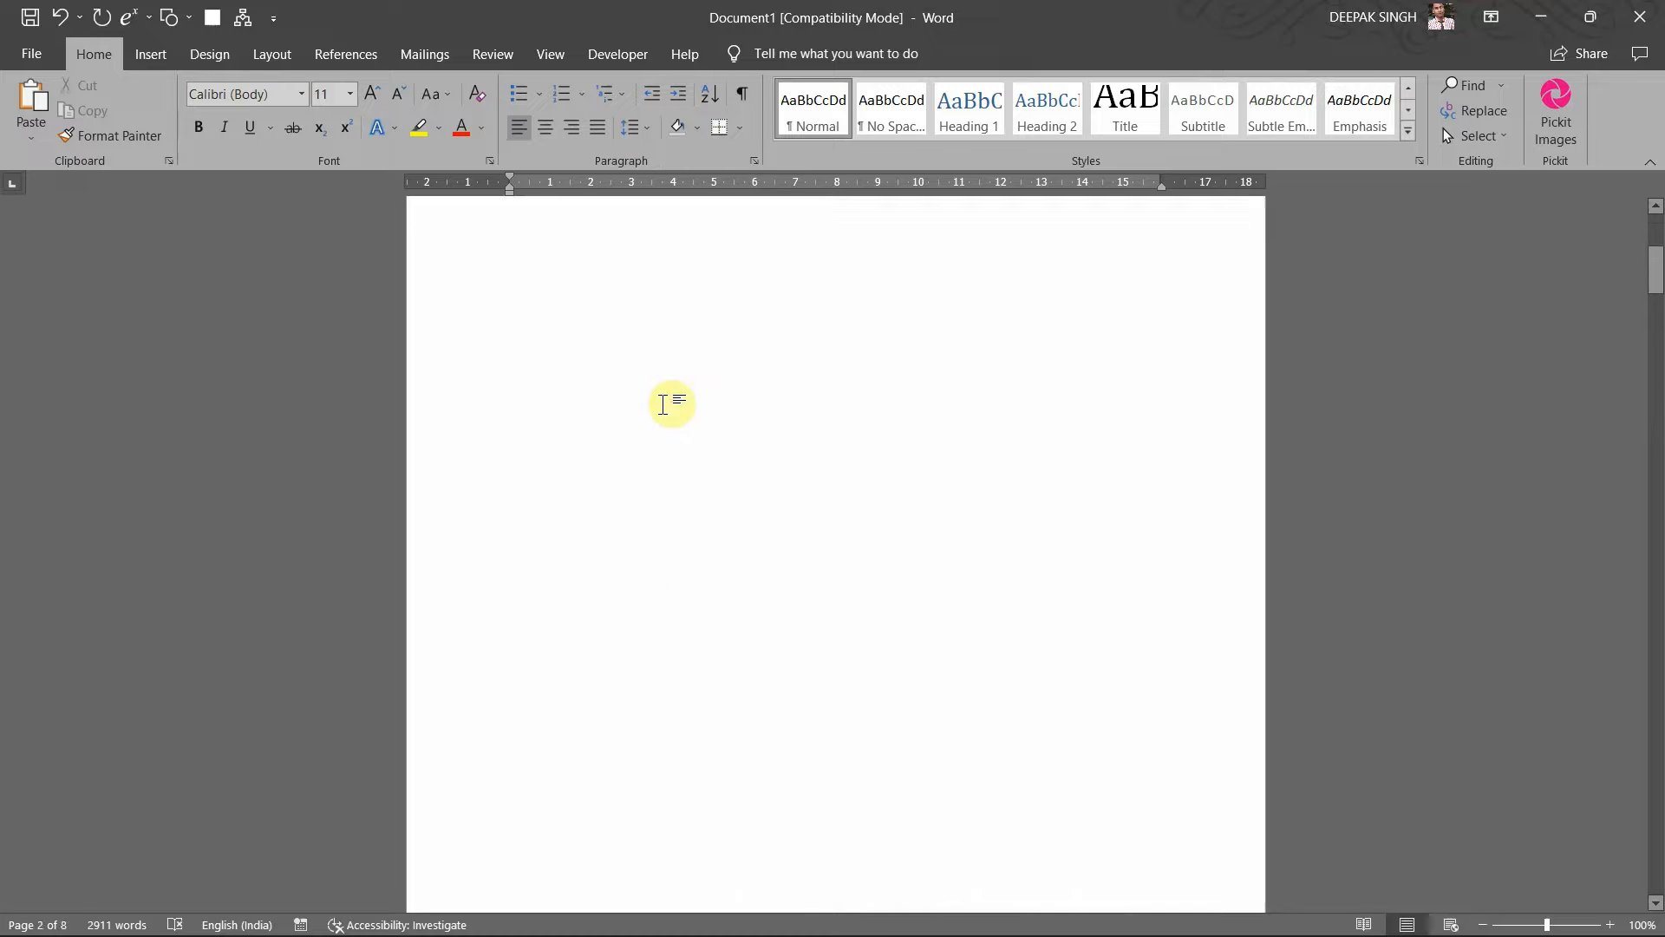
Step: Scroll up to the new blank first page and show the References tools
{"action": "scroll", "coordinate": [664, 404], "scroll_direction": "up", "scroll_amount": 3}
{"action": "scroll", "coordinate": [664, 404], "scroll_direction": "down", "scroll_amount": 5}
{"action": "scroll", "coordinate": [663, 404], "scroll_direction": "up", "scroll_amount": 3}
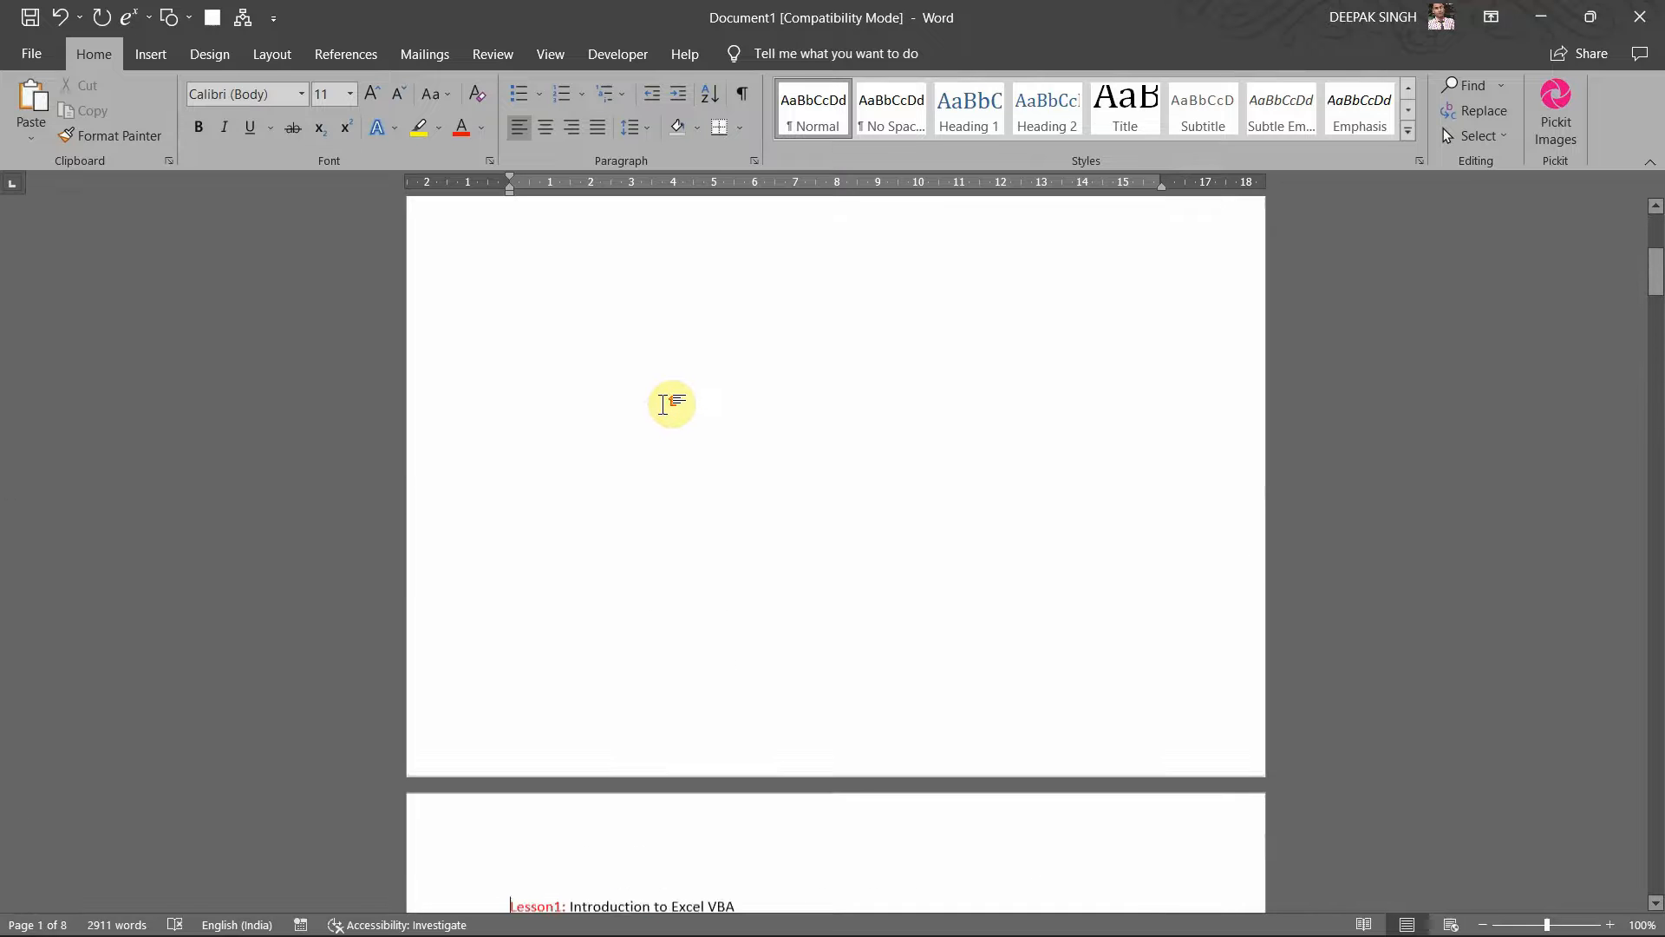
{"action": "scroll", "coordinate": [664, 404], "scroll_direction": "up", "scroll_amount": 2}
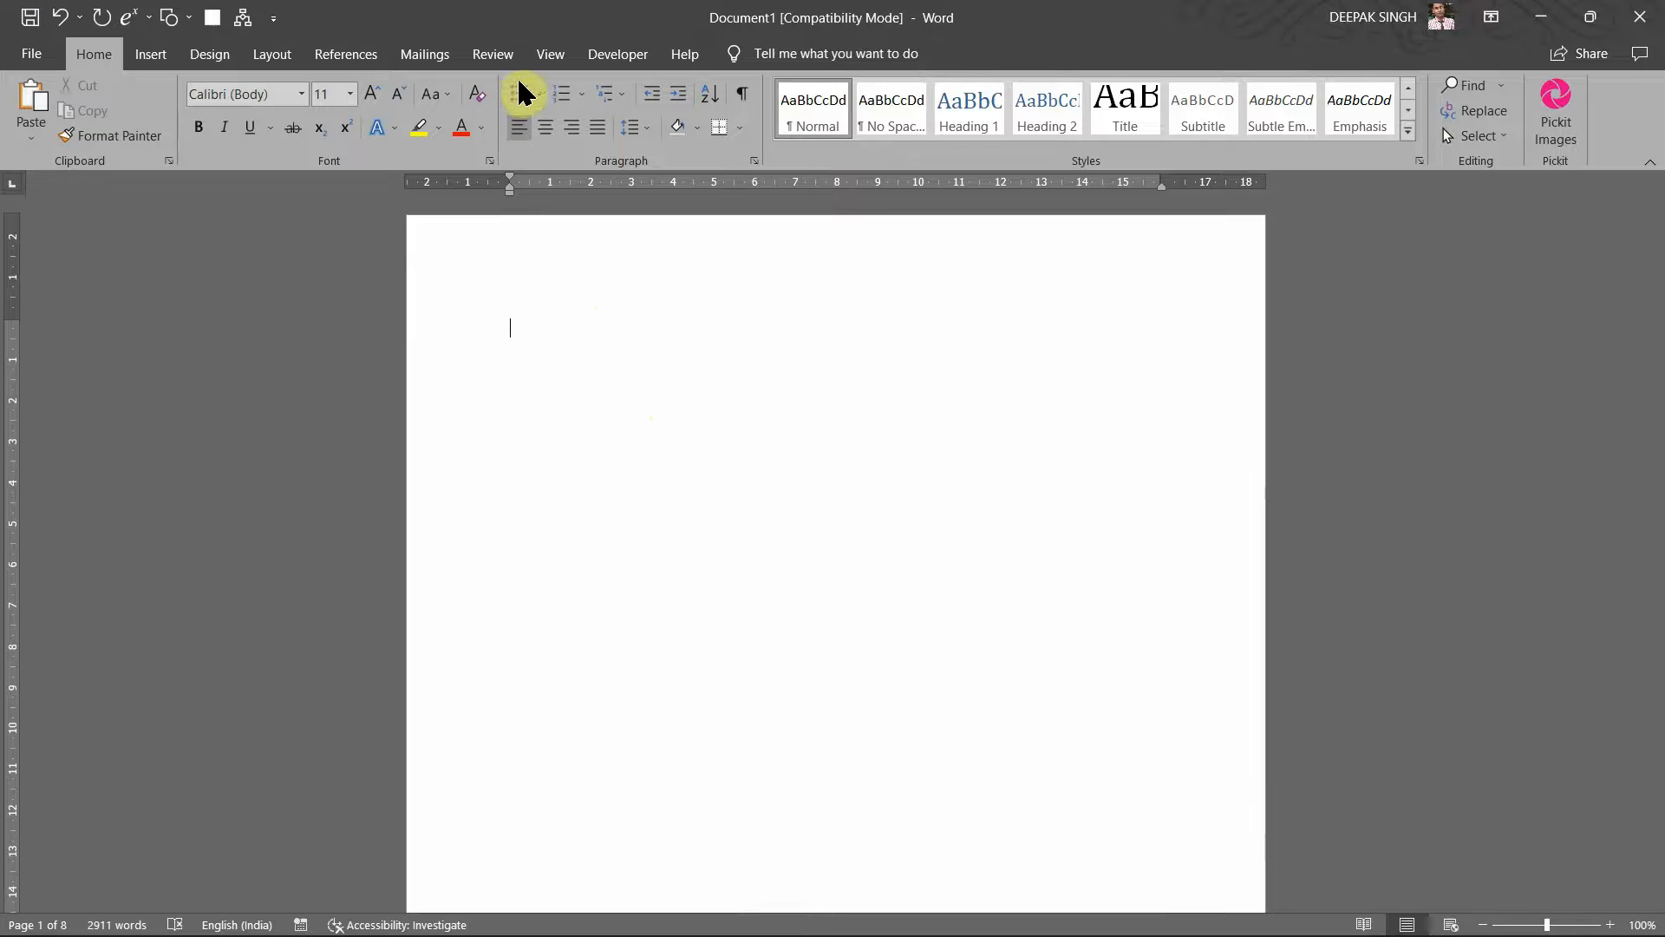
{"action": "left_click", "coordinate": [330, 59]}
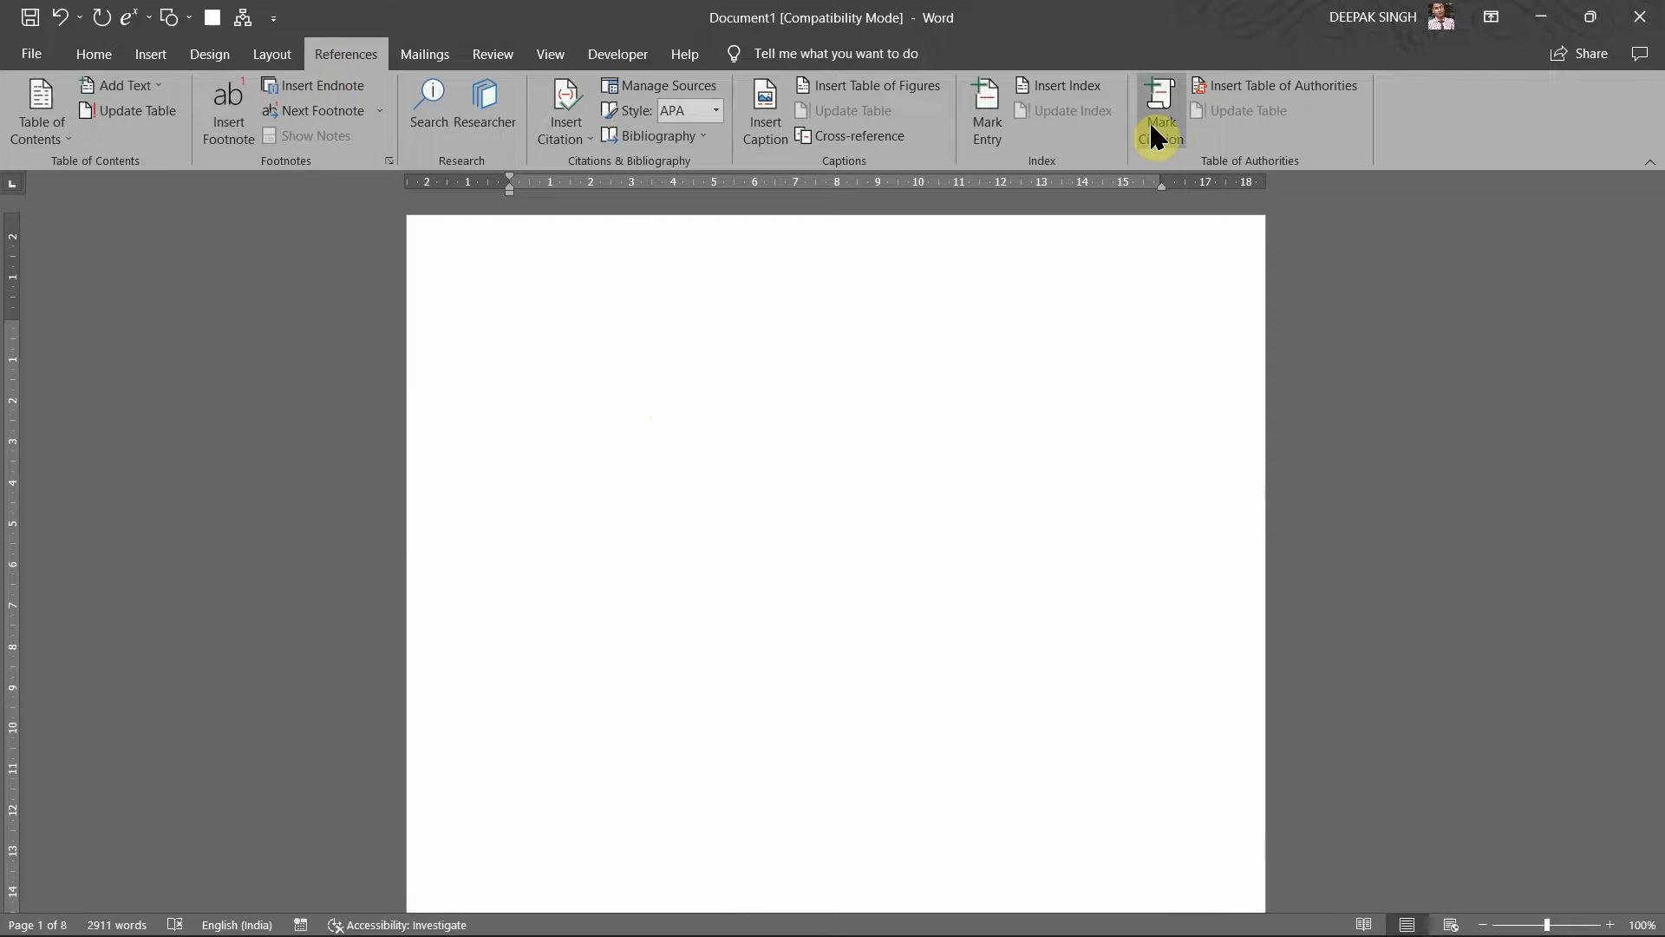
Step: Insert a Table of Authorities with dotted tab leaders and the From template format
{"action": "left_click", "coordinate": [1252, 87]}
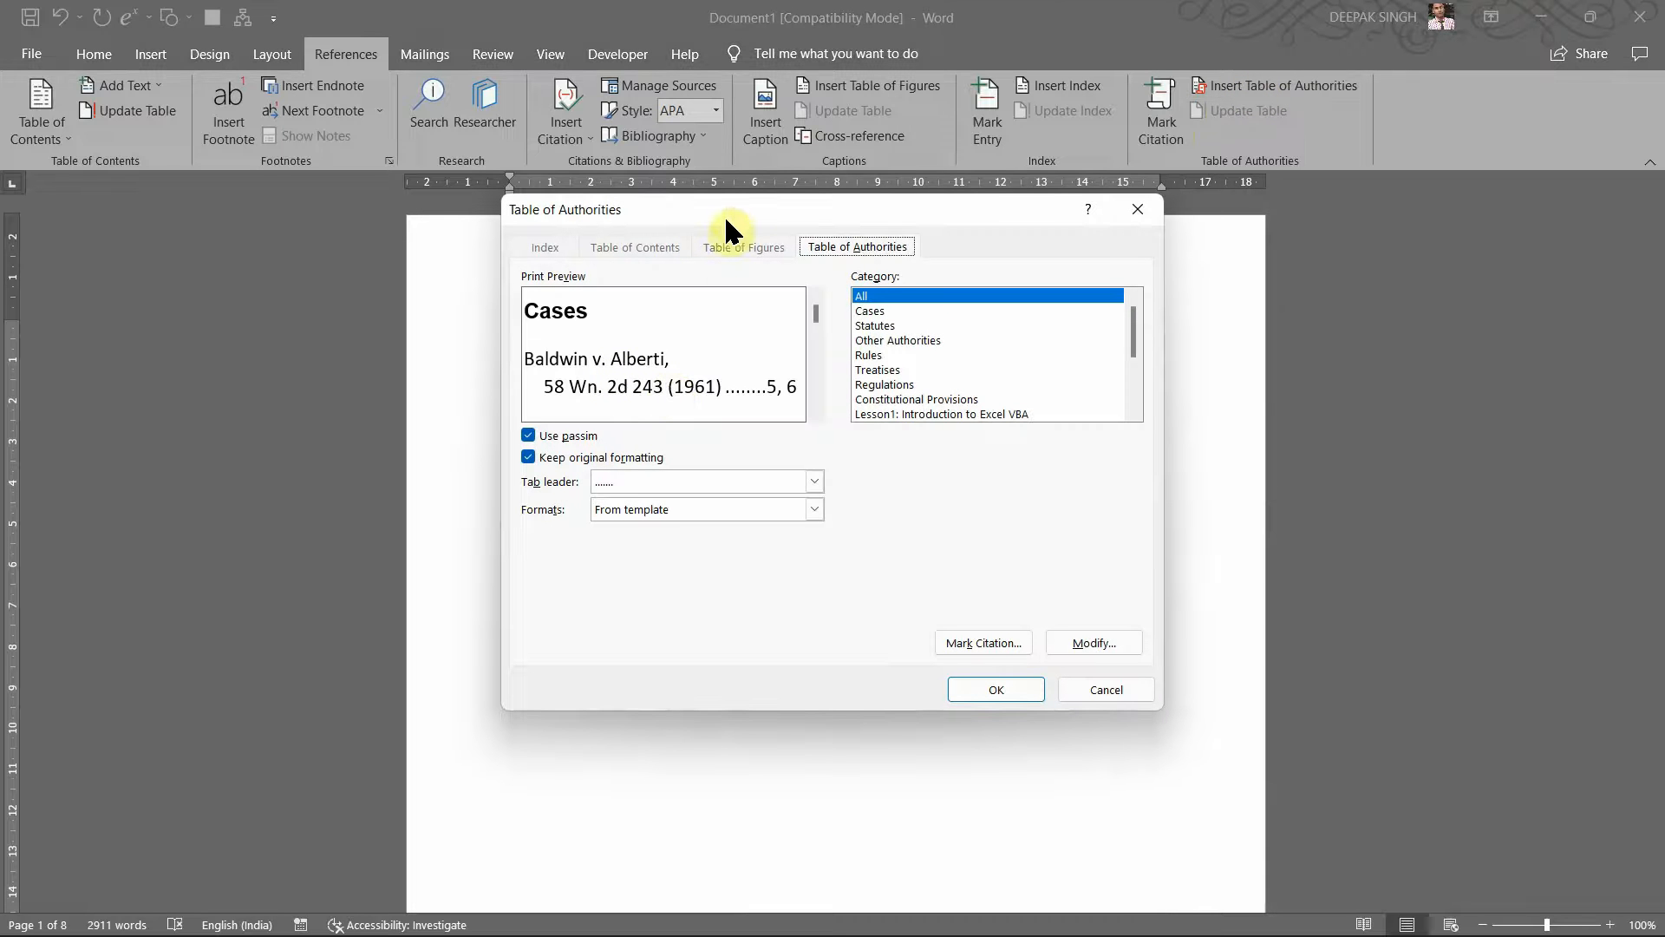
{"action": "left_click_drag", "start_coordinate": [726, 205], "coordinate": [798, 205]}
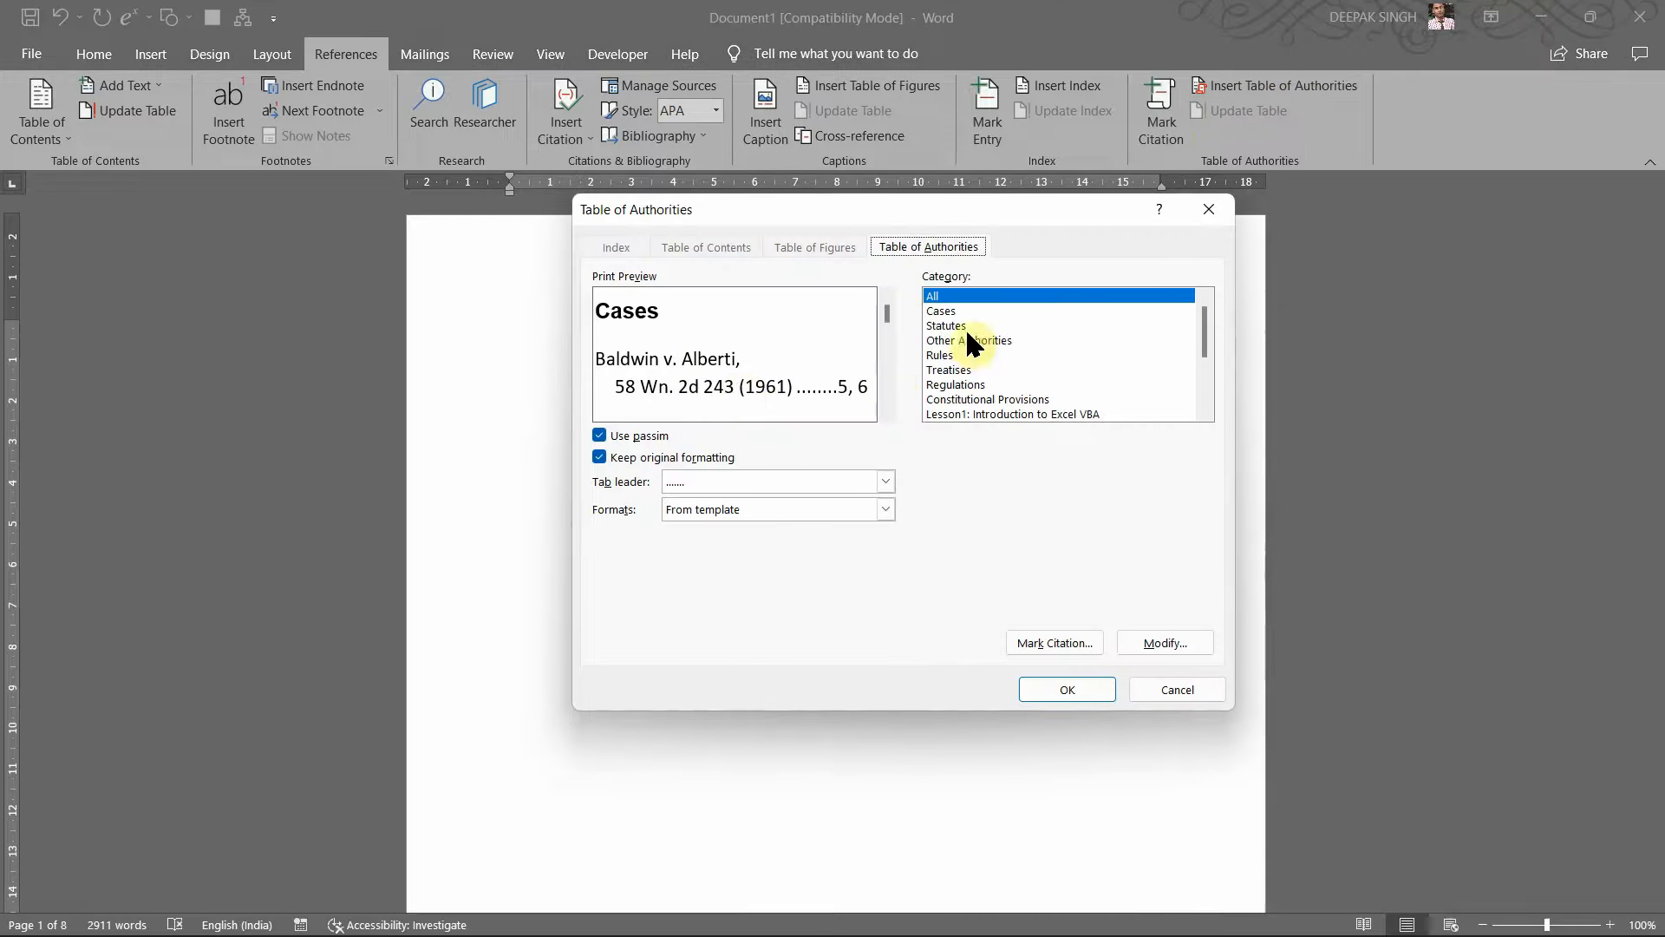
{"action": "left_click", "coordinate": [1198, 362]}
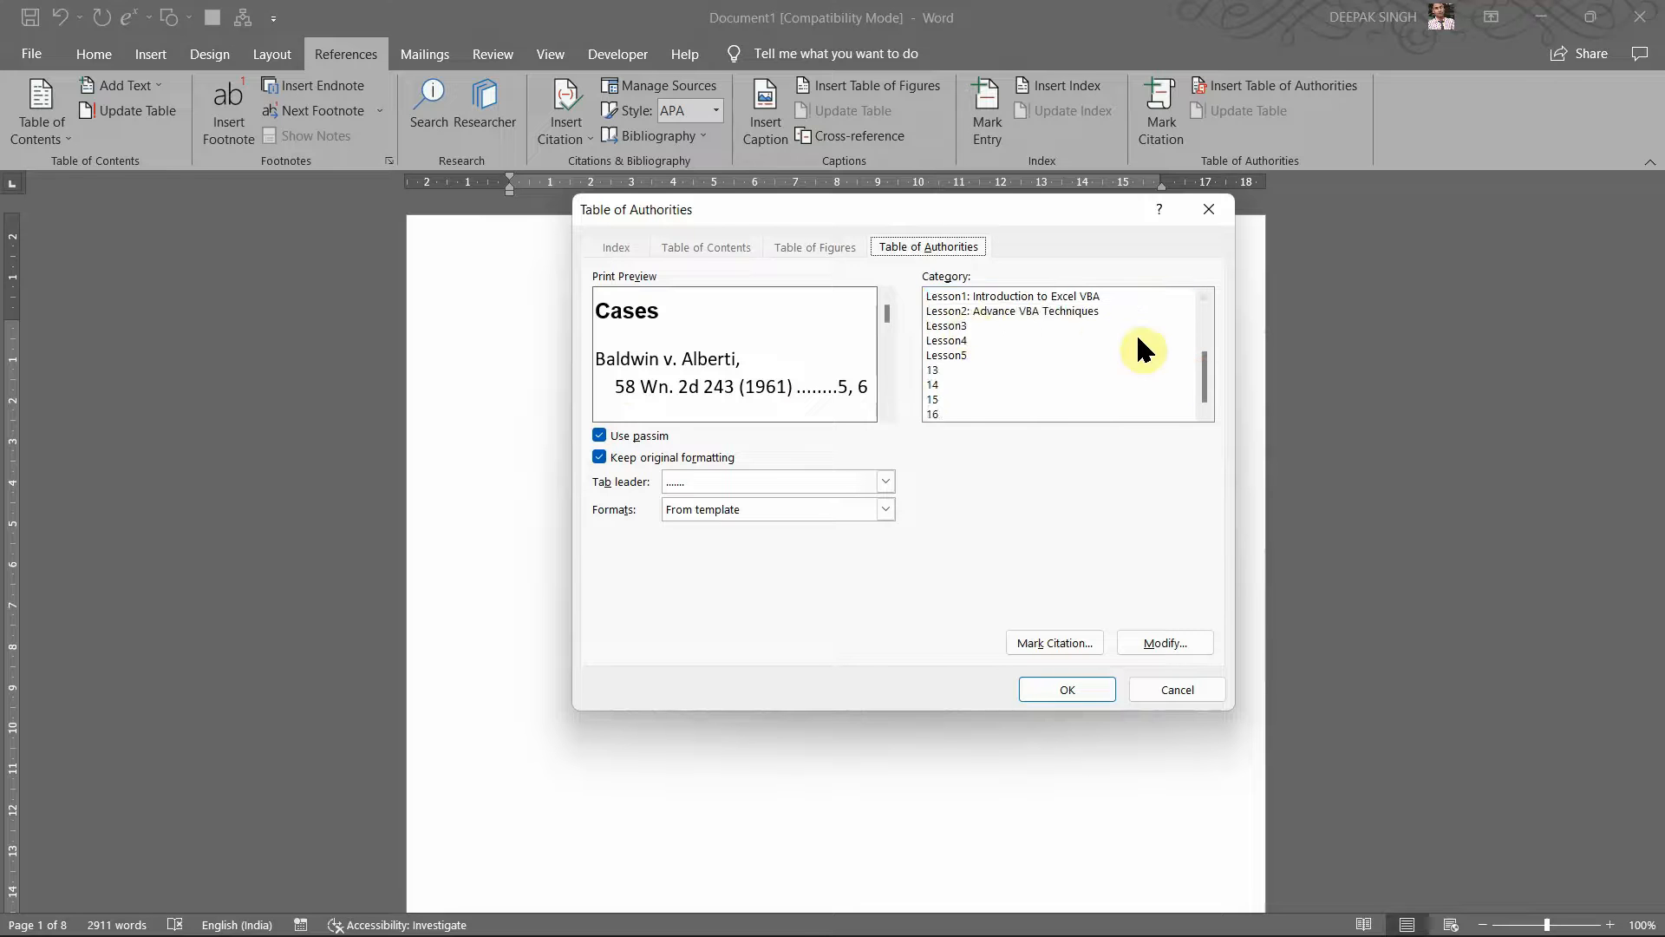
{"action": "left_click", "coordinate": [1202, 333]}
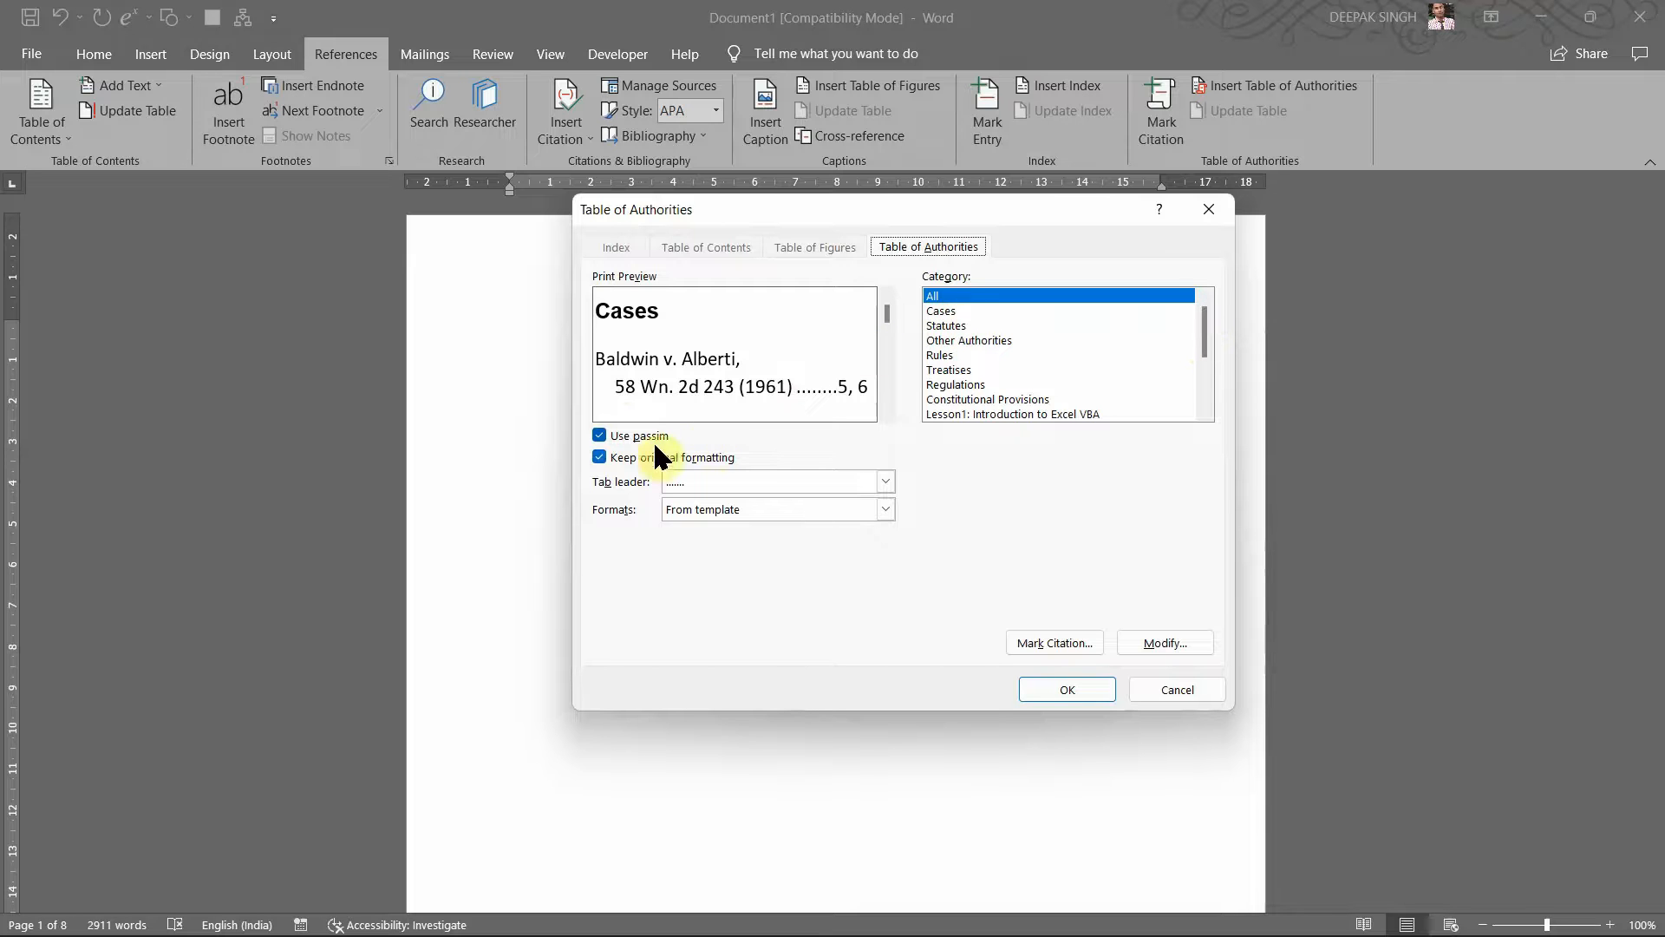
{"action": "left_click", "coordinate": [883, 480]}
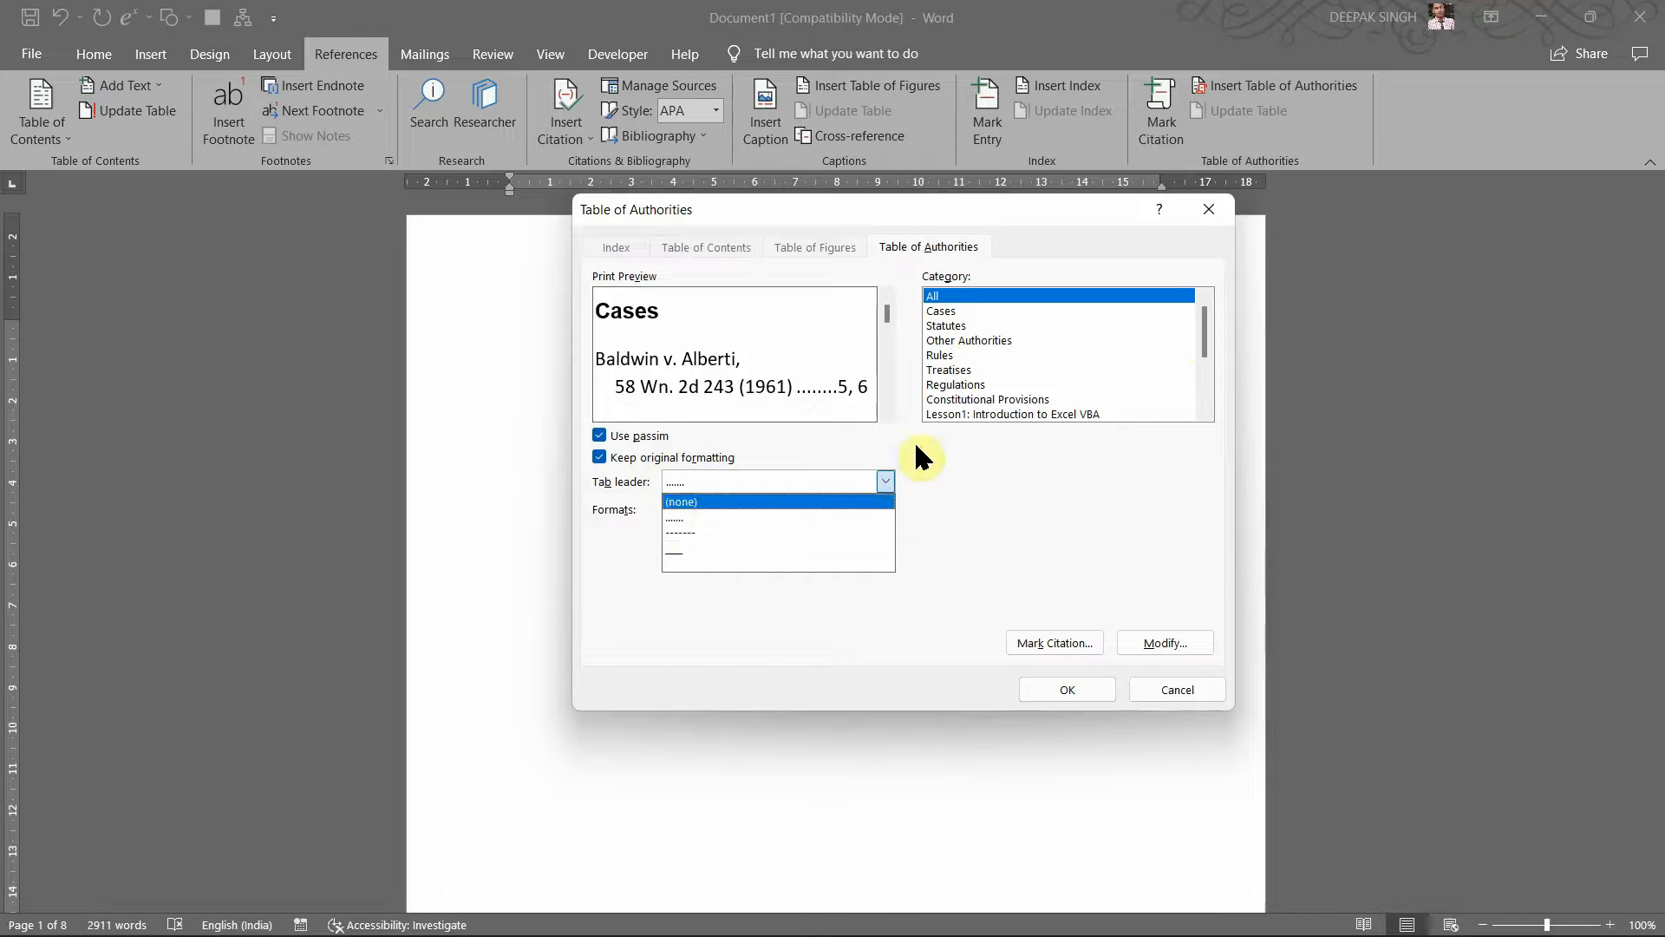
{"action": "left_click", "coordinate": [986, 456]}
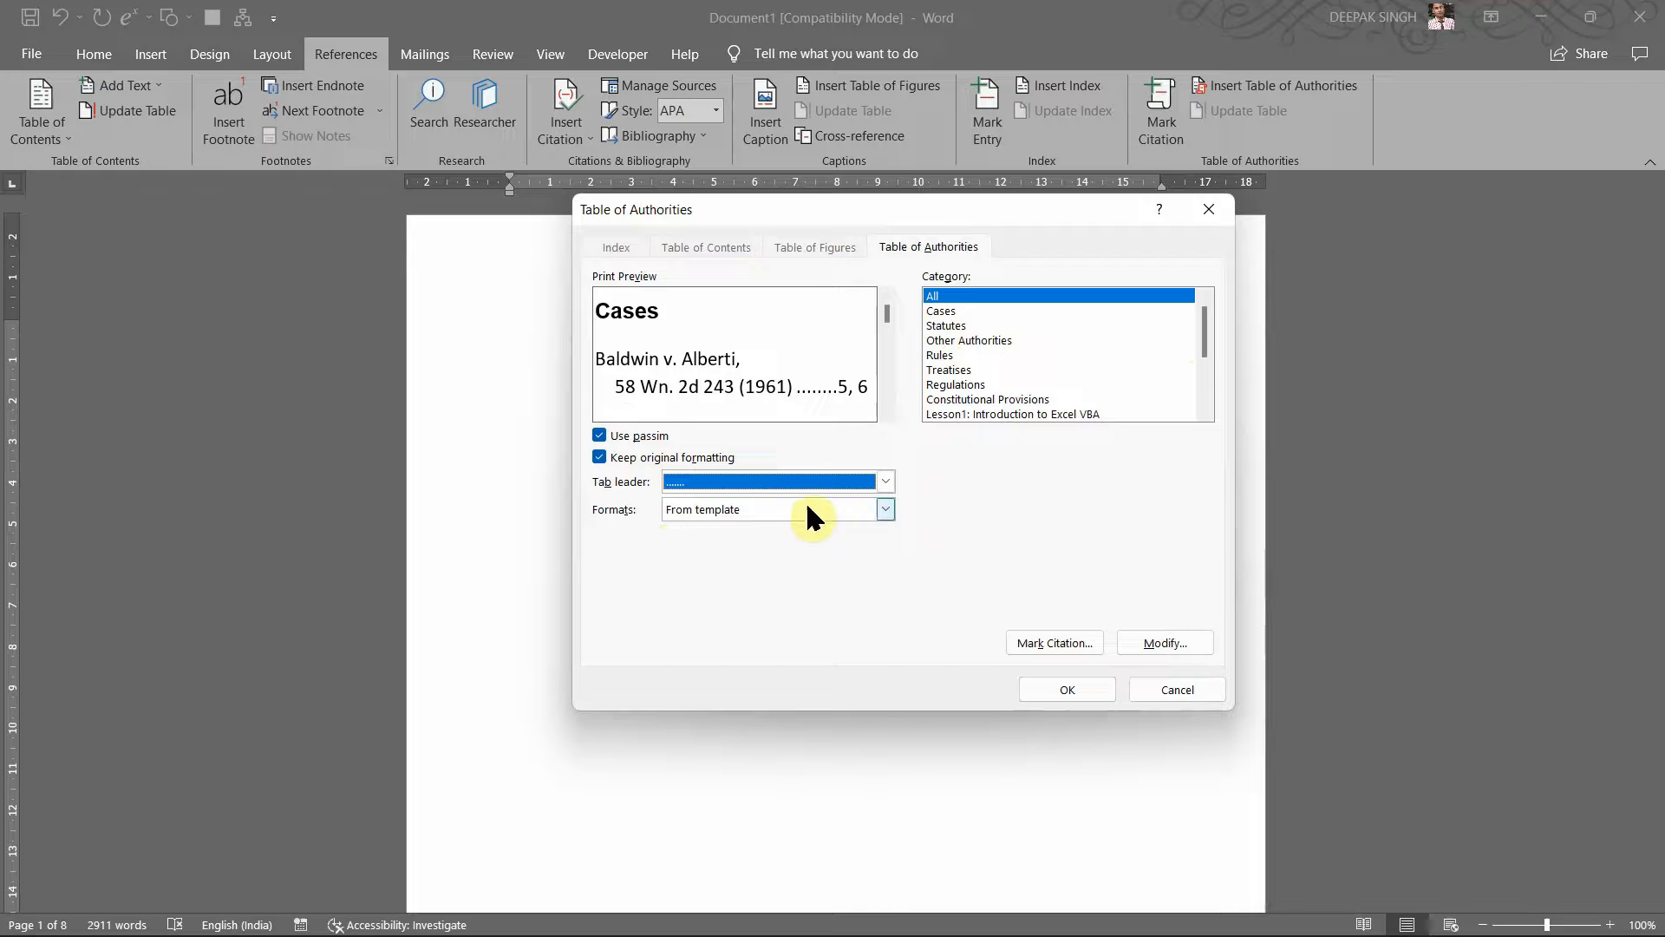
{"action": "left_click", "coordinate": [880, 511]}
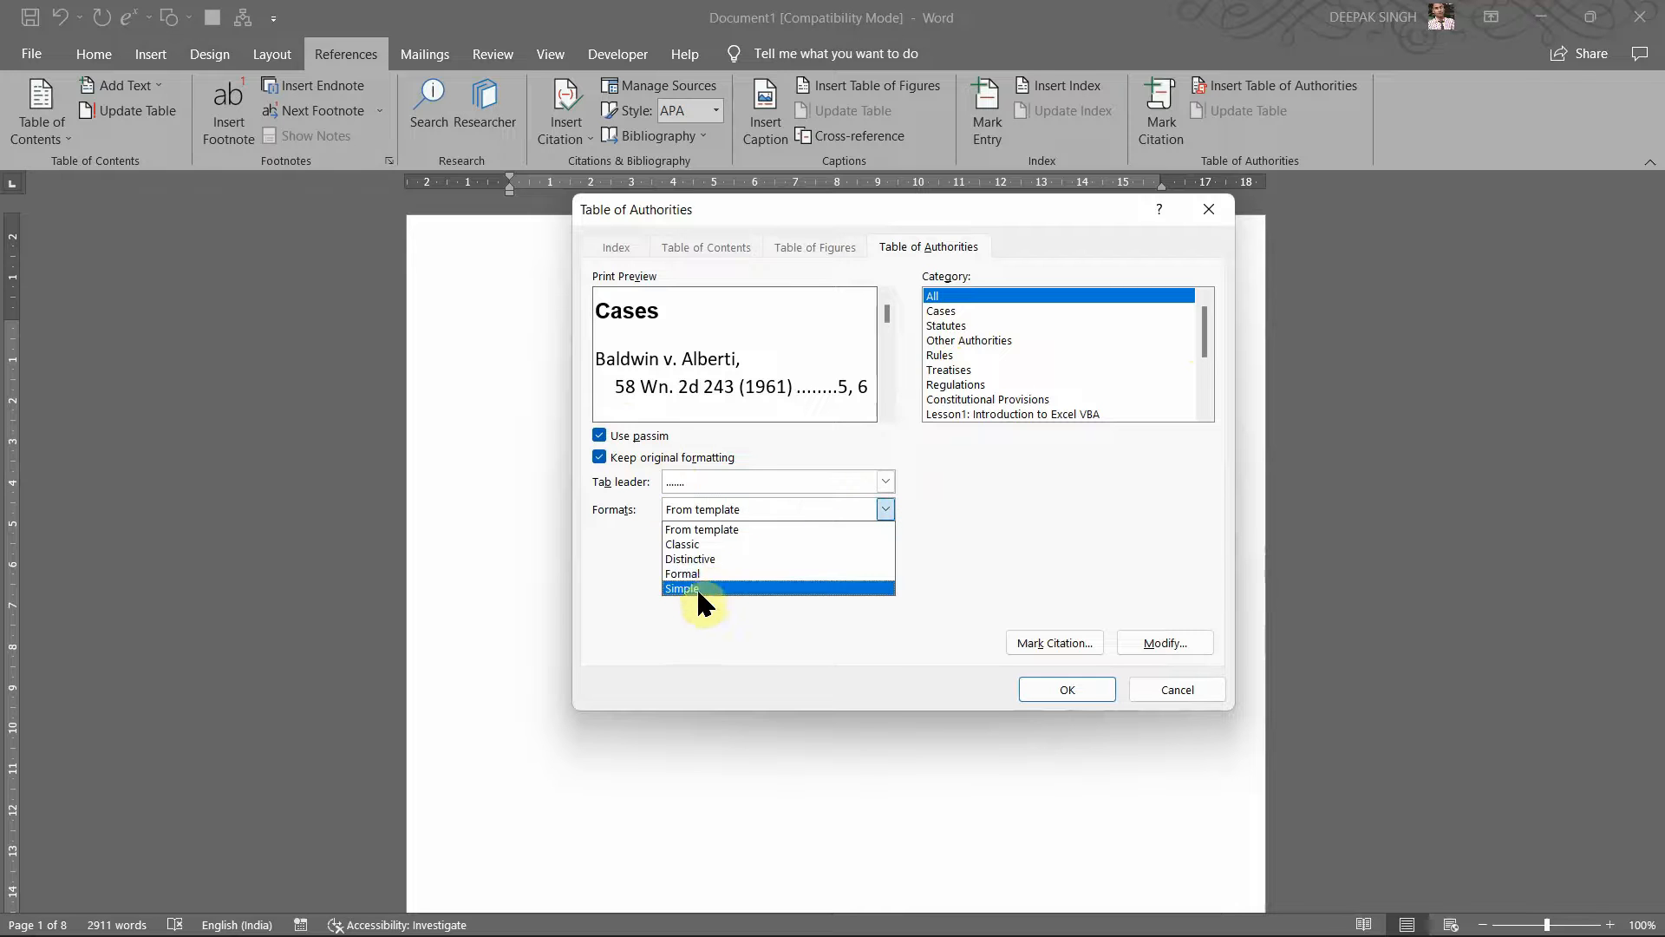
{"action": "left_click", "coordinate": [920, 514]}
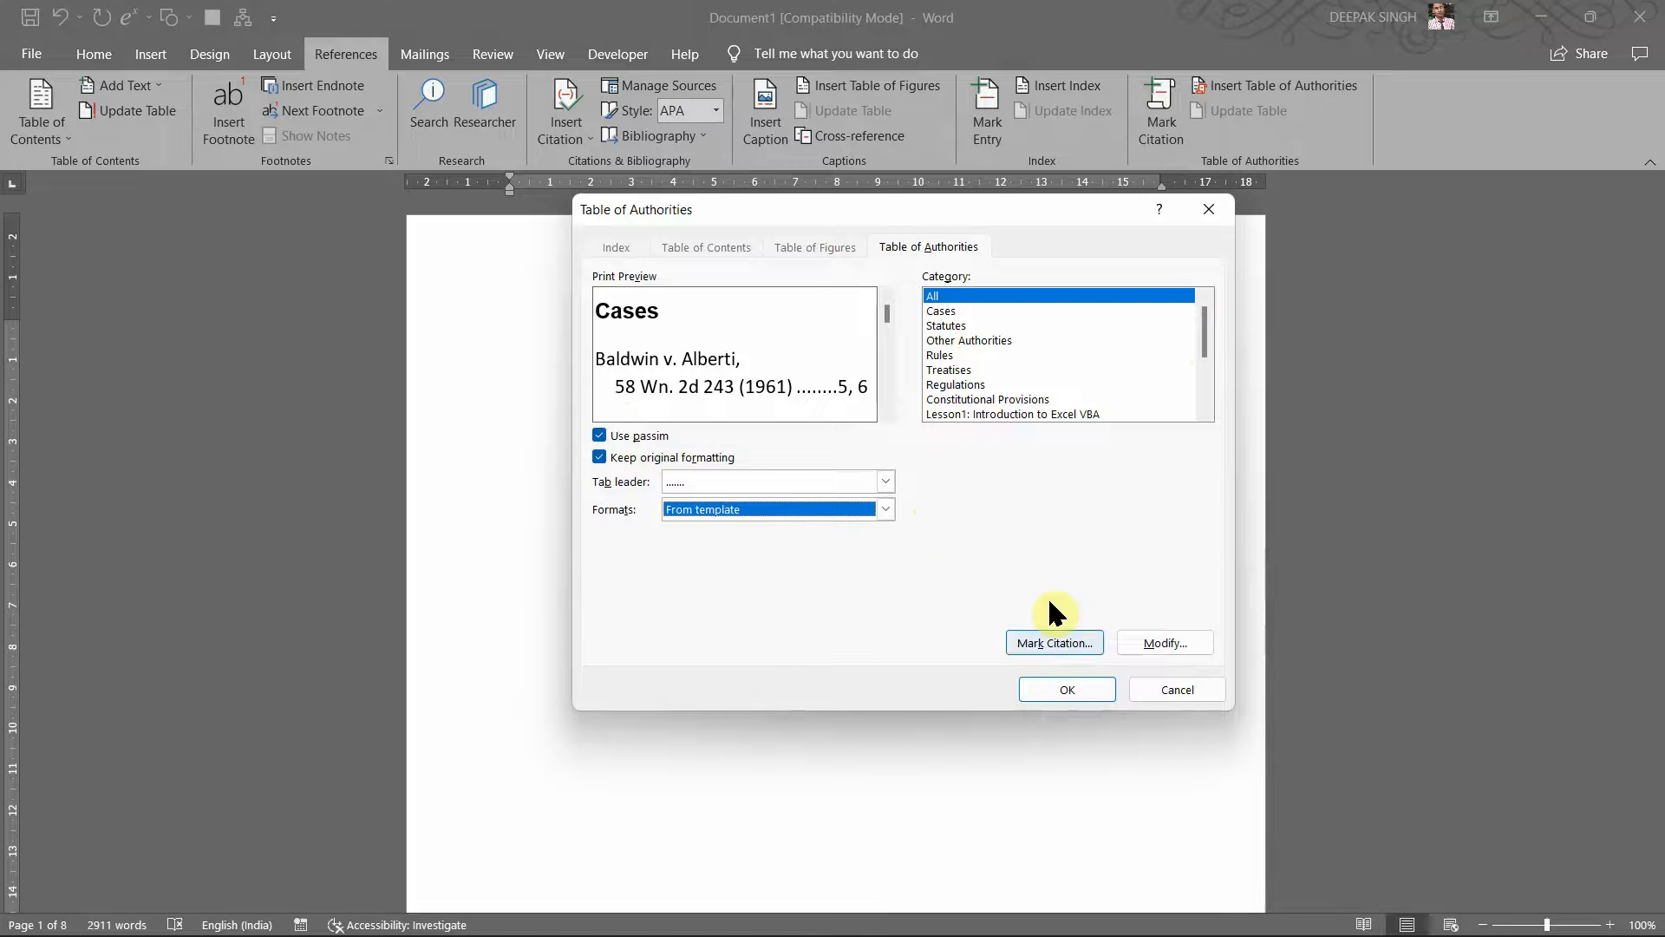
{"action": "left_click", "coordinate": [1062, 687]}
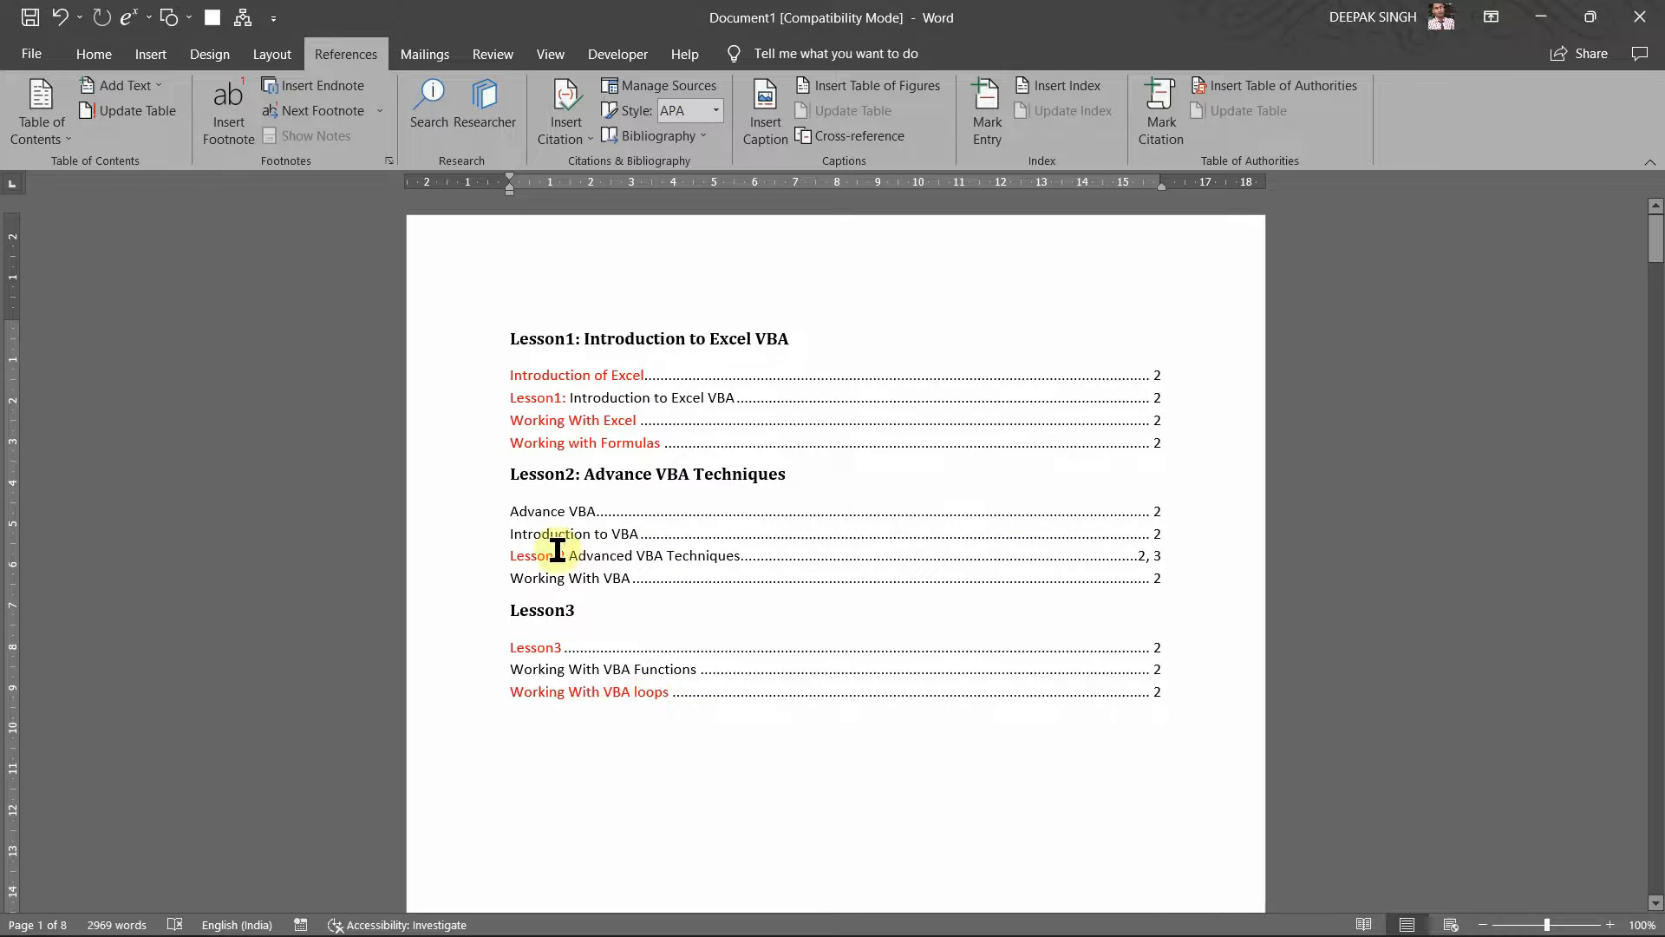
Step: Check the Lesson2 and Lesson3 entries in the table of authorities
{"action": "left_click", "coordinate": [1167, 562]}
{"action": "left_click", "coordinate": [1160, 562]}
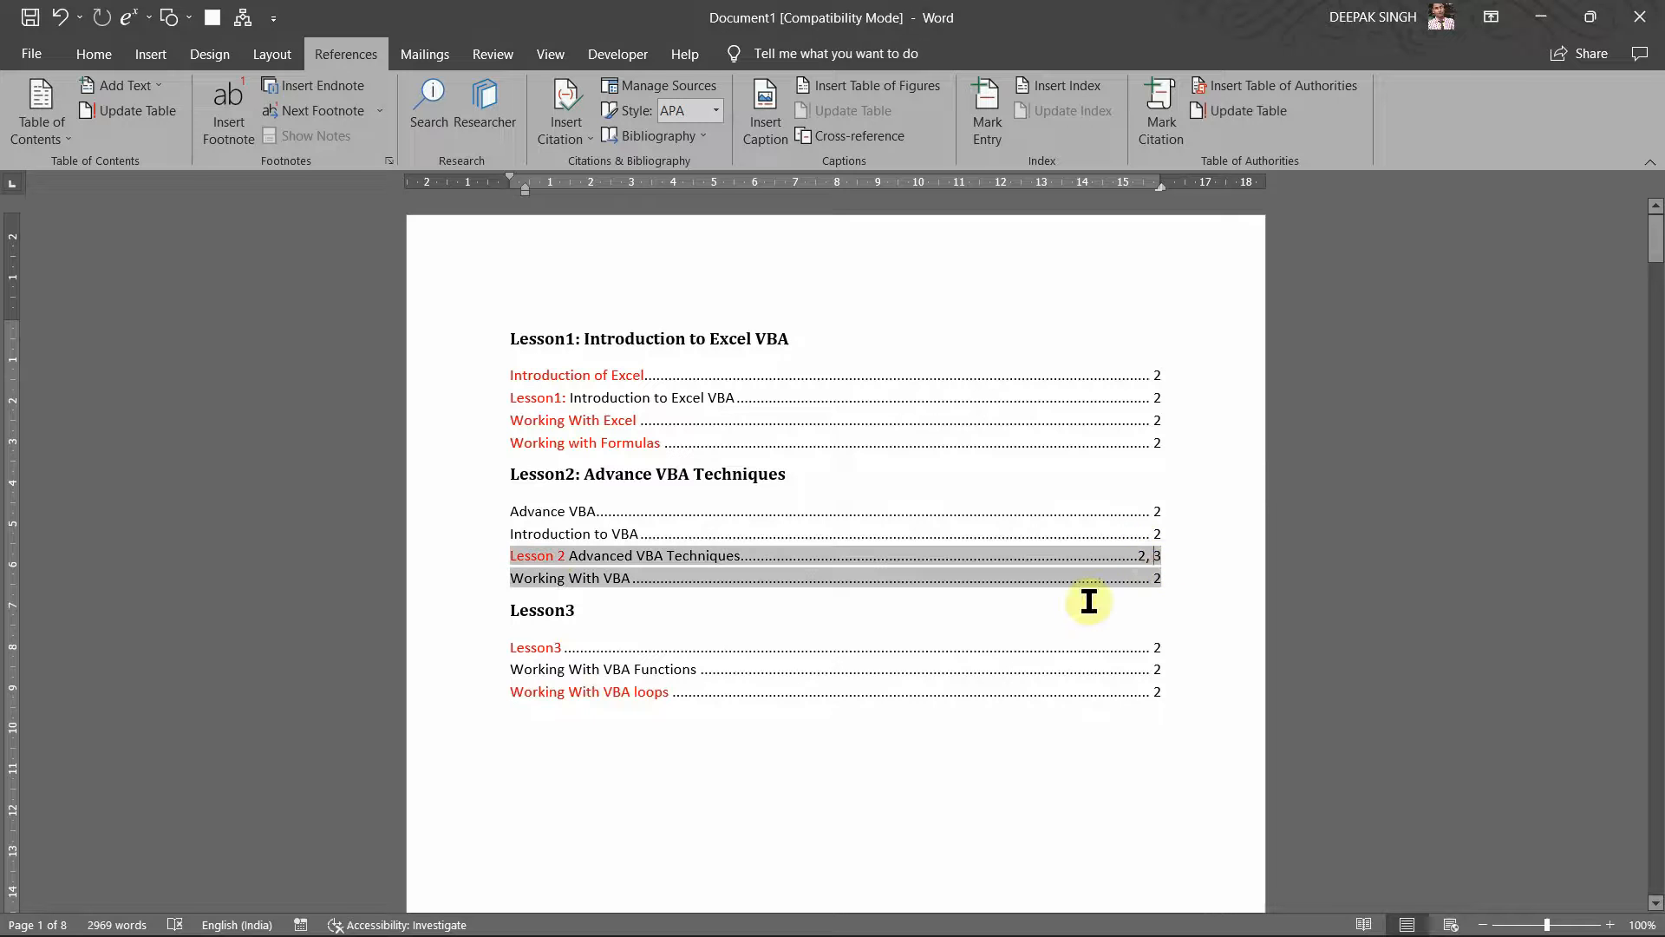
{"action": "scroll", "coordinate": [995, 627], "scroll_direction": "down", "scroll_amount": 2}
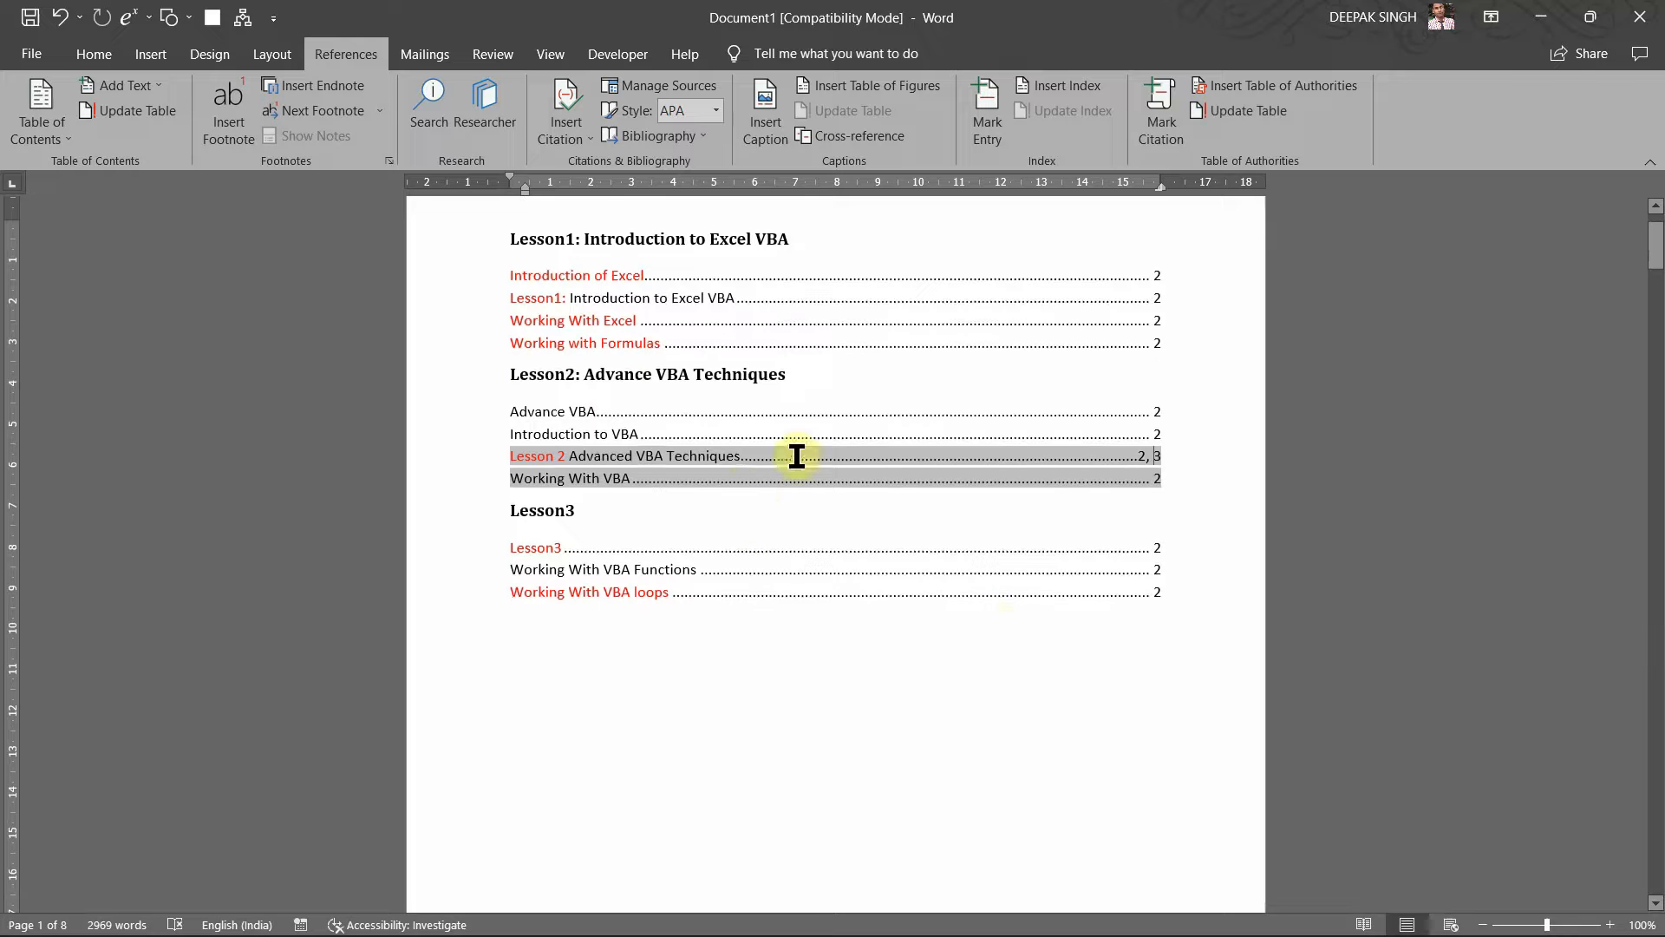
{"action": "left_click", "coordinate": [847, 523]}
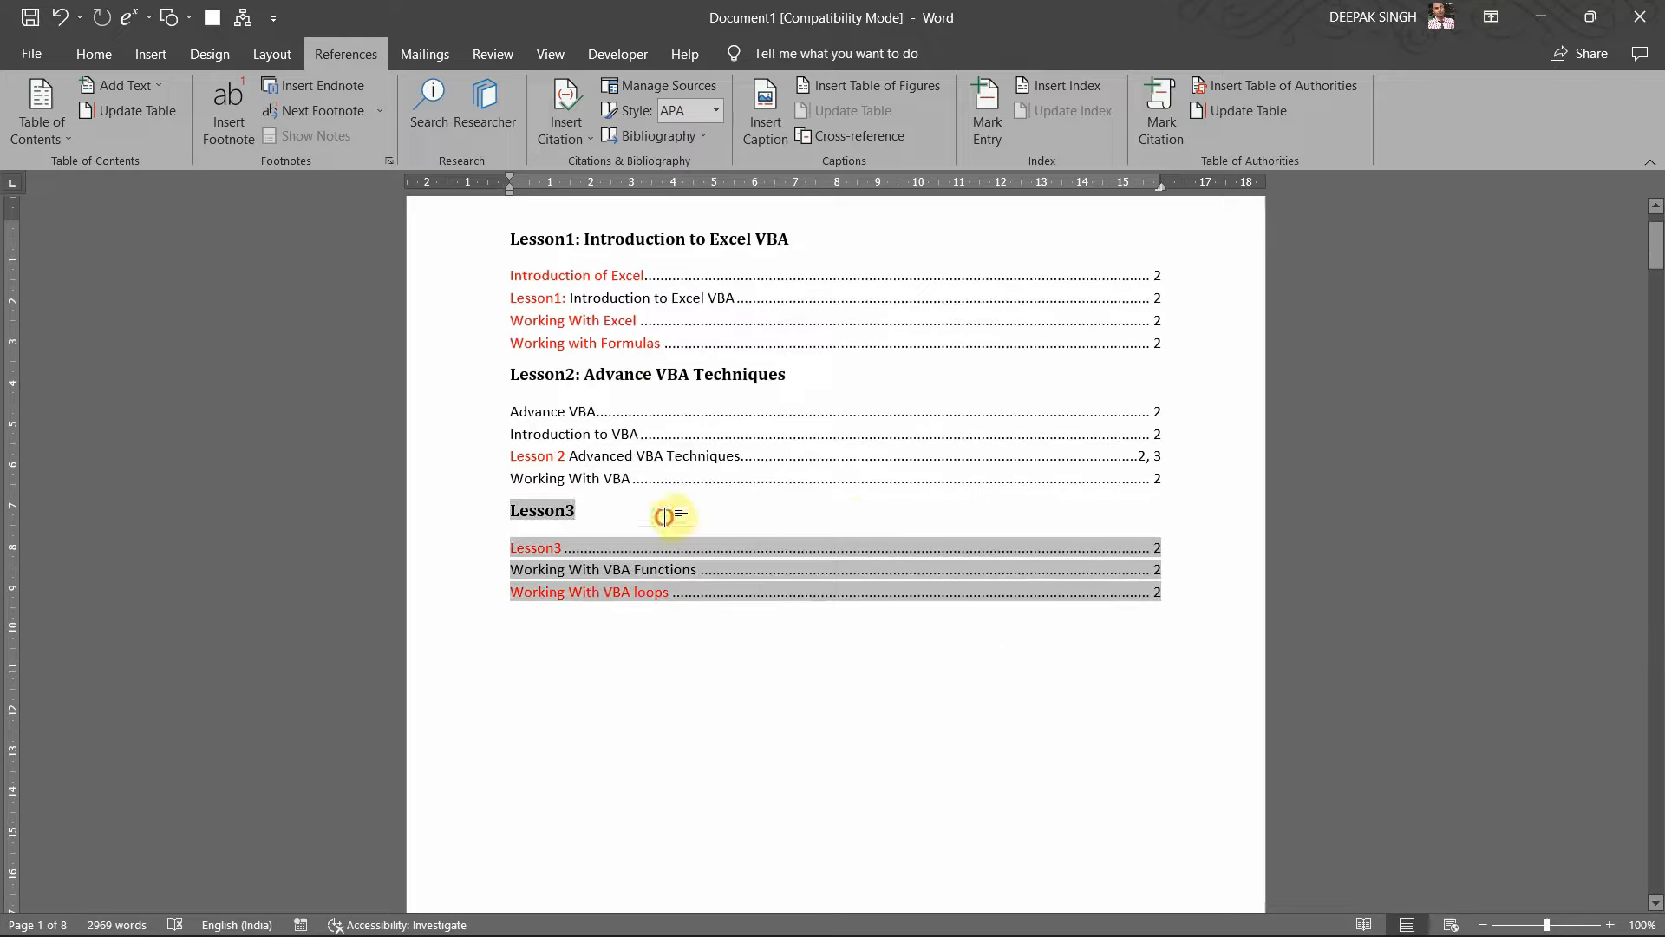
{"action": "scroll", "coordinate": [598, 446], "scroll_direction": "down", "scroll_amount": 4}
{"action": "scroll", "coordinate": [601, 449], "scroll_direction": "up", "scroll_amount": 2}
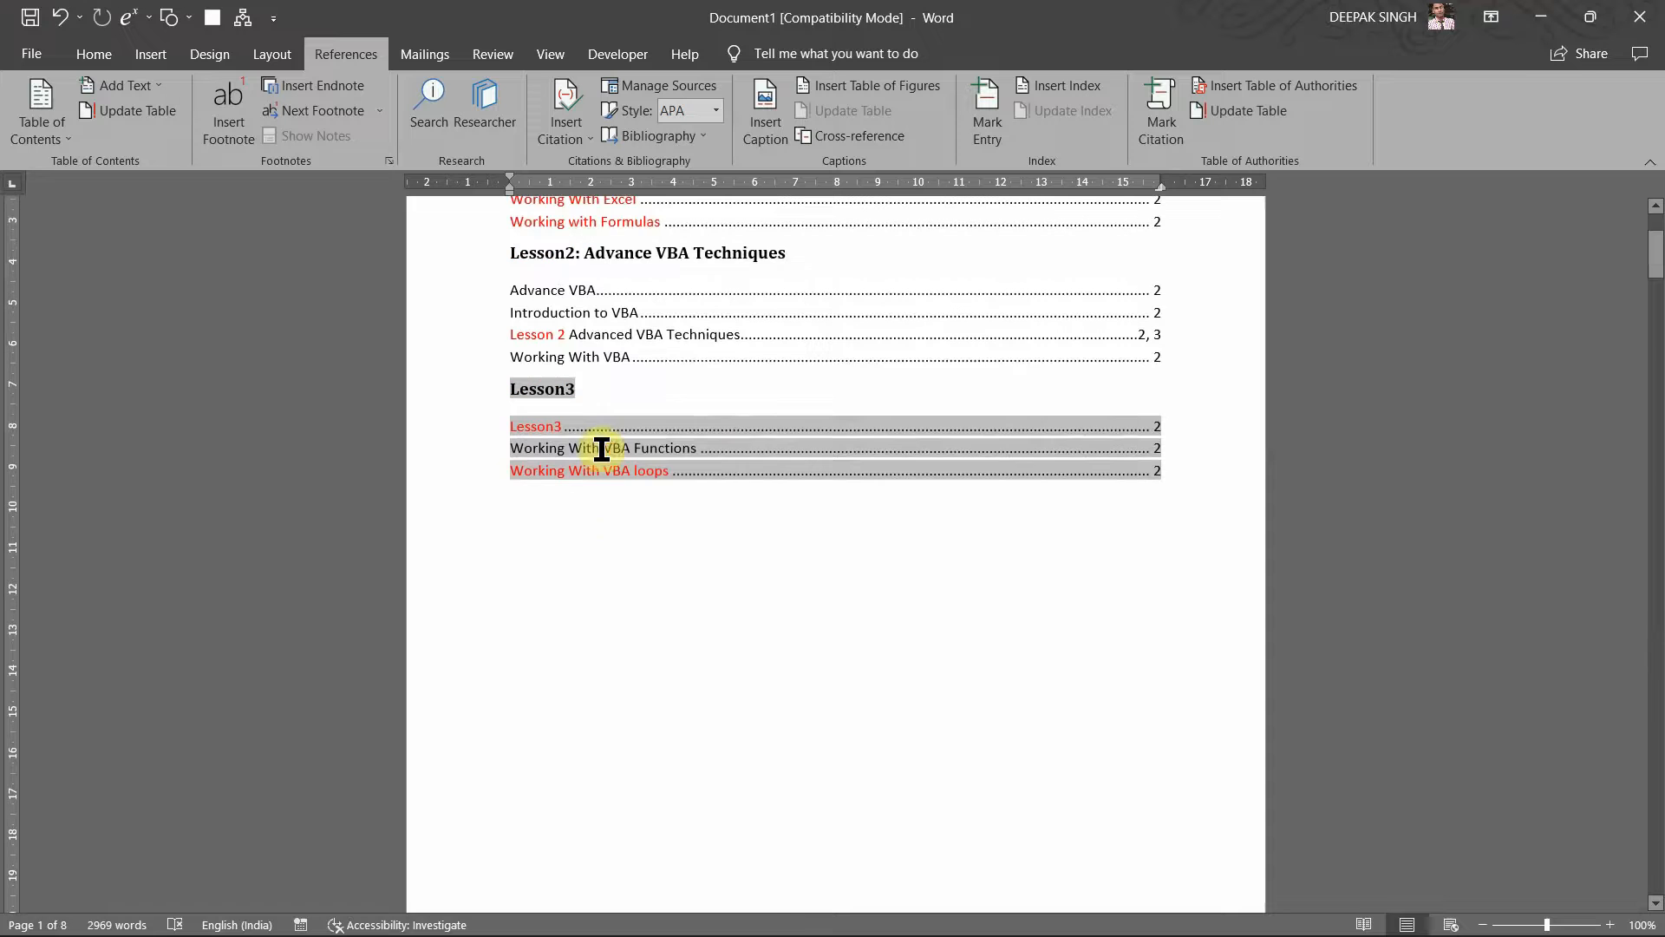
{"action": "right_click", "coordinate": [602, 449]}
{"action": "left_click", "coordinate": [568, 513]}
{"action": "scroll", "coordinate": [602, 543], "scroll_direction": "down", "scroll_amount": 6}
{"action": "scroll", "coordinate": [602, 543], "scroll_direction": "up", "scroll_amount": 6}
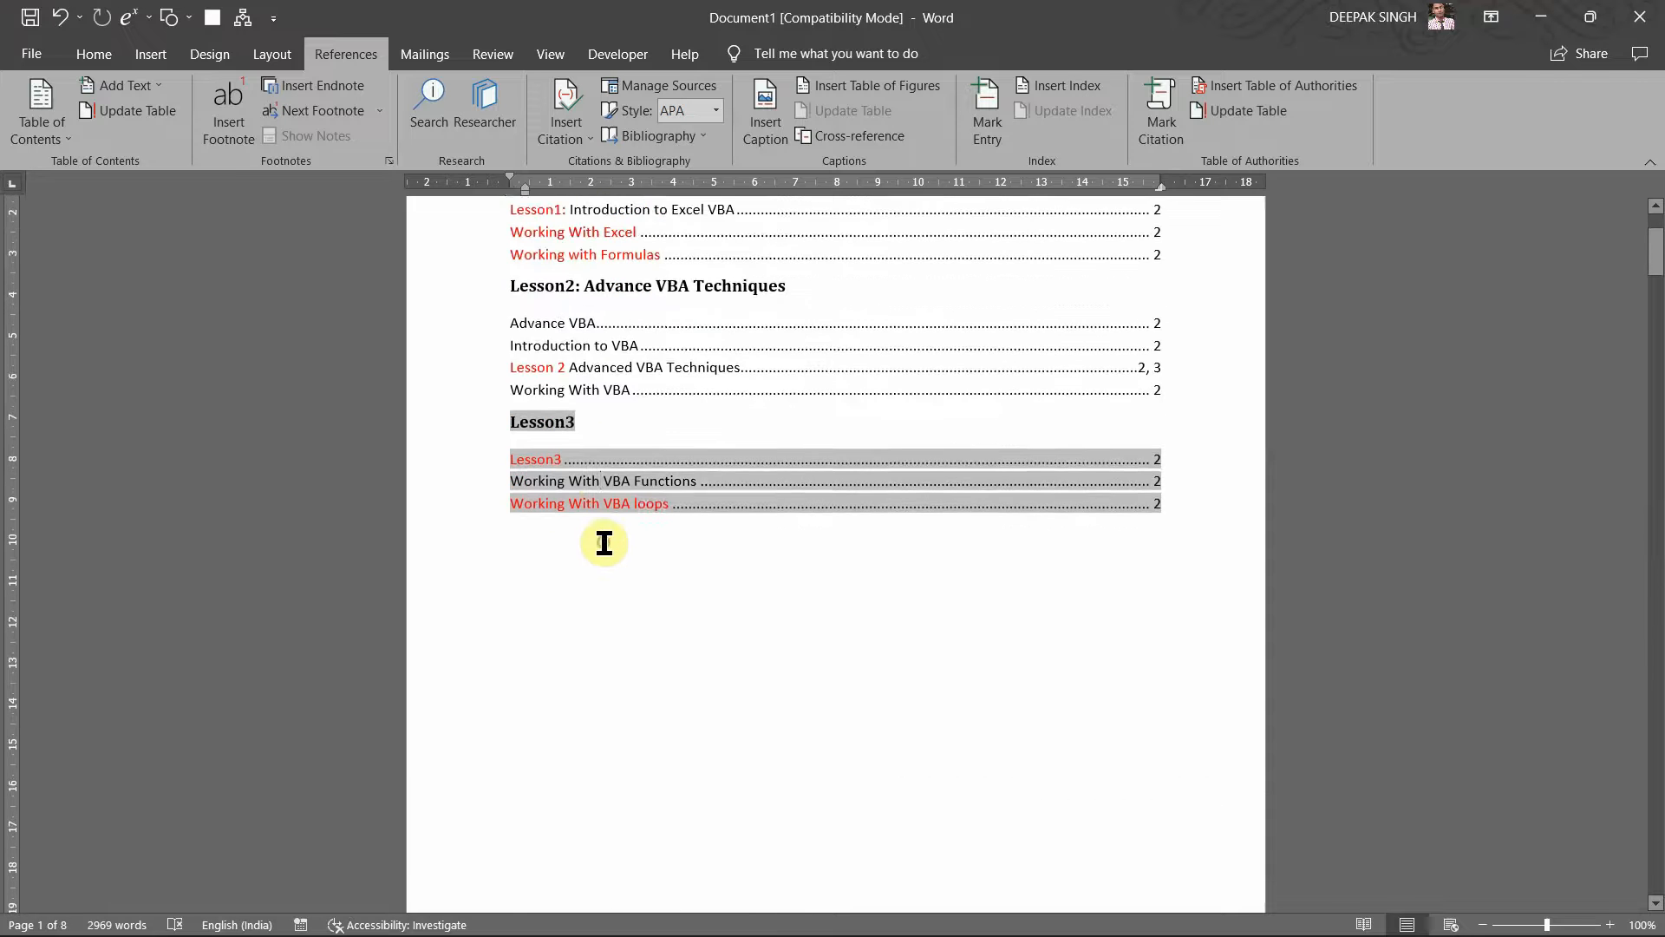
{"action": "left_click", "coordinate": [598, 539]}
Step: Scroll down to the Lesson4 section of the body text
{"action": "scroll", "coordinate": [787, 525], "scroll_direction": "up", "scroll_amount": 3}
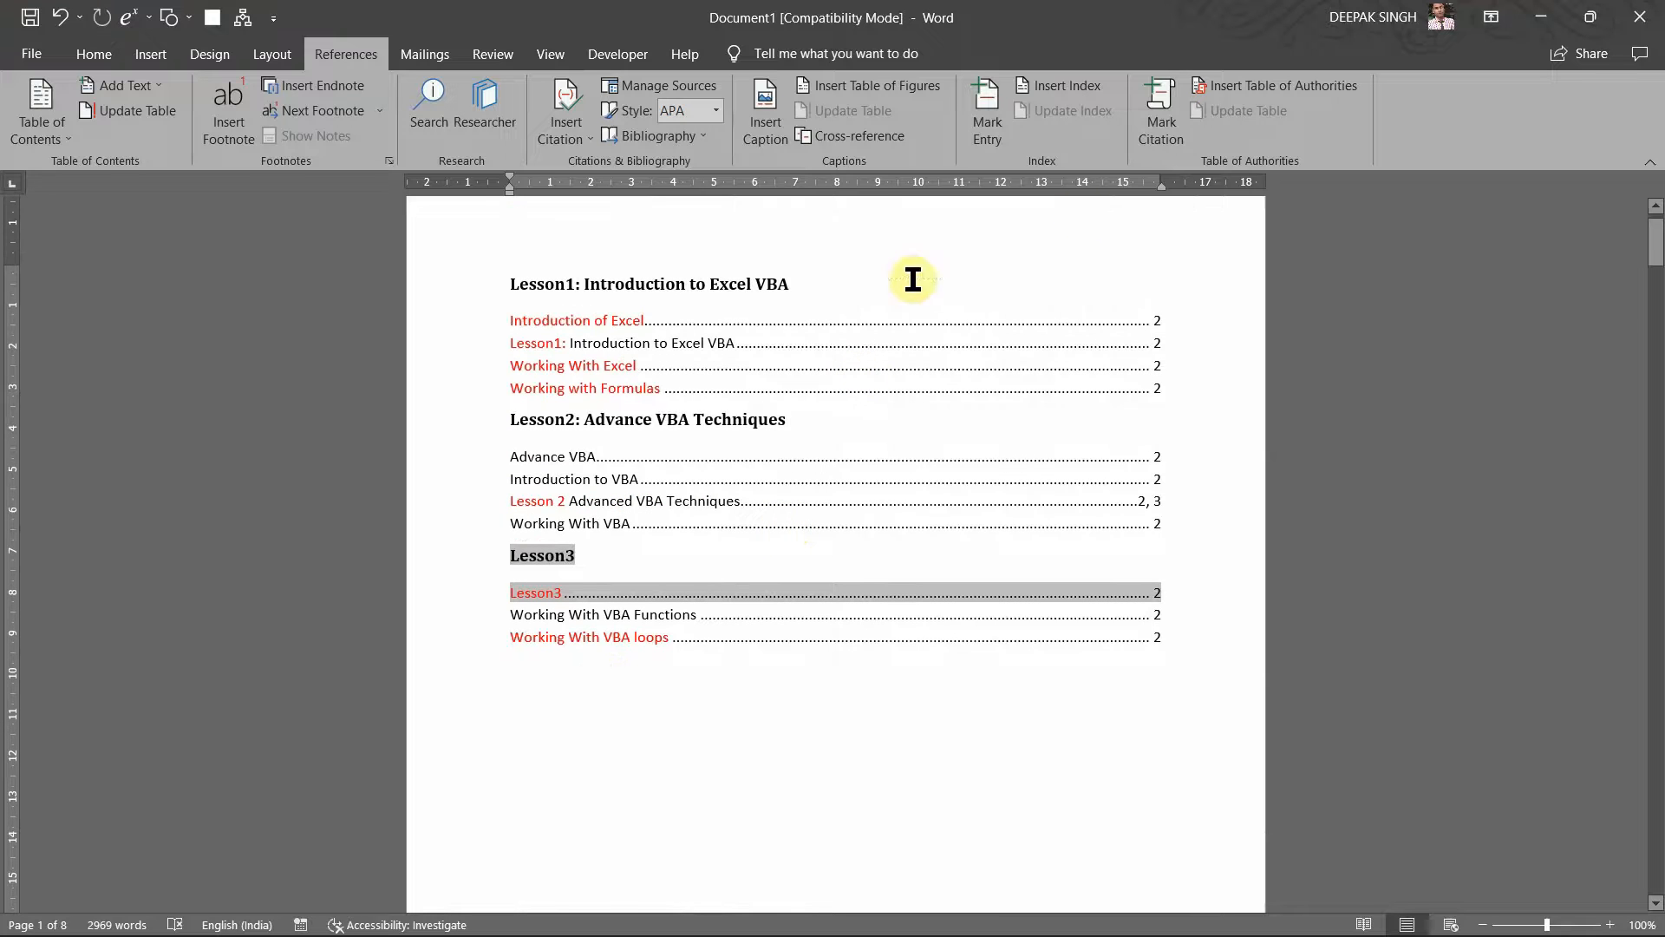
{"action": "scroll", "coordinate": [628, 532], "scroll_direction": "down", "scroll_amount": 1}
{"action": "scroll", "coordinate": [628, 533], "scroll_direction": "down", "scroll_amount": 1}
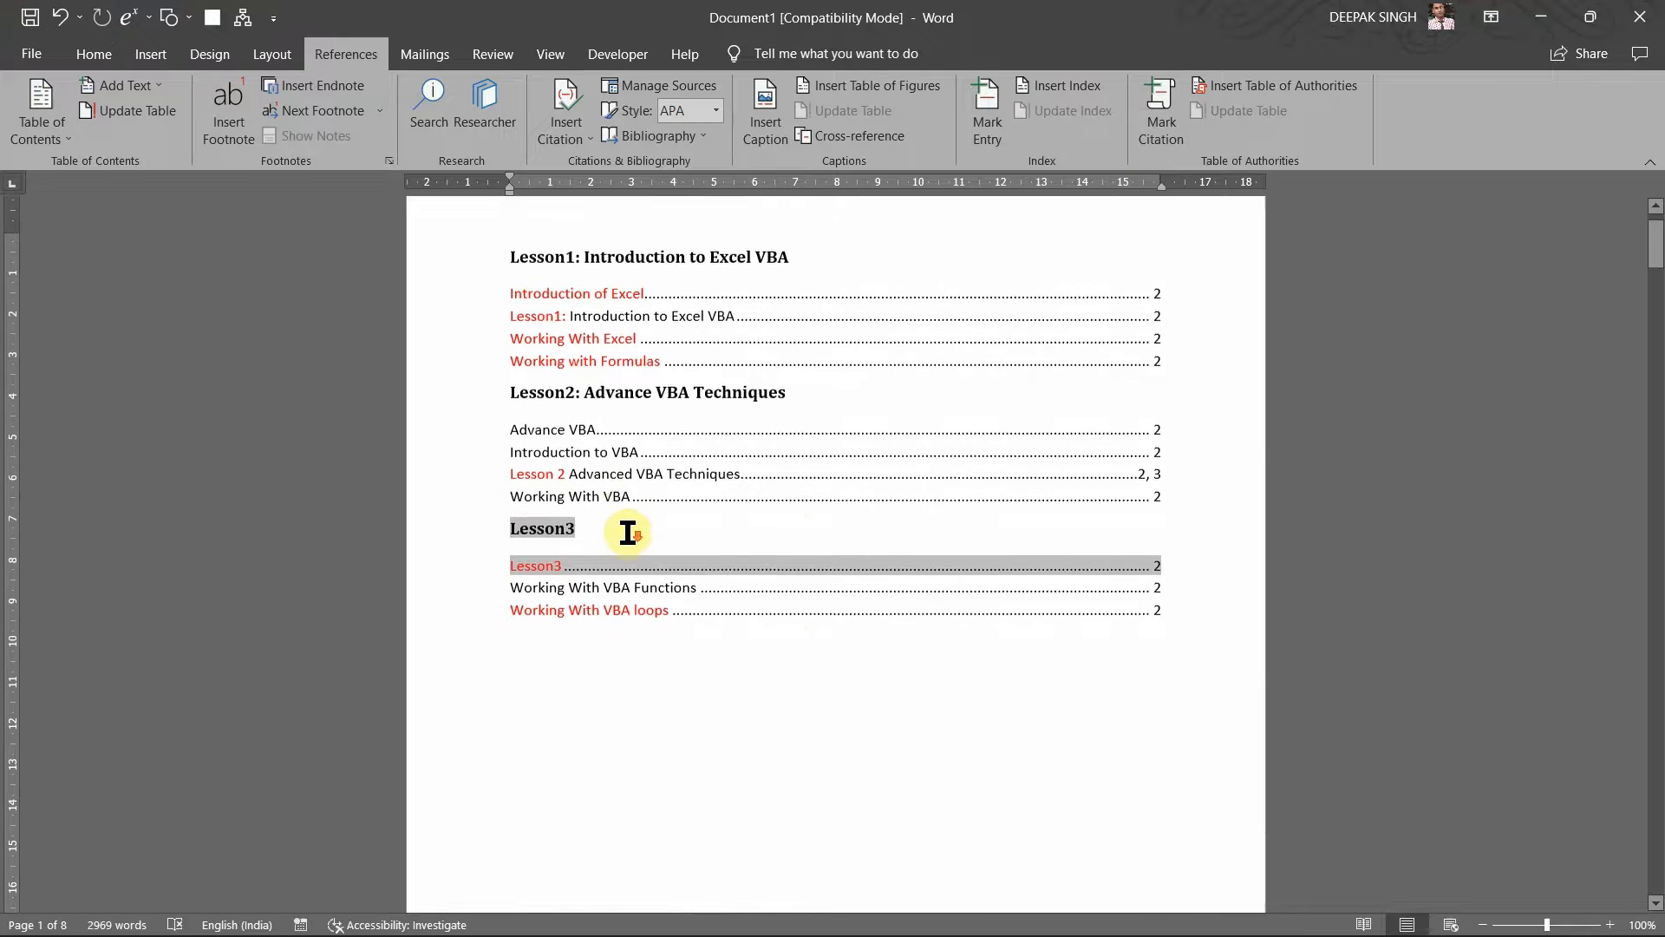
{"action": "scroll", "coordinate": [628, 532], "scroll_direction": "down", "scroll_amount": 4}
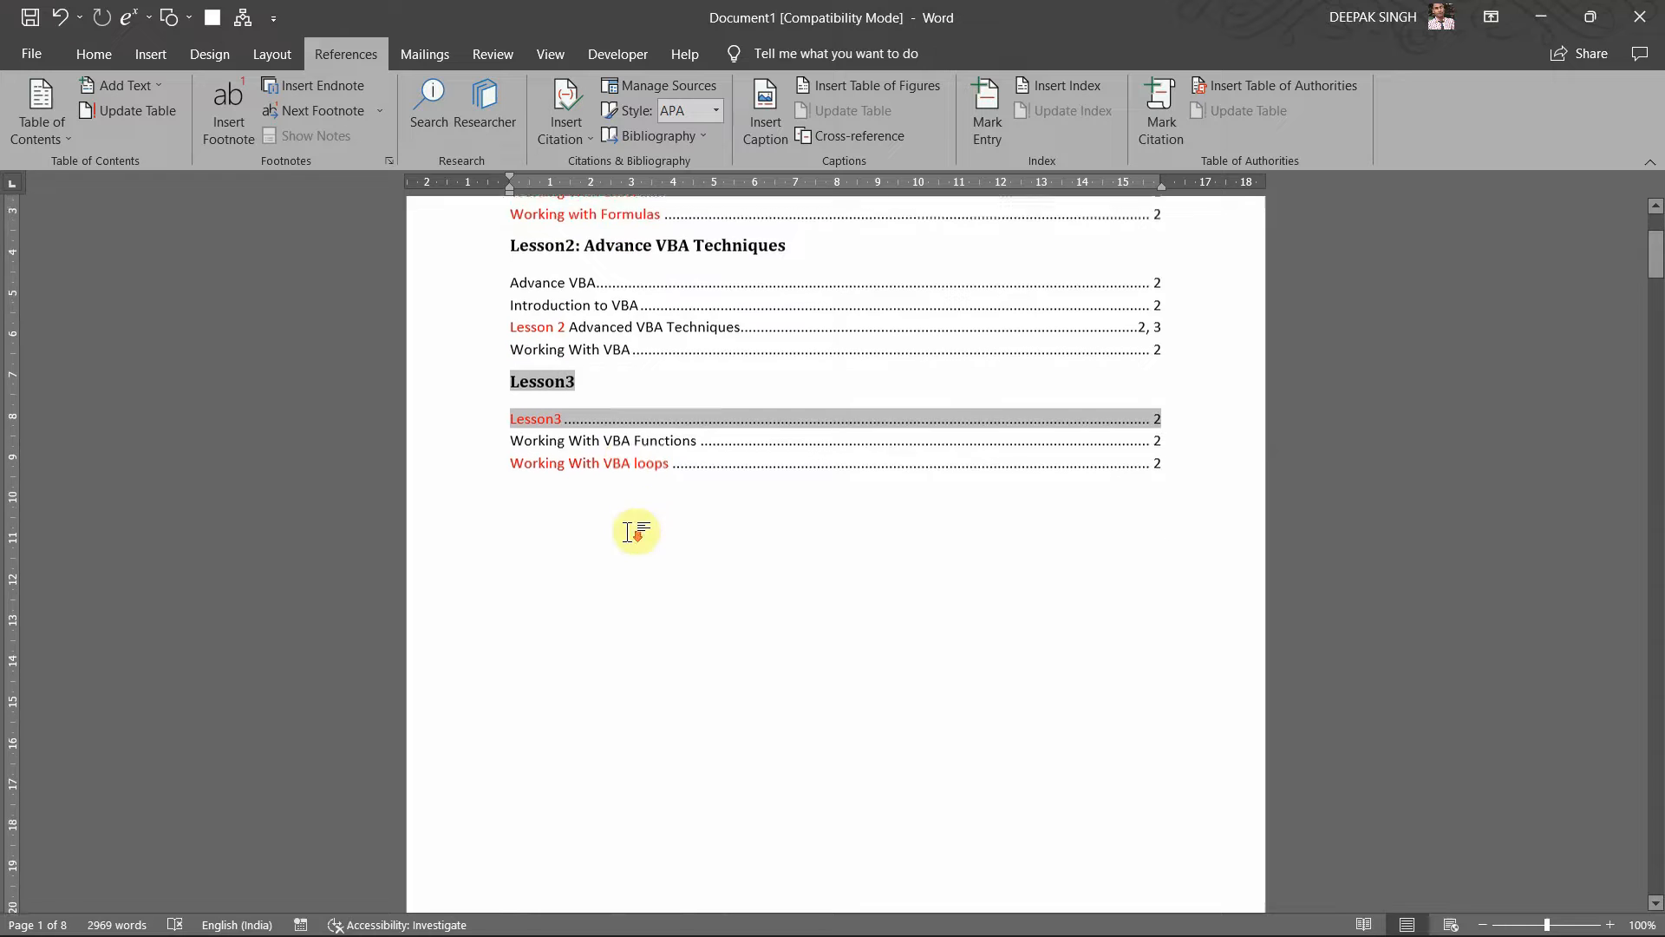
{"action": "scroll", "coordinate": [737, 537], "scroll_direction": "down", "scroll_amount": 4}
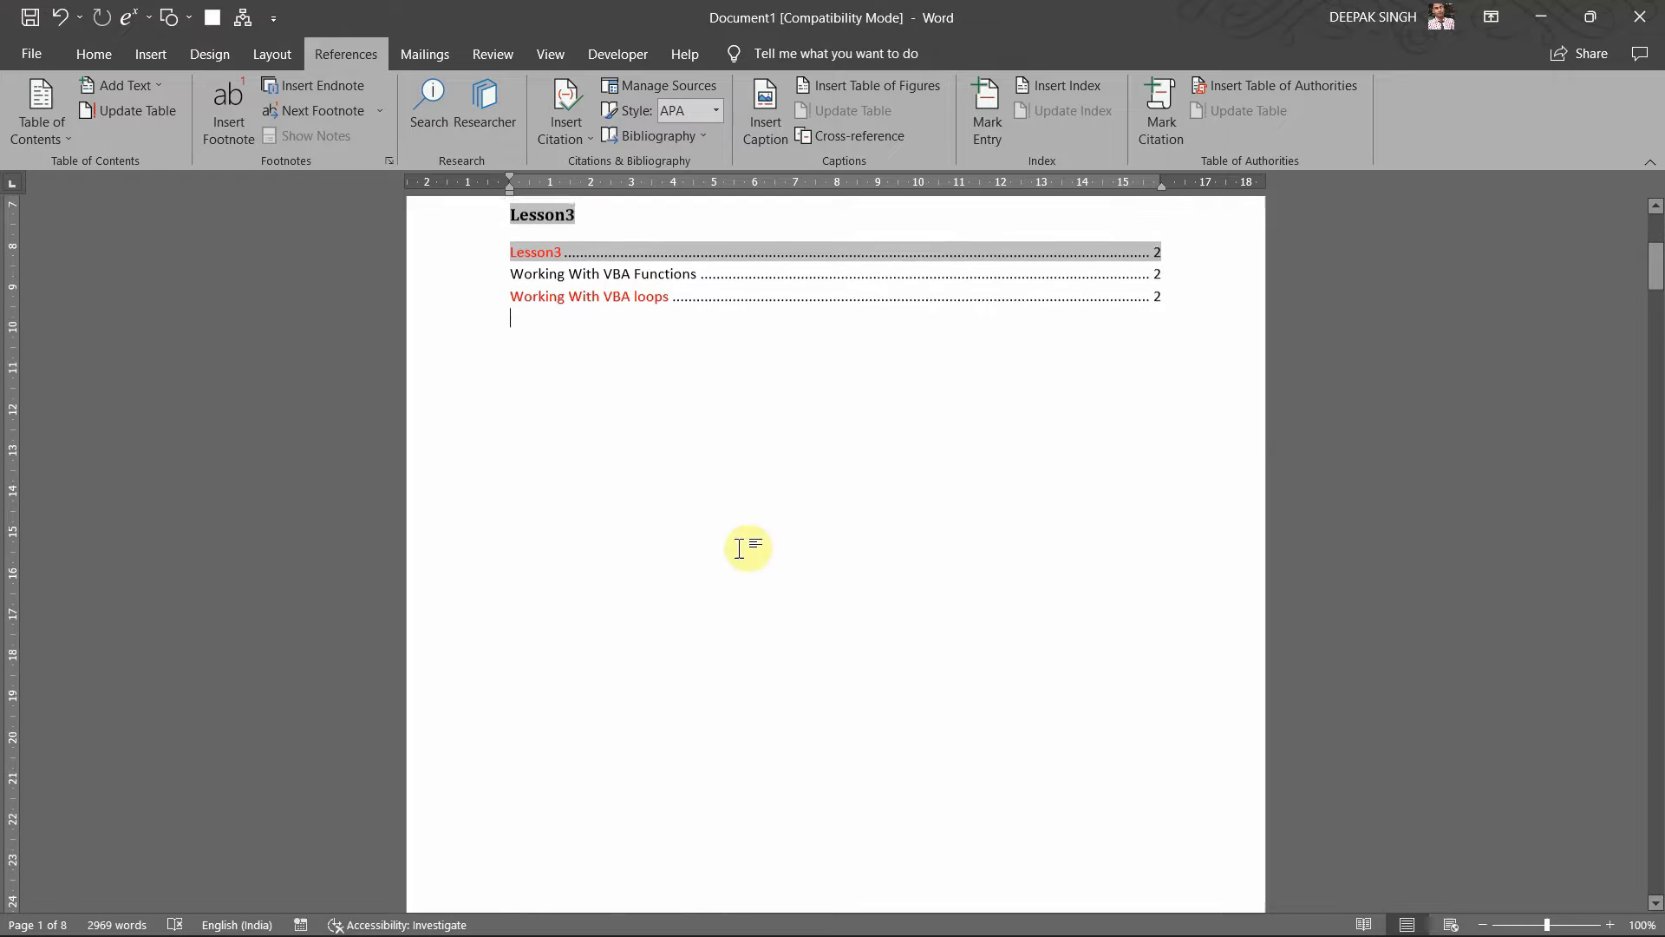
{"action": "scroll", "coordinate": [586, 349], "scroll_direction": "down", "scroll_amount": 20}
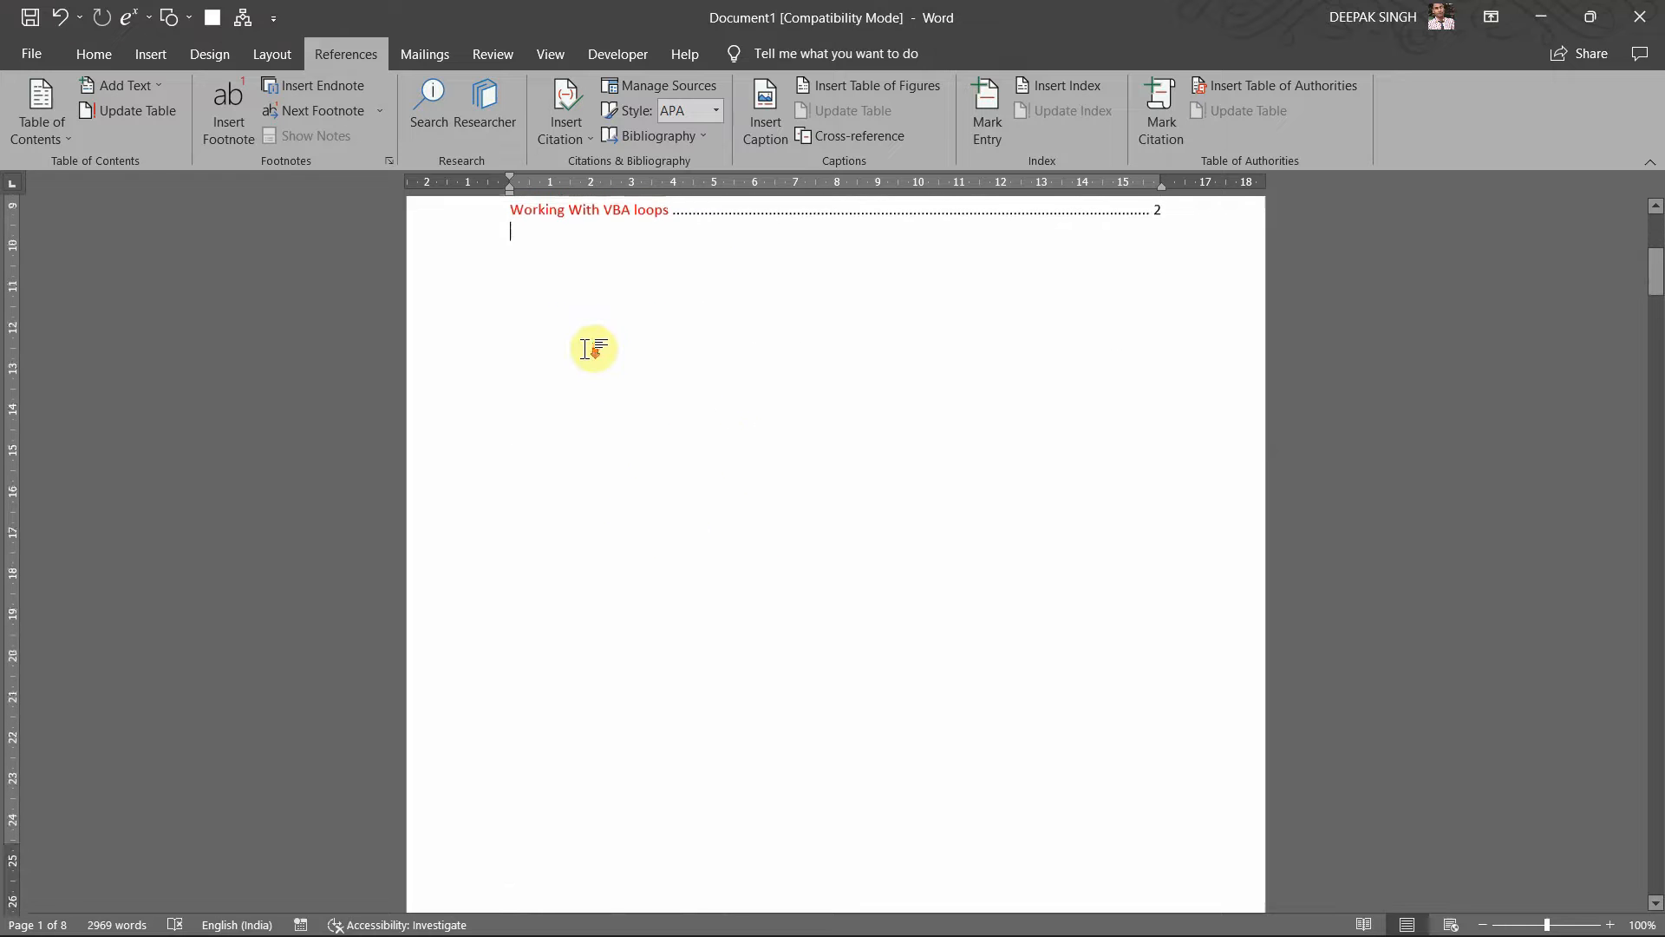
{"action": "scroll", "coordinate": [586, 349], "scroll_direction": "down", "scroll_amount": 15}
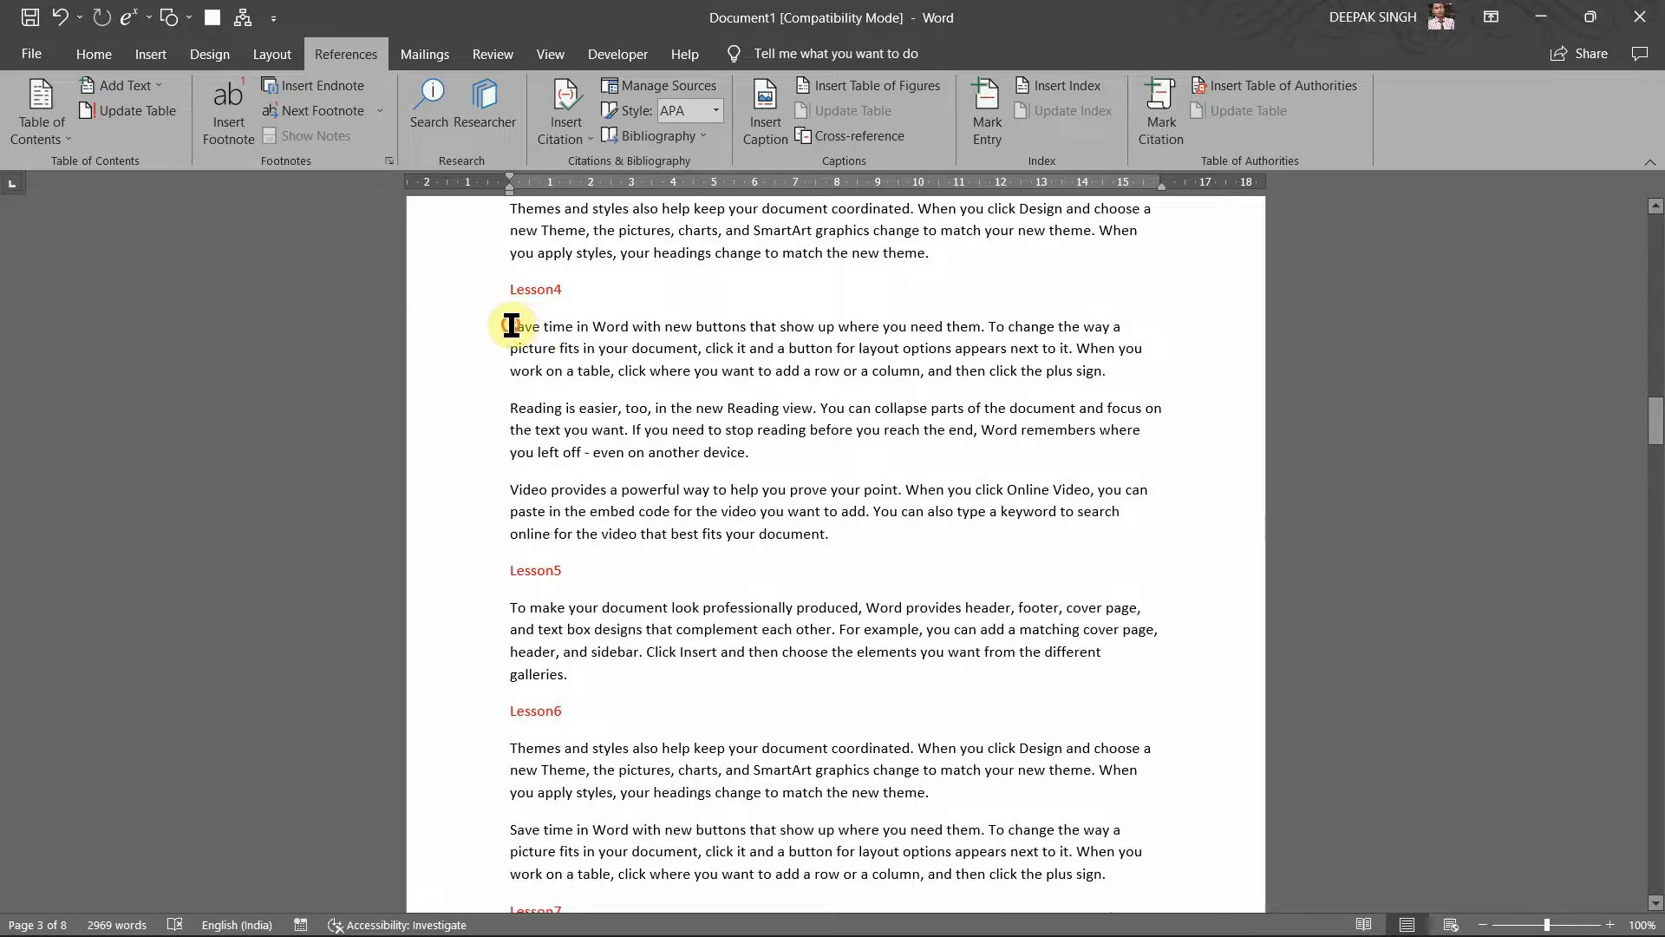
Step: Break 'Save time in Word', 'Reading is easier' and 'Video provides a powerful way' onto separate lines, then start Mark Citation
{"action": "left_click_drag", "start_coordinate": [512, 326], "coordinate": [632, 323]}
{"action": "key", "text": "Return"}
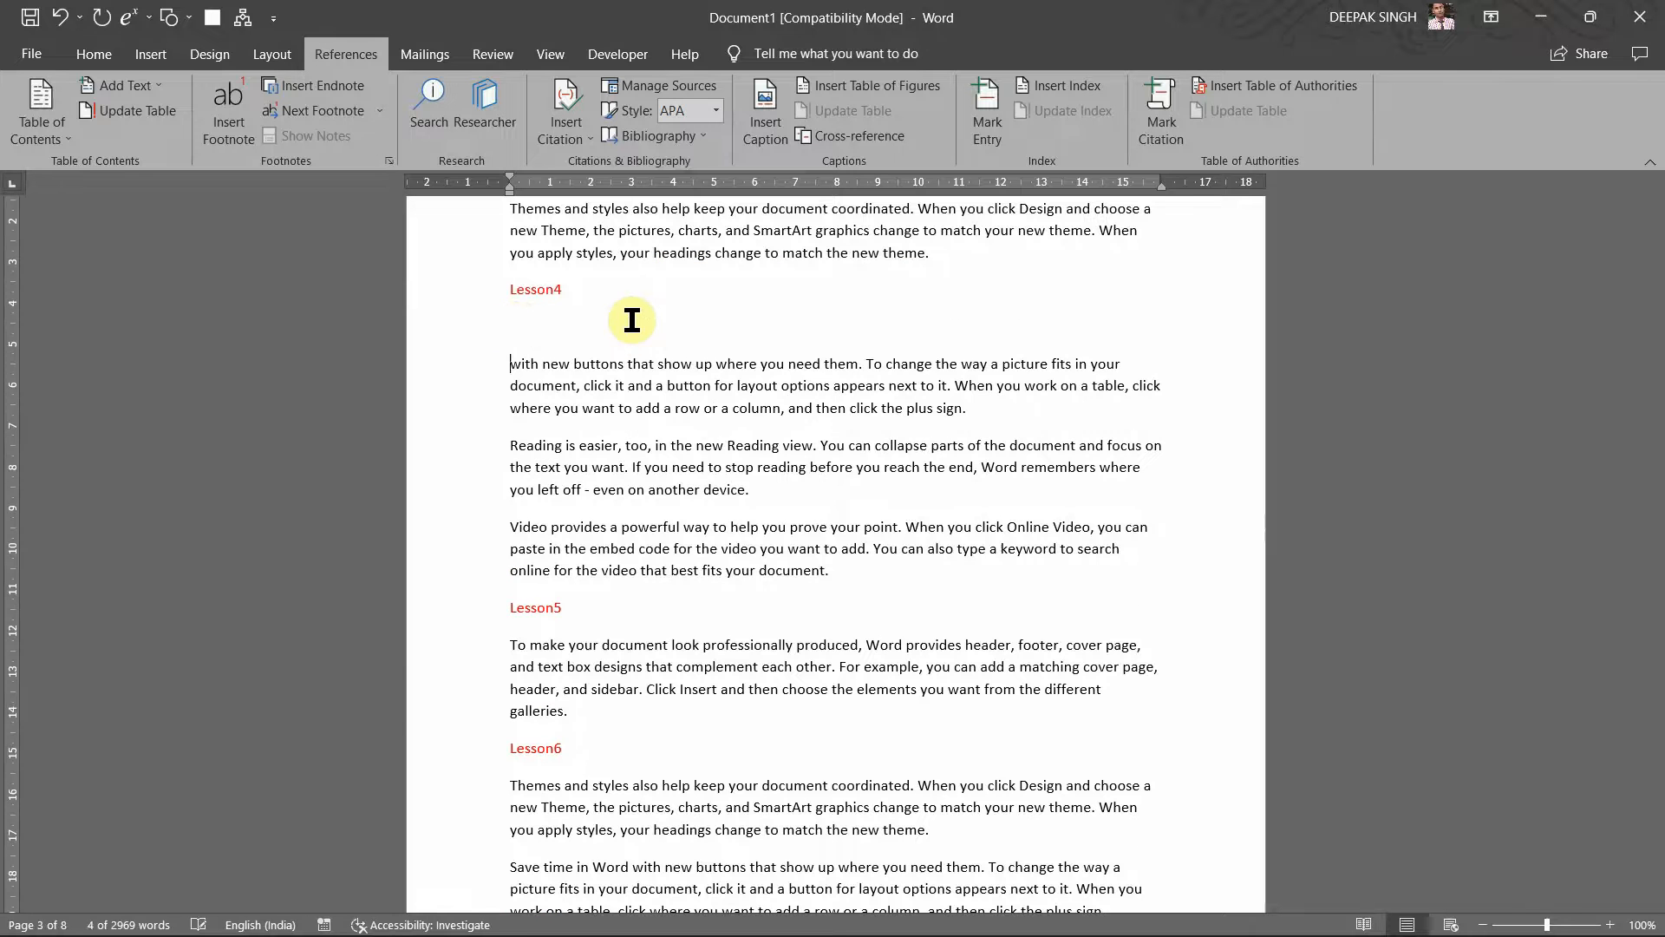
{"action": "key", "text": "ctrl+z"}
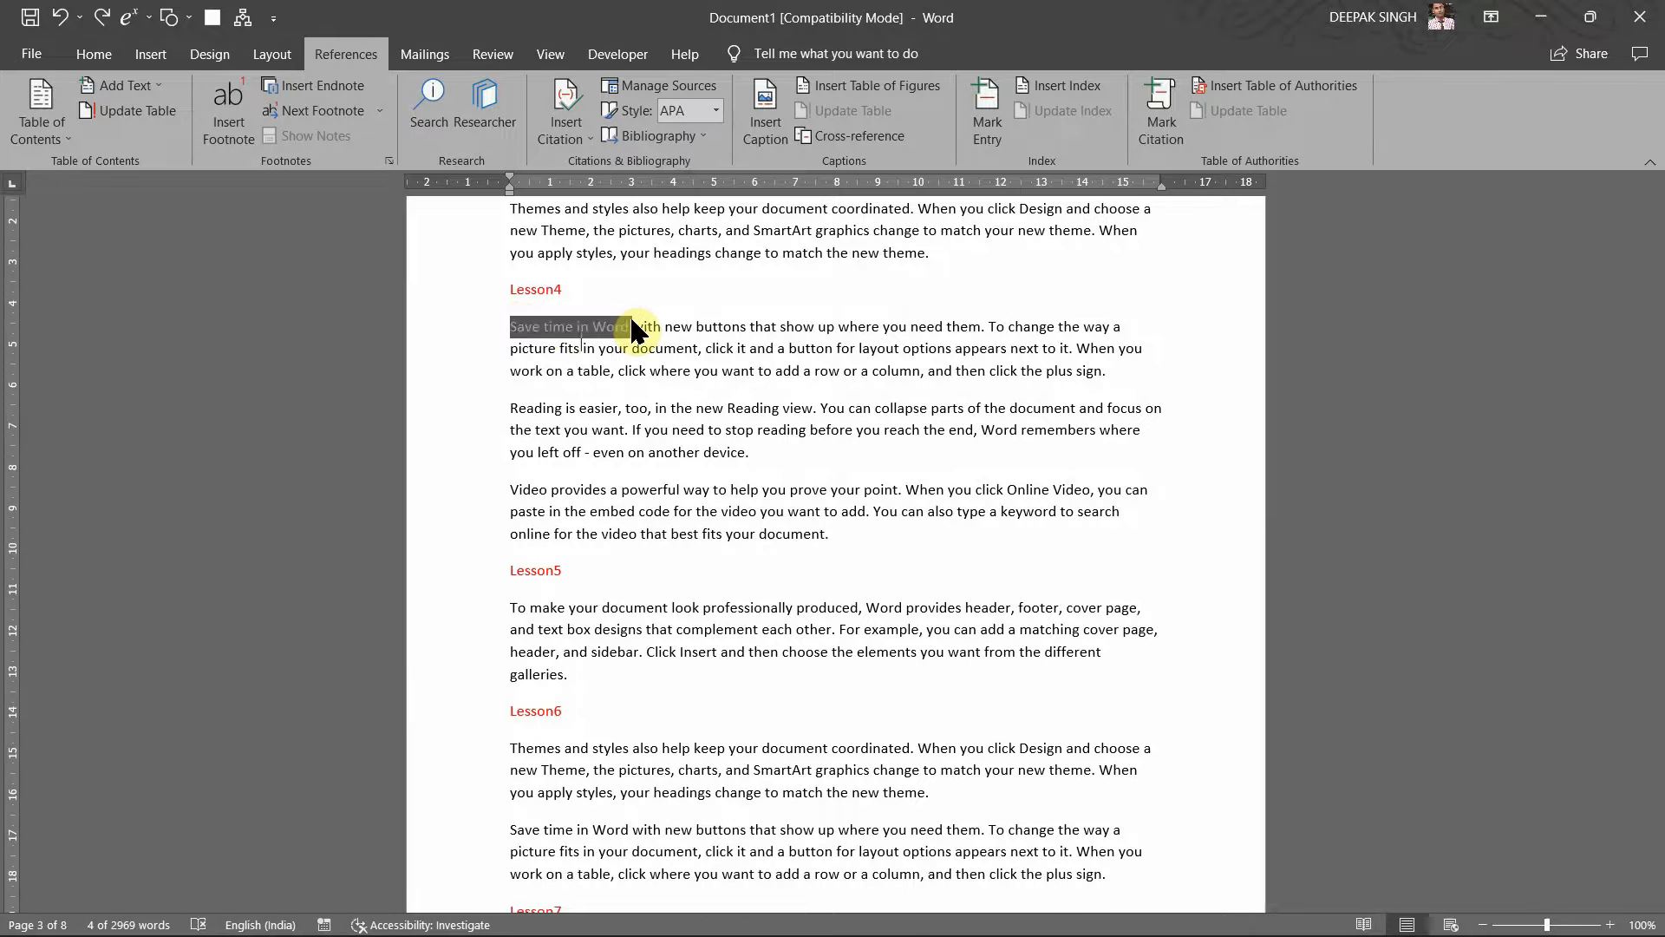
{"action": "left_click", "coordinate": [632, 328]}
{"action": "key", "text": "Return"}
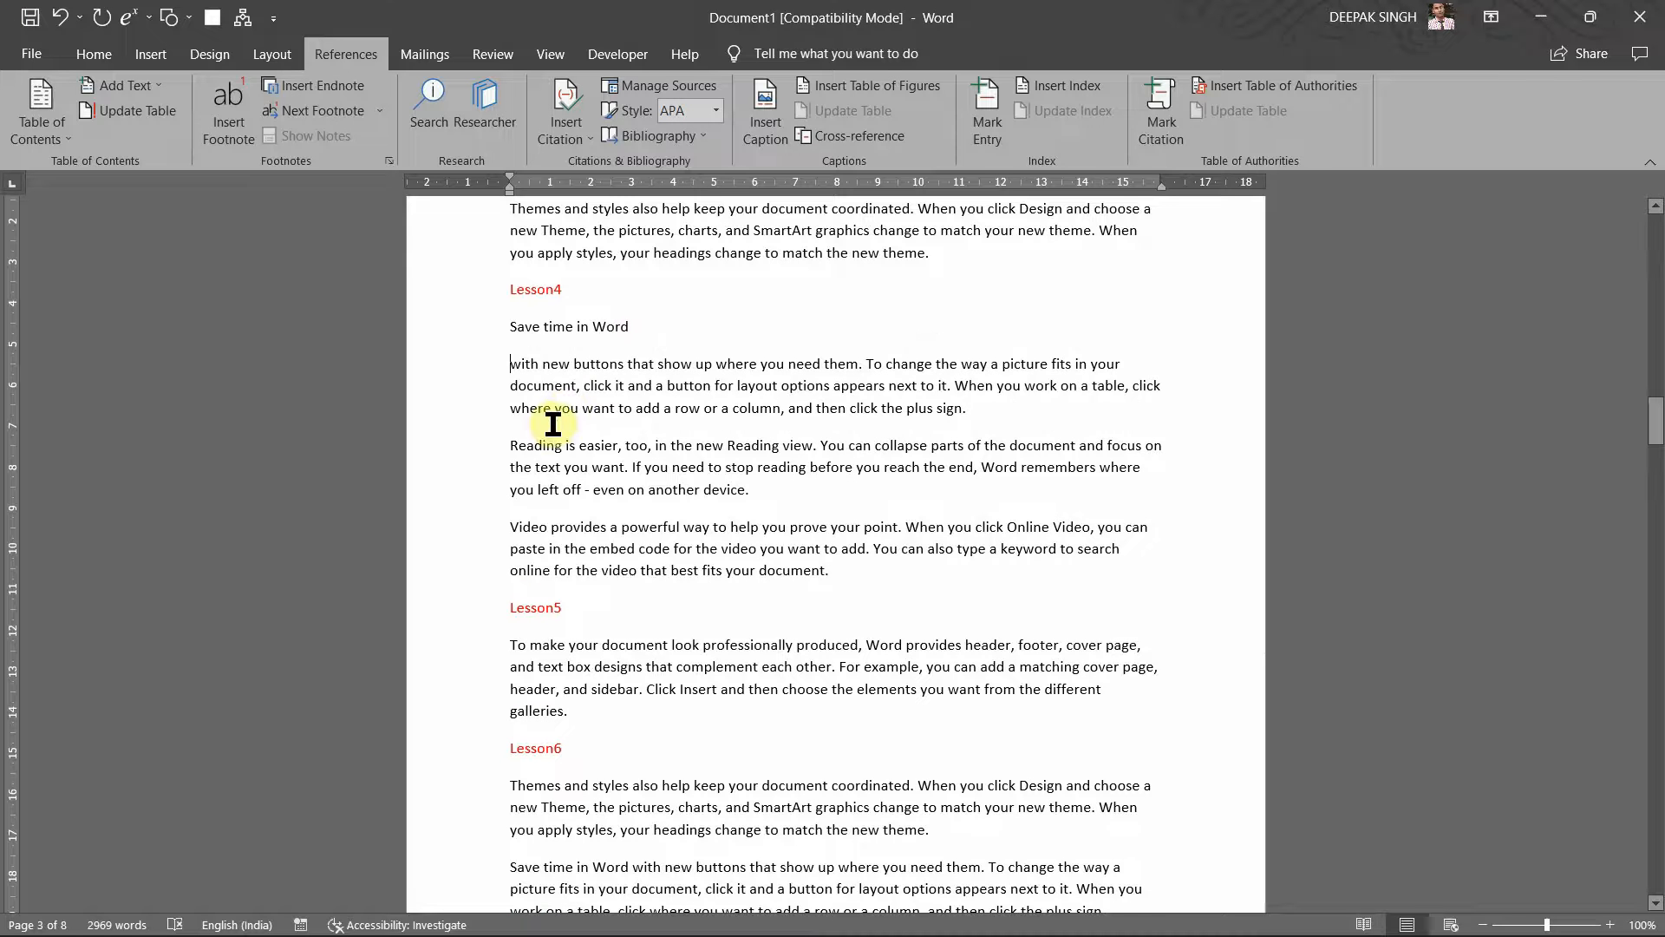
{"action": "left_click", "coordinate": [617, 448]}
{"action": "key", "text": "Return"}
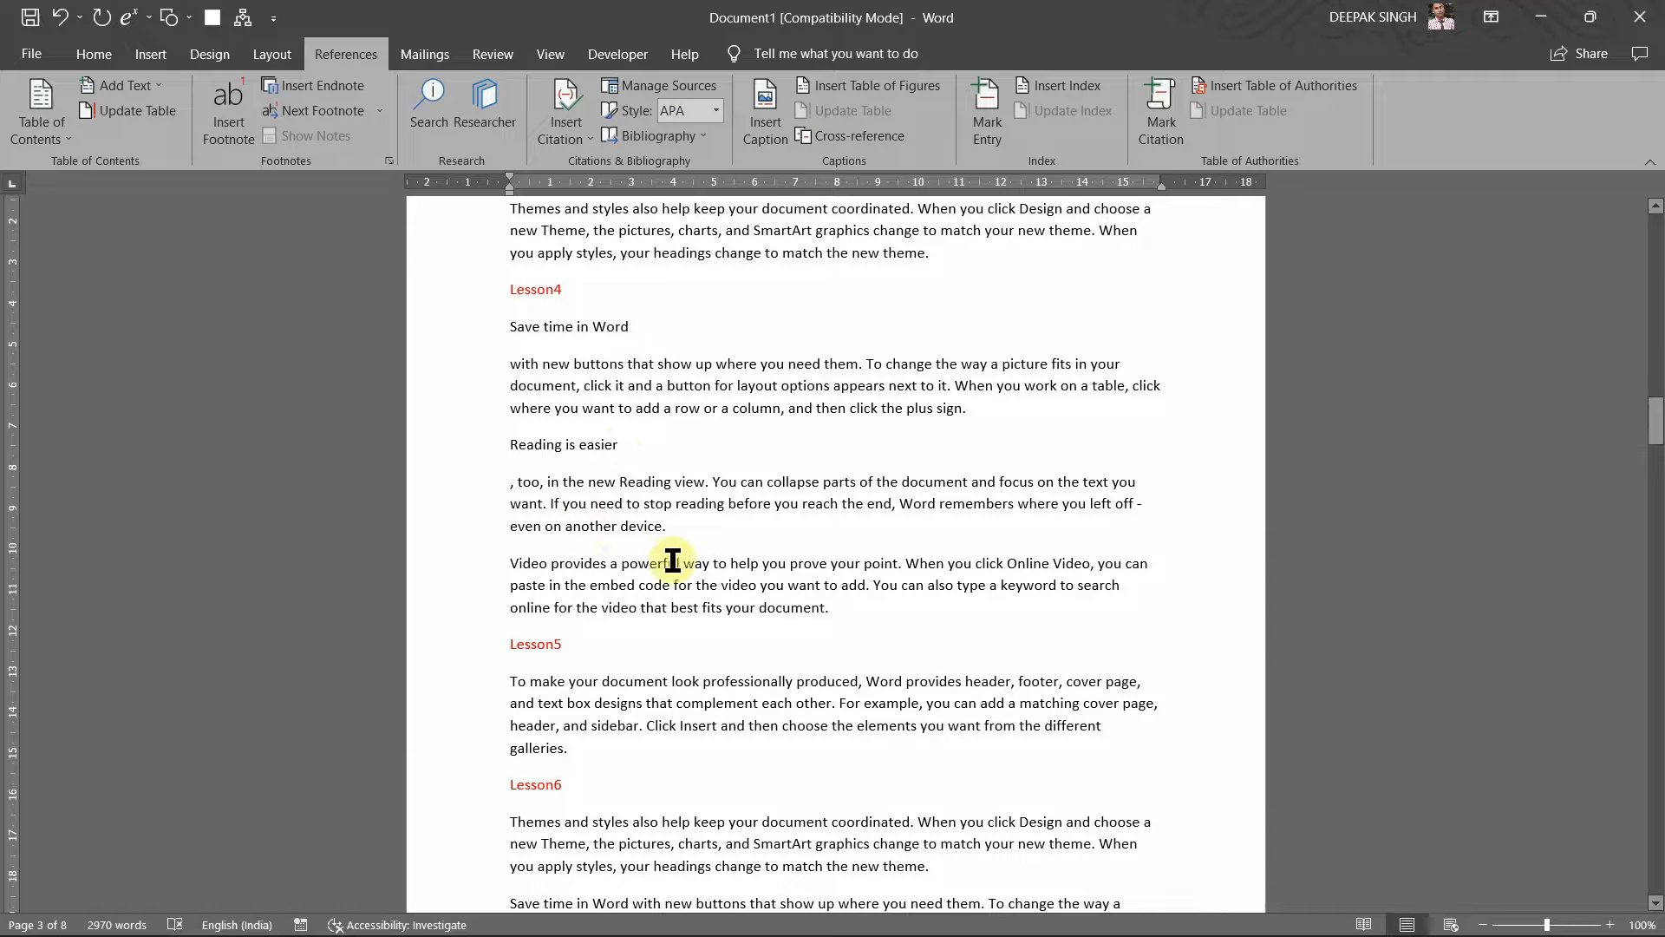
{"action": "left_click", "coordinate": [718, 562]}
{"action": "key", "text": "Return"}
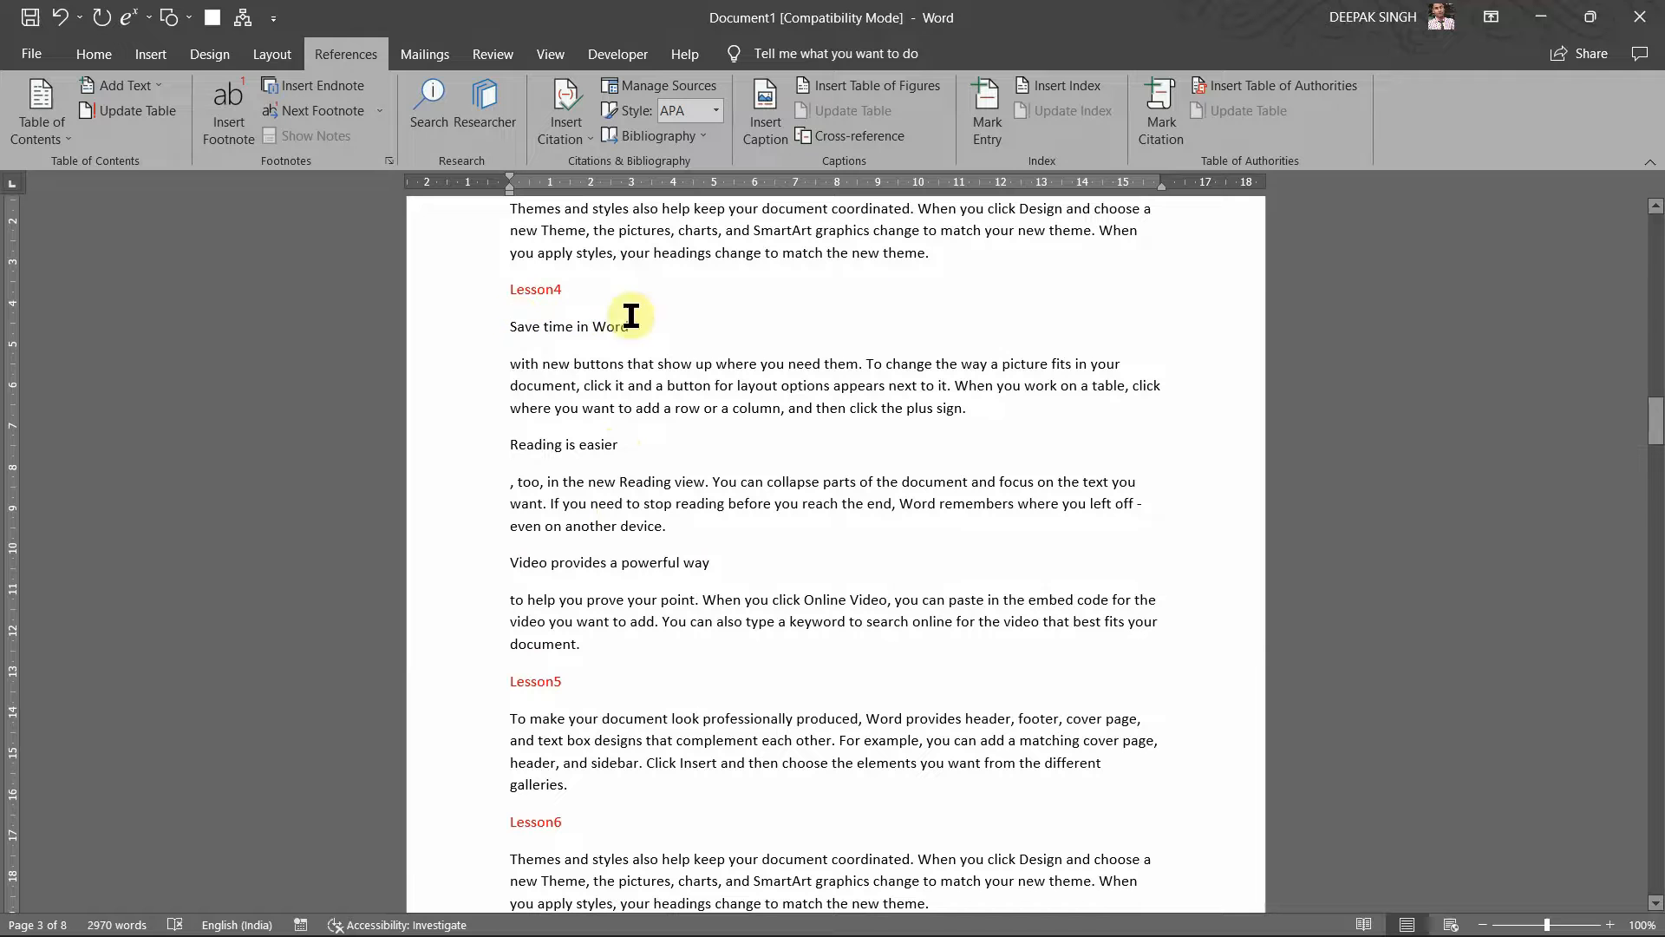
{"action": "left_click", "coordinate": [1167, 132]}
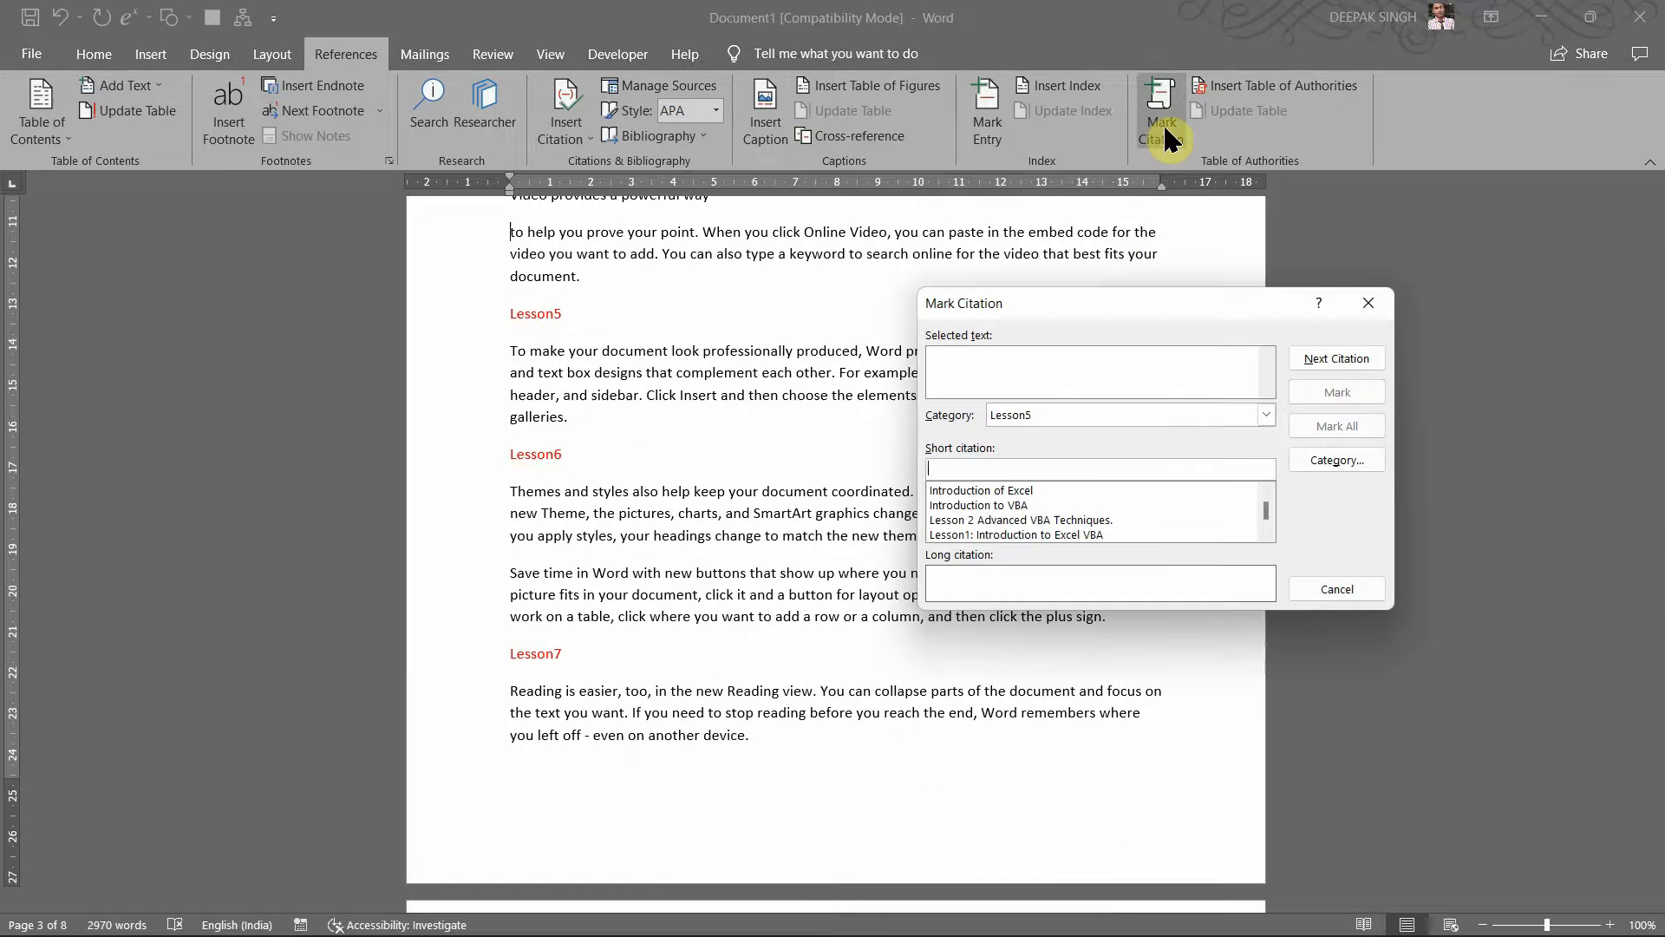
Step: Mark 'Save time in Word' as a citation under the Lesson4 category
{"action": "left_click_drag", "start_coordinate": [1041, 307], "coordinate": [1087, 304]}
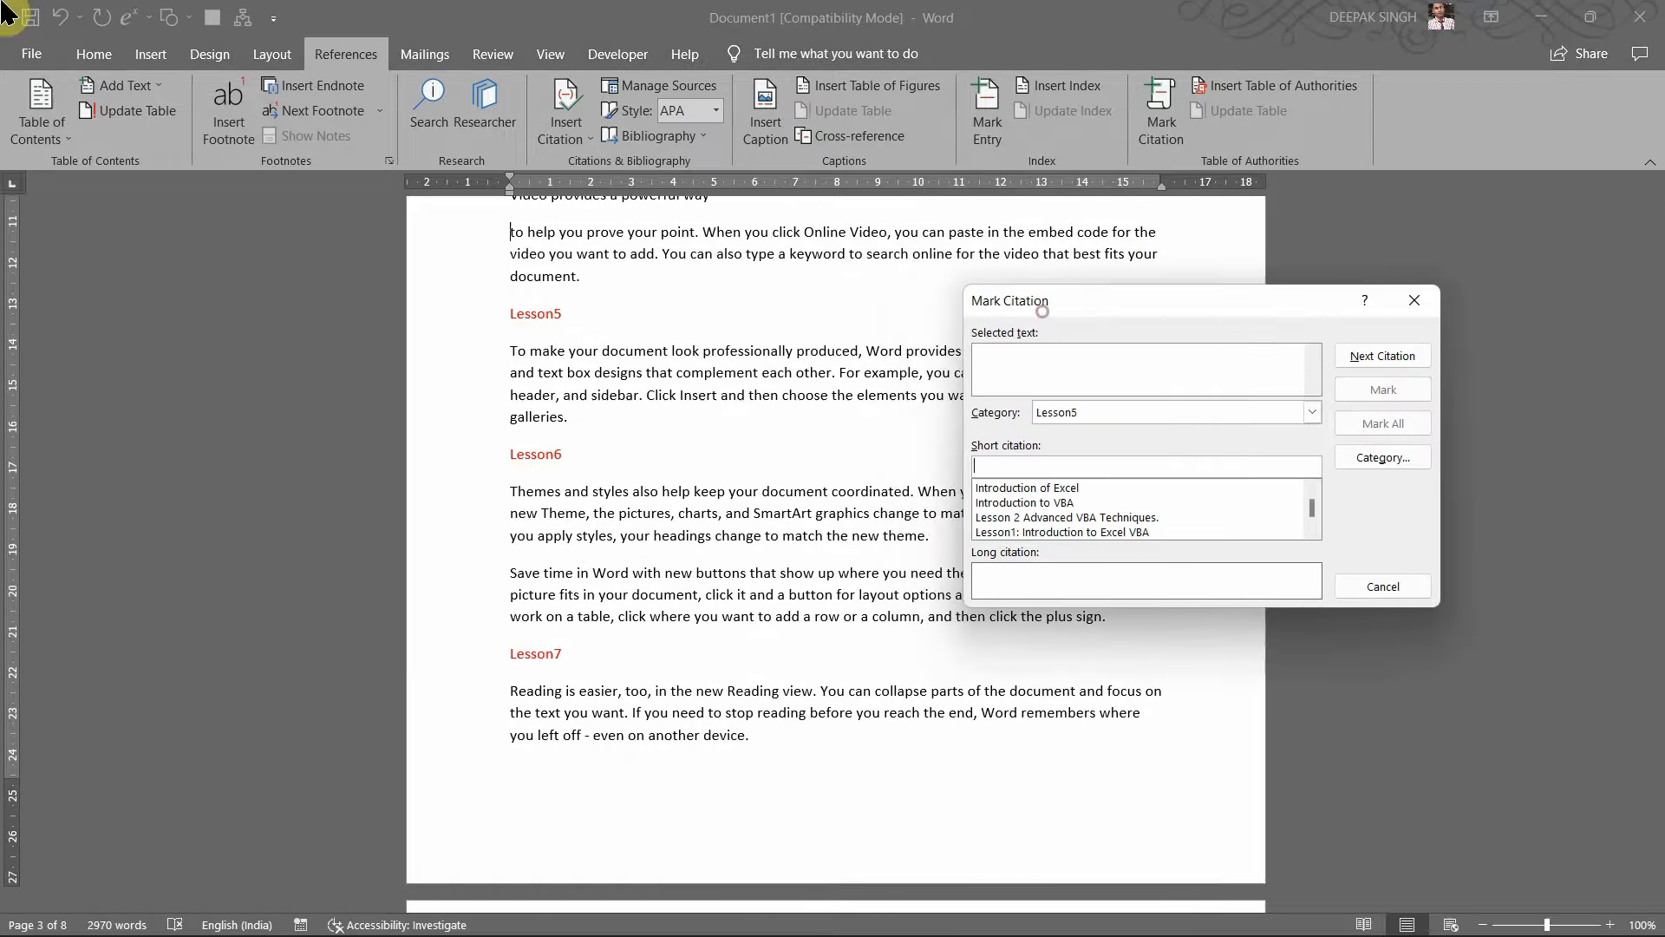
{"action": "scroll", "coordinate": [700, 367], "scroll_direction": "up", "scroll_amount": 8}
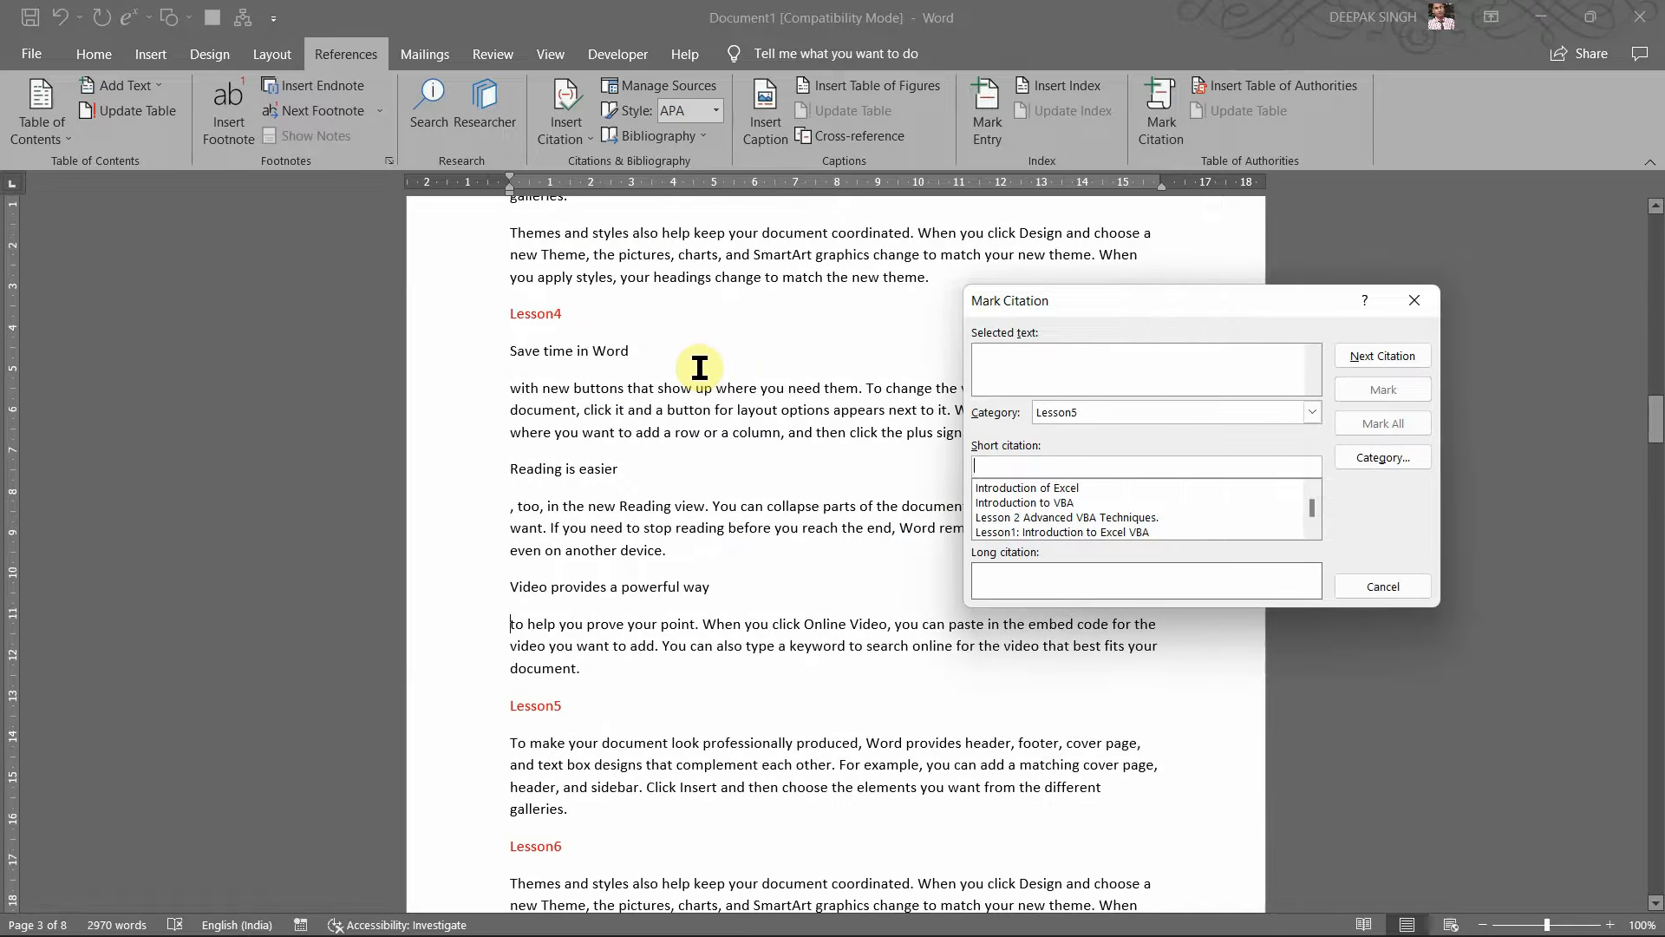
{"action": "left_click", "coordinate": [498, 353]}
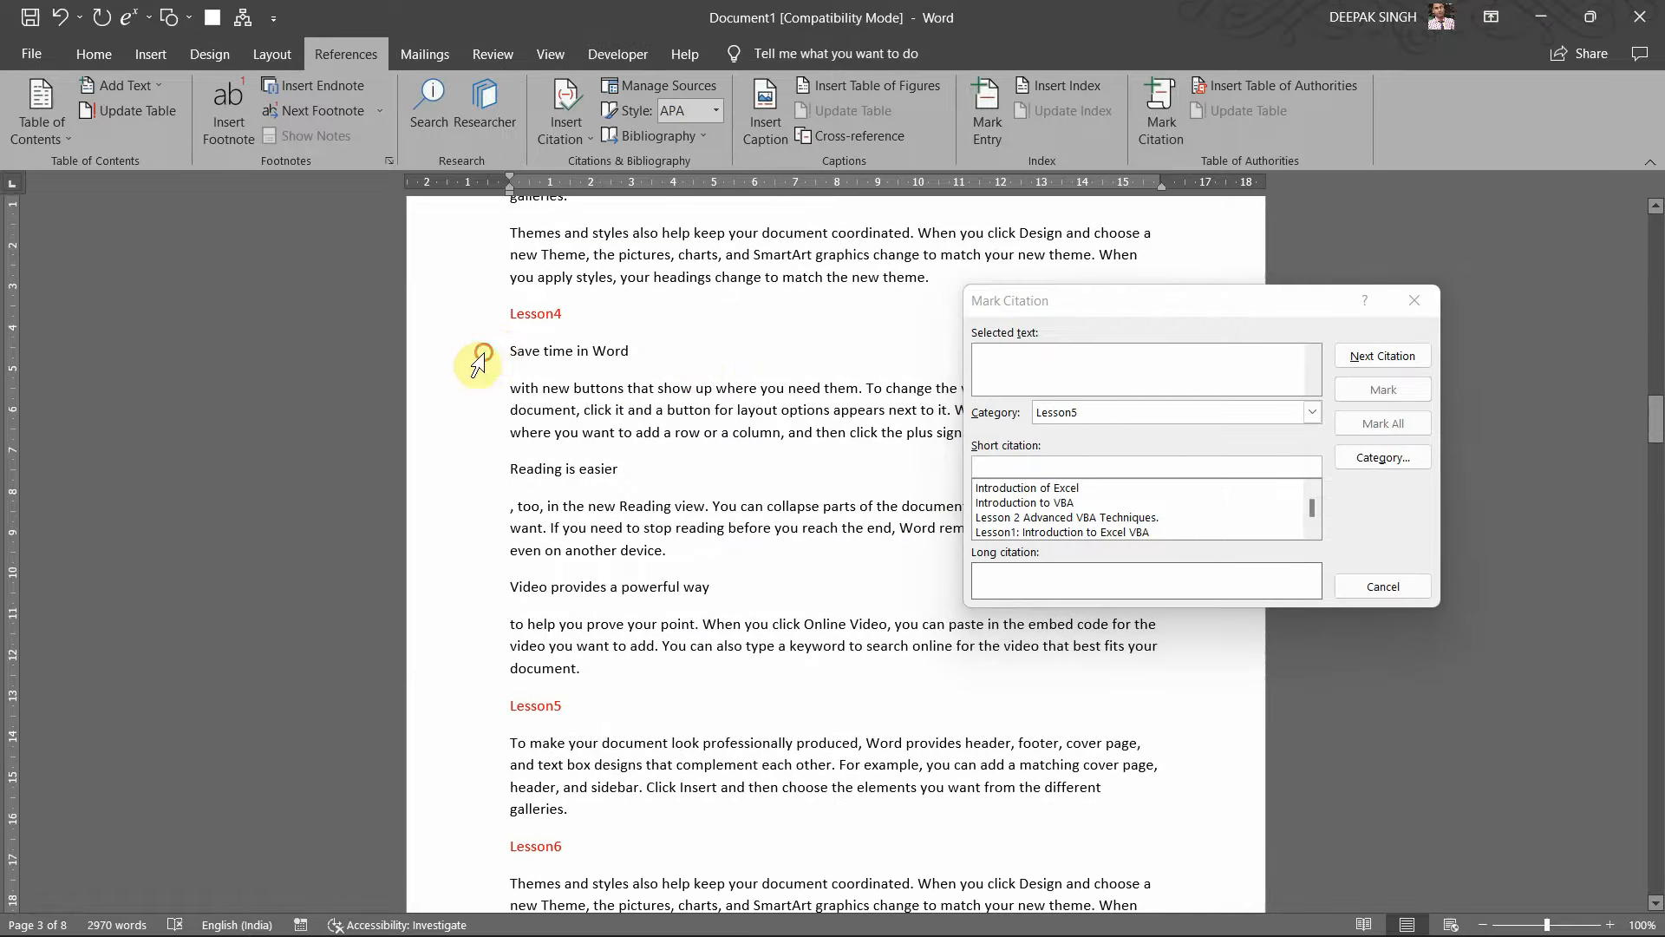
{"action": "left_click", "coordinate": [480, 357]}
{"action": "left_click", "coordinate": [1017, 354]}
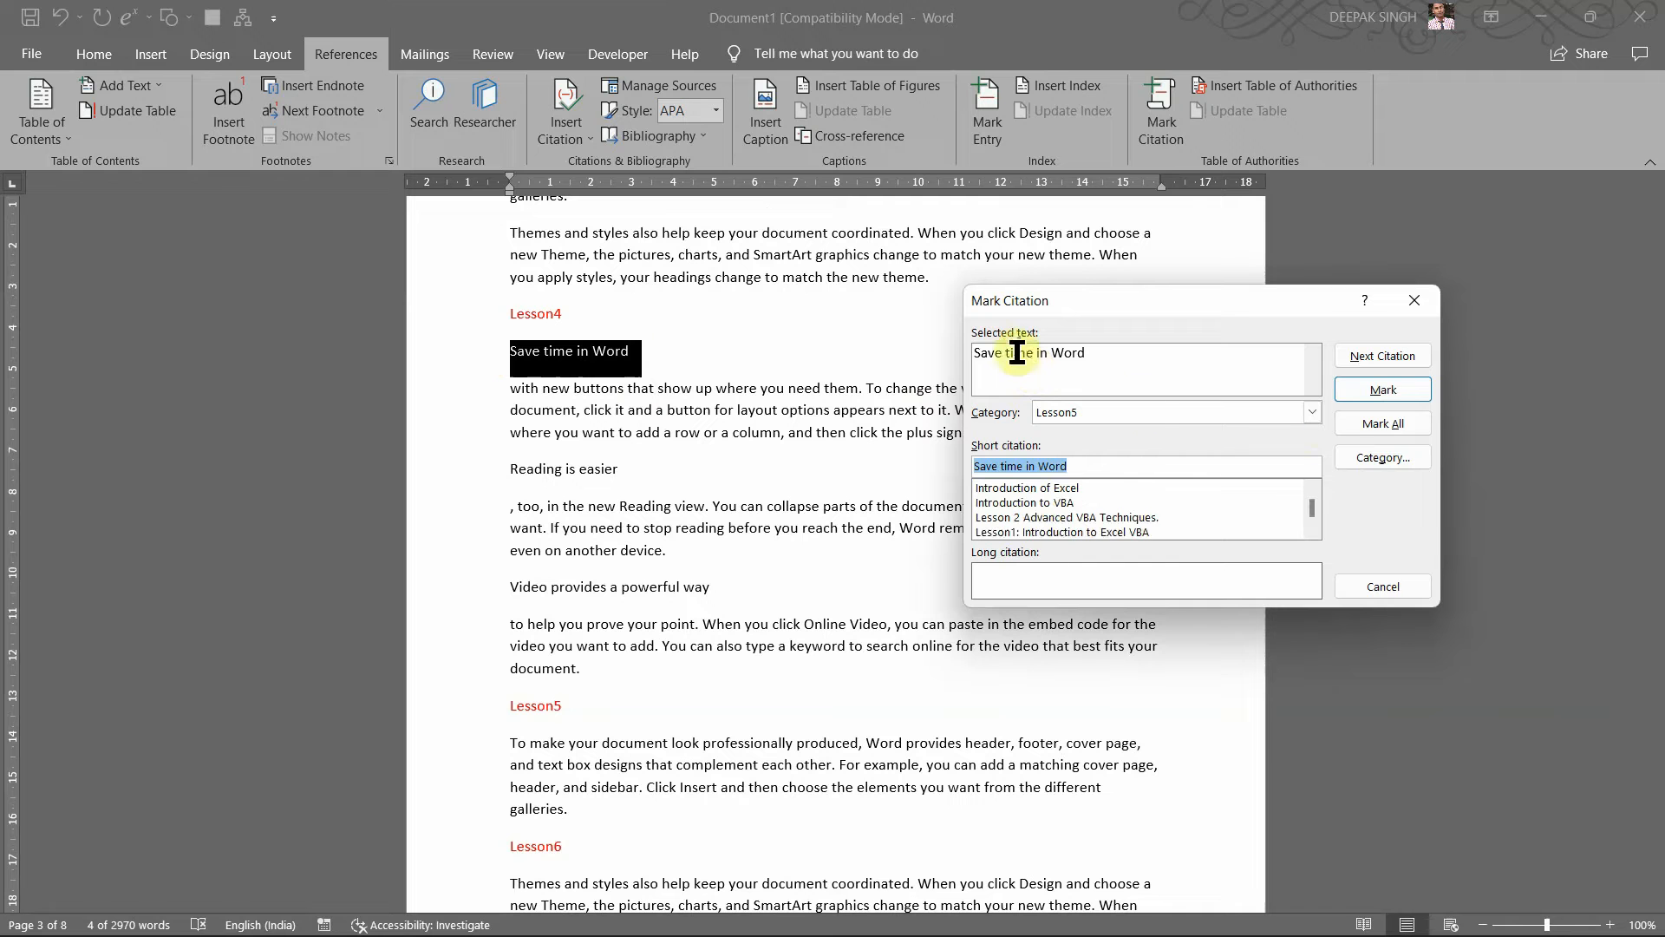
{"action": "left_click", "coordinate": [1313, 412]}
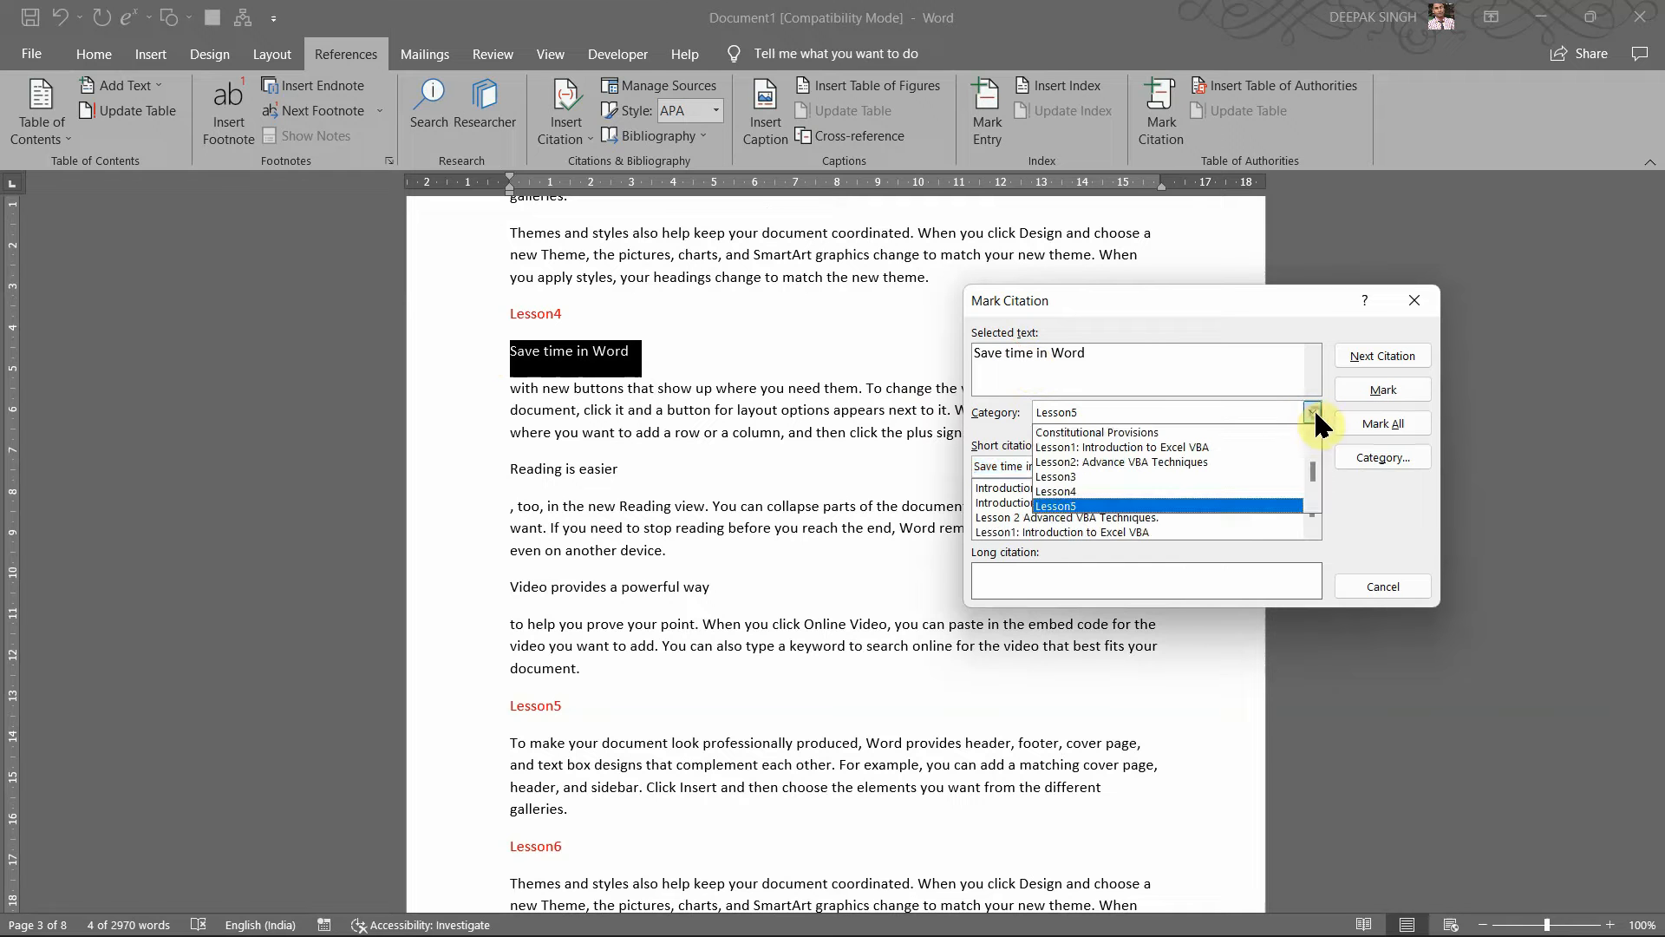
{"action": "left_click", "coordinate": [1087, 491]}
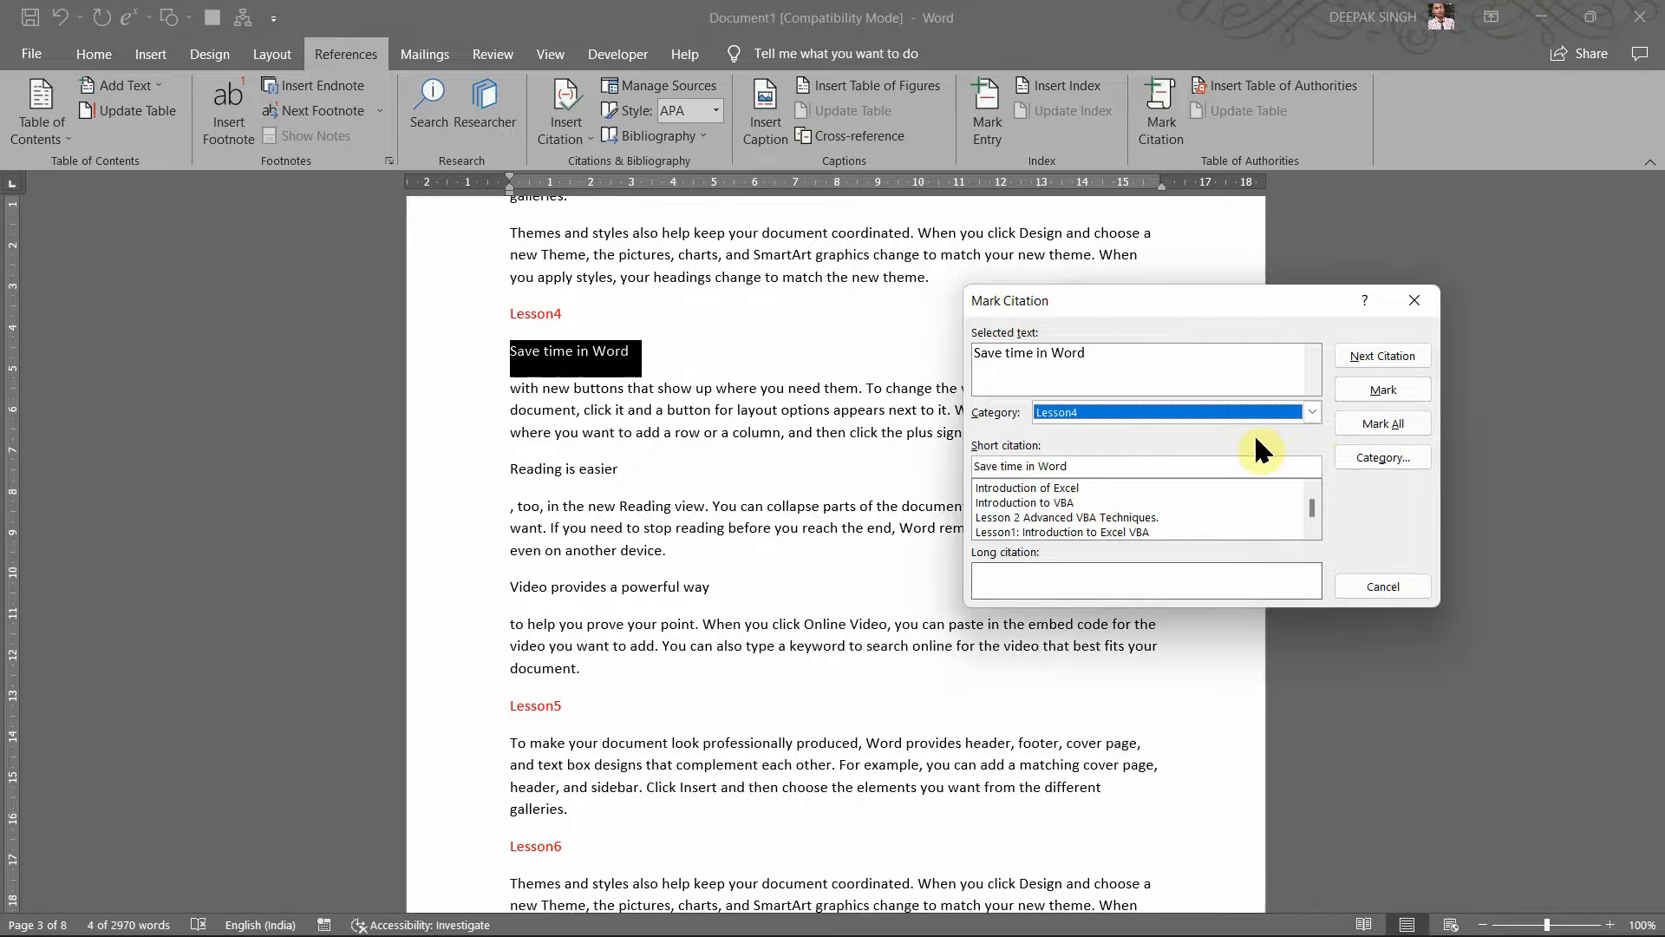
{"action": "left_click", "coordinate": [1364, 389]}
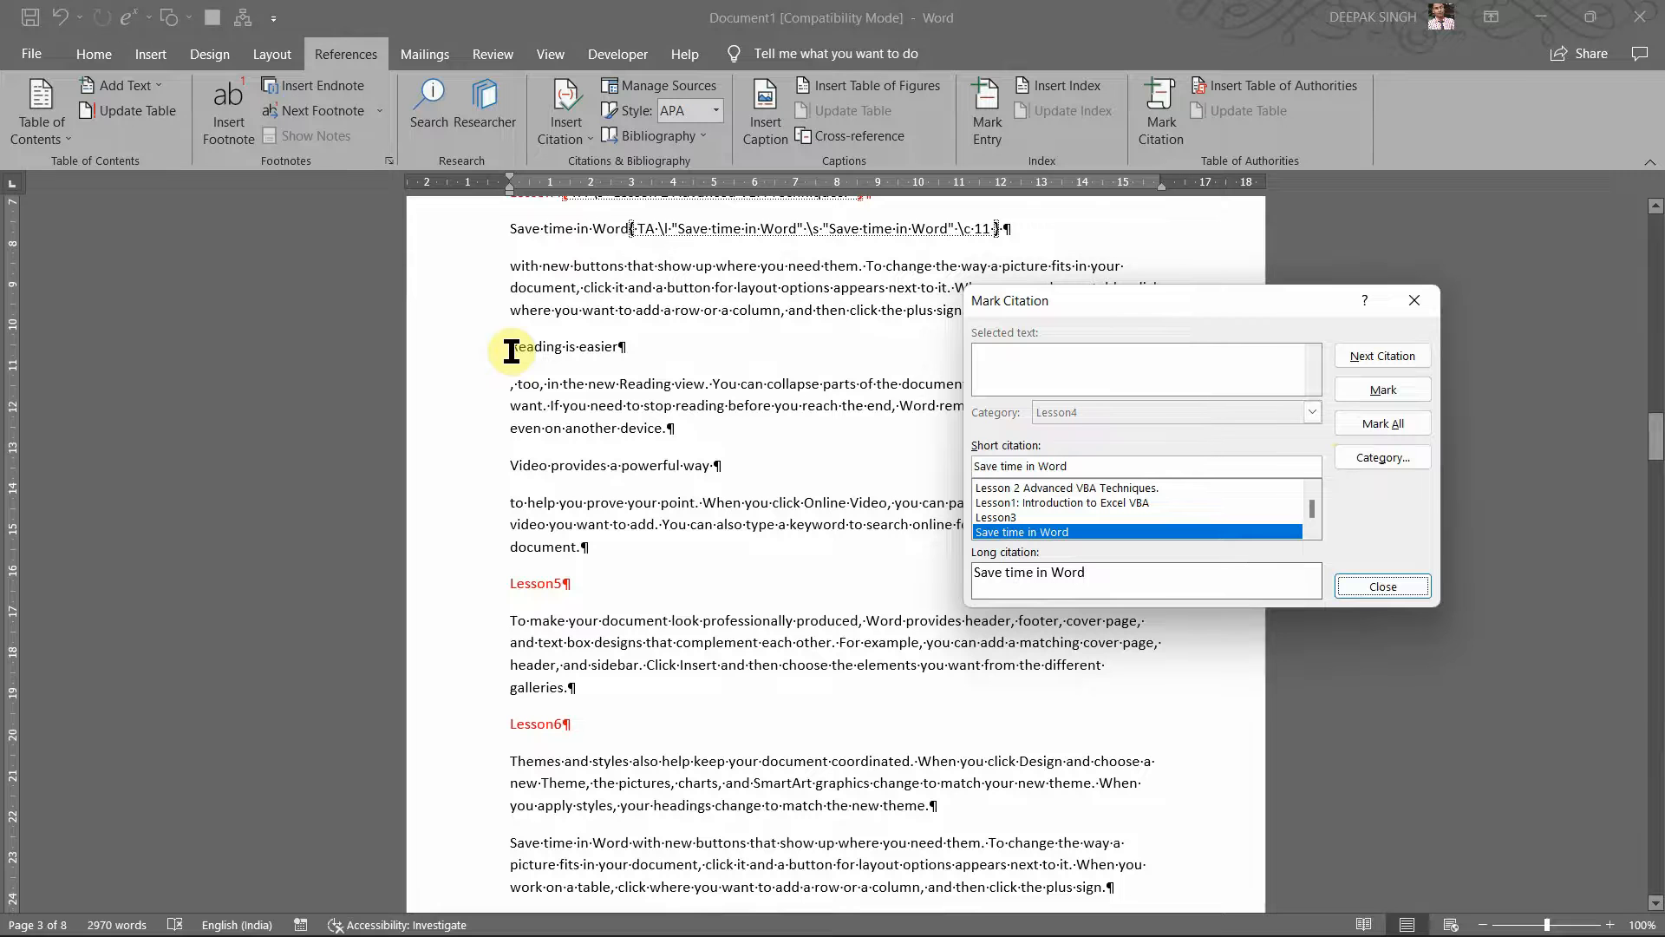
Step: Mark 'Reading is easier' and 'Video provides a powerful way' as Lesson4 citations
{"action": "left_click", "coordinate": [464, 364]}
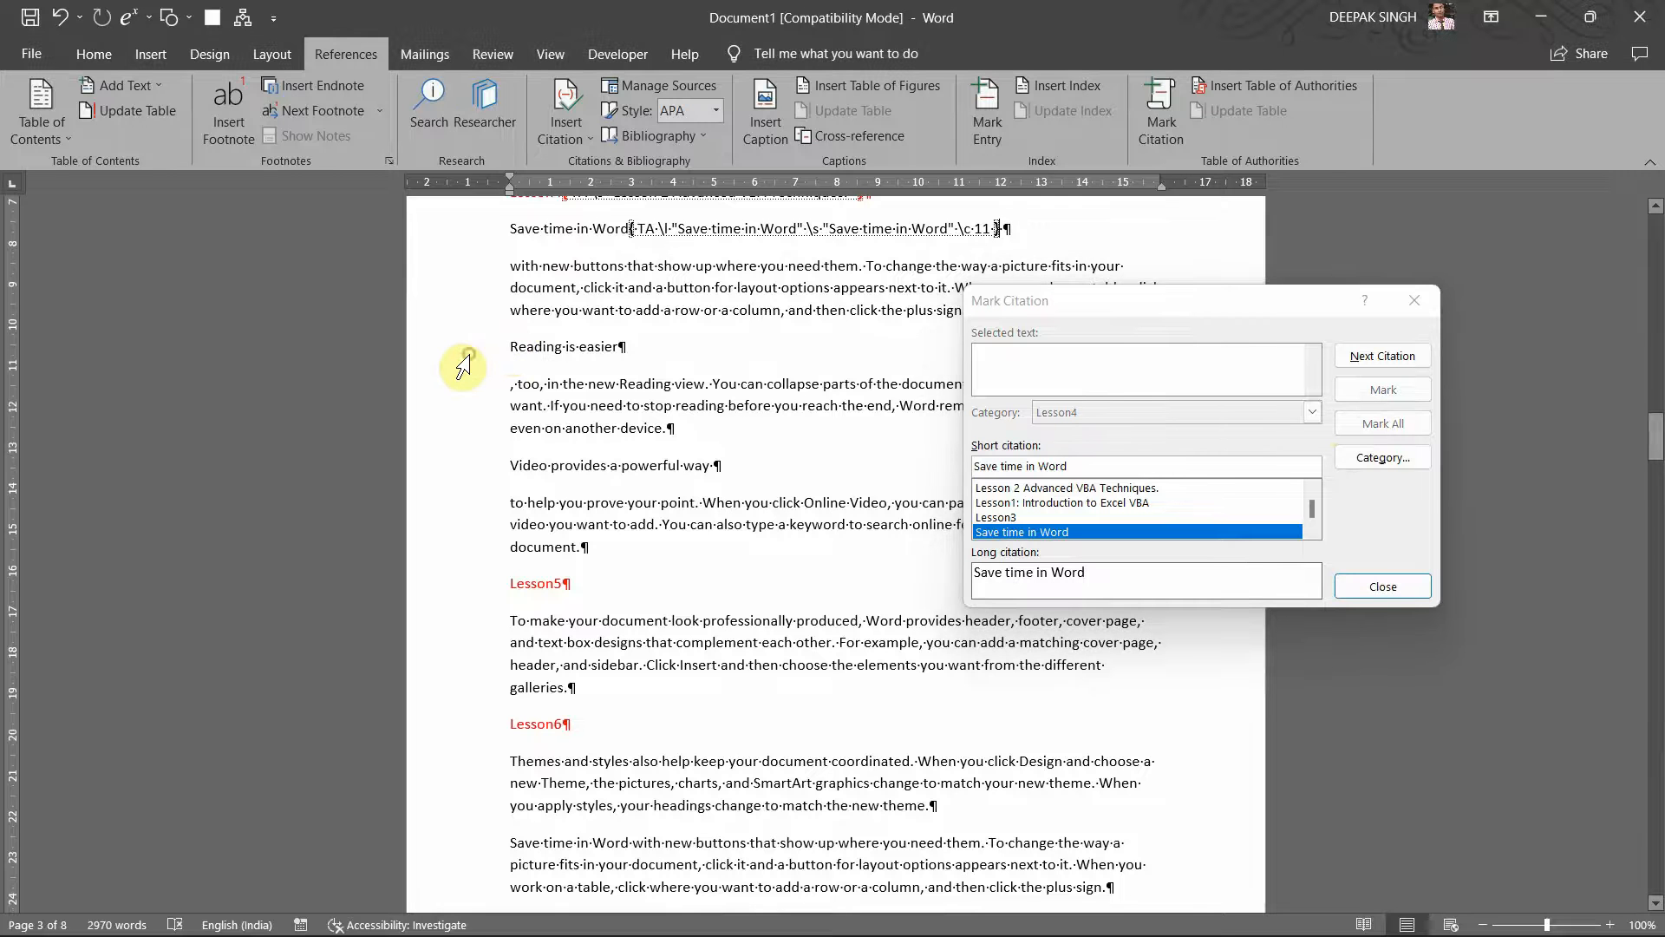
{"action": "left_click", "coordinate": [457, 353]}
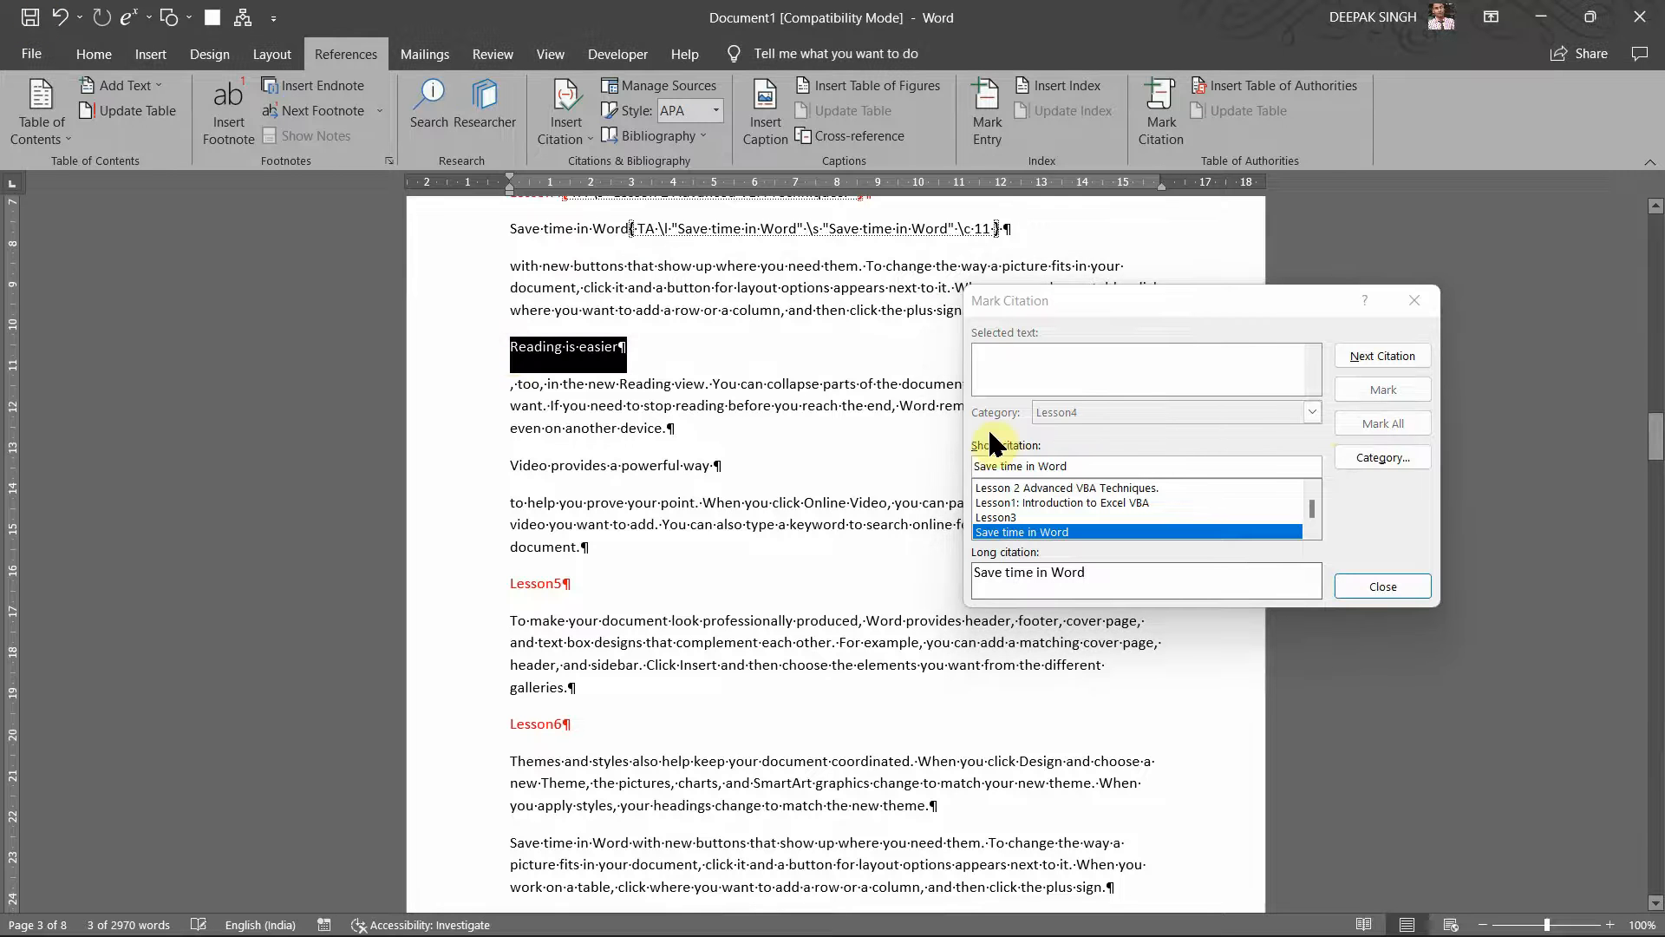
{"action": "left_click", "coordinate": [1172, 372]}
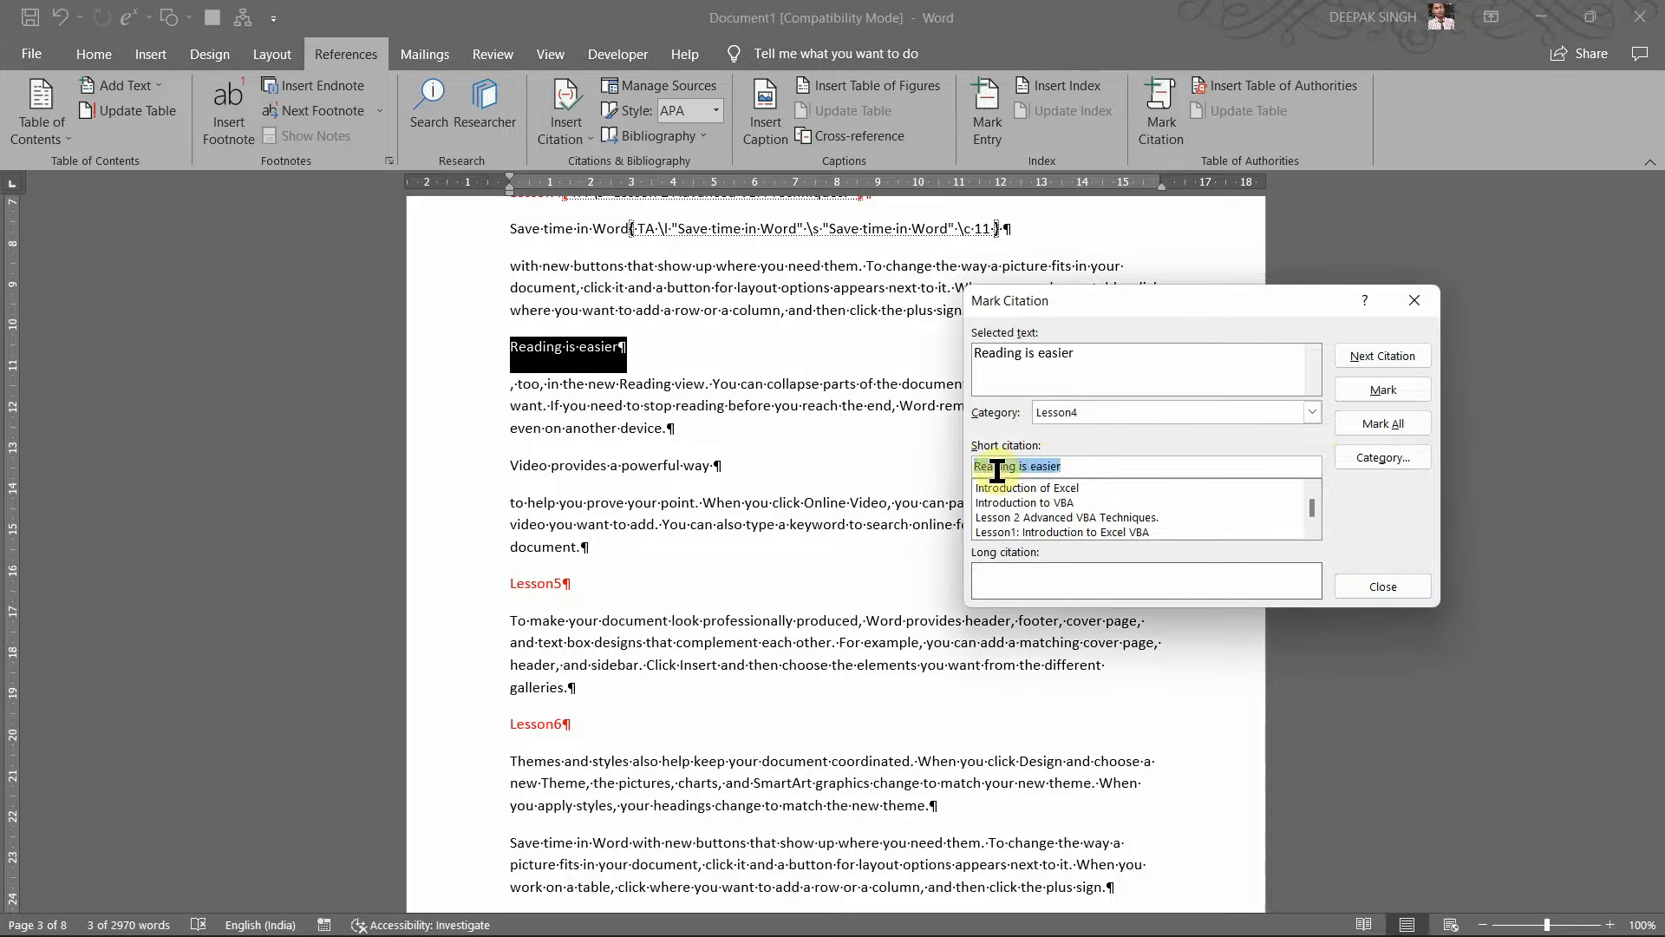
{"action": "left_click", "coordinate": [1369, 386]}
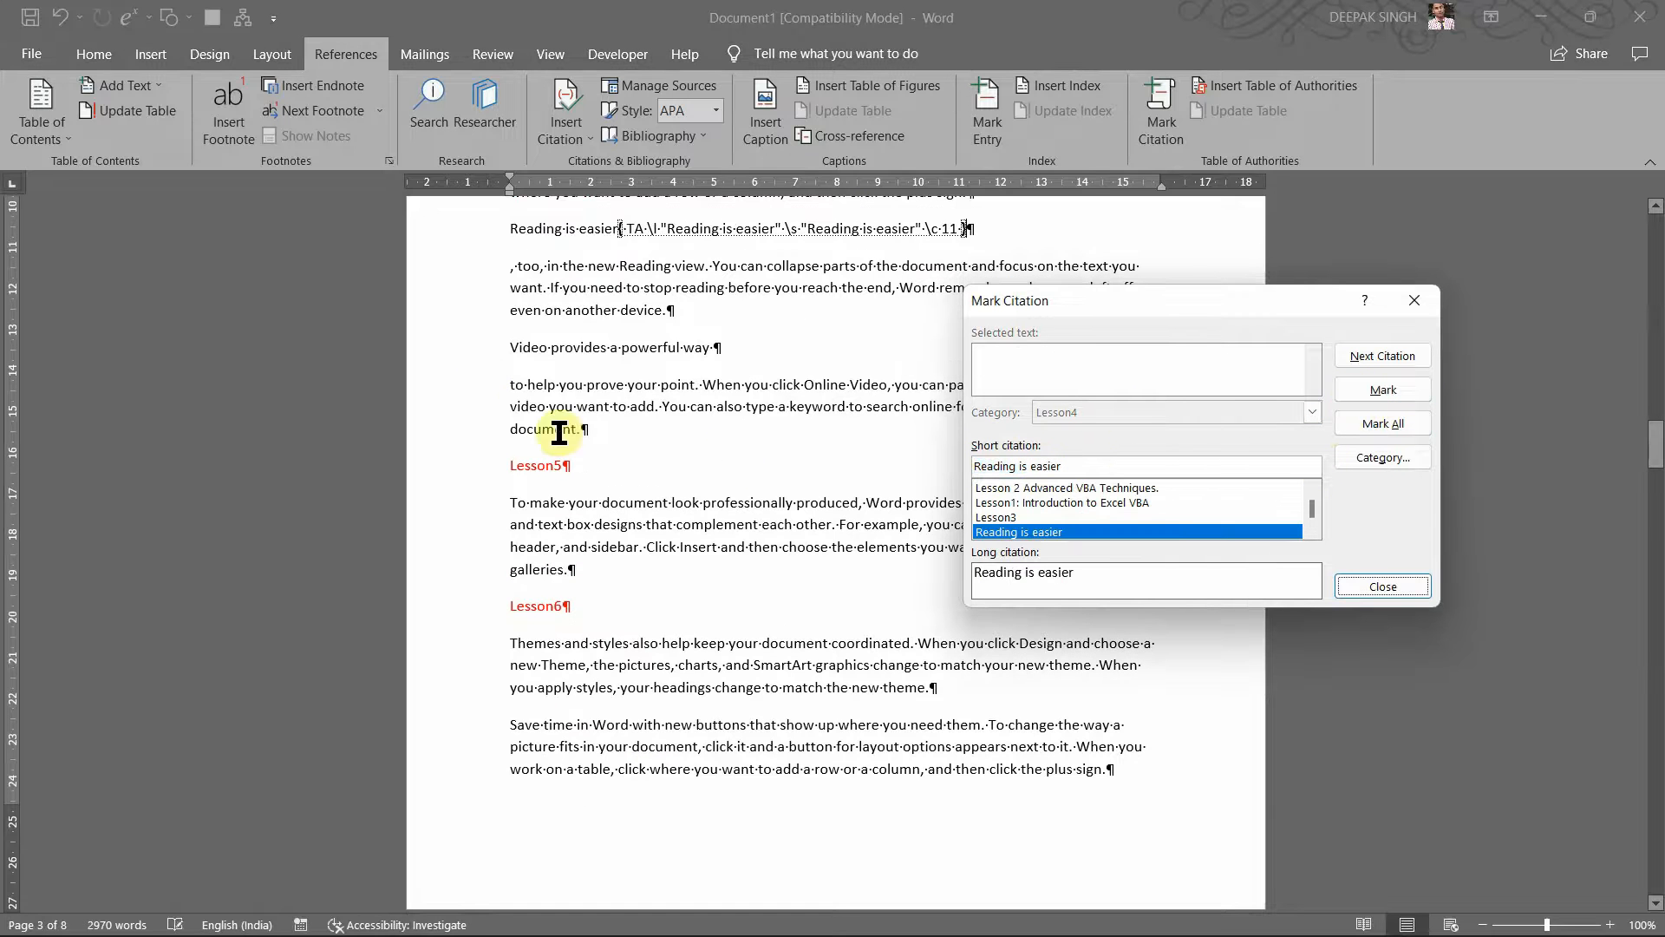
{"action": "left_click", "coordinate": [484, 359]}
{"action": "left_click", "coordinate": [484, 359]}
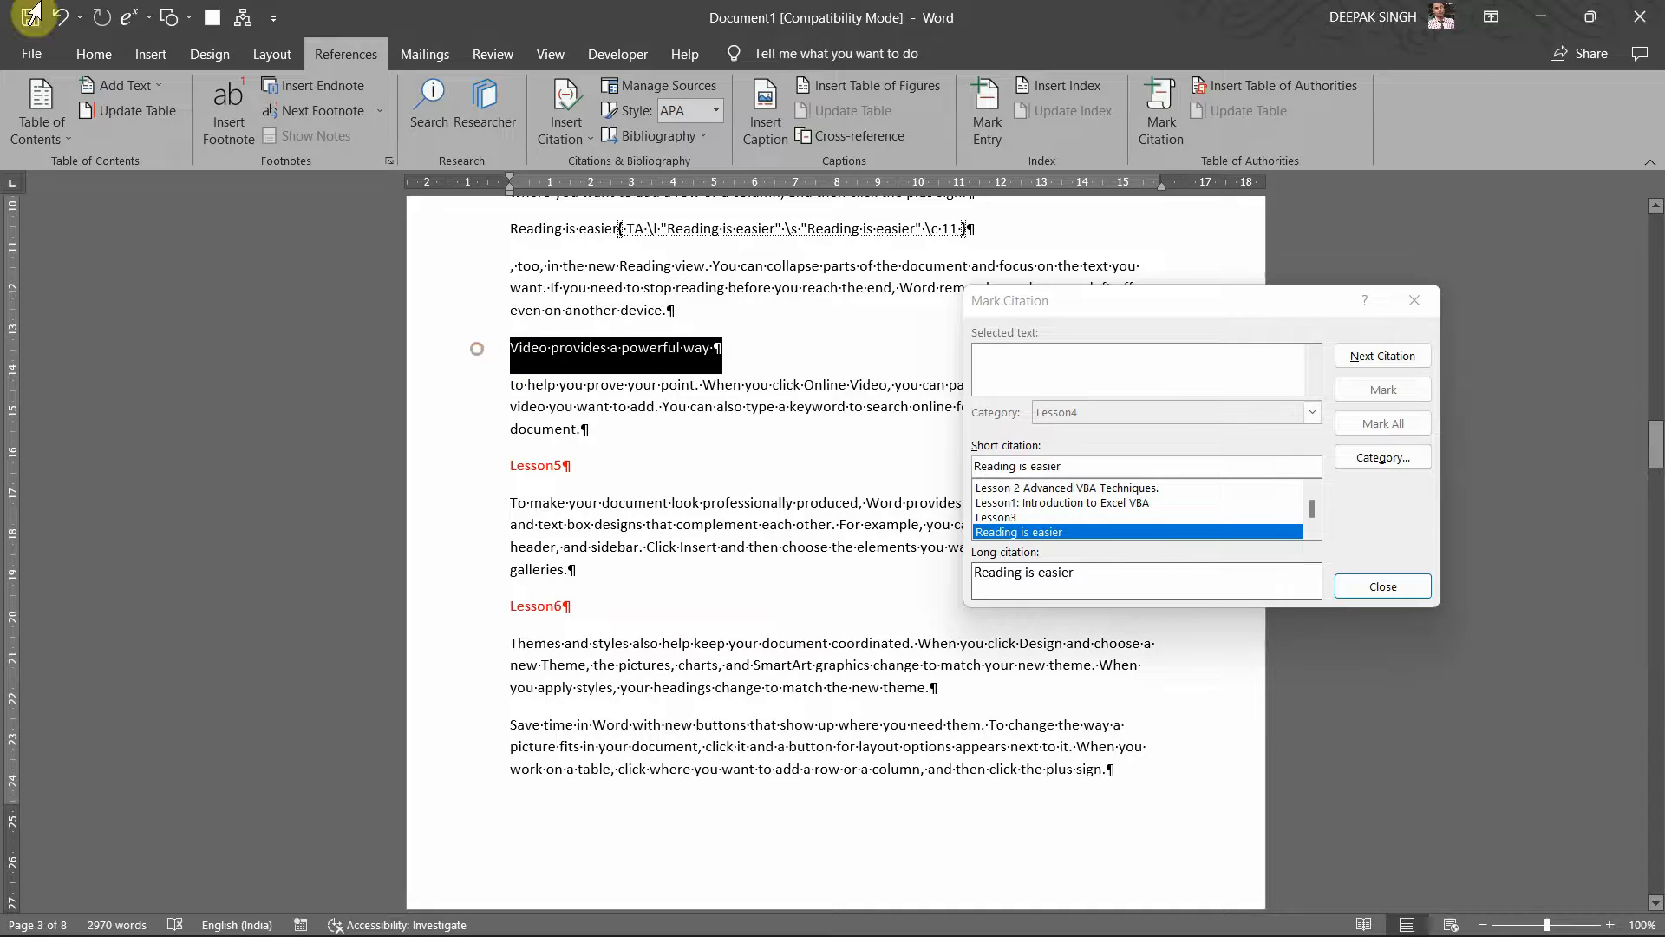
{"action": "left_click", "coordinate": [1171, 329]}
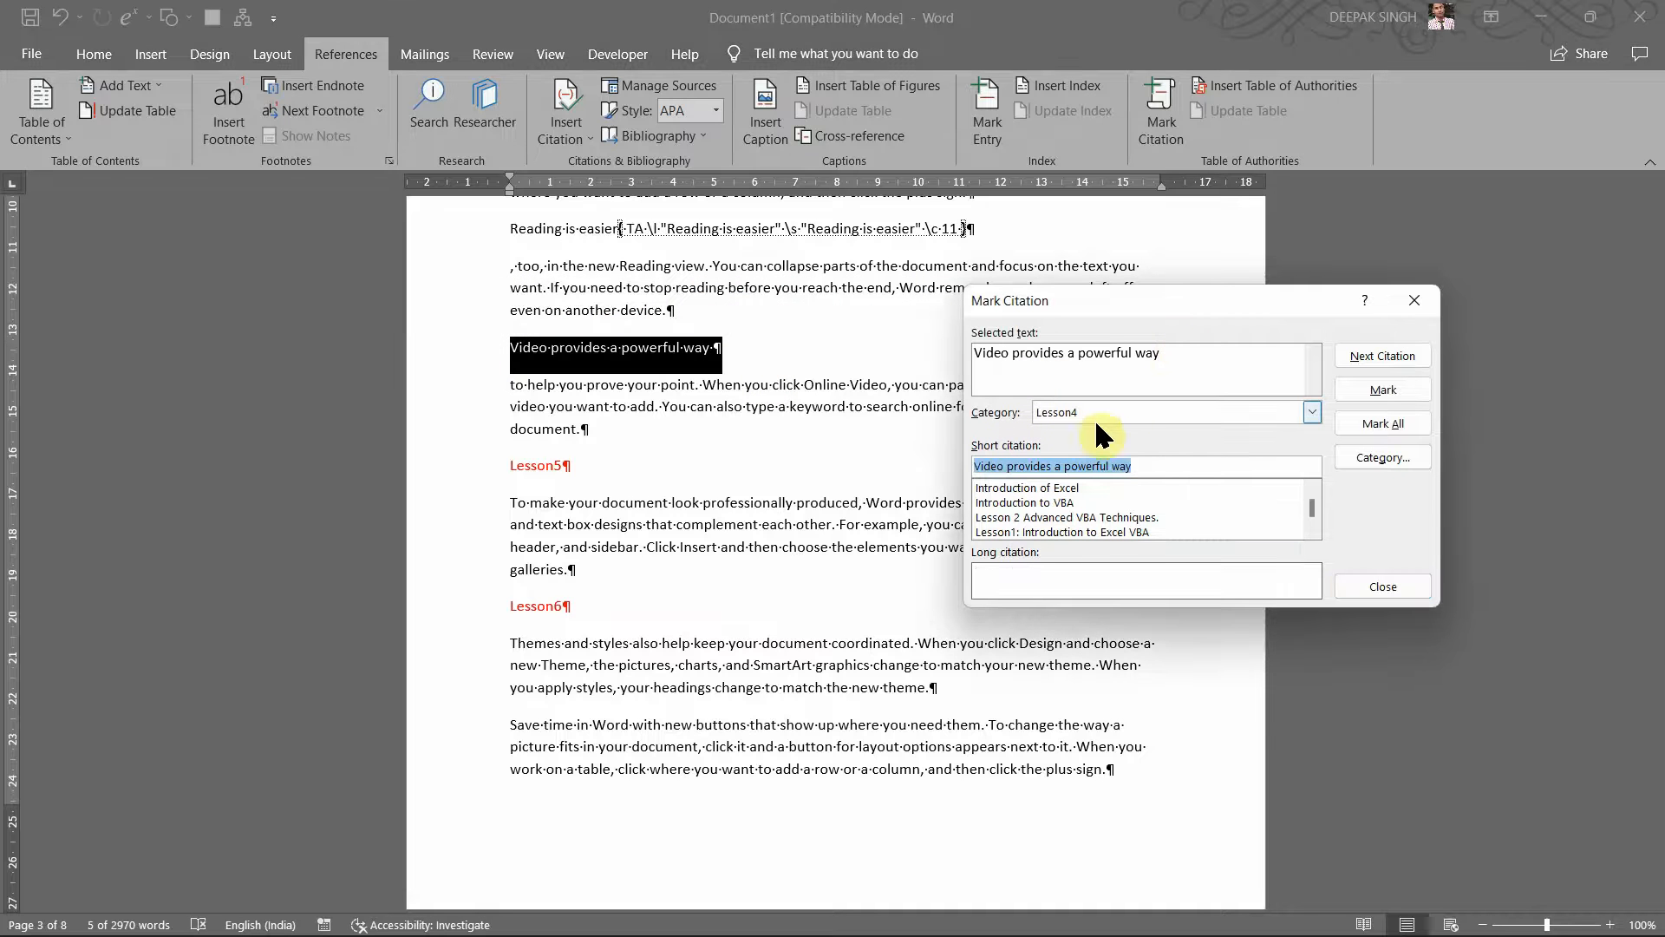
{"action": "left_click", "coordinate": [1402, 392]}
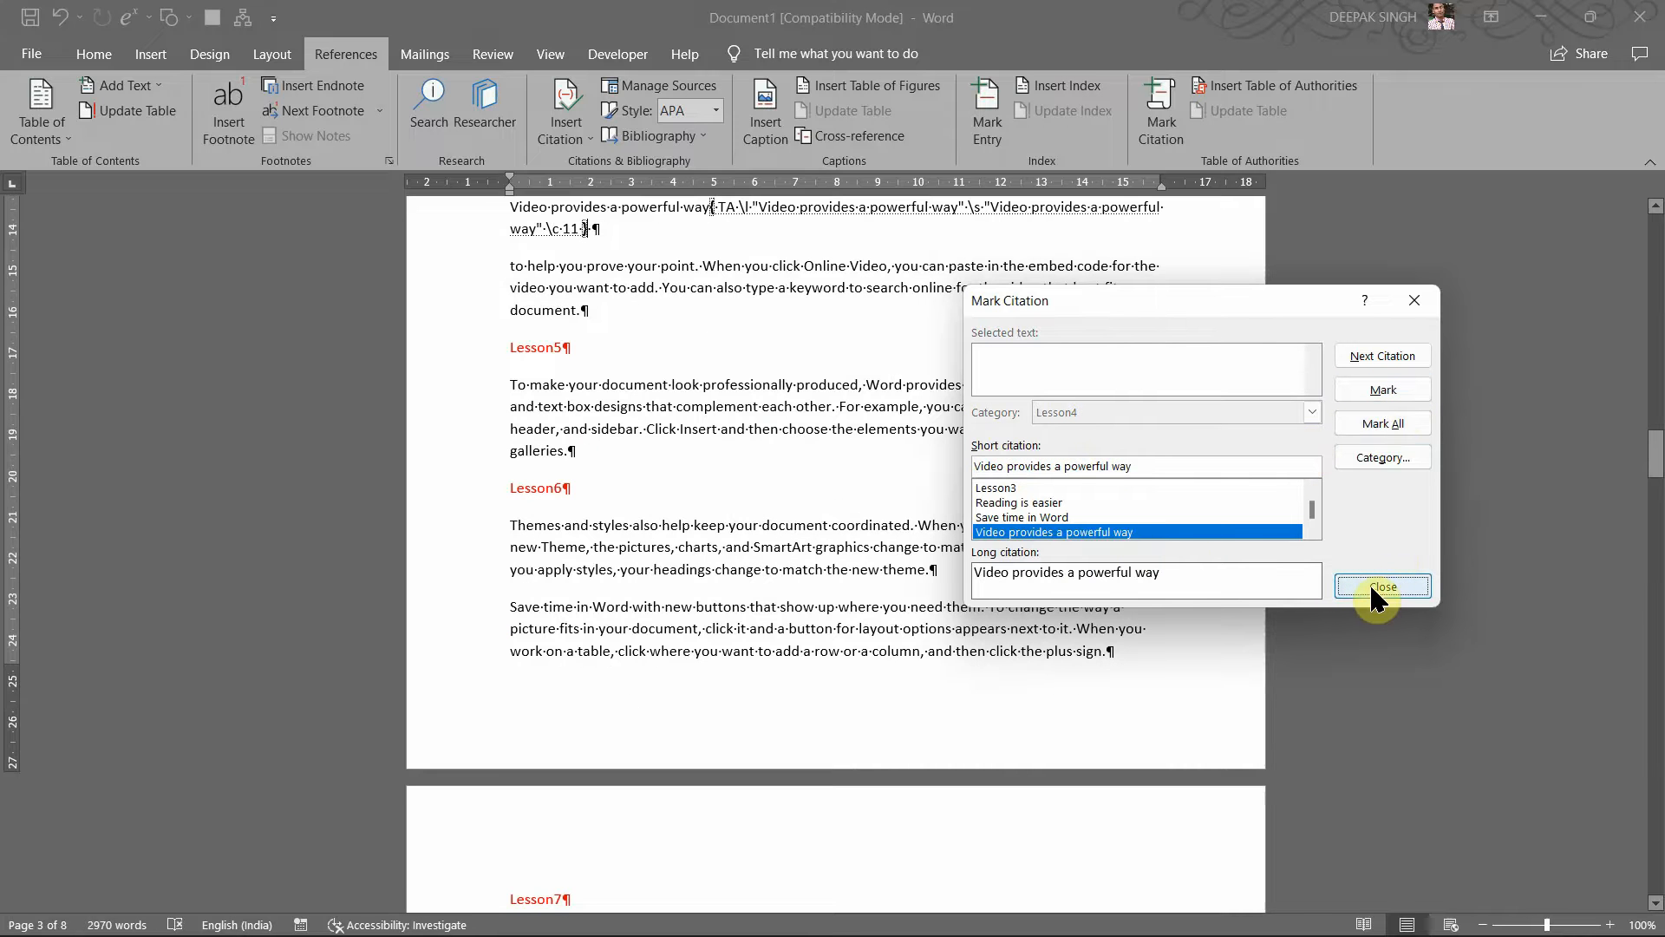
{"action": "left_click", "coordinate": [1371, 588]}
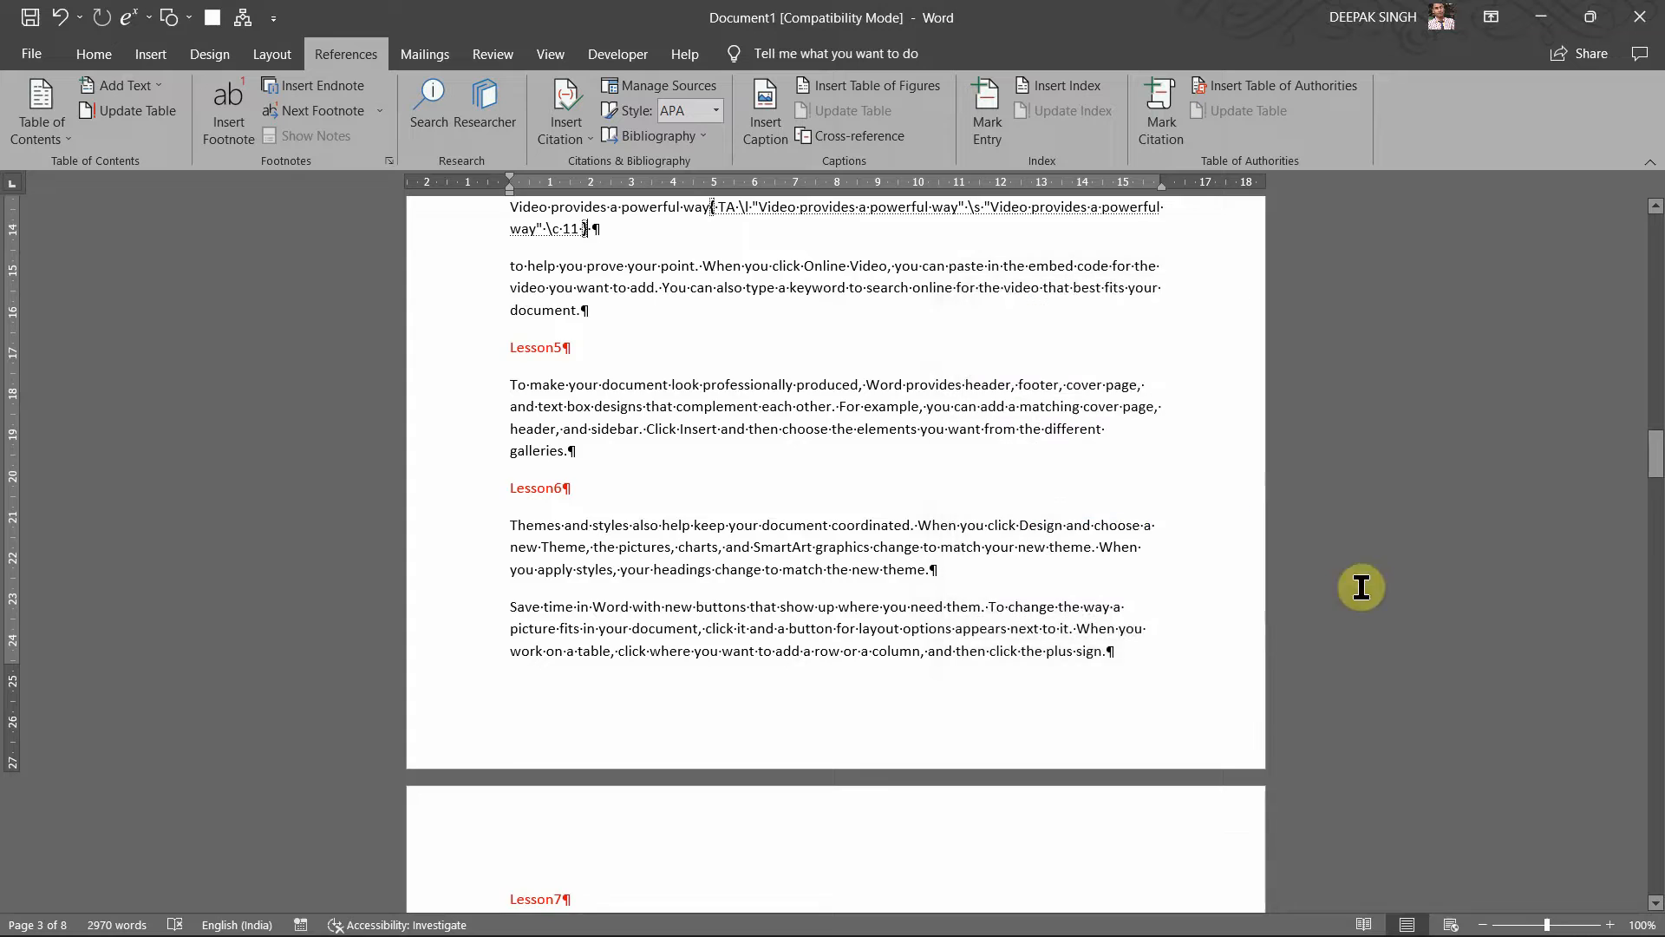
{"action": "scroll", "coordinate": [981, 469], "scroll_direction": "up", "scroll_amount": 15}
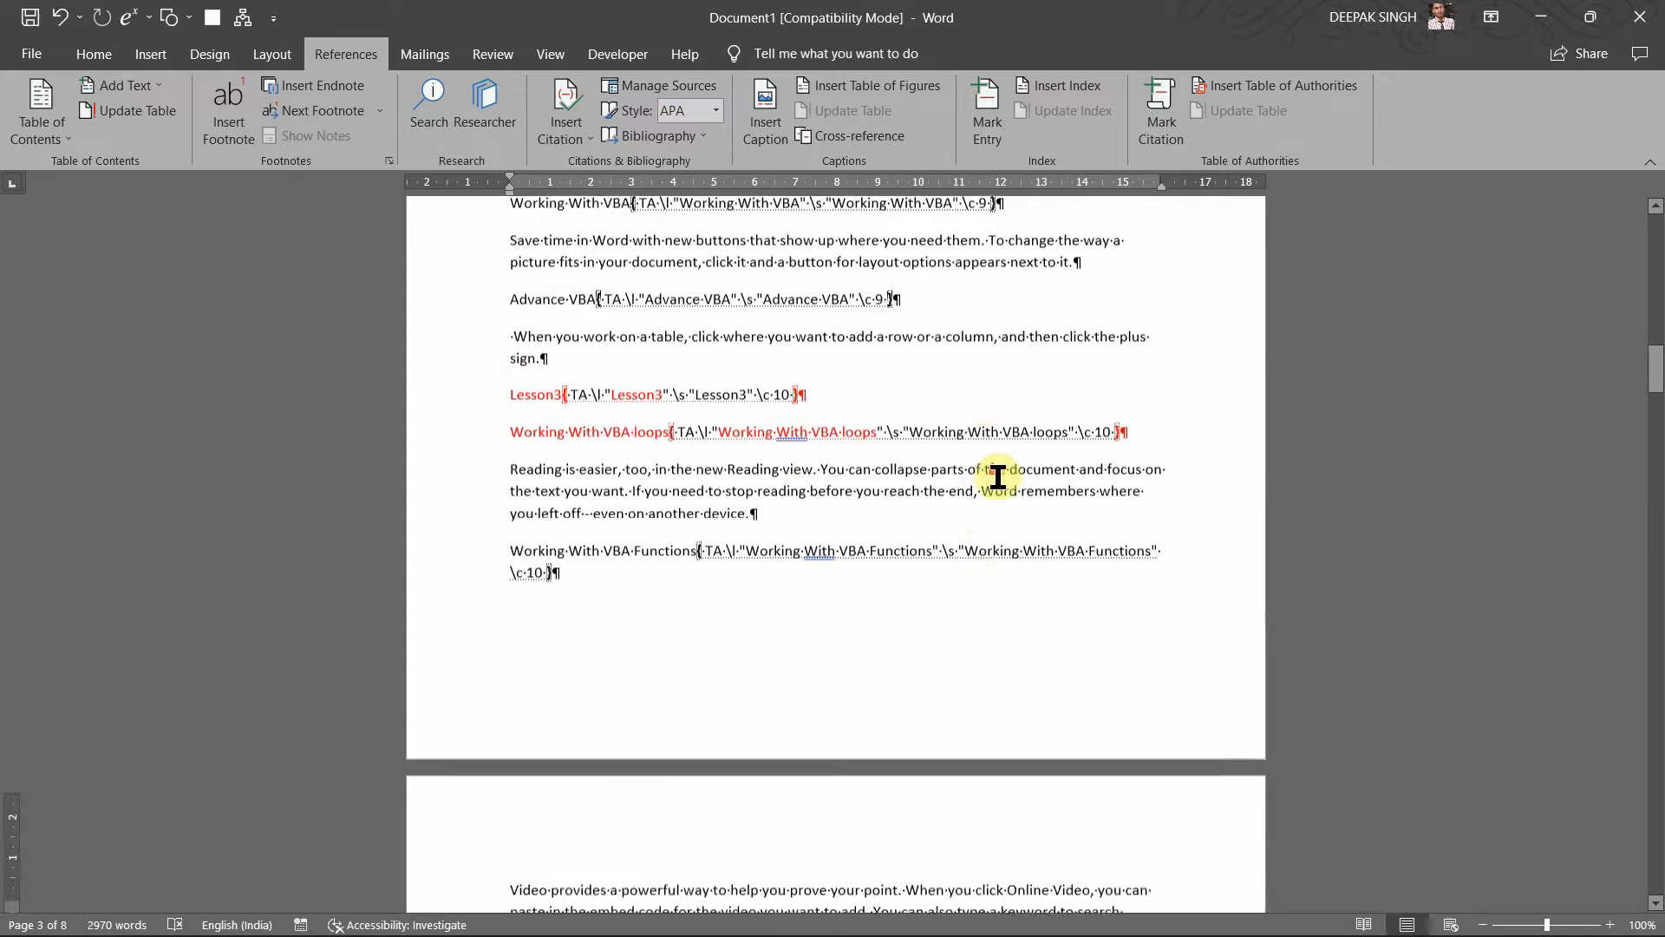
{"action": "scroll", "coordinate": [998, 476], "scroll_direction": "up", "scroll_amount": 15}
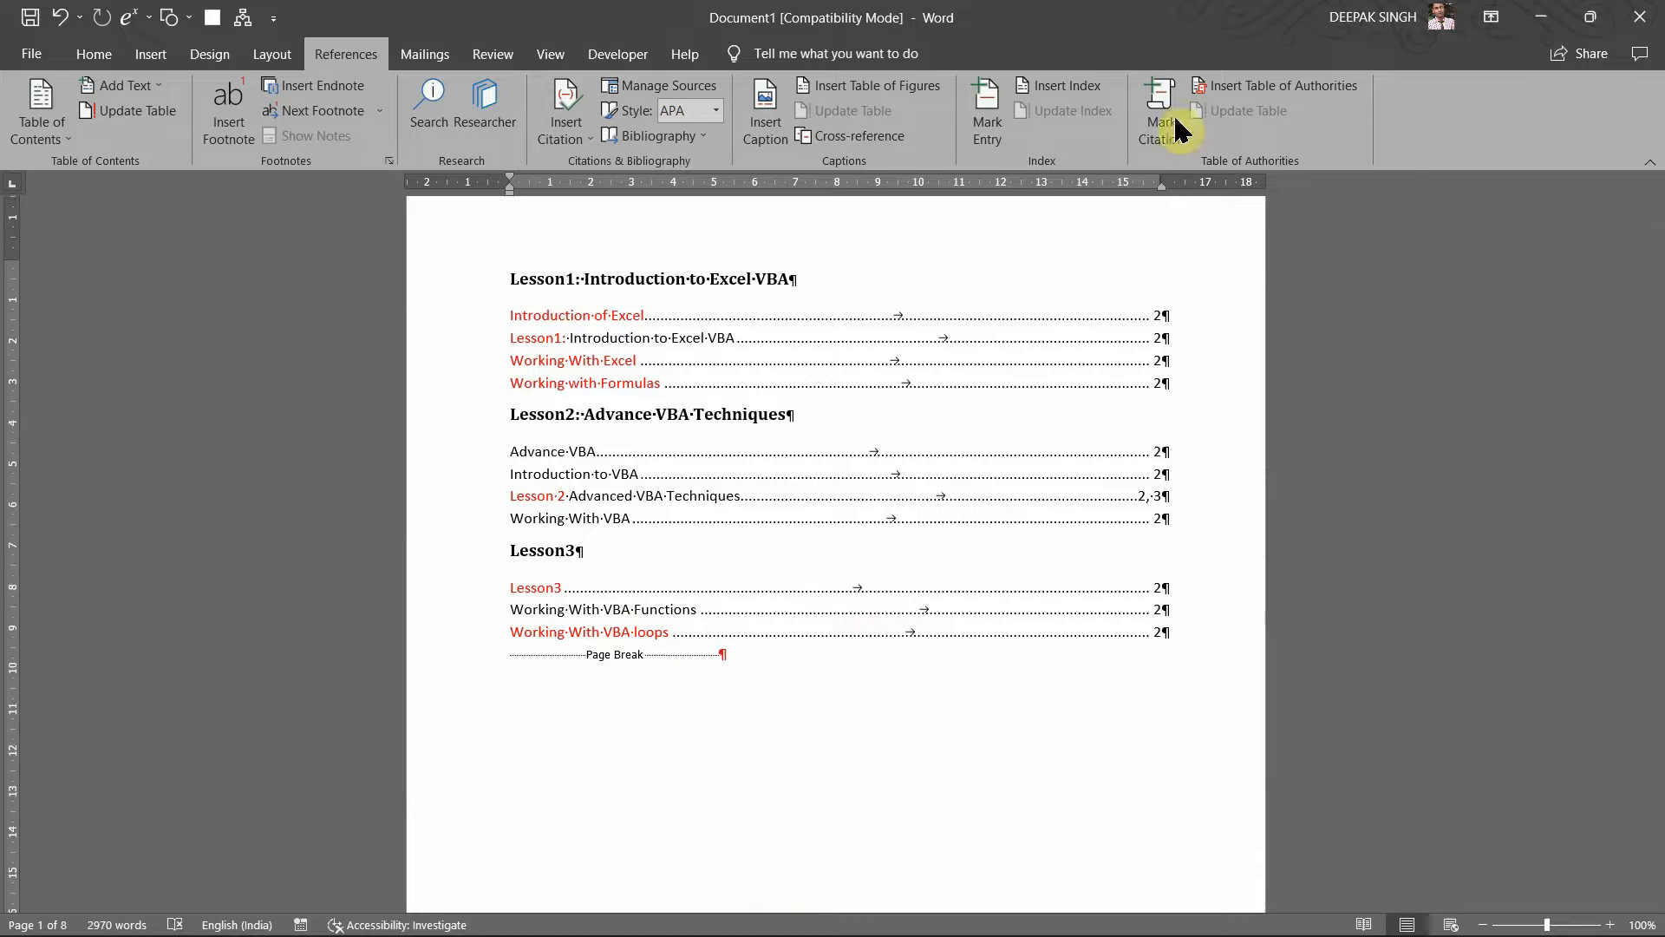
{"action": "left_click", "coordinate": [1227, 89]}
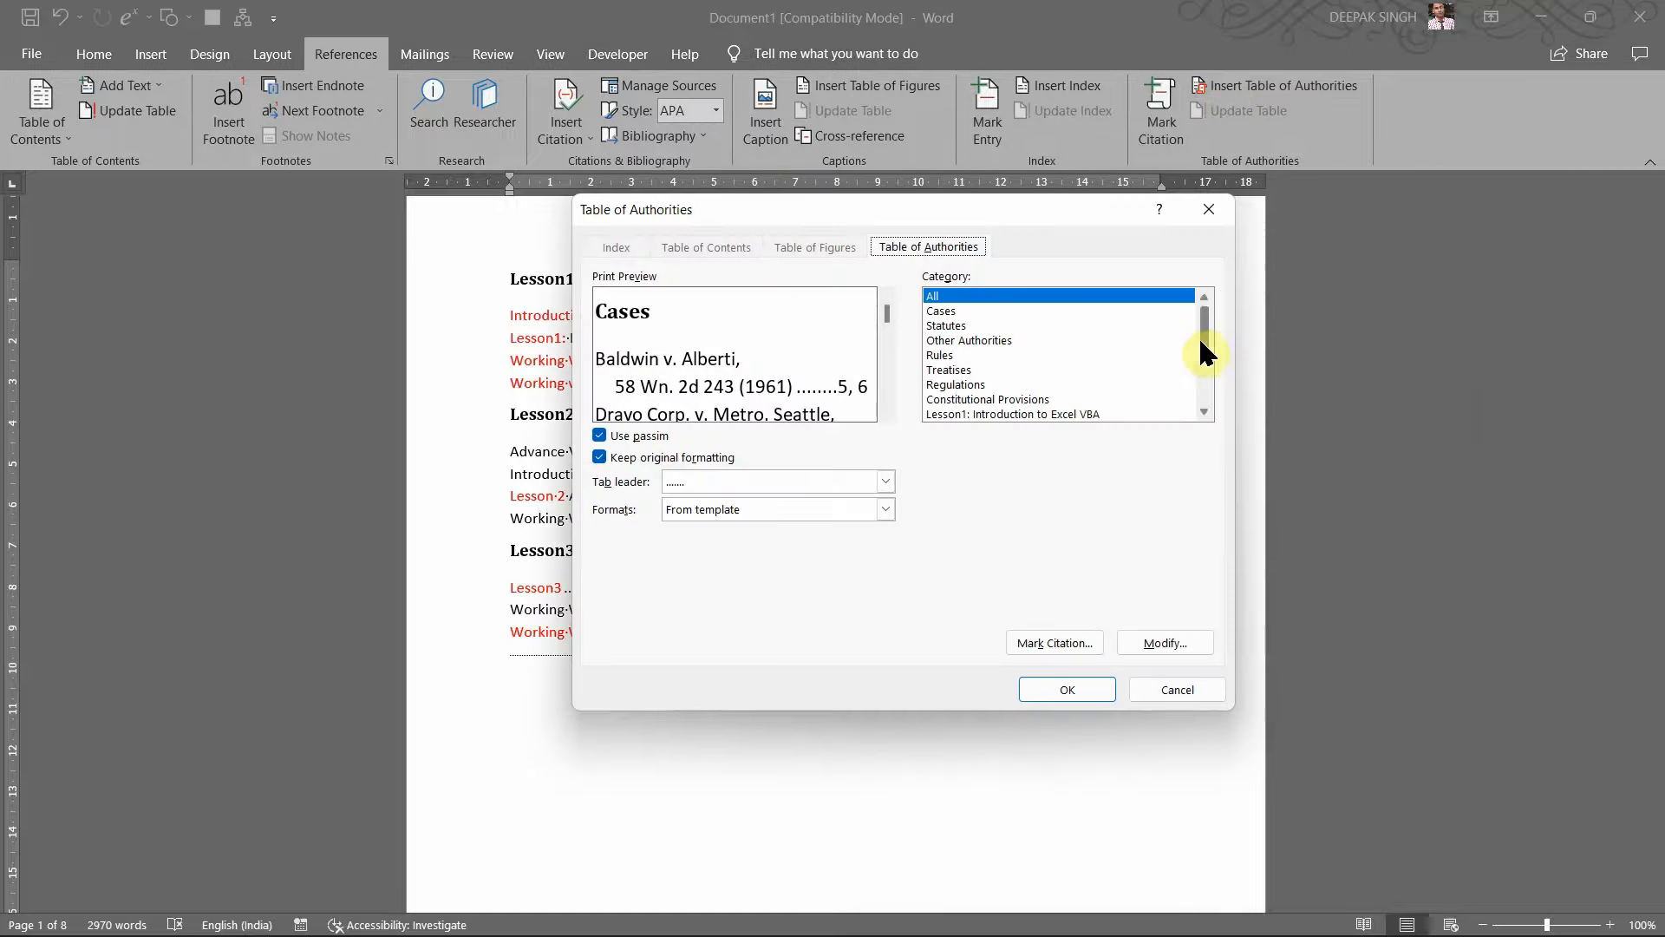
{"action": "left_click_drag", "start_coordinate": [1205, 338], "coordinate": [1208, 367]}
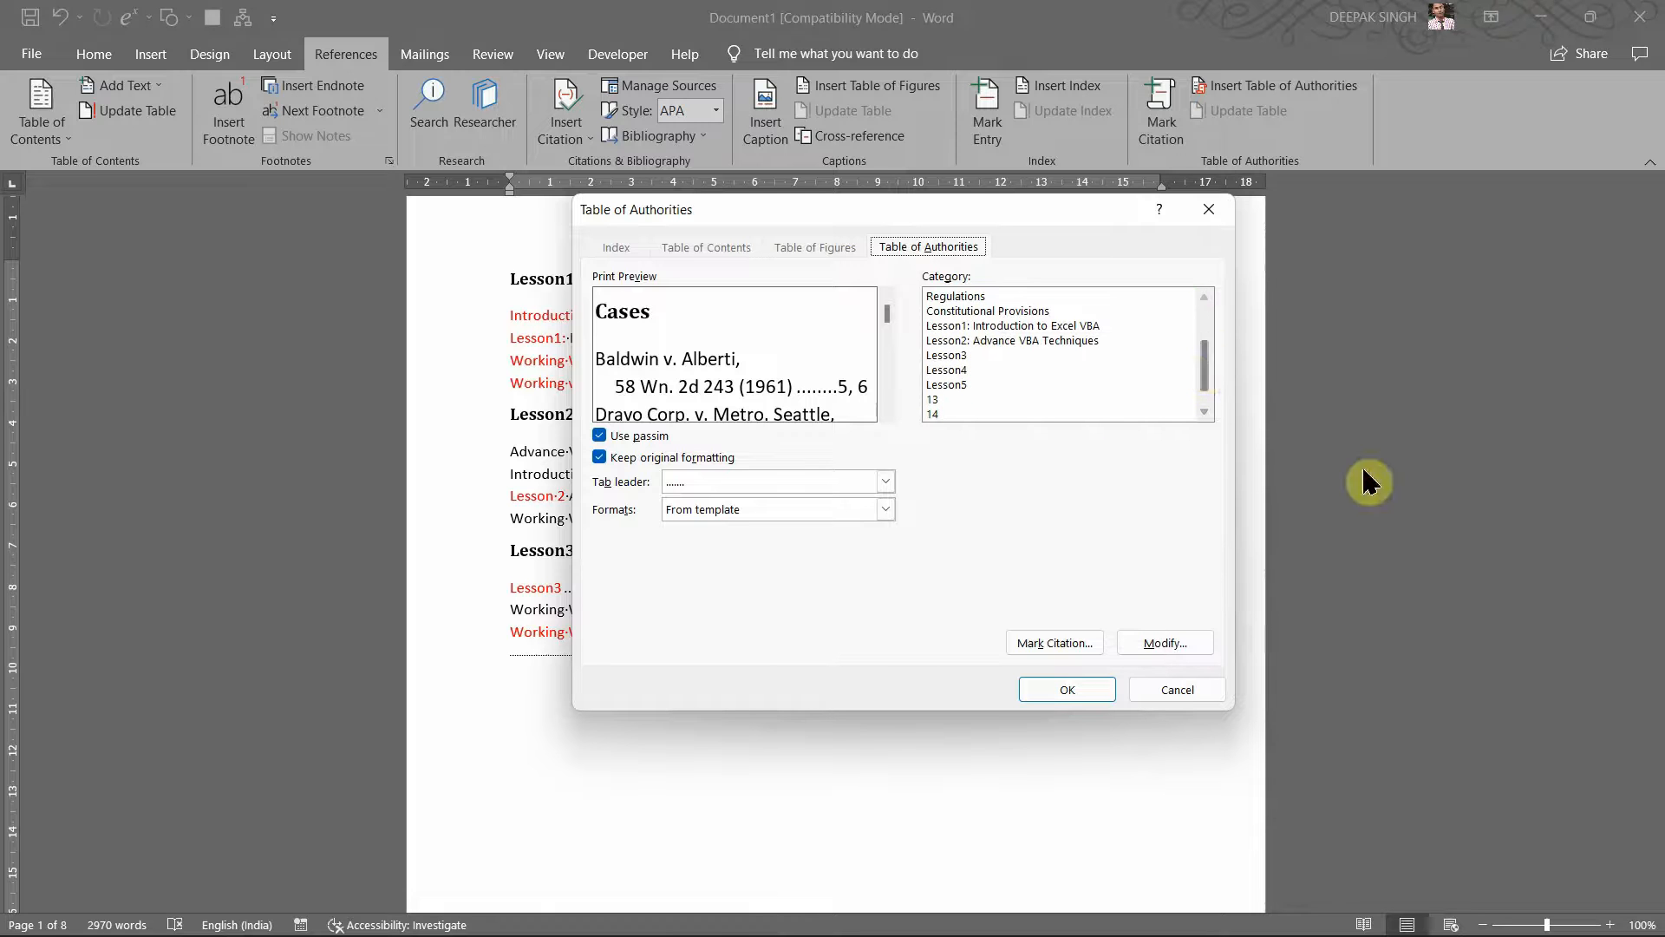
{"action": "left_click", "coordinate": [951, 372]}
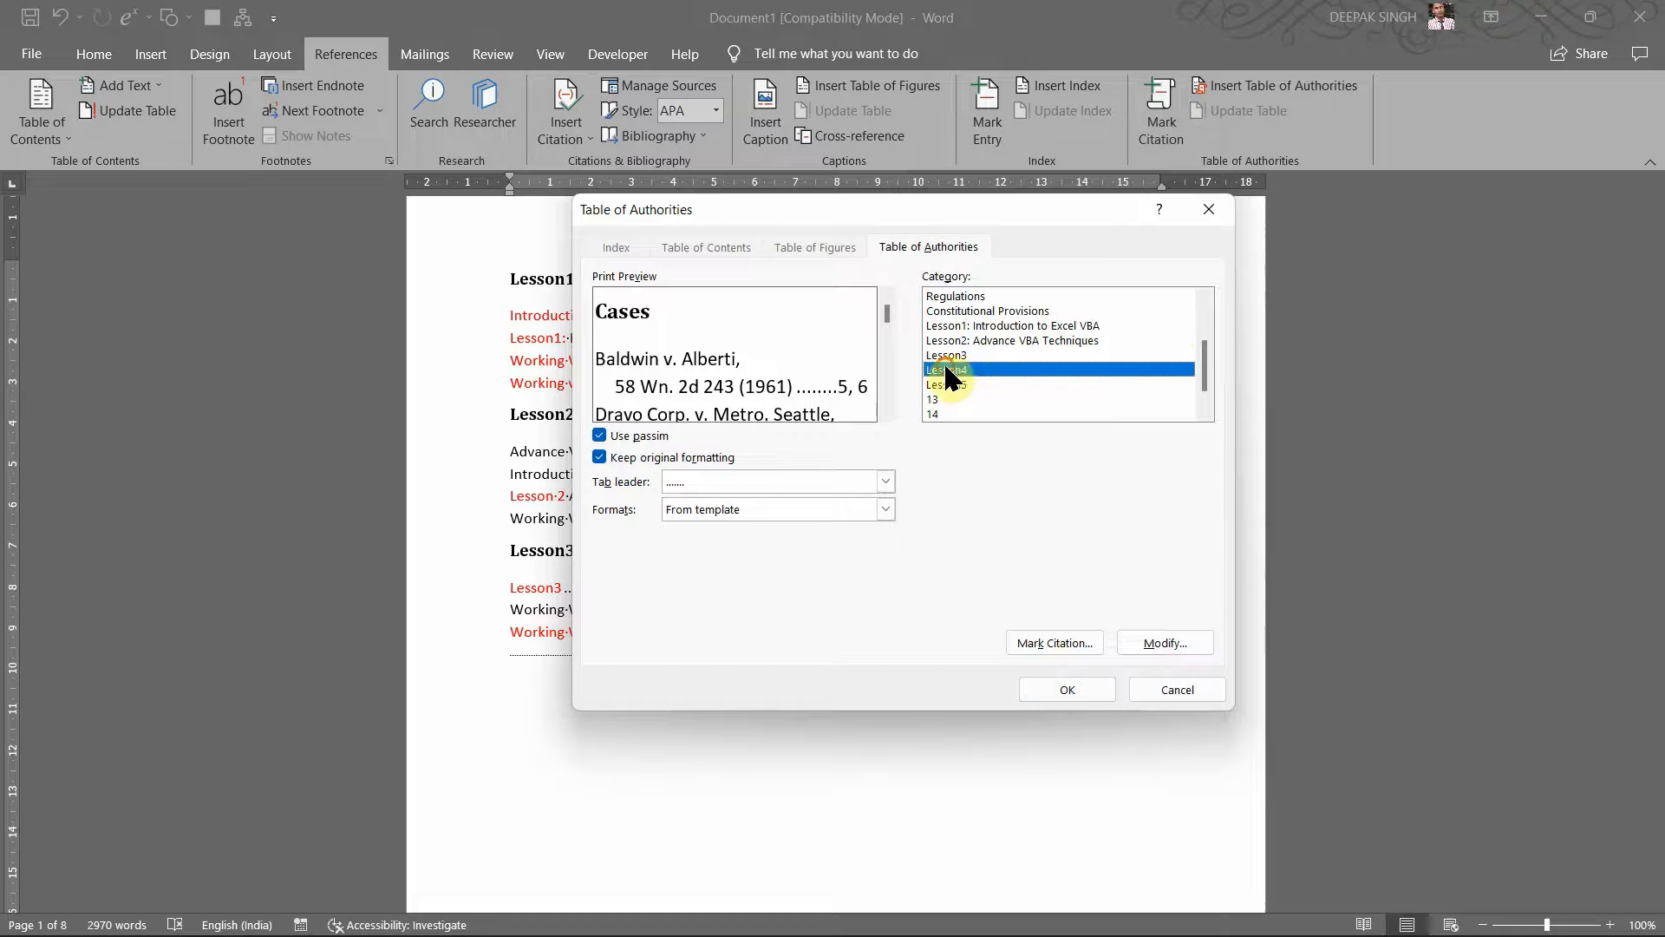
{"action": "left_click", "coordinate": [1073, 686]}
{"action": "scroll", "coordinate": [851, 639], "scroll_direction": "down", "scroll_amount": 3}
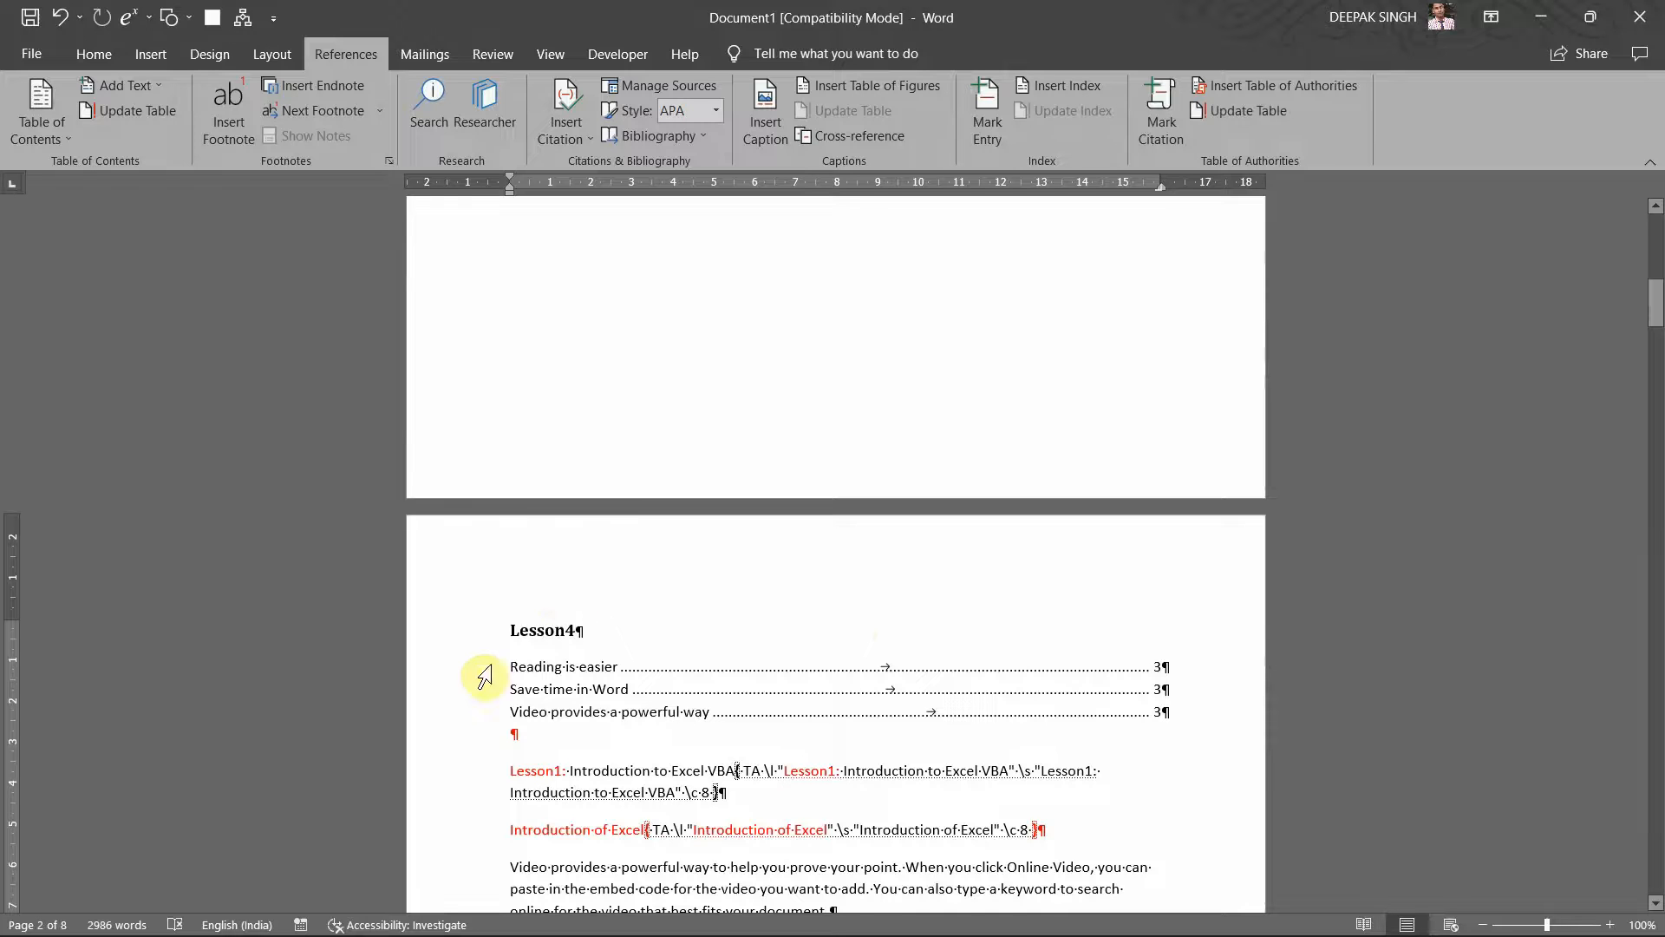
{"action": "left_click", "coordinate": [526, 611]}
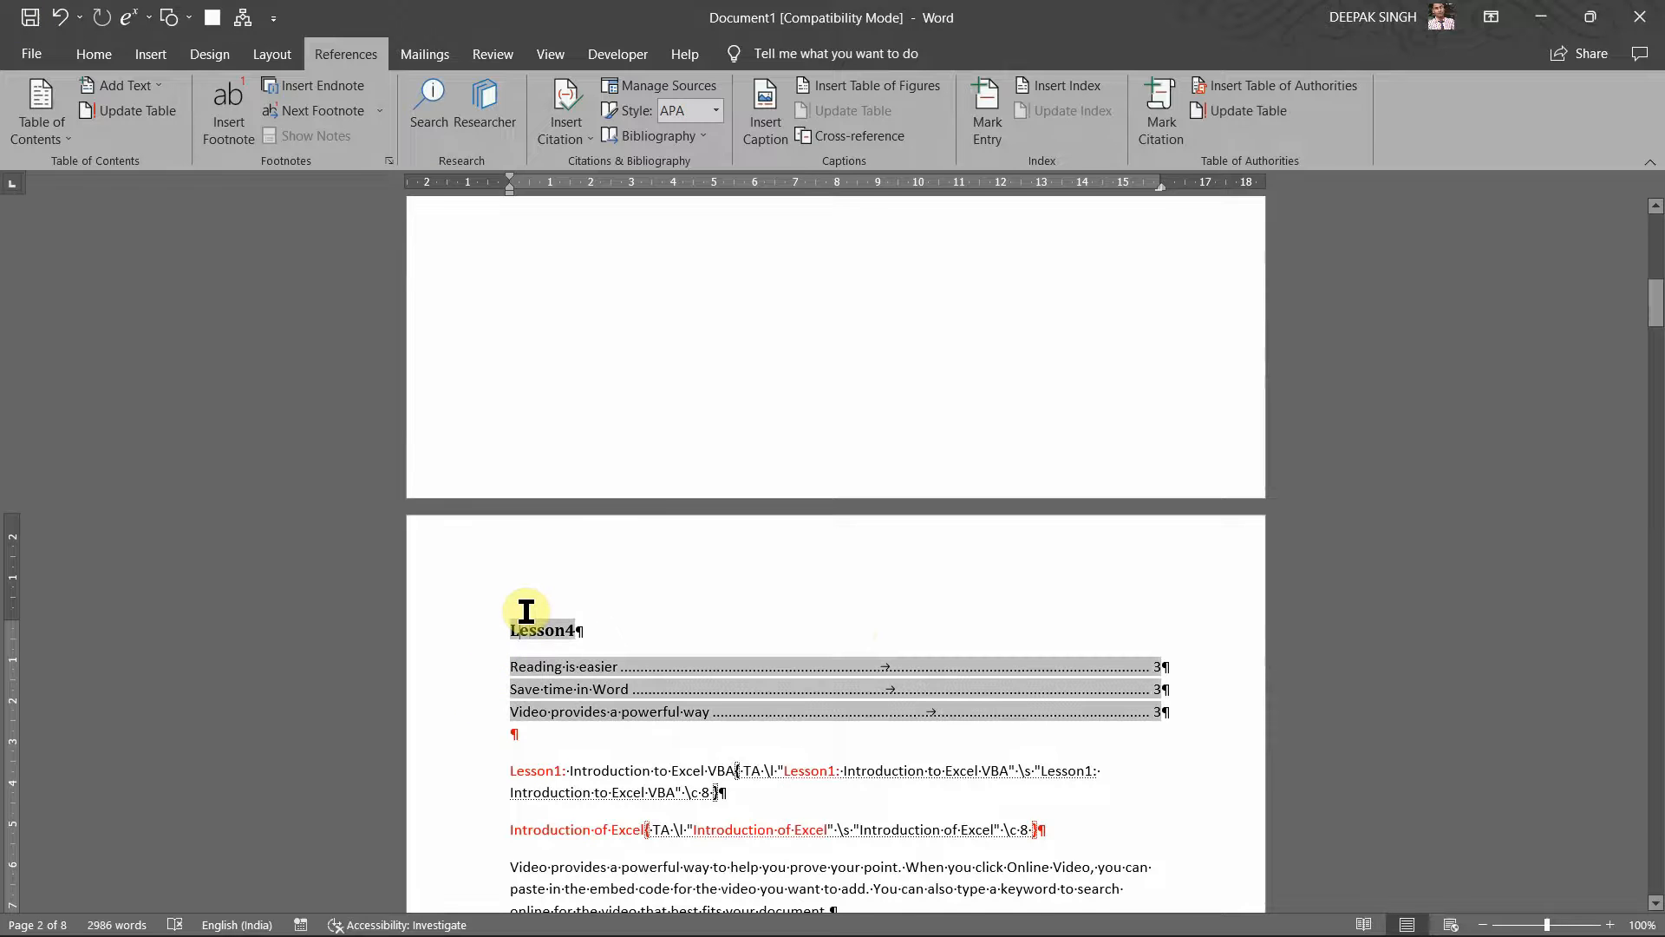
{"action": "key", "text": "ctrl+z"}
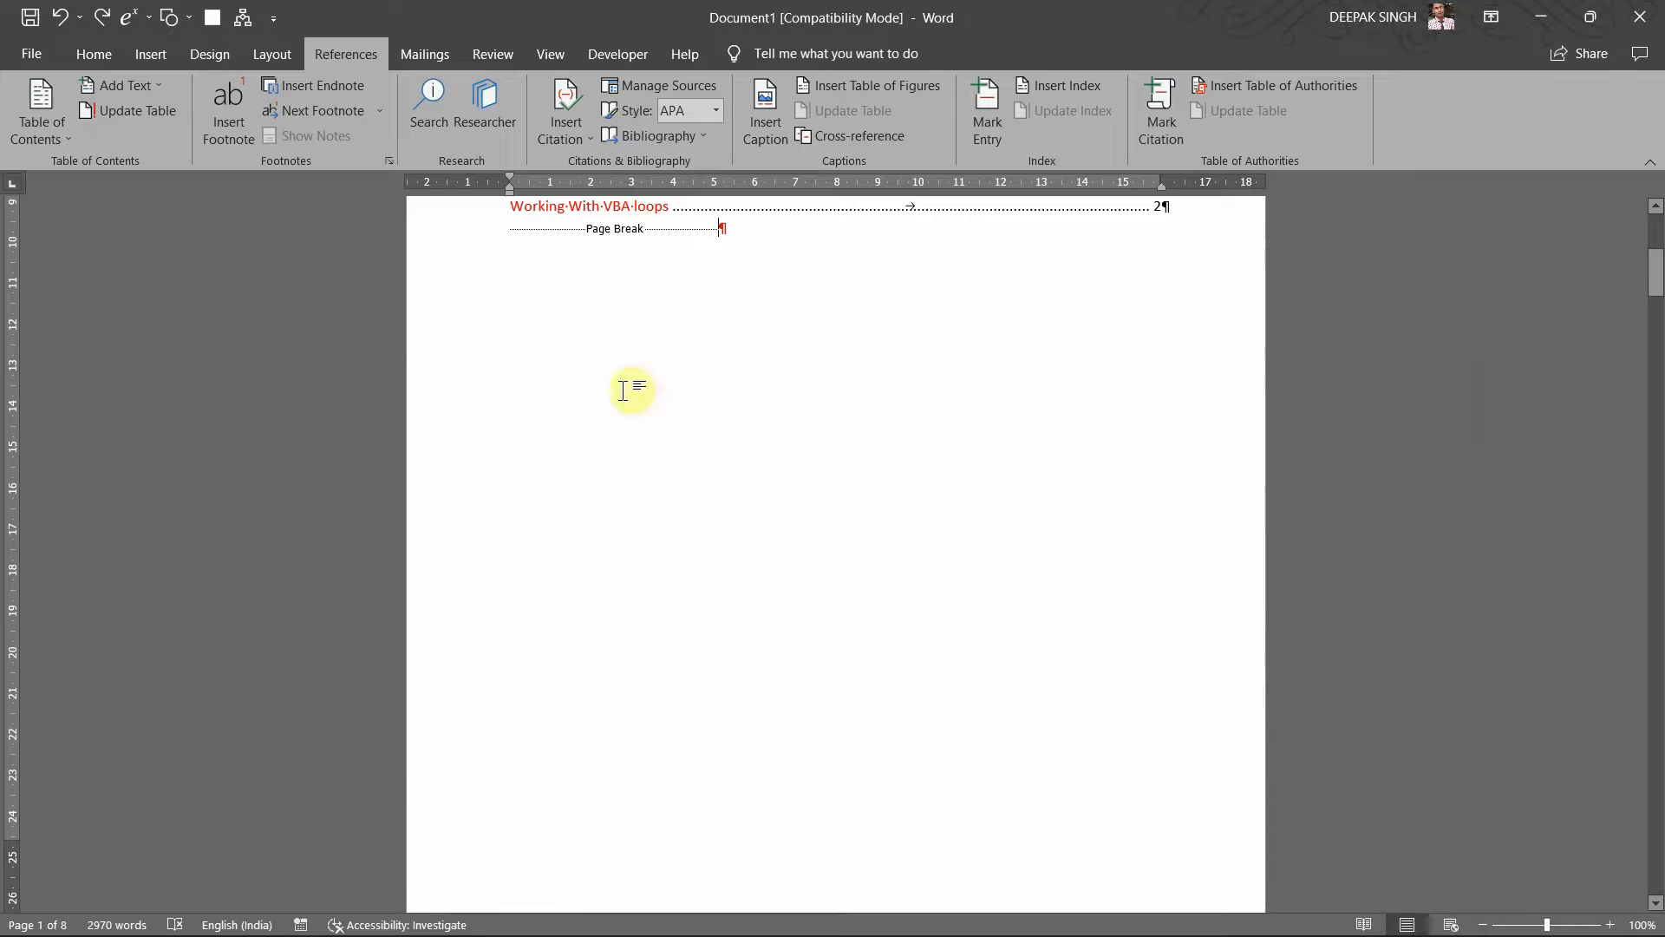
Step: Add an empty paragraph below the table of authorities and insert a Lesson3/Lesson4 table of authorities
{"action": "left_click", "coordinate": [511, 238]}
{"action": "key", "text": "Return"}
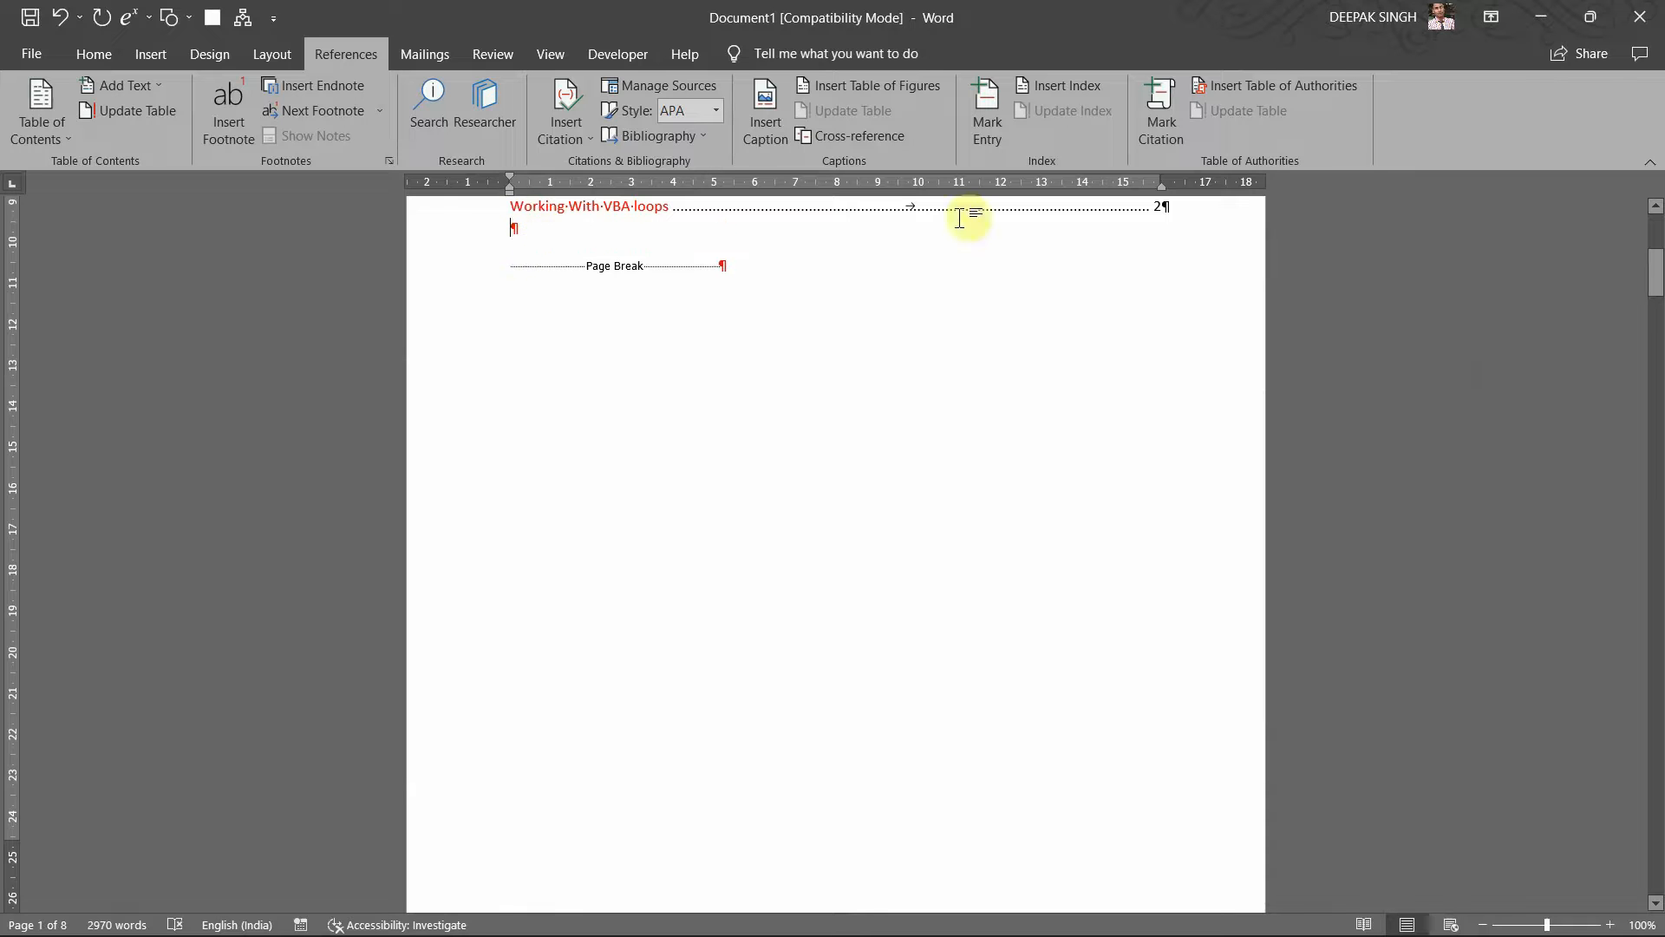
{"action": "left_click", "coordinate": [1258, 83]}
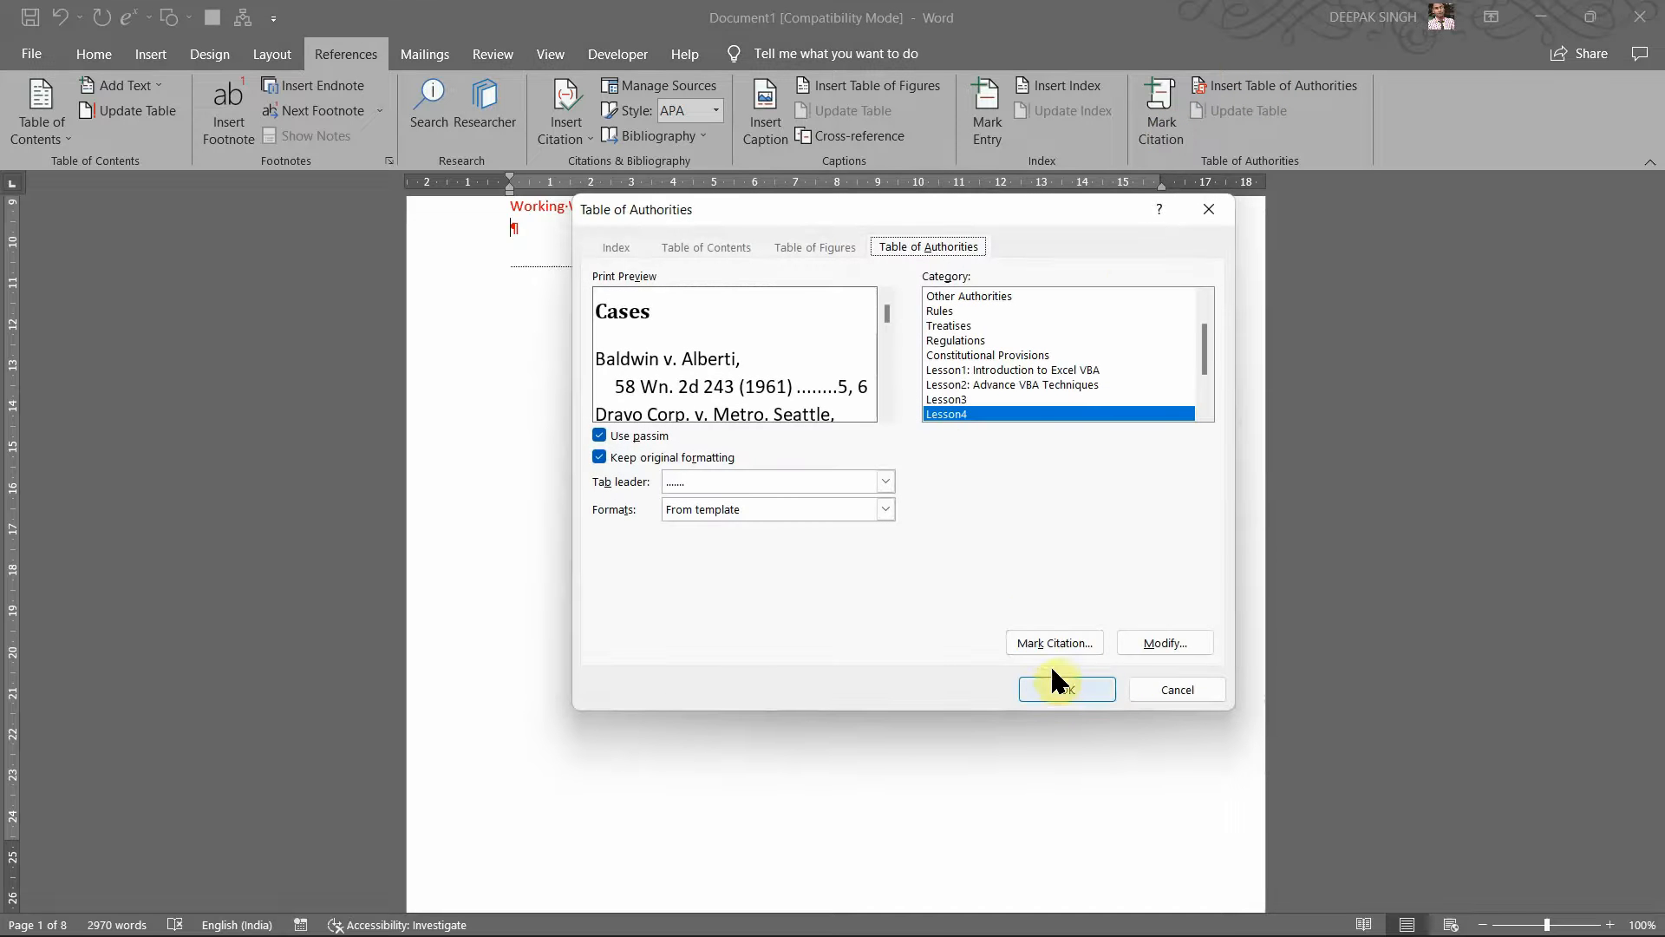
{"action": "left_click", "coordinate": [1058, 689]}
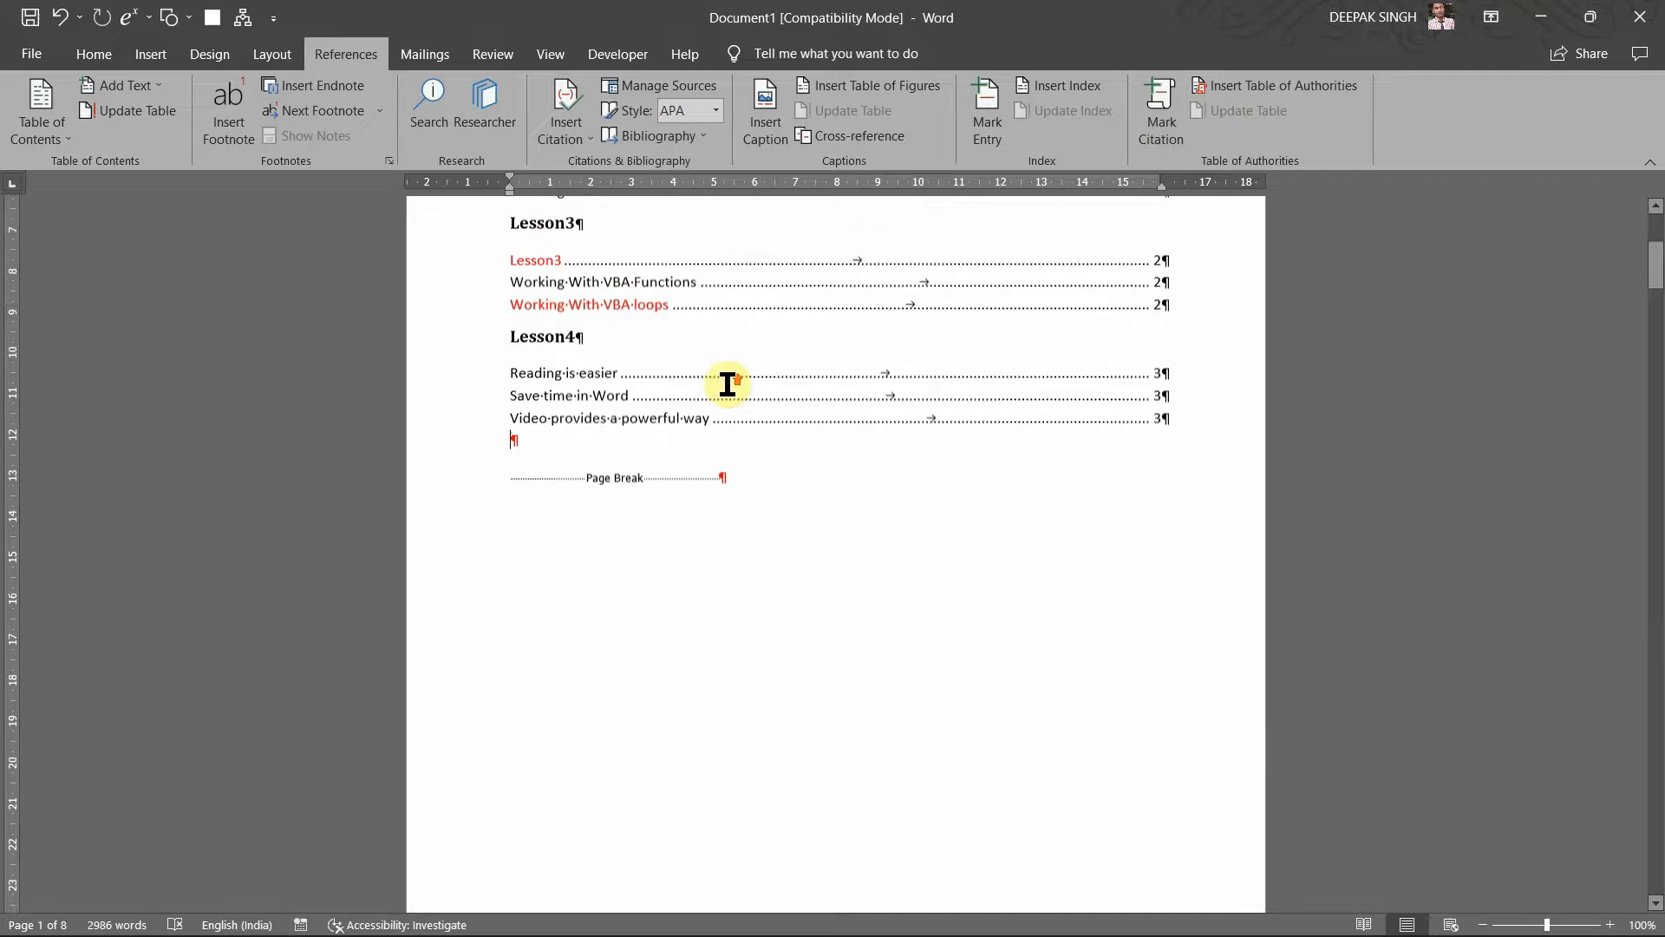
{"action": "scroll", "coordinate": [728, 384], "scroll_direction": "up", "scroll_amount": 4}
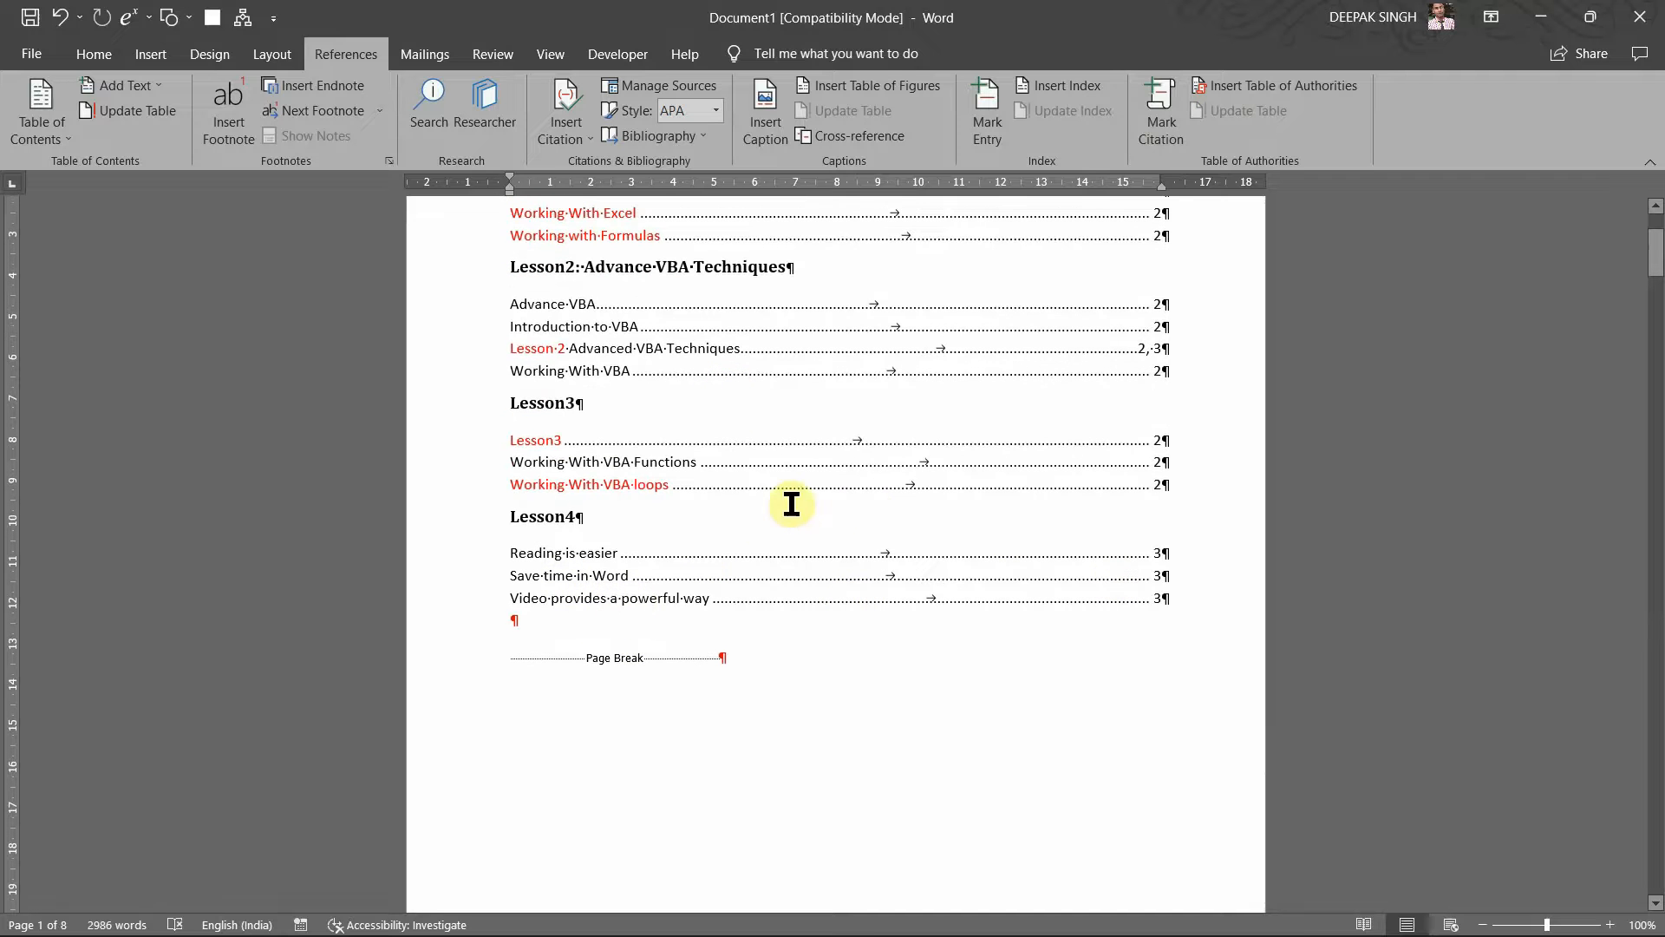
{"action": "scroll", "coordinate": [762, 540], "scroll_direction": "up", "scroll_amount": 4}
{"action": "left_click", "coordinate": [703, 501]}
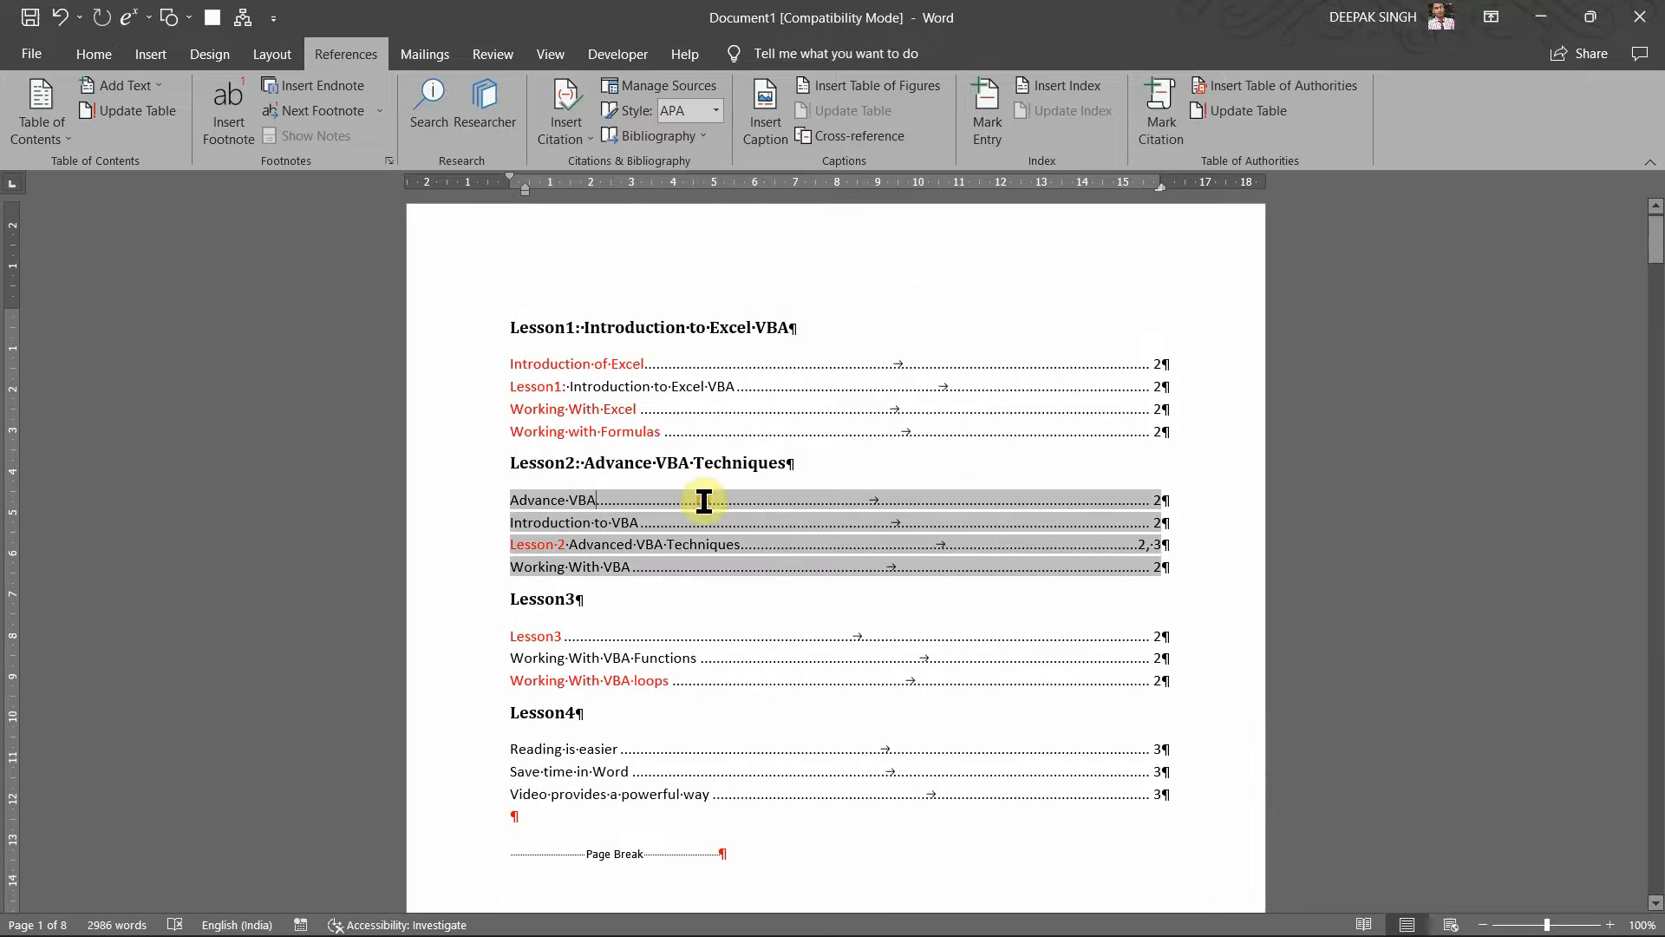
{"action": "left_click", "coordinate": [706, 433]}
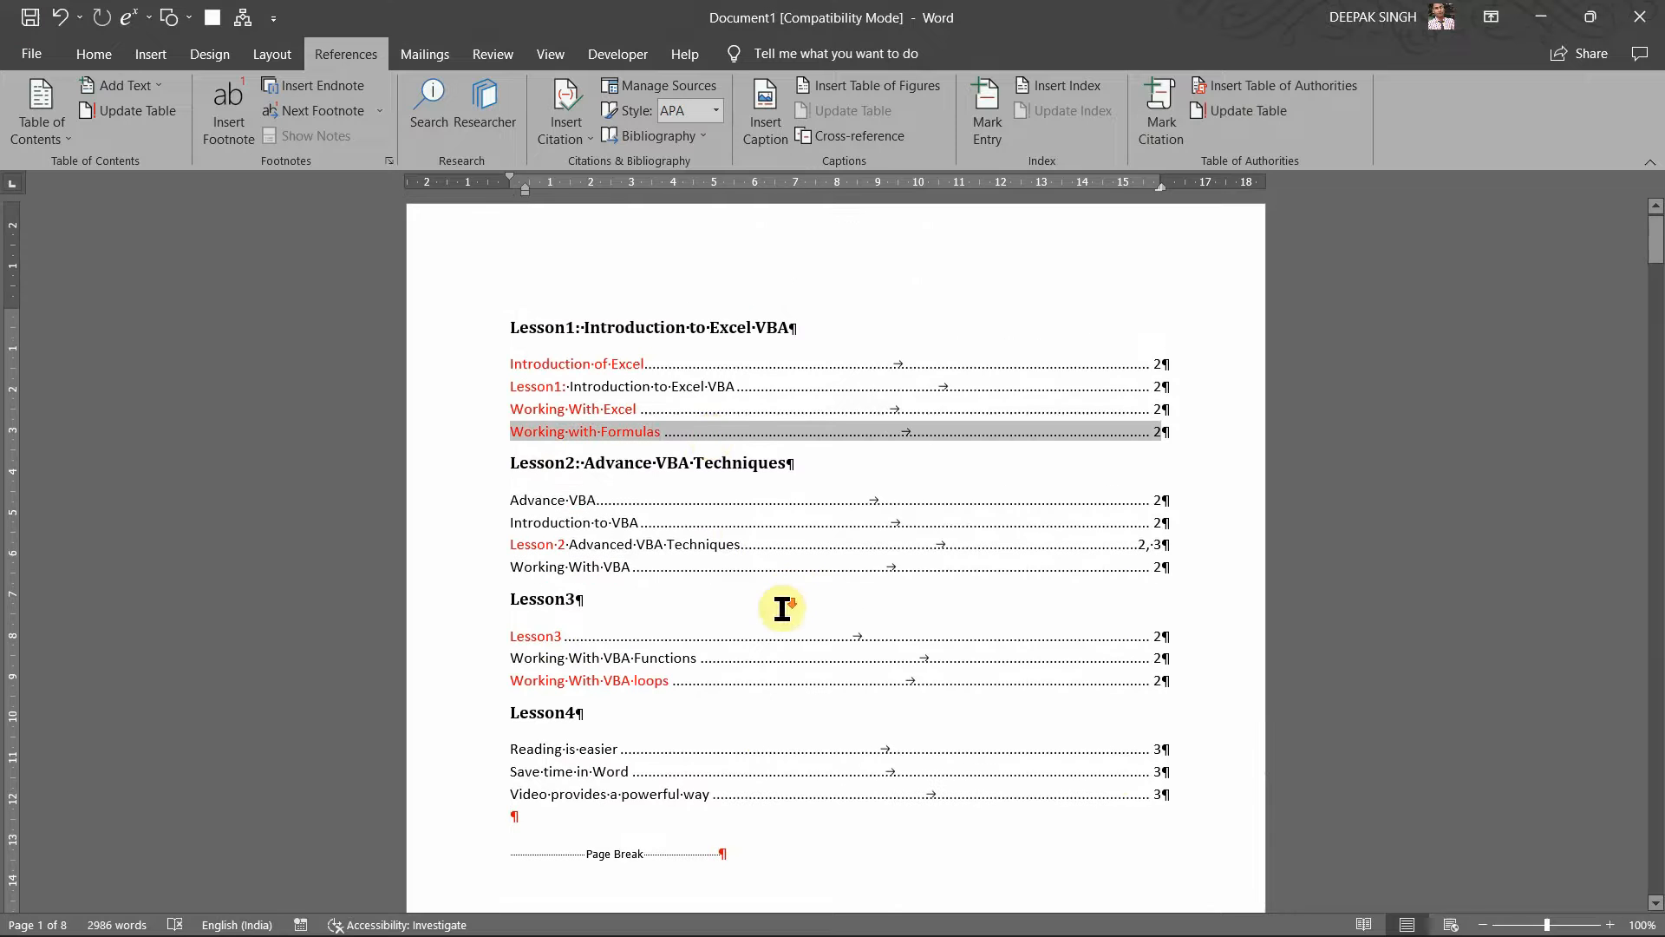
{"action": "scroll", "coordinate": [780, 607], "scroll_direction": "down", "scroll_amount": 1}
{"action": "scroll", "coordinate": [704, 600], "scroll_direction": "down", "scroll_amount": 4}
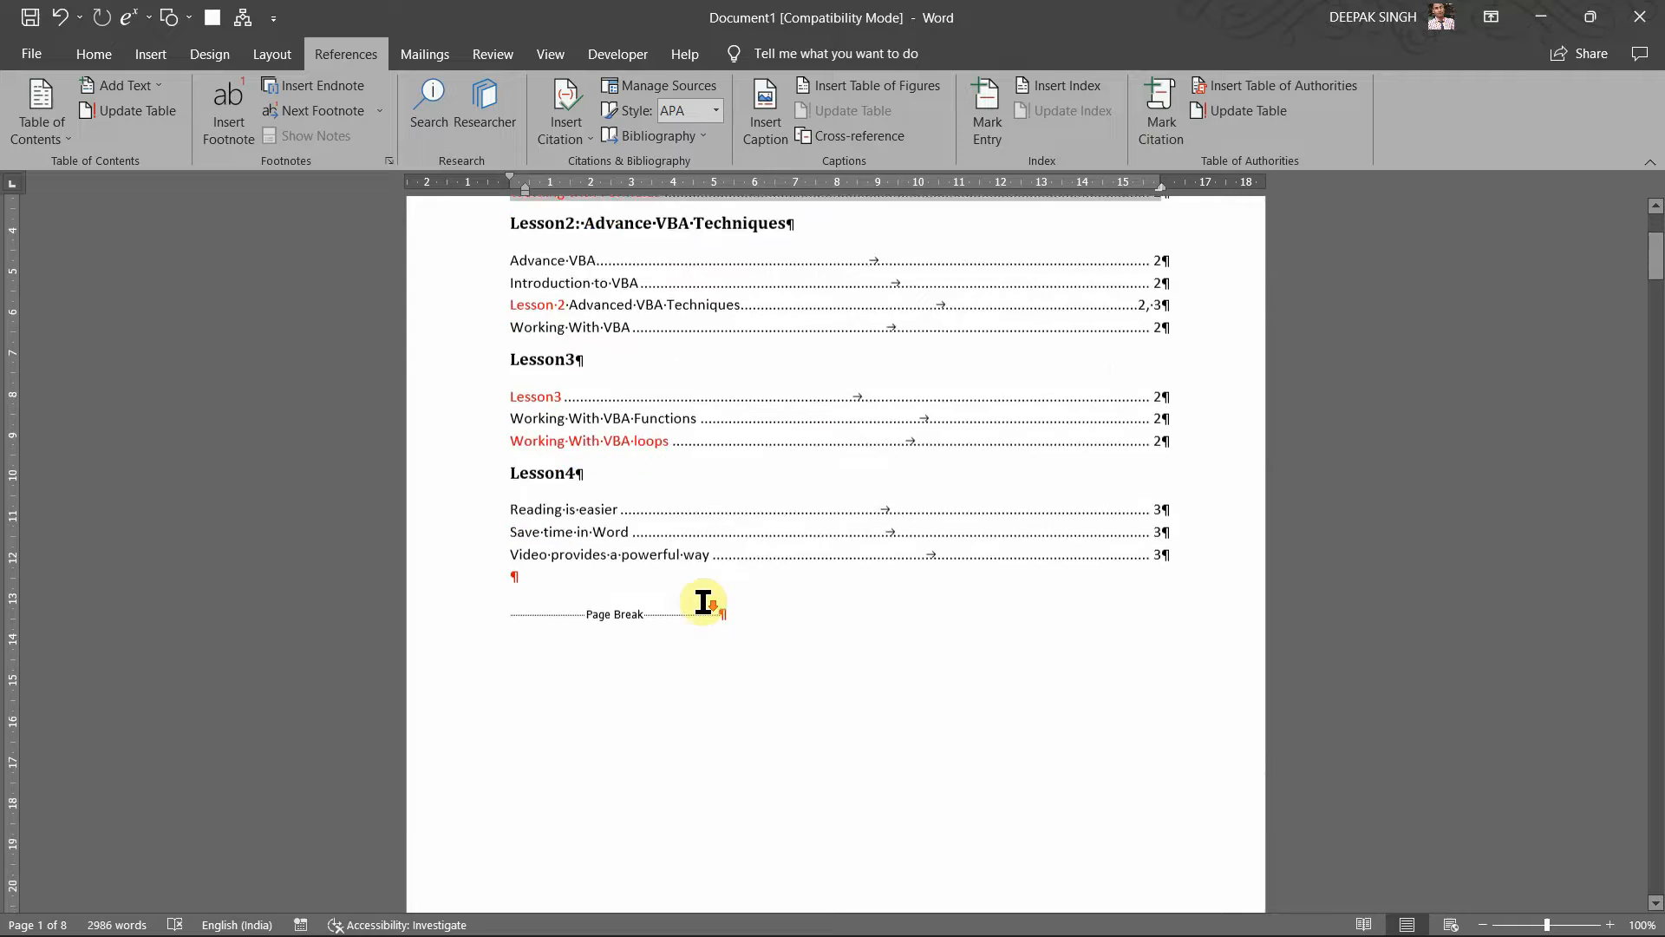
{"action": "scroll", "coordinate": [703, 601], "scroll_direction": "down", "scroll_amount": 15}
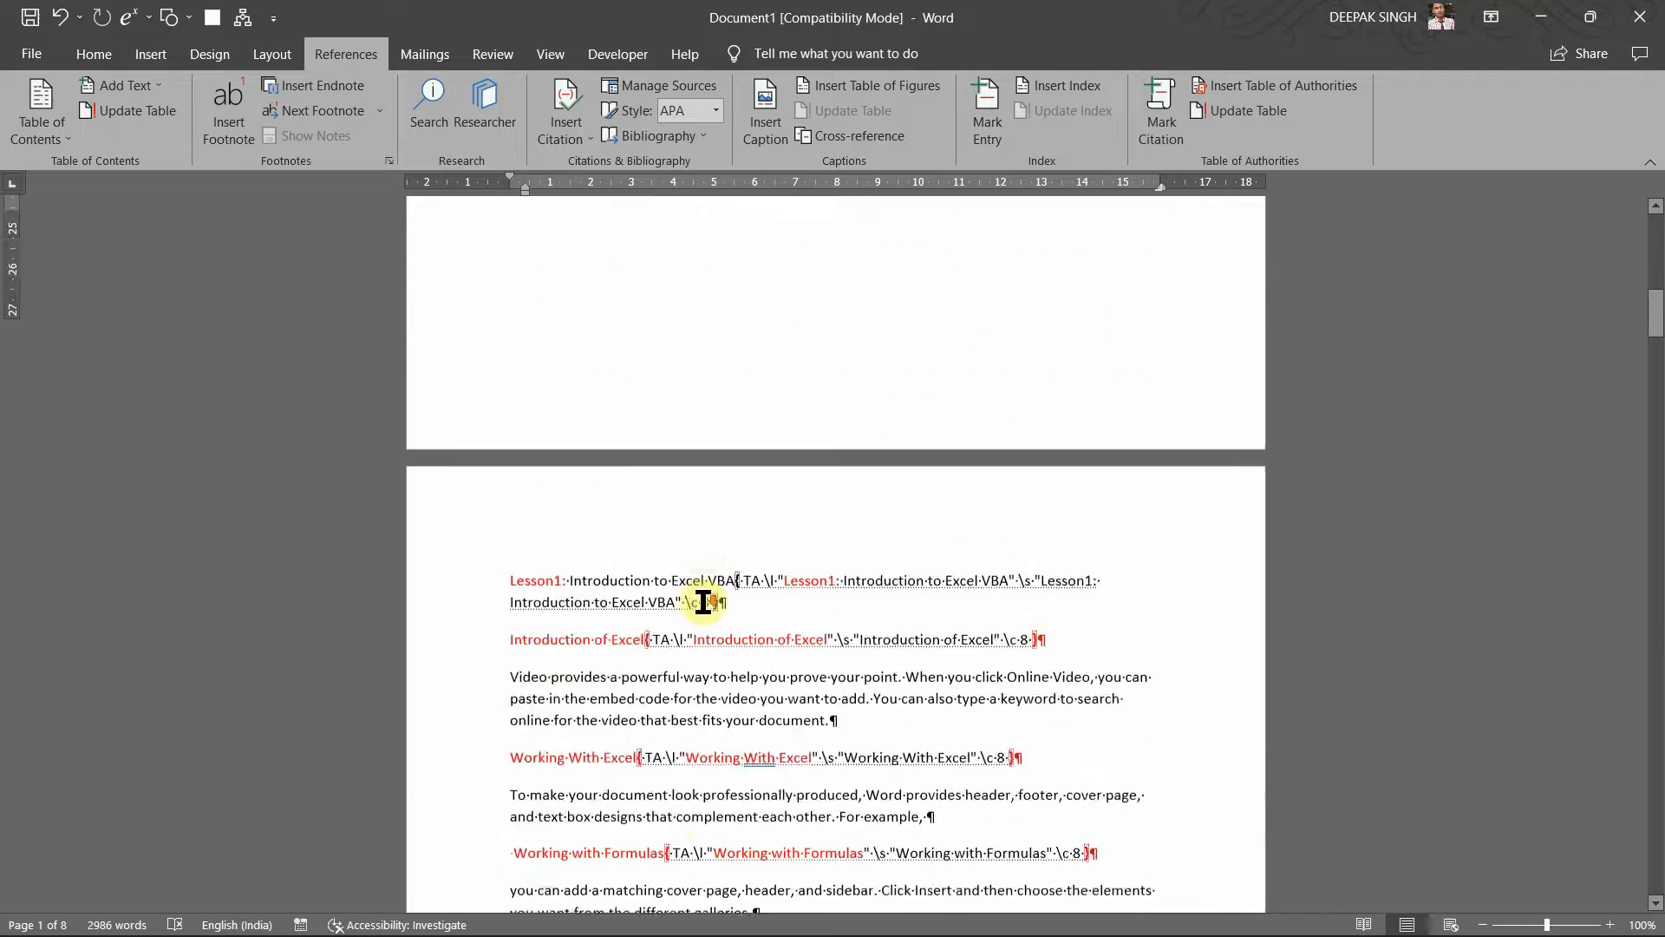
{"action": "scroll", "coordinate": [704, 600], "scroll_direction": "down", "scroll_amount": 20}
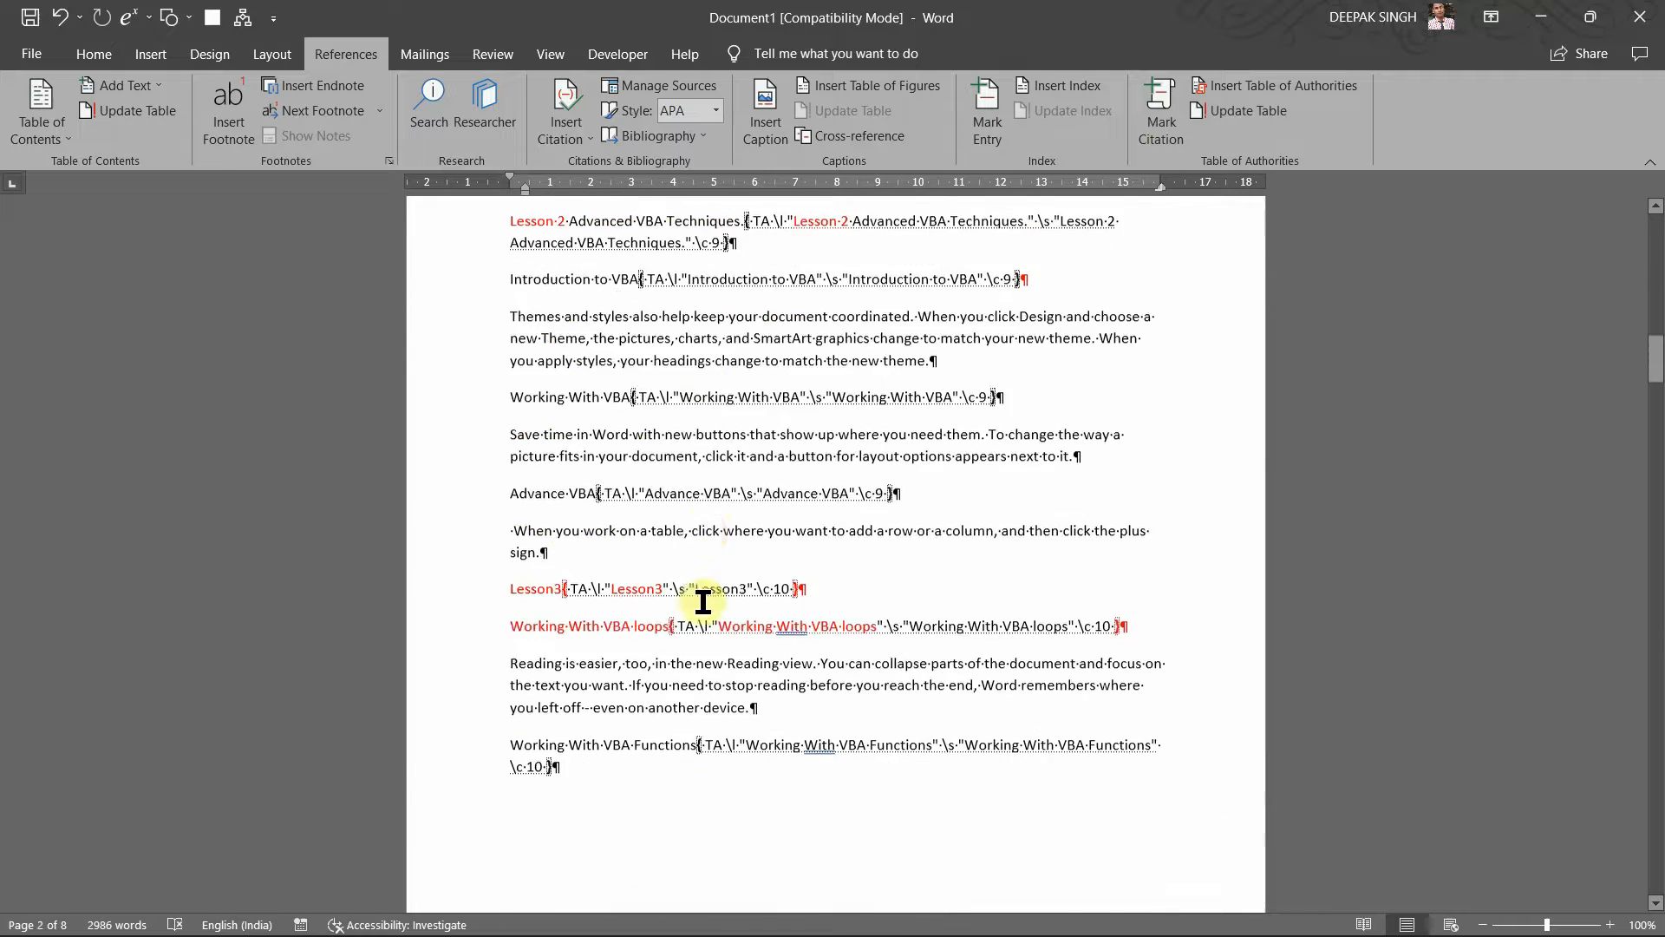
{"action": "scroll", "coordinate": [704, 601], "scroll_direction": "down", "scroll_amount": 20}
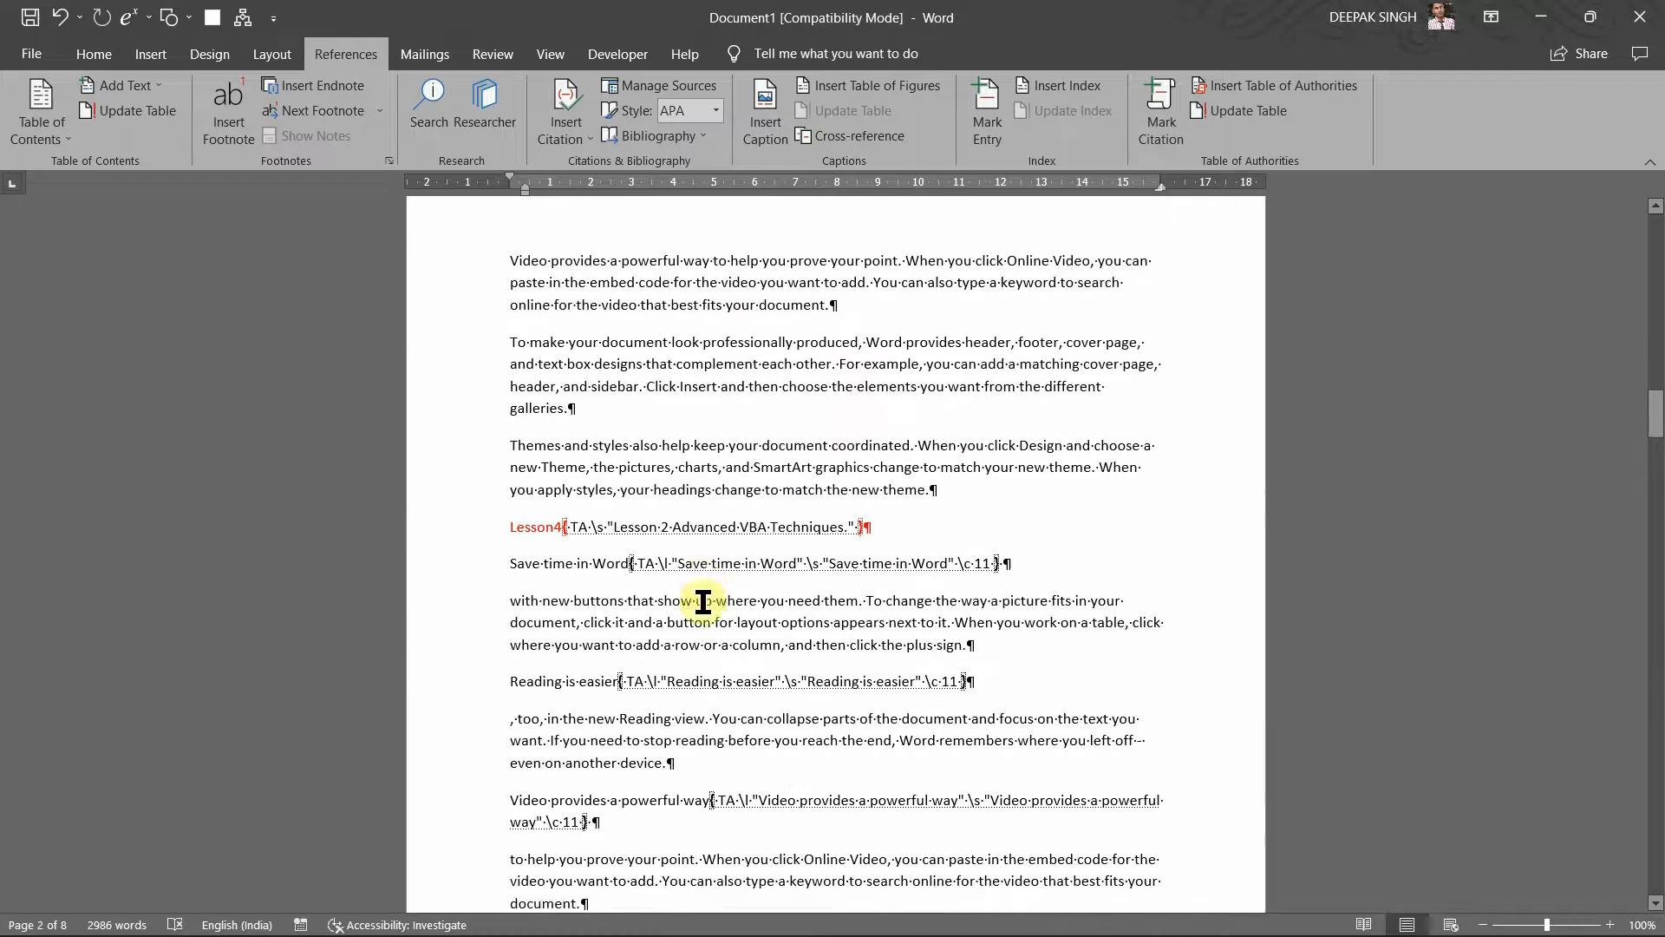
{"action": "scroll", "coordinate": [703, 600], "scroll_direction": "up", "scroll_amount": 14}
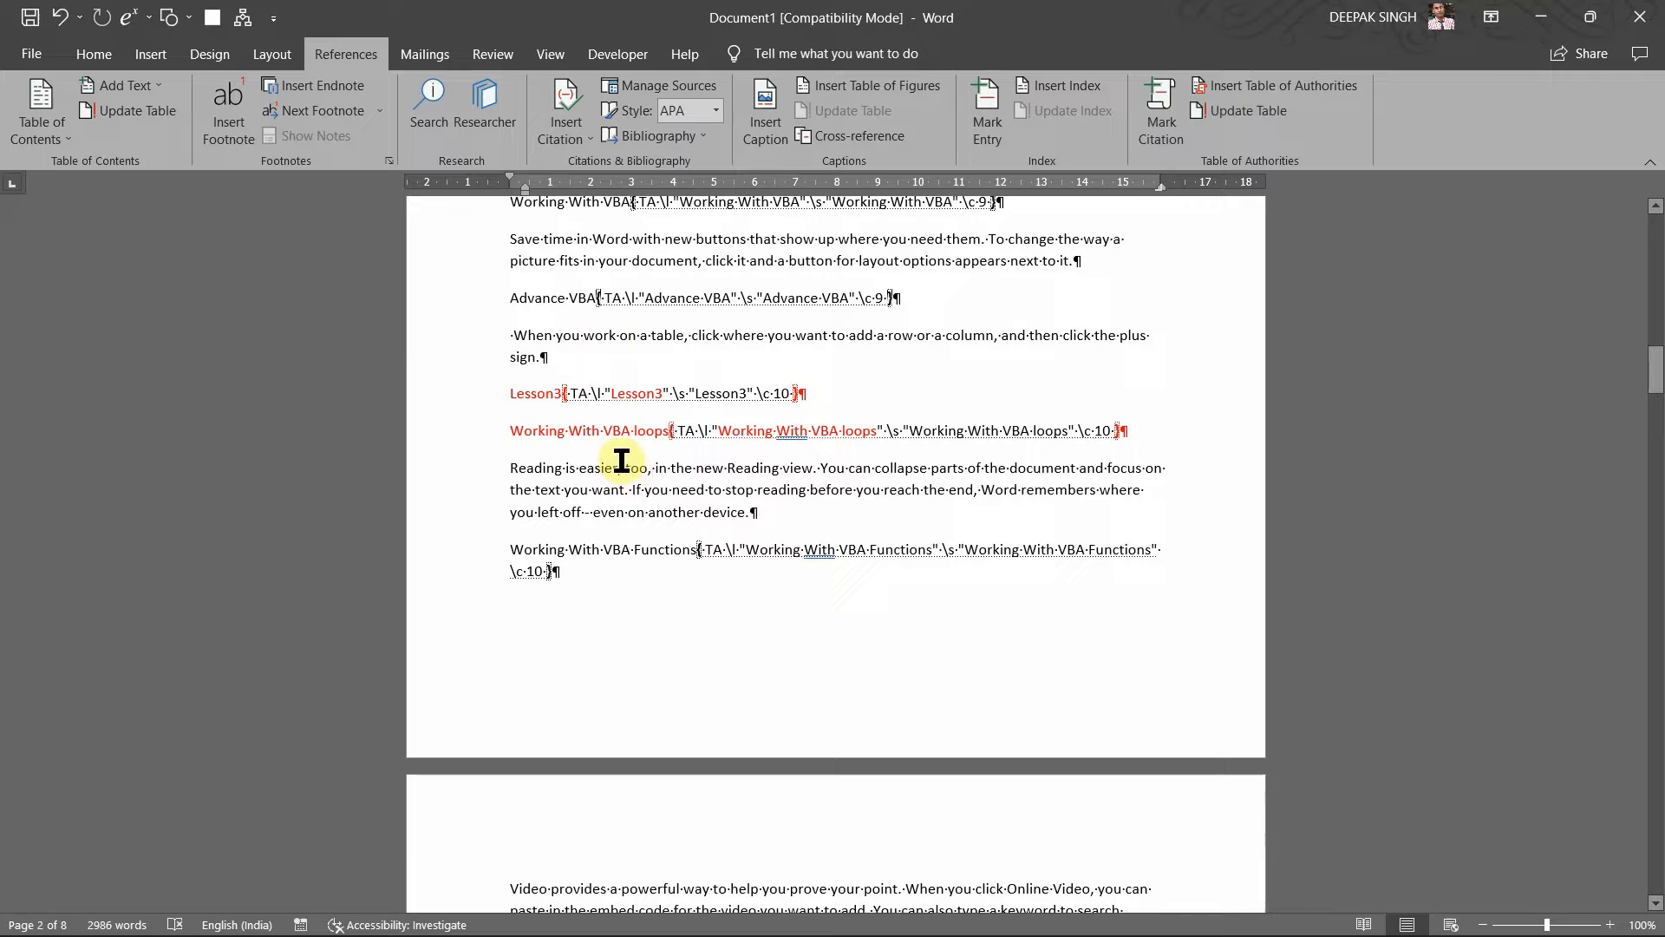
{"action": "scroll", "coordinate": [611, 399], "scroll_direction": "up", "scroll_amount": 5}
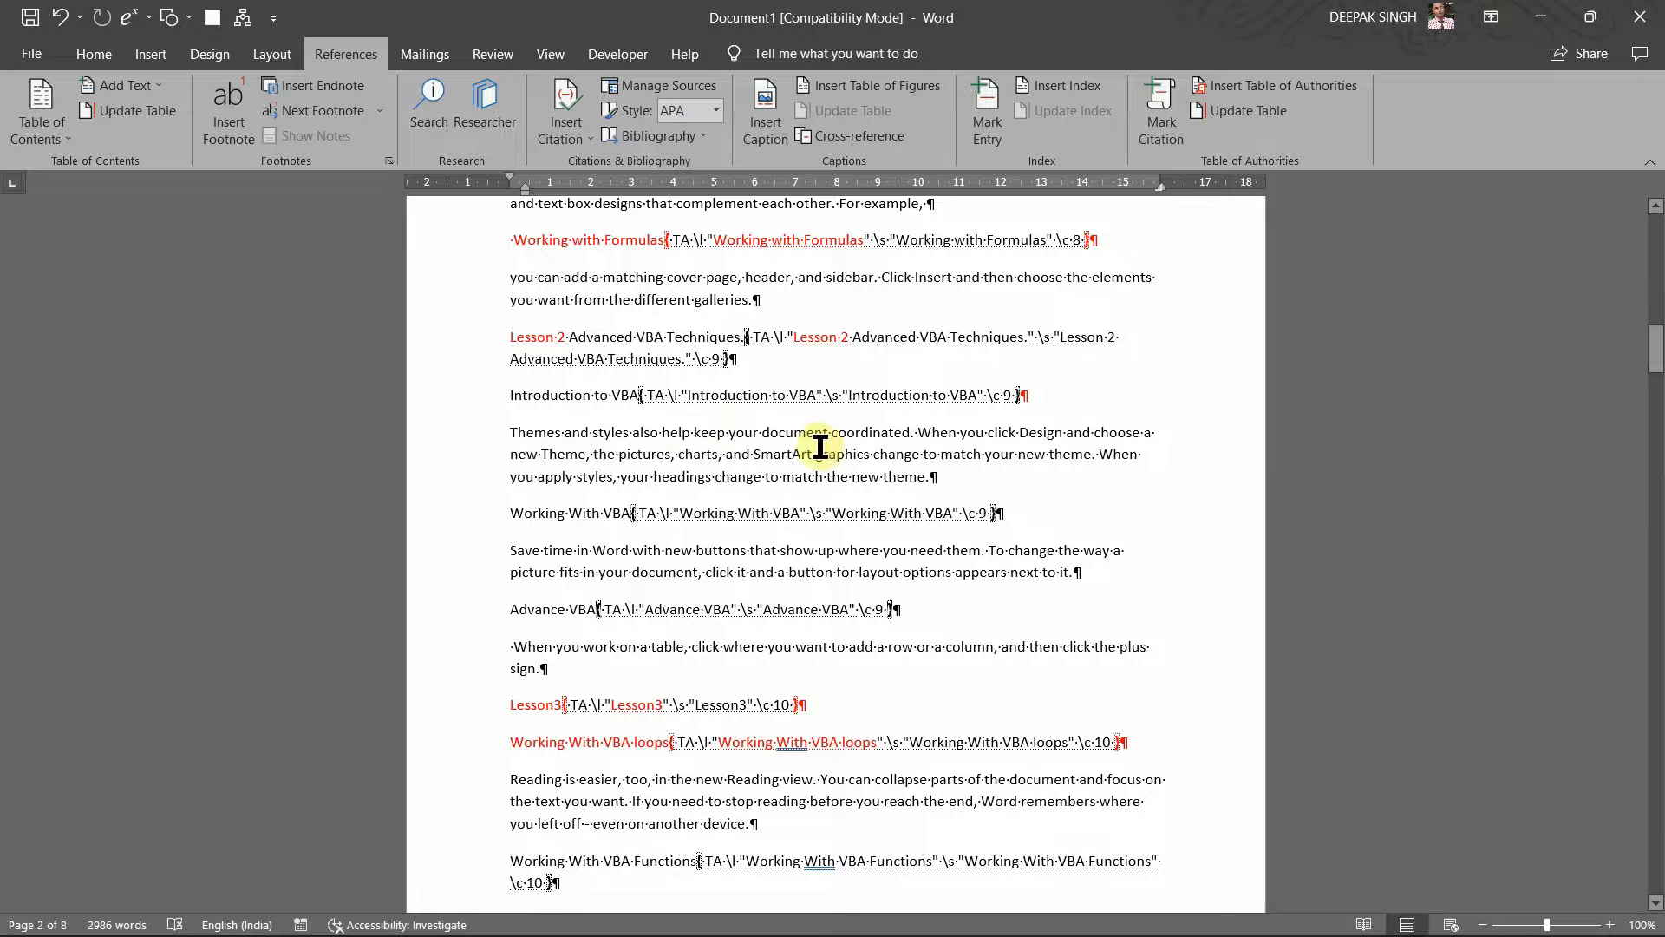
Step: Move 'Themes and styles also help keep your document coordinated.' onto its own line and colour it red
{"action": "left_click", "coordinate": [918, 436]}
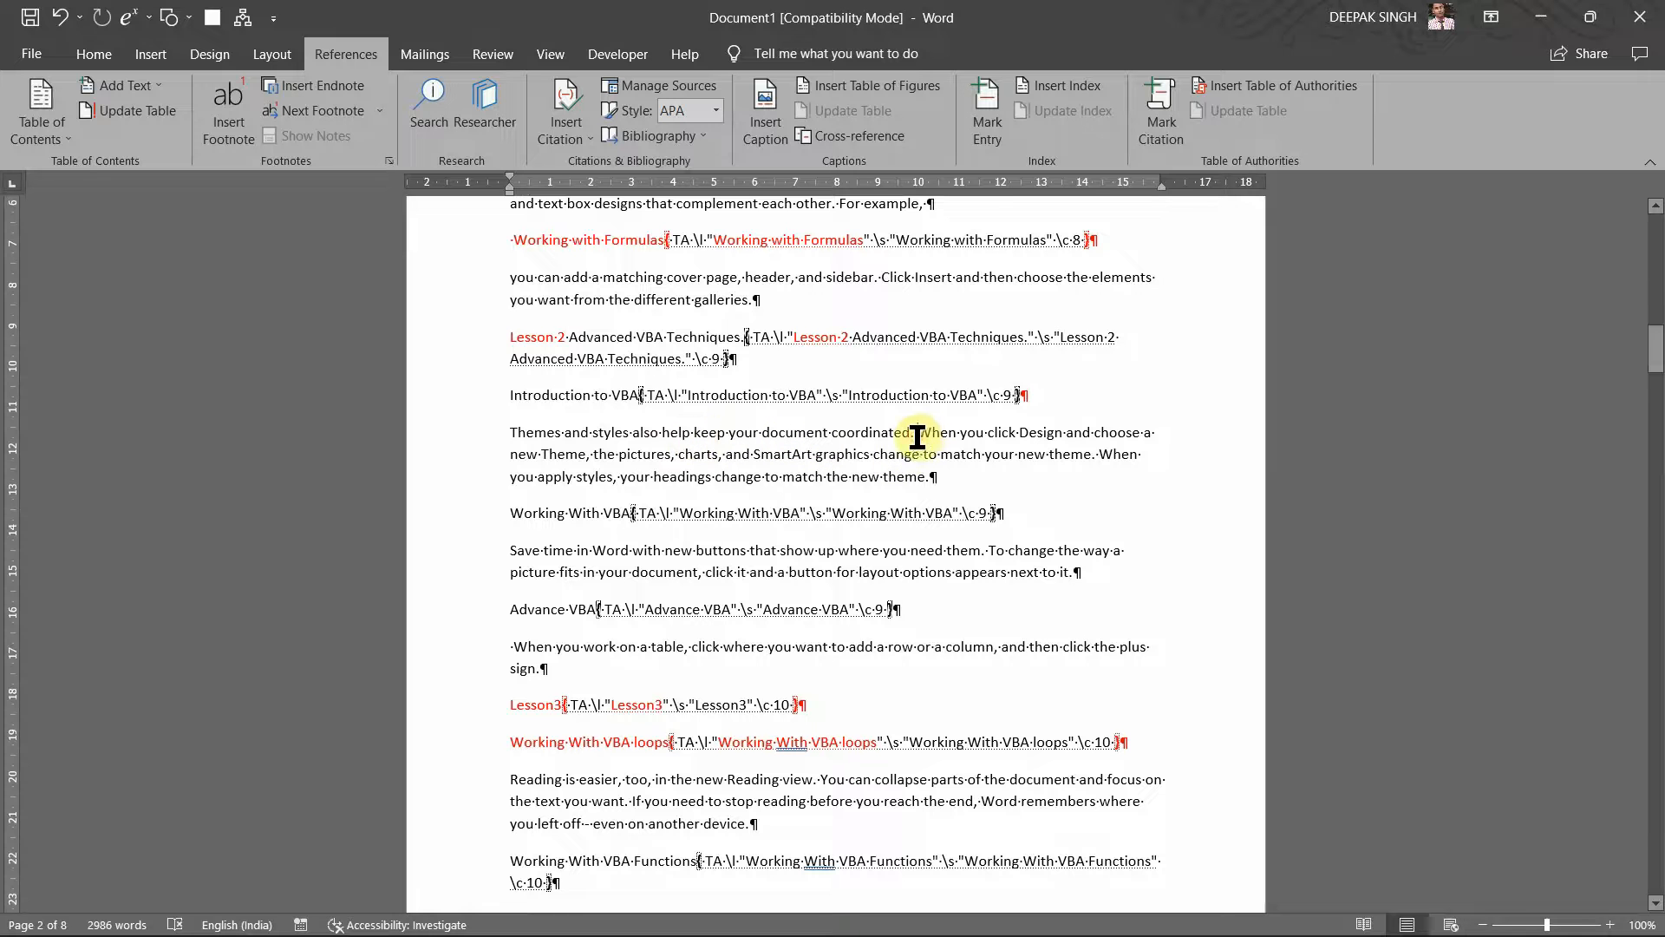
{"action": "key", "text": "Return"}
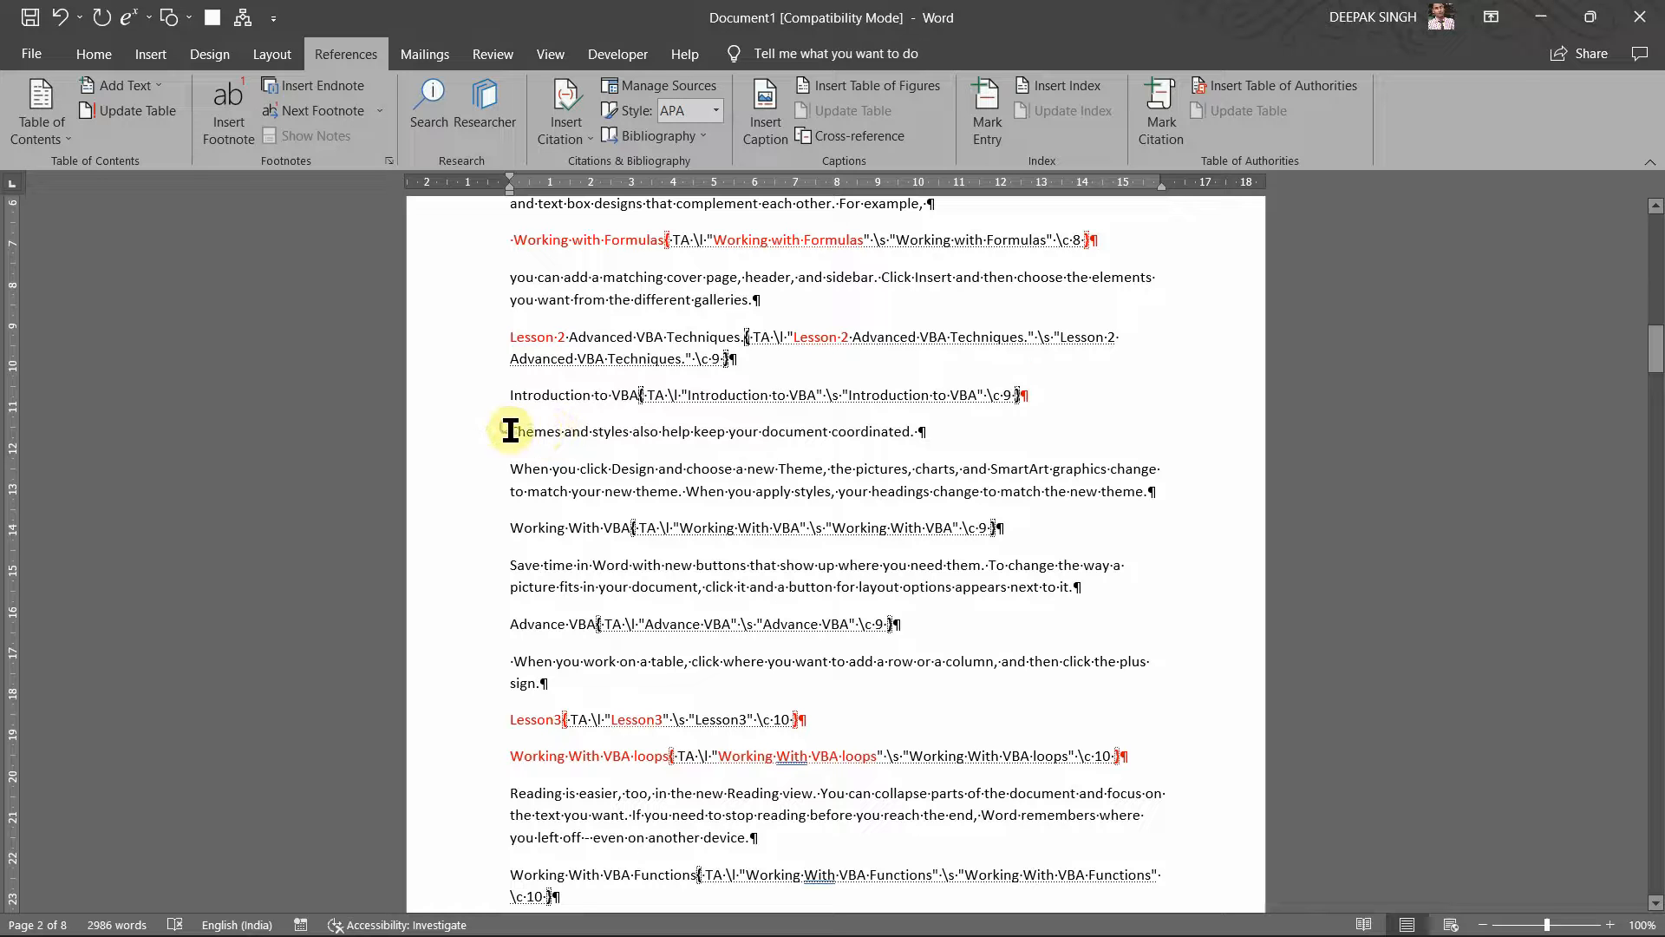
{"action": "left_click_drag", "start_coordinate": [511, 431], "coordinate": [945, 431]}
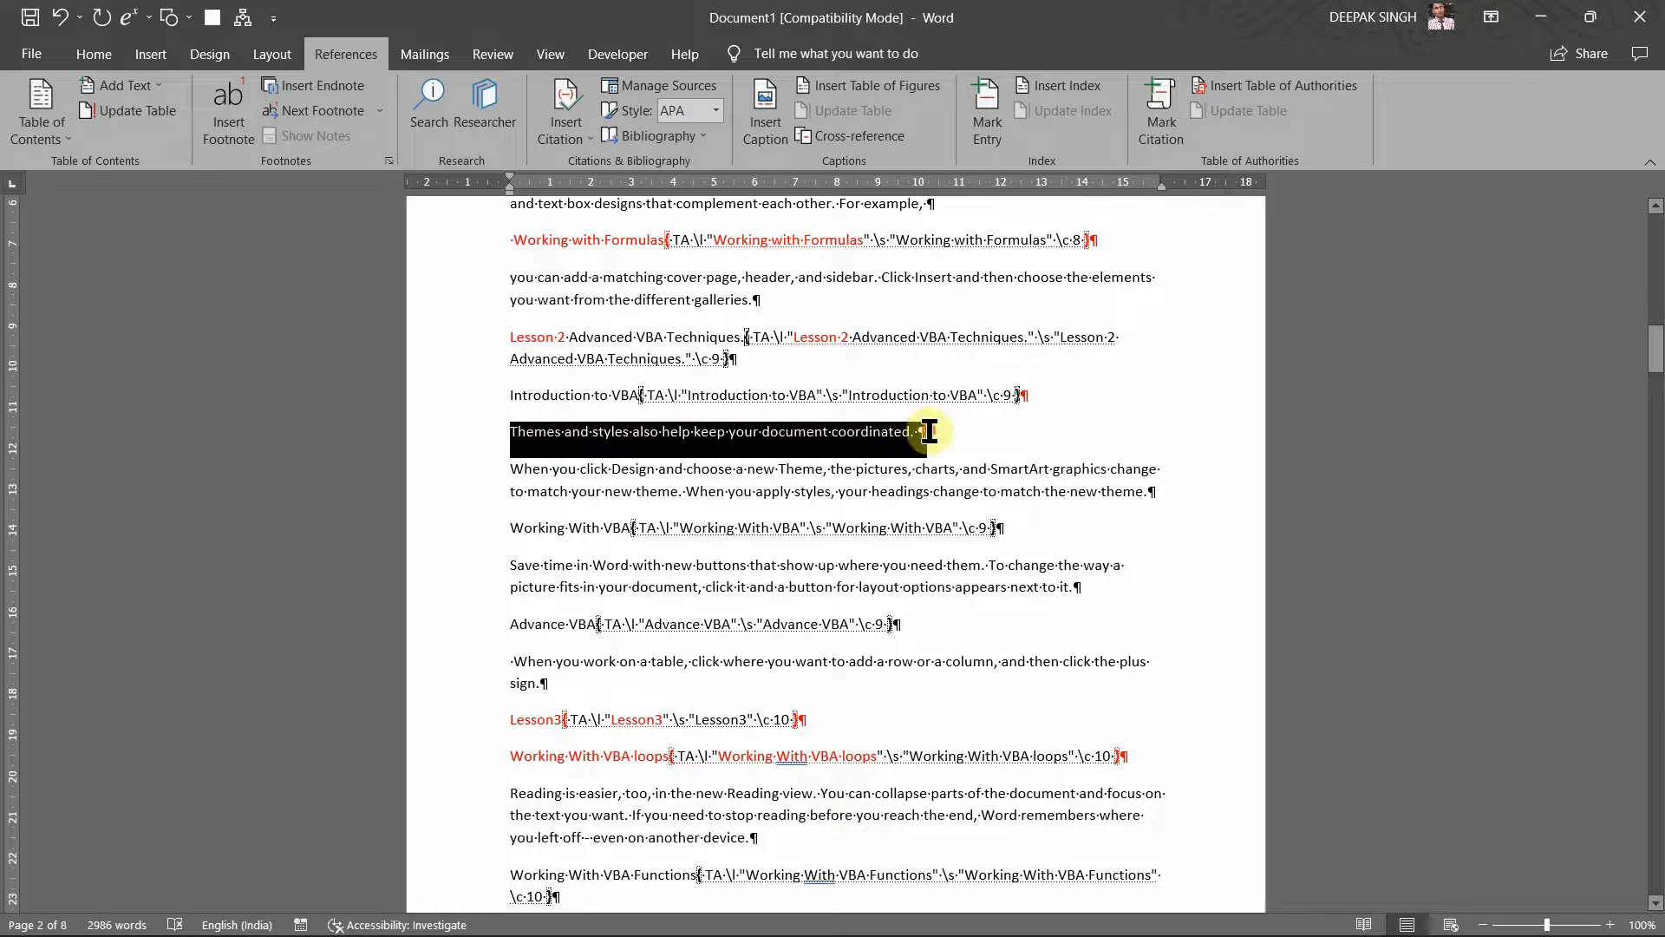
{"action": "left_click", "coordinate": [98, 58]}
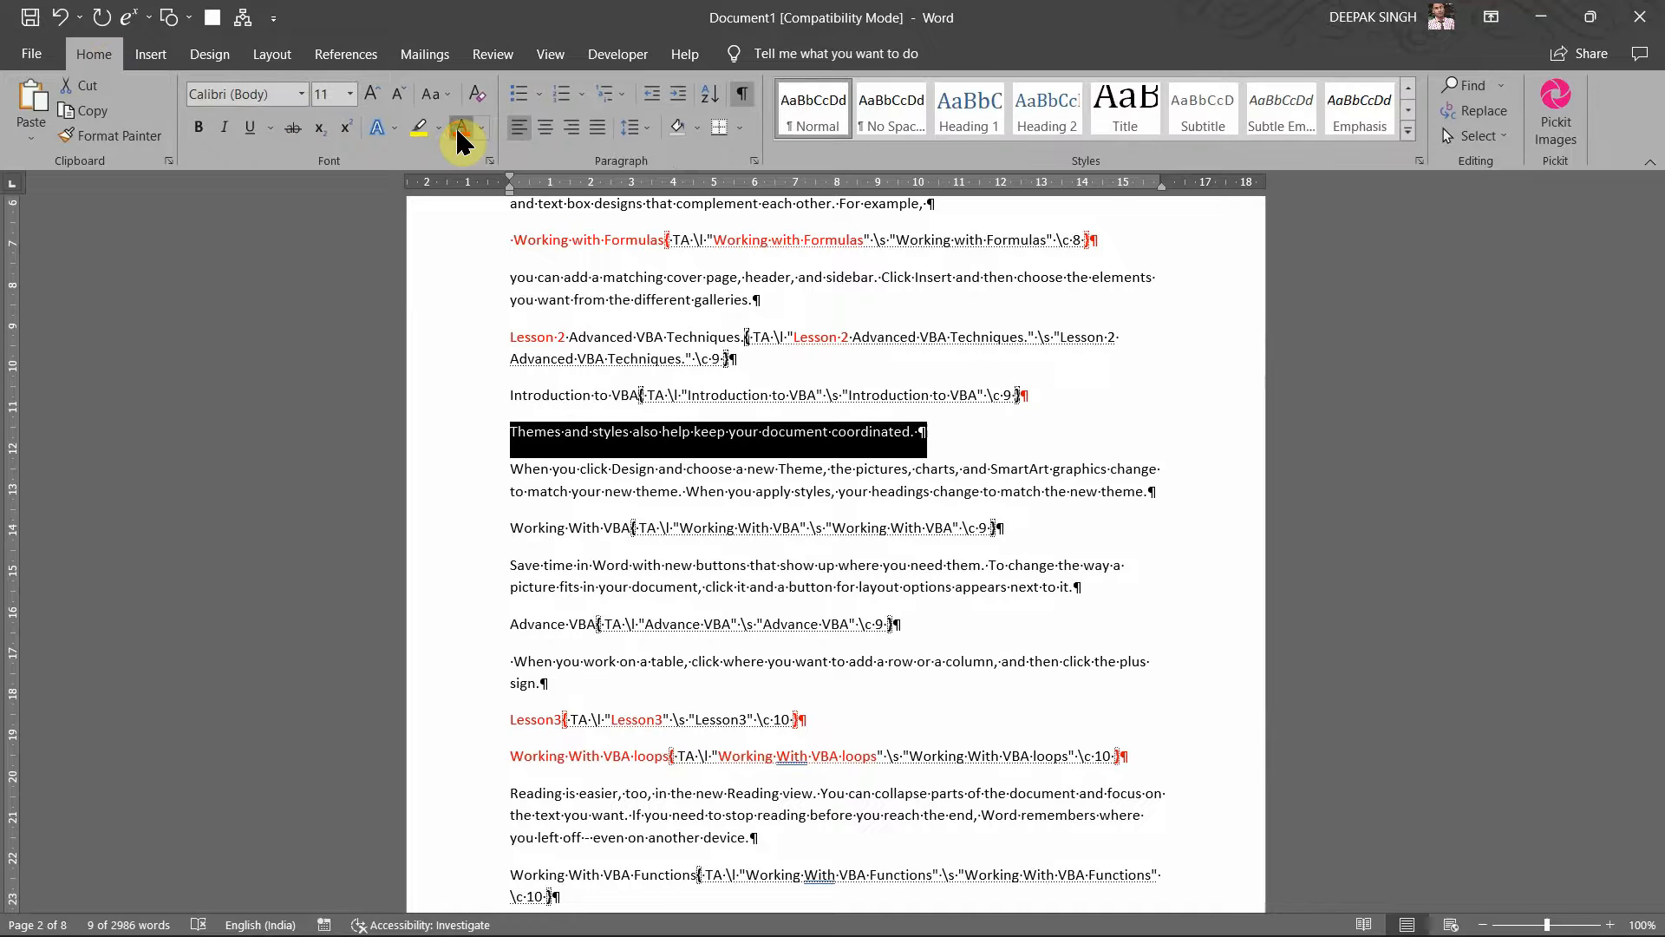
{"action": "left_click", "coordinate": [461, 131]}
{"action": "left_click", "coordinate": [642, 482]}
{"action": "scroll", "coordinate": [642, 484], "scroll_direction": "up", "scroll_amount": 2}
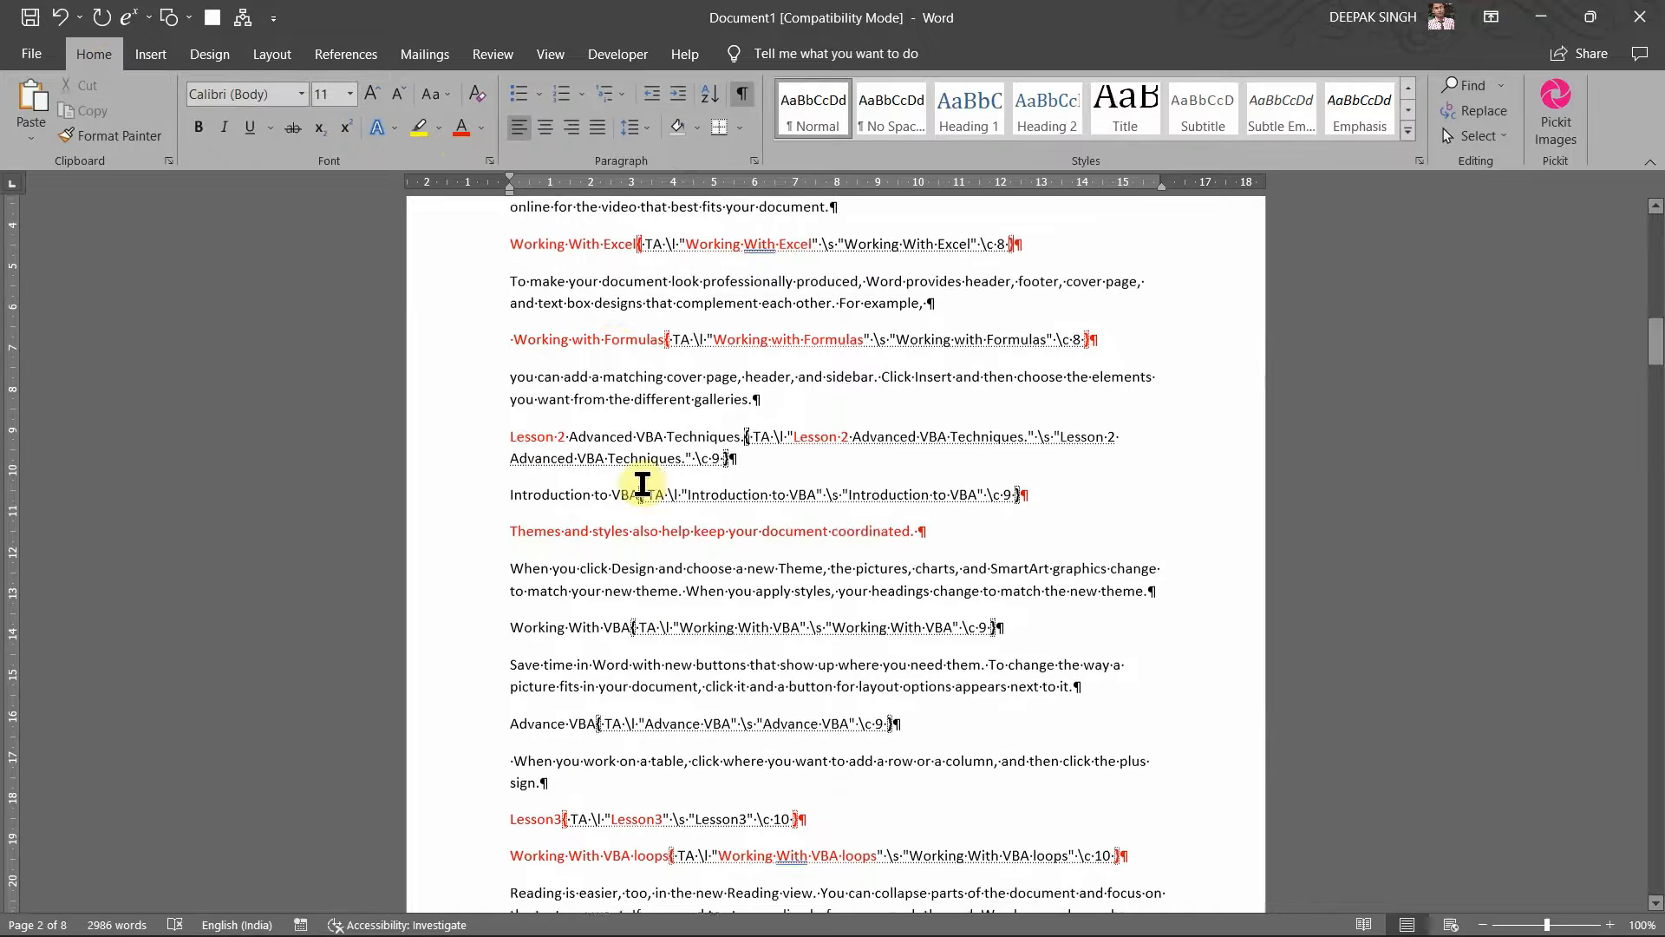
{"action": "scroll", "coordinate": [615, 358], "scroll_direction": "up", "scroll_amount": 4}
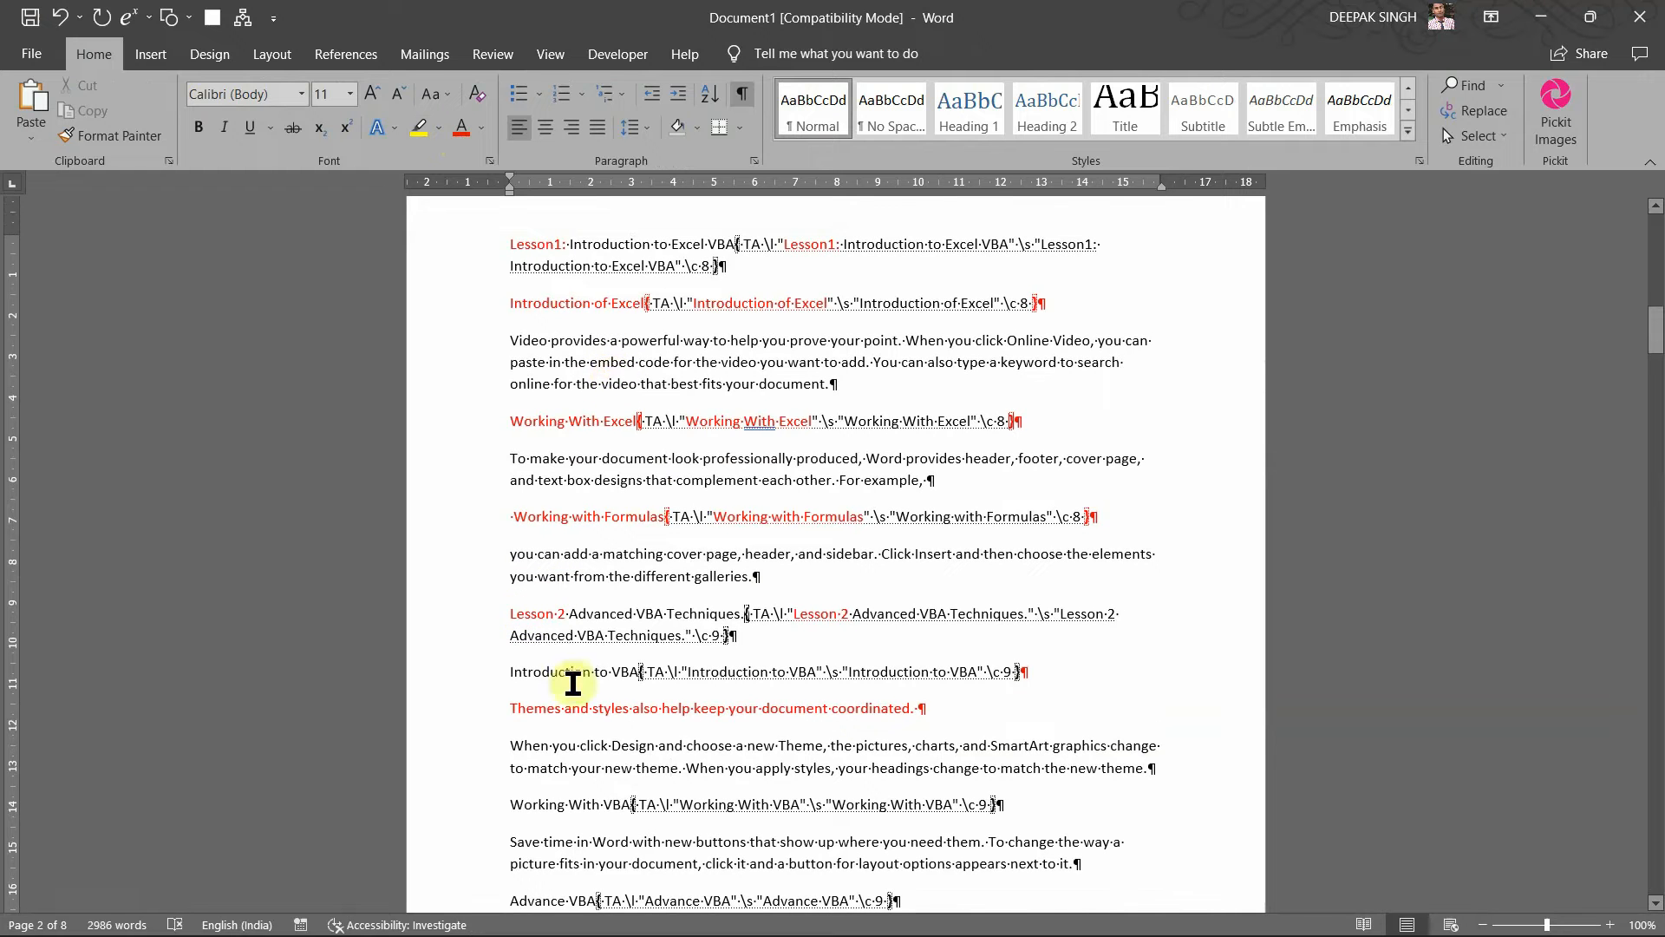
{"action": "scroll", "coordinate": [572, 683], "scroll_direction": "down", "scroll_amount": 6}
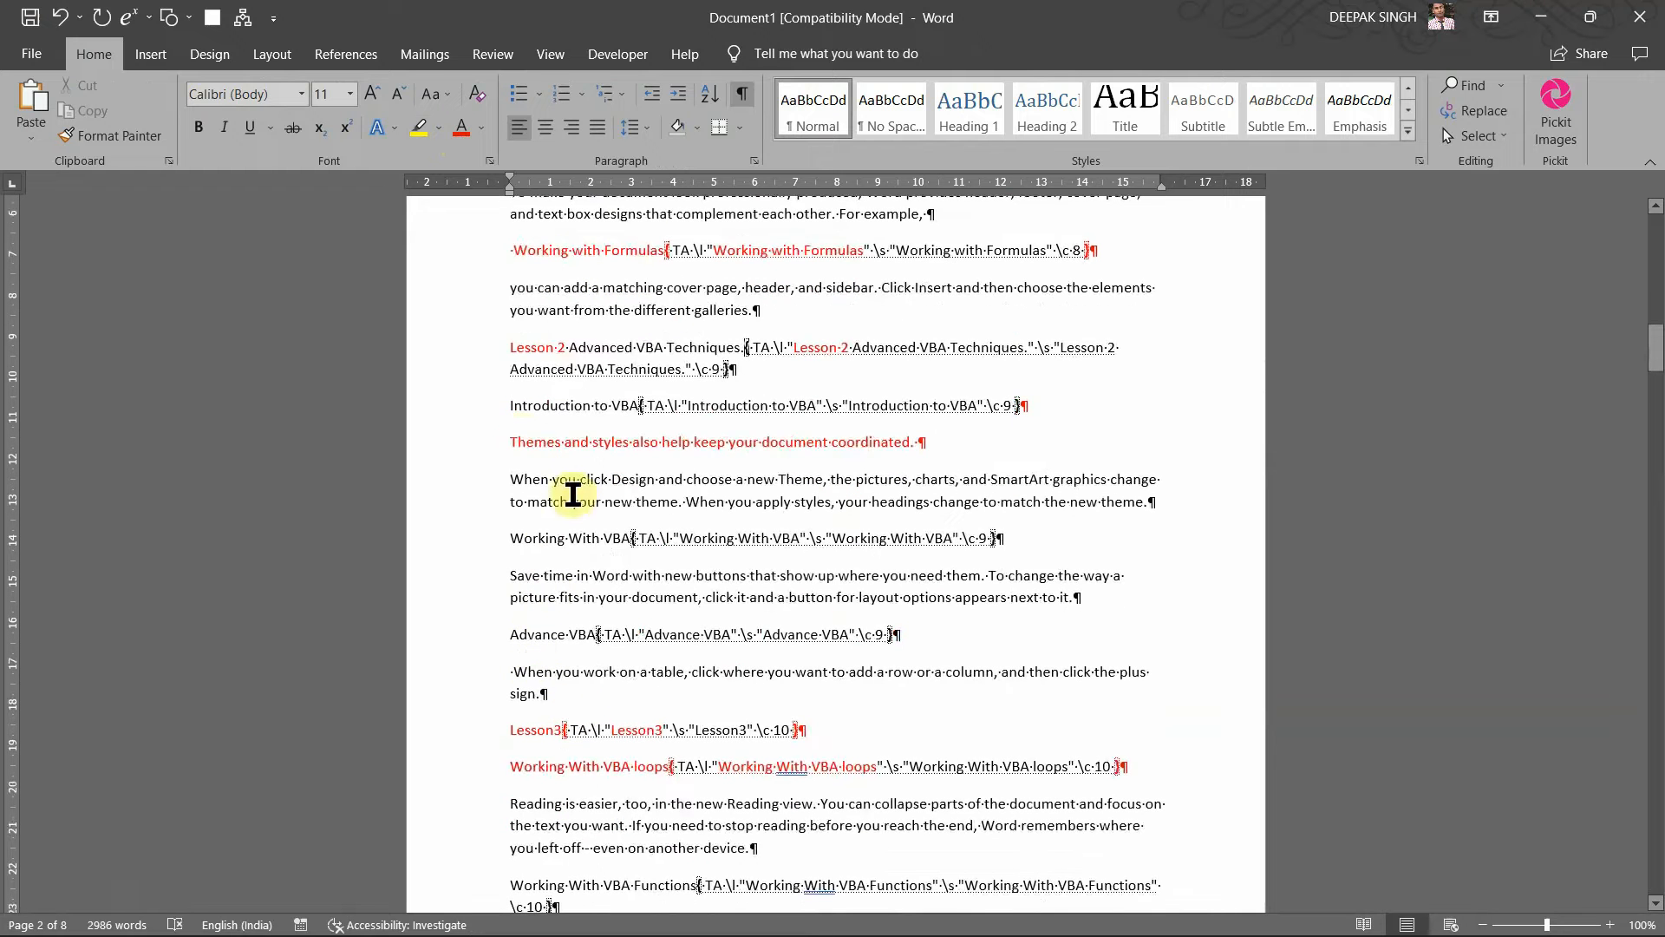
{"action": "left_click", "coordinate": [501, 456]}
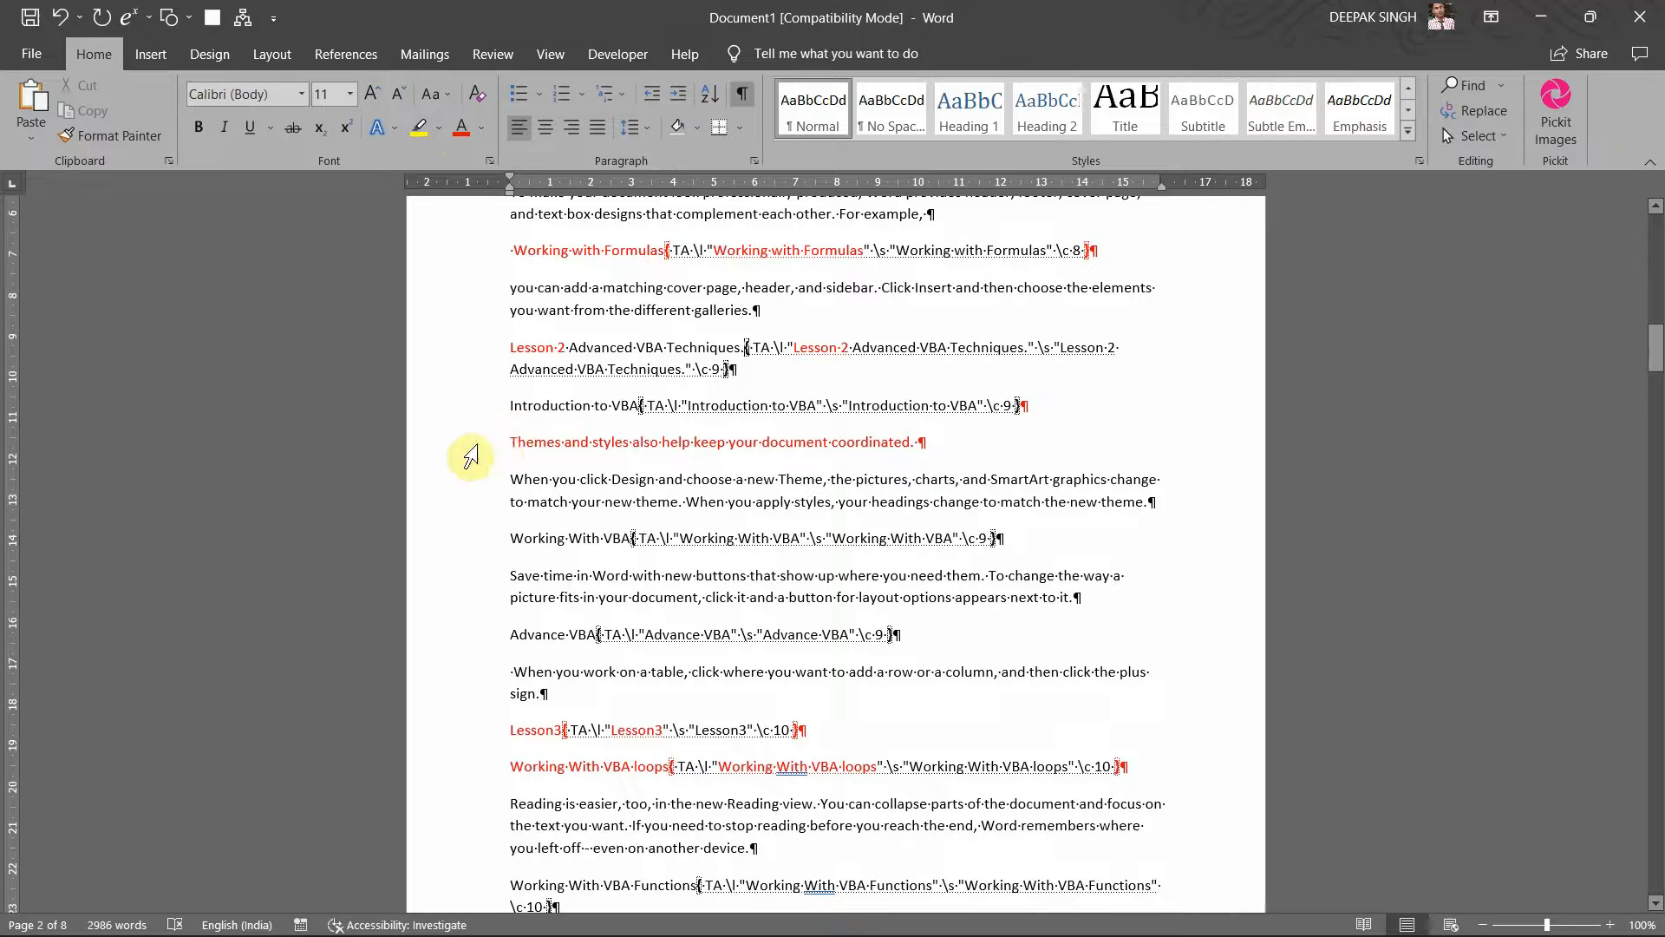
{"action": "left_click", "coordinate": [368, 55]}
Step: Mark the red Themes line as a citation with short citation 'Lesson 2 Advanced VBA Techniques.'
{"action": "left_click", "coordinate": [1142, 139]}
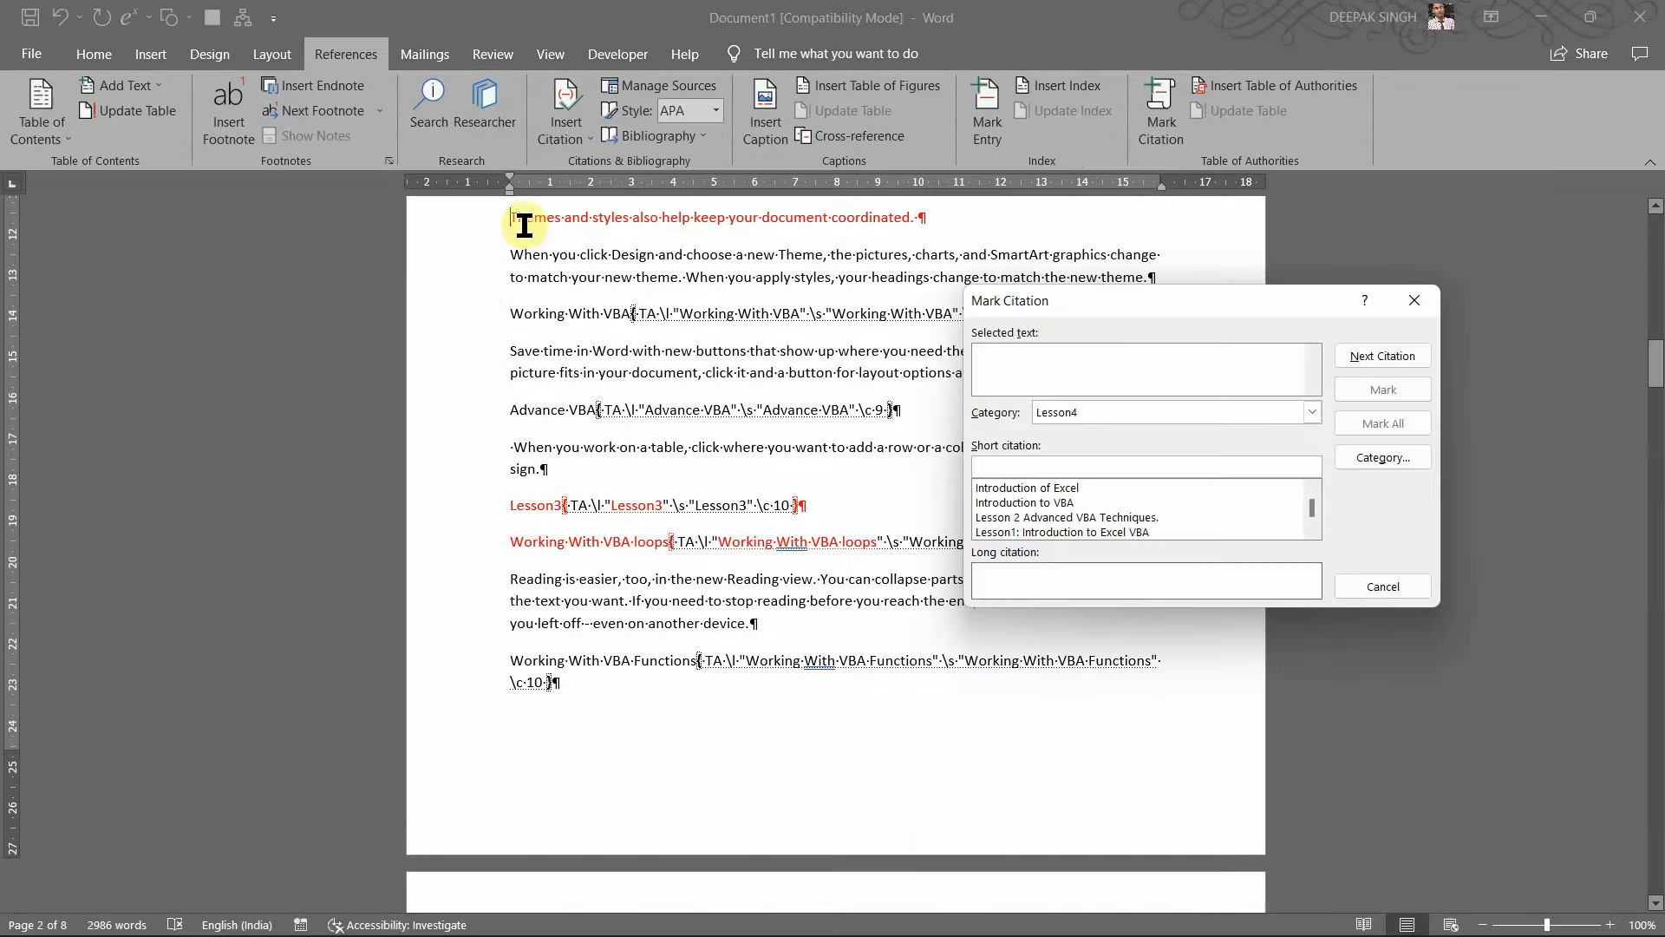
{"action": "left_click", "coordinate": [511, 213]}
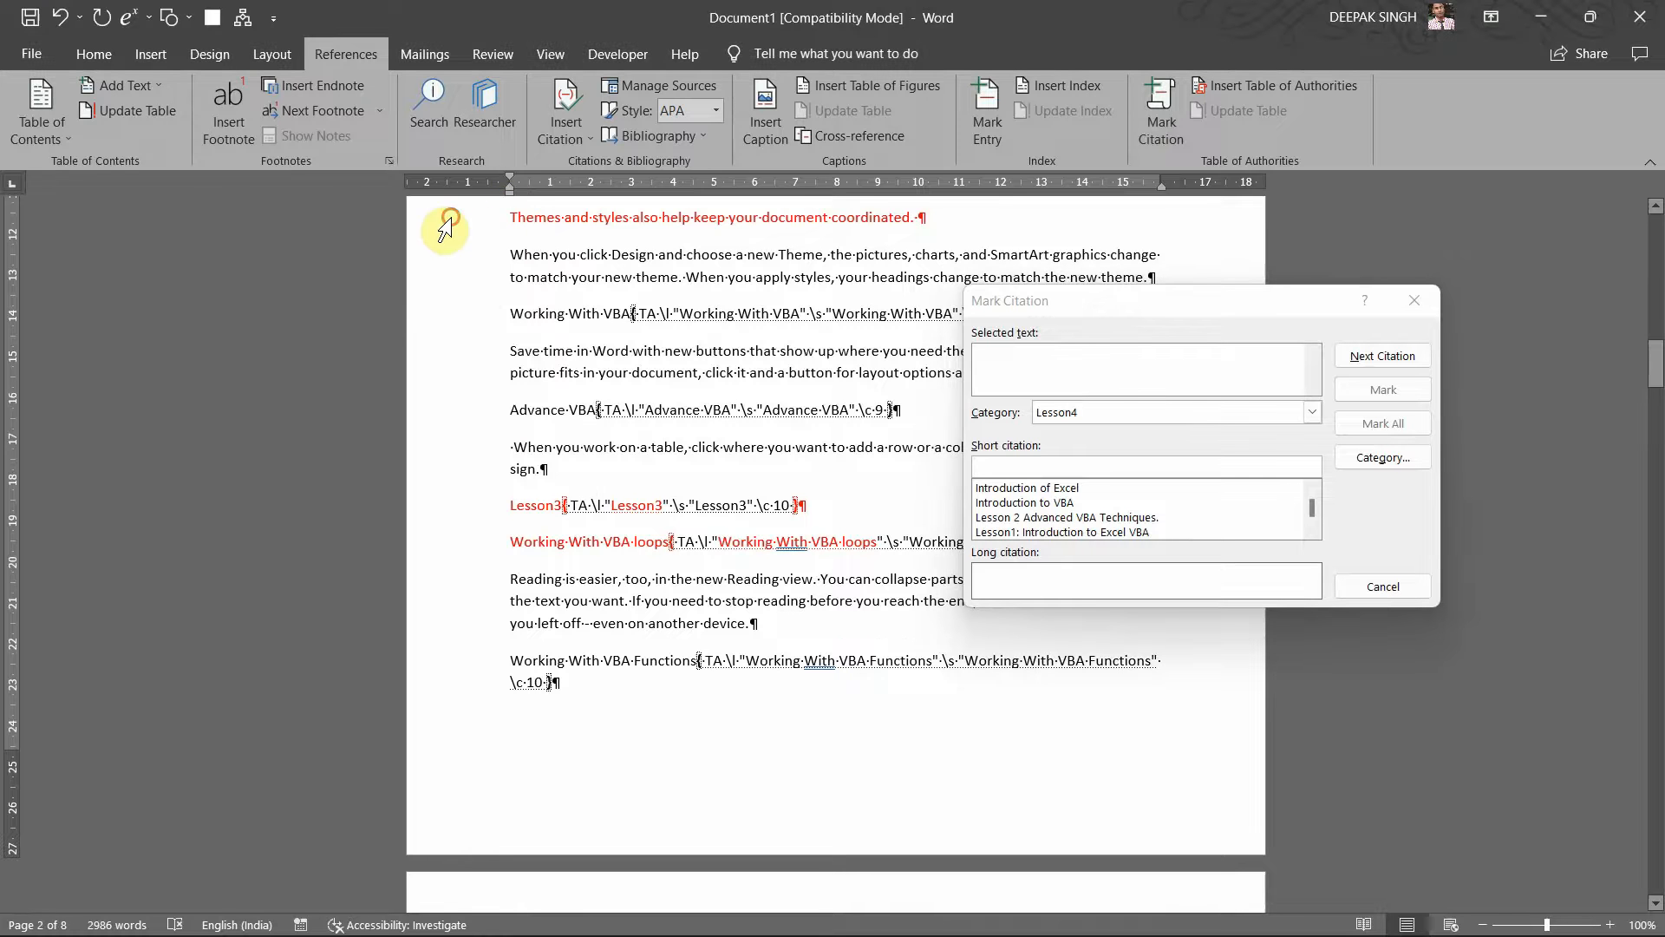
{"action": "left_click", "coordinate": [471, 227]}
{"action": "left_click", "coordinate": [1104, 352]}
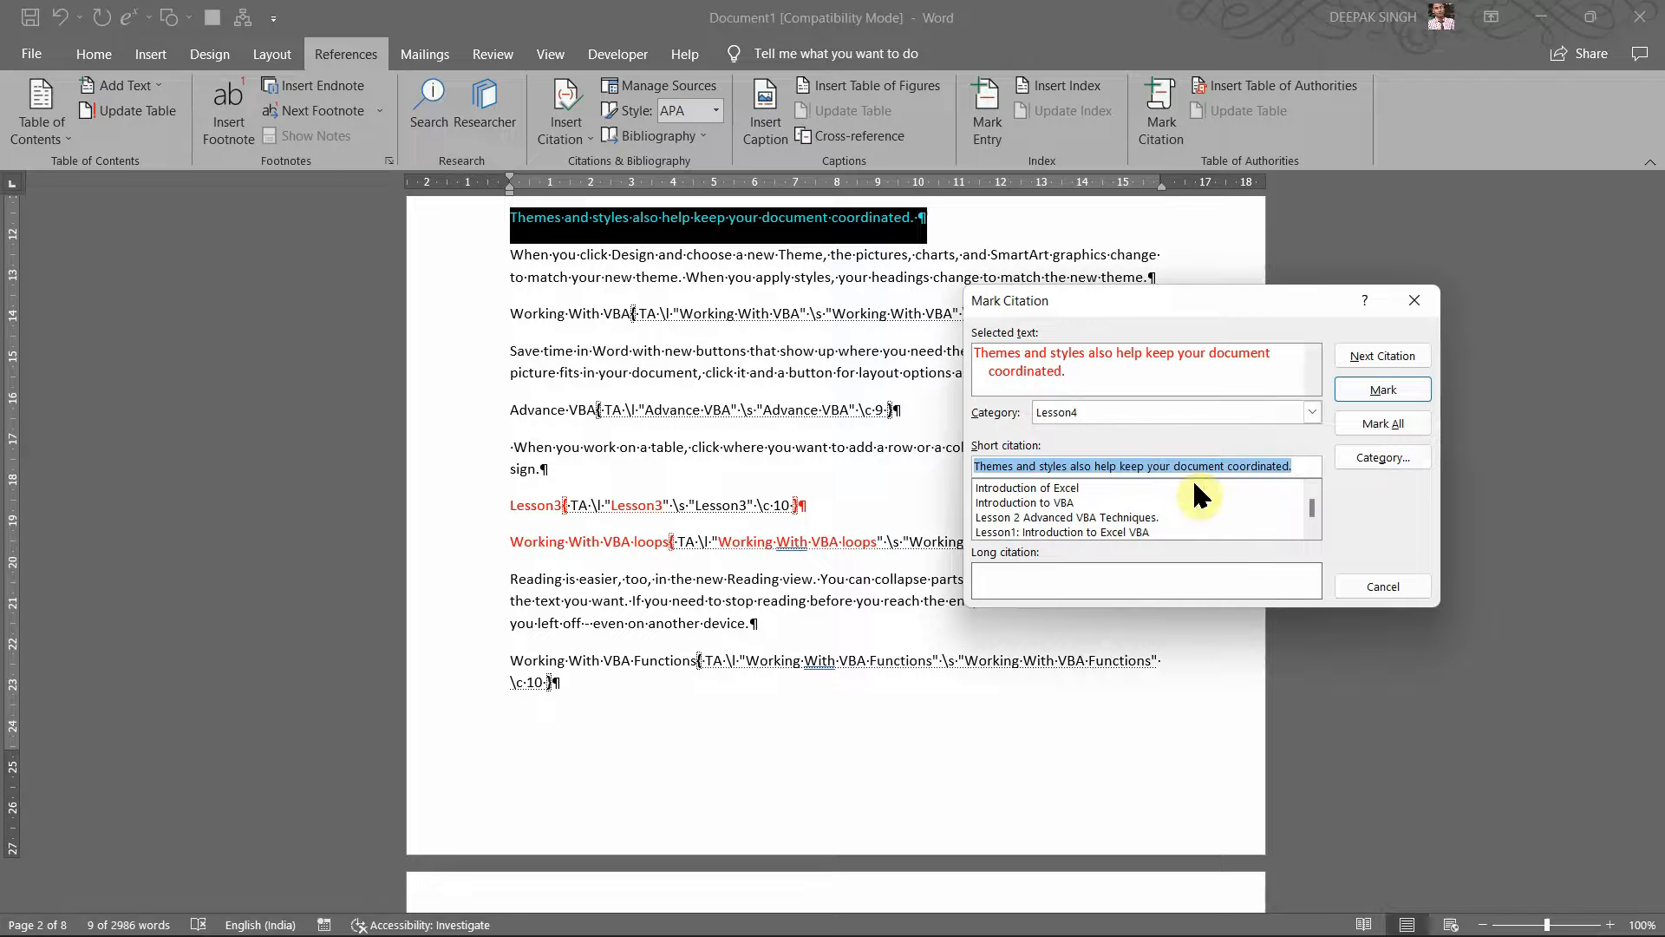
{"action": "left_click", "coordinate": [1136, 513]}
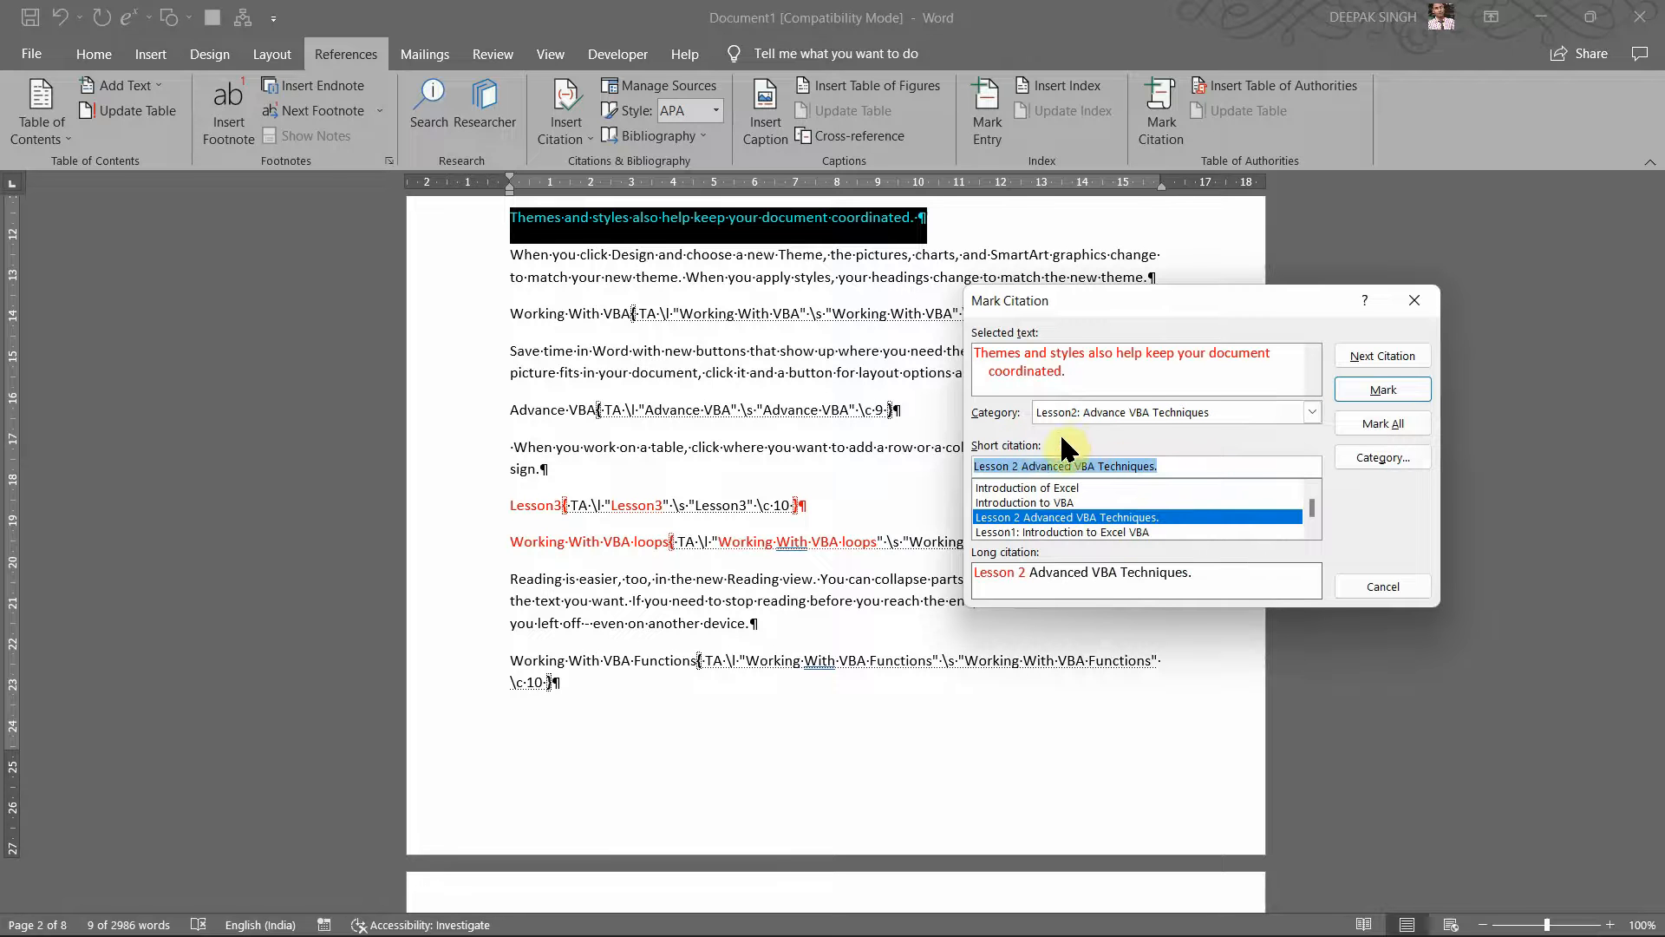
{"action": "left_click", "coordinate": [1379, 389]}
{"action": "left_click", "coordinate": [1379, 585]}
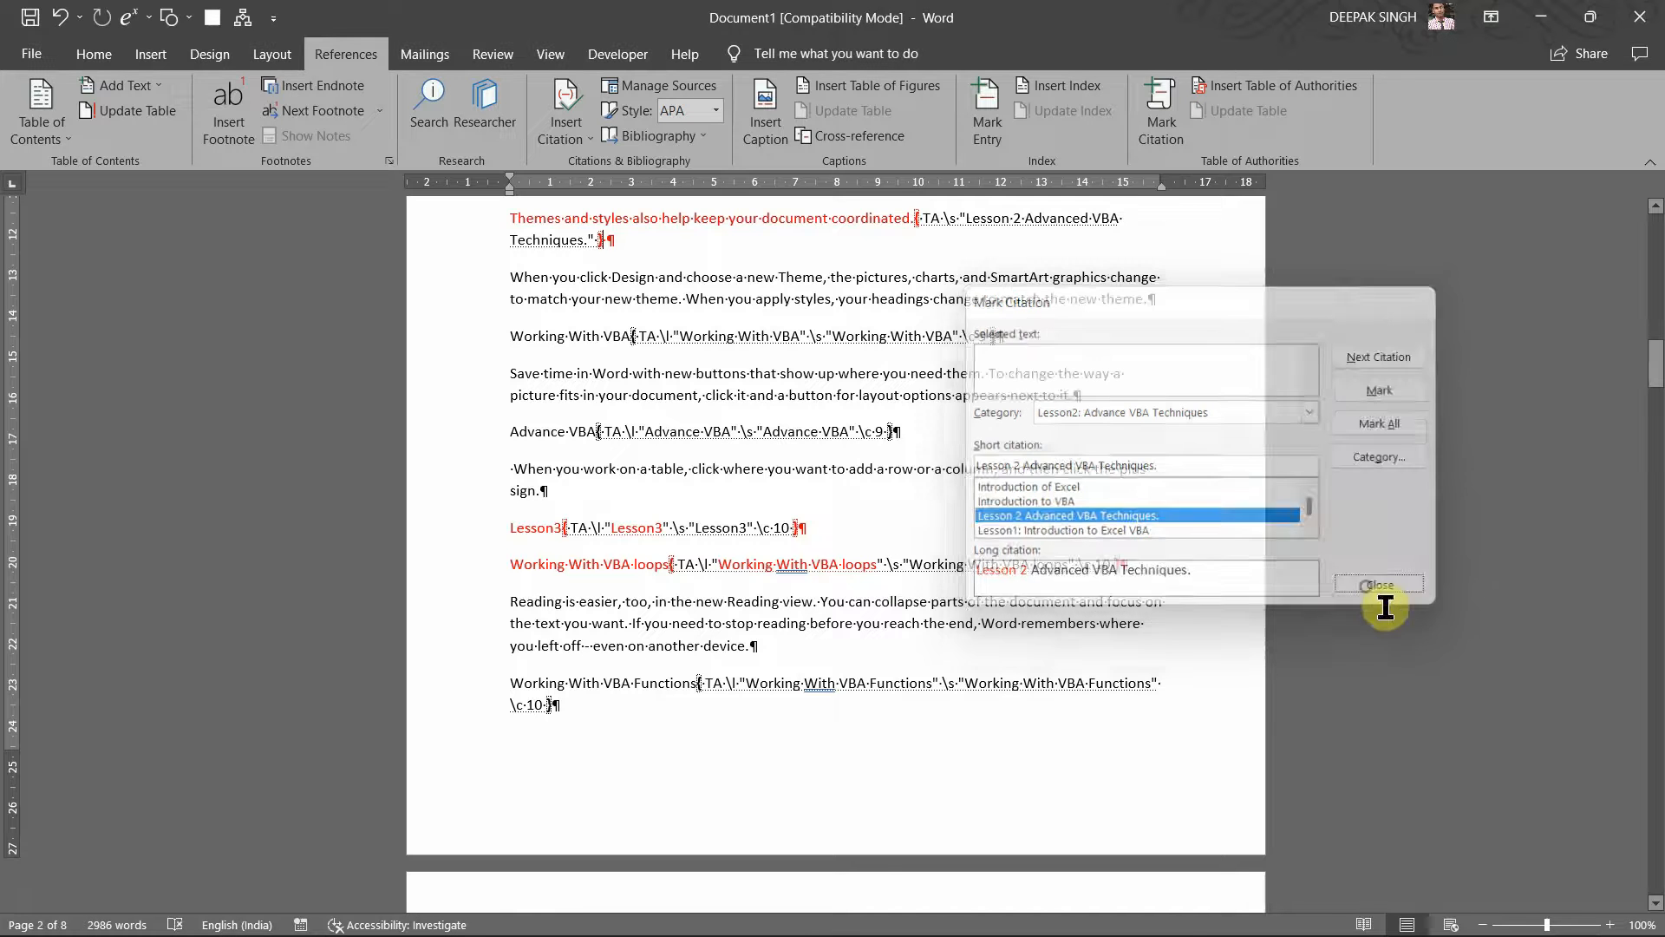
{"action": "scroll", "coordinate": [1021, 564], "scroll_direction": "up", "scroll_amount": 15}
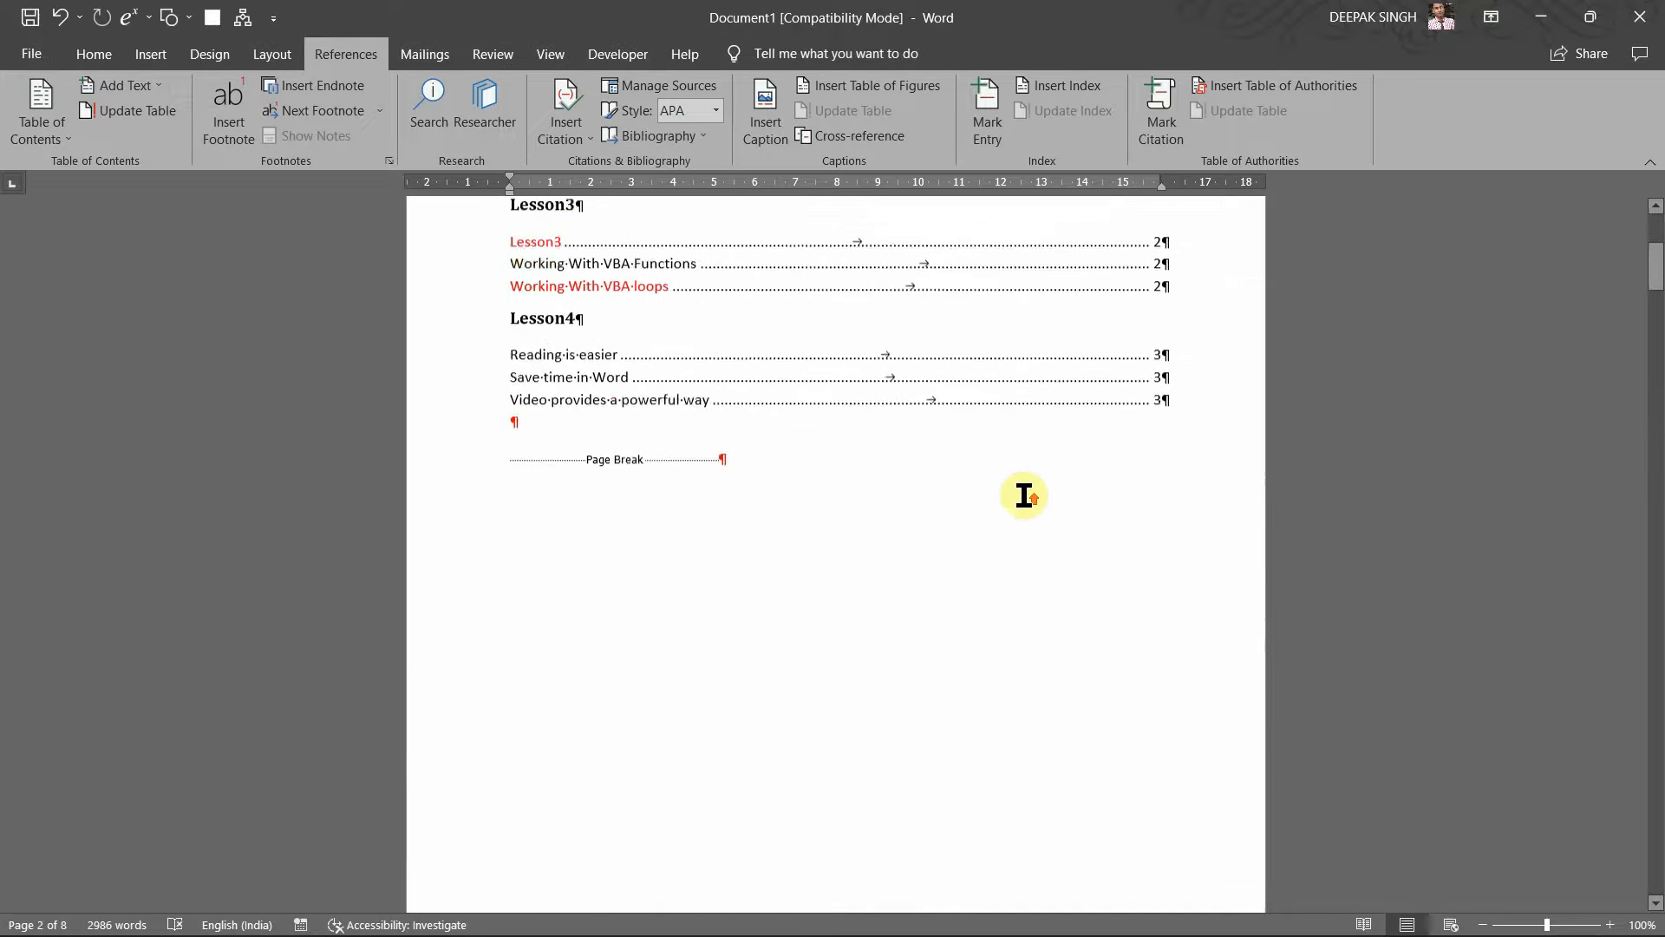
{"action": "scroll", "coordinate": [1024, 495], "scroll_direction": "up", "scroll_amount": 3}
{"action": "left_click", "coordinate": [948, 428]}
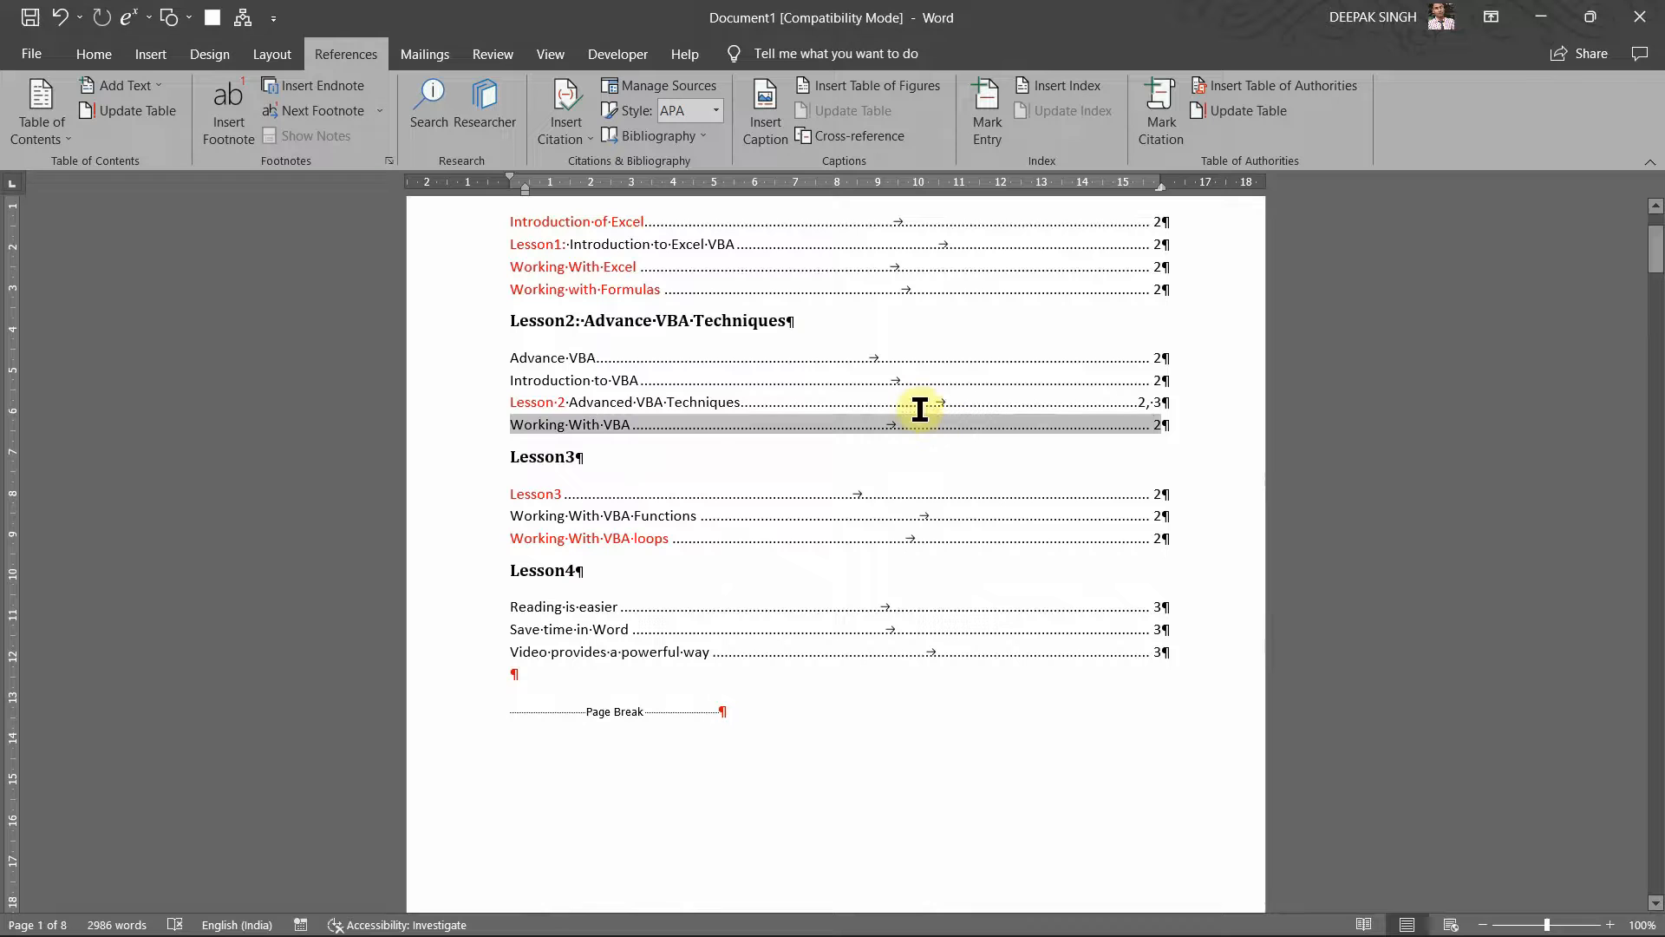
{"action": "left_click", "coordinate": [920, 407]}
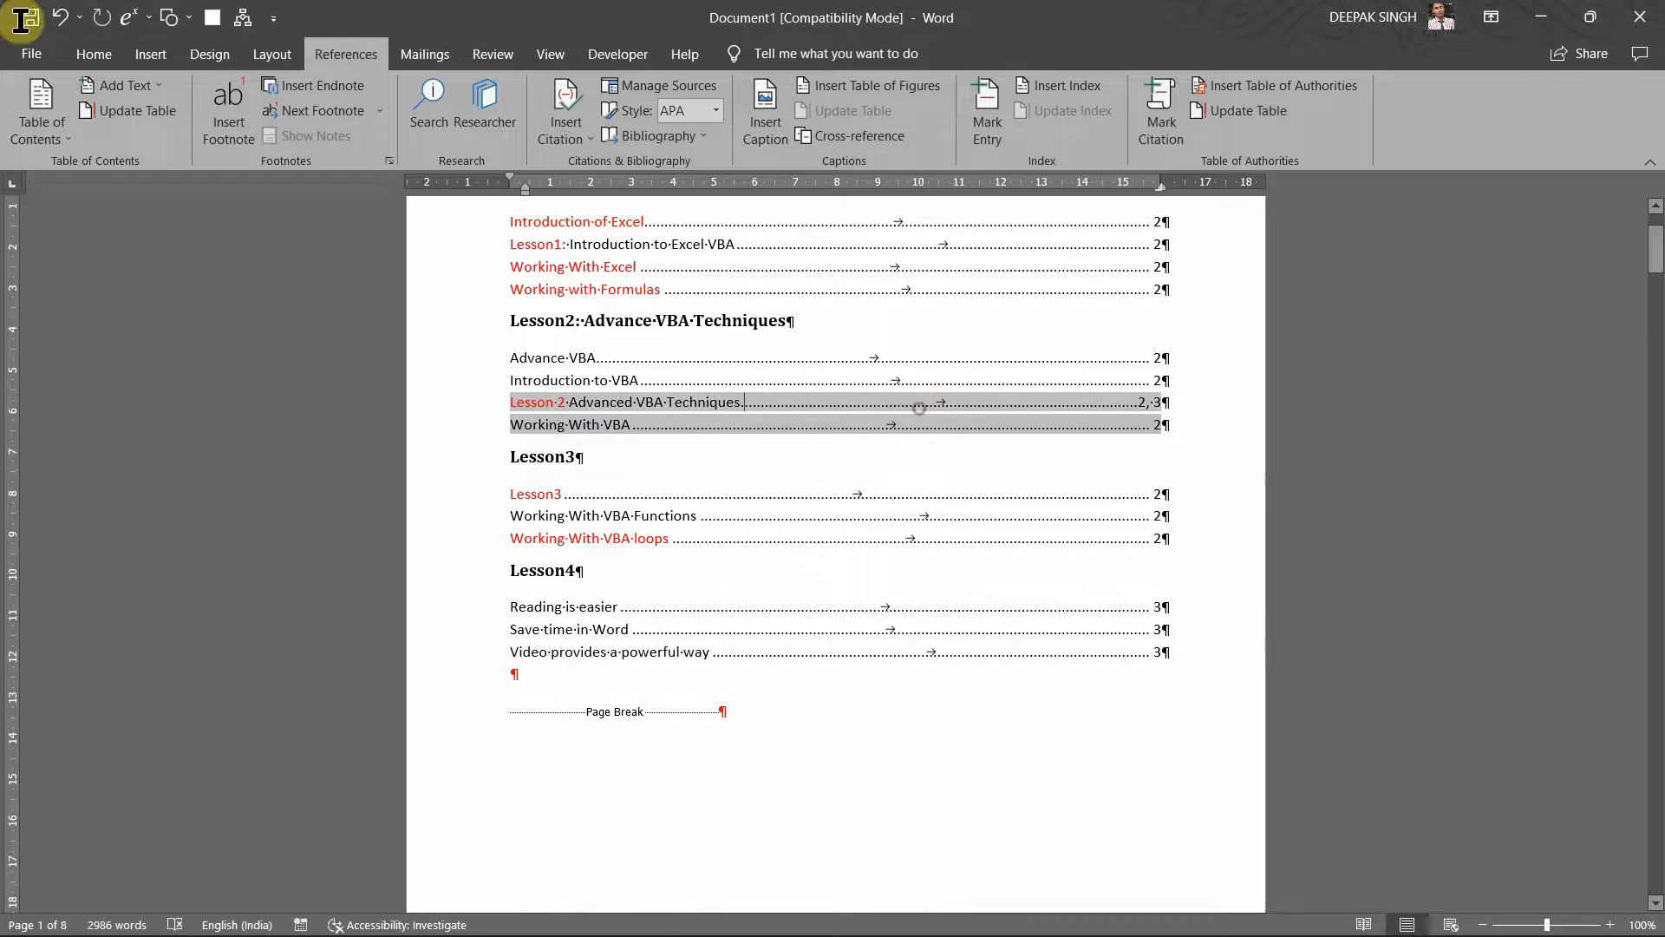
{"action": "left_click", "coordinate": [1228, 122]}
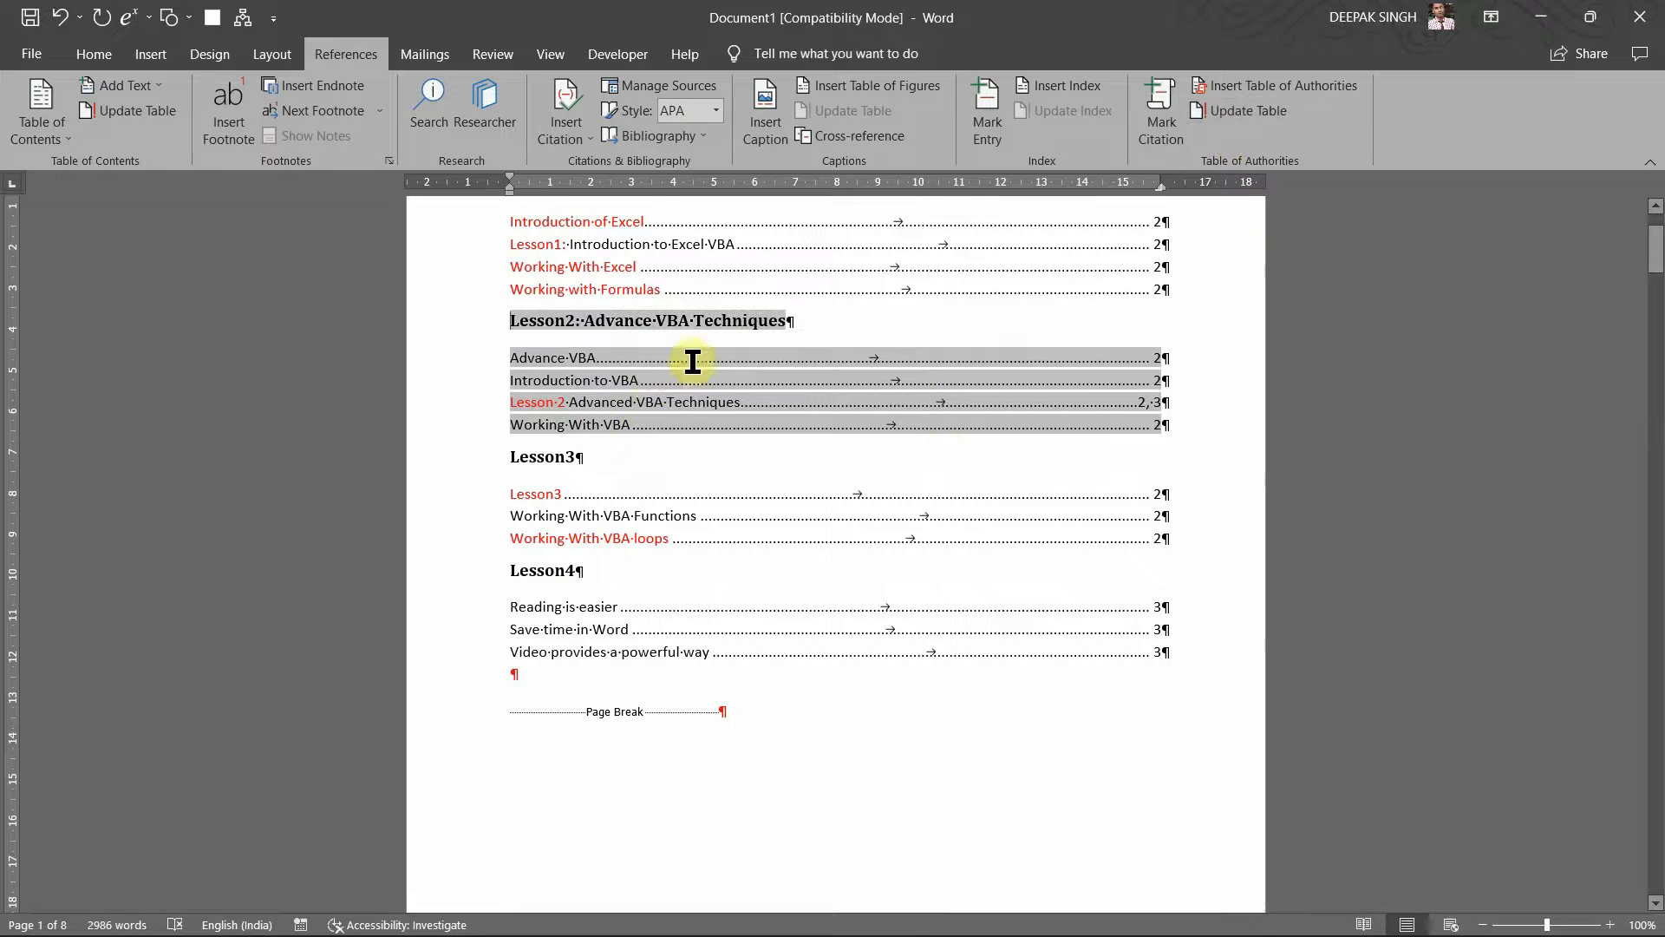
{"action": "left_click", "coordinate": [660, 440]}
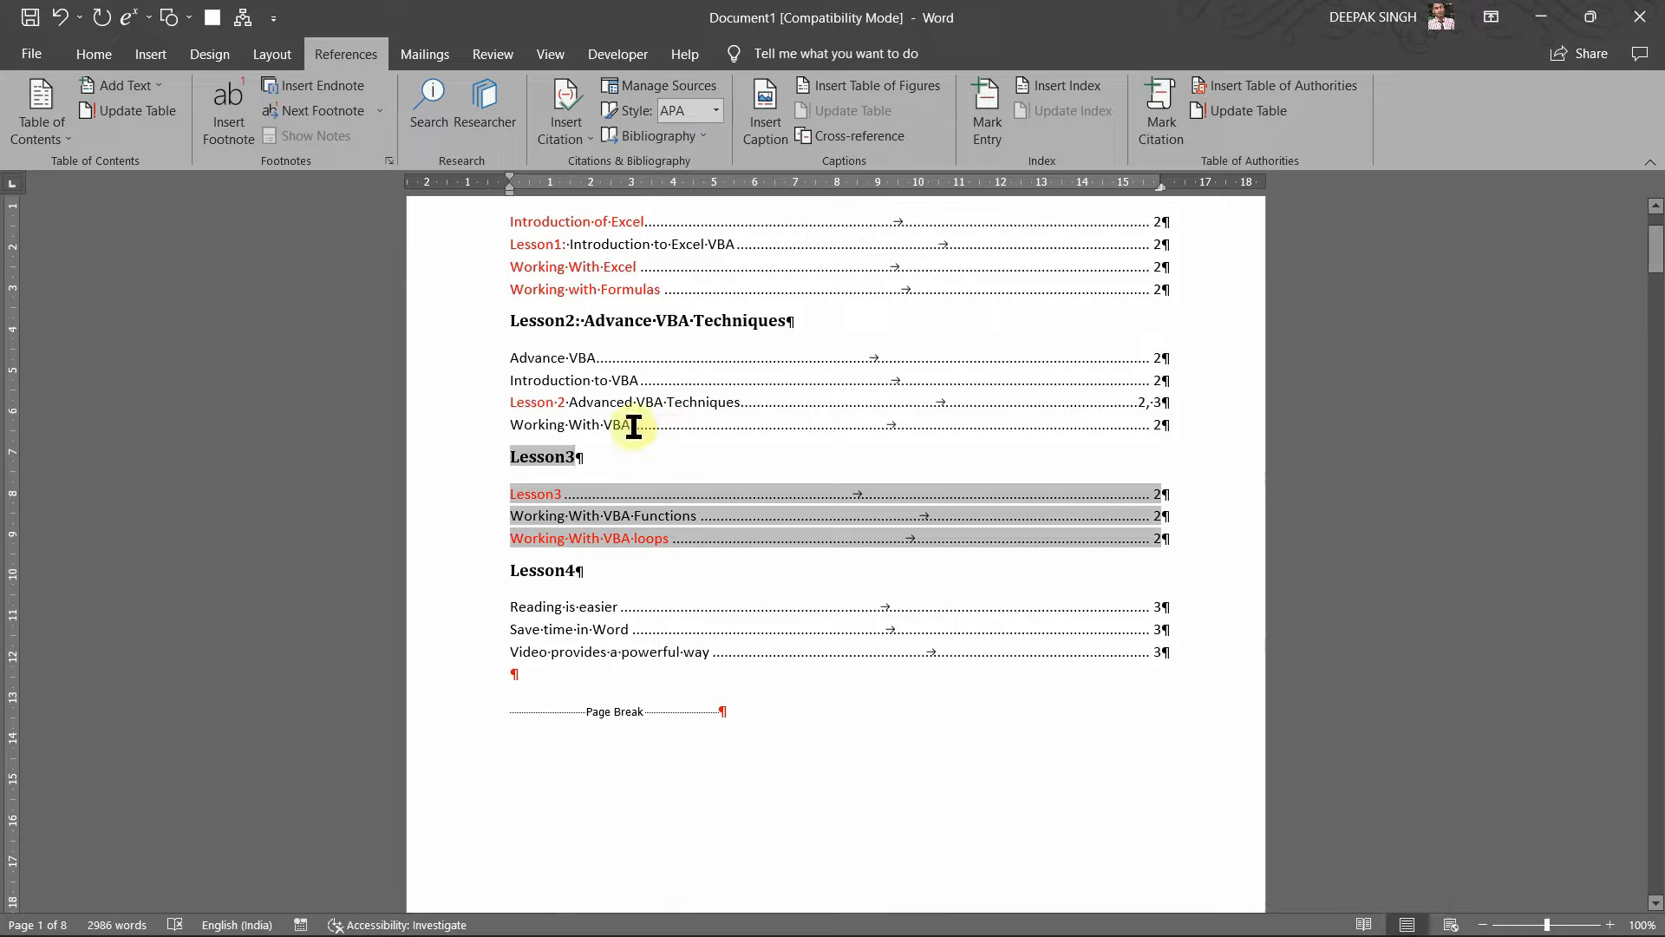
{"action": "scroll", "coordinate": [709, 527], "scroll_direction": "up", "scroll_amount": 3}
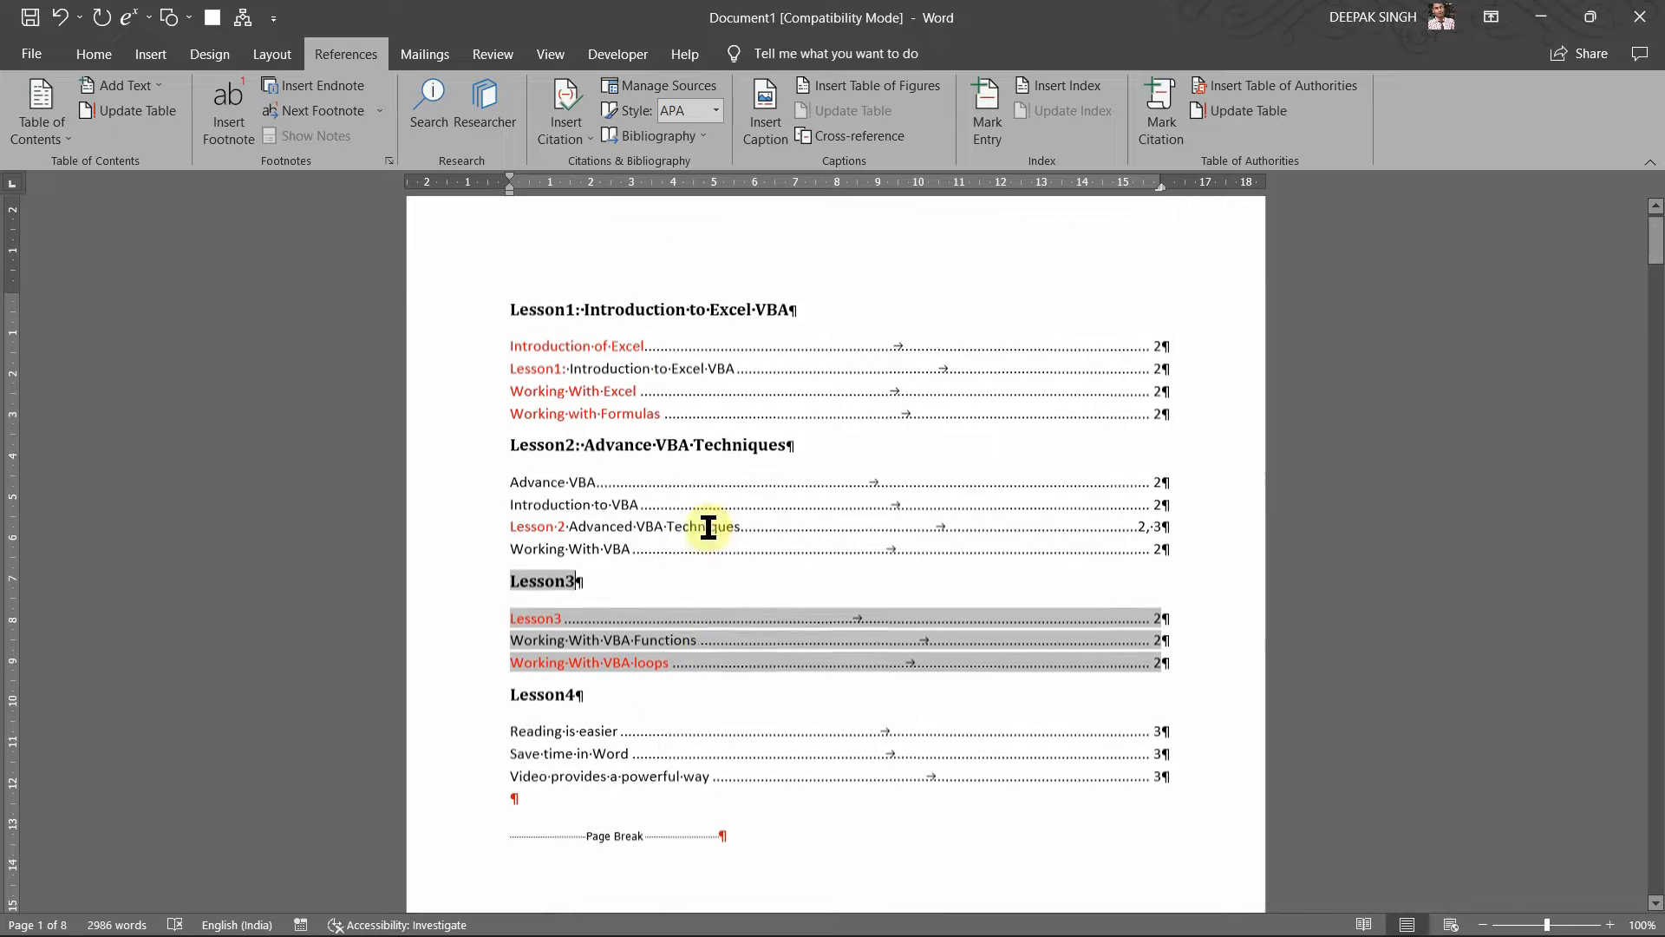
{"action": "left_click", "coordinate": [657, 494]}
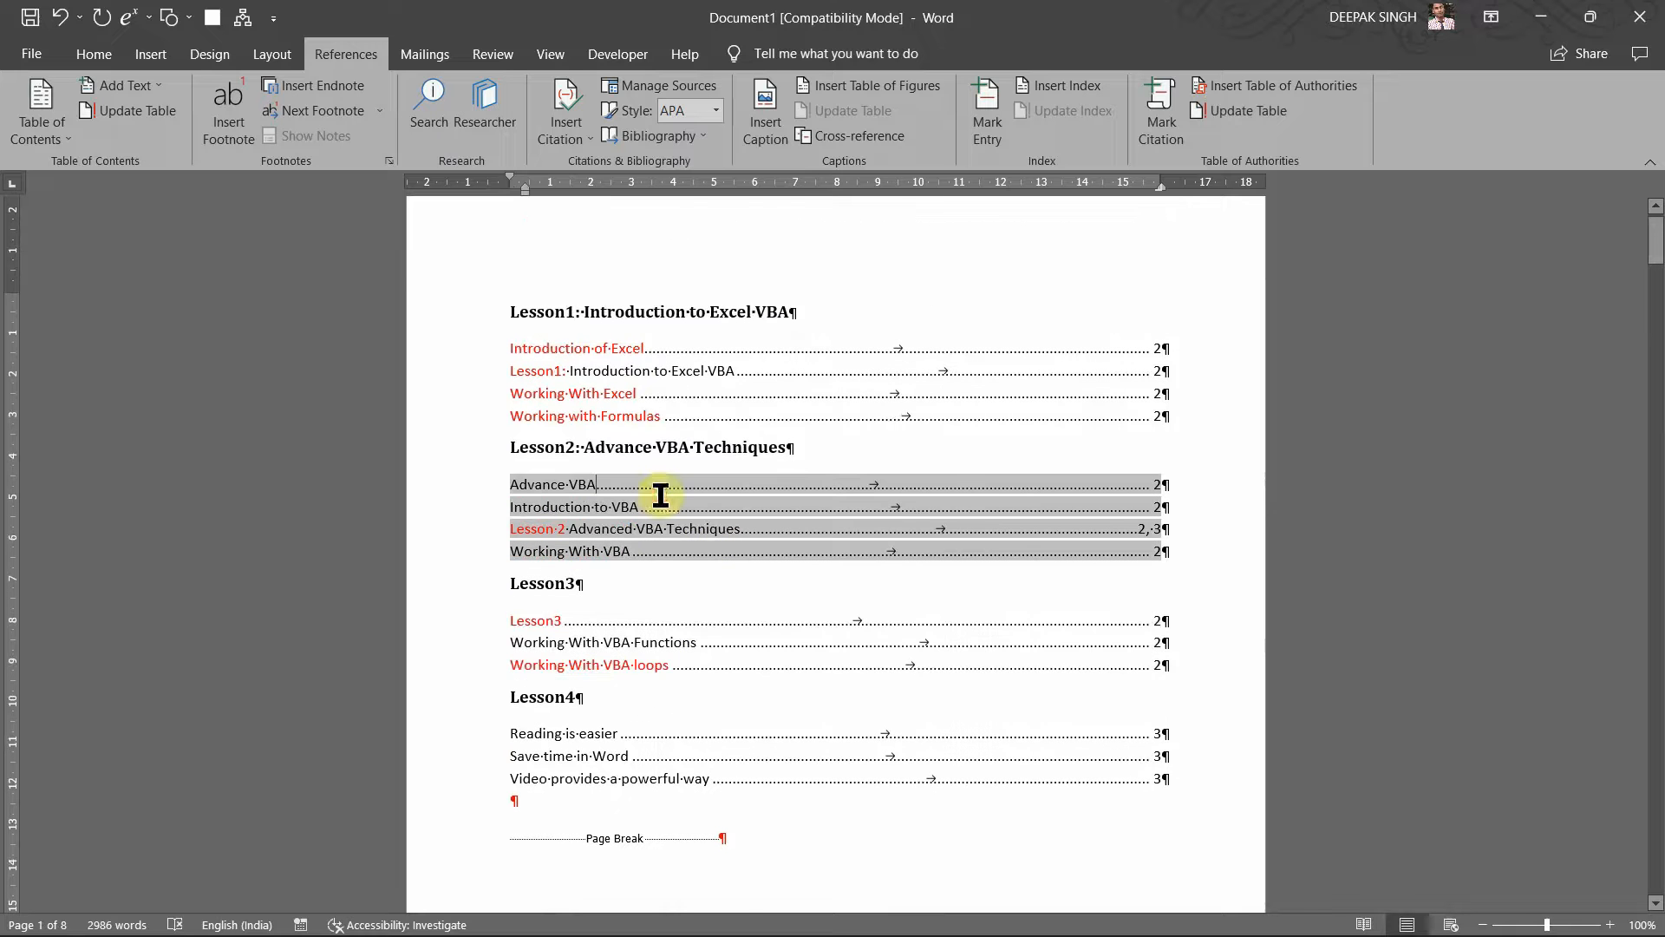
{"action": "left_click", "coordinate": [1215, 109]}
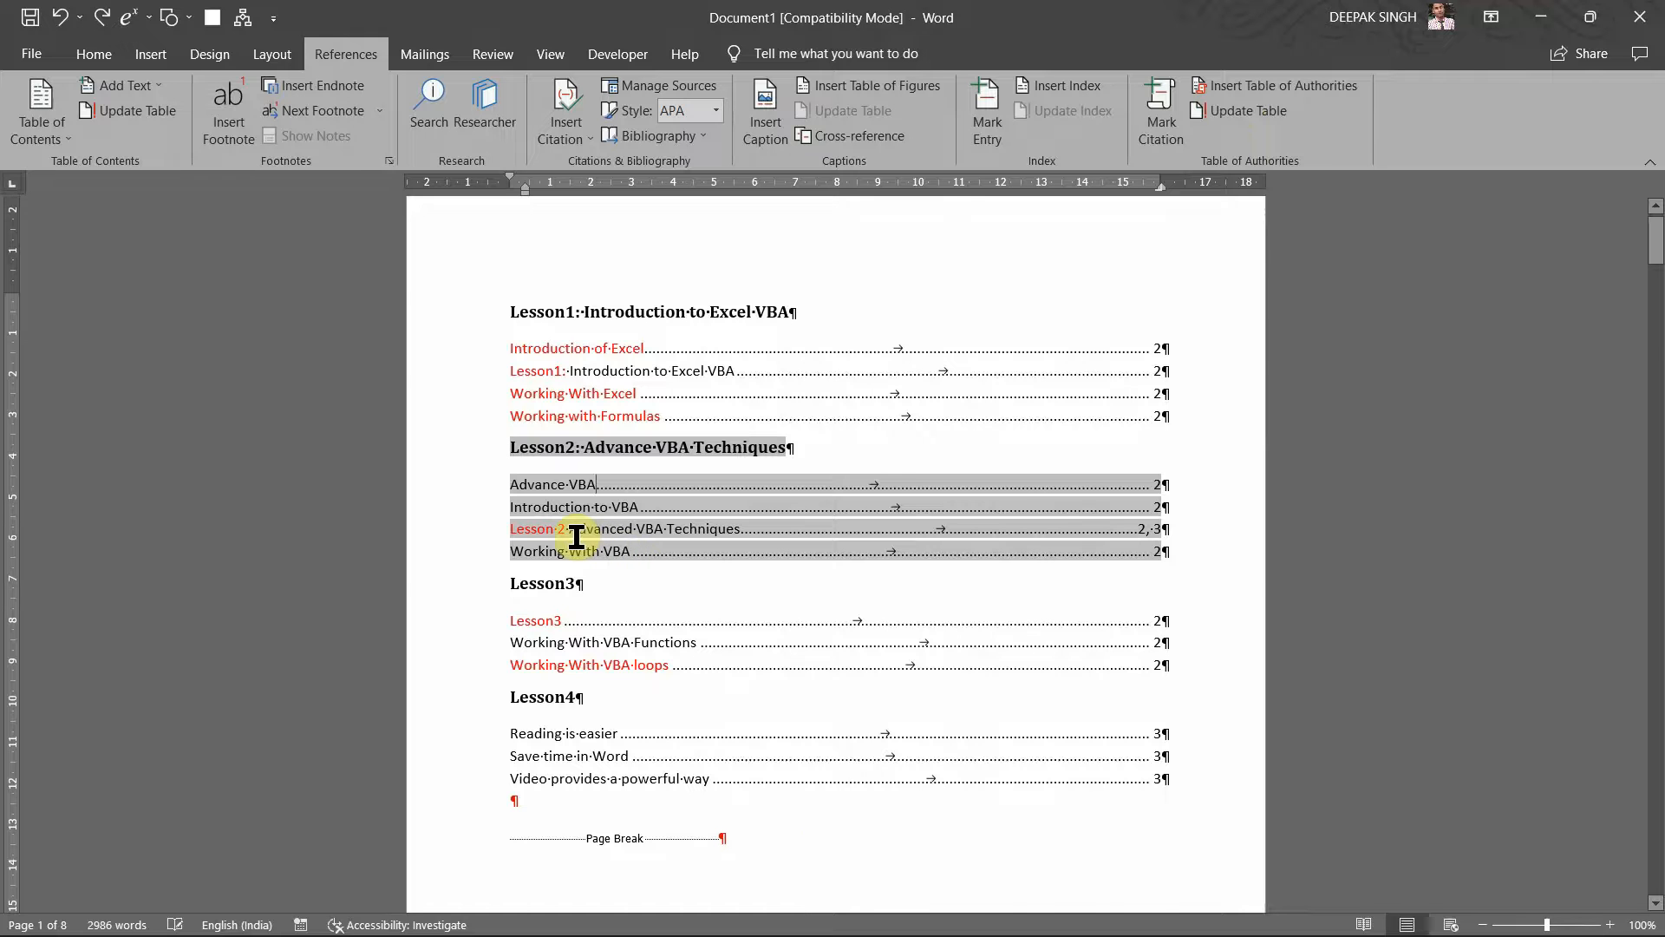
{"action": "scroll", "coordinate": [576, 534], "scroll_direction": "up", "scroll_amount": 1}
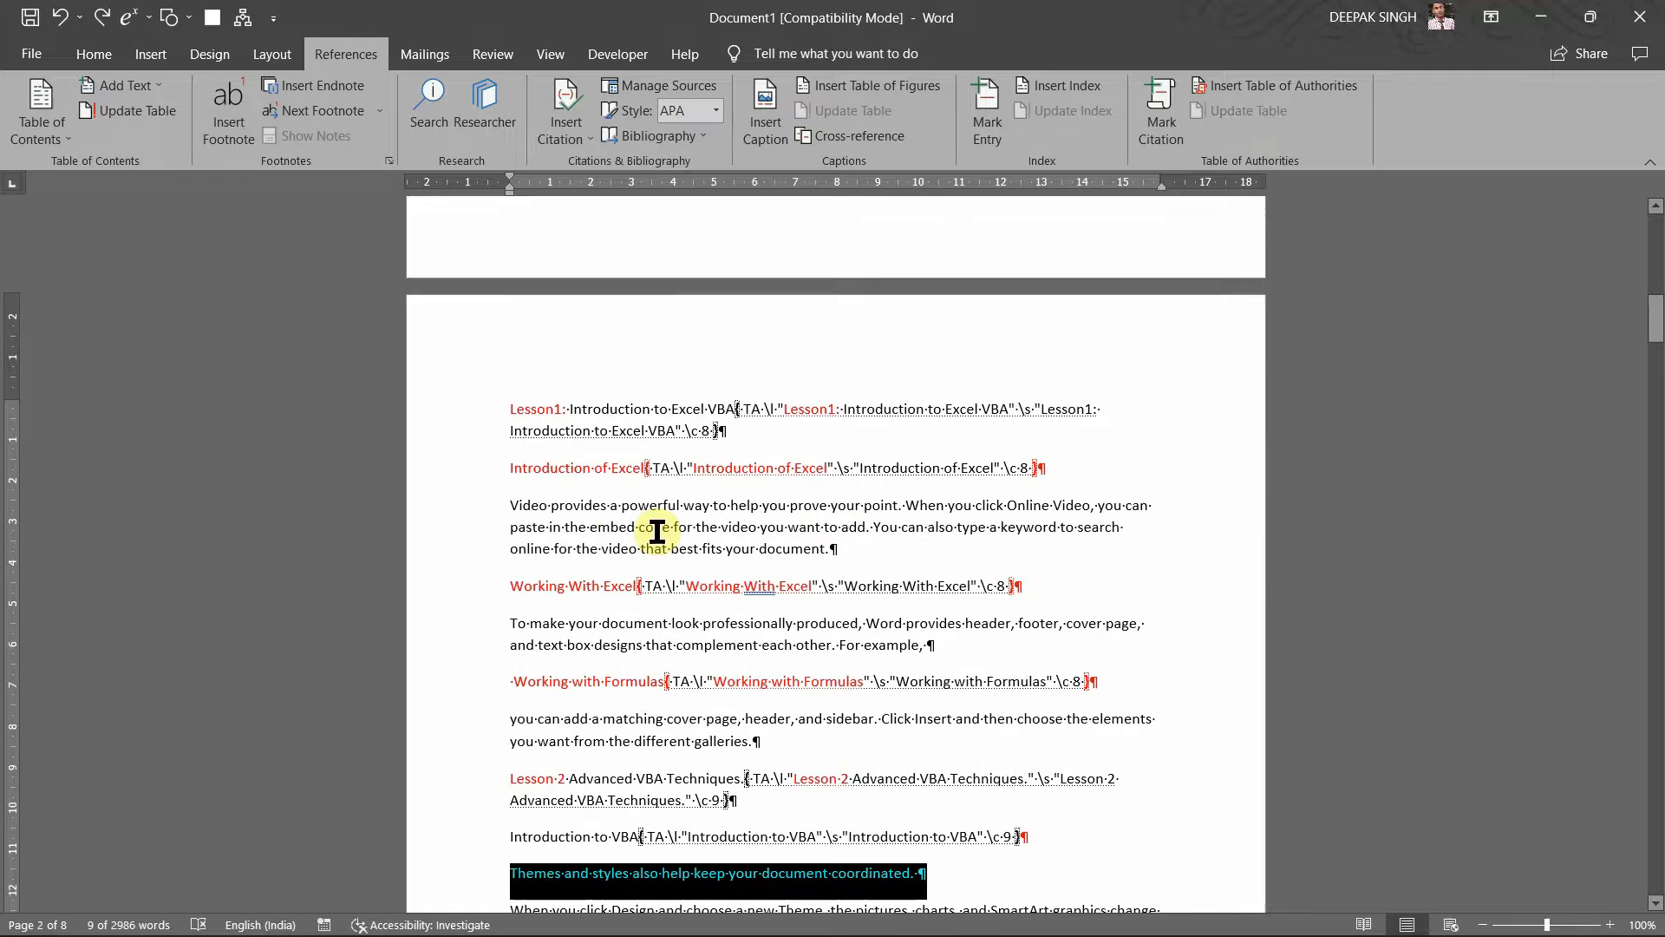
{"action": "scroll", "coordinate": [657, 531], "scroll_direction": "up", "scroll_amount": 8}
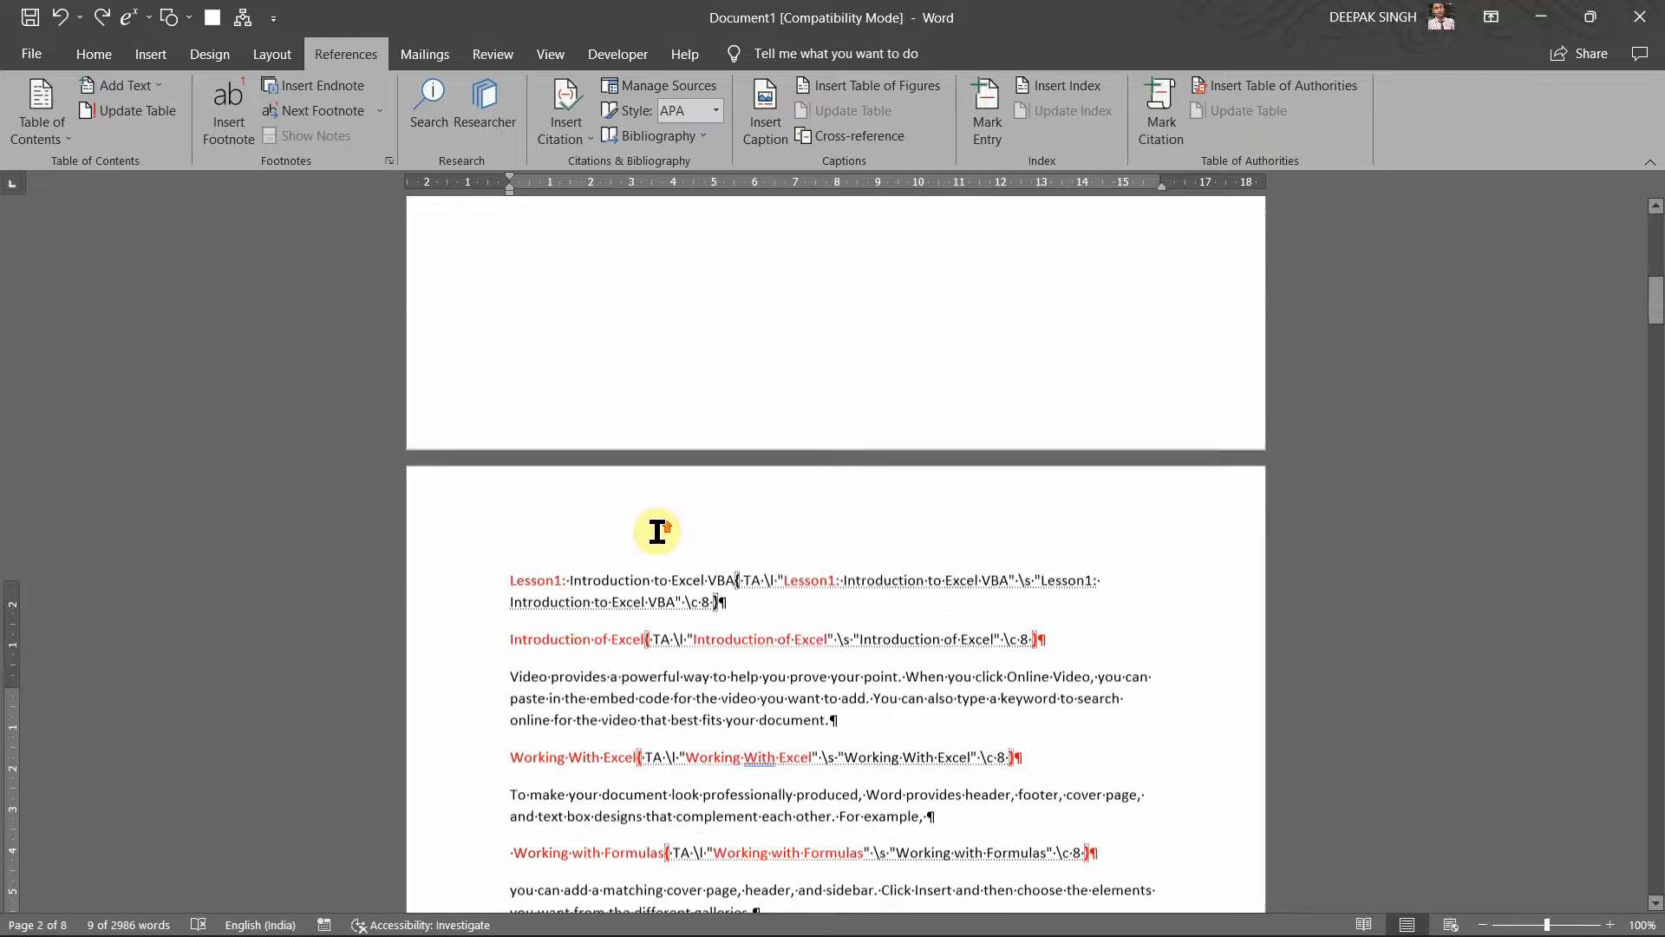
{"action": "scroll", "coordinate": [658, 531], "scroll_direction": "up", "scroll_amount": 4}
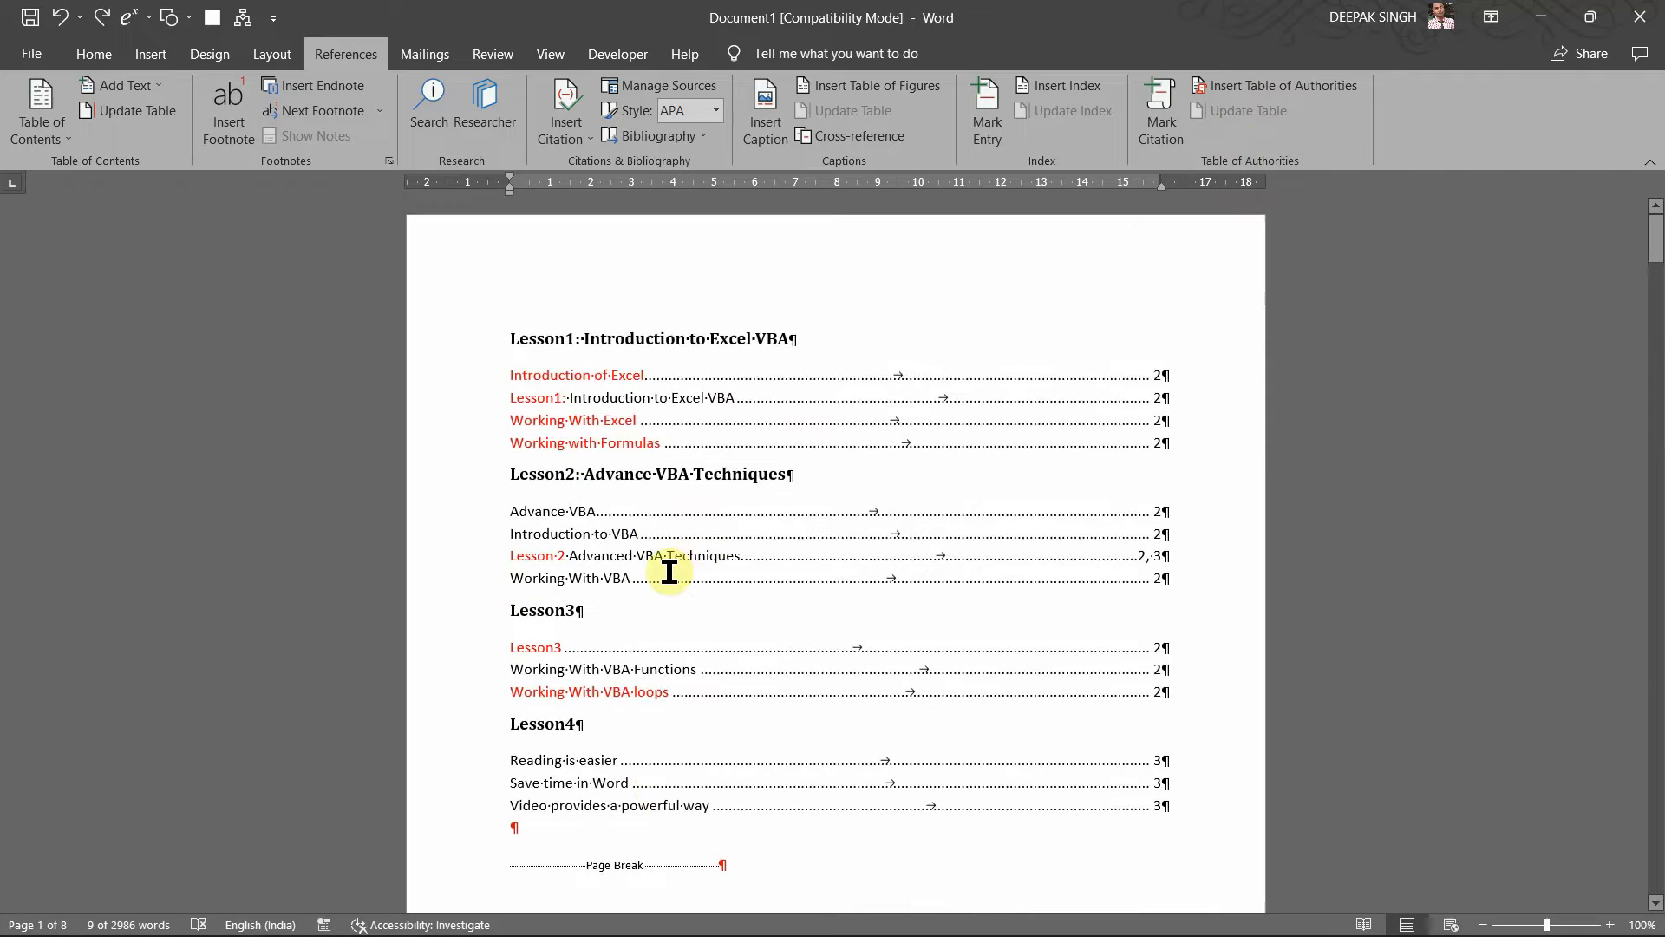
{"action": "left_click", "coordinate": [669, 572]}
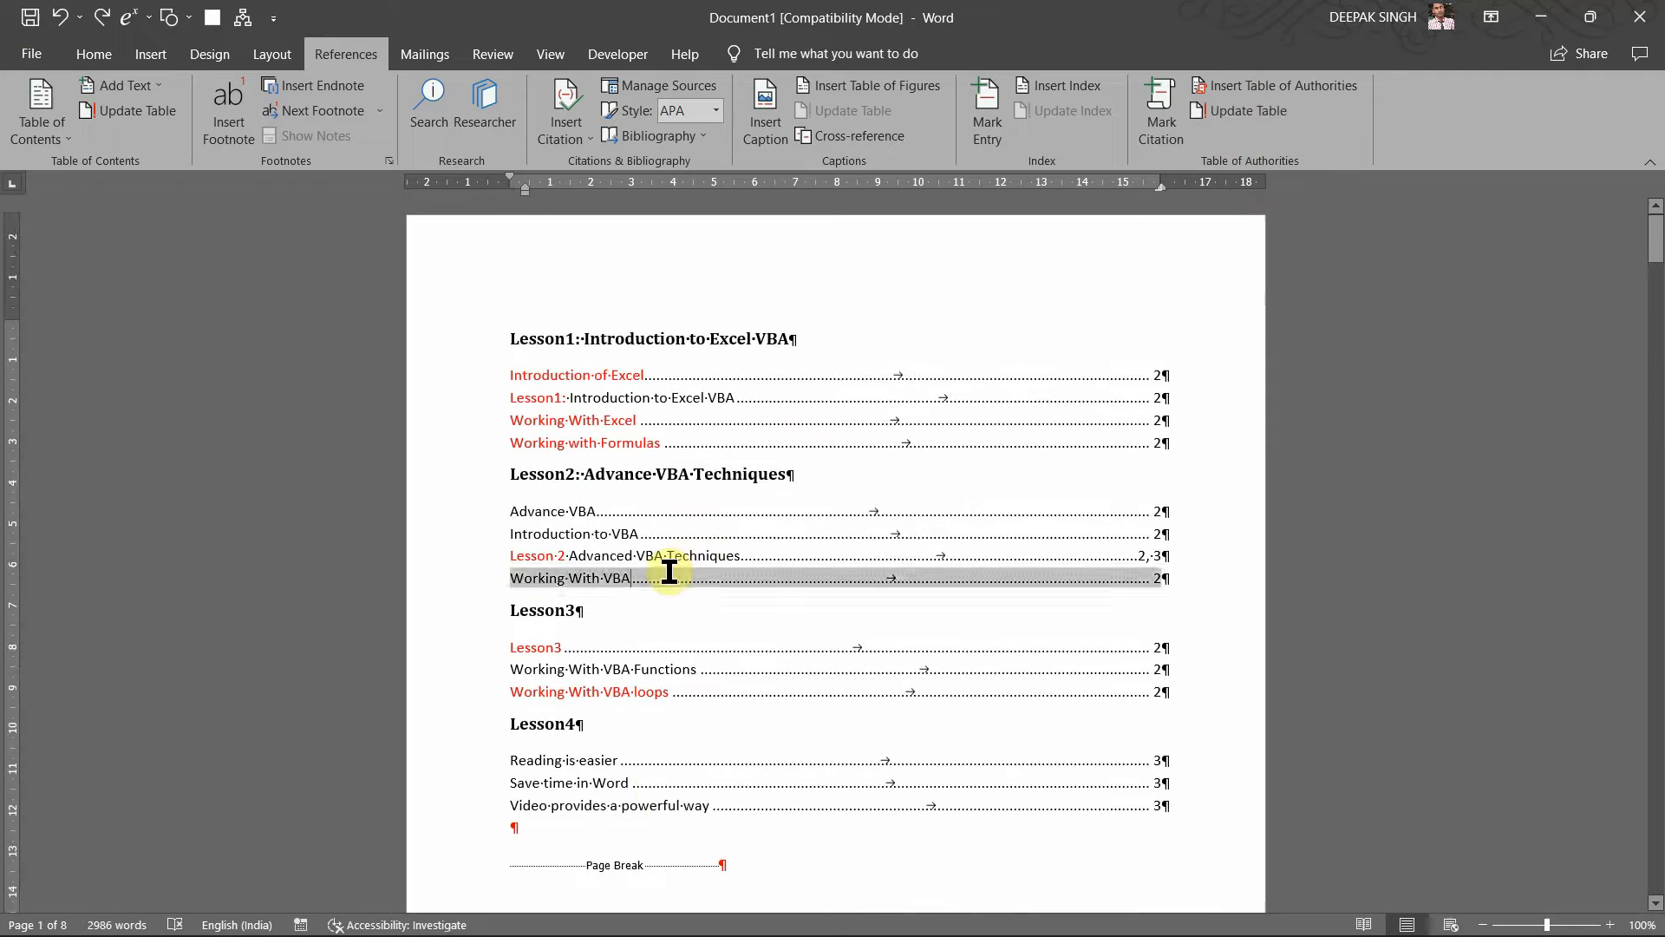
{"action": "left_click", "coordinate": [668, 572], "text": "ctrl"}
{"action": "left_click", "coordinate": [668, 571]}
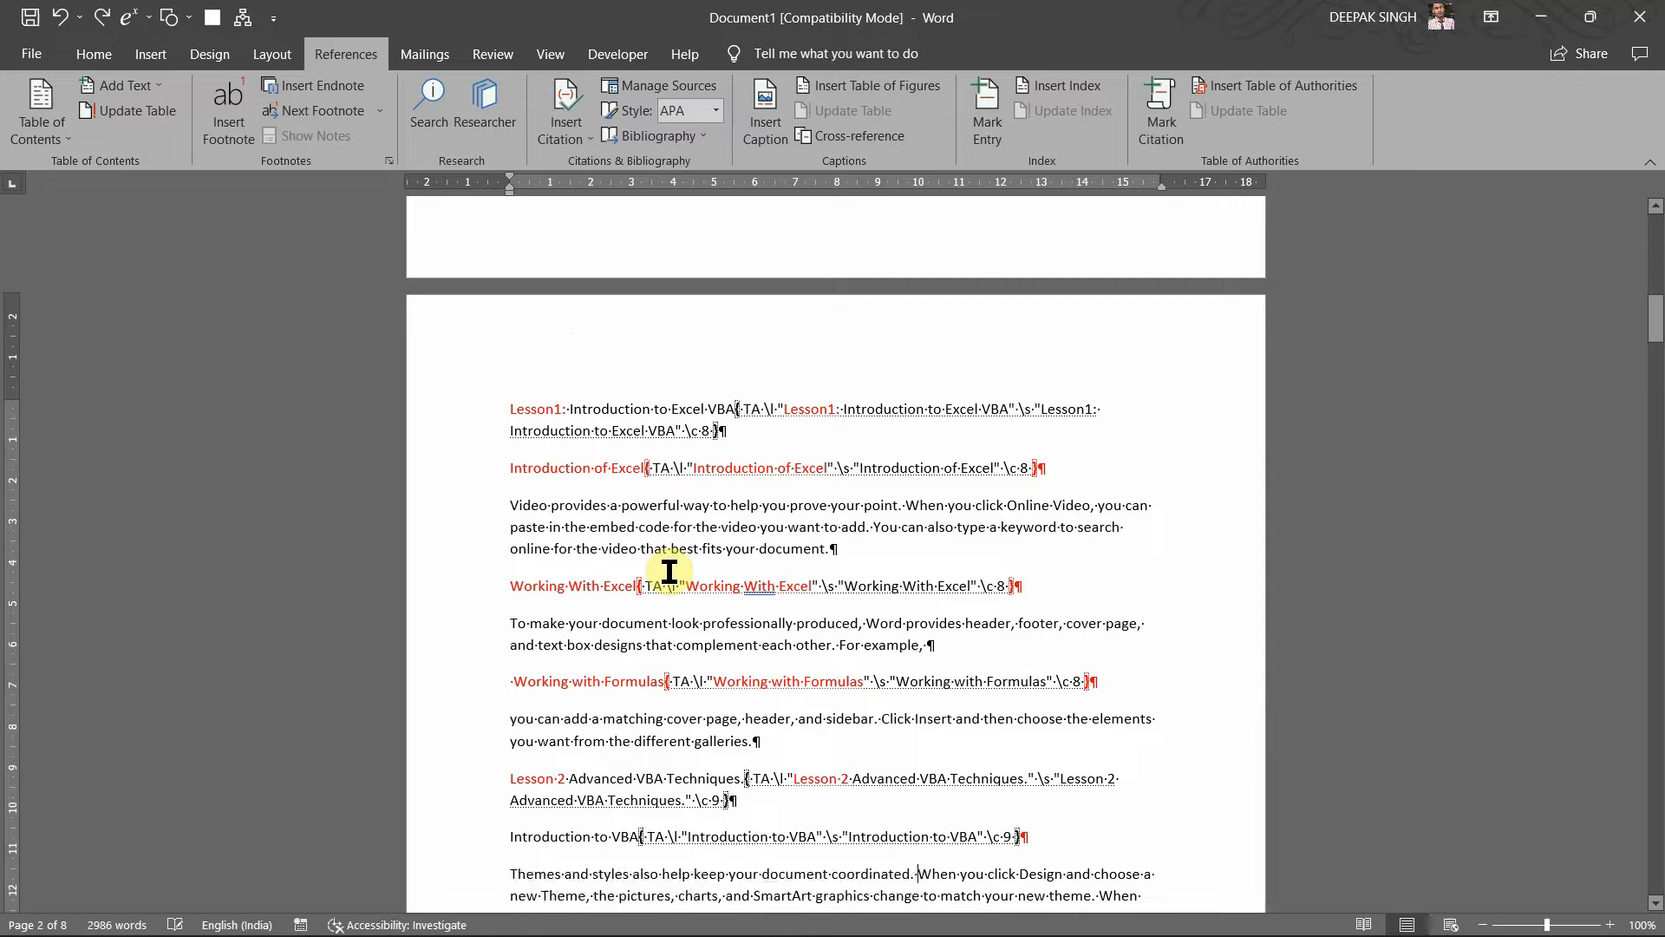
{"action": "scroll", "coordinate": [669, 572], "scroll_direction": "up", "scroll_amount": 6}
{"action": "scroll", "coordinate": [669, 571], "scroll_direction": "up", "scroll_amount": 8}
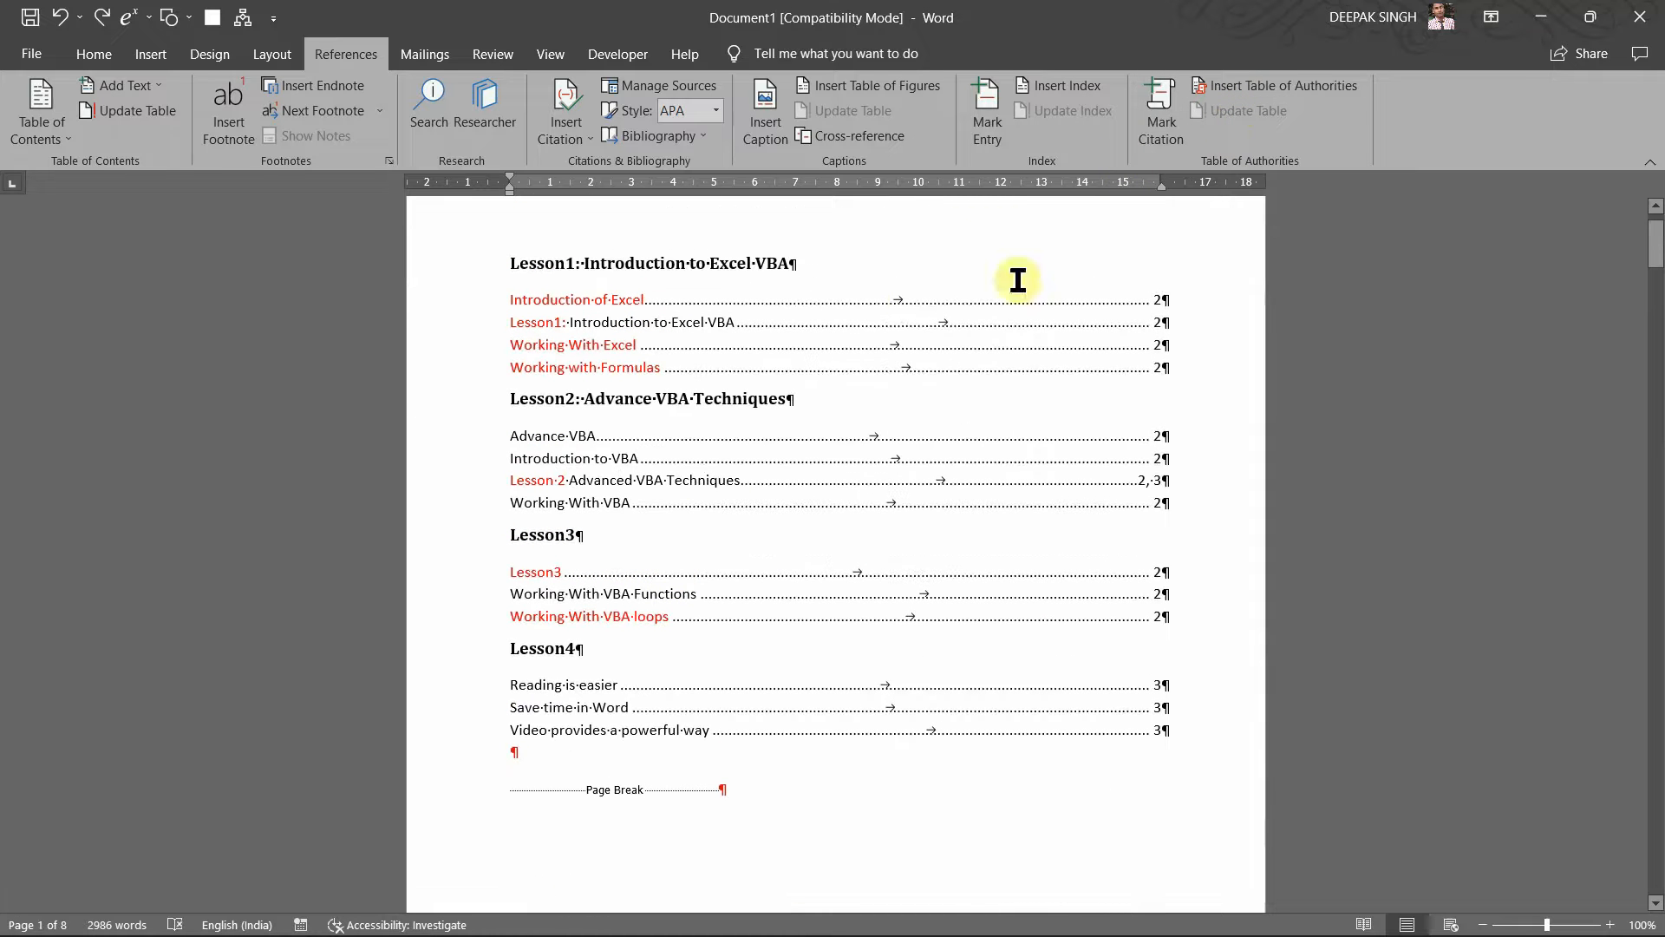
{"action": "left_click", "coordinate": [674, 520]}
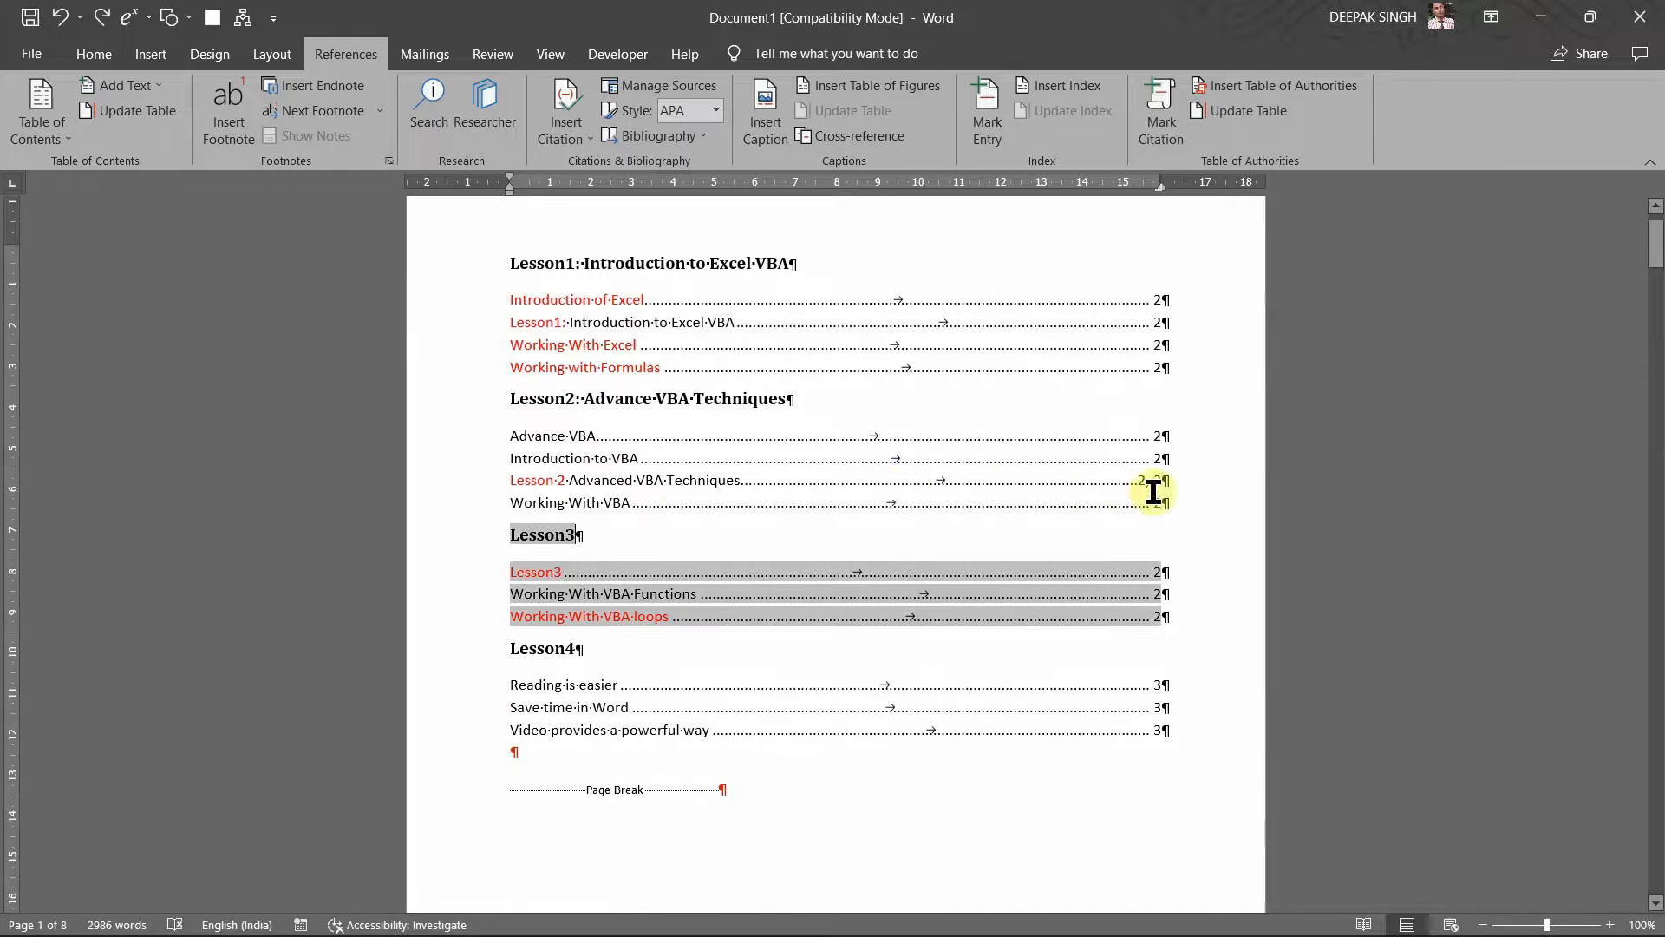
{"action": "left_click", "coordinate": [1186, 483]}
Step: Break the paragraph after 'document' so the Themes sentence stands on its own line
{"action": "scroll", "coordinate": [971, 725], "scroll_direction": "down", "scroll_amount": 1}
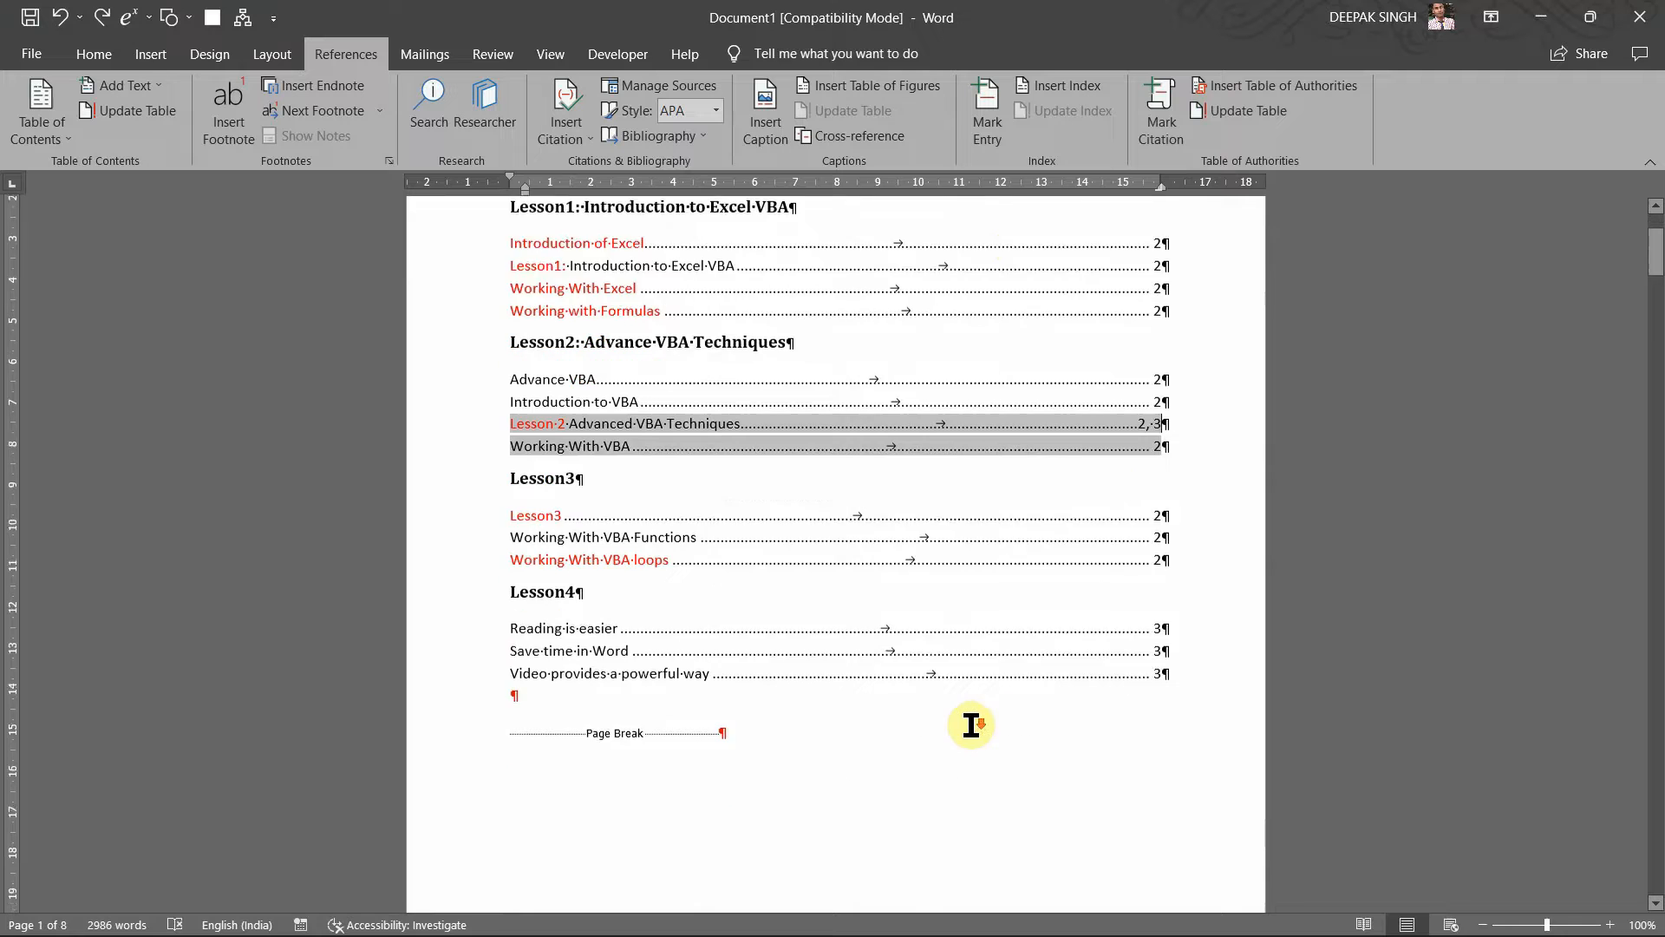
{"action": "scroll", "coordinate": [971, 725], "scroll_direction": "down", "scroll_amount": 18}
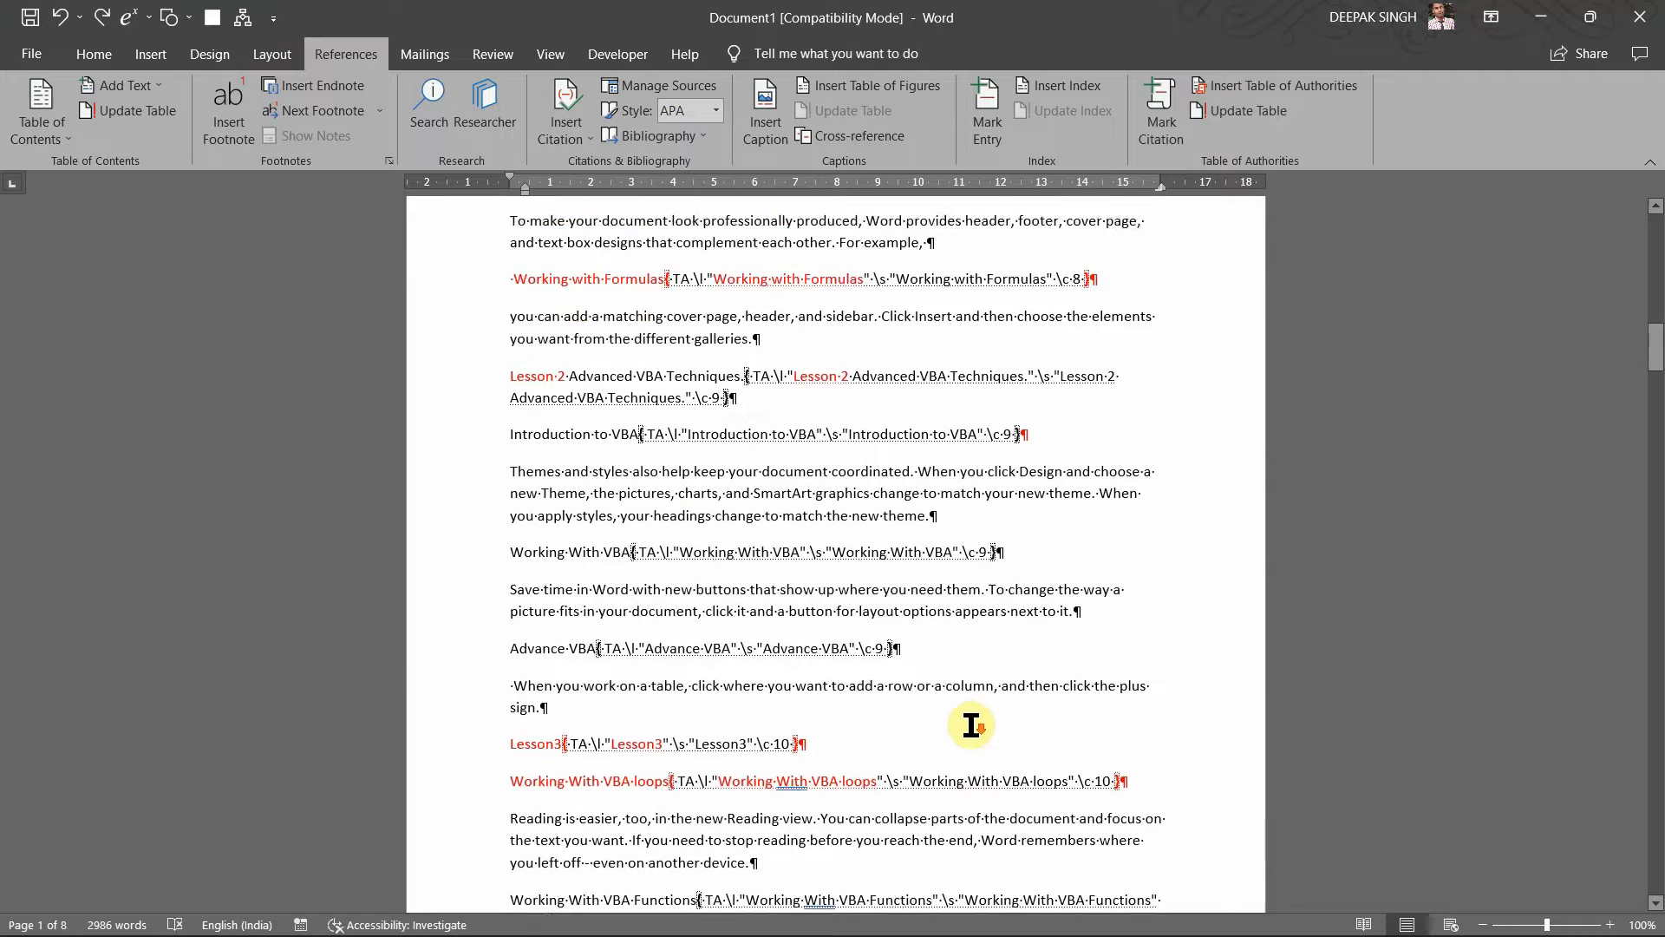
{"action": "scroll", "coordinate": [971, 725], "scroll_direction": "down", "scroll_amount": 1}
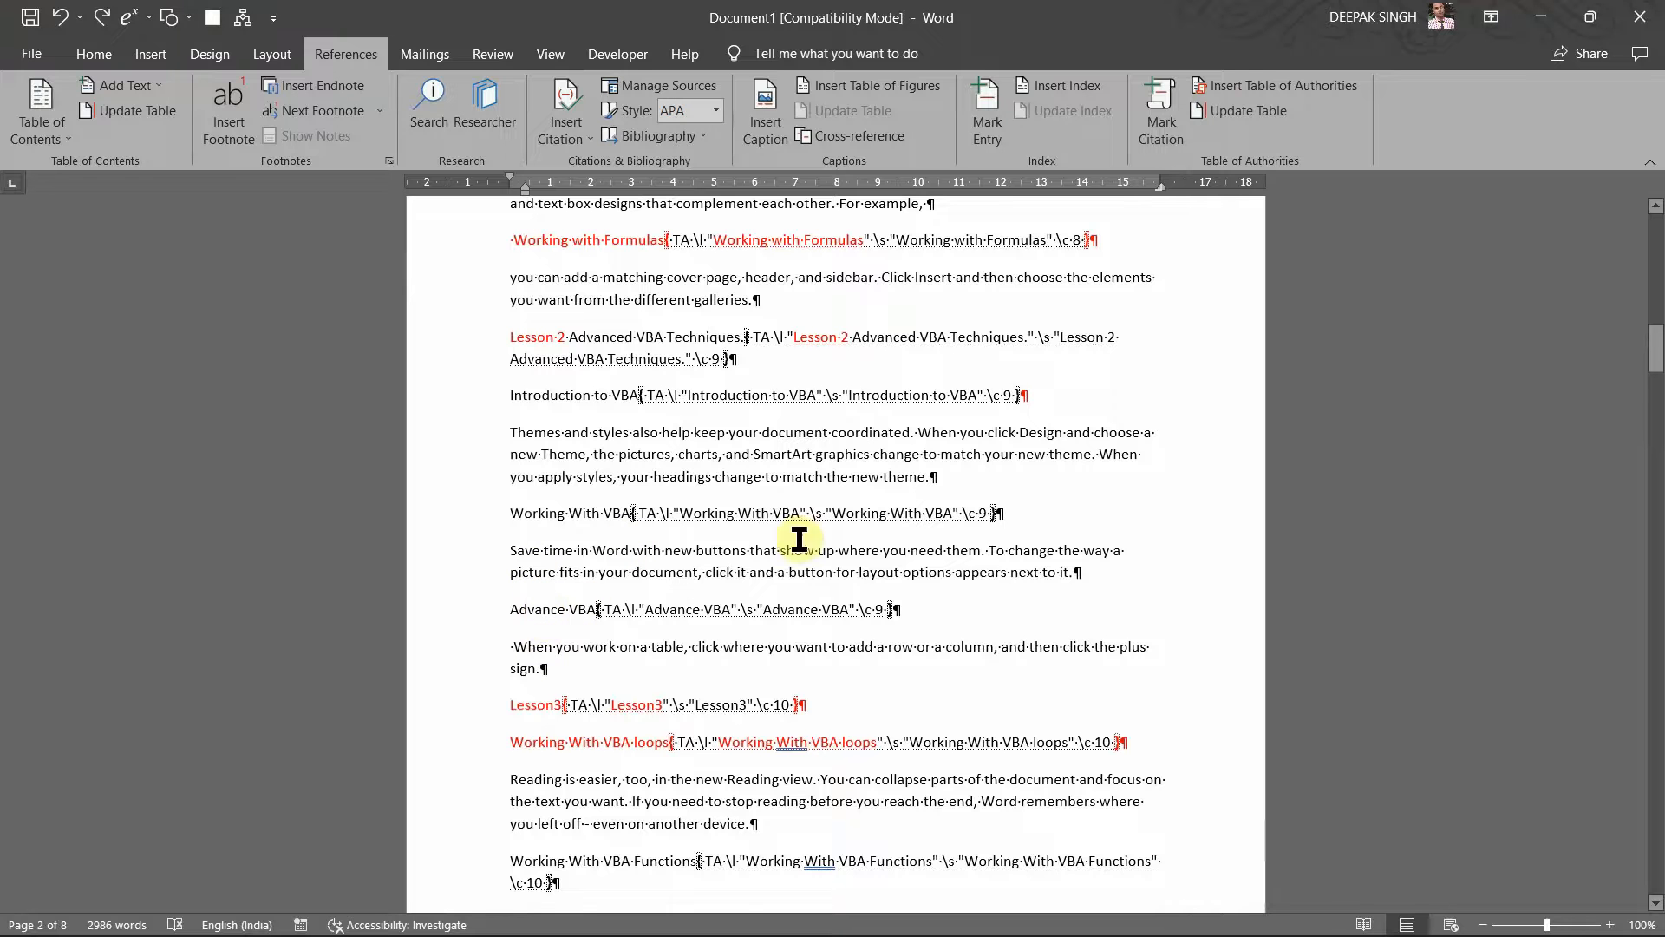
{"action": "scroll", "coordinate": [658, 572], "scroll_direction": "down", "scroll_amount": 3}
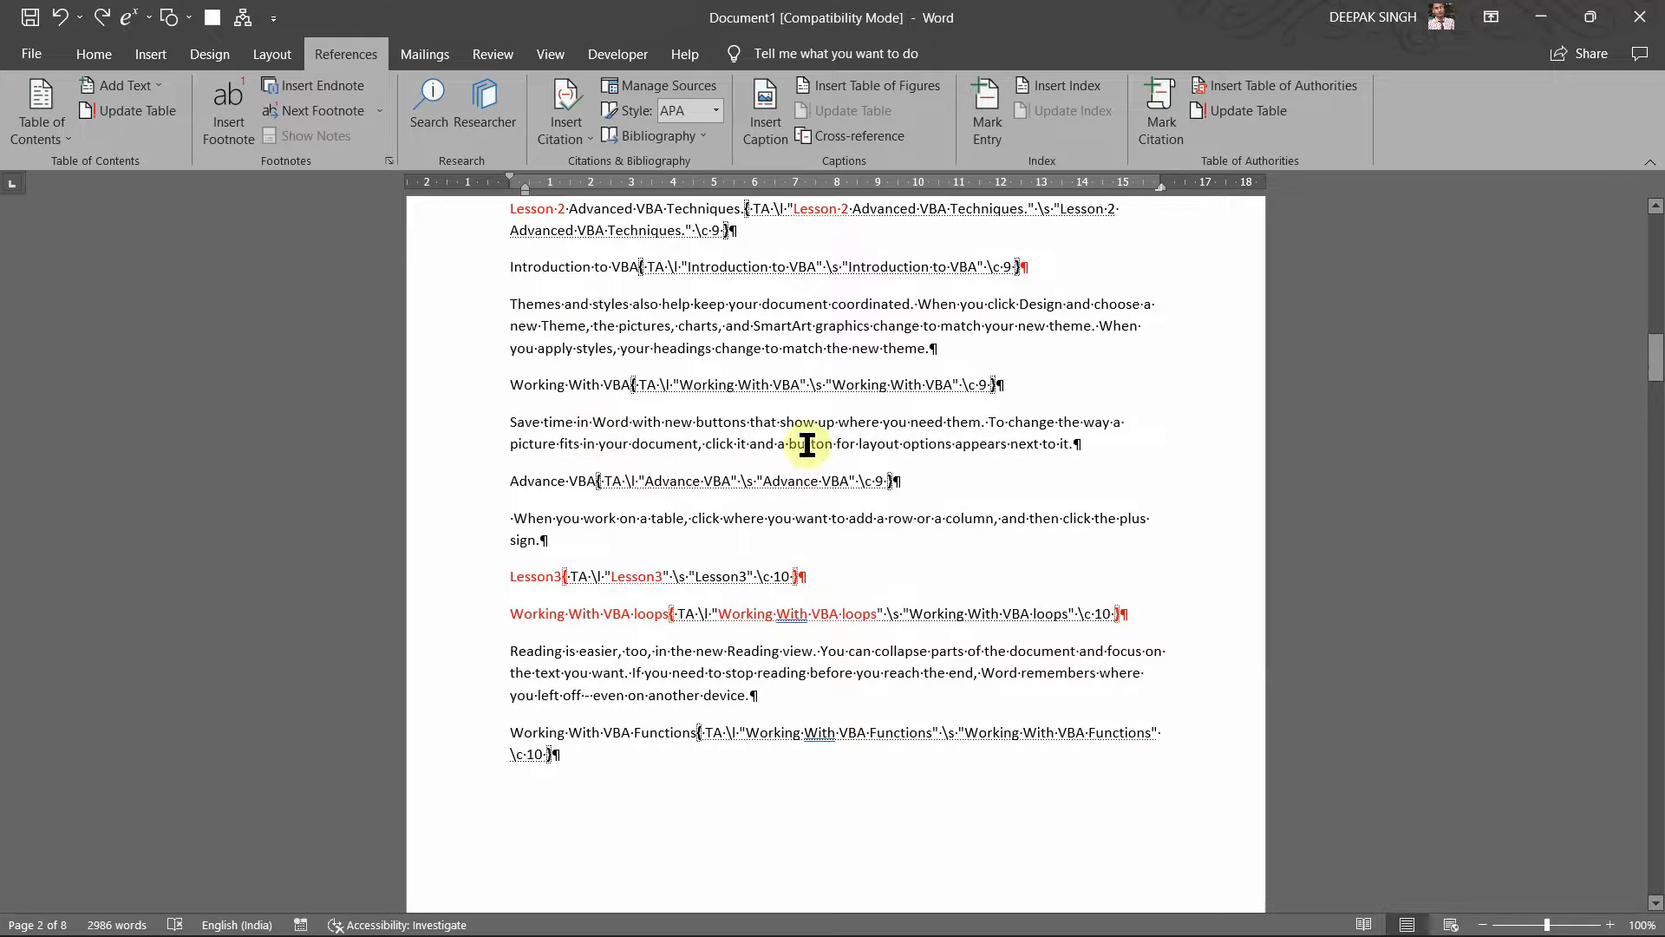
{"action": "scroll", "coordinate": [668, 490], "scroll_direction": "up", "scroll_amount": 2}
{"action": "scroll", "coordinate": [668, 490], "scroll_direction": "up", "scroll_amount": 1}
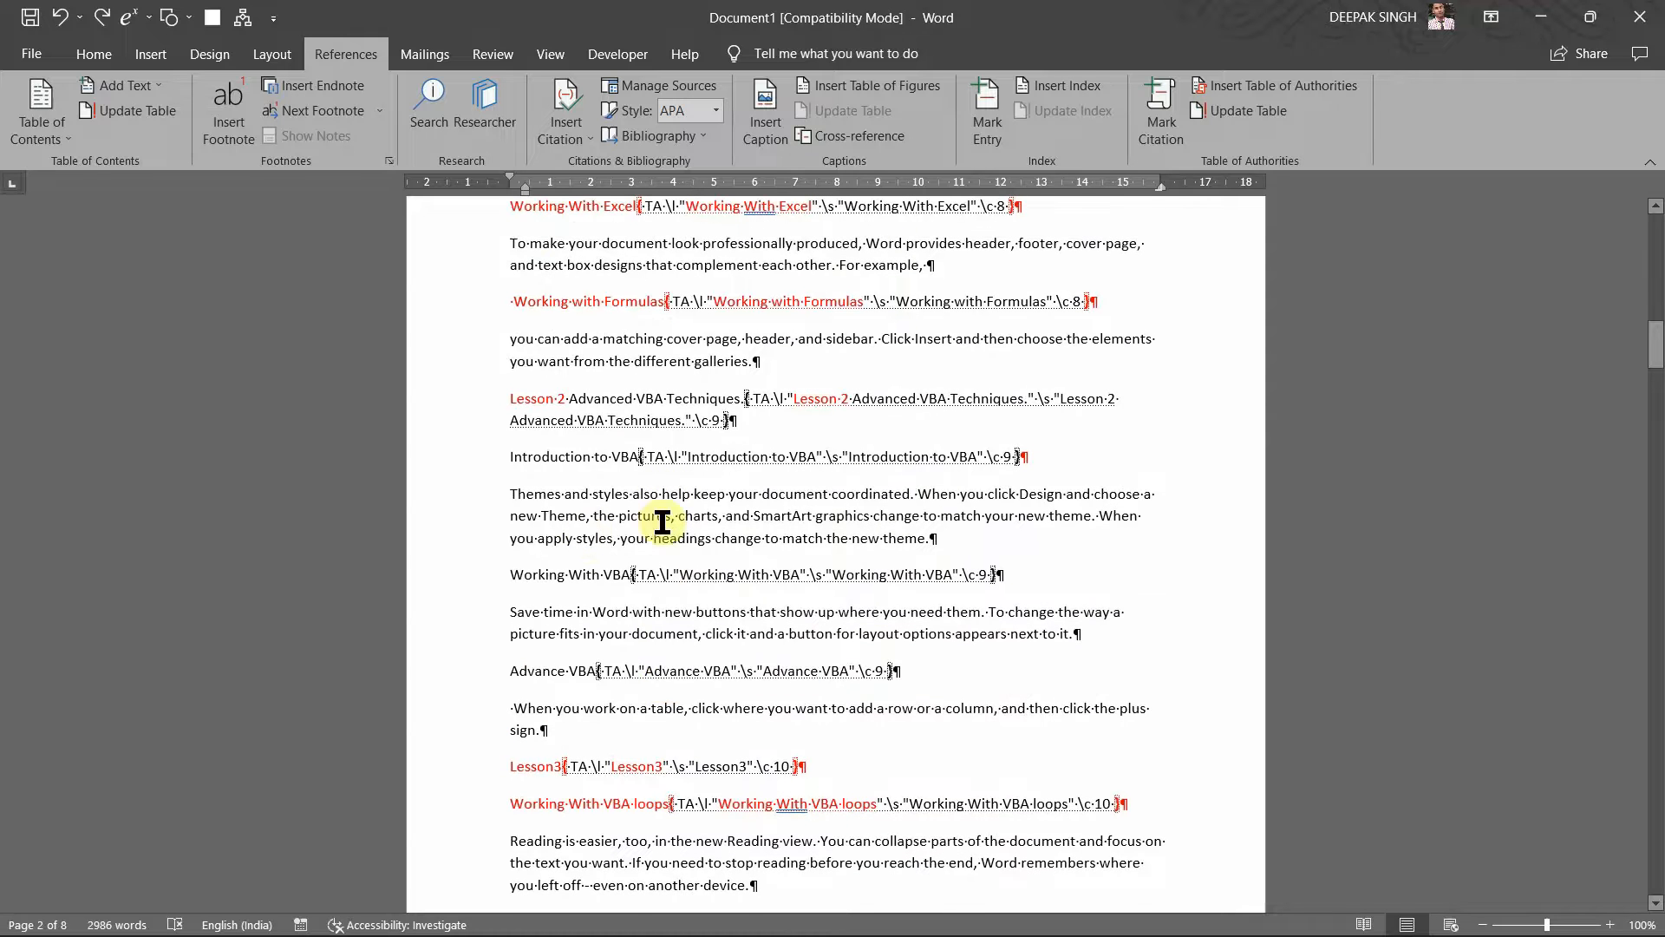
{"action": "left_click", "coordinate": [835, 499]}
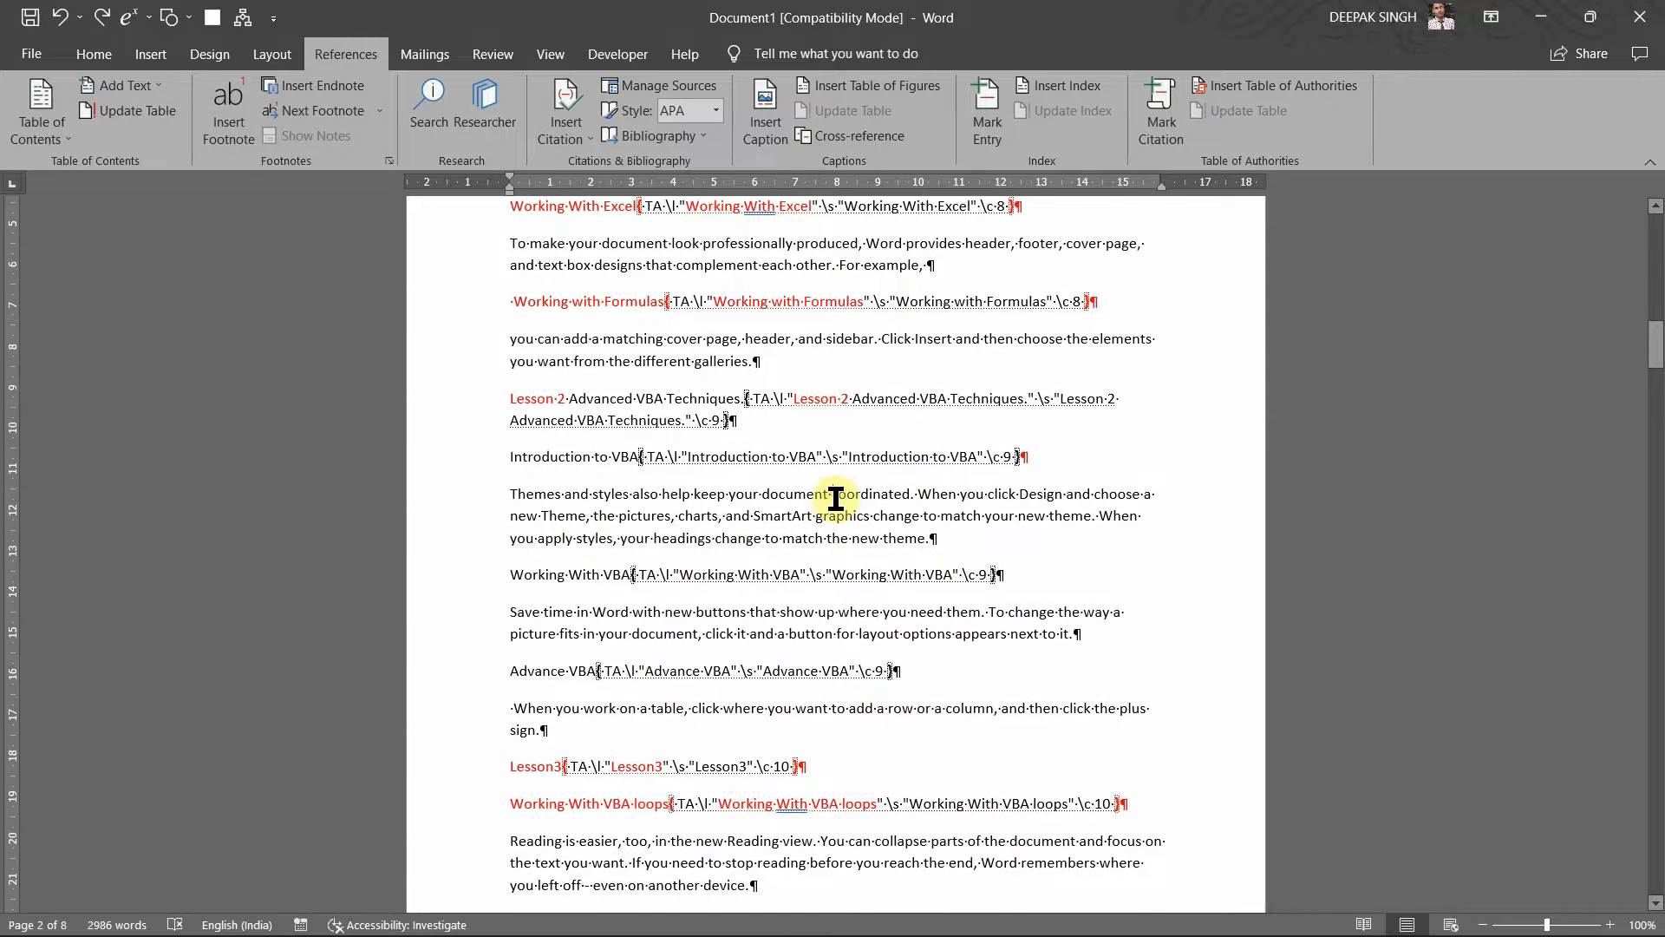
{"action": "key", "text": "Return"}
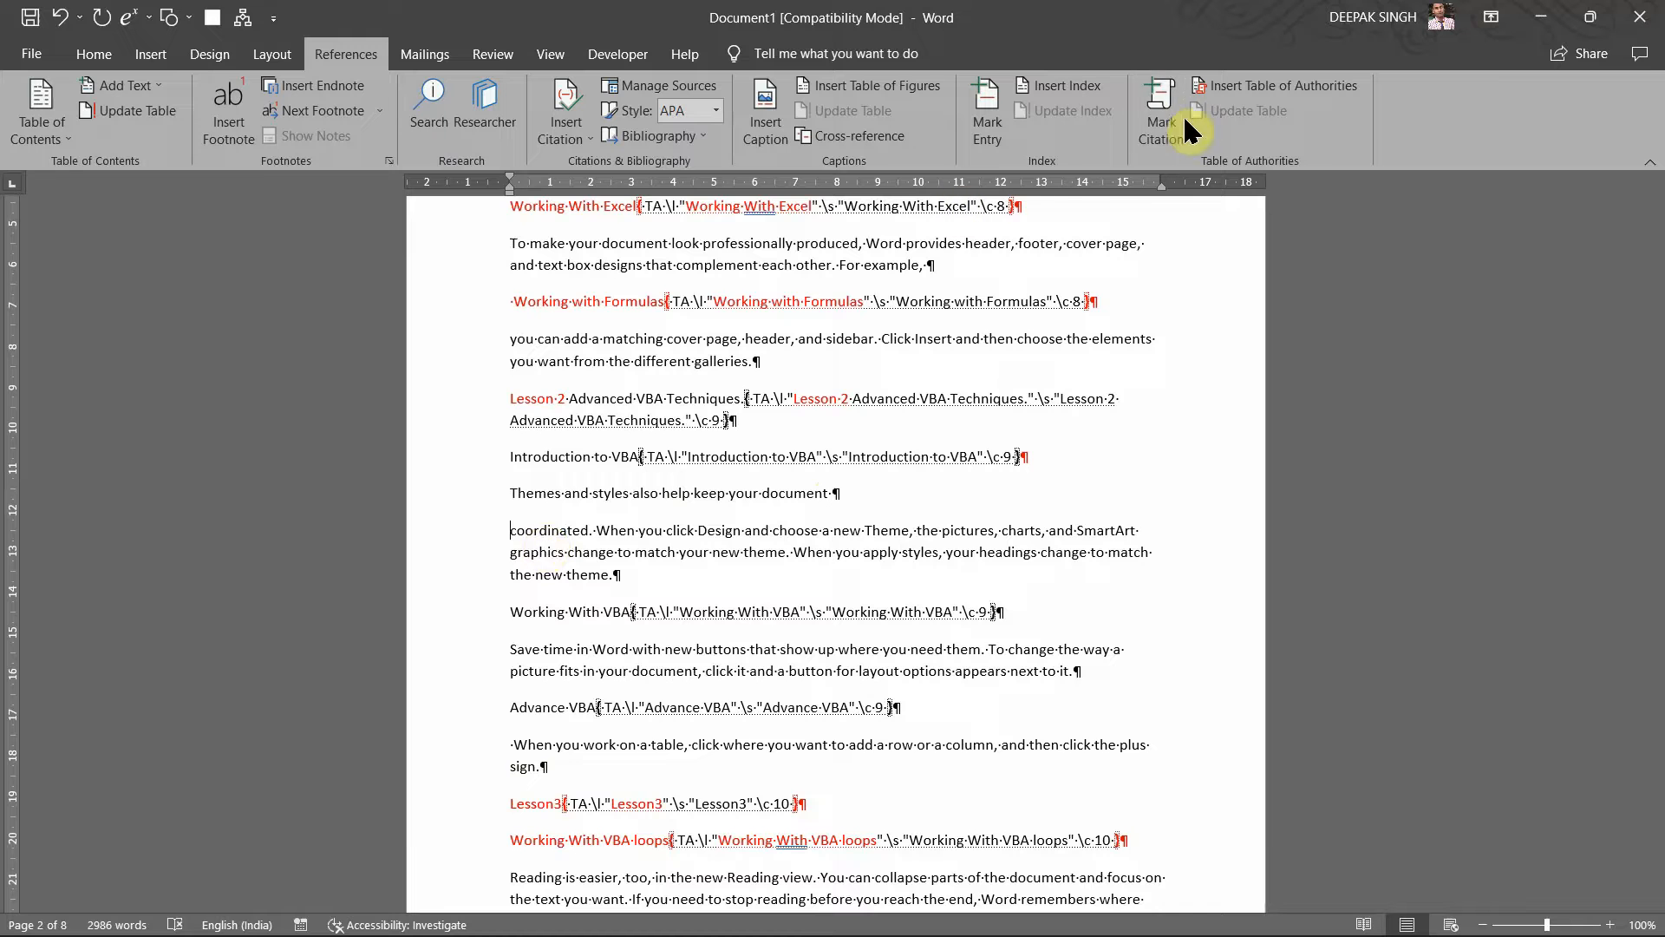
Step: Mark that line as a citation in the 'Lesson2: Advance VBA Techniques' category
{"action": "left_click", "coordinate": [1186, 130]}
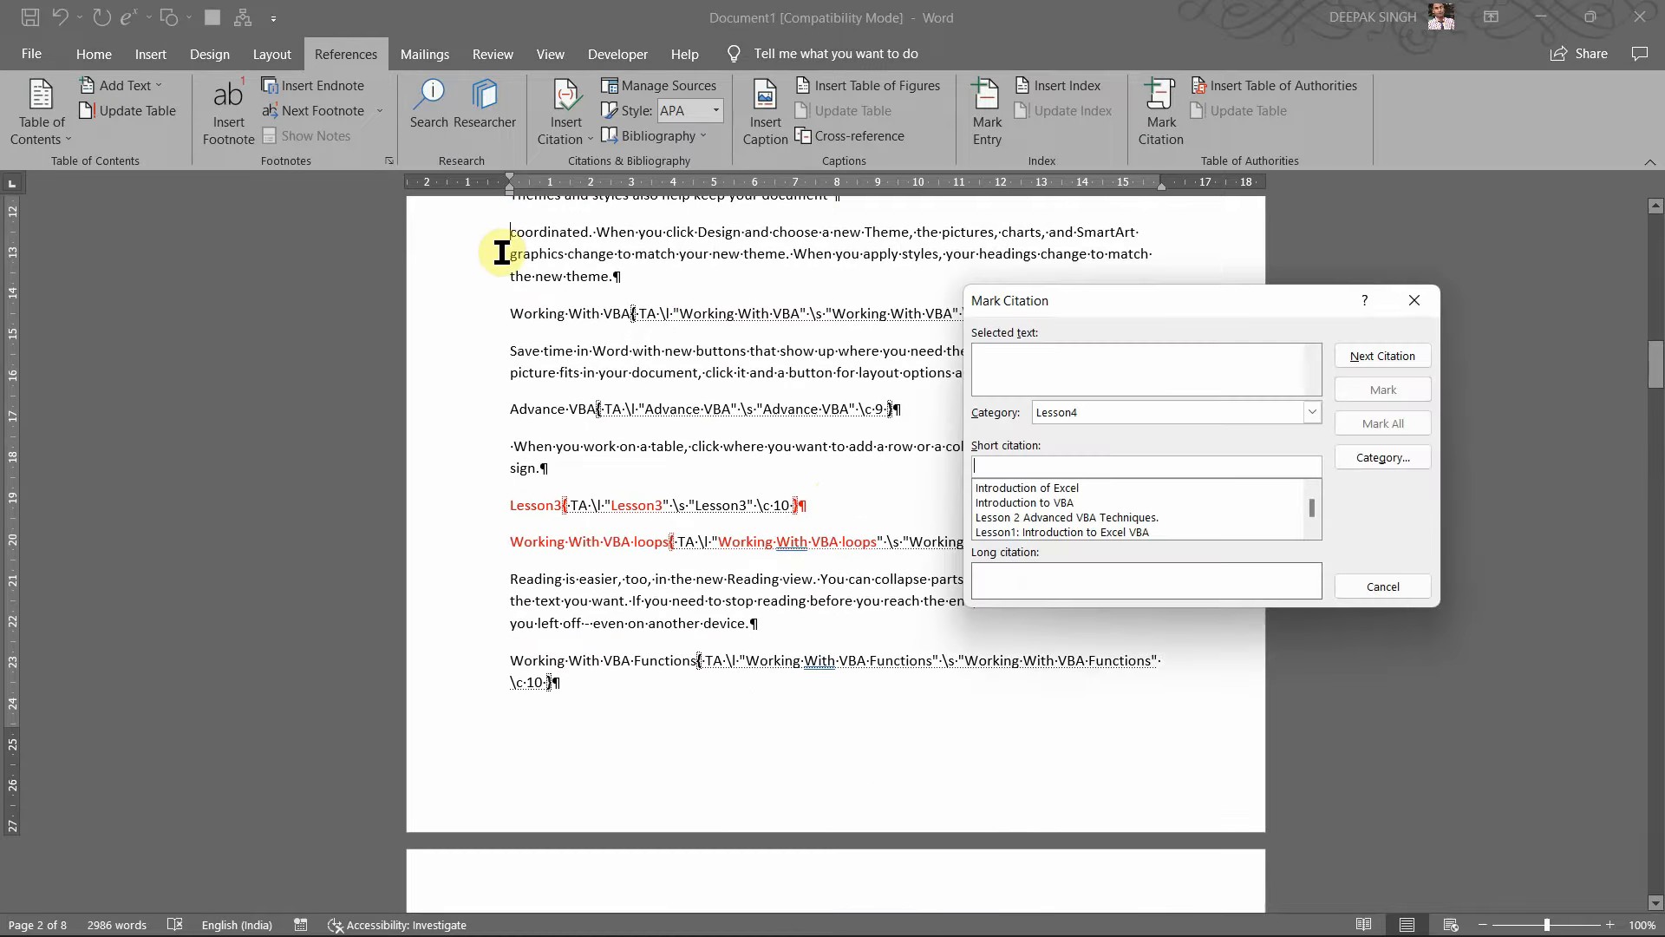
{"action": "scroll", "coordinate": [503, 308], "scroll_direction": "up", "scroll_amount": 2}
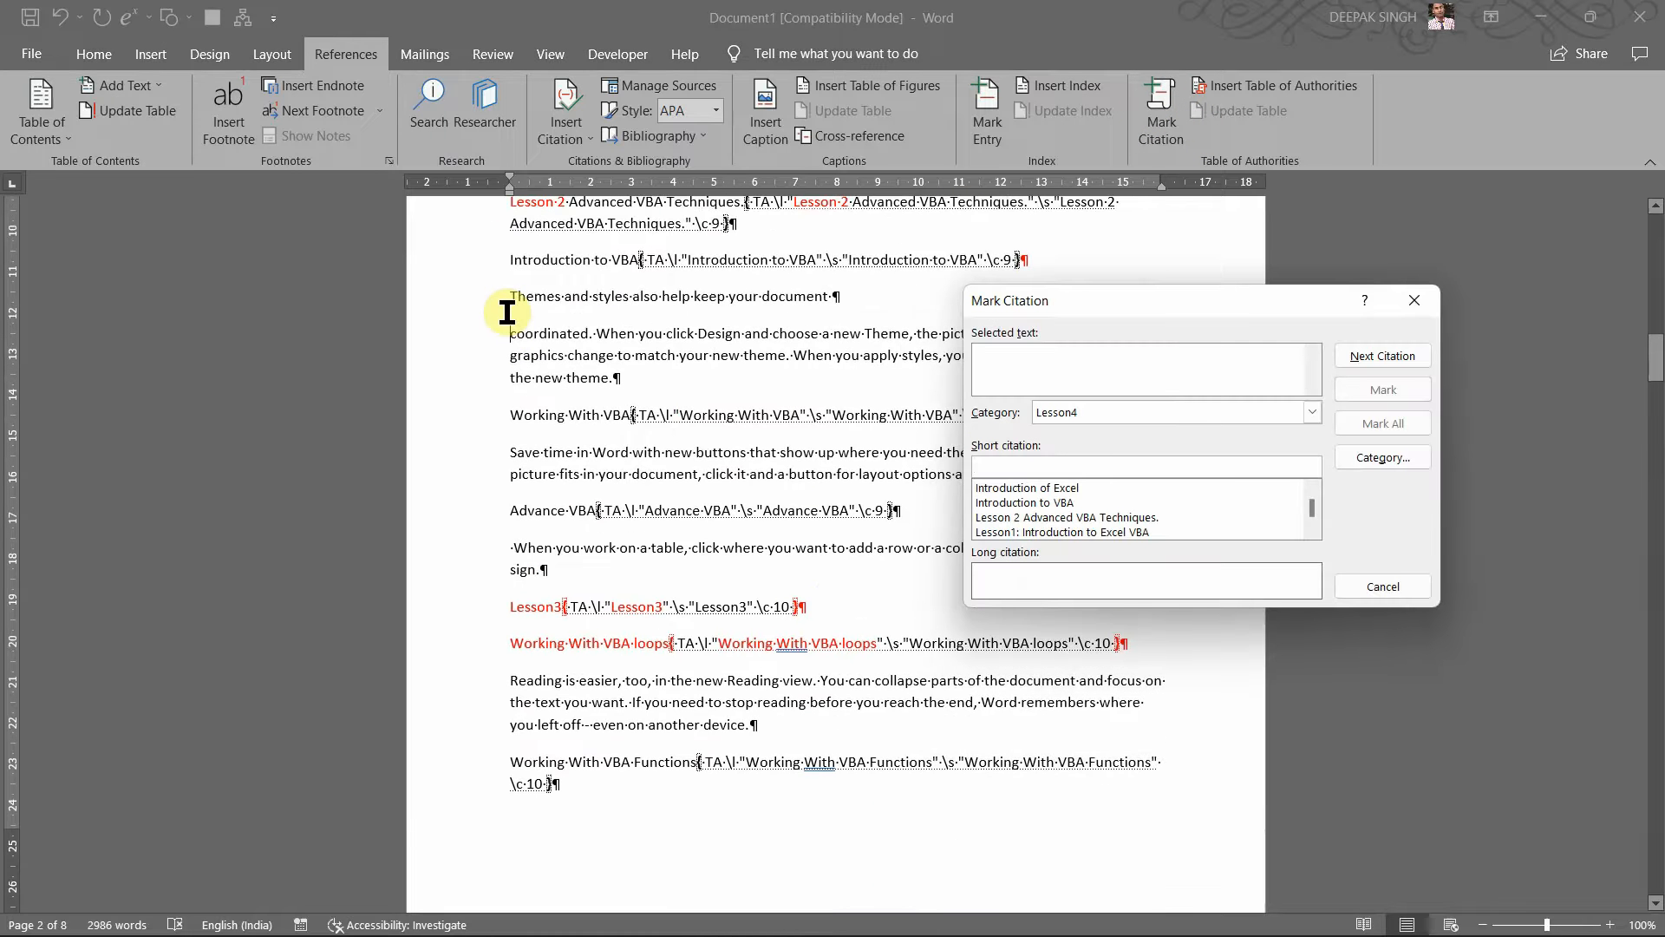
{"action": "left_click", "coordinate": [457, 308]}
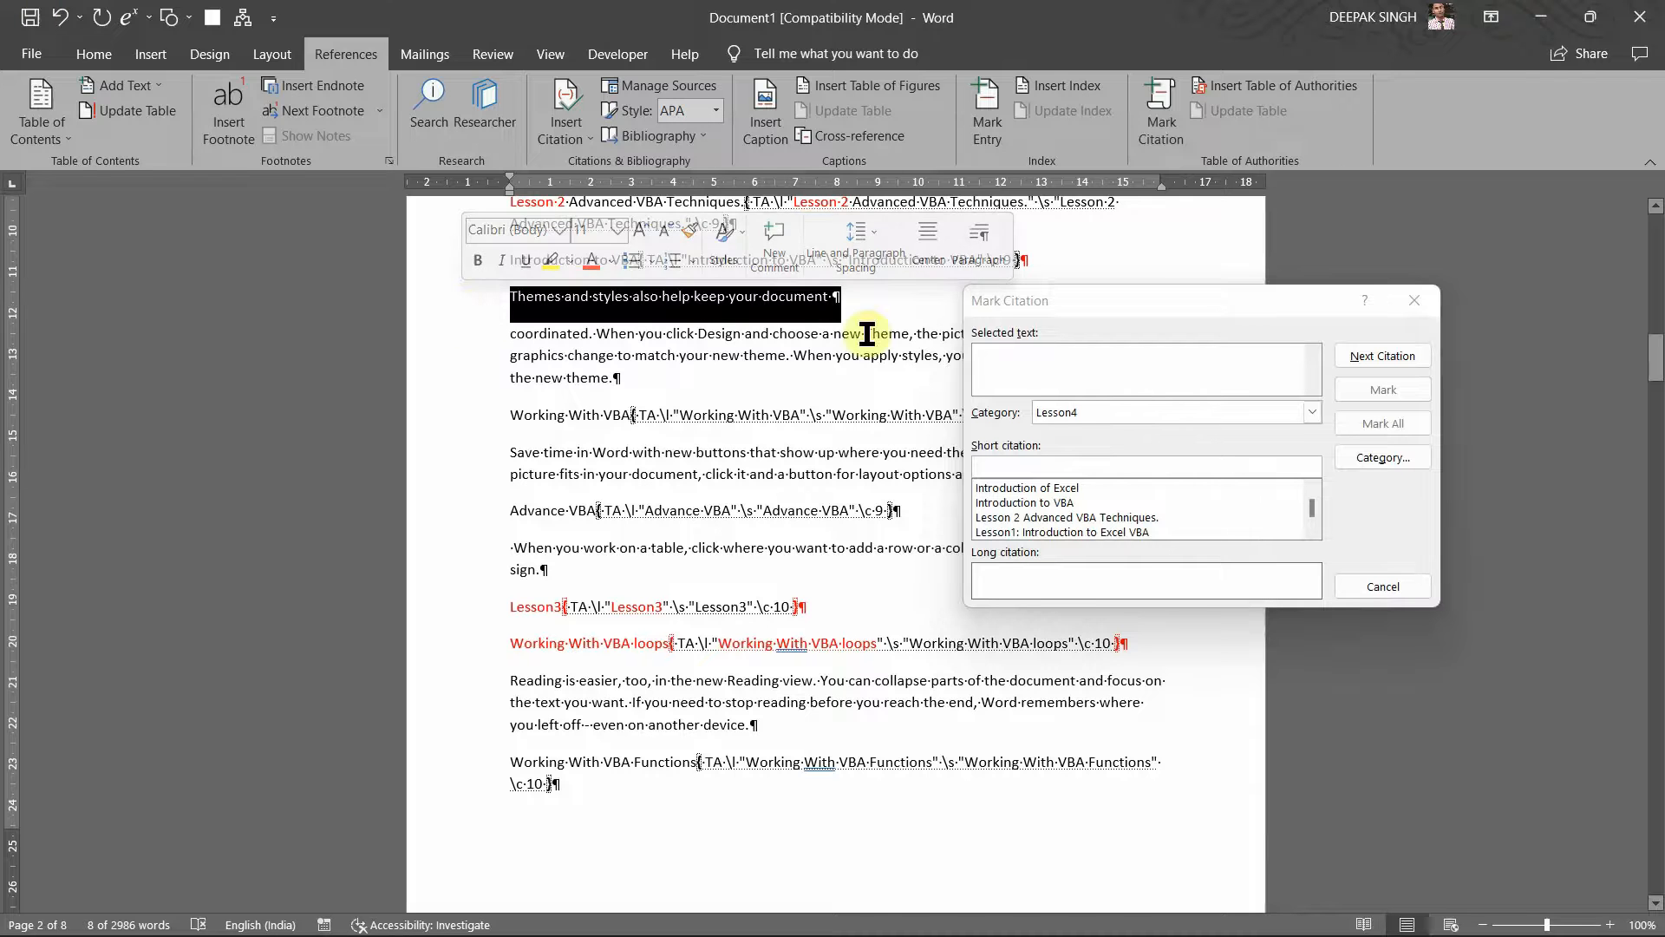
{"action": "left_click", "coordinate": [1074, 364]}
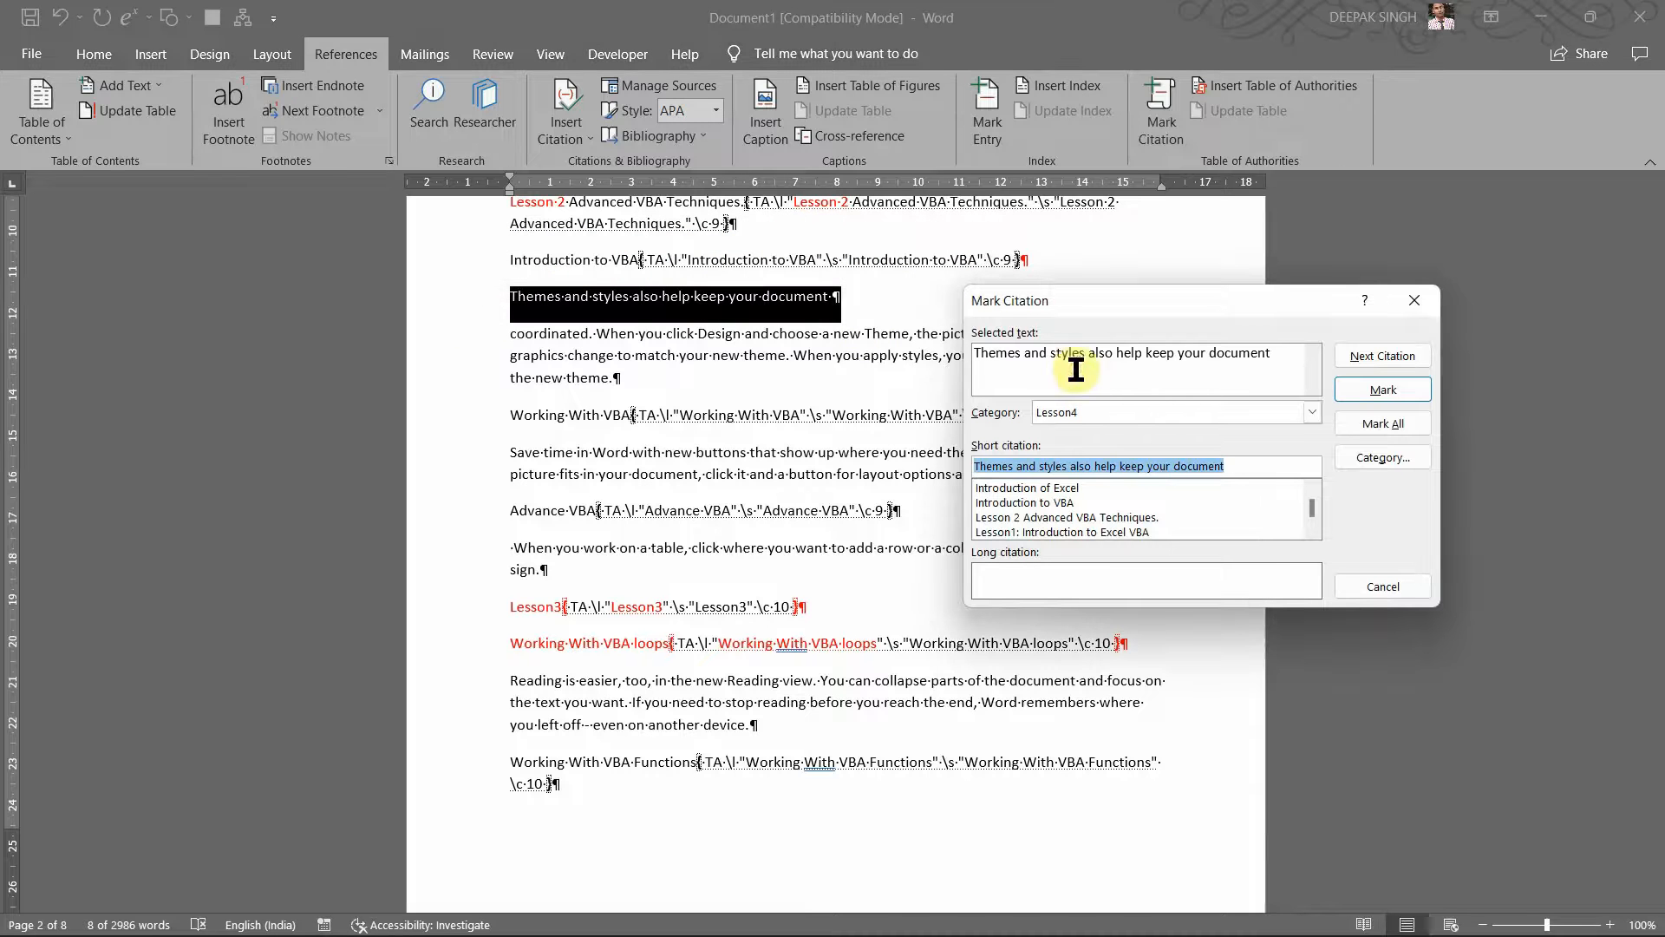
{"action": "left_click", "coordinate": [1313, 413]}
{"action": "left_click", "coordinate": [1170, 484]}
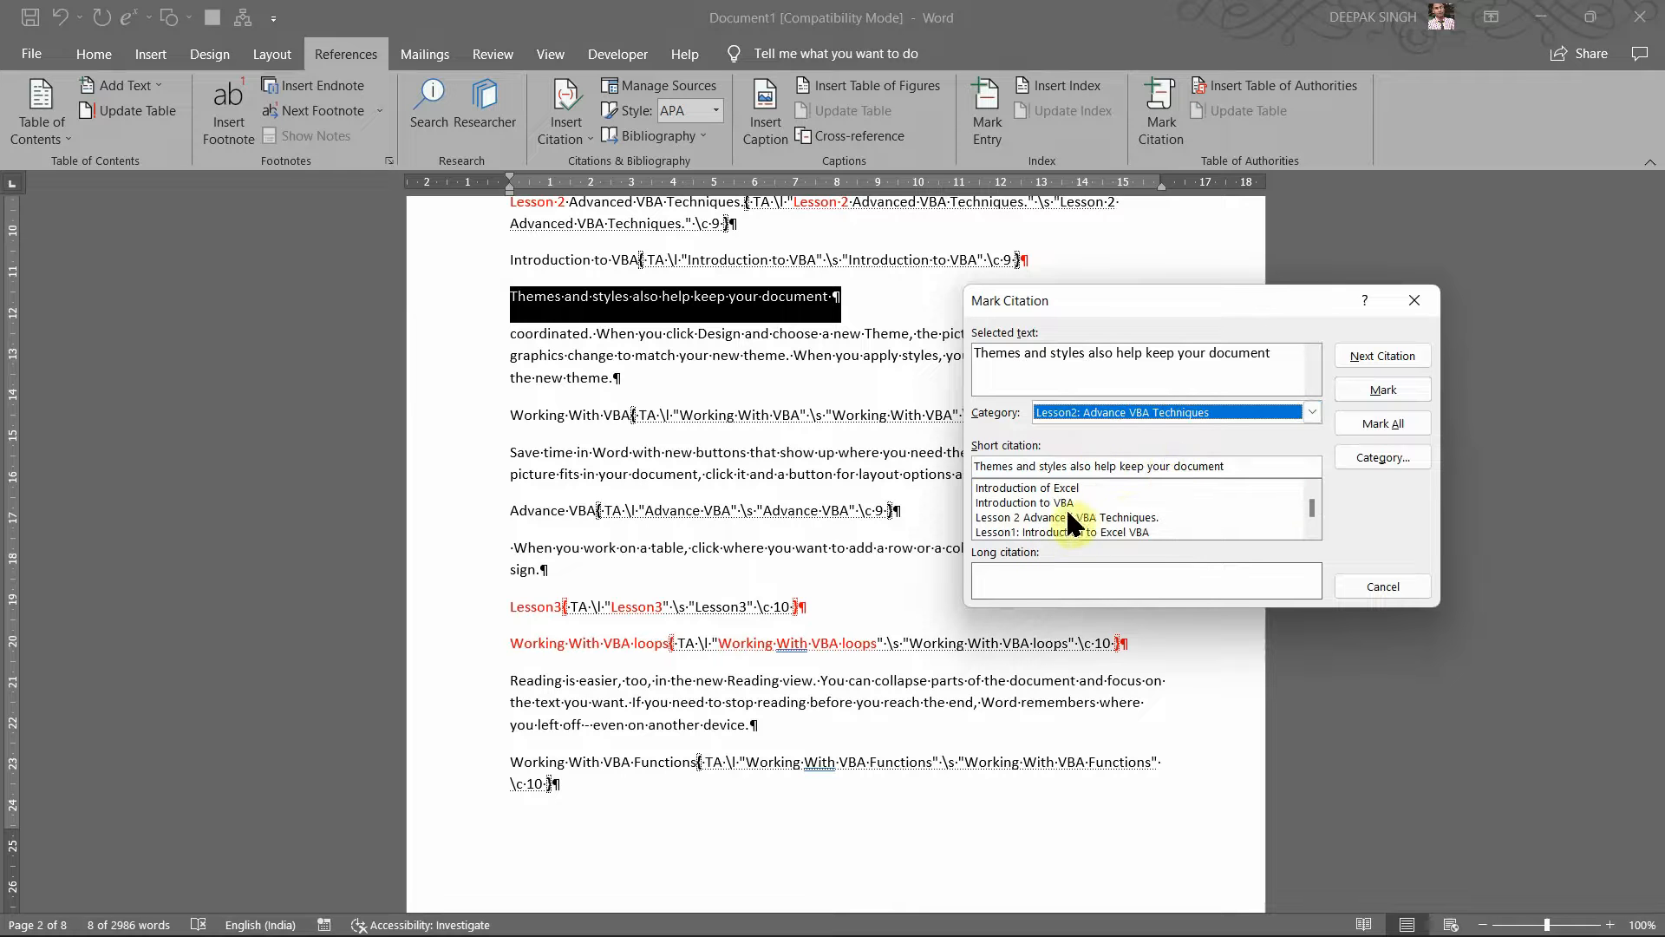
{"action": "left_click", "coordinate": [1382, 388]}
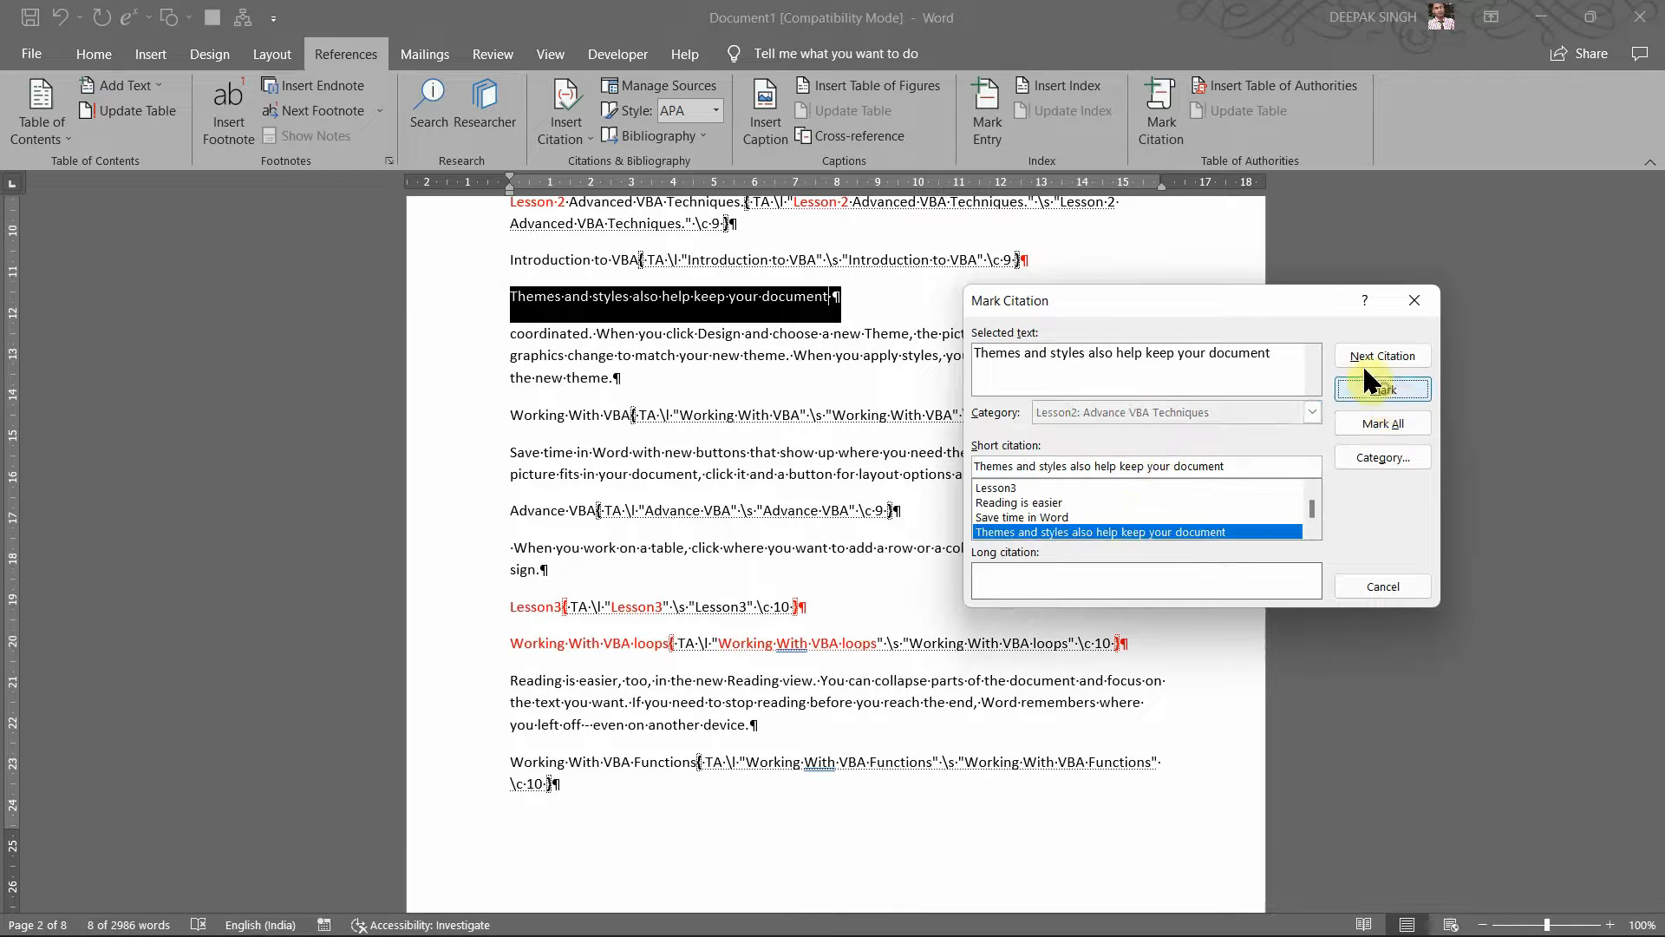
{"action": "left_click", "coordinate": [1374, 587]}
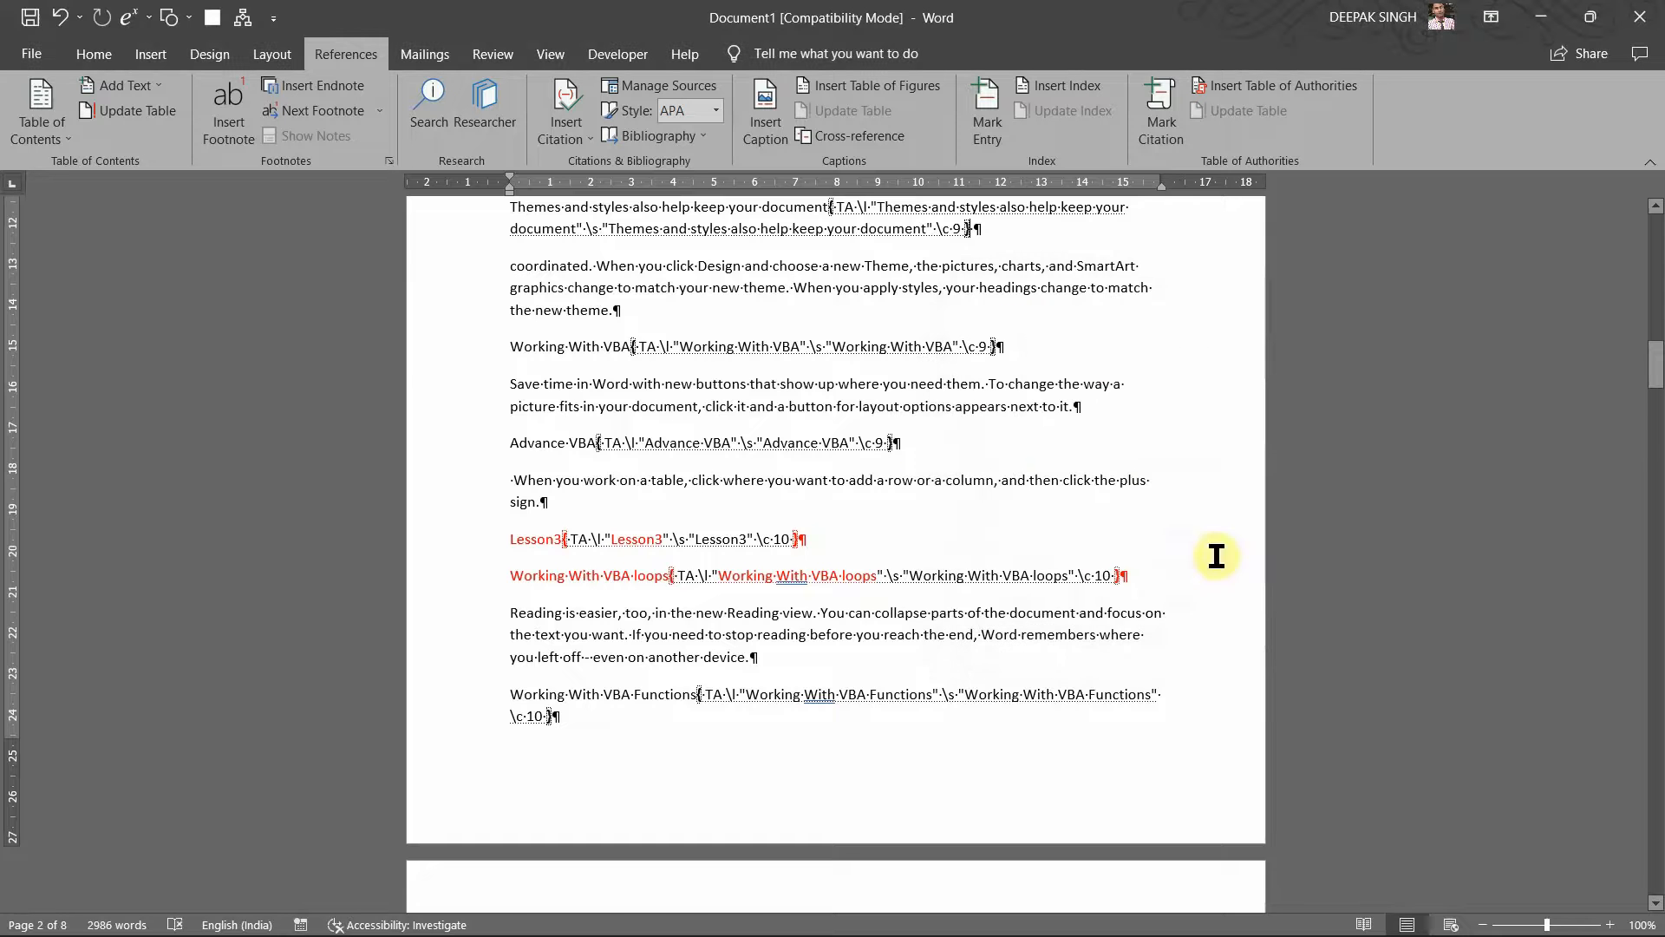
{"action": "scroll", "coordinate": [1215, 555], "scroll_direction": "up", "scroll_amount": 10}
Step: Update the Table of Authorities so the Themes sentence appears under Lesson2 on page 2
{"action": "scroll", "coordinate": [928, 479], "scroll_direction": "up", "scroll_amount": 10}
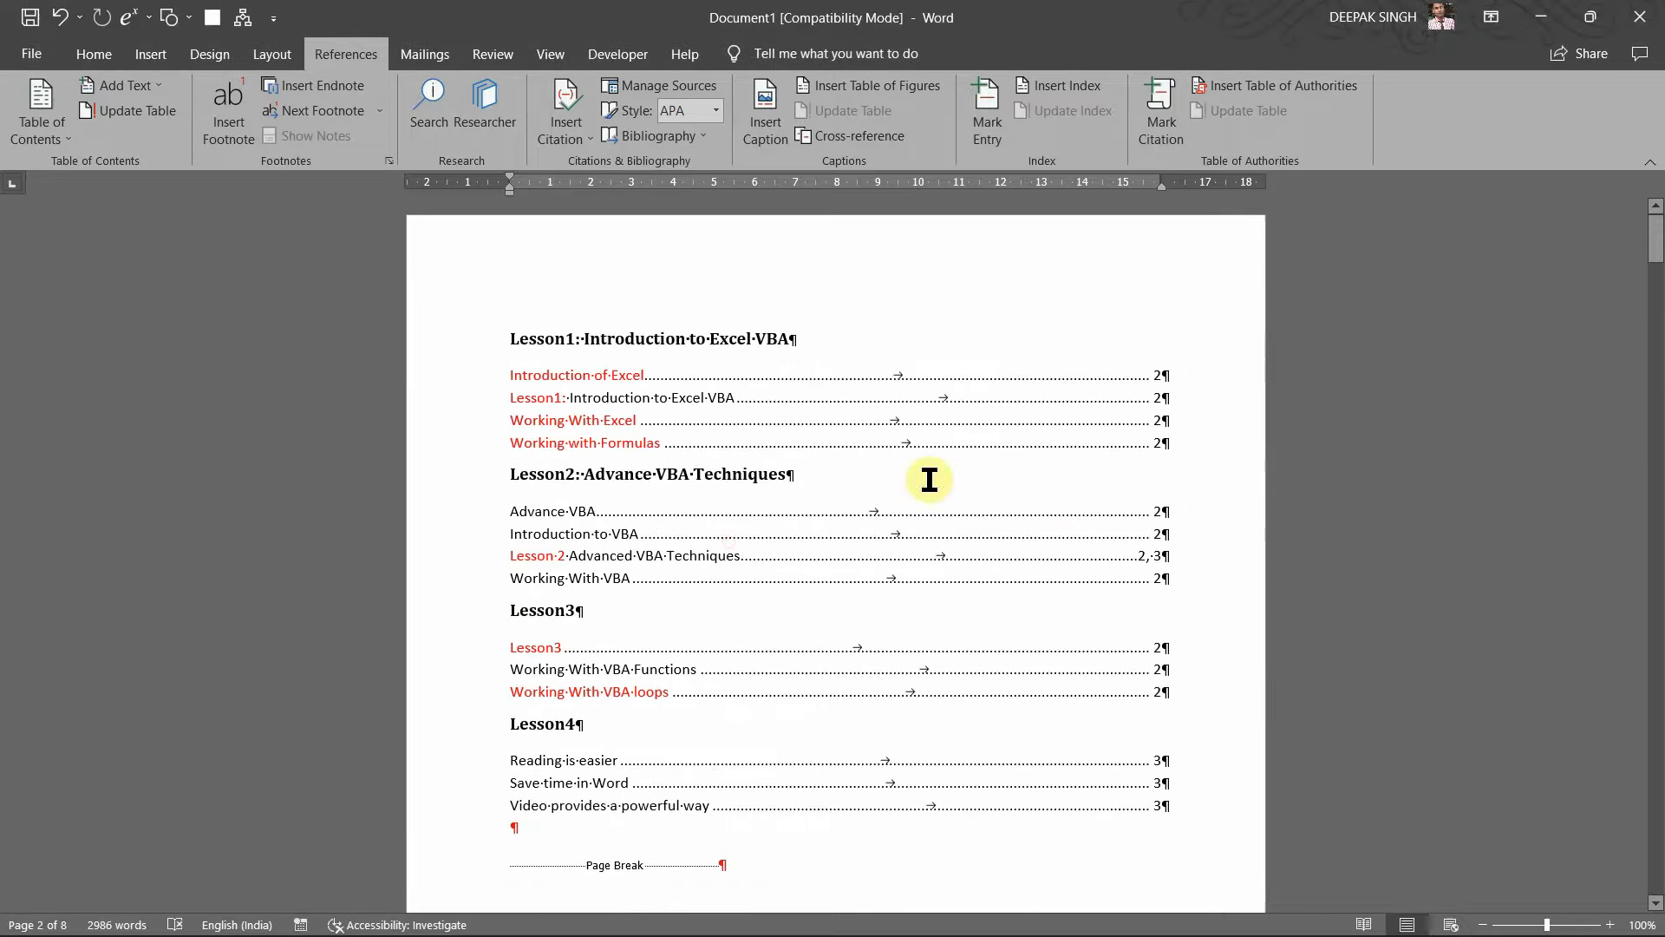
{"action": "left_click", "coordinate": [730, 543]}
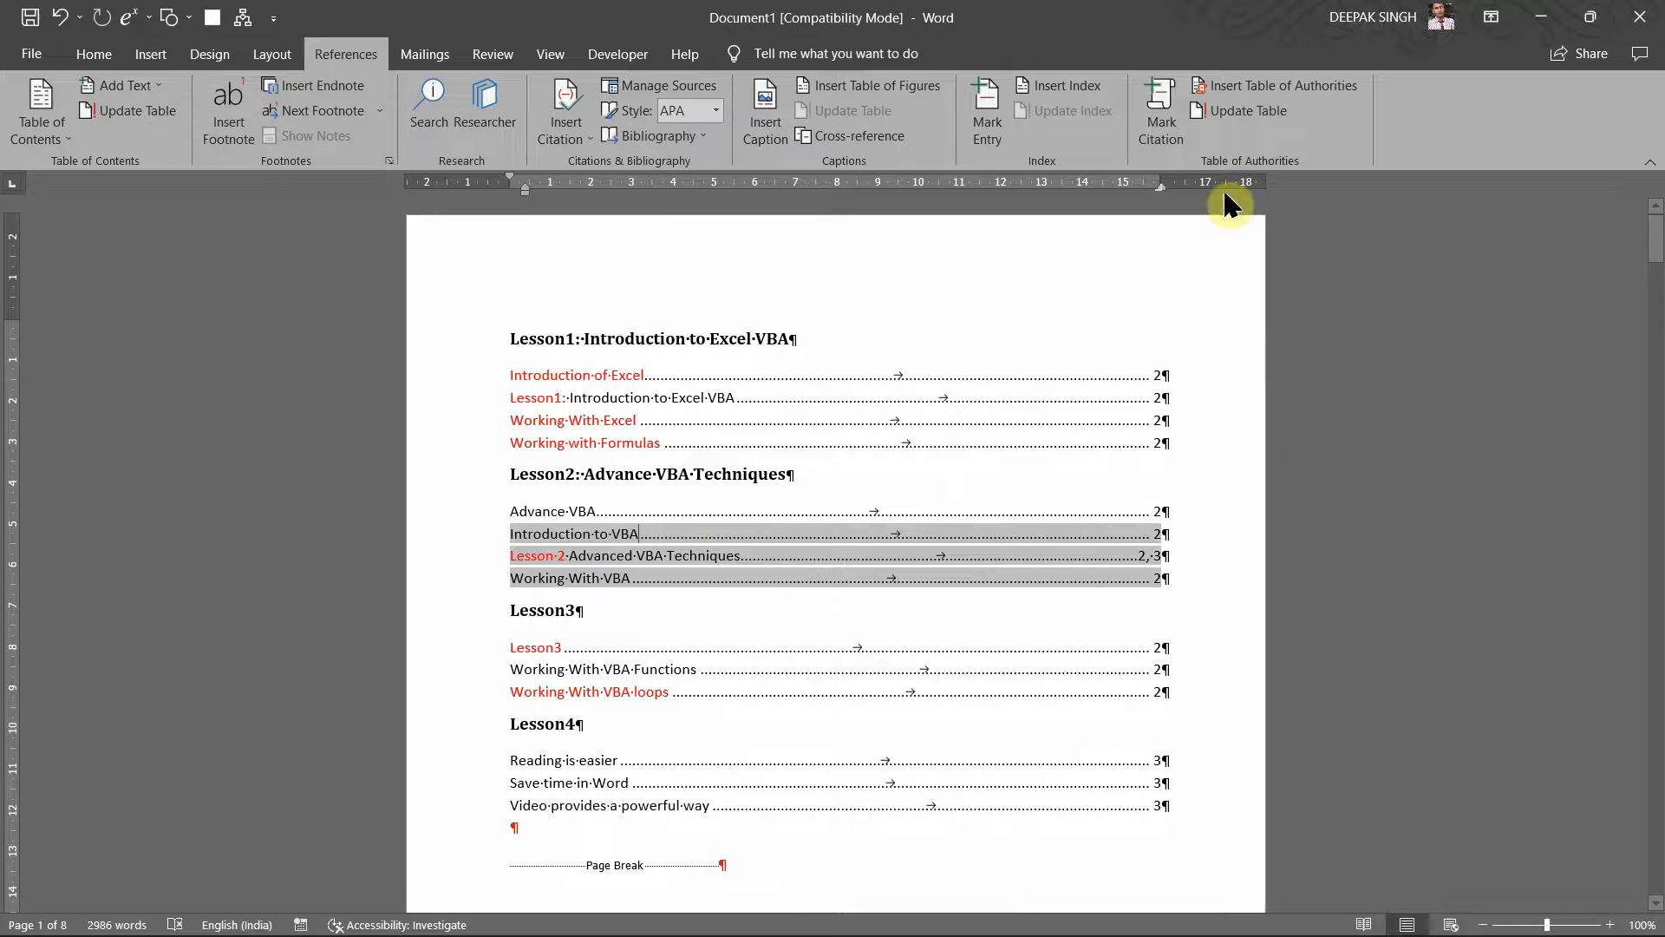
{"action": "left_click", "coordinate": [1232, 122]}
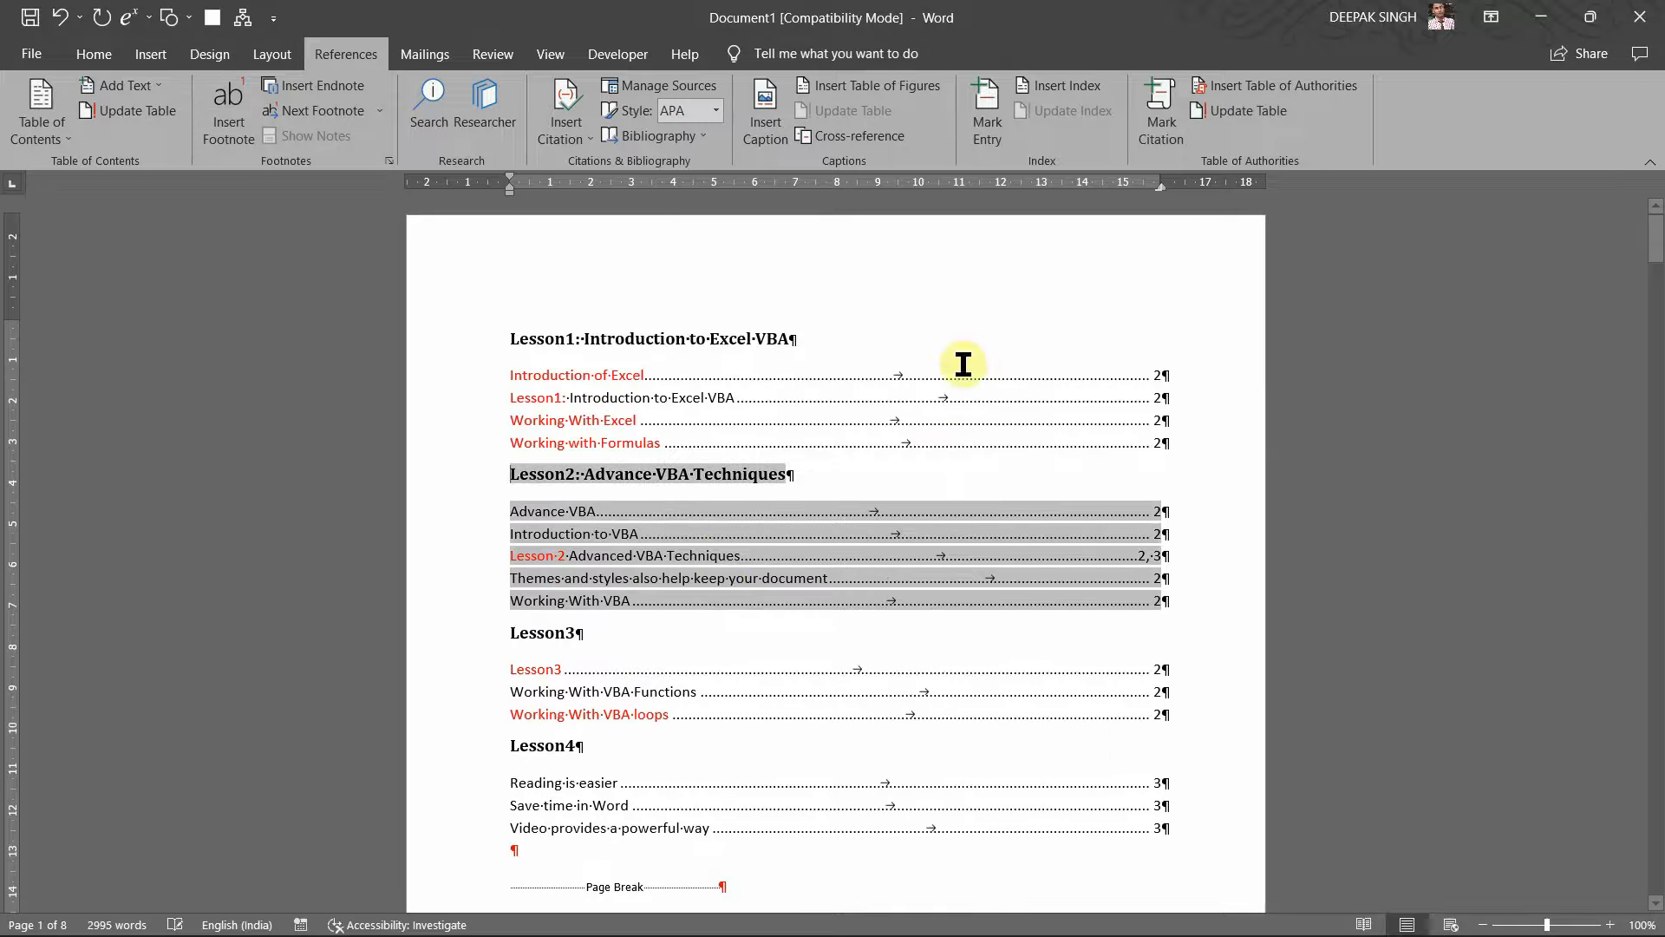
{"action": "left_click", "coordinate": [655, 614]}
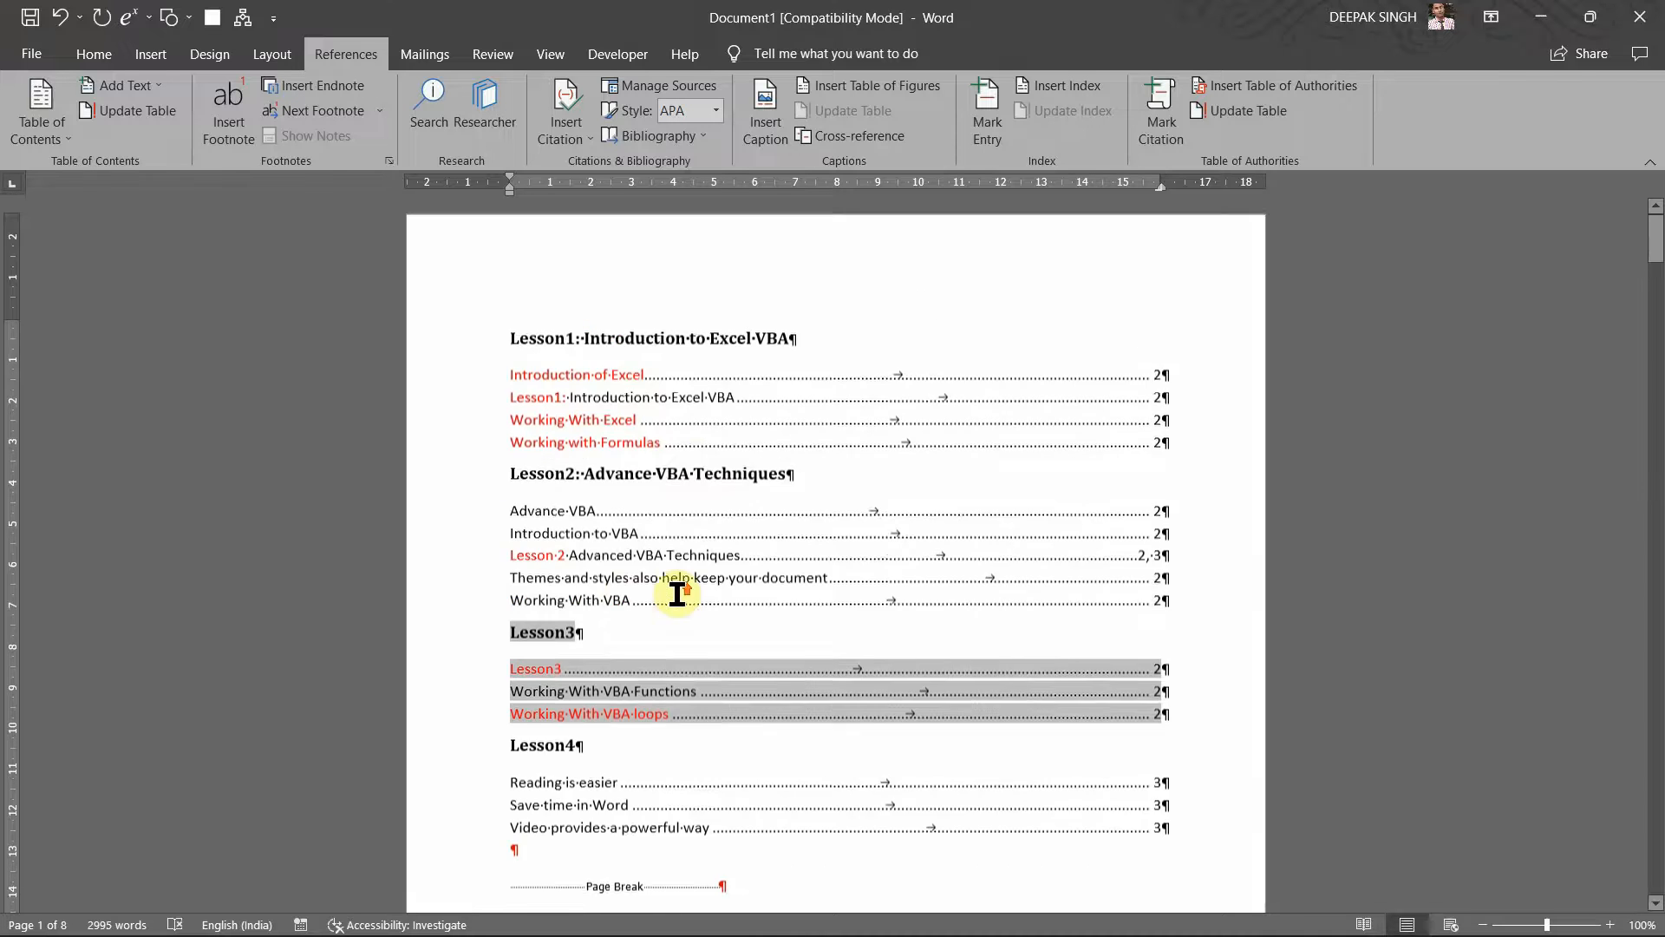
{"action": "left_click", "coordinate": [621, 389]}
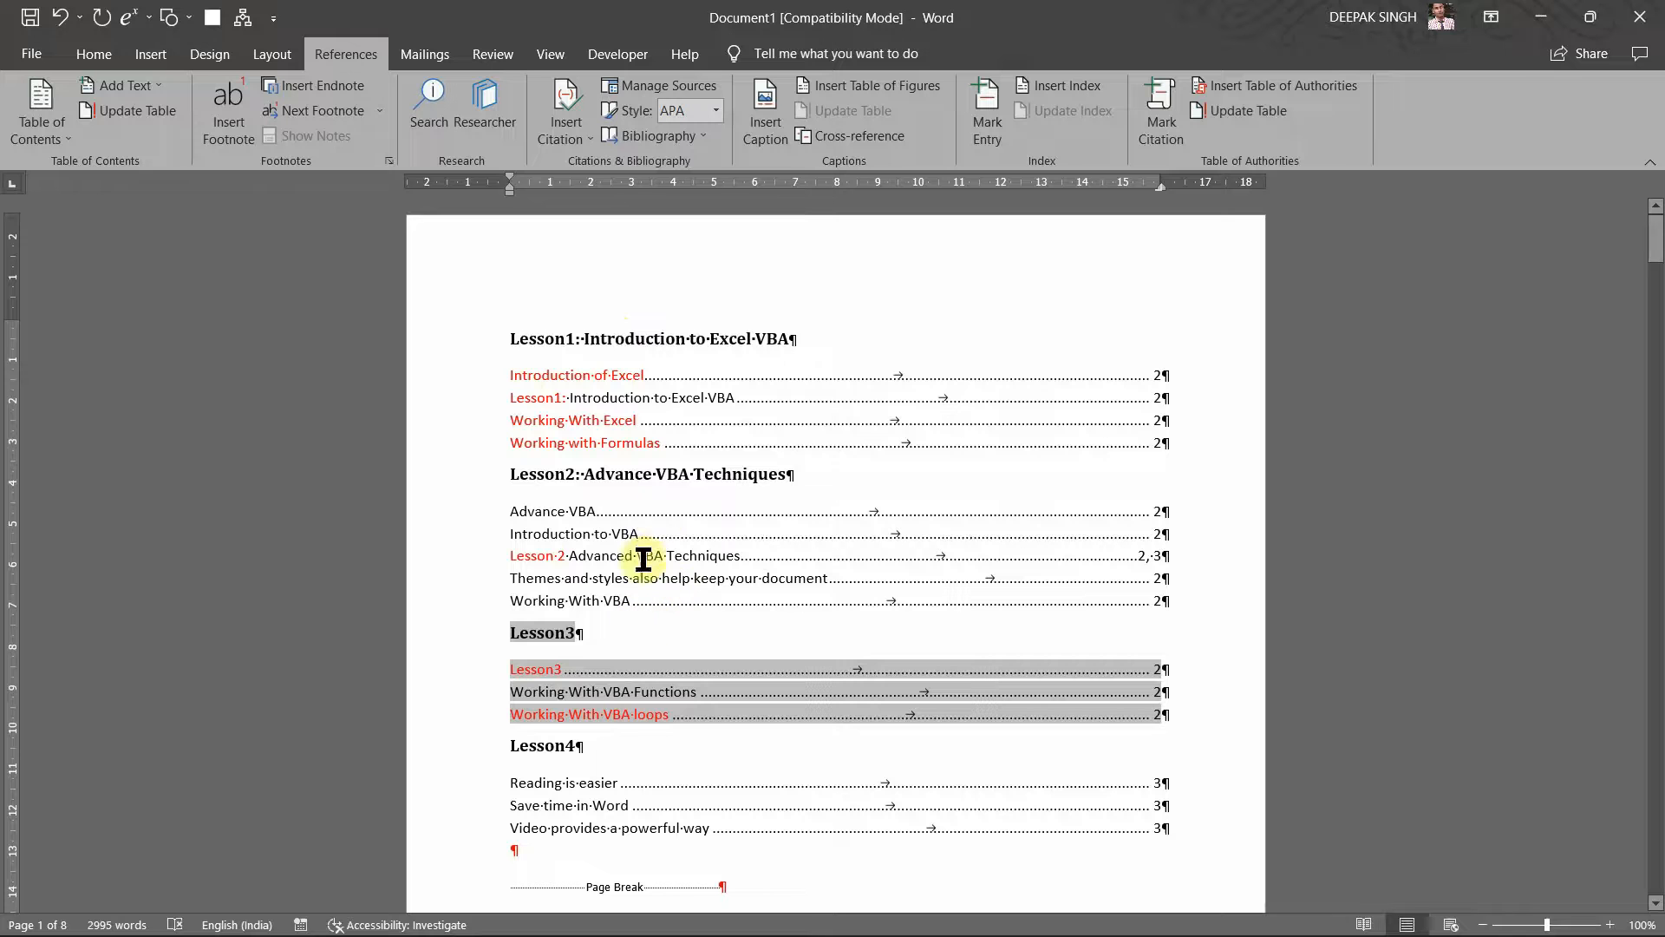
Step: Rename citation category 13 to 'Lesson6' through the Mark Citation category editor
{"action": "left_click", "coordinate": [1159, 126]}
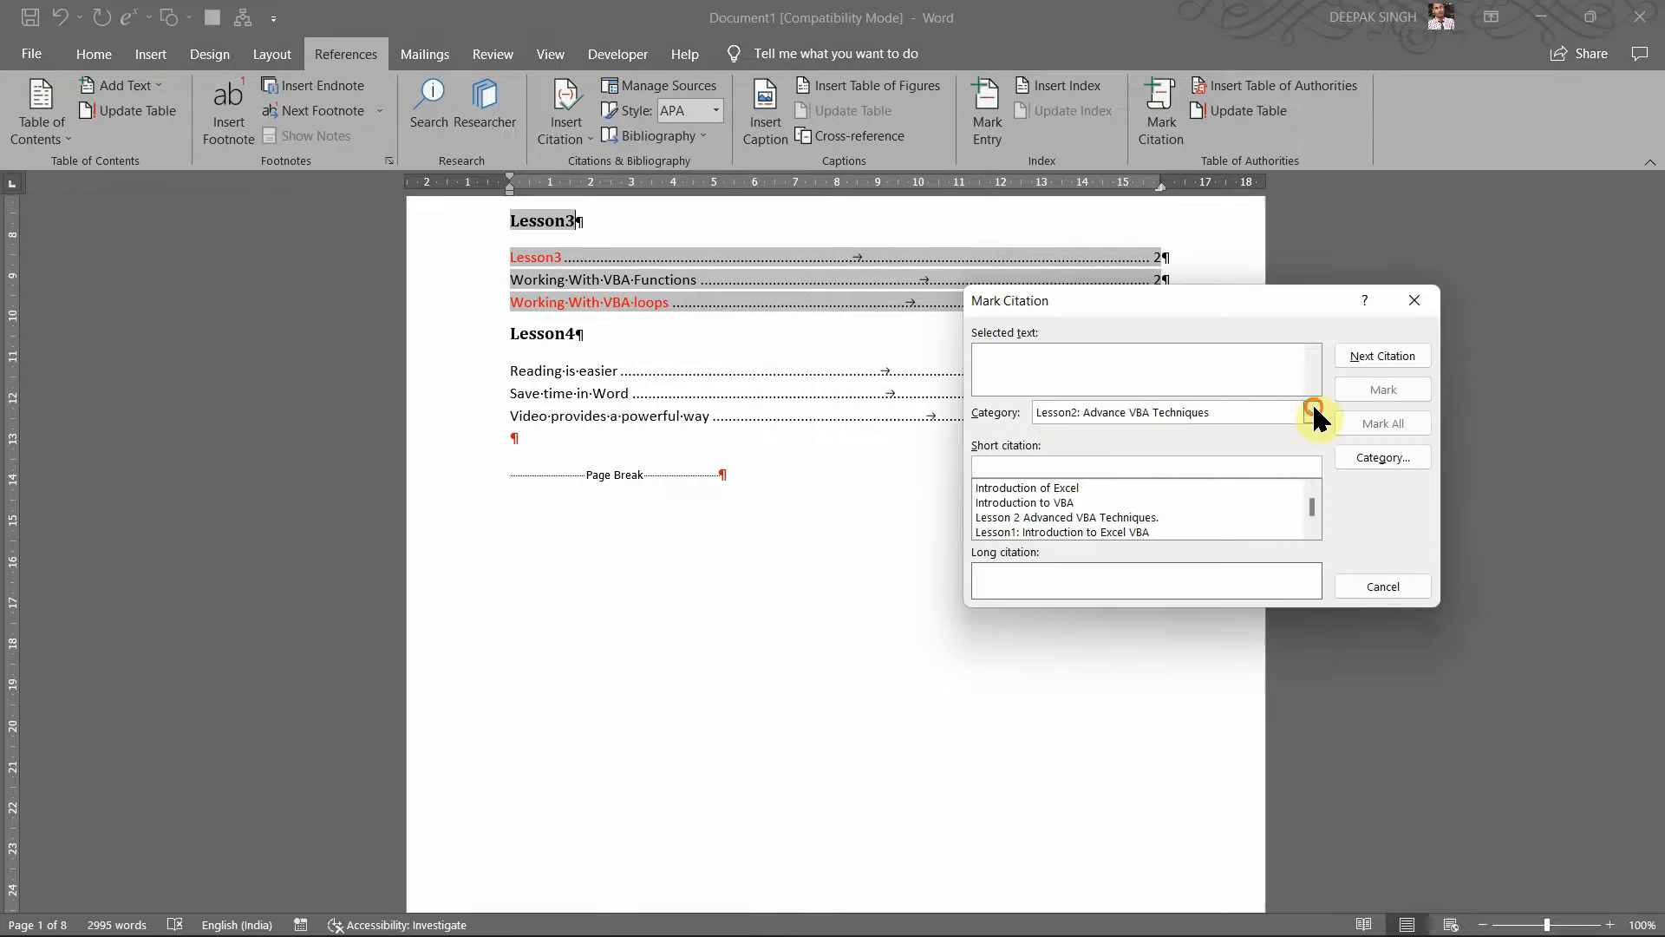
{"action": "left_click", "coordinate": [1312, 411]}
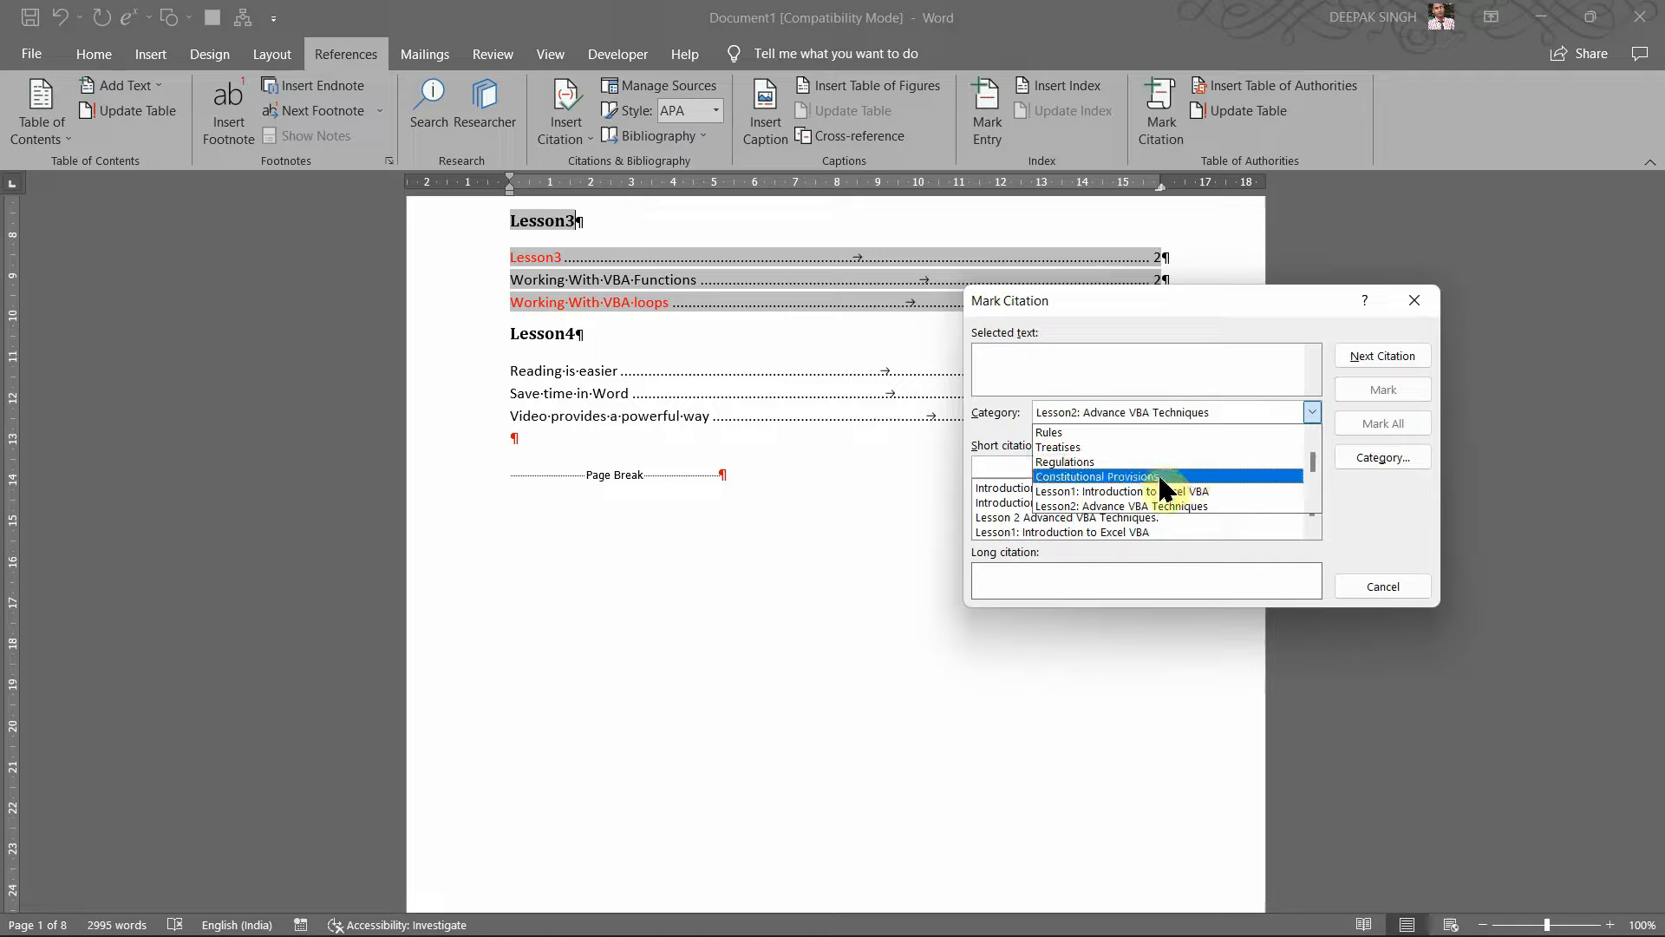
{"action": "left_click", "coordinate": [1306, 473]}
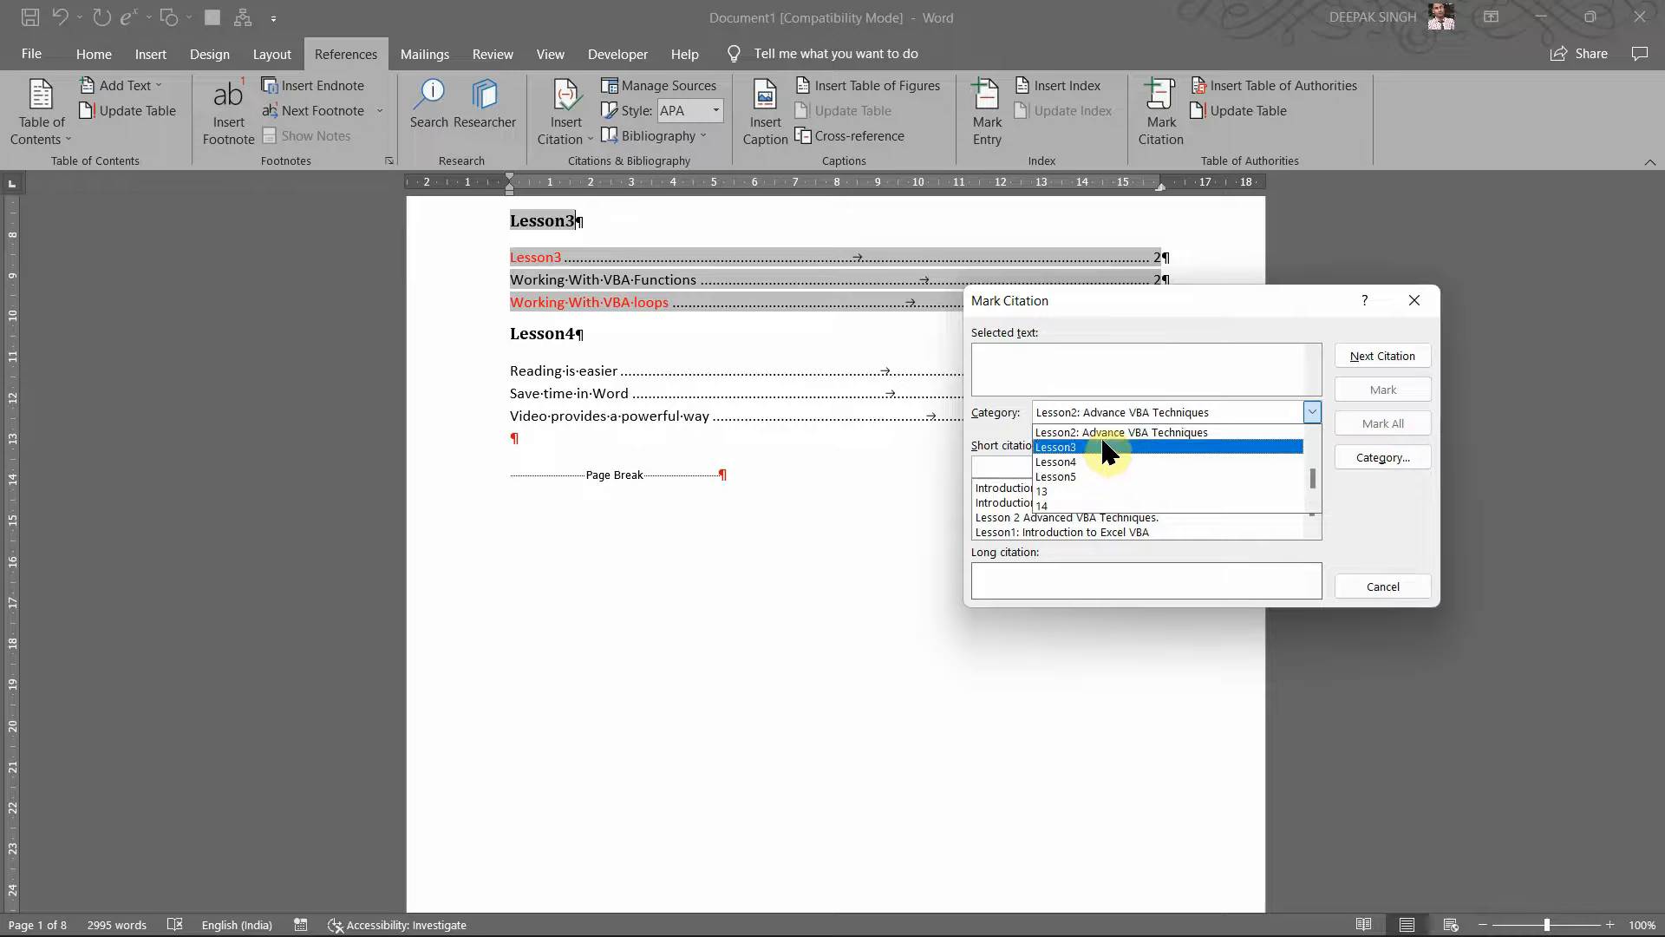
{"action": "left_click", "coordinate": [1053, 492]}
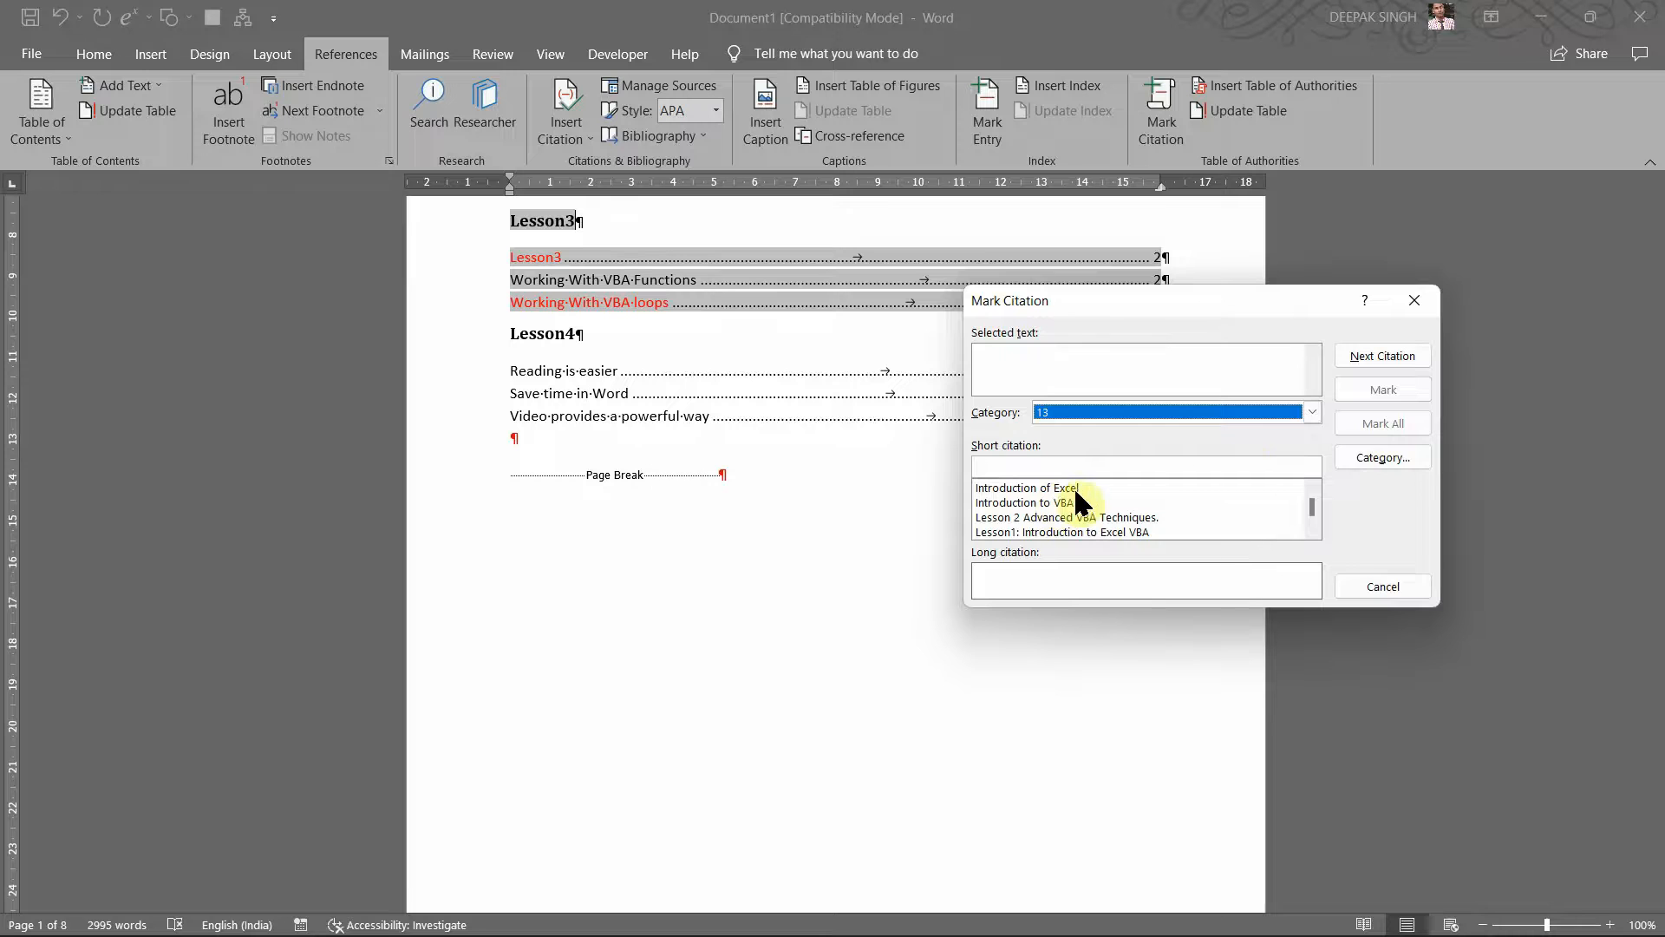
{"action": "left_click", "coordinate": [1356, 460]}
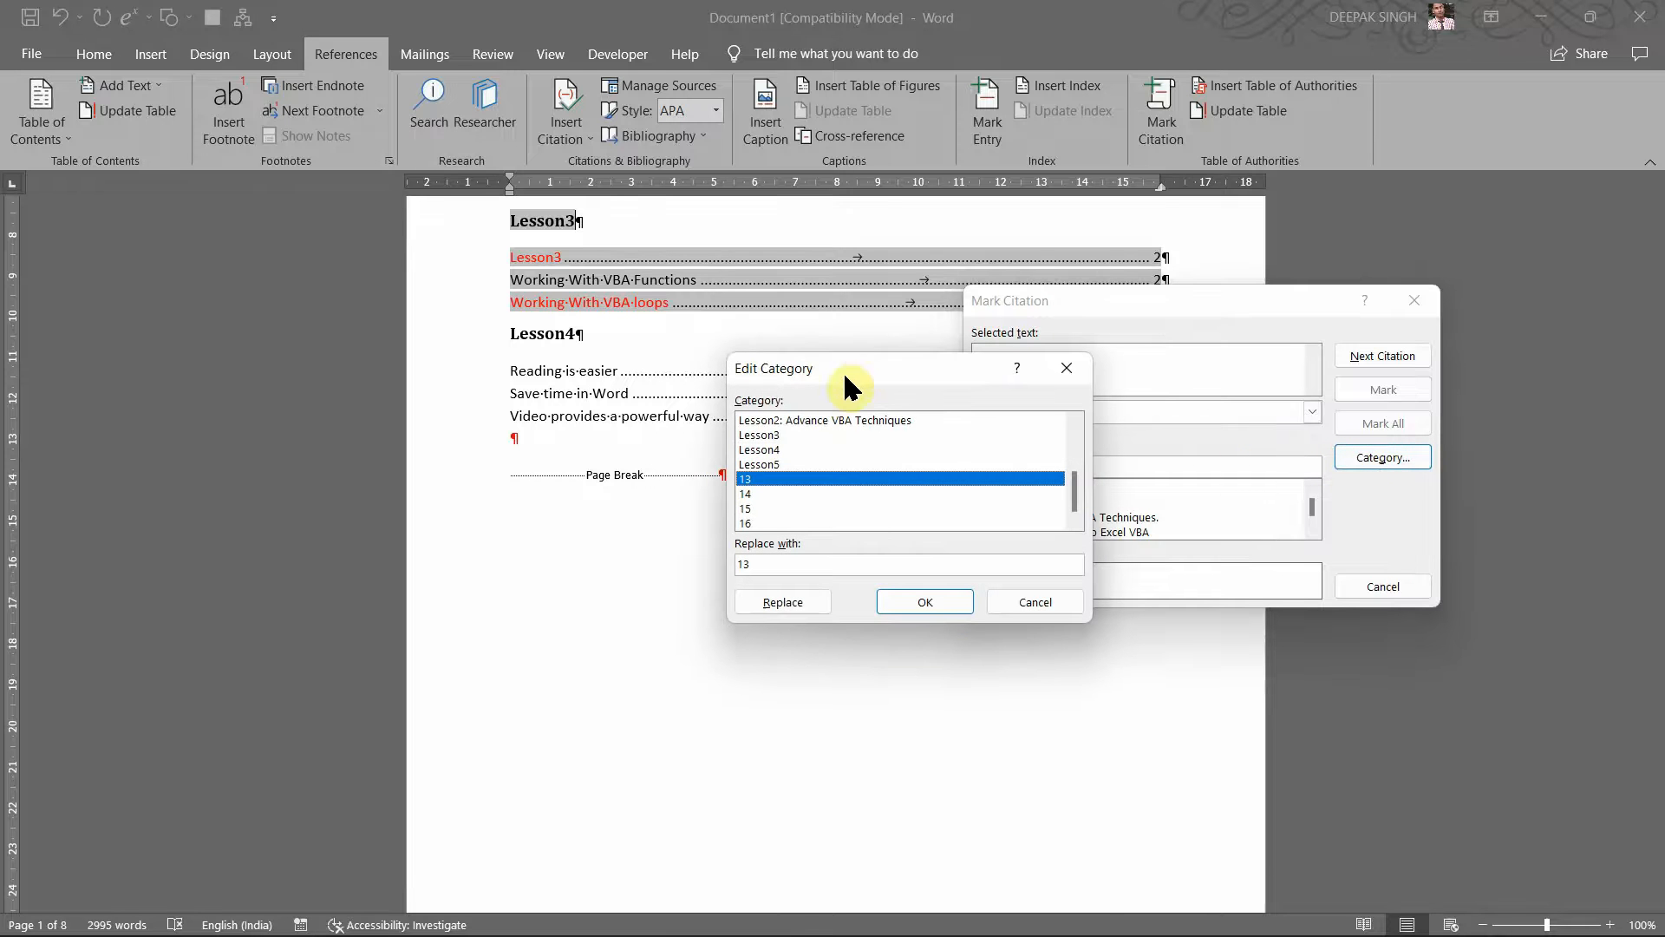
{"action": "left_click_drag", "start_coordinate": [851, 364], "coordinate": [839, 305]}
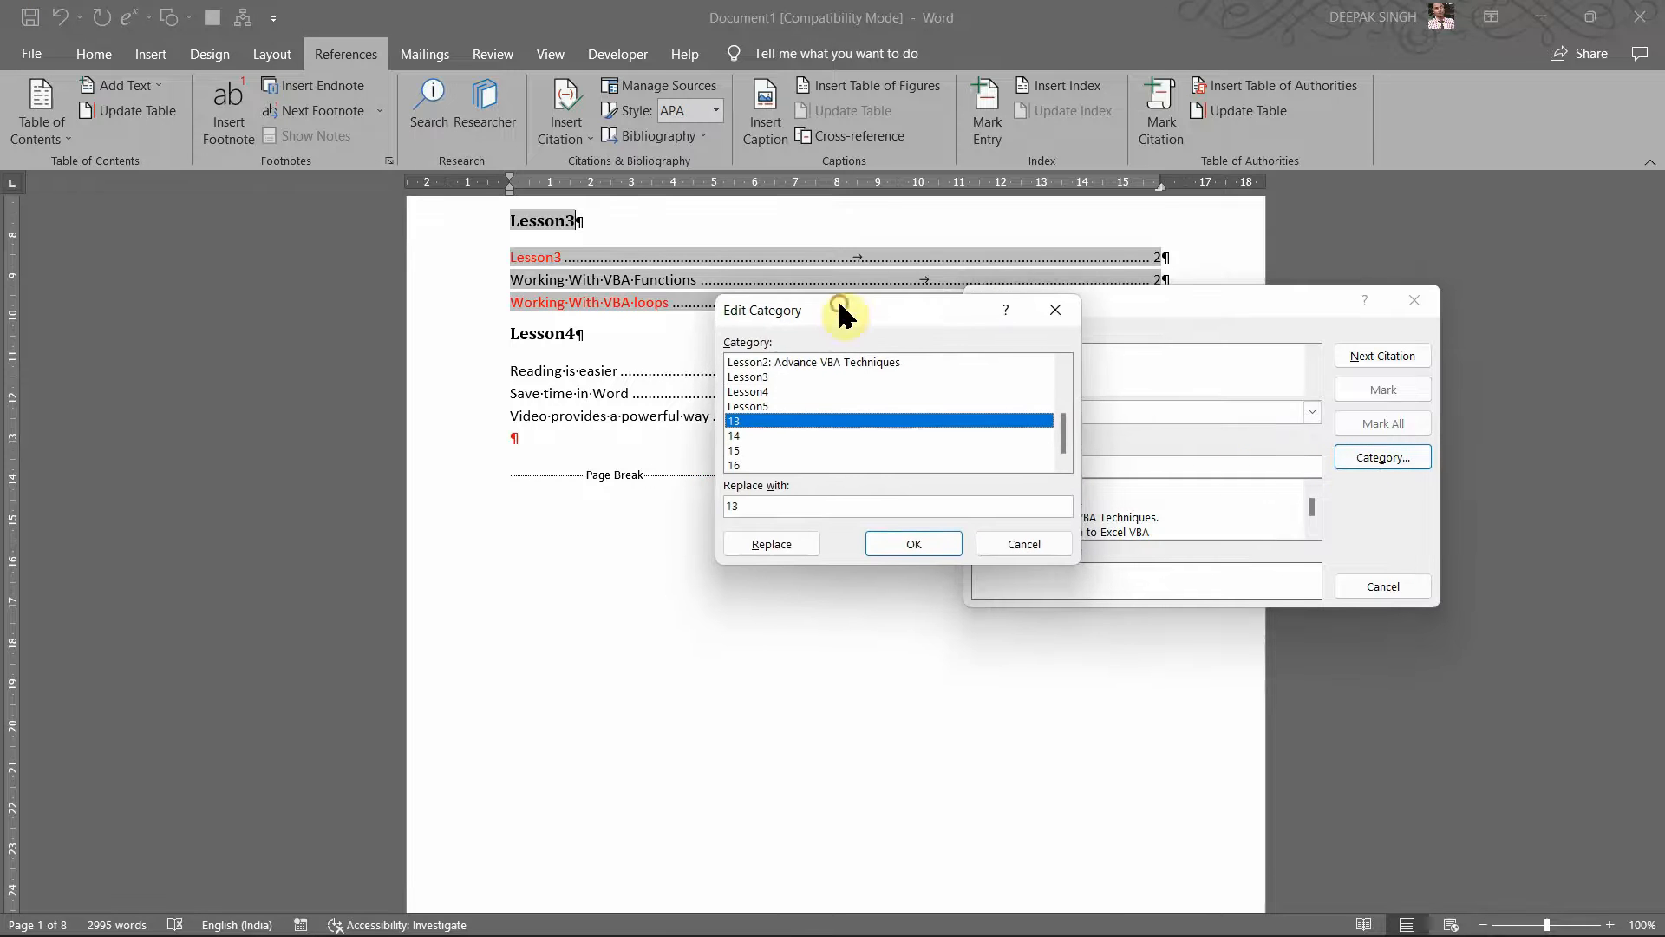
{"action": "left_click", "coordinate": [756, 509]}
{"action": "type", "text": "Le"}
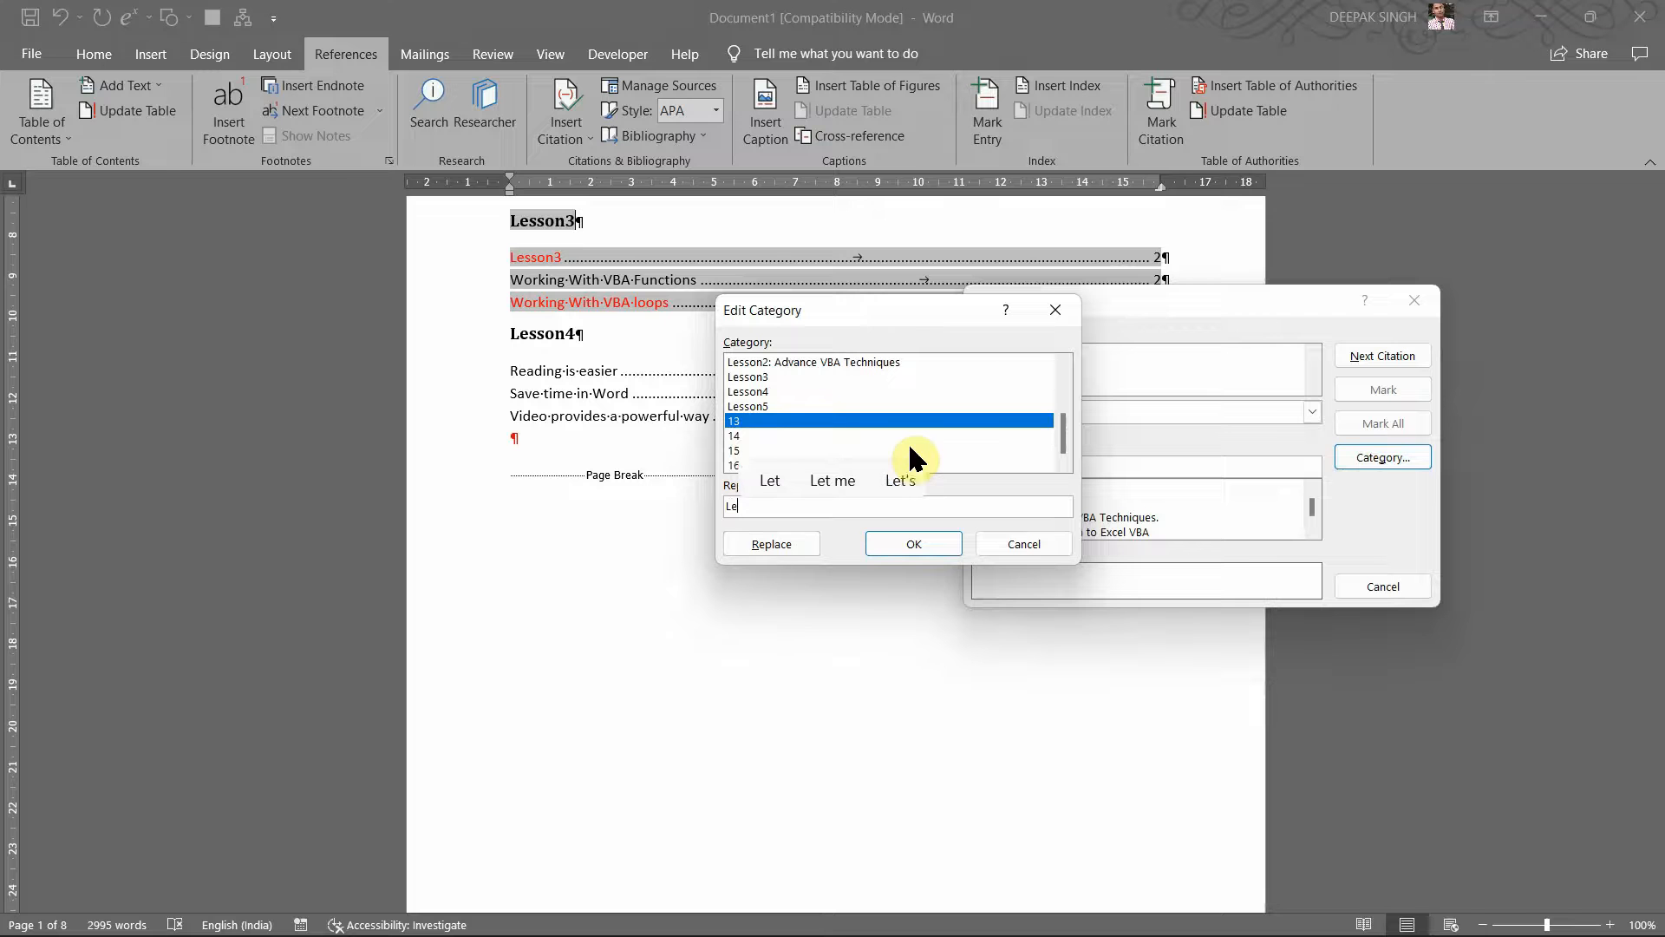
{"action": "type", "text": "sson6"}
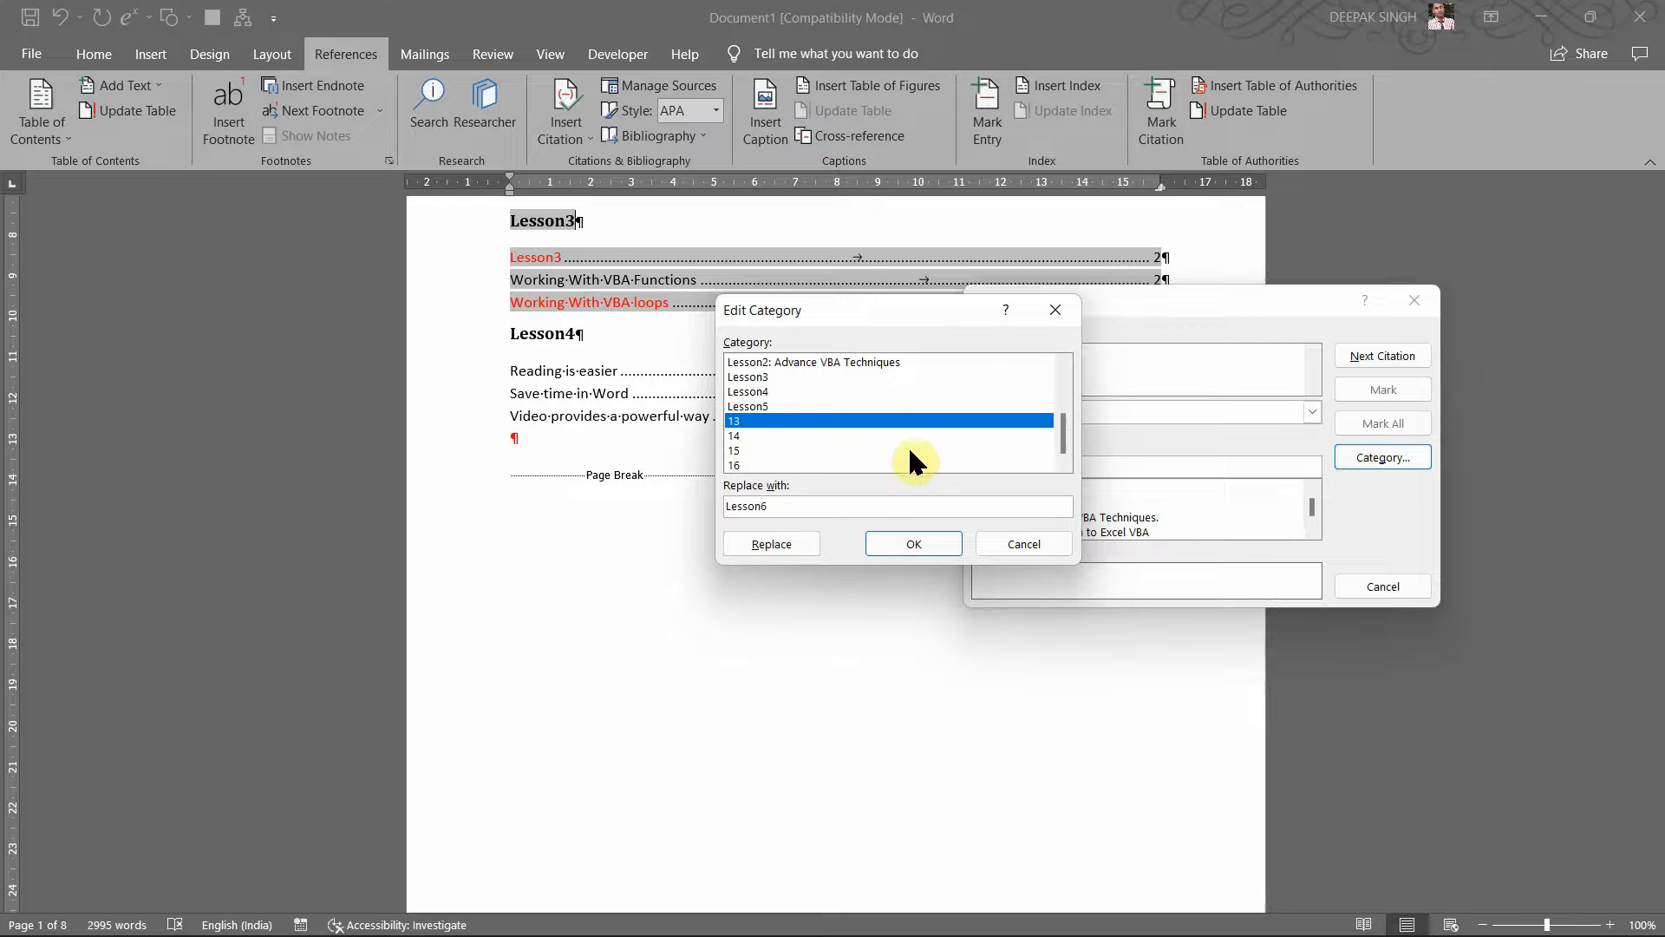
{"action": "left_click", "coordinate": [774, 545]}
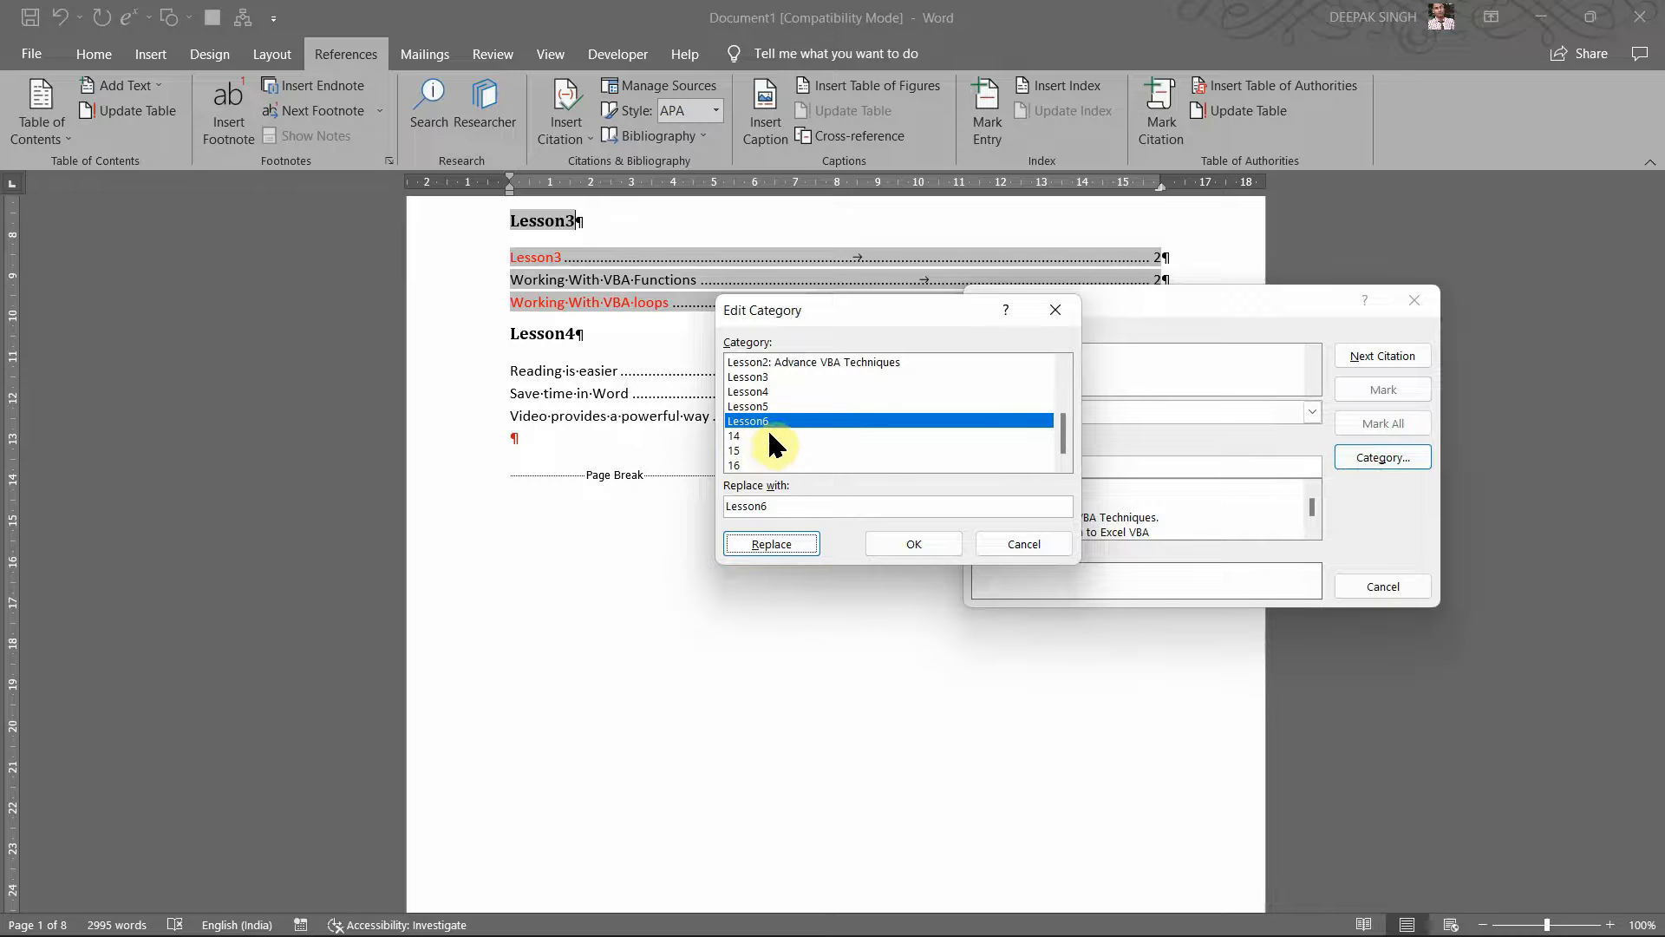
{"action": "left_click", "coordinate": [891, 541]}
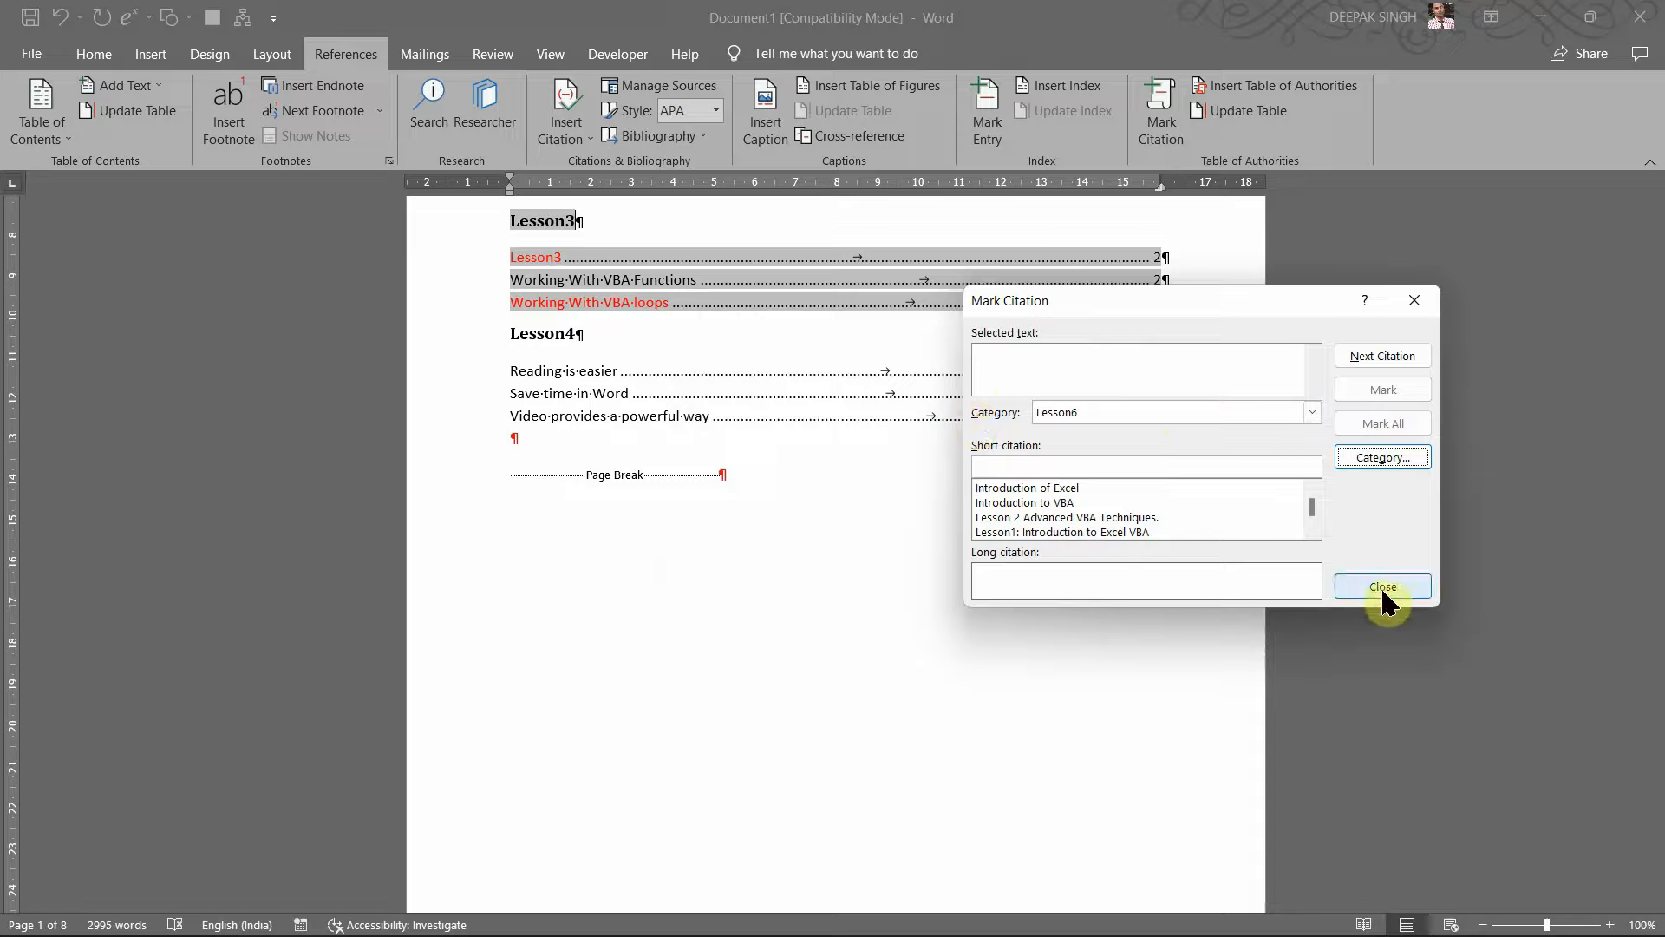
Step: Close Mark Citation and use Mark Entry to display the hidden TA field codes, then close it
{"action": "left_click", "coordinate": [1414, 301]}
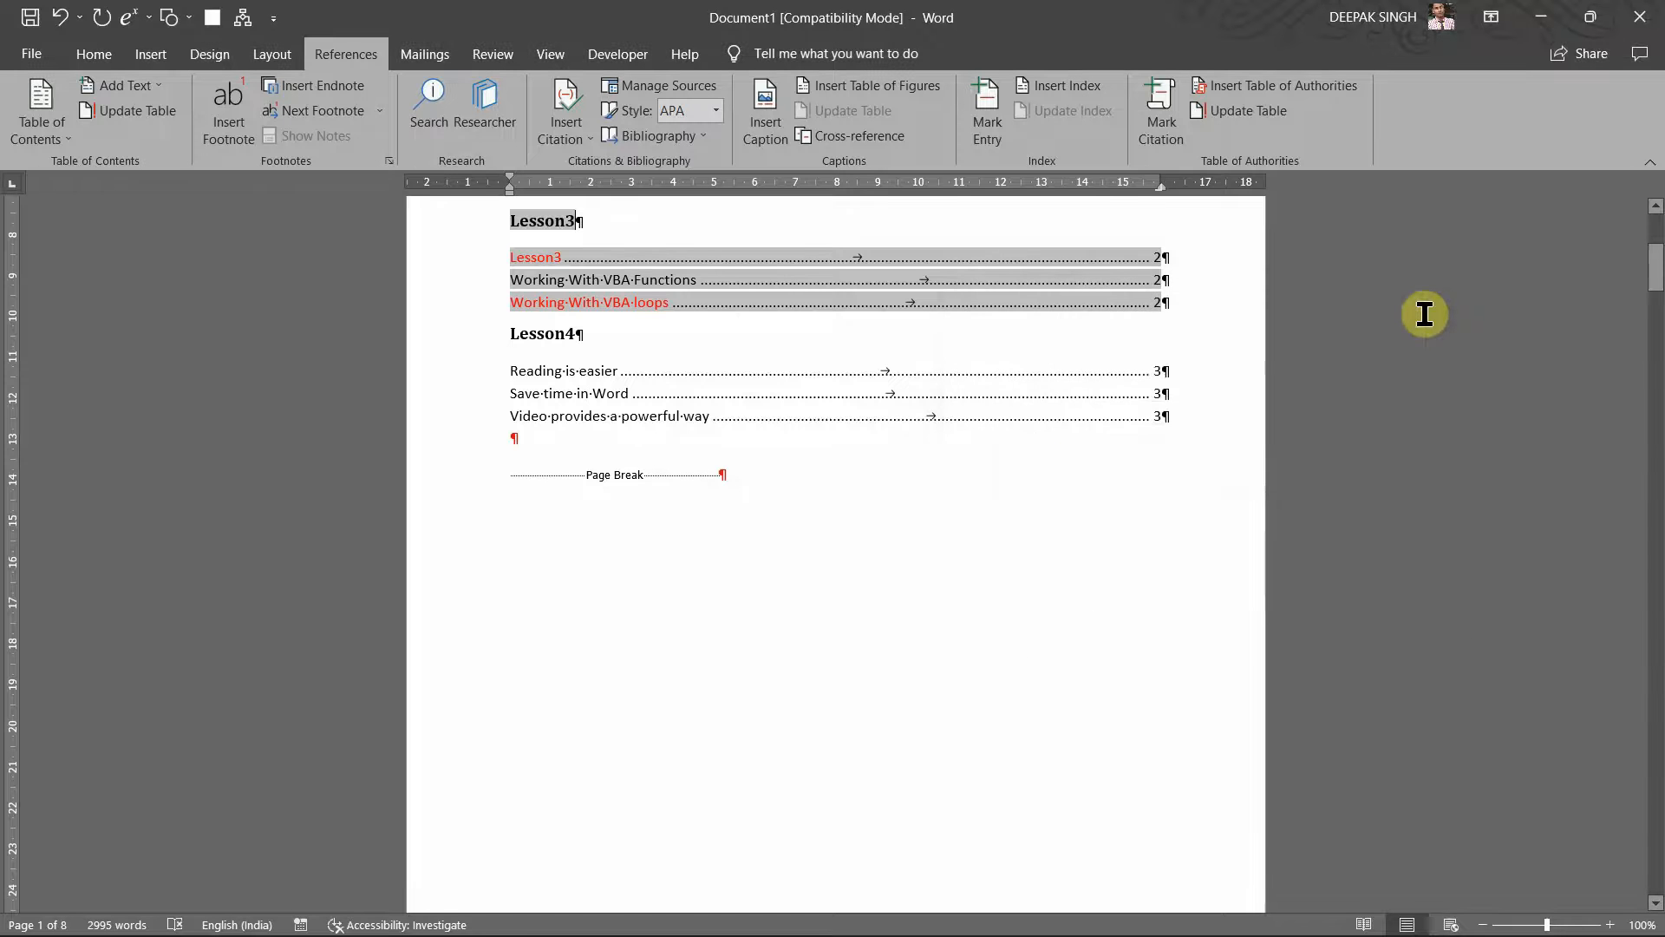
{"action": "scroll", "coordinate": [1049, 468], "scroll_direction": "up", "scroll_amount": 4}
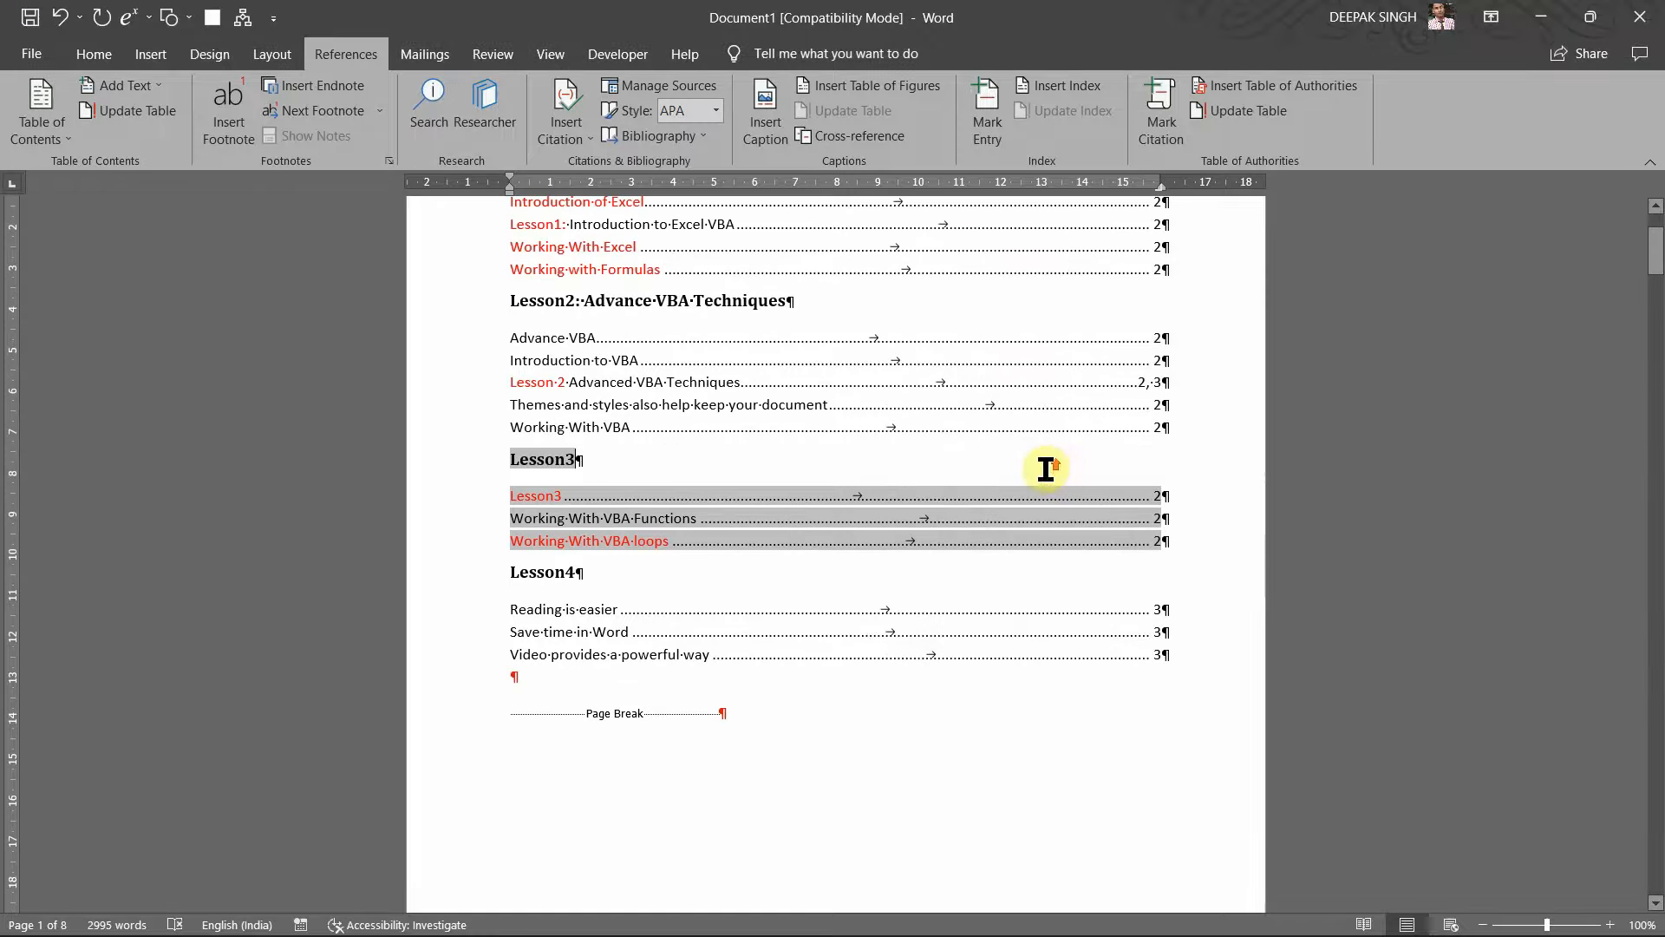
{"action": "scroll", "coordinate": [1047, 469], "scroll_direction": "up", "scroll_amount": 2}
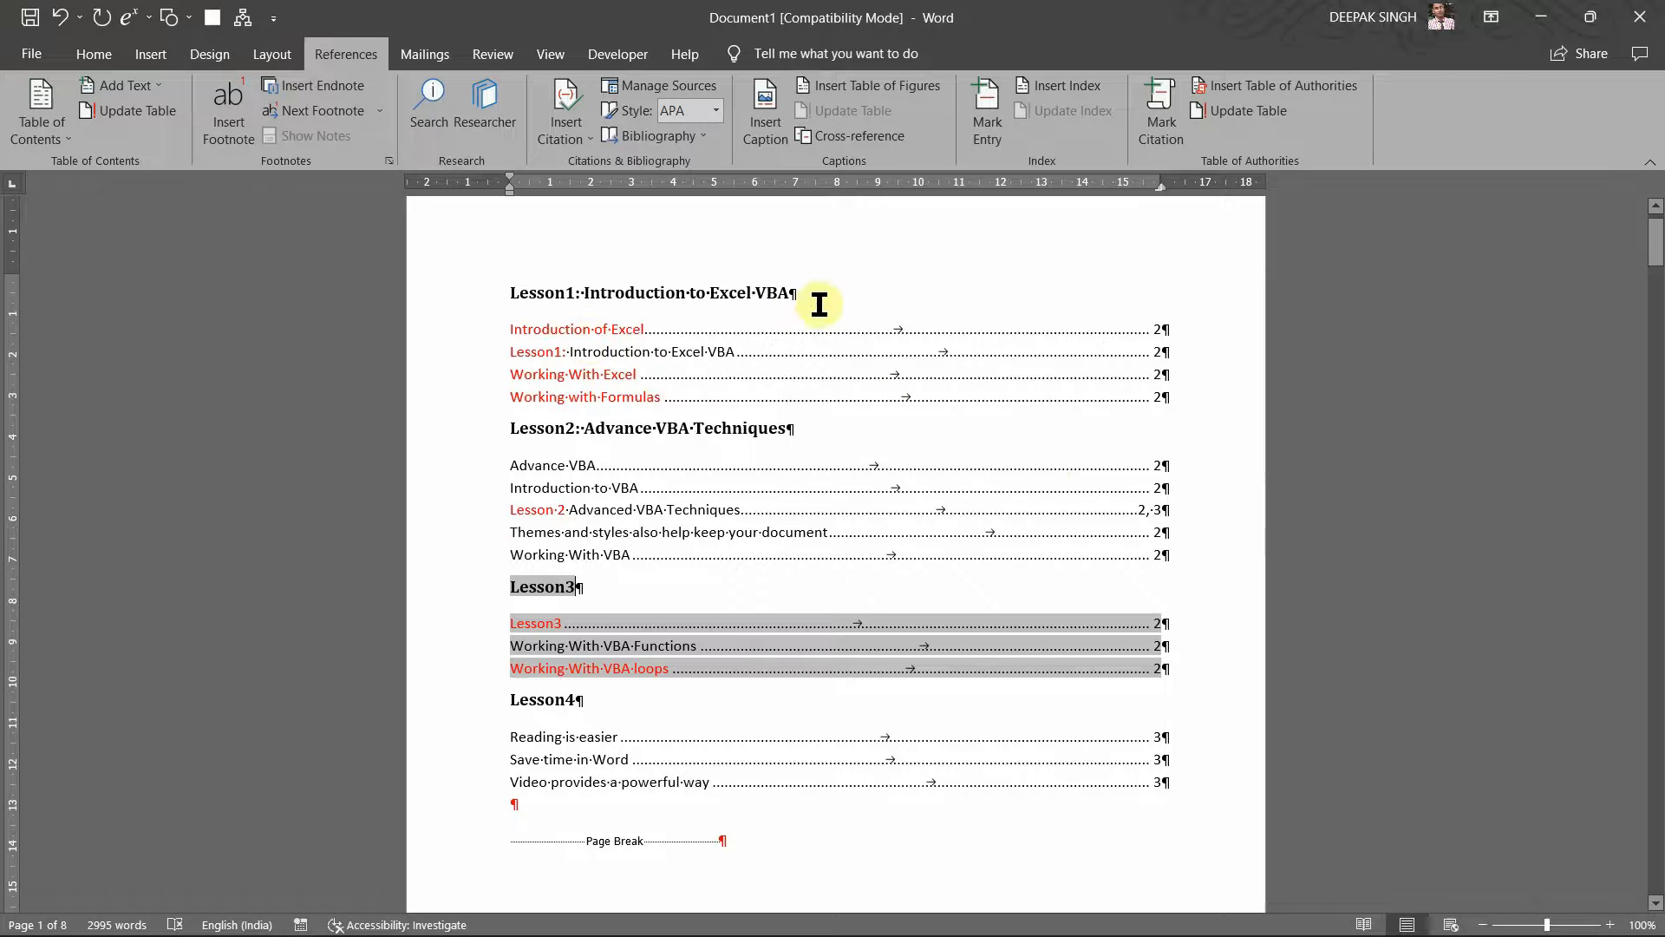
{"action": "scroll", "coordinate": [878, 446], "scroll_direction": "down", "scroll_amount": 2}
{"action": "scroll", "coordinate": [896, 465], "scroll_direction": "up", "scroll_amount": 2}
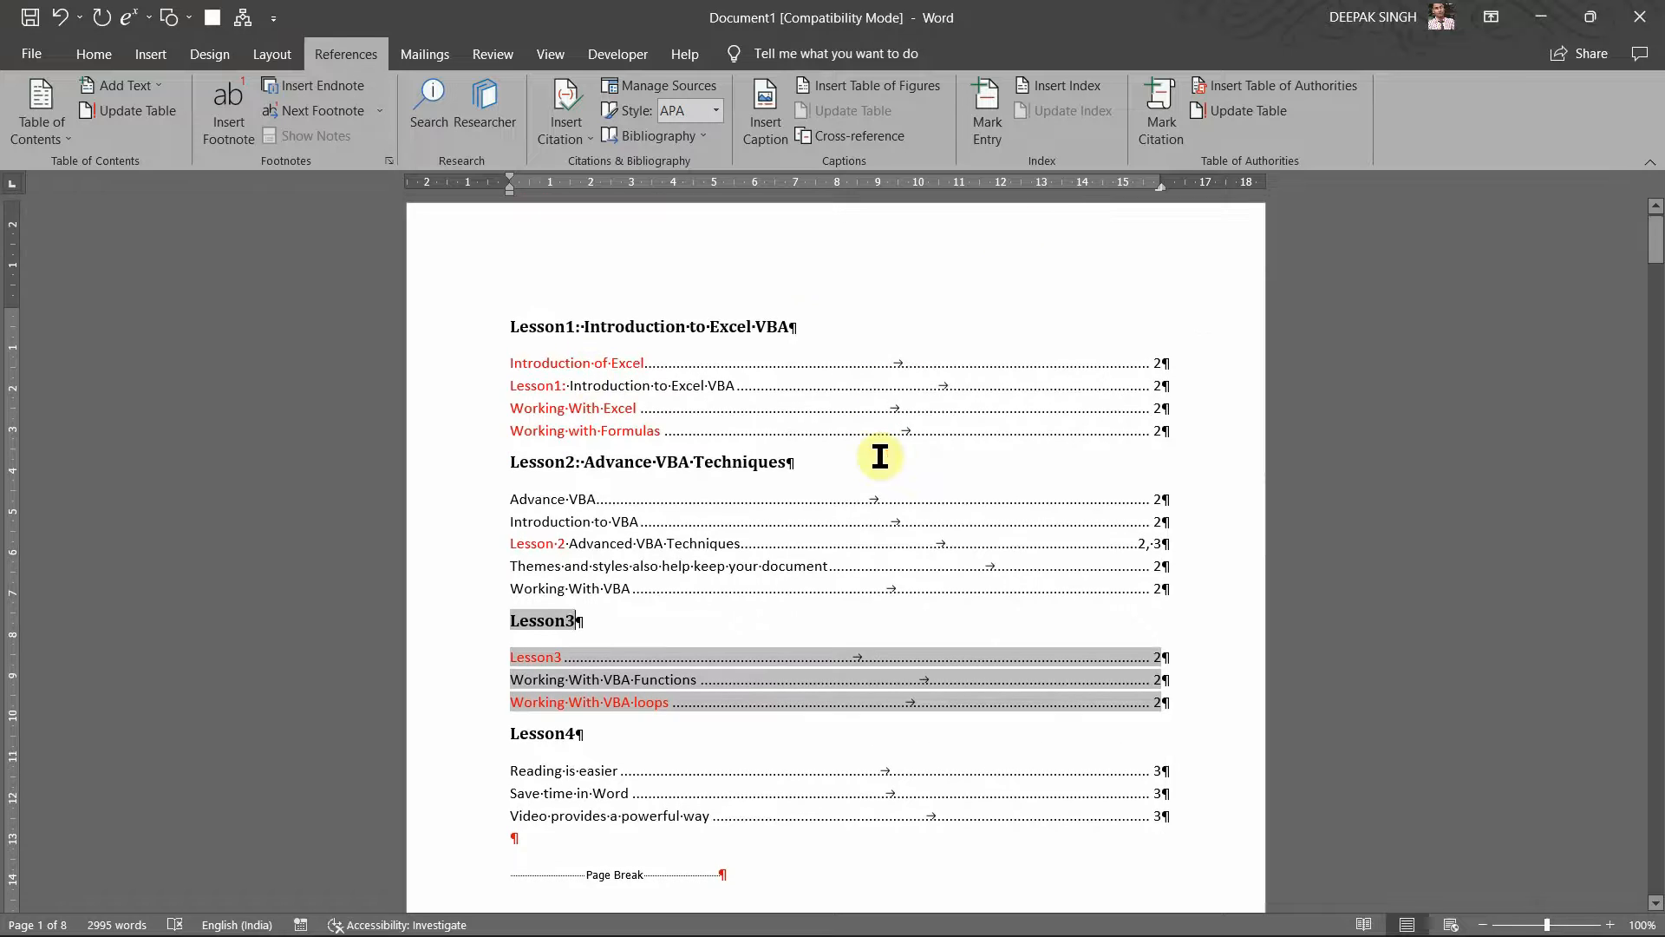
{"action": "scroll", "coordinate": [838, 436], "scroll_direction": "down", "scroll_amount": 2}
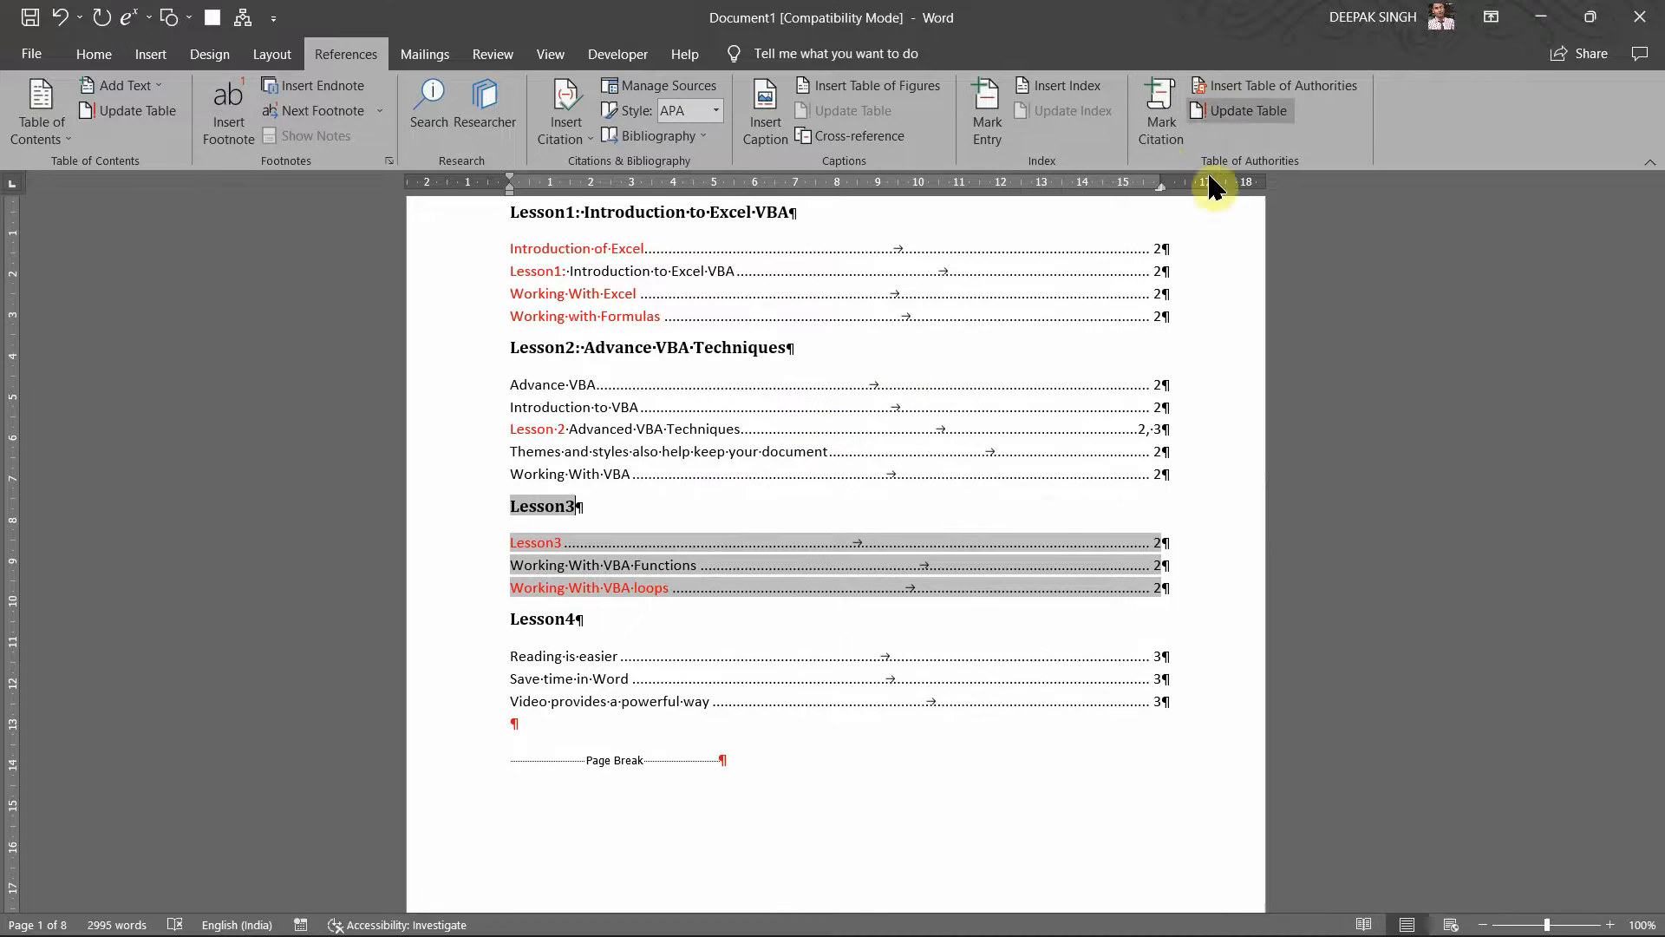
{"action": "scroll", "coordinate": [926, 431], "scroll_direction": "down", "scroll_amount": 3}
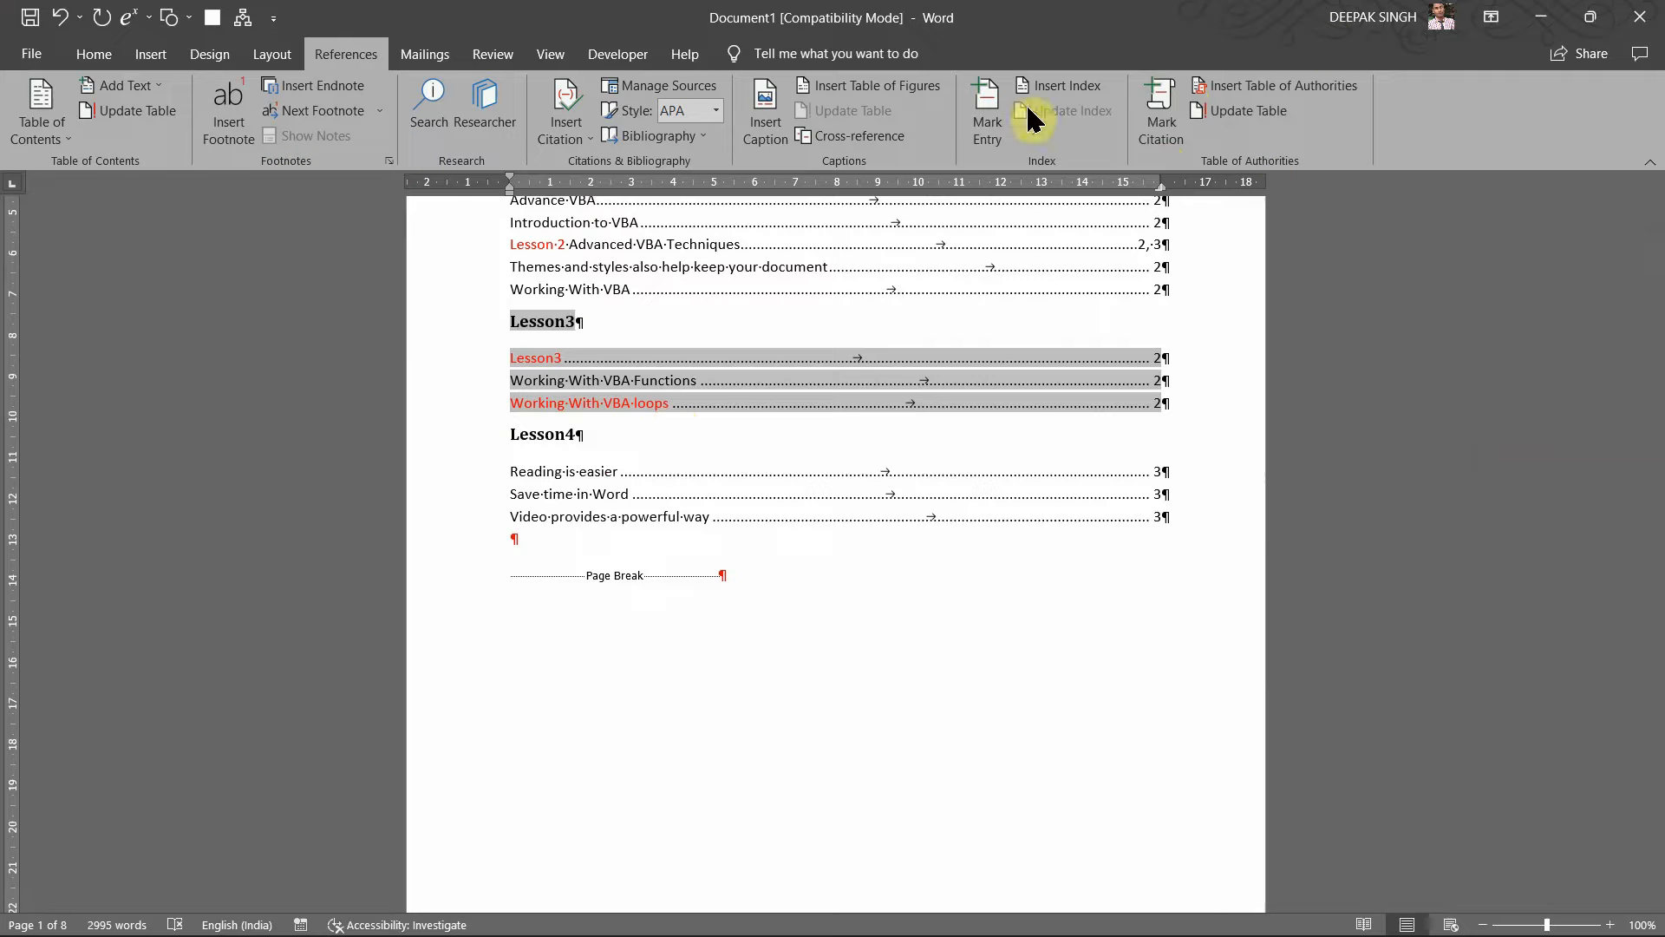
{"action": "left_click", "coordinate": [942, 626]}
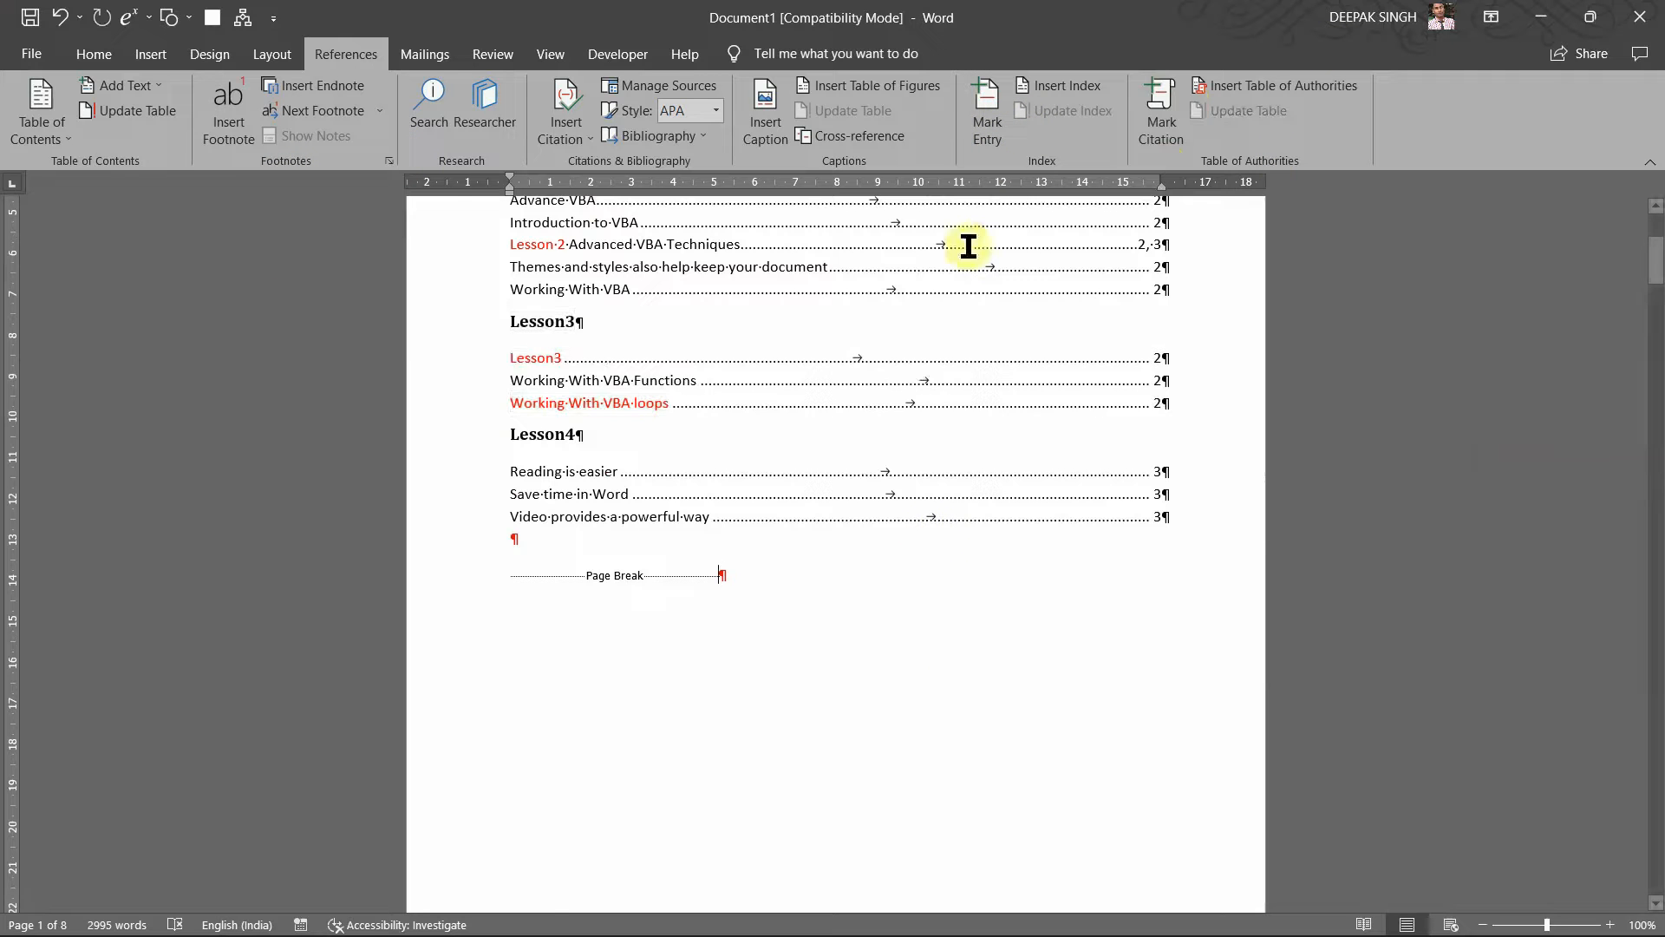
{"action": "left_click", "coordinate": [987, 134]}
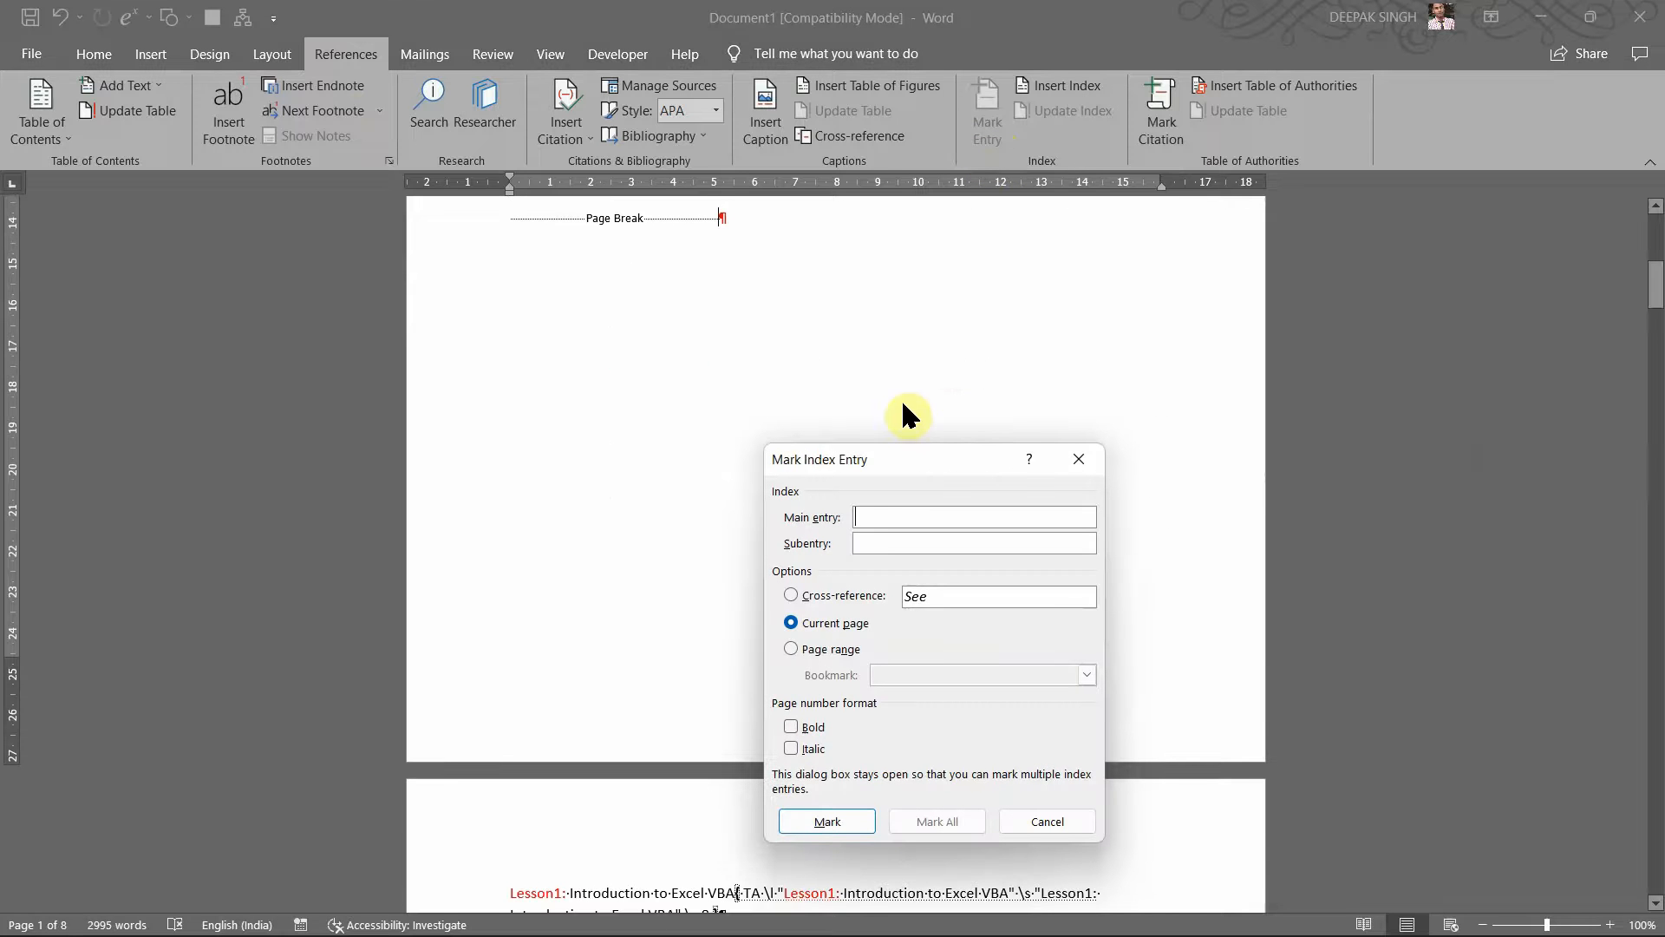
{"action": "left_click_drag", "start_coordinate": [869, 462], "coordinate": [845, 317]}
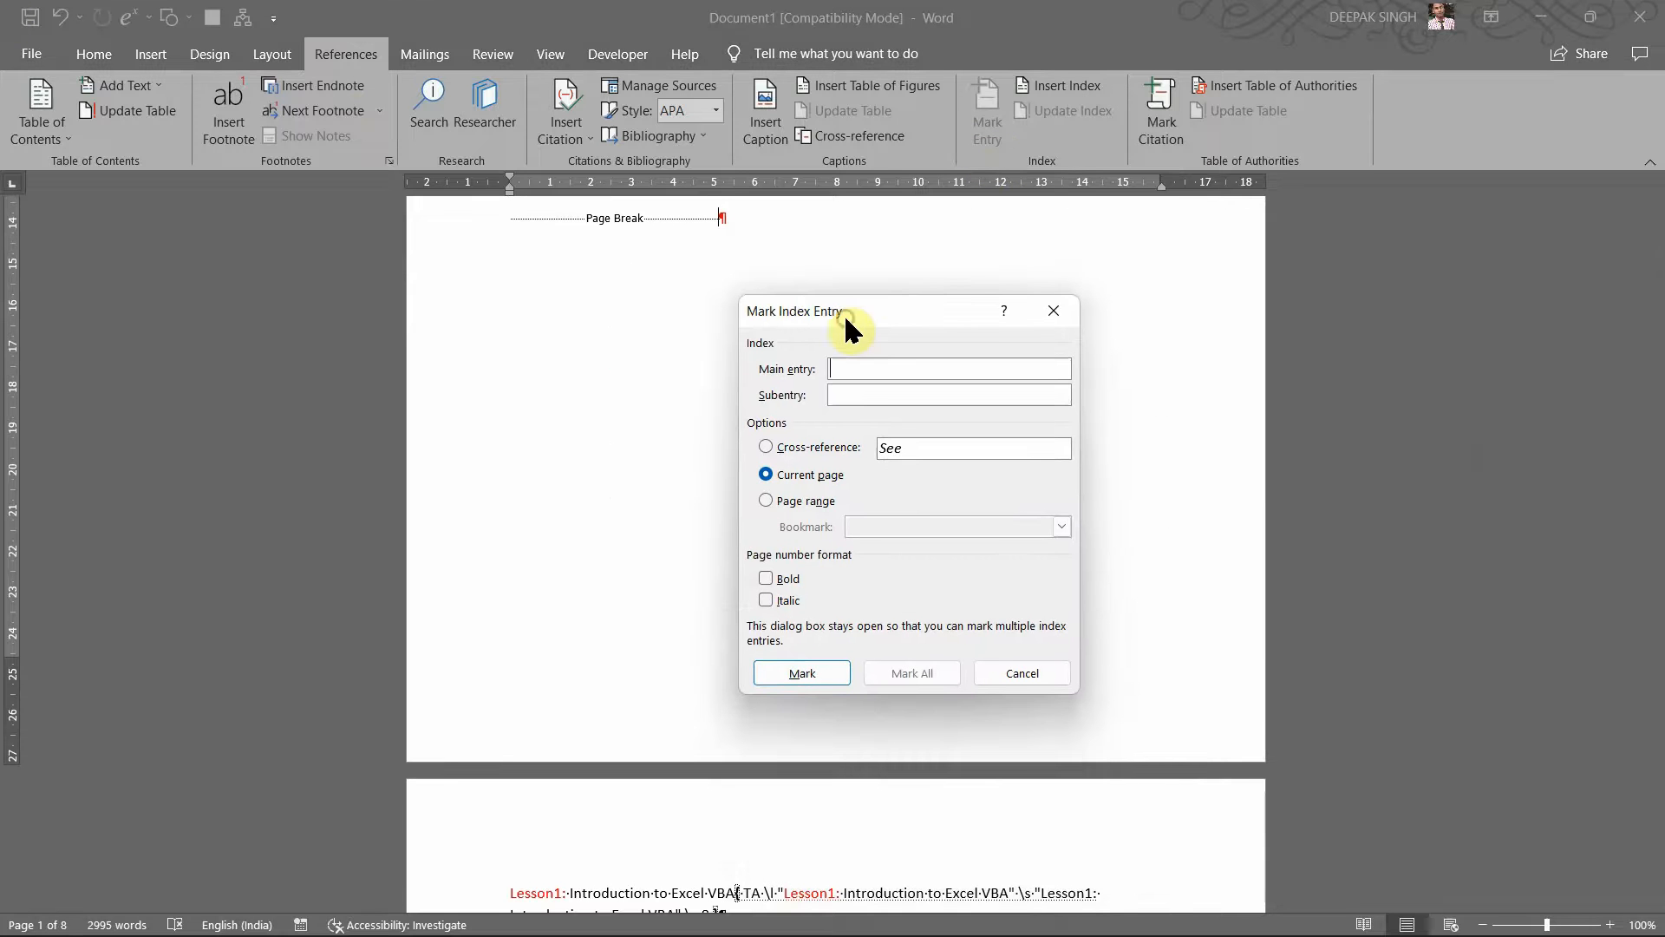
{"action": "left_click", "coordinate": [1060, 315]}
Step: Turn off Show/Hide ¶ on the Home tab to hide formatting marks and TA fields
{"action": "scroll", "coordinate": [755, 407], "scroll_direction": "down", "scroll_amount": 4}
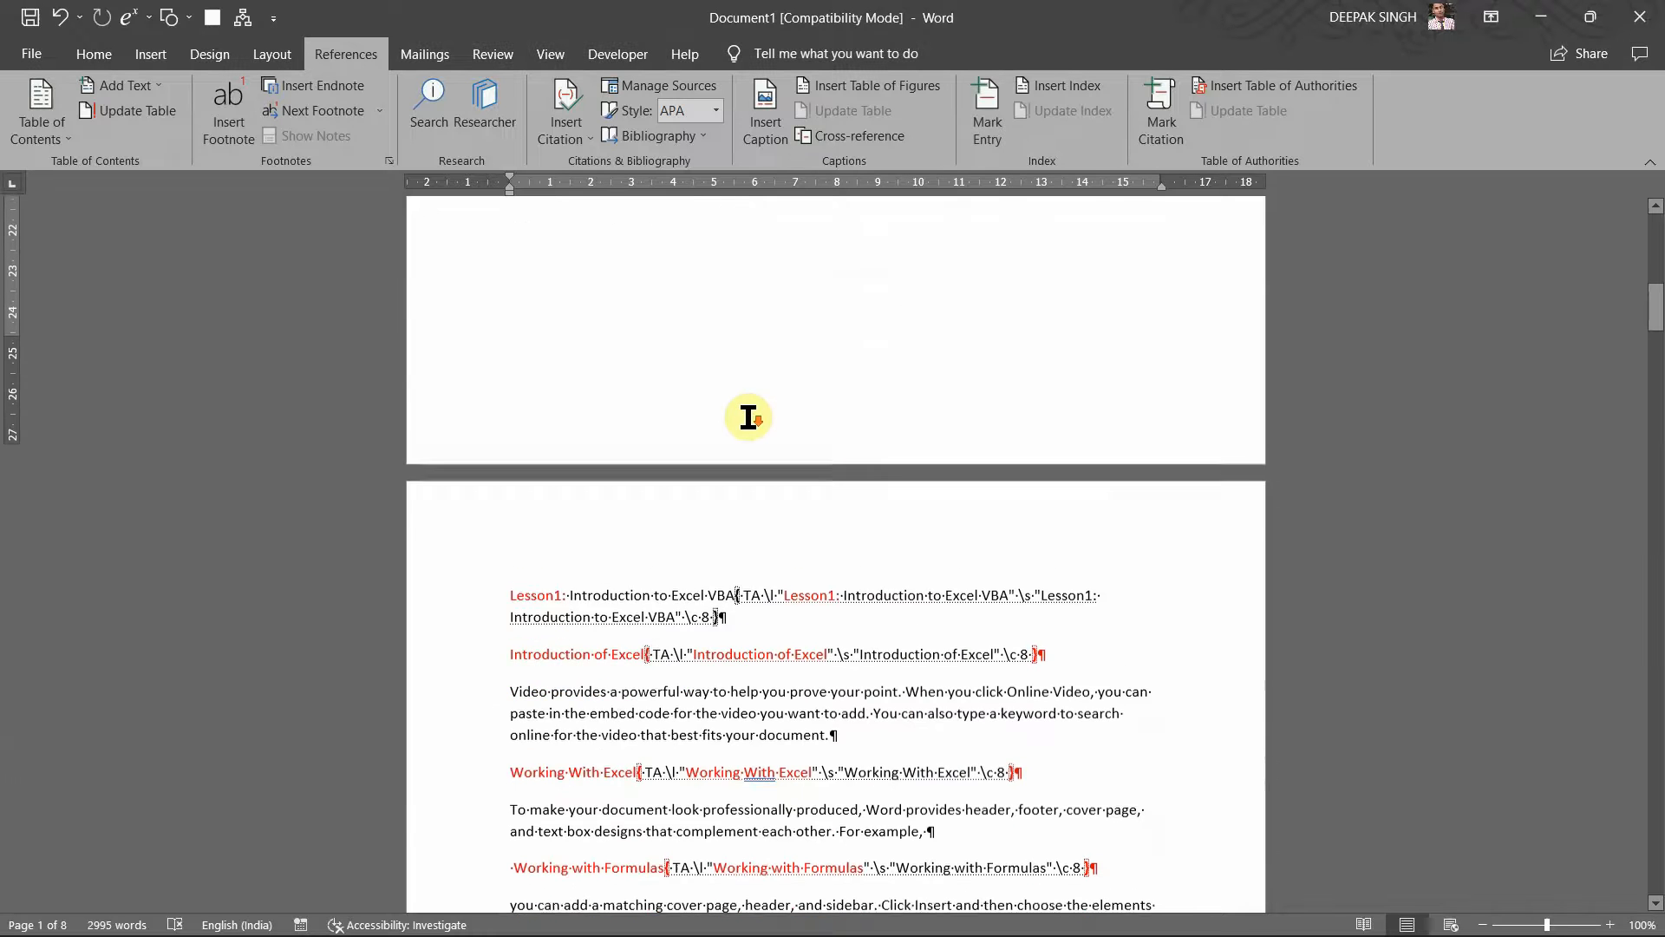
{"action": "scroll", "coordinate": [764, 569], "scroll_direction": "down", "scroll_amount": 1}
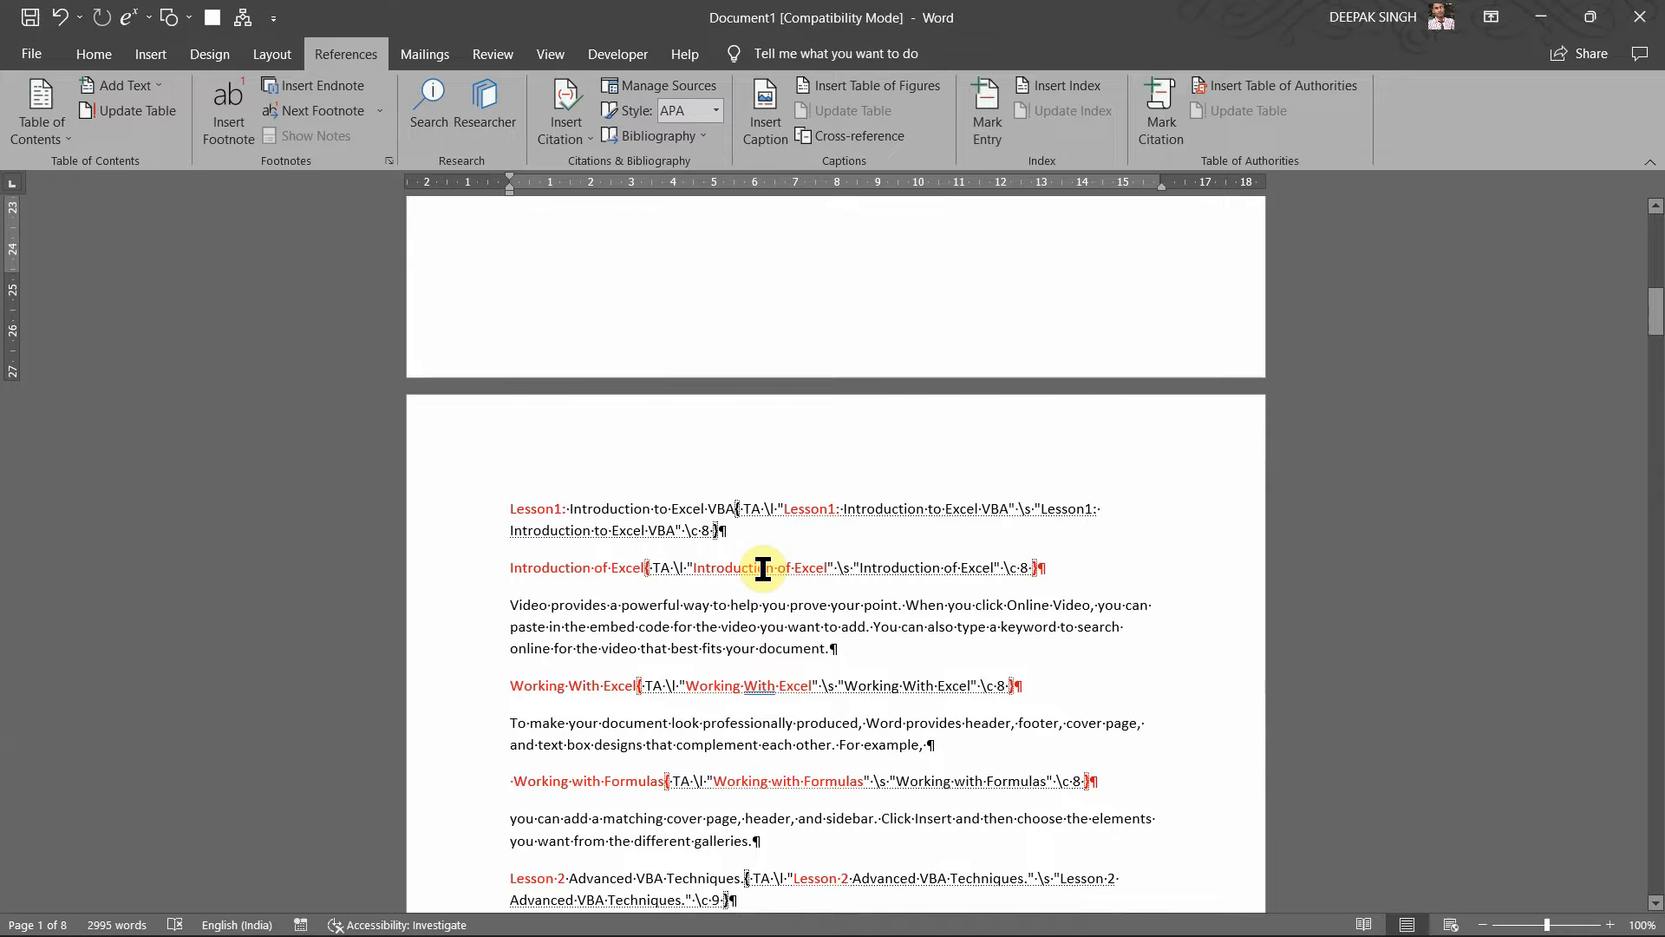
{"action": "scroll", "coordinate": [763, 569], "scroll_direction": "down", "scroll_amount": 3}
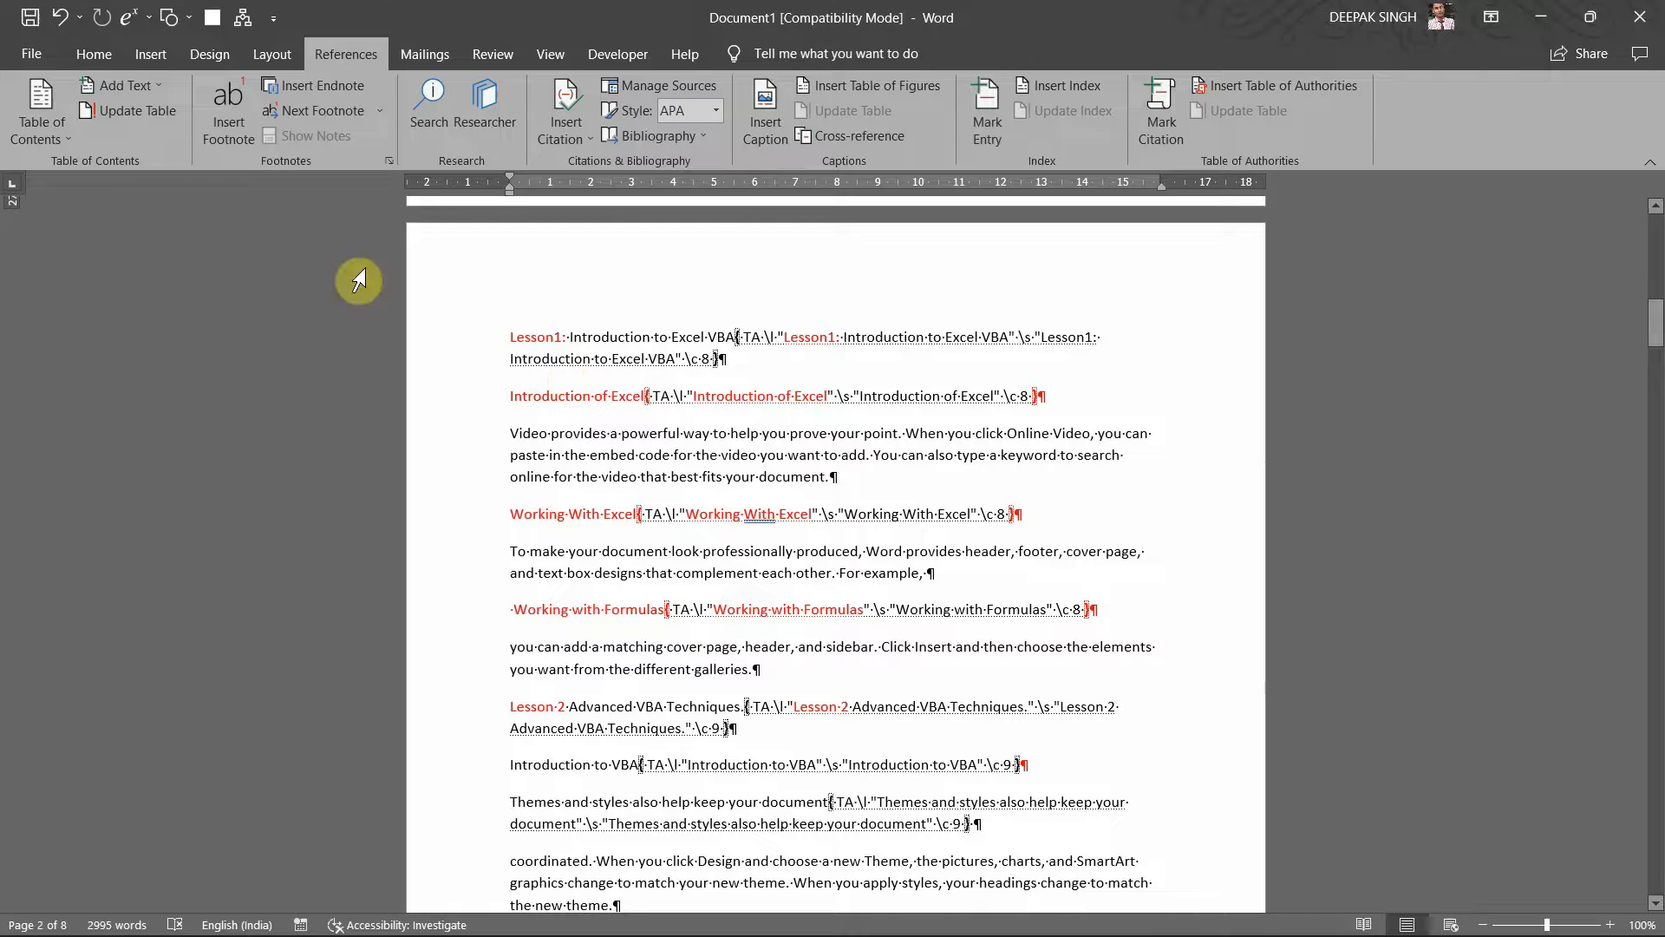
{"action": "left_click", "coordinate": [168, 57]}
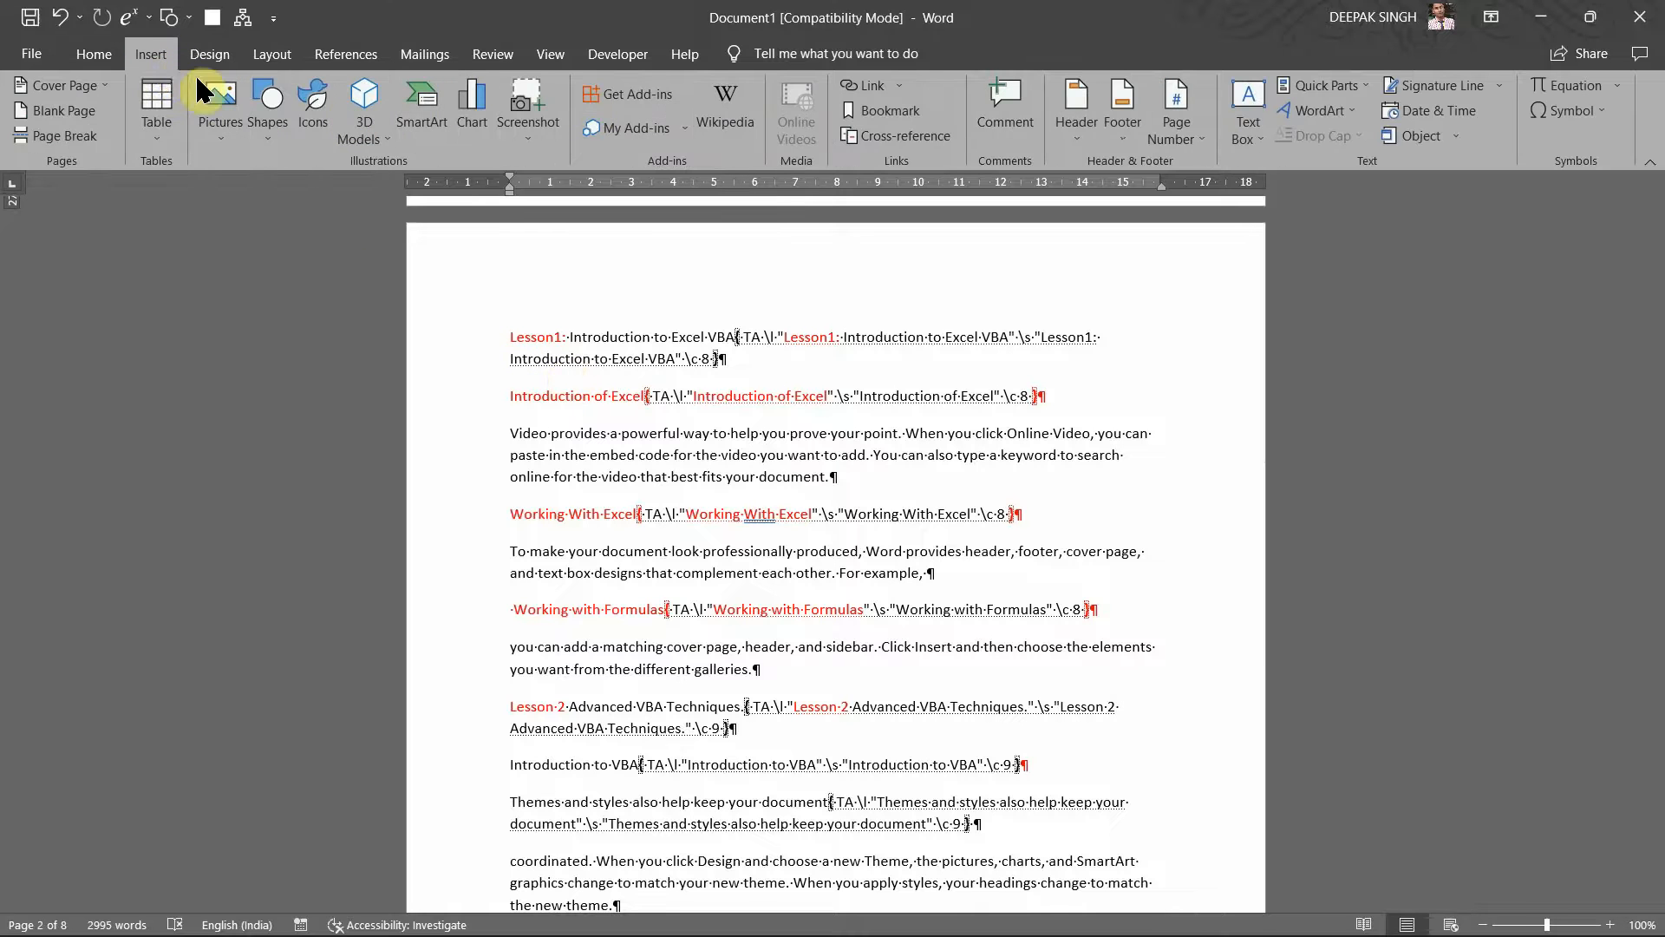
{"action": "left_click", "coordinate": [94, 54]}
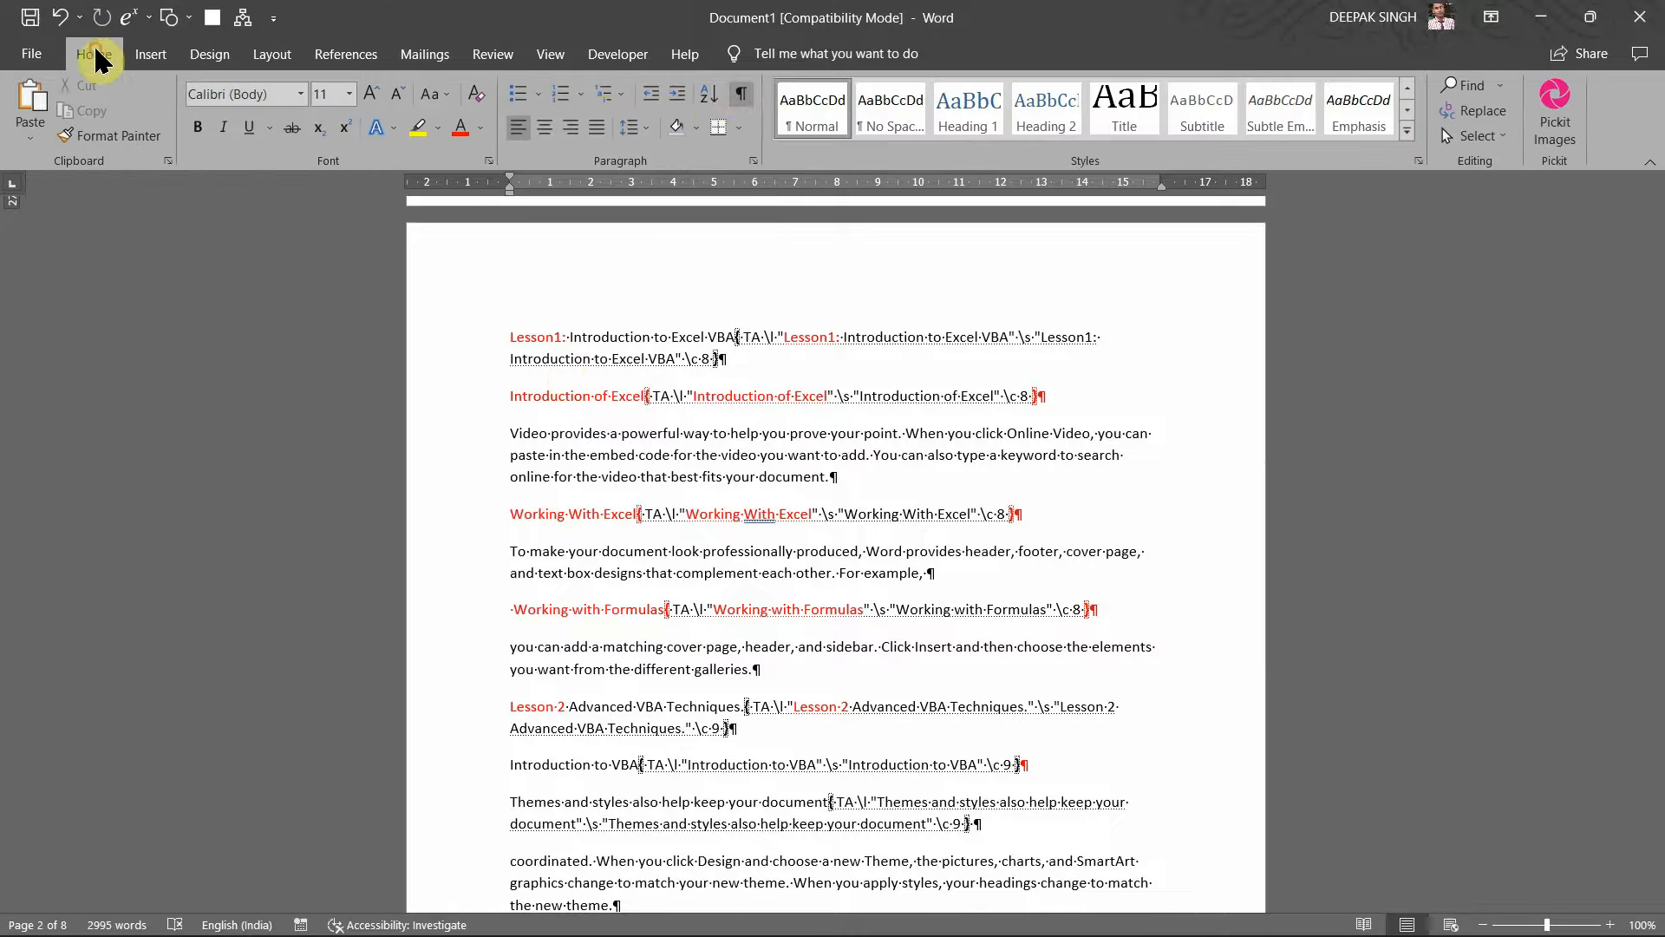
{"action": "left_click", "coordinate": [741, 98]}
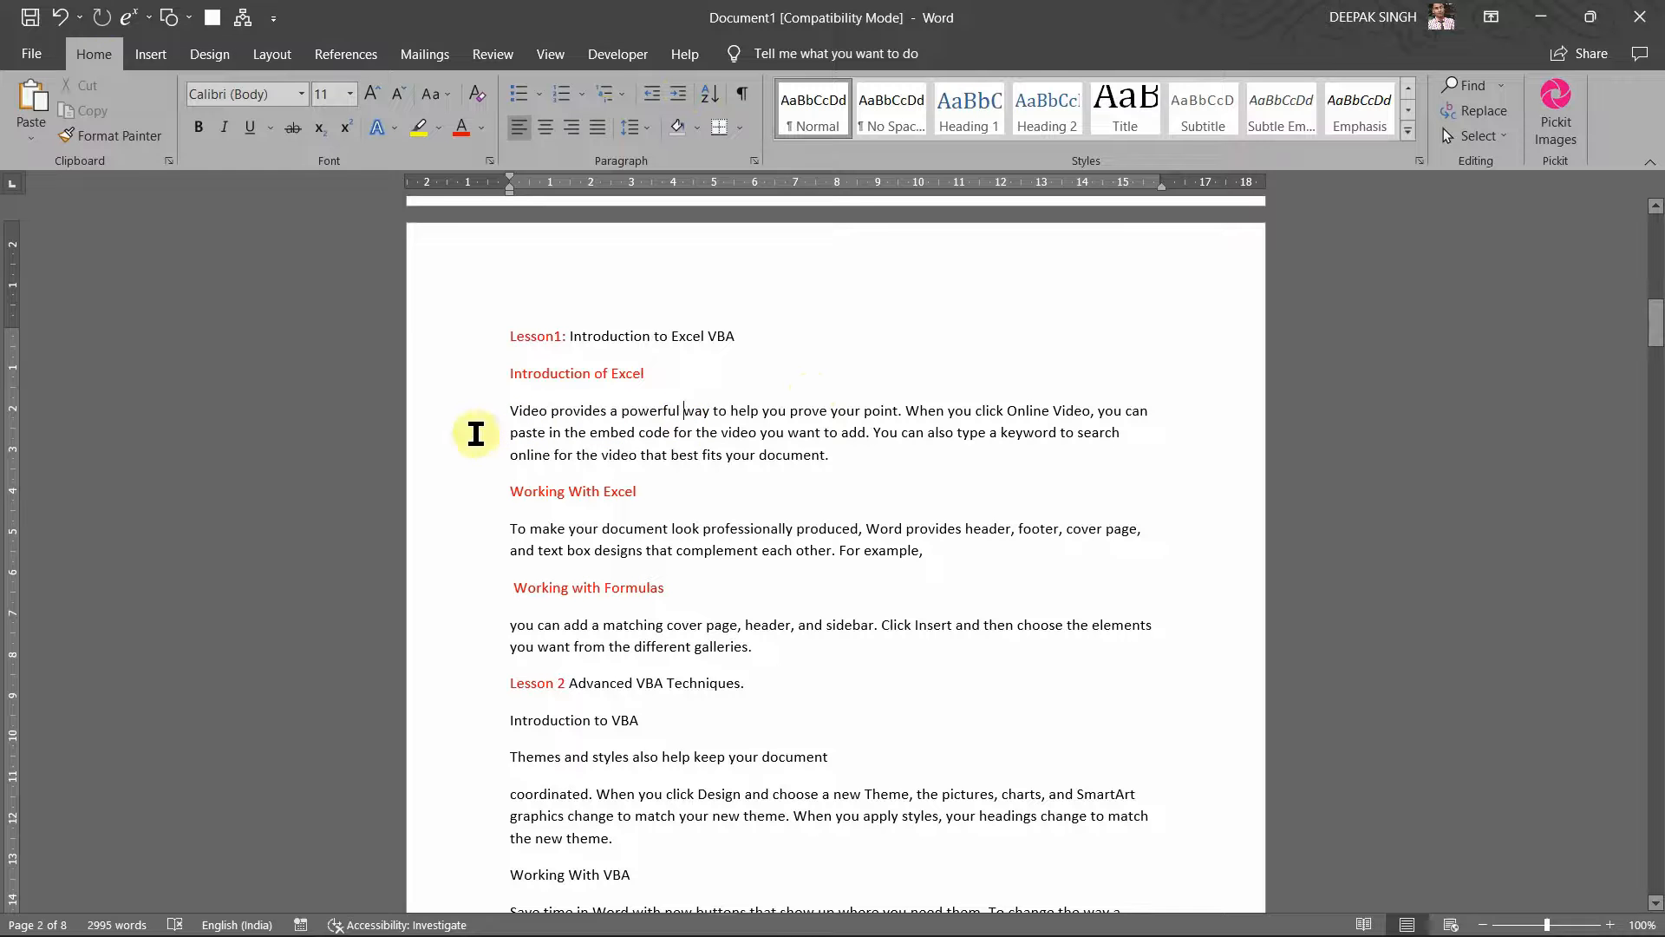
Step: Select and deselect the word 'Video' at the start of the first paragraph to check the text
{"action": "left_click", "coordinate": [512, 410]}
{"action": "left_click_drag", "start_coordinate": [511, 409], "coordinate": [559, 419]}
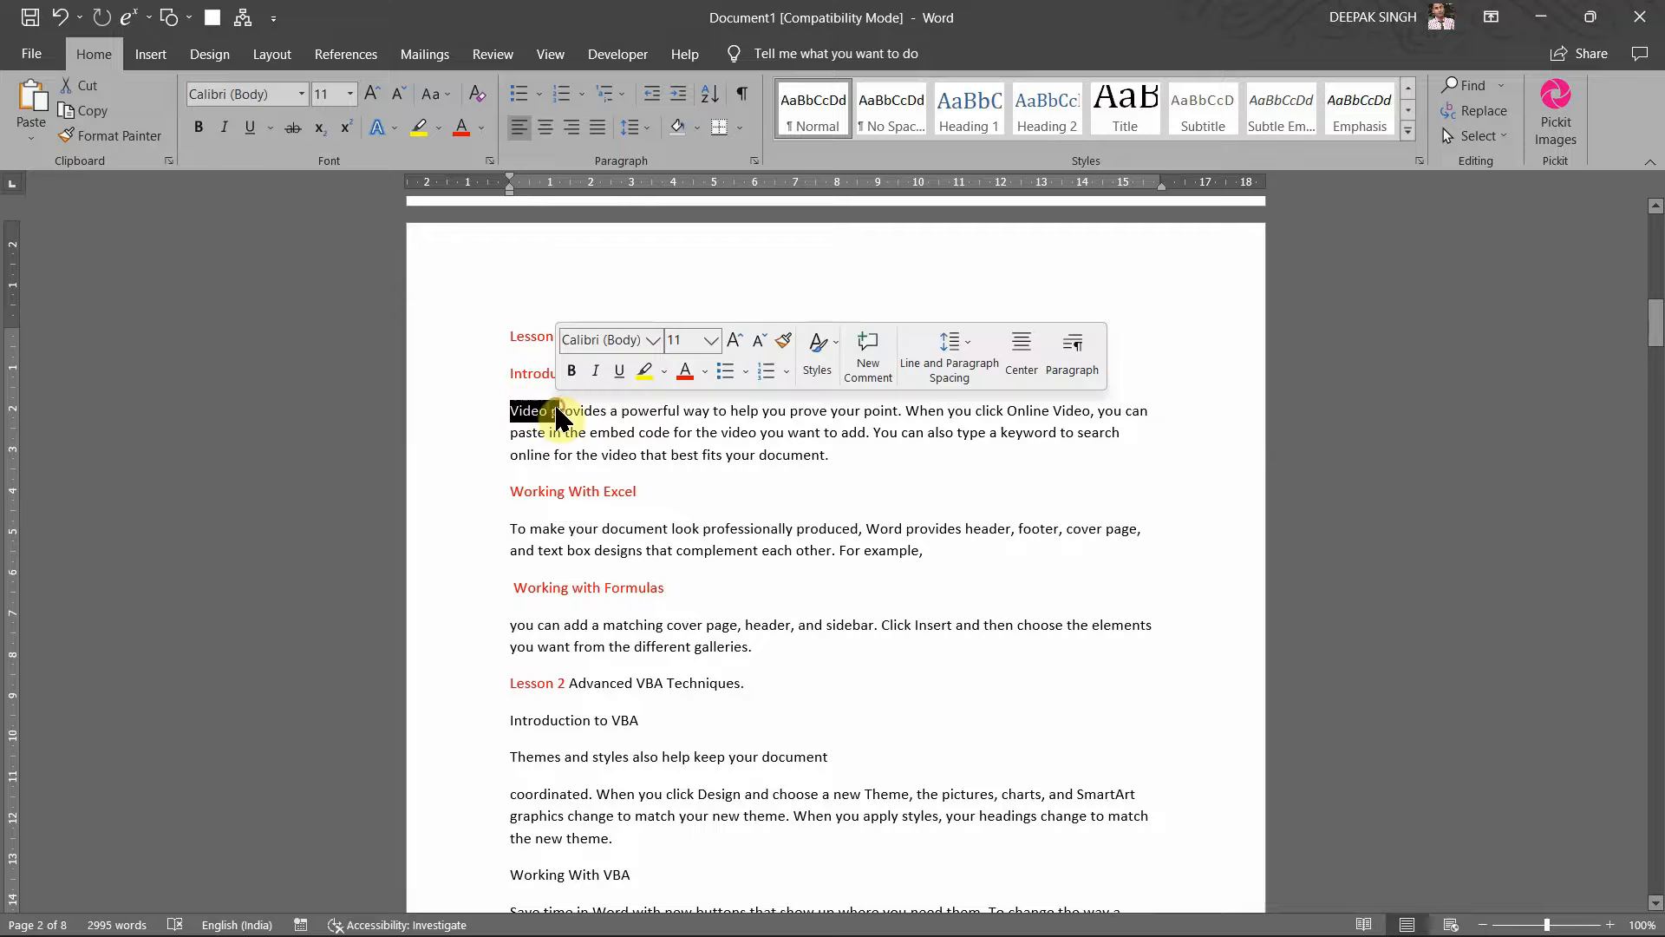
{"action": "left_click", "coordinate": [545, 425]}
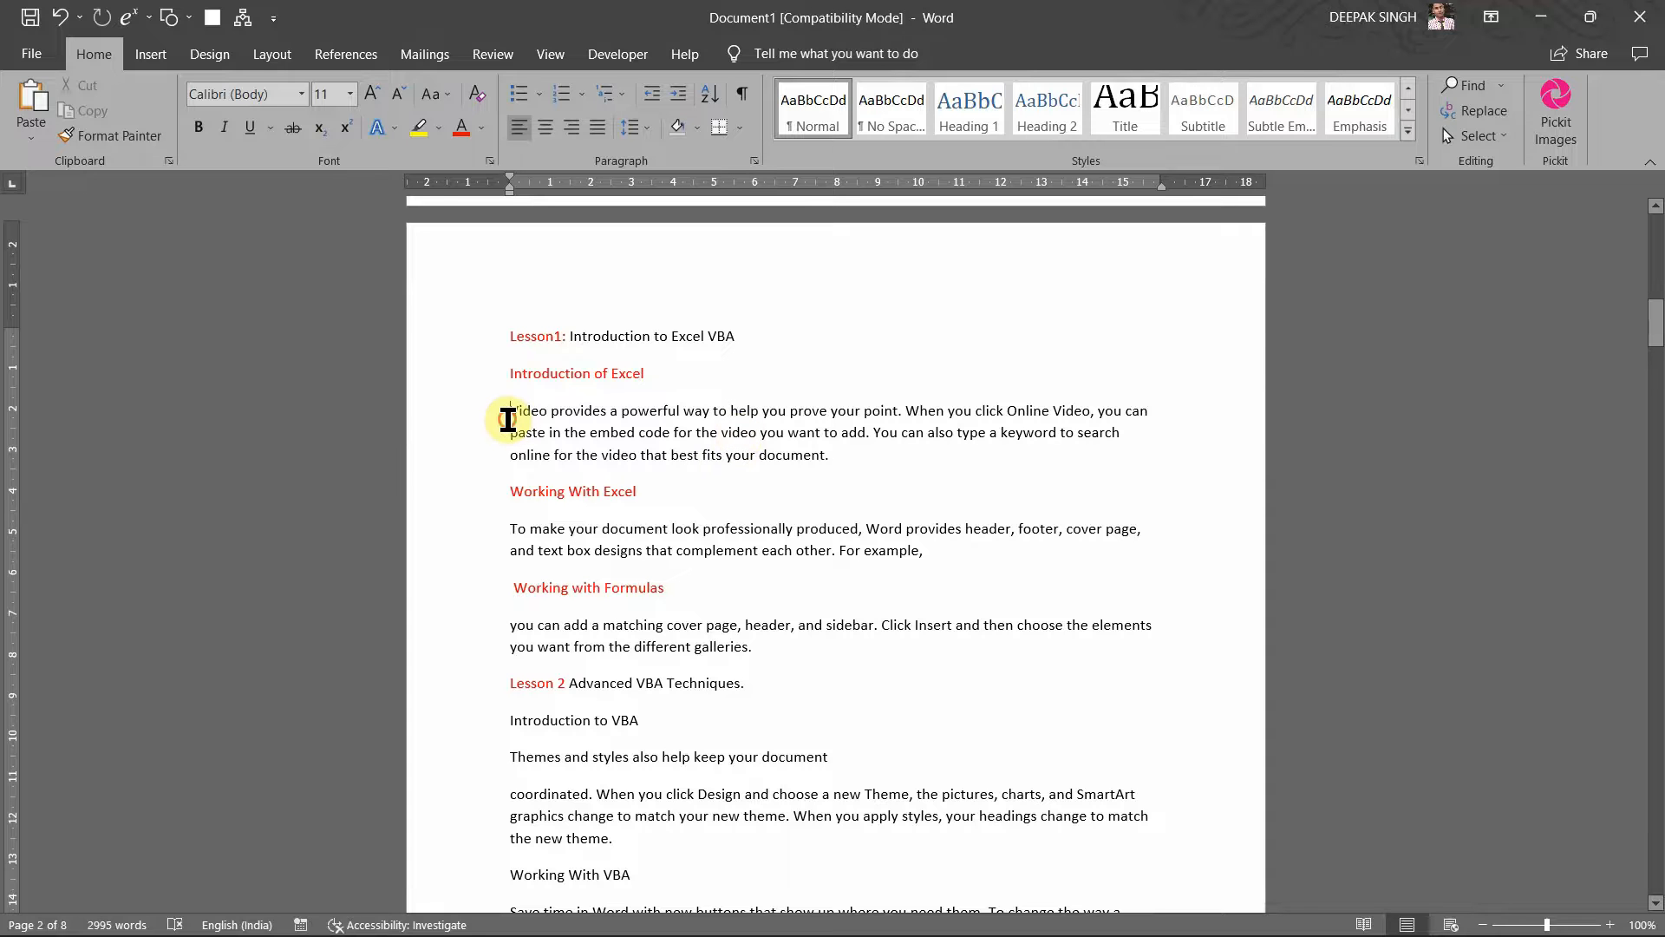
{"action": "left_click_drag", "start_coordinate": [510, 414], "coordinate": [547, 431]}
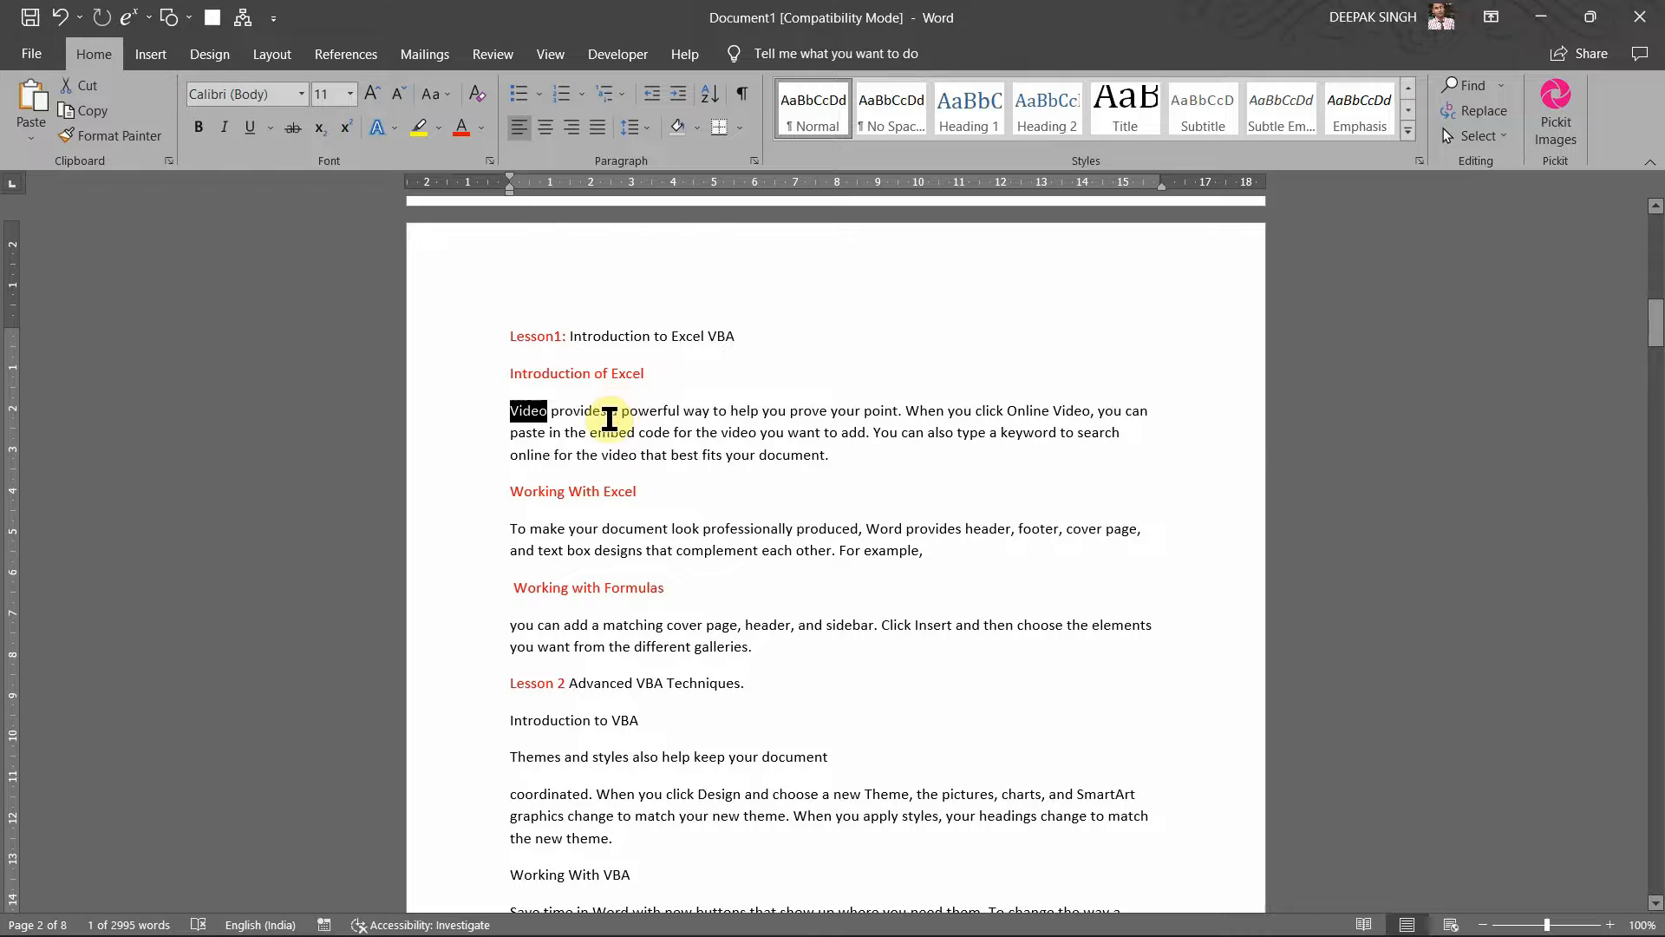
{"action": "left_click", "coordinate": [612, 410]}
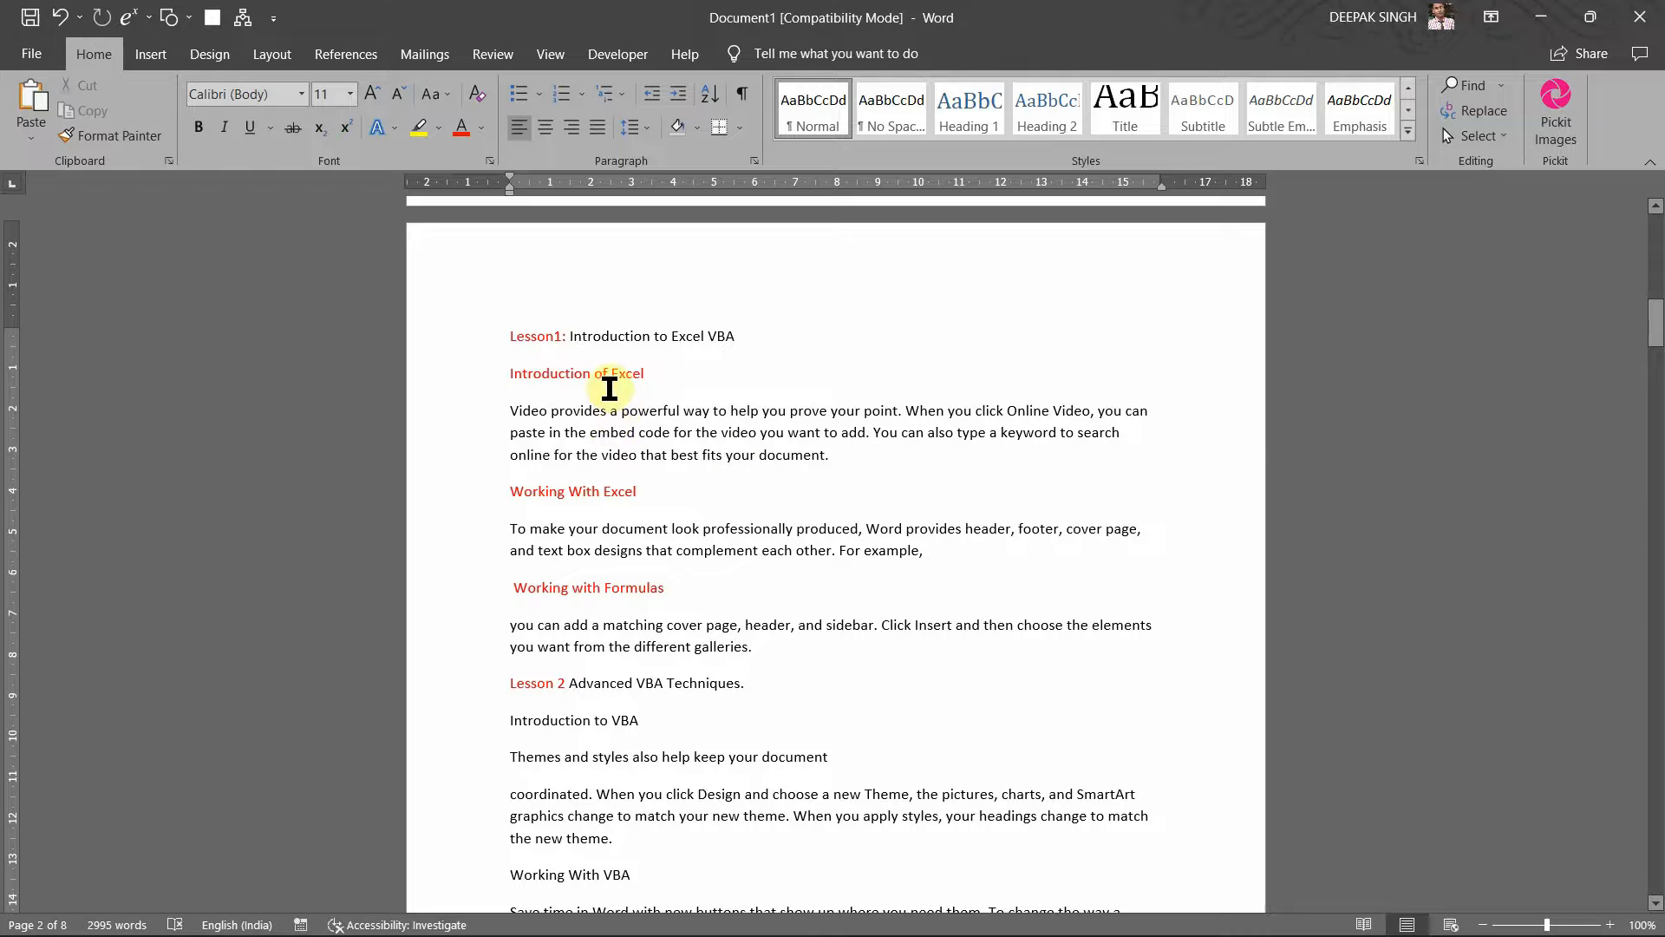
{"action": "scroll", "coordinate": [660, 495], "scroll_direction": "down", "scroll_amount": 3}
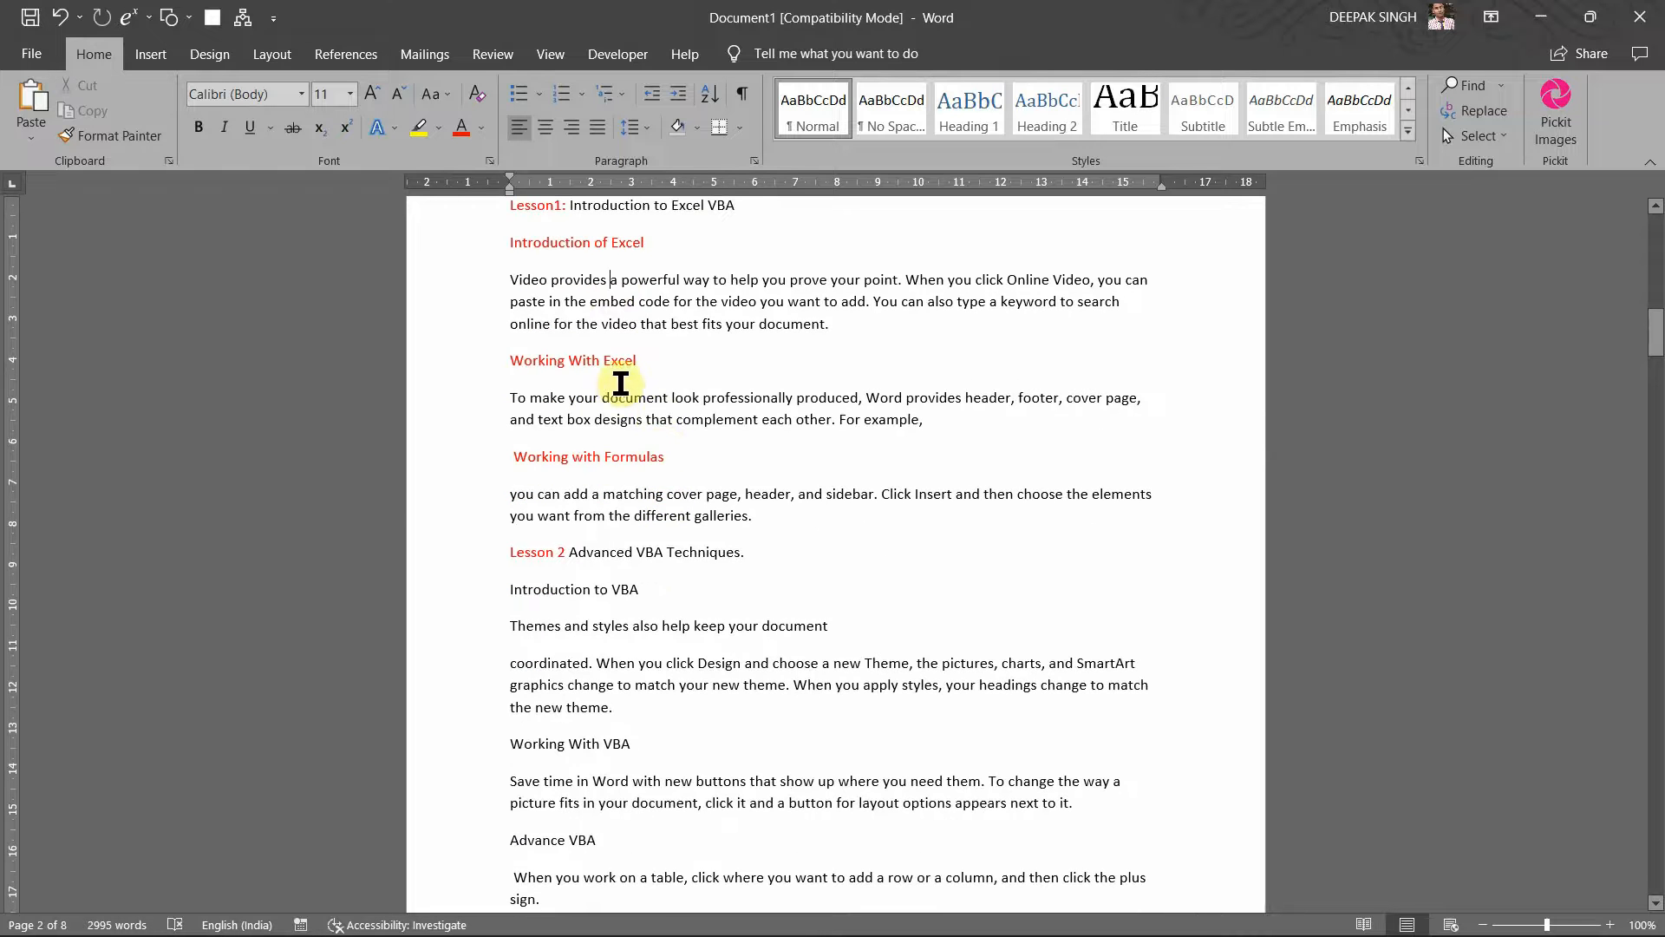
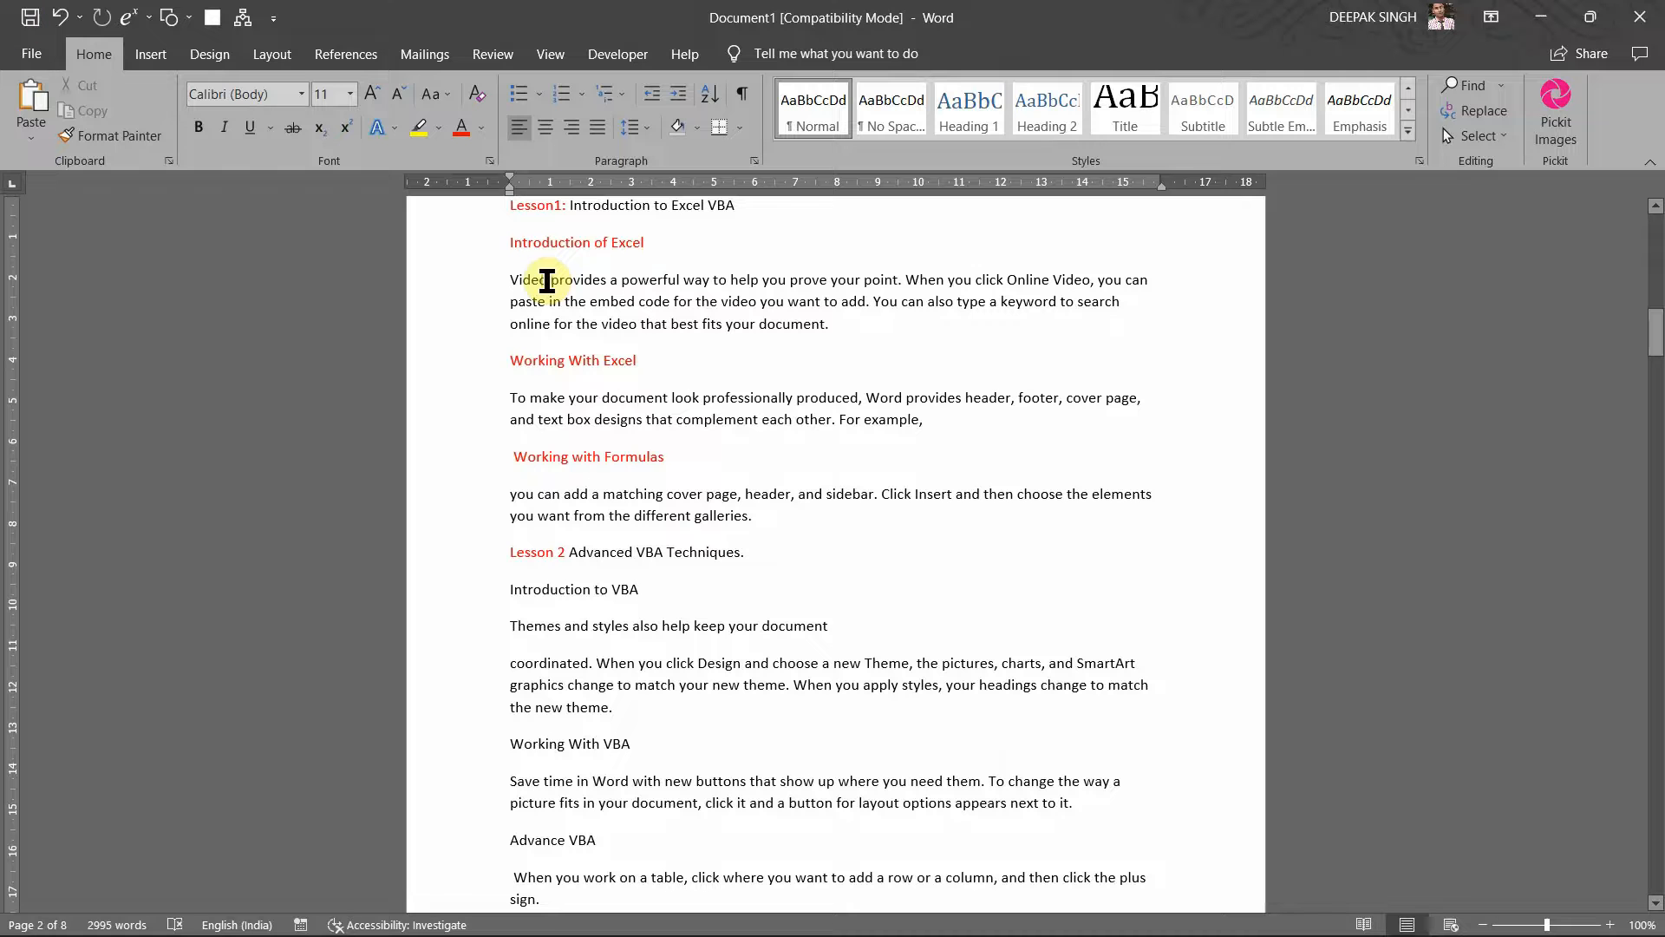
Step: Switch to the References tab and put the cursor right after 'powerful' in the first paragraph
{"action": "left_click", "coordinate": [547, 280]}
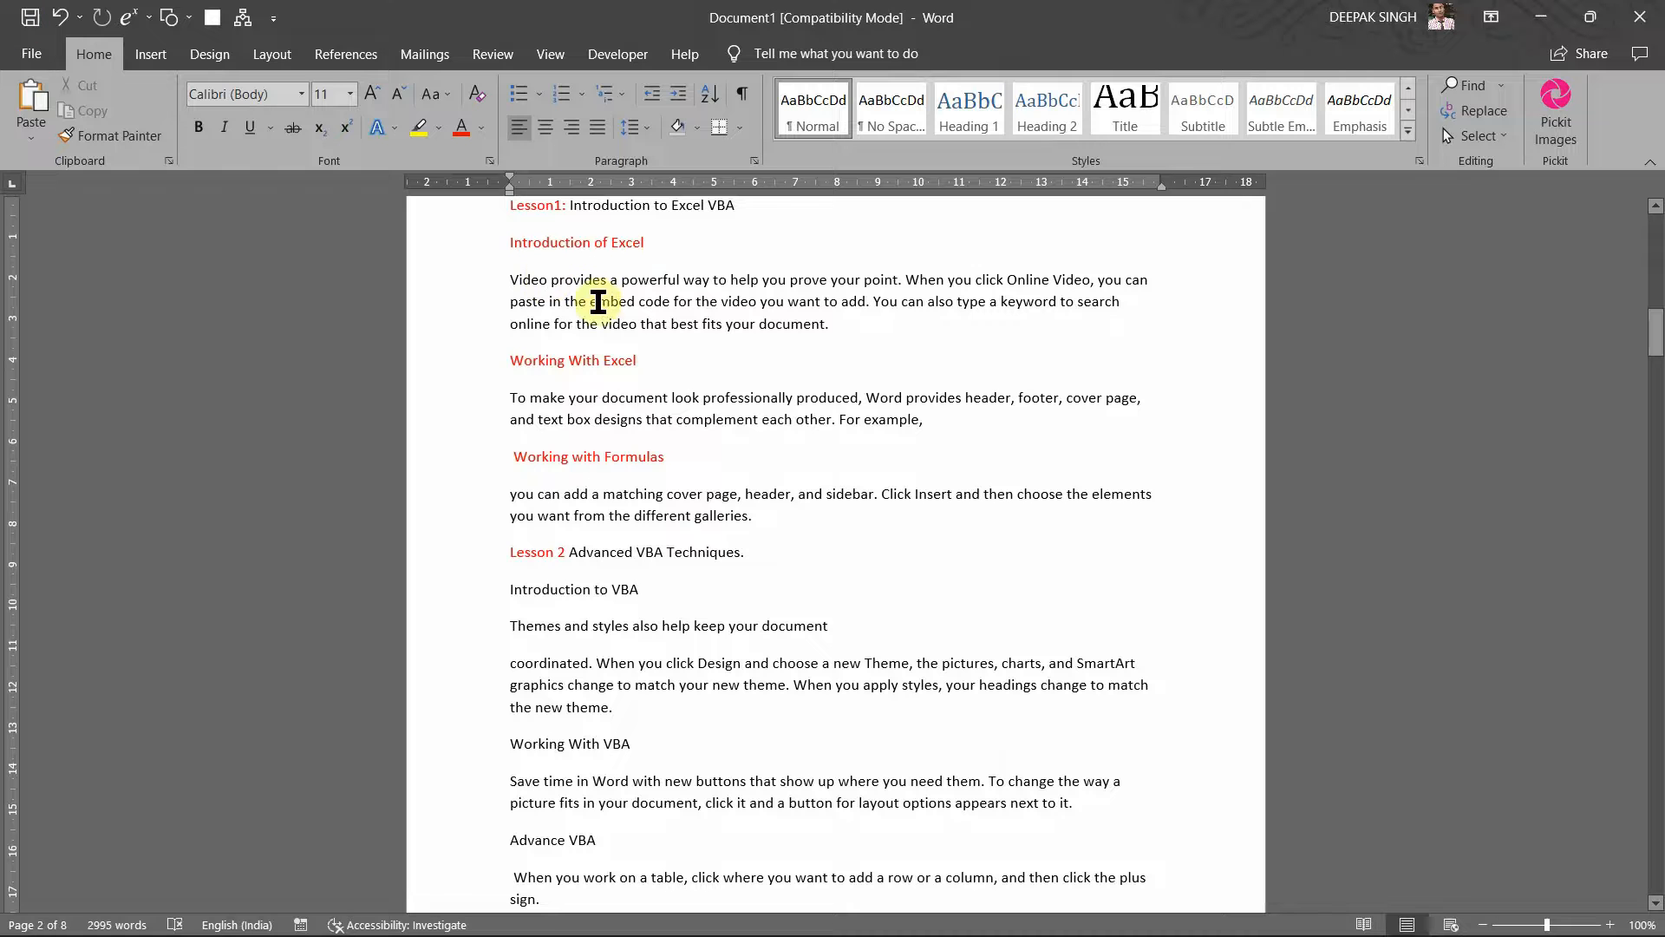
{"action": "left_click", "coordinate": [152, 56]}
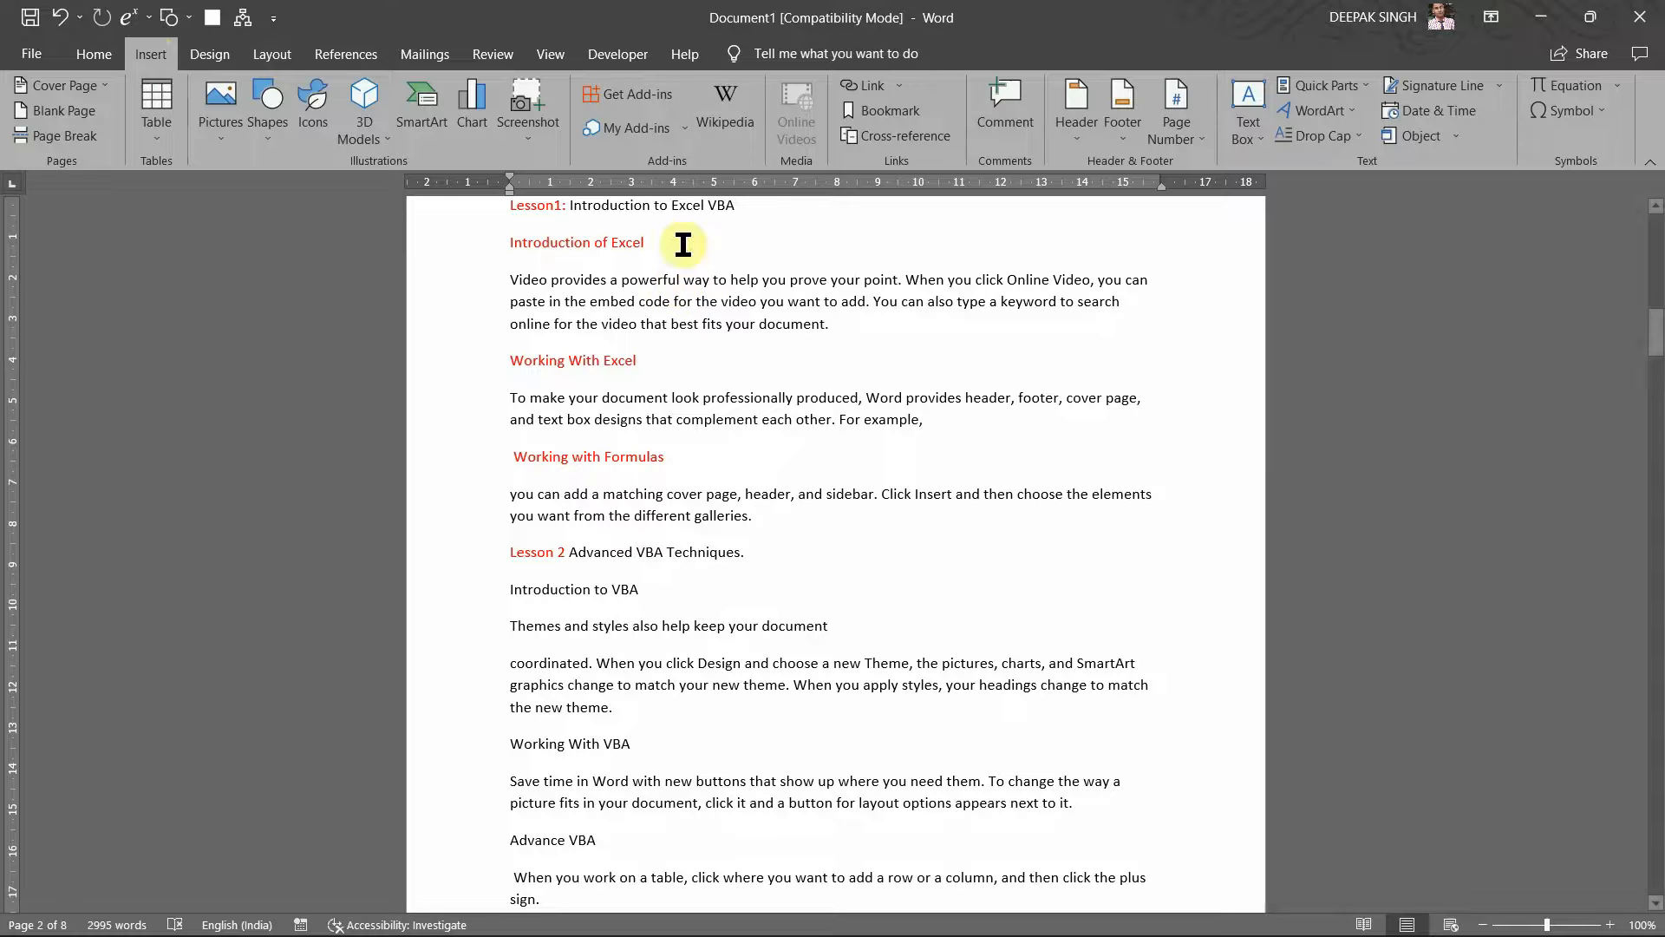
{"action": "left_click", "coordinate": [429, 53]}
{"action": "left_click", "coordinate": [346, 54]}
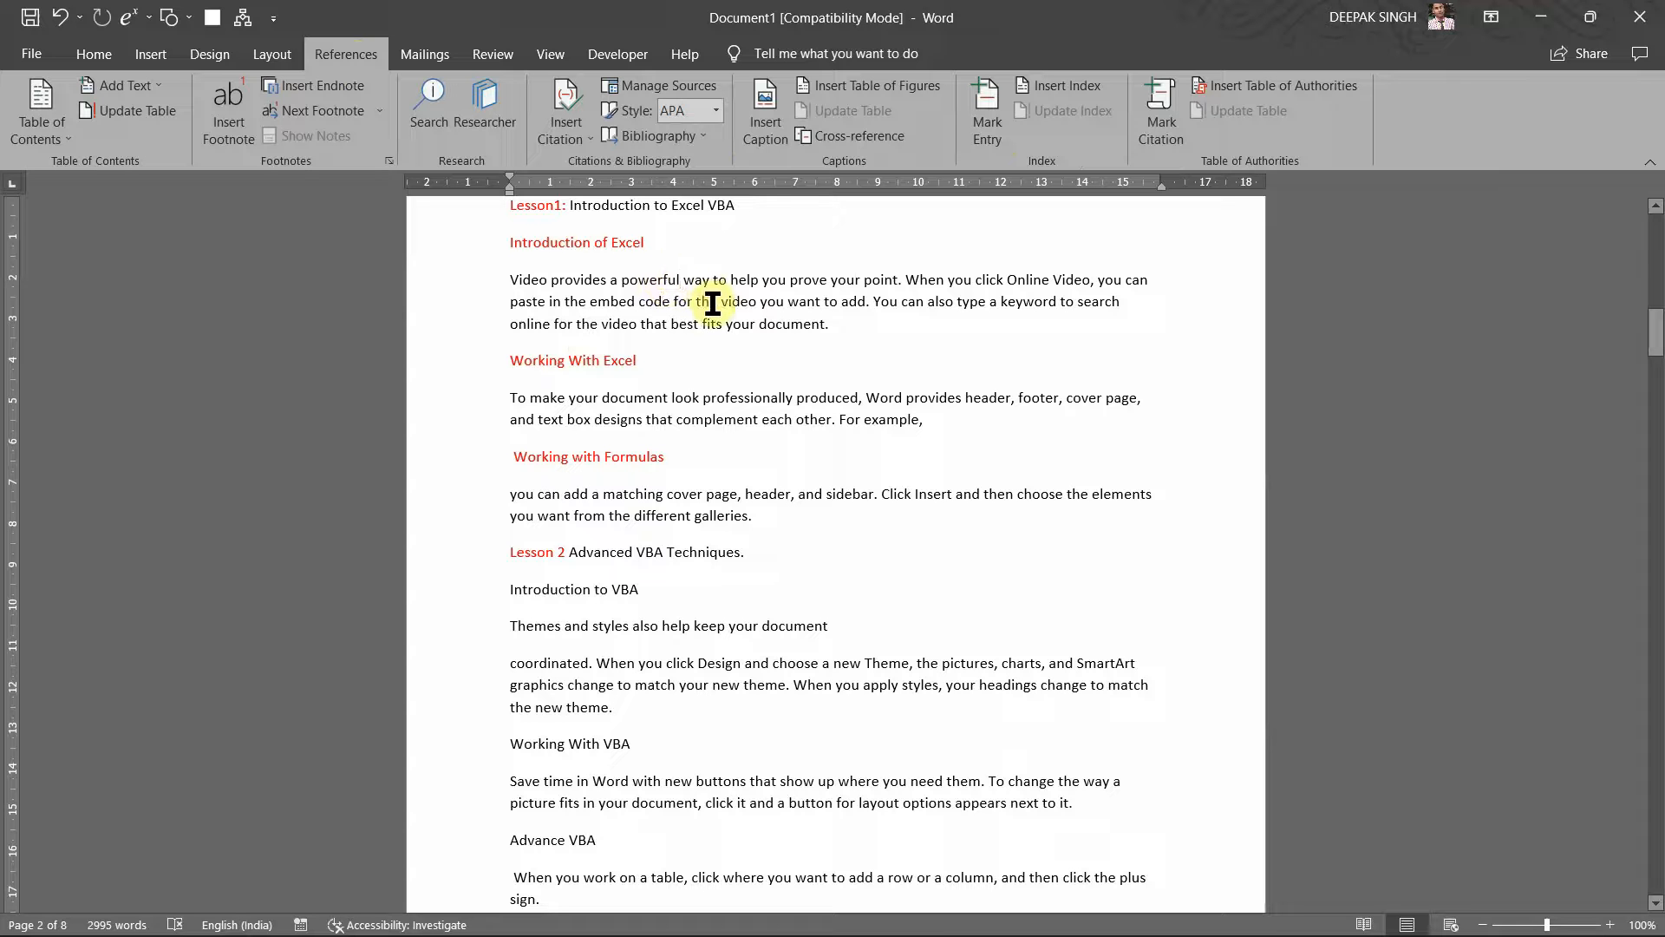
{"action": "left_click", "coordinate": [678, 287]}
{"action": "scroll", "coordinate": [689, 302], "scroll_direction": "up", "scroll_amount": 7}
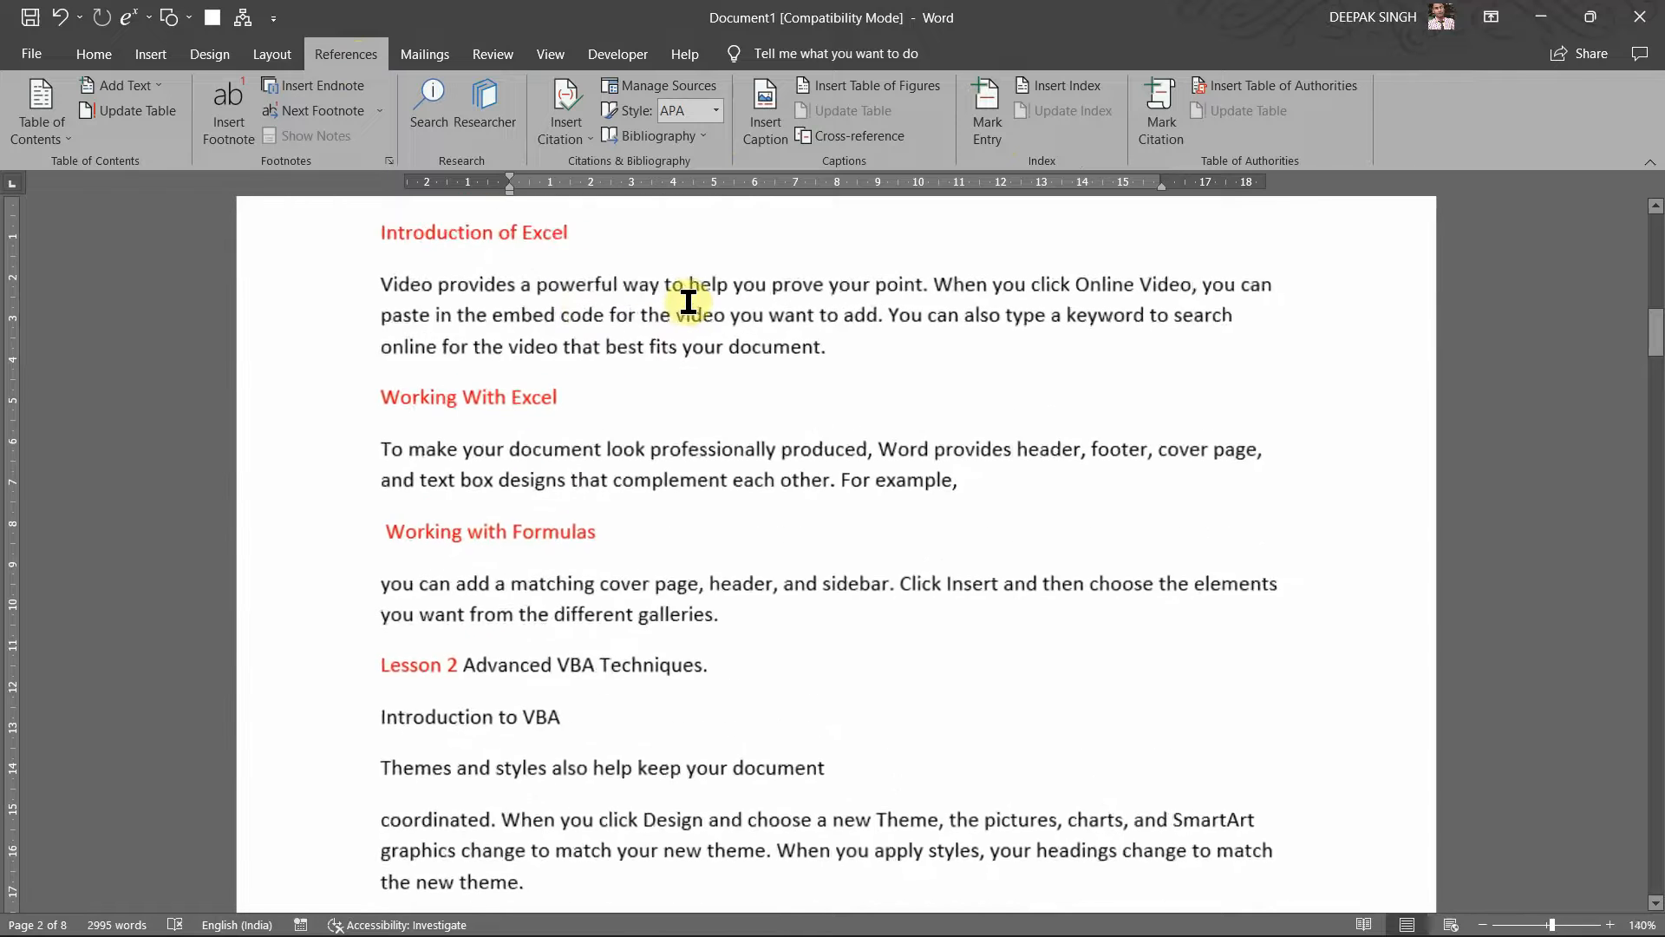
Step: Open the Mark Index Entry dialog and move it off the 'a powerful' text
{"action": "left_click", "coordinate": [995, 131]}
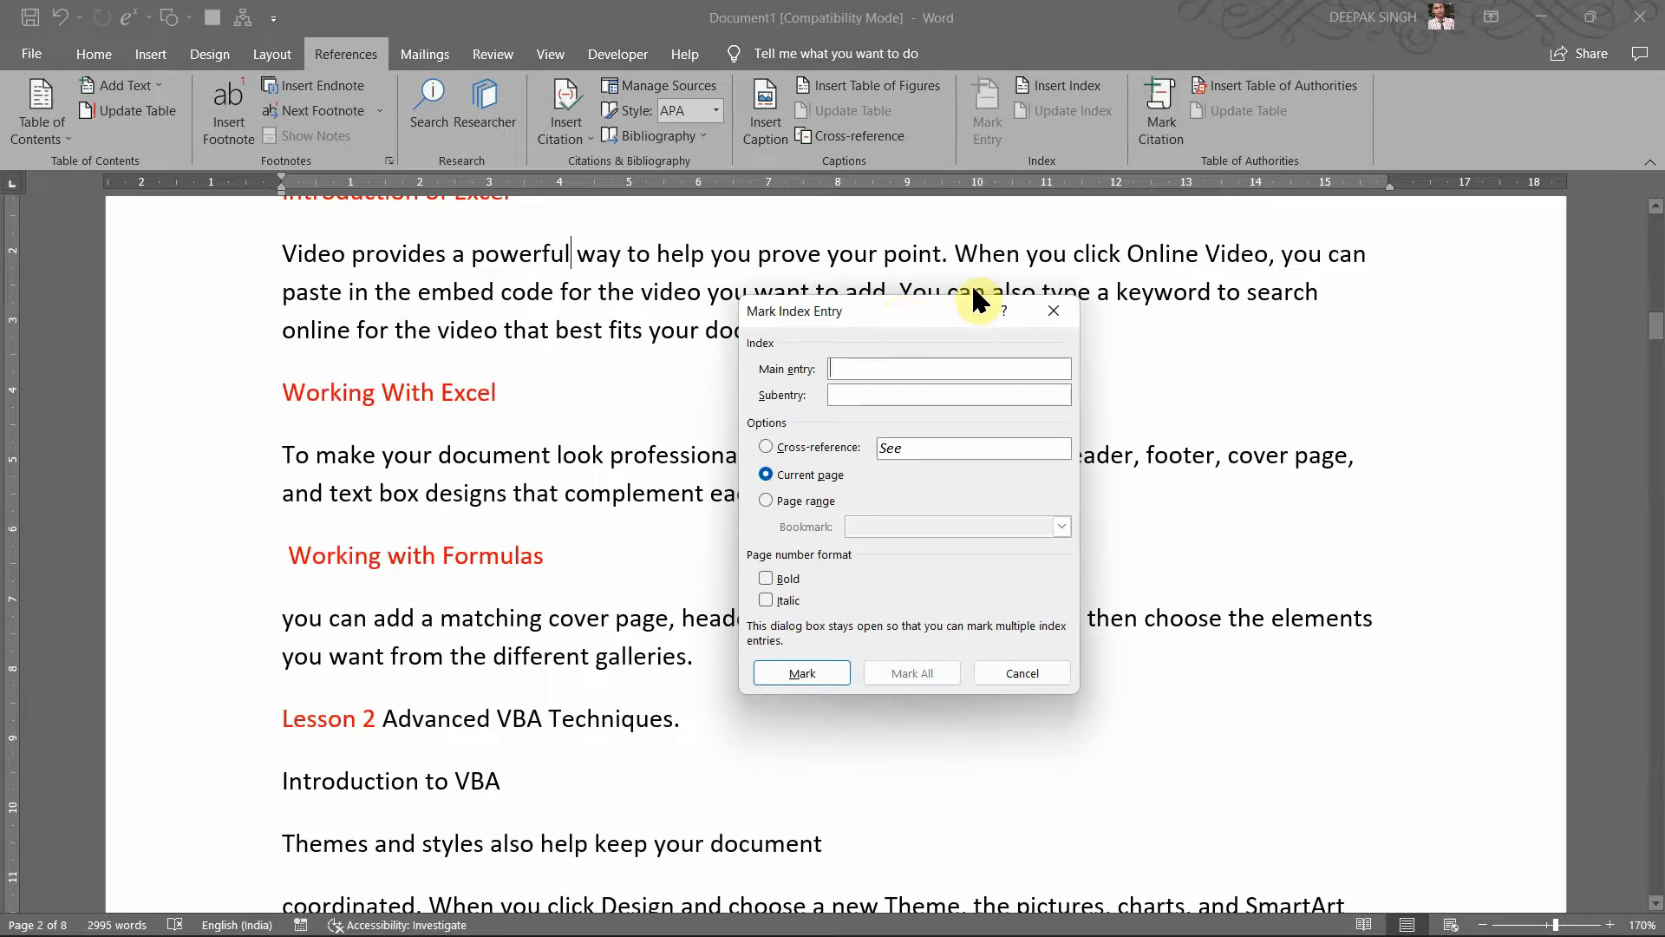
{"action": "left_click_drag", "start_coordinate": [896, 299], "coordinate": [941, 306]}
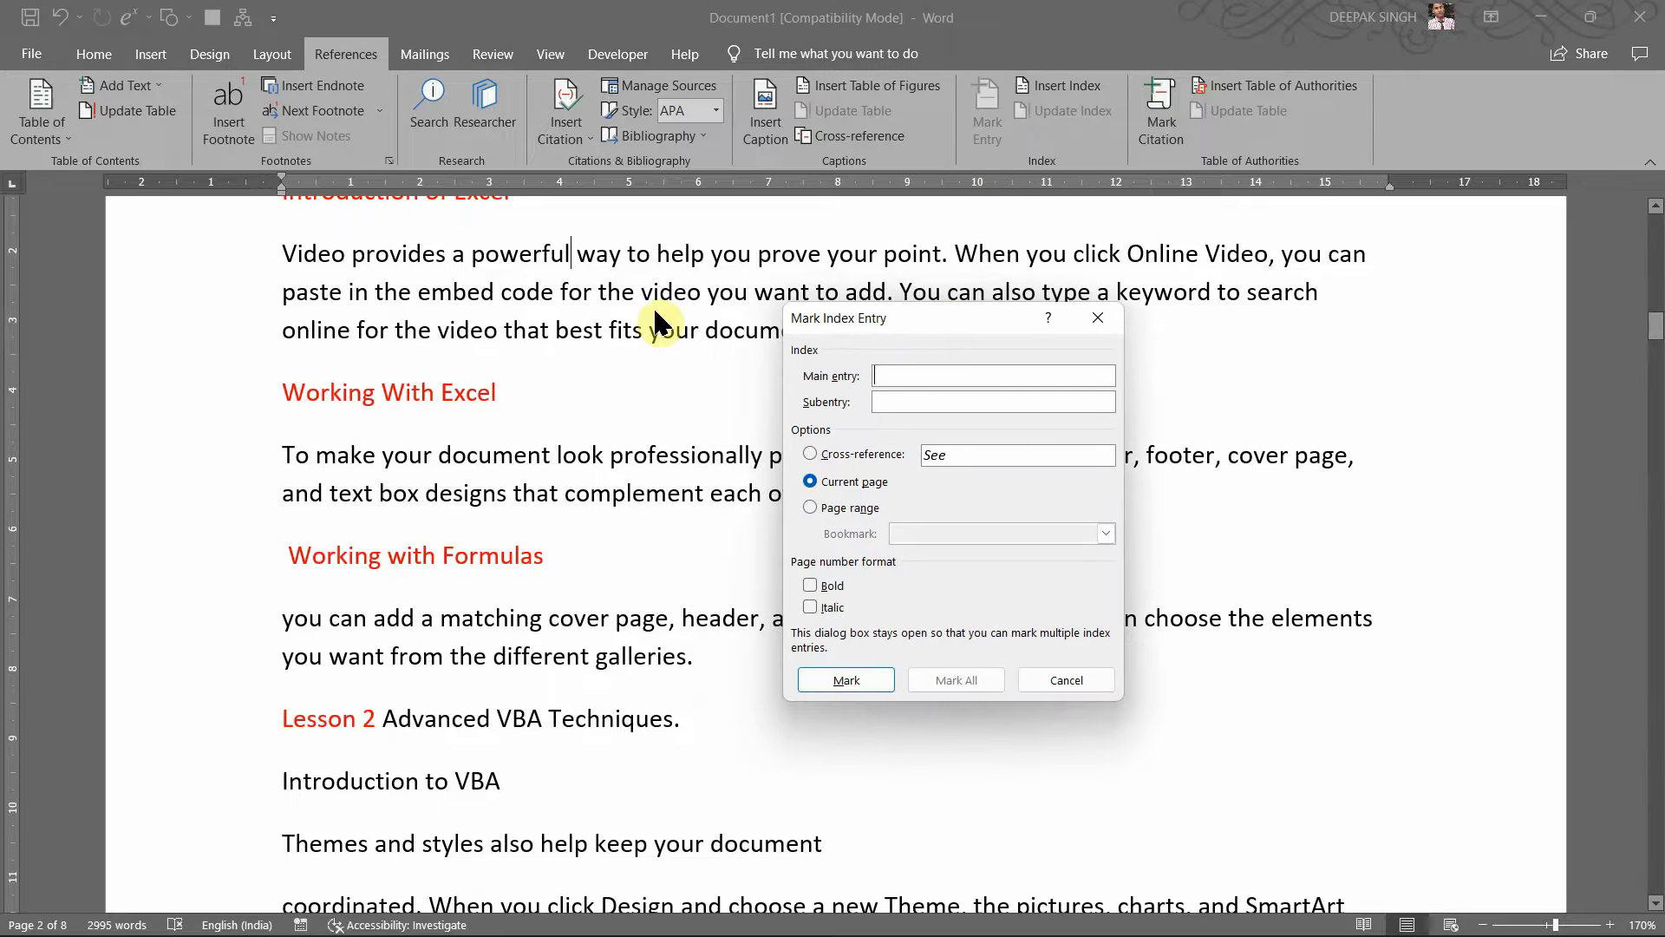
{"action": "left_click", "coordinate": [516, 251]}
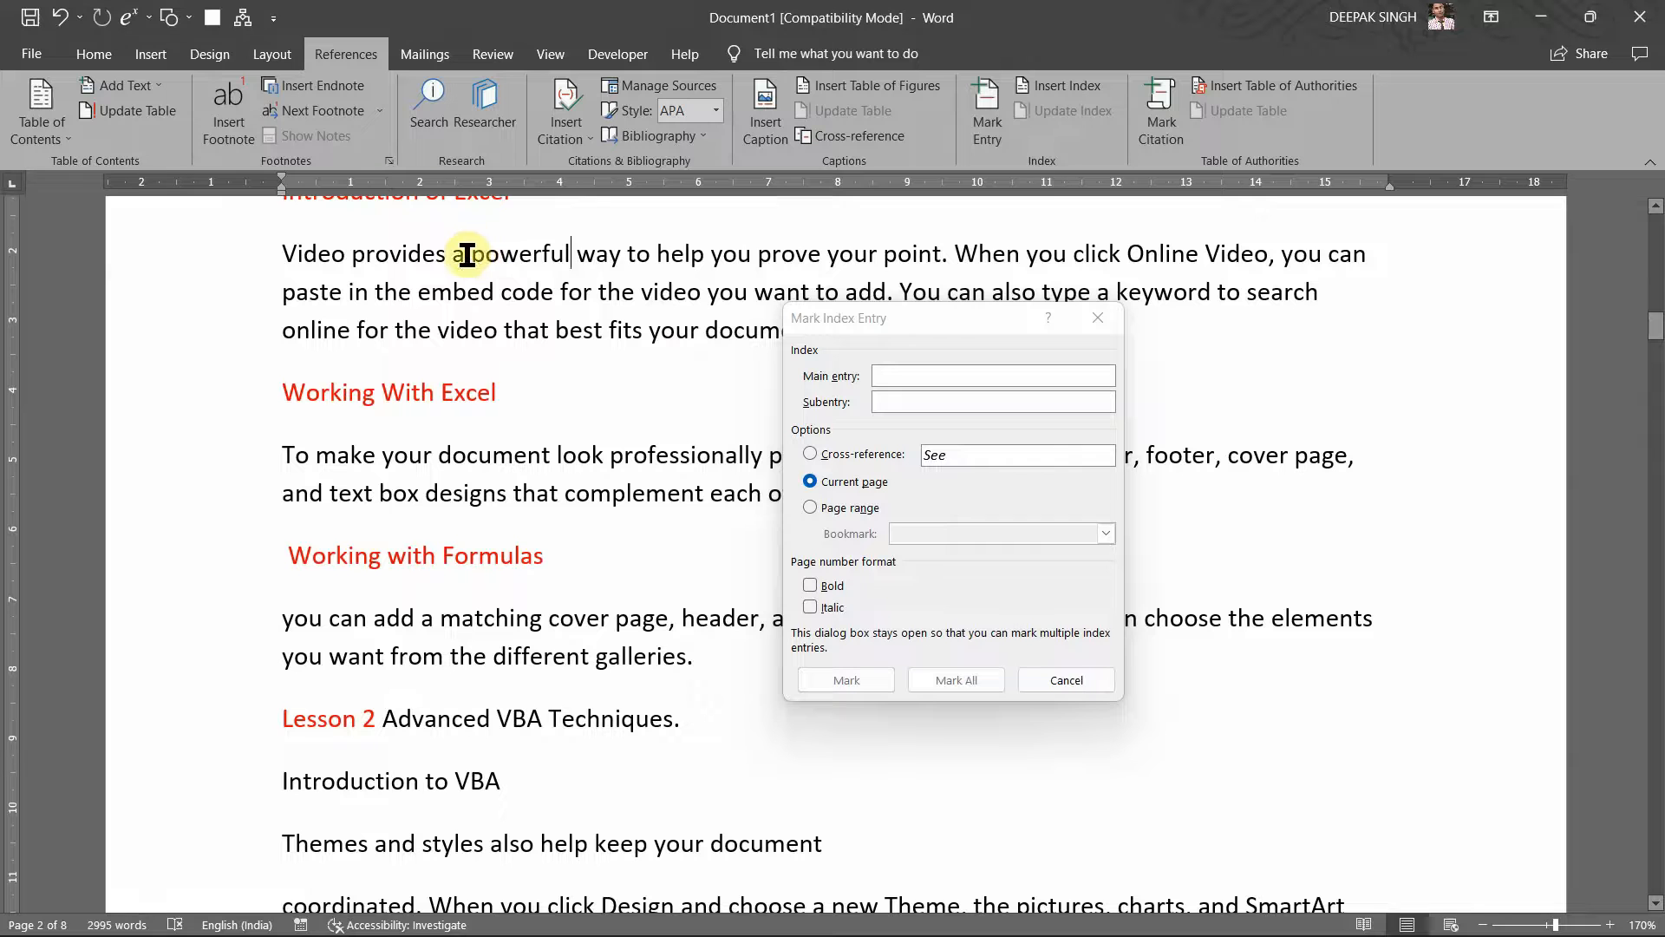
{"action": "left_click_drag", "start_coordinate": [468, 254], "coordinate": [573, 260]}
{"action": "left_click", "coordinate": [511, 267]}
Step: Mark 'powerful' as the main entry with subentry 'Robust', then close the dialog
{"action": "left_click", "coordinate": [917, 357]}
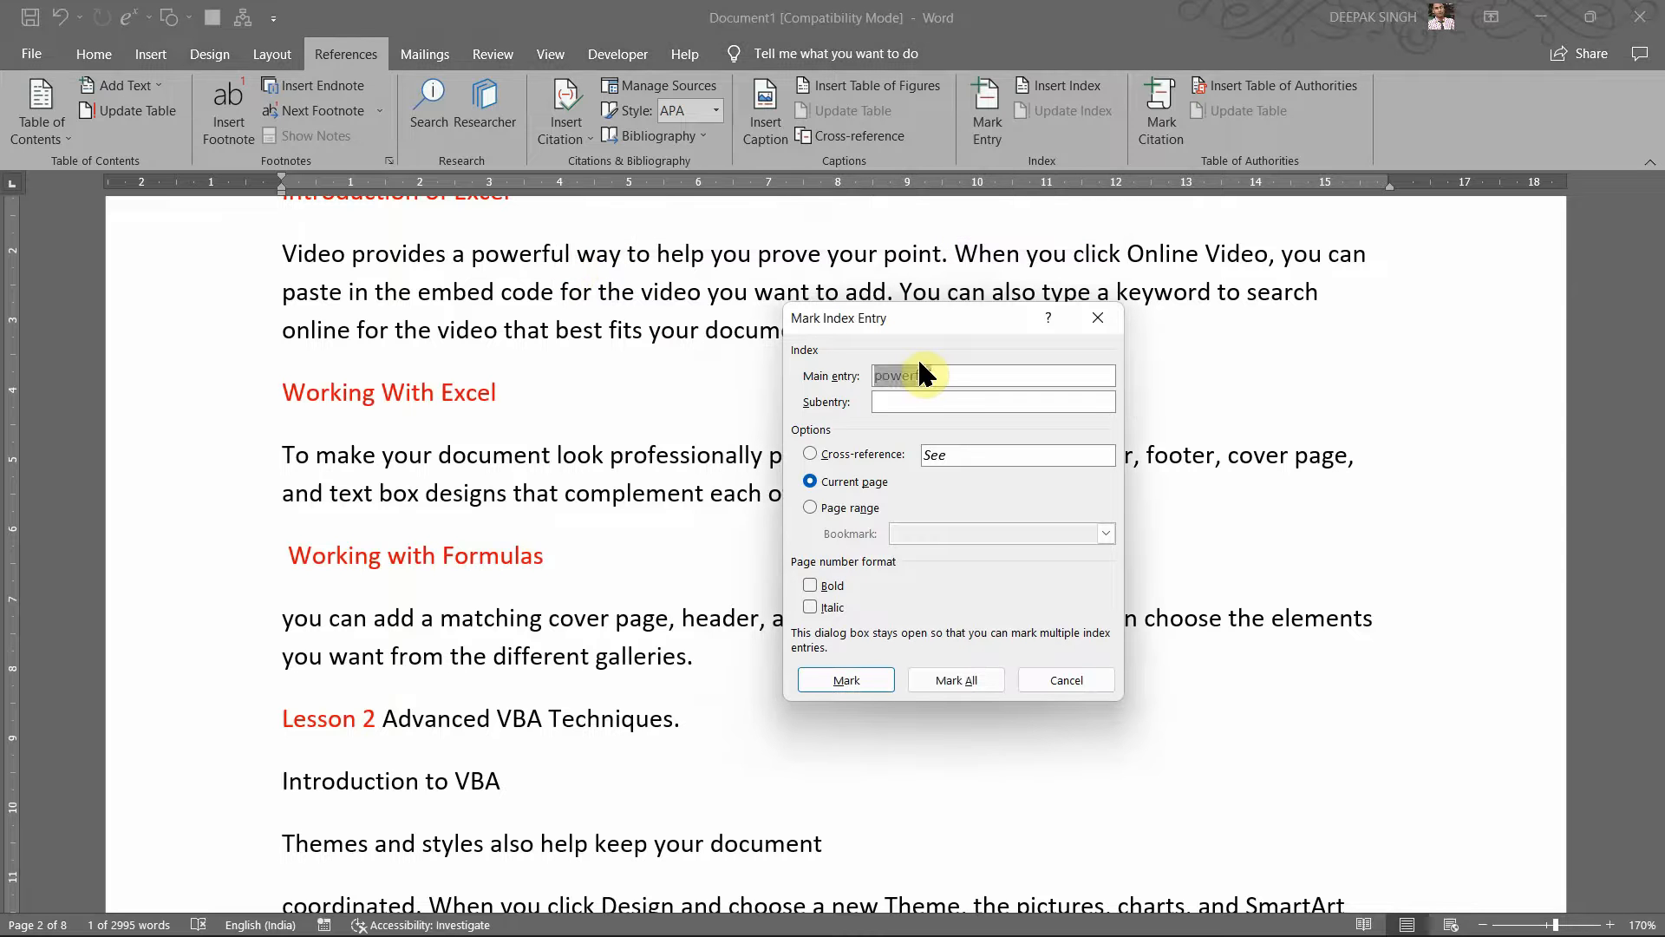
{"action": "left_click", "coordinate": [935, 403]}
{"action": "type", "text": "Ro"}
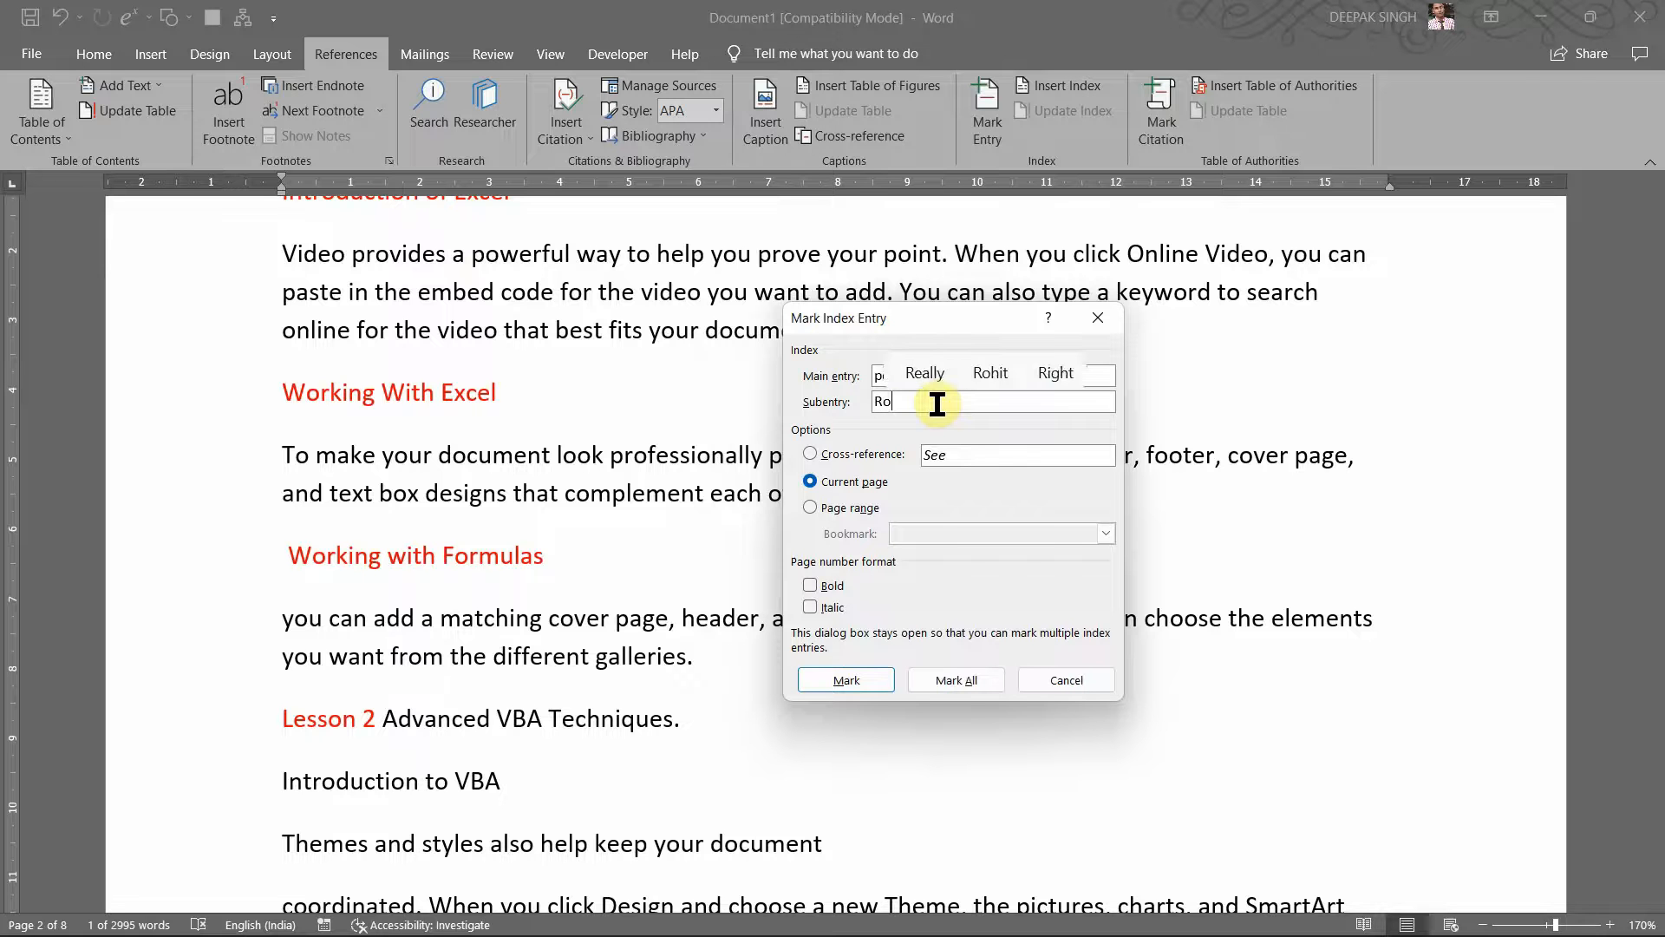
{"action": "type", "text": "bust"}
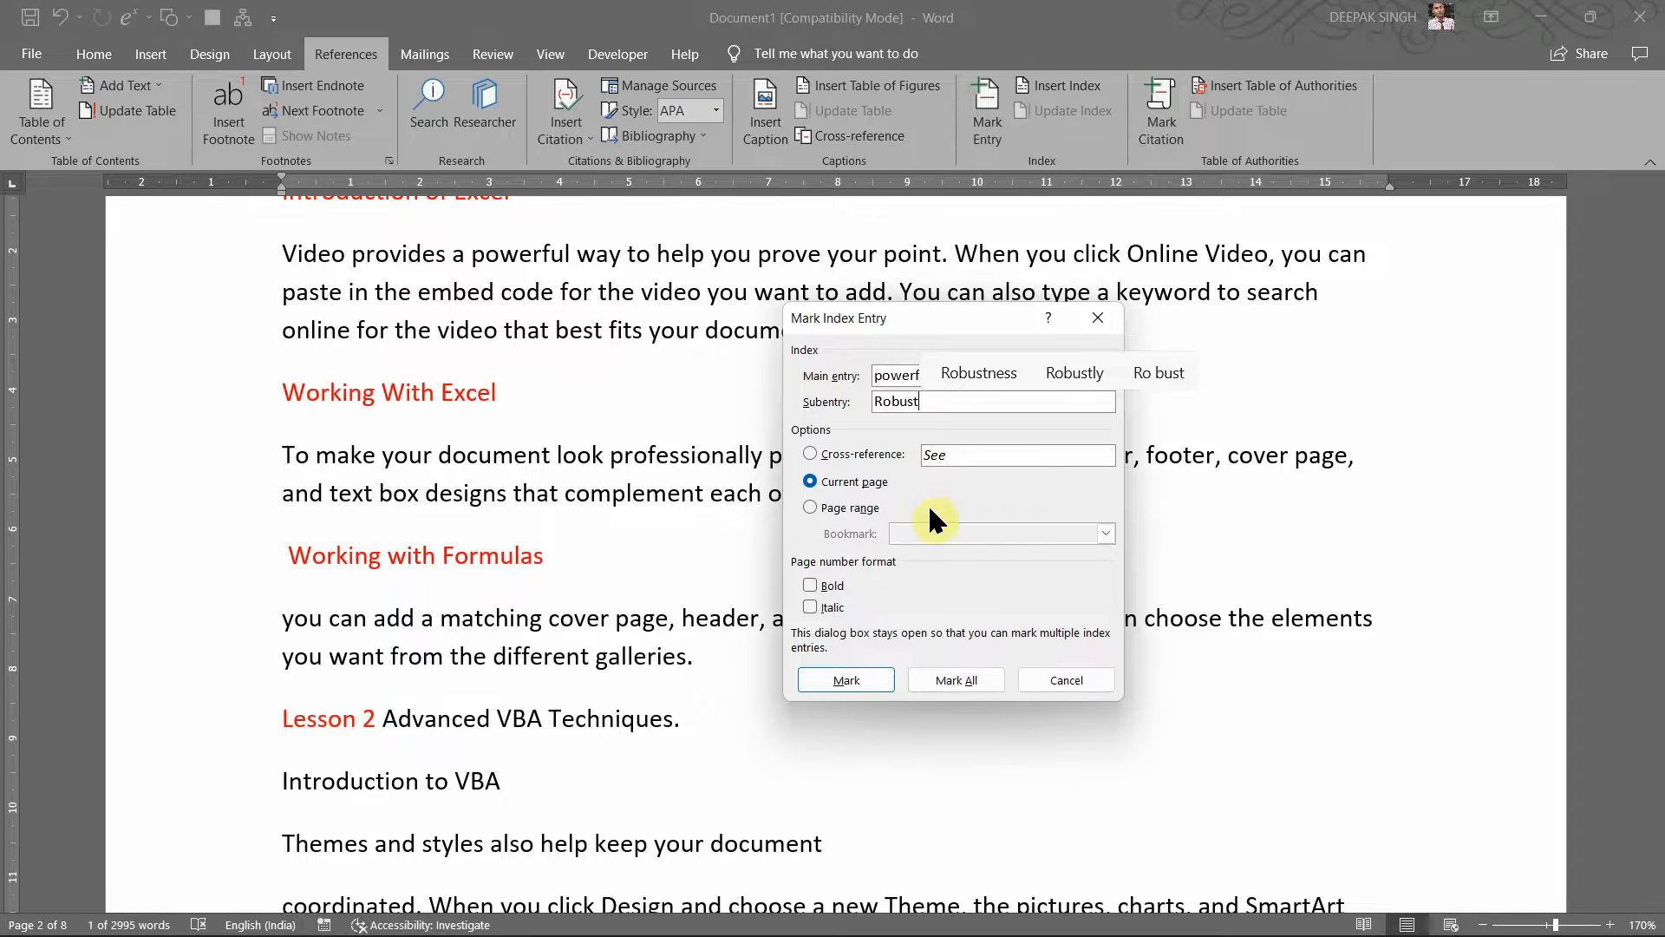
{"action": "left_click", "coordinate": [881, 679]}
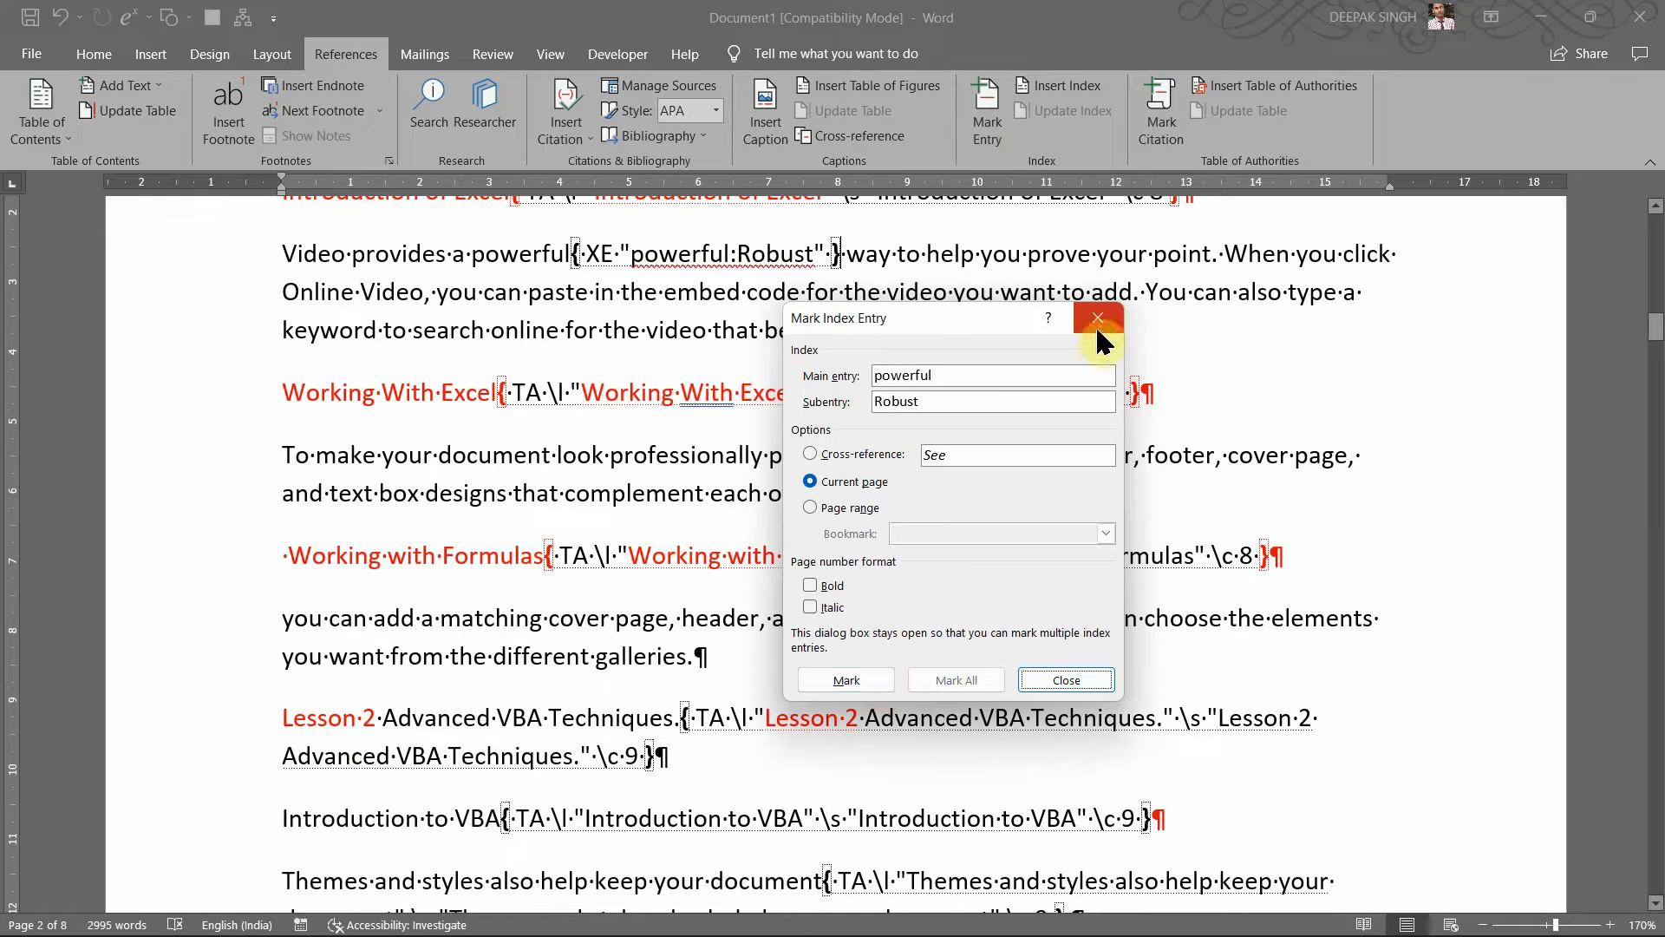
{"action": "left_click_drag", "start_coordinate": [985, 319], "coordinate": [1010, 391]}
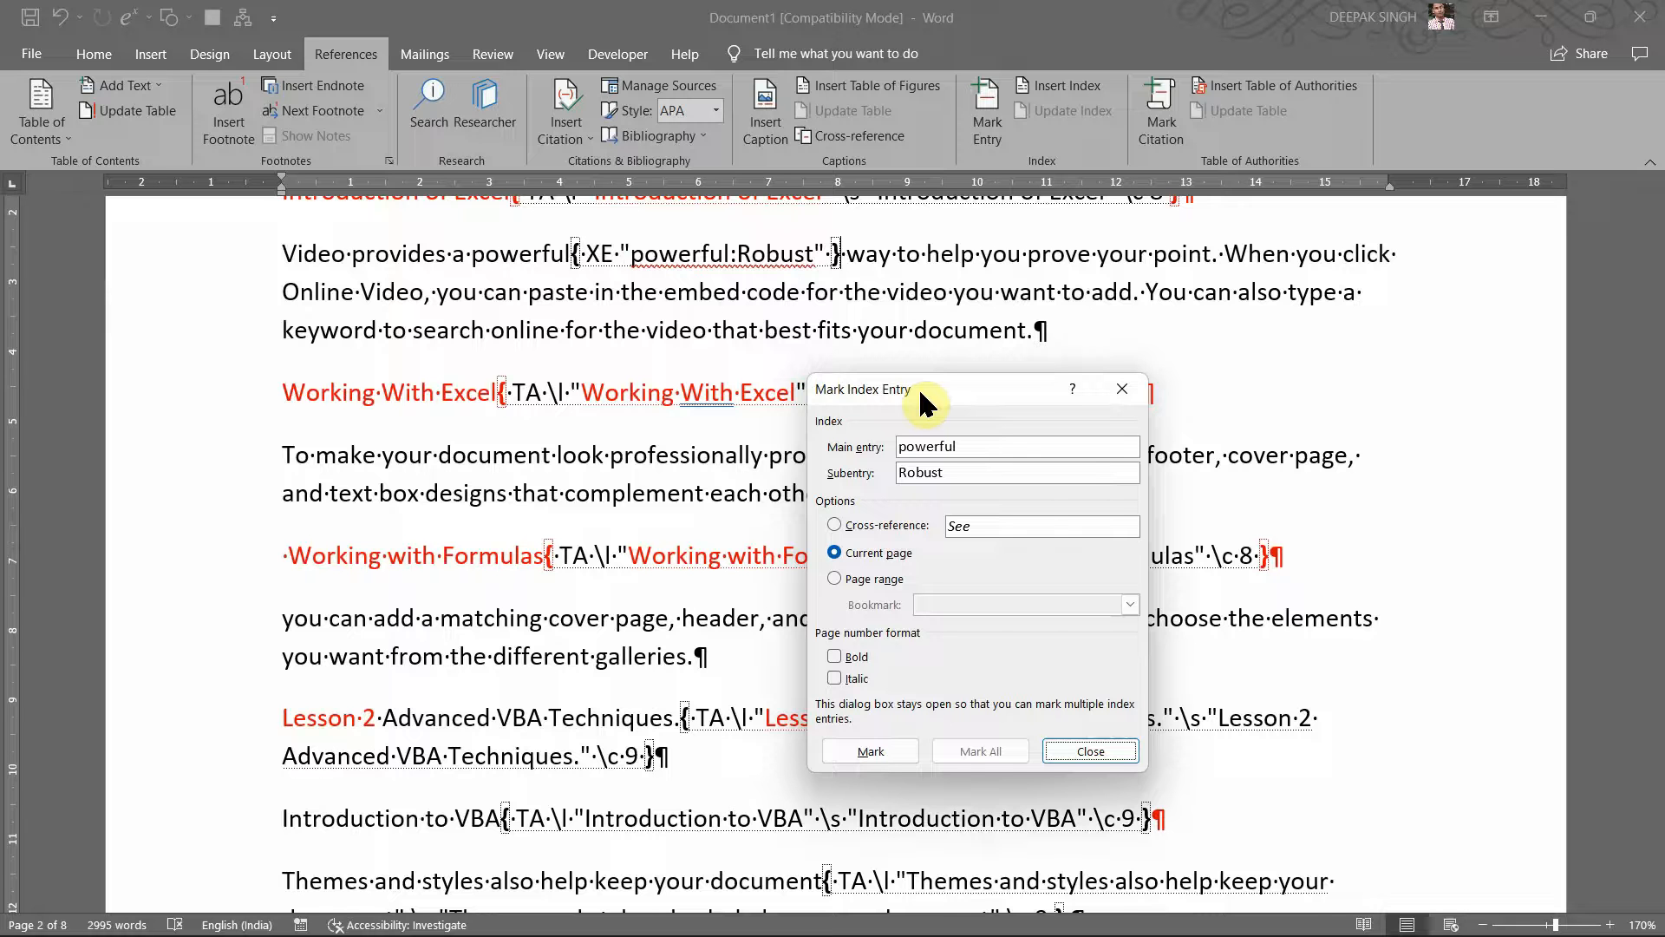
{"action": "left_click_drag", "start_coordinate": [919, 388], "coordinate": [993, 394]}
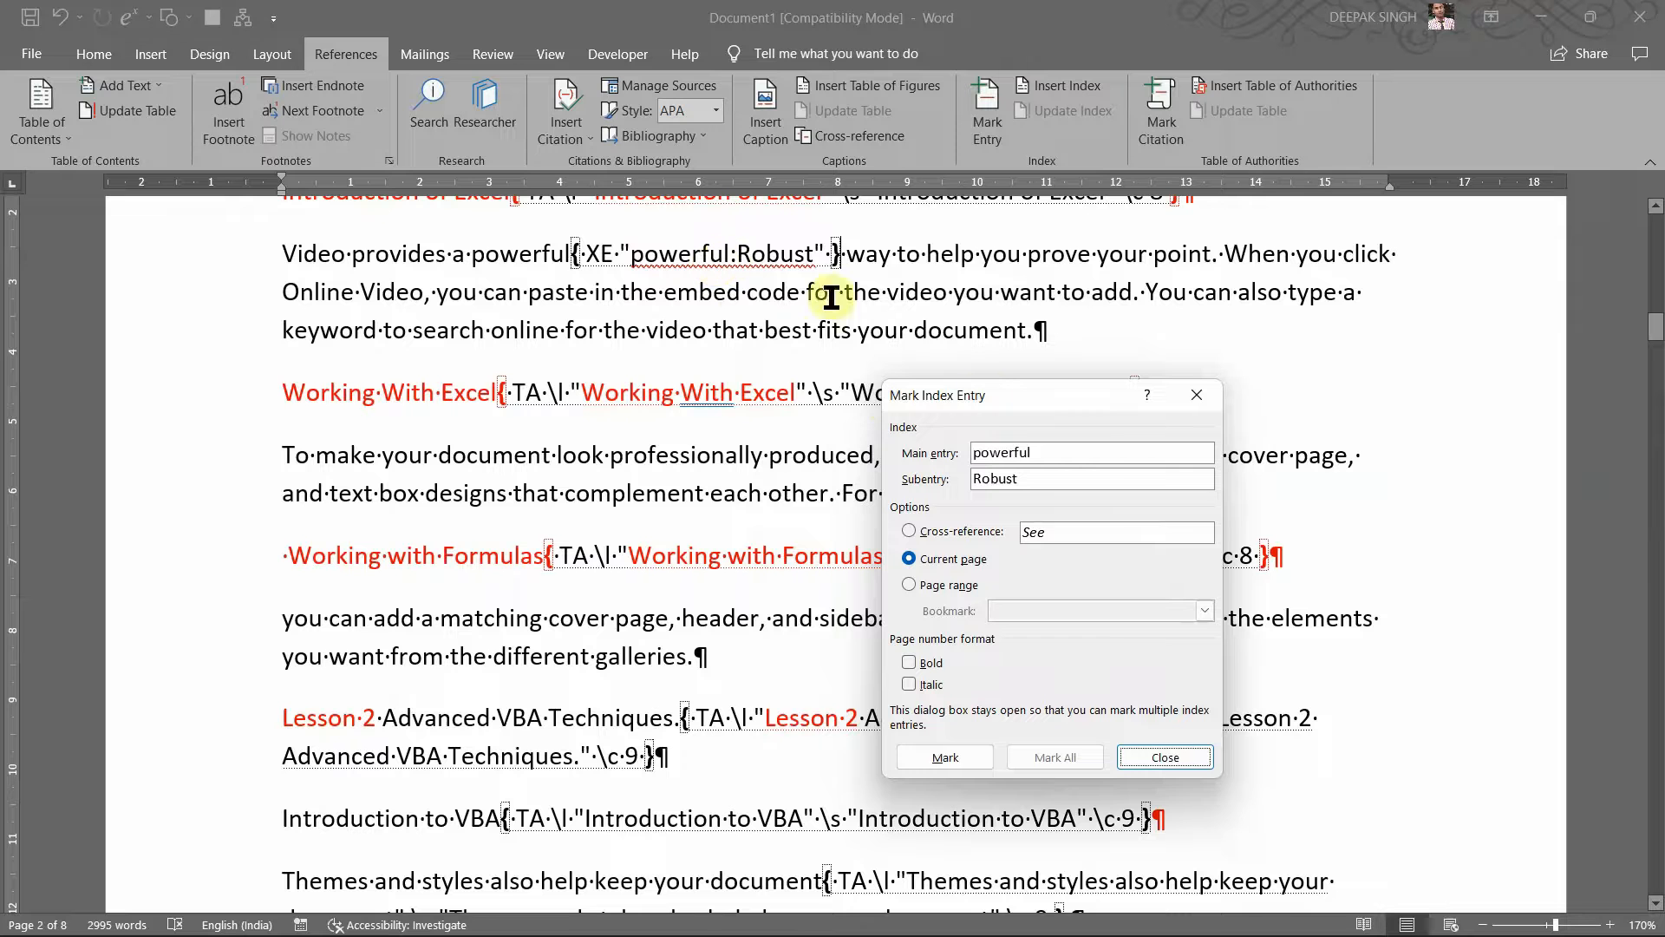
{"action": "left_click_drag", "start_coordinate": [1011, 402], "coordinate": [1046, 368]}
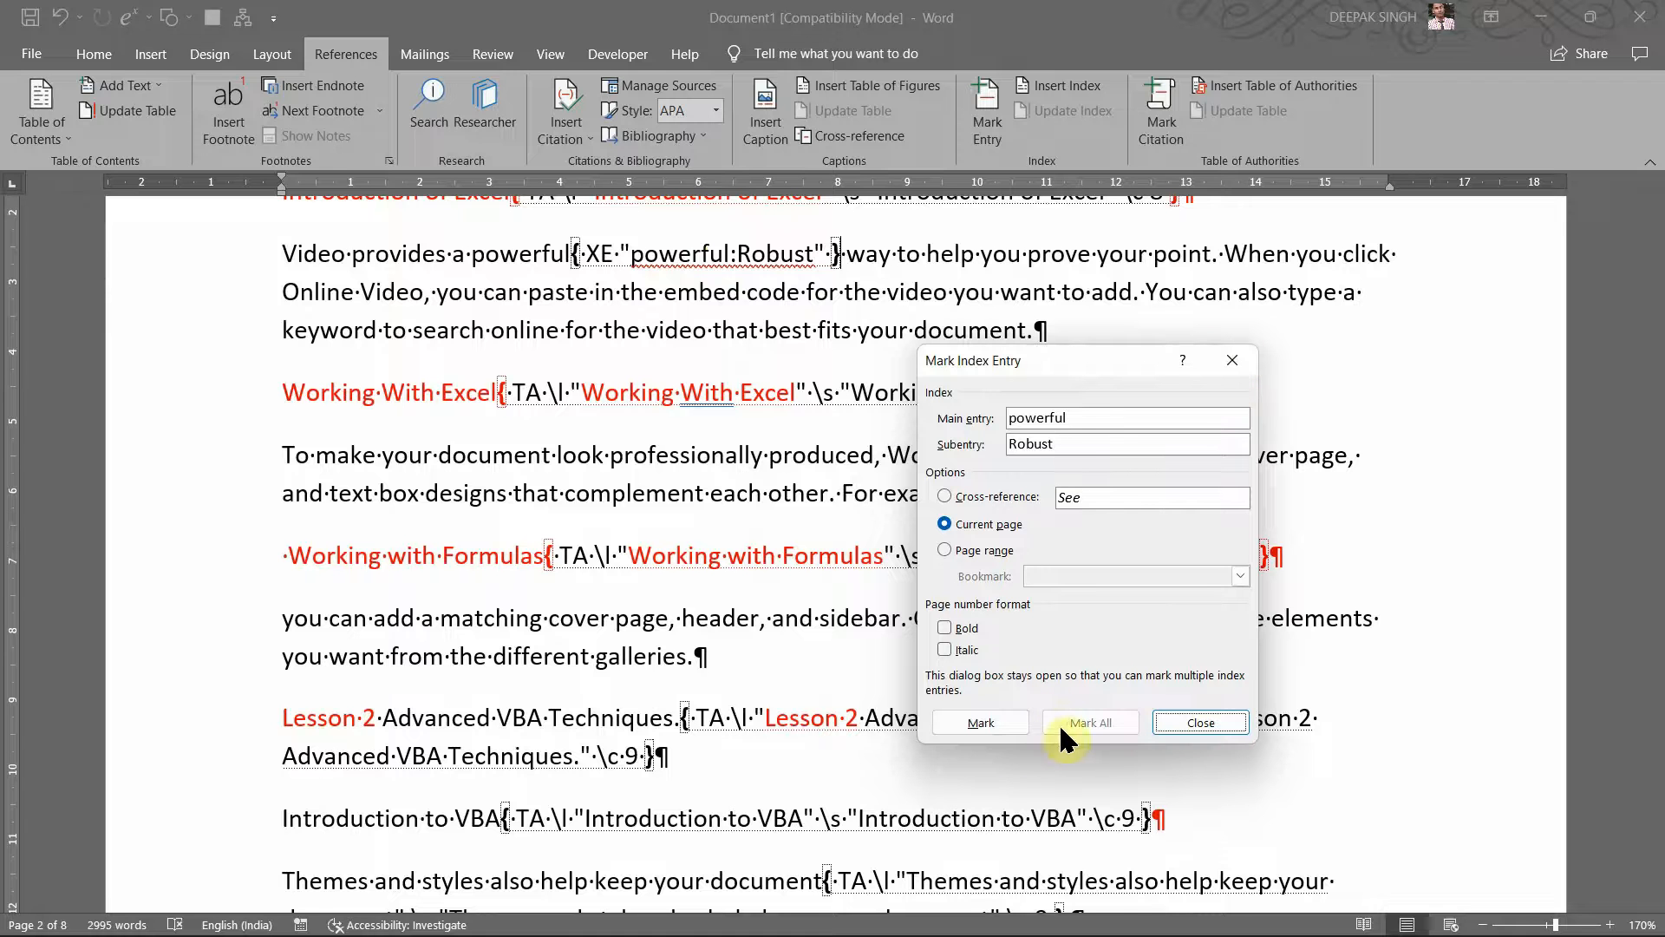
{"action": "left_click", "coordinate": [1192, 719]}
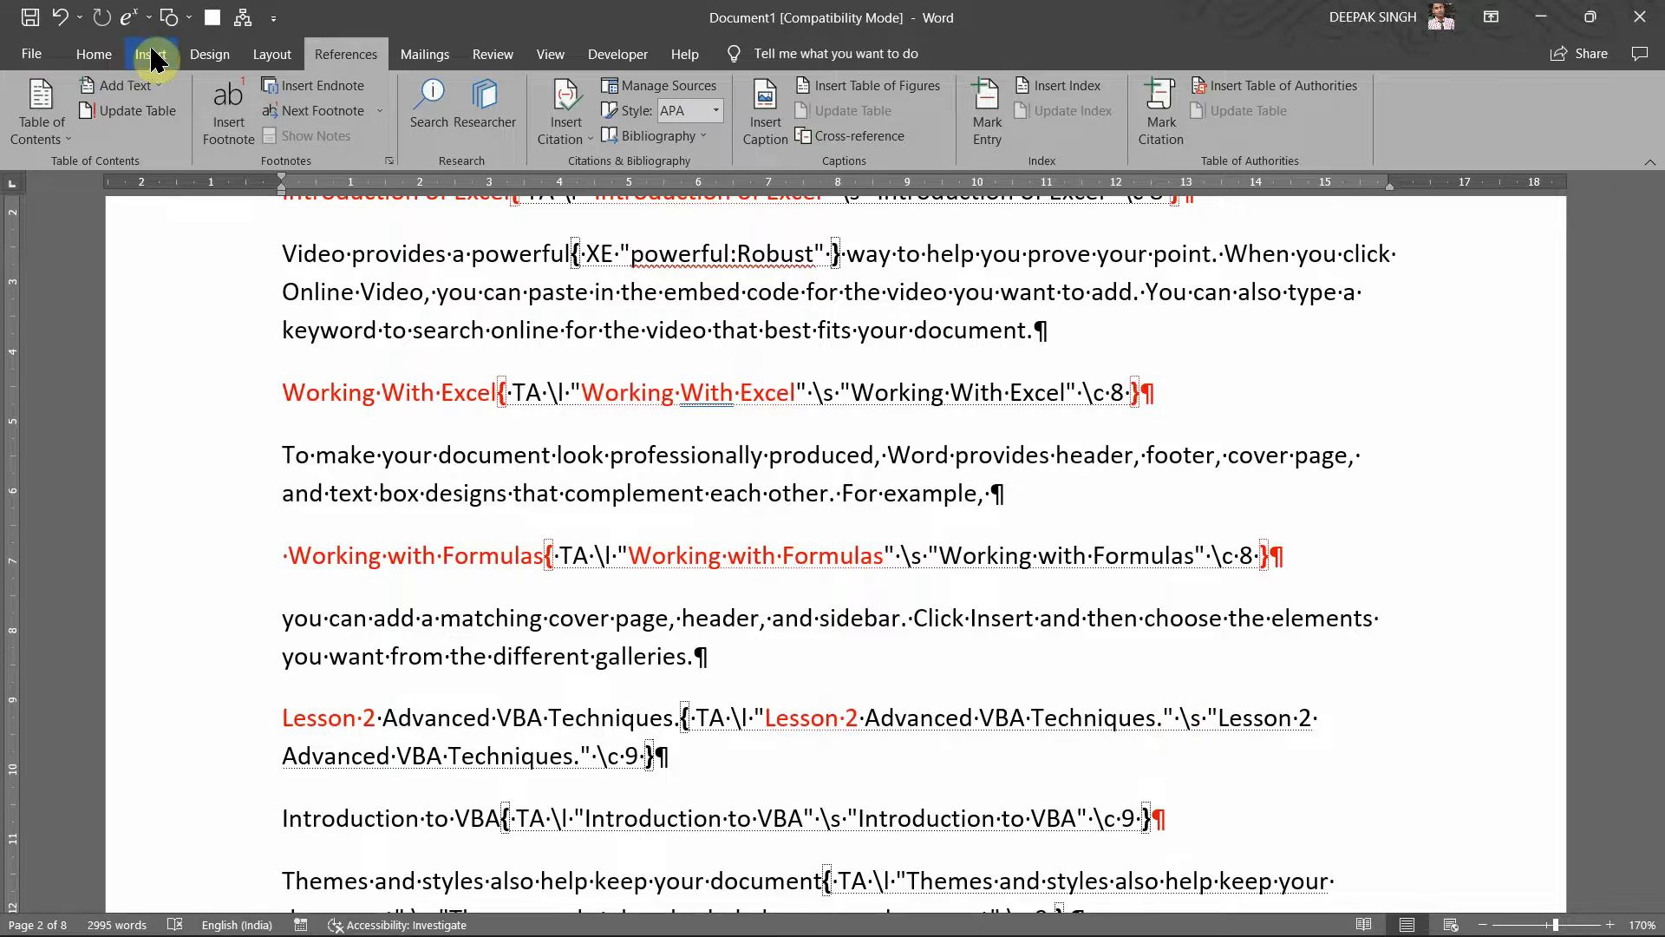
Step: Turn off Show/Hide ¶ on the Home tab to hide field codes and formatting marks
{"action": "left_click", "coordinate": [108, 57]}
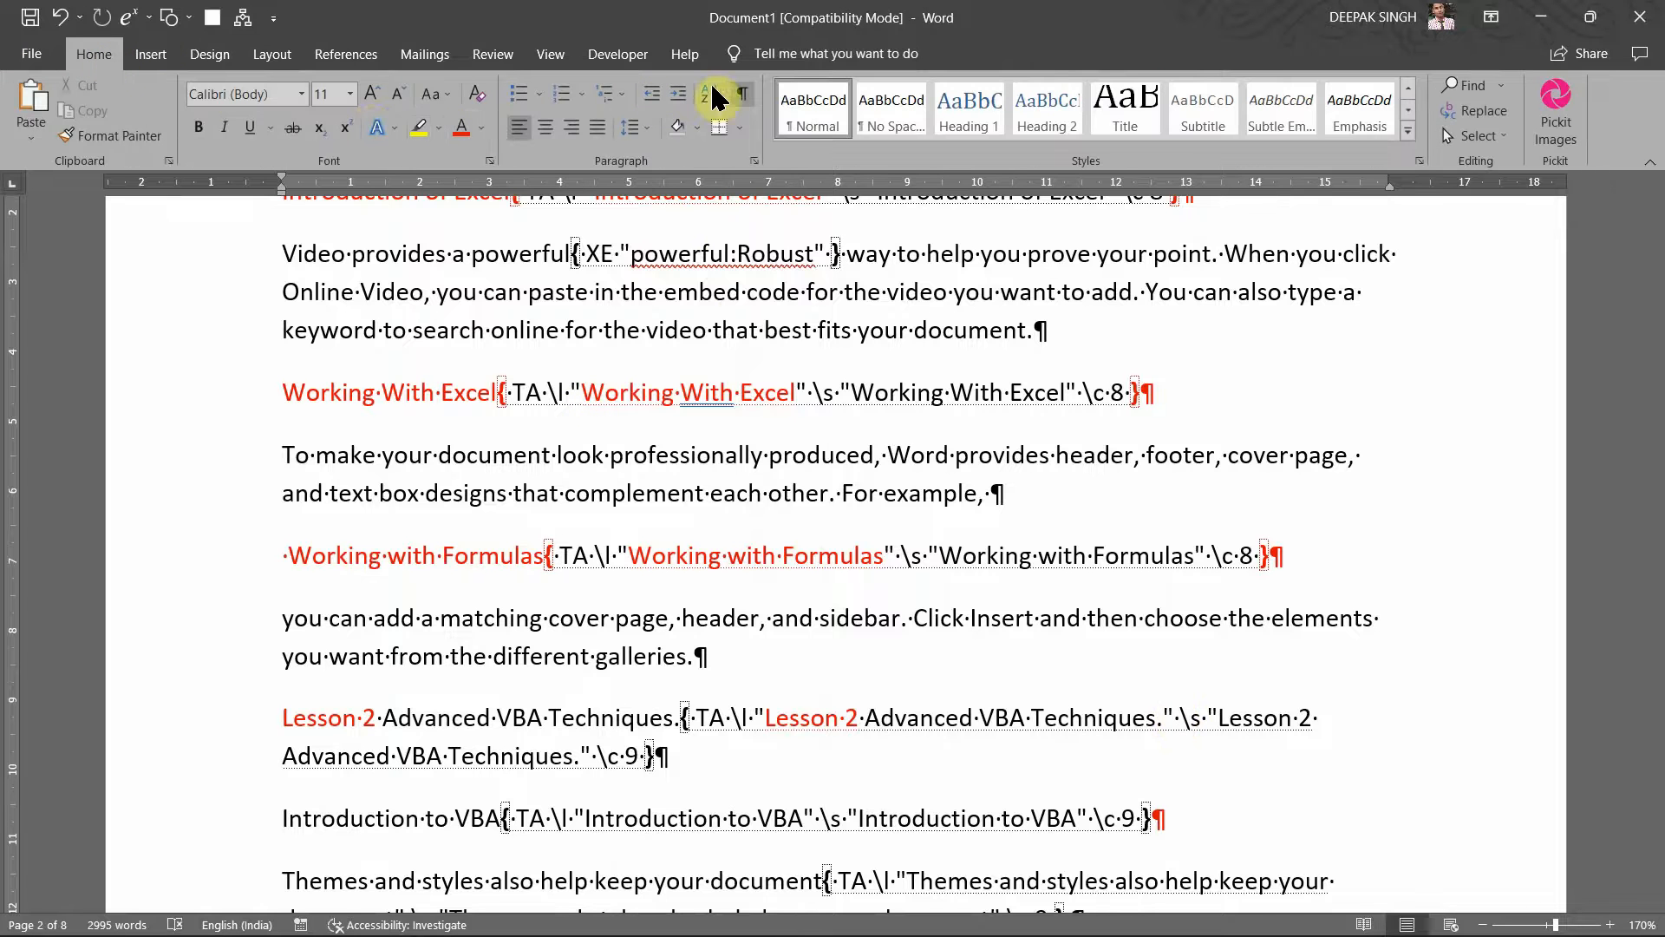
{"action": "left_click", "coordinate": [737, 97]}
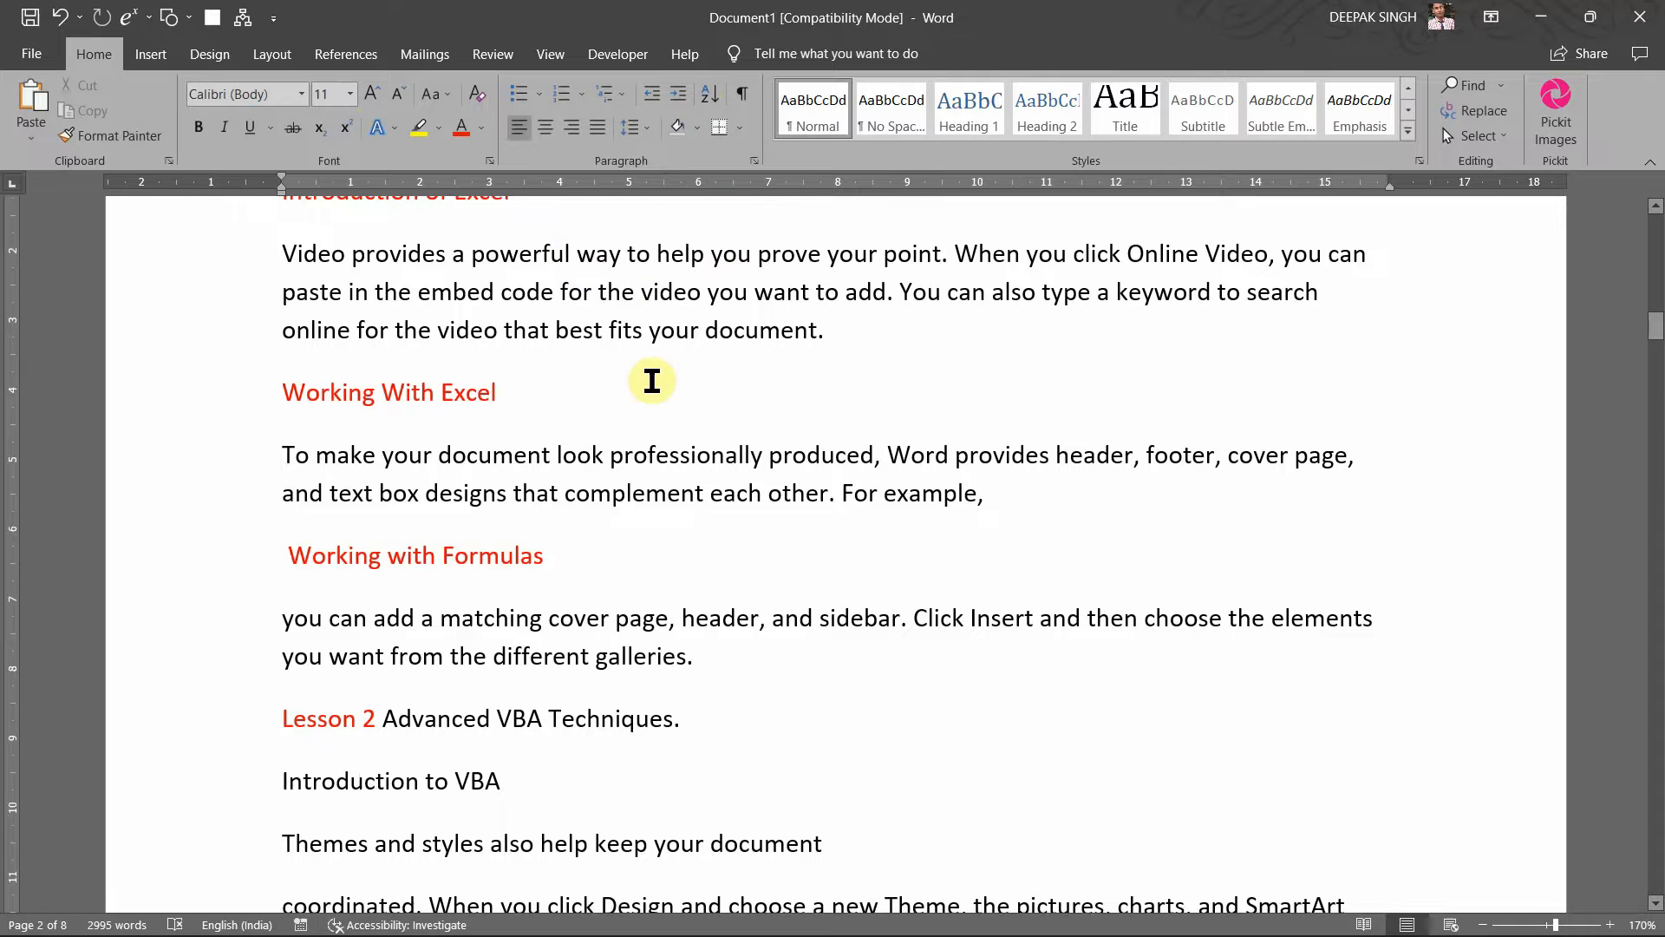
{"action": "scroll", "coordinate": [651, 375], "scroll_direction": "down", "scroll_amount": 8}
{"action": "scroll", "coordinate": [561, 553], "scroll_direction": "down", "scroll_amount": 7}
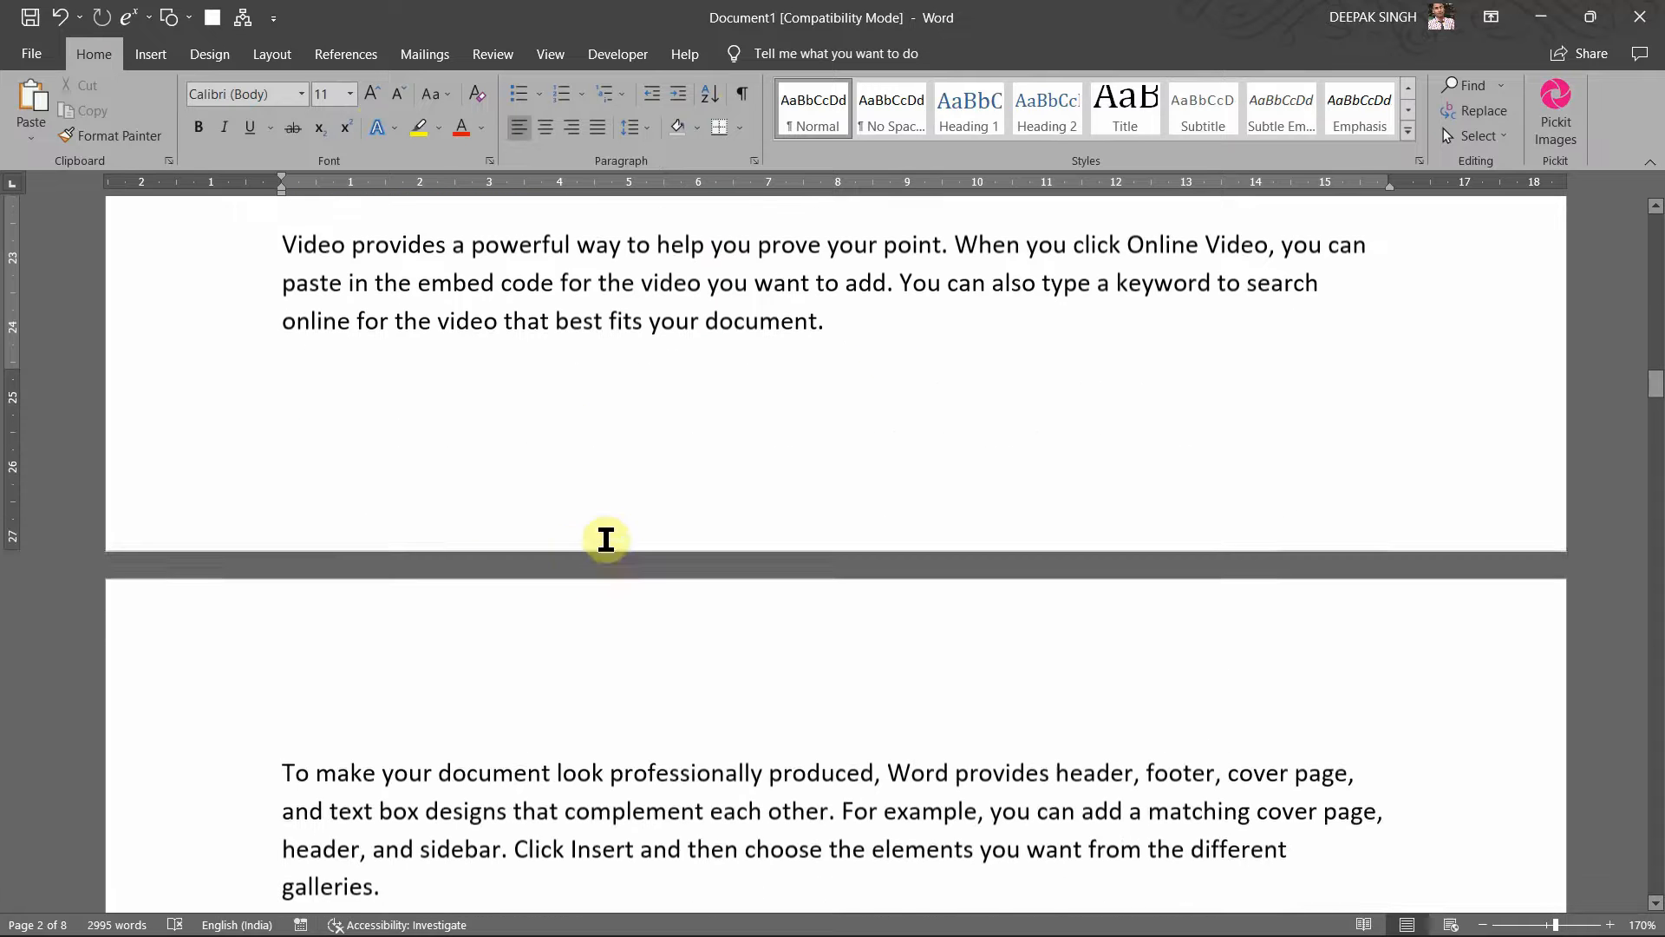
Step: Add an empty line above 'To make your document' at the top of page 3
{"action": "left_click", "coordinate": [549, 654]}
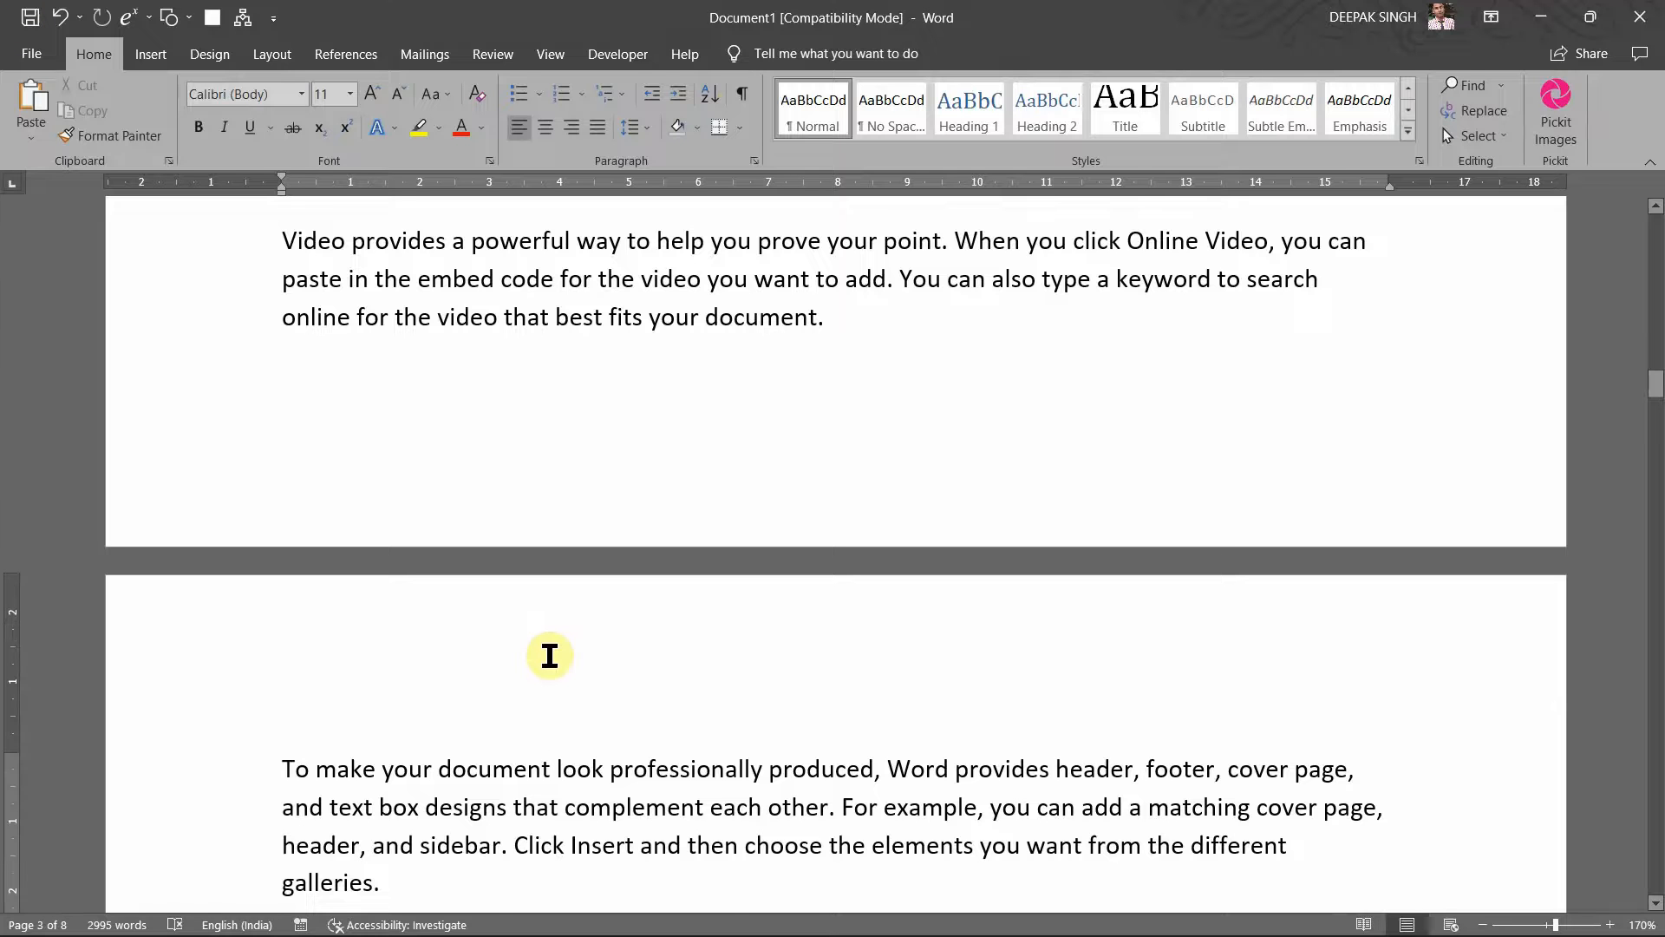
{"action": "left_click", "coordinate": [279, 771]}
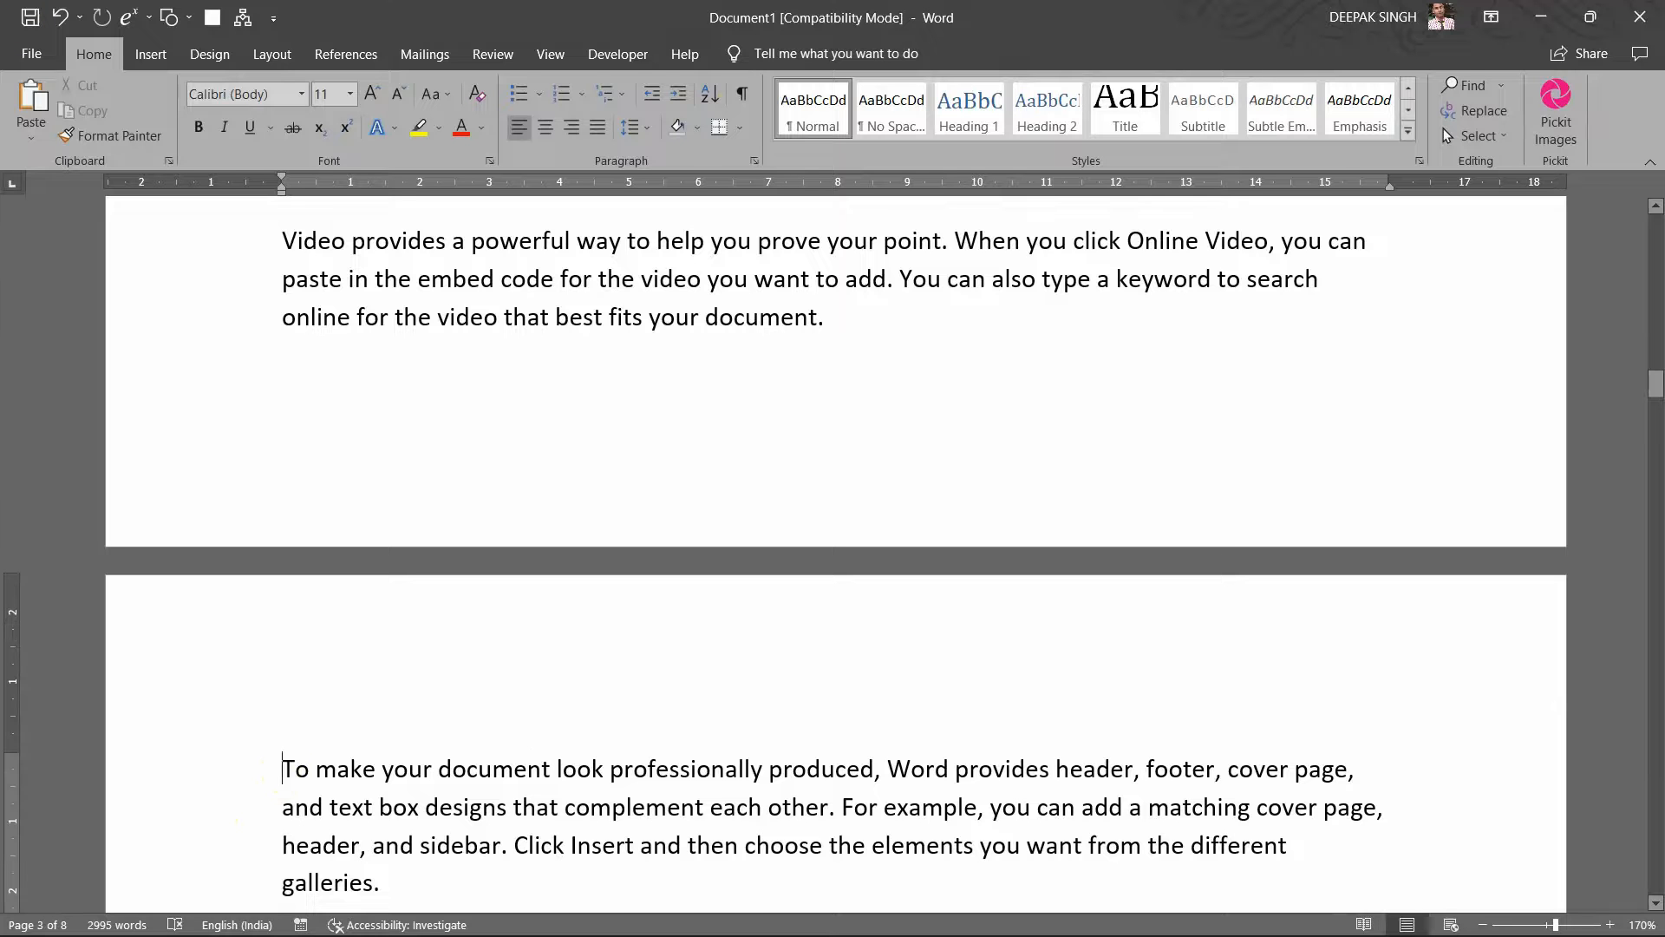
{"action": "key", "text": "Return"}
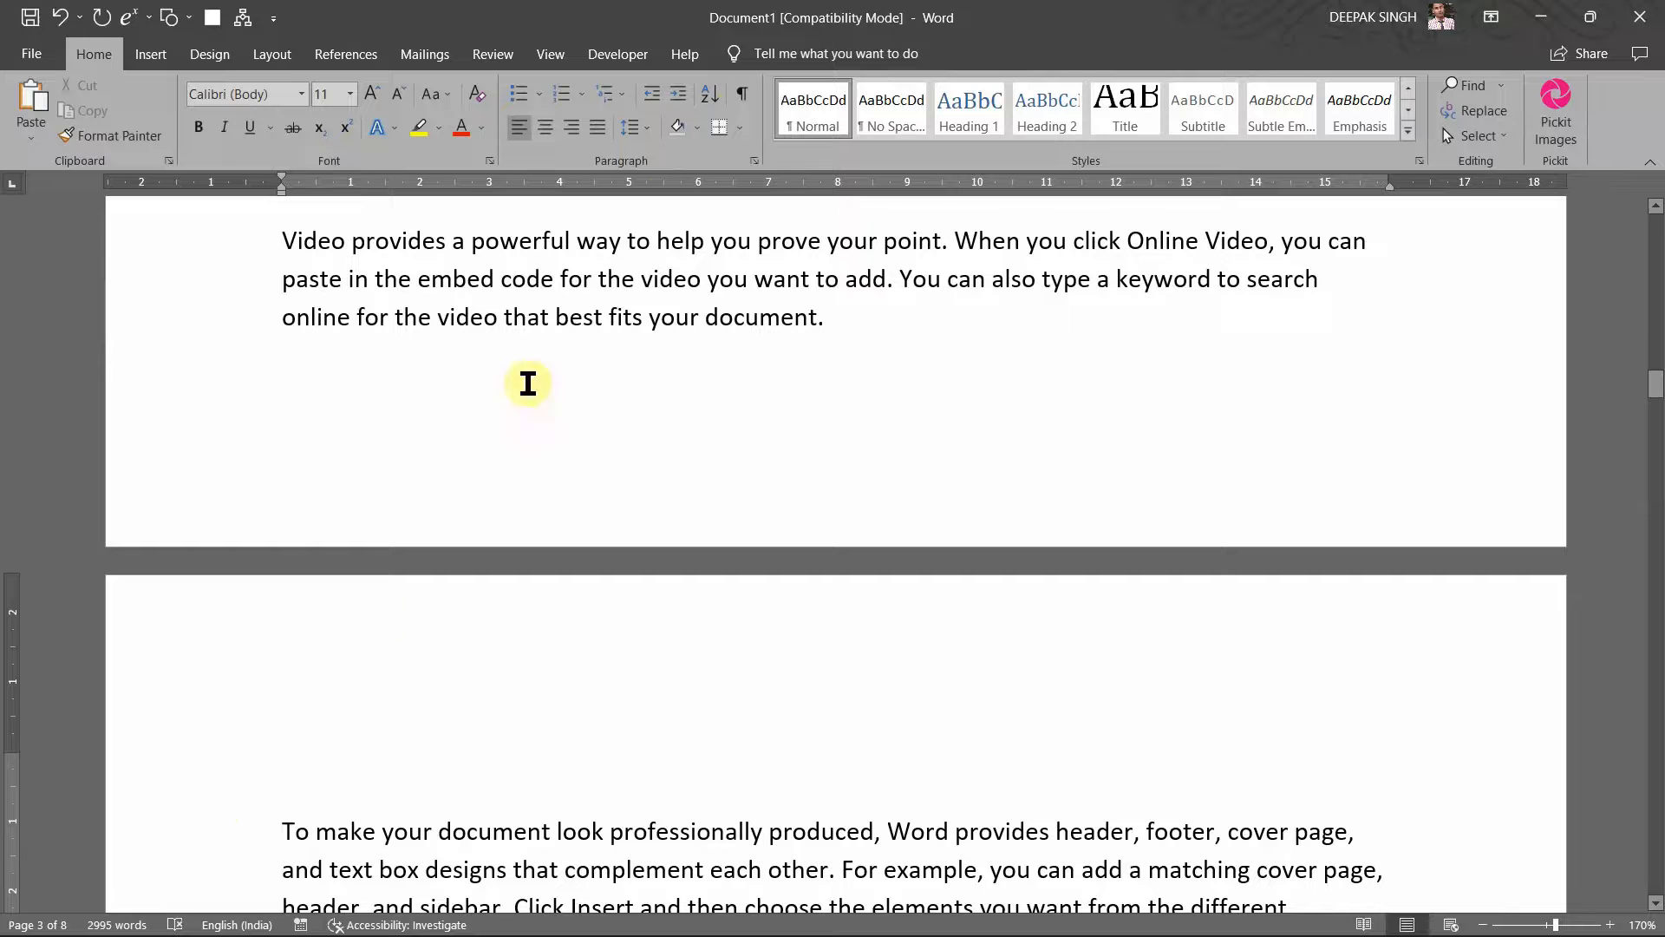
Step: Insert a trial index from the References tab, then undo it with Ctrl+Z
{"action": "left_click", "coordinate": [382, 57]}
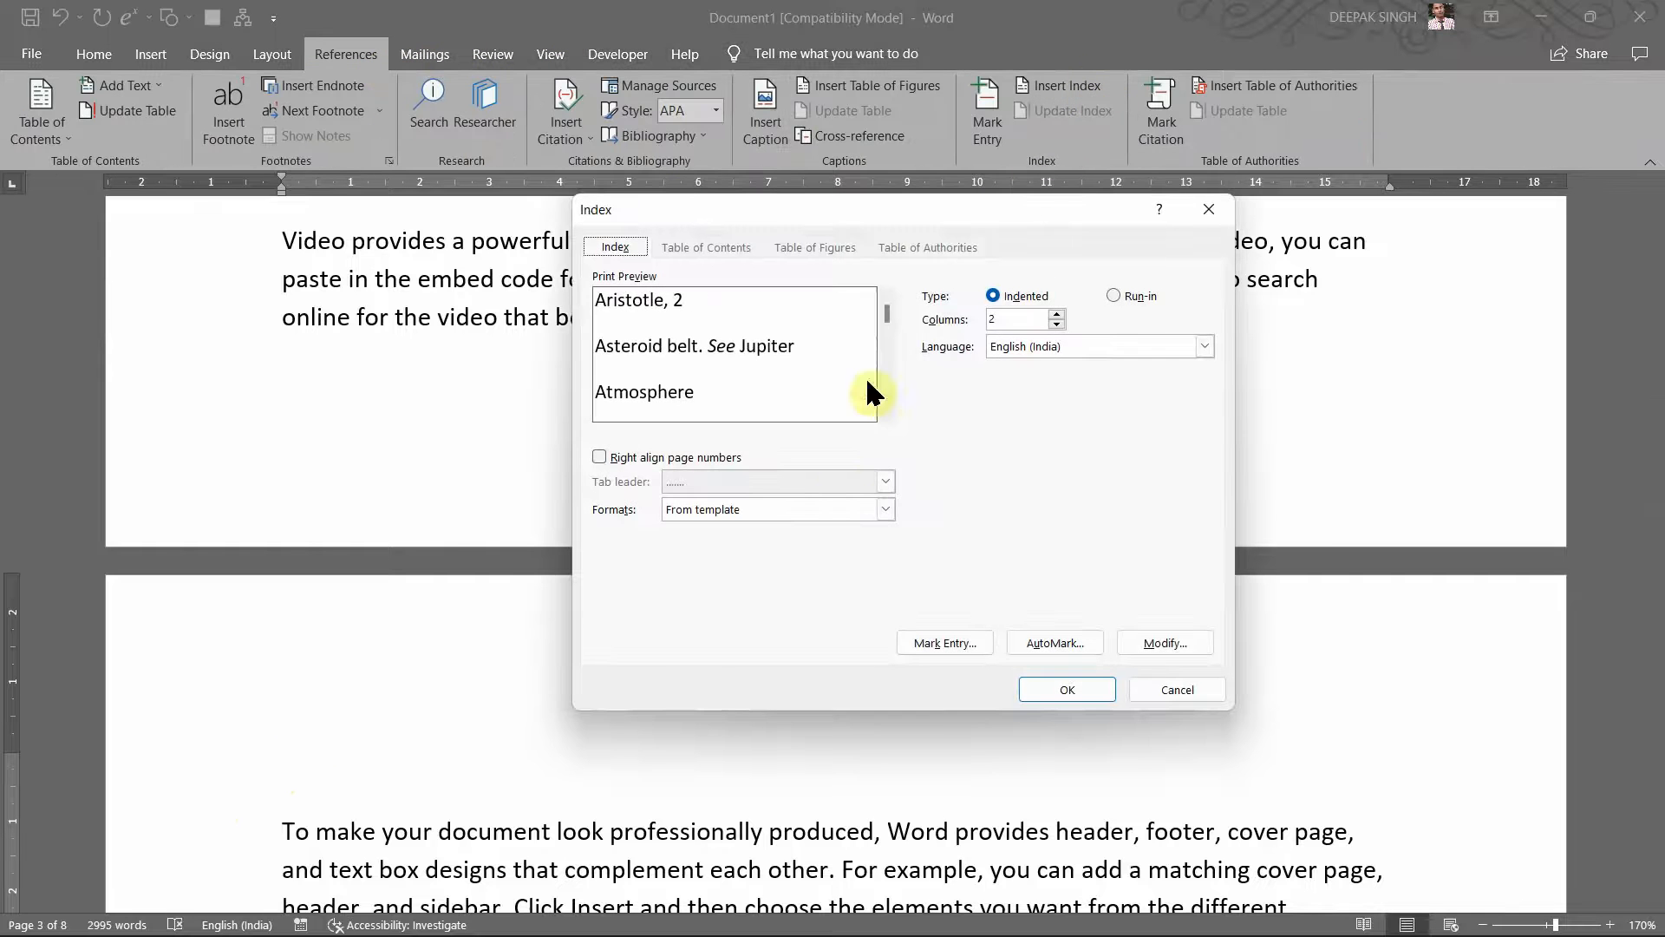
{"action": "left_click", "coordinate": [1065, 703]}
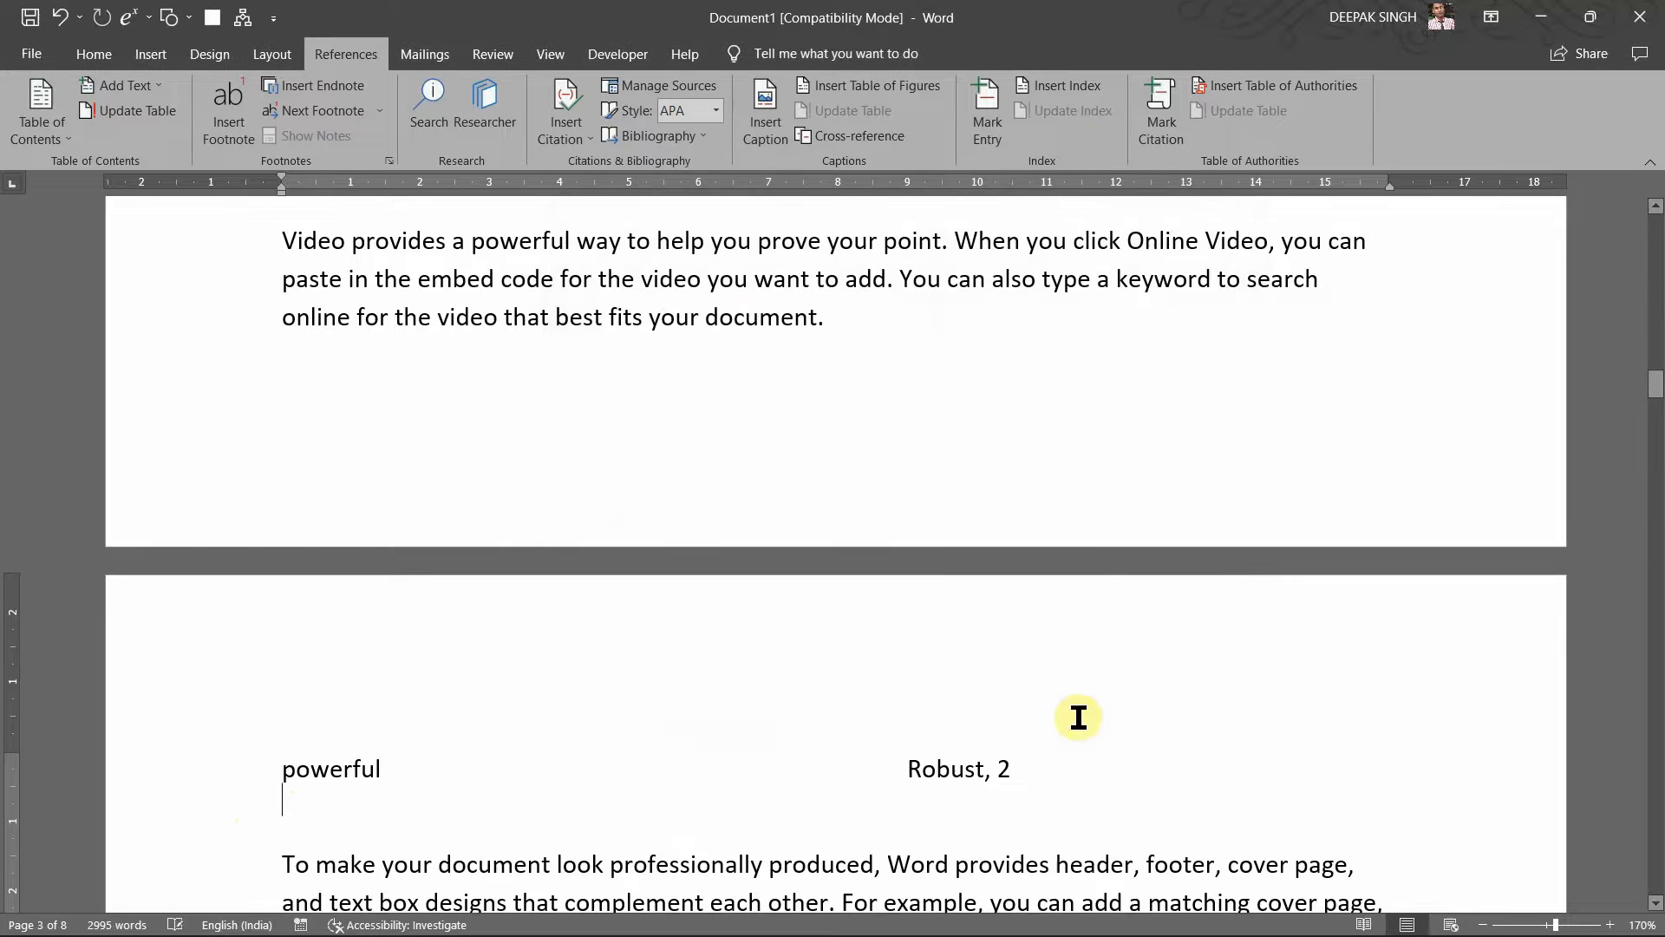
{"action": "scroll", "coordinate": [704, 755], "scroll_direction": "down", "scroll_amount": 3}
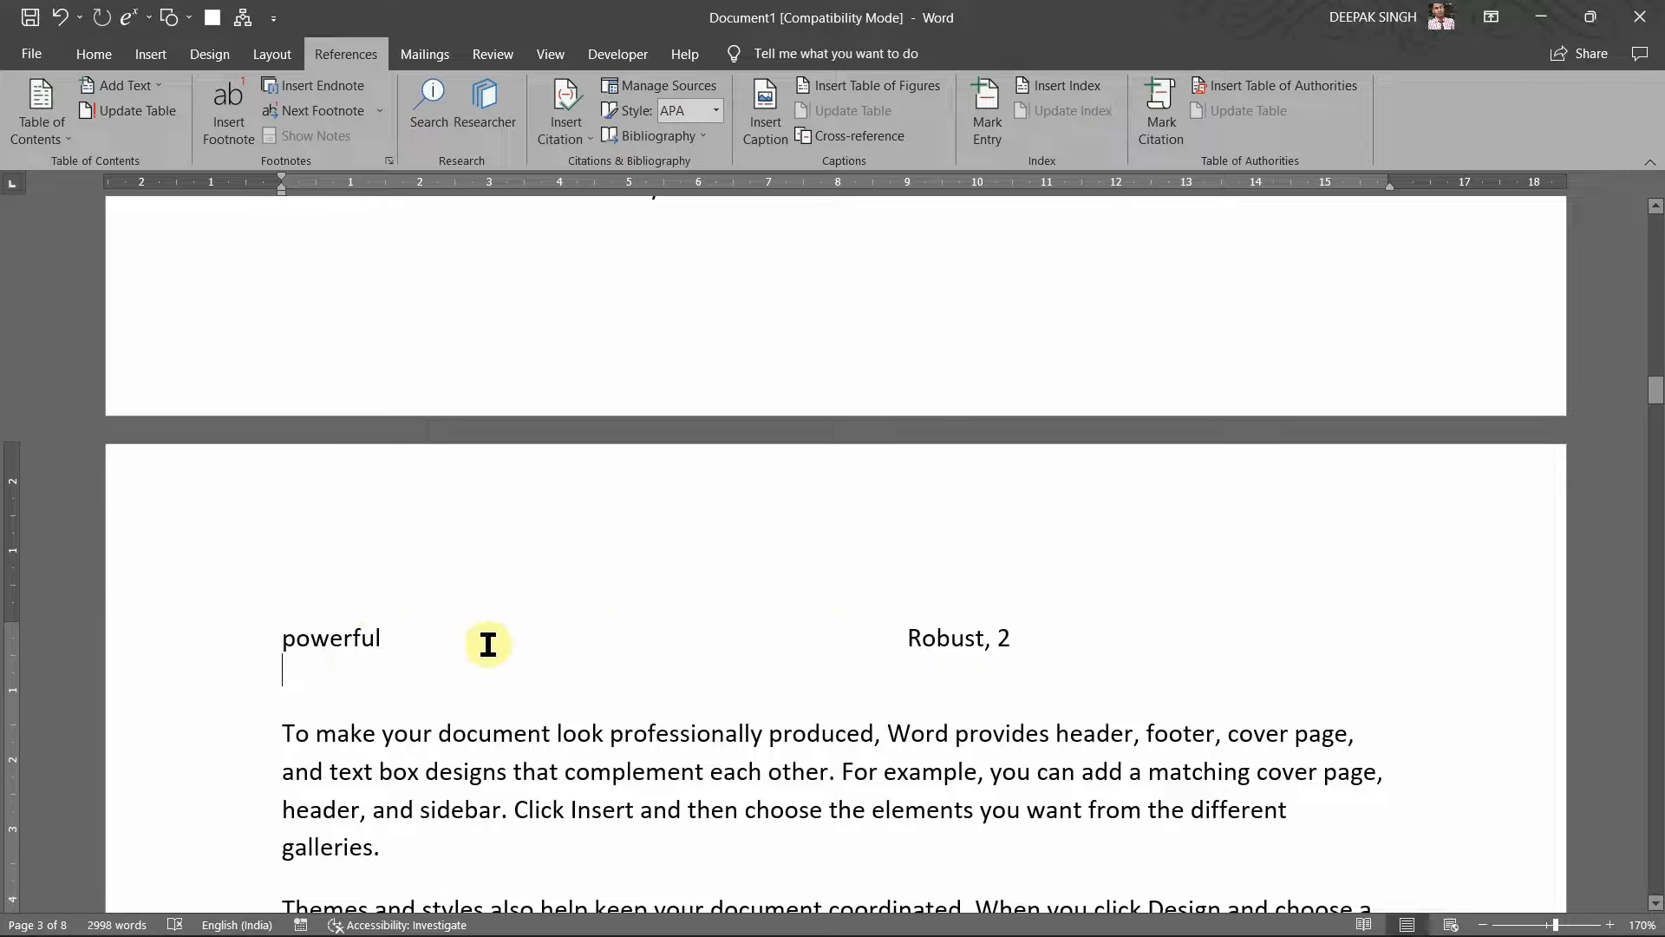
{"action": "key", "text": "ctrl+z"}
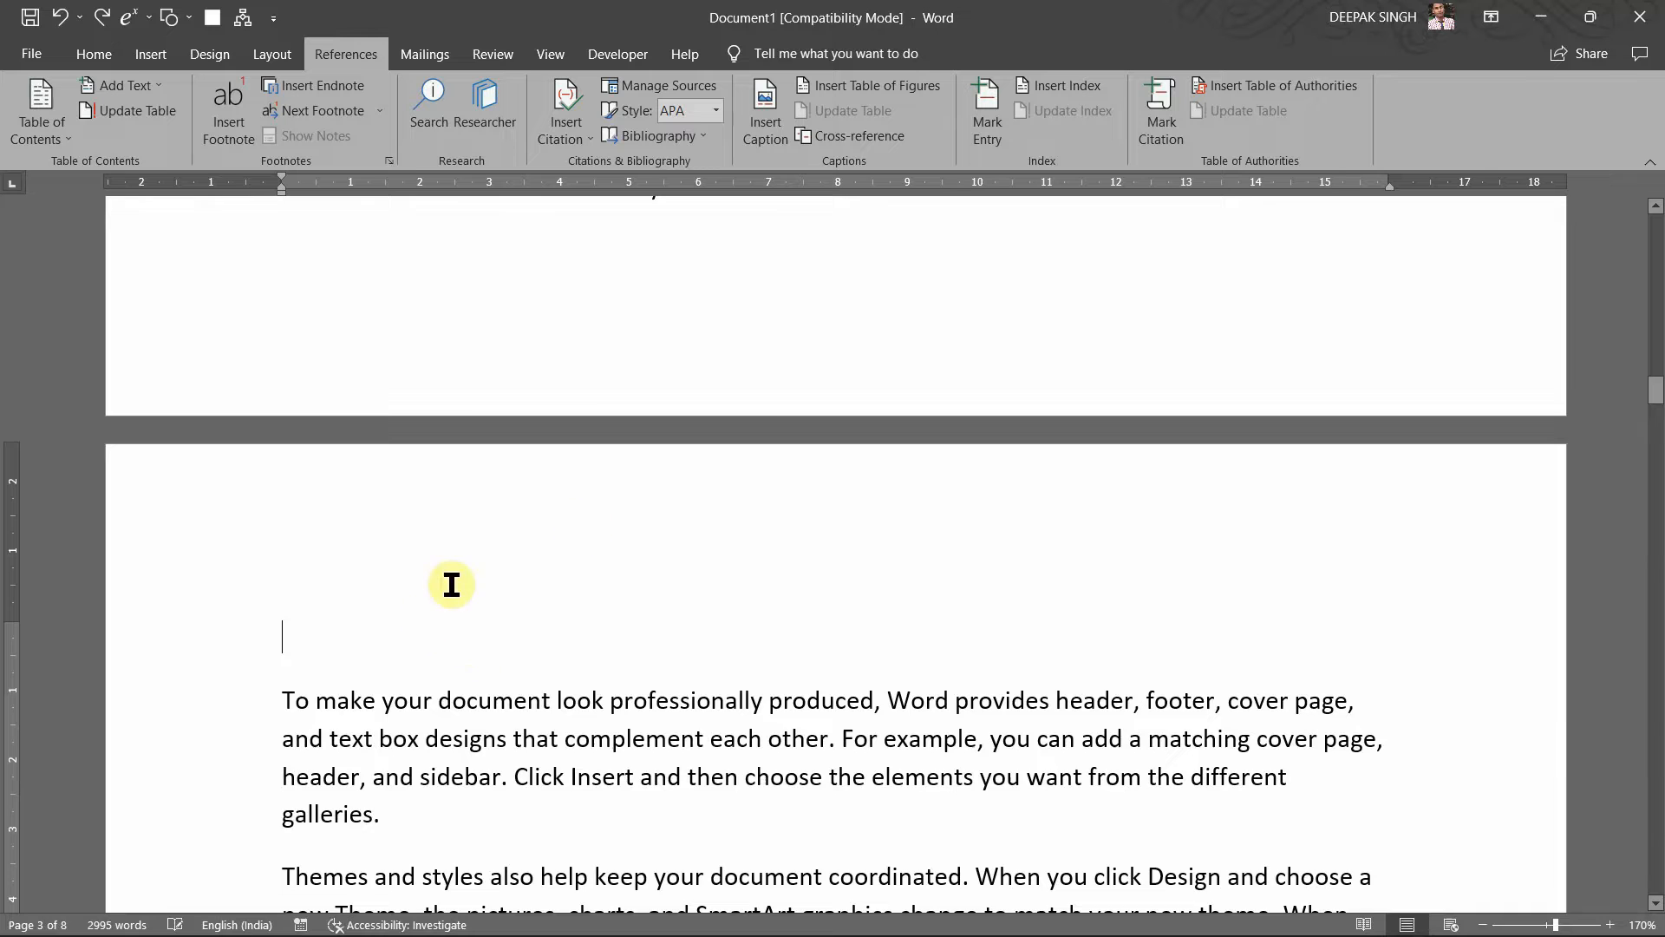
{"action": "scroll", "coordinate": [460, 521], "scroll_direction": "up", "scroll_amount": 15}
{"action": "scroll", "coordinate": [584, 527], "scroll_direction": "up", "scroll_amount": 4}
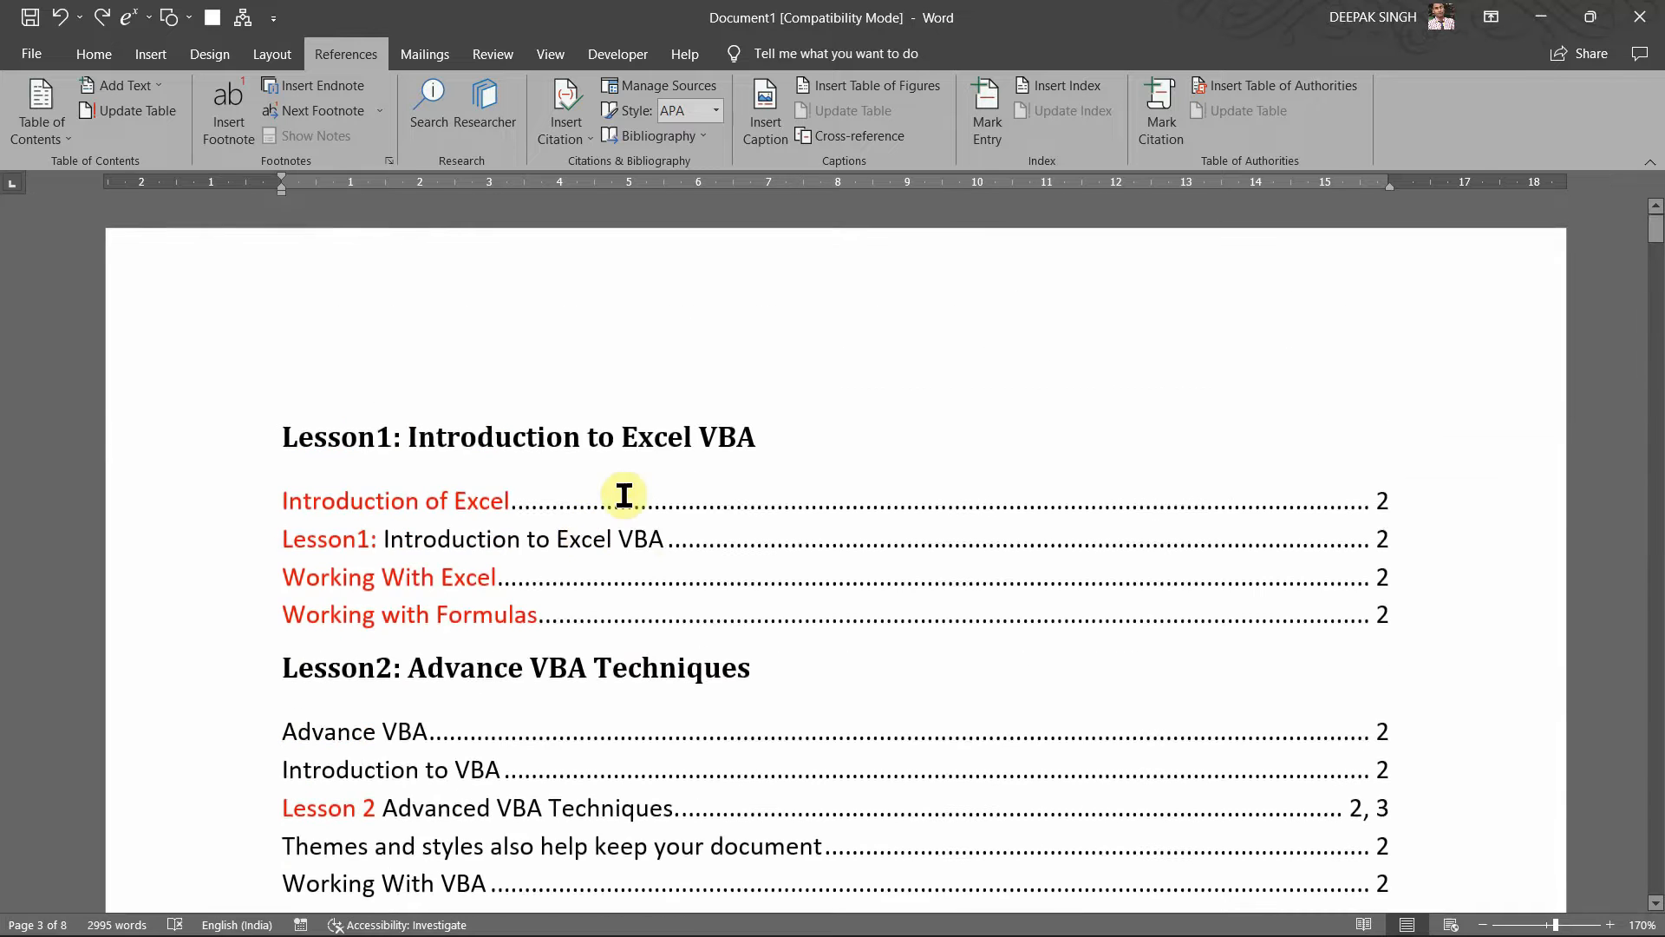
{"action": "scroll", "coordinate": [642, 468], "scroll_direction": "down", "scroll_amount": 10}
{"action": "scroll", "coordinate": [668, 430], "scroll_direction": "down", "scroll_amount": 5}
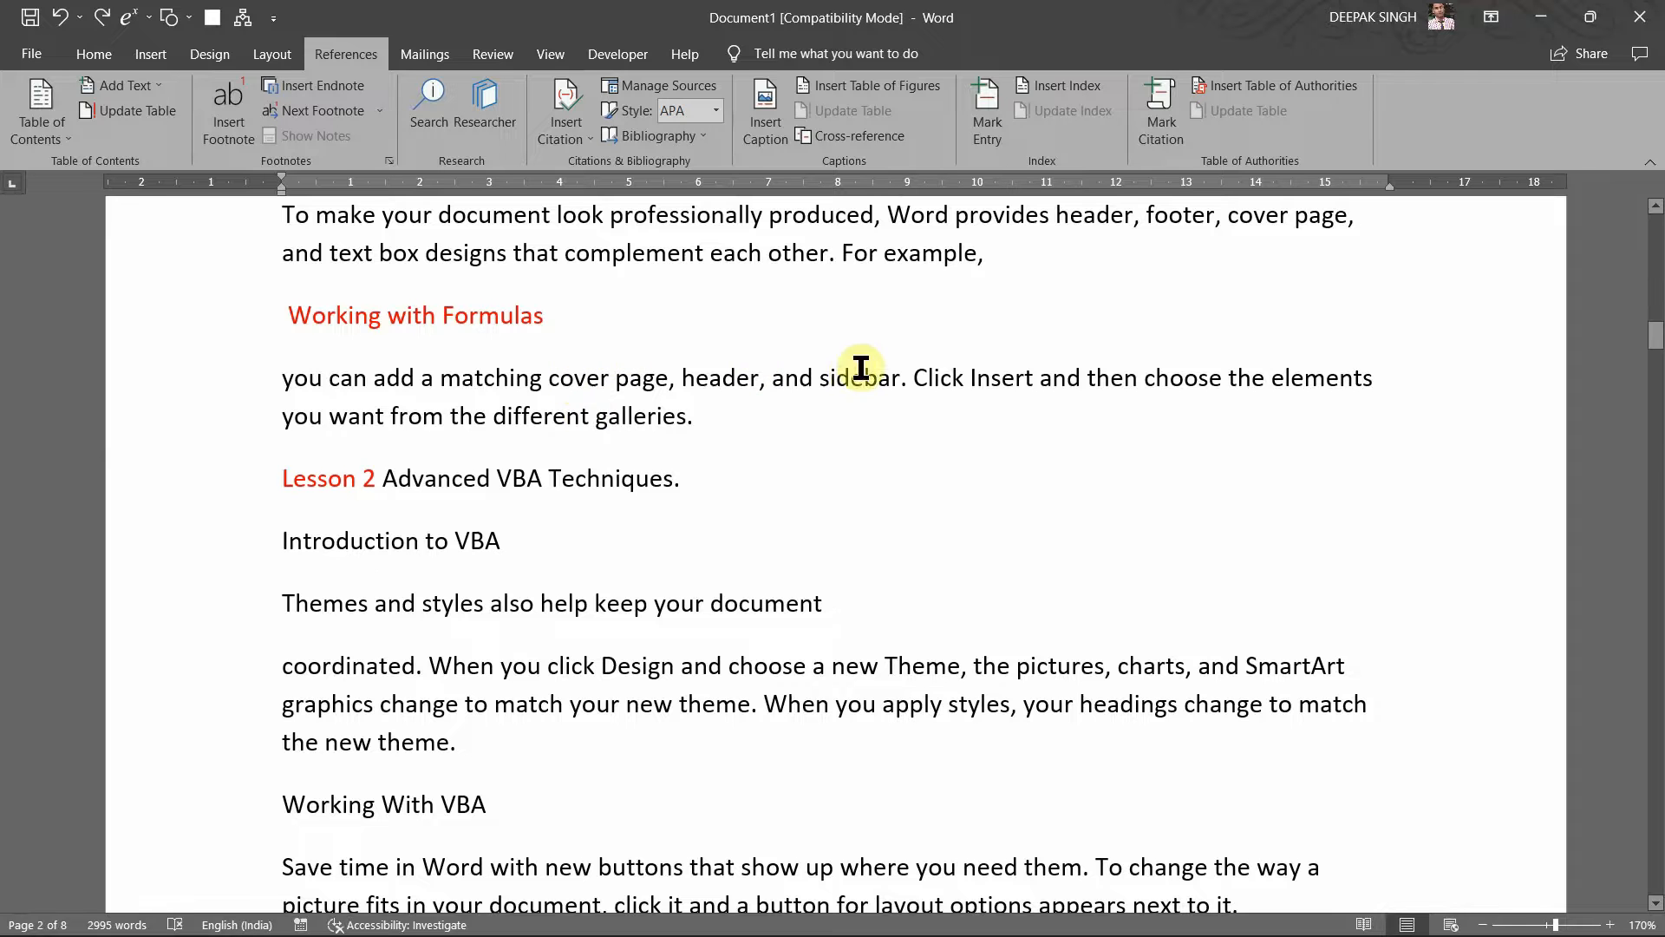
{"action": "scroll", "coordinate": [833, 321], "scroll_direction": "up", "scroll_amount": 3}
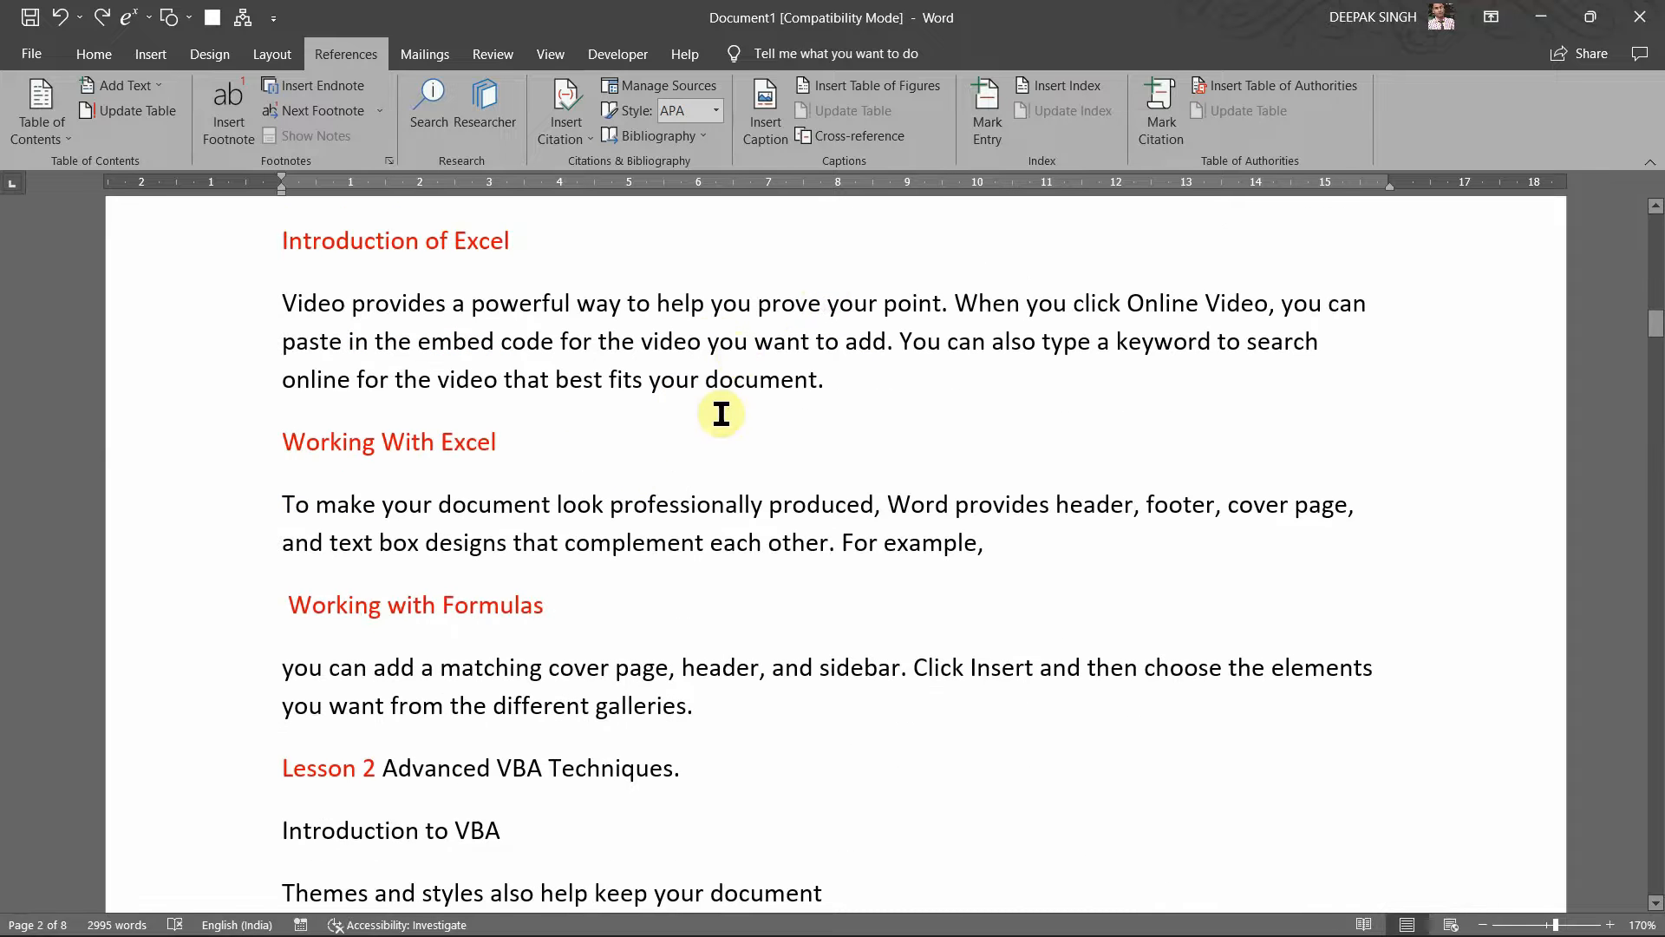
{"action": "scroll", "coordinate": [706, 448], "scroll_direction": "down", "scroll_amount": 3}
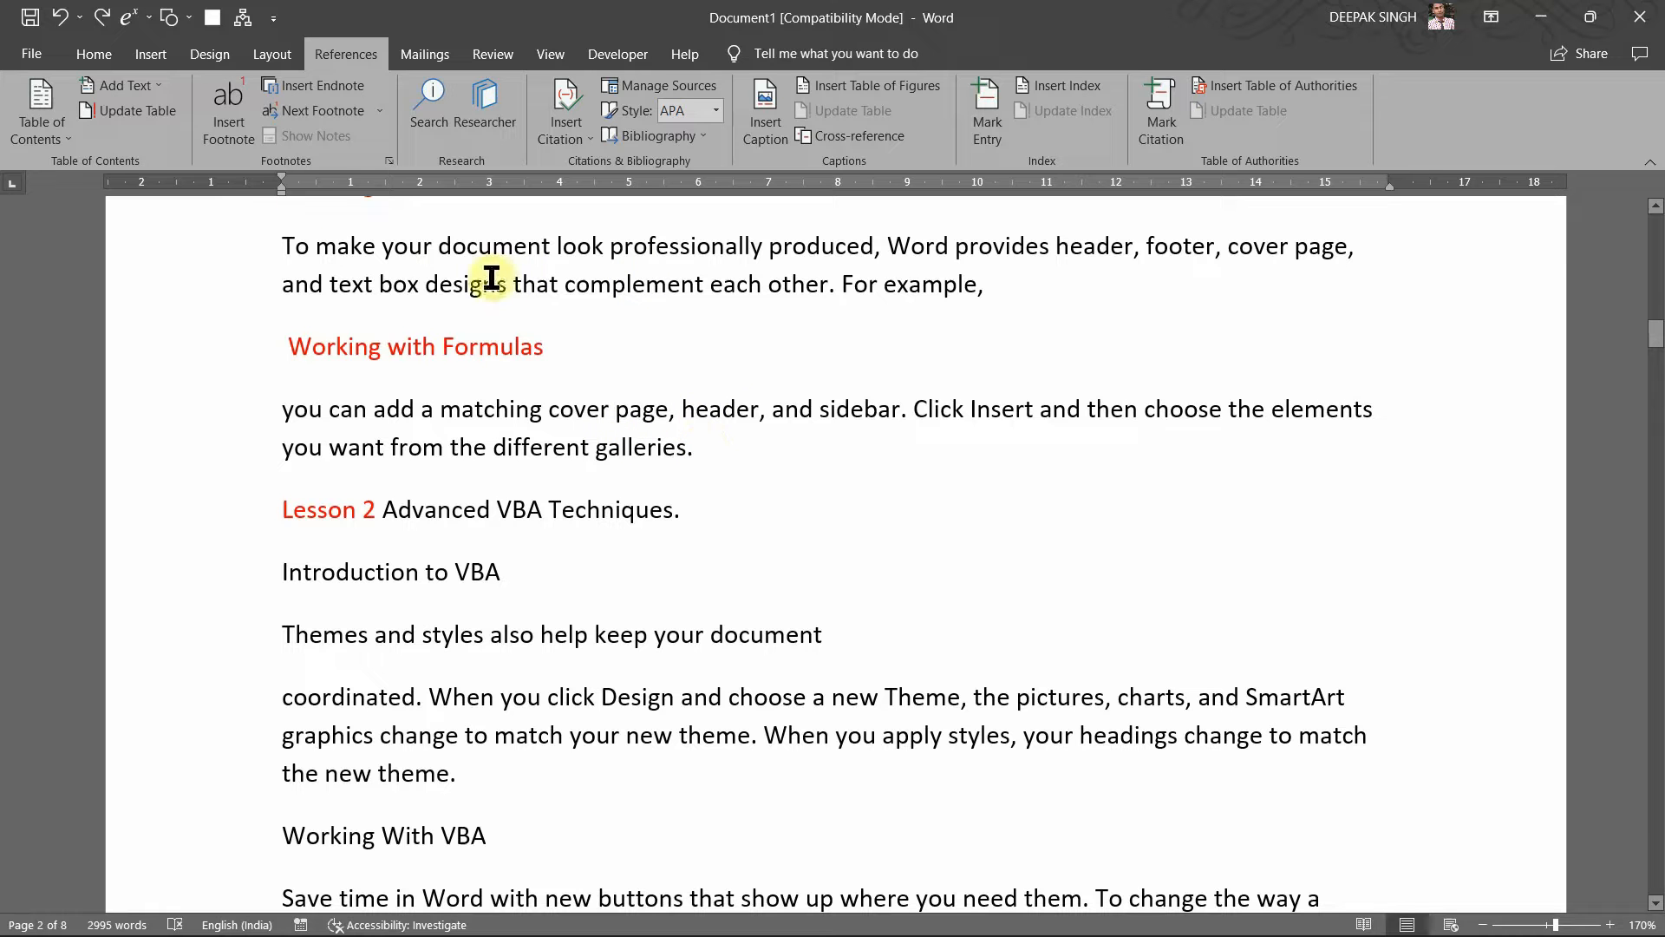
{"action": "left_click", "coordinate": [247, 144]}
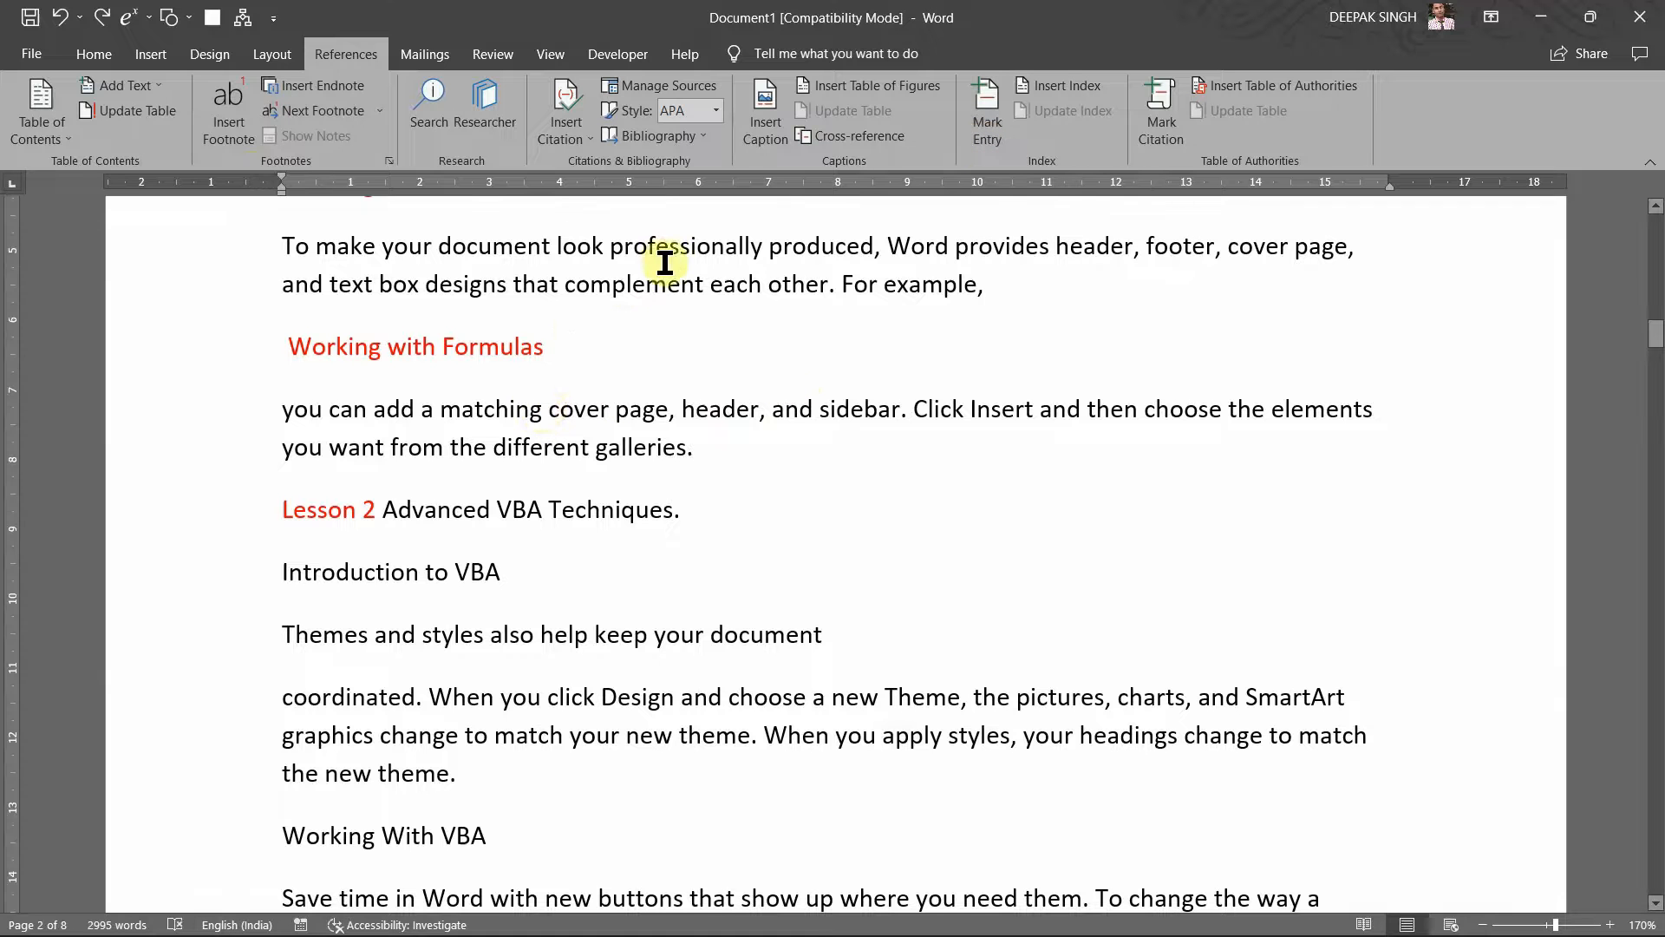
{"action": "scroll", "coordinate": [670, 263], "scroll_direction": "up", "scroll_amount": 3}
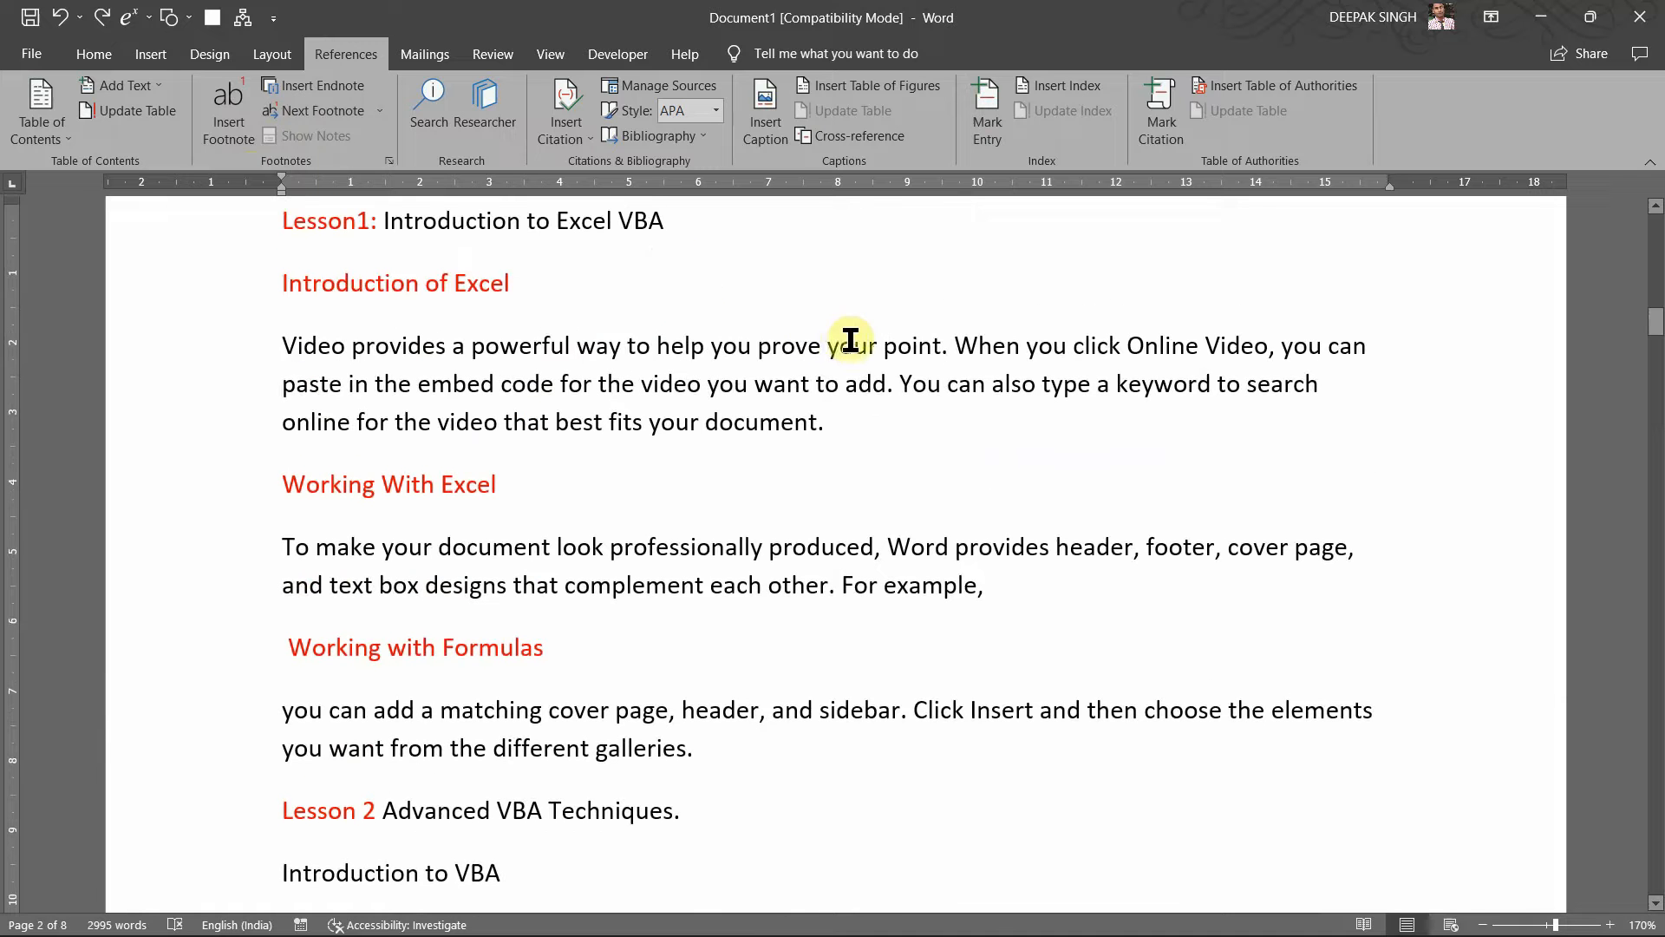
{"action": "left_click", "coordinate": [579, 347]}
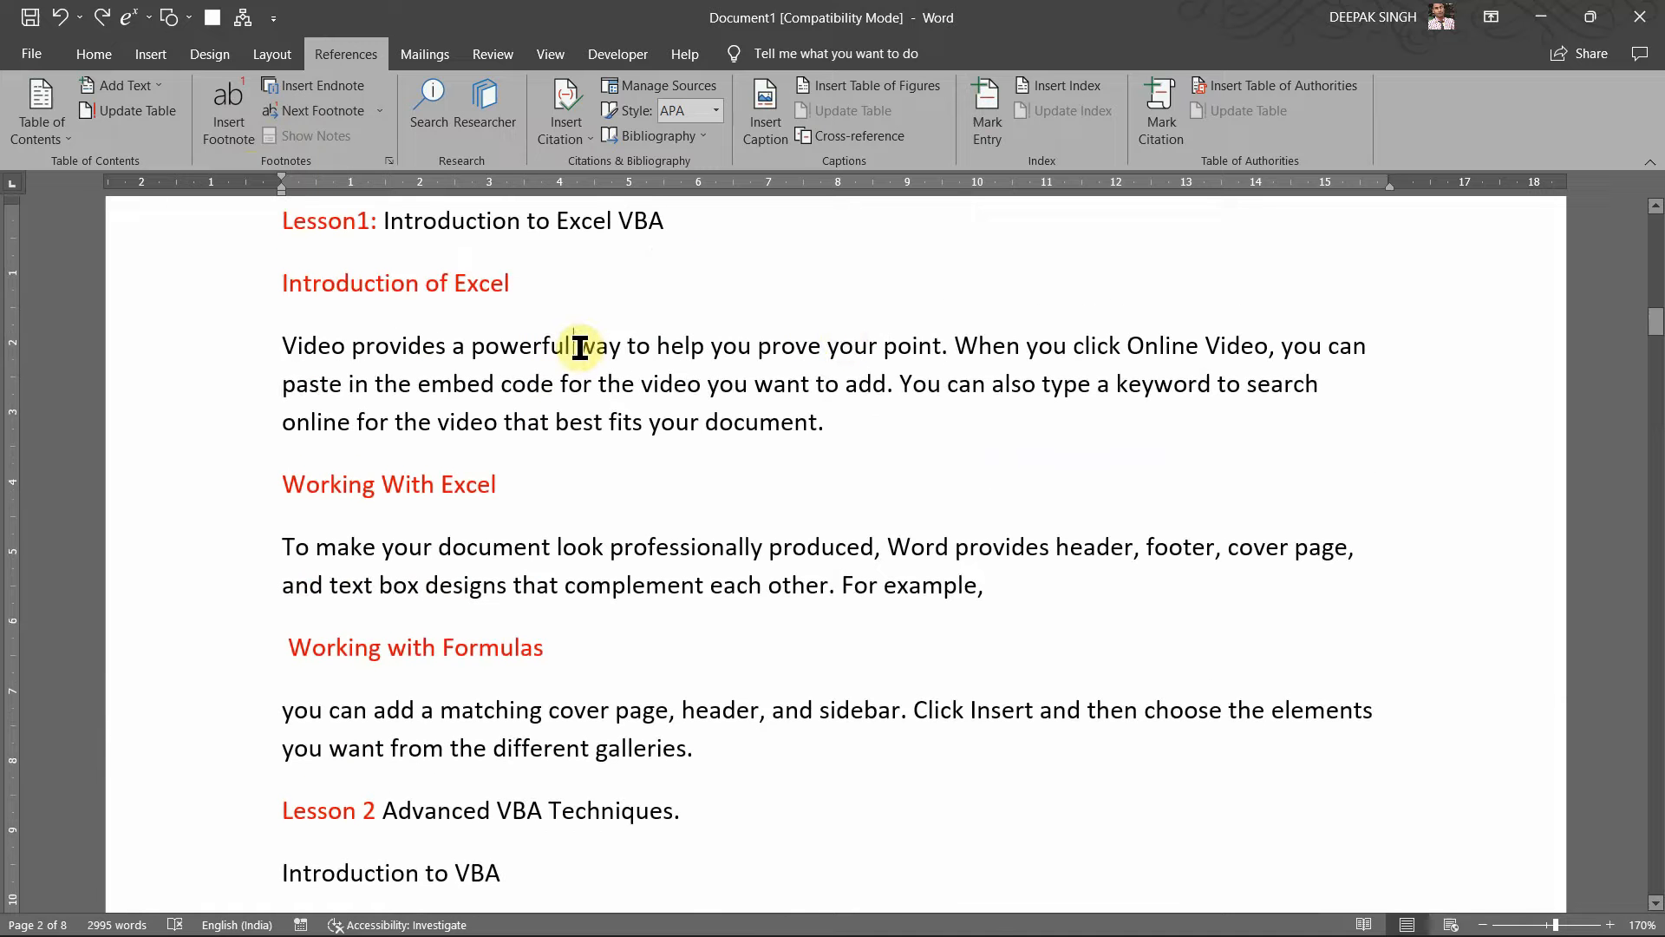
Step: Mark 'powerful' as an index entry with subentry 'Robust'
{"action": "double_click", "coordinate": [523, 347]}
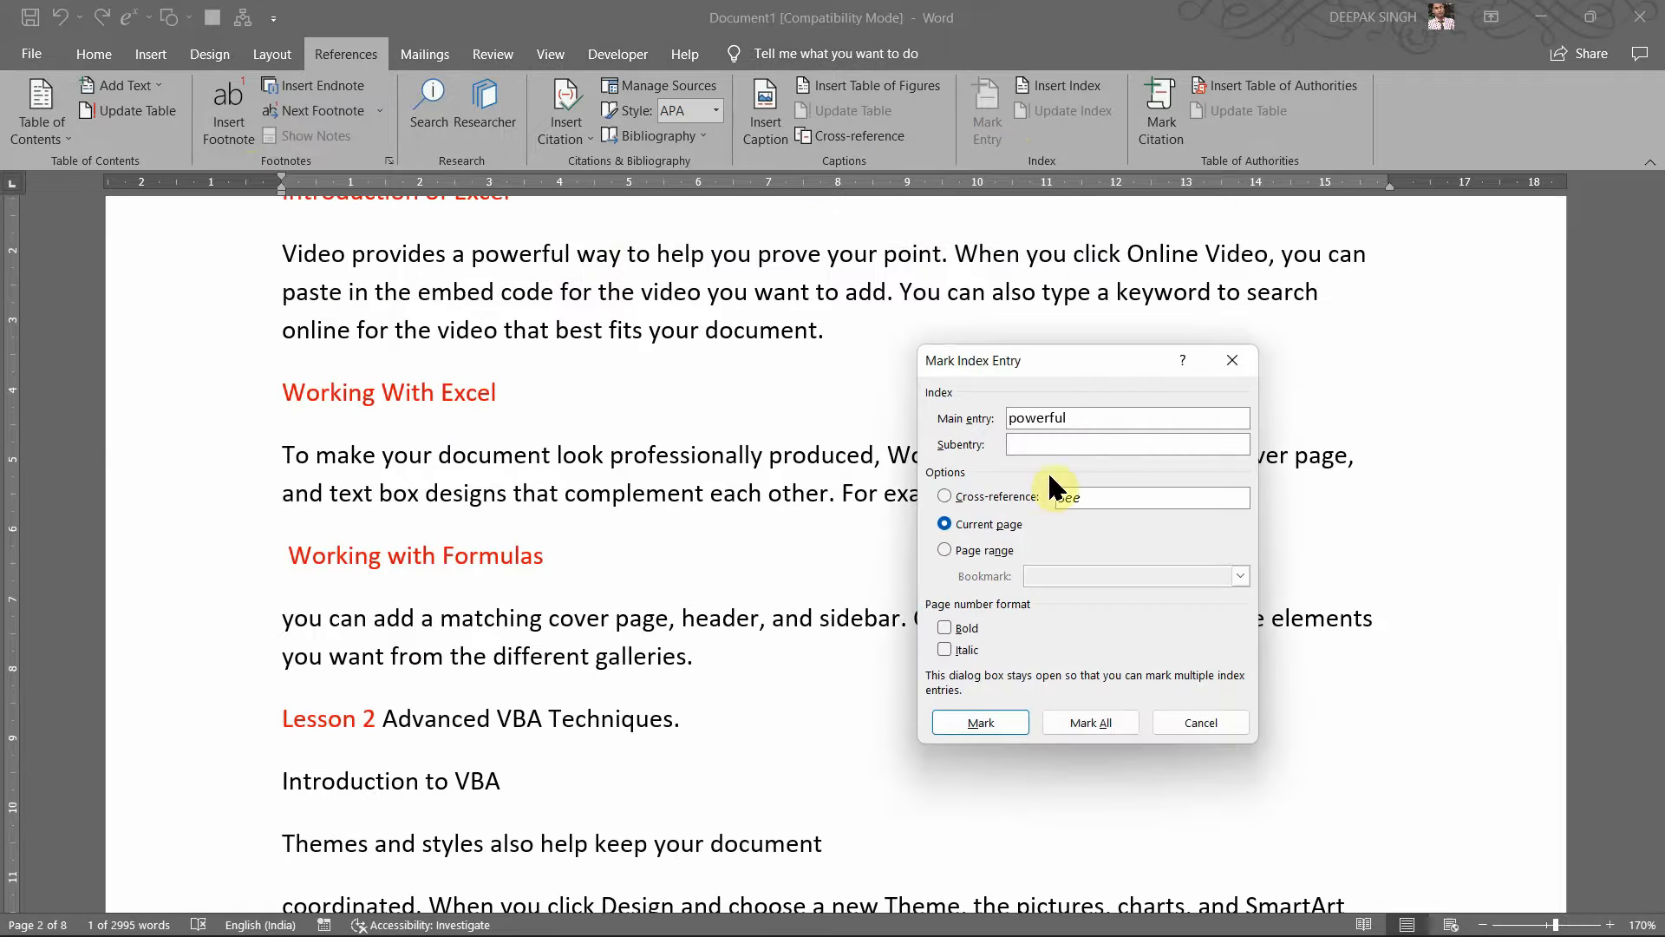
{"action": "type", "text": "Robust"}
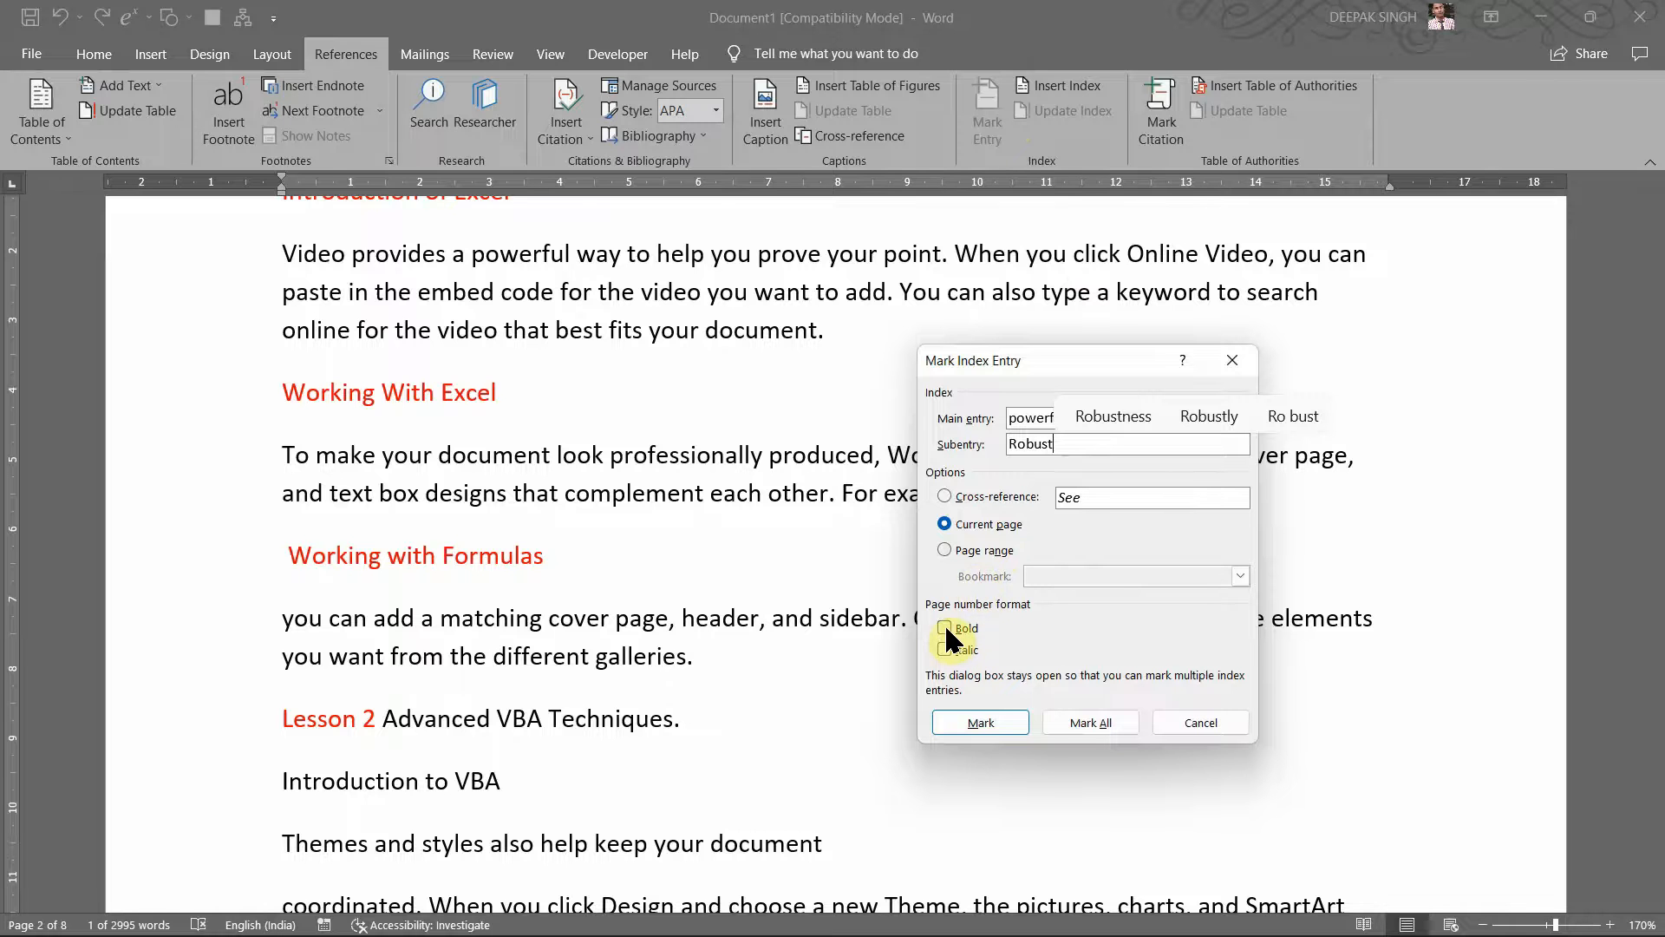
{"action": "left_click", "coordinate": [971, 709]}
{"action": "left_click", "coordinate": [970, 710]}
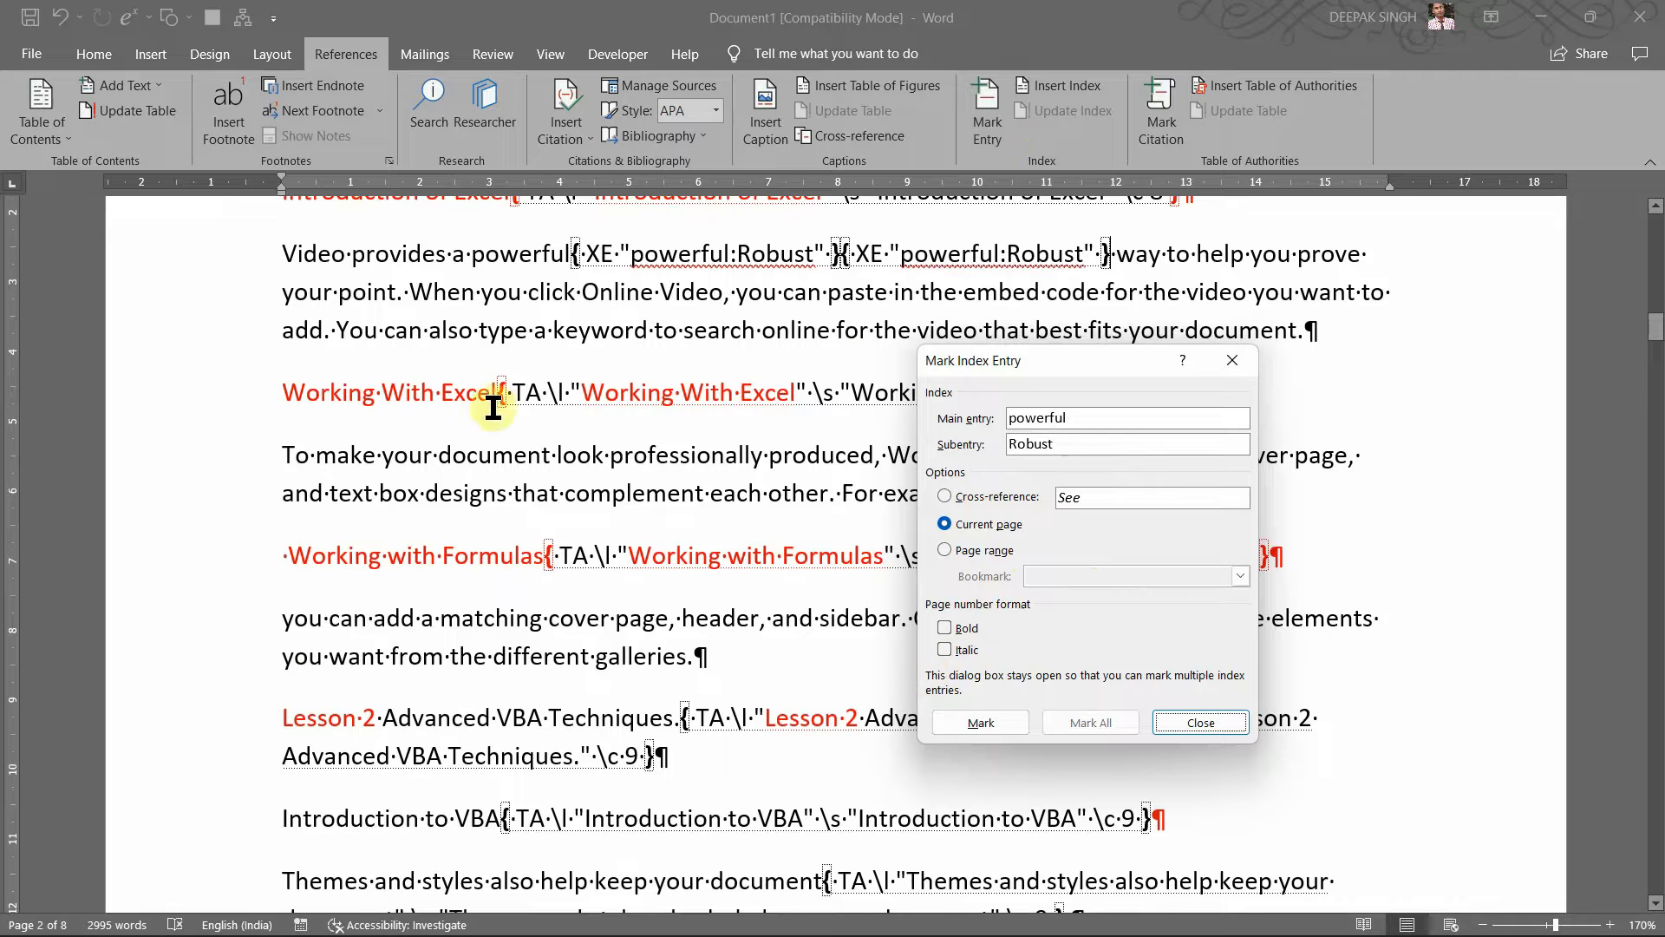
{"action": "scroll", "coordinate": [572, 434], "scroll_direction": "down", "scroll_amount": 3}
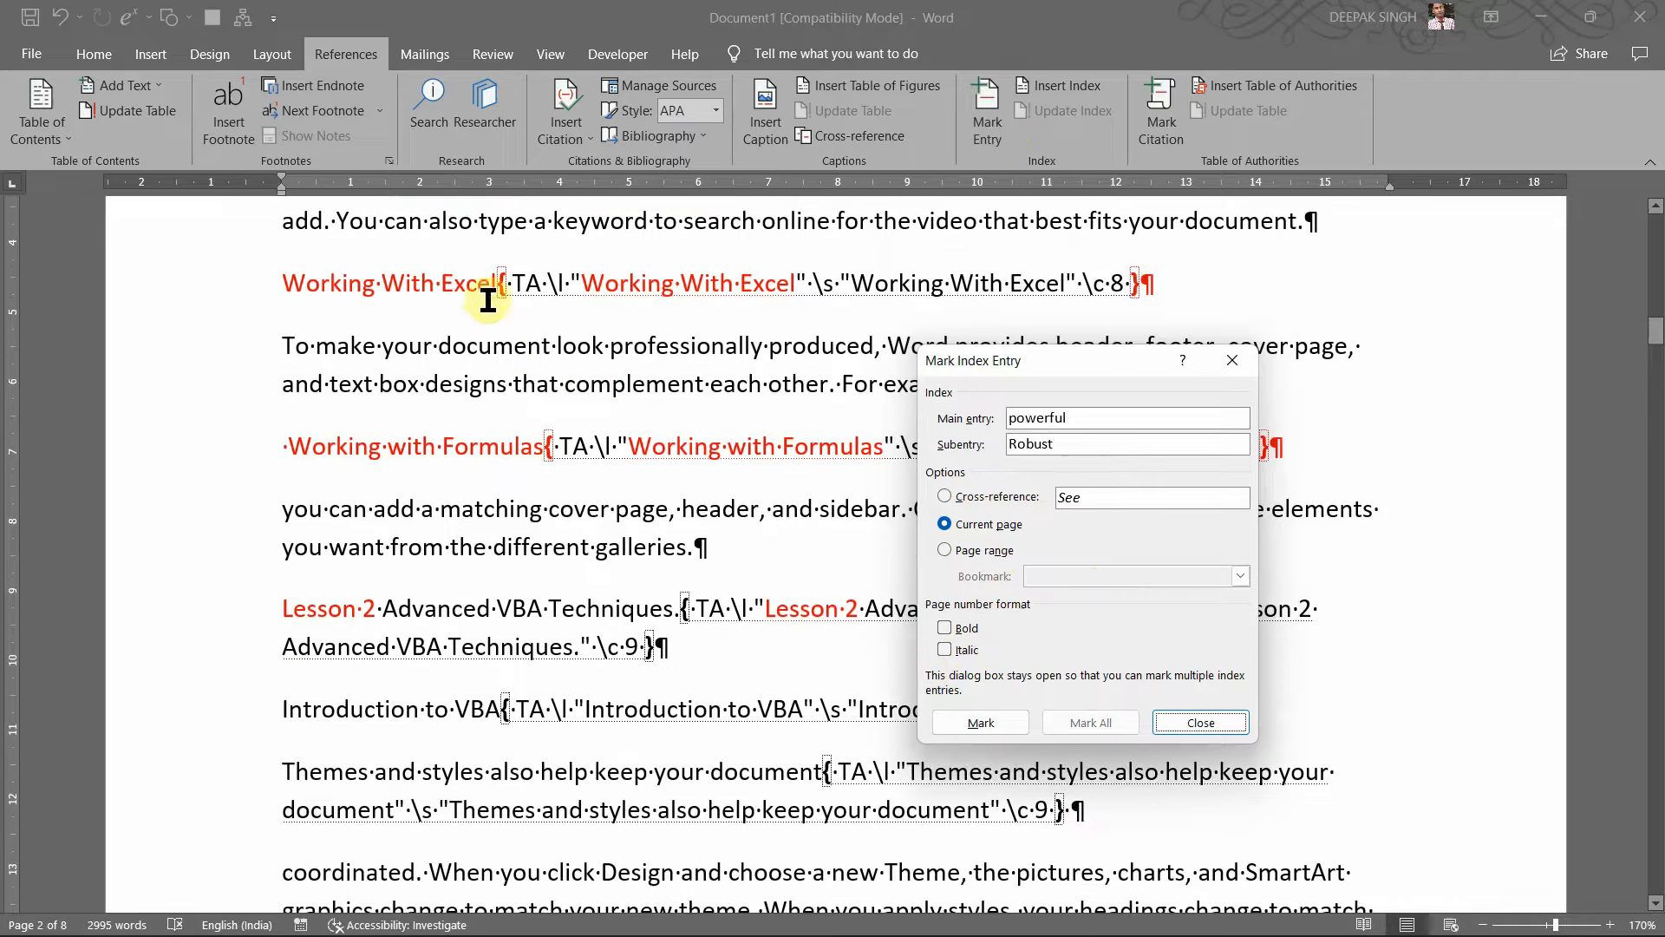
Step: Mark 'Excel' in the Working With Excel heading with subentry 'spreadsheet'
{"action": "left_click", "coordinate": [449, 286]}
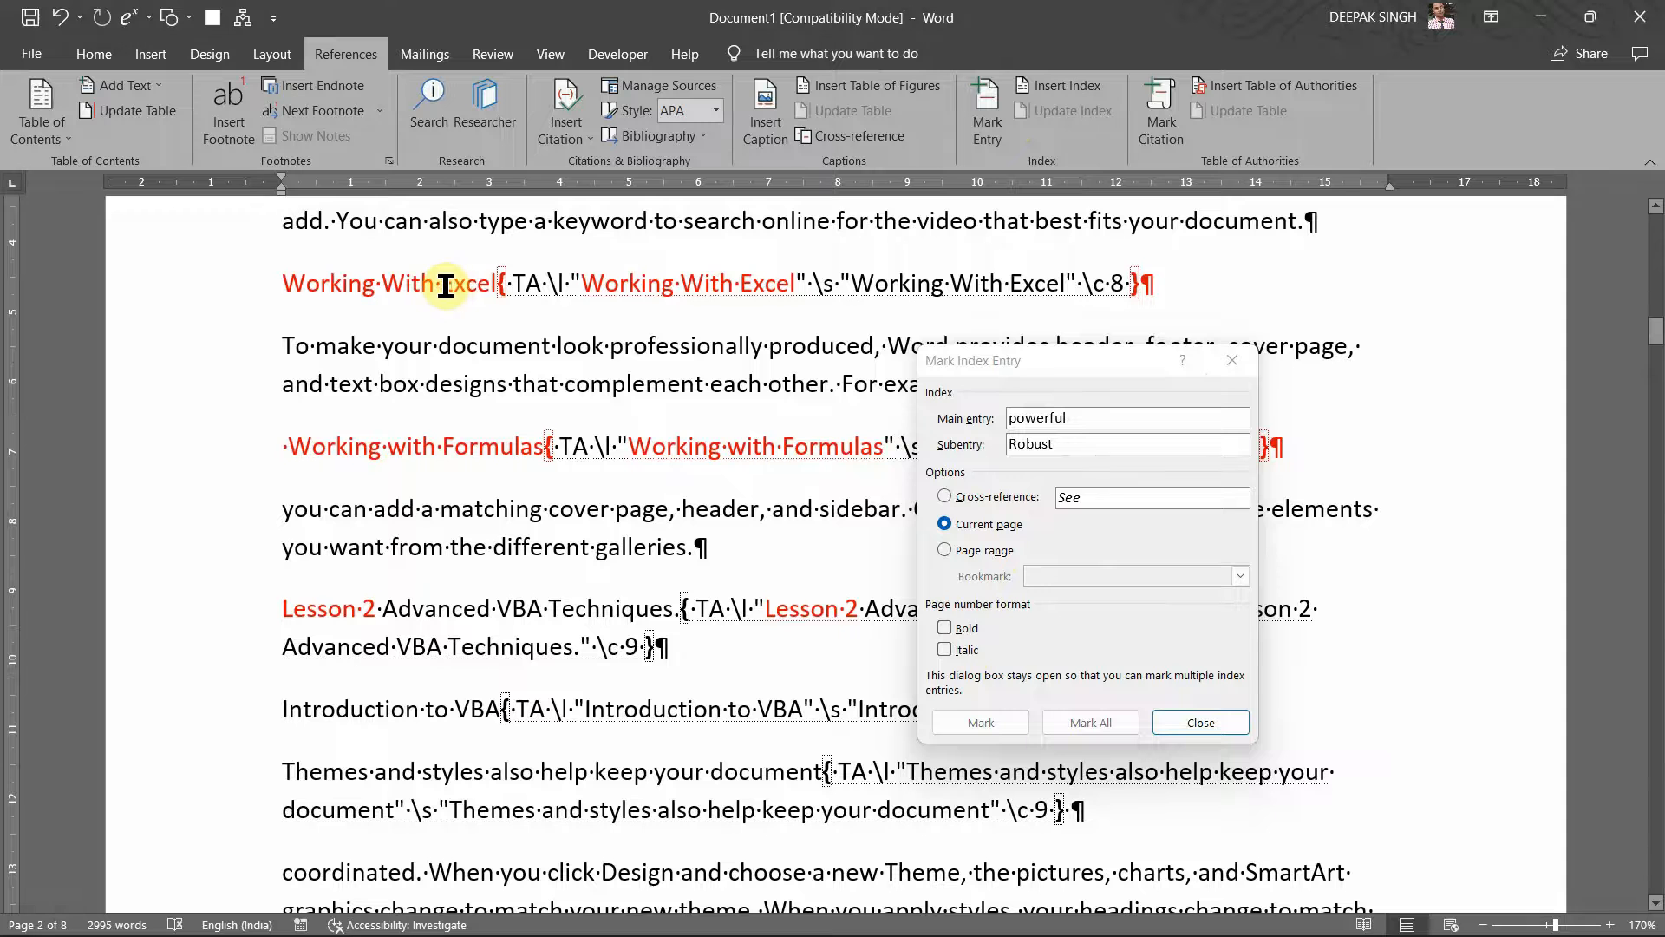
{"action": "left_click_drag", "start_coordinate": [446, 286], "coordinate": [497, 286]}
{"action": "left_click", "coordinate": [1101, 416]}
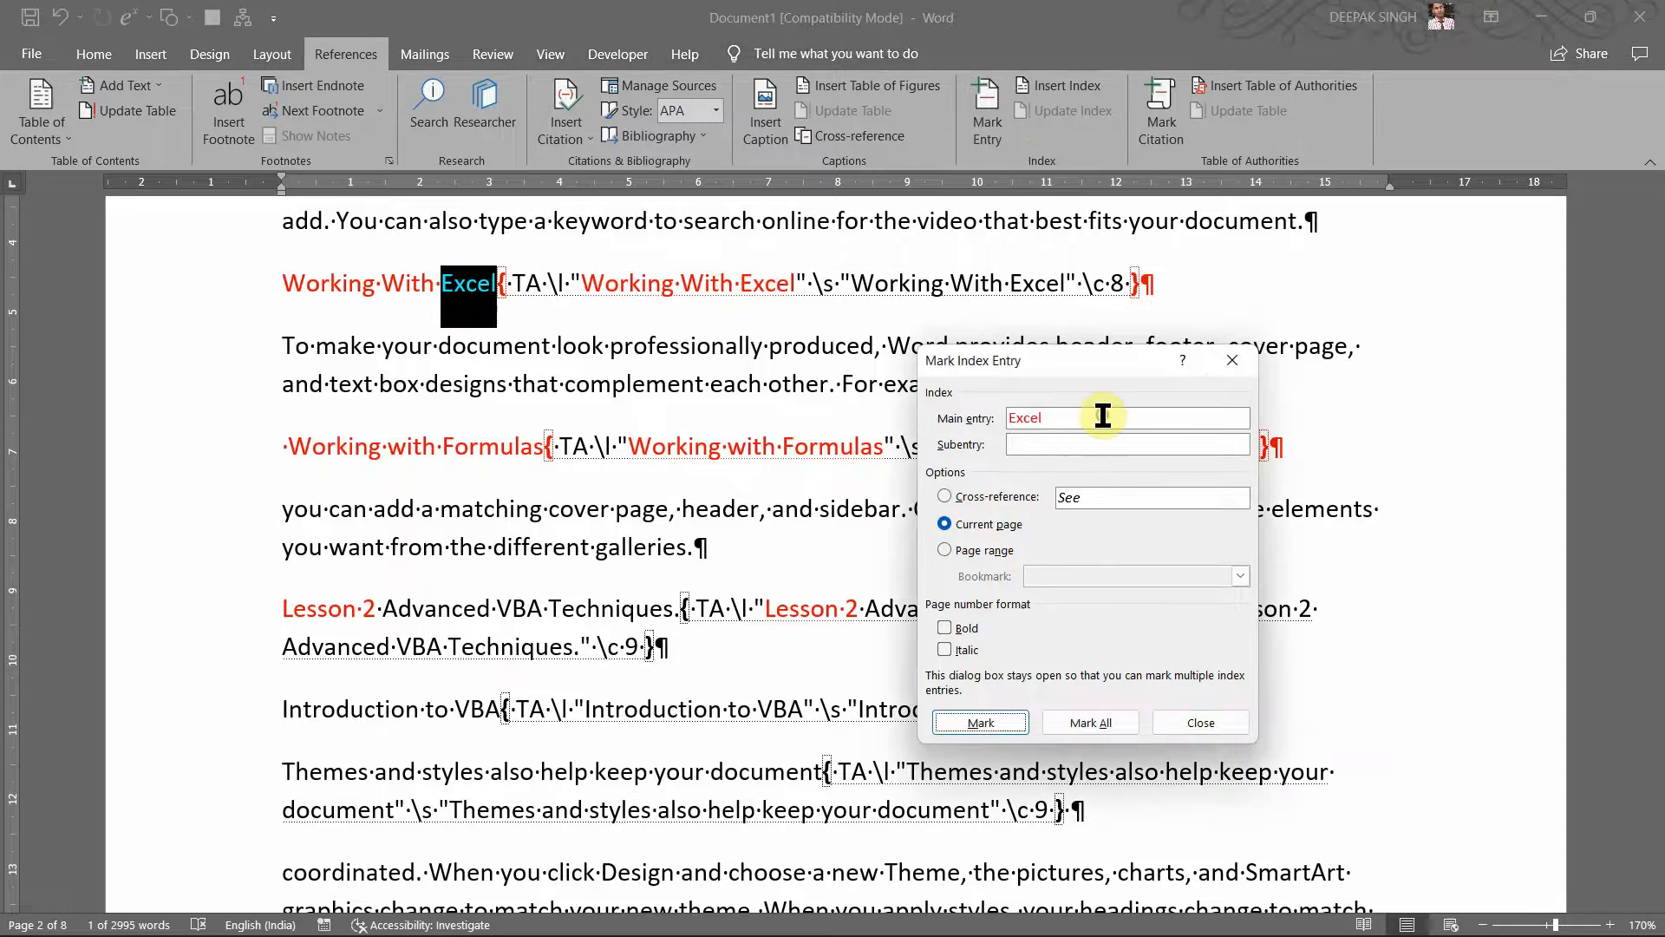
{"action": "left_click", "coordinate": [1049, 446]}
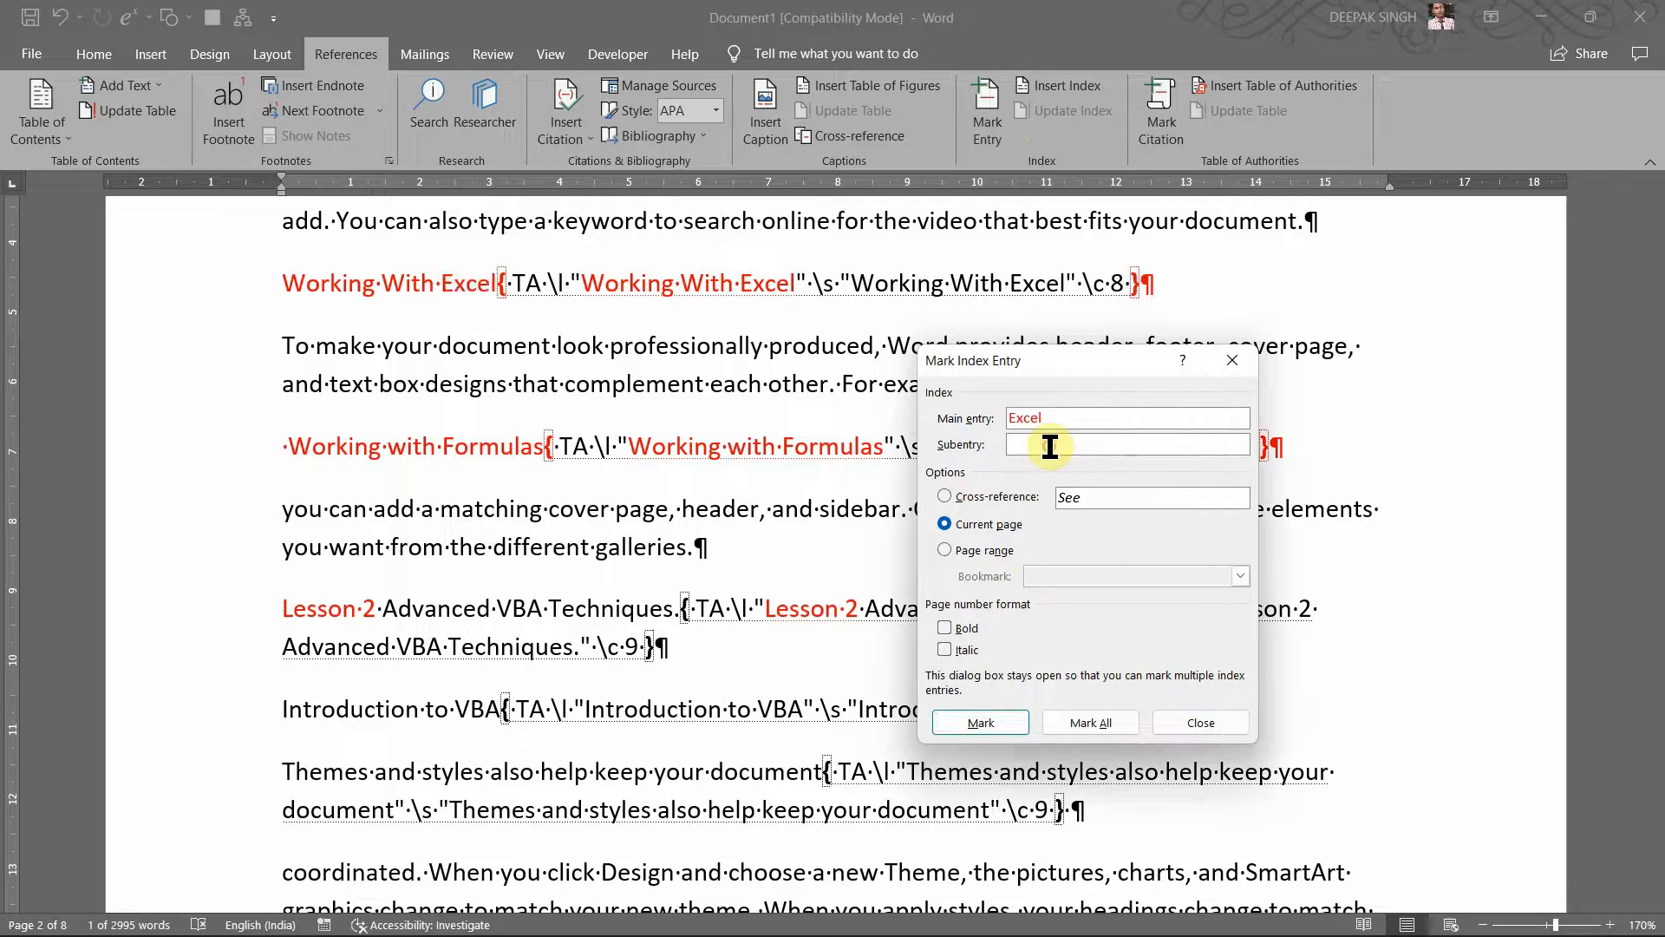
{"action": "type", "text": "spr"}
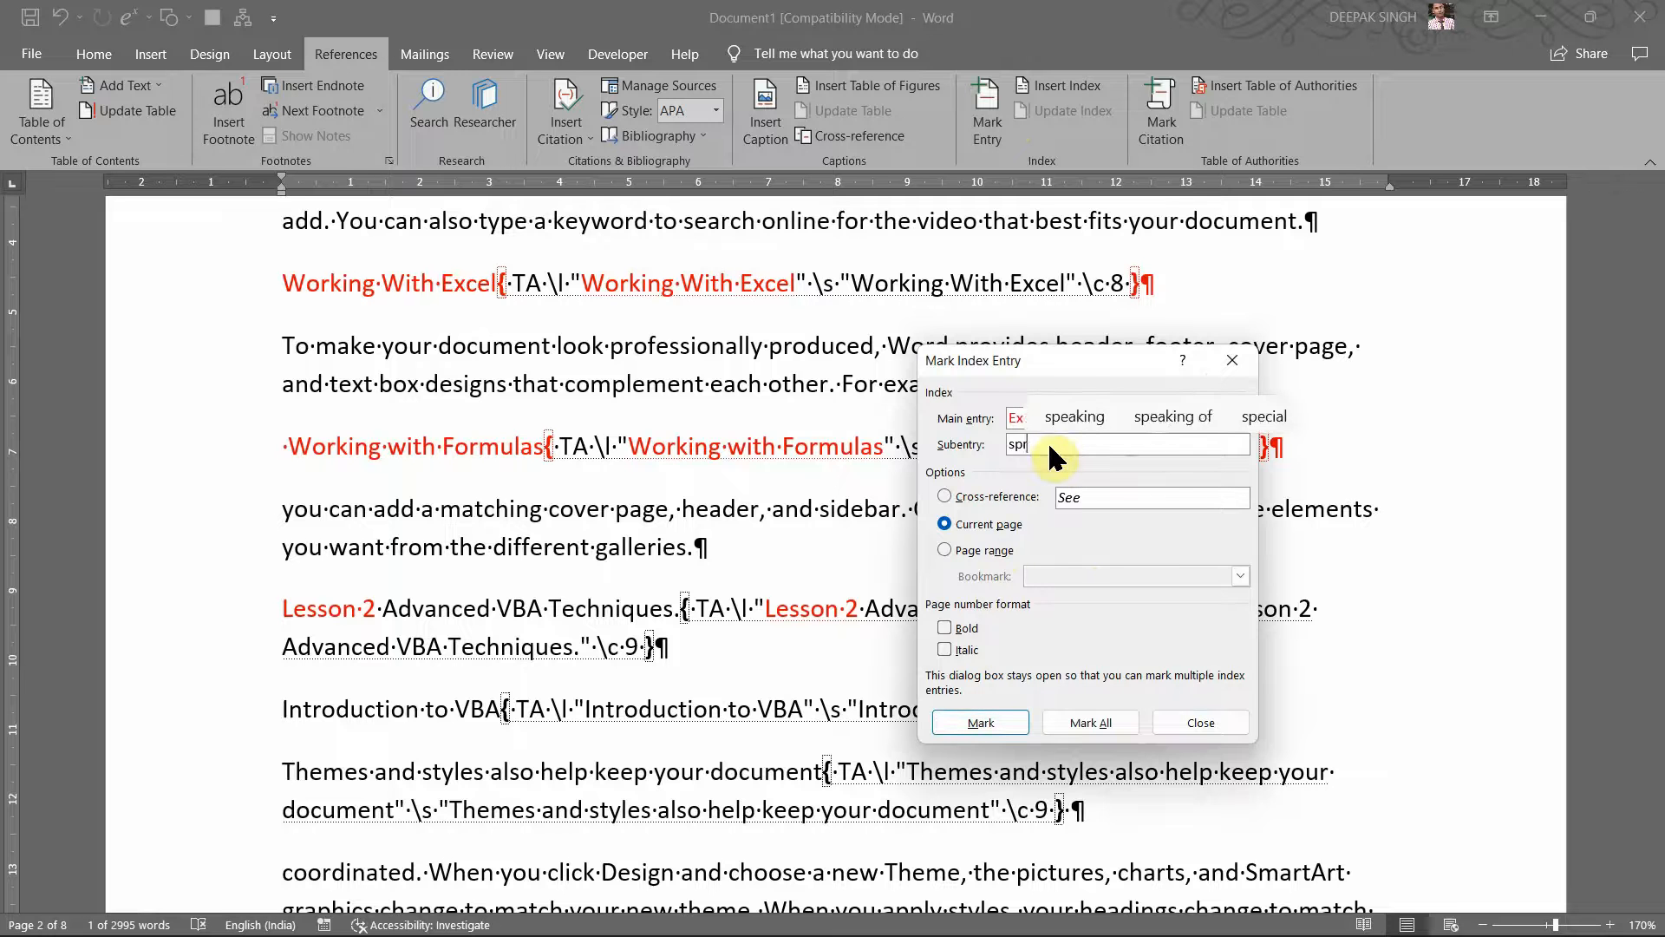
{"action": "type", "text": "eadsheet"}
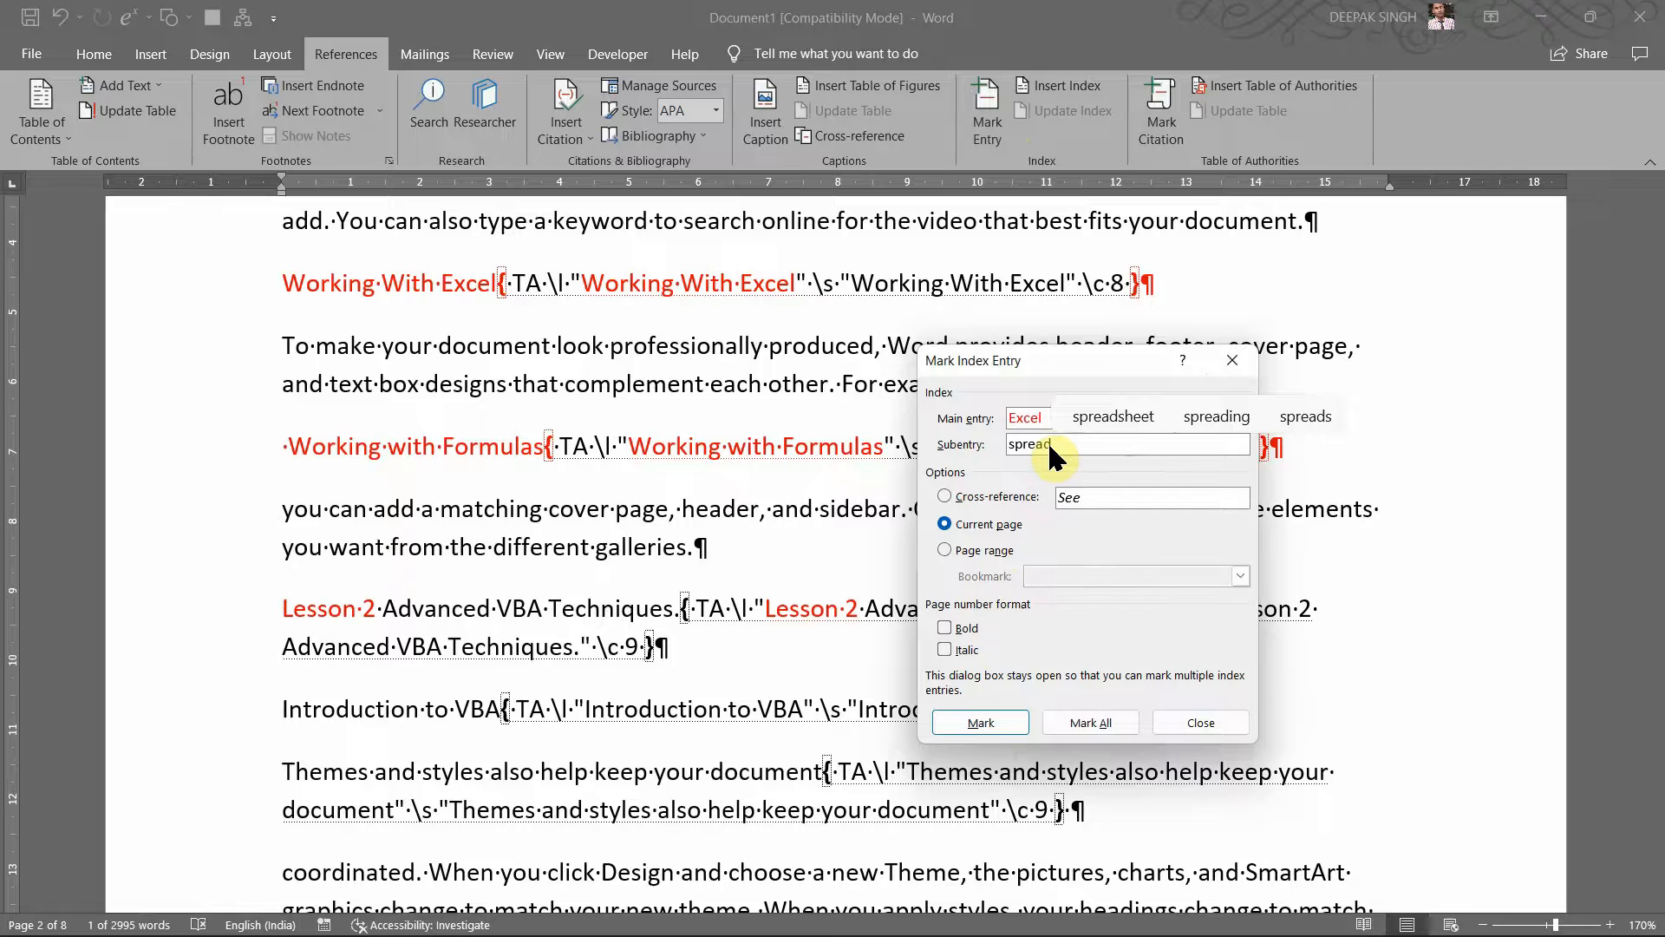
{"action": "left_click", "coordinate": [981, 722]}
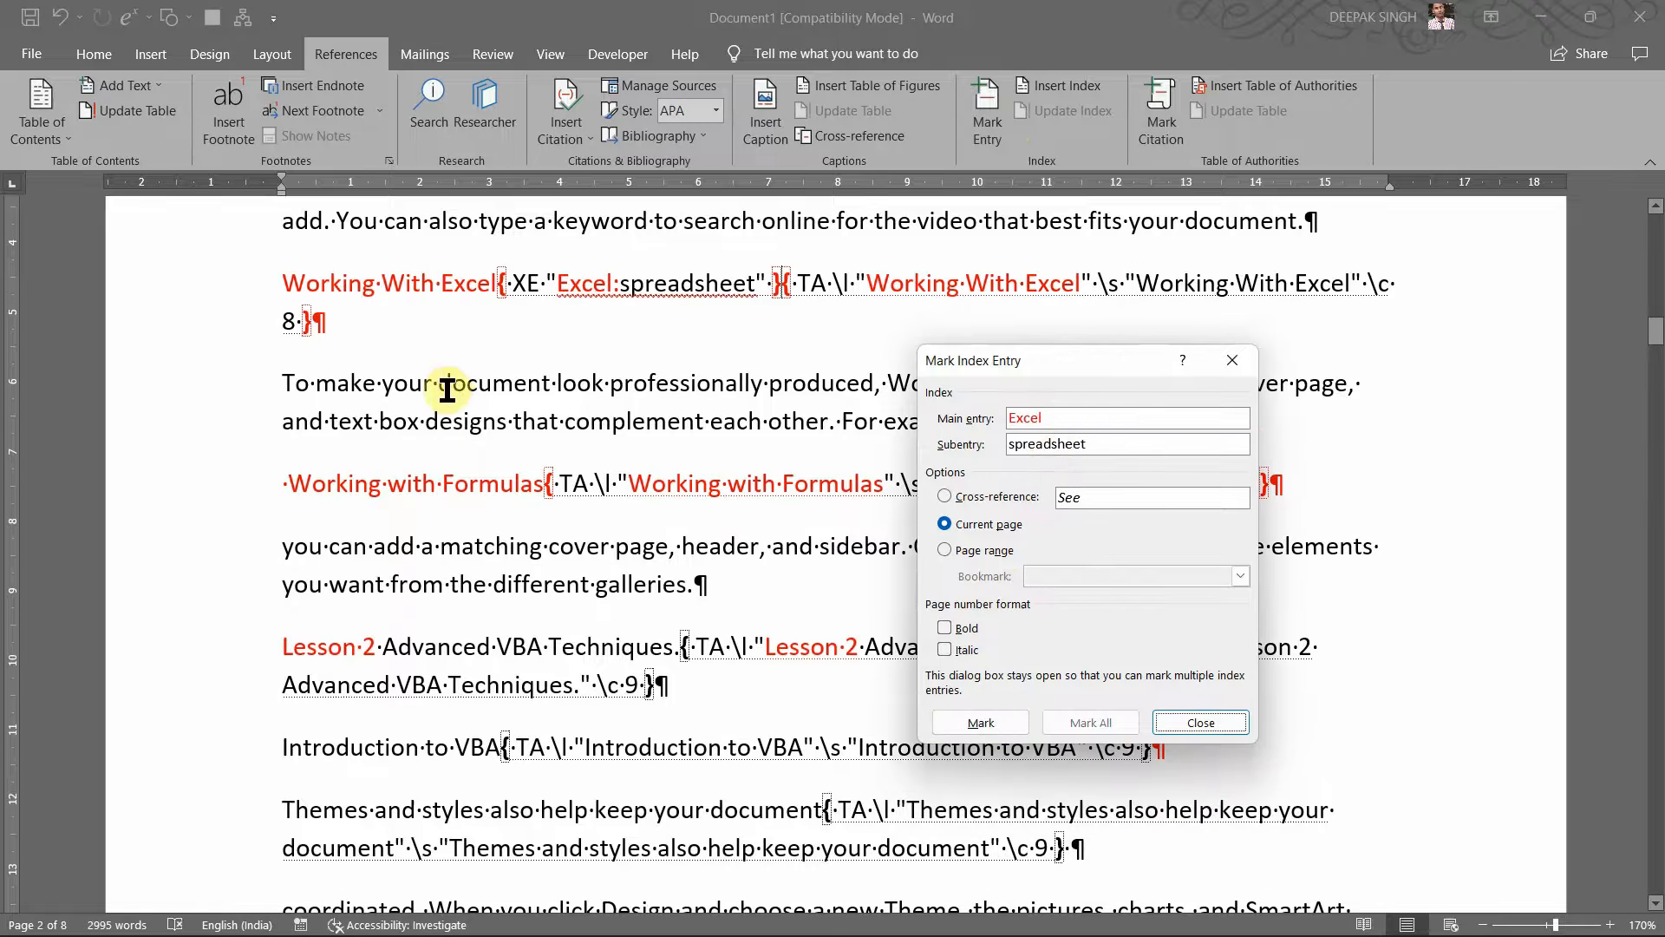
Step: Mark 'document' as an index entry with subentry 'File'
{"action": "double_click", "coordinate": [447, 389]}
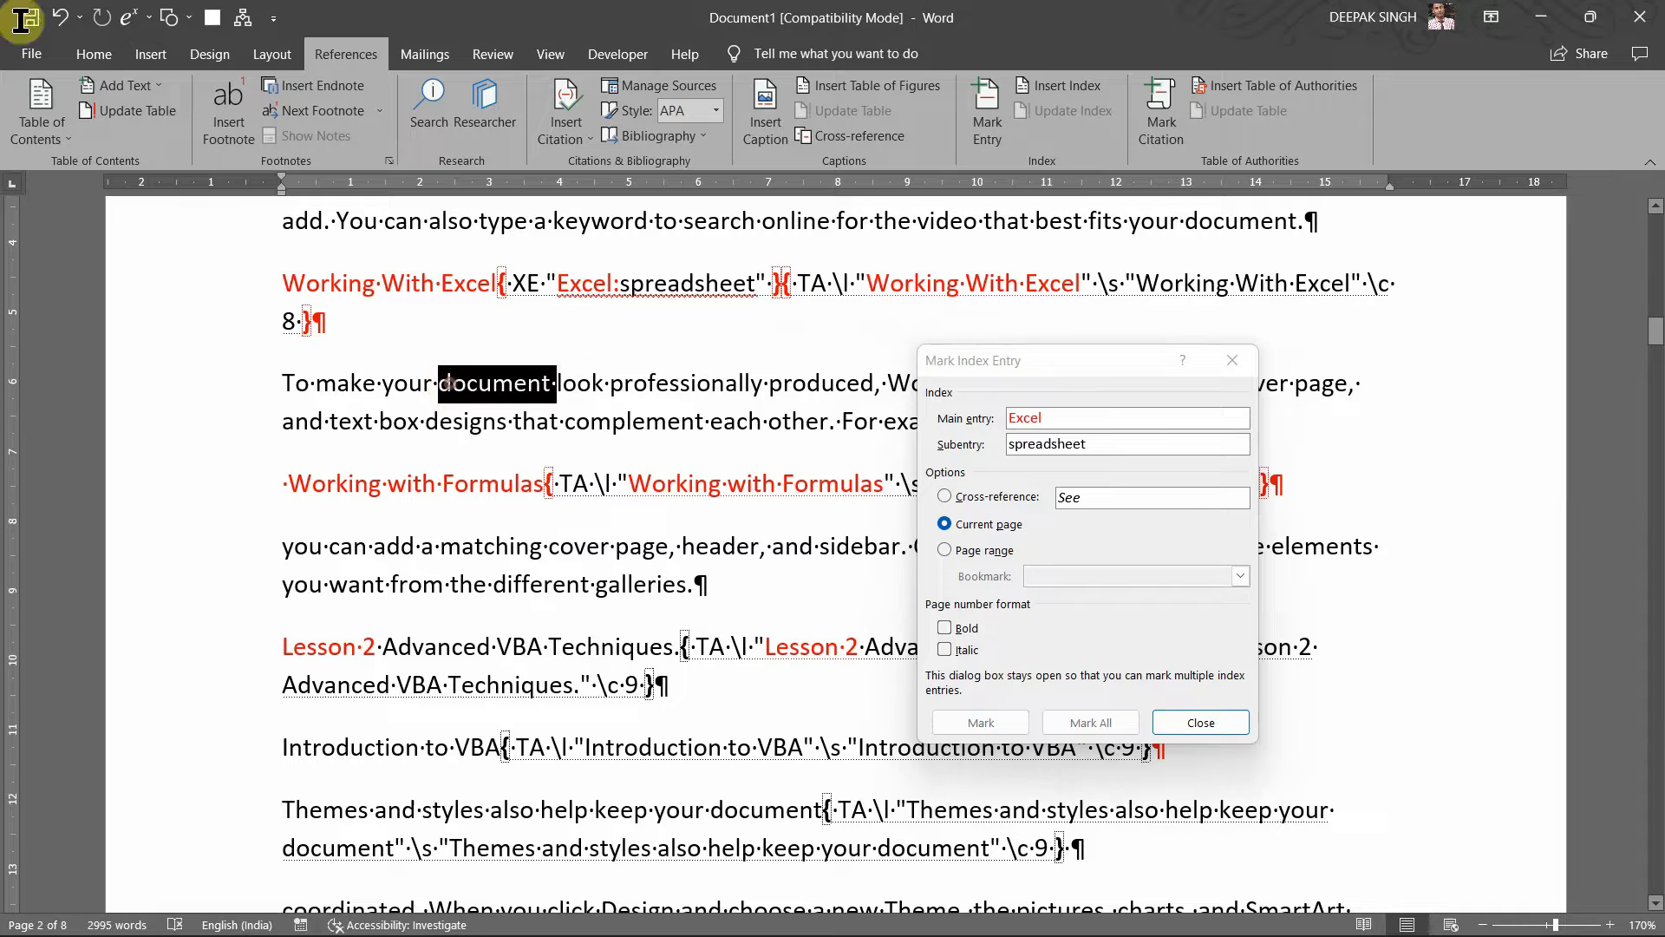
{"action": "left_click", "coordinate": [1129, 418]}
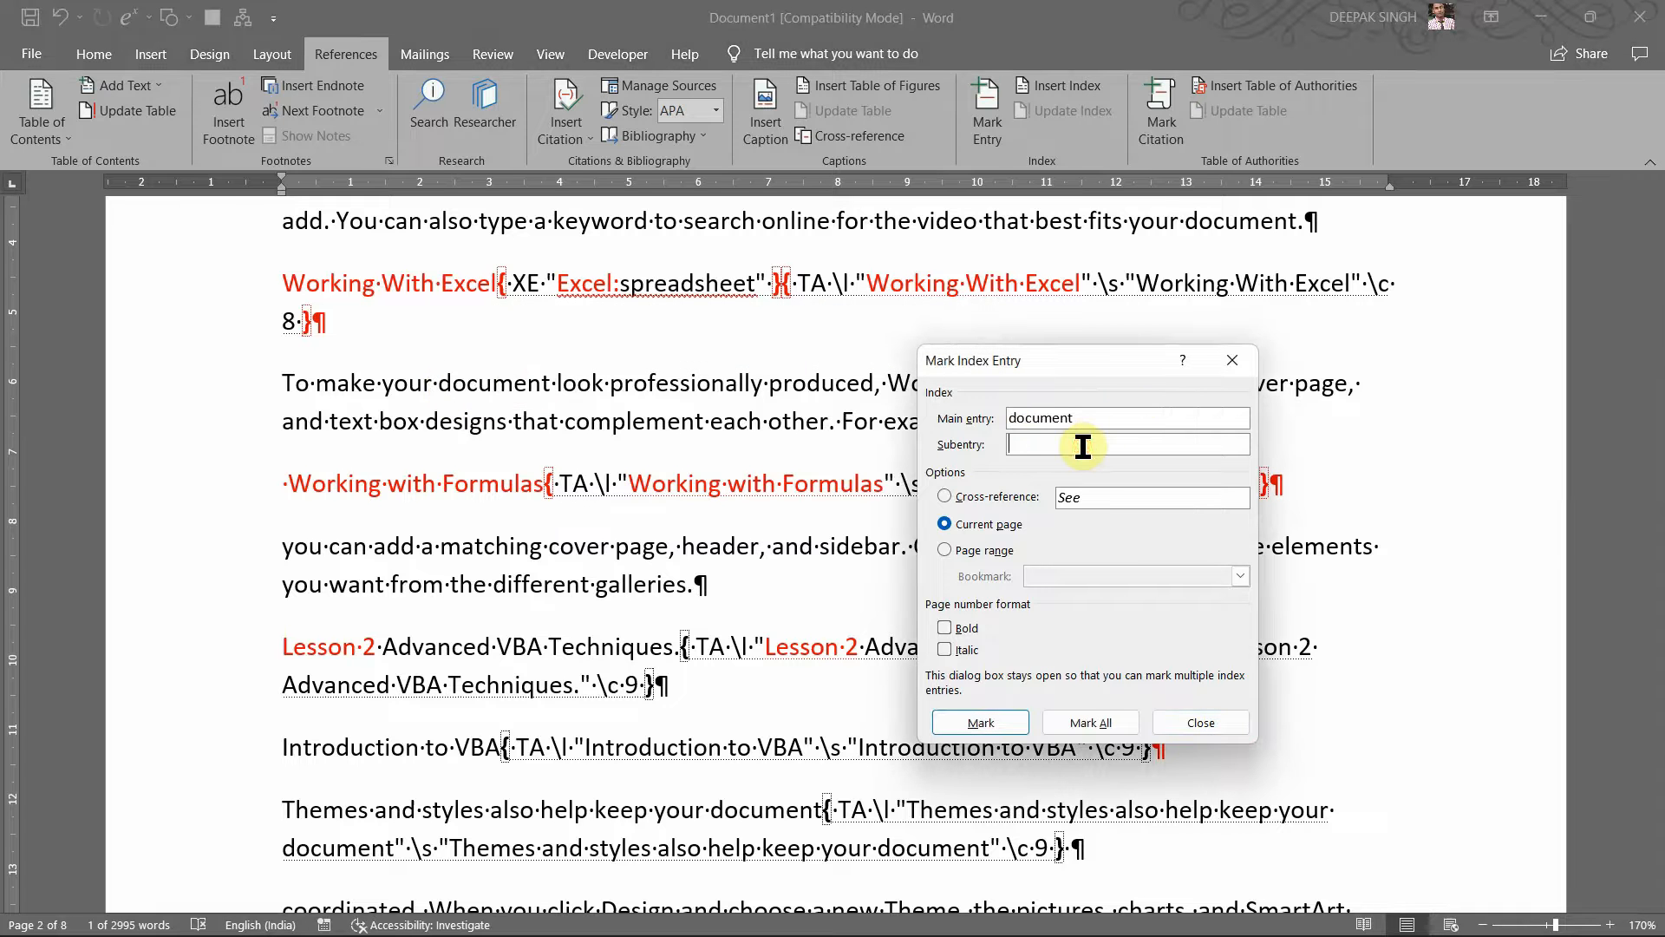
{"action": "type", "text": "File"}
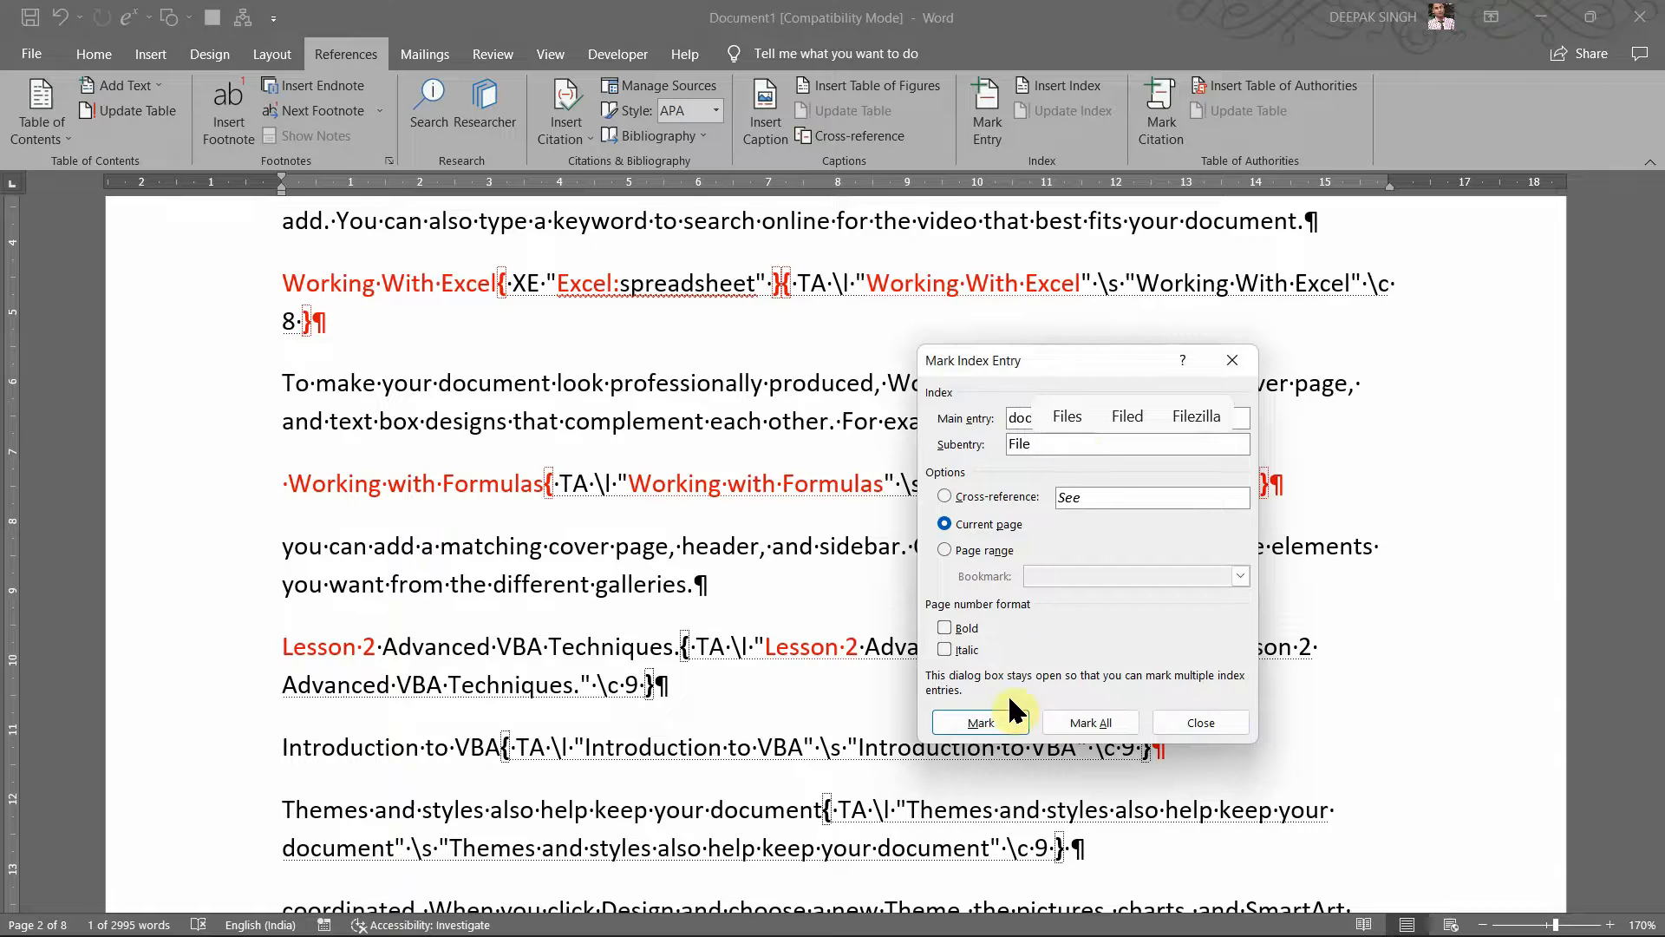
{"action": "left_click", "coordinate": [1006, 722]}
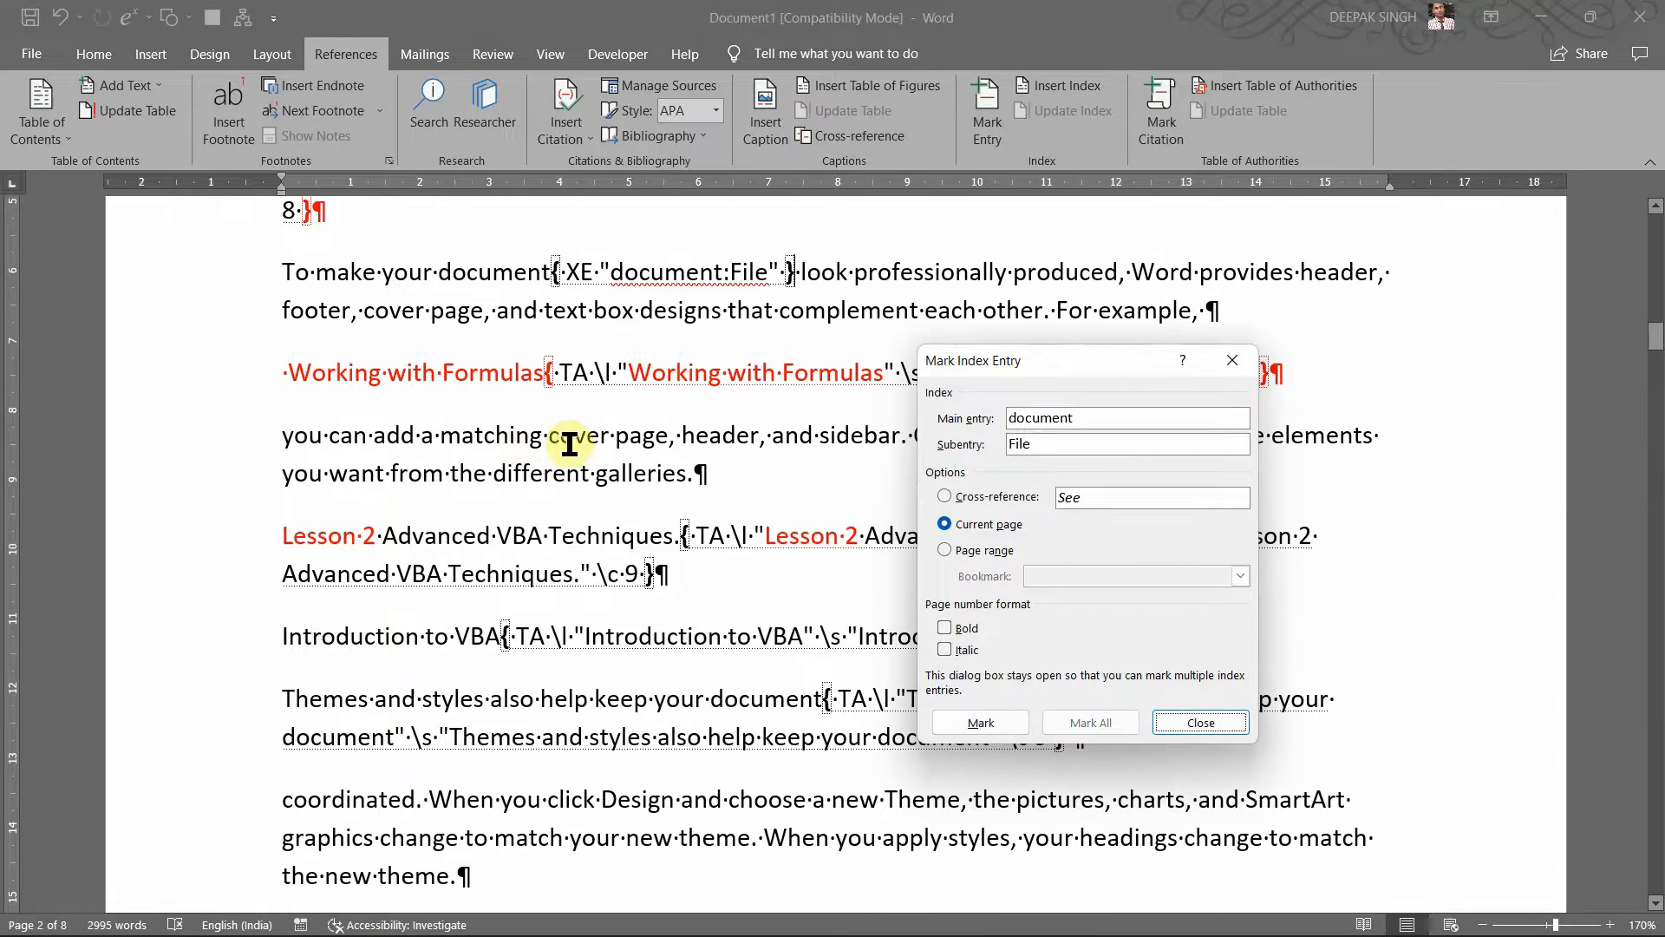
Step: Mark 'cover page' as an index entry with subentry 'Front Page'
{"action": "left_click", "coordinate": [576, 444]}
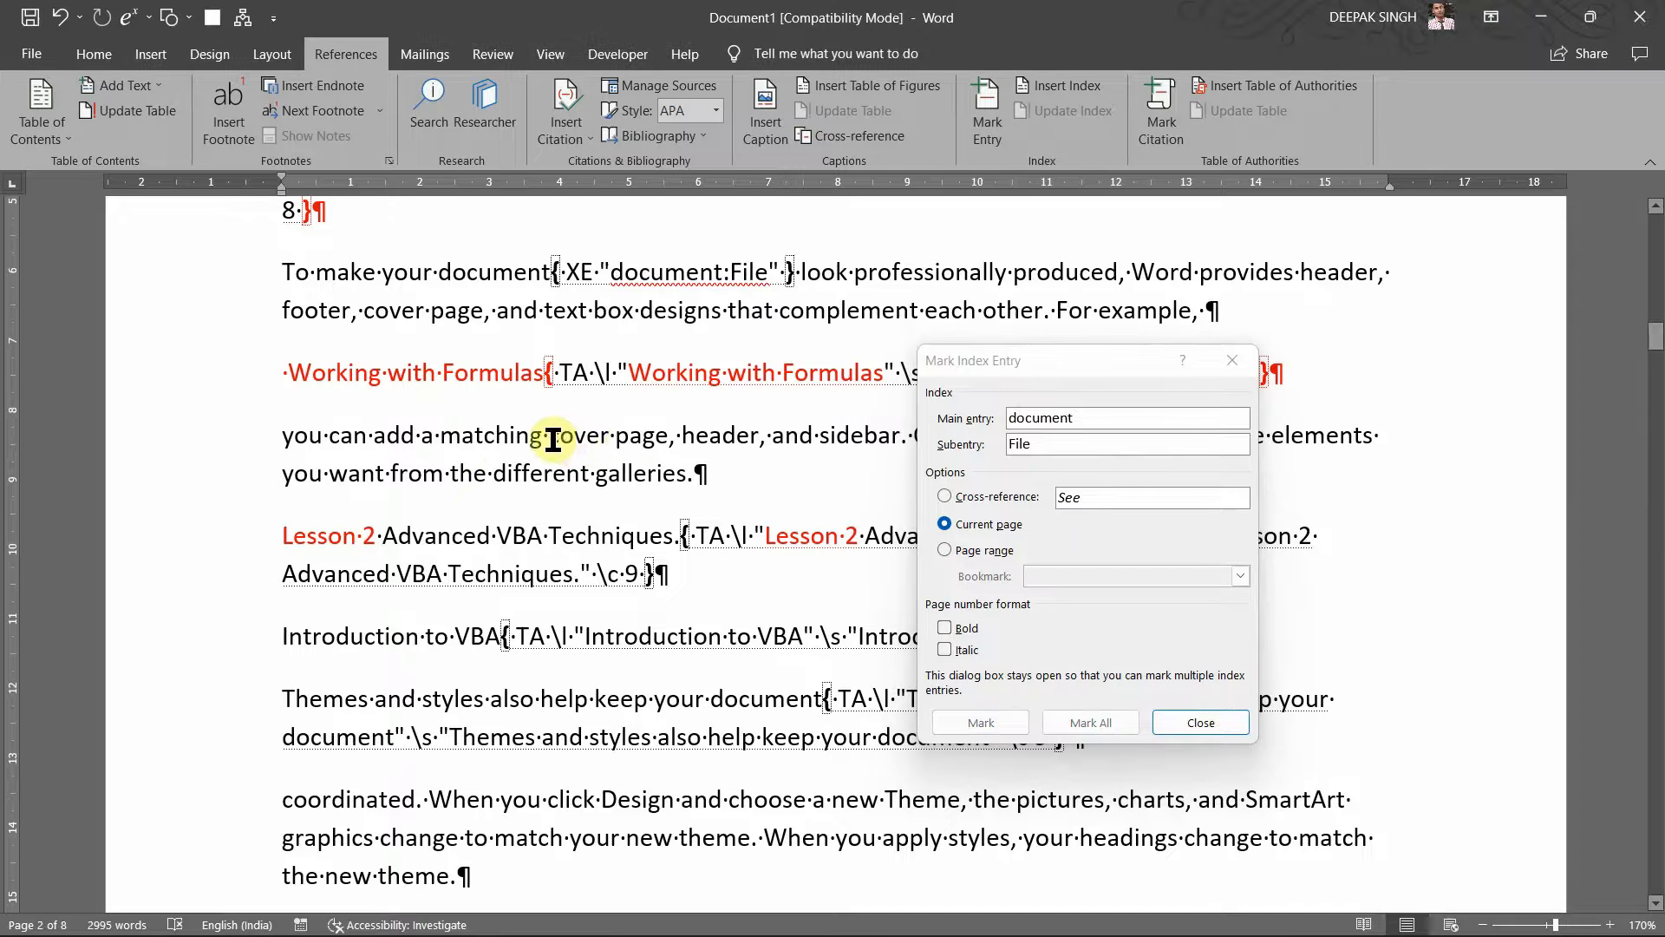
{"action": "left_click_drag", "start_coordinate": [550, 438], "coordinate": [668, 438]}
{"action": "left_click", "coordinate": [1048, 473]}
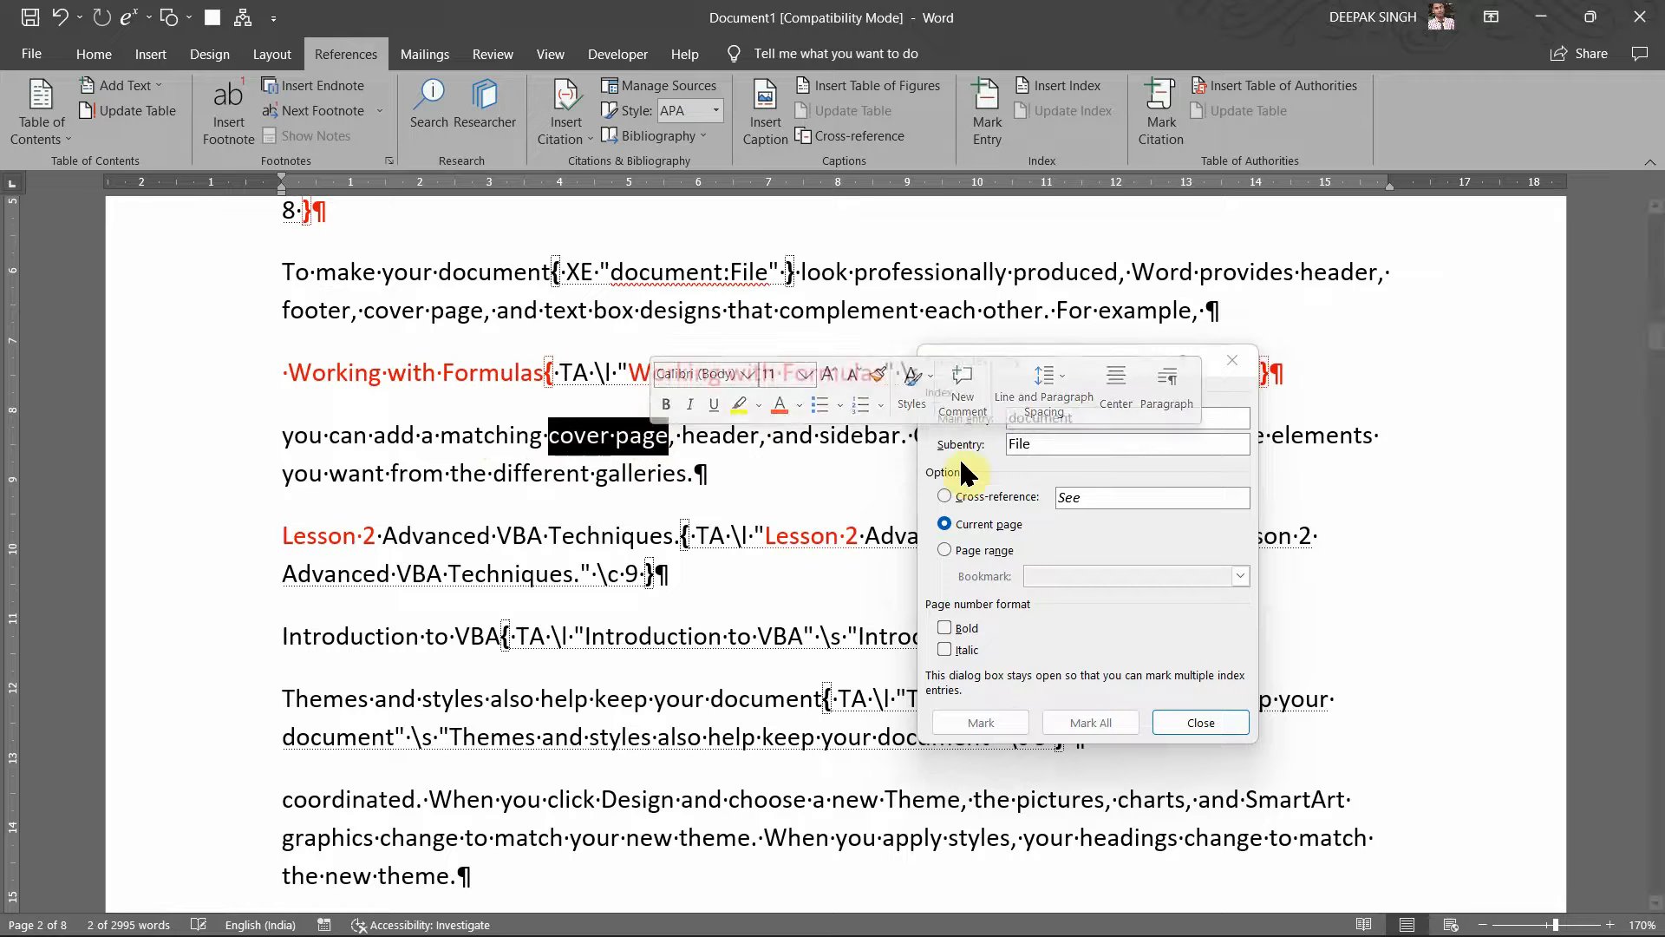
{"action": "left_click", "coordinate": [1049, 445]}
{"action": "type", "text": "F"}
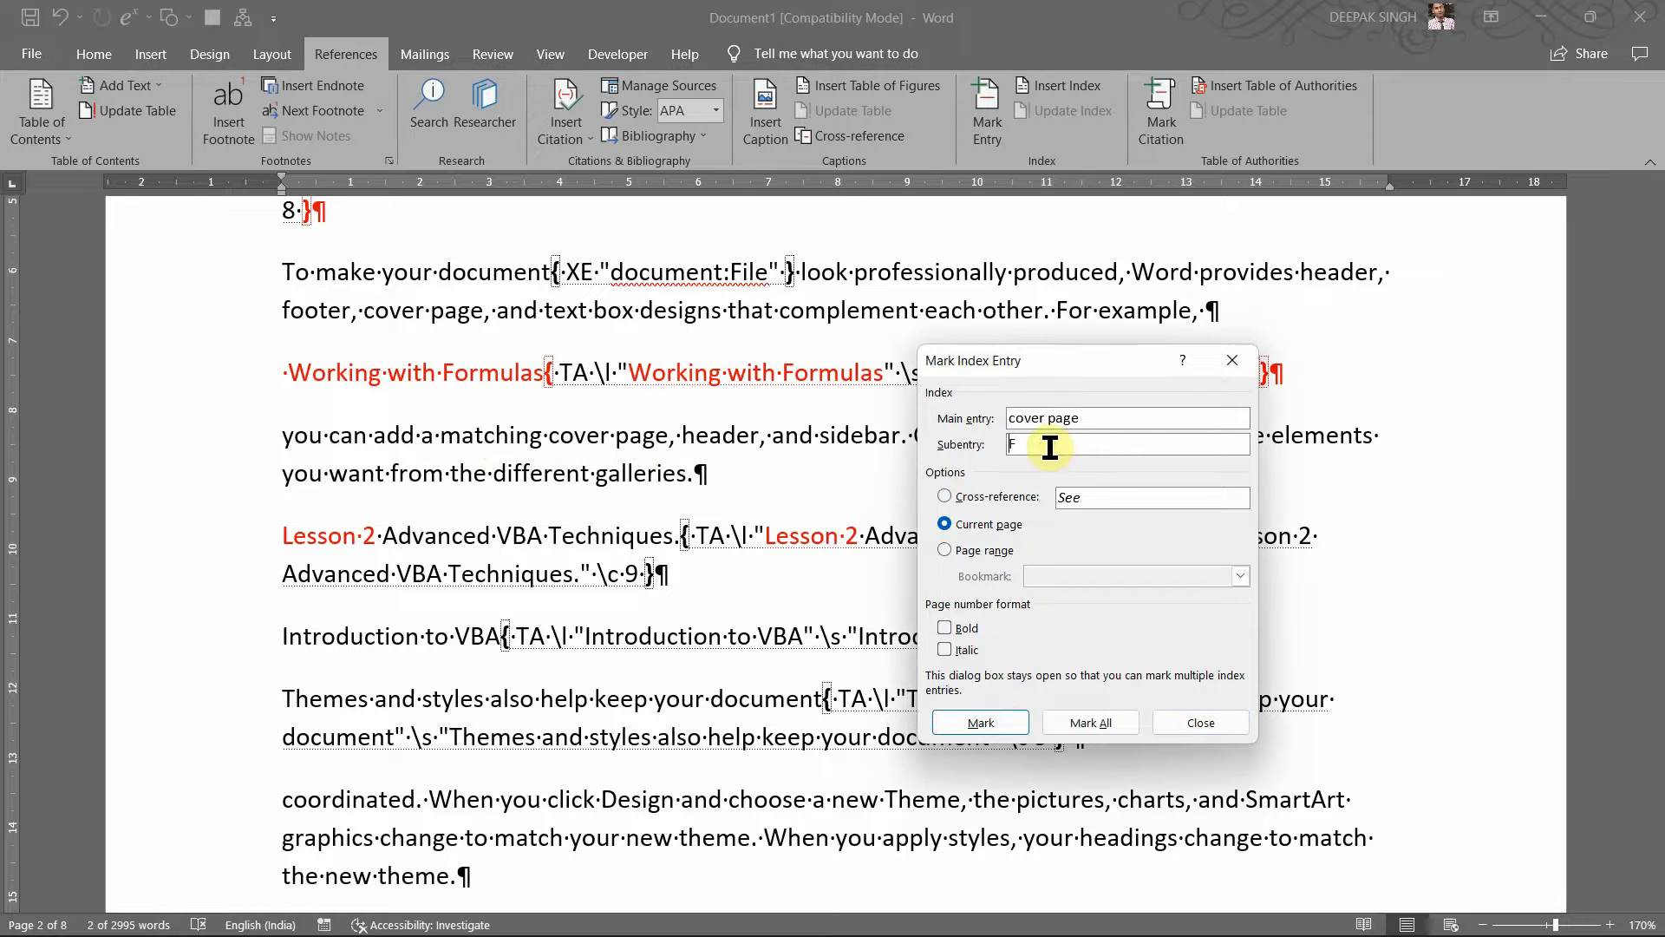
{"action": "type", "text": "ront P"}
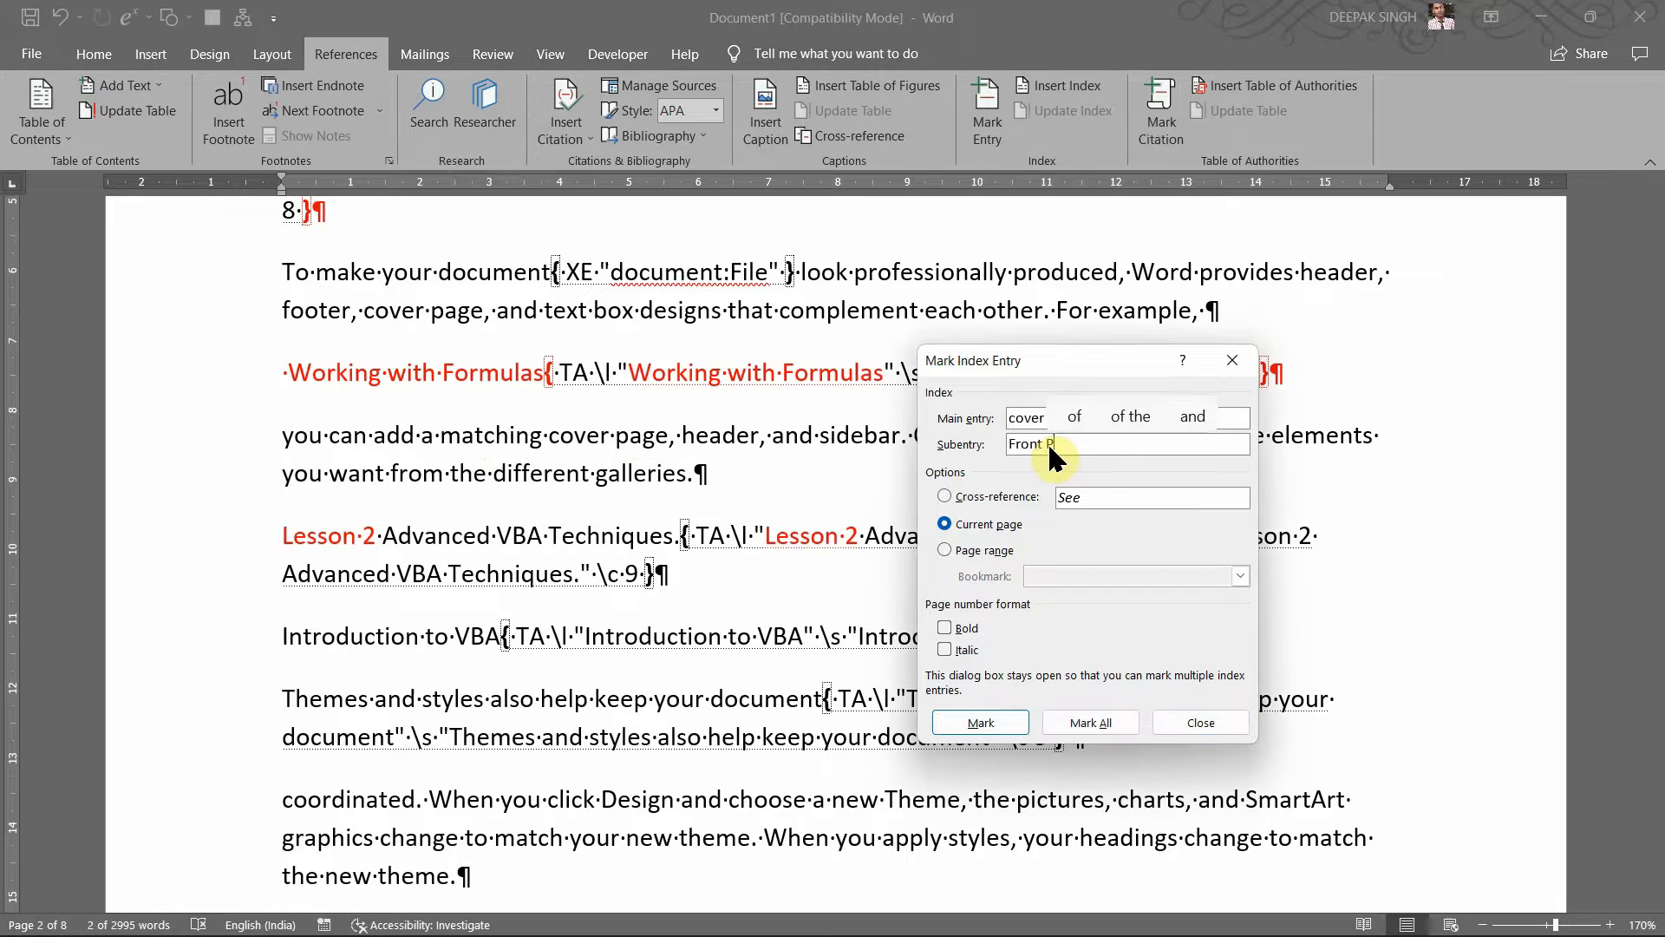
{"action": "type", "text": "age"}
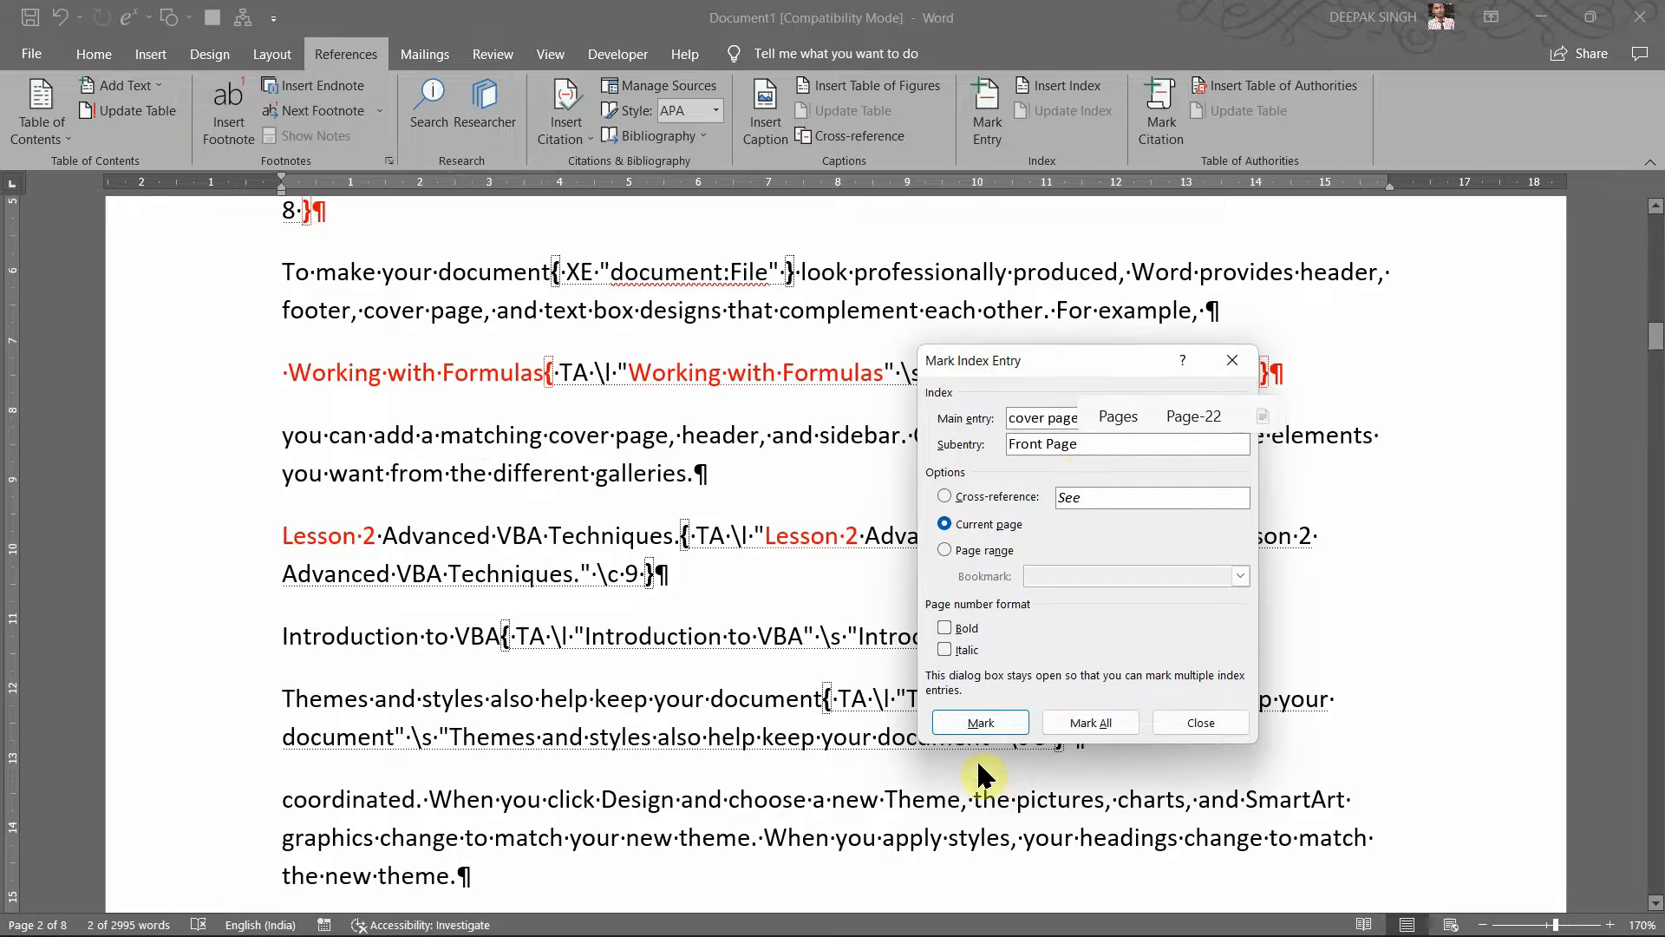
{"action": "left_click", "coordinate": [980, 723]}
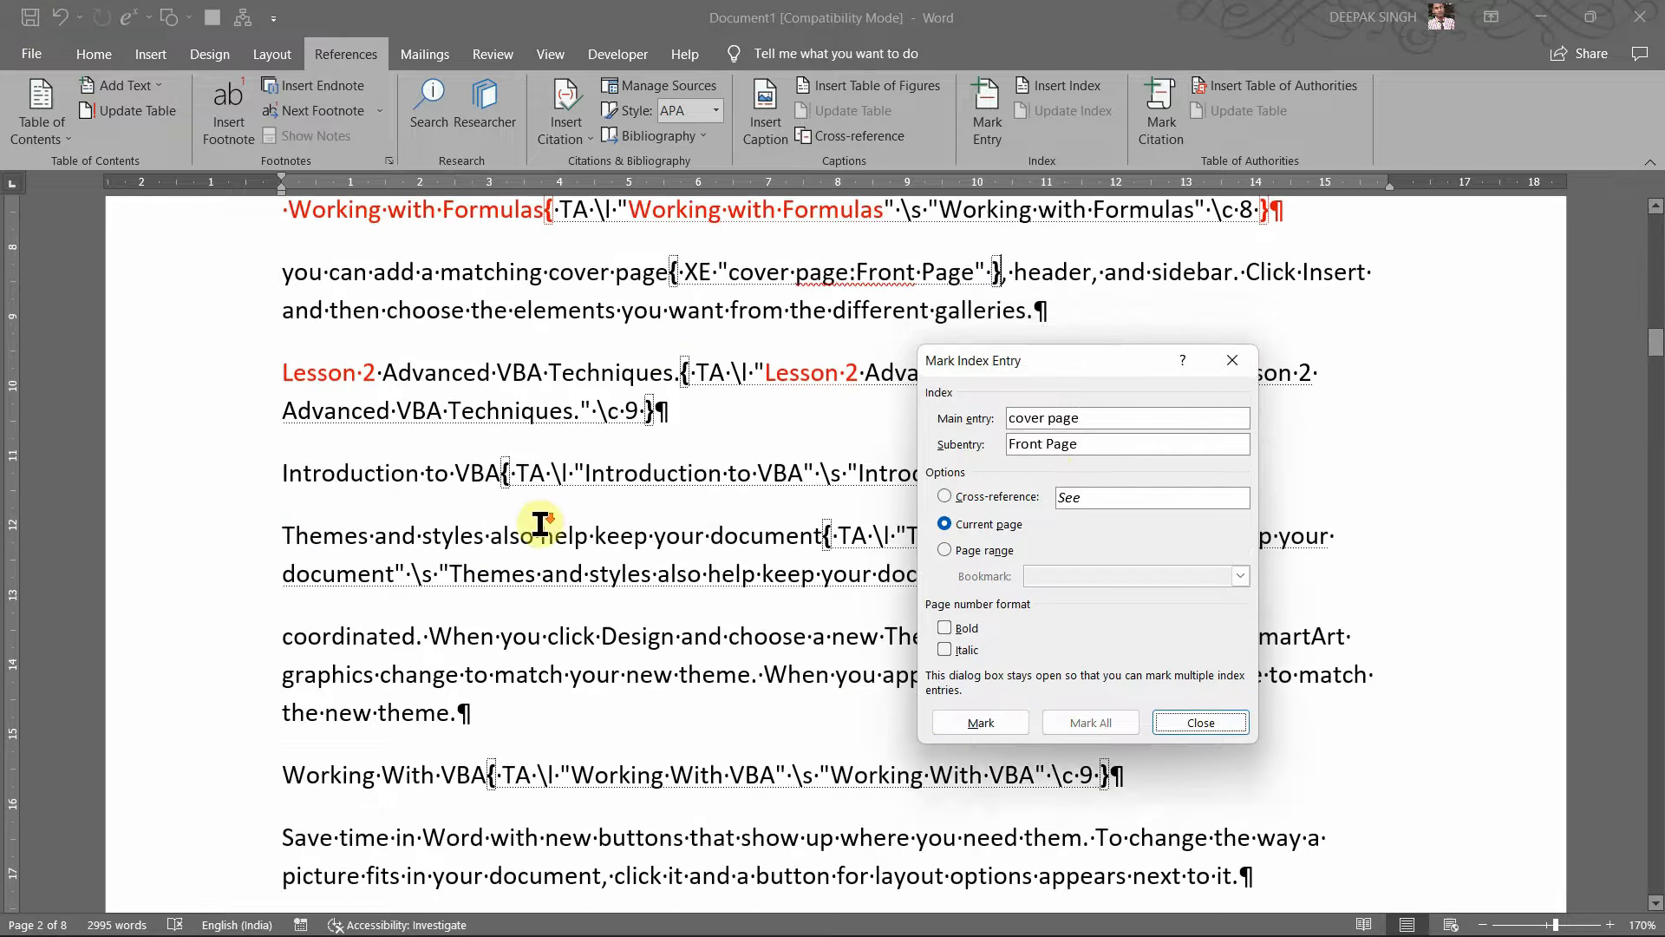
Step: Mark 'Themes' as an index entry with subentry 'Style'
{"action": "scroll", "coordinate": [540, 523], "scroll_direction": "down", "scroll_amount": 2}
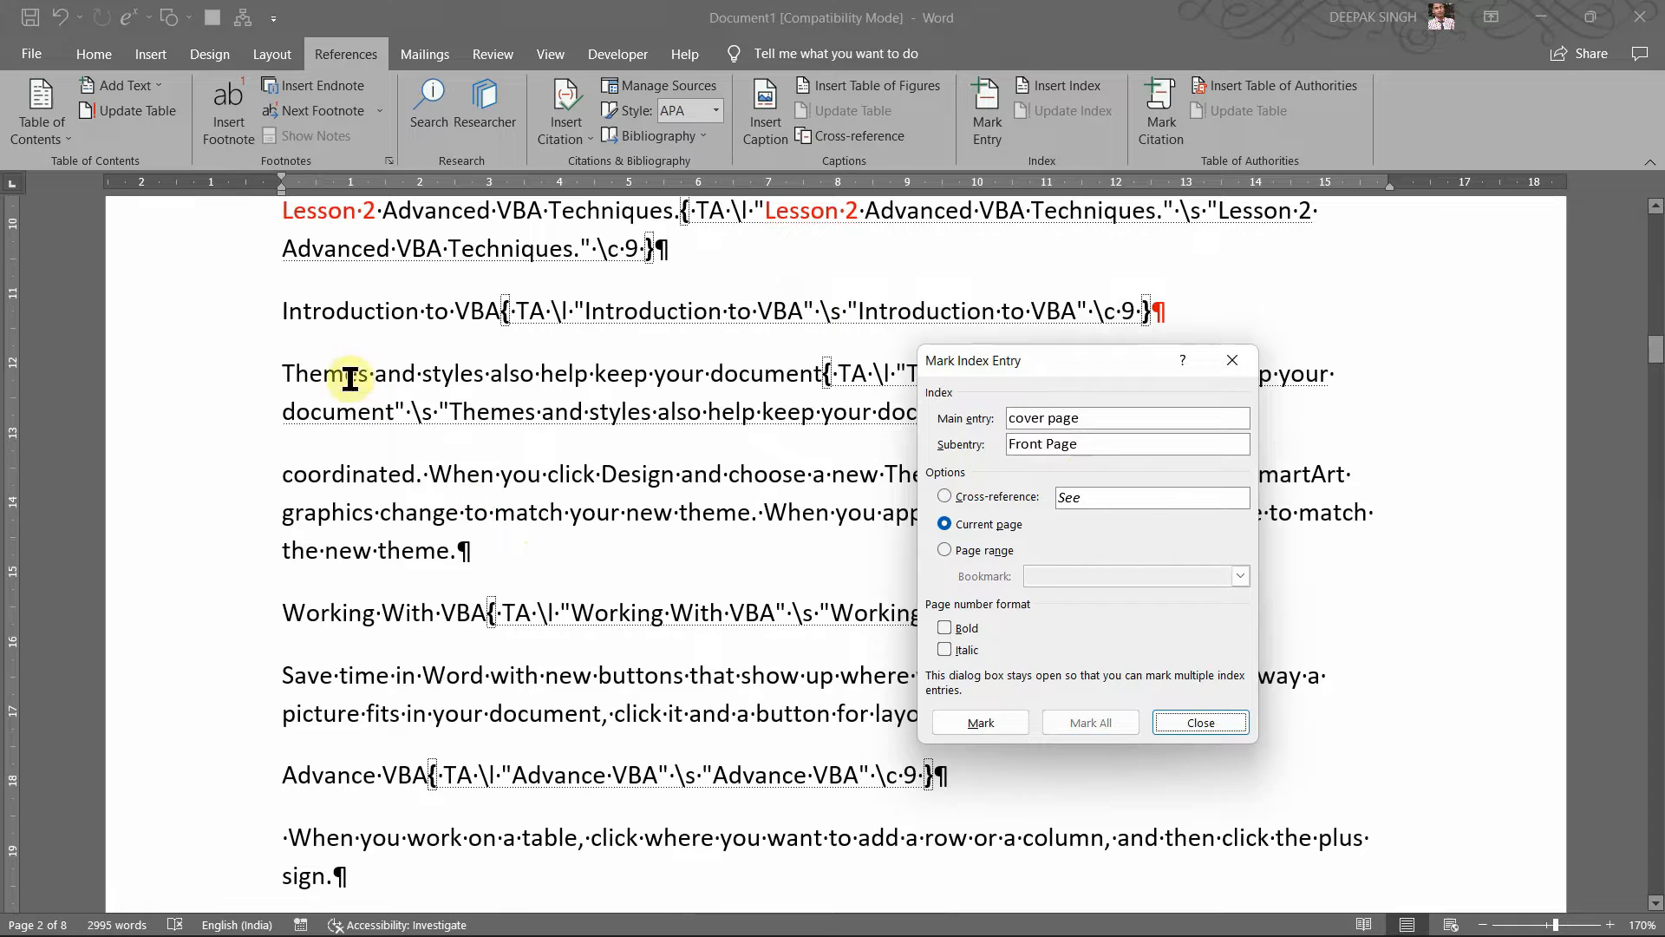
{"action": "double_click", "coordinate": [350, 379]}
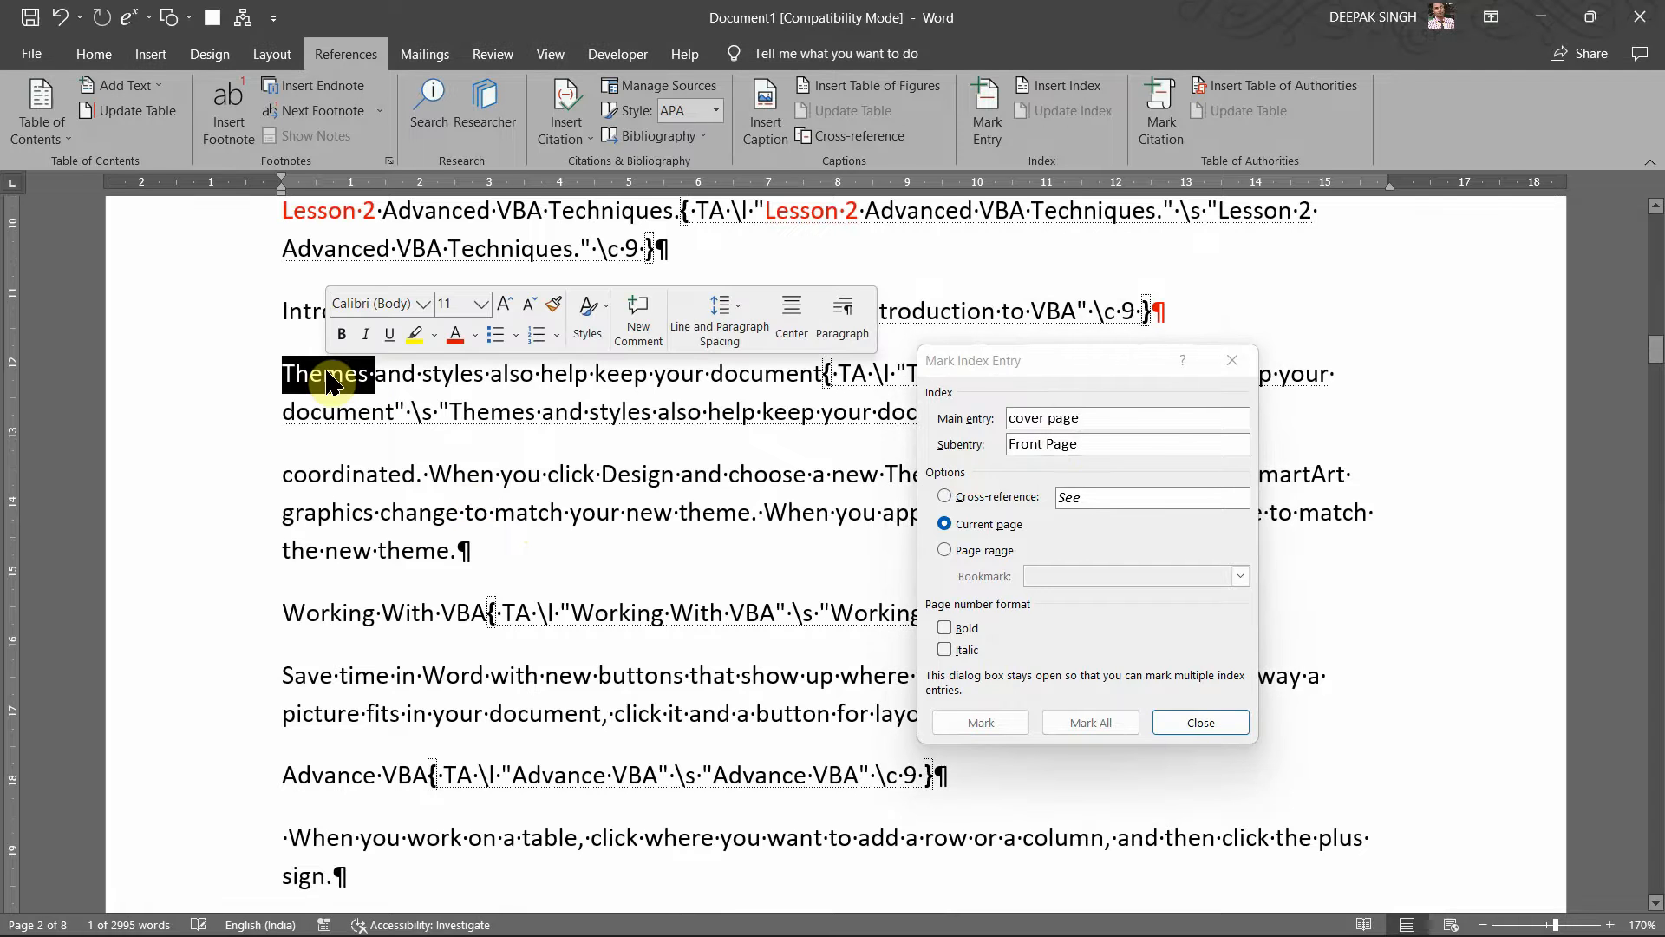
{"action": "left_click", "coordinate": [1114, 420]}
{"action": "left_click", "coordinate": [1080, 446]}
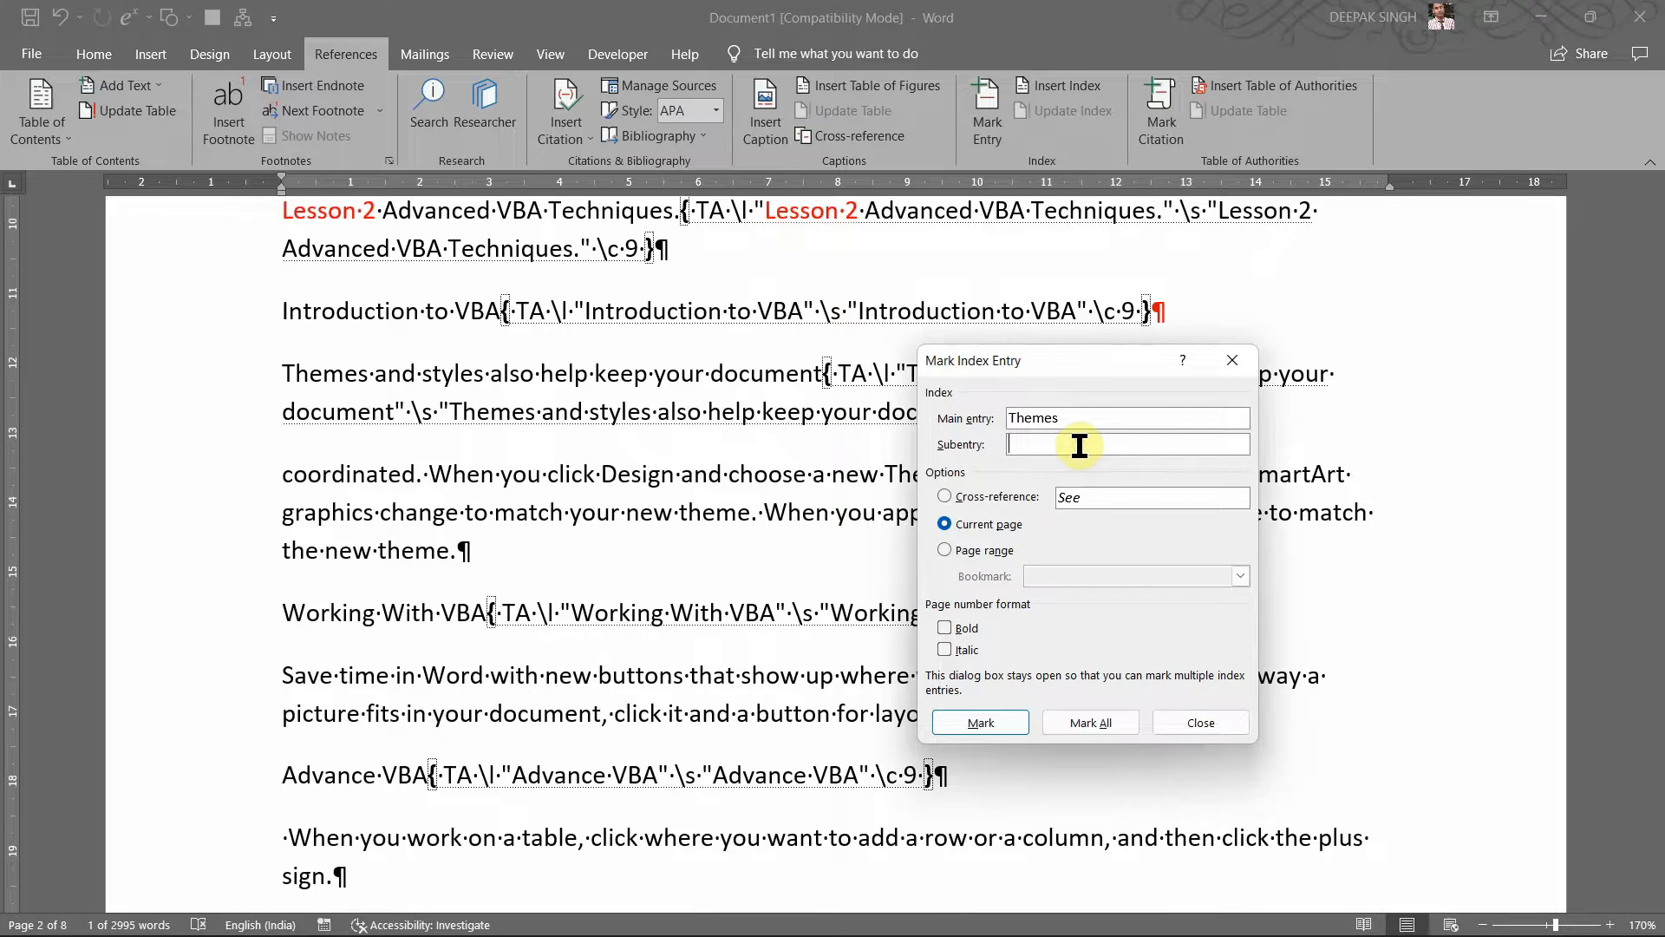
{"action": "type", "text": "St"}
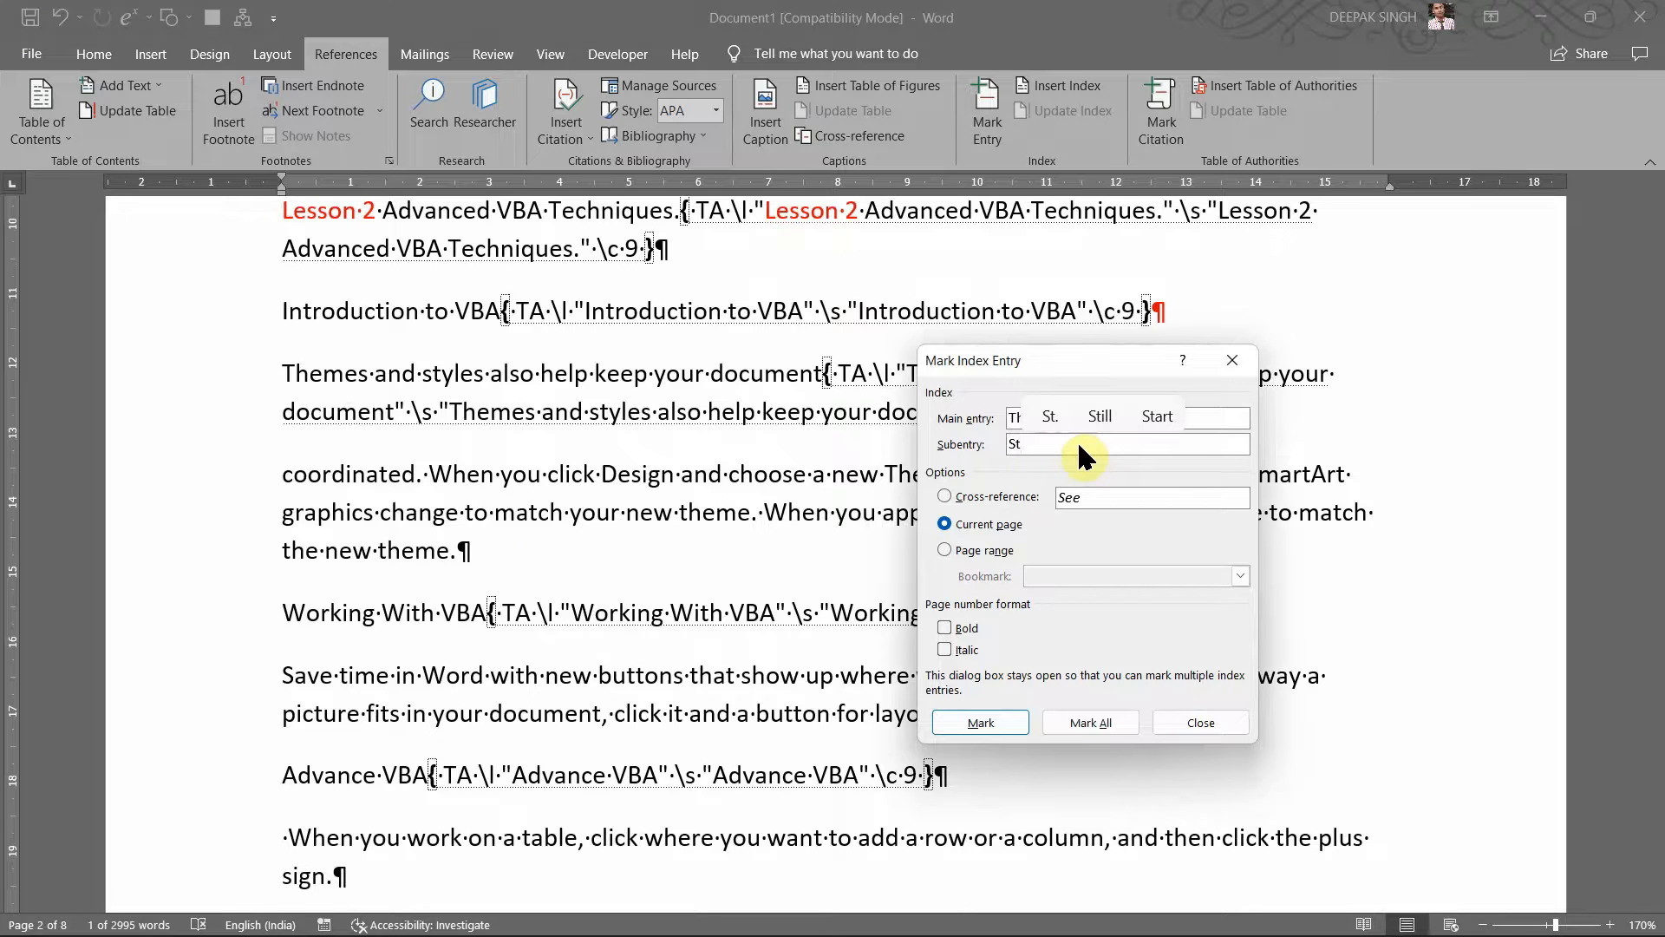
{"action": "type", "text": "yle"}
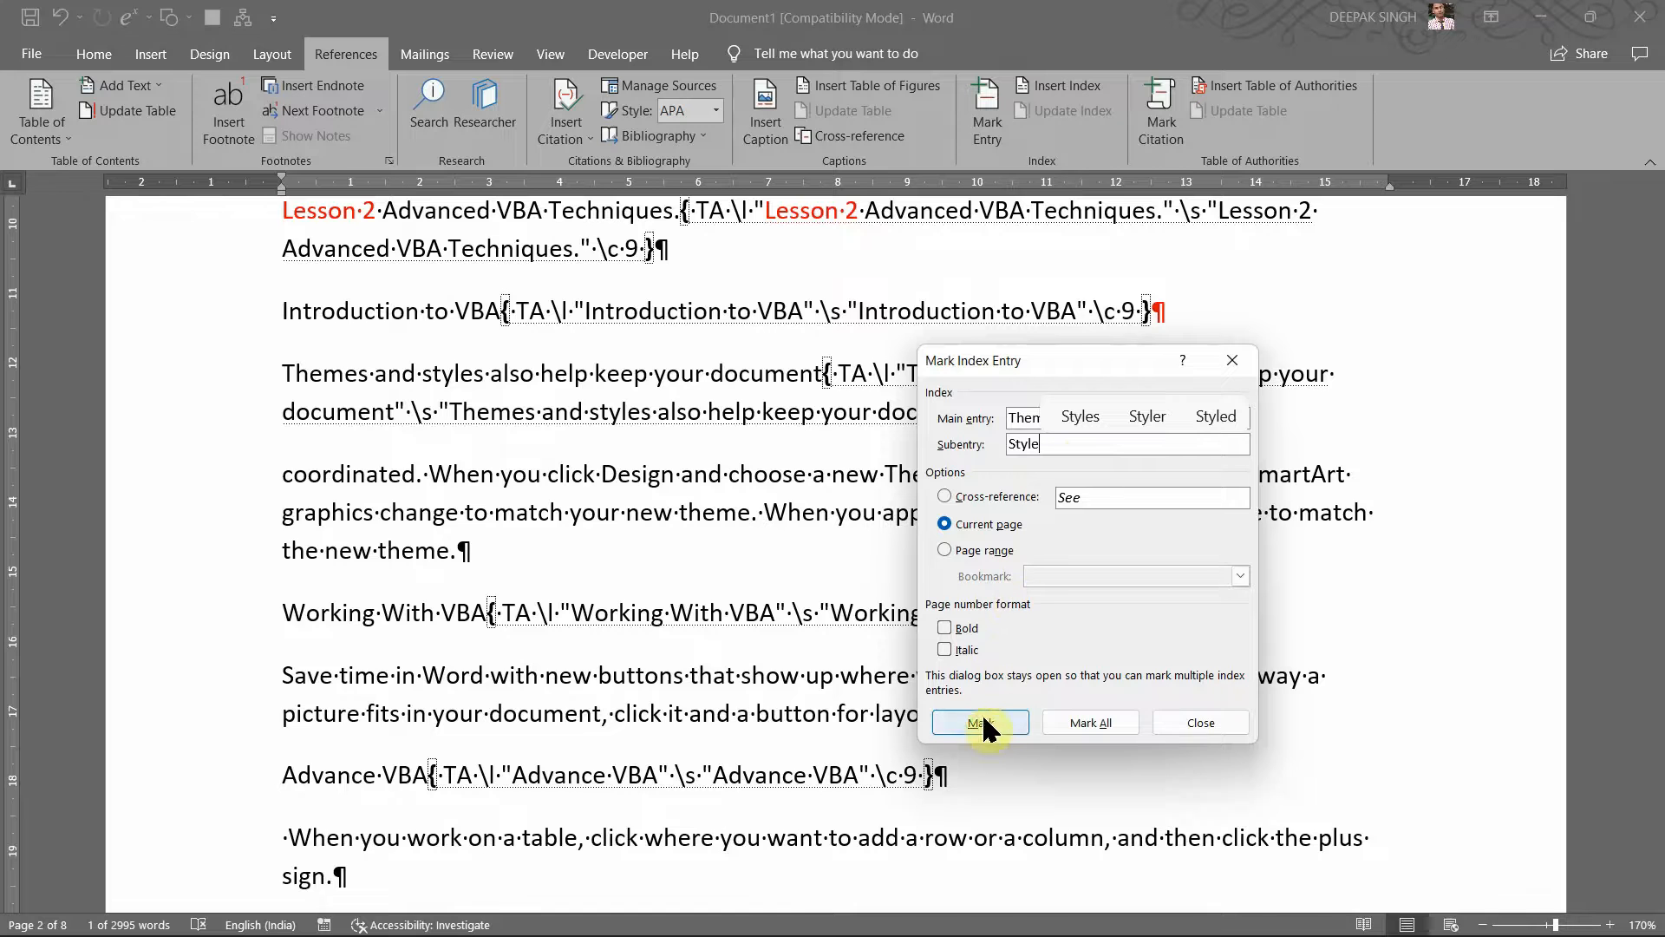
{"action": "left_click", "coordinate": [981, 722]}
Step: Scroll down to the Advance VBA paragraph, dismissing a stray right-click menu along the way
{"action": "scroll", "coordinate": [689, 603], "scroll_direction": "down", "scroll_amount": 1}
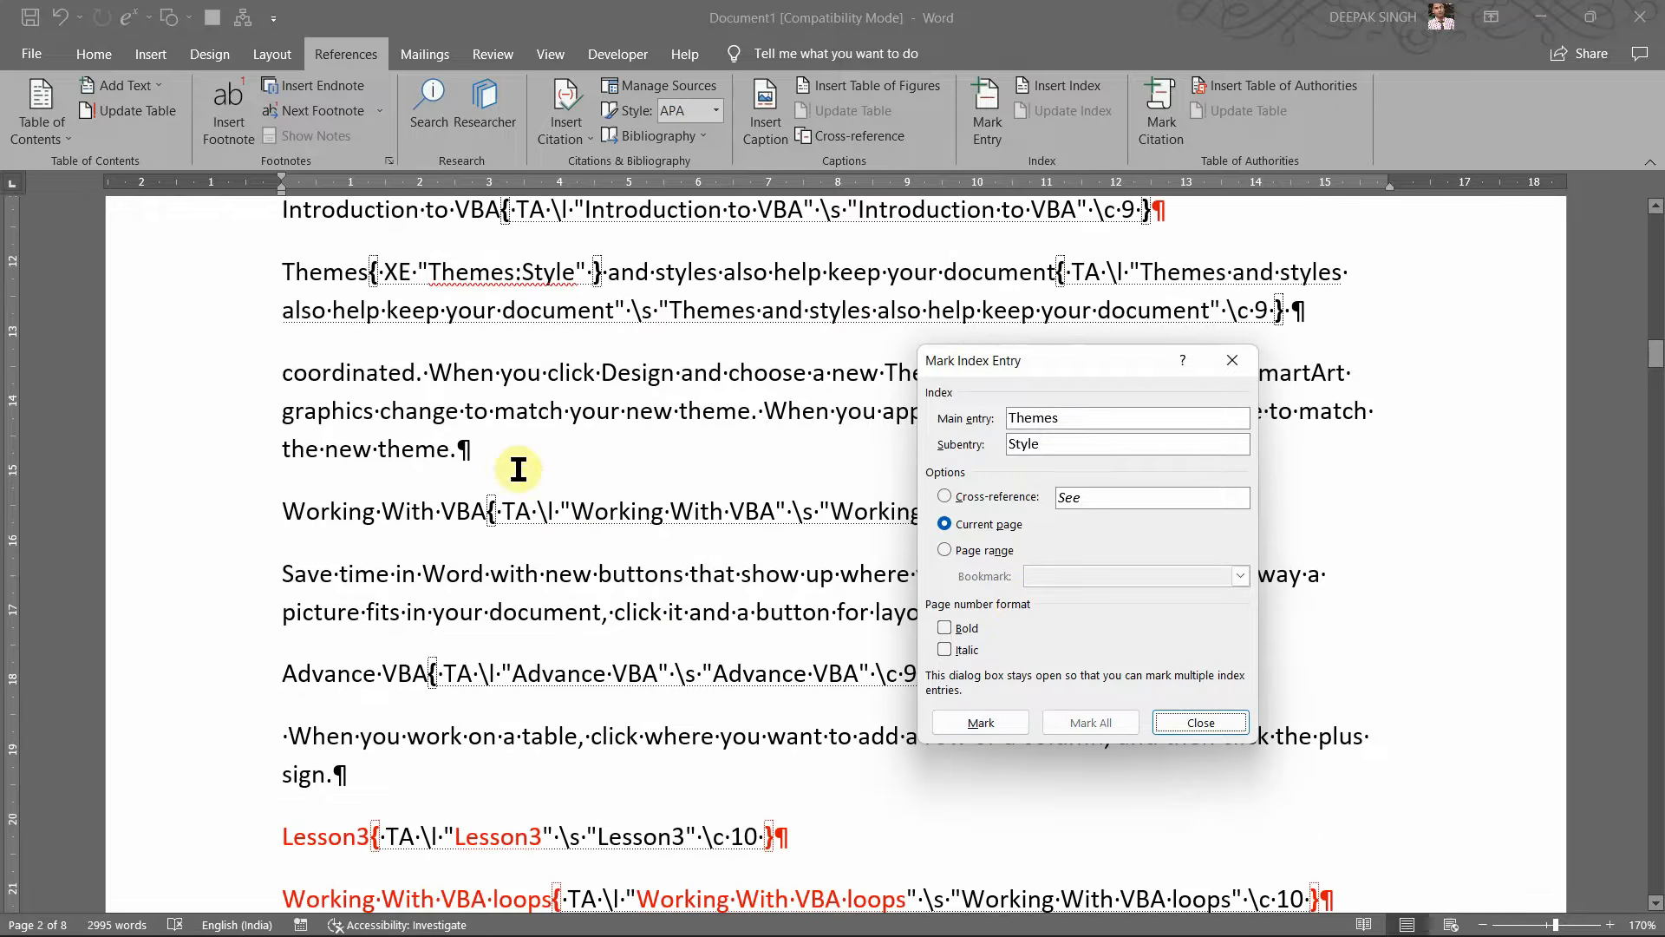
{"action": "scroll", "coordinate": [548, 605], "scroll_direction": "down", "scroll_amount": 1}
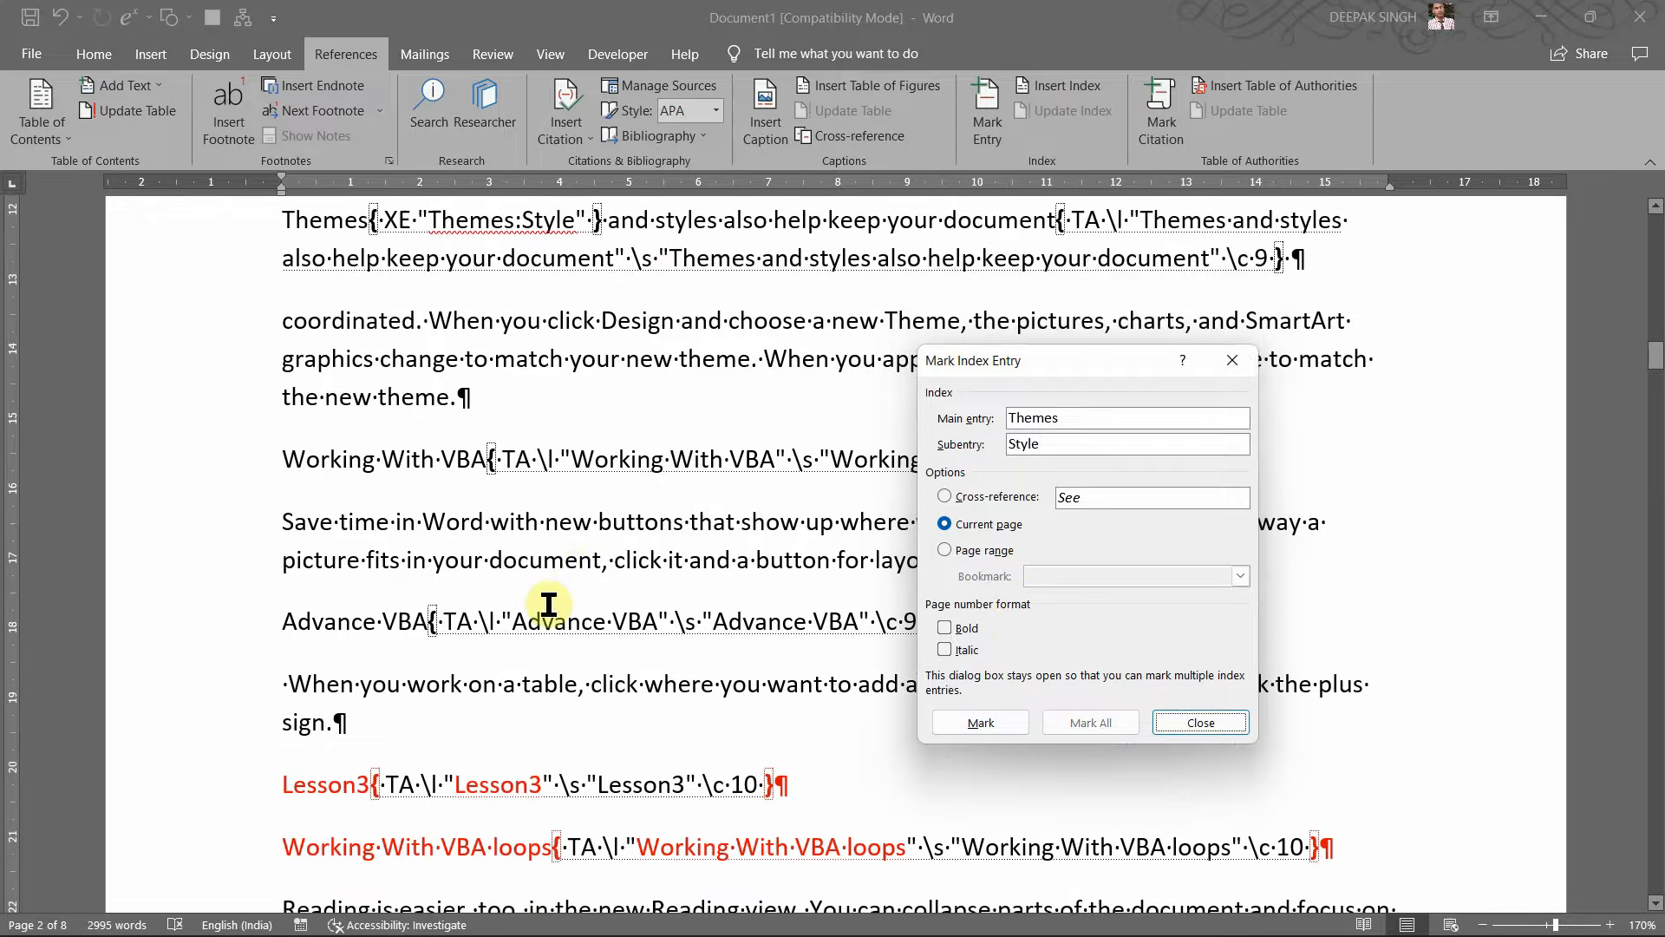
{"action": "double_click", "coordinate": [634, 525]}
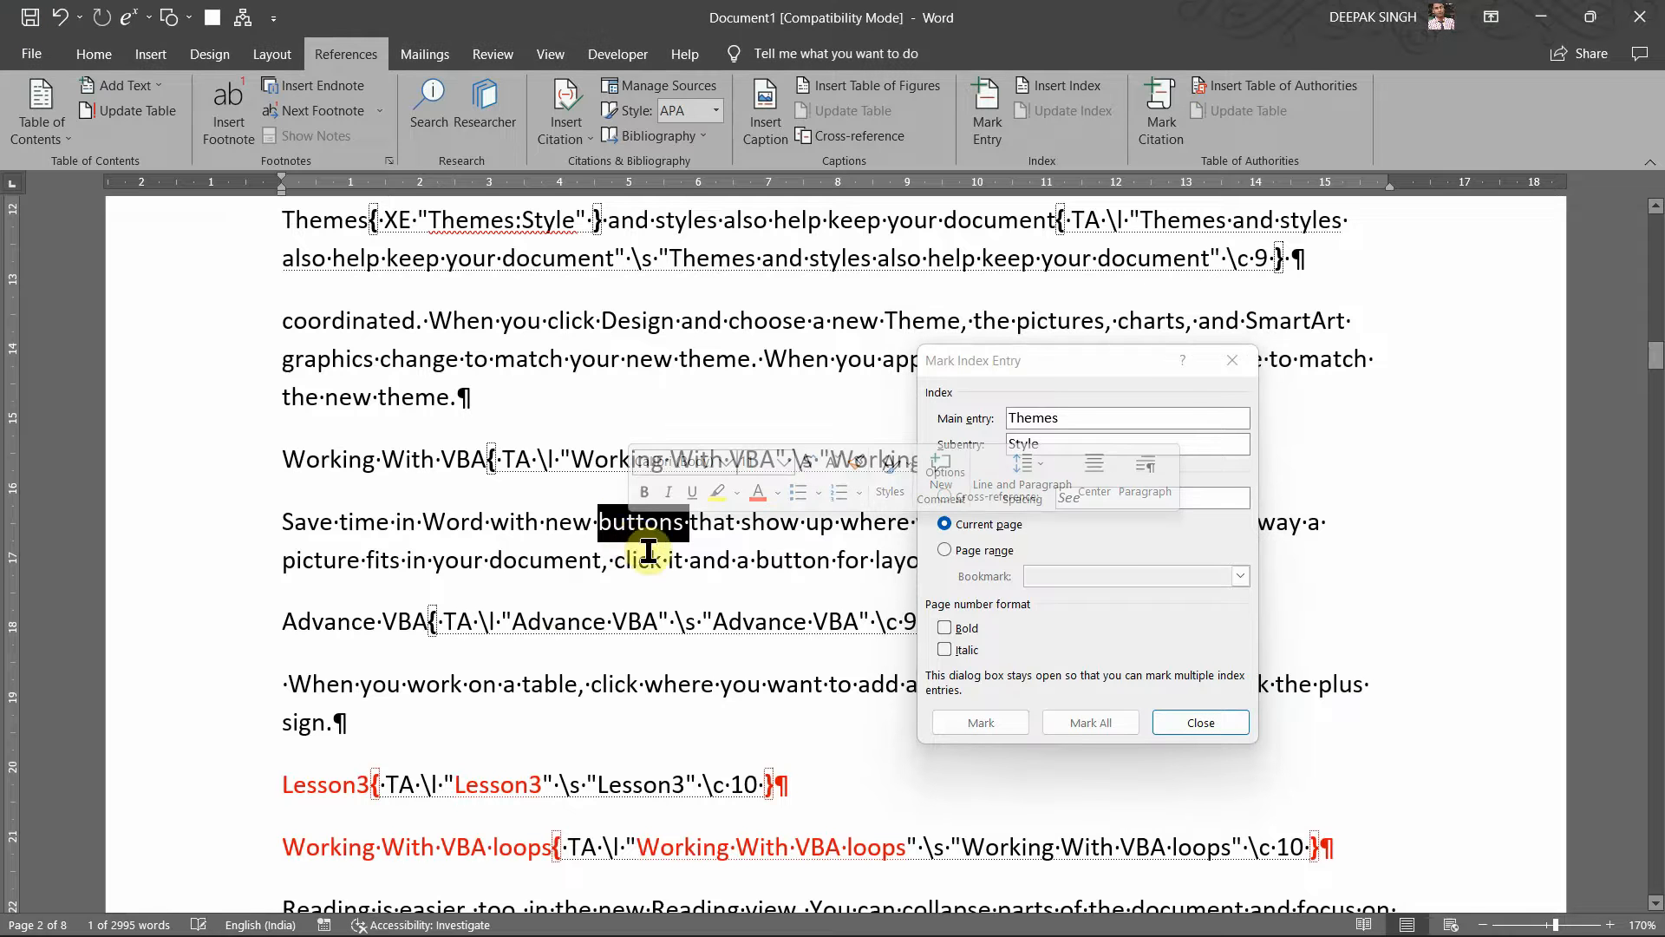
{"action": "right_click", "coordinate": [546, 565]}
{"action": "scroll", "coordinate": [542, 575], "scroll_direction": "down", "scroll_amount": 5}
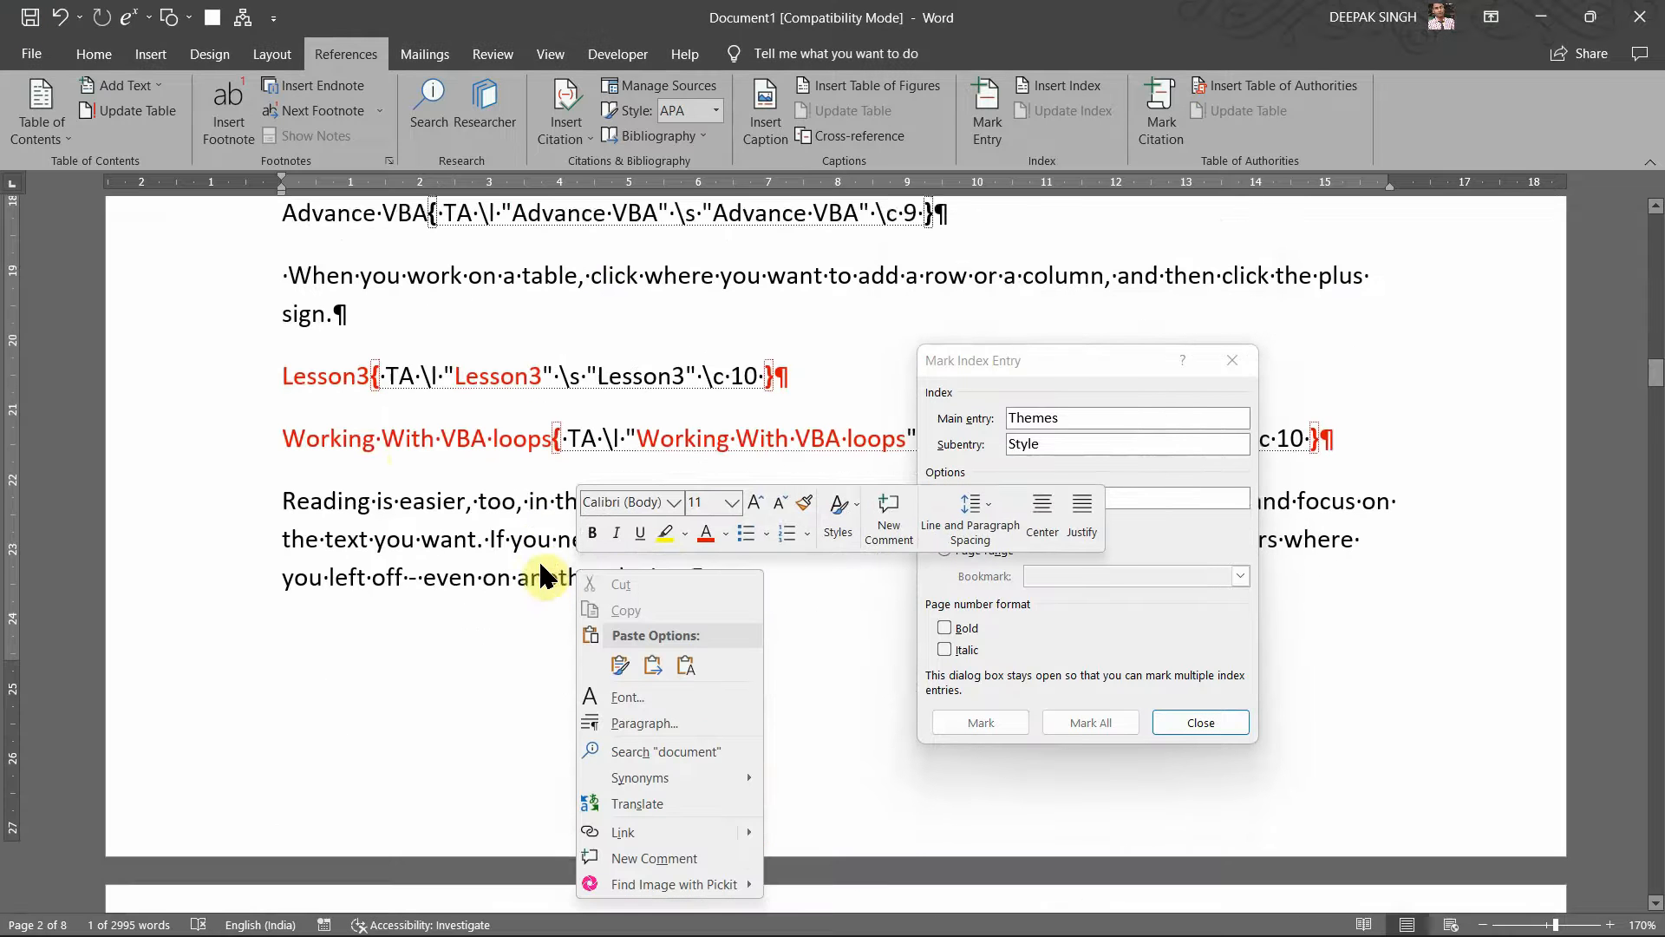
{"action": "scroll", "coordinate": [490, 419], "scroll_direction": "down", "scroll_amount": 7}
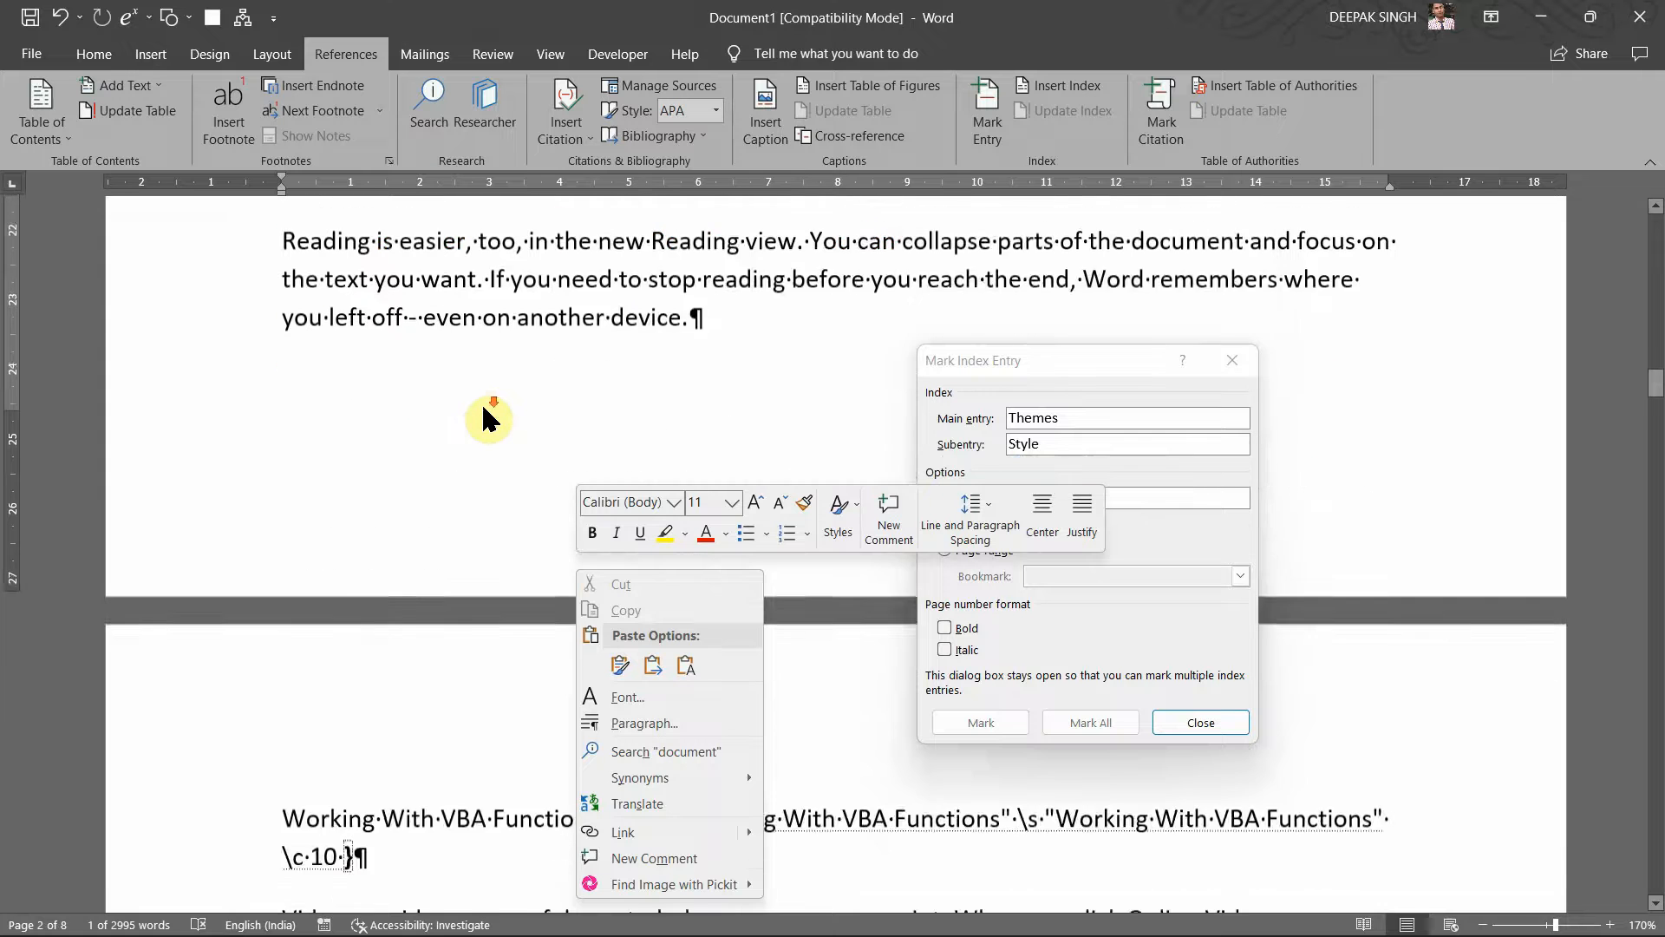
{"action": "scroll", "coordinate": [490, 419], "scroll_direction": "down", "scroll_amount": 2}
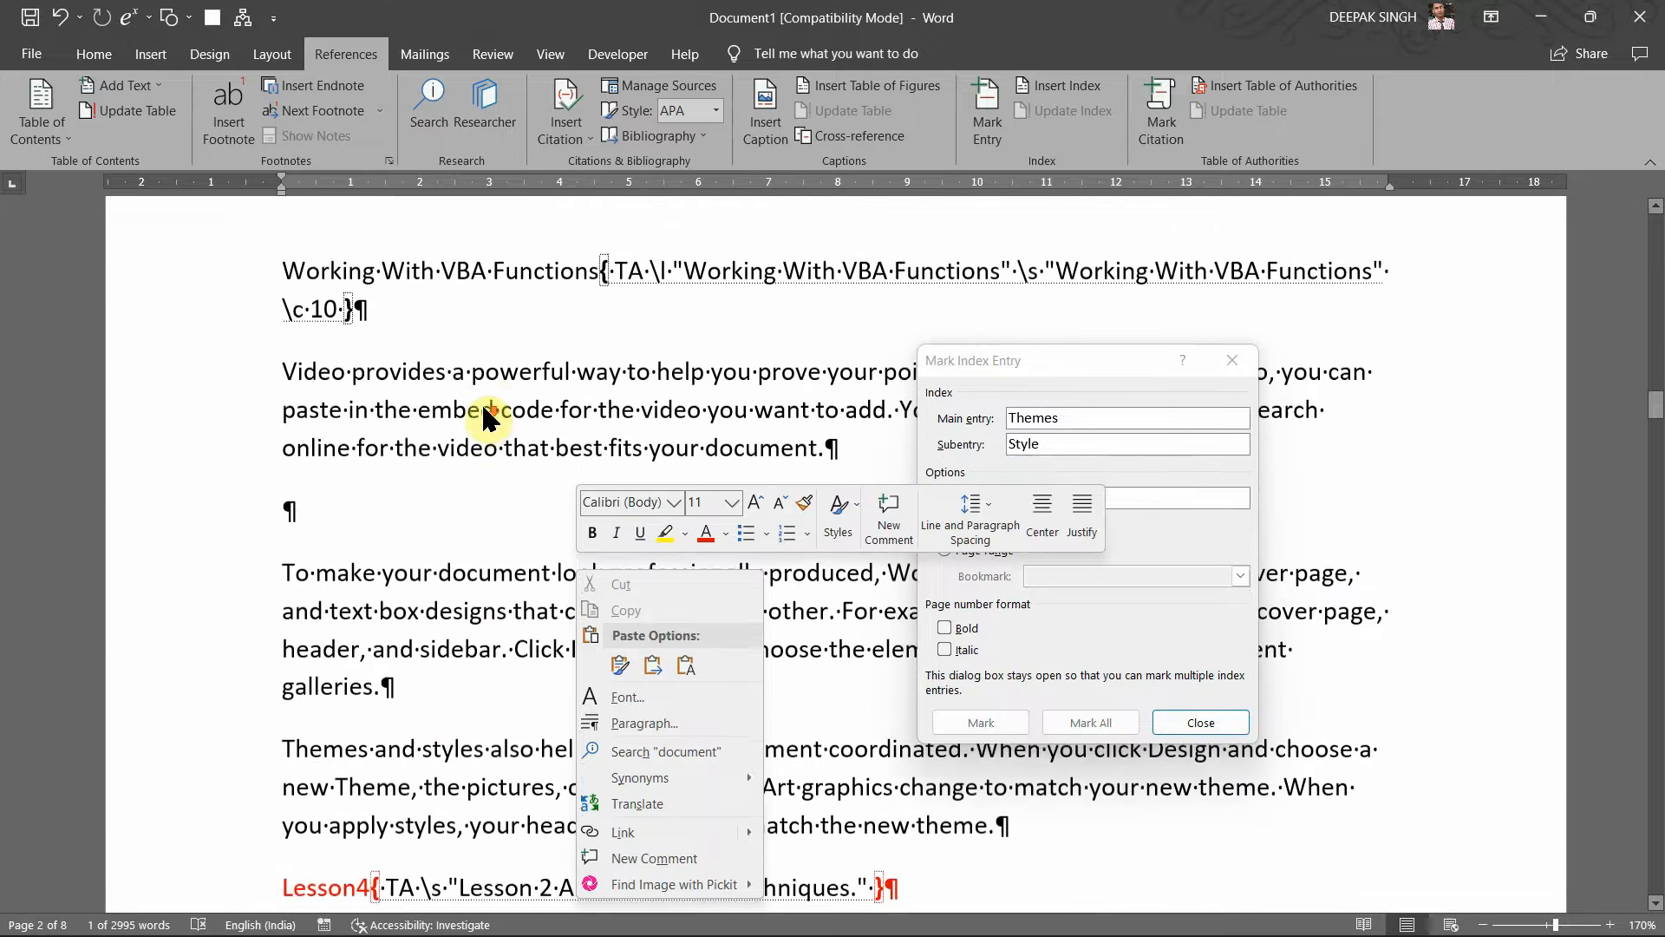
{"action": "left_click", "coordinate": [402, 364]}
{"action": "scroll", "coordinate": [394, 348], "scroll_direction": "up", "scroll_amount": 8}
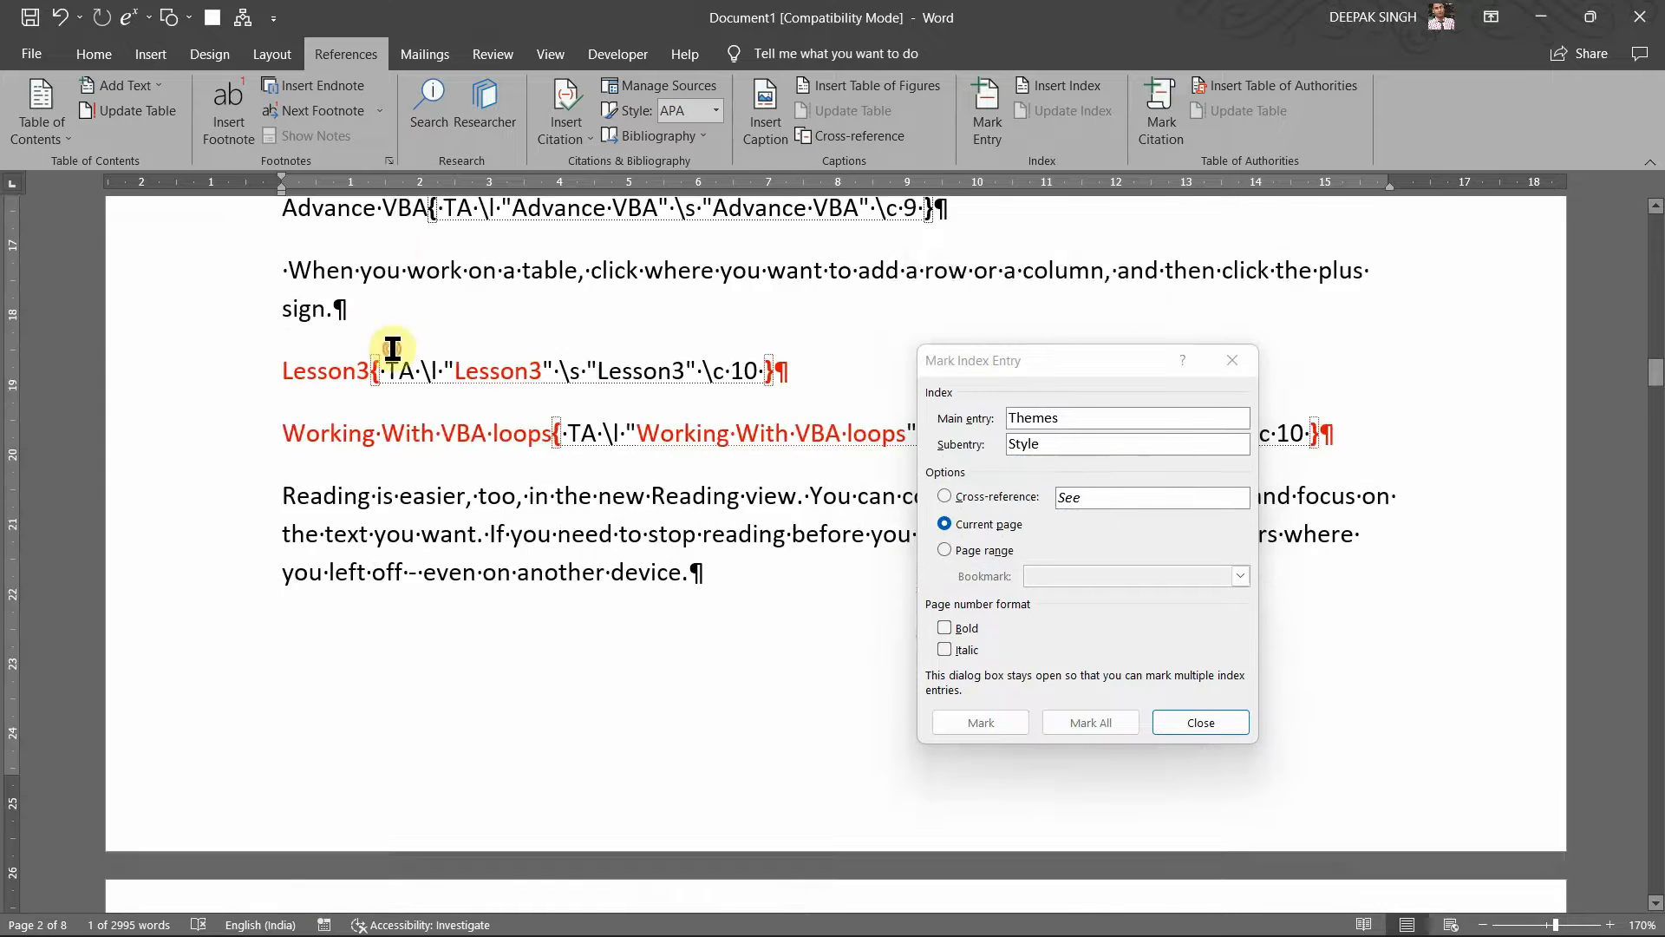
{"action": "left_click", "coordinate": [393, 346]}
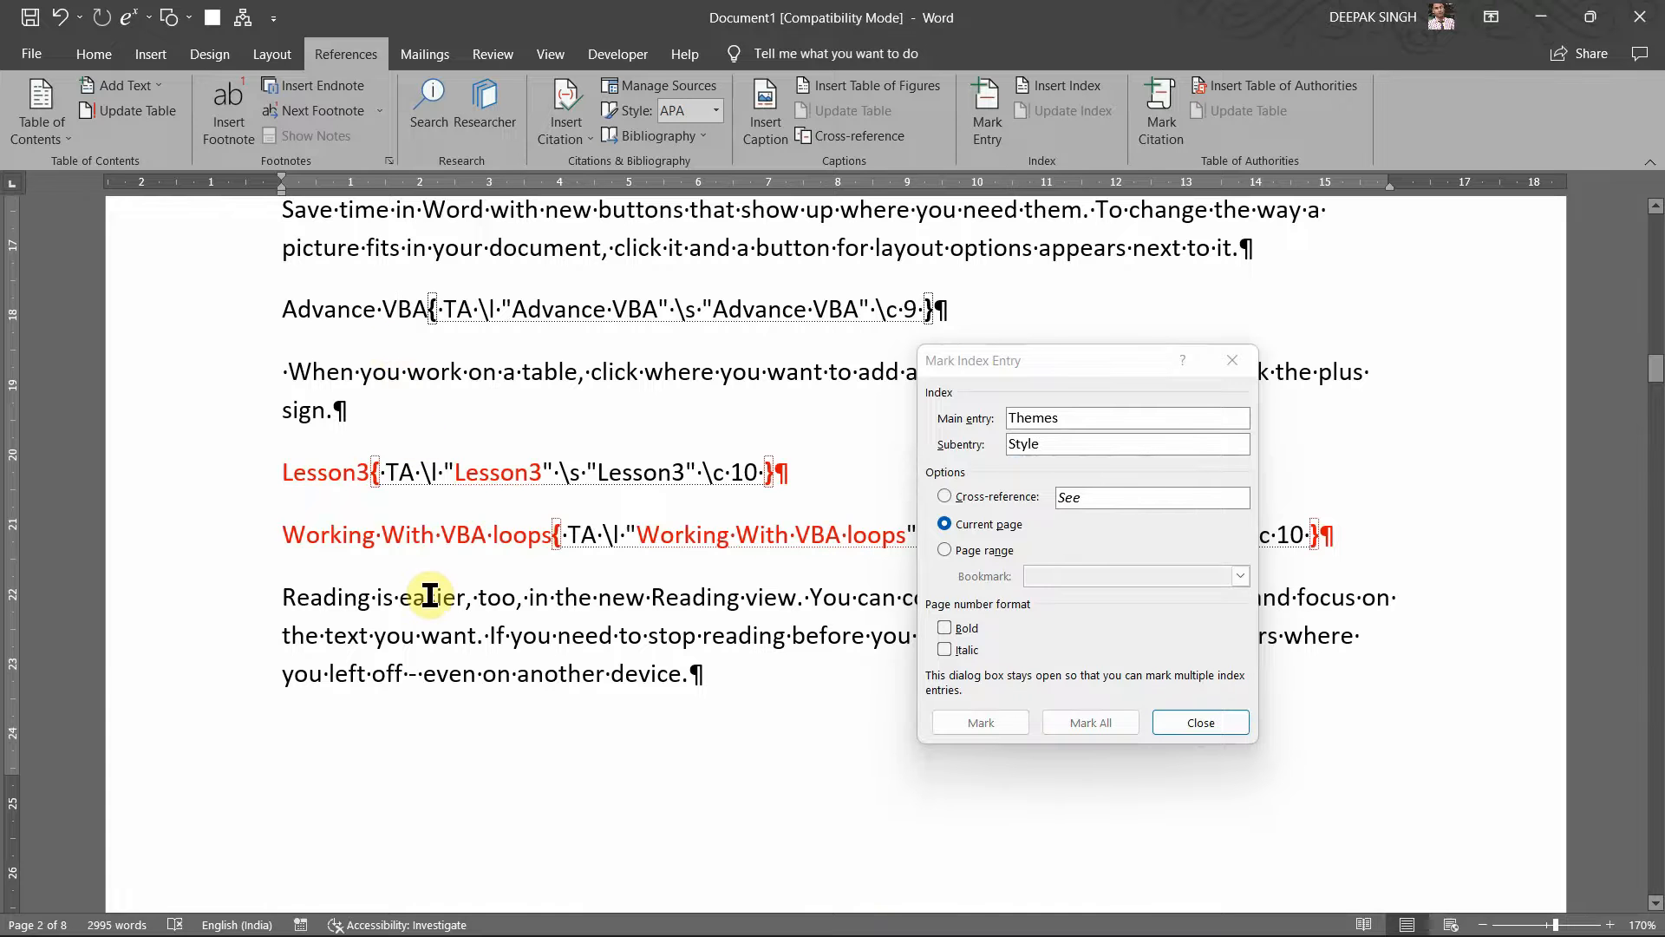
{"action": "scroll", "coordinate": [429, 597], "scroll_direction": "down", "scroll_amount": 7}
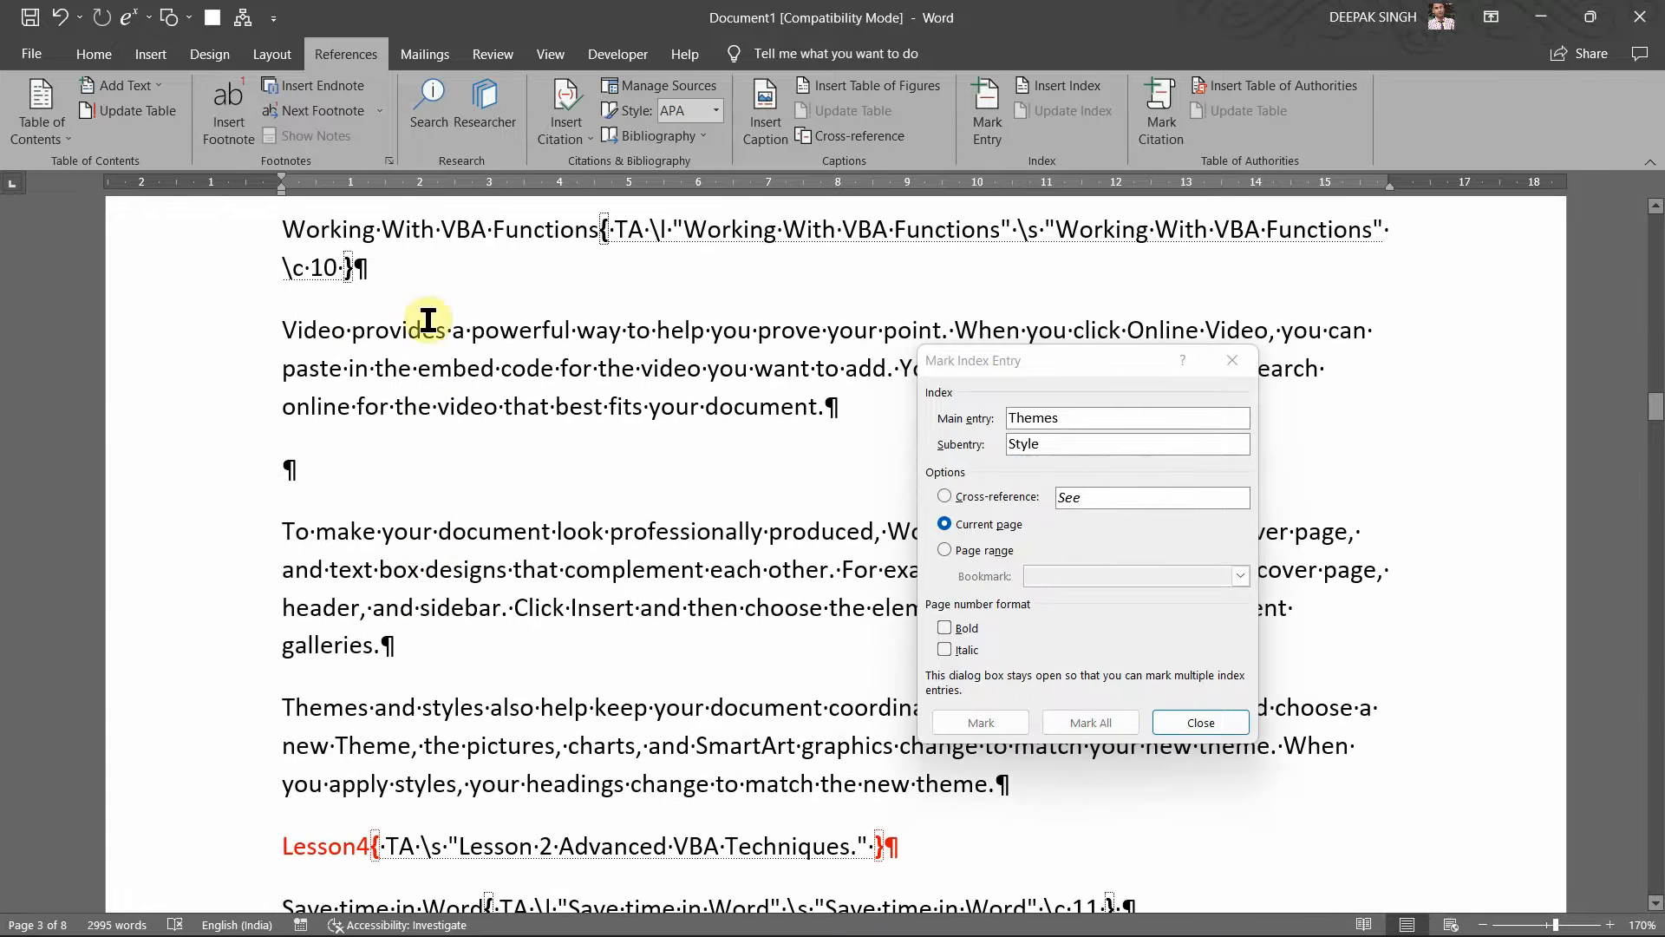
Step: Mark 'provides' with subentry 'Gives' and close the Mark Index Entry dialog
{"action": "double_click", "coordinate": [423, 338]}
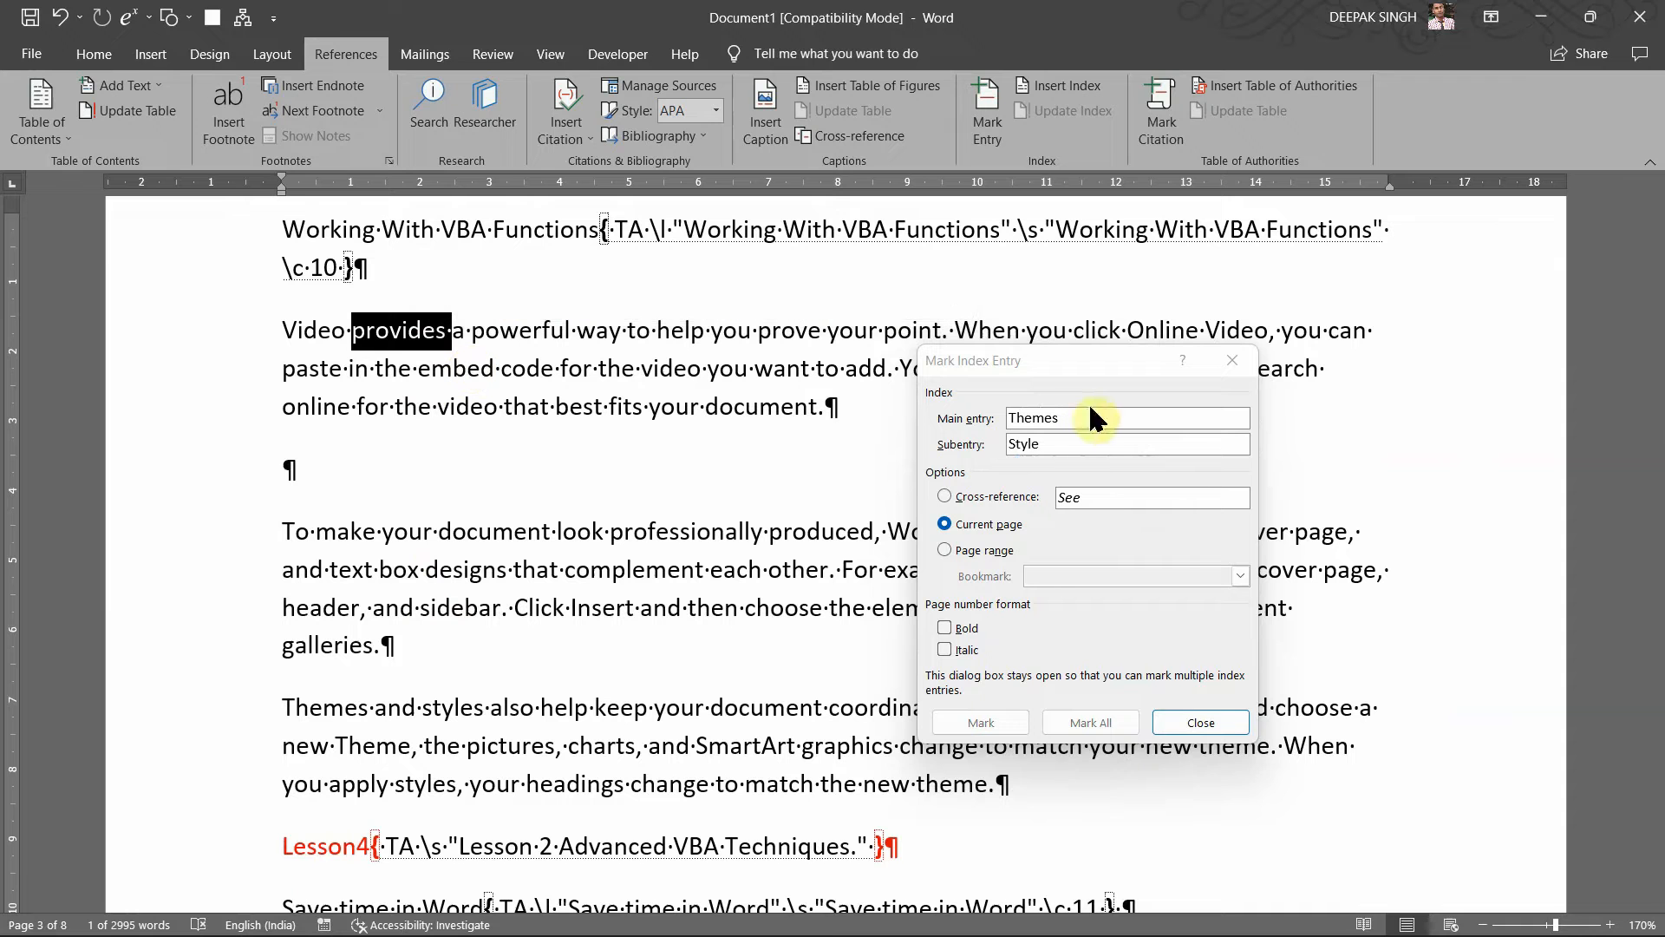
{"action": "left_click", "coordinate": [1068, 442]}
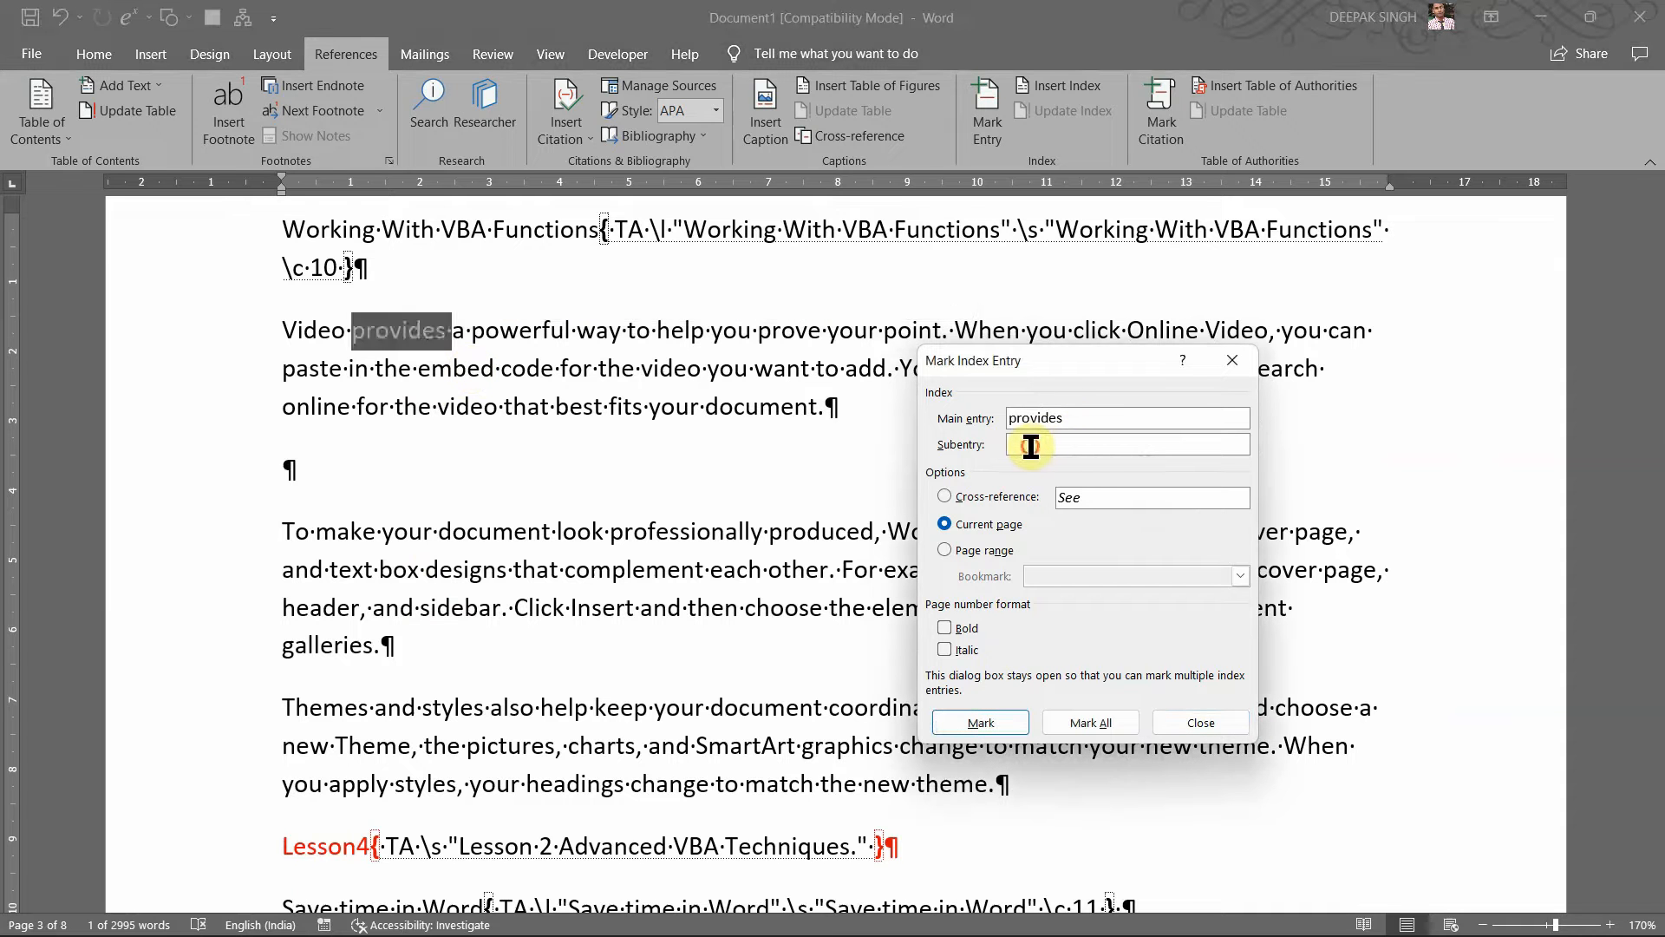
{"action": "type", "text": "Gives"}
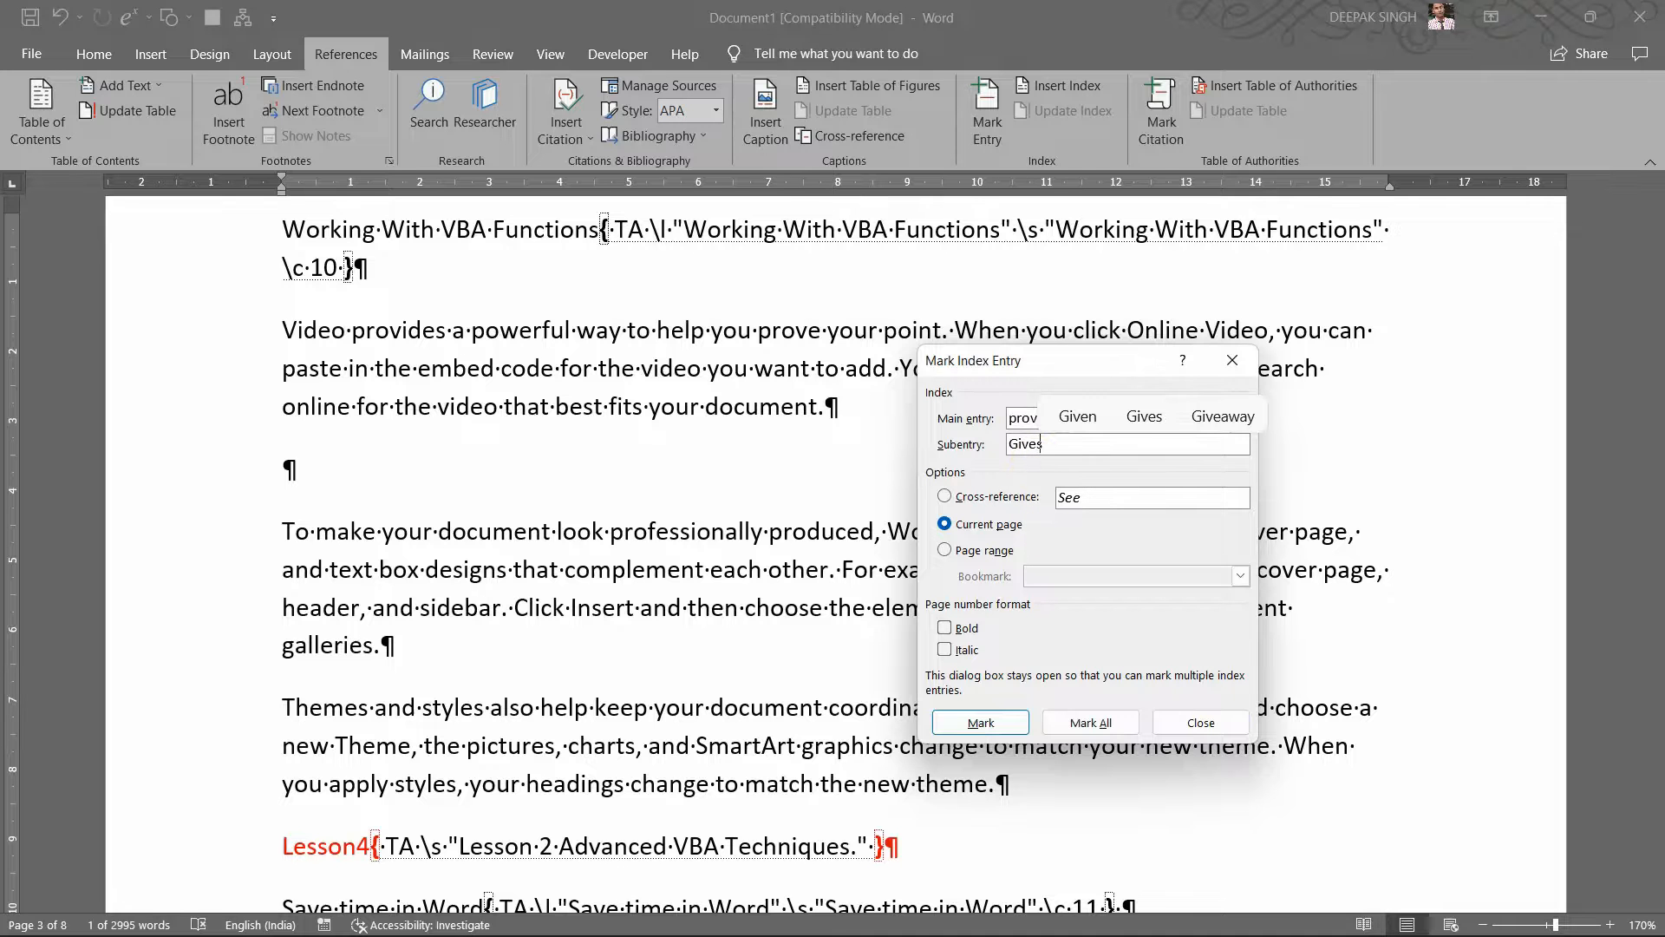
{"action": "left_click", "coordinate": [991, 716]}
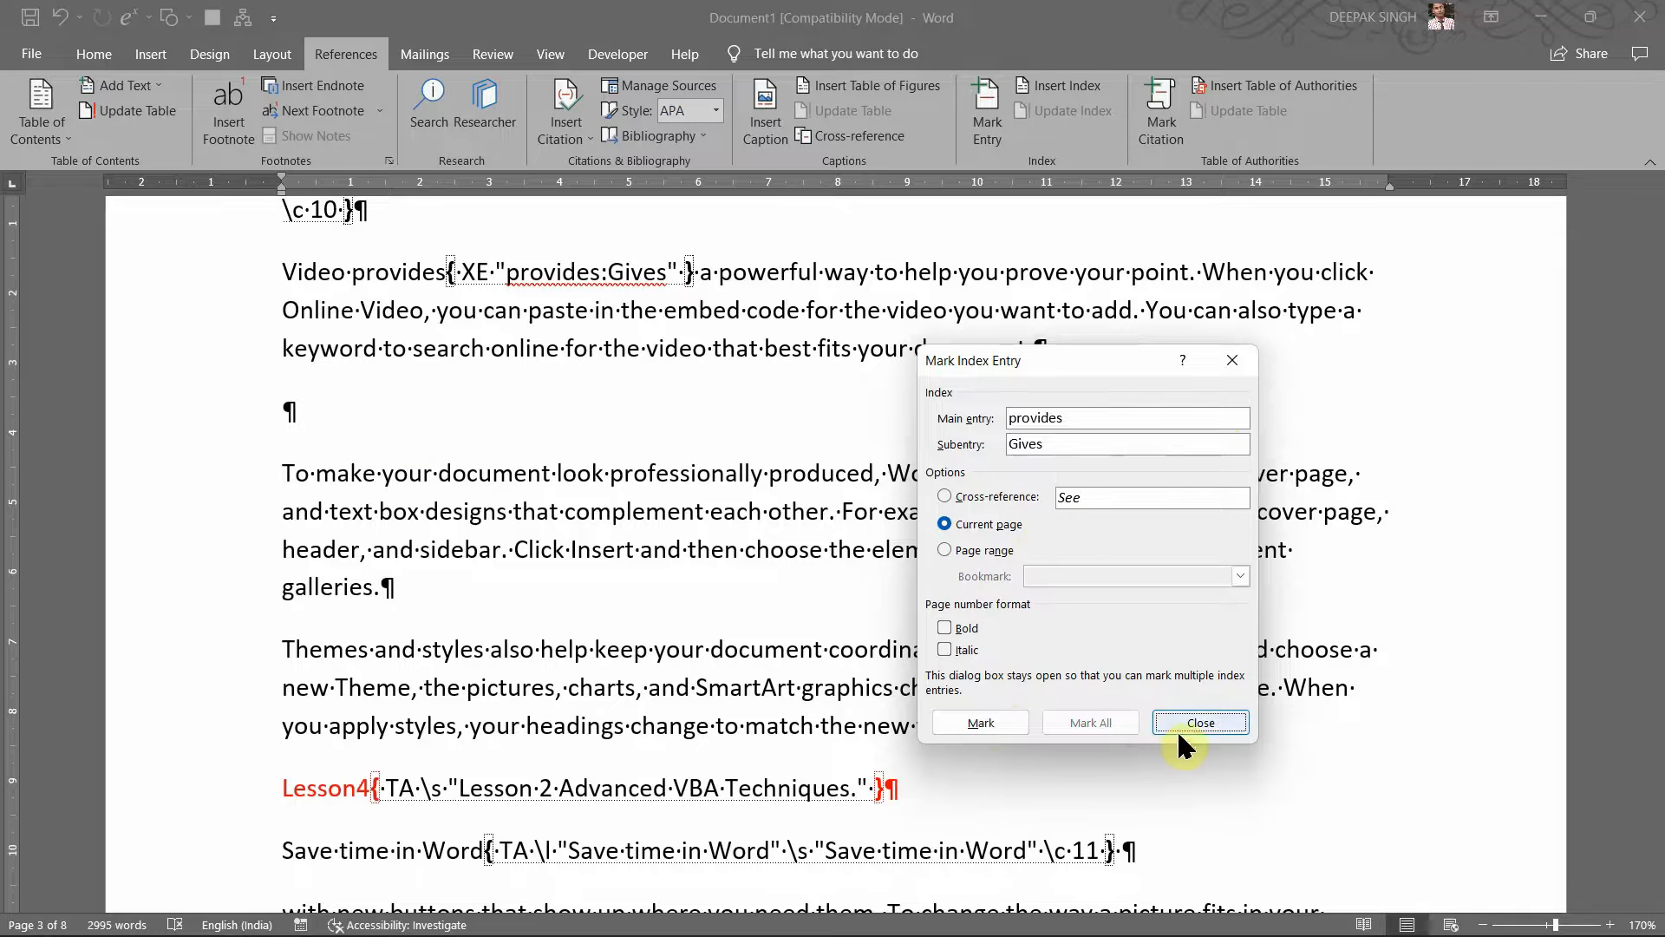
{"action": "left_click", "coordinate": [980, 724]}
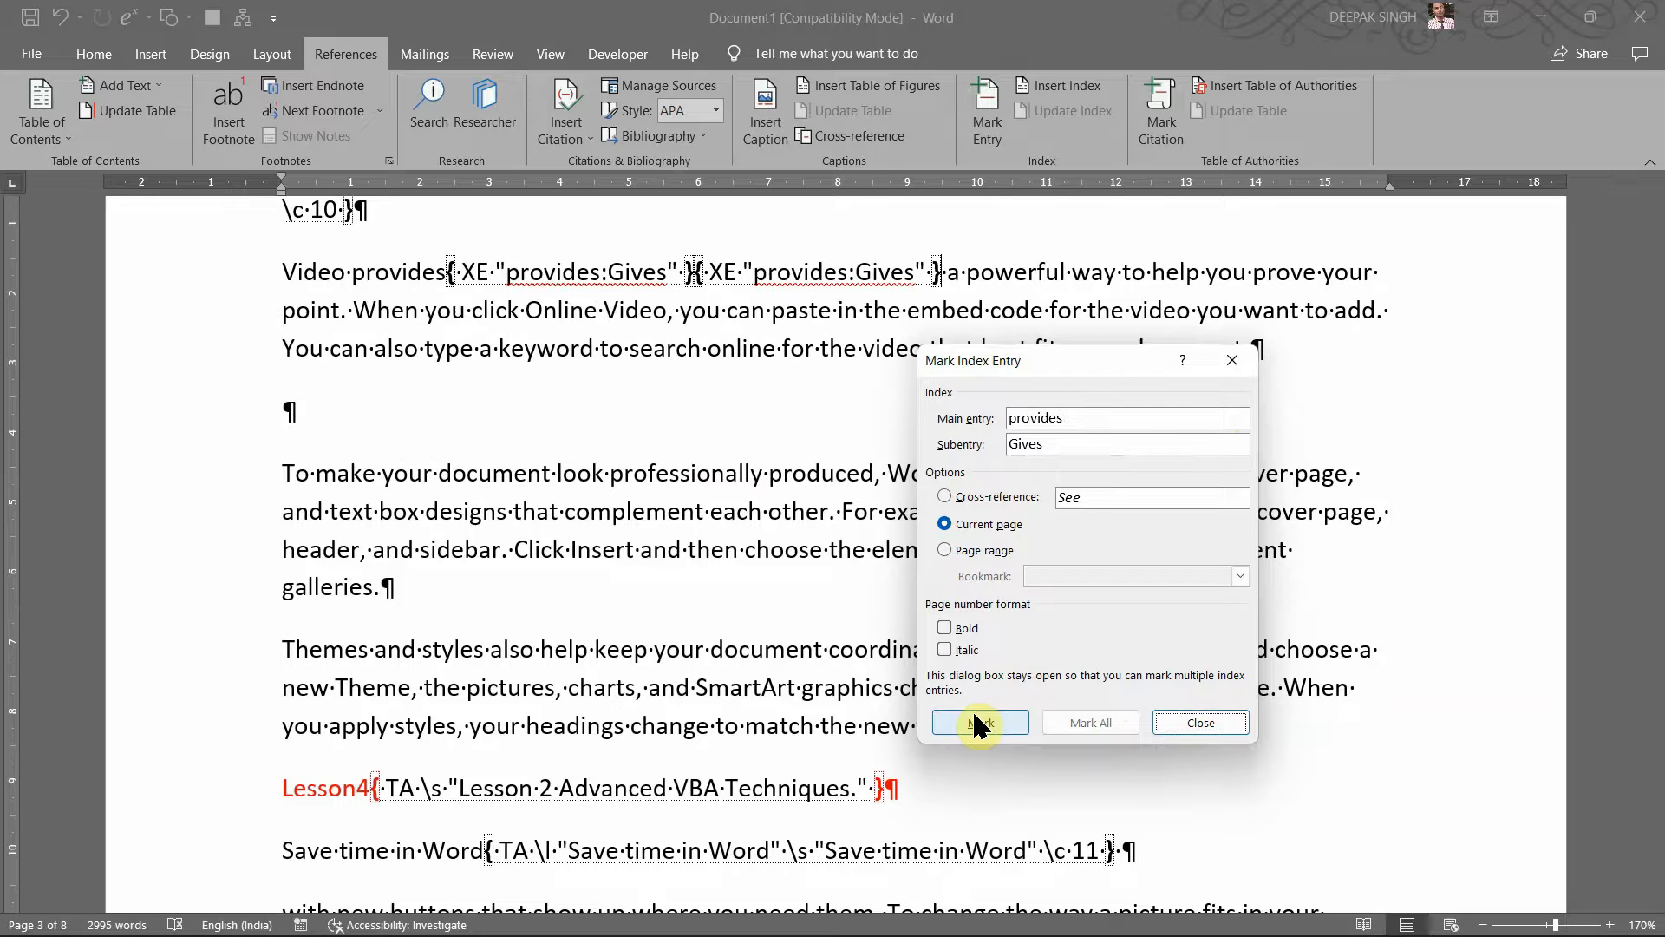
{"action": "left_click", "coordinate": [1204, 724]}
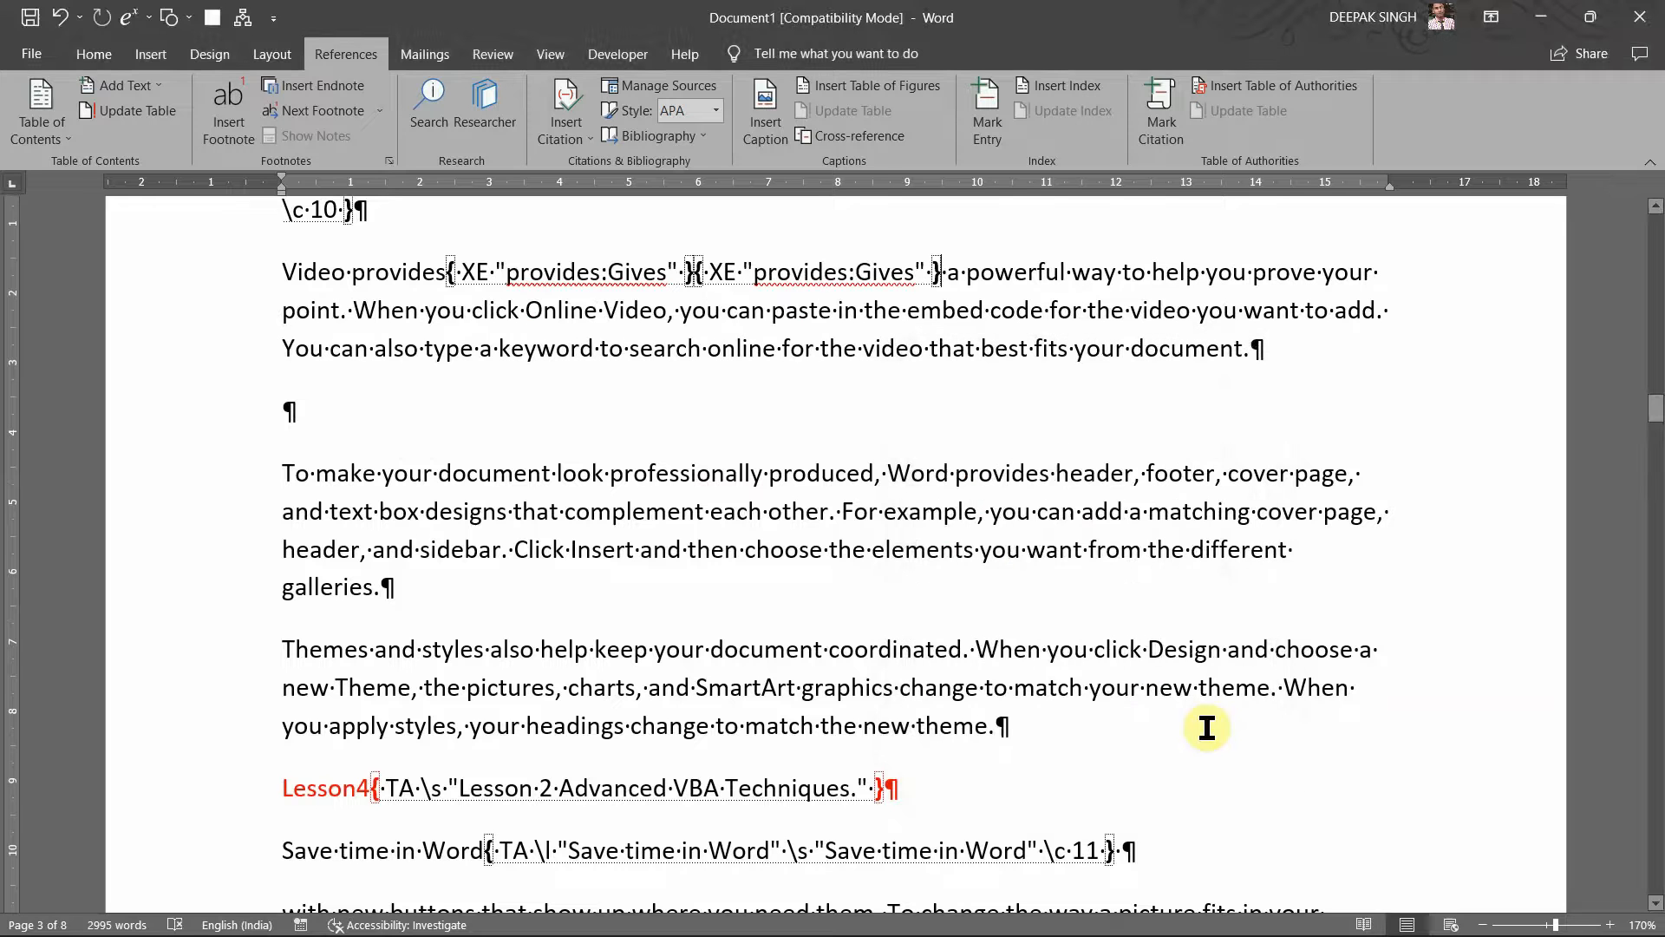
Step: Undo the duplicate 'provides' entry, go to the document's end, and hide formatting marks
{"action": "key", "text": "ctrl+z"}
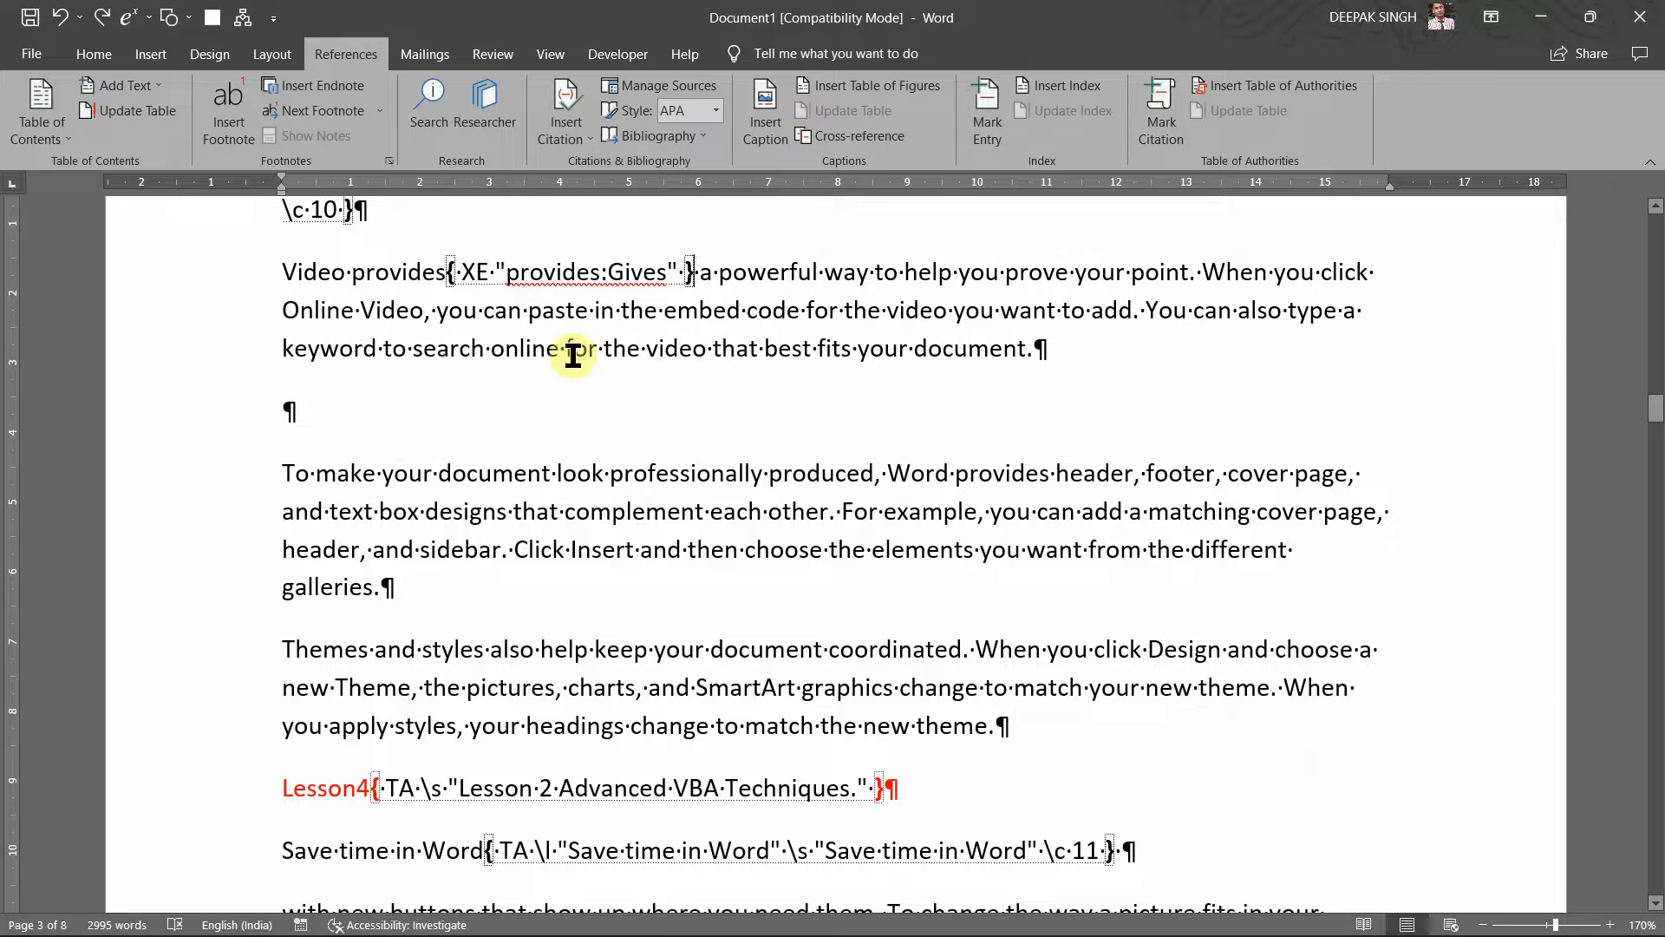
{"action": "scroll", "coordinate": [745, 484], "scroll_direction": "down", "scroll_amount": 20}
{"action": "scroll", "coordinate": [746, 484], "scroll_direction": "down", "scroll_amount": 5}
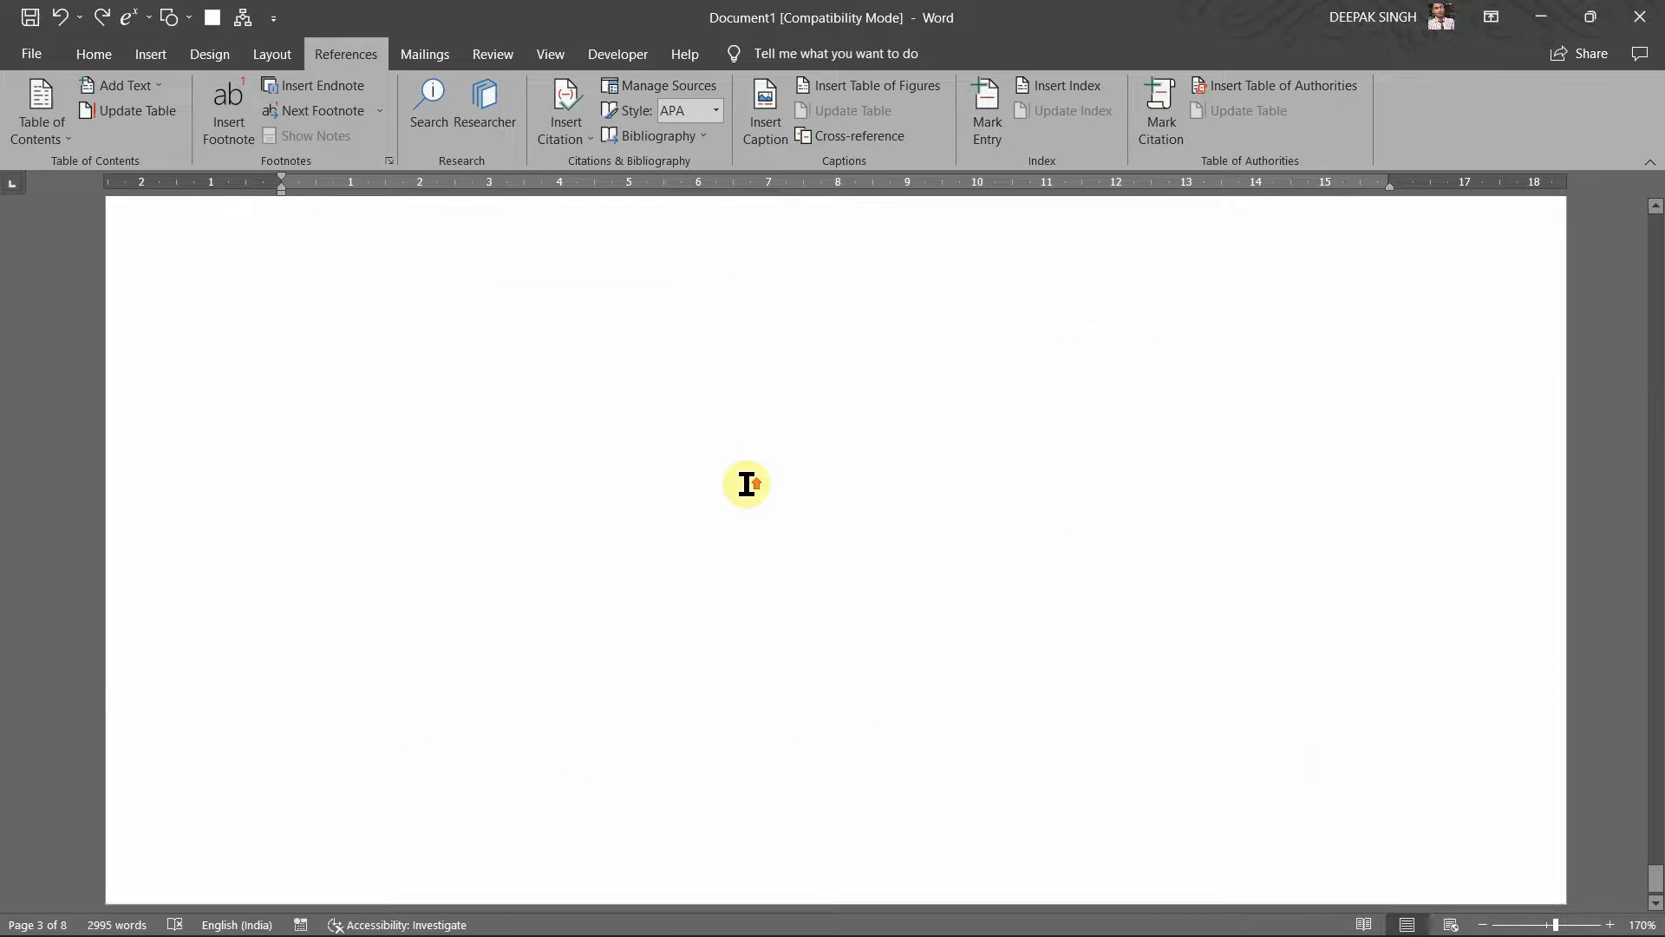
{"action": "left_click", "coordinate": [498, 458]}
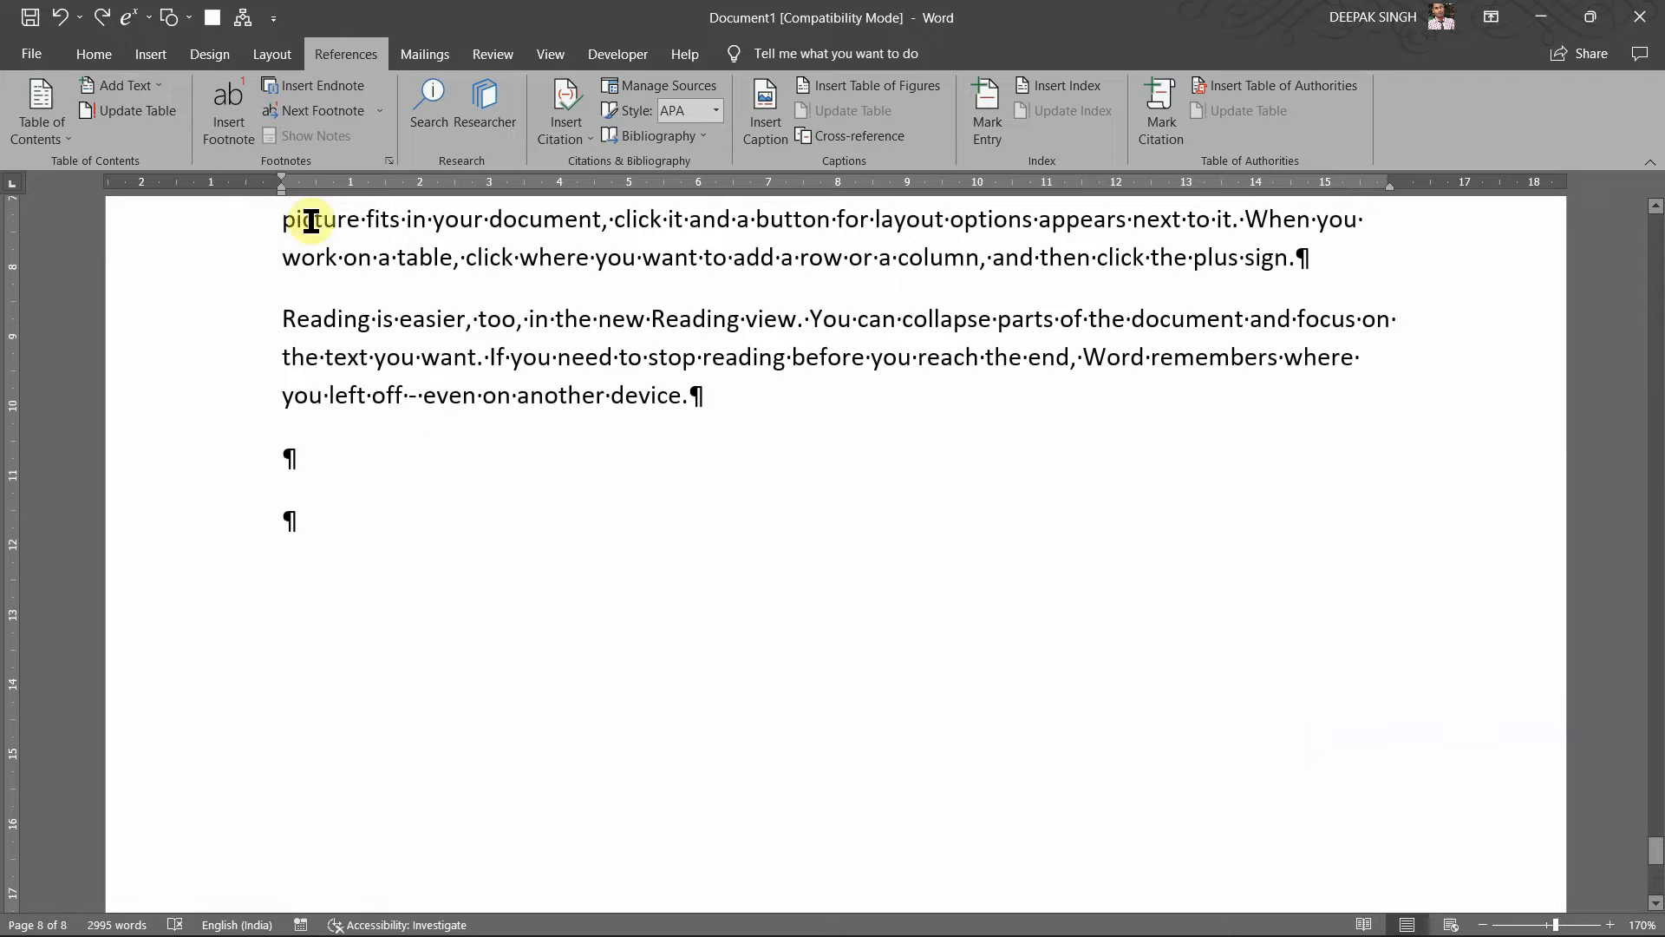
{"action": "key", "text": "ctrl+shift+8"}
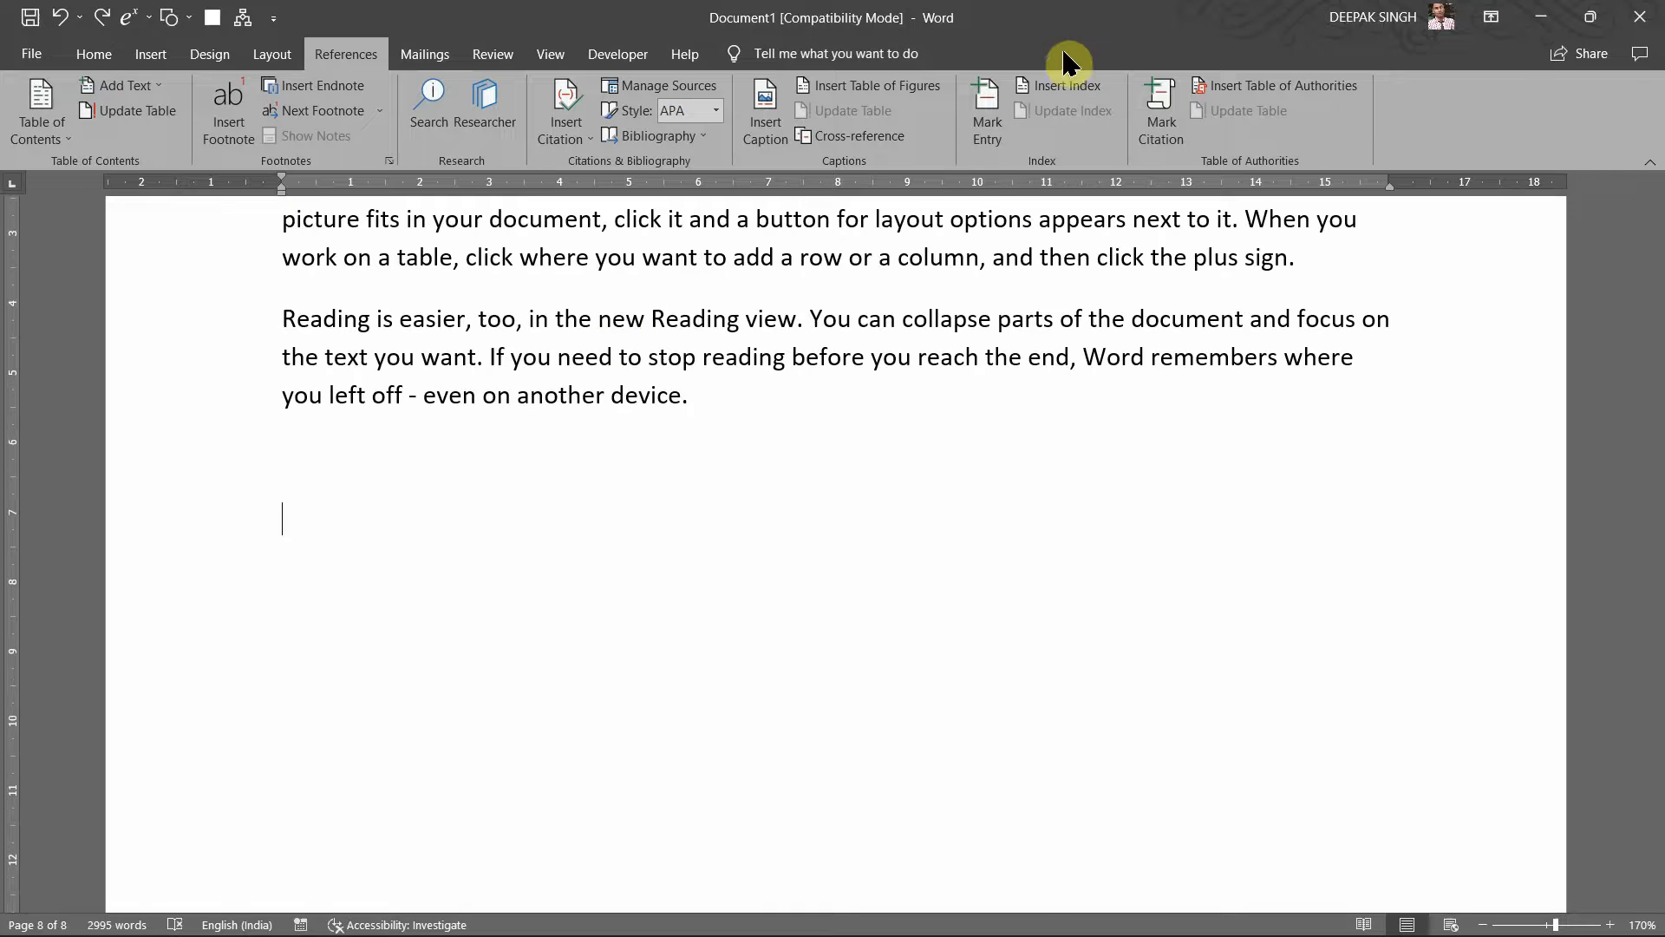
Step: In the Index dialog, try right-aligned numbers, dotted leader and Classic, returning to From template
{"action": "left_click", "coordinate": [1060, 88]}
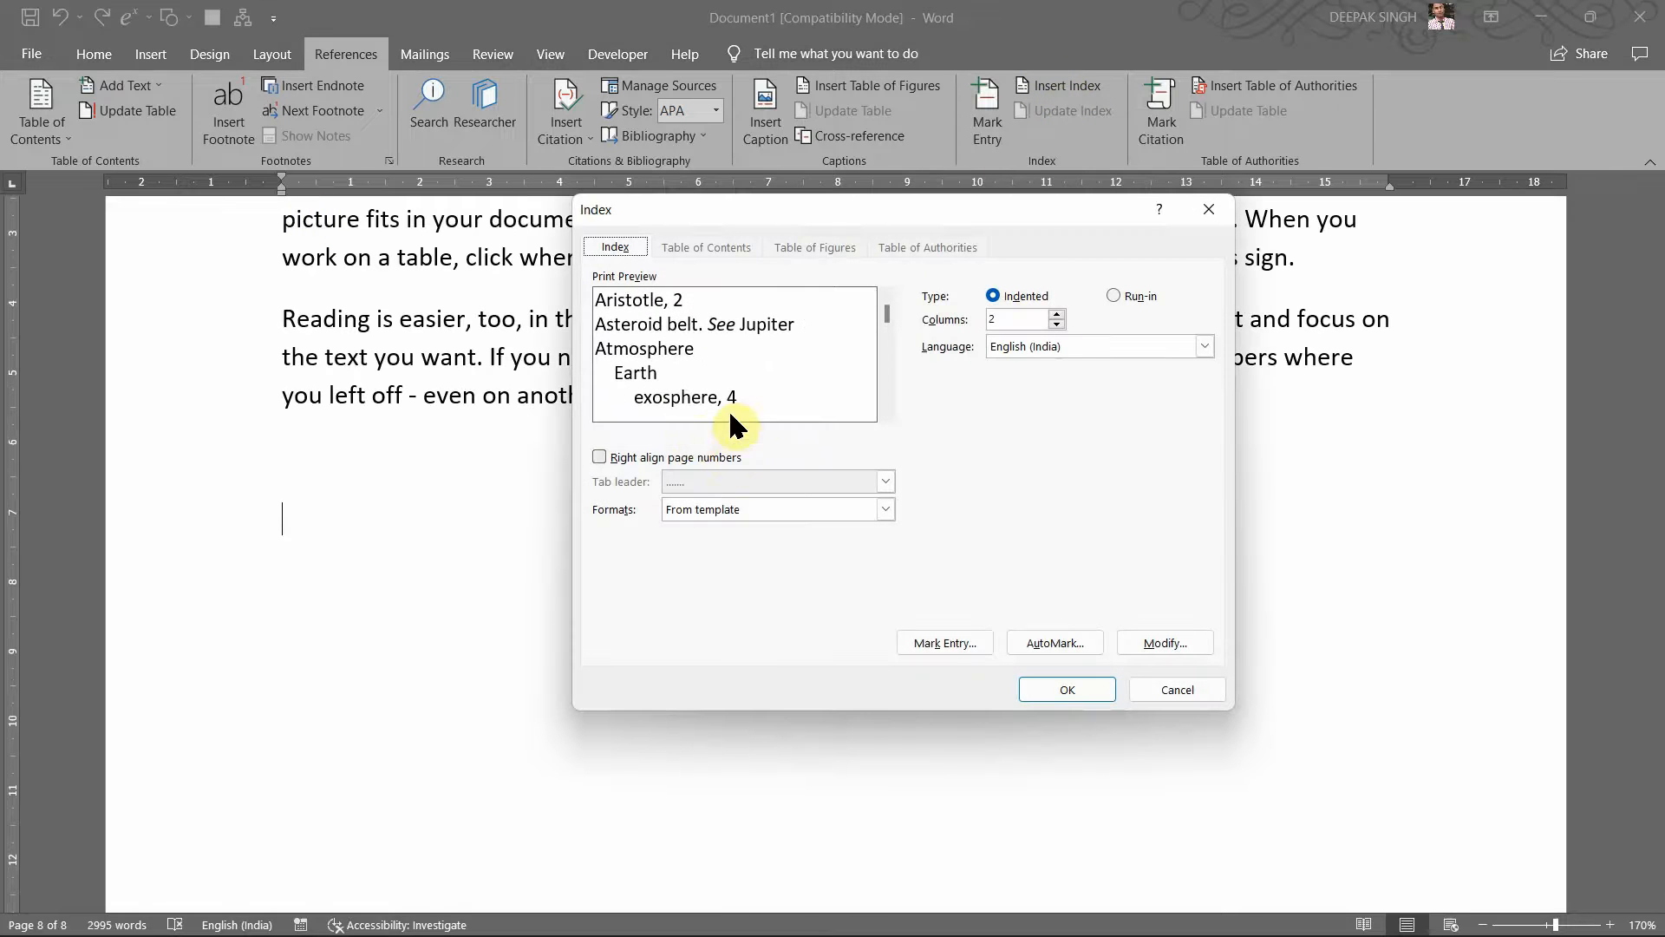
{"action": "left_click", "coordinate": [616, 460]}
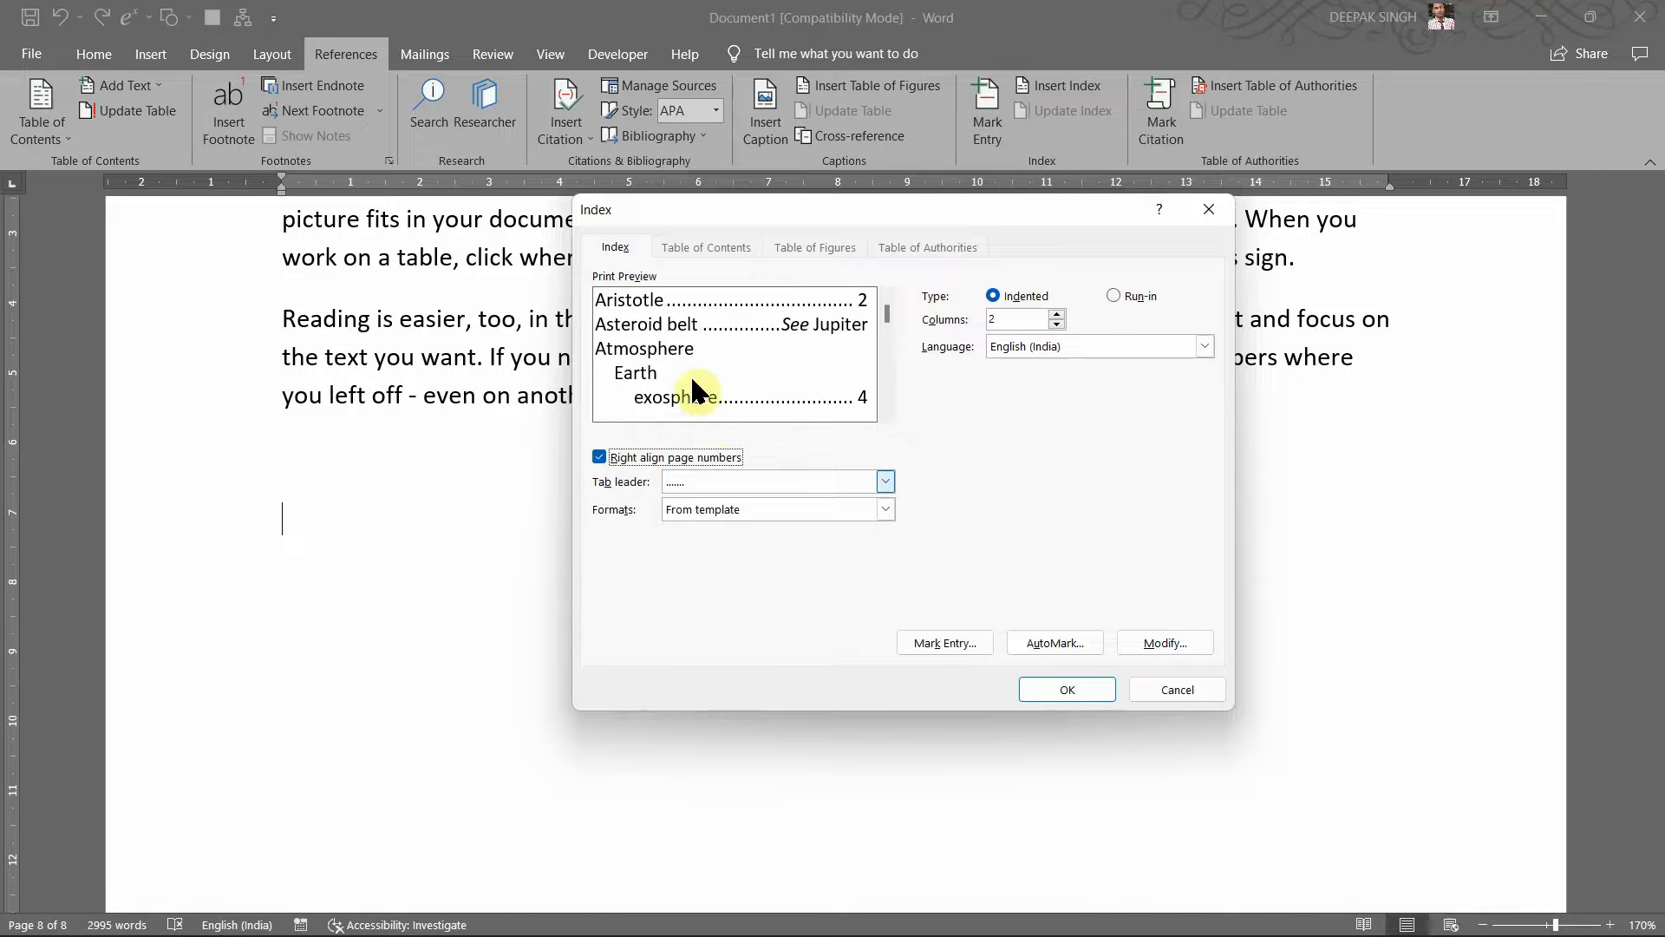
{"action": "left_click", "coordinate": [799, 480]}
{"action": "left_click", "coordinate": [878, 520]}
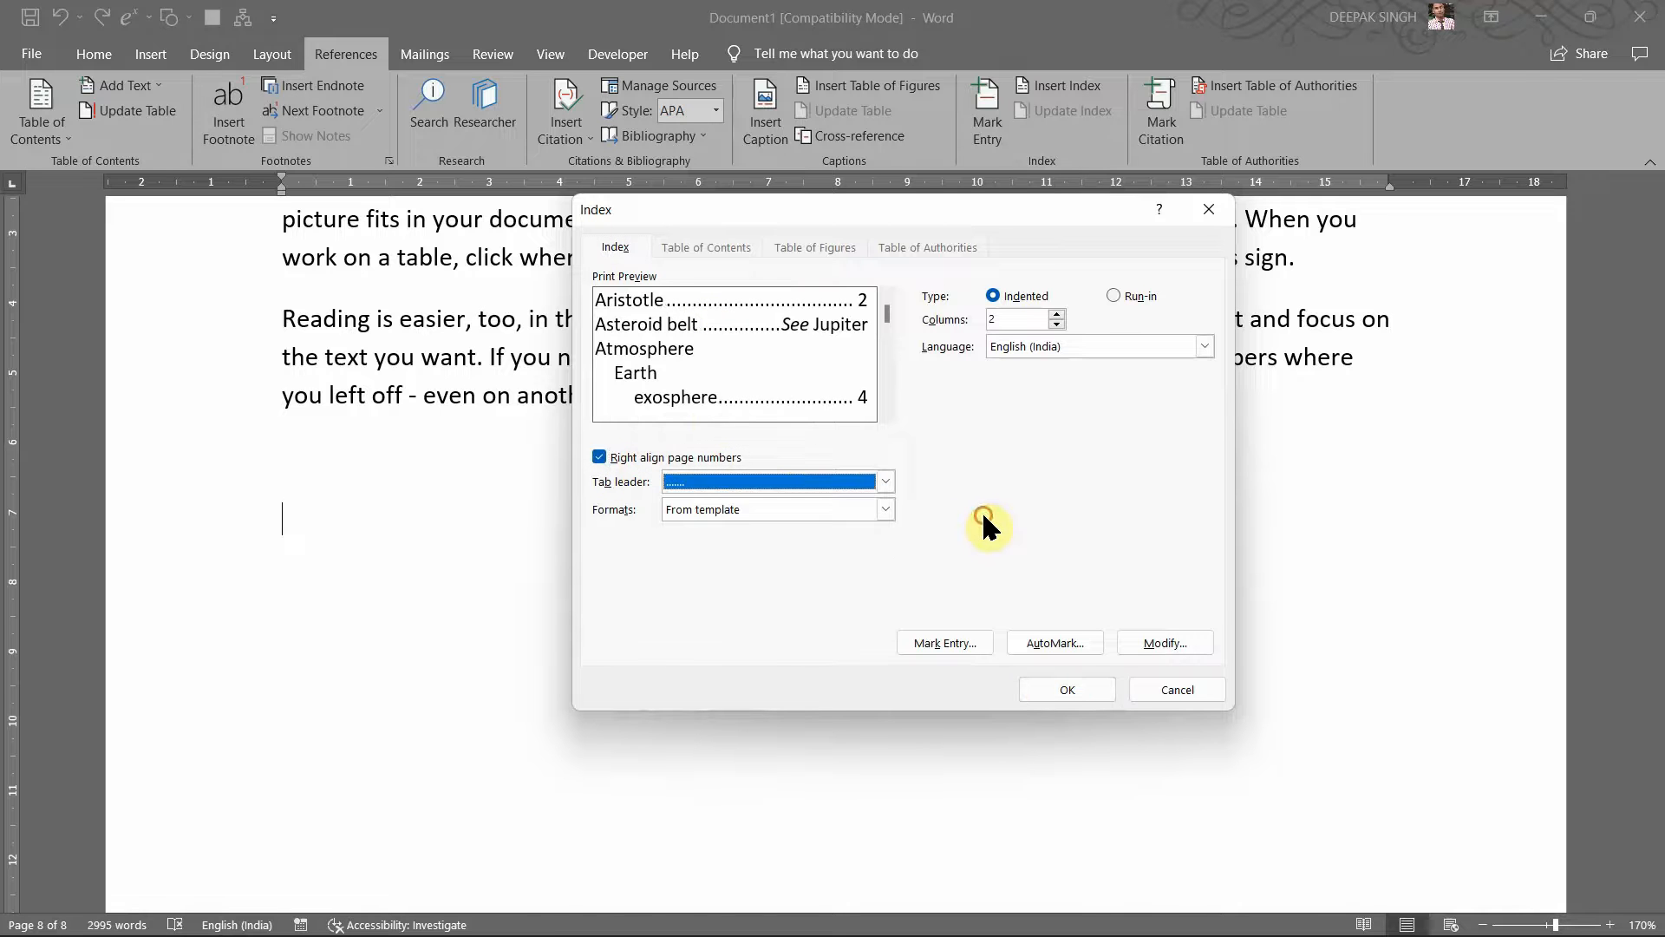
{"action": "left_click", "coordinate": [885, 509]}
{"action": "left_click", "coordinate": [744, 548]}
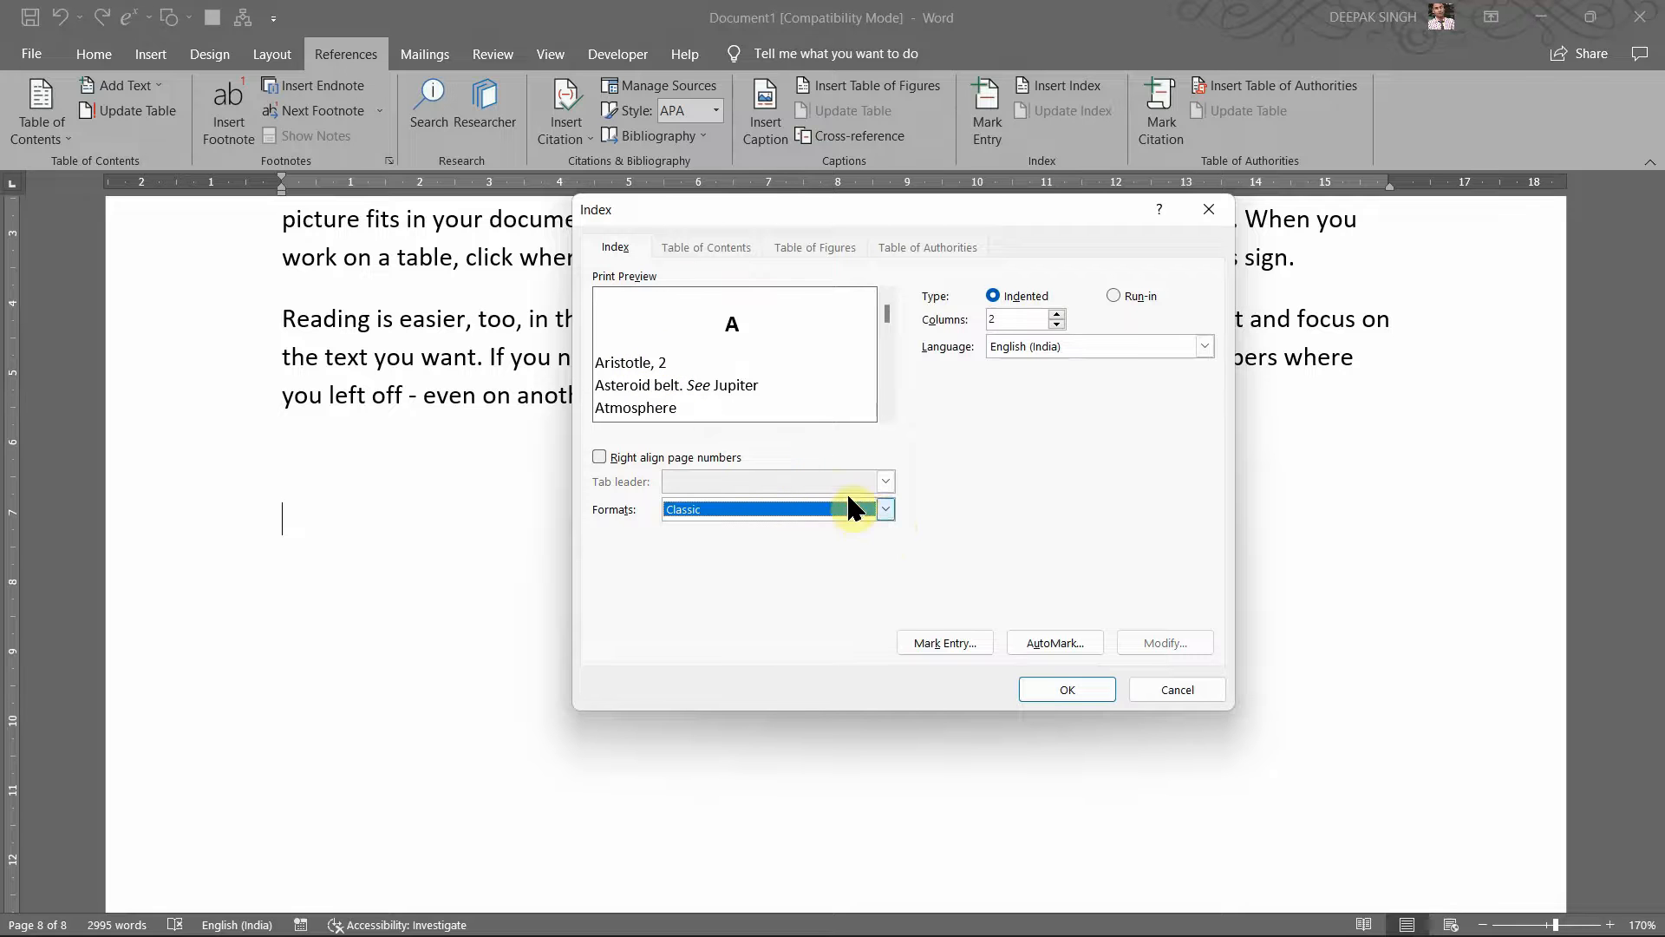
{"action": "left_click", "coordinate": [882, 509]}
{"action": "left_click", "coordinate": [779, 523]}
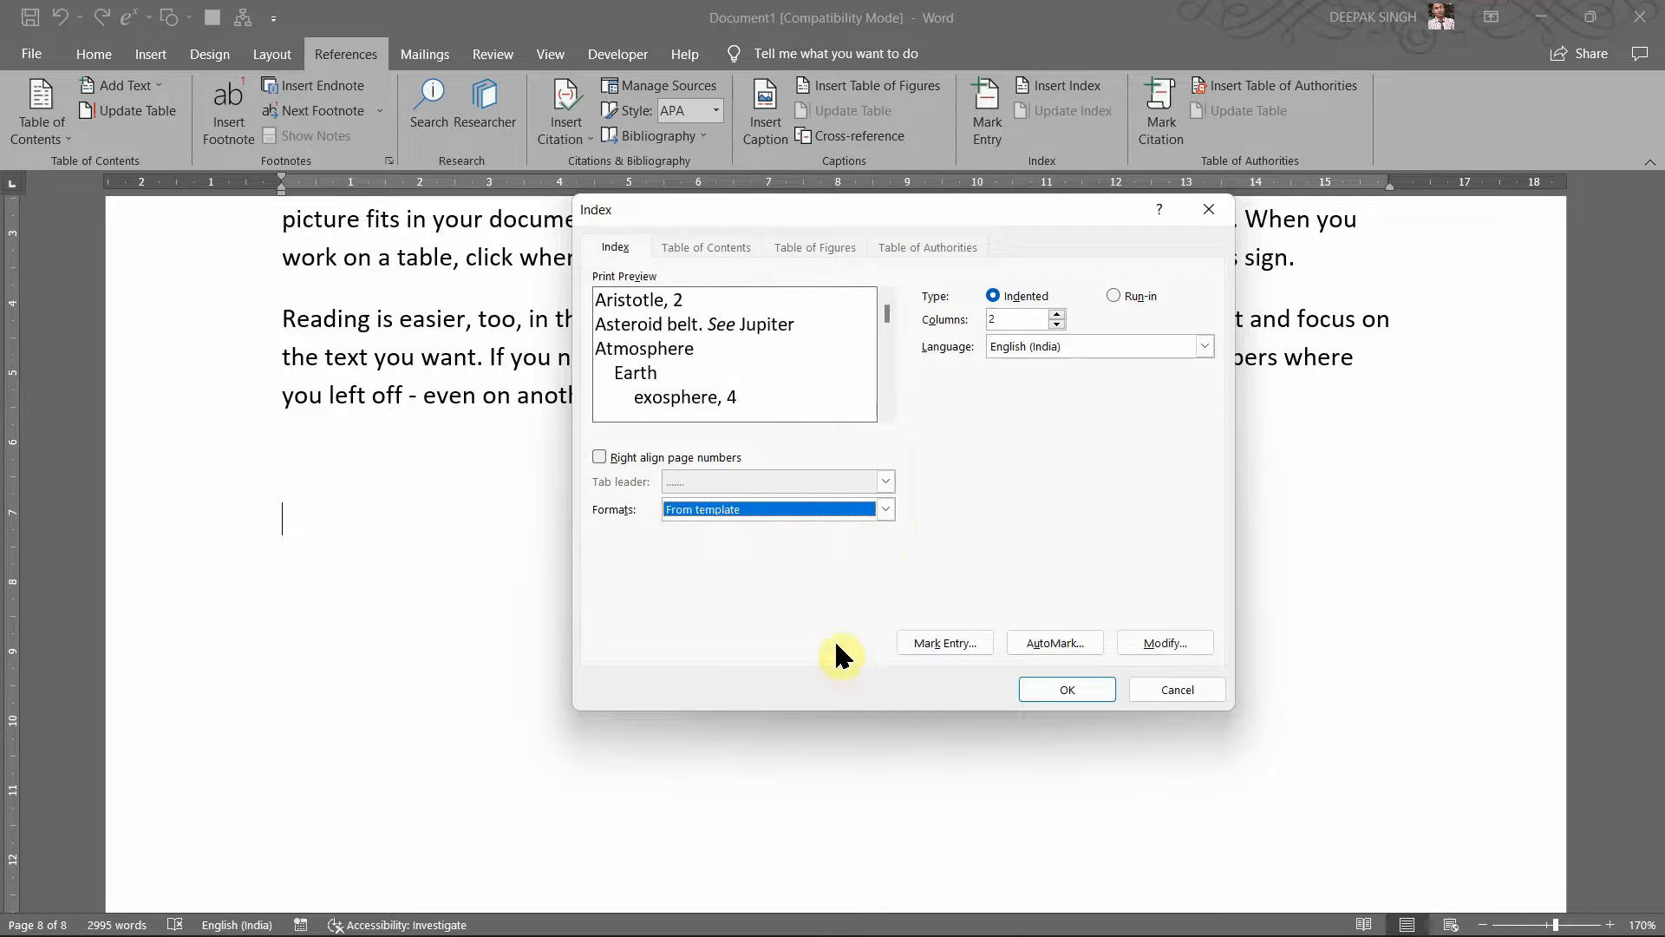
Step: Admit the waiting participant to the Google Meet call and minimize Chrome back to Word
{"action": "mouse_move", "coordinate": [1023, 911]}
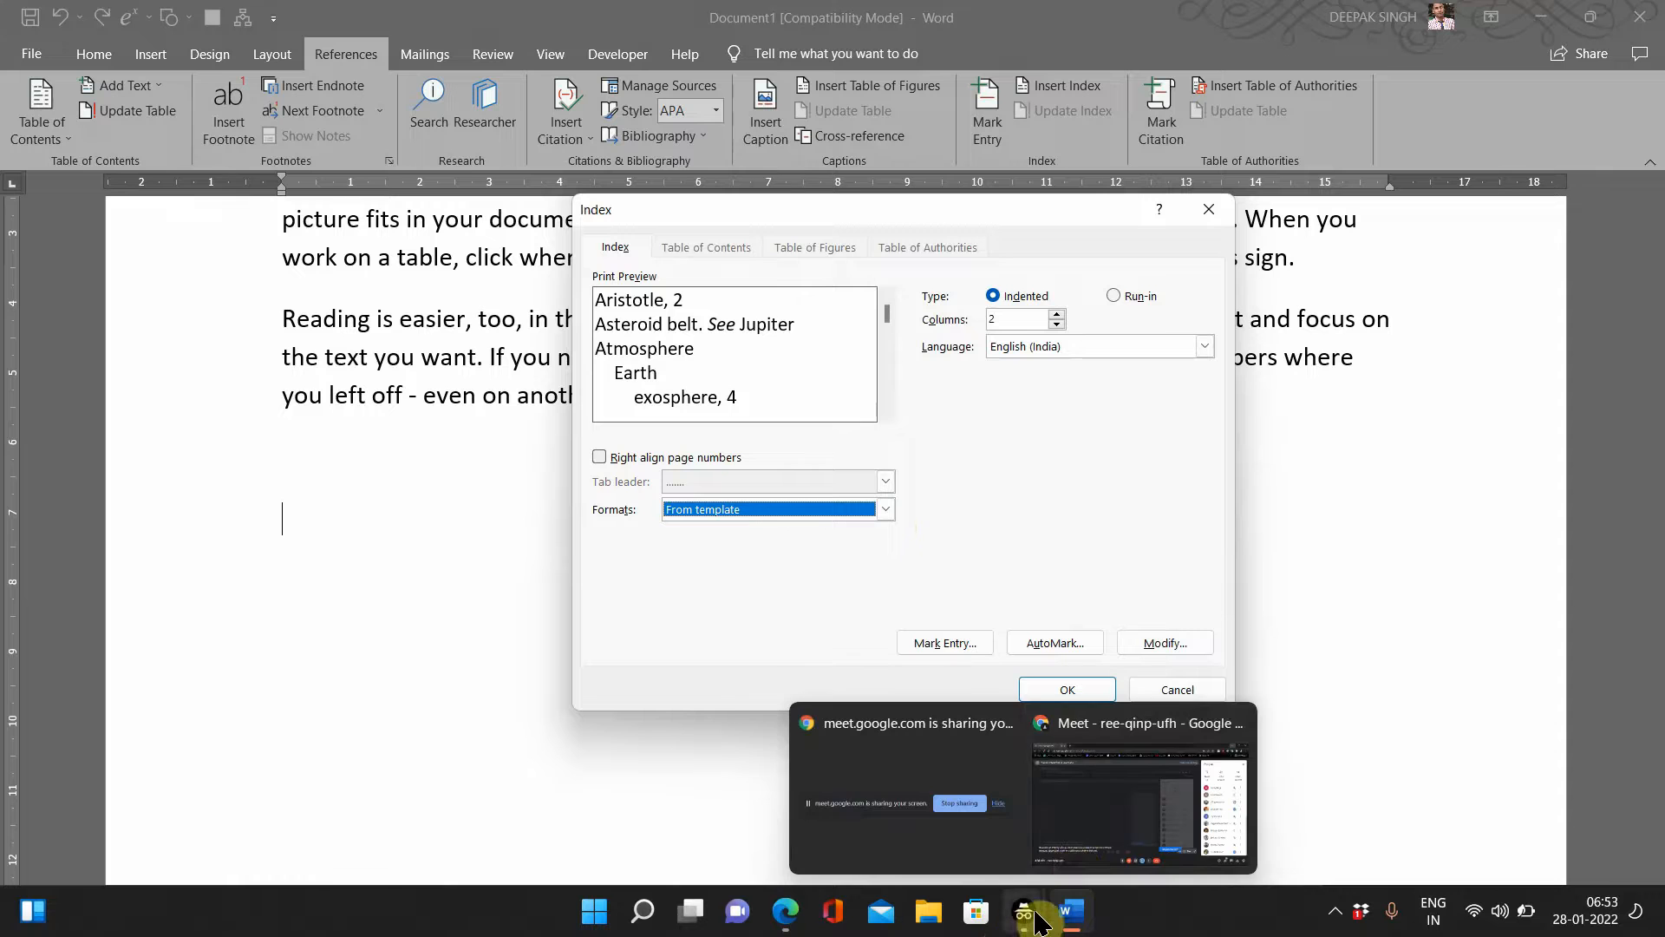
{"action": "left_click", "coordinate": [1073, 865]}
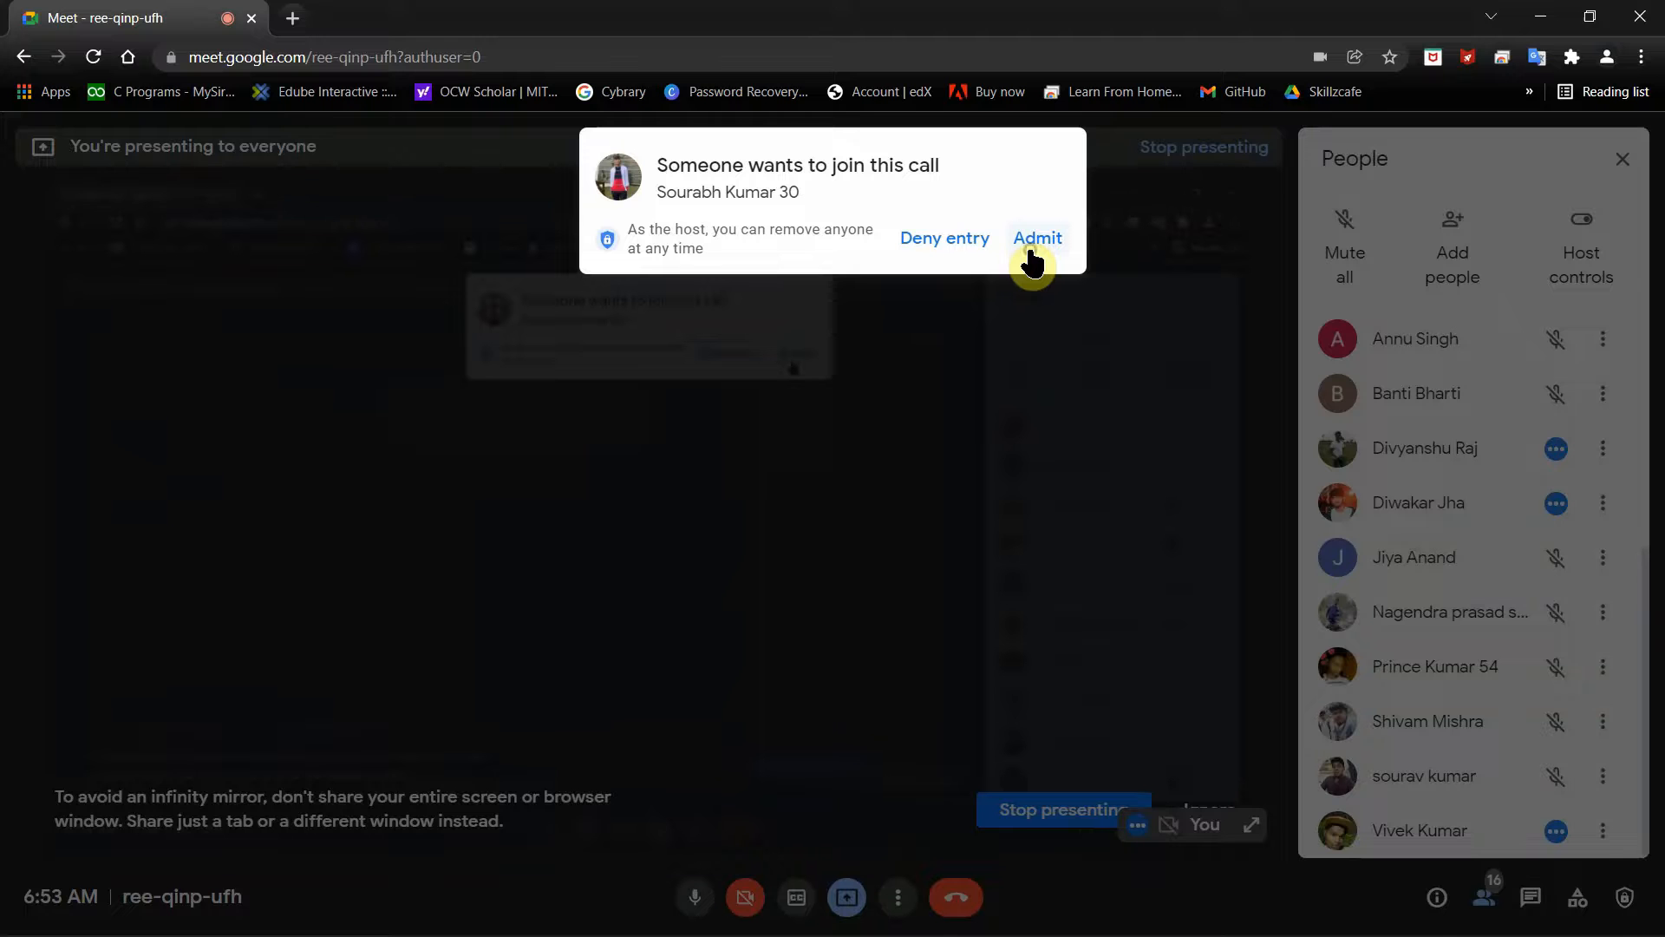
{"action": "left_click", "coordinate": [1030, 250]}
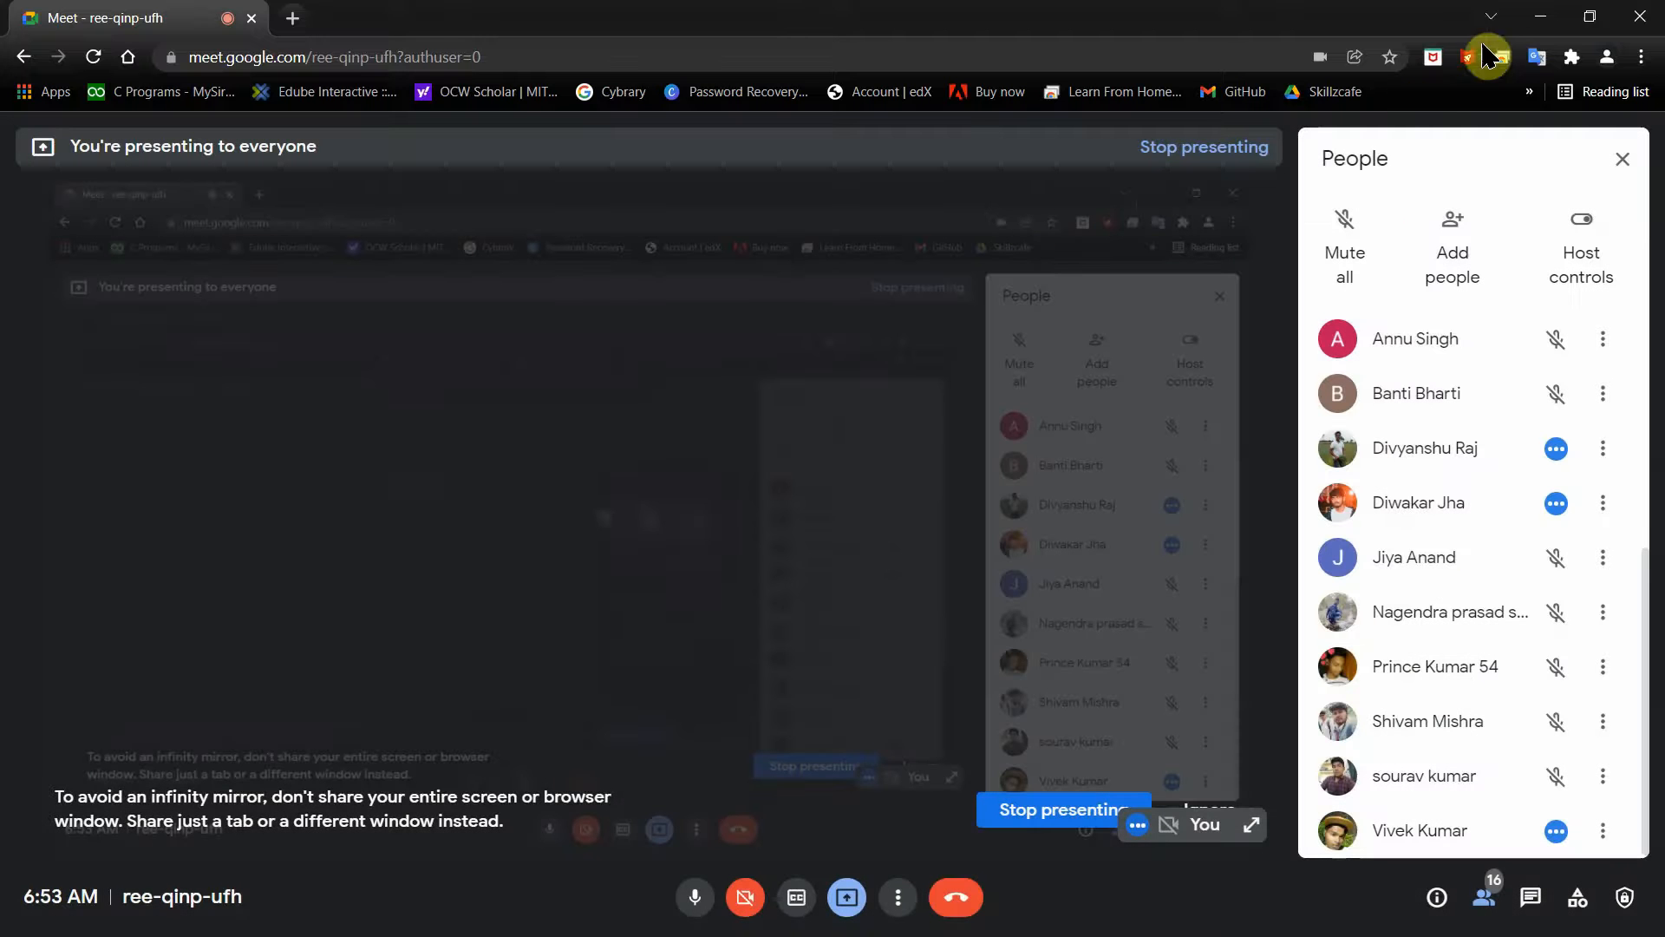
{"action": "left_click", "coordinate": [1528, 27]}
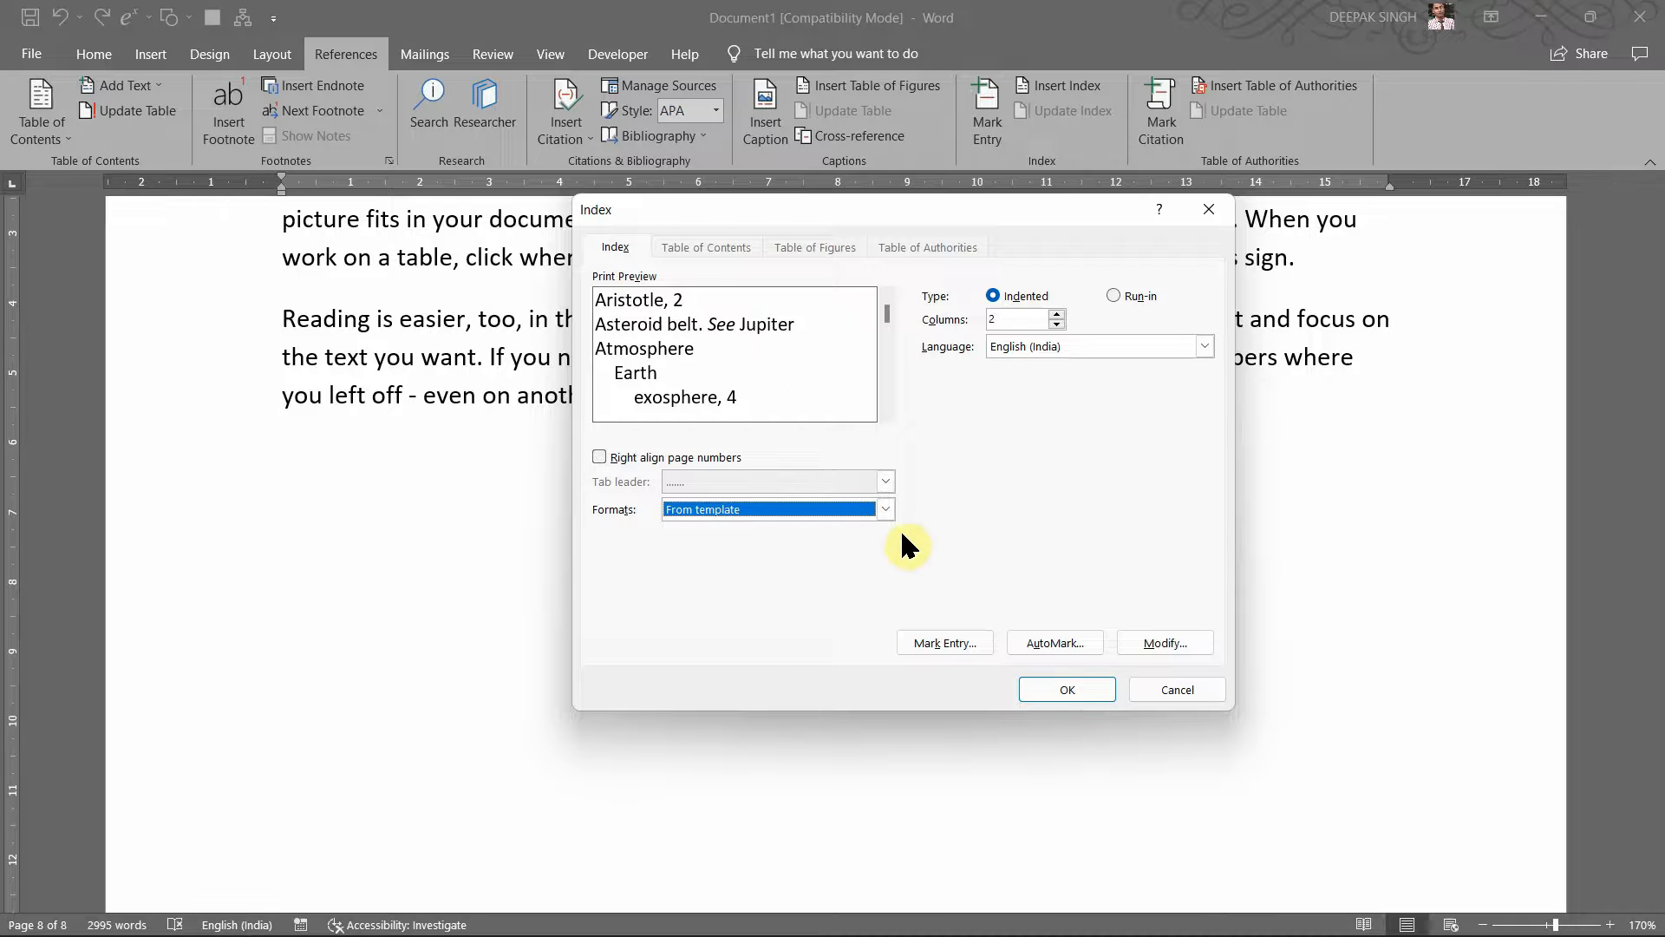
Step: Preview the Bulleted index format, then settle on From template with 2 columns
{"action": "left_click", "coordinate": [887, 508]}
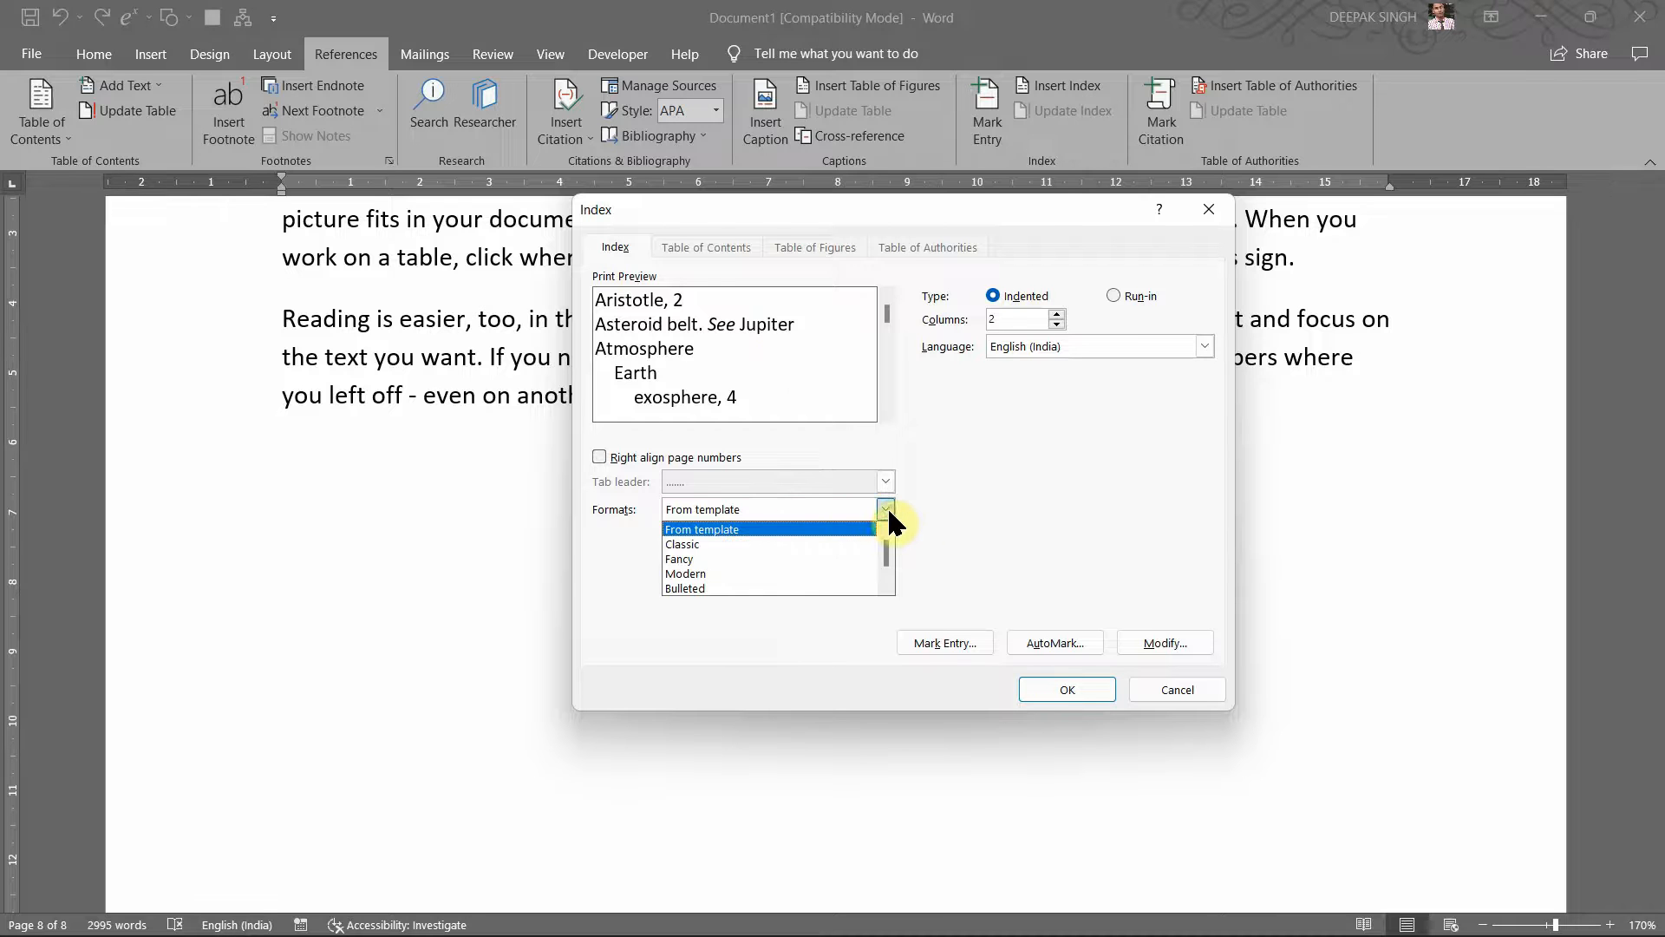
{"action": "left_click", "coordinate": [699, 576]}
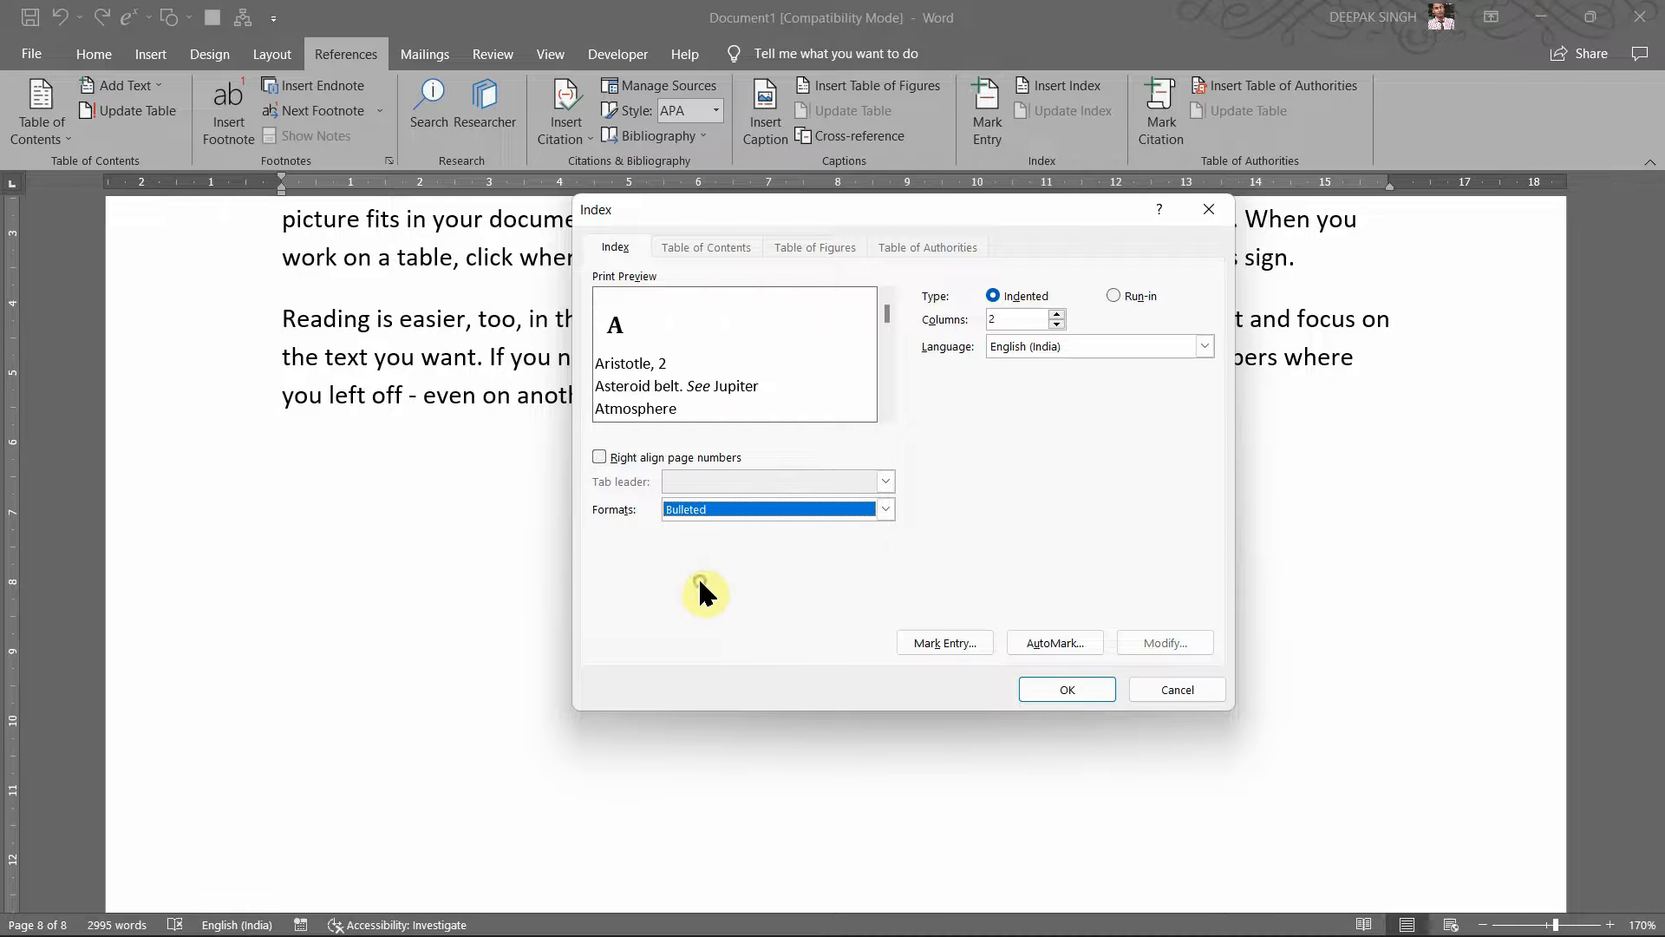
{"action": "left_click", "coordinate": [883, 508]}
{"action": "left_click", "coordinate": [774, 529]}
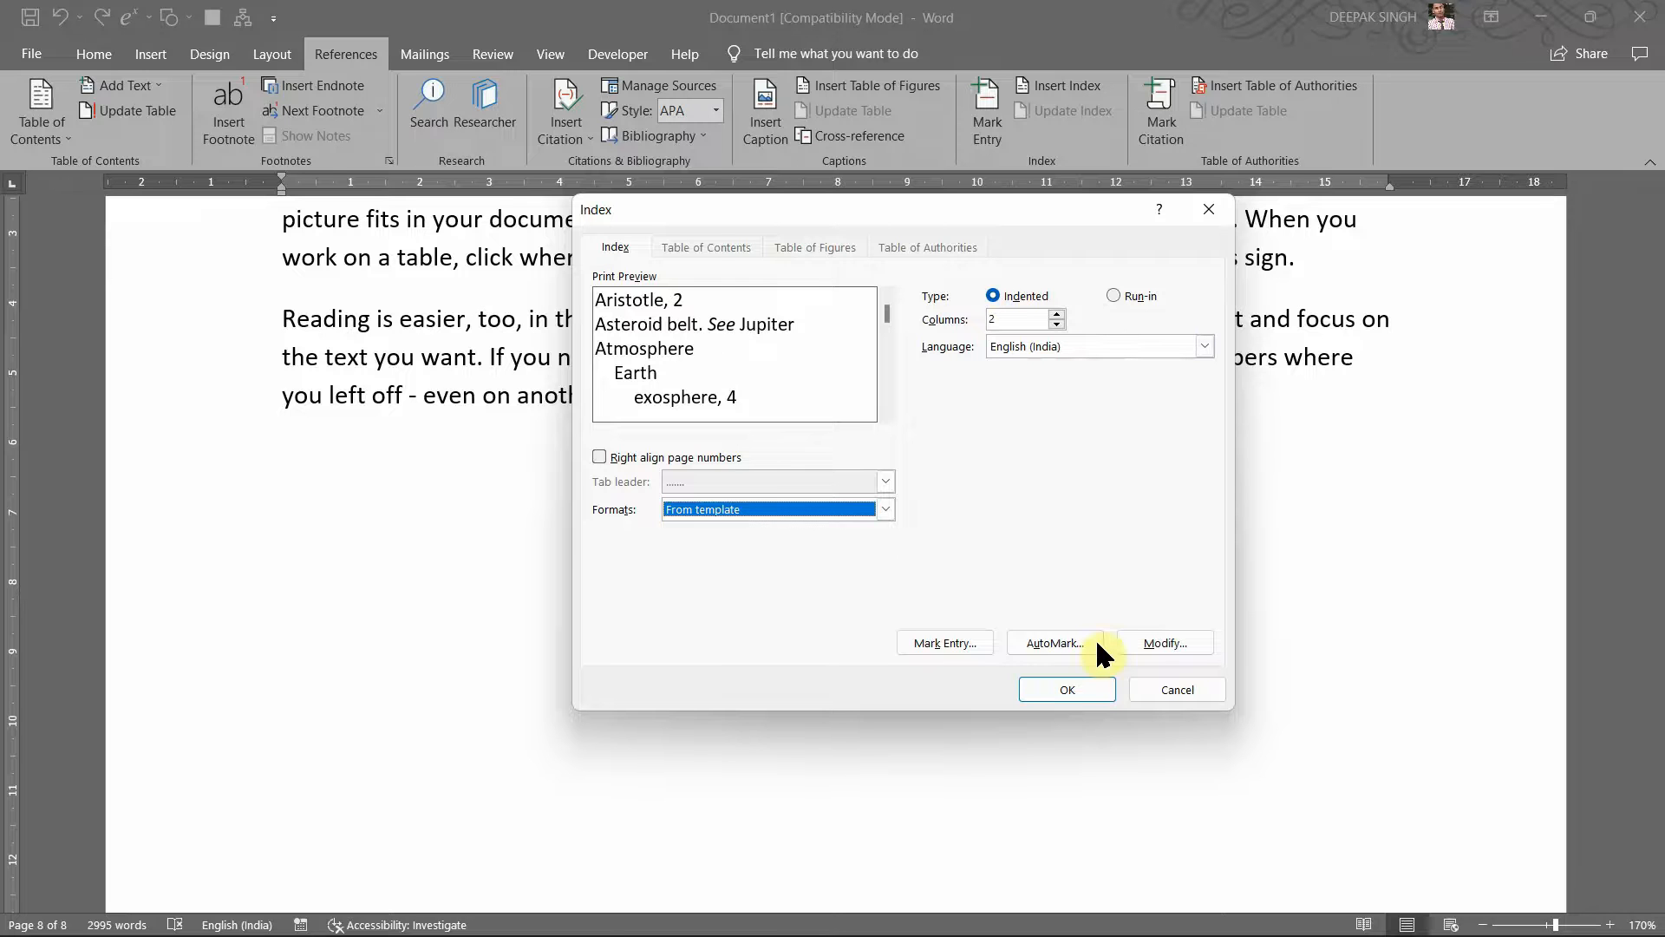
Step: Insert the two-column index at the document's end and inspect its field options
{"action": "left_click", "coordinate": [1063, 690]}
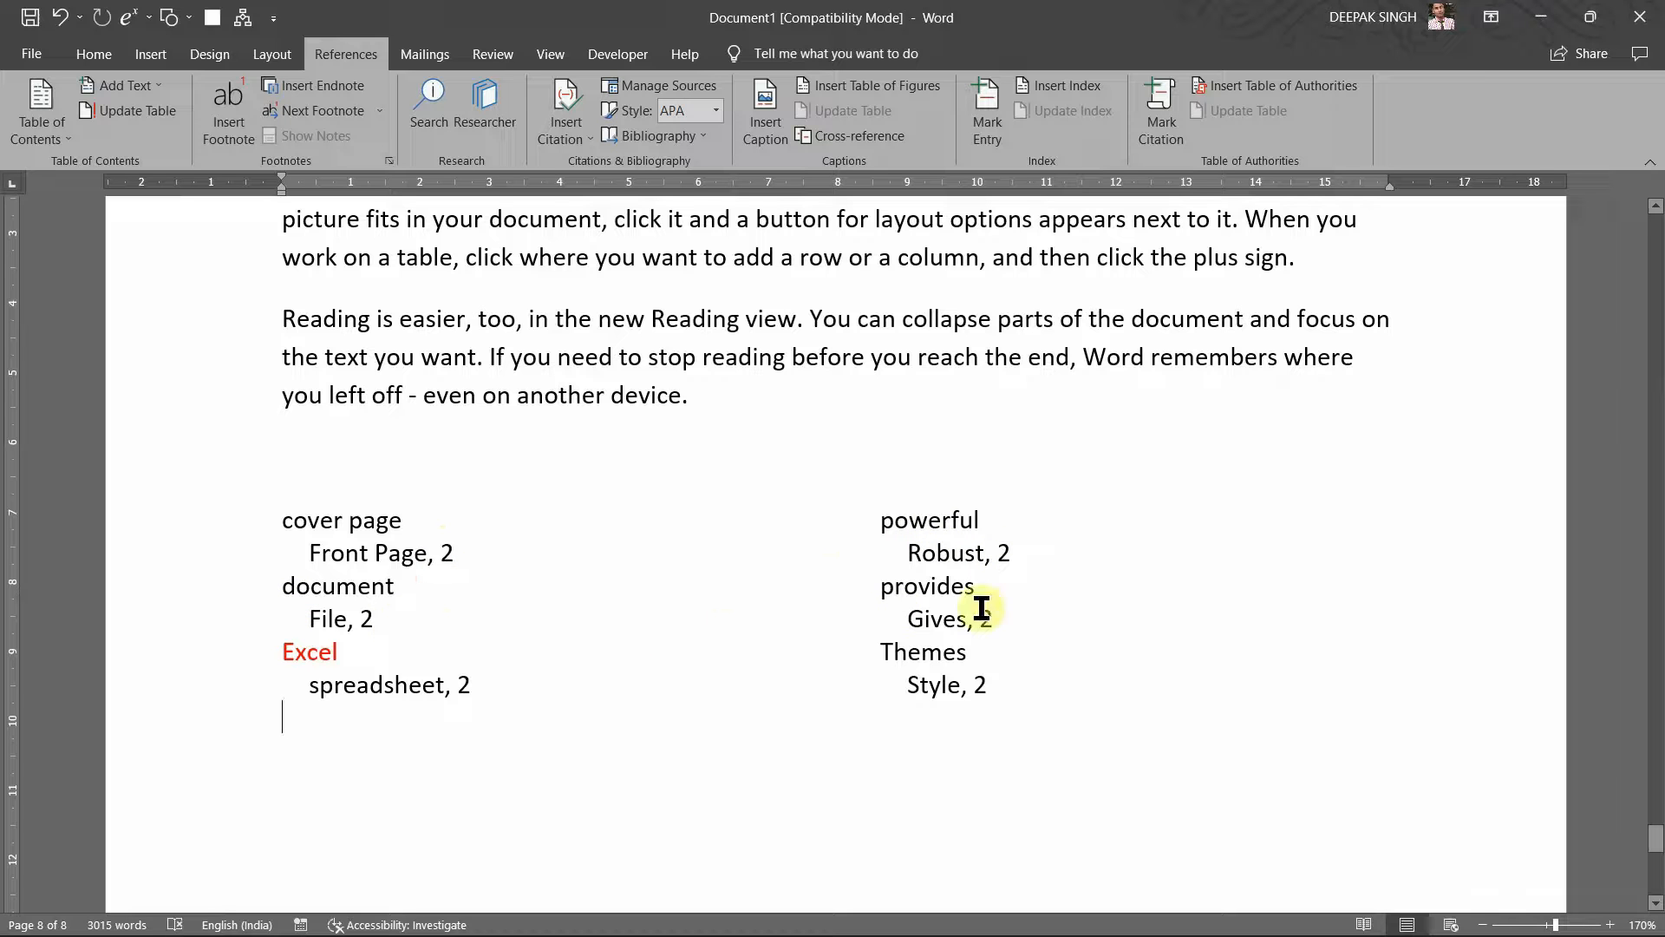
{"action": "left_click", "coordinate": [957, 661]}
{"action": "left_click", "coordinate": [994, 691]}
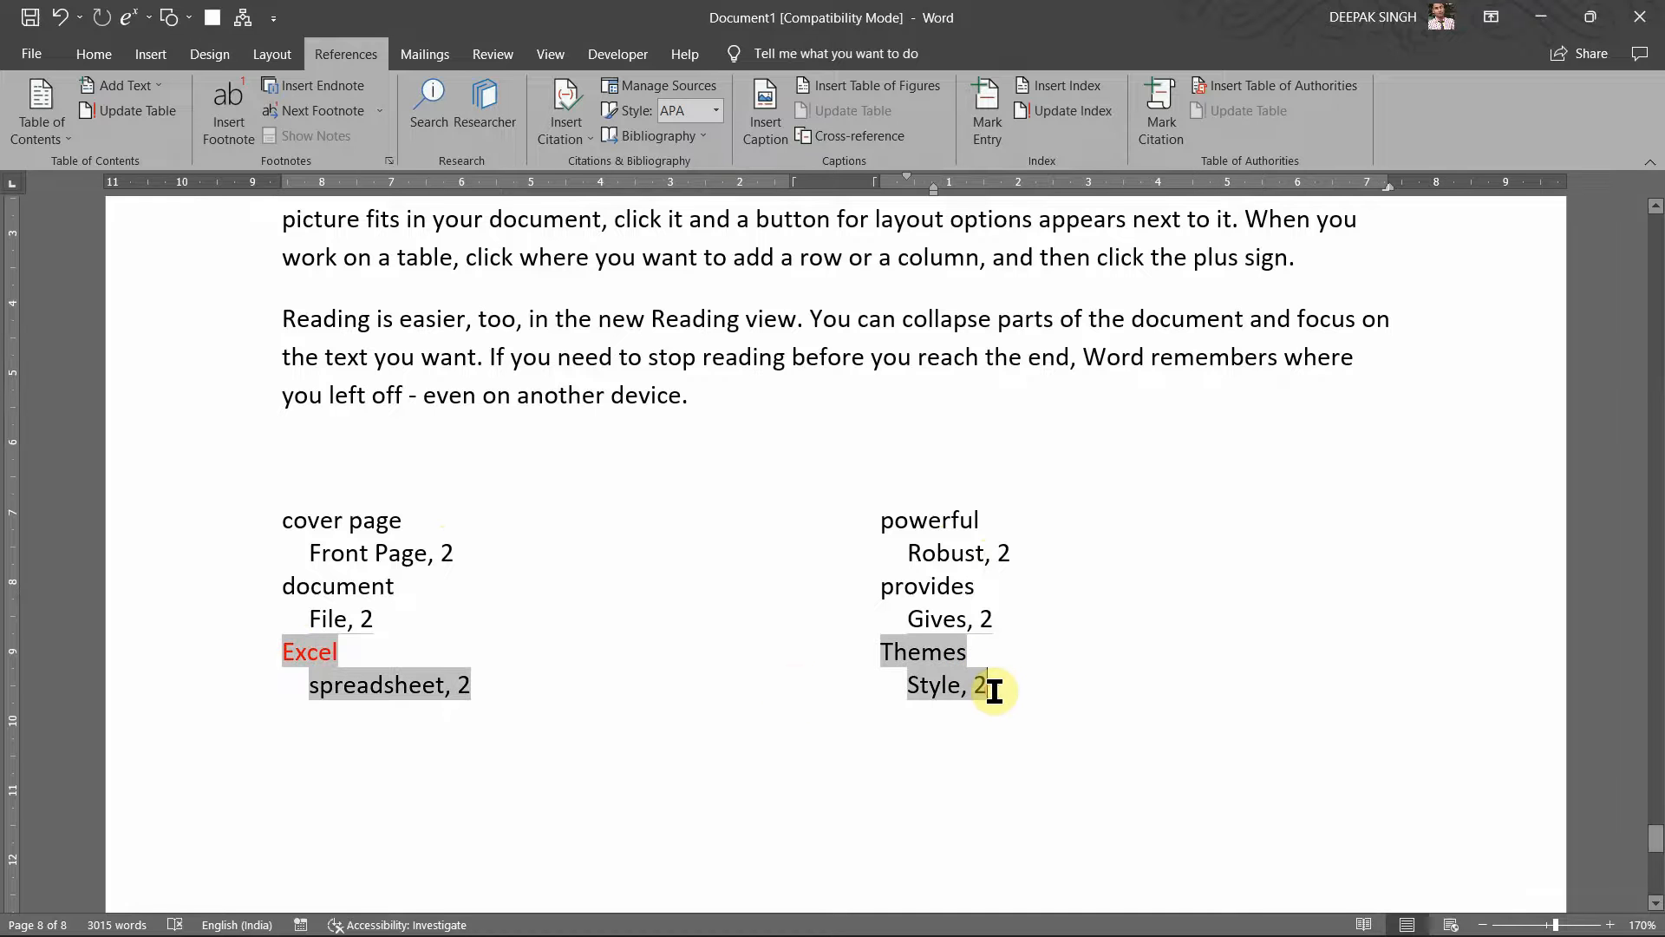
{"action": "right_click", "coordinate": [739, 618]}
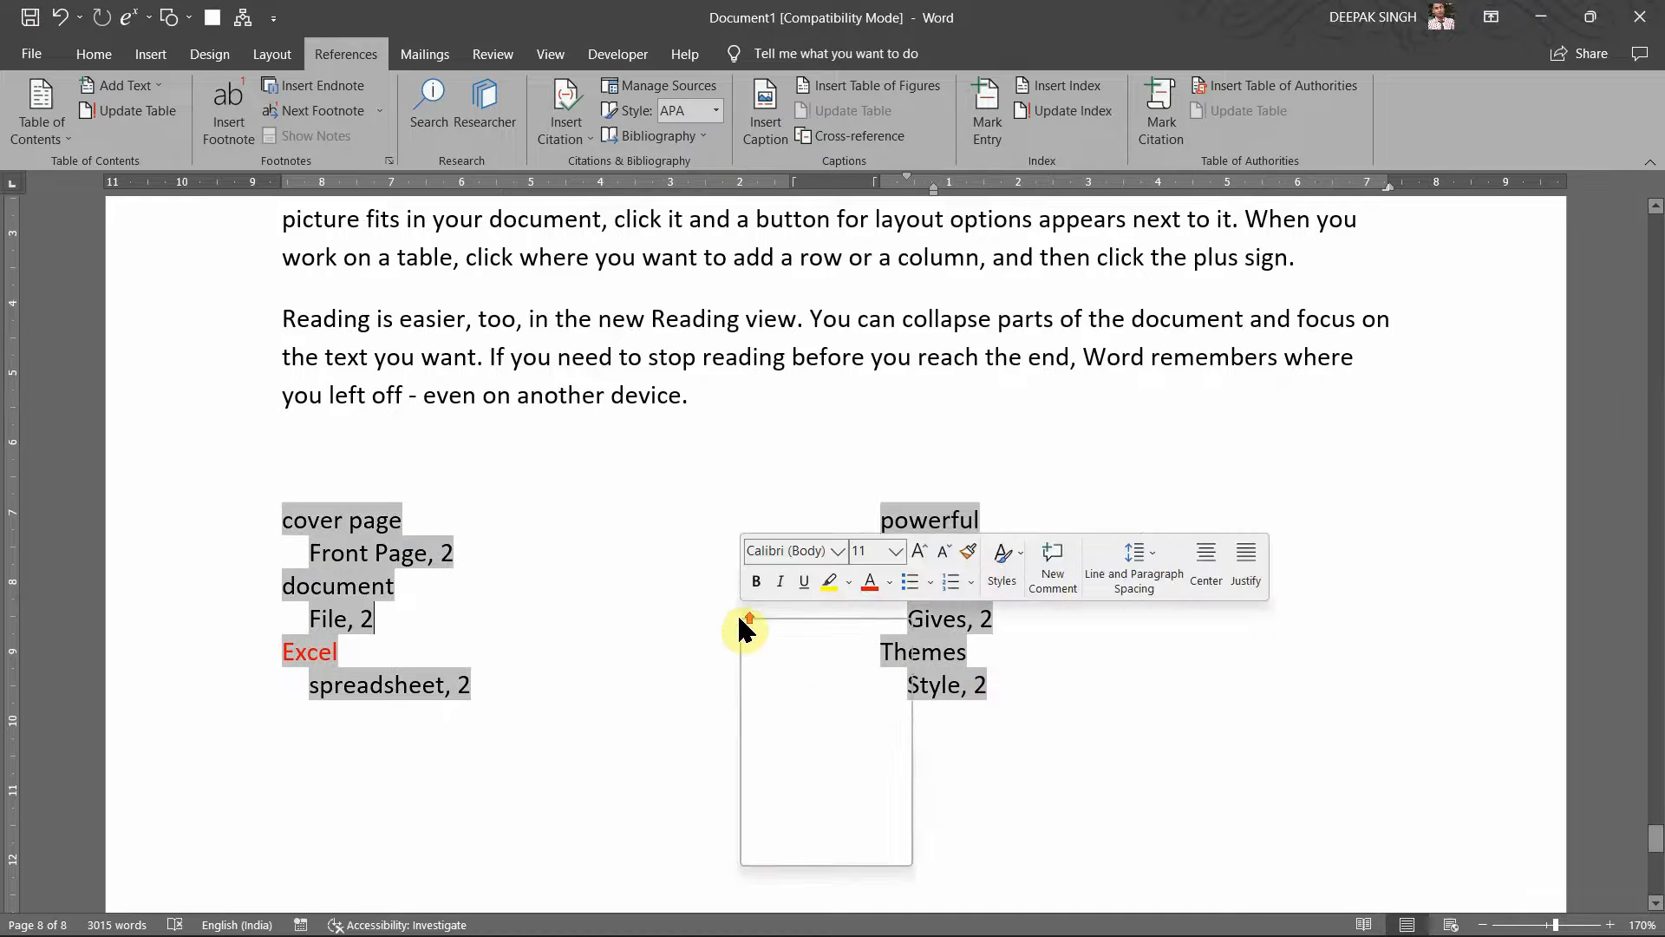
{"action": "scroll", "coordinate": [420, 476], "scroll_direction": "down", "scroll_amount": 1}
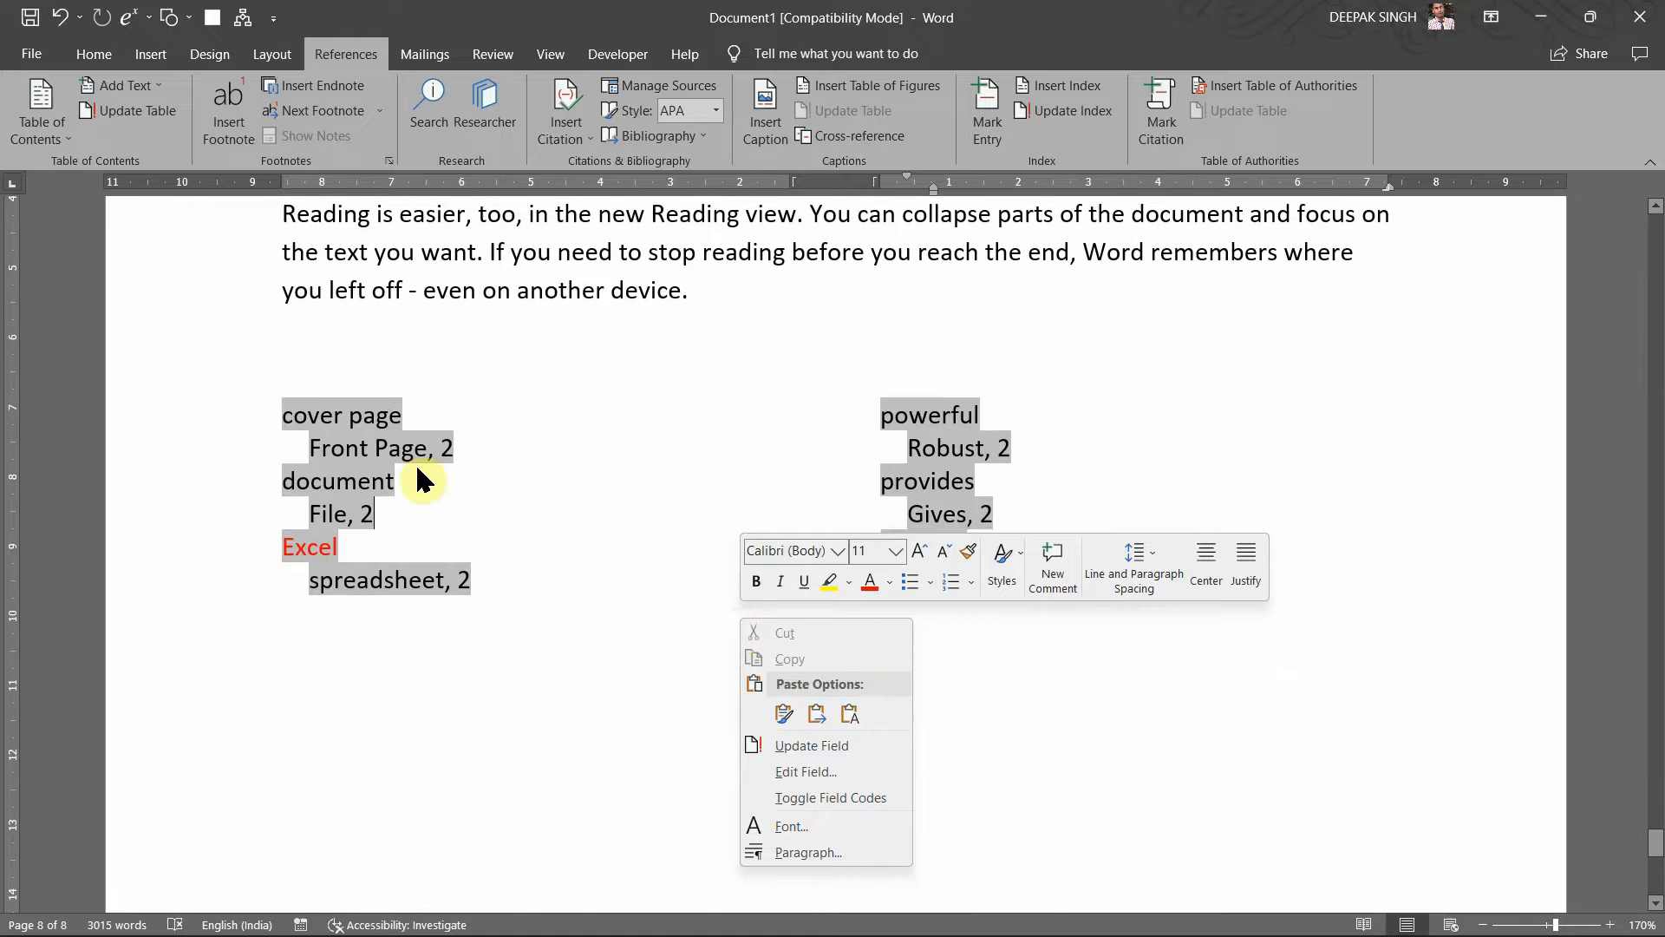
{"action": "left_click", "coordinate": [484, 472]}
{"action": "scroll", "coordinate": [489, 461], "scroll_direction": "up", "scroll_amount": 2}
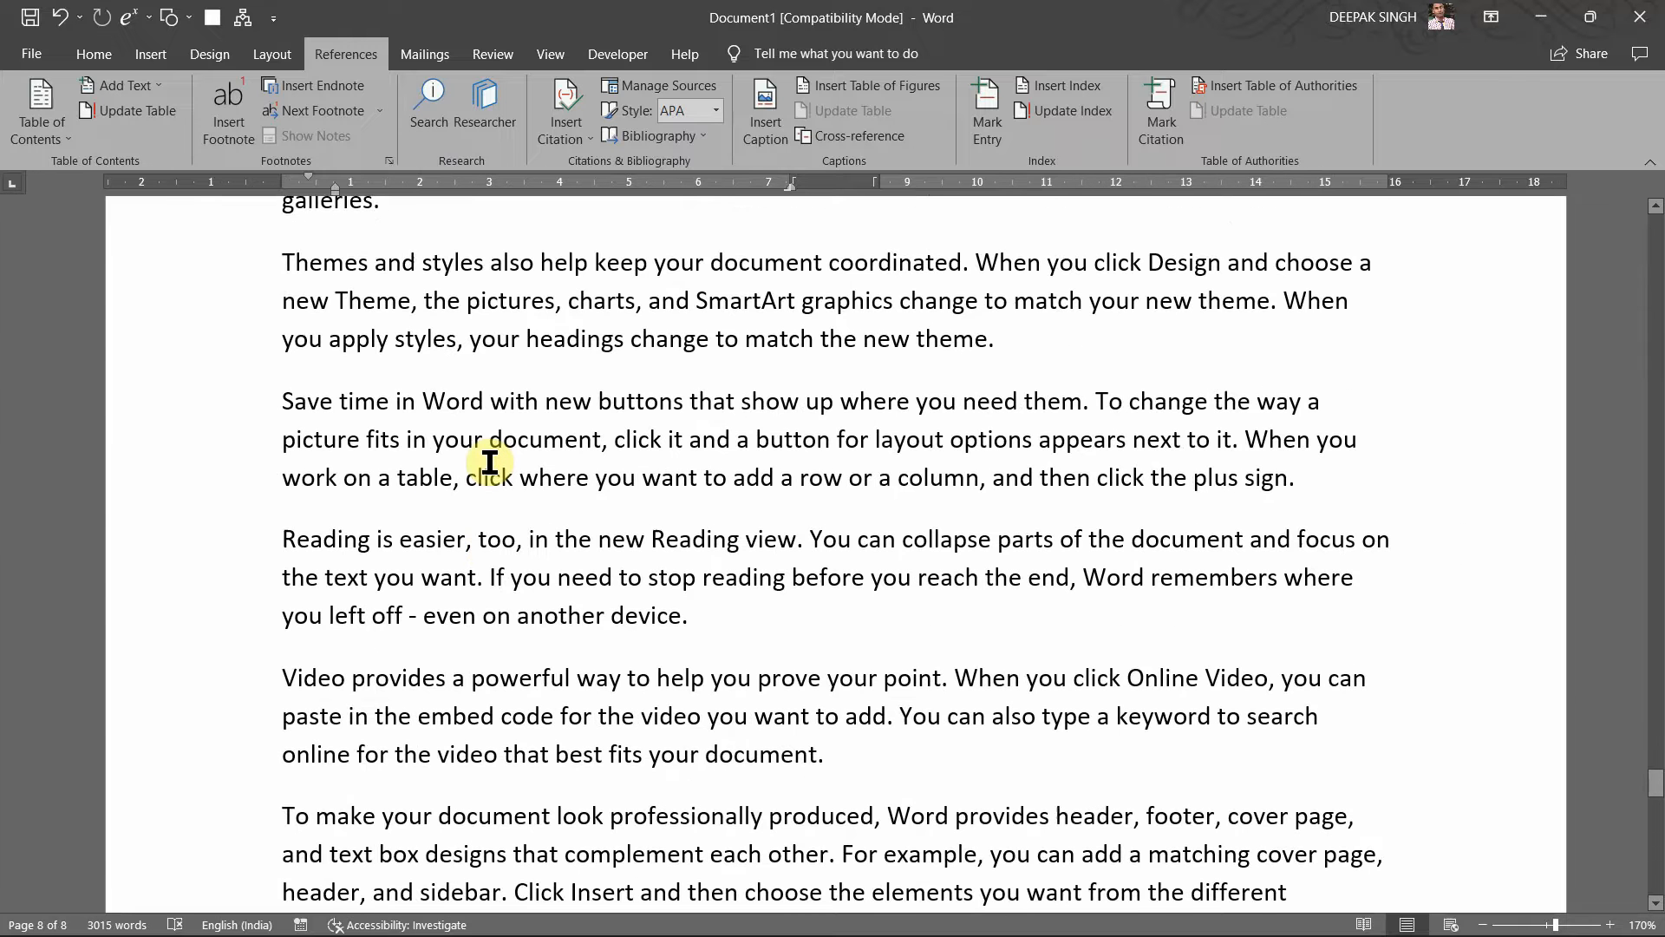
{"action": "scroll", "coordinate": [490, 463], "scroll_direction": "up", "scroll_amount": 3}
{"action": "scroll", "coordinate": [490, 462], "scroll_direction": "down", "scroll_amount": 10}
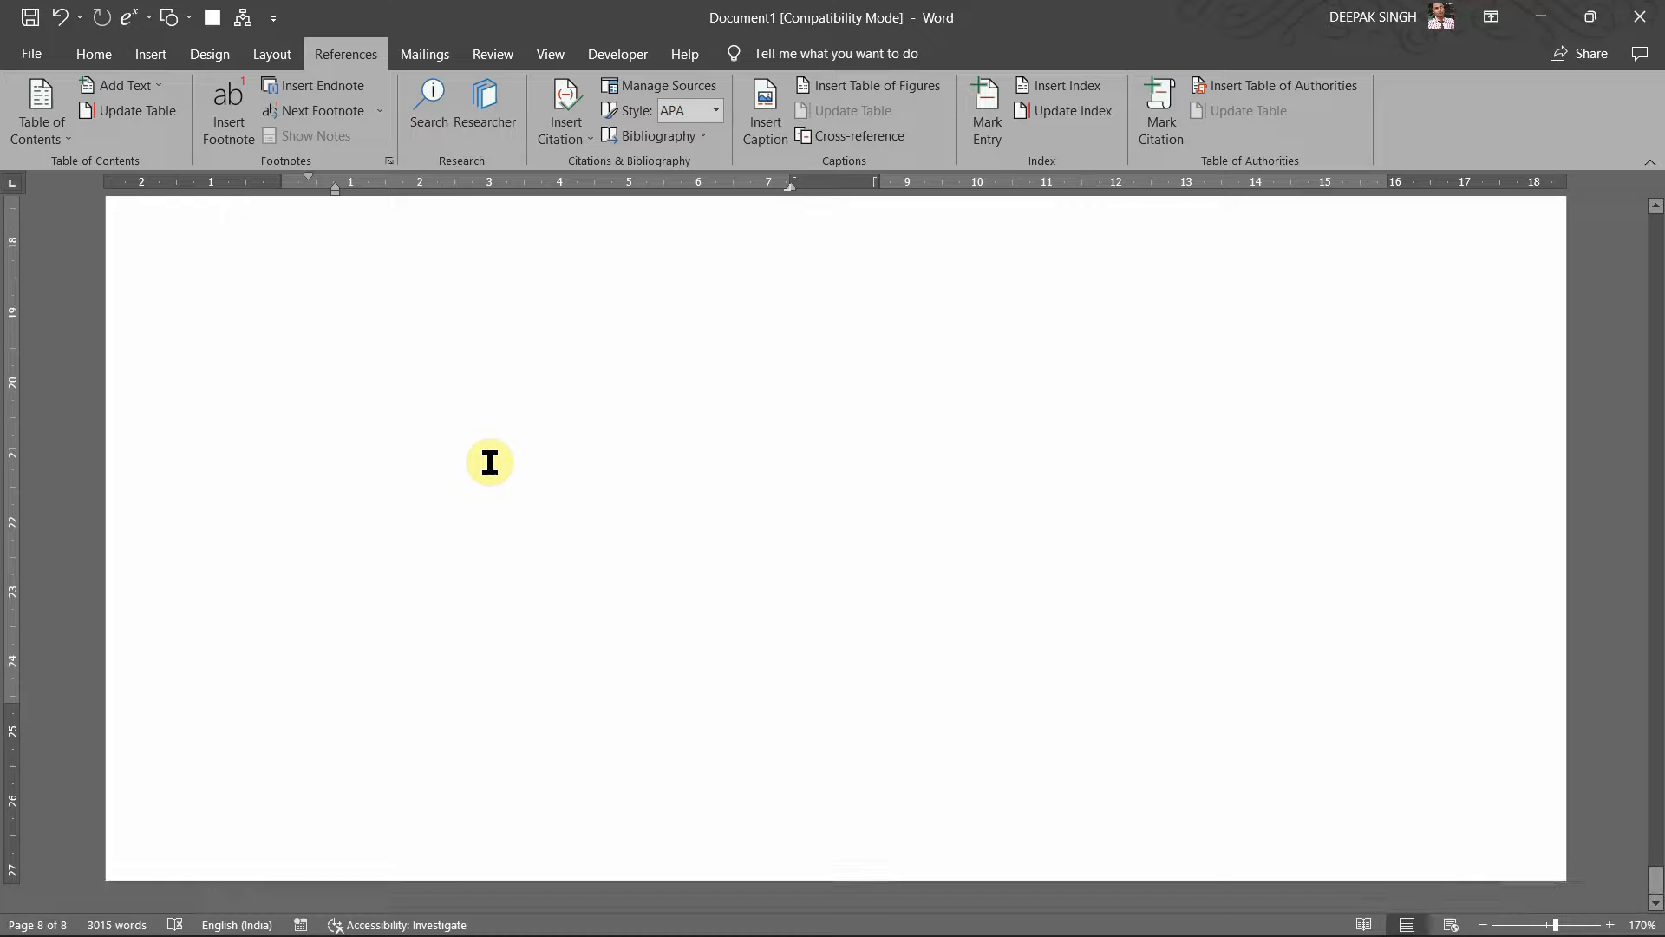
Step: Undo the two-column index and reinsert it from Insert Index with Columns set to 1
{"action": "scroll", "coordinate": [490, 462], "scroll_direction": "up", "scroll_amount": 4}
{"action": "left_click", "coordinate": [490, 548]}
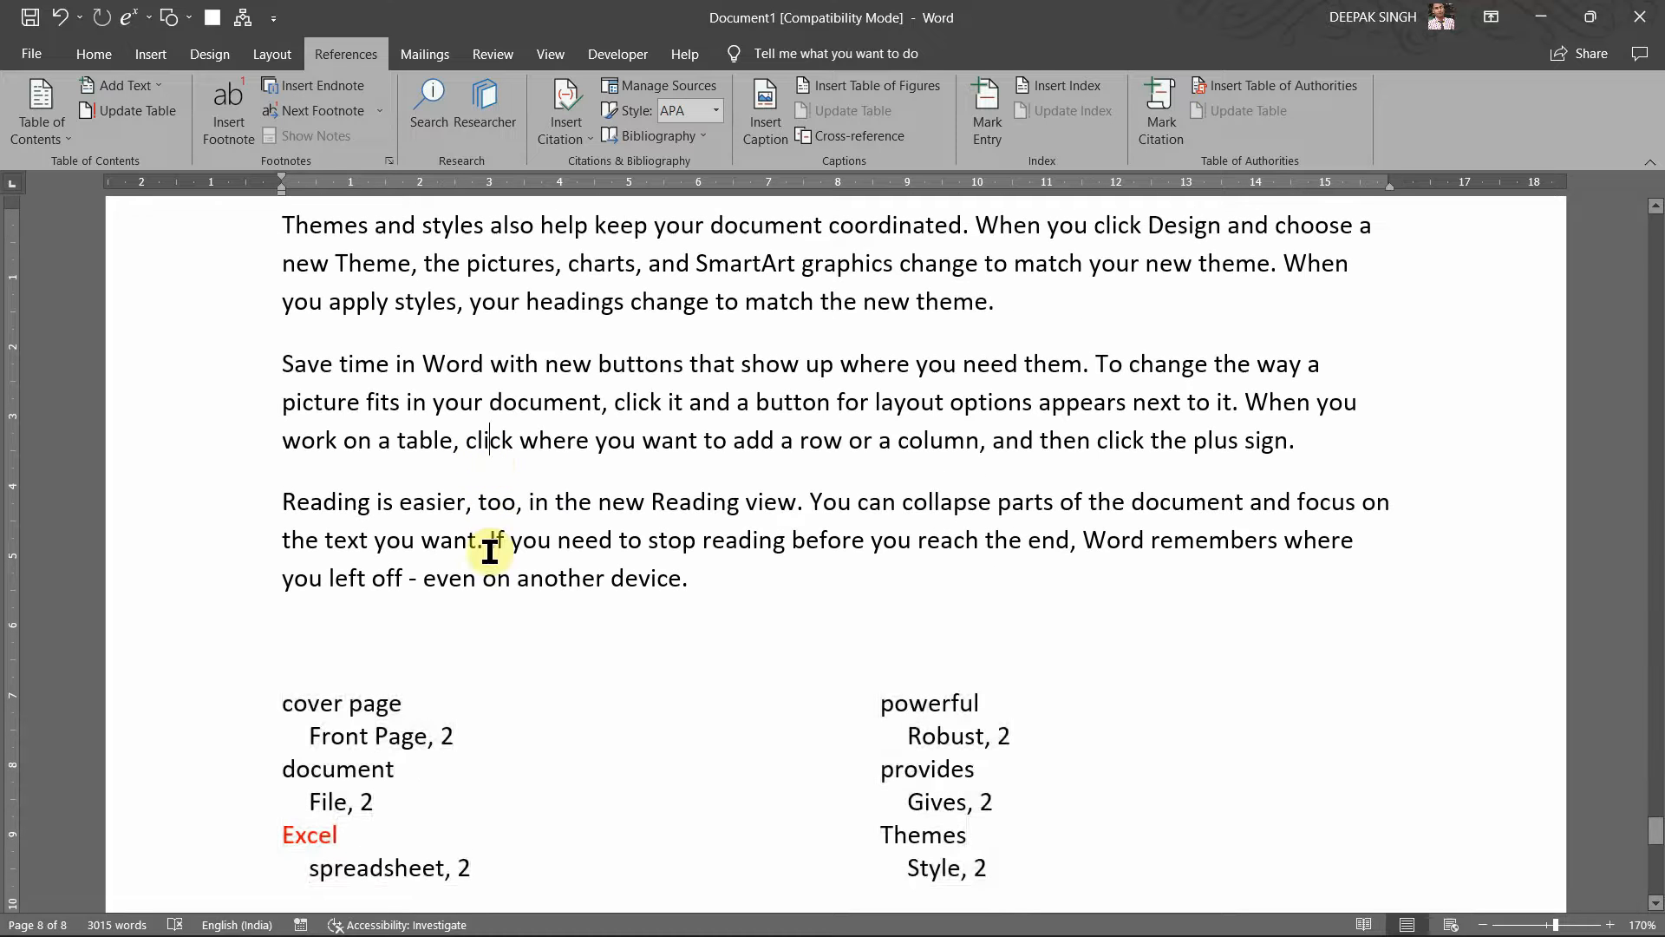
{"action": "left_click", "coordinate": [488, 702]}
{"action": "left_click", "coordinate": [433, 742]}
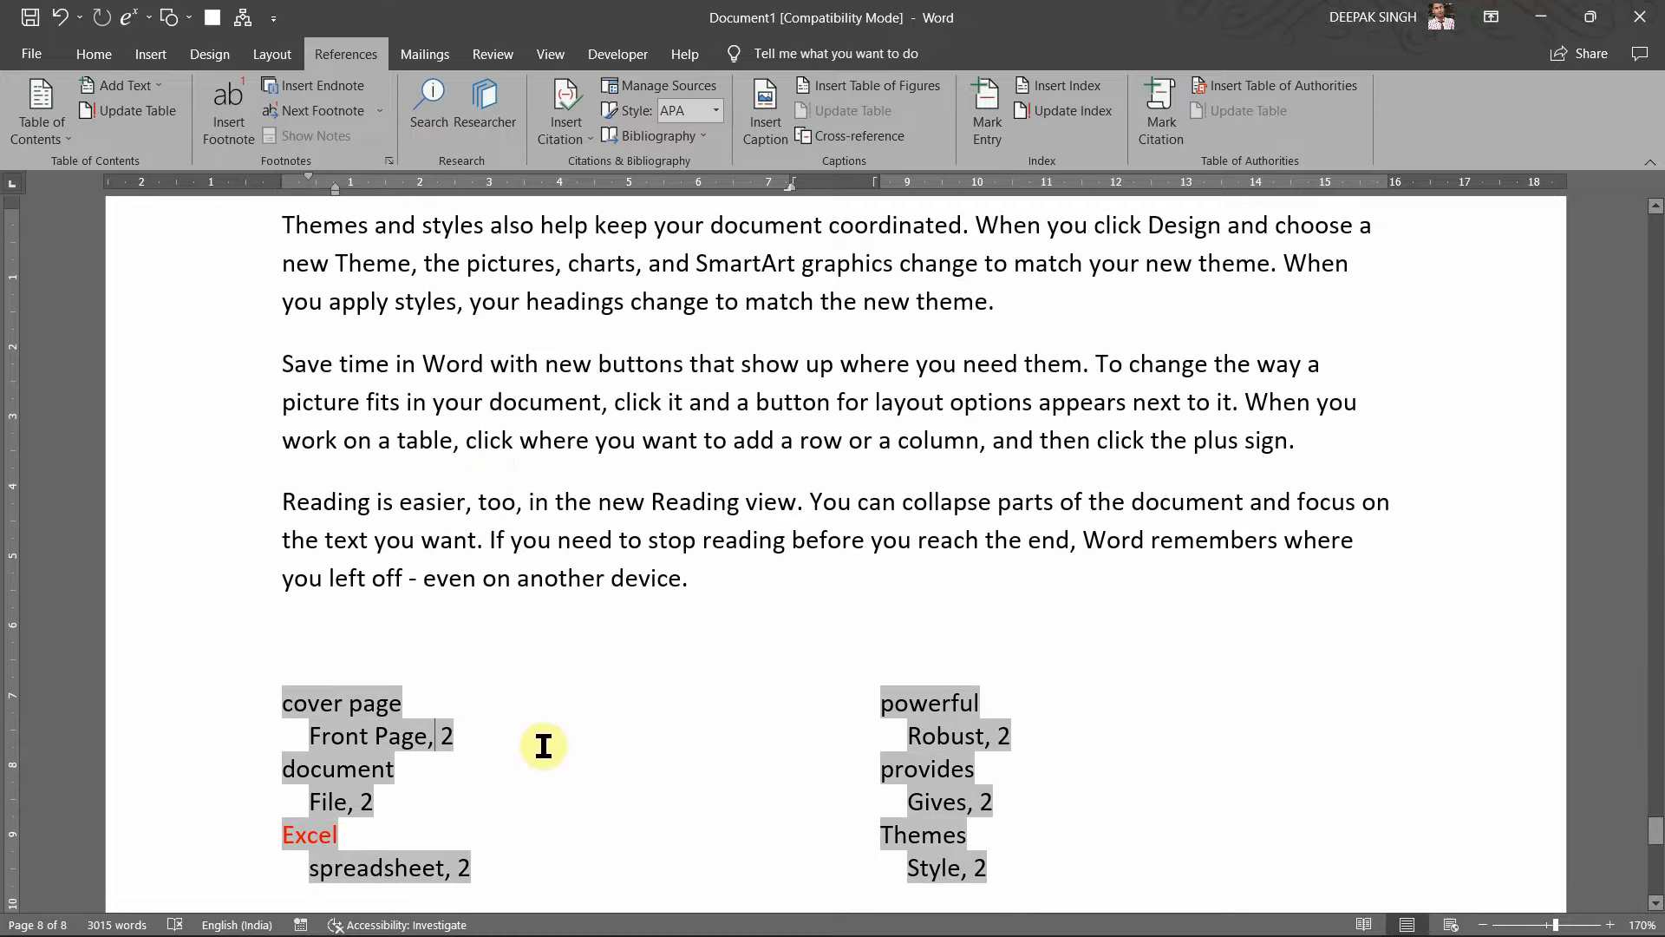
{"action": "scroll", "coordinate": [639, 757], "scroll_direction": "down", "scroll_amount": 2}
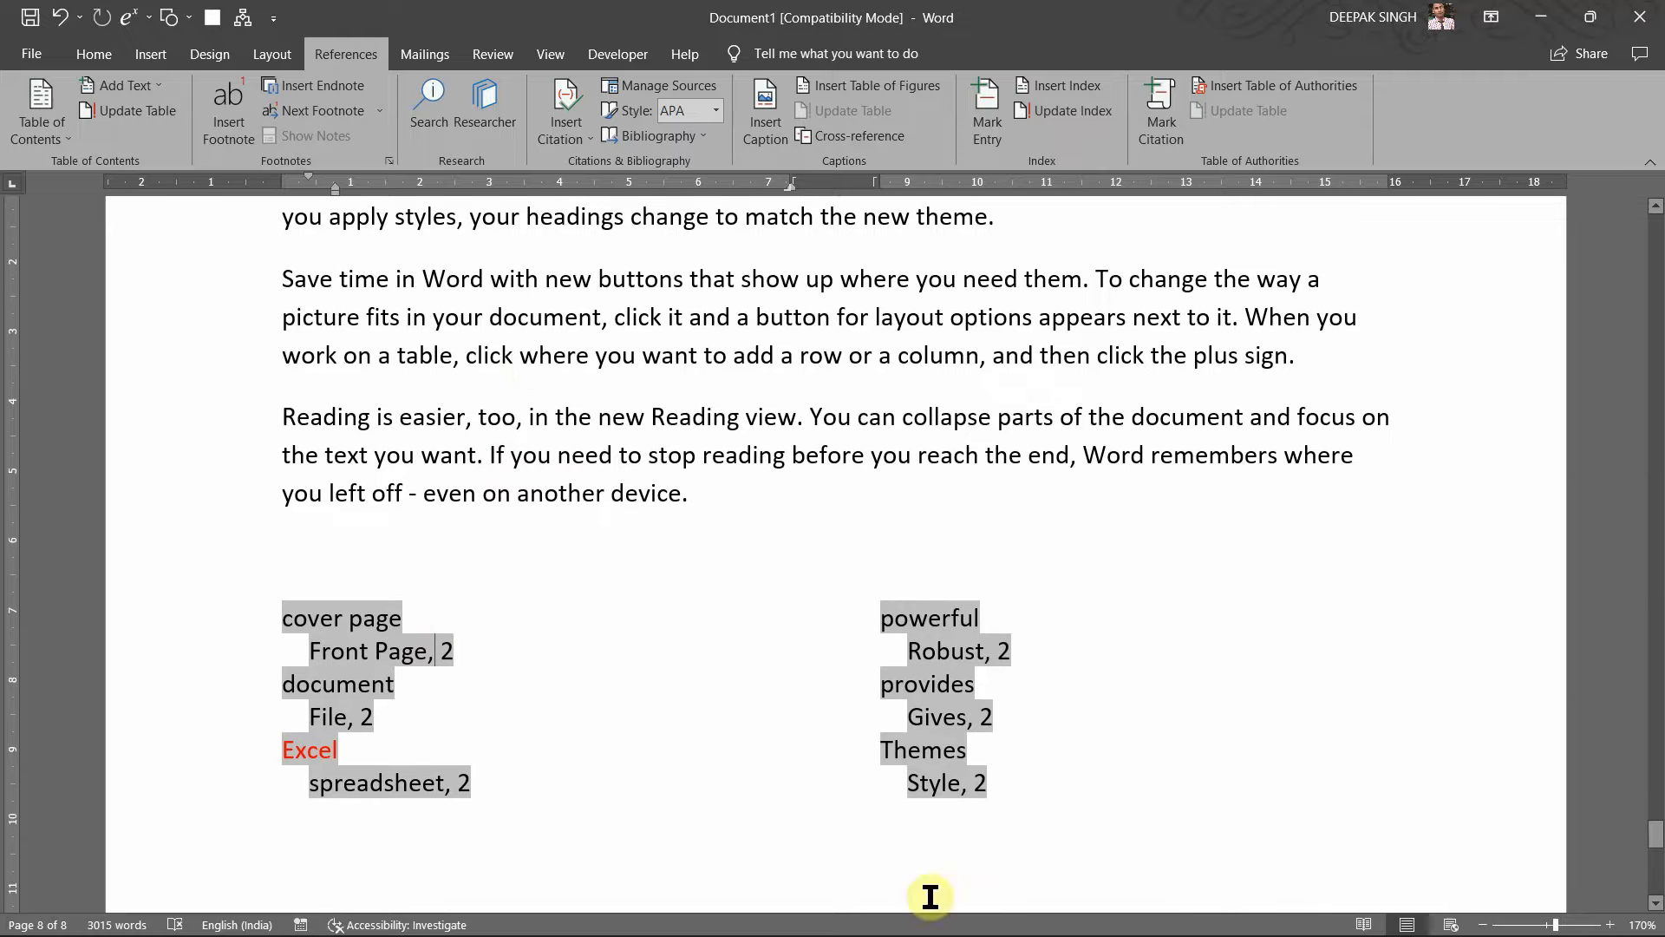
{"action": "key", "text": "ctrl+z"}
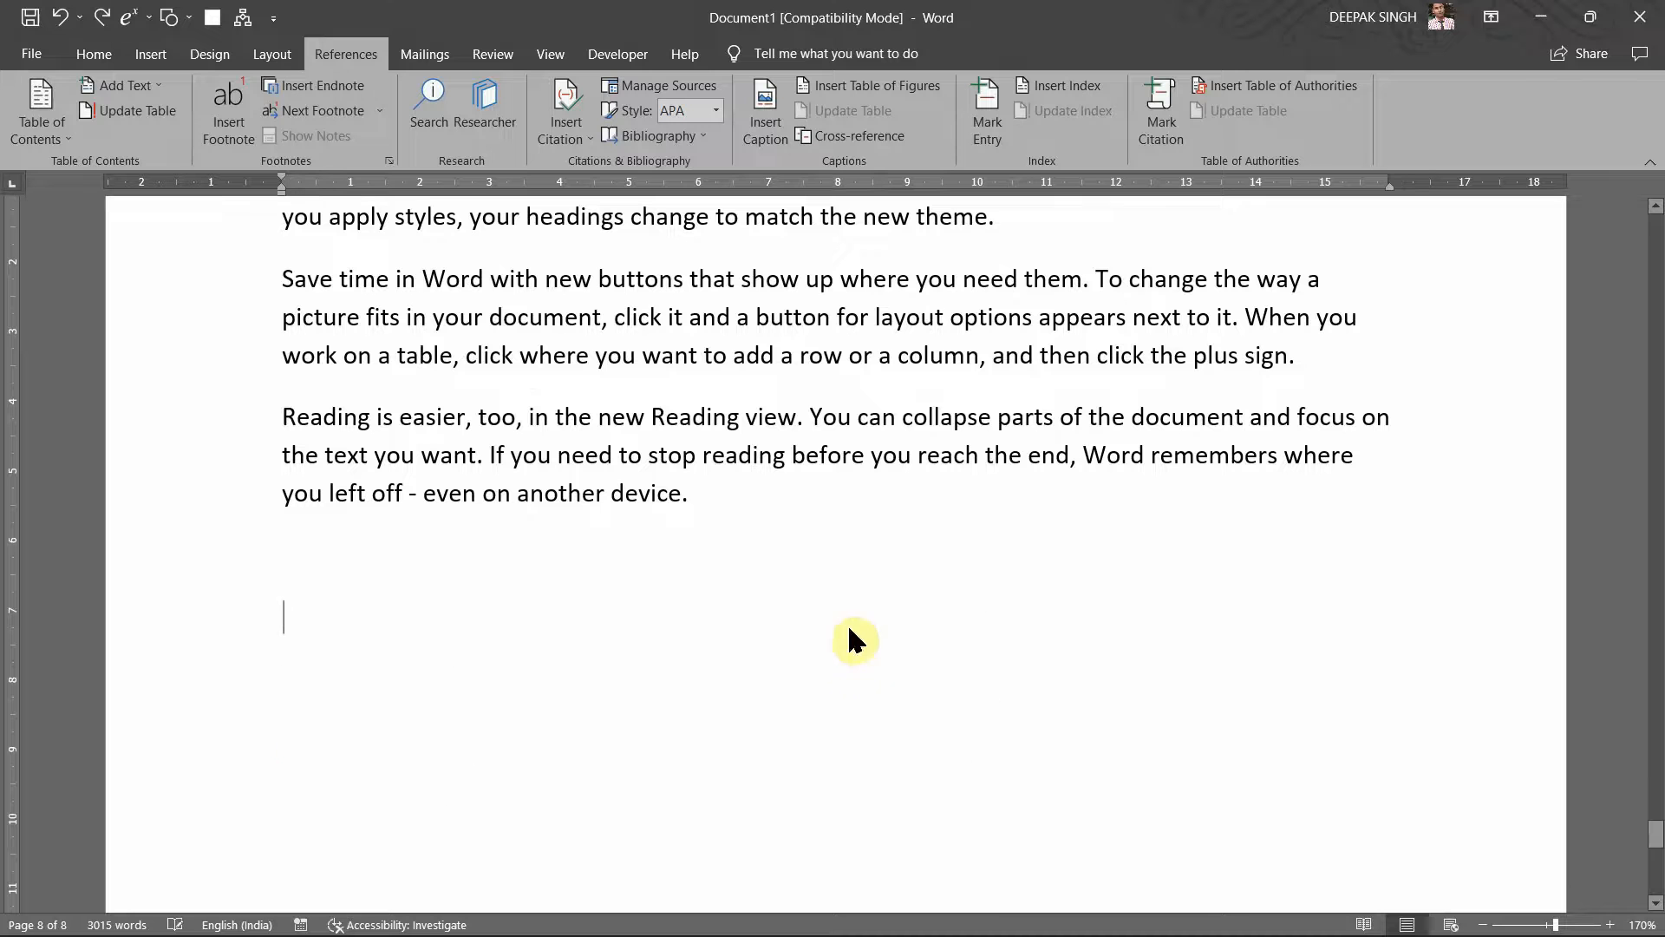
{"action": "left_click", "coordinate": [1069, 90]}
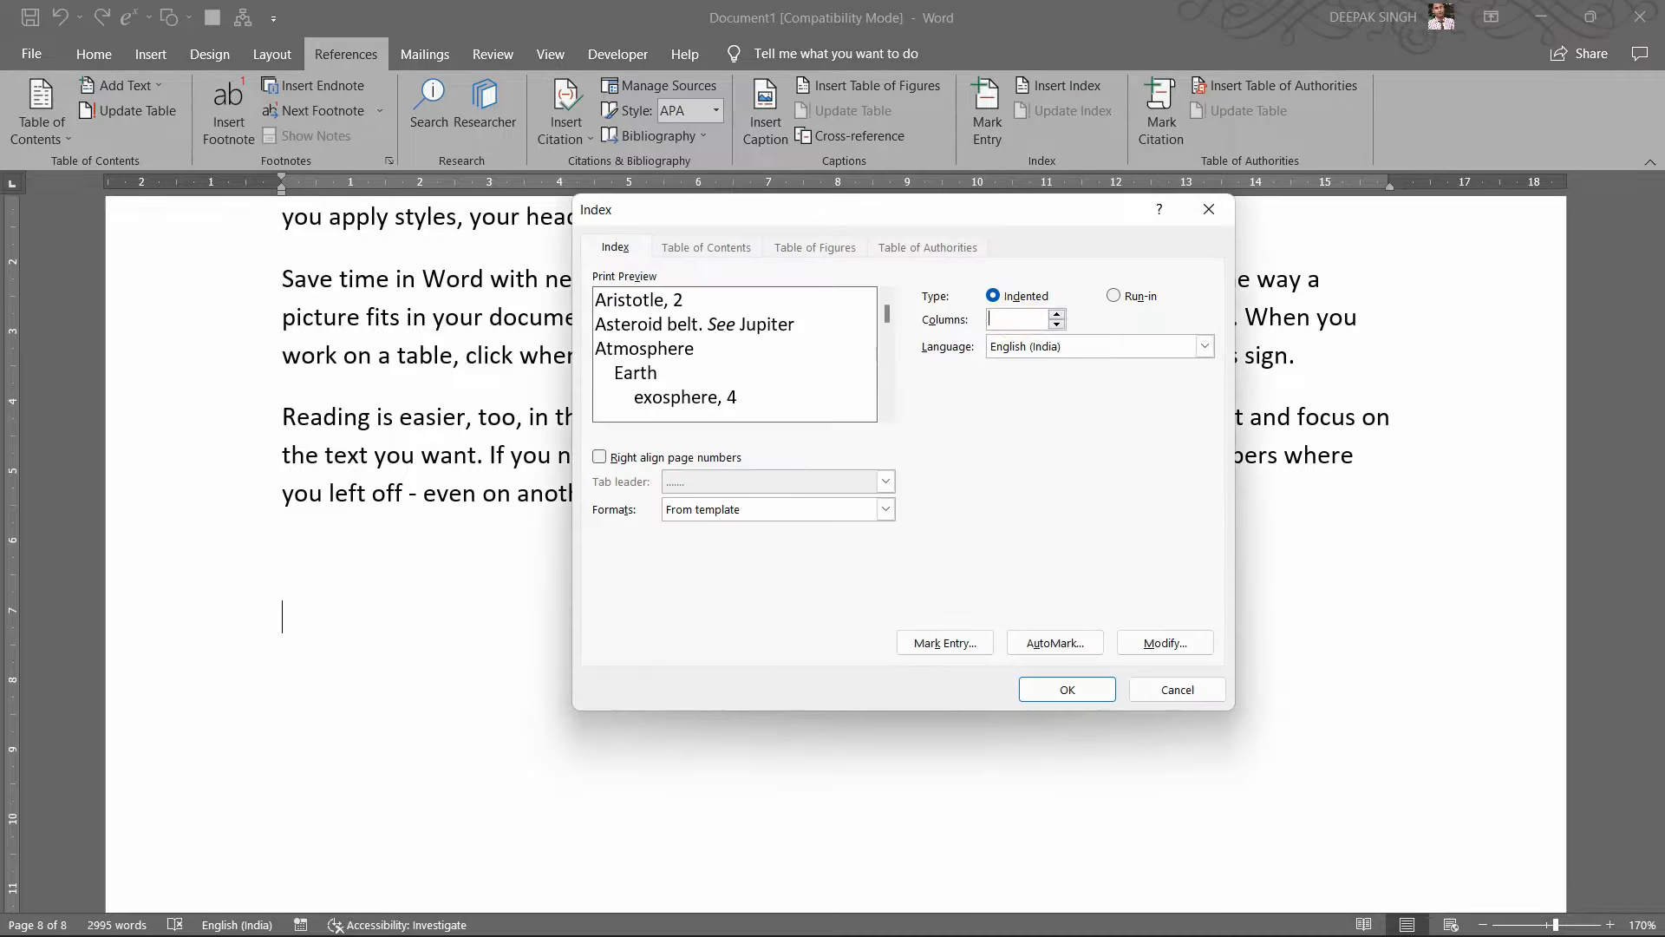
{"action": "left_click", "coordinate": [1066, 690]}
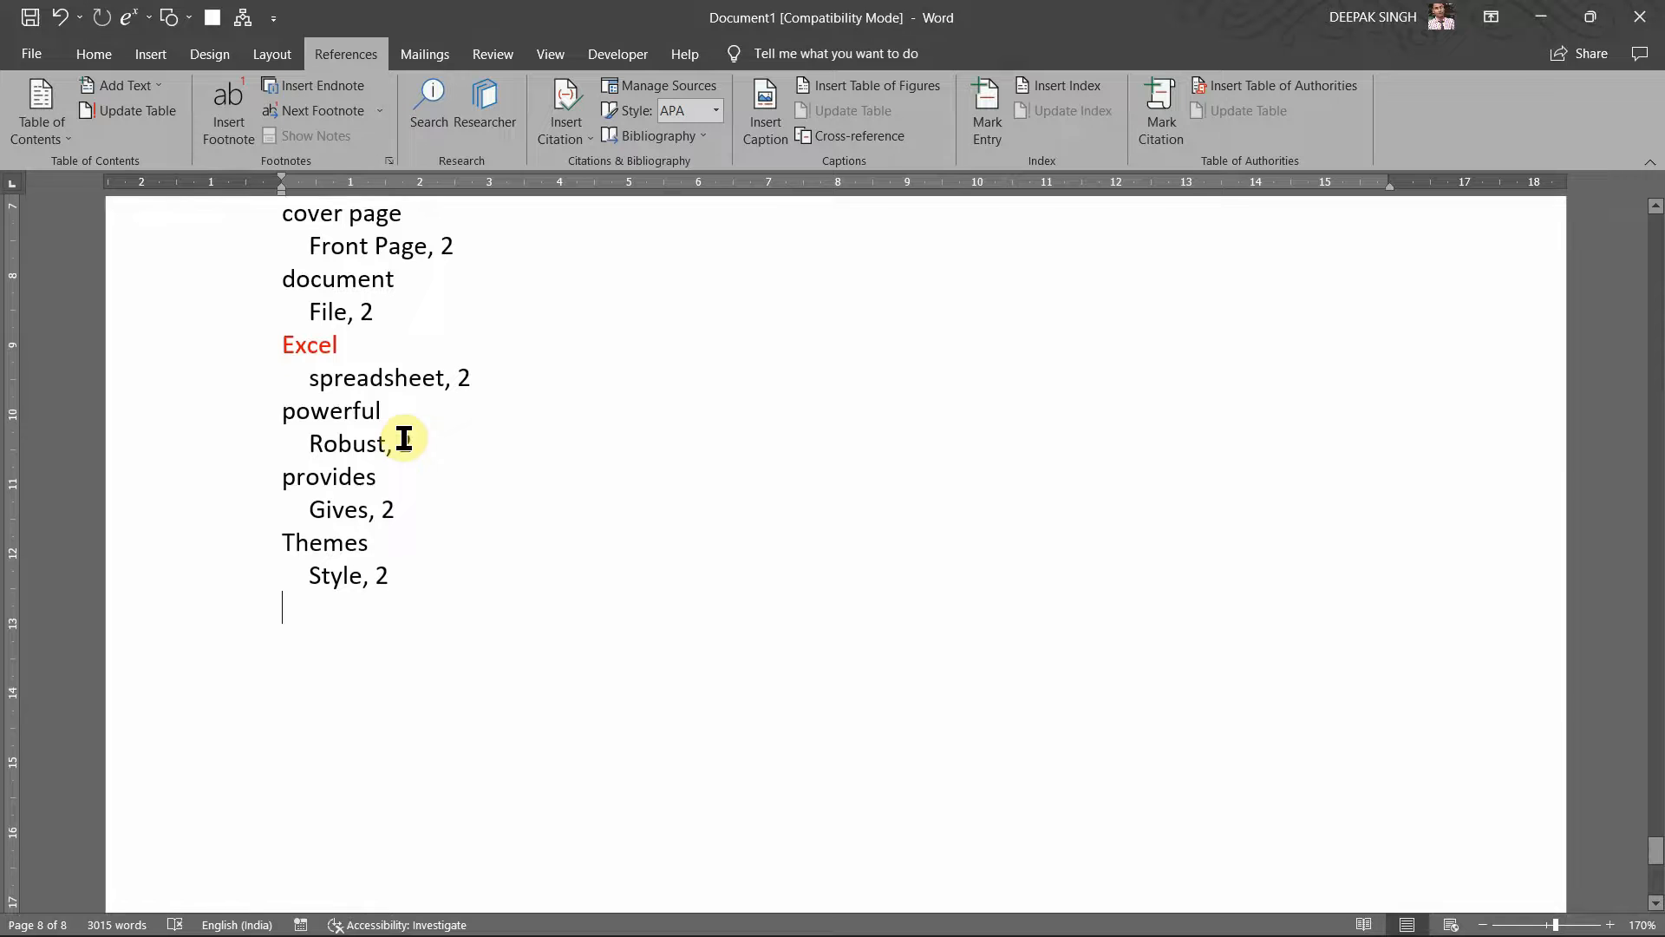
Step: Try example, complement and designs in the text as candidate index terms
{"action": "scroll", "coordinate": [405, 434], "scroll_direction": "up", "scroll_amount": 1}
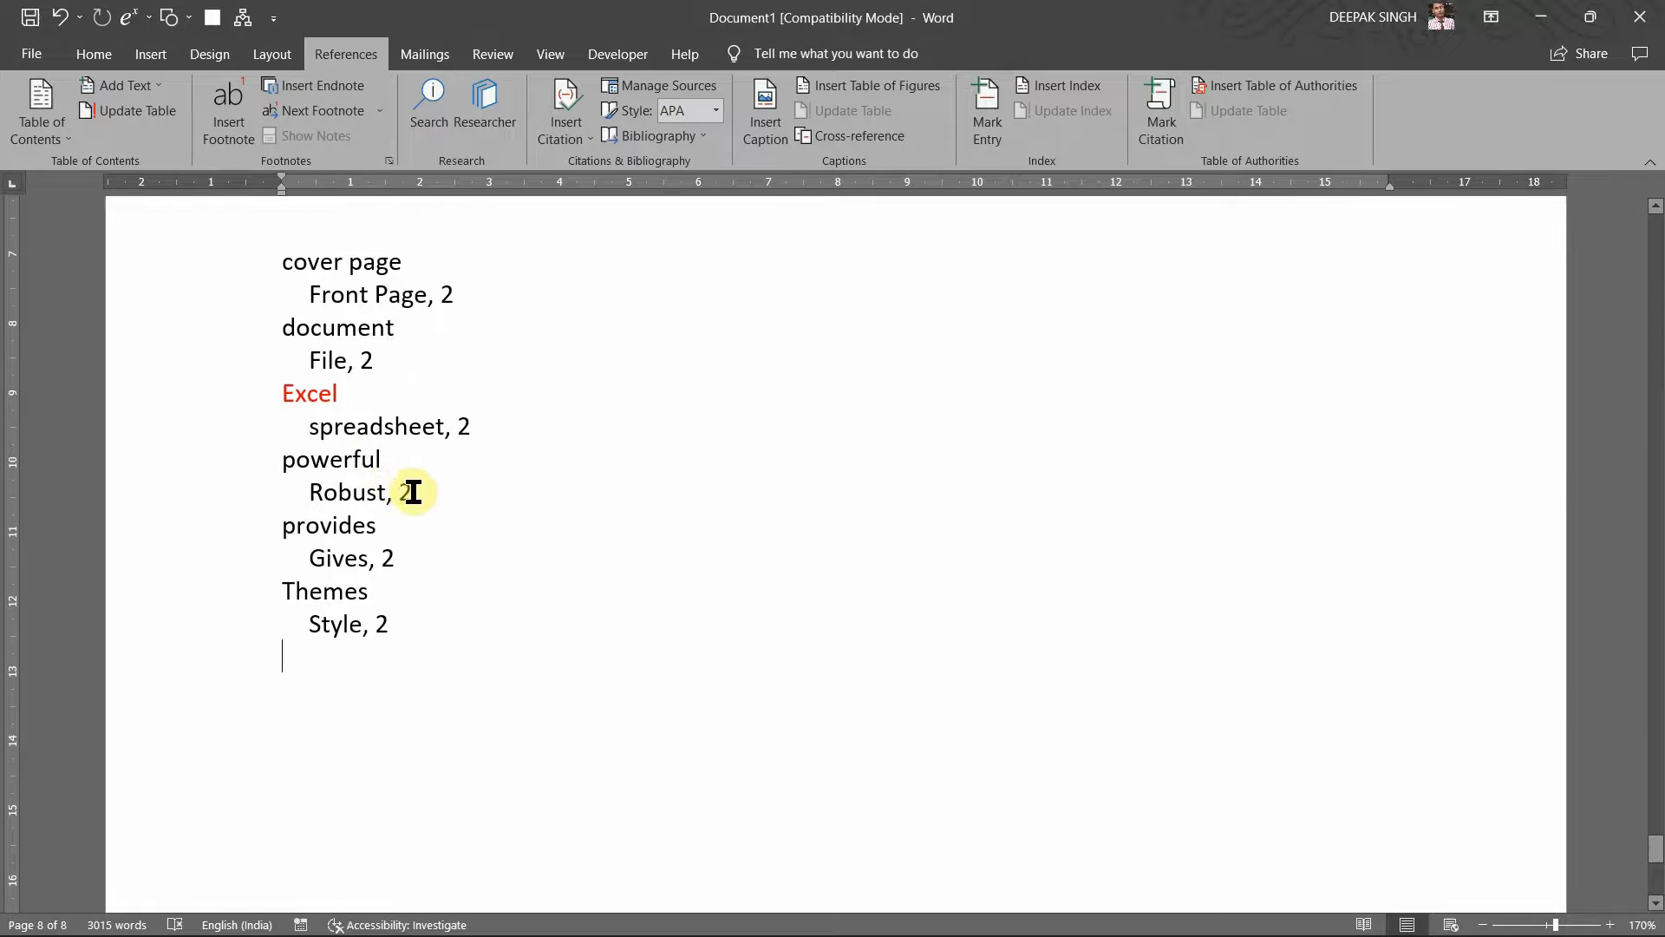
{"action": "scroll", "coordinate": [414, 493], "scroll_direction": "up", "scroll_amount": 3}
{"action": "scroll", "coordinate": [414, 493], "scroll_direction": "up", "scroll_amount": 5}
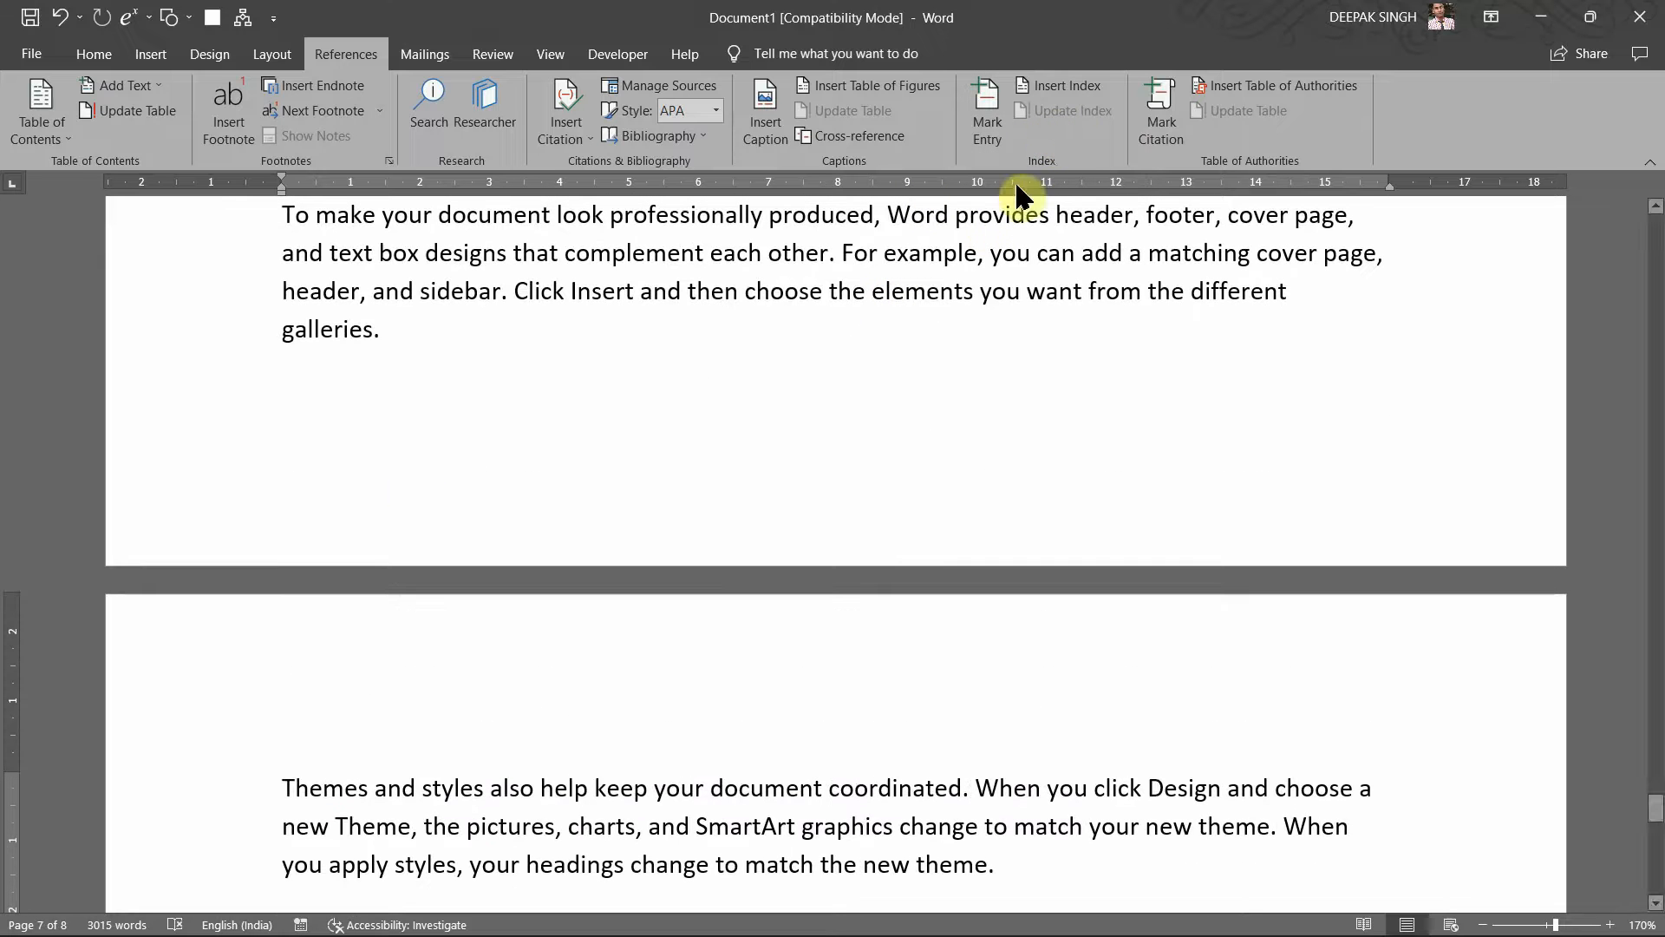
{"action": "double_click", "coordinate": [907, 252]}
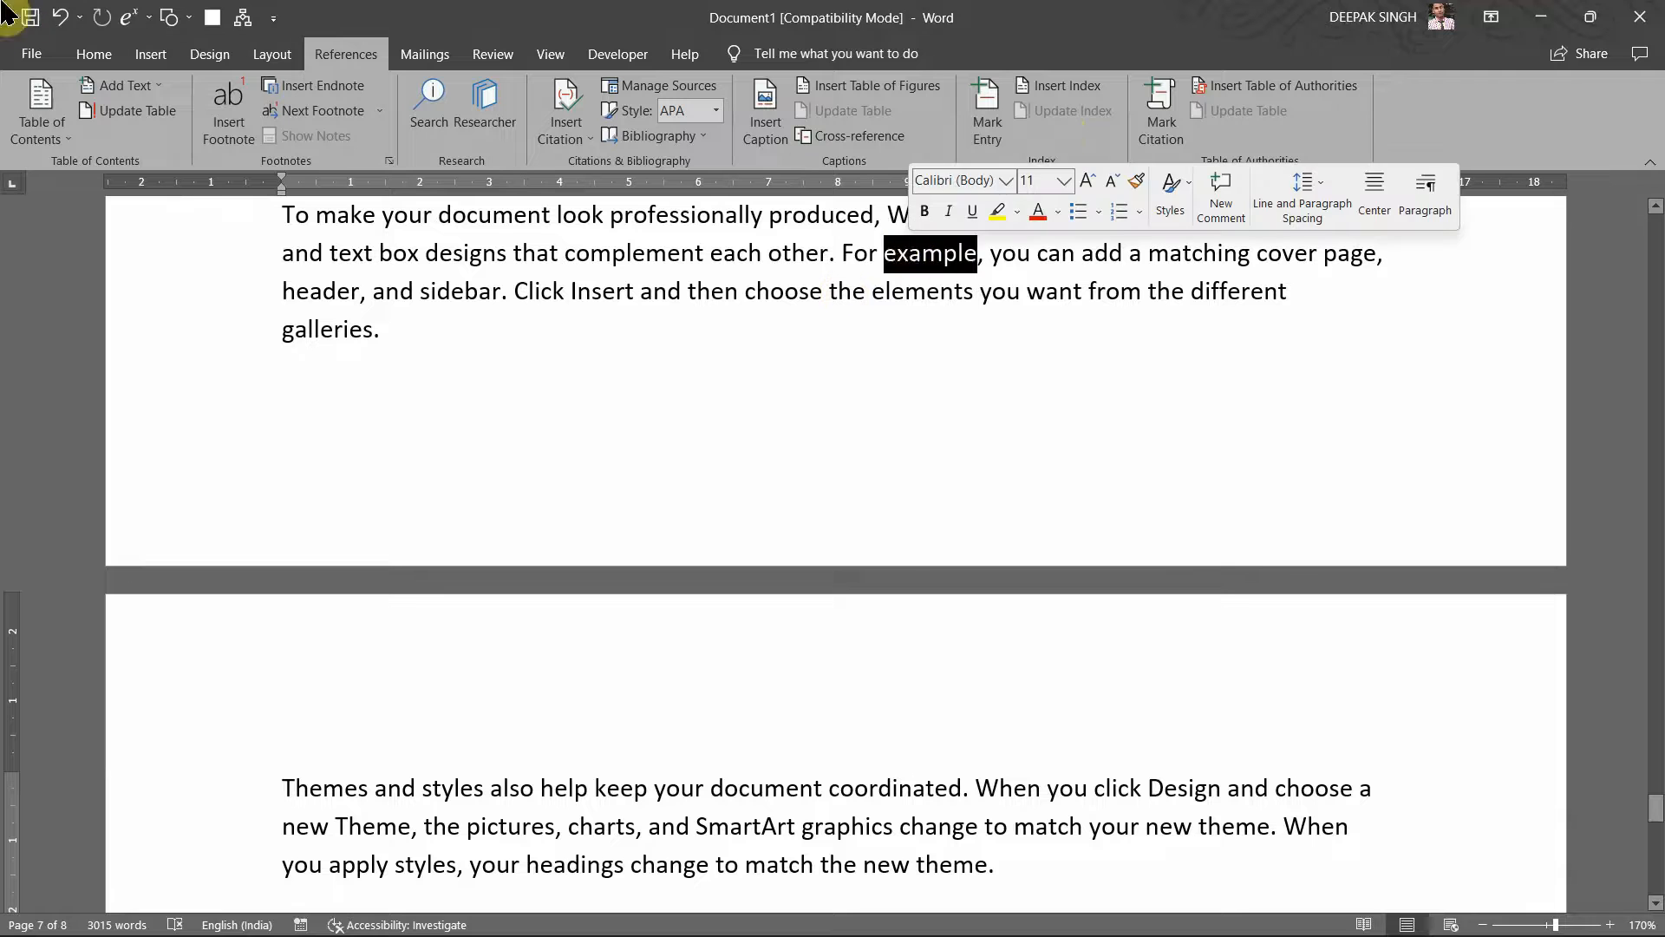
{"action": "double_click", "coordinate": [649, 261]}
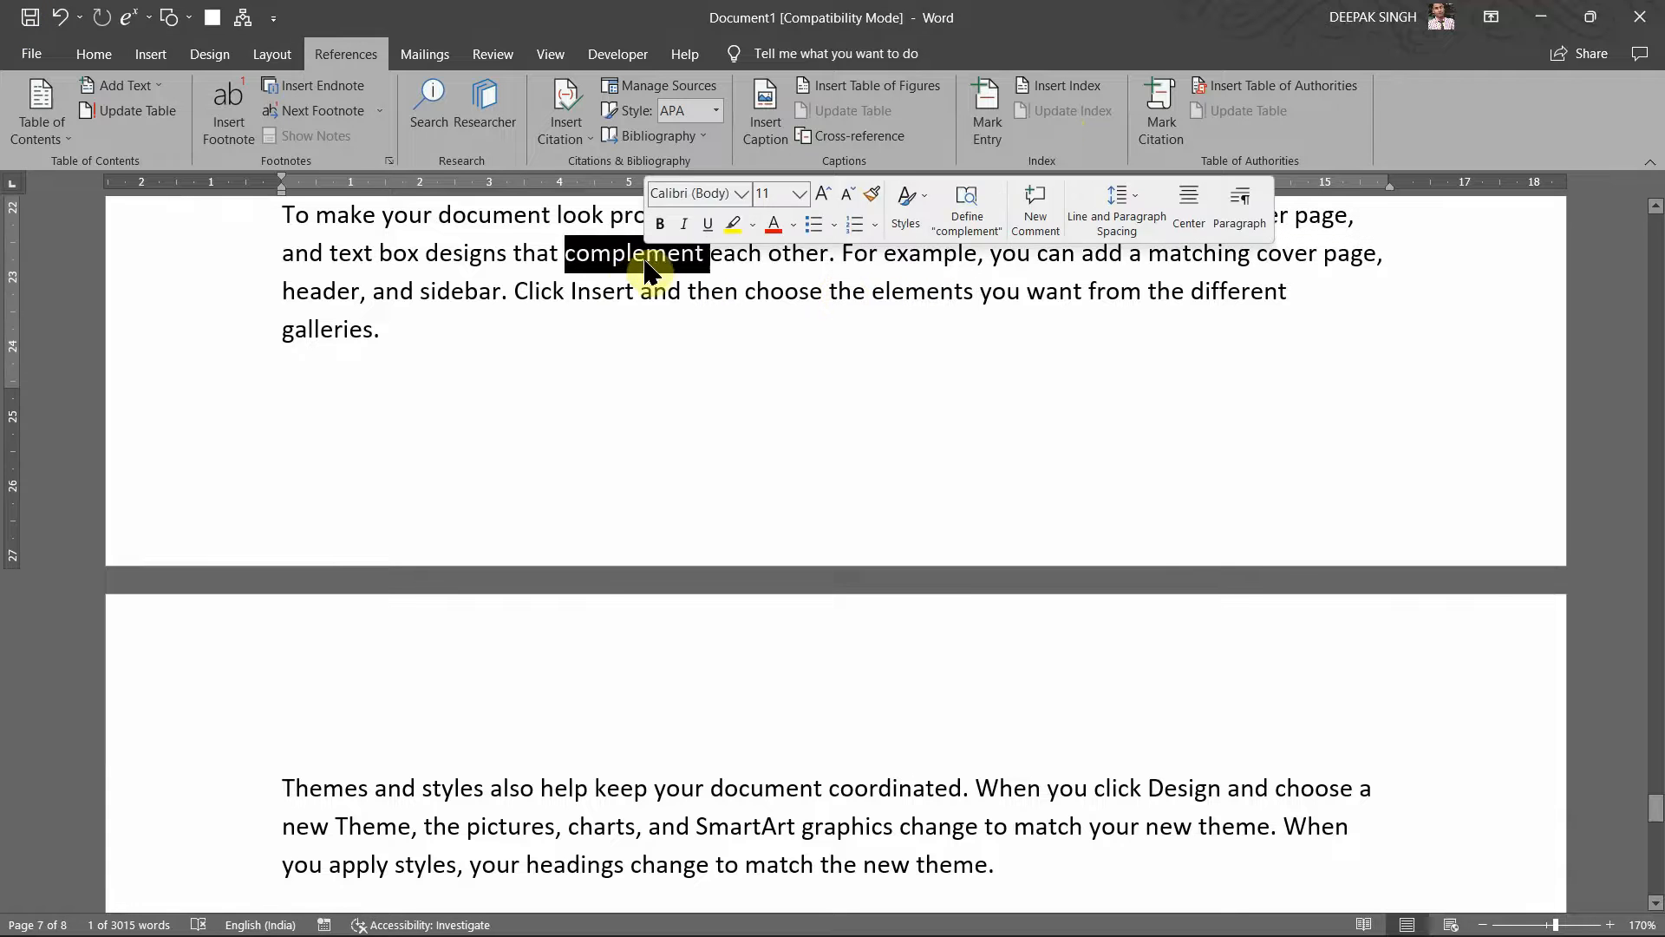
{"action": "left_click", "coordinate": [483, 253]}
{"action": "double_click", "coordinate": [483, 253]}
Step: Select the word column in the paragraph about tables
{"action": "scroll", "coordinate": [483, 260], "scroll_direction": "up", "scroll_amount": 2}
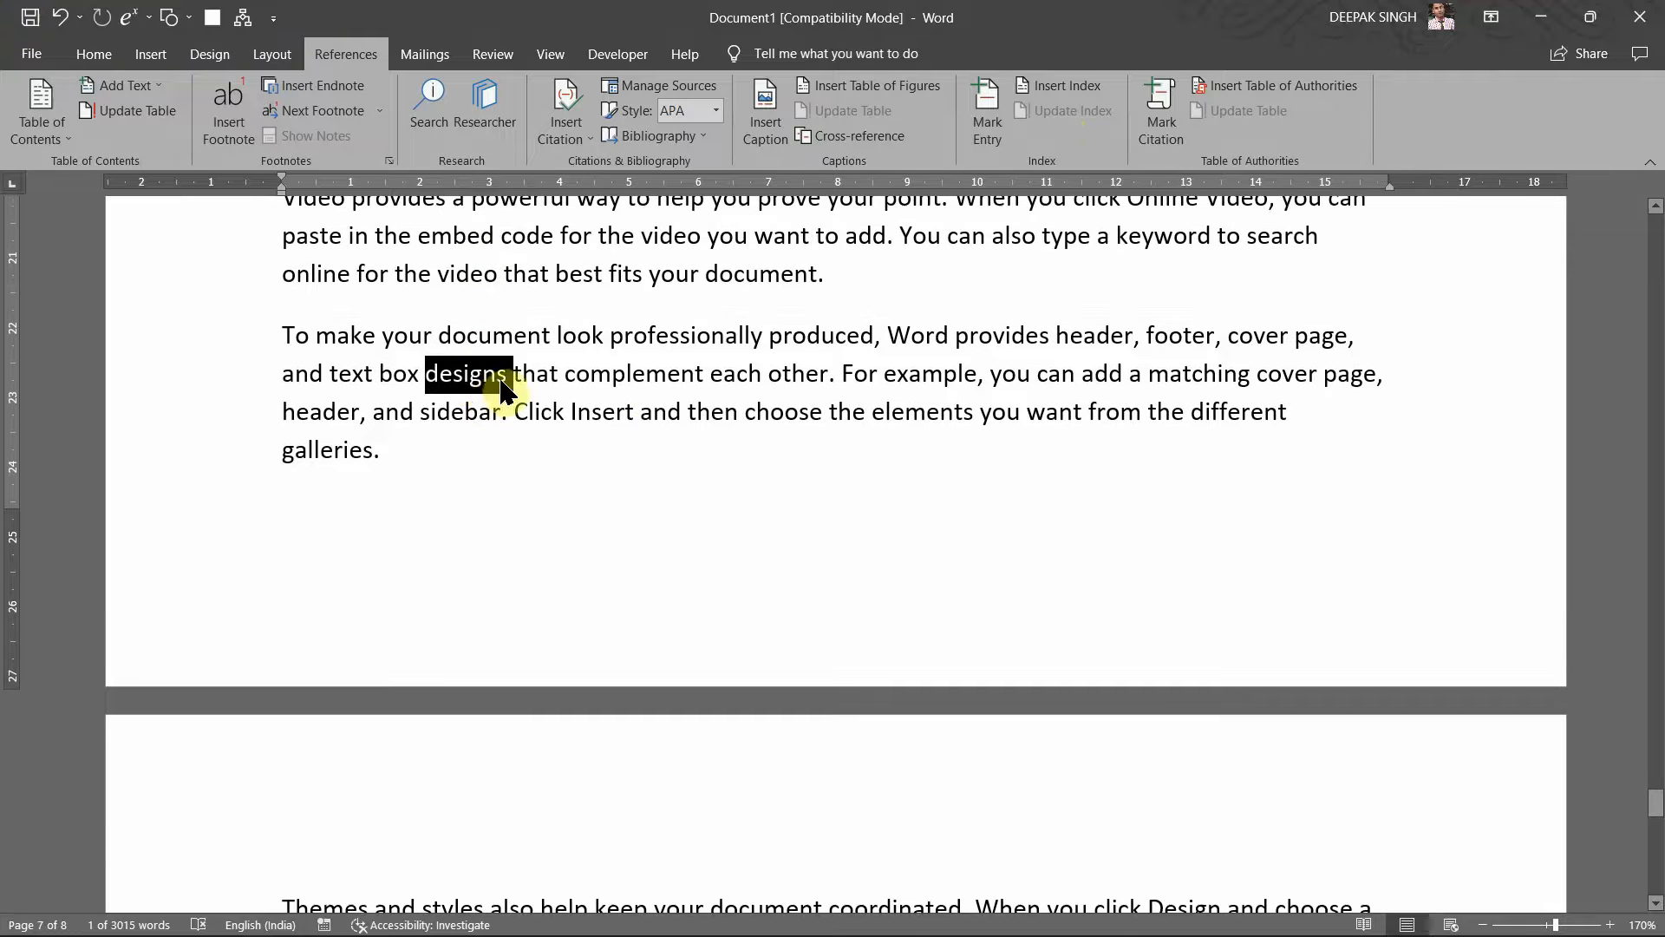
{"action": "scroll", "coordinate": [803, 328], "scroll_direction": "up", "scroll_amount": 3}
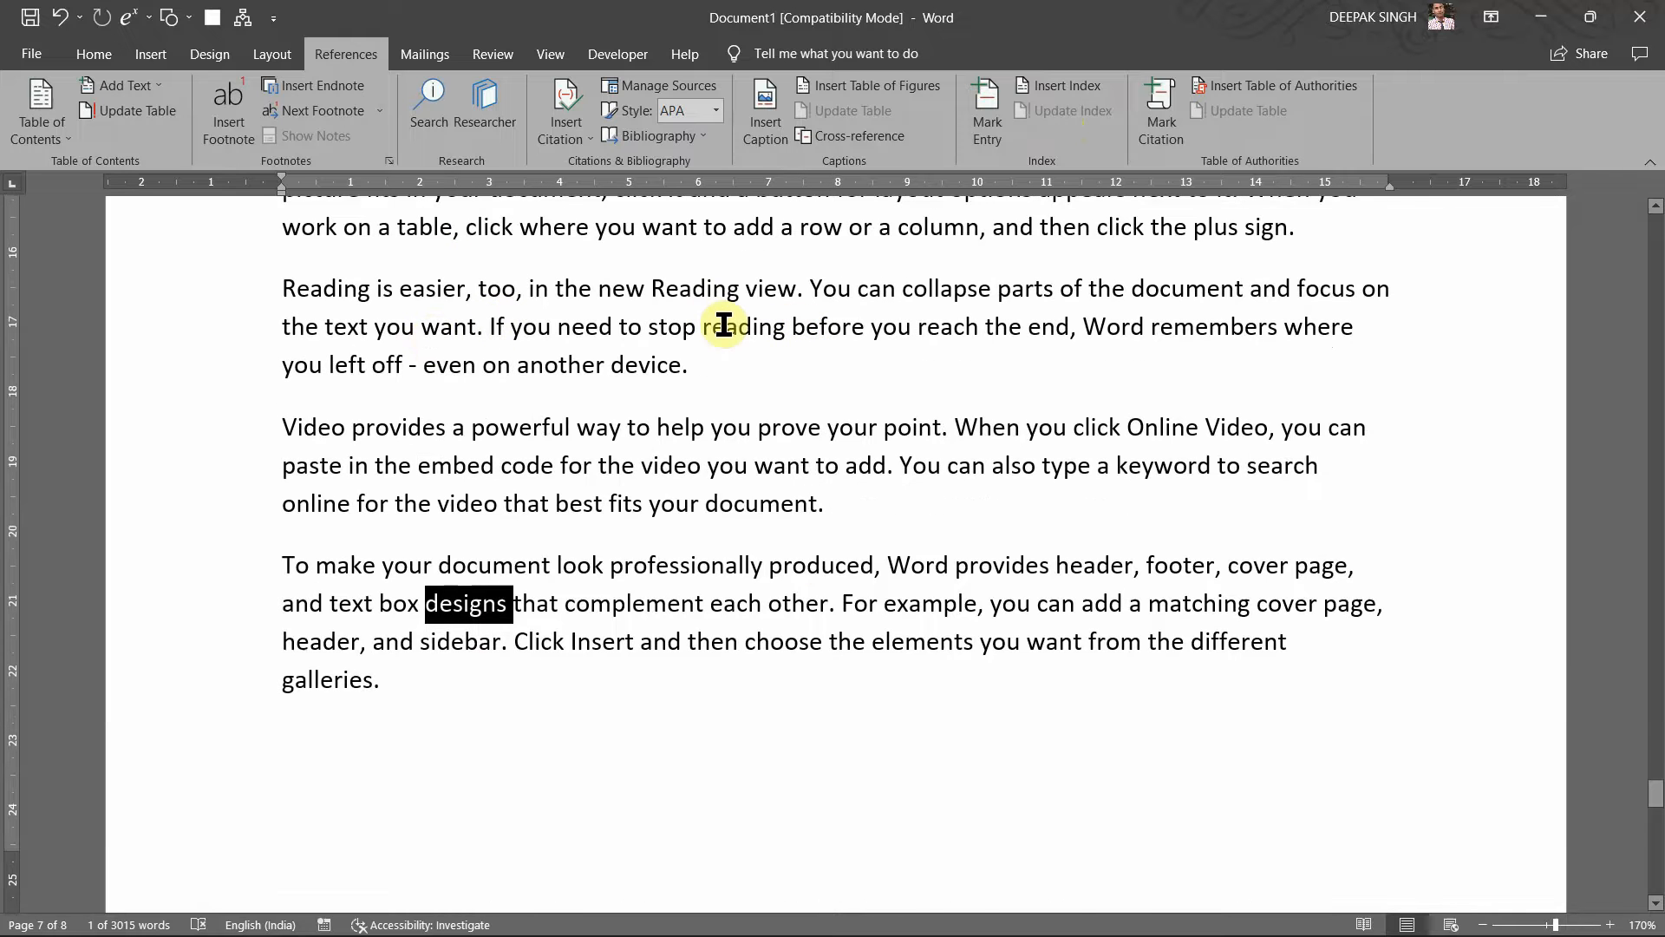
{"action": "scroll", "coordinate": [725, 326], "scroll_direction": "up", "scroll_amount": 2}
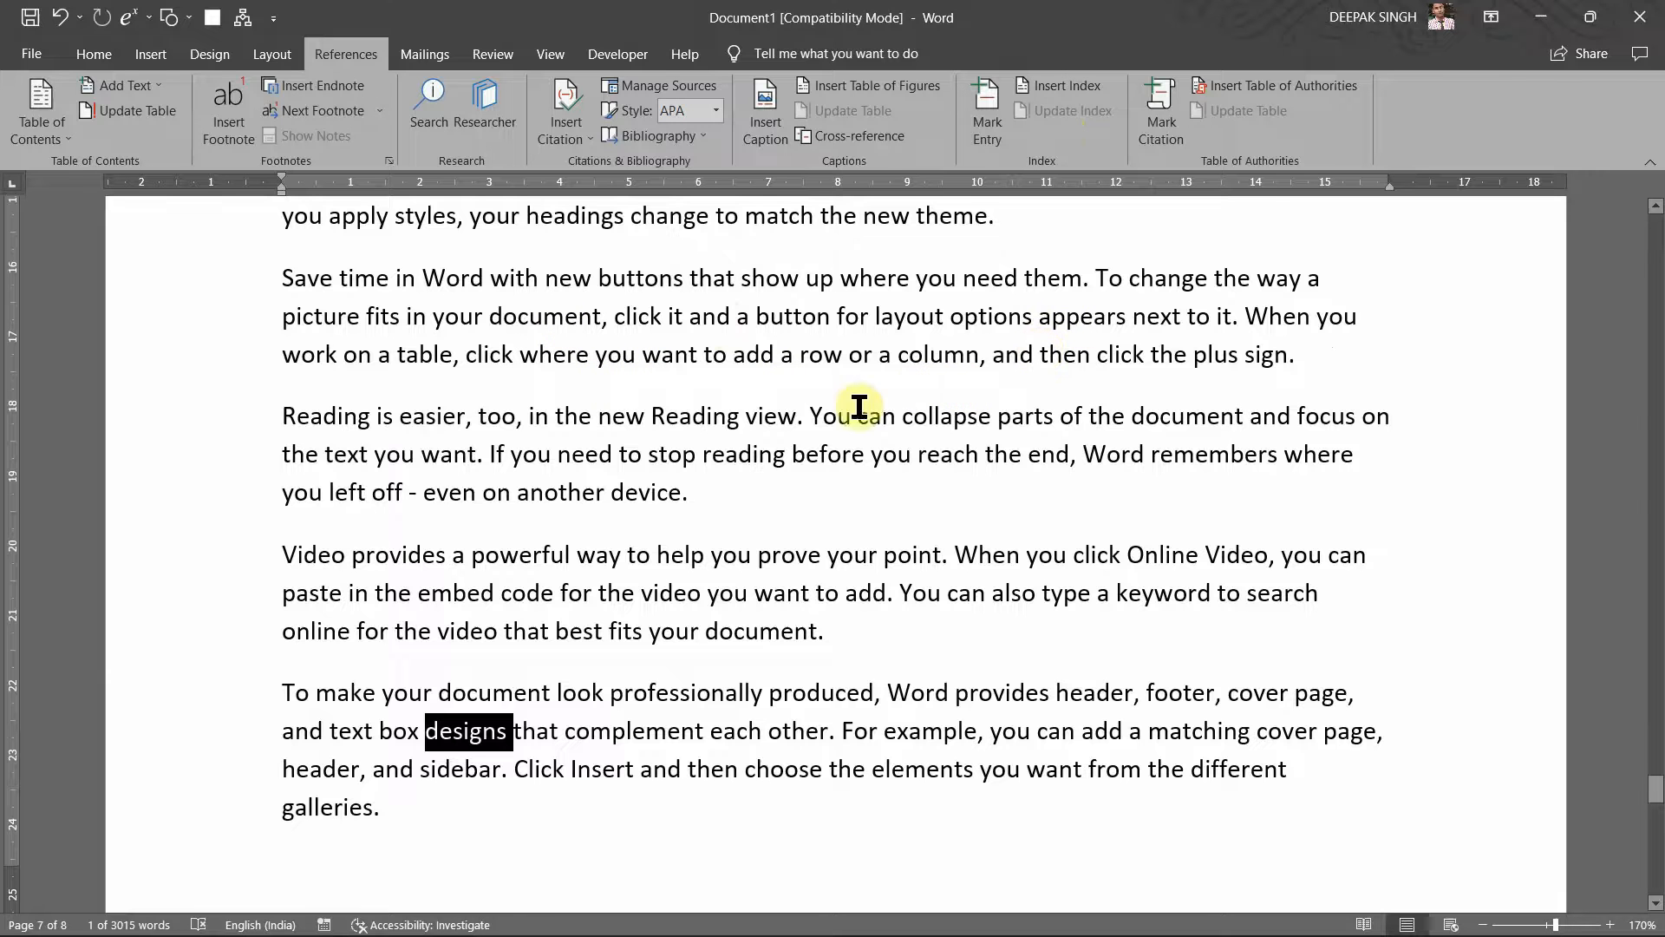
{"action": "scroll", "coordinate": [738, 496], "scroll_direction": "down", "scroll_amount": 5}
{"action": "scroll", "coordinate": [732, 496], "scroll_direction": "up", "scroll_amount": 5}
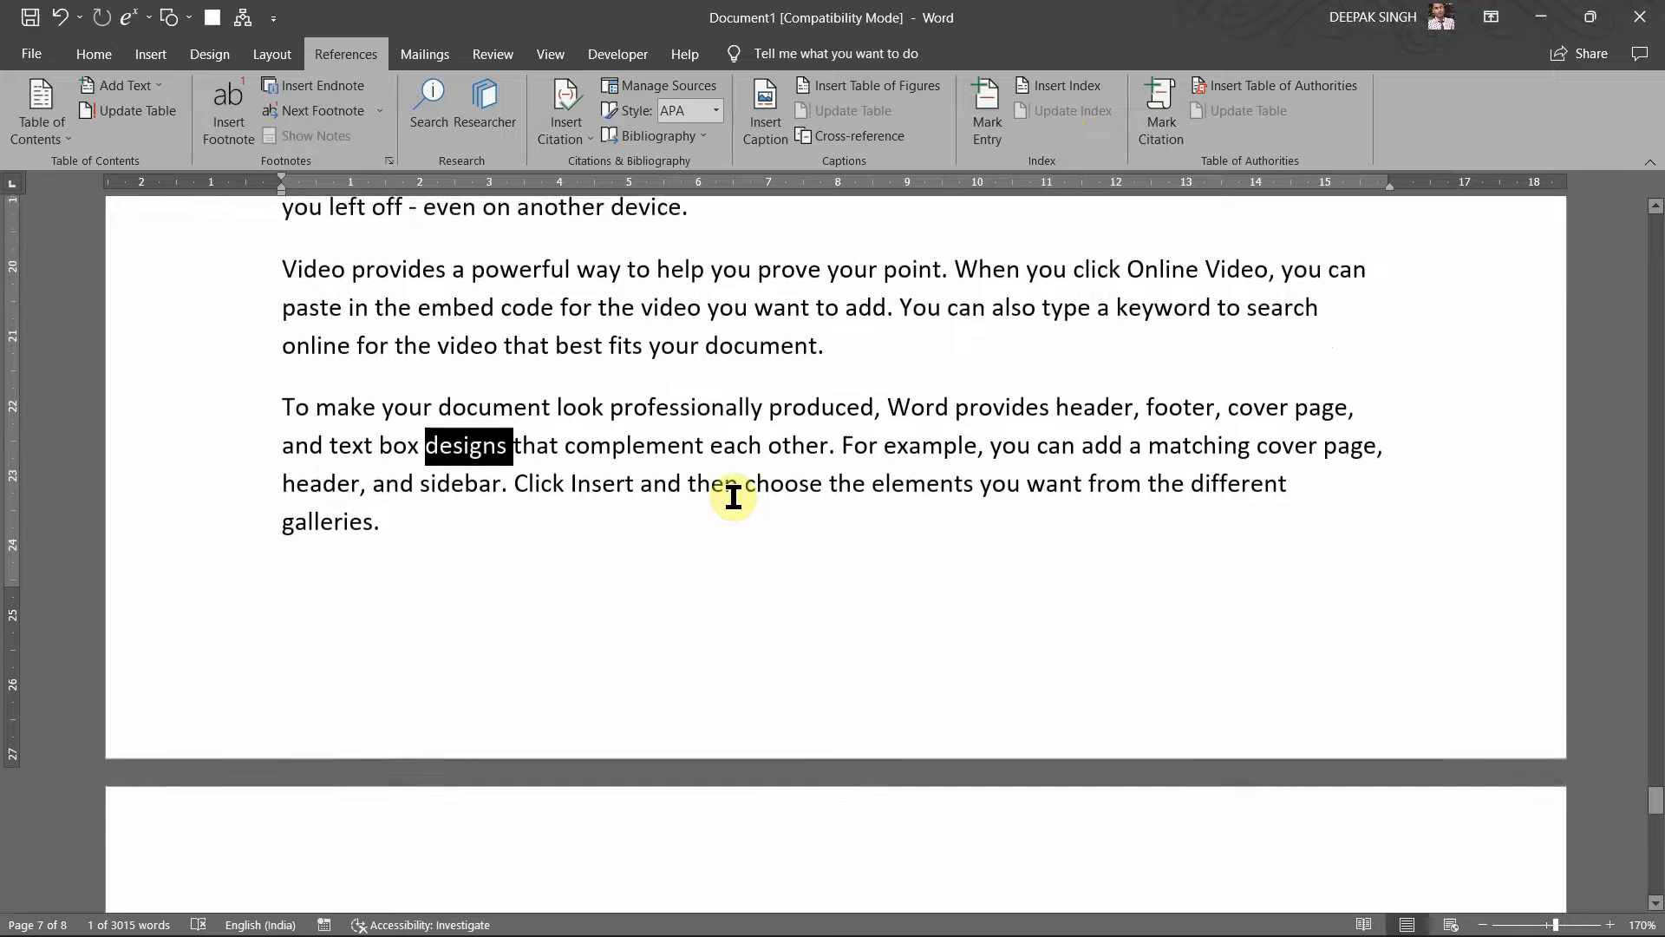
{"action": "double_click", "coordinate": [954, 337]}
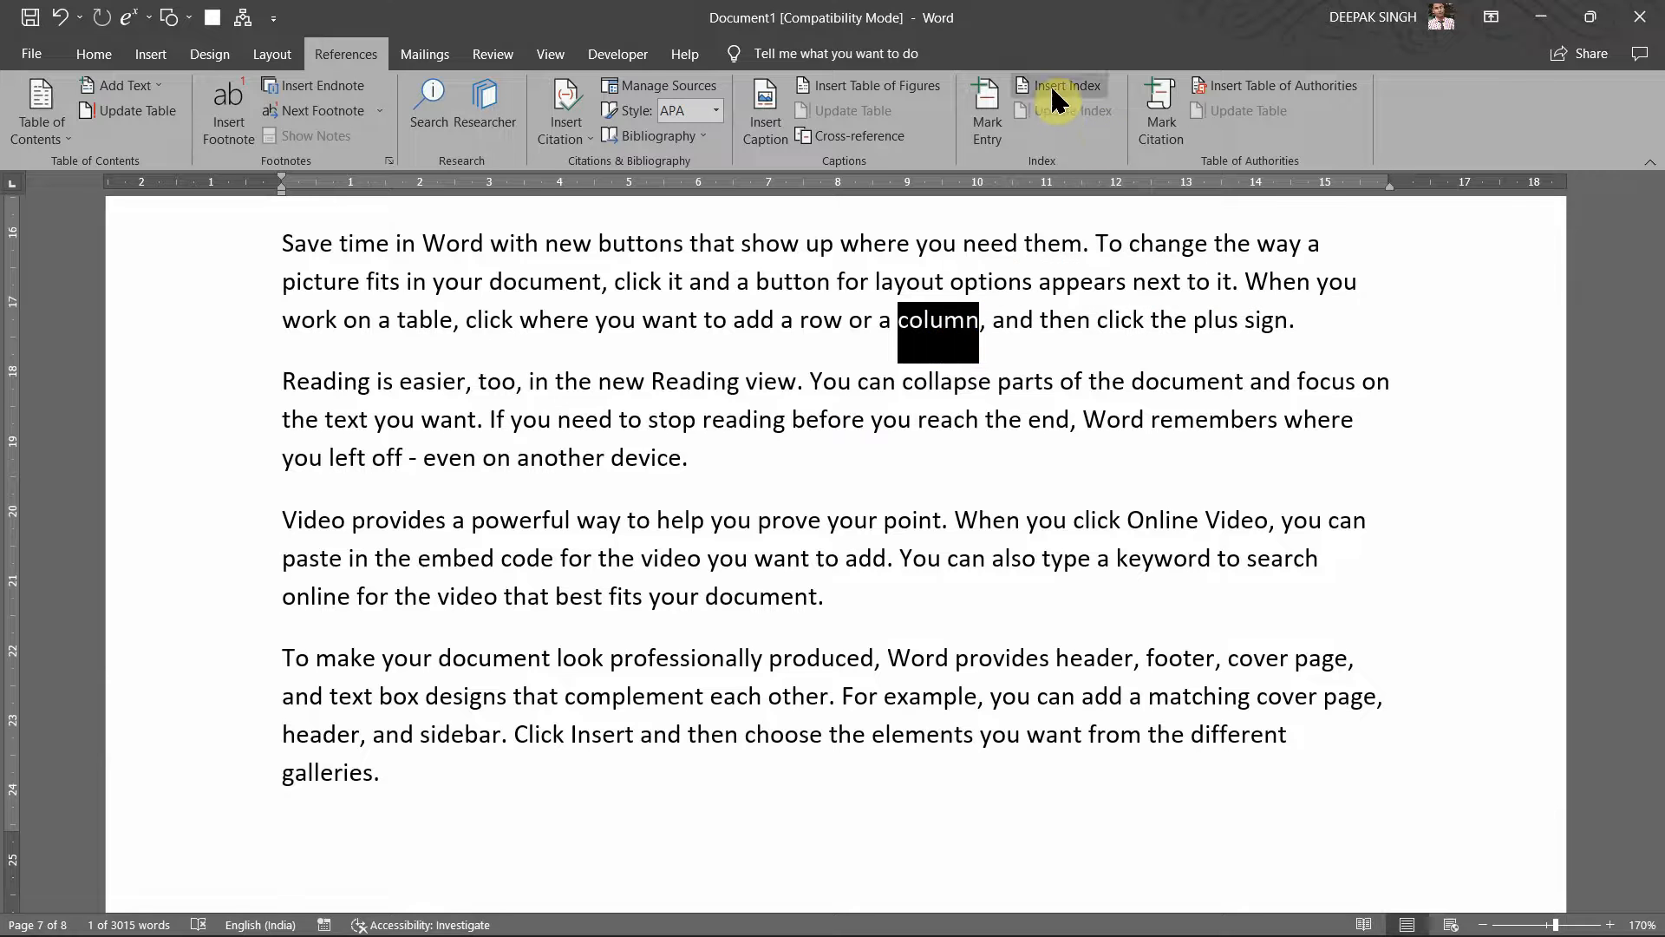
Step: Mark column as an index entry with subentry Attributes, then hide formatting marks
{"action": "left_click", "coordinate": [993, 130]}
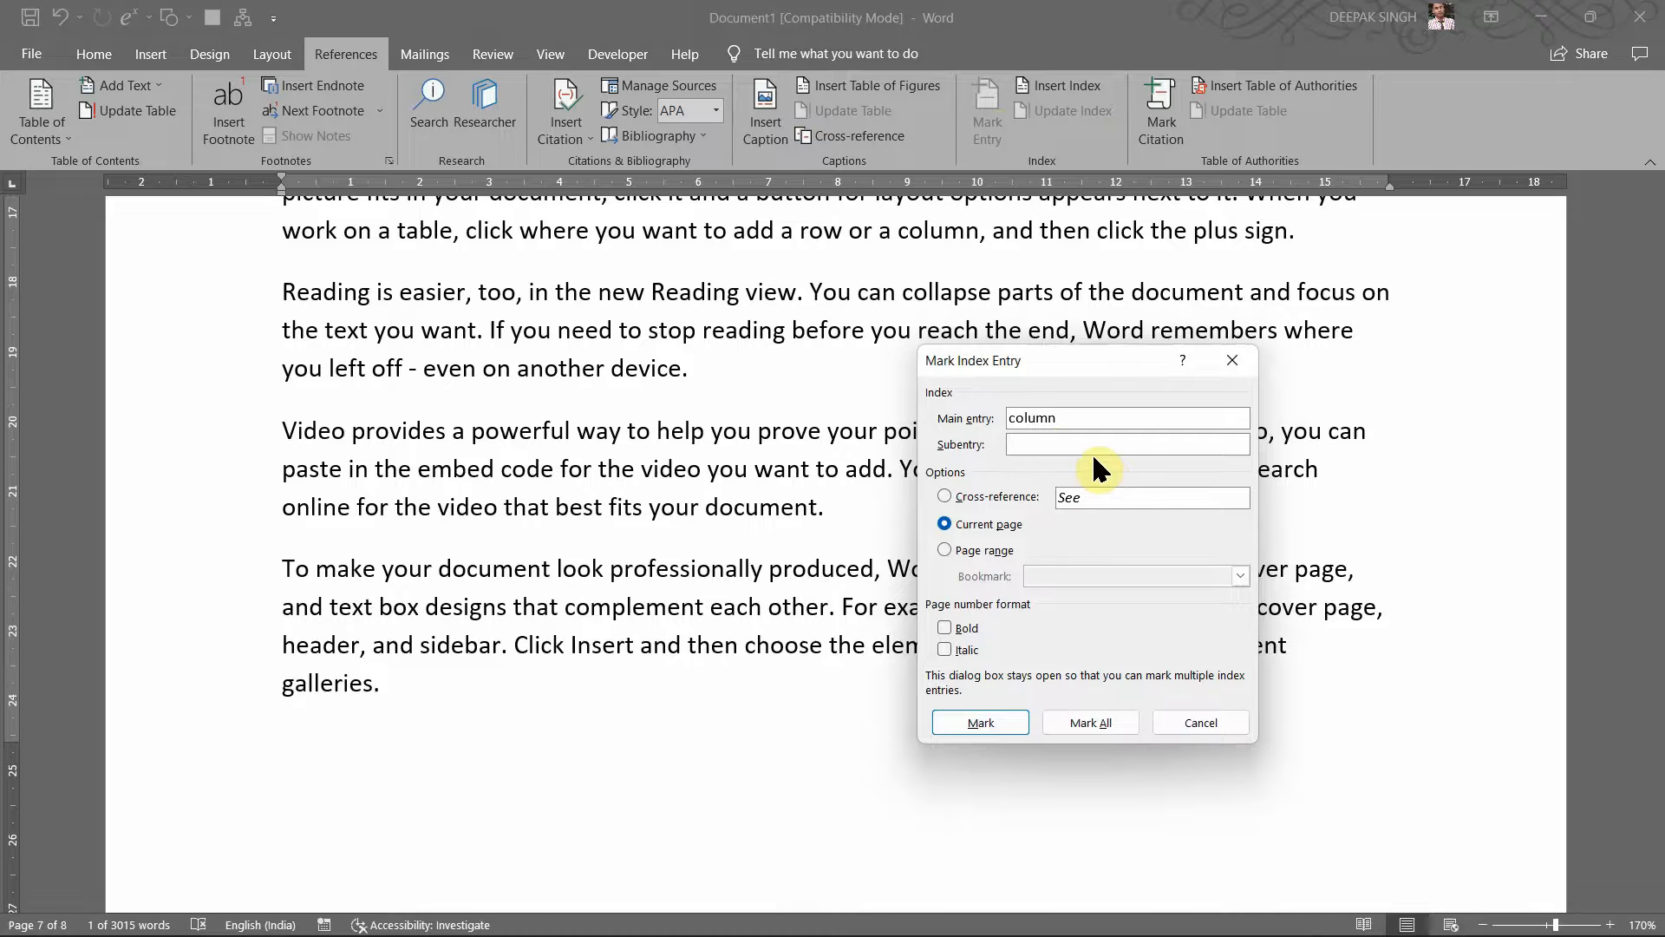
{"action": "type", "text": "Attr"}
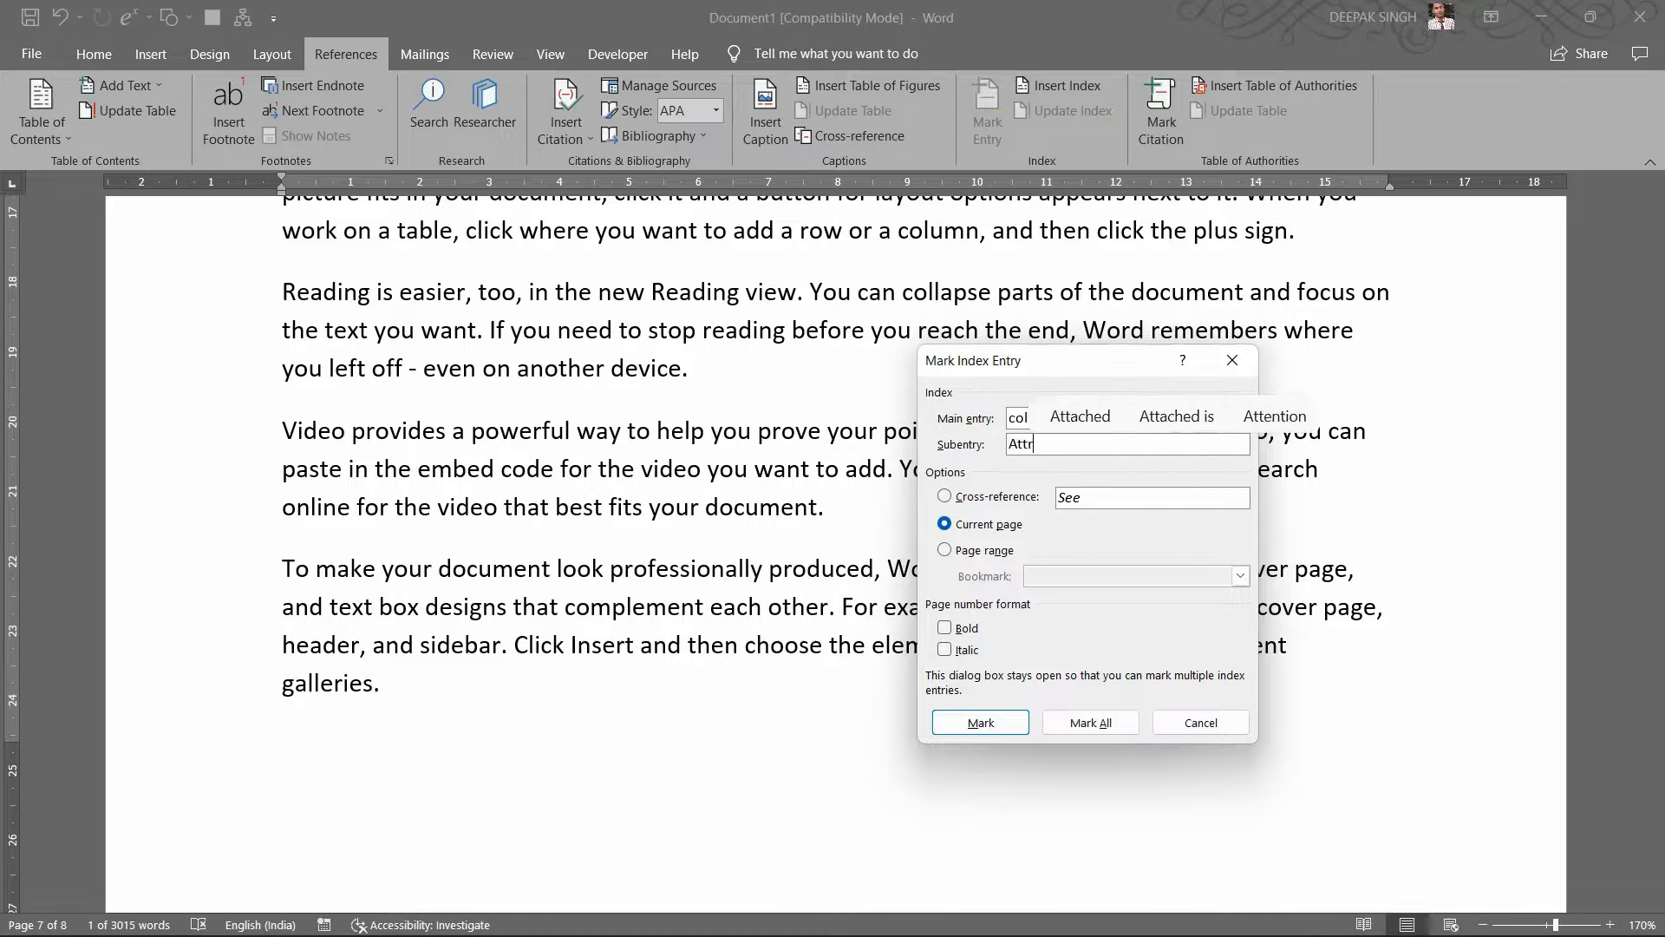
{"action": "type", "text": "ibutes"}
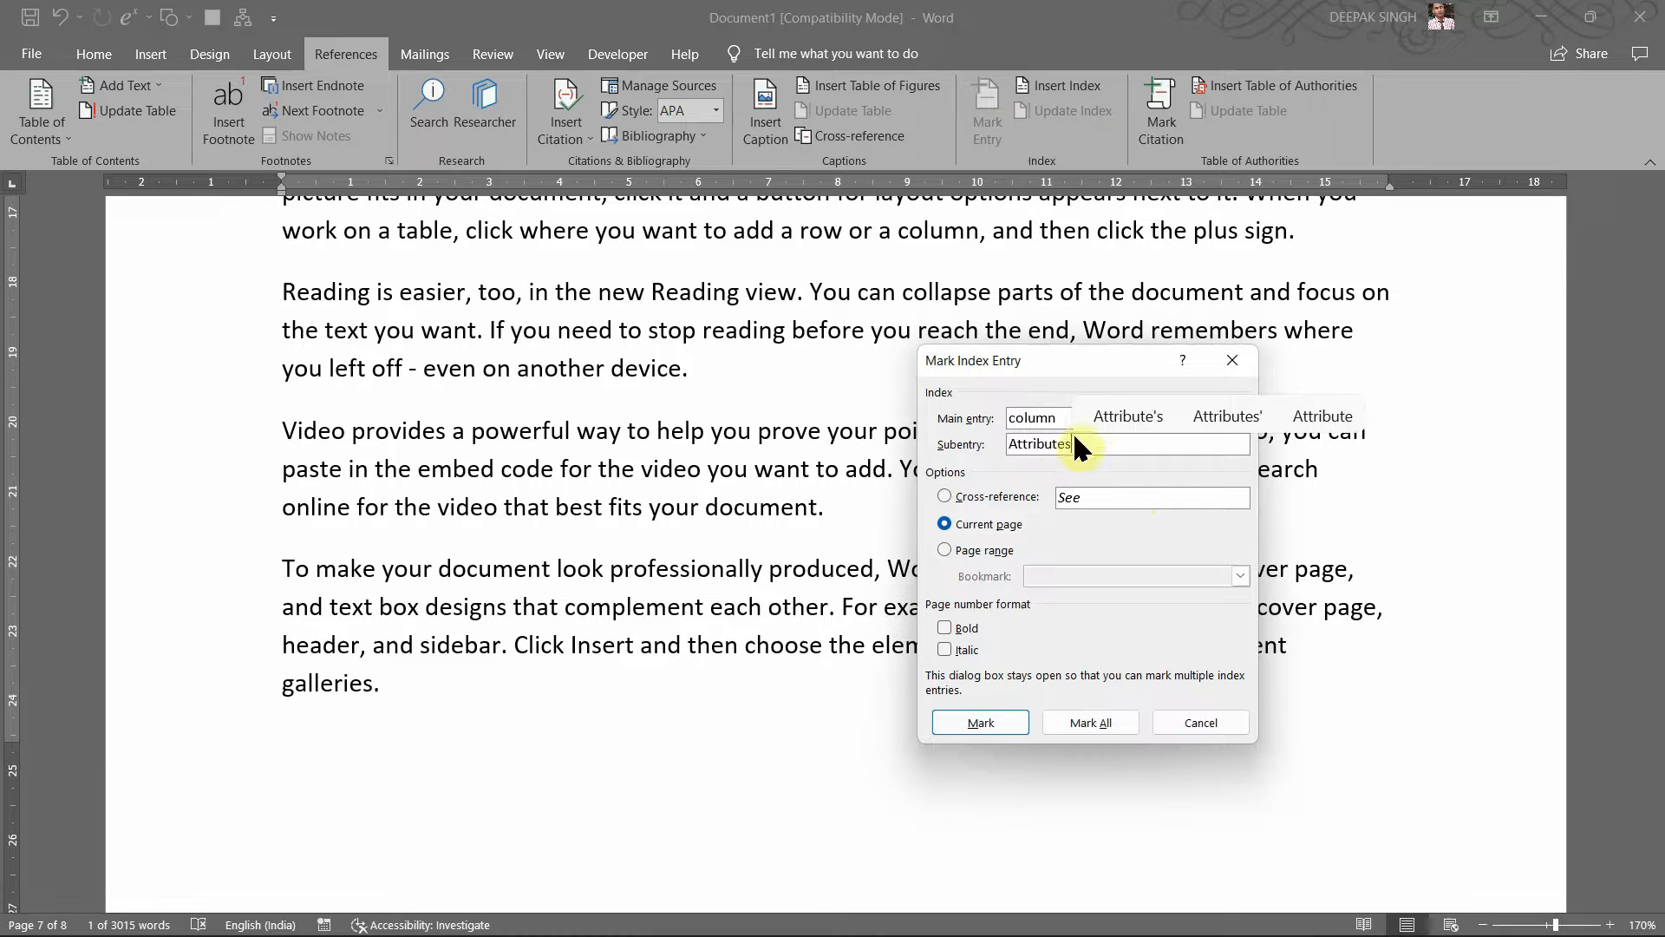
{"action": "left_click", "coordinate": [982, 724]}
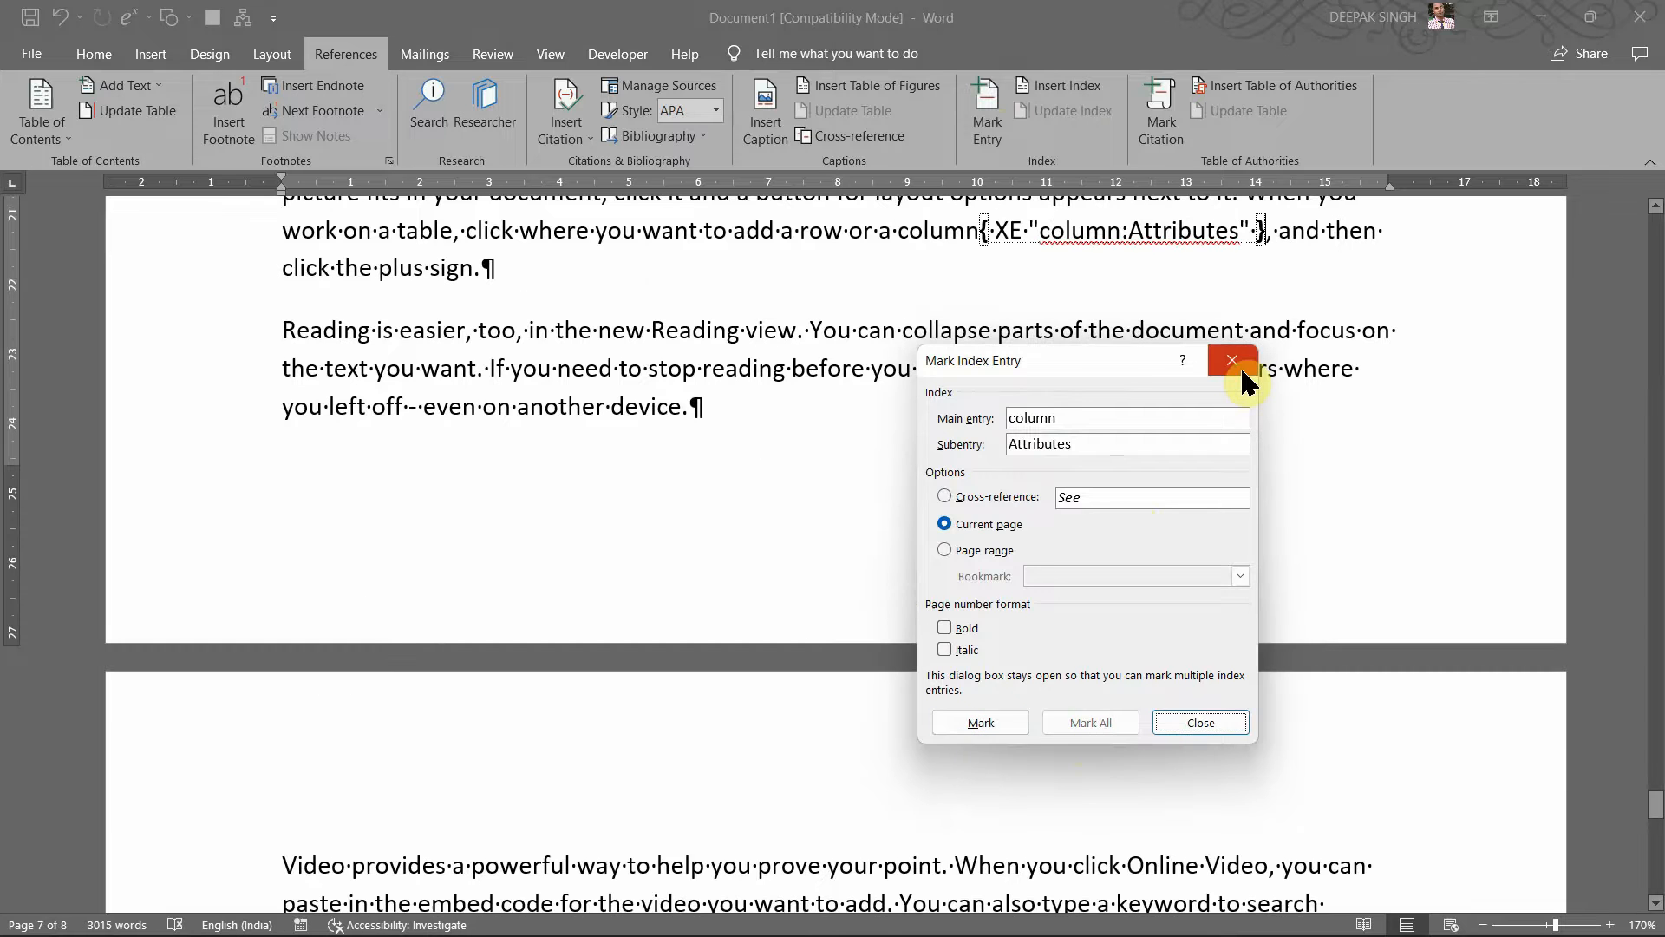
{"action": "left_click", "coordinate": [1242, 371]}
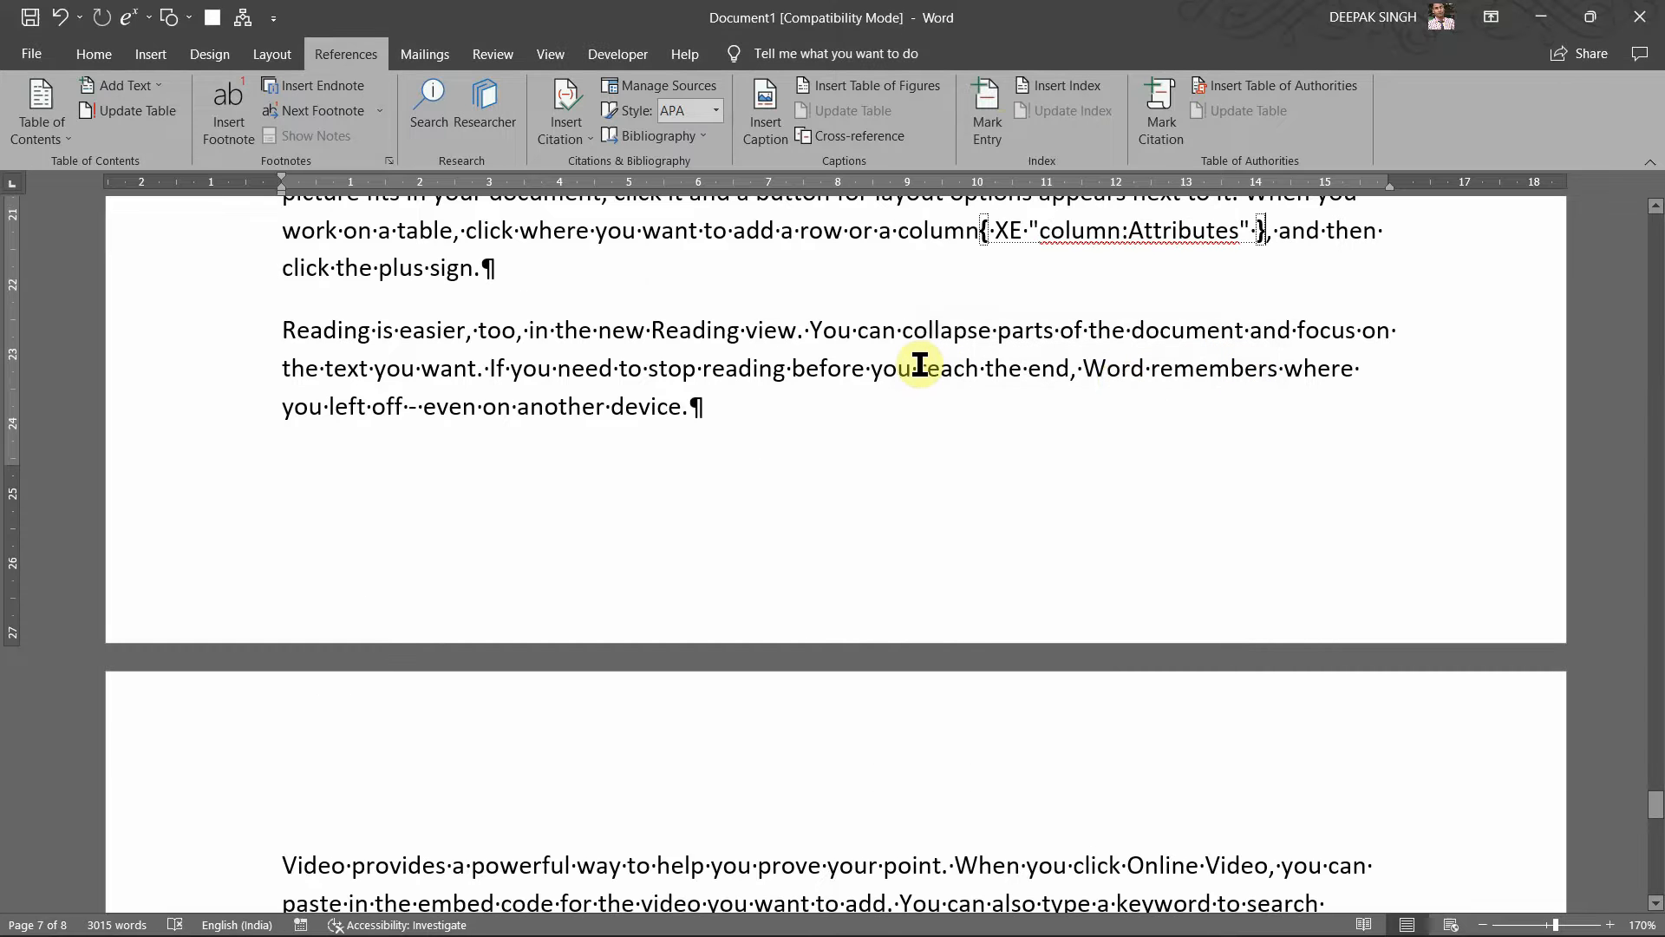
{"action": "key", "text": "ctrl+shift+8"}
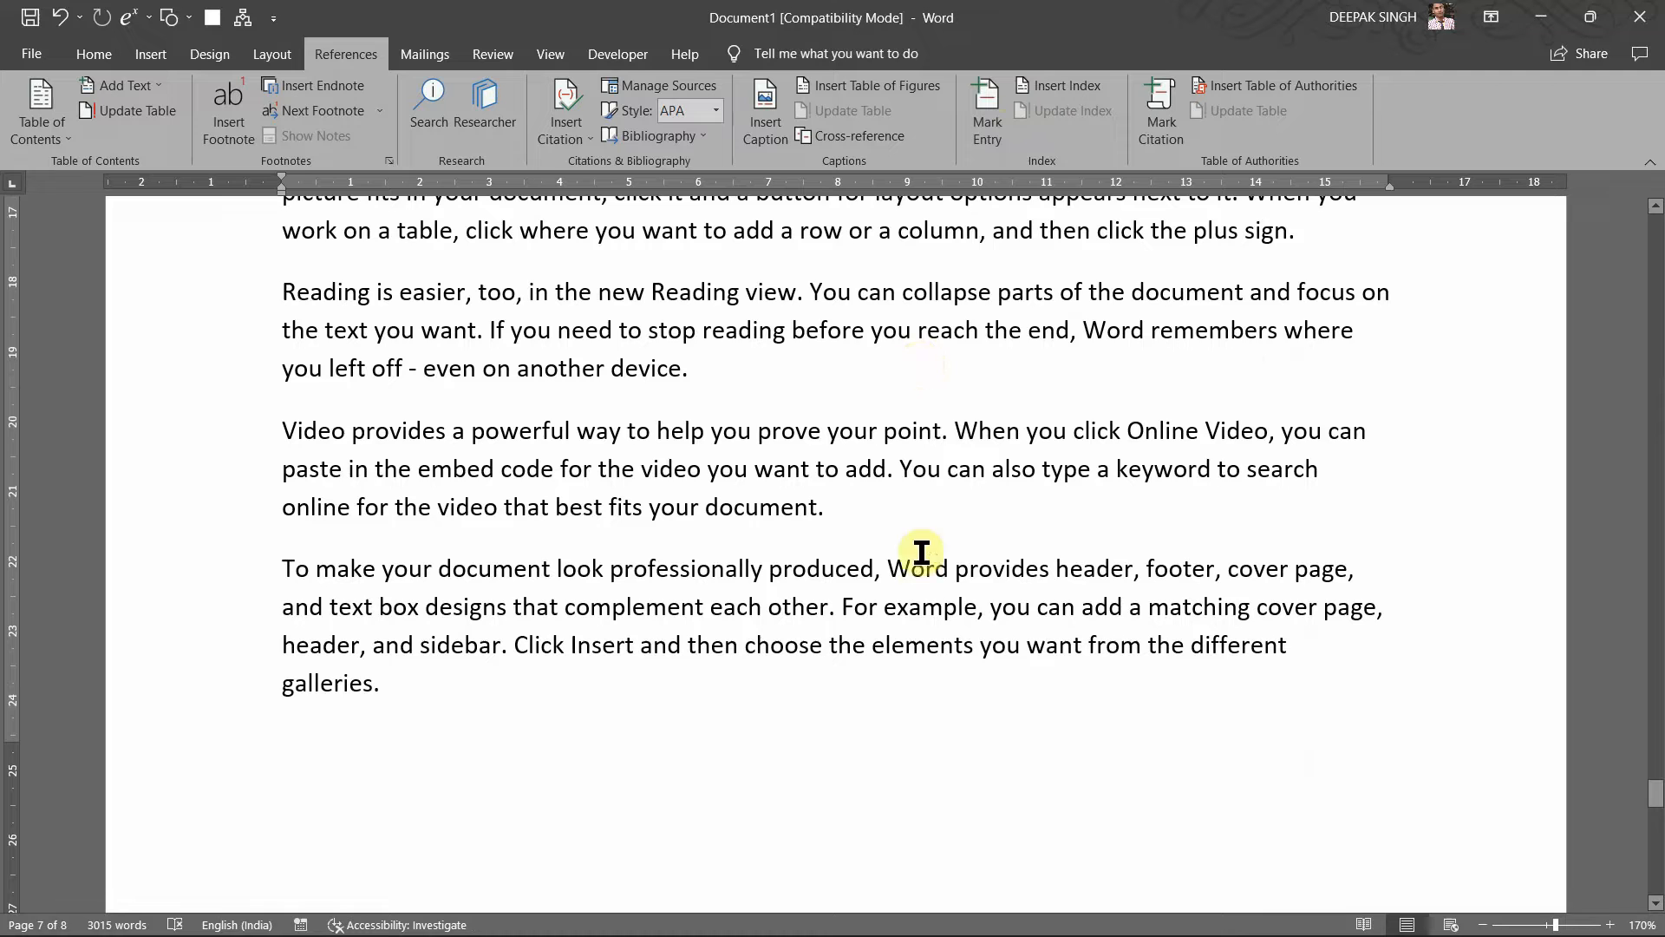
{"action": "scroll", "coordinate": [911, 590], "scroll_direction": "down", "scroll_amount": 10}
{"action": "scroll", "coordinate": [922, 586], "scroll_direction": "up", "scroll_amount": 3}
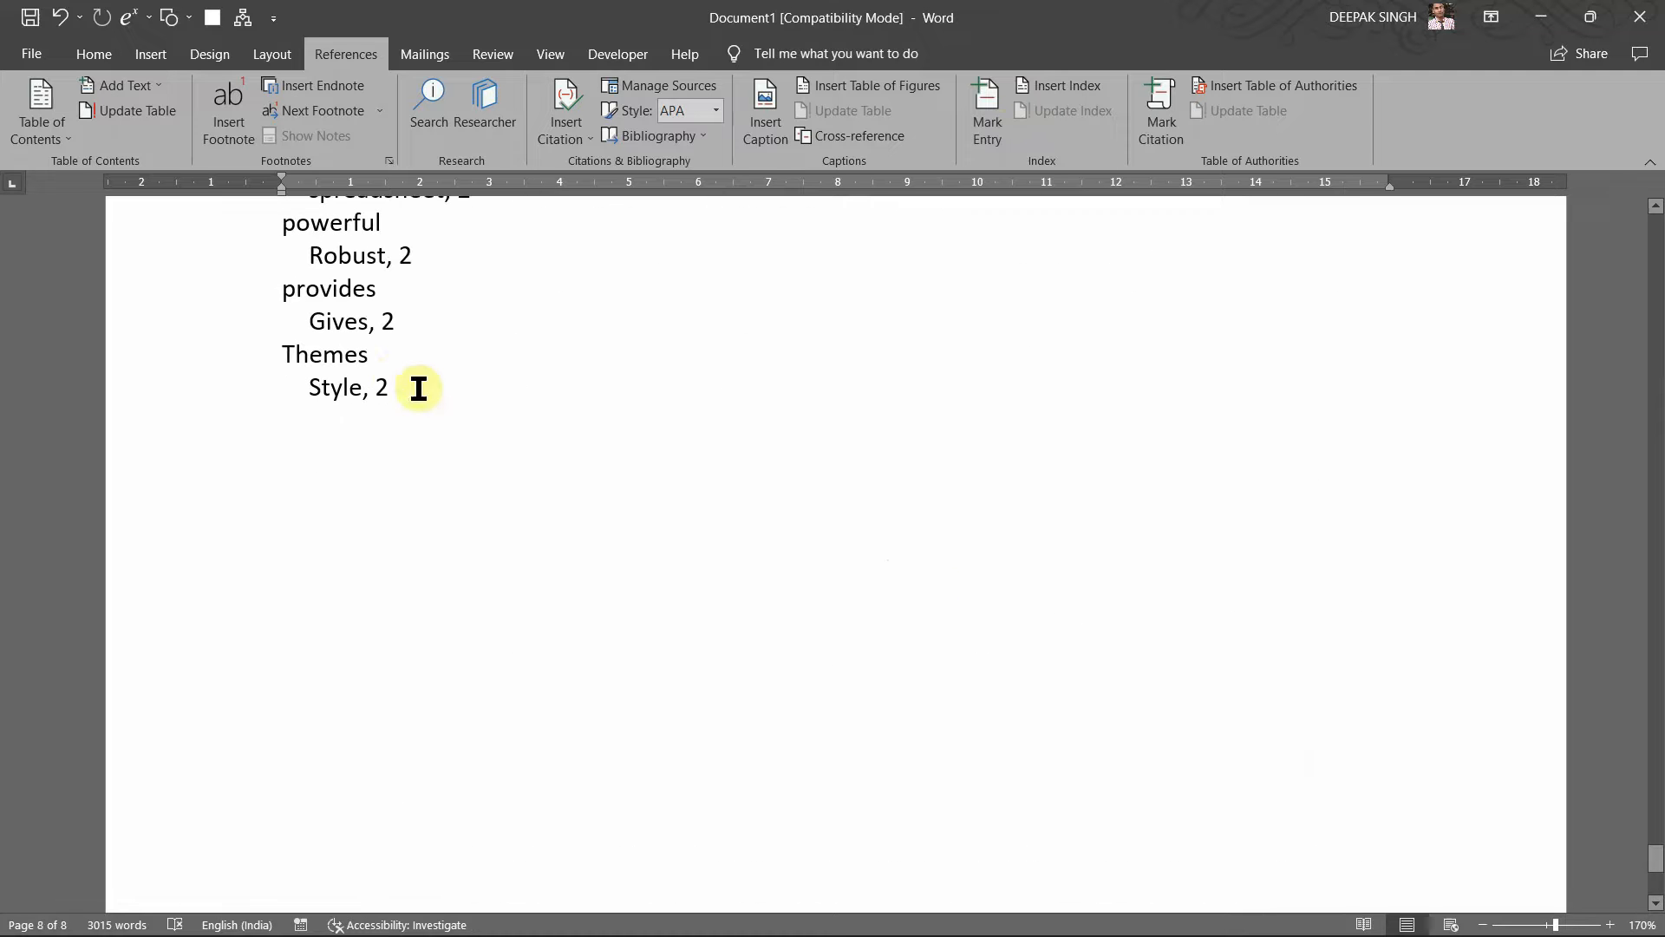
Step: Update the end-of-document index so it lists column, Attributes, 7
{"action": "left_click", "coordinate": [397, 375]}
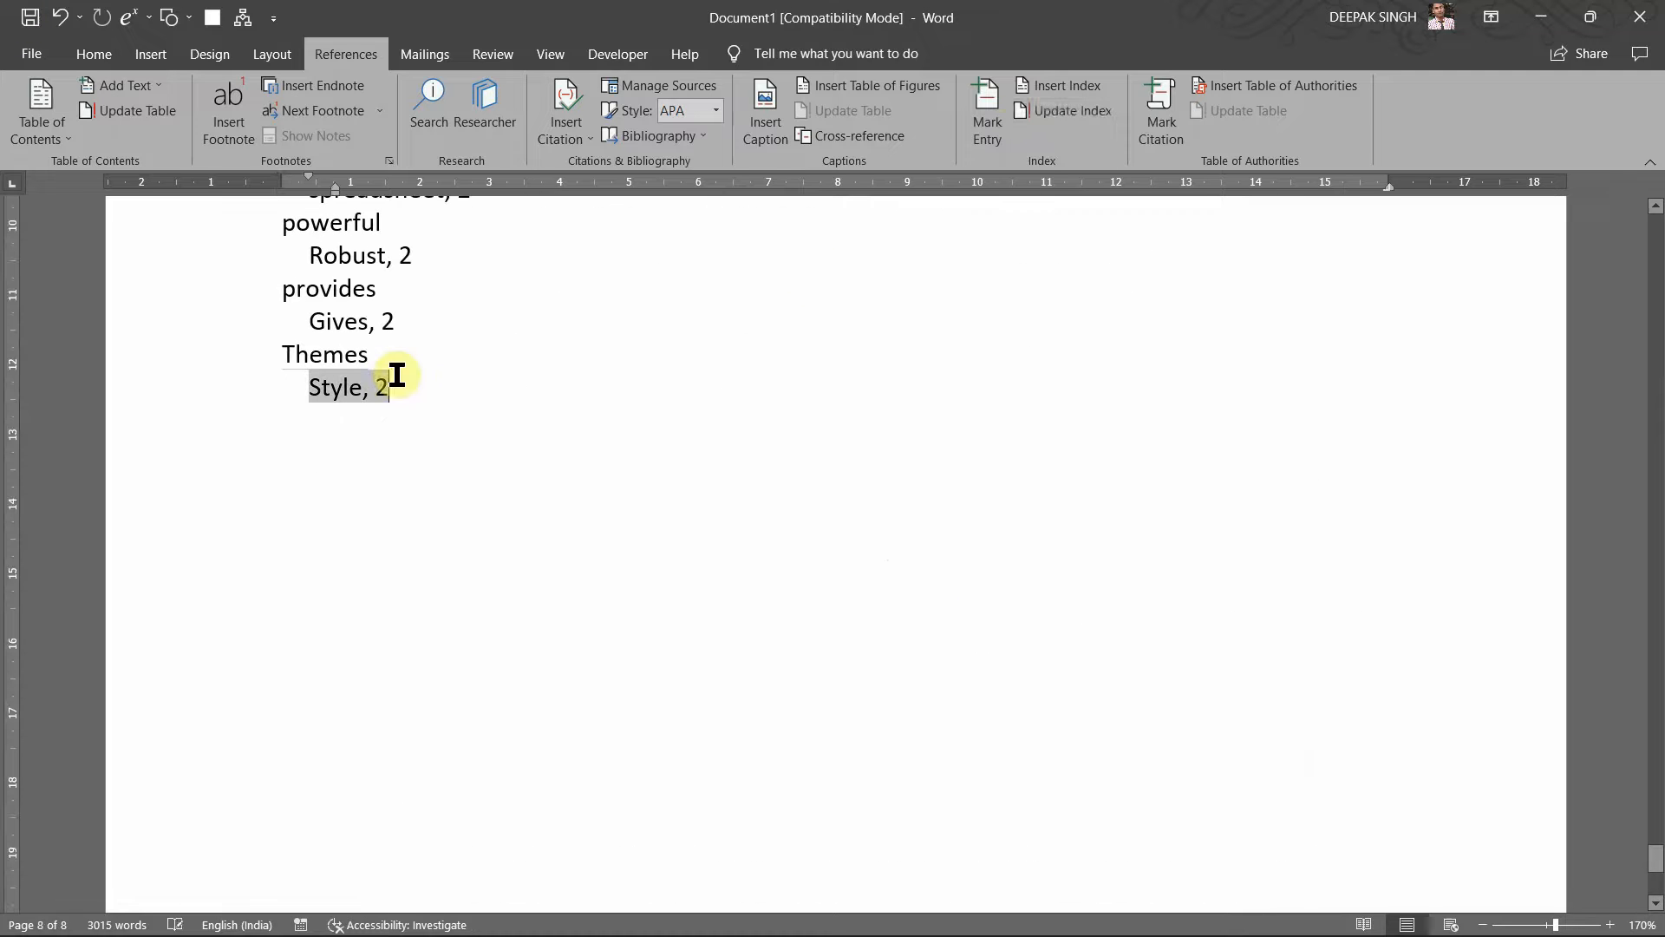
{"action": "left_click", "coordinate": [1074, 112]}
{"action": "scroll", "coordinate": [520, 396], "scroll_direction": "up", "scroll_amount": 3}
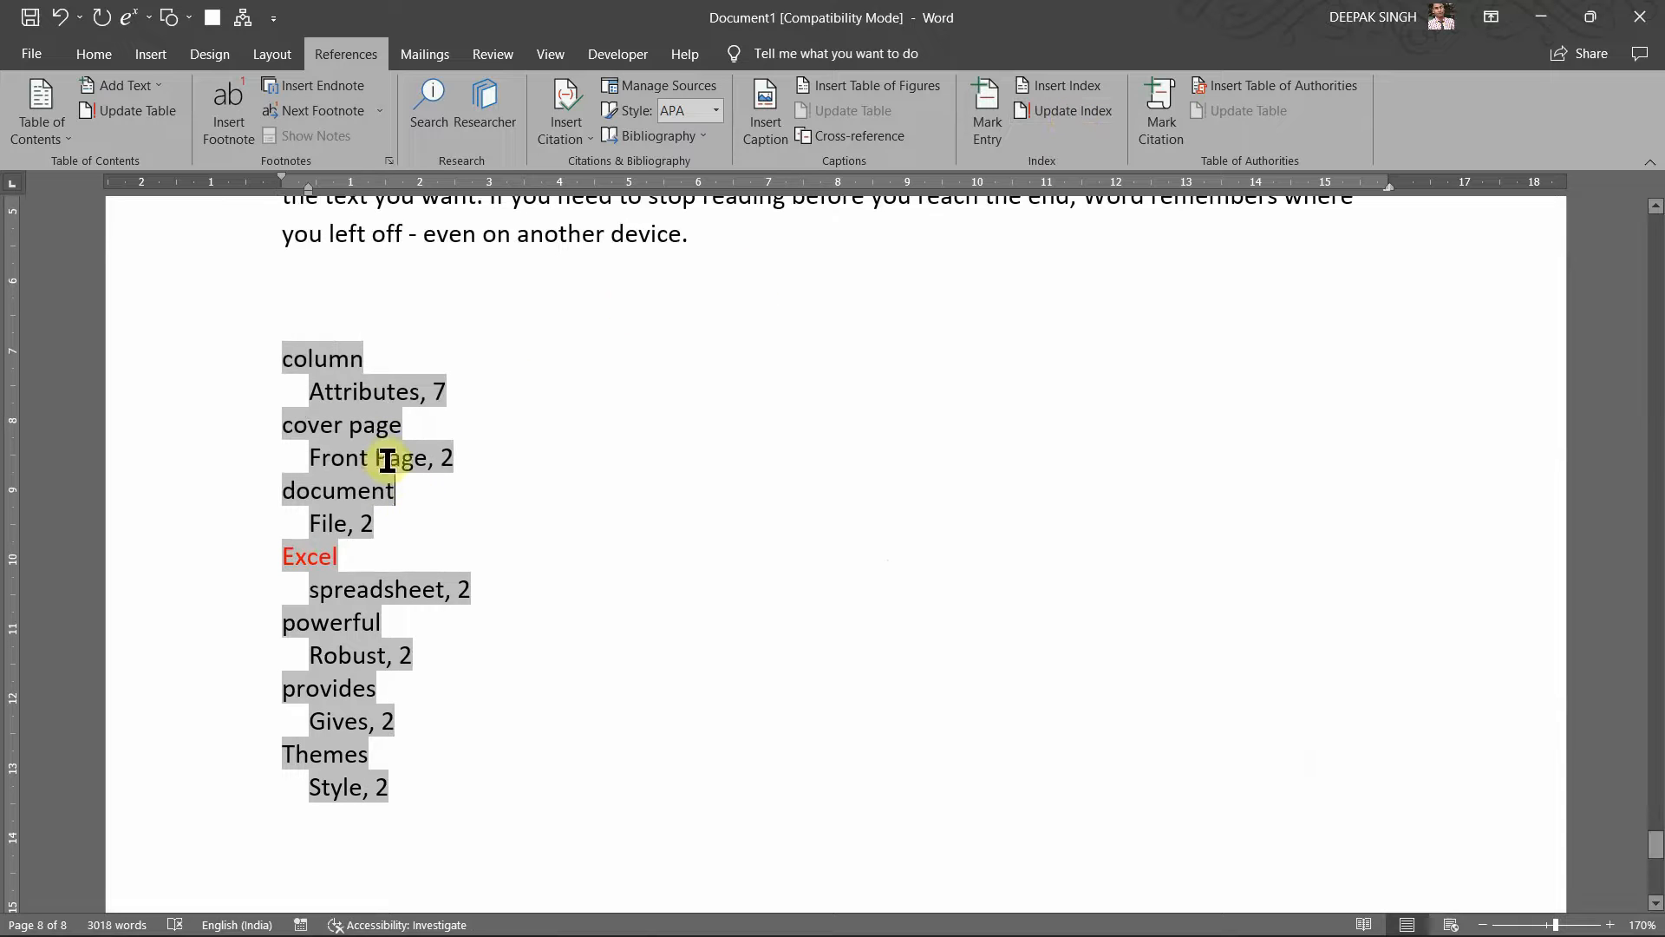
{"action": "left_click", "coordinate": [346, 357]}
Step: Inspect the column:Attributes XE field in the text, then hide formatting marks again
{"action": "scroll", "coordinate": [445, 384], "scroll_direction": "up", "scroll_amount": 10}
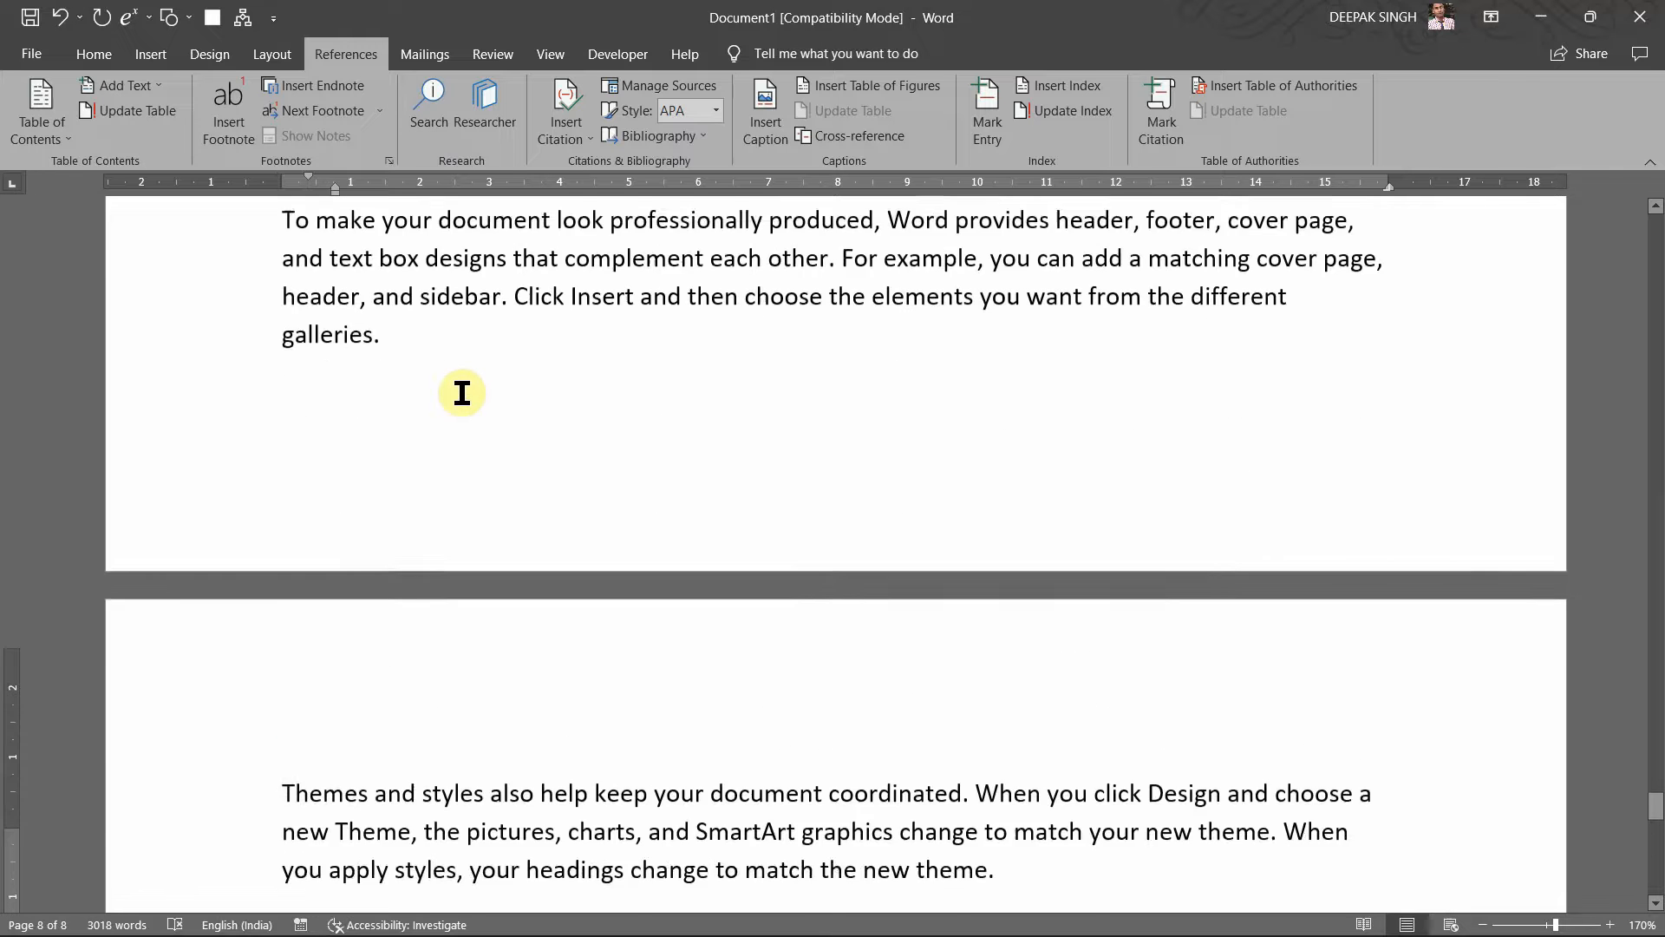
{"action": "scroll", "coordinate": [463, 393], "scroll_direction": "up", "scroll_amount": 3}
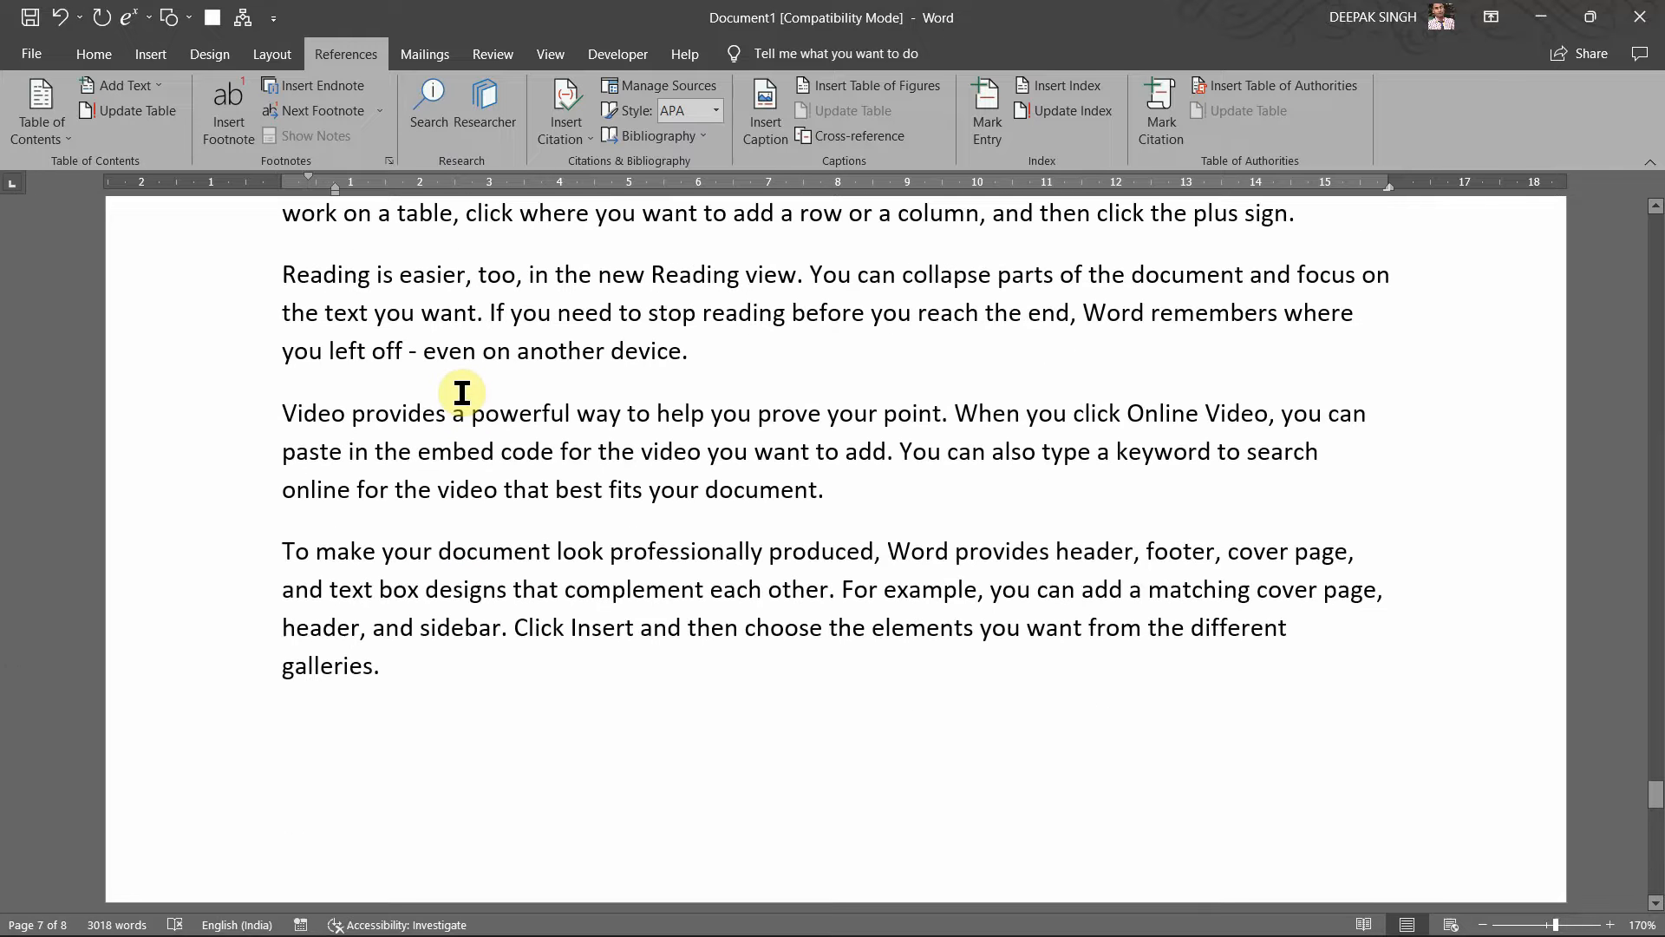
{"action": "scroll", "coordinate": [462, 393], "scroll_direction": "up", "scroll_amount": 5}
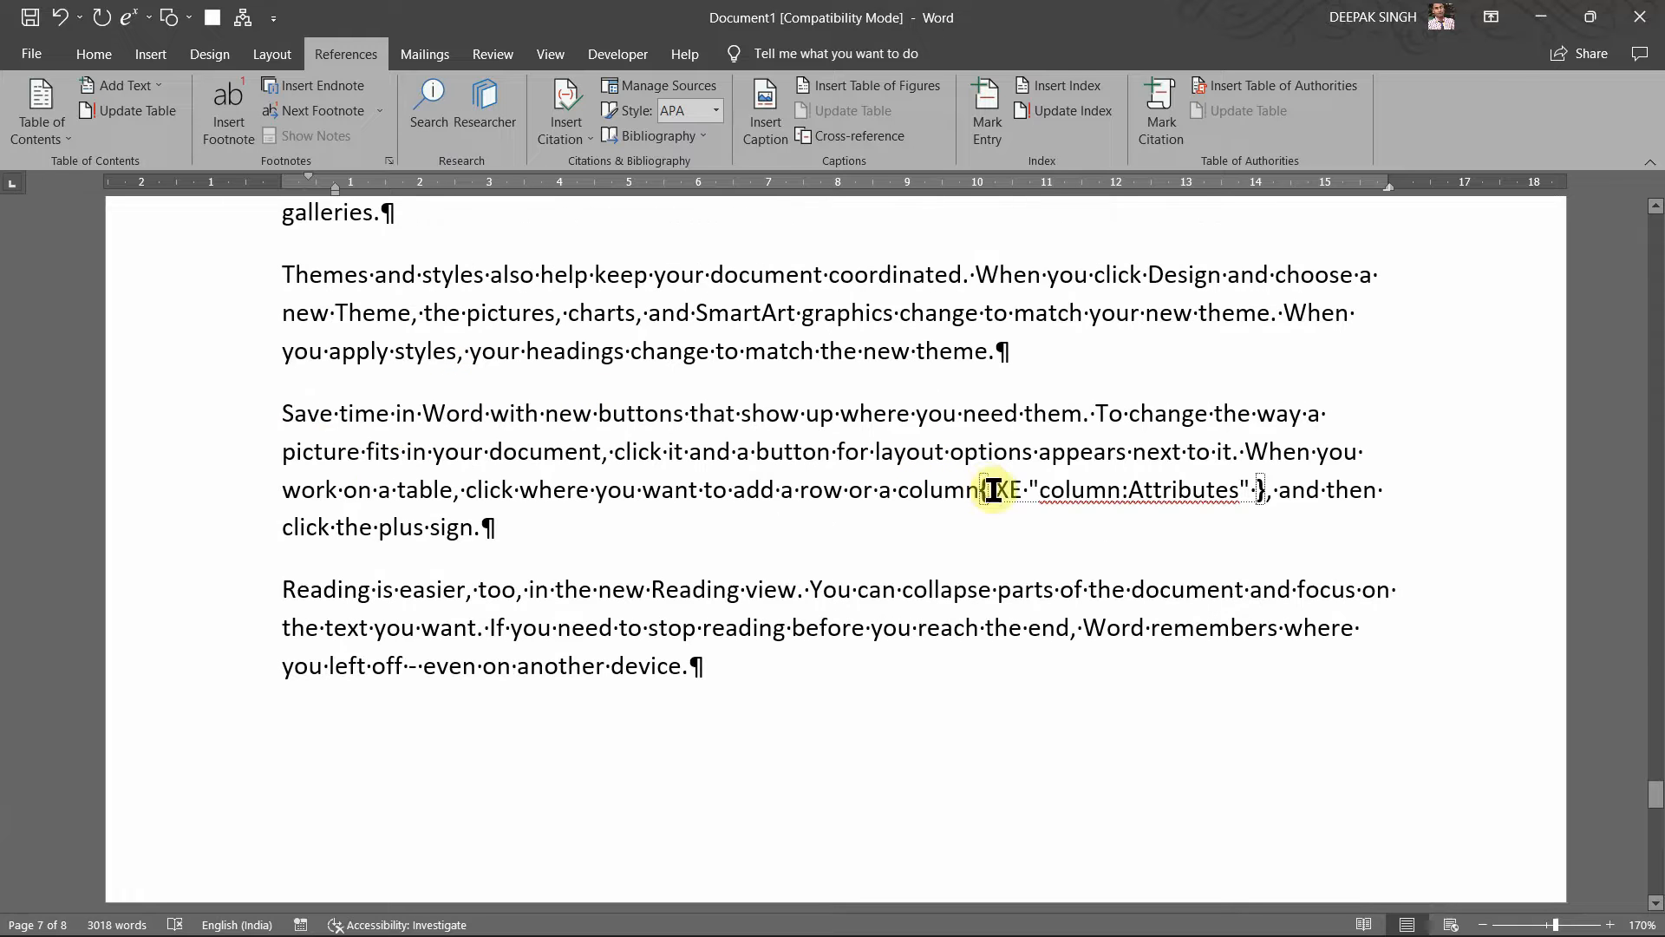
{"action": "left_click", "coordinate": [952, 504]}
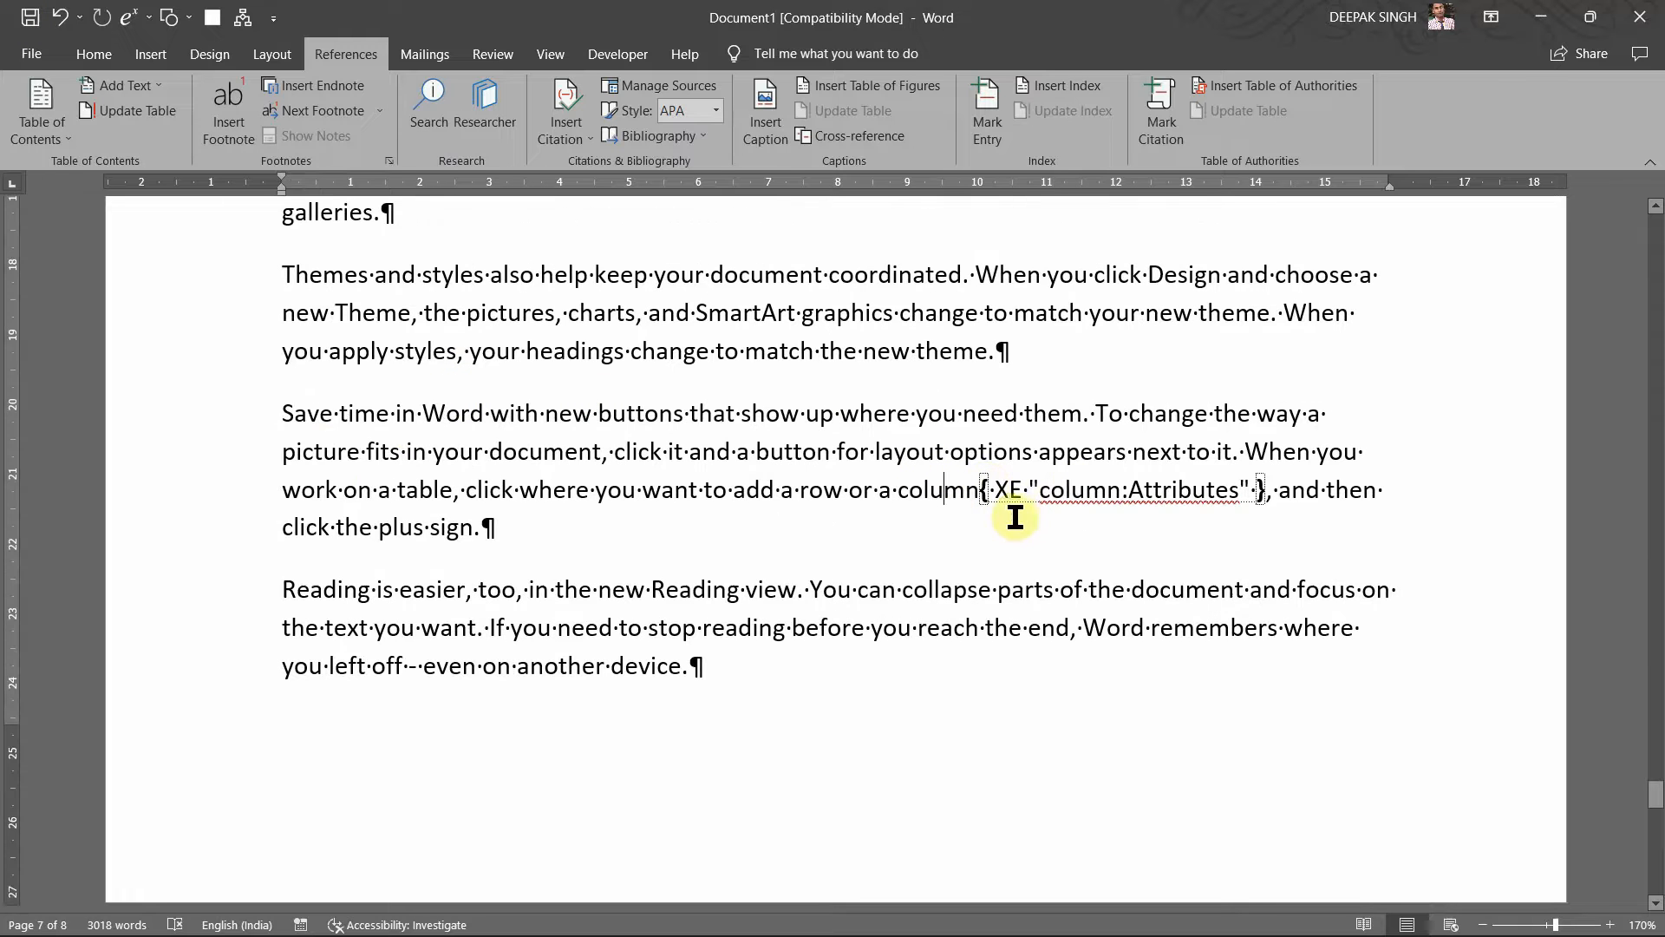
{"action": "key", "text": "ctrl"}
{"action": "key", "text": "ctrl"}
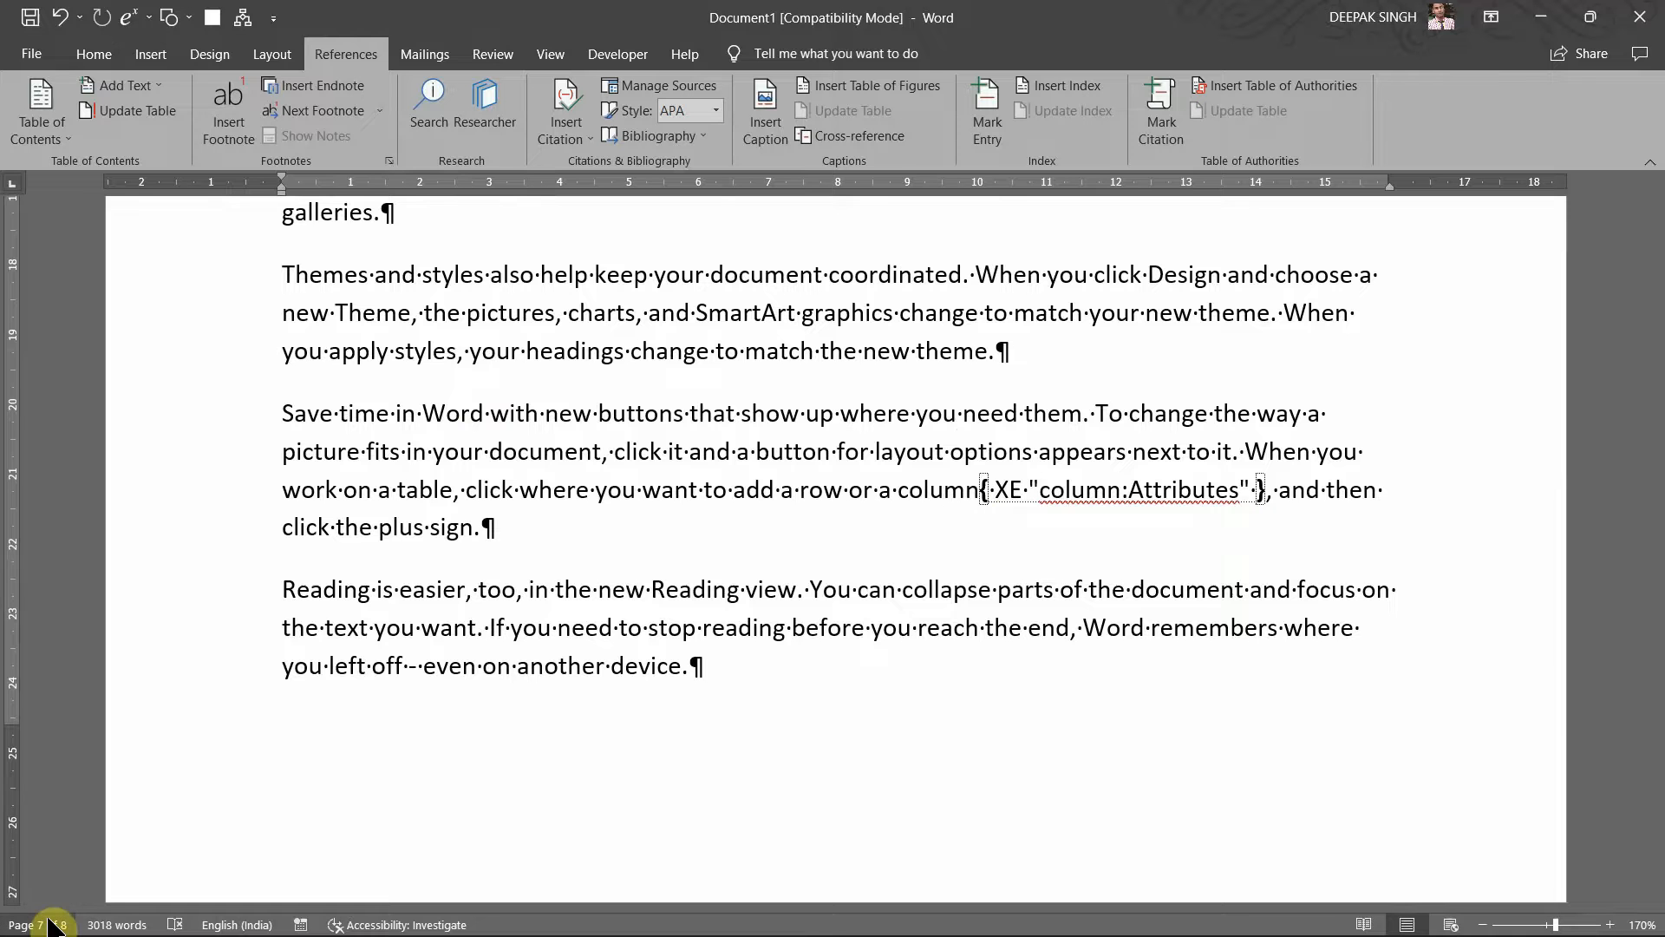
{"action": "scroll", "coordinate": [1027, 557], "scroll_direction": "down", "scroll_amount": 14}
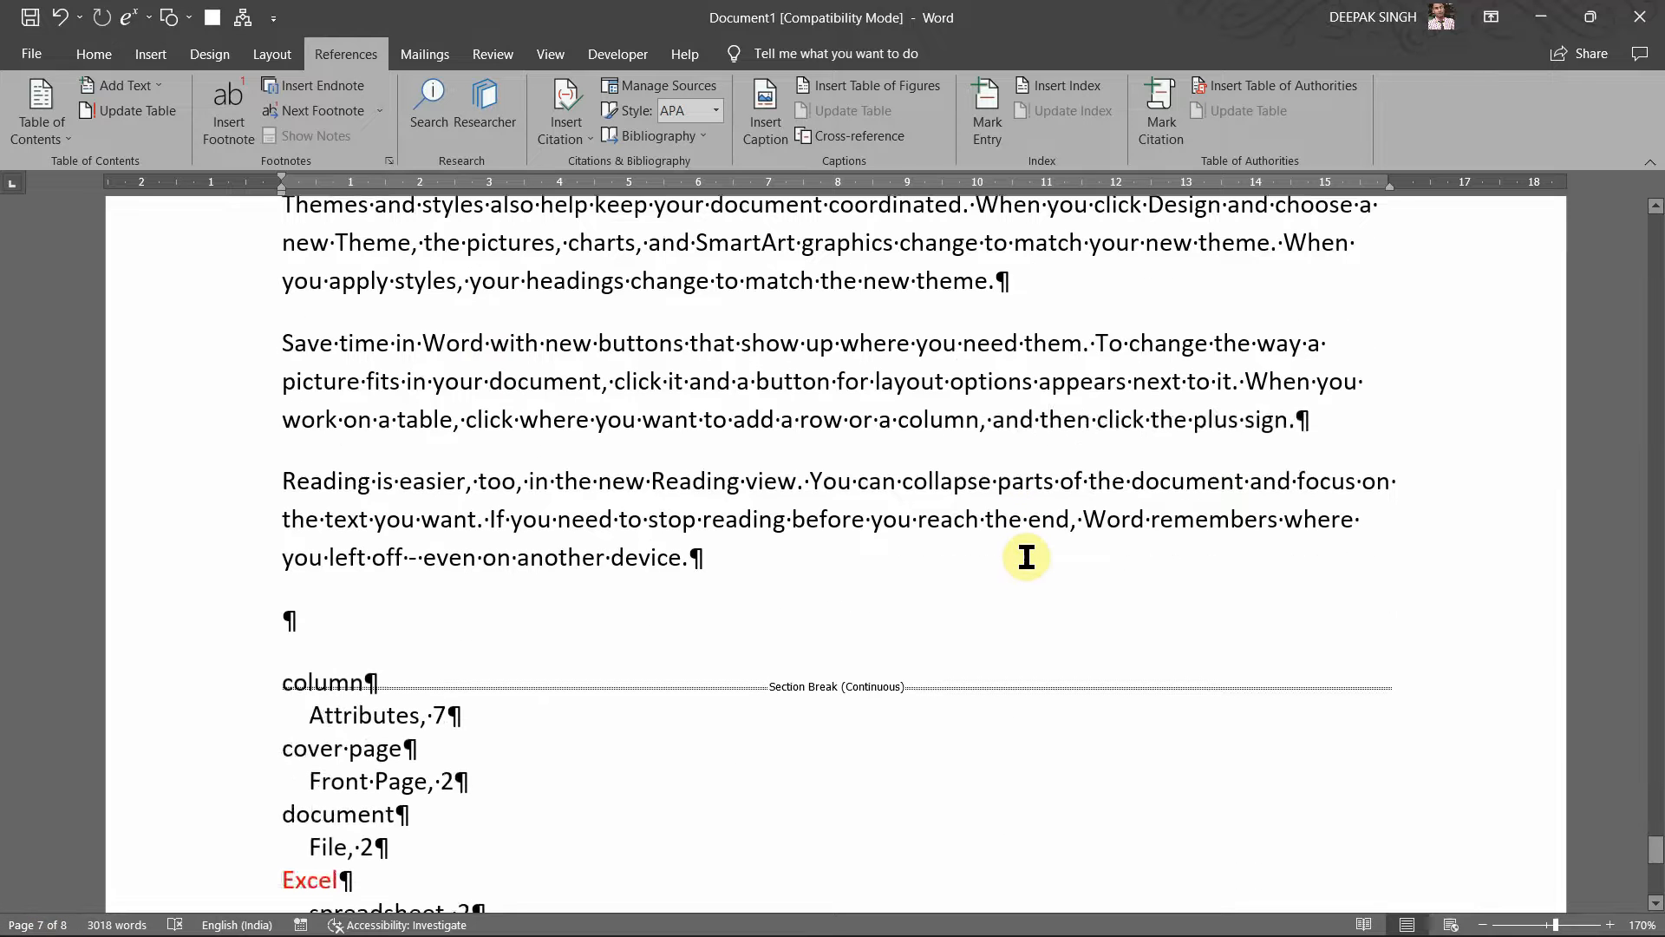
{"action": "scroll", "coordinate": [1026, 557], "scroll_direction": "down", "scroll_amount": 4}
{"action": "key", "text": "ctrl+shift+8"}
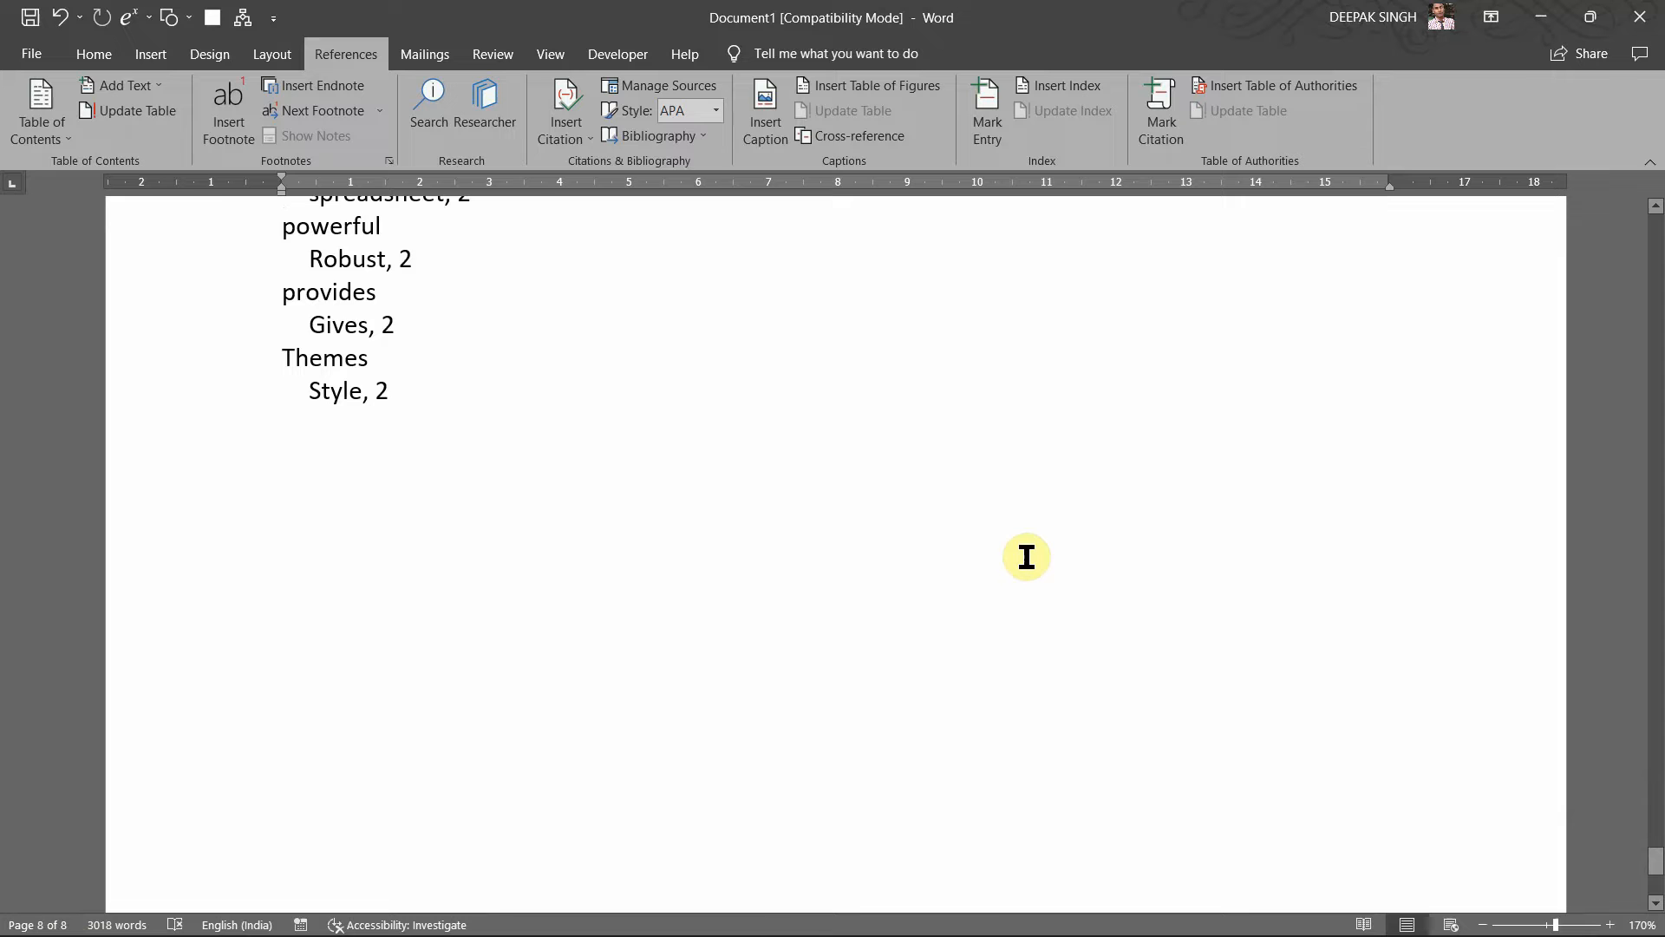
Step: Review the refreshed index lines for column, document and powerful
{"action": "scroll", "coordinate": [439, 361], "scroll_direction": "up", "scroll_amount": 3}
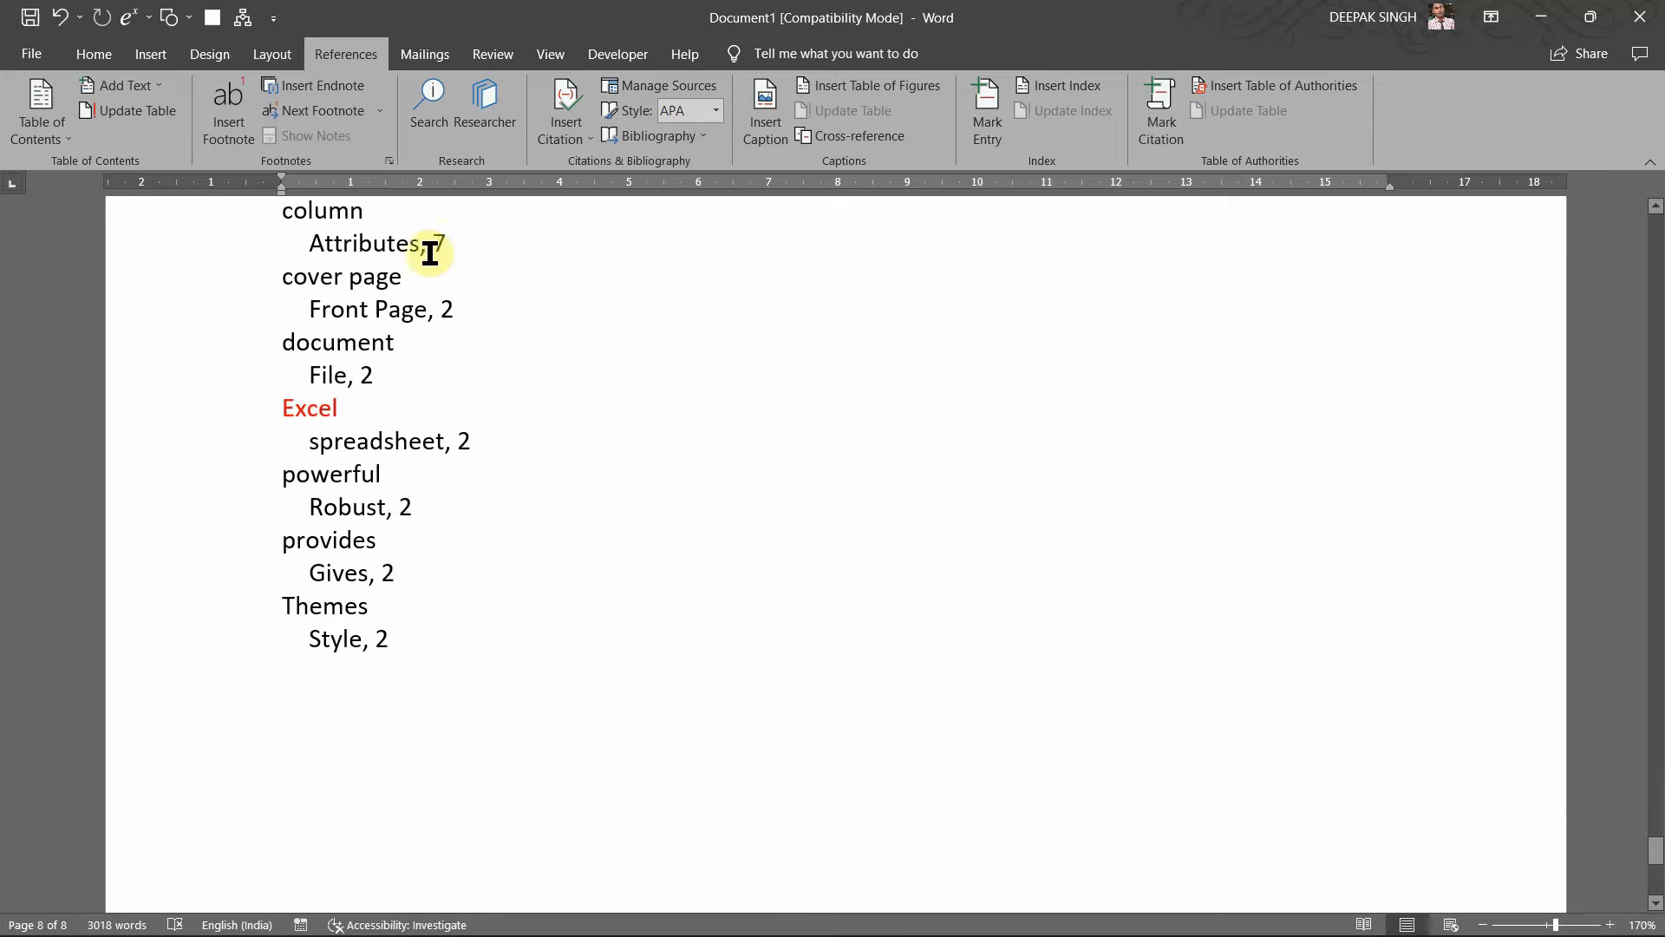
{"action": "left_click", "coordinate": [444, 245]}
{"action": "scroll", "coordinate": [444, 244], "scroll_direction": "up", "scroll_amount": 2}
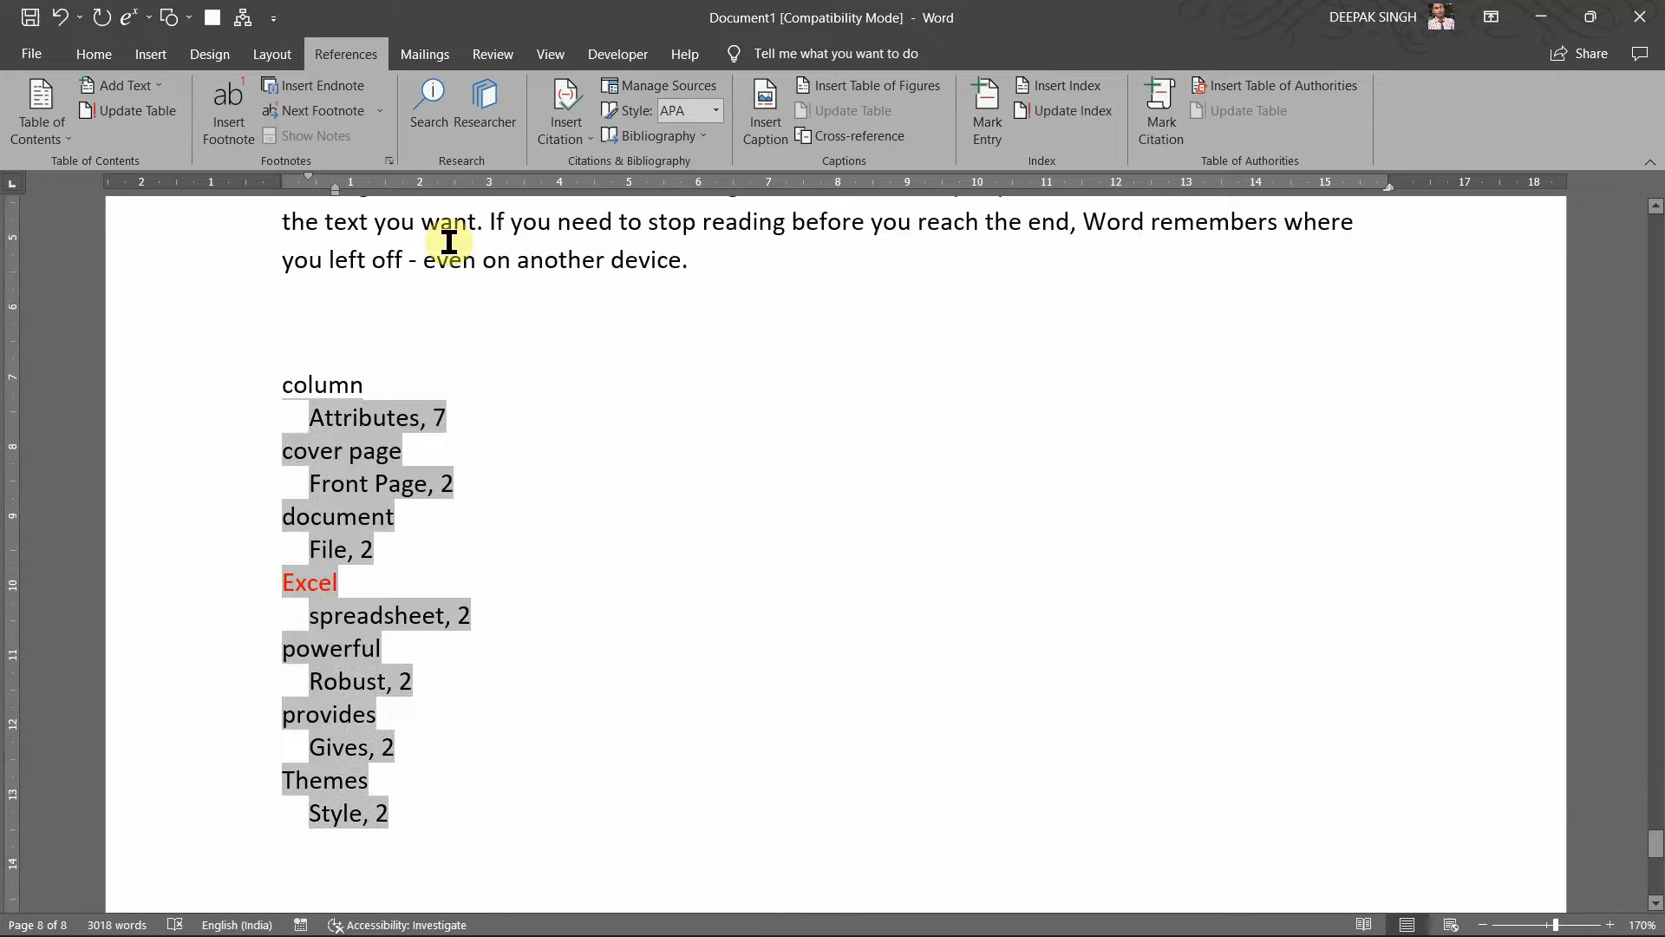
{"action": "left_click", "coordinate": [437, 388]}
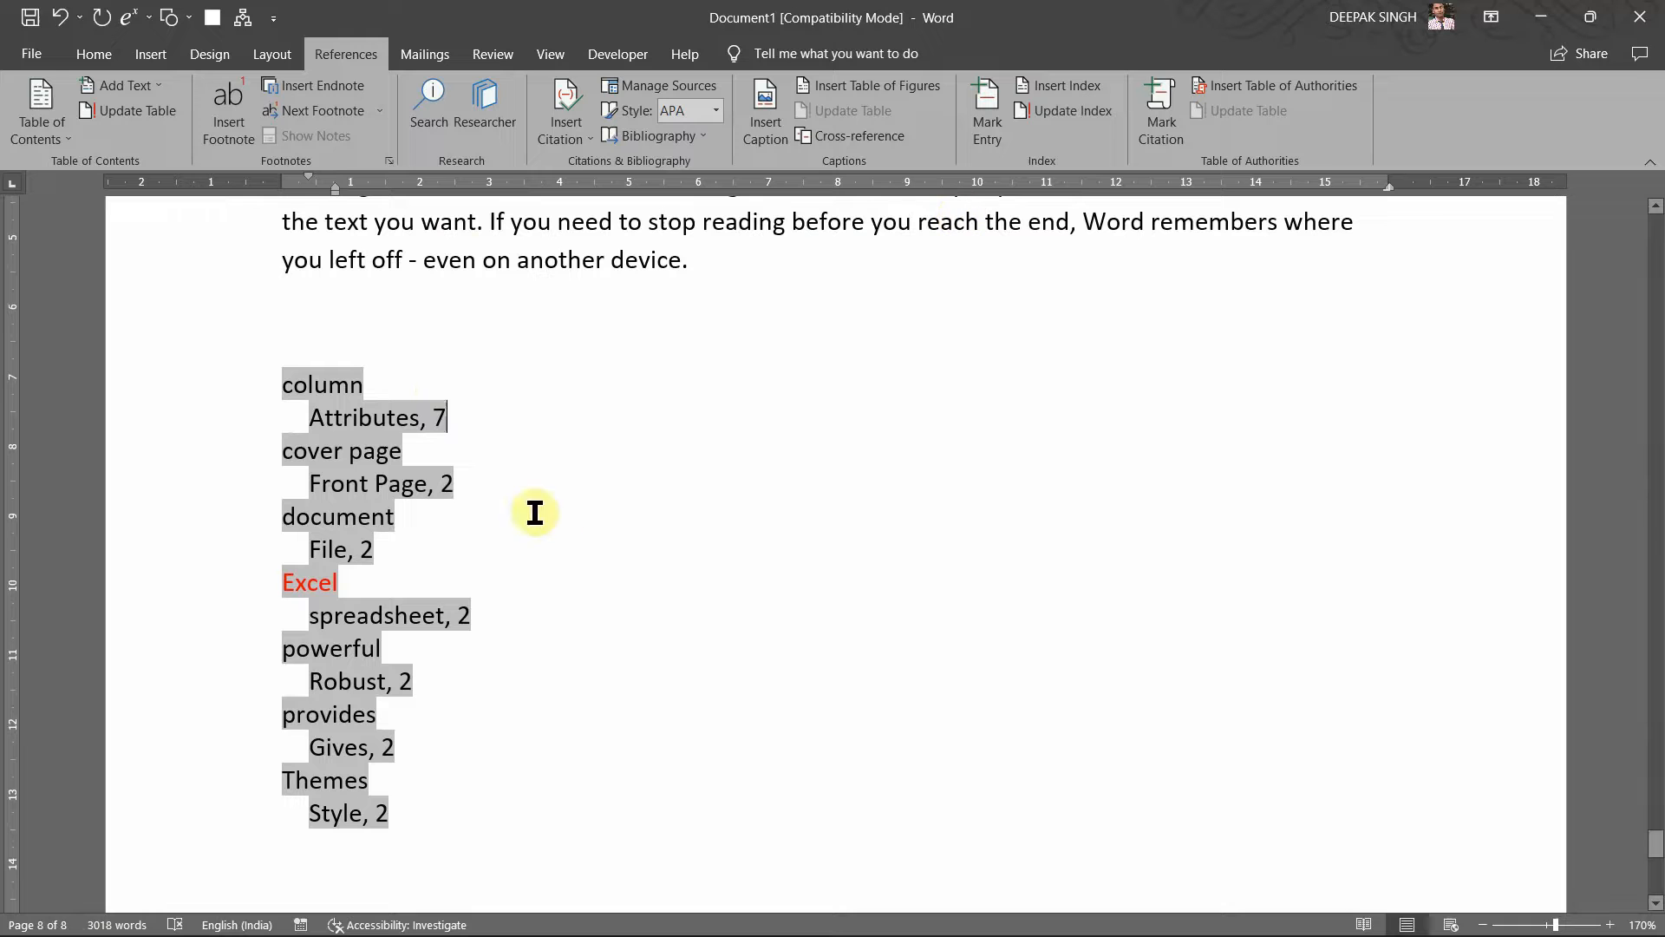
{"action": "left_click", "coordinate": [416, 520]}
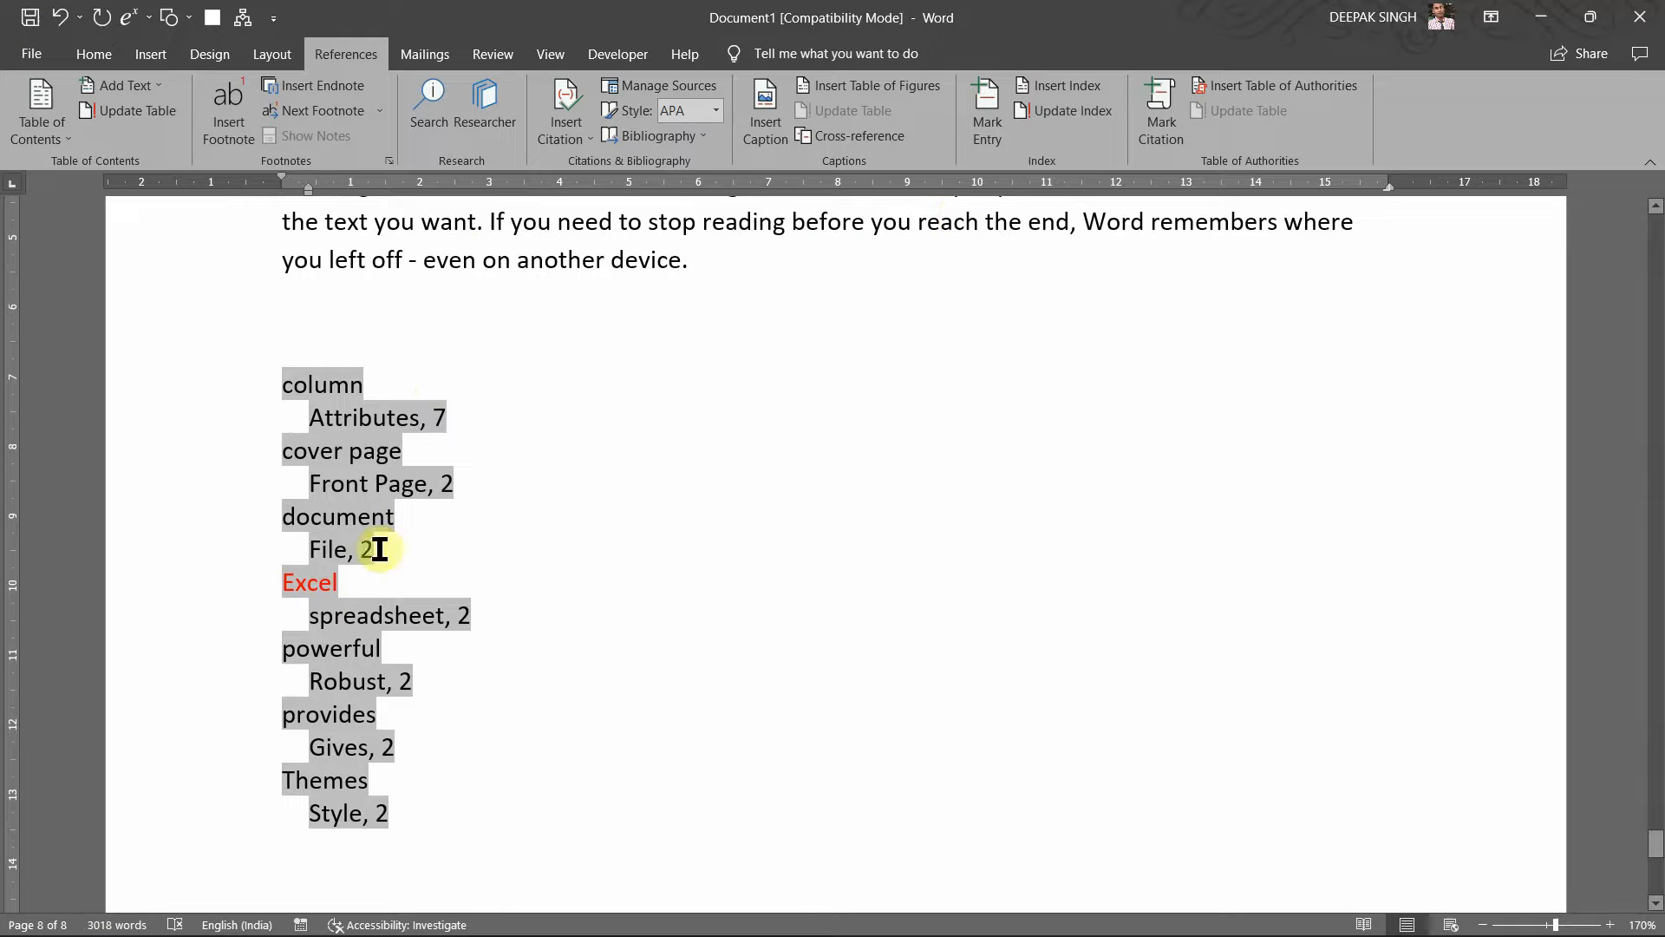
{"action": "left_click", "coordinate": [394, 640]}
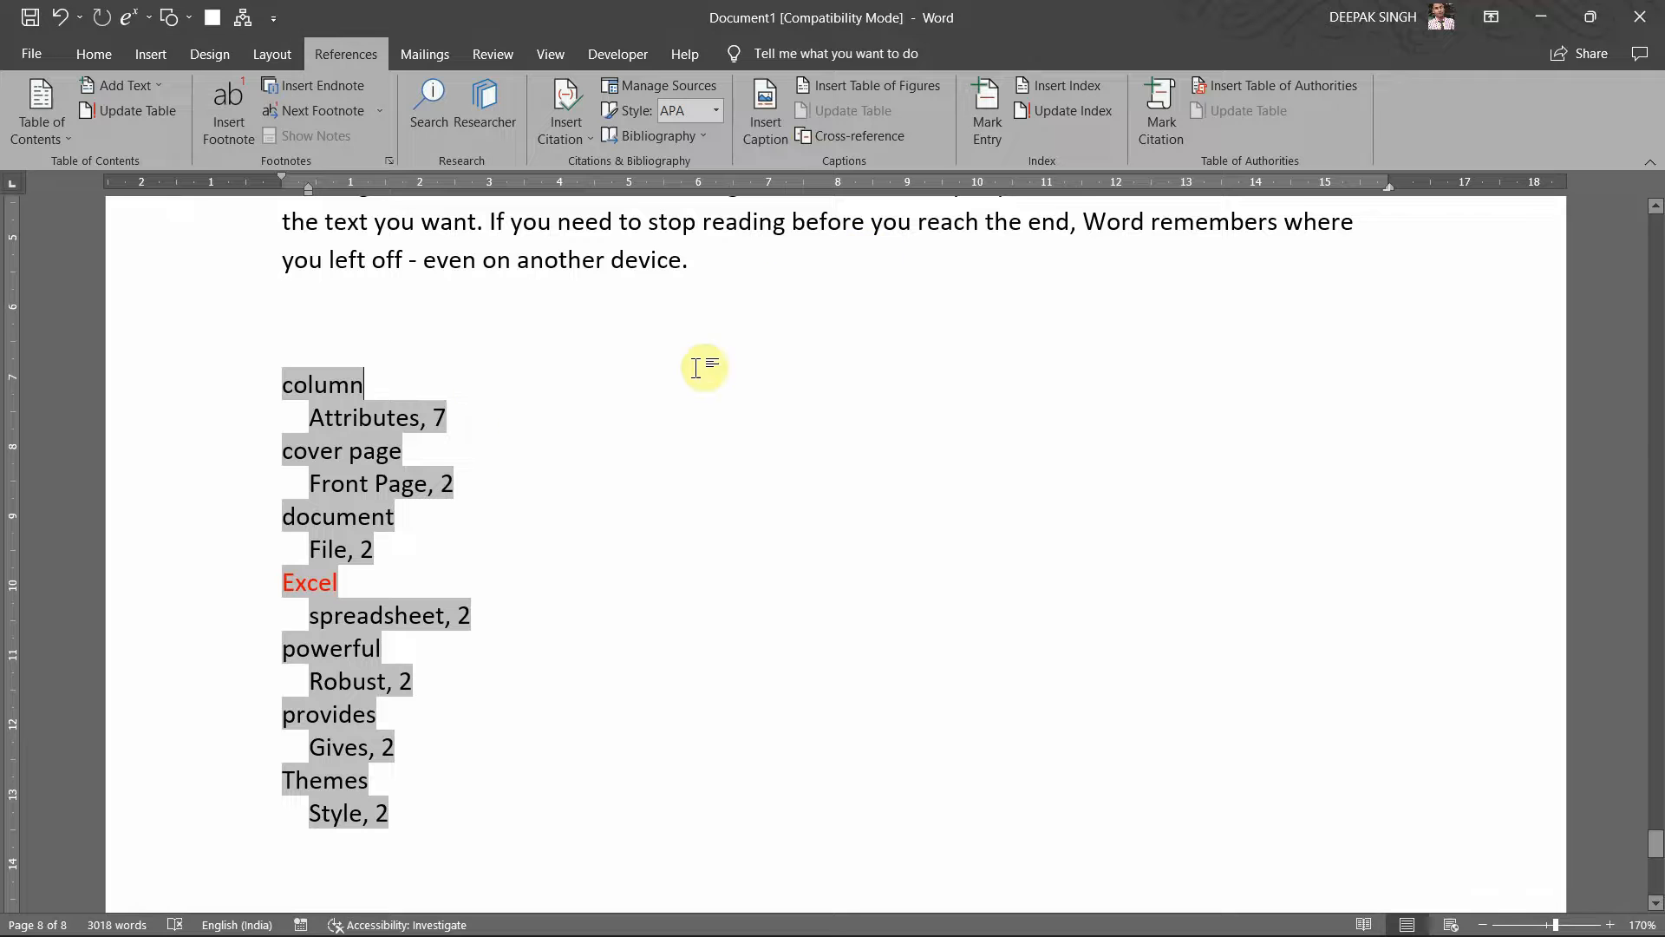
{"action": "scroll", "coordinate": [520, 391], "scroll_direction": "up", "scroll_amount": 3}
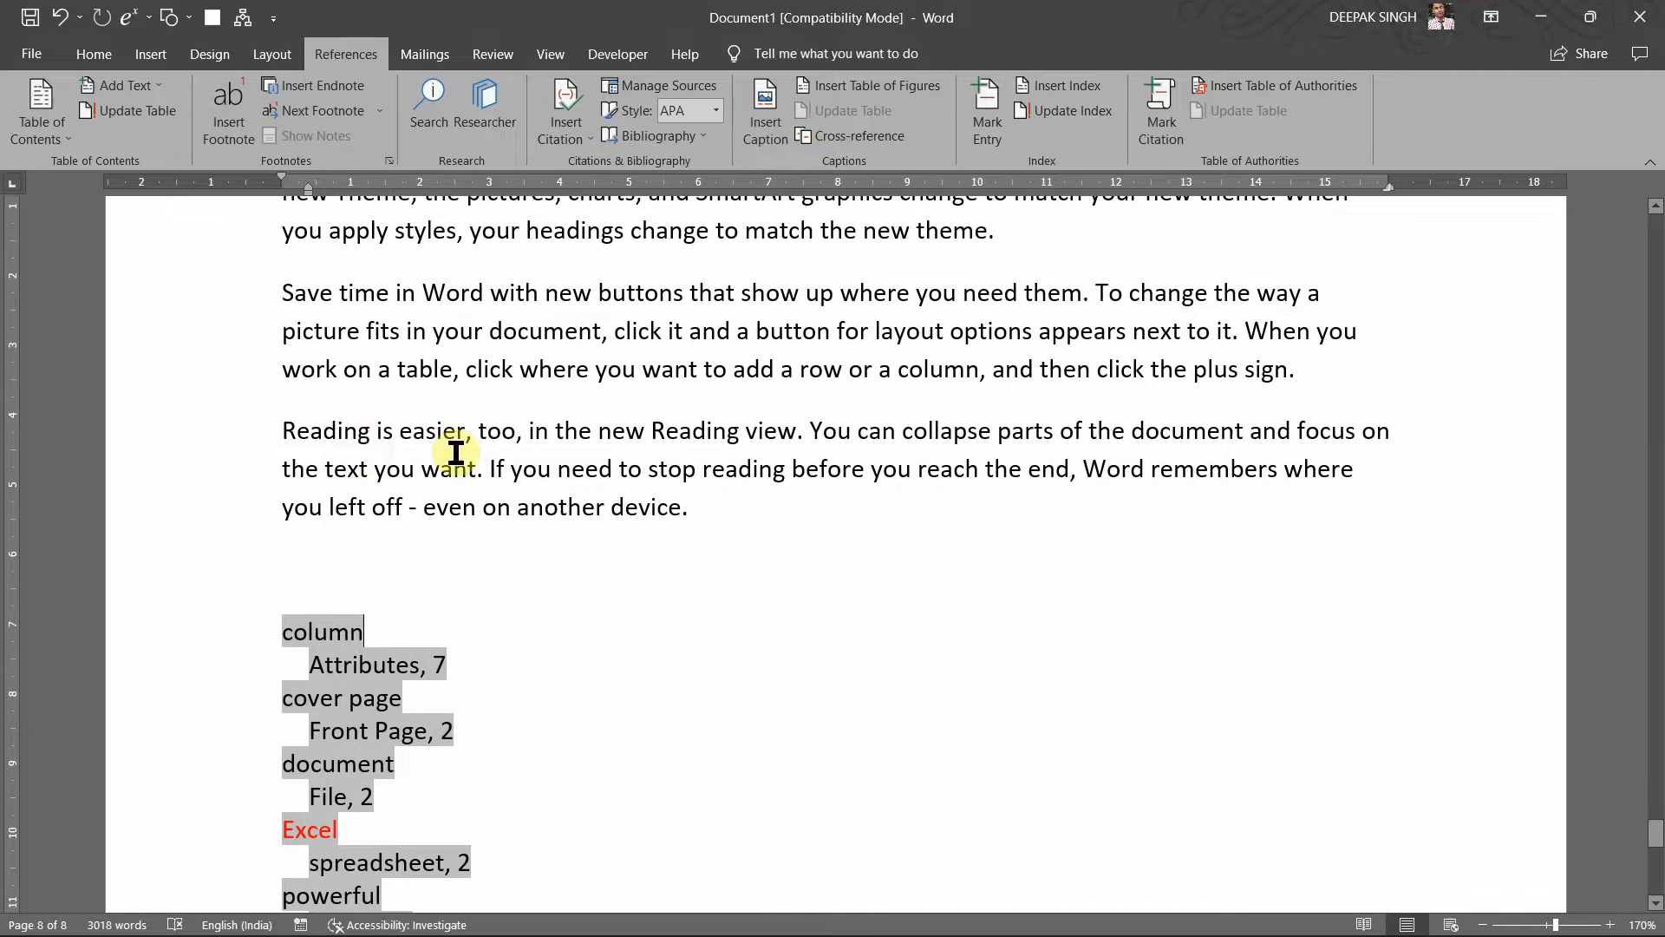
Step: Select Themes and mark it as an index entry with subentry Design
{"action": "left_click", "coordinate": [356, 434]}
{"action": "double_click", "coordinate": [355, 434]}
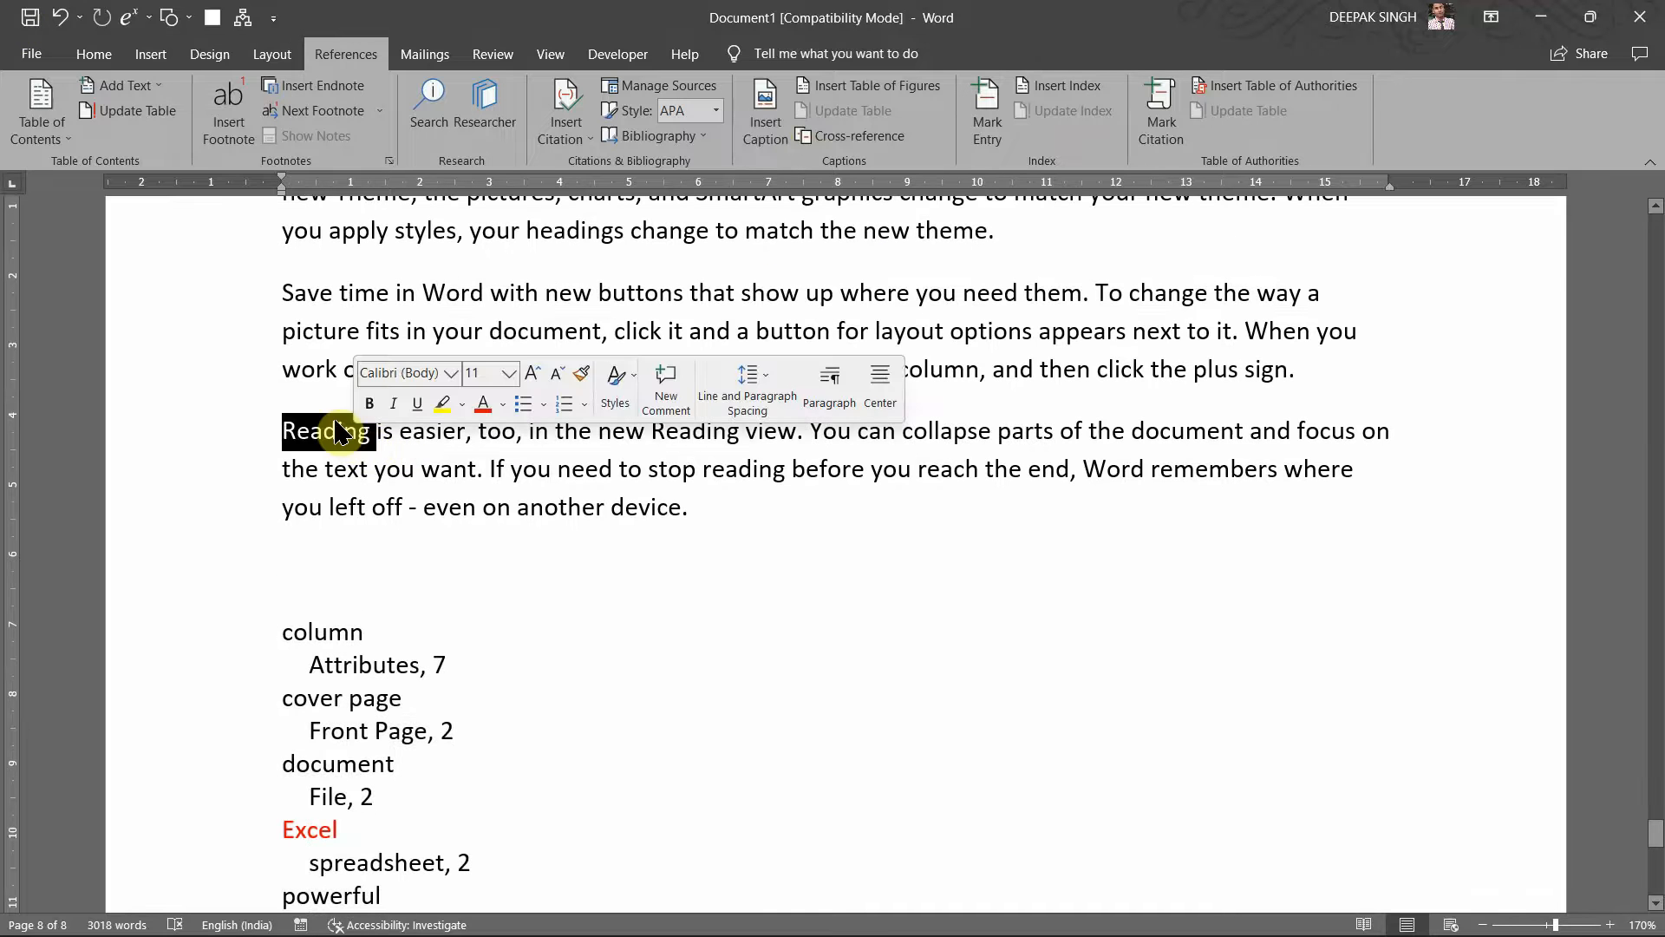
{"action": "scroll", "coordinate": [624, 486], "scroll_direction": "up", "scroll_amount": 2}
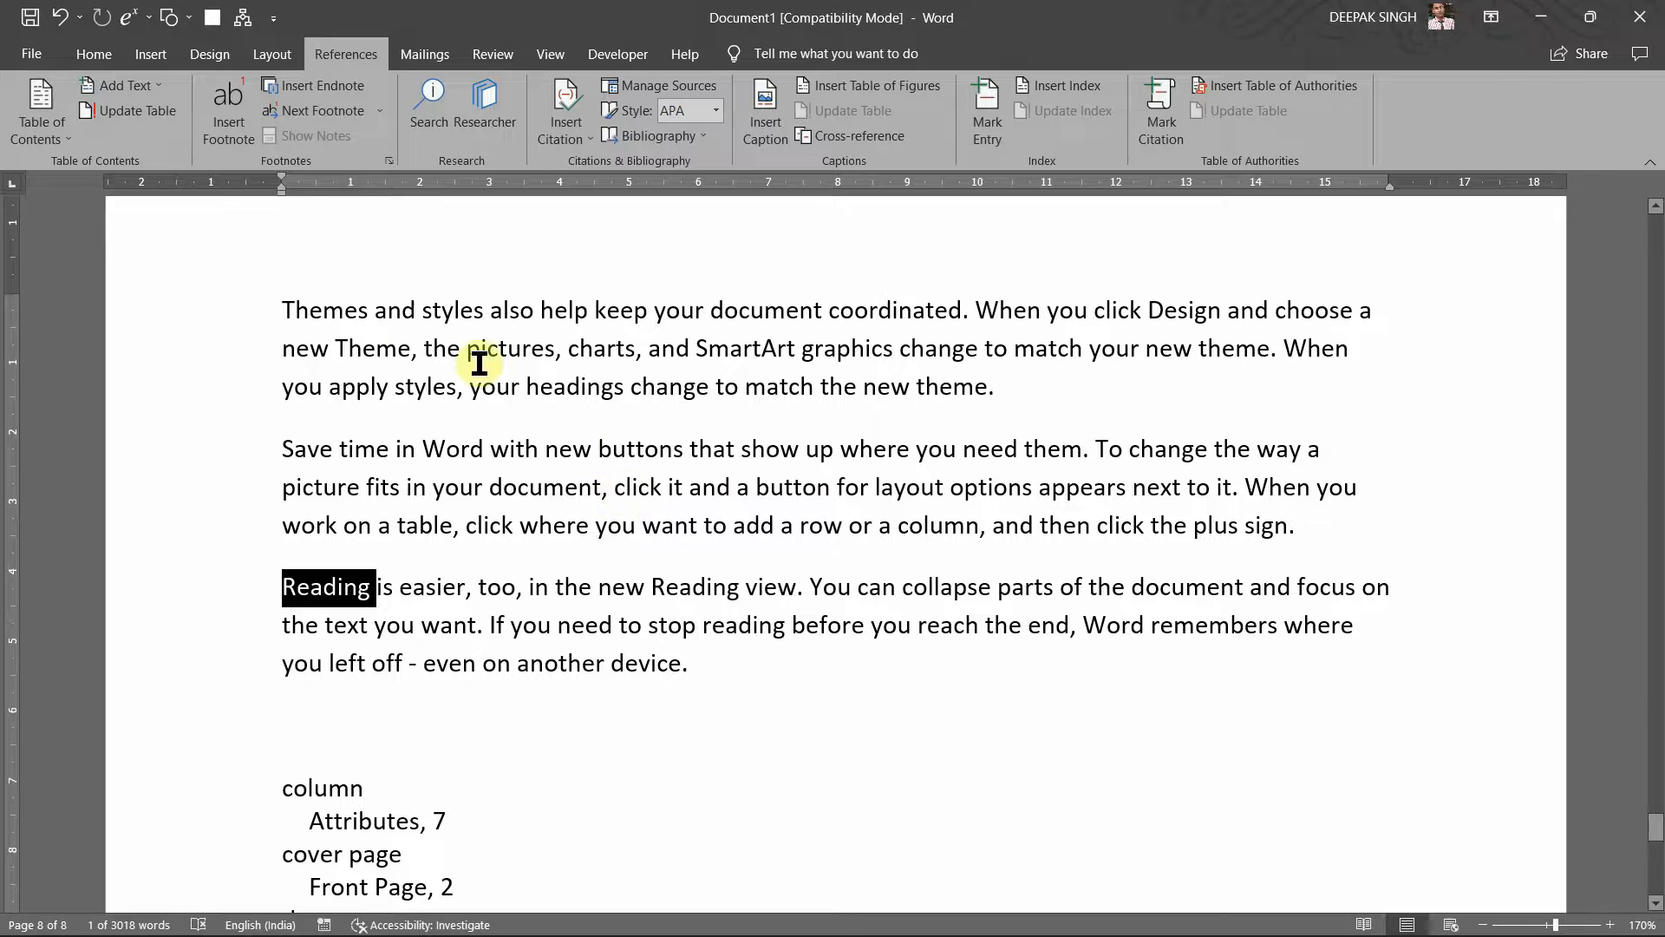
{"action": "double_click", "coordinate": [328, 314]}
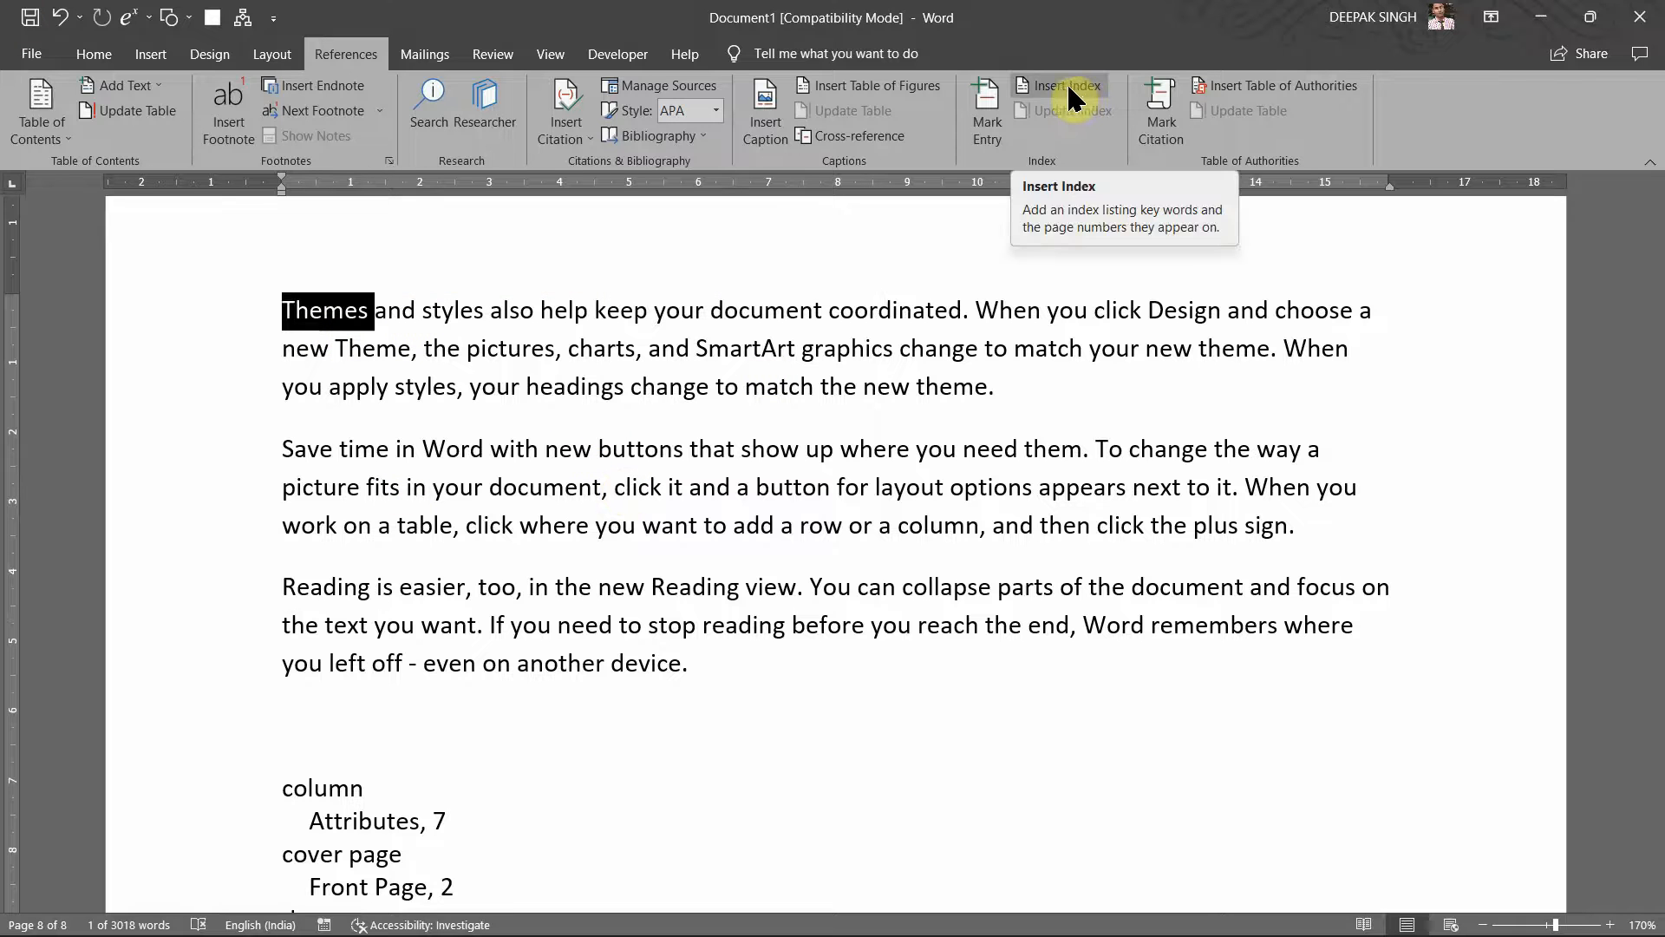
{"action": "left_click", "coordinate": [982, 114]}
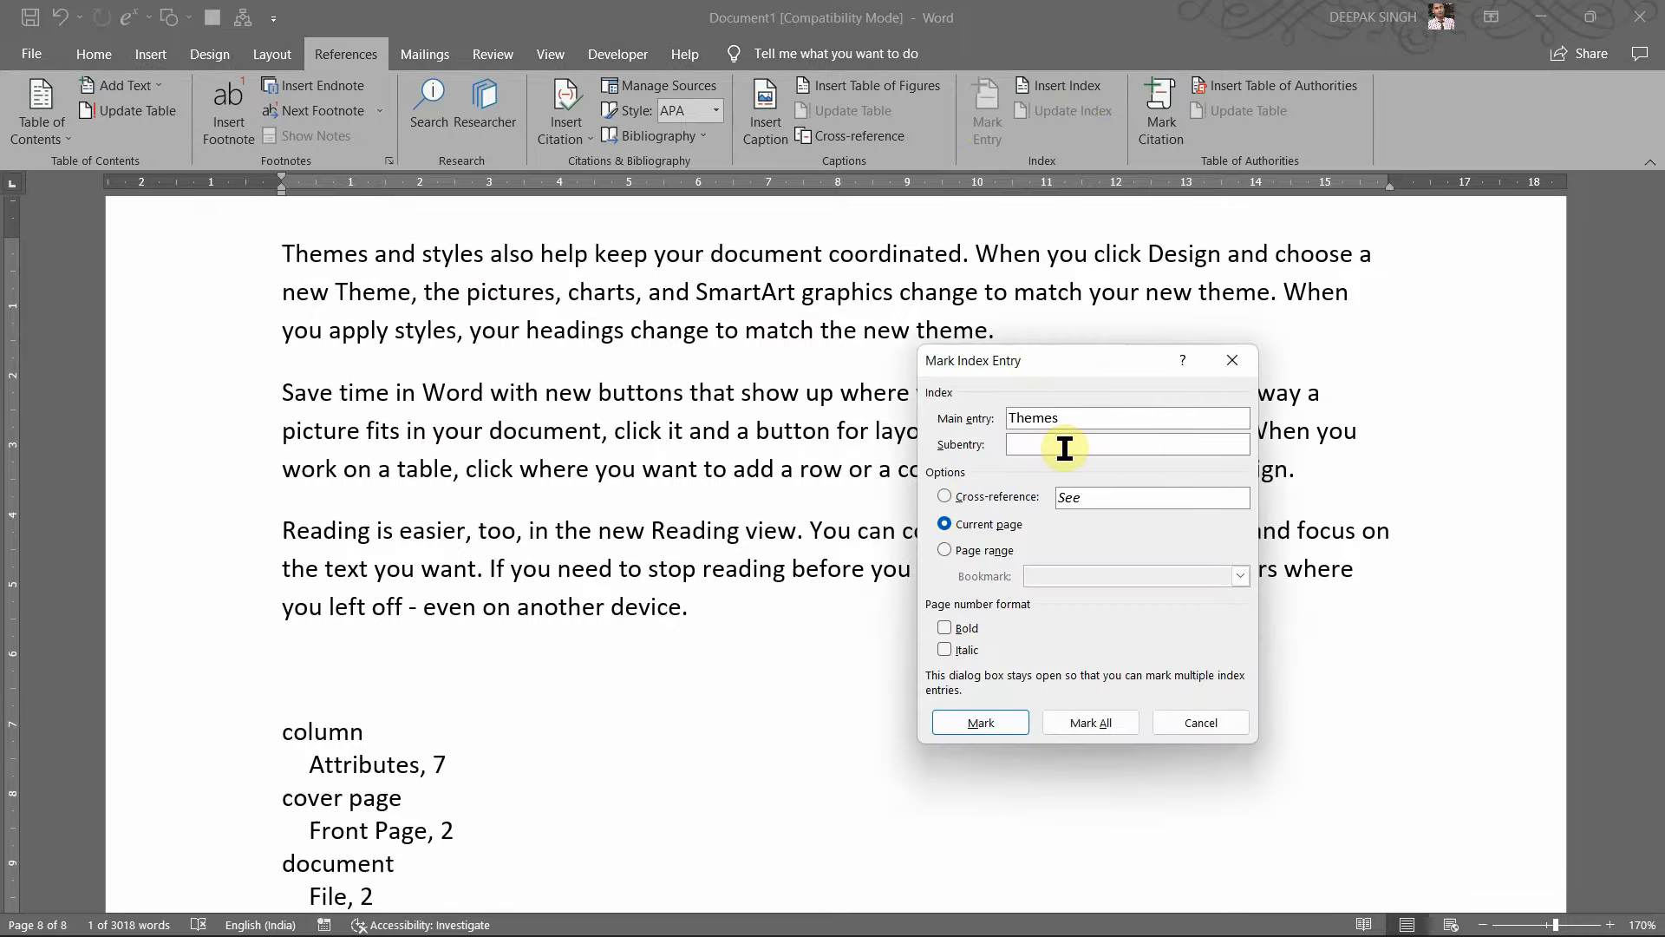
{"action": "left_click_drag", "start_coordinate": [1057, 353], "coordinate": [1086, 310]}
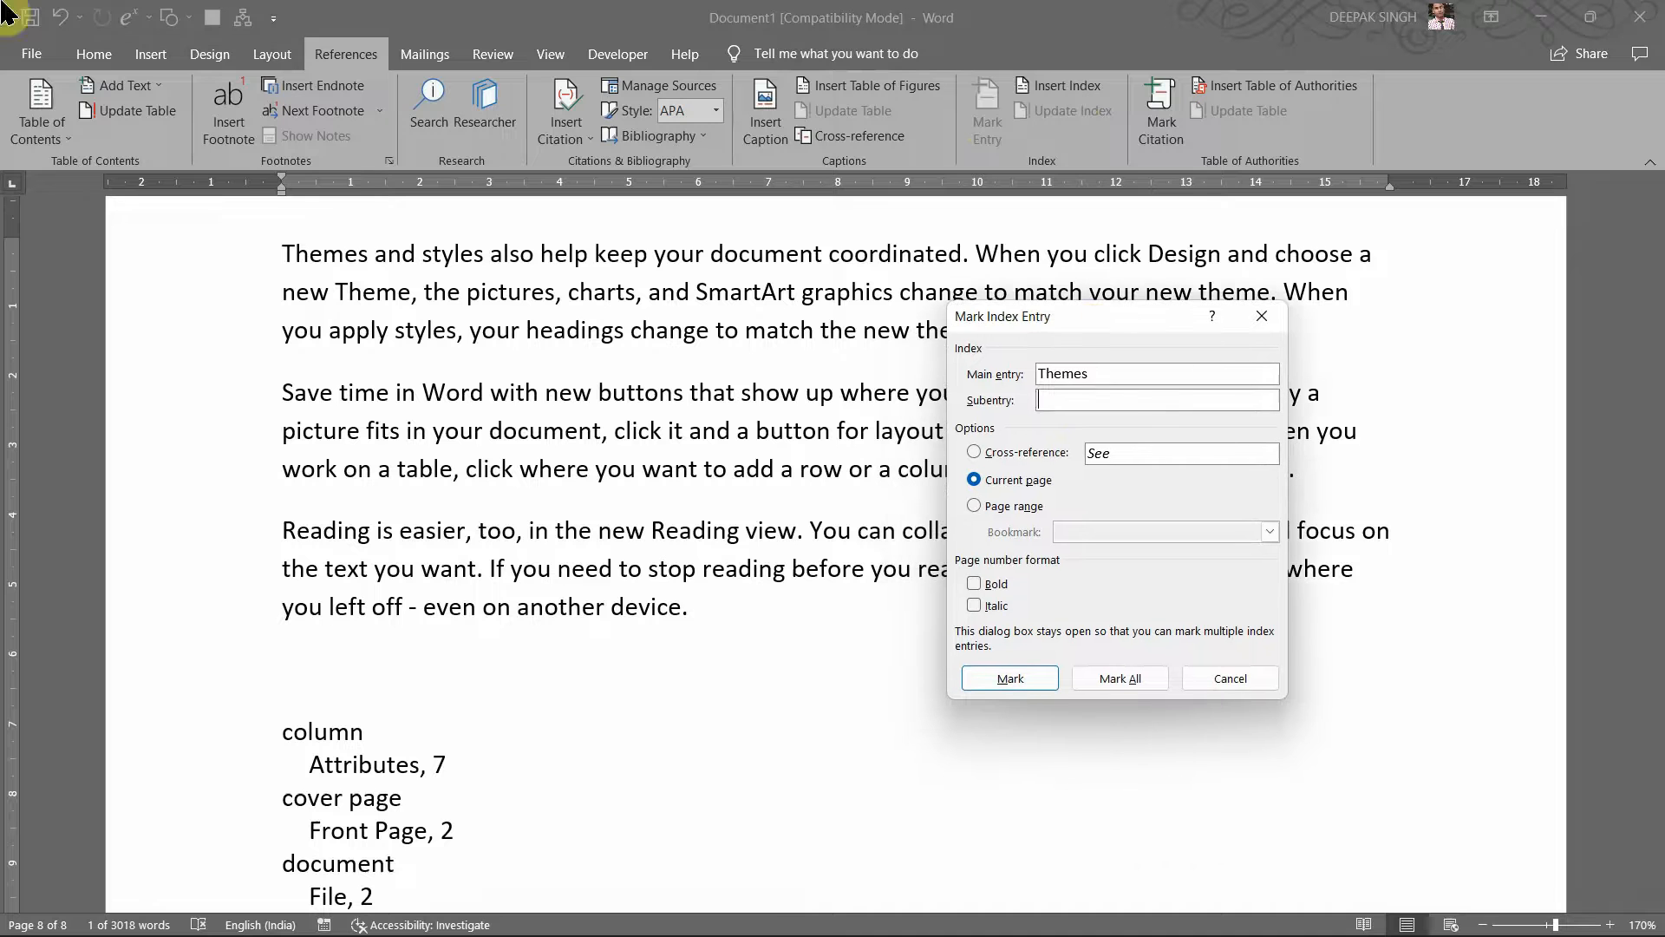
{"action": "left_click", "coordinate": [1069, 400]}
{"action": "type", "text": "Des"}
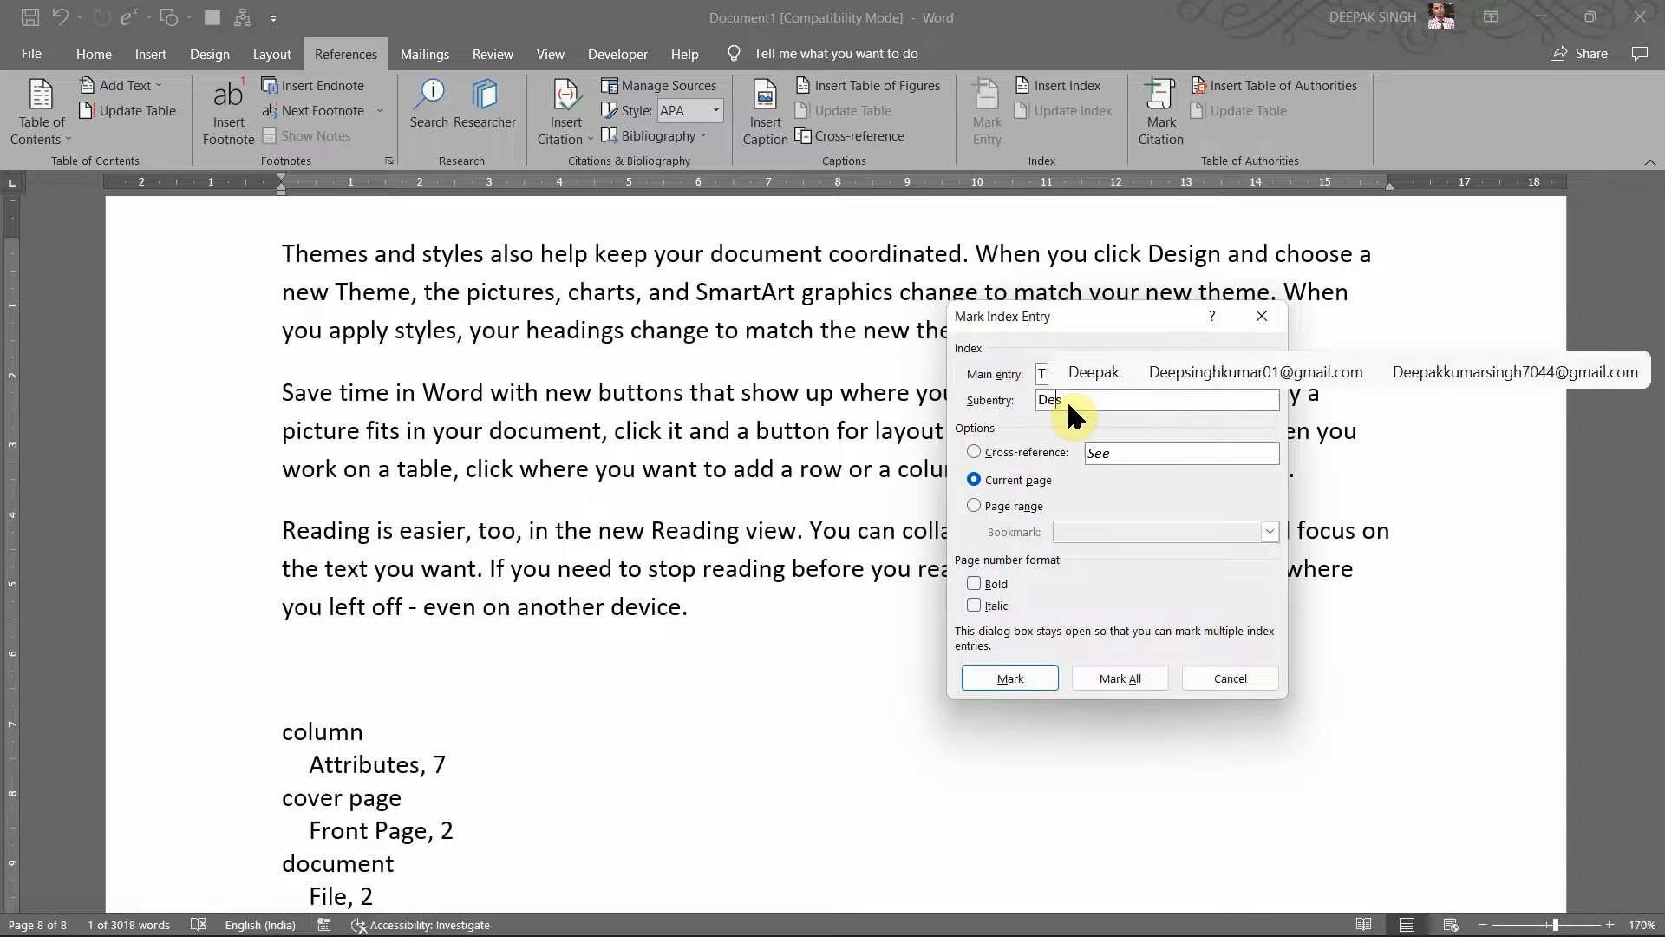
{"action": "type", "text": "ign"}
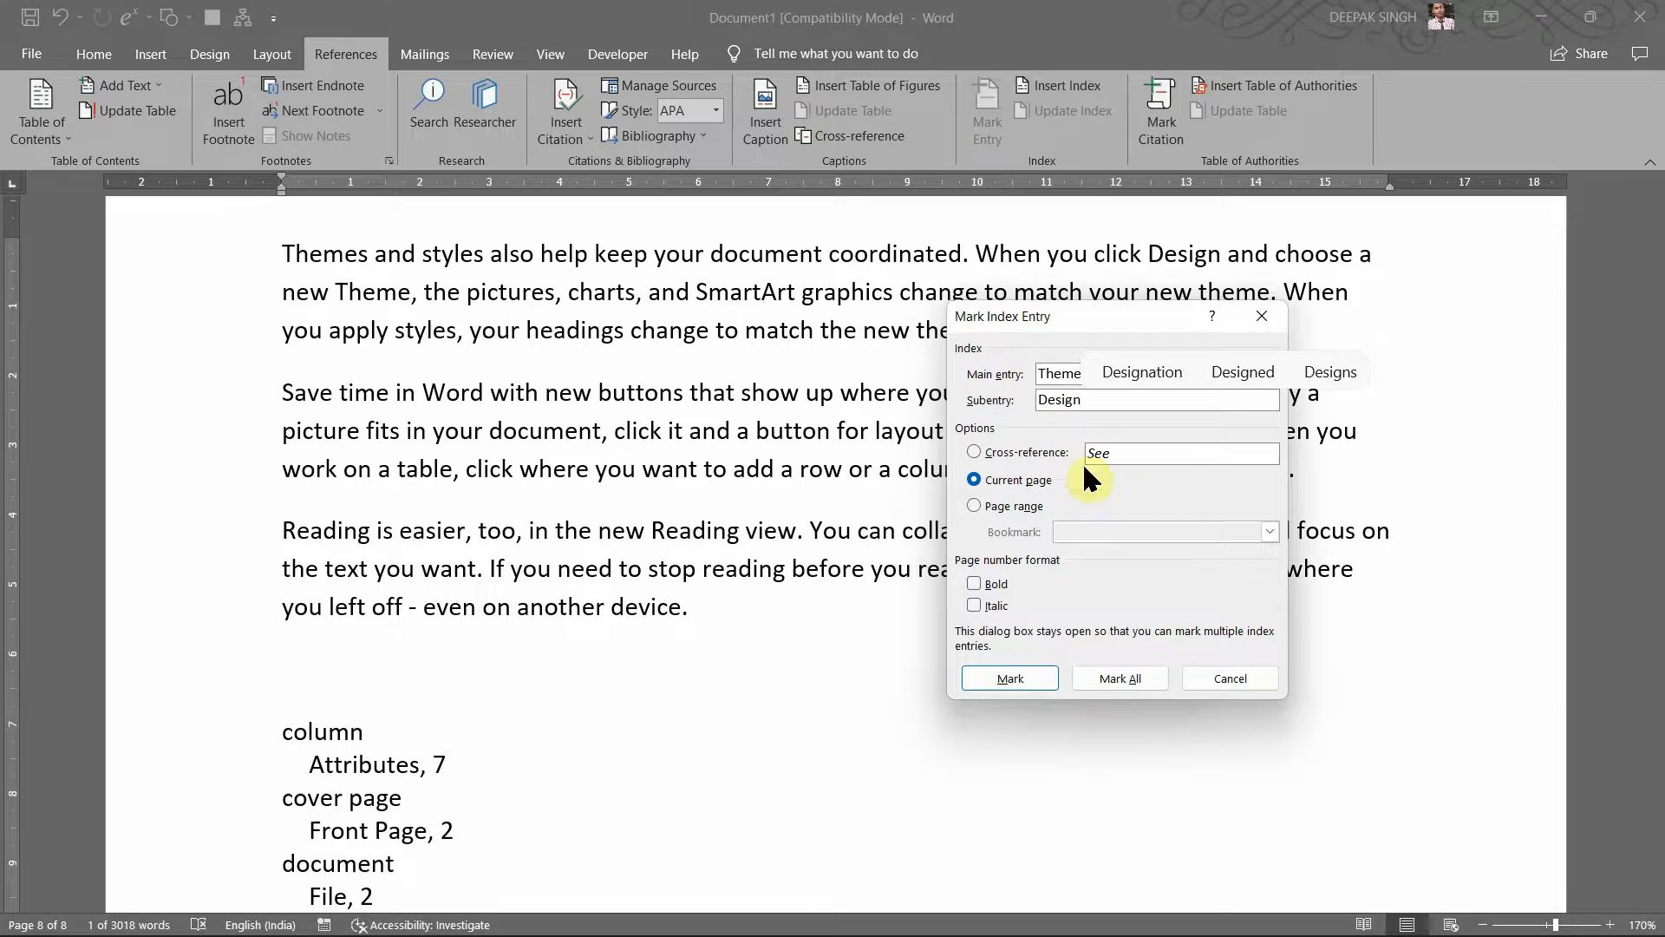
{"action": "left_click", "coordinate": [1006, 677]}
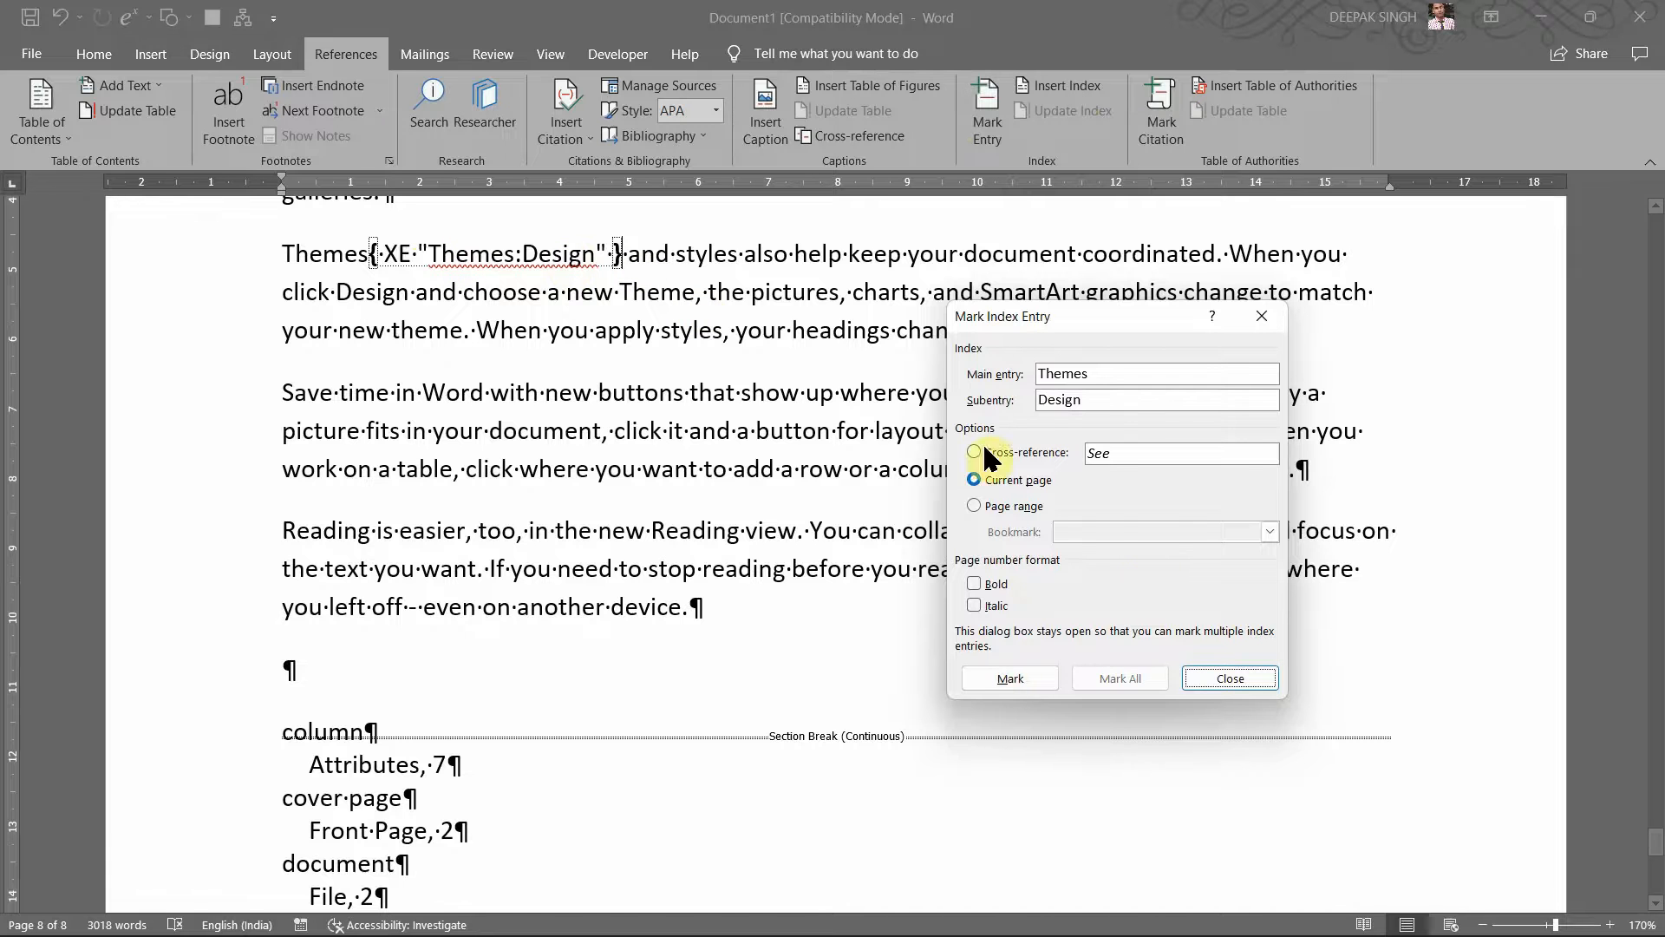
{"action": "left_click", "coordinate": [1229, 678]}
{"action": "scroll", "coordinate": [762, 699], "scroll_direction": "down", "scroll_amount": 3}
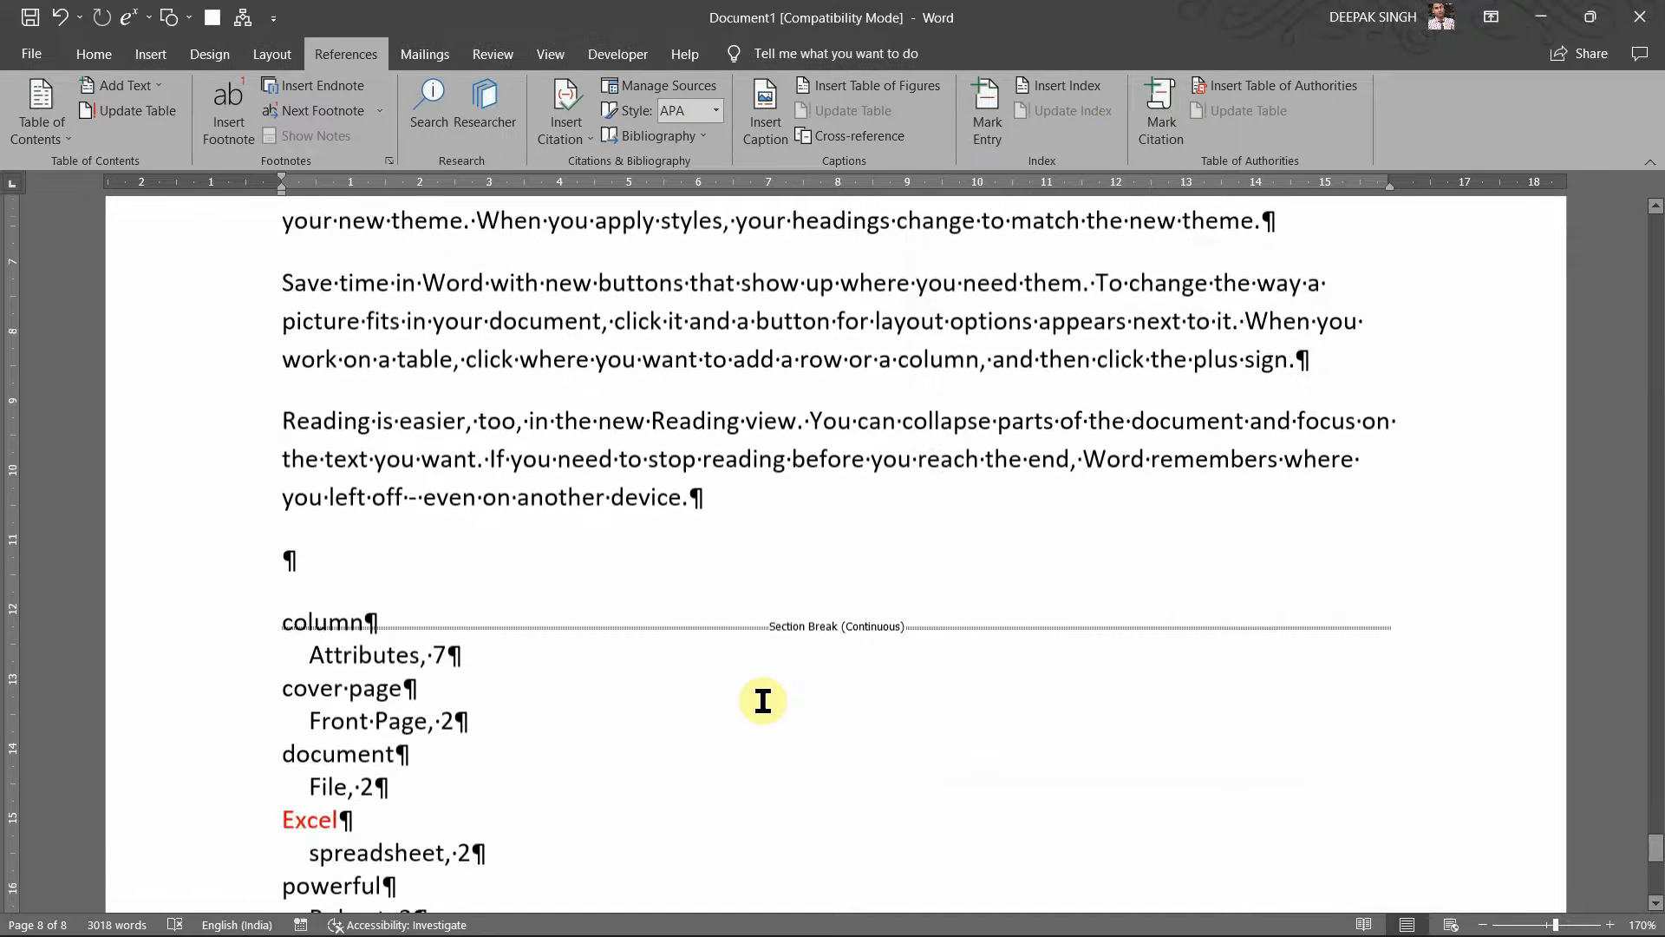
Step: Delete the old index, from column to Style, 2, and its extra empty paragraph
{"action": "left_click", "coordinate": [413, 587]}
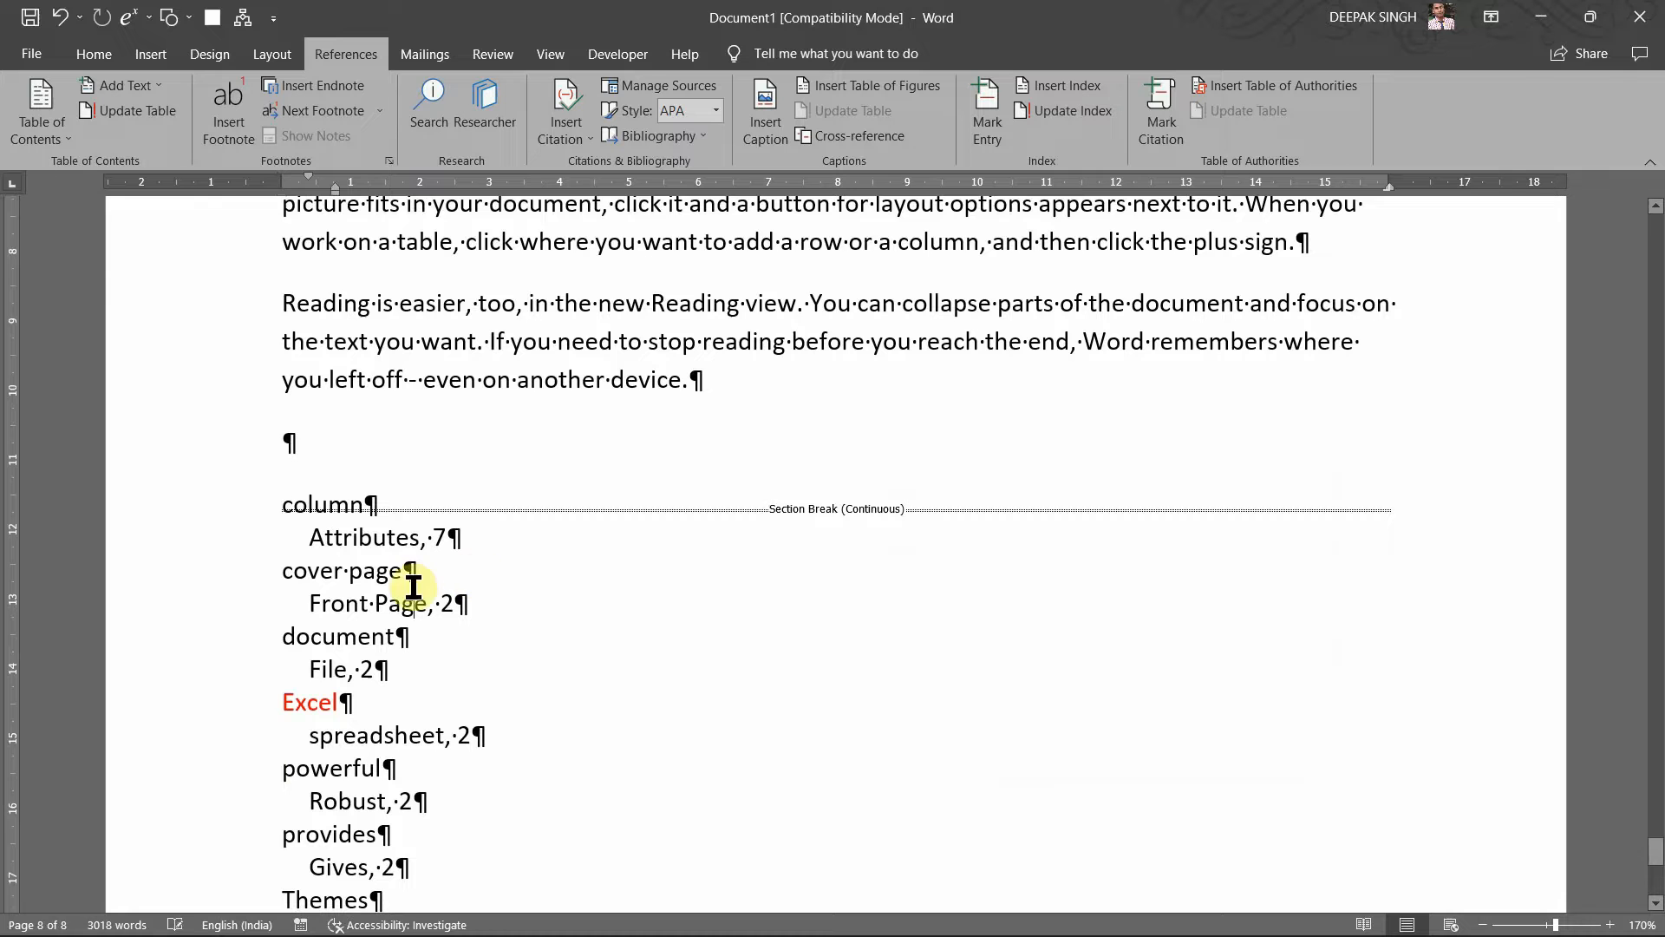
{"action": "scroll", "coordinate": [414, 587], "scroll_direction": "down", "scroll_amount": 1}
{"action": "scroll", "coordinate": [414, 587], "scroll_direction": "down", "scroll_amount": 5}
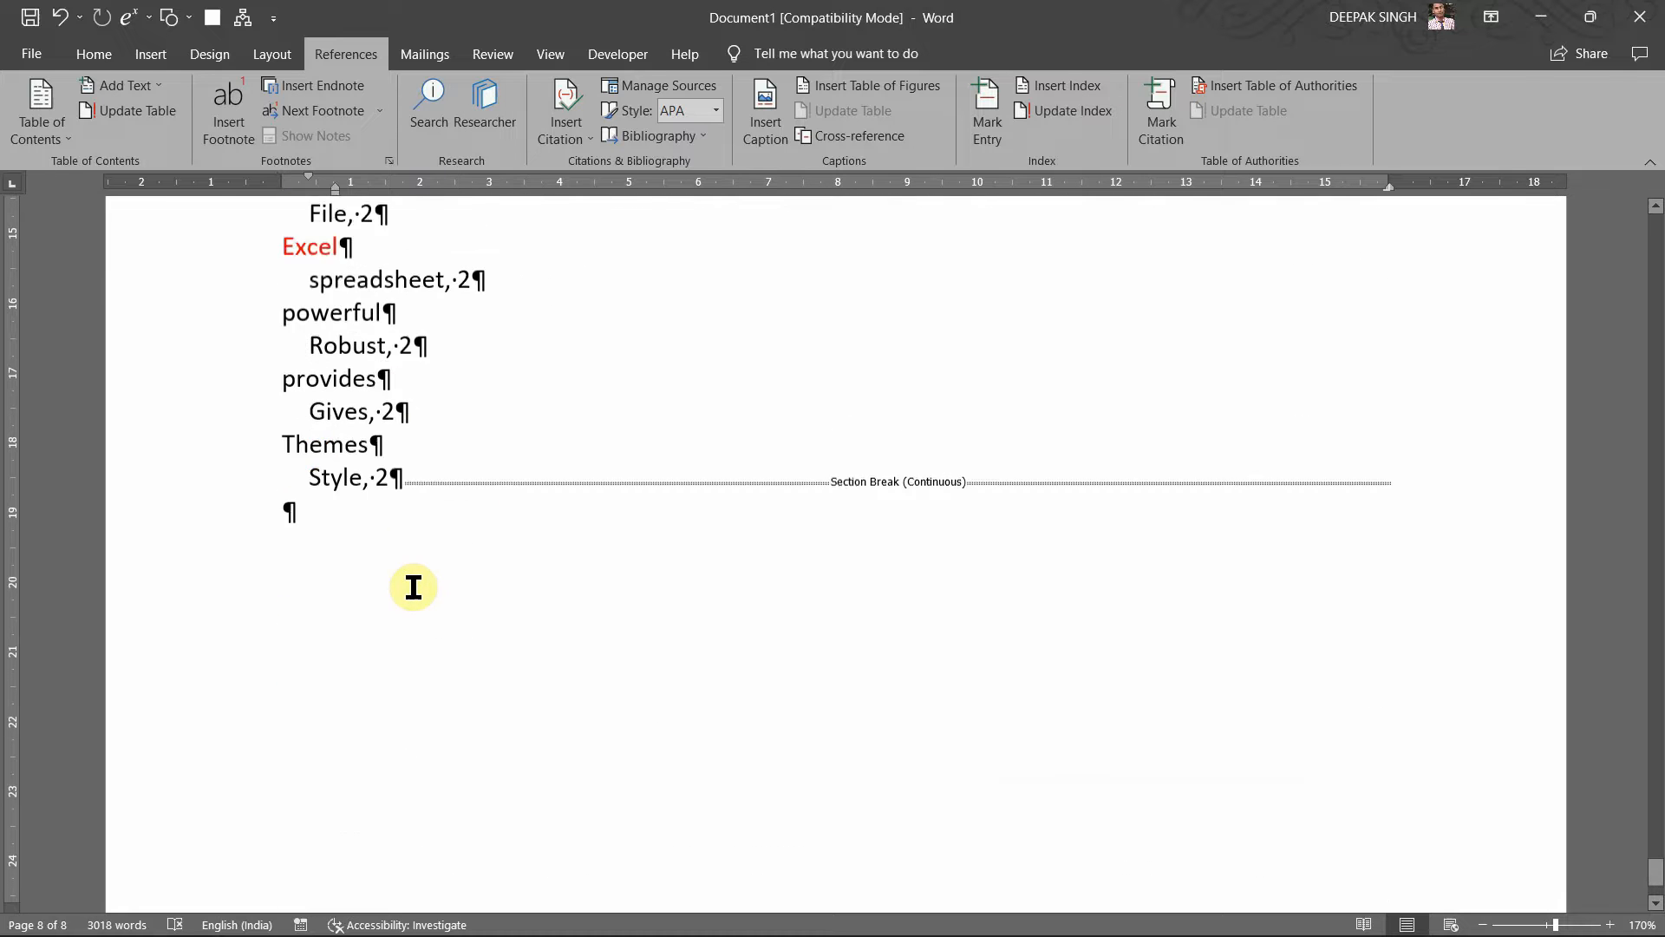
{"action": "scroll", "coordinate": [414, 587], "scroll_direction": "up", "scroll_amount": 4}
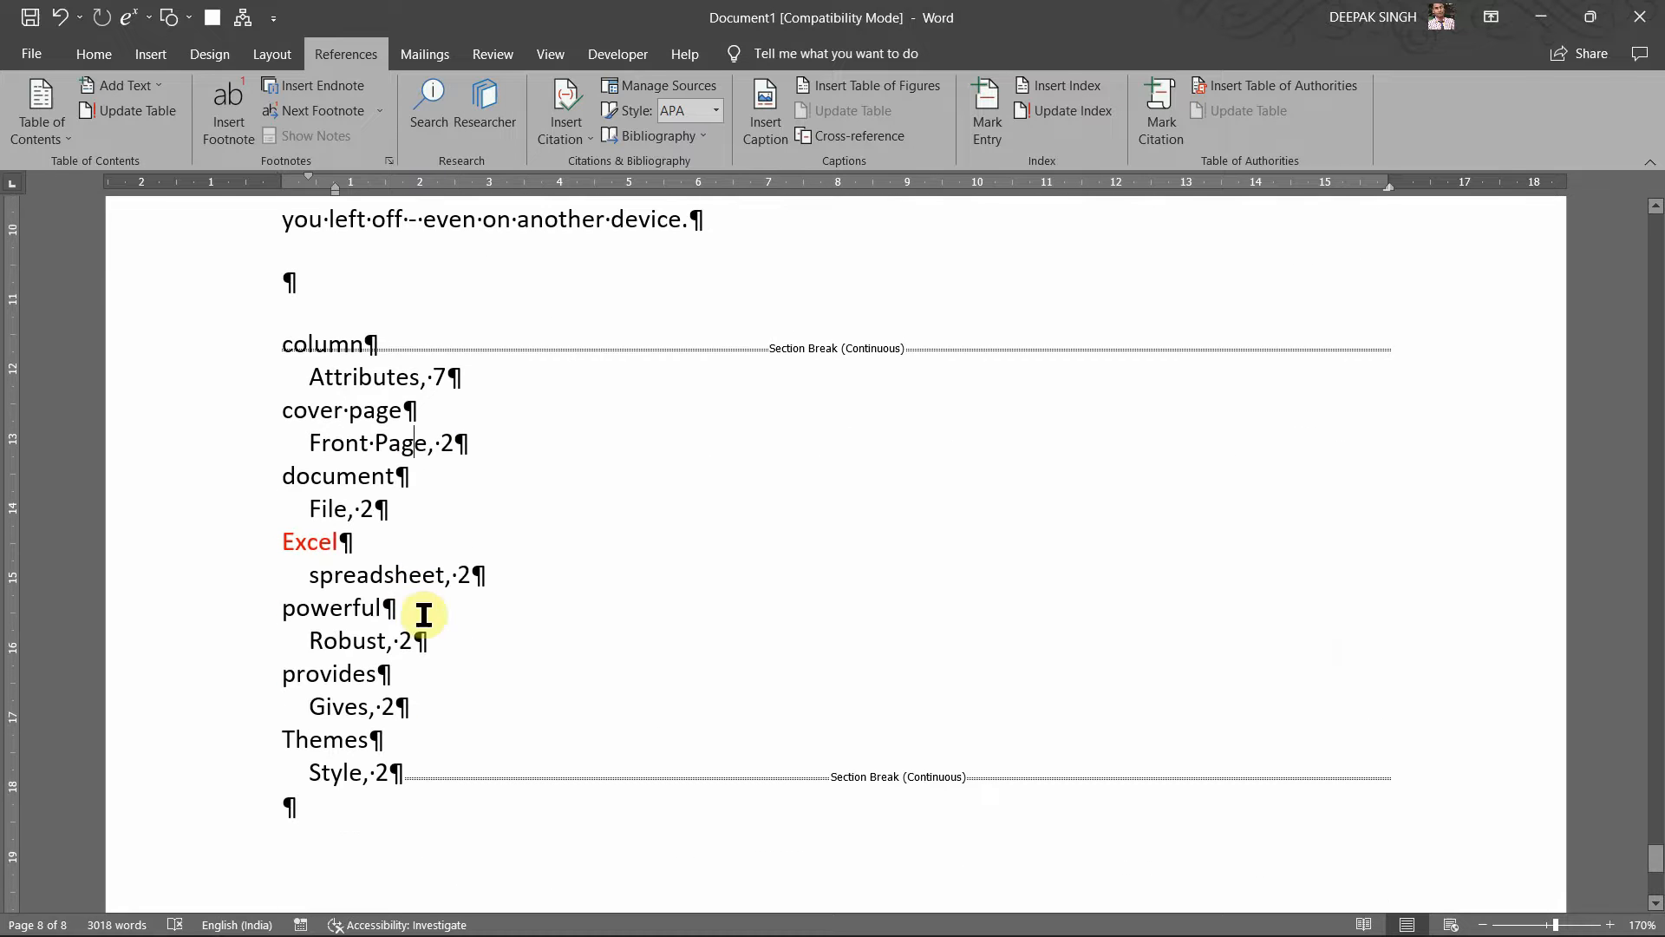
{"action": "left_click_drag", "start_coordinate": [342, 792], "coordinate": [289, 342]}
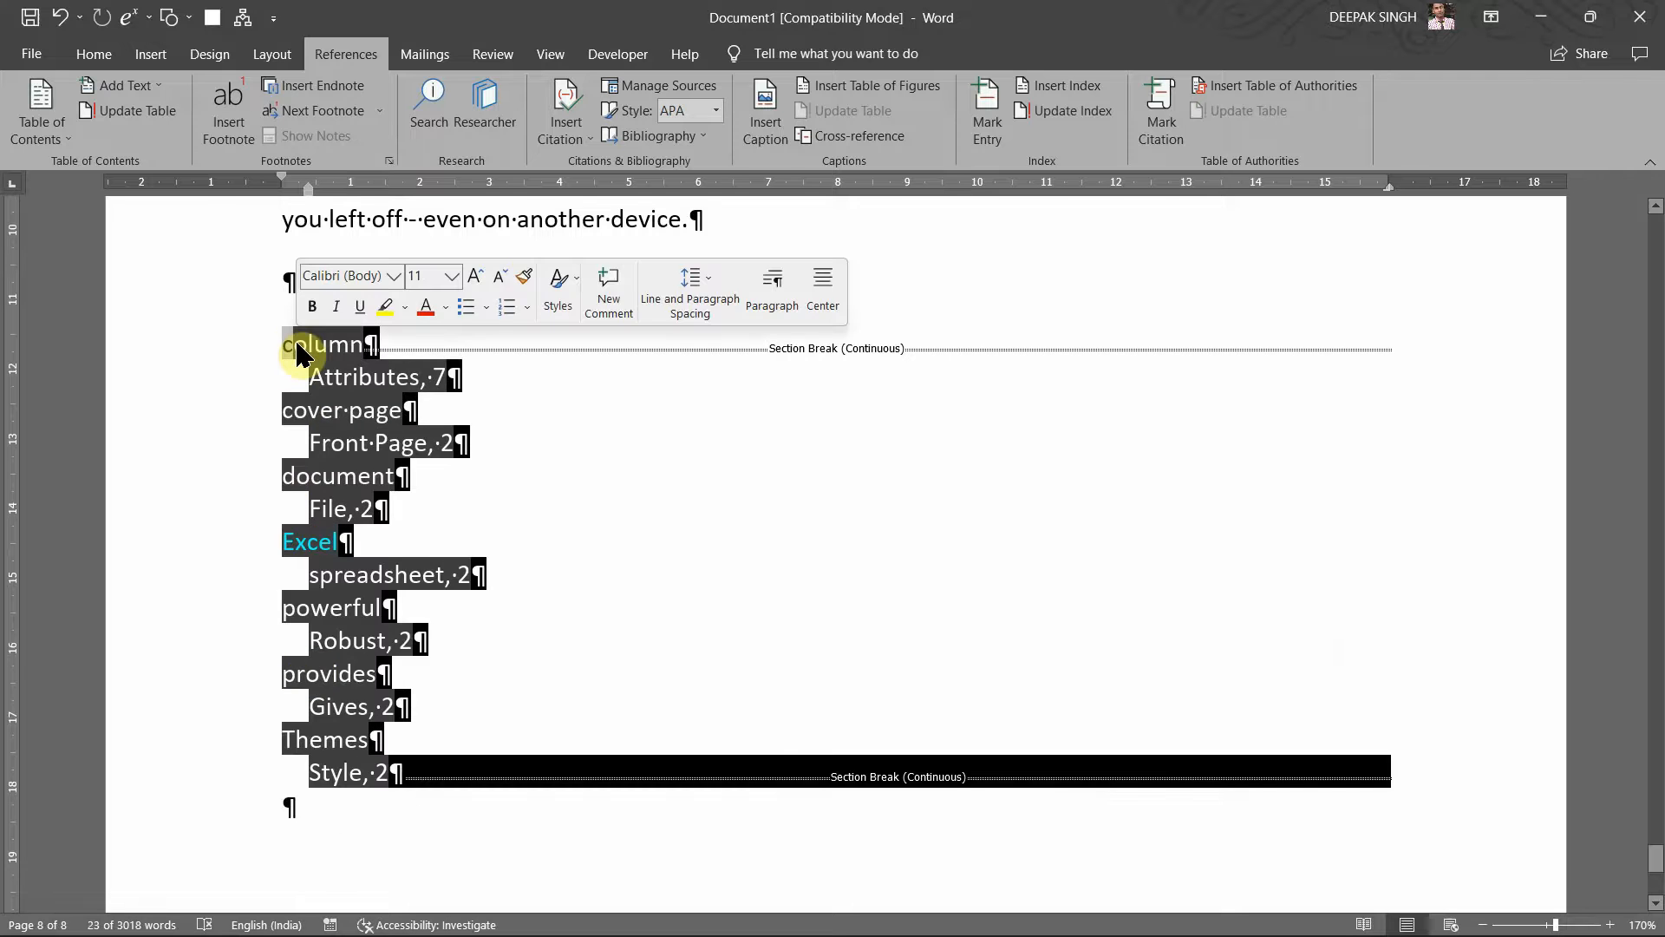
{"action": "key", "text": "Delete"}
{"action": "key", "text": "BackSpace"}
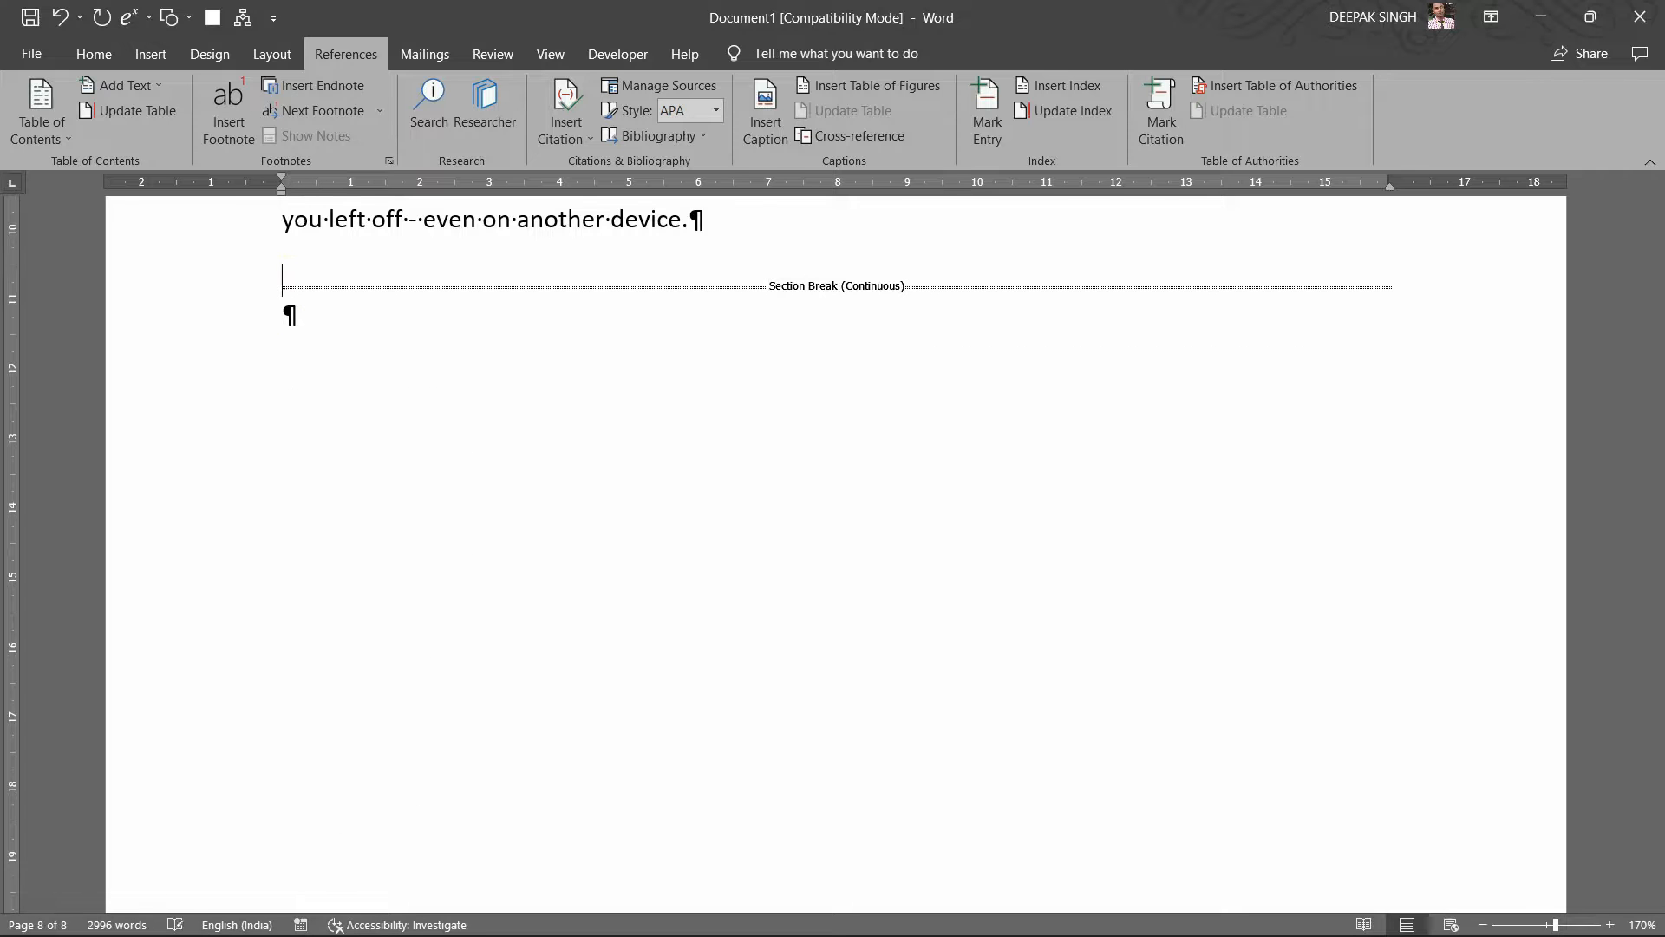
Step: Add one empty paragraph after the last sentence, above the continuous section break
{"action": "left_click", "coordinate": [725, 219]}
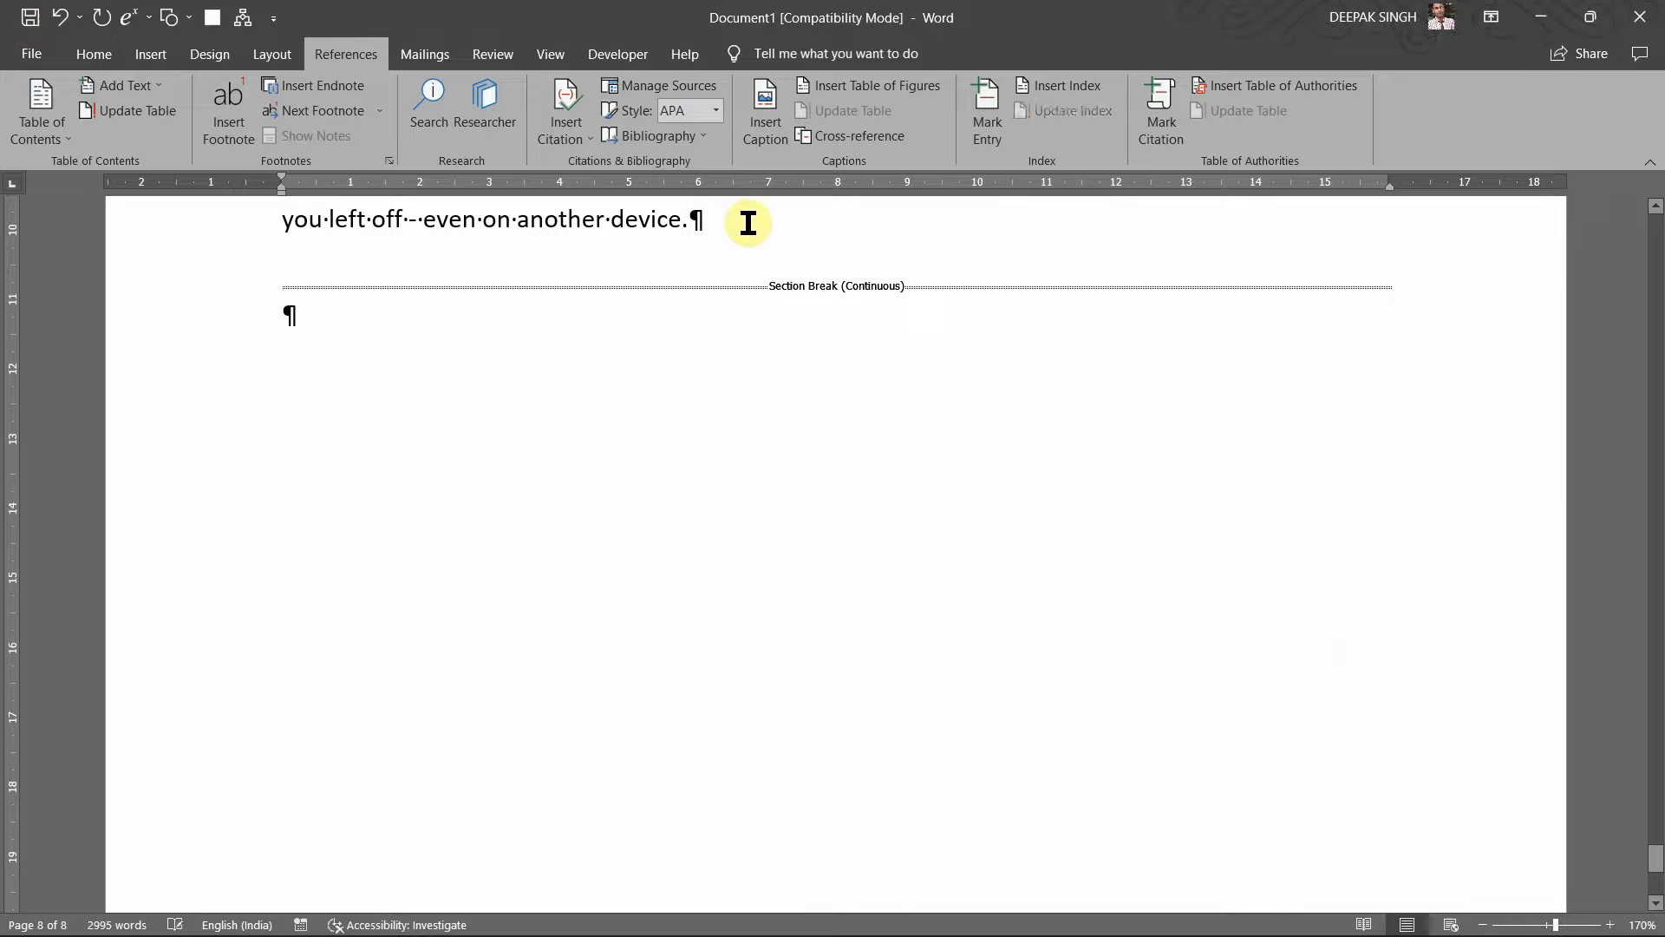
{"action": "type", "text": "\\"}
{"action": "key", "text": "BackSpace"}
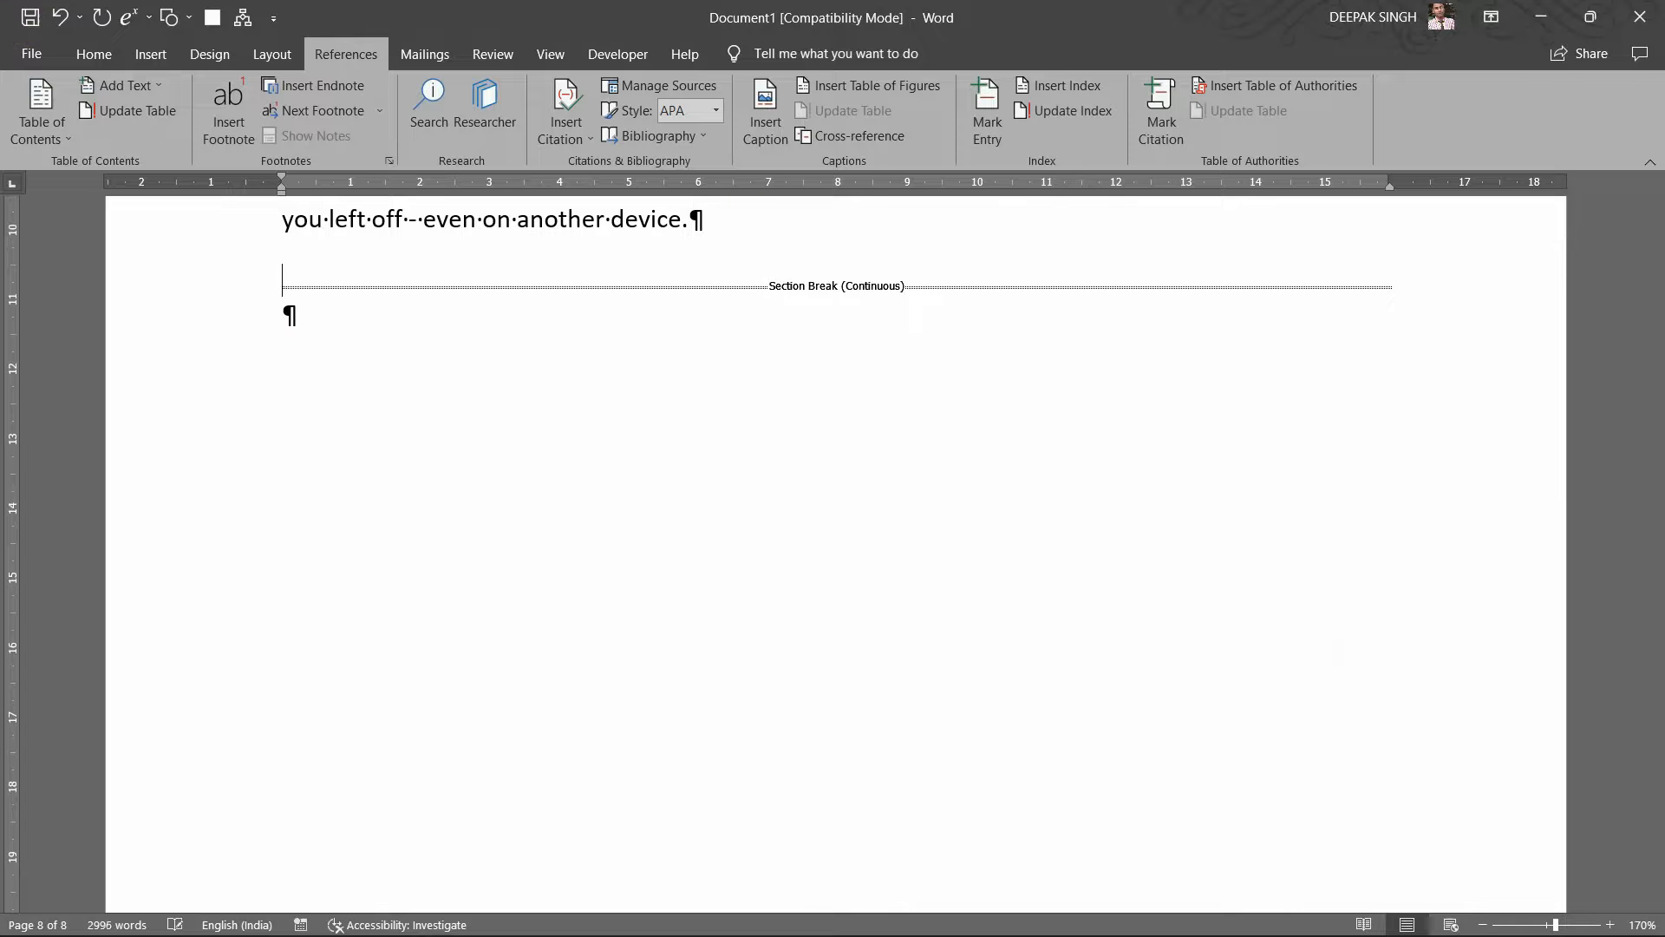
{"action": "key", "text": "Return"}
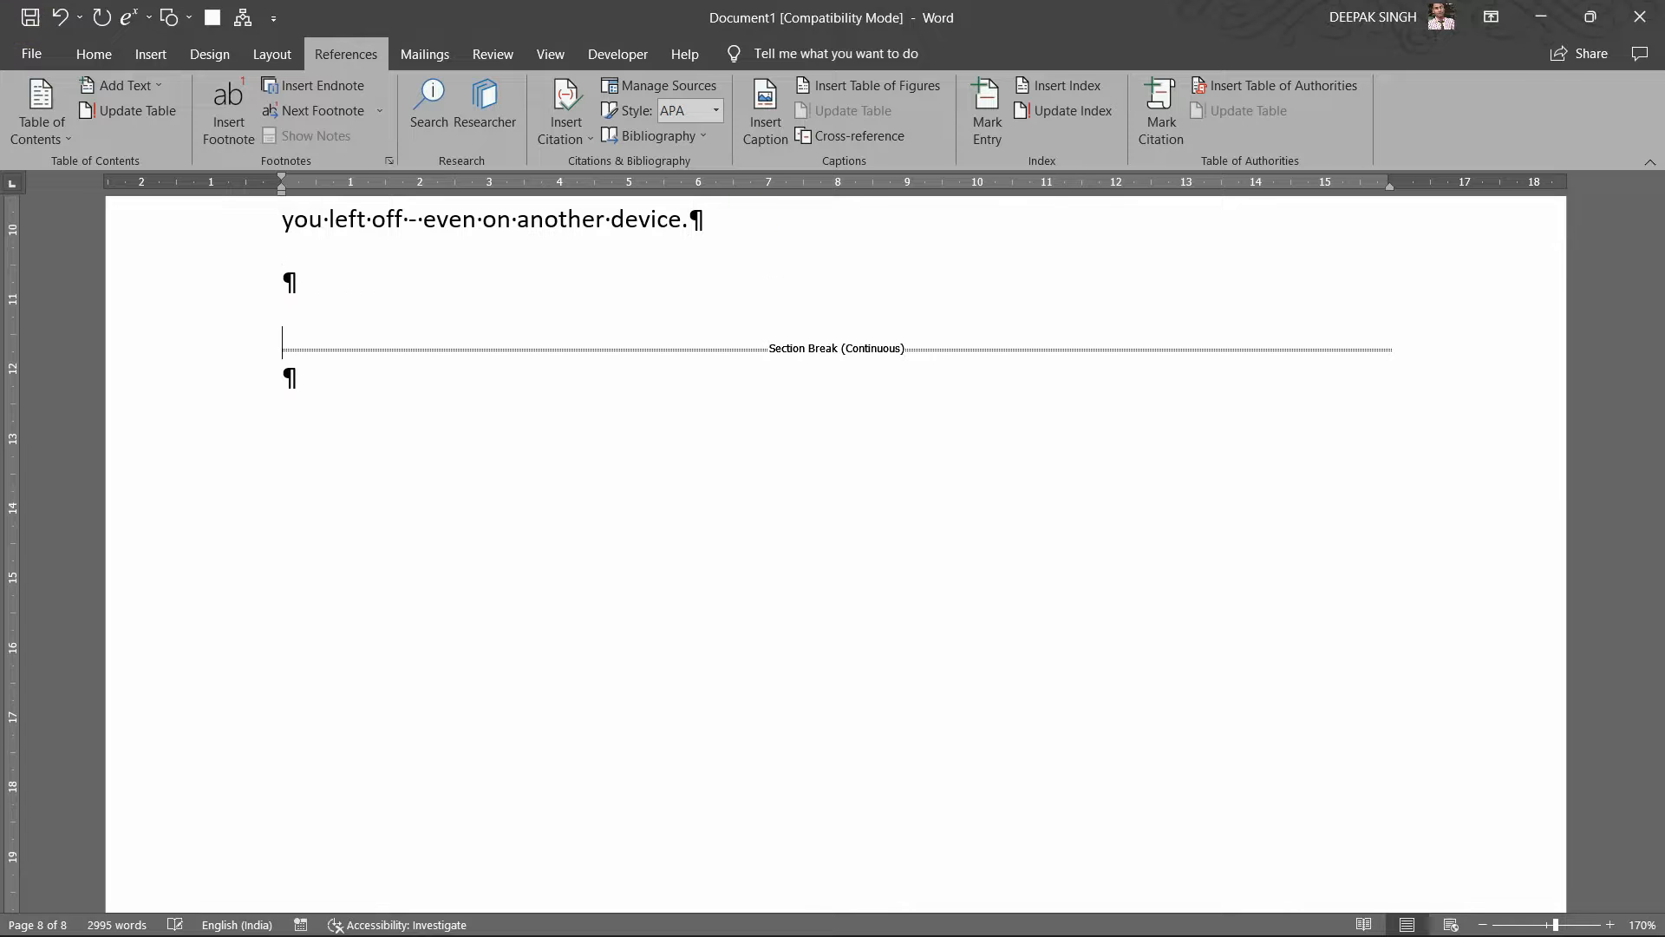
{"action": "left_click", "coordinate": [389, 271]}
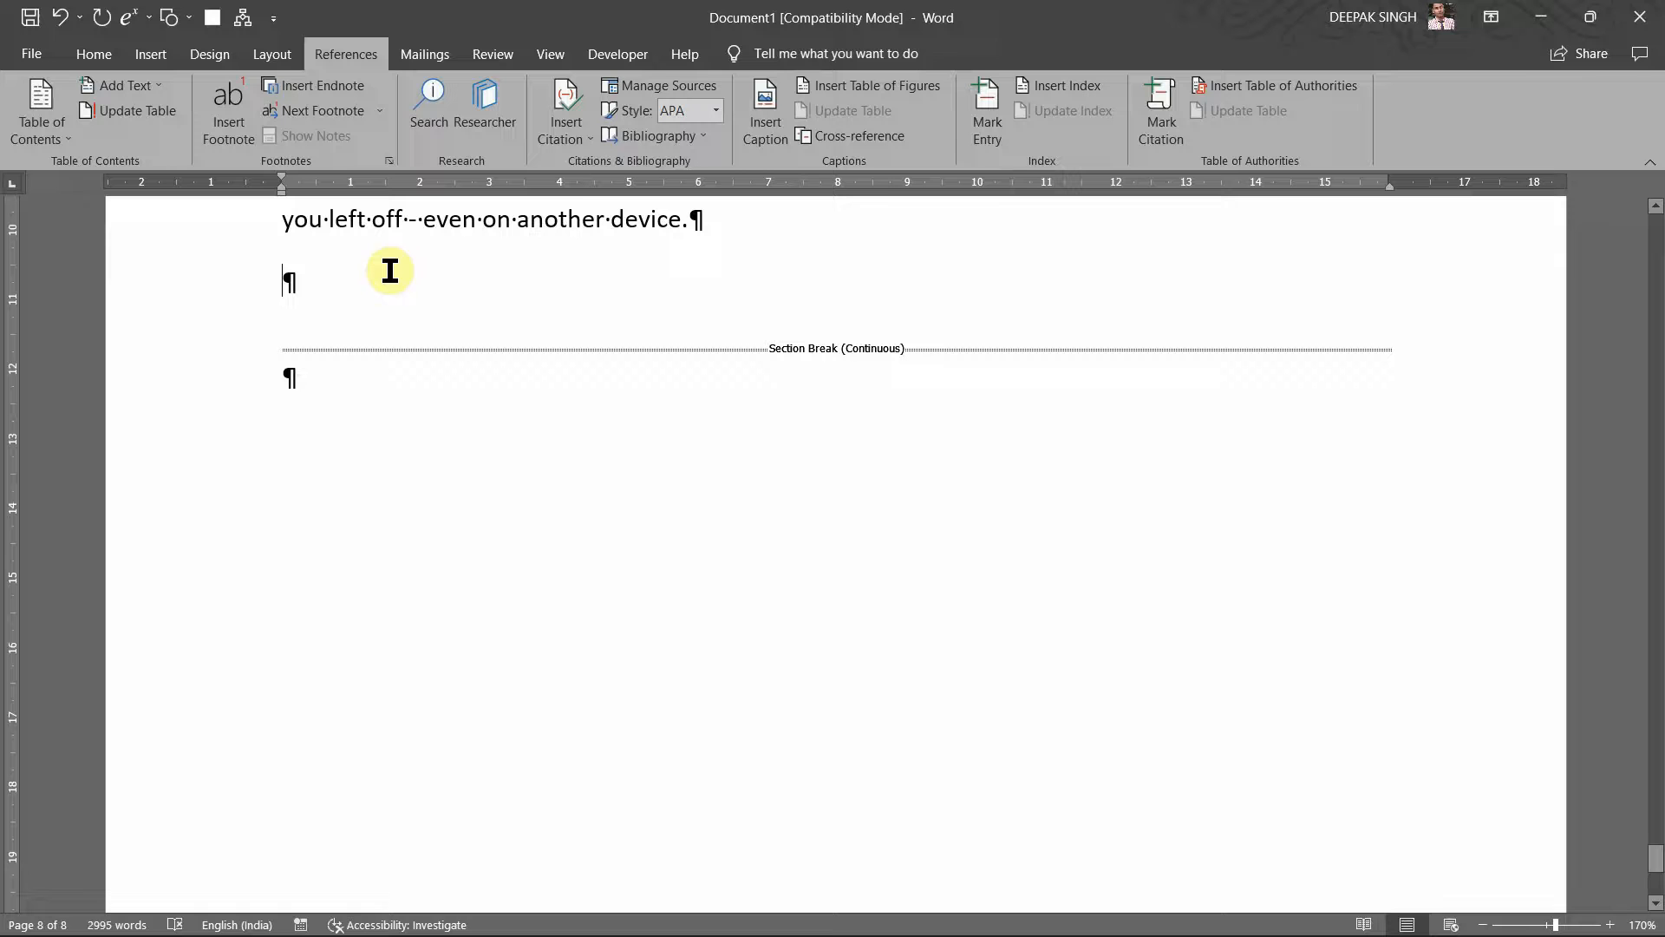
Step: In Insert Index, right-align page numbers with a dash leader and choose the Fancy format
{"action": "left_click", "coordinate": [1066, 103]}
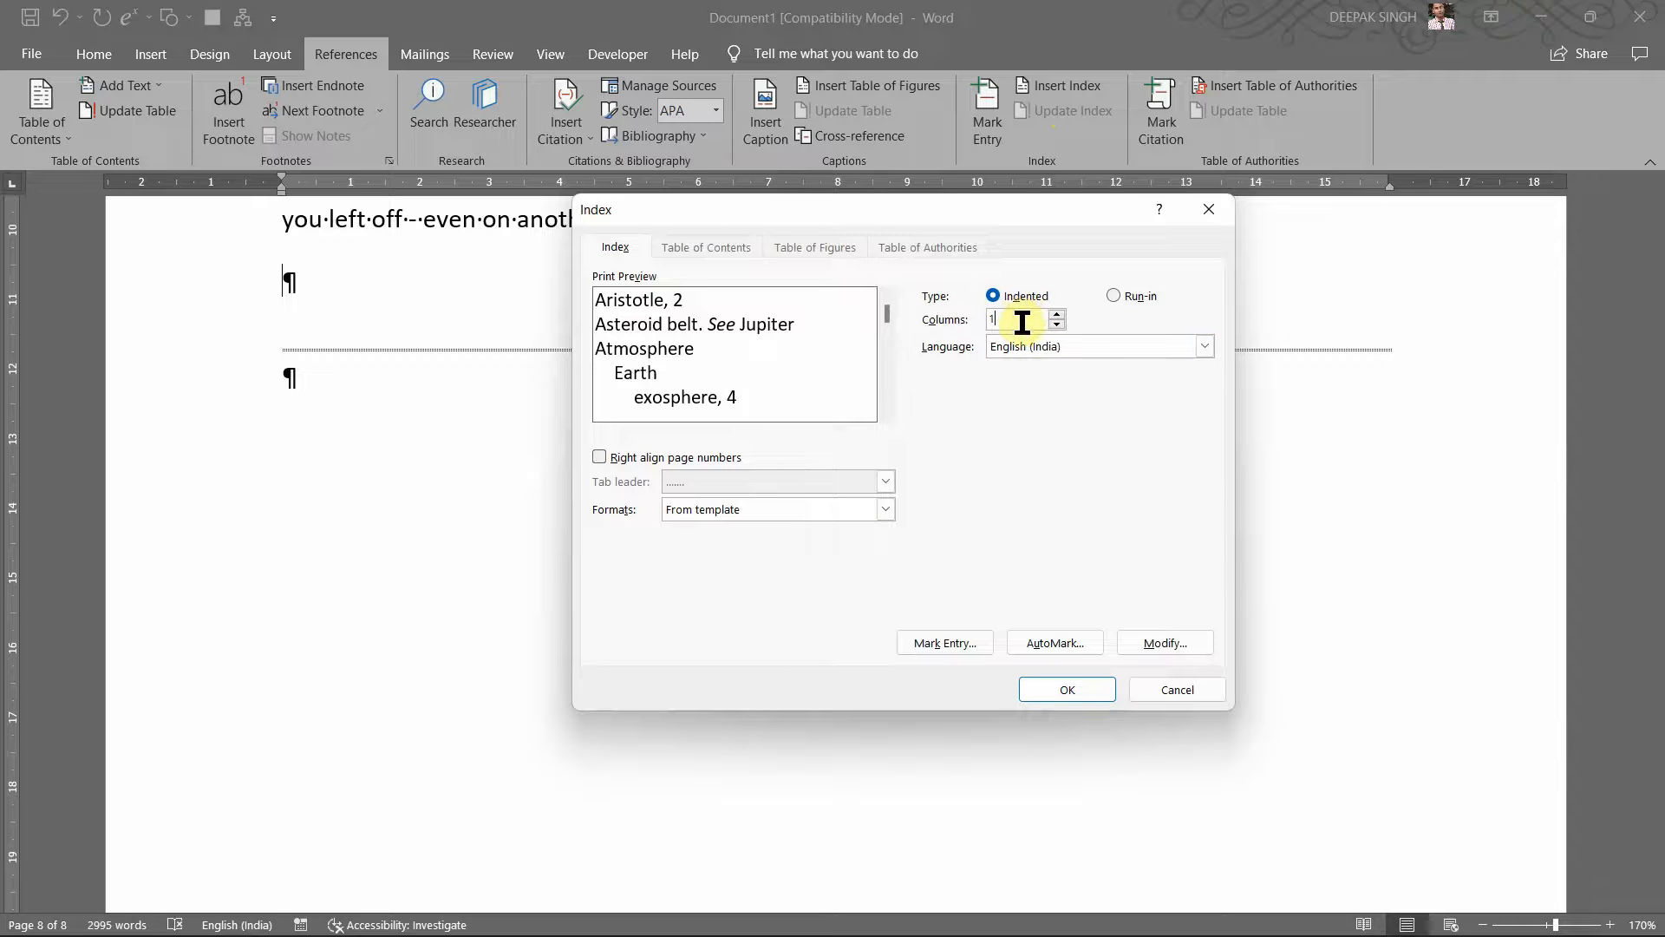
{"action": "left_click", "coordinate": [654, 460]}
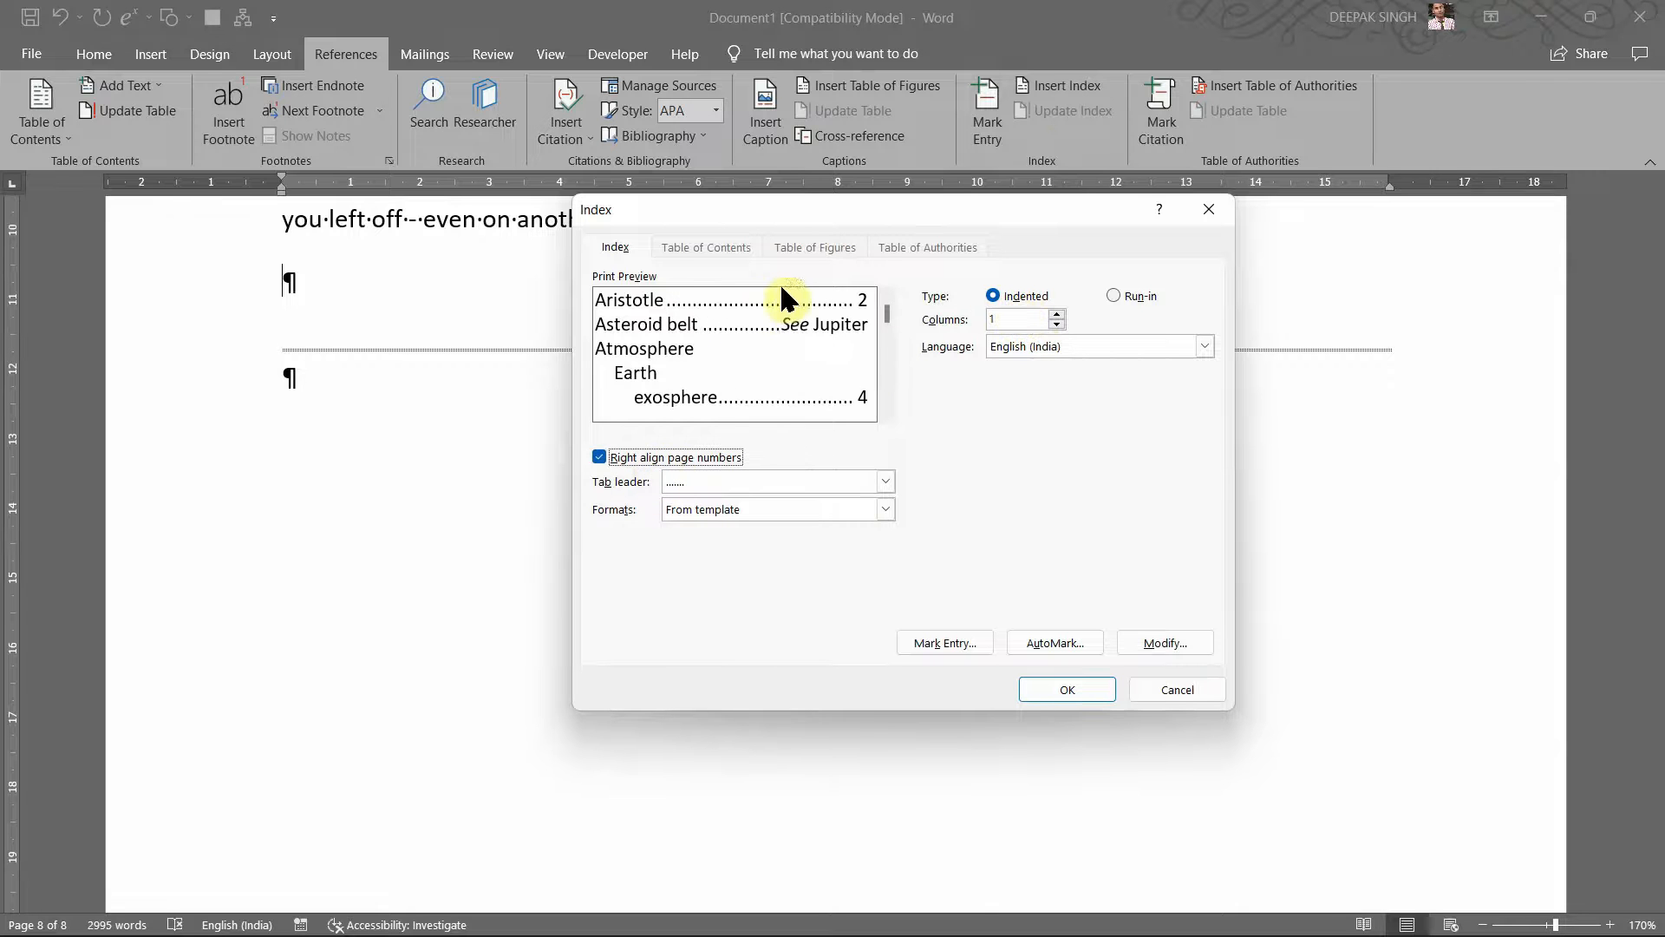
{"action": "left_click", "coordinate": [882, 482]}
{"action": "left_click", "coordinate": [750, 534]}
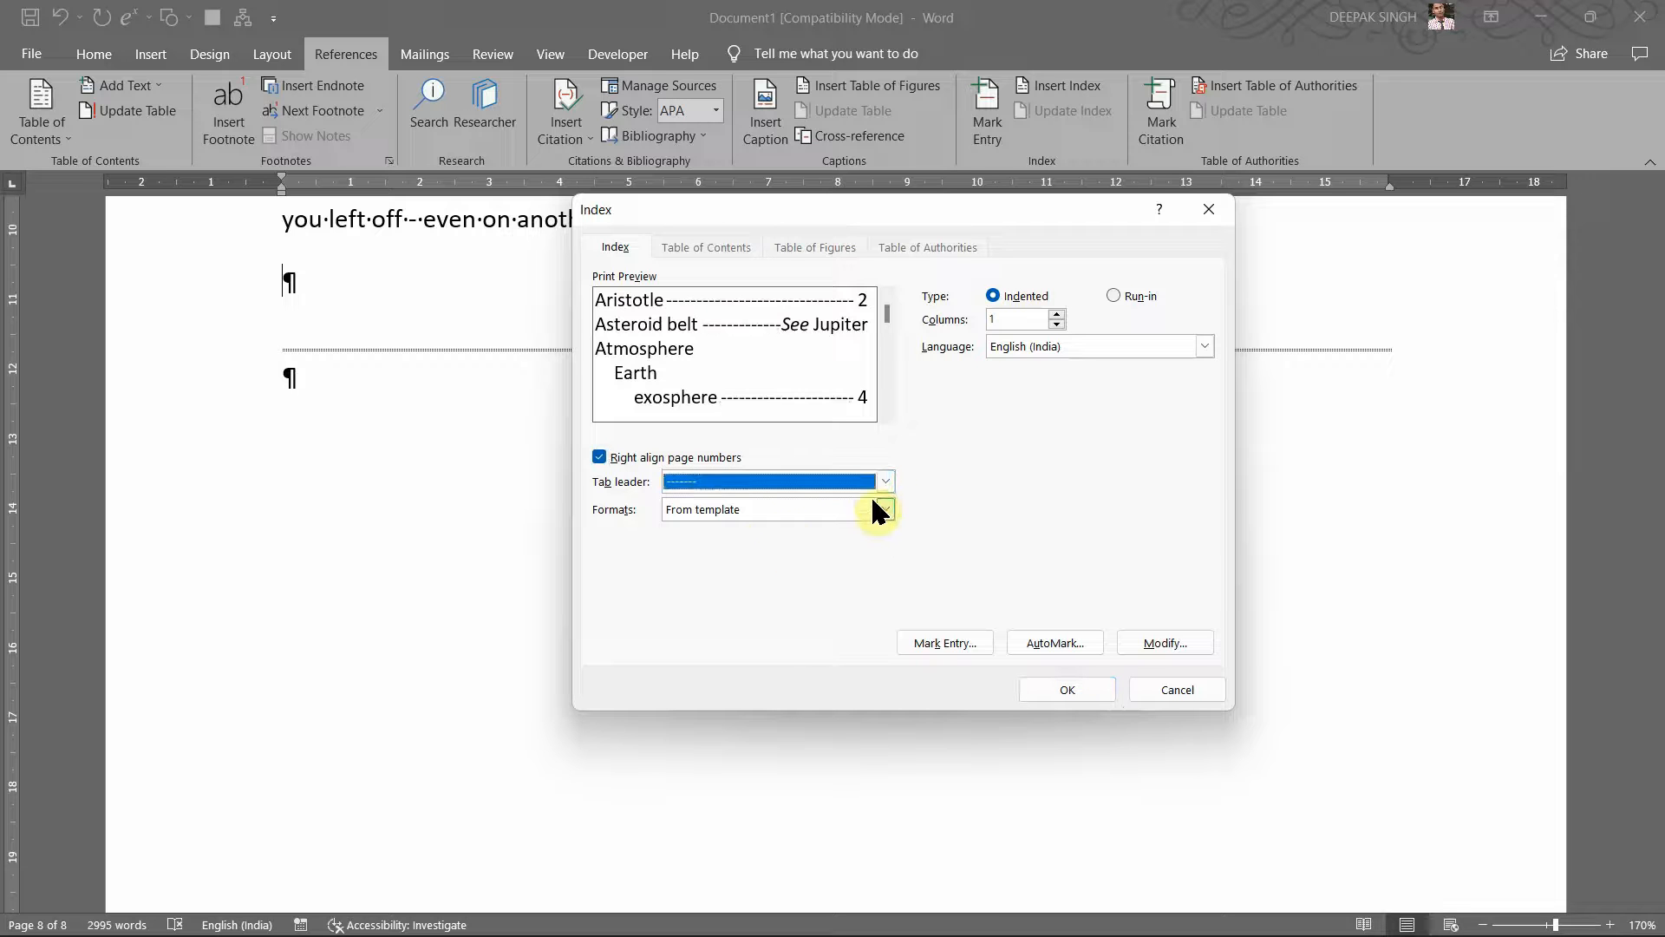
{"action": "left_click", "coordinate": [884, 509]}
{"action": "left_click", "coordinate": [763, 560]}
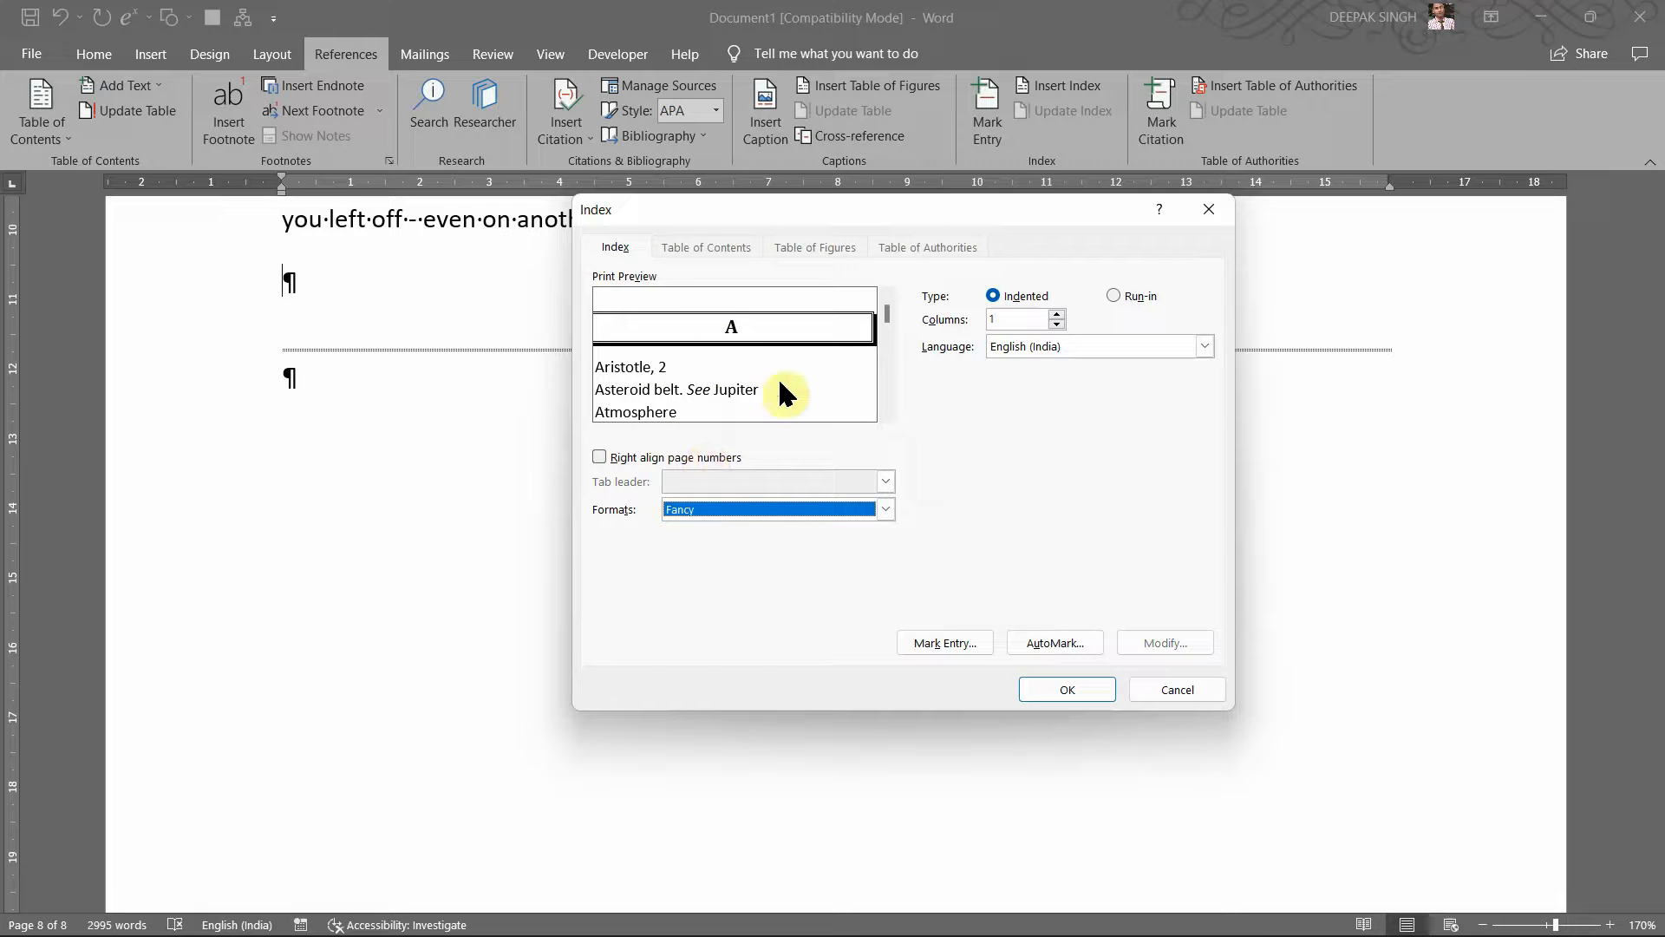
Step: Review the Fancy index preview and accept the settings with OK
{"action": "left_click", "coordinate": [886, 346]}
{"action": "left_click", "coordinate": [886, 347]}
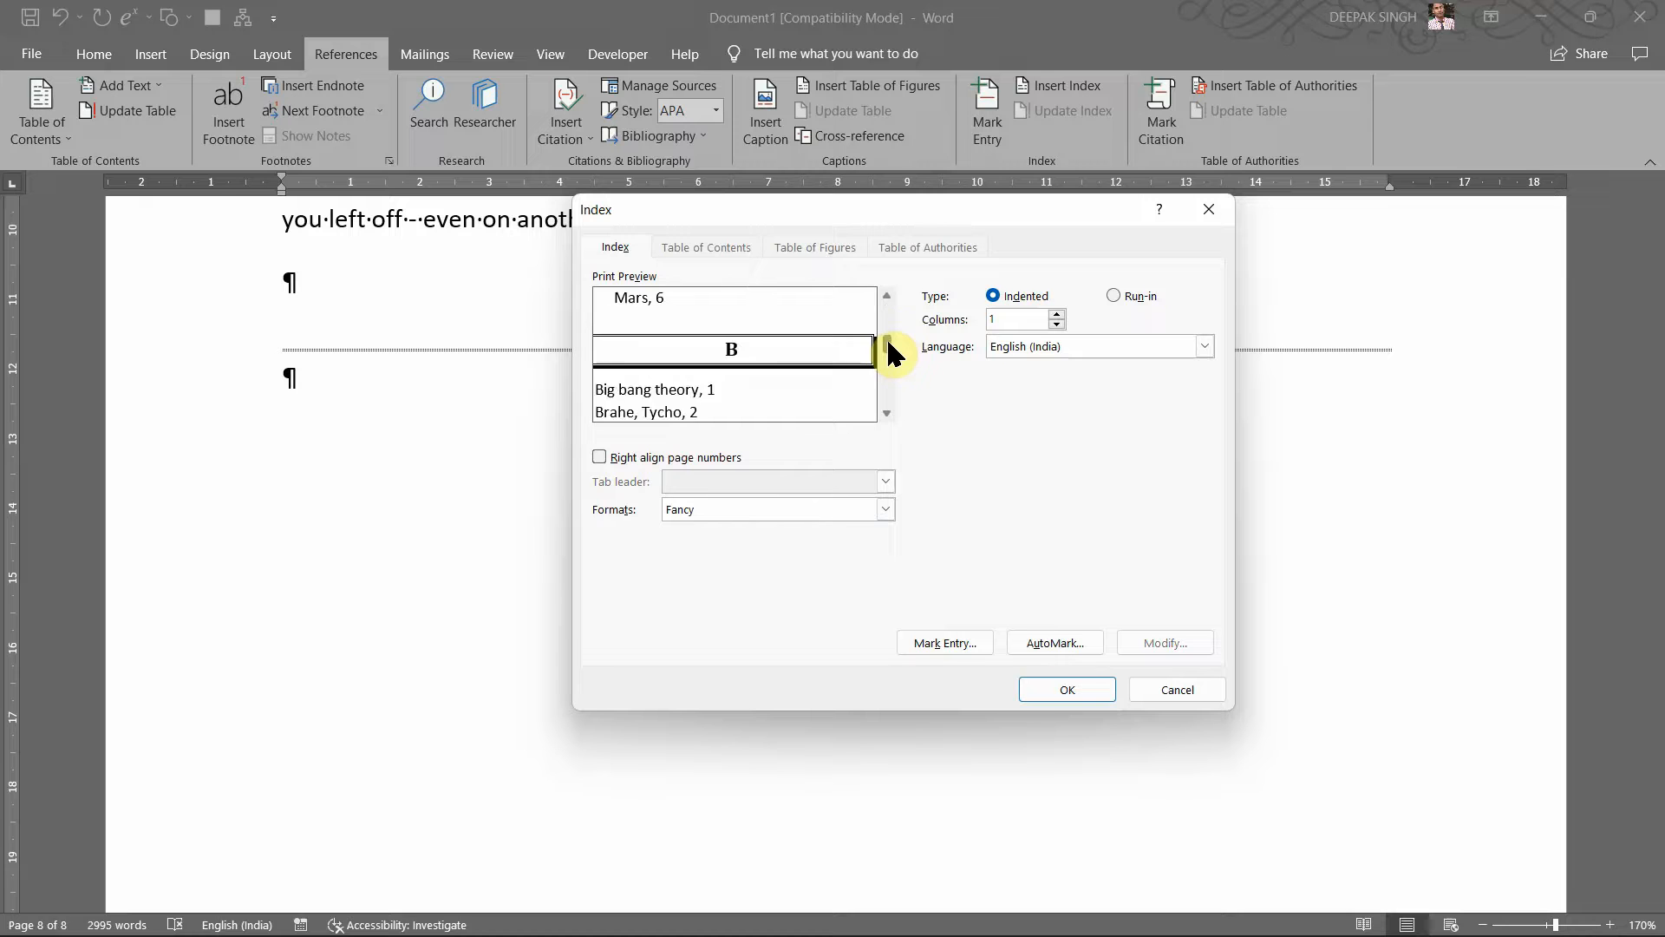
{"action": "mouse_move", "coordinate": [889, 343]}
{"action": "left_mouse_down"}
{"action": "mouse_move", "coordinate": [892, 383]}
{"action": "mouse_move", "coordinate": [886, 325]}
{"action": "left_mouse_up"}
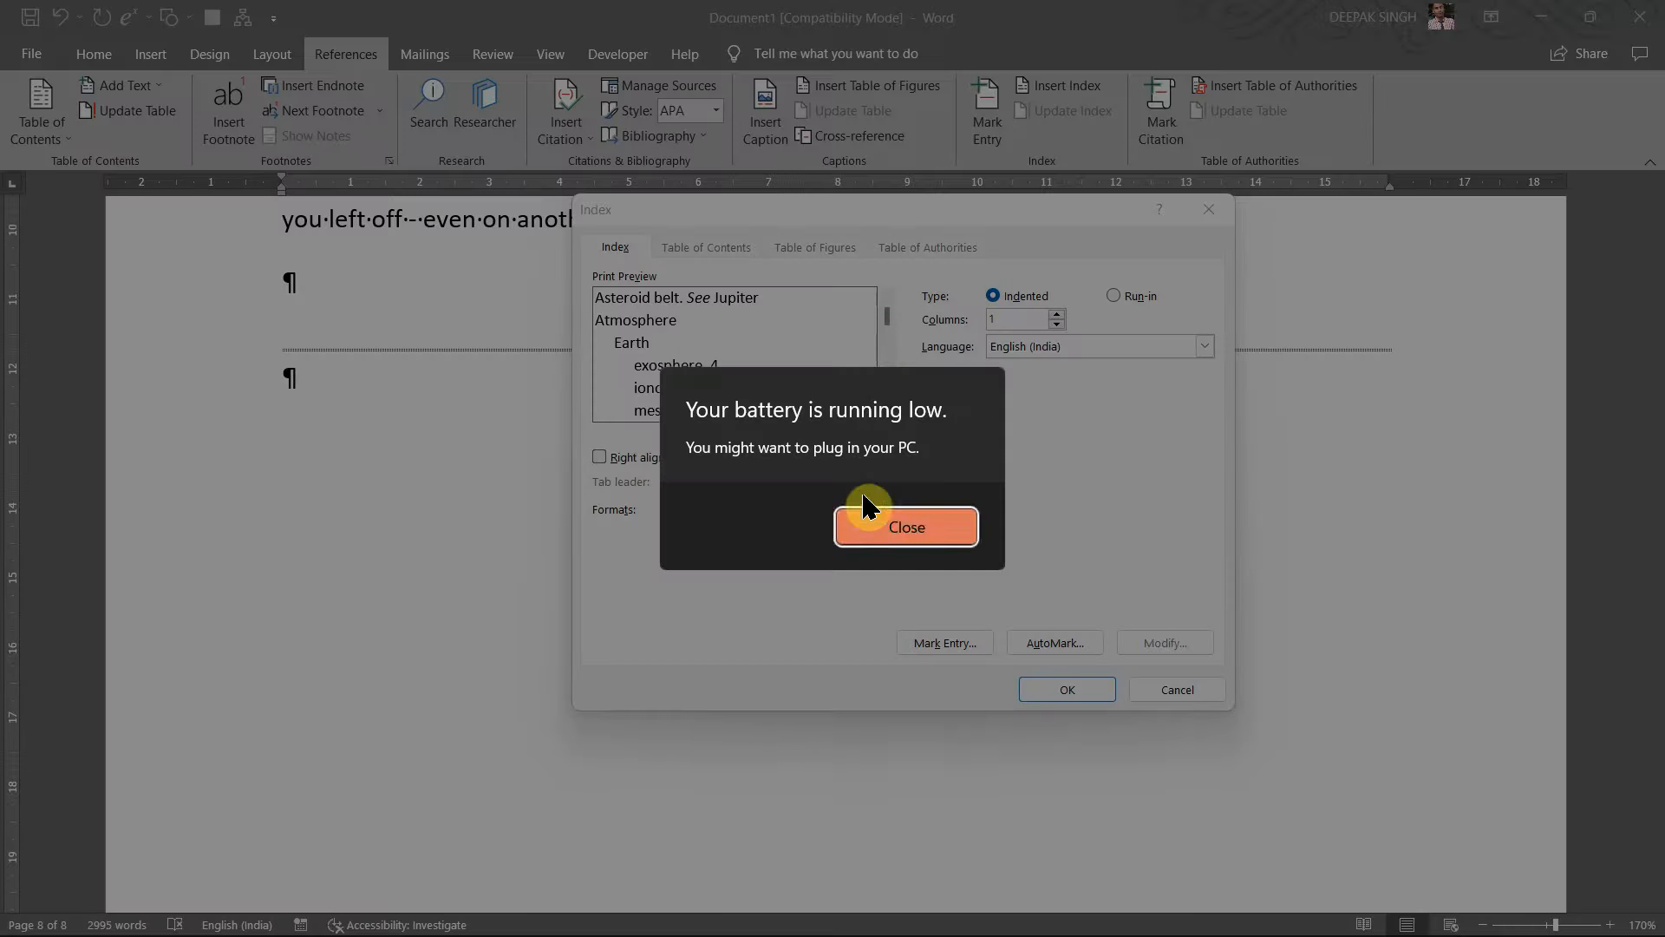
{"action": "left_click", "coordinate": [870, 521]}
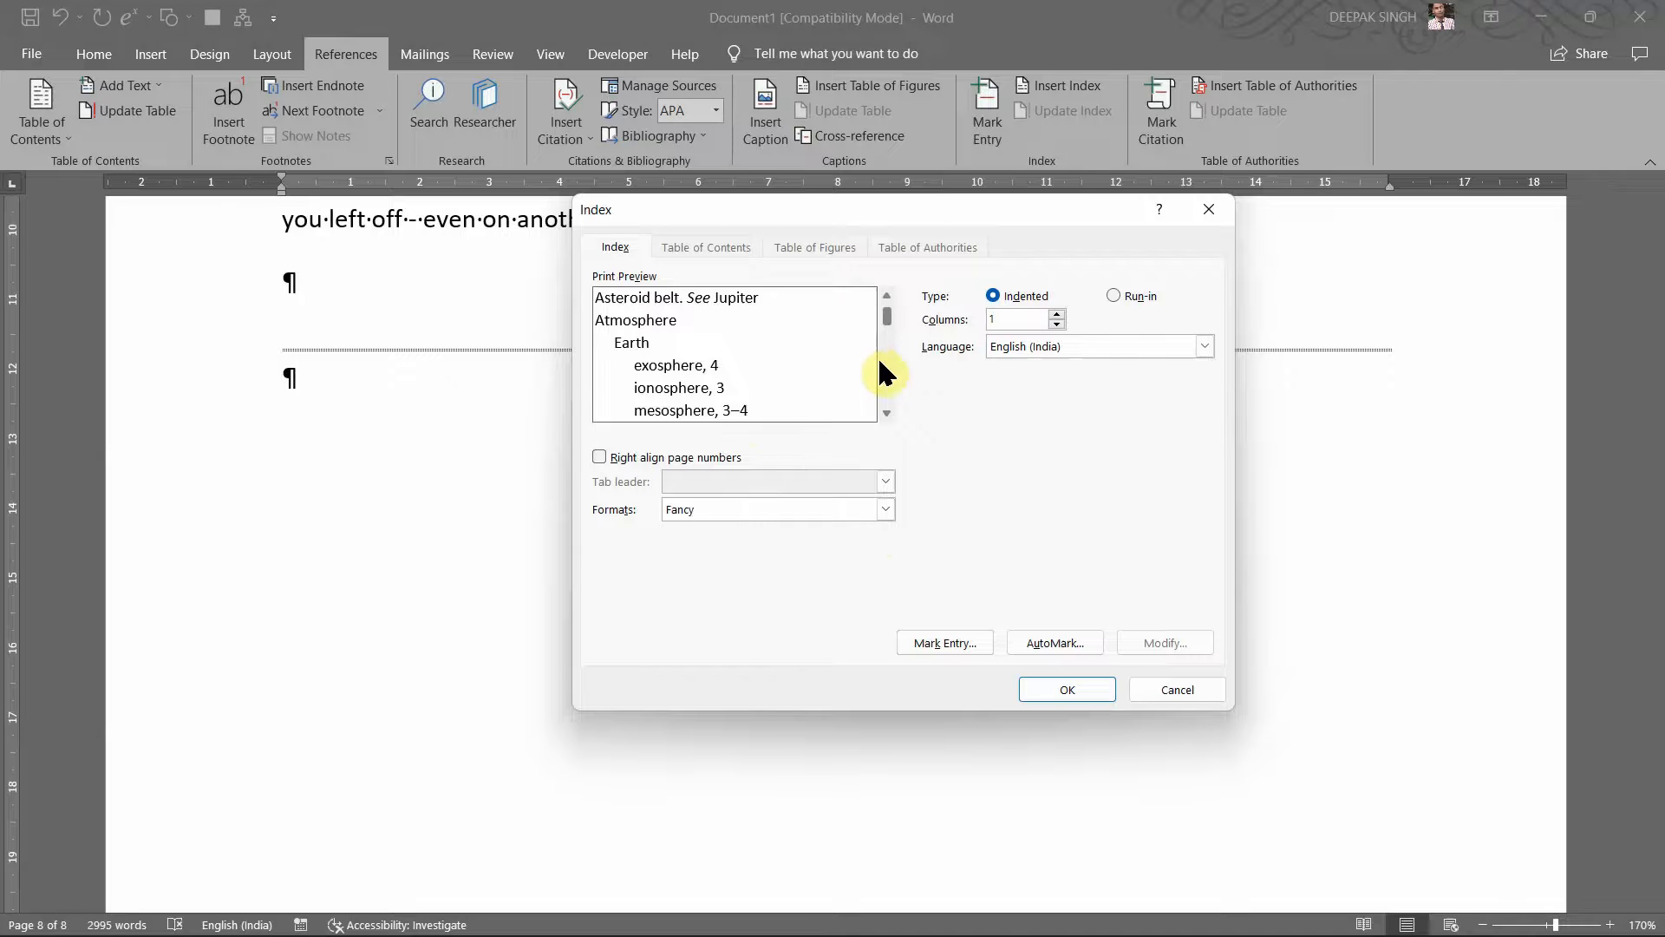
{"action": "scroll", "coordinate": [880, 362], "scroll_direction": "down", "scroll_amount": 6}
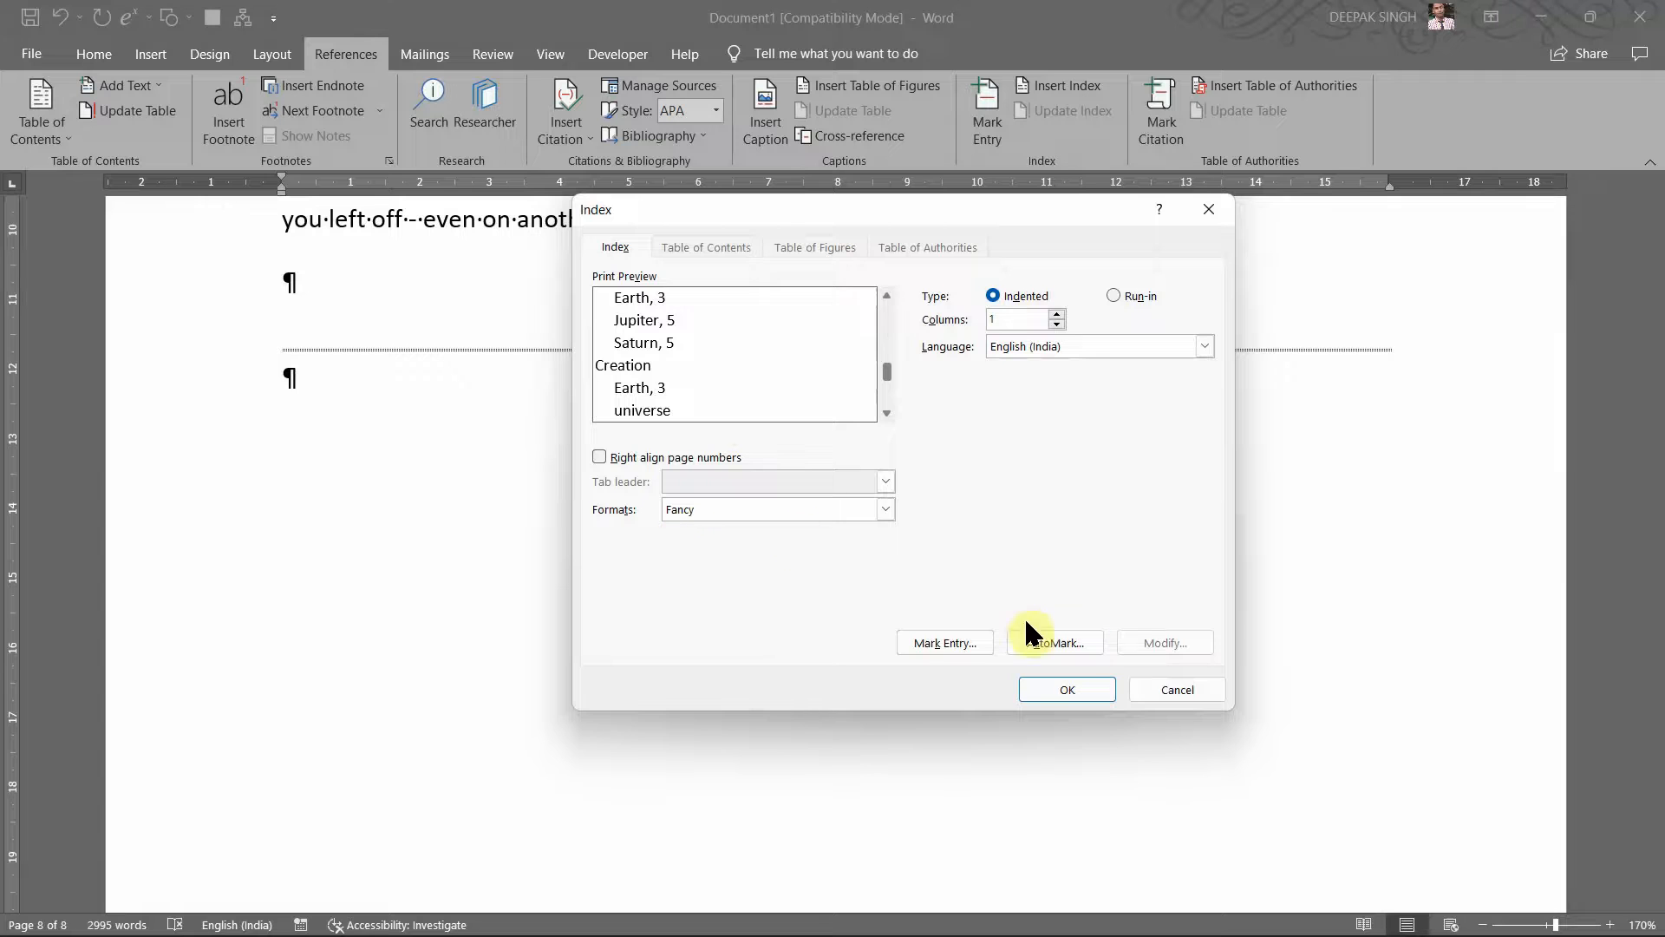
{"action": "left_click", "coordinate": [1067, 690]}
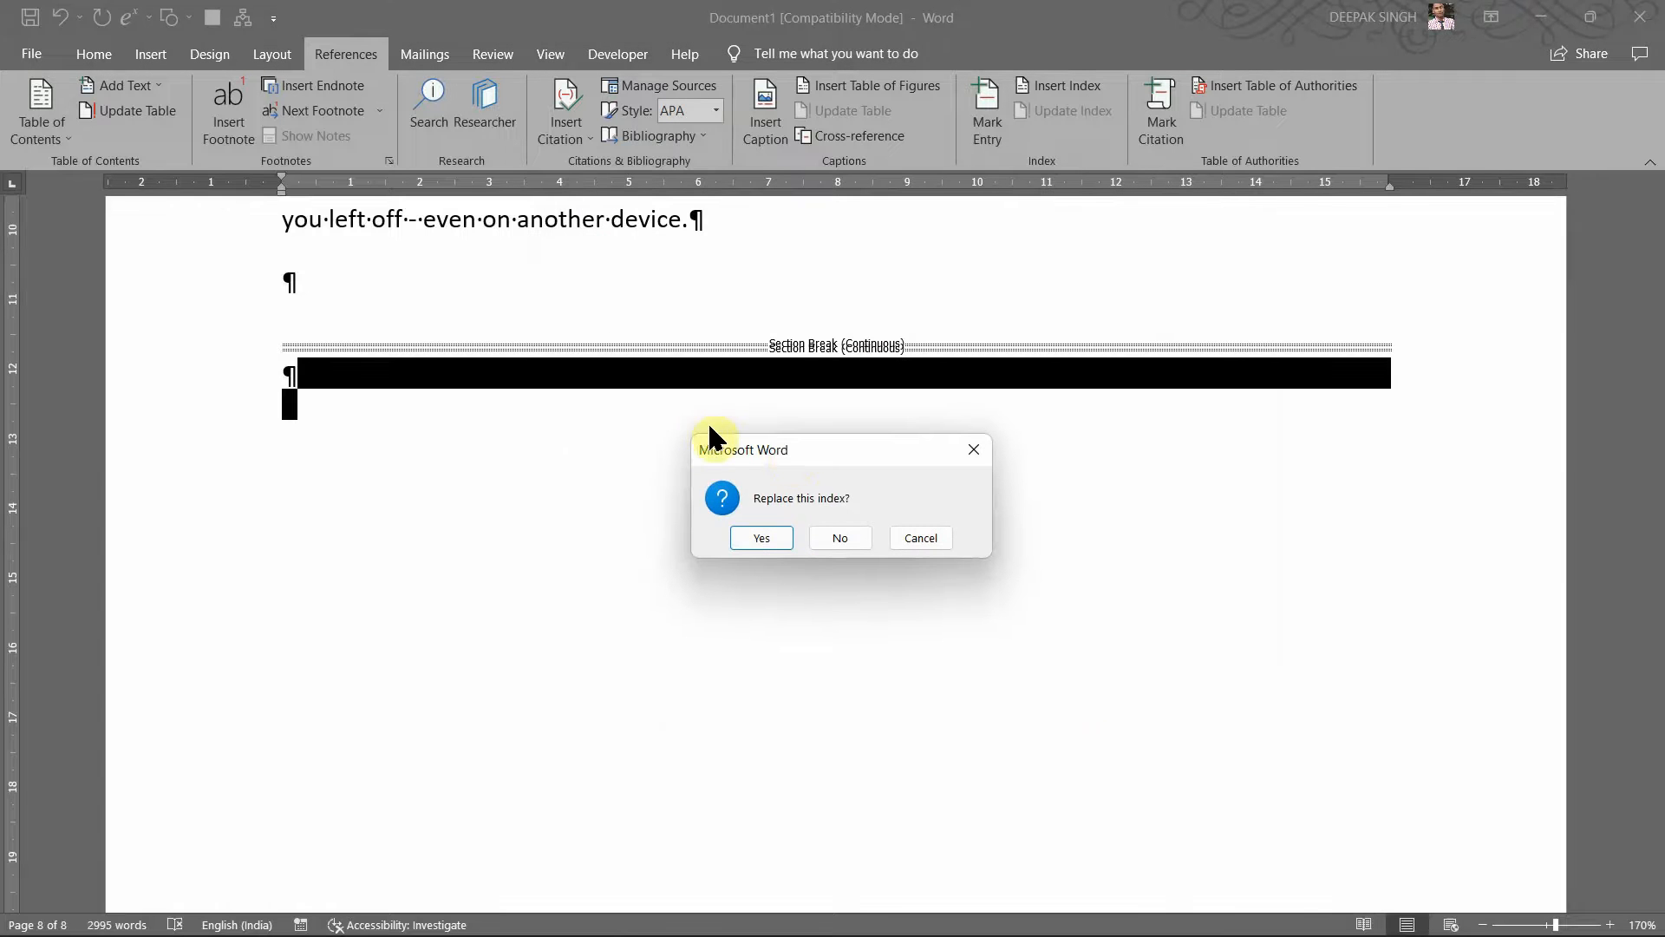
{"action": "left_click", "coordinate": [777, 538]}
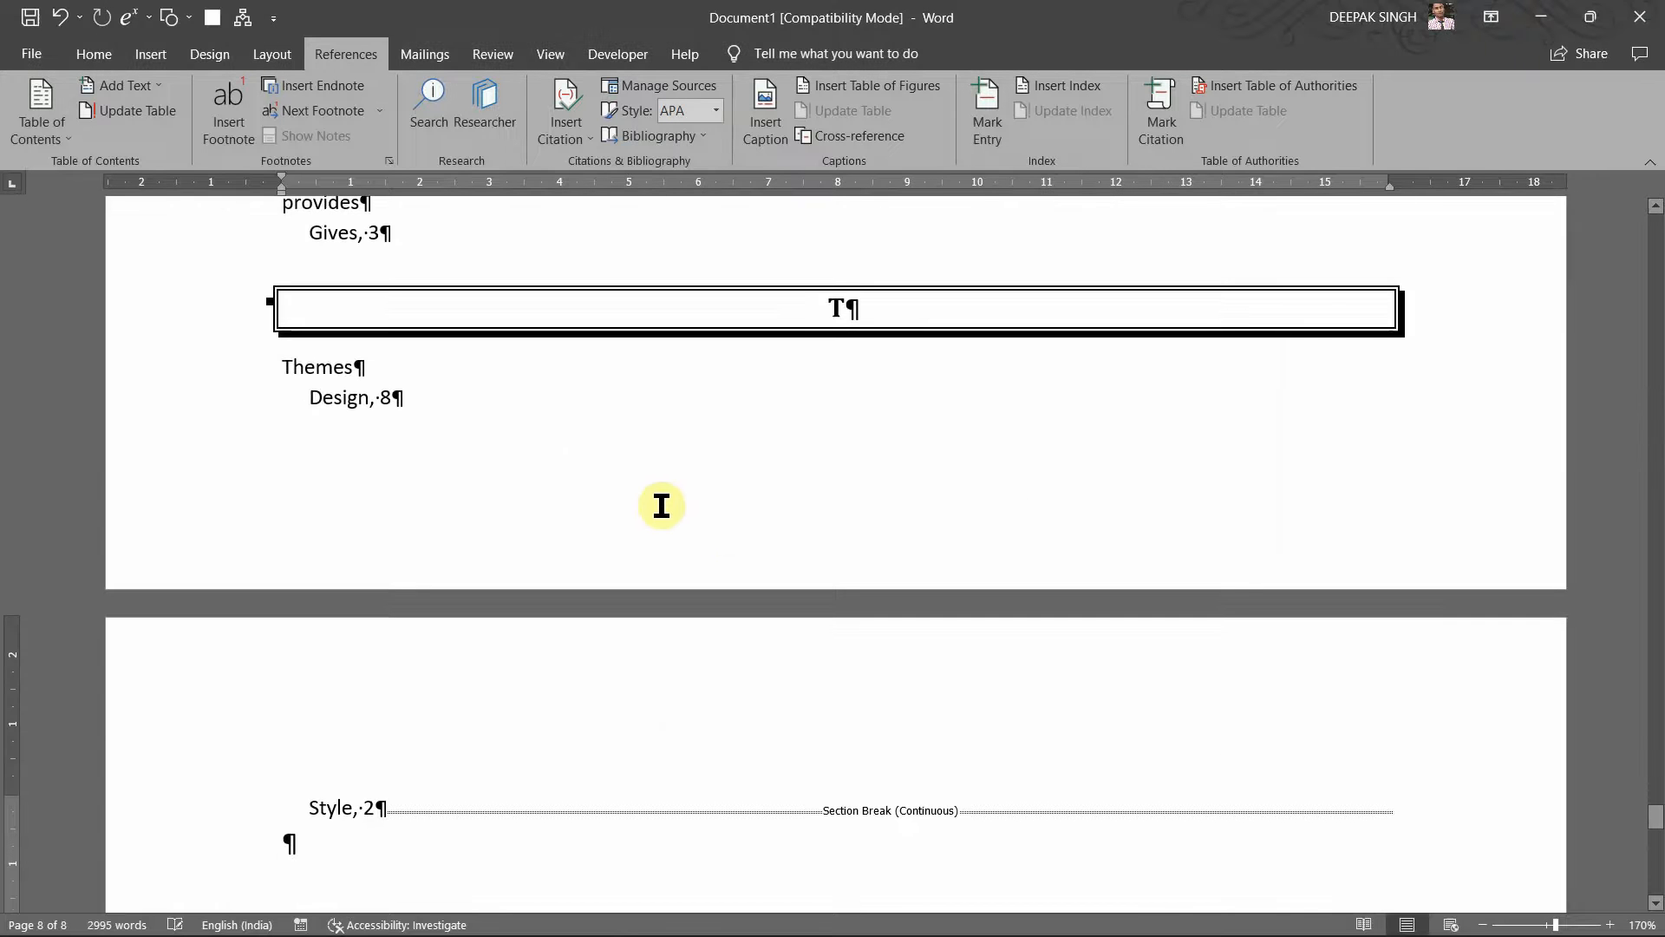
{"action": "scroll", "coordinate": [658, 503], "scroll_direction": "up", "scroll_amount": 3}
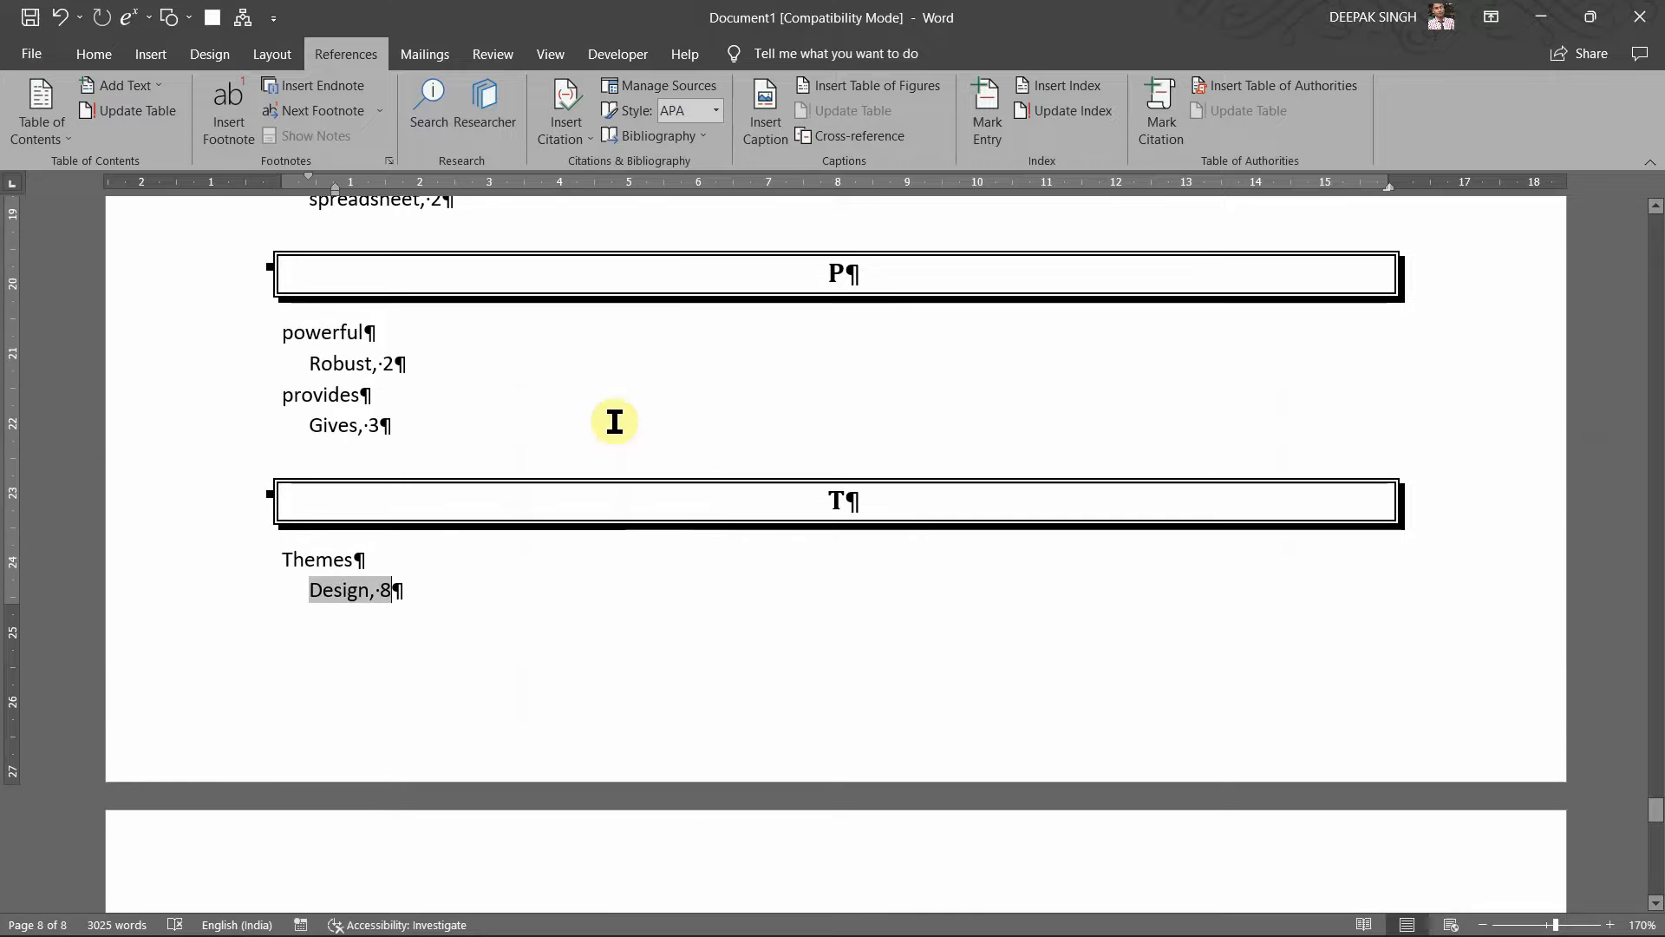
{"action": "scroll", "coordinate": [822, 298], "scroll_direction": "up", "scroll_amount": 5}
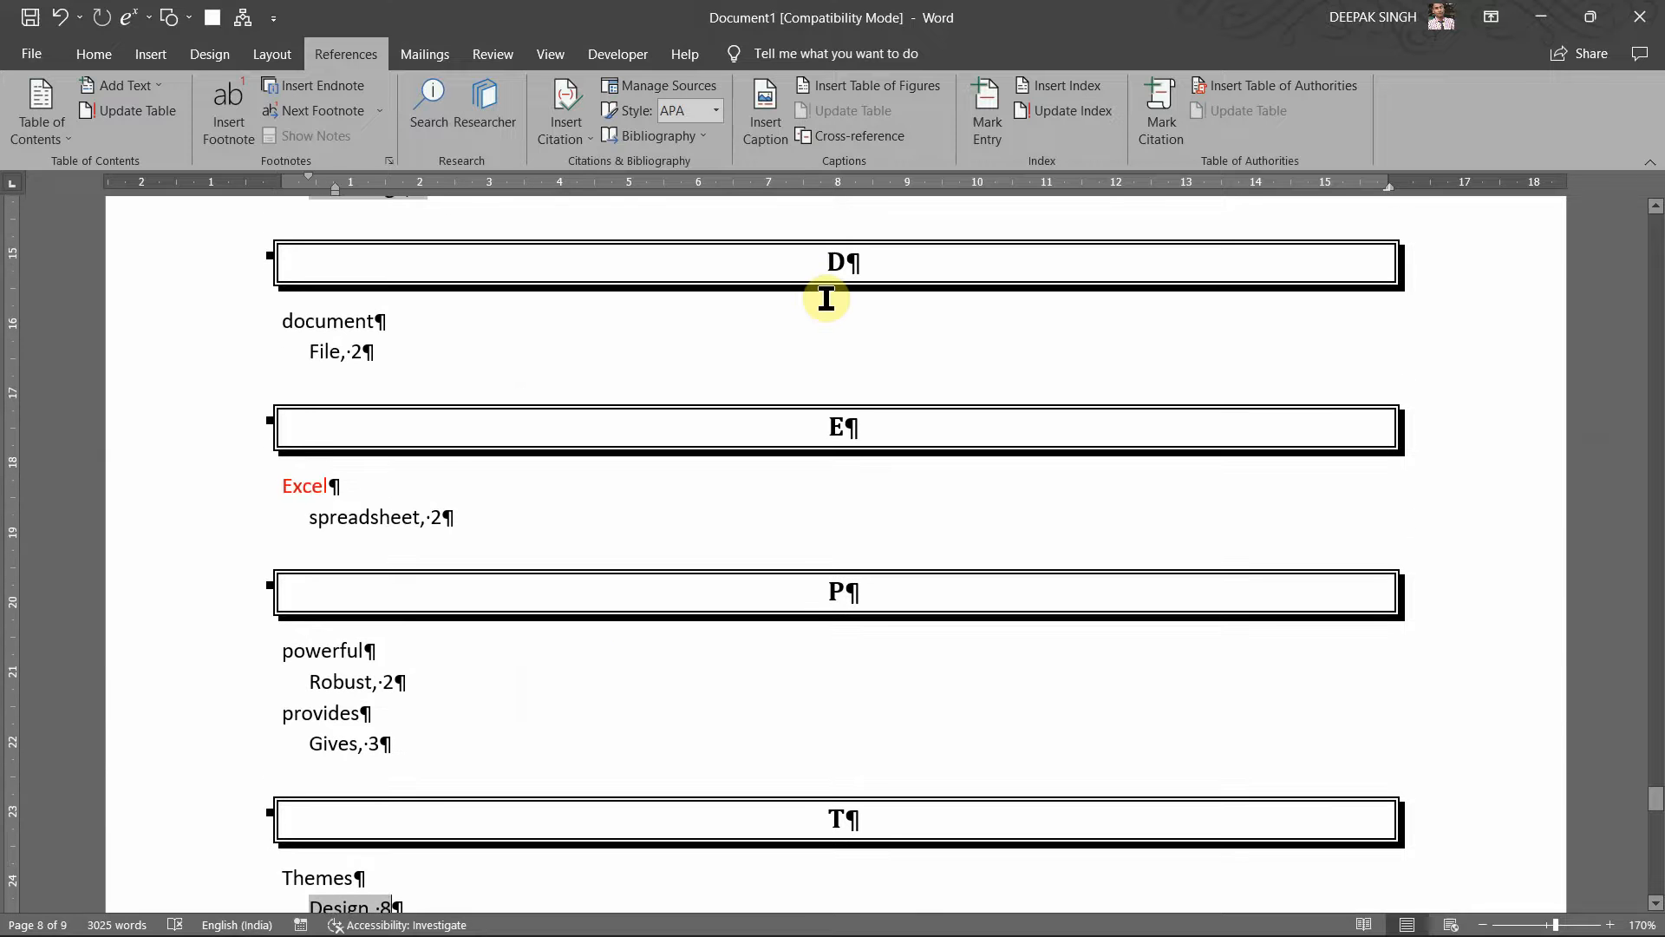
{"action": "key", "text": "ctrl+shift+8"}
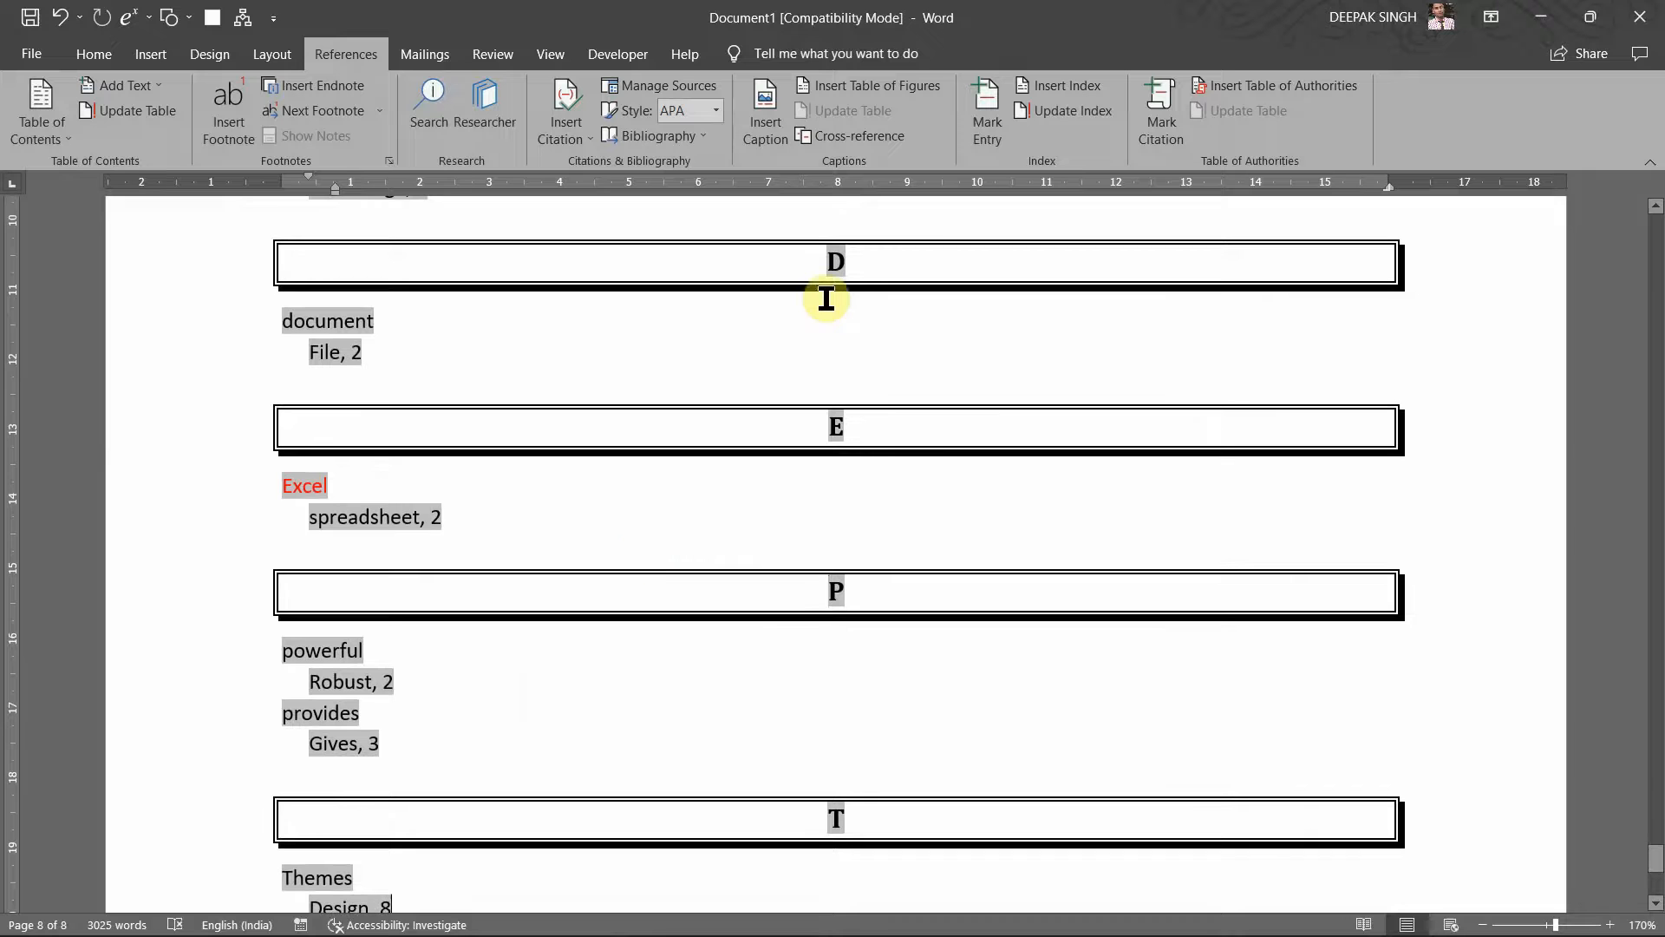
{"action": "left_click_drag", "start_coordinate": [650, 551], "coordinate": [337, 431]}
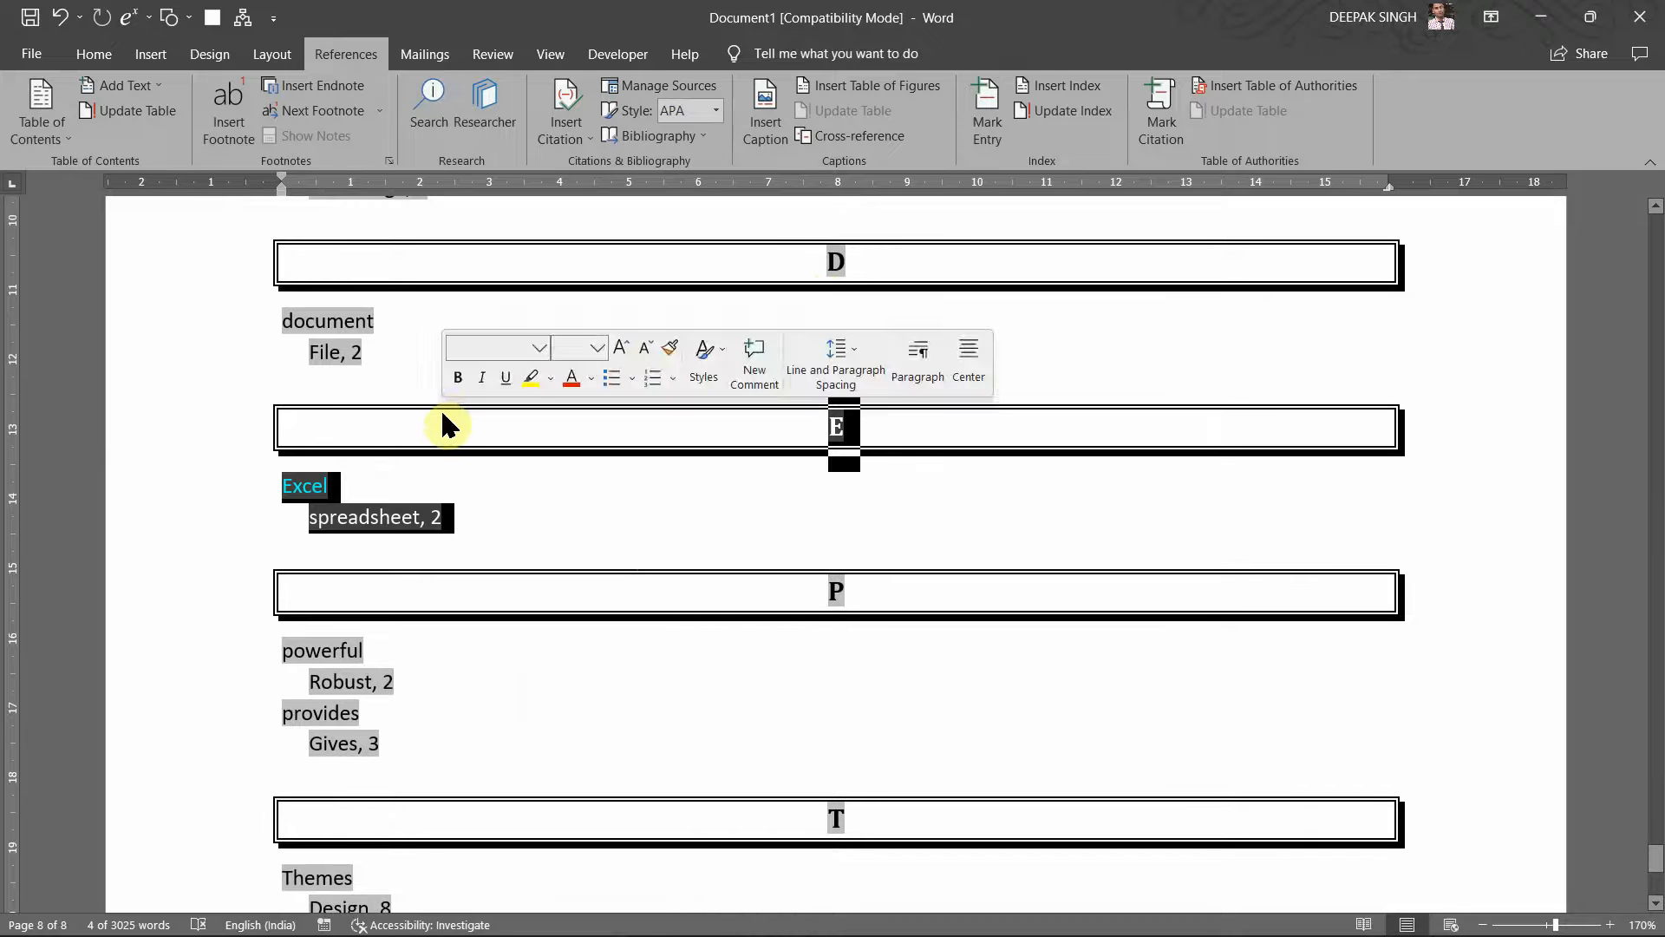
{"action": "left_click", "coordinate": [211, 353]}
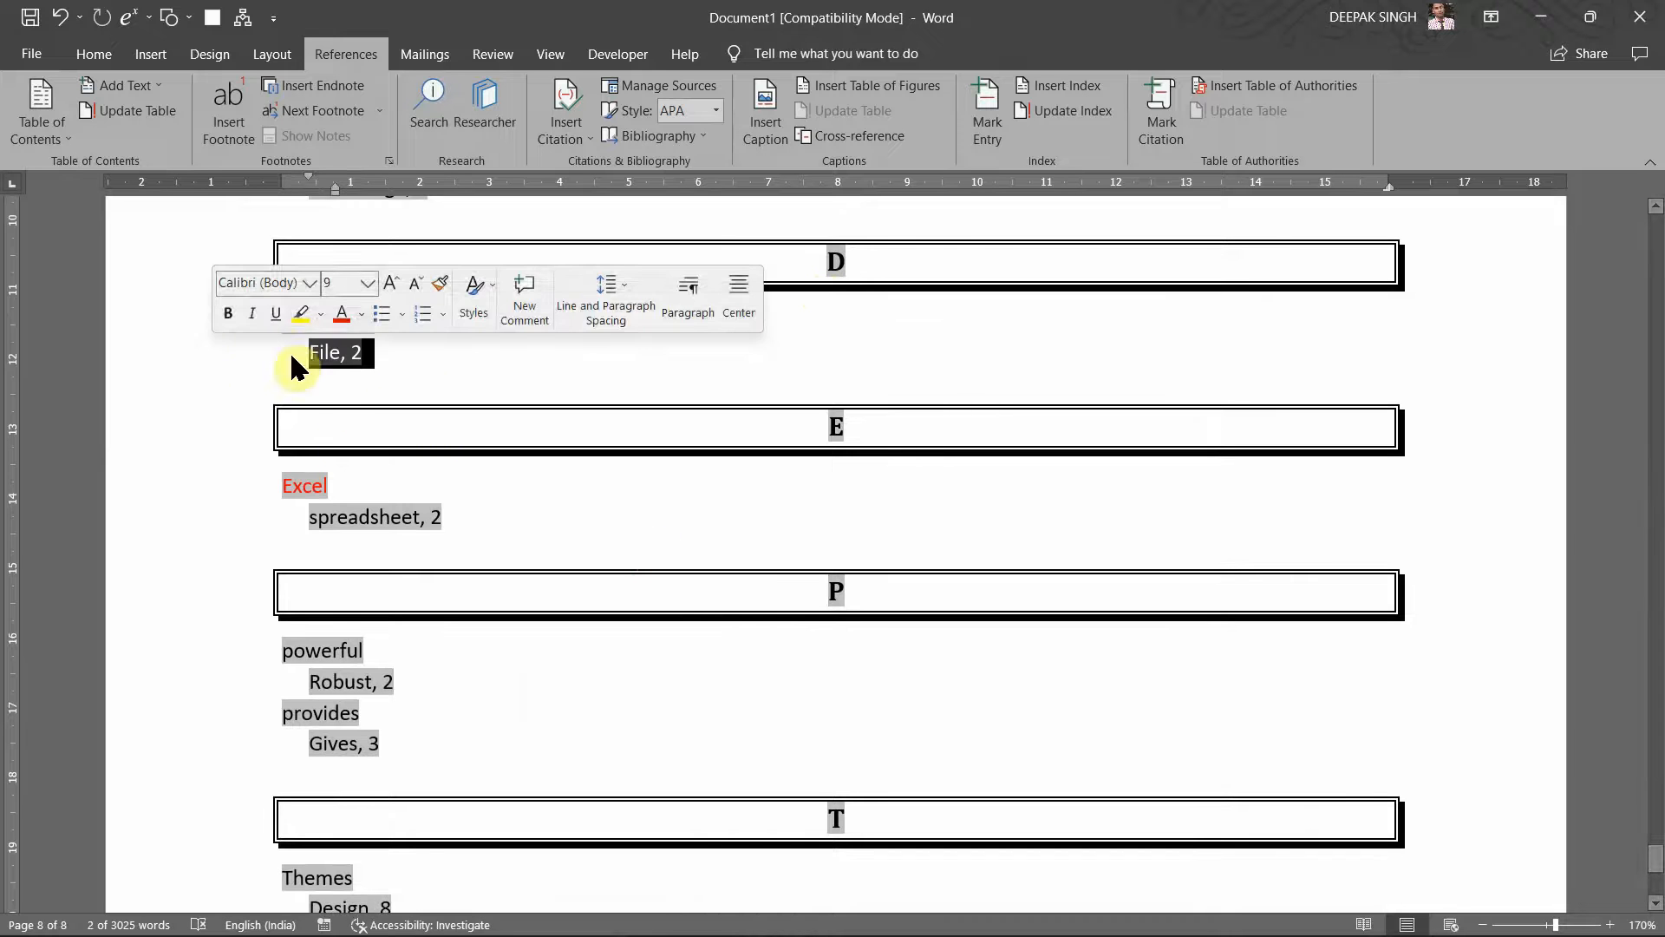
{"action": "left_click", "coordinate": [655, 398]}
{"action": "scroll", "coordinate": [725, 360], "scroll_direction": "down", "scroll_amount": 2}
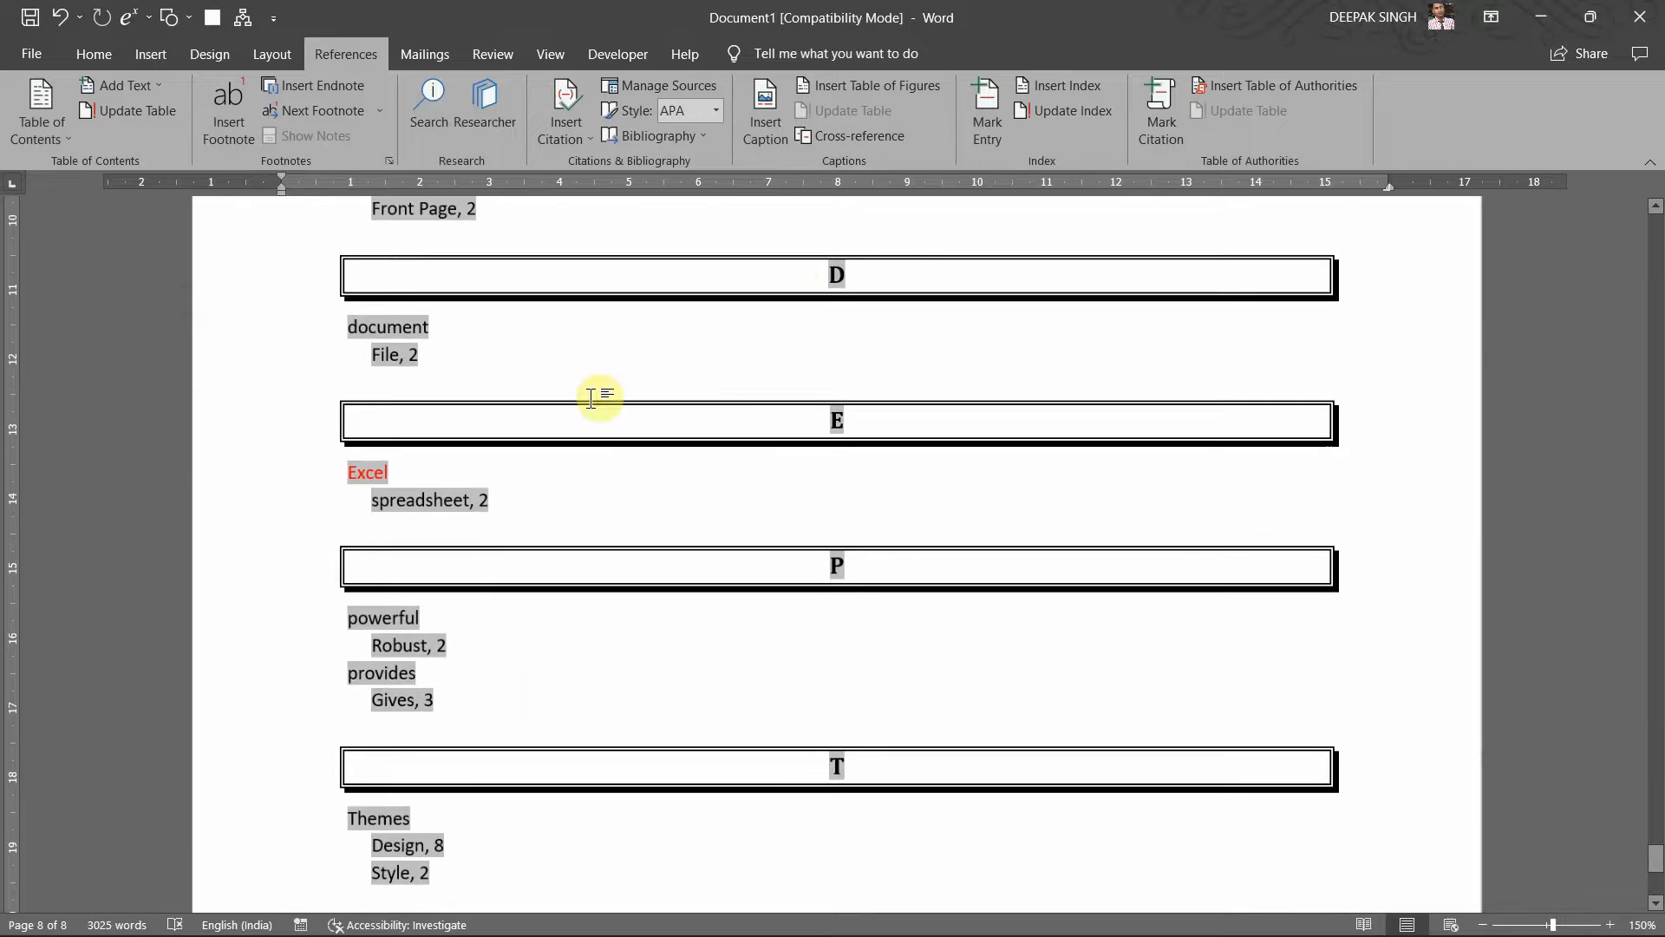
{"action": "scroll", "coordinate": [590, 398], "scroll_direction": "up", "scroll_amount": 4}
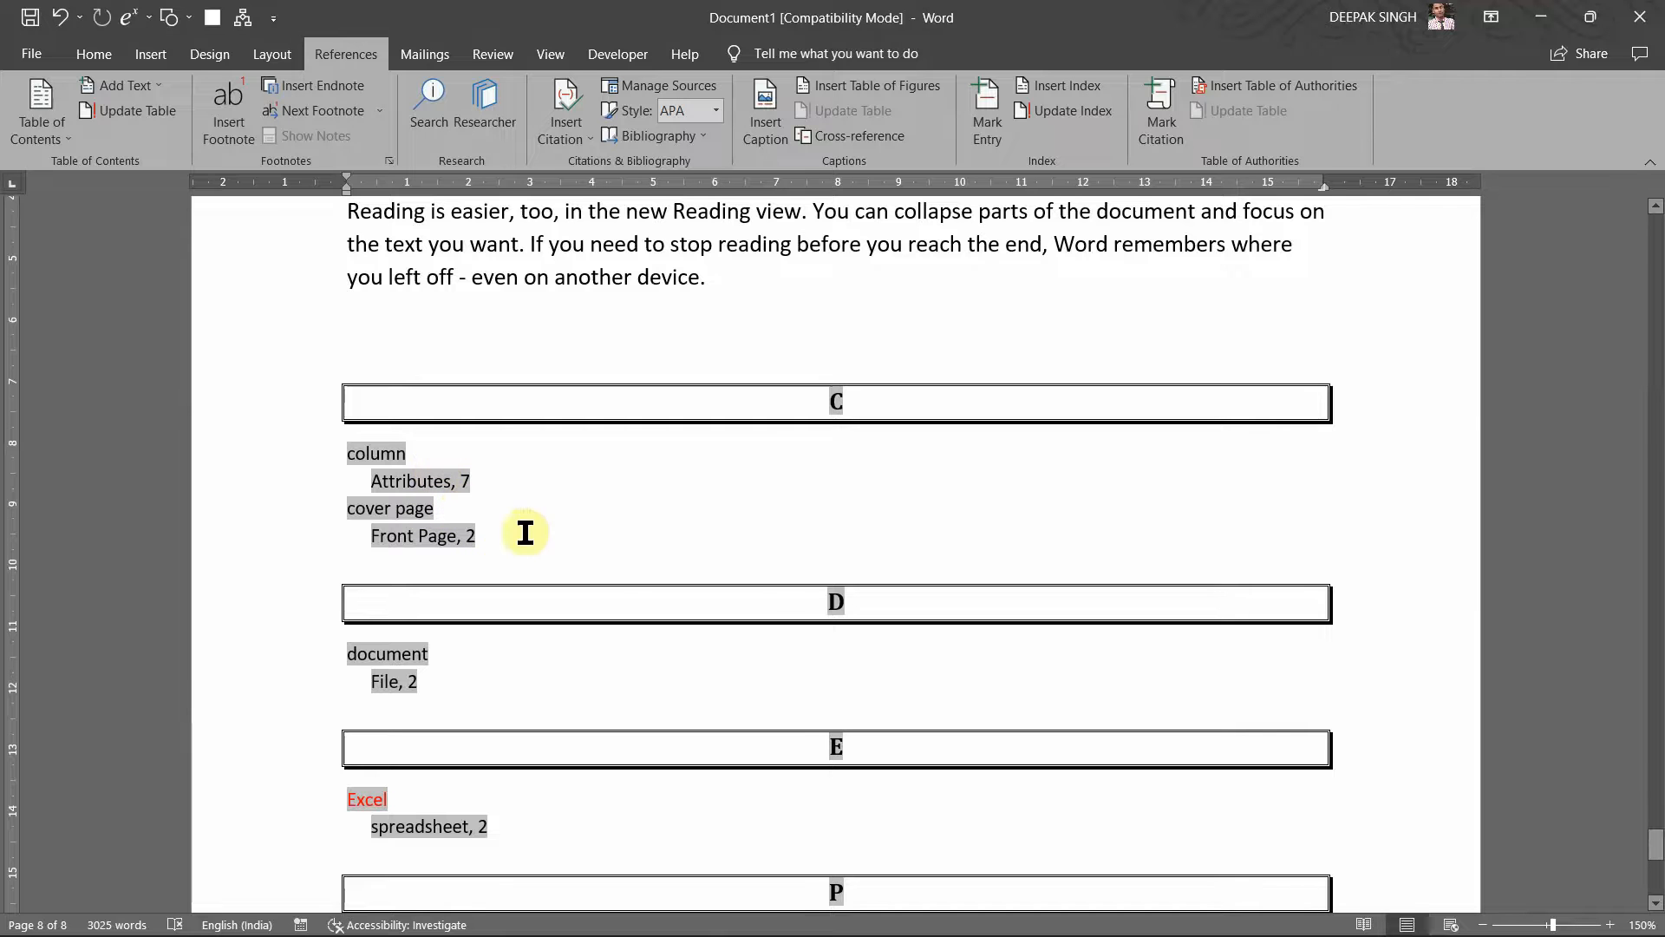
{"action": "scroll", "coordinate": [769, 602], "scroll_direction": "down", "scroll_amount": 3}
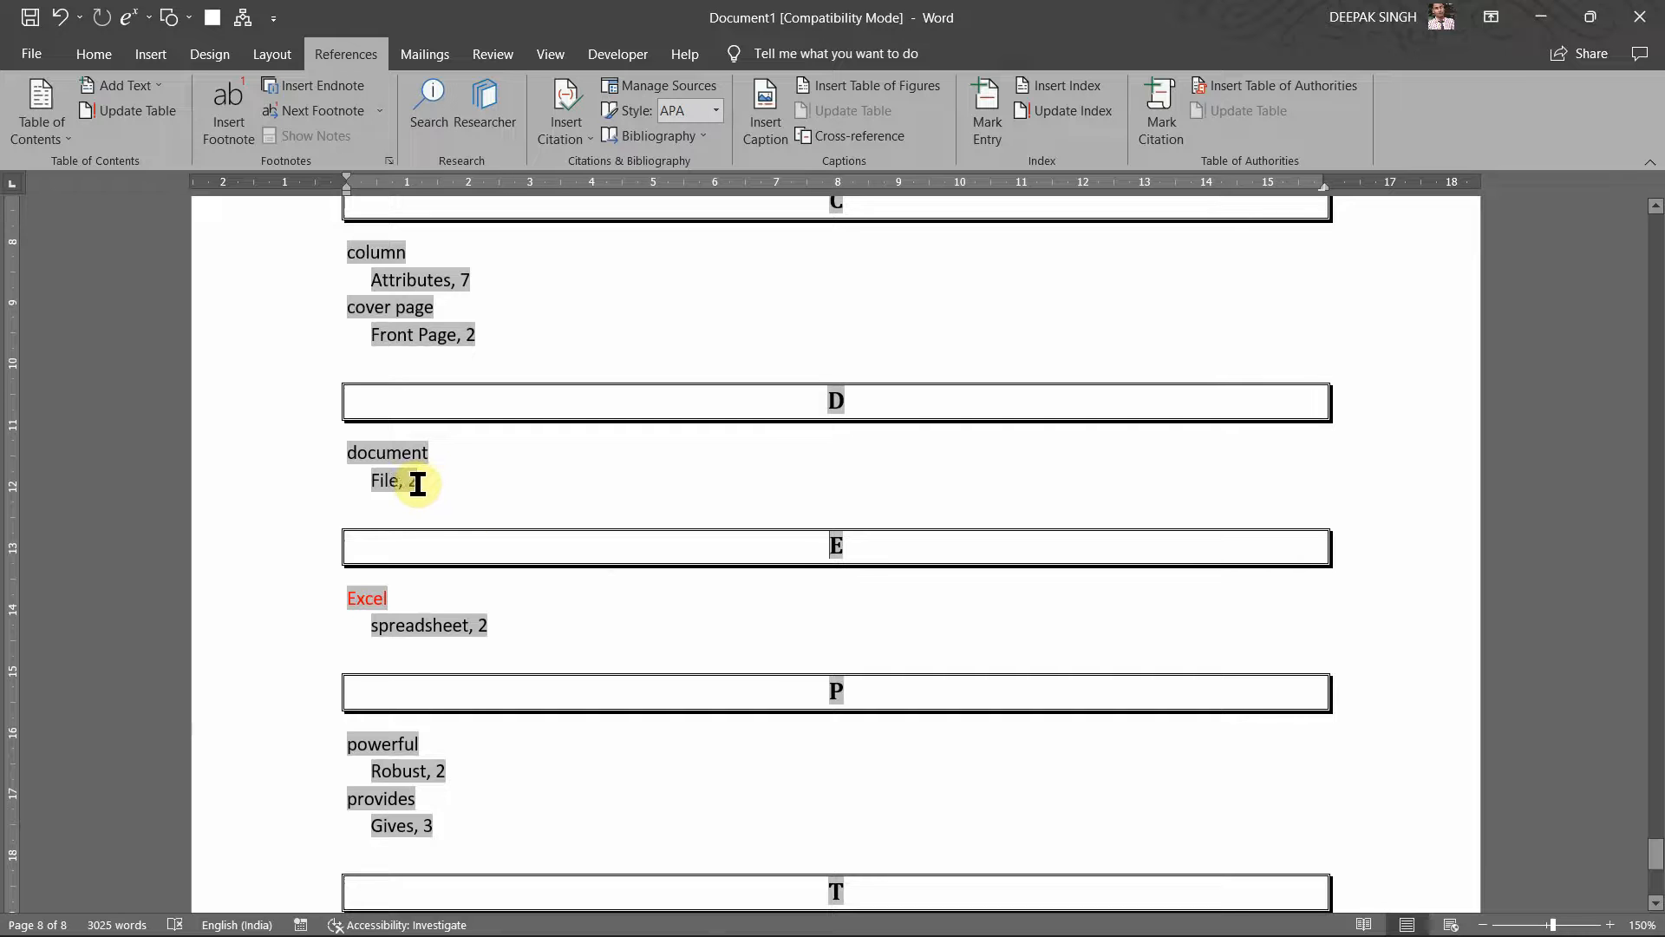
{"action": "scroll", "coordinate": [490, 508], "scroll_direction": "down", "scroll_amount": 2}
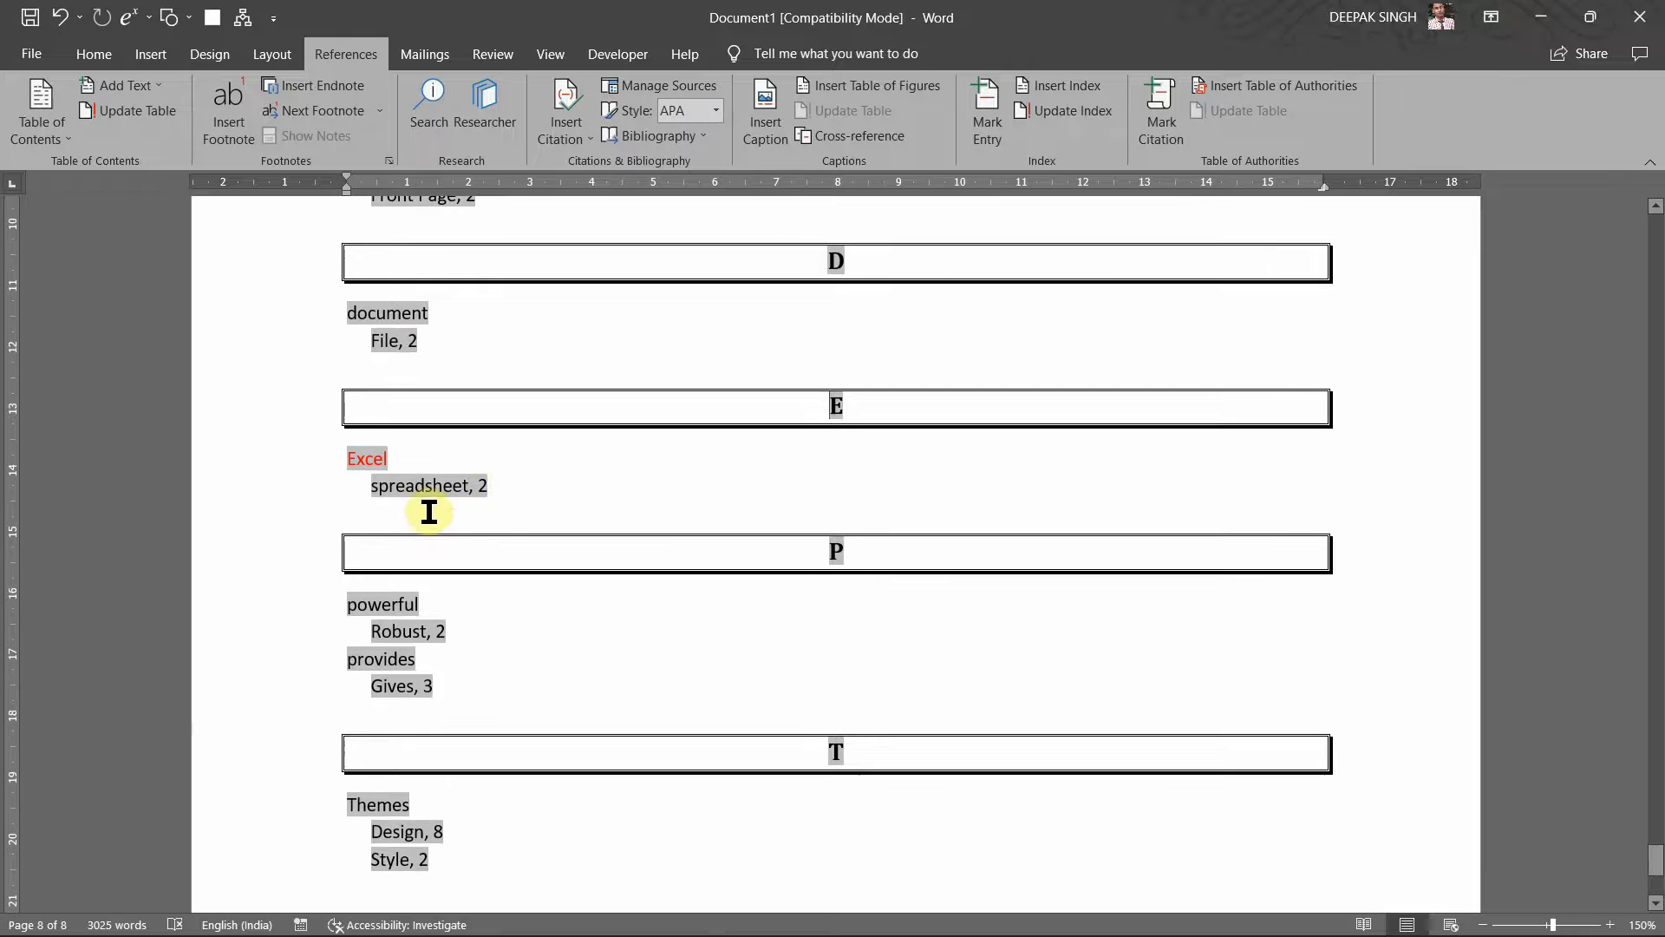
{"action": "scroll", "coordinate": [465, 621], "scroll_direction": "down", "scroll_amount": 3}
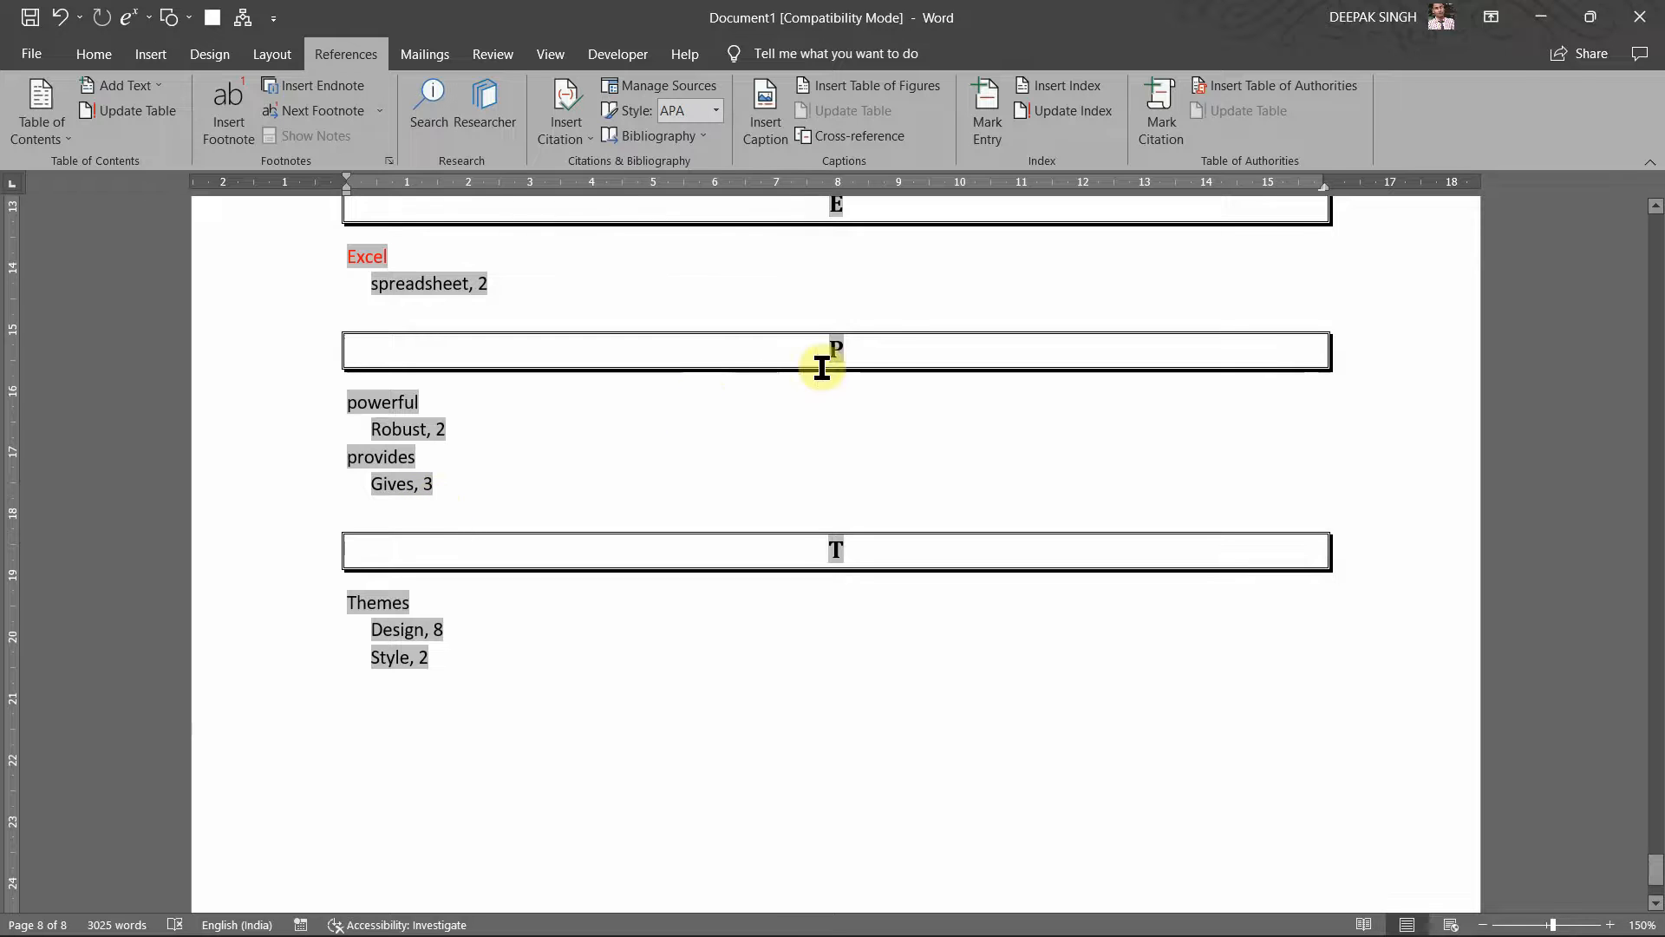
{"action": "left_click", "coordinate": [834, 345]}
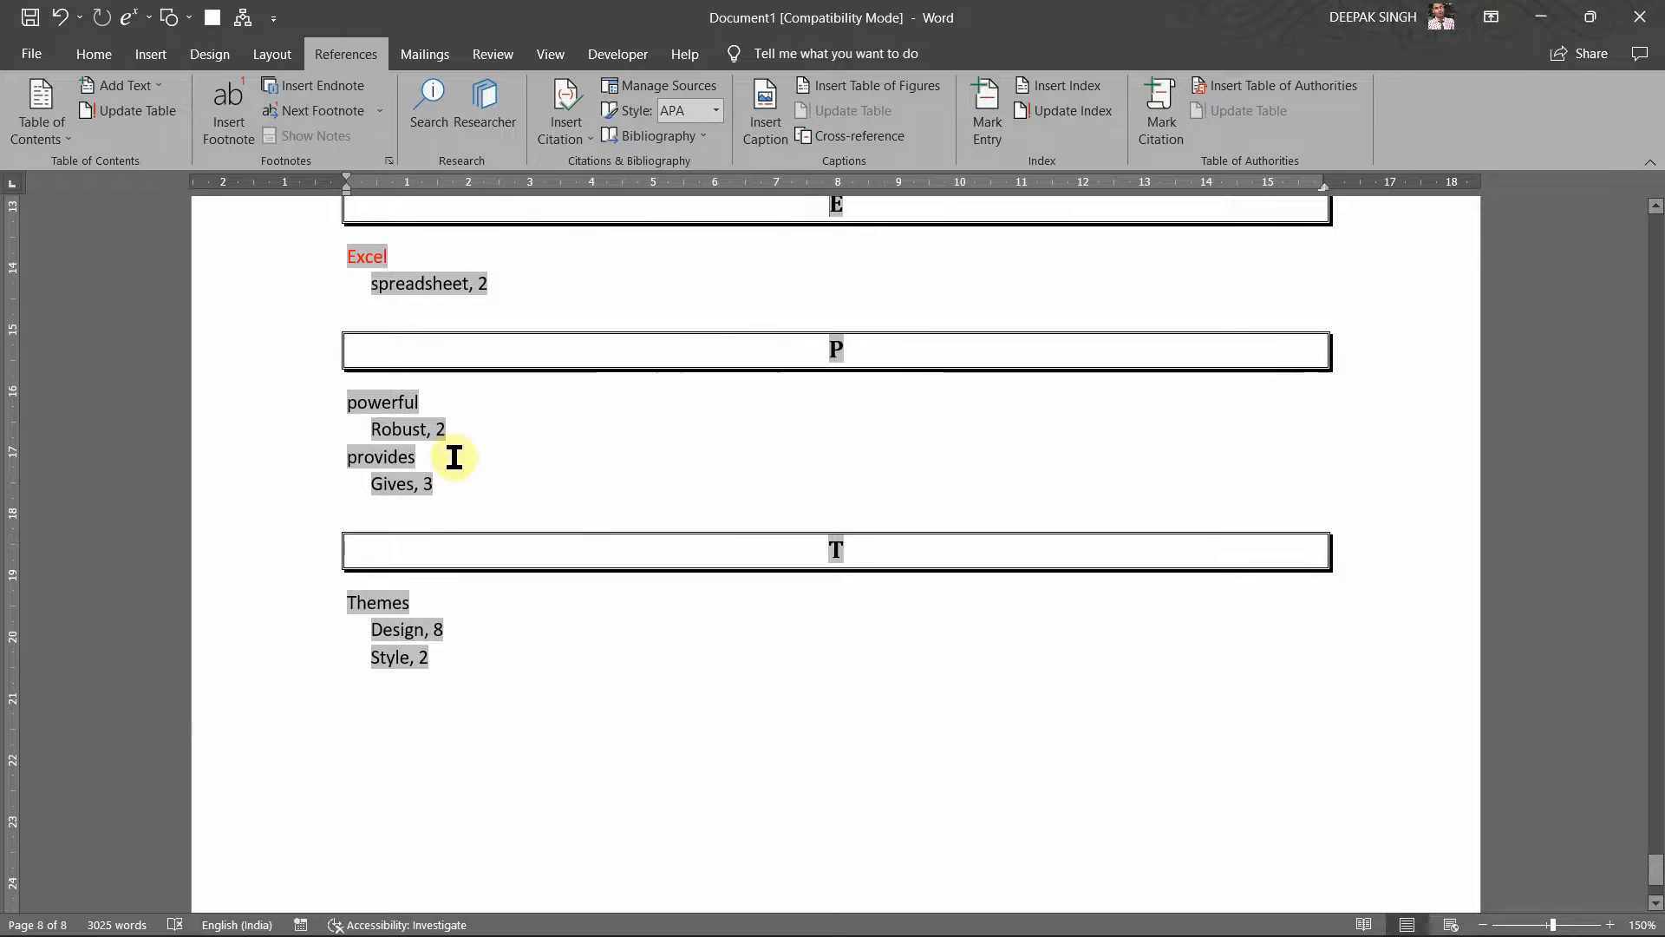
{"action": "scroll", "coordinate": [486, 632], "scroll_direction": "down", "scroll_amount": 2}
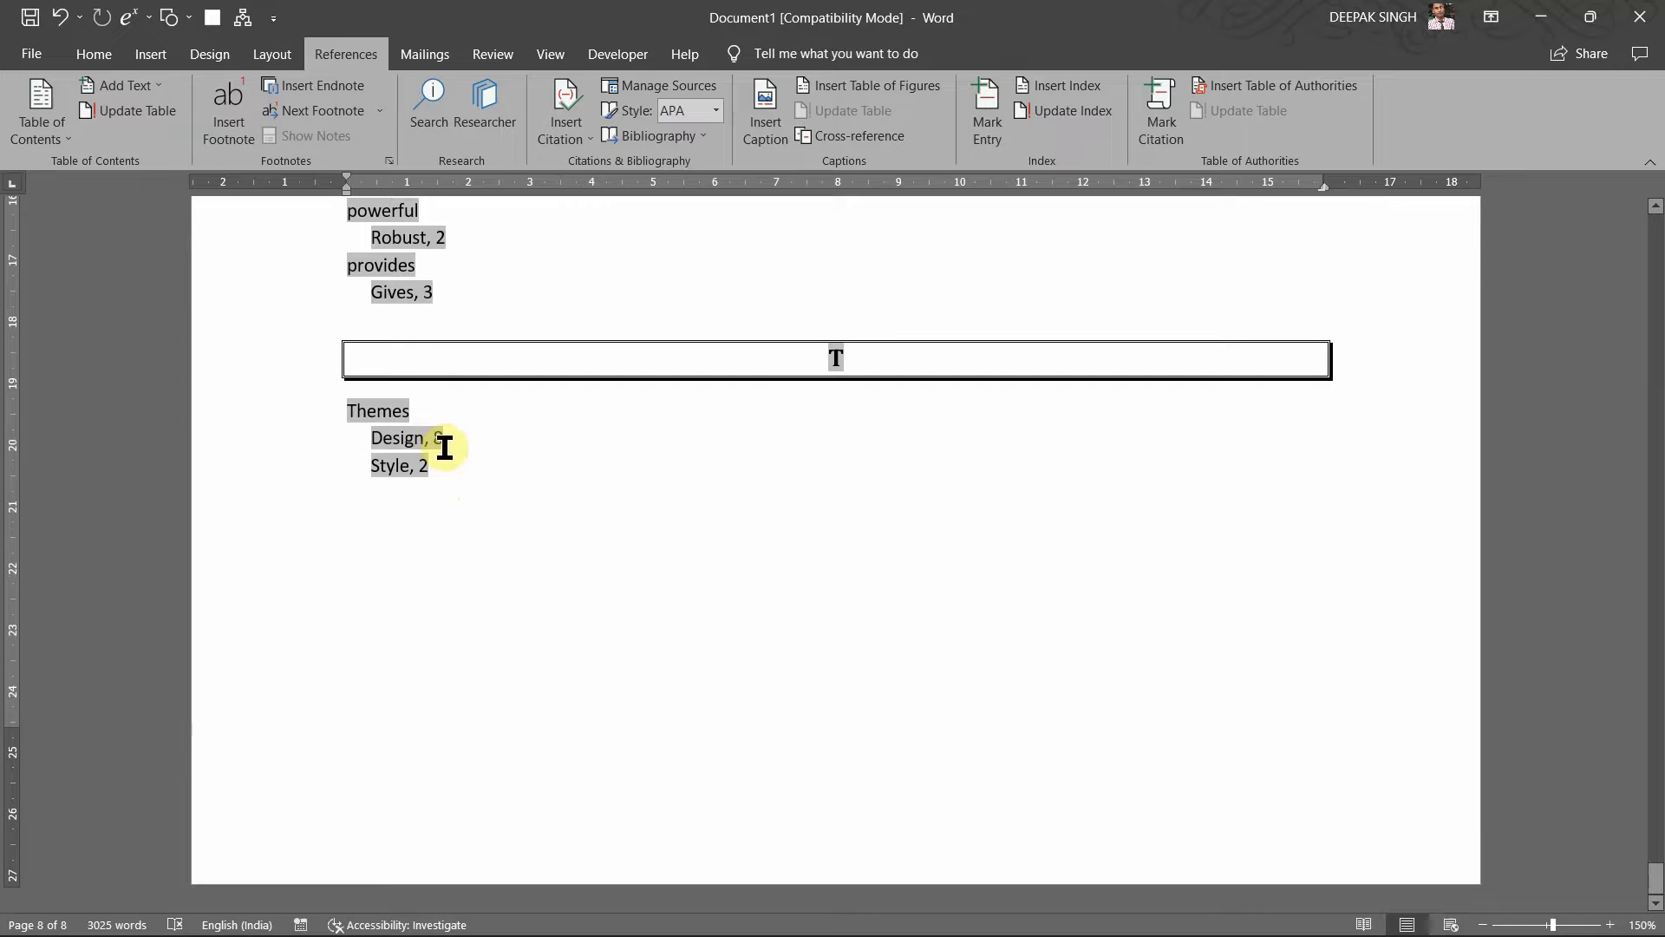
{"action": "scroll", "coordinate": [441, 475], "scroll_direction": "up", "scroll_amount": 5}
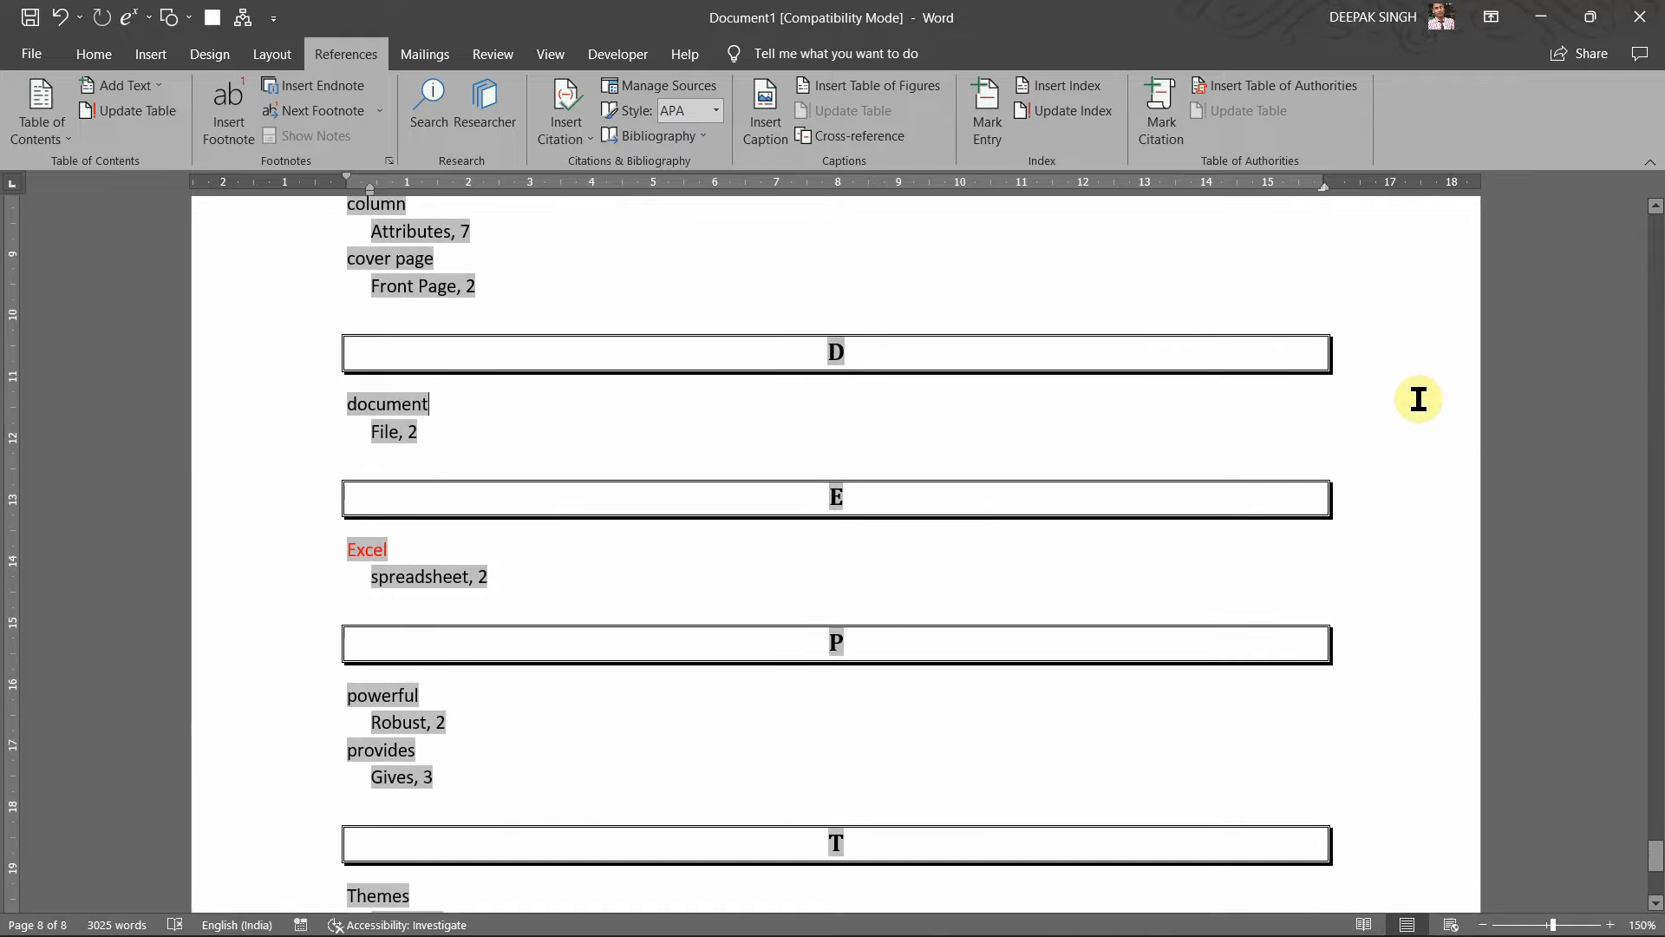
{"action": "scroll", "coordinate": [1419, 399], "scroll_direction": "up", "scroll_amount": 5}
{"action": "left_click", "coordinate": [1107, 485]}
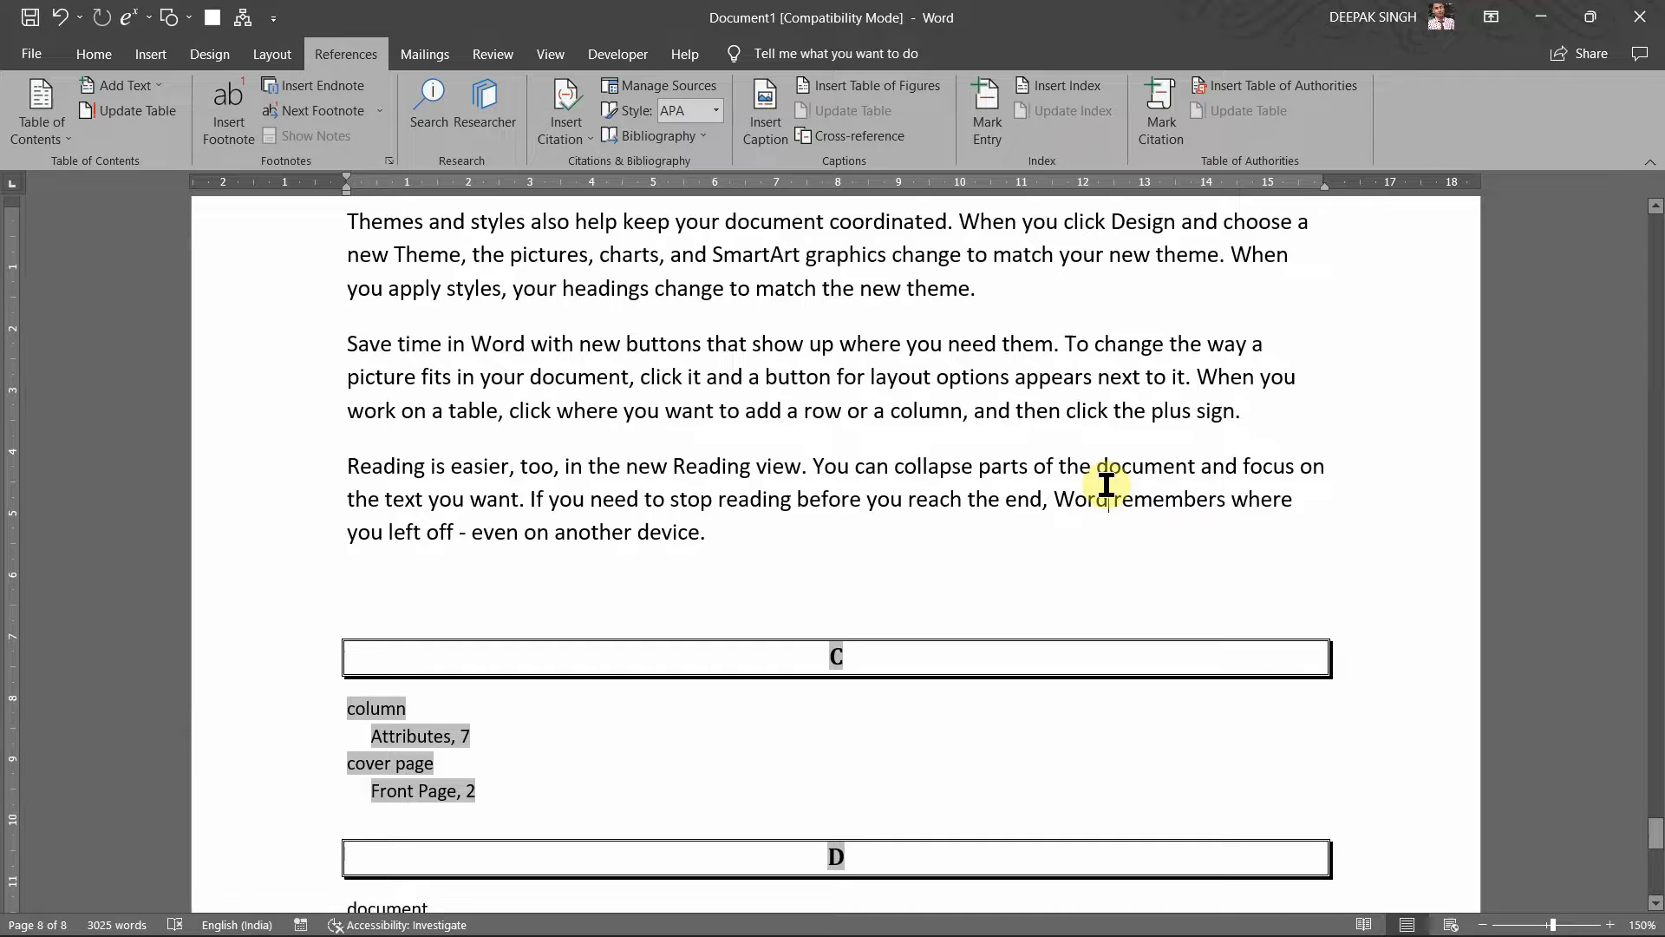
{"action": "scroll", "coordinate": [784, 716], "scroll_direction": "down", "scroll_amount": 2}
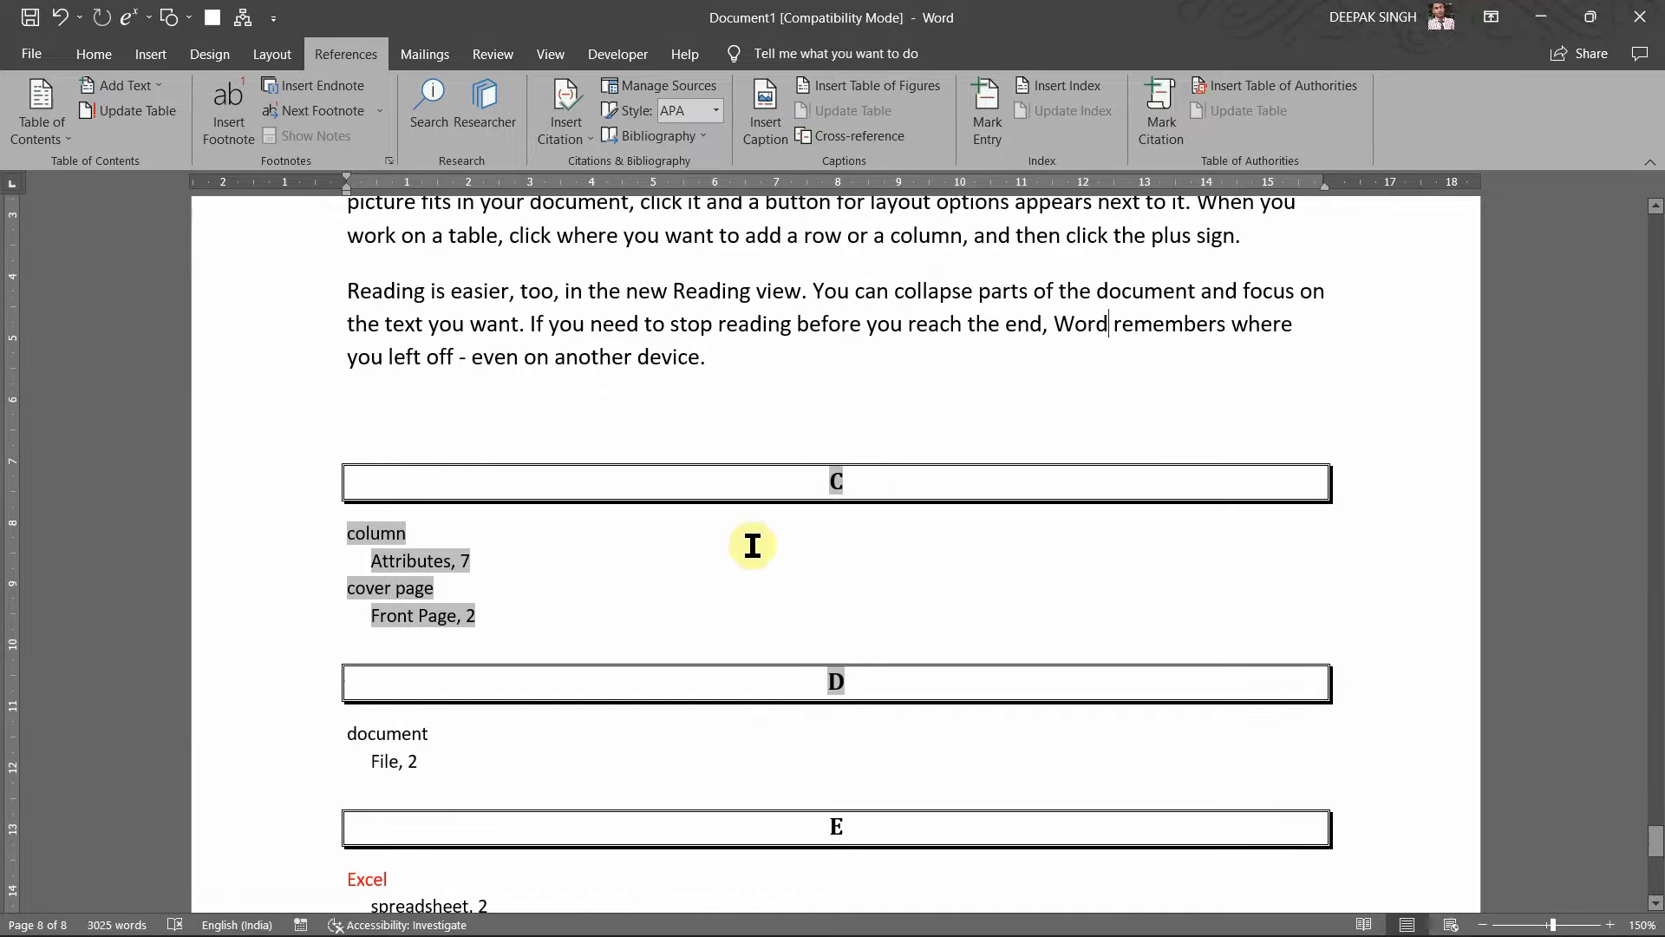
{"action": "scroll", "coordinate": [829, 688], "scroll_direction": "down", "scroll_amount": 2}
{"action": "scroll", "coordinate": [828, 688], "scroll_direction": "down", "scroll_amount": 1}
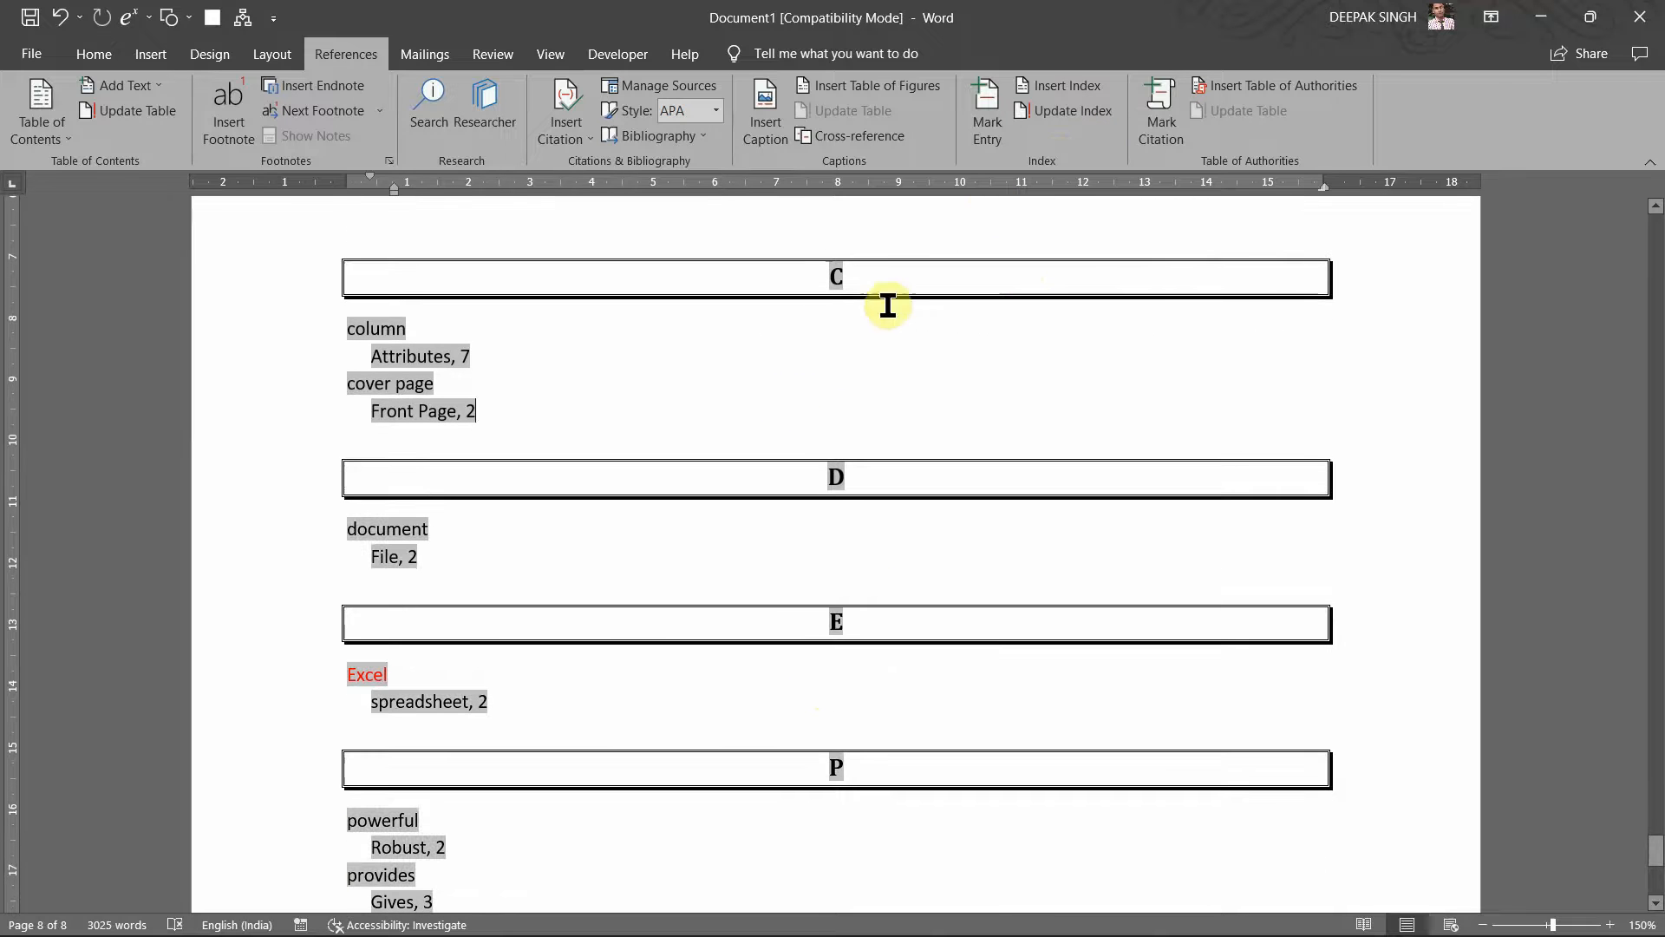
{"action": "scroll", "coordinate": [803, 361], "scroll_direction": "up", "scroll_amount": 1}
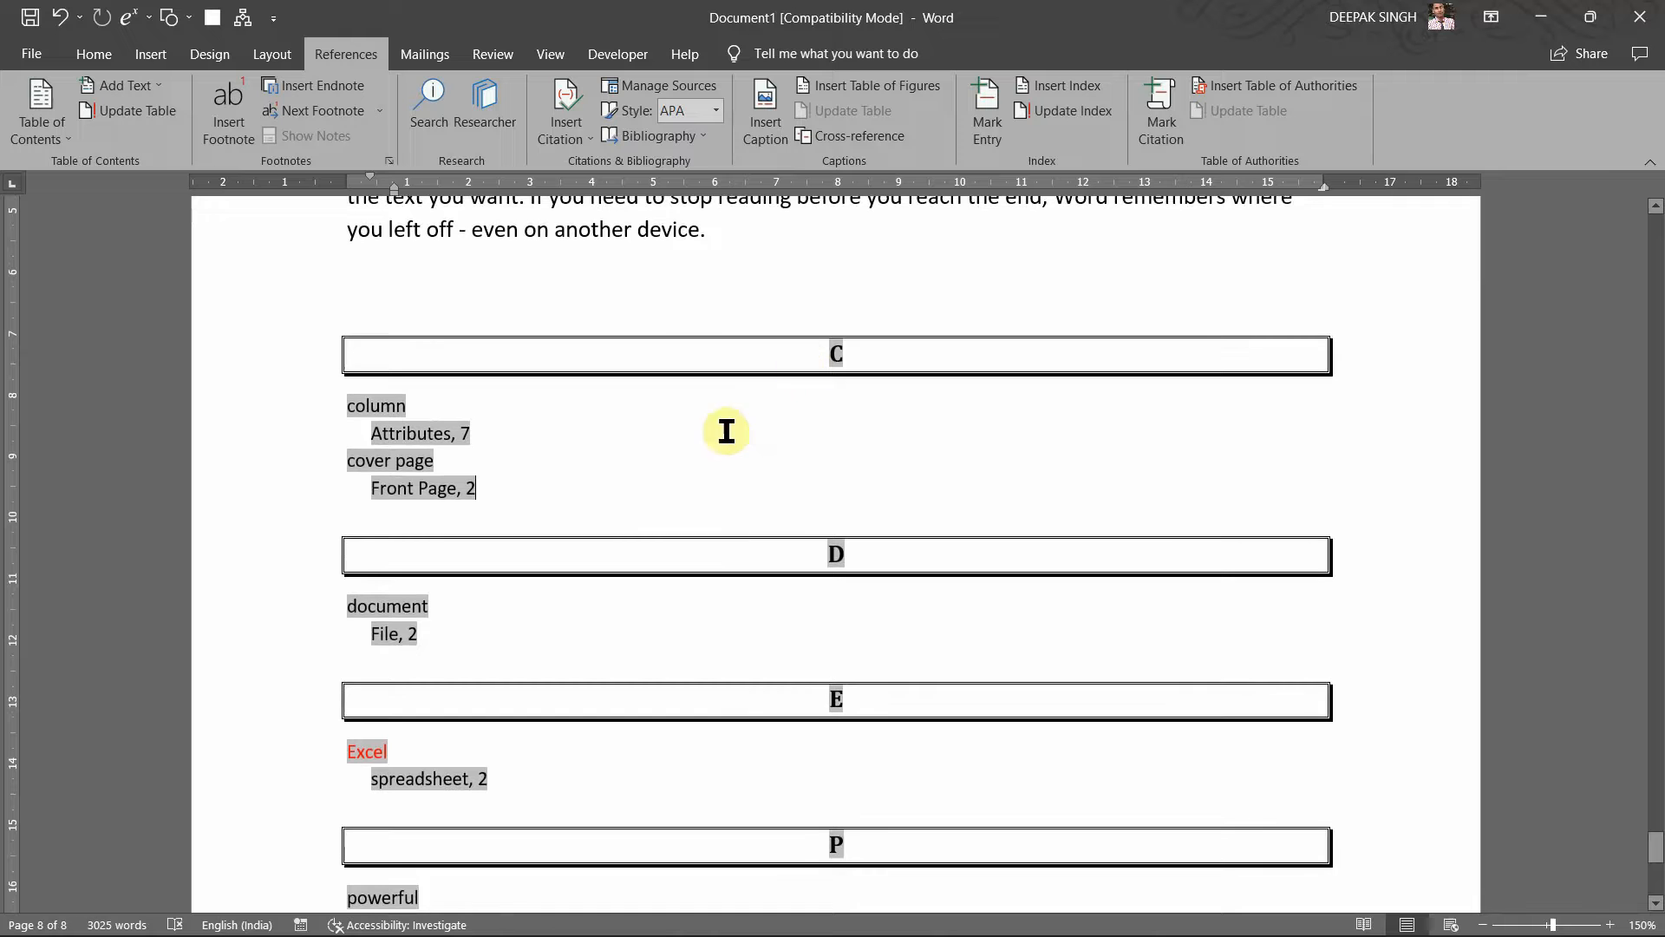
{"action": "scroll", "coordinate": [596, 464], "scroll_direction": "up", "scroll_amount": 2}
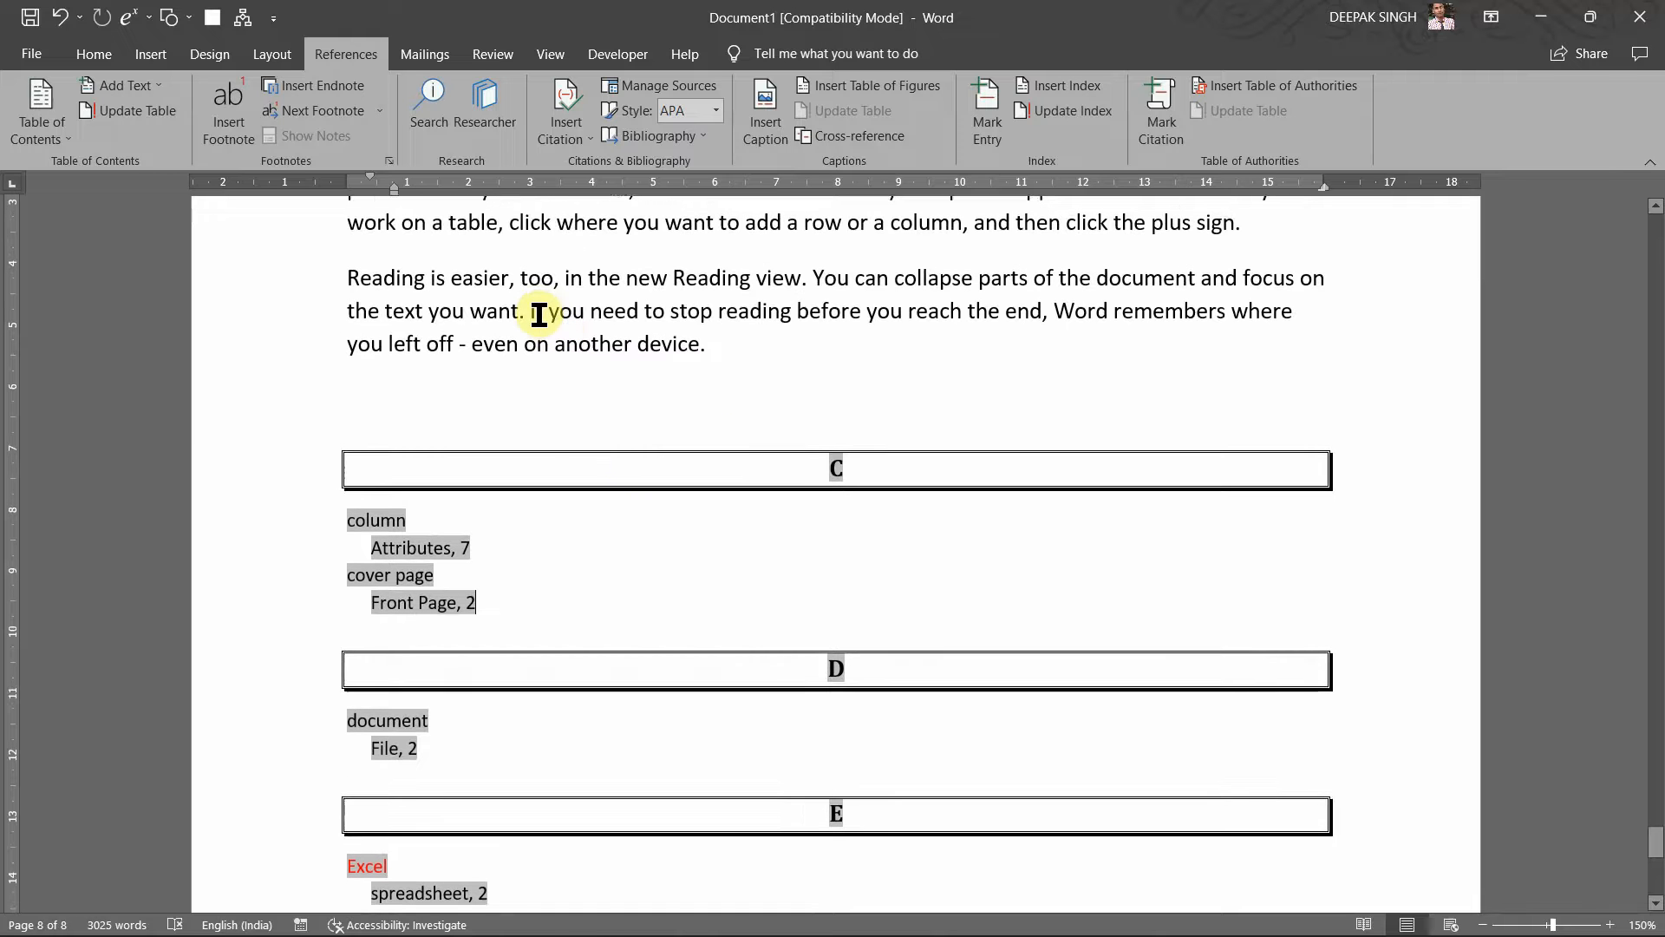
{"action": "scroll", "coordinate": [556, 321], "scroll_direction": "up", "scroll_amount": 1}
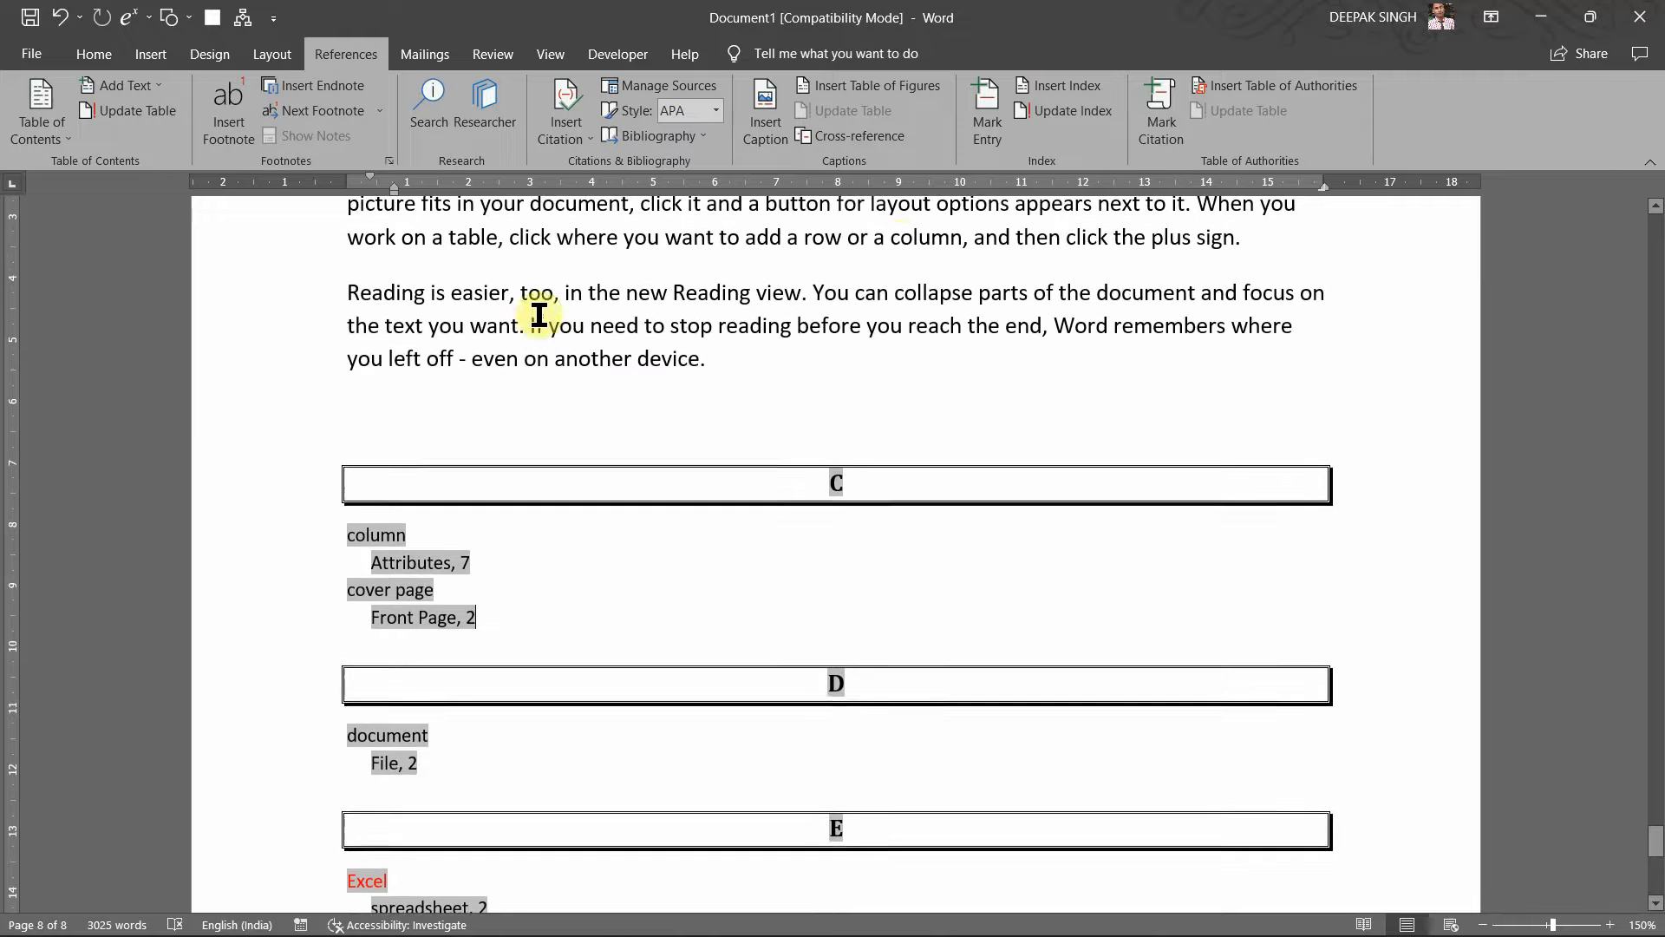
Step: Select row in the body text and mark it with subentry Tuples
{"action": "double_click", "coordinate": [913, 236]}
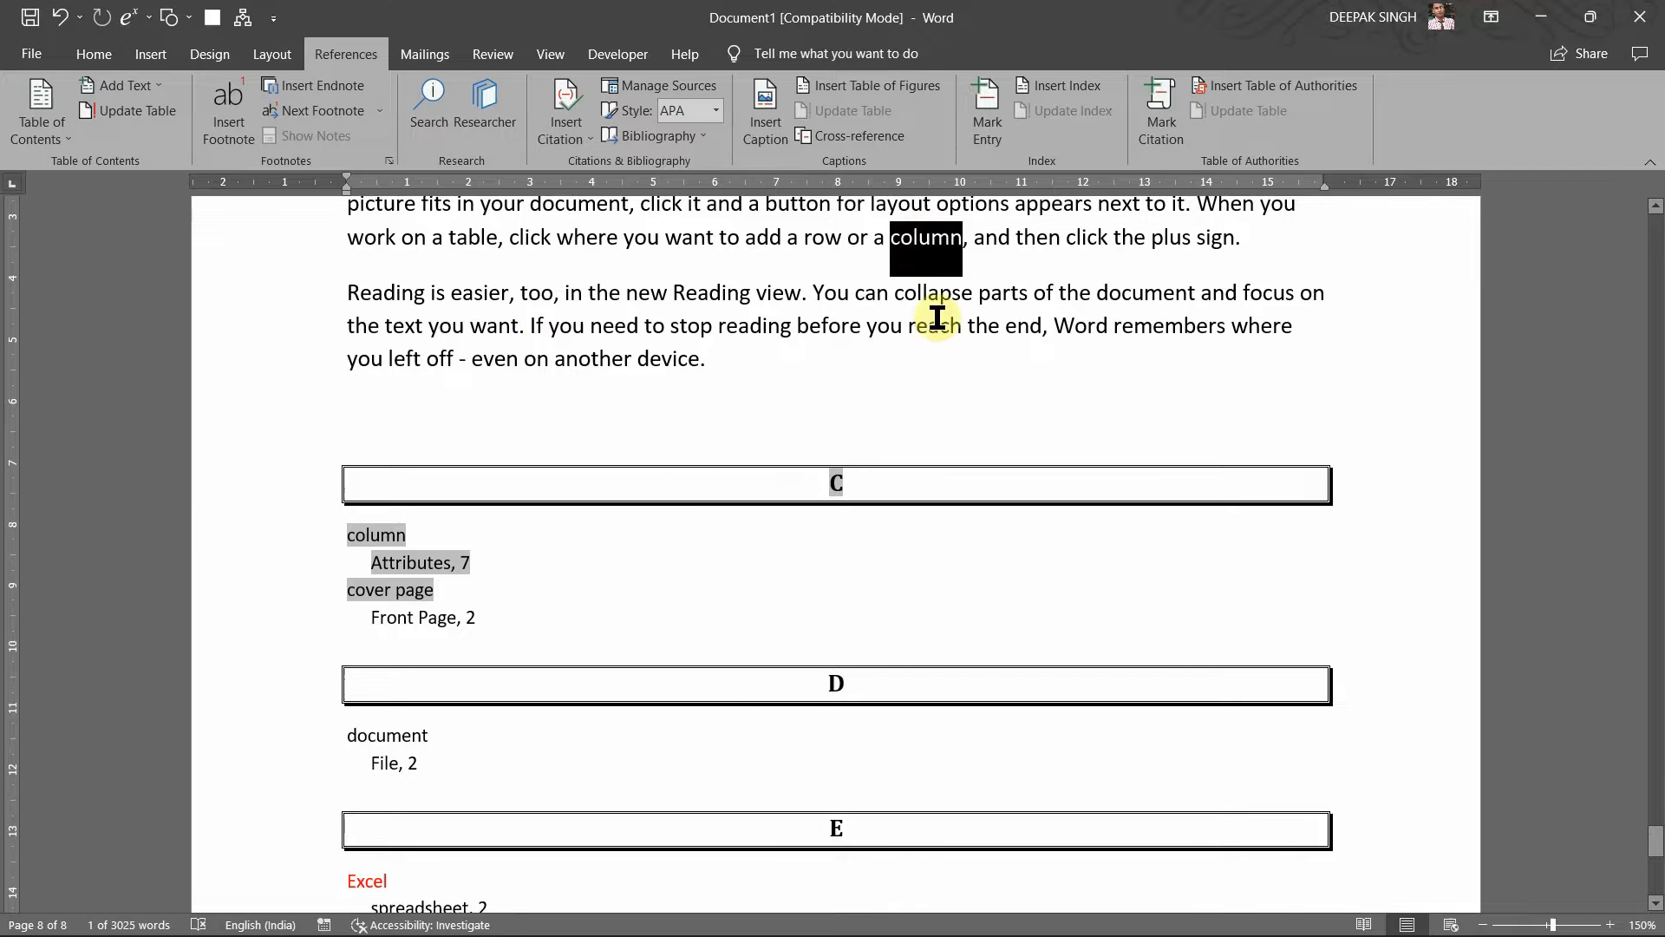
{"action": "scroll", "coordinate": [937, 317], "scroll_direction": "up", "scroll_amount": 3}
{"action": "double_click", "coordinate": [828, 392]}
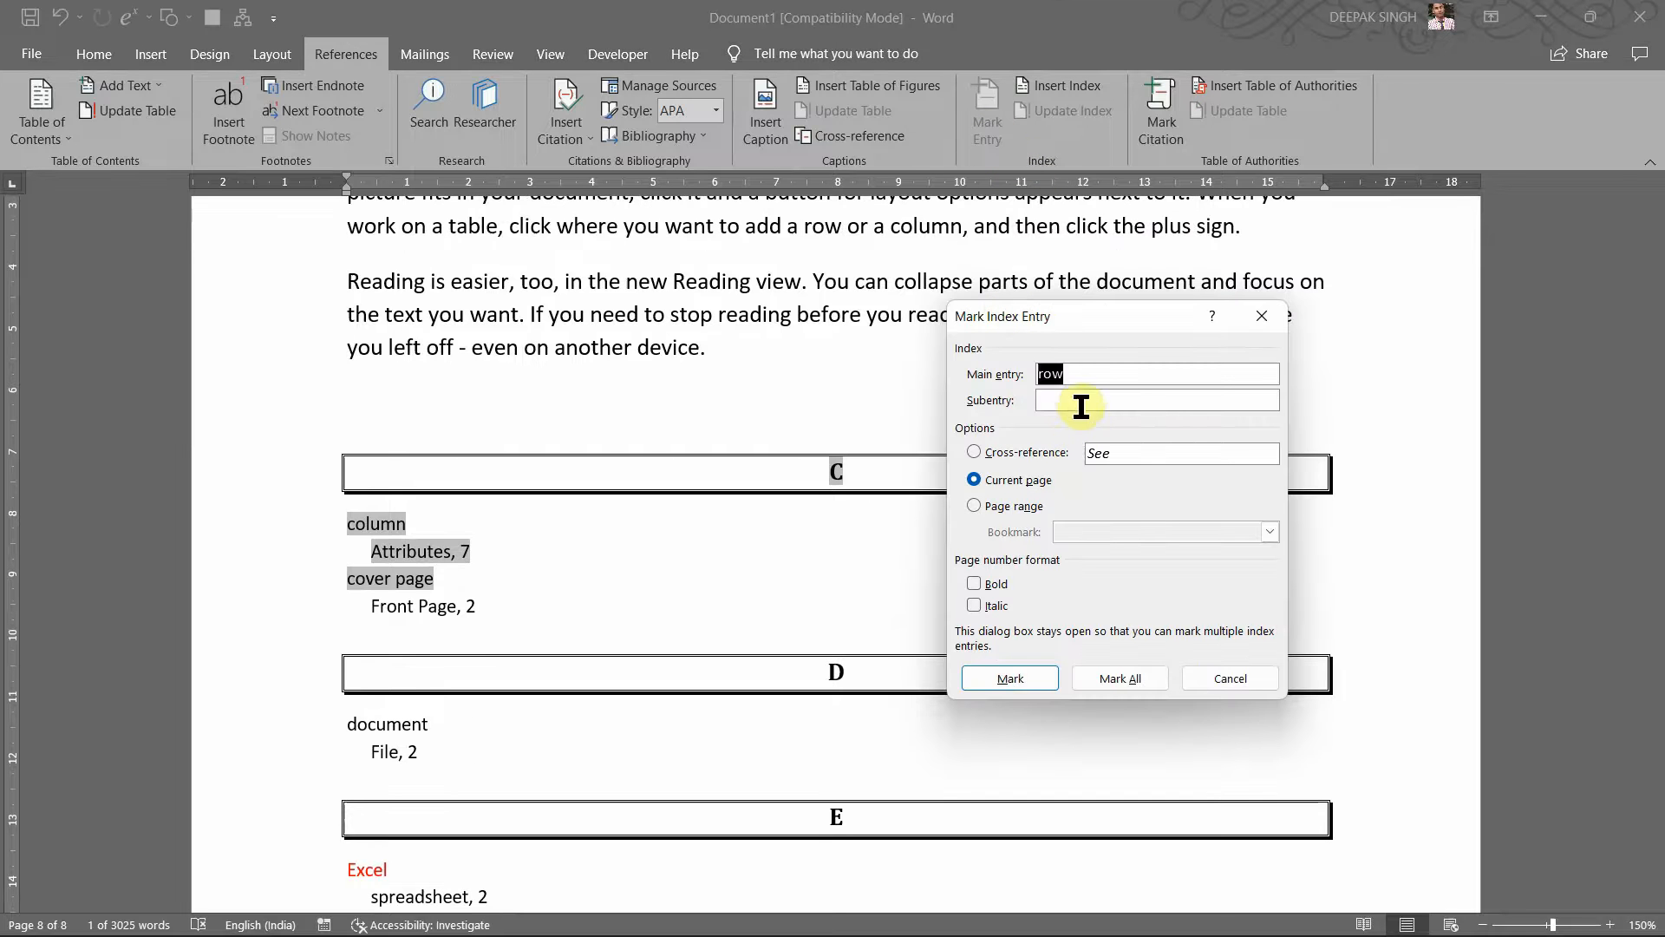
{"action": "left_click", "coordinate": [1083, 399]}
{"action": "type", "text": "T "}
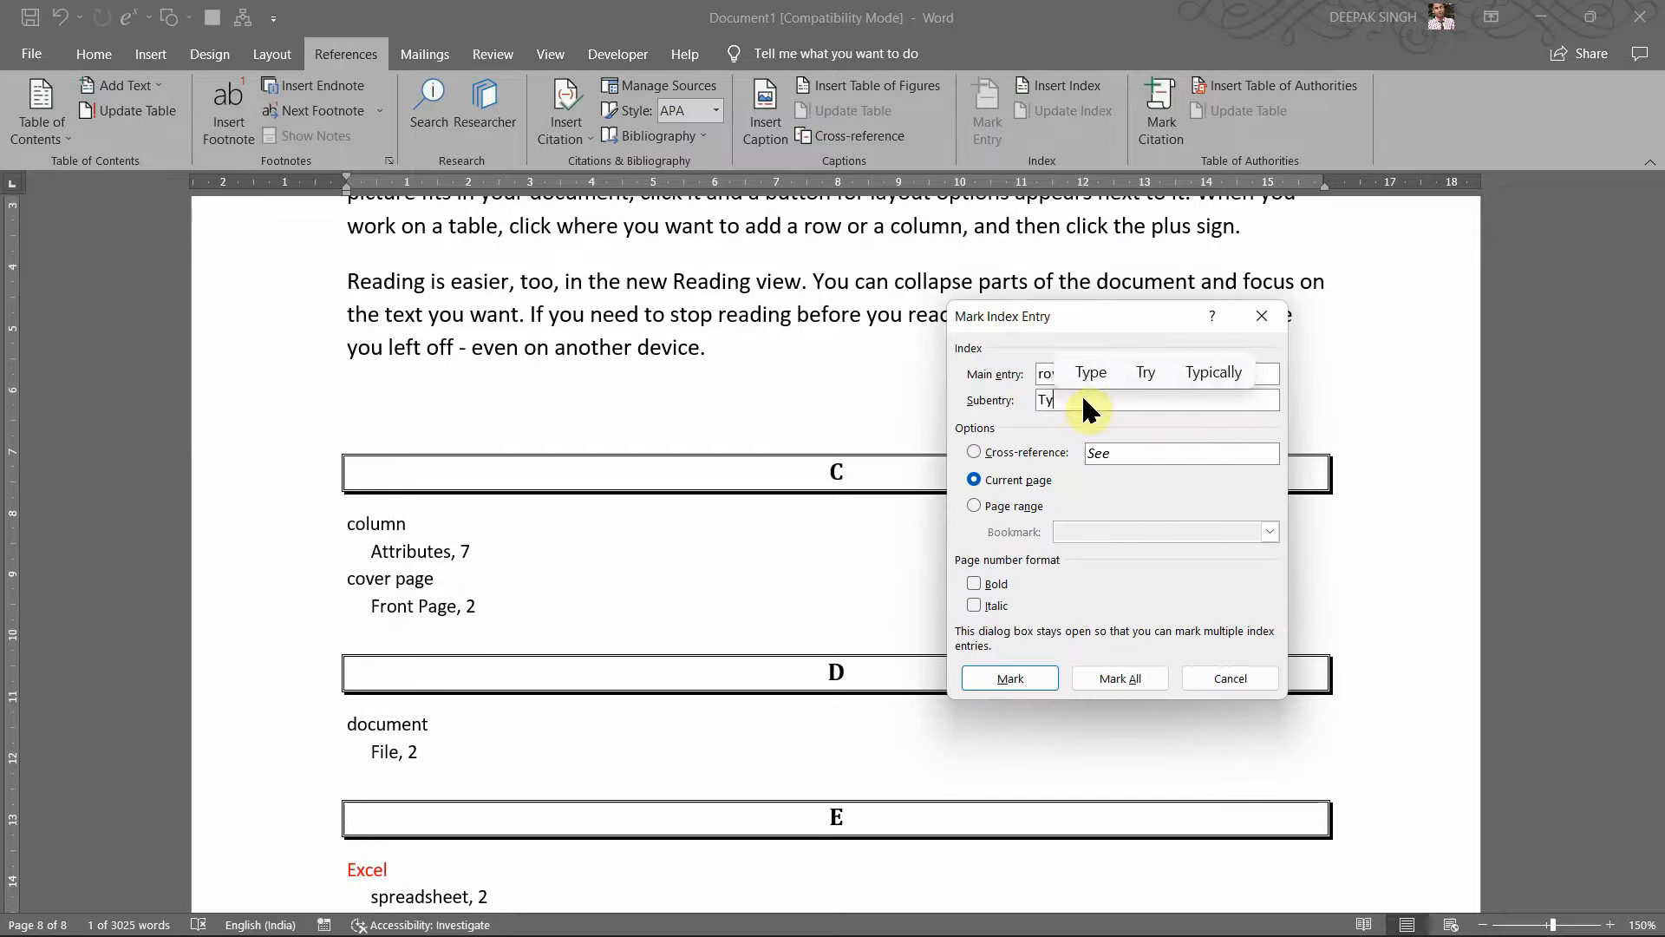
{"action": "type", "text": "ples"}
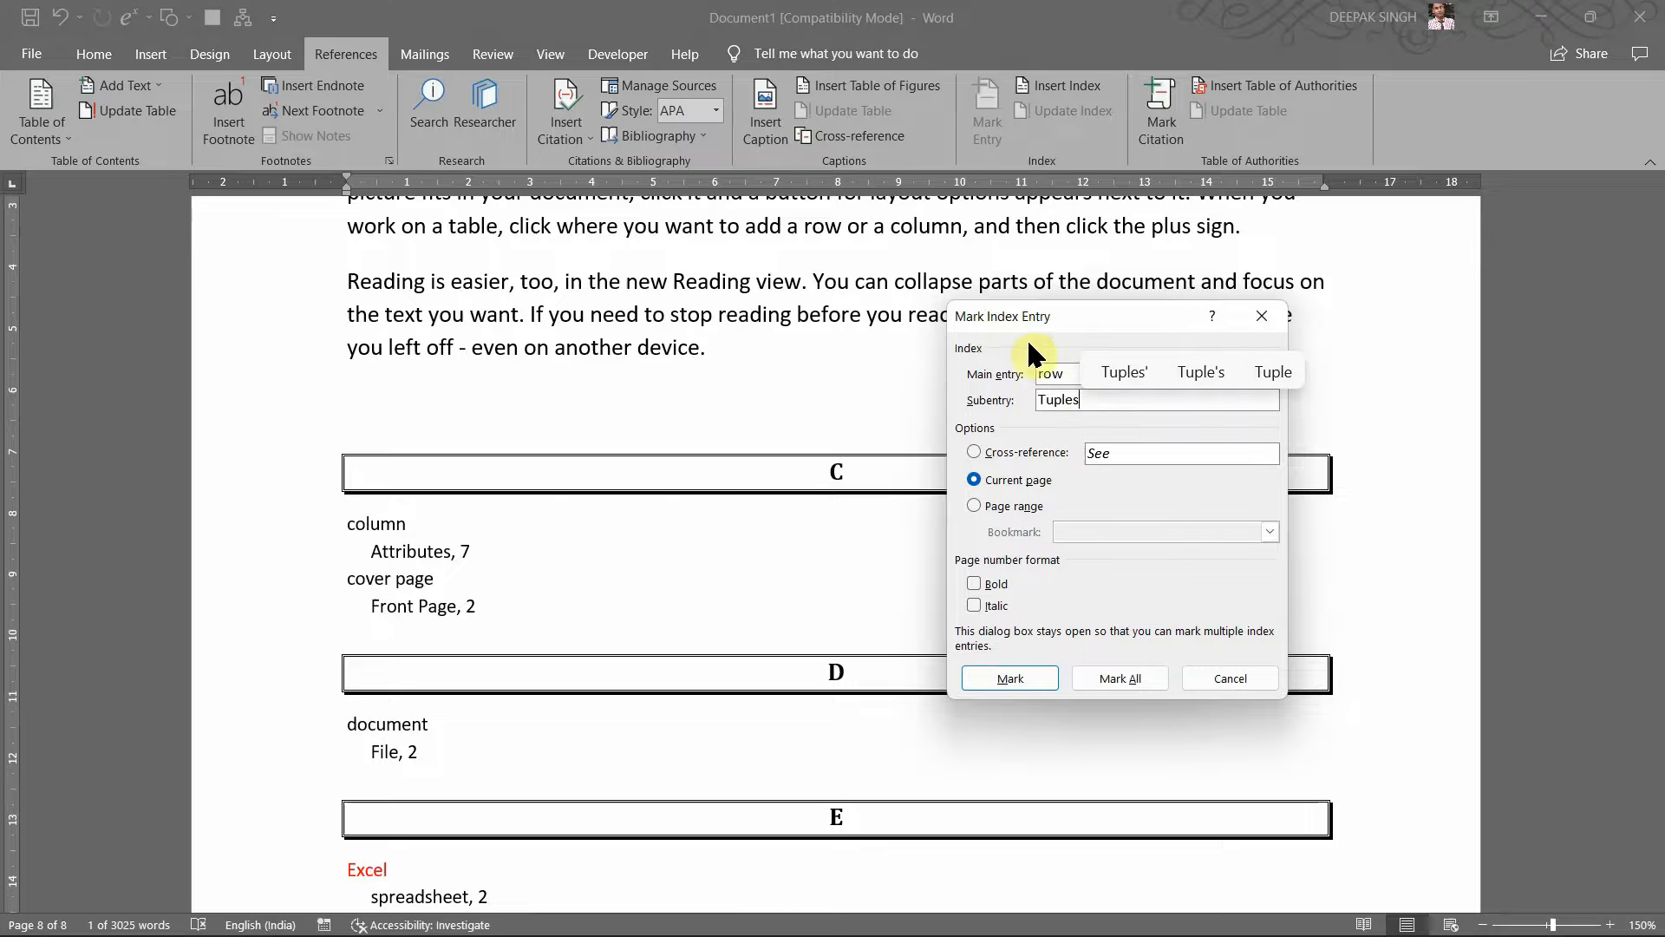
{"action": "left_click_drag", "start_coordinate": [1045, 328], "coordinate": [1014, 322]}
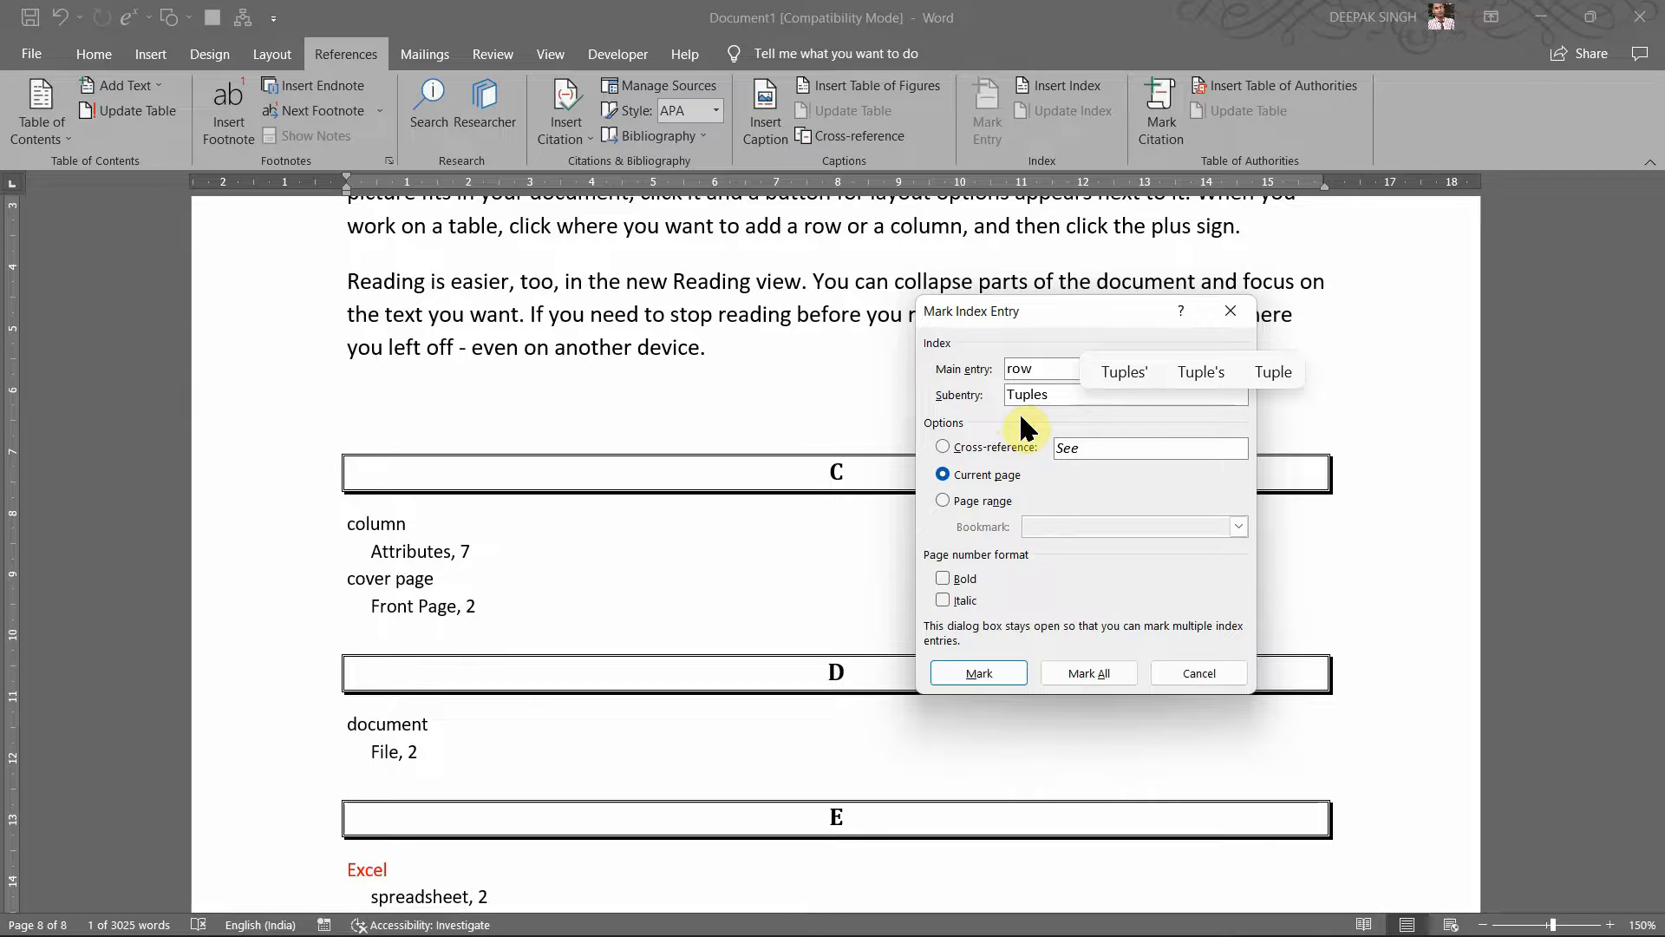
{"action": "left_click", "coordinate": [971, 674]}
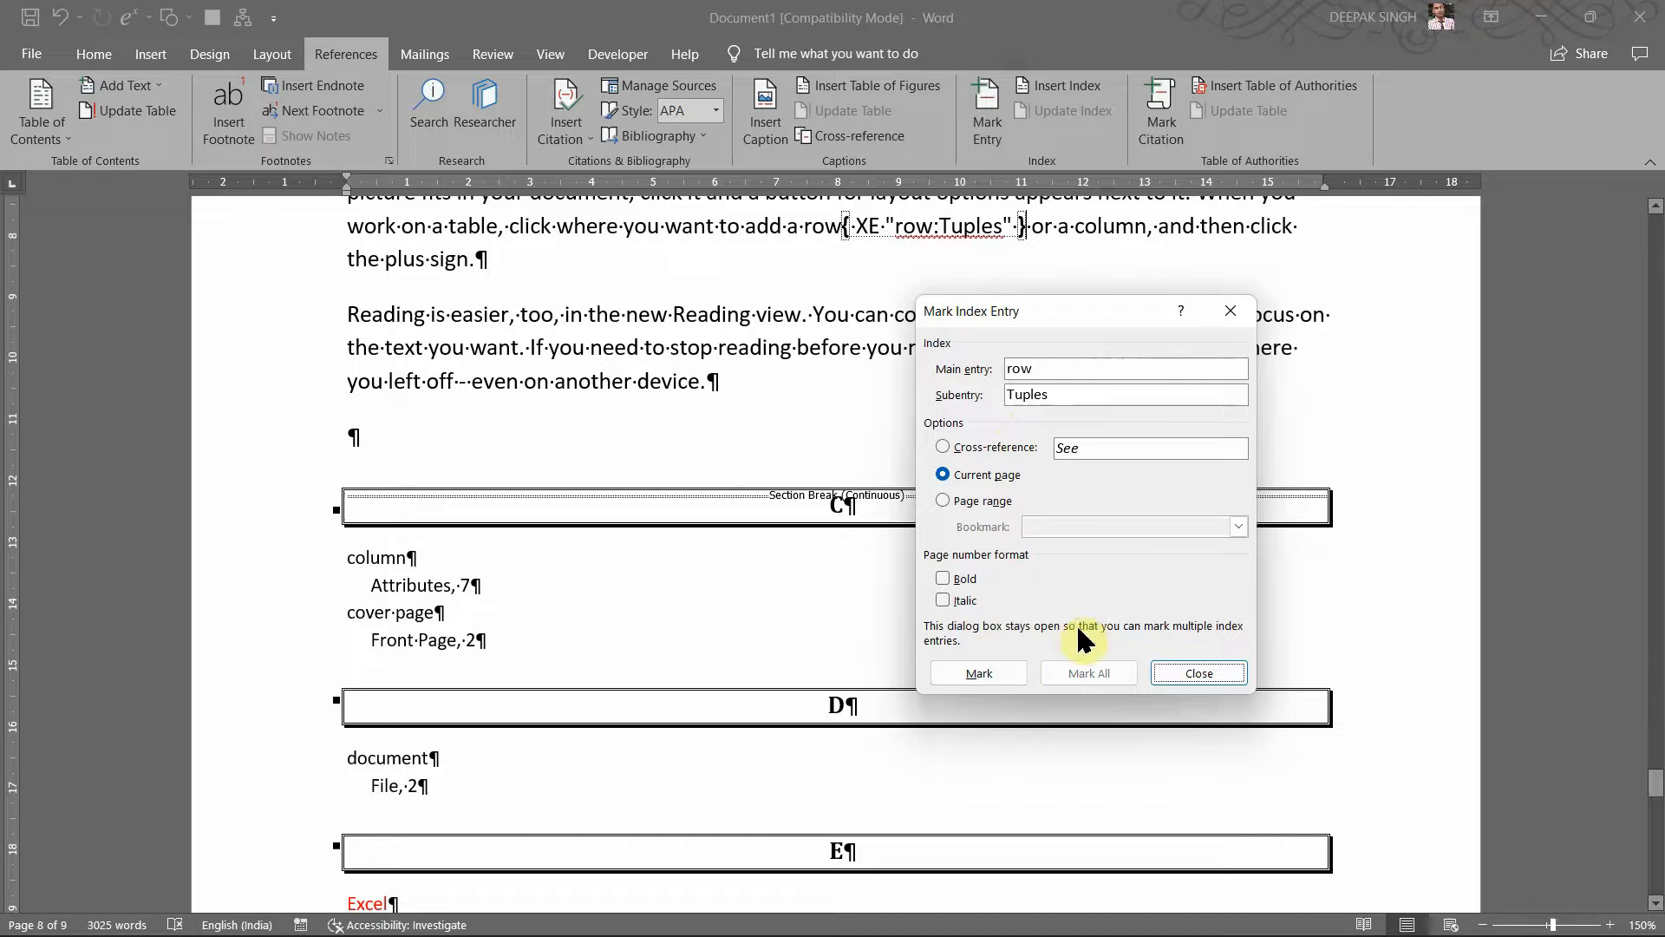
{"action": "left_click", "coordinate": [1189, 674]}
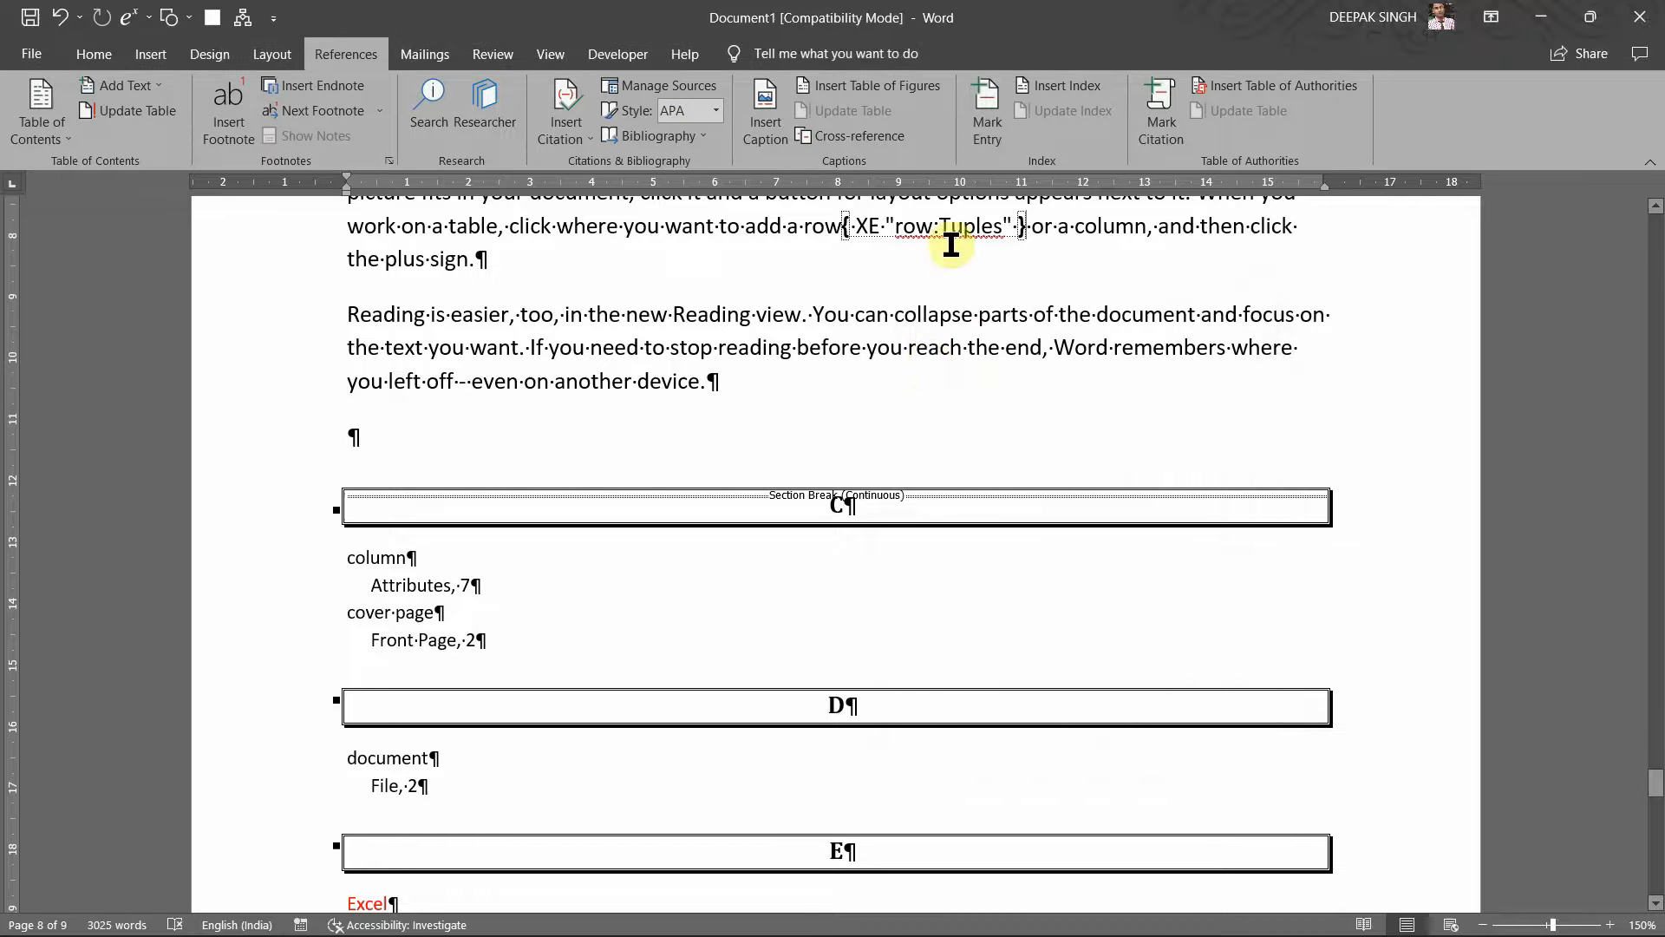
Step: Update the index and check the new R entry row, Tuples, 8
{"action": "left_click", "coordinate": [952, 509]}
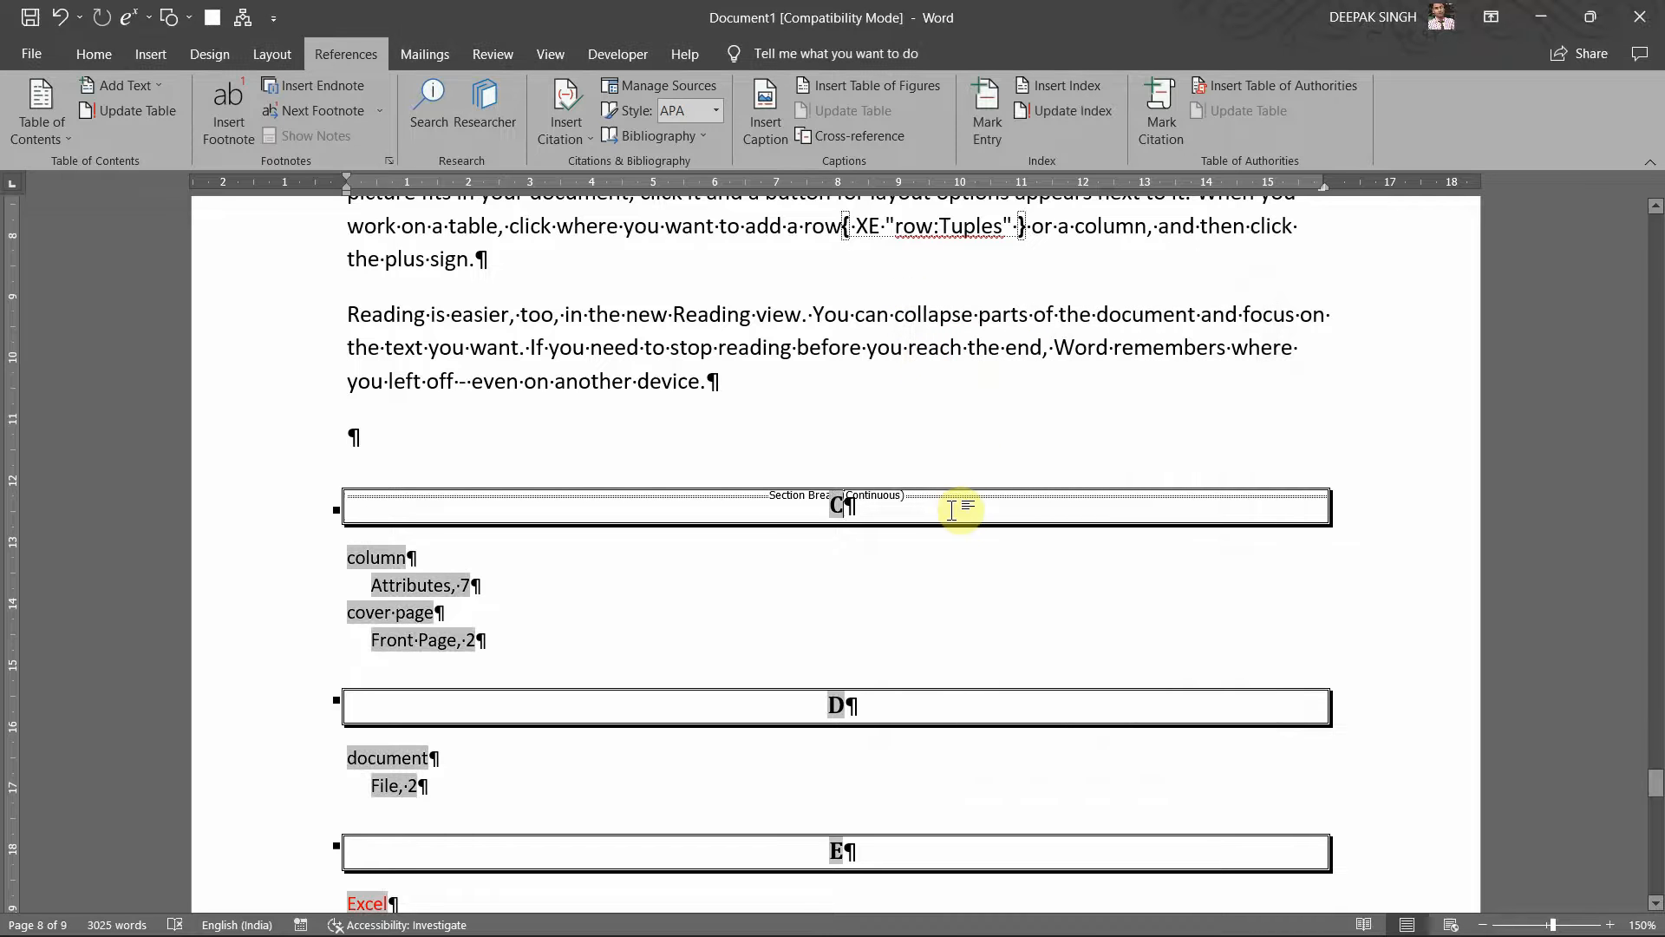
{"action": "left_click", "coordinate": [1052, 121]}
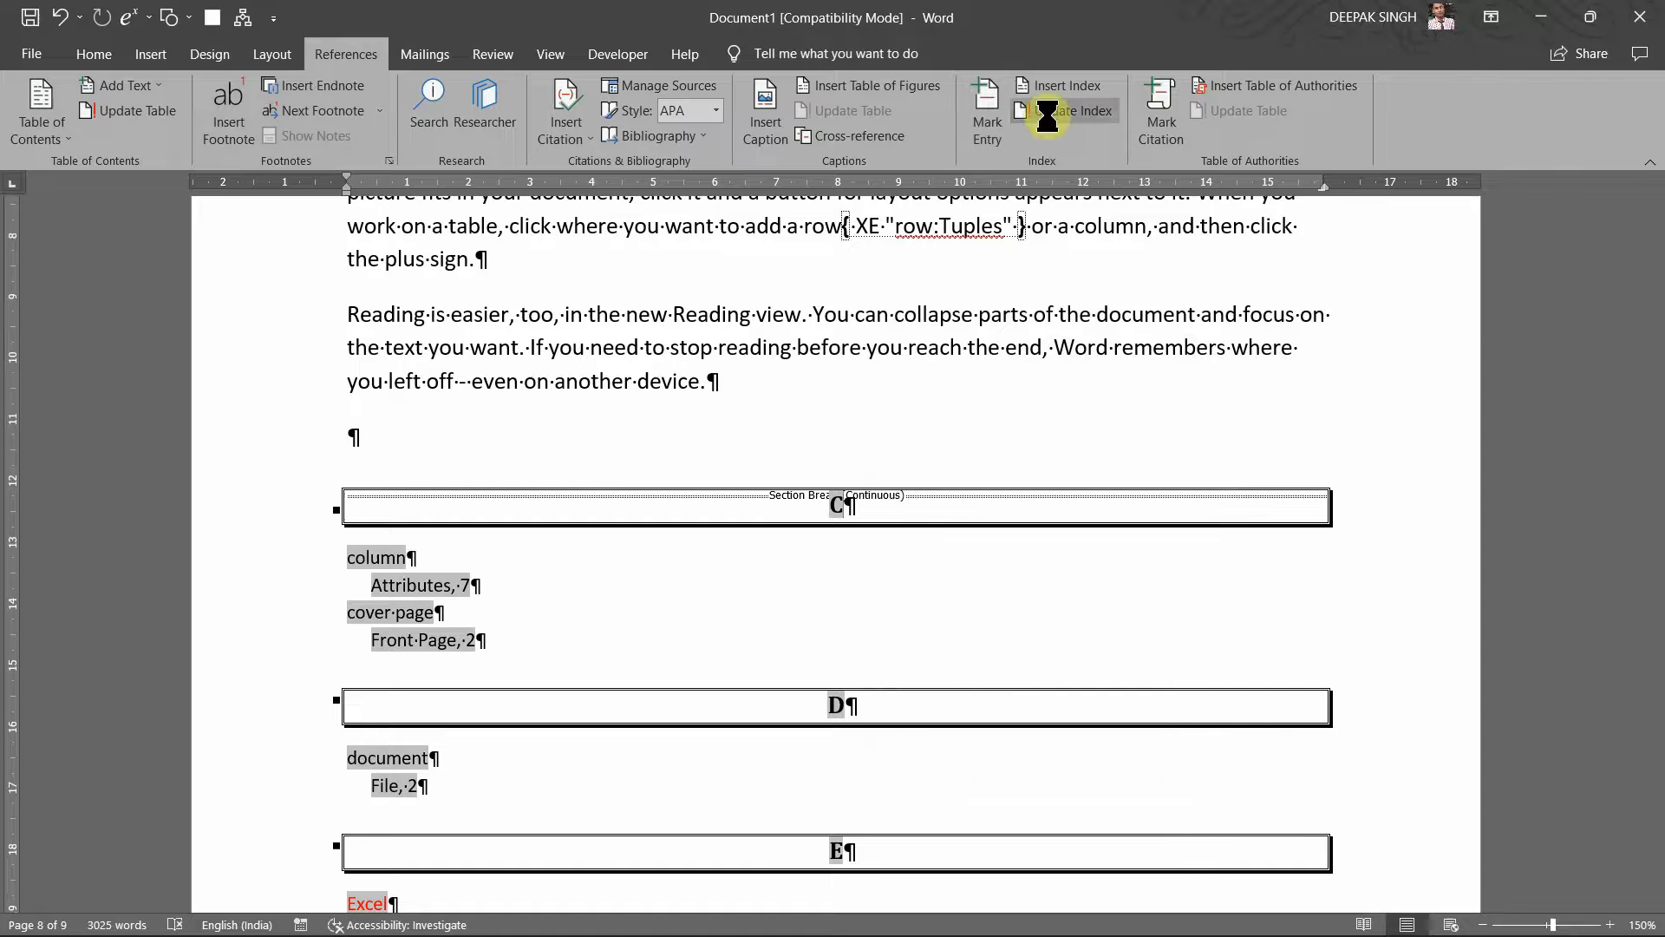
{"action": "scroll", "coordinate": [922, 450], "scroll_direction": "down", "scroll_amount": 6}
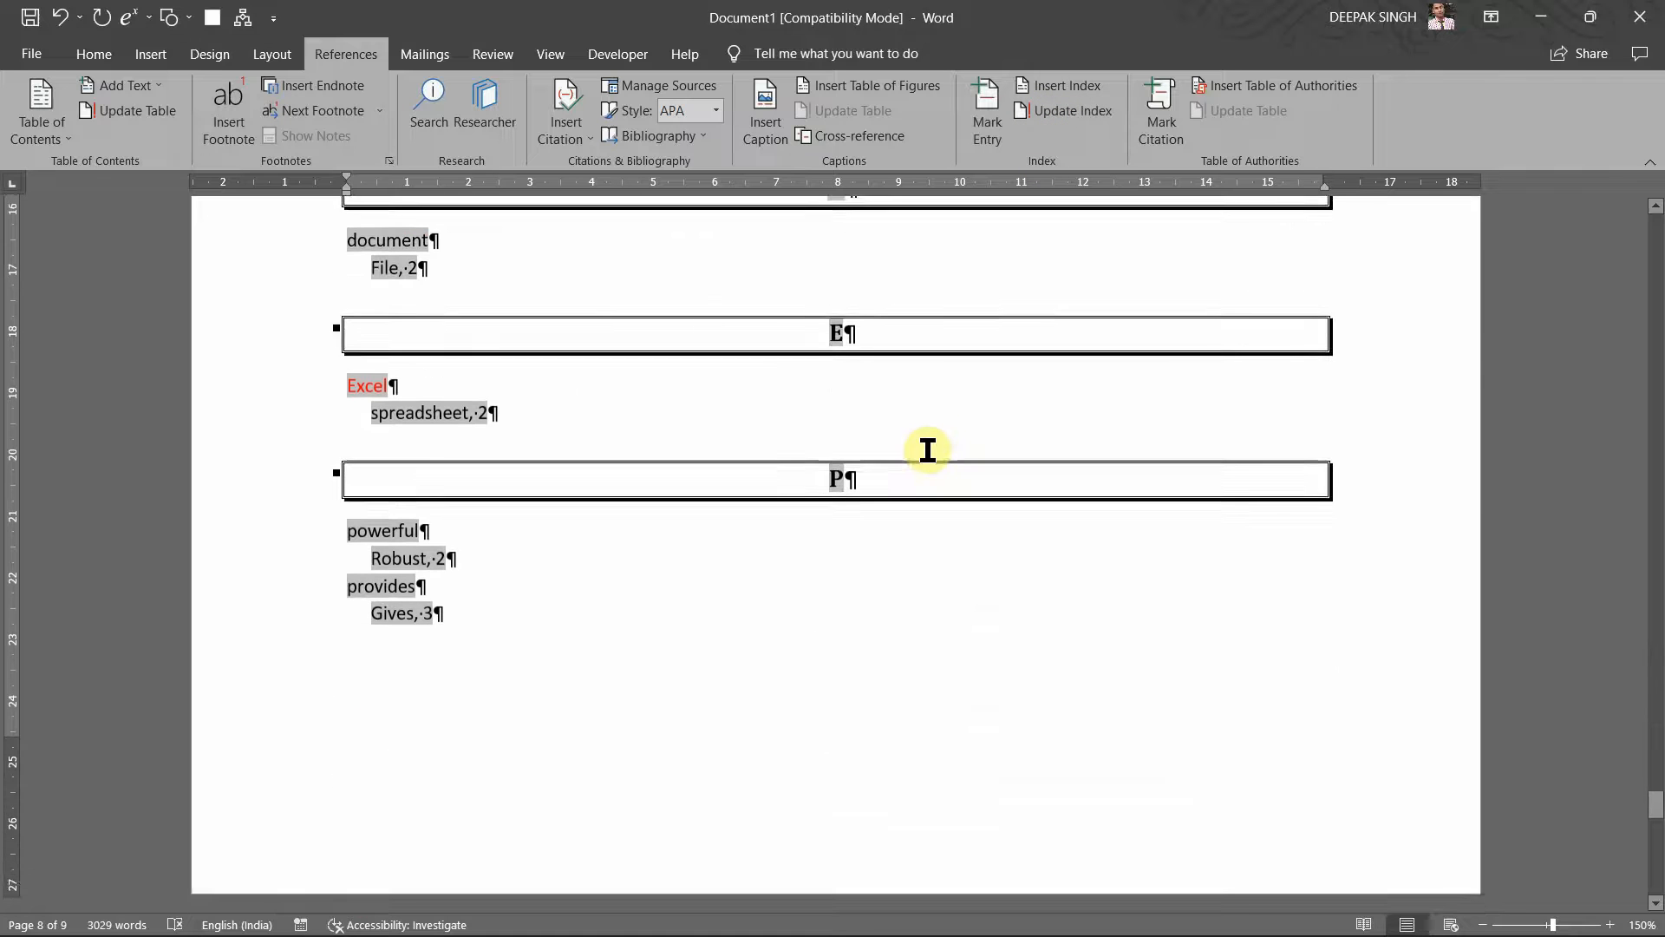
{"action": "scroll", "coordinate": [927, 450], "scroll_direction": "down", "scroll_amount": 5}
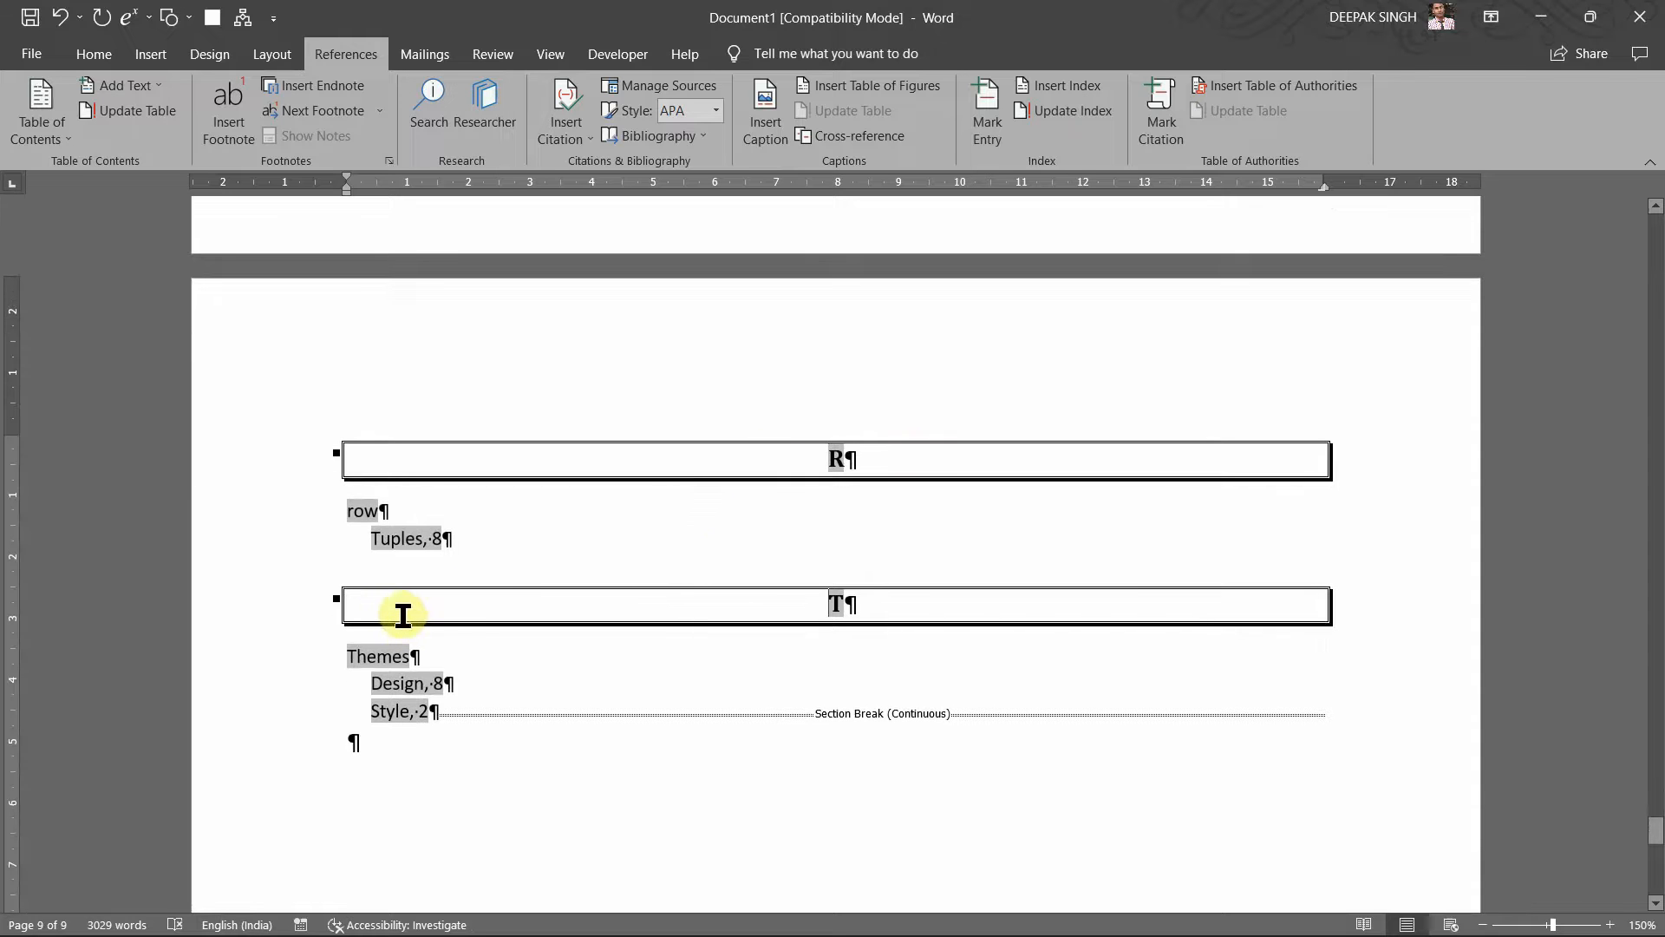
{"action": "left_click_drag", "start_coordinate": [402, 545], "coordinate": [387, 512]}
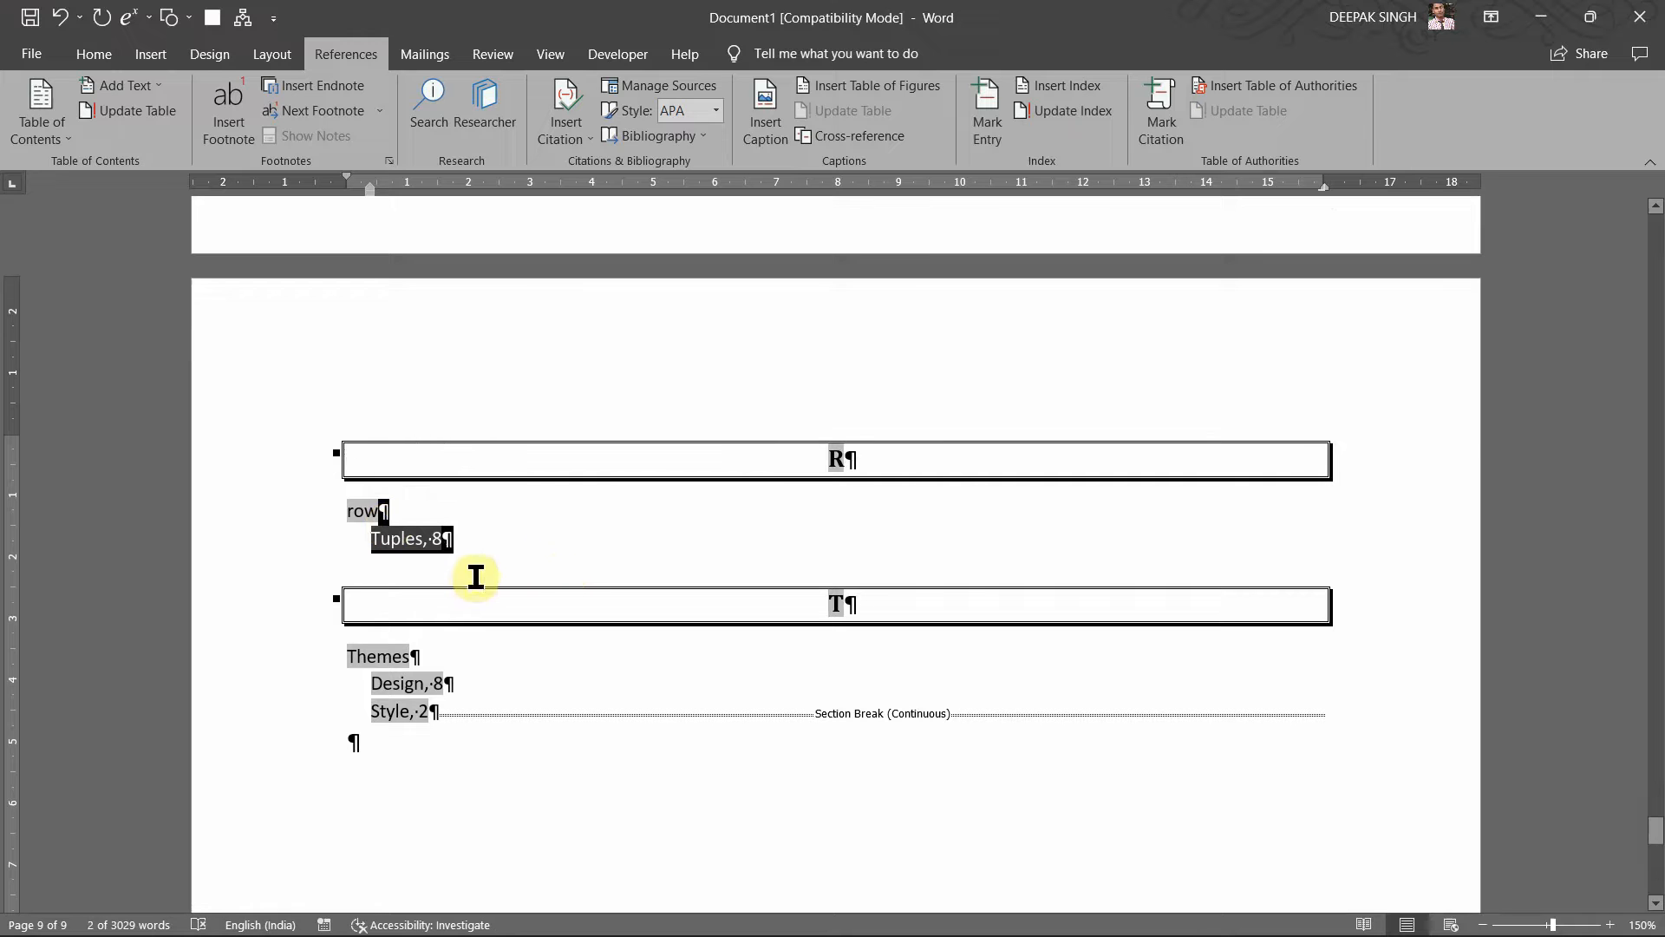
{"action": "scroll", "coordinate": [521, 544], "scroll_direction": "up", "scroll_amount": 2}
{"action": "scroll", "coordinate": [529, 543], "scroll_direction": "up", "scroll_amount": 7}
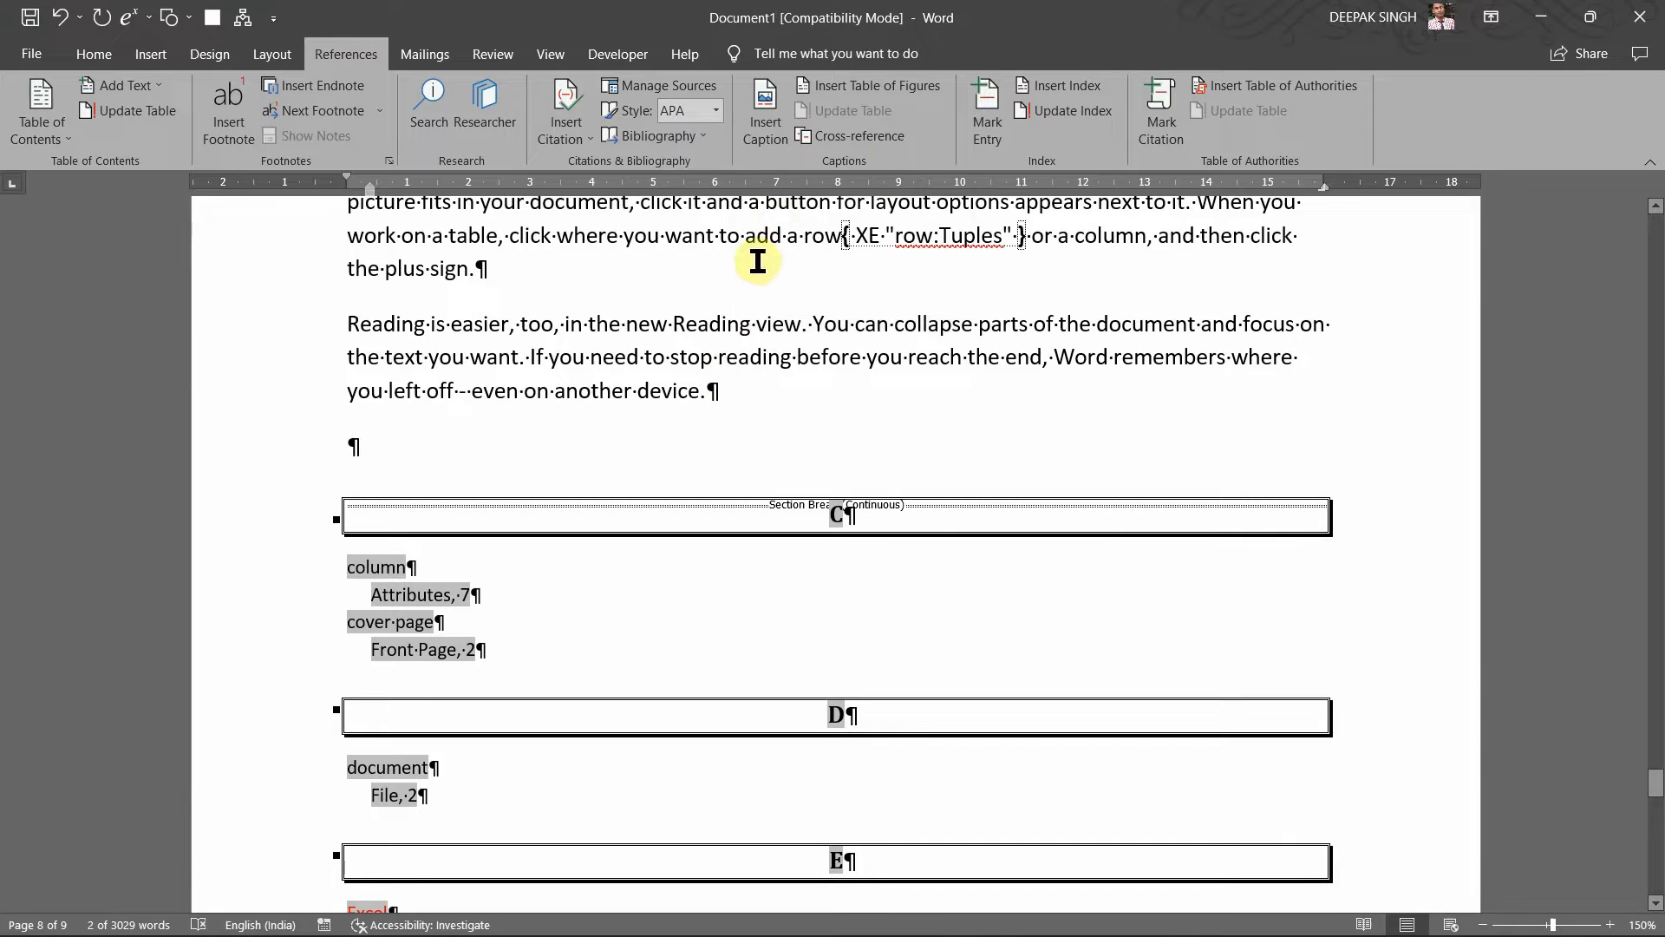
{"action": "scroll", "coordinate": [758, 261], "scroll_direction": "up", "scroll_amount": 2}
{"action": "scroll", "coordinate": [711, 253], "scroll_direction": "up", "scroll_amount": 2}
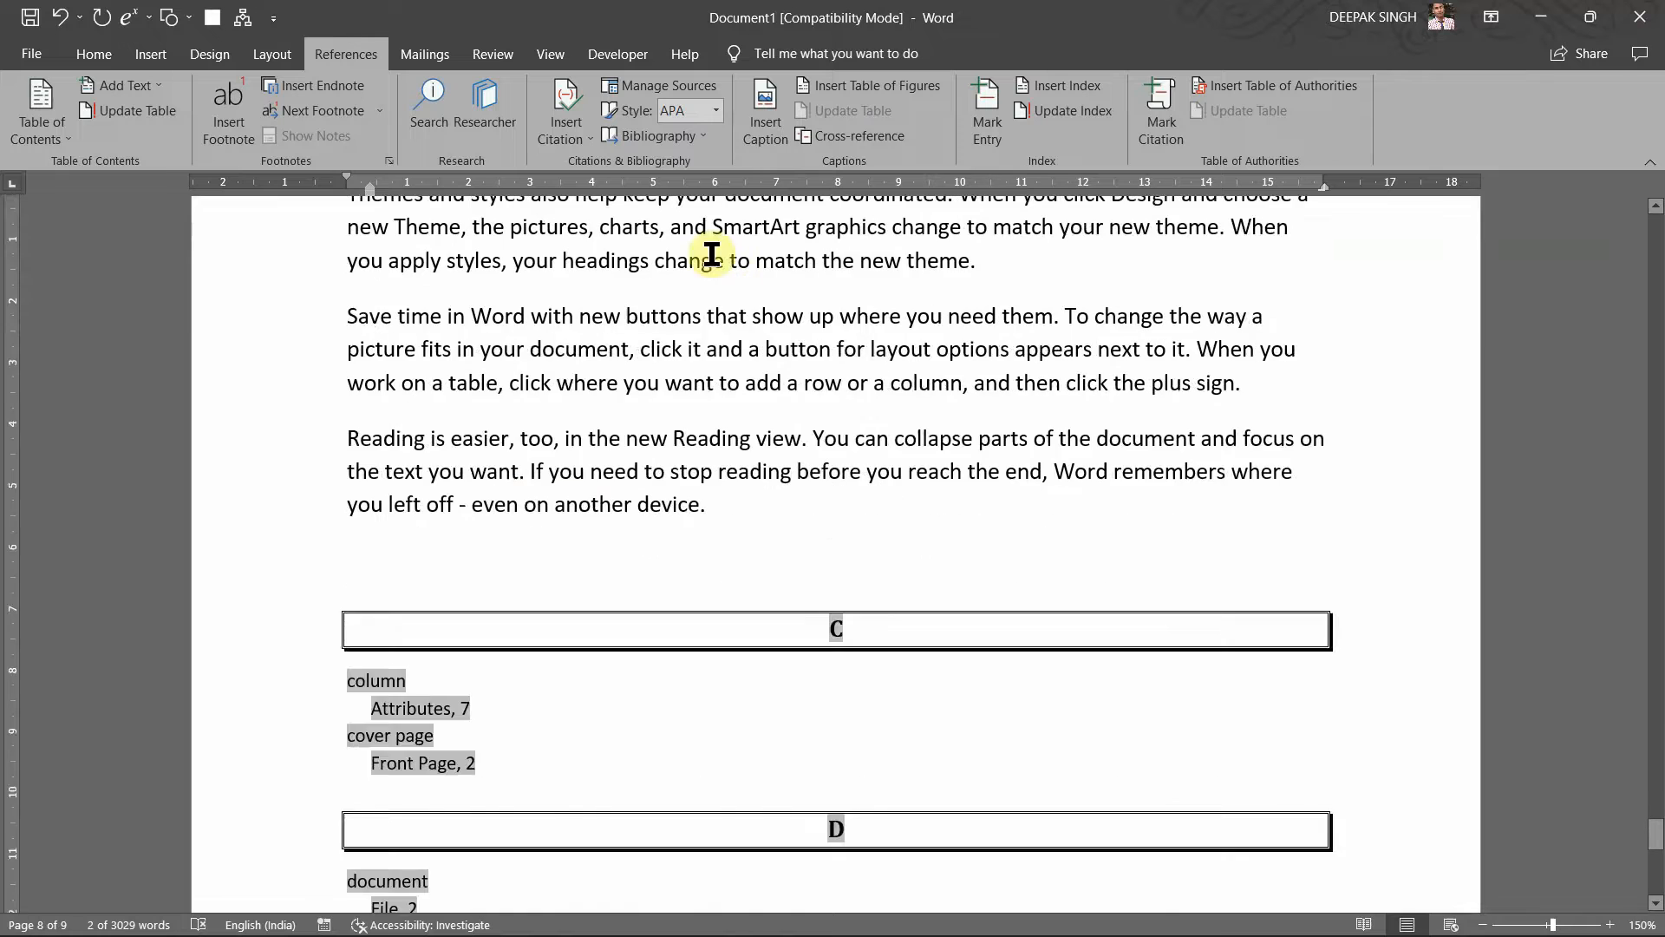
{"action": "scroll", "coordinate": [667, 412], "scroll_direction": "up", "scroll_amount": 5}
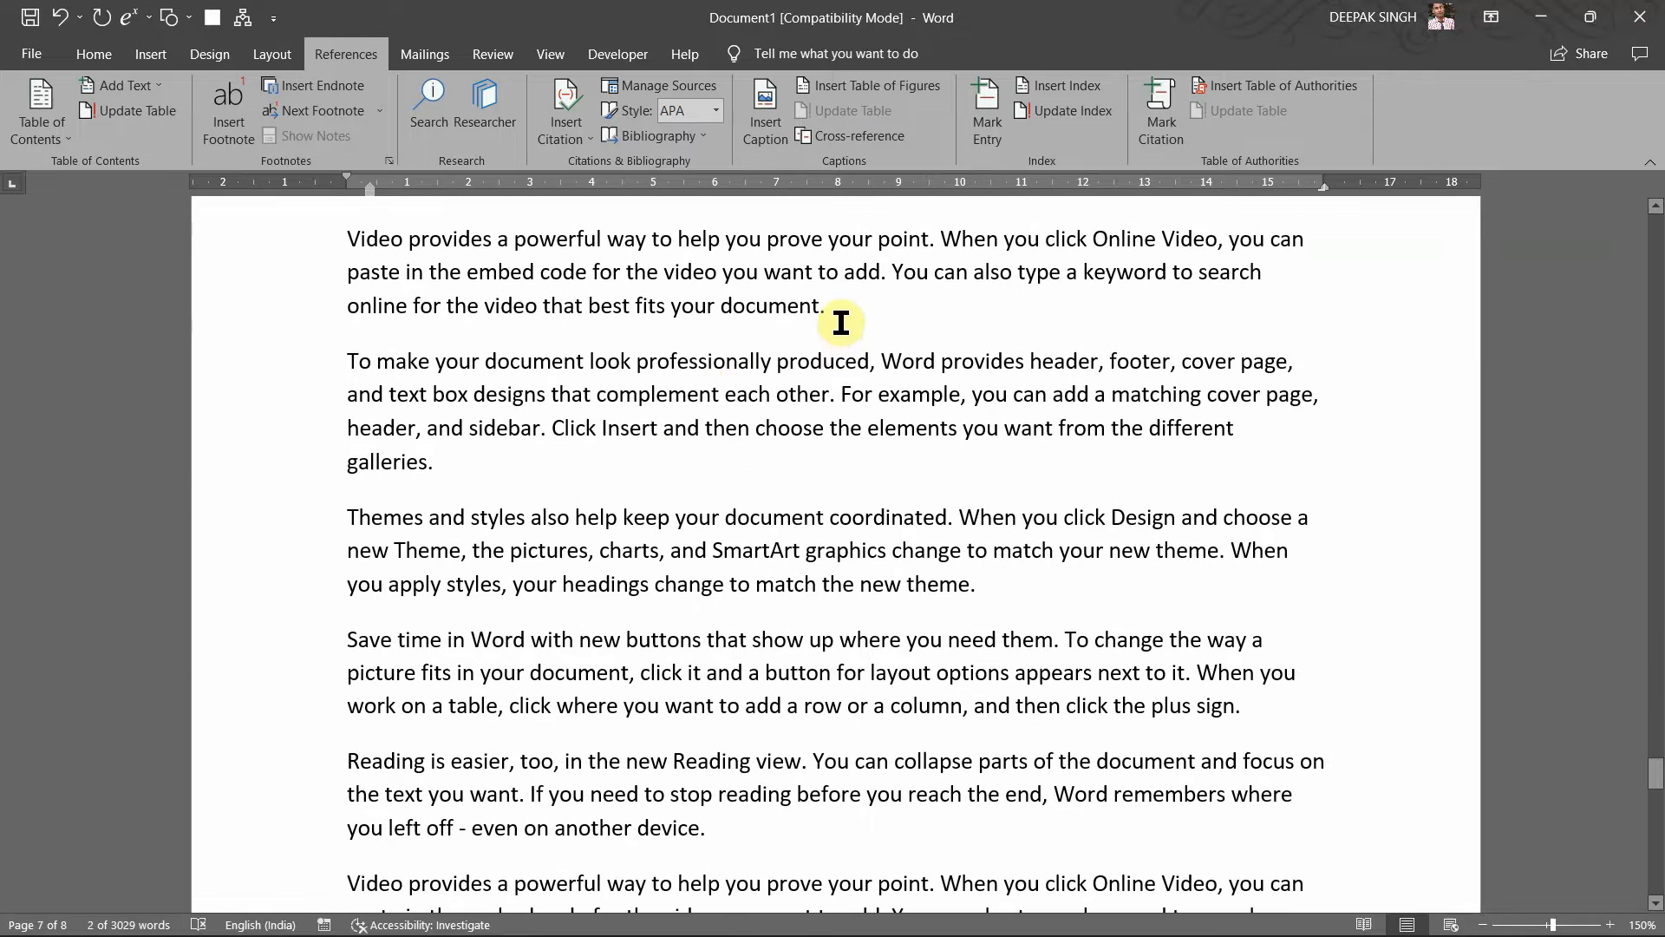
{"action": "left_click", "coordinate": [840, 322]}
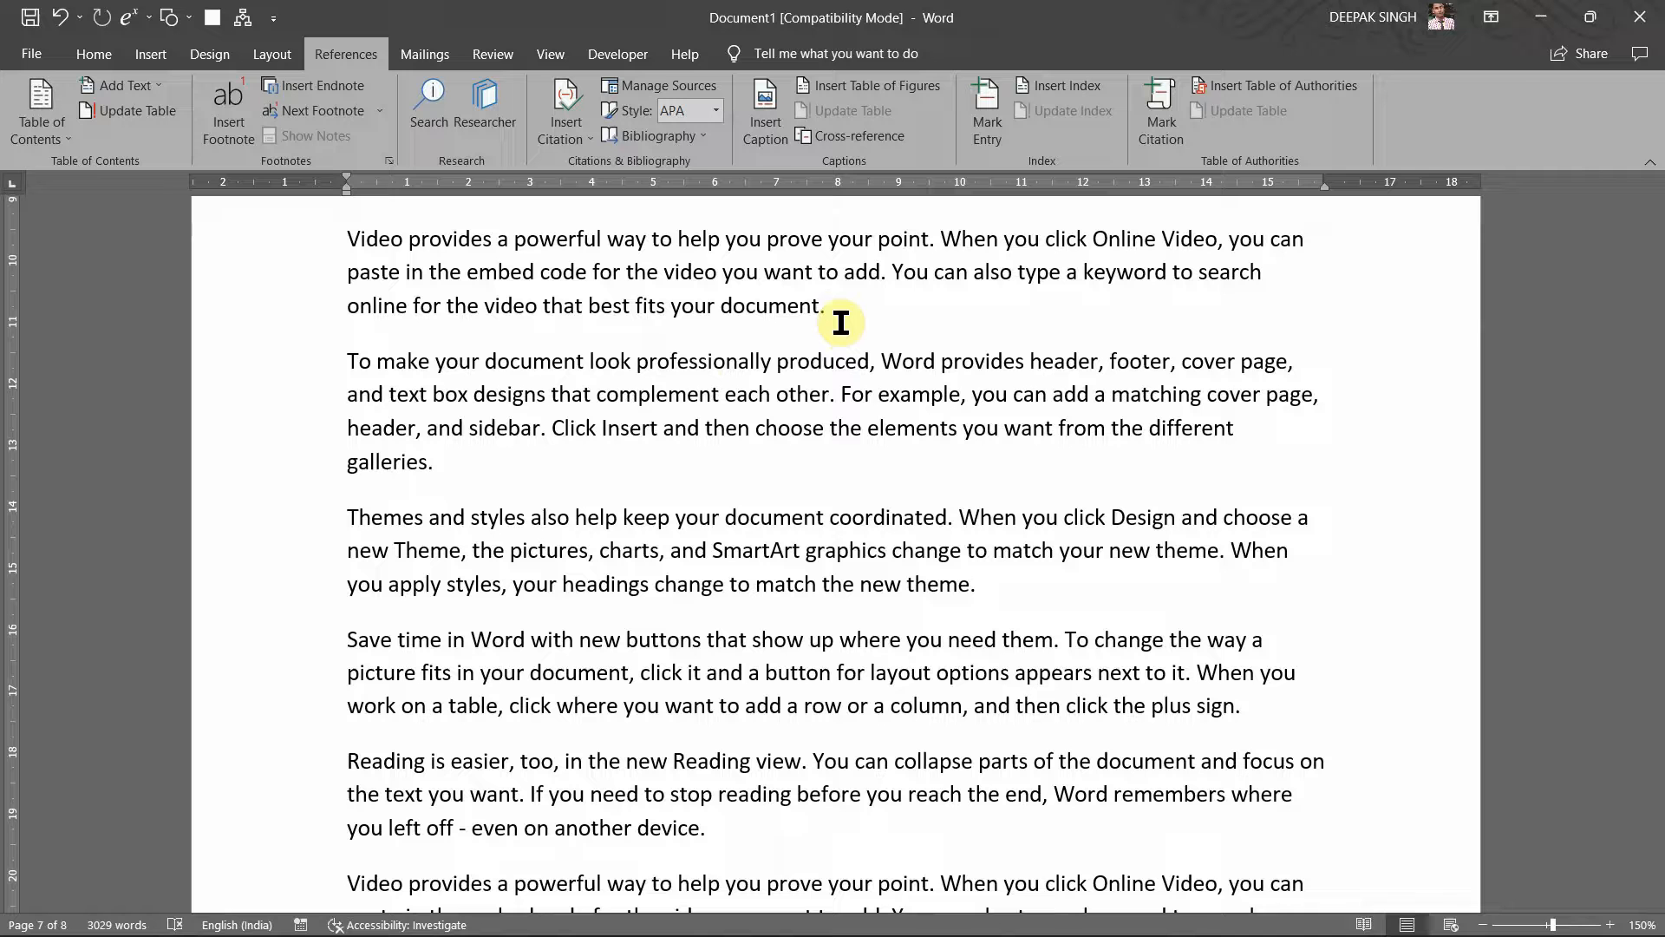
Step: Open the Macros in Microsoft Word PDF from D:\My_Tution via File Explorer
{"action": "mouse_move", "coordinate": [866, 919]}
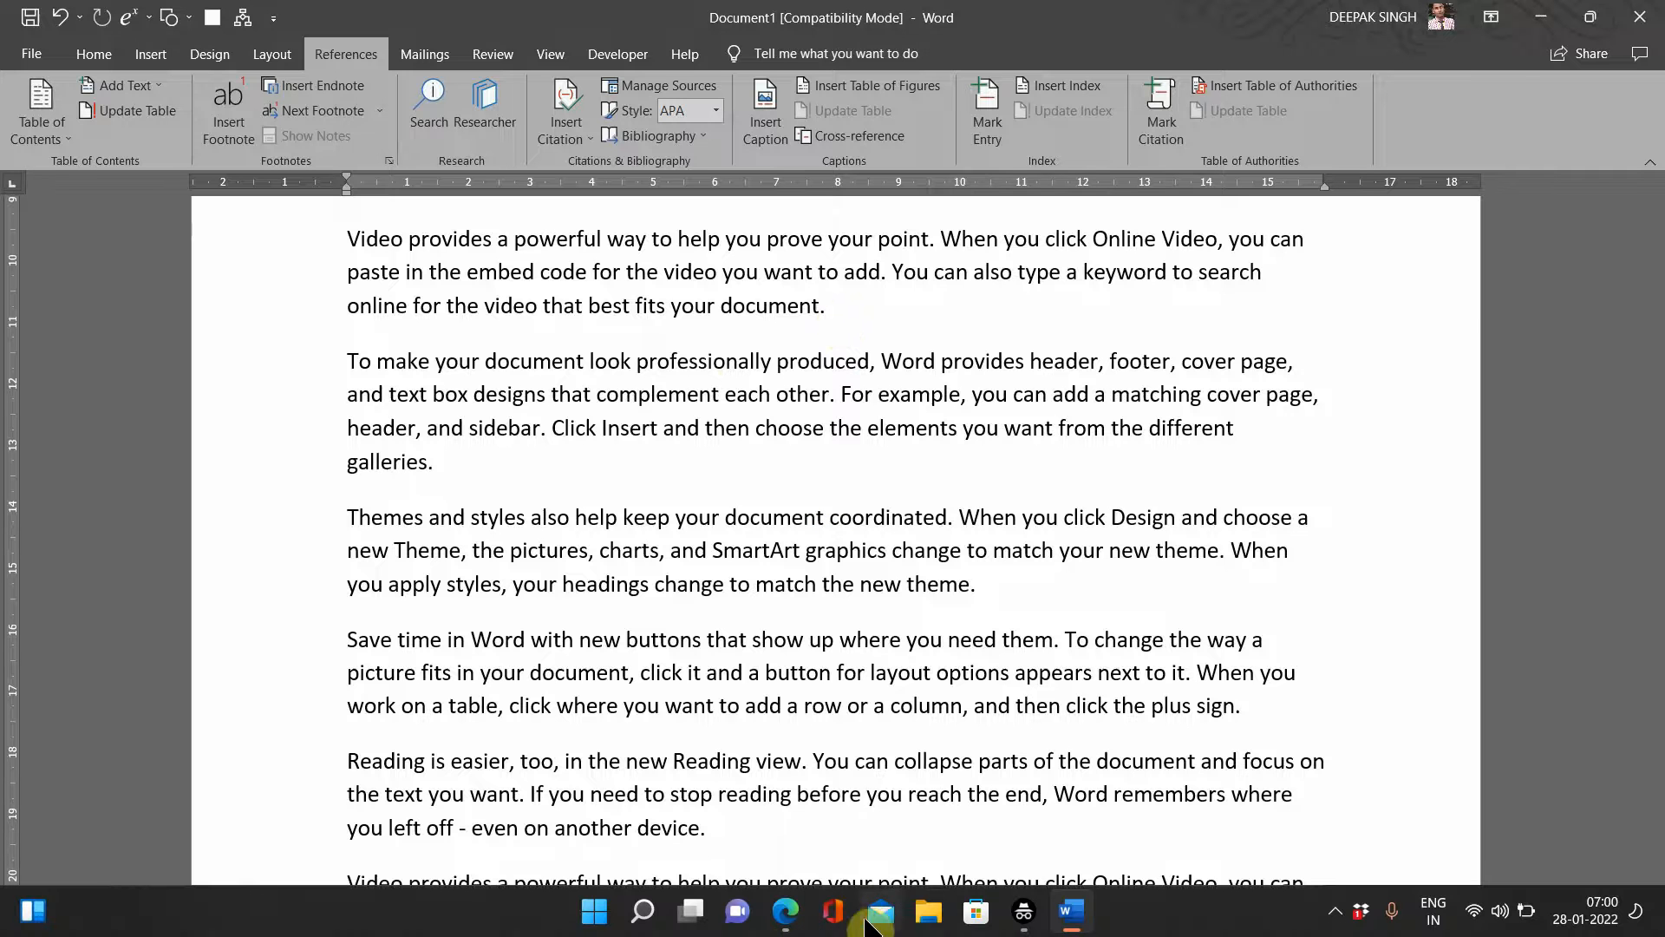
{"action": "left_click", "coordinate": [937, 923]}
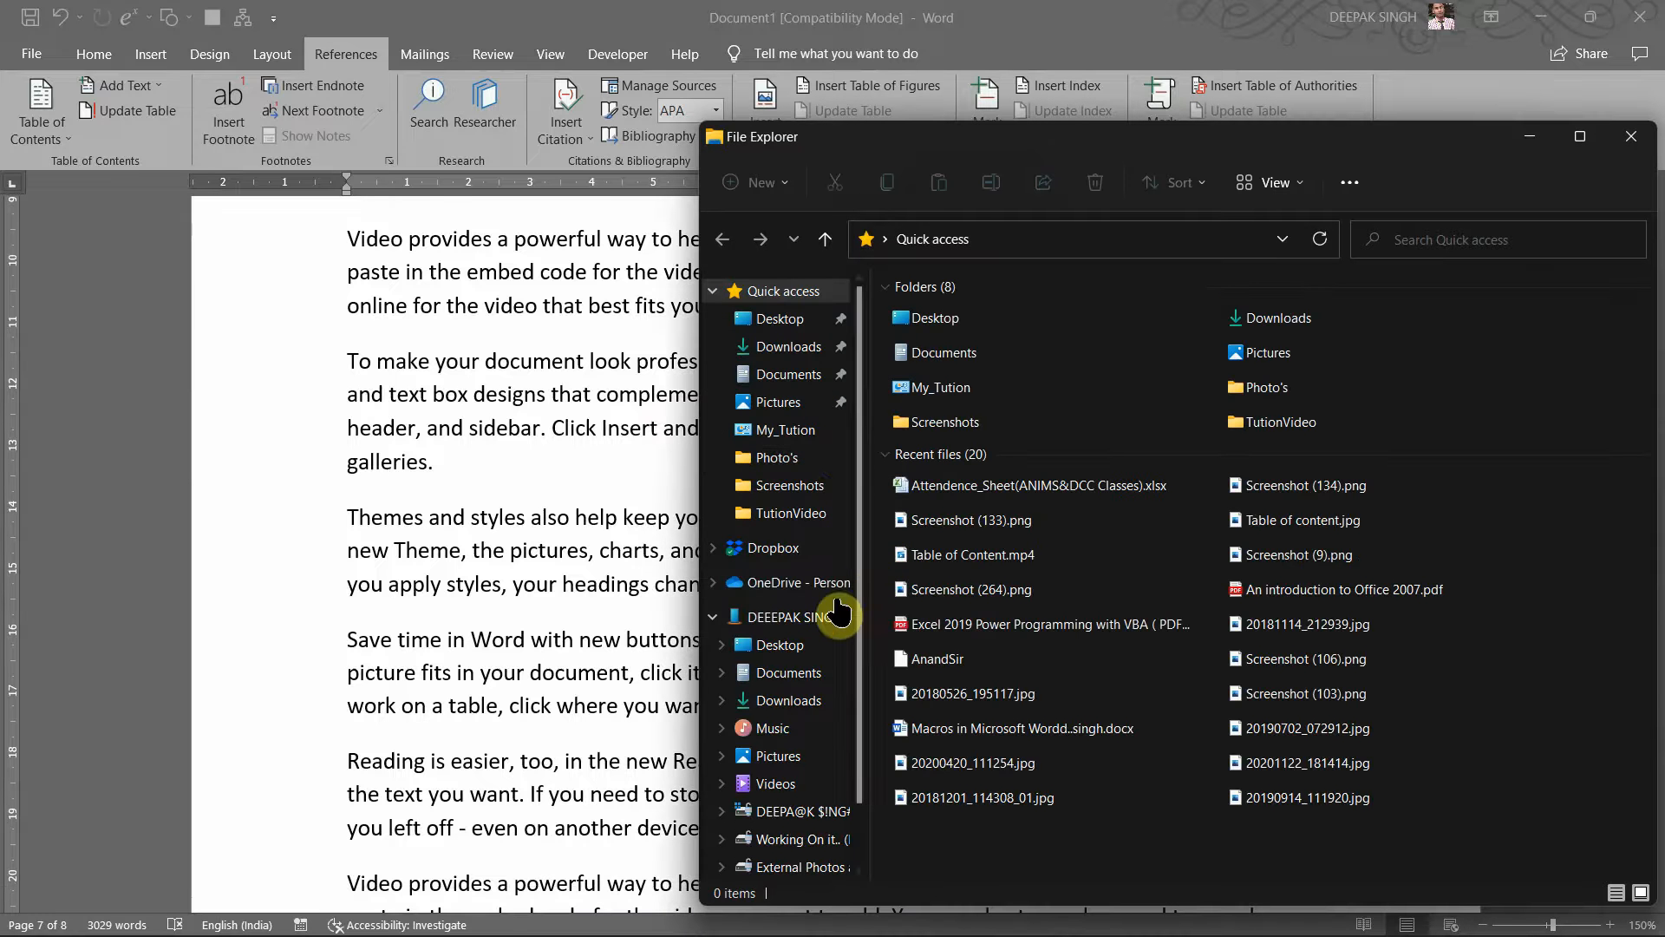
{"action": "left_click", "coordinate": [811, 622]}
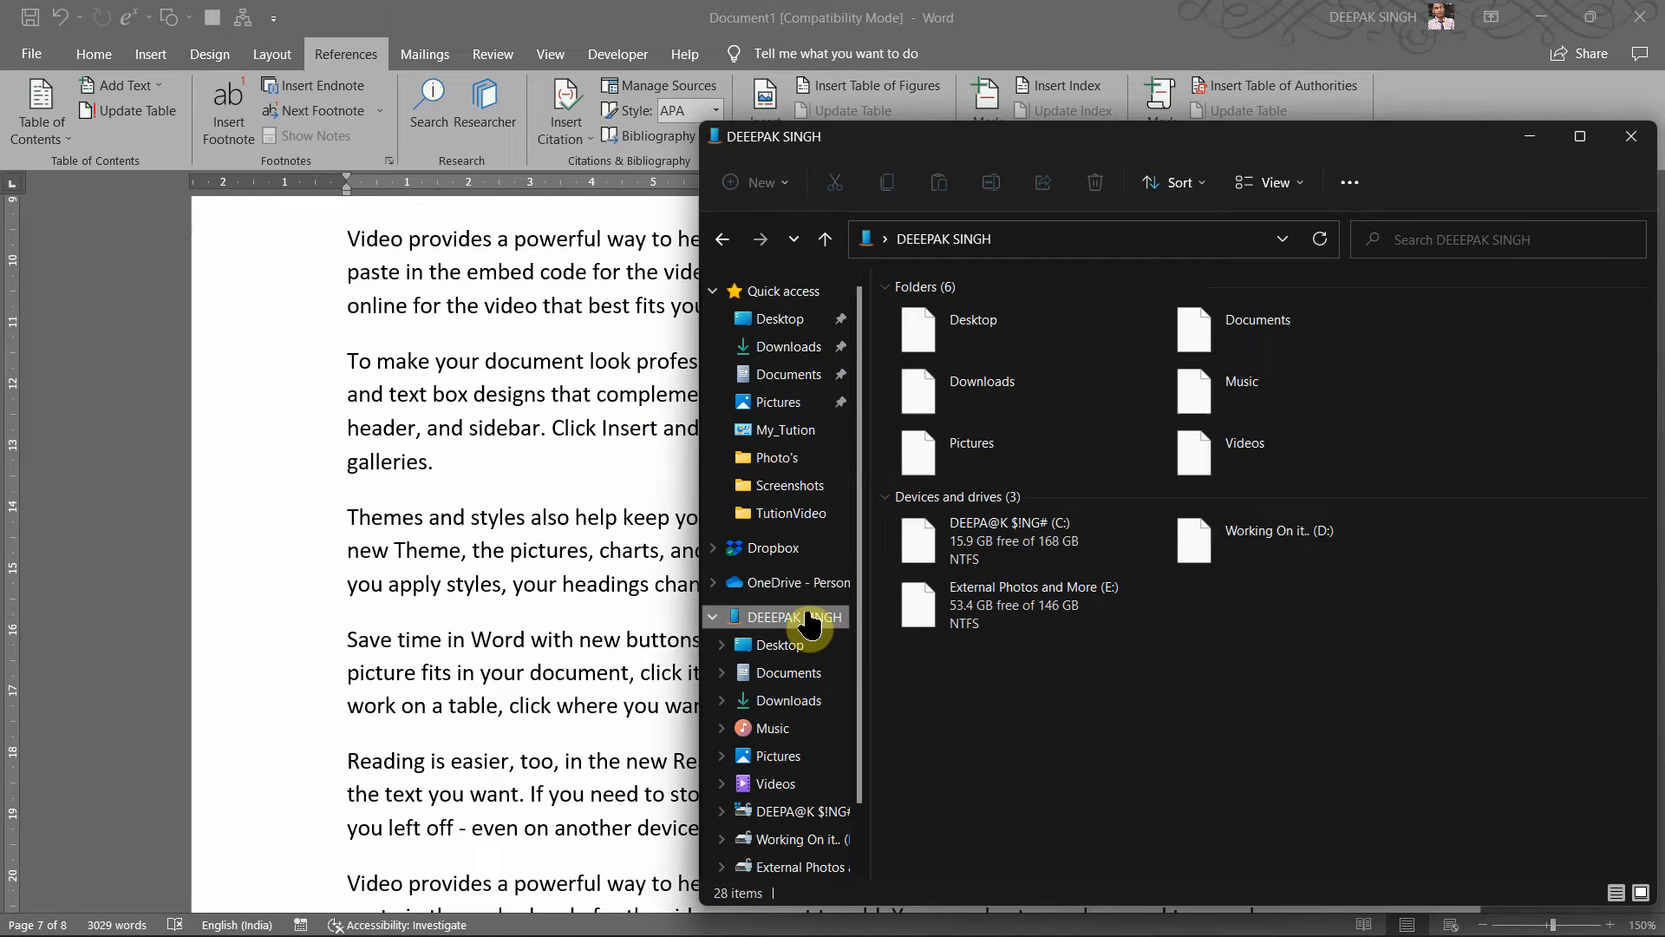
{"action": "double_click", "coordinate": [1130, 586]}
{"action": "mouse_move", "coordinate": [1094, 936]}
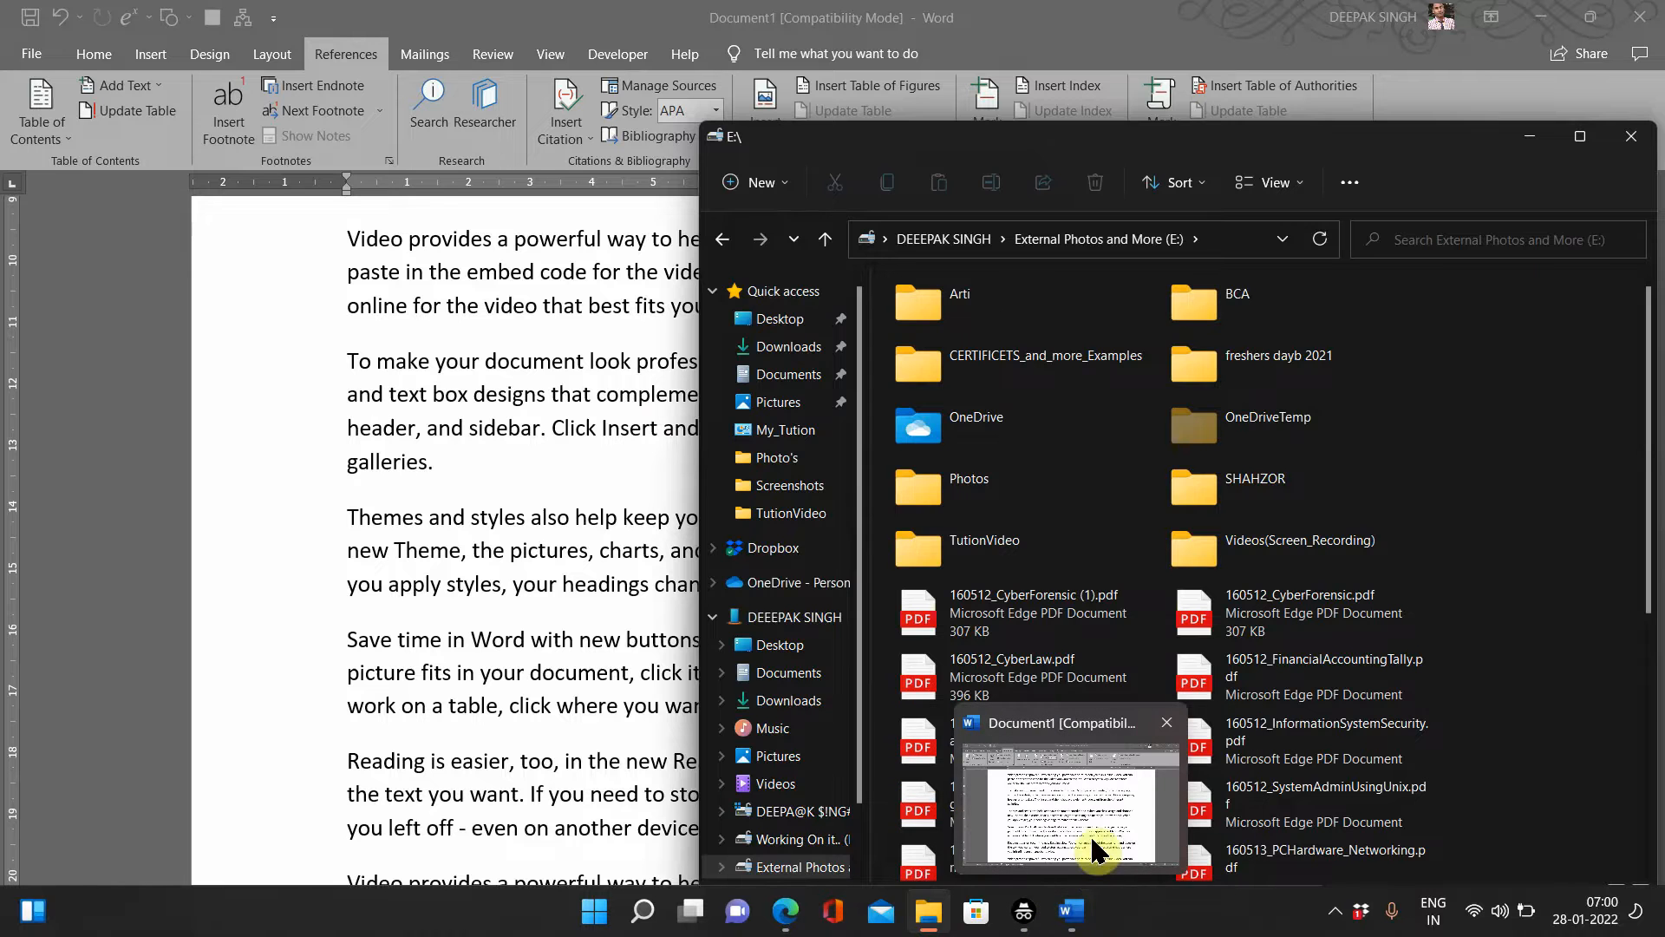
{"action": "mouse_move", "coordinate": [1102, 850]}
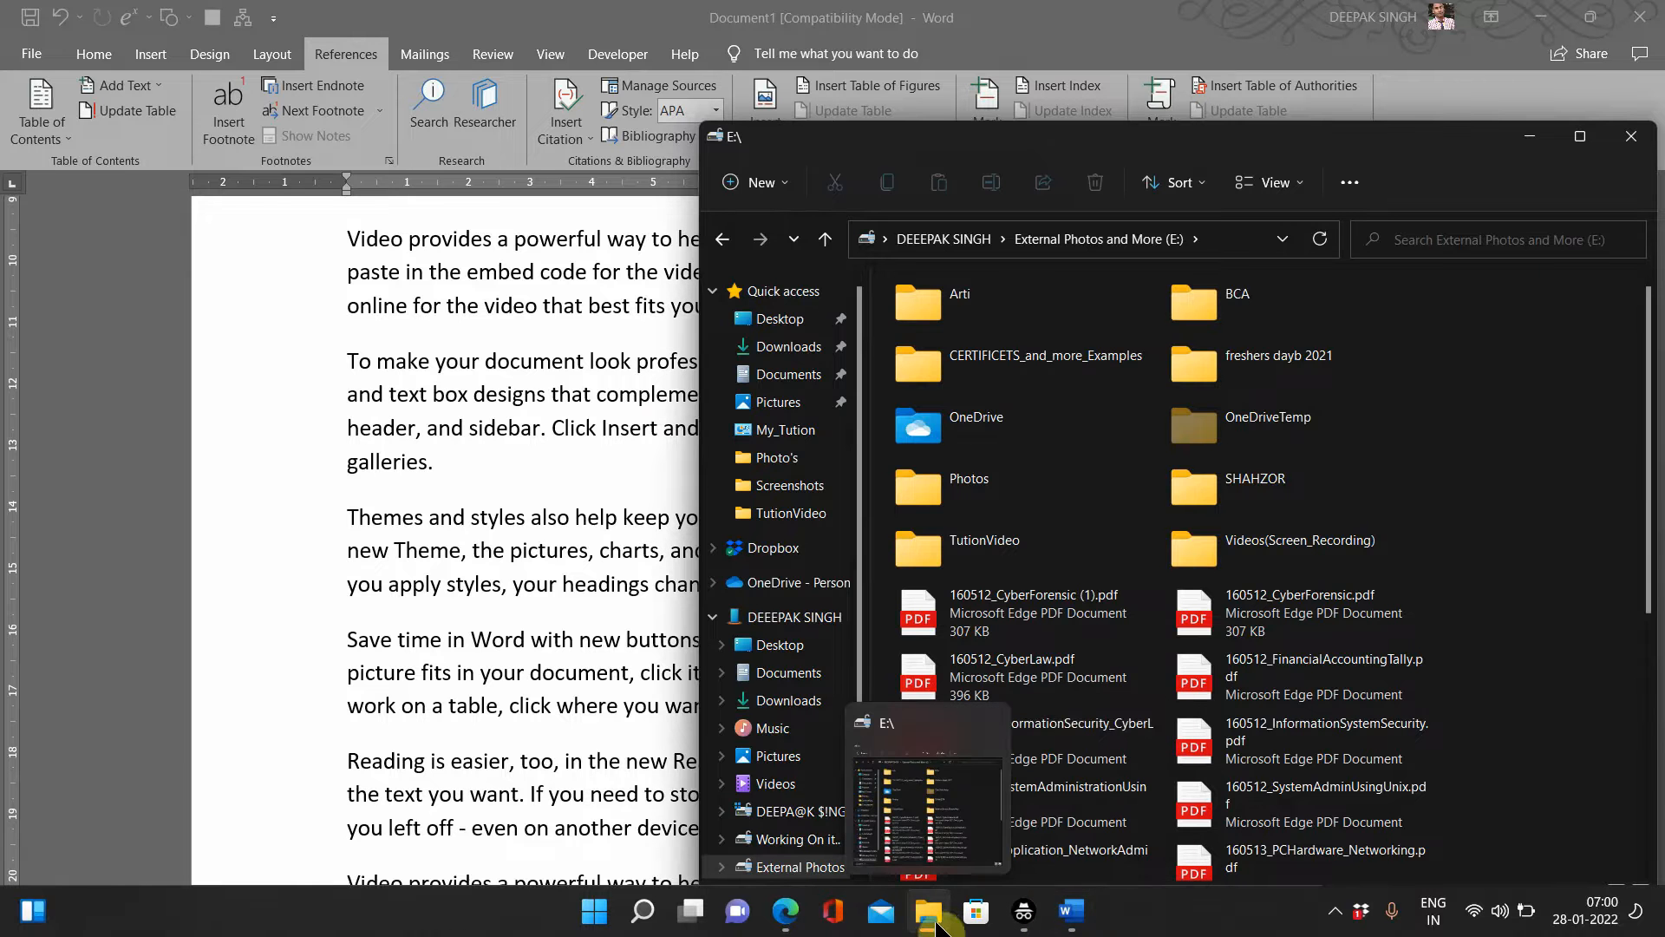
{"action": "left_click", "coordinate": [1122, 753]}
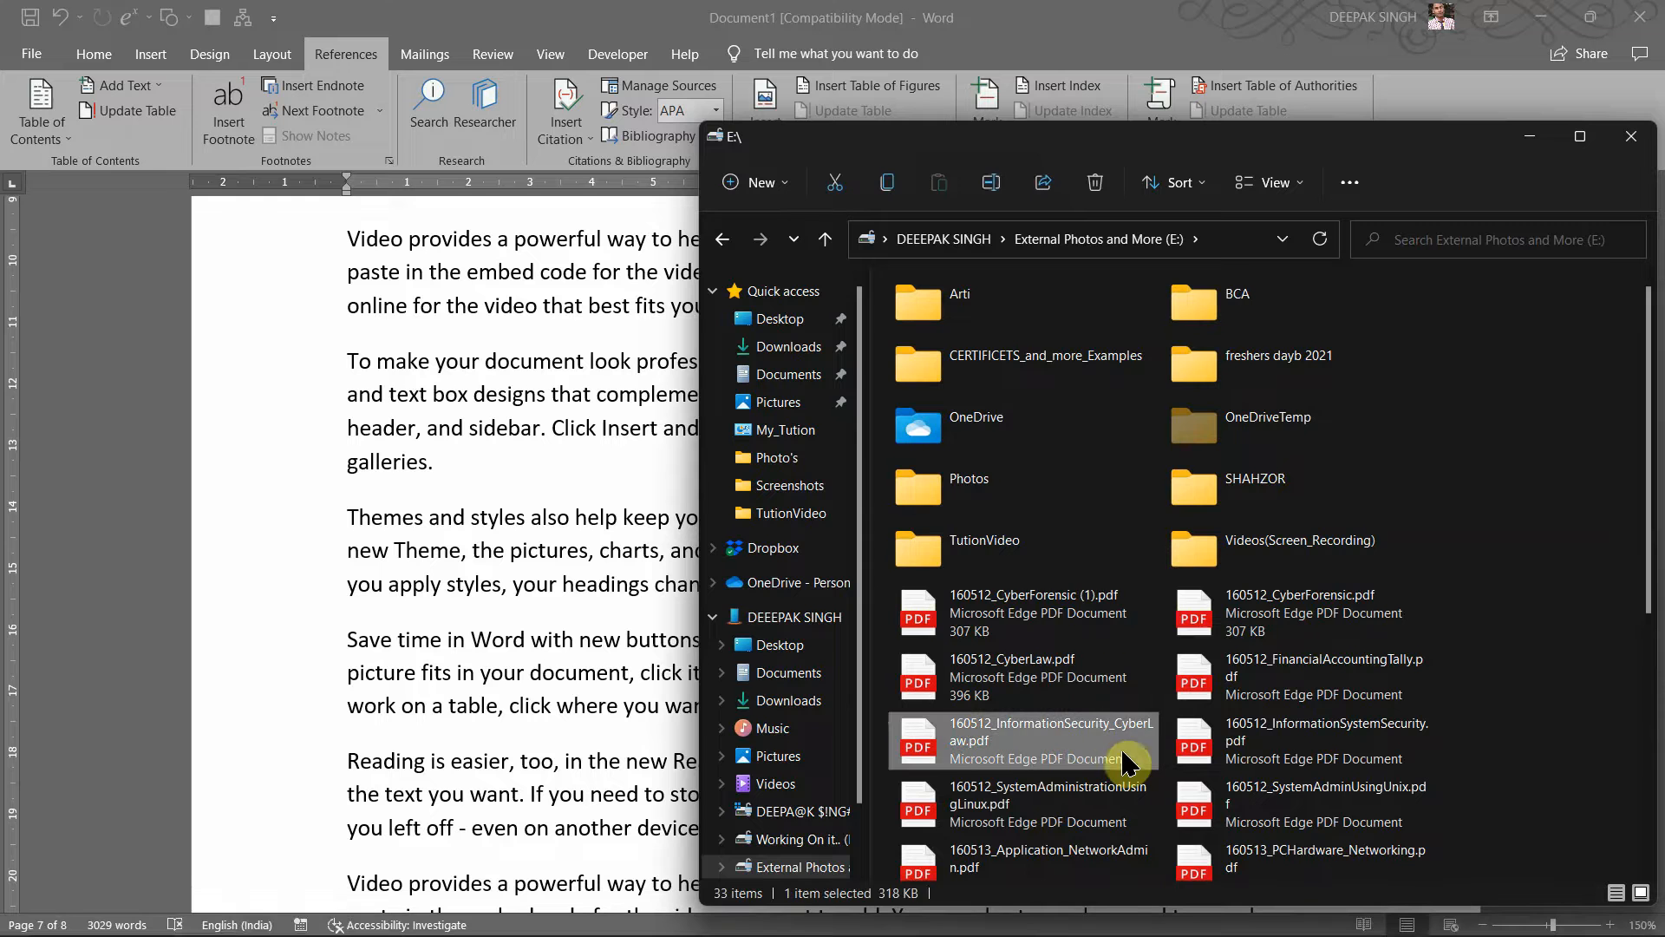
{"action": "left_click", "coordinate": [798, 838]}
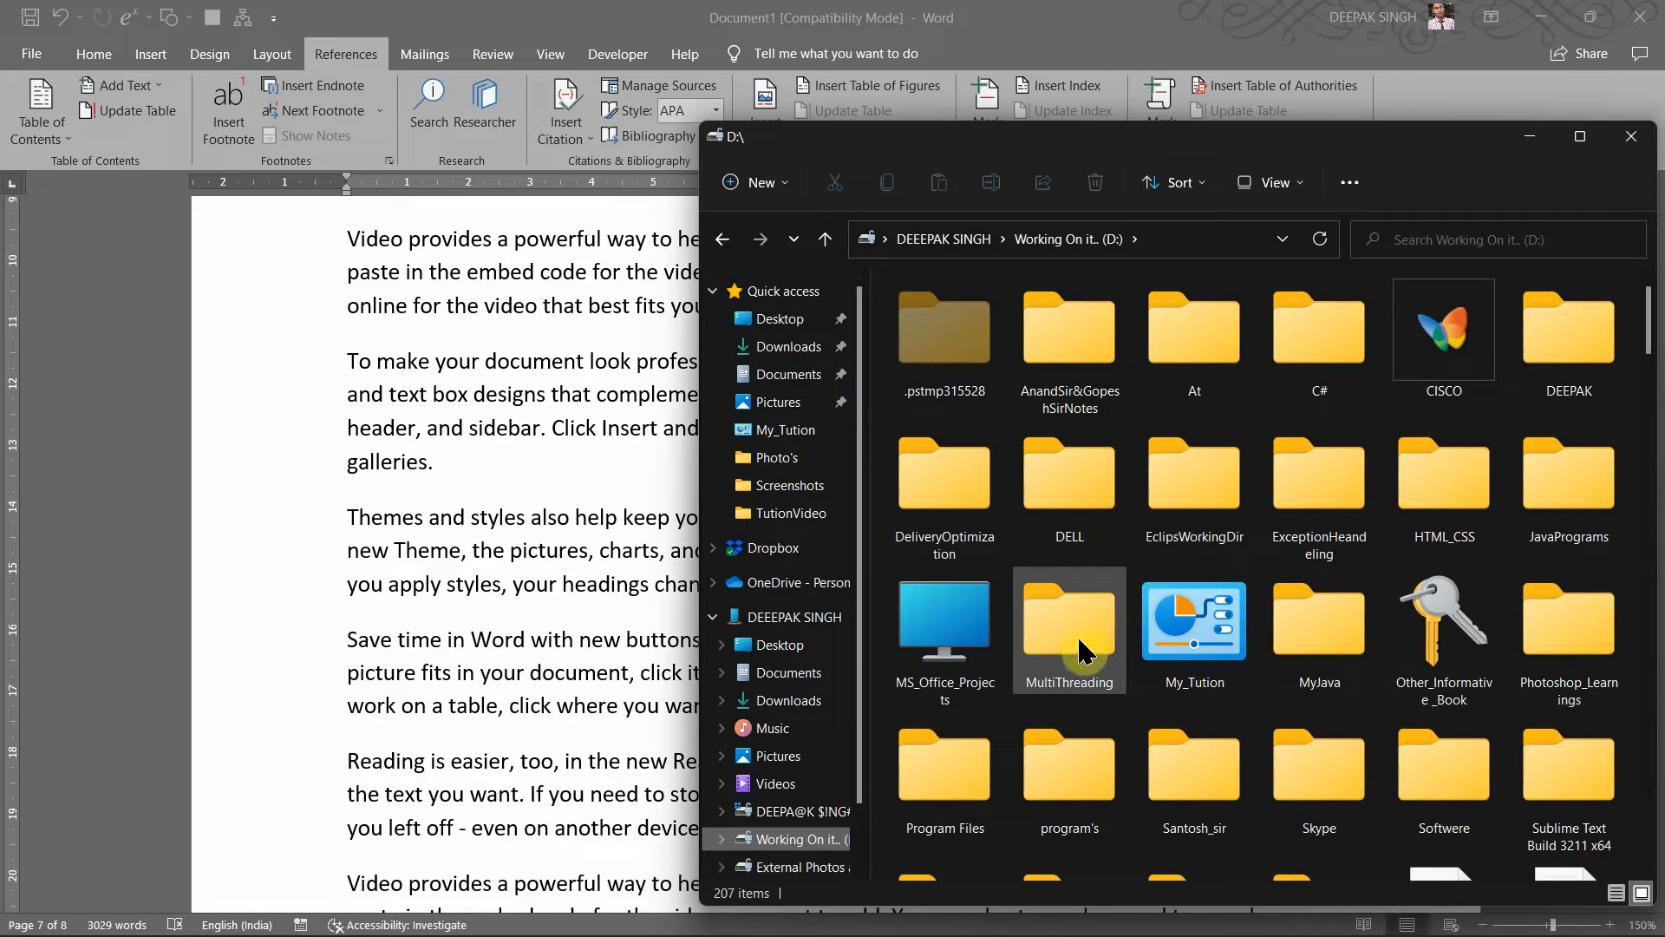
{"action": "double_click", "coordinate": [1226, 657]}
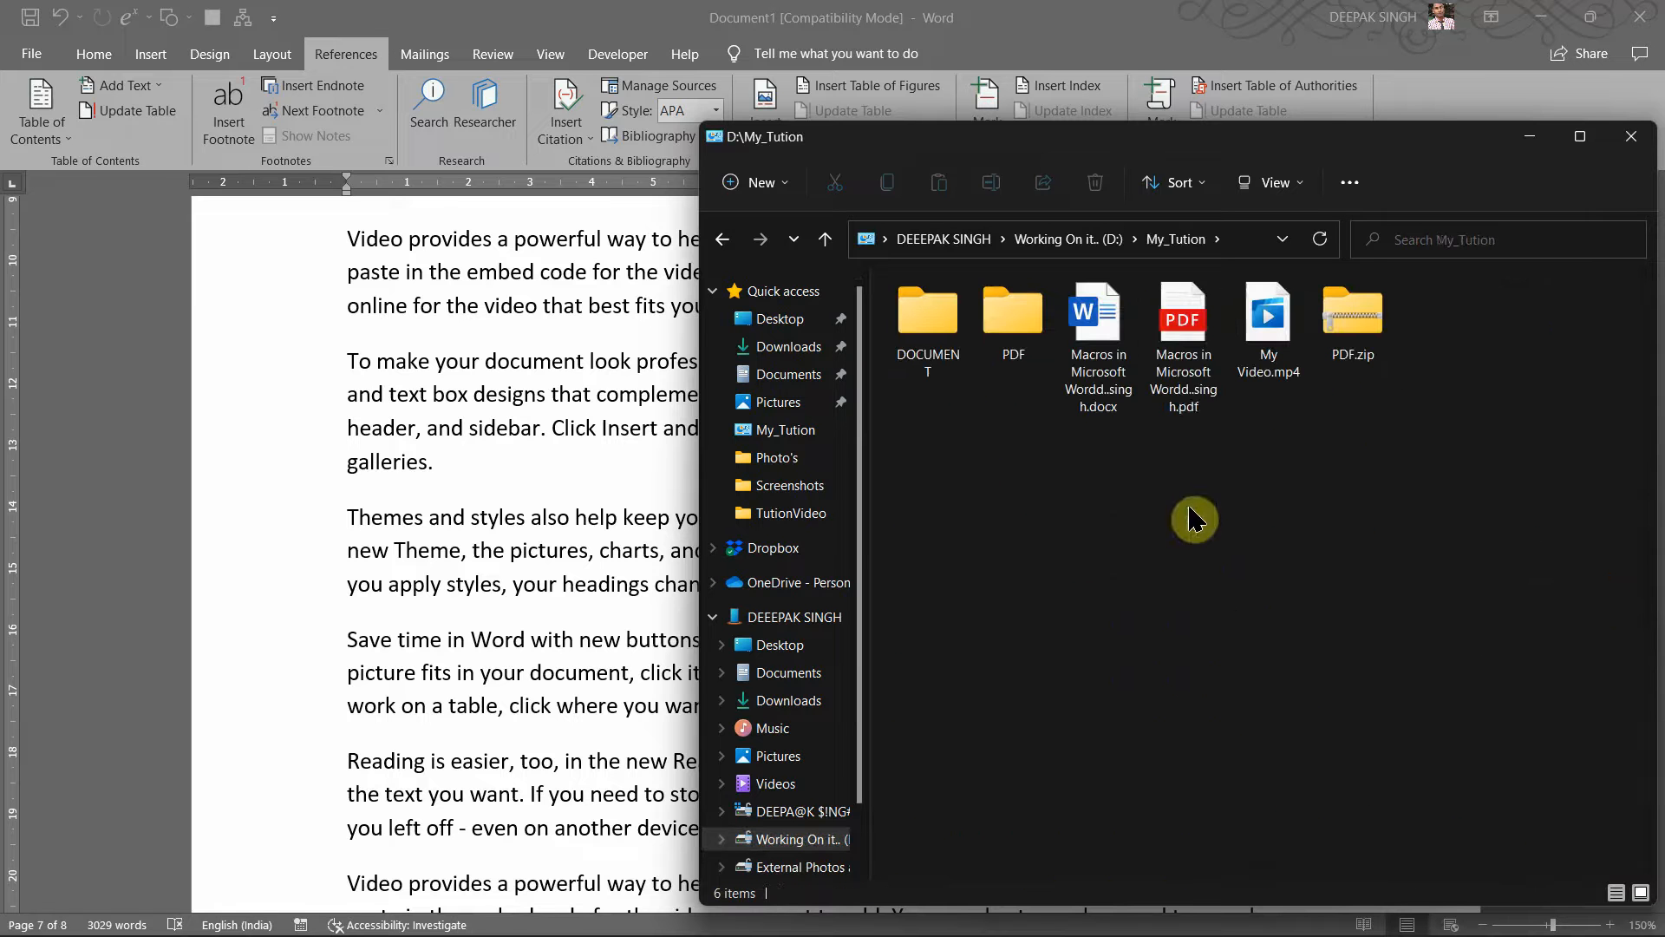
{"action": "double_click", "coordinate": [1184, 390]}
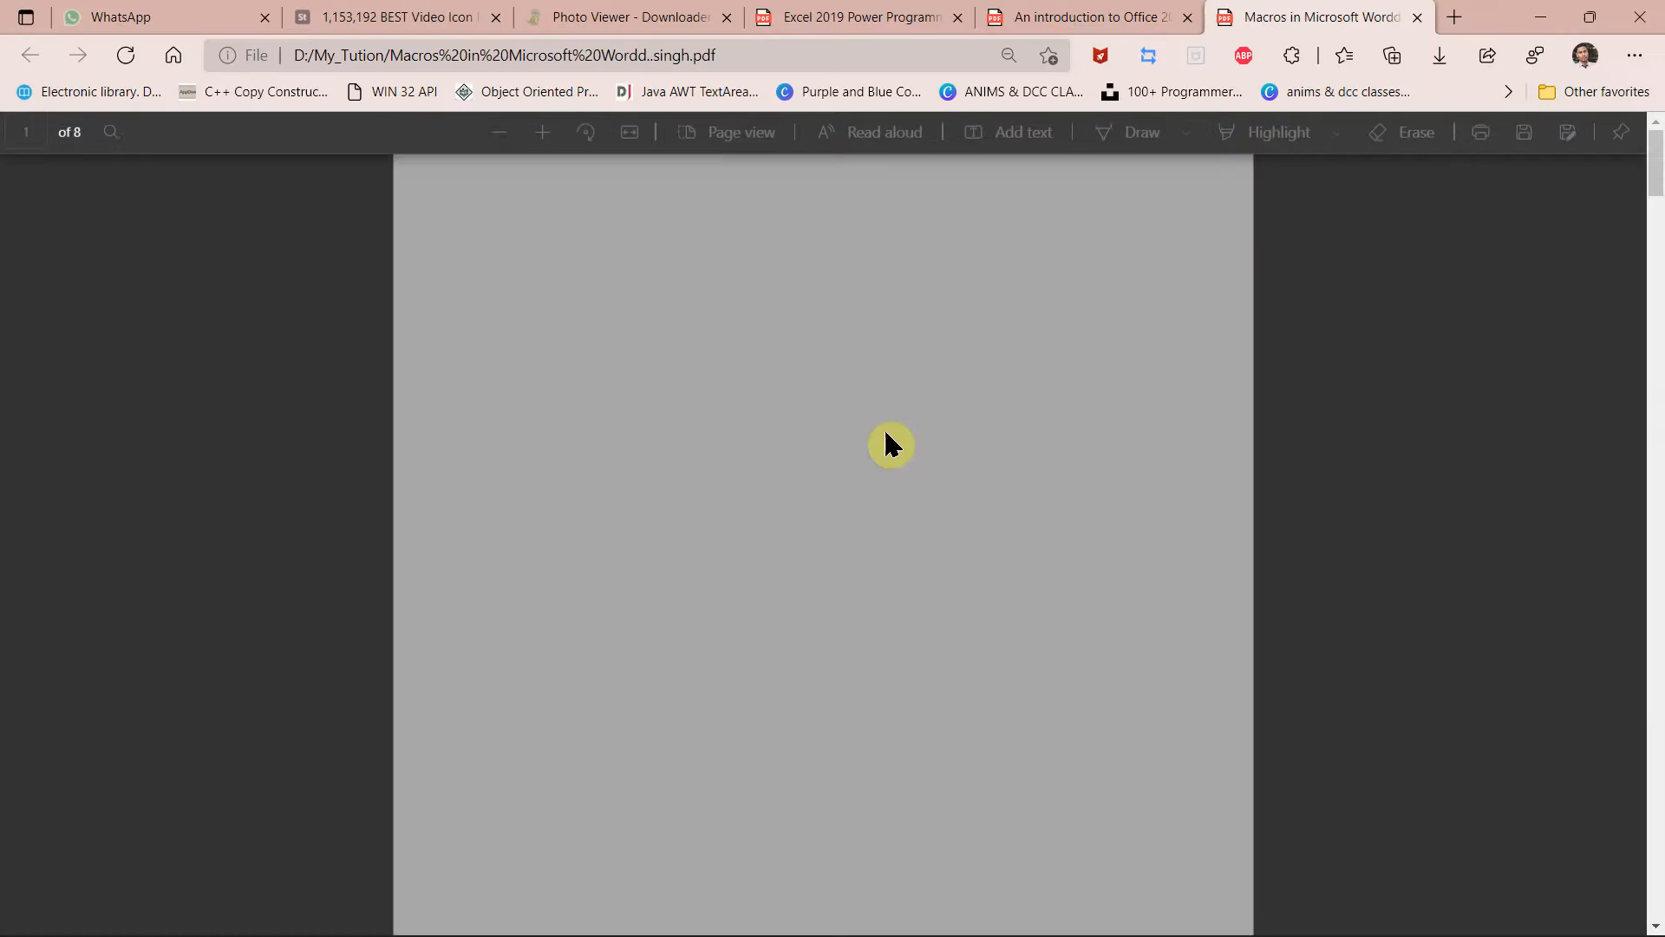
Step: Scroll through the macros PDF and follow the first Figure 3 link
{"action": "scroll", "coordinate": [885, 434], "scroll_direction": "down", "scroll_amount": 9}
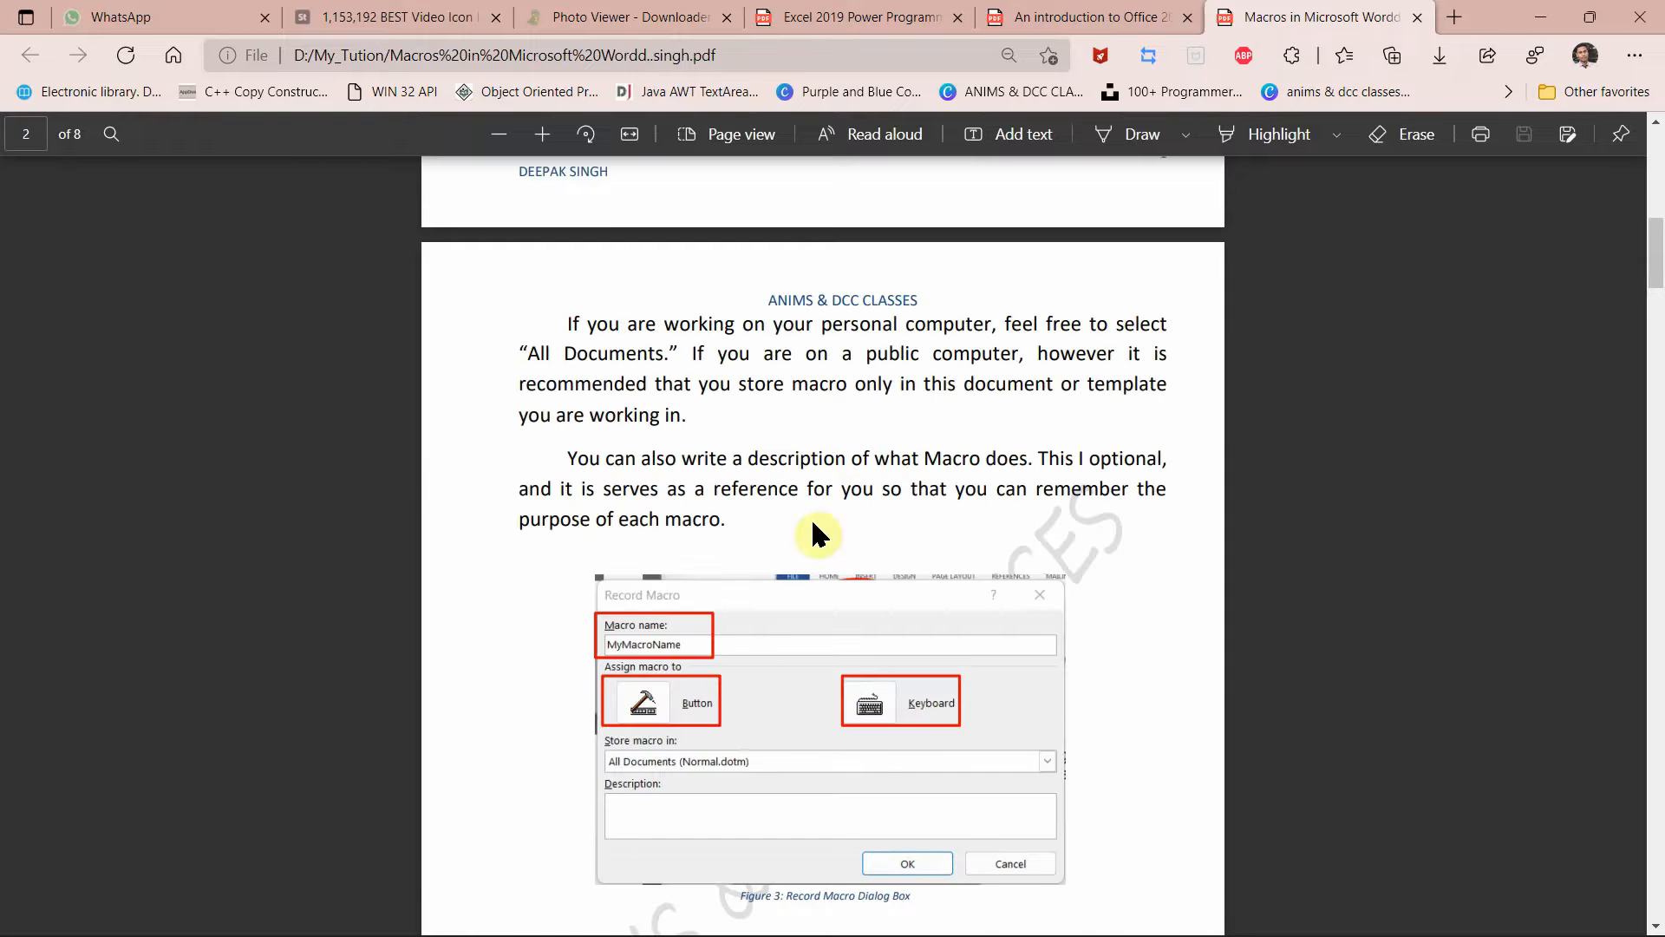
{"action": "scroll", "coordinate": [815, 534], "scroll_direction": "down", "scroll_amount": 1}
{"action": "scroll", "coordinate": [791, 756], "scroll_direction": "down", "scroll_amount": 1}
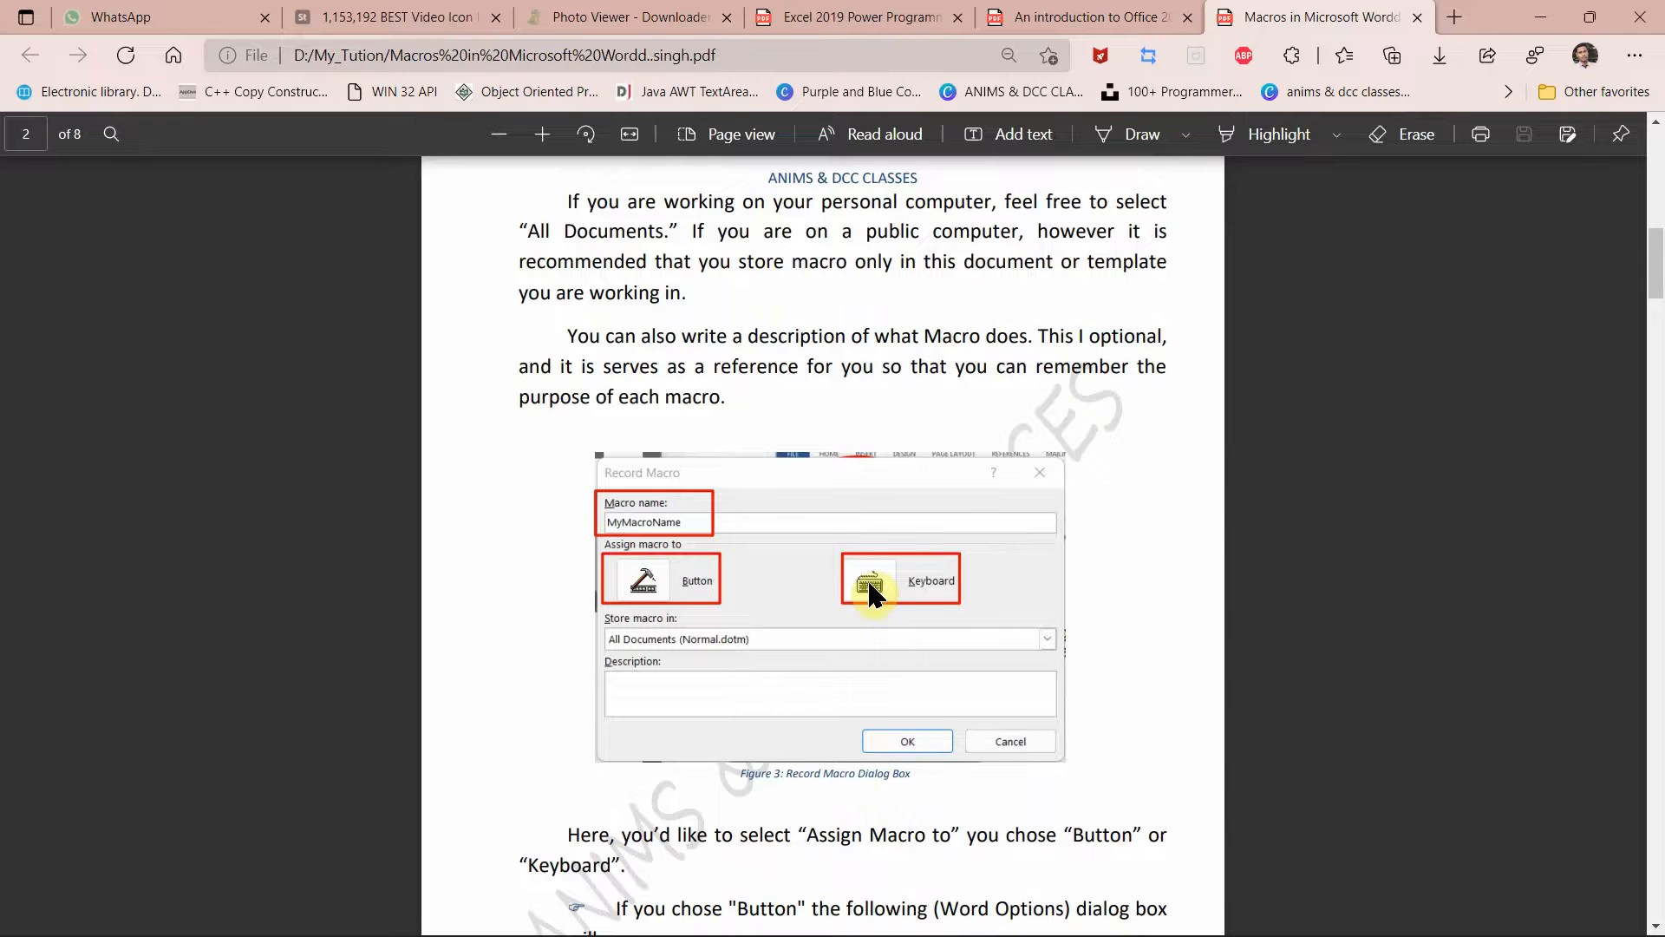
{"action": "scroll", "coordinate": [870, 588], "scroll_direction": "up", "scroll_amount": 2}
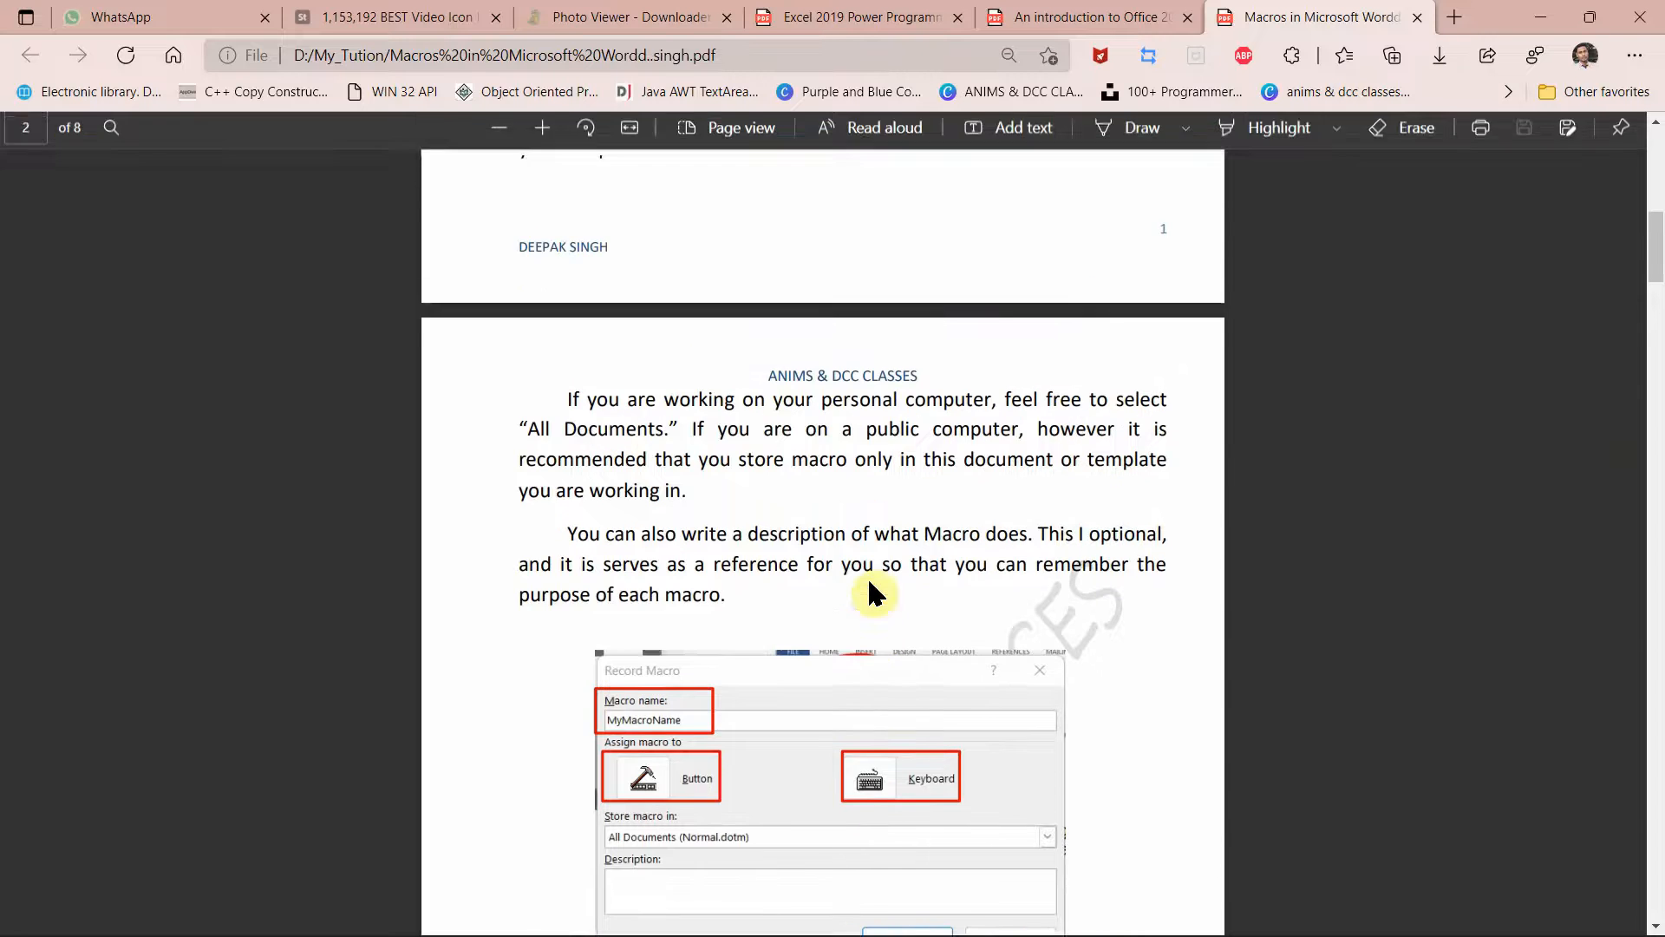
{"action": "scroll", "coordinate": [870, 582], "scroll_direction": "up", "scroll_amount": 2}
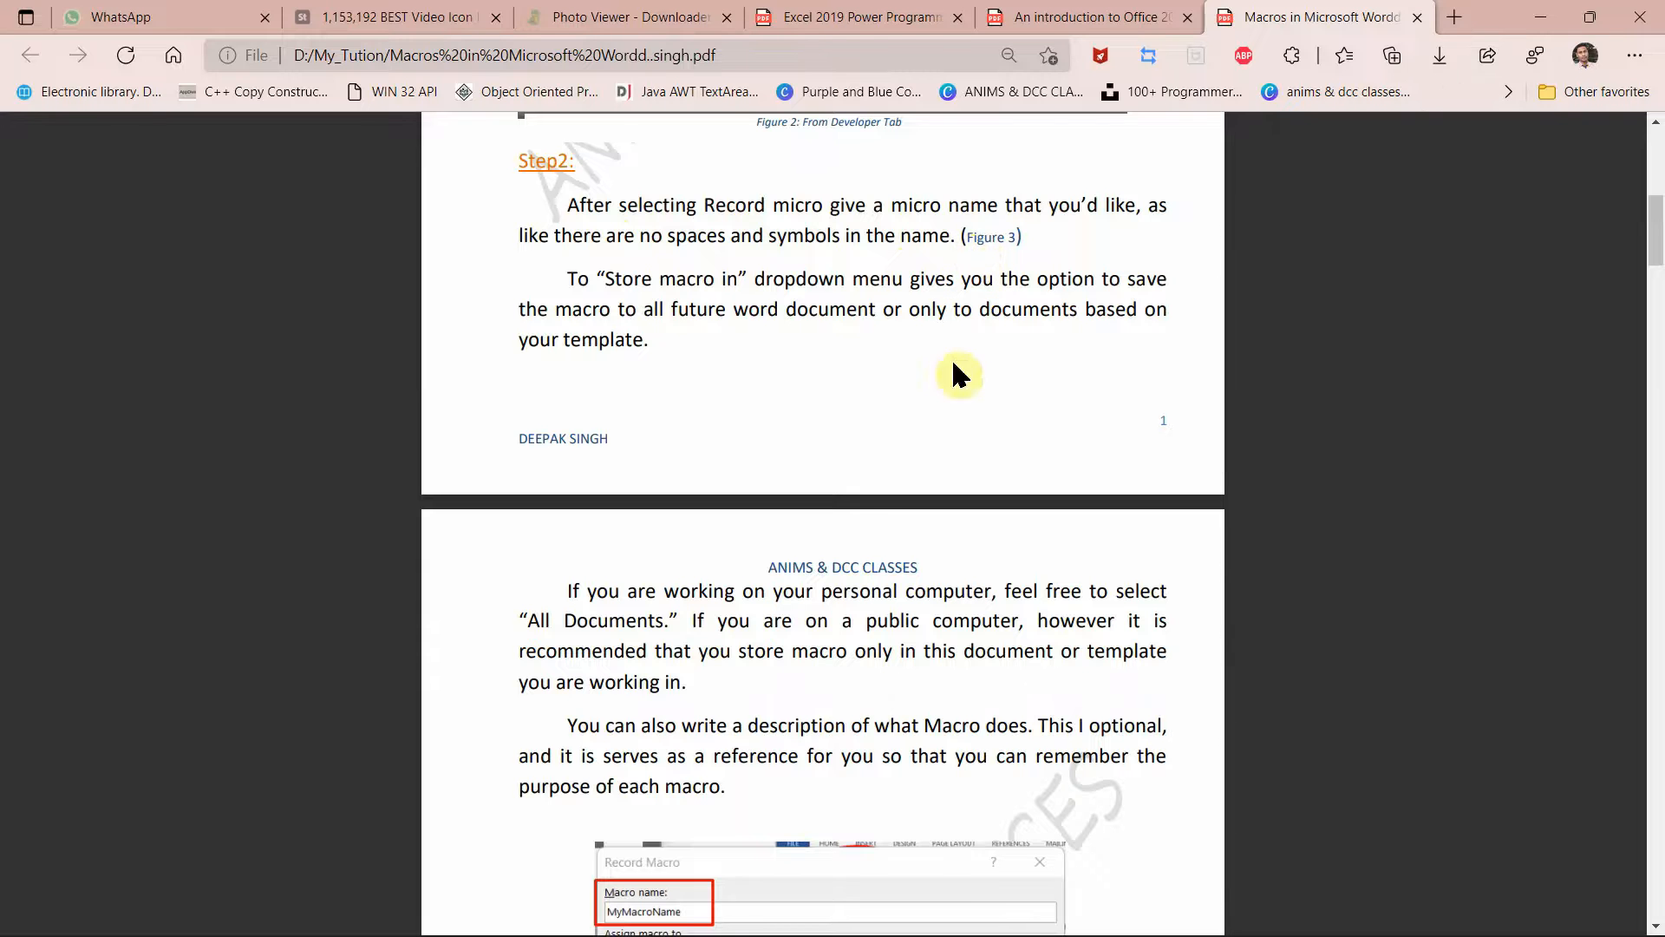
{"action": "scroll", "coordinate": [860, 508], "scroll_direction": "down", "scroll_amount": 1}
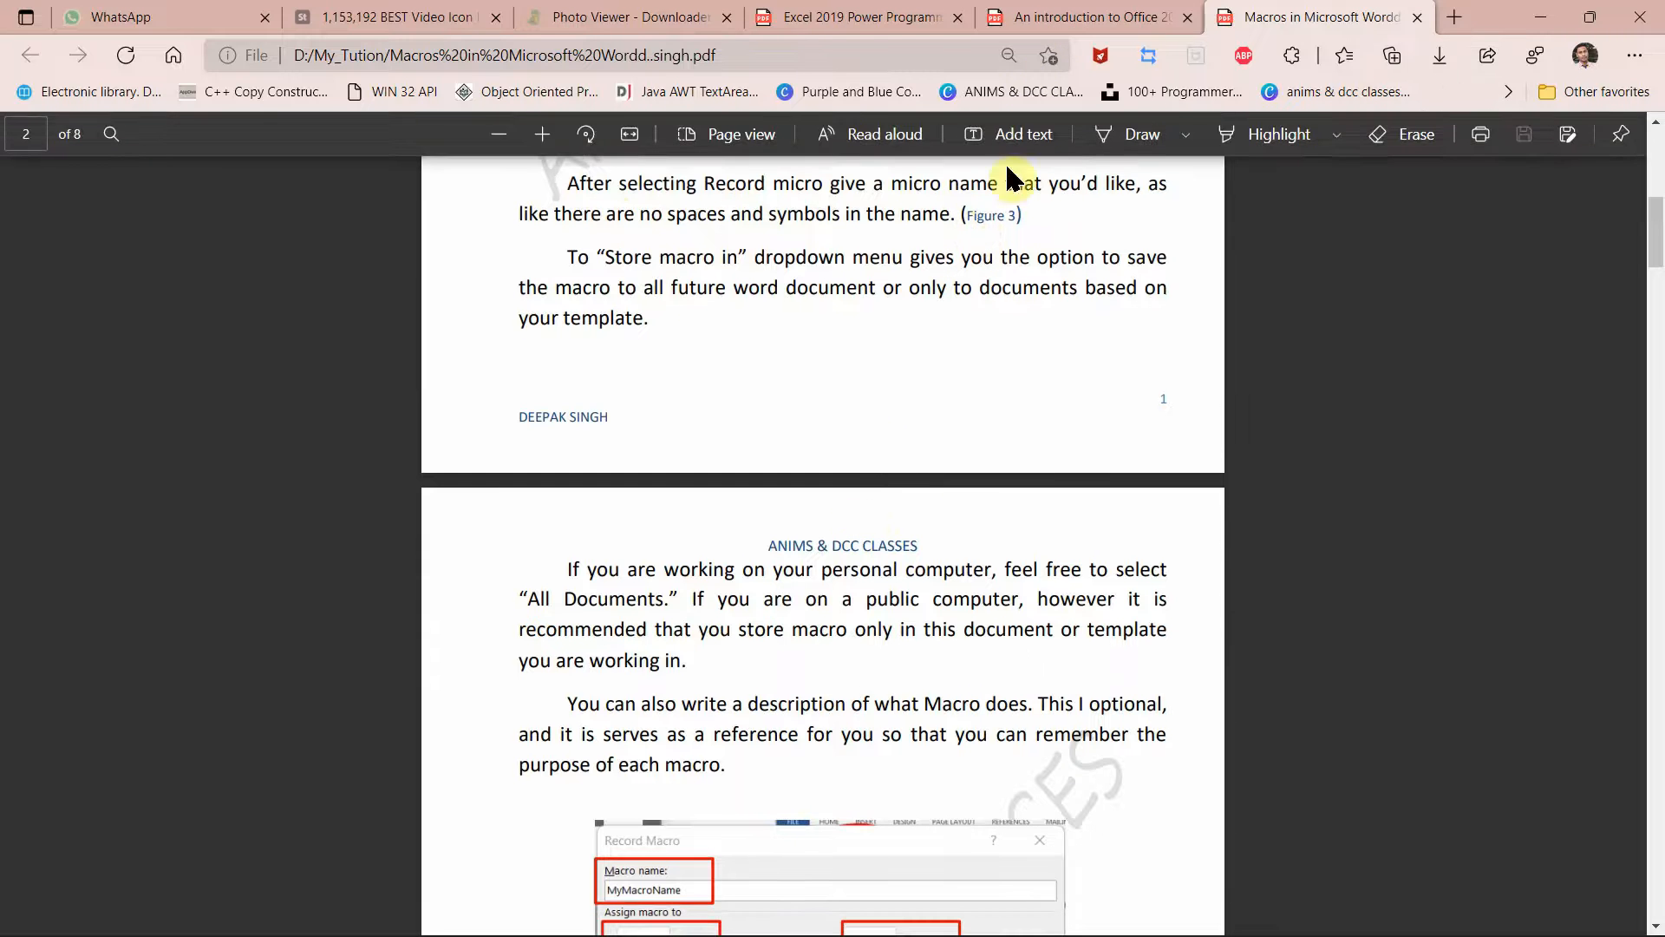
{"action": "left_click", "coordinate": [998, 217]}
Step: Follow the Figure 3 reference again to reach the Record Macro dialog figure on page 2
{"action": "scroll", "coordinate": [802, 555], "scroll_direction": "down", "scroll_amount": 1}
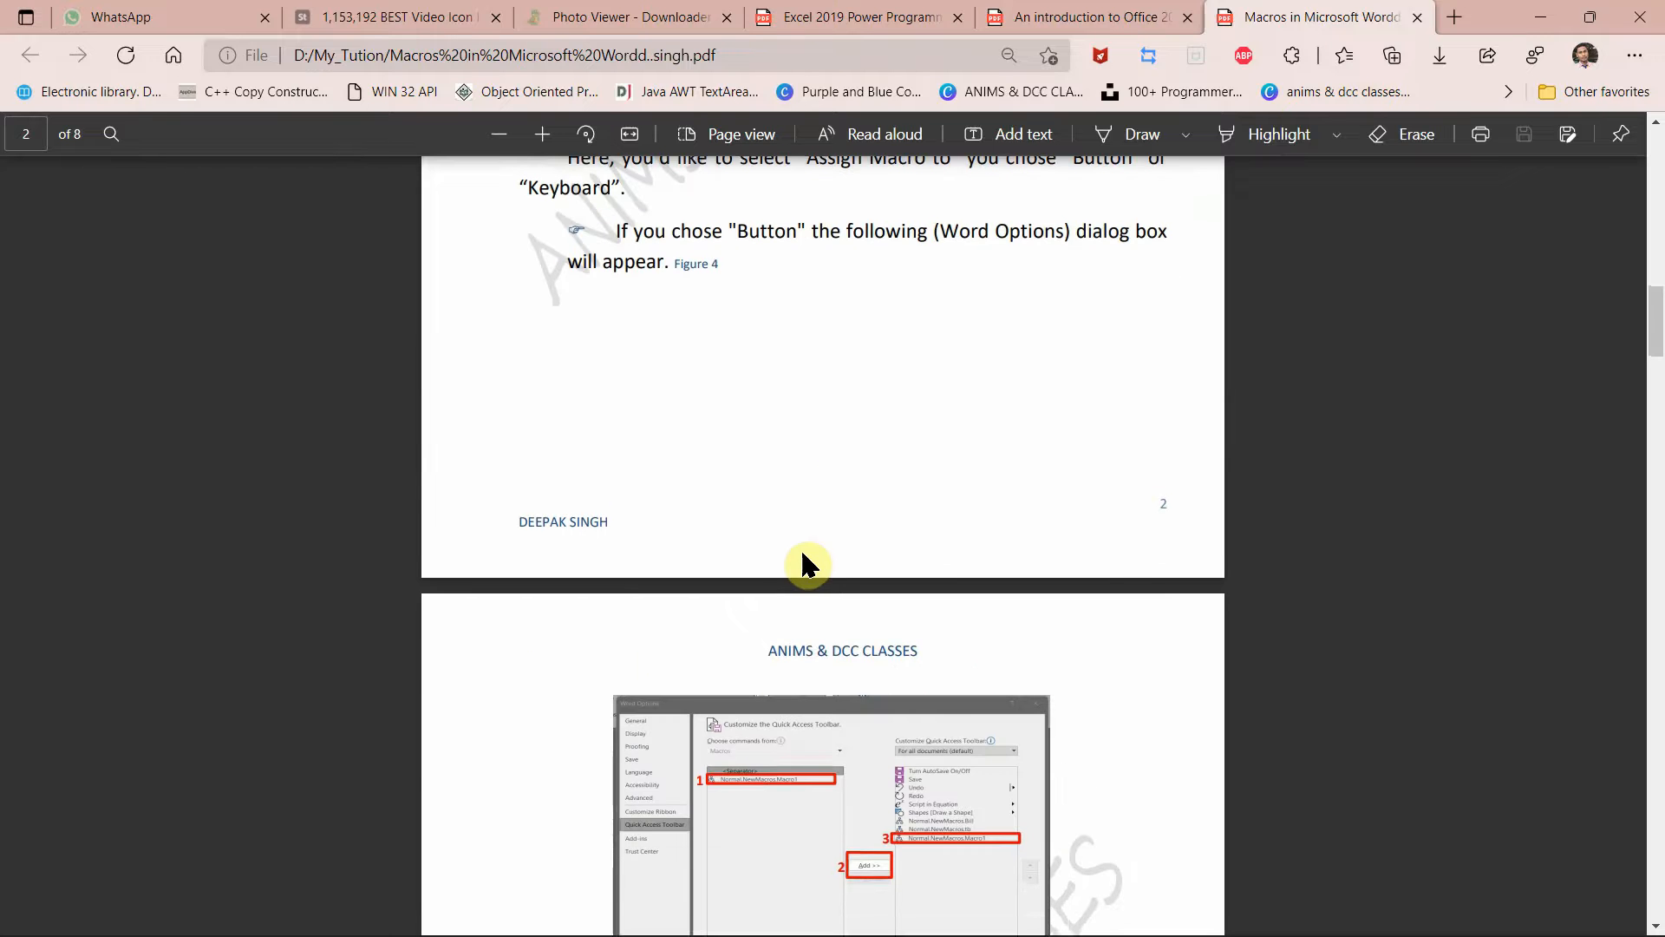
{"action": "scroll", "coordinate": [799, 548], "scroll_direction": "up", "scroll_amount": 5}
{"action": "scroll", "coordinate": [803, 560], "scroll_direction": "up", "scroll_amount": 5}
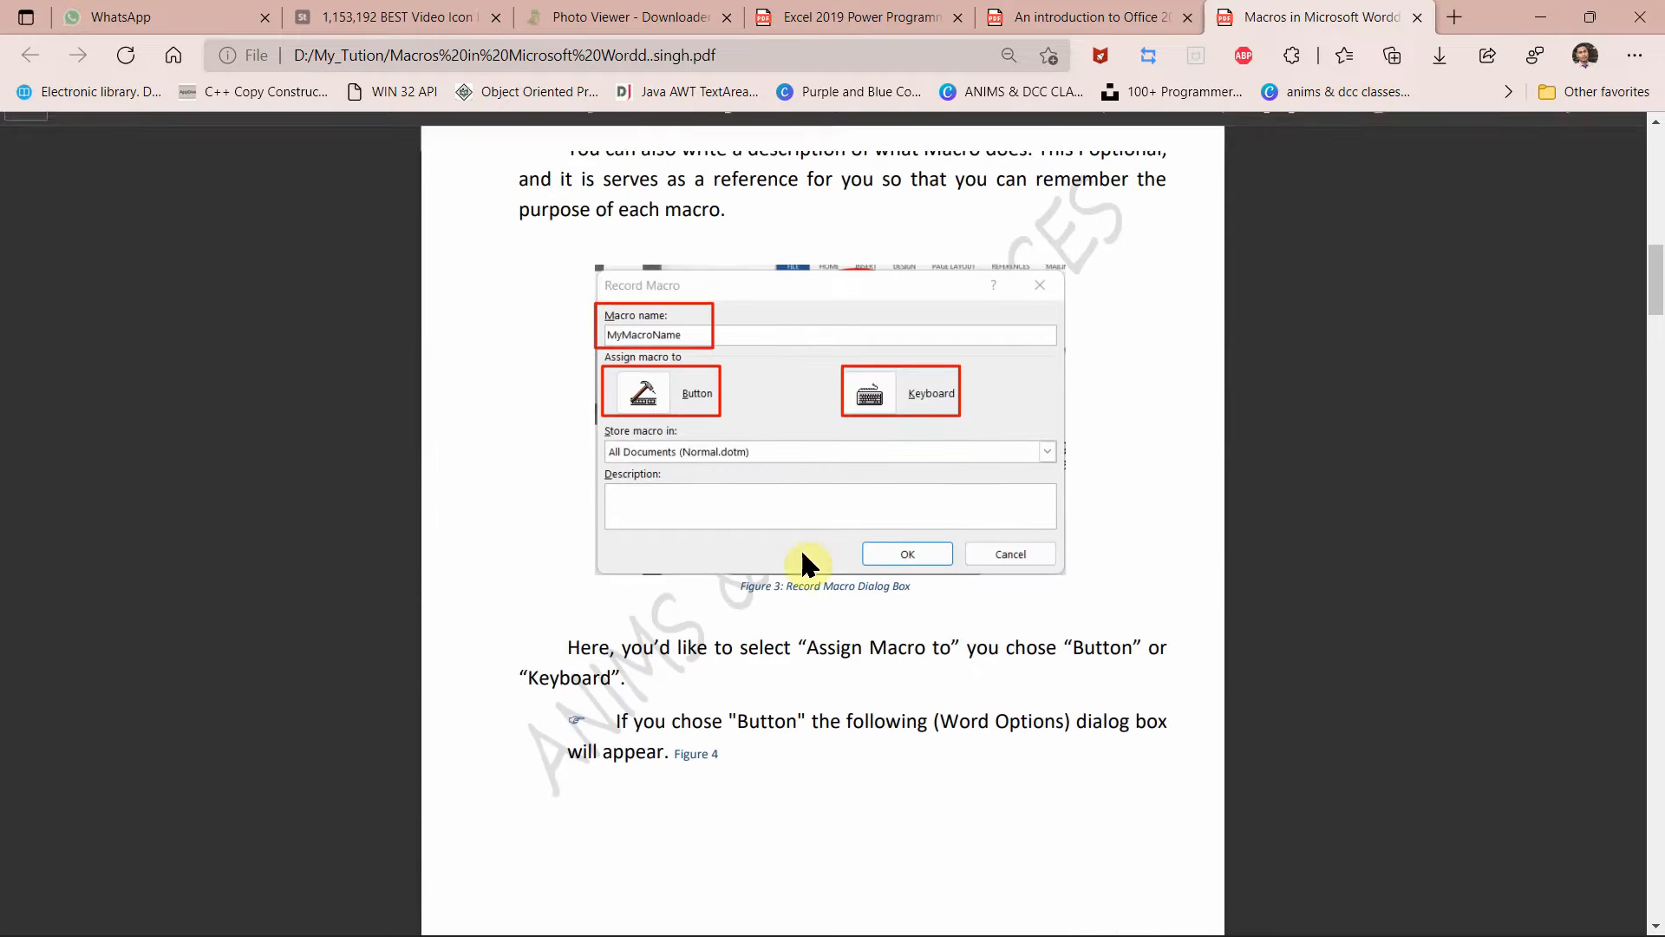
{"action": "scroll", "coordinate": [824, 510], "scroll_direction": "up", "scroll_amount": 3}
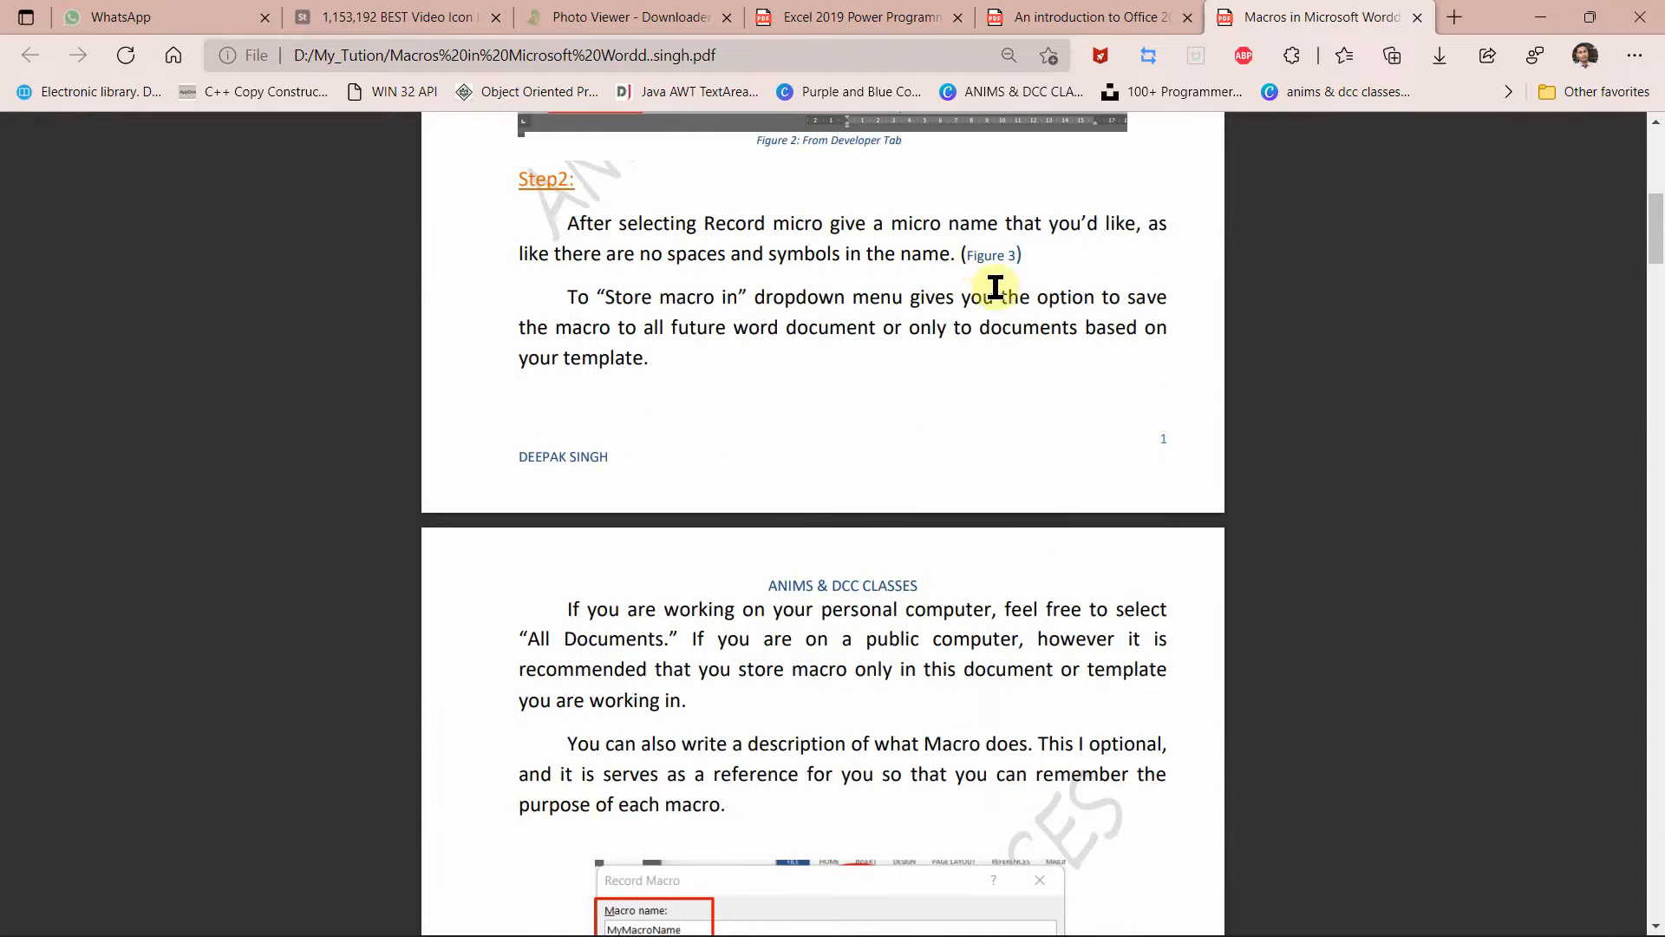
{"action": "scroll", "coordinate": [960, 309], "scroll_direction": "up", "scroll_amount": 4}
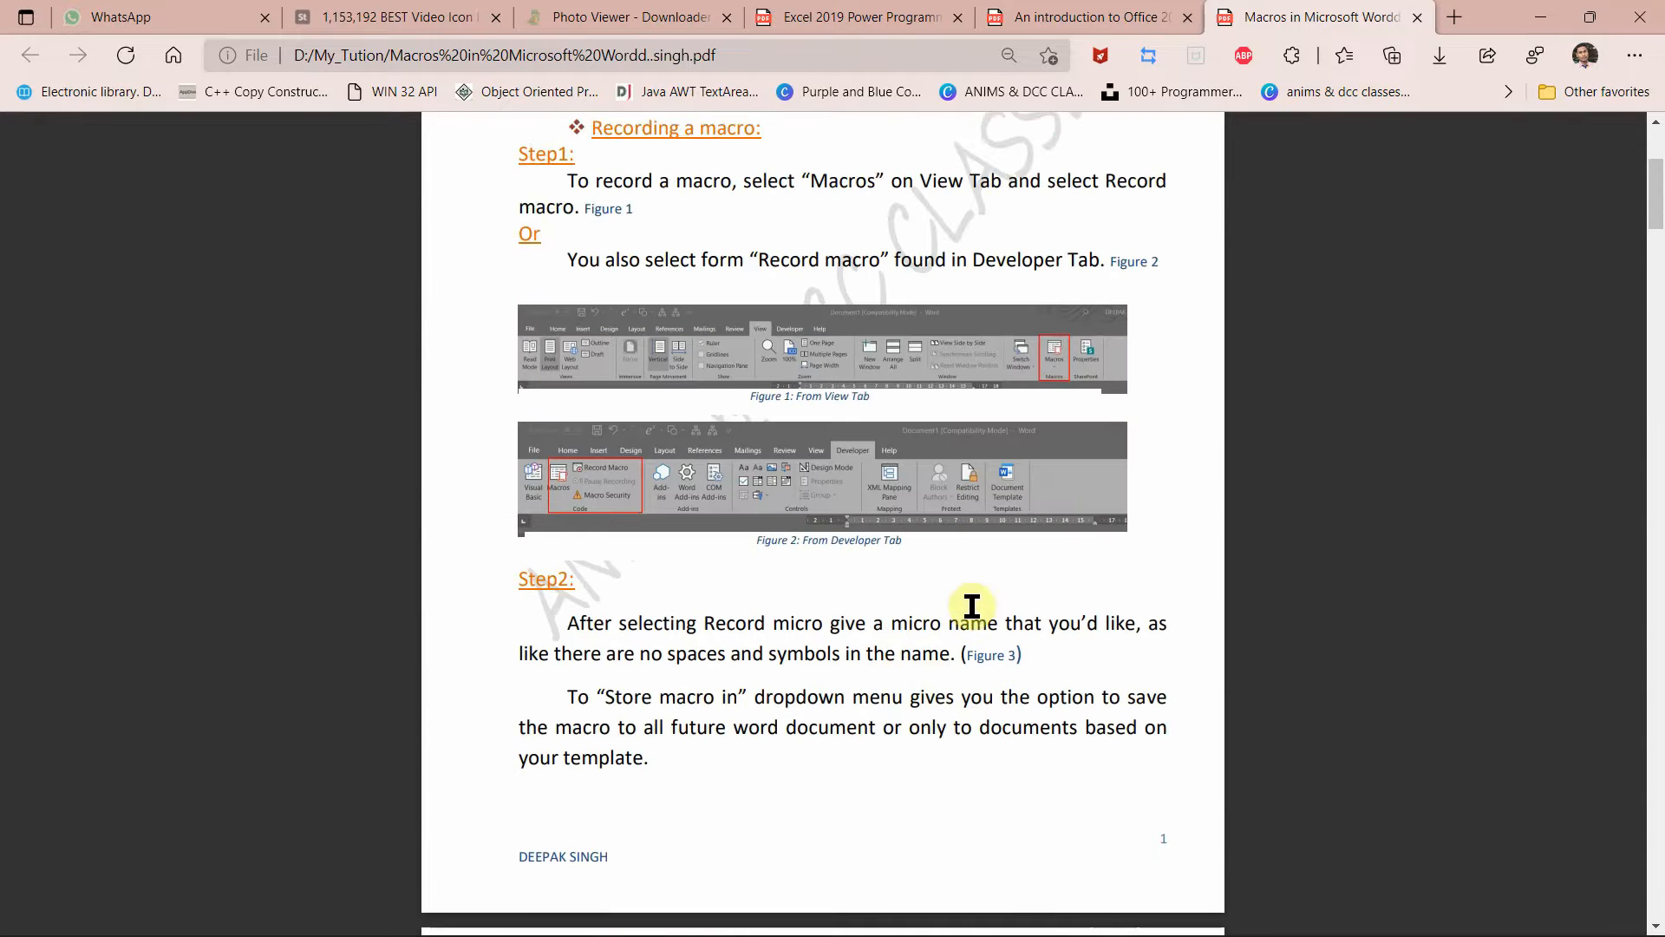
{"action": "left_click", "coordinate": [981, 662]}
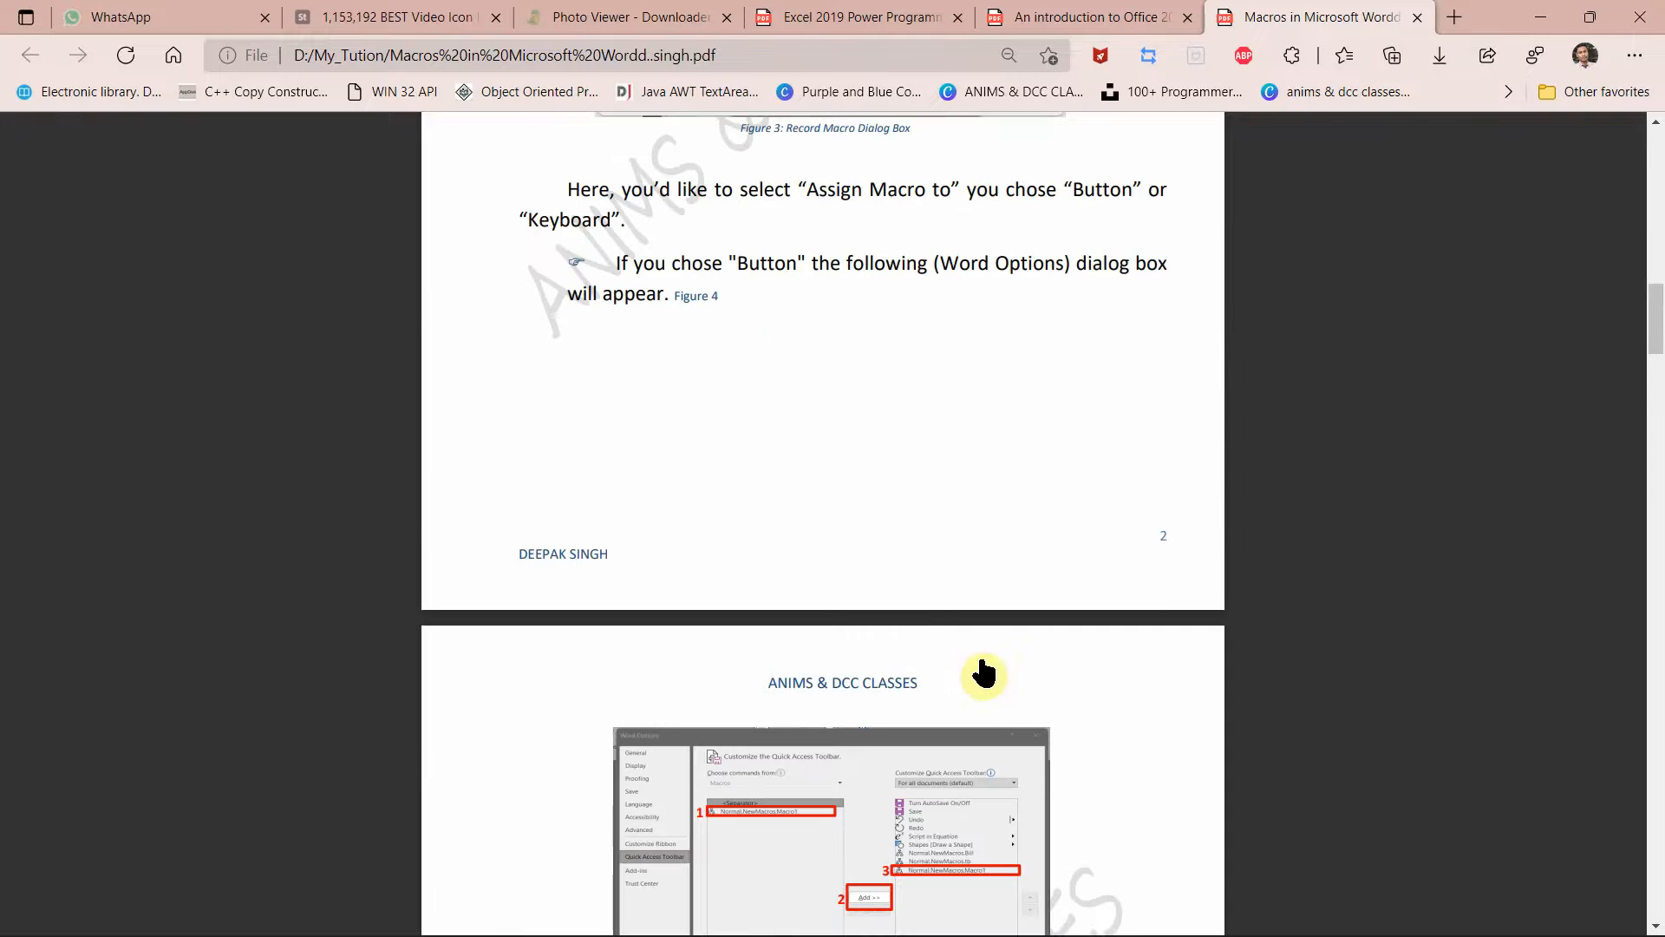
{"action": "scroll", "coordinate": [912, 465], "scroll_direction": "up", "scroll_amount": 4}
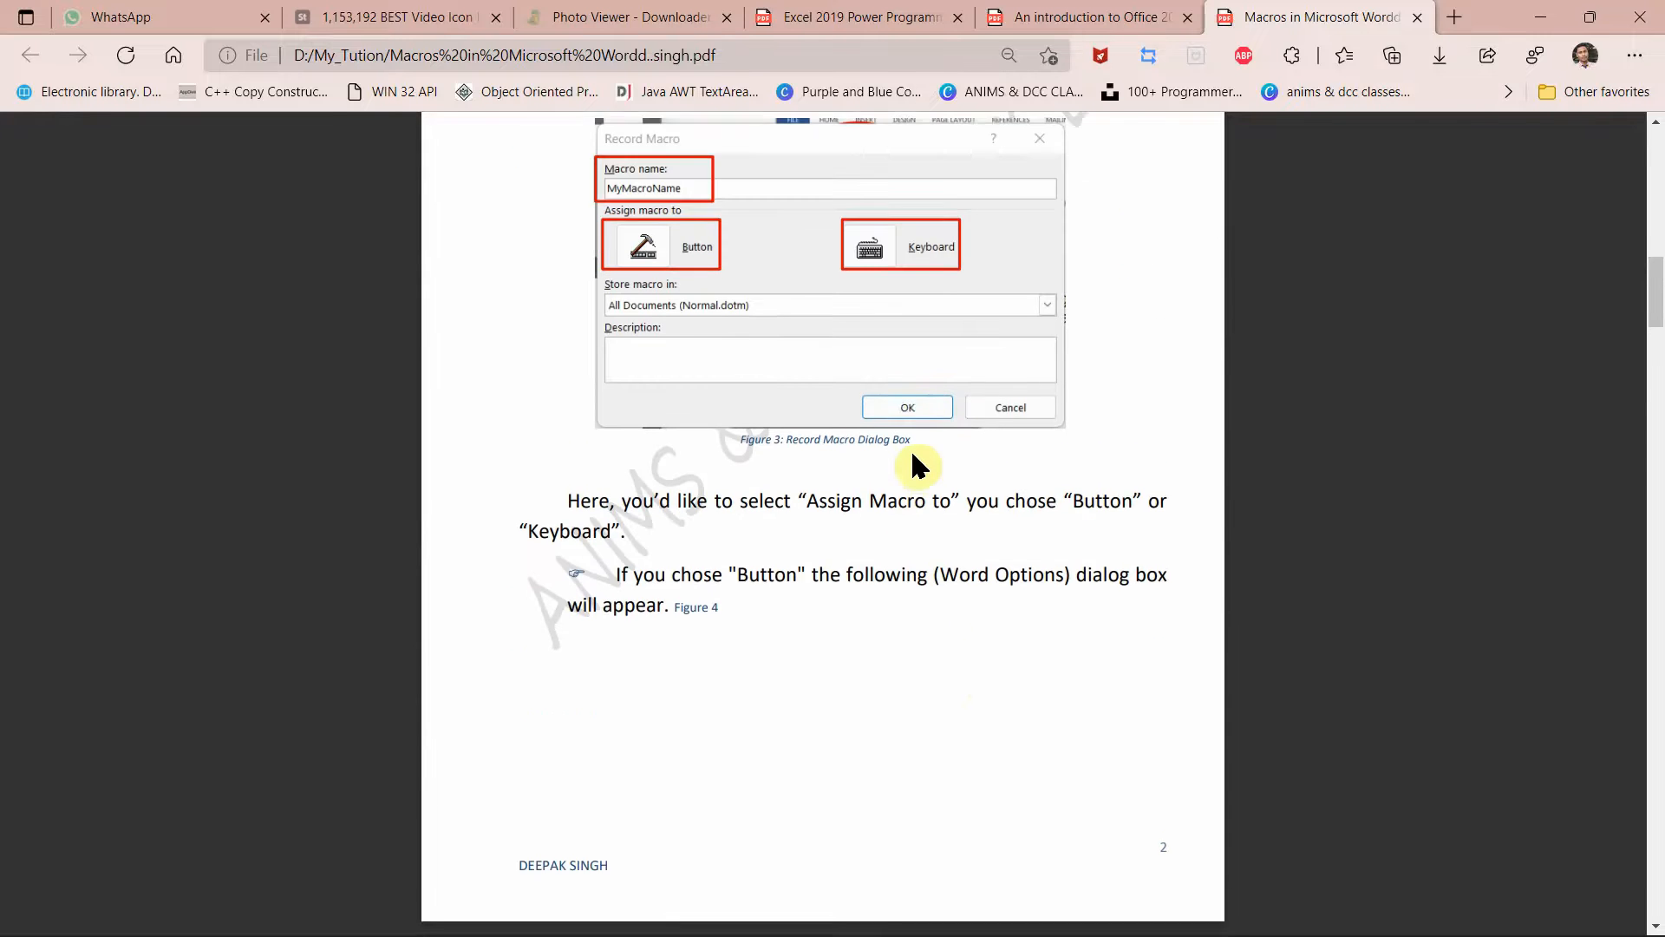
{"action": "scroll", "coordinate": [918, 466], "scroll_direction": "up", "scroll_amount": 1}
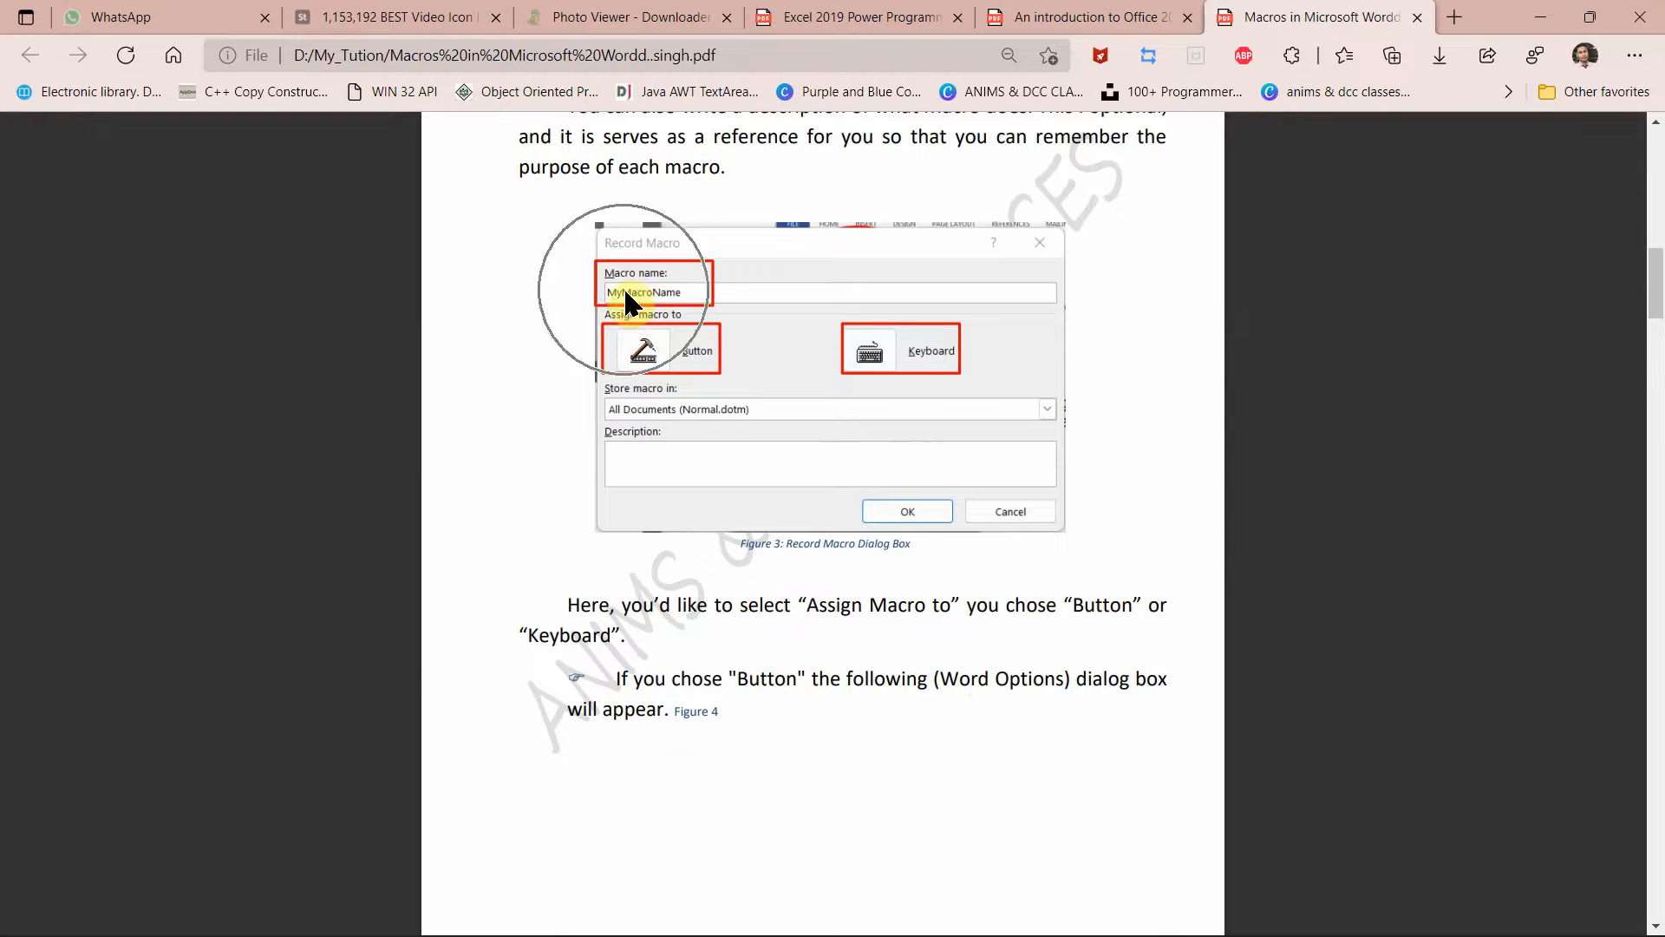
{"action": "scroll", "coordinate": [685, 286], "scroll_direction": "up", "scroll_amount": 1}
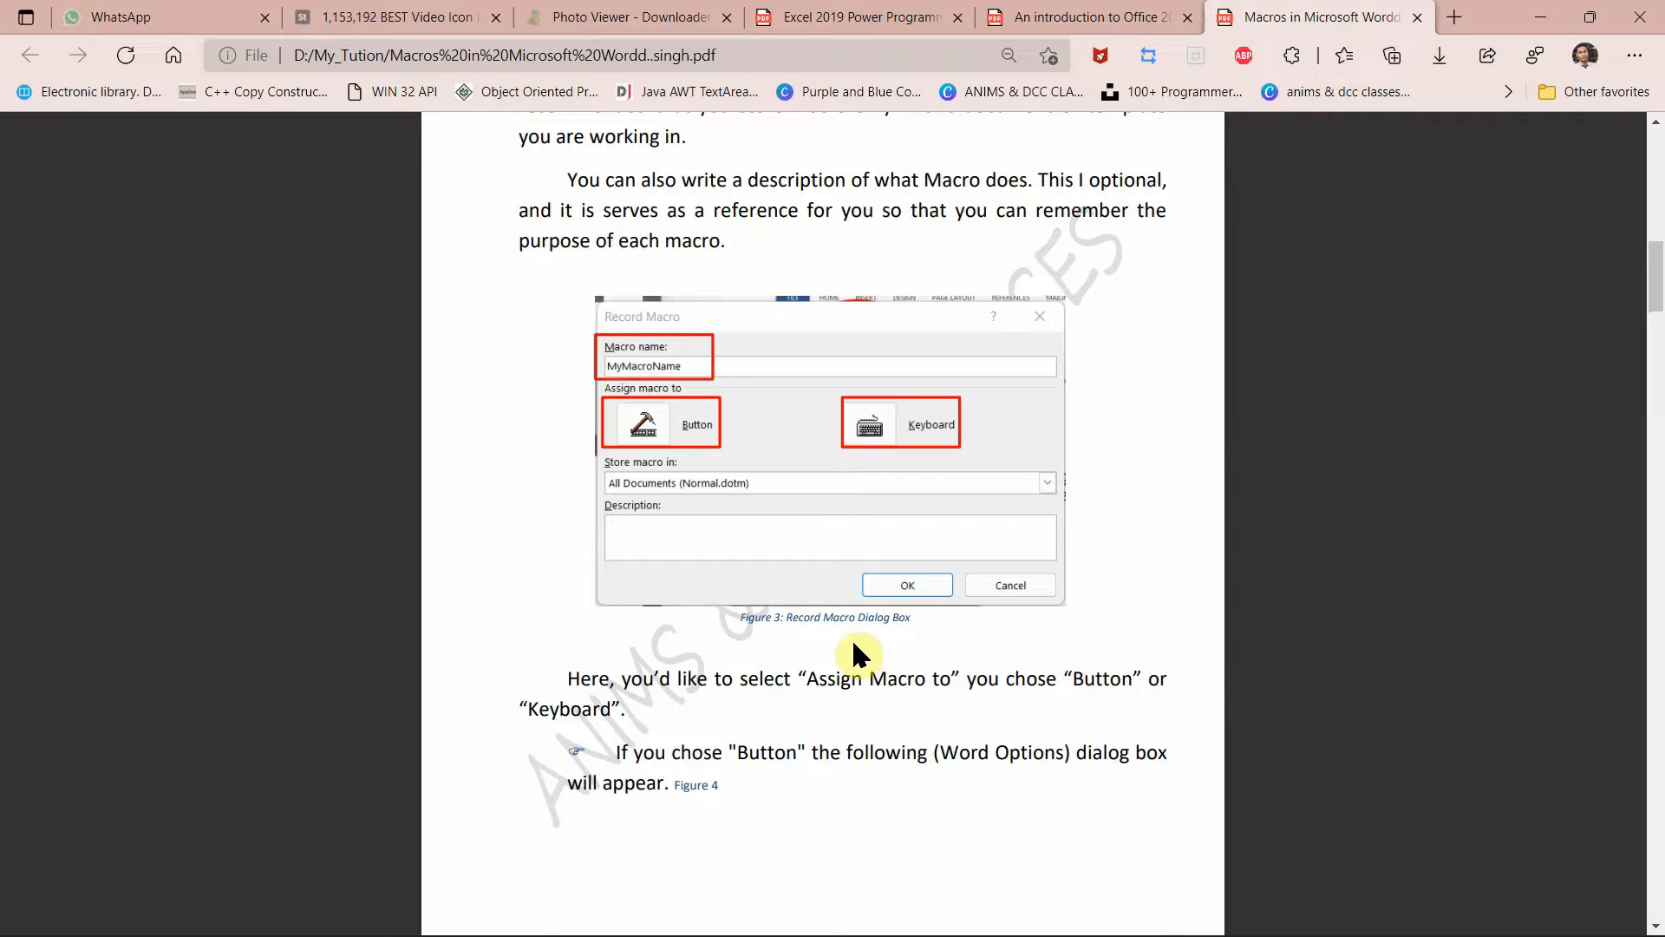
{"action": "scroll", "coordinate": [852, 638], "scroll_direction": "down", "scroll_amount": 1}
Step: Jump to Figure 4 in the macros PDF and review the Word Options and Customize Keyboard figures
{"action": "left_click", "coordinate": [699, 698]}
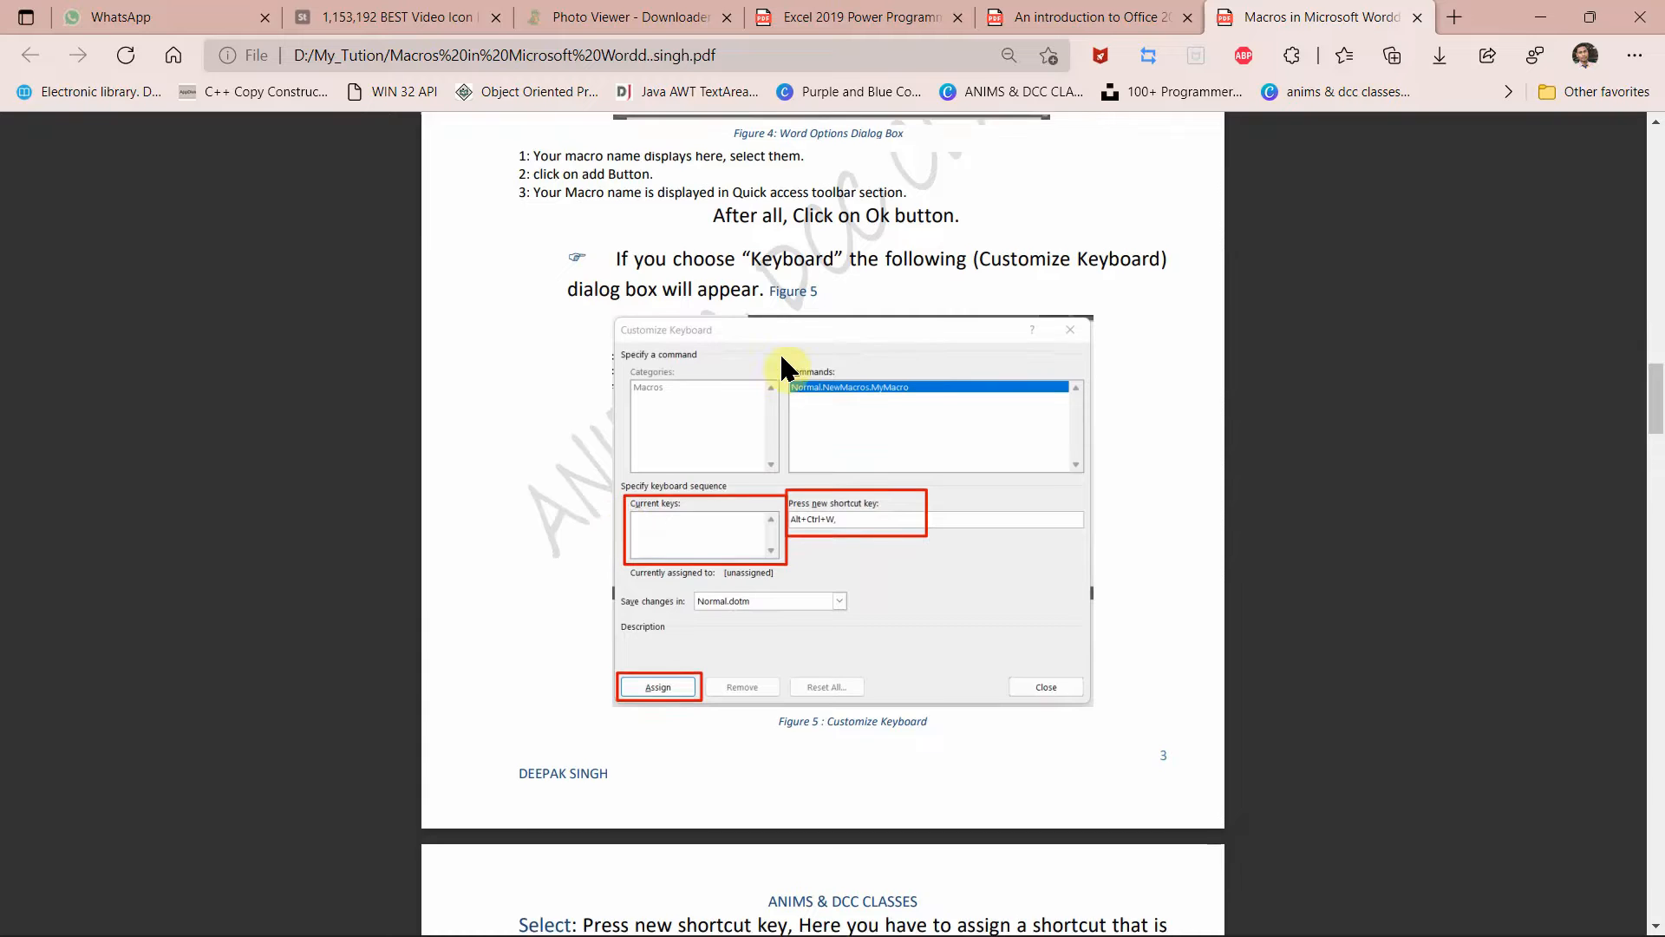
{"action": "scroll", "coordinate": [785, 369], "scroll_direction": "up", "scroll_amount": 5}
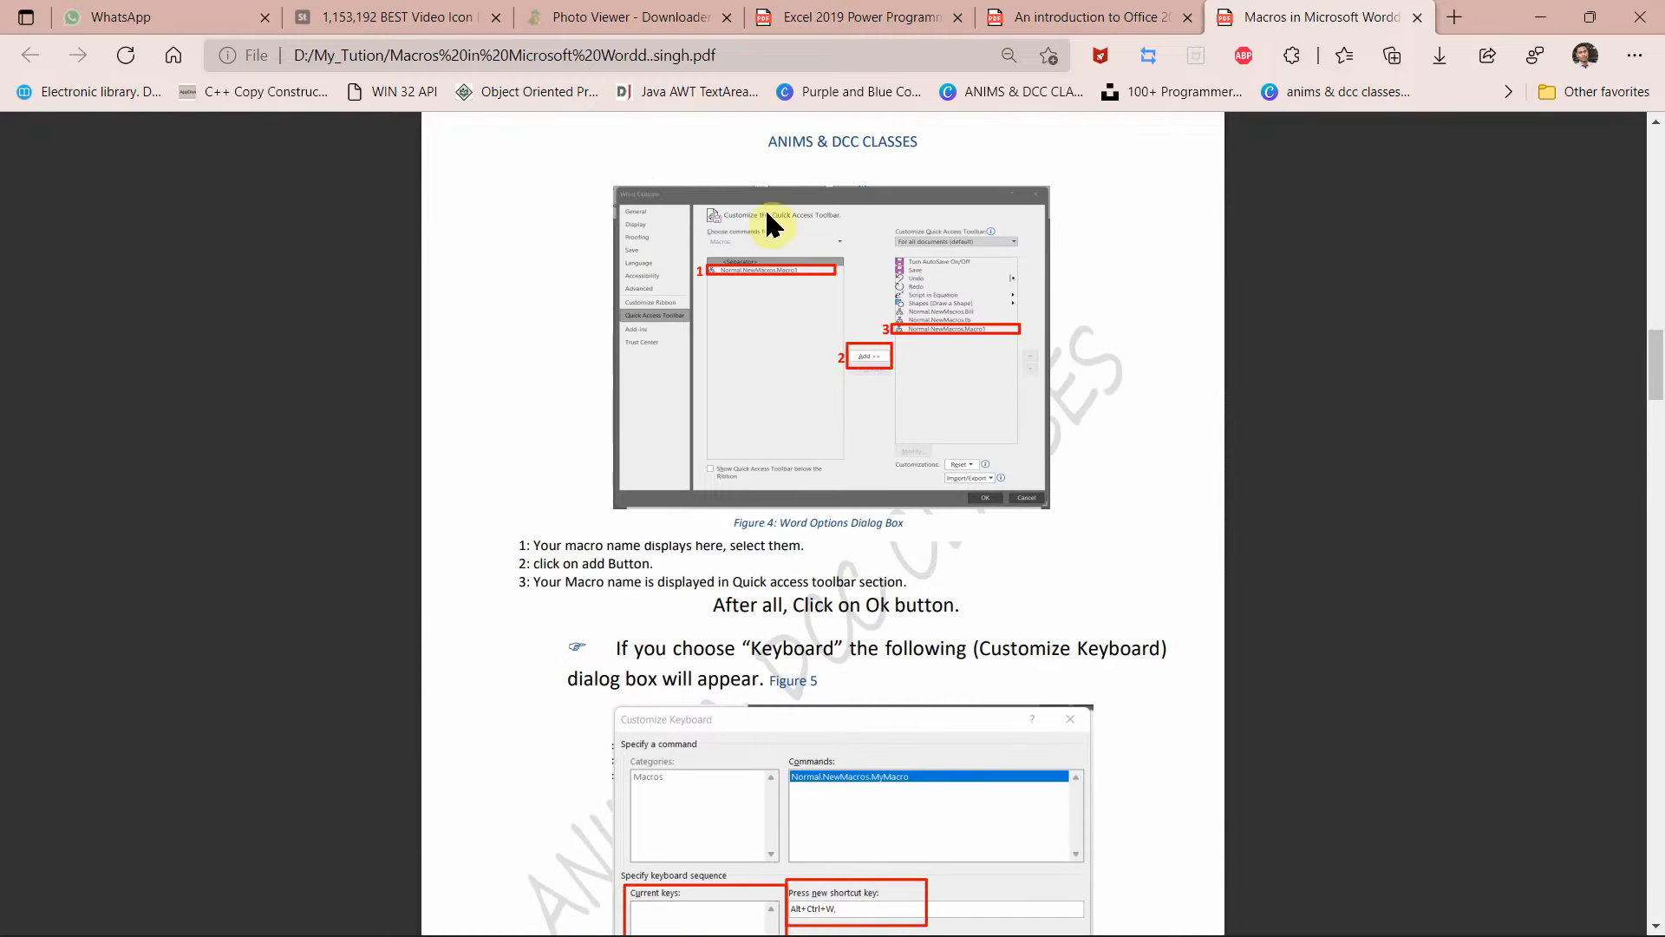
{"action": "scroll", "coordinate": [896, 662], "scroll_direction": "down", "scroll_amount": 7}
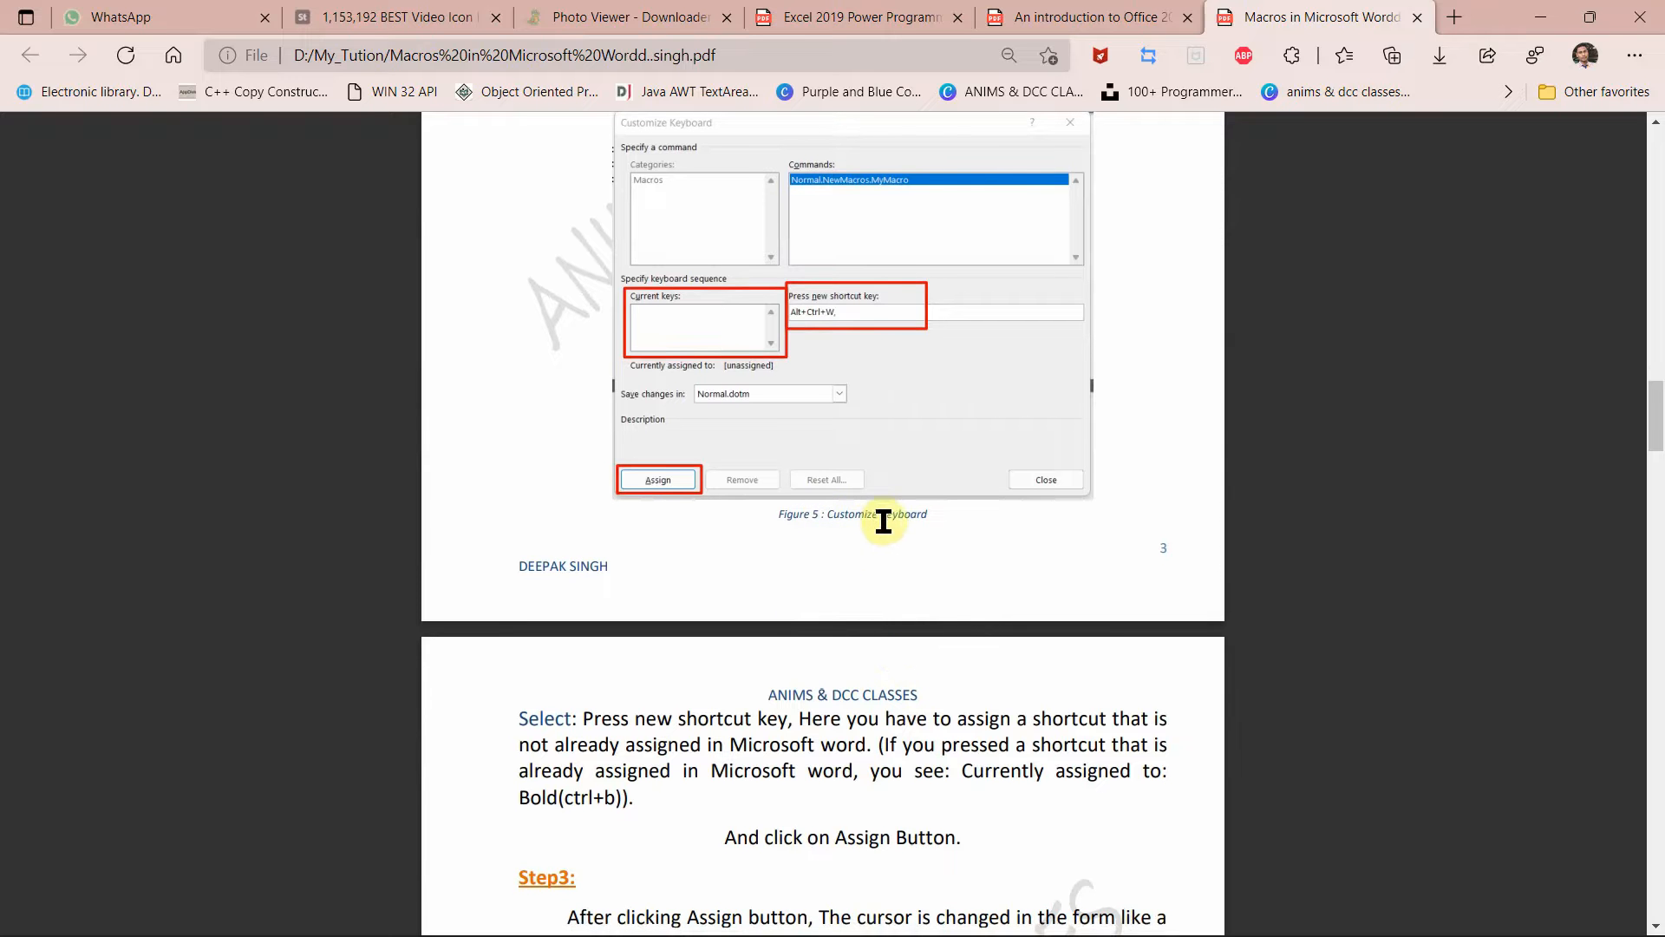
{"action": "scroll", "coordinate": [789, 458], "scroll_direction": "up", "scroll_amount": 10}
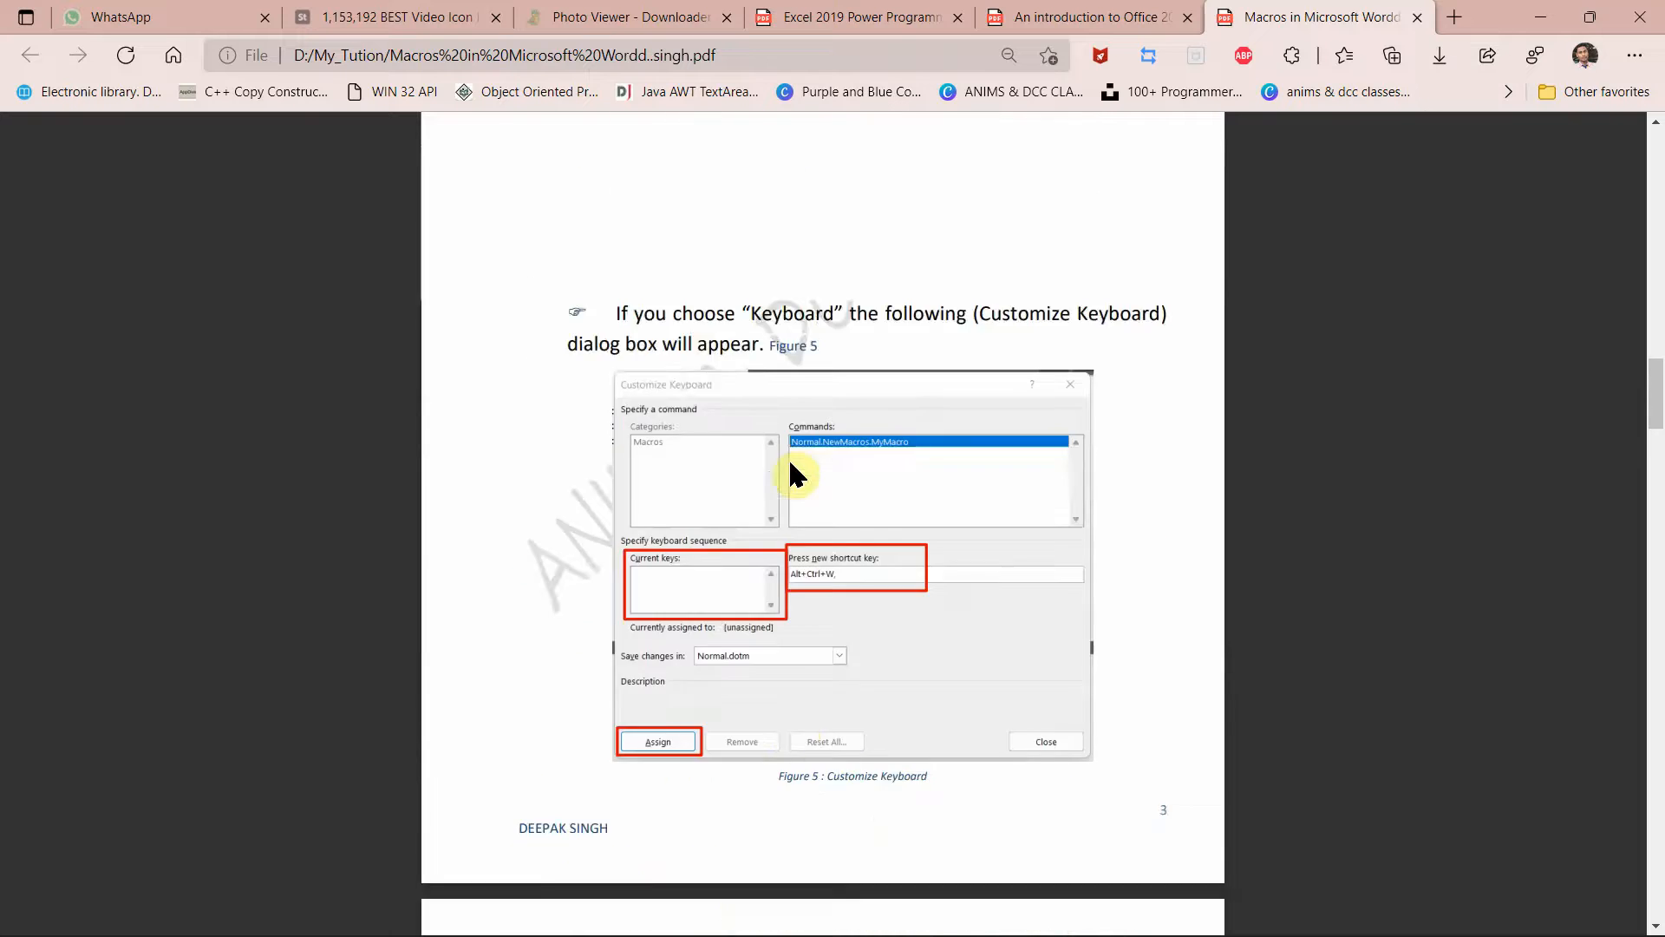
{"action": "scroll", "coordinate": [785, 331], "scroll_direction": "up", "scroll_amount": 2}
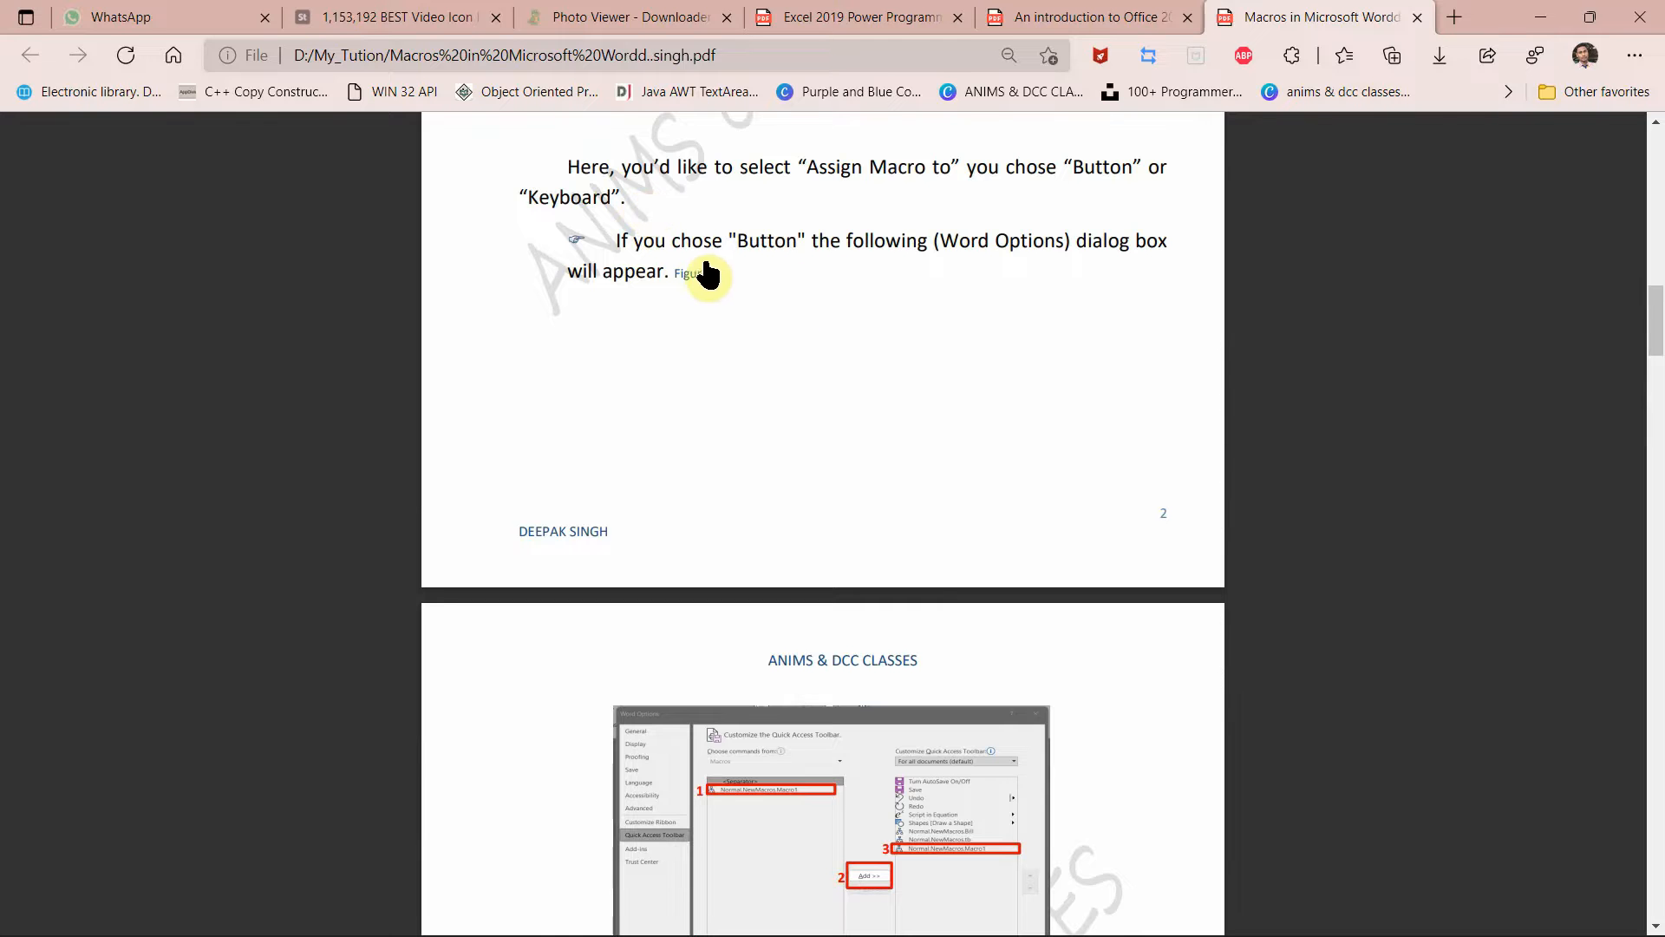
{"action": "scroll", "coordinate": [951, 237], "scroll_direction": "up", "scroll_amount": 12}
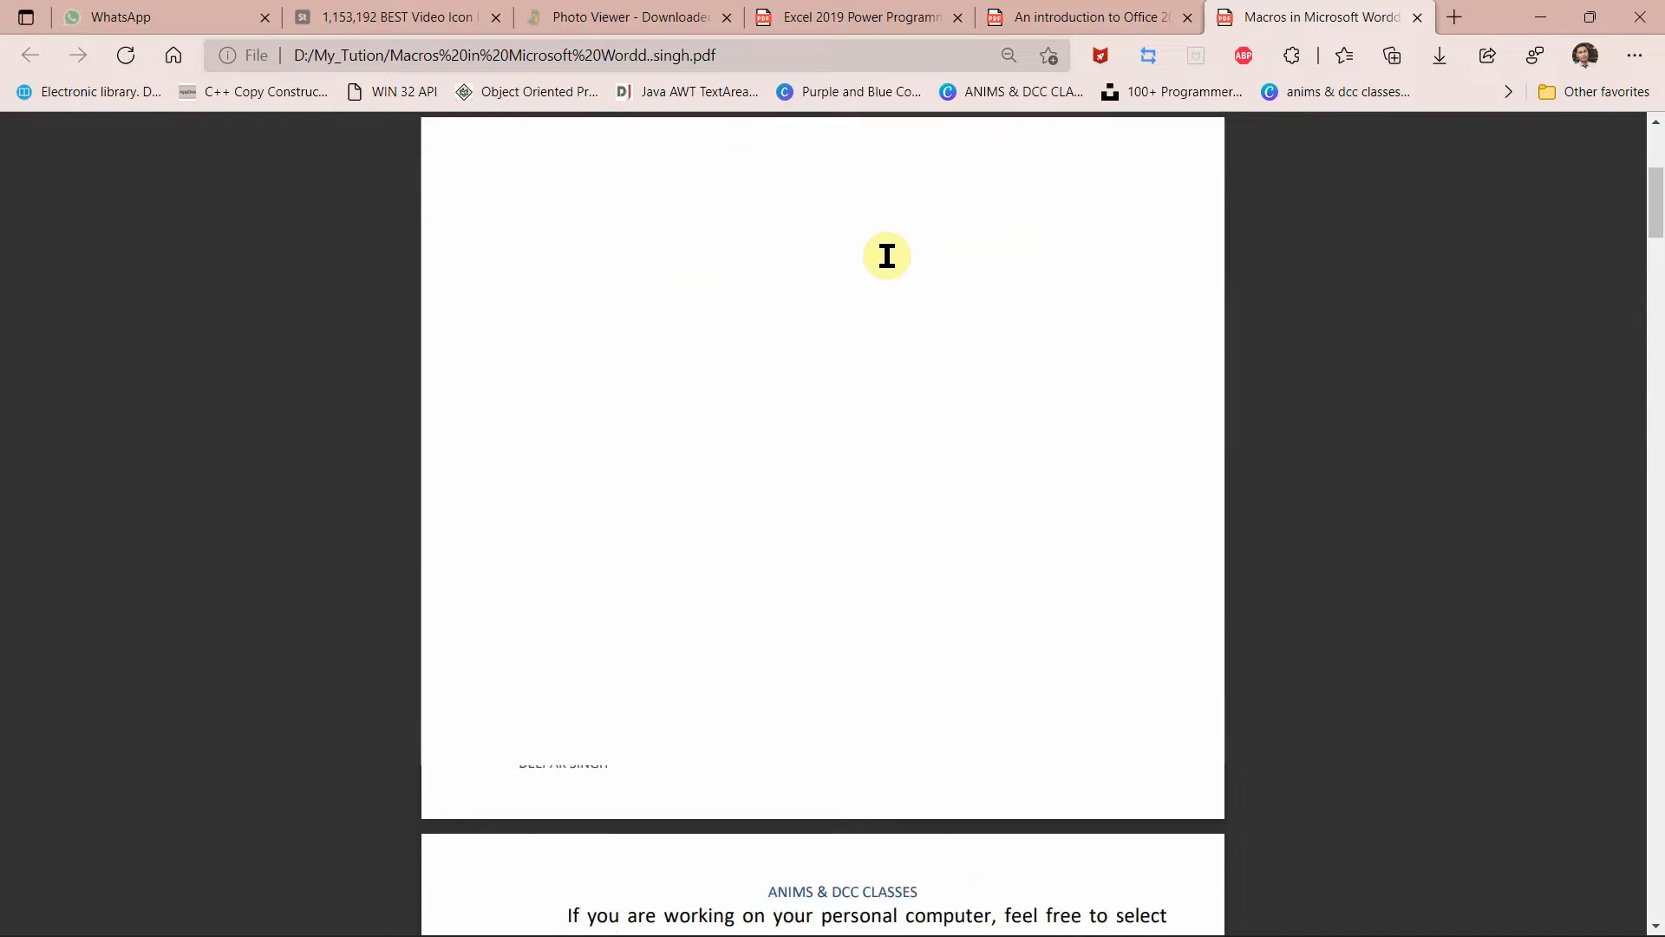
Step: Minimise the PDF and close File Explorer to get back to the full Word document
{"action": "left_click", "coordinate": [1540, 18]}
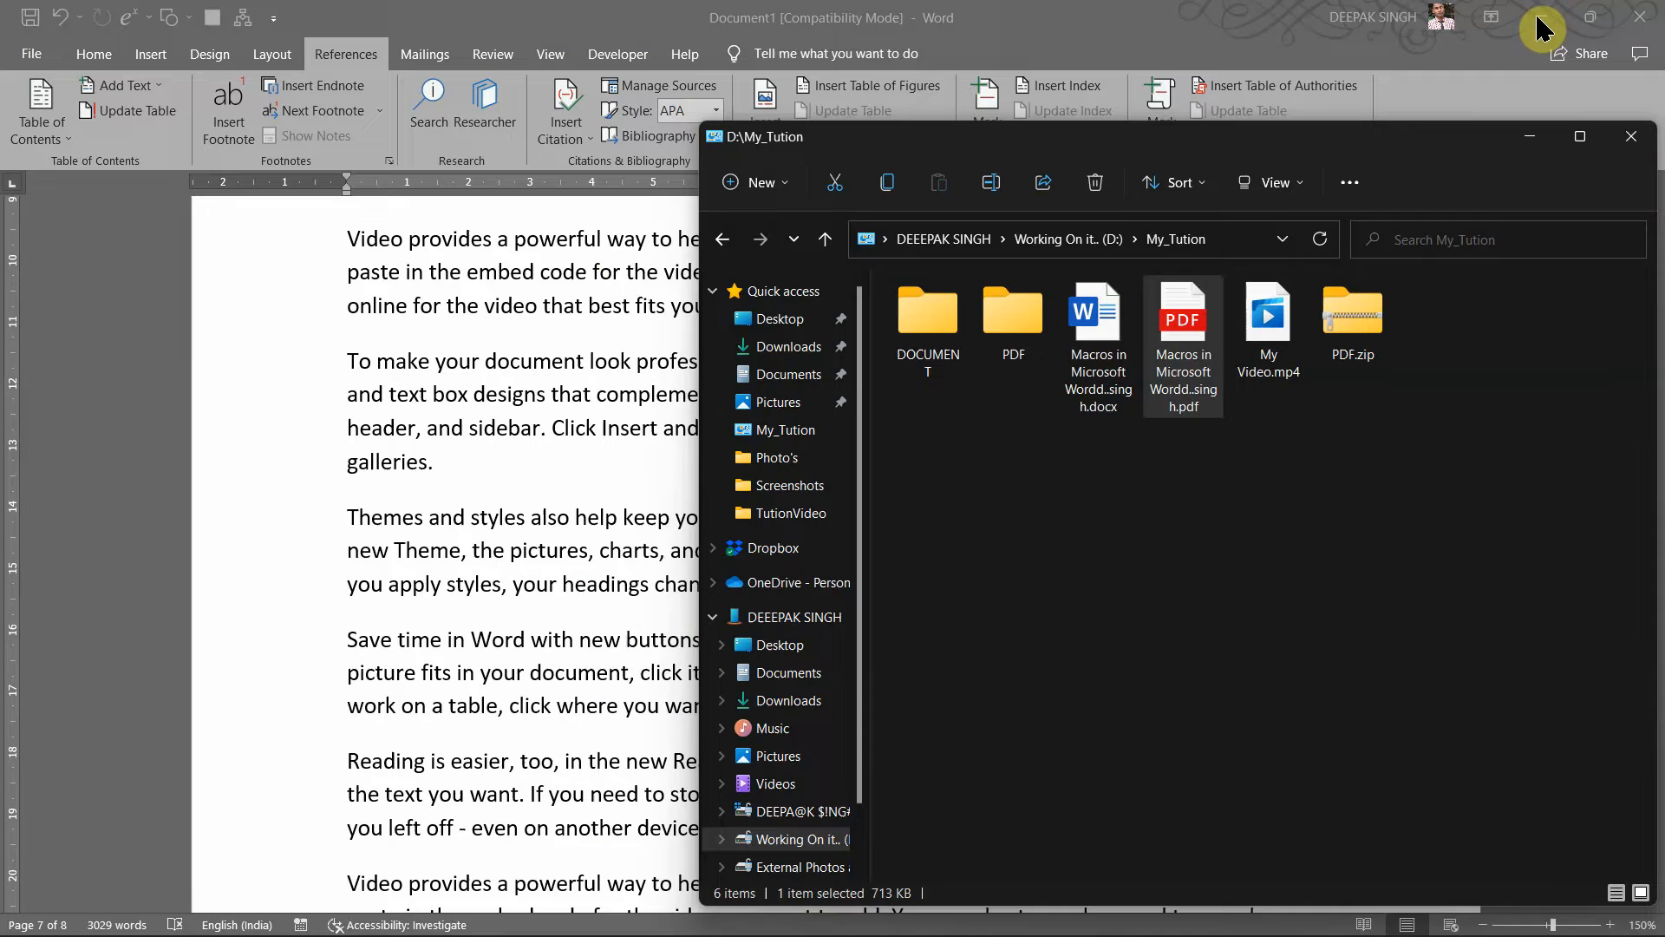
{"action": "left_click", "coordinate": [1630, 136]}
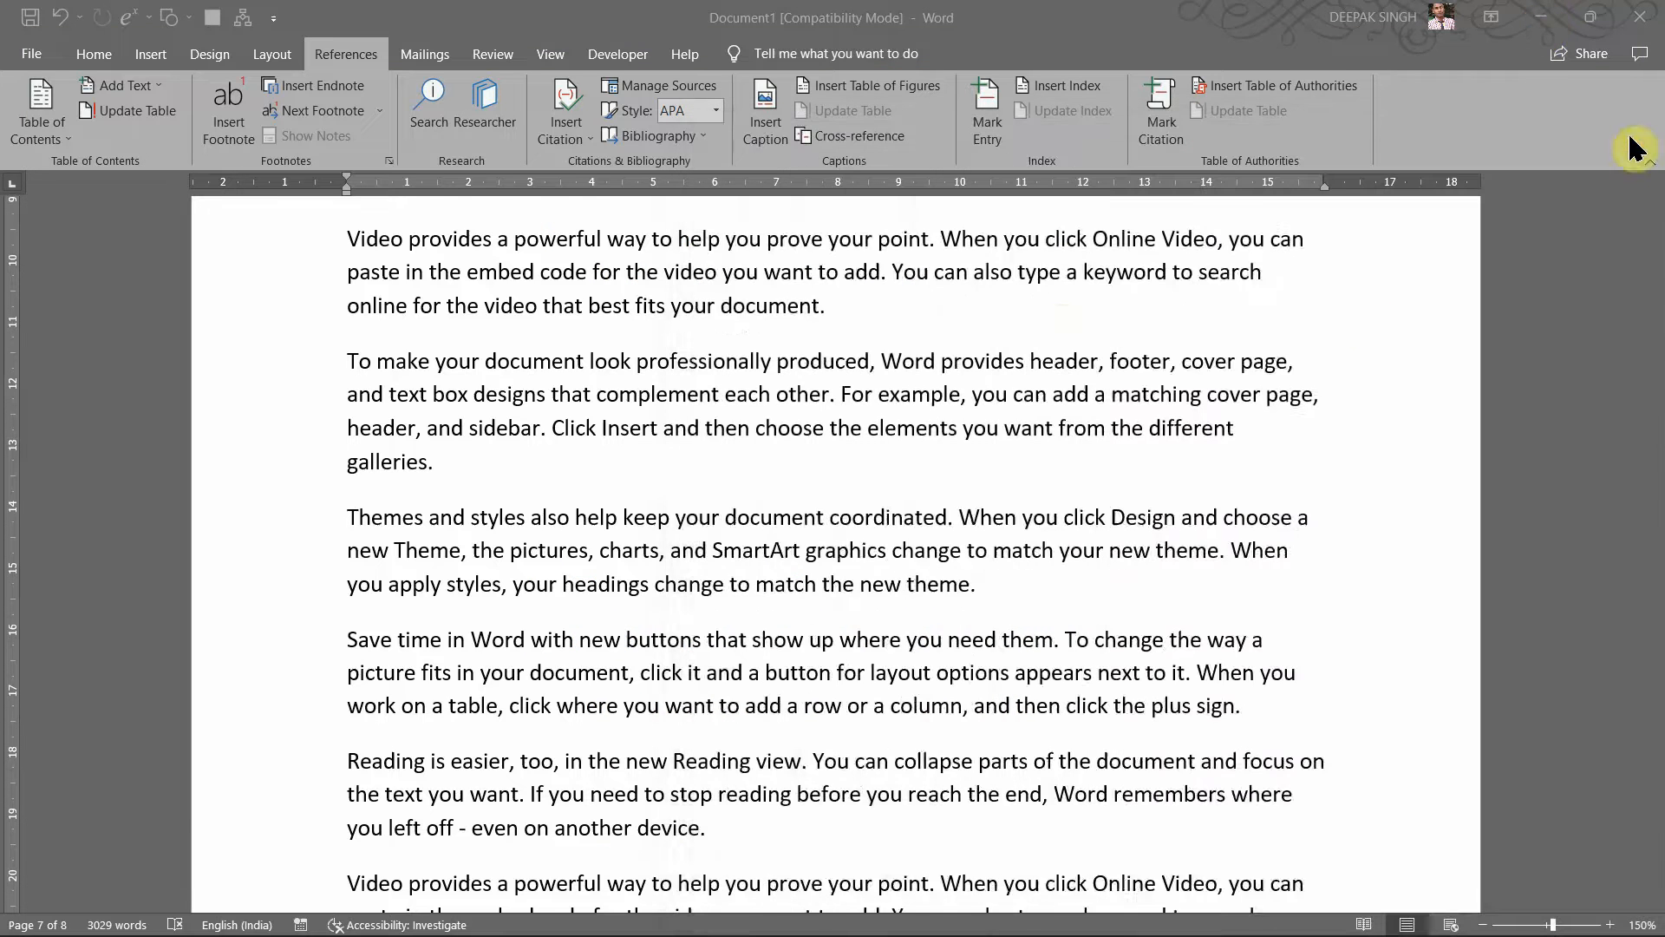
{"action": "scroll", "coordinate": [1063, 494], "scroll_direction": "down", "scroll_amount": 5}
{"action": "scroll", "coordinate": [1062, 493], "scroll_direction": "up", "scroll_amount": 5}
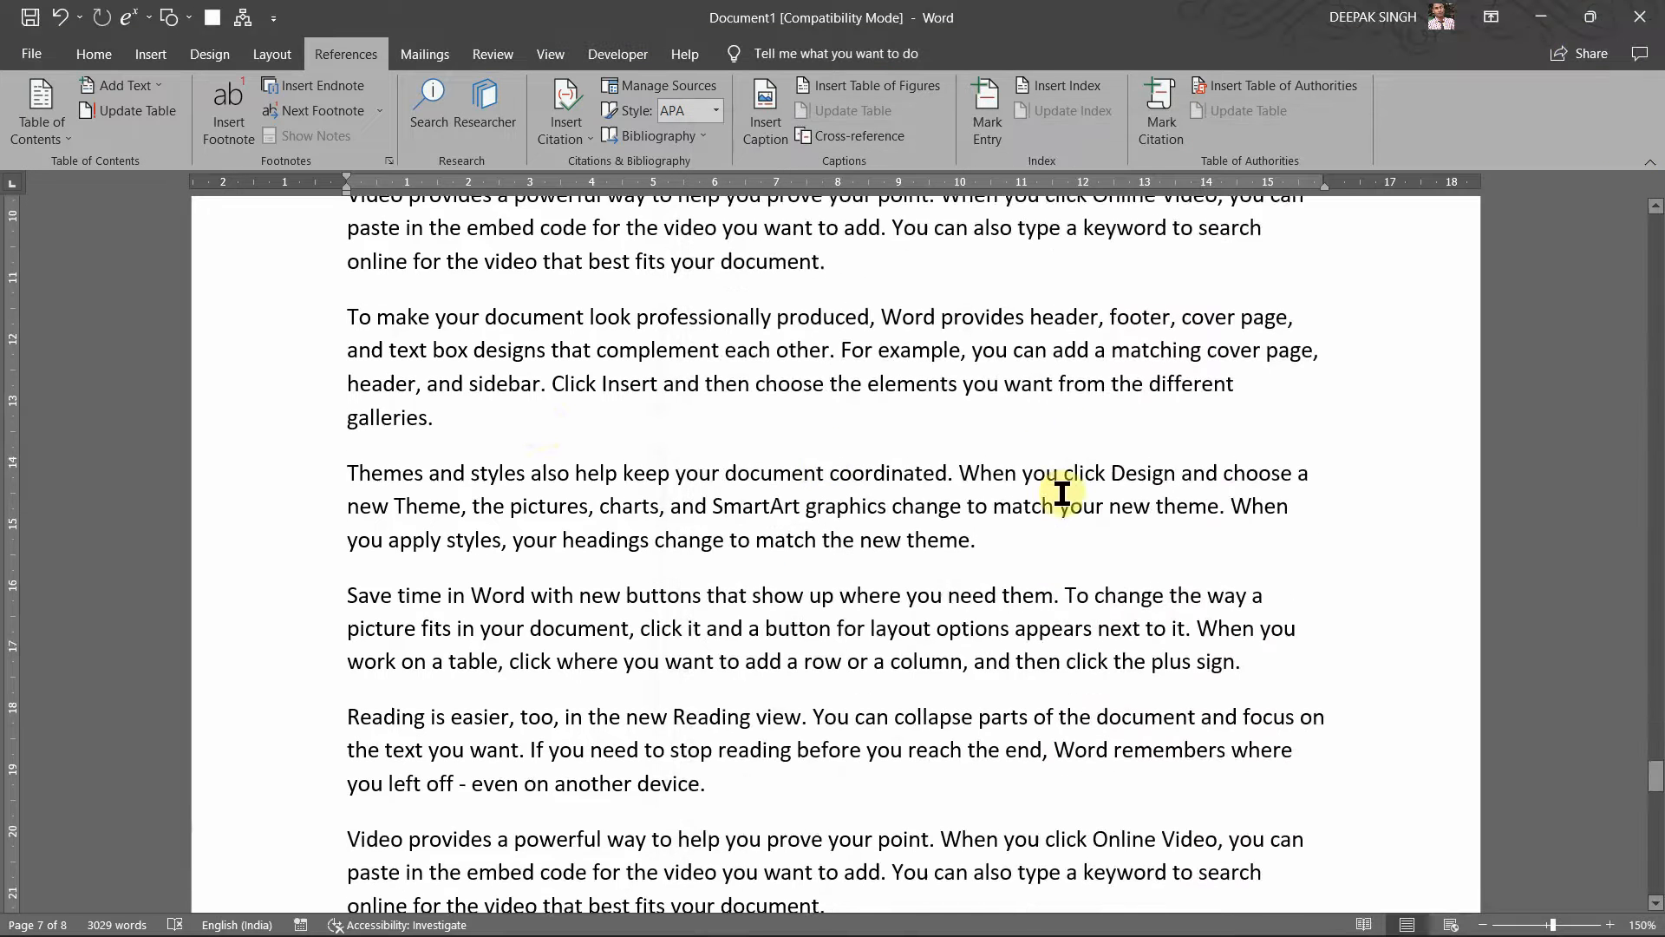
Step: Place the cursor after 'galleries.' and open, then cancel, the Figure 1 caption dialog
{"action": "left_click", "coordinate": [584, 425]}
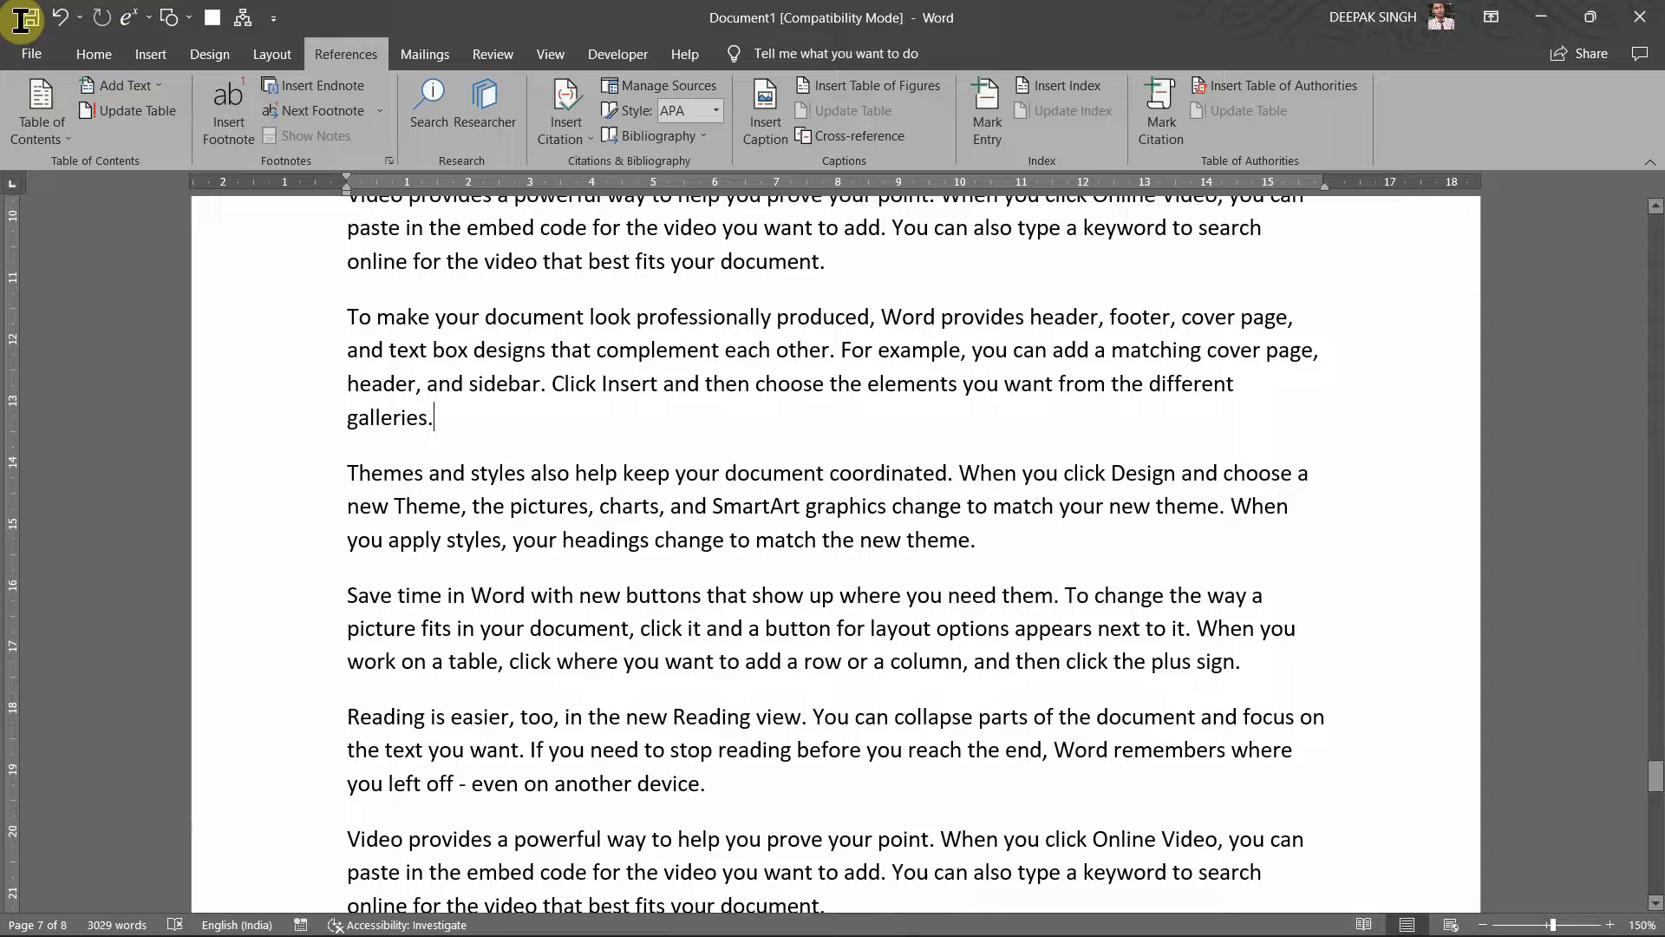
{"action": "left_click", "coordinate": [764, 131]}
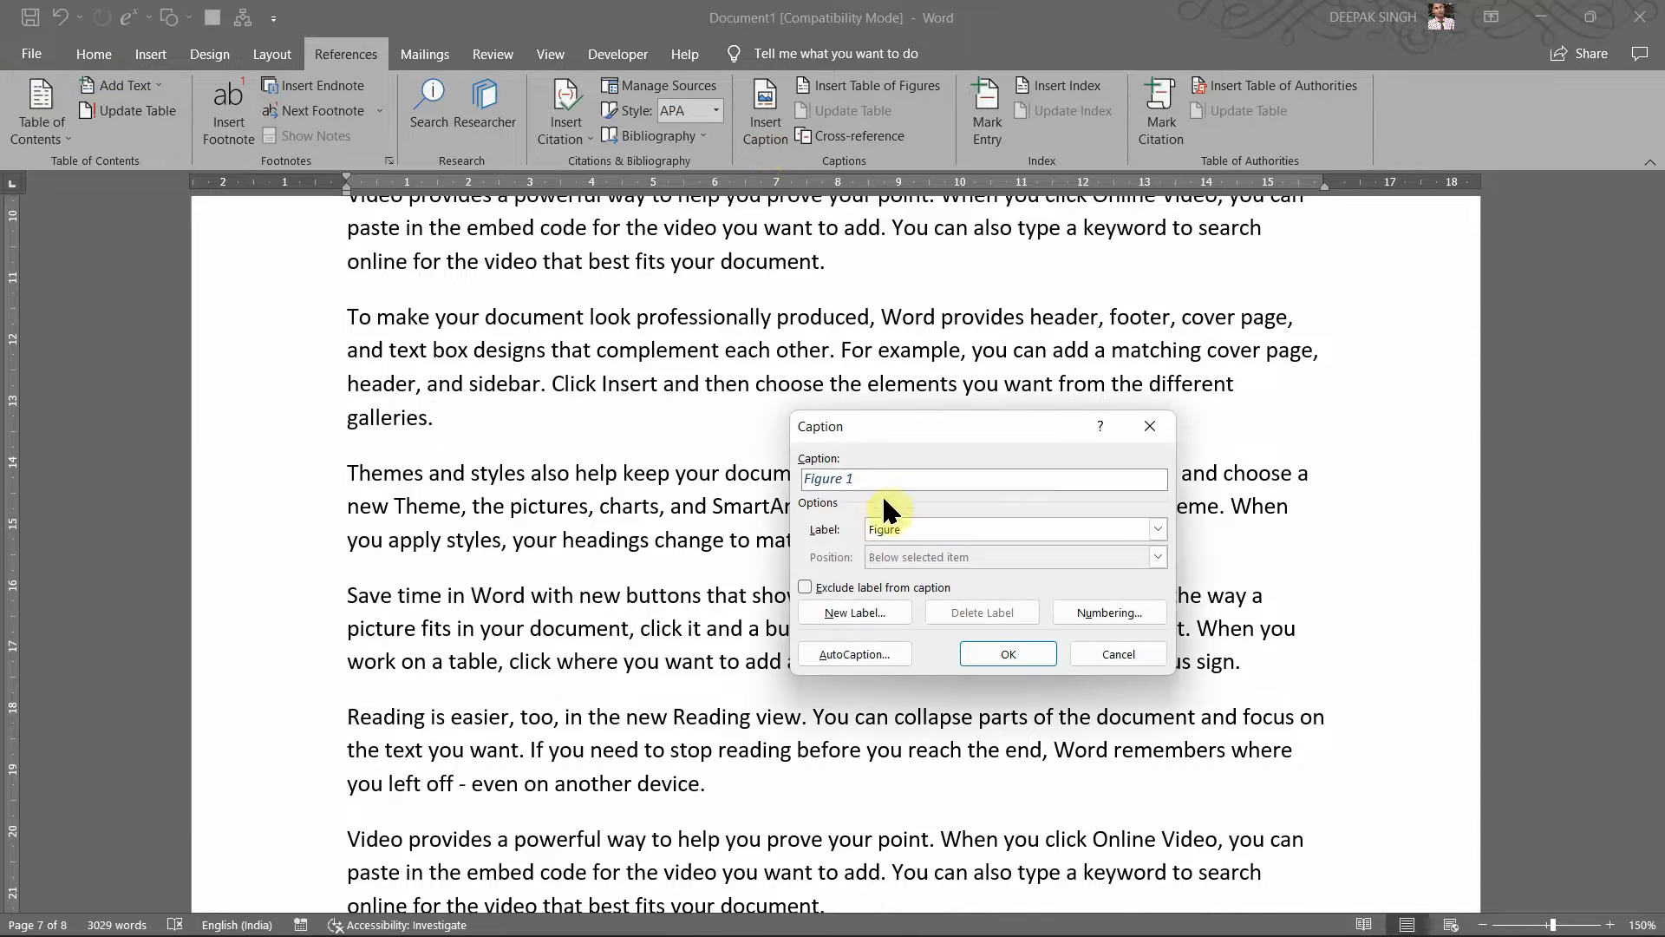
{"action": "left_click", "coordinate": [1150, 428]}
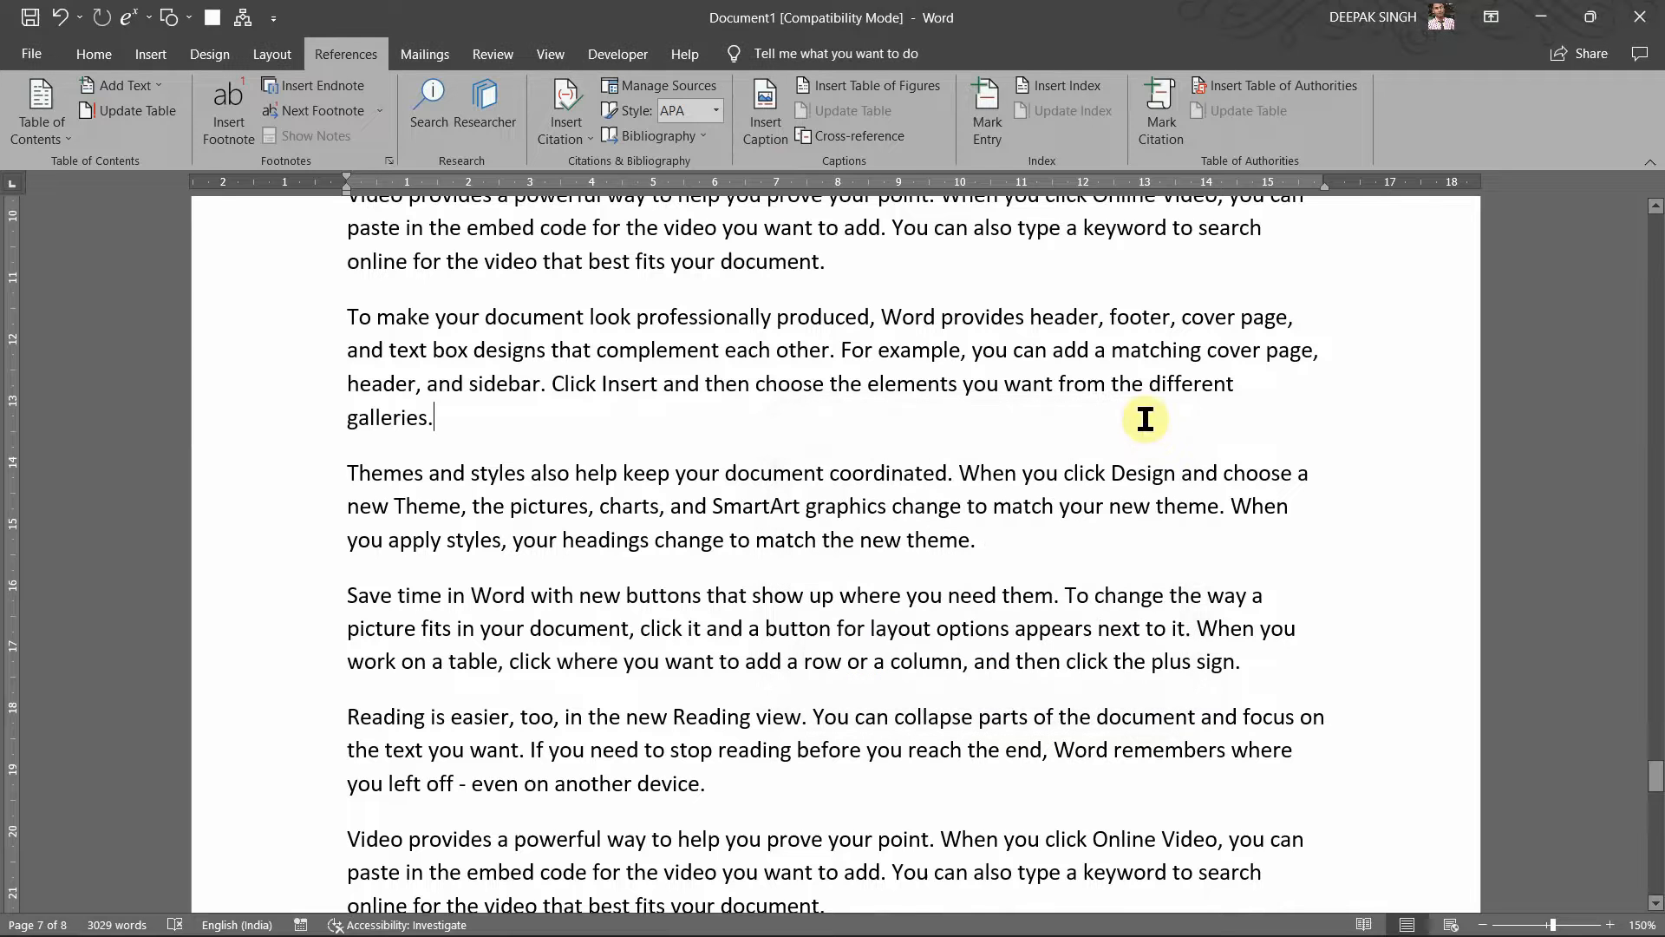
Step: Start inserting a picture from this device at the cursor position
{"action": "left_click", "coordinate": [143, 54]}
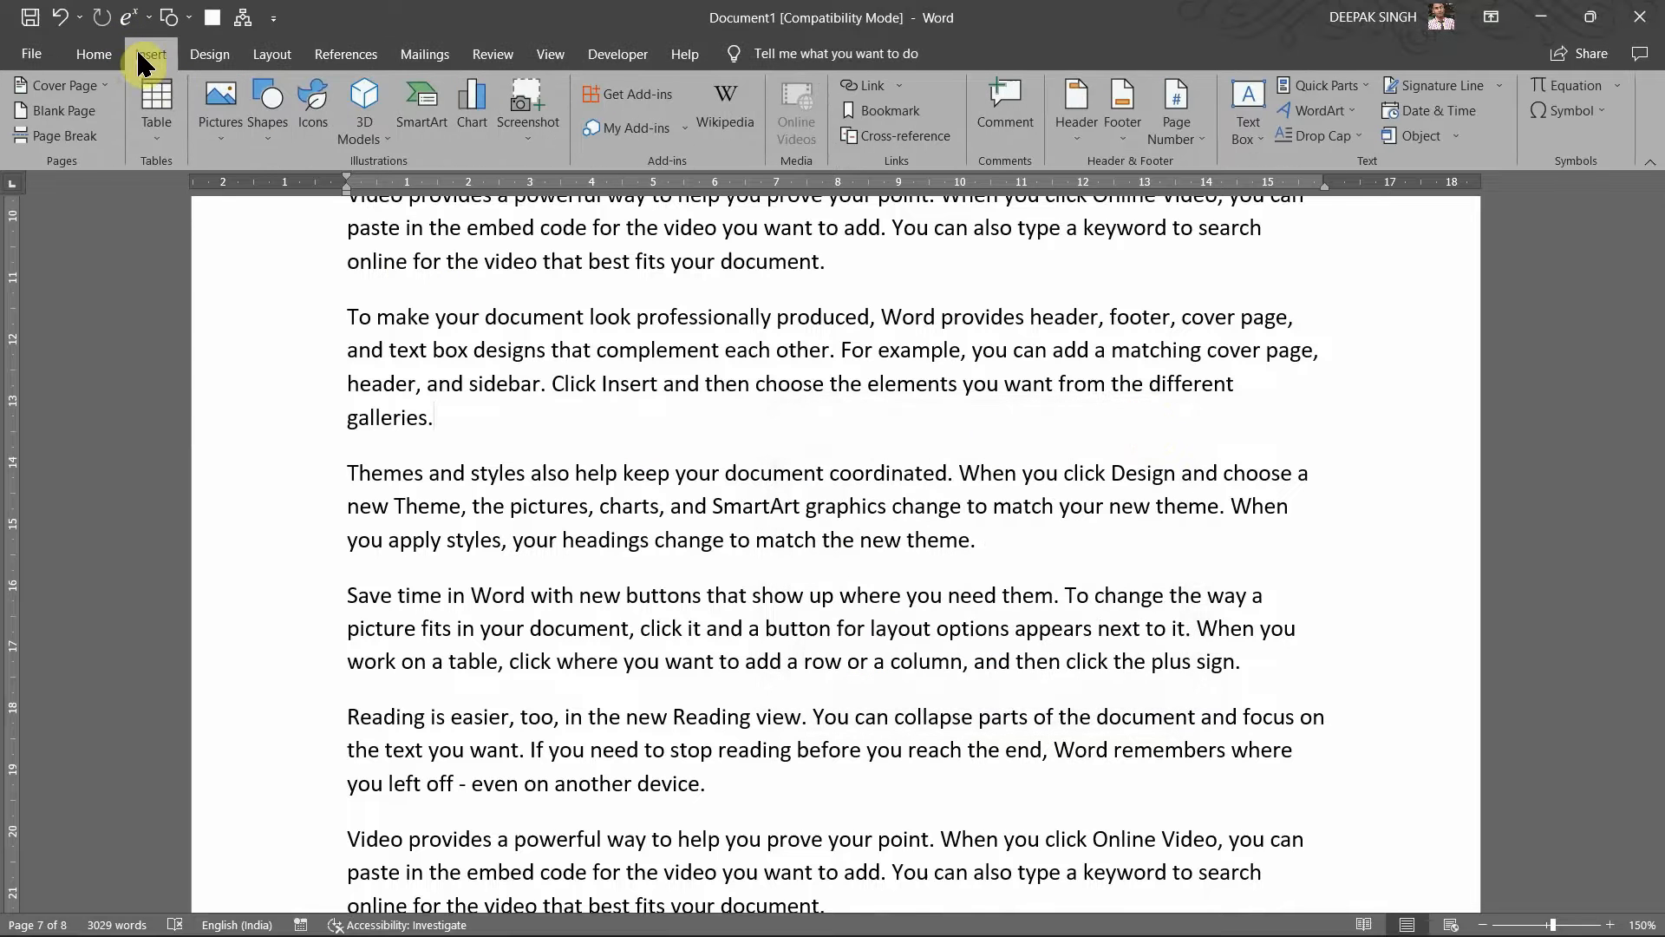
{"action": "left_click", "coordinate": [222, 130]}
{"action": "left_click", "coordinate": [246, 196]}
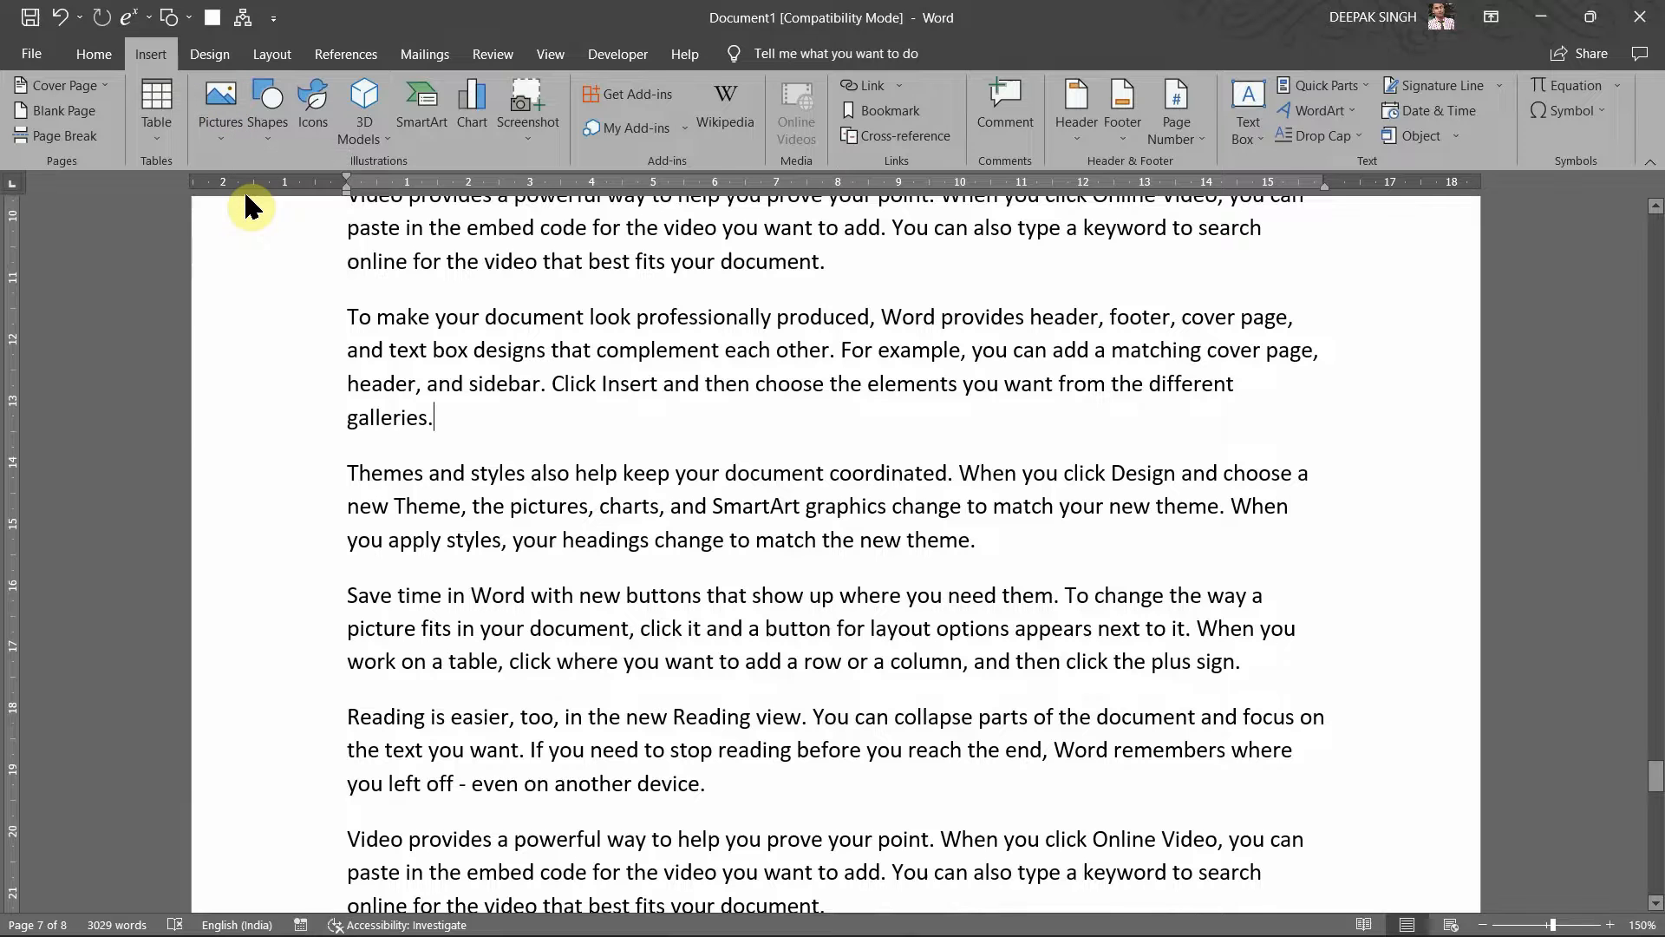
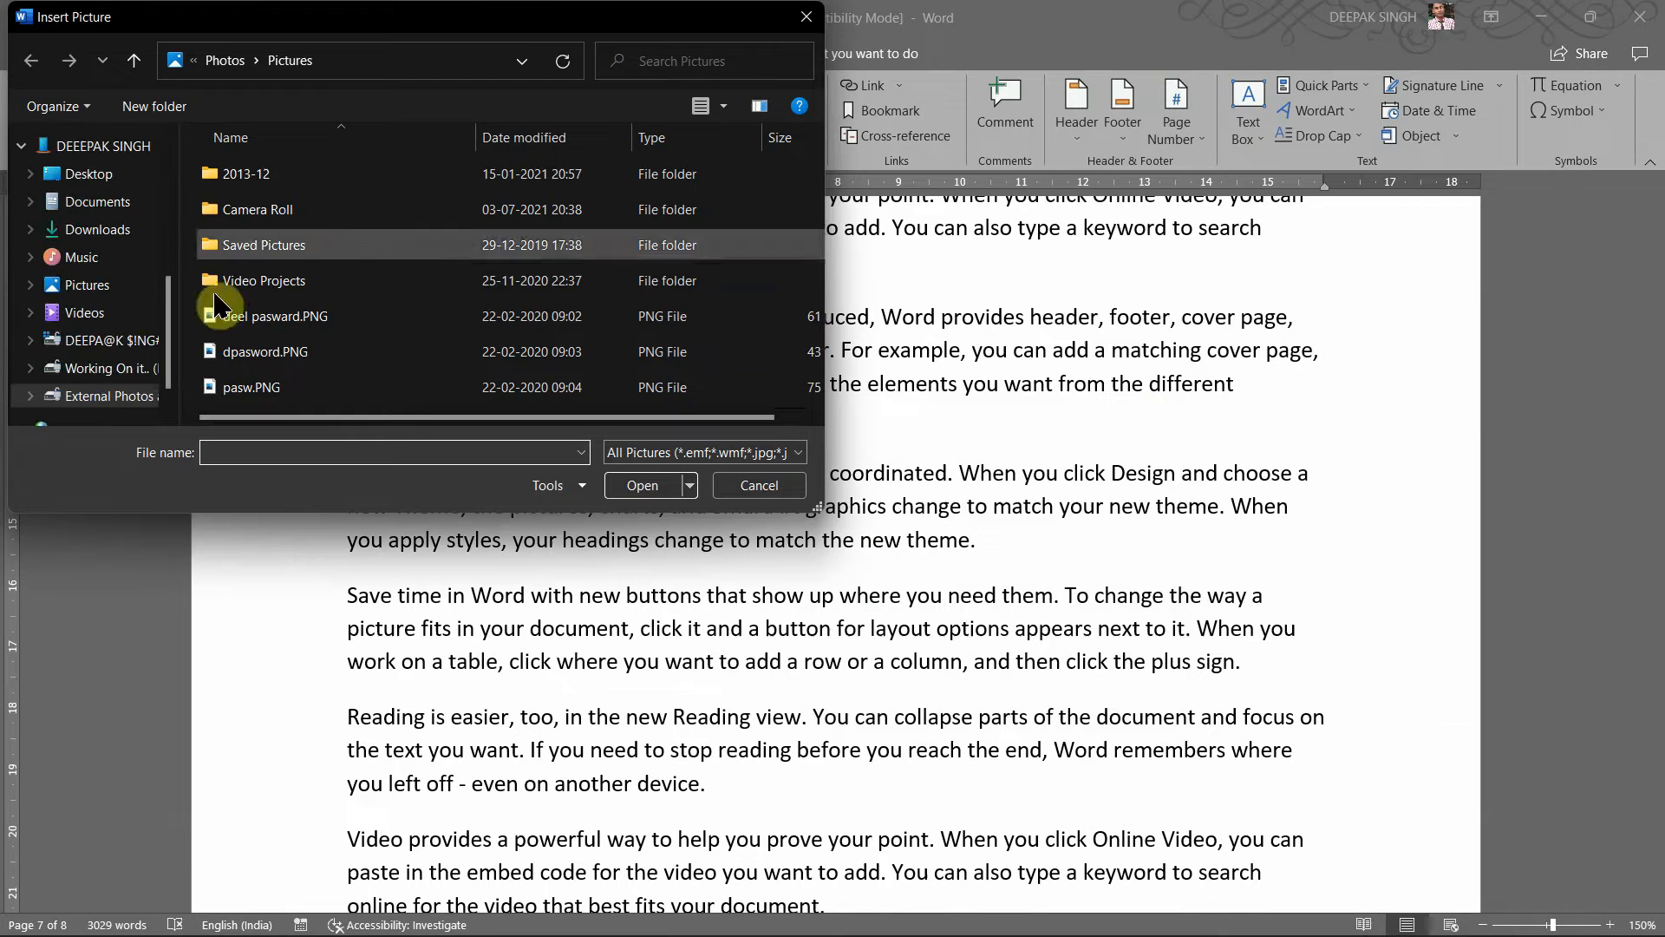
Step: Insert a photo from External Photos and More (E:) > Photos > Photo's below 'galleries.'
{"action": "left_click", "coordinate": [132, 399]}
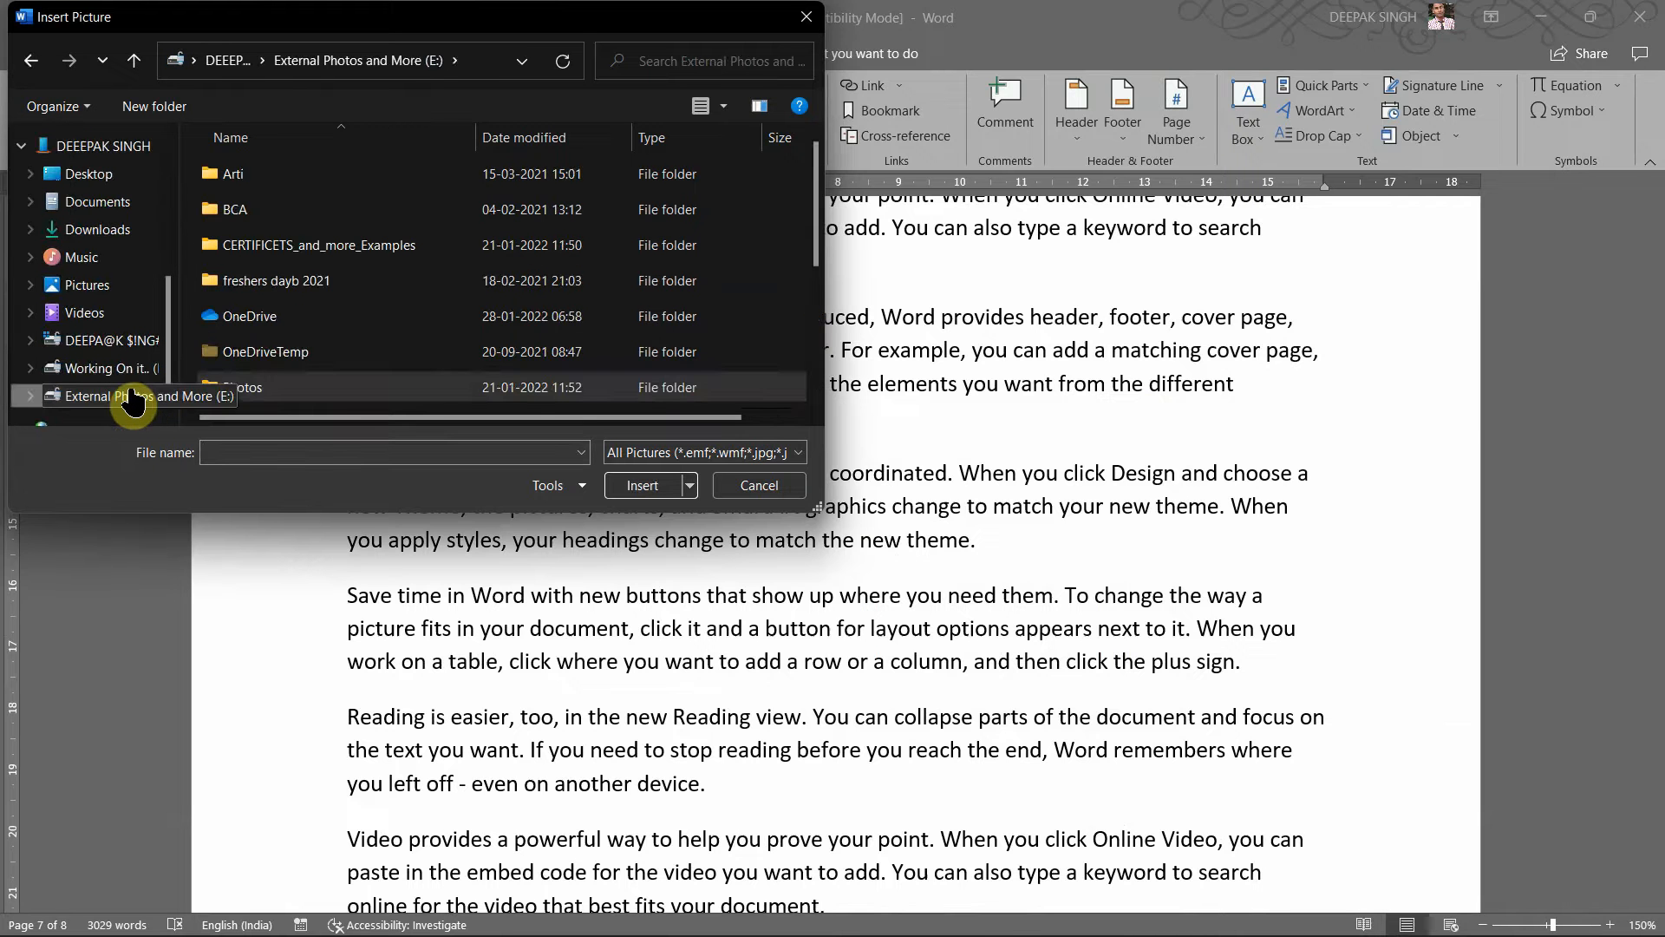
{"action": "left_click", "coordinate": [247, 386]}
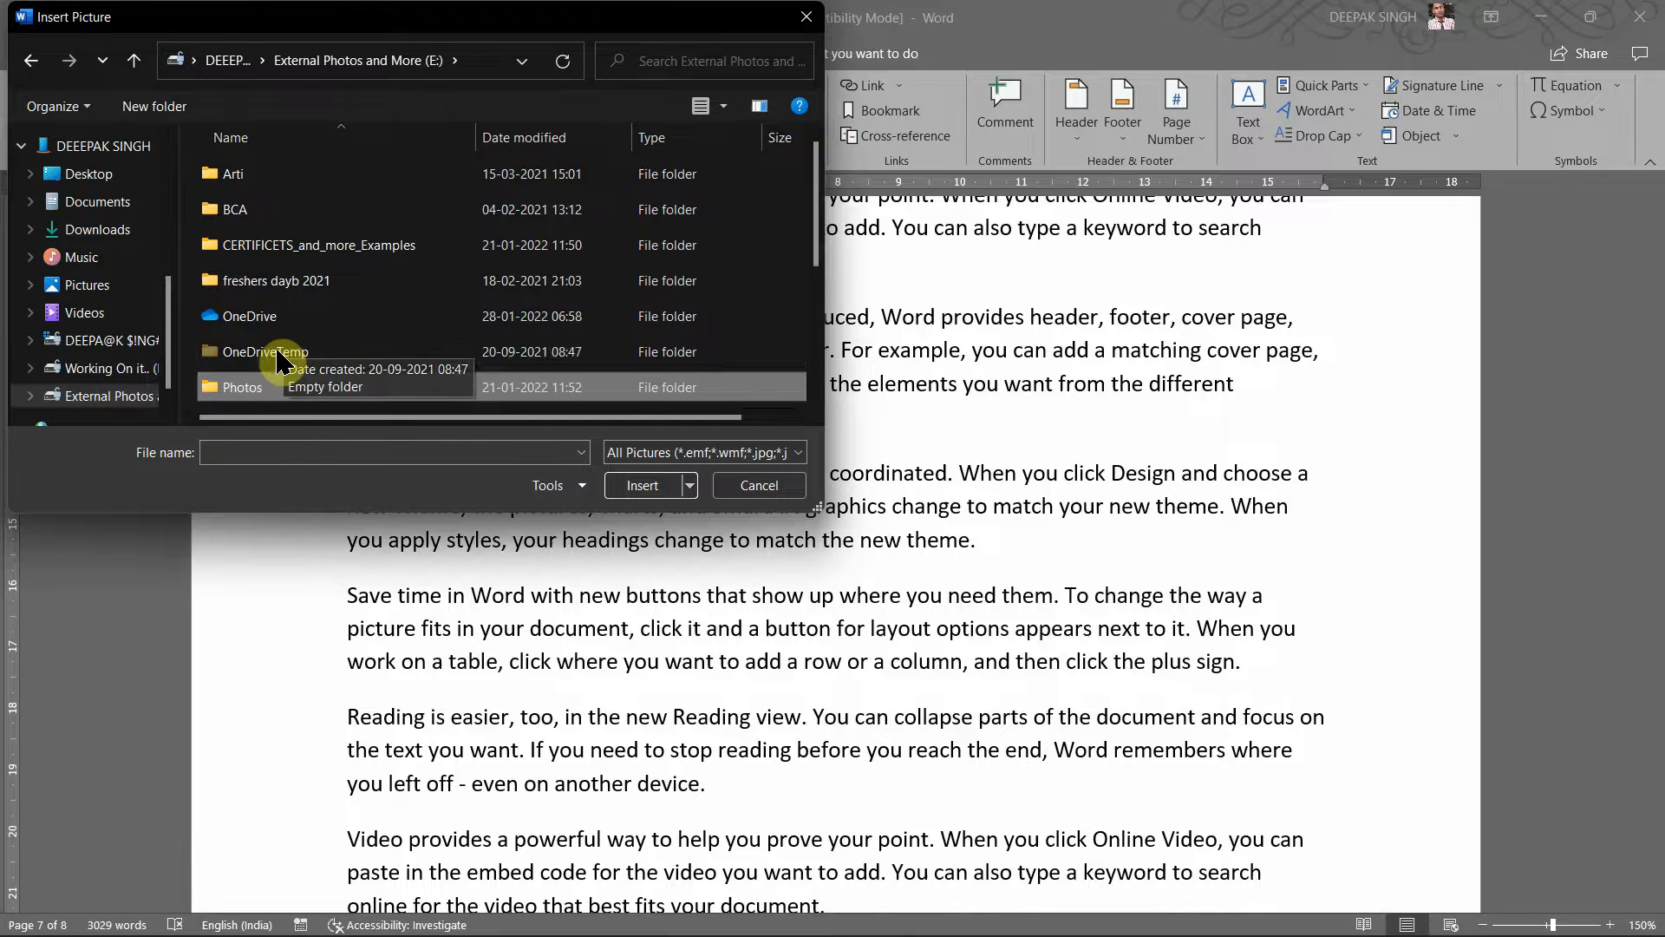
{"action": "double_click", "coordinate": [248, 387]}
{"action": "double_click", "coordinate": [238, 253]}
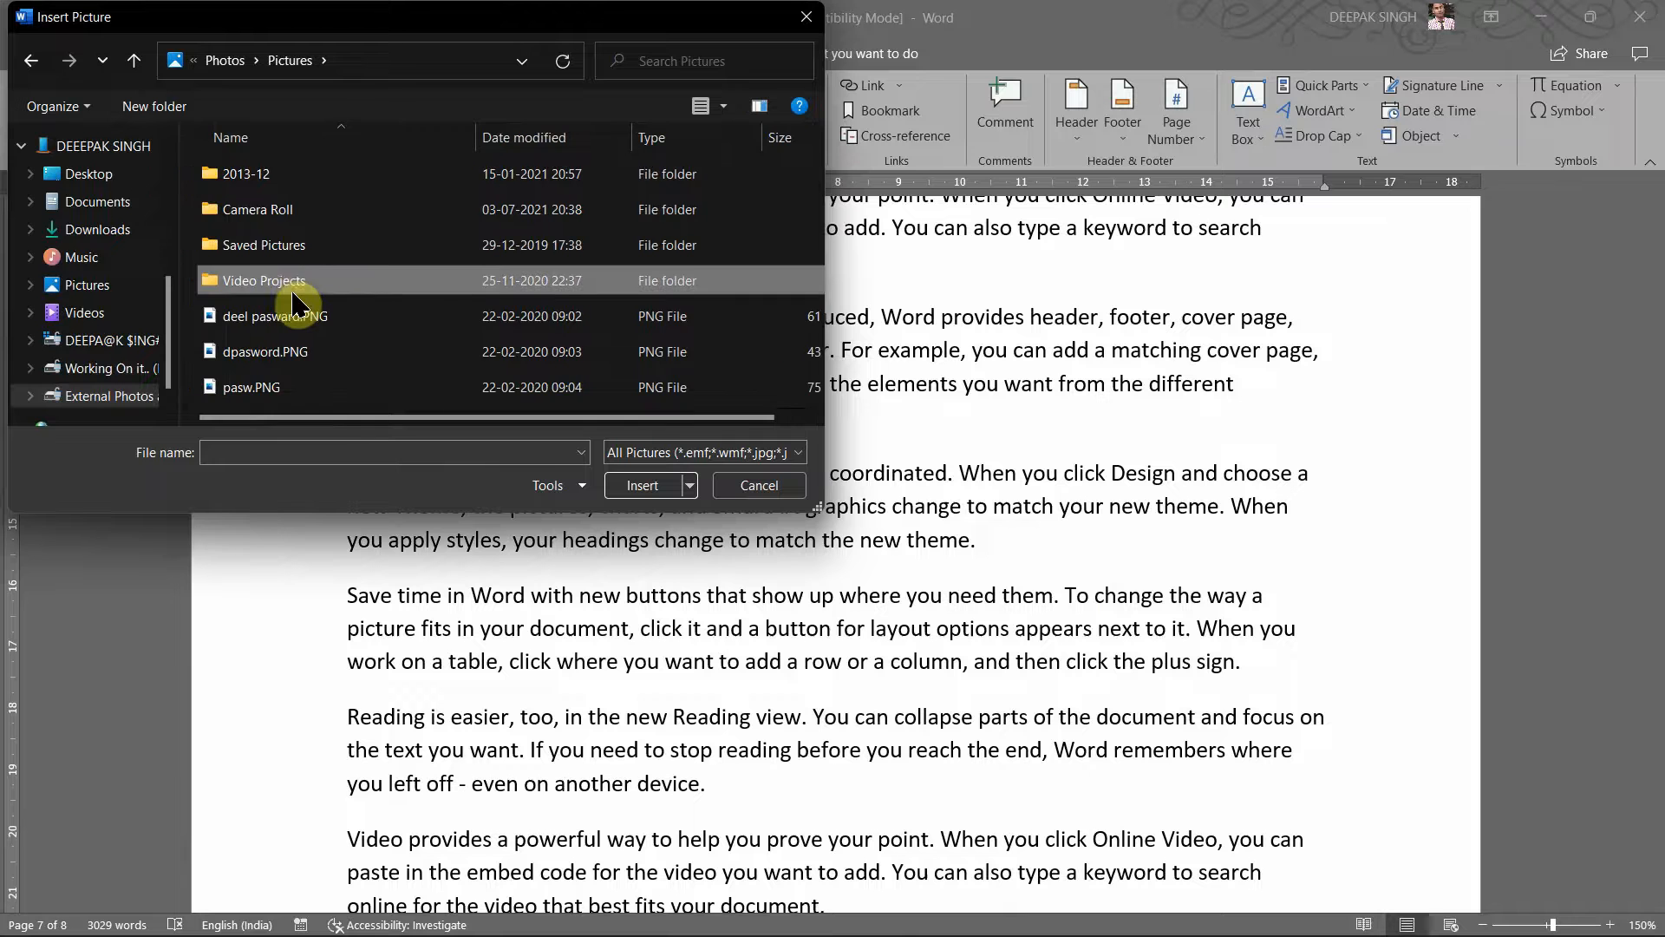
{"action": "key", "text": "BackSpace"}
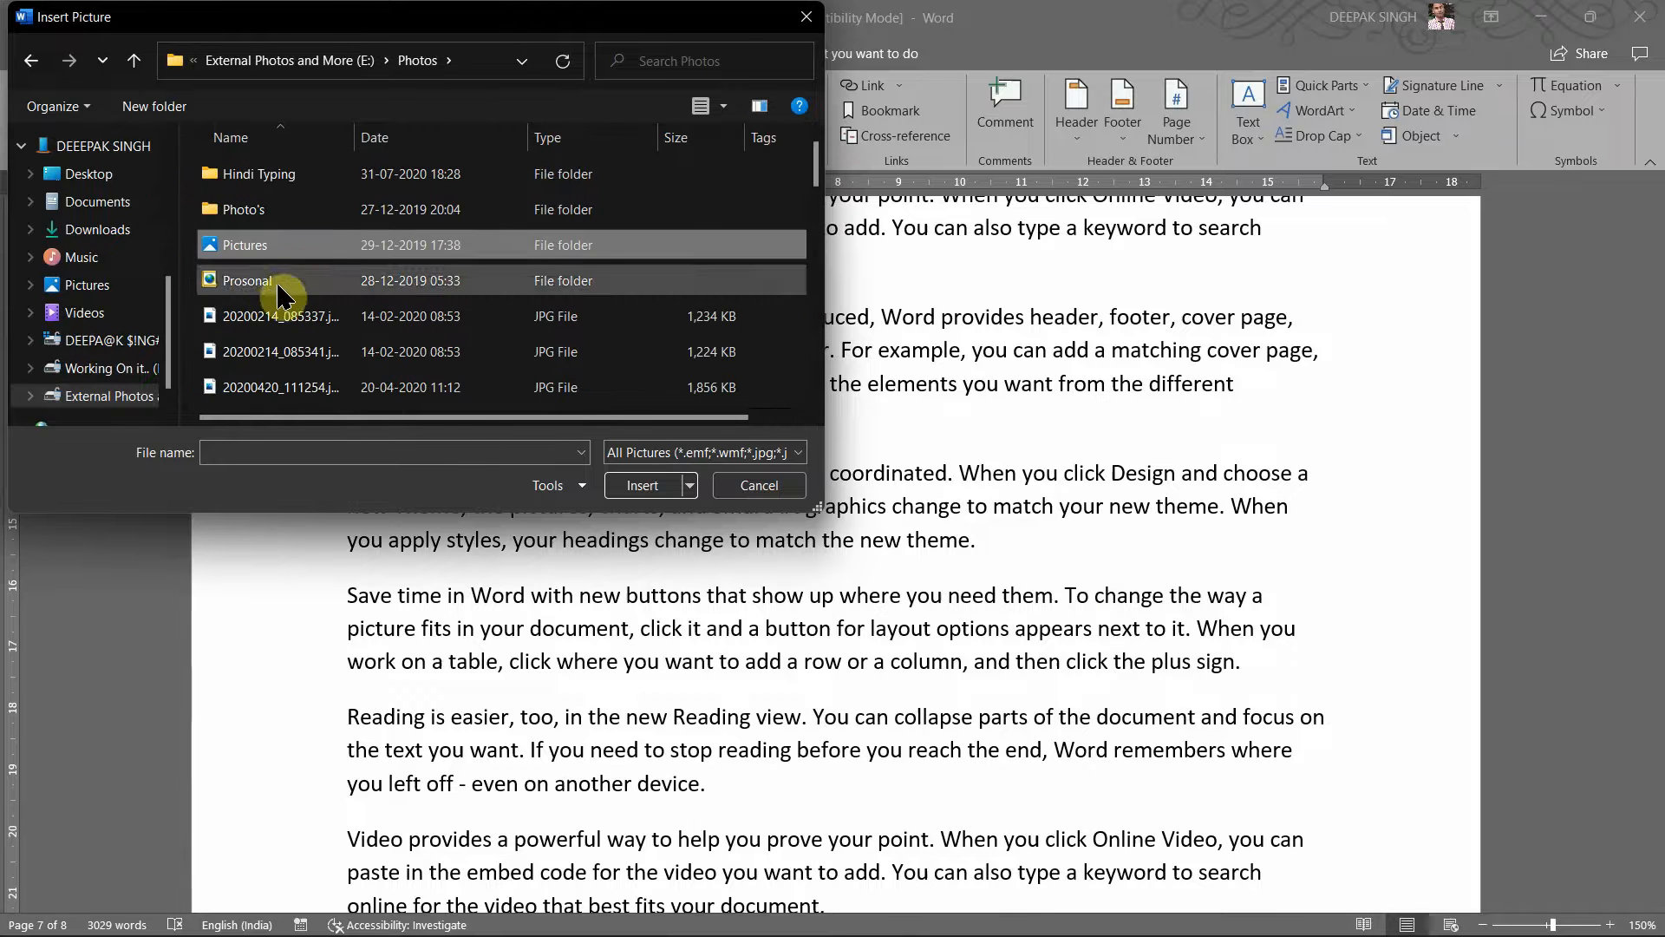
{"action": "double_click", "coordinate": [263, 210]}
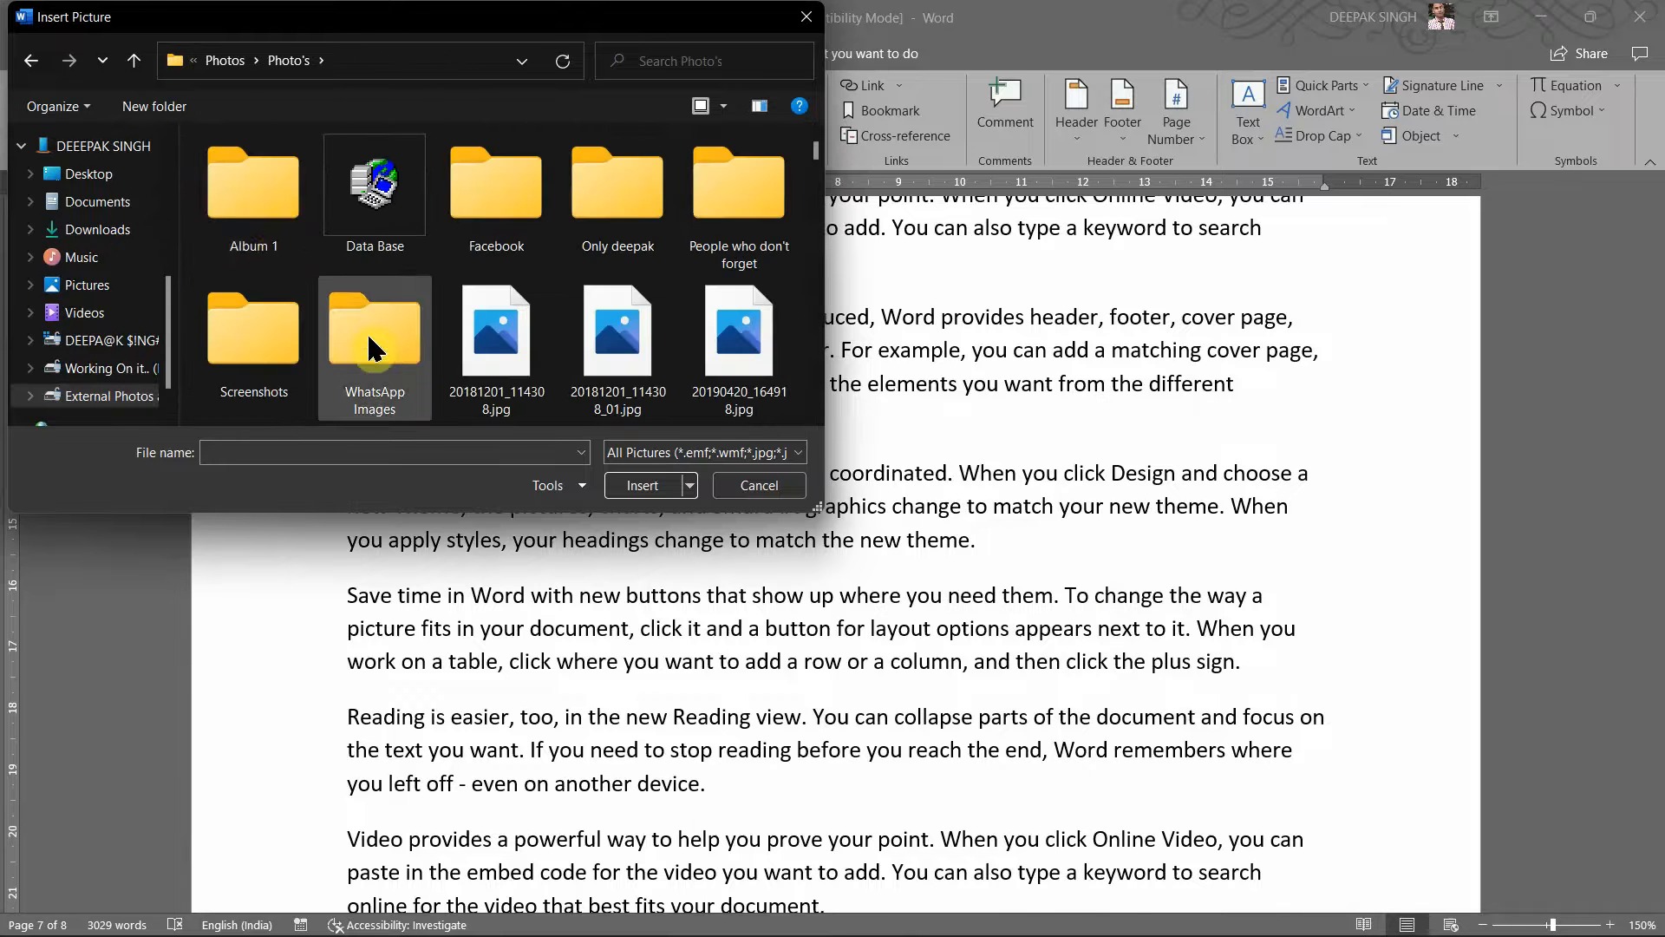
{"action": "scroll", "coordinate": [373, 299], "scroll_direction": "down", "scroll_amount": 3}
{"action": "left_click", "coordinate": [425, 379]}
{"action": "double_click", "coordinate": [425, 379]}
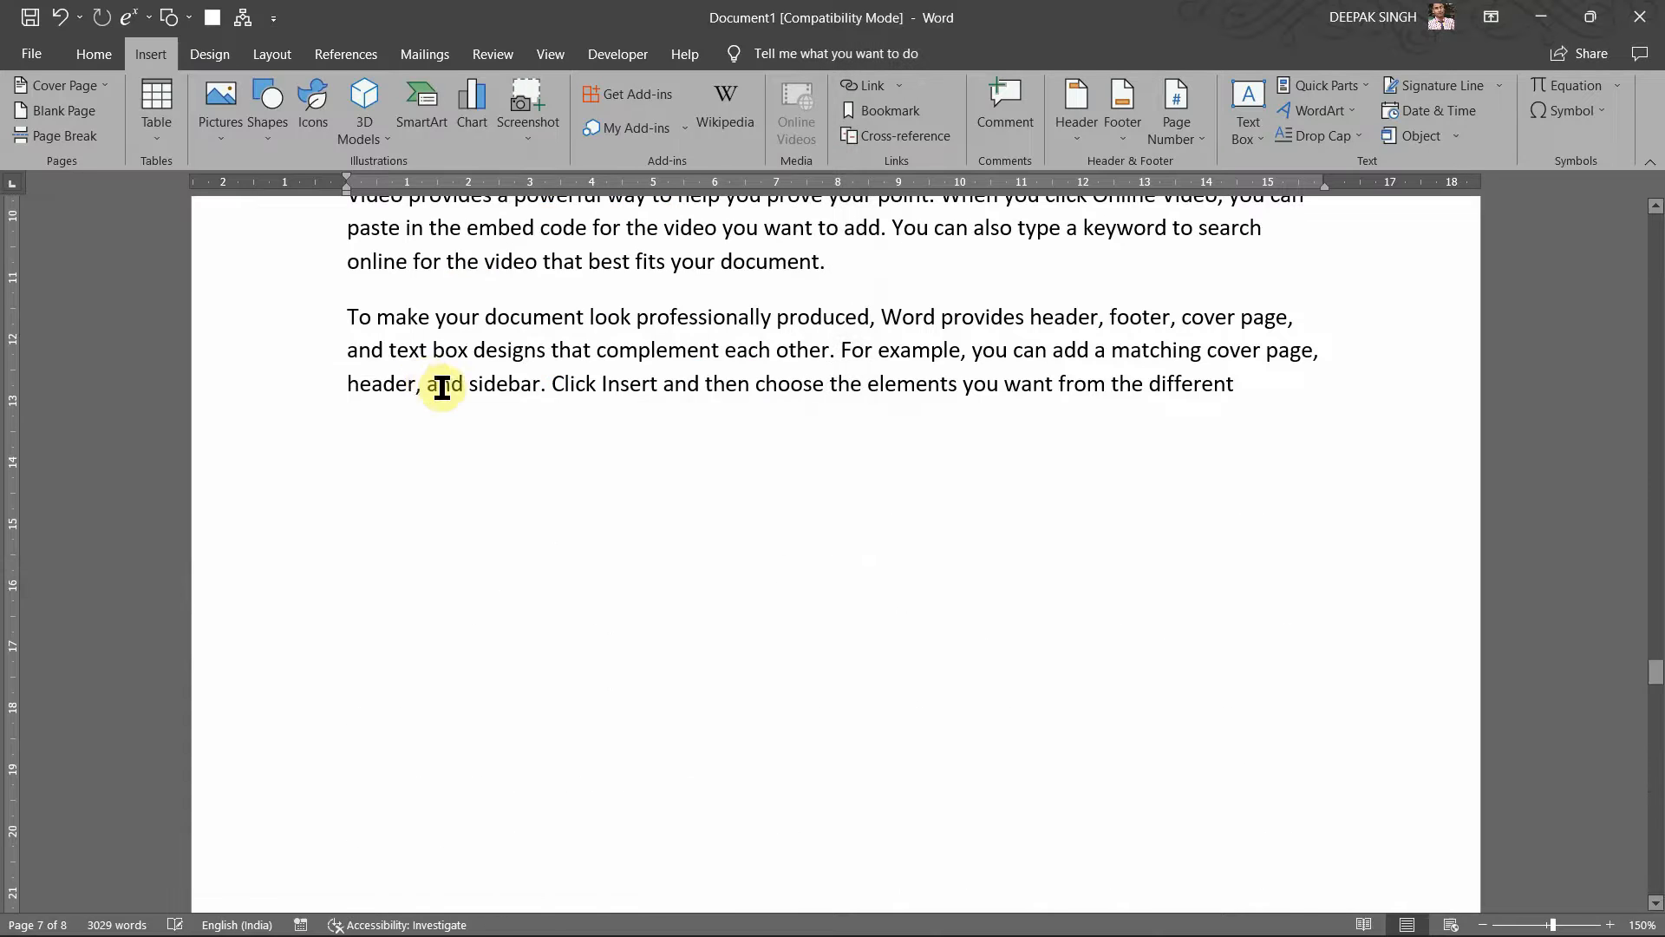
Step: Set the photo's text wrapping to Top and Bottom
{"action": "scroll", "coordinate": [412, 399], "scroll_direction": "down", "scroll_amount": 3}
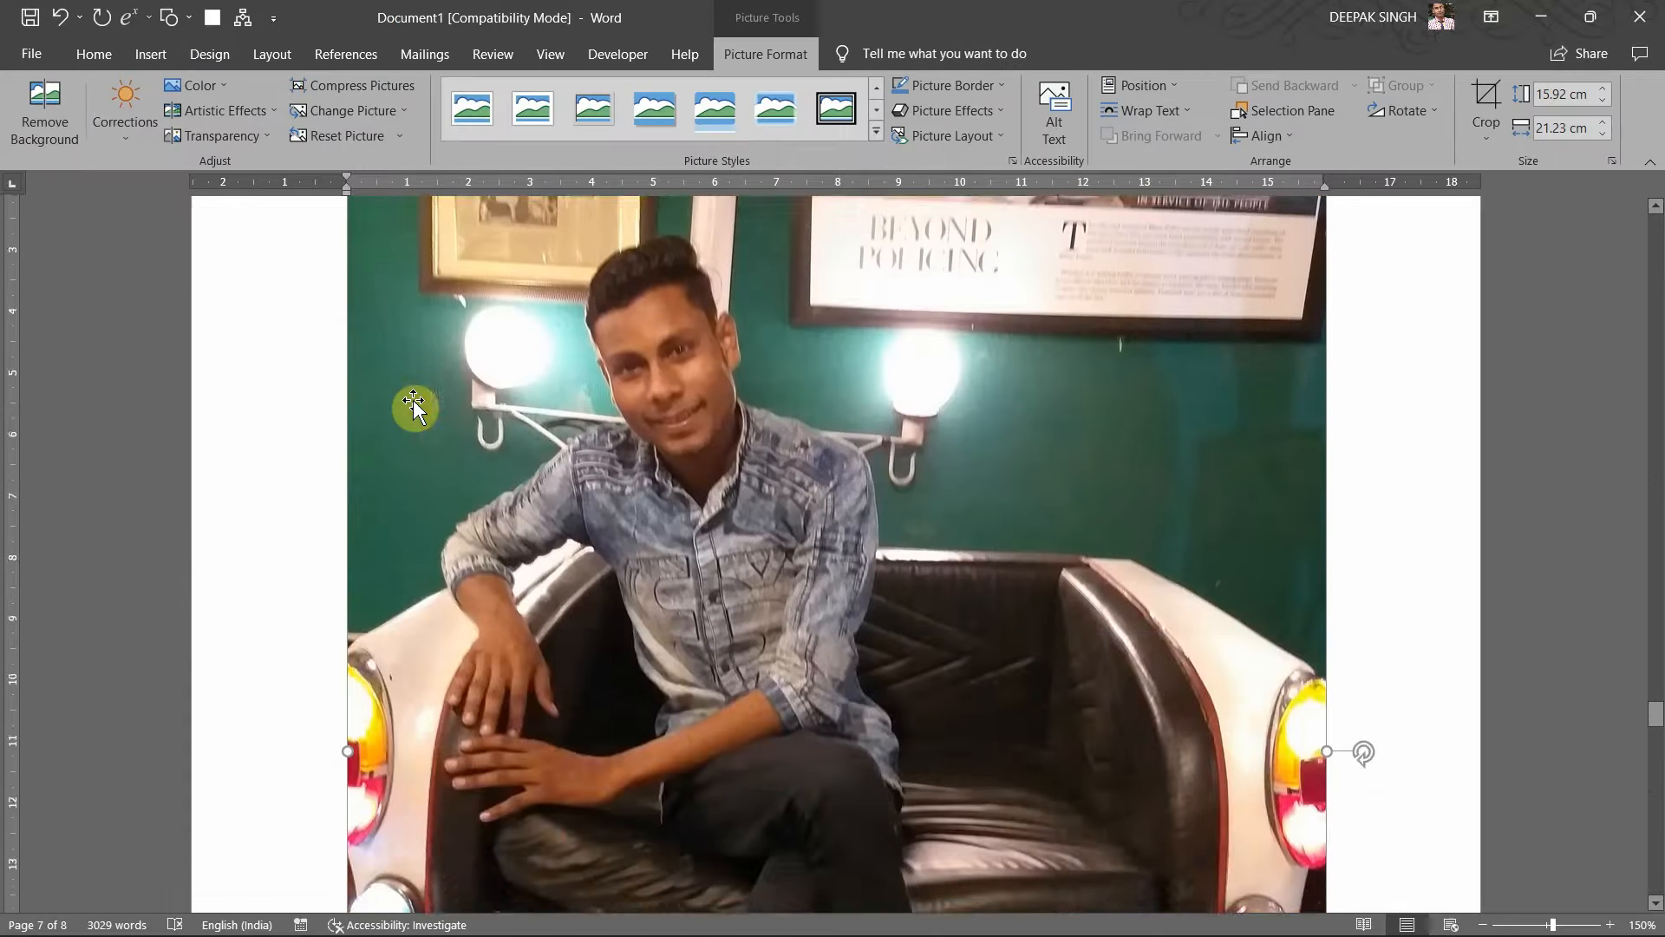
{"action": "scroll", "coordinate": [593, 475], "scroll_direction": "down", "scroll_amount": 4}
{"action": "scroll", "coordinate": [820, 549], "scroll_direction": "down", "scroll_amount": 5}
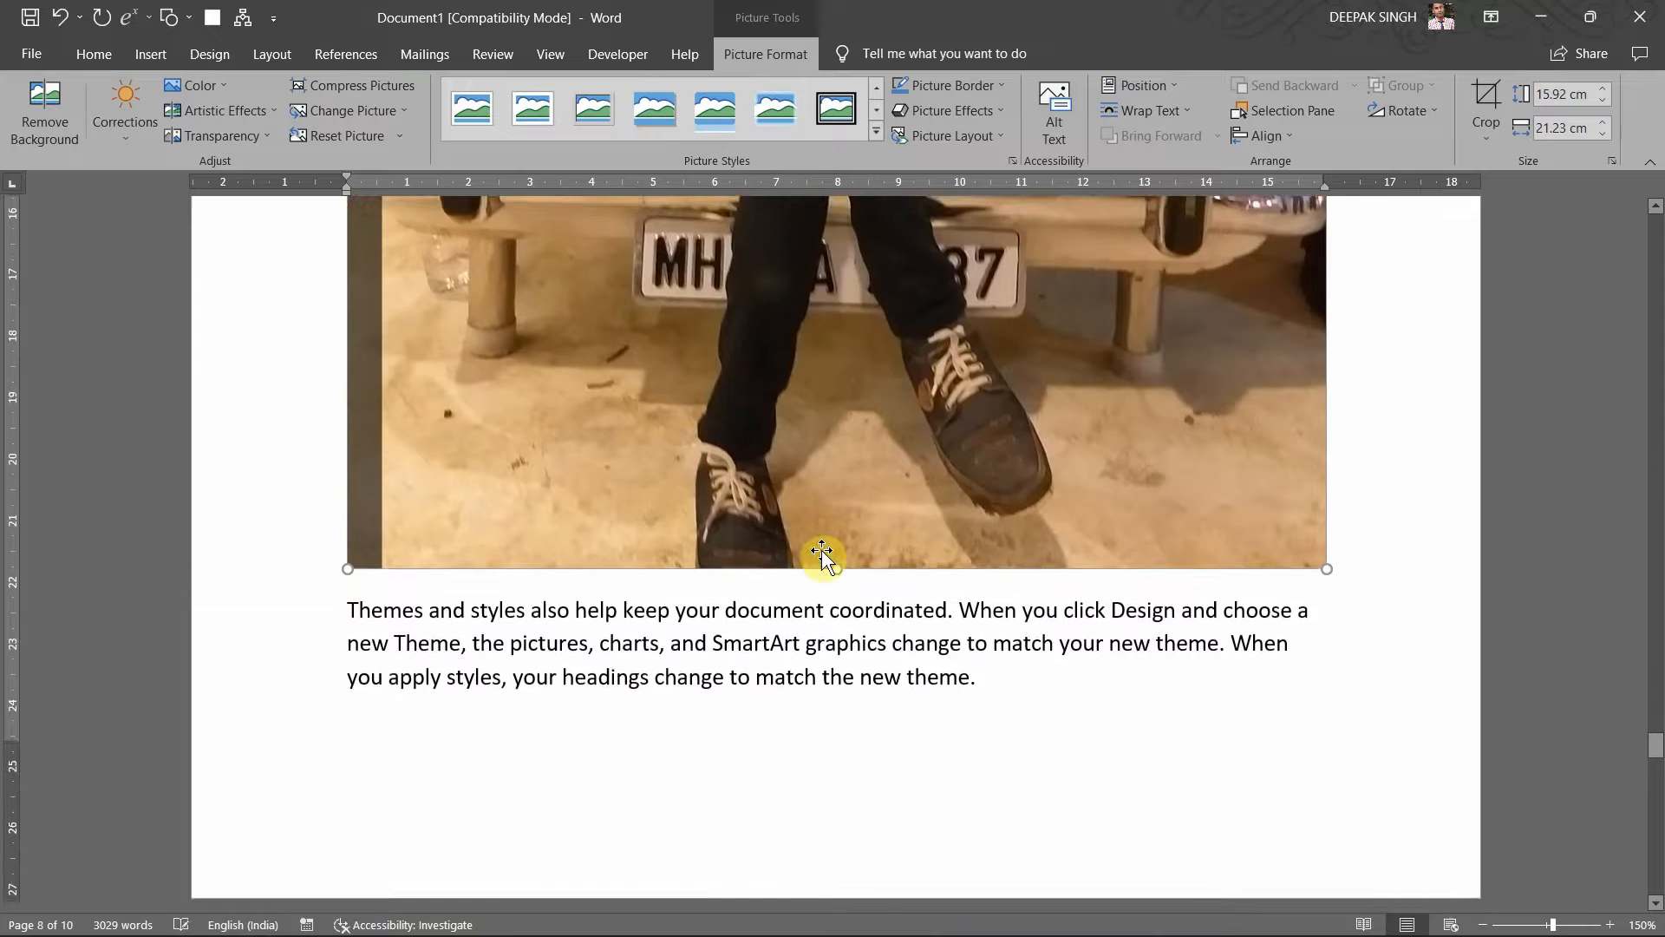
{"action": "scroll", "coordinate": [1264, 512], "scroll_direction": "up", "scroll_amount": 6}
{"action": "scroll", "coordinate": [1264, 512], "scroll_direction": "up", "scroll_amount": 10}
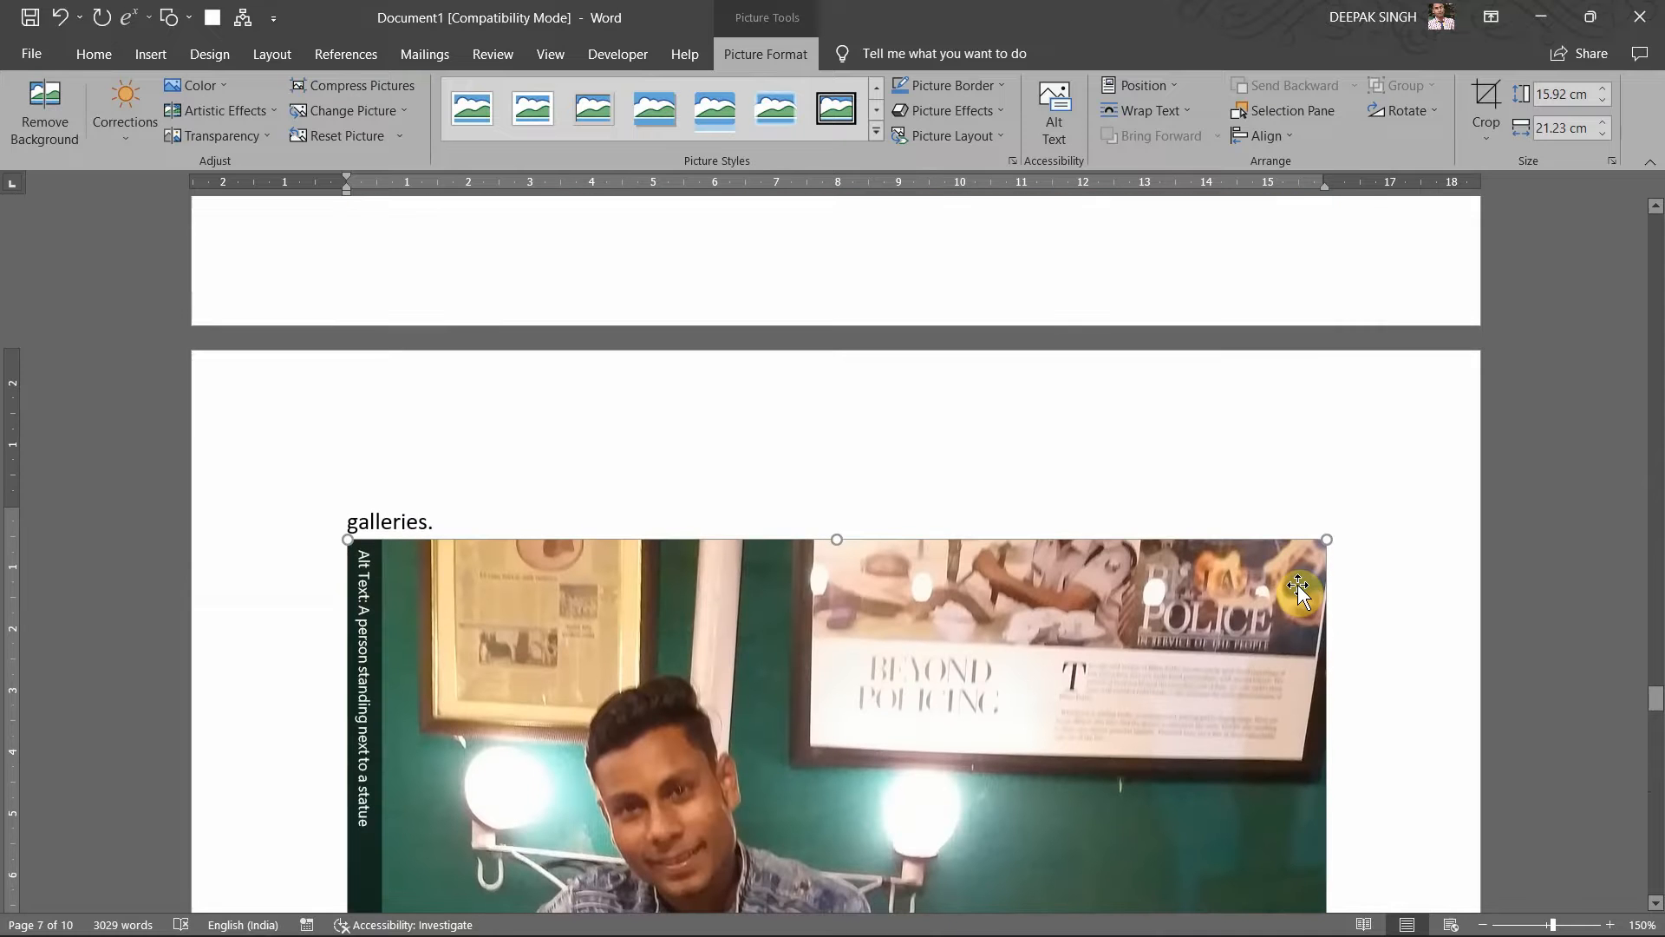
{"action": "left_click", "coordinate": [1354, 552]}
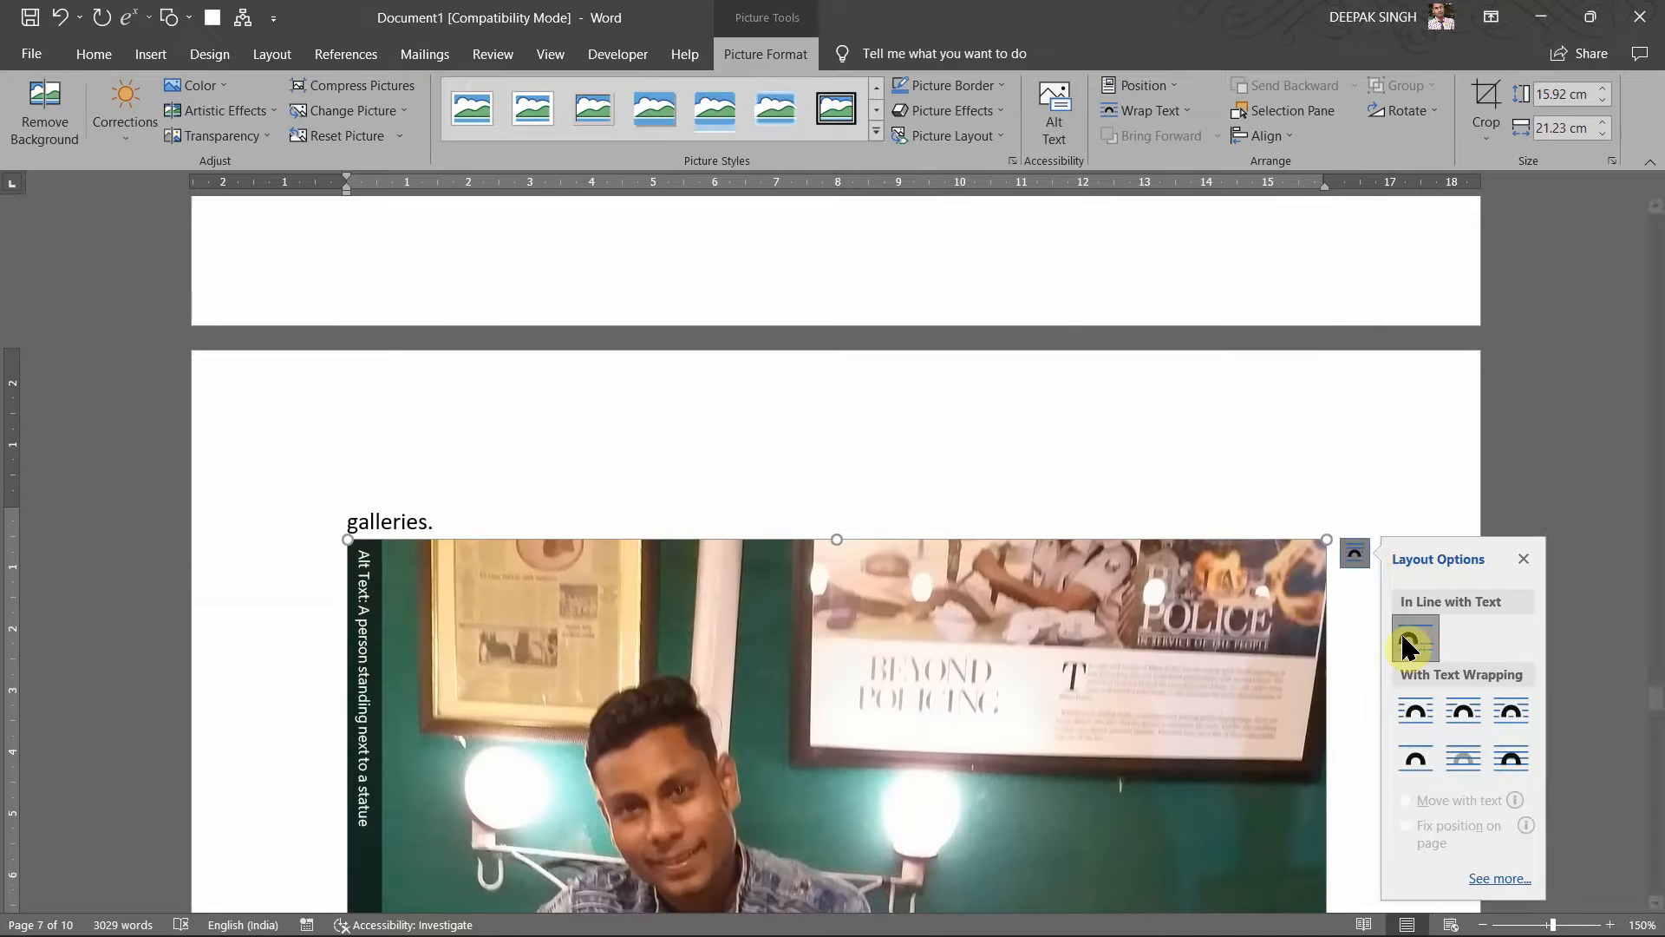
{"action": "left_click", "coordinate": [1514, 709]}
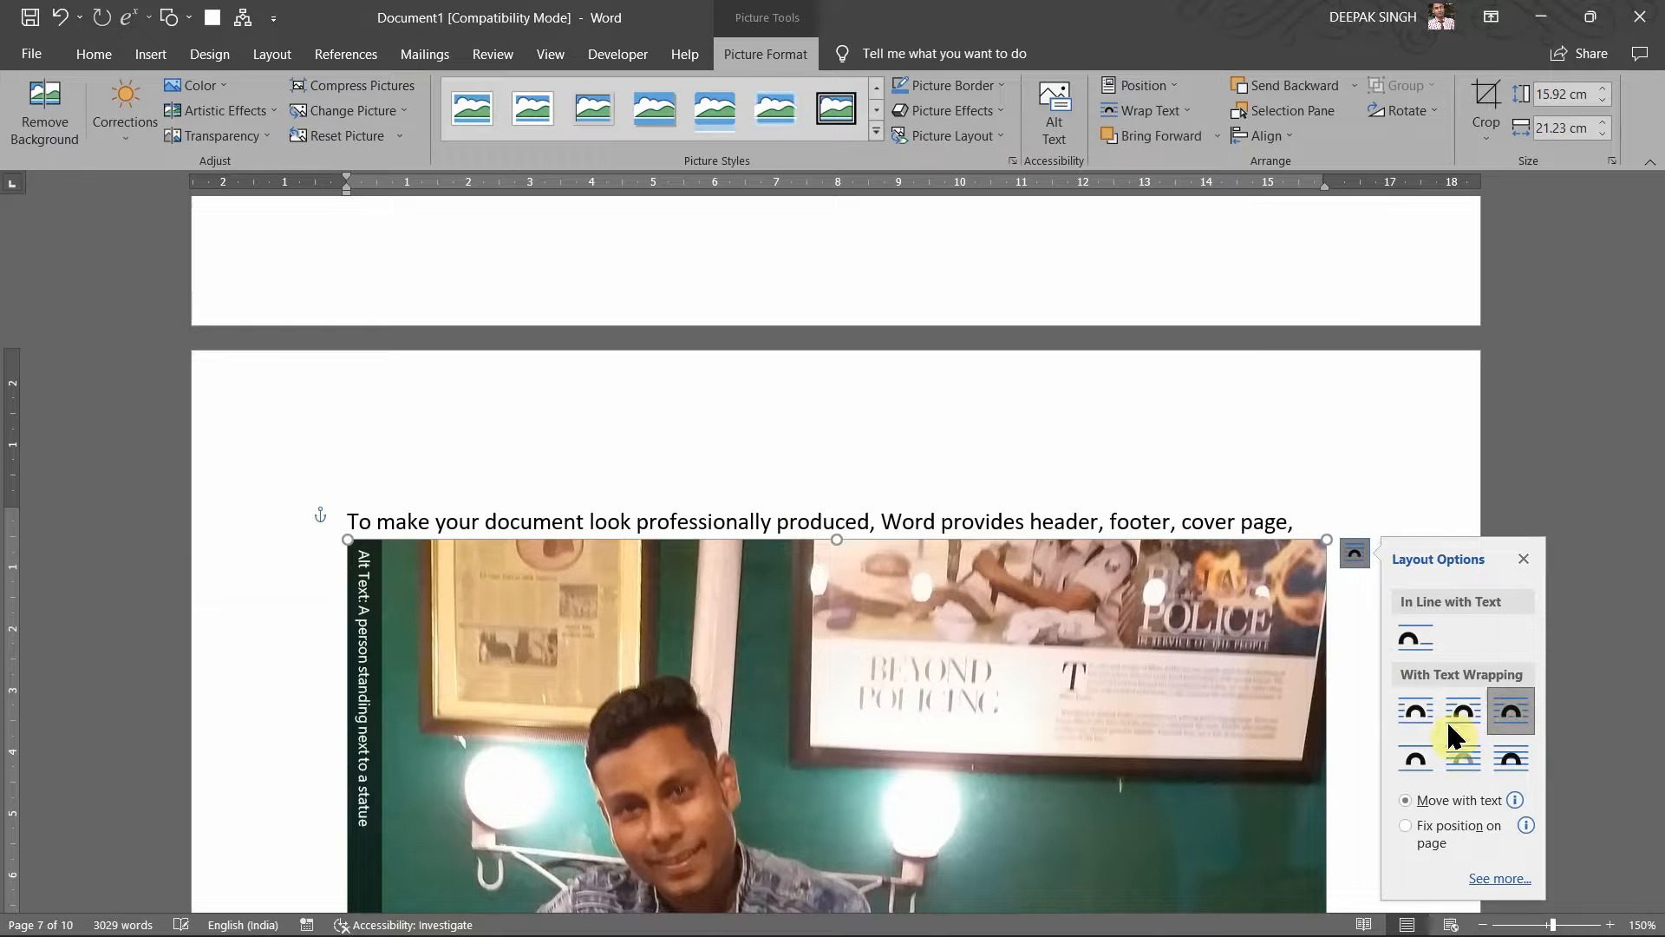
{"action": "left_click", "coordinate": [1406, 751]}
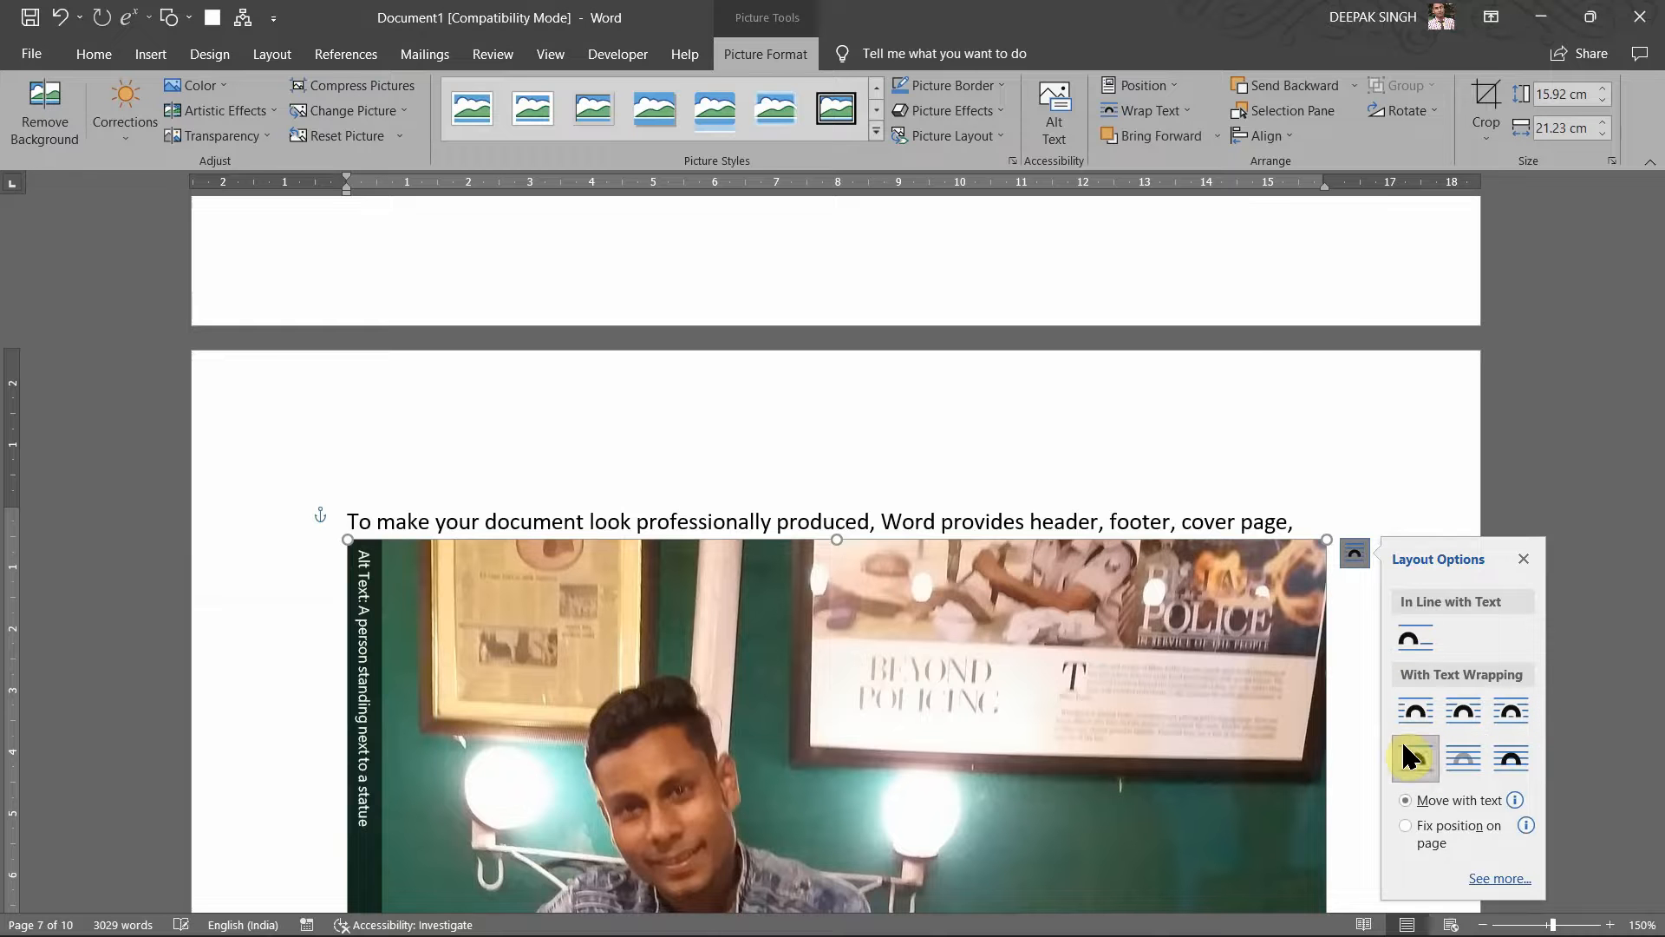
Step: Shrink the photo to 4.63 × 6.17 cm using its corner handle
{"action": "scroll", "coordinate": [1160, 707], "scroll_direction": "down", "scroll_amount": 8}
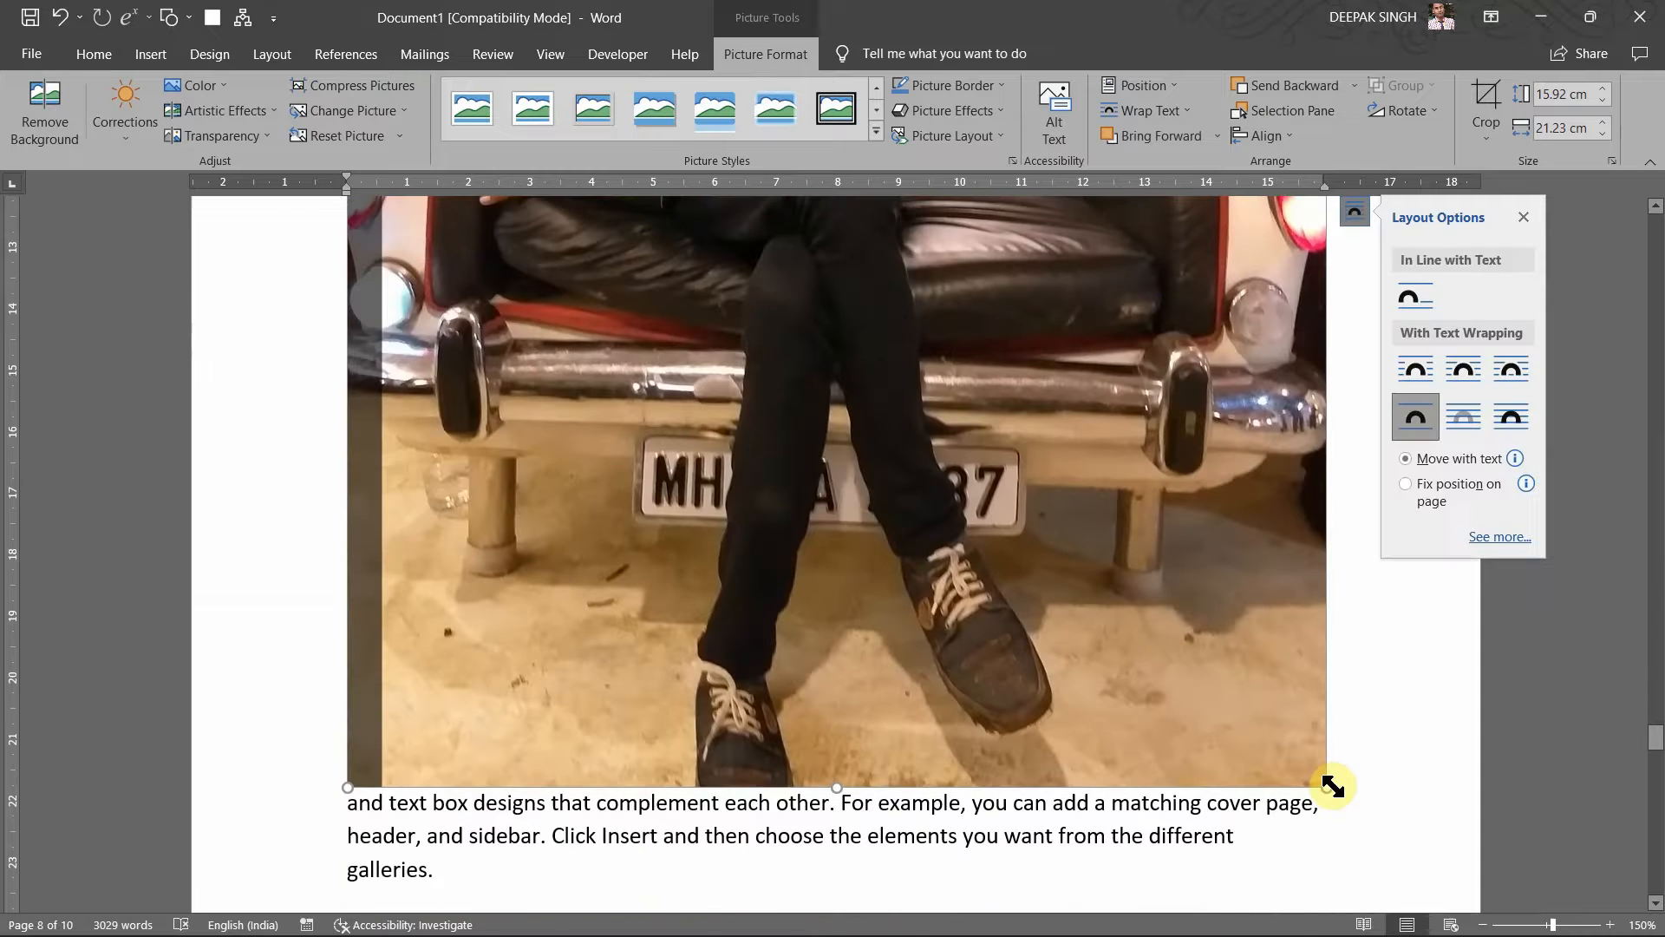
{"action": "left_click_drag", "start_coordinate": [1332, 785], "coordinate": [906, 287]}
{"action": "scroll", "coordinate": [900, 284], "scroll_direction": "up", "scroll_amount": 12}
{"action": "scroll", "coordinate": [923, 340], "scroll_direction": "down", "scroll_amount": 3}
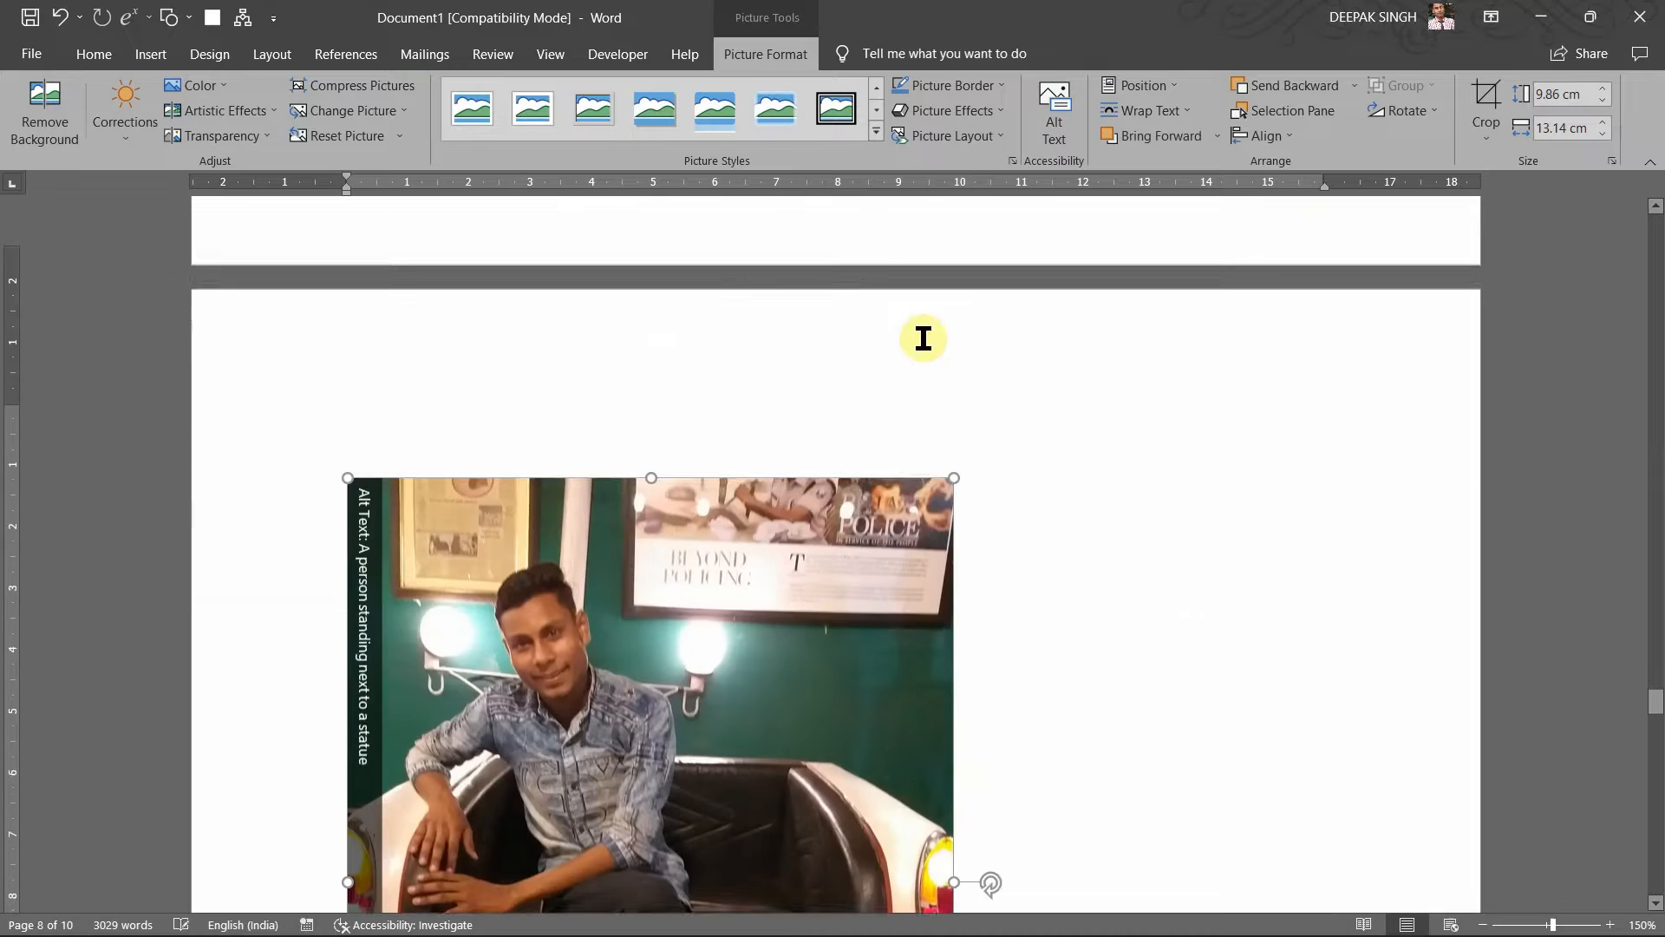
{"action": "scroll", "coordinate": [907, 331], "scroll_direction": "down", "scroll_amount": 5}
{"action": "scroll", "coordinate": [907, 334], "scroll_direction": "up", "scroll_amount": 9}
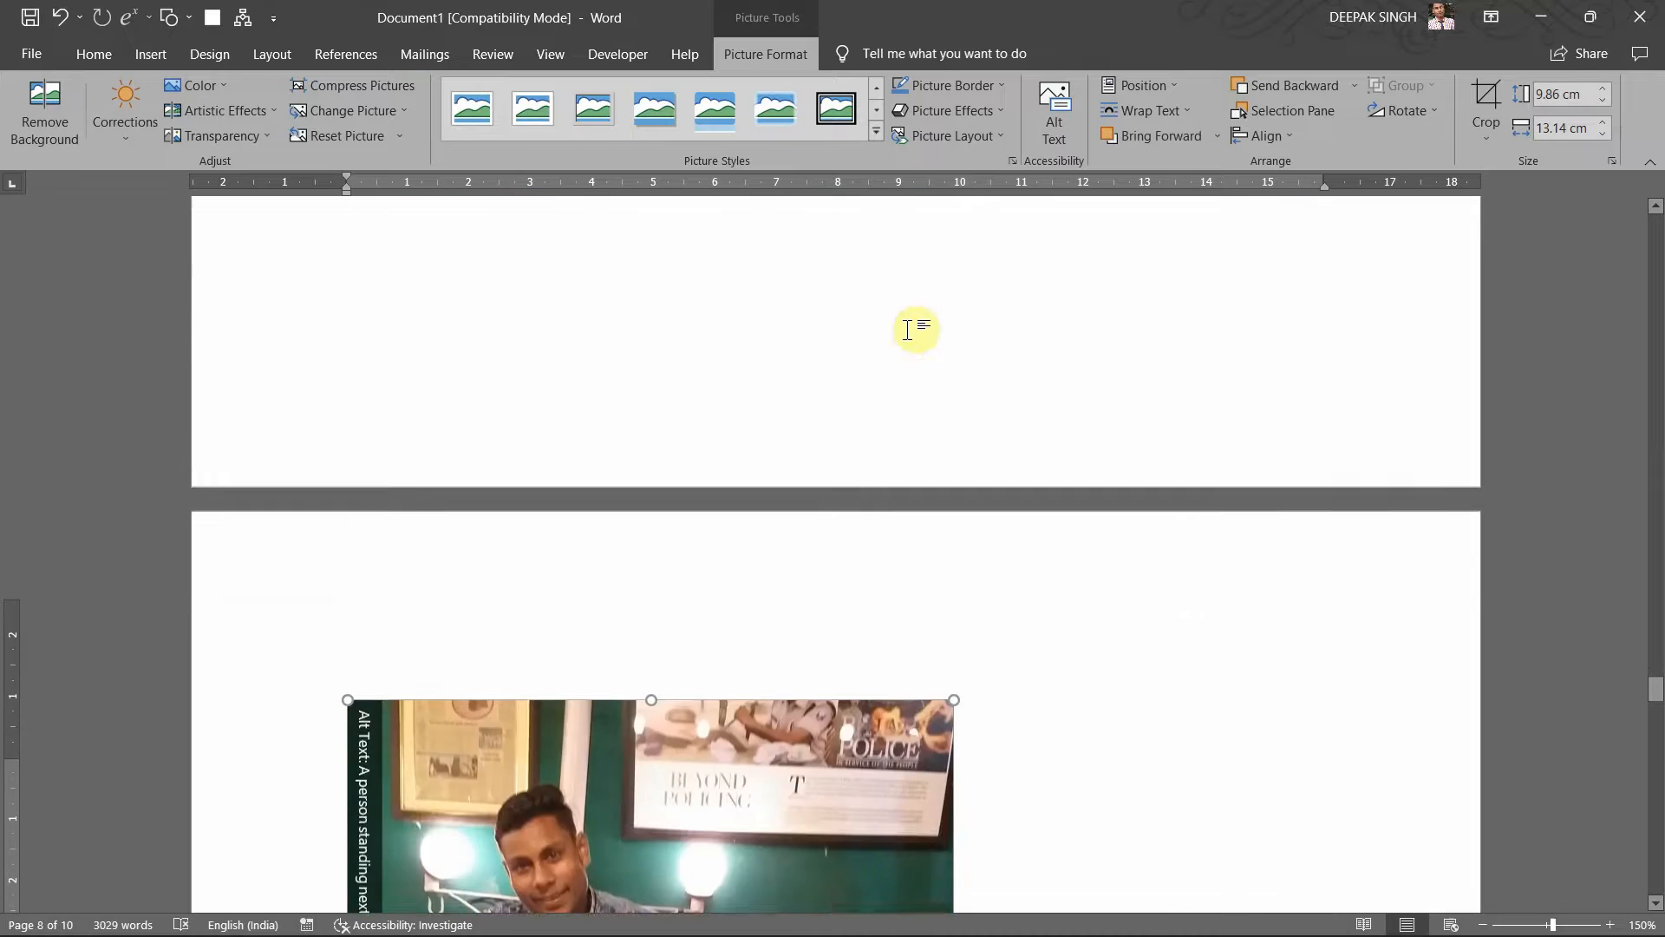
{"action": "scroll", "coordinate": [889, 689], "scroll_direction": "down", "scroll_amount": 10}
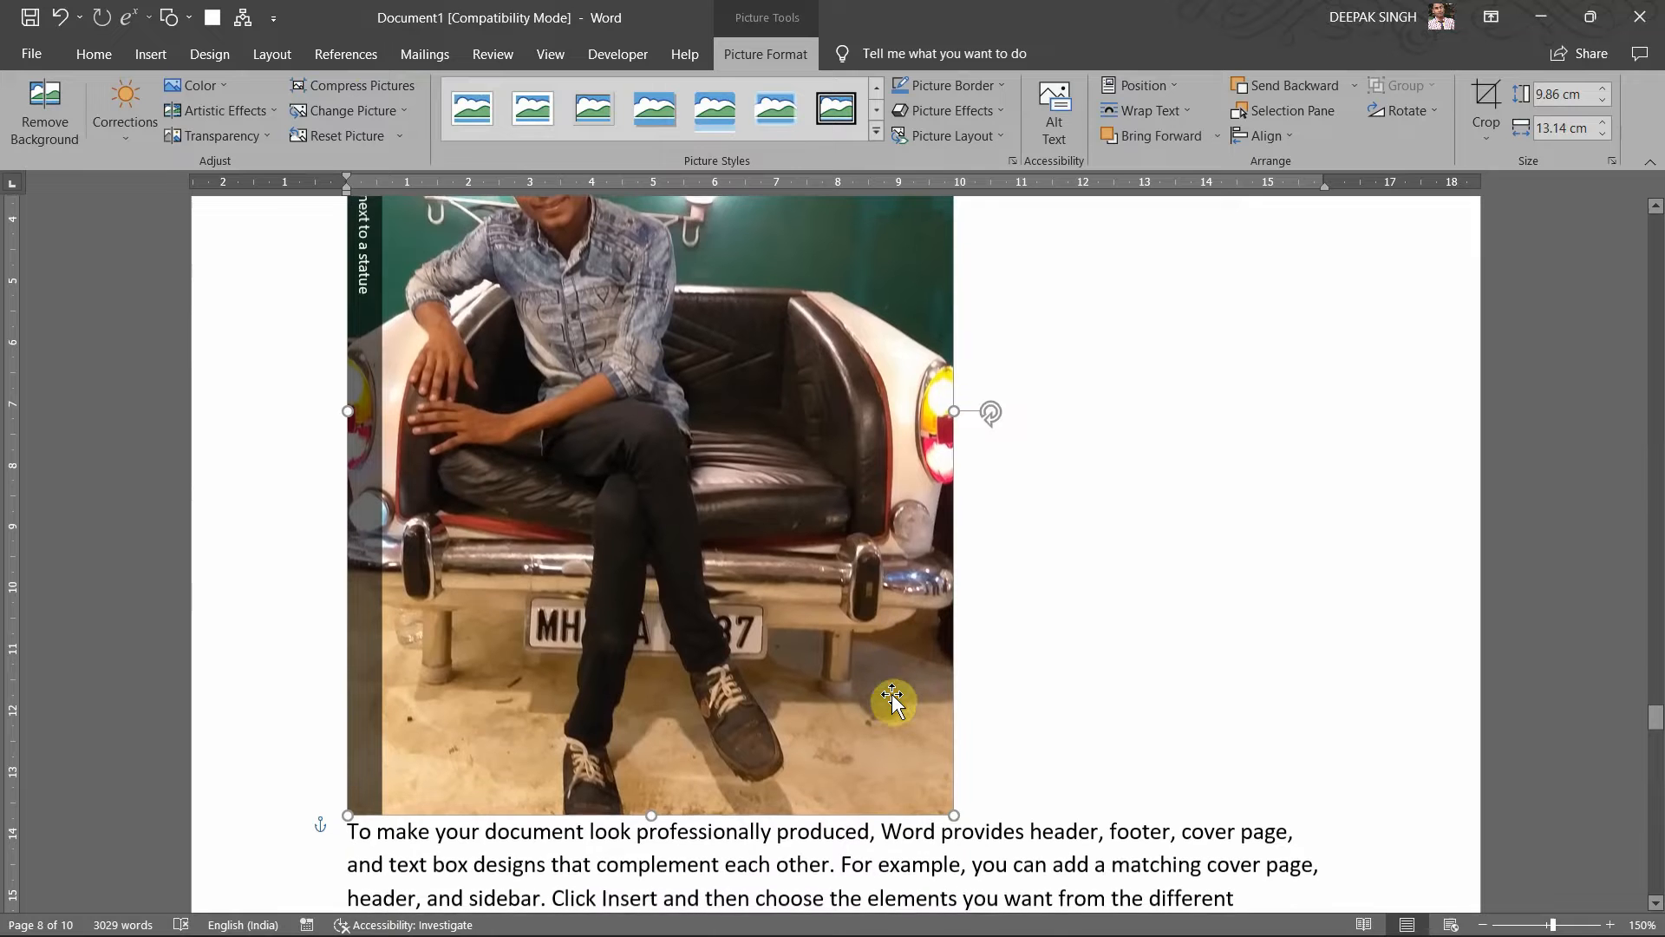
Step: Drag the photo into the 'Save time in Word' paragraph
{"action": "left_click_drag", "start_coordinate": [818, 660], "coordinate": [632, 373]}
{"action": "scroll", "coordinate": [758, 439], "scroll_direction": "up", "scroll_amount": 6}
{"action": "scroll", "coordinate": [758, 439], "scroll_direction": "up", "scroll_amount": 4}
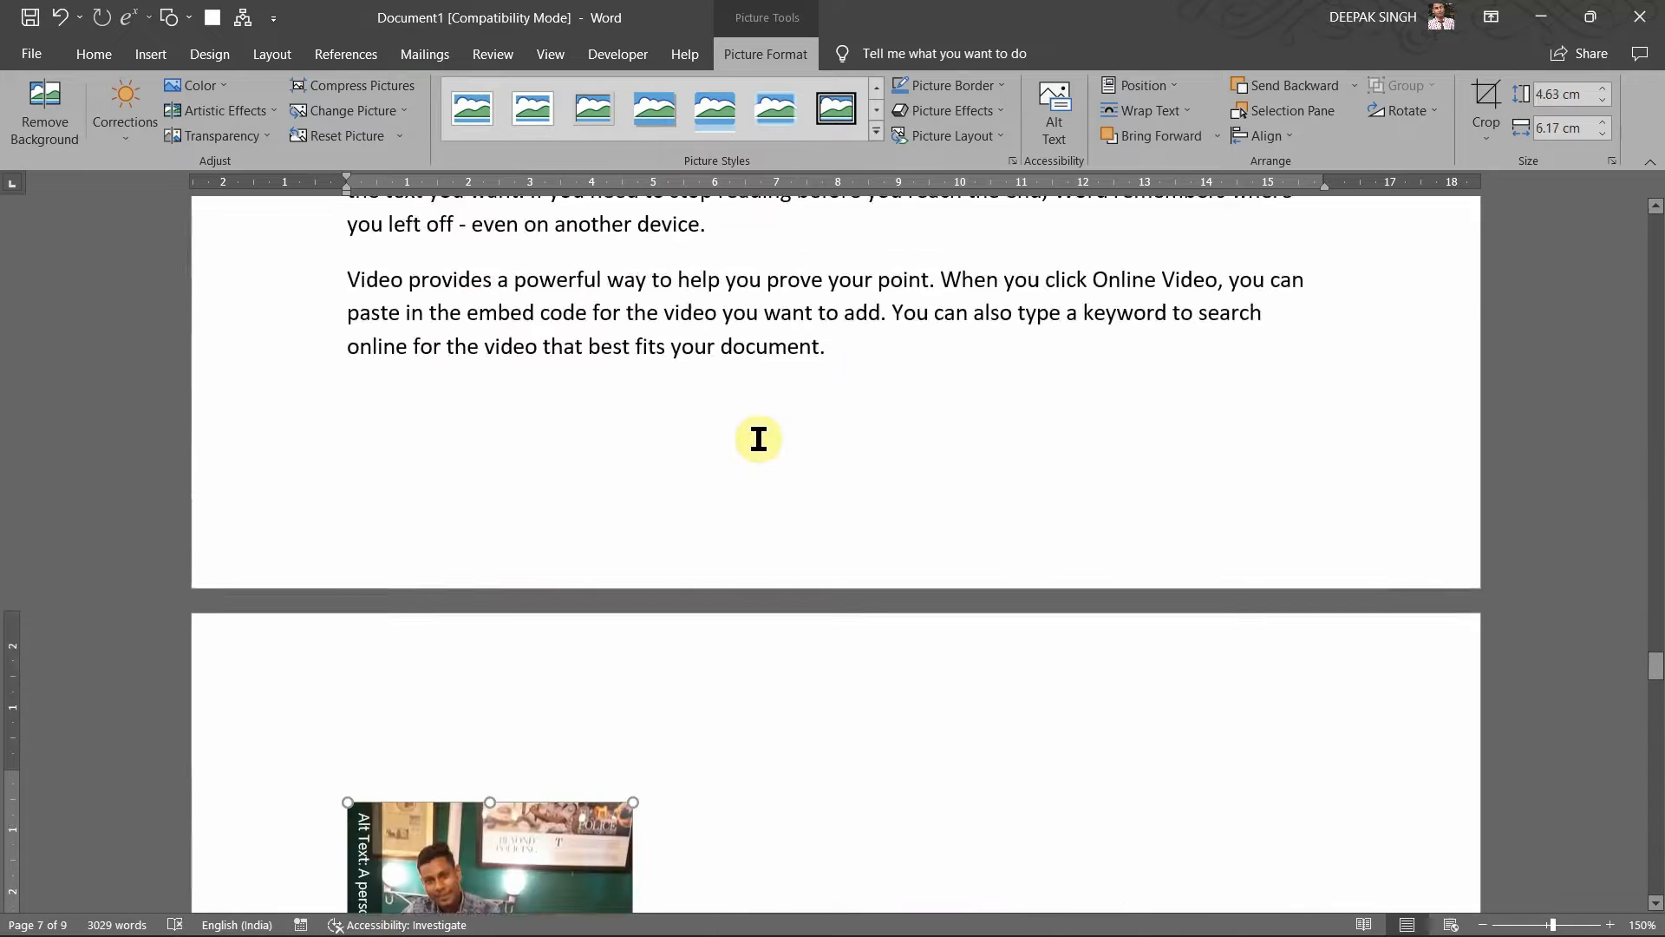
{"action": "scroll", "coordinate": [758, 439], "scroll_direction": "down", "scroll_amount": 9}
{"action": "scroll", "coordinate": [758, 438], "scroll_direction": "up", "scroll_amount": 2}
{"action": "left_click_drag", "start_coordinate": [611, 400], "coordinate": [848, 729]}
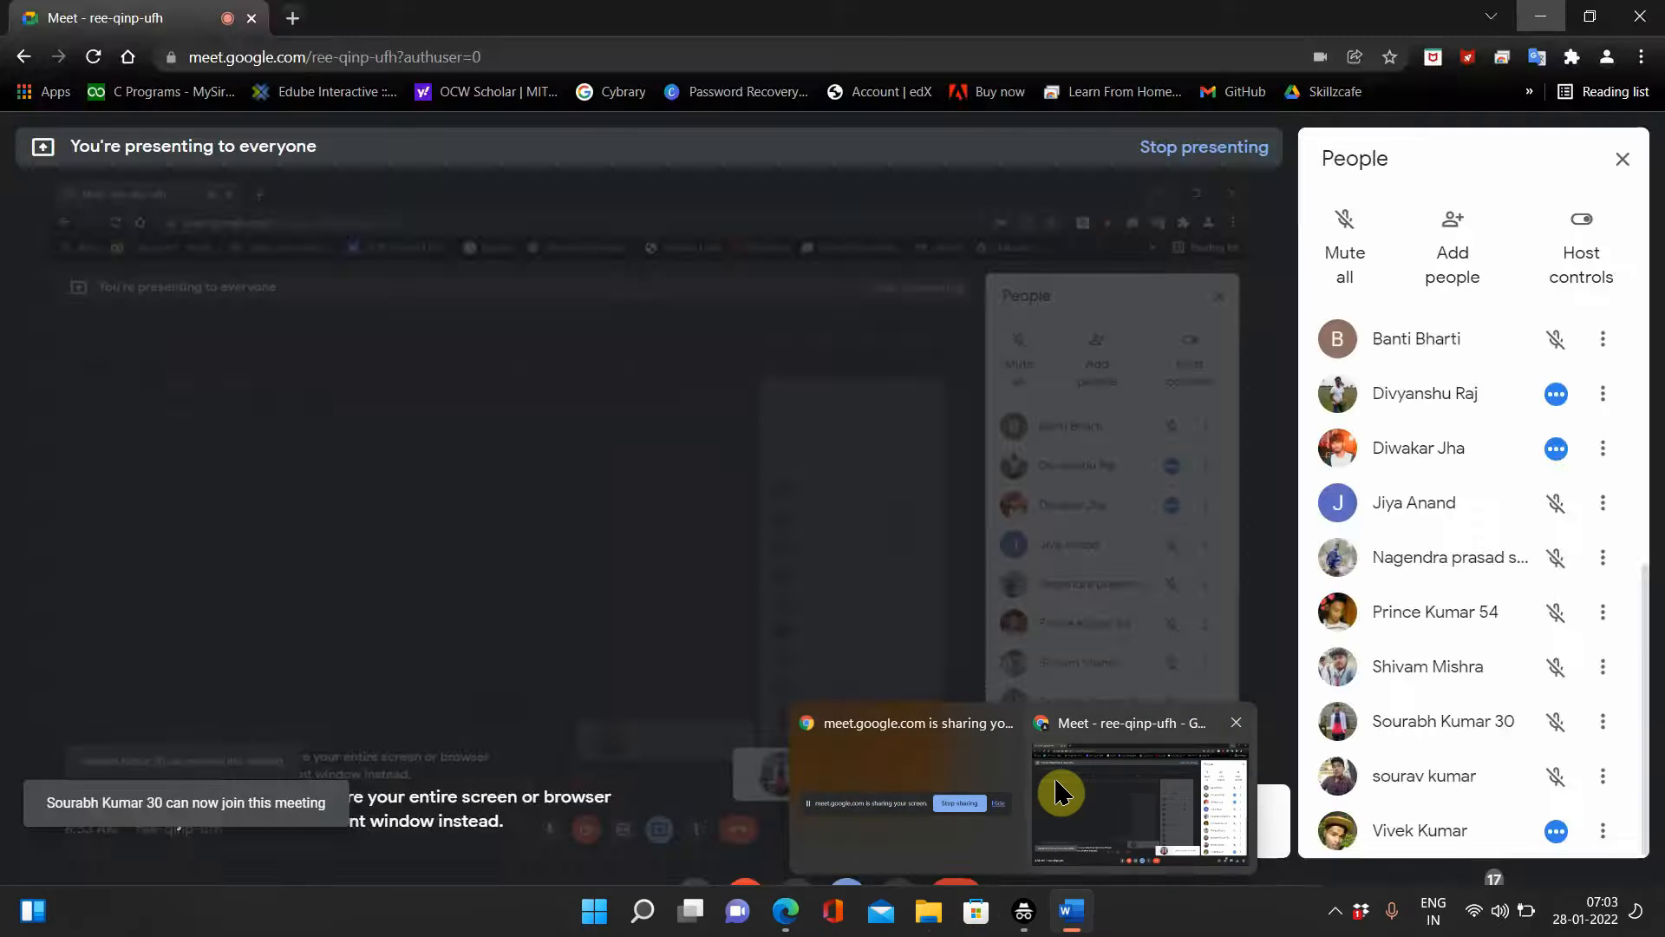
Step: Admit the person waiting in the browser video call, then return to Word
{"action": "left_click", "coordinate": [1060, 791]}
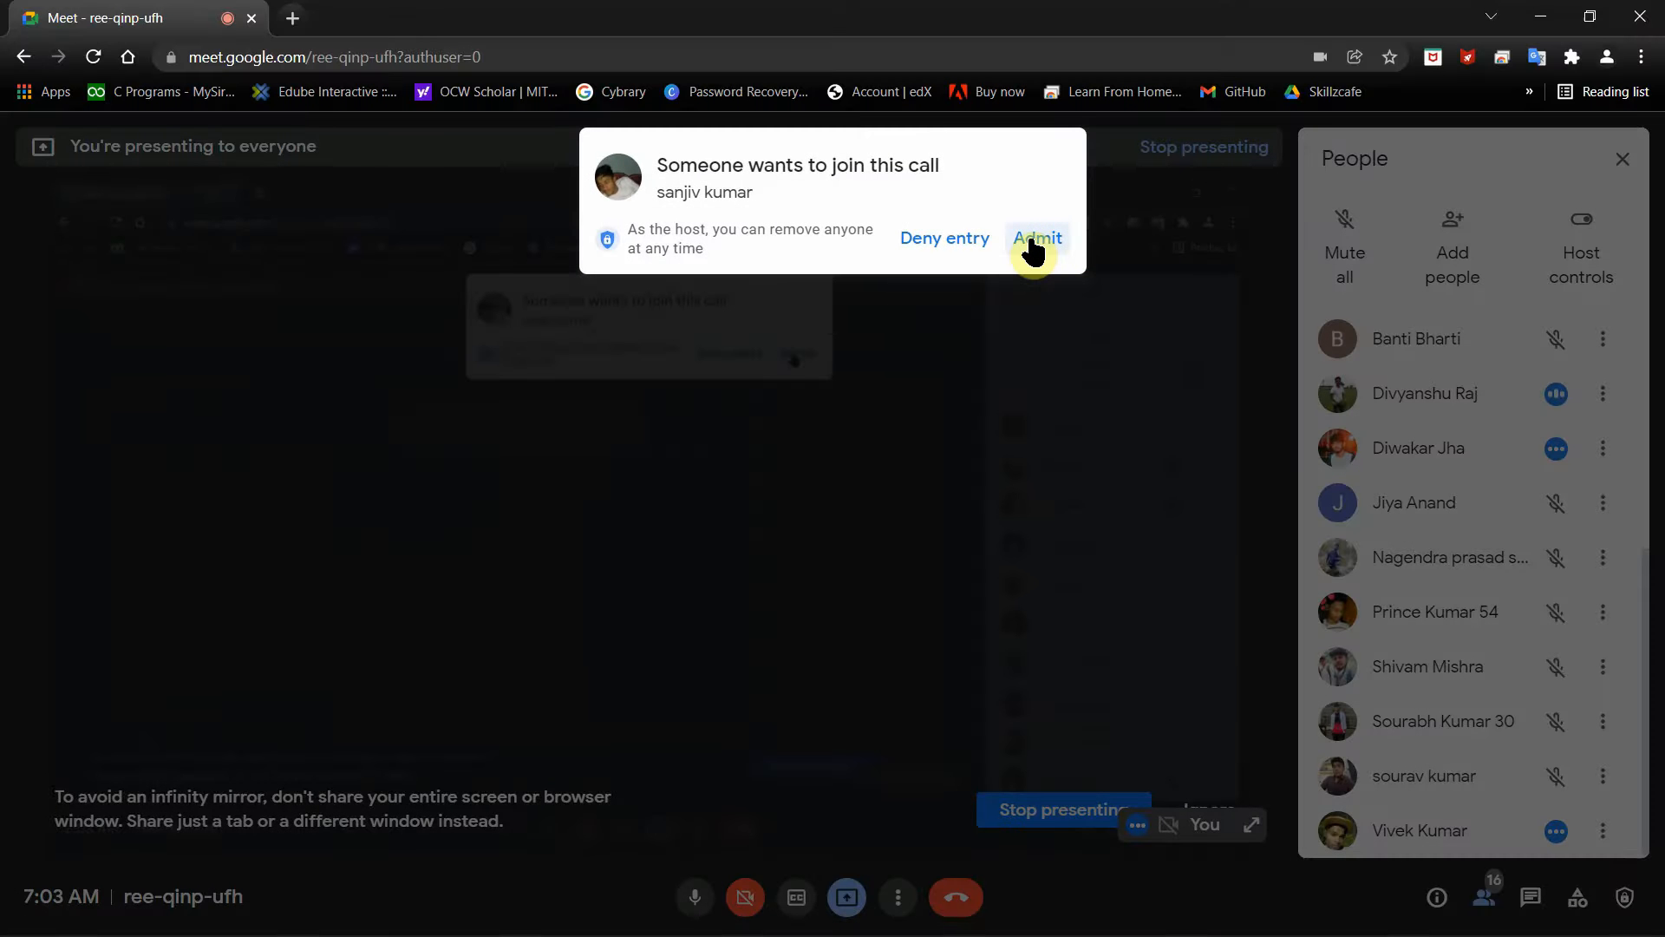
{"action": "left_click", "coordinate": [1034, 243]}
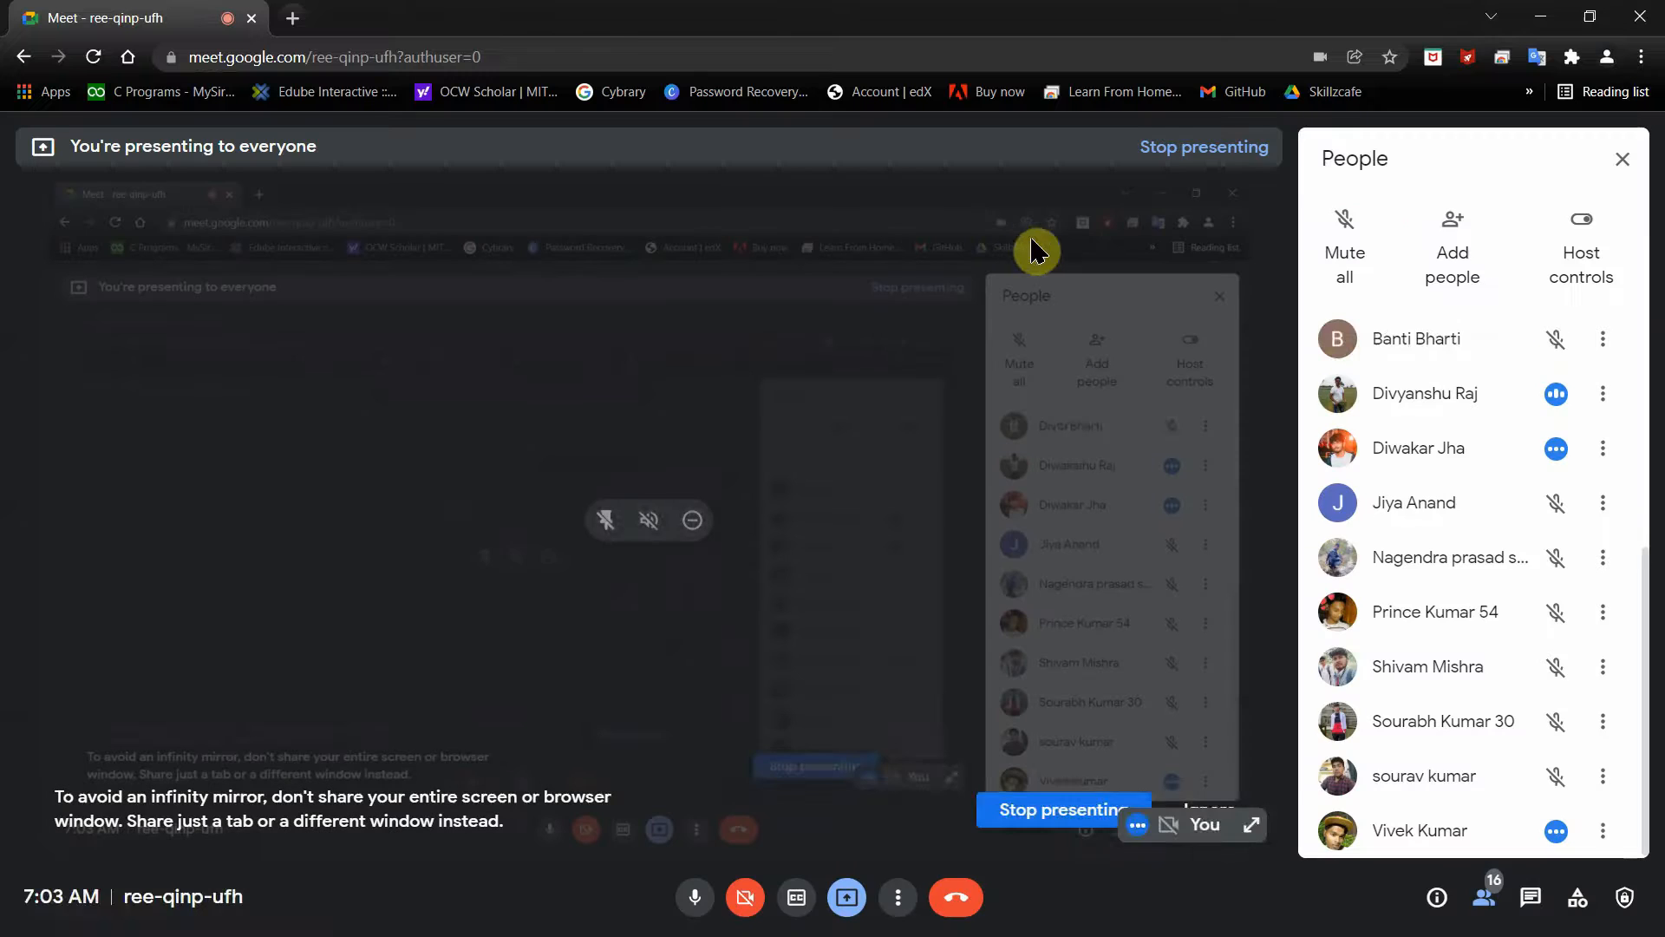
{"action": "left_click", "coordinate": [1541, 16]}
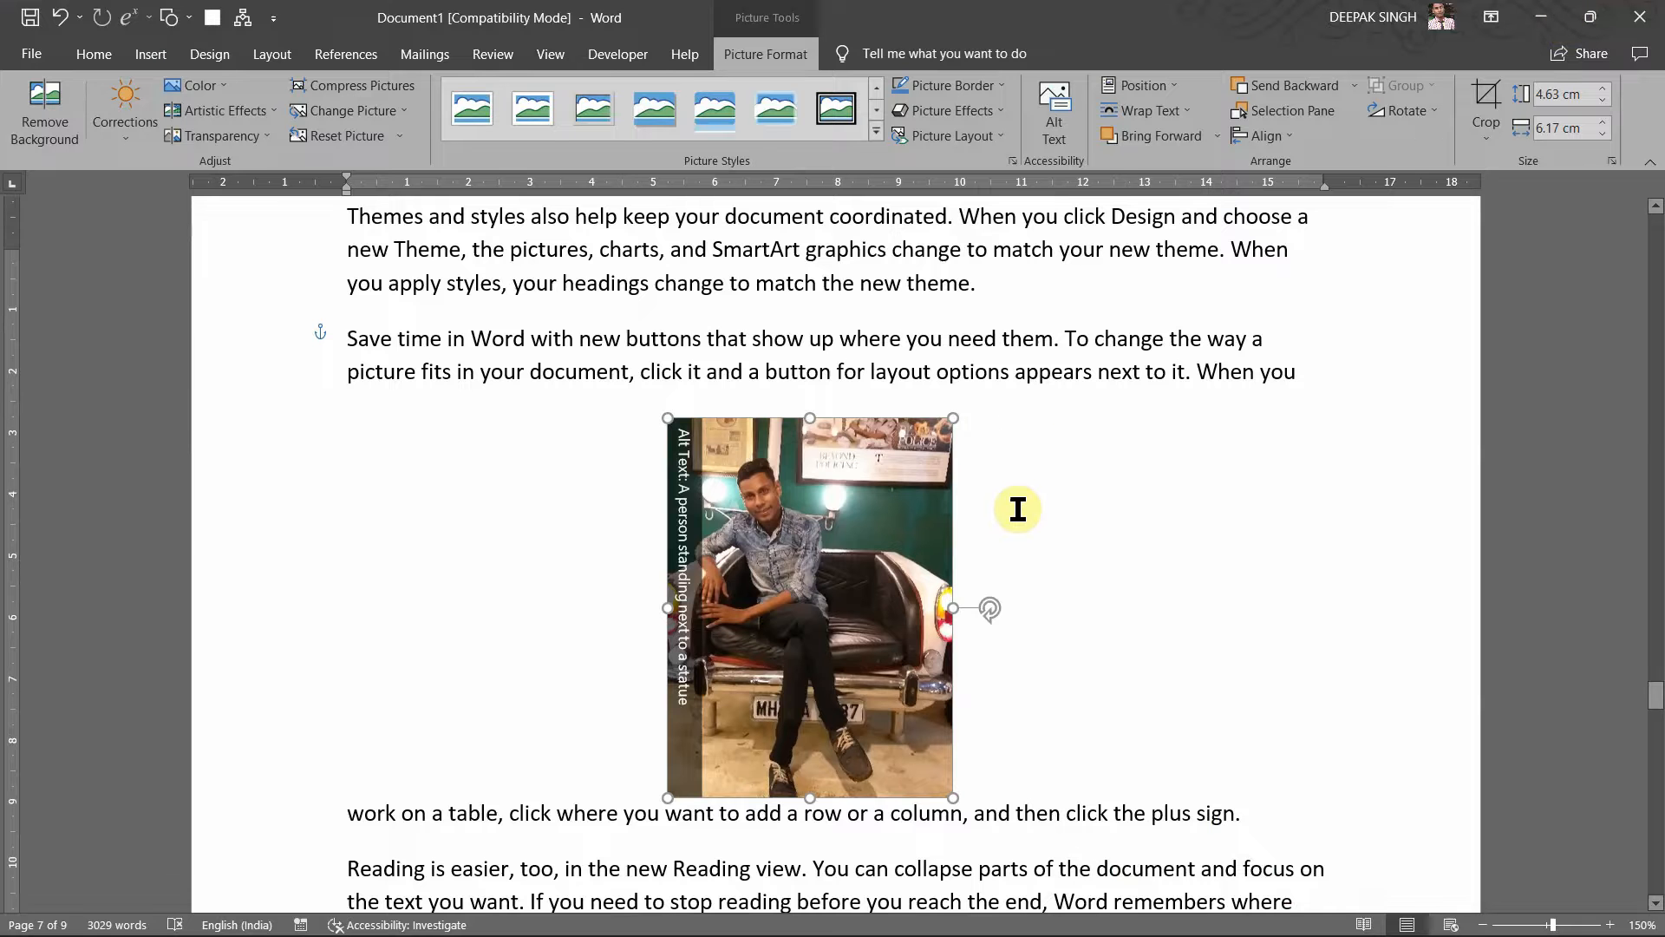
Step: Caption the photo 'Figure 1' plus the person's name, label Figure, positioned below
{"action": "scroll", "coordinate": [1018, 510], "scroll_direction": "up", "scroll_amount": 3}
{"action": "scroll", "coordinate": [1017, 510], "scroll_direction": "up", "scroll_amount": 2}
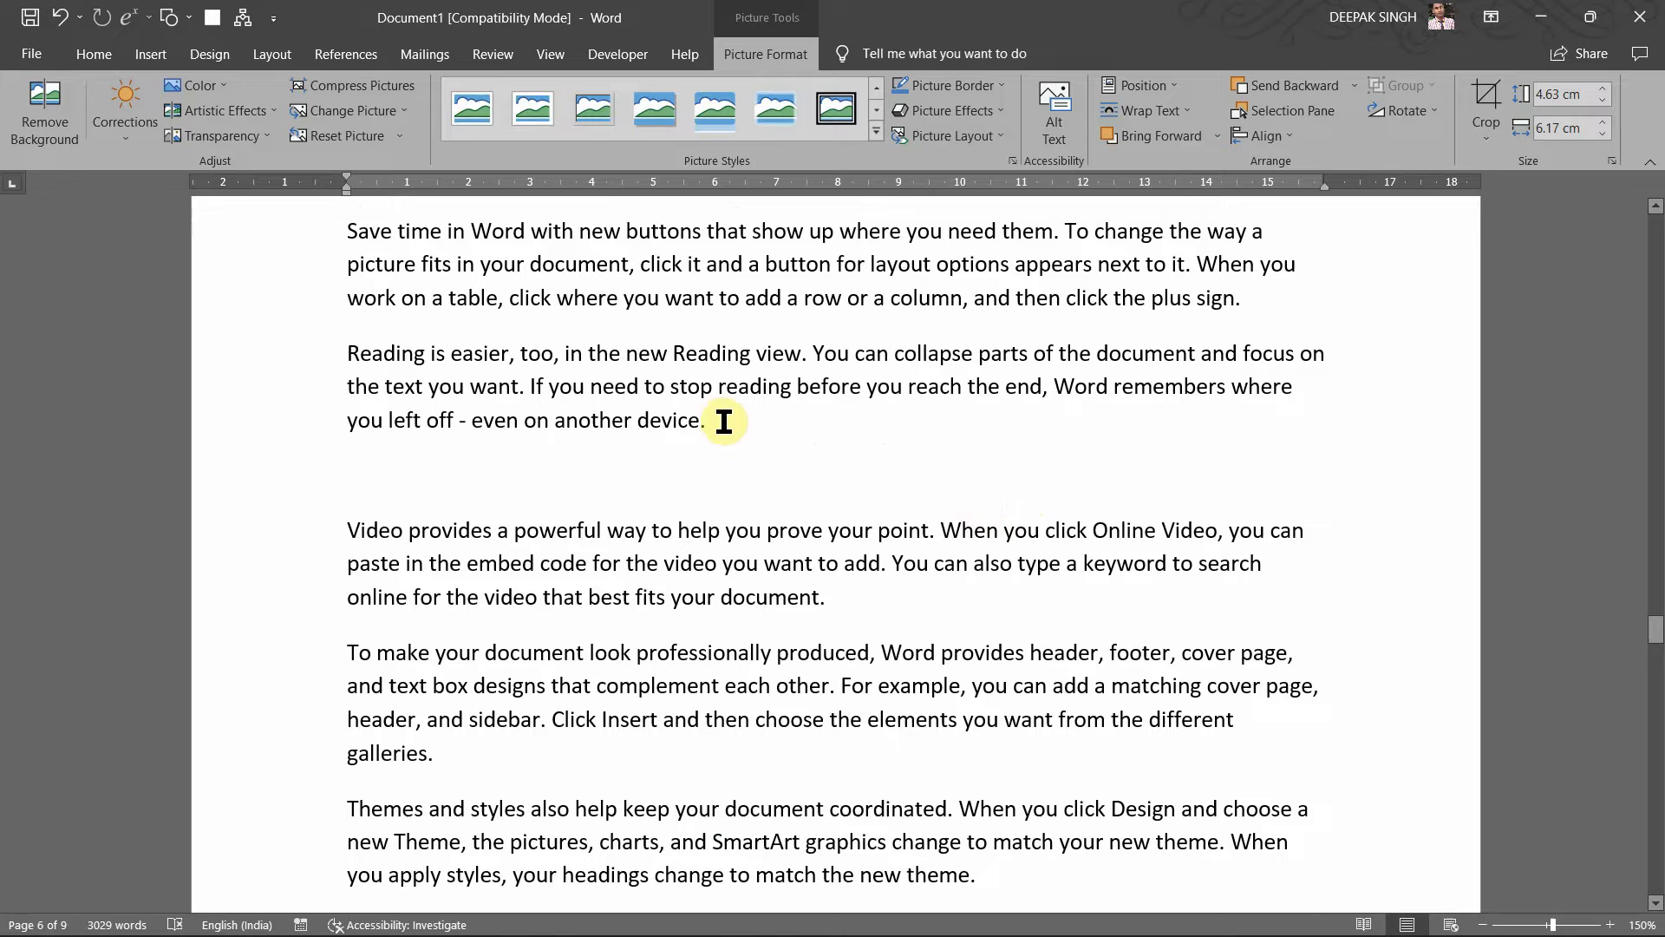
{"action": "left_click", "coordinate": [724, 420]}
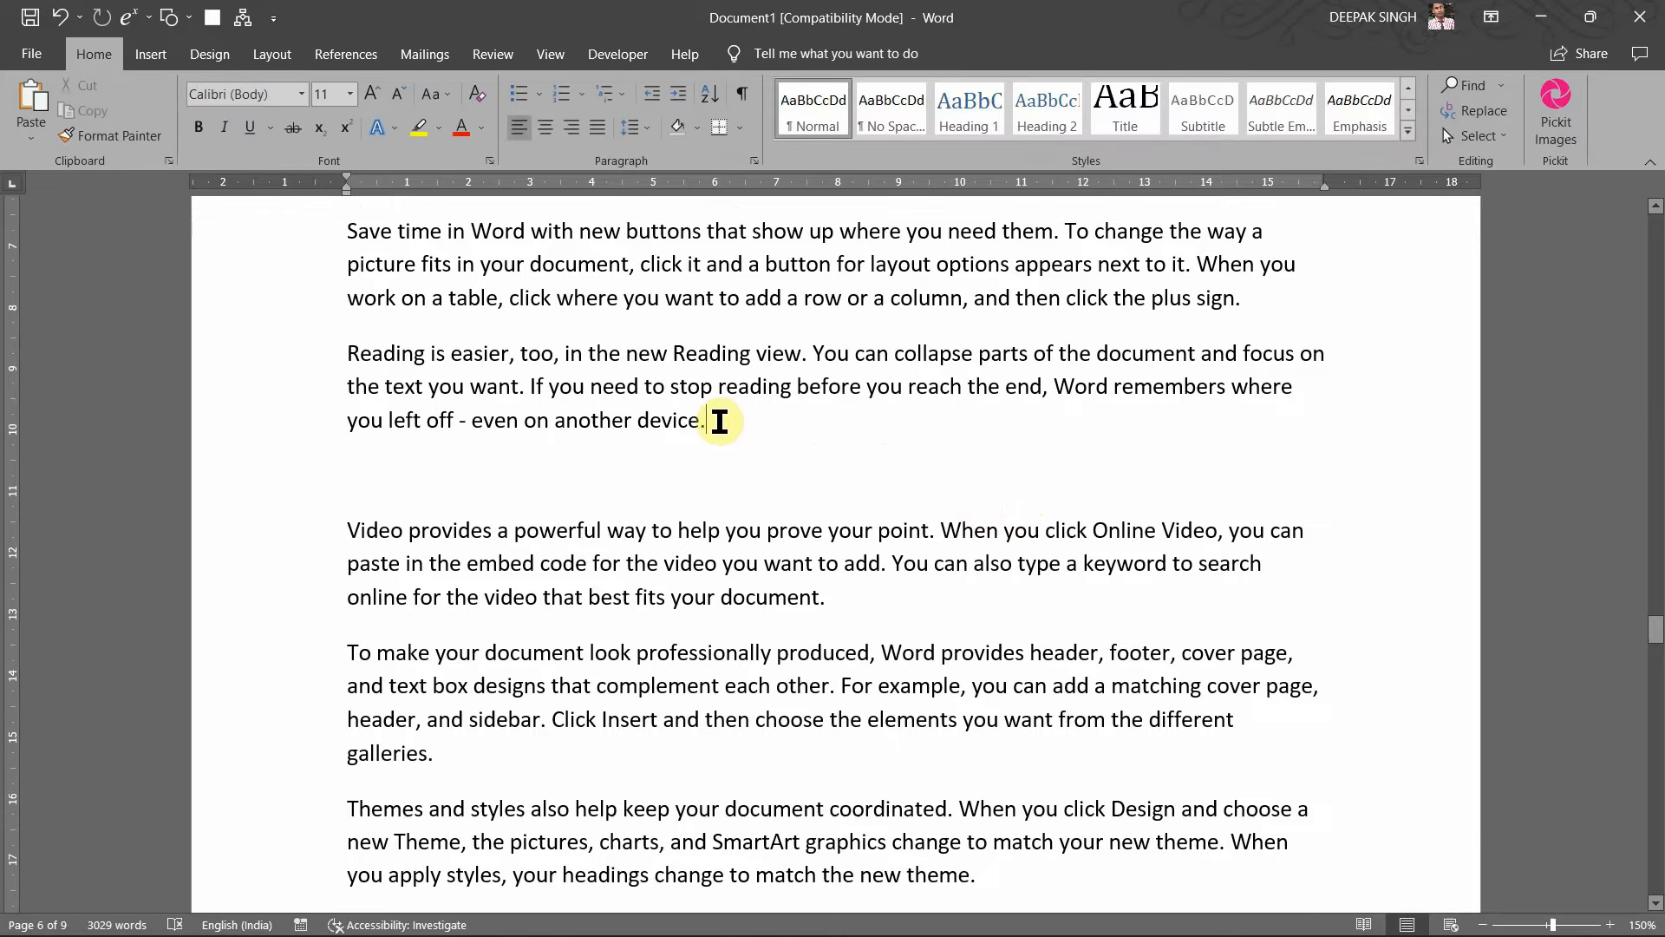
{"action": "scroll", "coordinate": [720, 421], "scroll_direction": "down", "scroll_amount": 10}
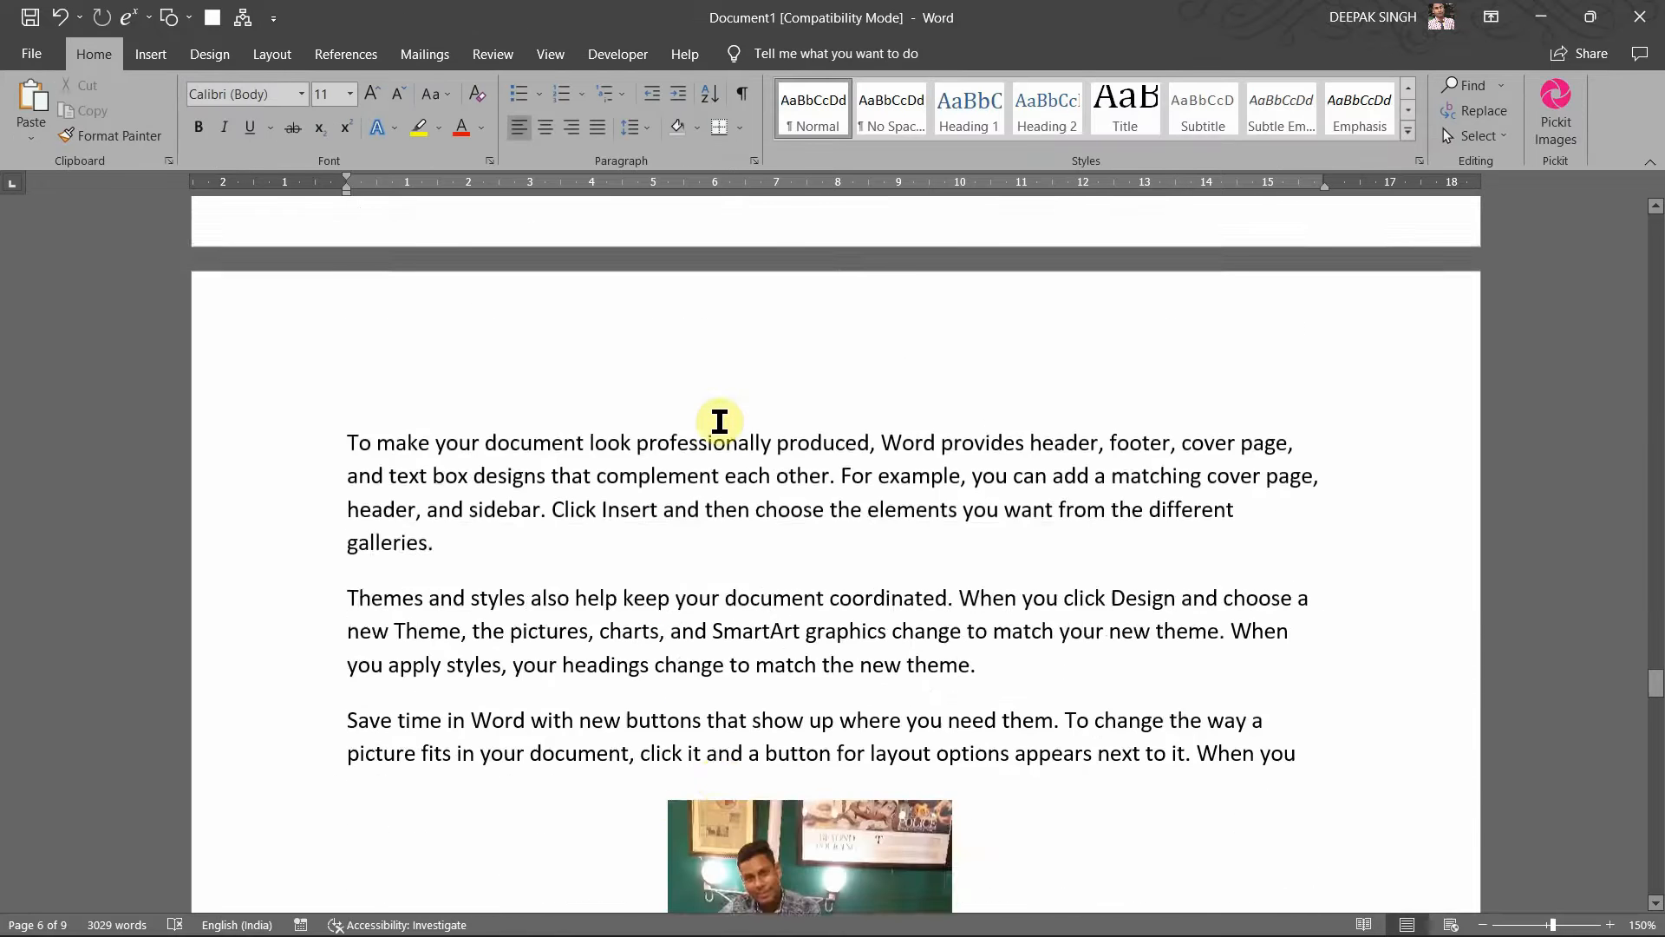
{"action": "left_click", "coordinate": [786, 500]}
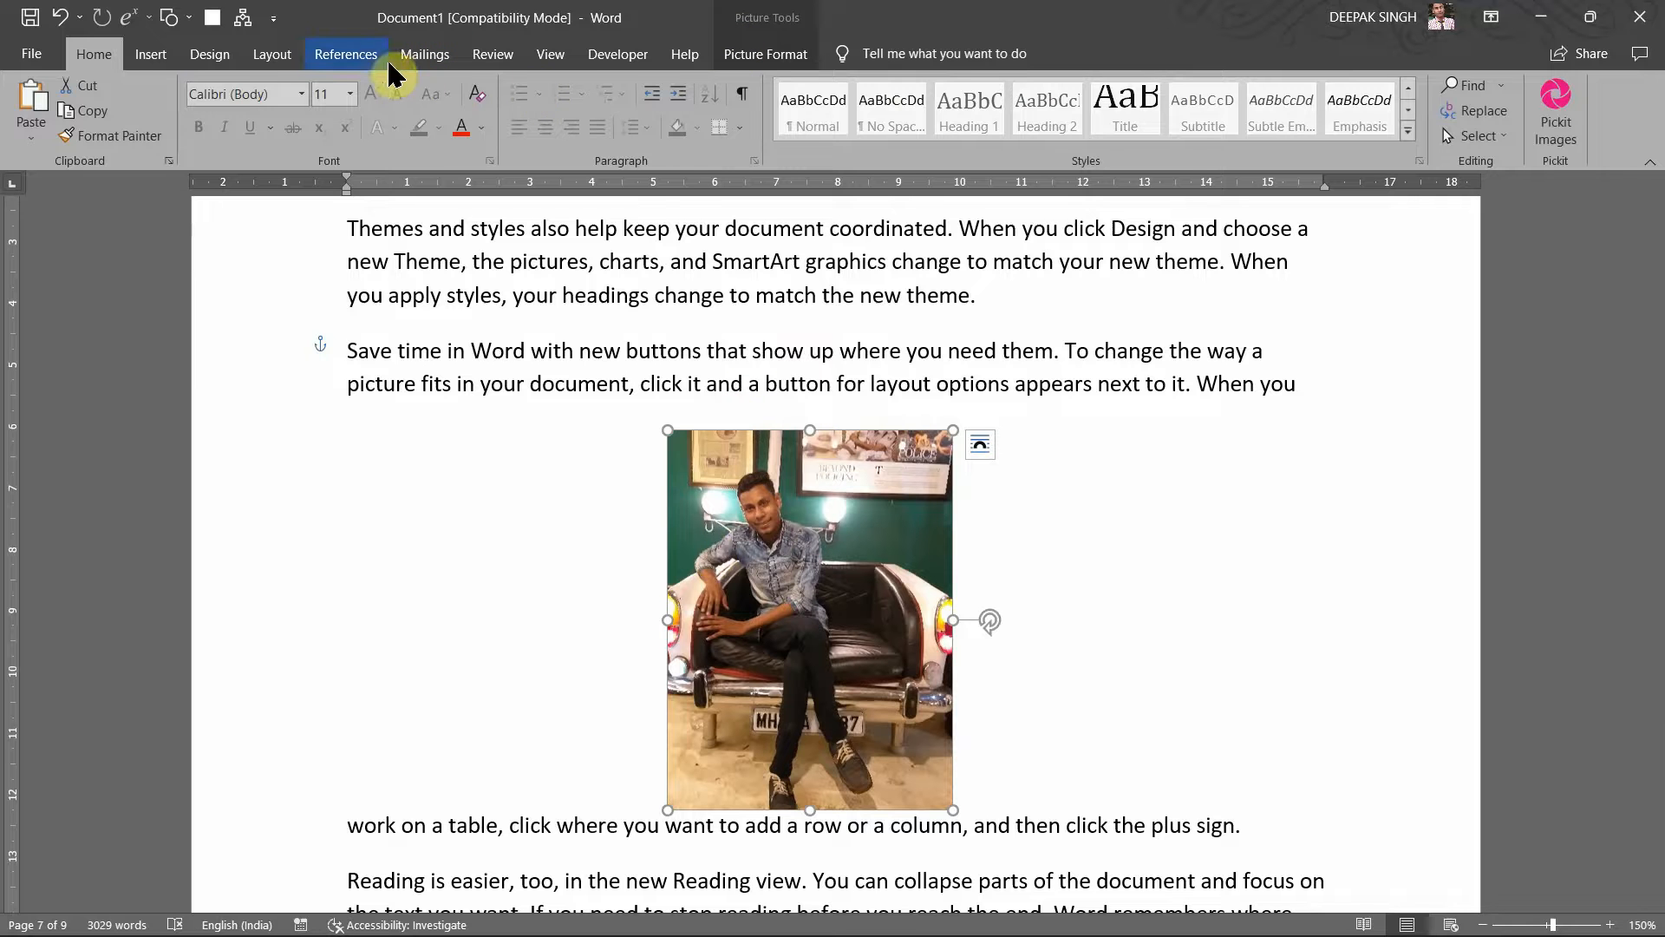
{"action": "left_click", "coordinate": [359, 56]}
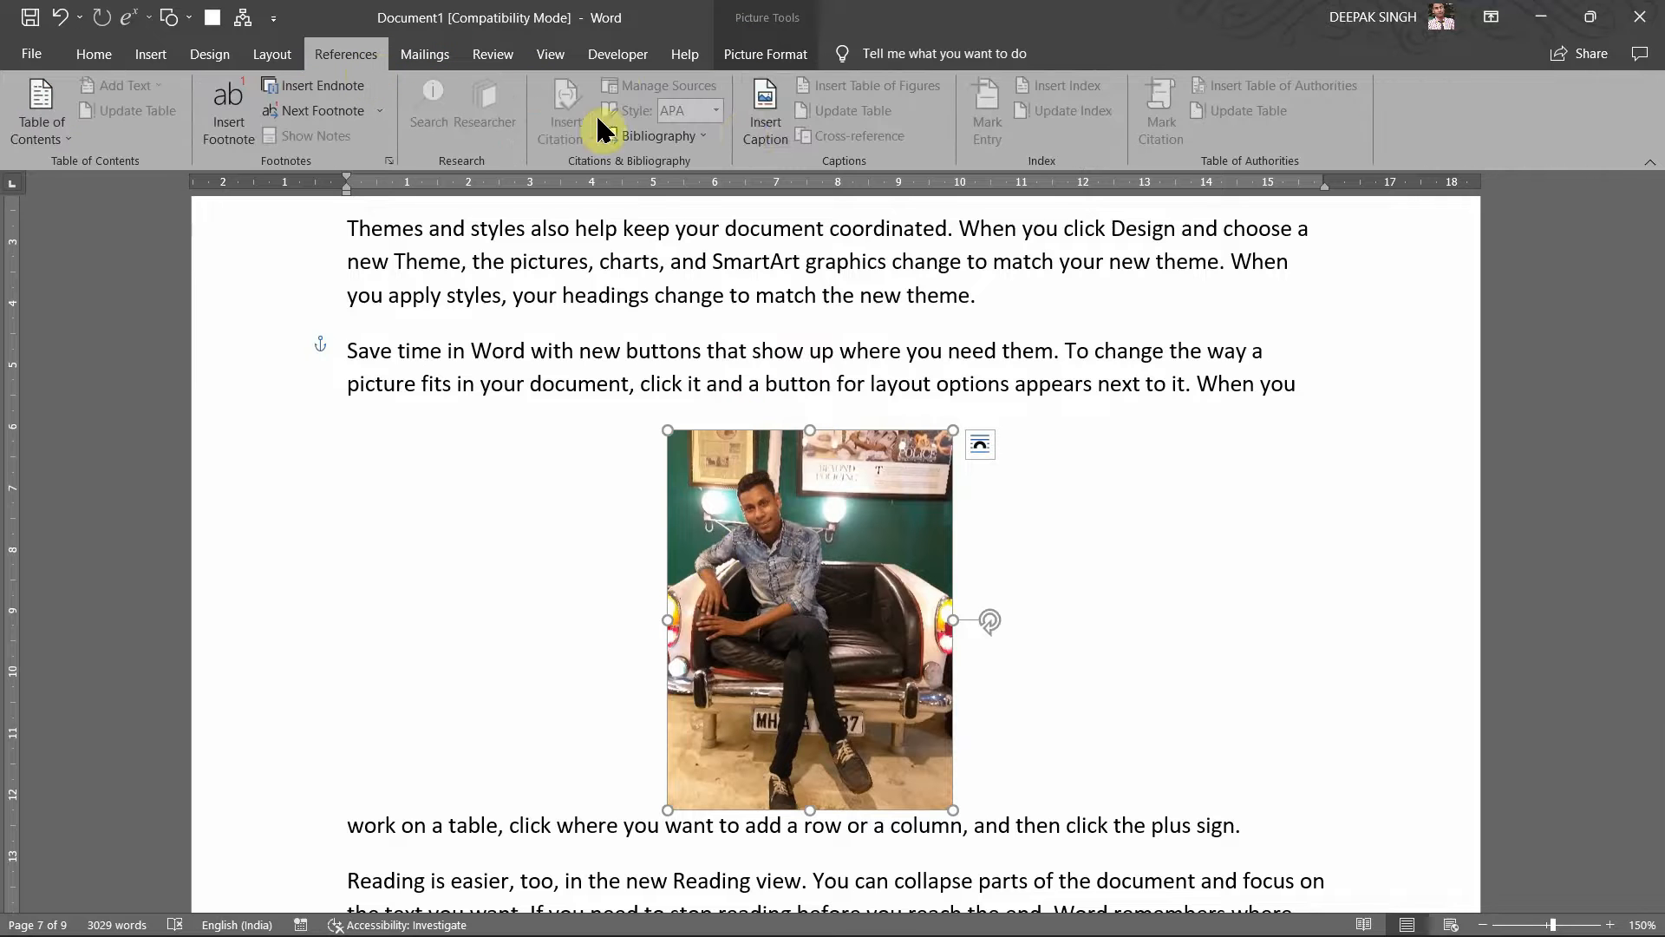
{"action": "left_click", "coordinate": [764, 117]}
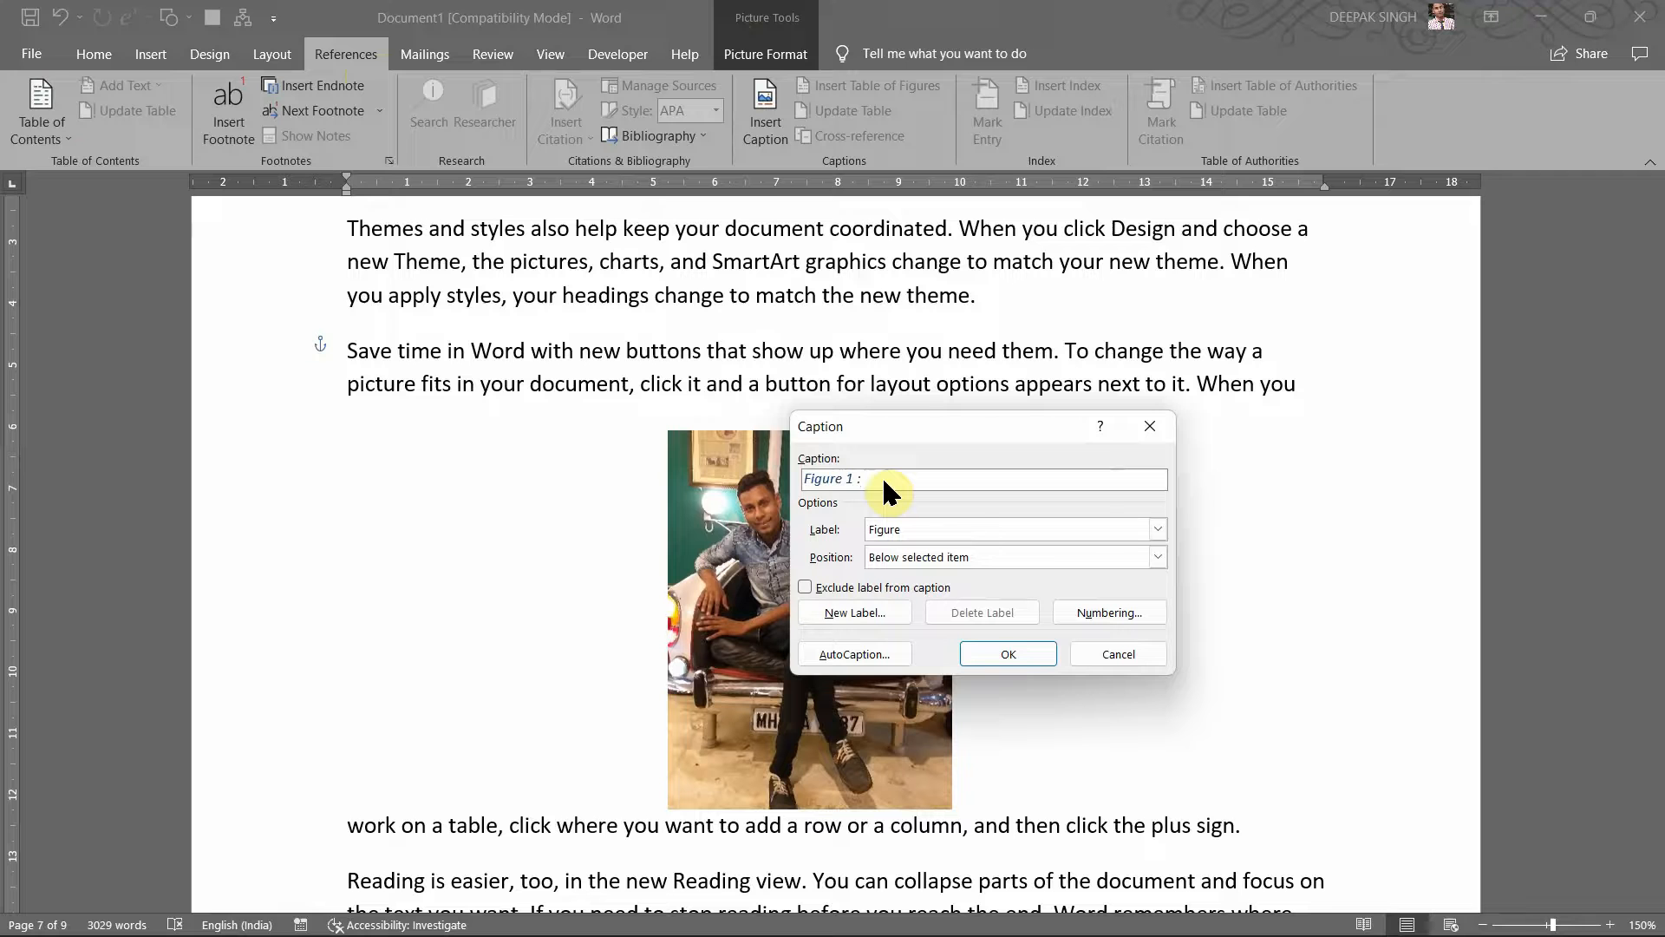
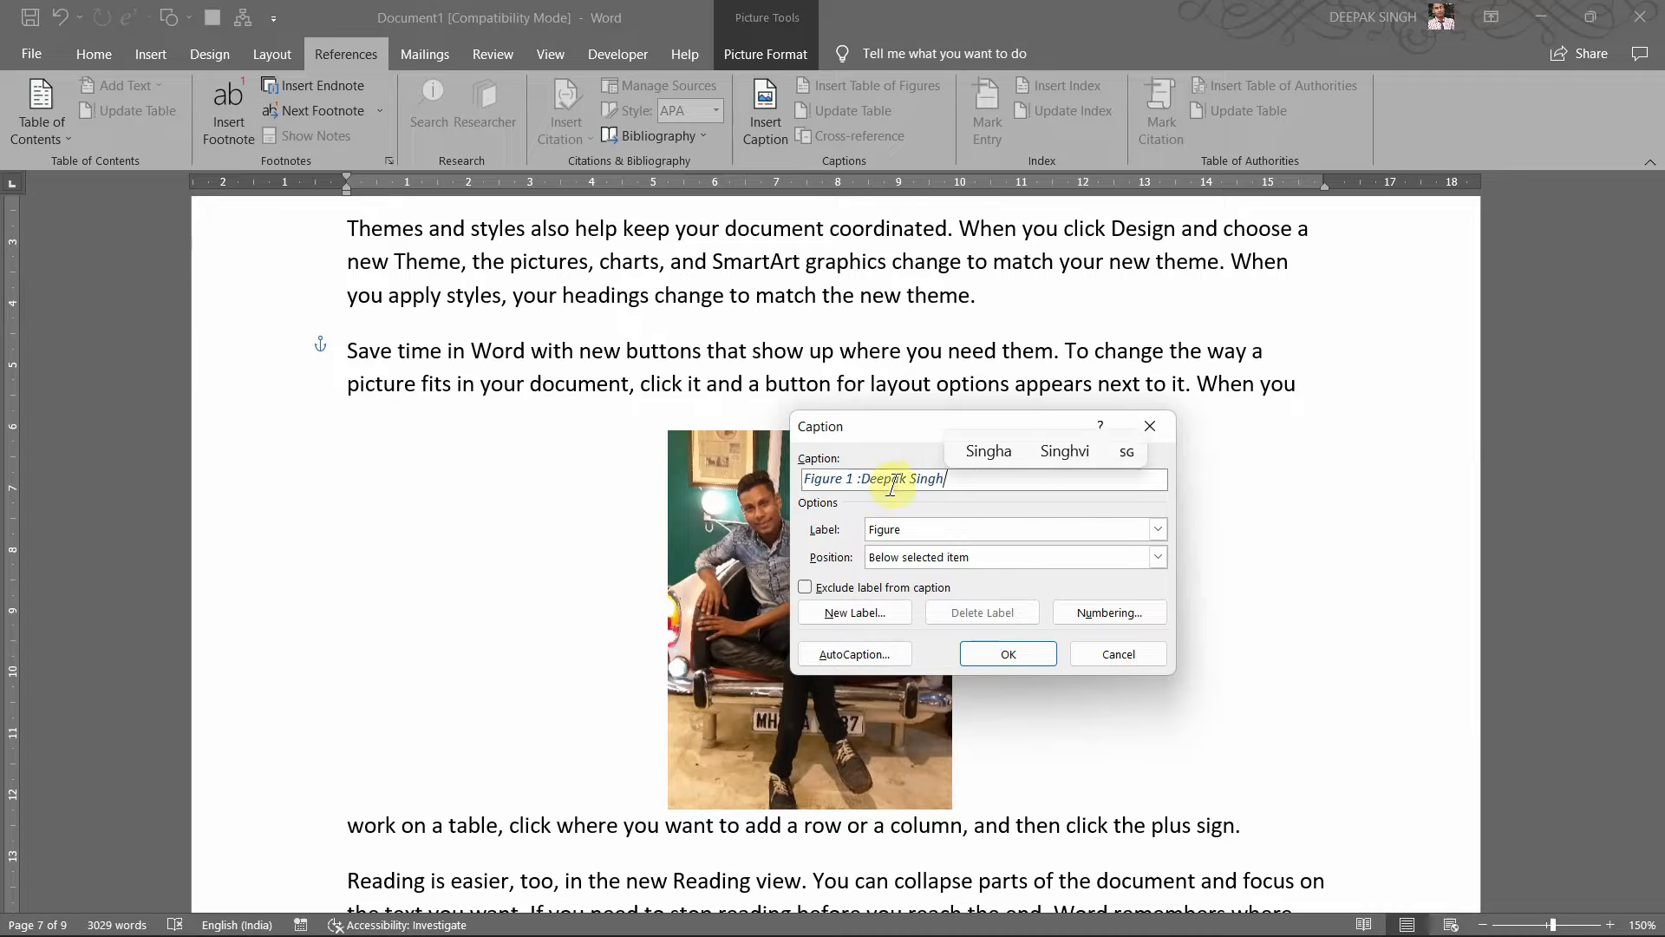
{"action": "left_click", "coordinate": [977, 531]}
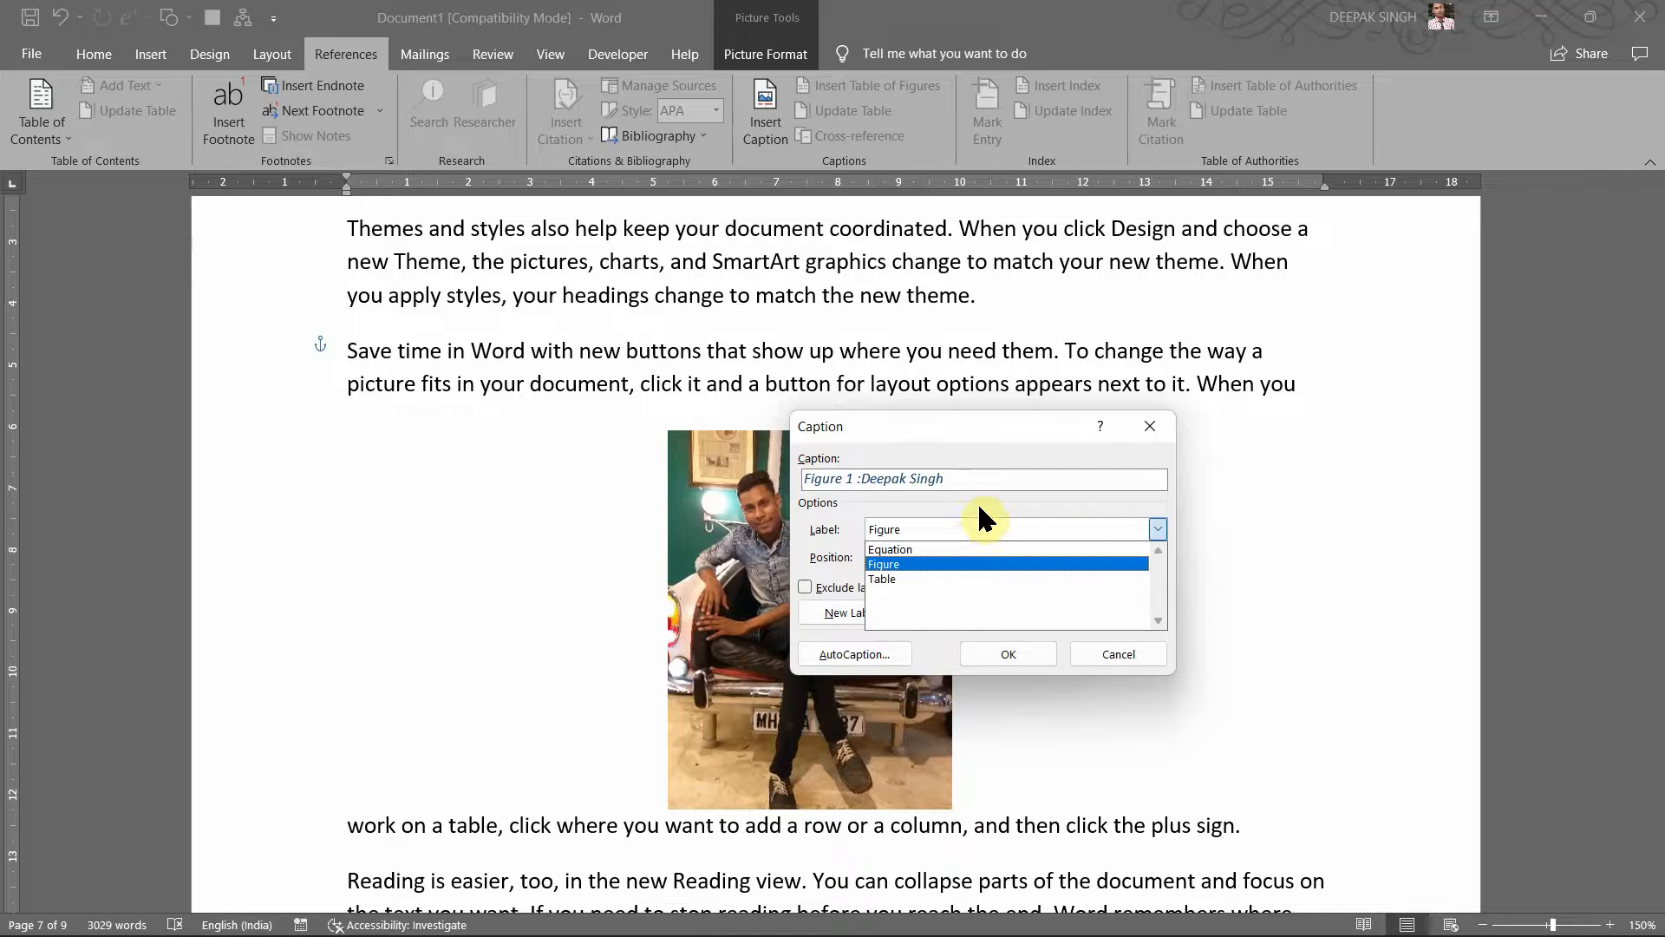
{"action": "left_click", "coordinate": [977, 503]}
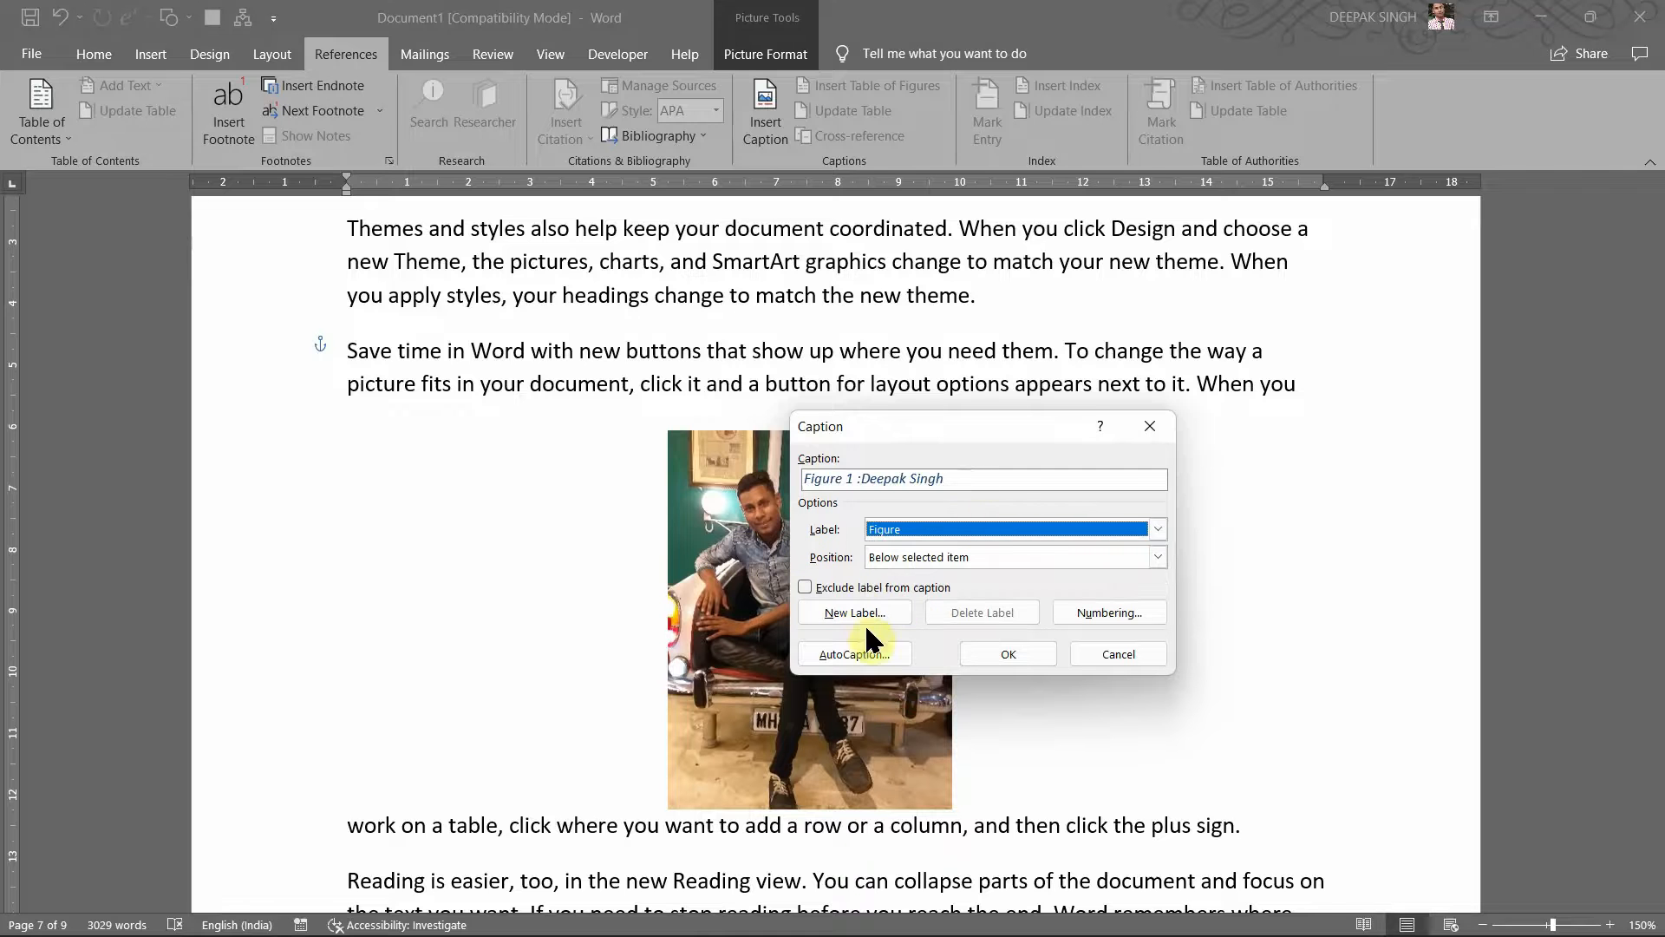
{"action": "left_click", "coordinate": [997, 657]}
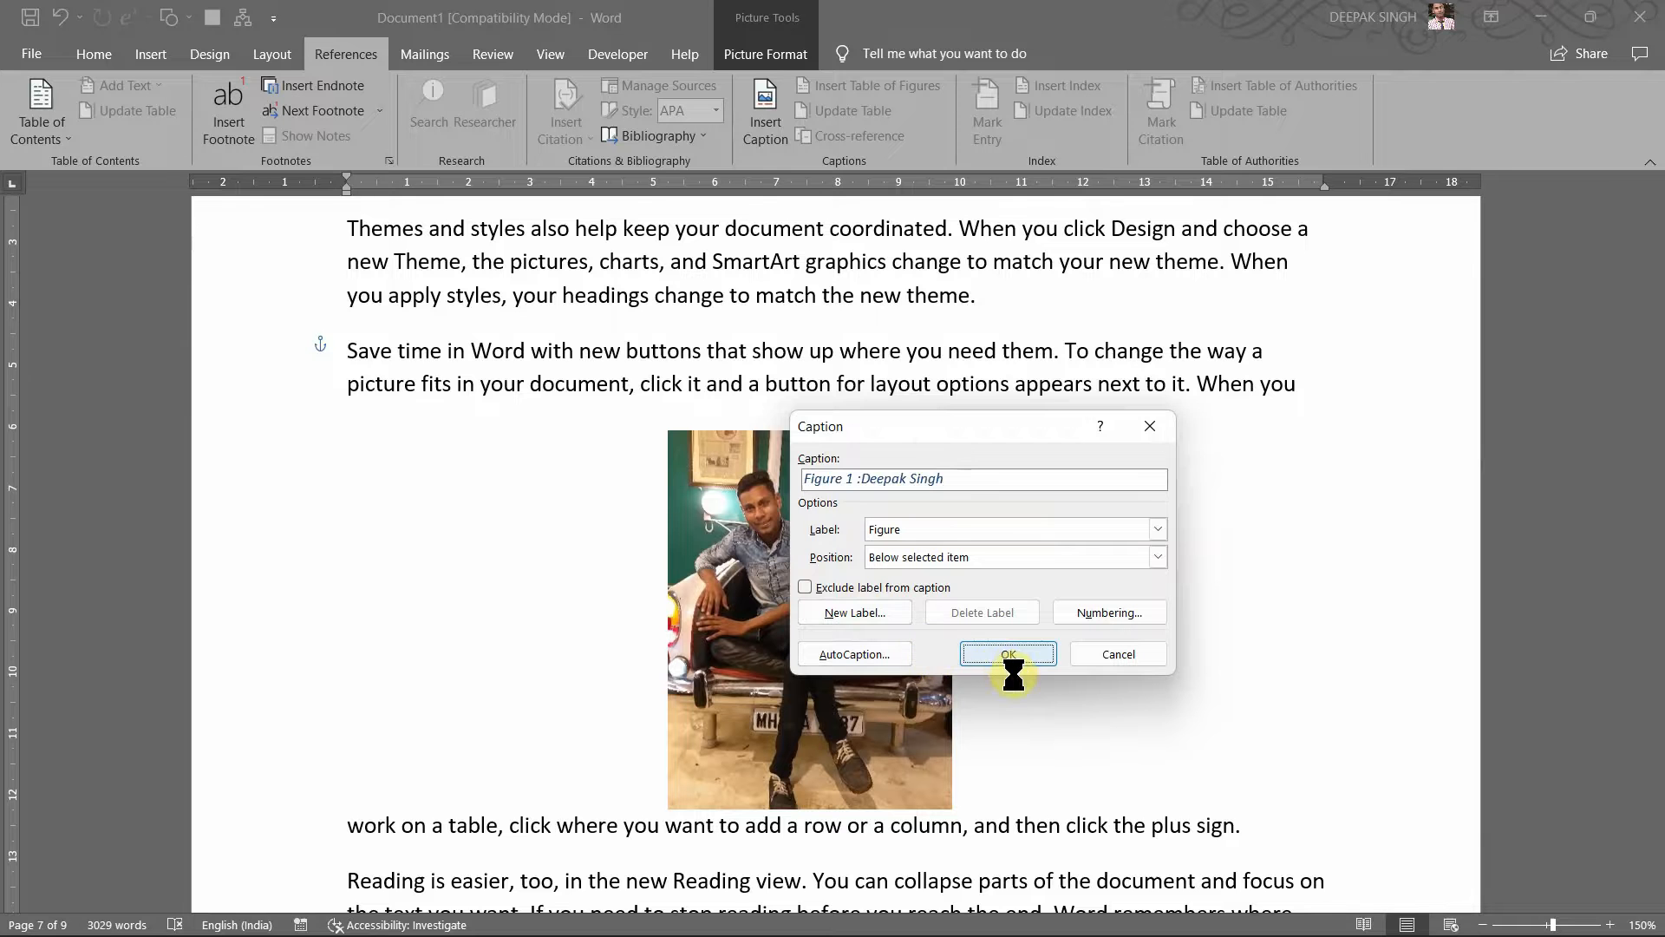
{"action": "scroll", "coordinate": [855, 669], "scroll_direction": "down", "scroll_amount": 3}
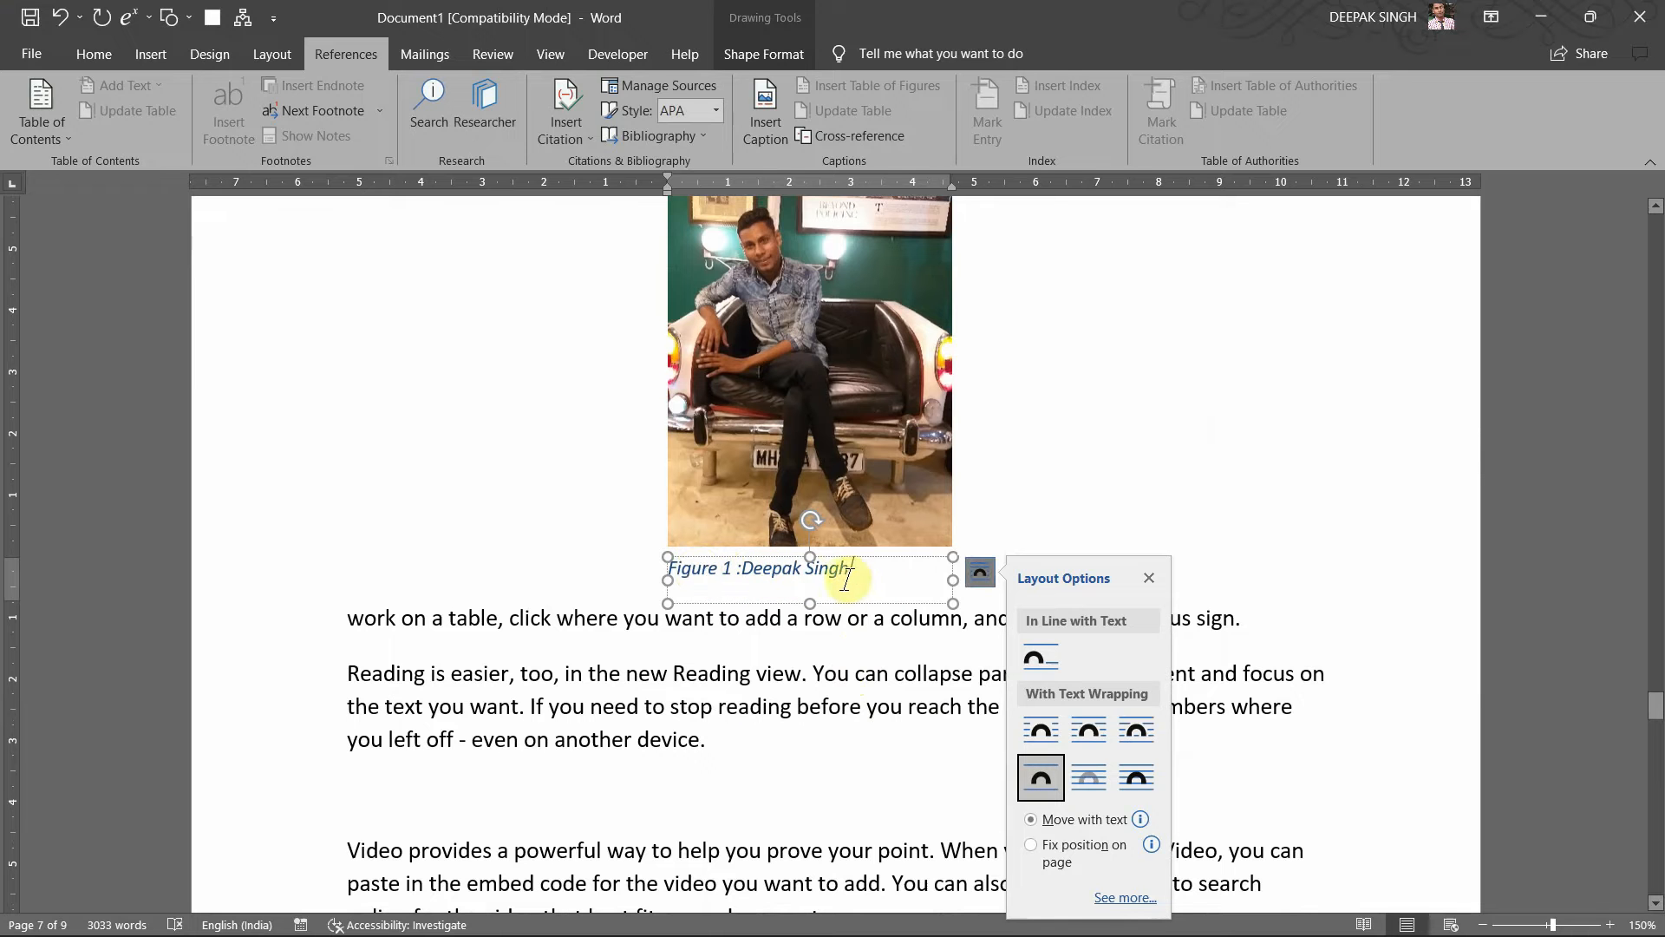
Step: Center the Figure 1 caption and color its text red
{"action": "left_click", "coordinate": [1149, 578]}
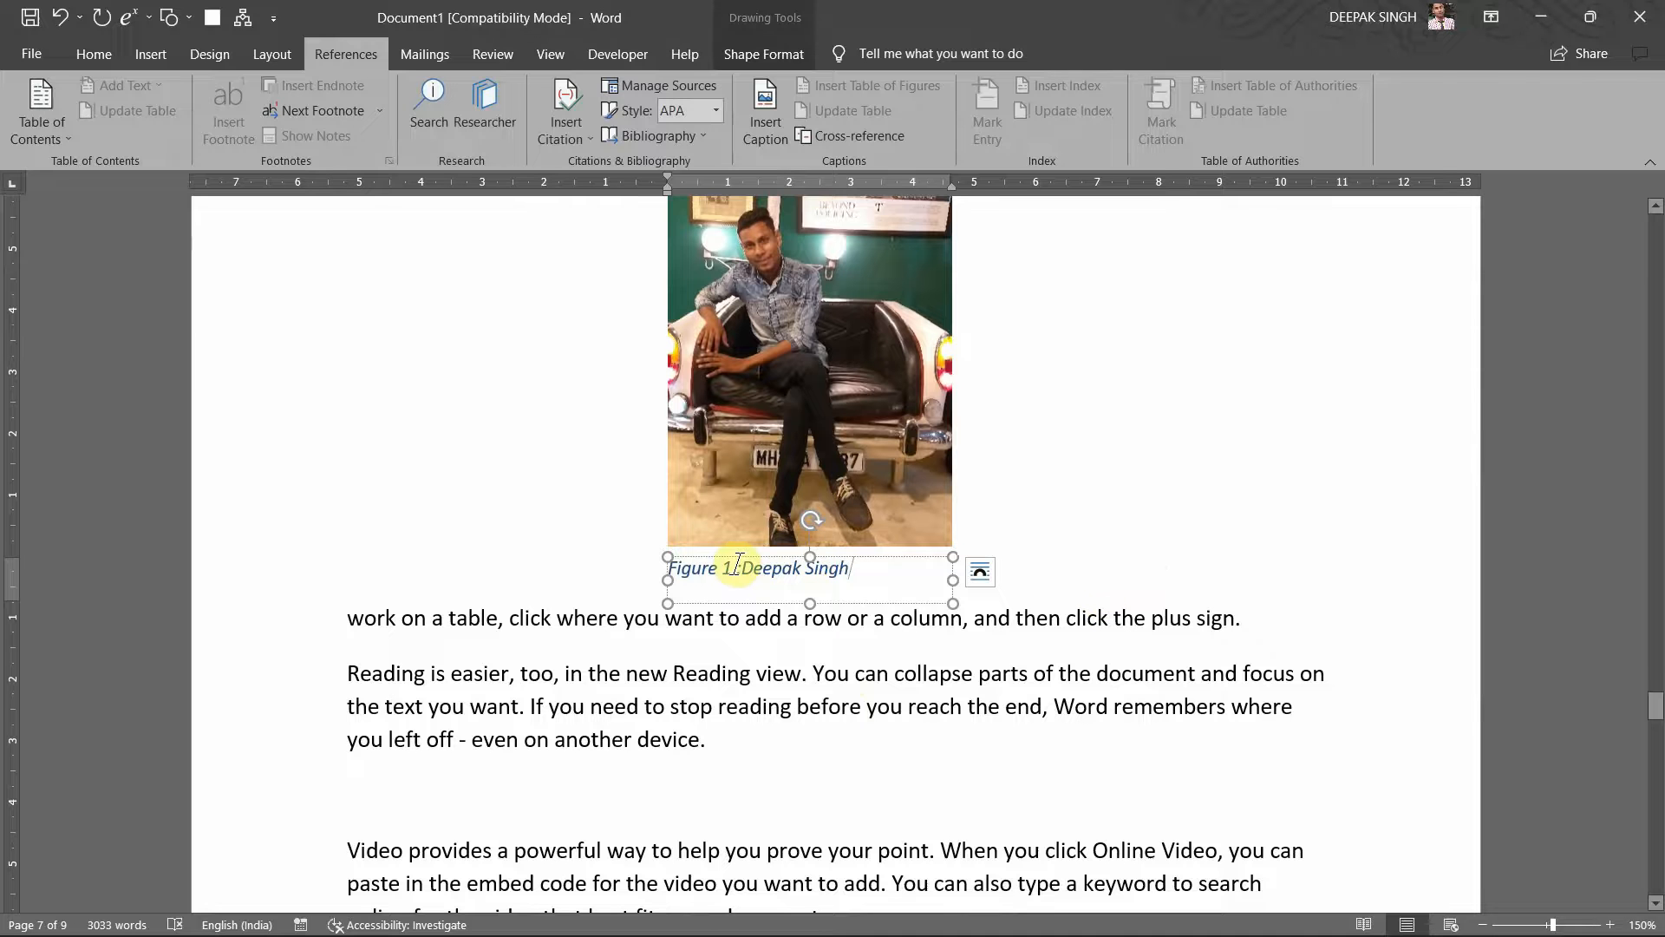
{"action": "left_click", "coordinate": [96, 53]}
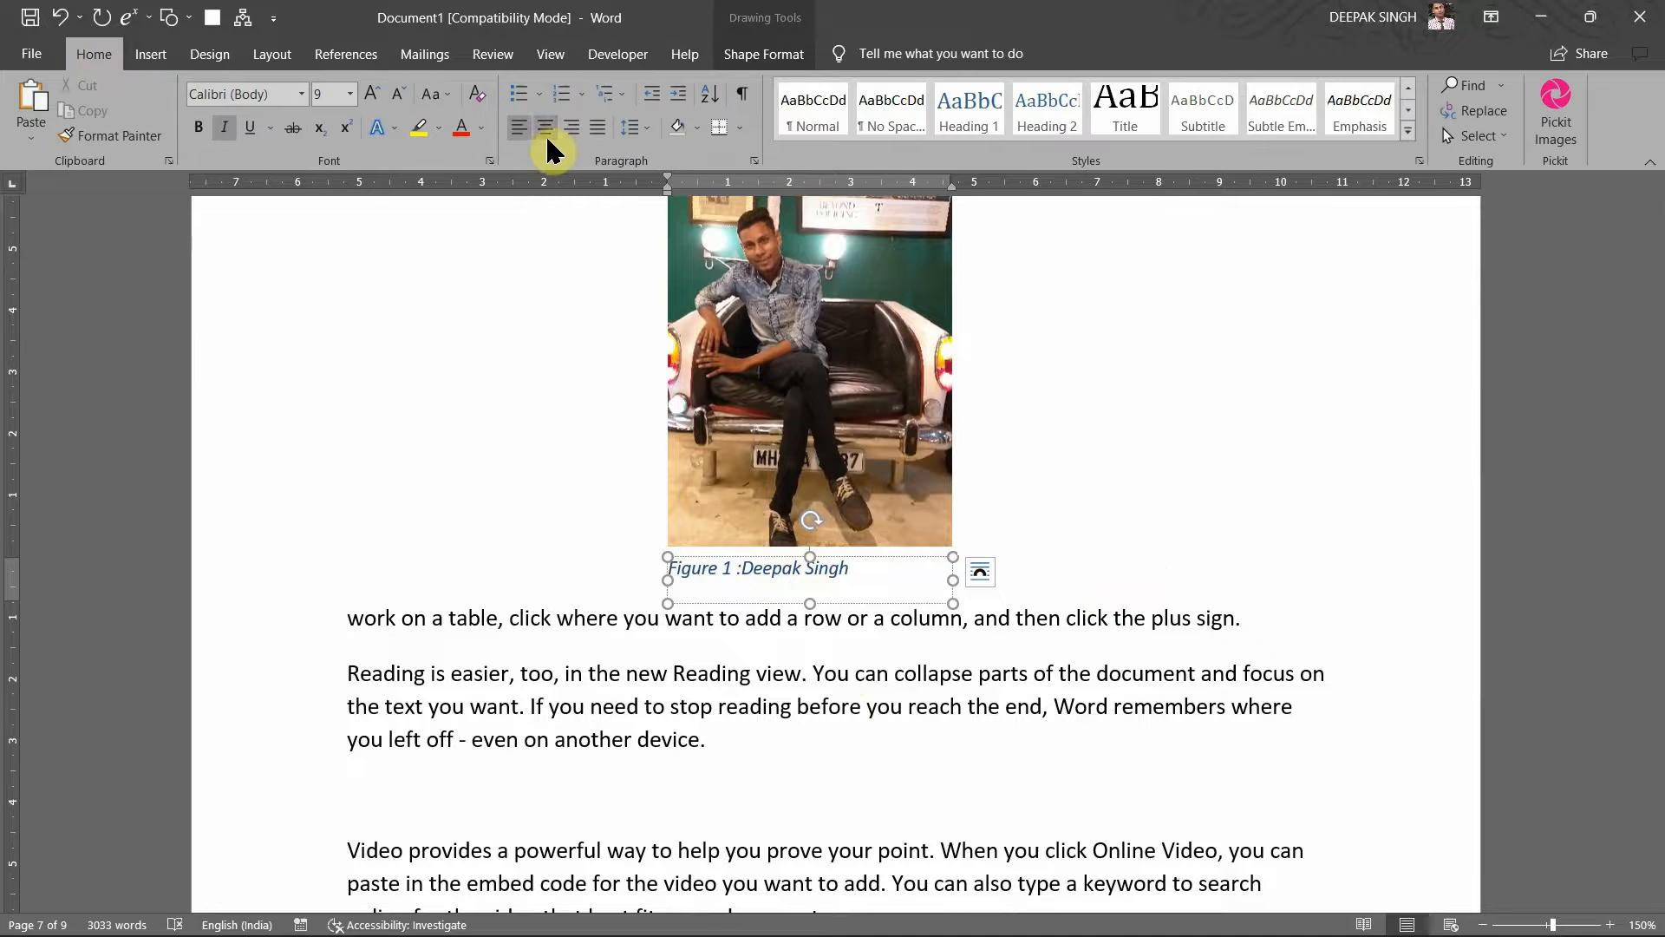
{"action": "left_click", "coordinate": [546, 132]}
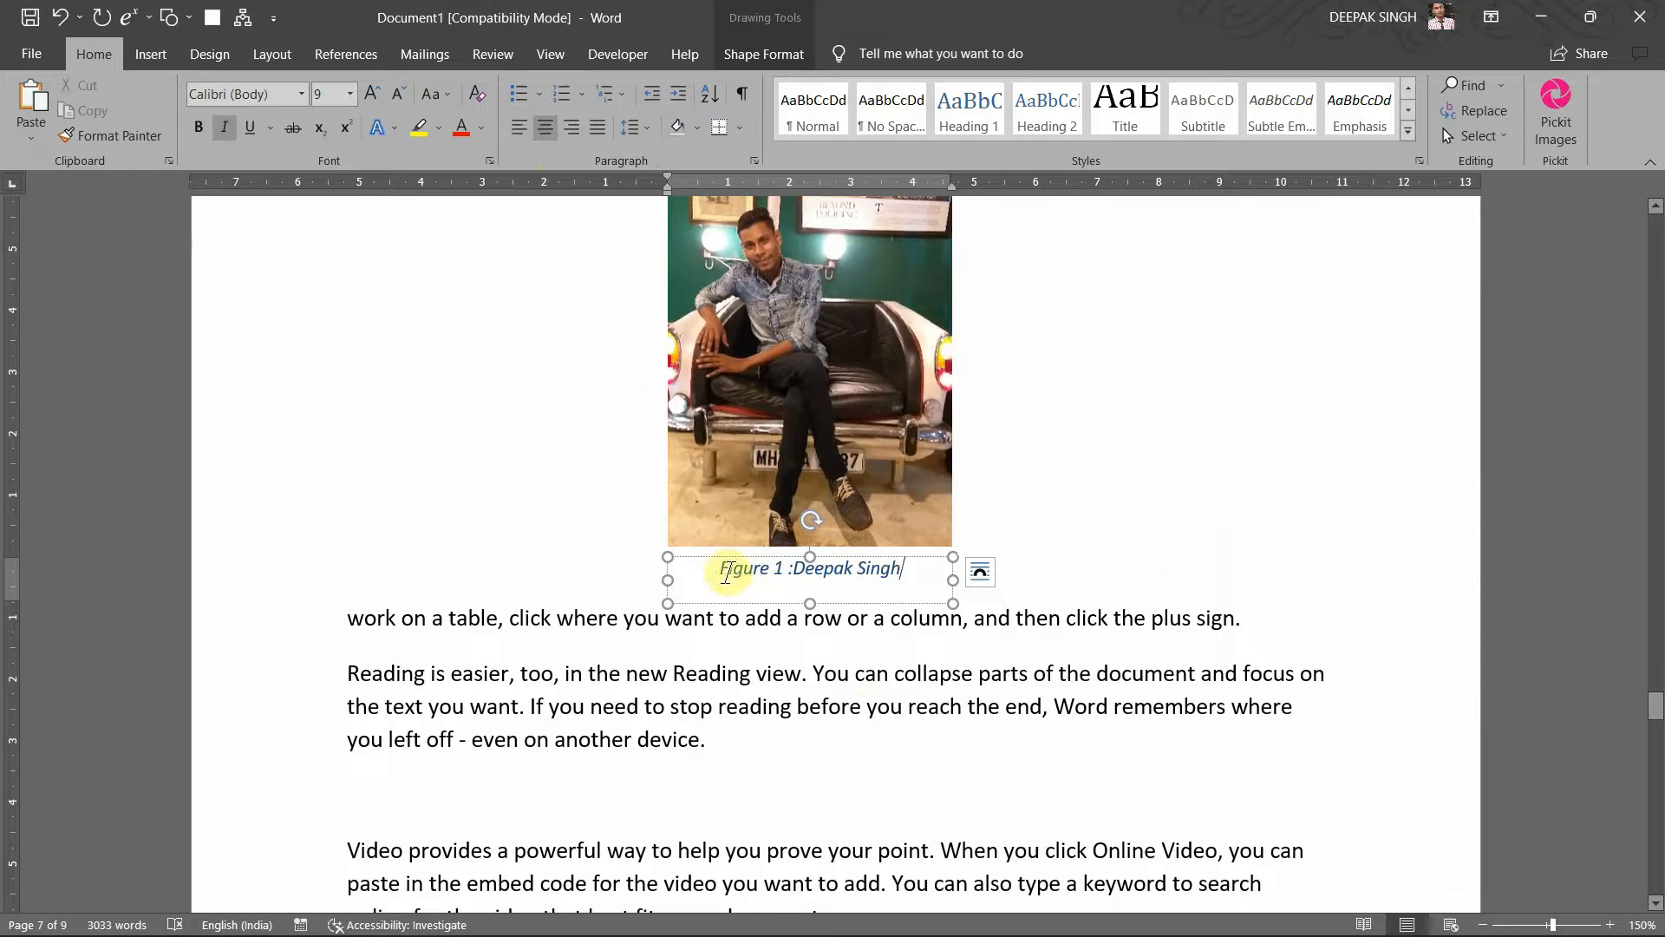
{"action": "triple_click", "coordinate": [722, 574]}
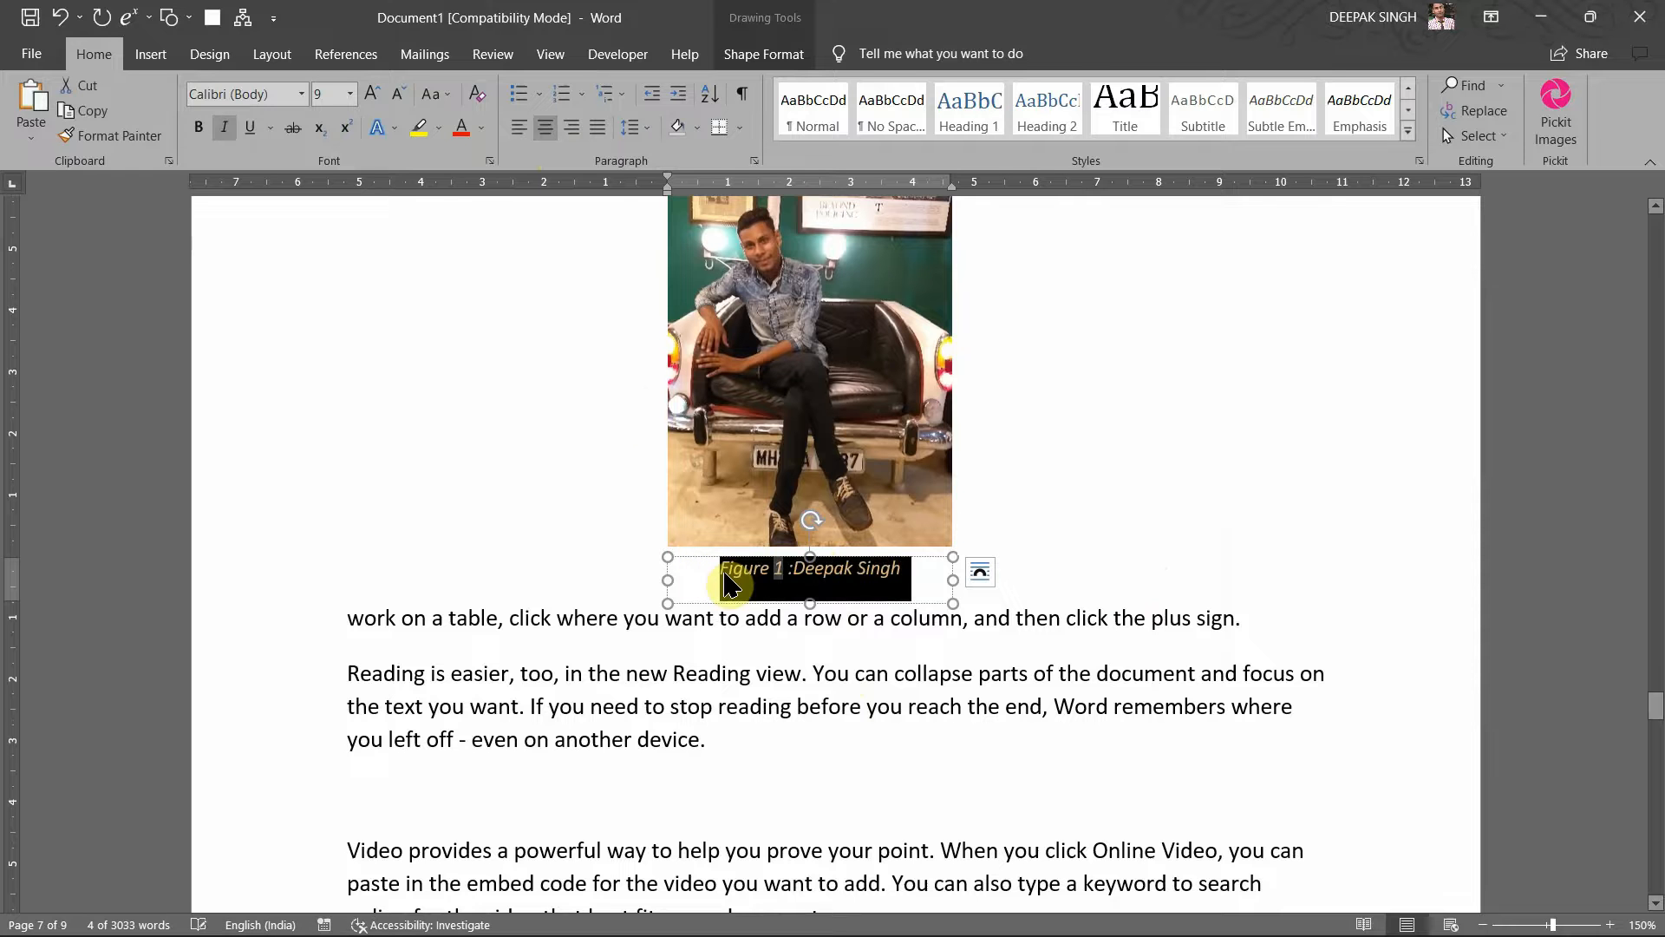
{"action": "left_click", "coordinate": [480, 128]}
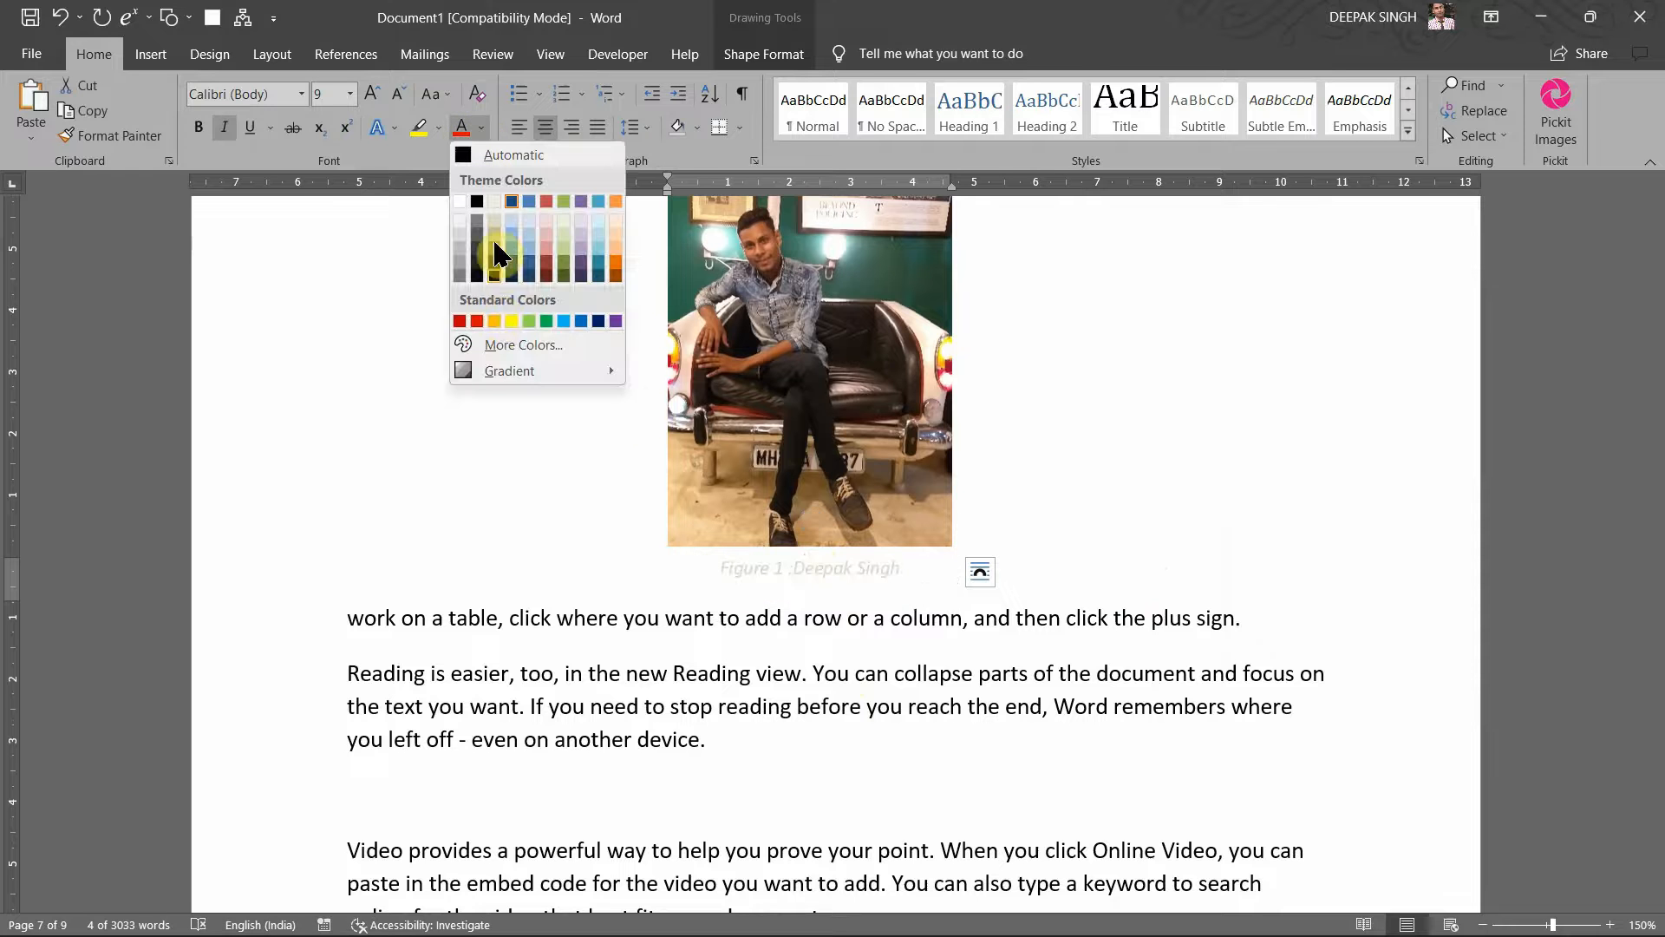
{"action": "left_click", "coordinate": [482, 322]}
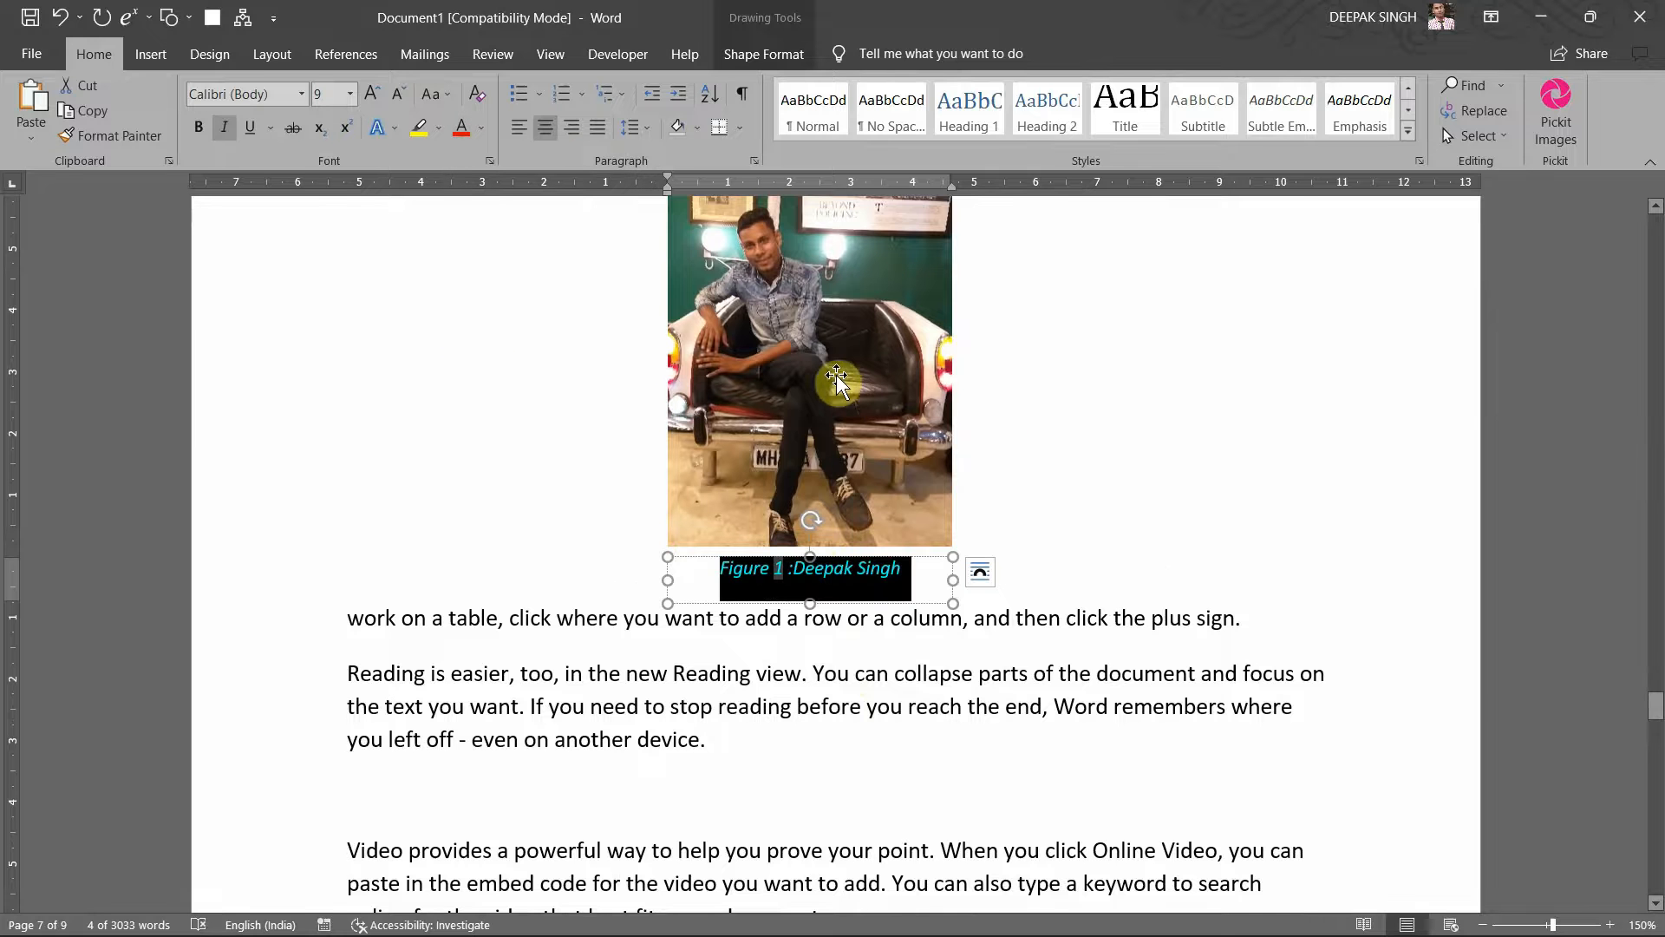
Step: Check the red caption under the photo, then switch to the video meeting window
{"action": "scroll", "coordinate": [810, 371], "scroll_direction": "up", "scroll_amount": 1}
{"action": "scroll", "coordinate": [810, 372], "scroll_direction": "up", "scroll_amount": 1}
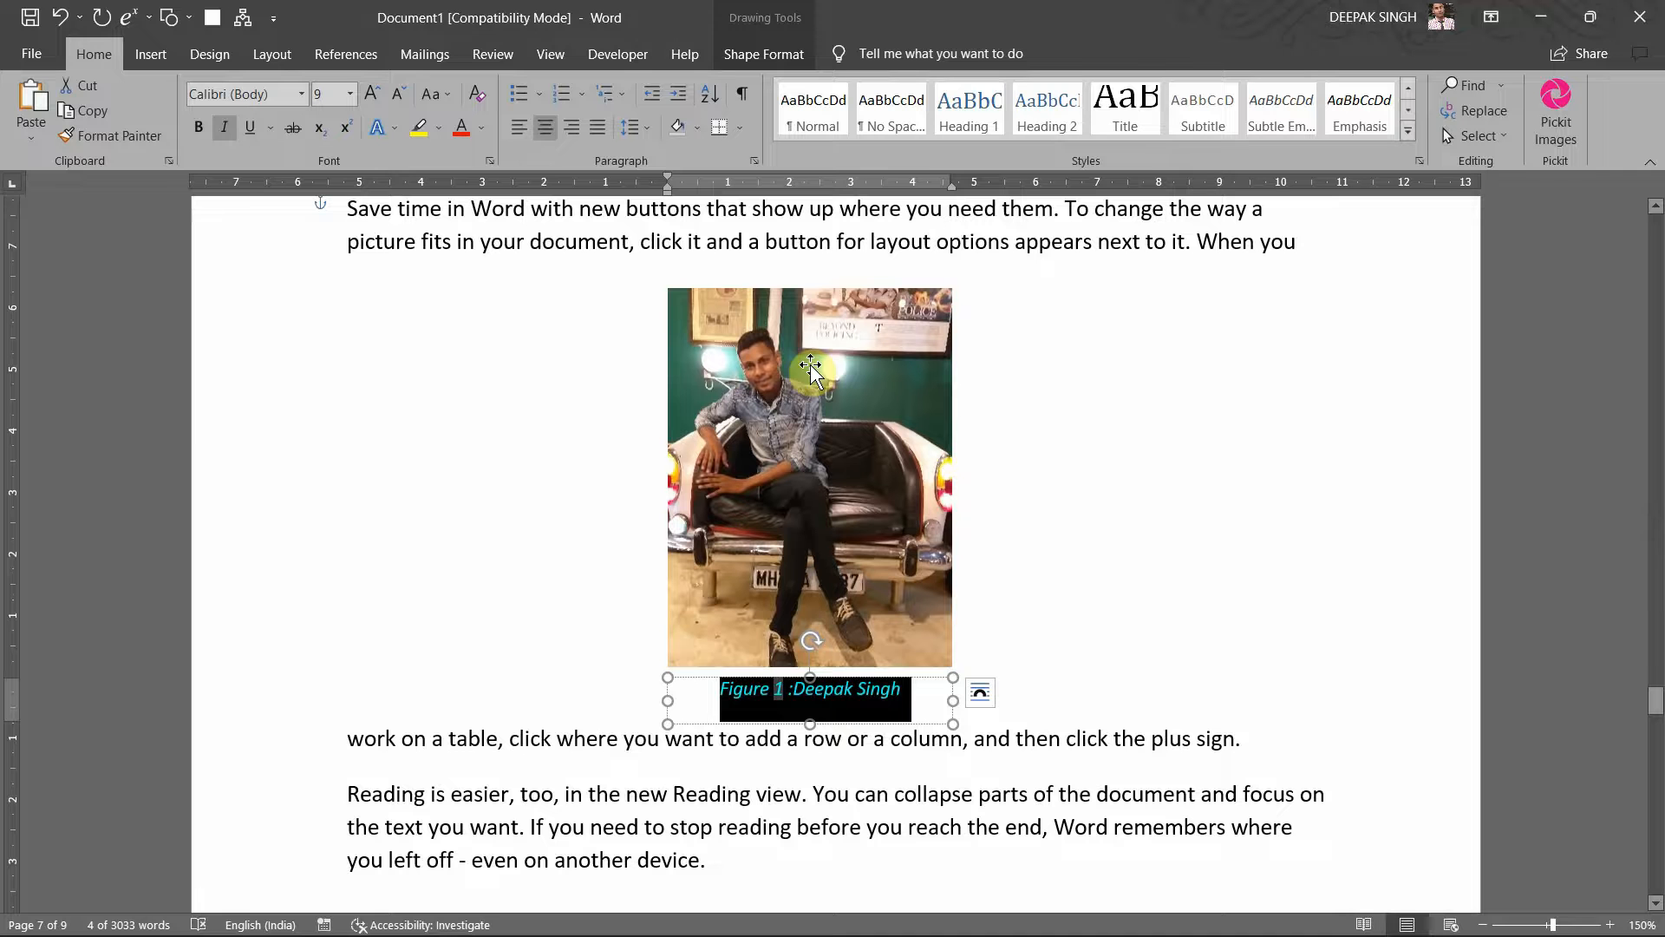
{"action": "left_click", "coordinate": [1069, 668]}
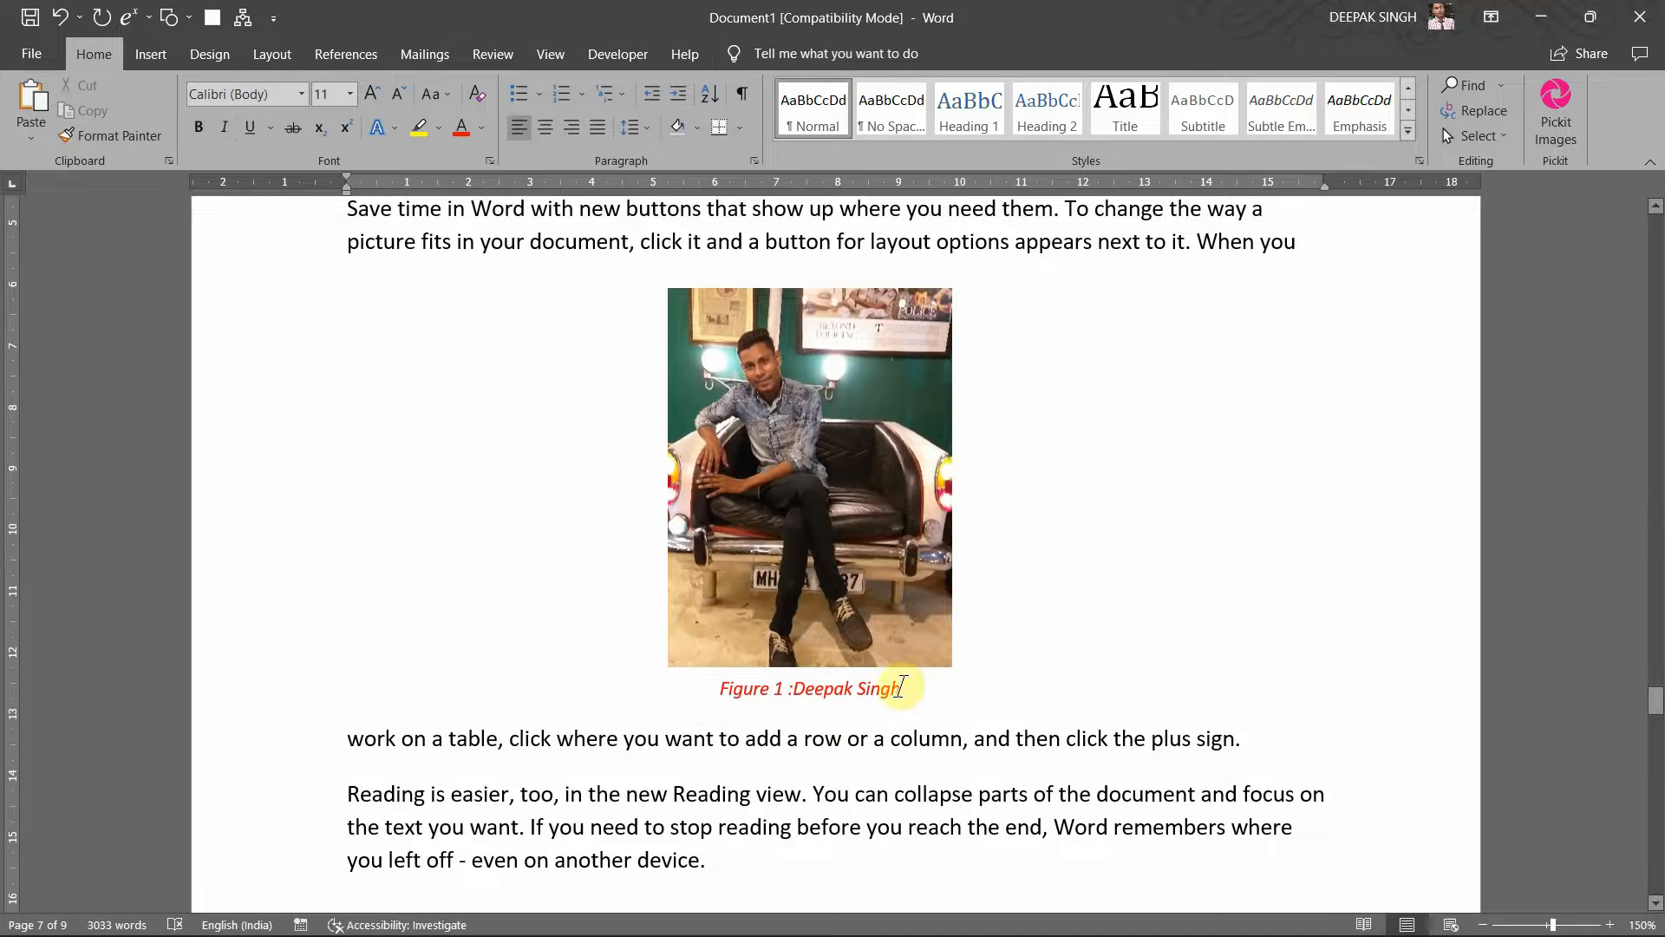
{"action": "left_click", "coordinate": [902, 688]}
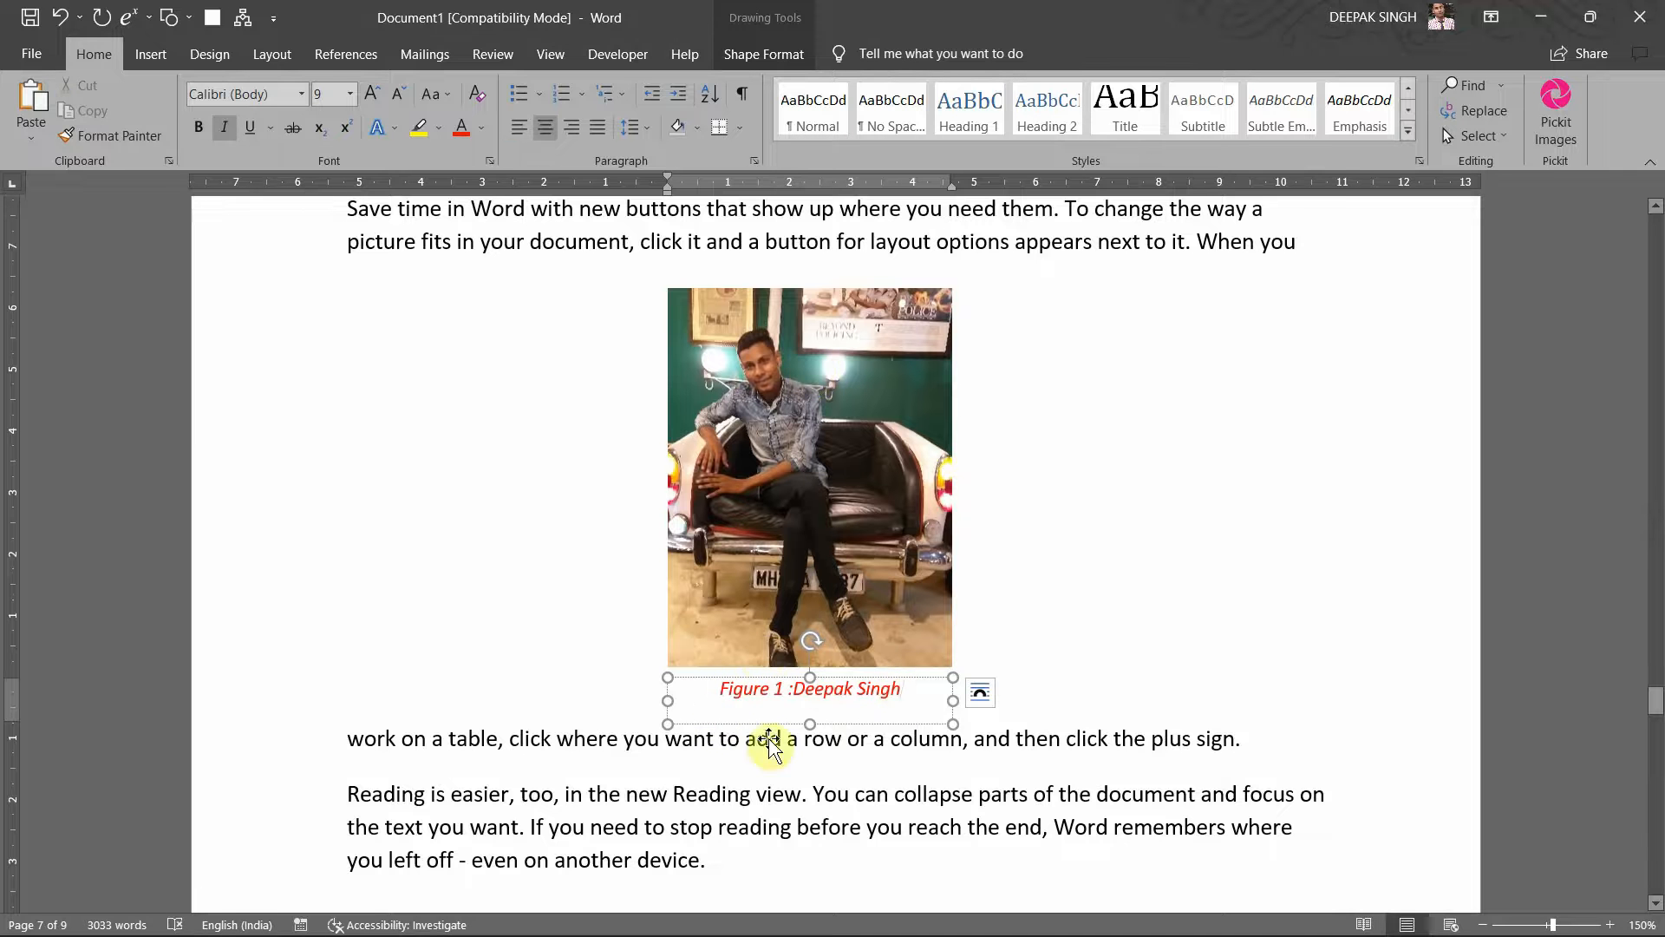
{"action": "left_click", "coordinate": [837, 598]}
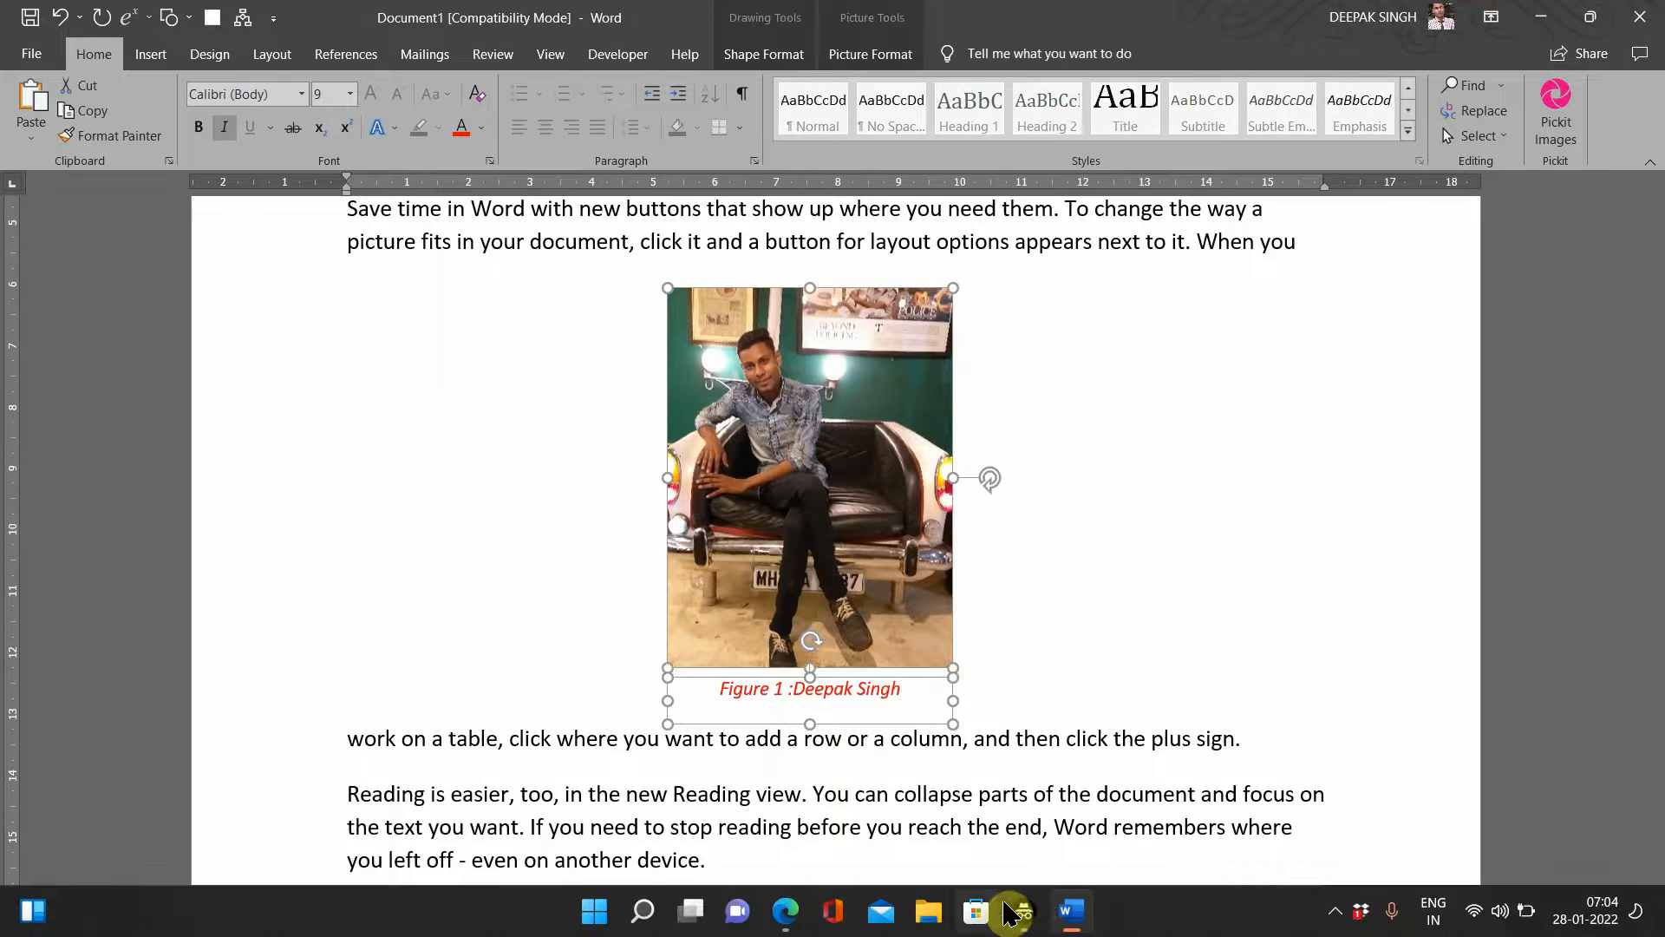
{"action": "mouse_move", "coordinate": [1029, 913]}
{"action": "left_click", "coordinate": [1132, 811]}
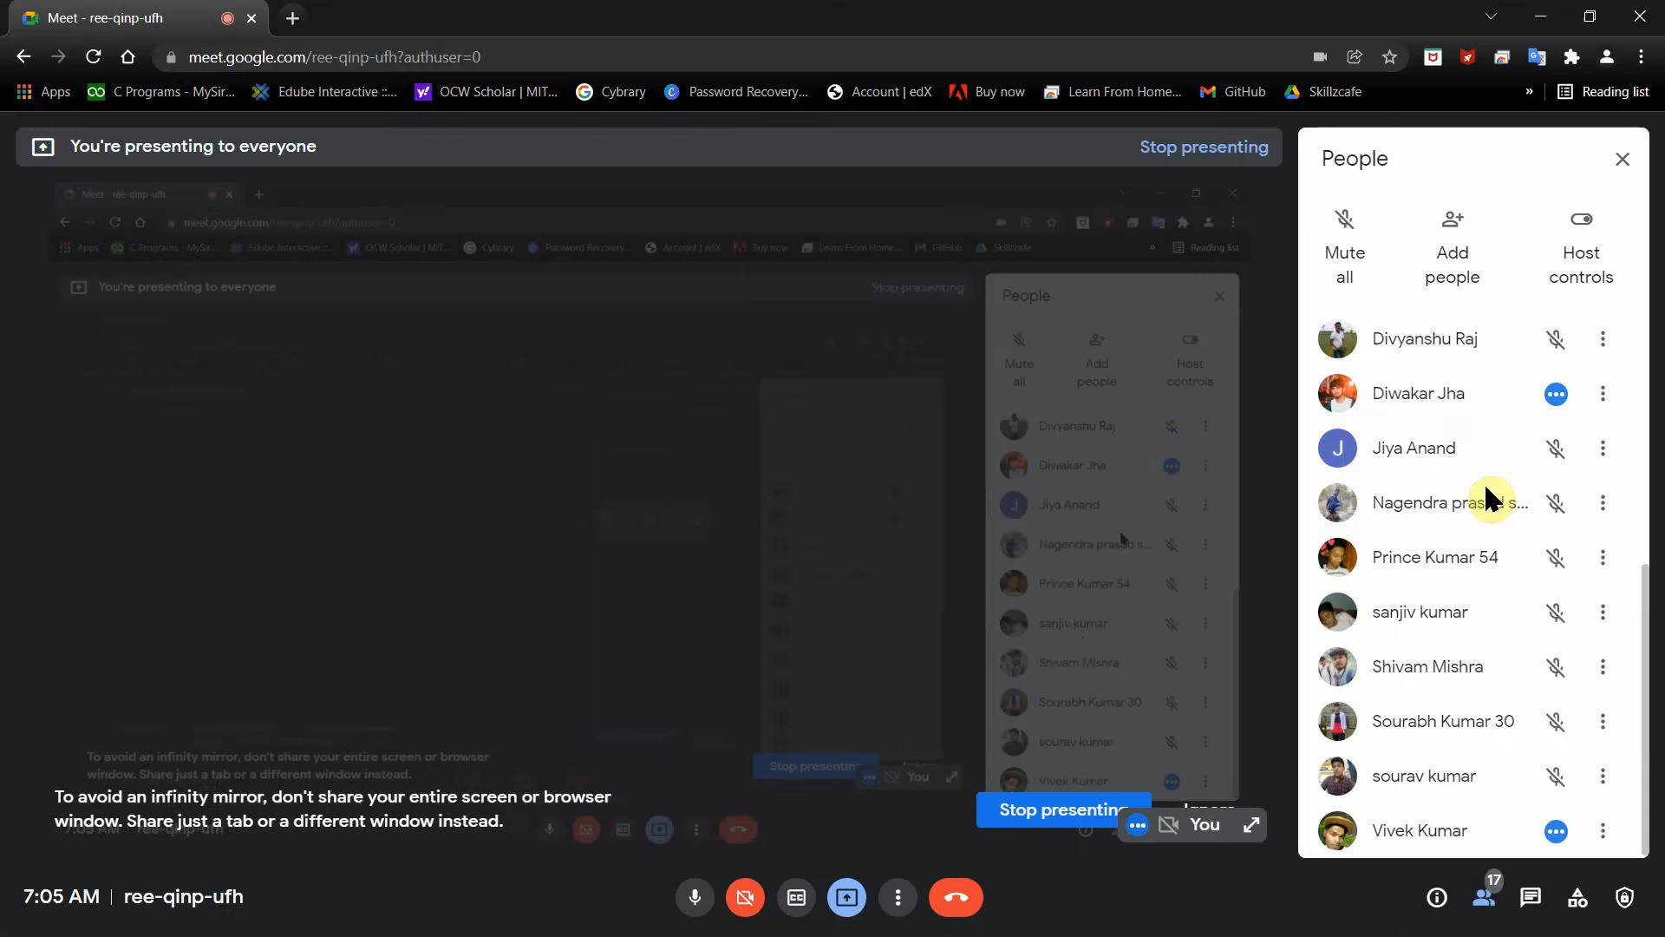
Step: Back in Word, move the caption box above the photo and back below it
{"action": "left_click", "coordinate": [1540, 16]}
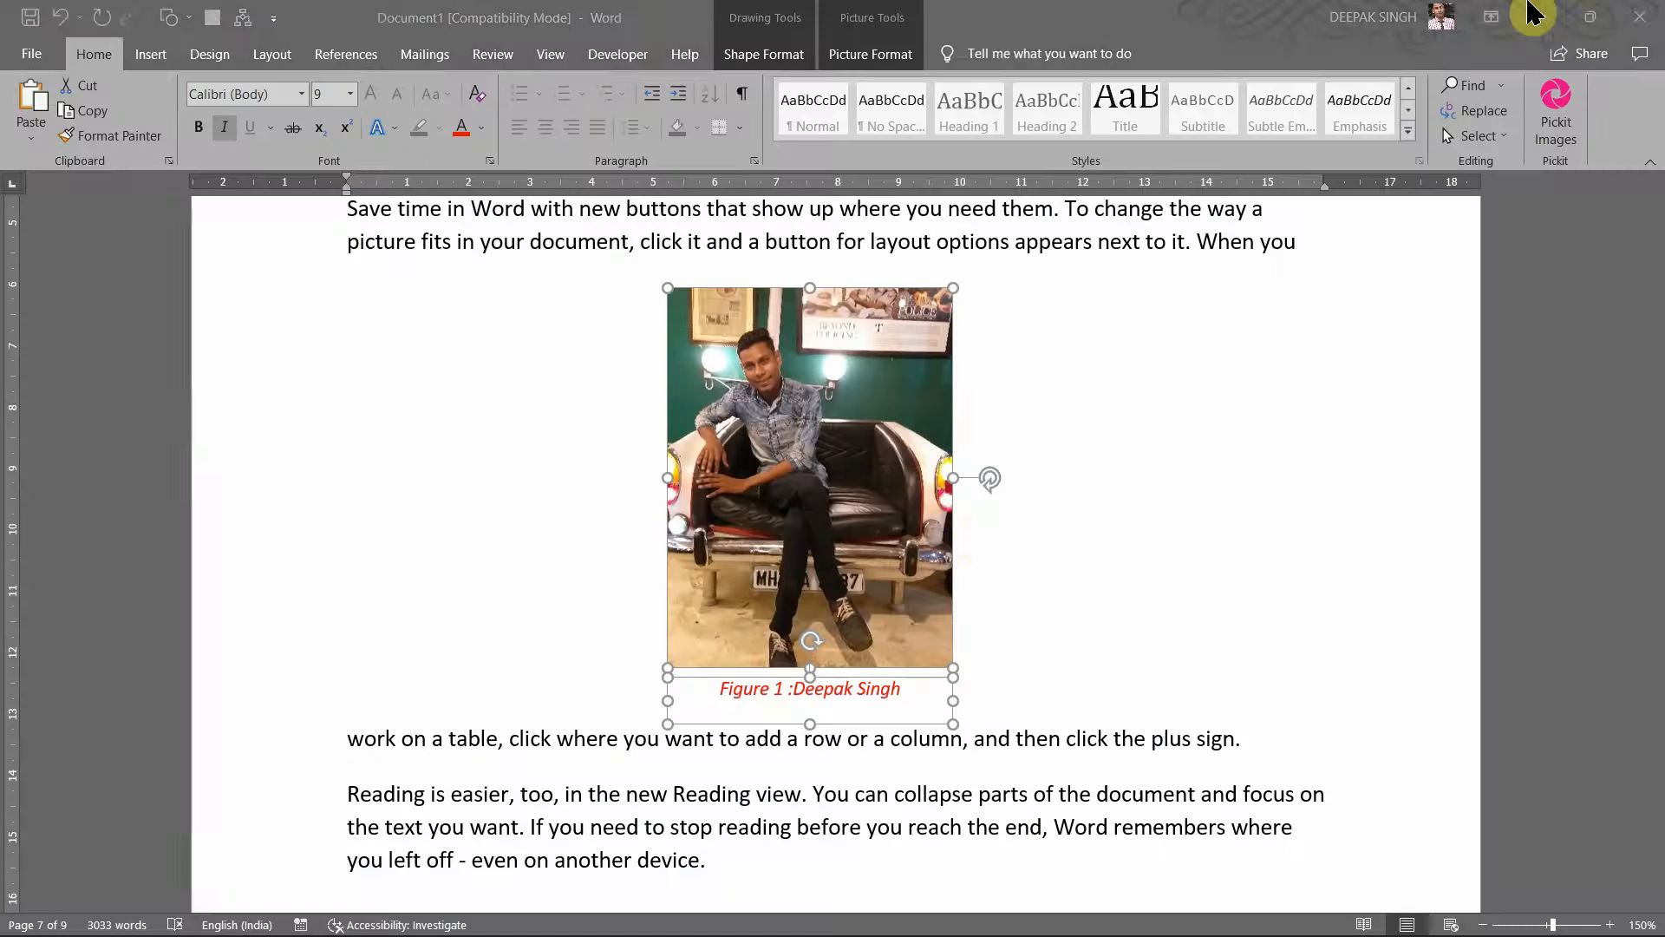
{"action": "left_click", "coordinate": [1064, 583]}
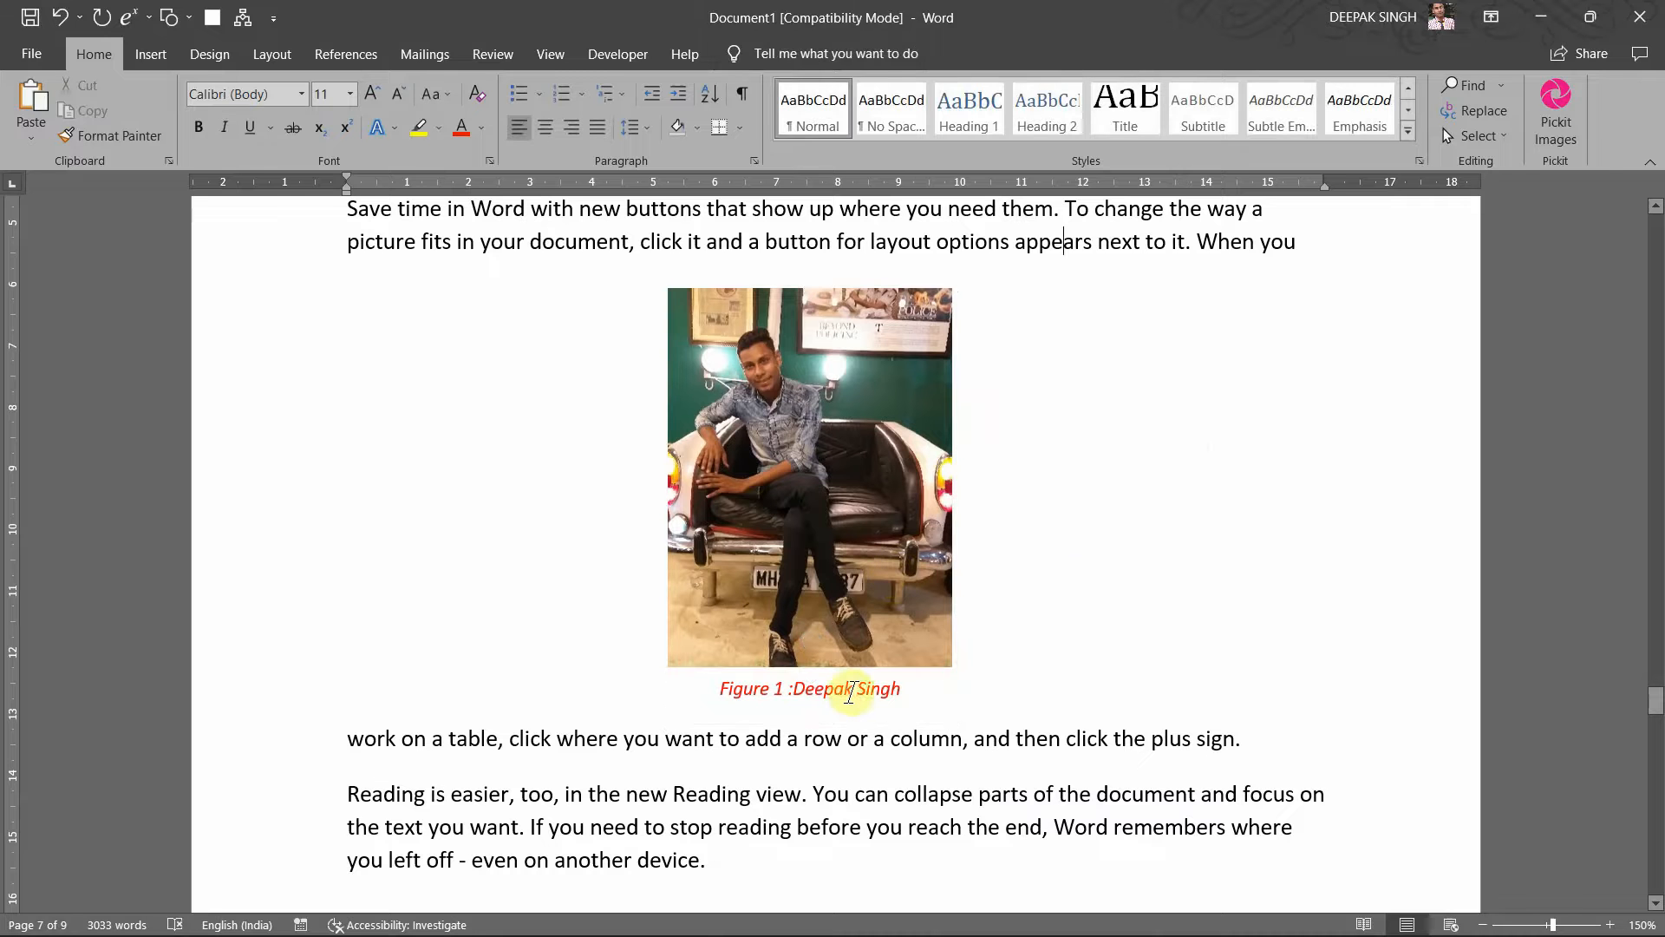
{"action": "left_click", "coordinate": [845, 691]}
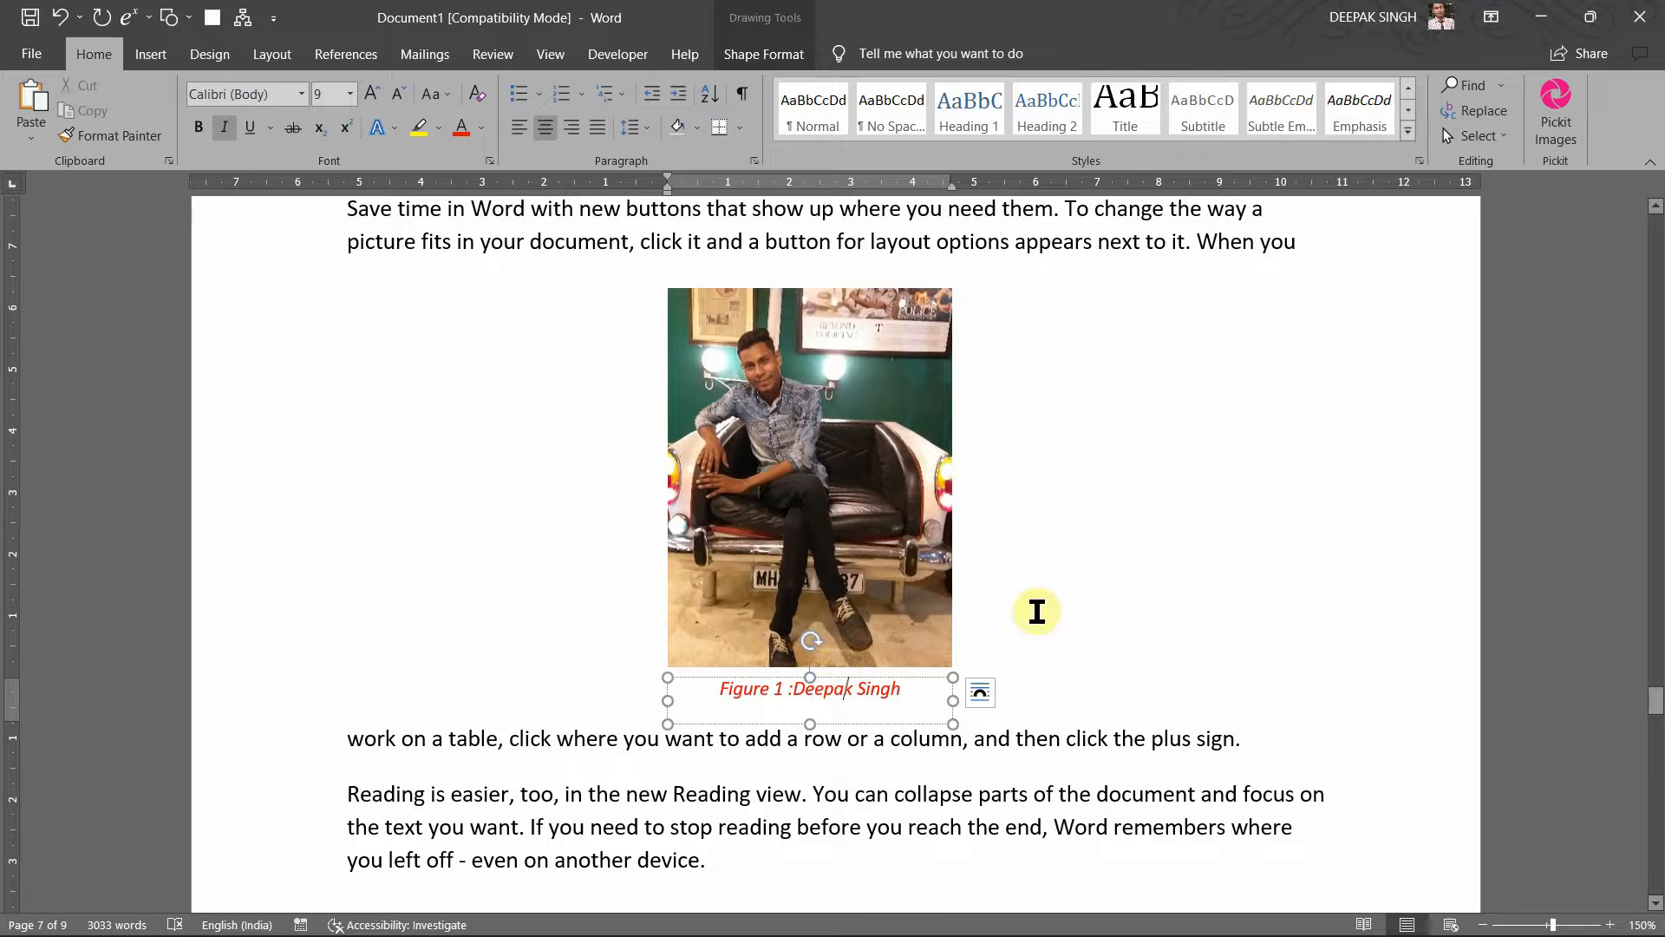
{"action": "left_click", "coordinate": [1041, 615]}
{"action": "left_click", "coordinate": [847, 688]}
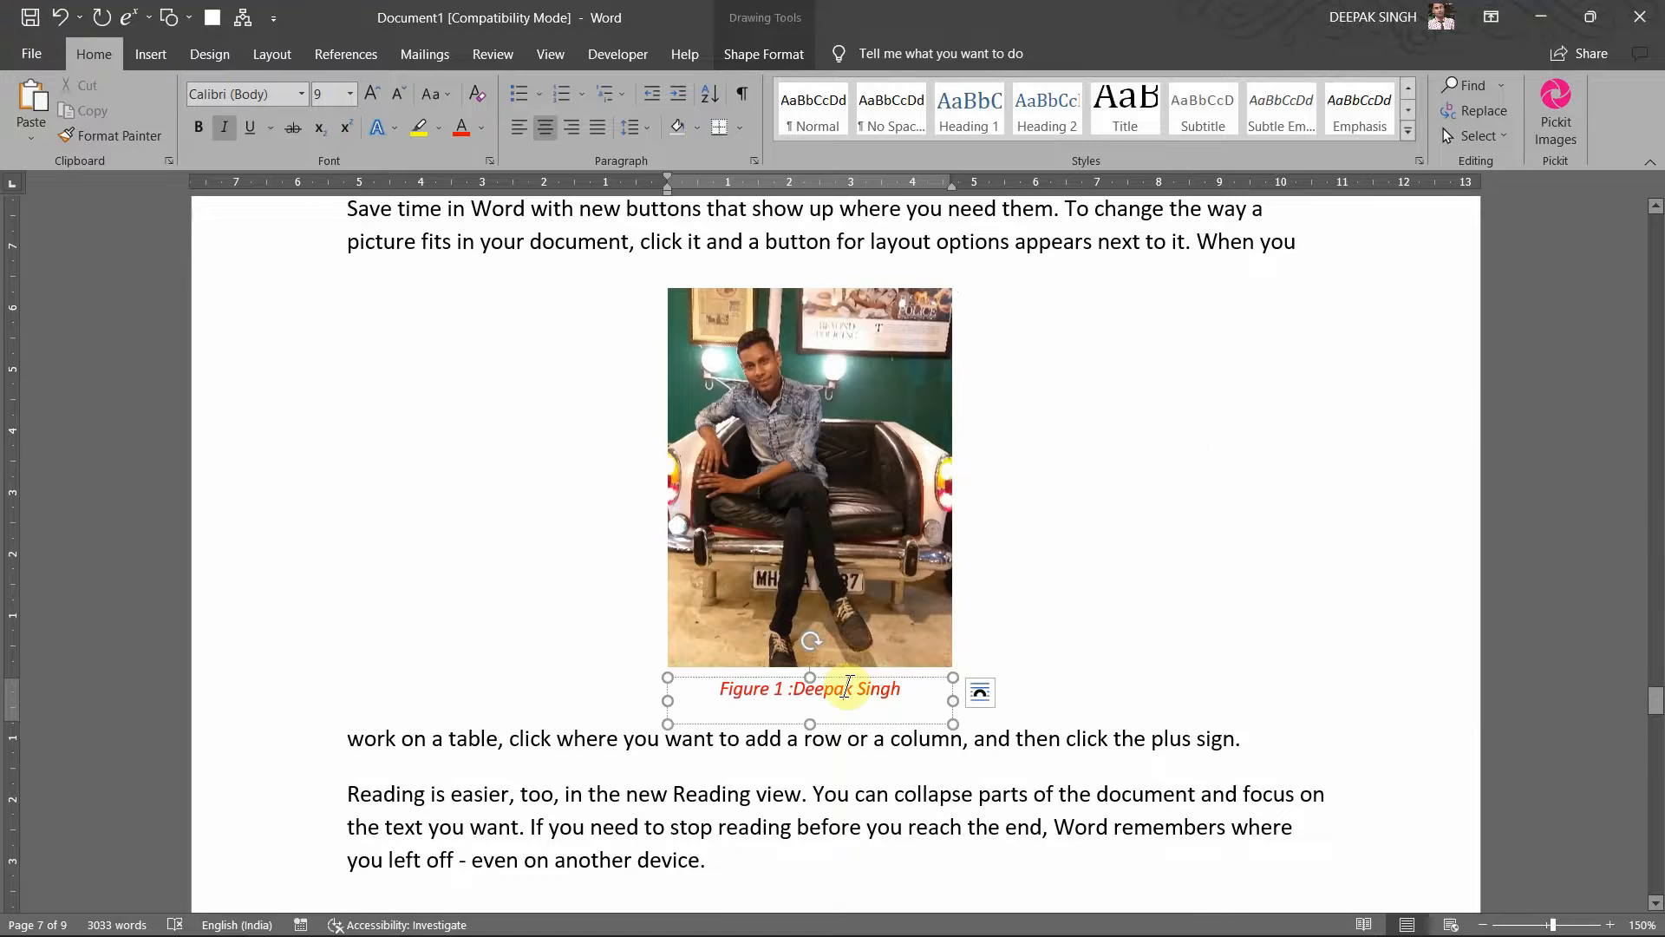
{"action": "left_click_drag", "start_coordinate": [821, 685], "coordinate": [825, 246]}
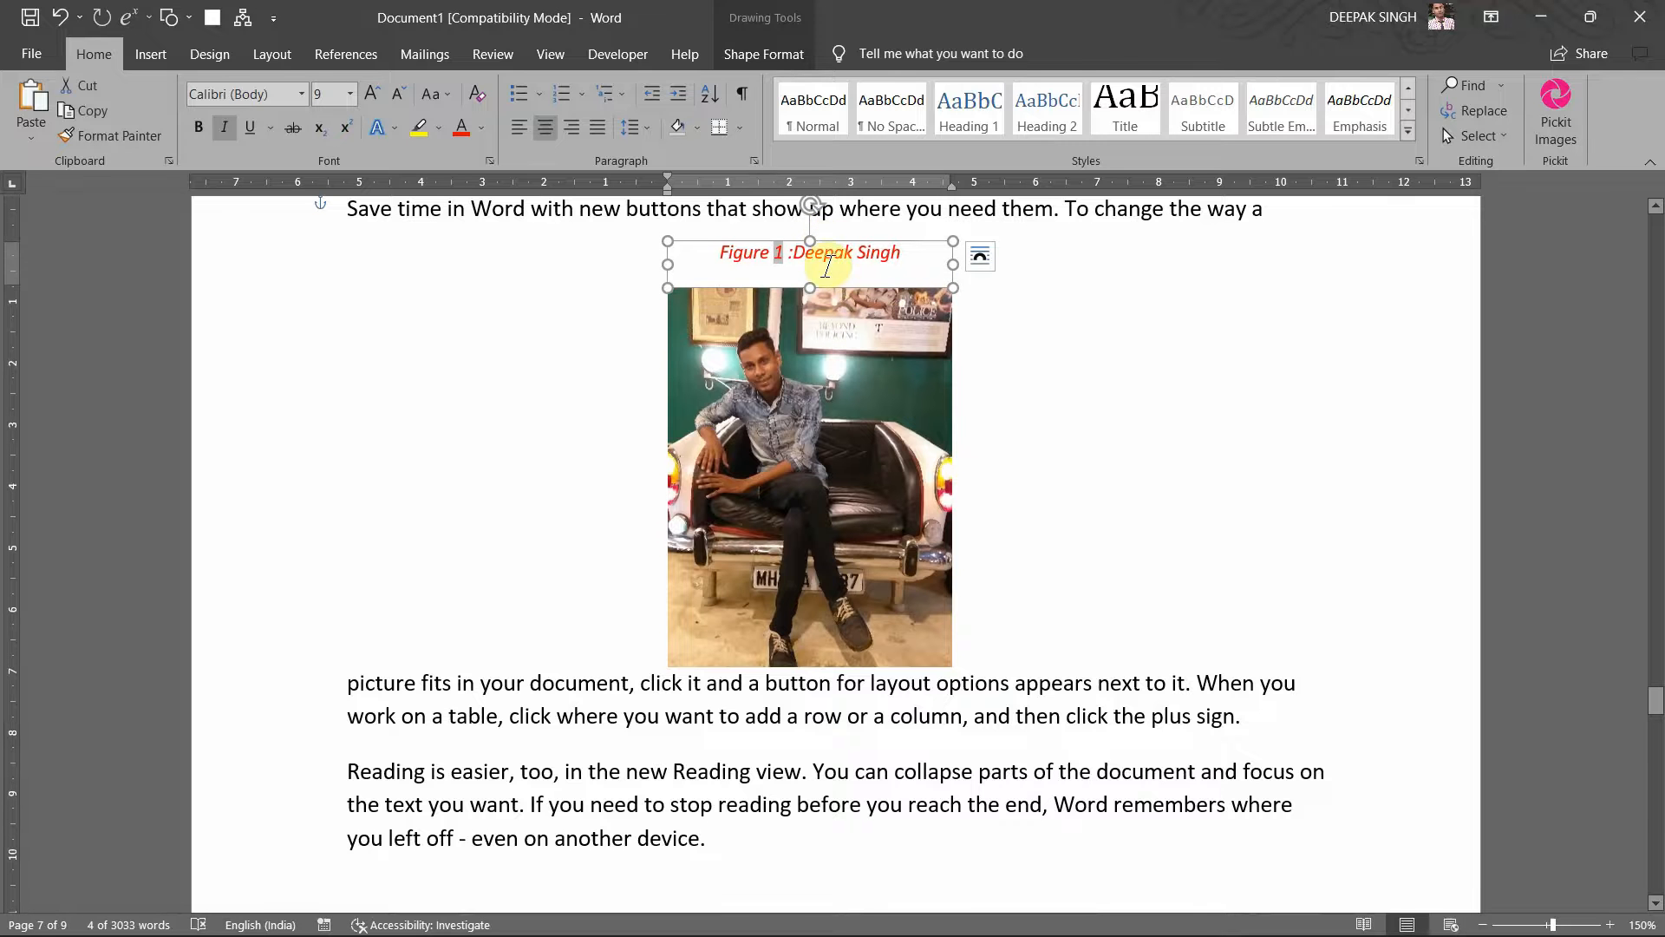
{"action": "left_click", "coordinate": [827, 266]}
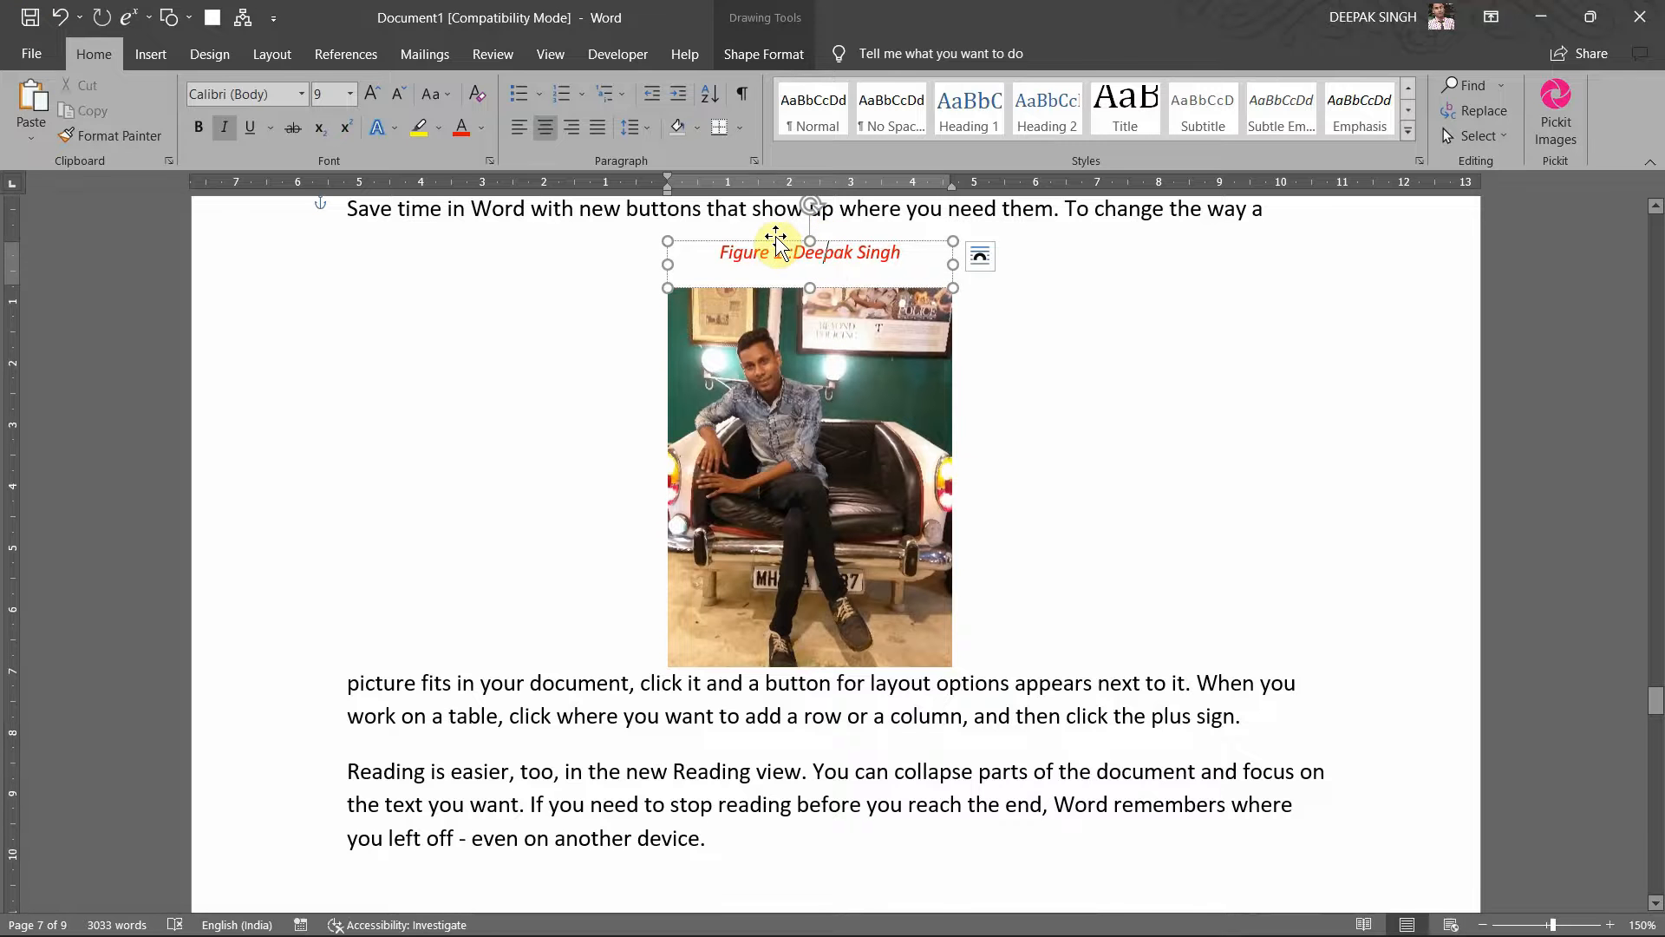
{"action": "left_click_drag", "start_coordinate": [777, 247], "coordinate": [776, 664]}
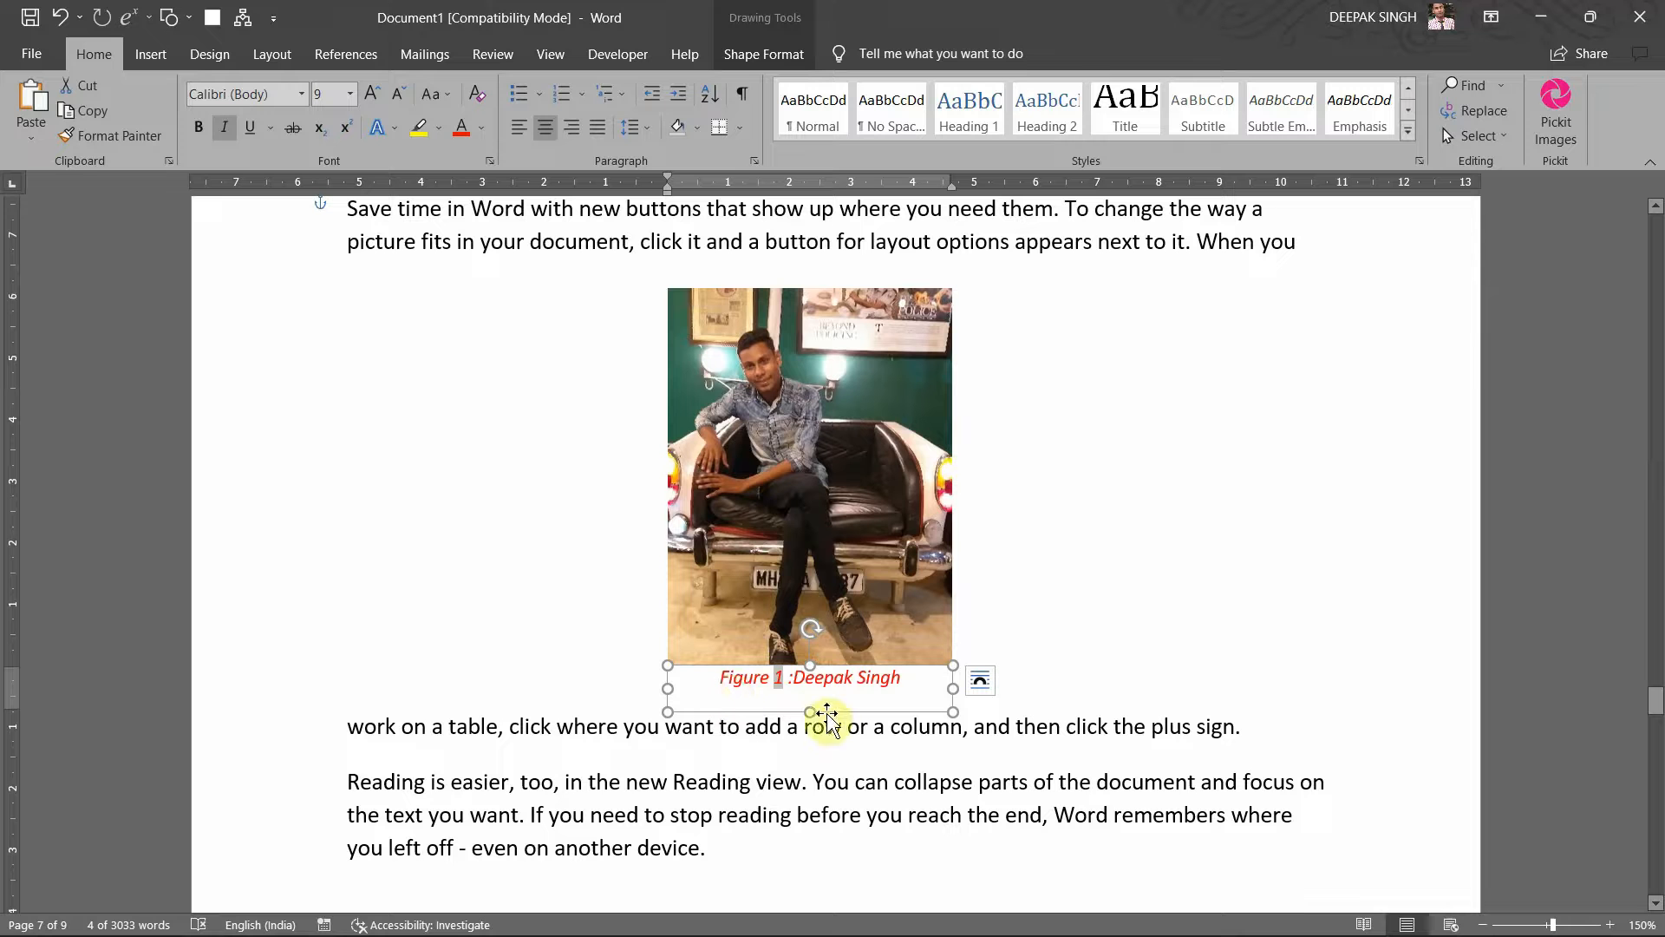
Step: Shorten the caption box's bottom edge, then select the photo together with its caption
{"action": "left_click_drag", "start_coordinate": [807, 712], "coordinate": [804, 684]}
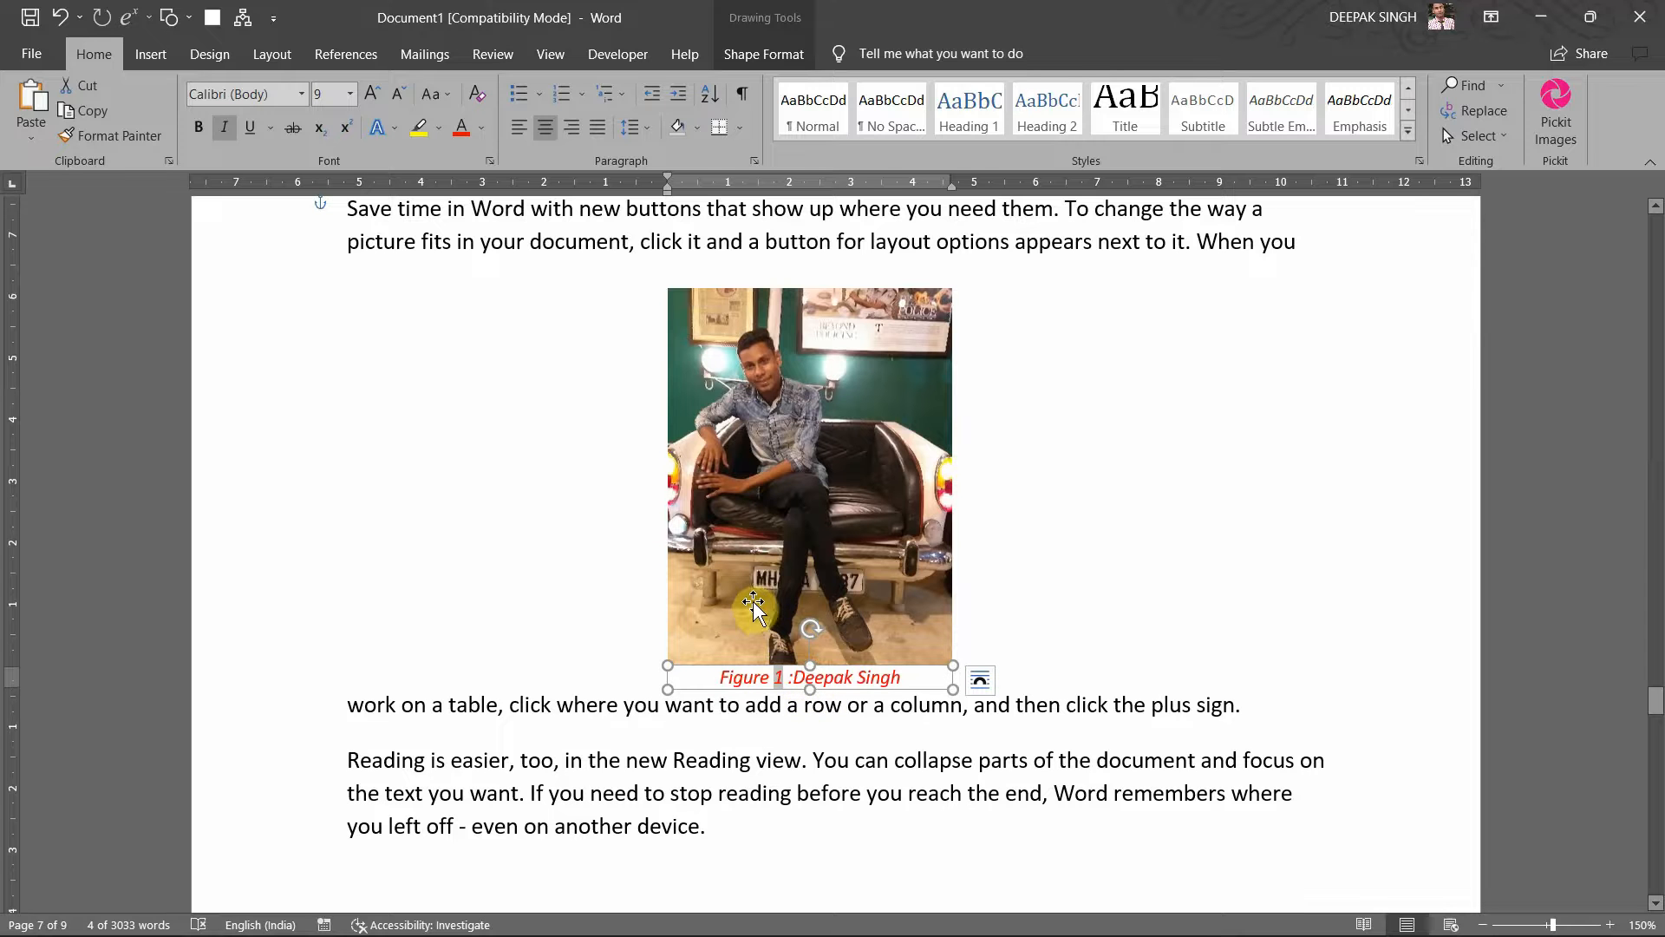
{"action": "left_click", "coordinate": [1031, 633]}
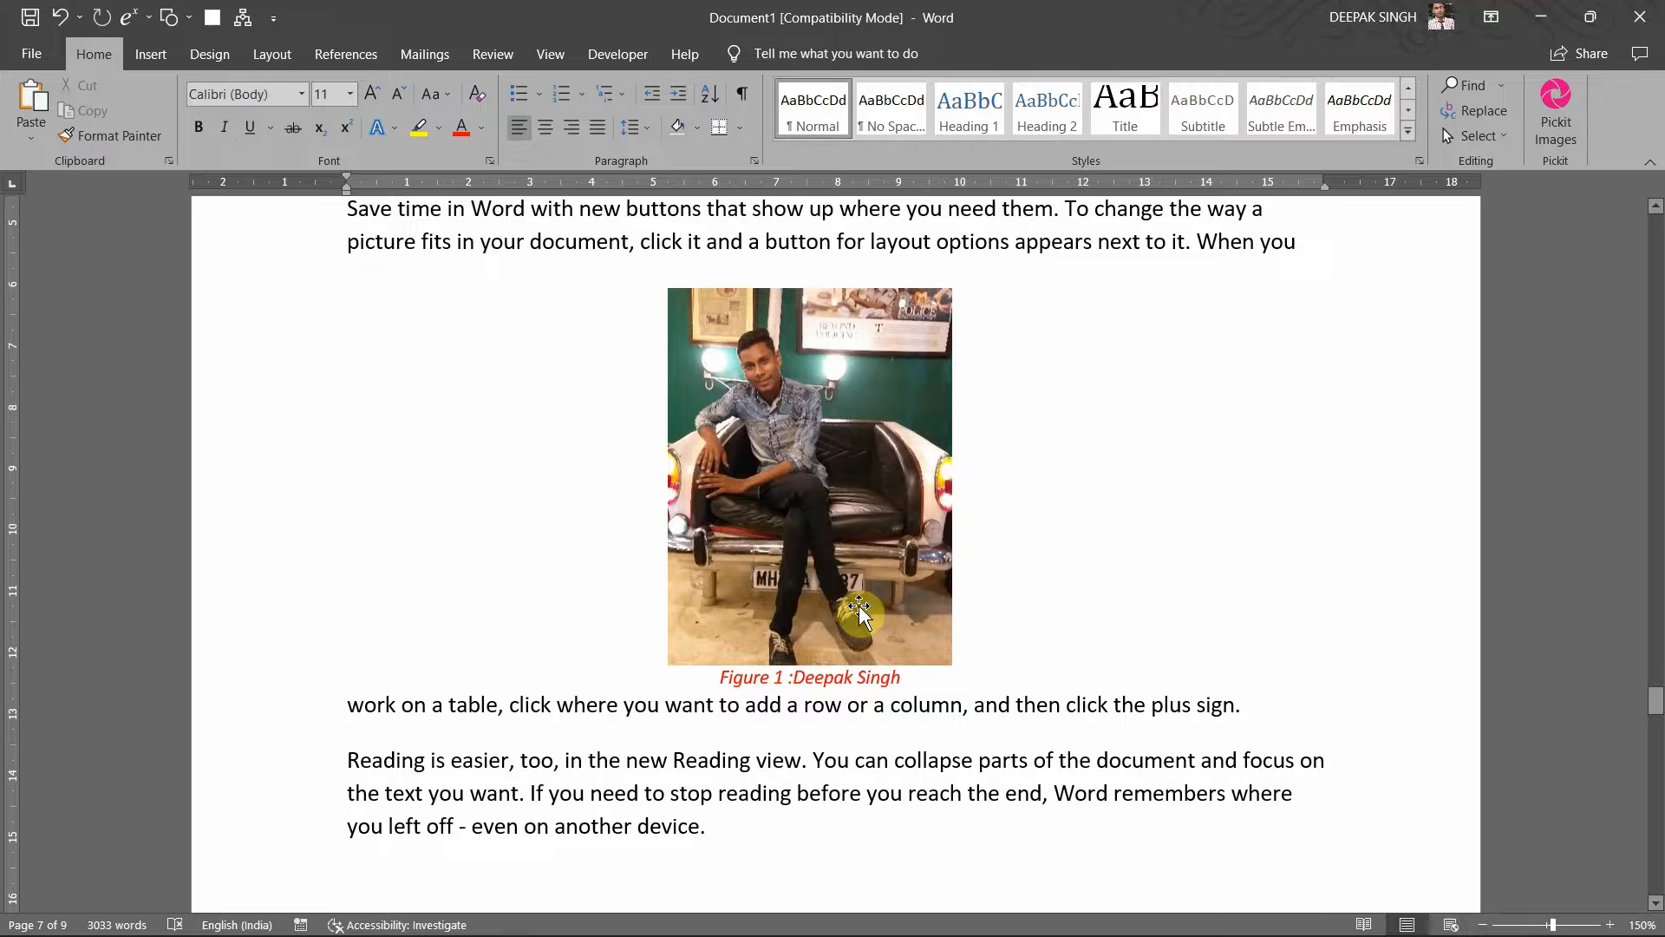
{"action": "left_click", "coordinate": [859, 612]}
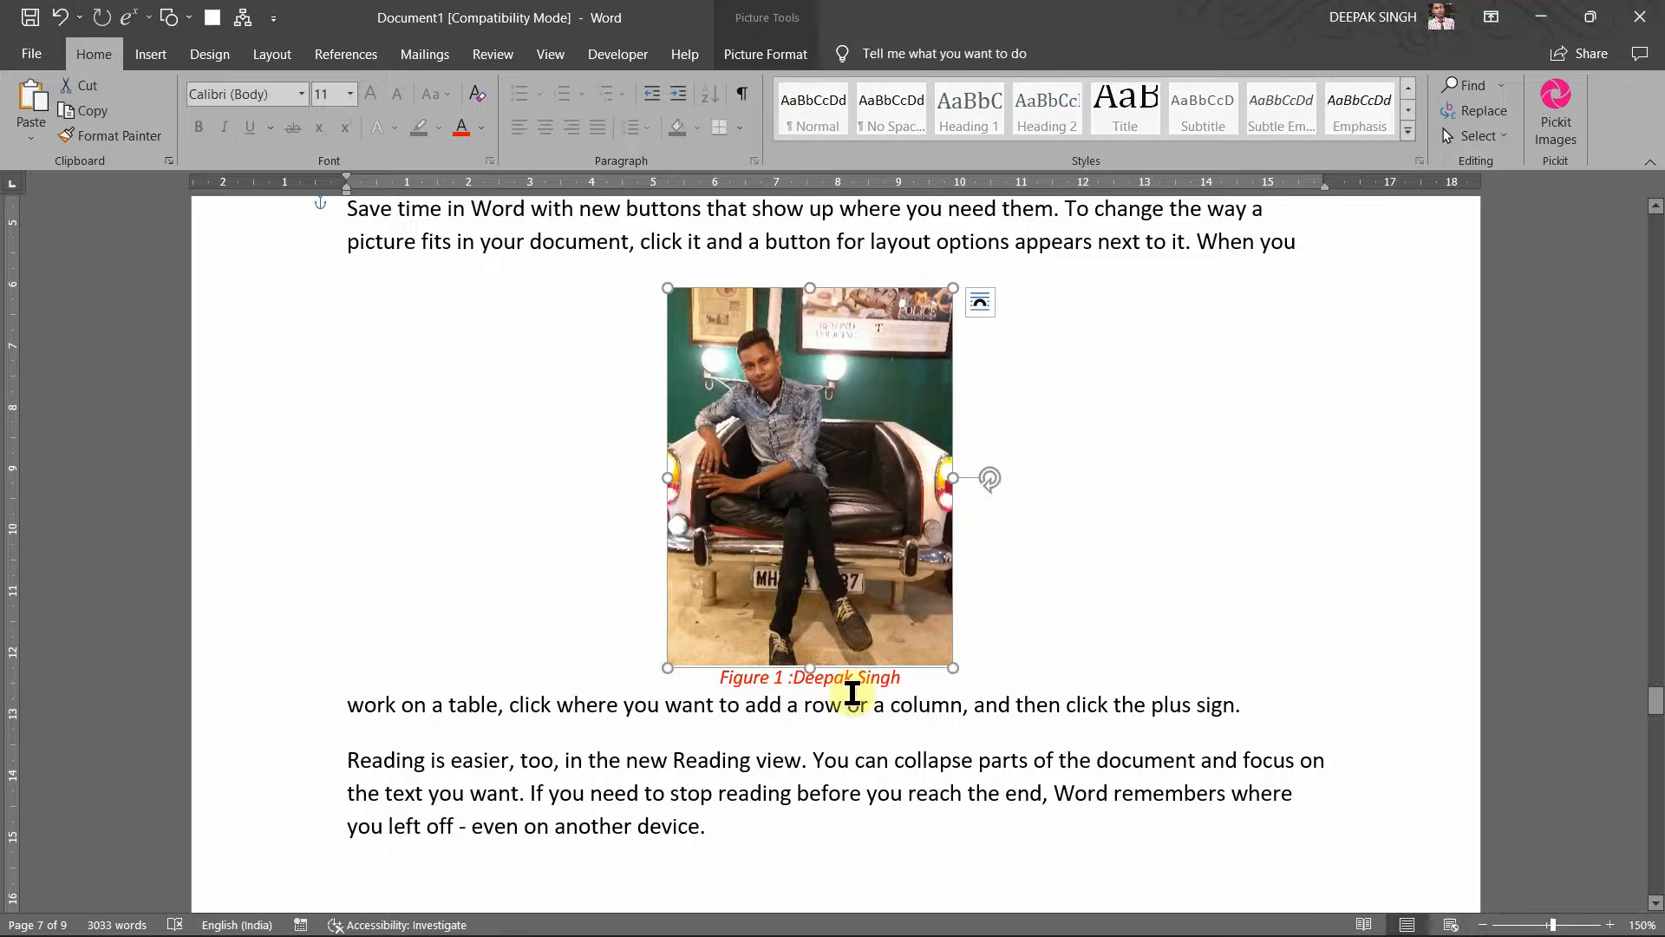
{"action": "left_click", "coordinate": [853, 681]}
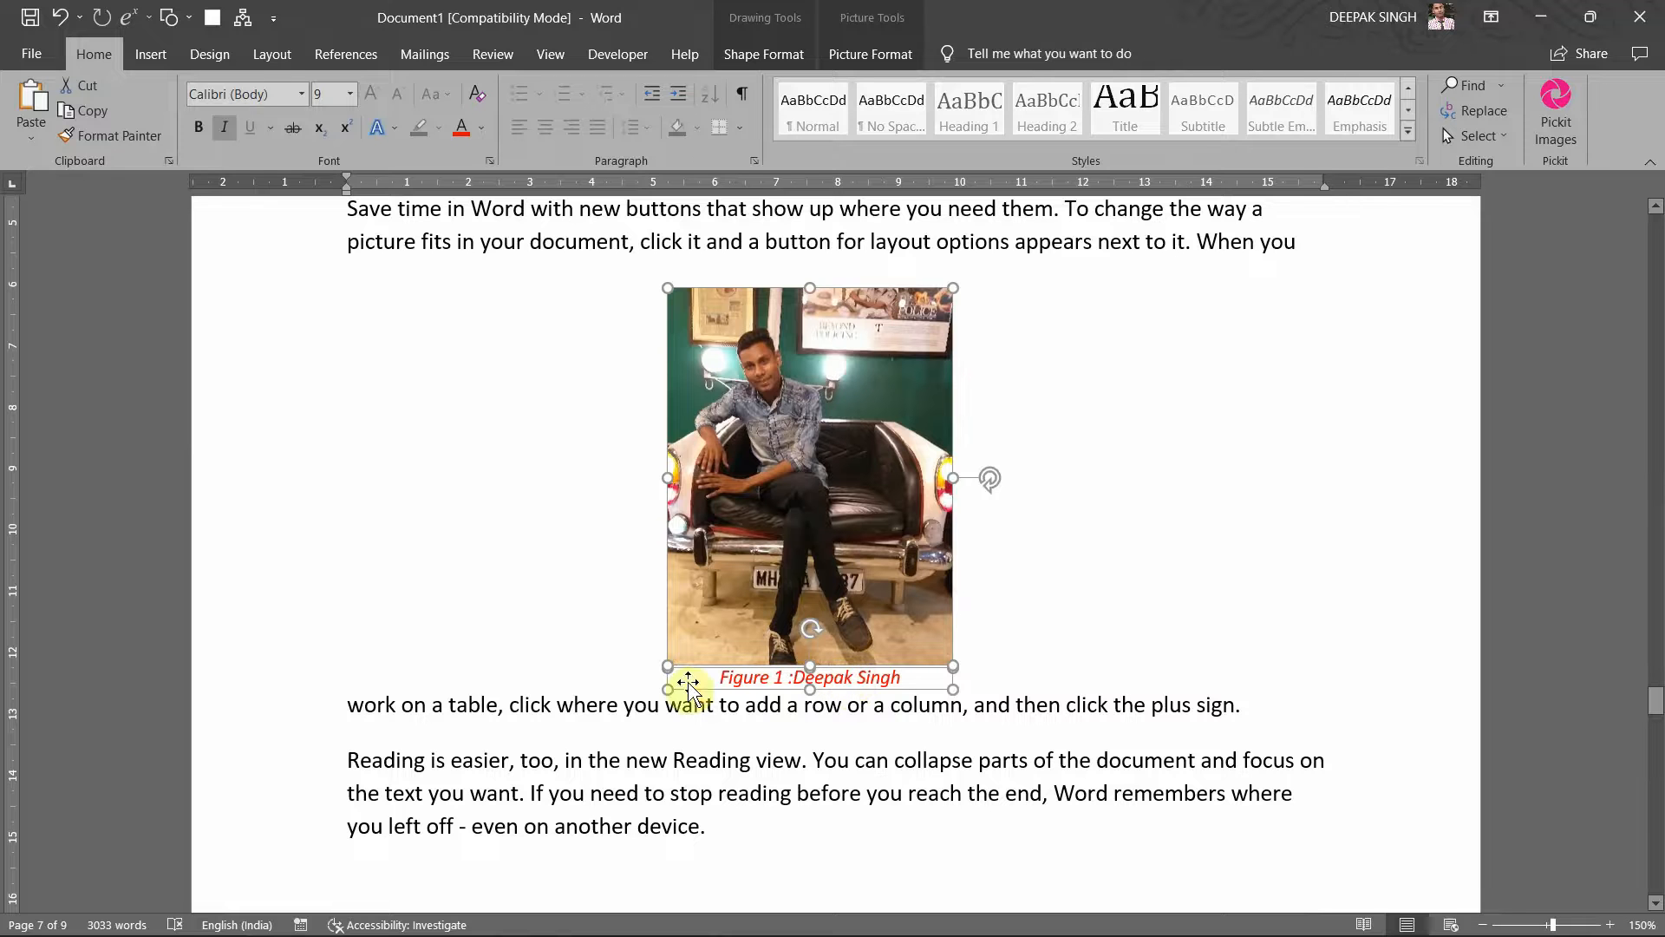
{"action": "left_click", "coordinate": [1052, 569]}
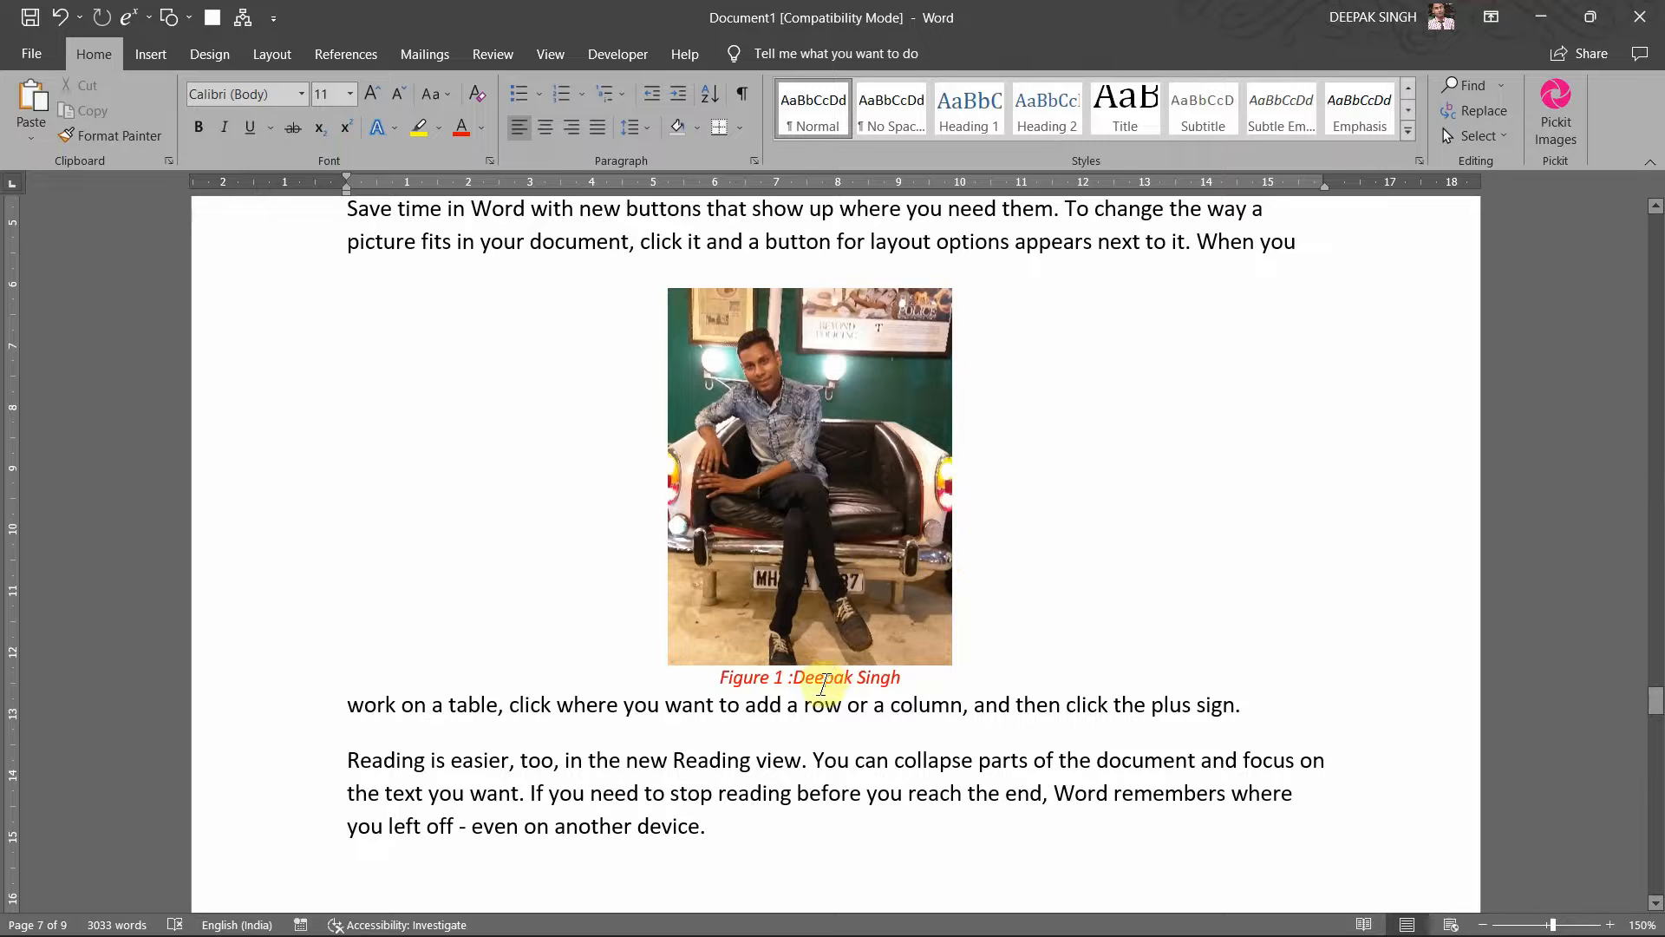
{"action": "left_click", "coordinate": [828, 675]}
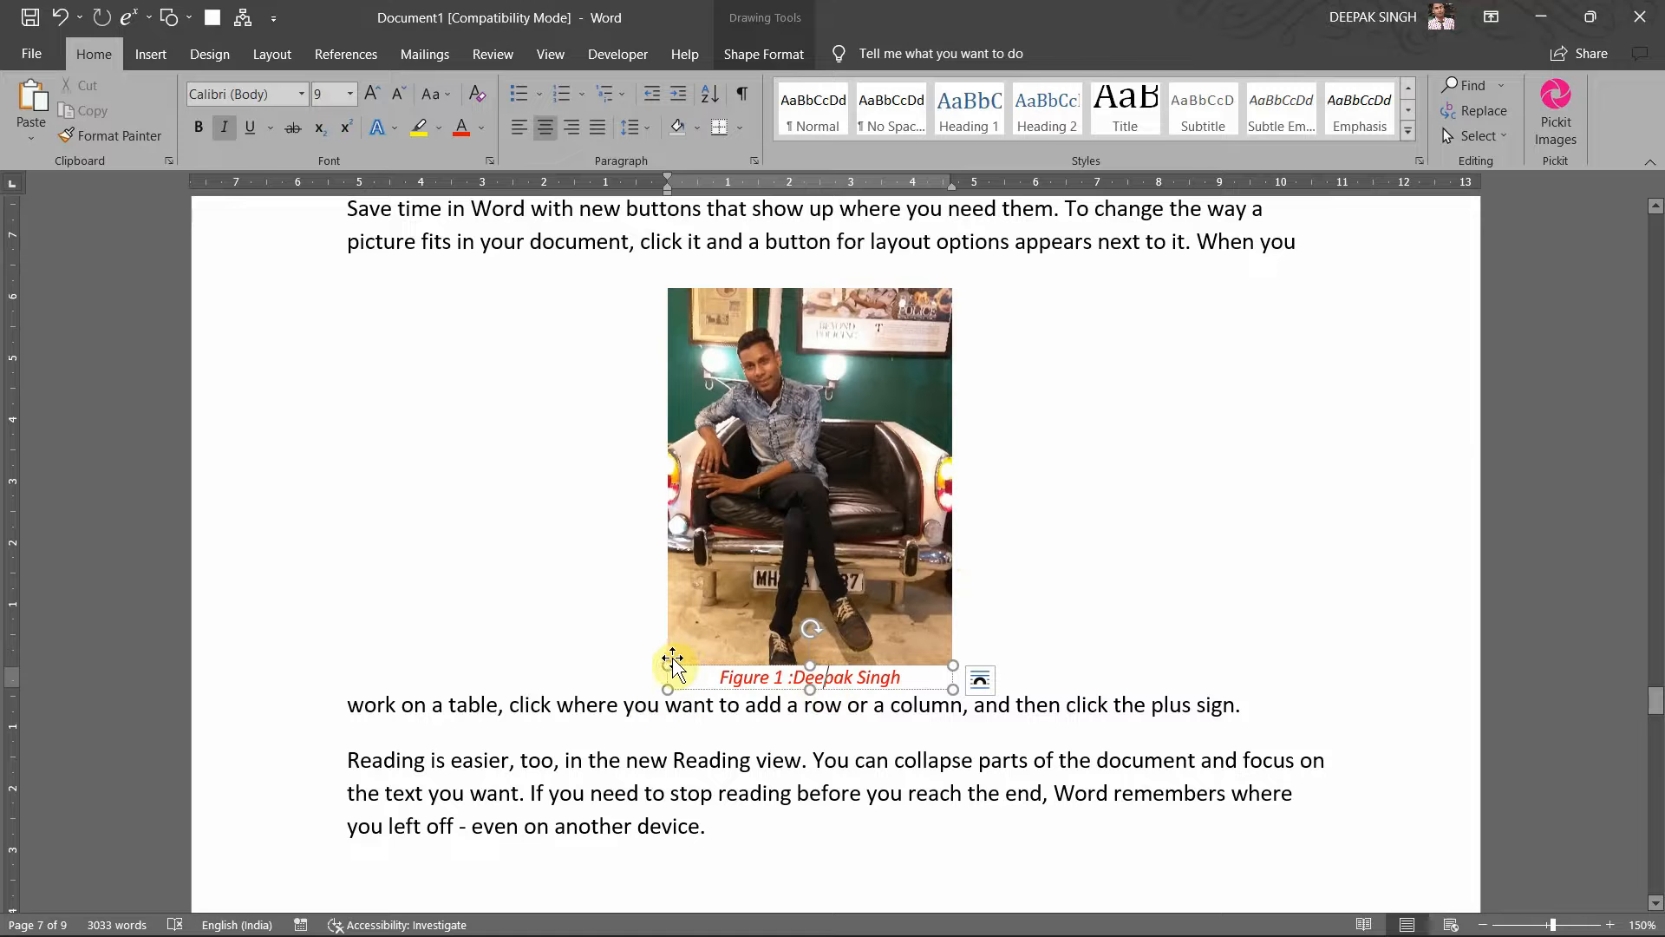
{"action": "left_click", "coordinate": [760, 584]}
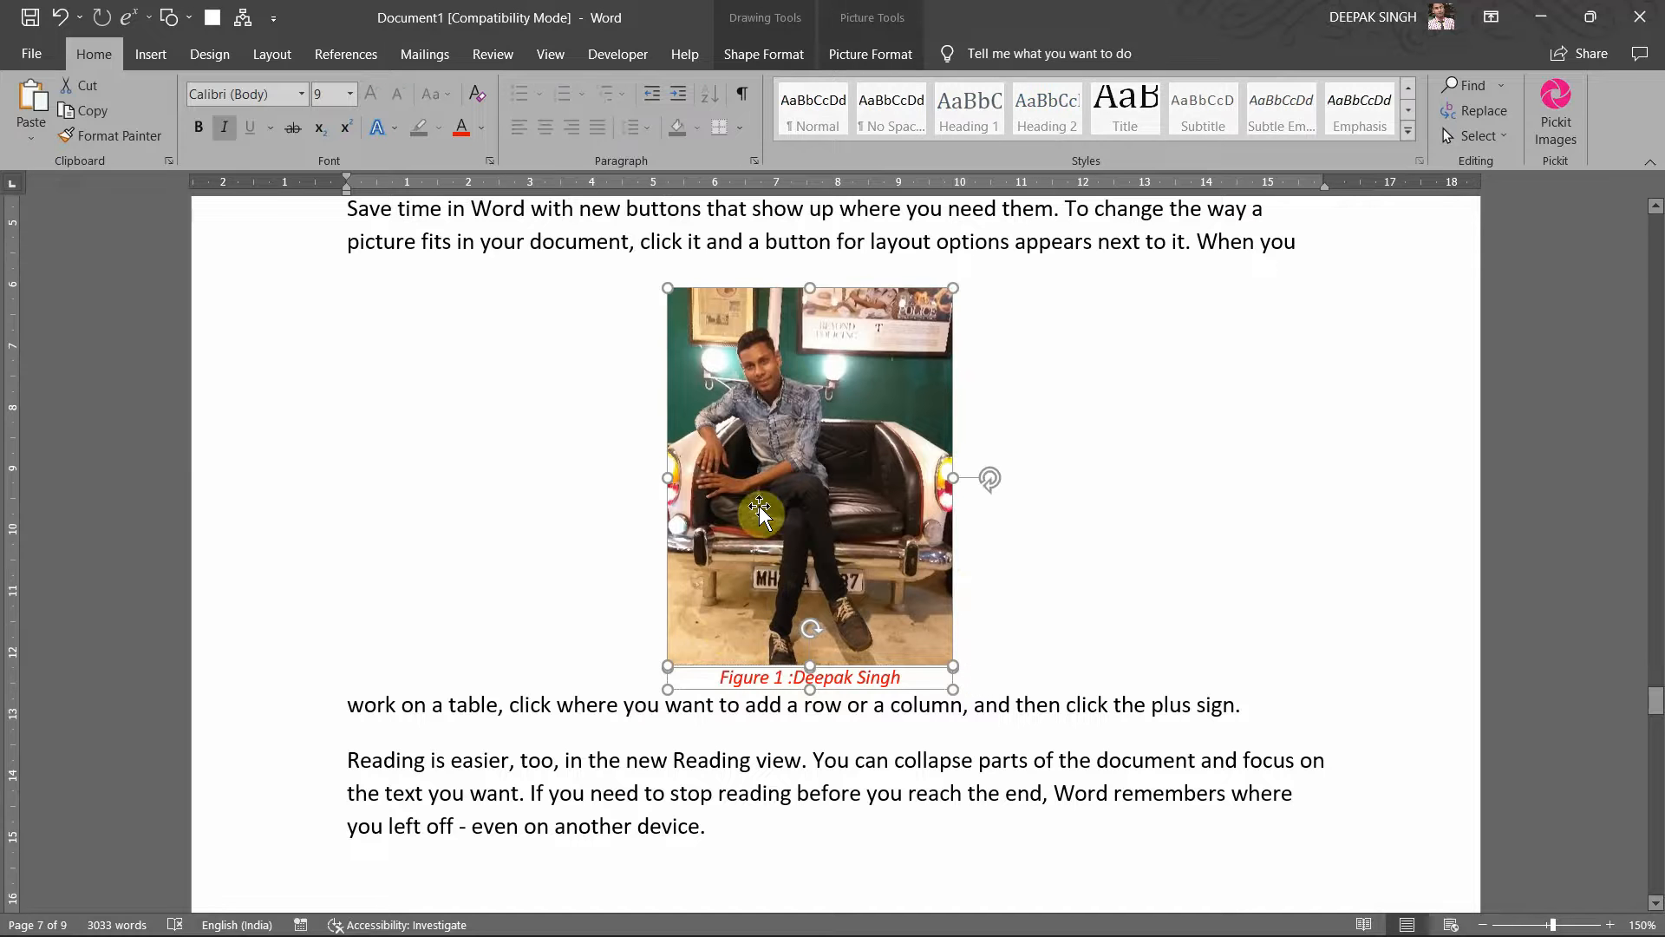
Step: Group photo and caption via Shape Format > Group, test-drag, undo, and nudge the group
{"action": "left_click", "coordinate": [775, 63]}
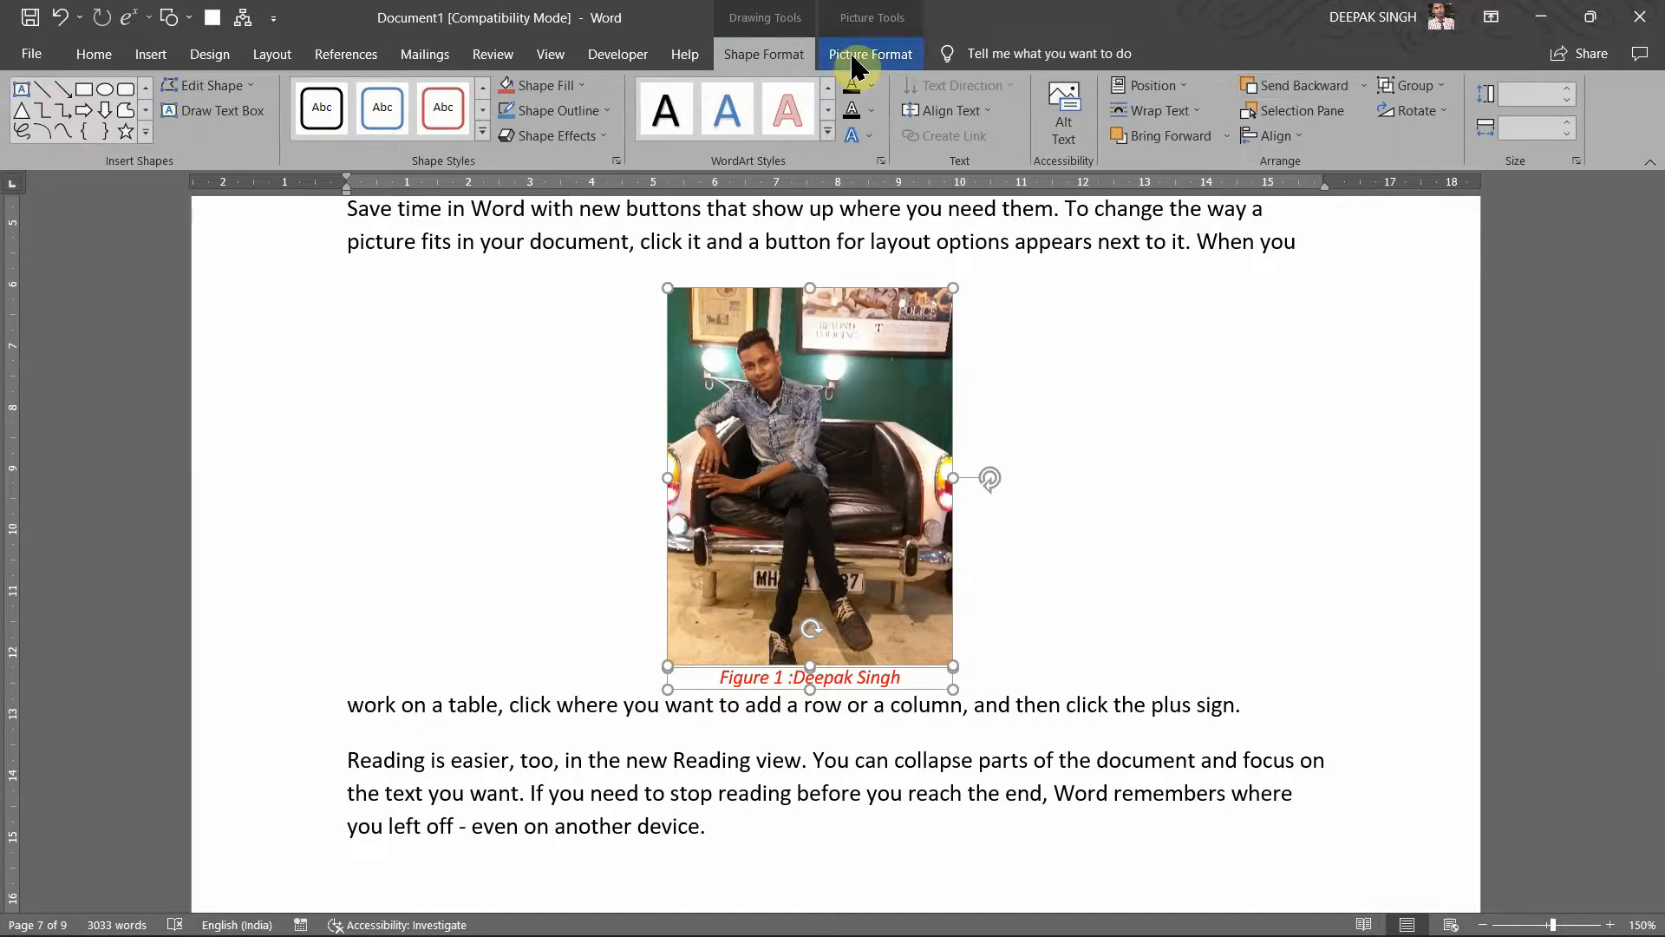
{"action": "left_click", "coordinate": [1431, 90]}
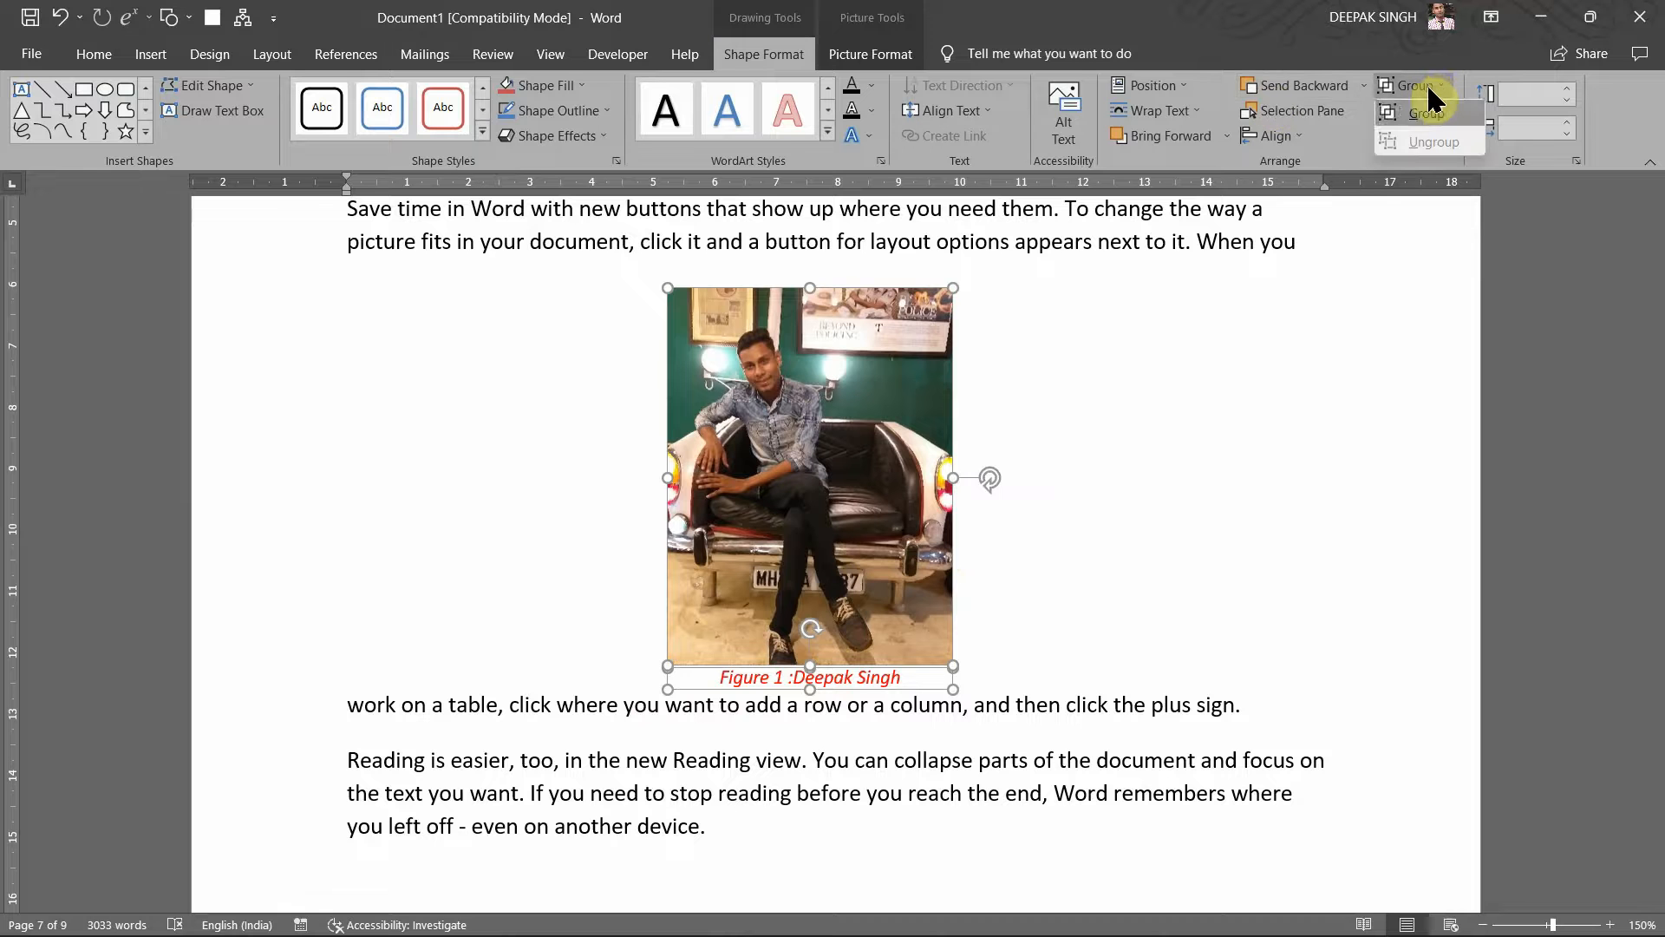
{"action": "left_click", "coordinate": [1426, 114]}
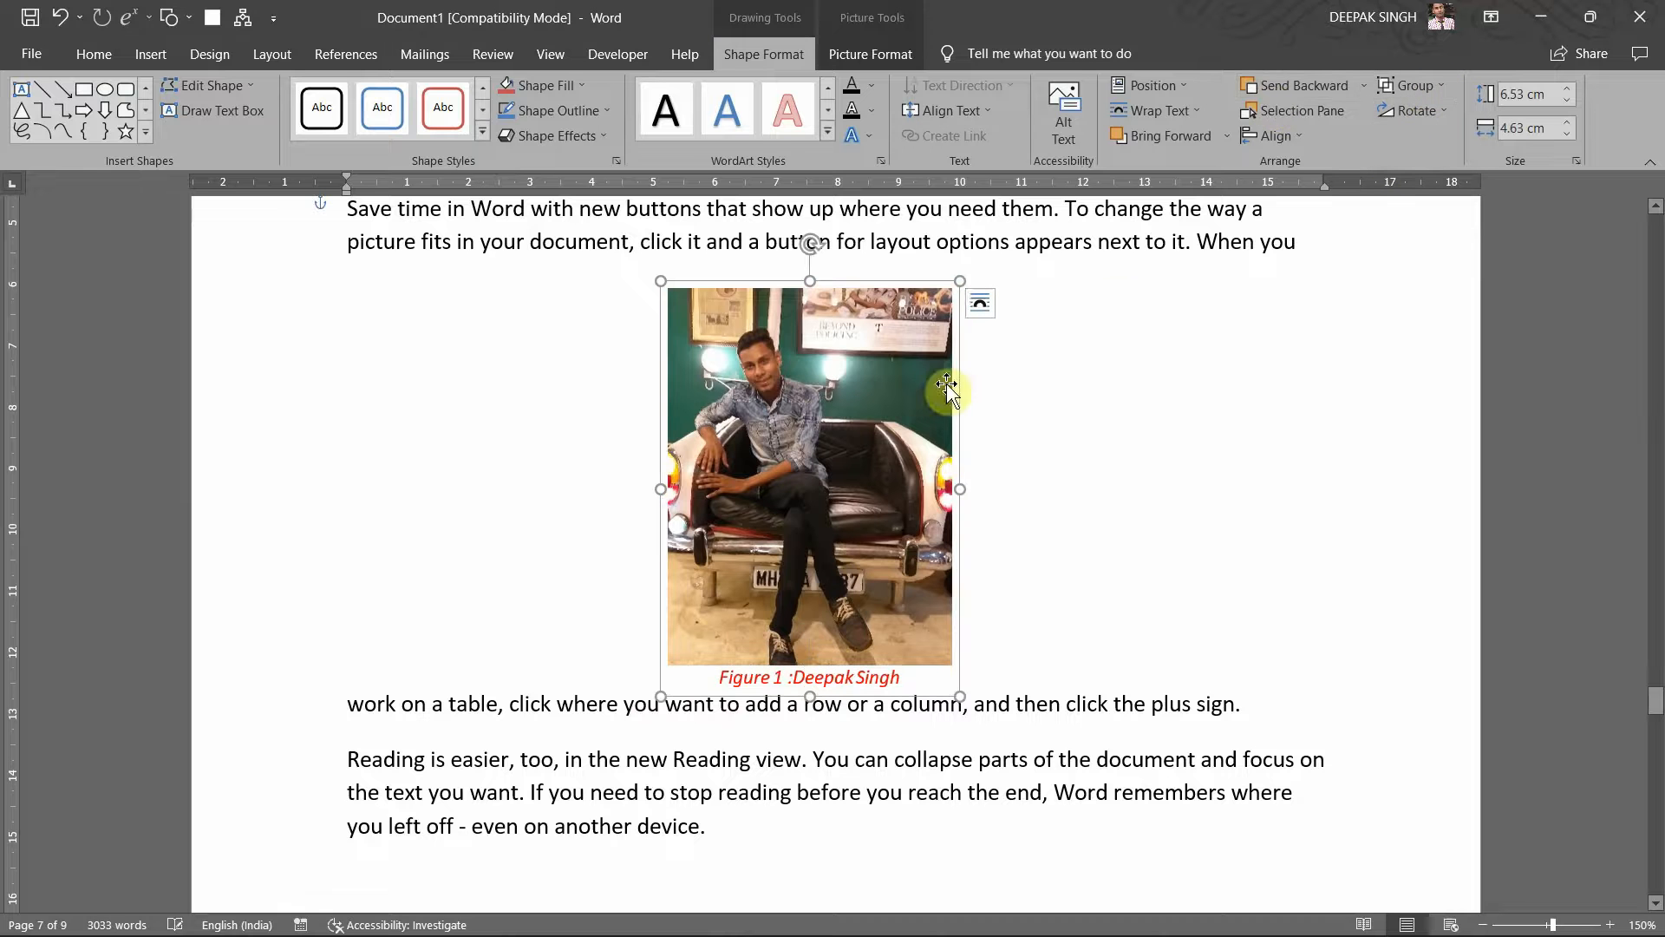
{"action": "left_click", "coordinate": [898, 417]}
{"action": "left_click_drag", "start_coordinate": [858, 522], "coordinate": [1131, 502]}
{"action": "key", "text": "ctrl+z"}
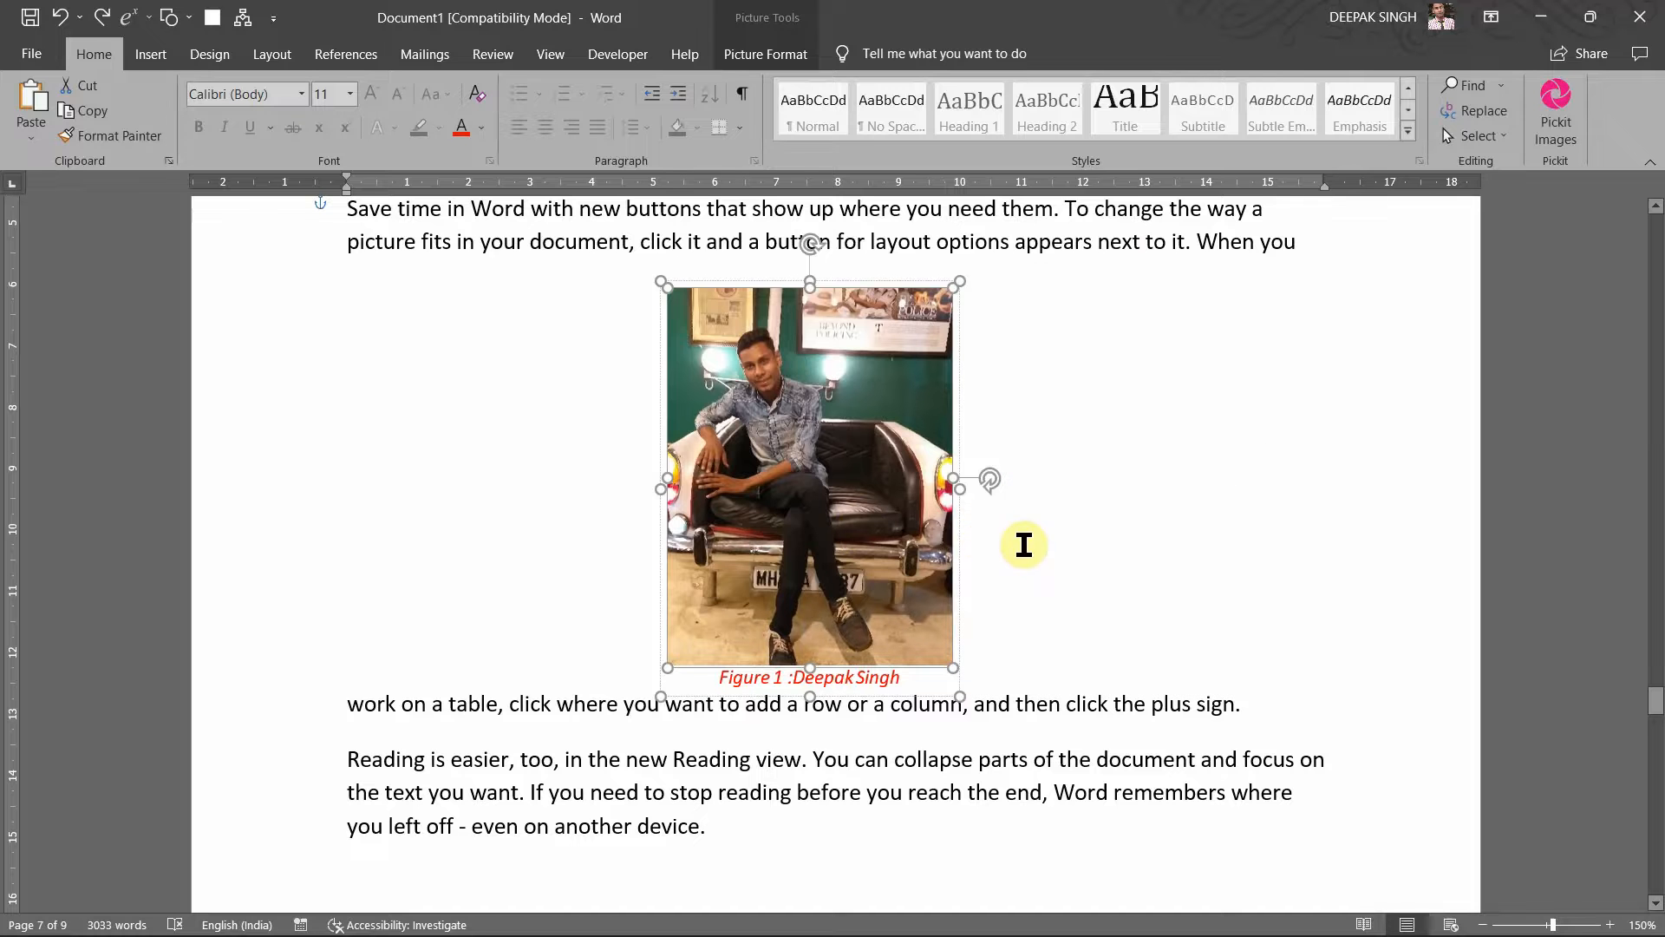
{"action": "left_click", "coordinate": [1053, 555]}
{"action": "mouse_move", "coordinate": [822, 534]}
{"action": "left_mouse_down"}
{"action": "mouse_move", "coordinate": [1028, 525]}
{"action": "mouse_move", "coordinate": [731, 525]}
{"action": "mouse_move", "coordinate": [885, 521]}
{"action": "mouse_move", "coordinate": [841, 521]}
{"action": "left_mouse_up"}
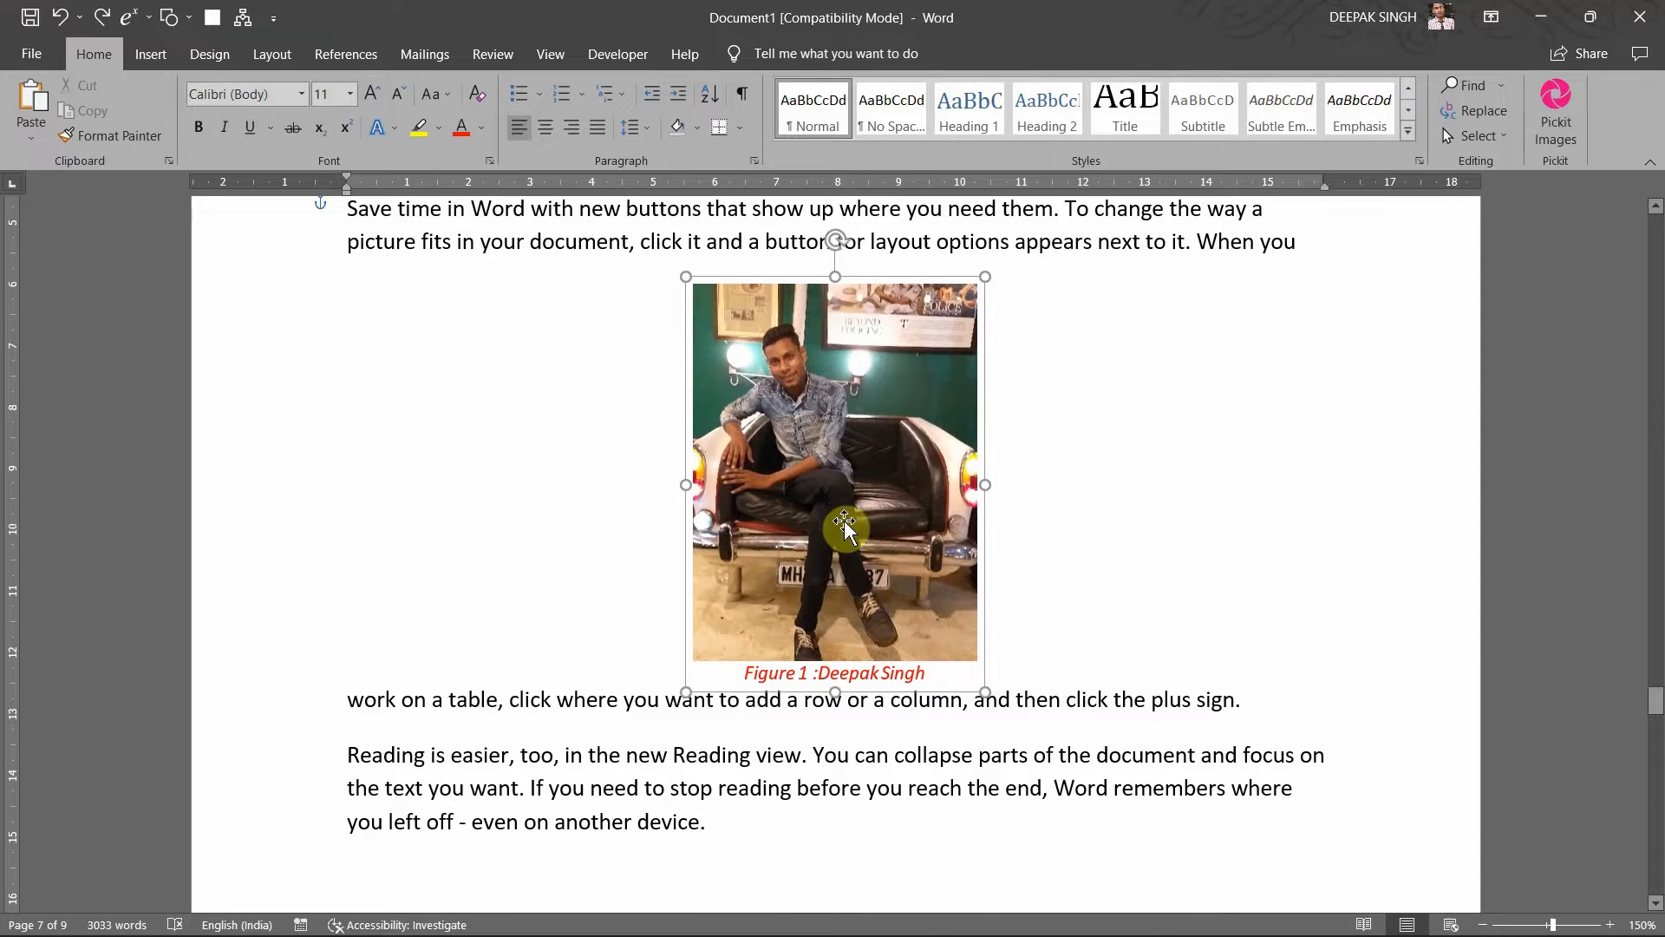
{"action": "scroll", "coordinate": [1118, 519], "scroll_direction": "up", "scroll_amount": 3}
{"action": "right_click", "coordinate": [1119, 517]}
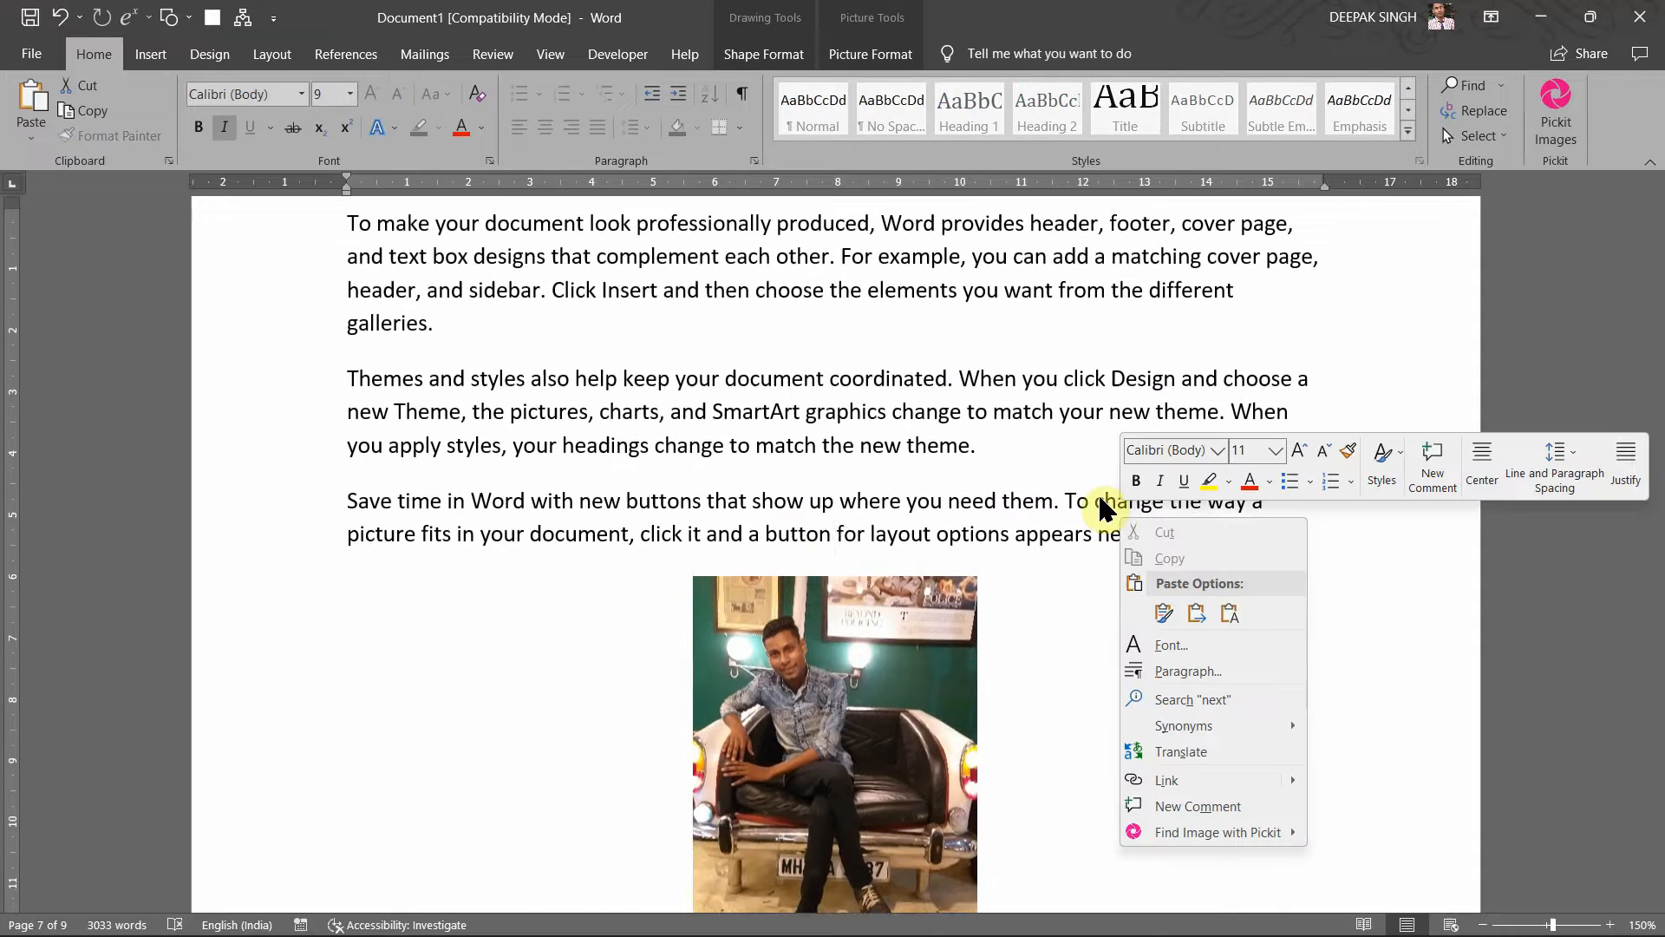
{"action": "scroll", "coordinate": [761, 485], "scroll_direction": "up", "scroll_amount": 4}
{"action": "scroll", "coordinate": [755, 483], "scroll_direction": "up", "scroll_amount": 8}
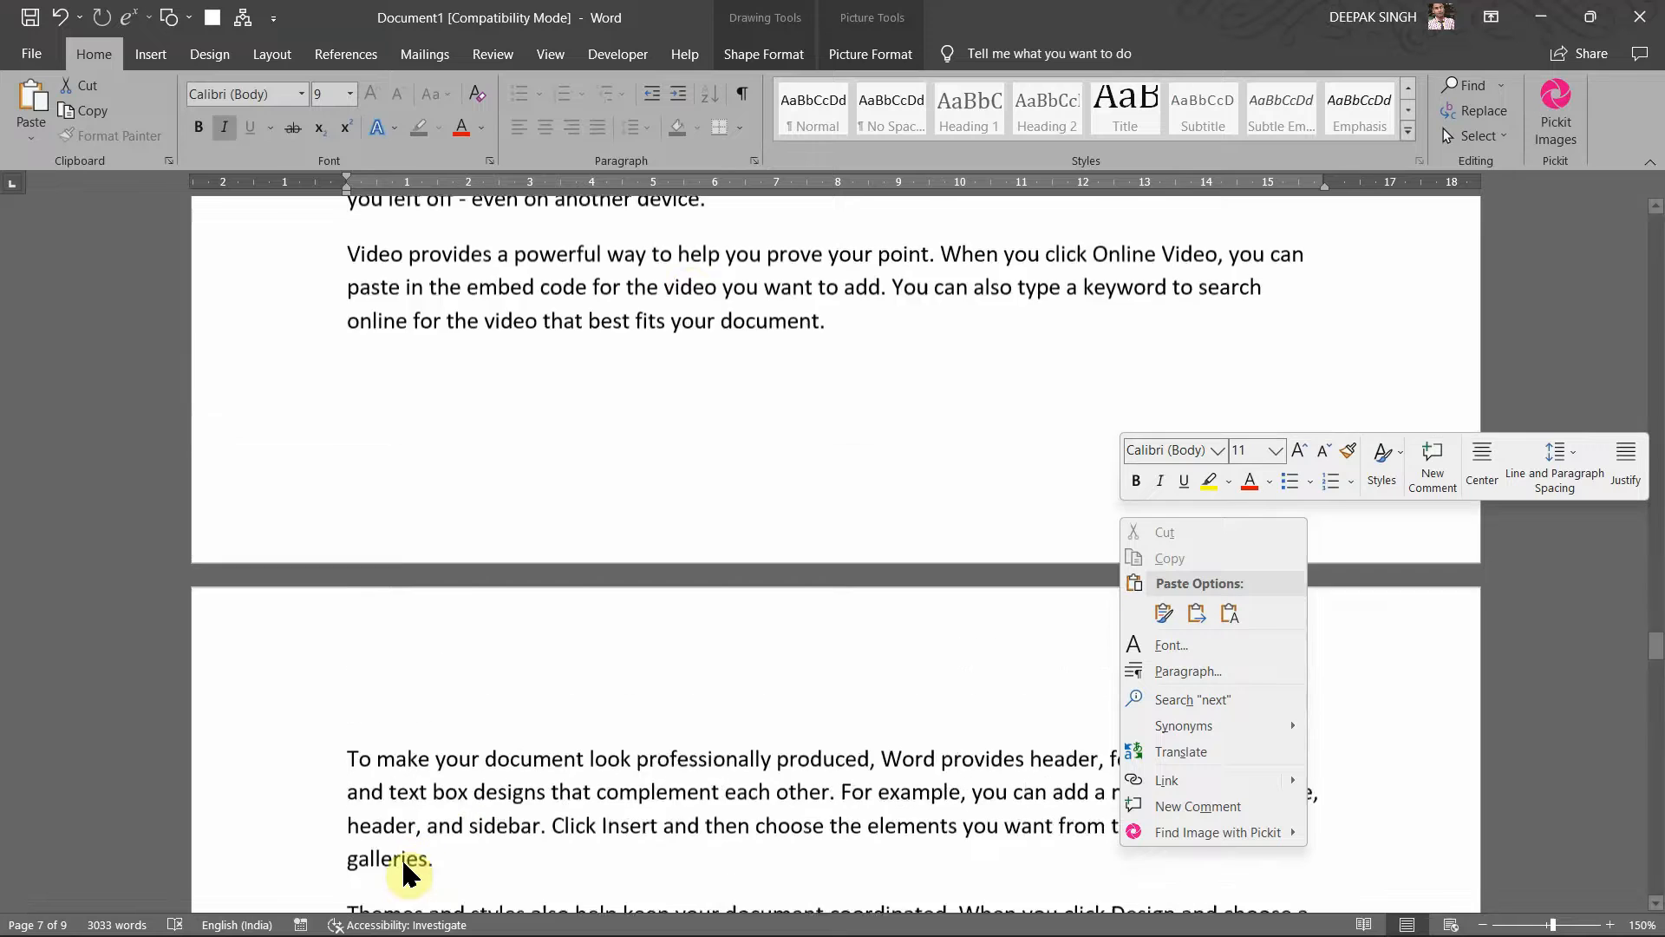
{"action": "left_click", "coordinate": [720, 287]}
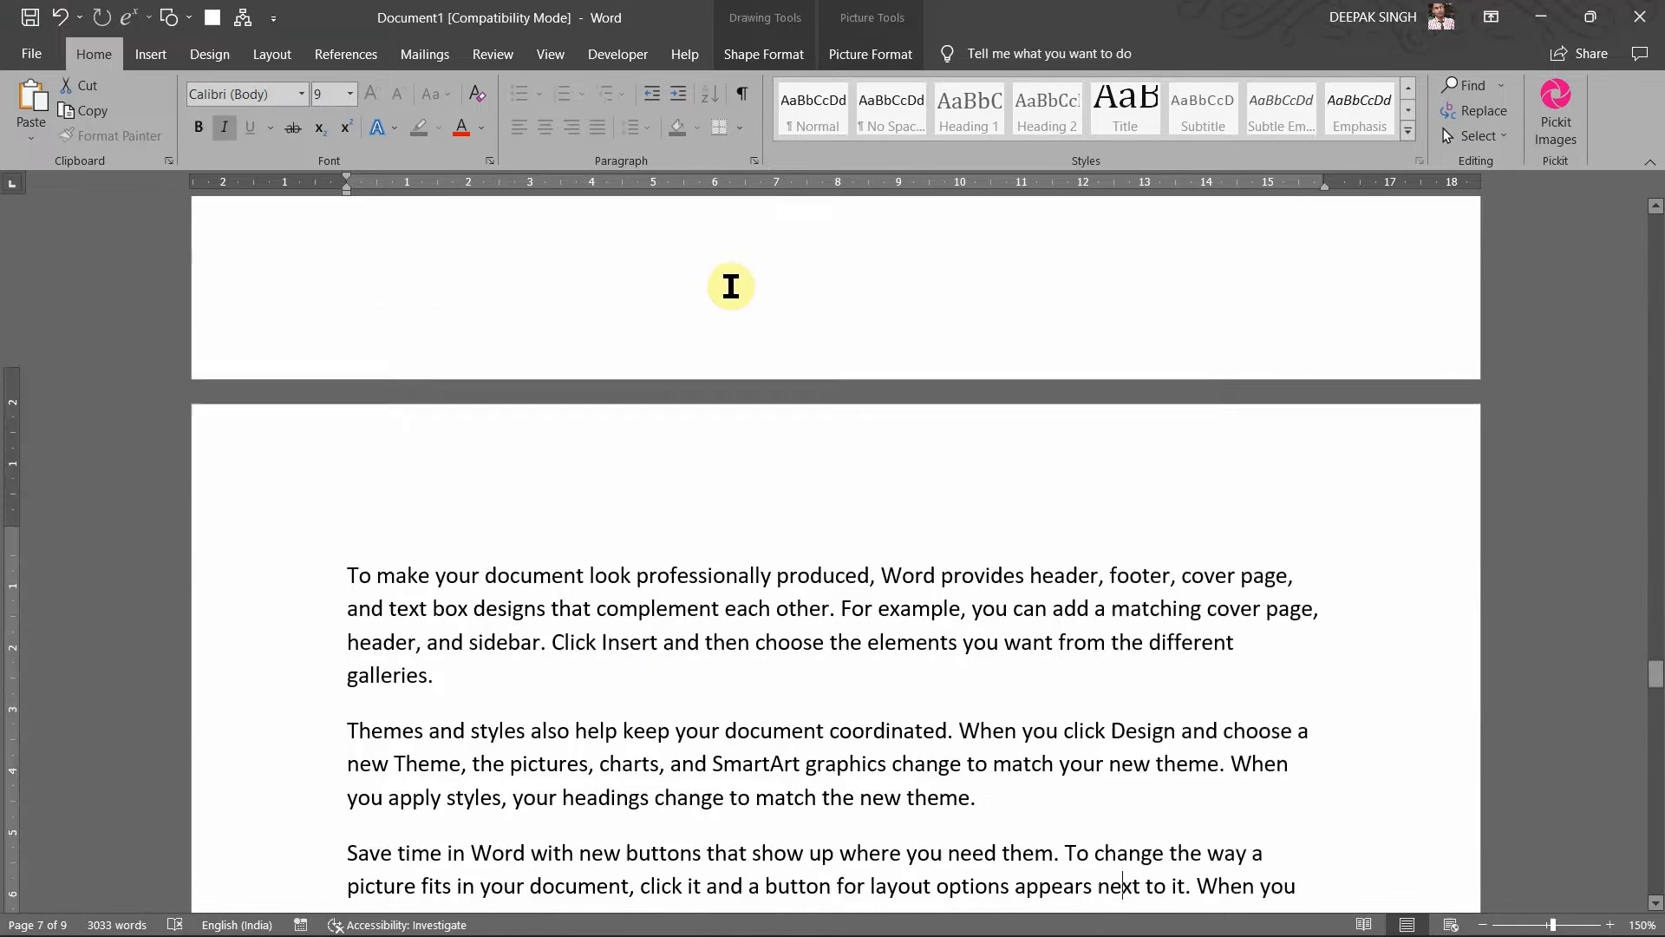
{"action": "scroll", "coordinate": [747, 376], "scroll_direction": "down", "scroll_amount": 4}
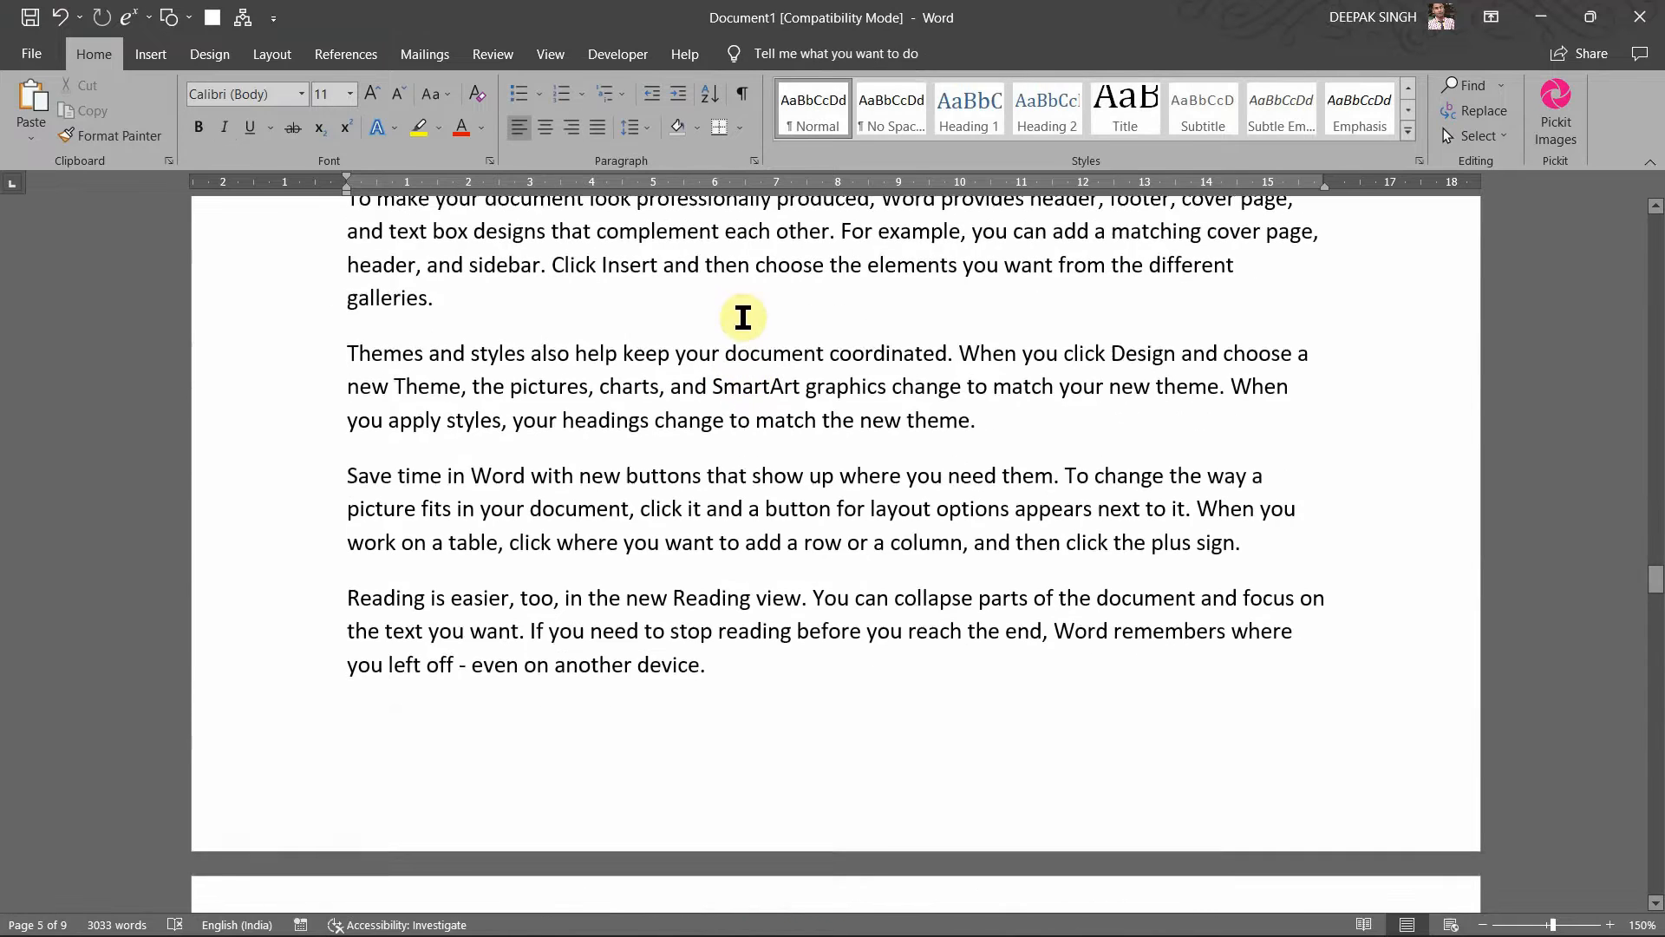
{"action": "scroll", "coordinate": [746, 330], "scroll_direction": "up", "scroll_amount": 10}
{"action": "left_click", "coordinate": [737, 400]}
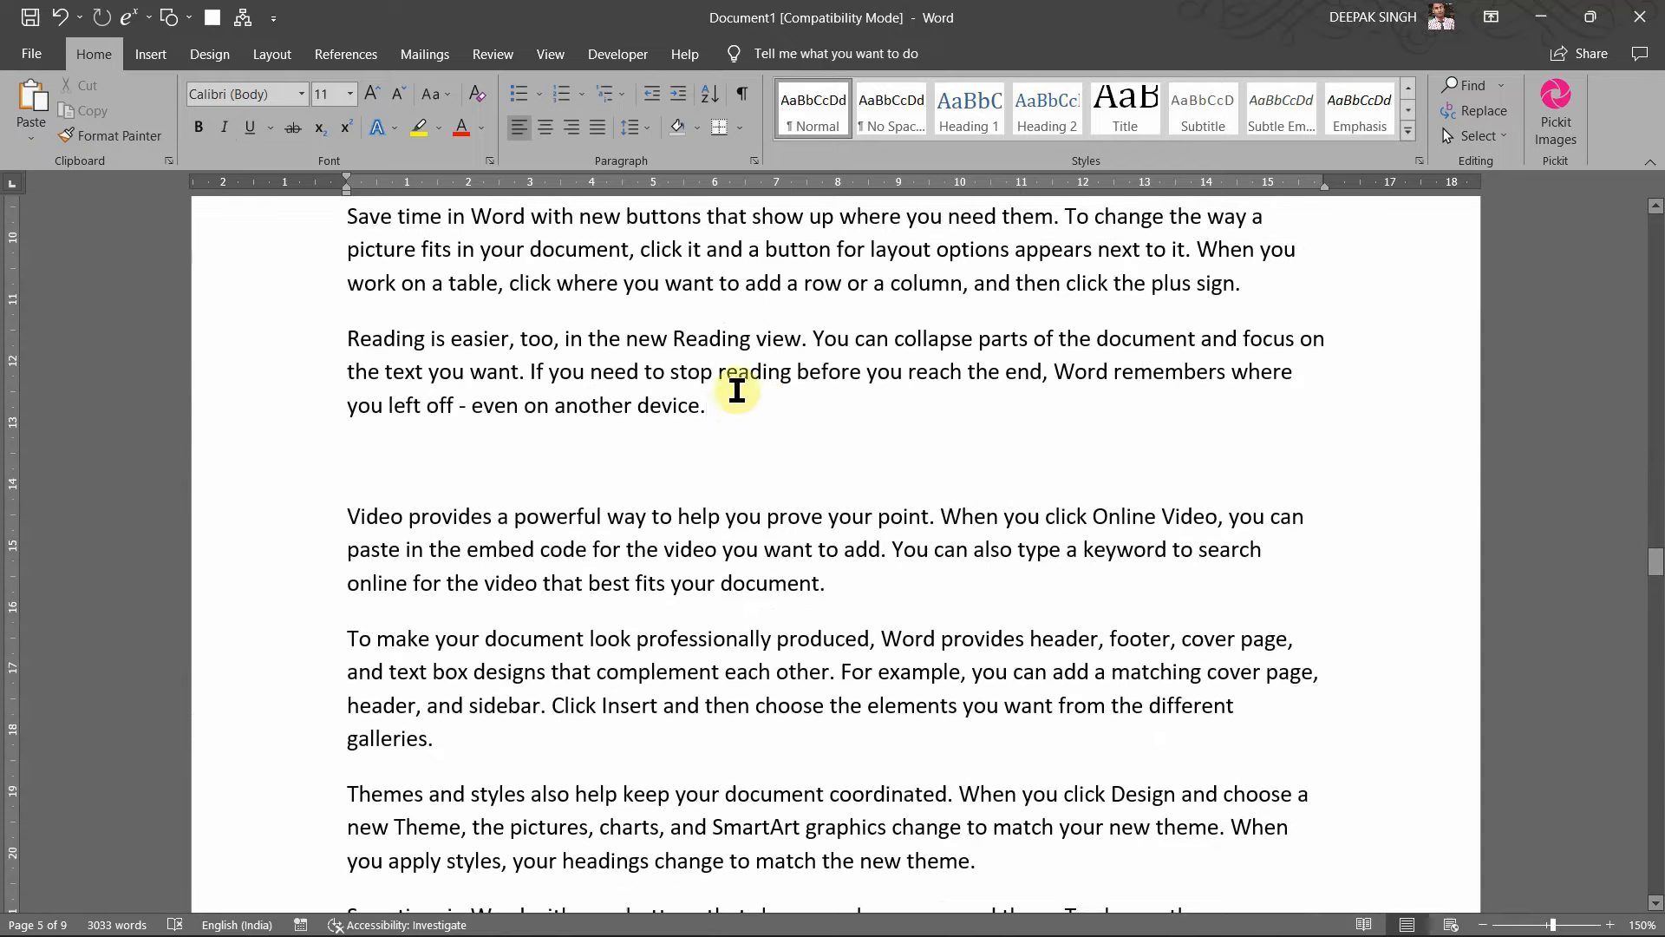
{"action": "left_click", "coordinate": [384, 58]}
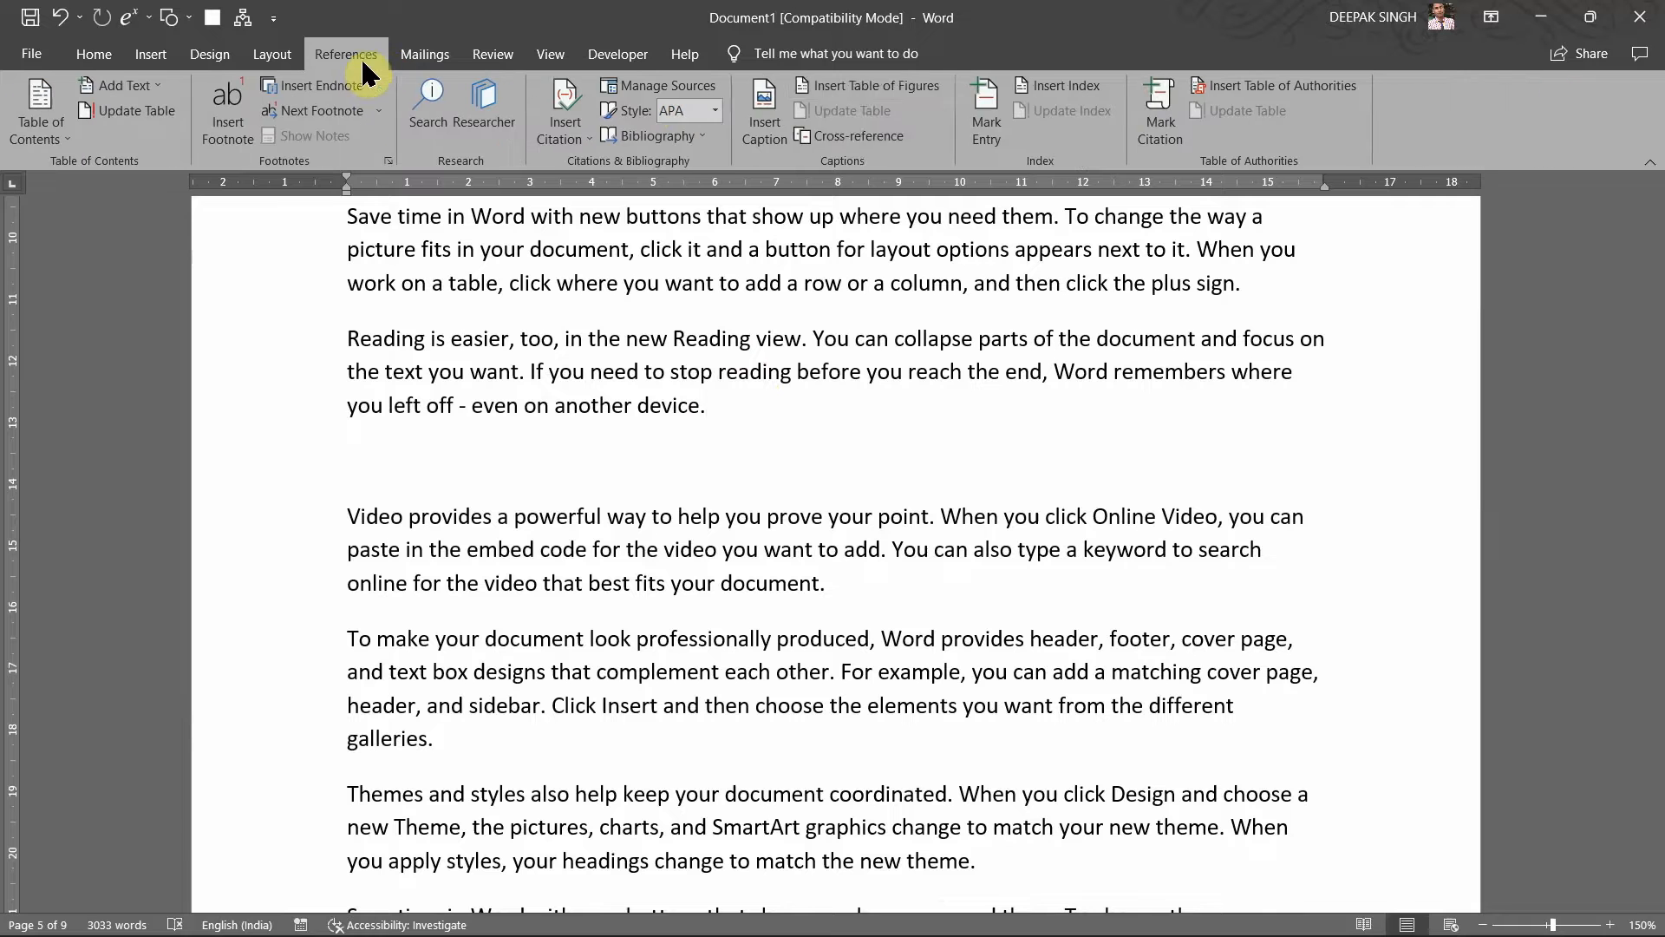
{"action": "left_click", "coordinate": [846, 87]}
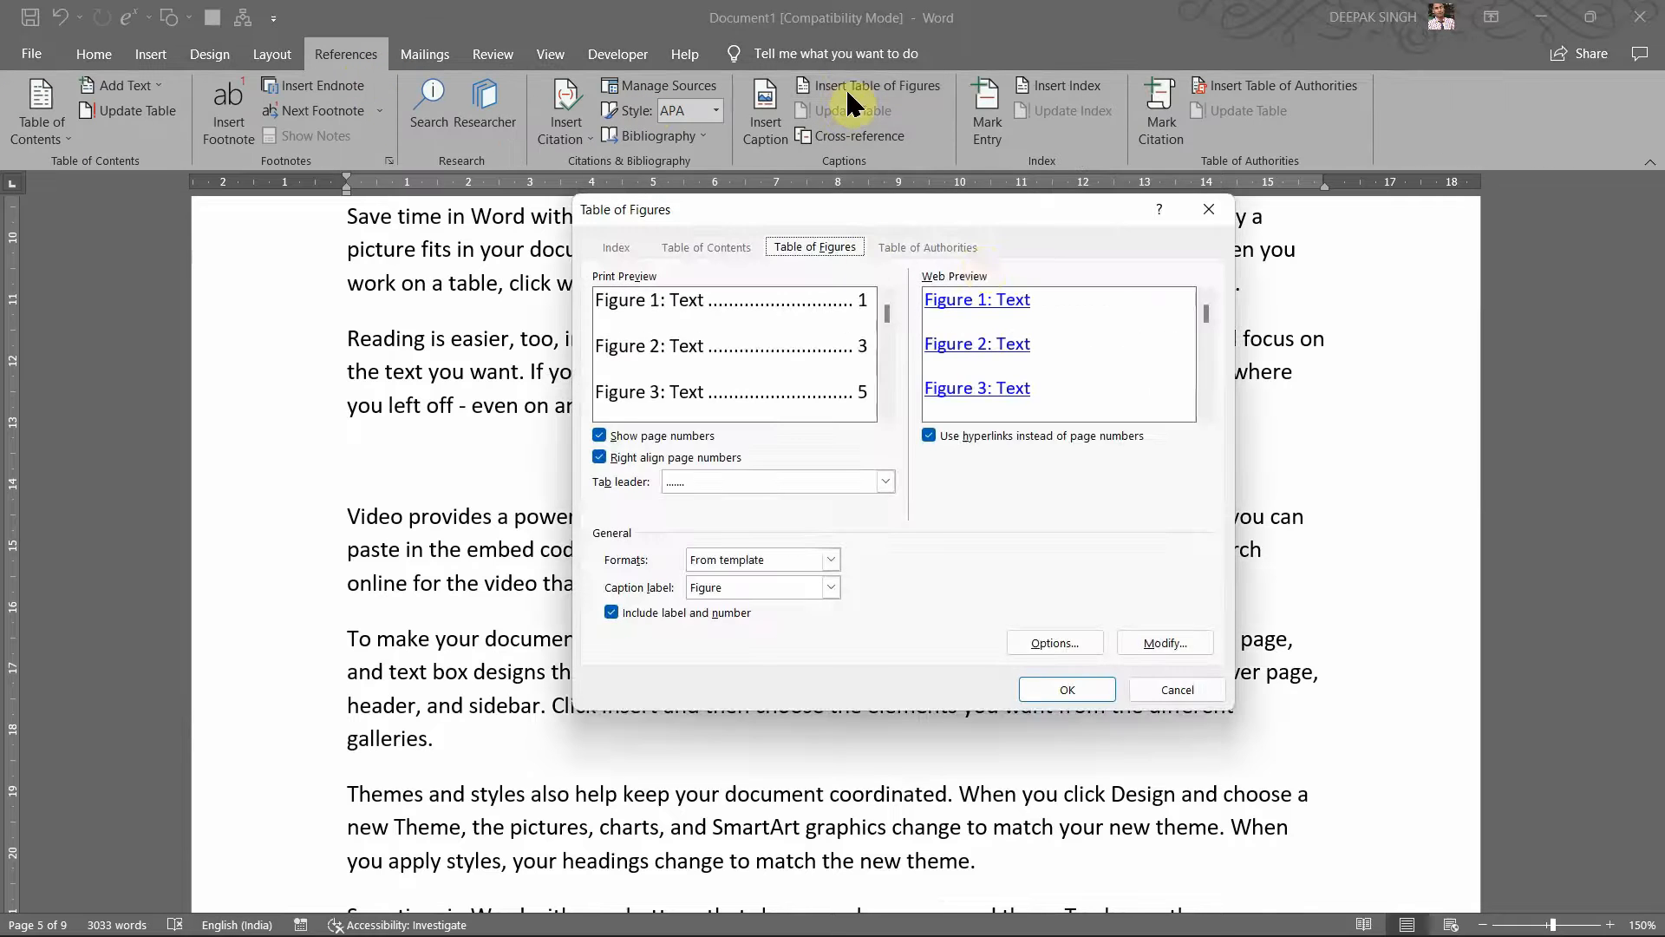
{"action": "left_click", "coordinate": [1210, 212]}
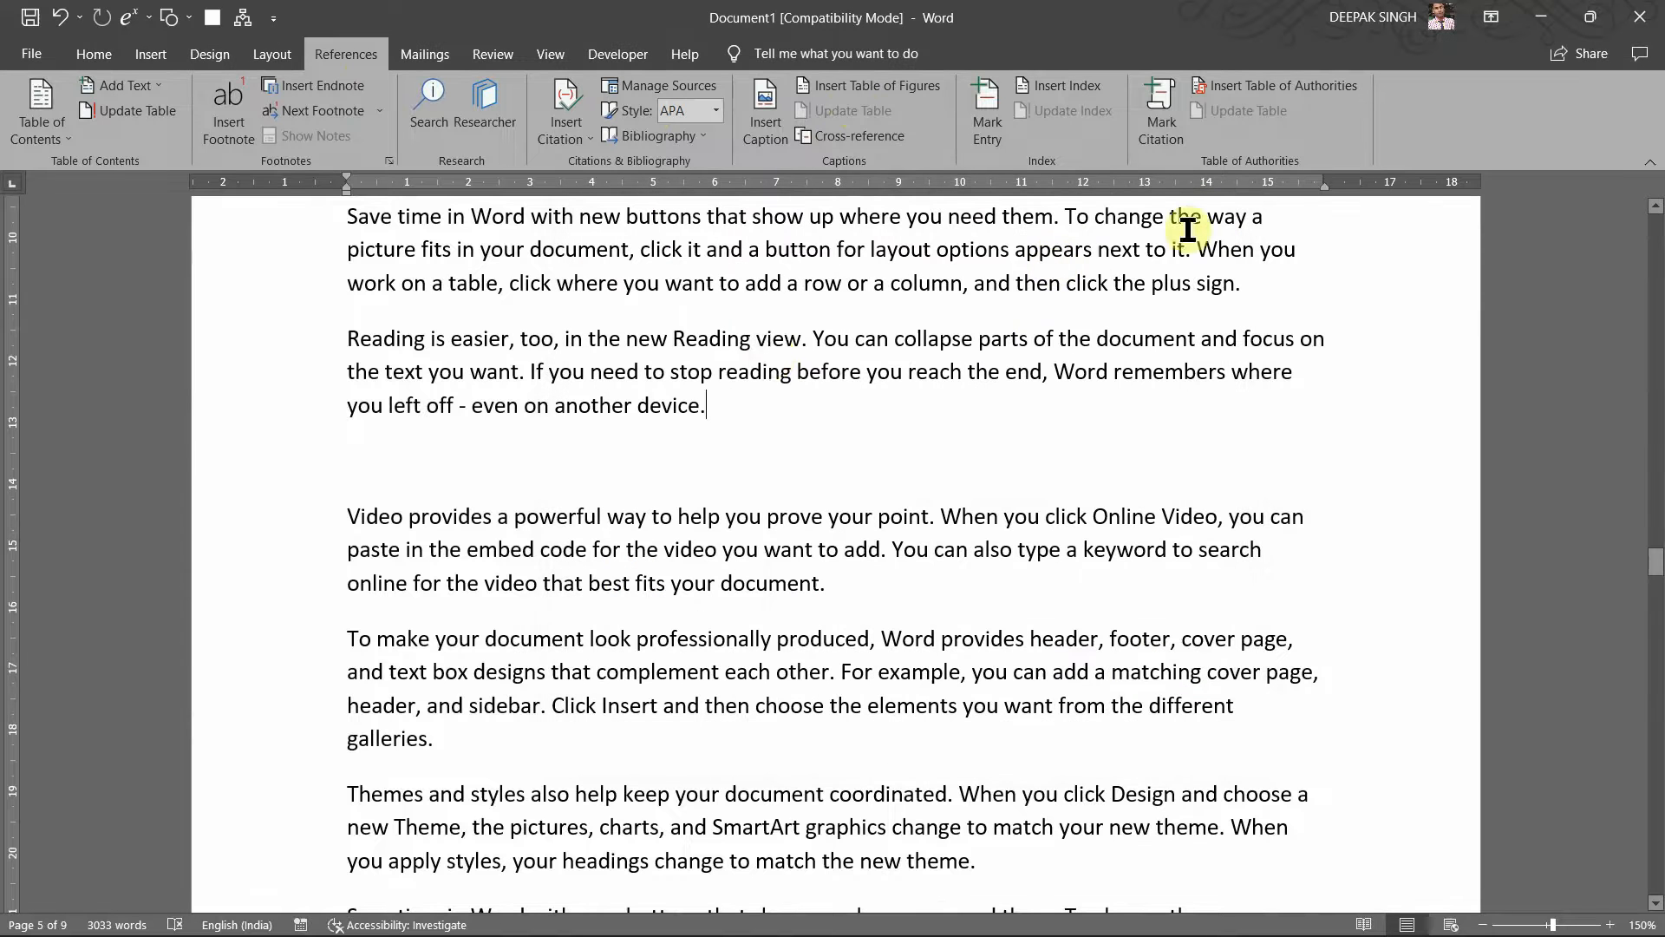
Step: Insert a cross-reference of type Figure to the entire Figure 1 caption after 'another device.'
{"action": "left_click", "coordinate": [837, 137]}
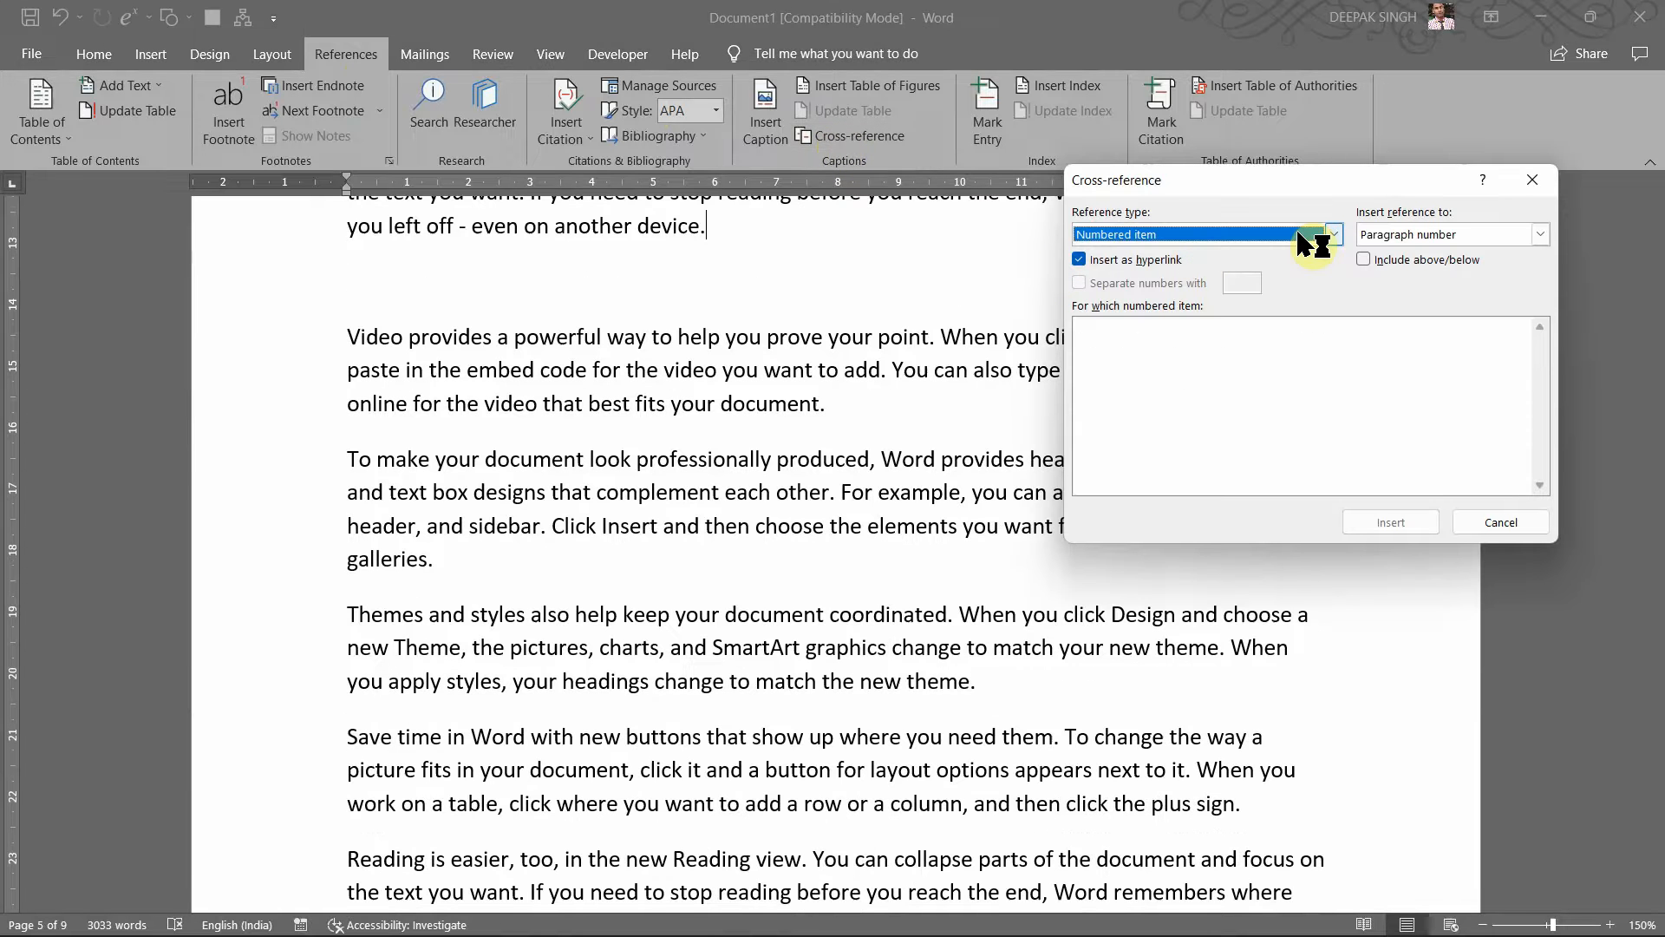
{"action": "left_click", "coordinate": [1331, 235]}
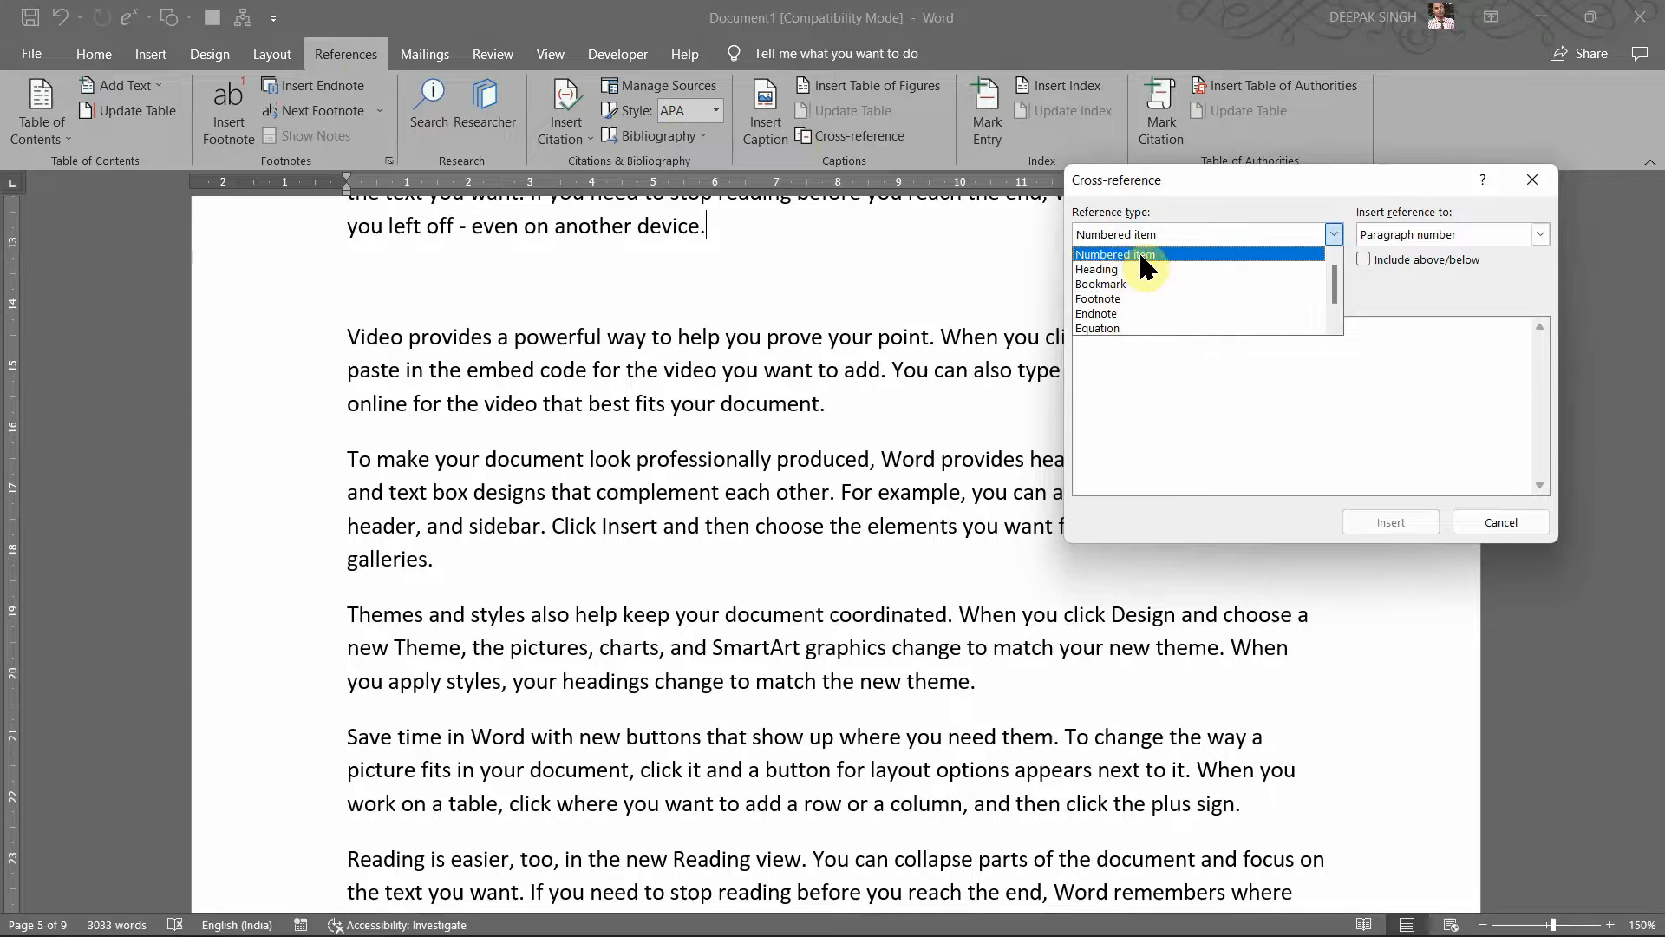
{"action": "left_click", "coordinate": [1177, 403]}
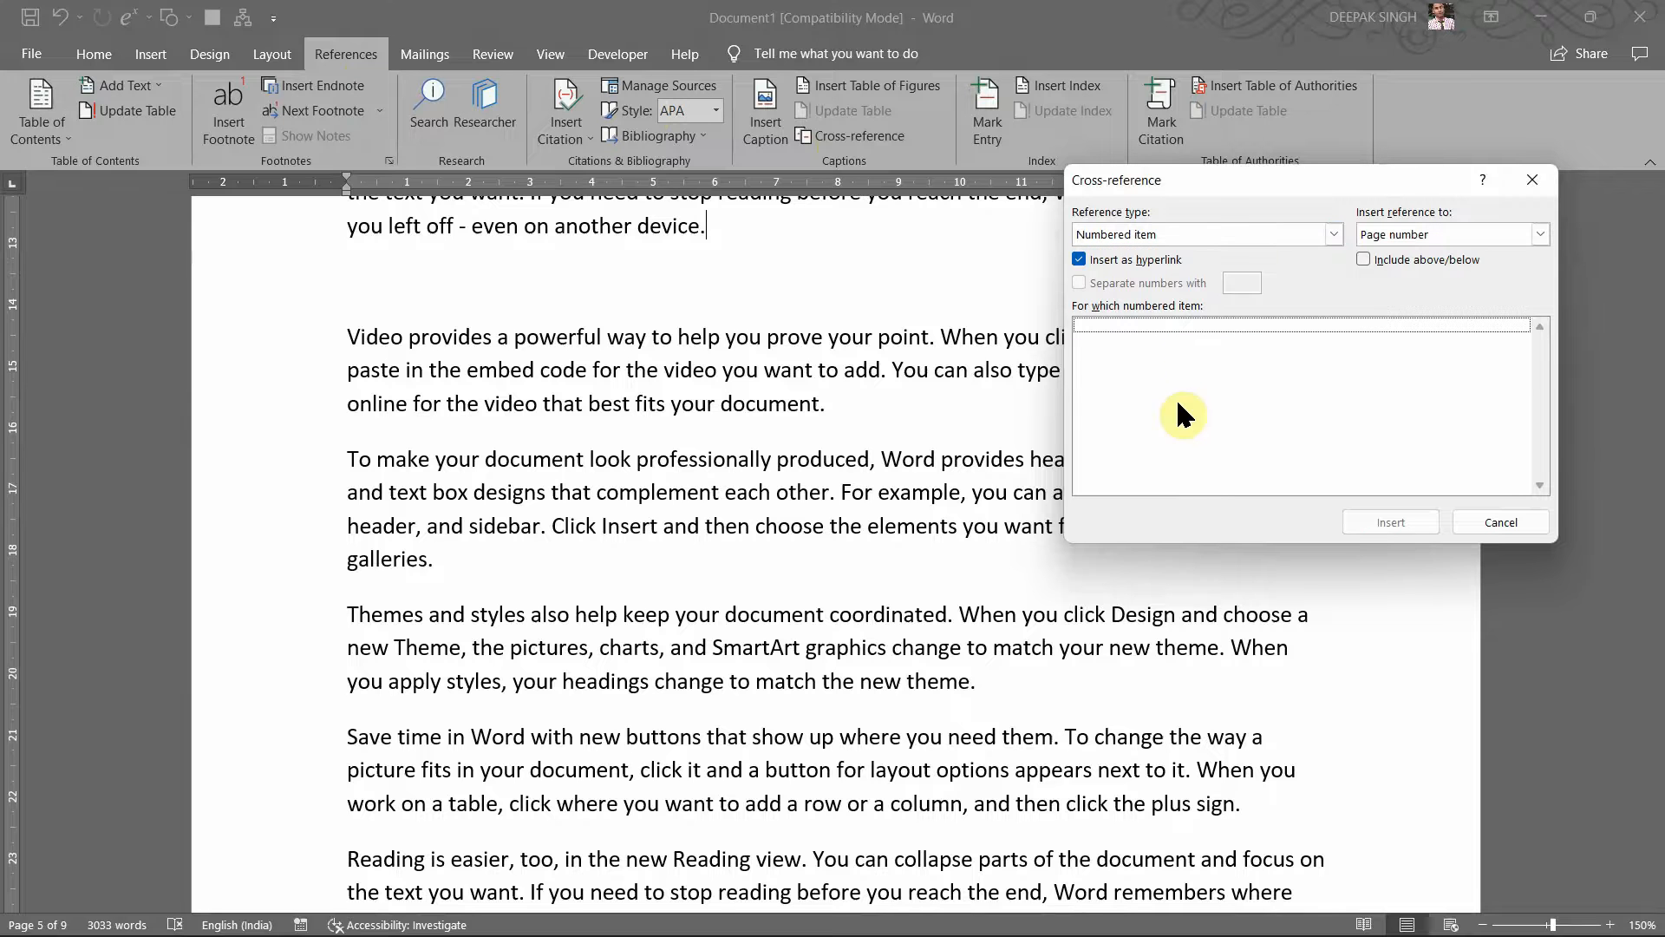
{"action": "left_click", "coordinate": [1313, 232]}
{"action": "left_click", "coordinate": [1280, 394]}
{"action": "left_click", "coordinate": [1335, 234]}
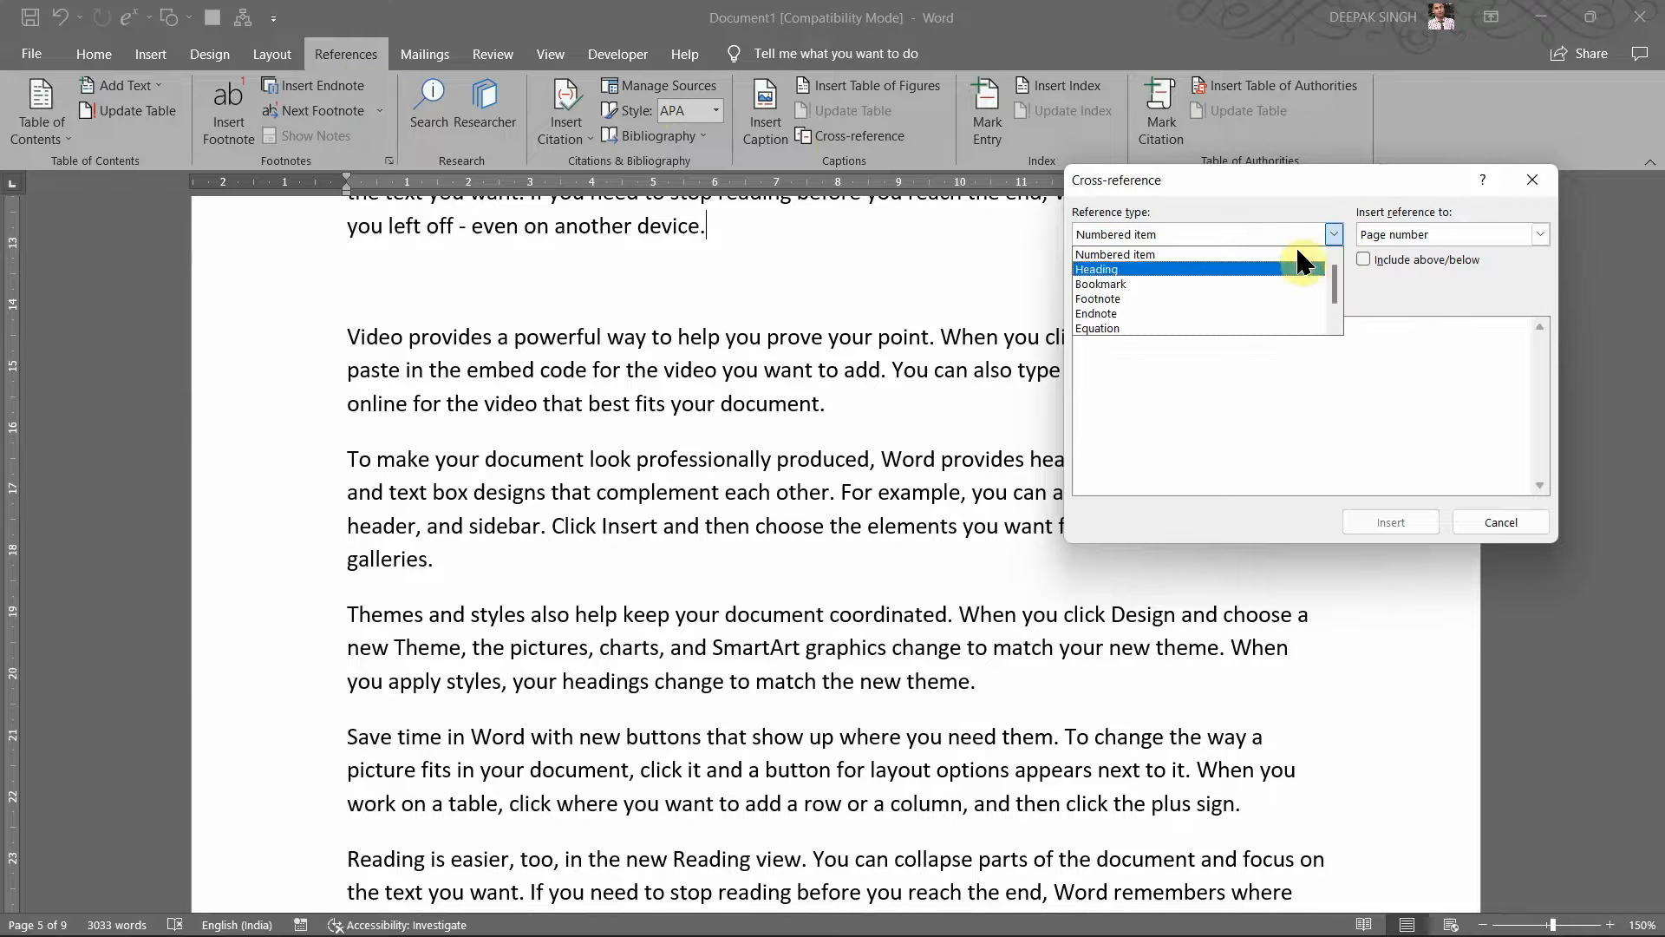
{"action": "key", "text": "Down"}
{"action": "key", "text": "Down"}
{"action": "key", "text": "Down"}
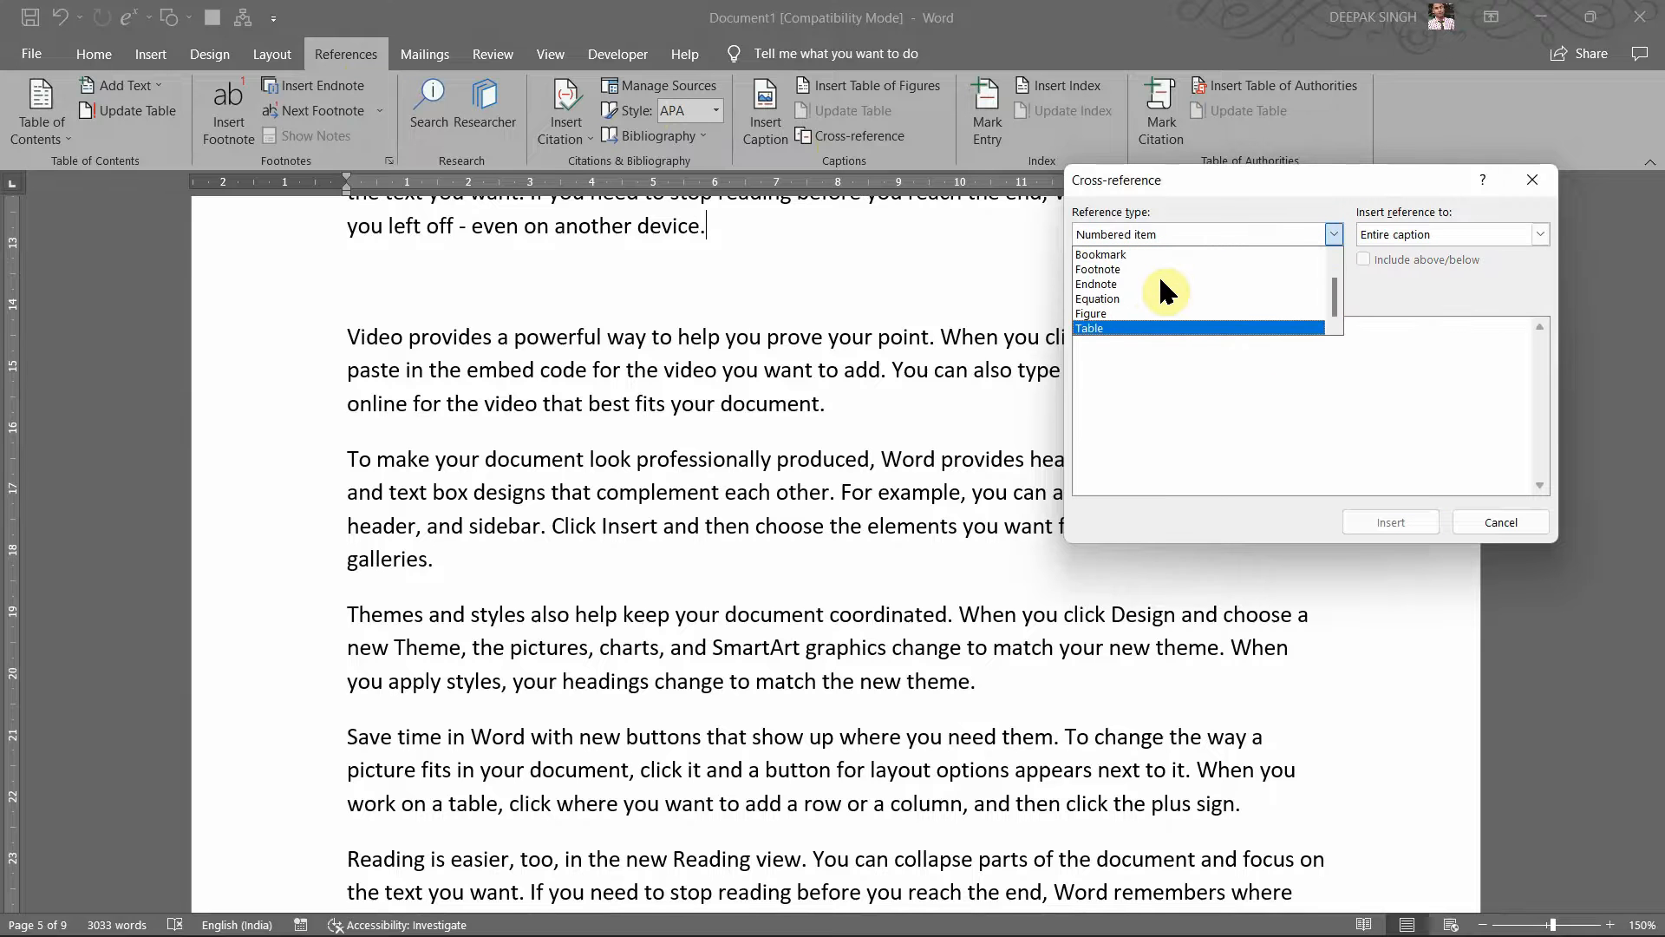
{"action": "left_click", "coordinate": [1116, 310]}
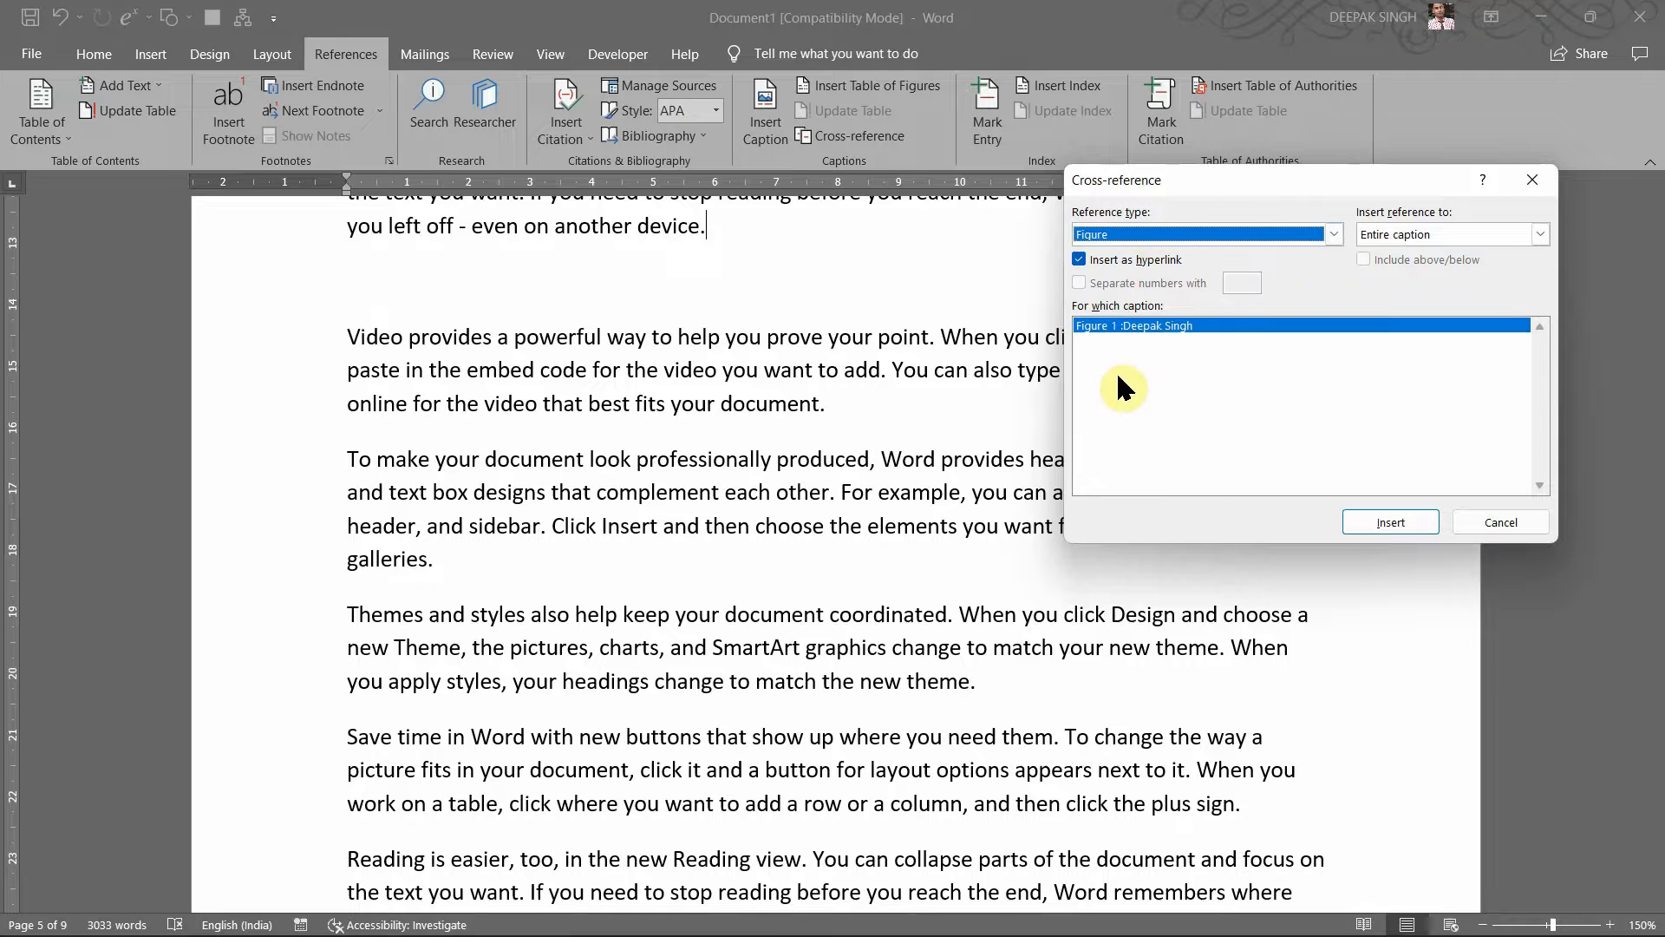
{"action": "left_click", "coordinate": [1145, 384]}
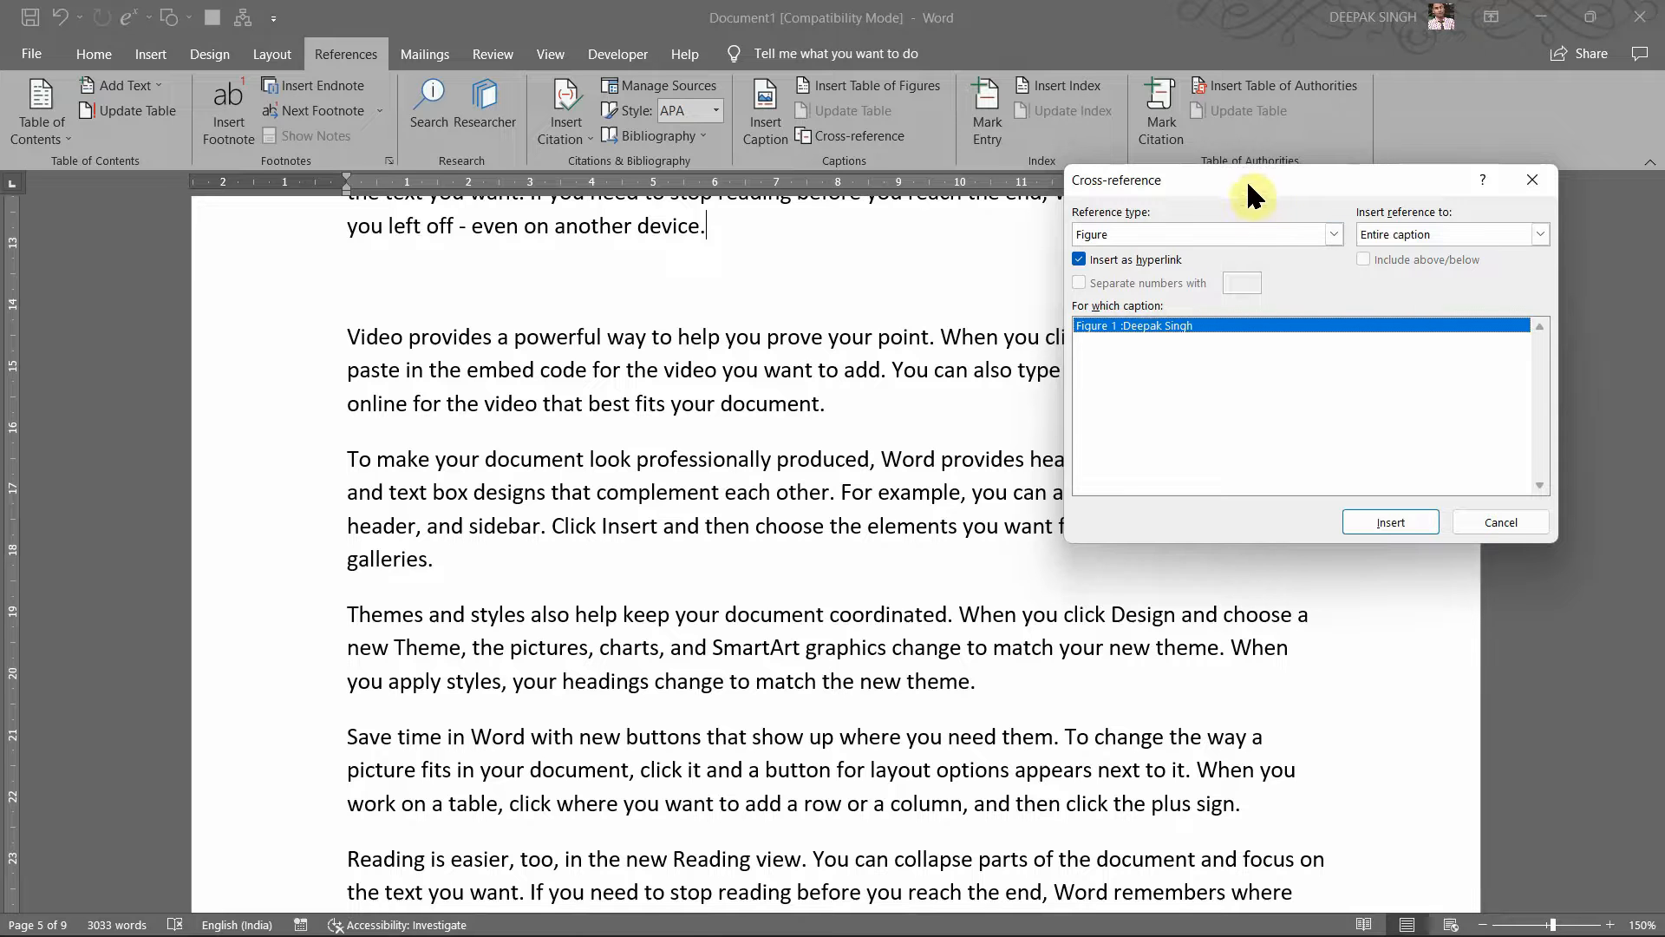
{"action": "left_click_drag", "start_coordinate": [1246, 180], "coordinate": [1002, 189]}
{"action": "left_click", "coordinate": [1118, 525]}
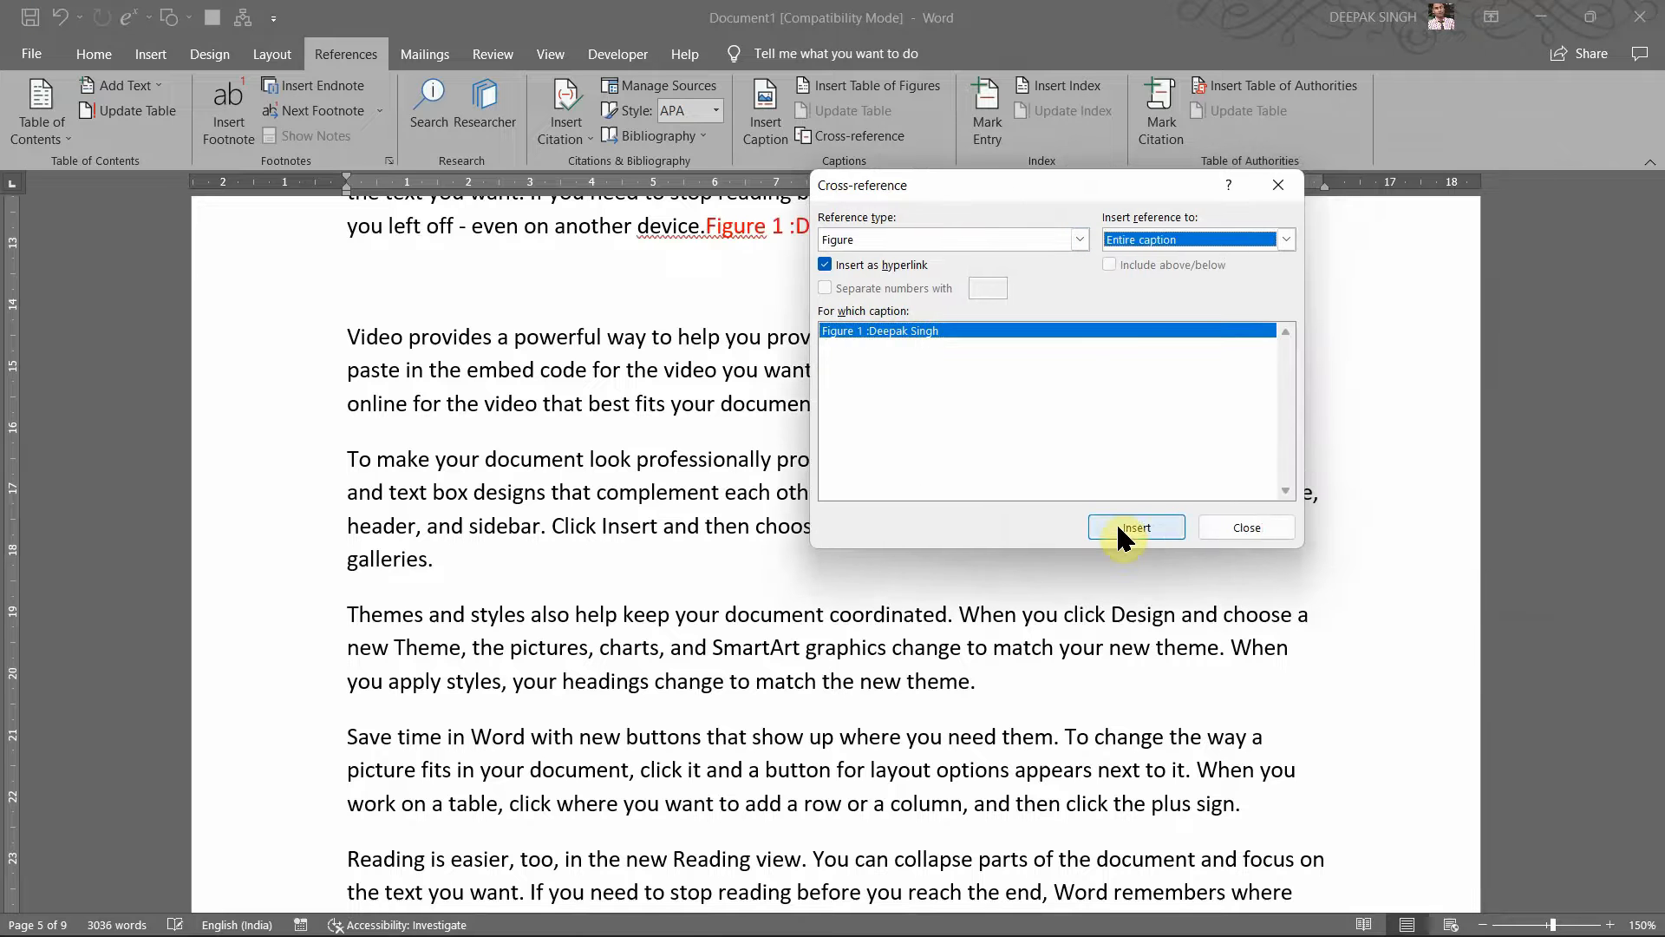
Step: Update the Figure 1 cross-reference field and follow it to confirm it links to the photo
{"action": "left_click", "coordinate": [1277, 185]}
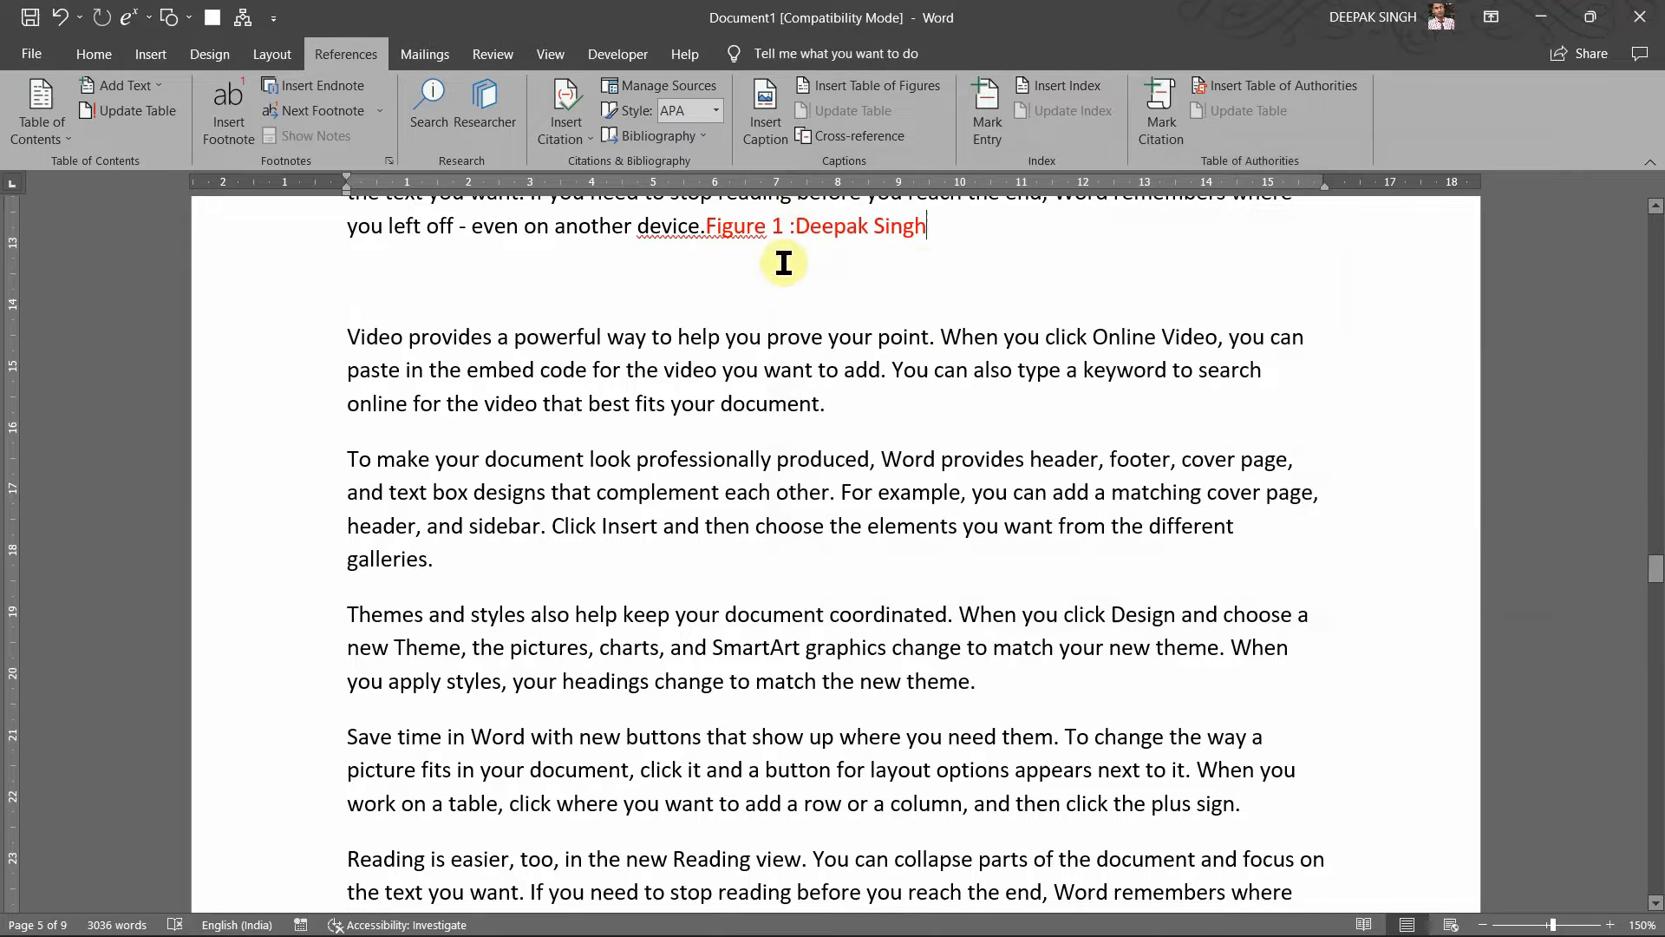
{"action": "left_click", "coordinate": [707, 227]}
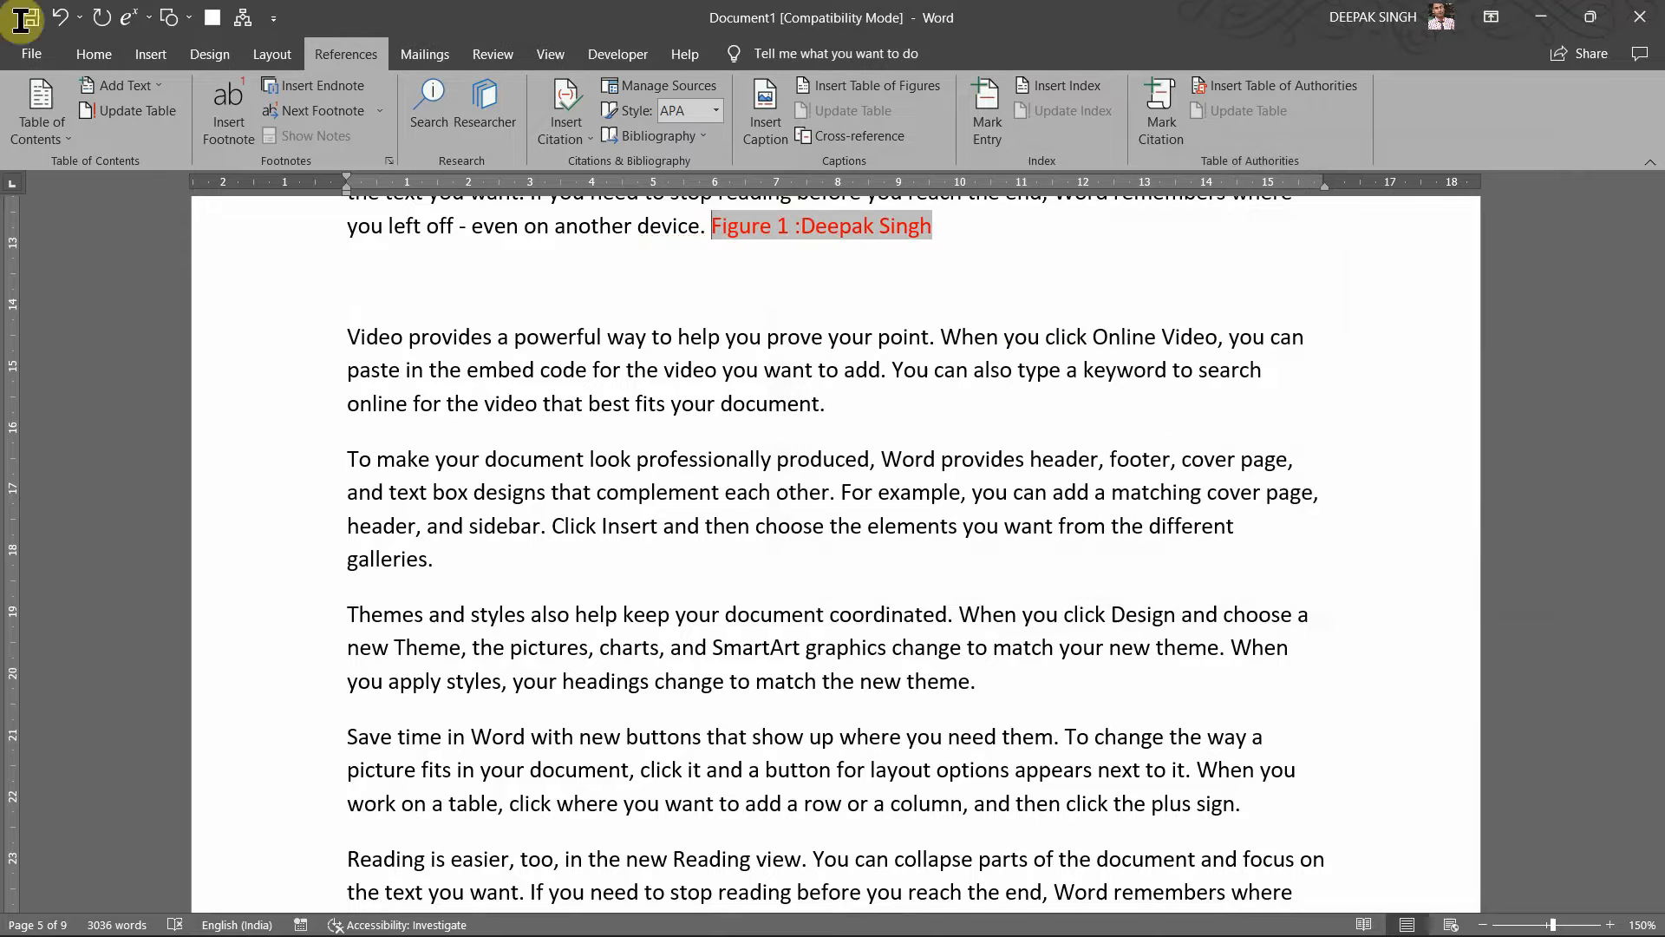
{"action": "left_click", "coordinate": [862, 299]}
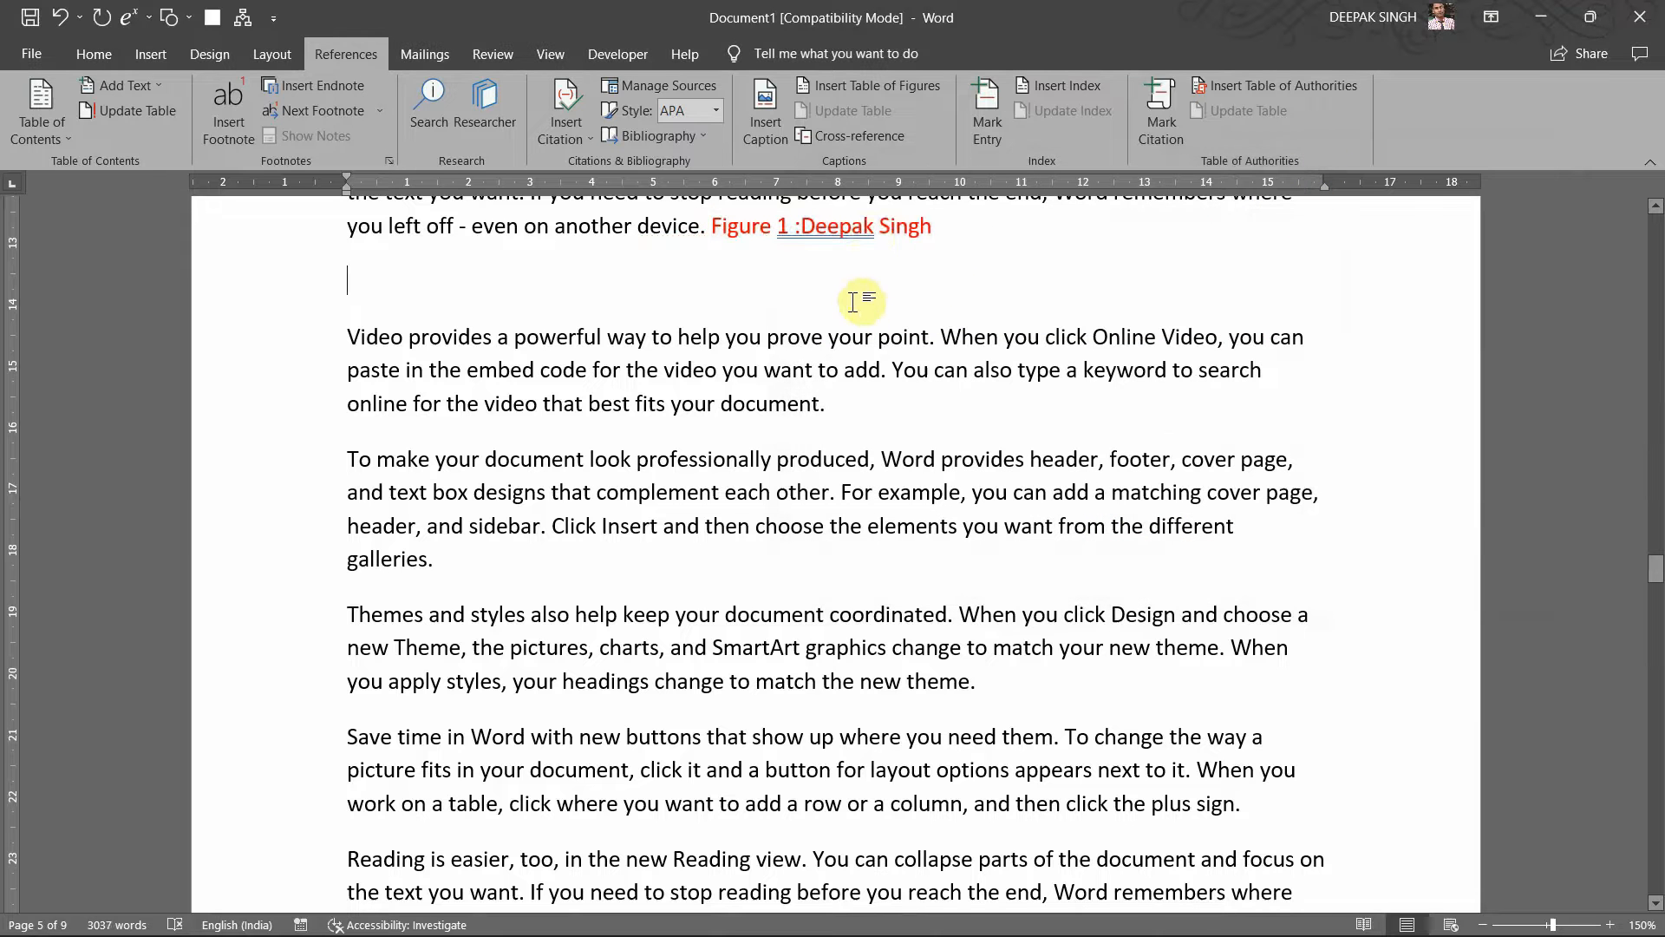
{"action": "right_click", "coordinate": [839, 228]}
{"action": "left_click", "coordinate": [830, 247]}
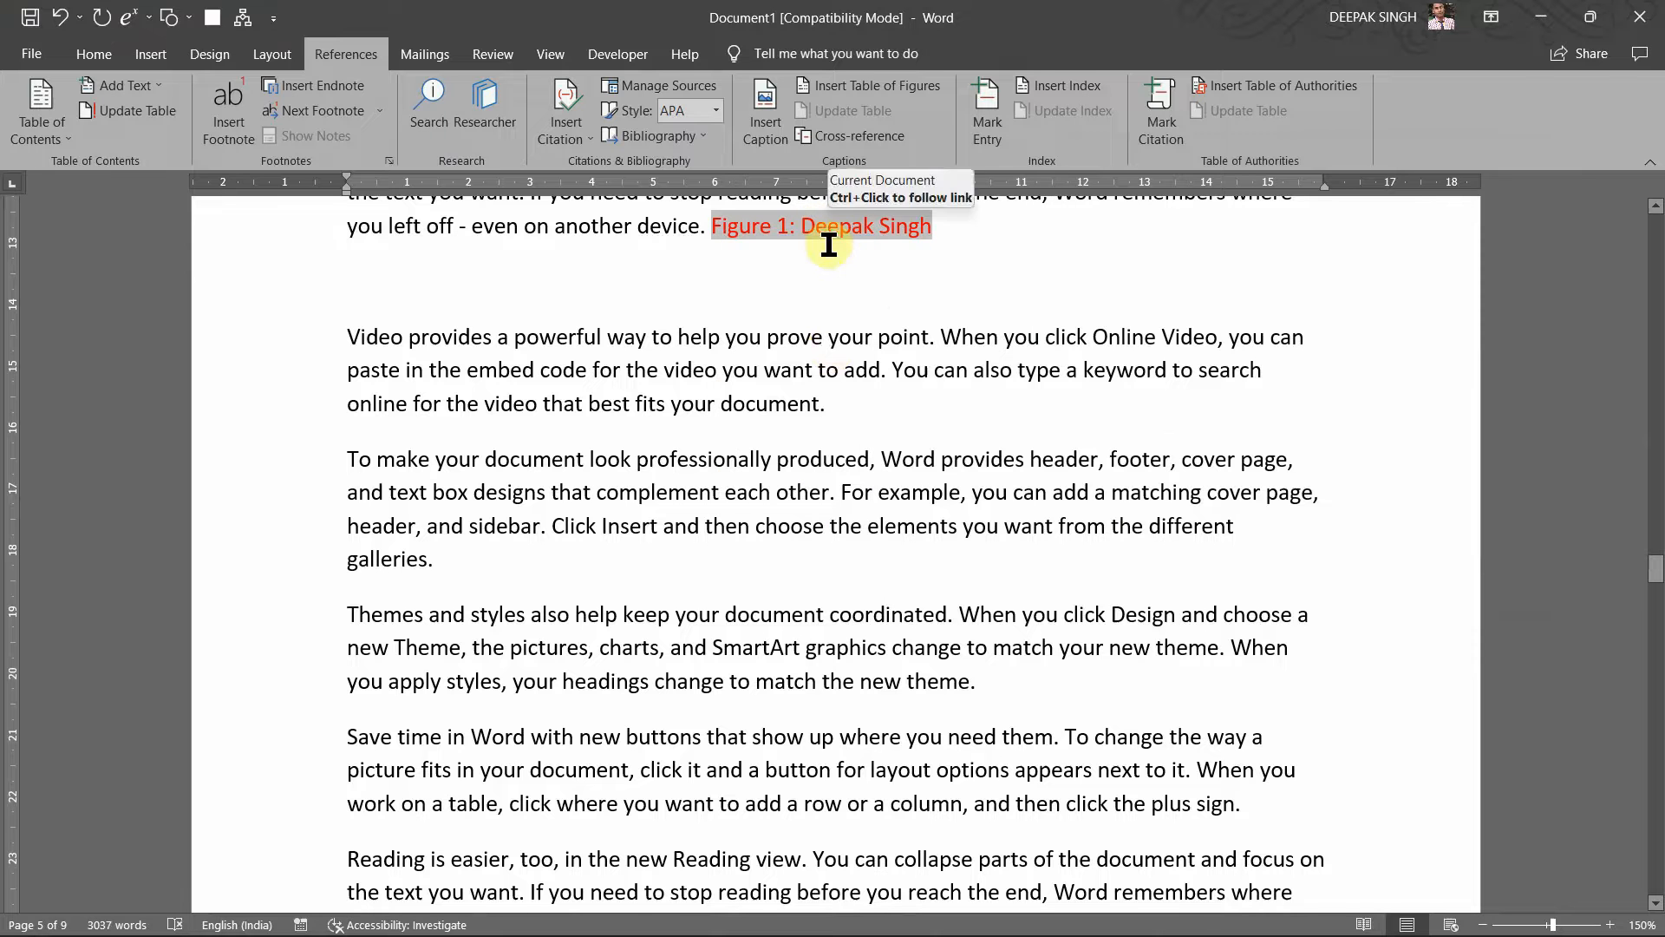
{"action": "left_click", "coordinate": [1012, 375]}
{"action": "scroll", "coordinate": [1013, 379], "scroll_direction": "up", "scroll_amount": 5}
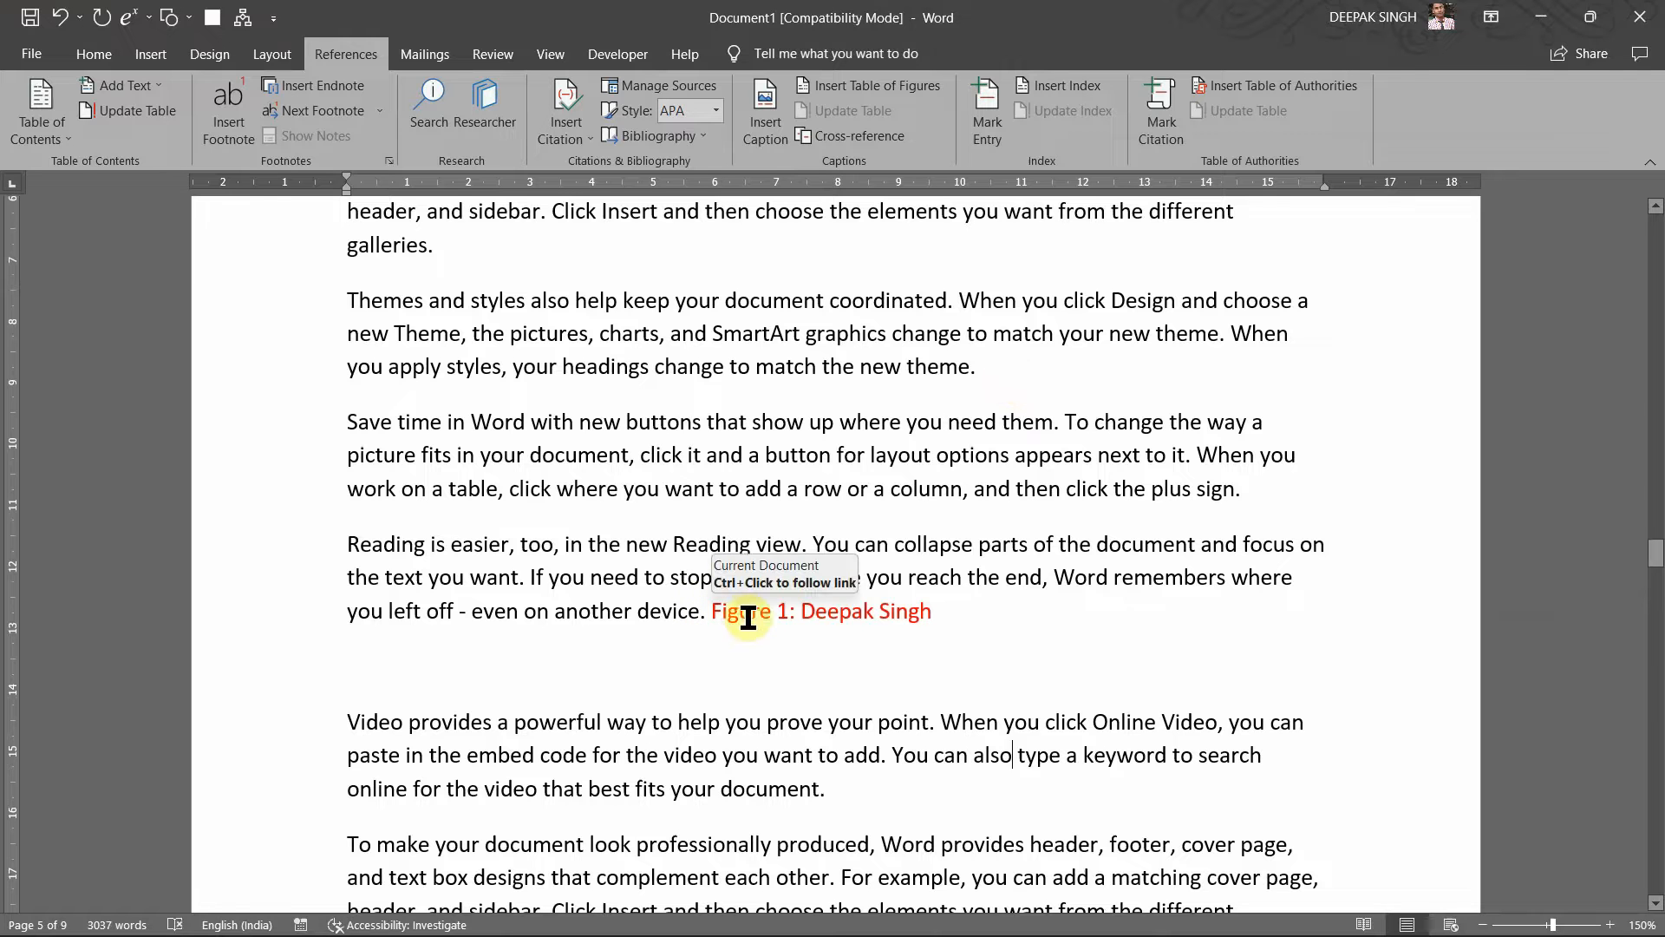
{"action": "left_click", "coordinate": [808, 633], "text": "ctrl"}
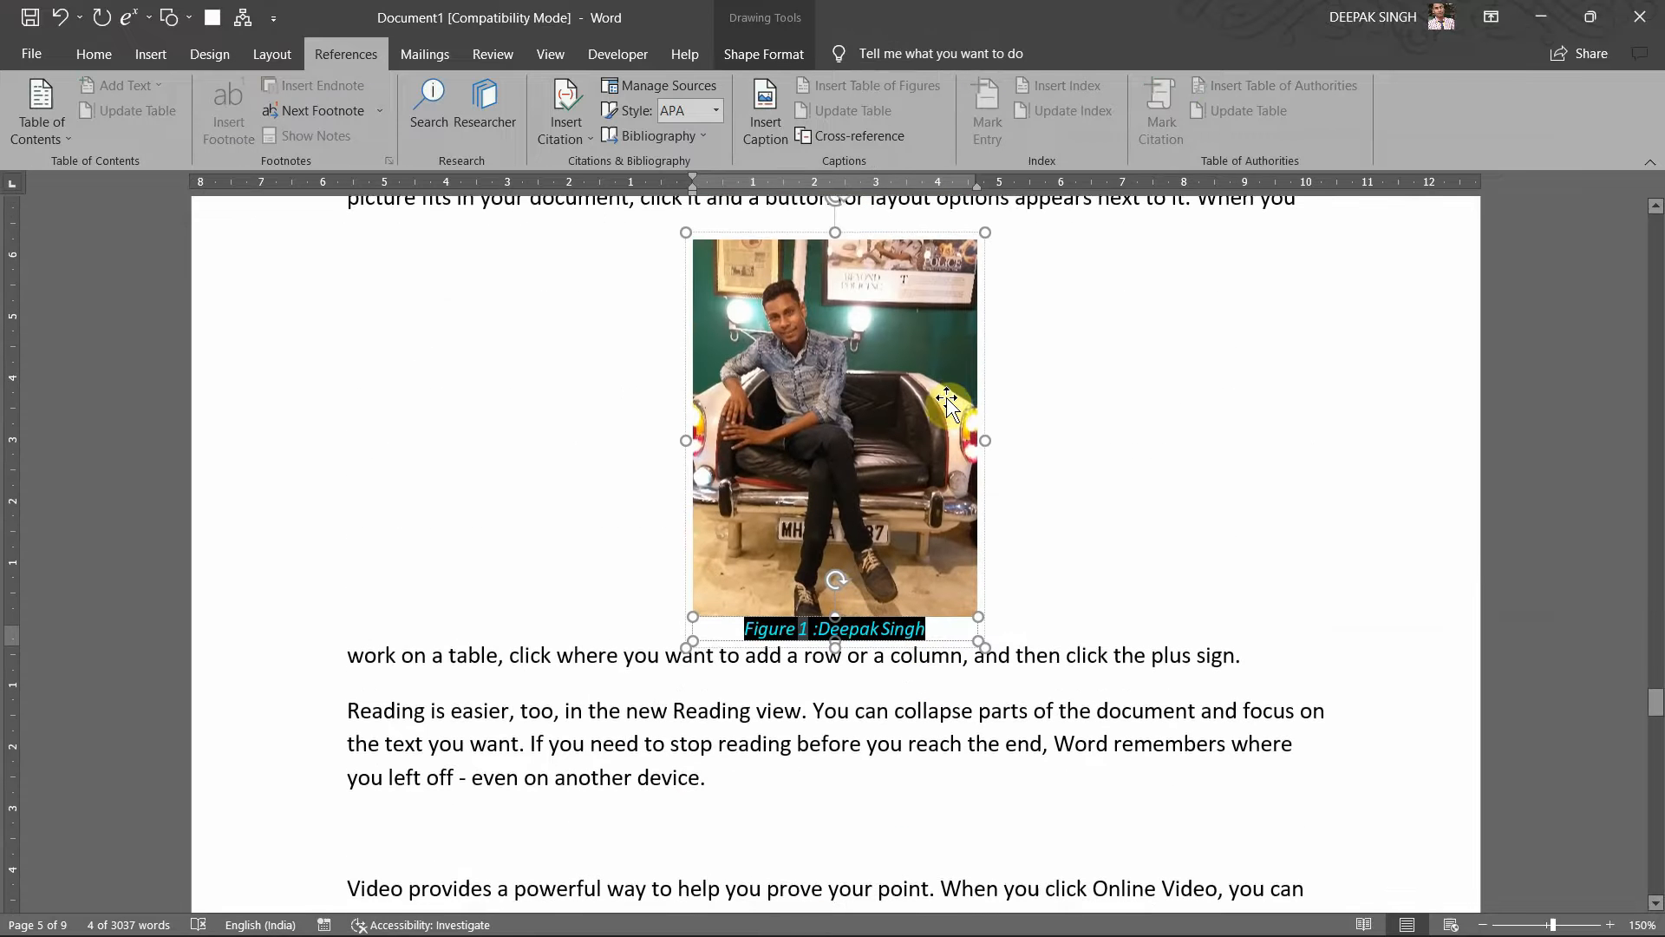
{"action": "left_click", "coordinate": [1103, 381]}
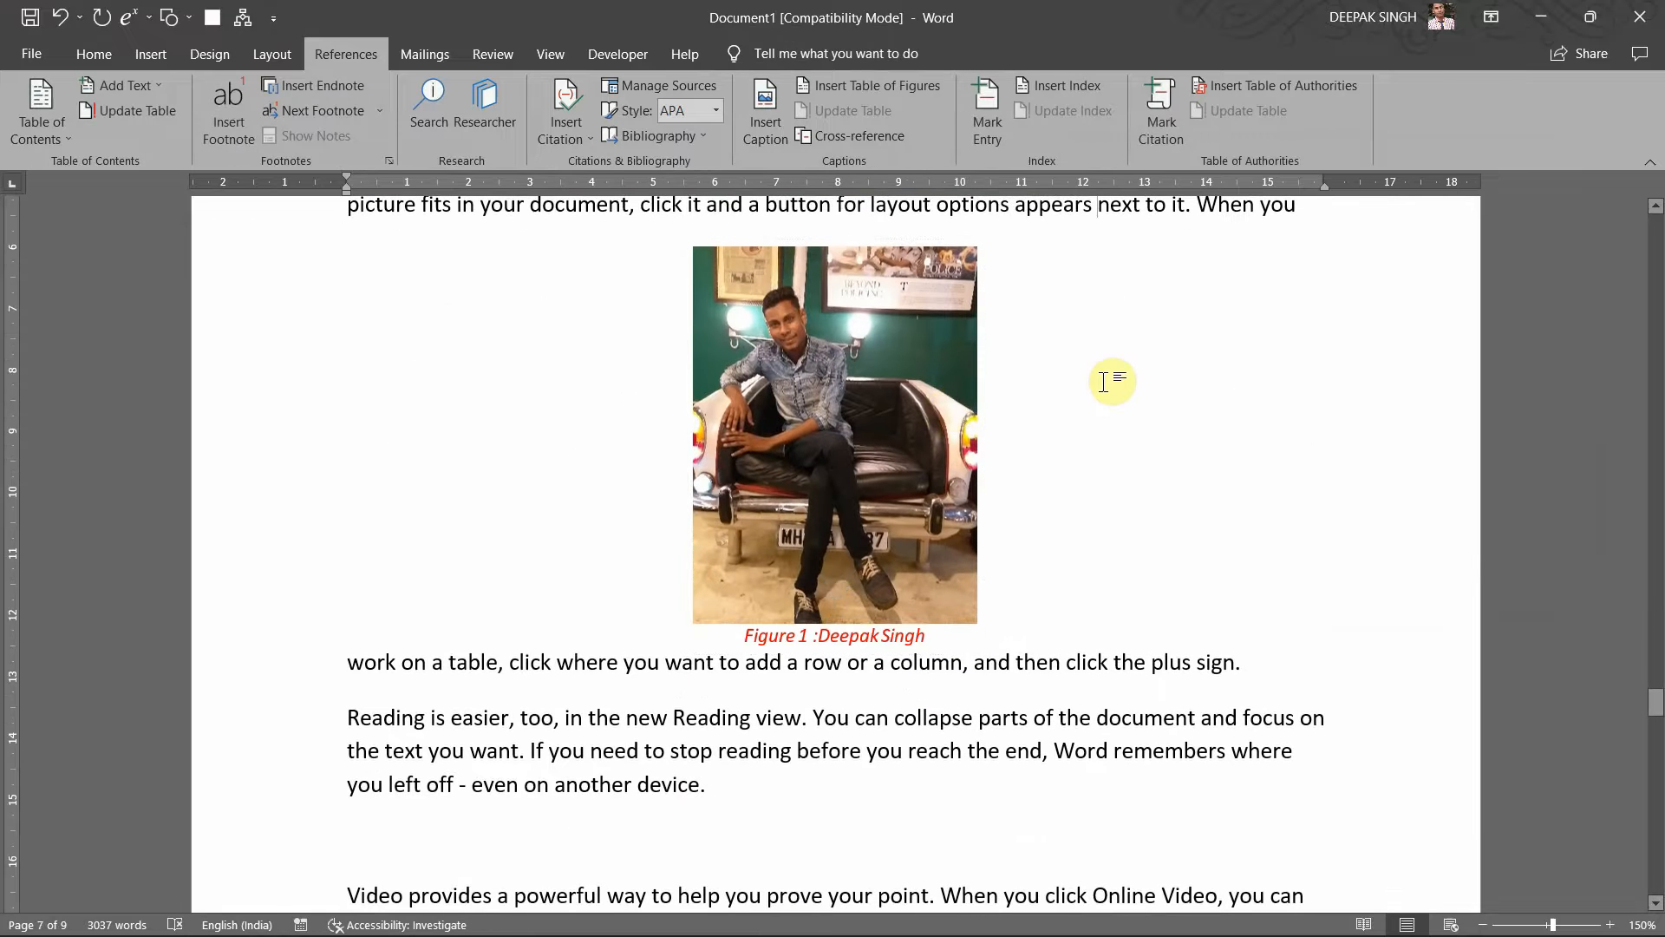
Step: Add a blank paragraph after 'another device.' in the Reading paragraph
{"action": "scroll", "coordinate": [1103, 382], "scroll_direction": "down", "scroll_amount": 3}
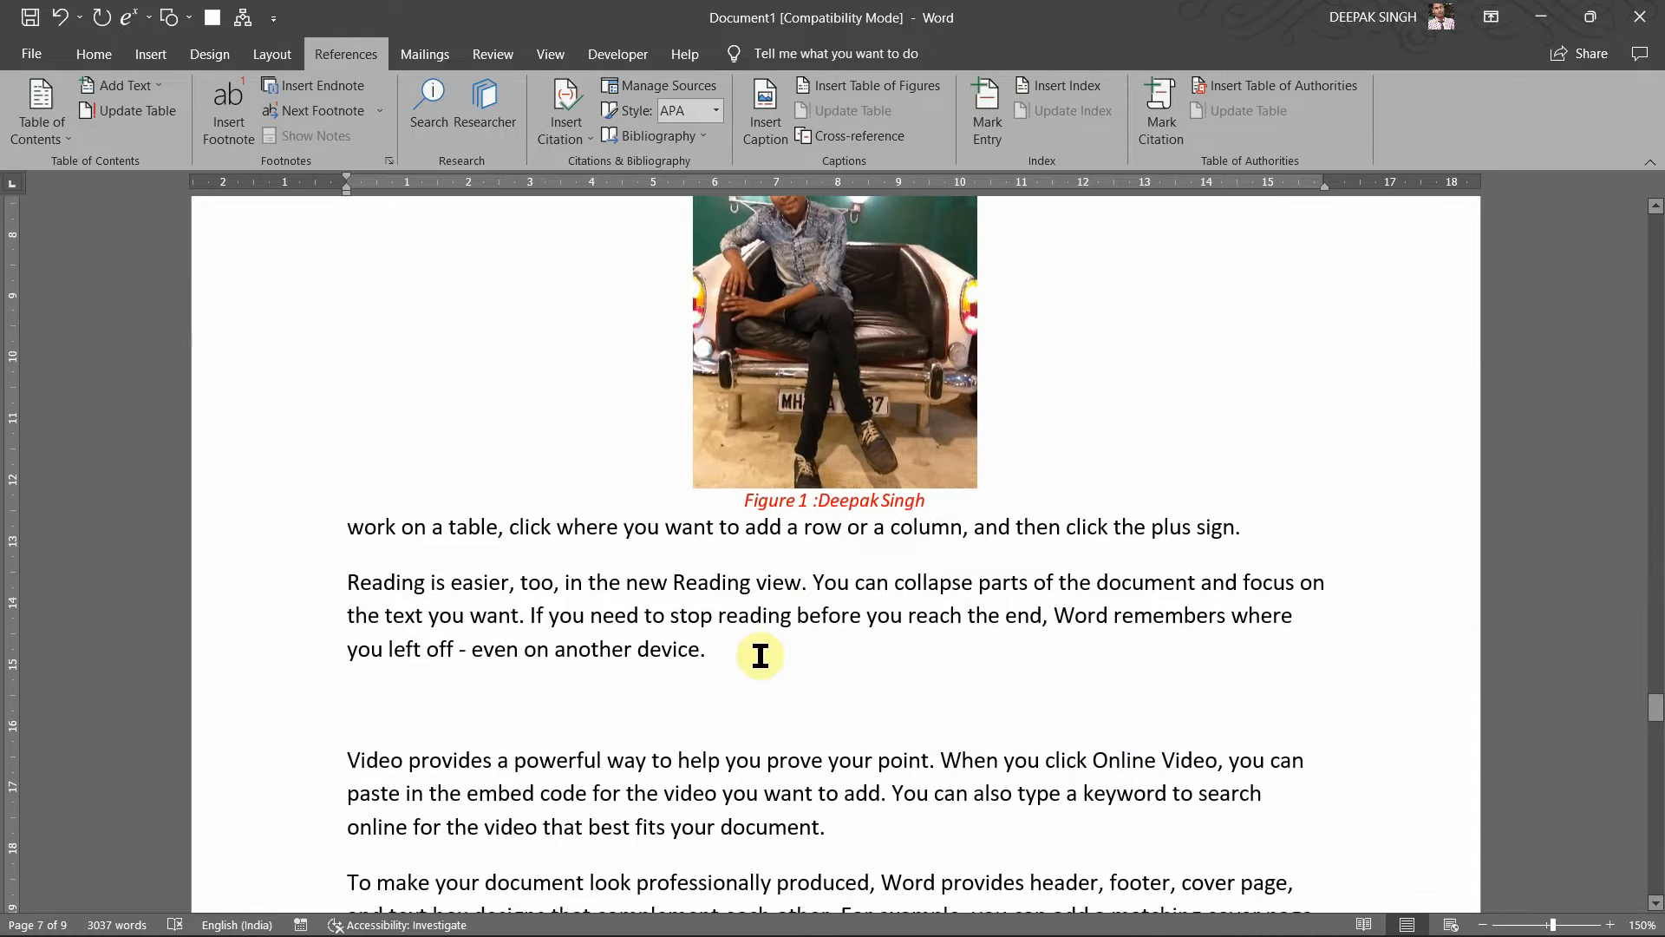
{"action": "scroll", "coordinate": [725, 679], "scroll_direction": "down", "scroll_amount": 7}
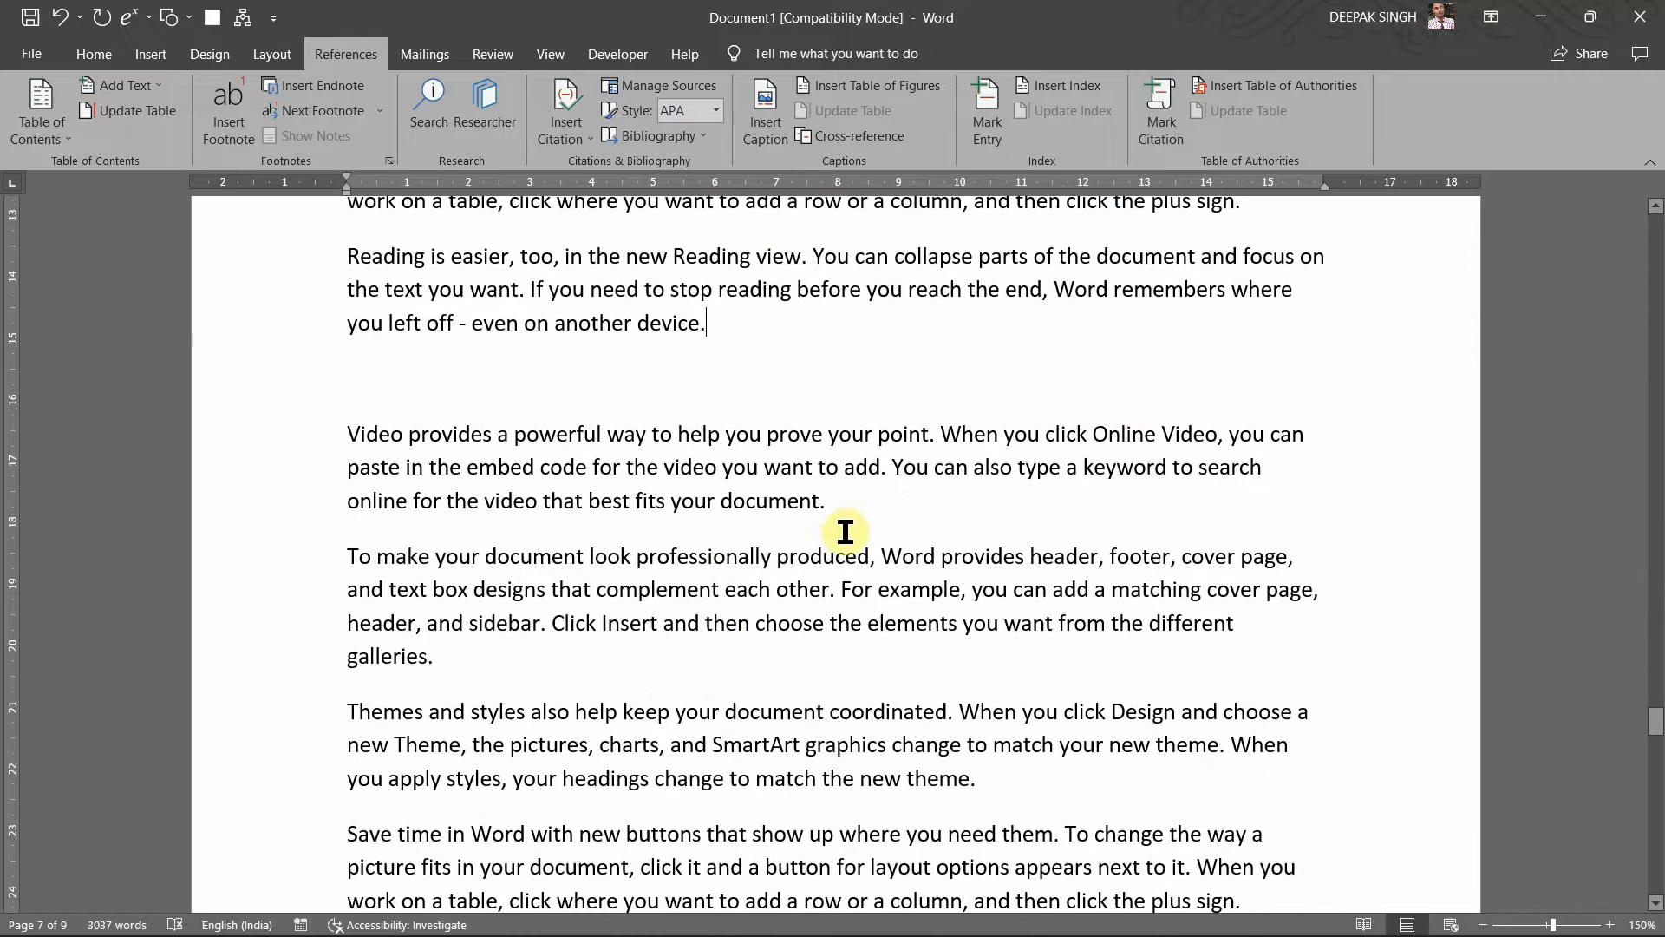
{"action": "left_click", "coordinate": [831, 515]}
{"action": "left_click", "coordinate": [742, 356]}
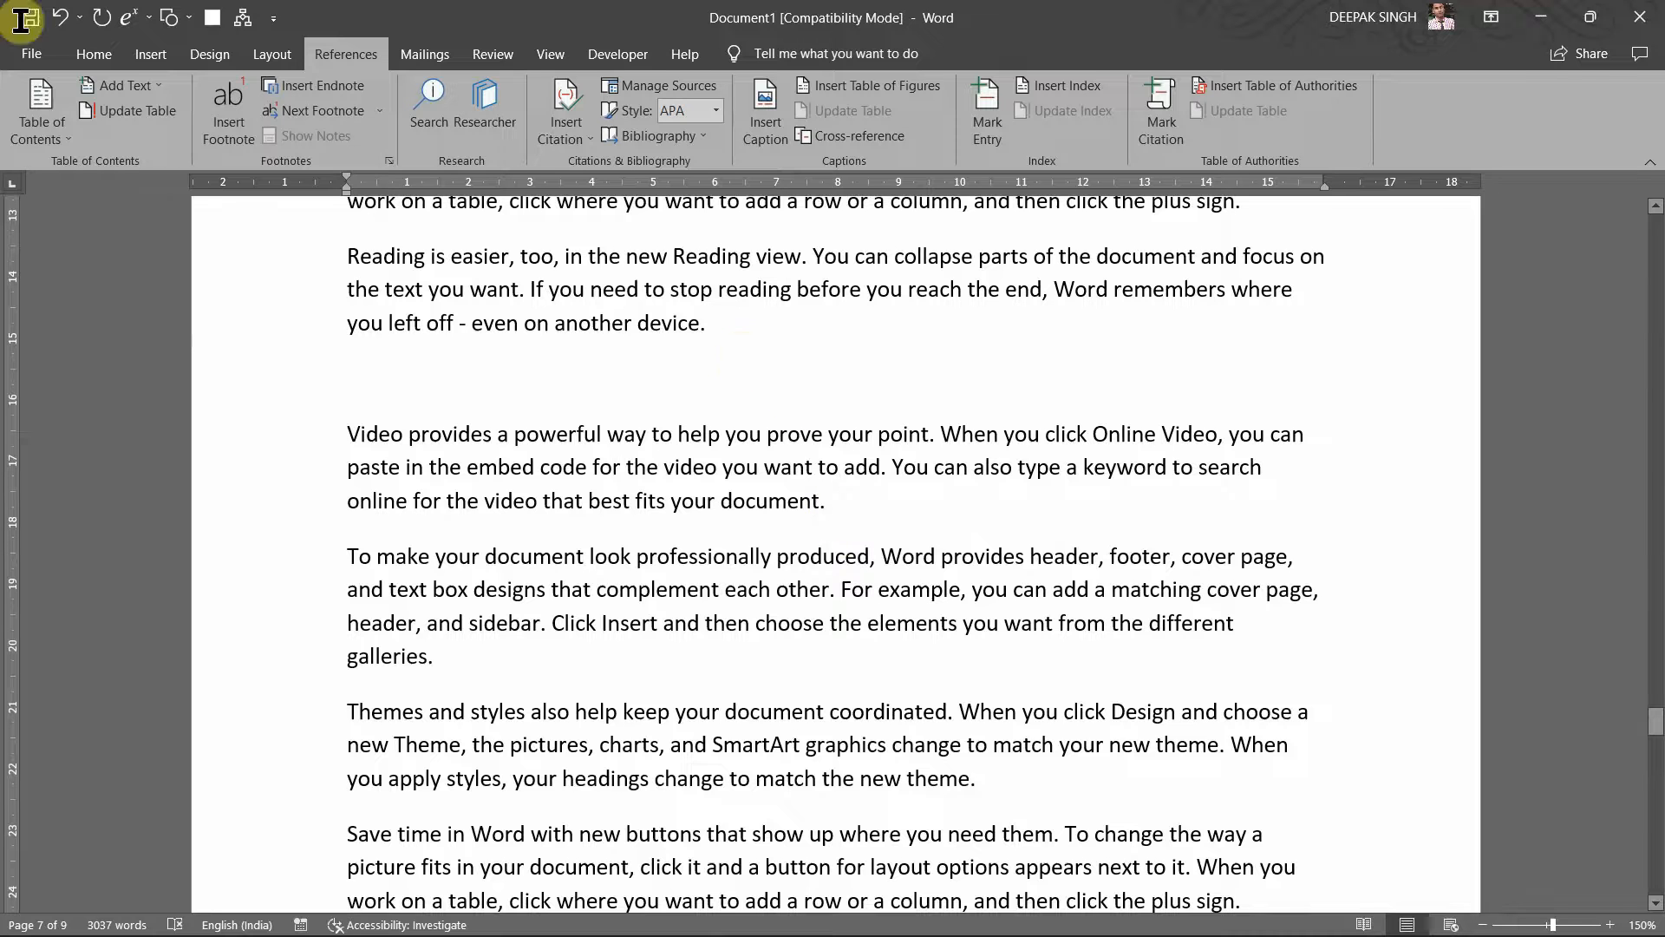
{"action": "key", "text": "Return"}
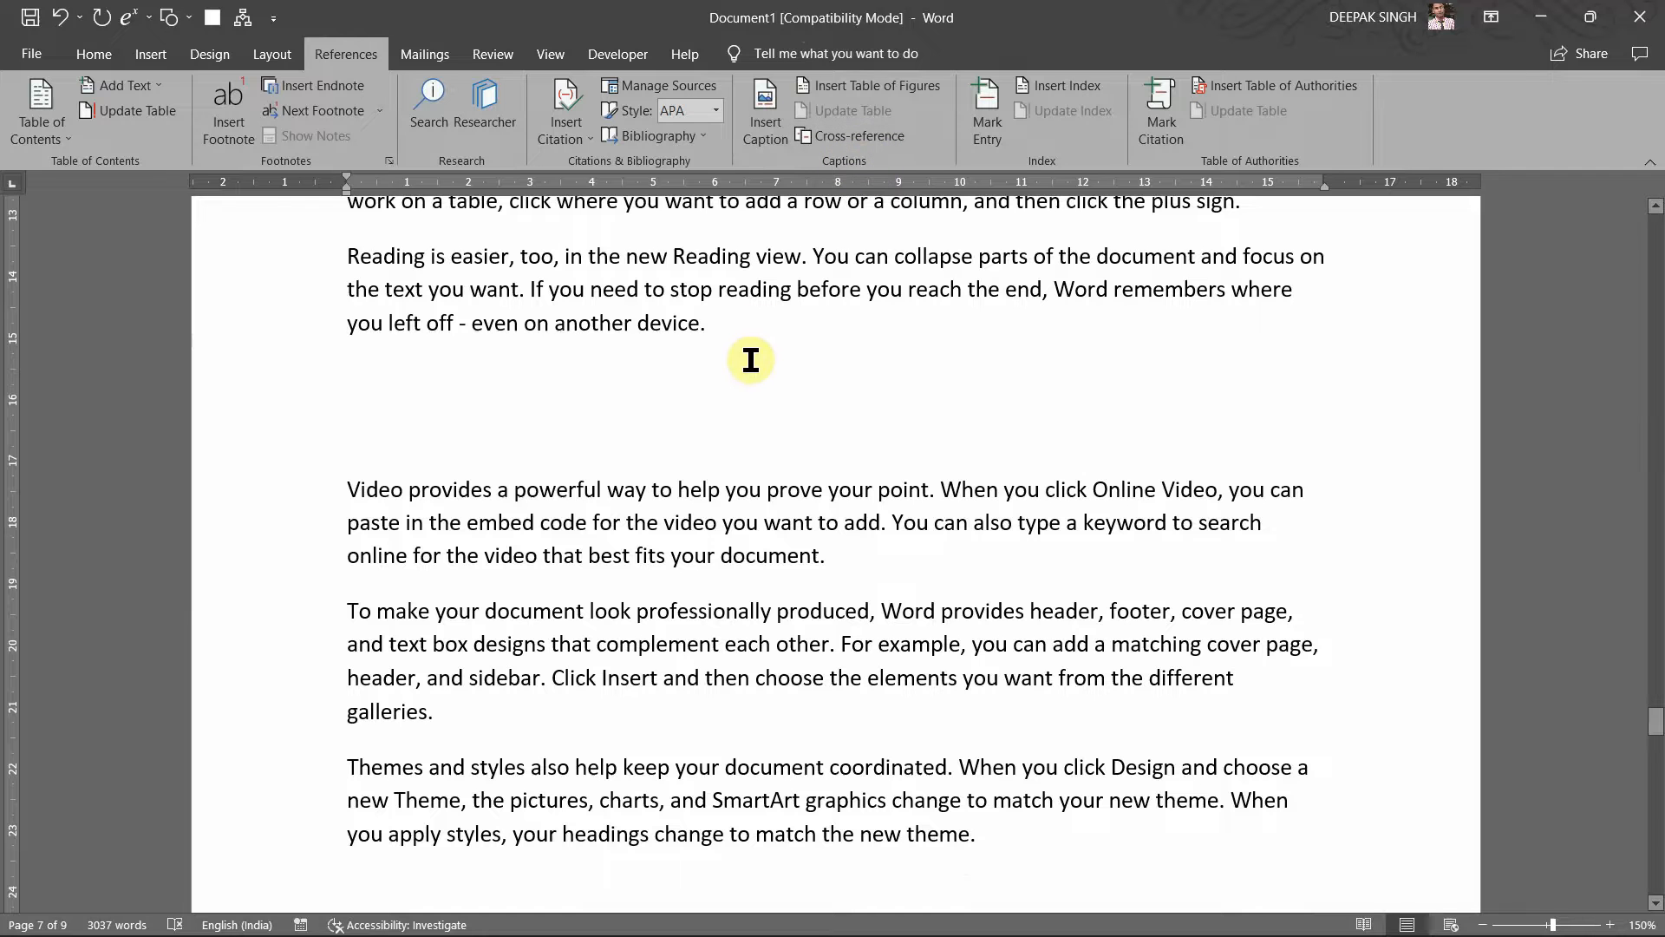
Step: Insert the rose photo 20190810_204424.jpg from This Device above the Video paragraph
{"action": "left_click", "coordinate": [156, 61]}
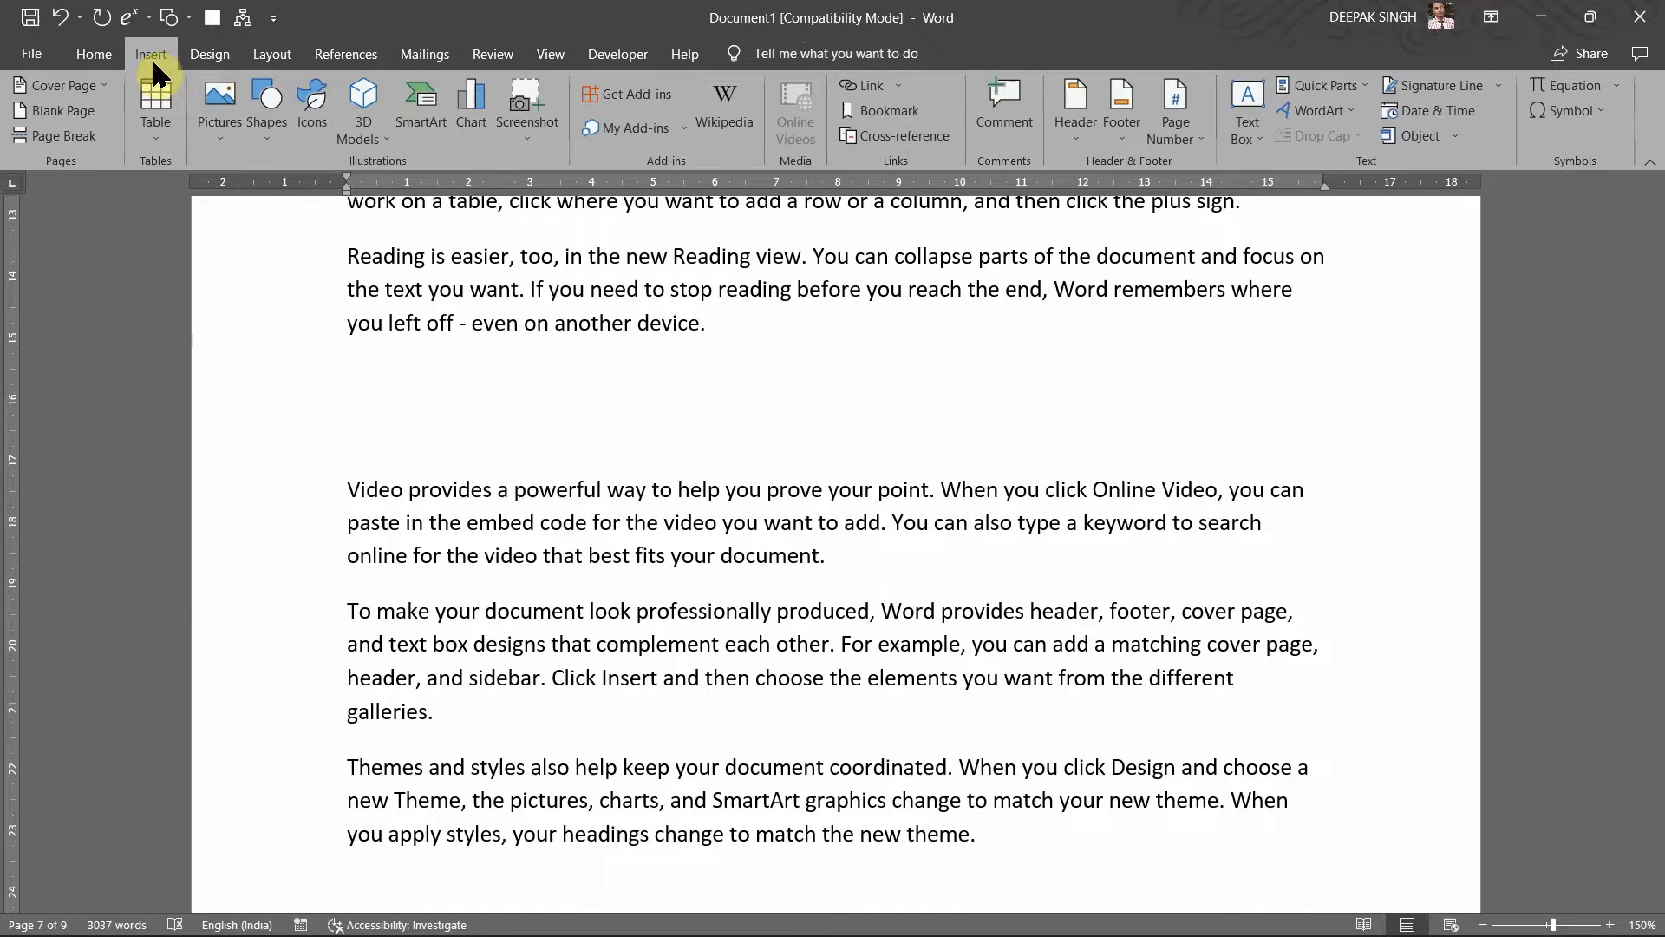
{"action": "left_click", "coordinate": [224, 128]}
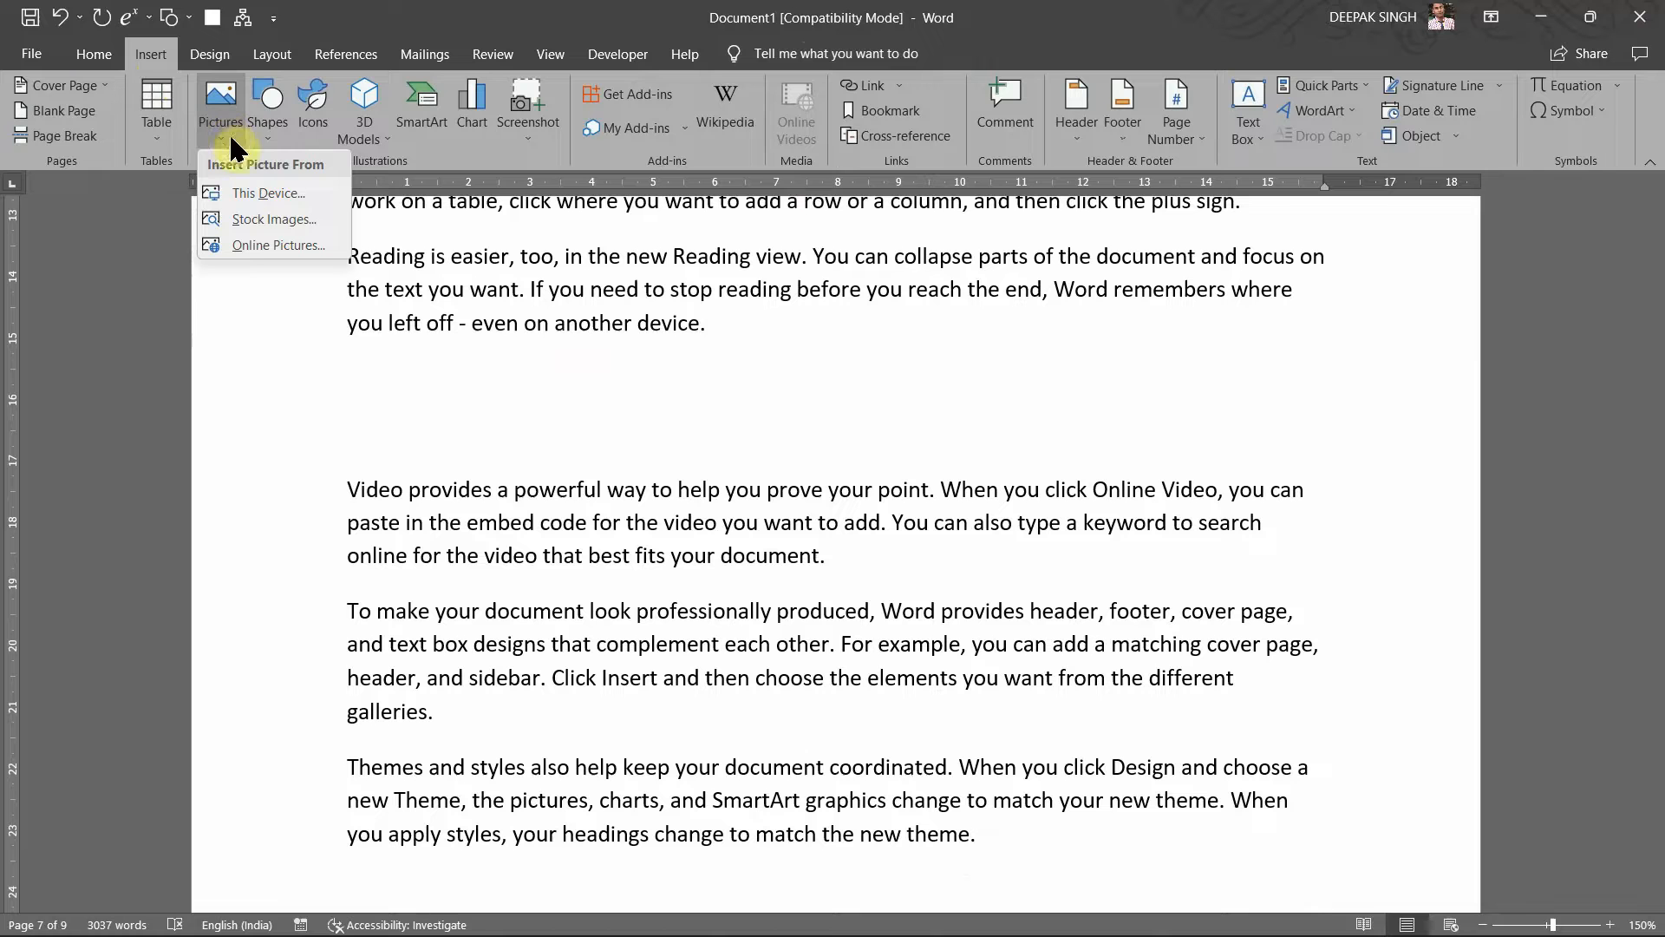
{"action": "left_click", "coordinate": [249, 196]}
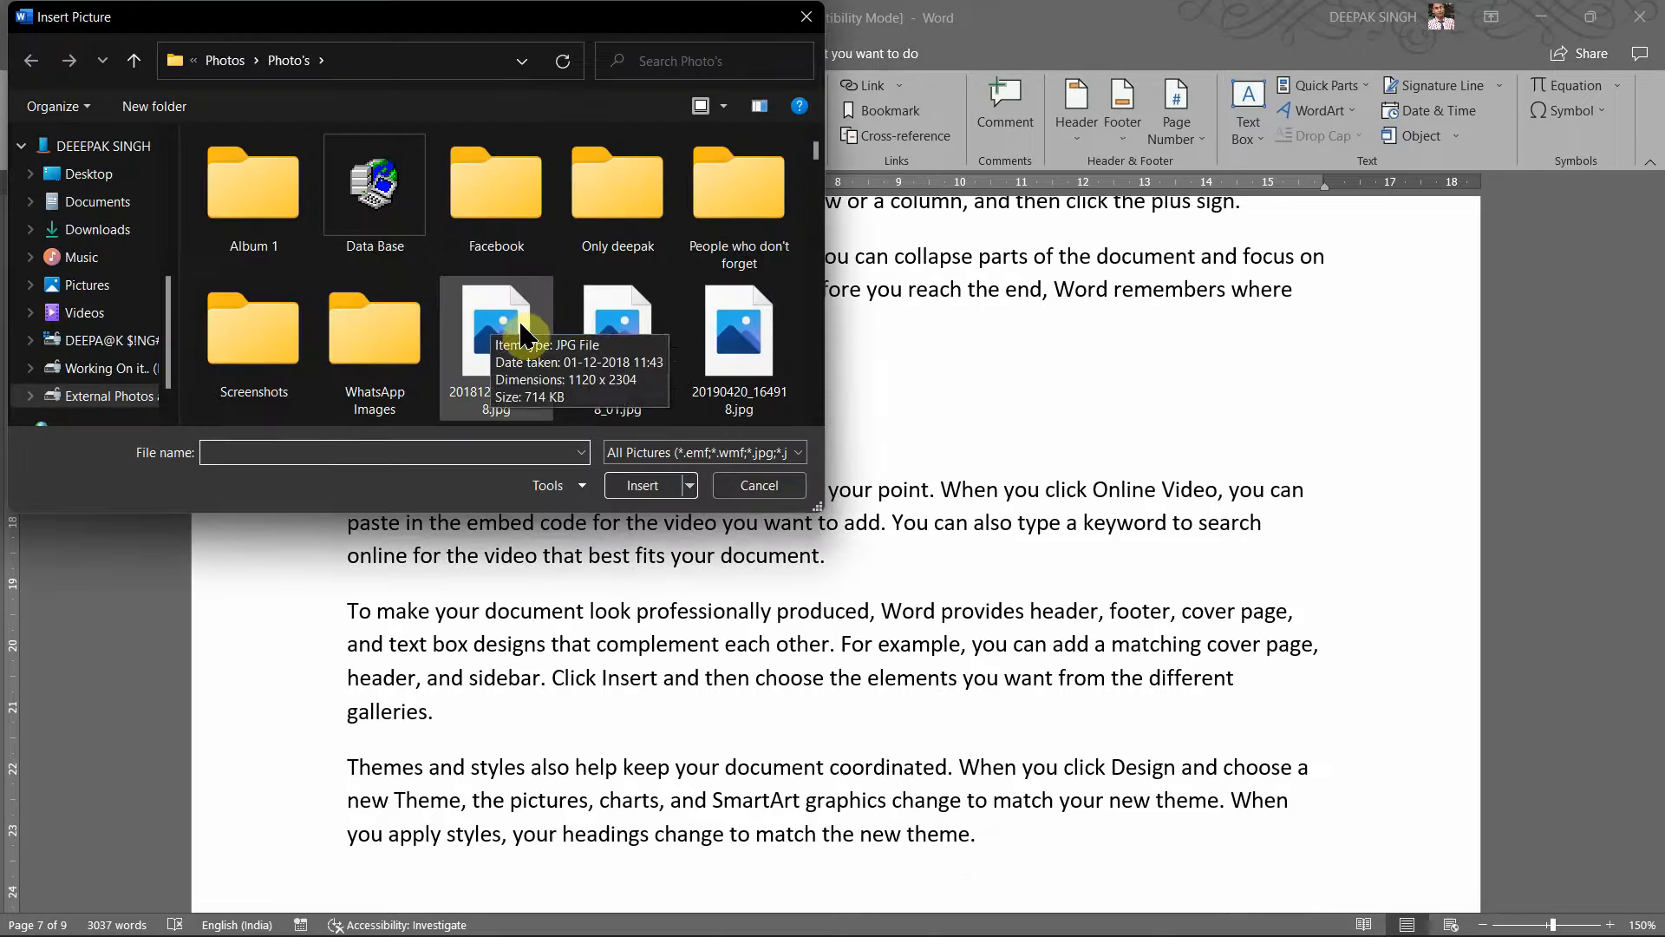
{"action": "scroll", "coordinate": [529, 337], "scroll_direction": "down", "scroll_amount": 5}
{"action": "double_click", "coordinate": [536, 338]}
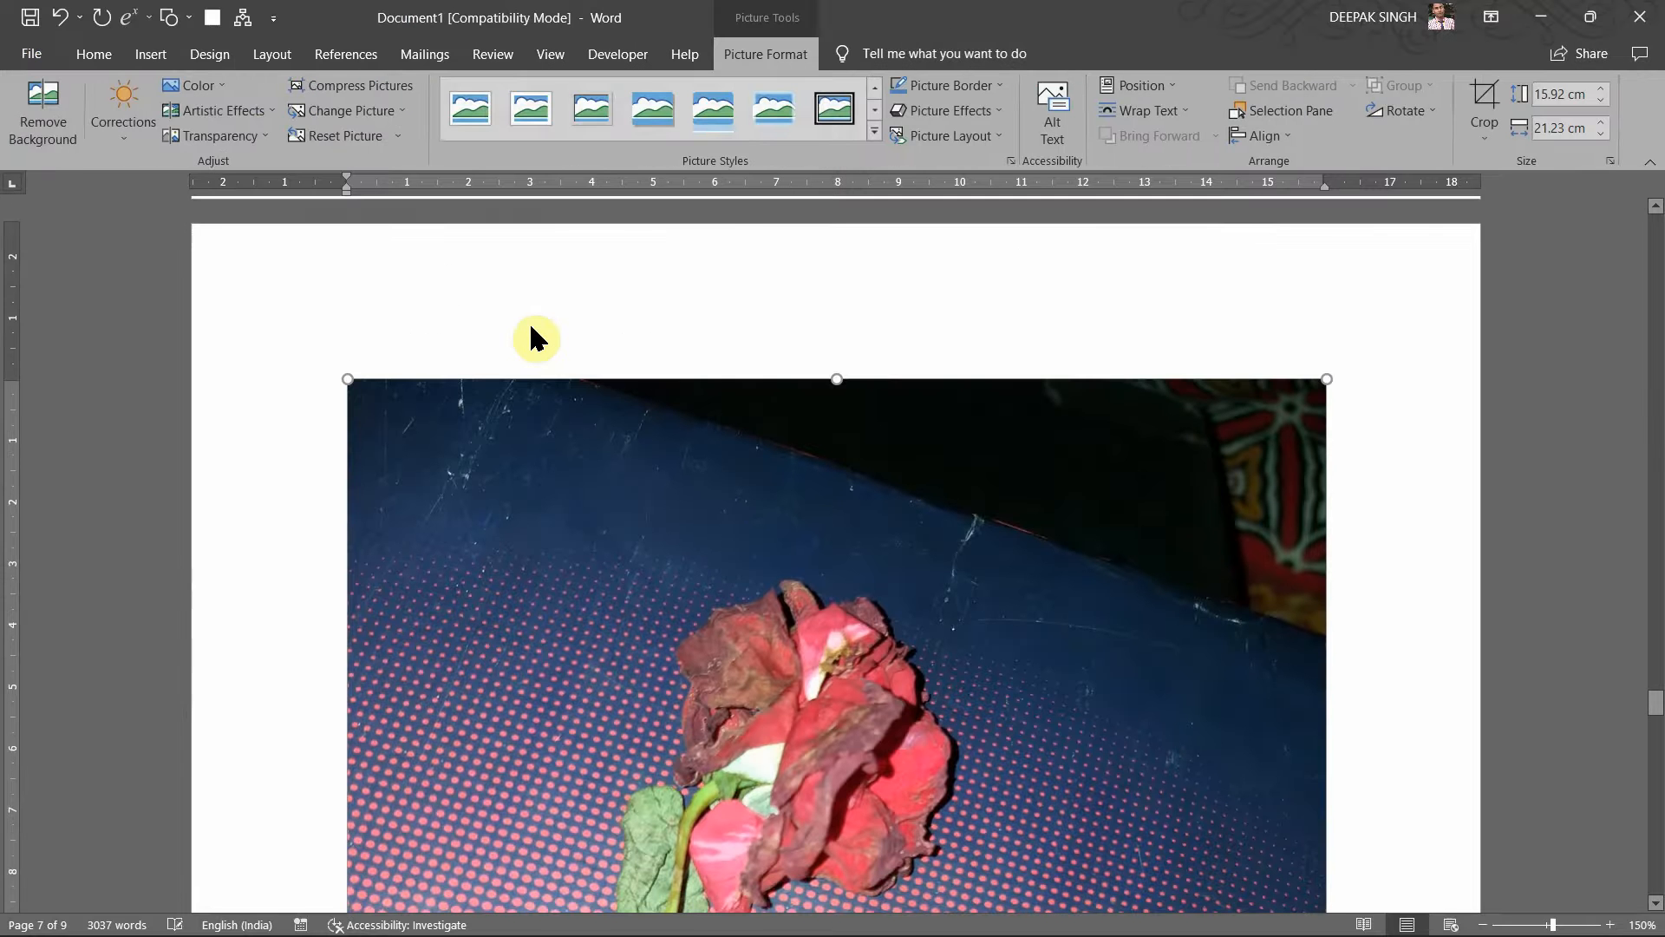
{"action": "scroll", "coordinate": [713, 521], "scroll_direction": "down", "scroll_amount": 8}
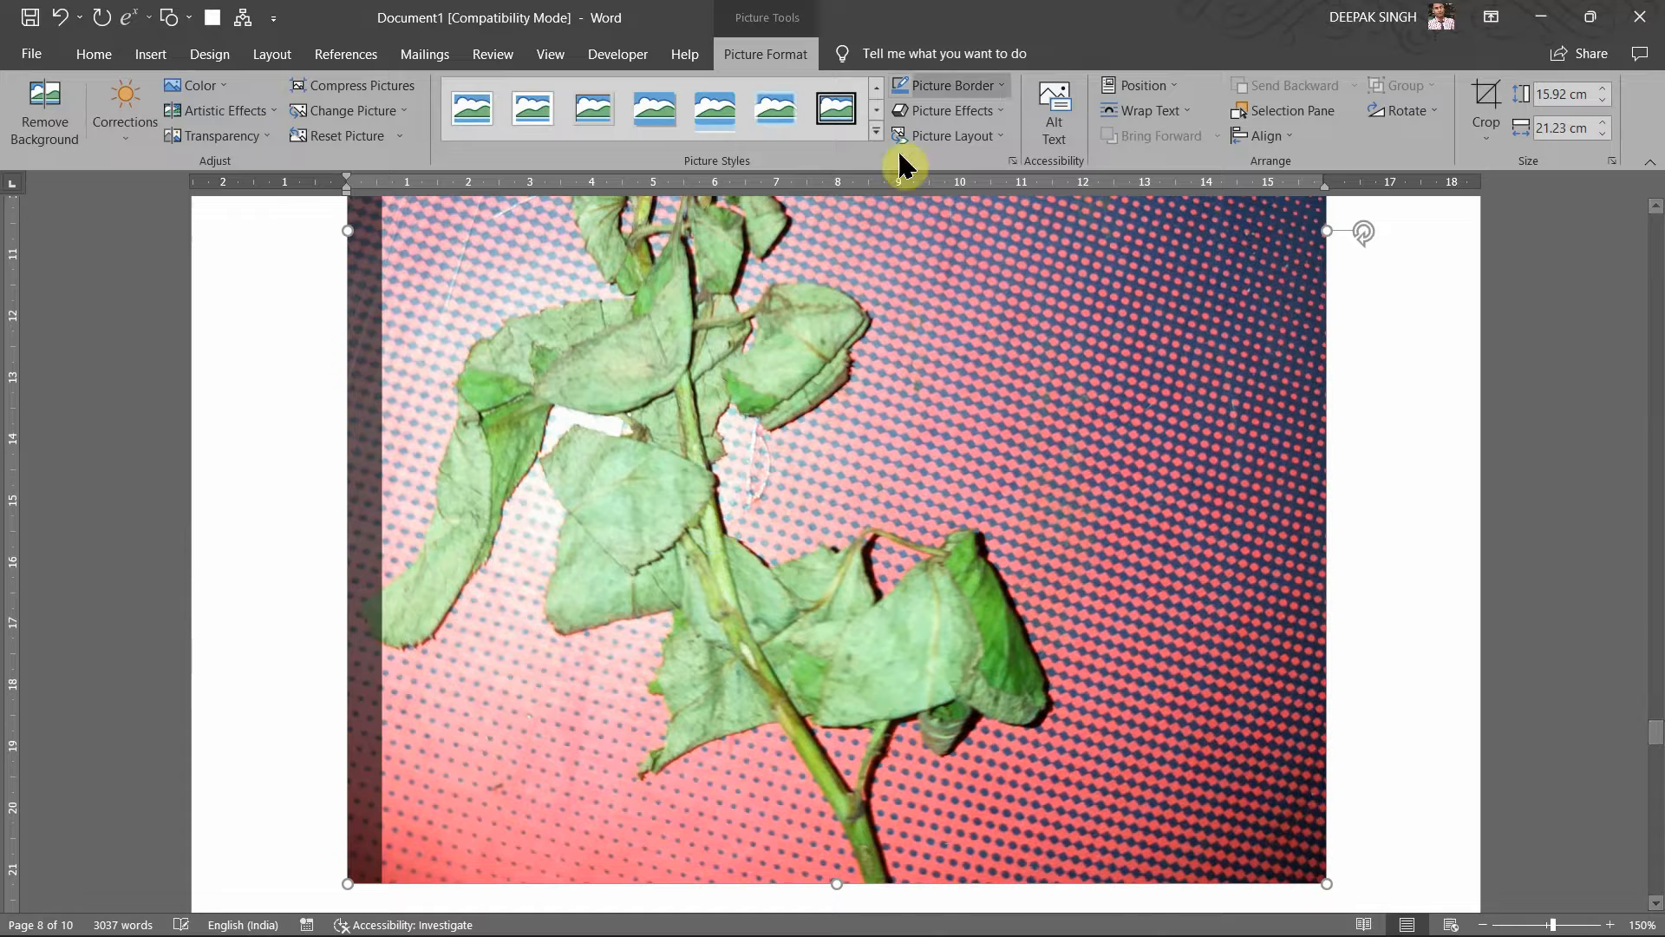
{"action": "scroll", "coordinate": [706, 334], "scroll_direction": "down", "scroll_amount": 4}
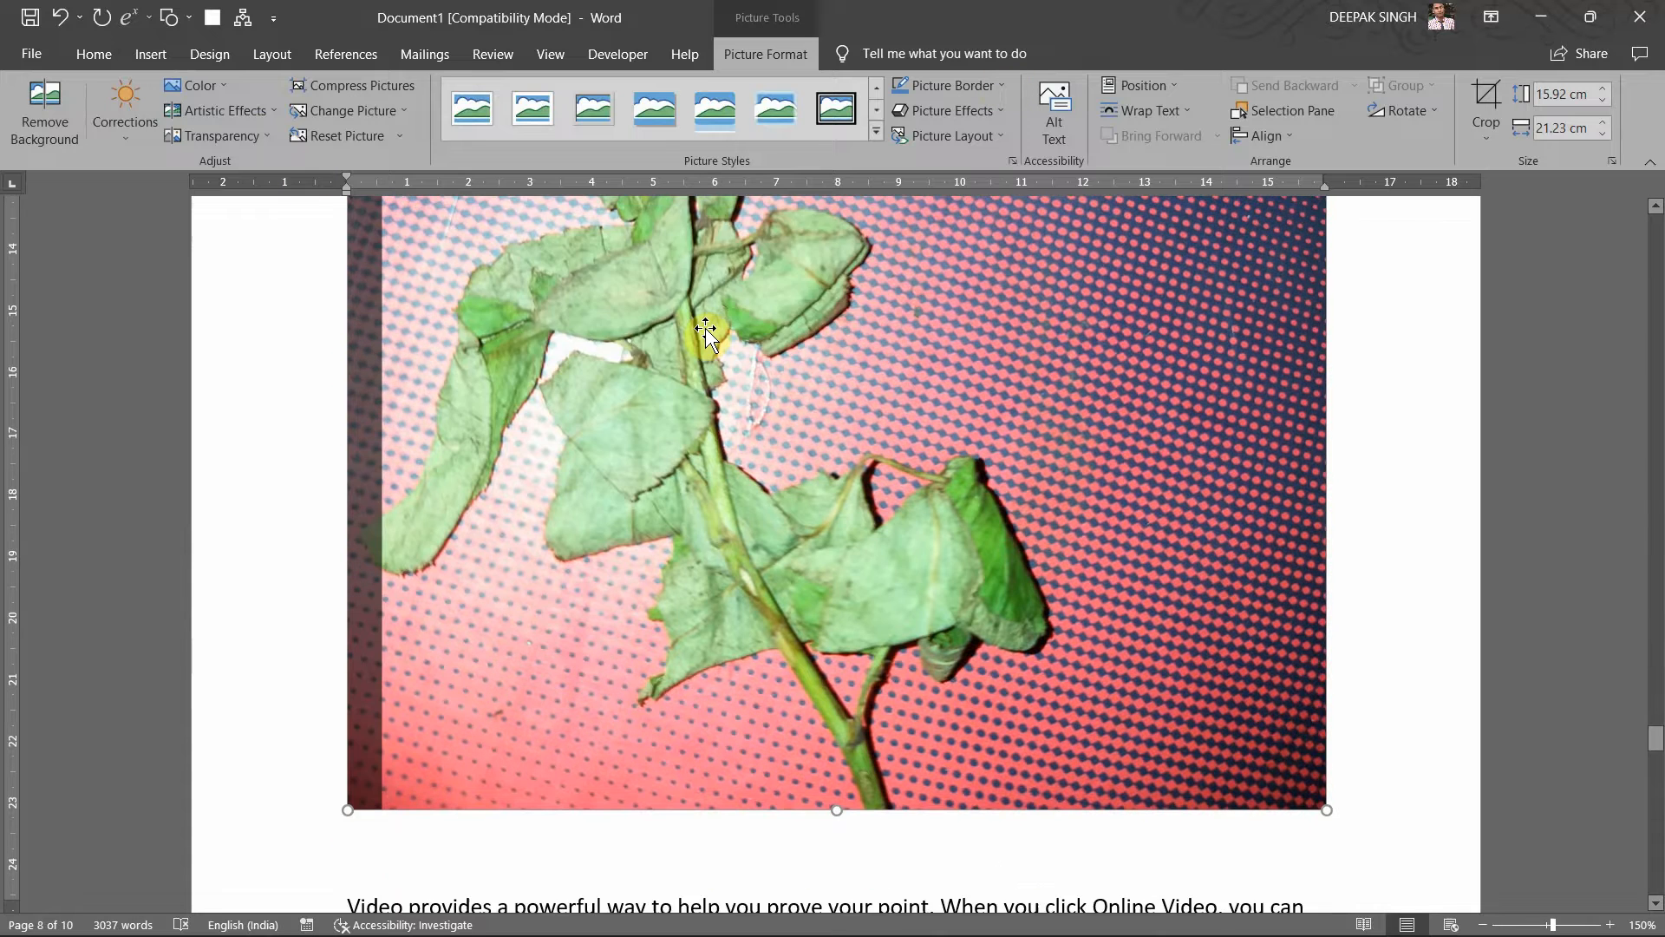
{"action": "scroll", "coordinate": [705, 329], "scroll_direction": "up", "scroll_amount": 9}
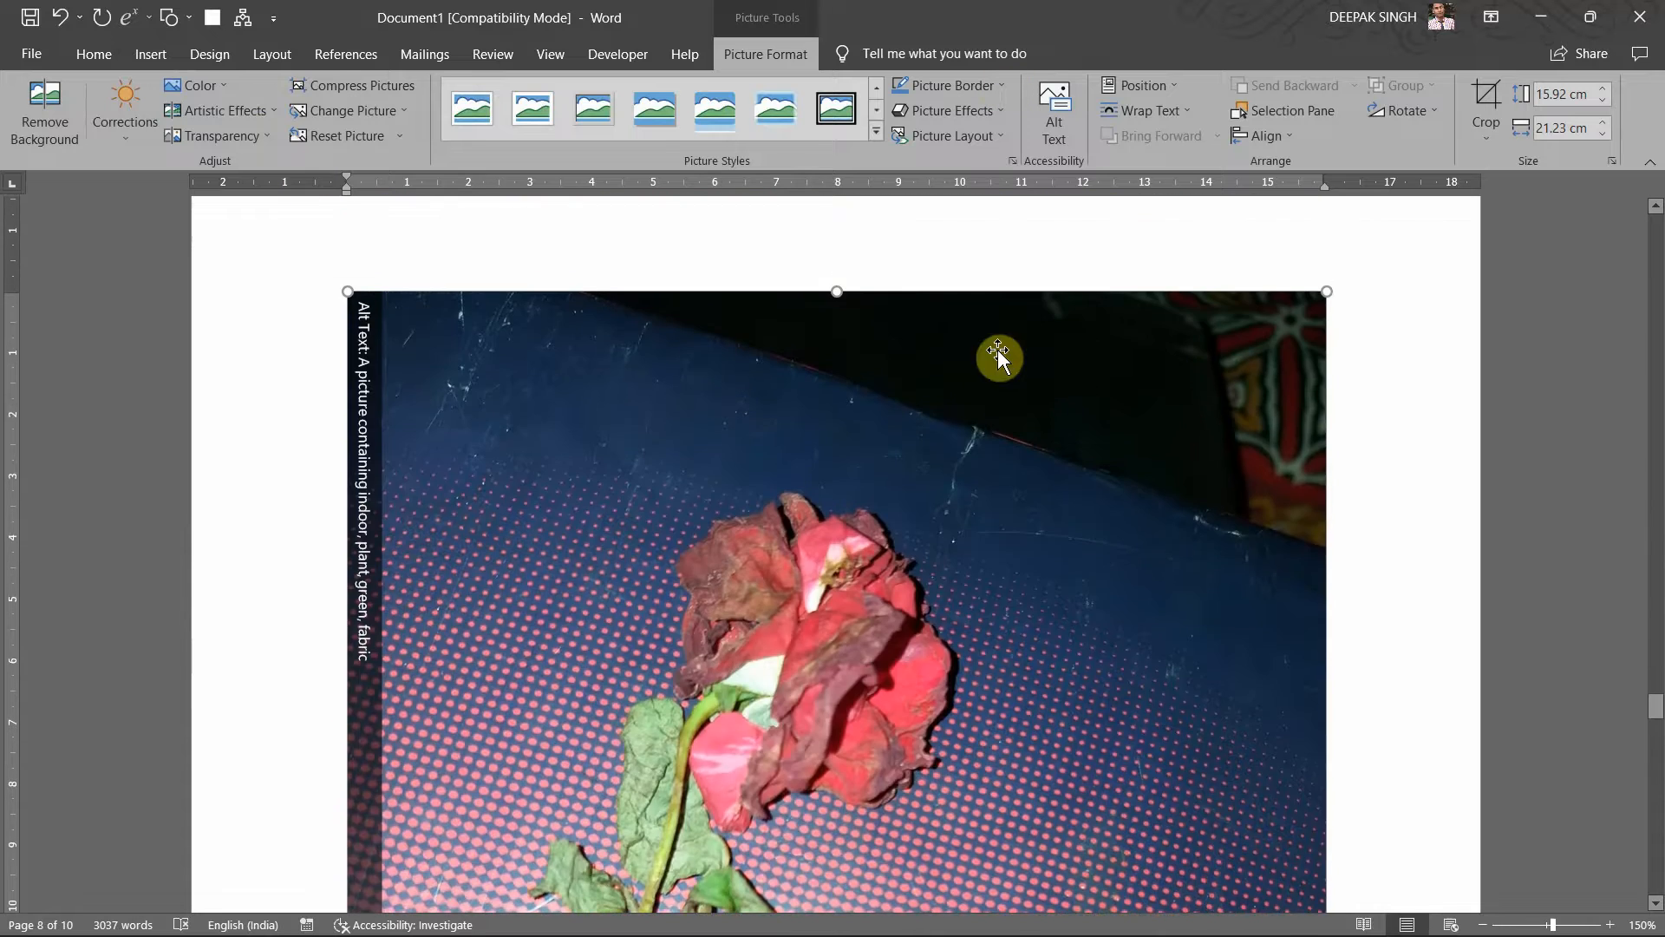
Step: Make text wrap around the rose photo and shrink it to 4.58 × 6.11 cm
{"action": "left_click", "coordinate": [1353, 305]}
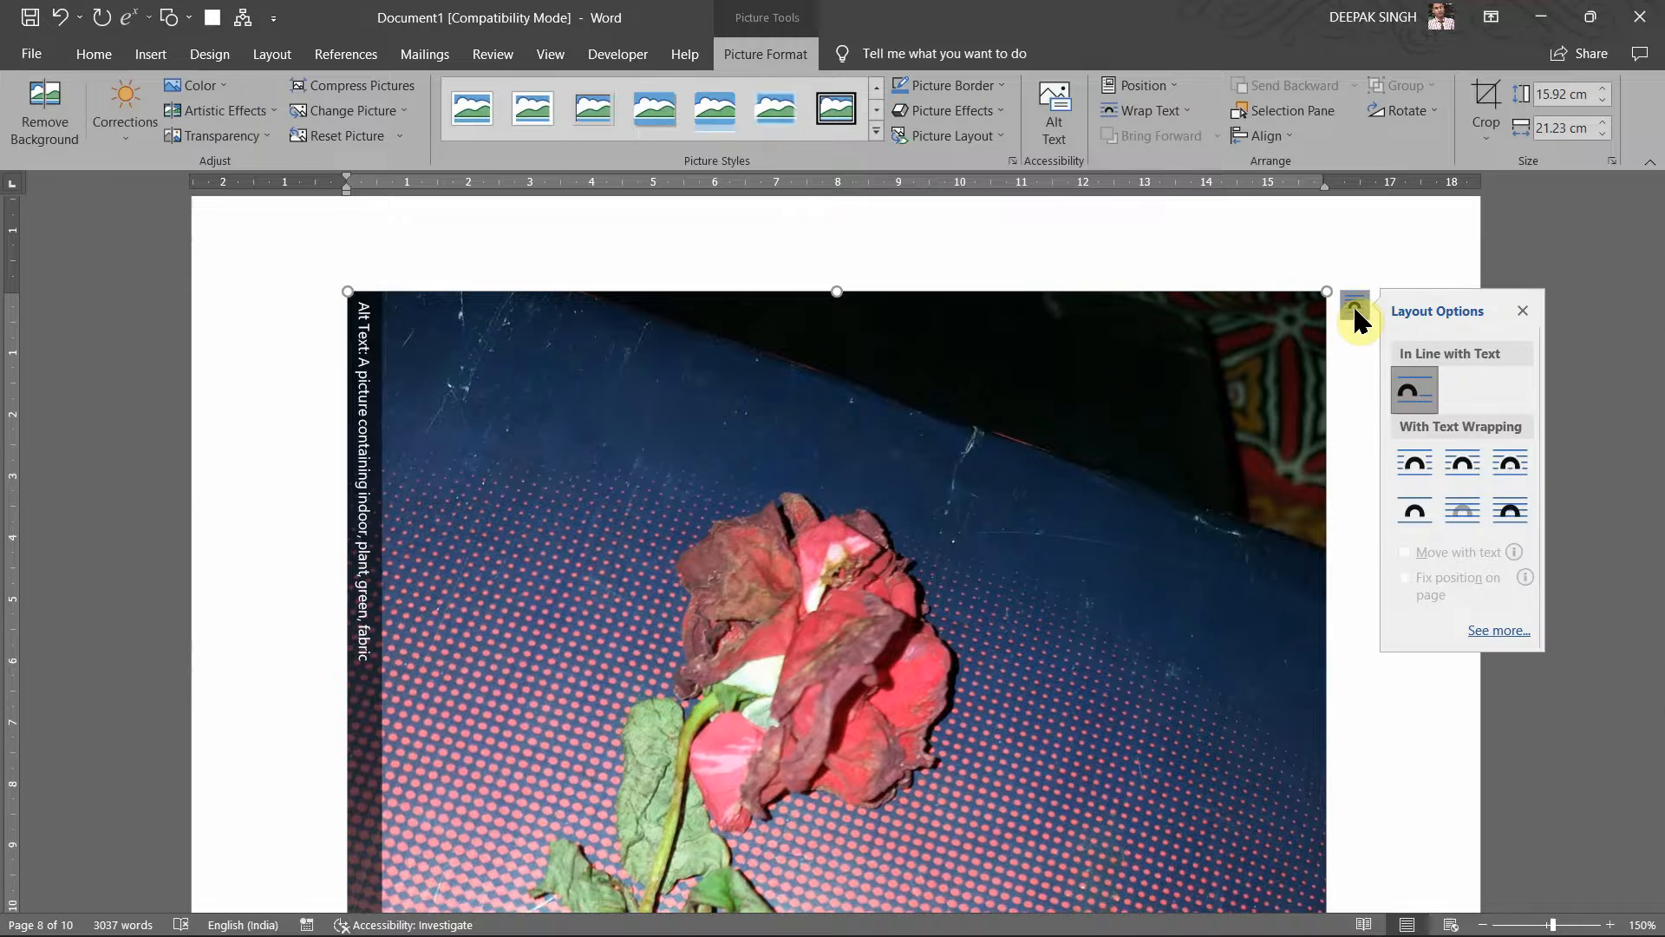
{"action": "left_click", "coordinate": [1519, 460]}
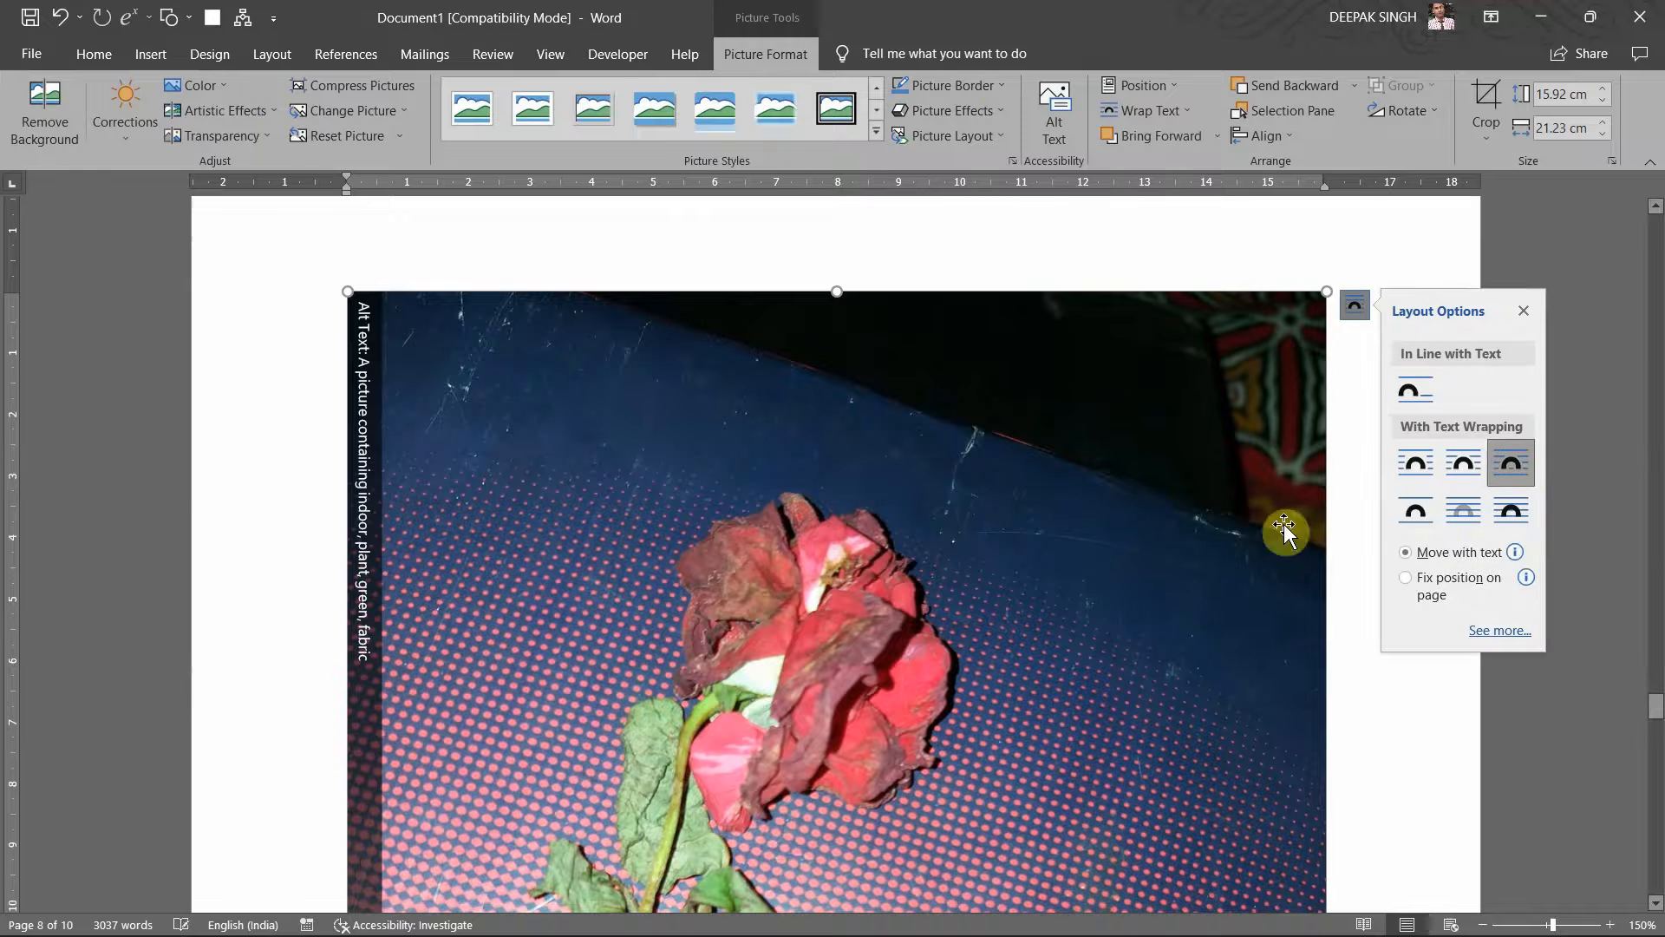
{"action": "left_click", "coordinate": [1523, 311]}
{"action": "scroll", "coordinate": [1108, 569], "scroll_direction": "down", "scroll_amount": 8}
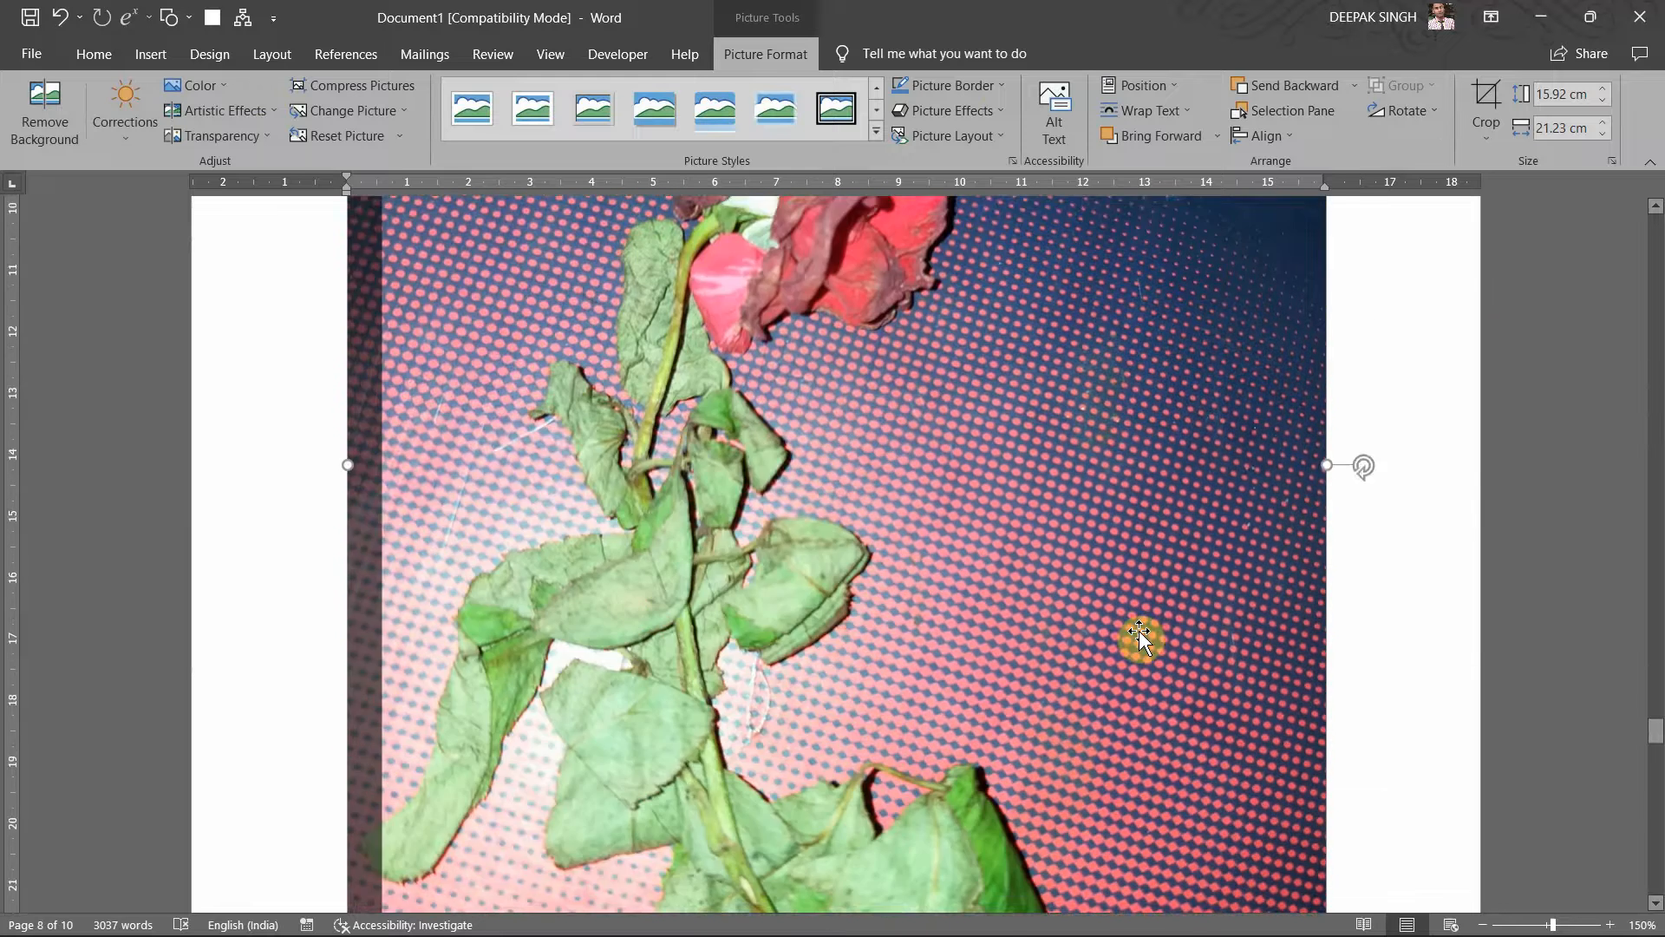
{"action": "scroll", "coordinate": [1140, 639], "scroll_direction": "down", "scroll_amount": 1}
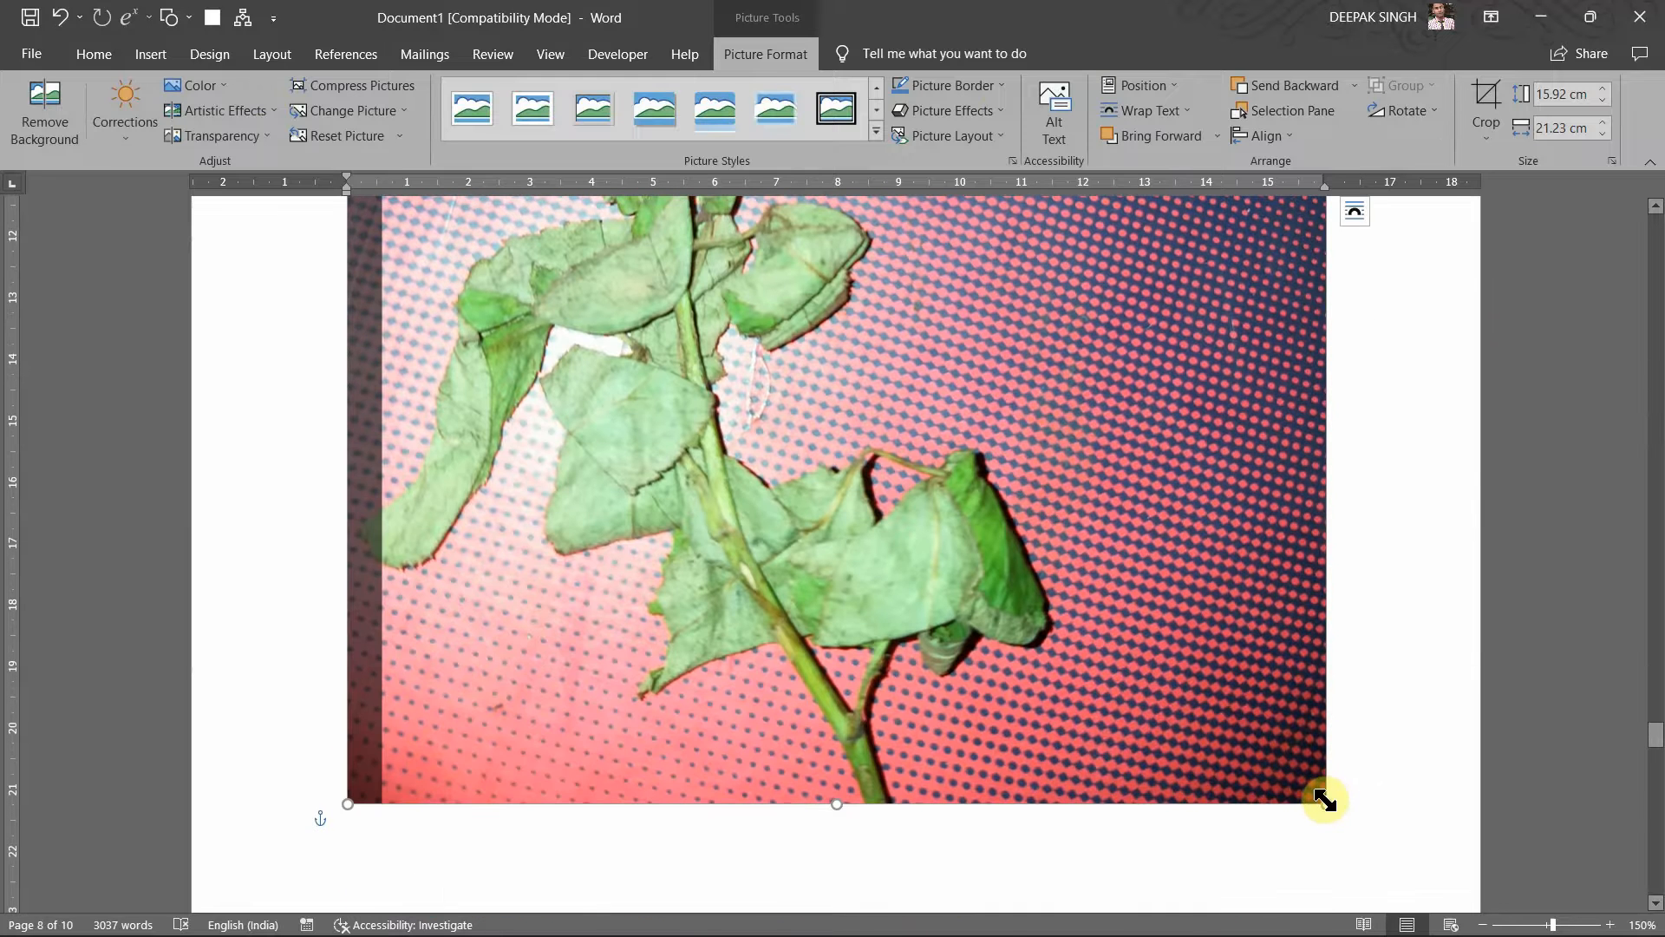
{"action": "left_click_drag", "start_coordinate": [1324, 798], "coordinate": [572, 256]}
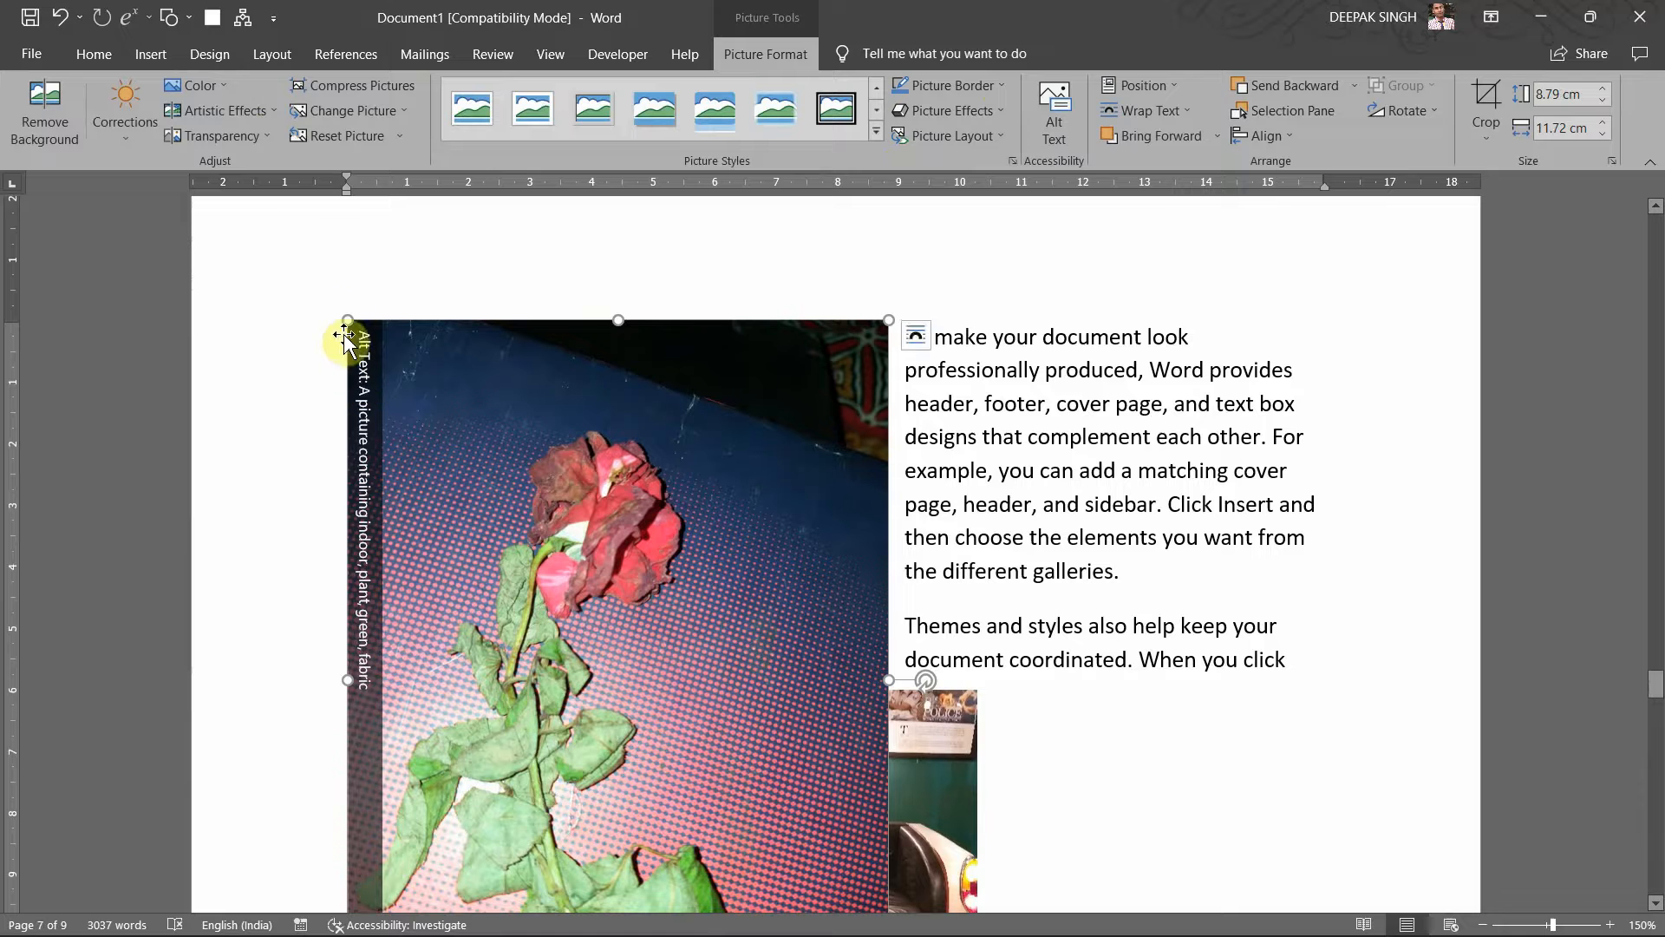
Step: Drag the rose photo down beside the Video and To make paragraphs
{"action": "left_click_drag", "start_coordinate": [477, 457], "coordinate": [636, 708]}
{"action": "scroll", "coordinate": [636, 708], "scroll_direction": "down", "scroll_amount": 3}
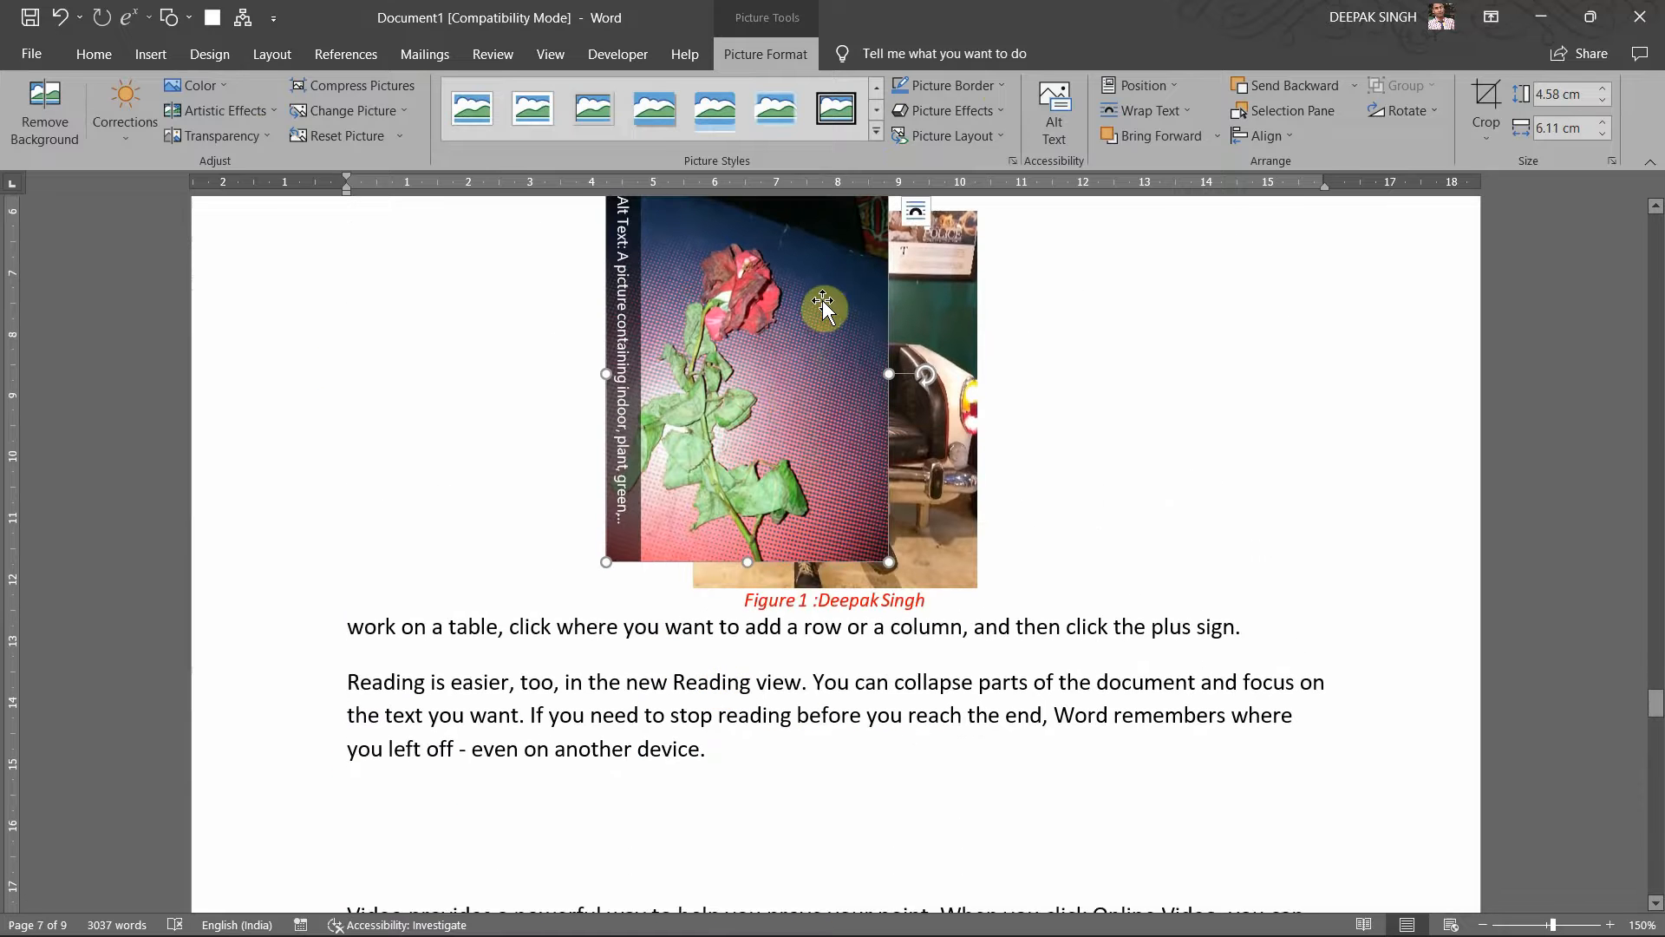
{"action": "left_click_drag", "start_coordinate": [822, 299], "coordinate": [870, 793]}
{"action": "scroll", "coordinate": [896, 661], "scroll_direction": "down", "scroll_amount": 6}
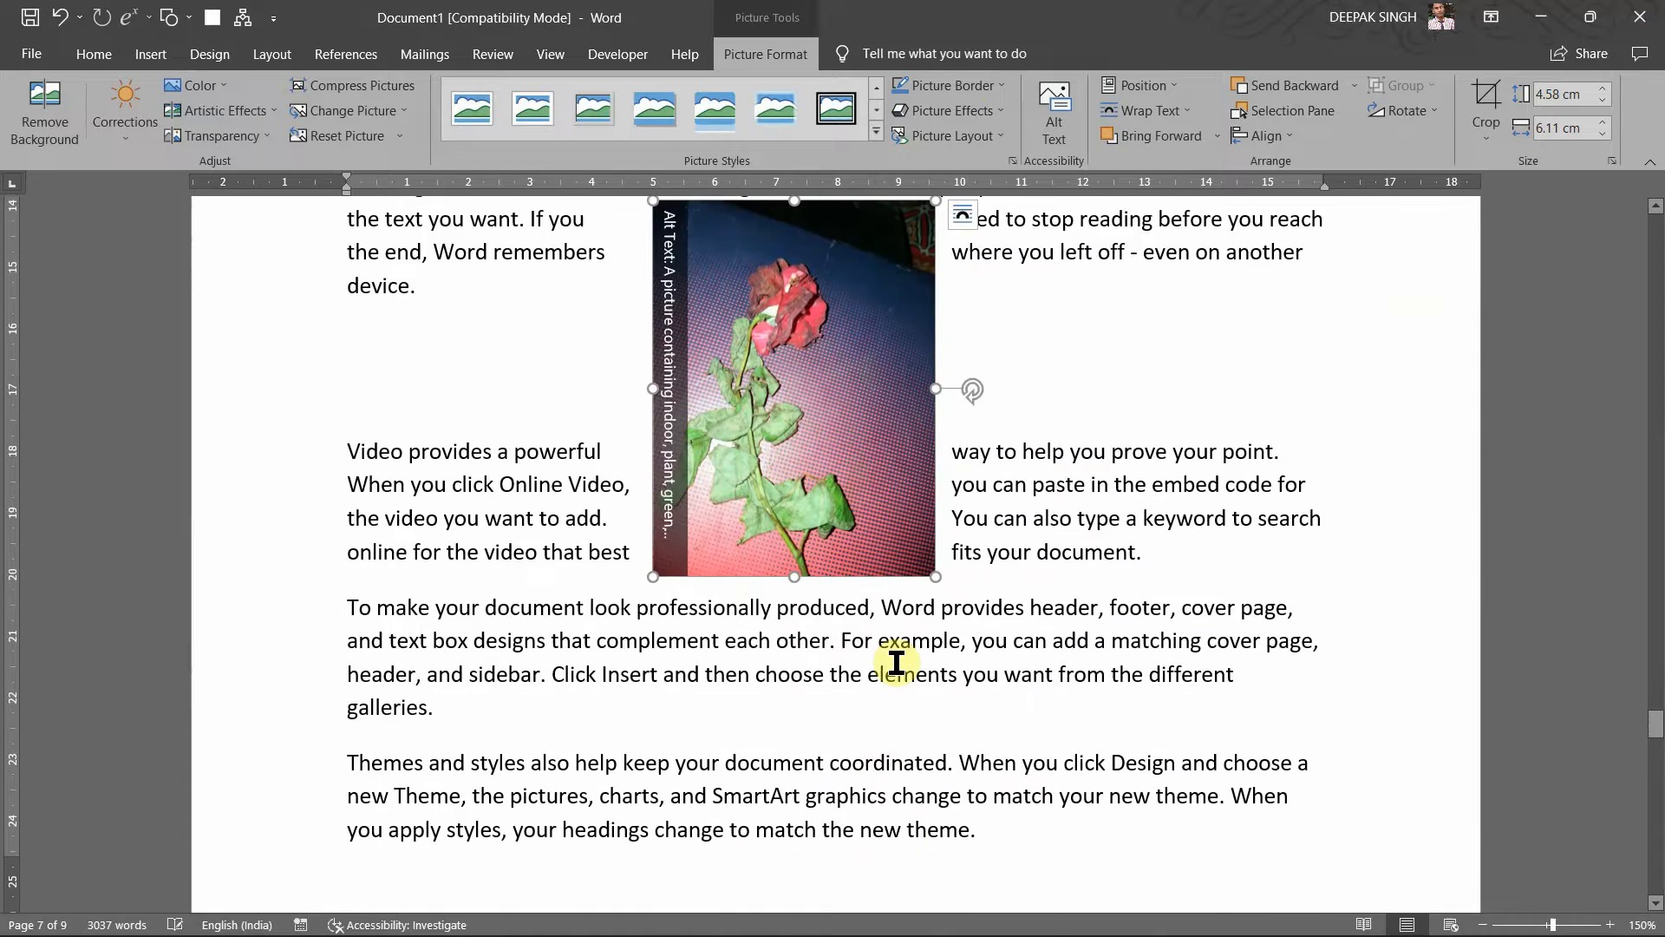
{"action": "scroll", "coordinate": [896, 662], "scroll_direction": "down", "scroll_amount": 2}
{"action": "left_click_drag", "start_coordinate": [814, 342], "coordinate": [848, 516]}
{"action": "scroll", "coordinate": [958, 460], "scroll_direction": "up", "scroll_amount": 5}
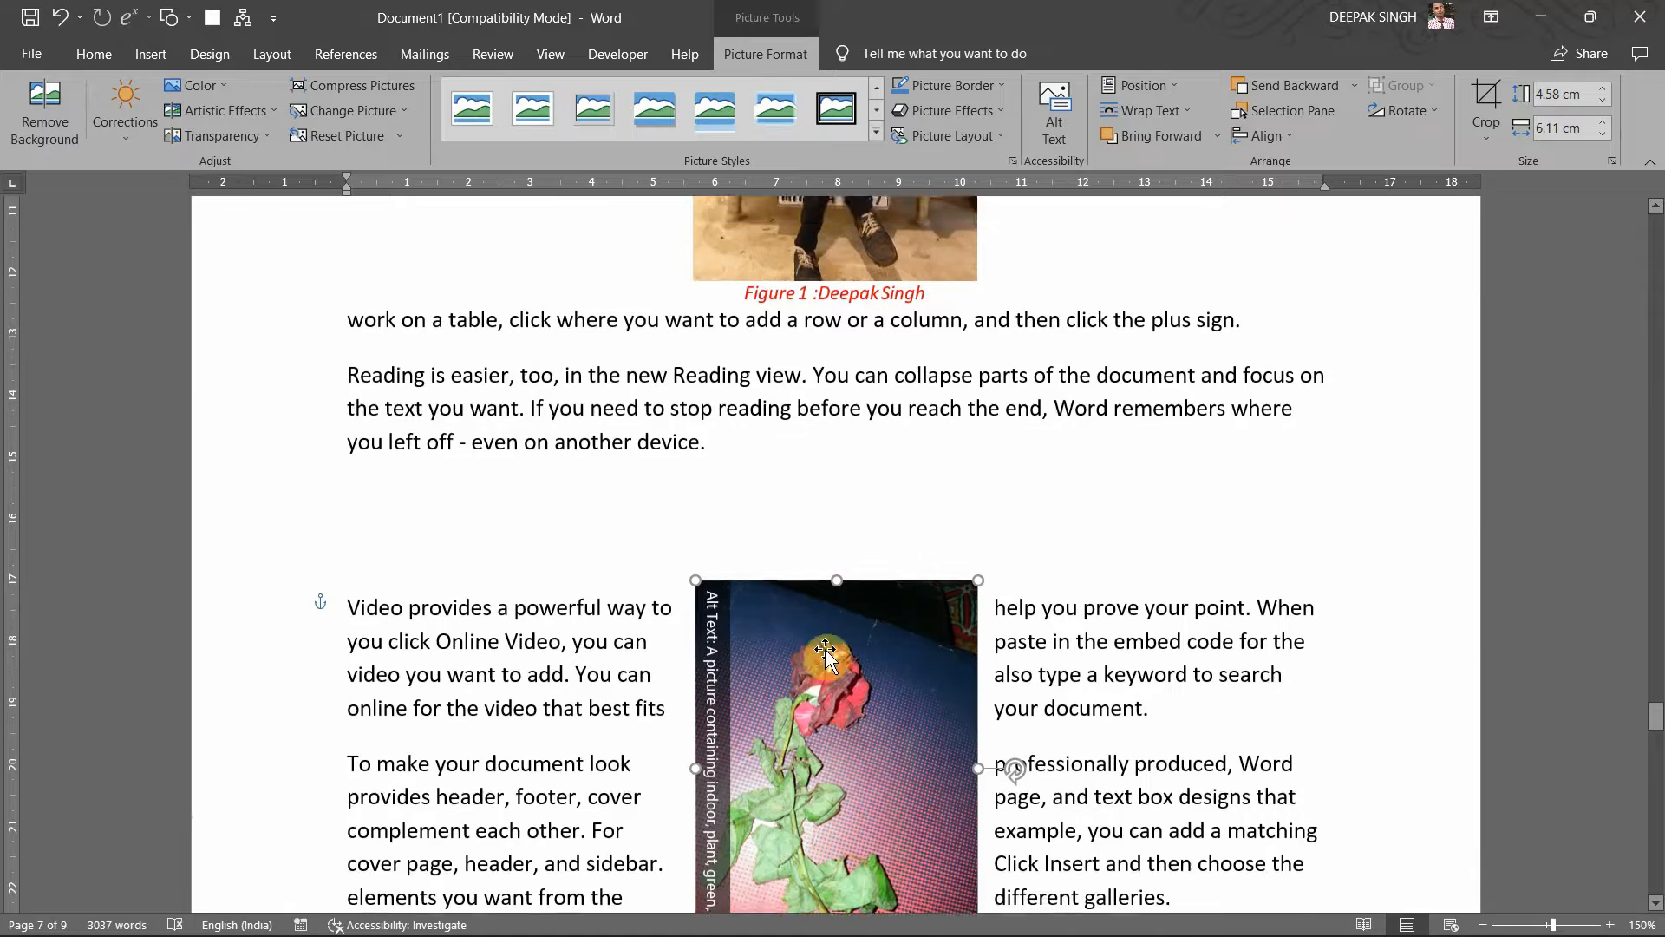
{"action": "scroll", "coordinate": [825, 648], "scroll_direction": "down", "scroll_amount": 4}
{"action": "left_click_drag", "start_coordinate": [833, 472], "coordinate": [868, 706]}
{"action": "scroll", "coordinate": [859, 694], "scroll_direction": "up", "scroll_amount": 4}
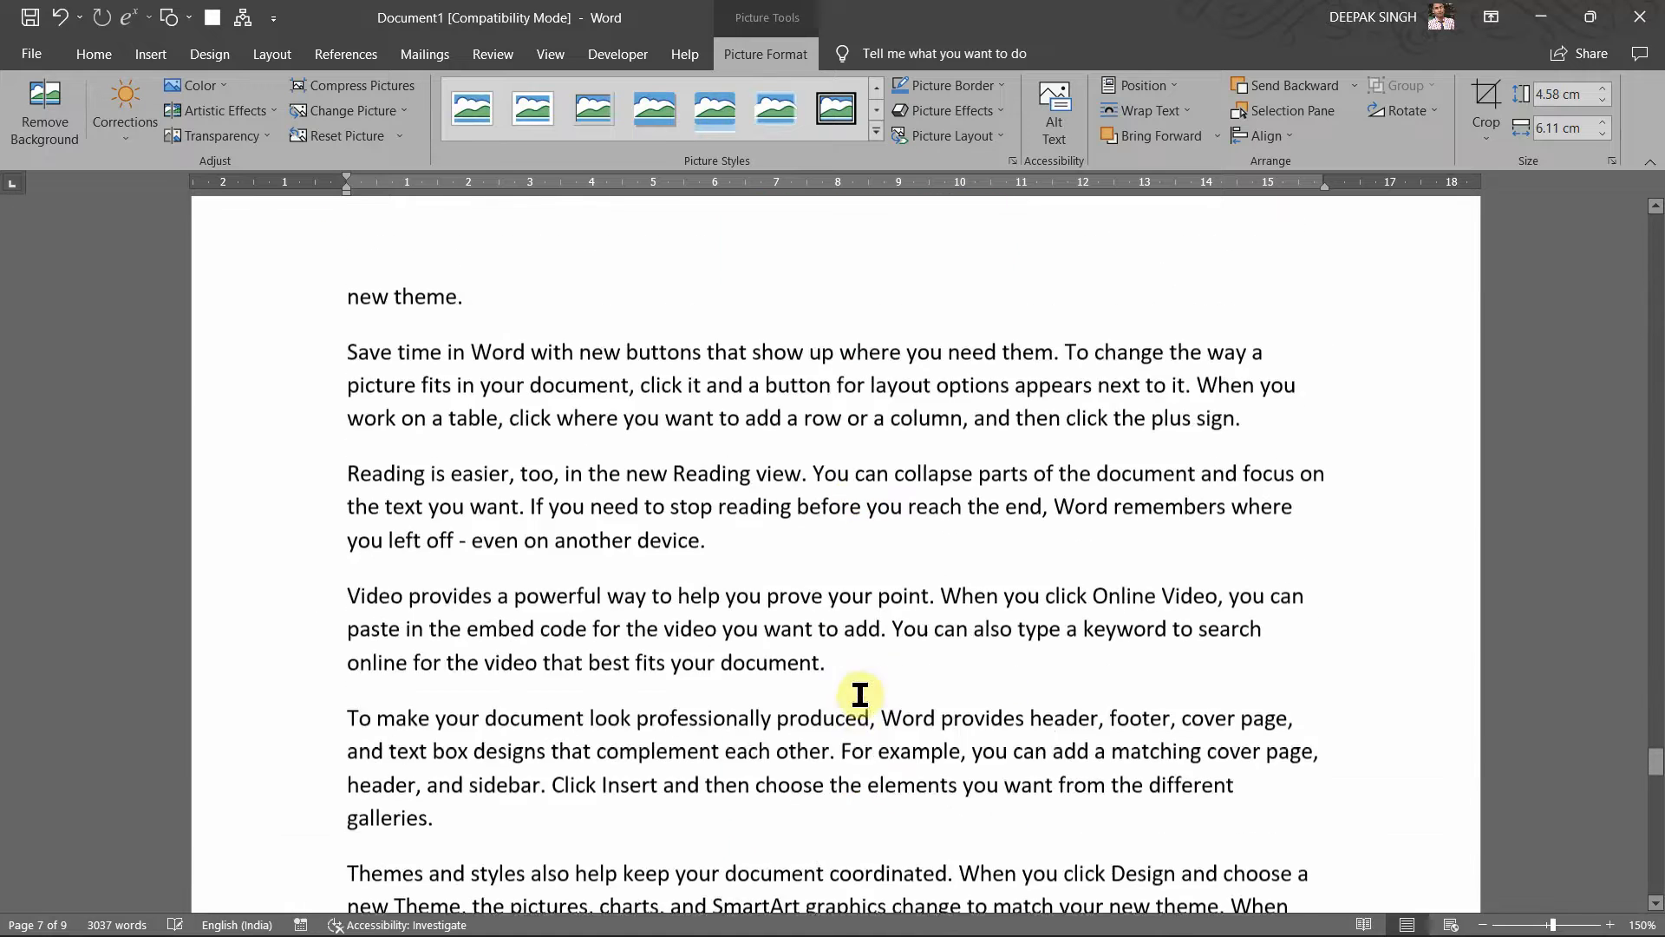
{"action": "scroll", "coordinate": [859, 694], "scroll_direction": "up", "scroll_amount": 3}
{"action": "left_click_drag", "start_coordinate": [848, 316], "coordinate": [821, 726]}
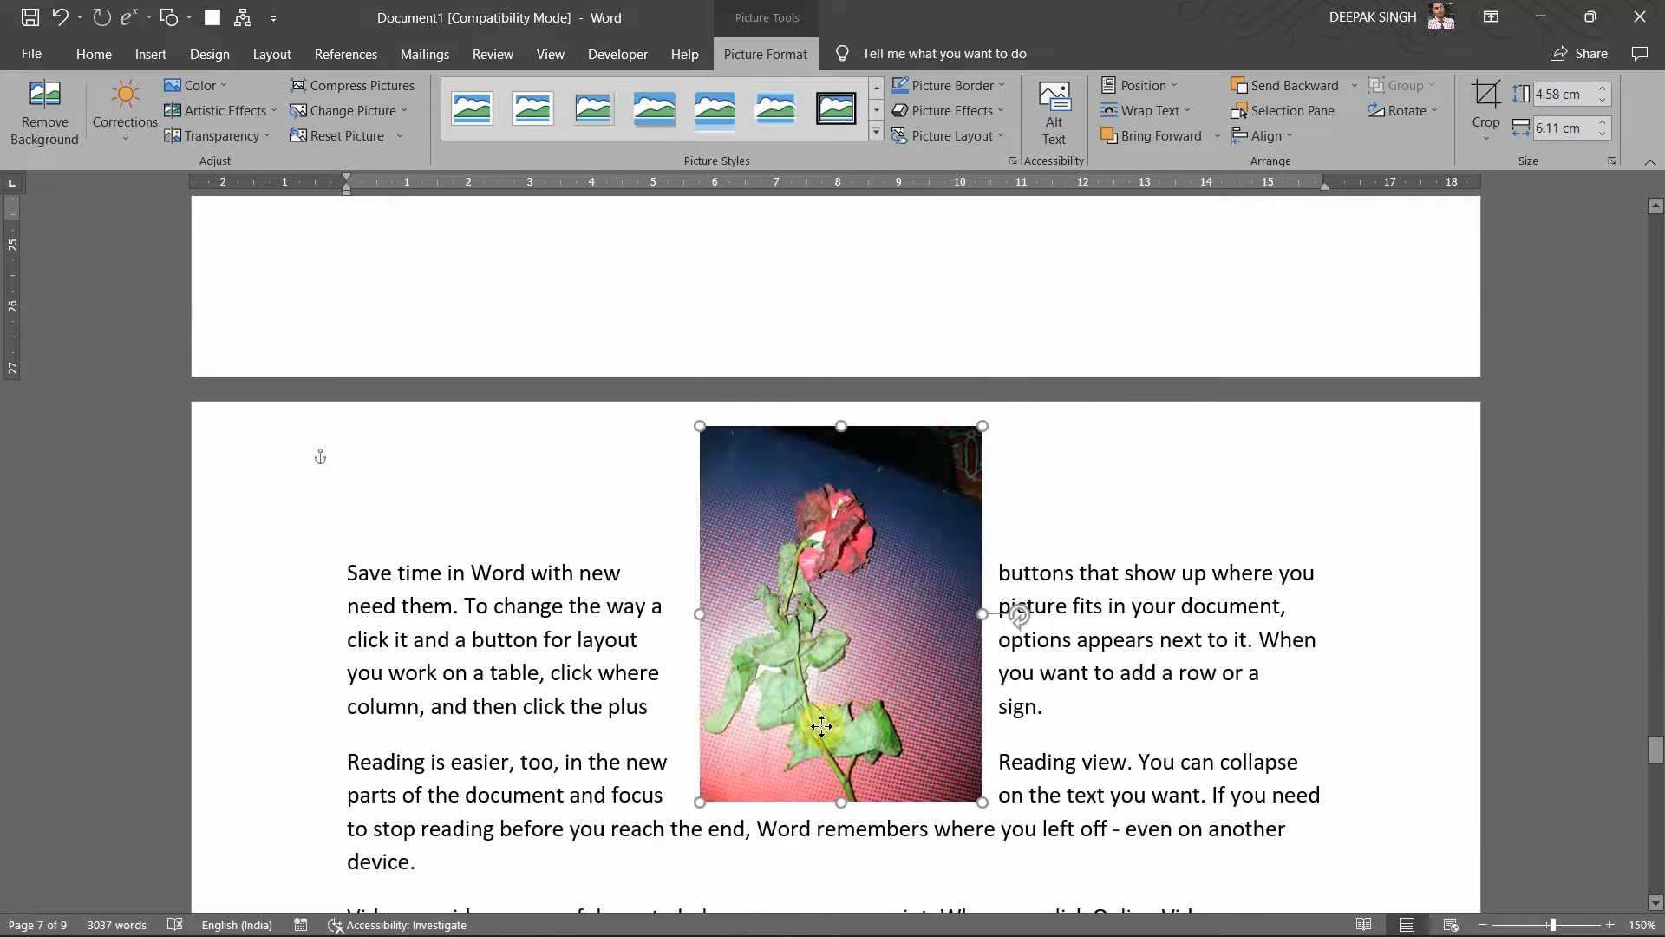
{"action": "scroll", "coordinate": [842, 538], "scroll_direction": "down", "scroll_amount": 5}
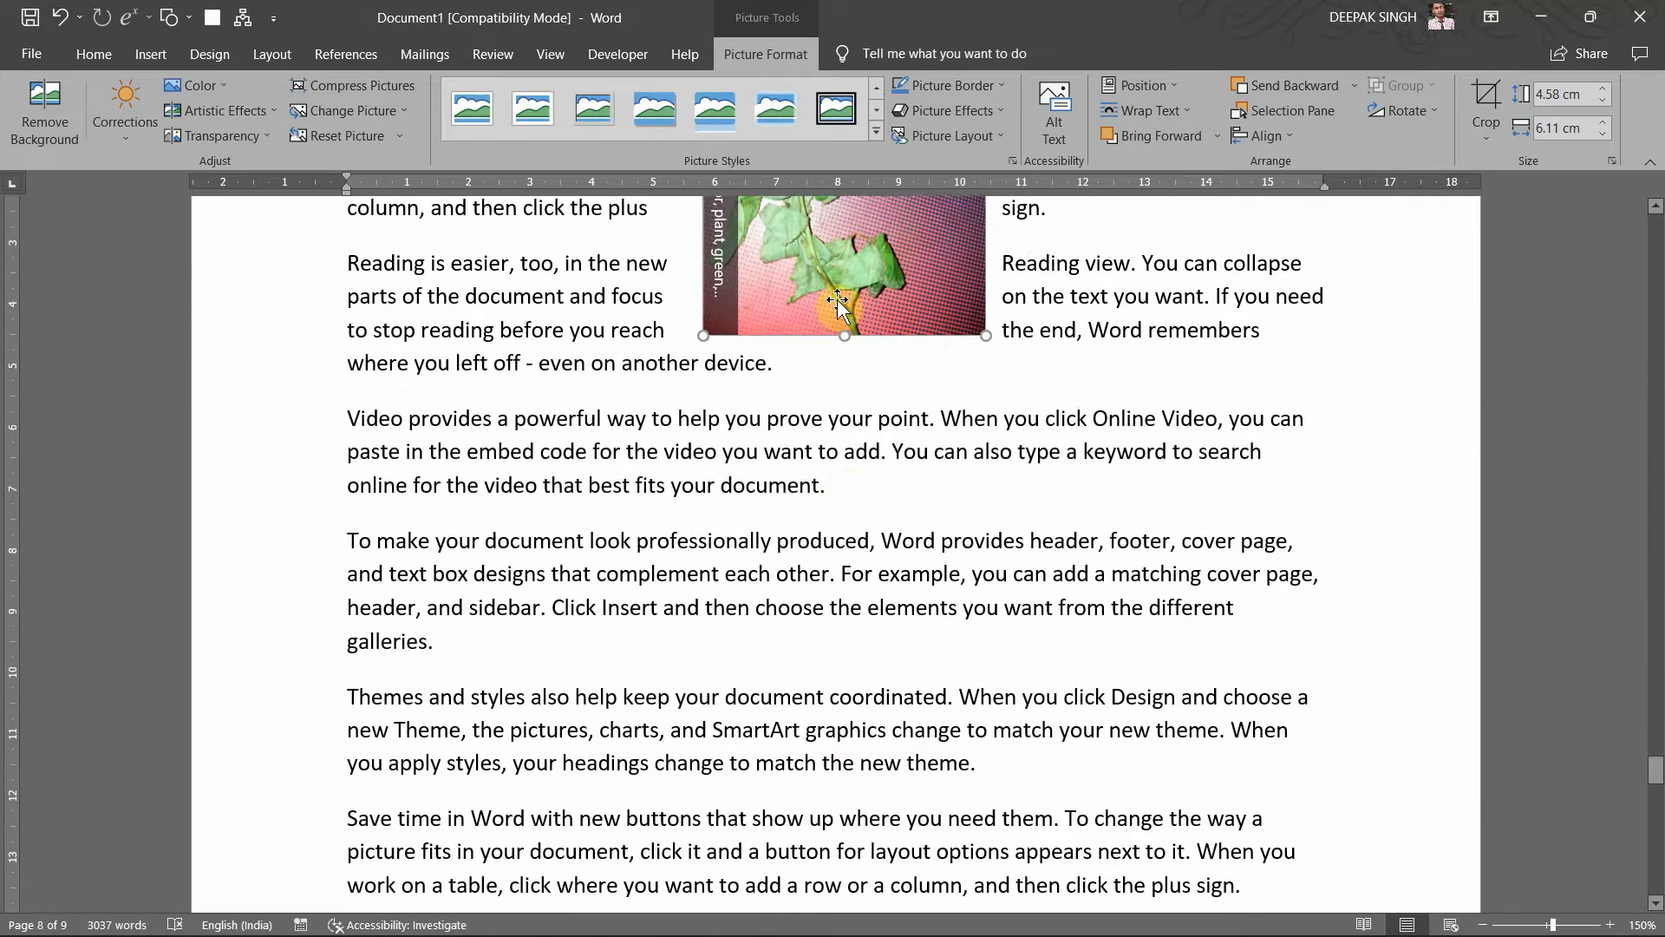
{"action": "left_click_drag", "start_coordinate": [837, 304], "coordinate": [840, 608]}
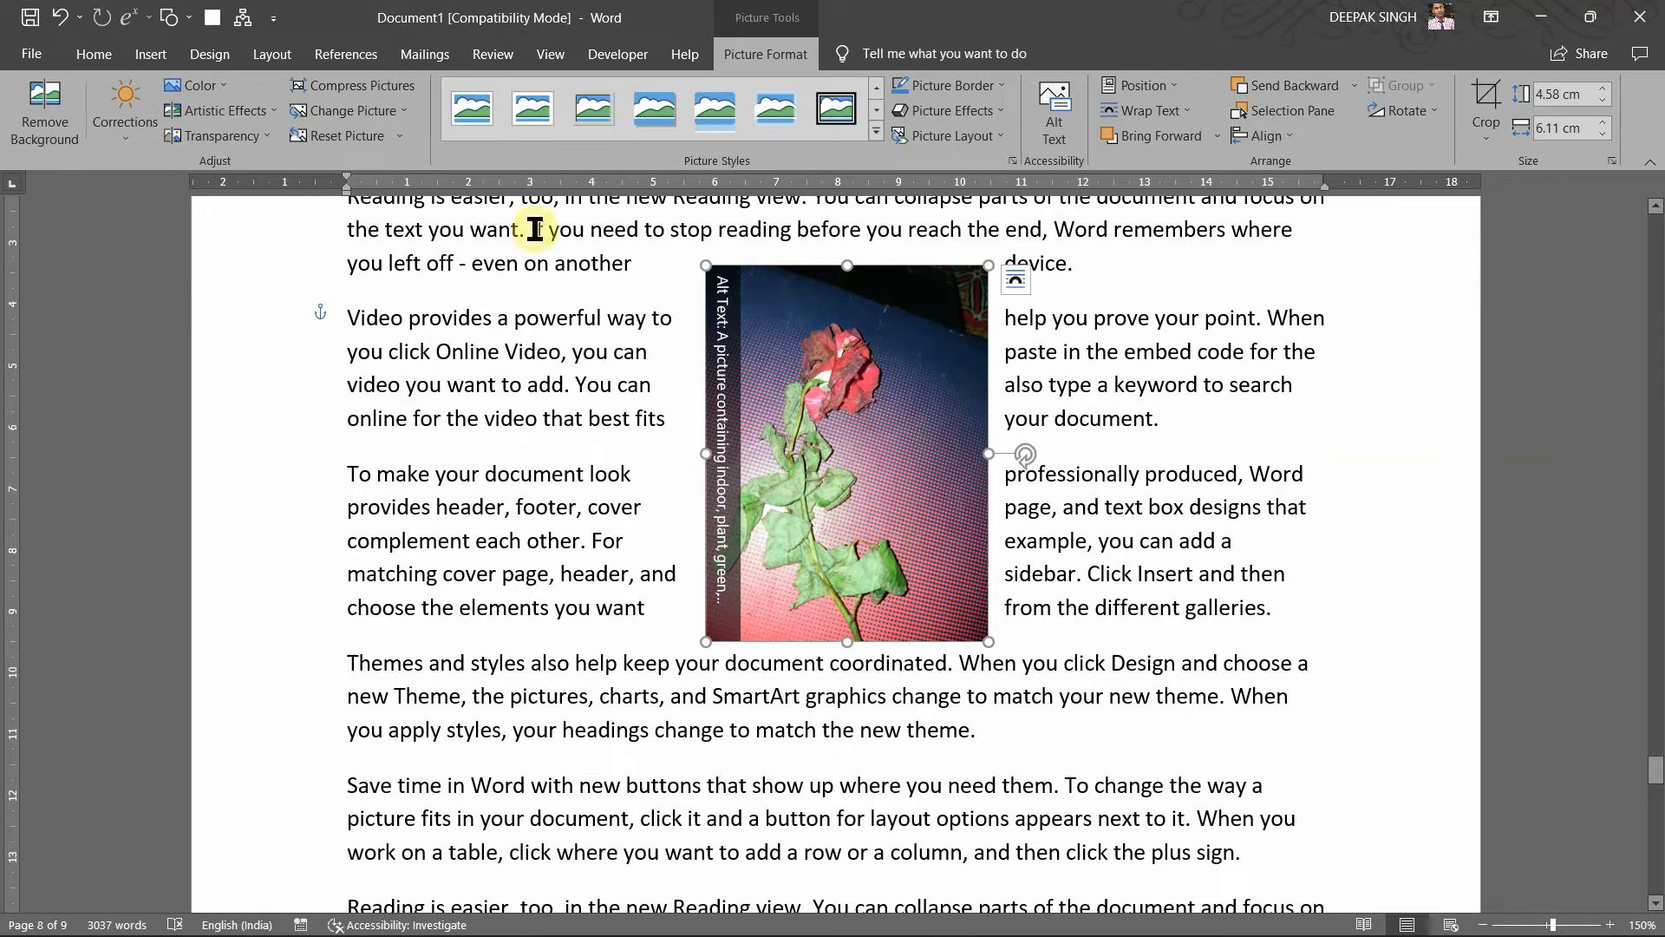
Step: Insert the caption 'Figure 2 : Rose Flower' beneath the rose photo with Insert Caption
{"action": "left_click", "coordinate": [363, 63]}
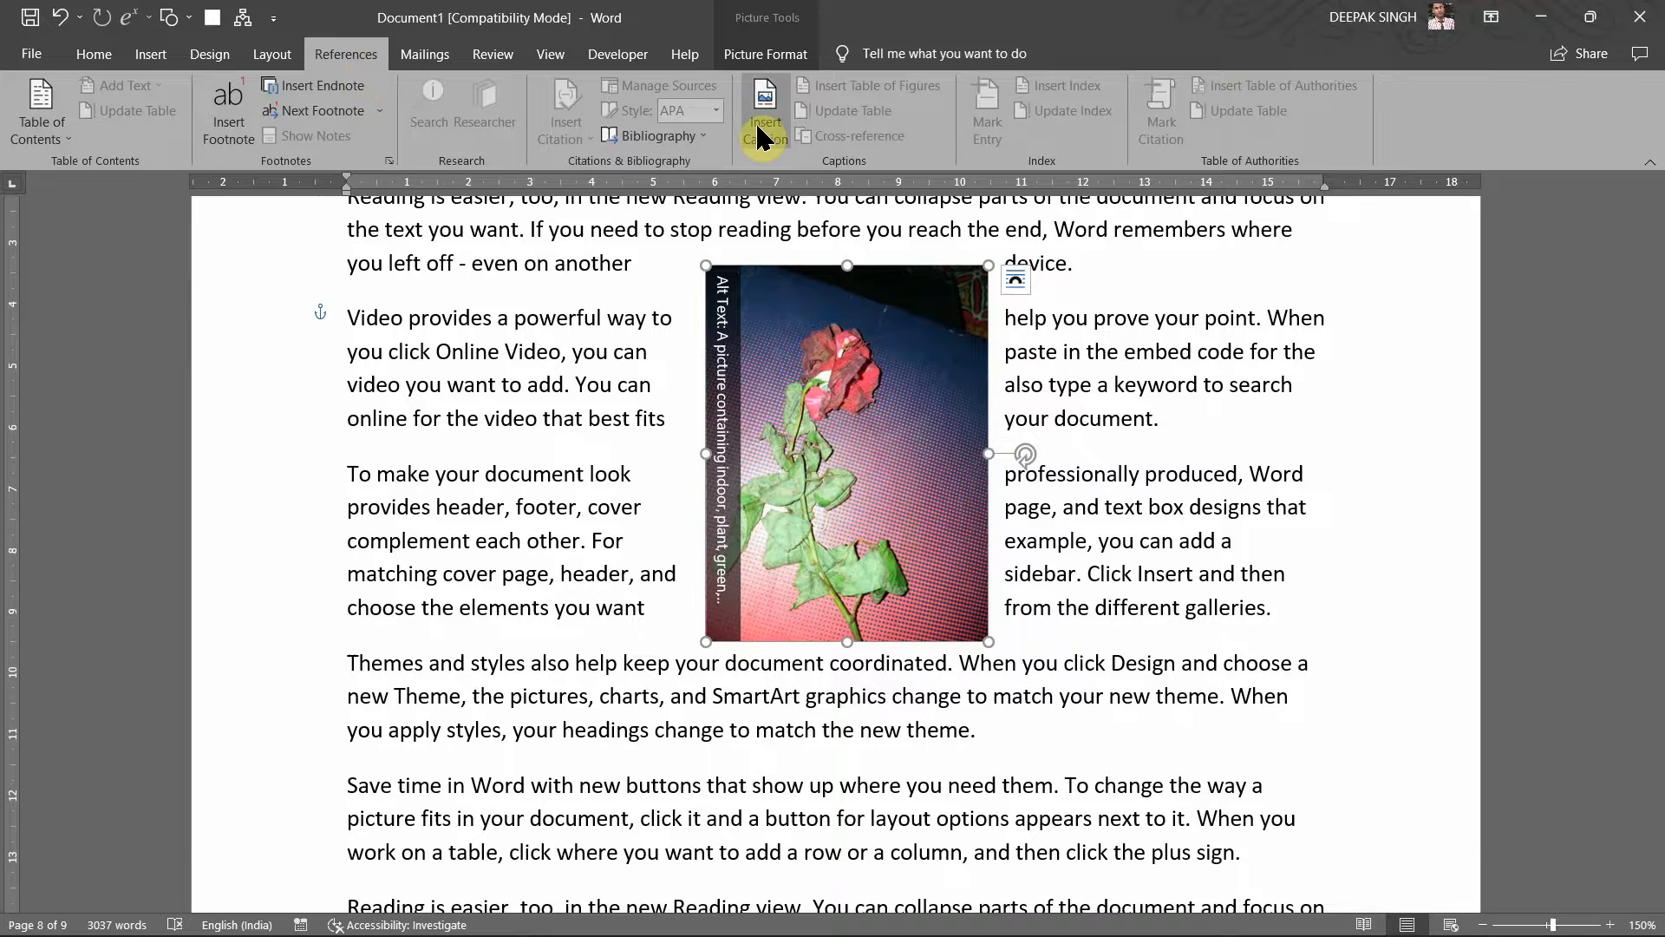
{"action": "left_click", "coordinate": [762, 130]}
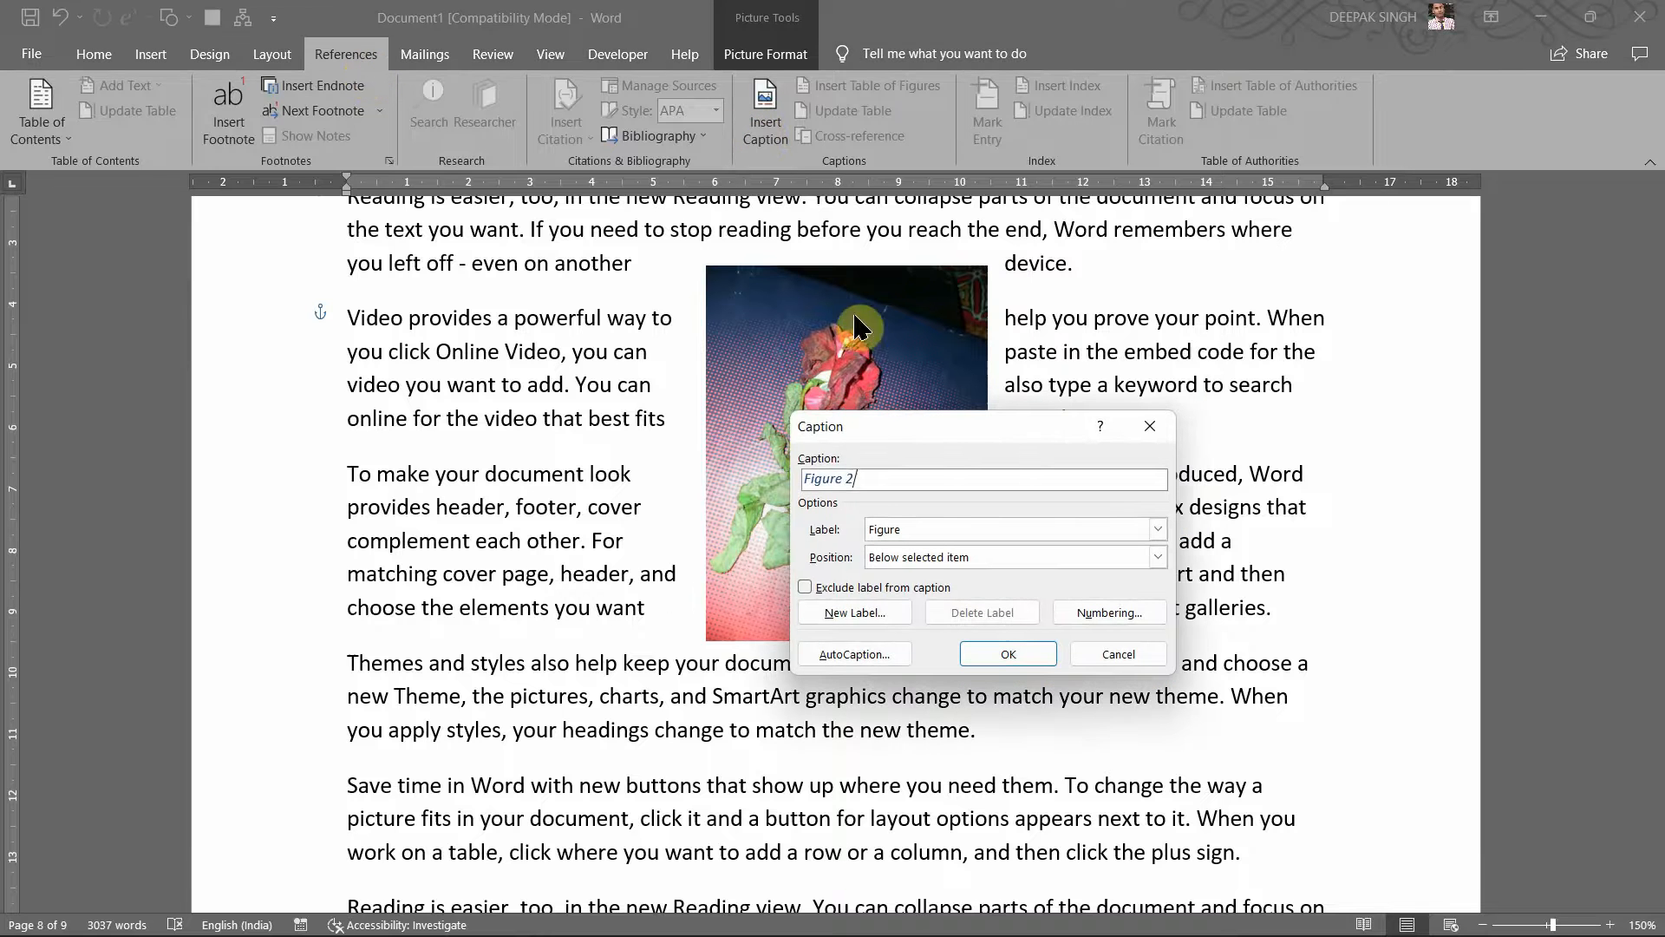
{"action": "left_click_drag", "start_coordinate": [916, 434], "coordinate": [1121, 413]}
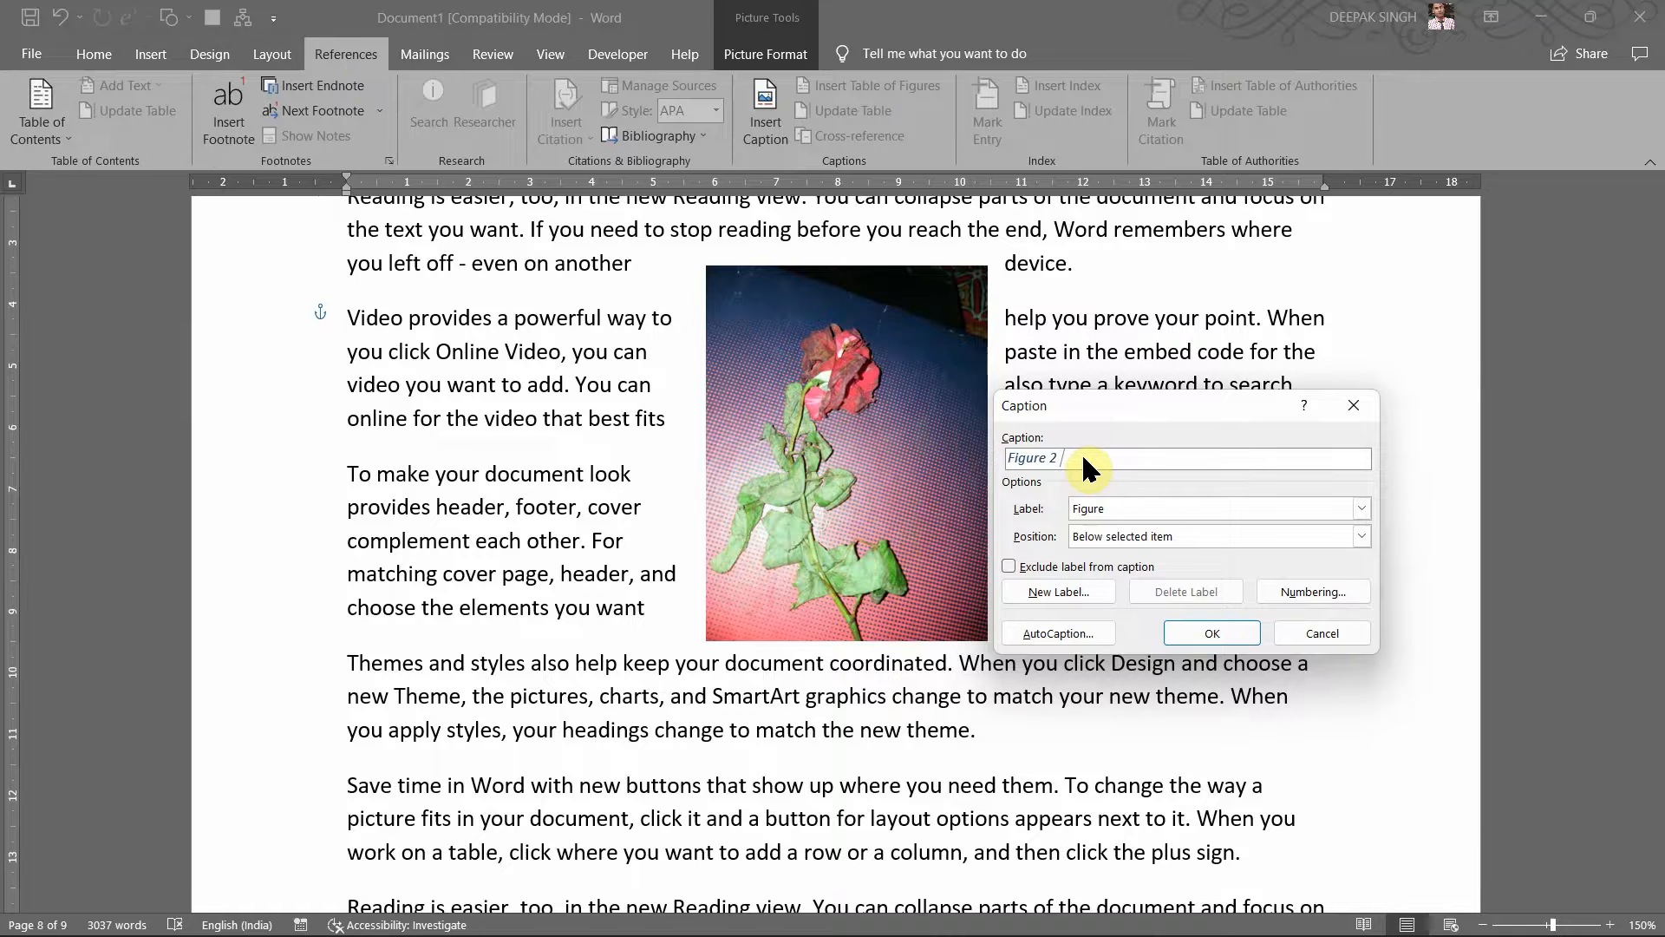
{"action": "type", "text": ": Rose F"}
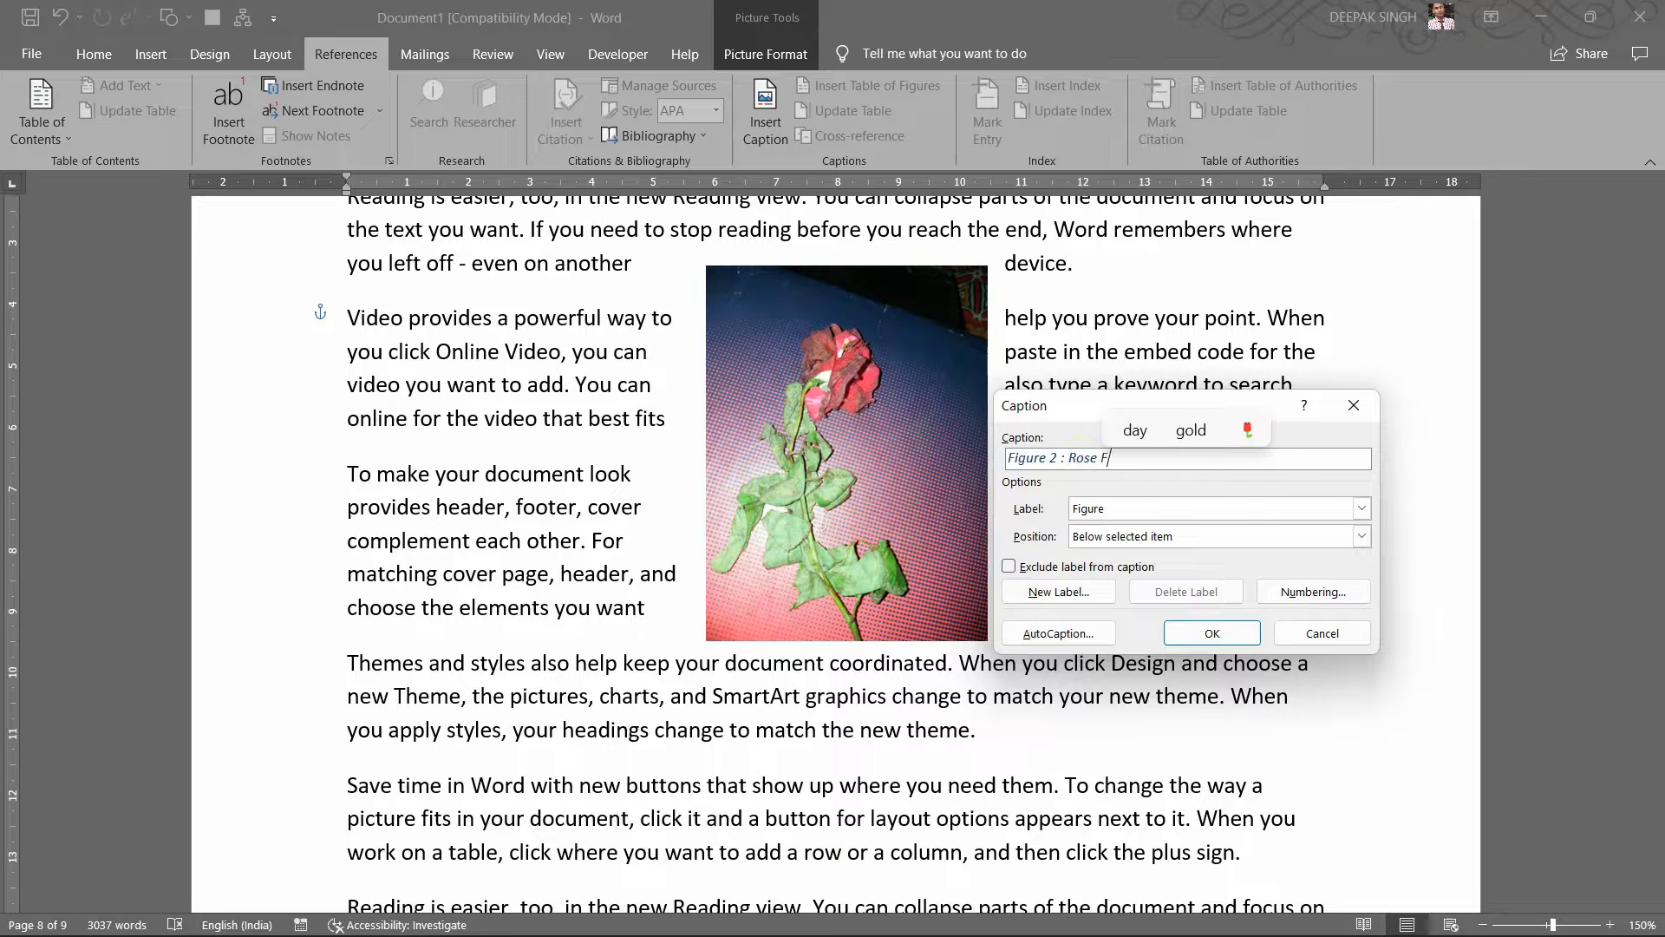
{"action": "type", "text": "lower"}
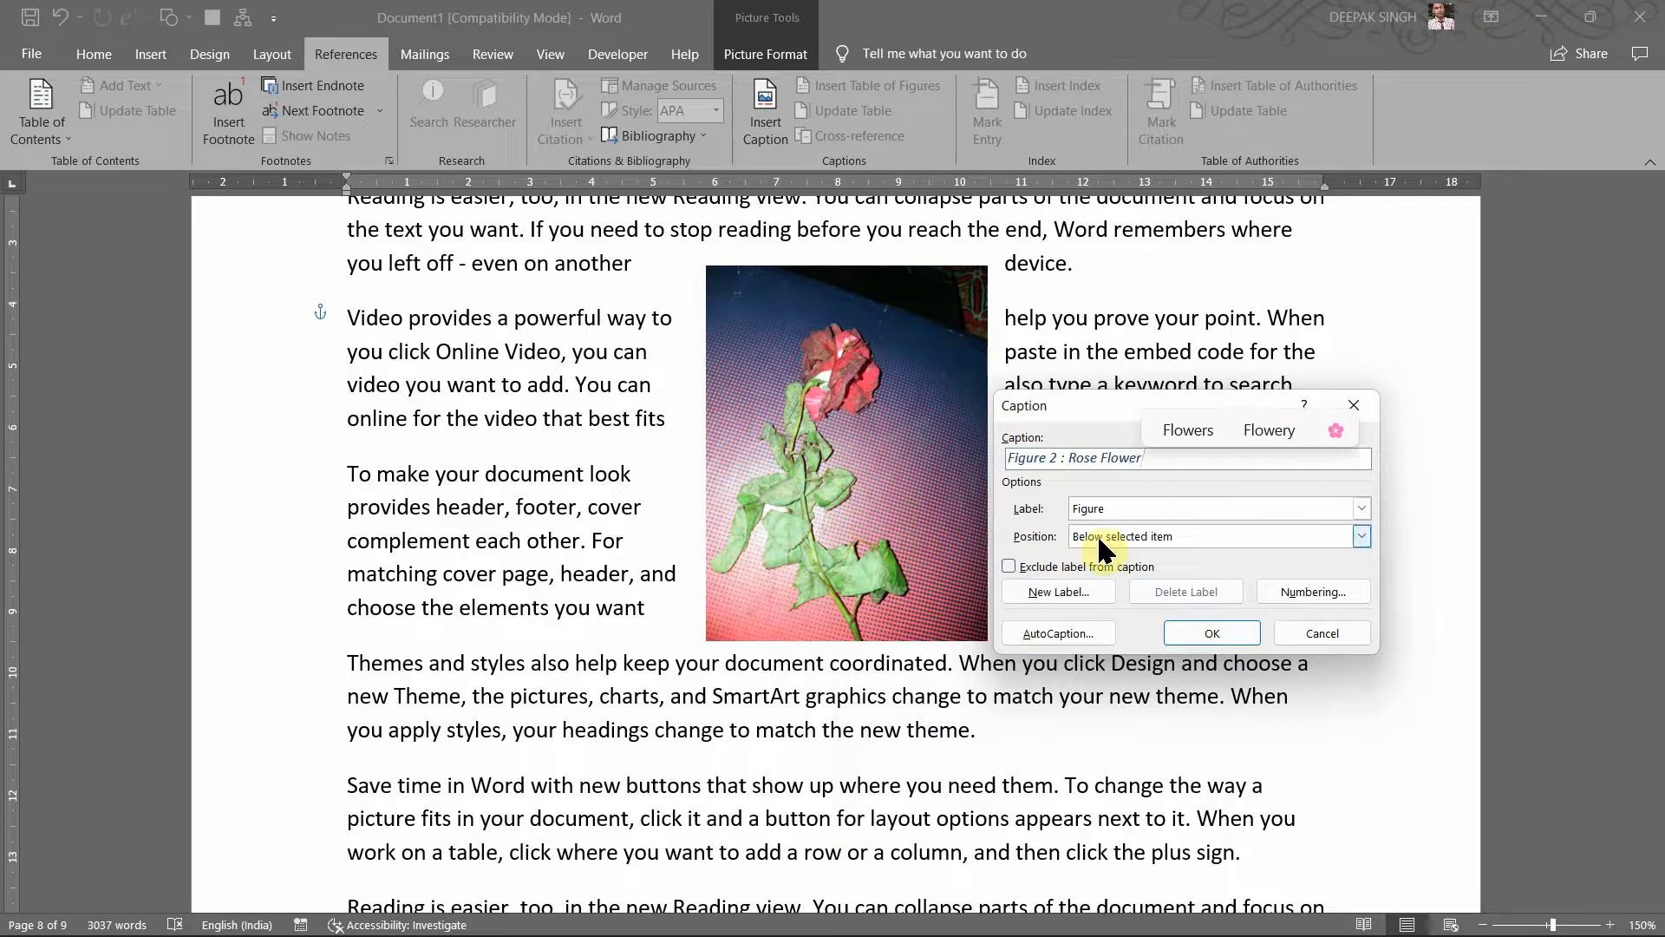
{"action": "left_click", "coordinate": [1211, 633]}
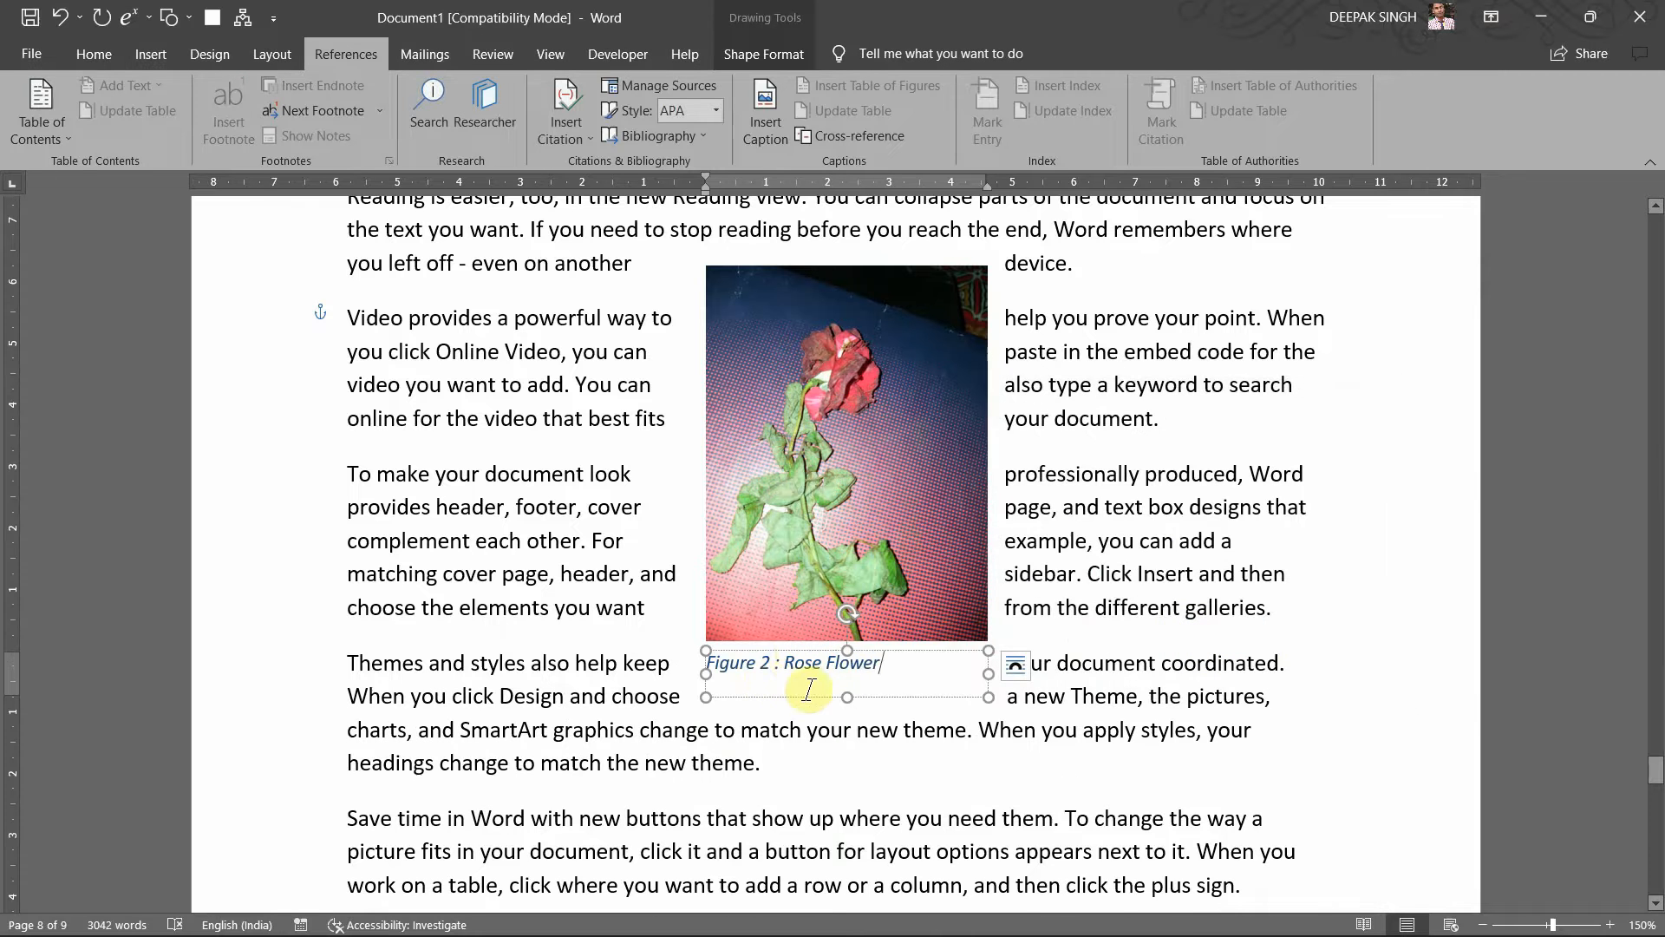
Step: Right-align the Figure 2 : Rose Flower caption and colour its text red
{"action": "key", "text": "ctrl"}
{"action": "key", "text": "ctrl"}
{"action": "key", "text": "ctrl"}
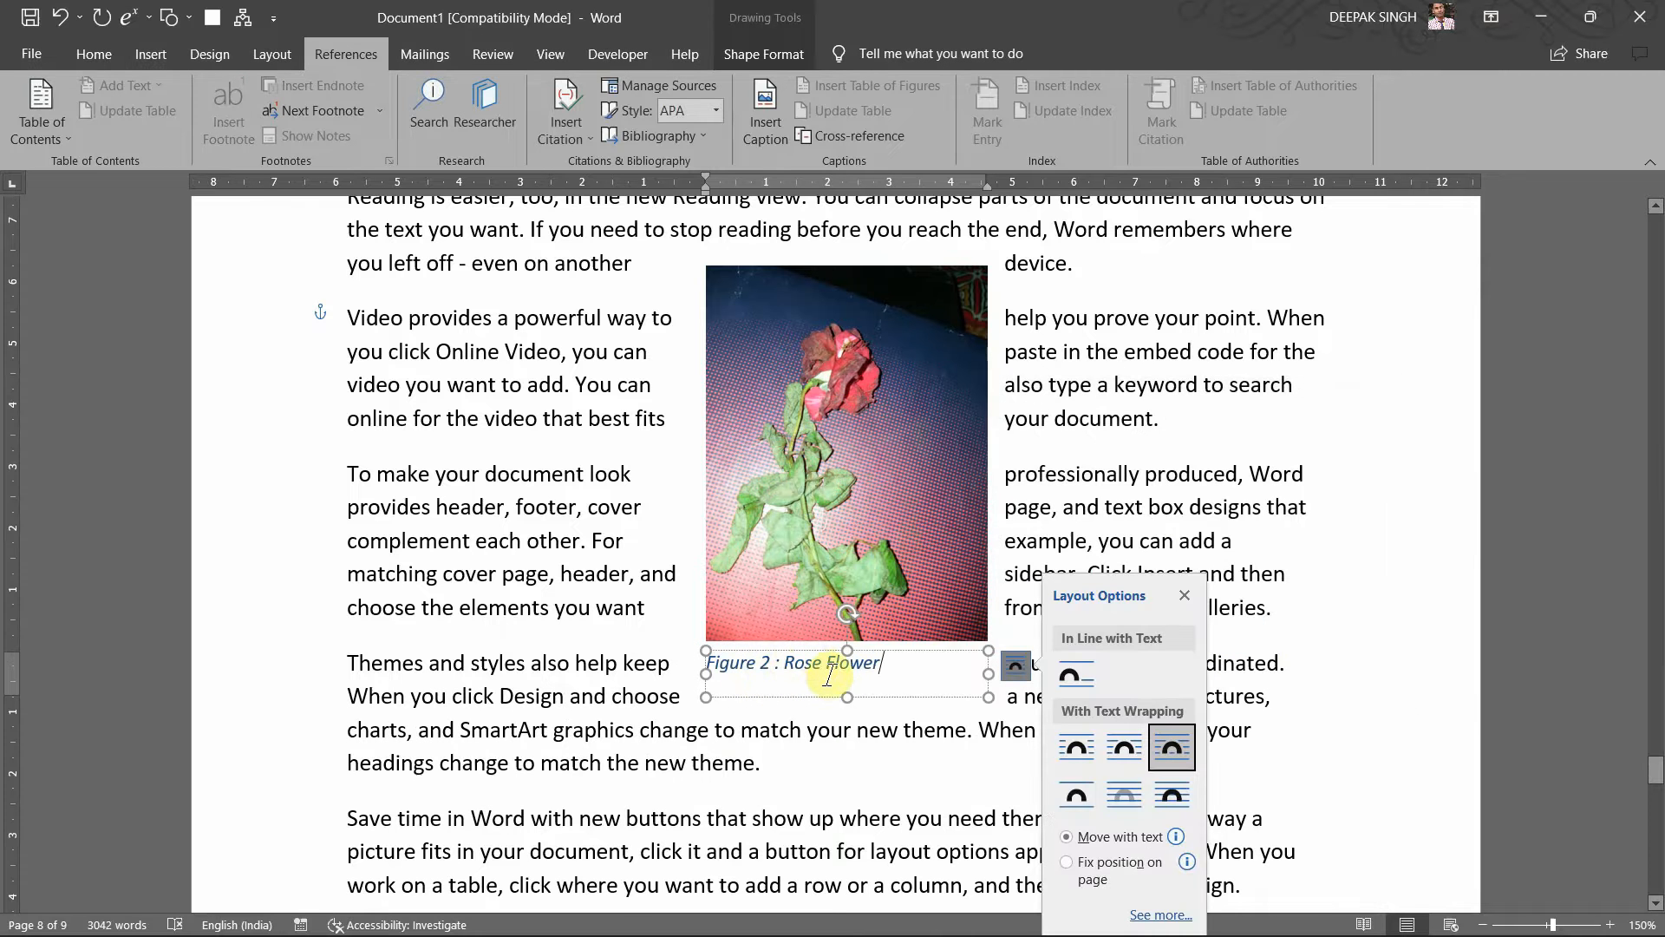
{"action": "triple_click", "coordinate": [696, 660]}
{"action": "key", "text": "ctrl+e"}
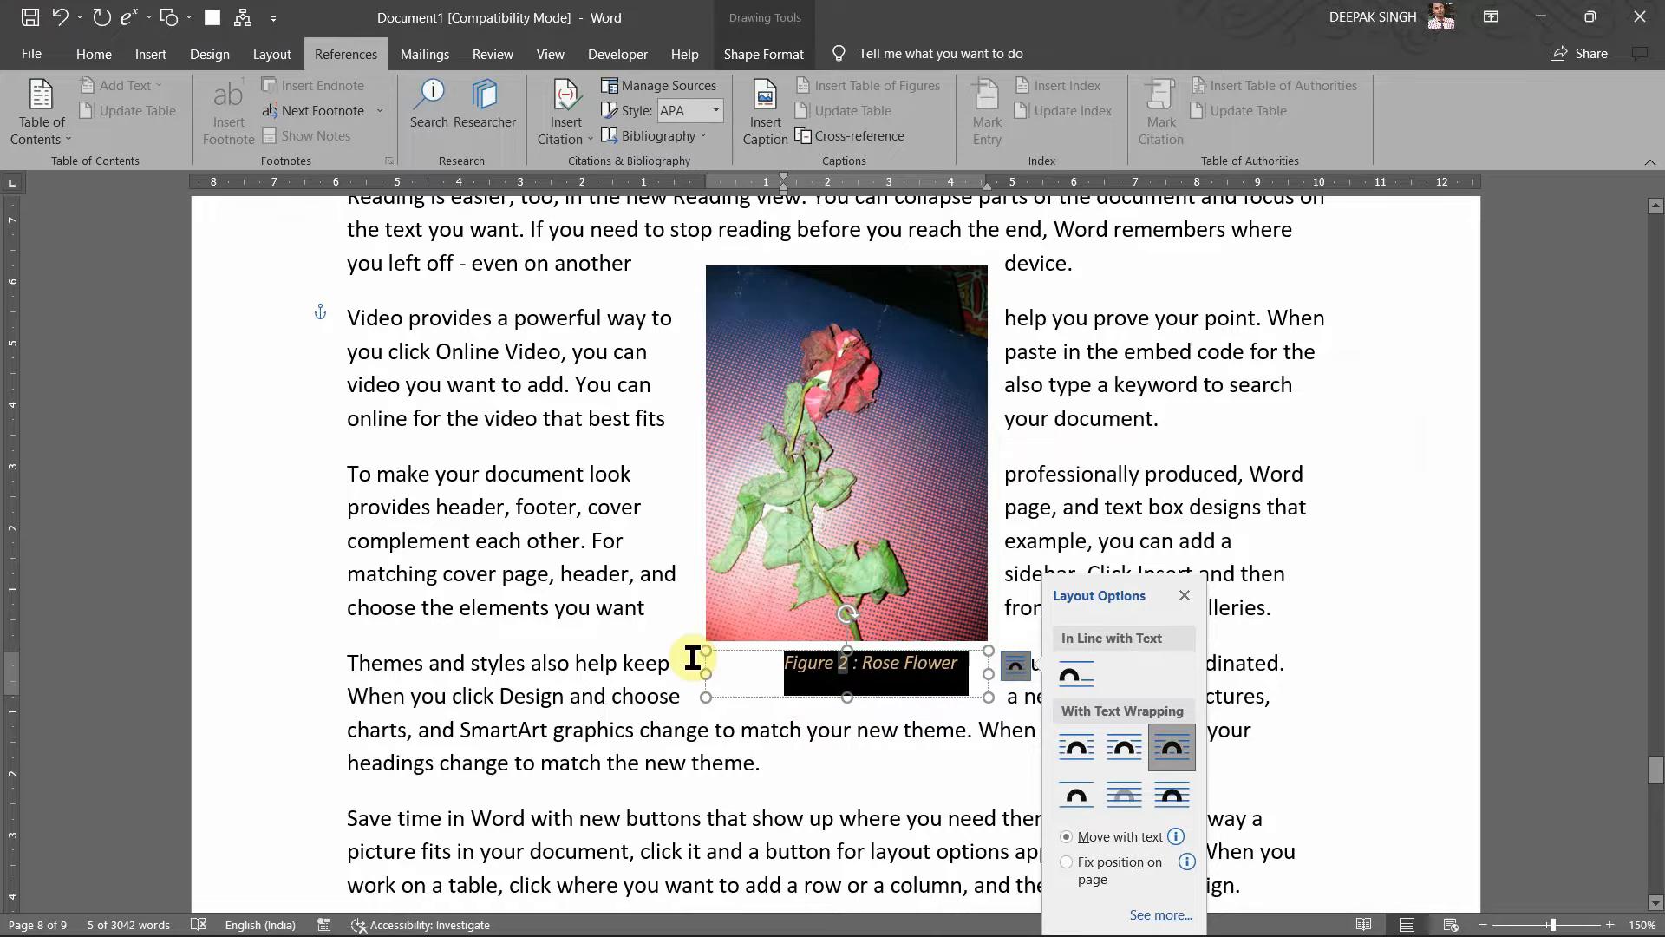
{"action": "key", "text": "Escape"}
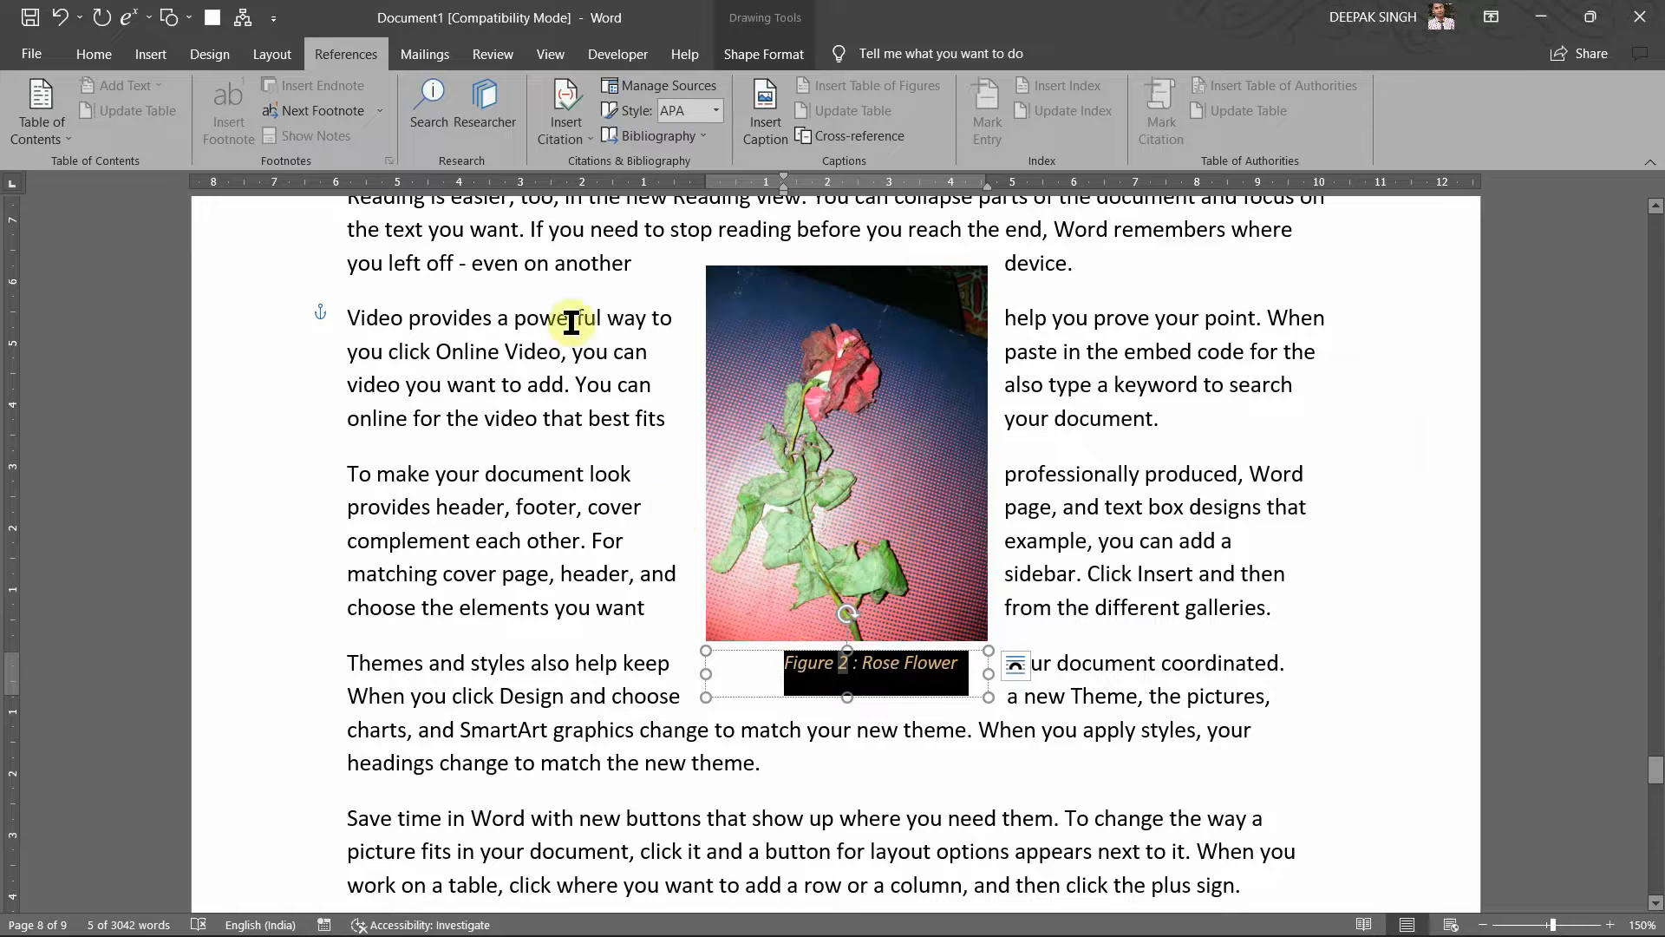
{"action": "left_click", "coordinate": [93, 50]}
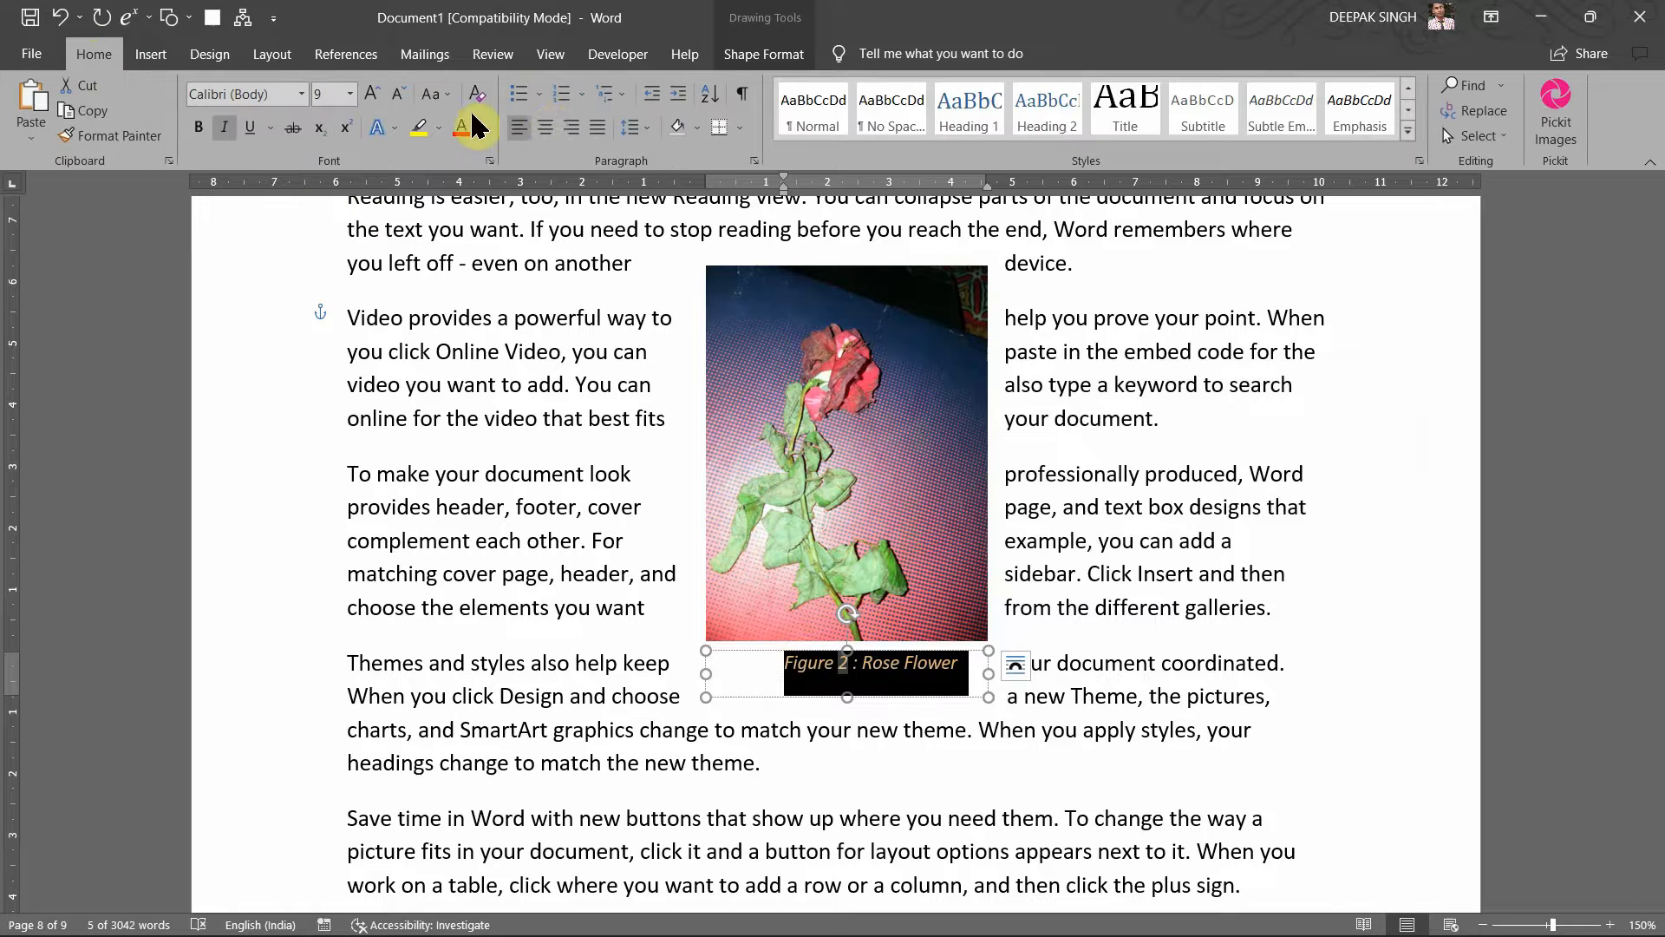
{"action": "left_click", "coordinate": [566, 129]}
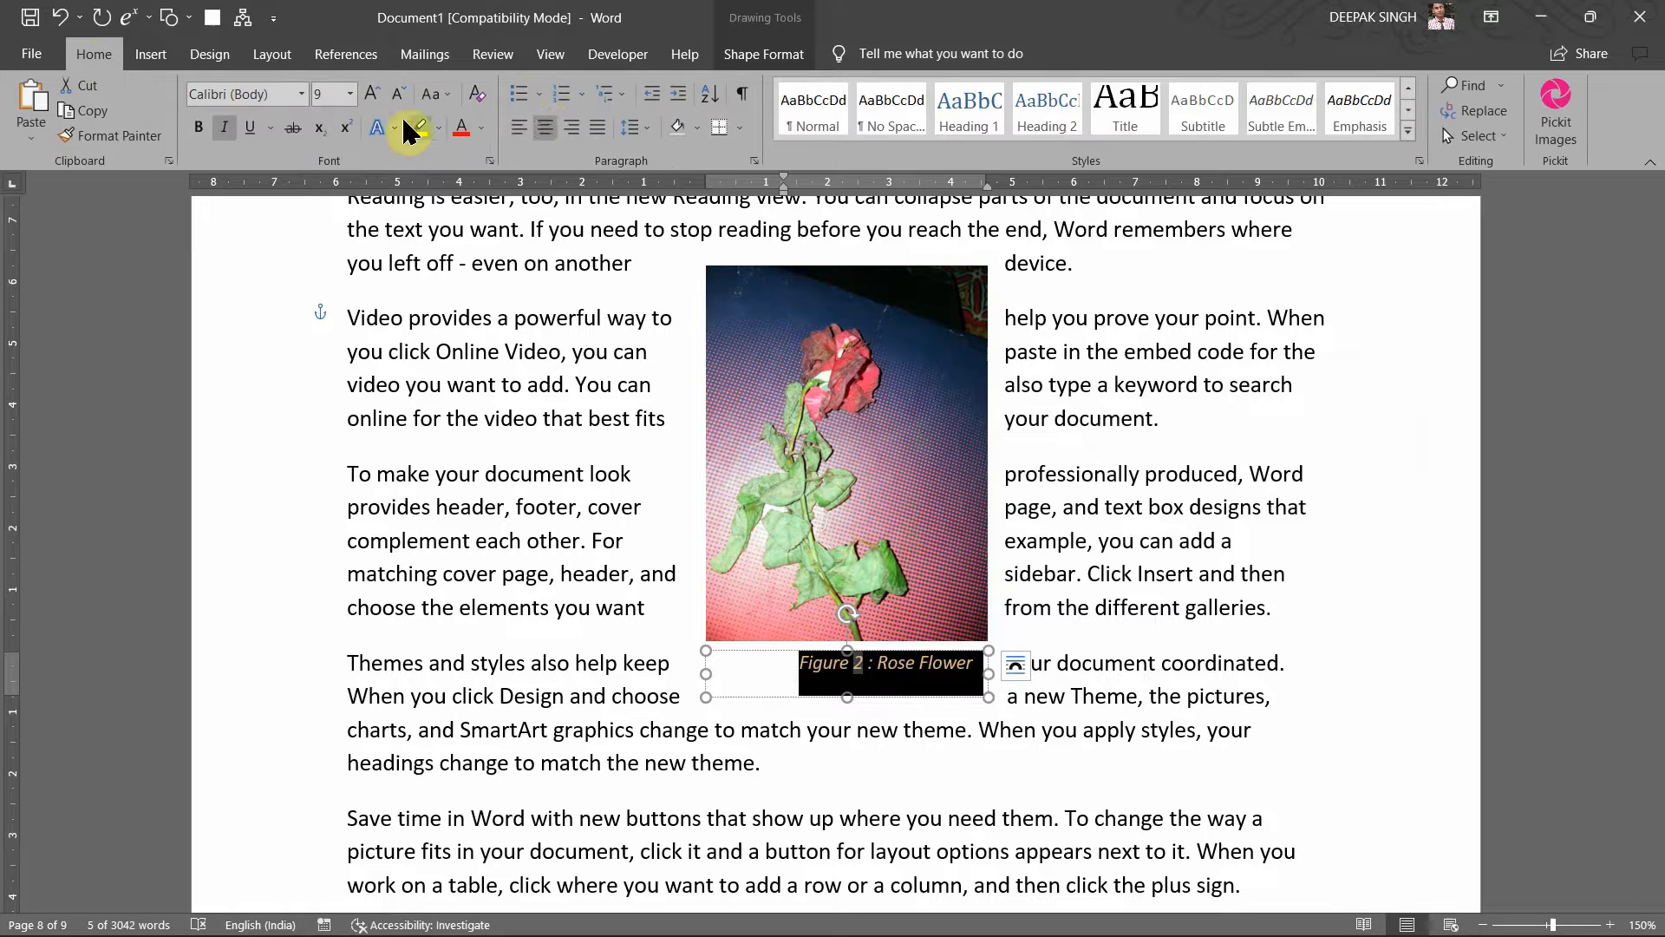
{"action": "left_click", "coordinate": [462, 128]}
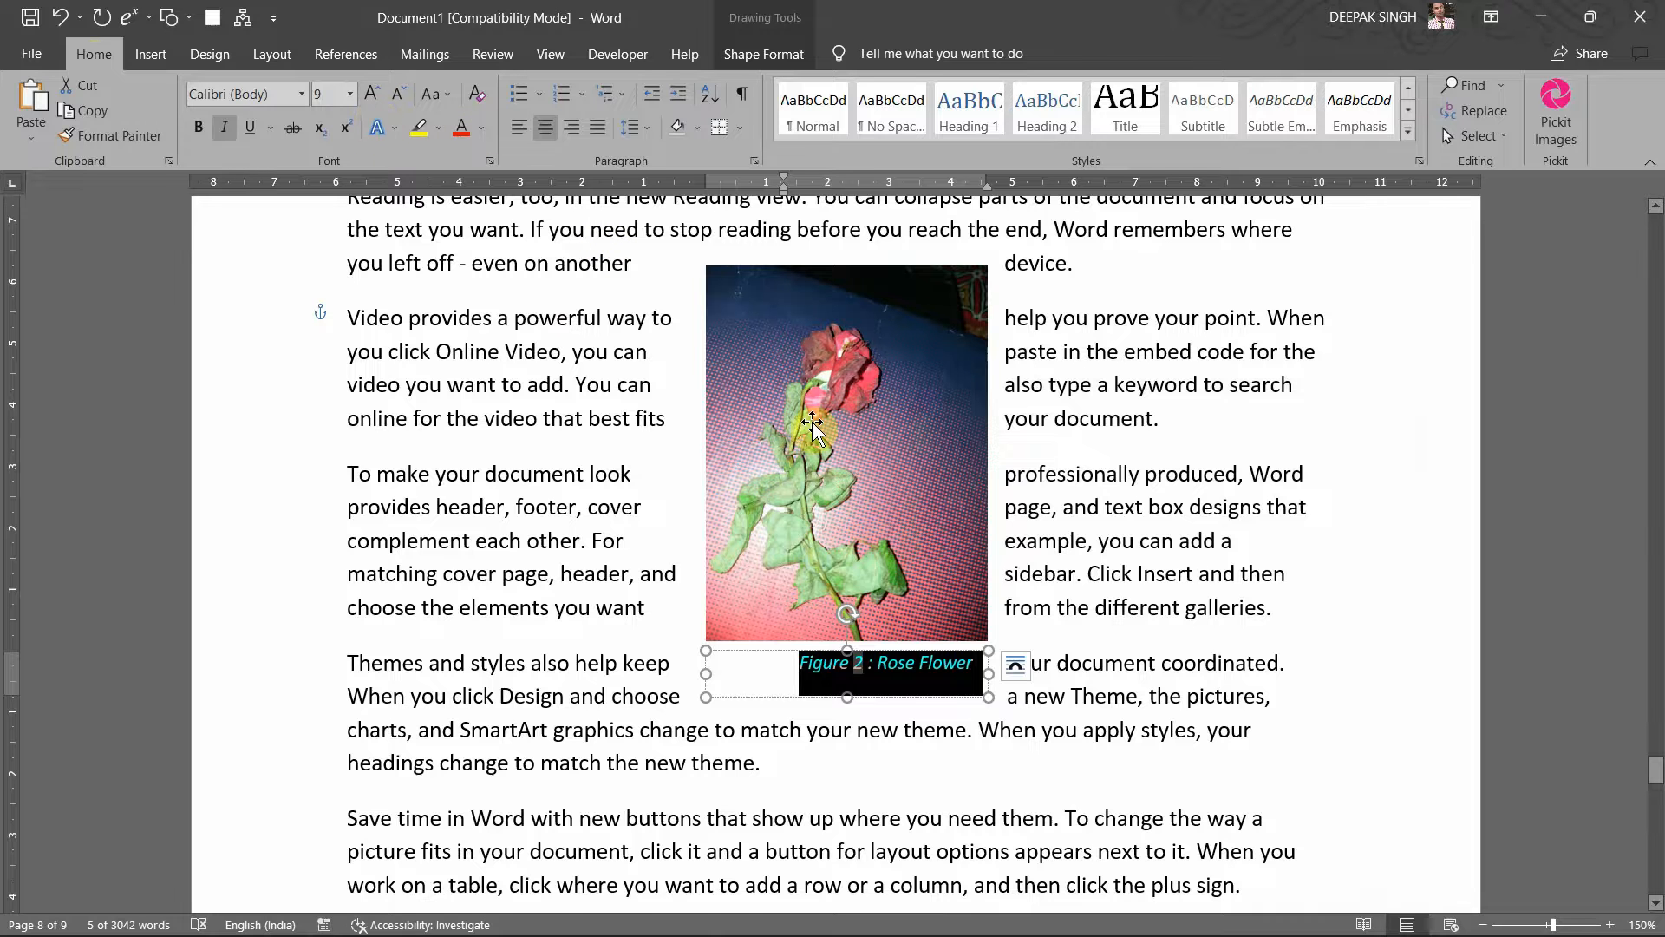
Step: Shrink the caption box to fit its text and select it together with the rose picture
{"action": "left_click_drag", "start_coordinate": [847, 696], "coordinate": [847, 679]}
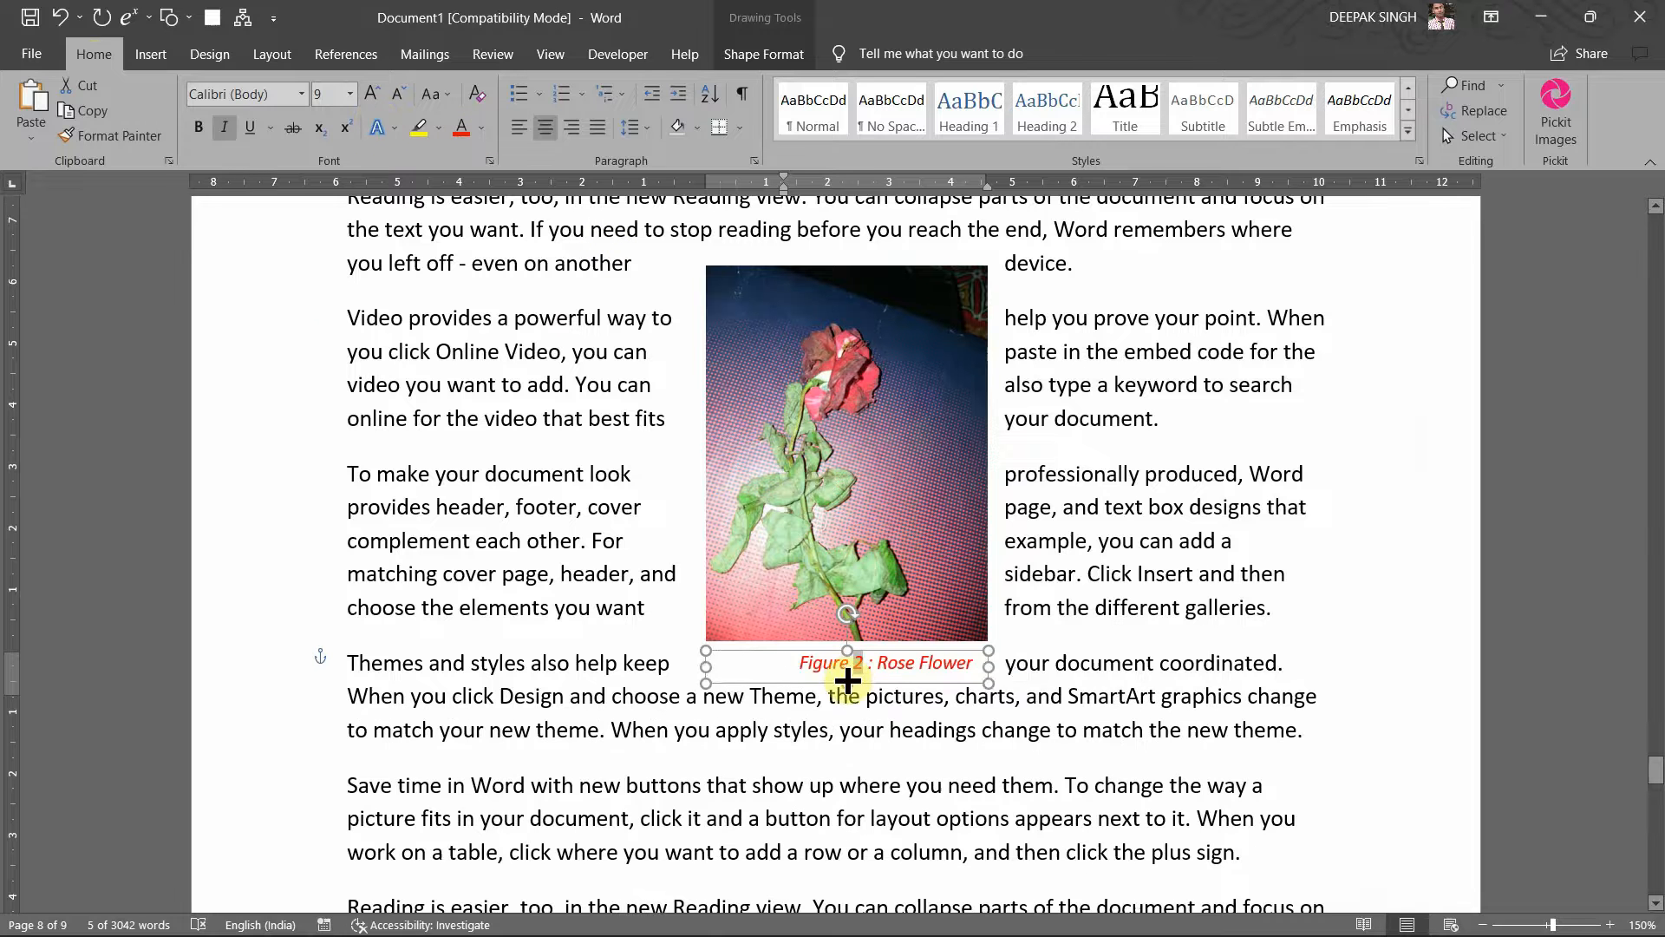
{"action": "left_click", "coordinate": [1038, 539]}
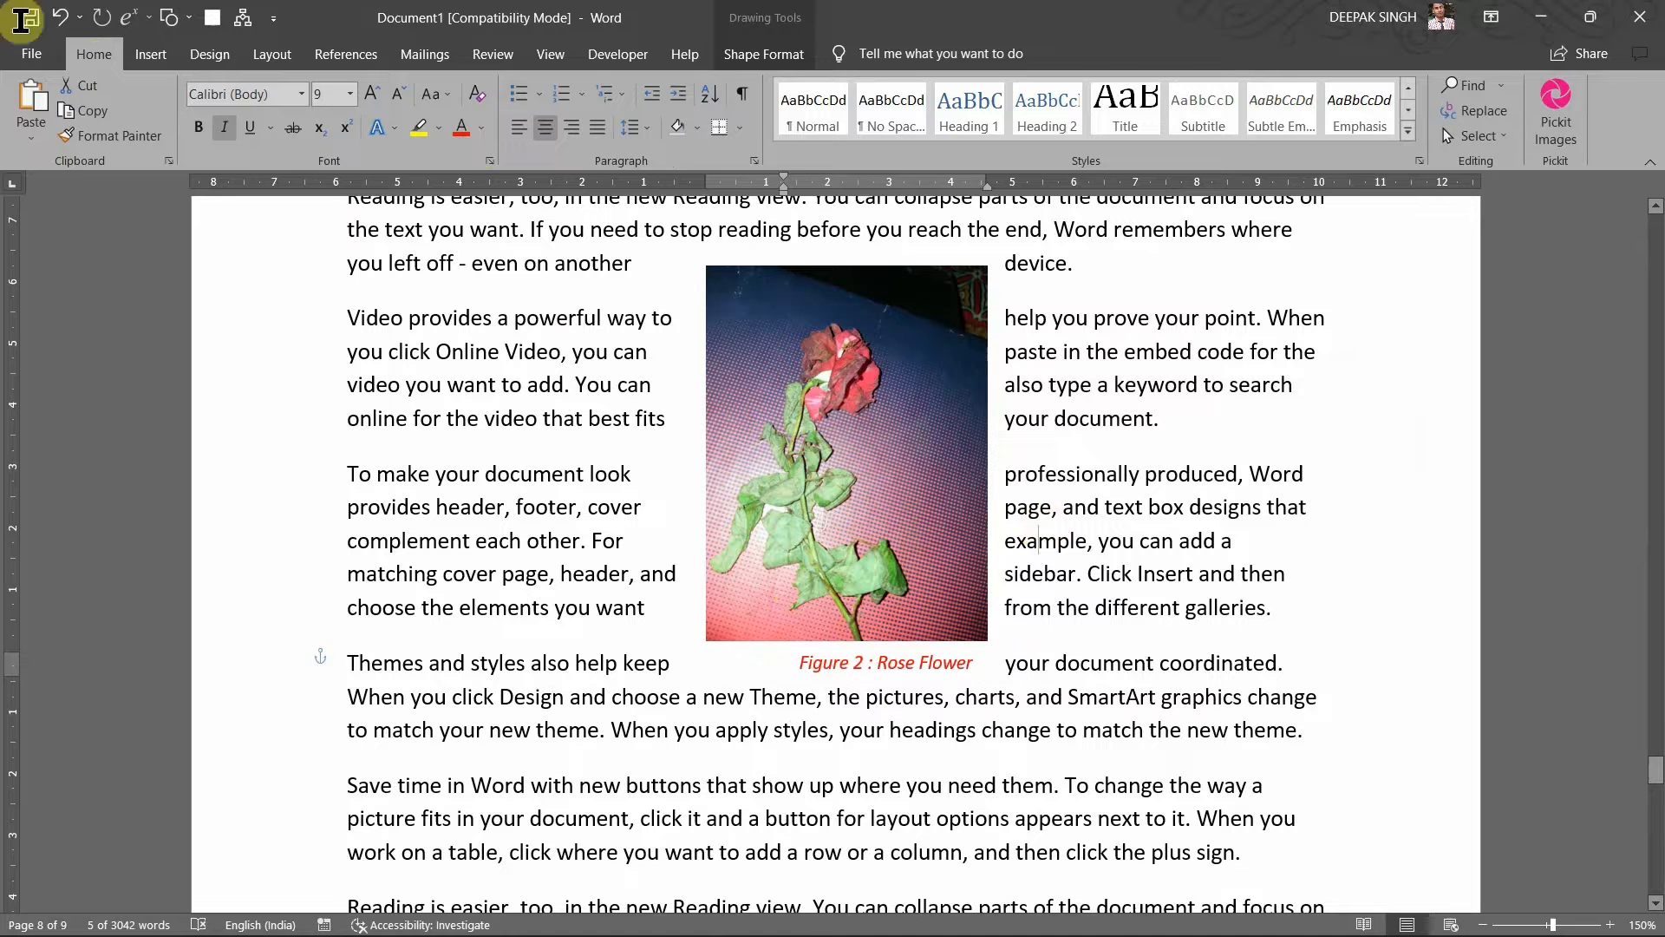
{"action": "left_click", "coordinate": [872, 614]}
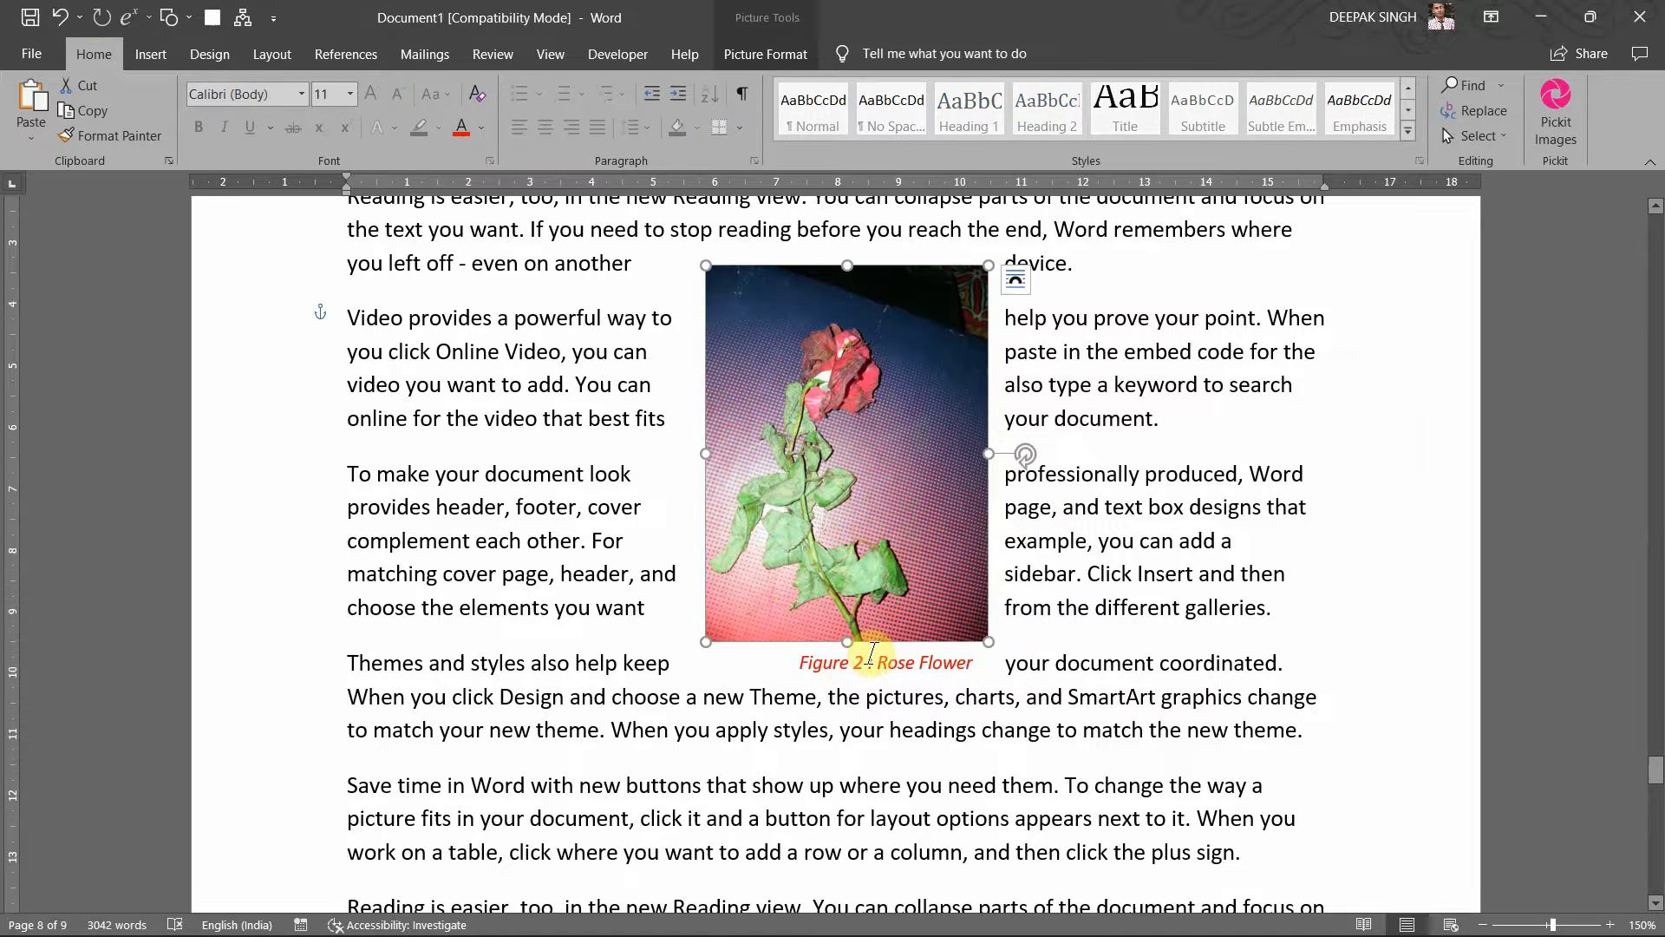
{"action": "left_click", "coordinate": [871, 655]}
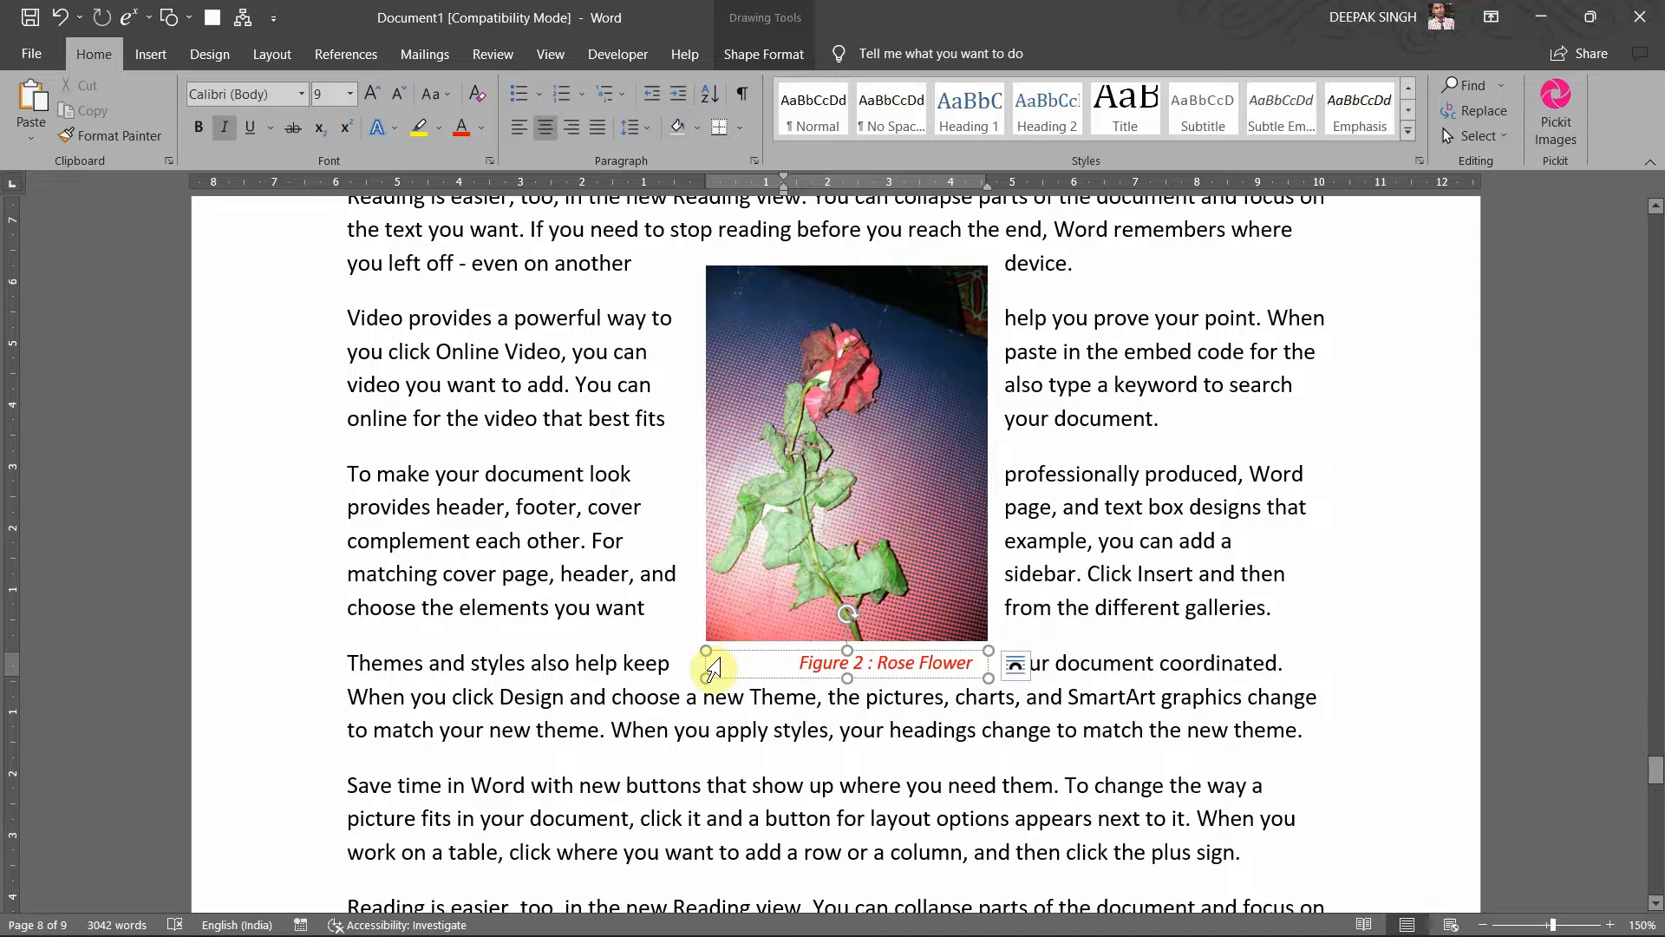
{"action": "triple_click", "coordinate": [713, 668]}
{"action": "left_click", "coordinate": [706, 651]}
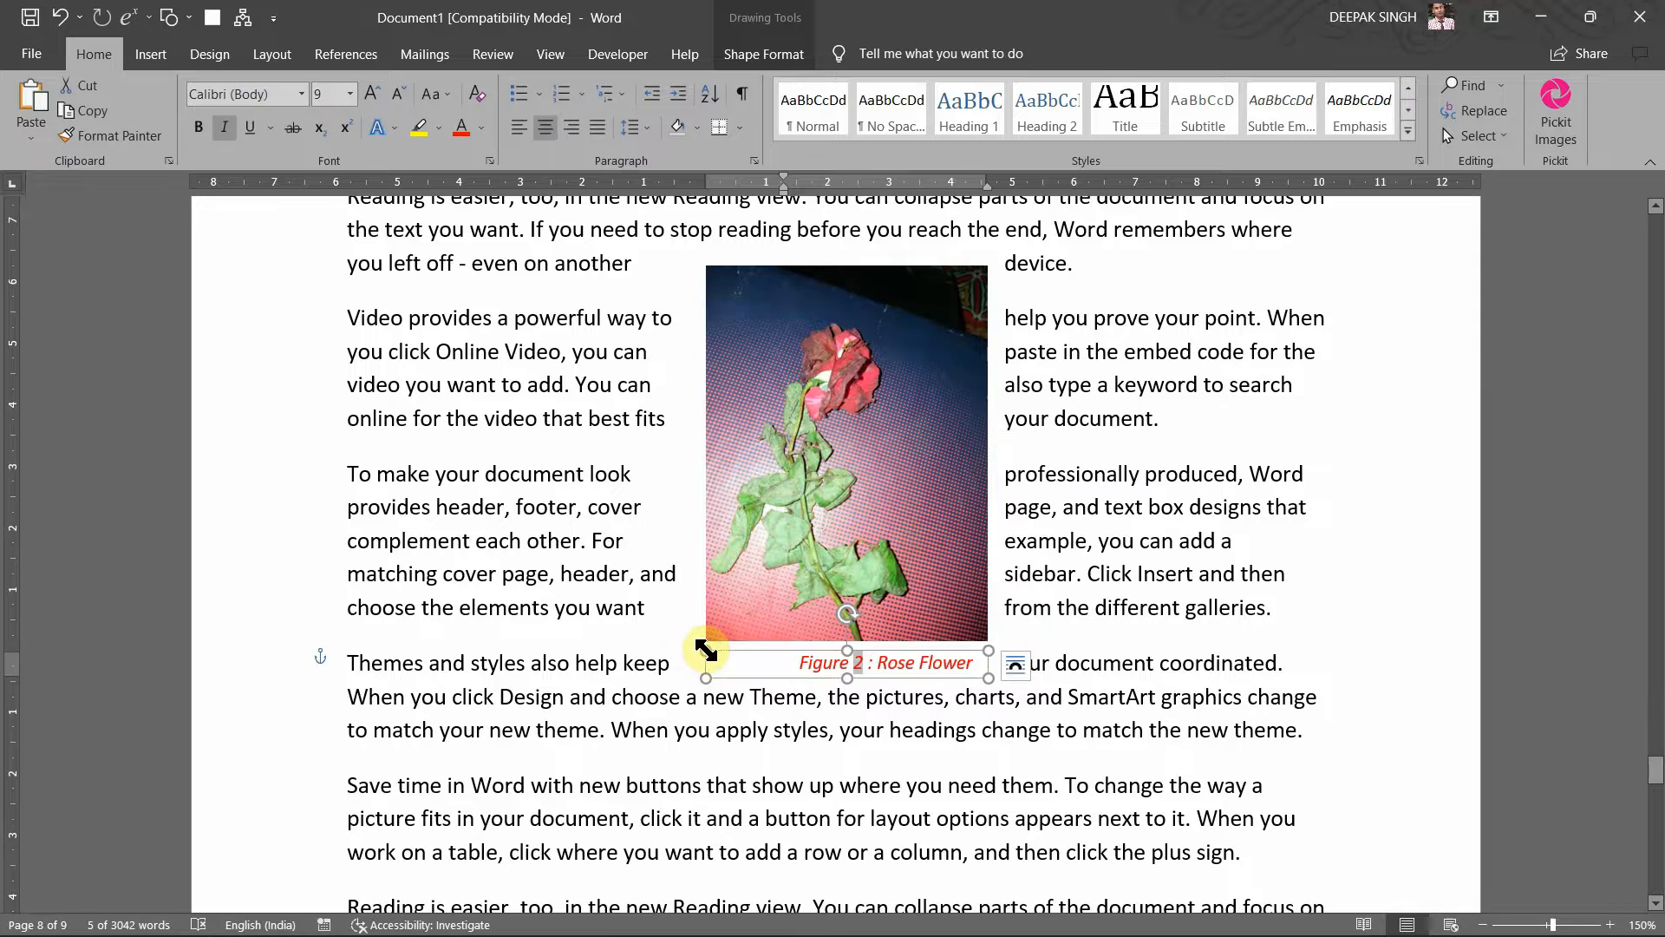
{"action": "left_click", "coordinate": [724, 607], "text": "ctrl"}
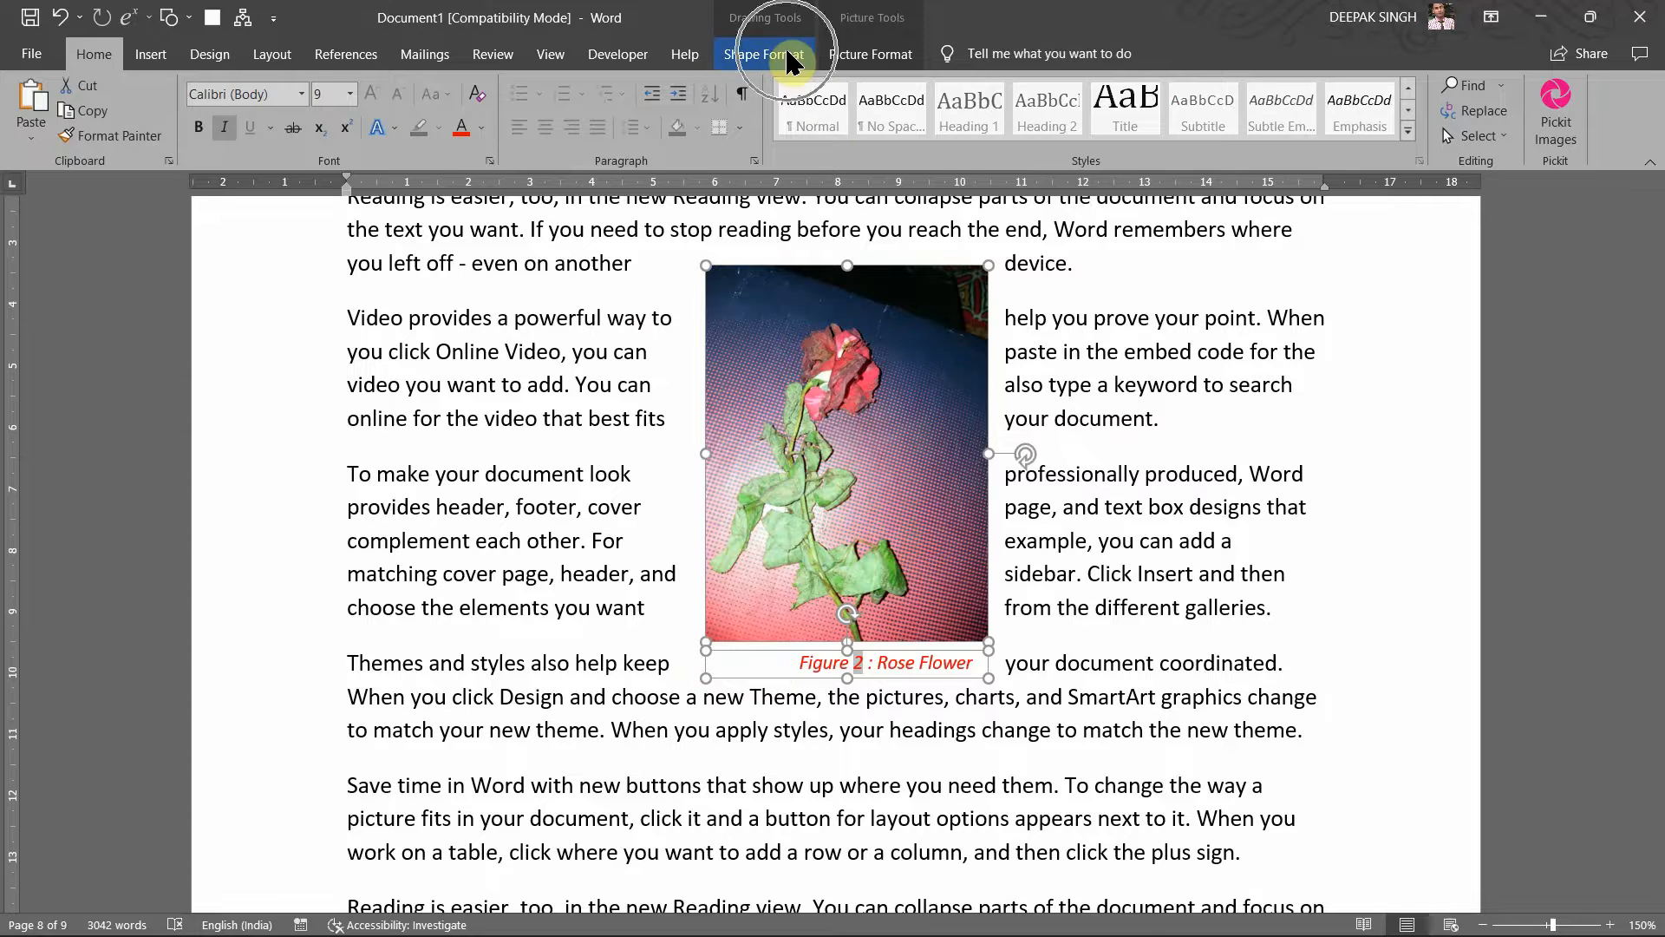
Step: Group the rose photo with its red caption and nudge the group slightly left
{"action": "left_click", "coordinate": [870, 54]}
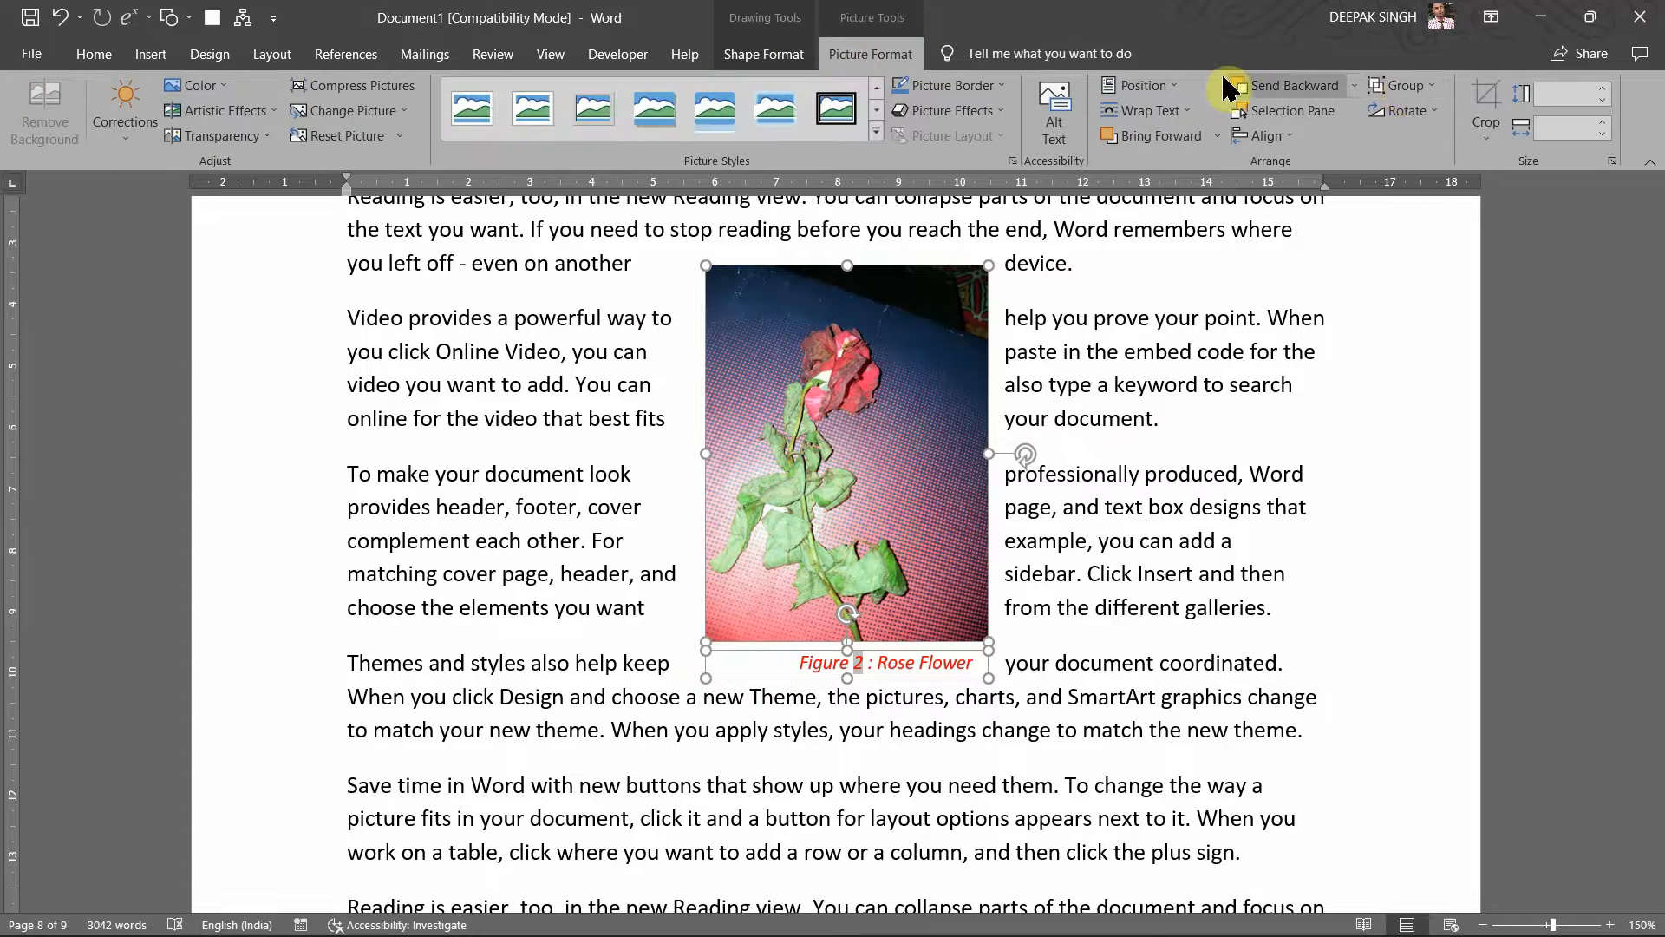
{"action": "left_click", "coordinate": [1403, 85]}
{"action": "left_click", "coordinate": [1403, 113]}
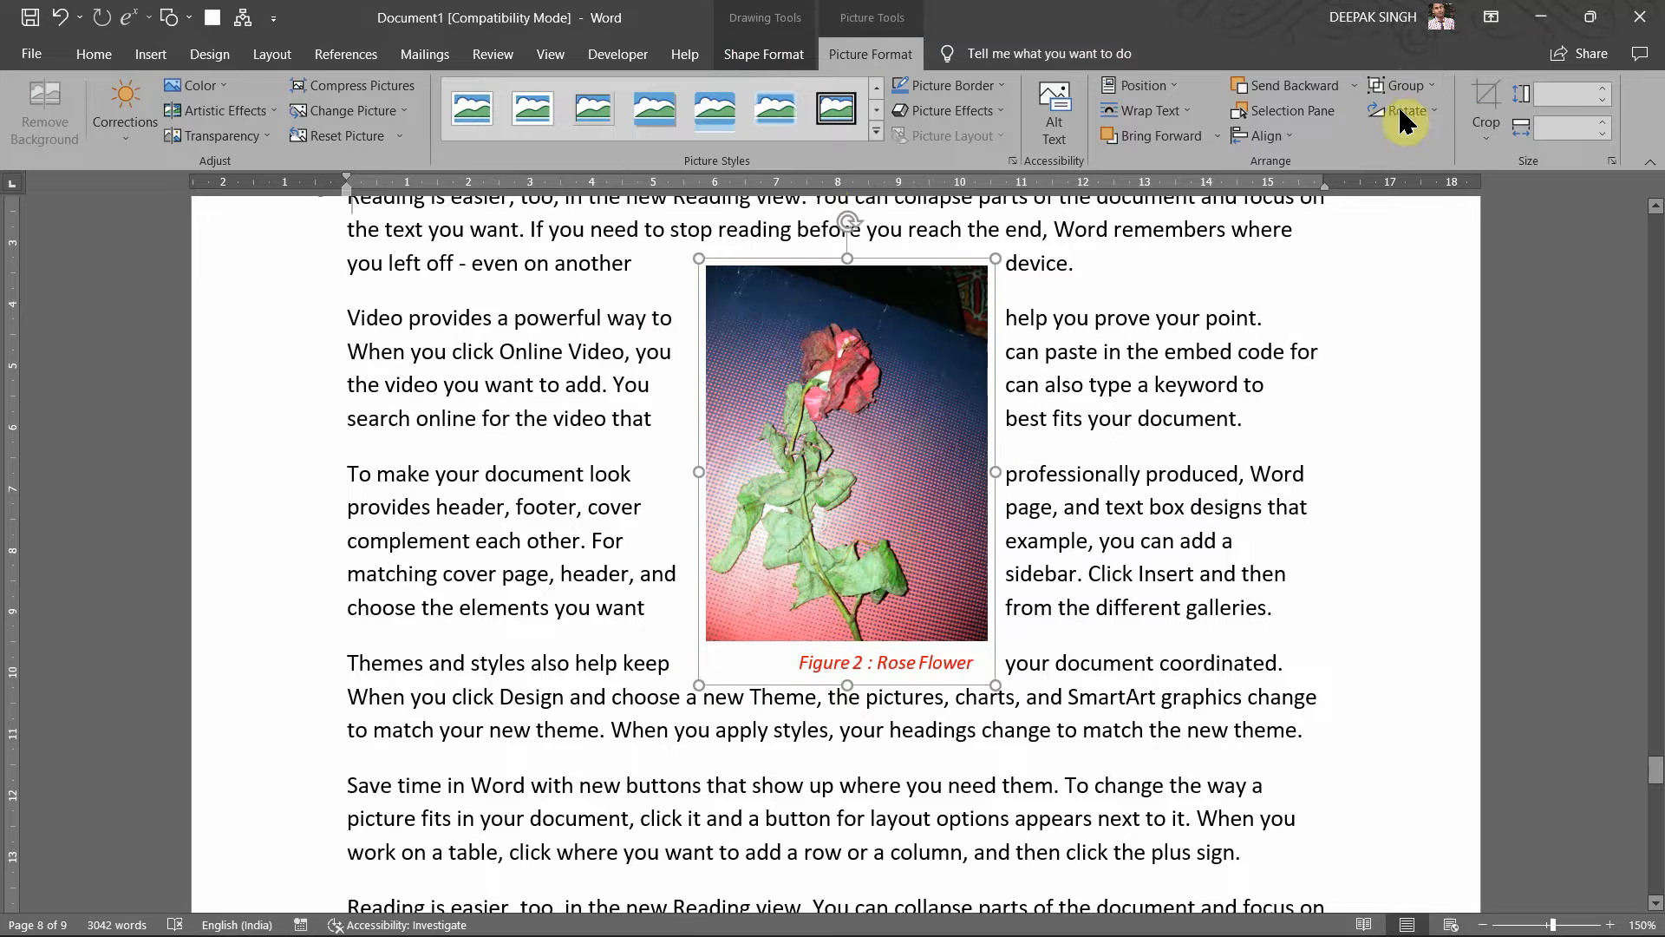
{"action": "left_click", "coordinate": [1167, 479]}
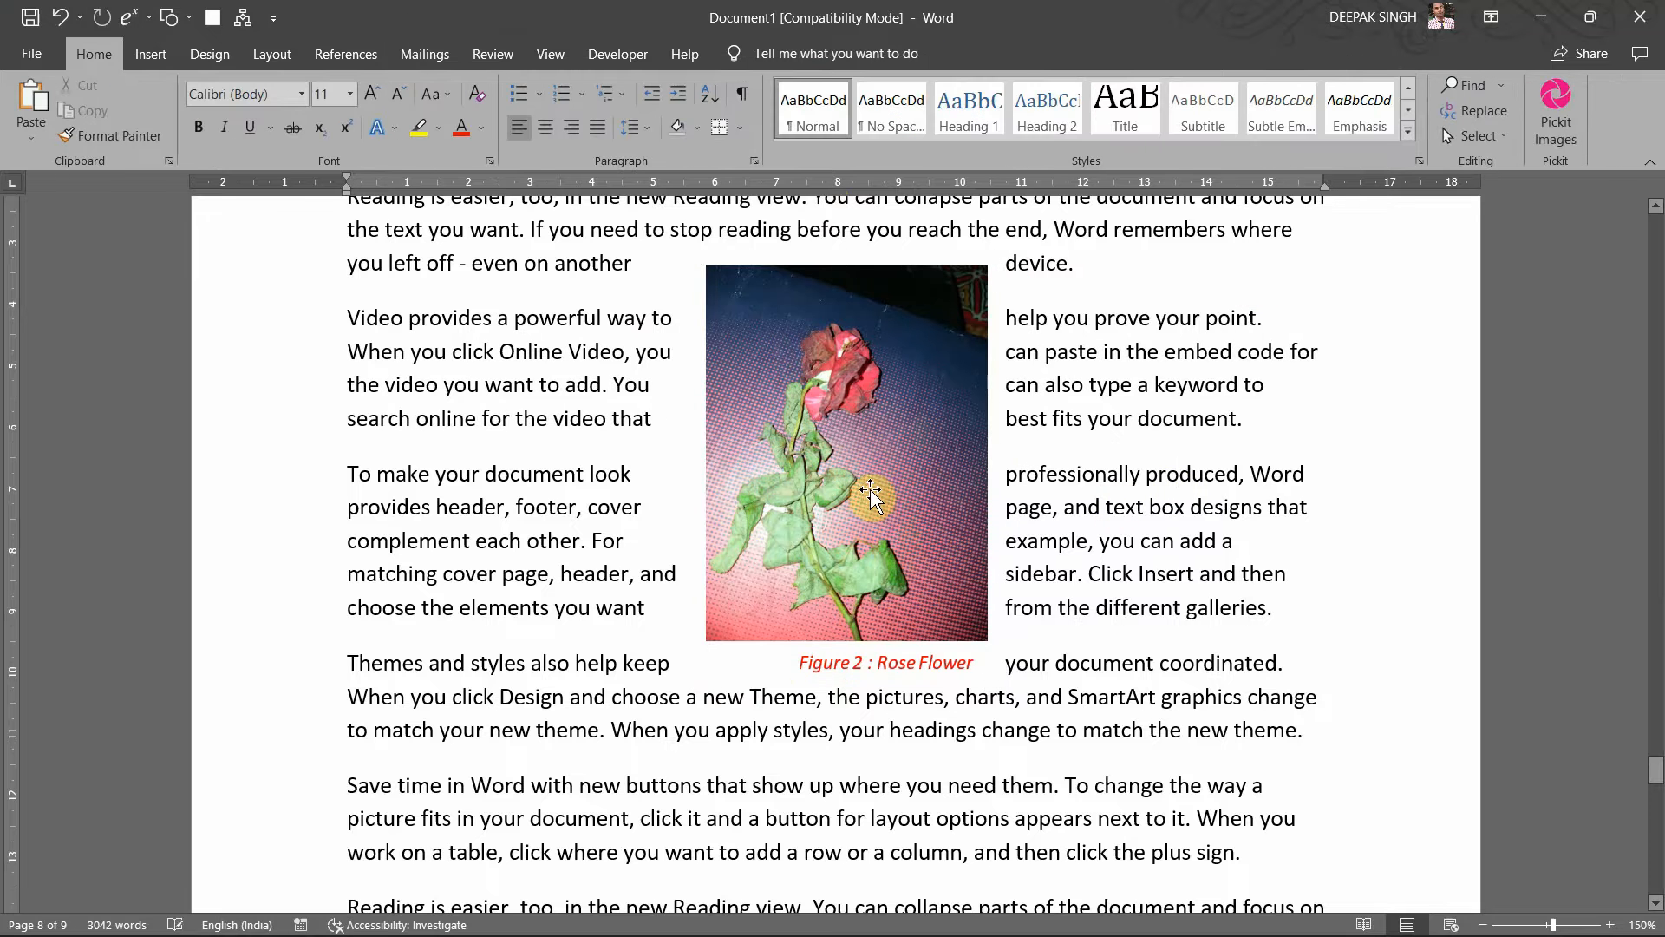
{"action": "mouse_move", "coordinate": [870, 492]}
{"action": "left_mouse_down"}
{"action": "mouse_move", "coordinate": [1045, 492]}
{"action": "mouse_move", "coordinate": [779, 491]}
{"action": "mouse_move", "coordinate": [806, 508]}
{"action": "left_mouse_up"}
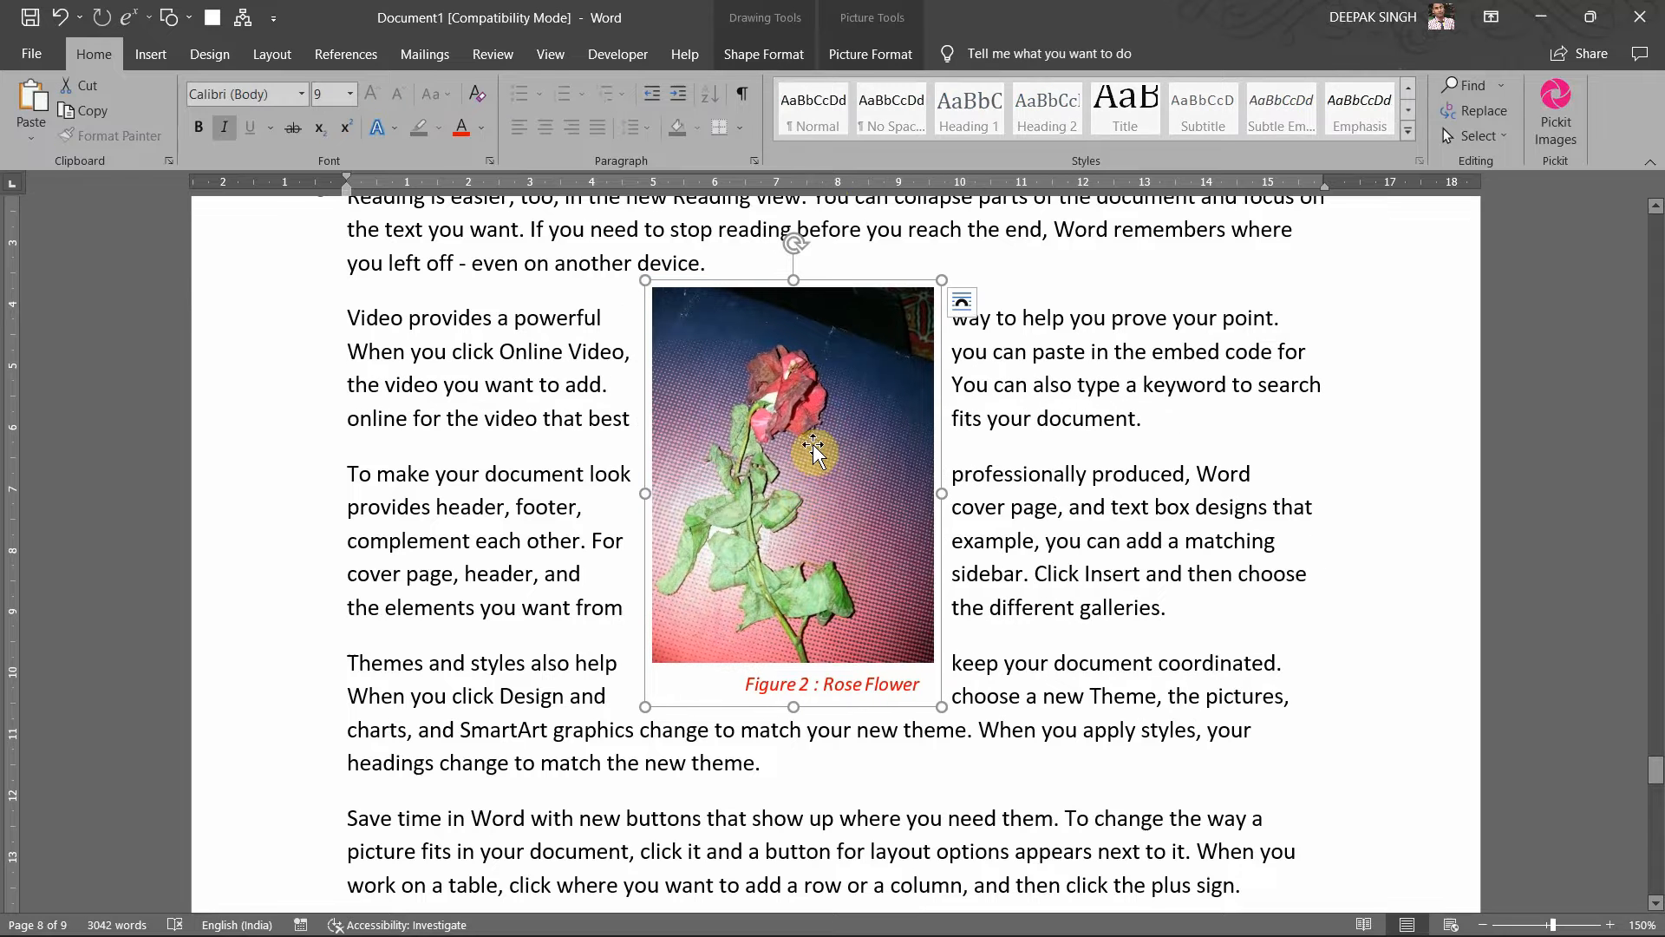
{"action": "scroll", "coordinate": [850, 455], "scroll_direction": "up", "scroll_amount": 2}
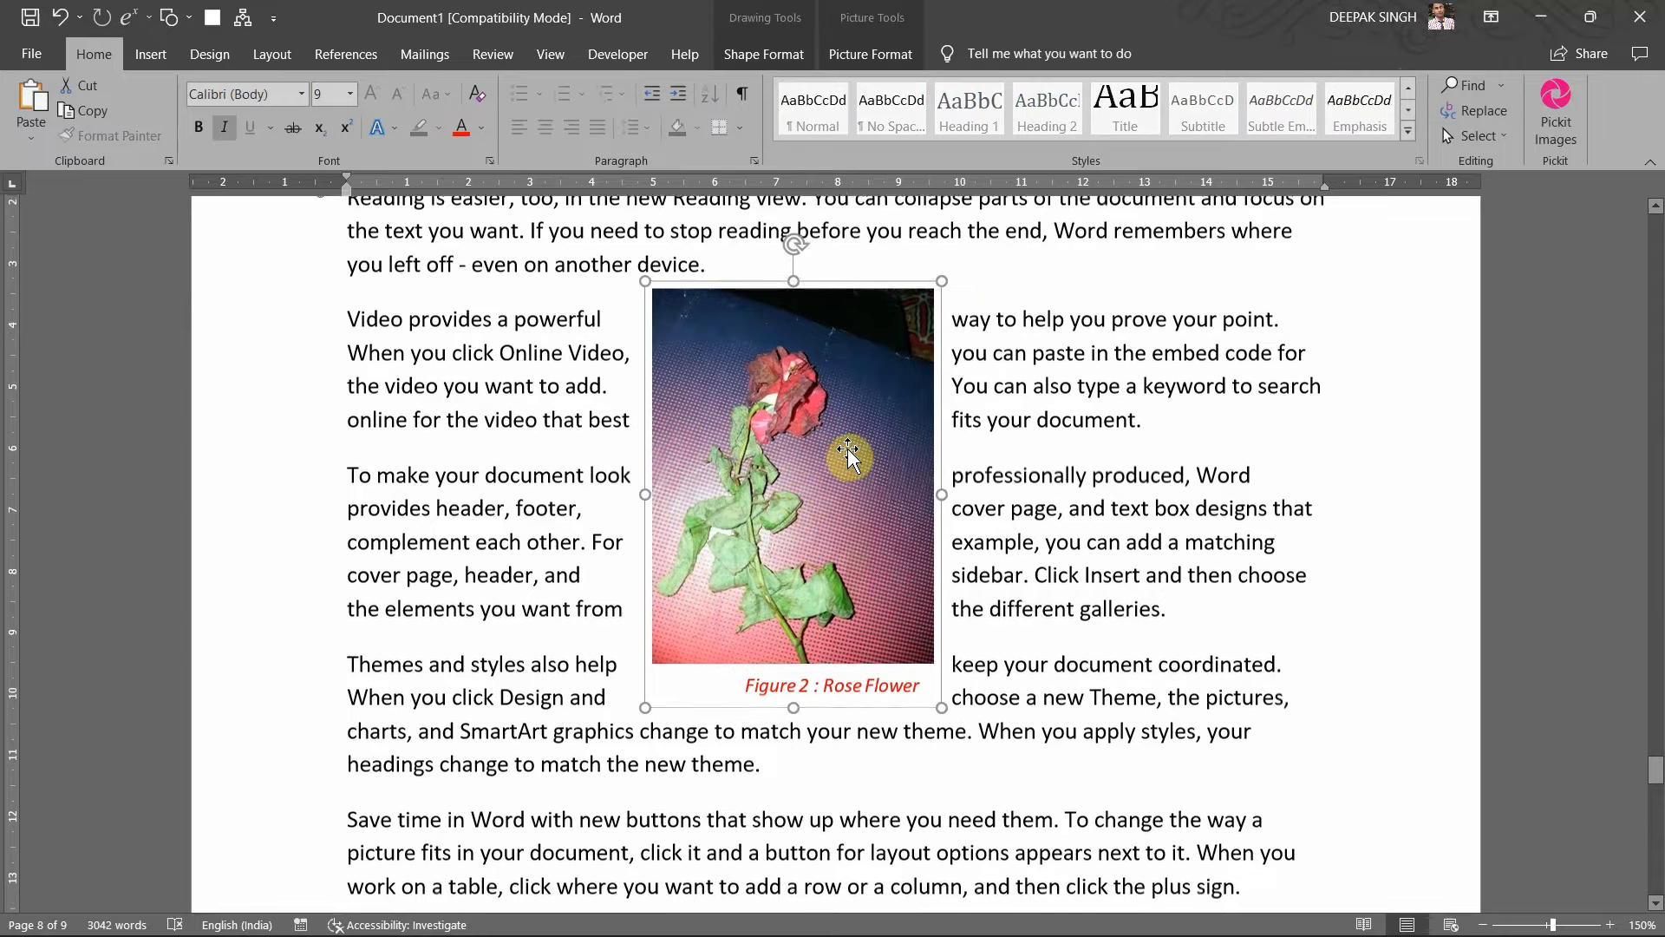
{"action": "scroll", "coordinate": [961, 364], "scroll_direction": "up", "scroll_amount": 8}
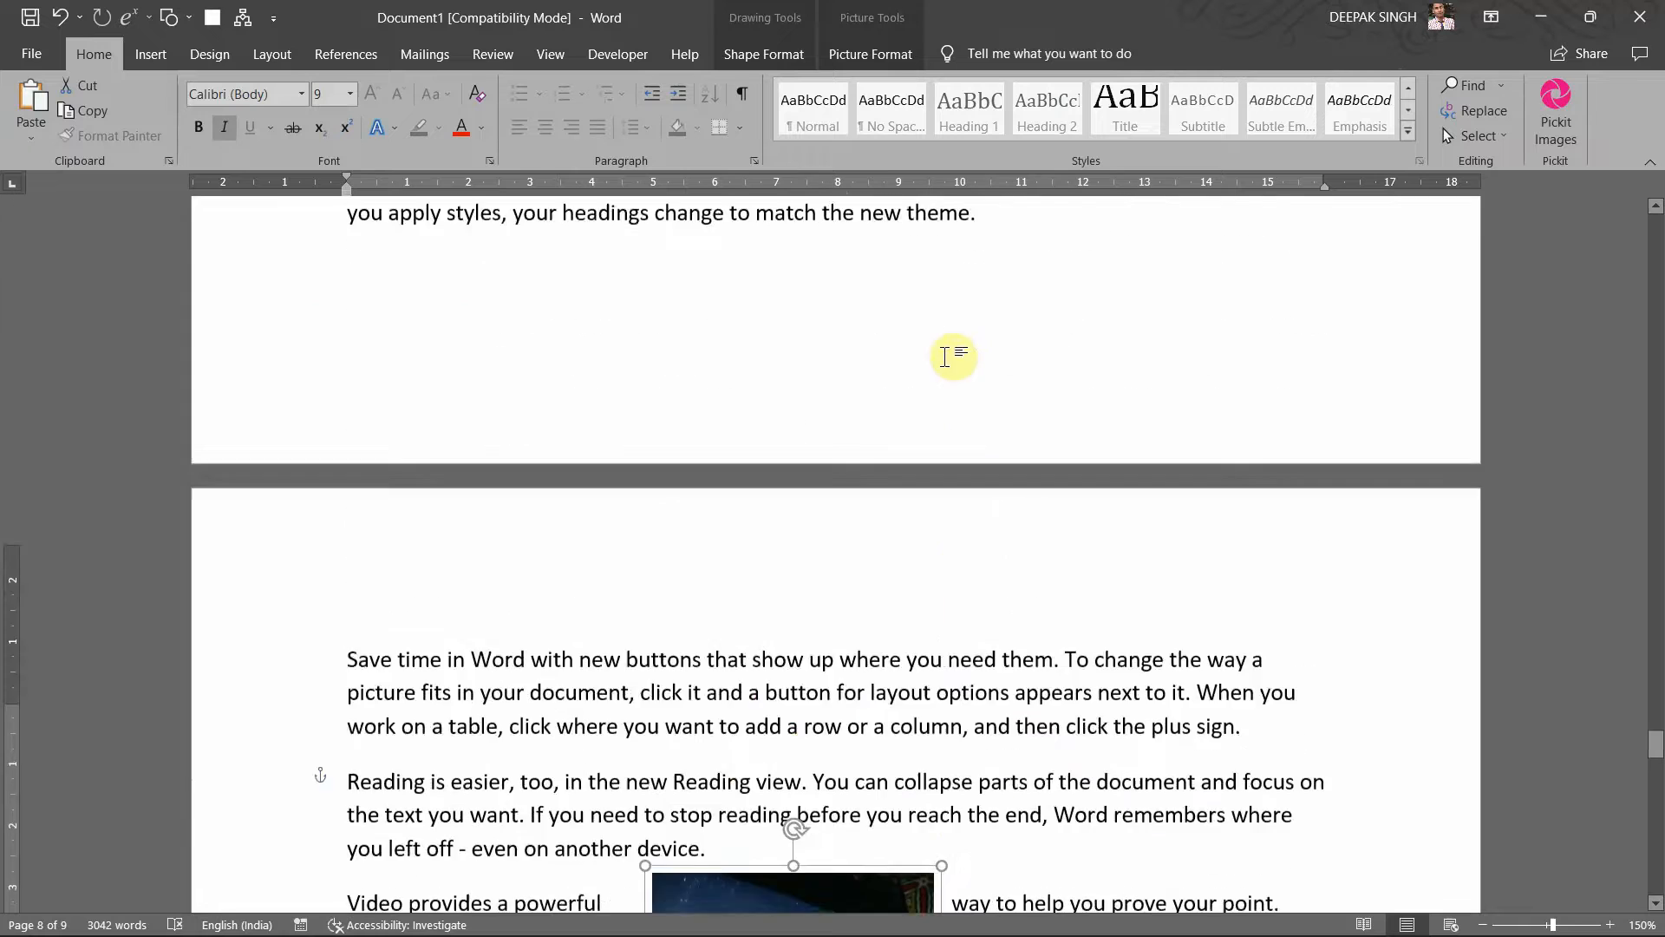
{"action": "scroll", "coordinate": [960, 364], "scroll_direction": "up", "scroll_amount": 5}
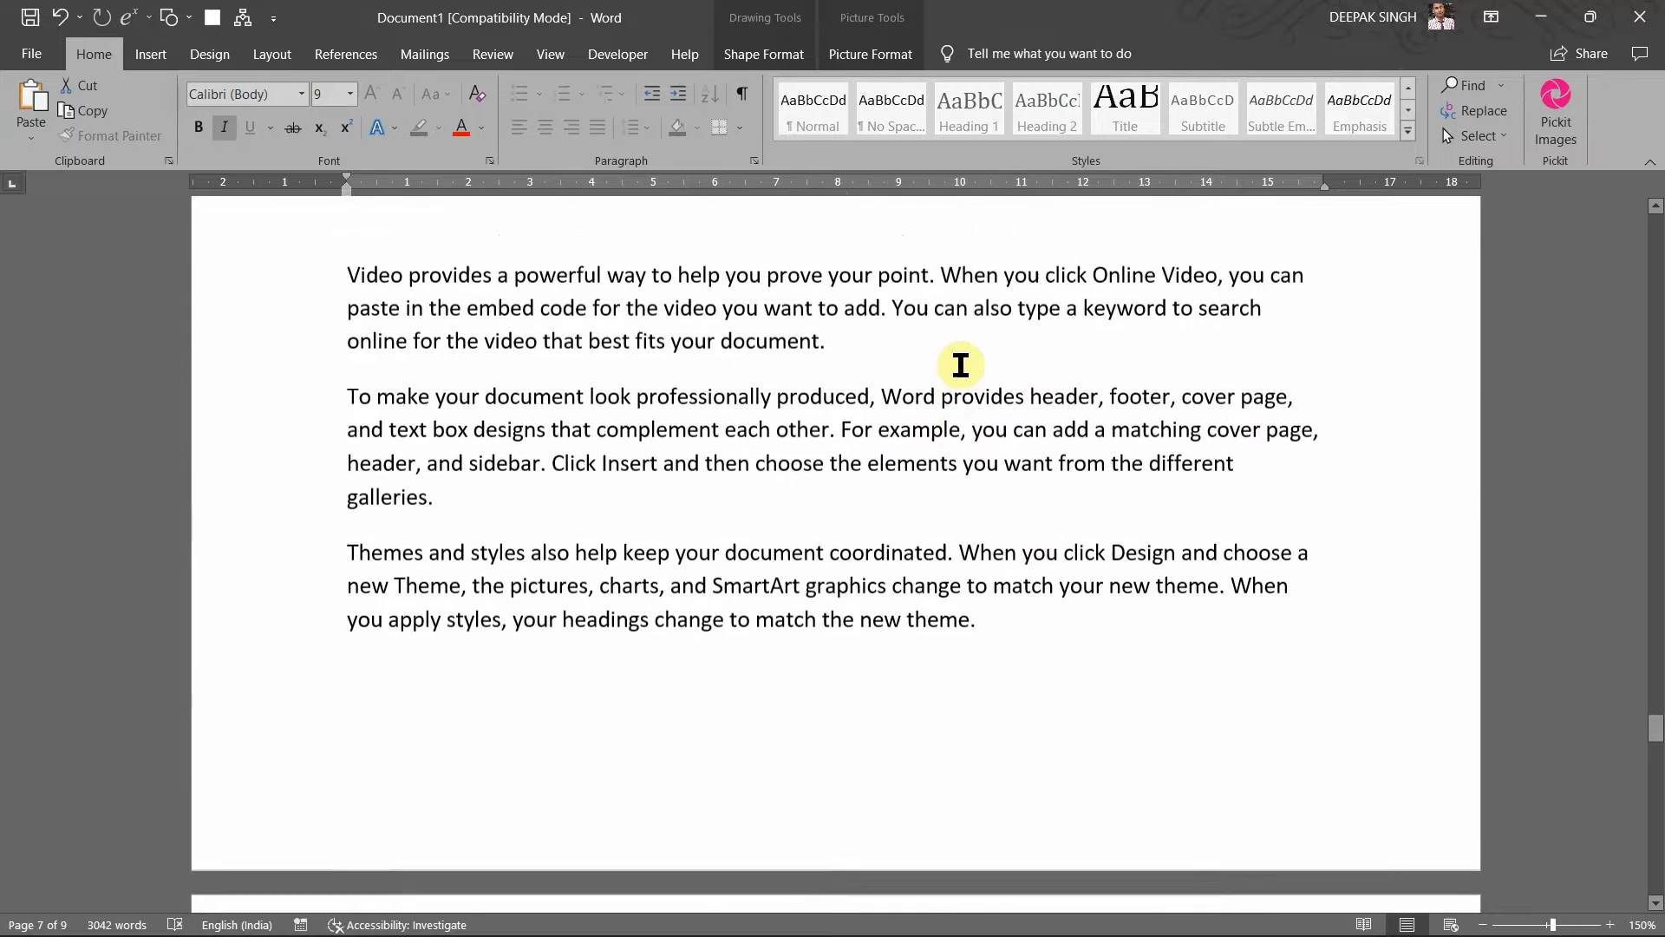
Step: Insert a cross-reference to the 'Figure 2 : Rose Flower' caption after 'galleries.'
{"action": "scroll", "coordinate": [960, 365], "scroll_direction": "up", "scroll_amount": 10}
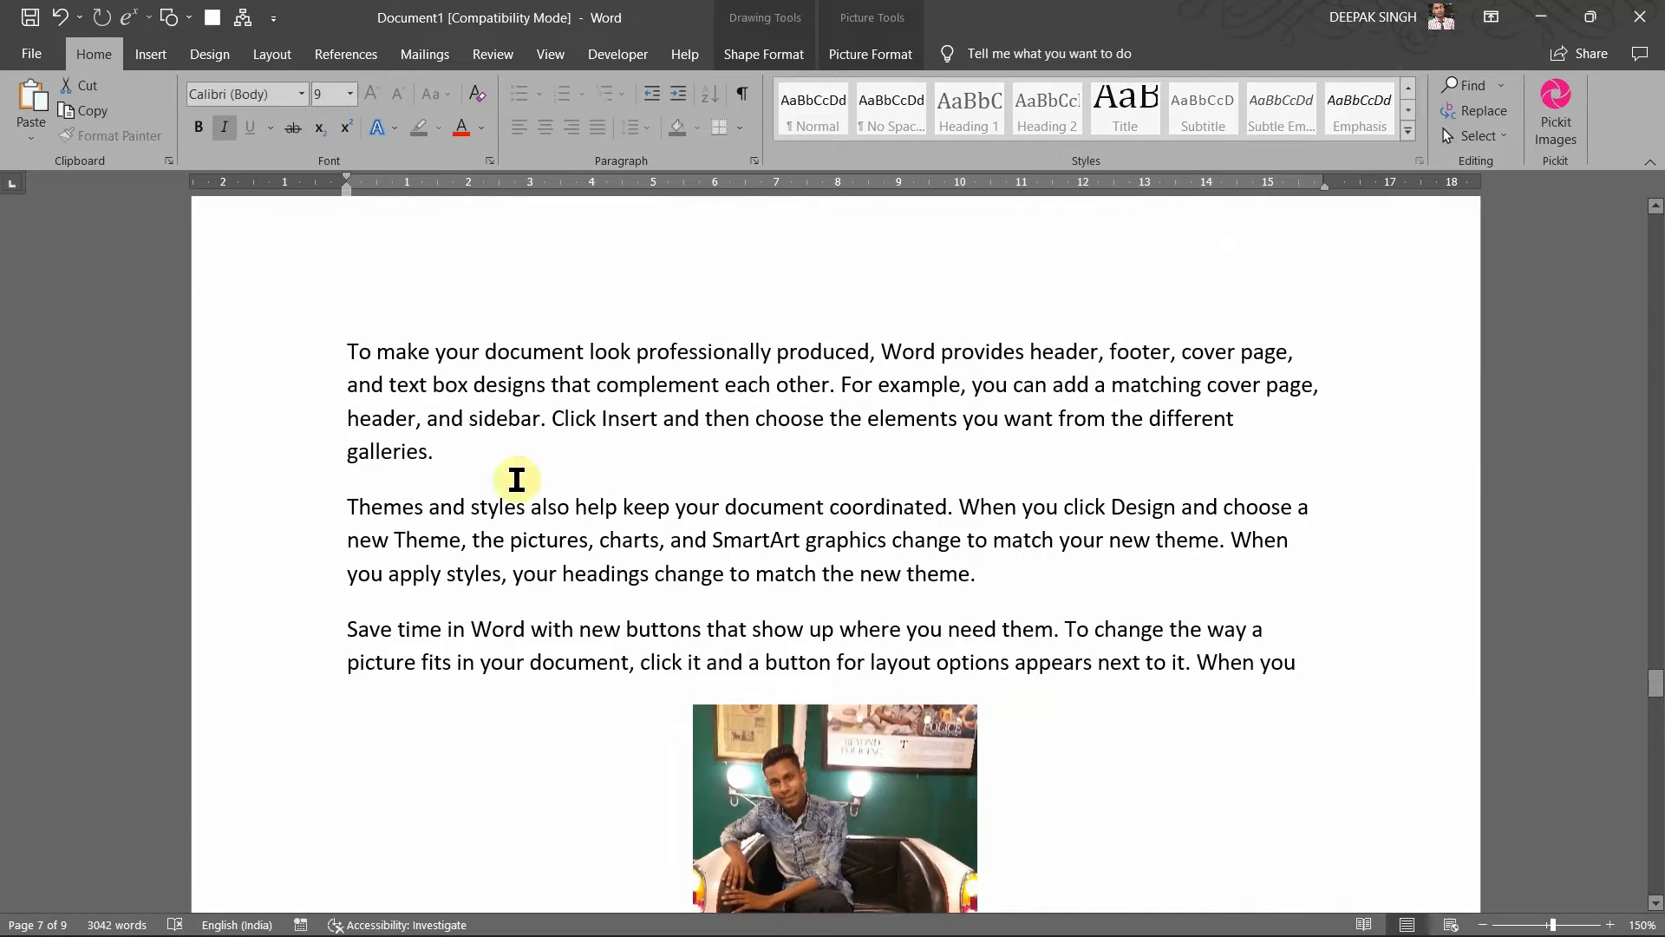
{"action": "left_click", "coordinate": [447, 460]}
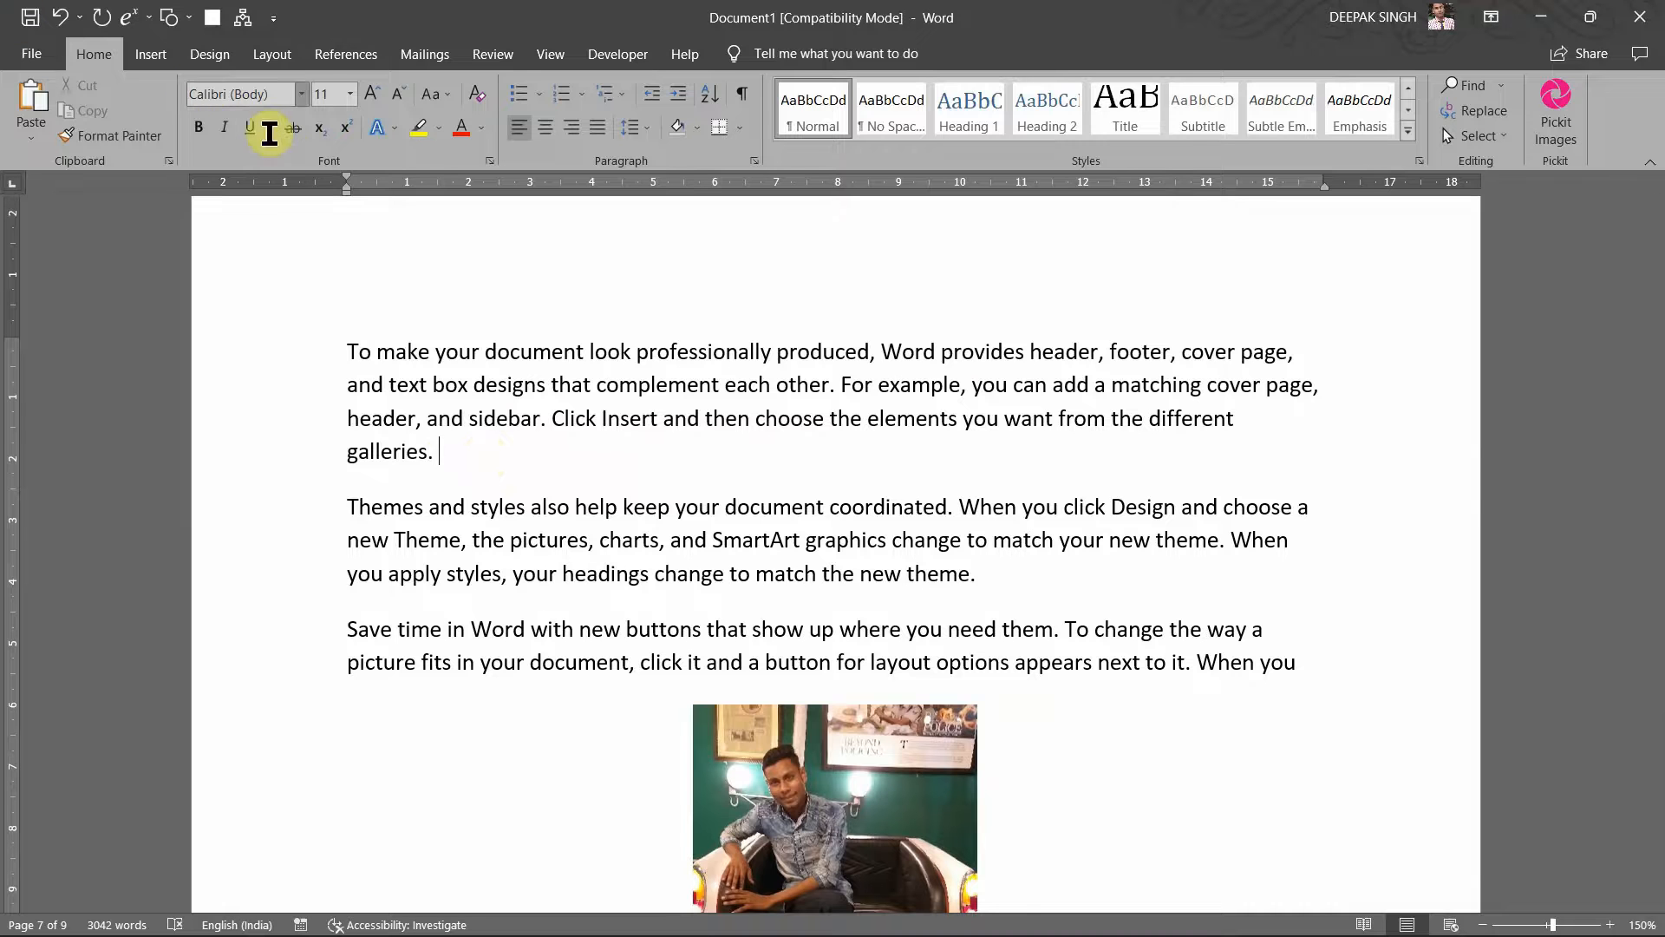
{"action": "left_click", "coordinate": [164, 67]}
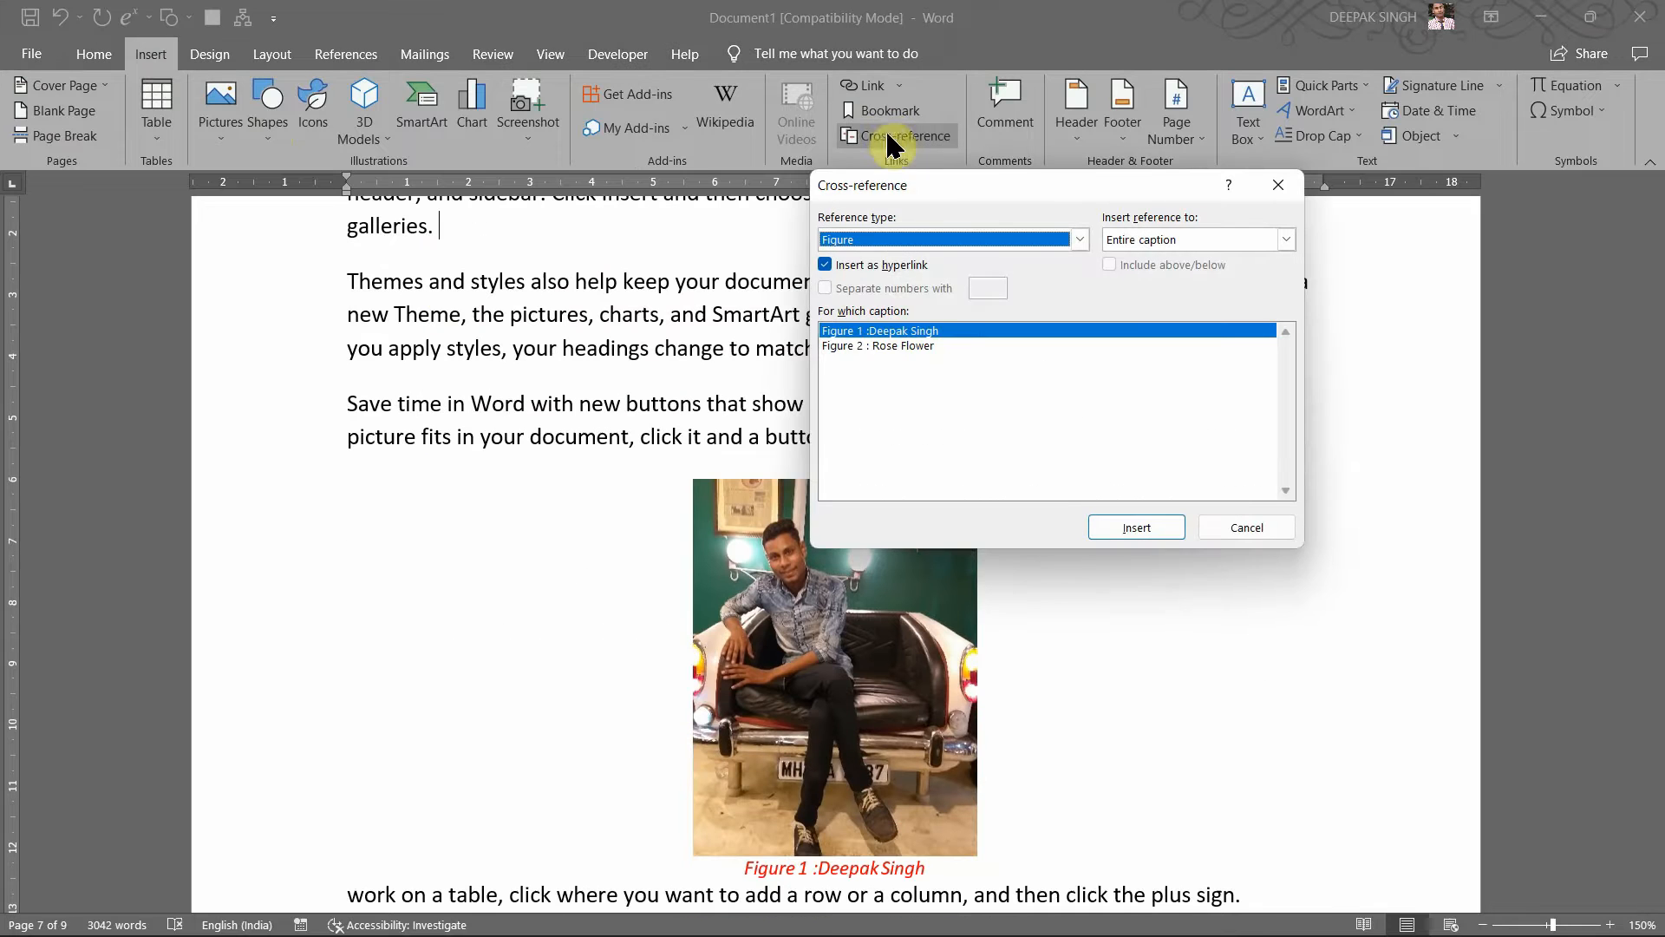
{"action": "left_click_drag", "start_coordinate": [988, 188], "coordinate": [1041, 156]}
{"action": "left_click", "coordinate": [939, 320]}
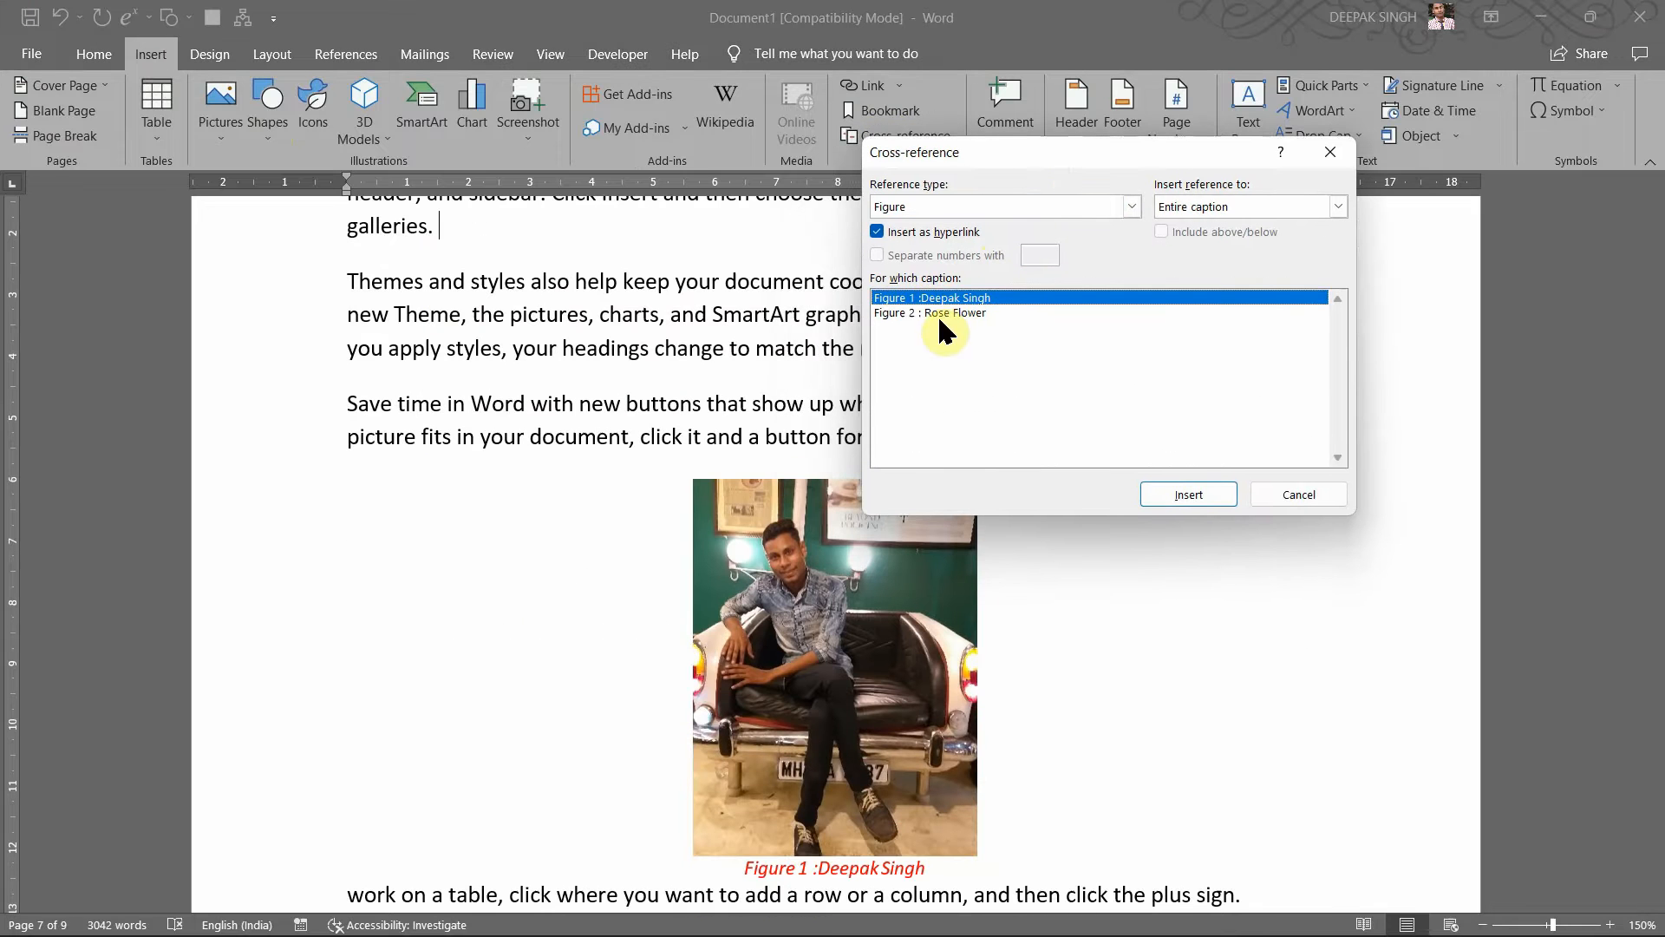
{"action": "left_click", "coordinate": [939, 313]}
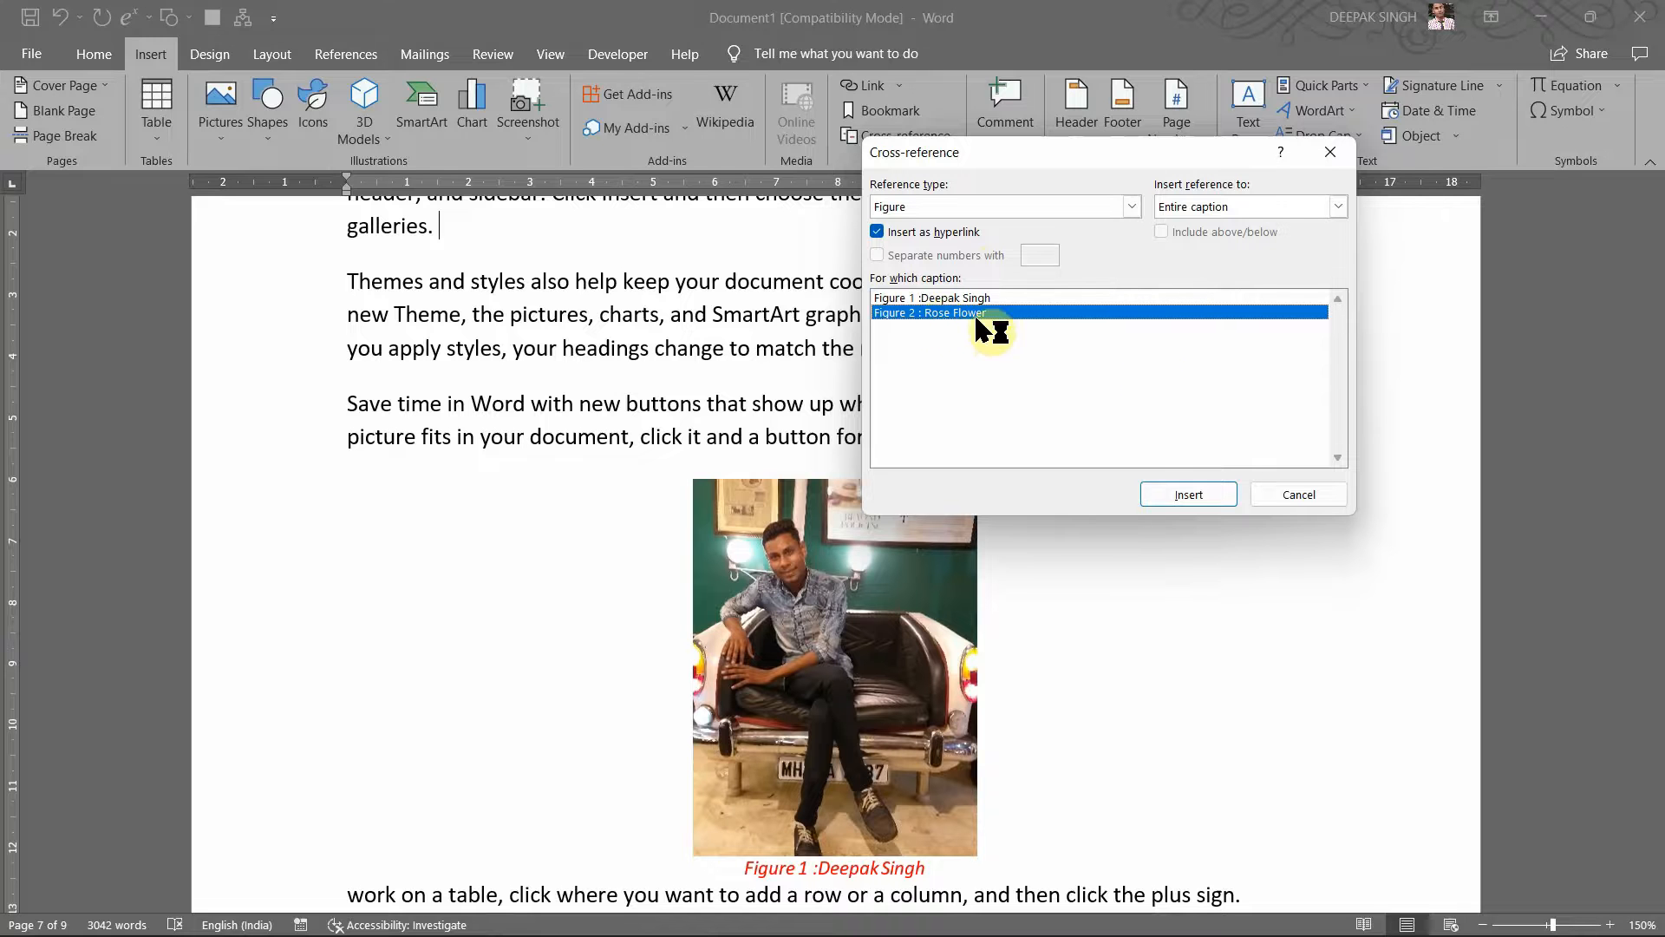
{"action": "left_click", "coordinate": [1188, 494]}
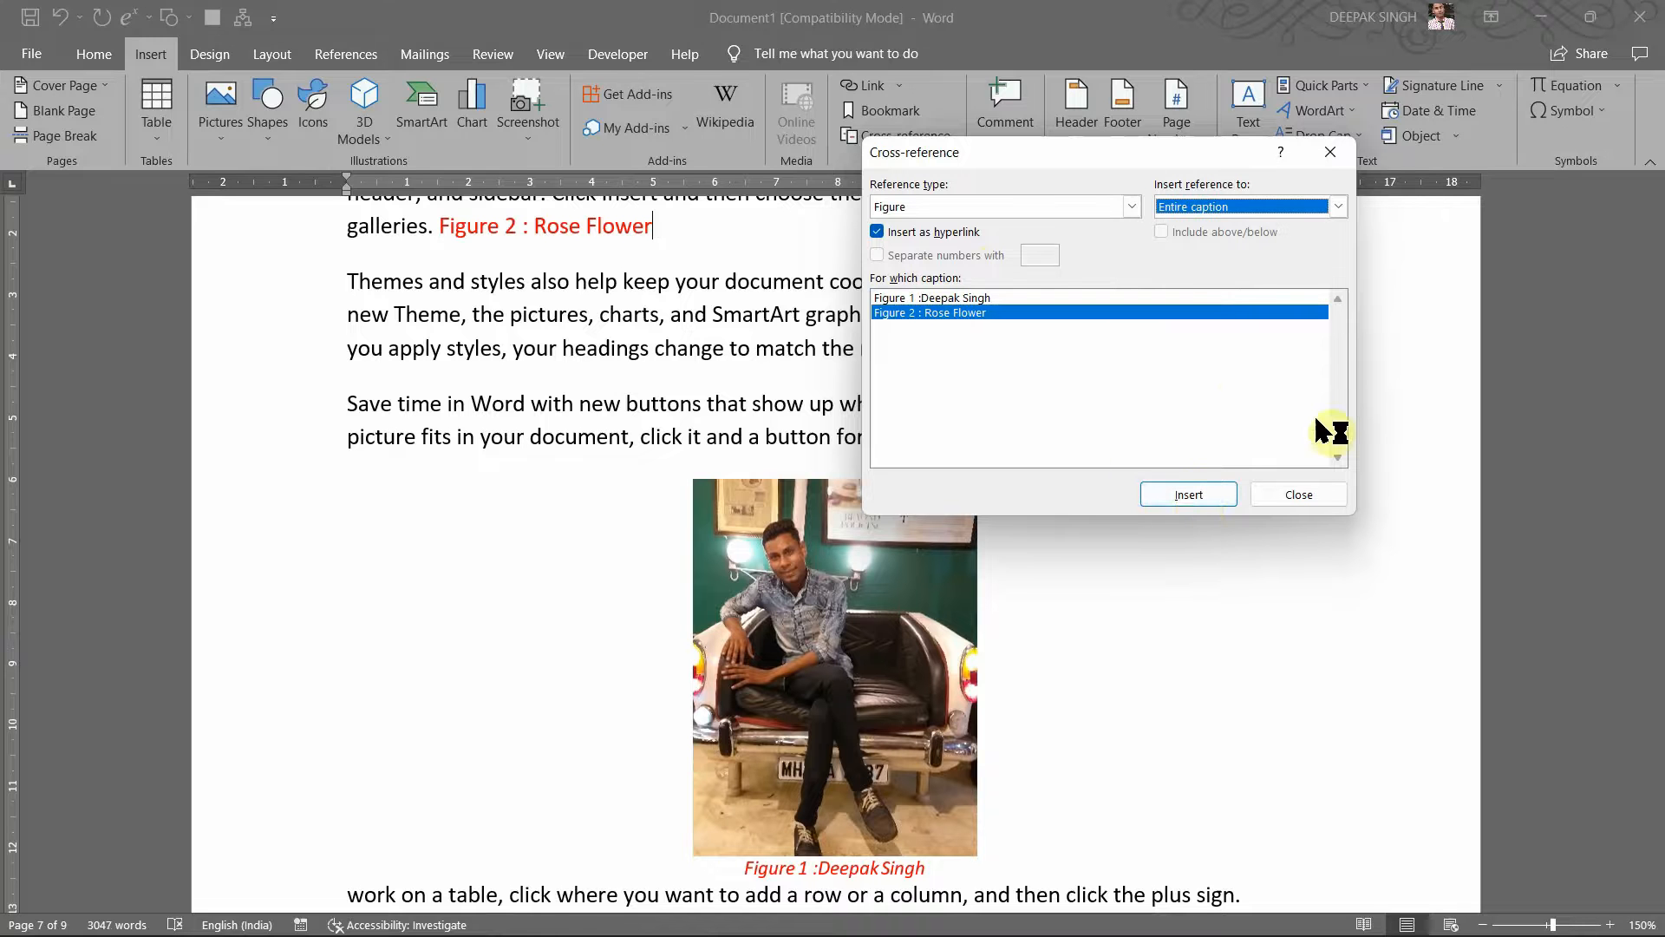
{"action": "left_click", "coordinate": [1319, 495]}
Step: Follow the new Figure 2 link to the rose photo, then return after 'galleries.'
{"action": "scroll", "coordinate": [585, 289], "scroll_direction": "up", "scroll_amount": 3}
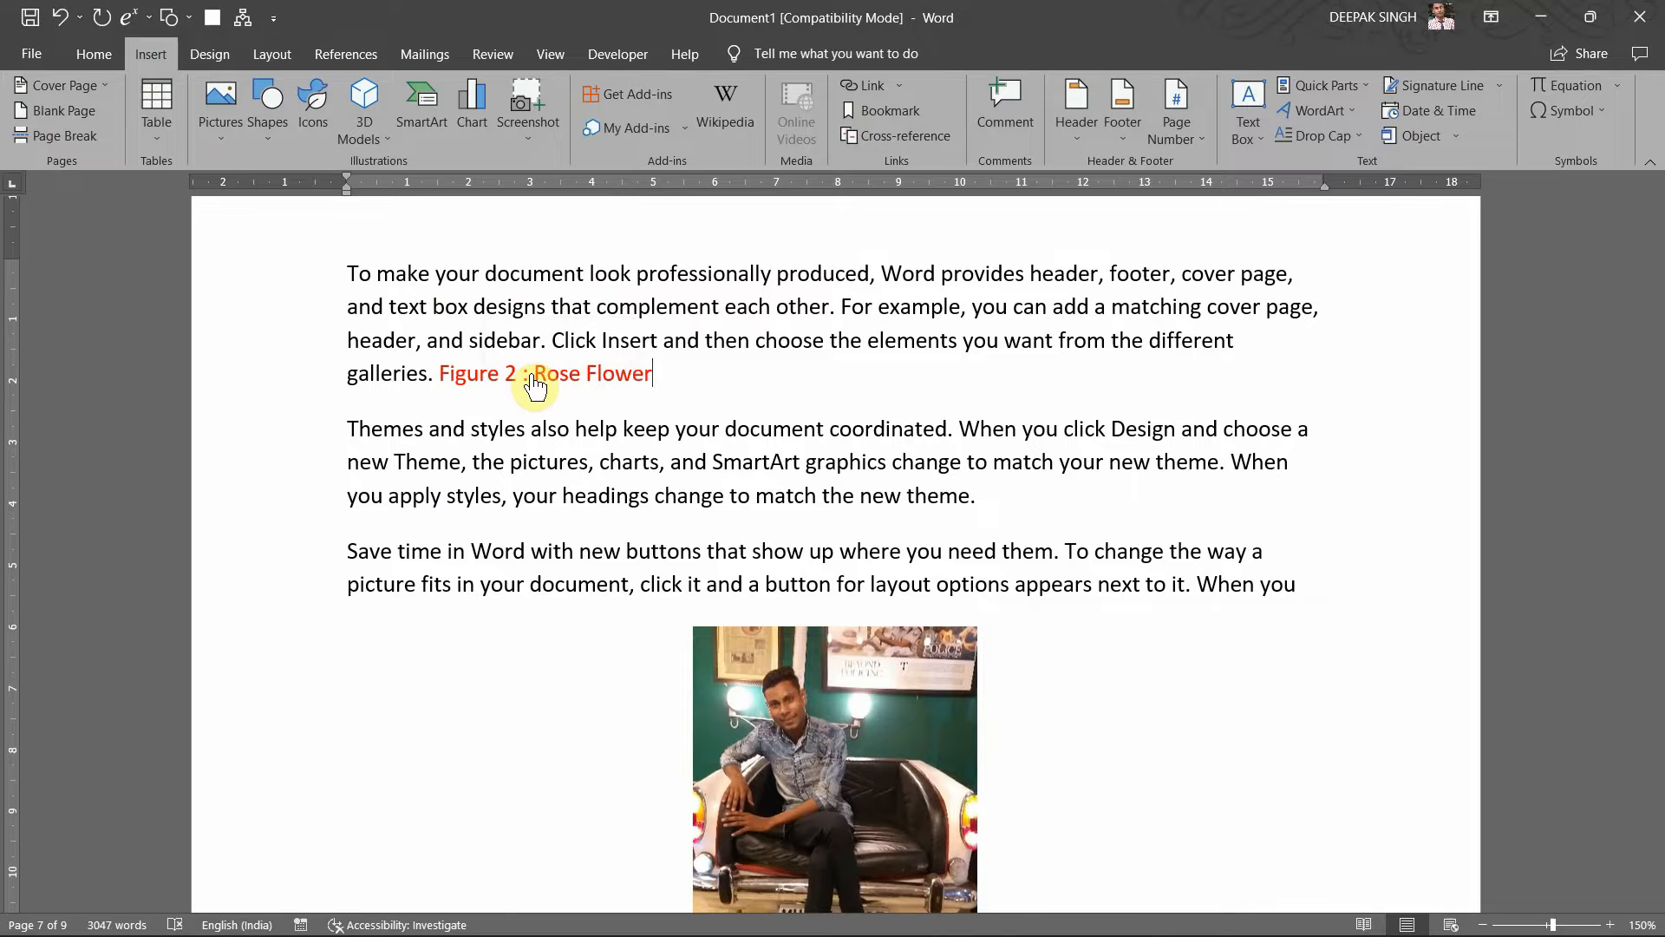
{"action": "left_click", "coordinate": [531, 375], "text": "ctrl"}
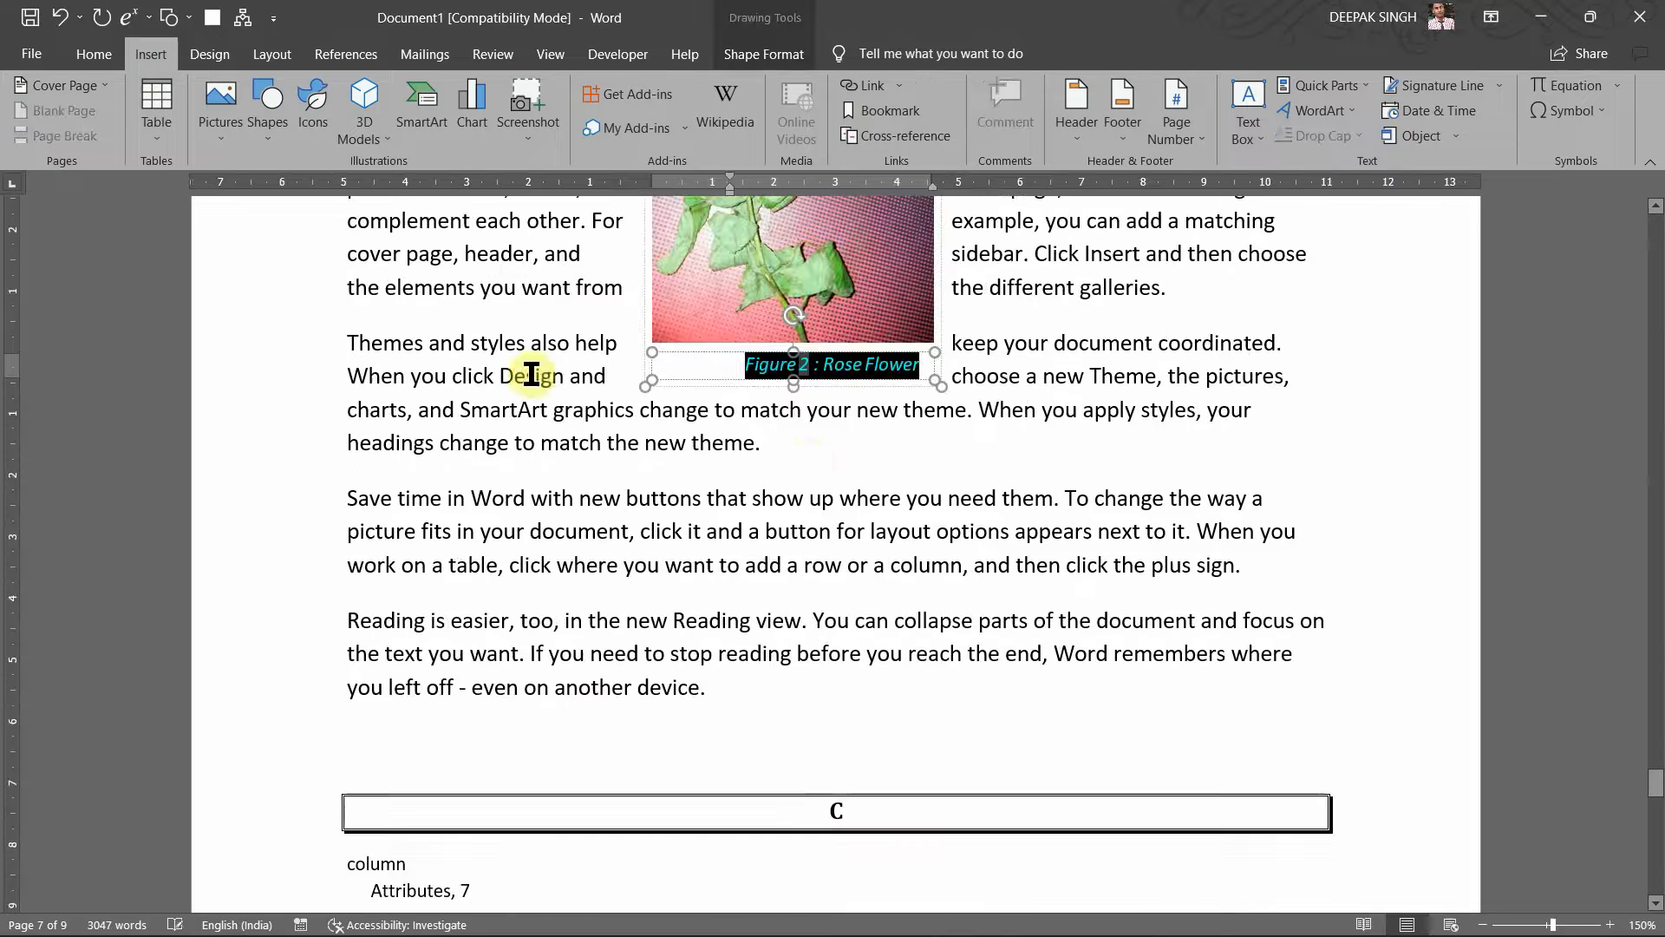
{"action": "left_click", "coordinate": [890, 493]}
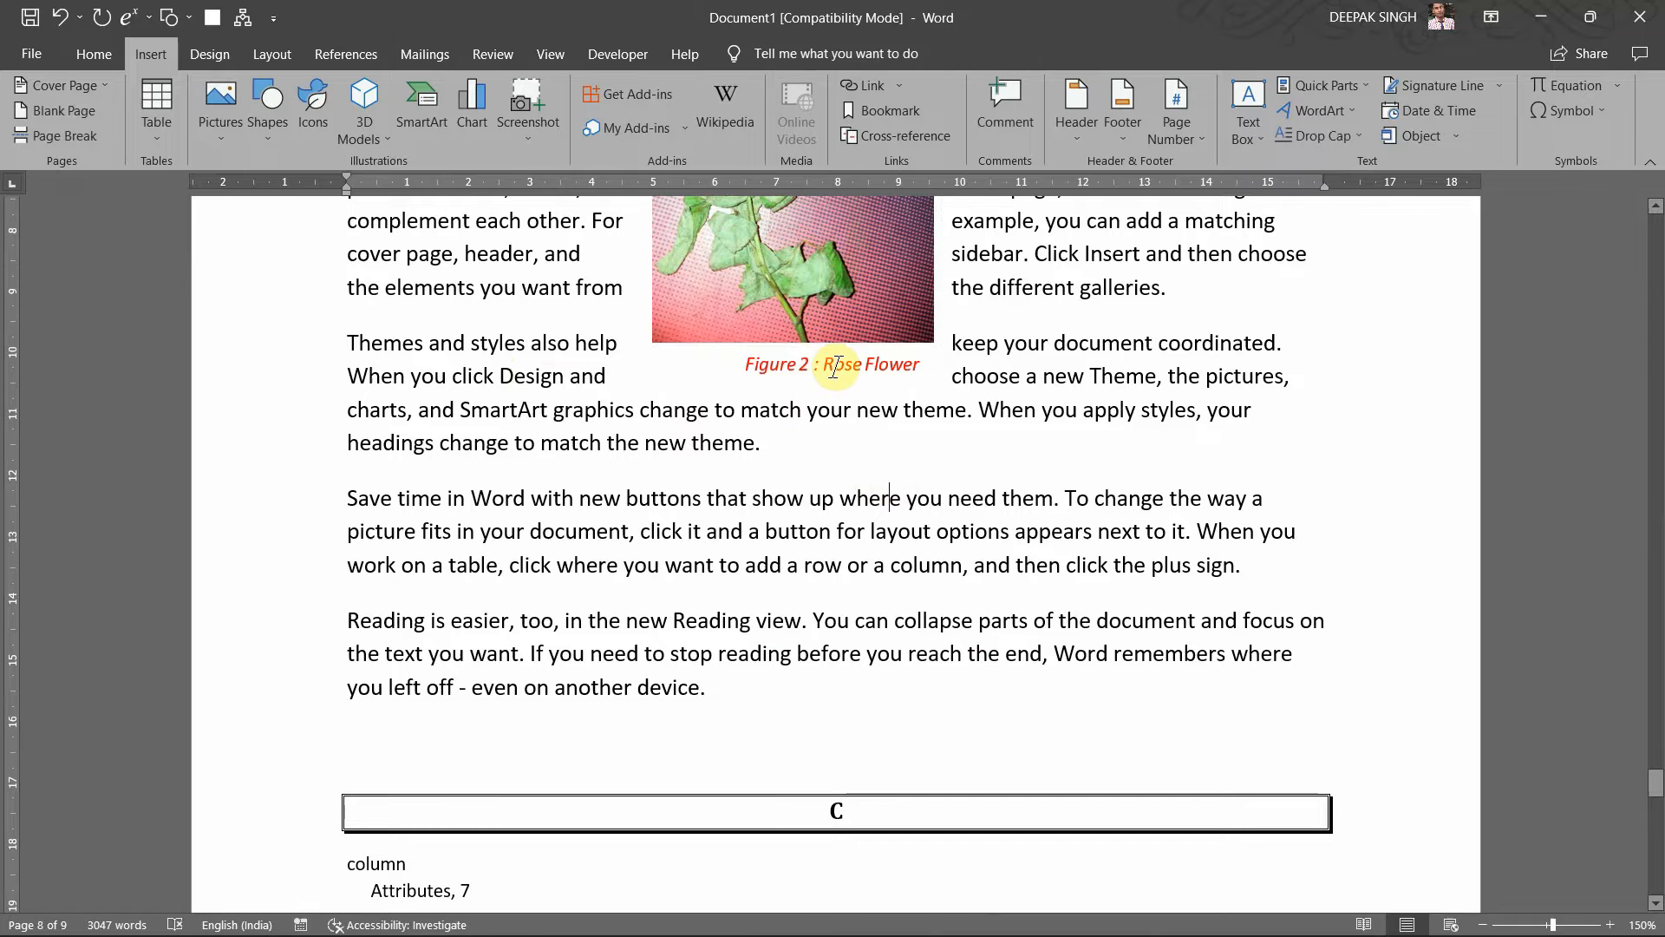
{"action": "scroll", "coordinate": [836, 366], "scroll_direction": "up", "scroll_amount": 20}
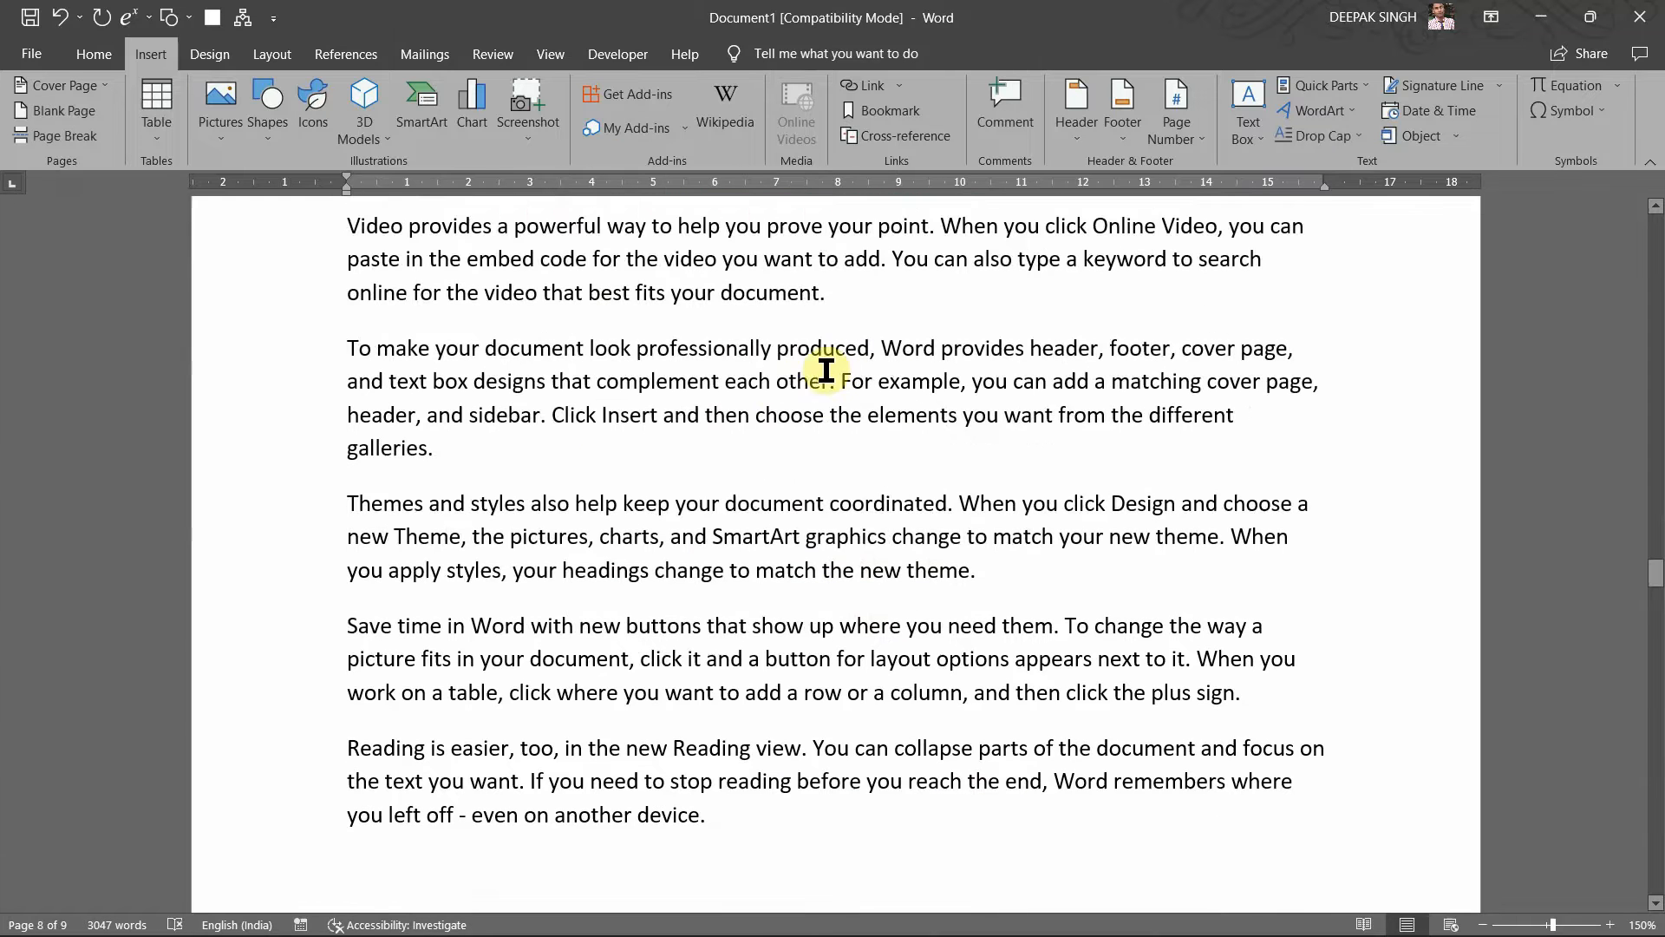
{"action": "left_click", "coordinate": [532, 446]}
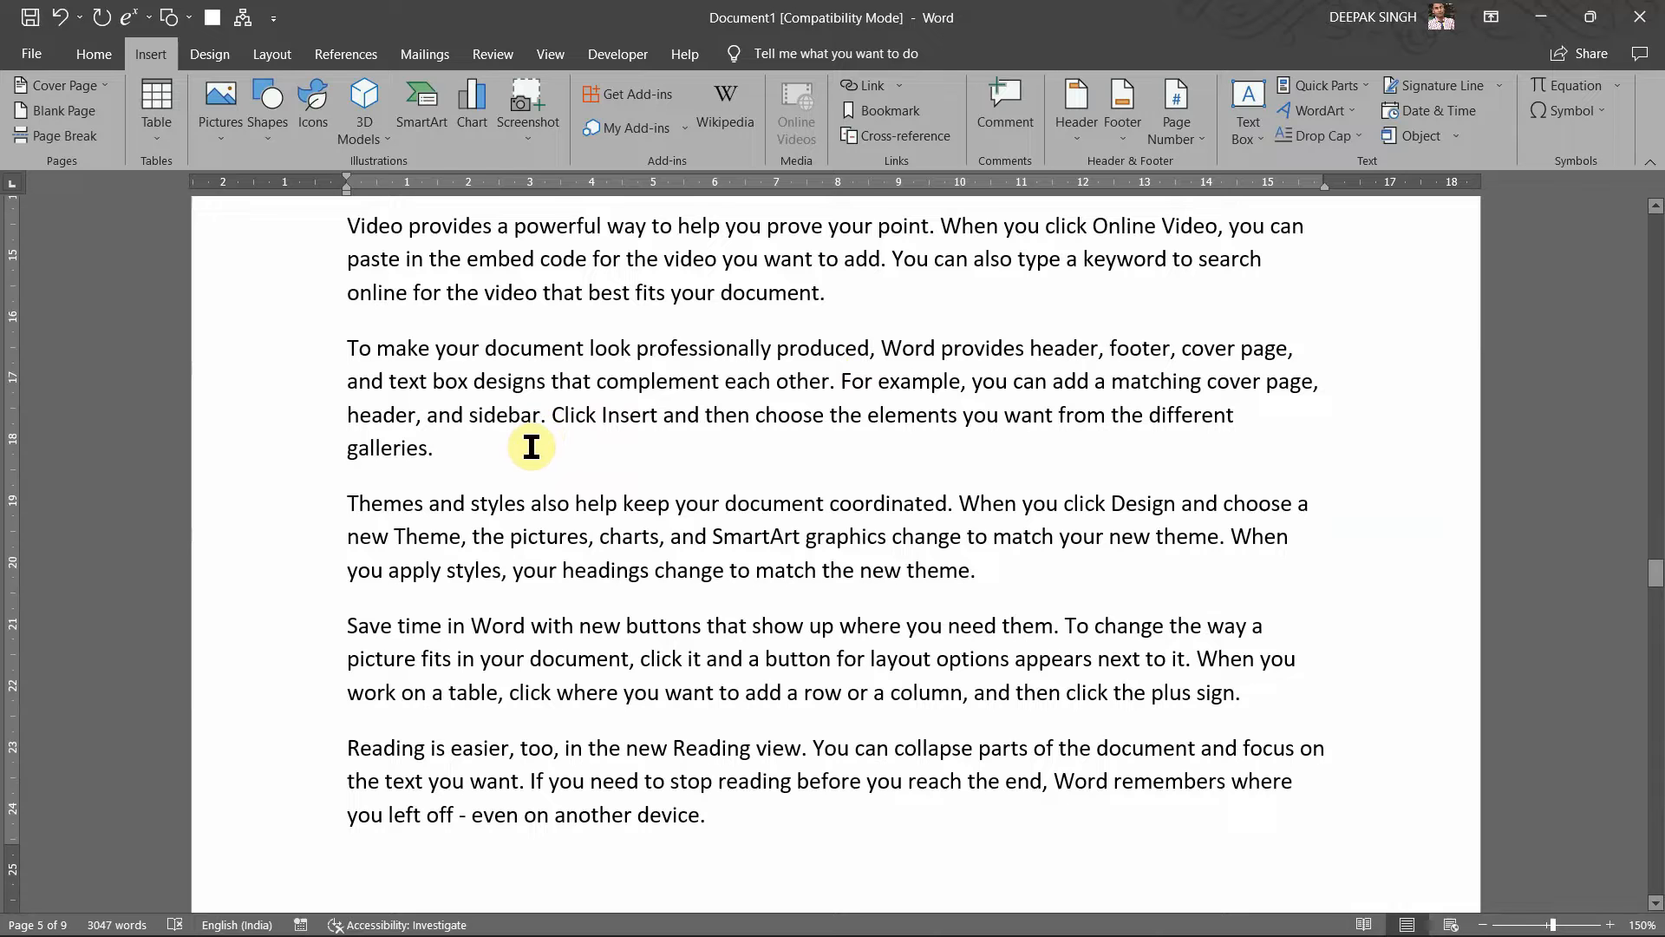
Step: Start a new paragraph after 'galleries.' and insert the car-seat jpg photo from this computer
{"action": "key", "text": "Return"}
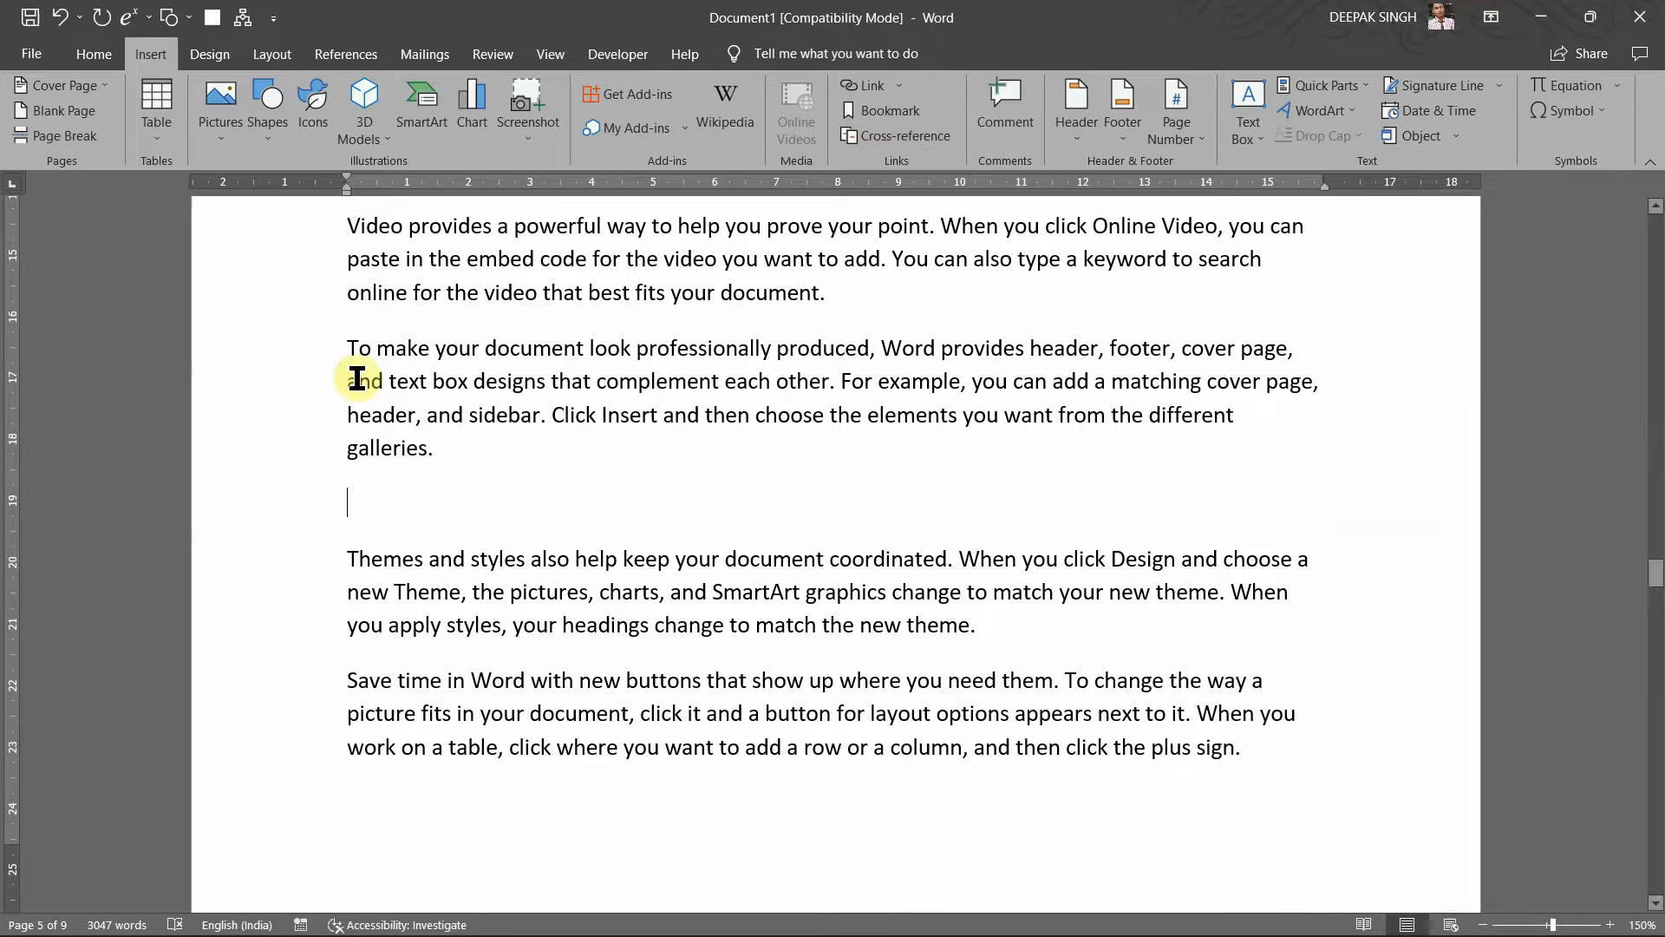
{"action": "left_click", "coordinate": [228, 131]}
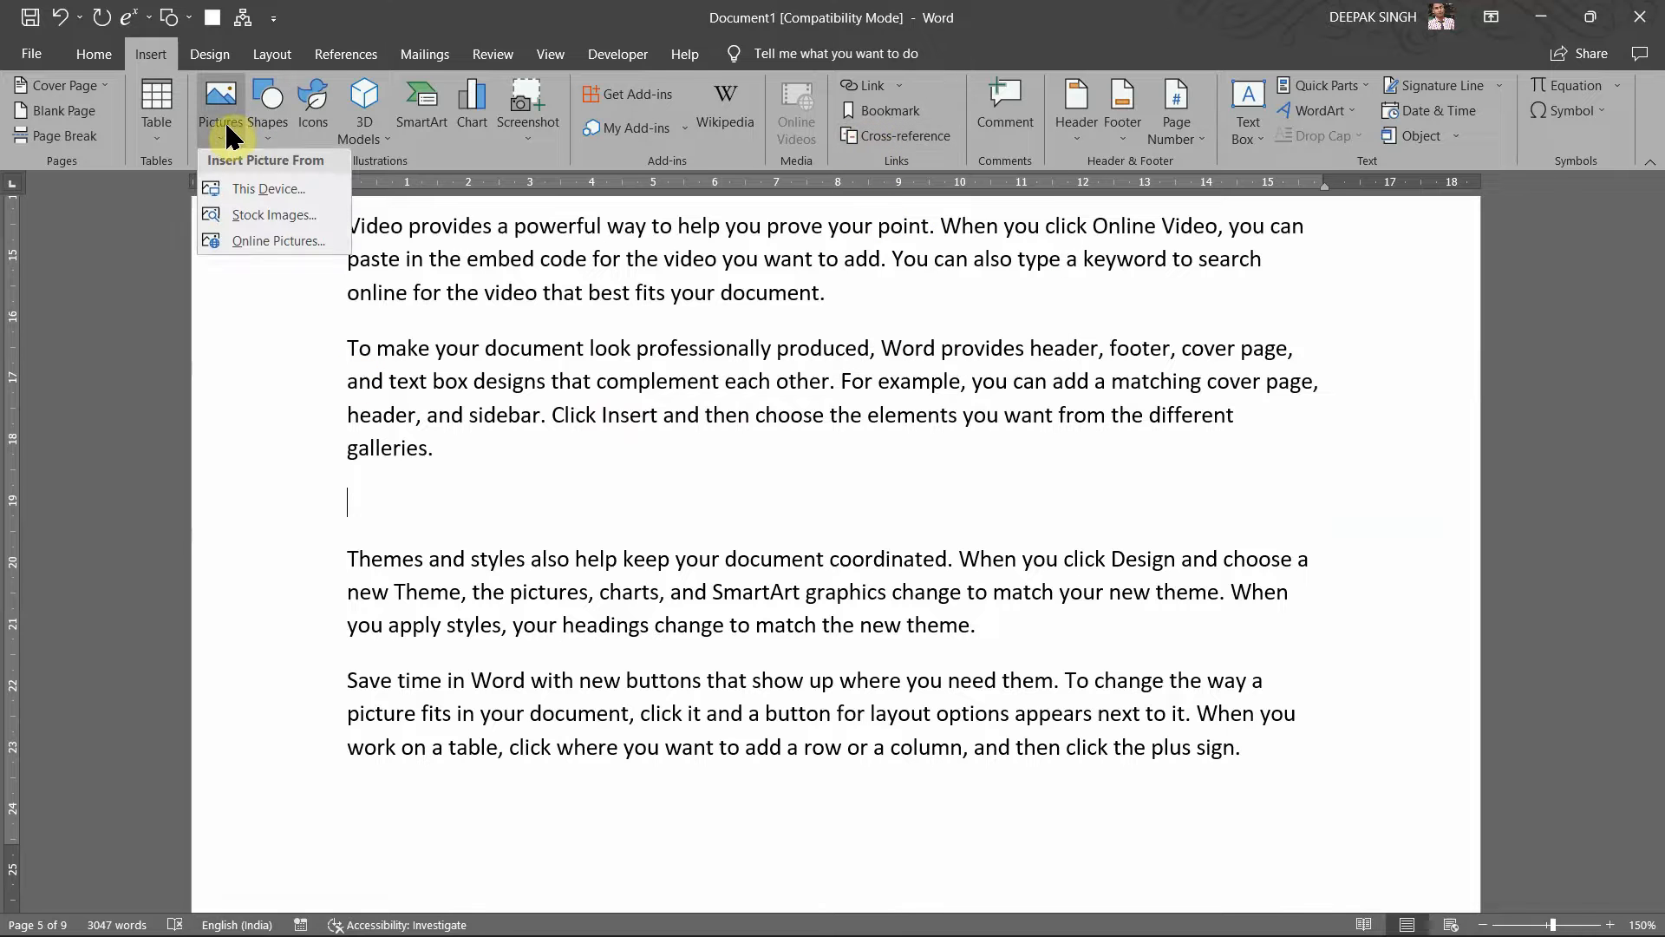
{"action": "left_click", "coordinate": [274, 194]}
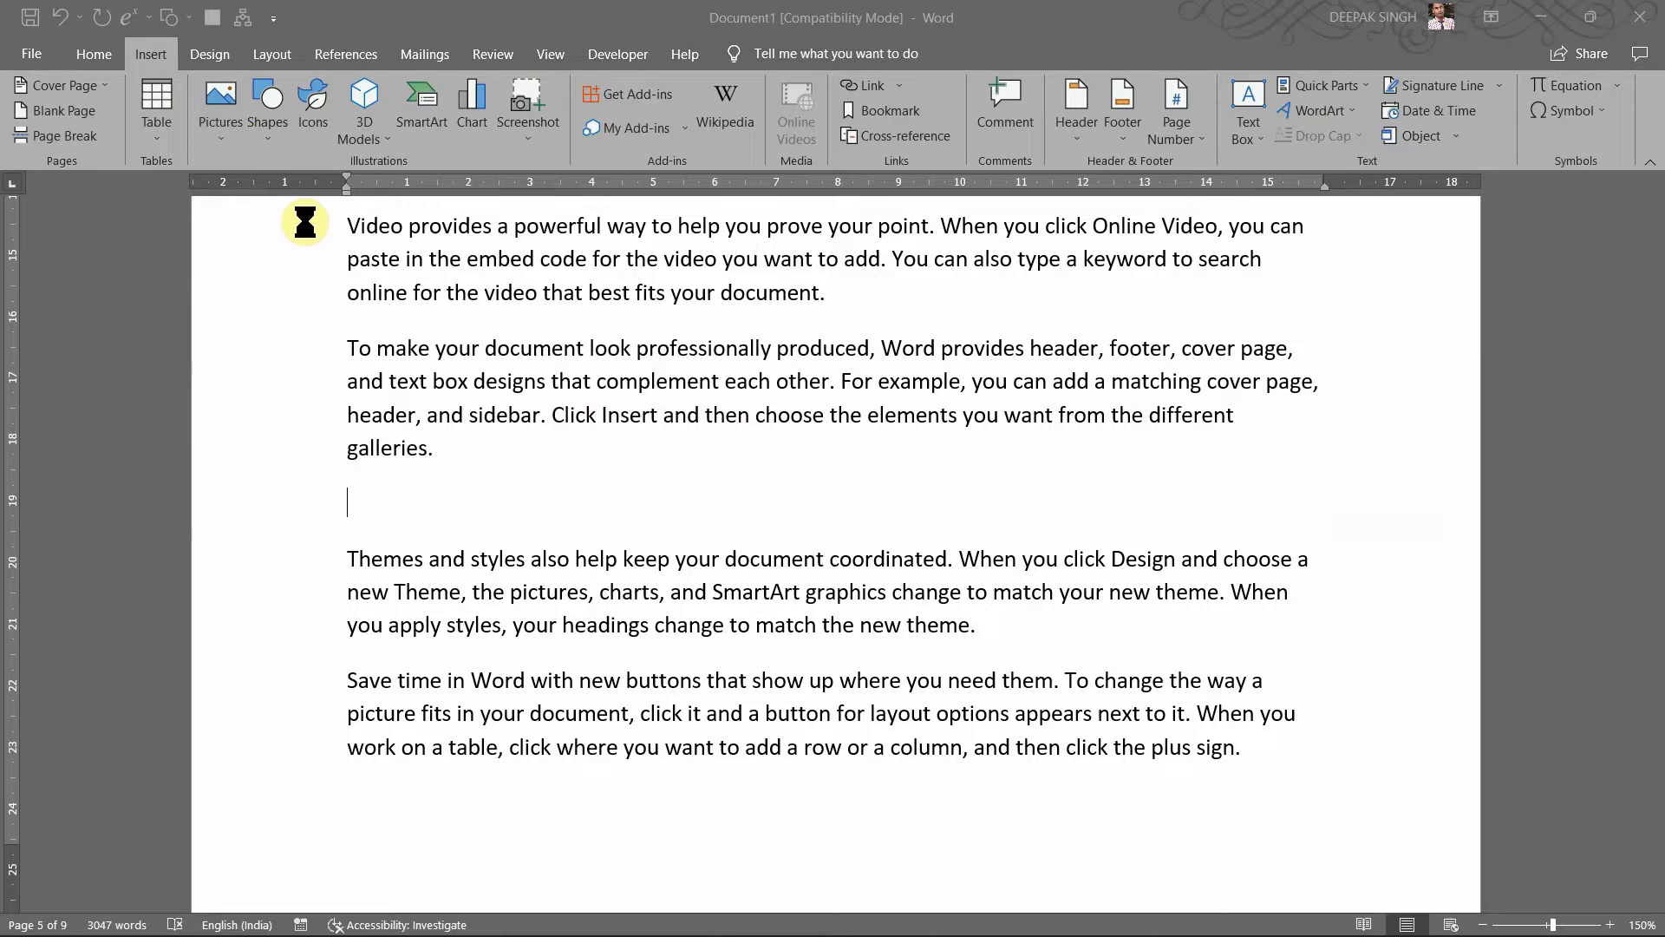
{"action": "scroll", "coordinate": [587, 316], "scroll_direction": "down", "scroll_amount": 3}
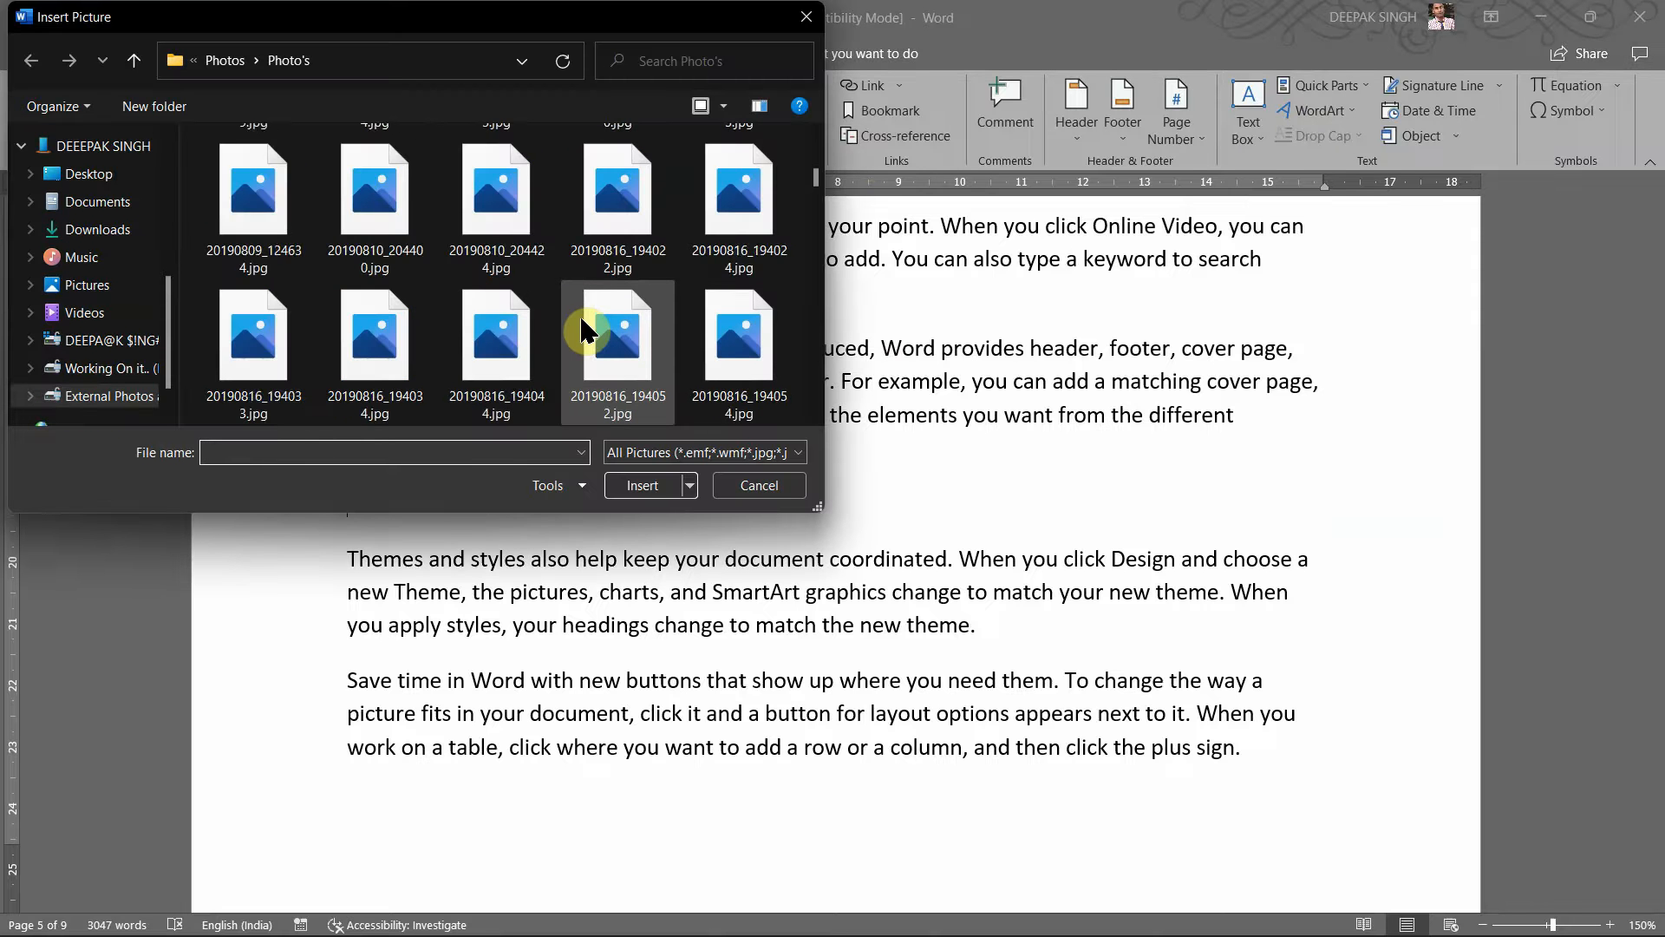
{"action": "double_click", "coordinate": [581, 328]}
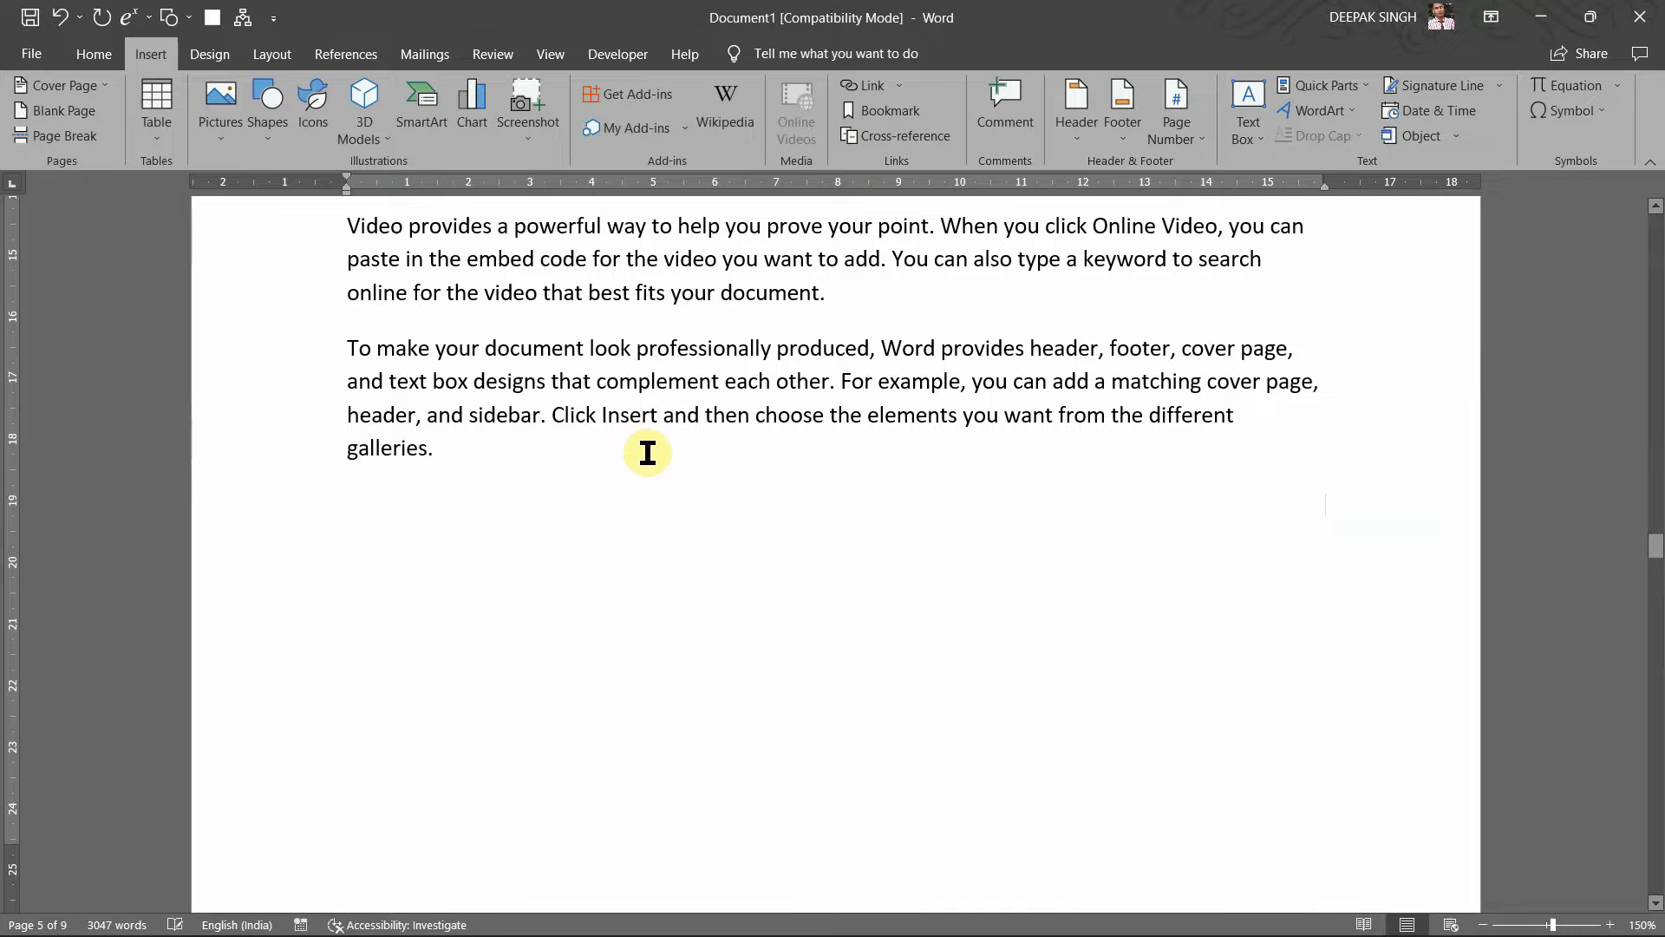
{"action": "scroll", "coordinate": [724, 501], "scroll_direction": "up", "scroll_amount": 2}
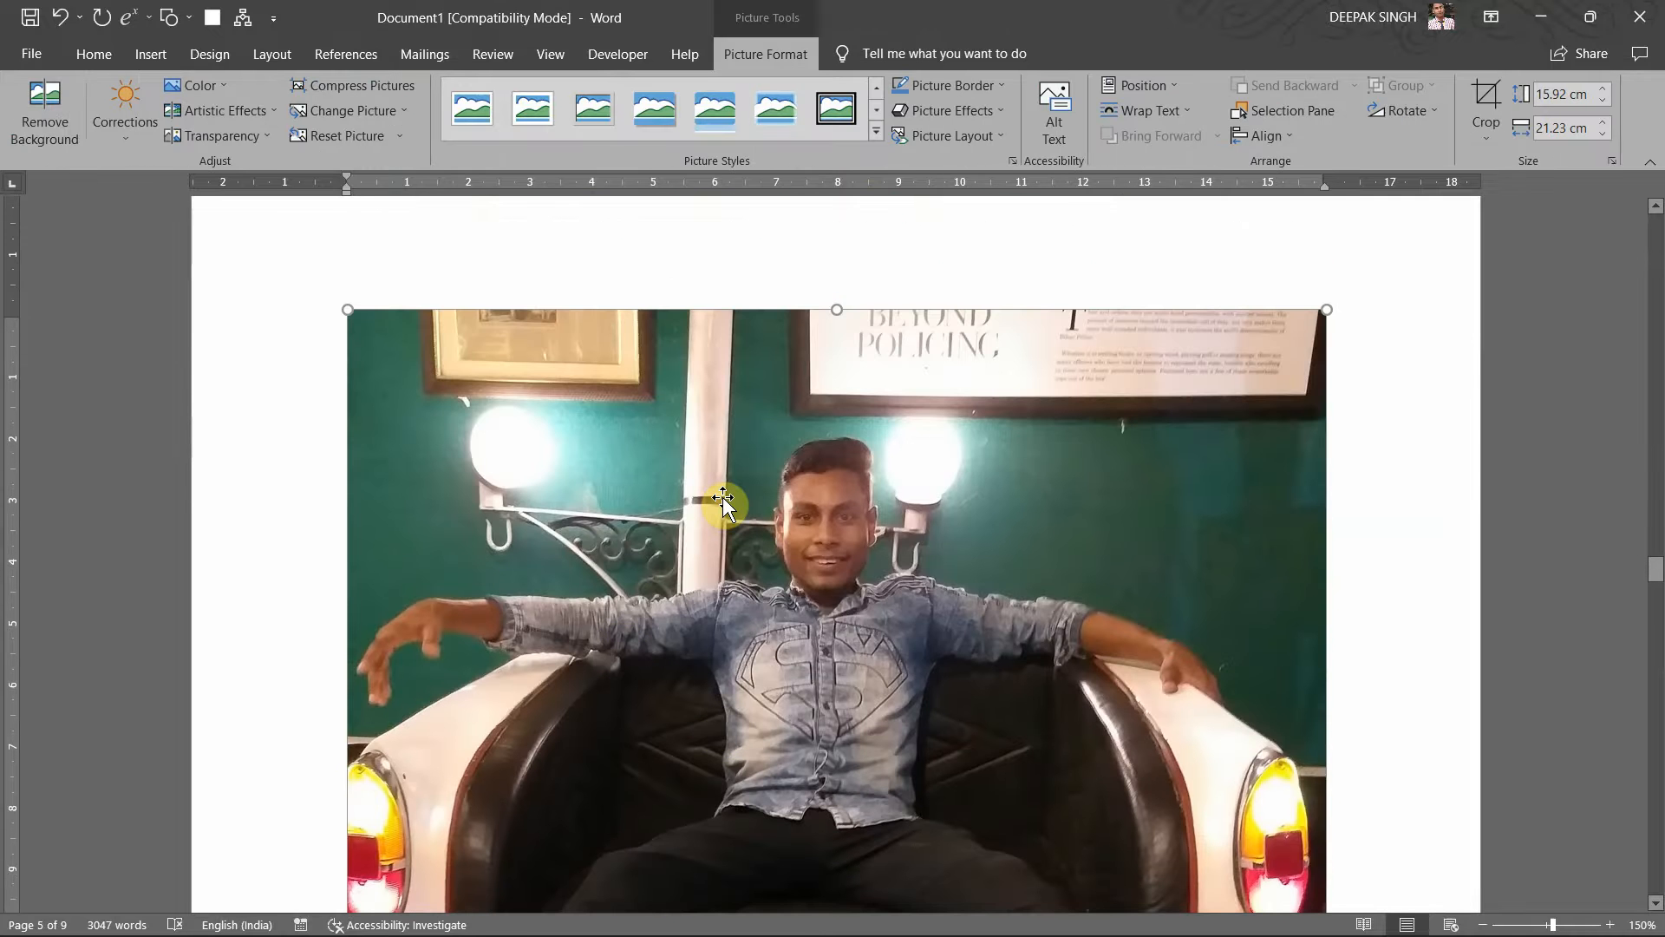
{"action": "scroll", "coordinate": [1239, 380], "scroll_direction": "down", "scroll_amount": 6}
{"action": "scroll", "coordinate": [1232, 486], "scroll_direction": "up", "scroll_amount": 7}
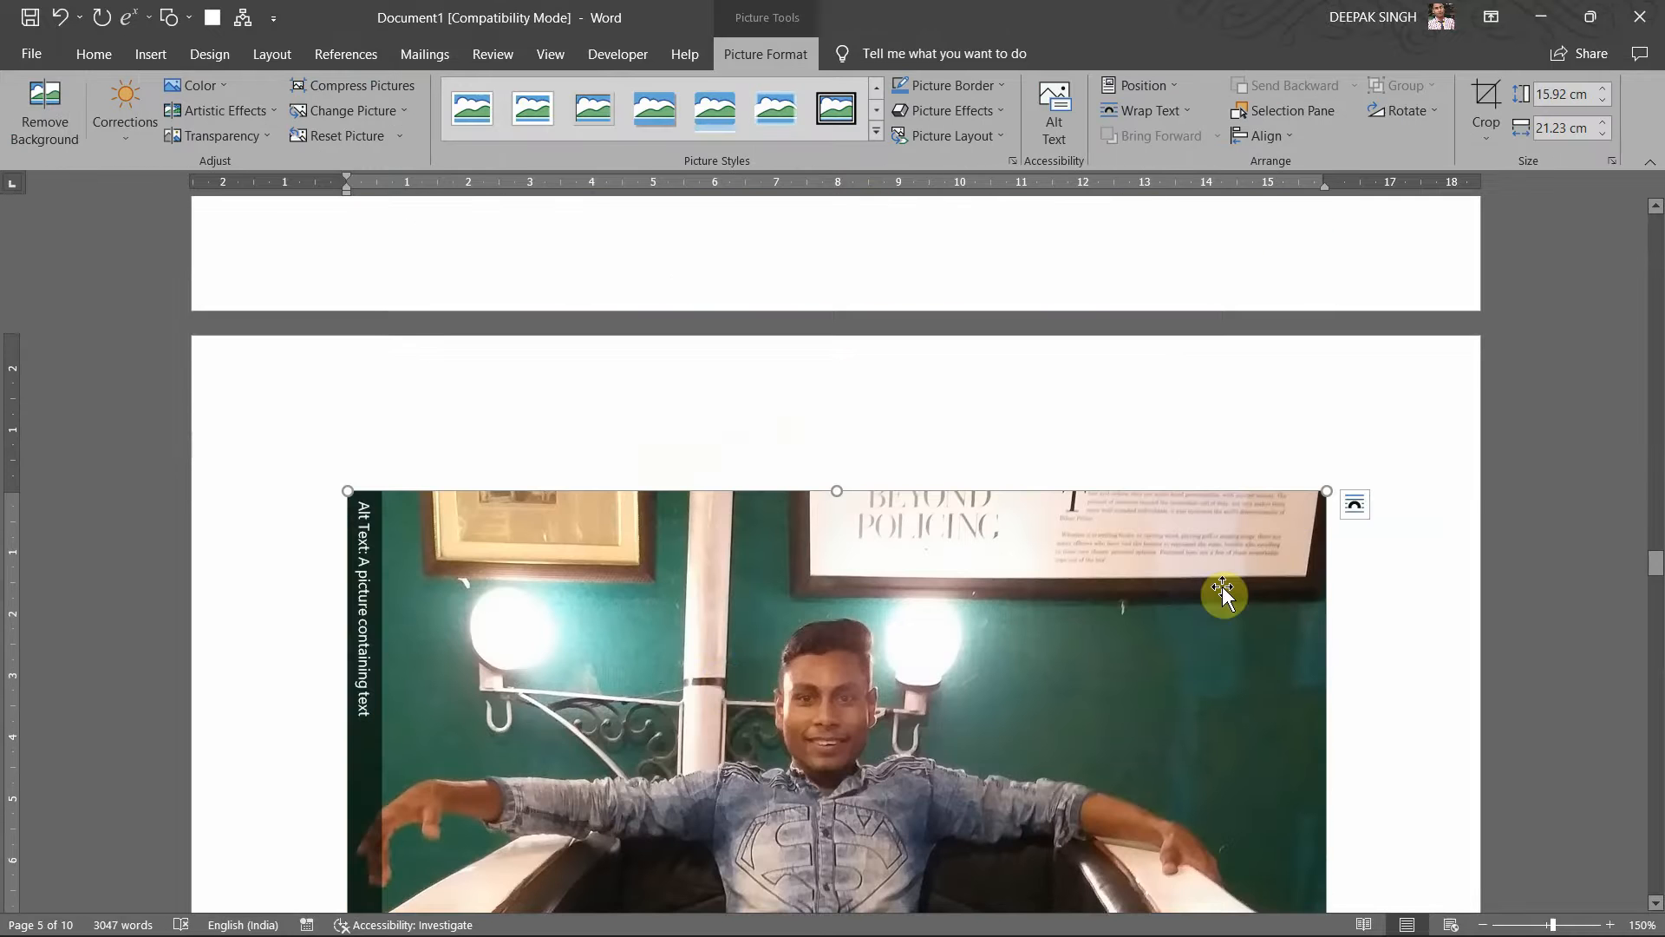
{"action": "scroll", "coordinate": [1224, 594], "scroll_direction": "down", "scroll_amount": 1}
{"action": "scroll", "coordinate": [1224, 594], "scroll_direction": "down", "scroll_amount": 1}
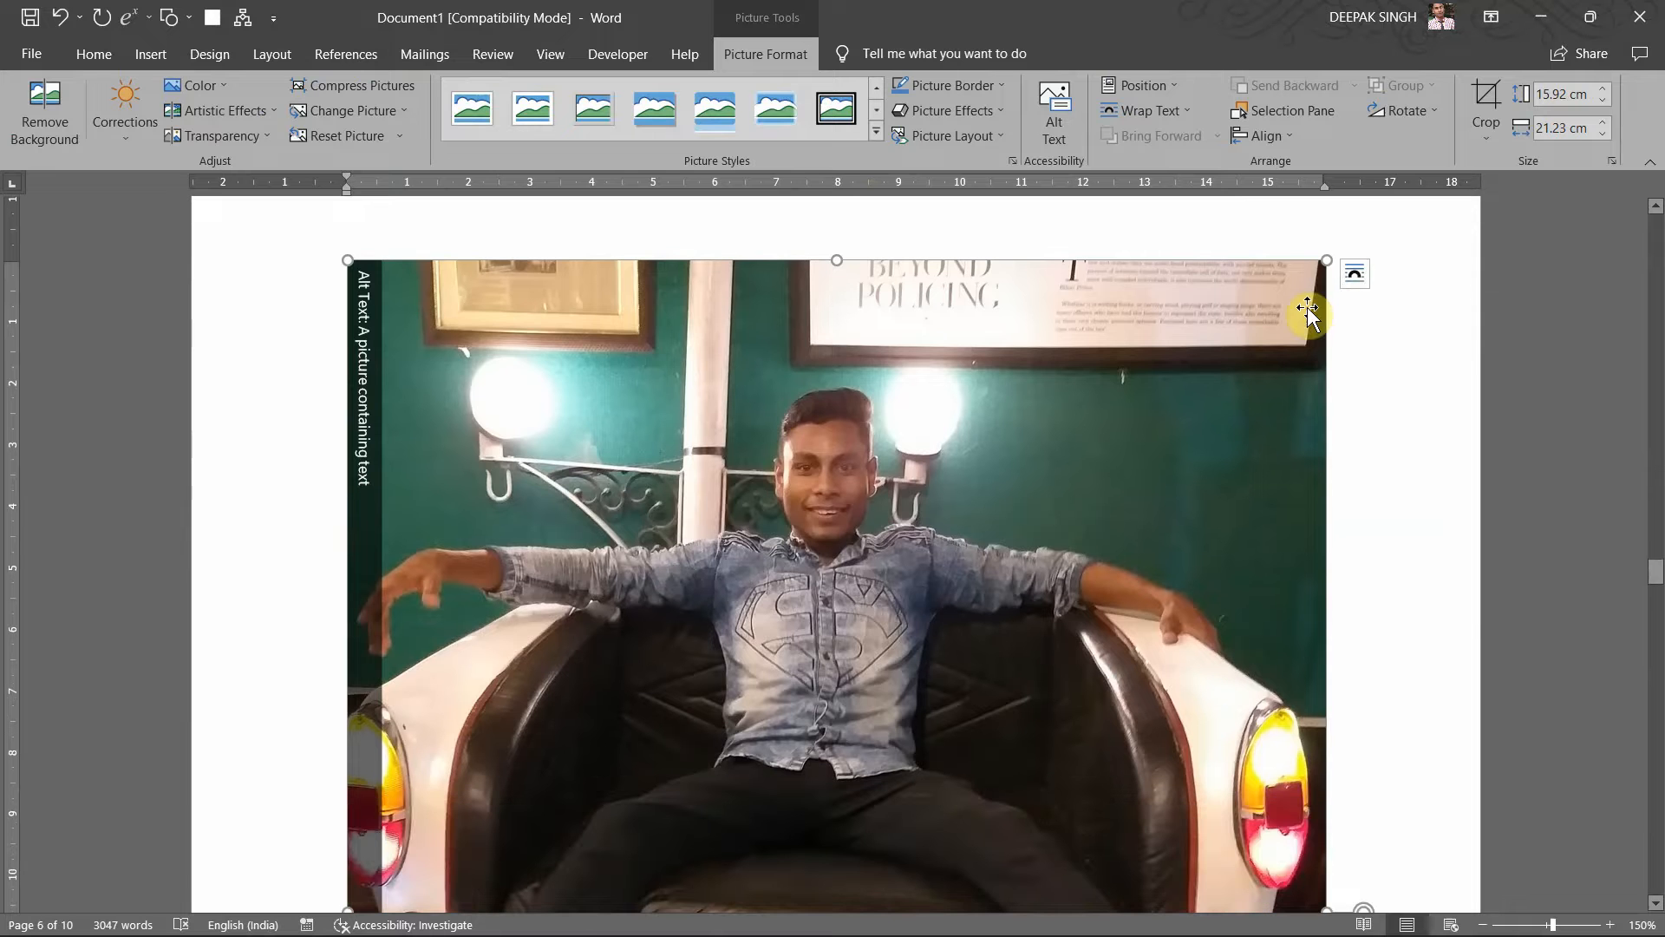
Step: Wrap the photo Top and Bottom, shrink it to about 6.77 × 5.08 cm, and centre it
{"action": "left_click", "coordinate": [1355, 274]}
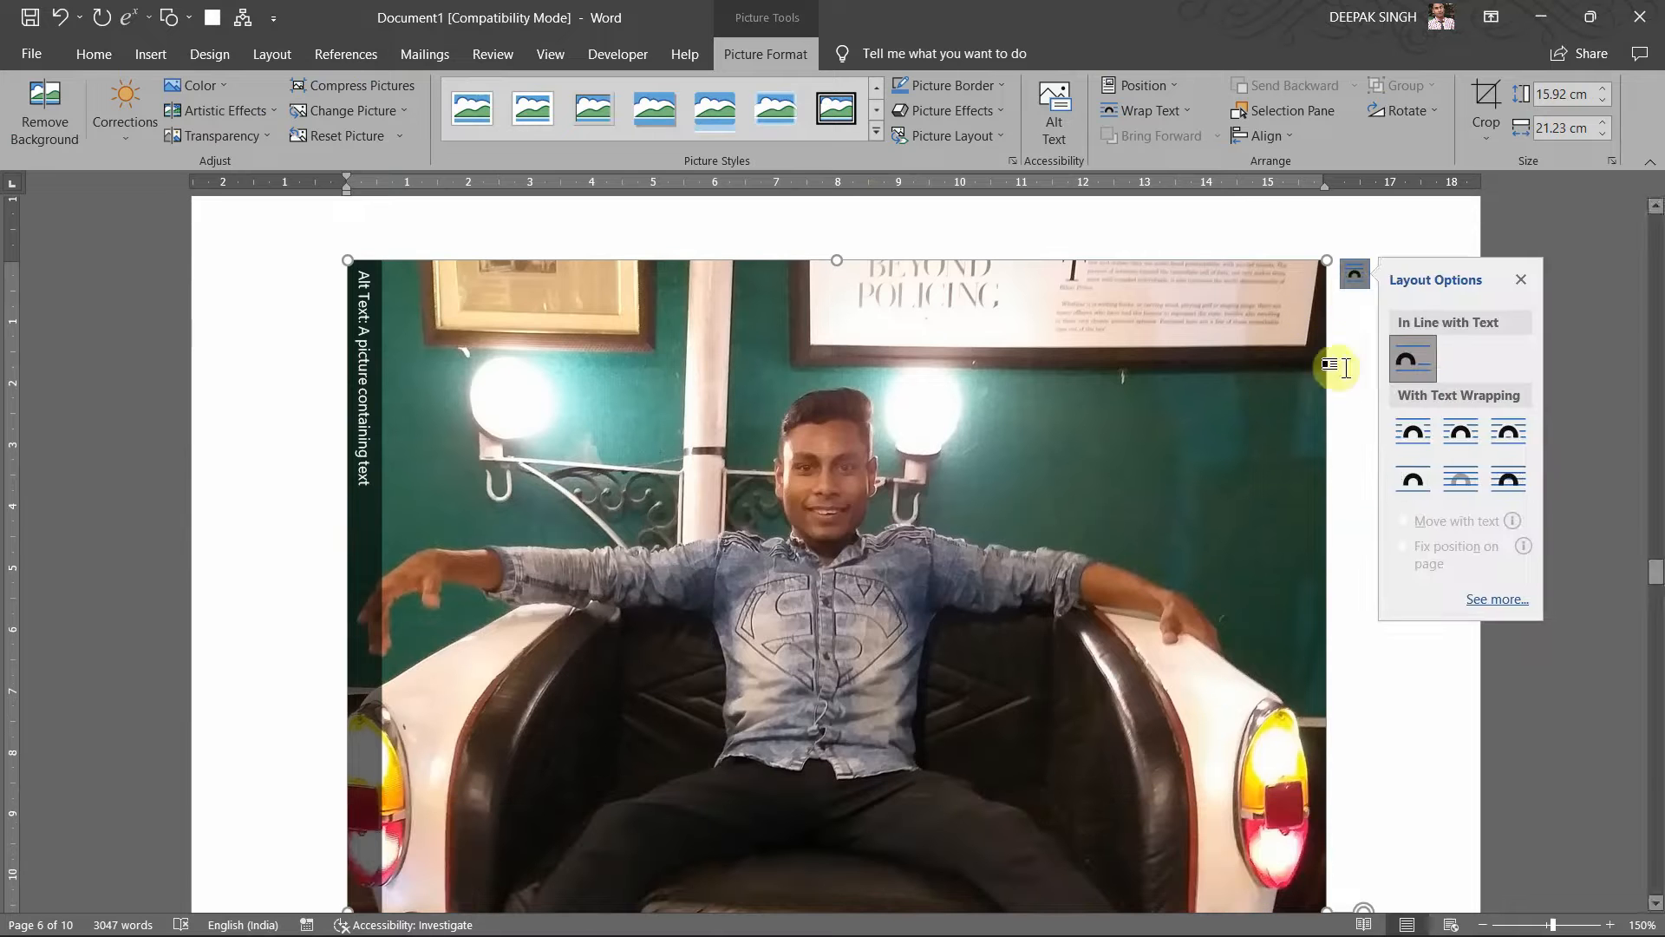
{"action": "left_click", "coordinate": [1412, 486]}
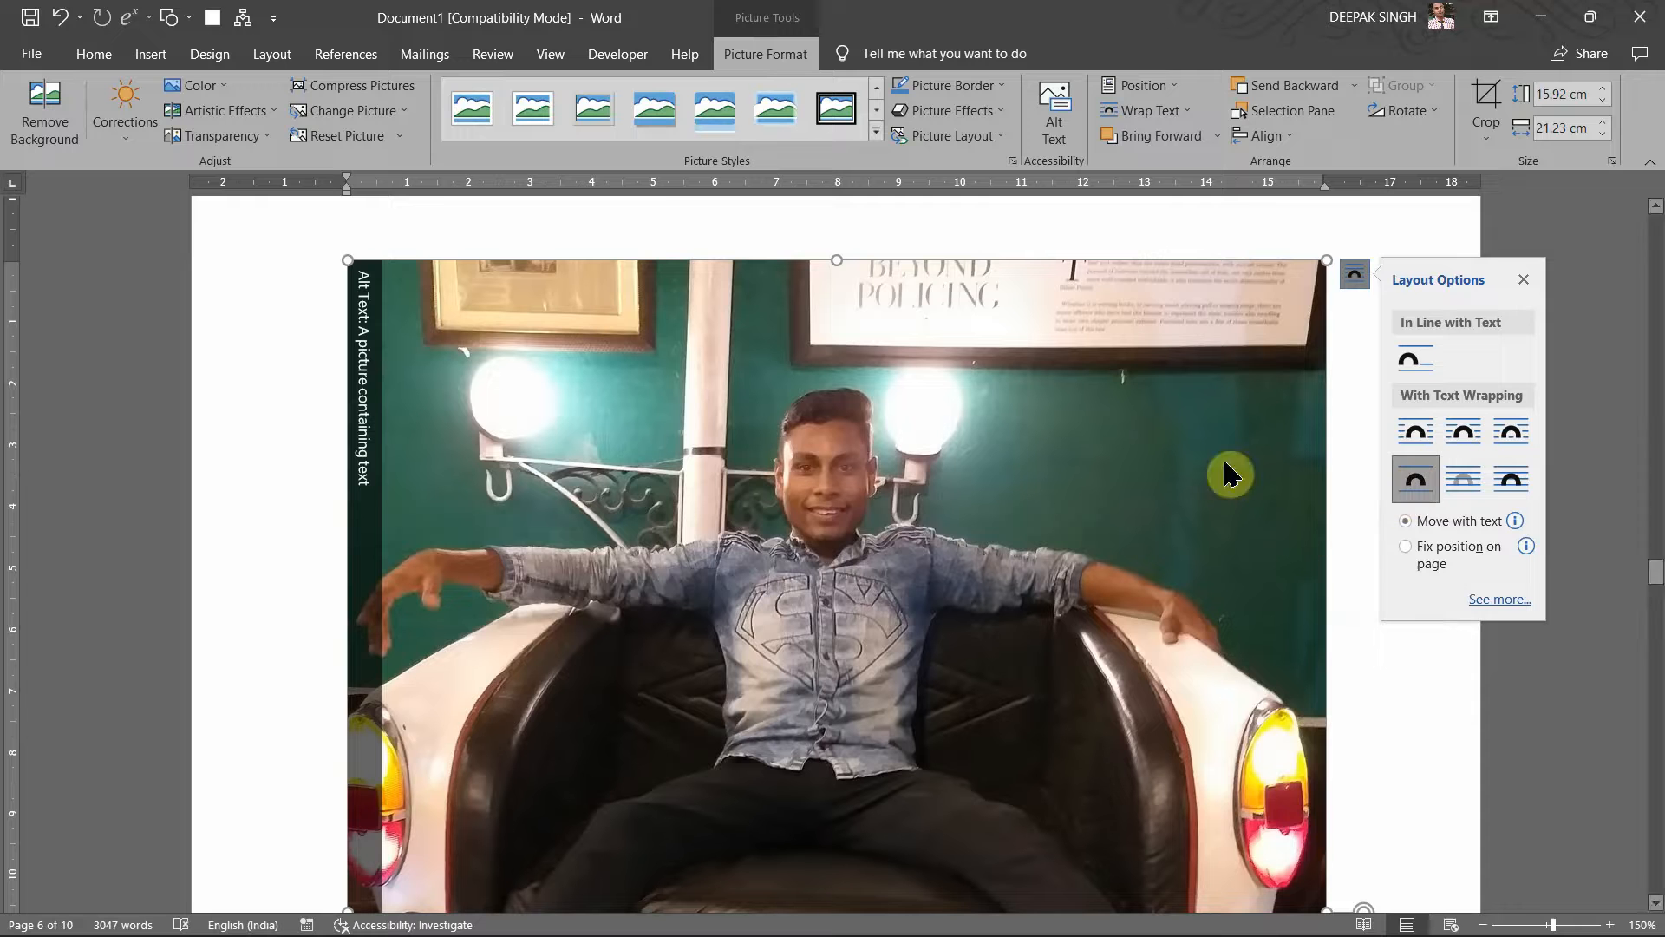
{"action": "left_click", "coordinate": [1525, 281]}
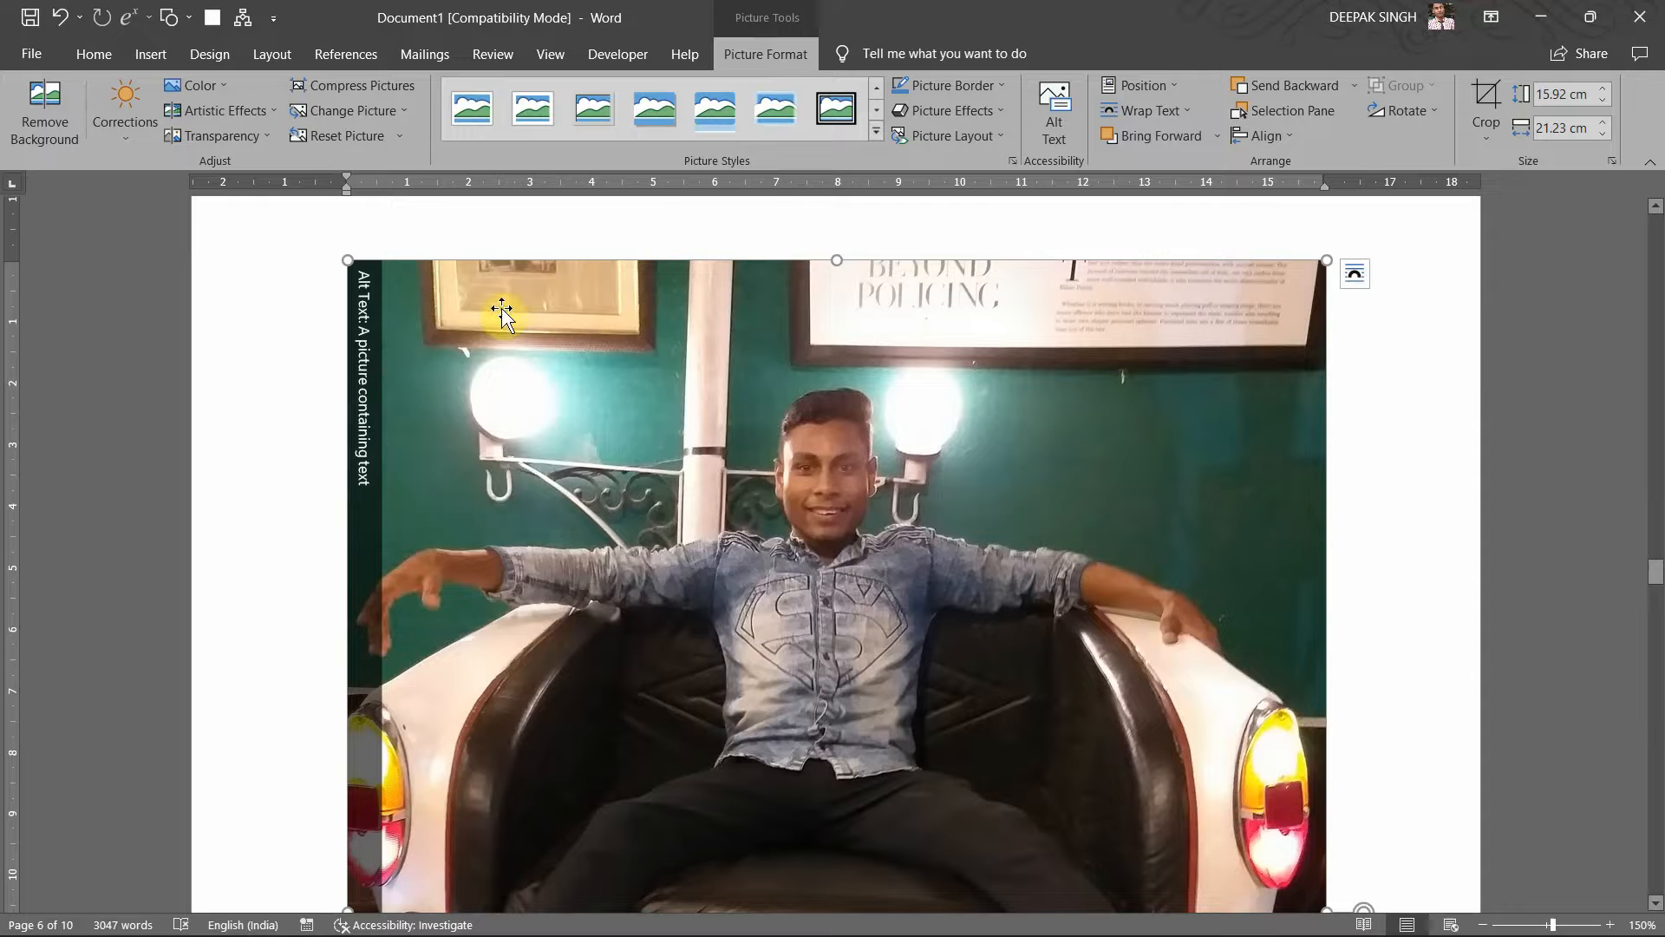
{"action": "left_click_drag", "start_coordinate": [349, 254], "coordinate": [880, 736]}
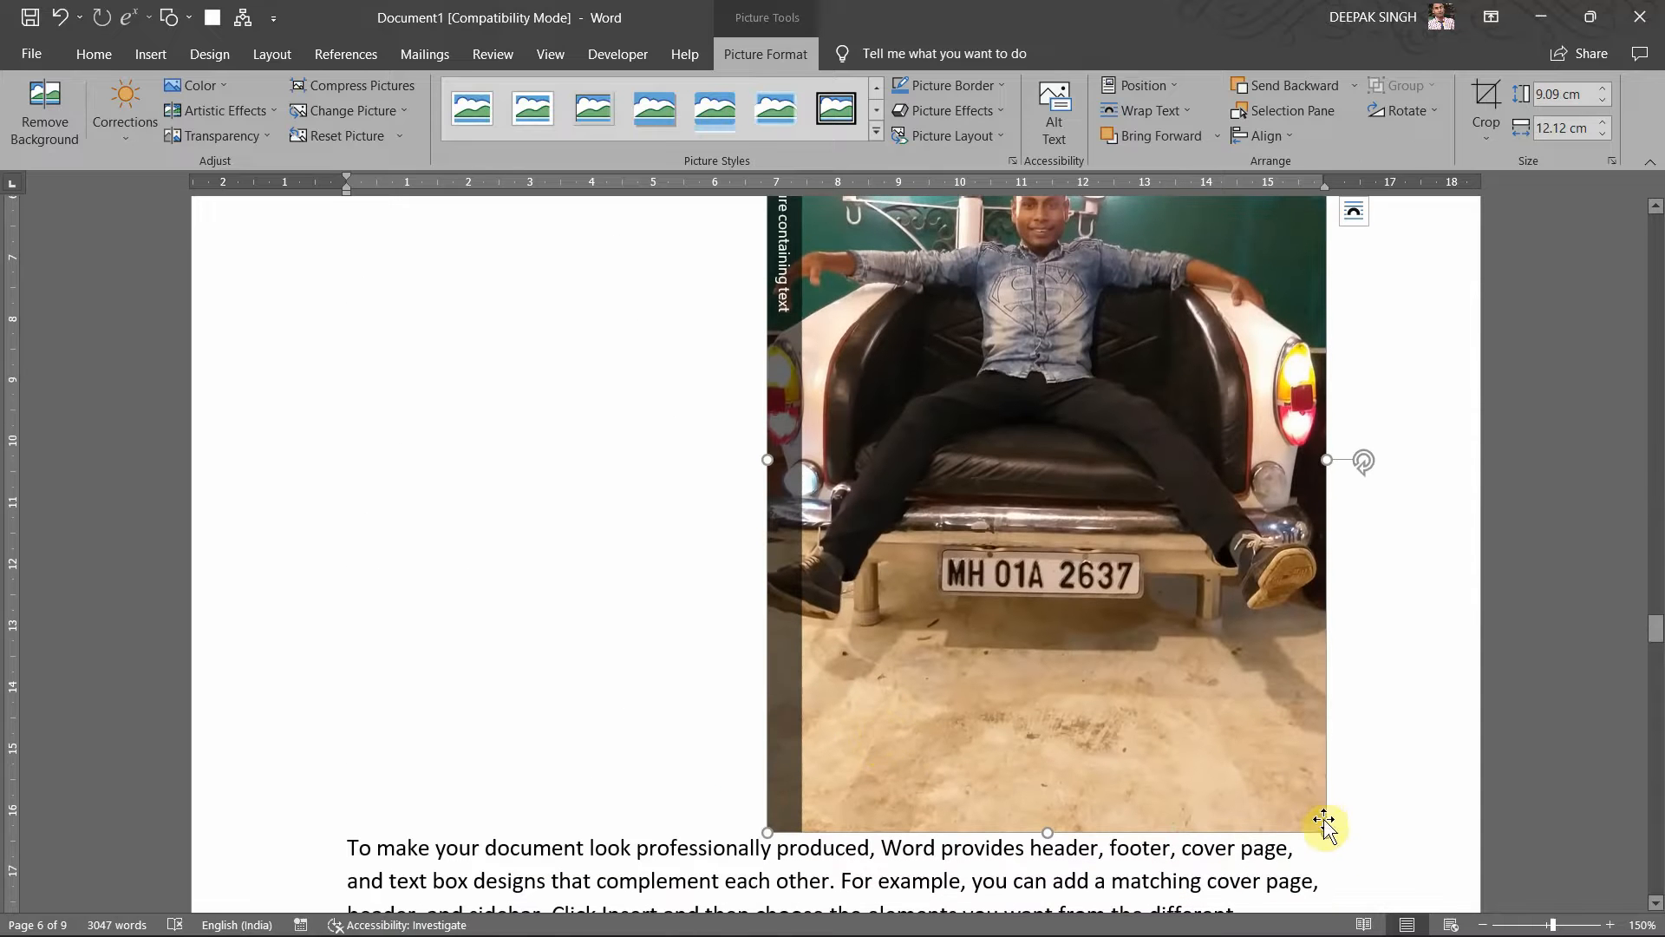
{"action": "left_click_drag", "start_coordinate": [1322, 829], "coordinate": [1075, 438]}
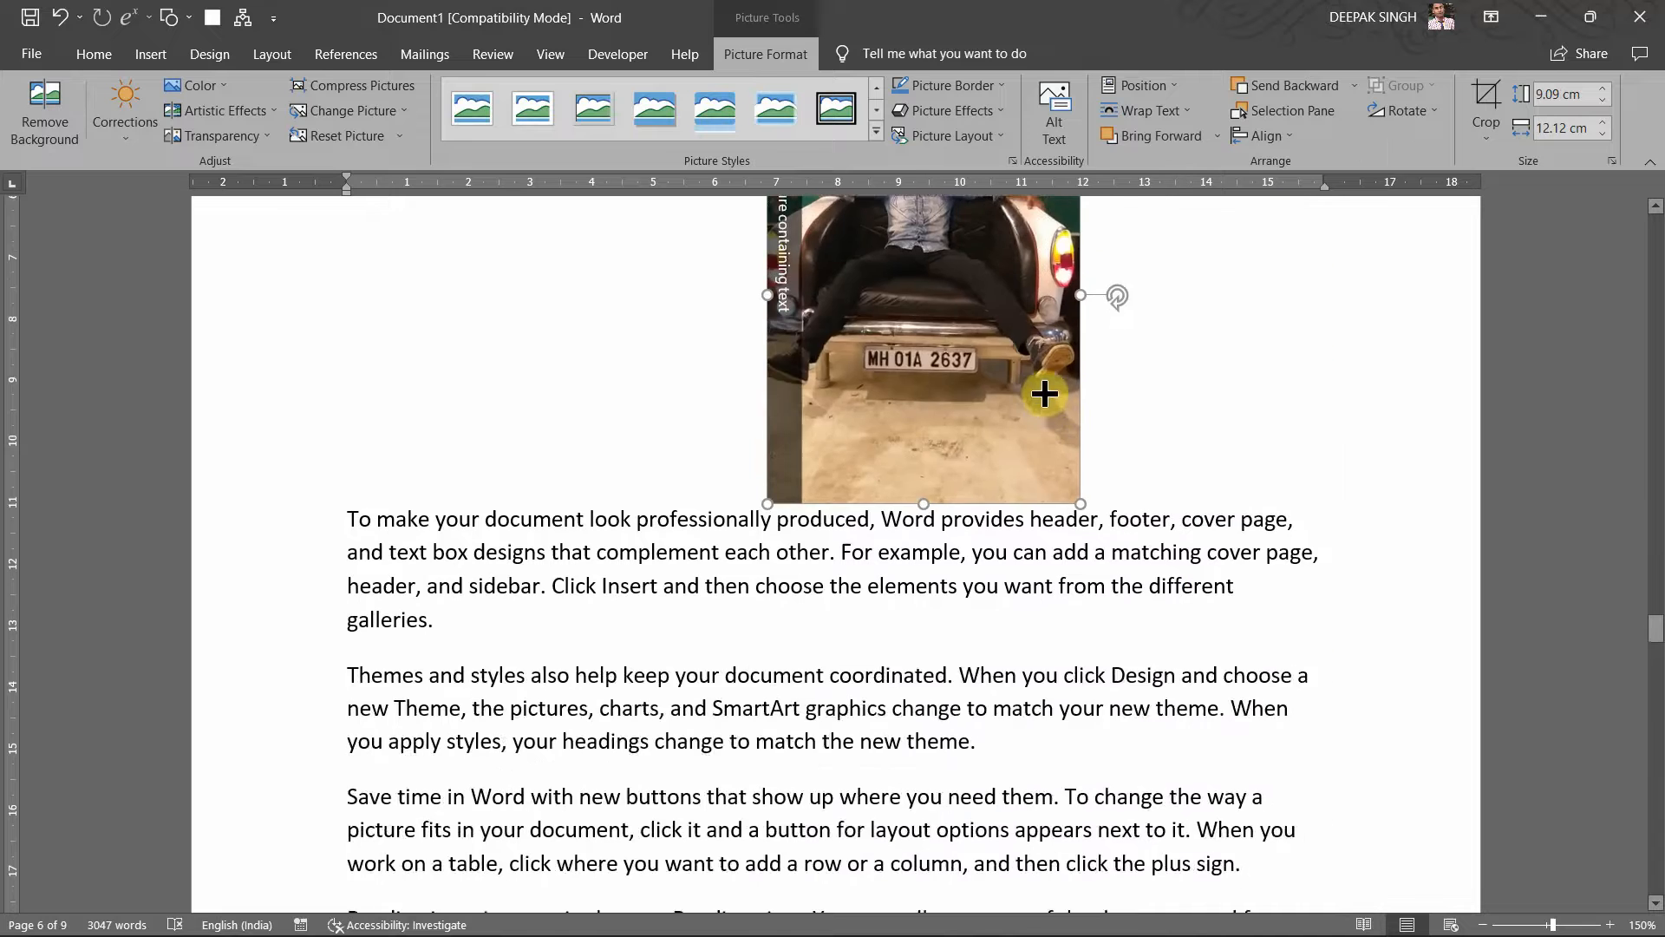
{"action": "scroll", "coordinate": [1039, 392], "scroll_direction": "up", "scroll_amount": 3}
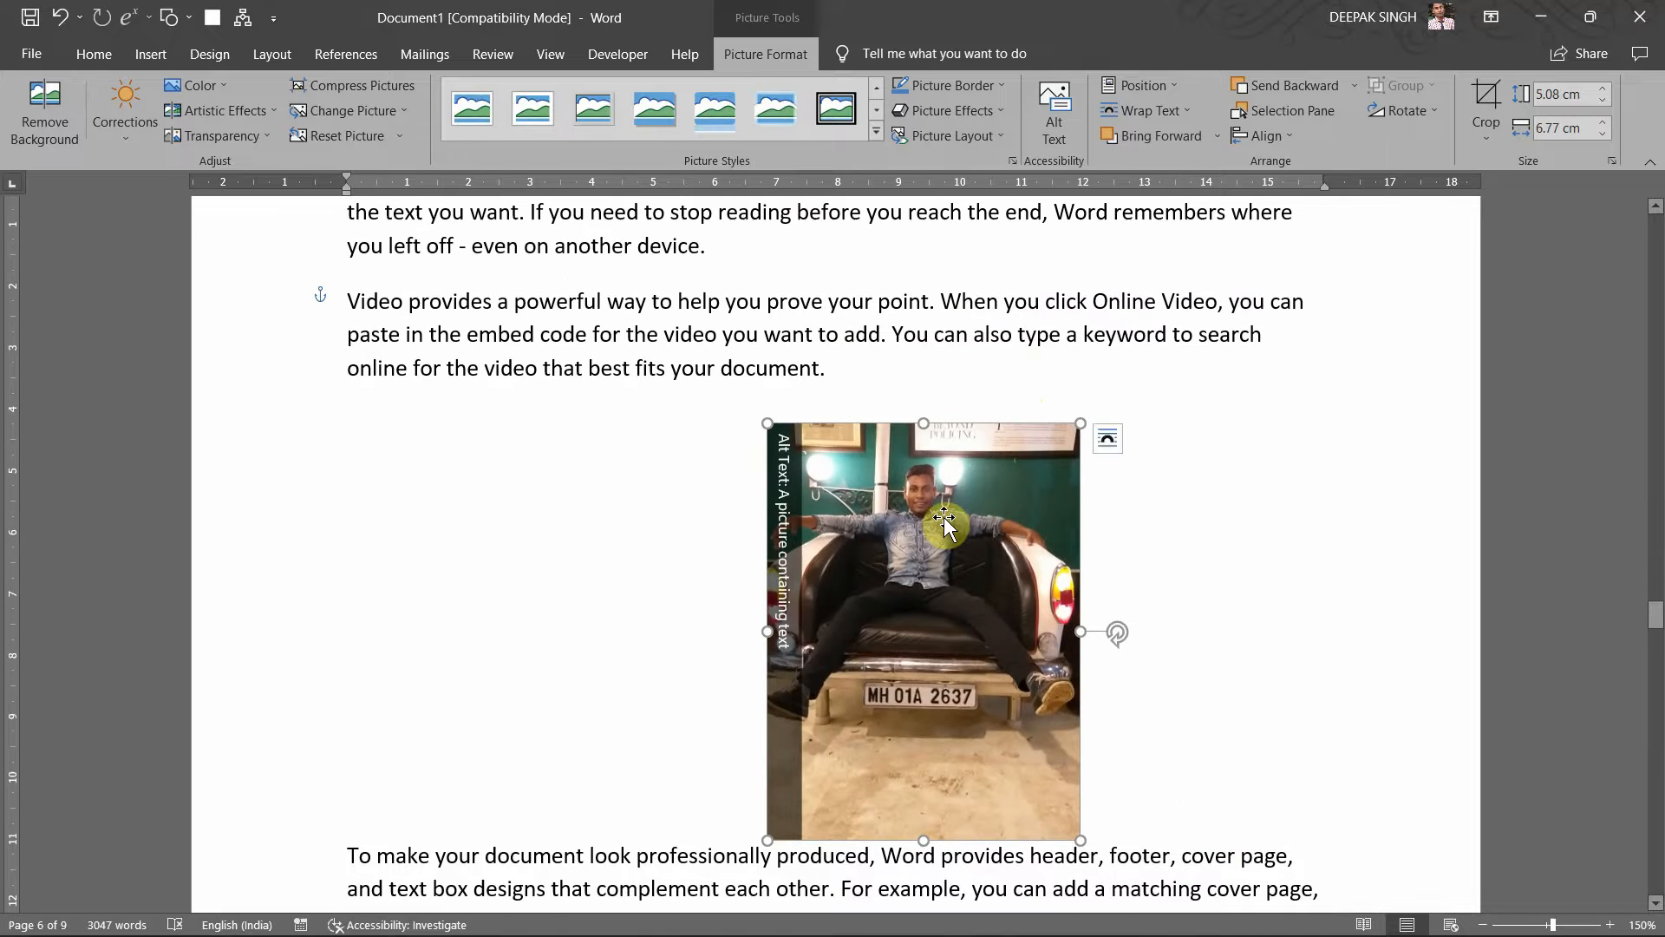
{"action": "left_click_drag", "start_coordinate": [945, 525], "coordinate": [883, 517]}
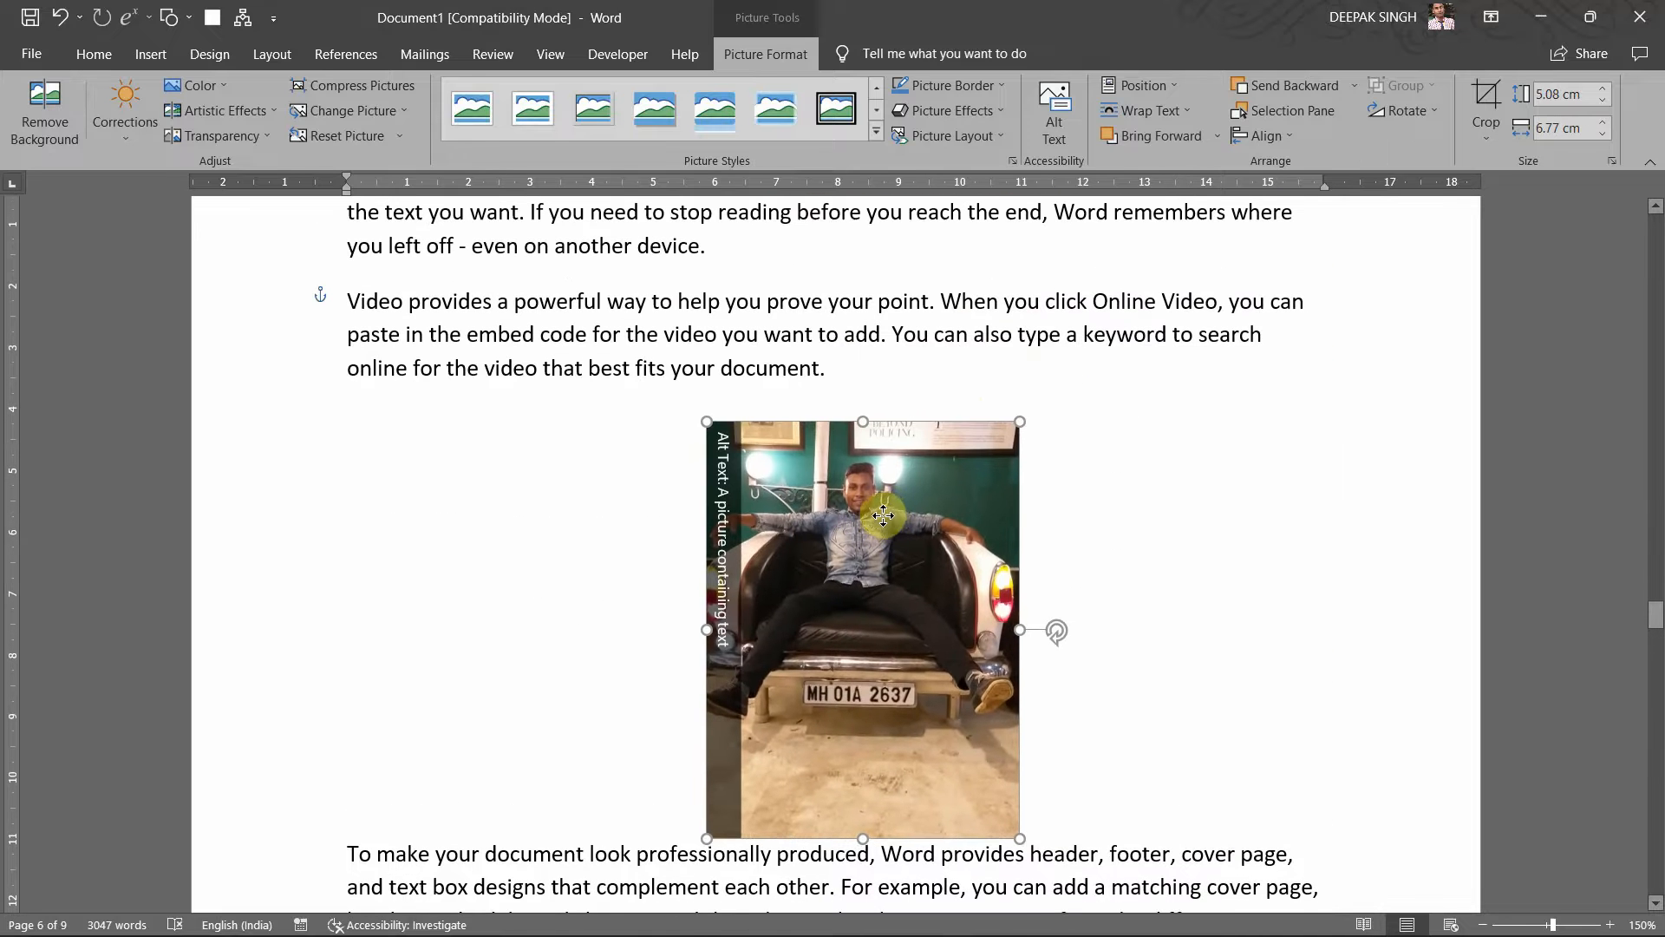
{"action": "scroll", "coordinate": [882, 520], "scroll_direction": "down", "scroll_amount": 3}
{"action": "scroll", "coordinate": [882, 521], "scroll_direction": "down", "scroll_amount": 1}
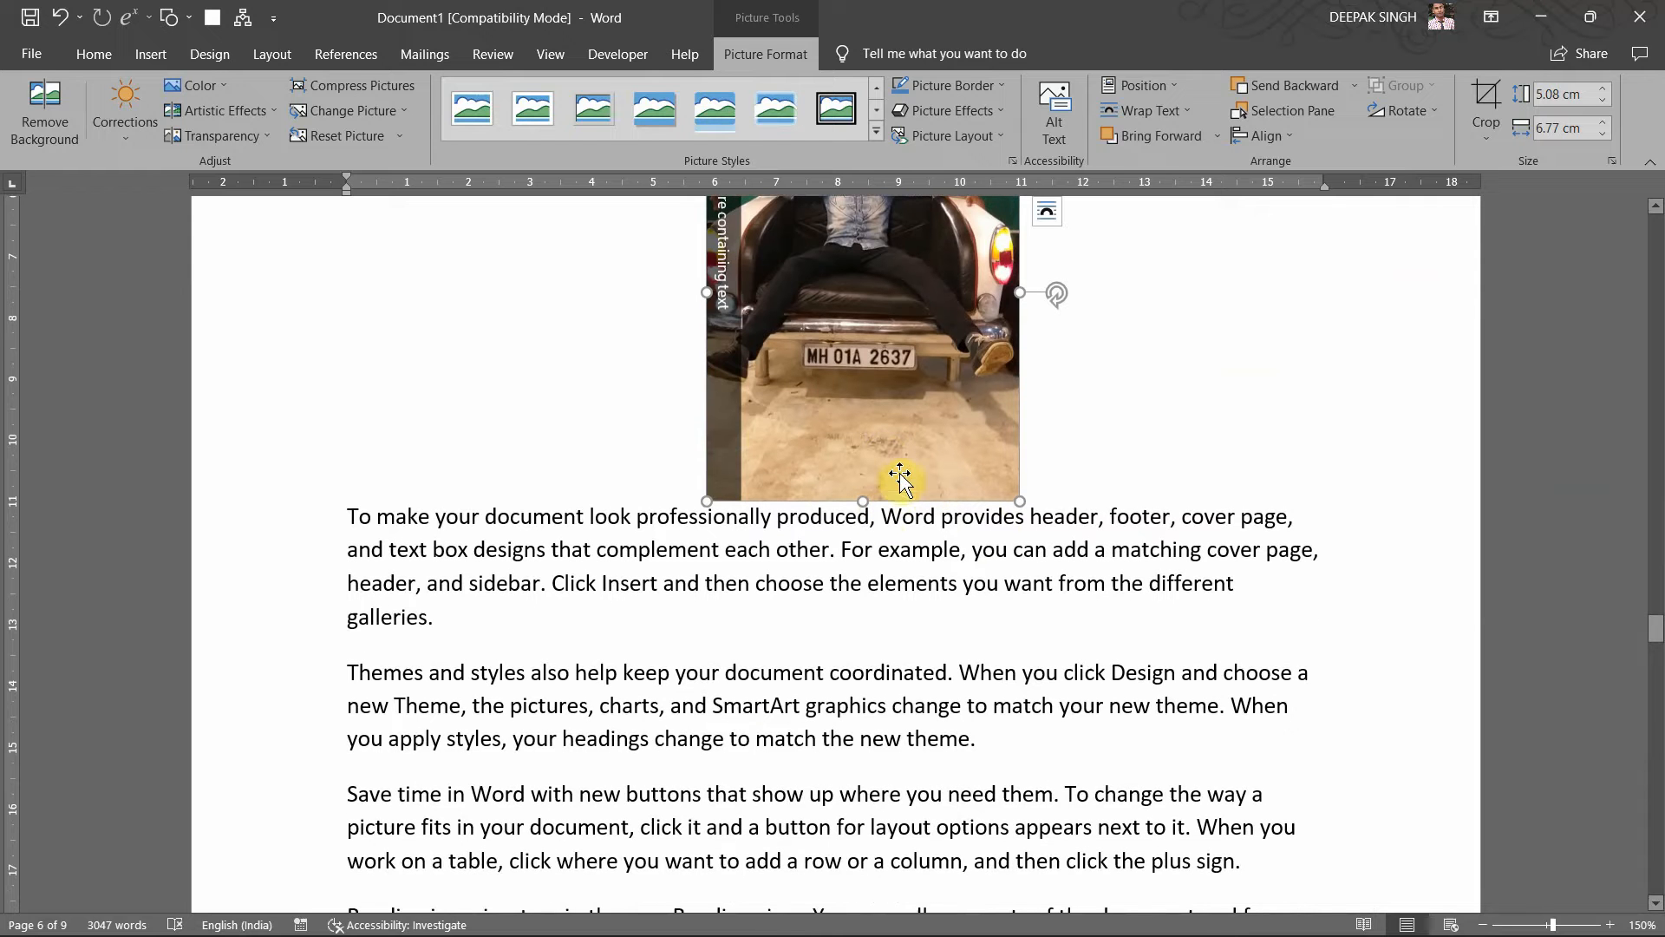
Step: Select the car-seat picture and try the Caption dialog, cancelling without inserting a caption
{"action": "left_click", "coordinate": [346, 54]}
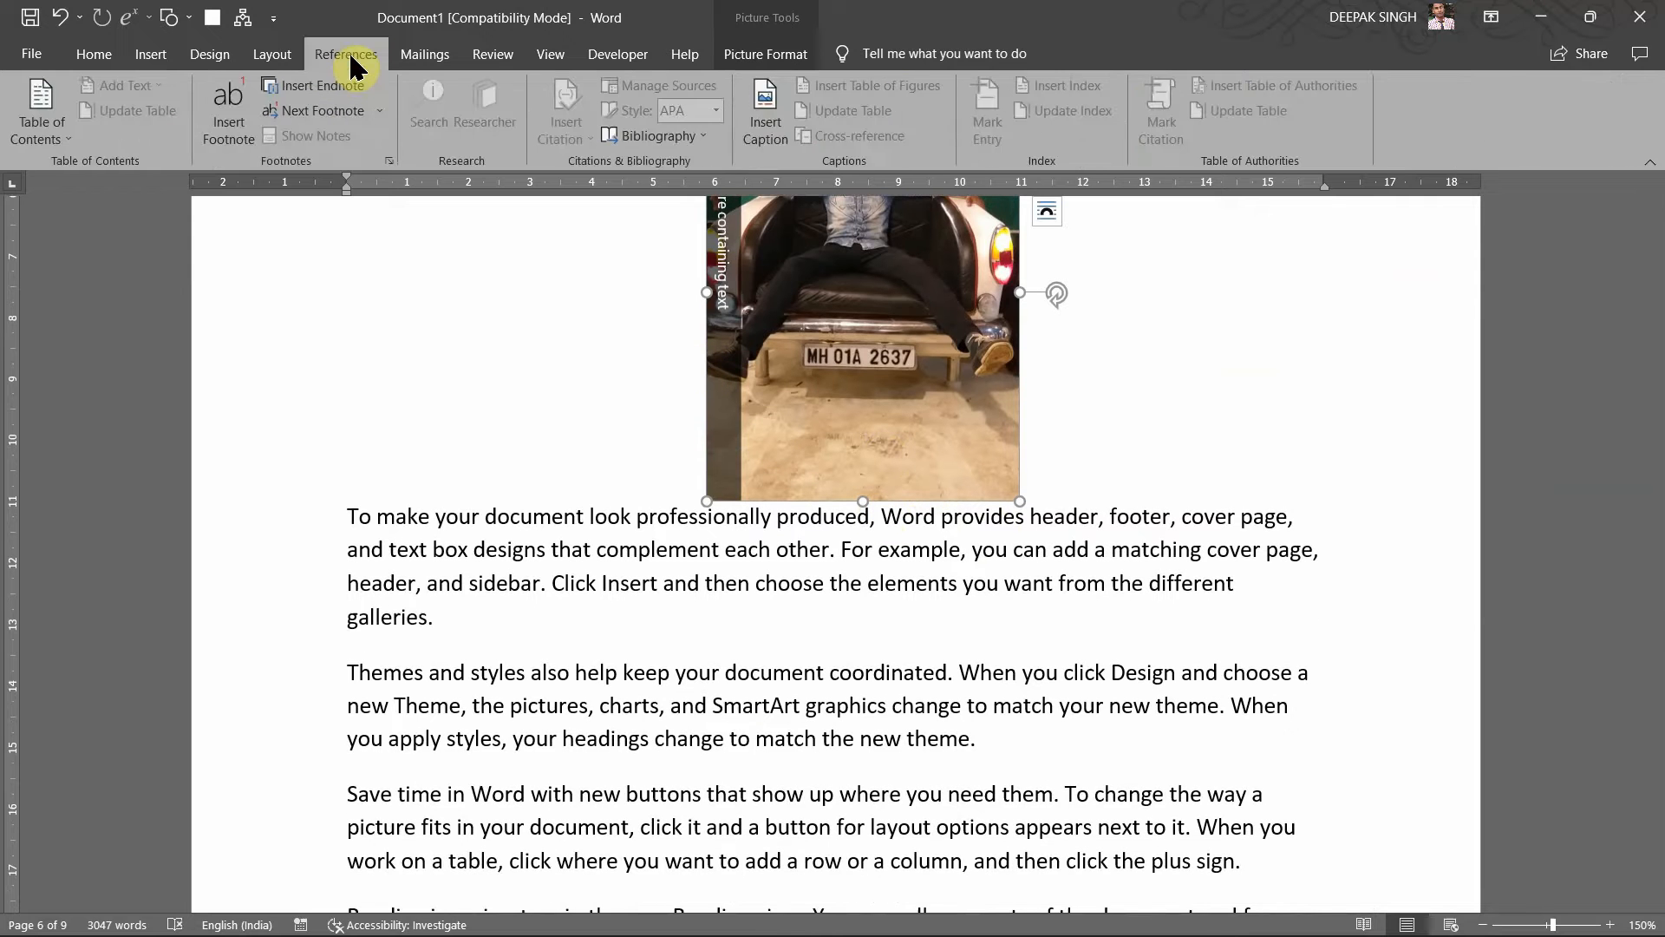
{"action": "left_click", "coordinate": [754, 139]}
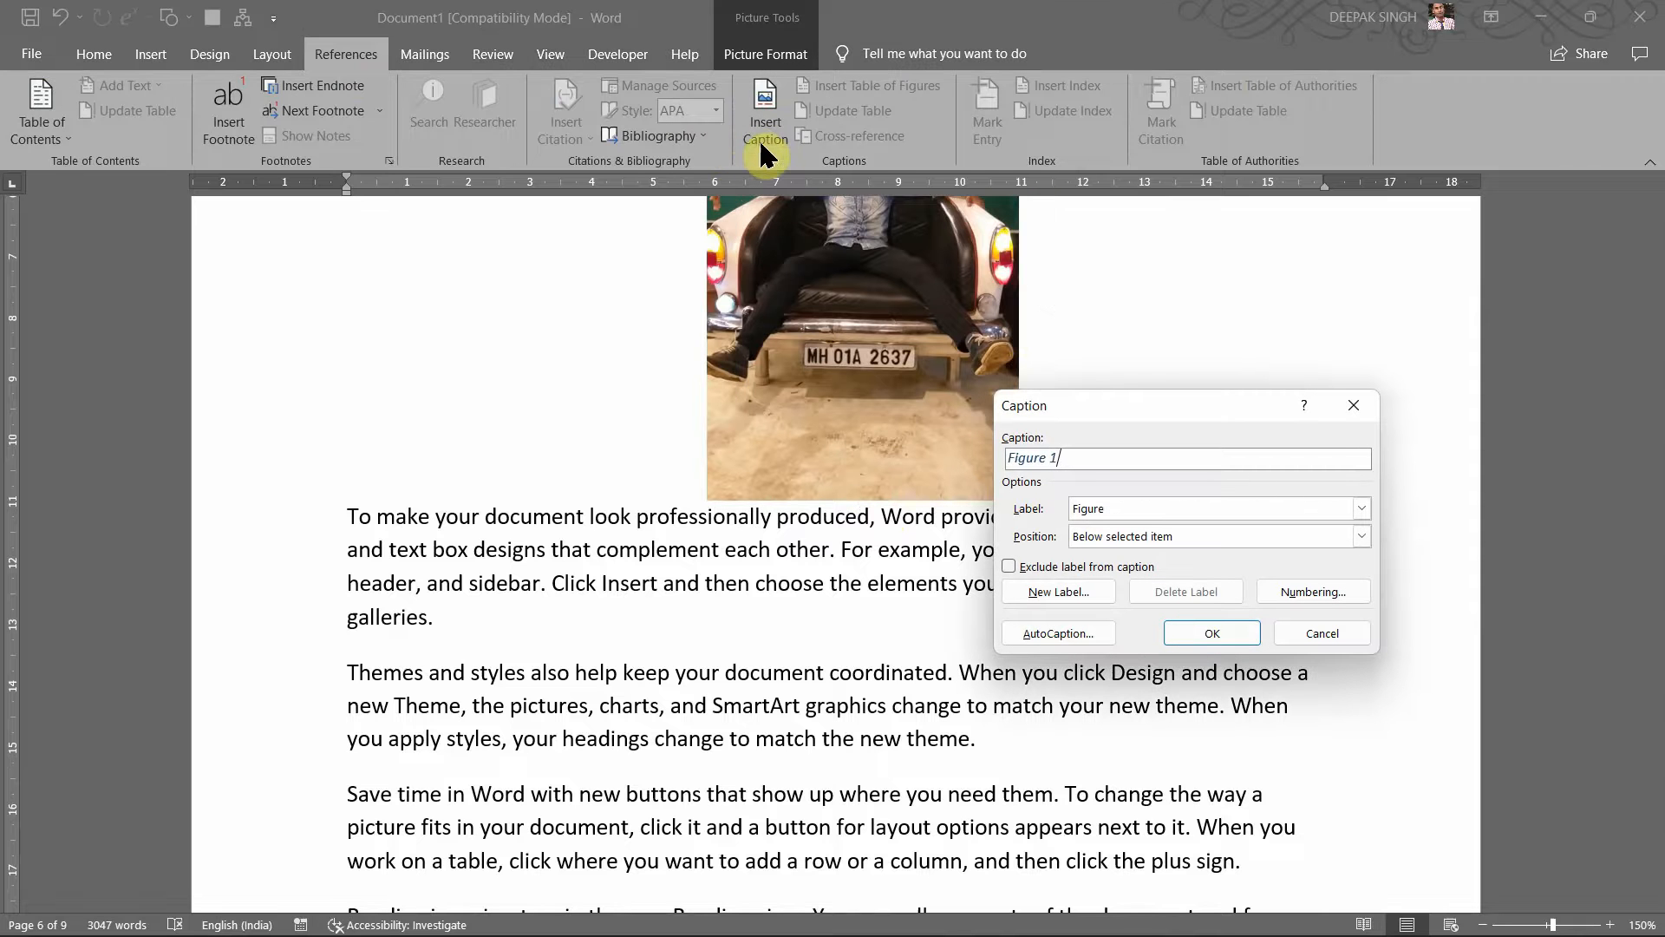
{"action": "left_click_drag", "start_coordinate": [1097, 390], "coordinate": [1095, 345]}
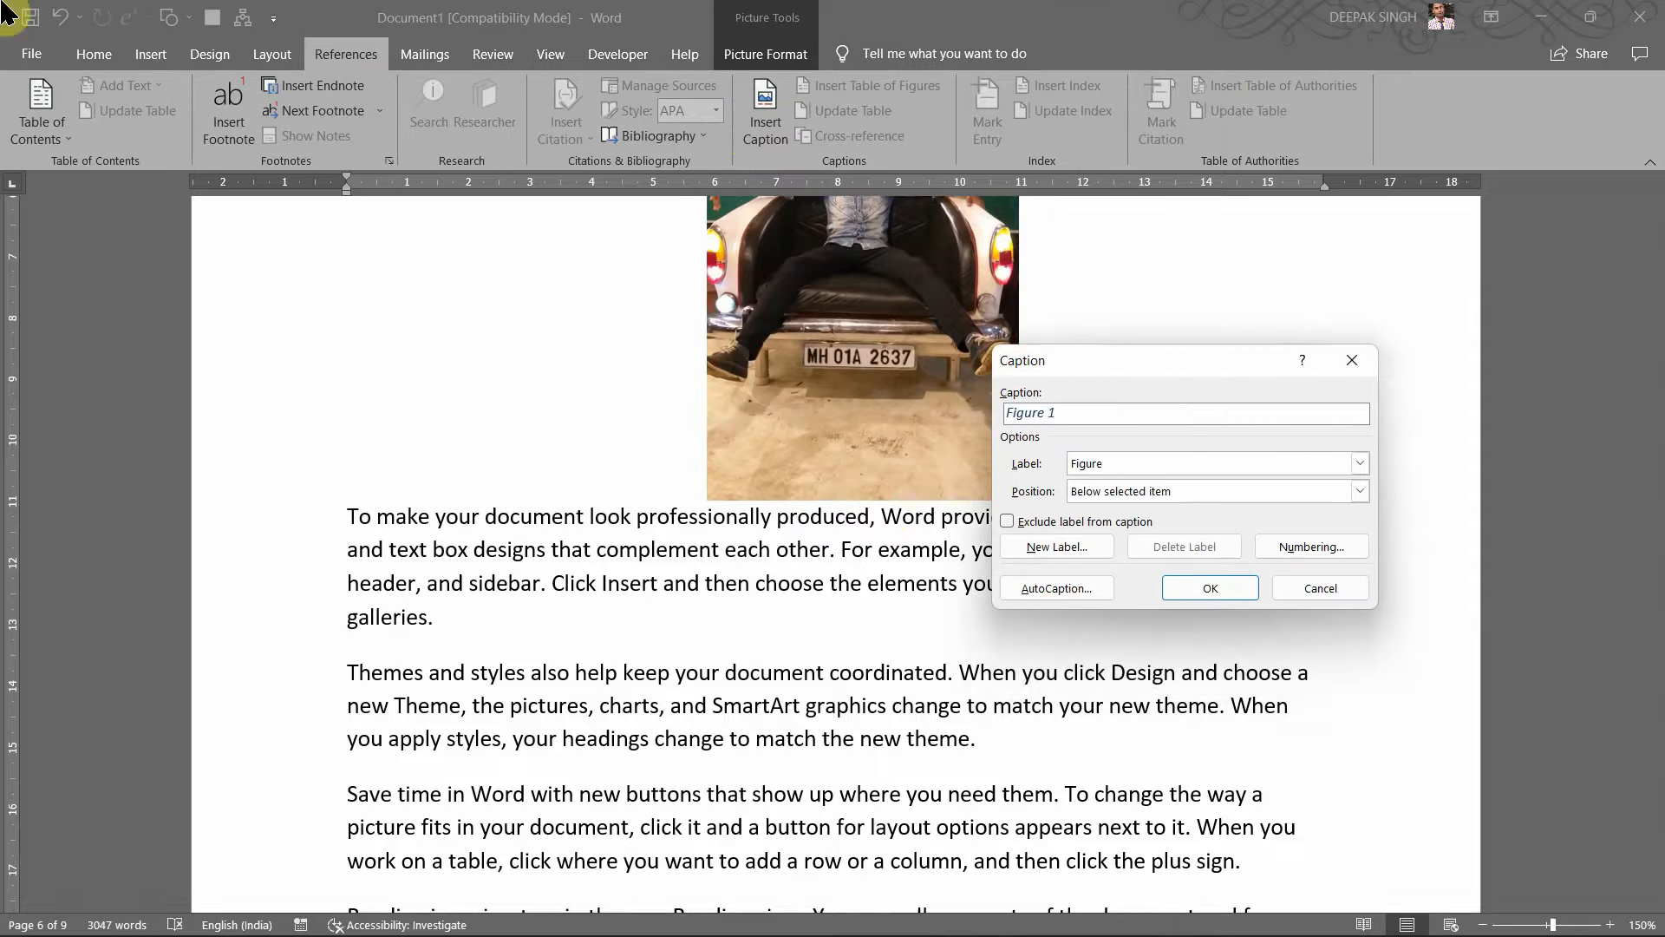
{"action": "left_click", "coordinate": [1353, 361]}
{"action": "scroll", "coordinate": [1374, 353], "scroll_direction": "up", "scroll_amount": 3}
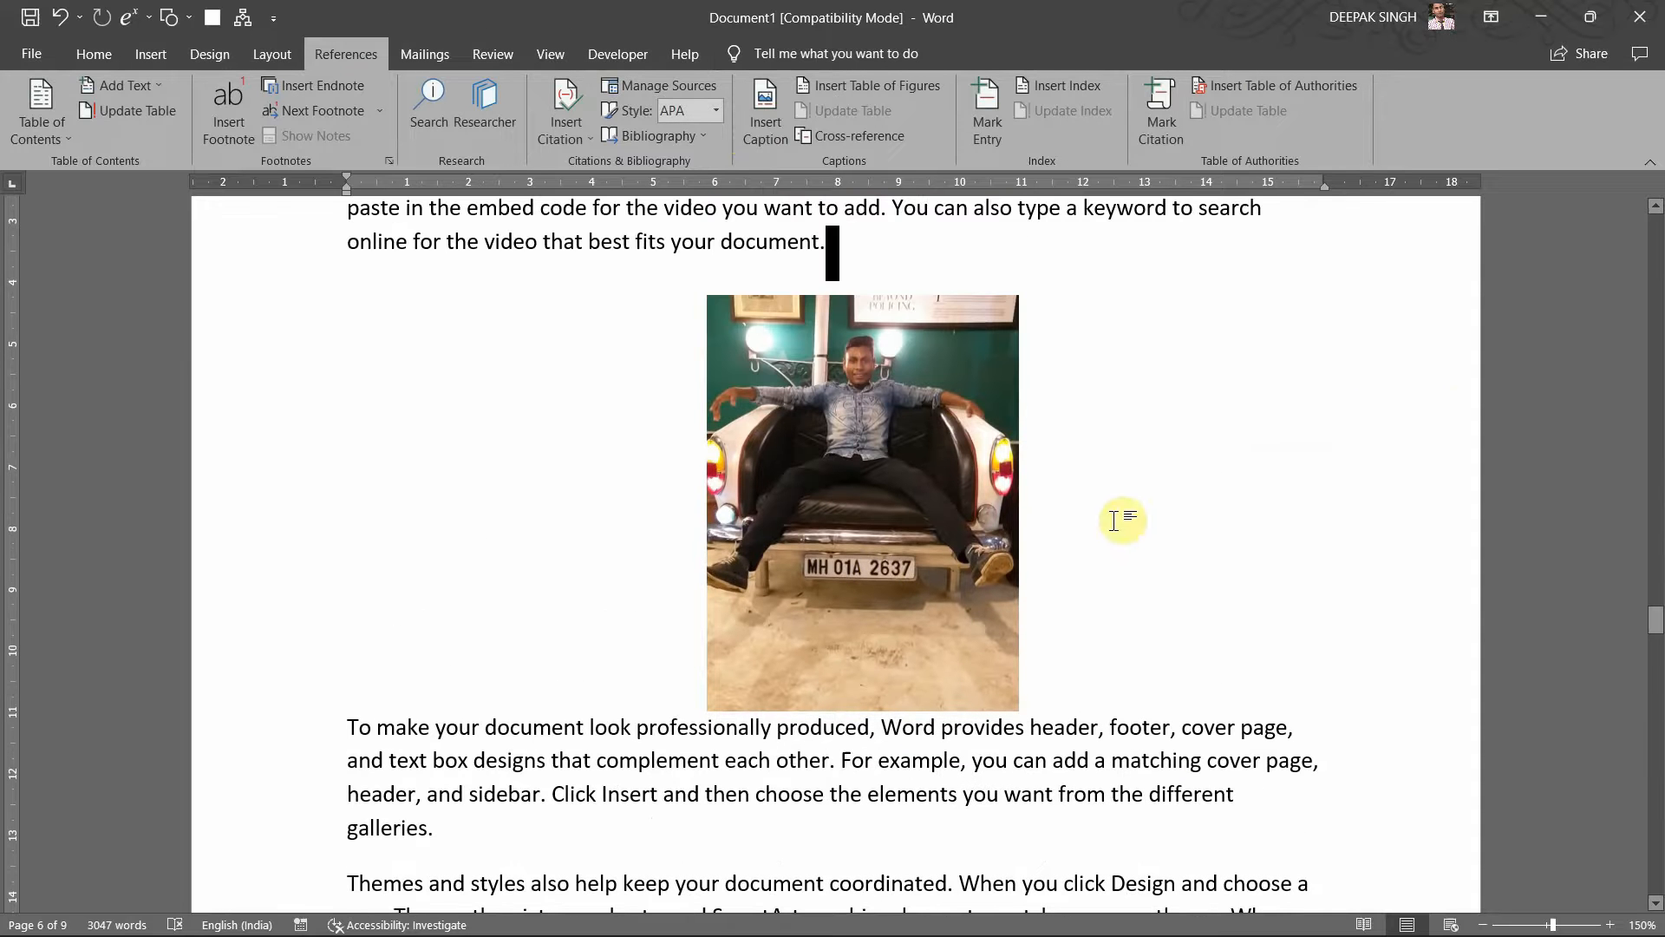
{"action": "left_click", "coordinate": [848, 505]}
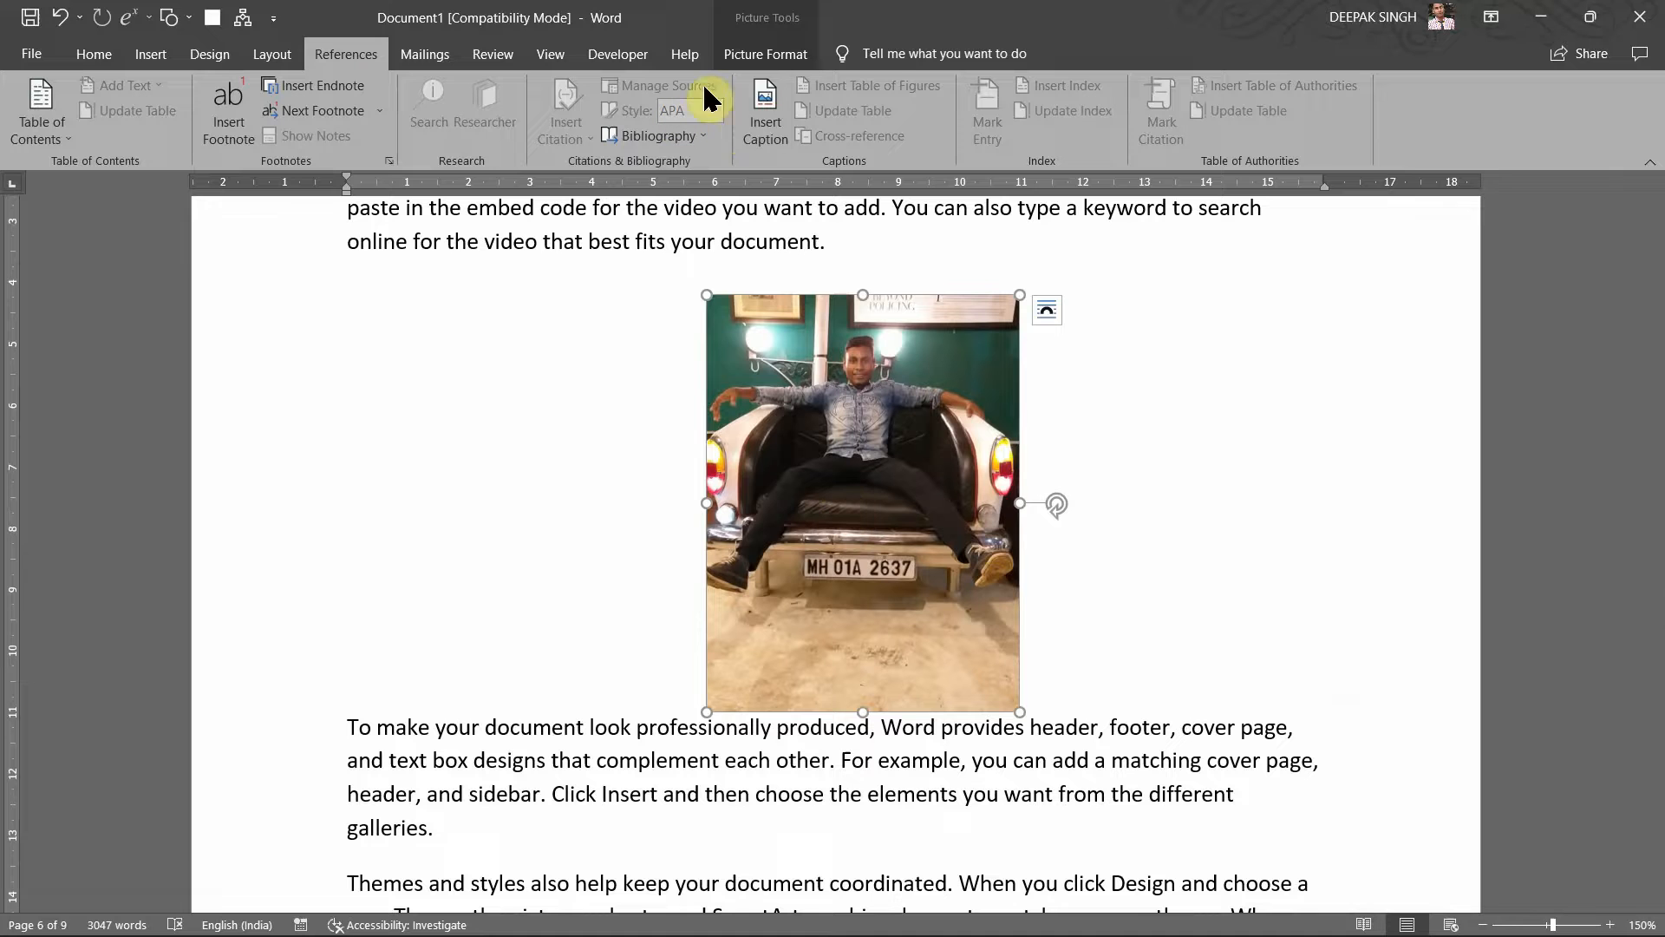
{"action": "left_click", "coordinate": [748, 114]}
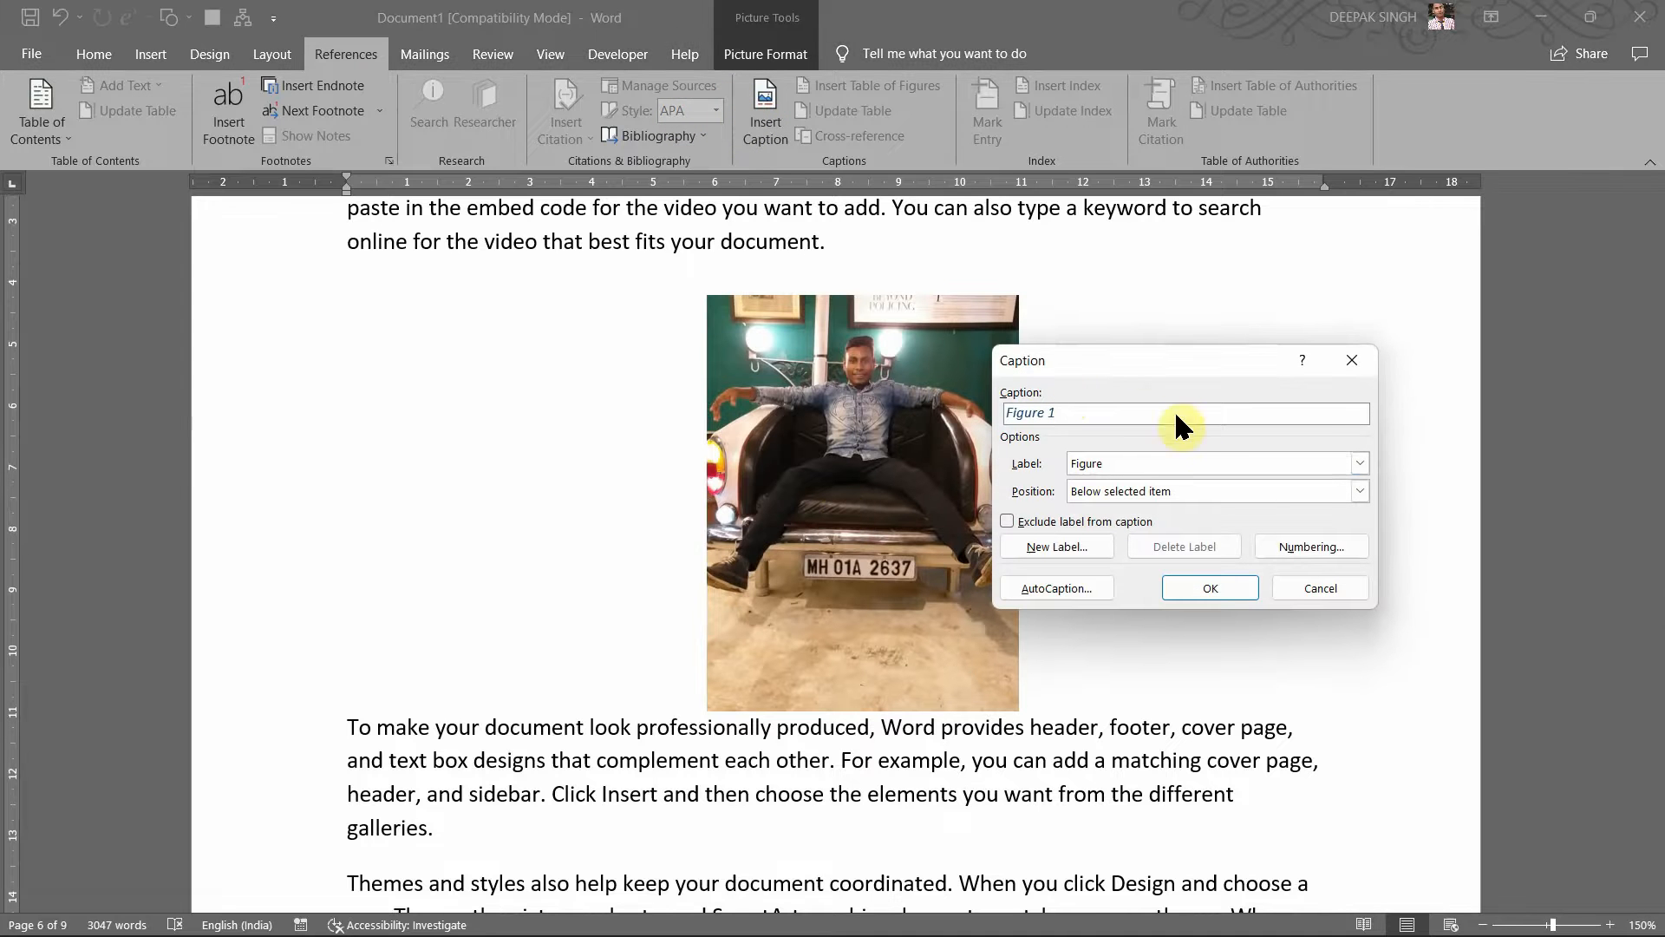
{"action": "left_click", "coordinate": [1213, 463]}
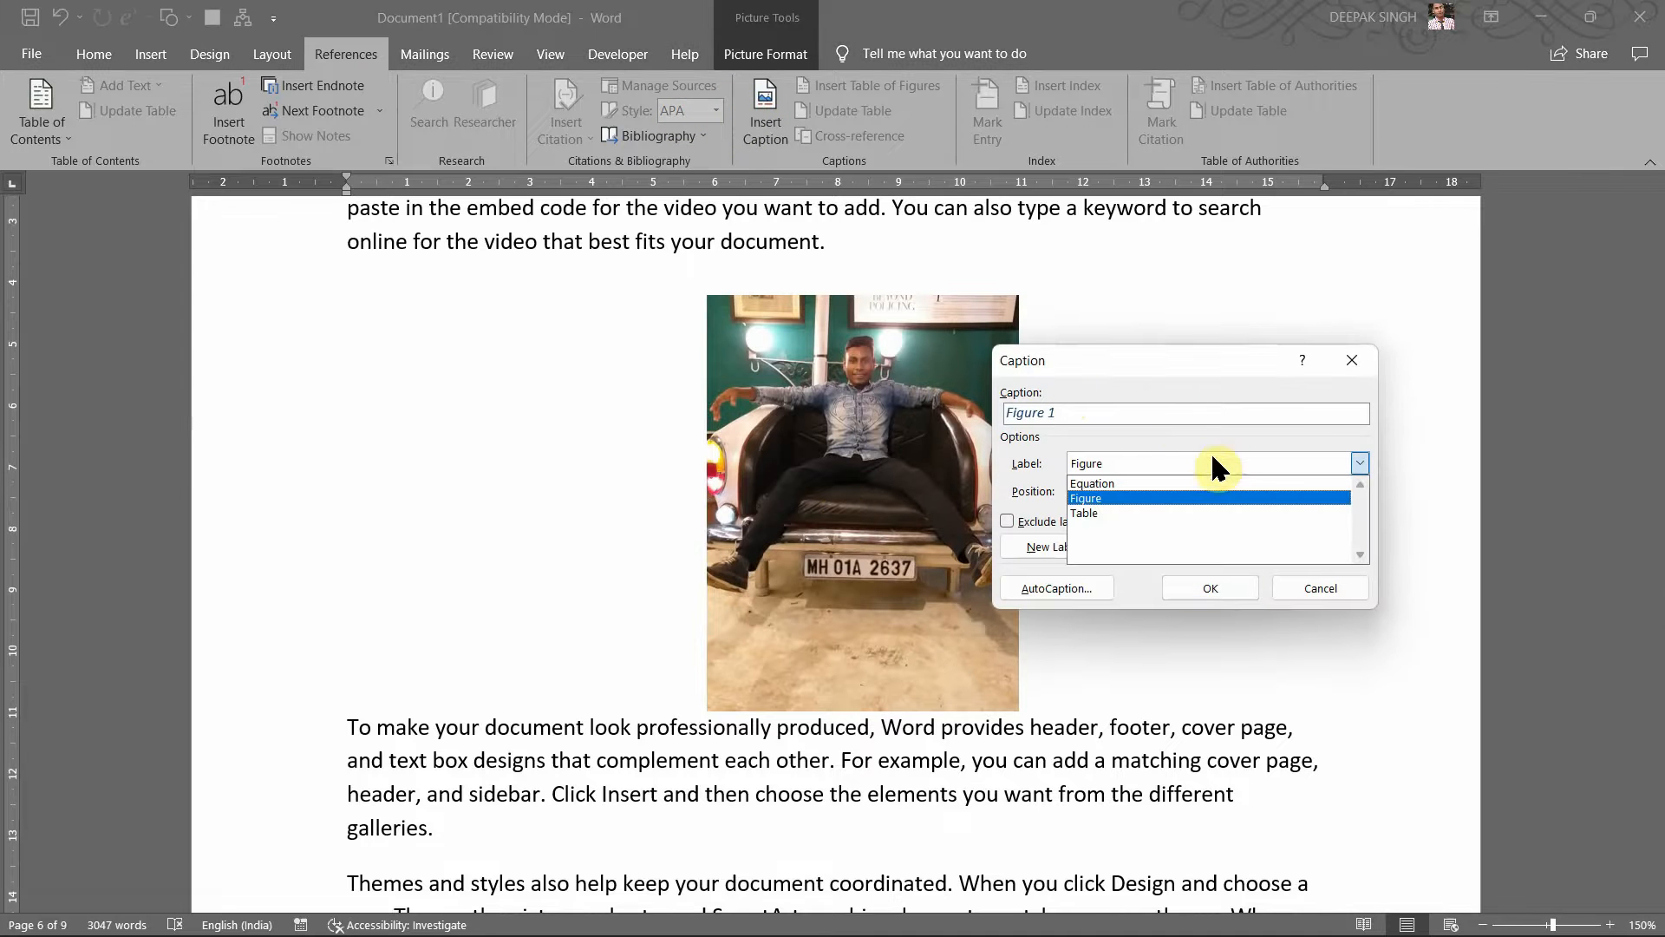
{"action": "left_click", "coordinate": [1352, 368]}
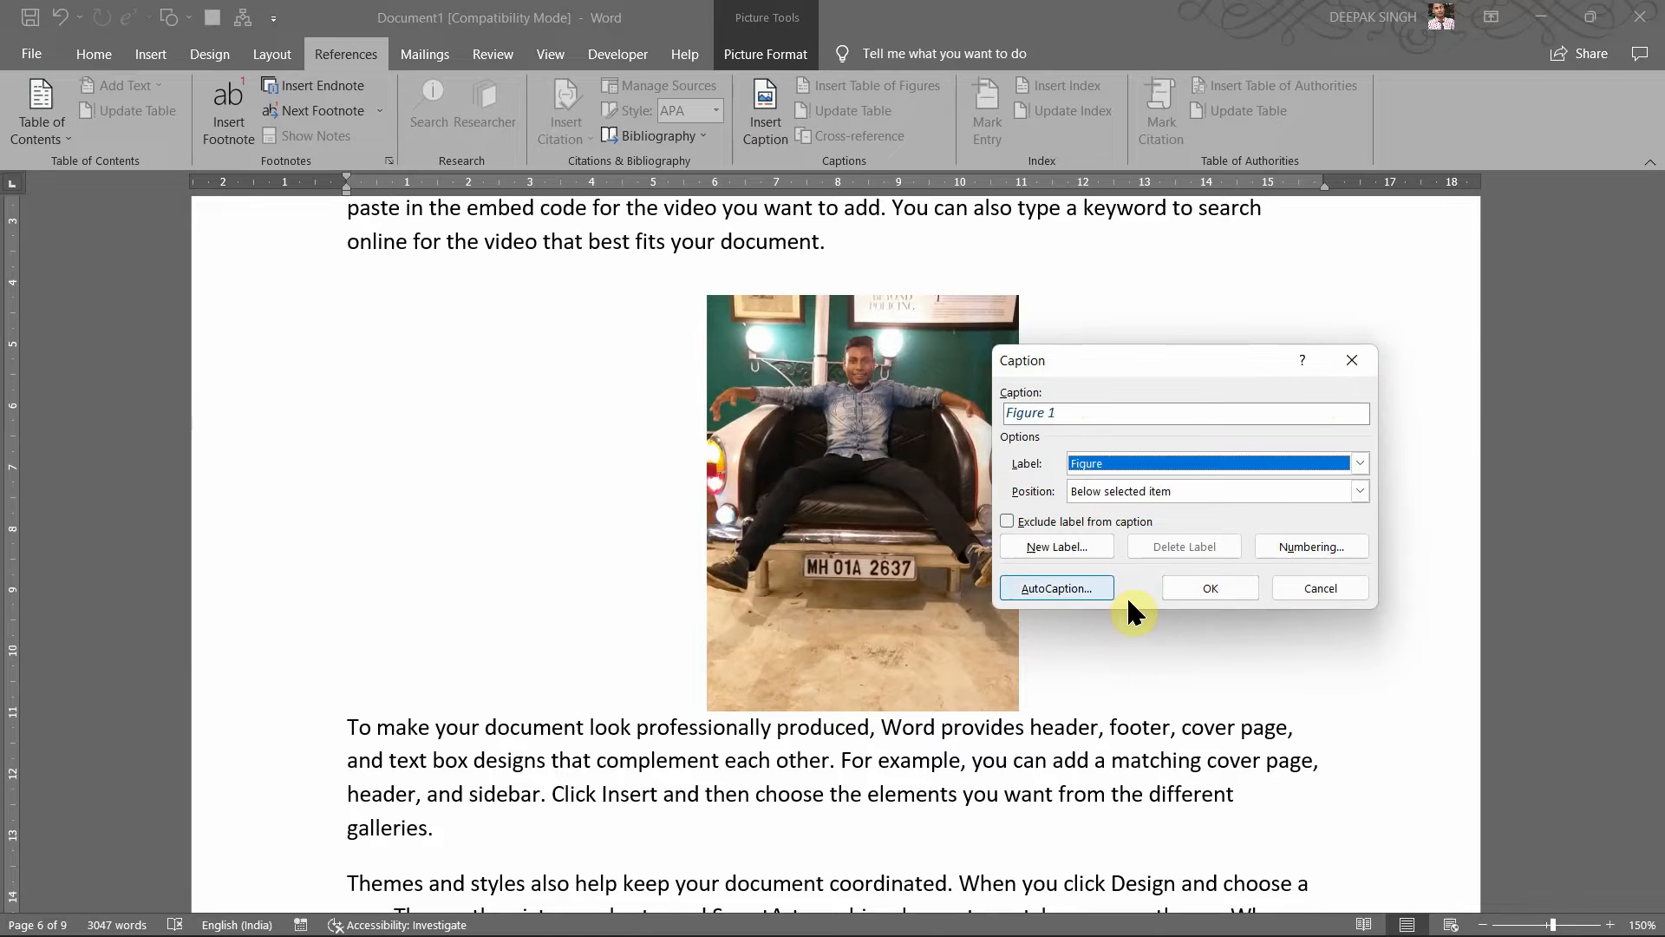
{"action": "left_click", "coordinate": [1311, 588]}
Step: Nudge the car-seat picture slightly lower on the page
{"action": "scroll", "coordinate": [1043, 551], "scroll_direction": "up", "scroll_amount": 10}
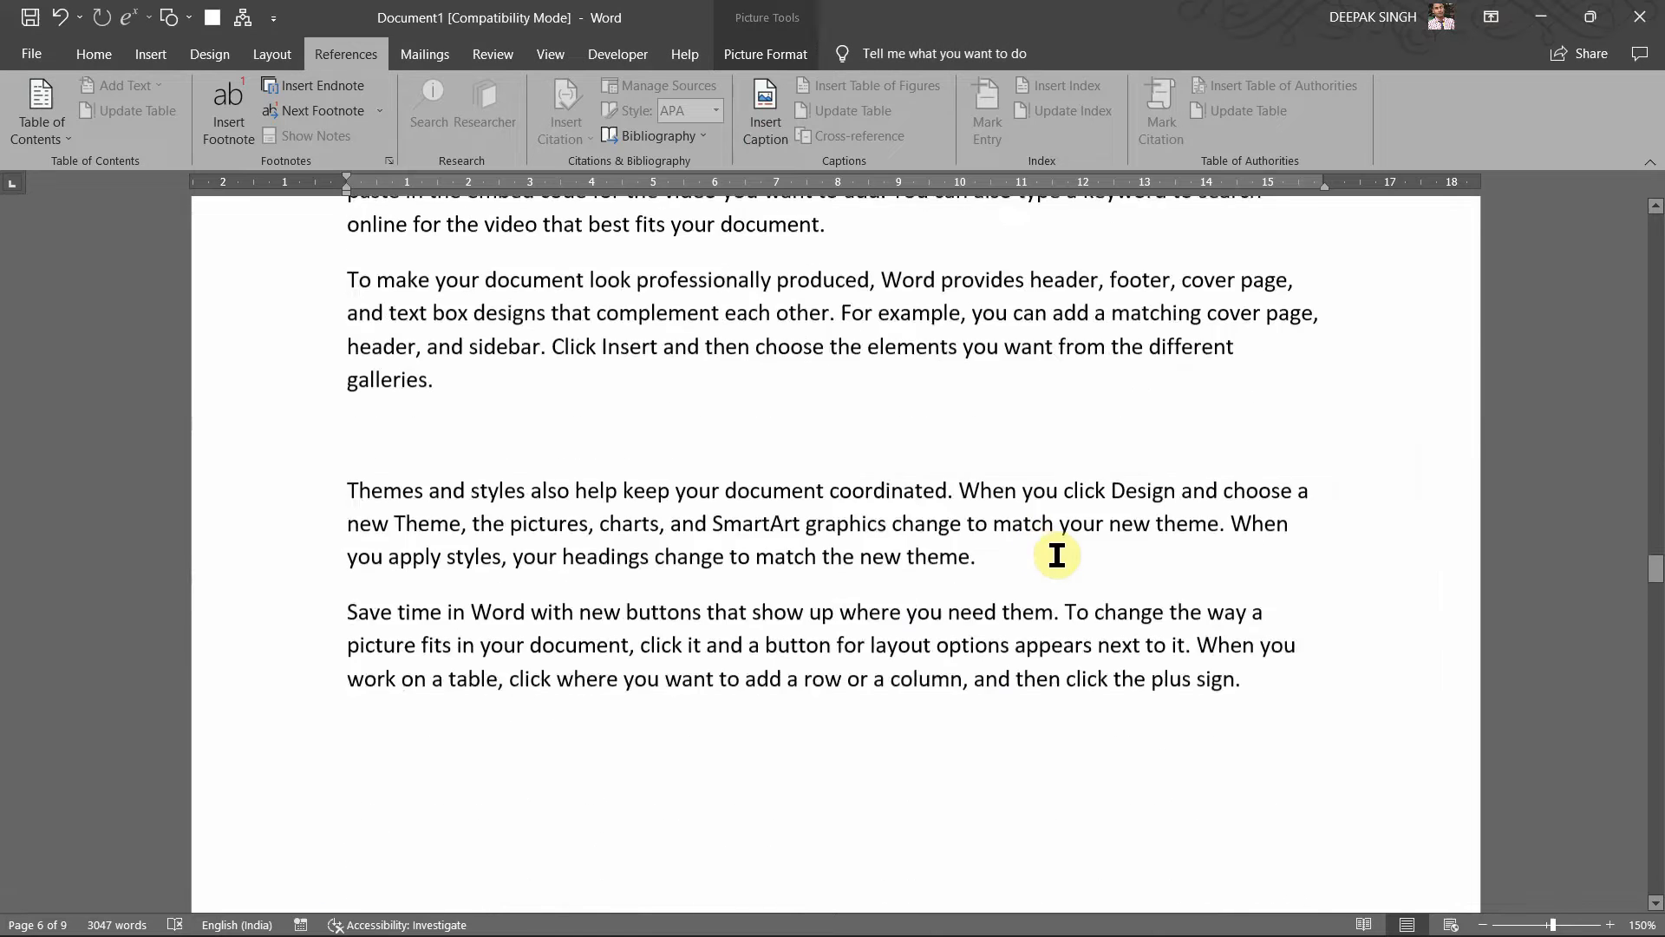
{"action": "scroll", "coordinate": [1042, 549], "scroll_direction": "up", "scroll_amount": 10}
{"action": "scroll", "coordinate": [1041, 548], "scroll_direction": "down", "scroll_amount": 18}
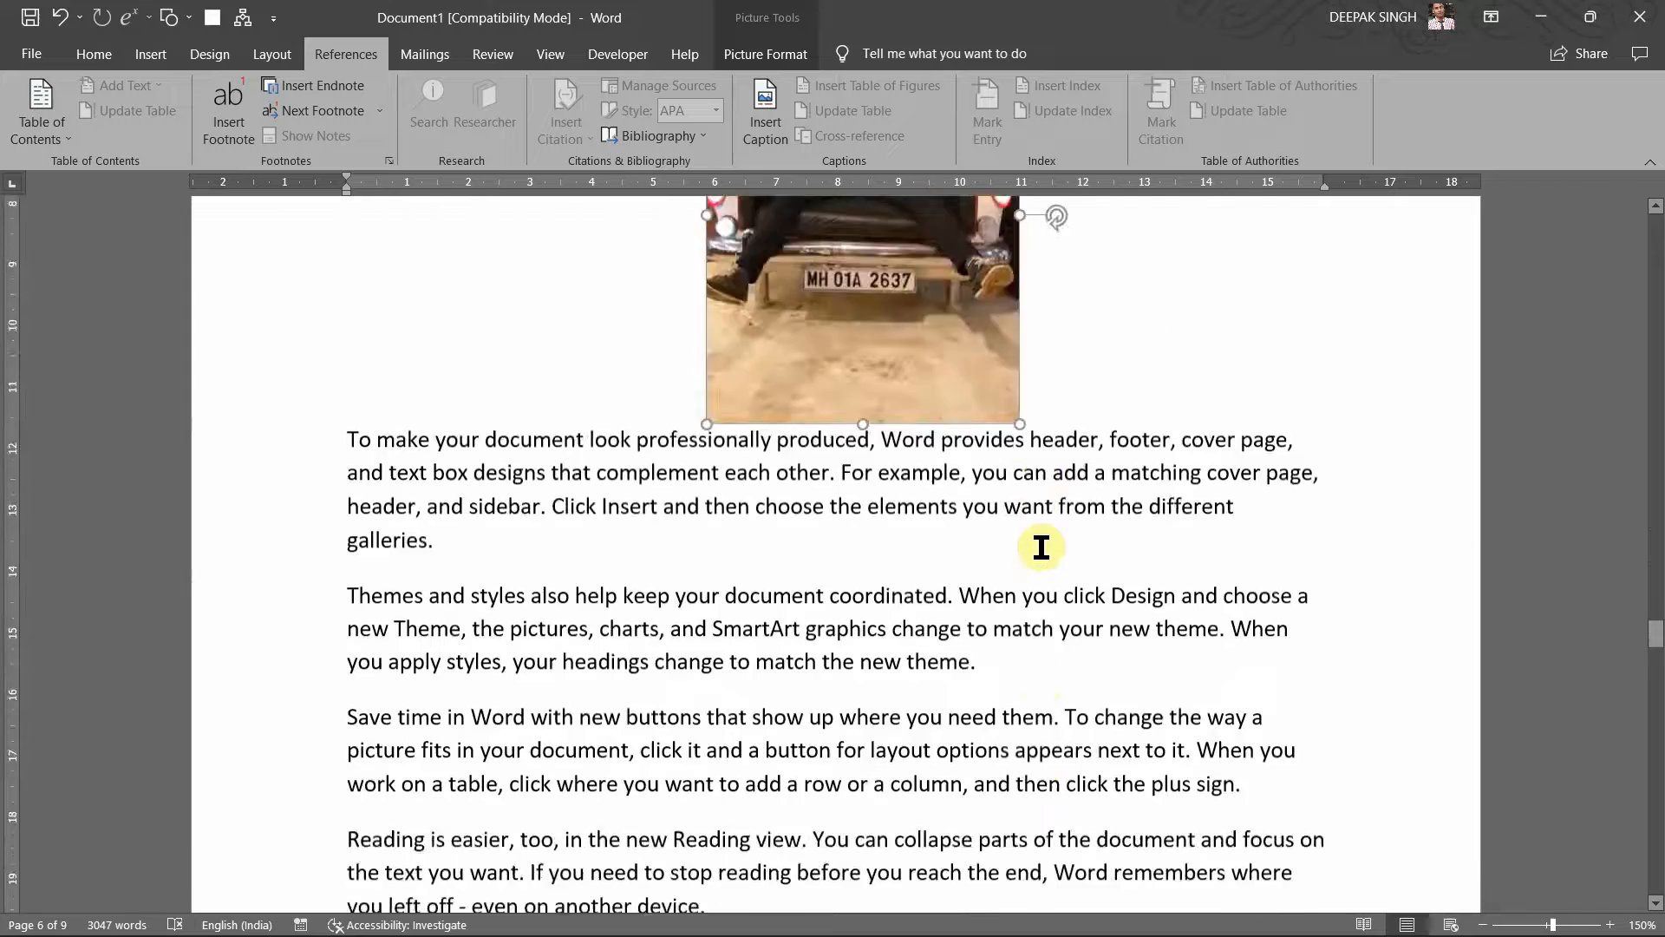
{"action": "scroll", "coordinate": [1040, 547], "scroll_direction": "down", "scroll_amount": 20}
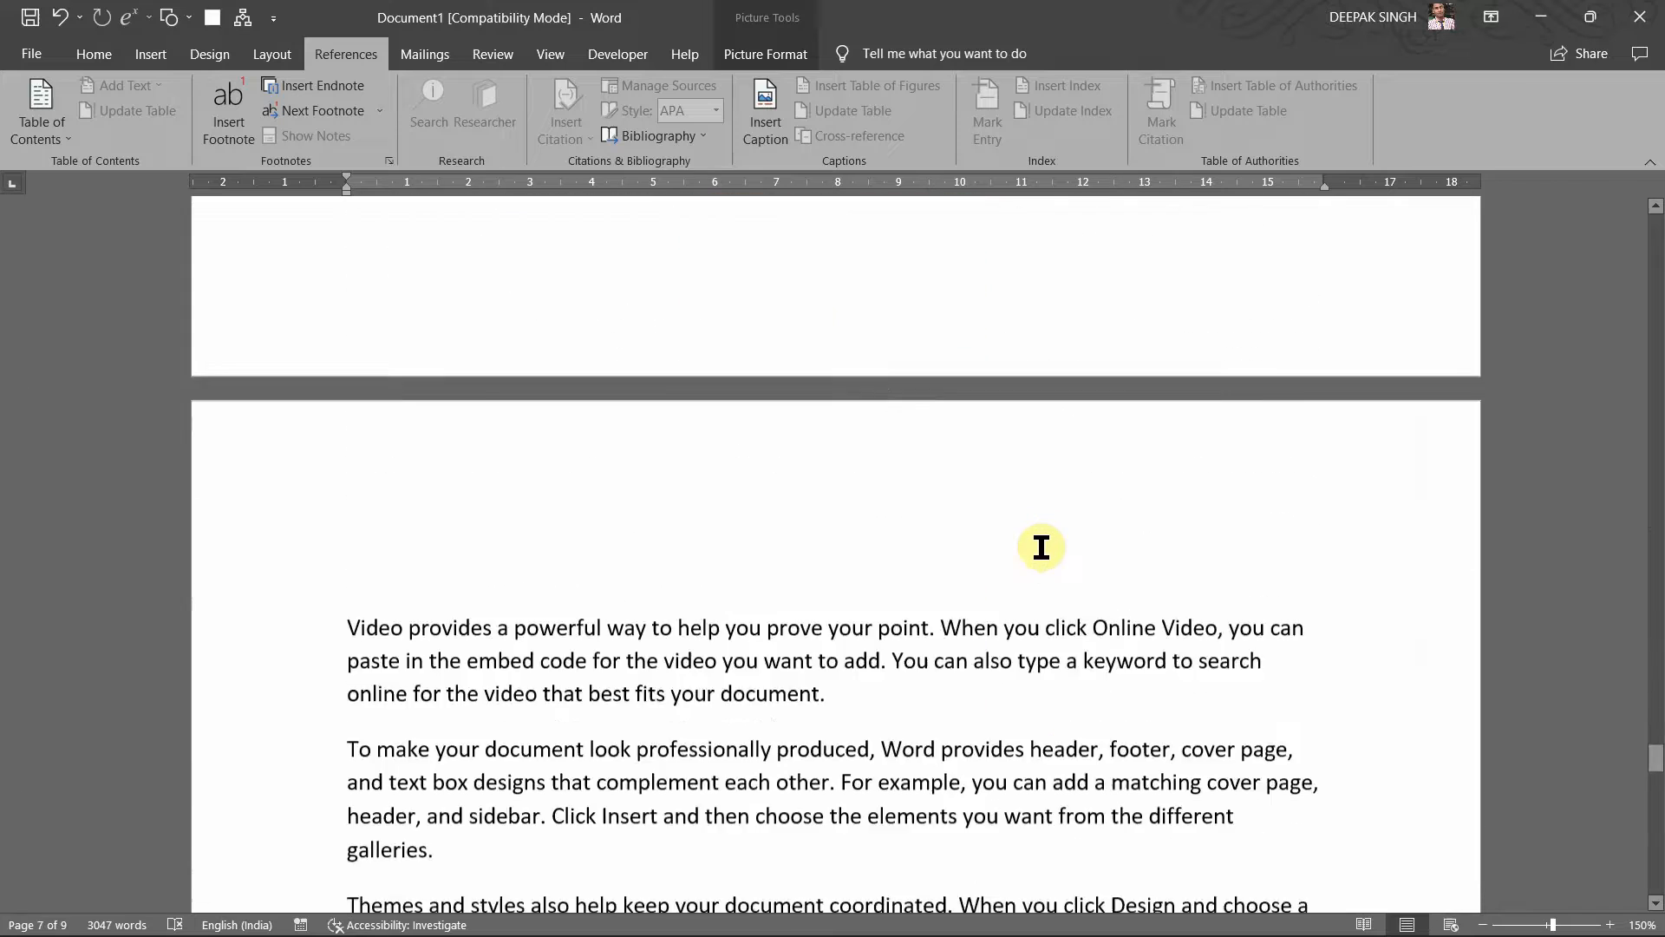
{"action": "scroll", "coordinate": [1040, 547], "scroll_direction": "down", "scroll_amount": 12}
{"action": "left_click", "coordinate": [834, 518]}
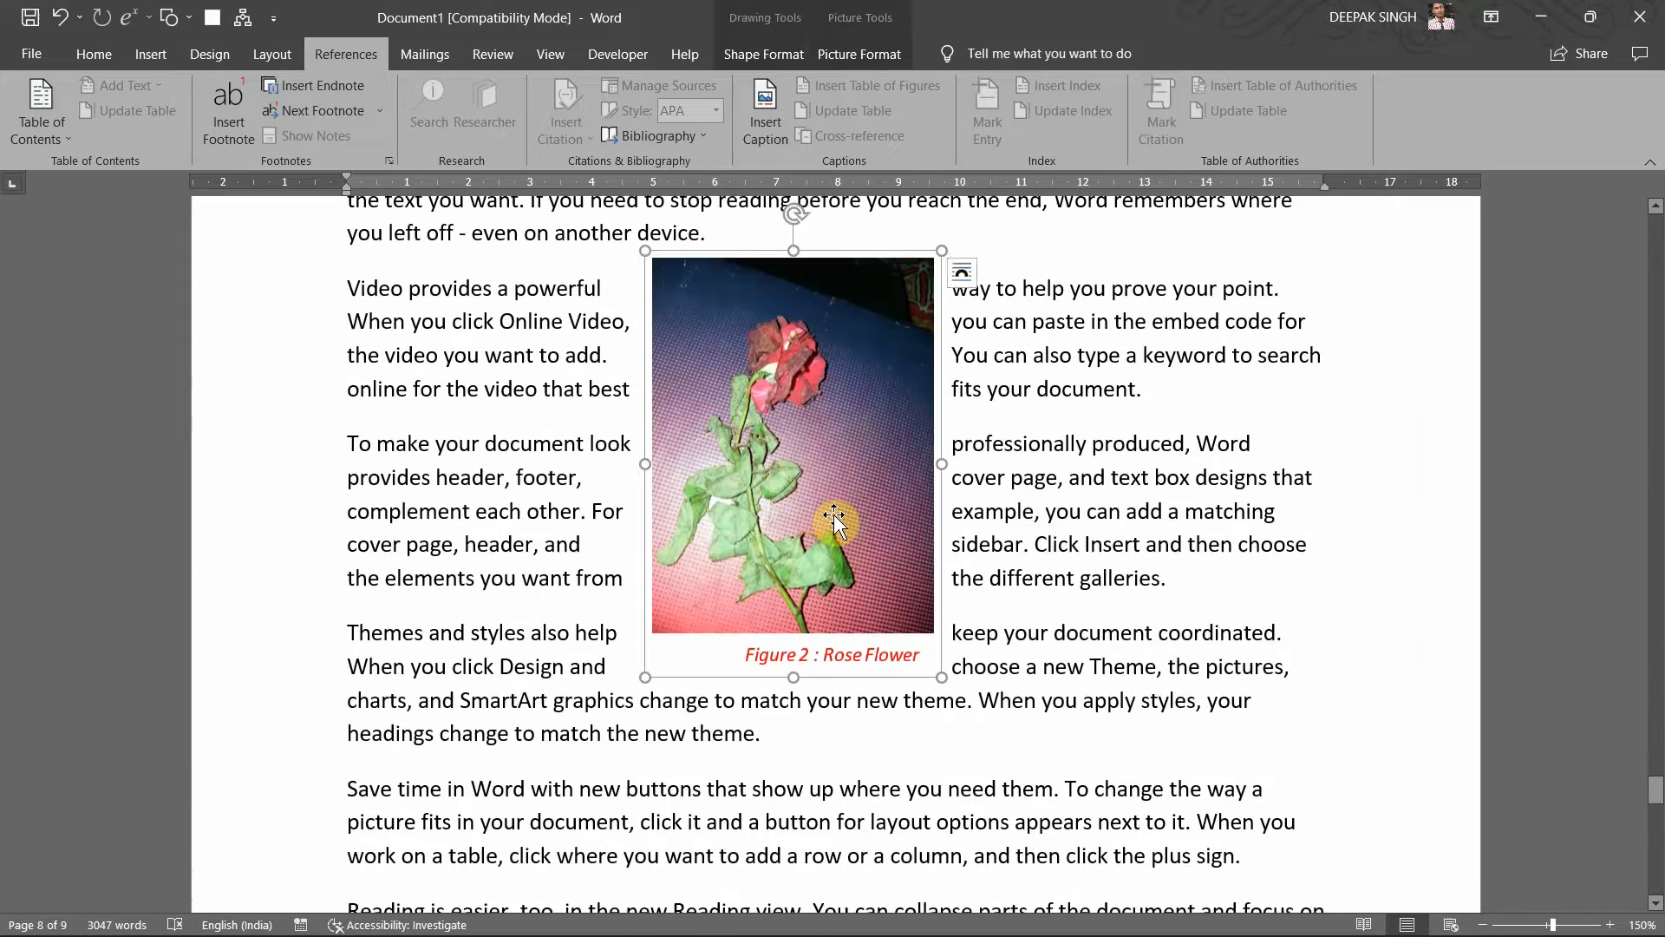
{"action": "scroll", "coordinate": [834, 515], "scroll_direction": "up", "scroll_amount": 20}
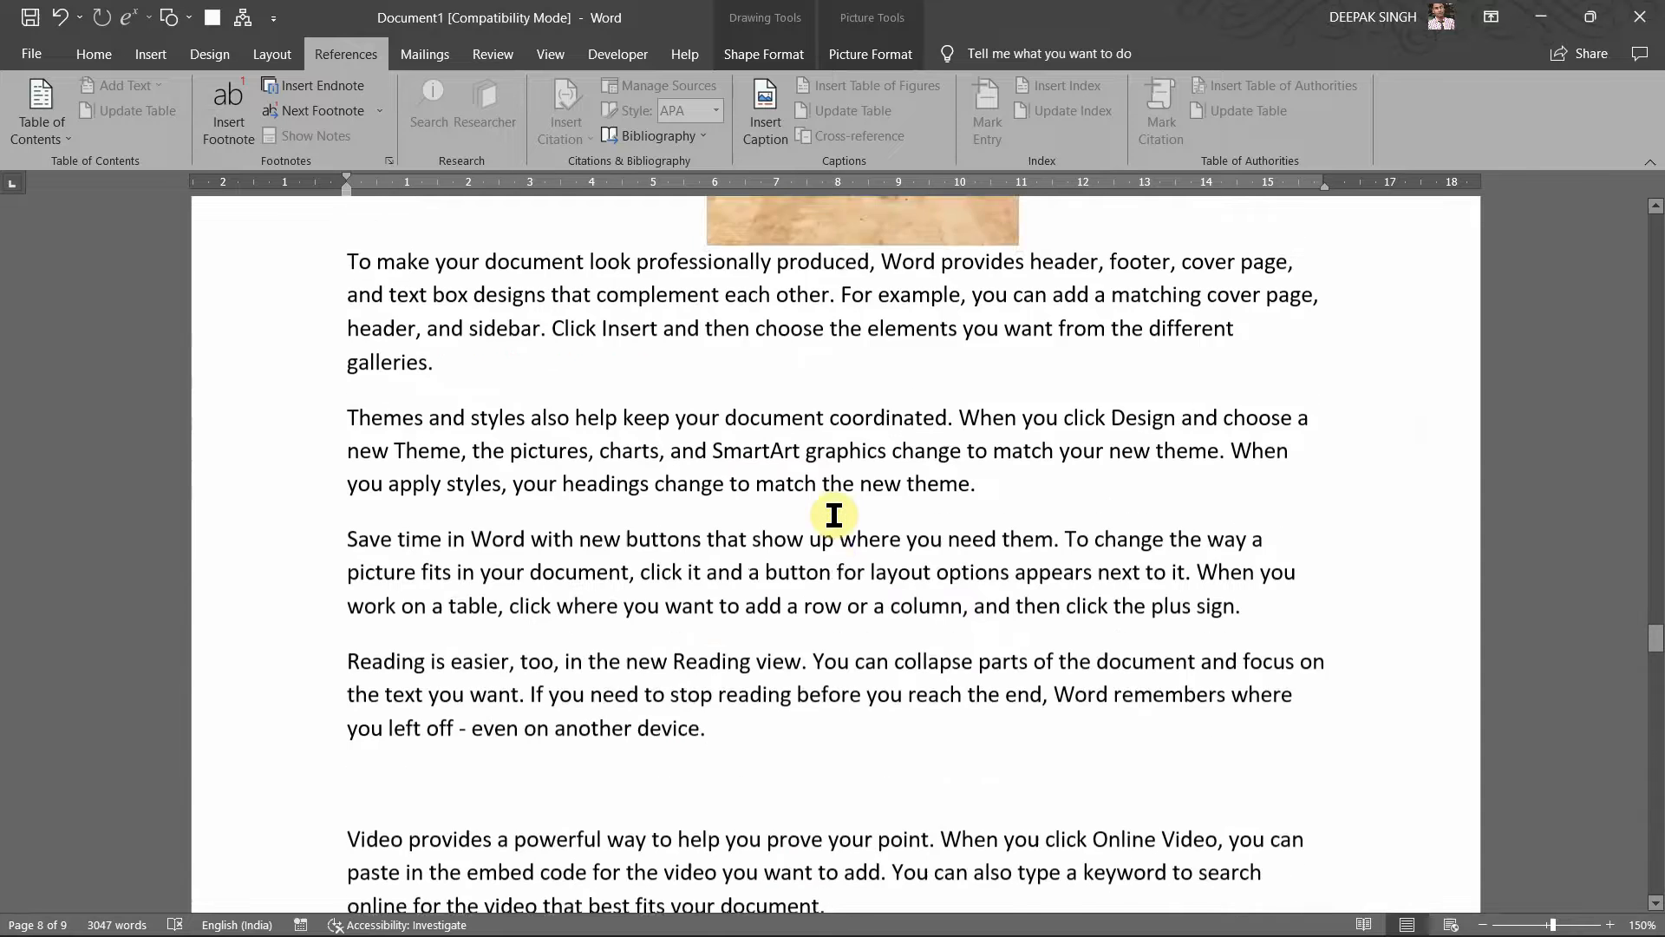
{"action": "scroll", "coordinate": [833, 515], "scroll_direction": "up", "scroll_amount": 4}
{"action": "left_click", "coordinate": [867, 444]}
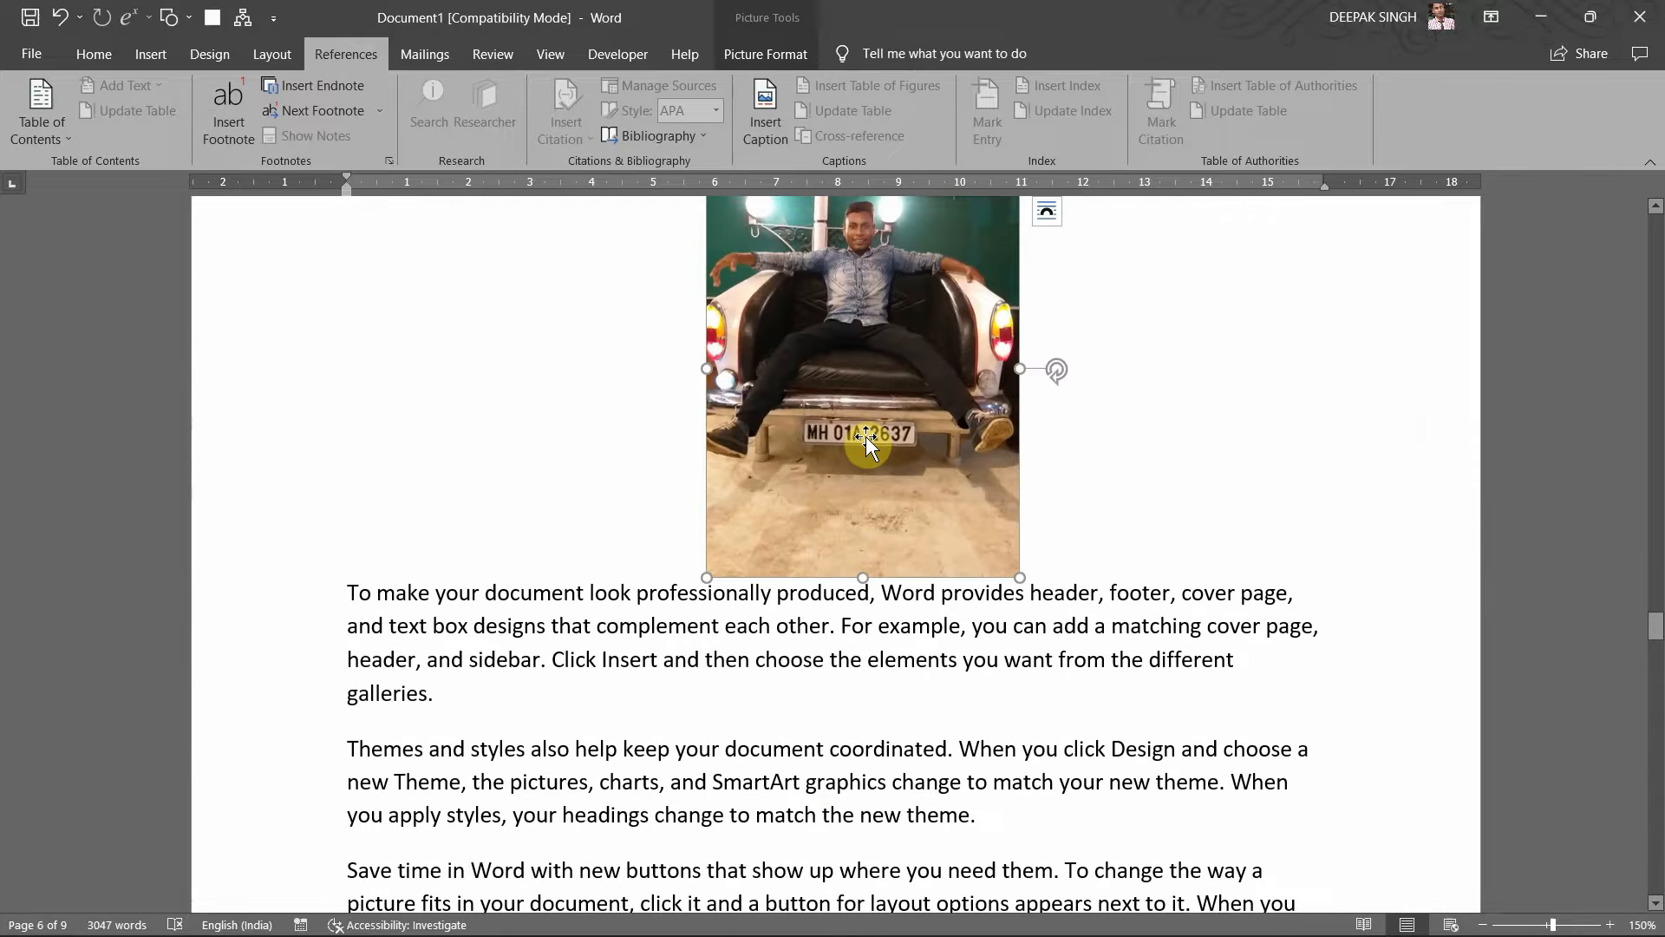
{"action": "left_click_drag", "start_coordinate": [867, 444], "coordinate": [864, 476]}
Step: Add a Figure caption below the car-seat photo containing the person's name
{"action": "left_click", "coordinate": [771, 121]}
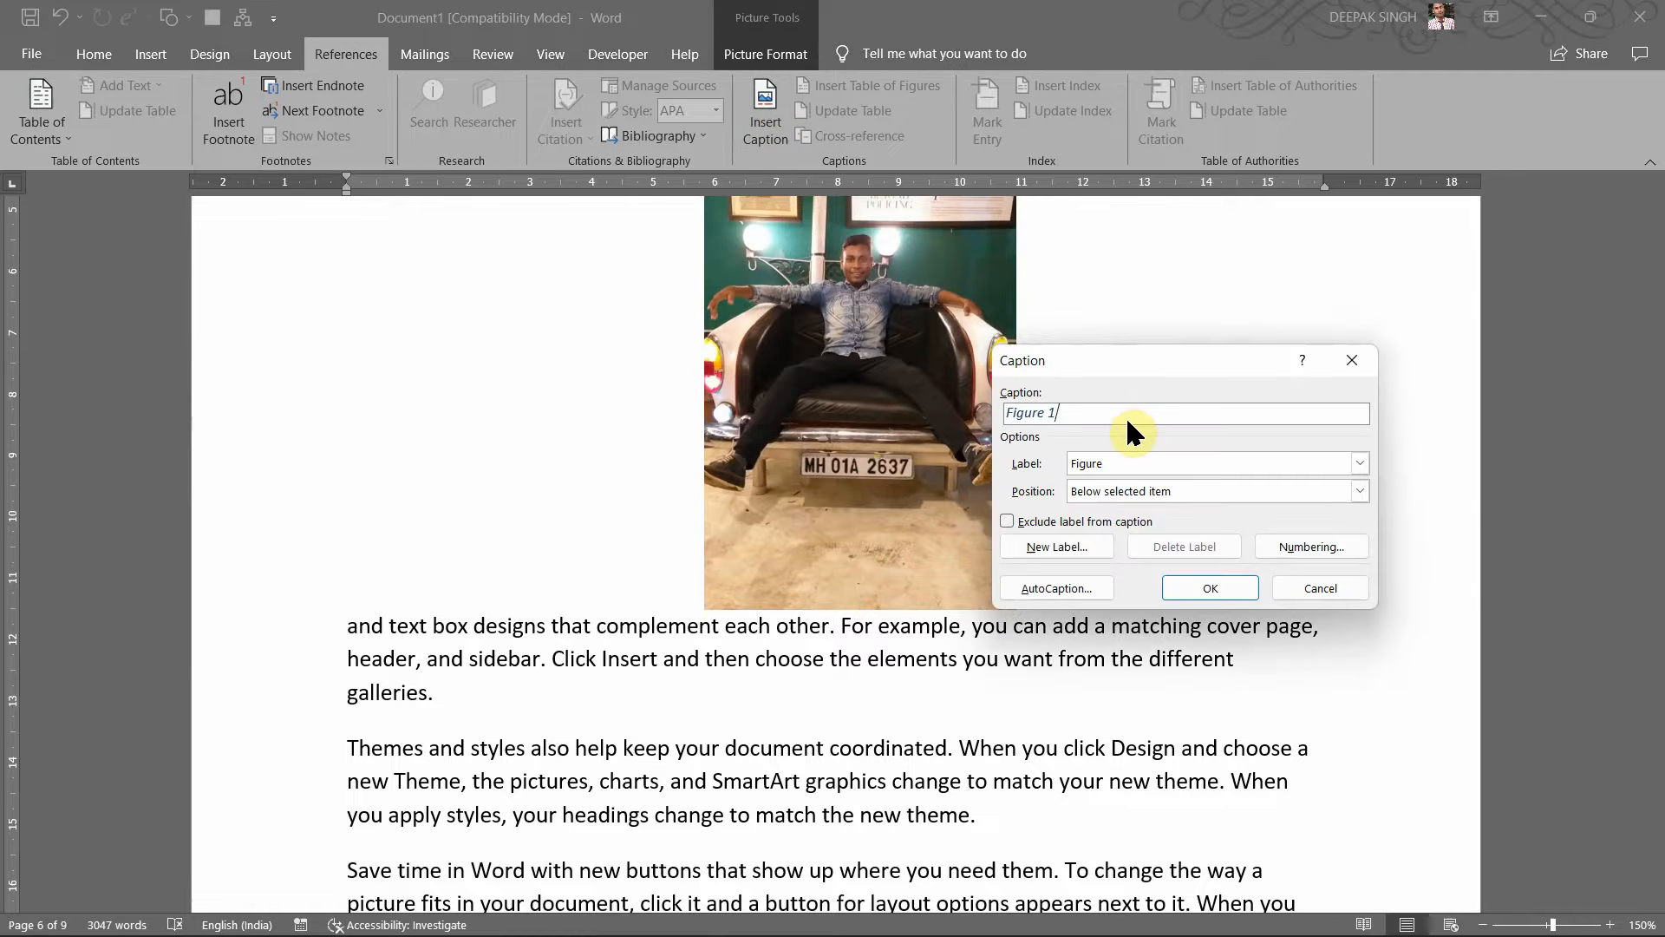
{"action": "left_click_drag", "start_coordinate": [1096, 368], "coordinate": [1092, 333]}
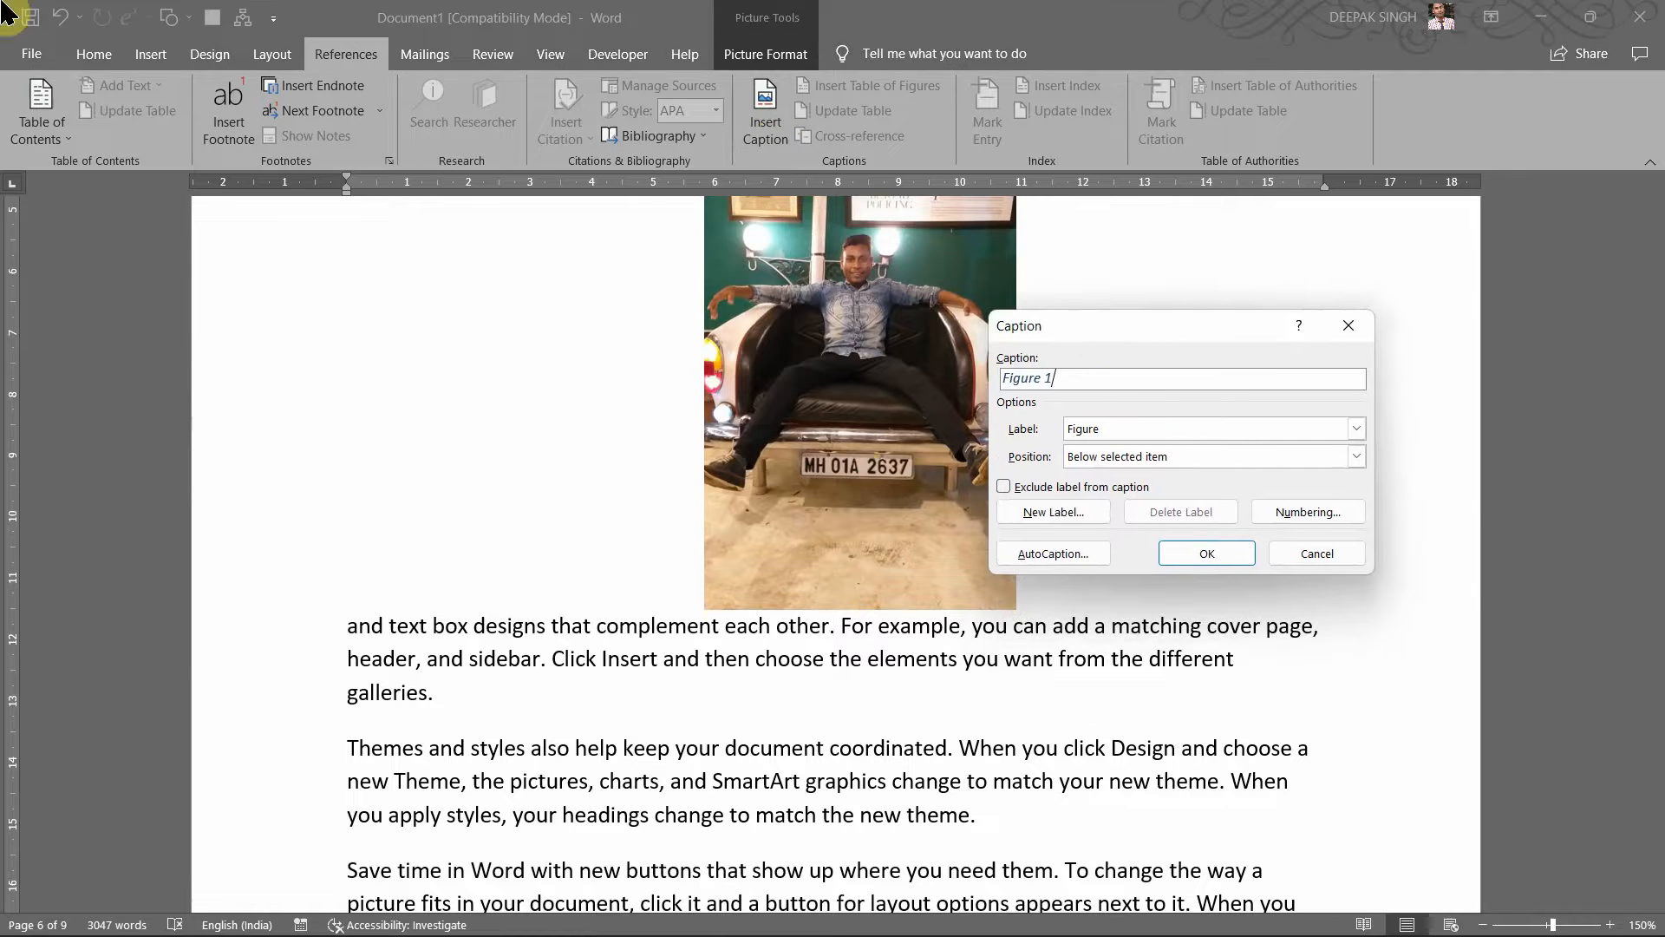
{"action": "left_click", "coordinate": [1176, 429]}
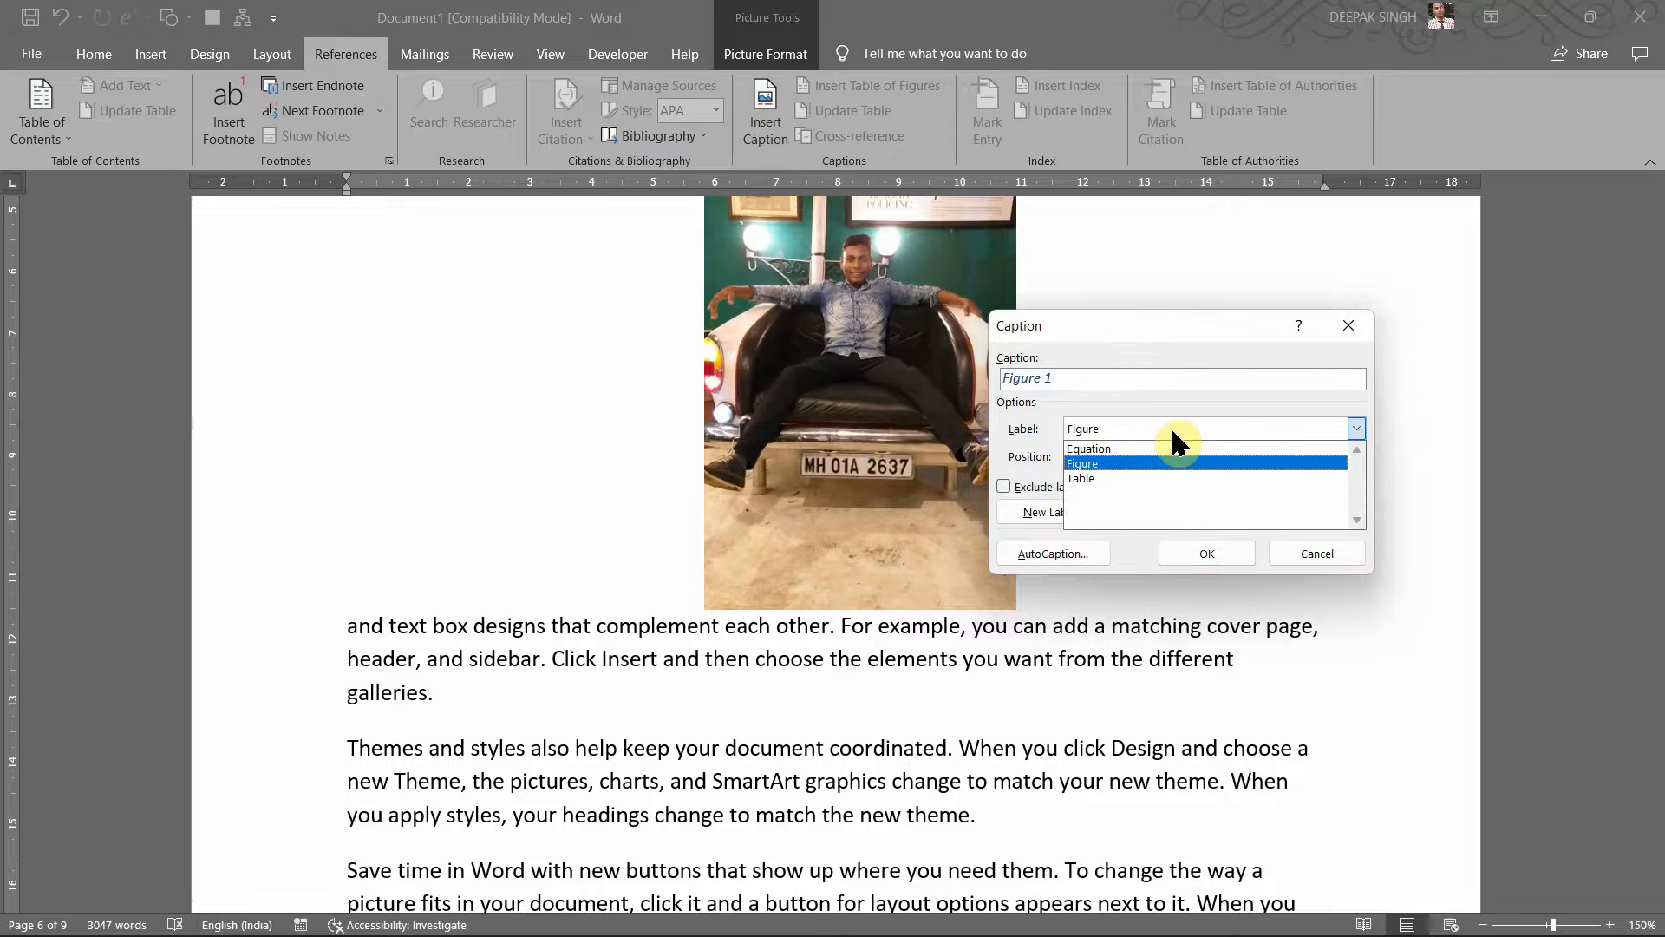
{"action": "left_click", "coordinate": [1106, 373]}
{"action": "left_click", "coordinate": [1104, 379]}
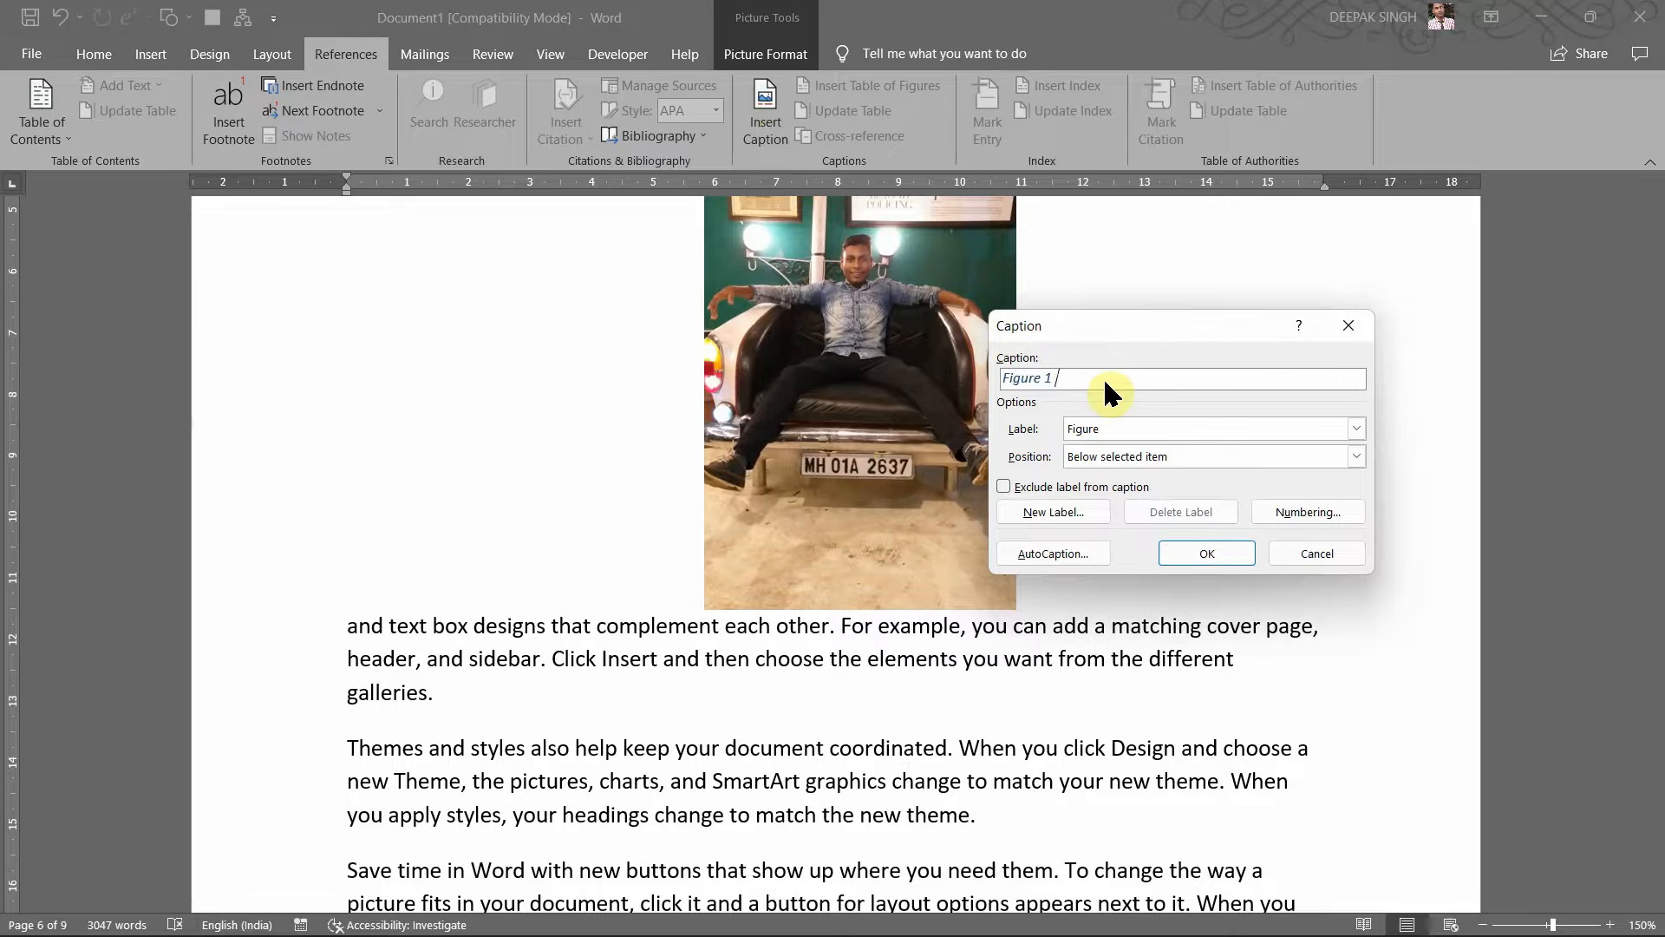
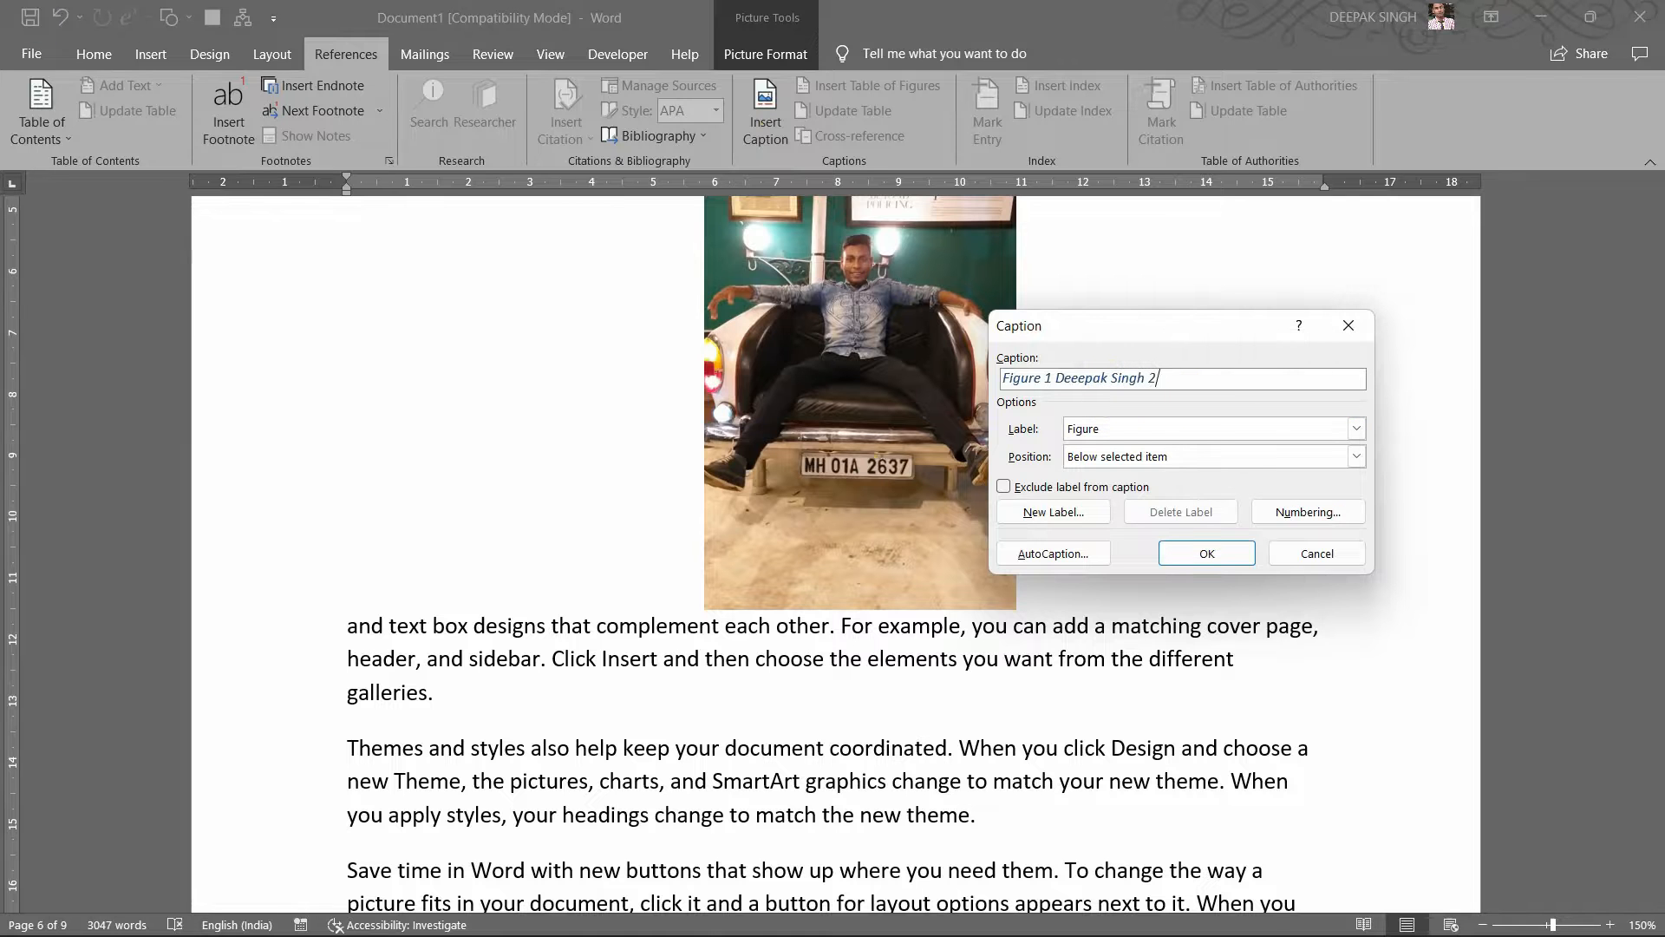
{"action": "left_click", "coordinate": [1193, 568]}
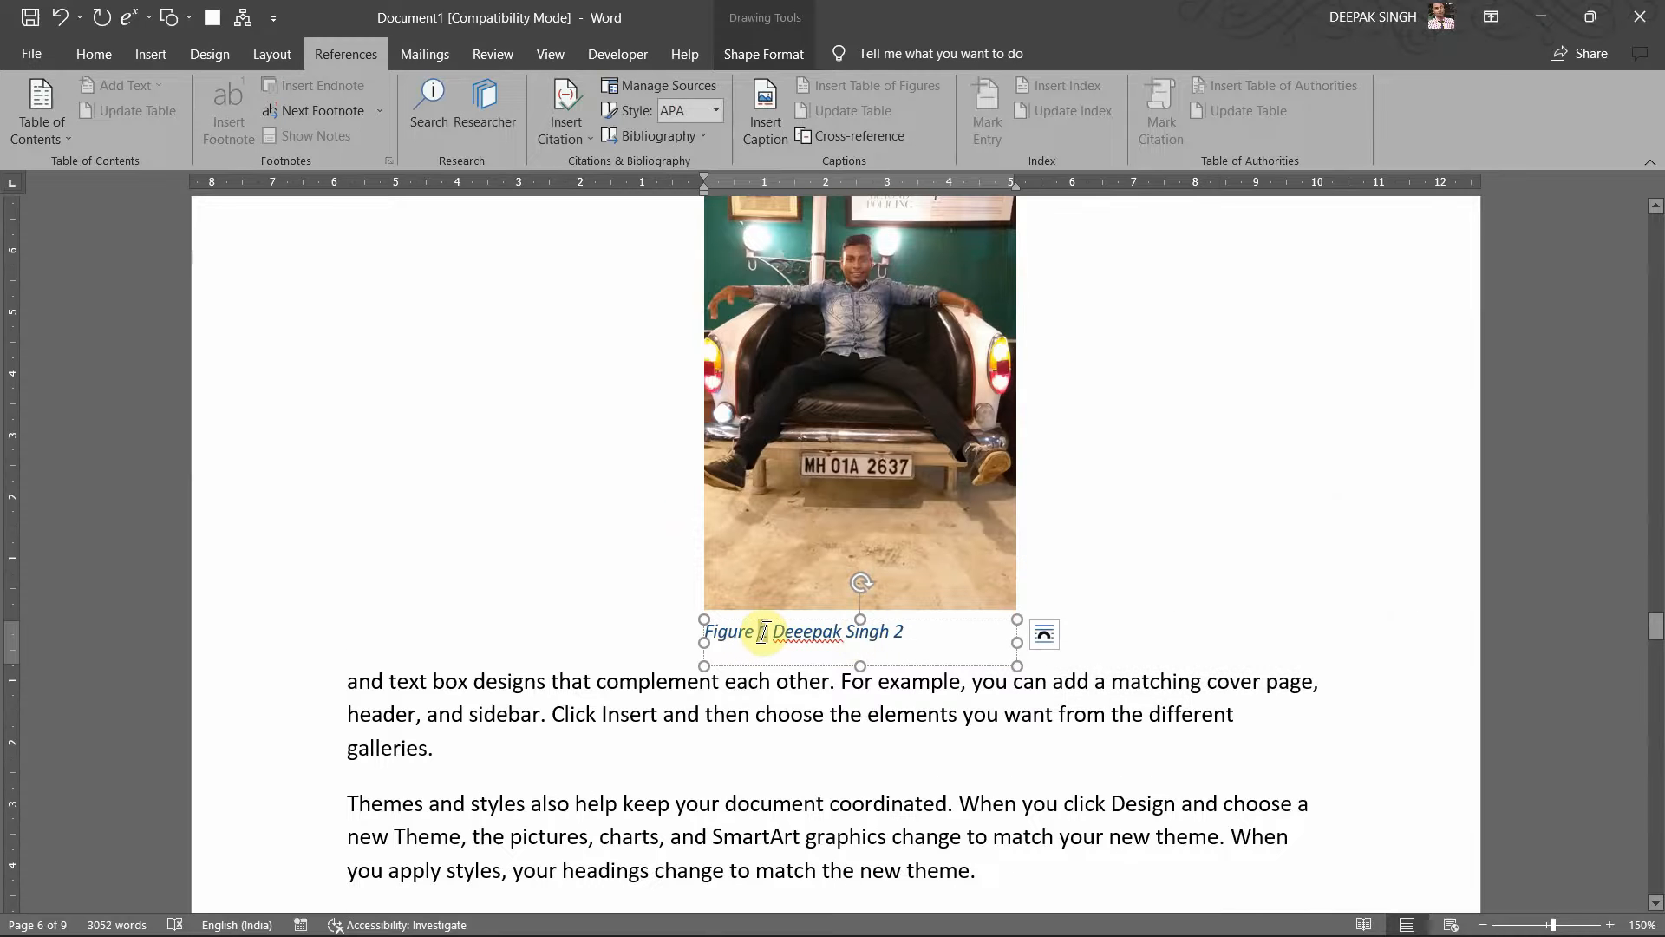
Step: Change the caption to 'Figure 2:', correct the misspelled name, and select it with the photo
{"action": "key", "text": "BackSpace"}
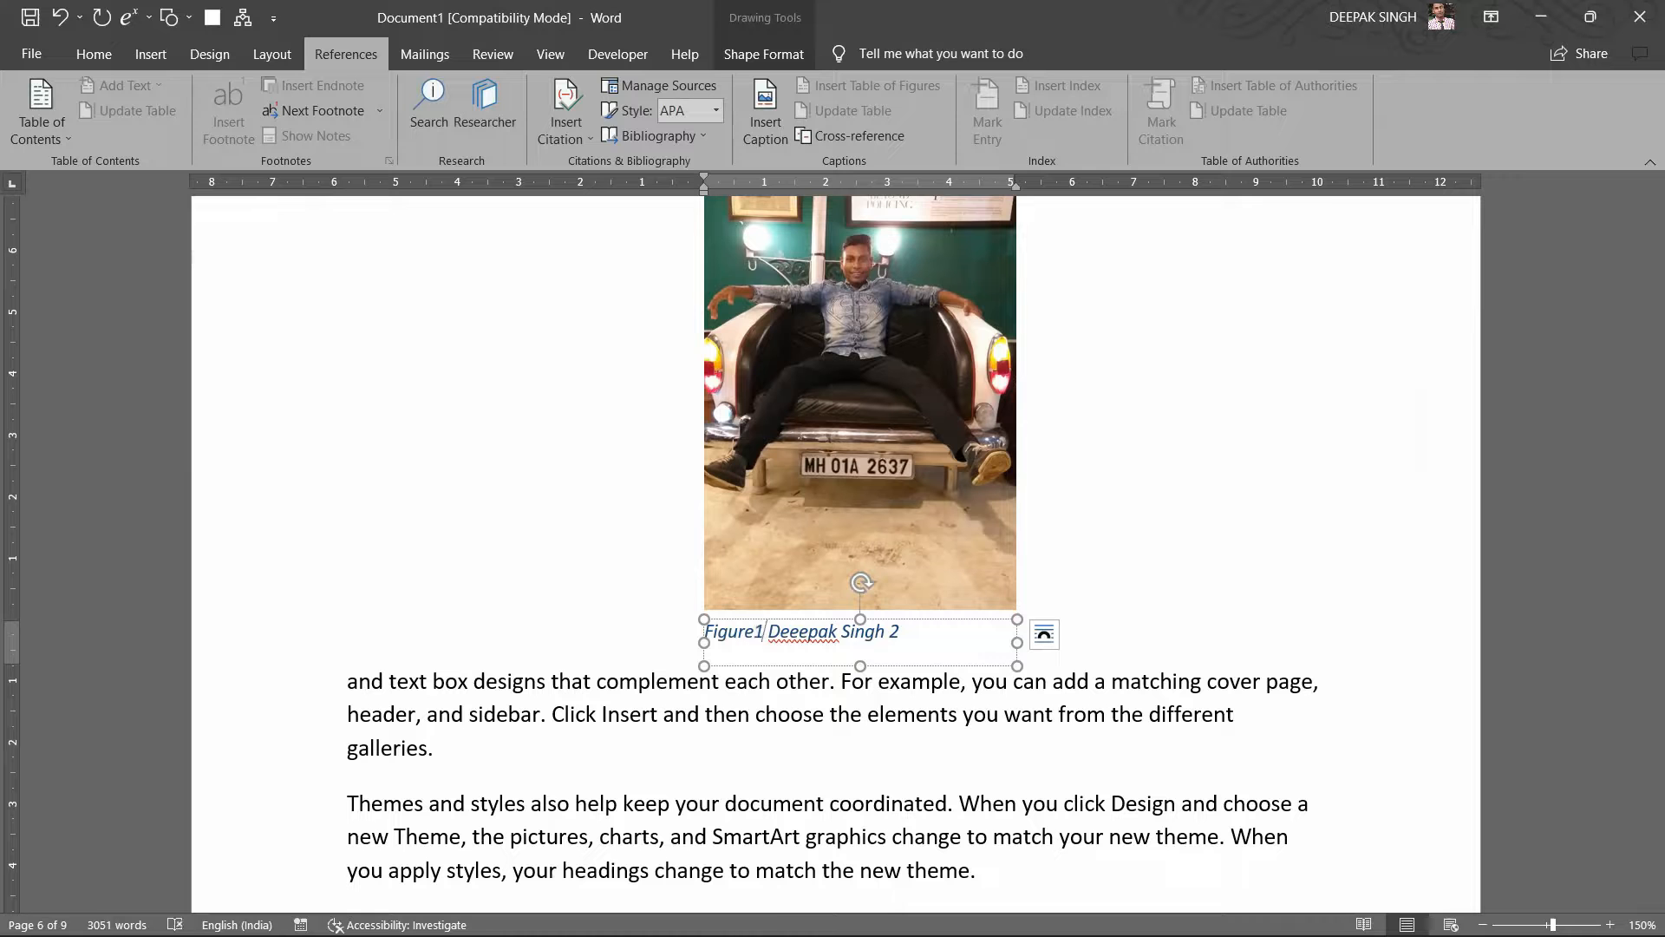
{"action": "key", "text": "shift+Left"}
{"action": "key", "text": "Delete"}
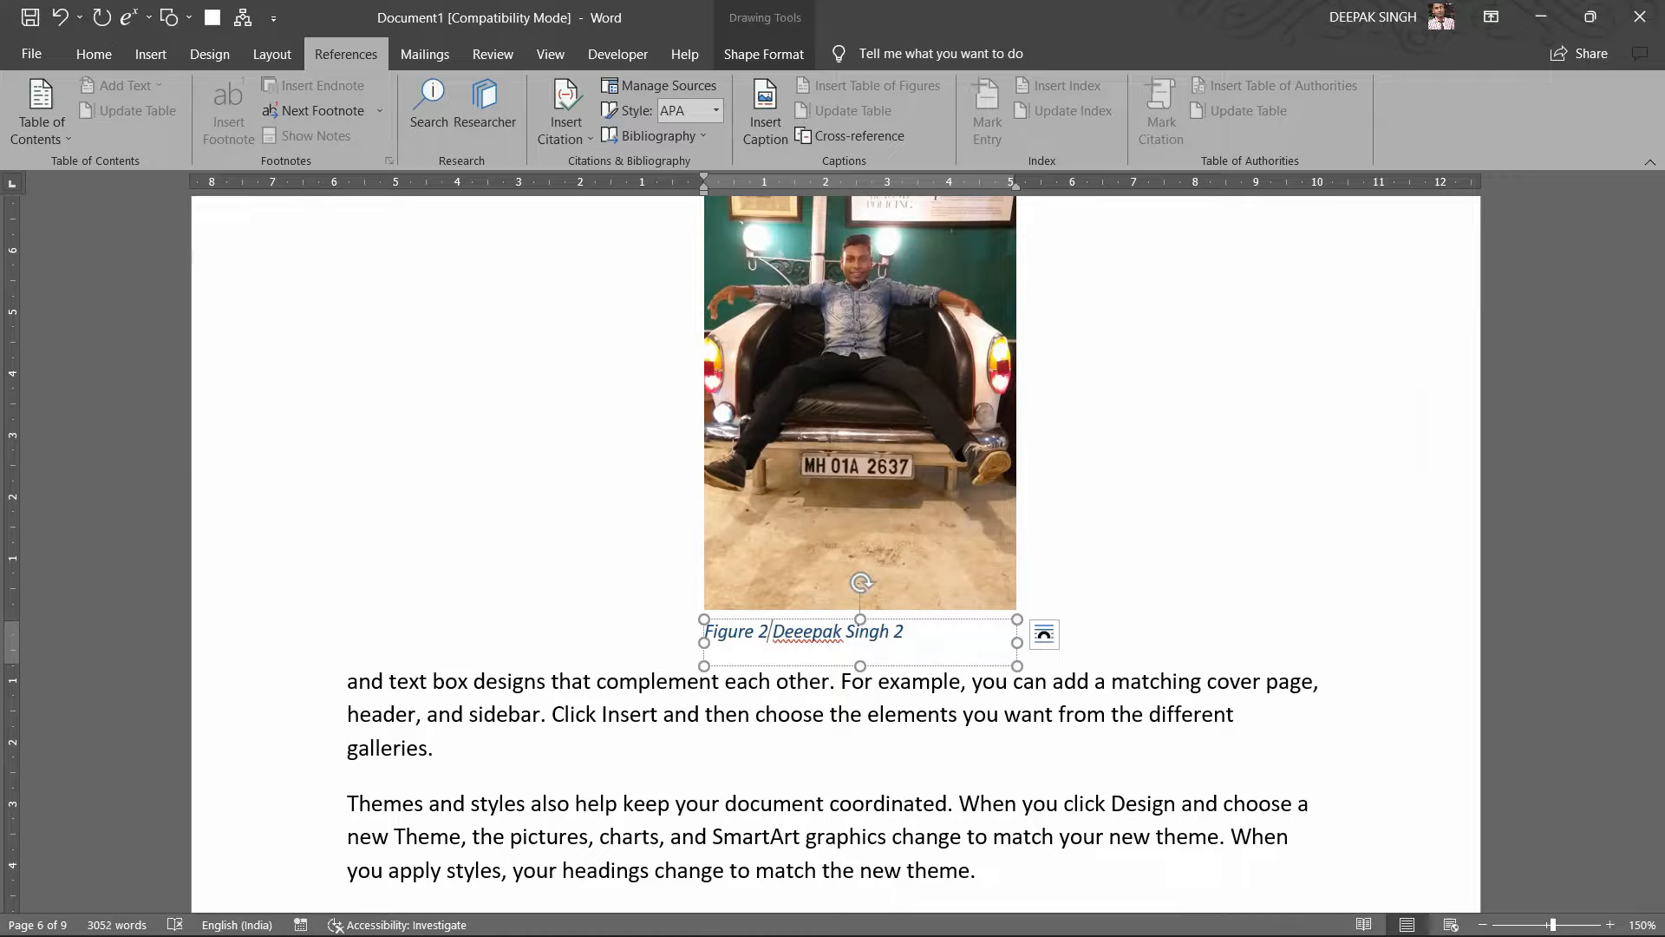
{"action": "type", "text": "2:"}
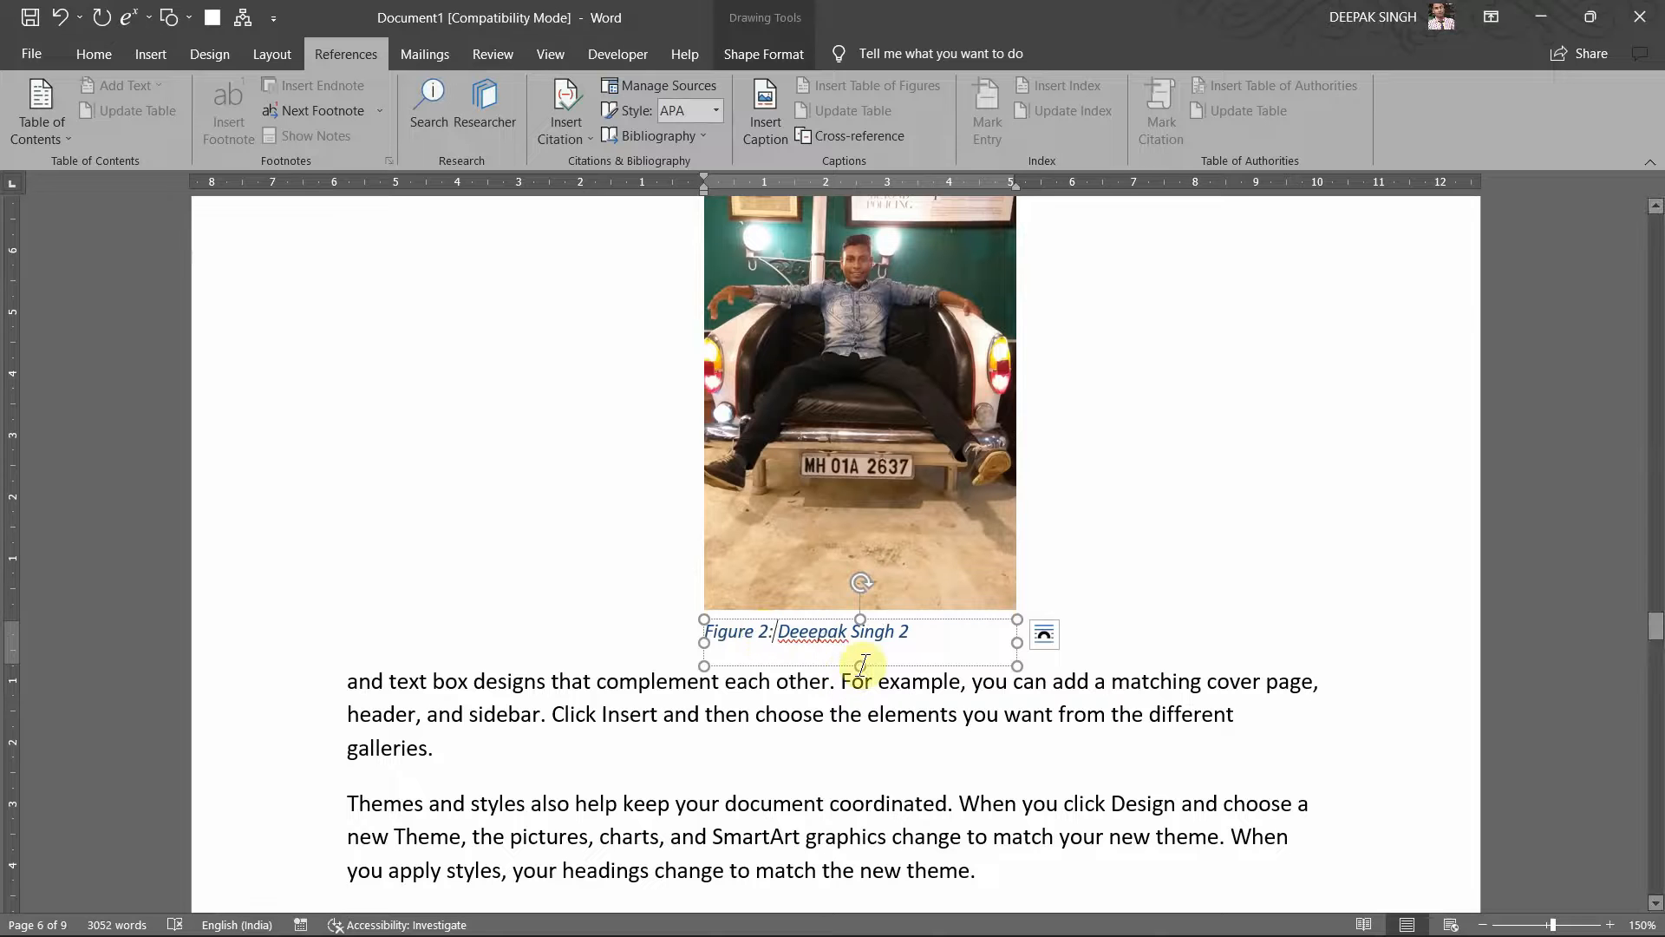
{"action": "right_click", "coordinate": [784, 633]}
{"action": "left_click", "coordinate": [771, 319]}
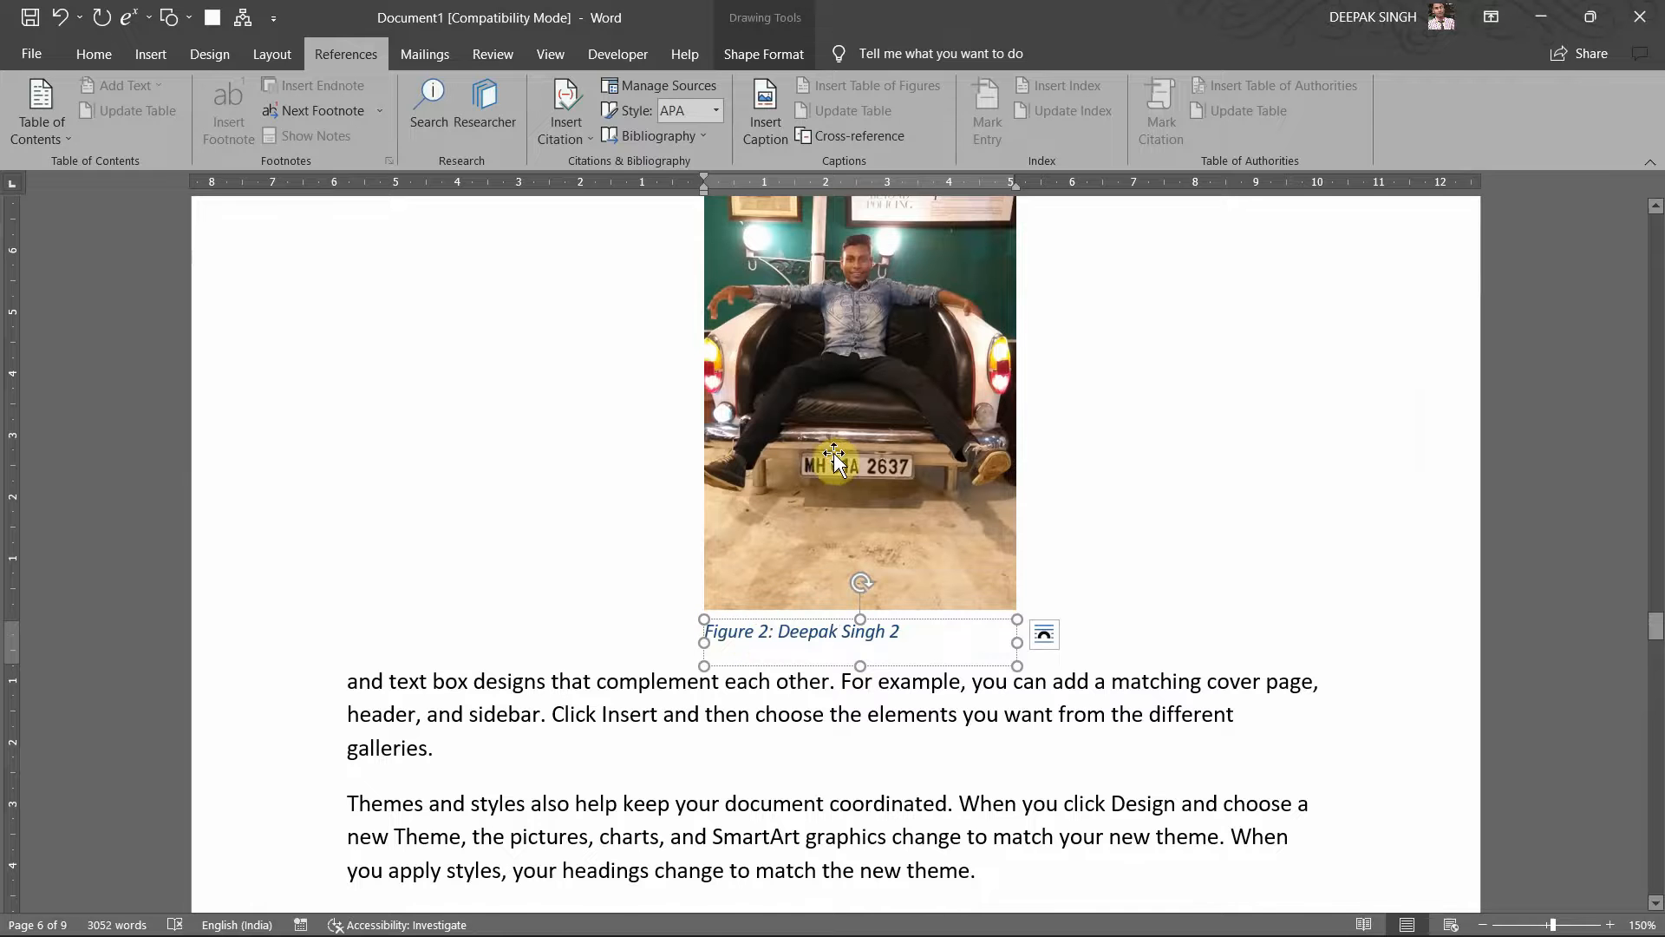
{"action": "left_click", "coordinate": [1051, 520]}
{"action": "left_click", "coordinate": [832, 709]}
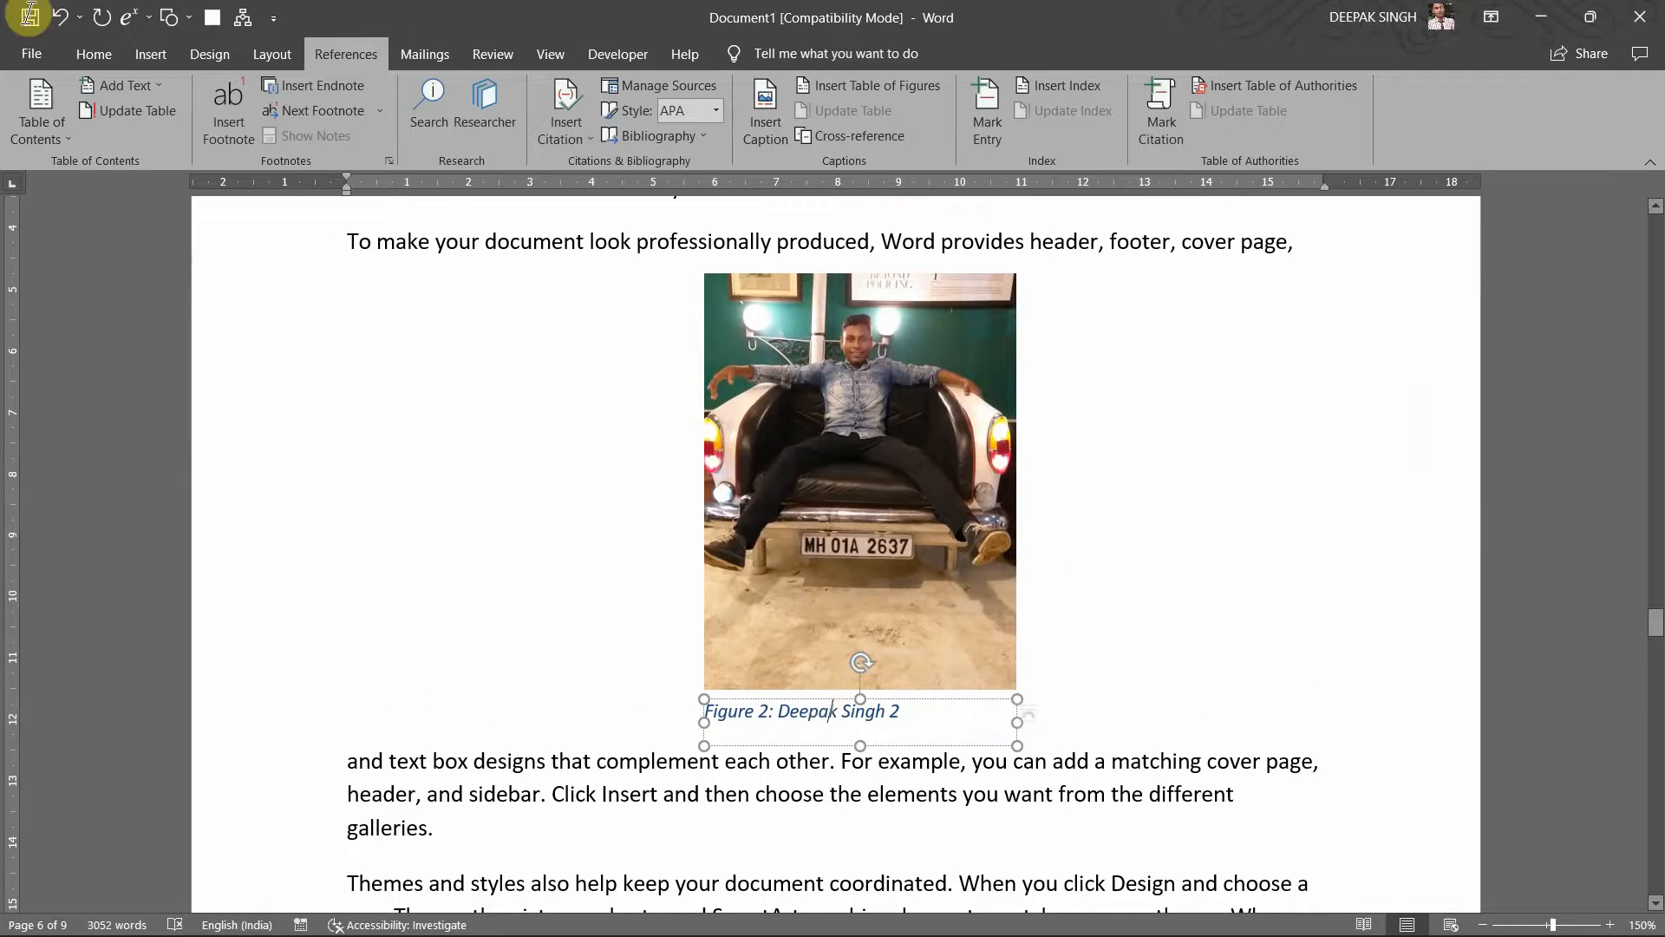
{"action": "left_click", "coordinate": [827, 646], "text": "shift"}
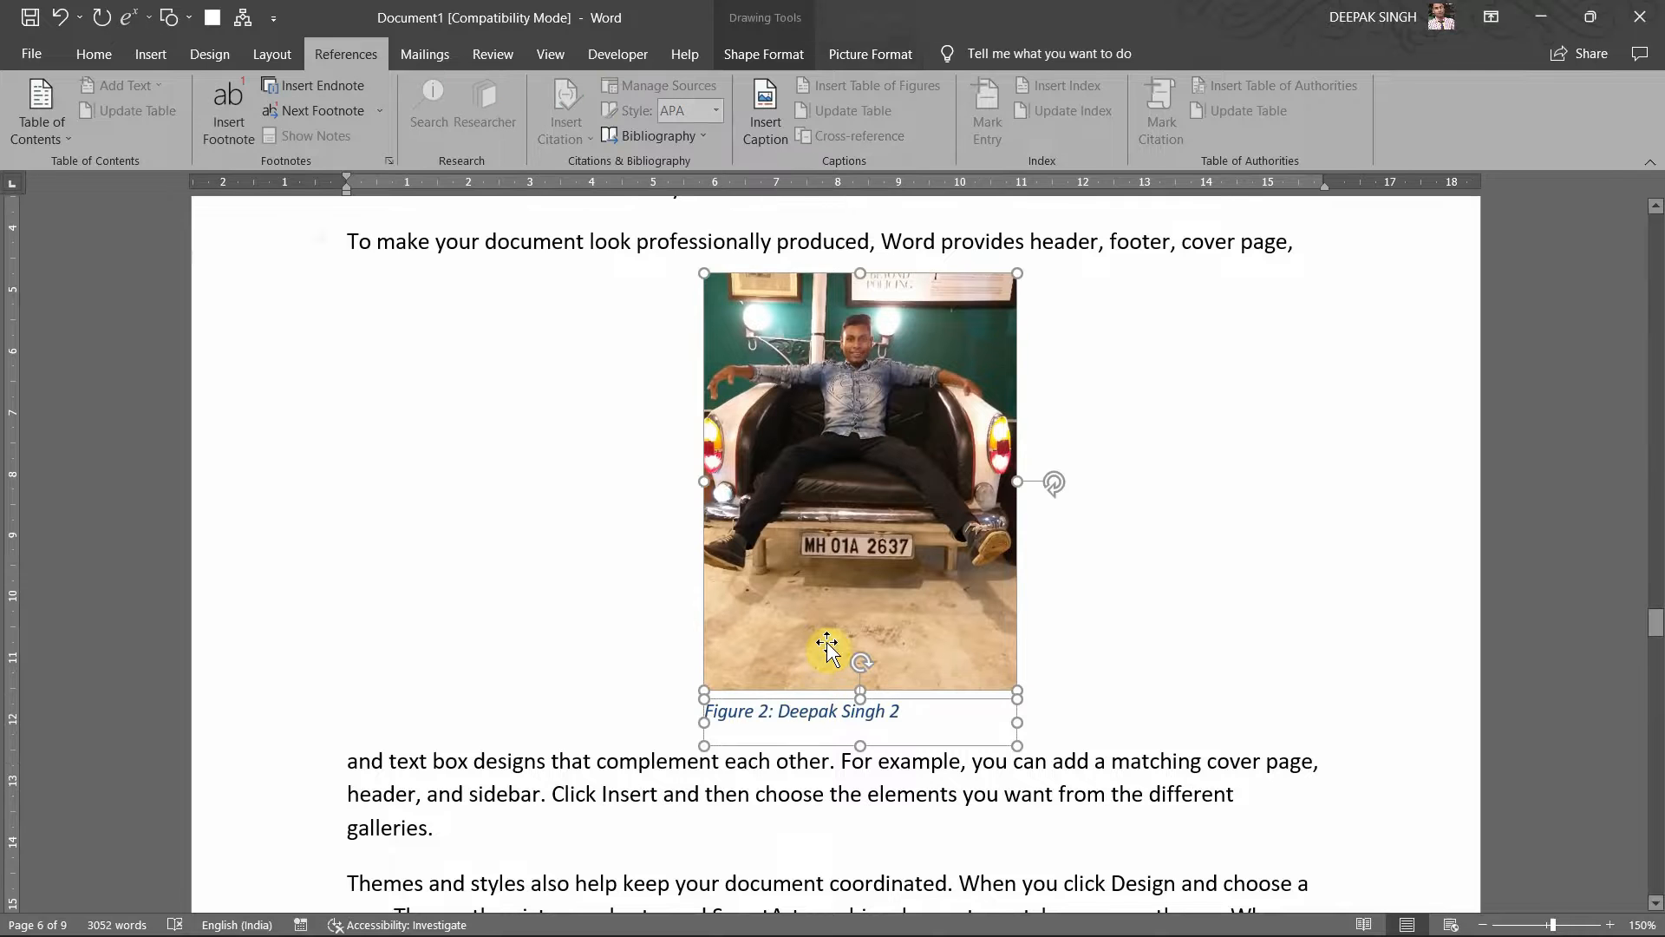
Step: Group the car-seat photo and its Figure 2 caption into one 7.67 × 5.08 cm object
{"action": "left_click", "coordinate": [786, 54]}
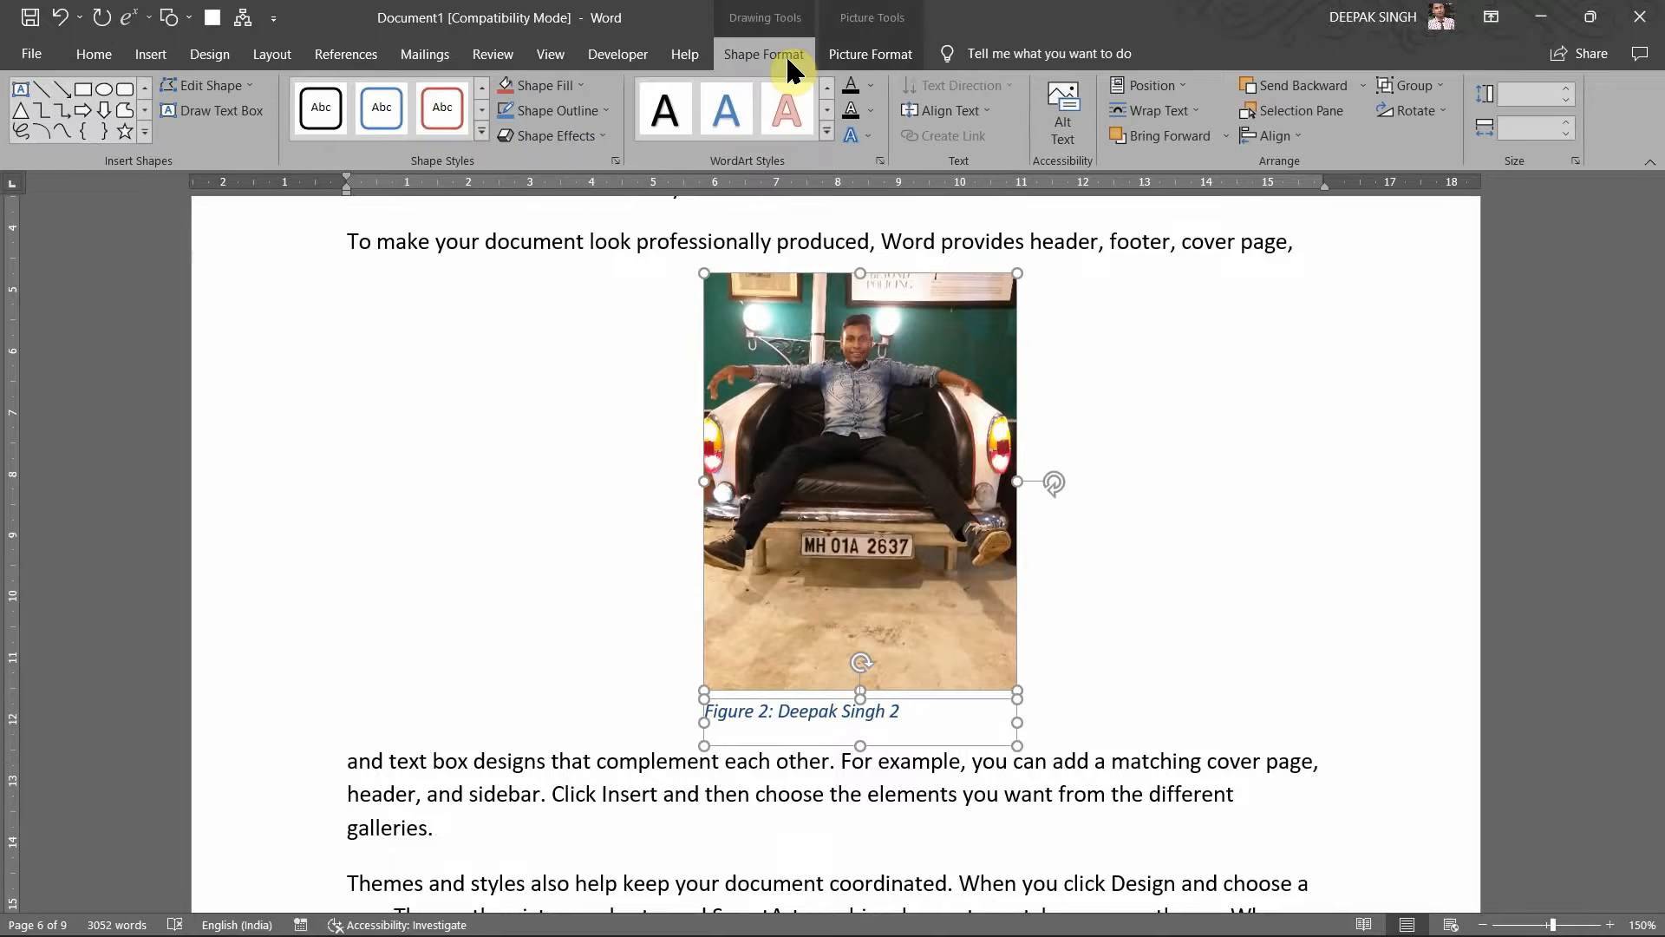
{"action": "left_click", "coordinate": [1388, 96]}
{"action": "left_click", "coordinate": [1397, 113]}
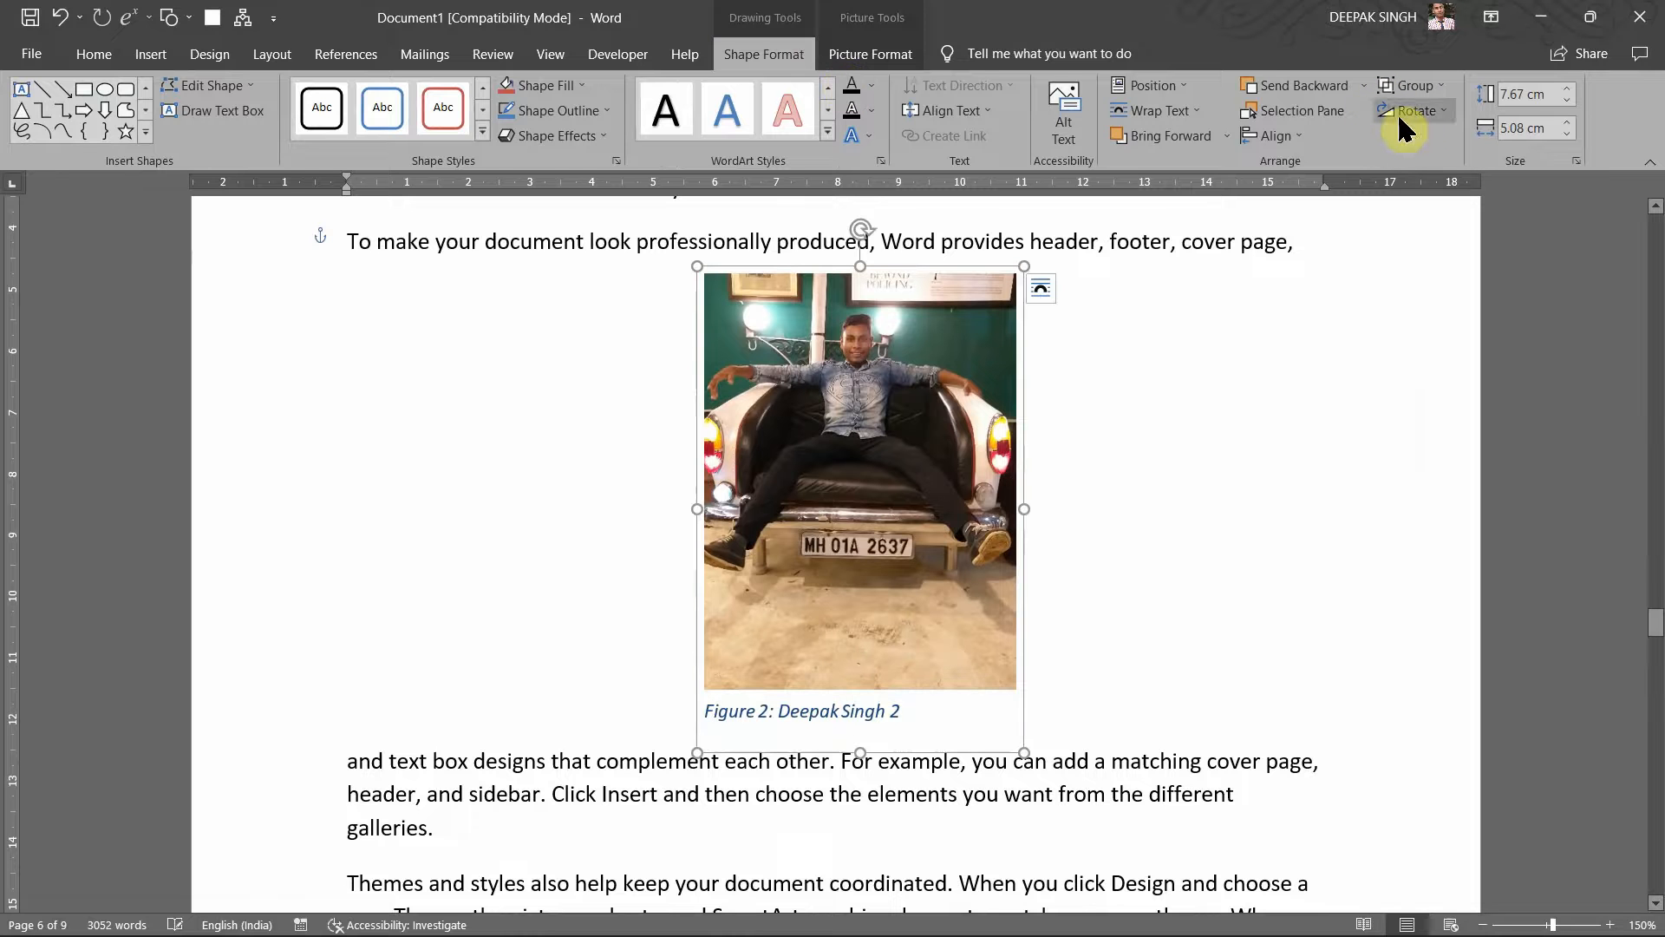
{"action": "left_click_drag", "start_coordinate": [927, 501], "coordinate": [937, 515]}
{"action": "scroll", "coordinate": [1194, 497], "scroll_direction": "up", "scroll_amount": 2}
{"action": "scroll", "coordinate": [1194, 497], "scroll_direction": "up", "scroll_amount": 2}
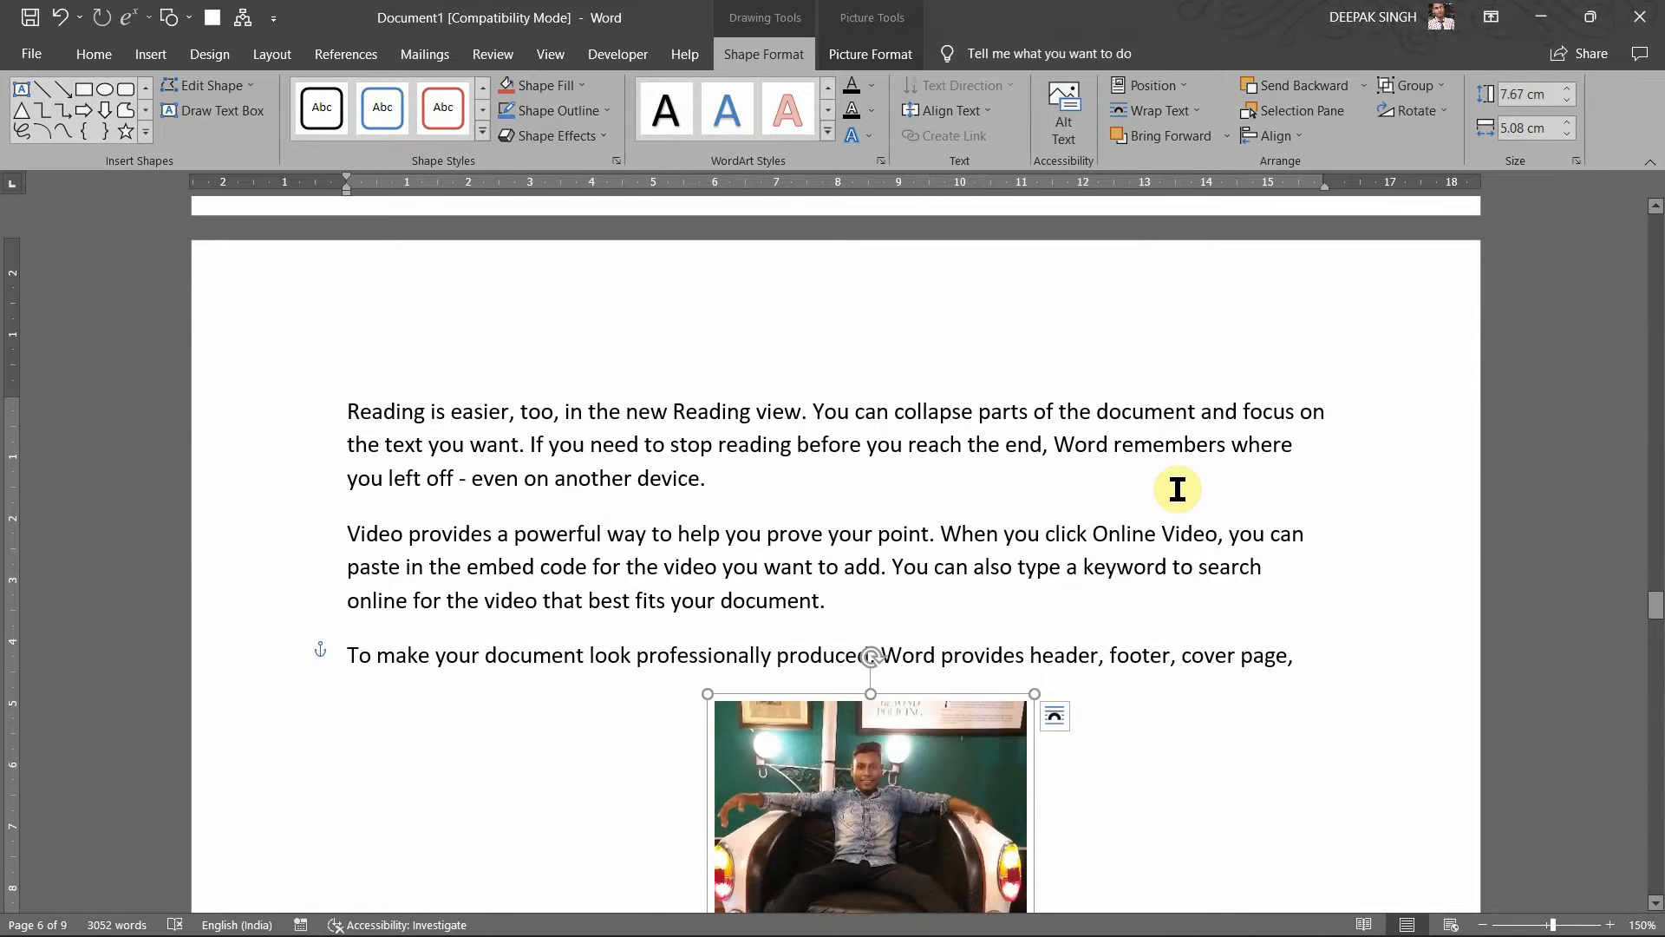
{"action": "scroll", "coordinate": [1178, 490], "scroll_direction": "up", "scroll_amount": 6}
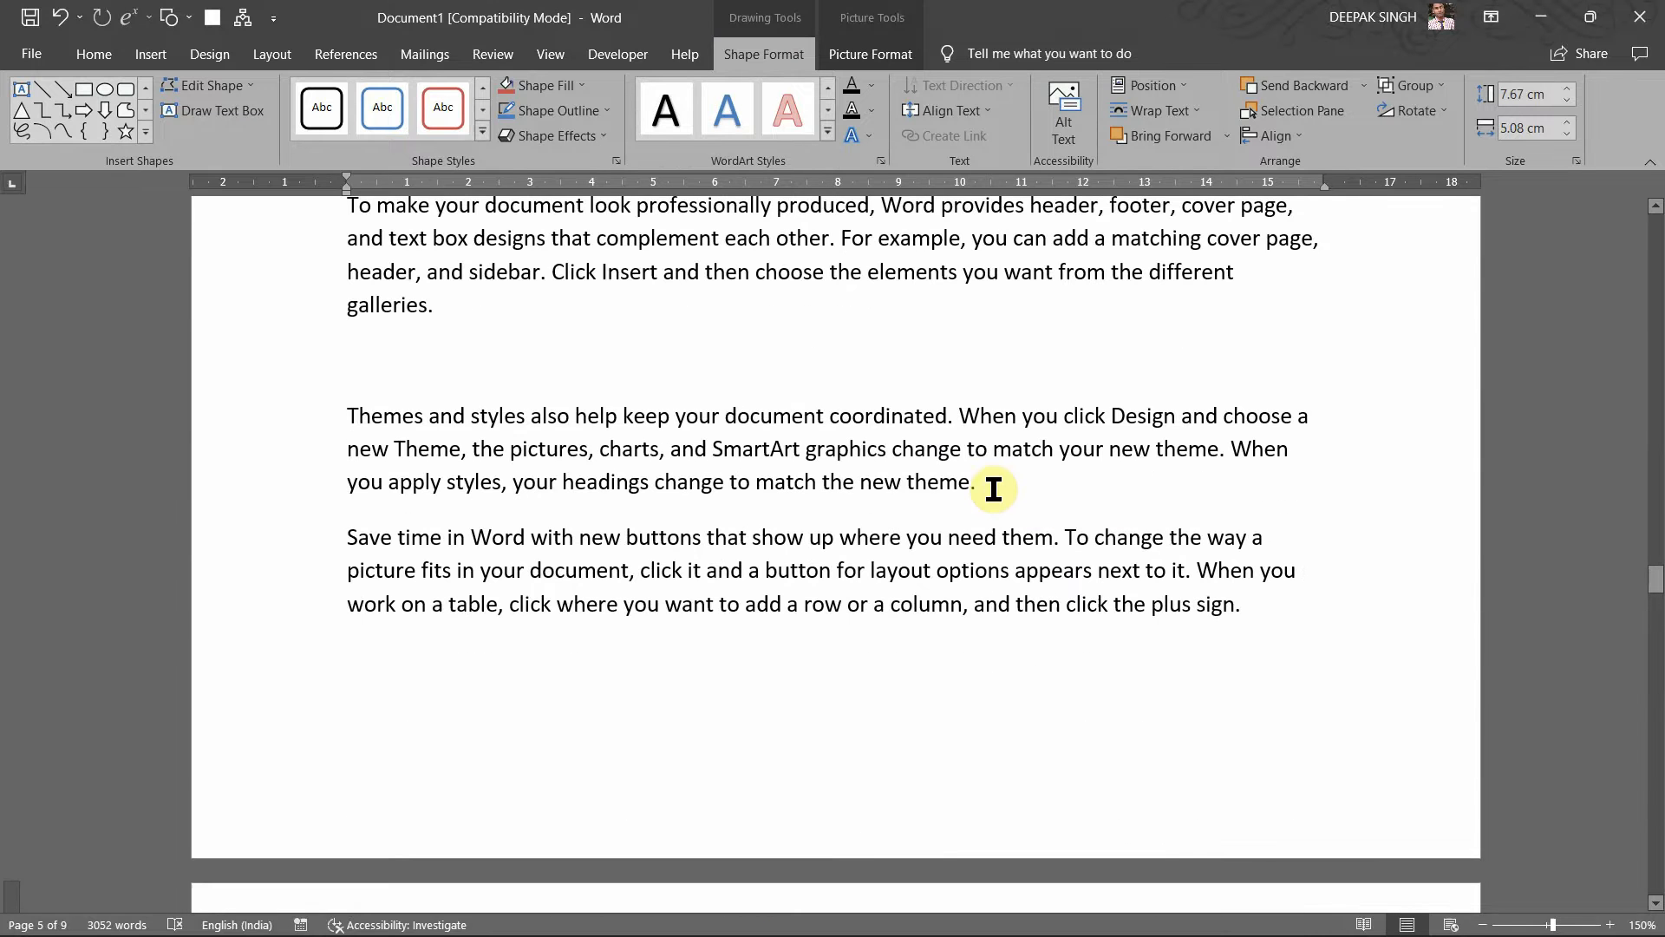
Step: Insert a Figure cross-reference to the car-seat Figure 2 caption after 'new theme.'
{"action": "left_click", "coordinate": [994, 490]}
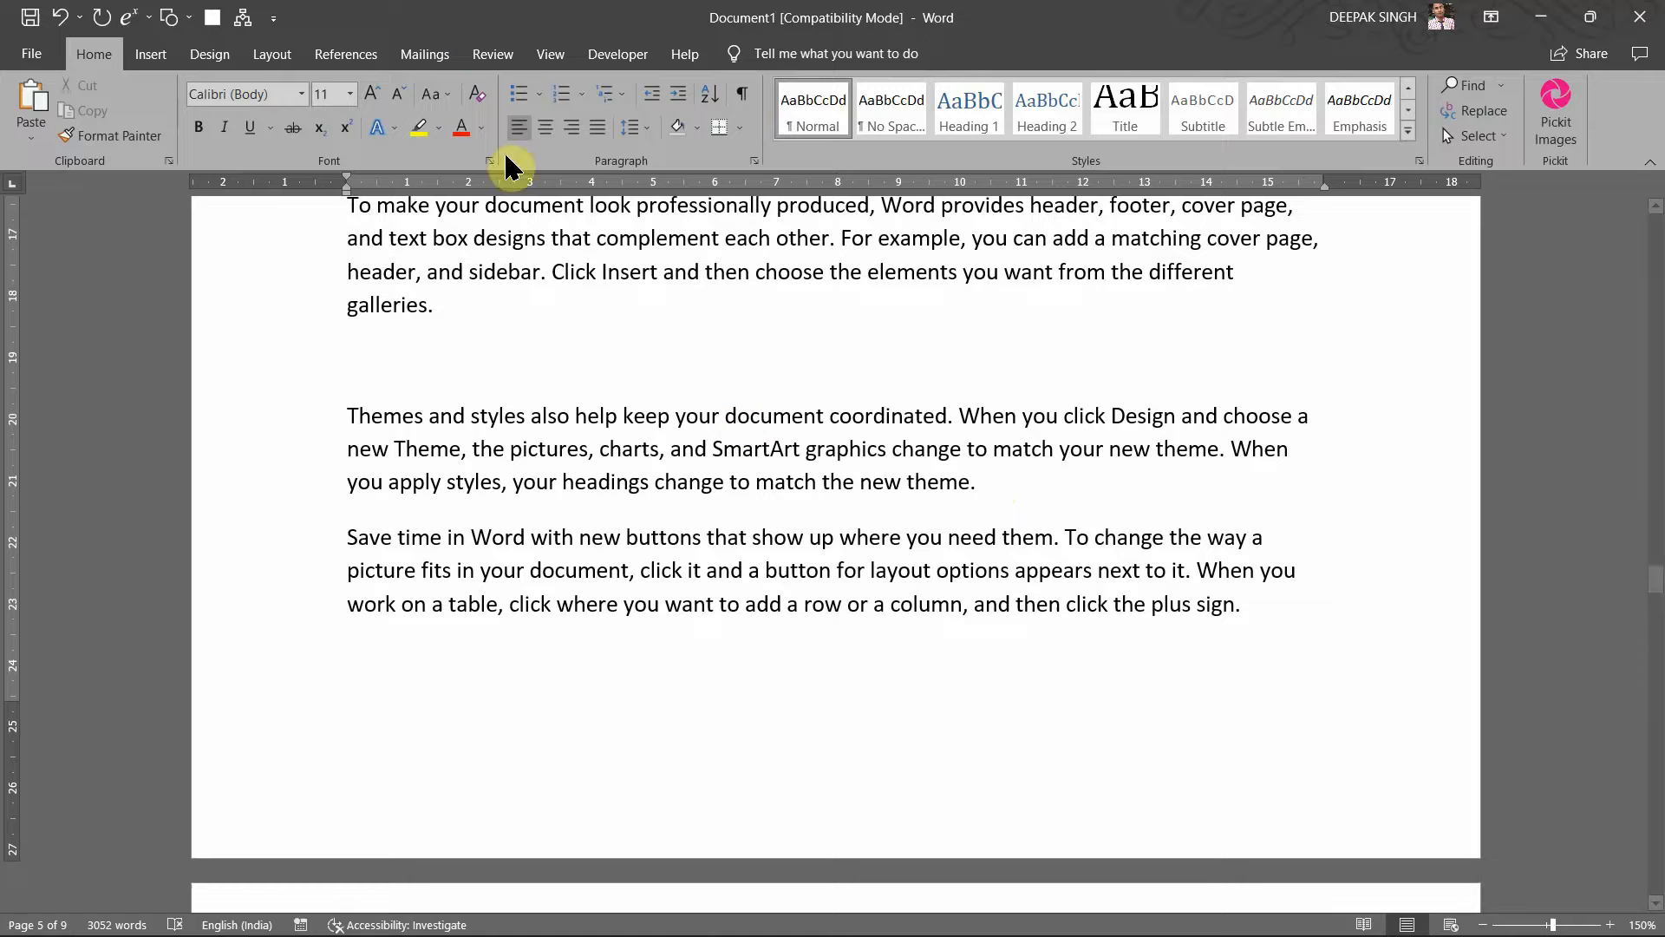
{"action": "left_click", "coordinate": [158, 59]}
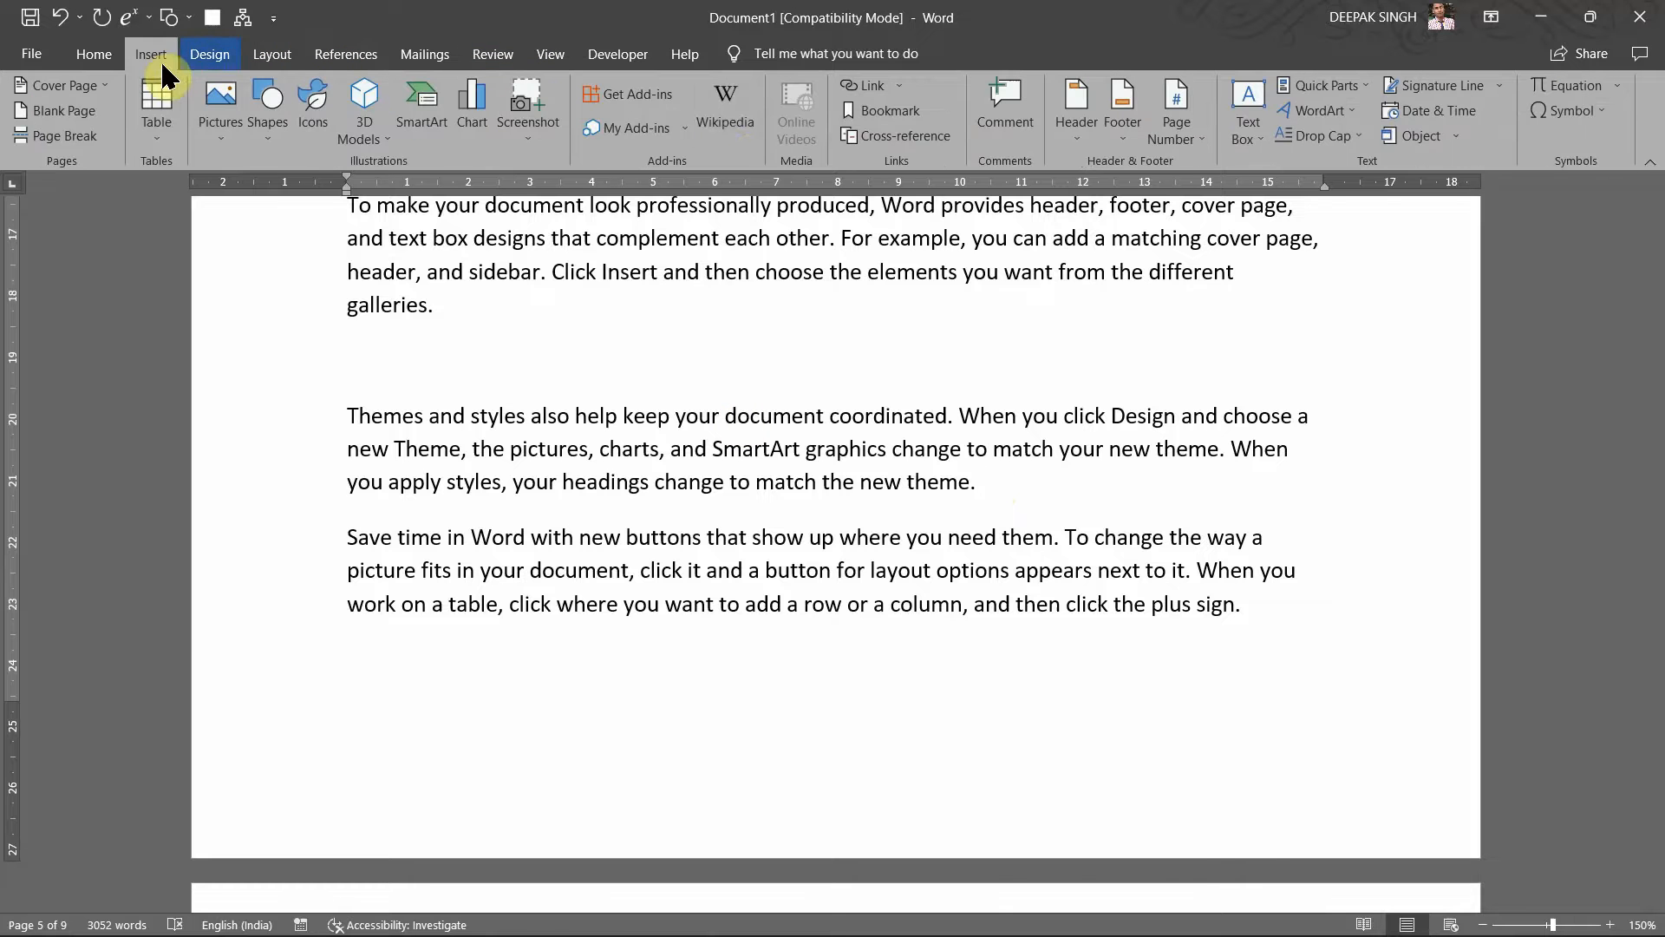
{"action": "left_click", "coordinate": [902, 134]}
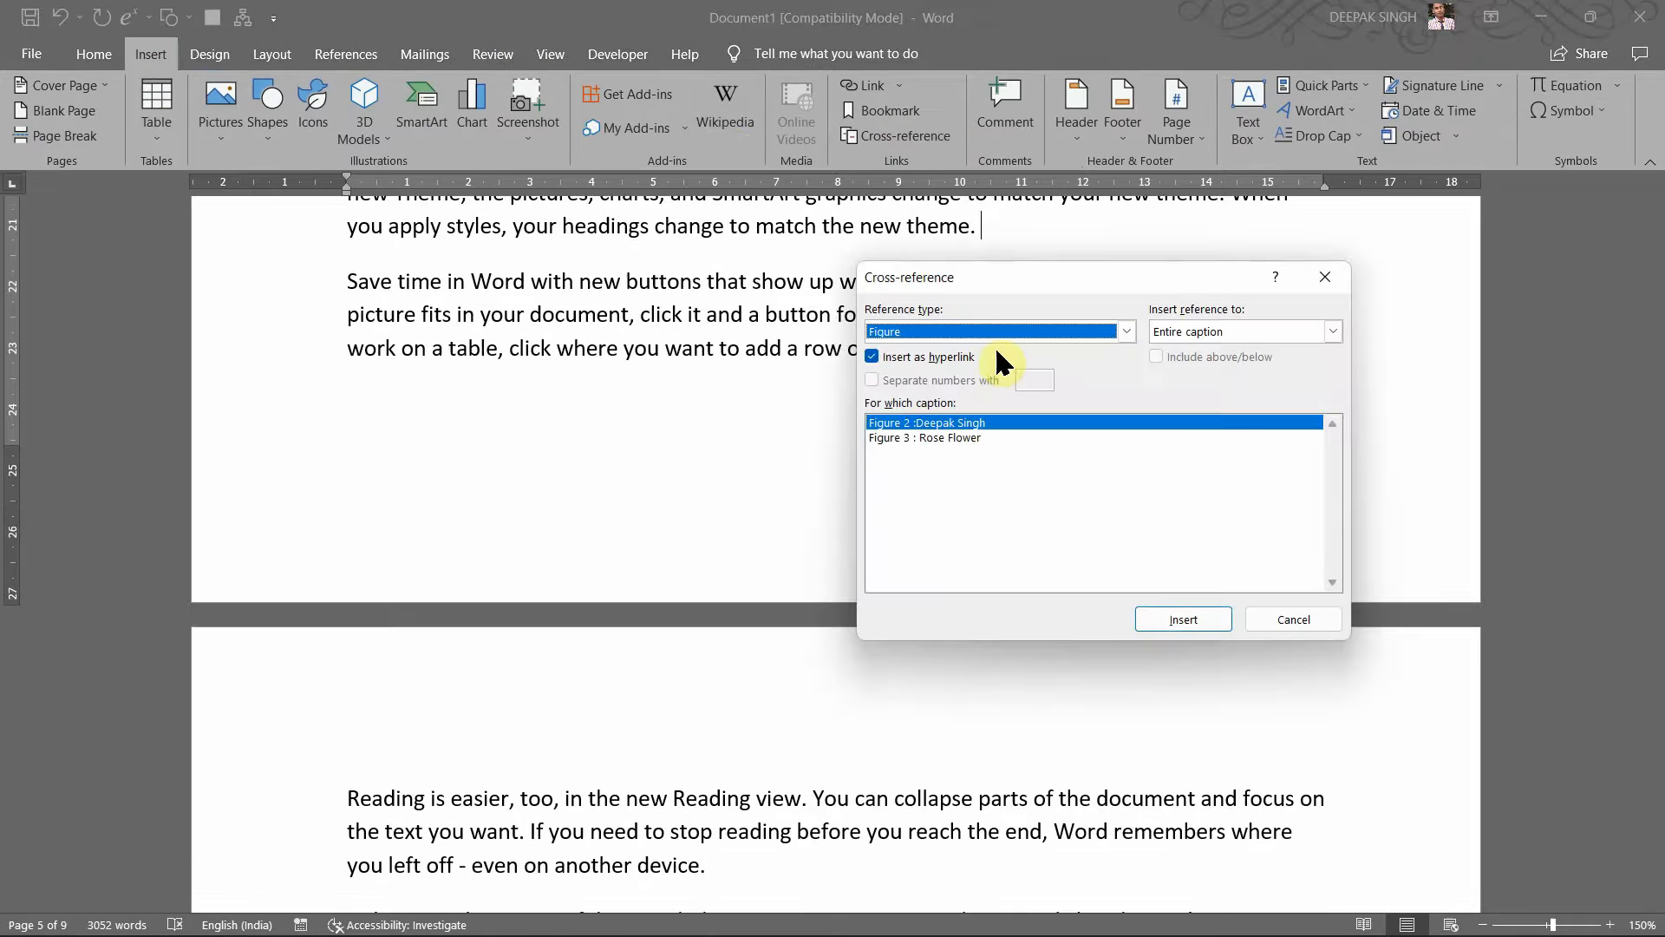
{"action": "left_click", "coordinate": [983, 438]}
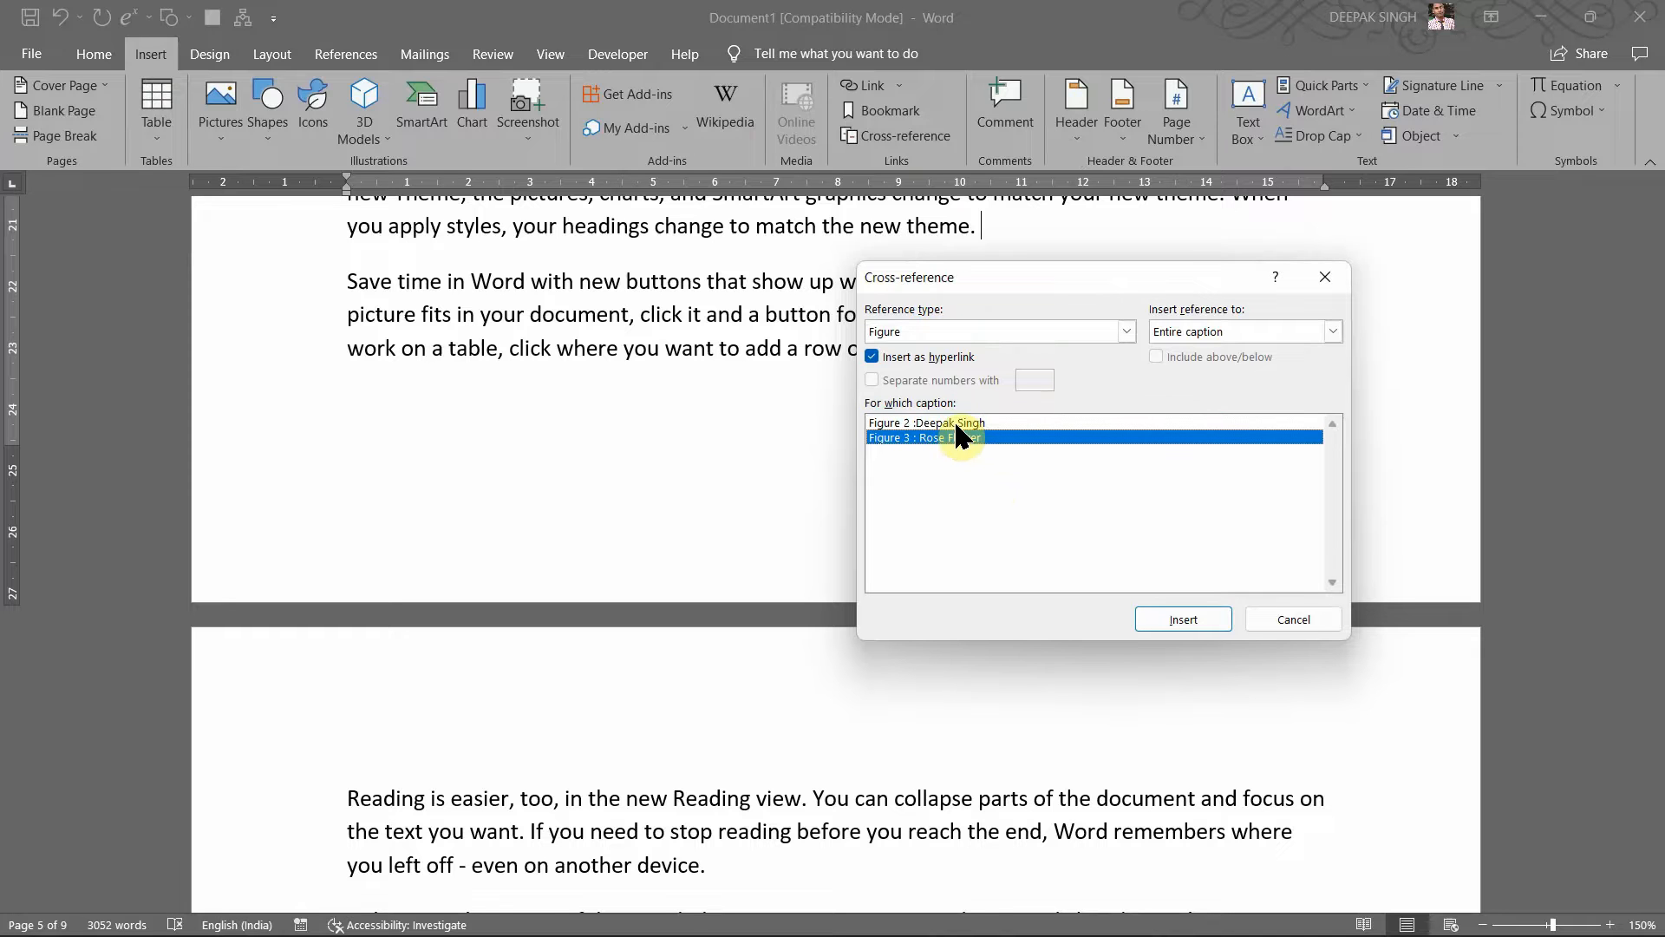
{"action": "left_click", "coordinate": [951, 423]}
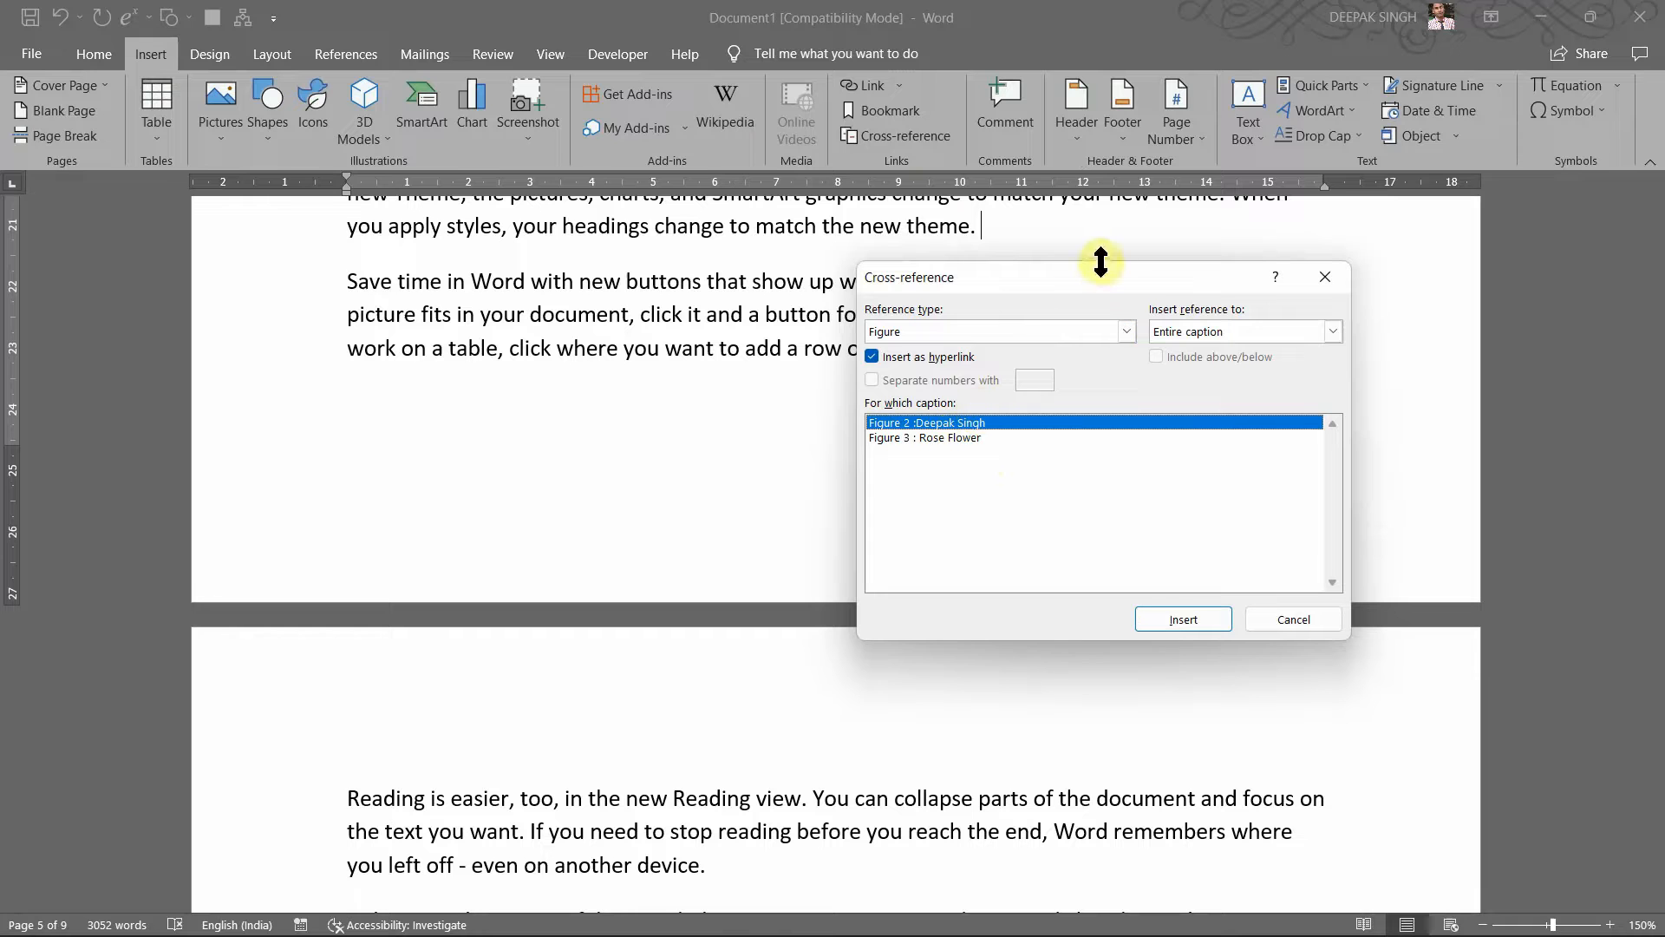
{"action": "left_click_drag", "start_coordinate": [1098, 264], "coordinate": [1098, 243]}
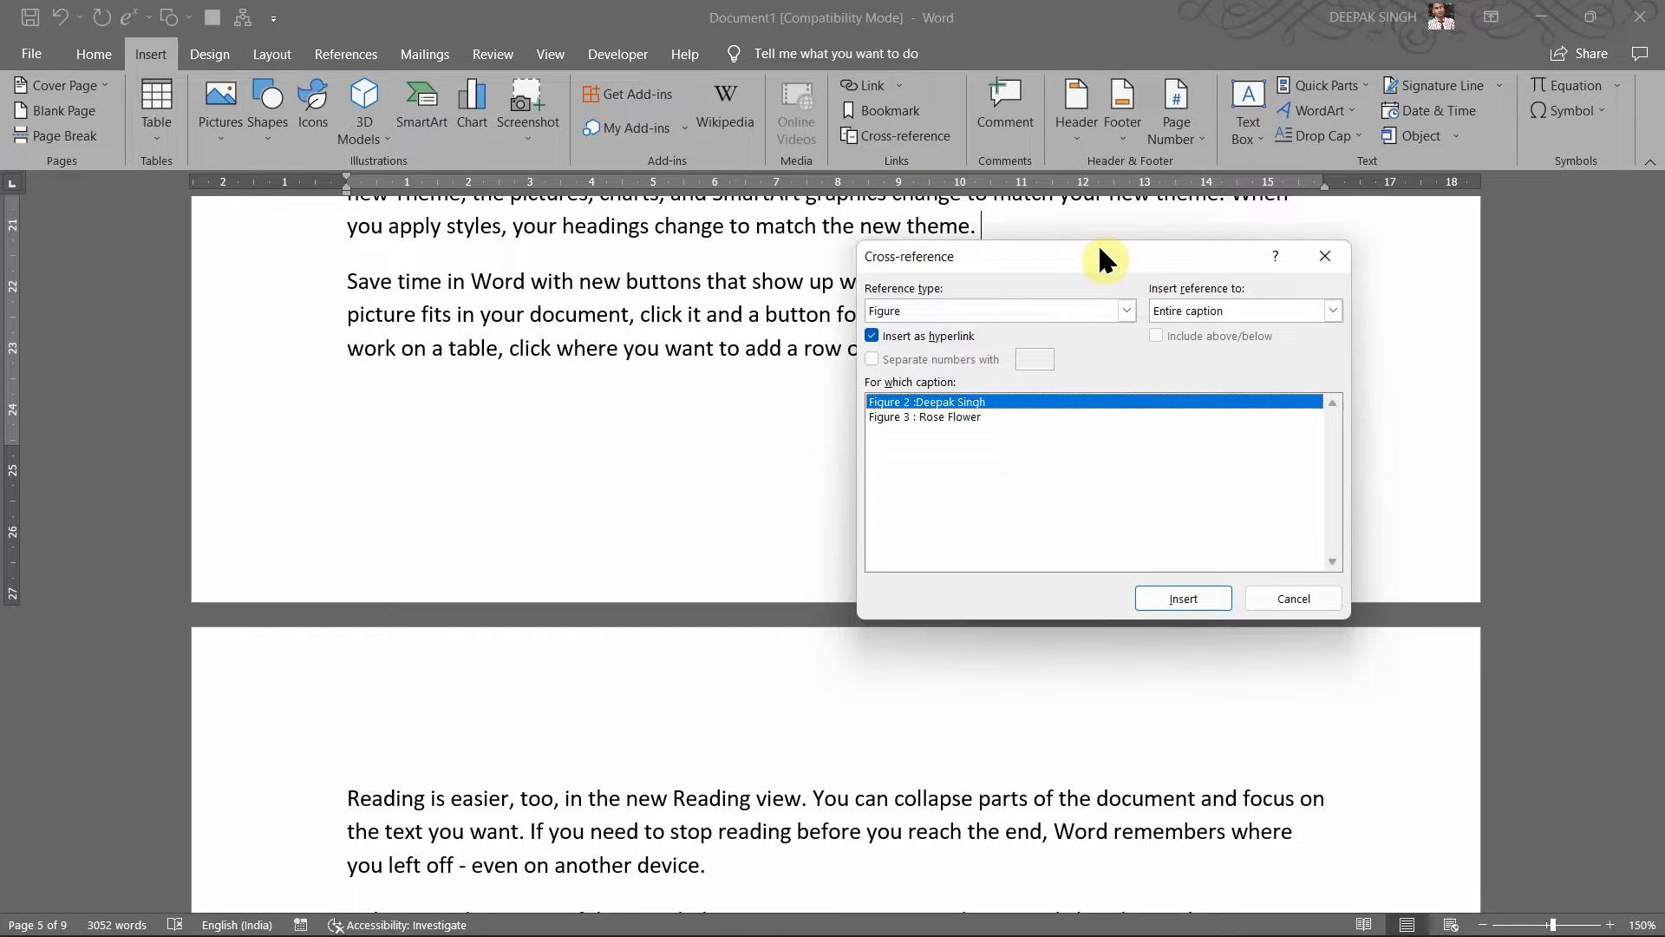
{"action": "left_click", "coordinate": [1198, 597]}
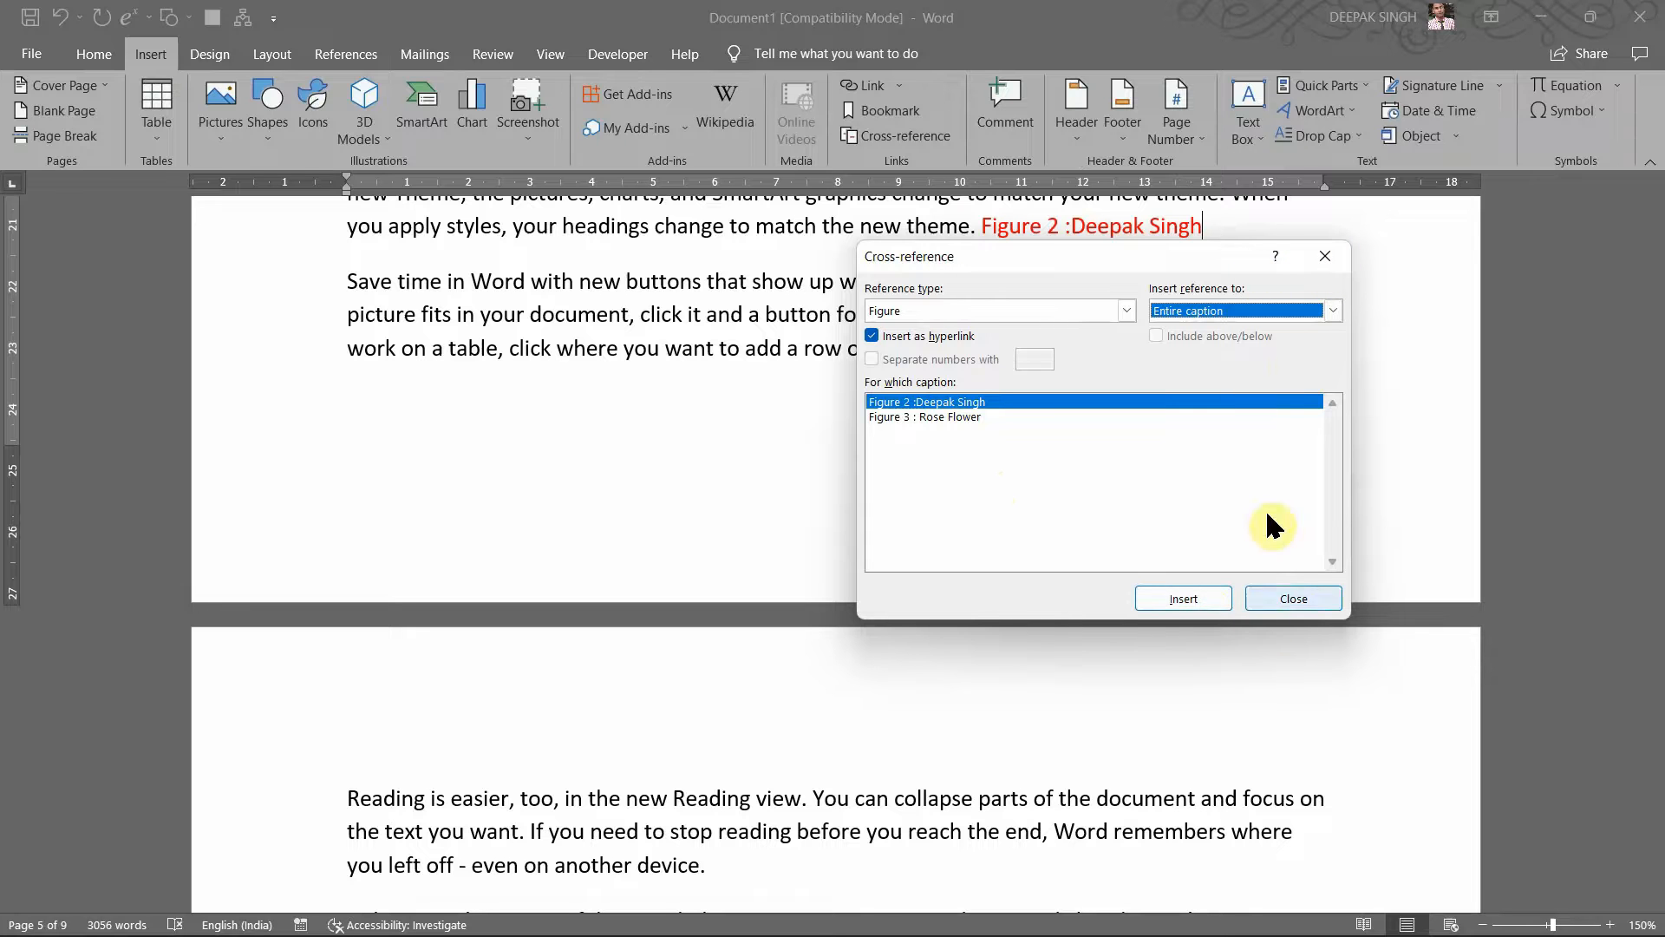
{"action": "left_click", "coordinate": [1275, 607]}
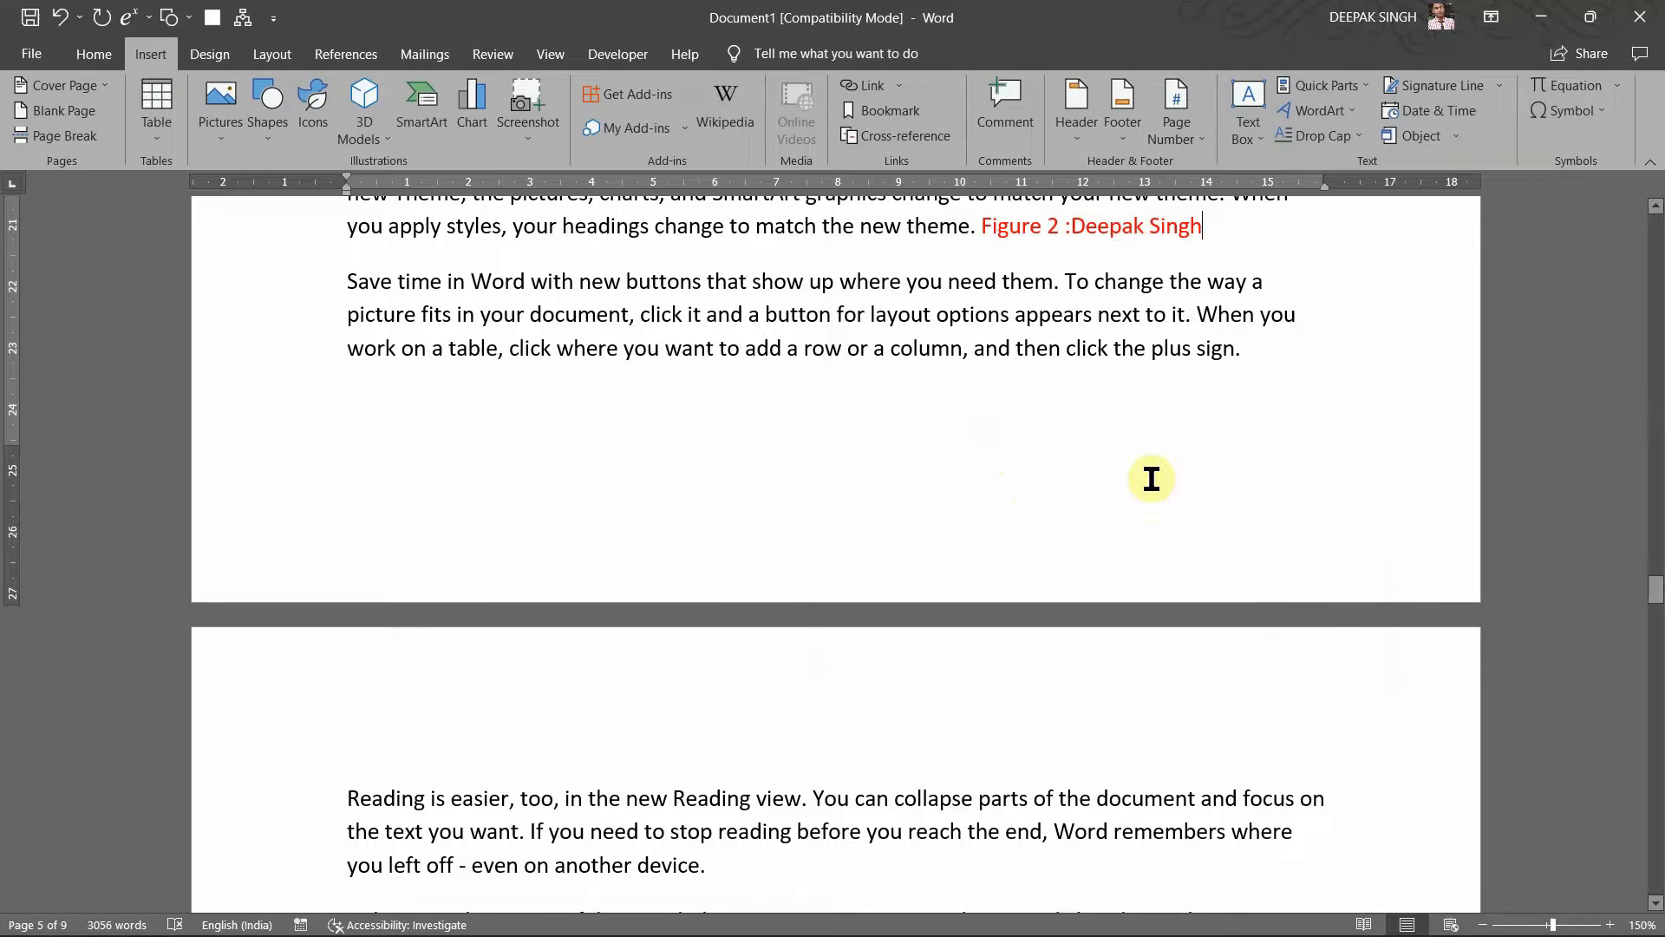
Step: Follow the new Figure 2 link, then return to the point after 'new theme.'
{"action": "left_click", "coordinate": [1131, 226], "text": "ctrl"}
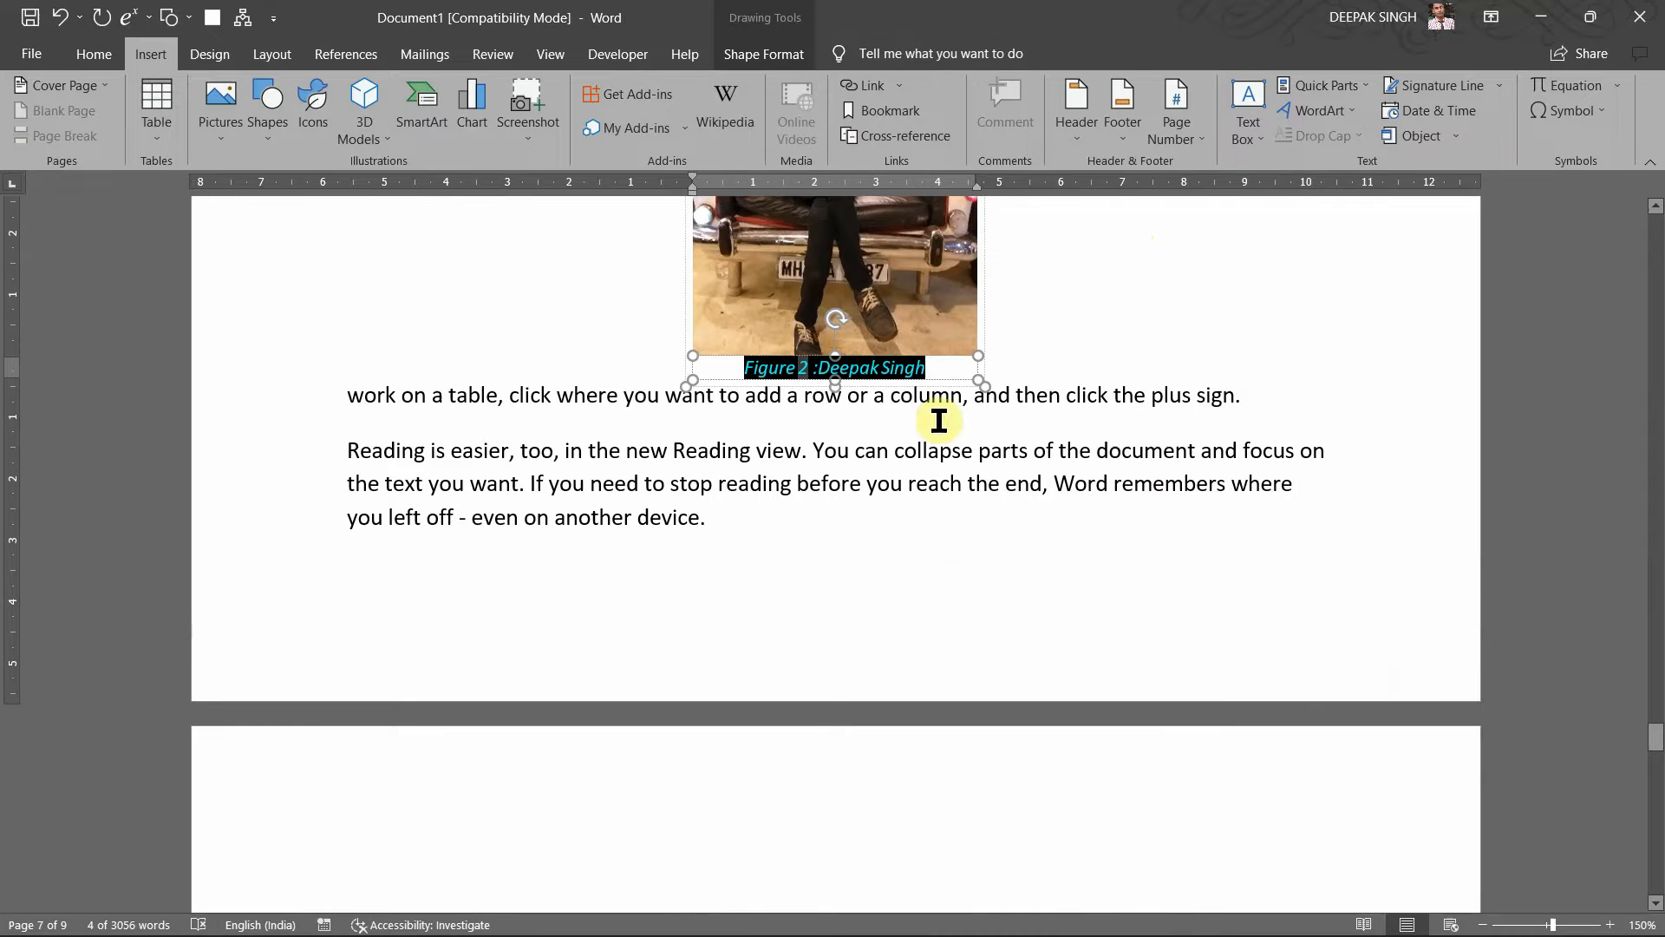
{"action": "left_click", "coordinate": [939, 420]}
{"action": "scroll", "coordinate": [939, 421], "scroll_direction": "up", "scroll_amount": 5}
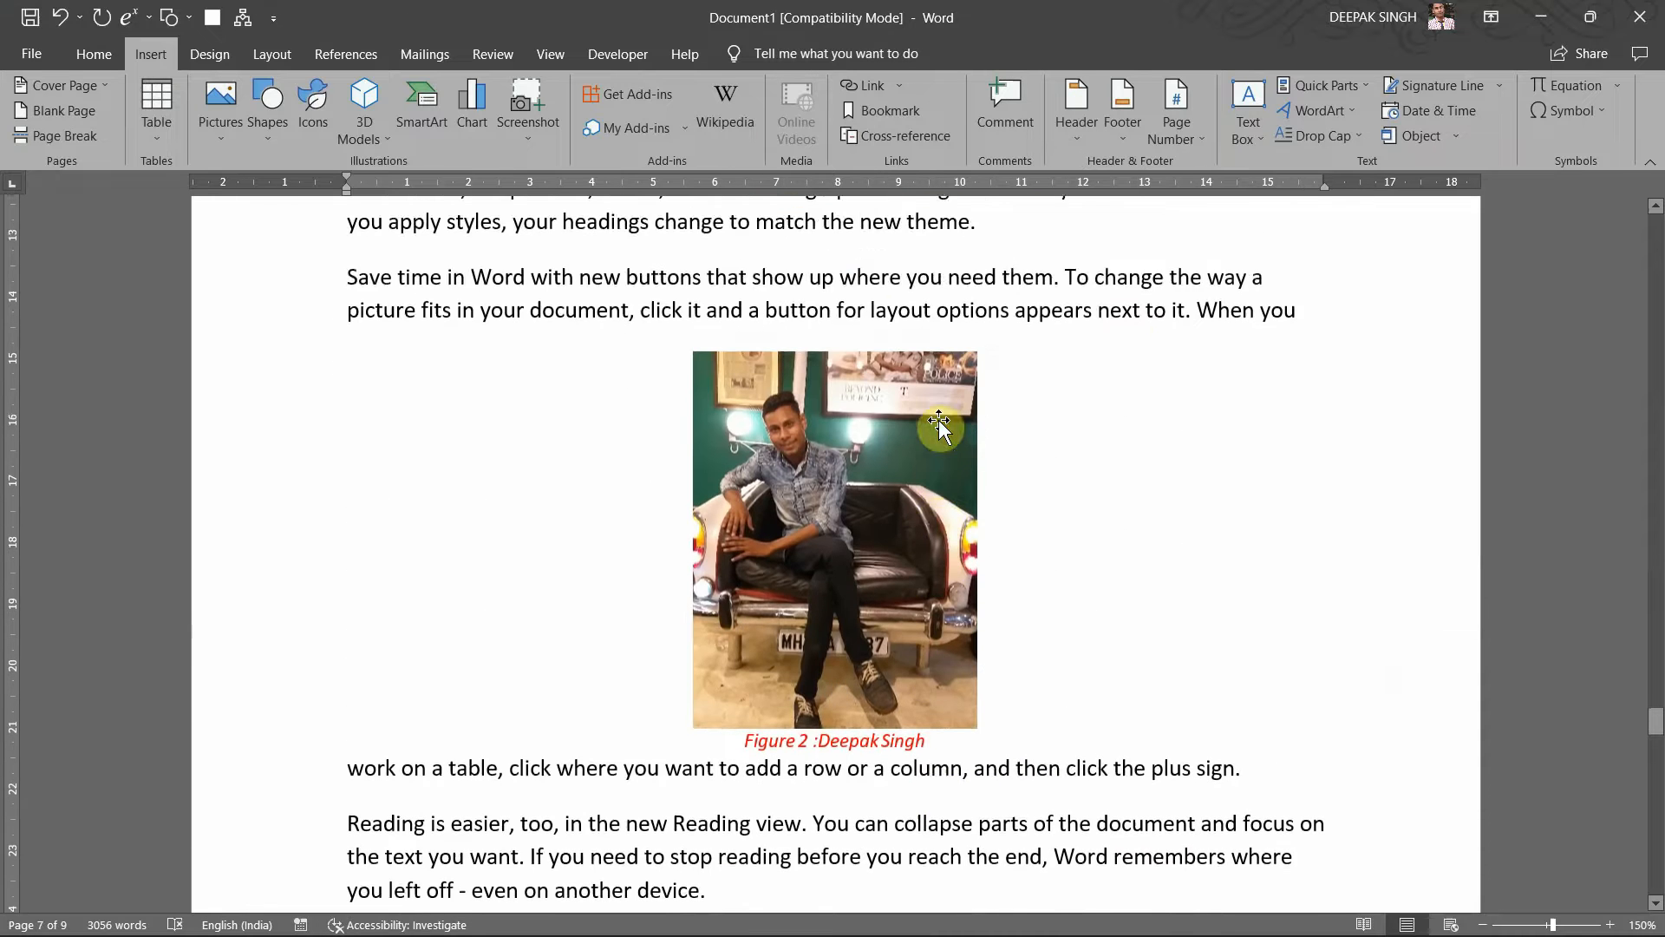
{"action": "scroll", "coordinate": [938, 419], "scroll_direction": "up", "scroll_amount": 15}
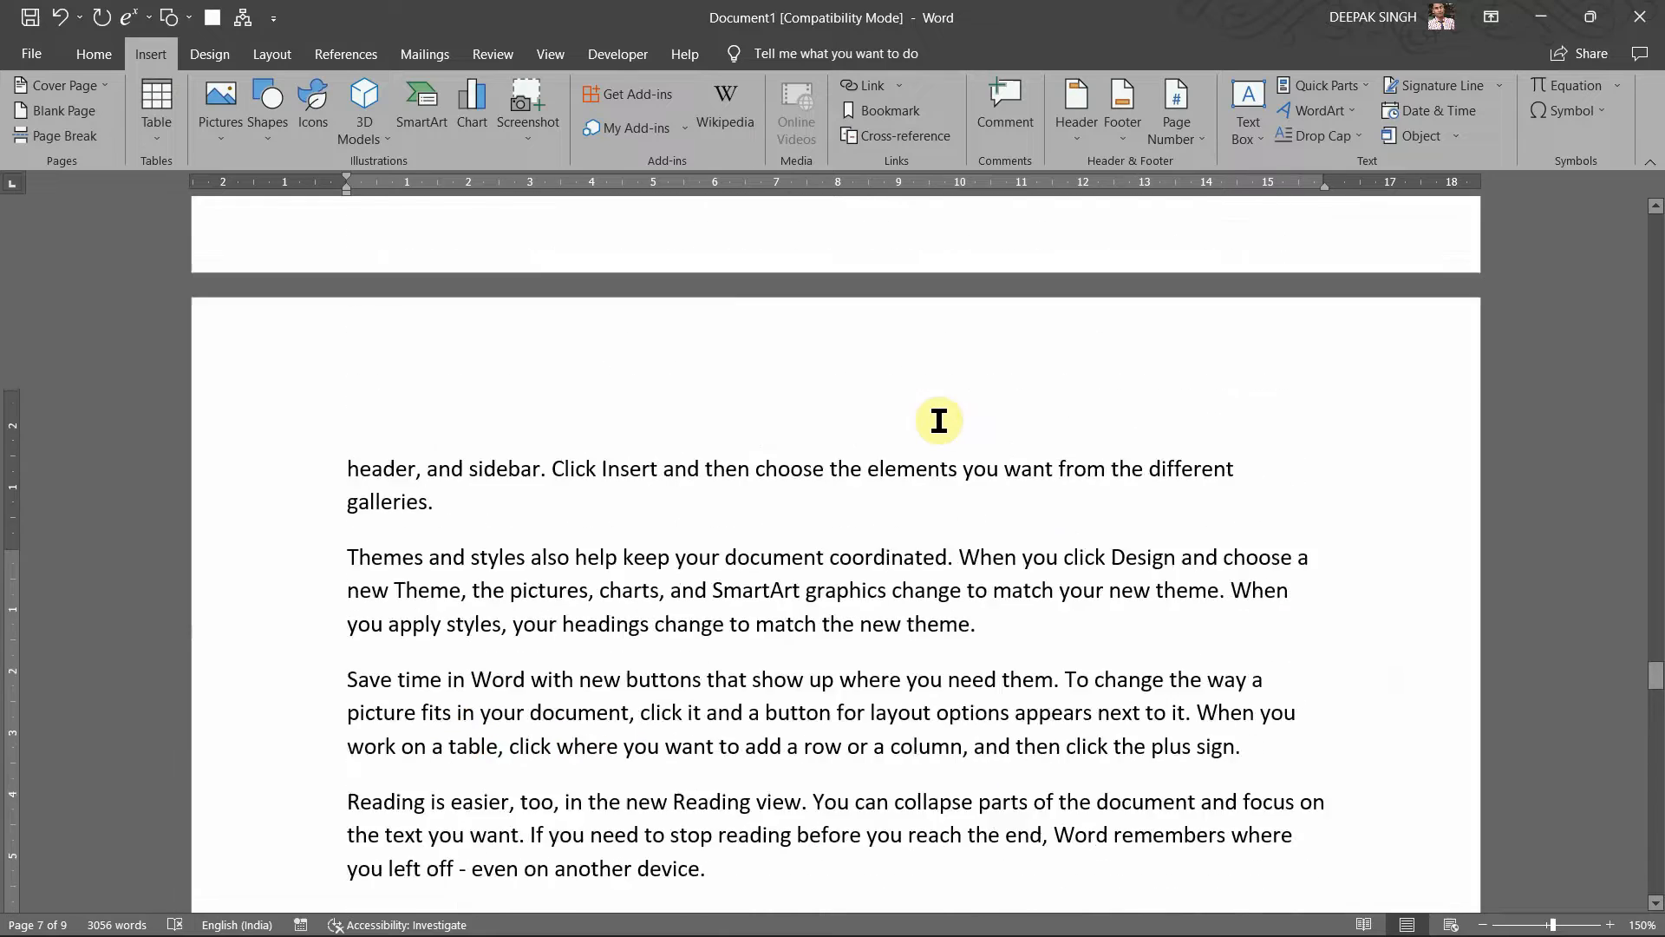
{"action": "scroll", "coordinate": [938, 421], "scroll_direction": "up", "scroll_amount": 15}
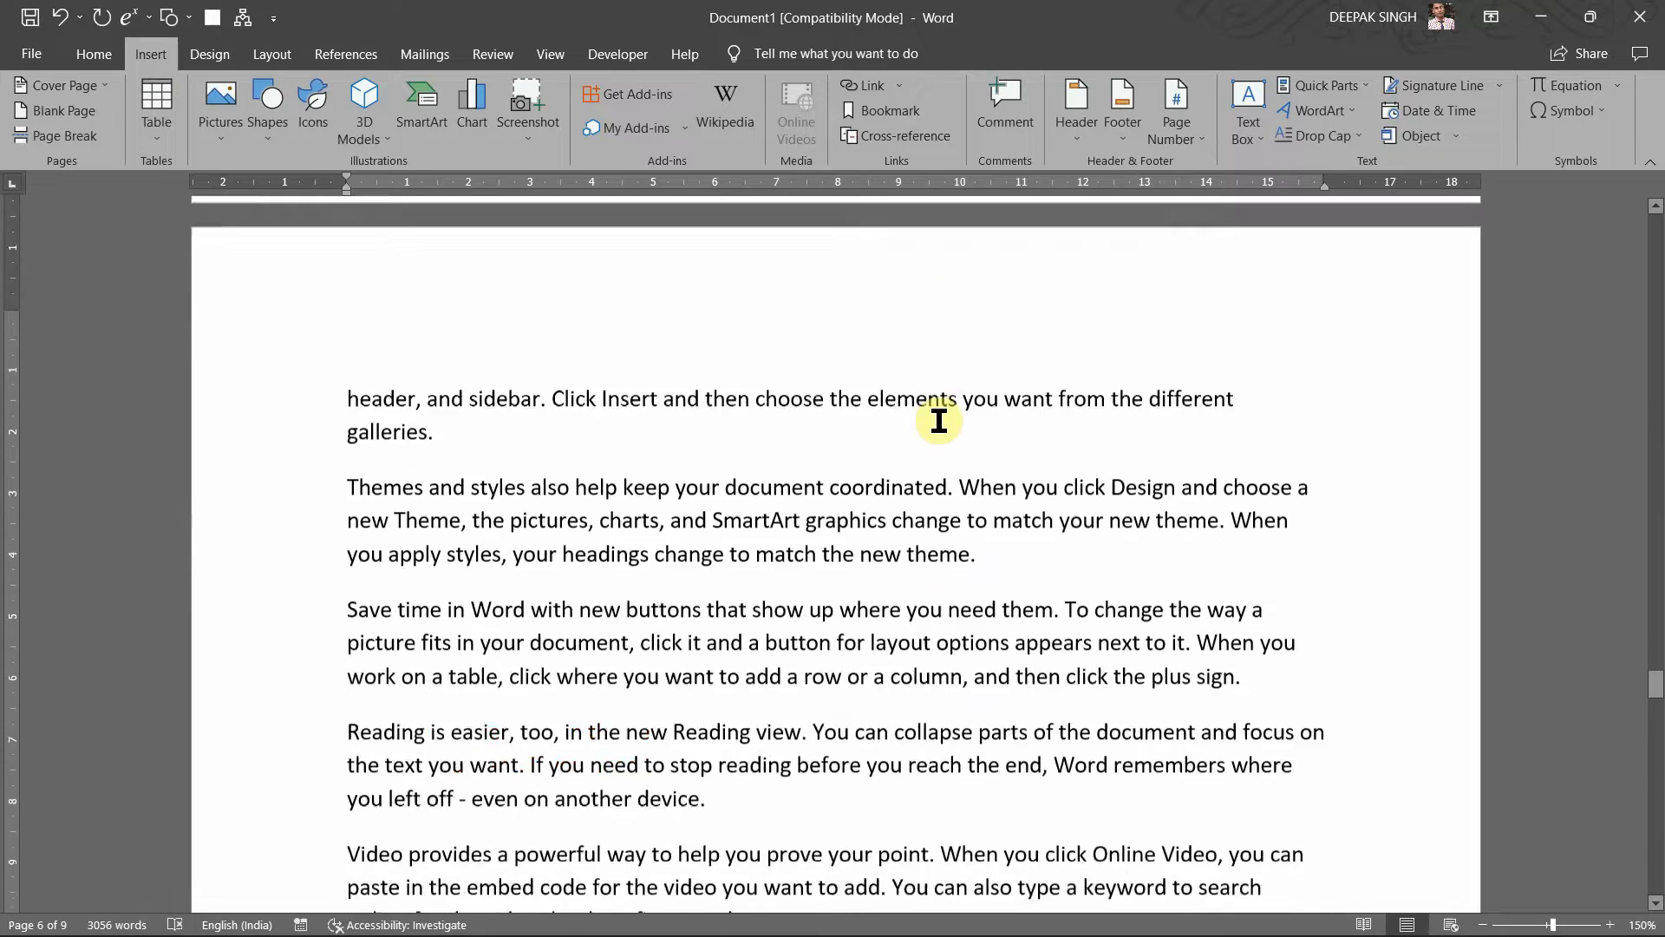
{"action": "scroll", "coordinate": [938, 421], "scroll_direction": "down", "scroll_amount": 10}
{"action": "scroll", "coordinate": [938, 420], "scroll_direction": "up", "scroll_amount": 9}
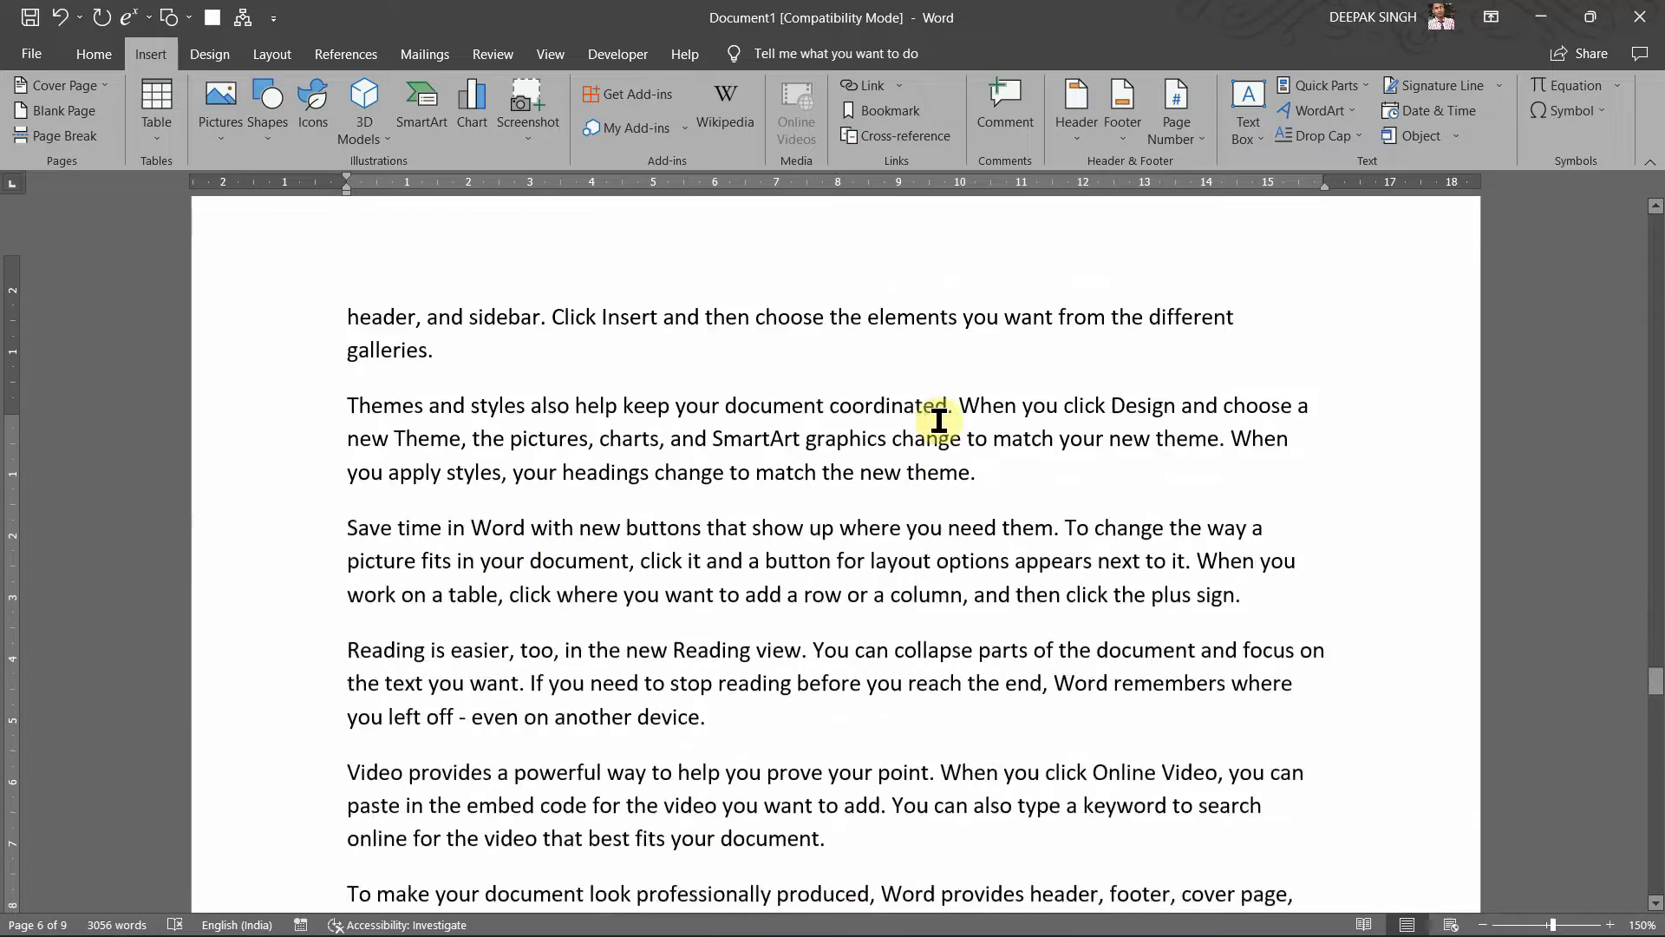
{"action": "scroll", "coordinate": [911, 387], "scroll_direction": "up", "scroll_amount": 2}
{"action": "scroll", "coordinate": [948, 477], "scroll_direction": "up", "scroll_amount": 5}
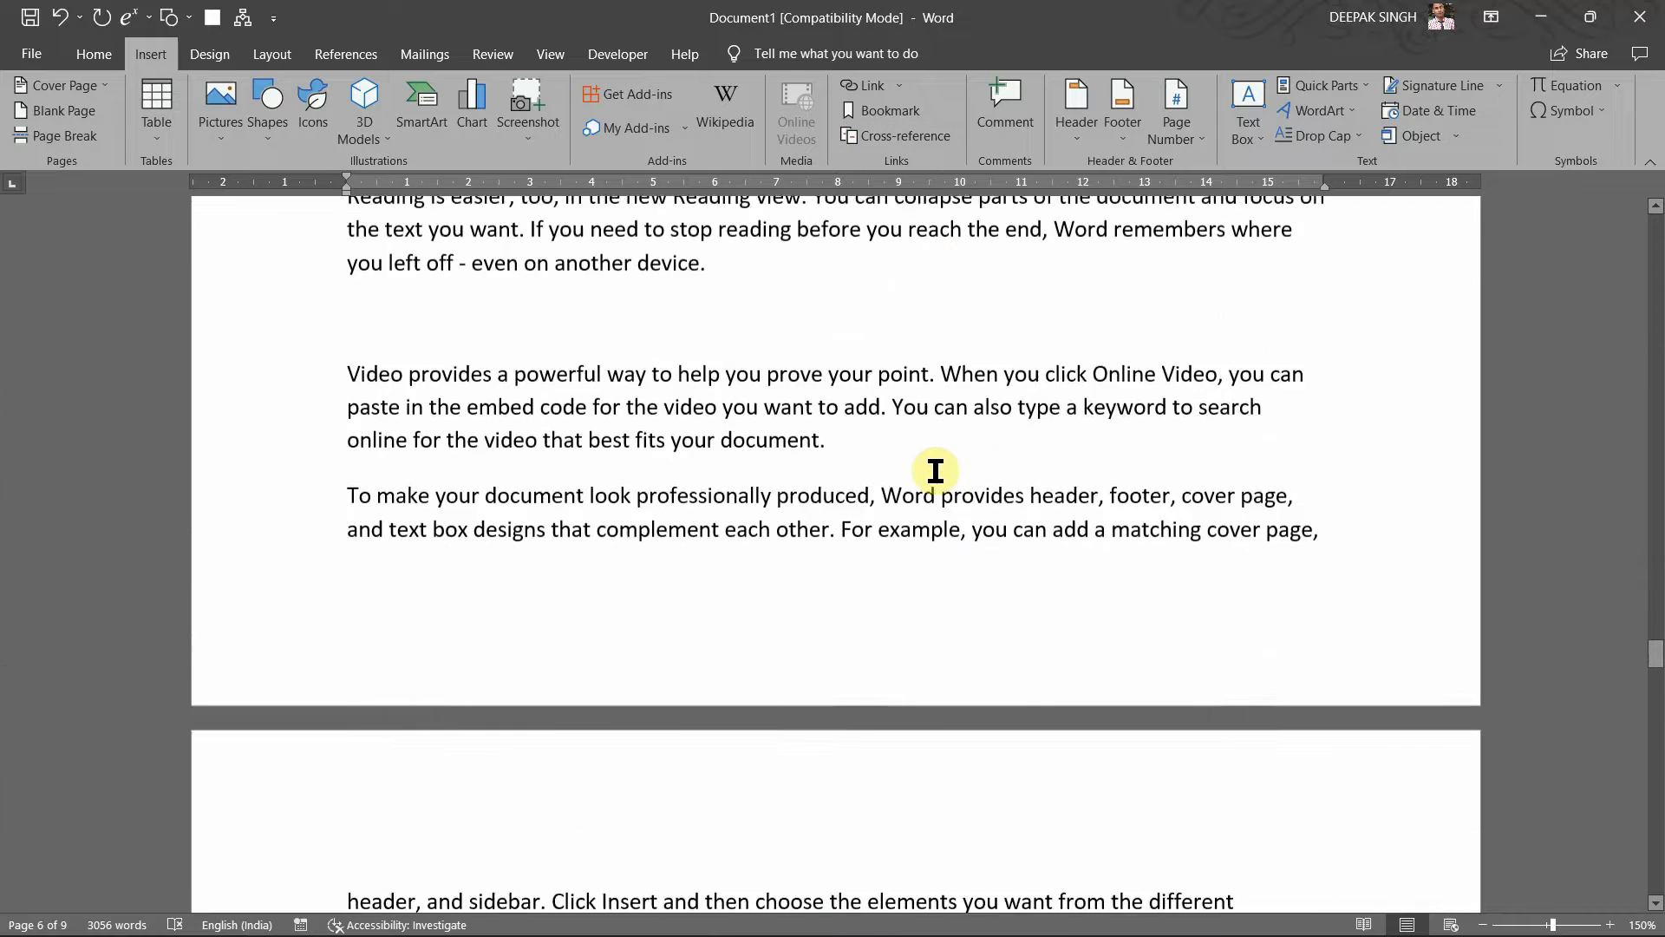
{"action": "scroll", "coordinate": [935, 471], "scroll_direction": "up", "scroll_amount": 6}
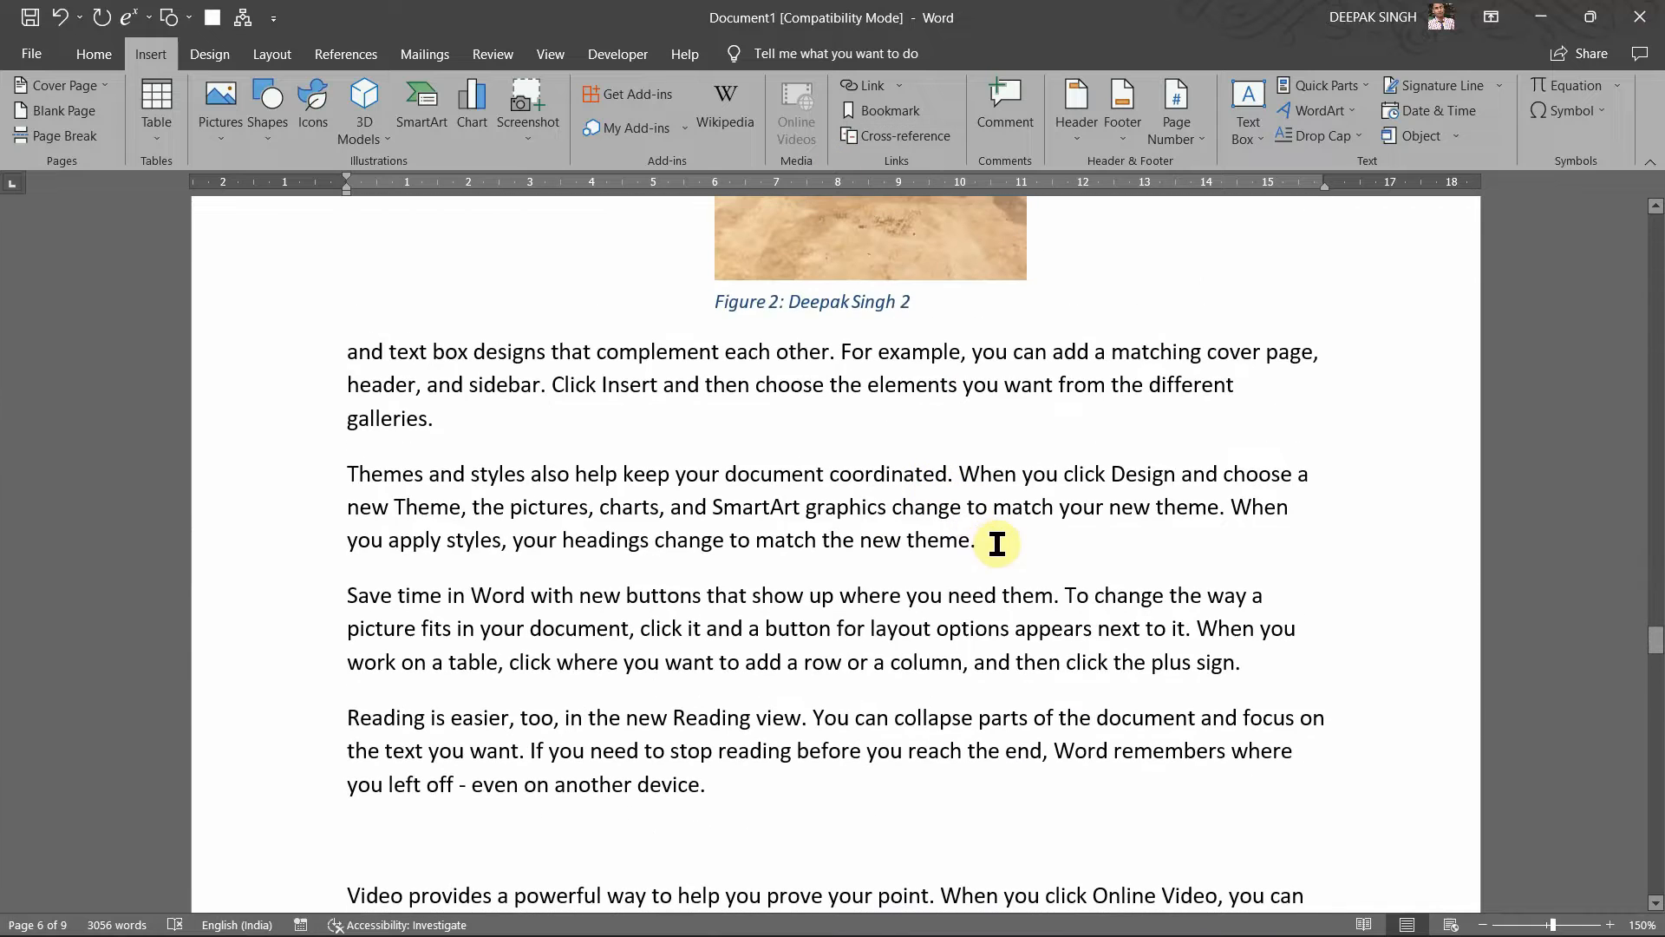
{"action": "left_click", "coordinate": [997, 543]}
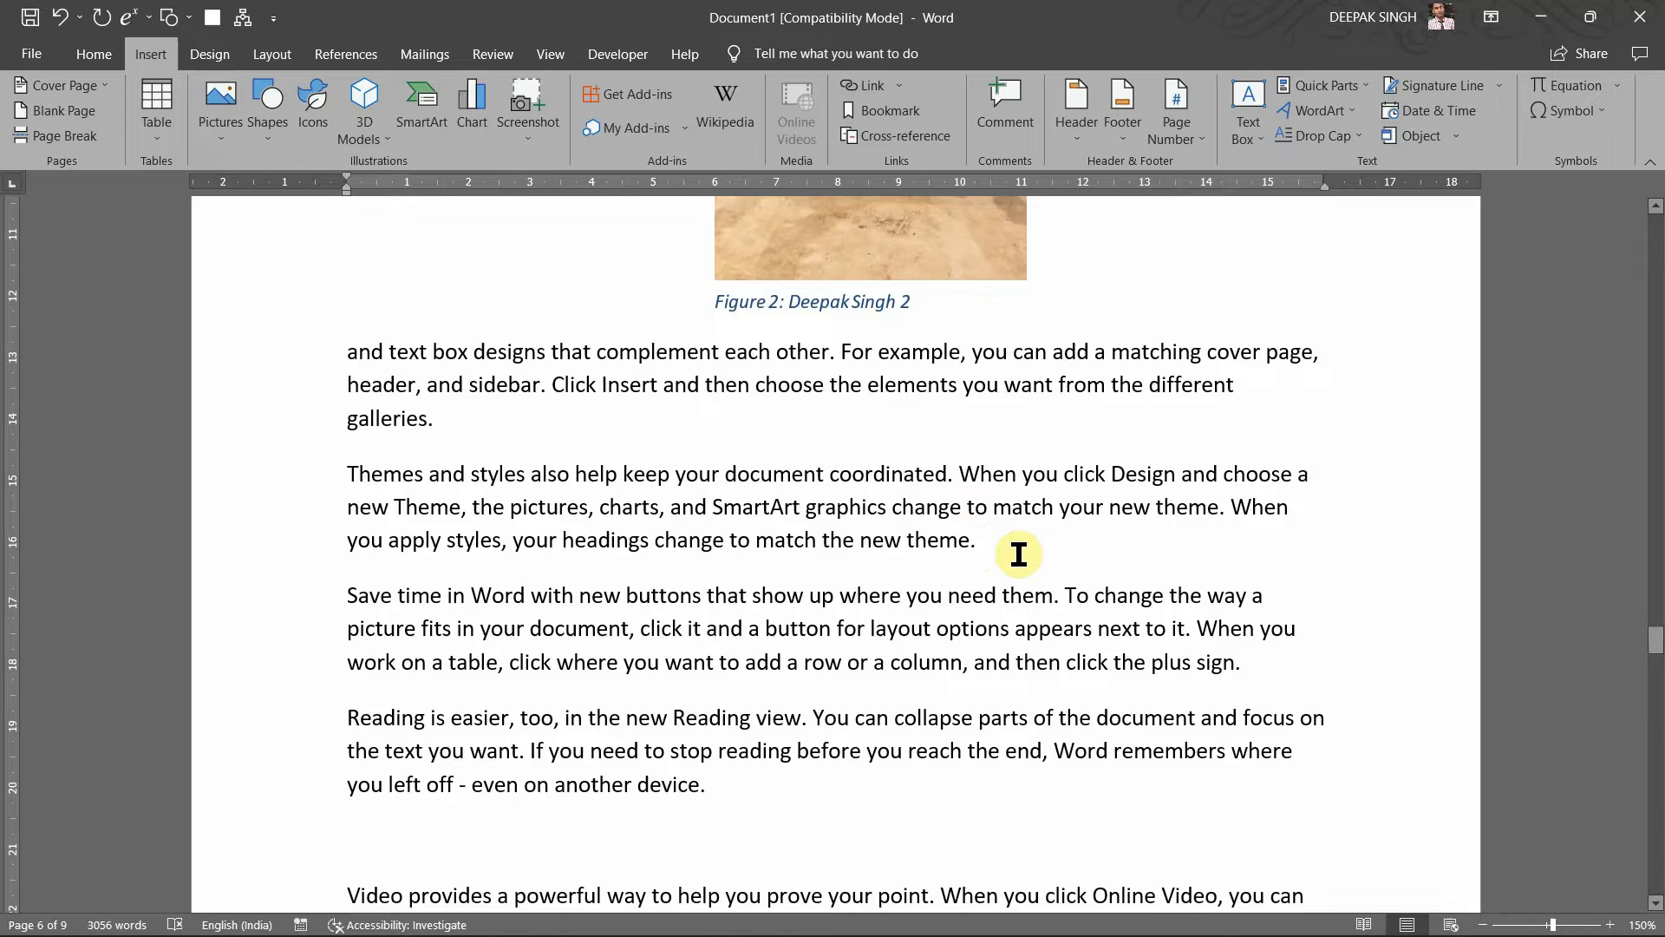
Step: Scroll back to the end of the 'Reading is easier' paragraph on page 6
{"action": "scroll", "coordinate": [960, 502], "scroll_direction": "up", "scroll_amount": 6}
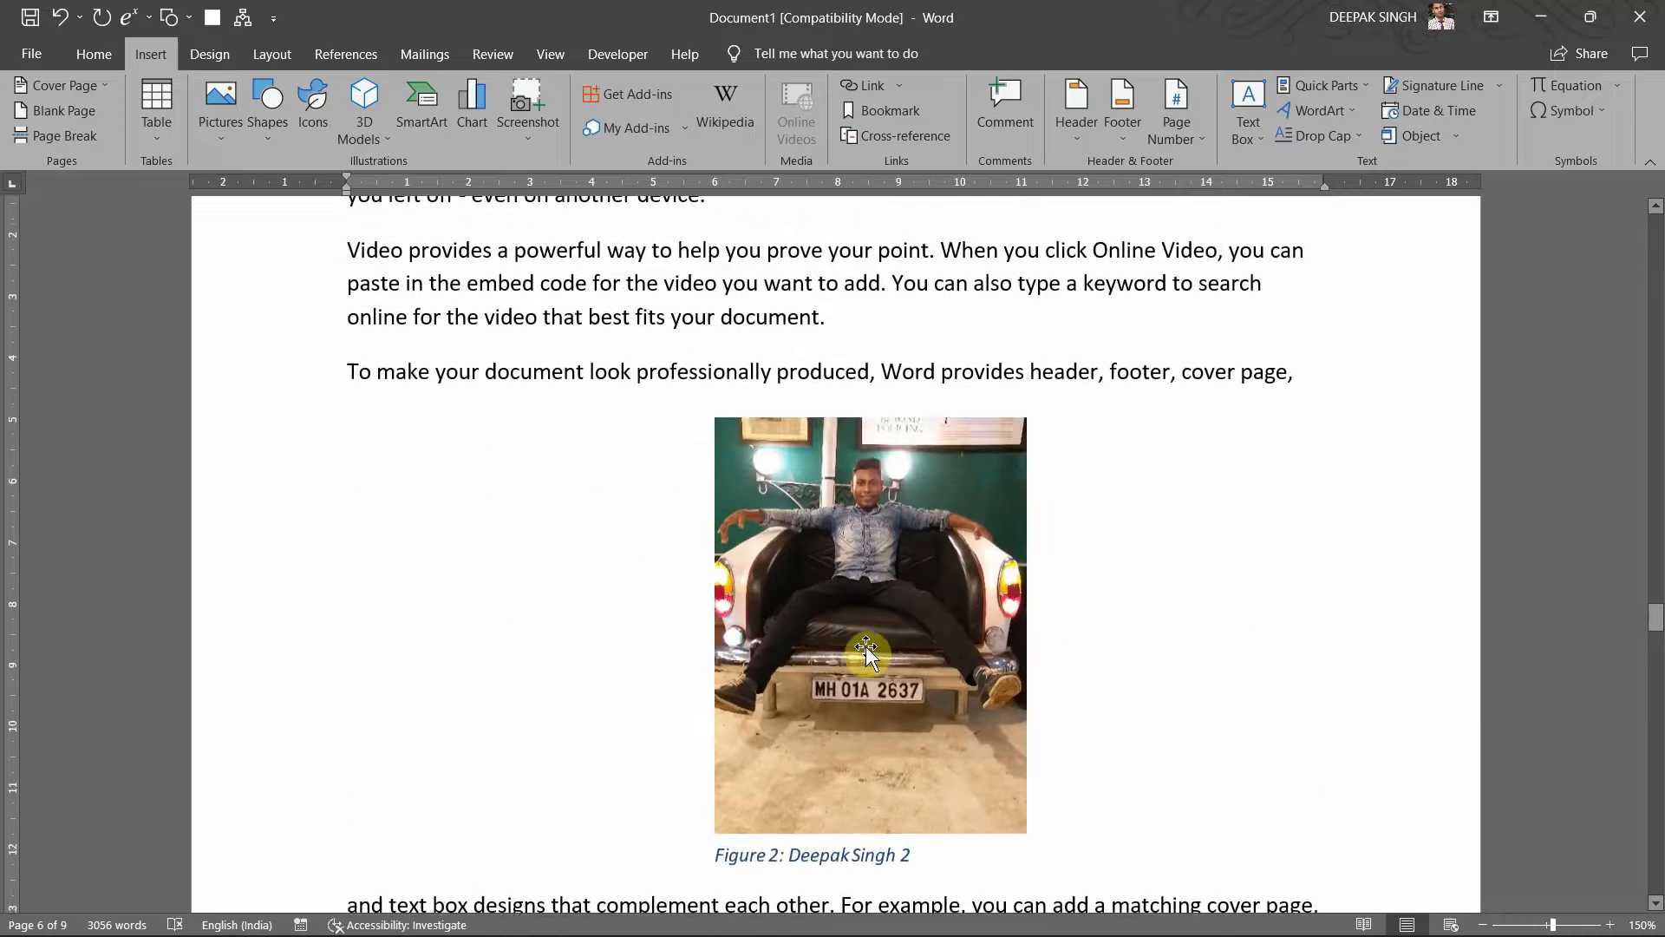
{"action": "scroll", "coordinate": [879, 670], "scroll_direction": "down", "scroll_amount": 3}
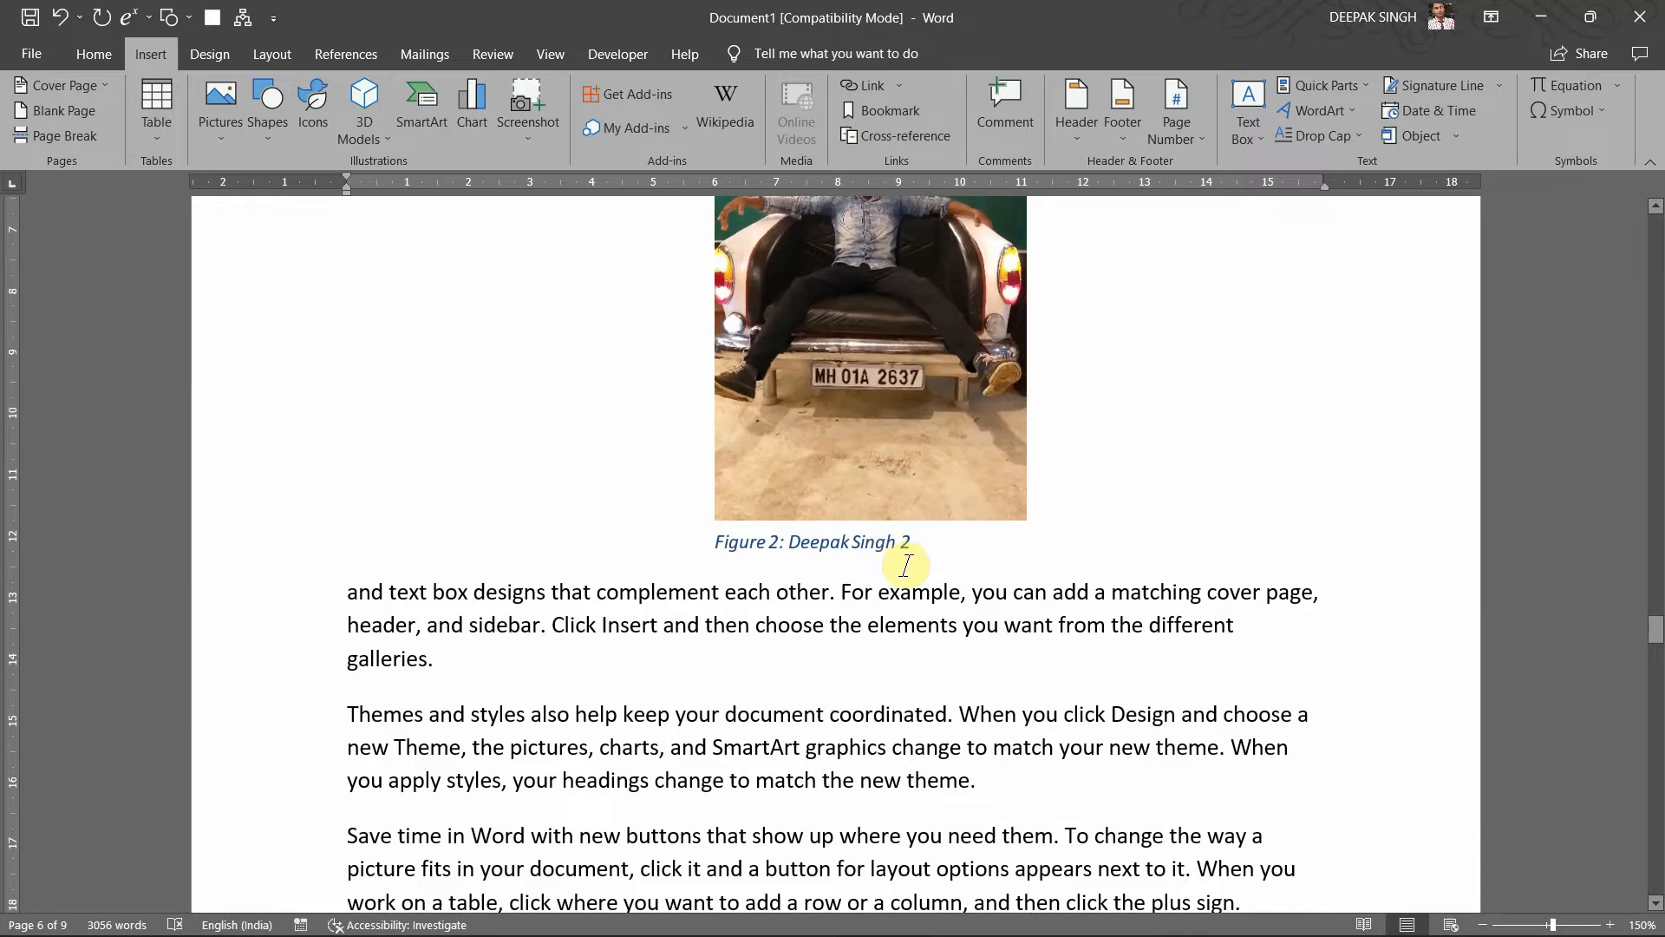
{"action": "scroll", "coordinate": [895, 568], "scroll_direction": "down", "scroll_amount": 13}
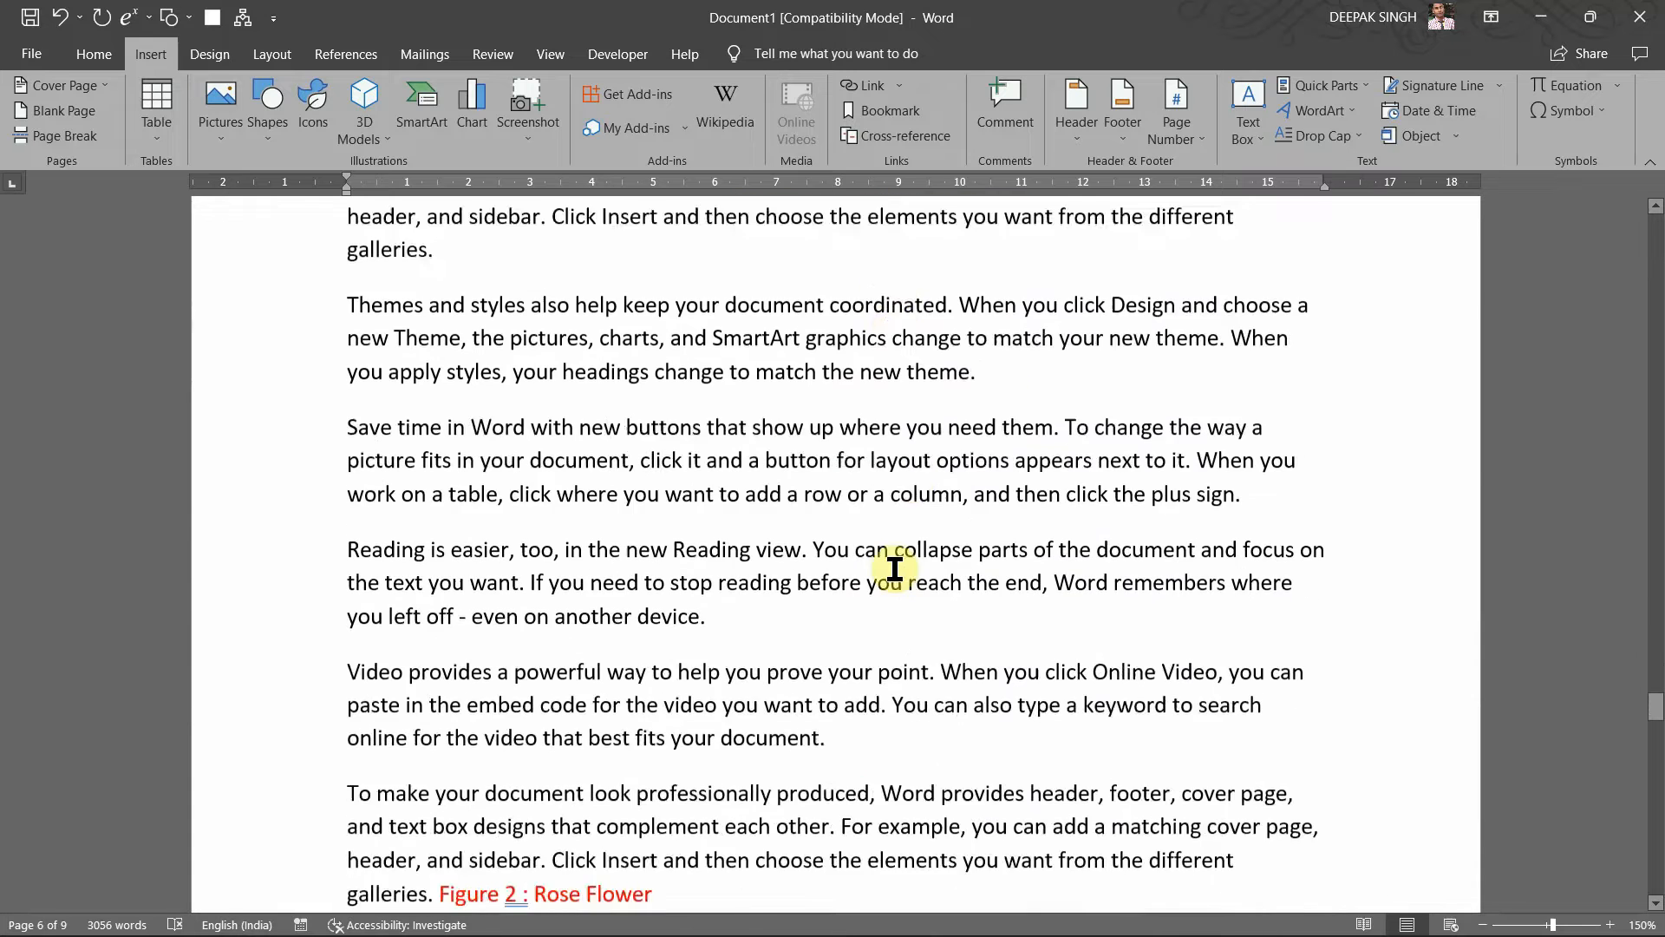
{"action": "scroll", "coordinate": [895, 568], "scroll_direction": "down", "scroll_amount": 3}
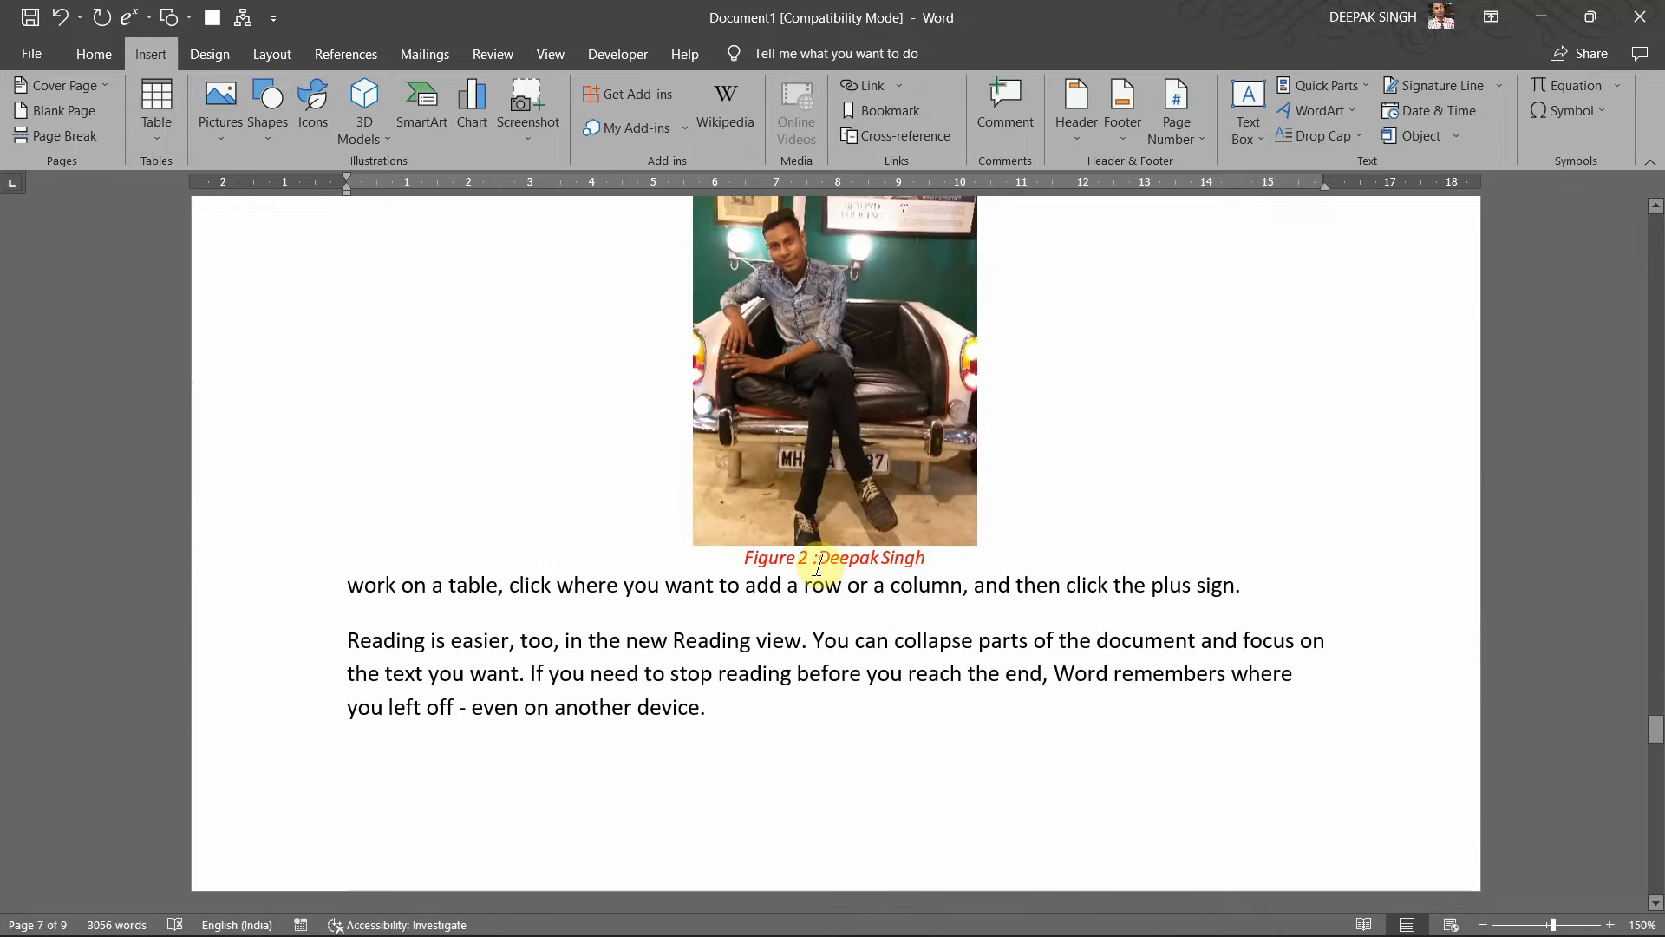
{"action": "scroll", "coordinate": [865, 486], "scroll_direction": "up", "scroll_amount": 4}
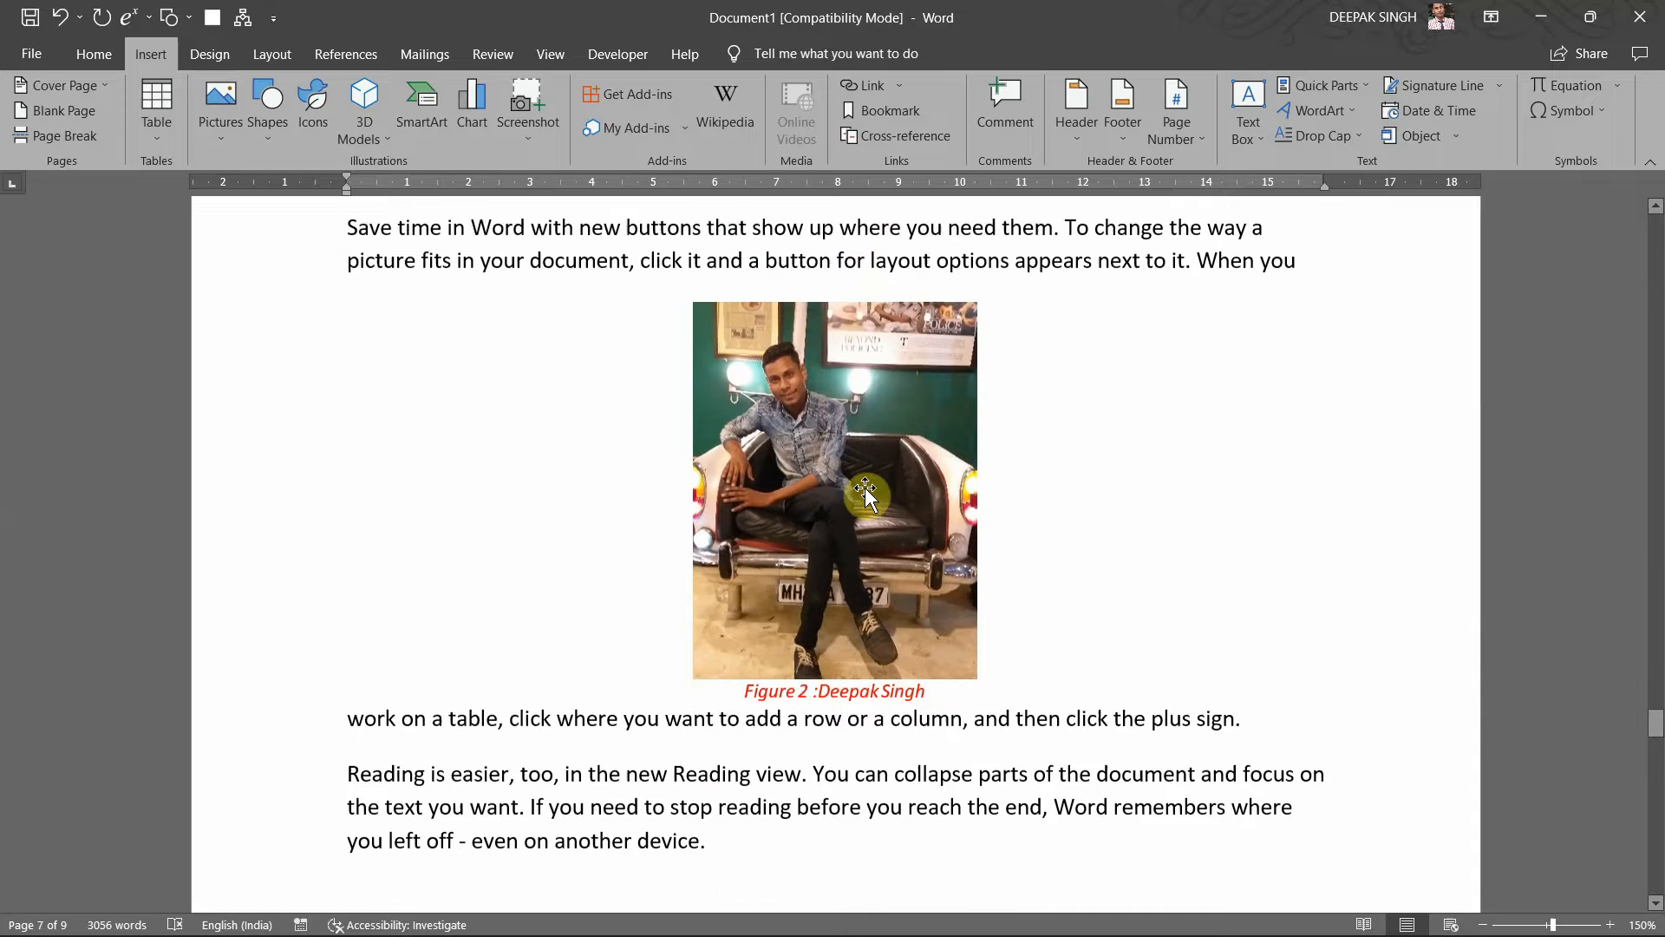
{"action": "scroll", "coordinate": [866, 487], "scroll_direction": "up", "scroll_amount": 1}
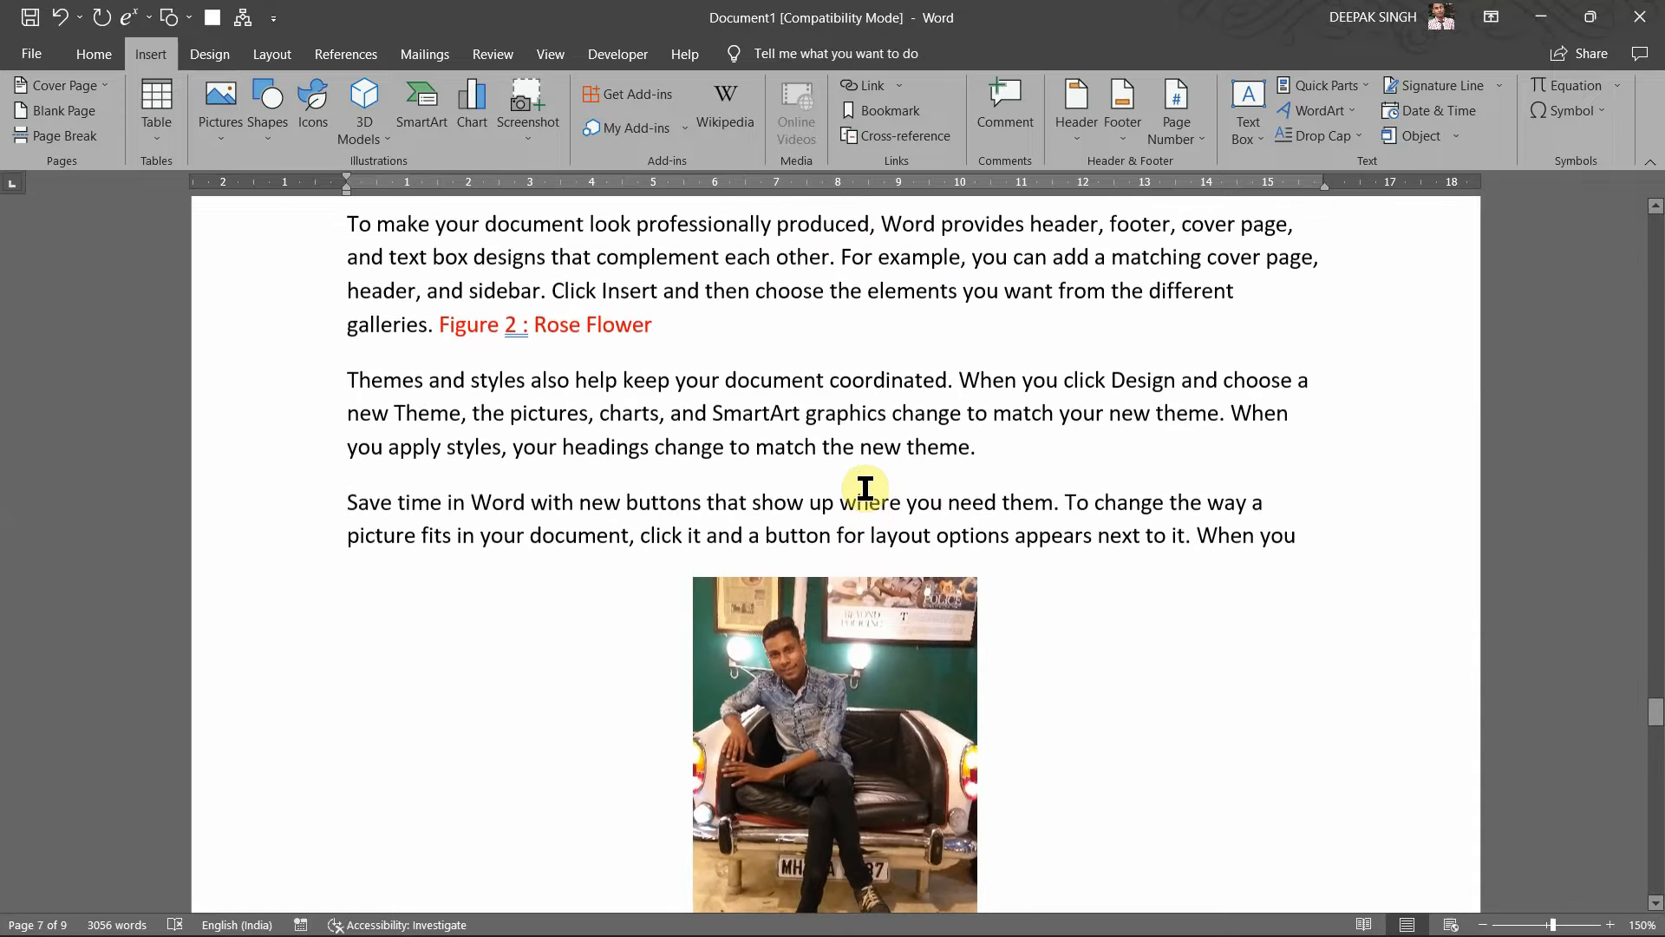
{"action": "scroll", "coordinate": [866, 486], "scroll_direction": "up", "scroll_amount": 1}
{"action": "scroll", "coordinate": [865, 488], "scroll_direction": "up", "scroll_amount": 2}
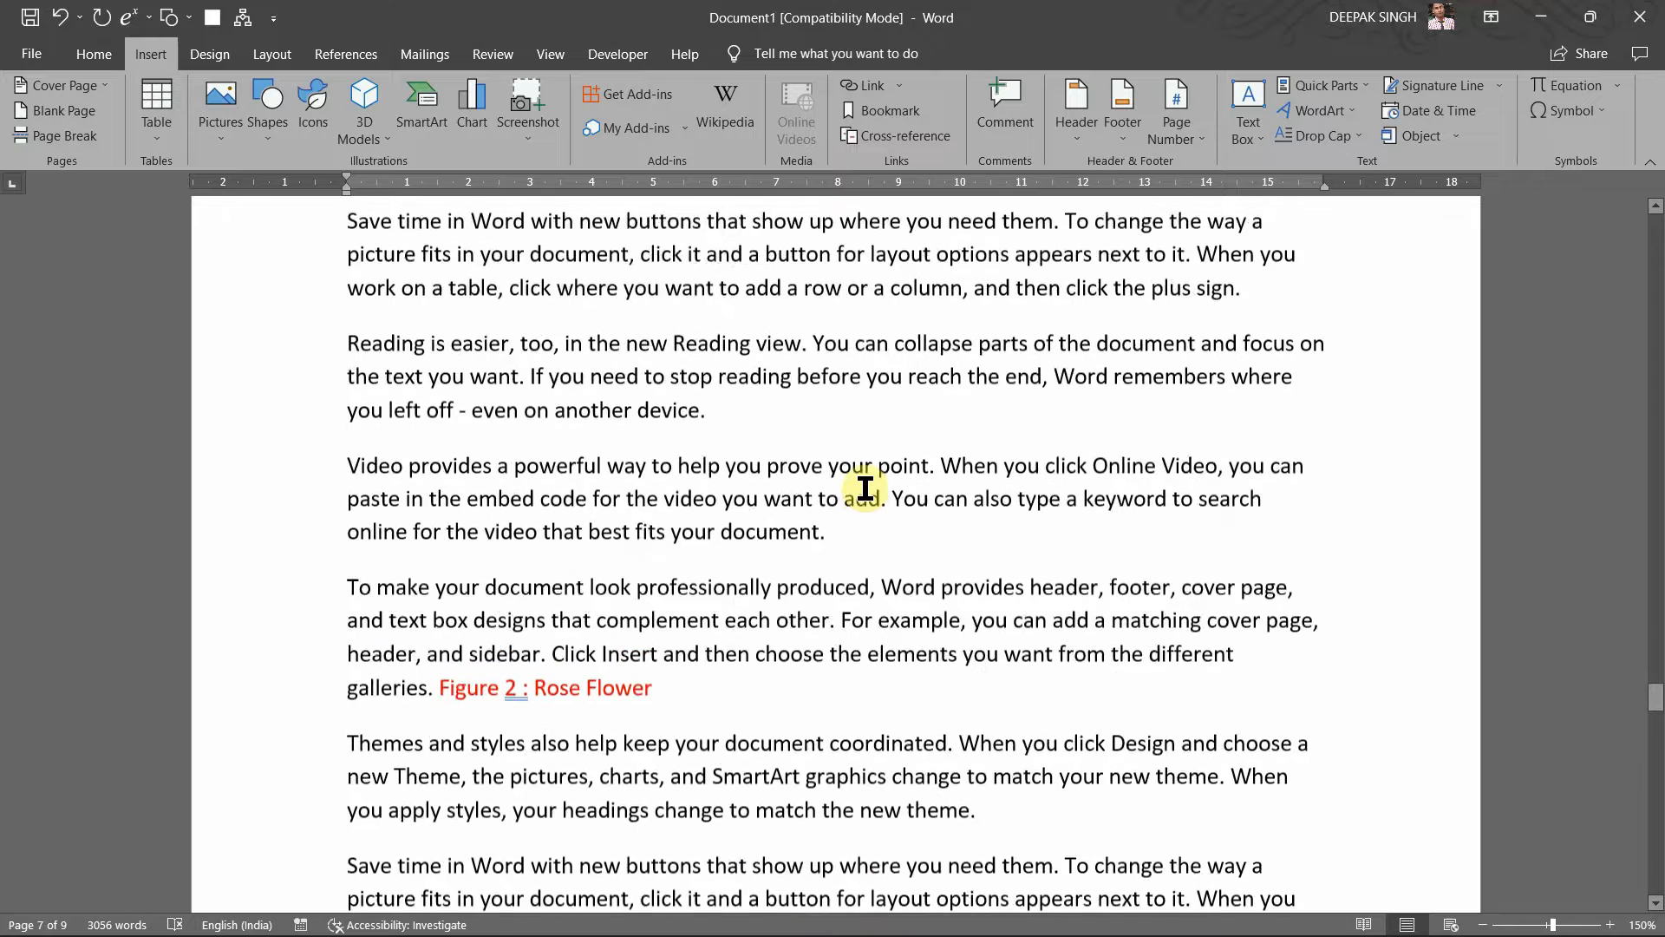
{"action": "scroll", "coordinate": [866, 488], "scroll_direction": "up", "scroll_amount": 6}
{"action": "scroll", "coordinate": [865, 488], "scroll_direction": "up", "scroll_amount": 3}
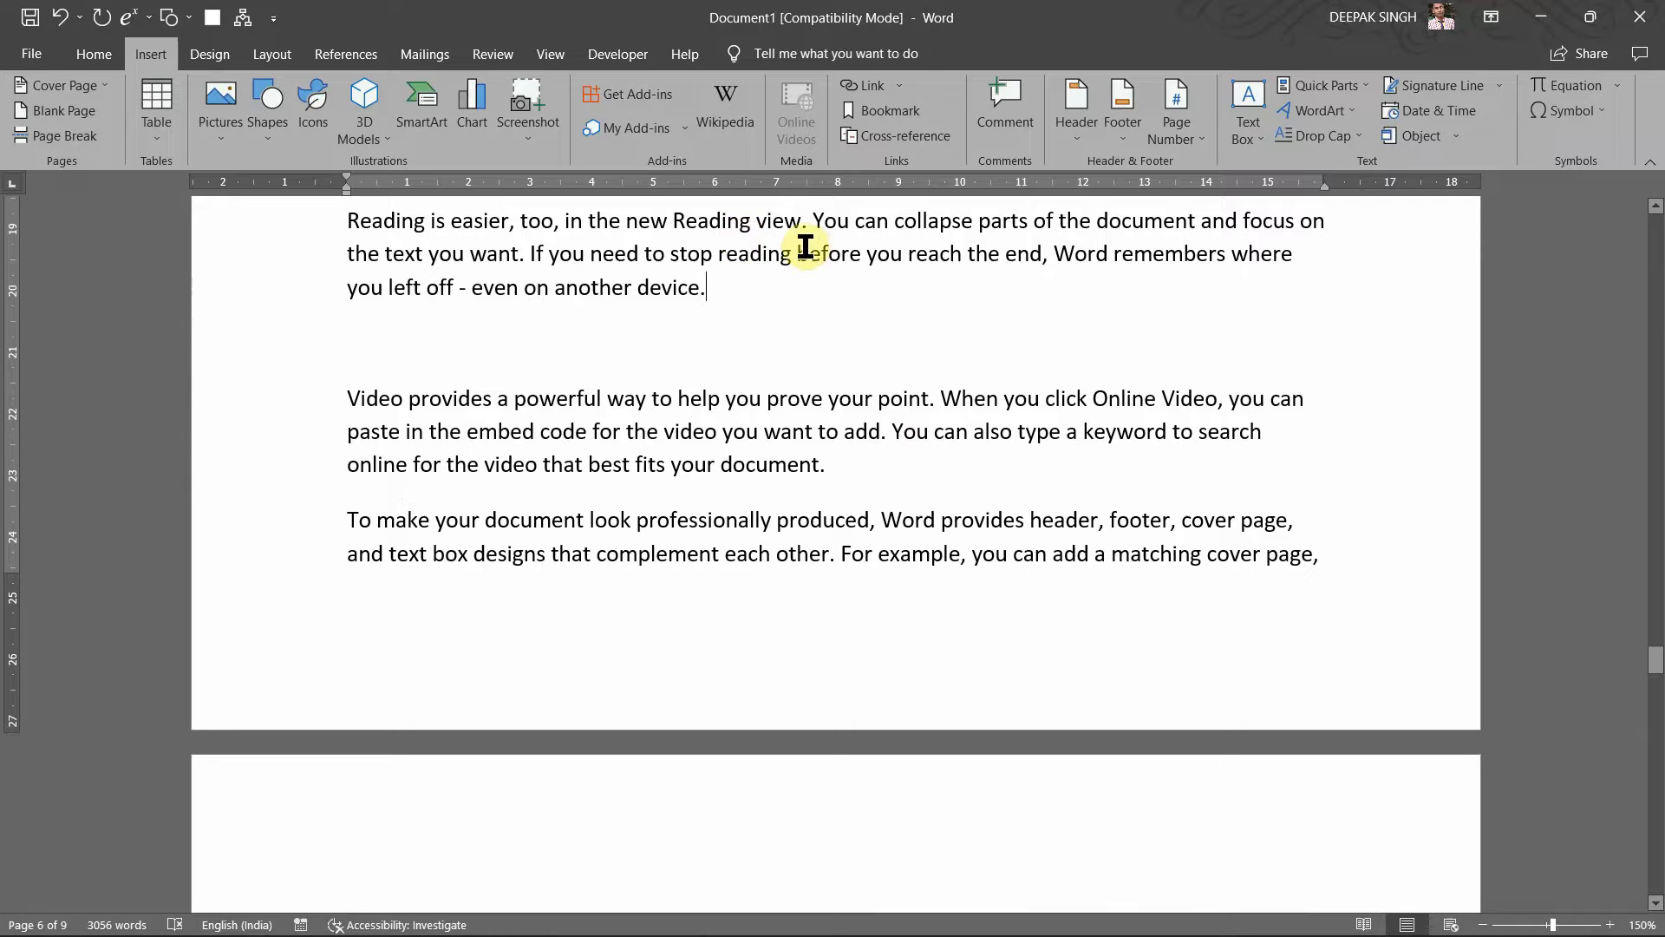
Step: Insert a cross-reference to 'Figure 3 : Rose Flower' after 'another device.'
{"action": "left_click", "coordinate": [347, 54]}
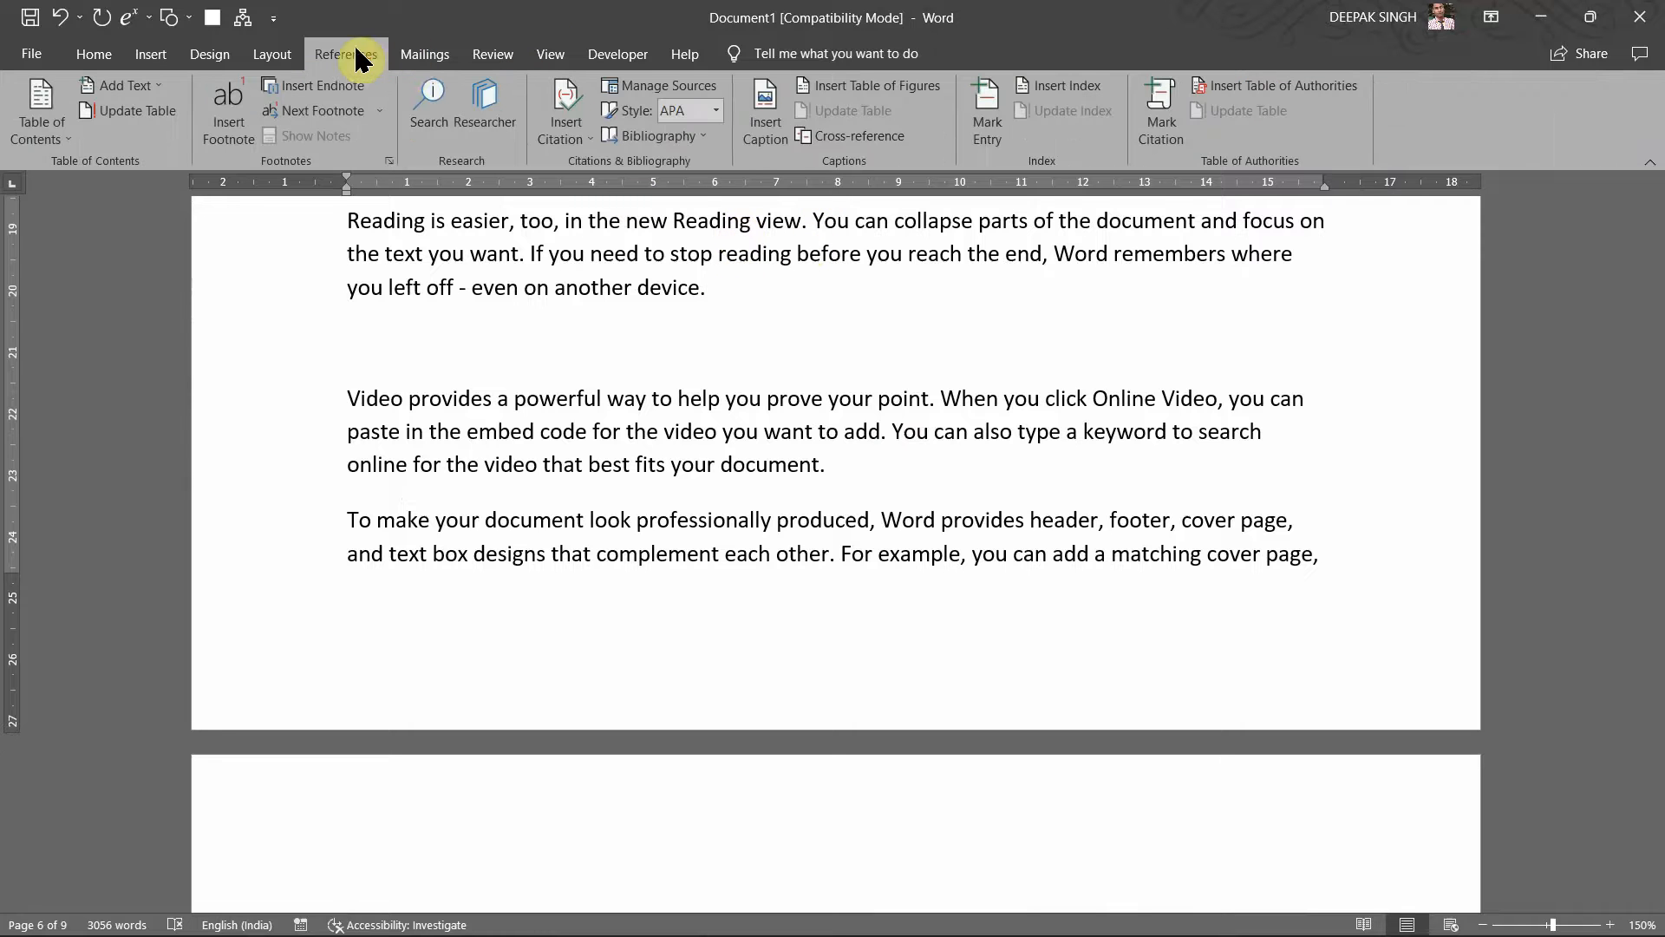
{"action": "left_click", "coordinate": [826, 137]}
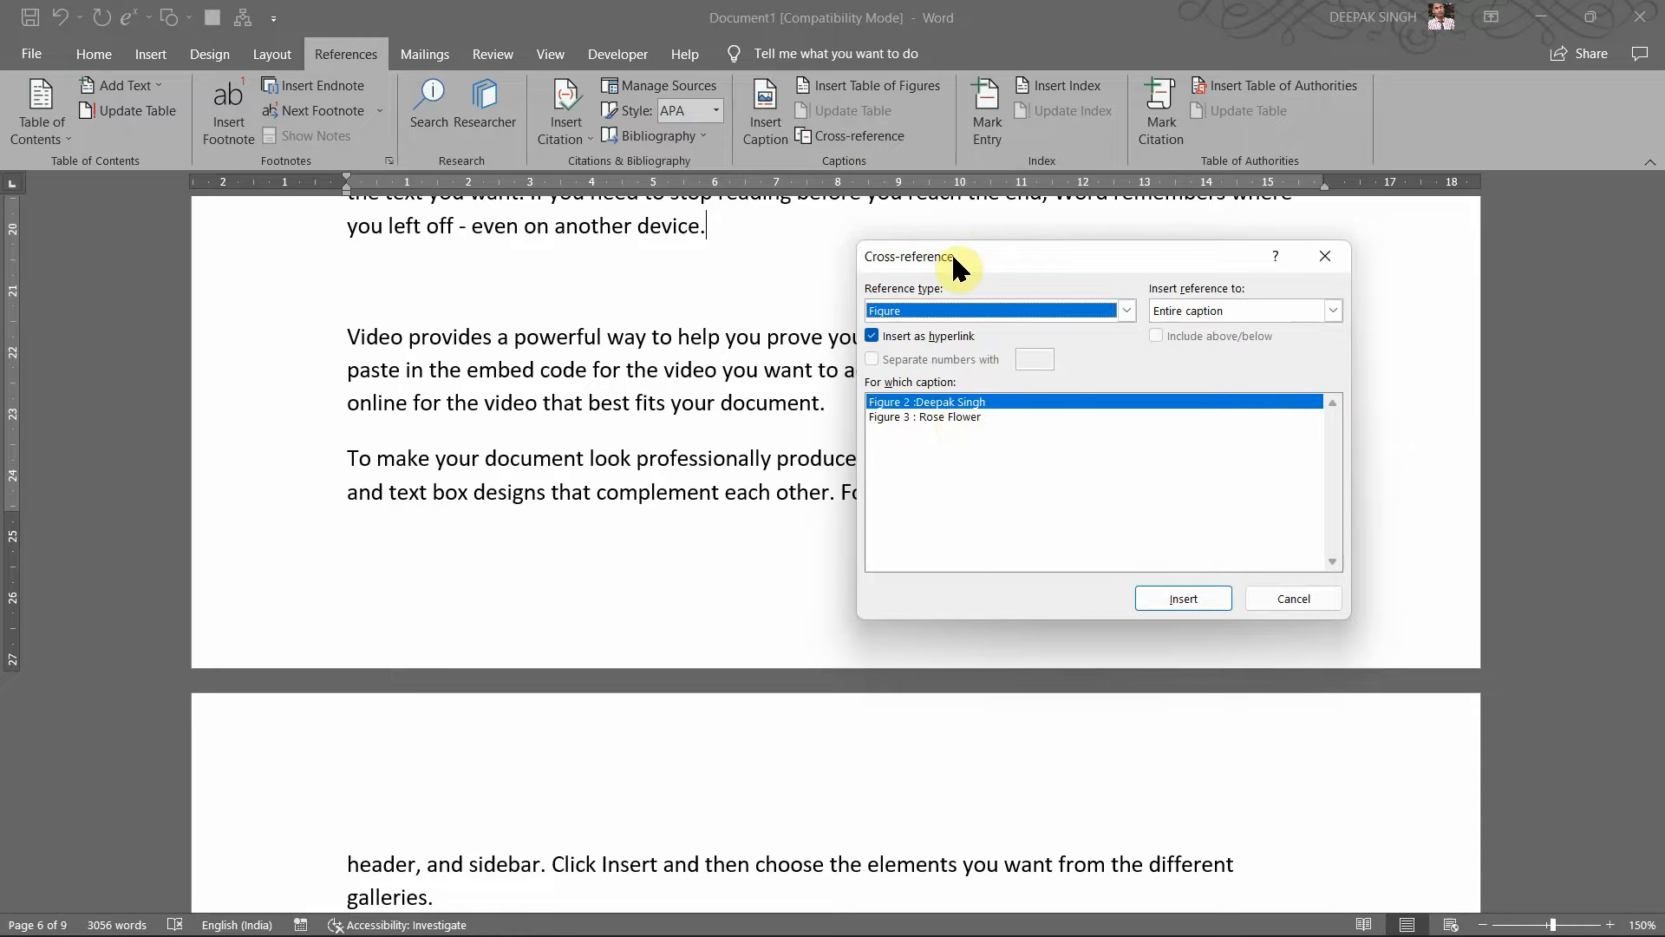
{"action": "left_click_drag", "start_coordinate": [953, 257], "coordinate": [1044, 258]}
{"action": "left_click", "coordinate": [1039, 417]}
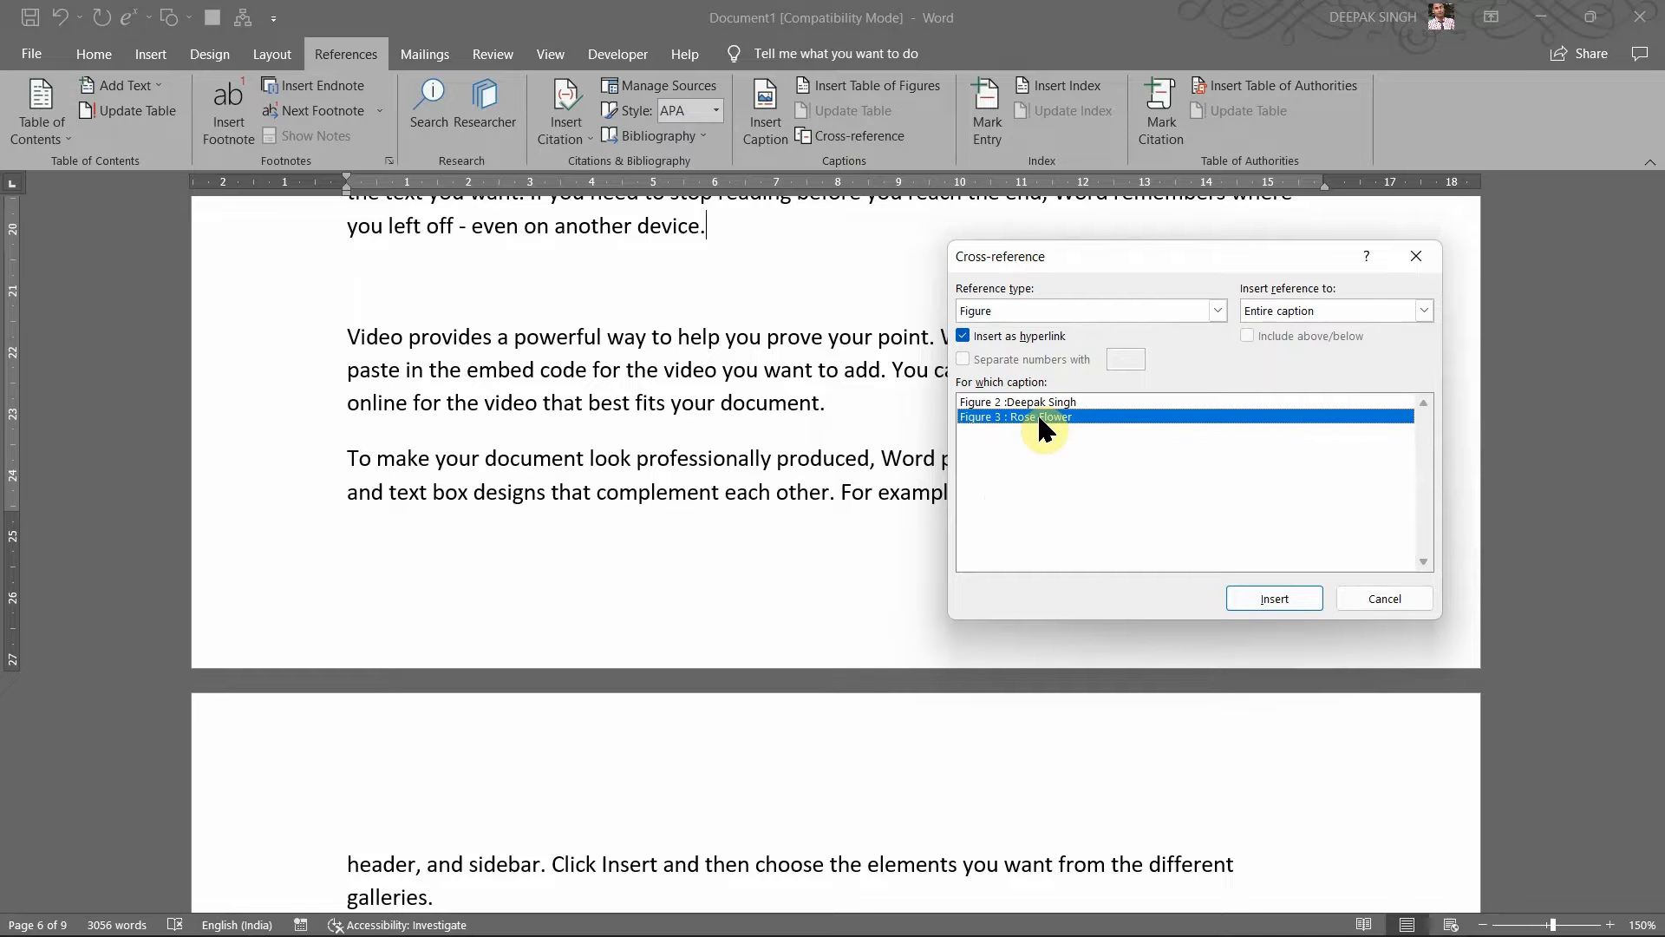
{"action": "left_click", "coordinate": [1286, 607]}
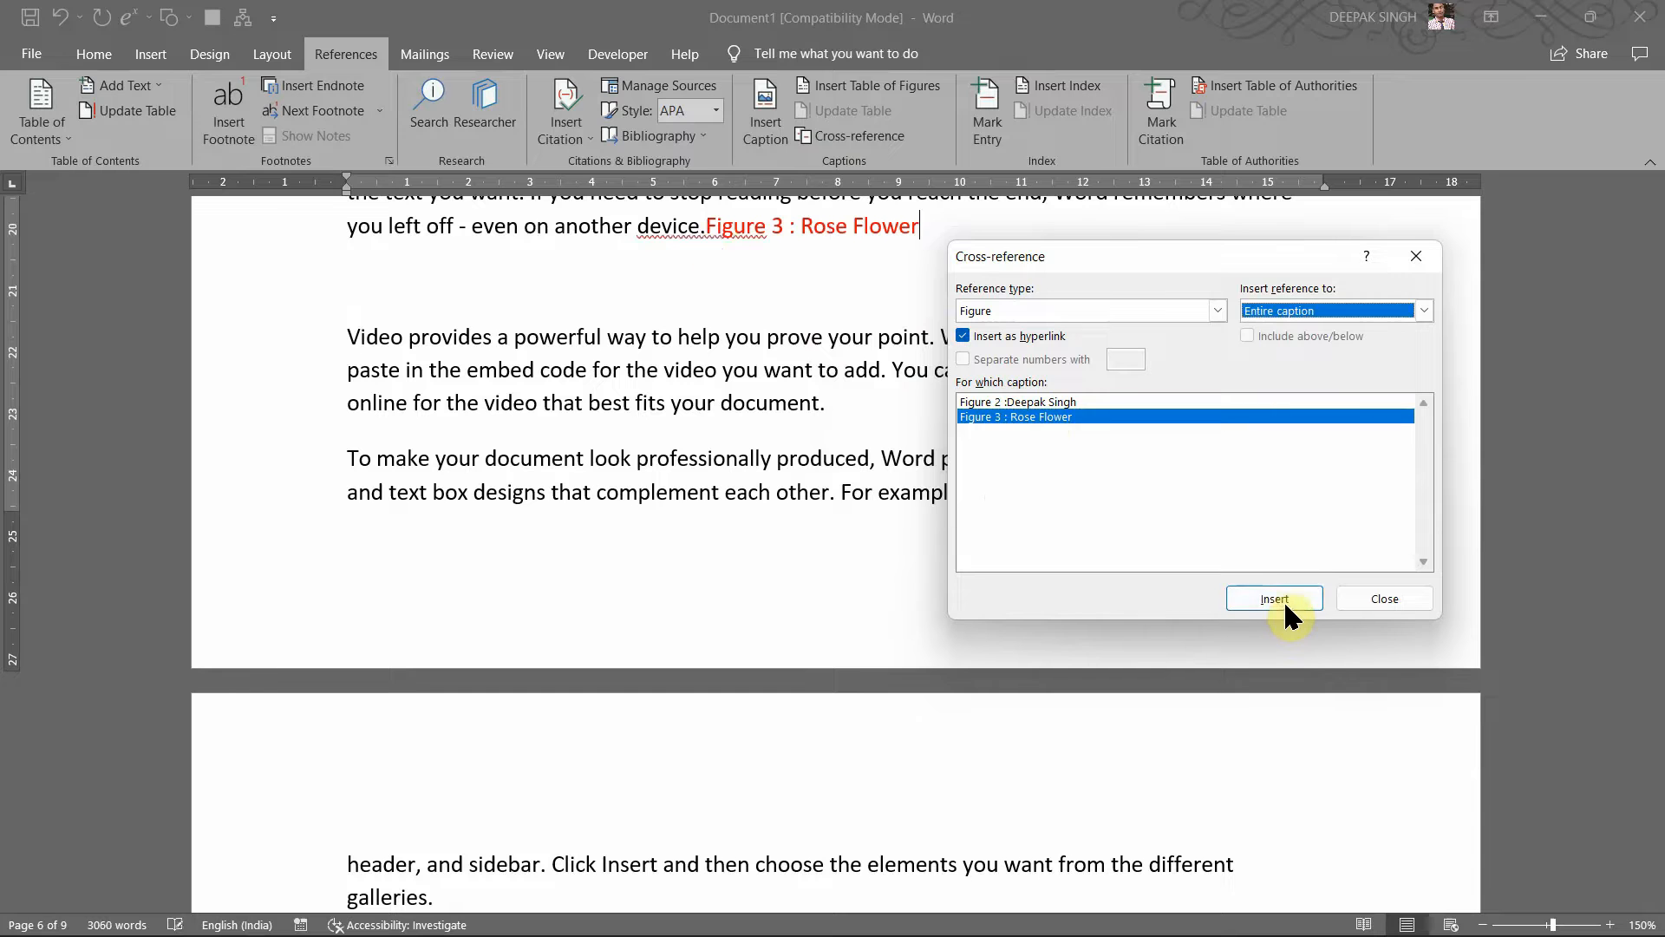
{"action": "left_click", "coordinate": [1385, 598]}
Step: Add a space before the reference and Ctrl+click it to confirm it jumps to the rose photo
{"action": "left_click", "coordinate": [723, 227]}
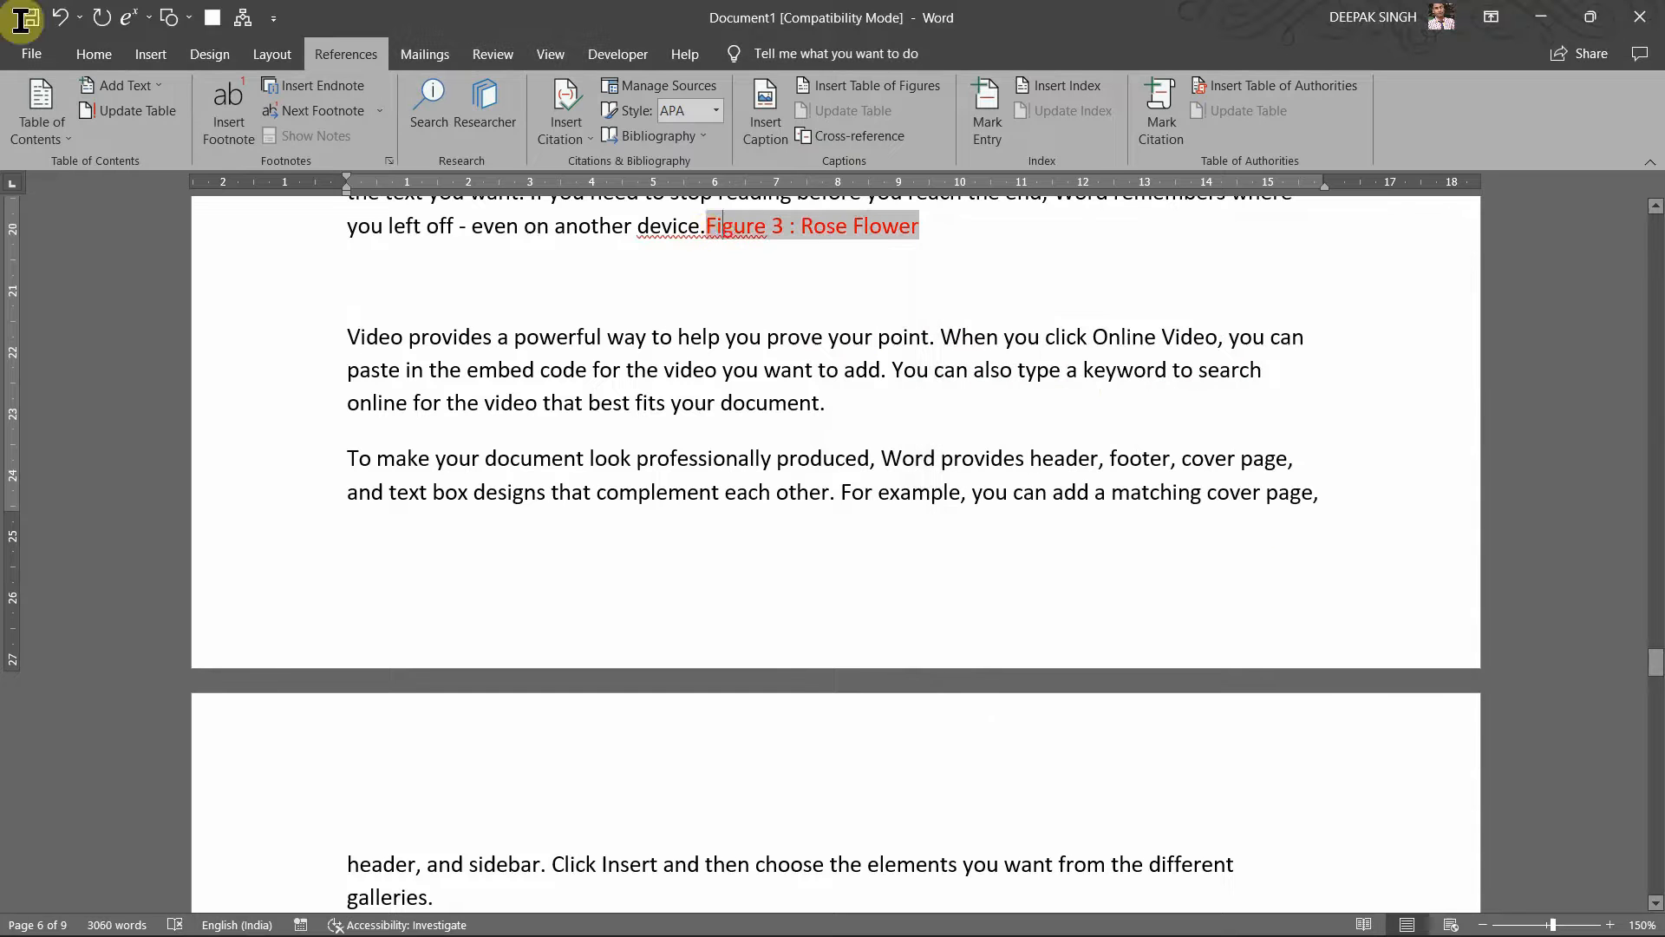
{"action": "left_click", "coordinate": [706, 227]}
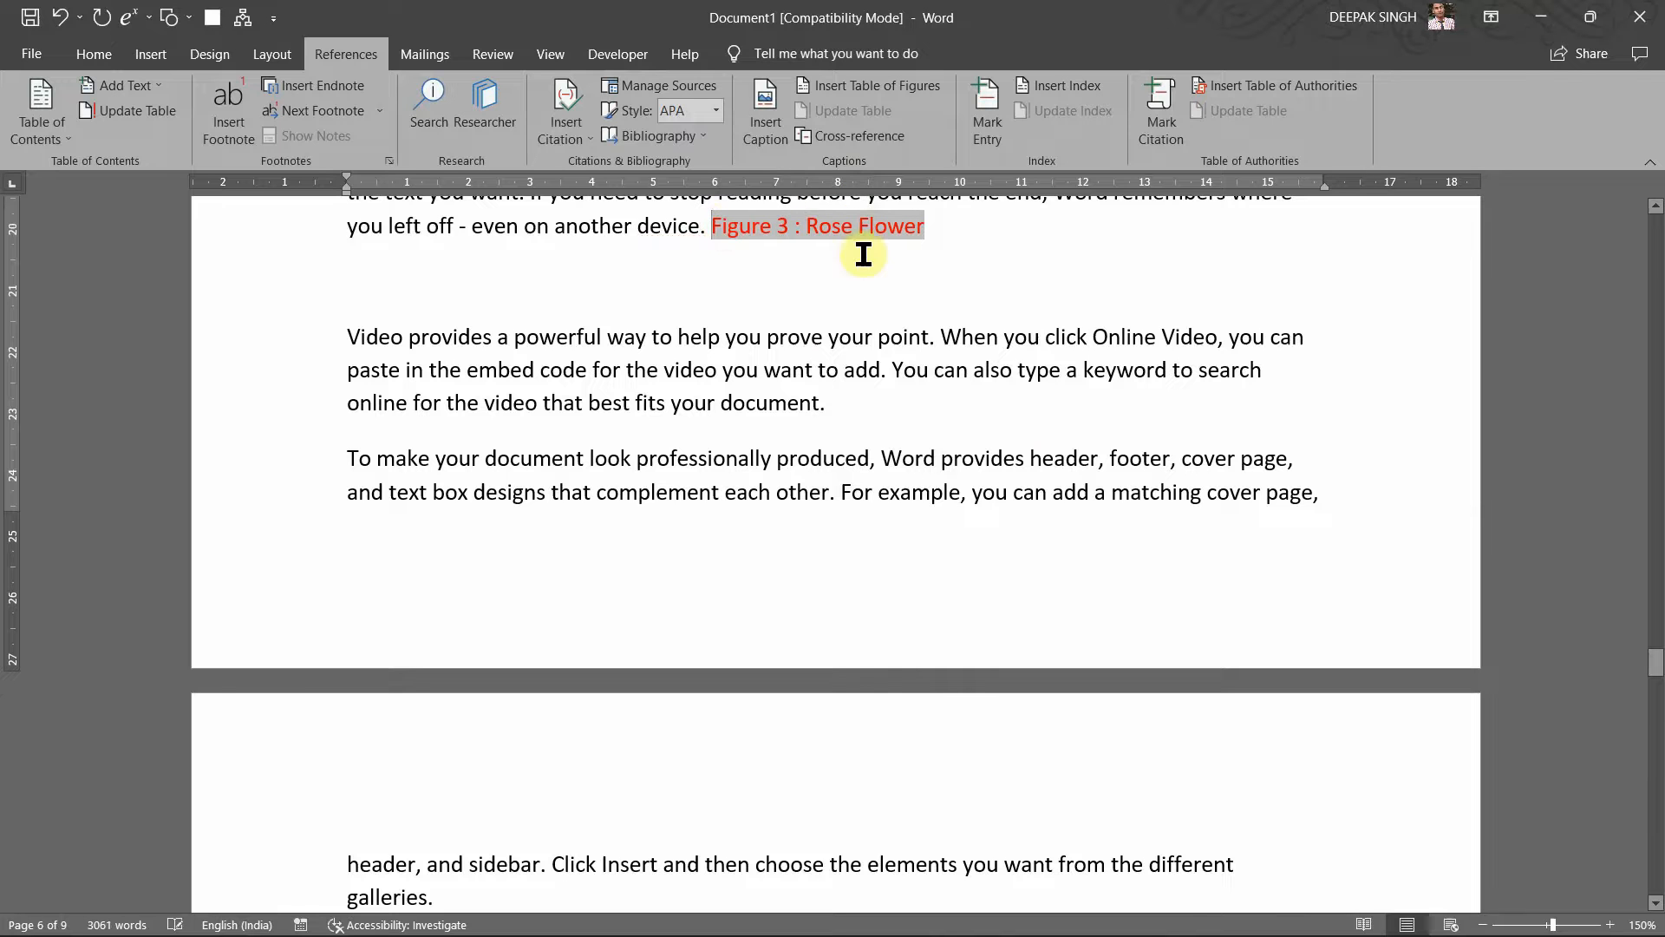
{"action": "left_click", "coordinate": [891, 274]}
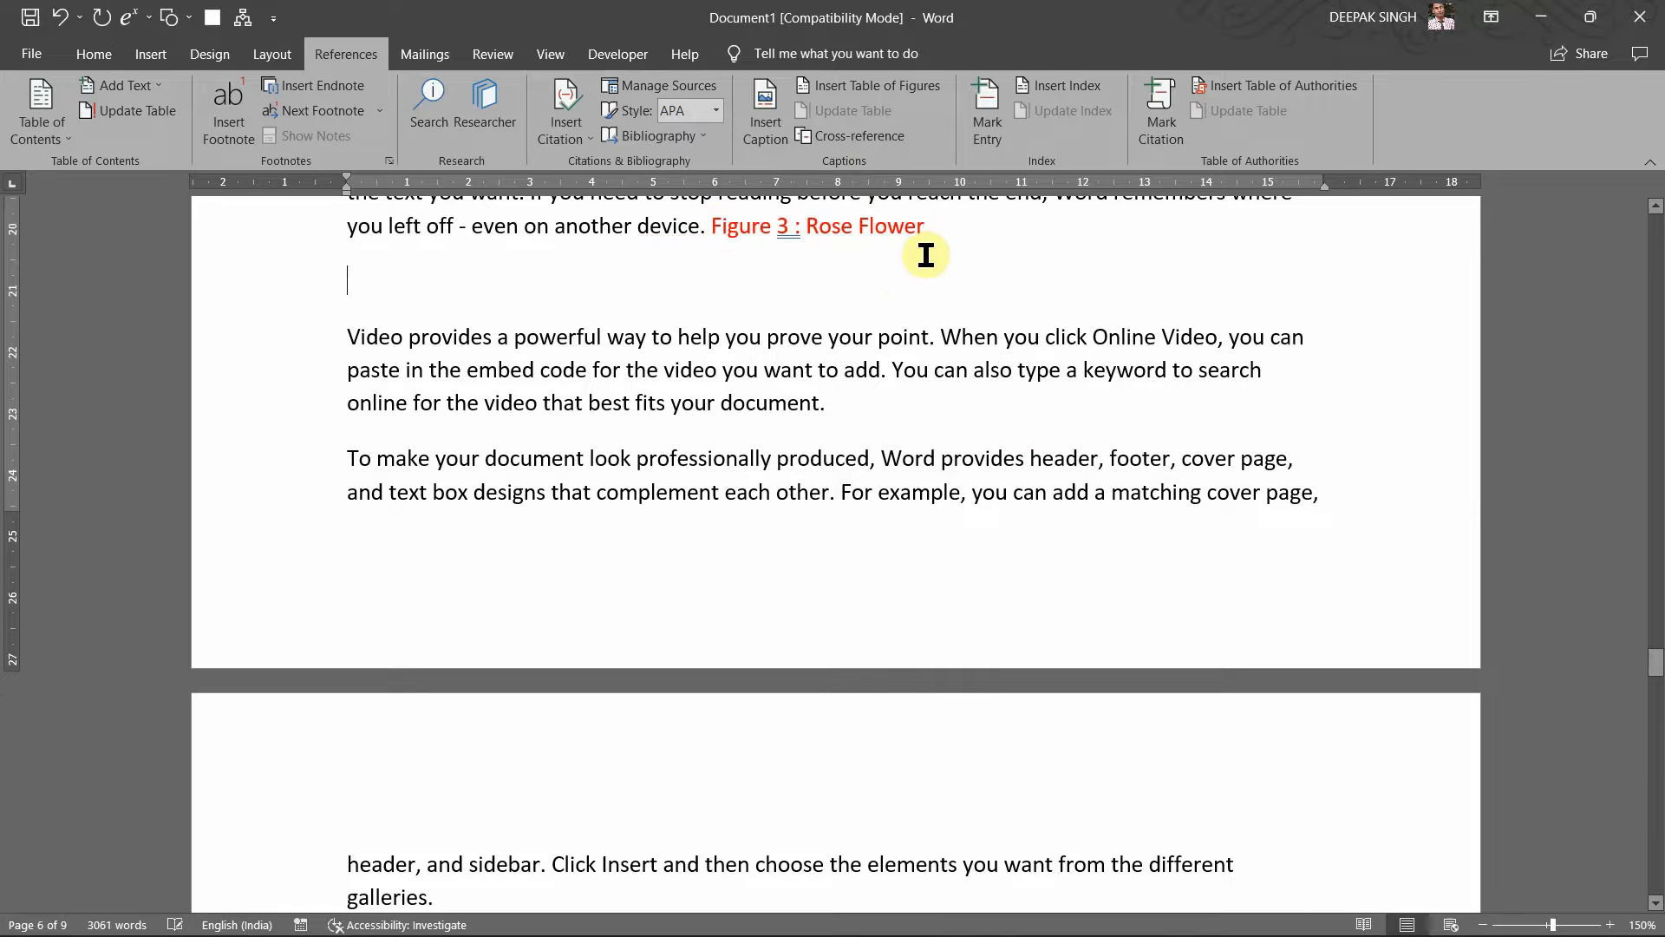
{"action": "left_click", "coordinate": [868, 229], "text": "ctrl"}
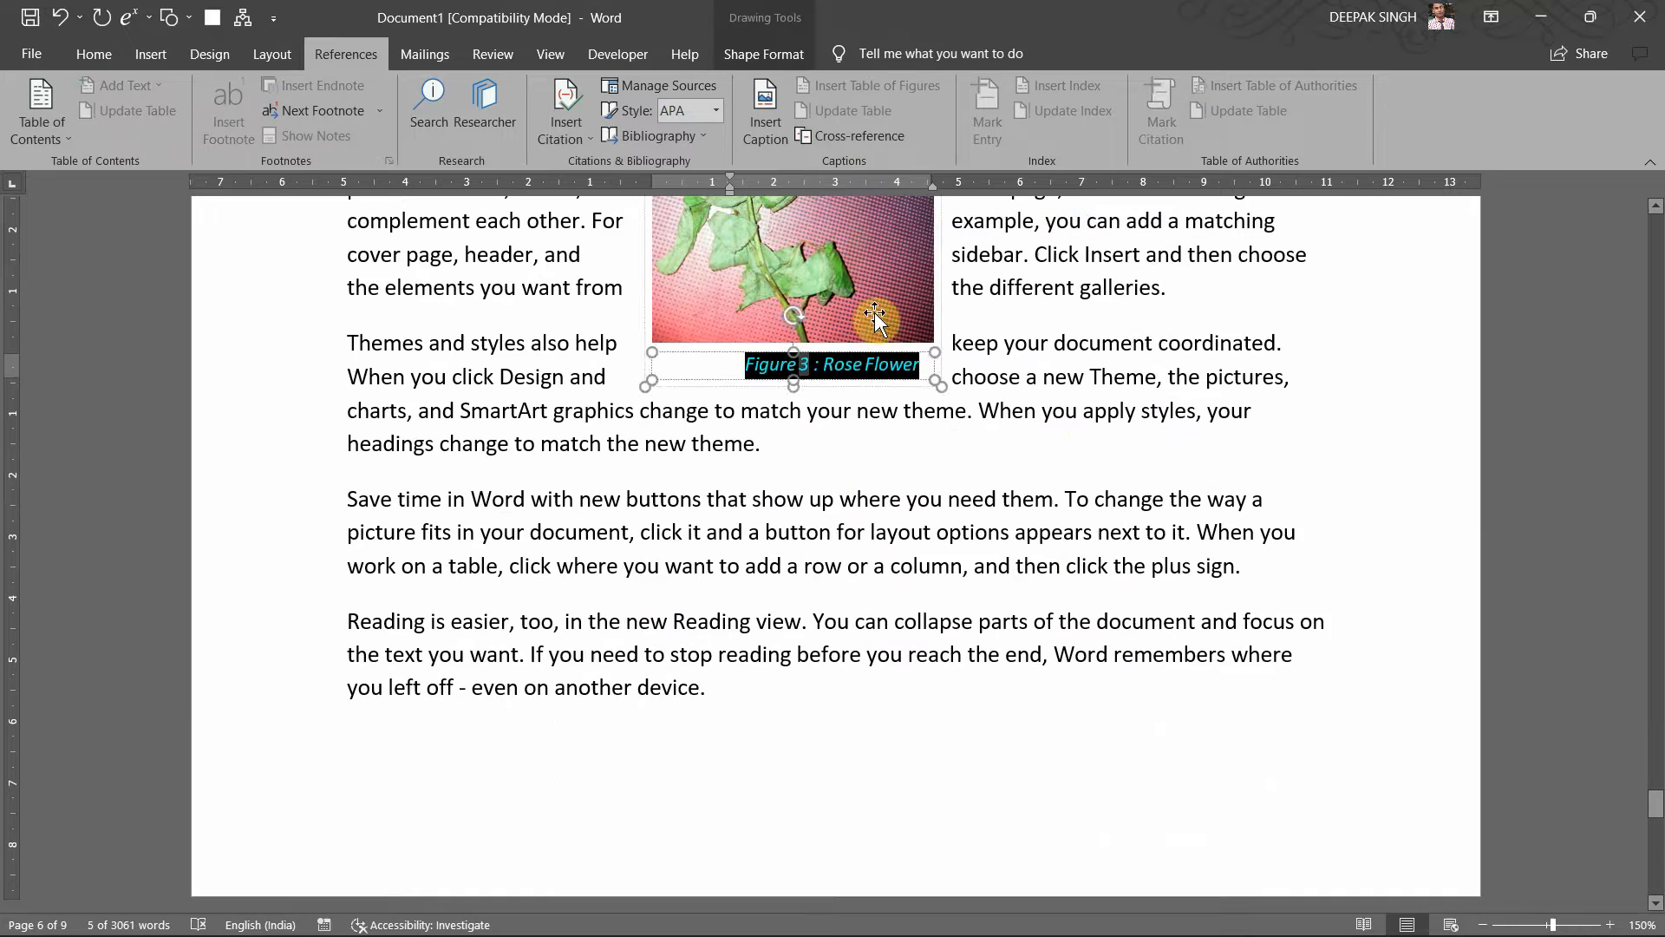
{"action": "left_click", "coordinate": [947, 451]}
{"action": "scroll", "coordinate": [950, 452], "scroll_direction": "up", "scroll_amount": 5}
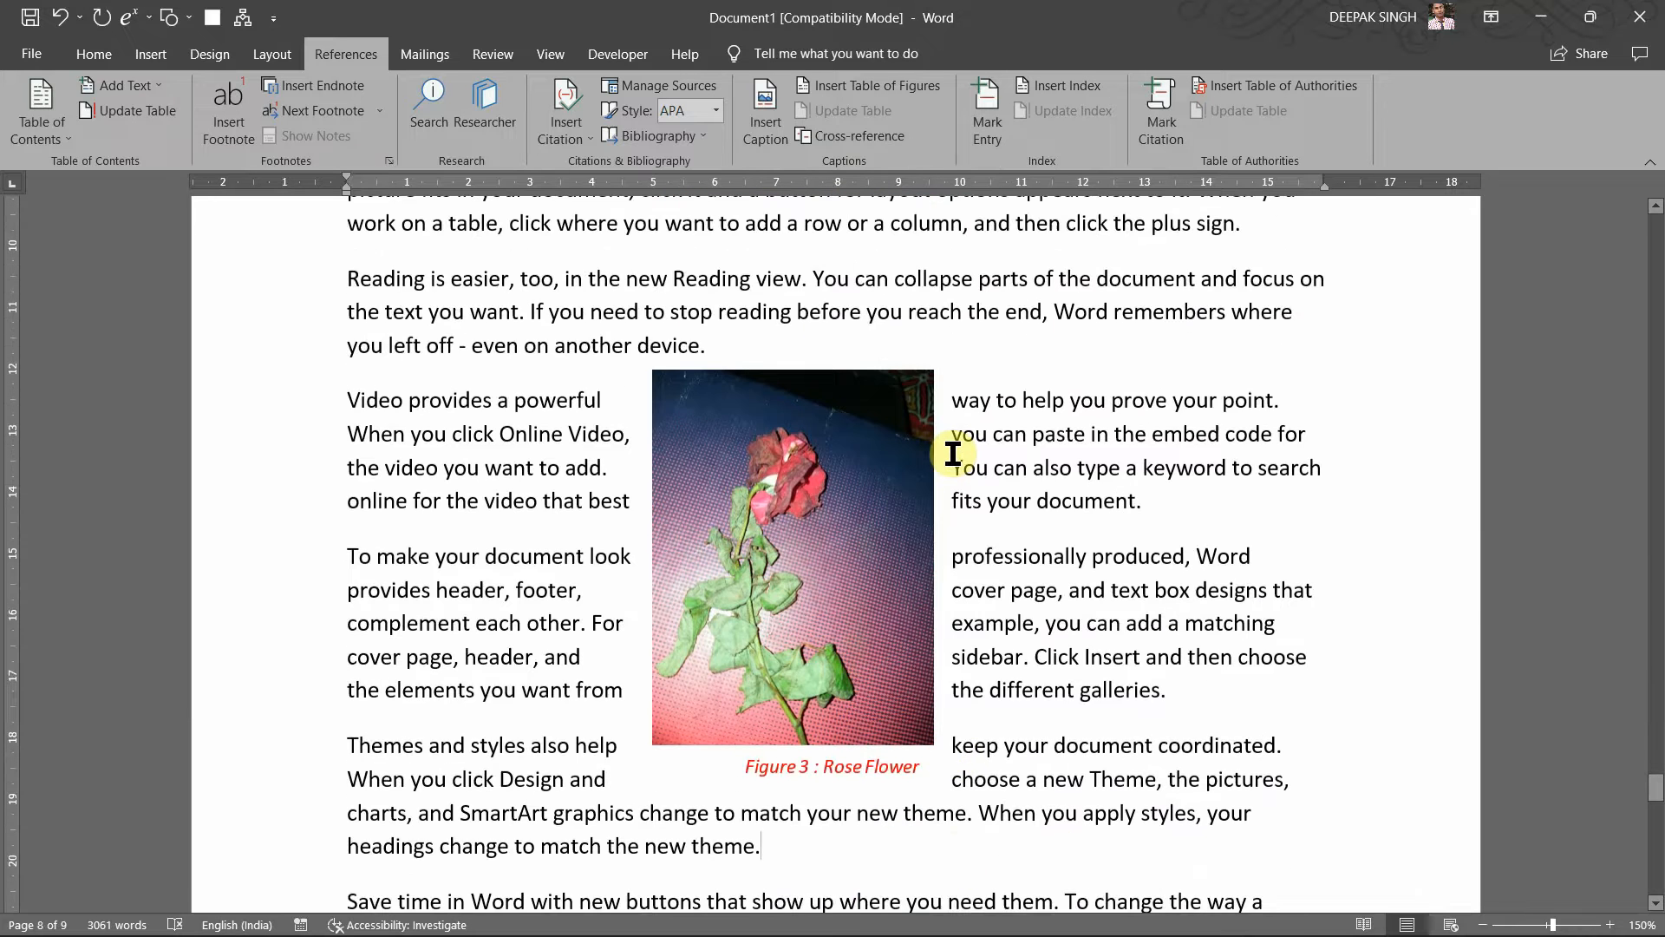
Step: Scroll back to the table of contents and click in the blank area below the last Lesson4 entry
{"action": "scroll", "coordinate": [951, 452], "scroll_direction": "up", "scroll_amount": 3}
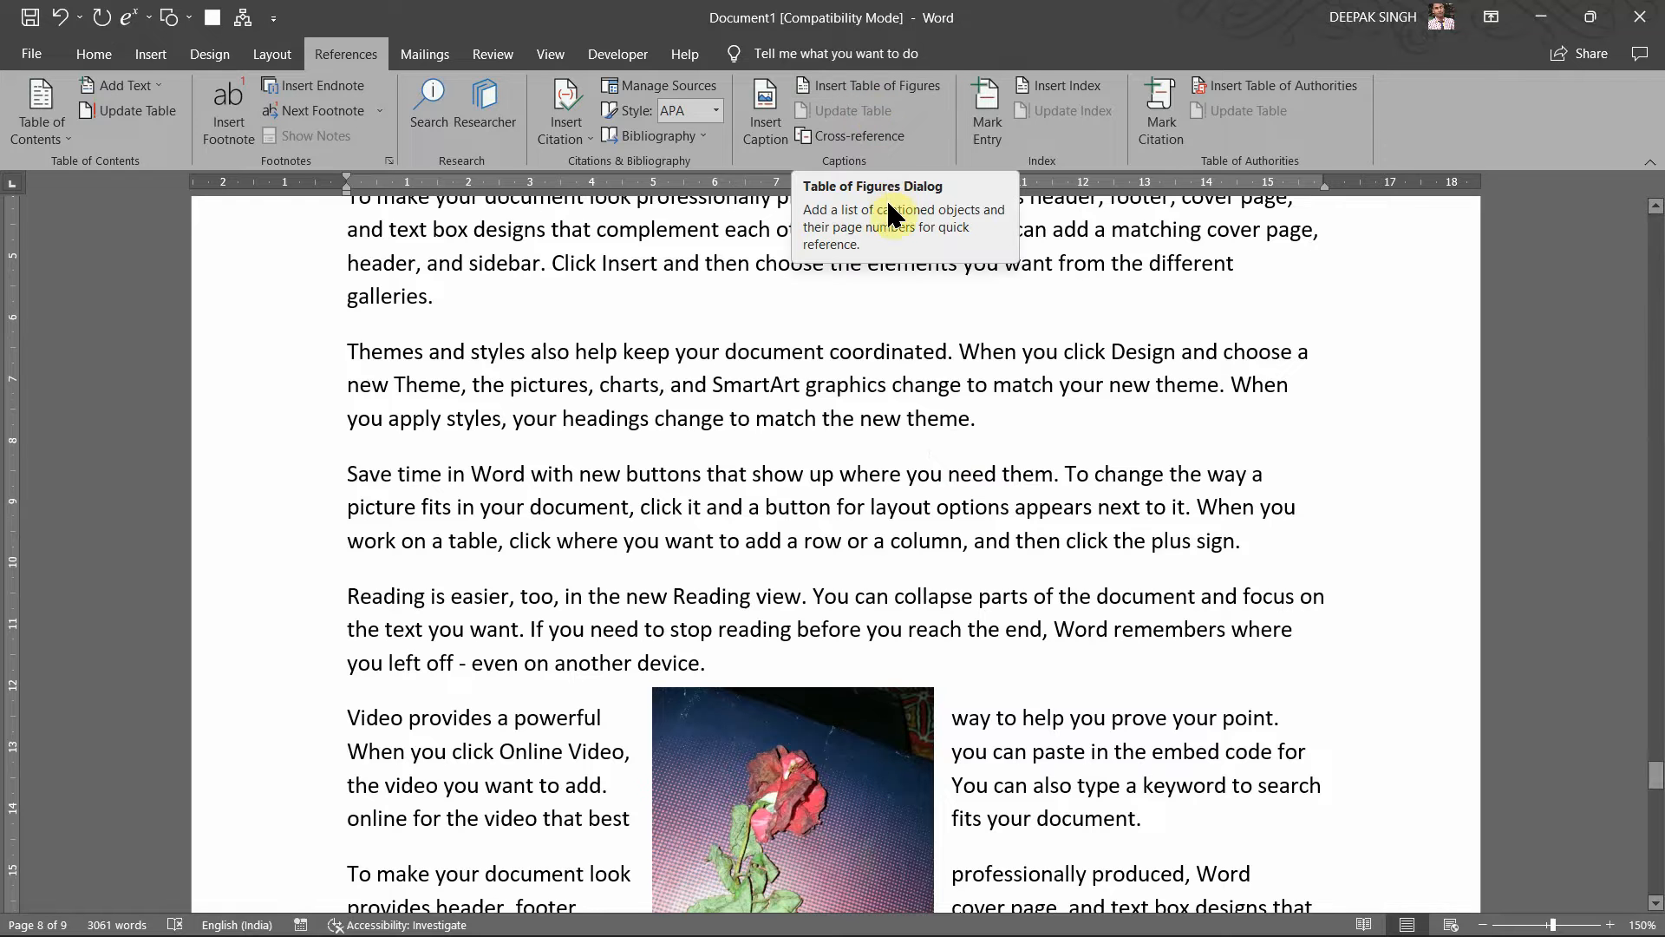
{"action": "scroll", "coordinate": [951, 483], "scroll_direction": "down", "scroll_amount": 15}
{"action": "scroll", "coordinate": [952, 482], "scroll_direction": "down", "scroll_amount": 7}
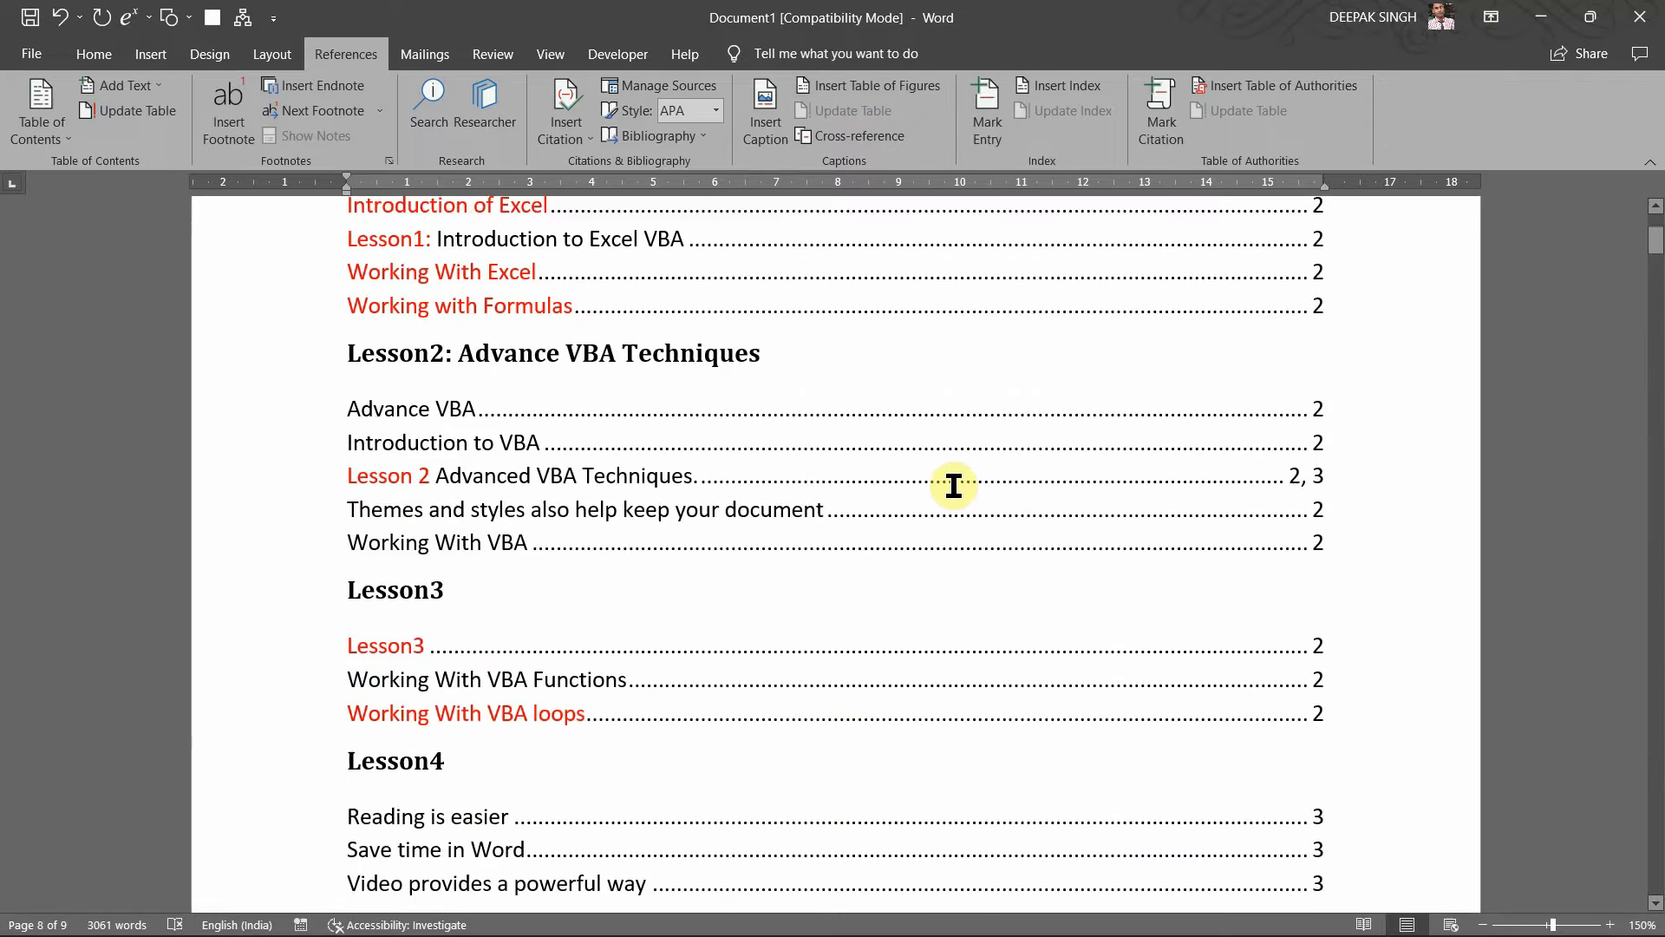
{"action": "scroll", "coordinate": [778, 411], "scroll_direction": "up", "scroll_amount": 7}
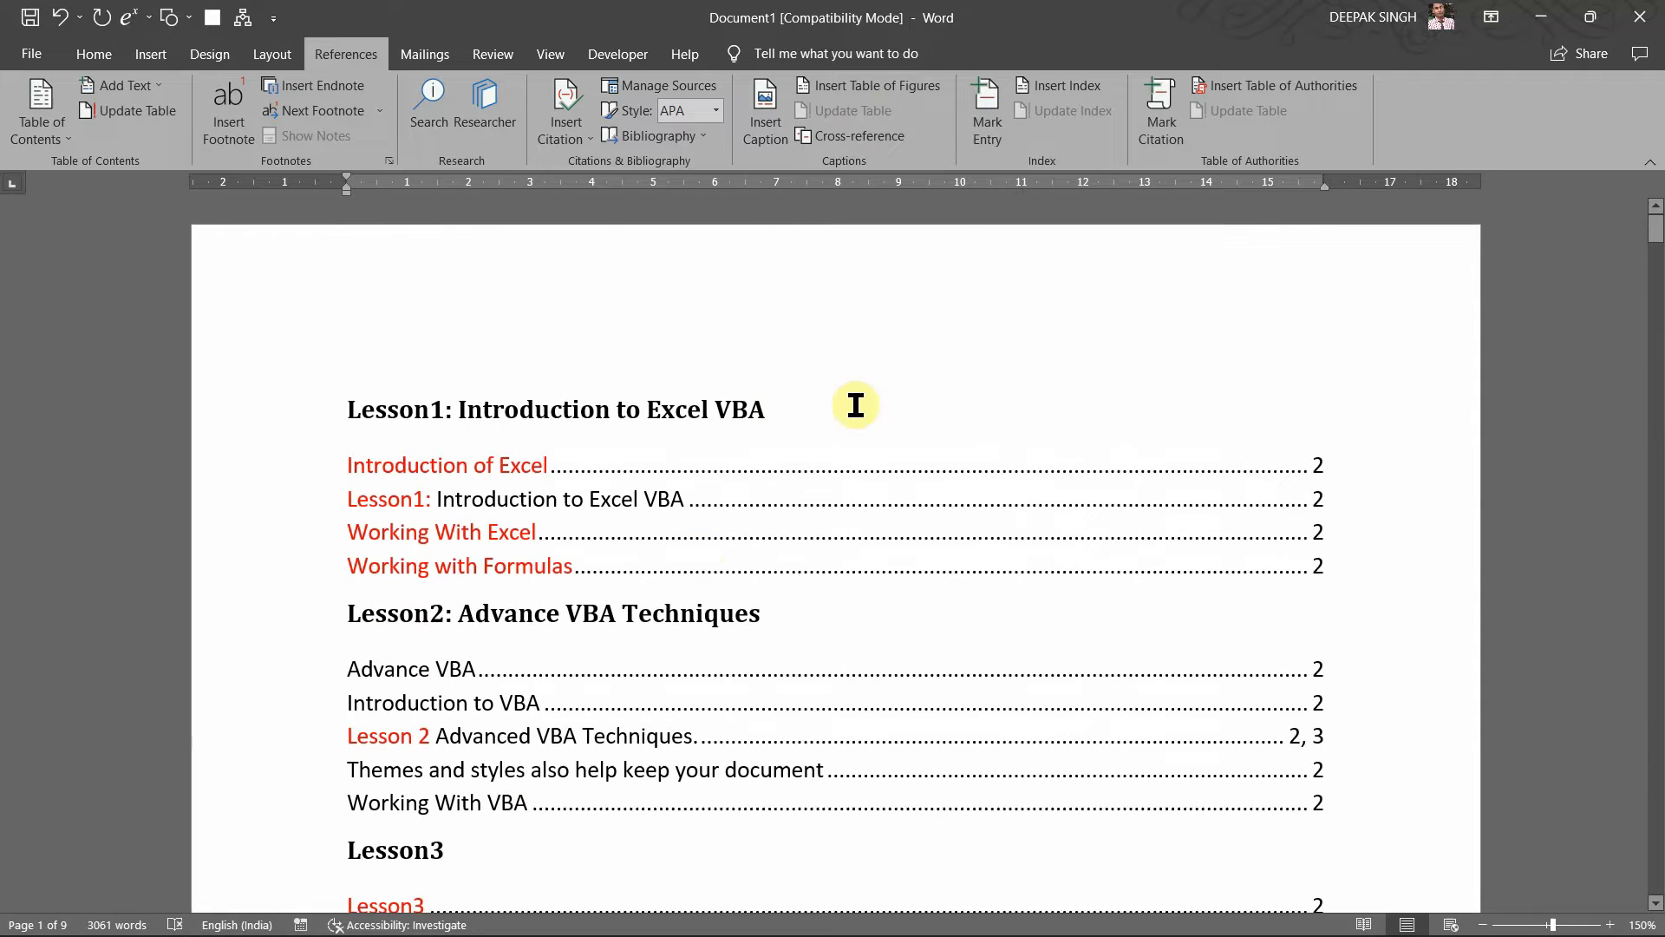
{"action": "scroll", "coordinate": [855, 405], "scroll_direction": "down", "scroll_amount": 7}
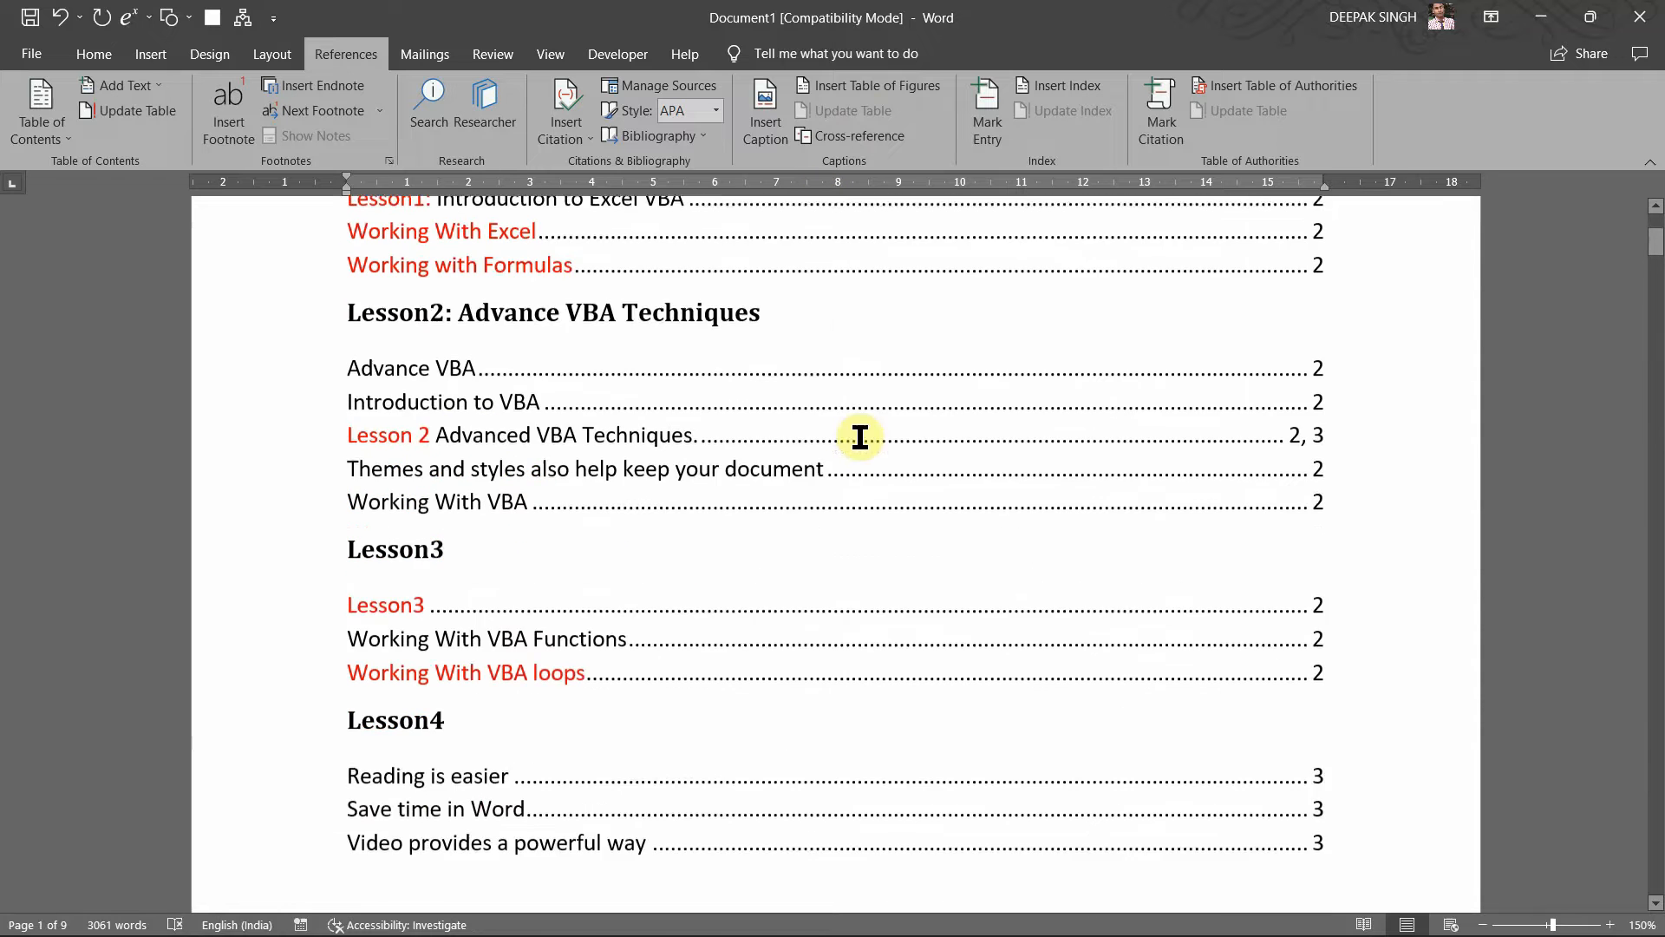
{"action": "left_click", "coordinate": [791, 636]}
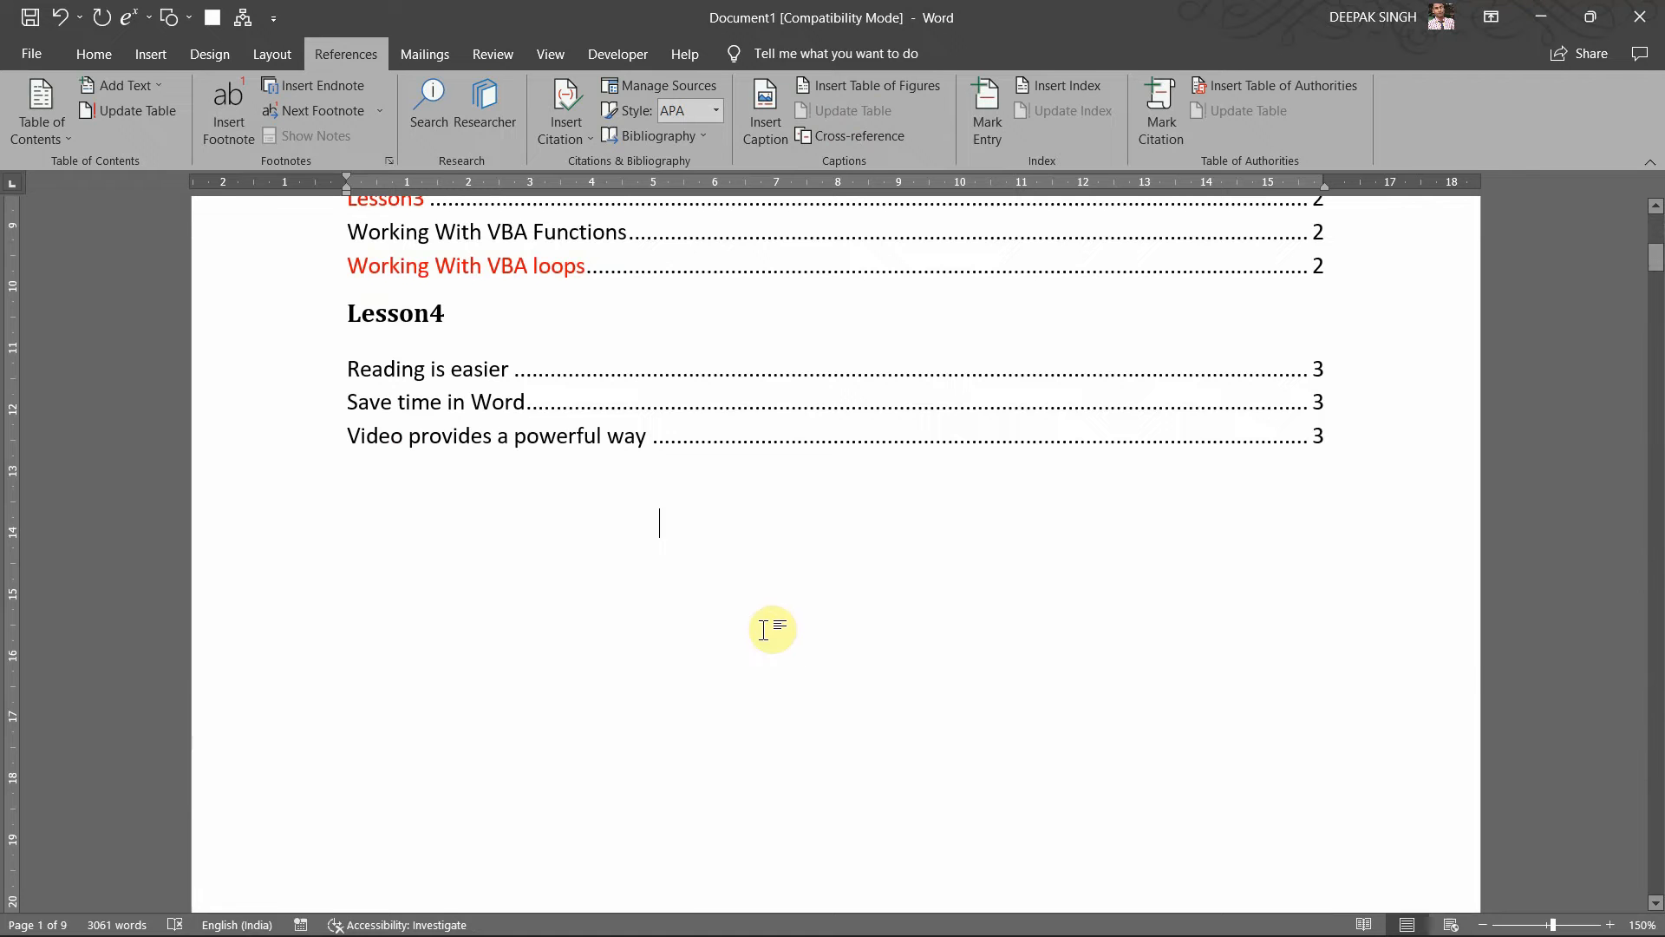
Step: Type the heading 'Photos Used in this document:' on a new line above Lesson1
{"action": "type", "text": "Ph"}
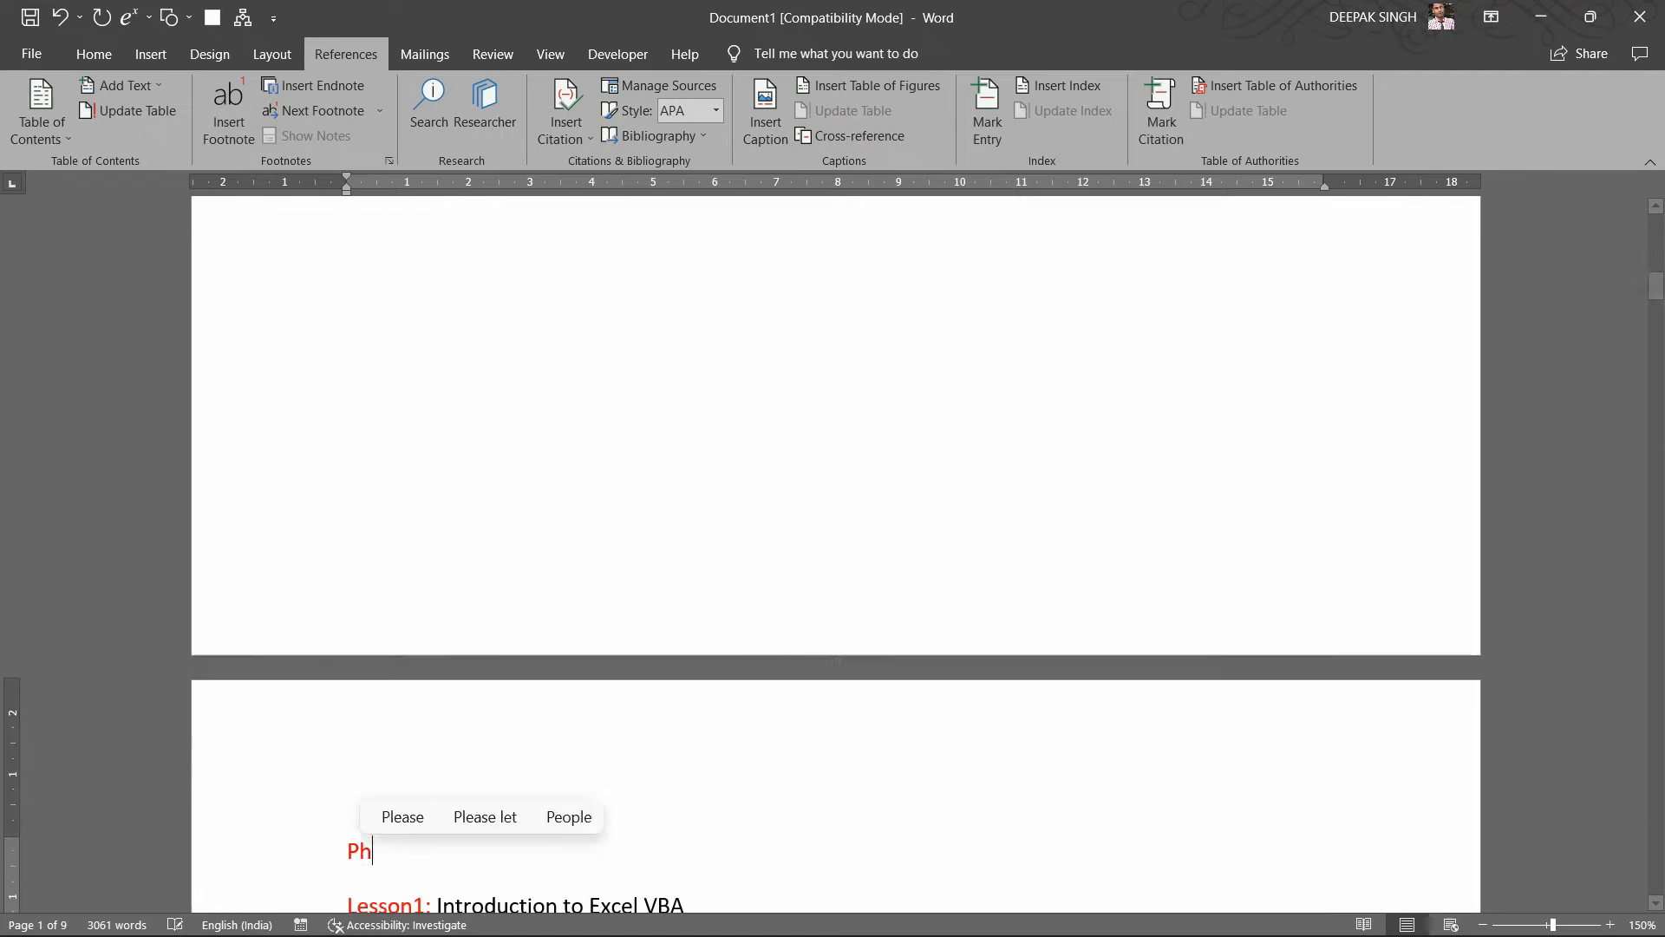
{"action": "key", "text": "BackSpace"}
{"action": "key", "text": "BackSpace"}
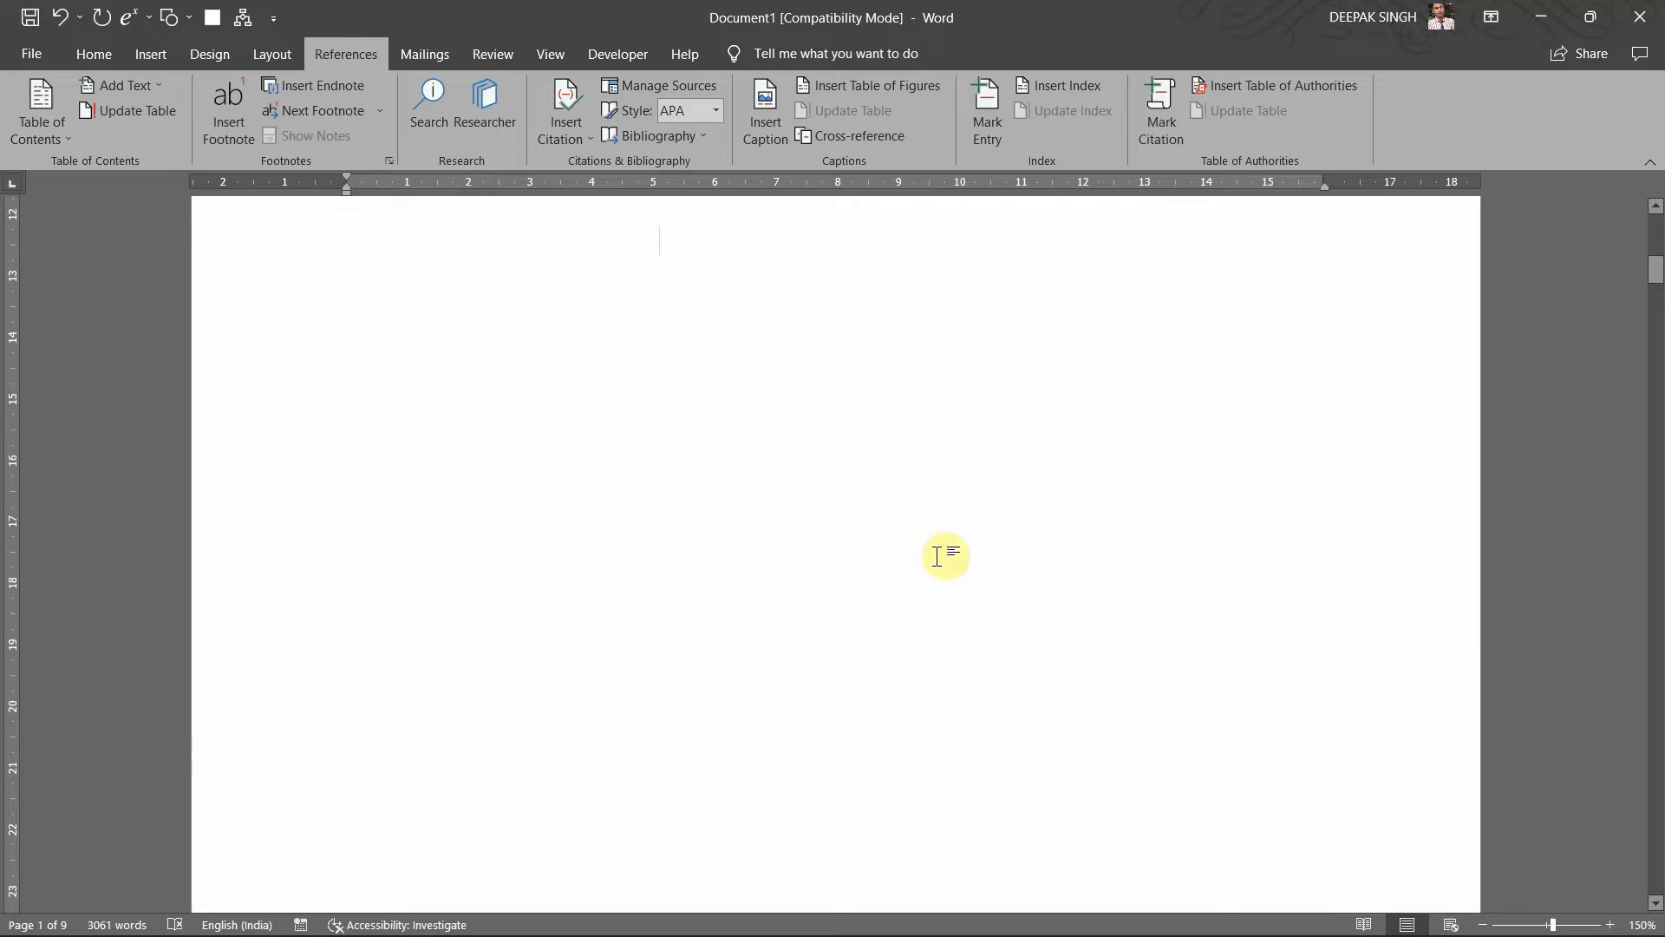
{"action": "scroll", "coordinate": [941, 554], "scroll_direction": "up", "scroll_amount": 2}
{"action": "scroll", "coordinate": [844, 492], "scroll_direction": "up", "scroll_amount": 2}
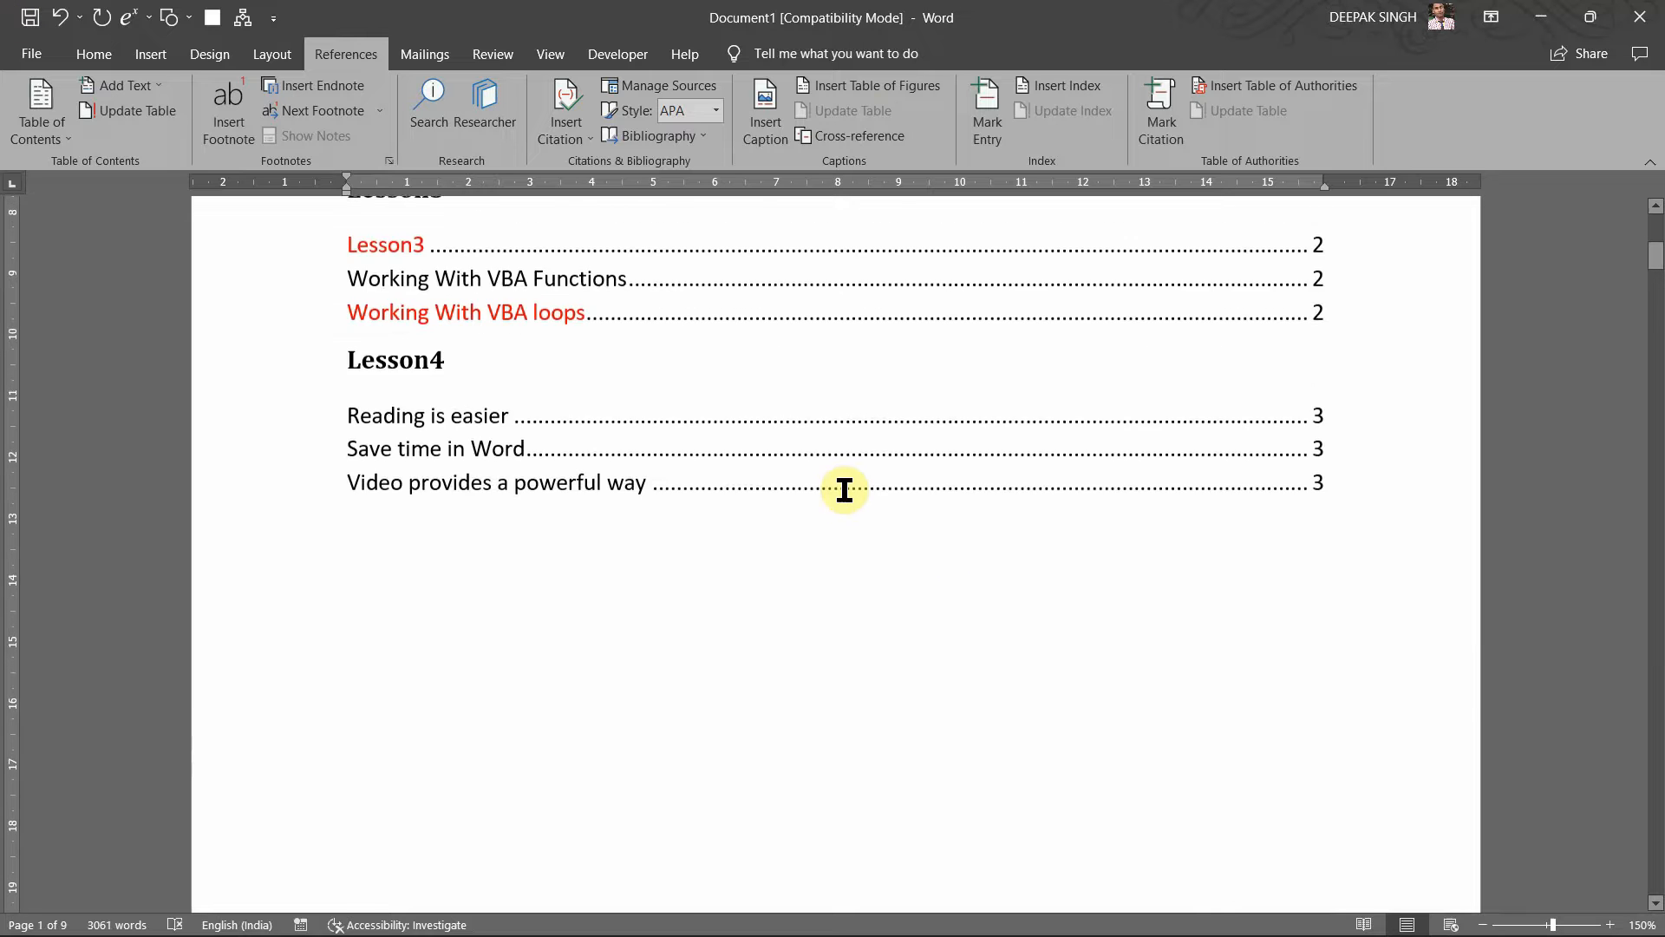
{"action": "key", "text": "Return"}
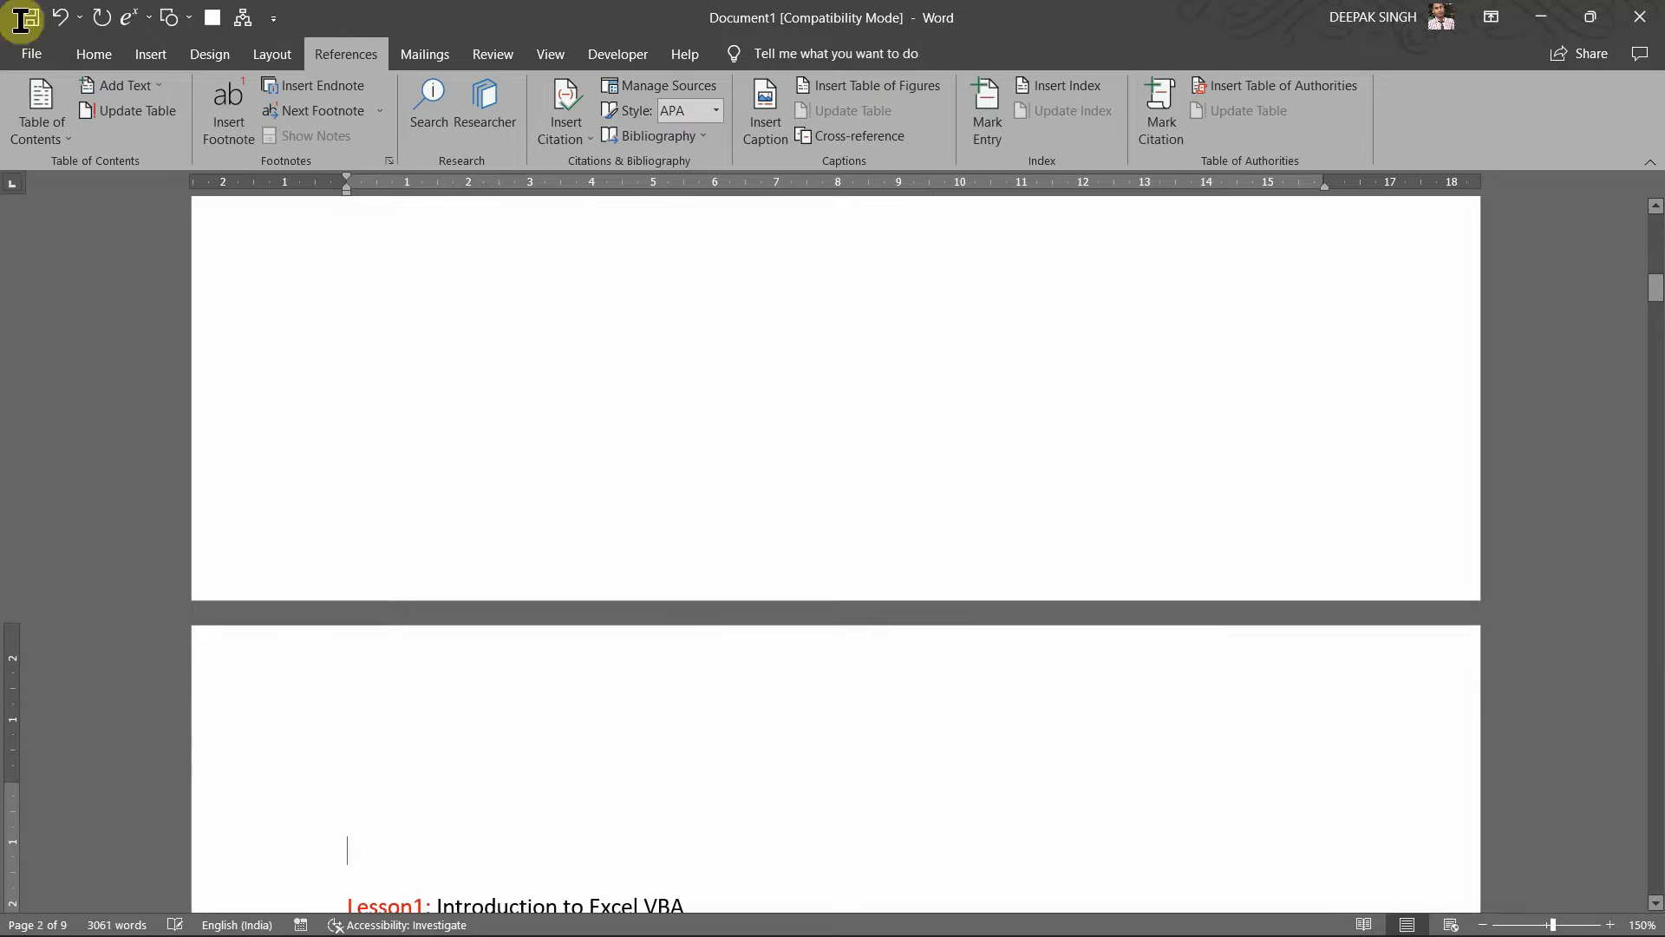
{"action": "type", "text": "Ph"}
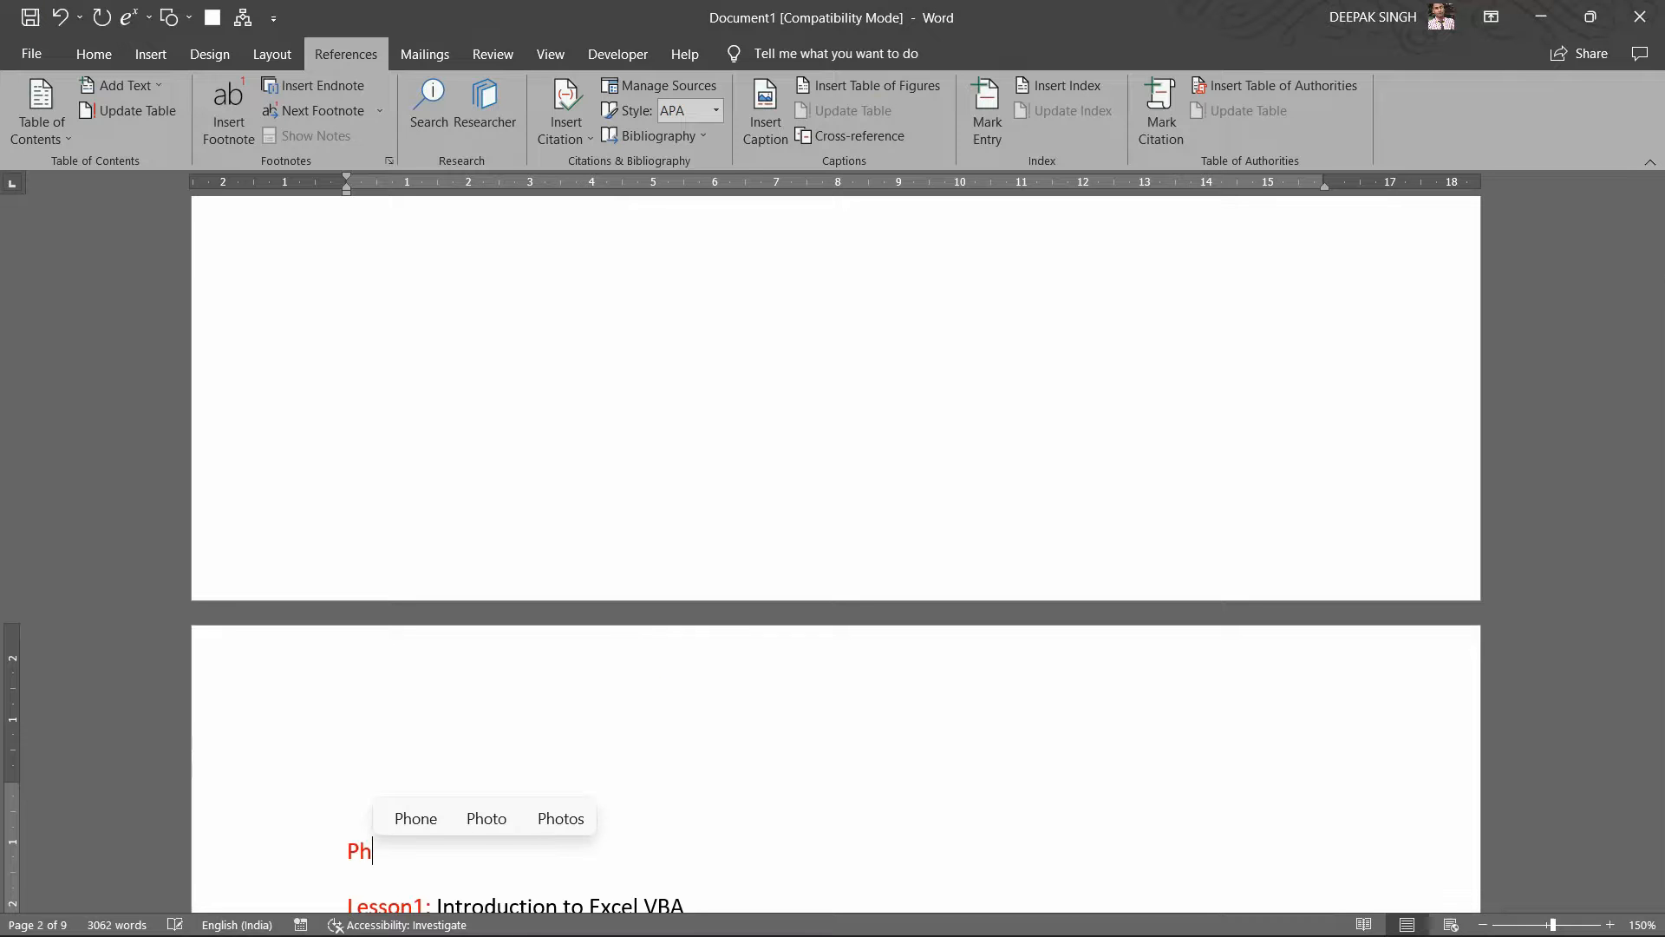
{"action": "type", "text": "otos "}
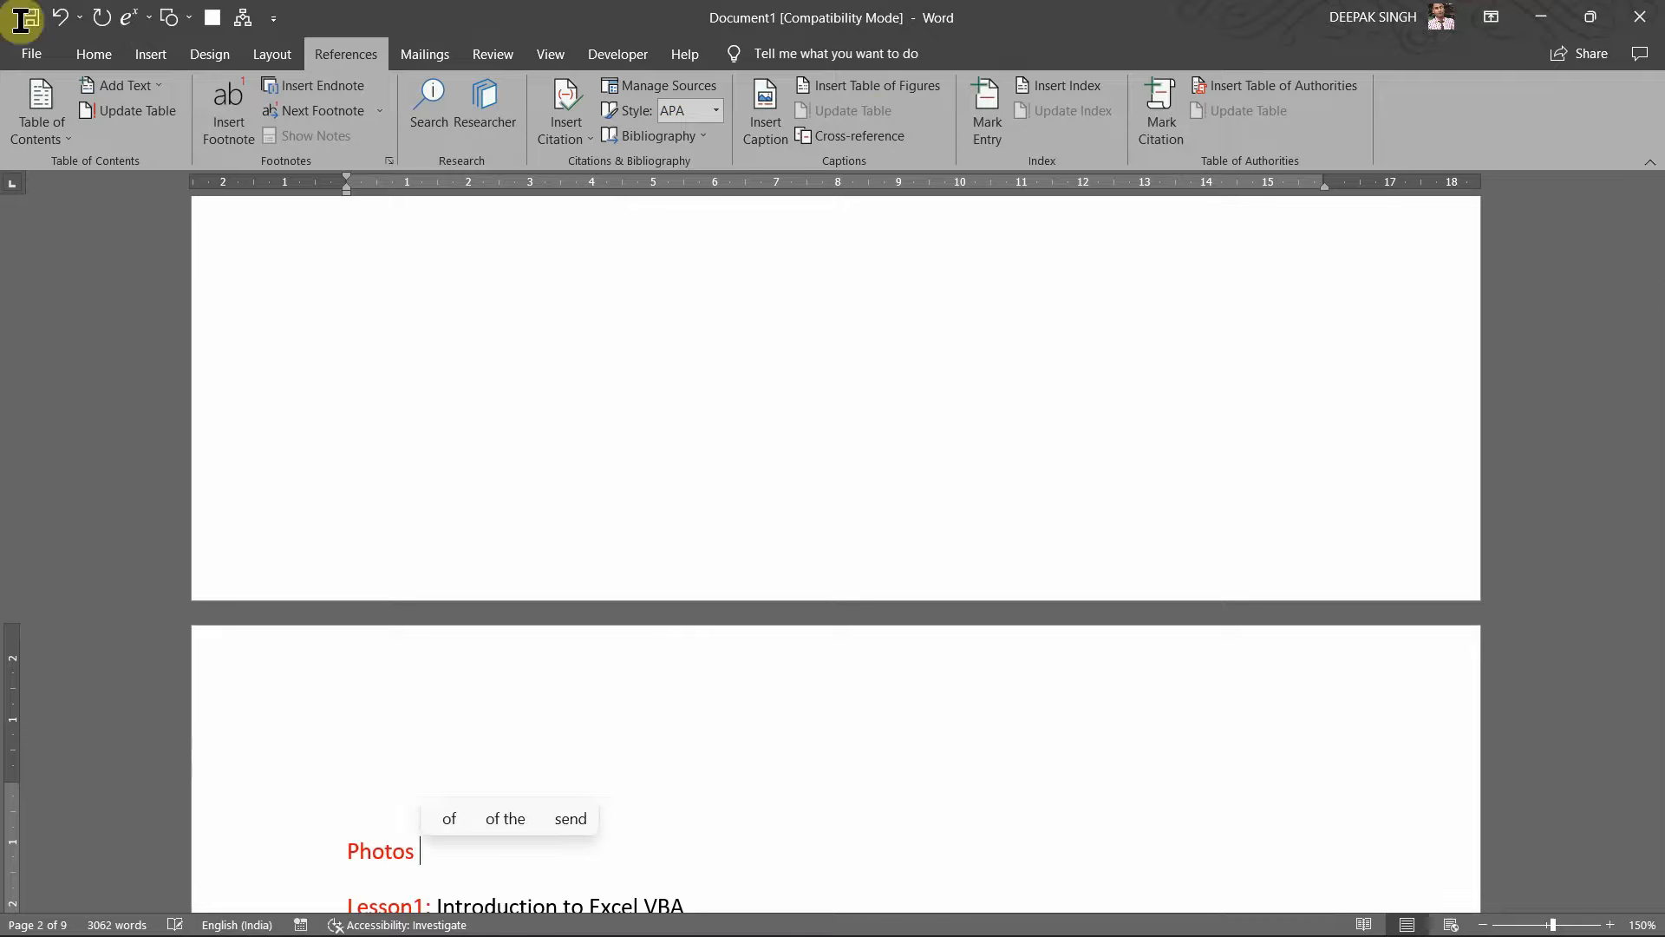
{"action": "type", "text": "Used in this D"}
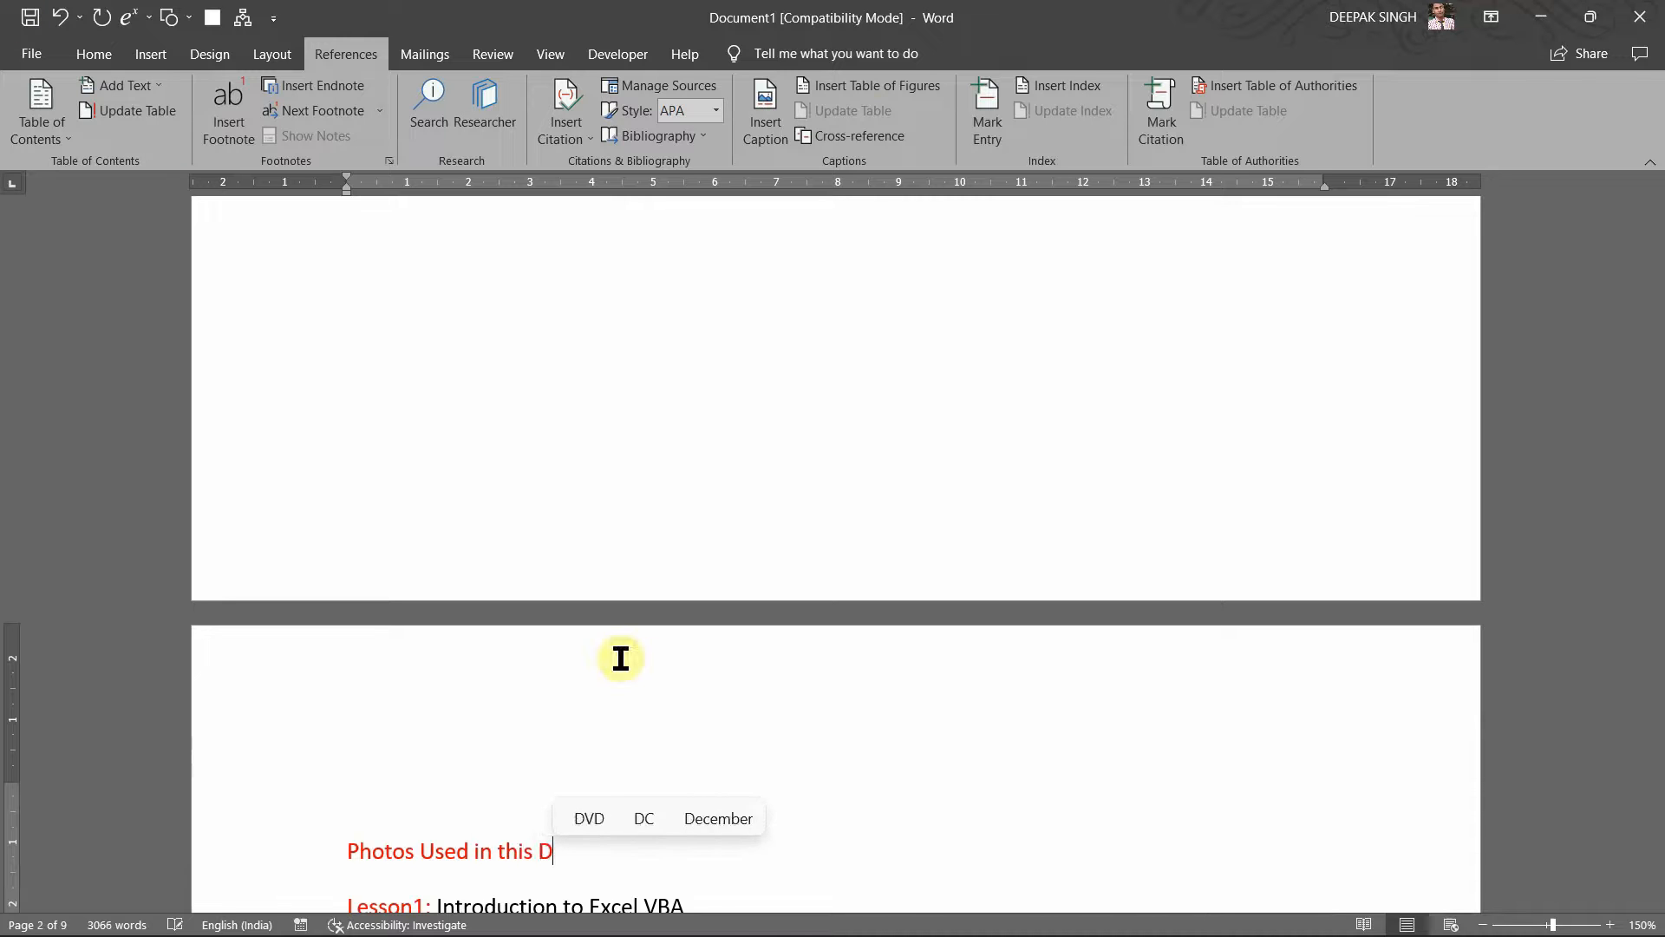
{"action": "key", "text": "BackSpace"}
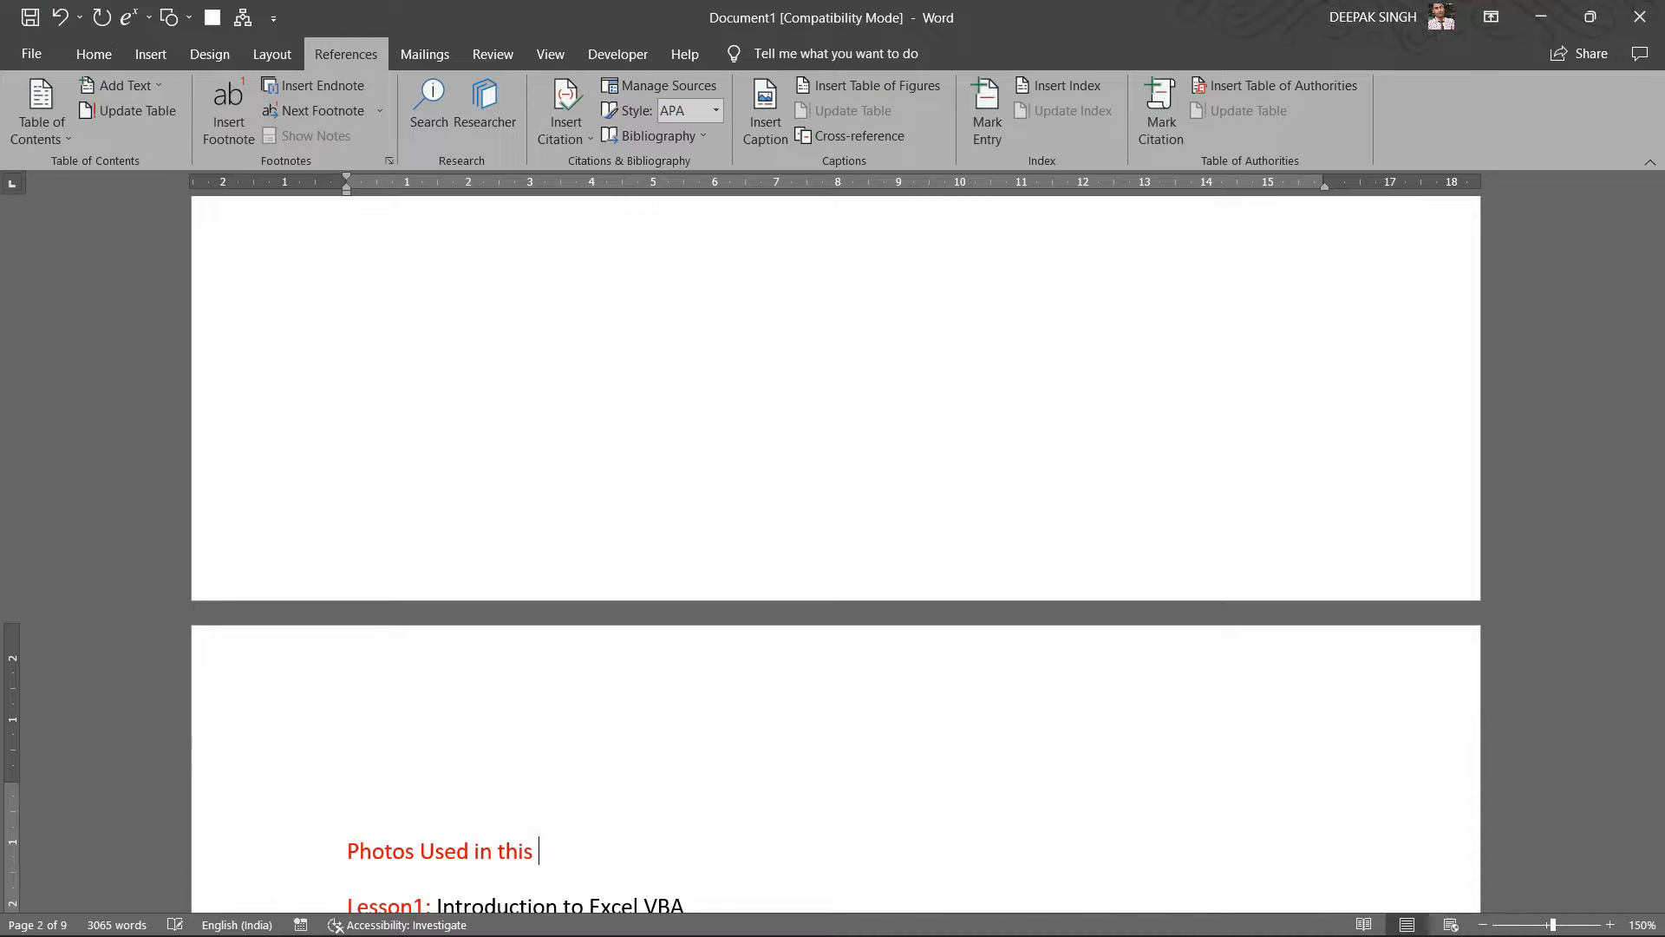
{"action": "type", "text": "document"}
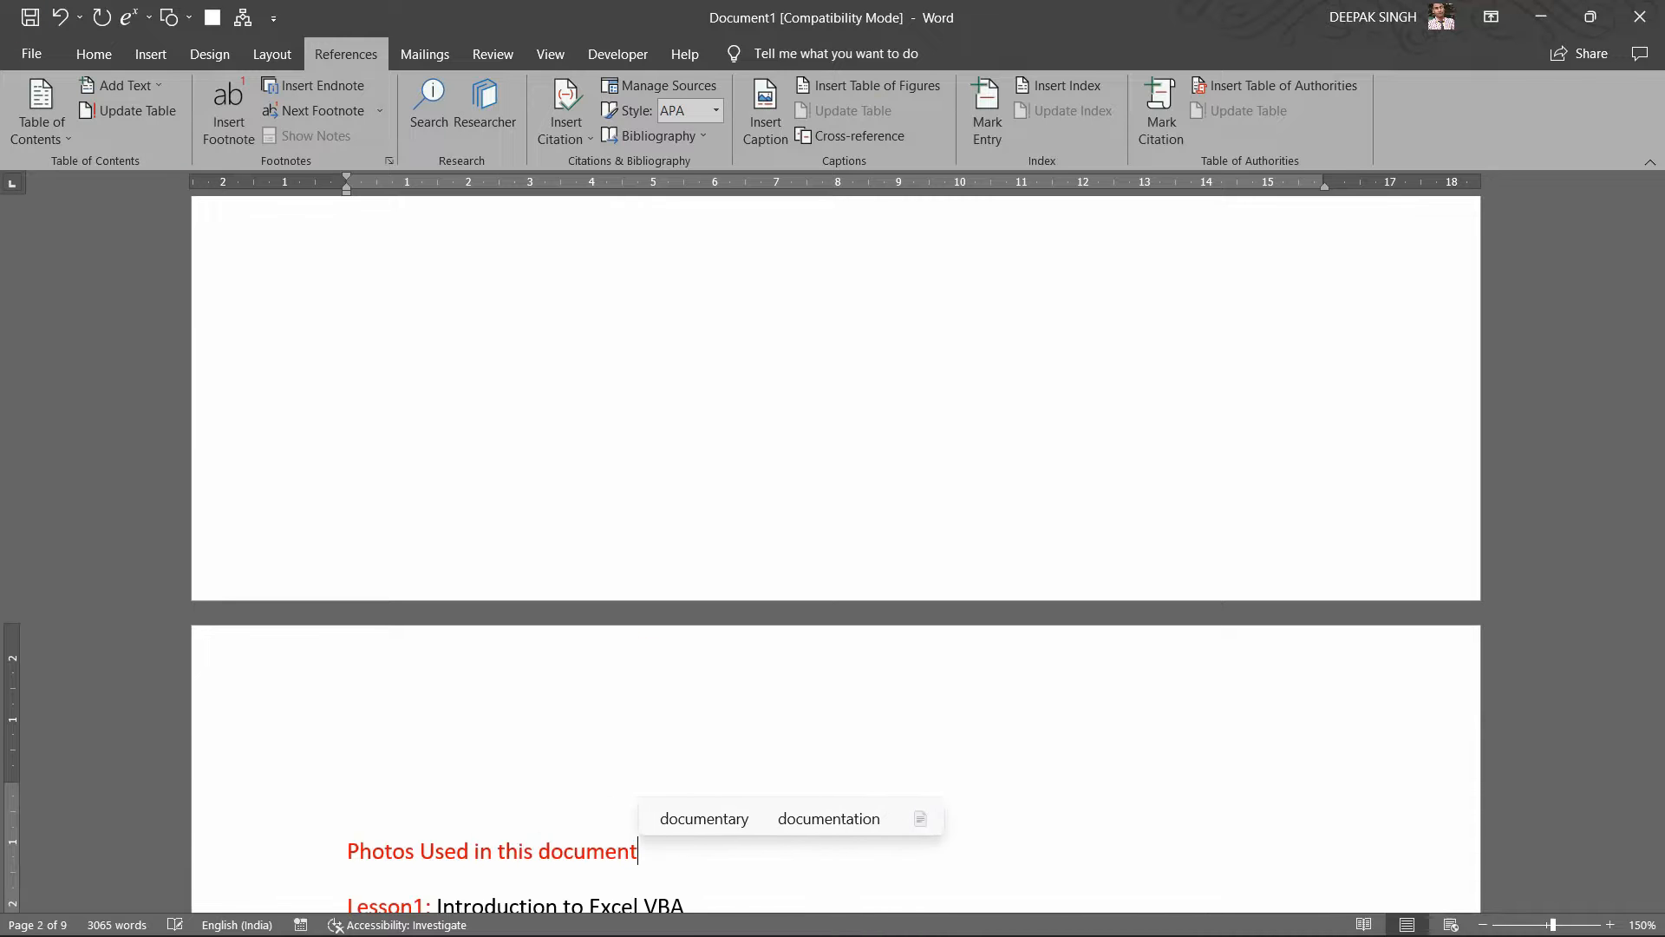
{"action": "type", "text": ":"}
{"action": "key", "text": "Return"}
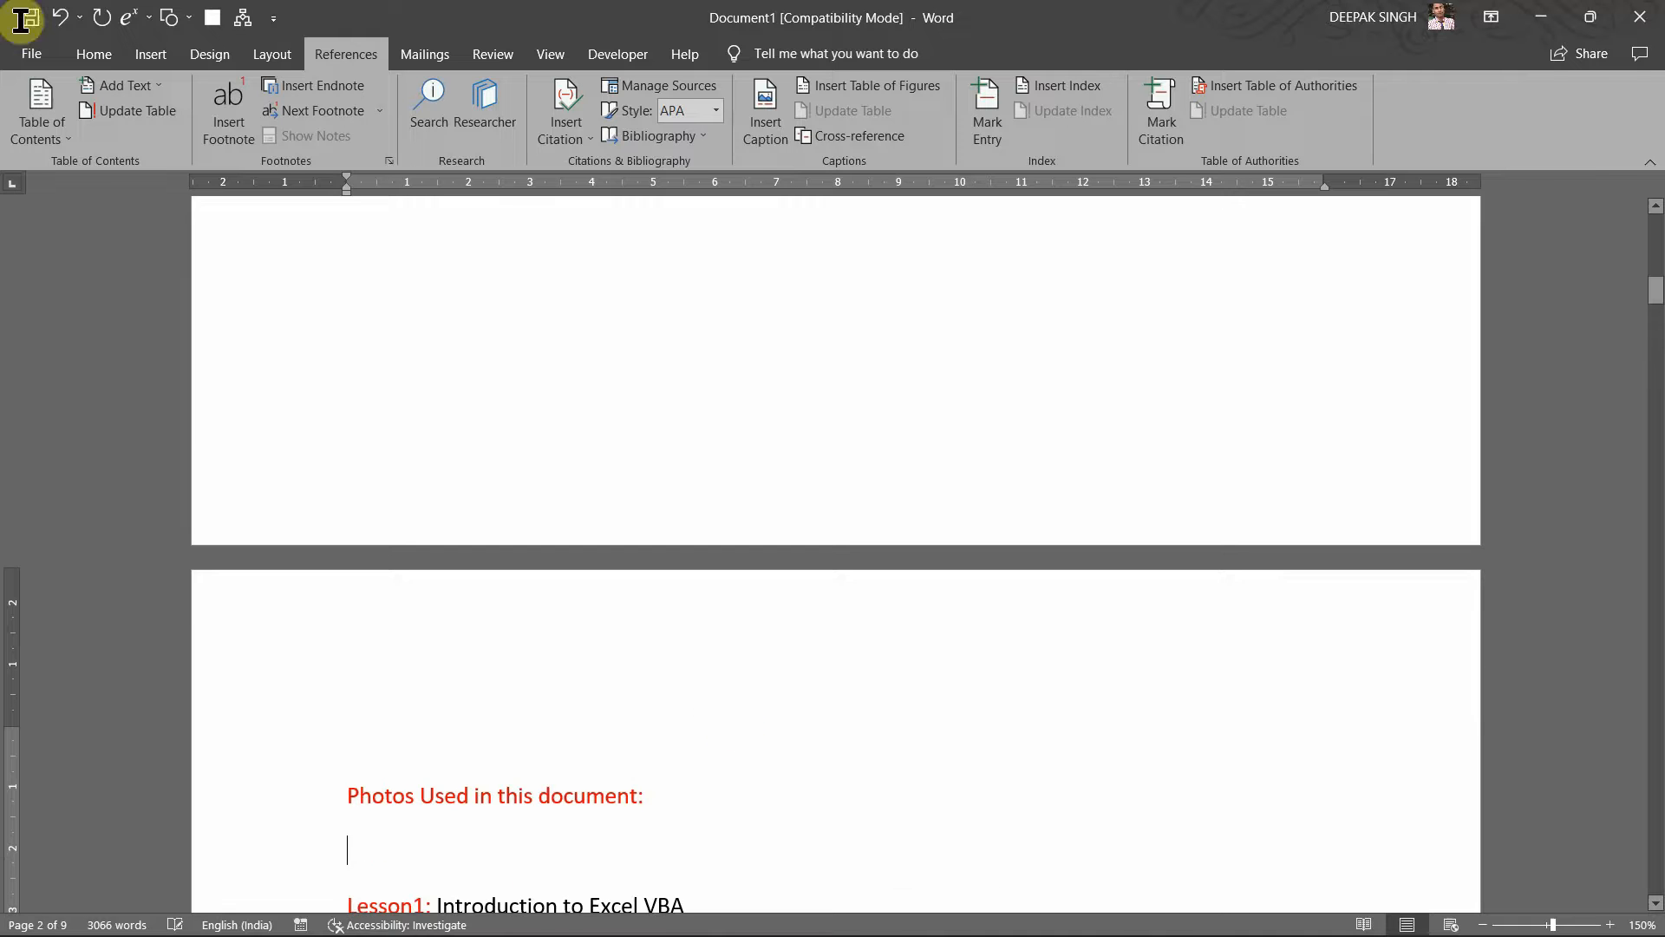
{"action": "scroll", "coordinate": [599, 807], "scroll_direction": "down", "scroll_amount": 4}
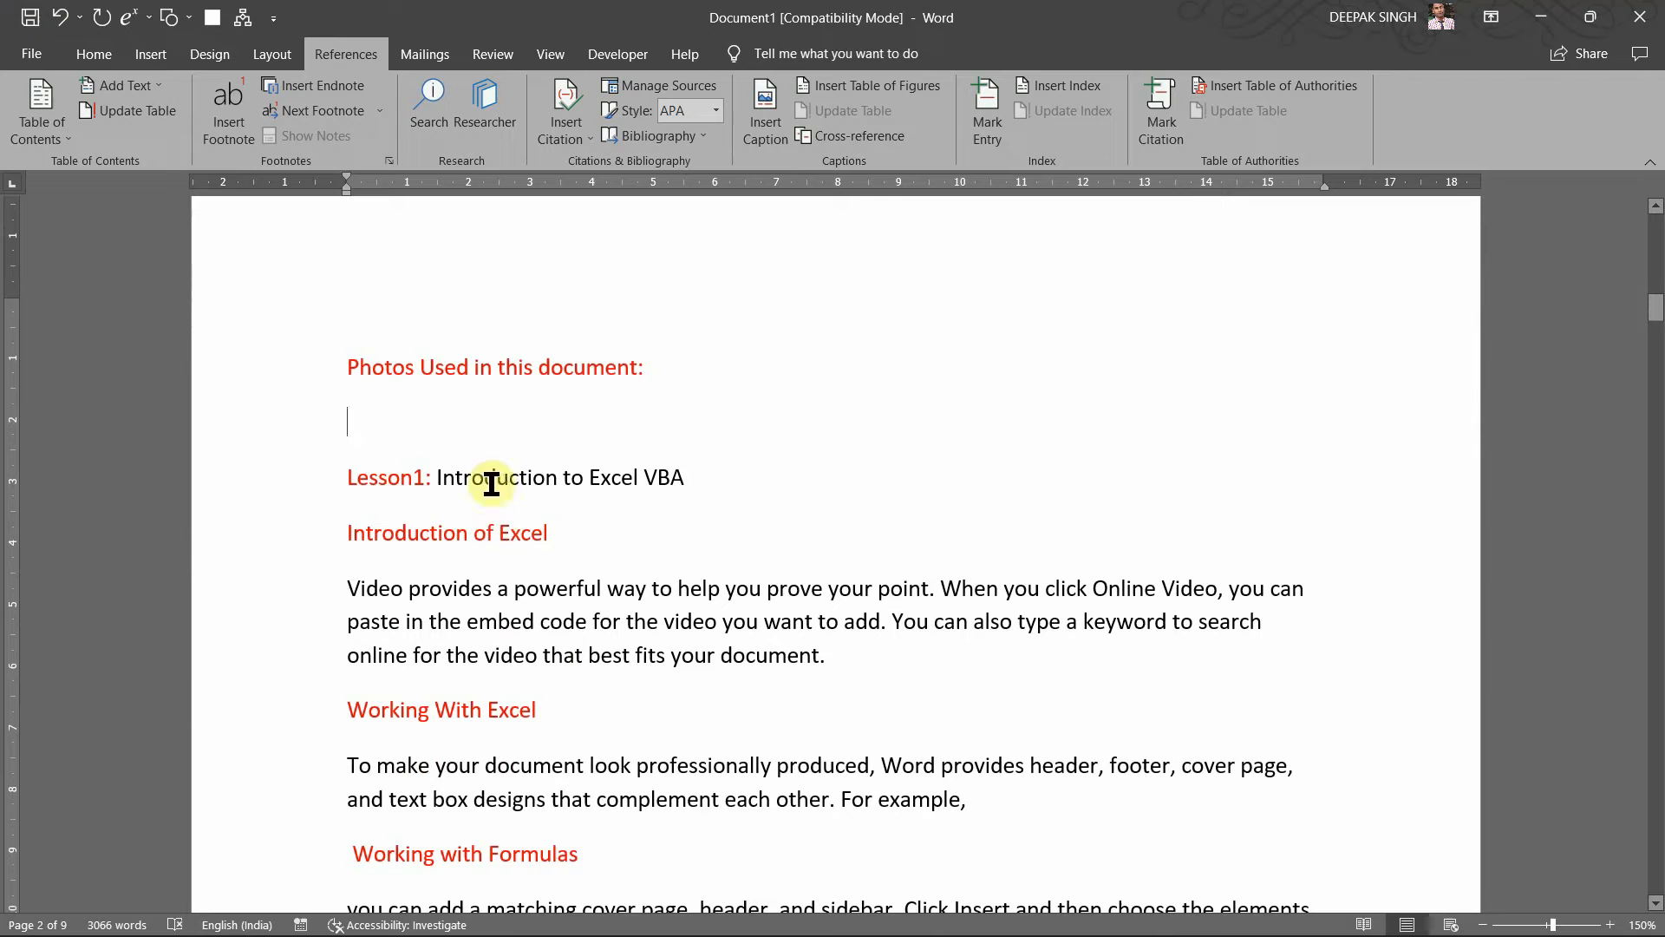
Step: Center the photos heading and add an empty line beneath it
{"action": "left_click", "coordinate": [352, 373]}
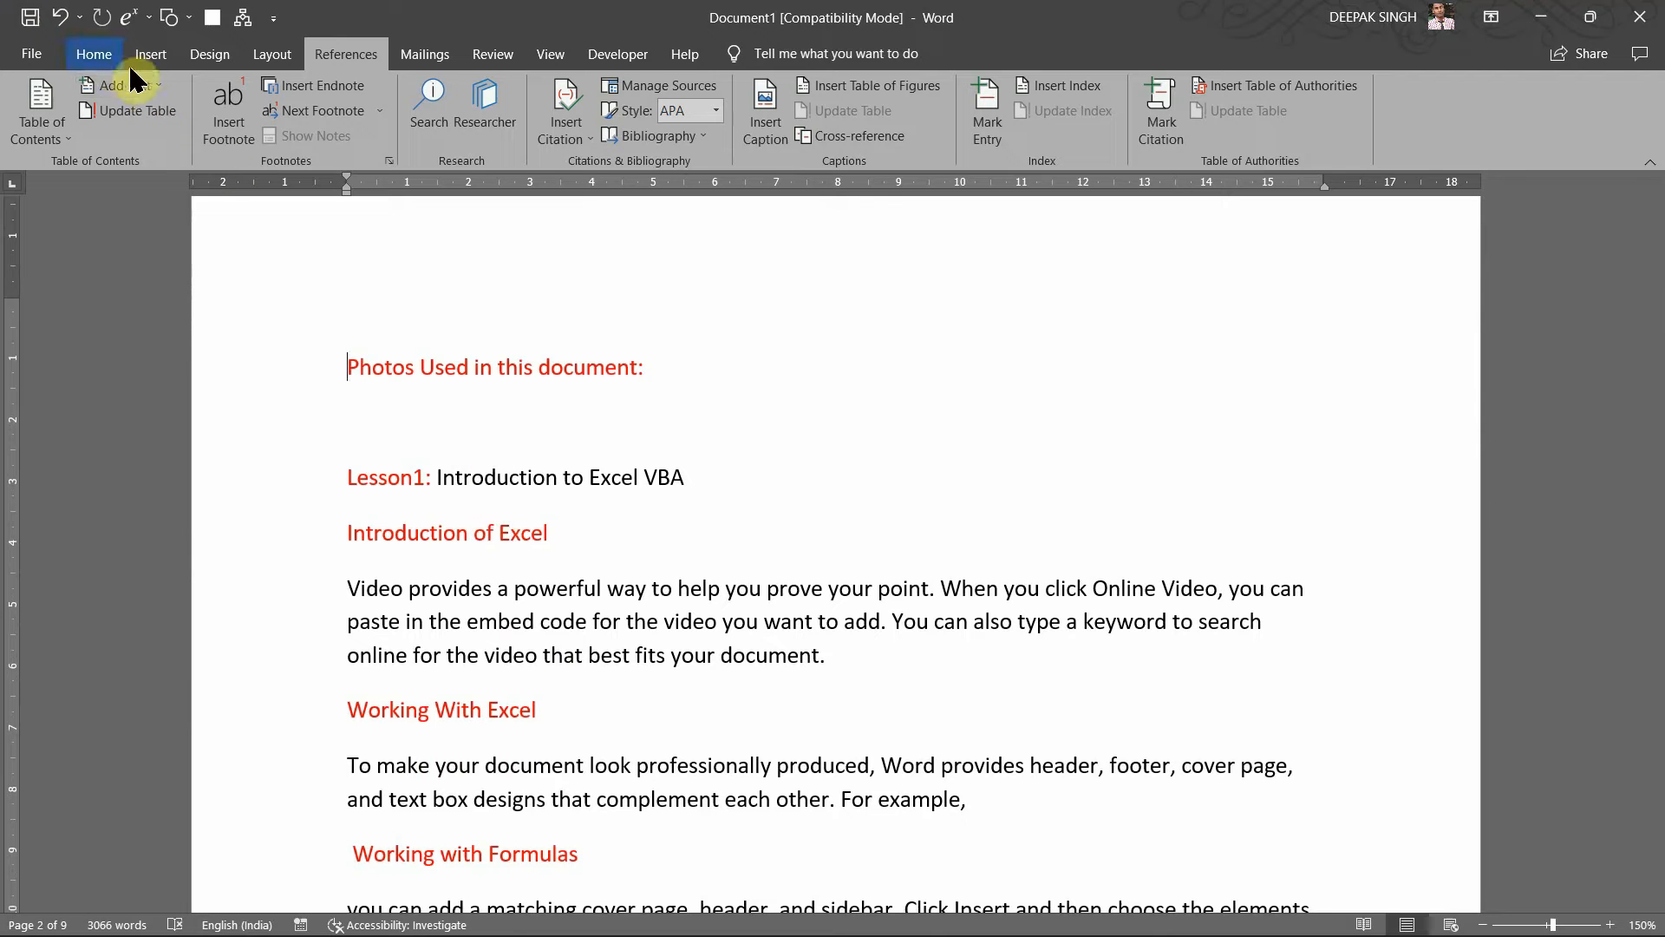
{"action": "left_click", "coordinate": [102, 55]}
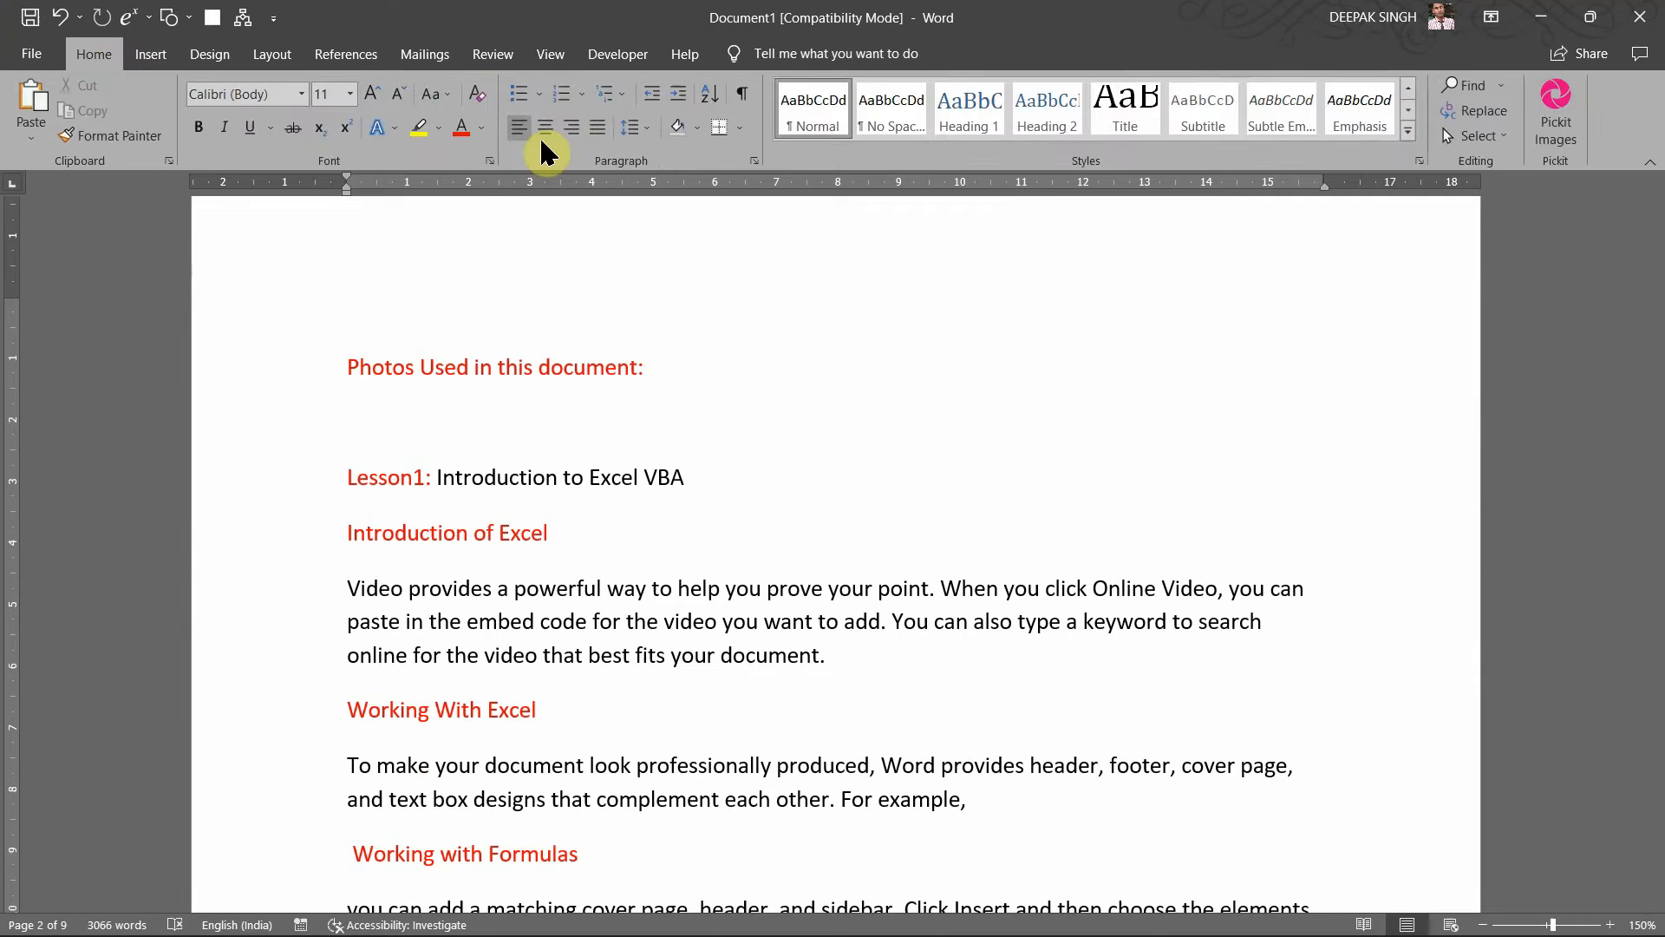
{"action": "left_click", "coordinate": [546, 130]}
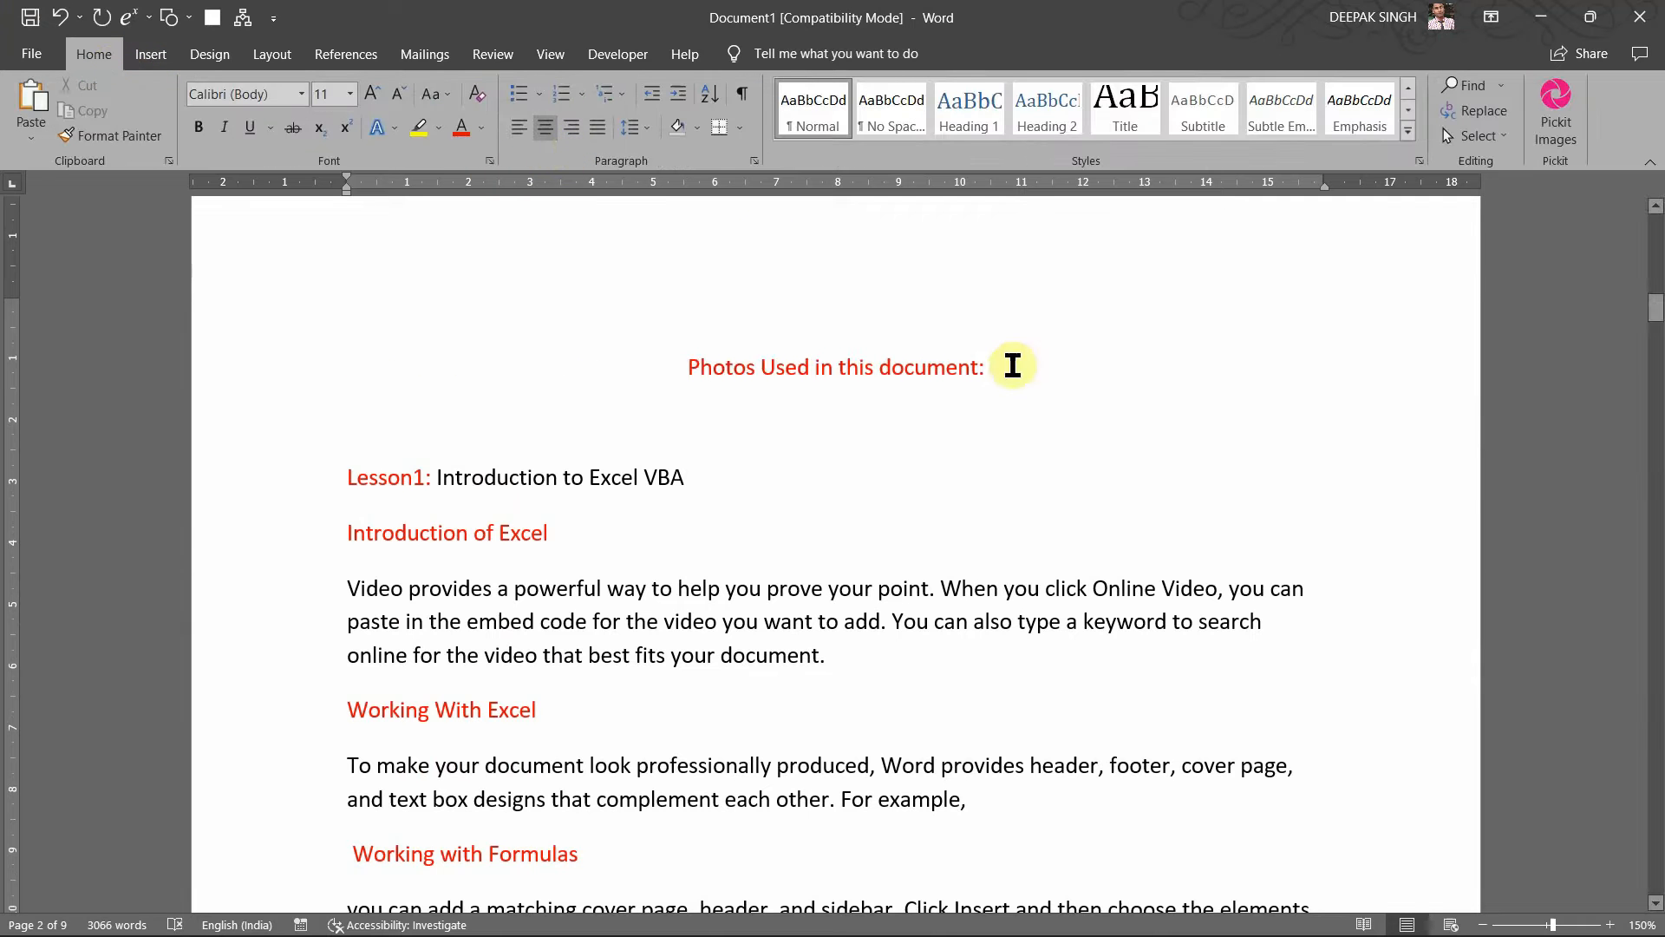
{"action": "left_click", "coordinate": [1011, 364]}
{"action": "key", "text": "Return"}
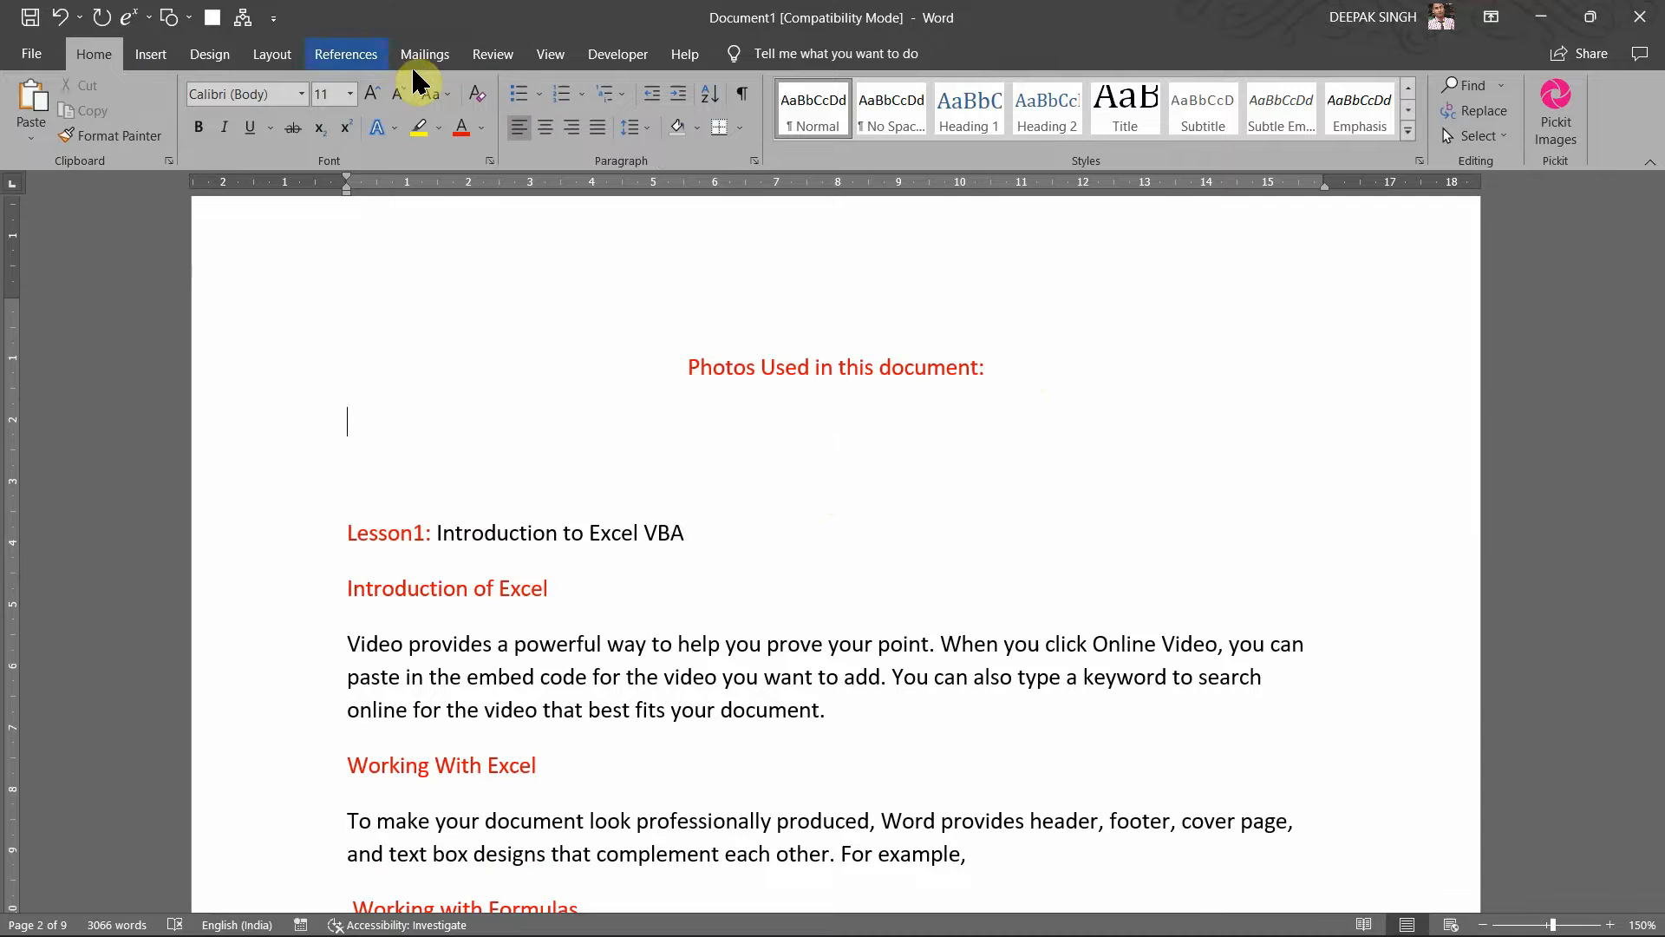
Step: Insert a table of figures with the Figure label, listing Figure 2 (page 7) and Figure 3 (page 8)
{"action": "left_click", "coordinate": [365, 62]}
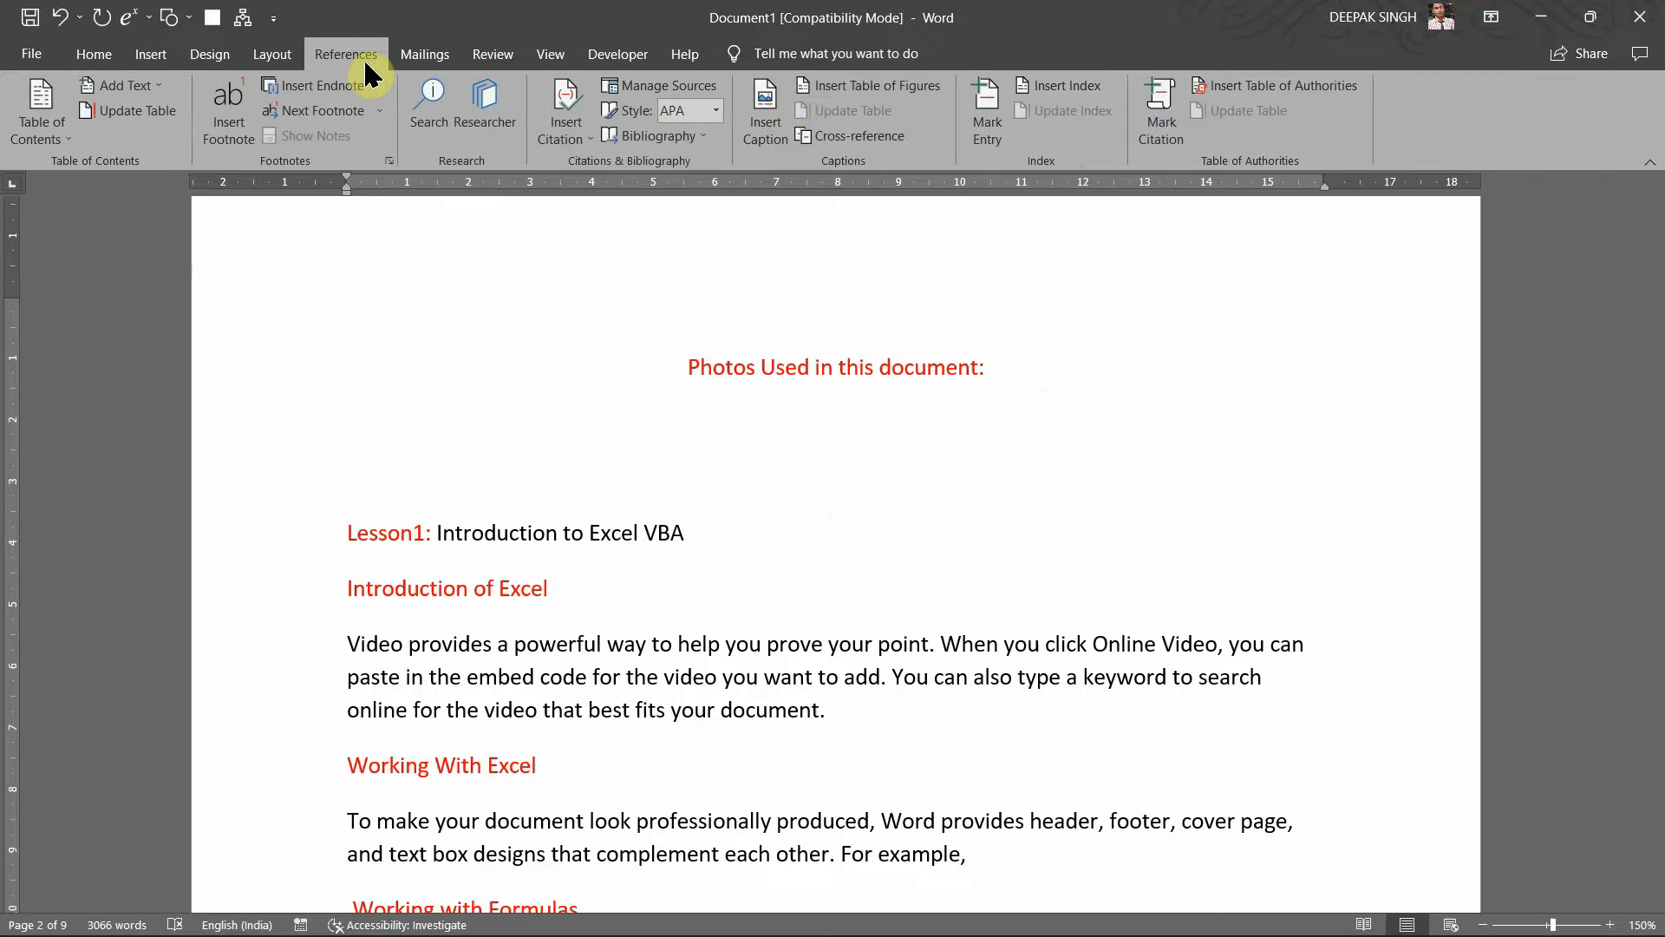
{"action": "left_click", "coordinate": [822, 87]}
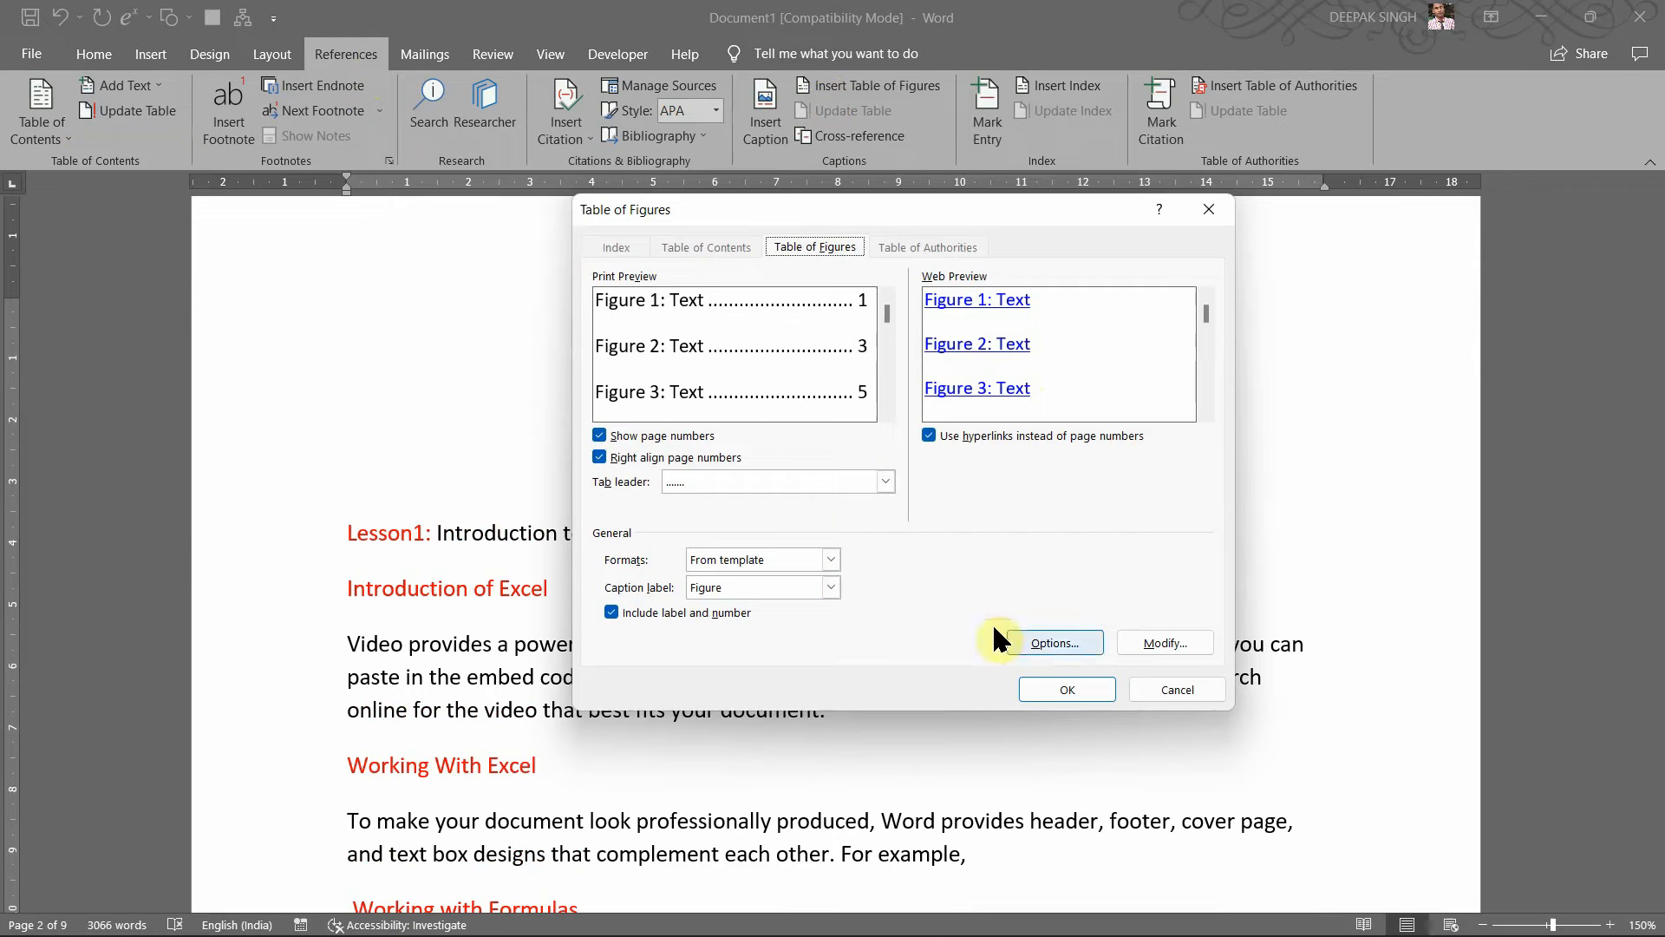
{"action": "left_click", "coordinate": [1057, 688]}
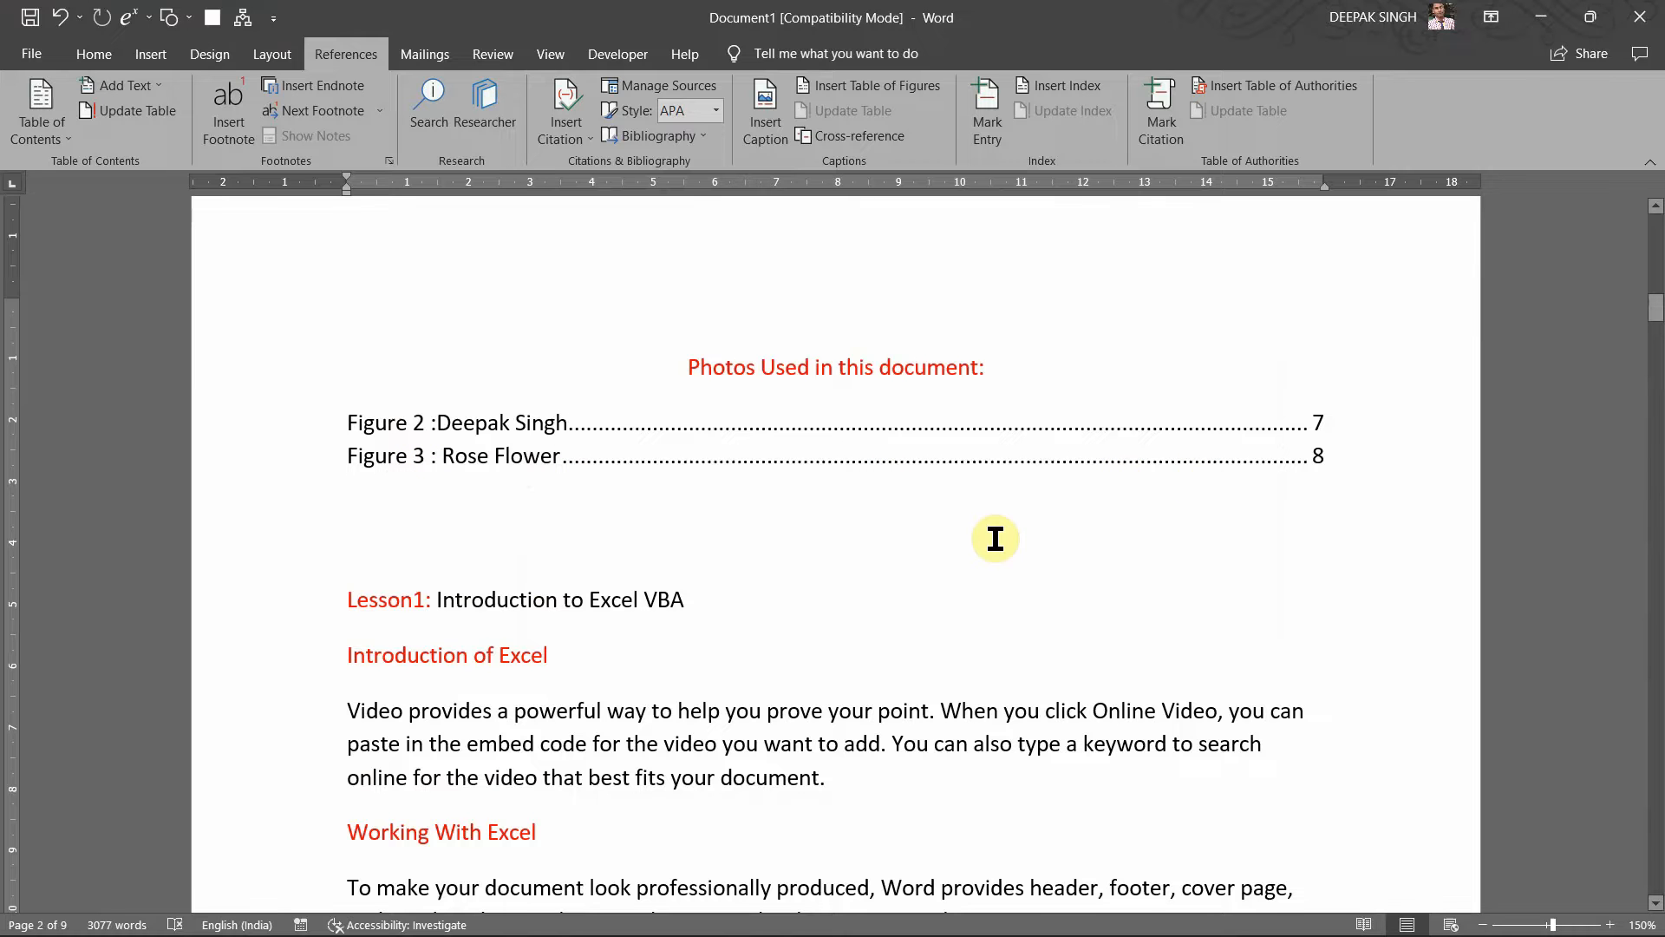
{"action": "scroll", "coordinate": [995, 539], "scroll_direction": "down", "scroll_amount": 10}
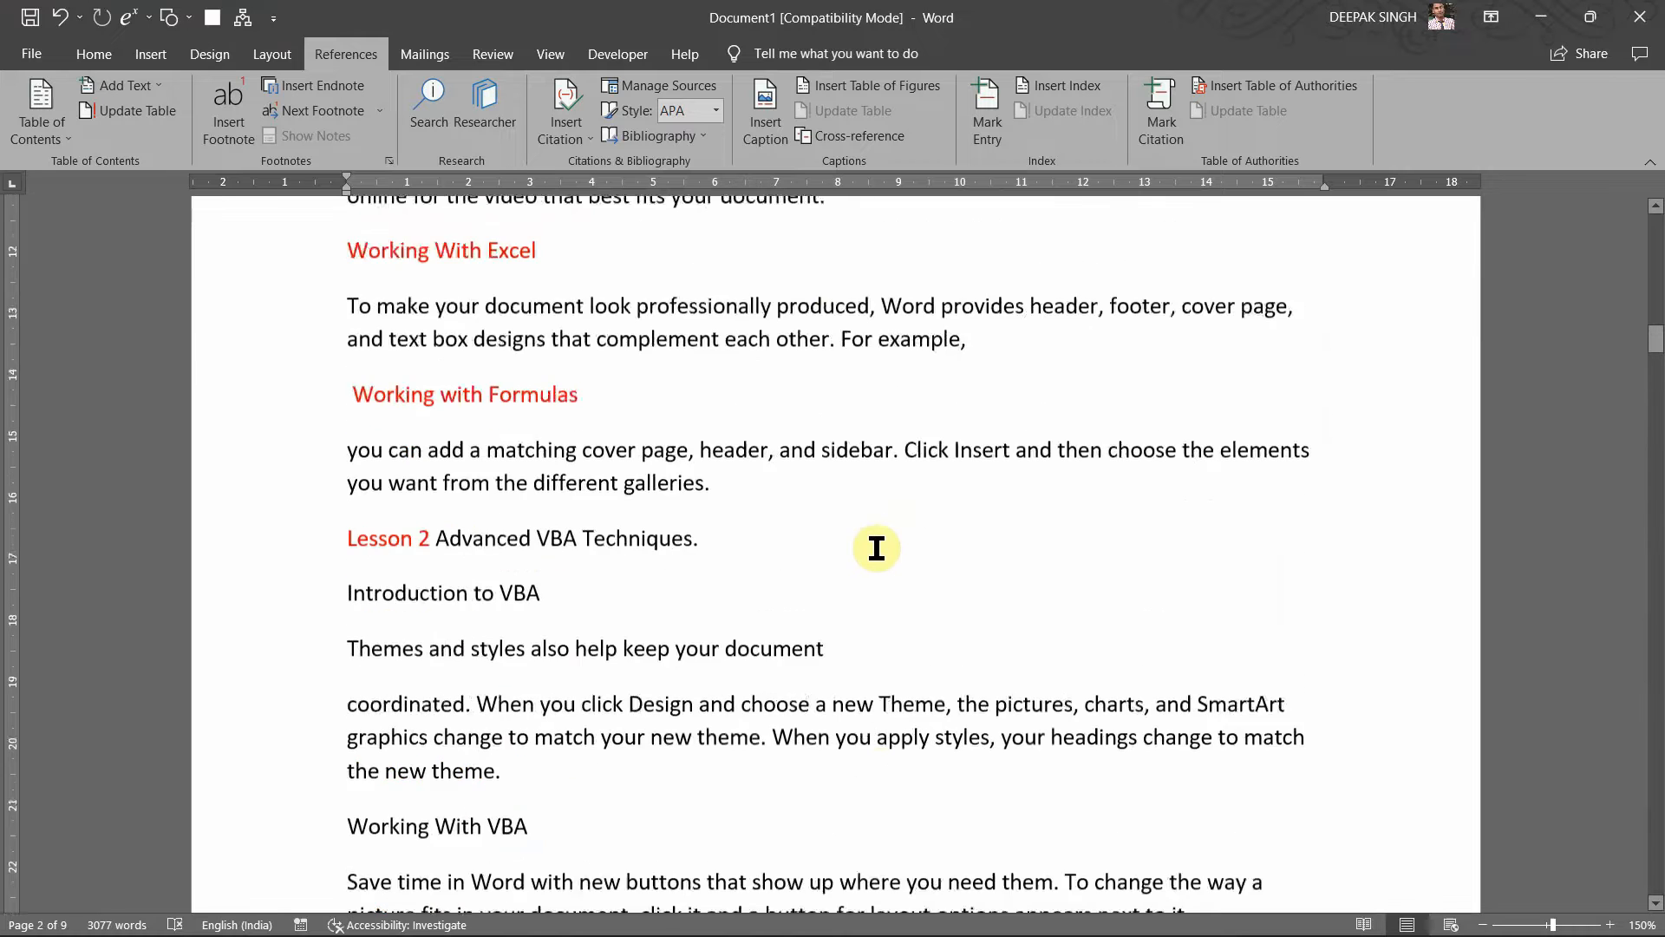
{"action": "scroll", "coordinate": [876, 548], "scroll_direction": "up", "scroll_amount": 10}
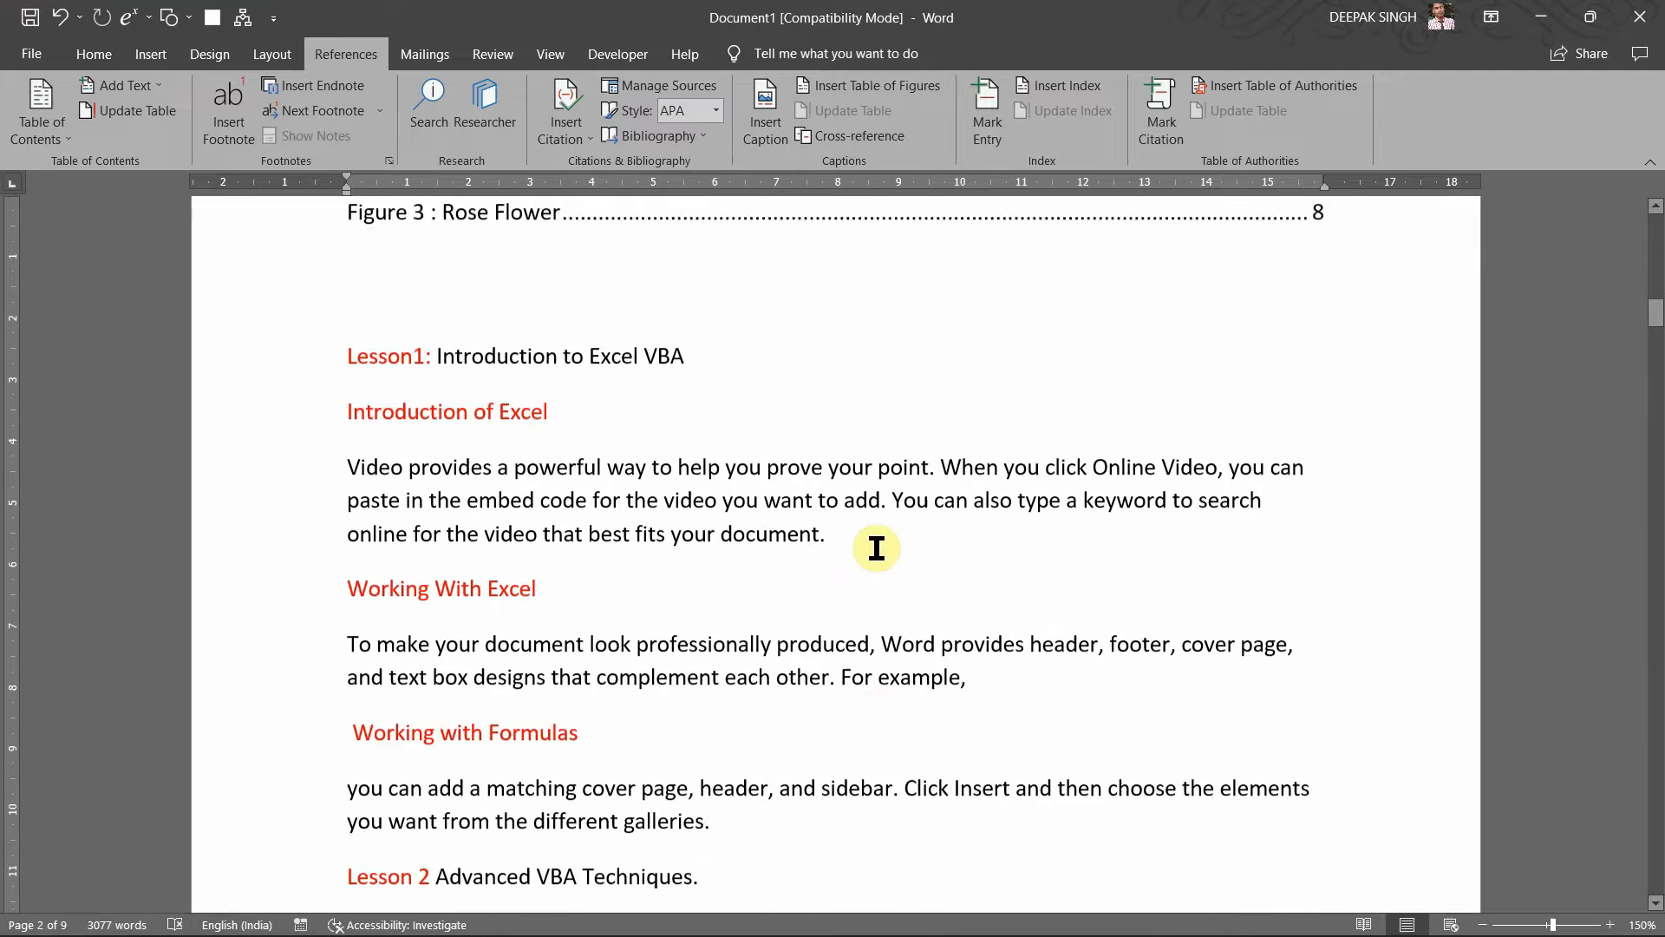
{"action": "mouse_move", "coordinate": [845, 933]}
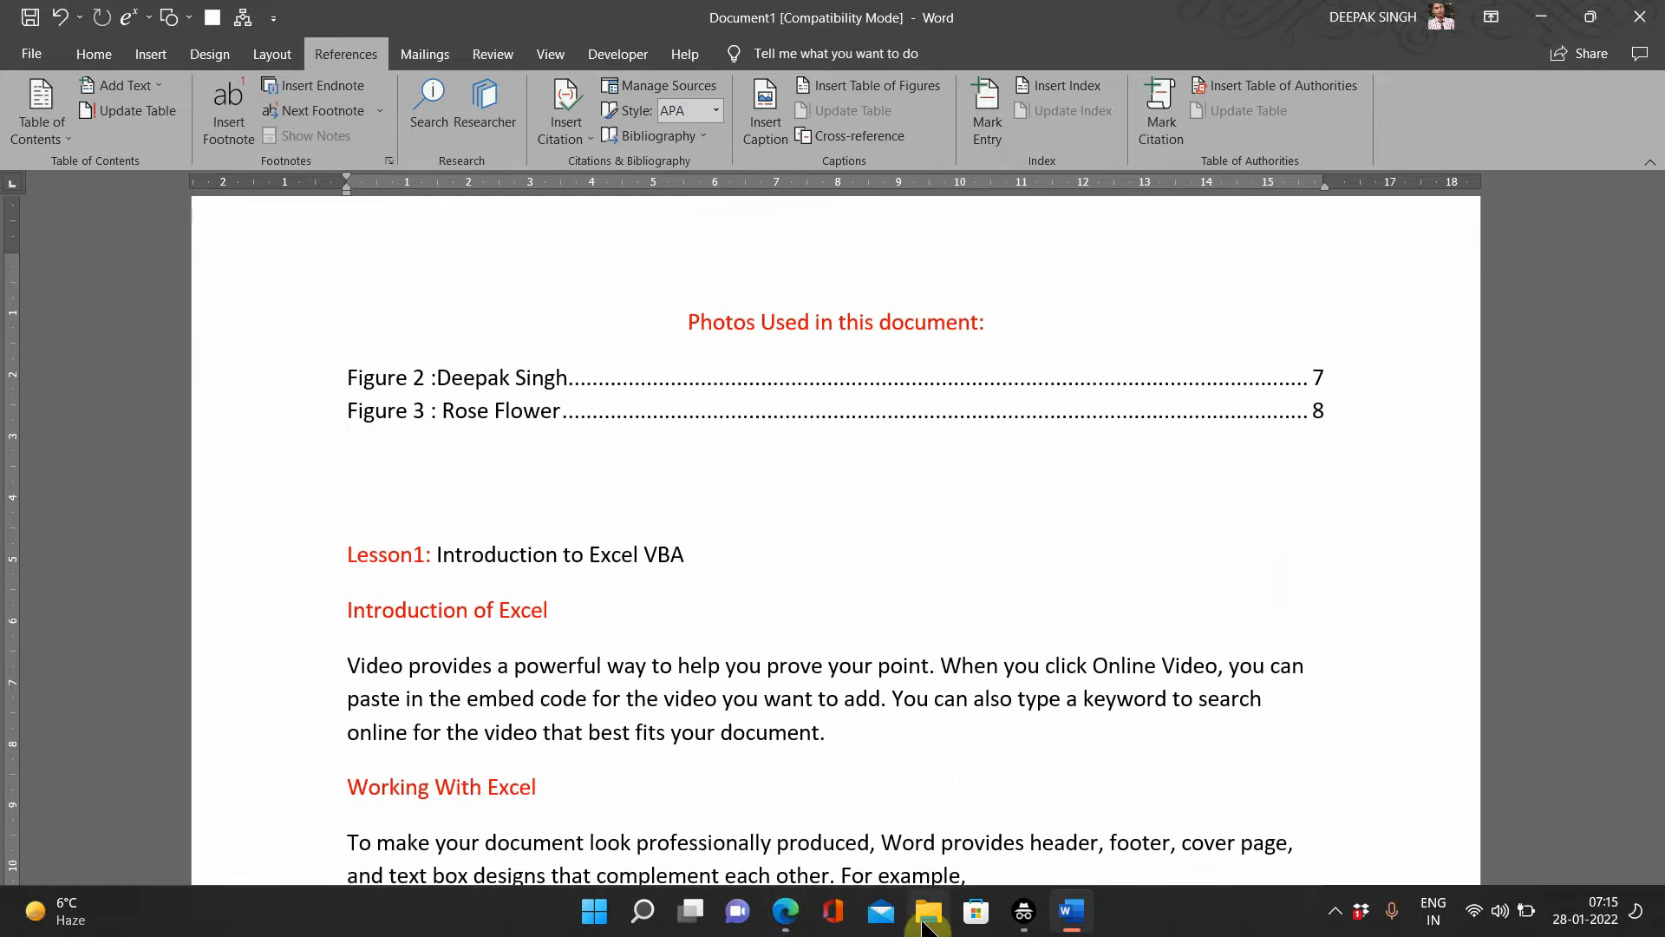
{"action": "mouse_move", "coordinate": [785, 911]}
{"action": "left_click", "coordinate": [811, 854]}
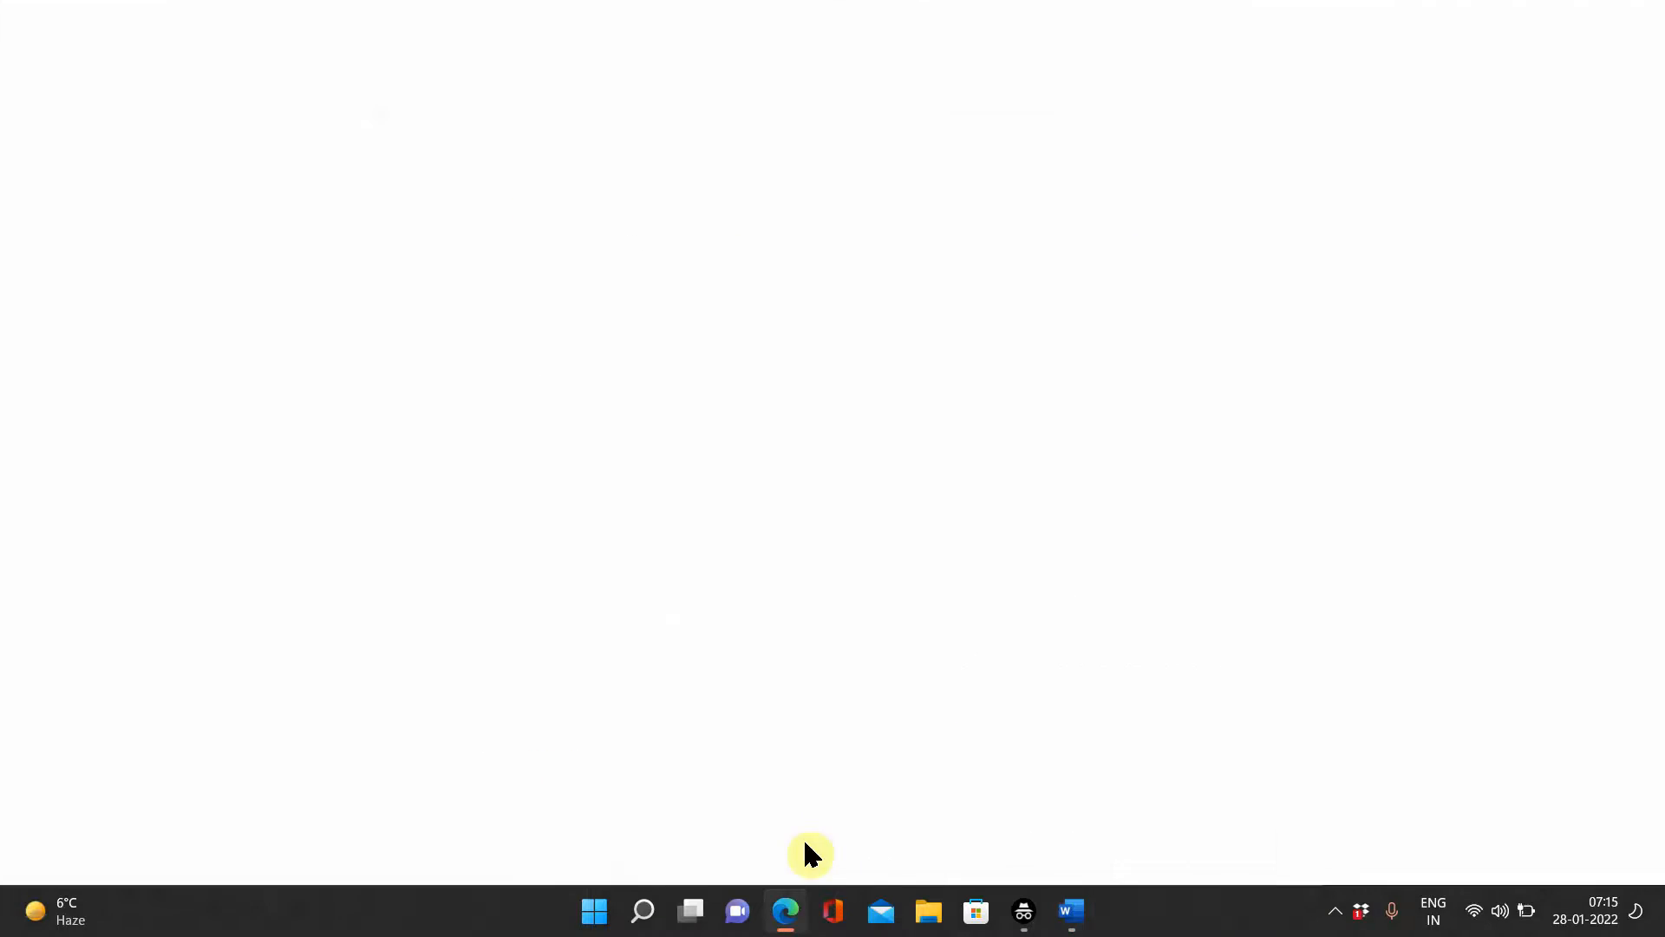
{"action": "scroll", "coordinate": [846, 438], "scroll_direction": "up", "scroll_amount": 4}
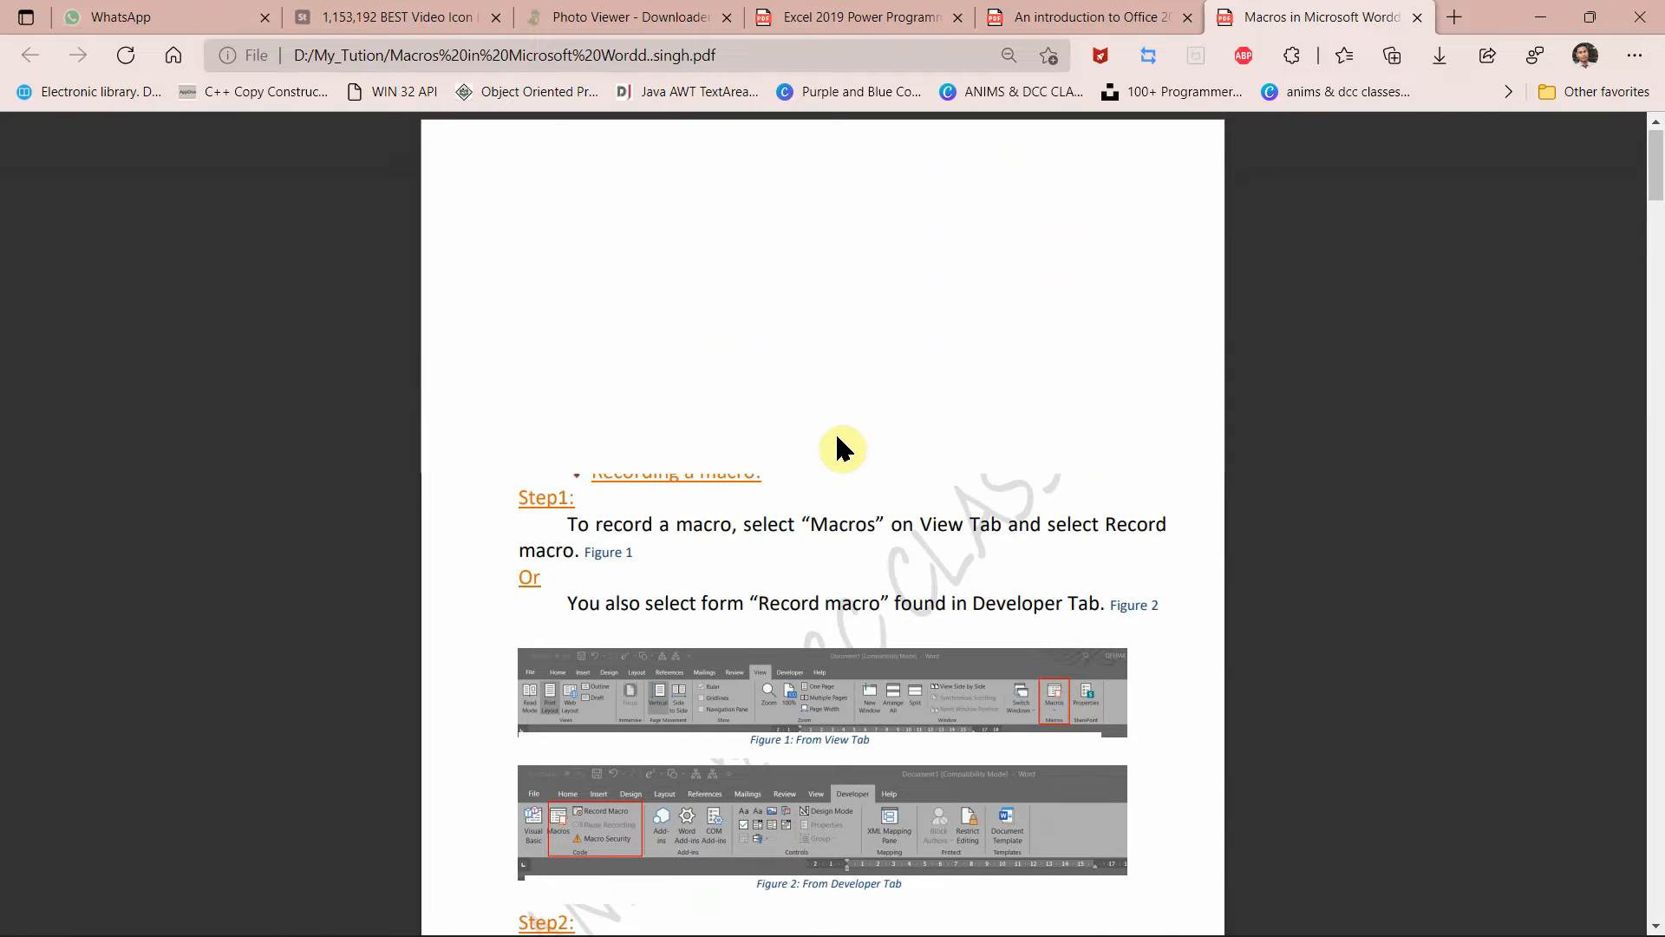
{"action": "scroll", "coordinate": [837, 449], "scroll_direction": "down", "scroll_amount": 2}
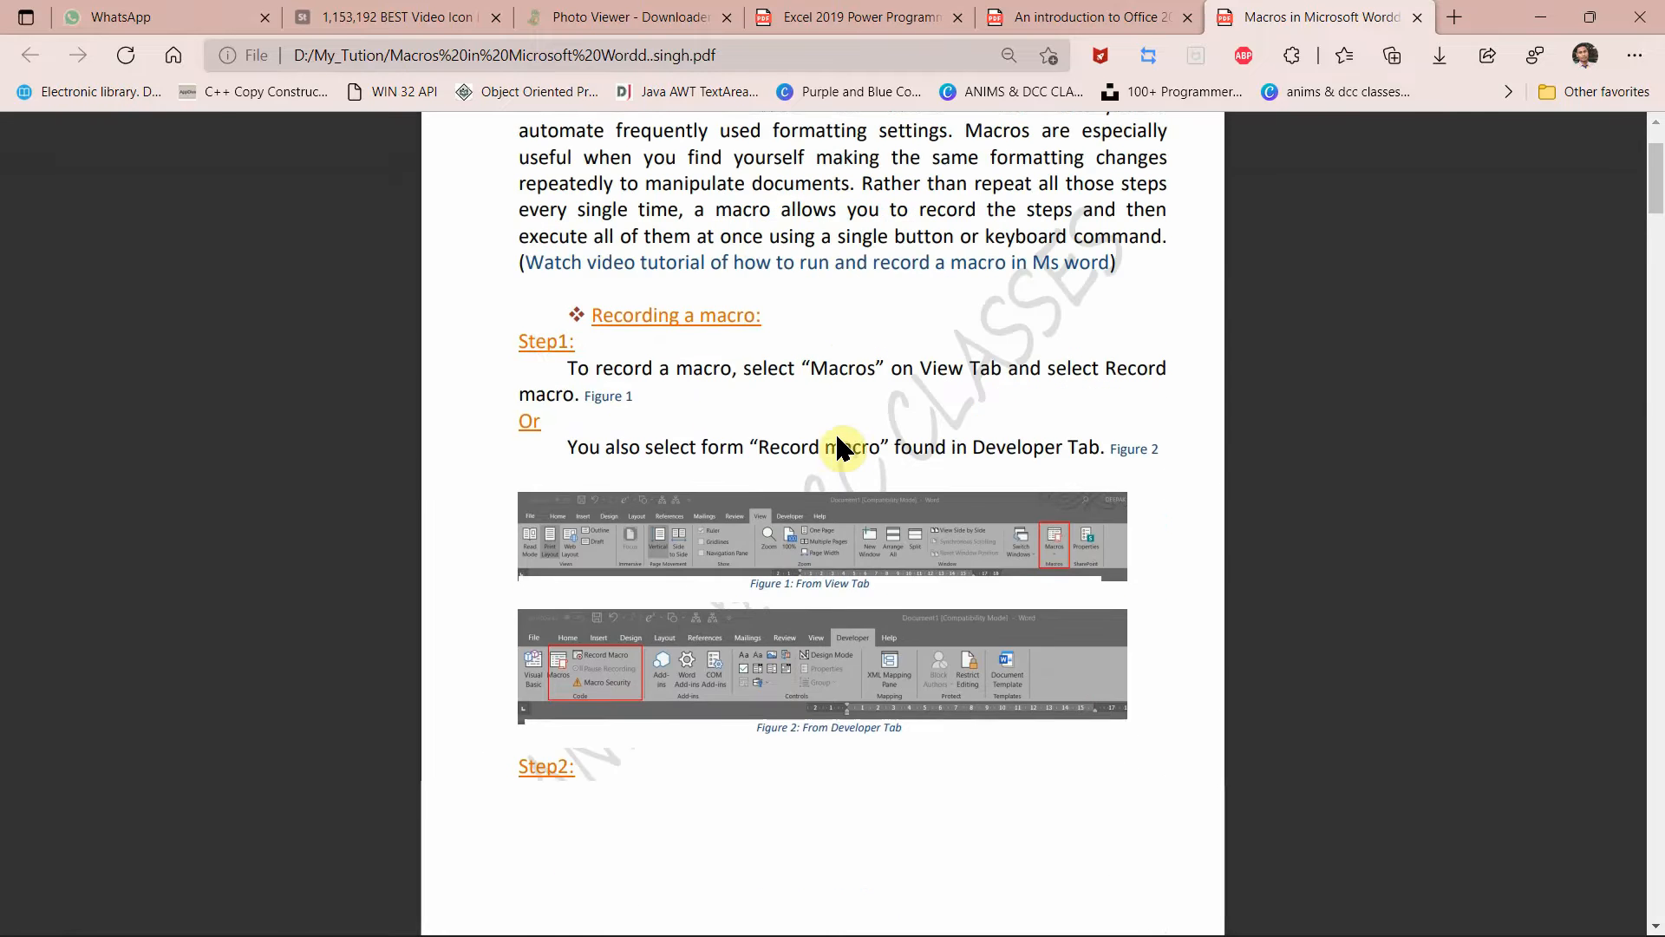
{"action": "scroll", "coordinate": [836, 438], "scroll_direction": "down", "scroll_amount": 8}
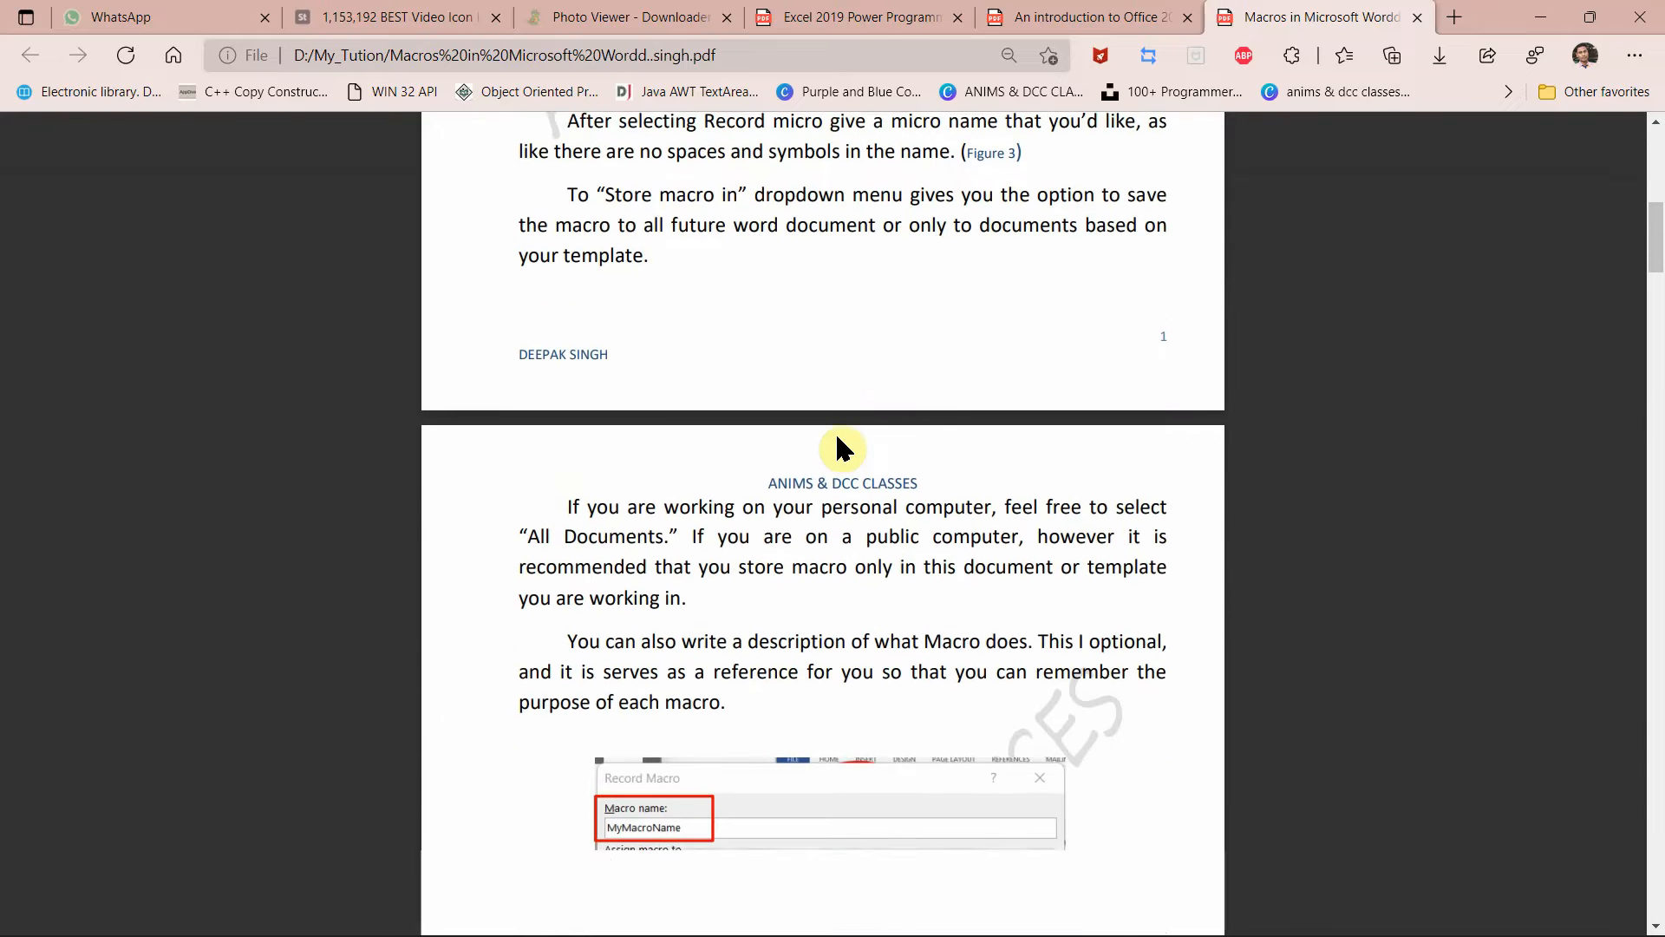
{"action": "left_click", "coordinate": [1533, 17]}
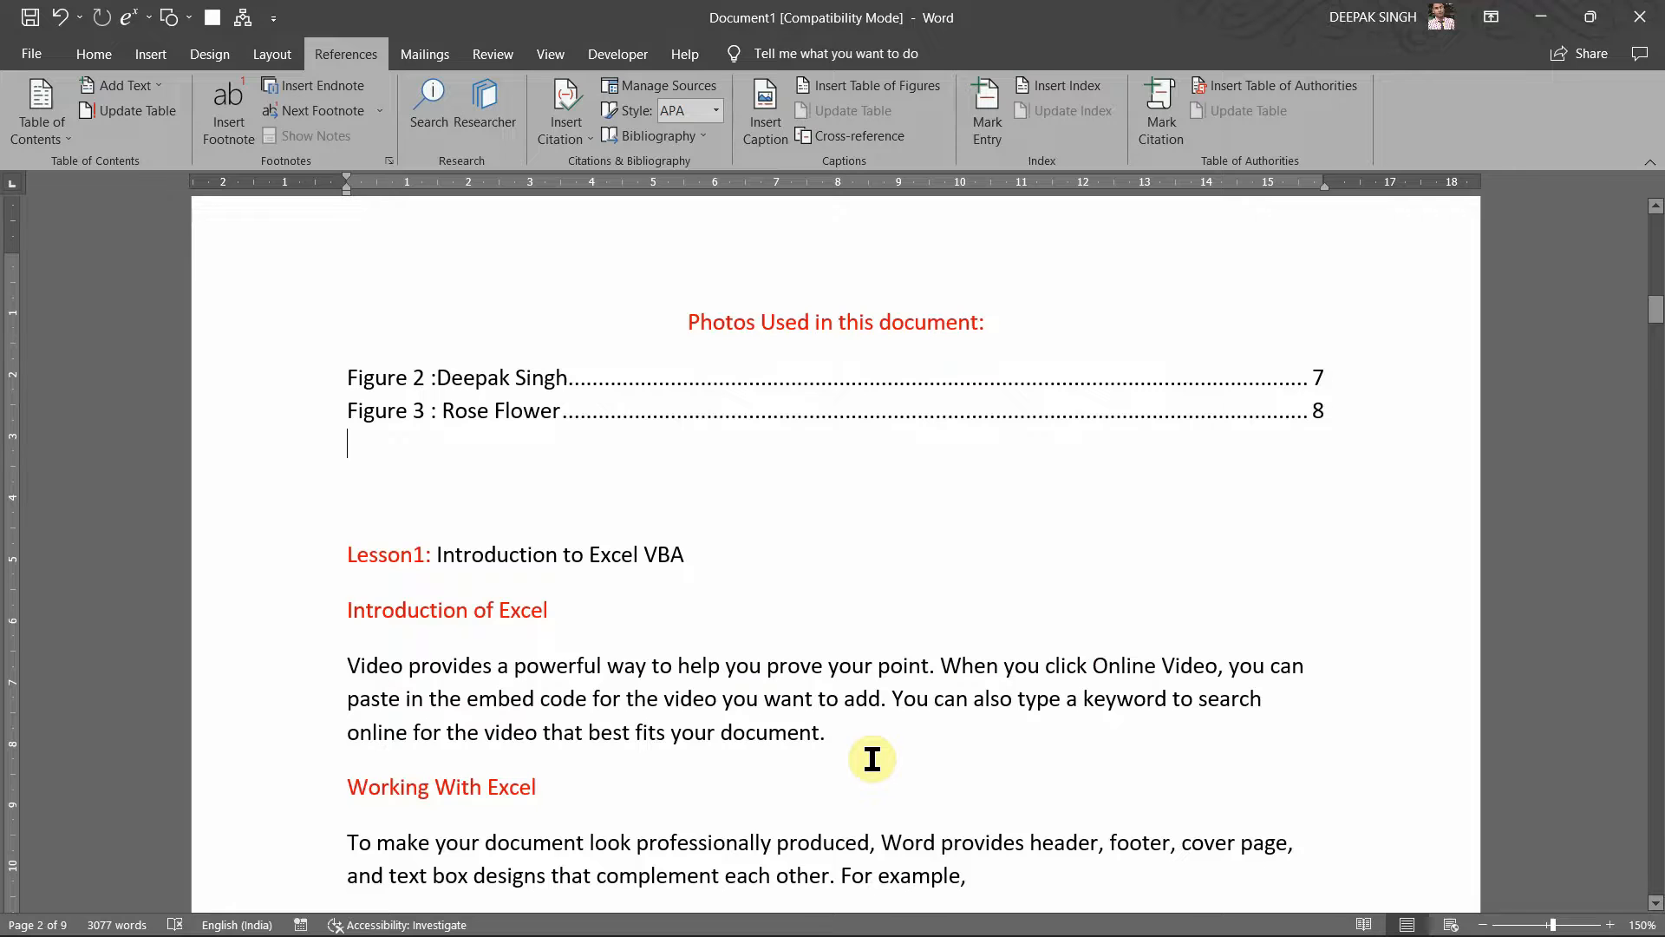
Step: Open the earlier macros document and scroll through its 12-entry table of figures
{"action": "key", "text": "ctrl+o"}
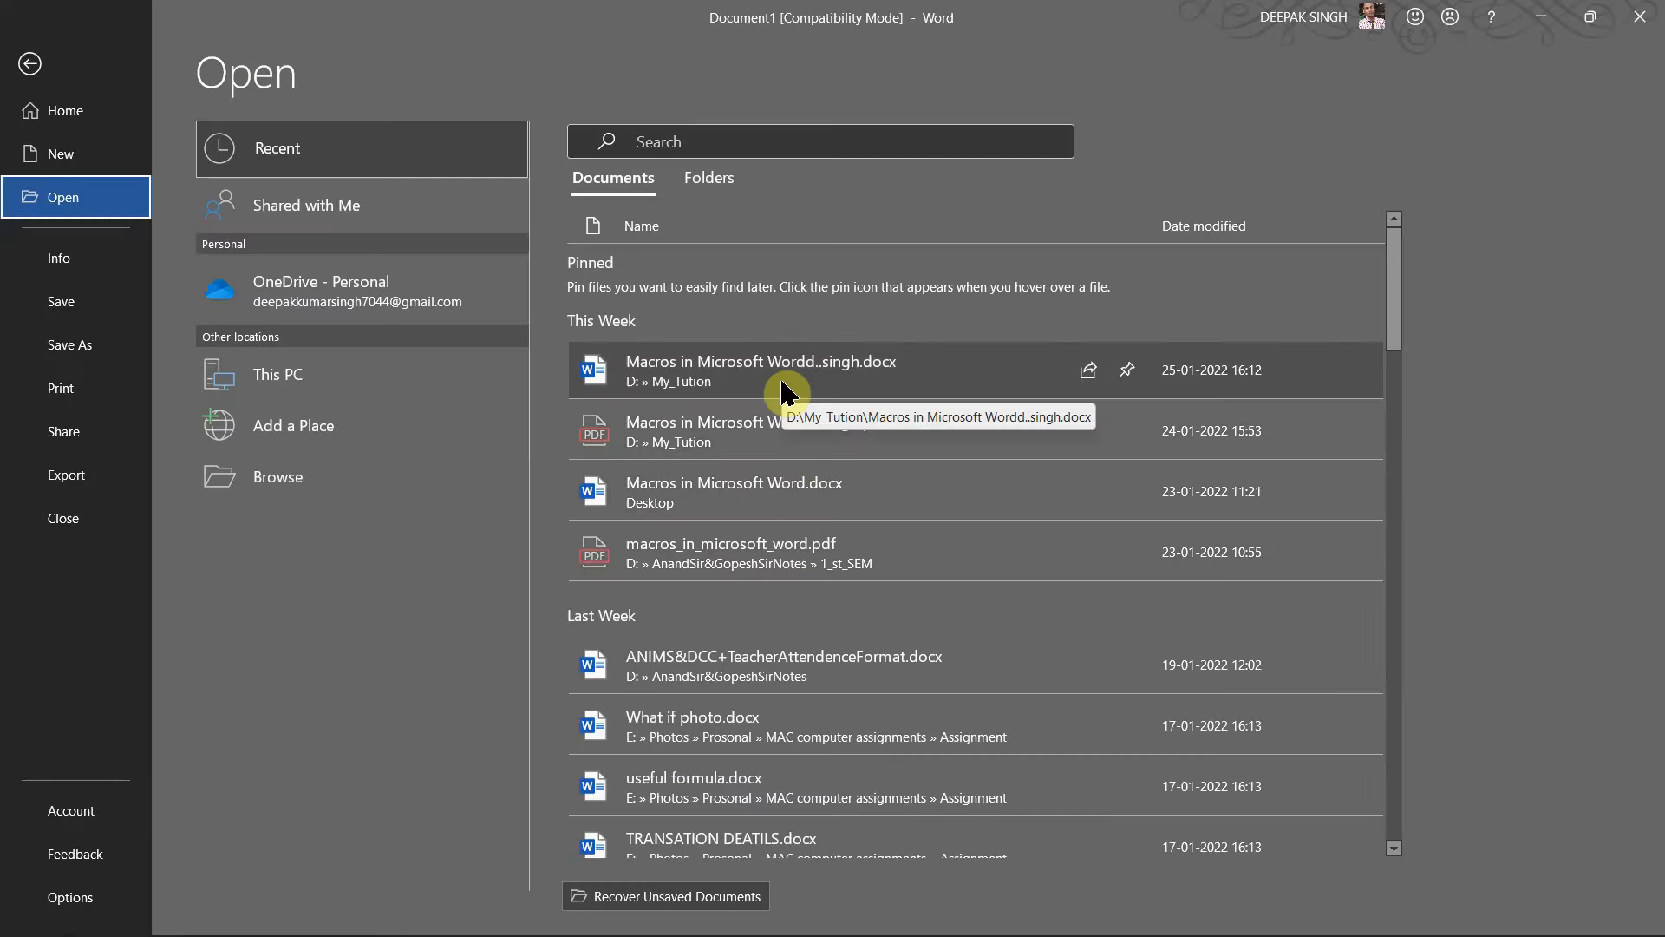
{"action": "key", "text": "Escape"}
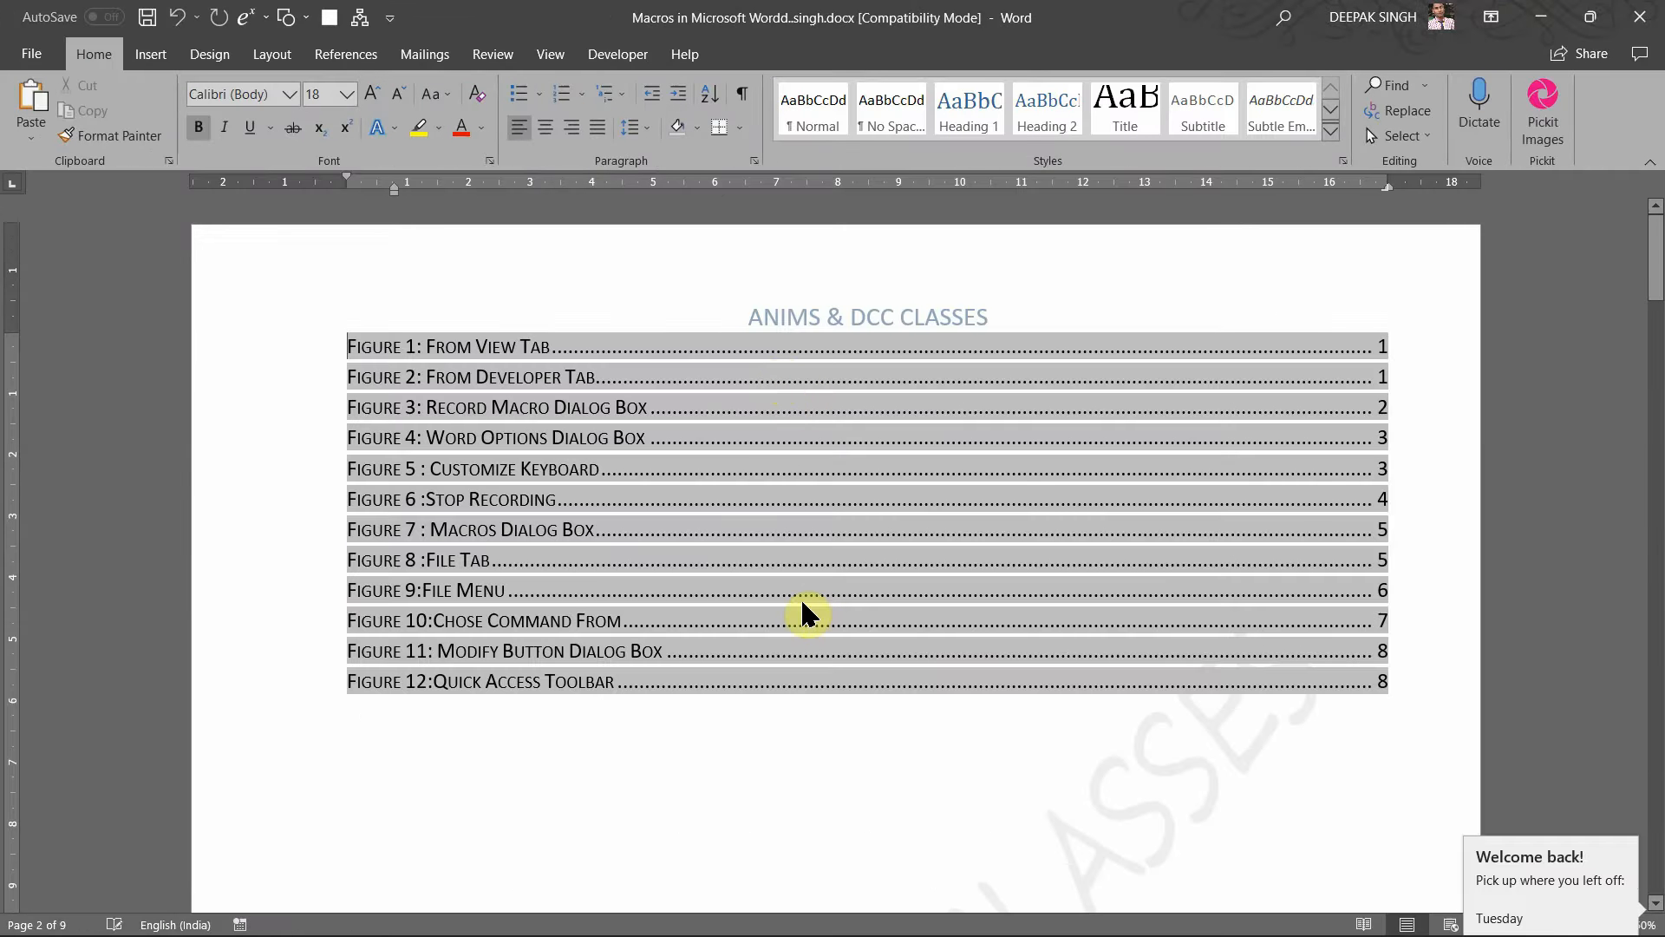
{"action": "left_click", "coordinate": [787, 624]}
{"action": "left_click", "coordinate": [690, 348]}
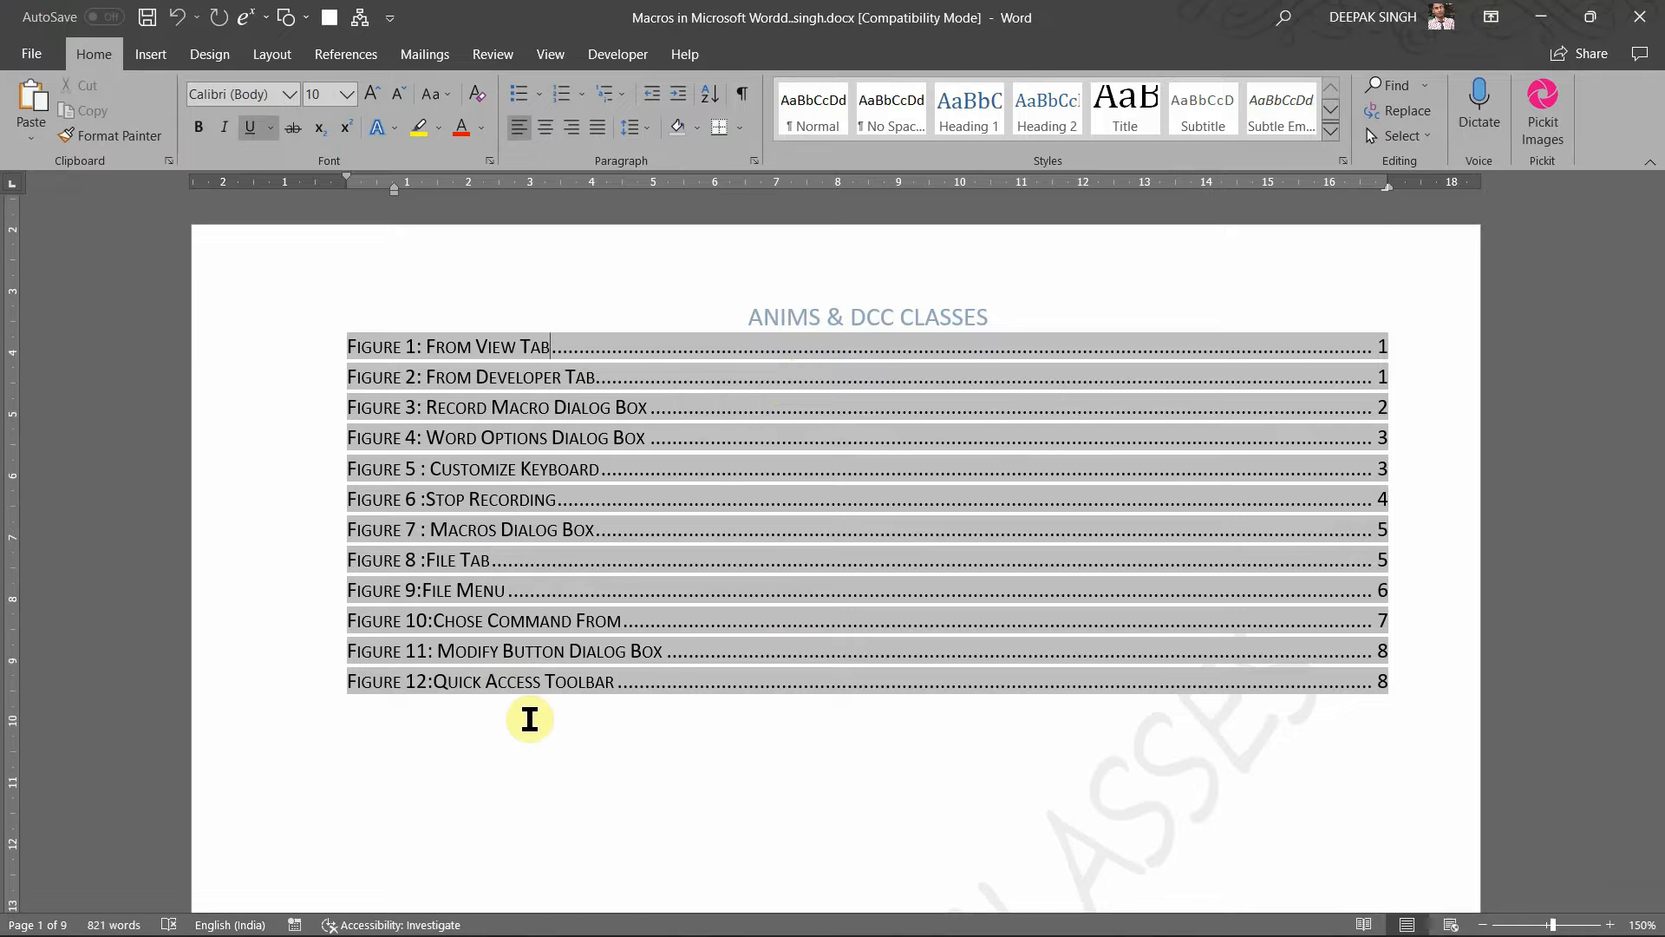
{"action": "scroll", "coordinate": [530, 719], "scroll_direction": "down", "scroll_amount": 10}
{"action": "scroll", "coordinate": [744, 691], "scroll_direction": "down", "scroll_amount": 10}
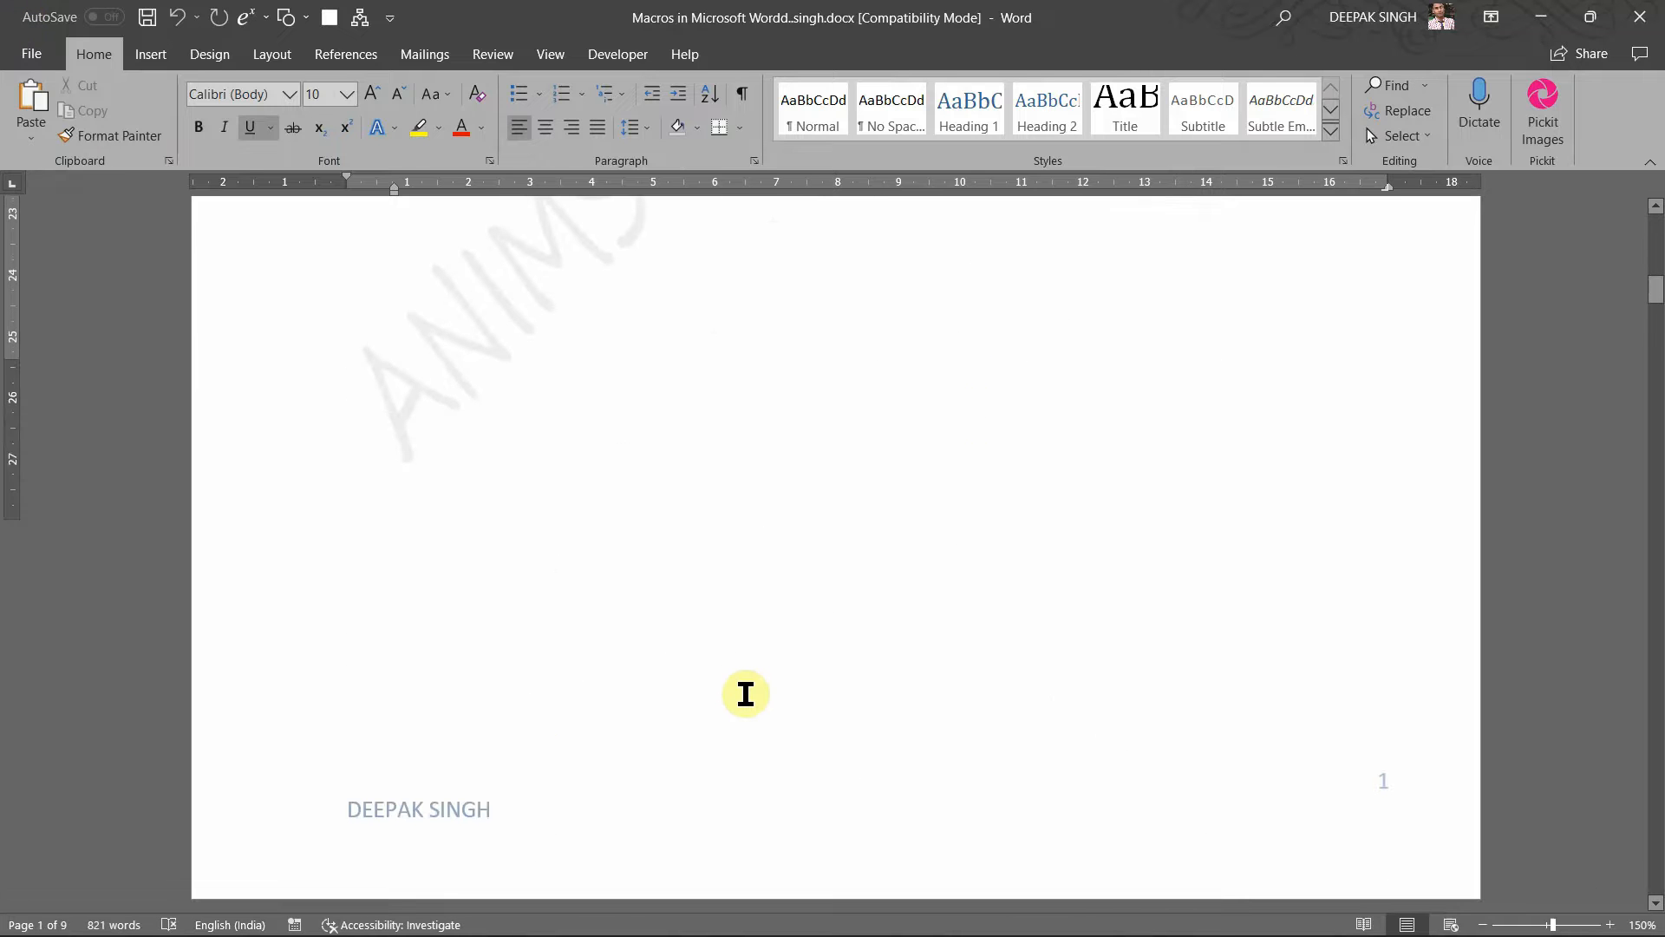
{"action": "scroll", "coordinate": [746, 693], "scroll_direction": "down", "scroll_amount": 3}
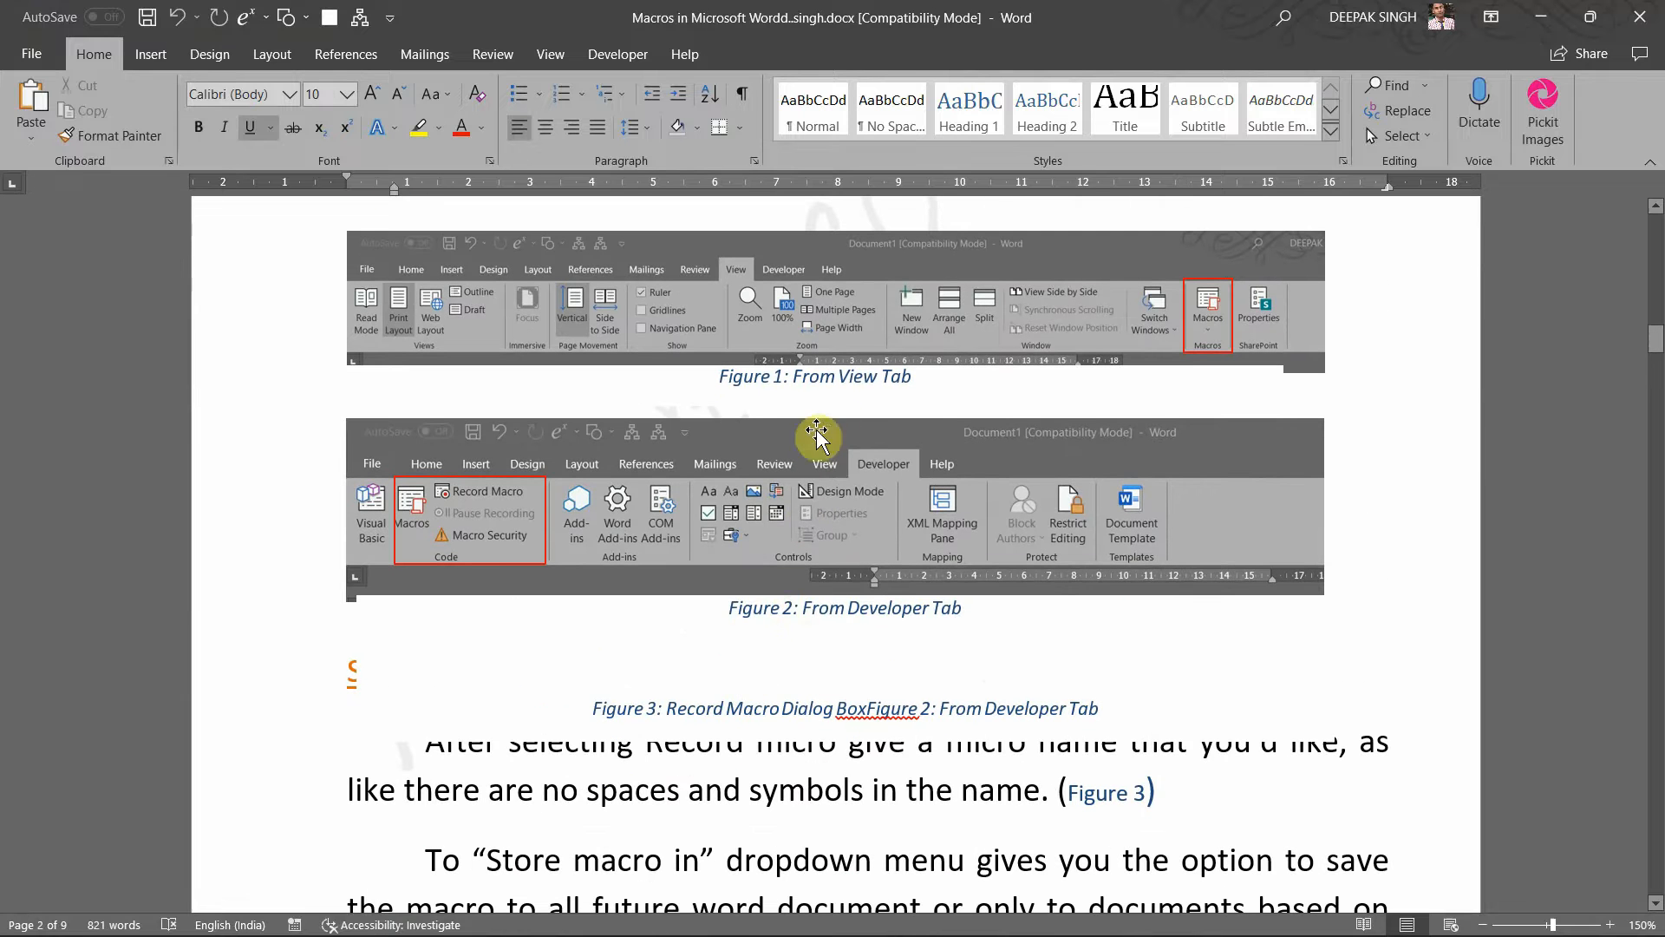
{"action": "scroll", "coordinate": [900, 634], "scroll_direction": "up", "scroll_amount": 20}
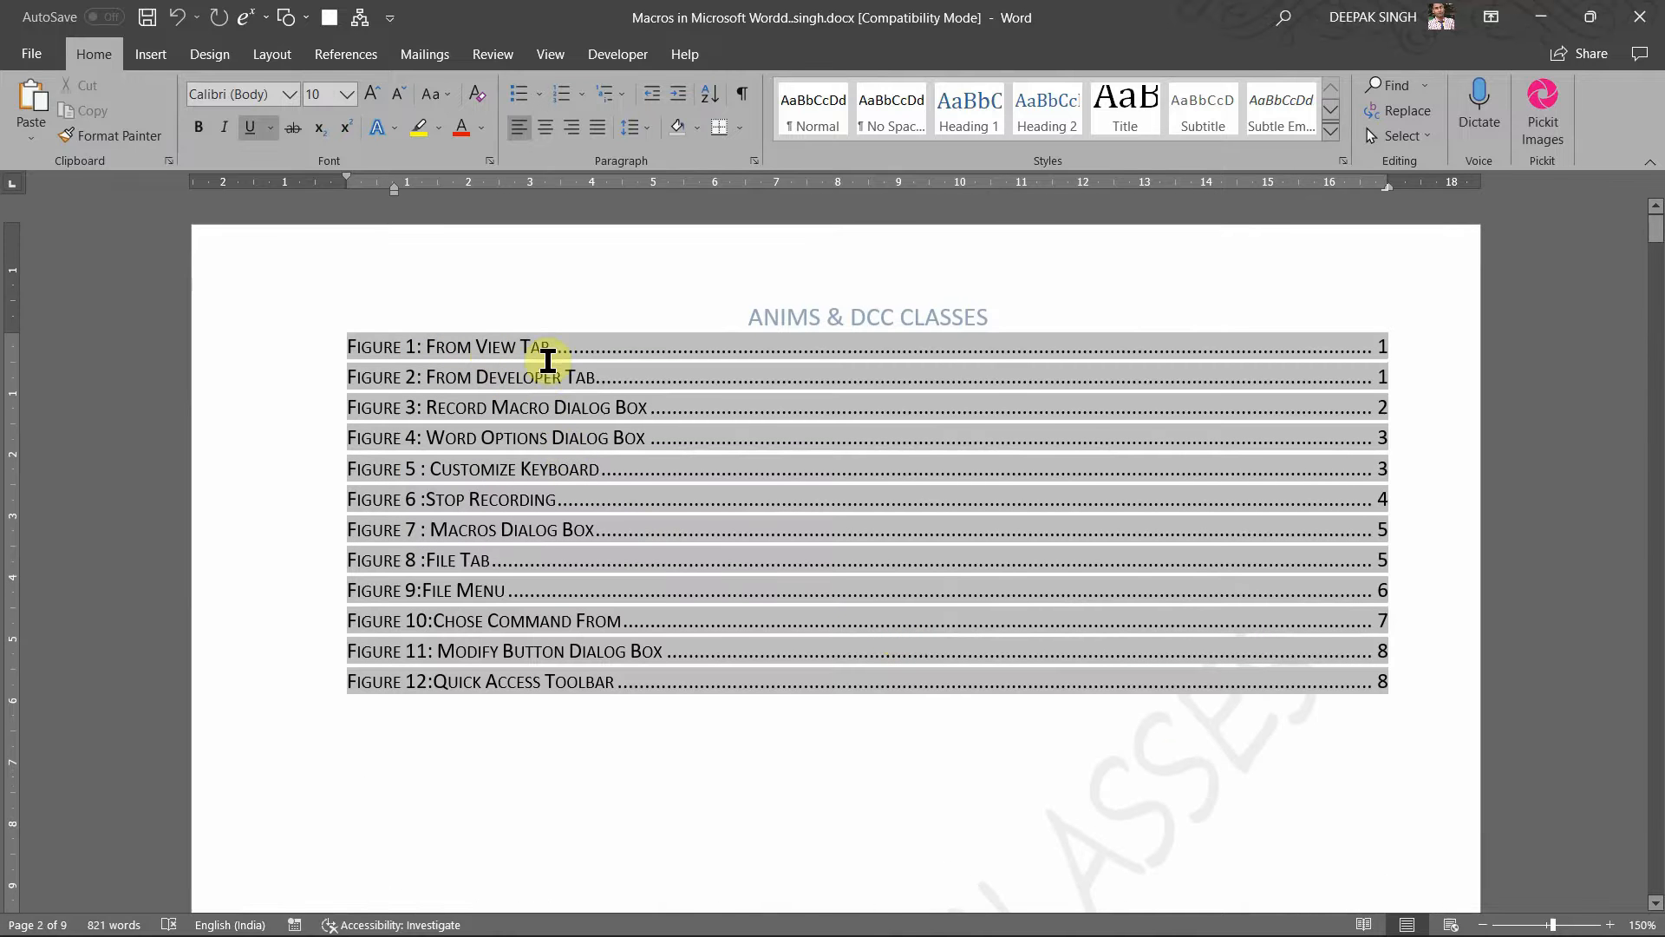
Step: Return to Document1 through the Word preview on the taskbar
{"action": "left_click", "coordinate": [854, 731]}
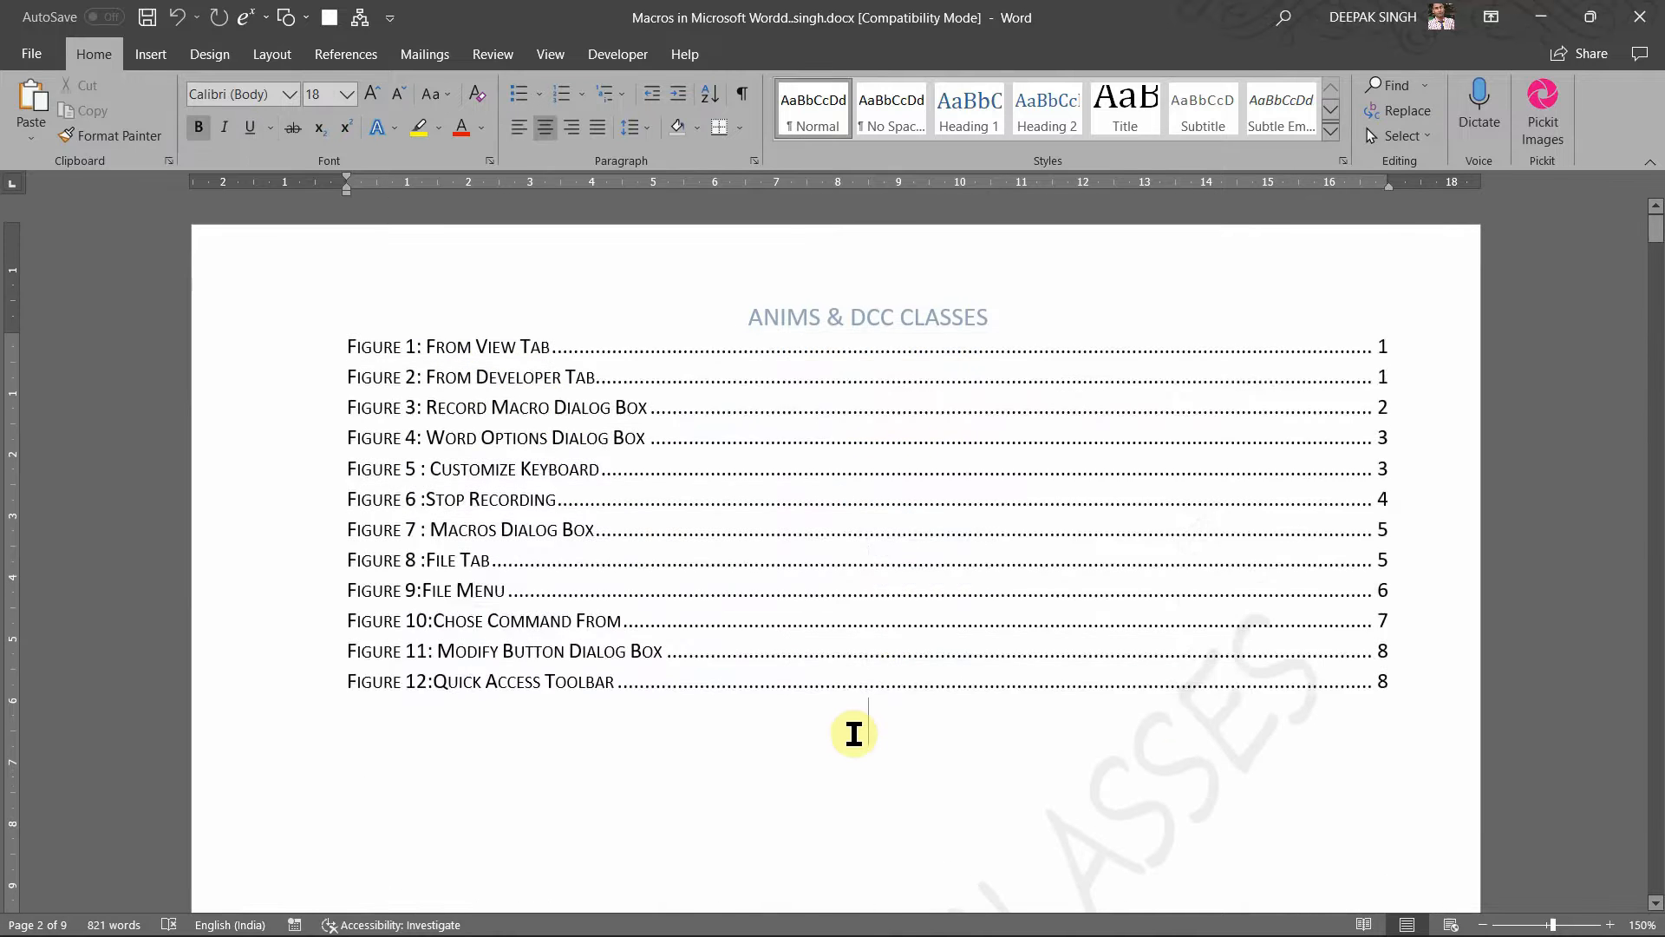
{"action": "scroll", "coordinate": [855, 734], "scroll_direction": "down", "scroll_amount": 4}
{"action": "scroll", "coordinate": [814, 547], "scroll_direction": "up", "scroll_amount": 3}
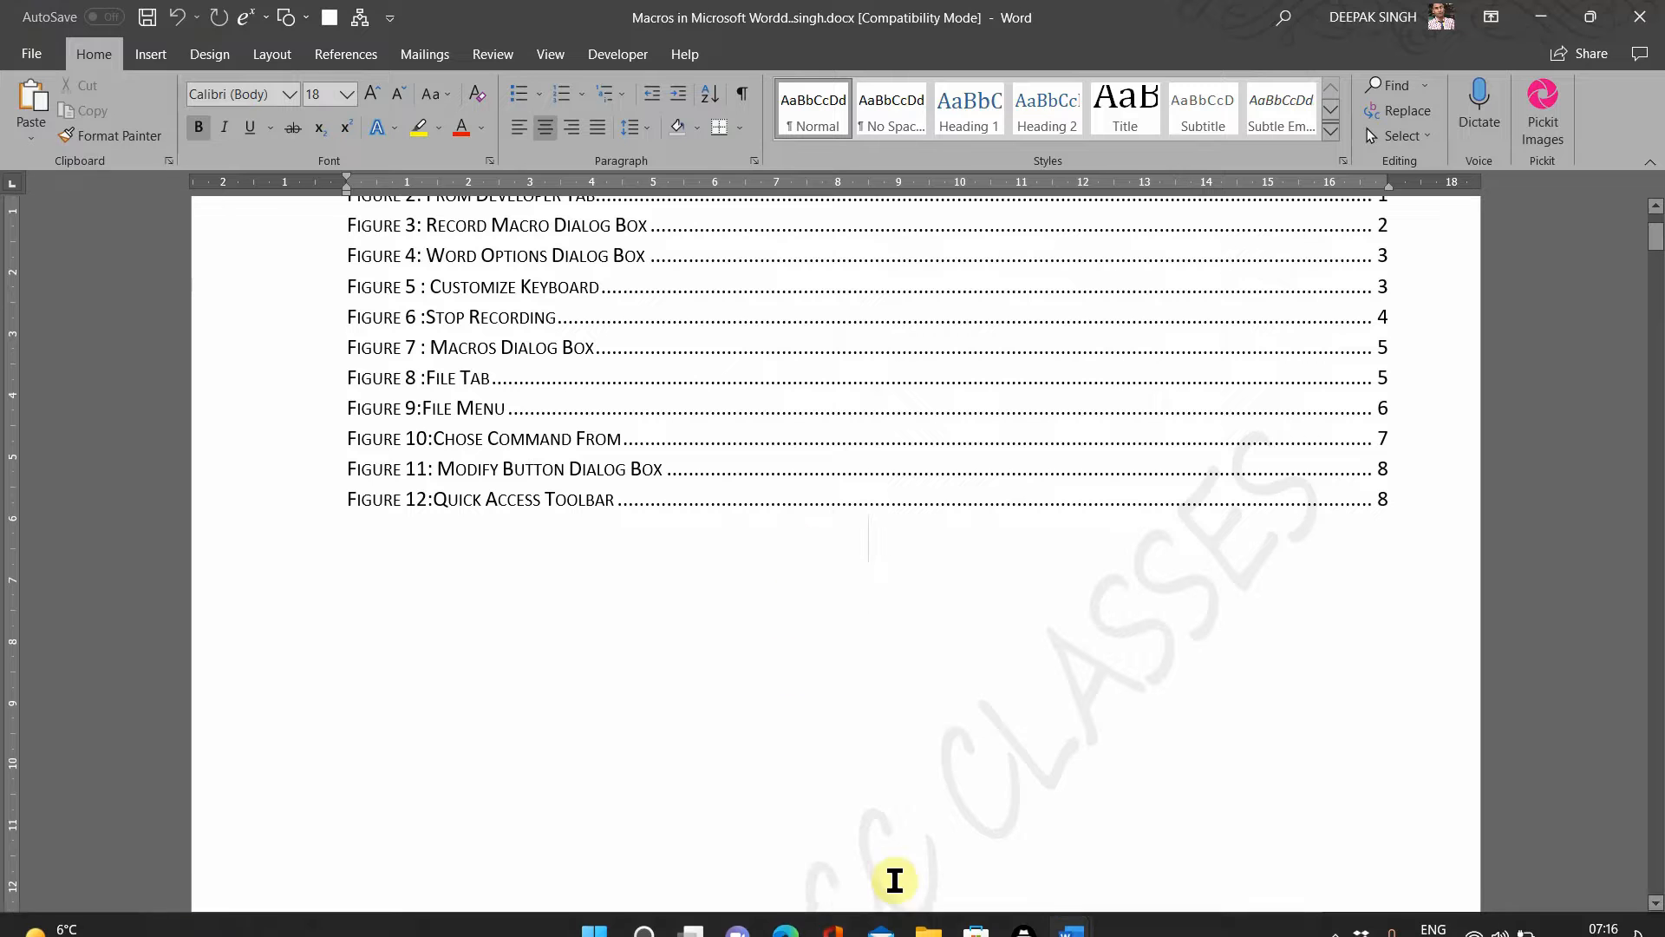
{"action": "mouse_move", "coordinate": [1072, 918]}
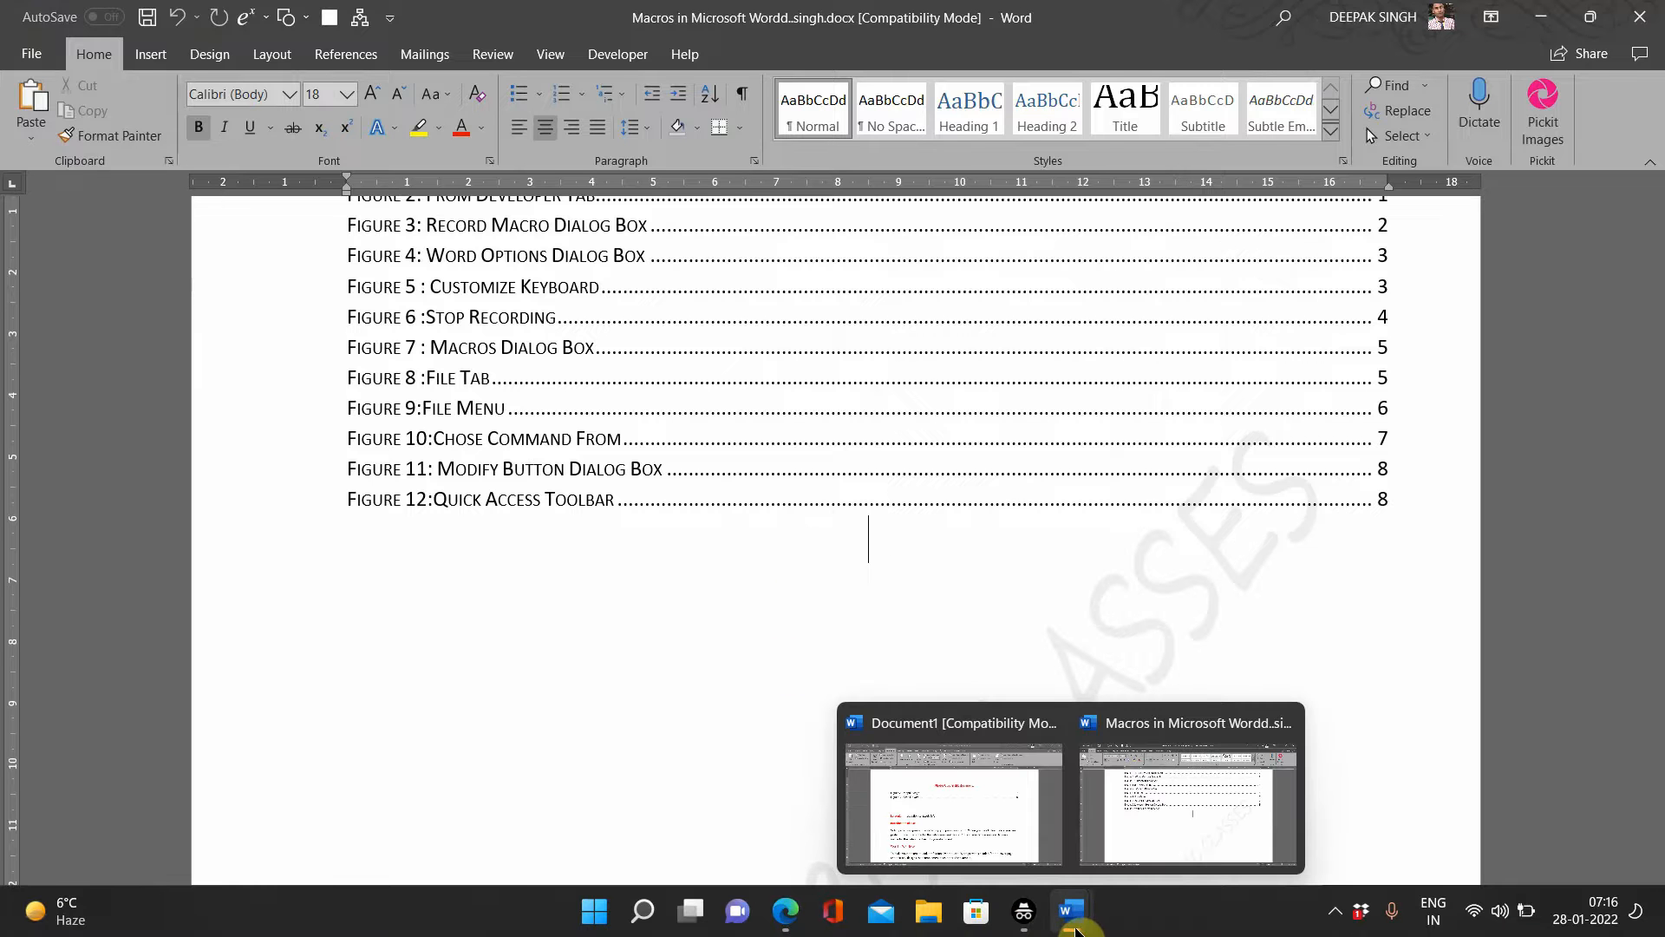
{"action": "left_click", "coordinate": [958, 828]}
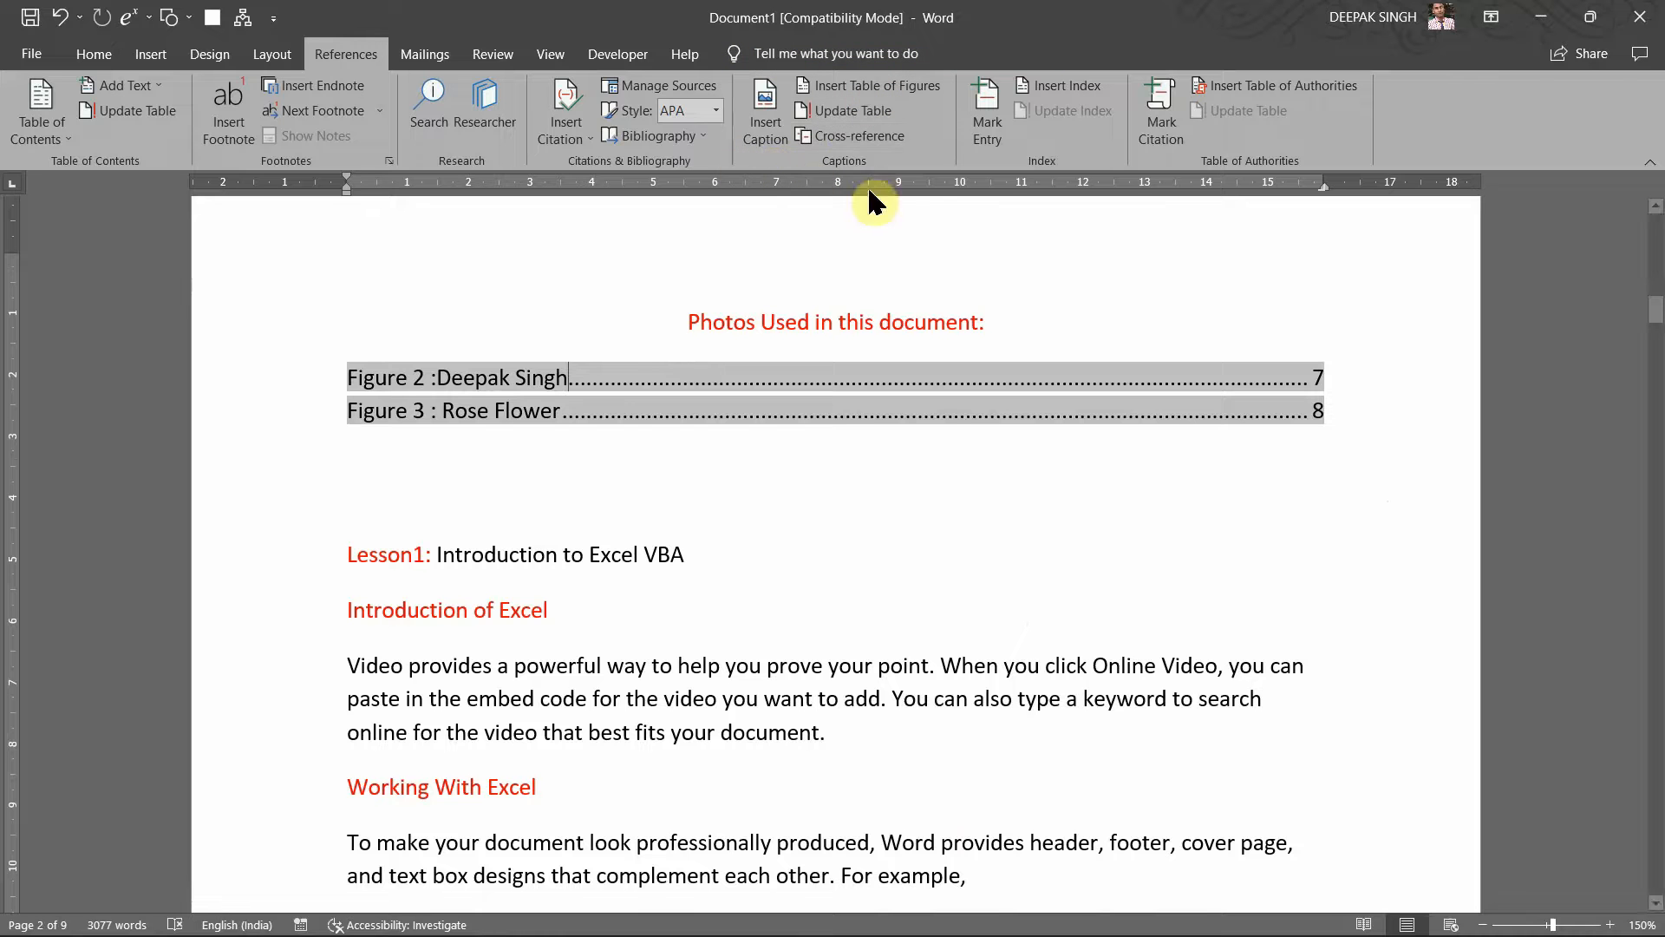
{"action": "left_click", "coordinate": [973, 500]}
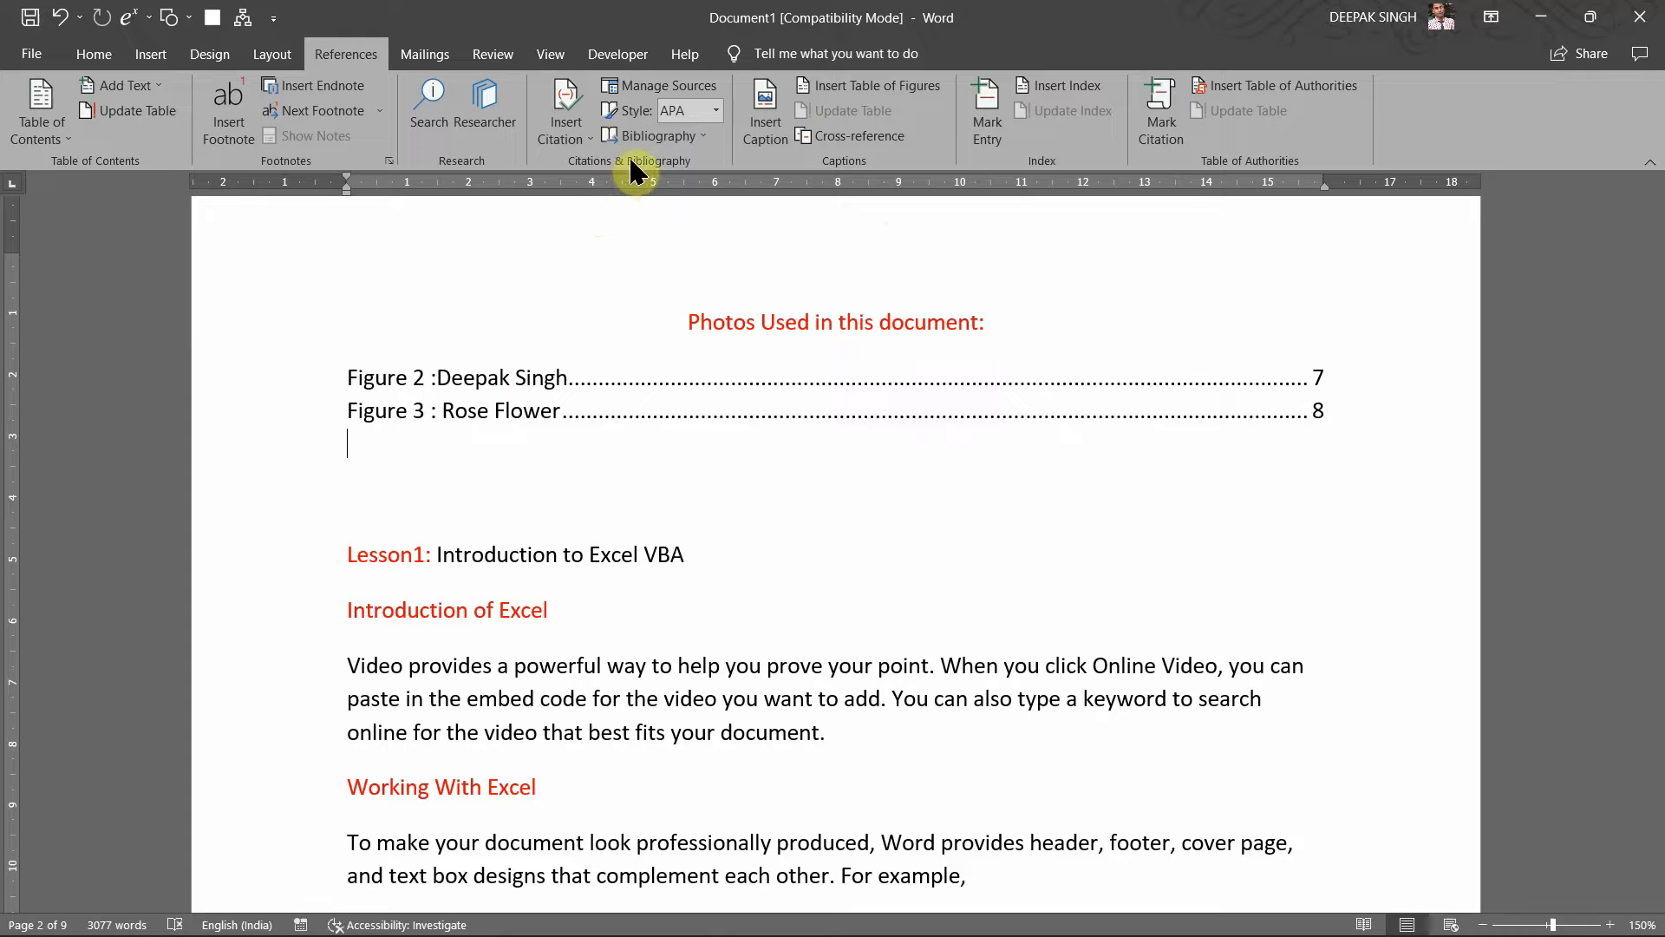
{"action": "left_click", "coordinate": [581, 156]}
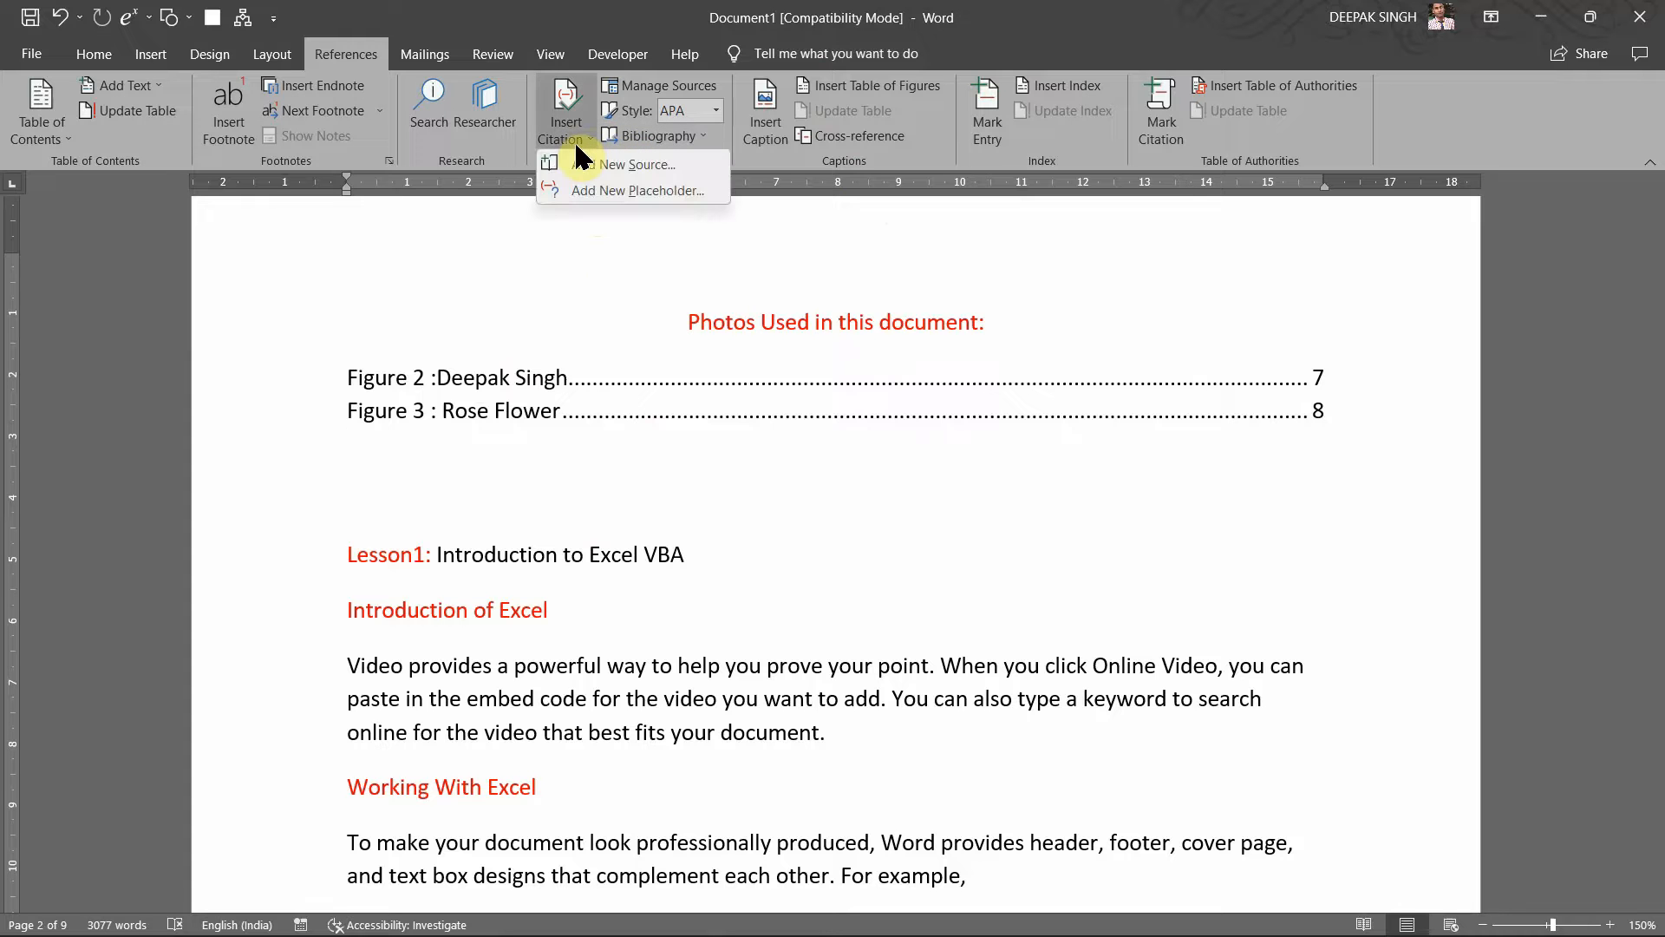
{"action": "left_click", "coordinate": [639, 501]}
{"action": "scroll", "coordinate": [642, 652], "scroll_direction": "down", "scroll_amount": 3}
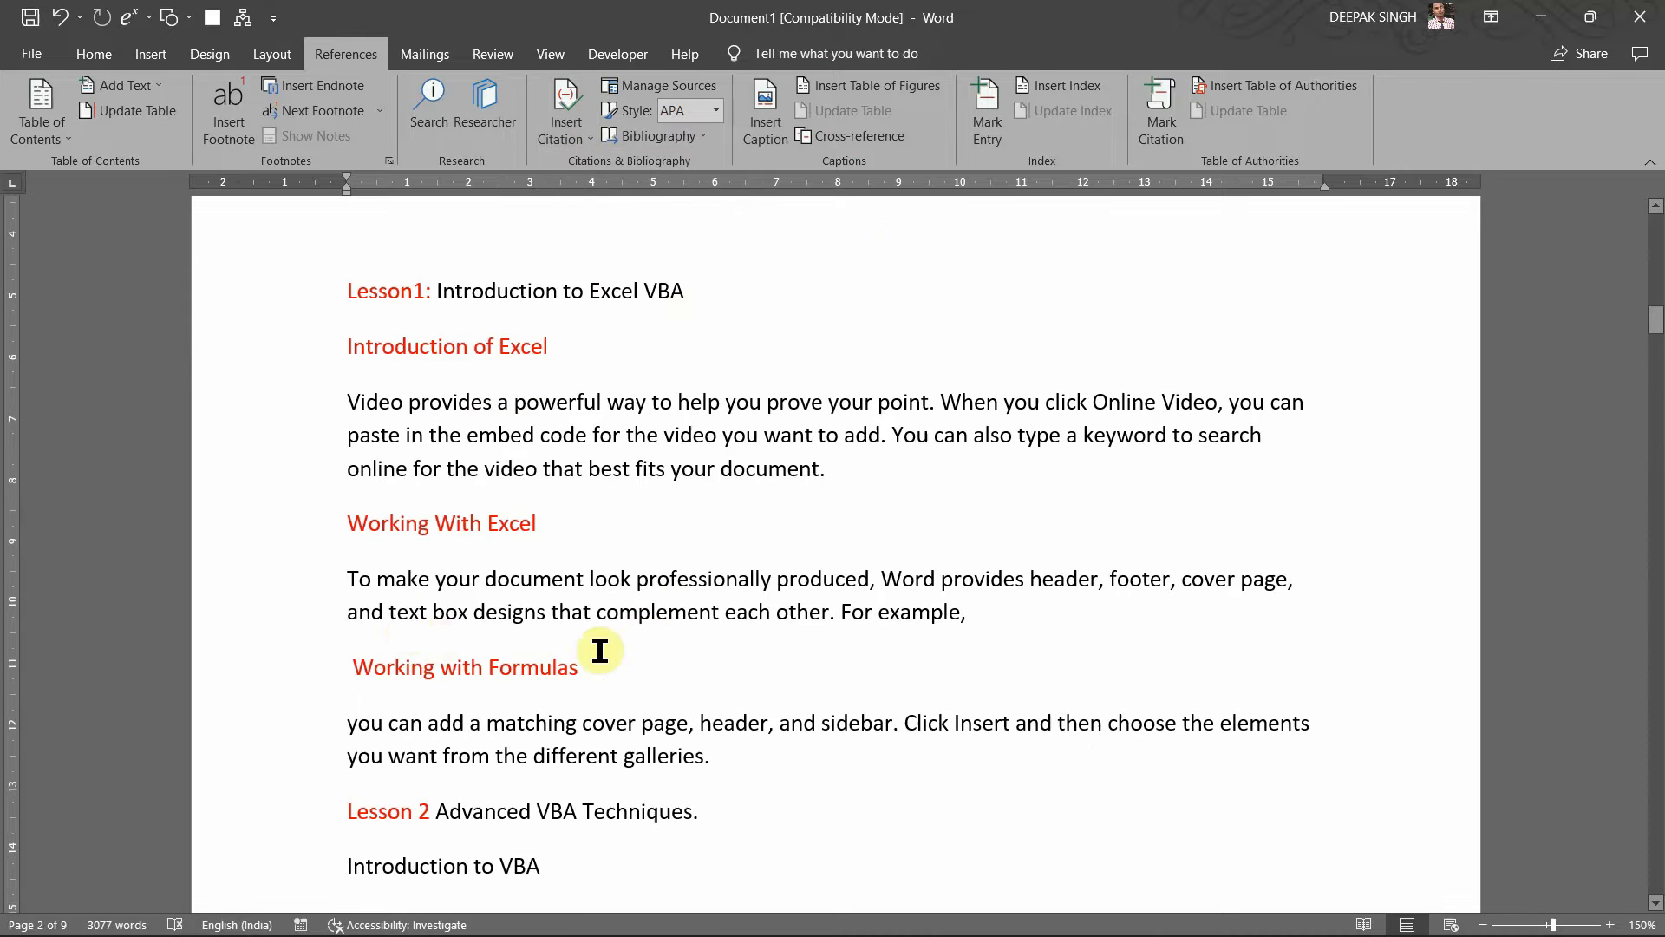
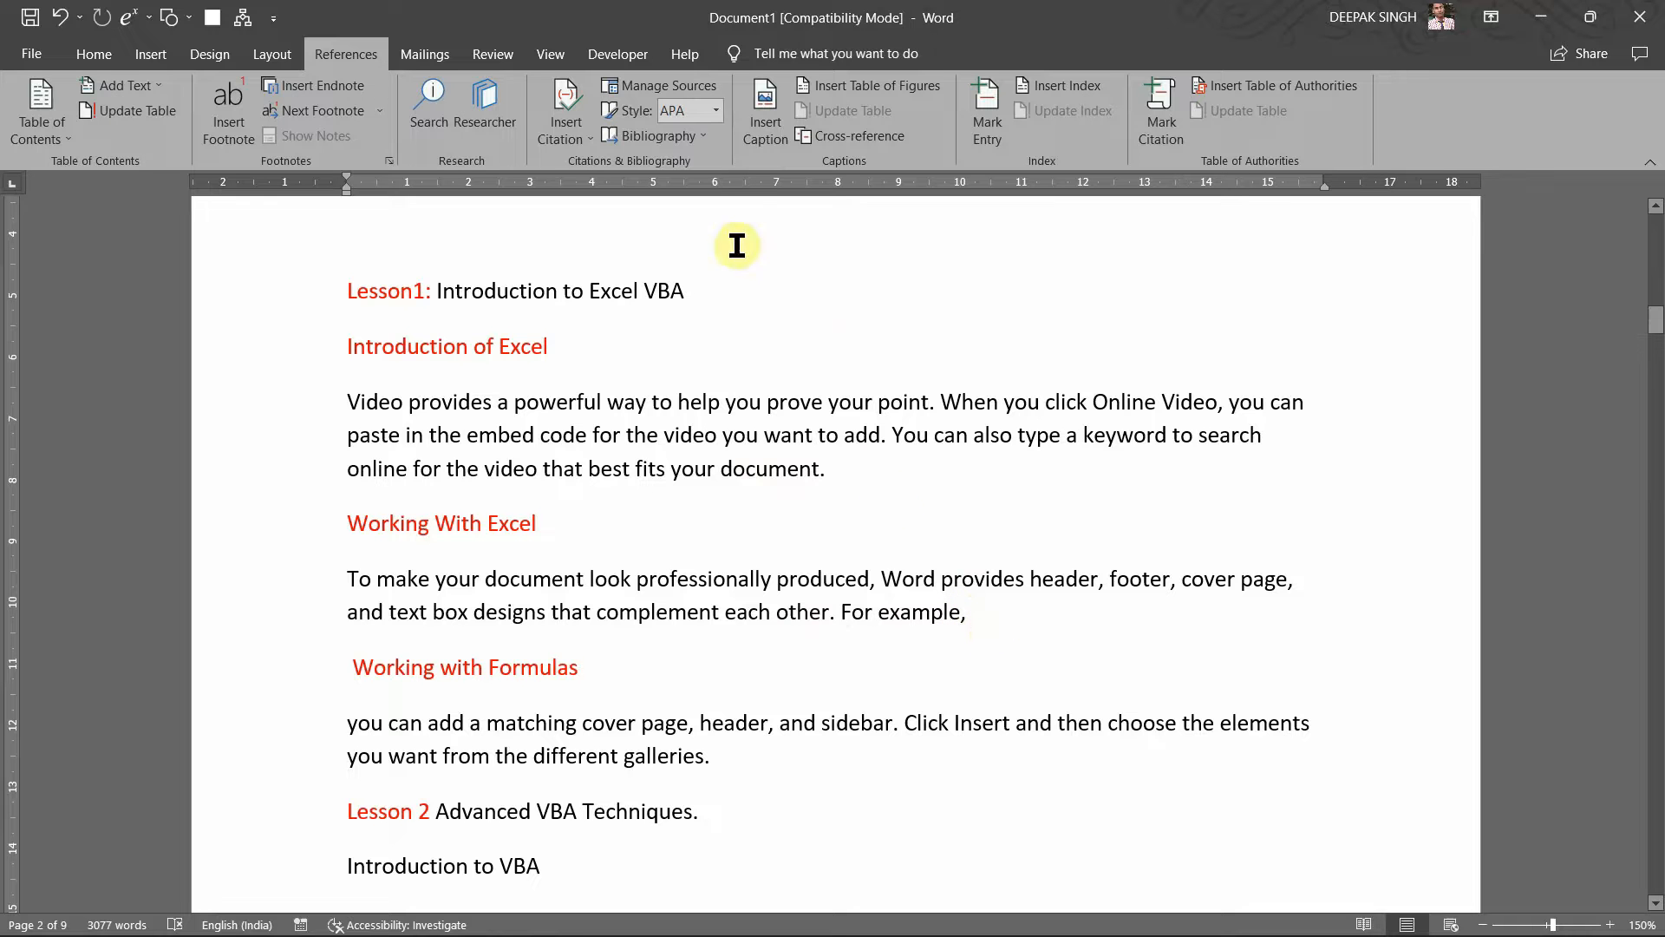
Step: Add a new citation placeholder after "For example," from the Insert Citation menu
{"action": "left_click", "coordinate": [564, 127]}
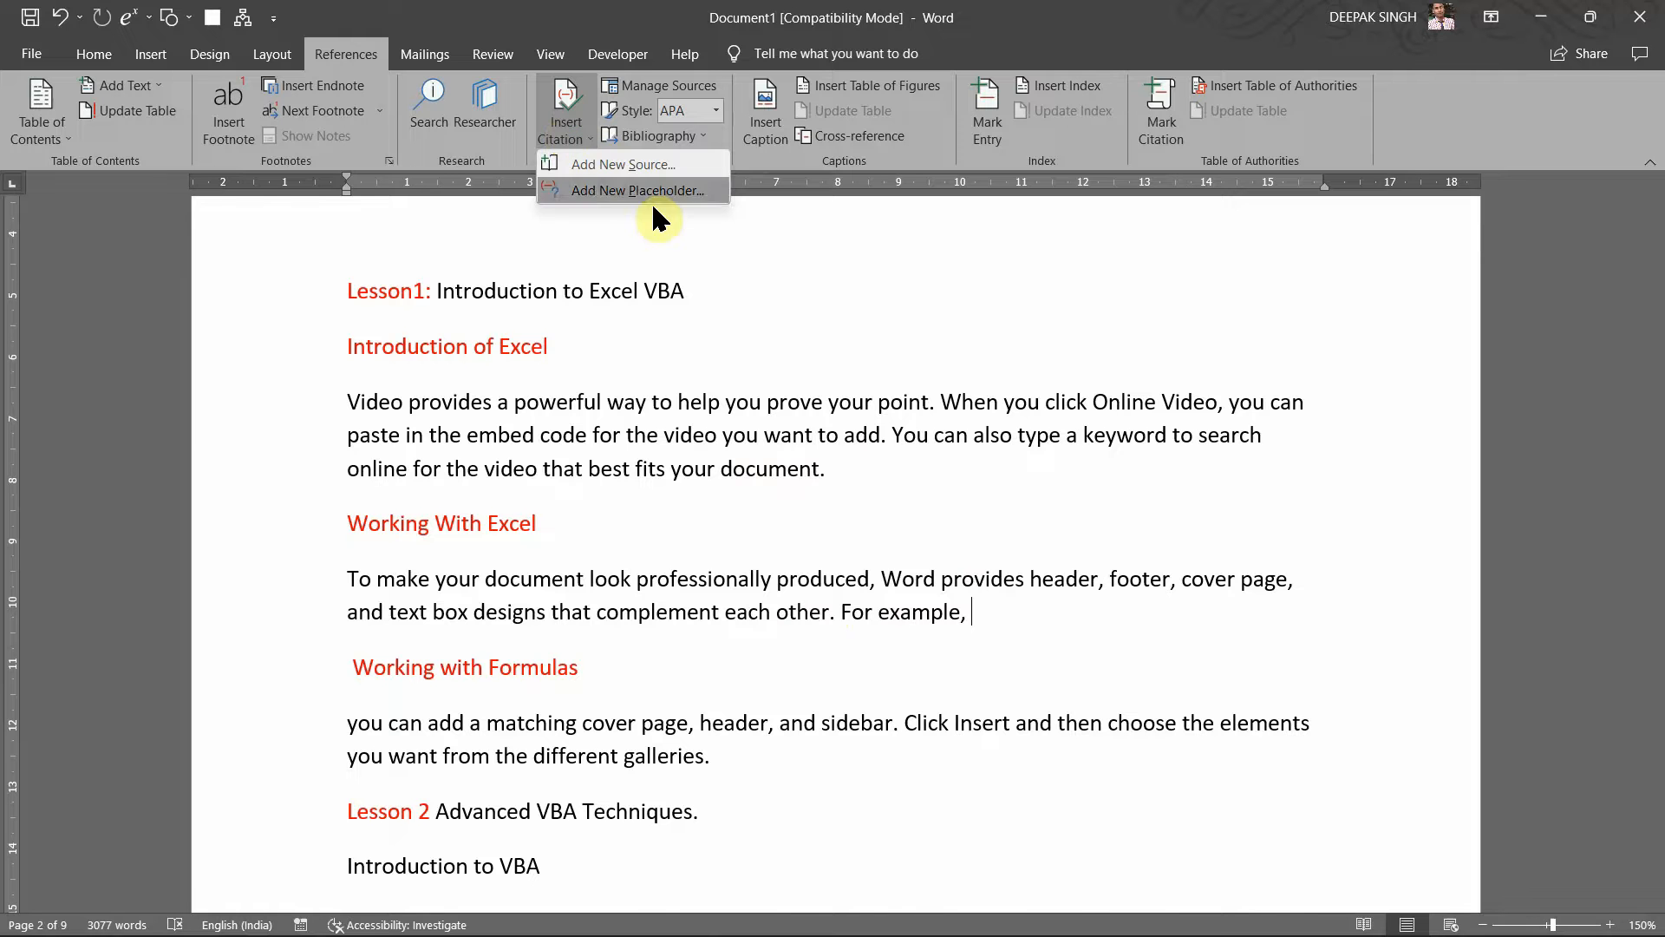
{"action": "left_click", "coordinate": [647, 192]}
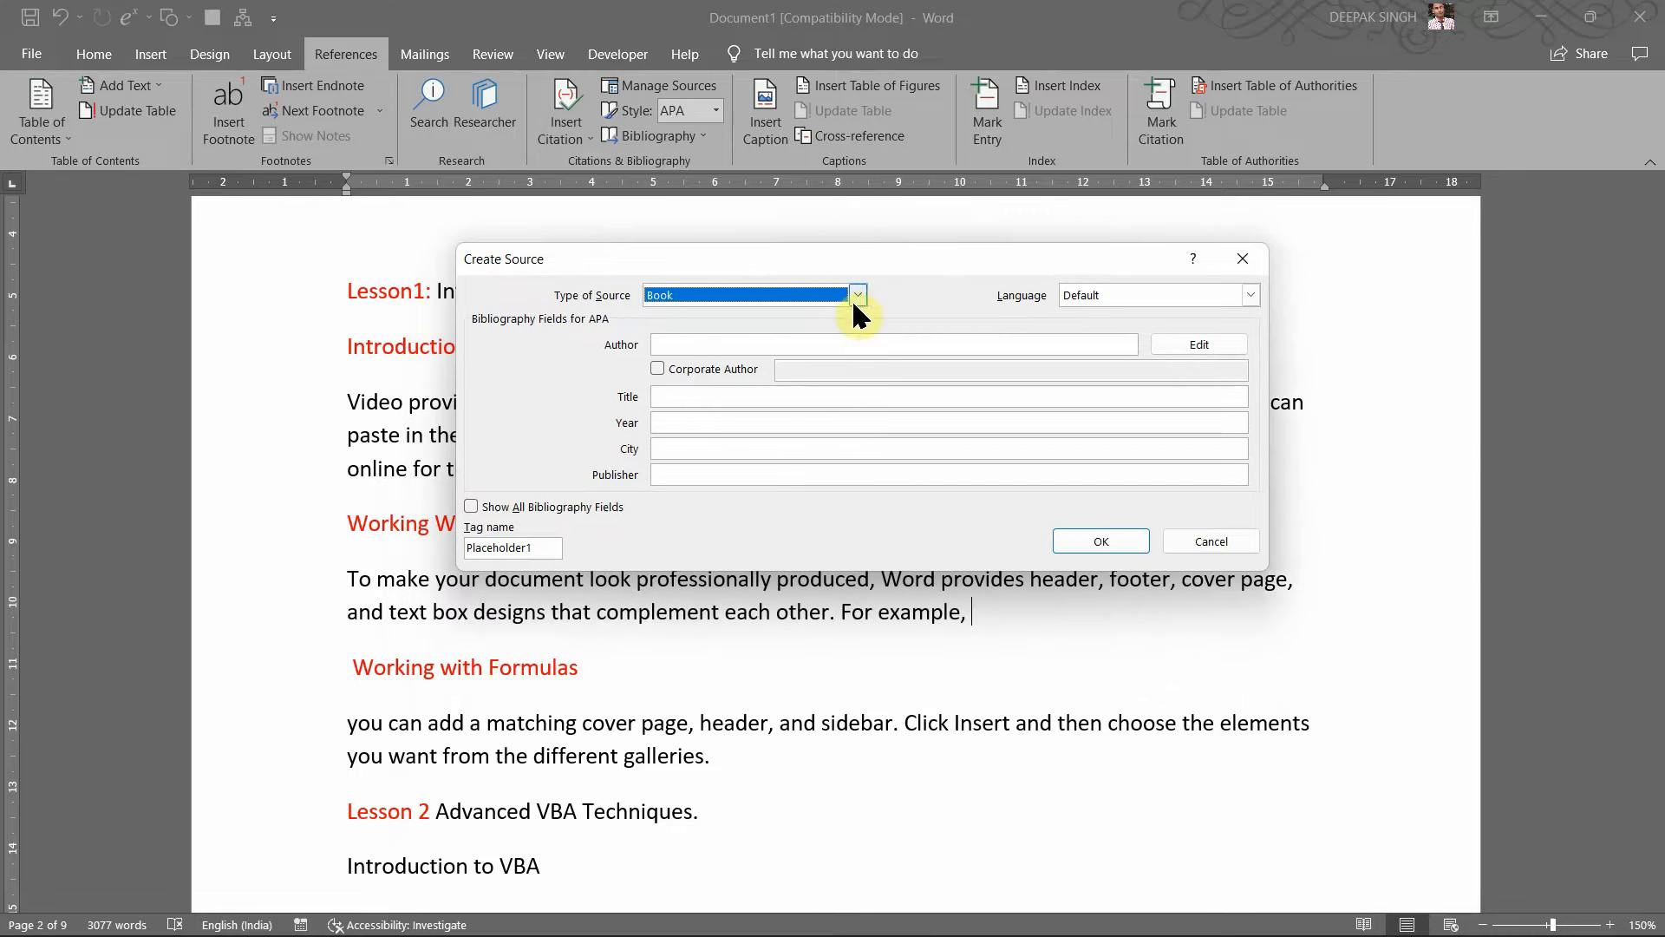
{"action": "left_click", "coordinate": [857, 296]}
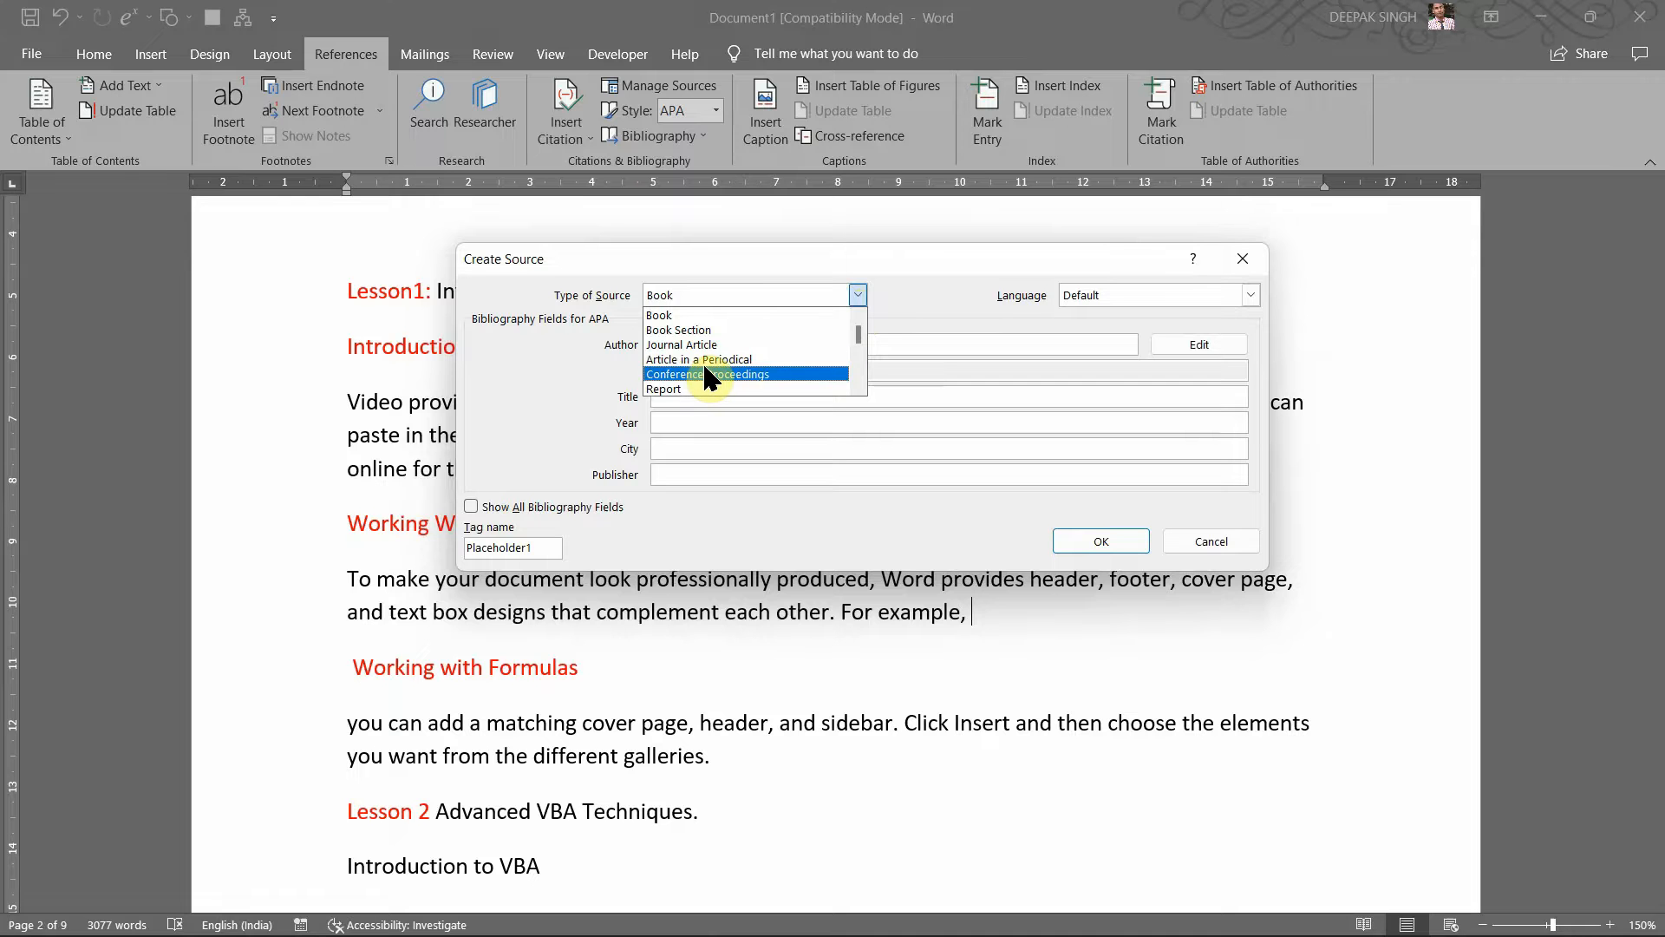
{"action": "key", "text": "Down"}
{"action": "key", "text": "Down"}
{"action": "key", "text": "Down"}
{"action": "key", "text": "Up"}
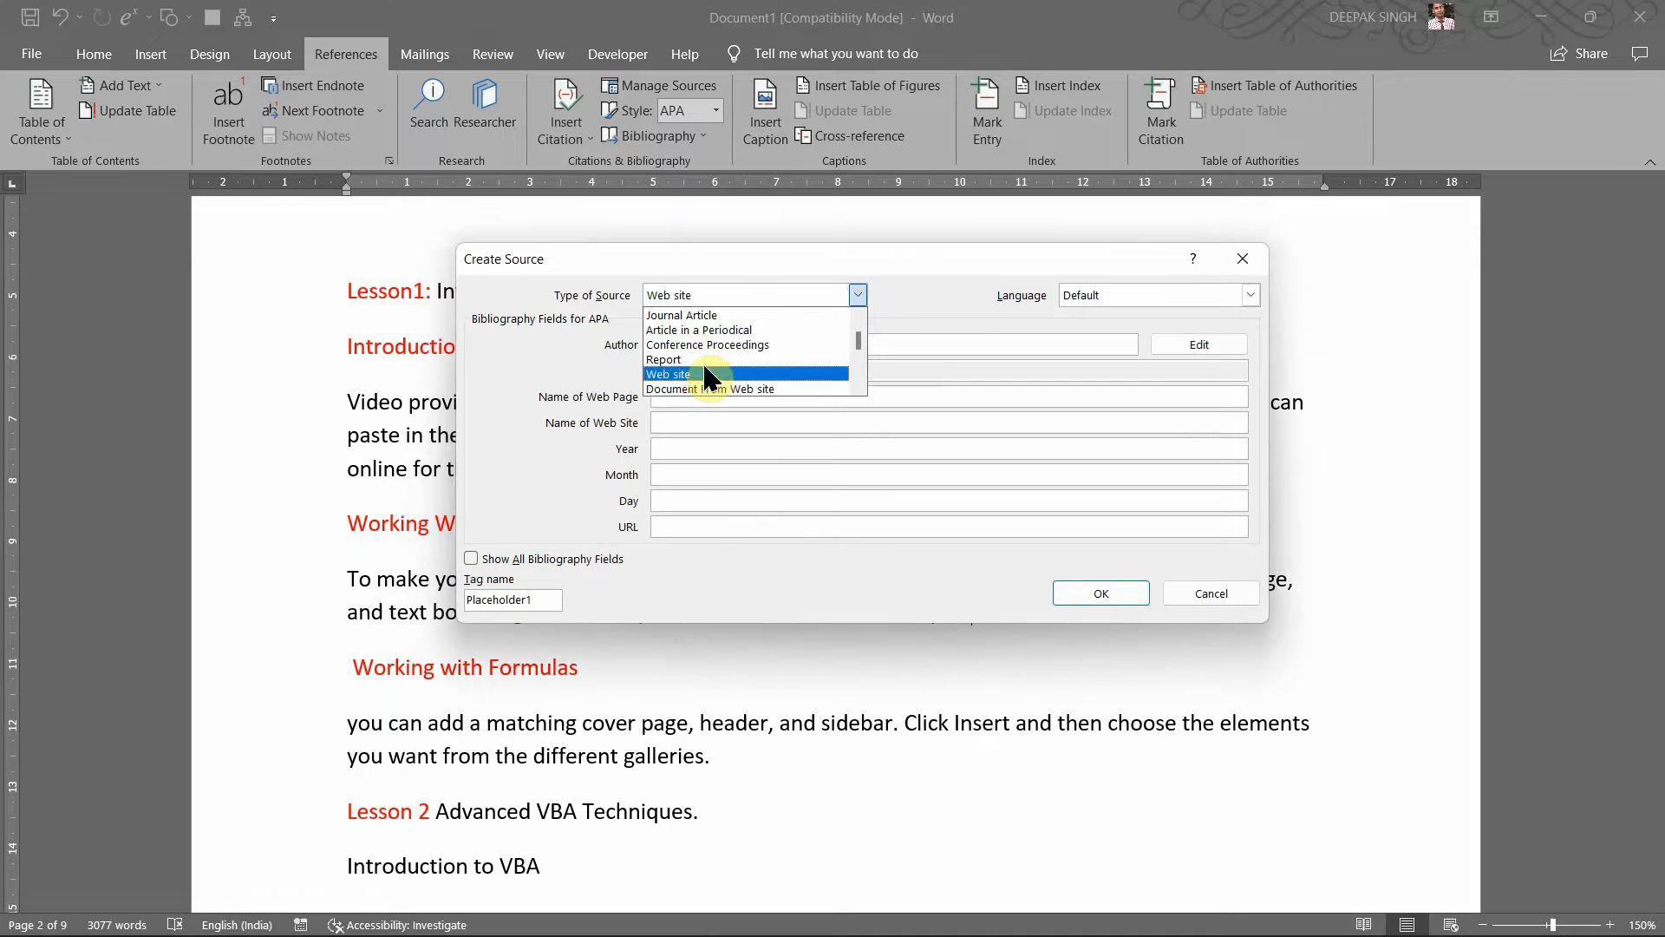
{"action": "key", "text": "Down"}
{"action": "key", "text": "Down"}
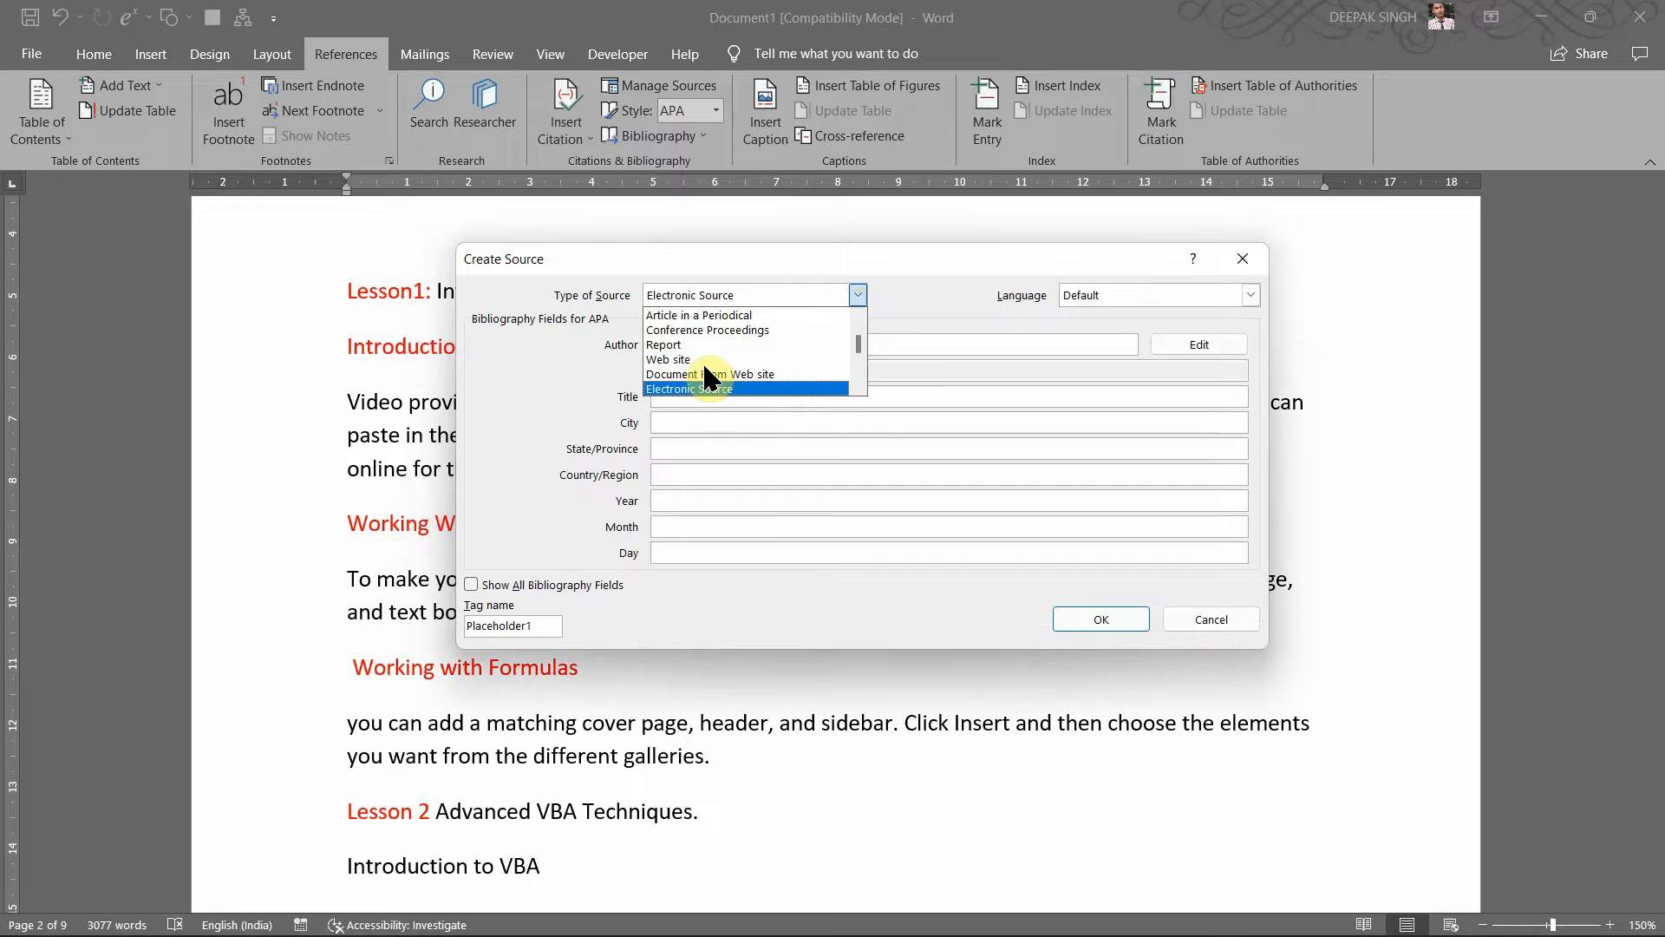
{"action": "key", "text": "Down"}
{"action": "key", "text": "Down"}
{"action": "key", "text": "Down"}
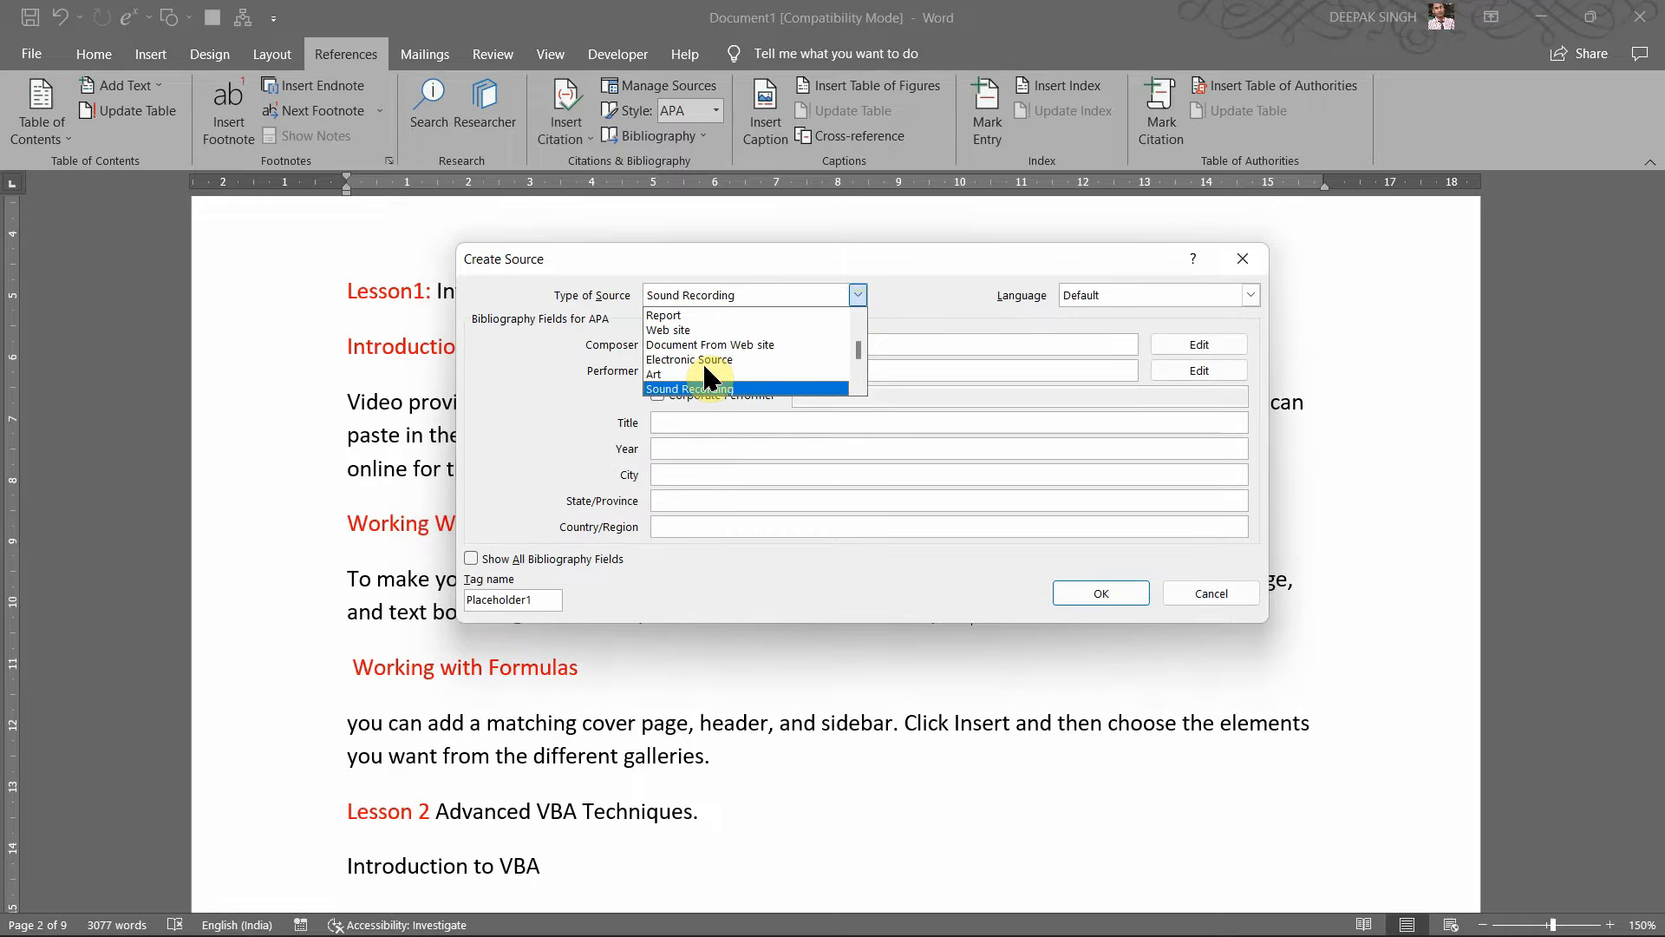
{"action": "key", "text": "Down"}
{"action": "key", "text": "Down"}
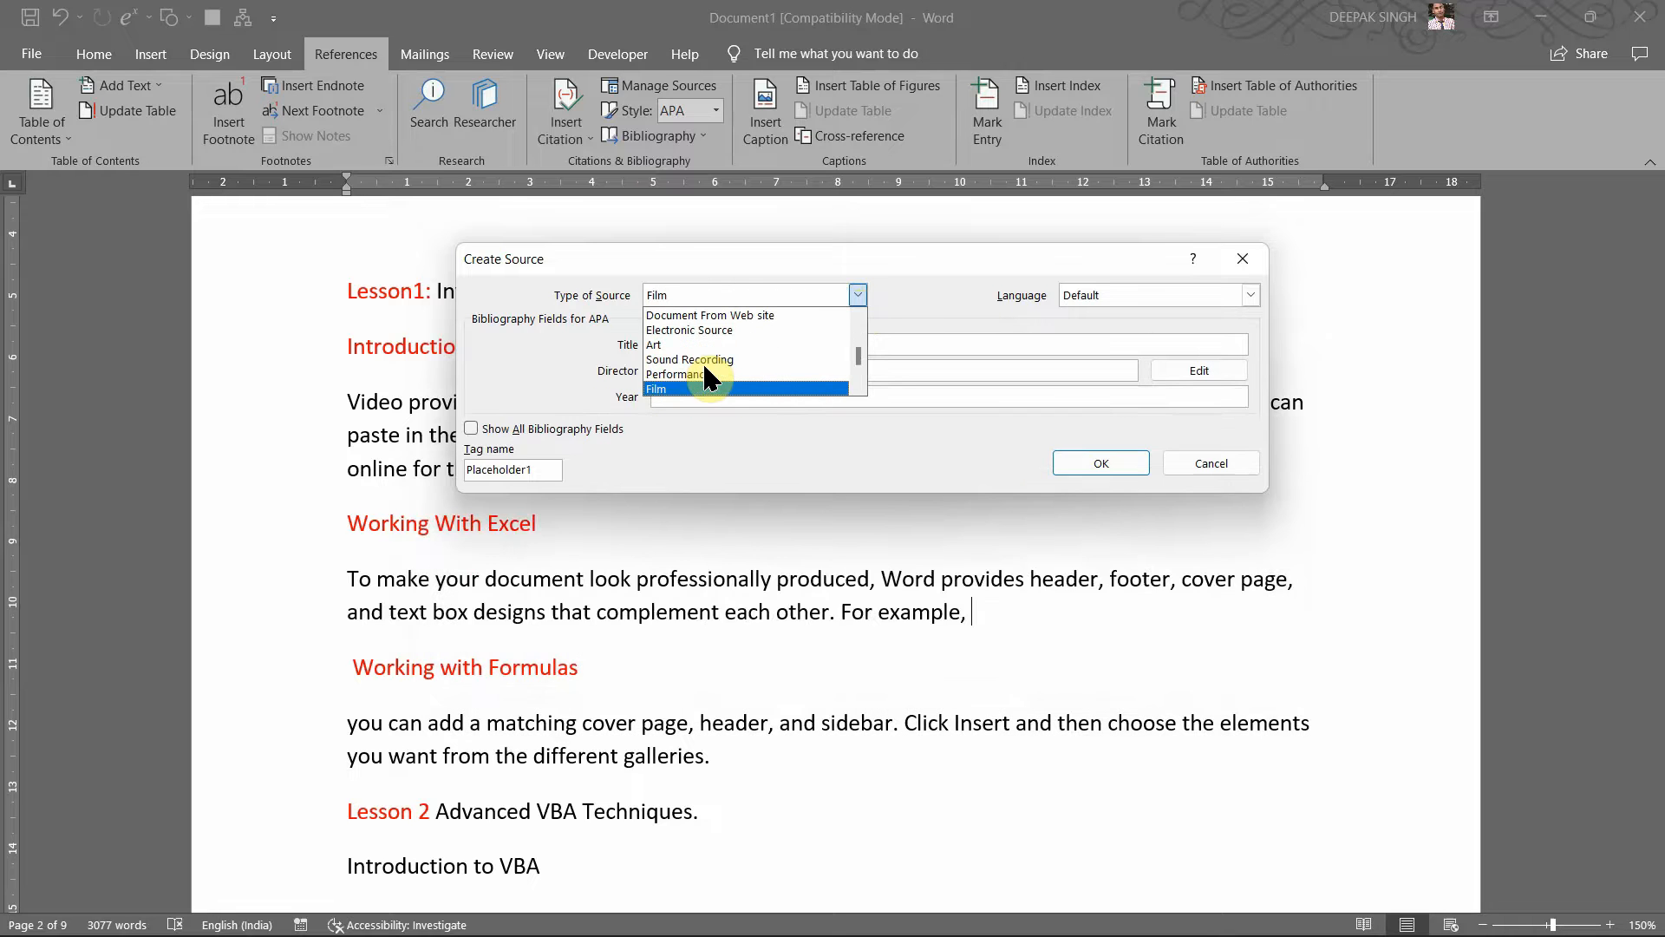
{"action": "key", "text": "Down"}
{"action": "key", "text": "Down"}
{"action": "key", "text": "Down"}
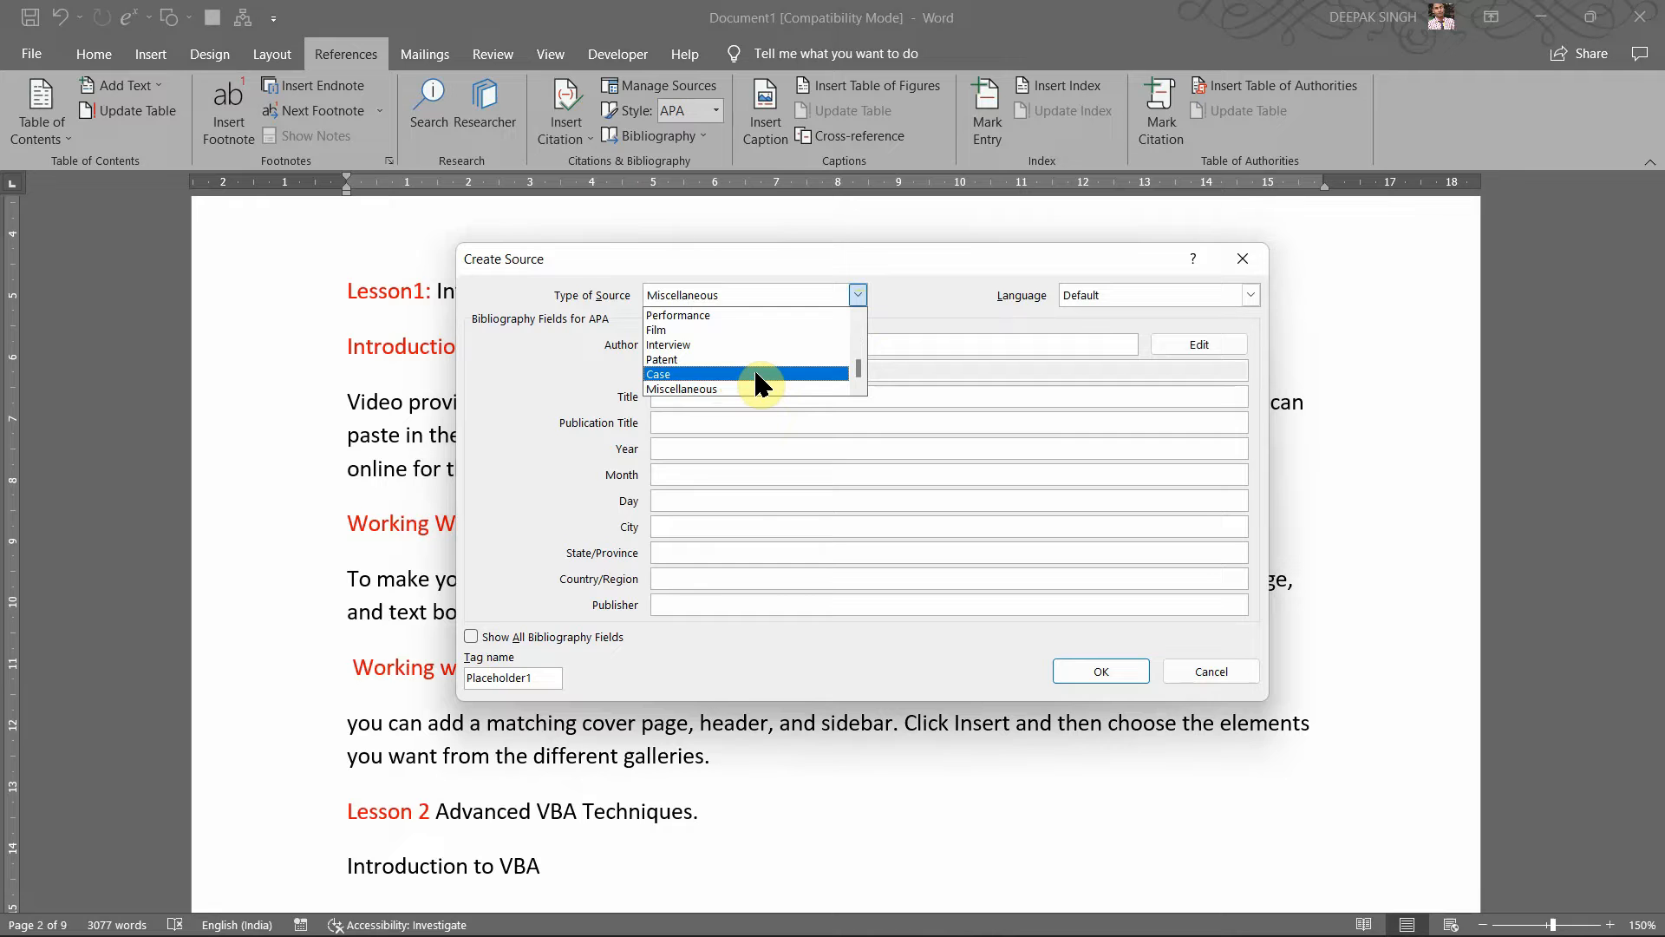
{"action": "key", "text": "Up"}
{"action": "key", "text": "Up"}
{"action": "key", "text": "Up"}
{"action": "key", "text": "Up"}
{"action": "key", "text": "Up"}
{"action": "key", "text": "Up"}
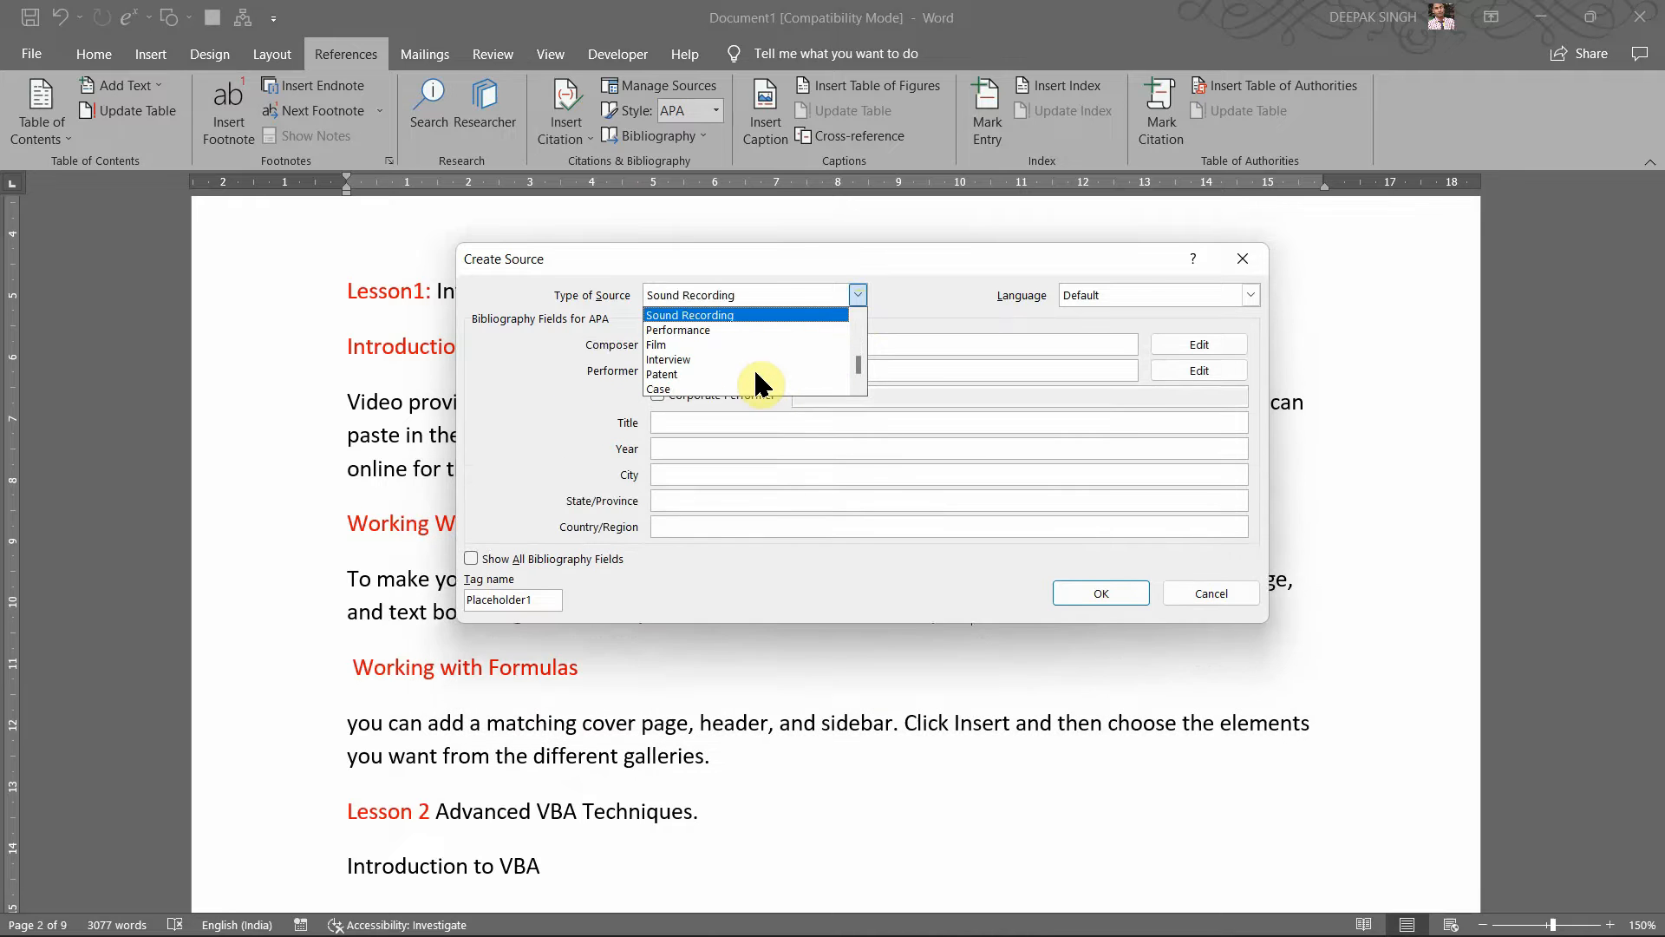
{"action": "key", "text": "Up"}
{"action": "key", "text": "Up"}
{"action": "key", "text": "Up"}
{"action": "key", "text": "Up"}
{"action": "key", "text": "Up"}
{"action": "key", "text": "Up"}
{"action": "key", "text": "Up"}
{"action": "key", "text": "Up"}
{"action": "key", "text": "Up"}
{"action": "key", "text": "Up"}
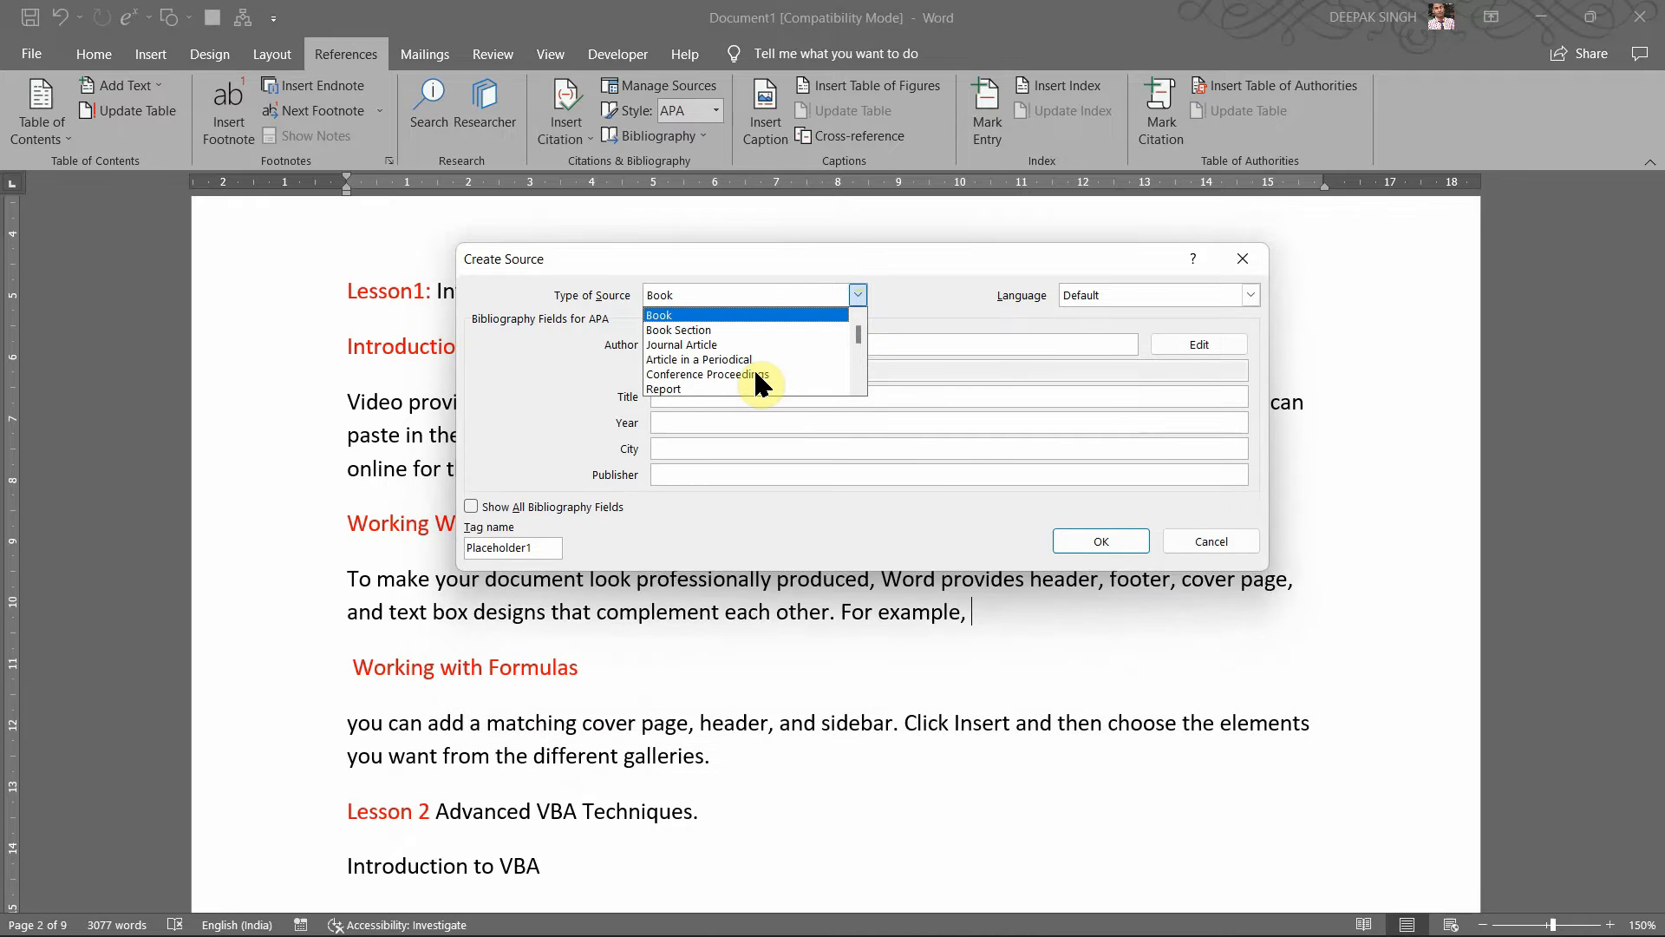
{"action": "key", "text": "Down"}
{"action": "key", "text": "Down"}
{"action": "key", "text": "Down"}
{"action": "key", "text": "Down"}
{"action": "key", "text": "Down"}
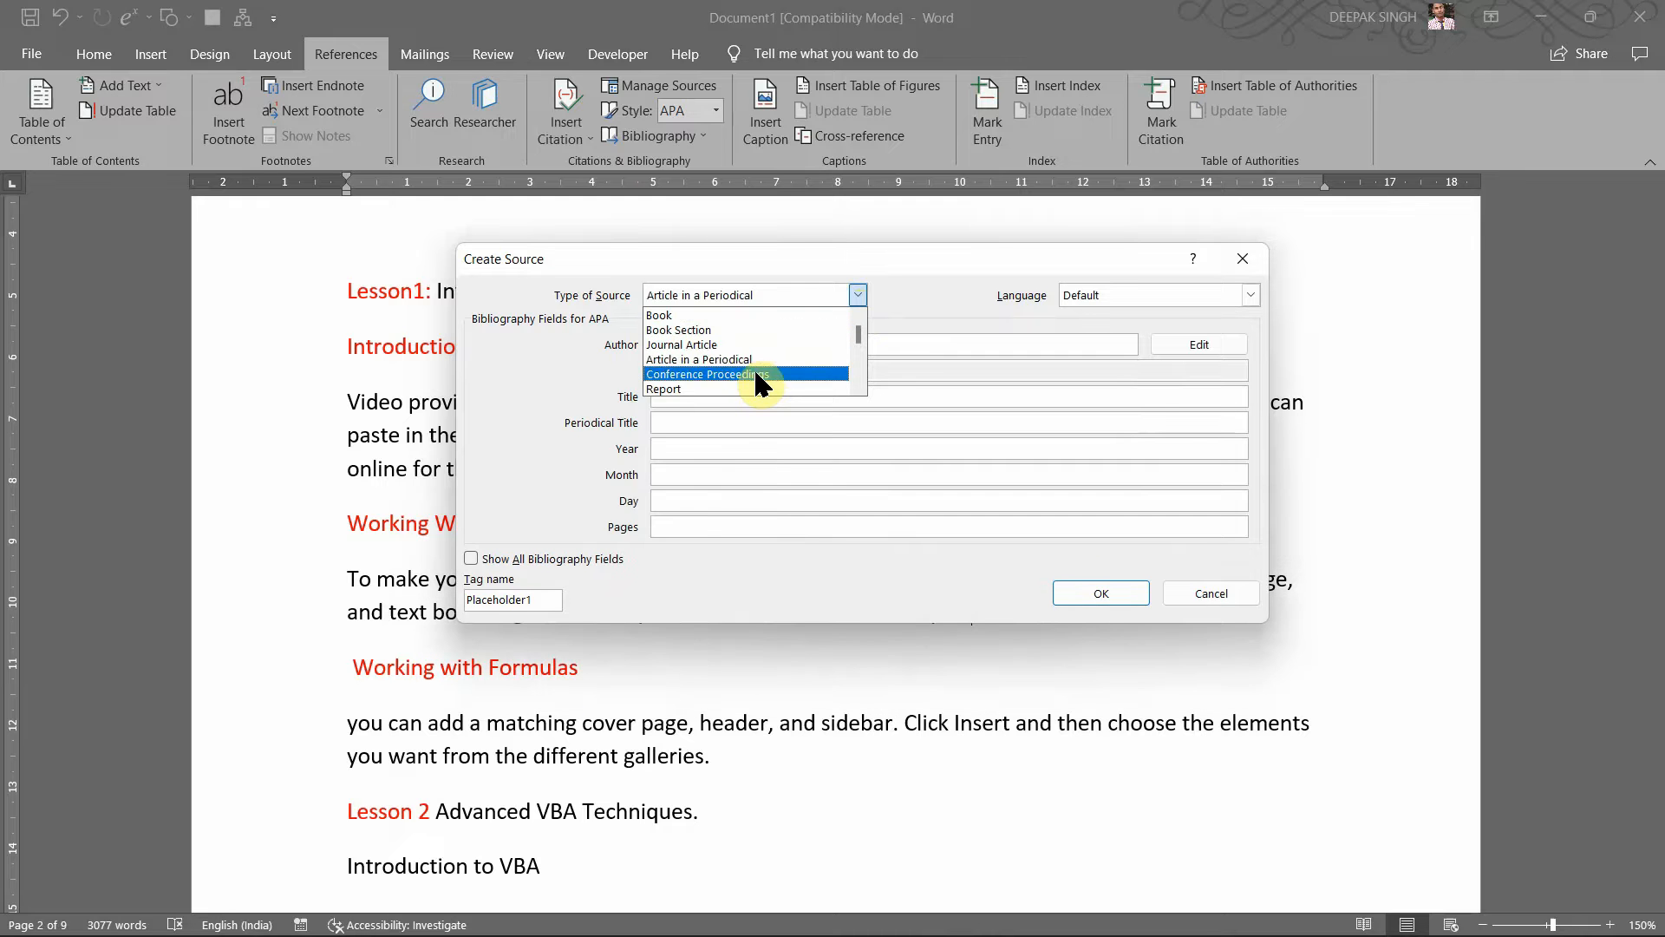
{"action": "key", "text": "Down"}
{"action": "key", "text": "Down"}
{"action": "key", "text": "Down"}
{"action": "key", "text": "Down"}
{"action": "key", "text": "Down"}
{"action": "key", "text": "Down"}
{"action": "key", "text": "Down"}
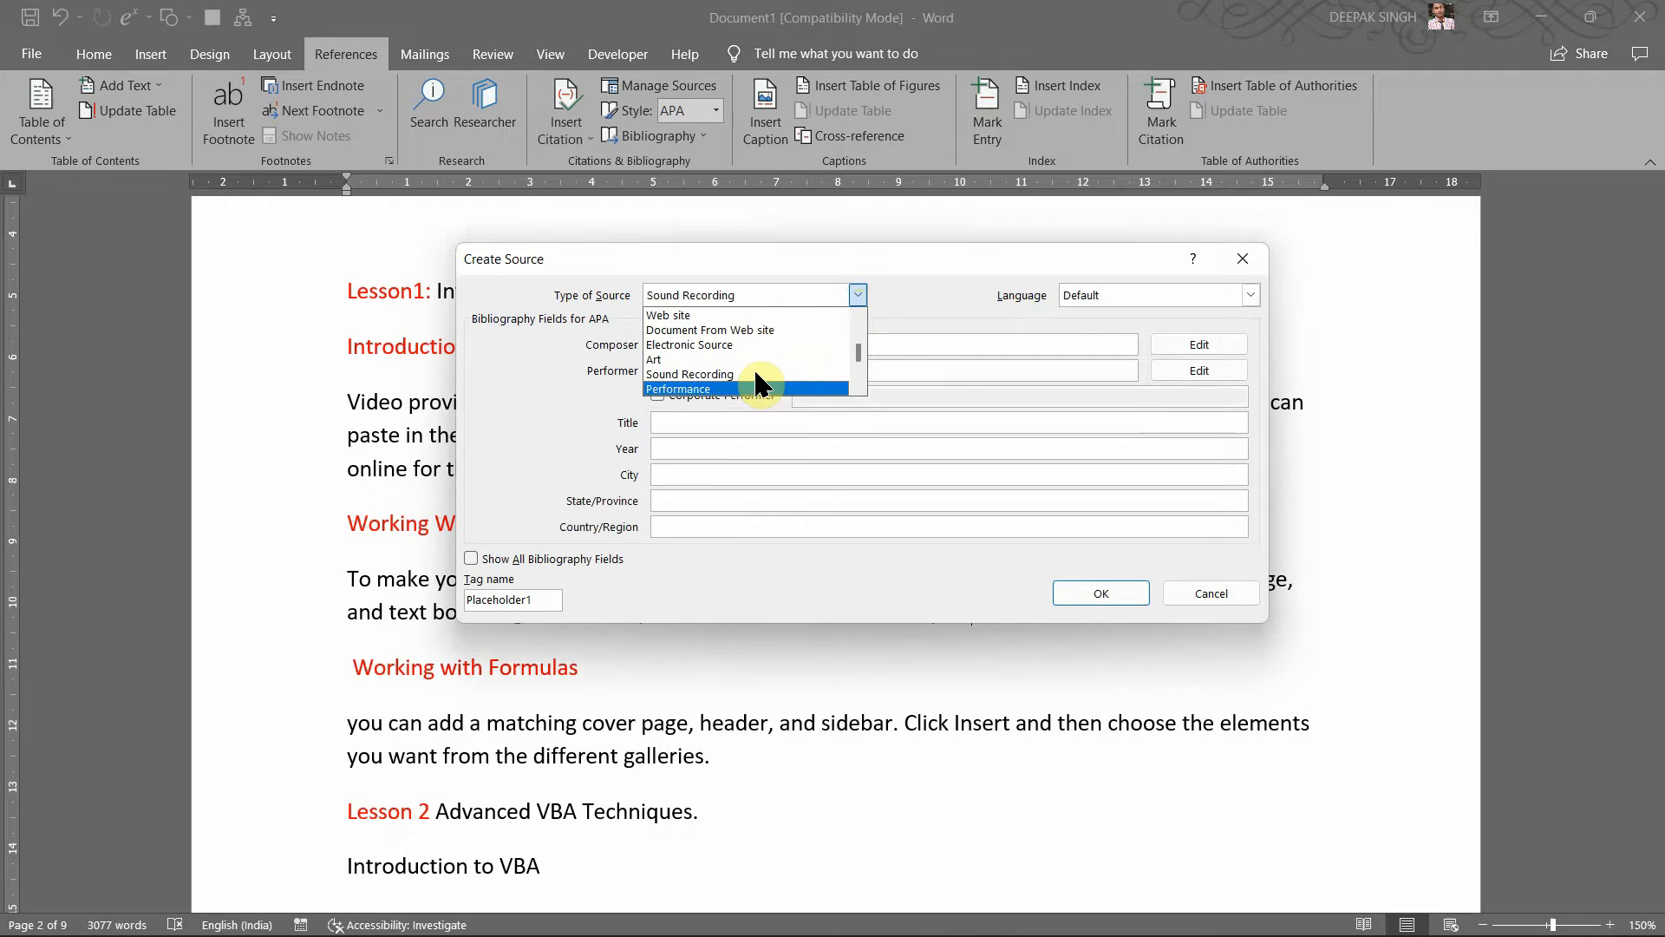
{"action": "key", "text": "Down"}
{"action": "key", "text": "Down"}
{"action": "key", "text": "Down"}
{"action": "key", "text": "Down"}
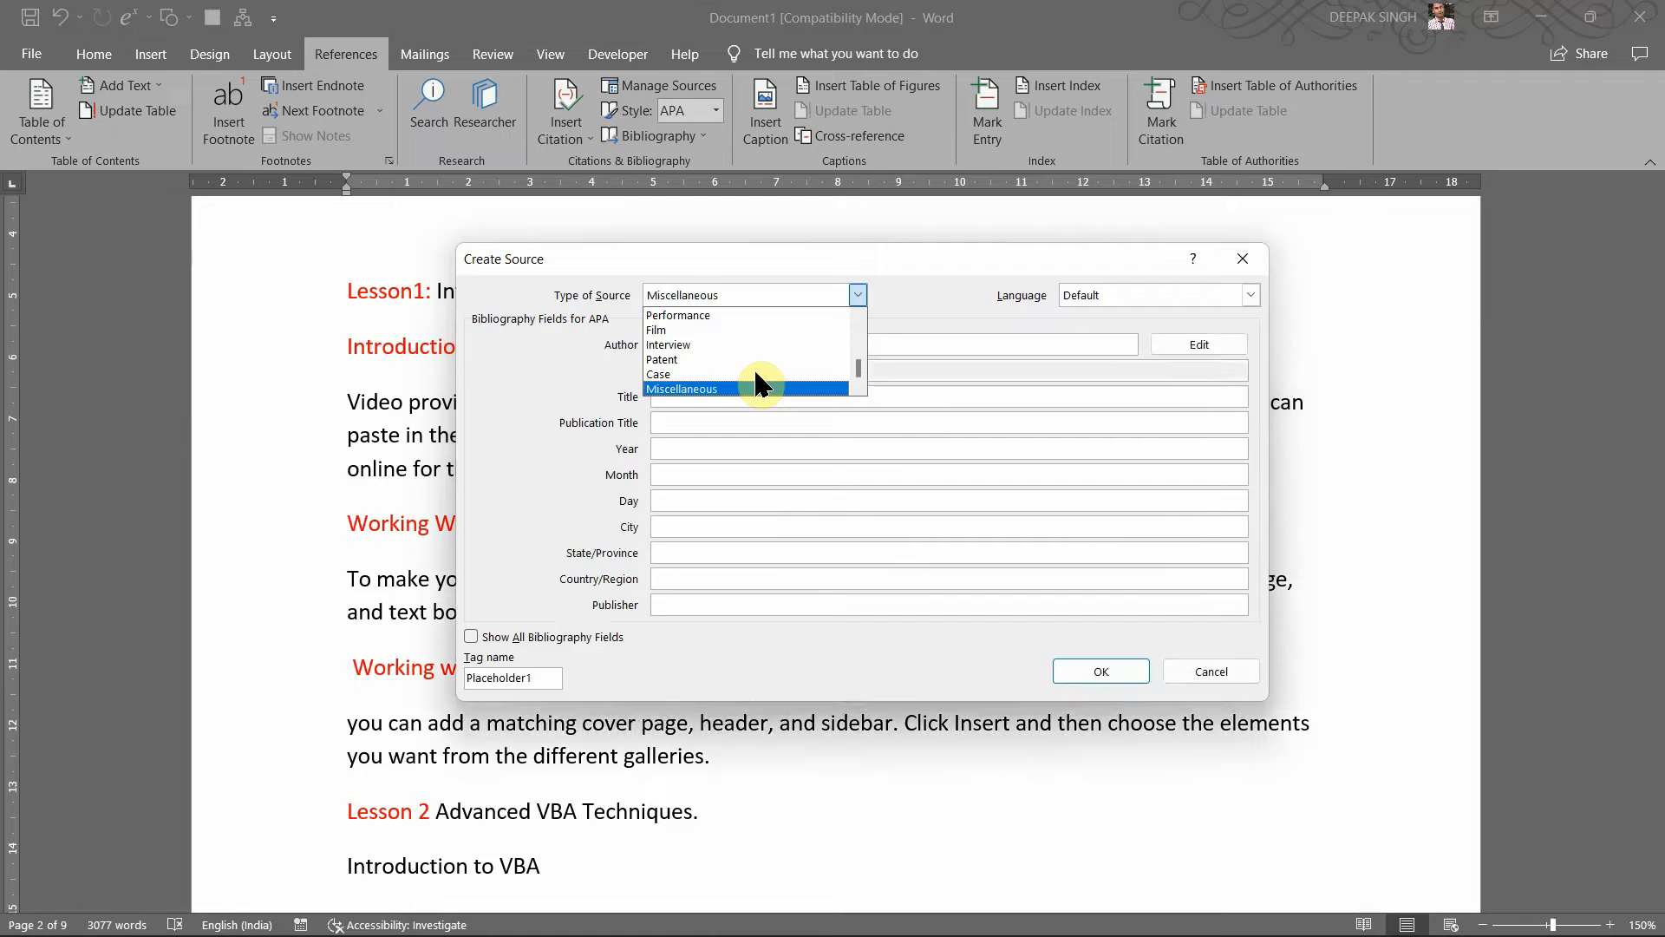
{"action": "key", "text": "Up"}
{"action": "key", "text": "Up"}
{"action": "key", "text": "Up"}
{"action": "key", "text": "Up"}
{"action": "key", "text": "Up"}
{"action": "key", "text": "Up"}
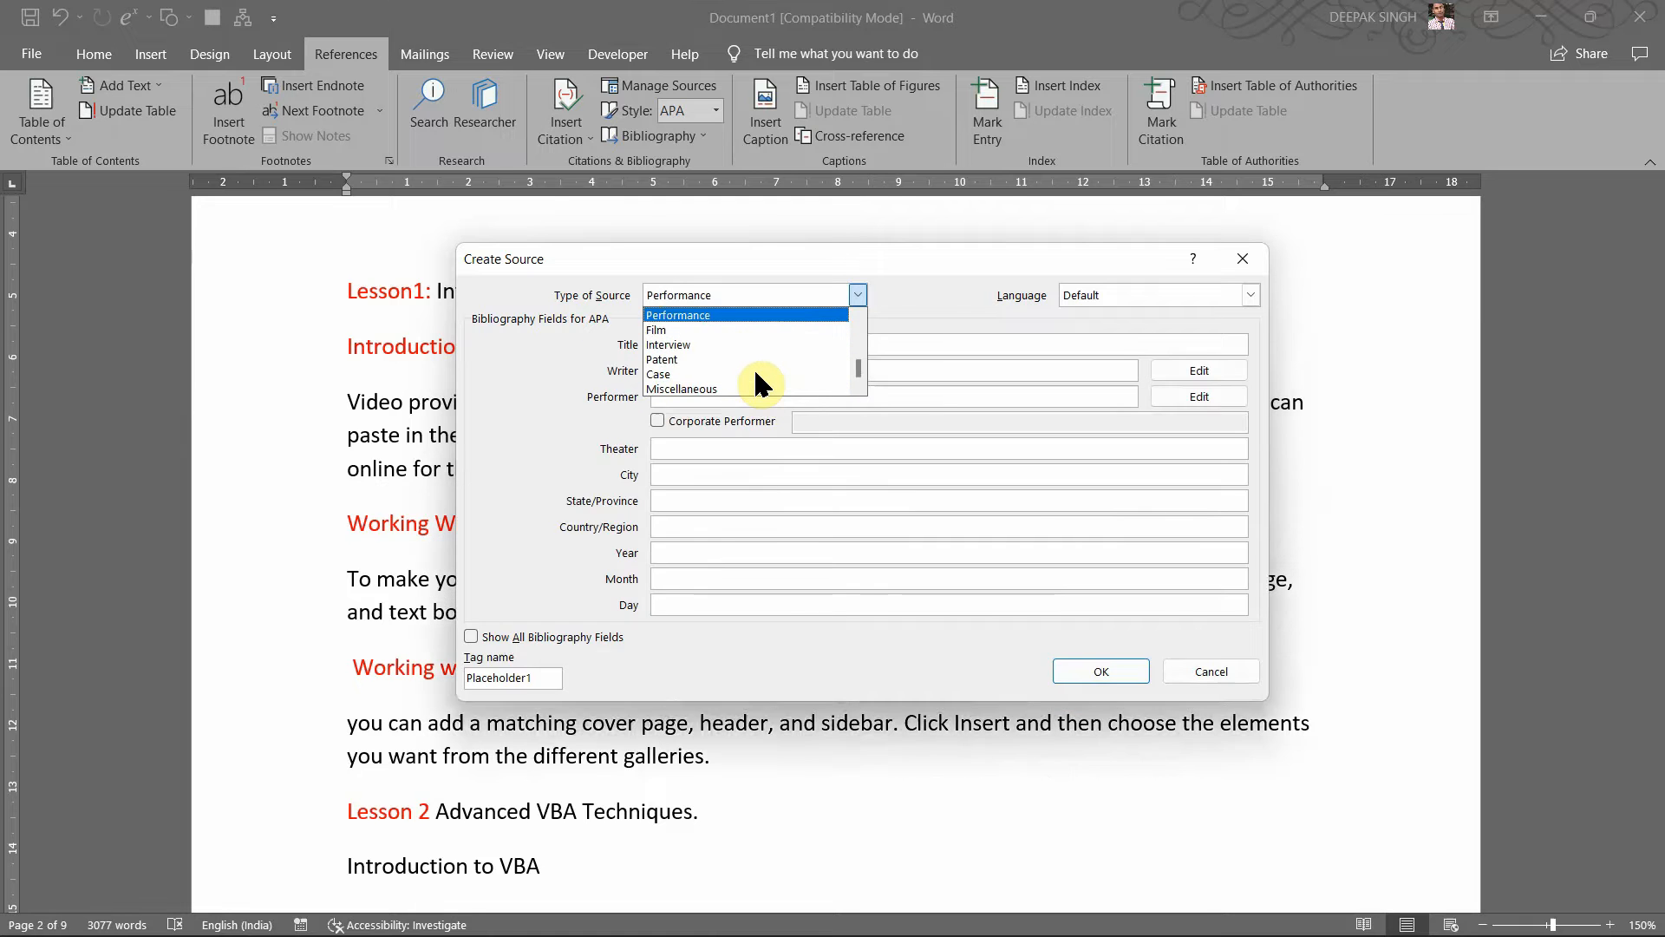
{"action": "key", "text": "Up"}
{"action": "key", "text": "Up"}
{"action": "key", "text": "Up"}
{"action": "key", "text": "Up"}
{"action": "key", "text": "Up"}
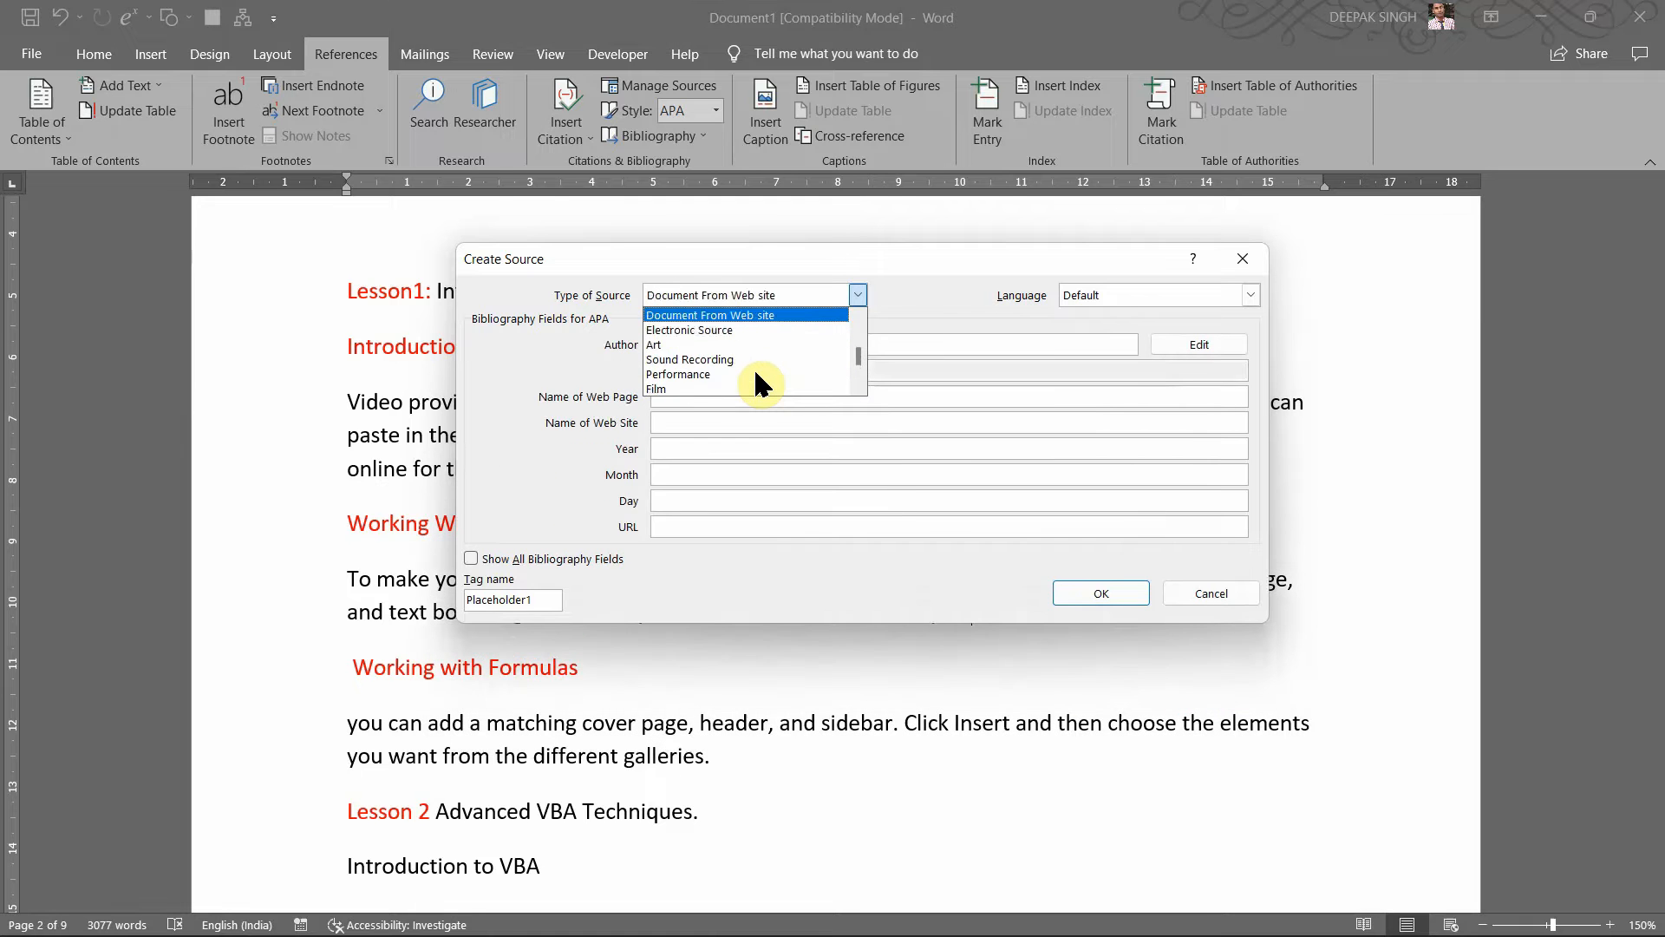
{"action": "key", "text": "Up"}
{"action": "key", "text": "Up"}
{"action": "key", "text": "Up"}
{"action": "key", "text": "Up"}
{"action": "key", "text": "Up"}
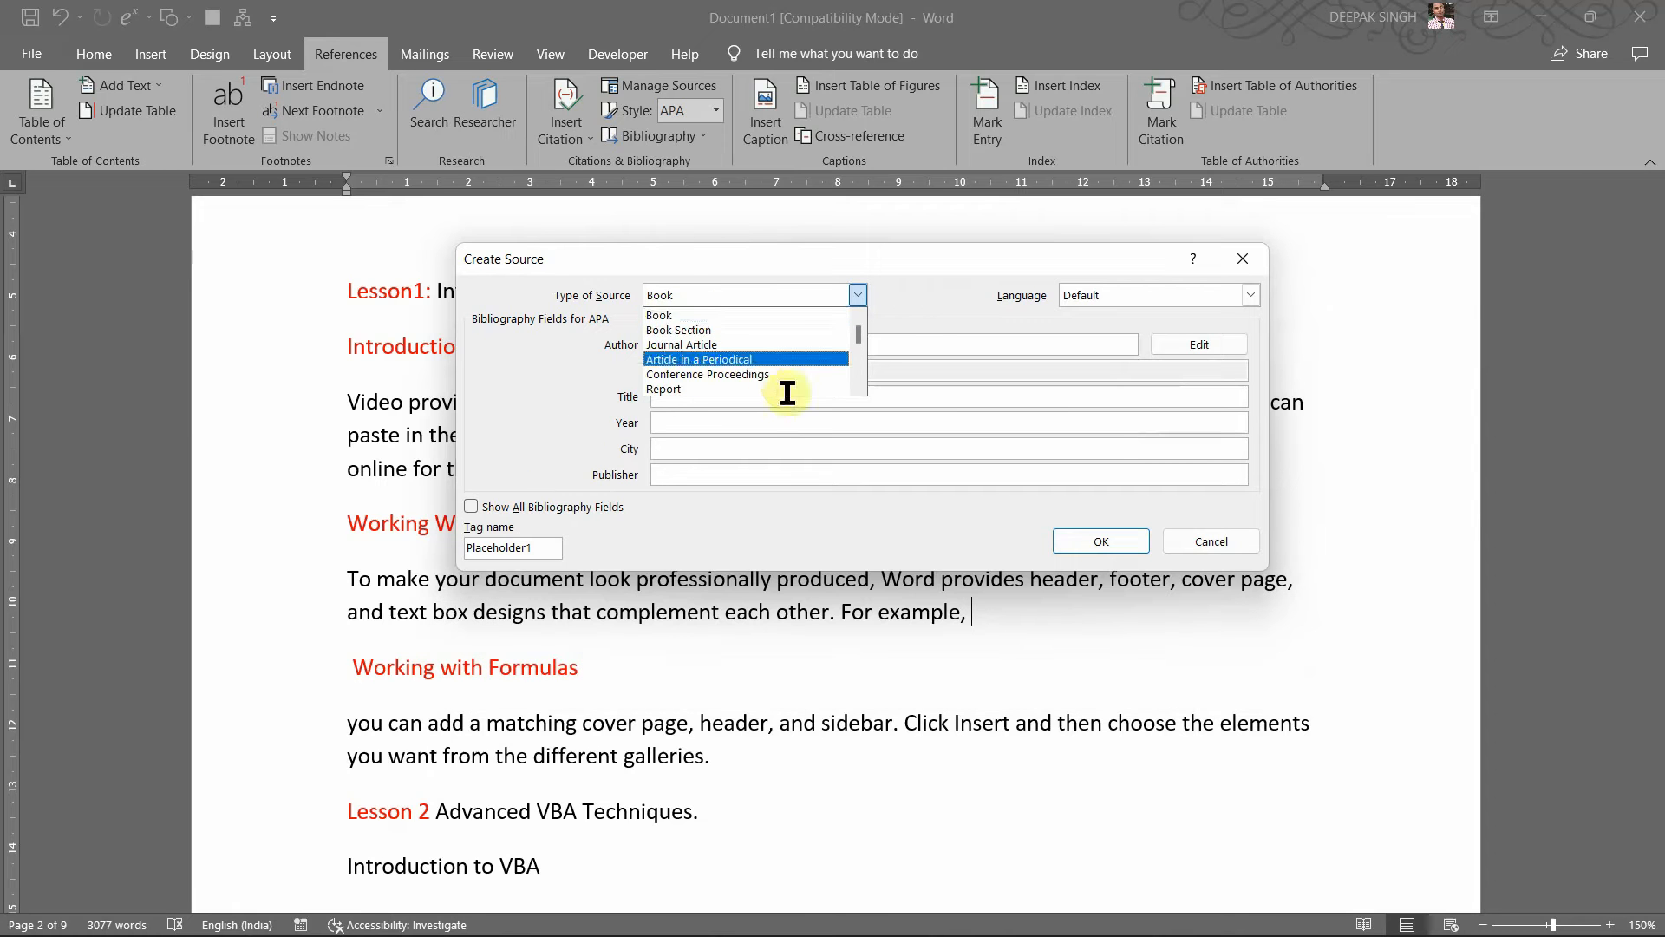
{"action": "left_click", "coordinate": [724, 314]}
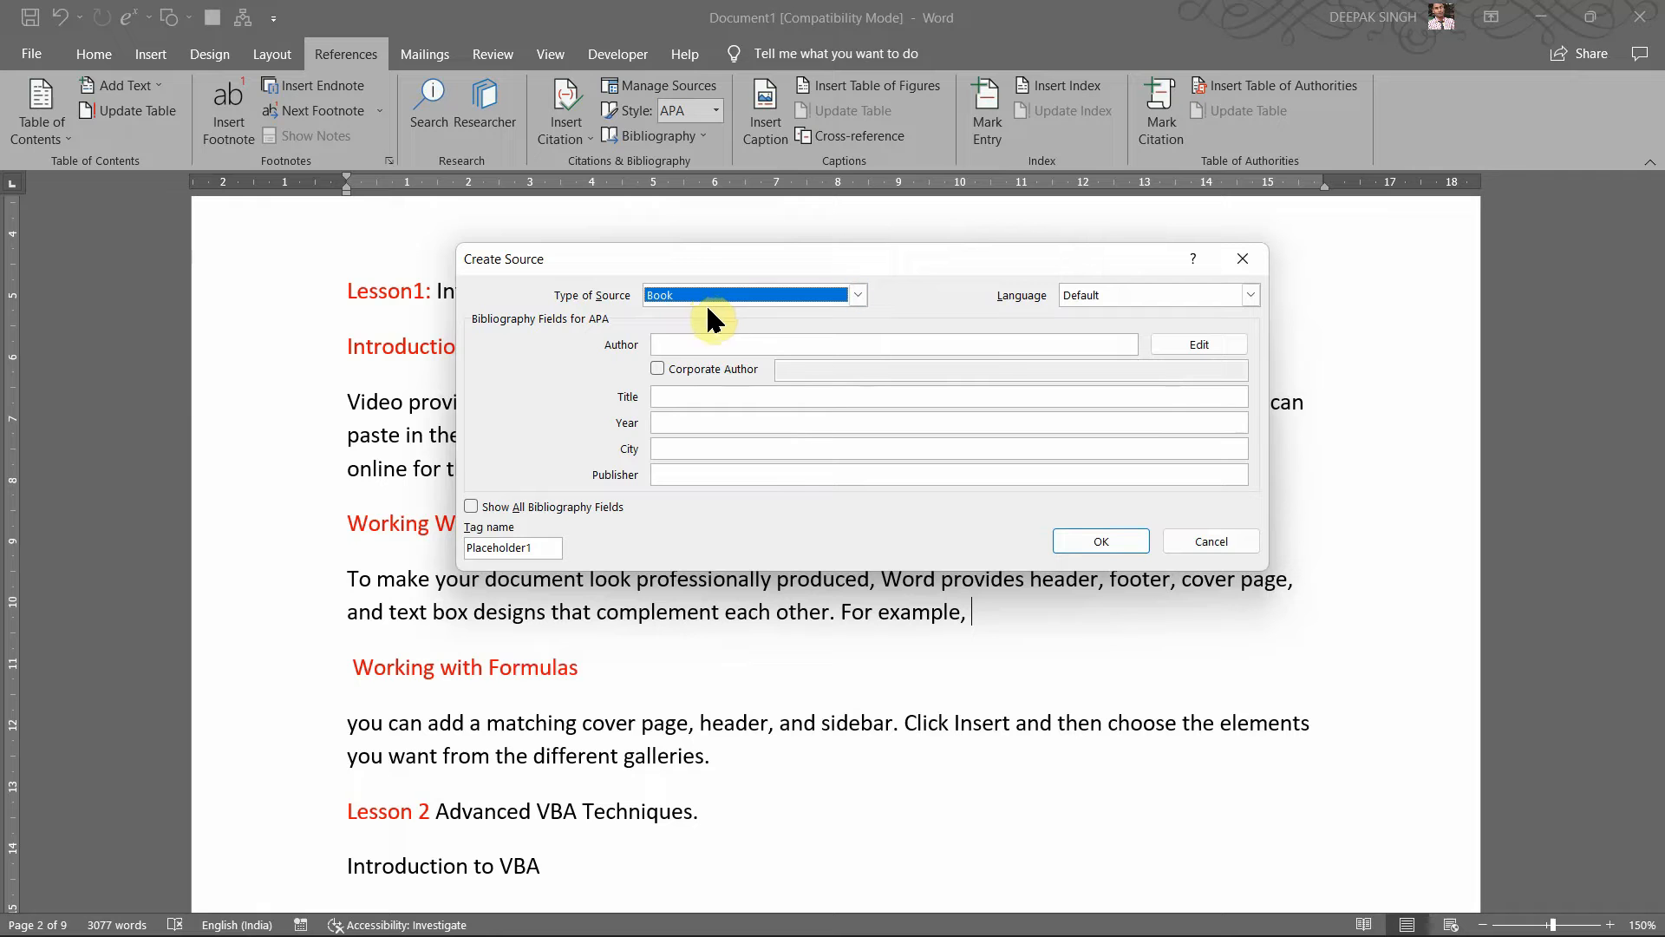
{"action": "left_click", "coordinate": [719, 345]}
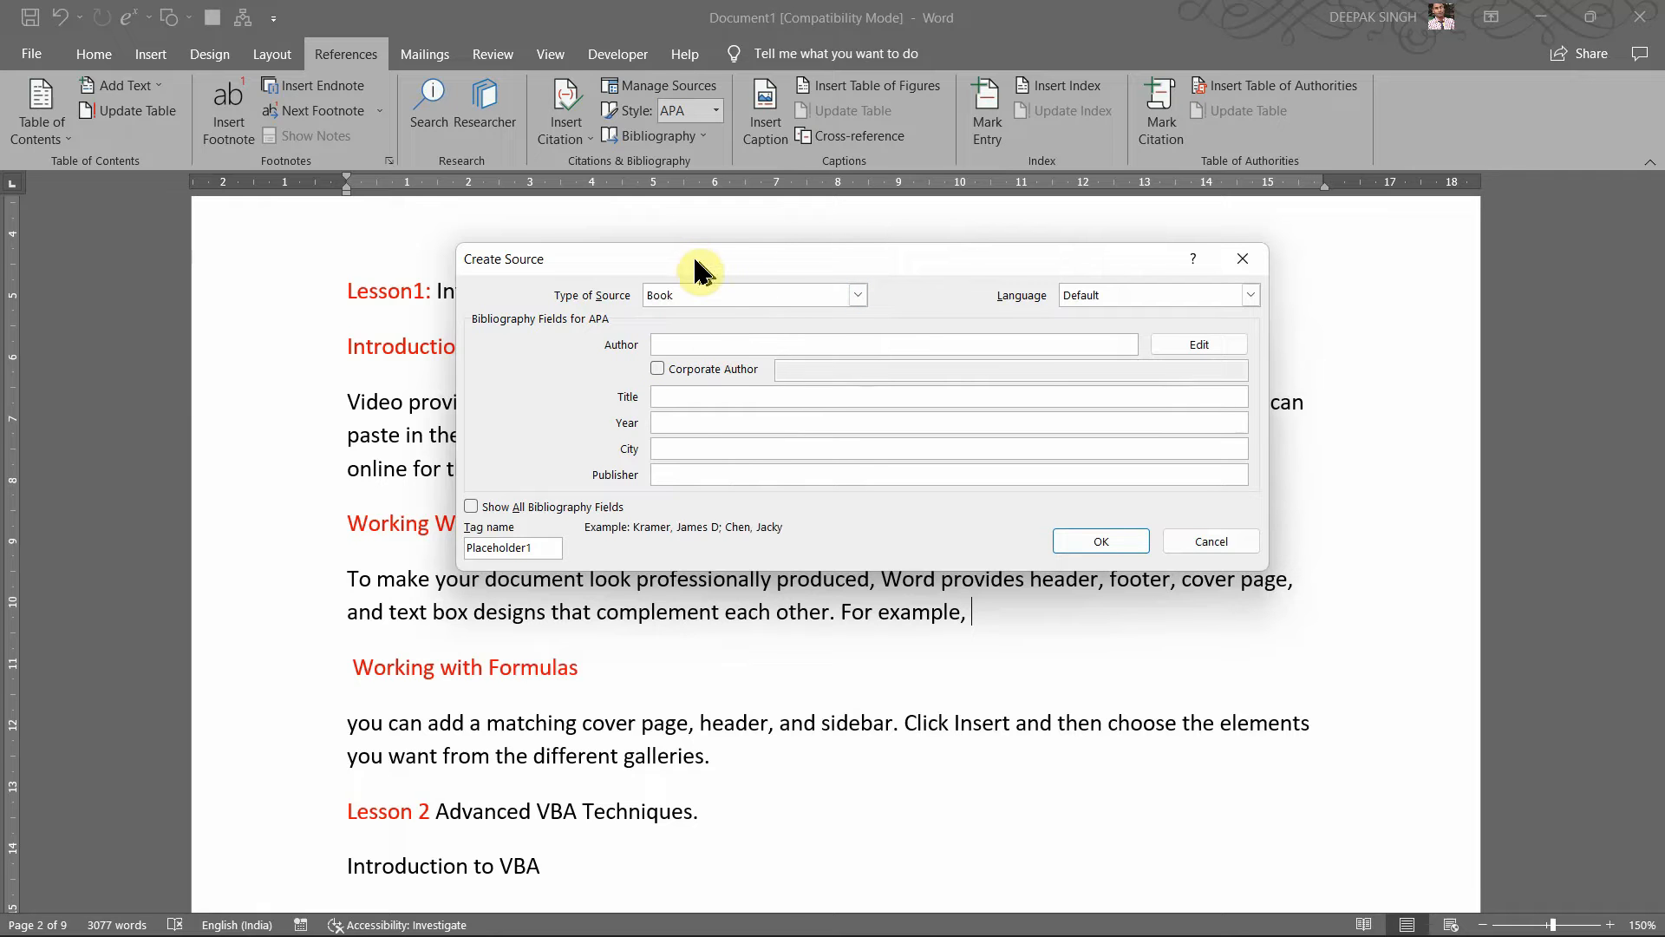
Step: Enter the book author's full name in the Author box as a personal, not corporate, author
{"action": "left_click_drag", "start_coordinate": [697, 260], "coordinate": [758, 260]}
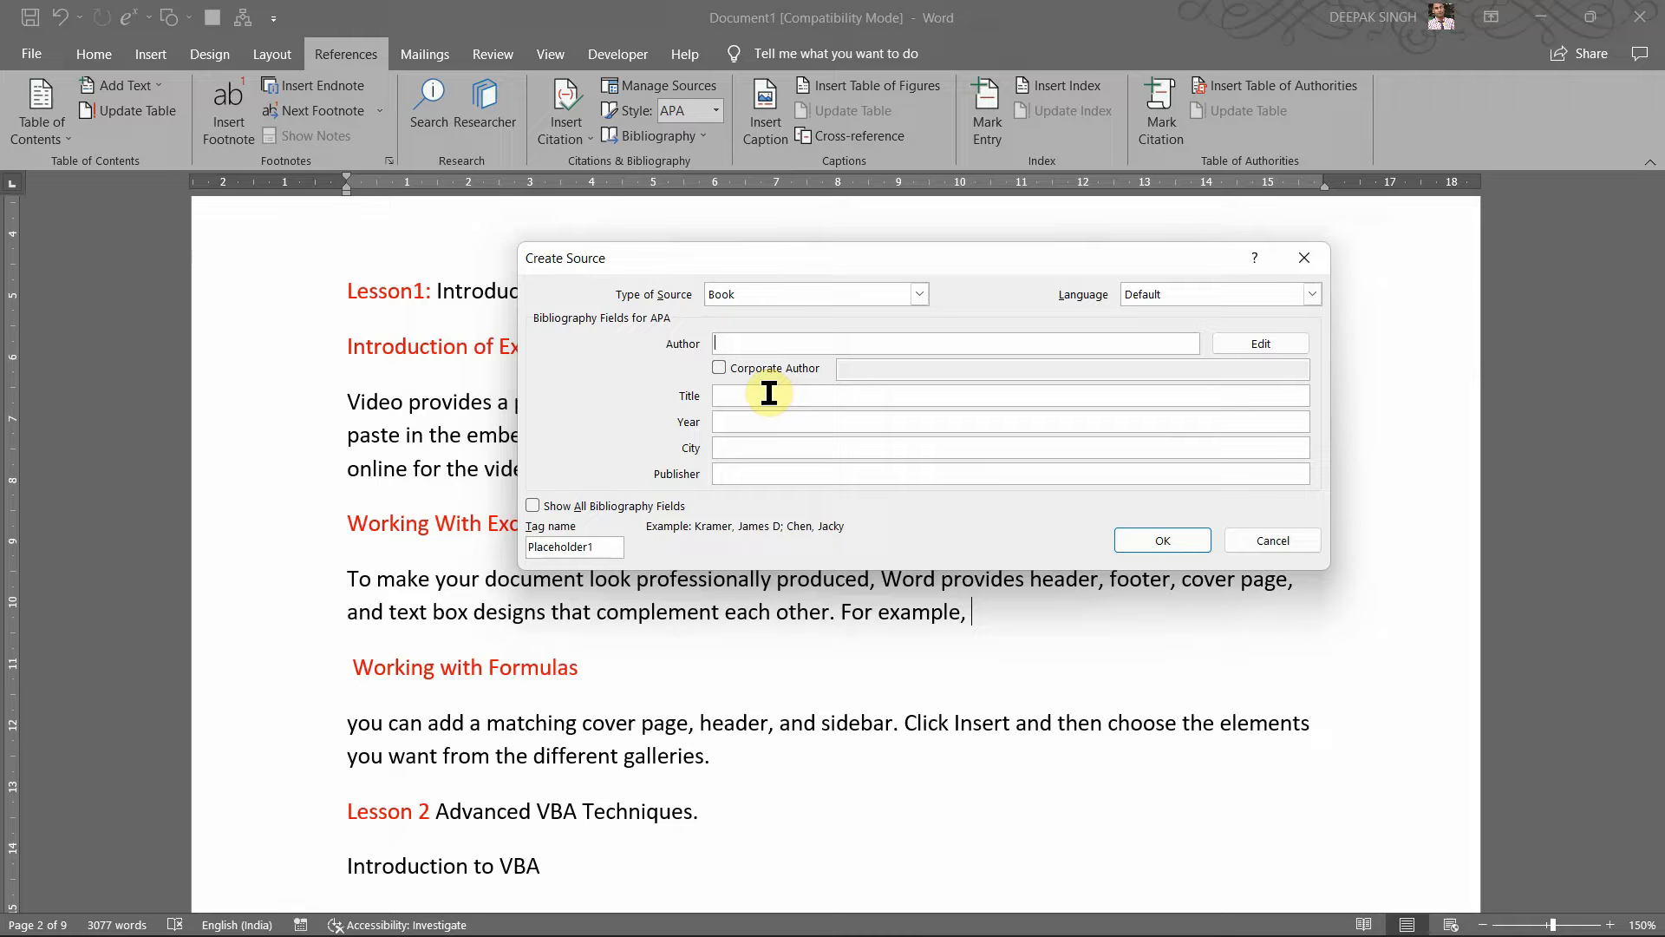
{"action": "type", "text": "Ashok "}
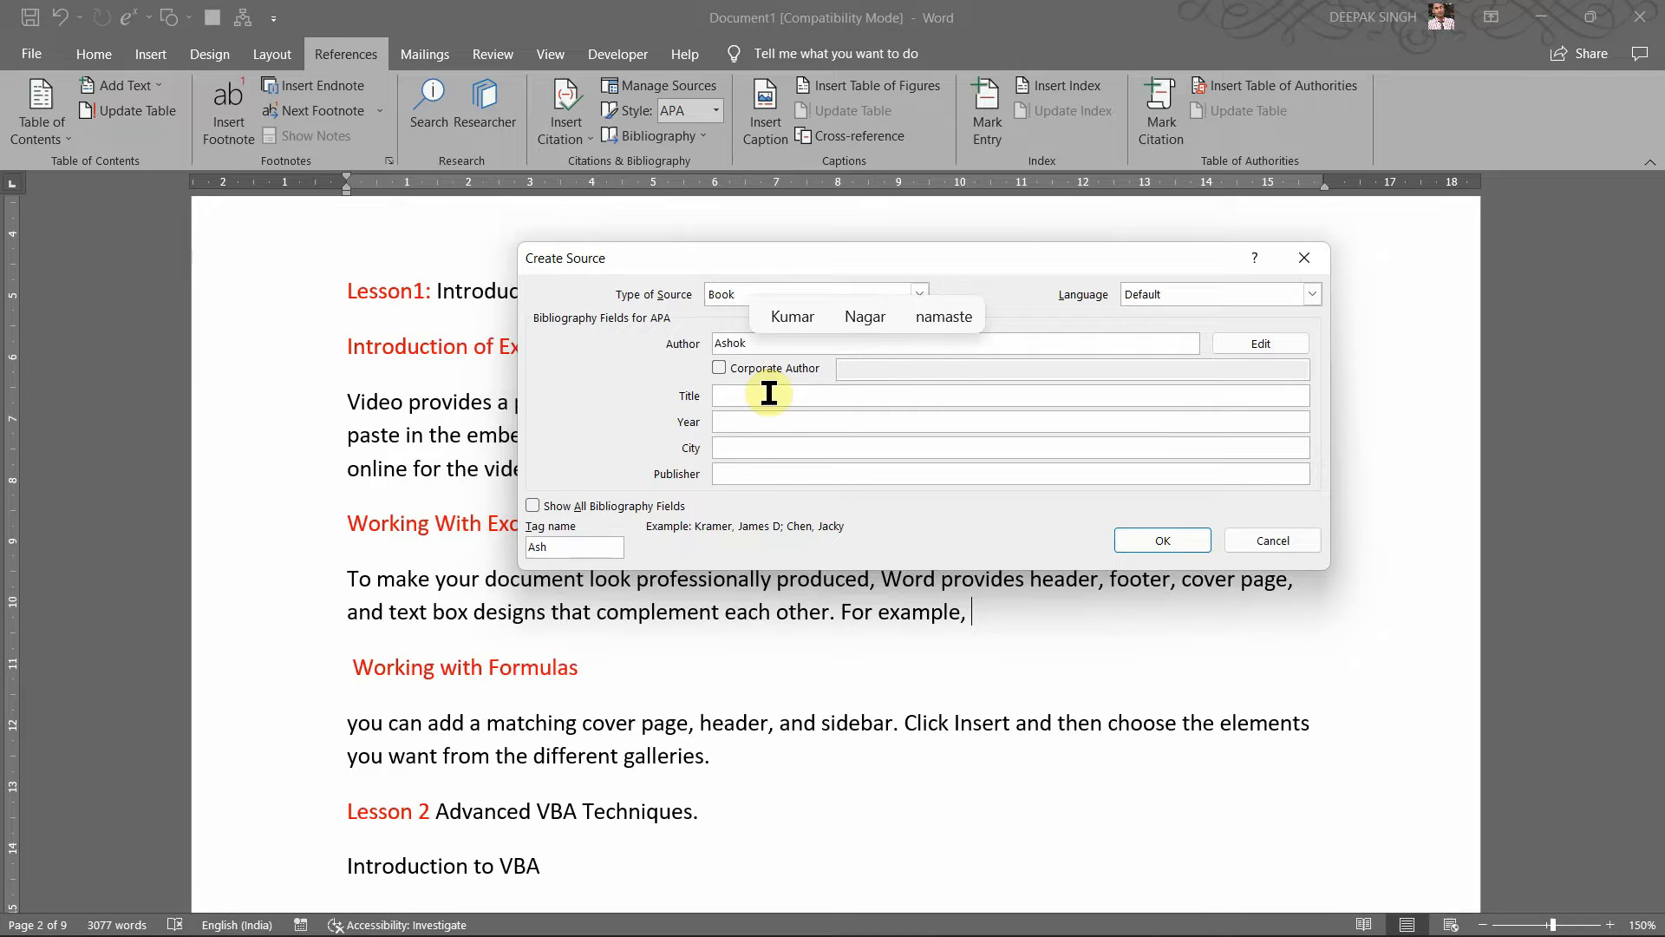
{"action": "type", "text": "N. K"}
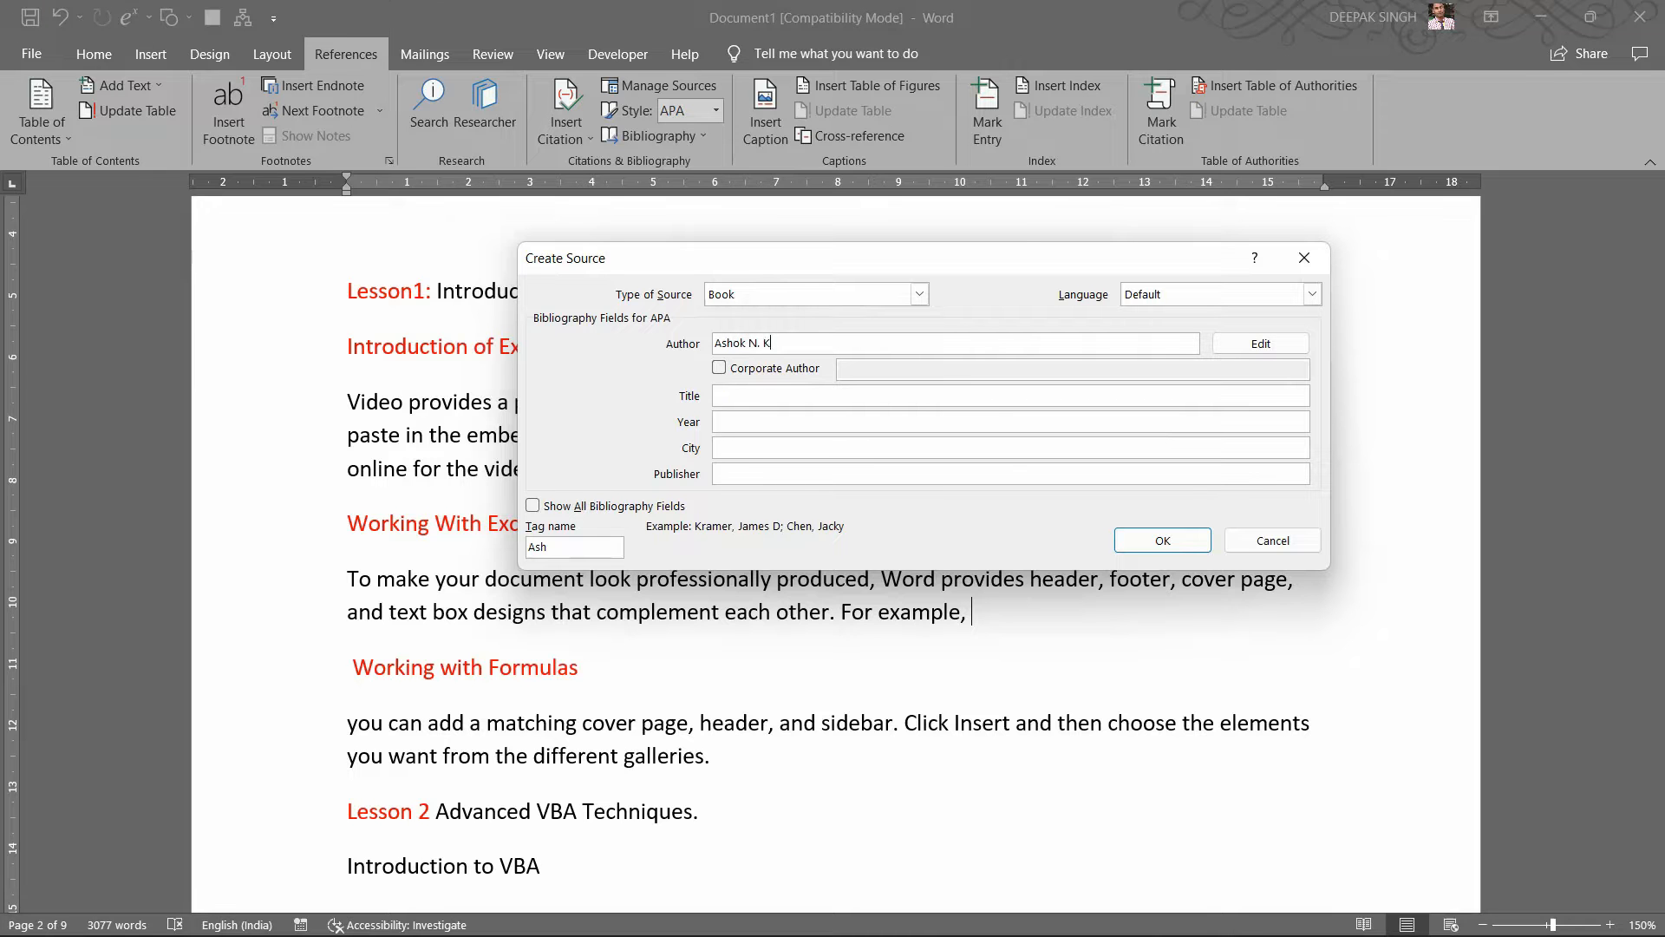
{"action": "type", "text": "amtha"}
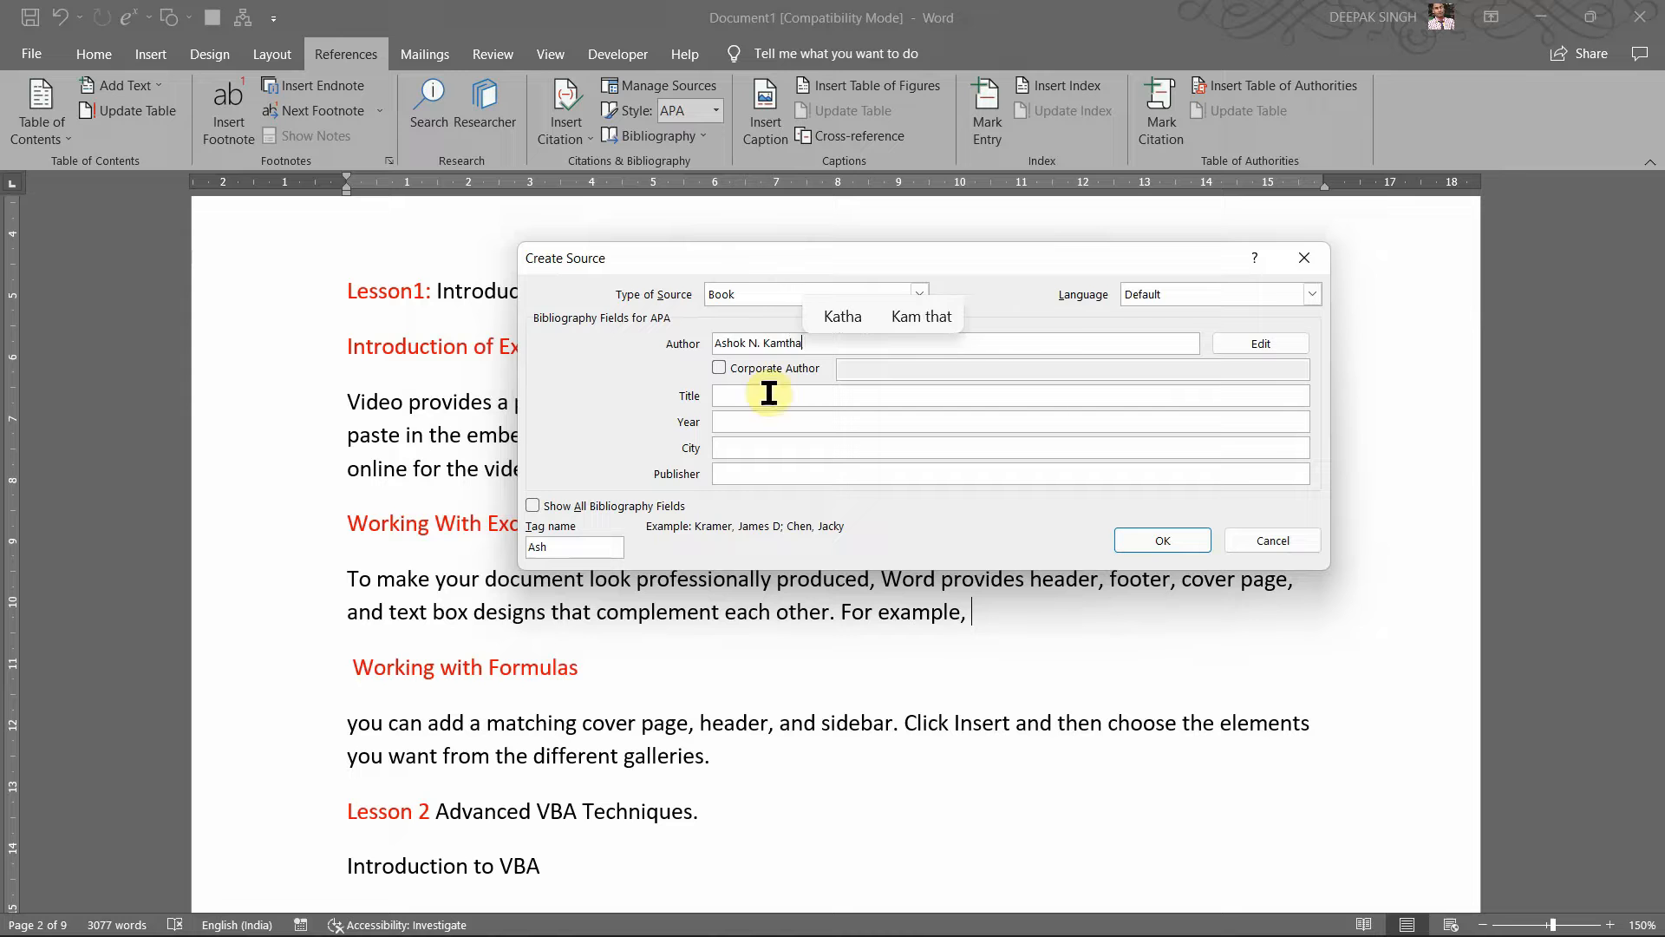
{"action": "type", "text": "ne"}
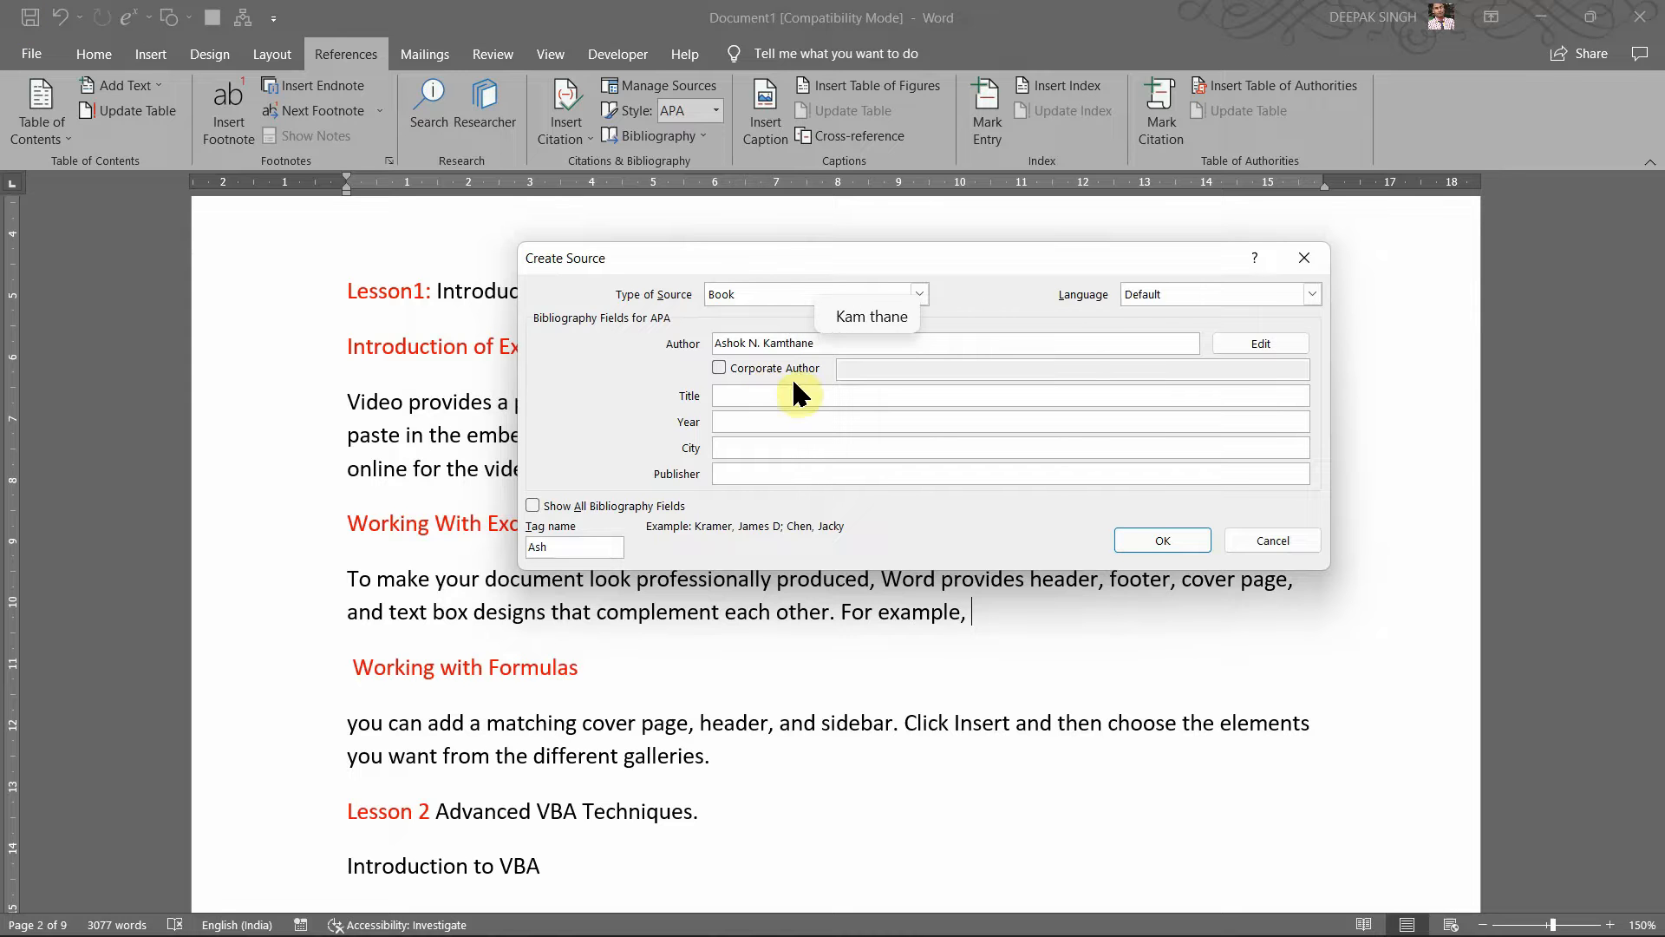
{"action": "left_click", "coordinate": [742, 369]}
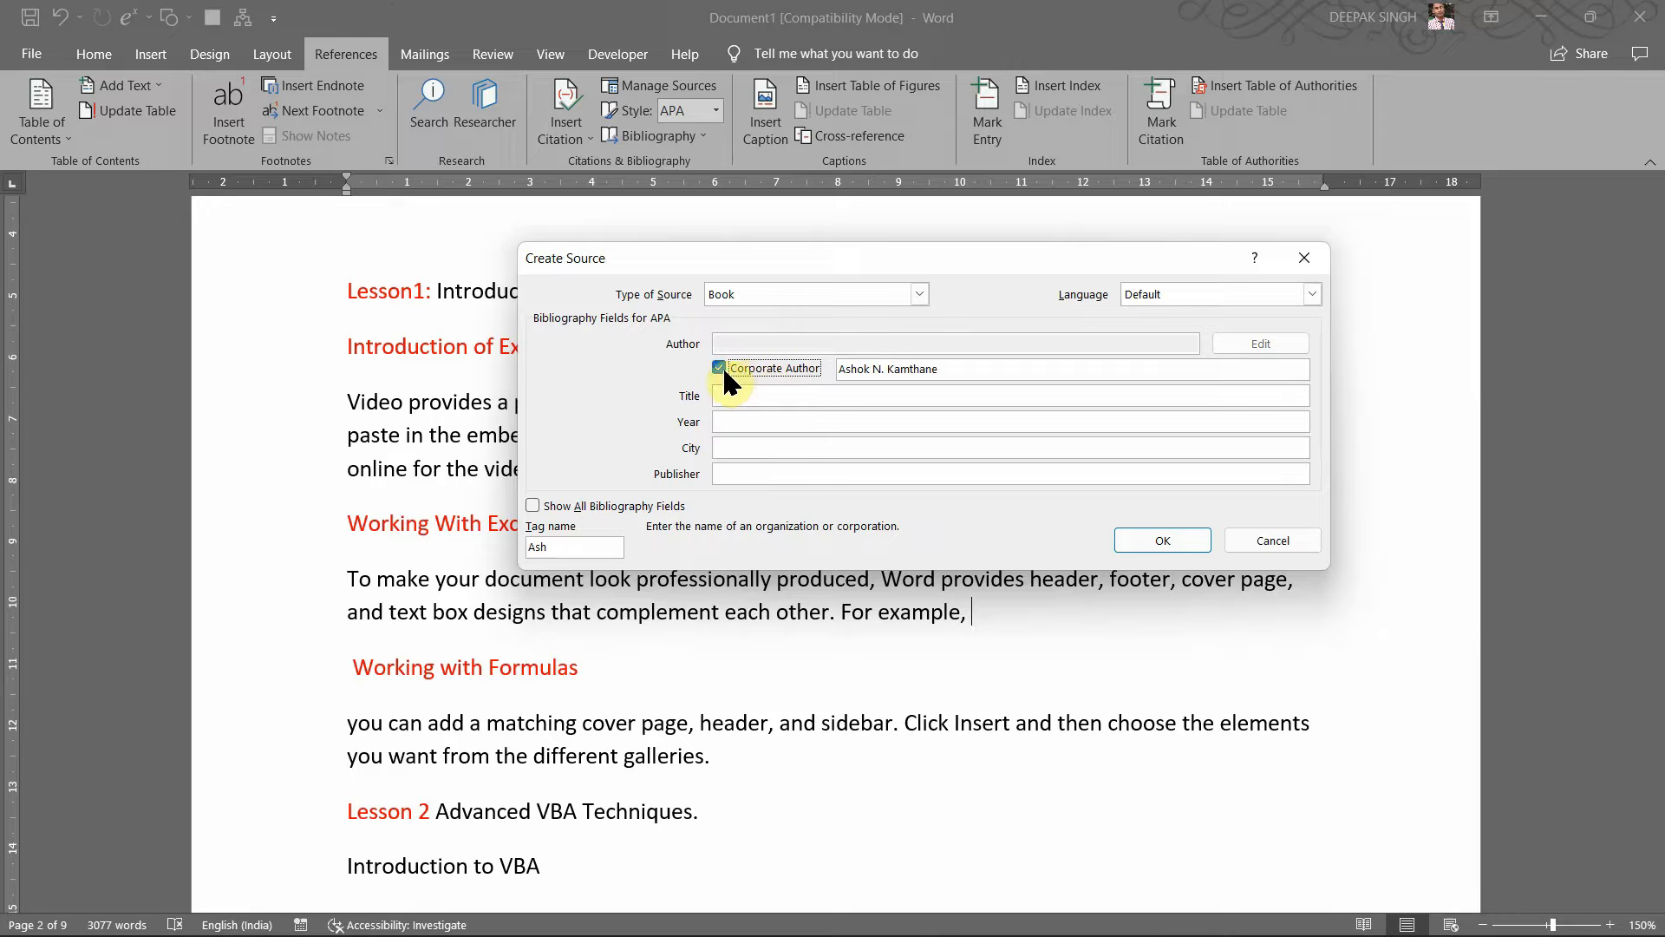
{"action": "left_click", "coordinate": [727, 378]}
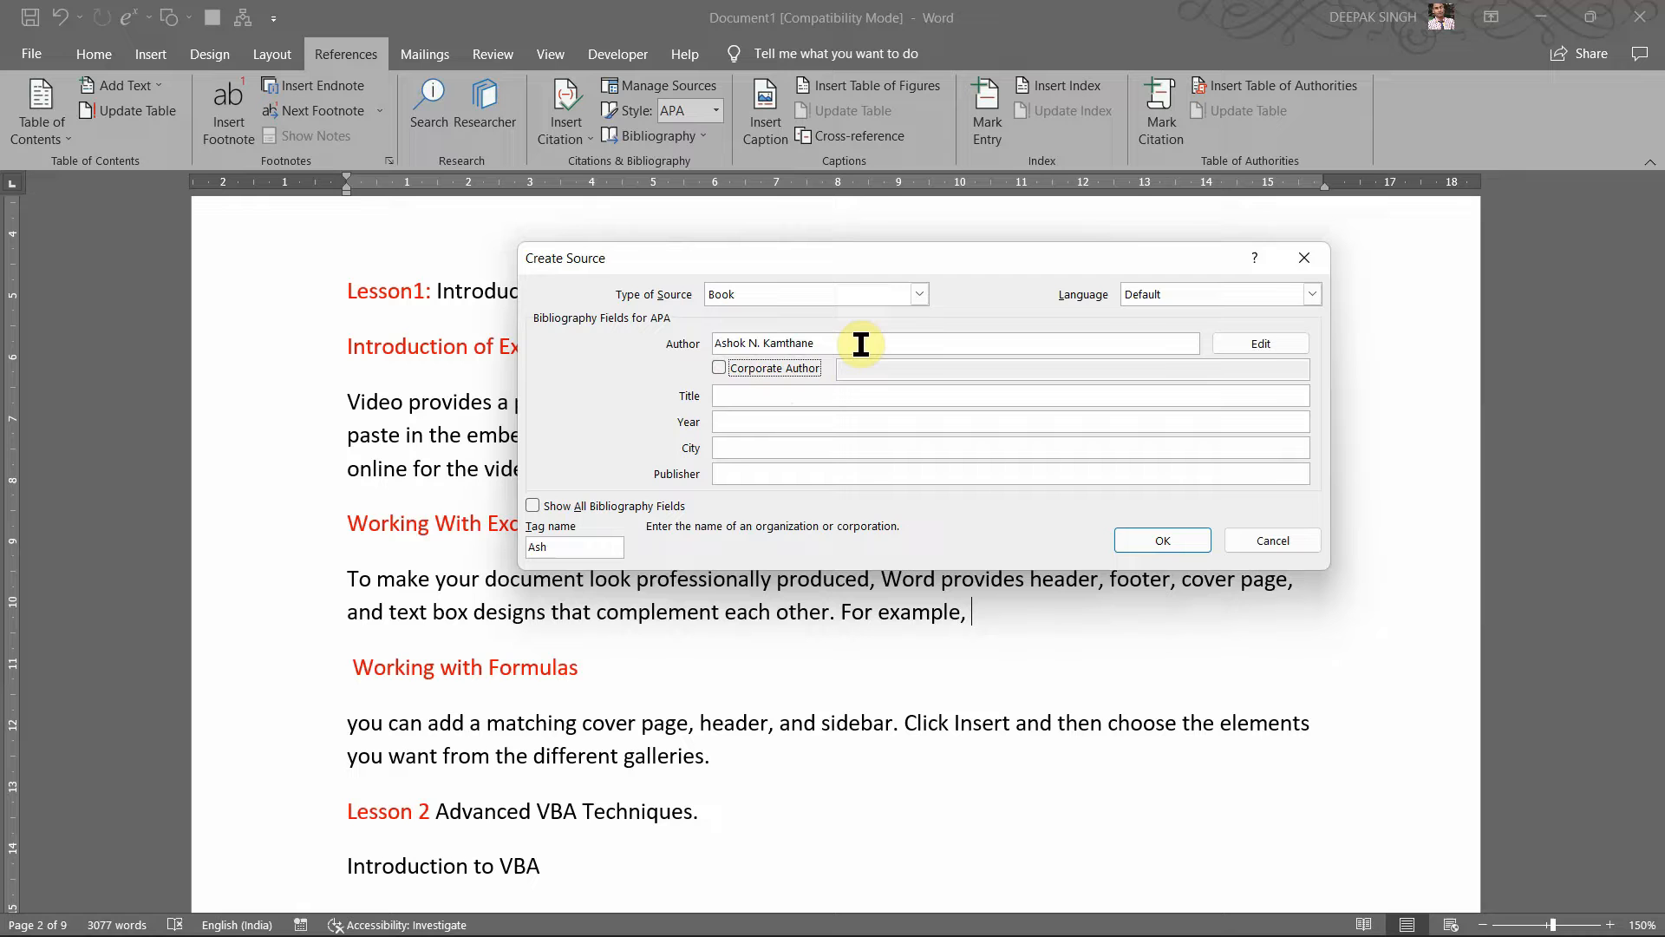
Step: Enter the title 'Programming with ANSI and Turbo C' and the year 2009
{"action": "left_click", "coordinate": [798, 395]}
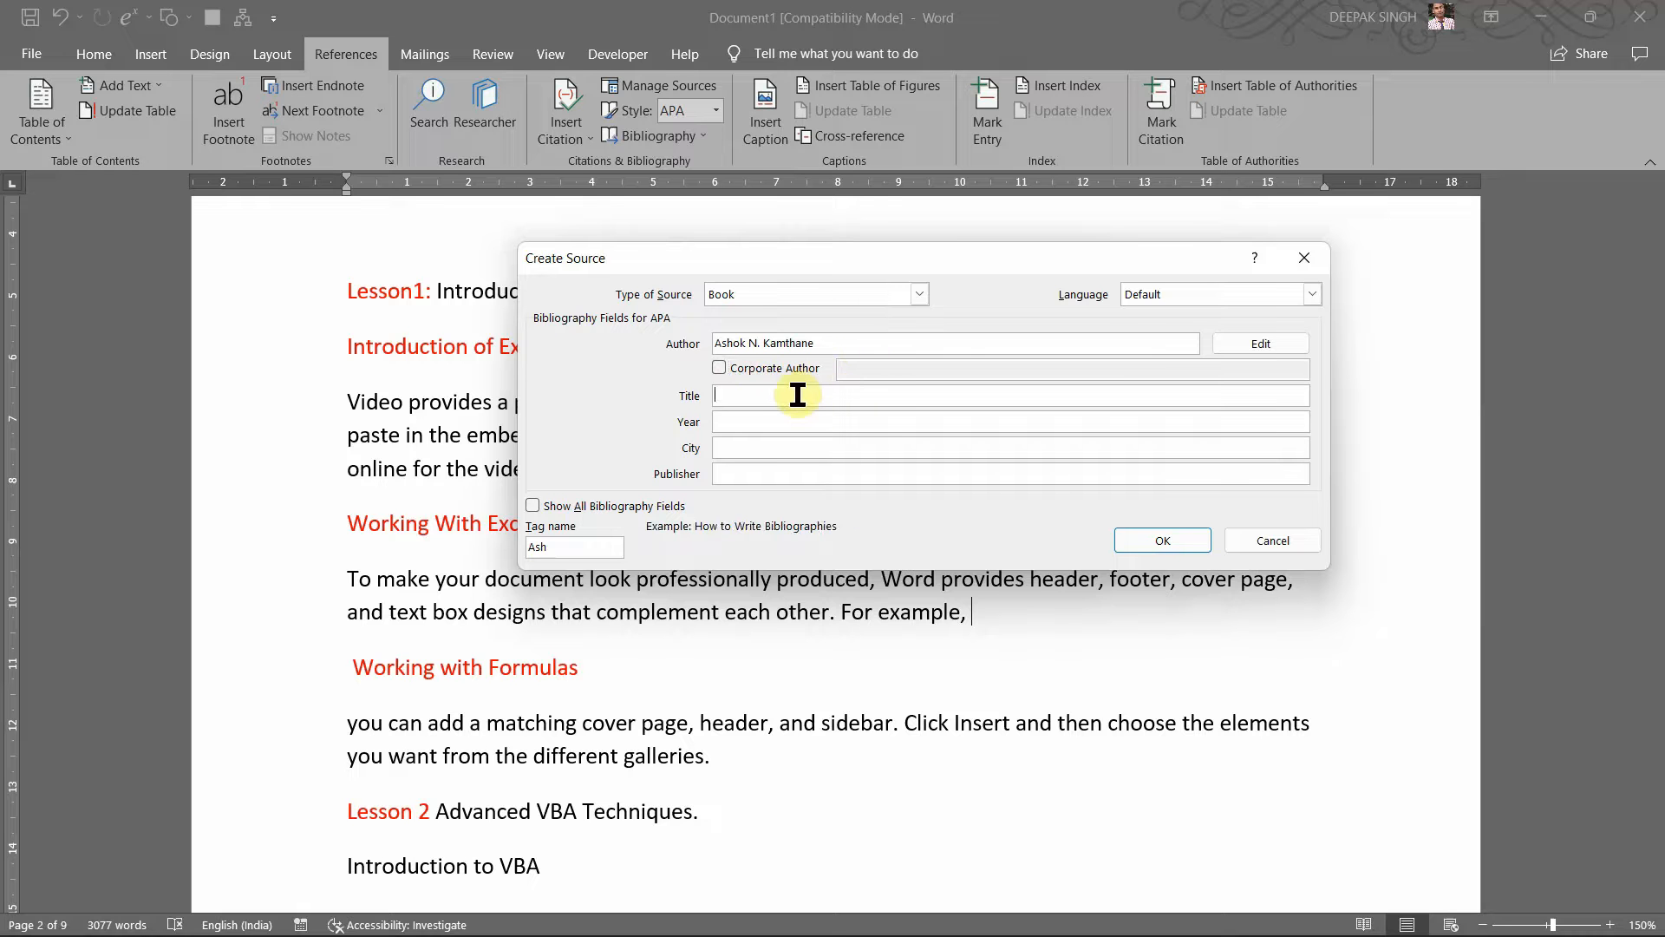
{"action": "type", "text": "P"}
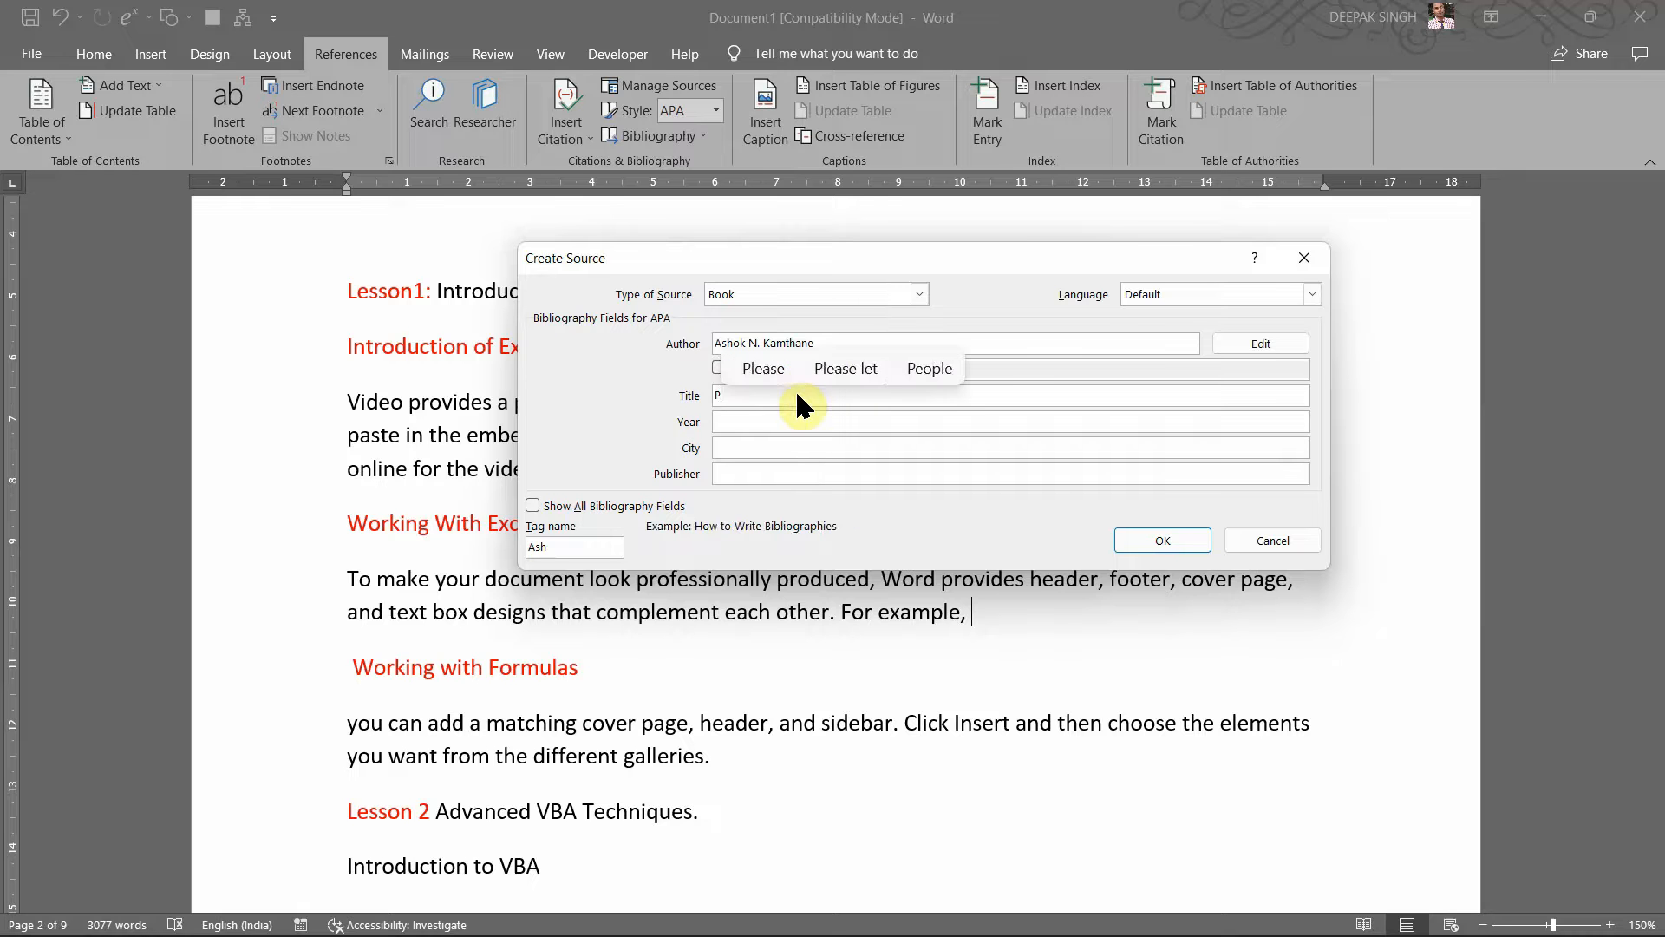
{"action": "type", "text": "rogramm"}
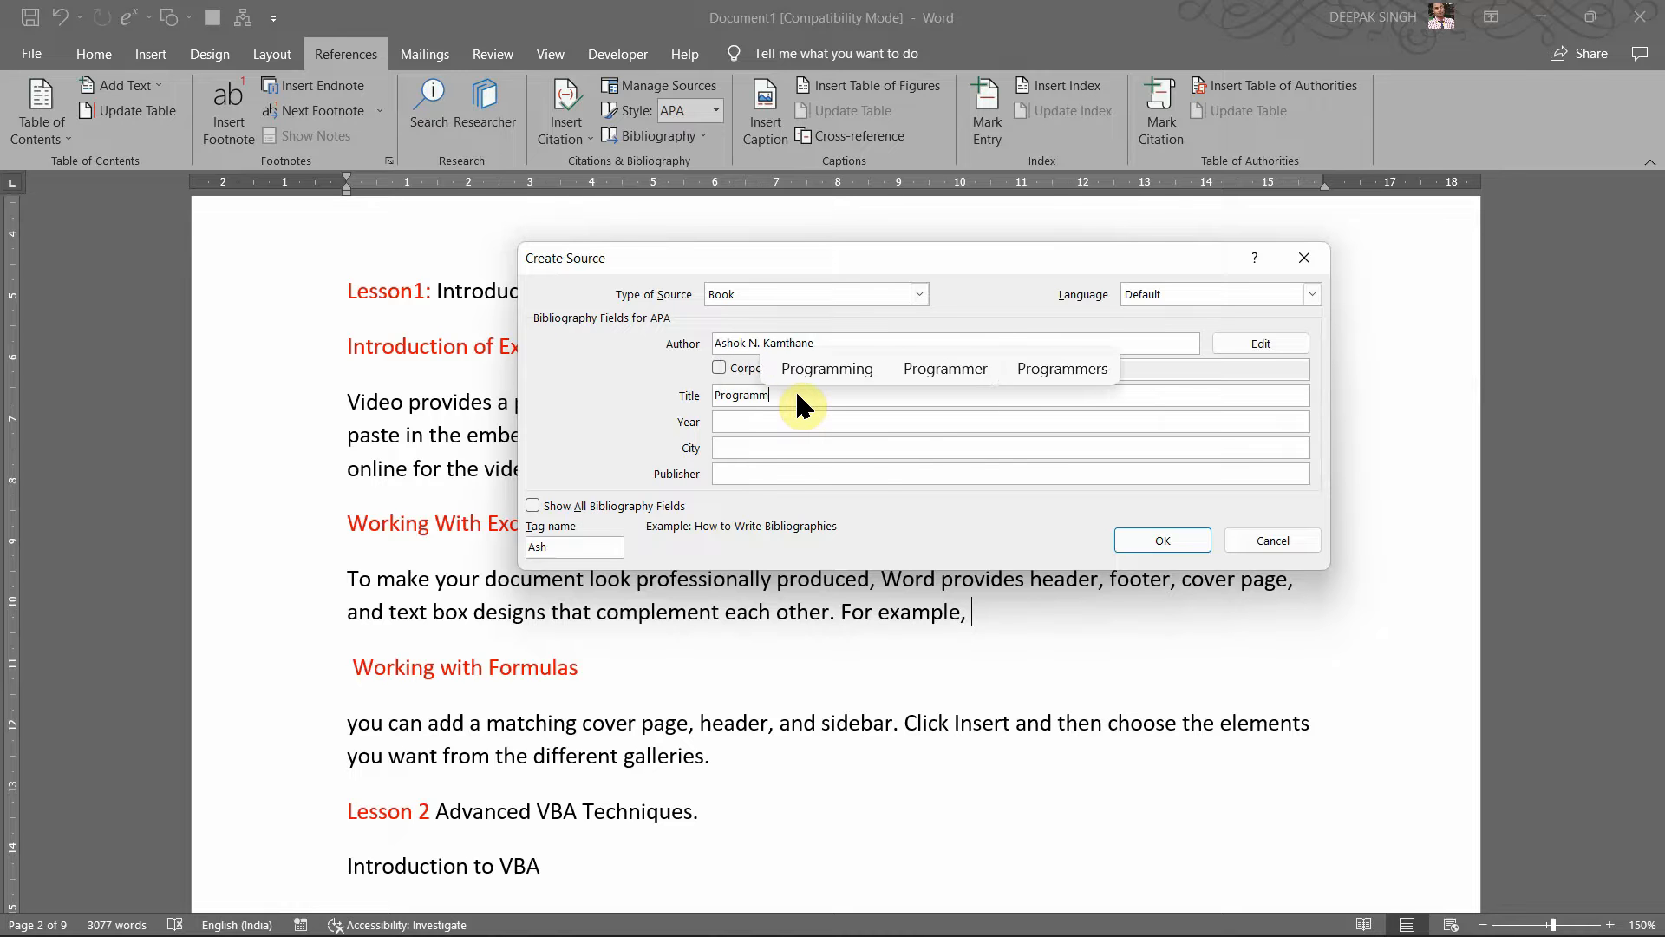
{"action": "type", "text": "ing with "}
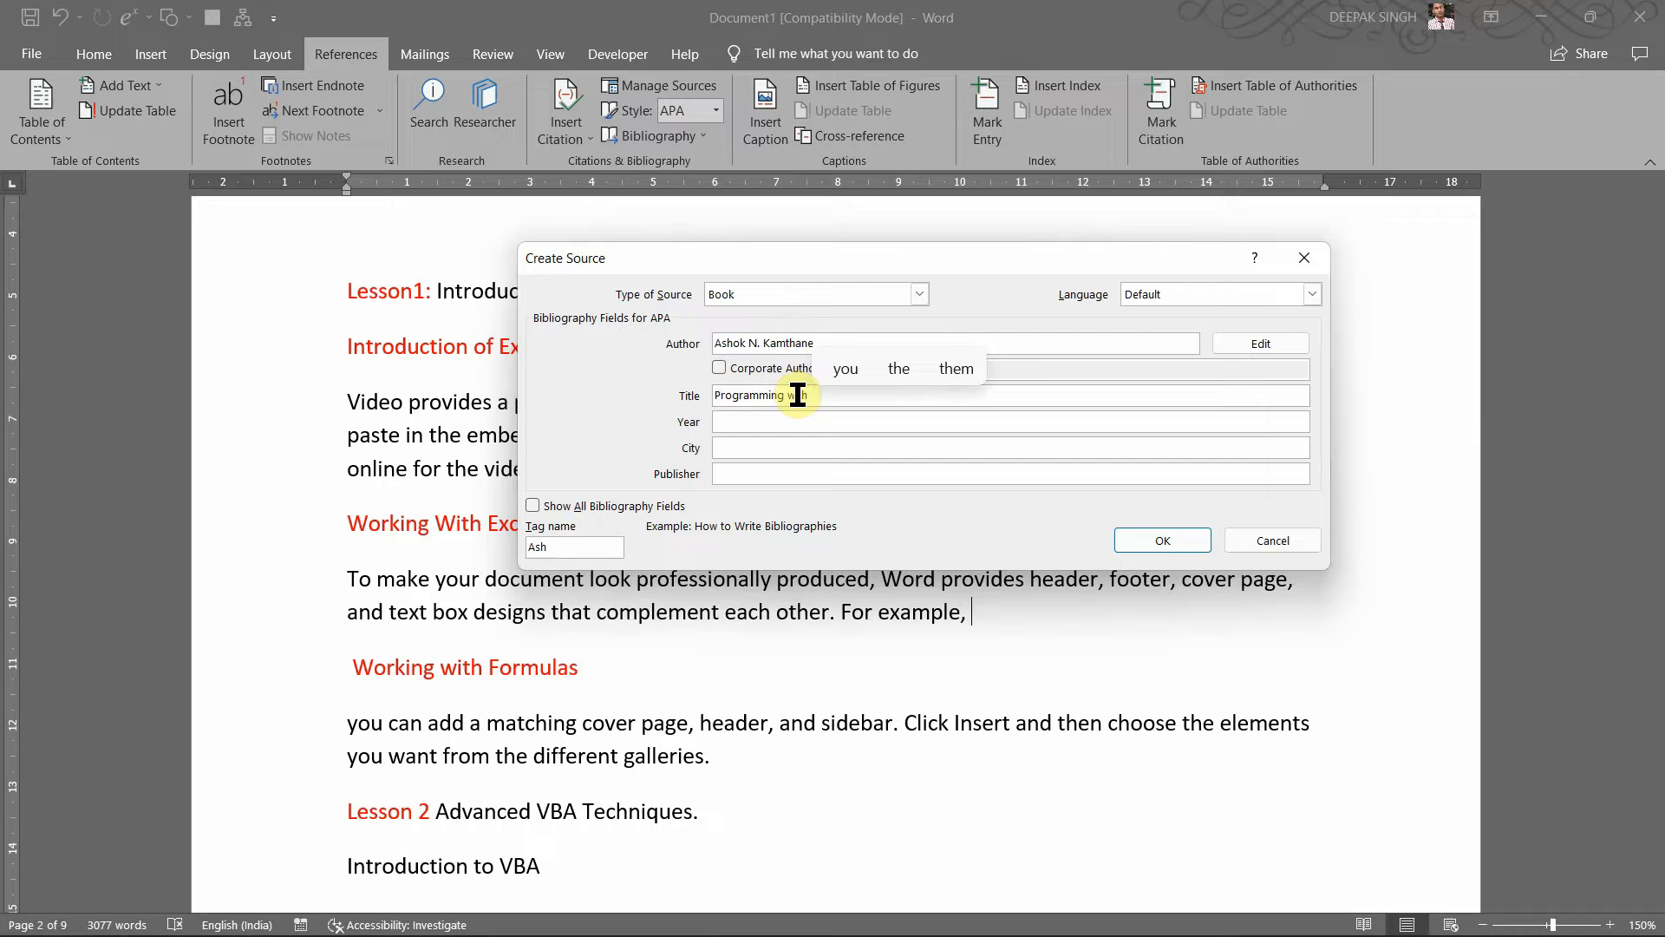
{"action": "type", "text": "ANSI an"}
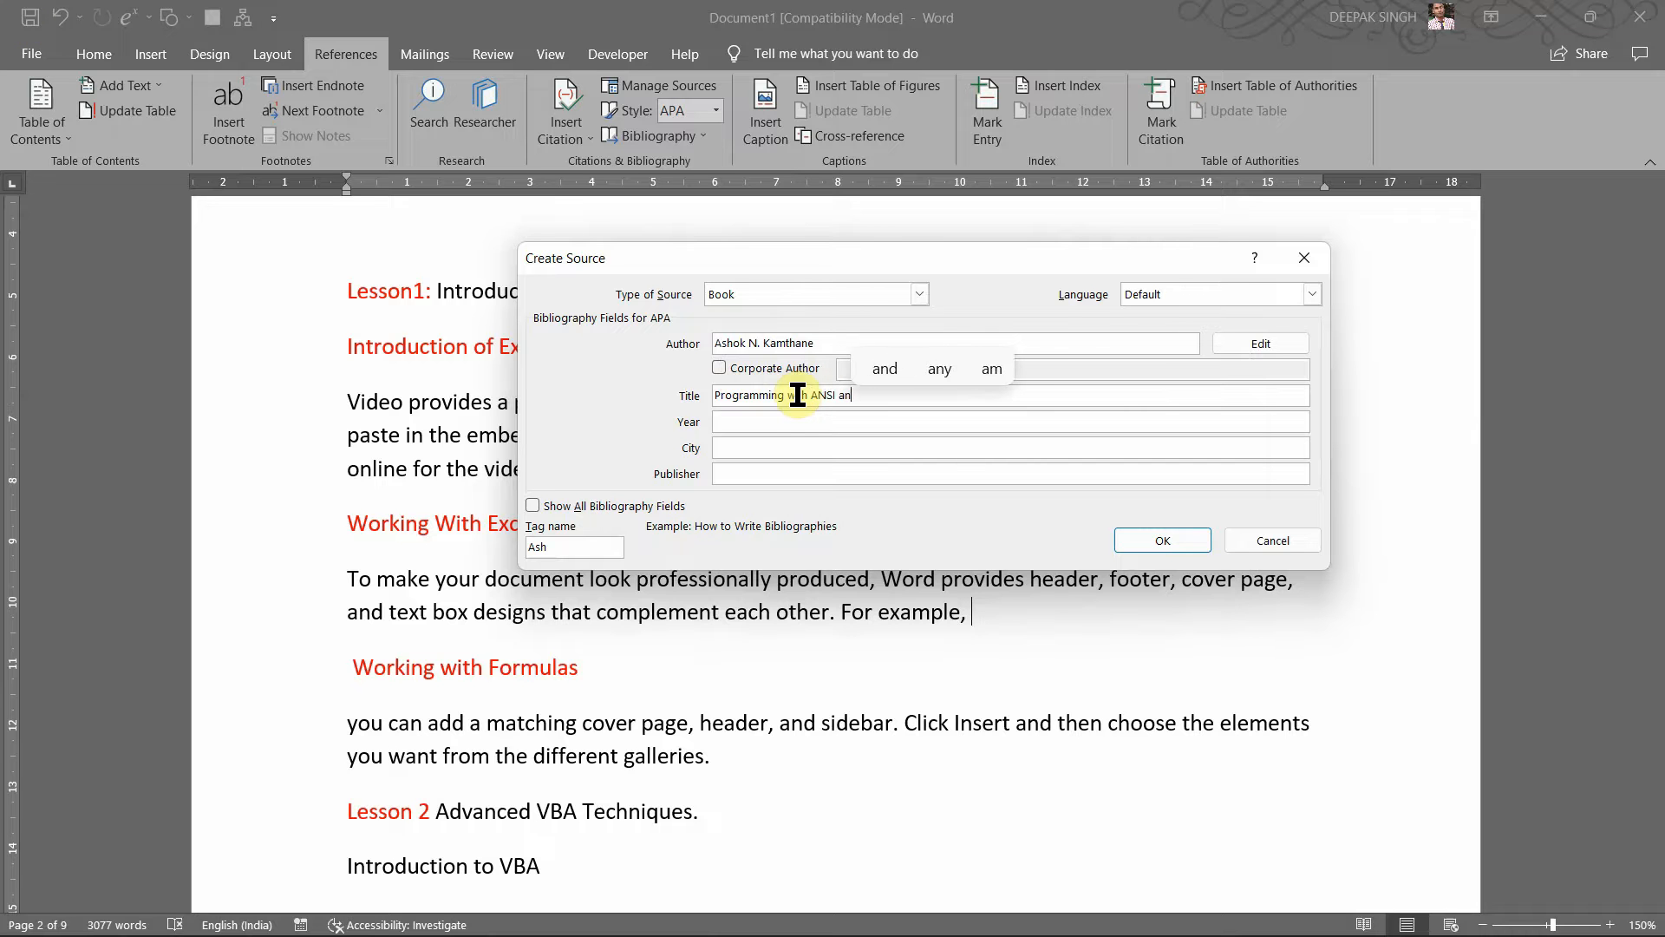
{"action": "type", "text": "d Tur"}
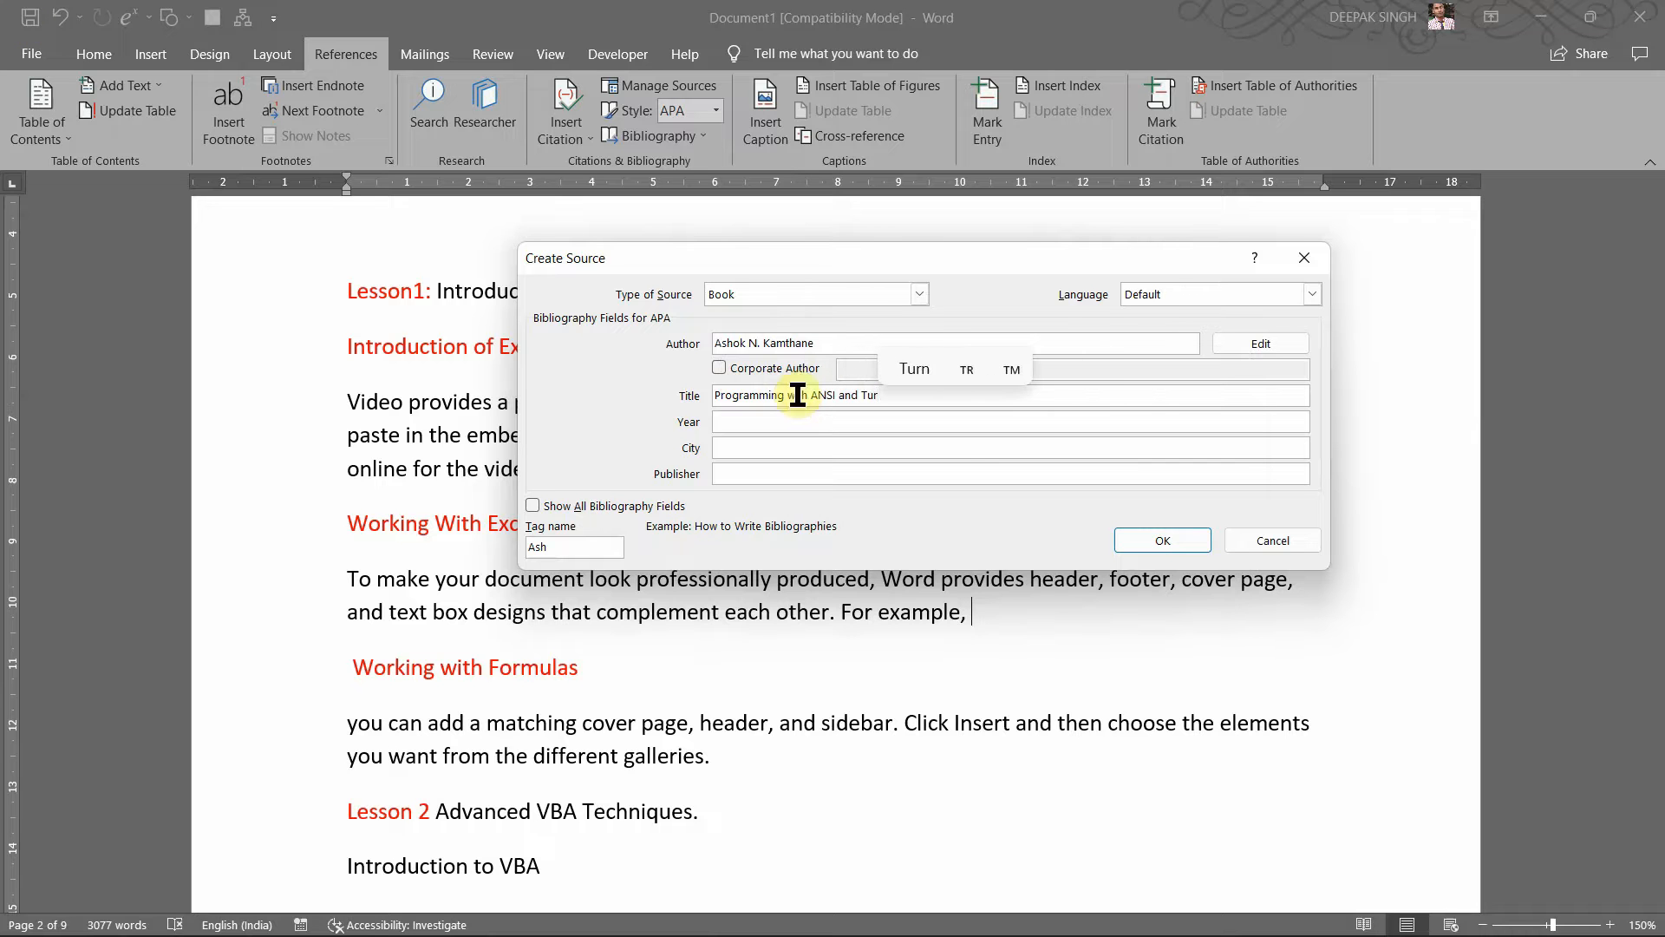
{"action": "type", "text": "bo C"}
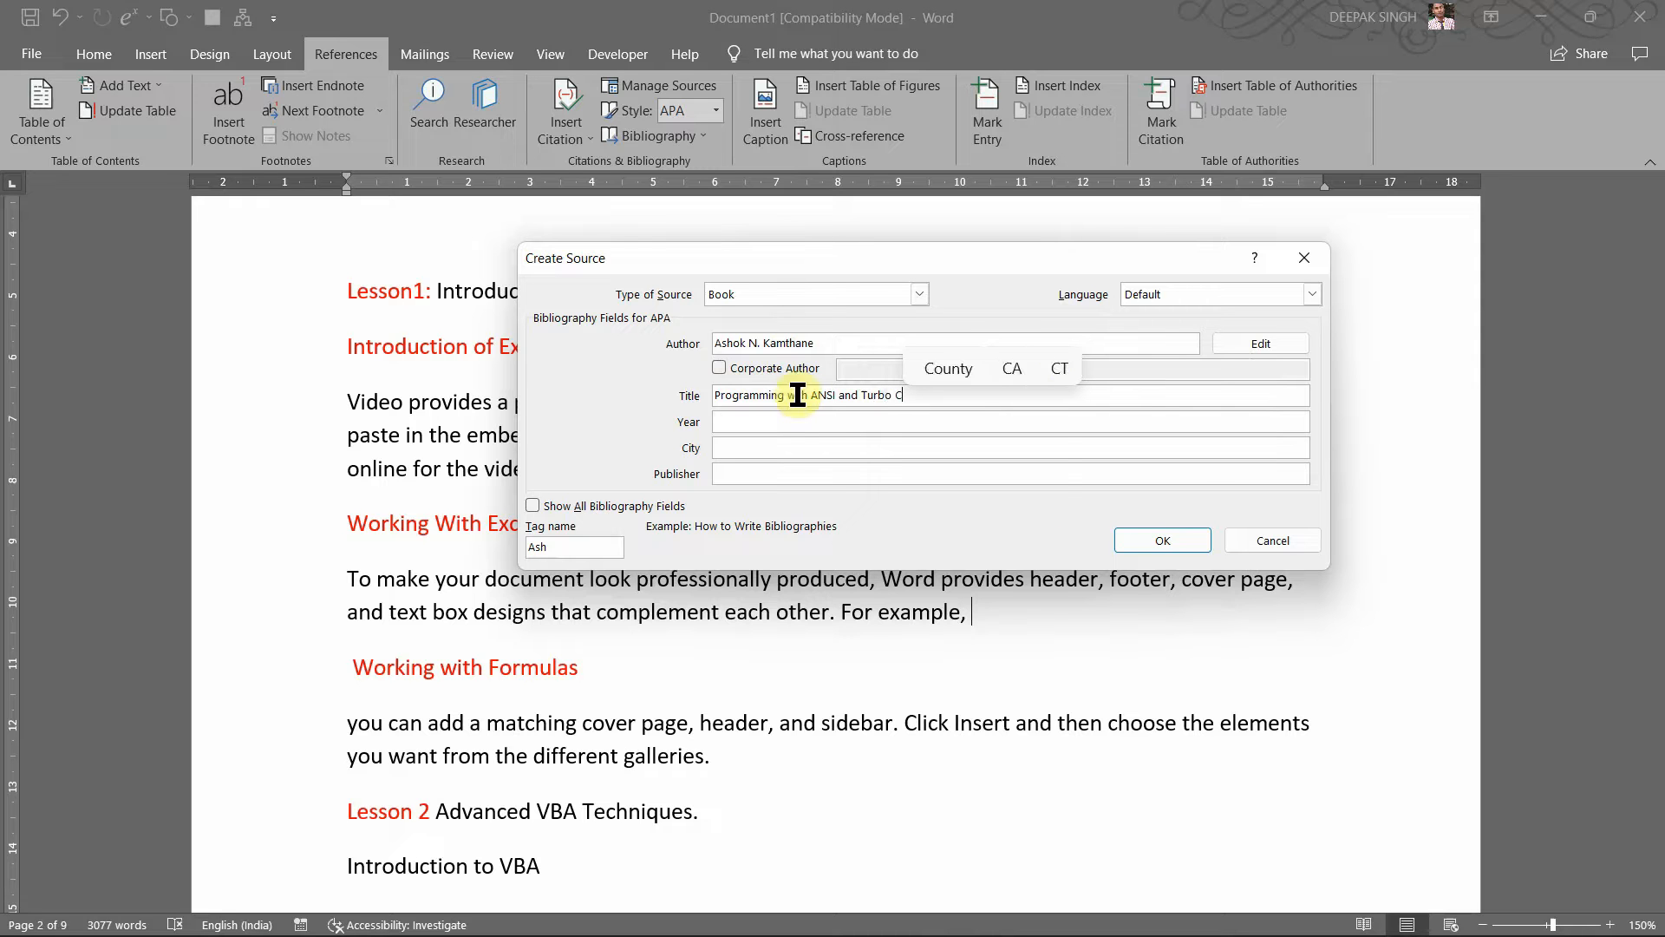
{"action": "left_click", "coordinate": [820, 425]}
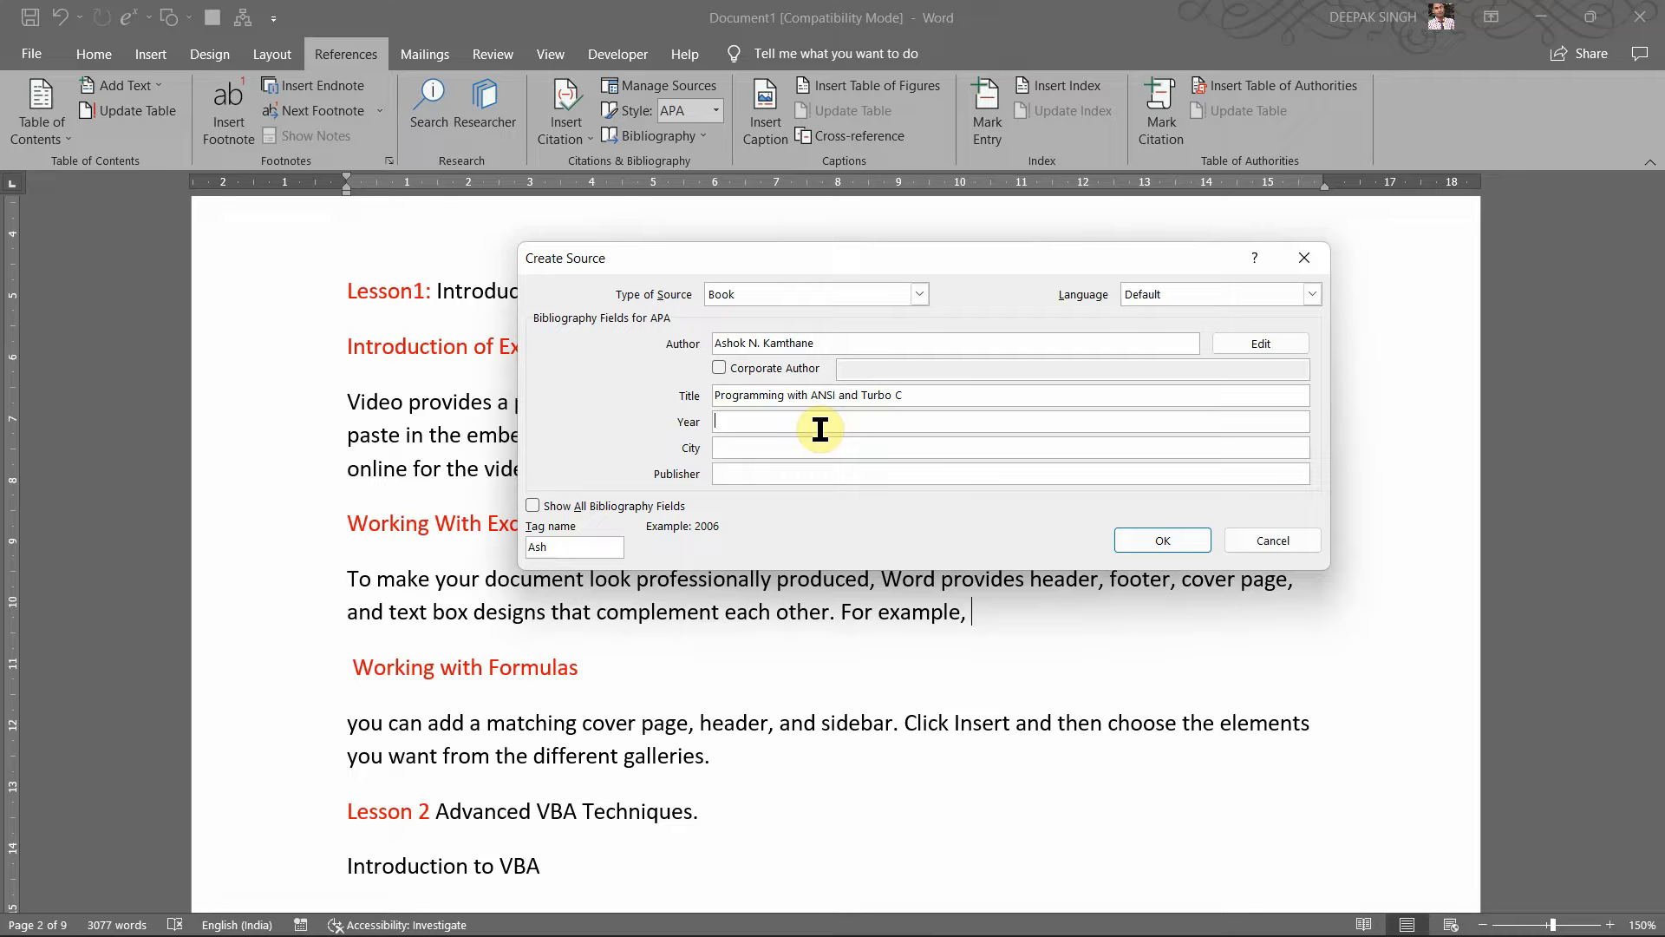
{"action": "type", "text": "20"}
{"action": "type", "text": "9"}
Step: Set City to Delhi and Publisher to 'Published by Dorling Kindersley(Inda)'
{"action": "left_click", "coordinate": [803, 450]}
{"action": "type", "text": "De"}
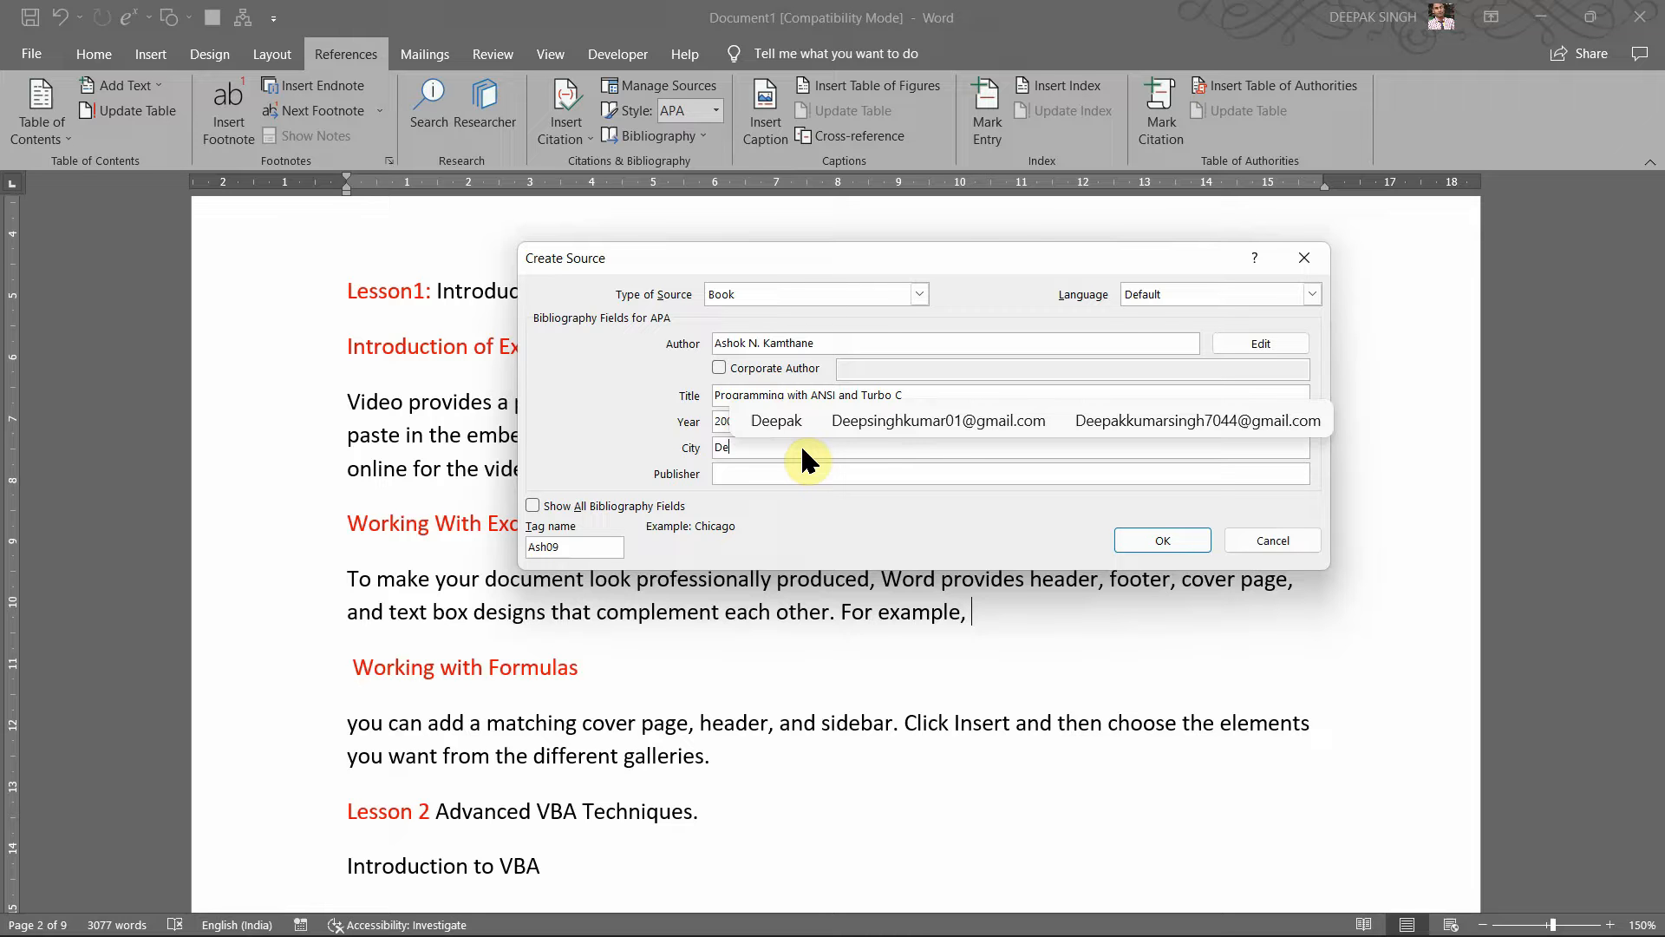
{"action": "type", "text": "h="}
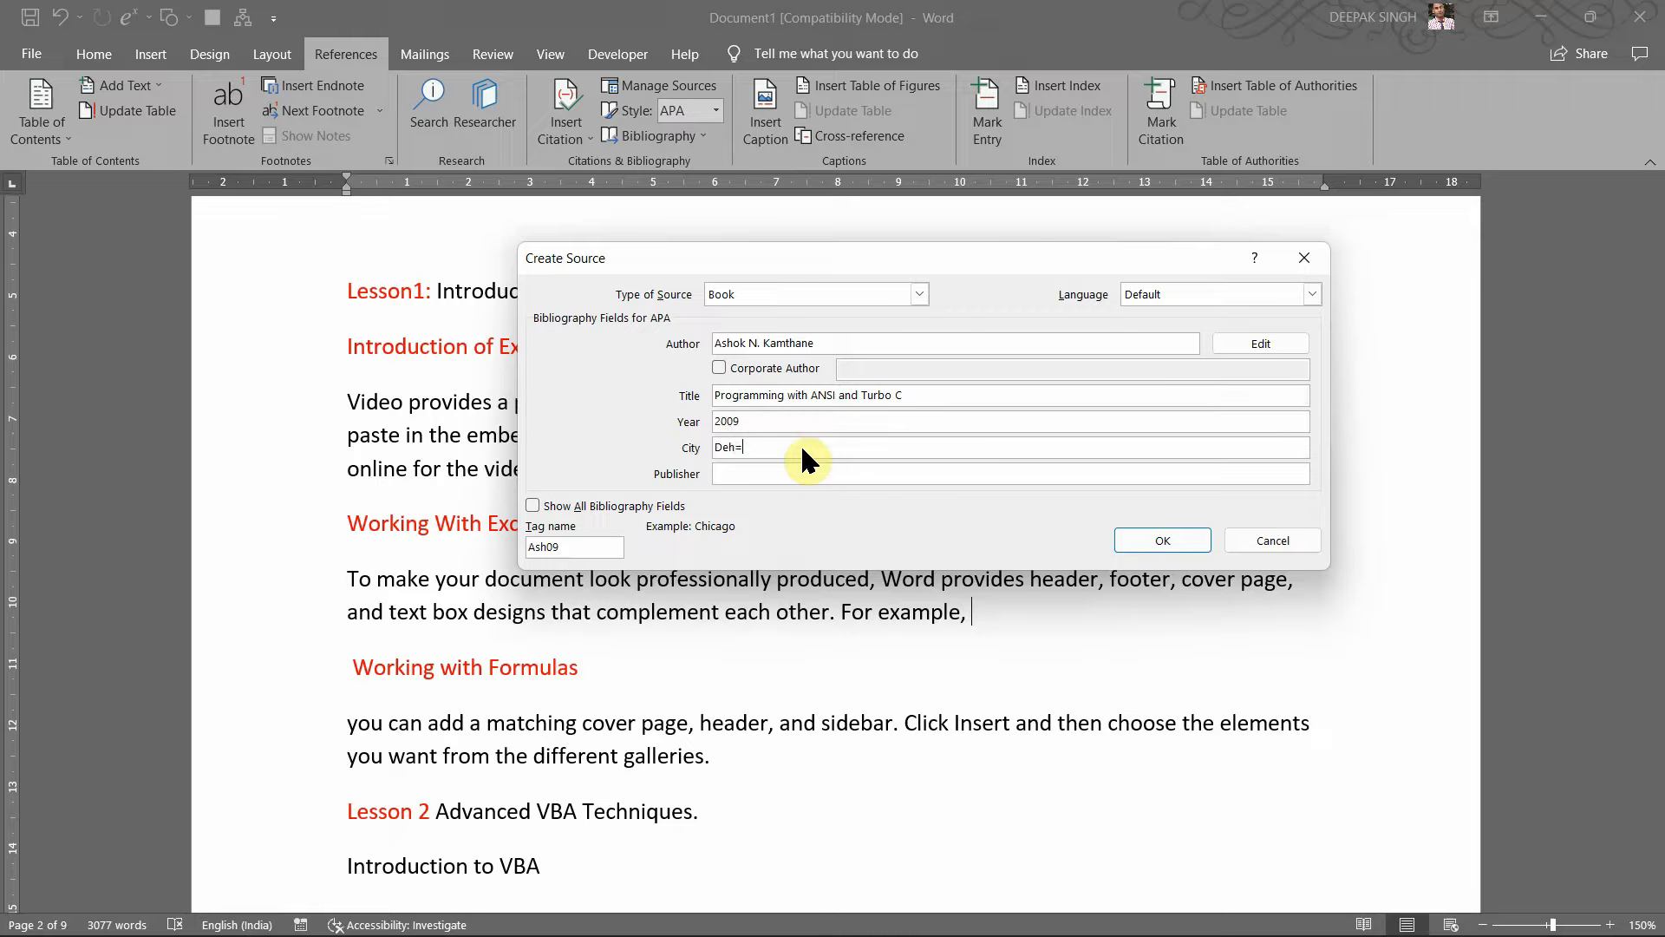
{"action": "key", "text": "BackSpace"}
{"action": "key", "text": "BackSpace"}
{"action": "key", "text": "BackSpace"}
{"action": "key", "text": "BackSpace"}
{"action": "key", "text": "BackSpace"}
{"action": "type", "text": "elhi"}
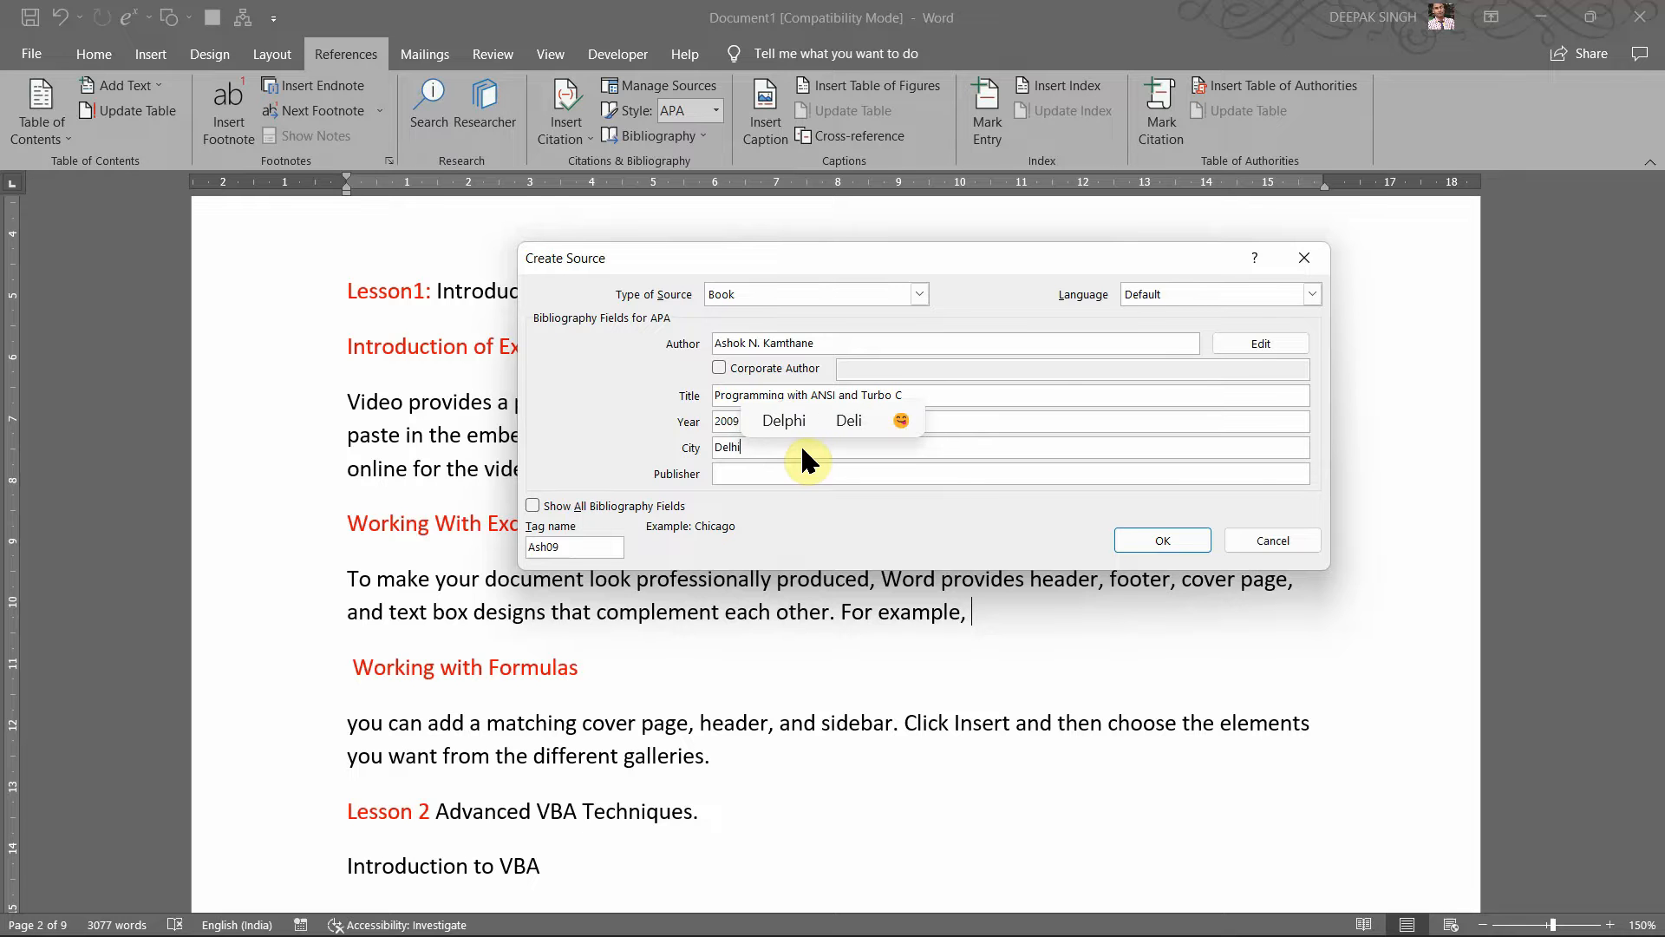
{"action": "left_click", "coordinate": [770, 470]}
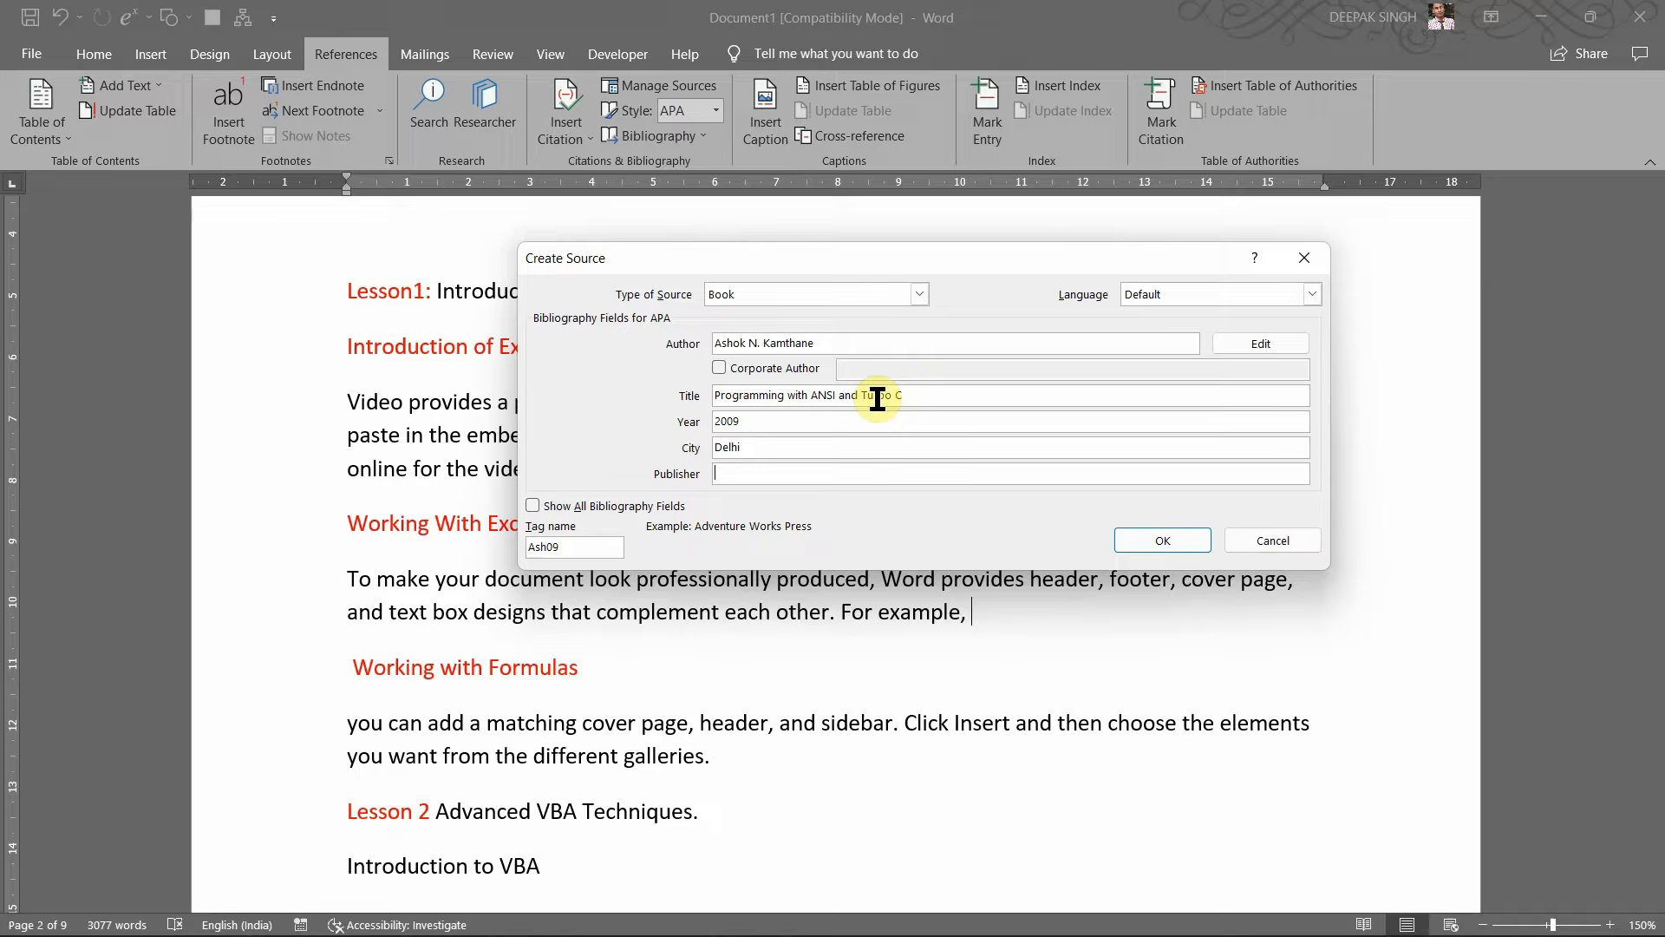
{"action": "type", "text": "Dork"}
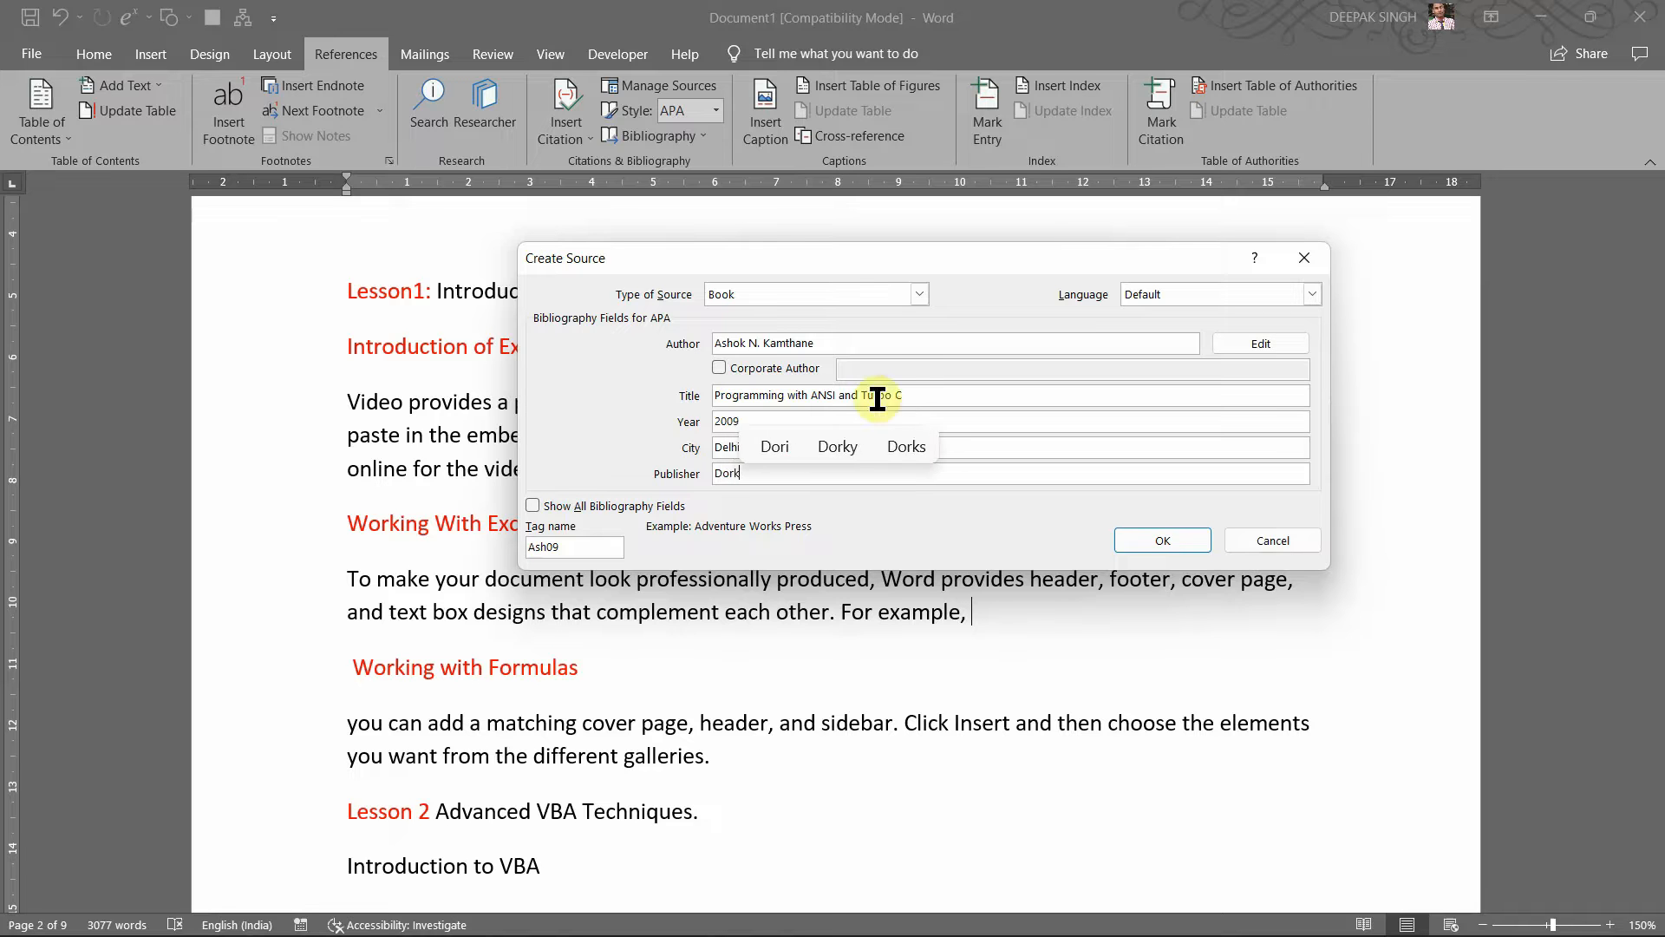
{"action": "key", "text": "BackSpace"}
{"action": "key", "text": "BackSpace"}
{"action": "key", "text": "BackSpace"}
{"action": "type", "text": "Pu"}
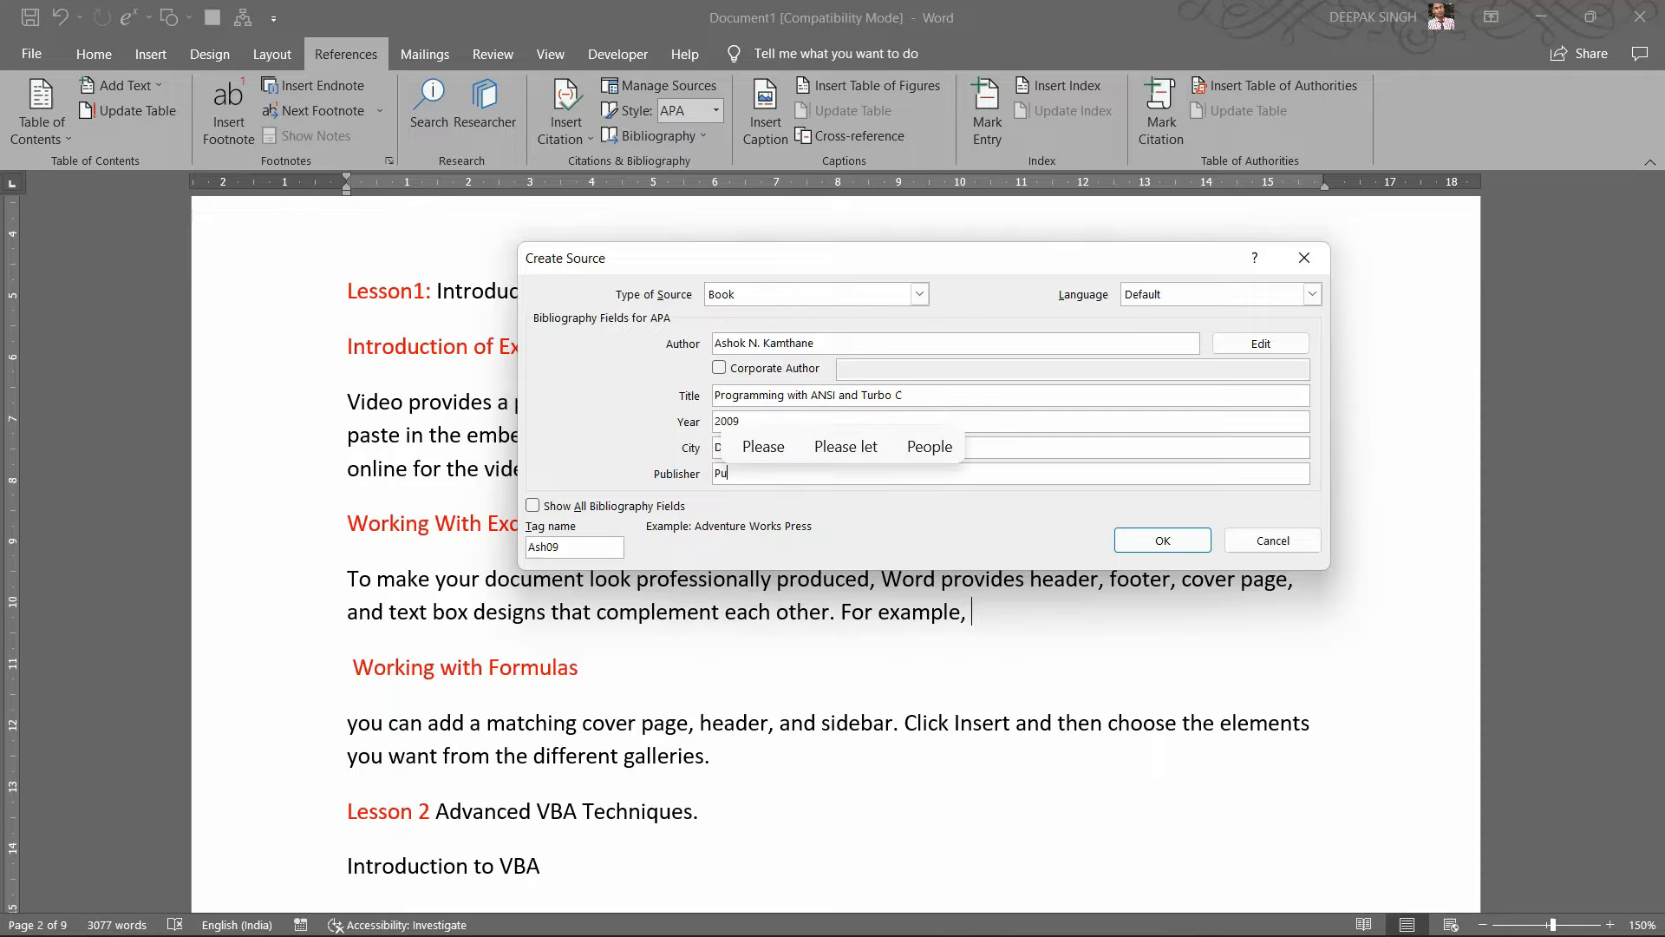
{"action": "type", "text": "blished "}
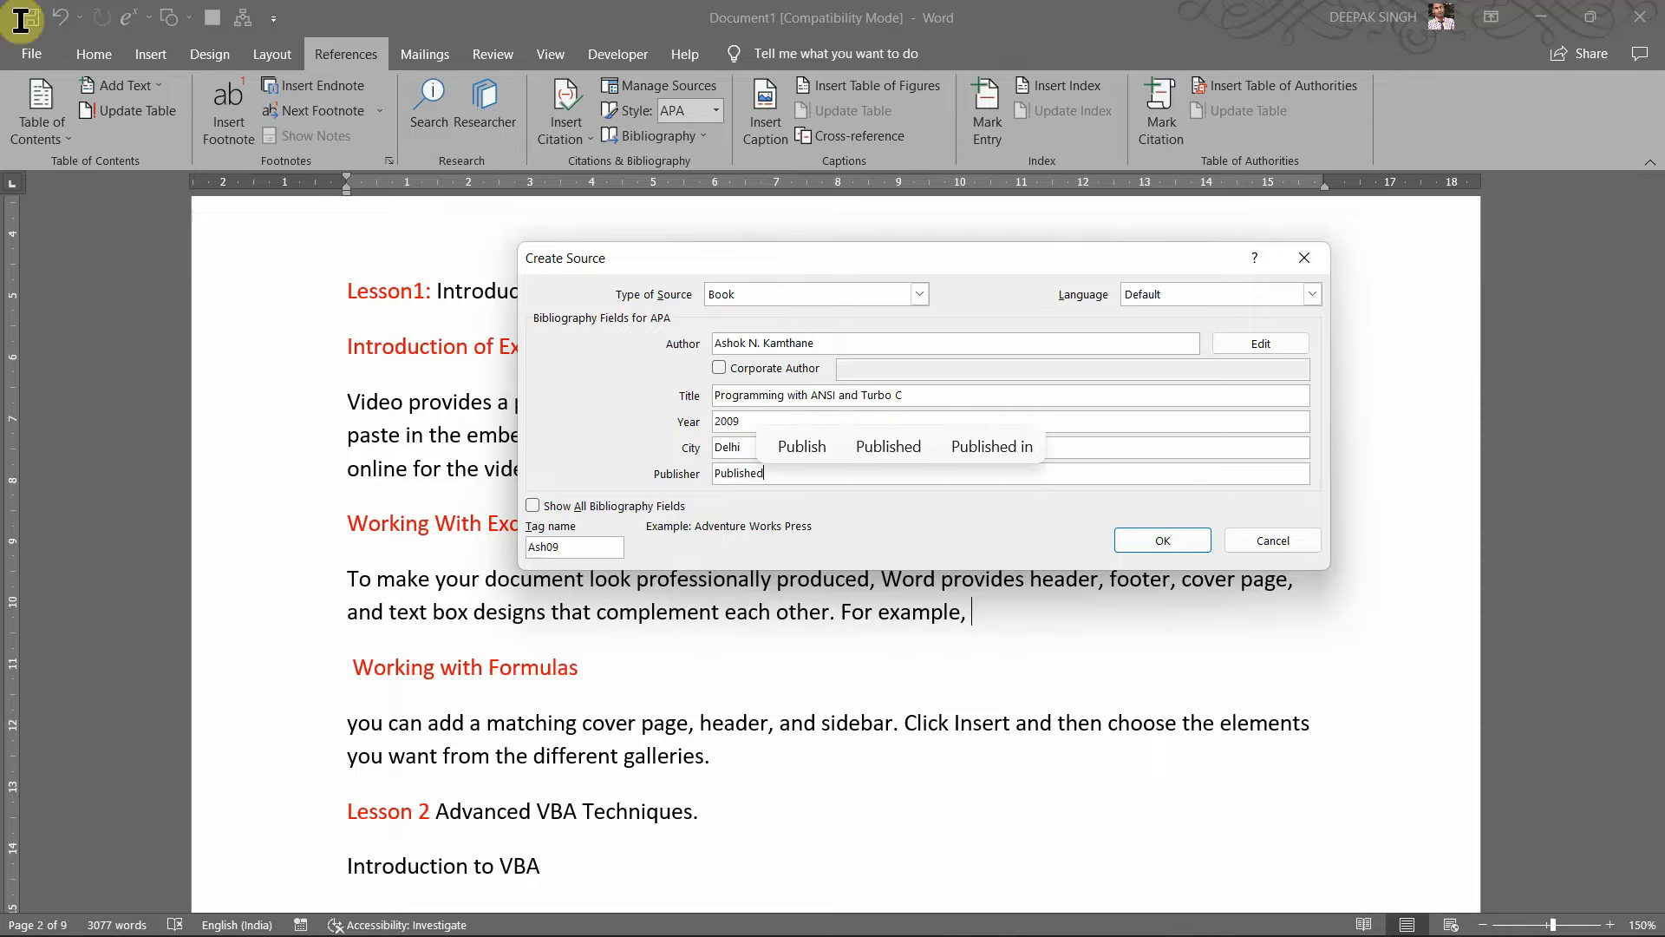
{"action": "type", "text": "by "}
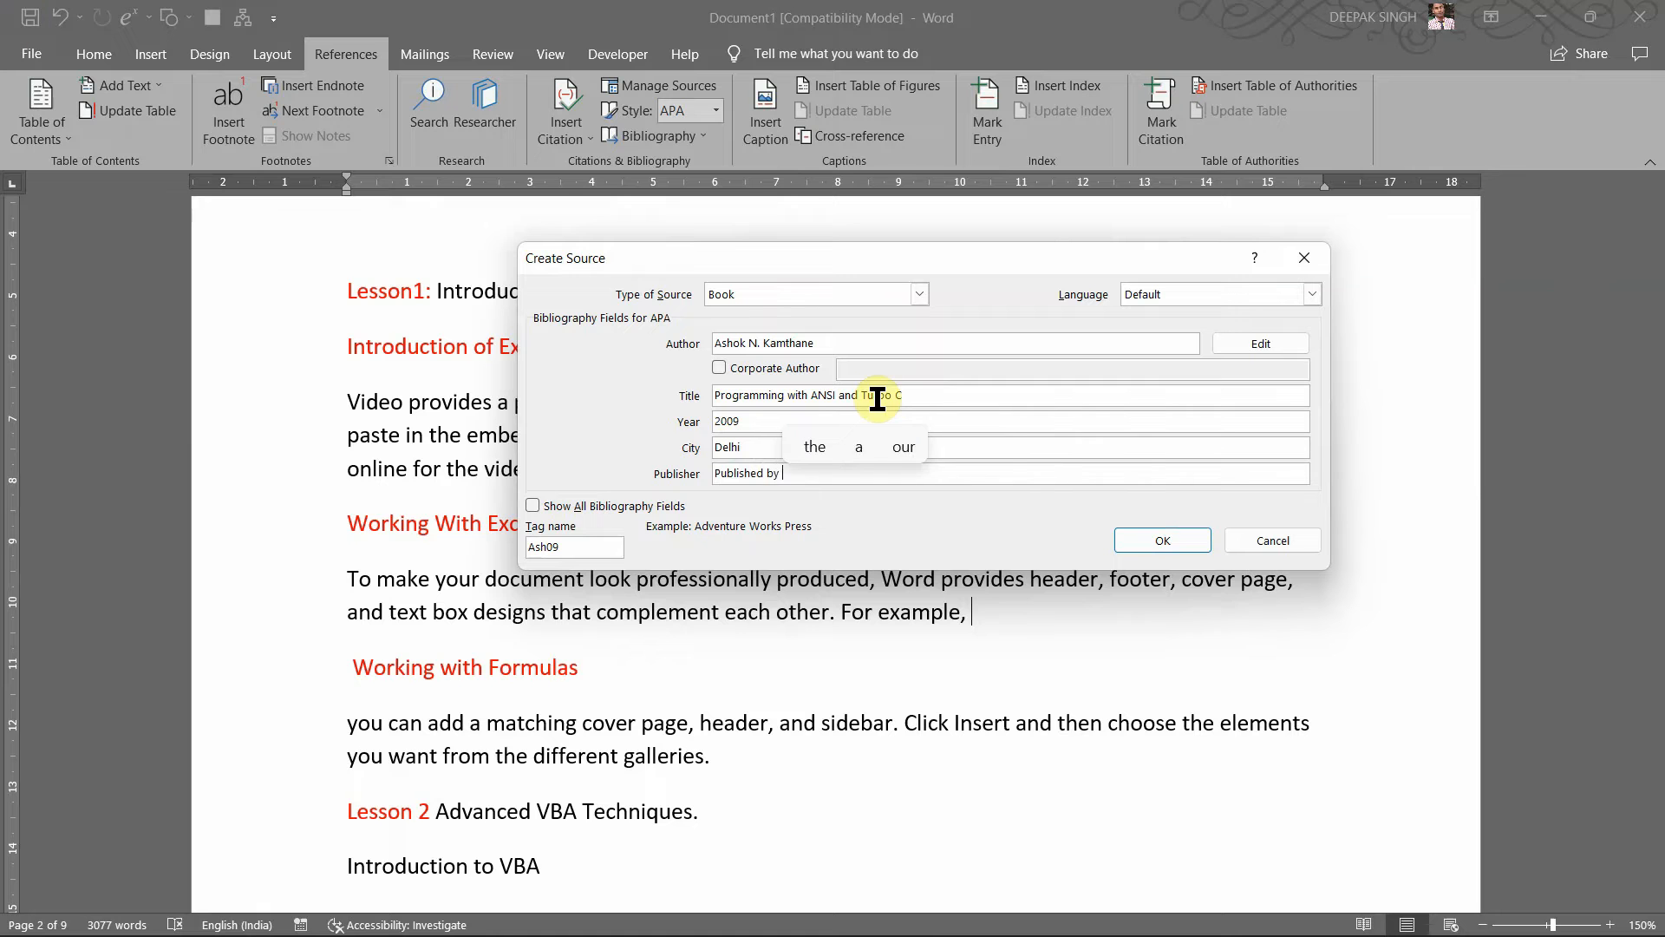
{"action": "type", "text": "Do"}
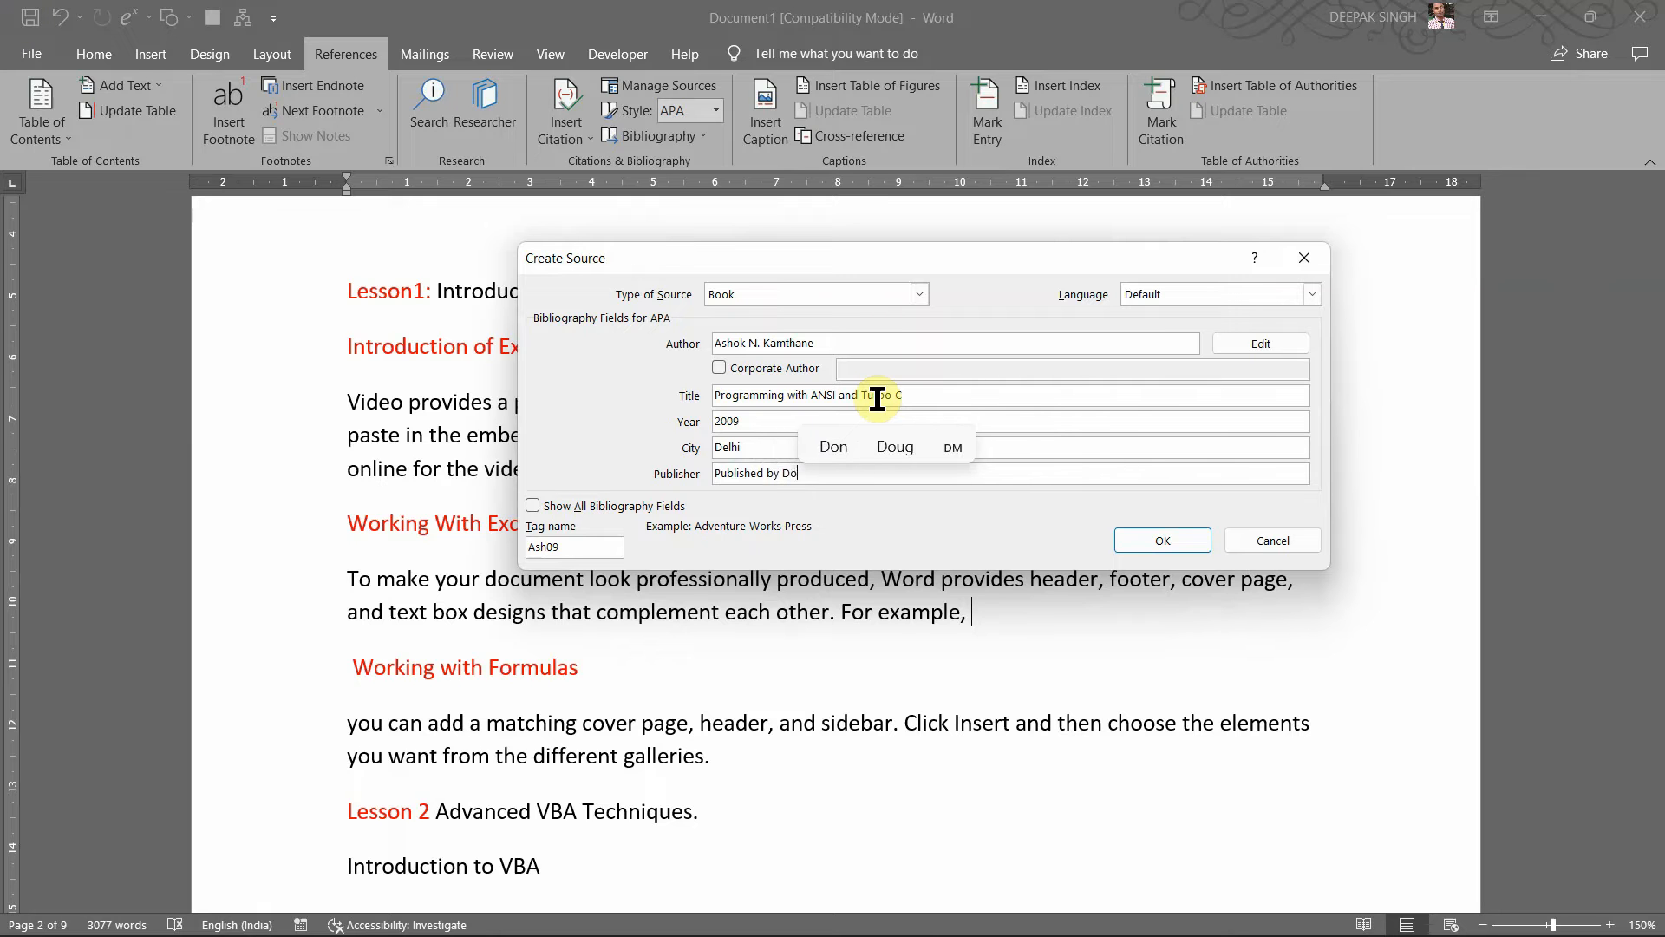
{"action": "type", "text": "r"}
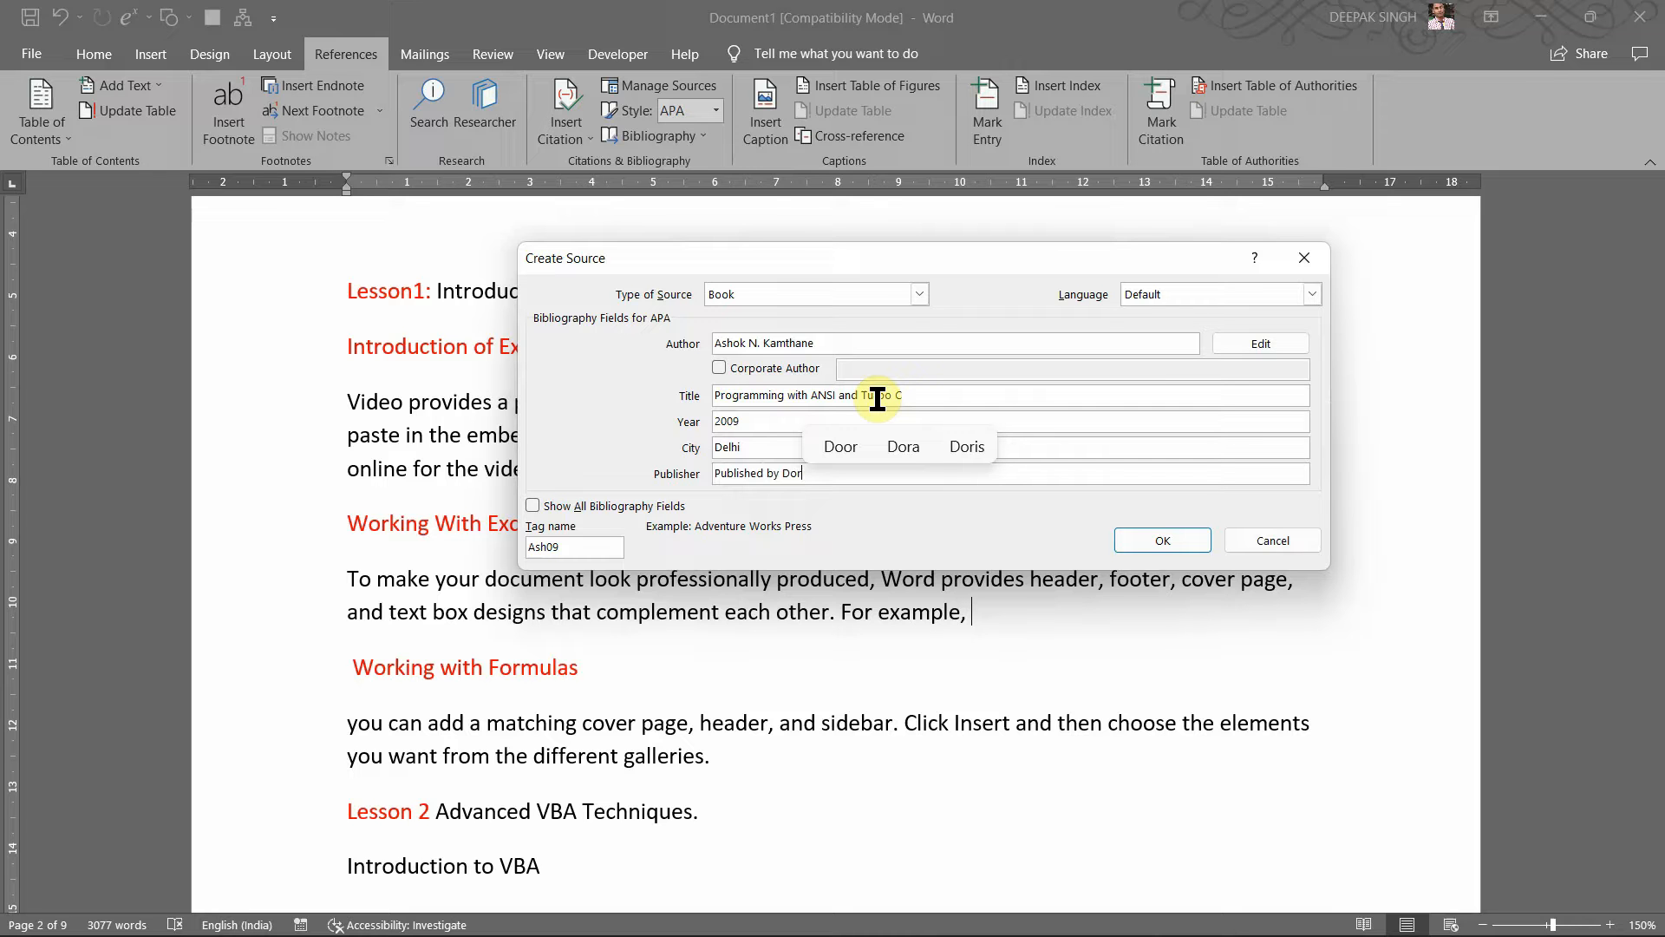
{"action": "type", "text": "lin"}
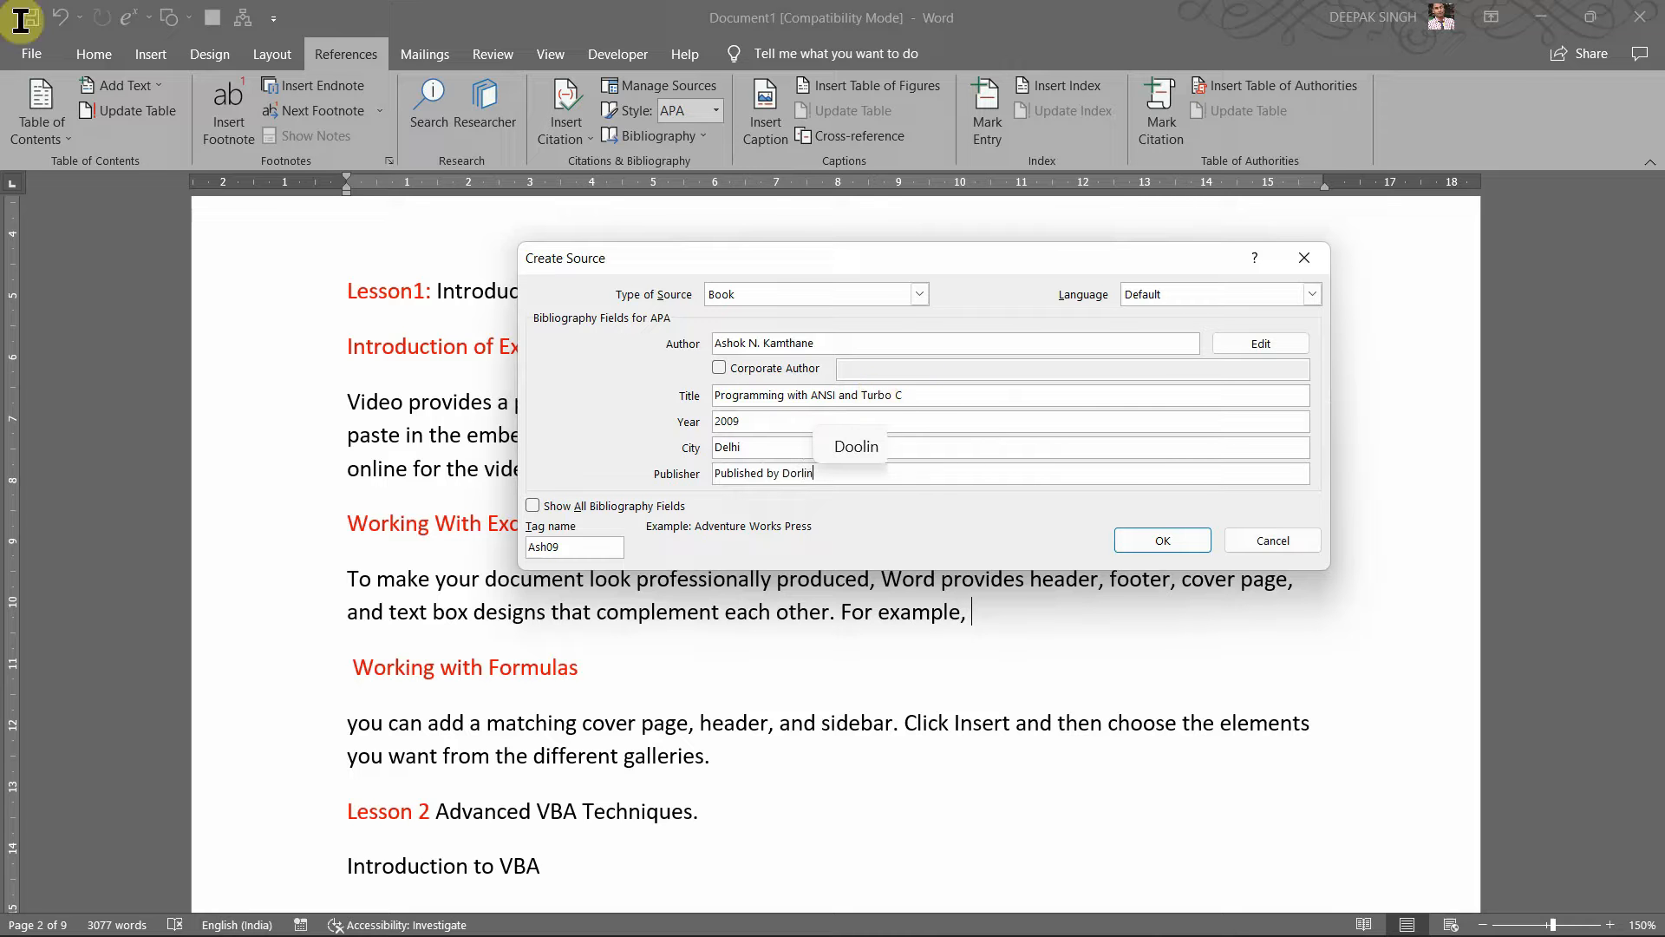
{"action": "type", "text": "g Kinde"}
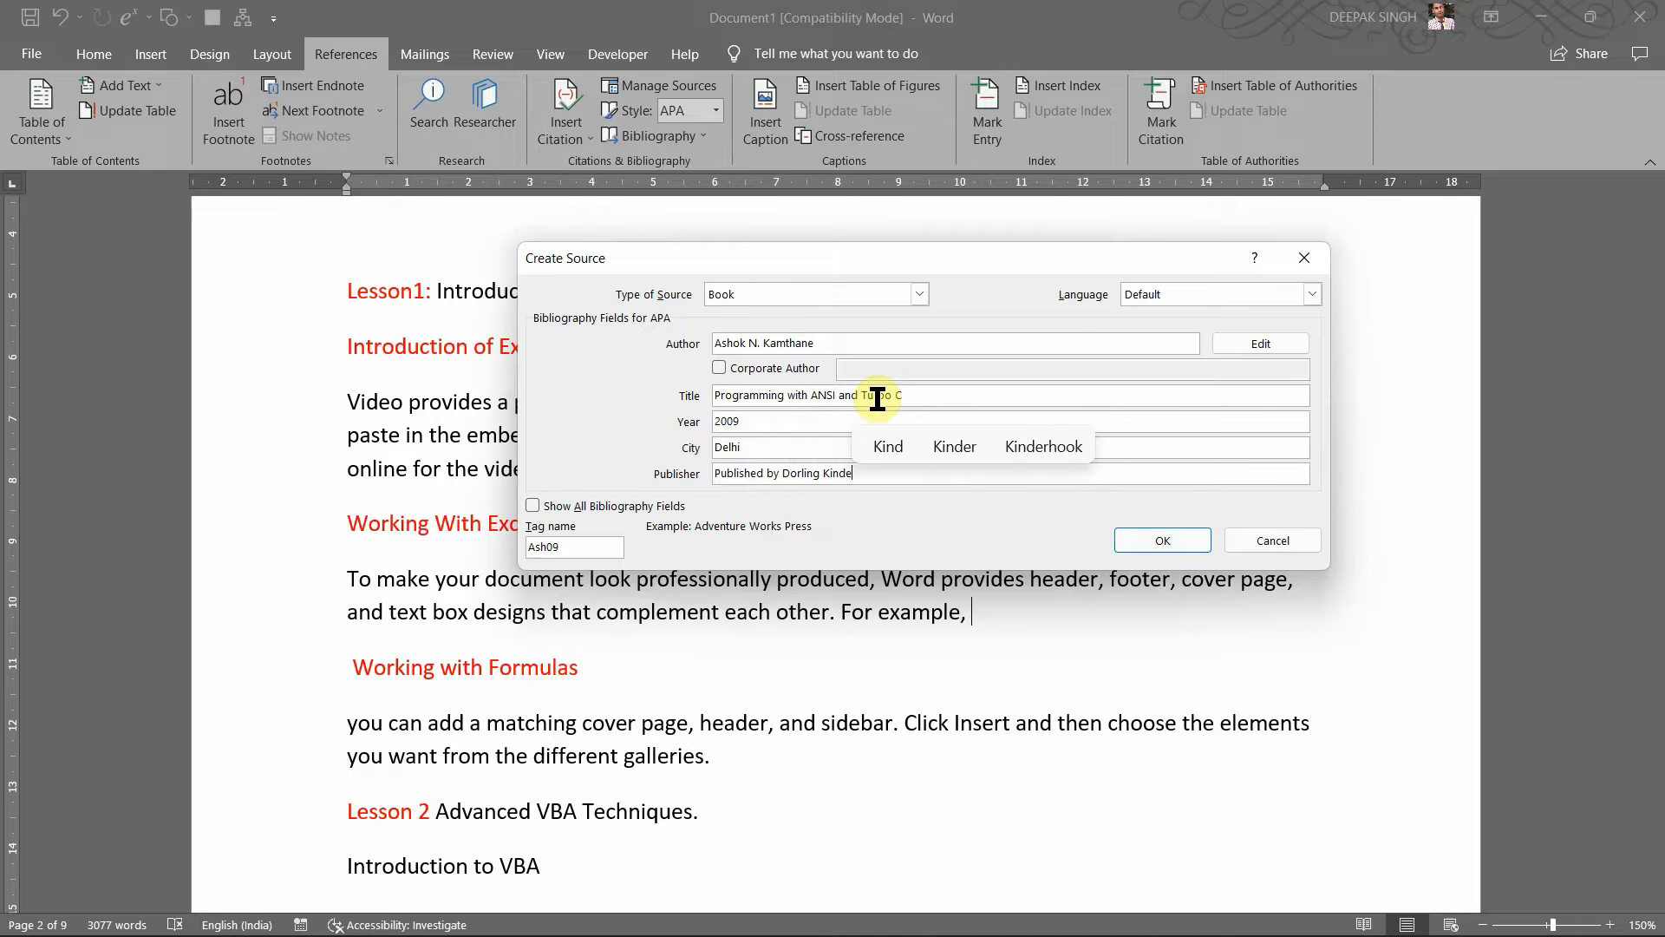
{"action": "type", "text": "rsley"}
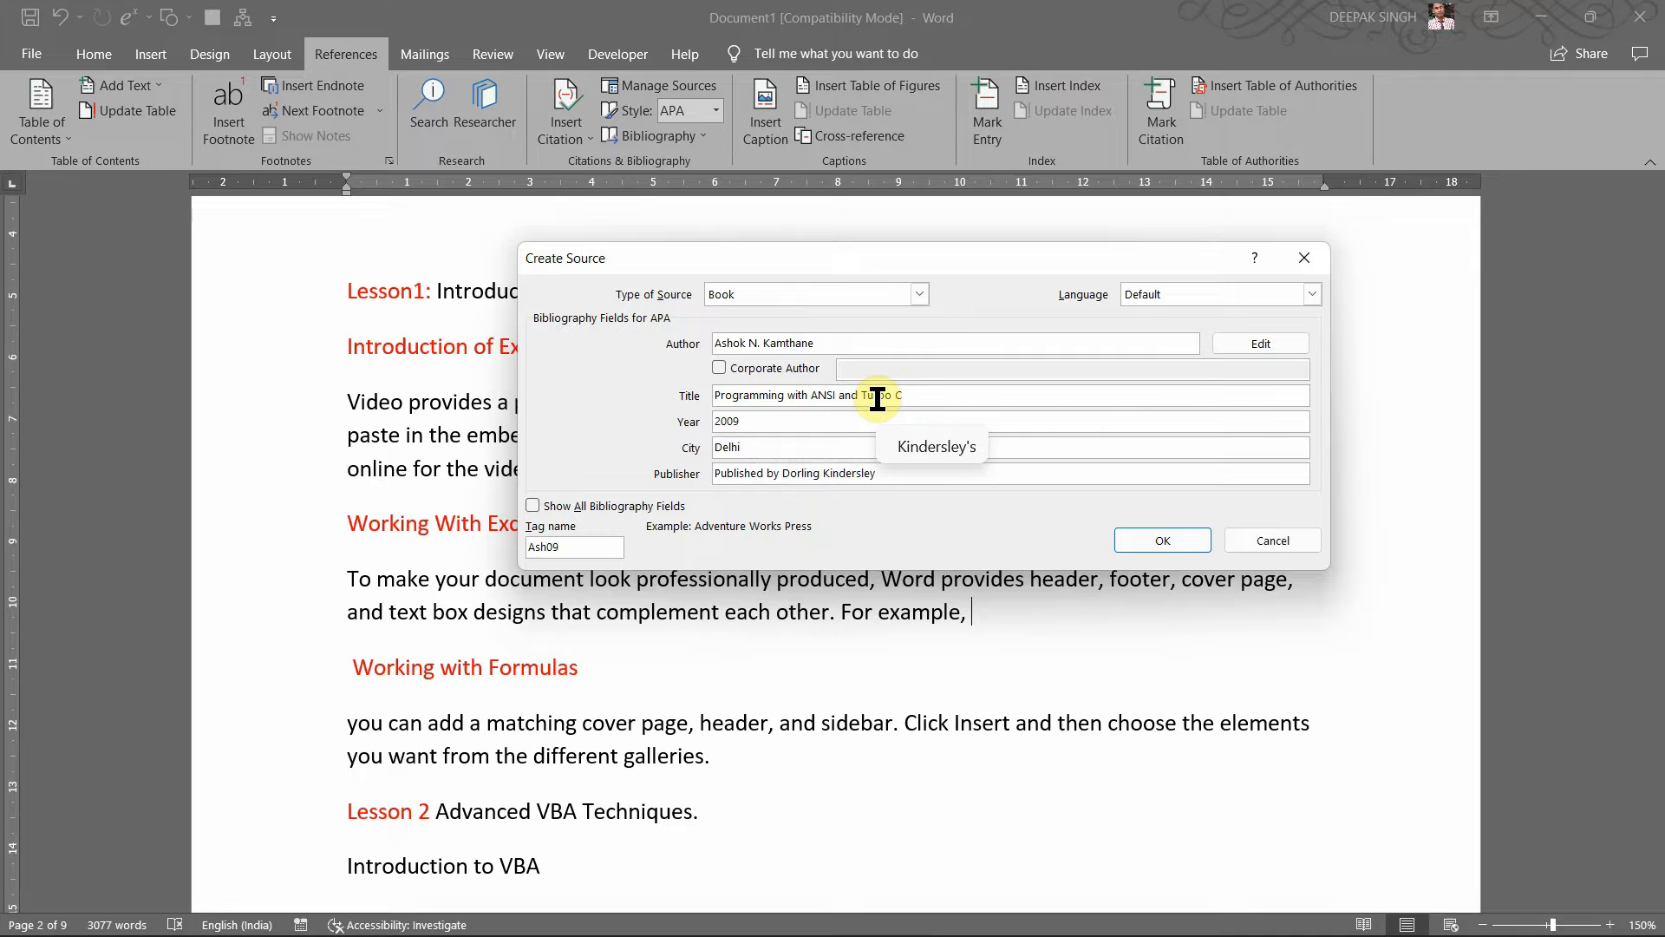
{"action": "type", "text": "(I"}
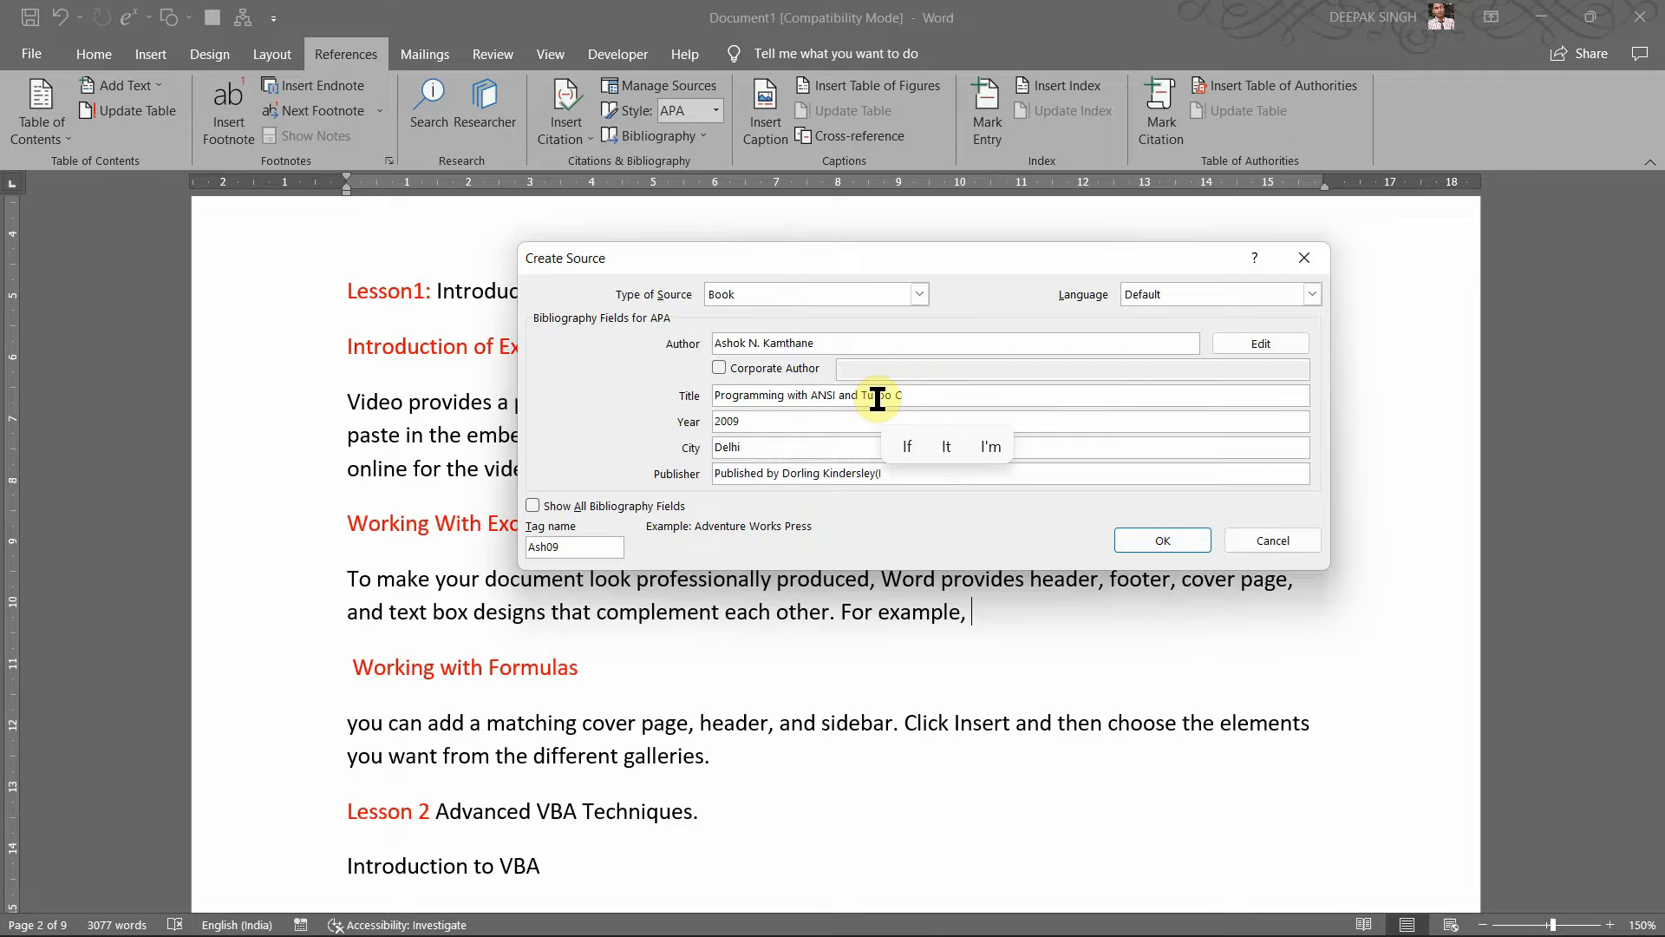
{"action": "type", "text": "nda"}
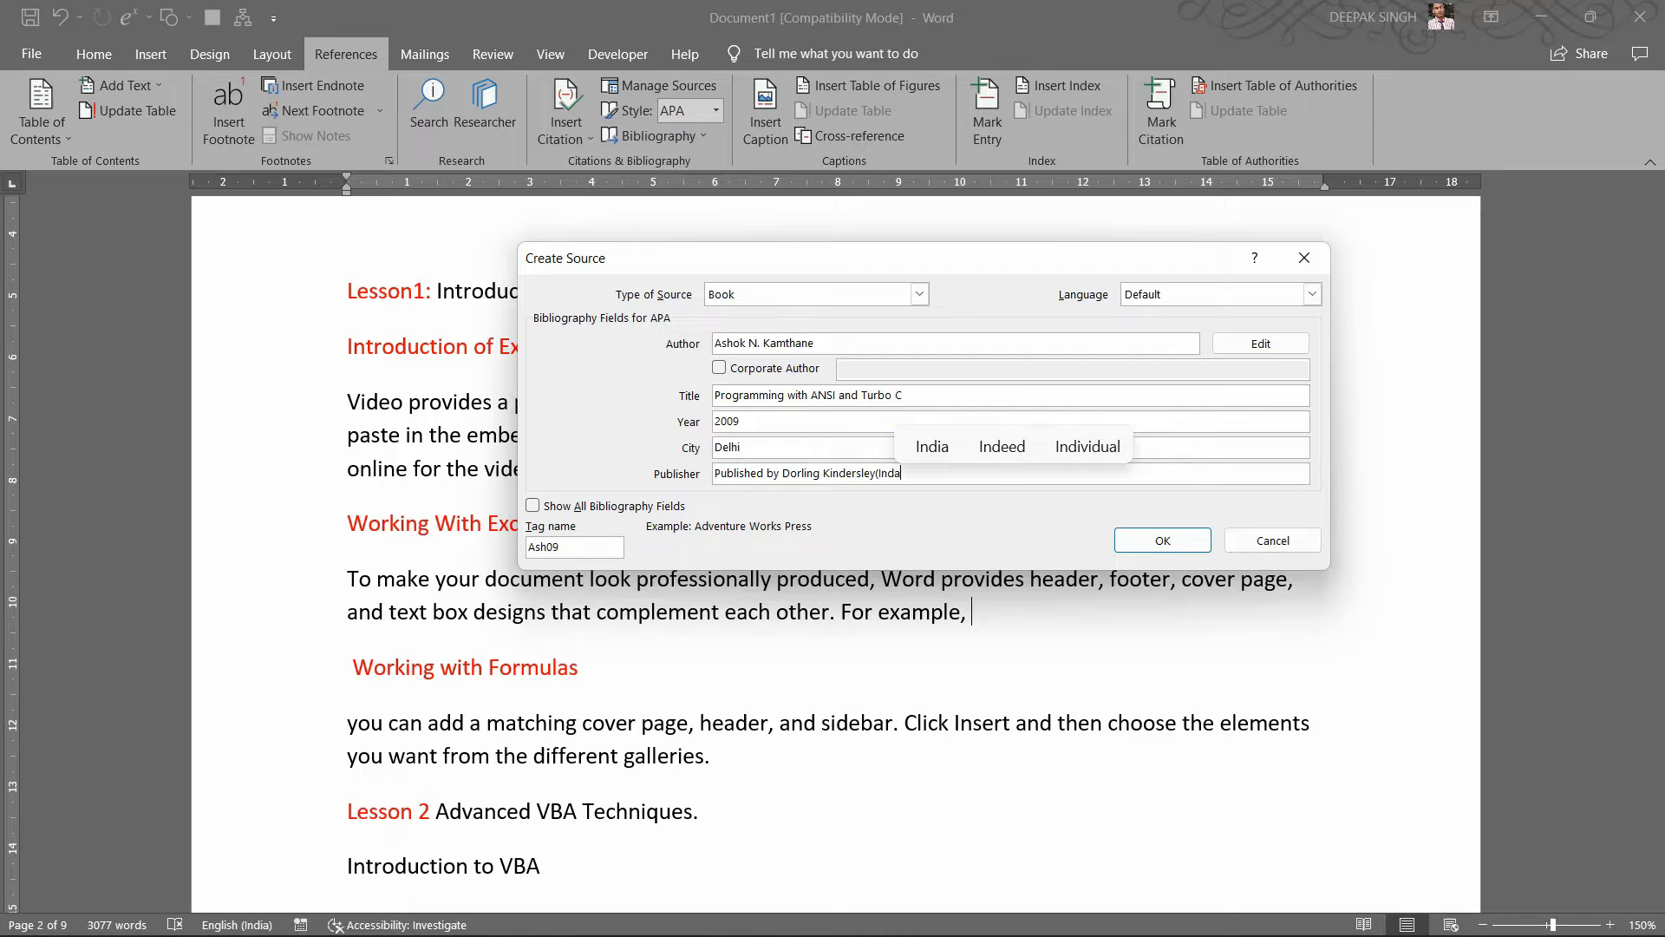
{"action": "type", "text": ")"}
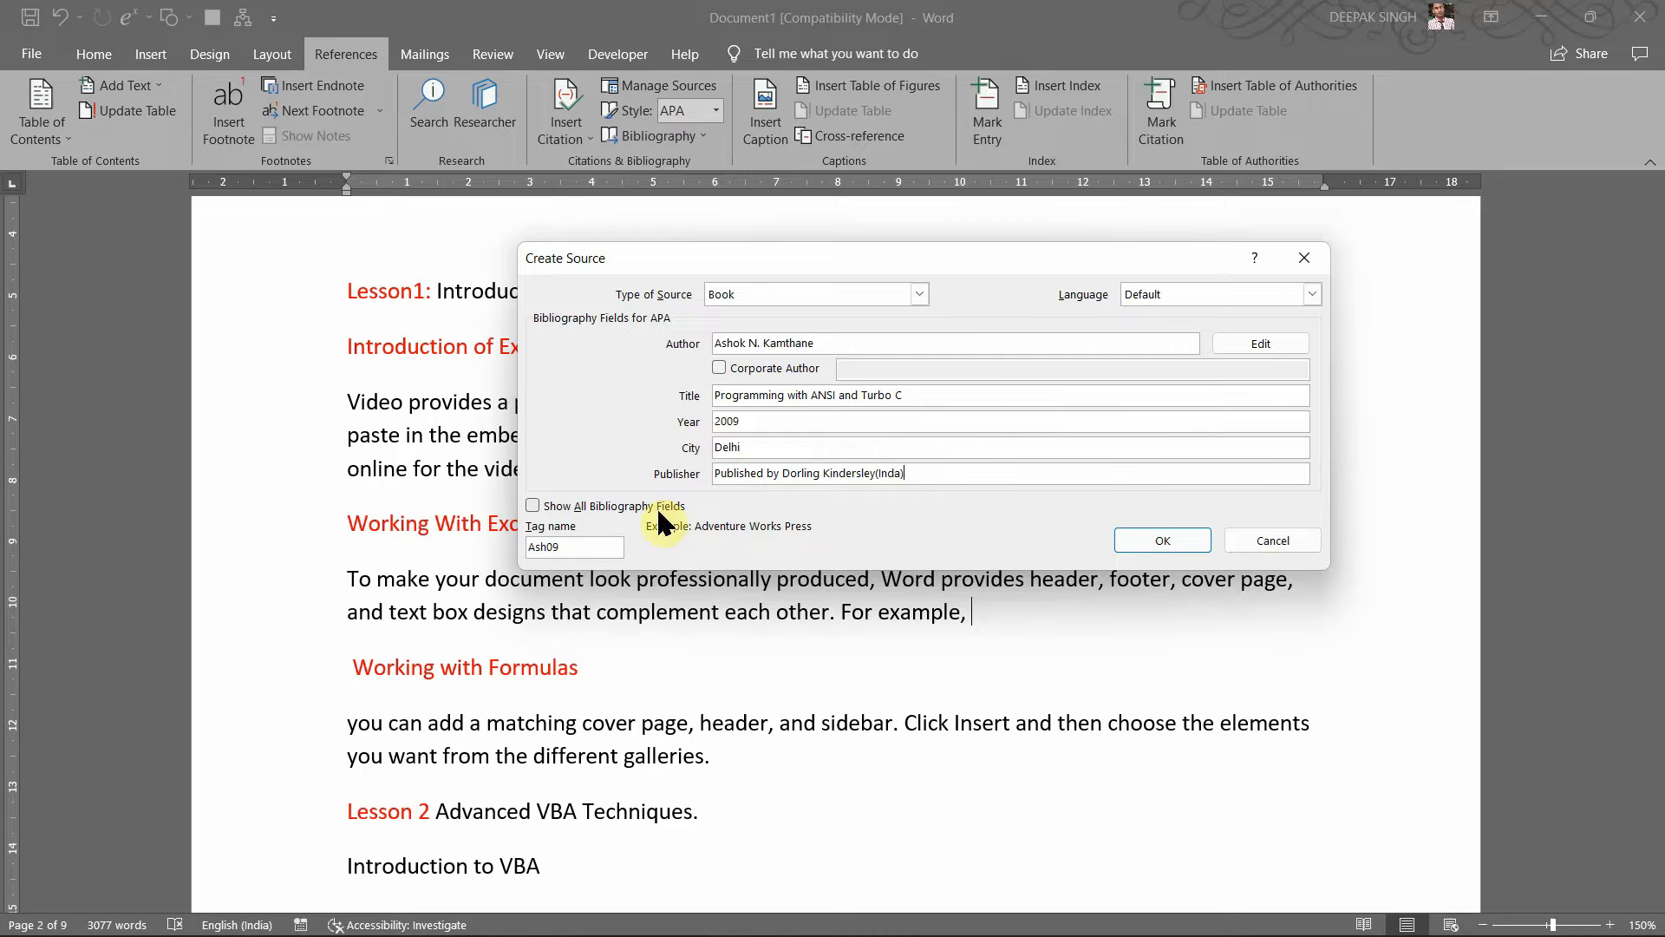
Step: Show all bibliography fields, review the optional ones, and save the source to insert the 2009 citation
{"action": "left_click", "coordinate": [531, 504]}
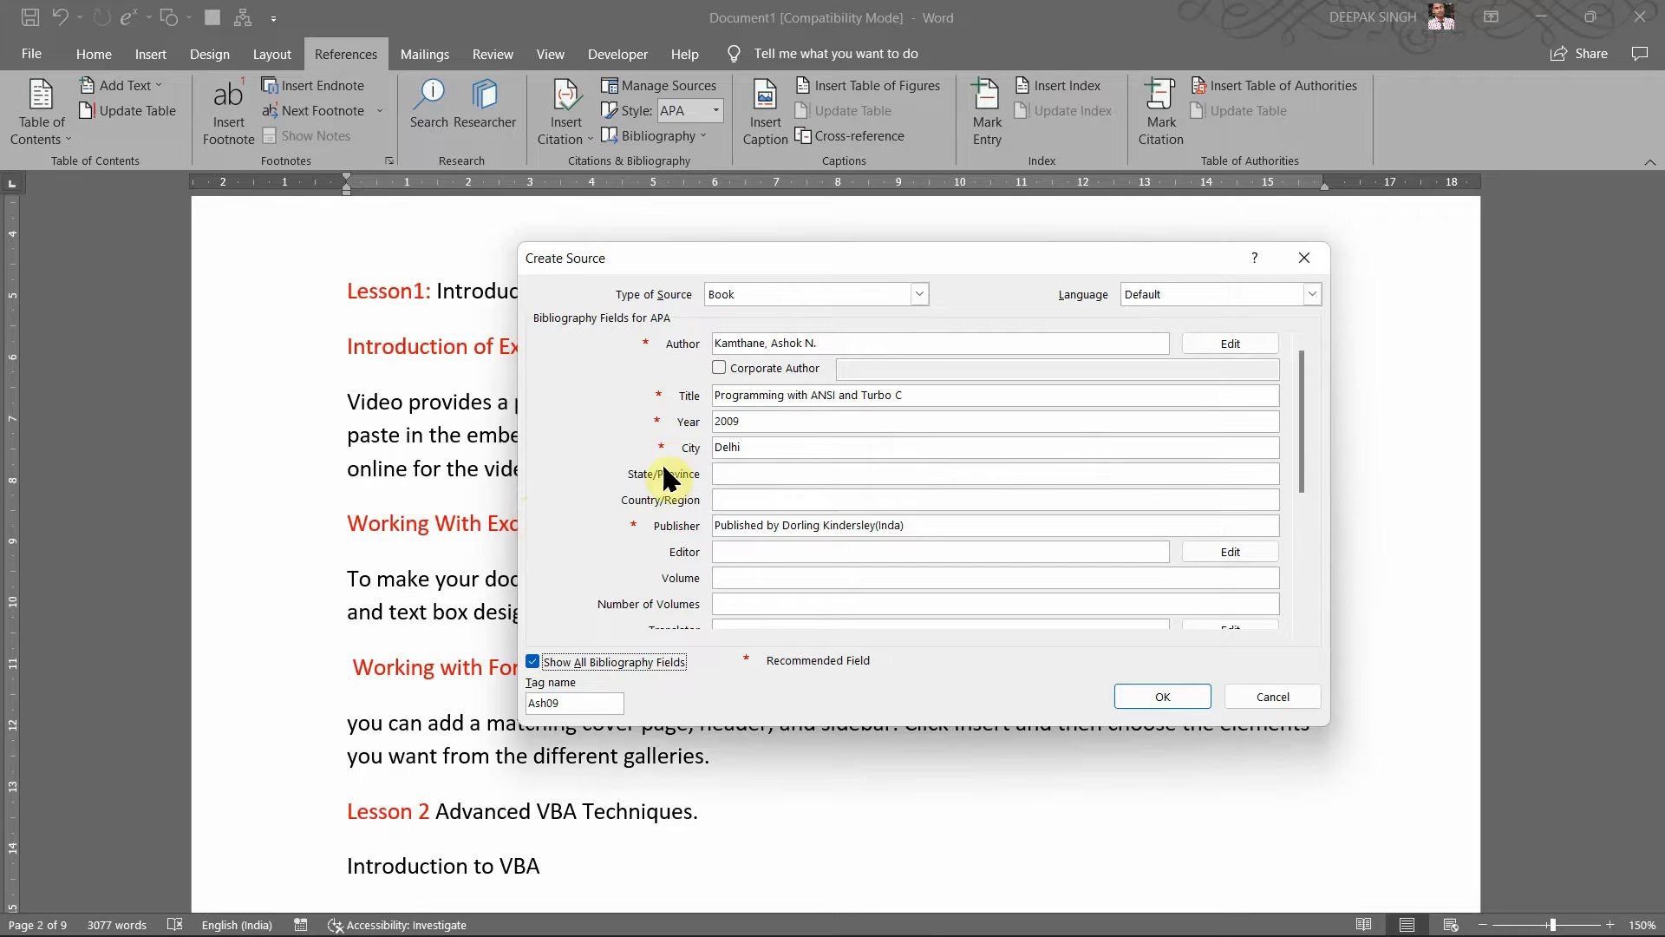
{"action": "left_click", "coordinate": [645, 344]}
{"action": "left_click", "coordinate": [646, 344]}
{"action": "left_click", "coordinate": [645, 345]}
{"action": "left_click", "coordinate": [734, 580]}
{"action": "key", "text": "Tab"}
{"action": "key", "text": "Tab"}
{"action": "key", "text": "Tab"}
{"action": "key", "text": "Tab"}
{"action": "key", "text": "Tab"}
{"action": "key", "text": "Tab"}
{"action": "key", "text": "Tab"}
{"action": "key", "text": "Tab"}
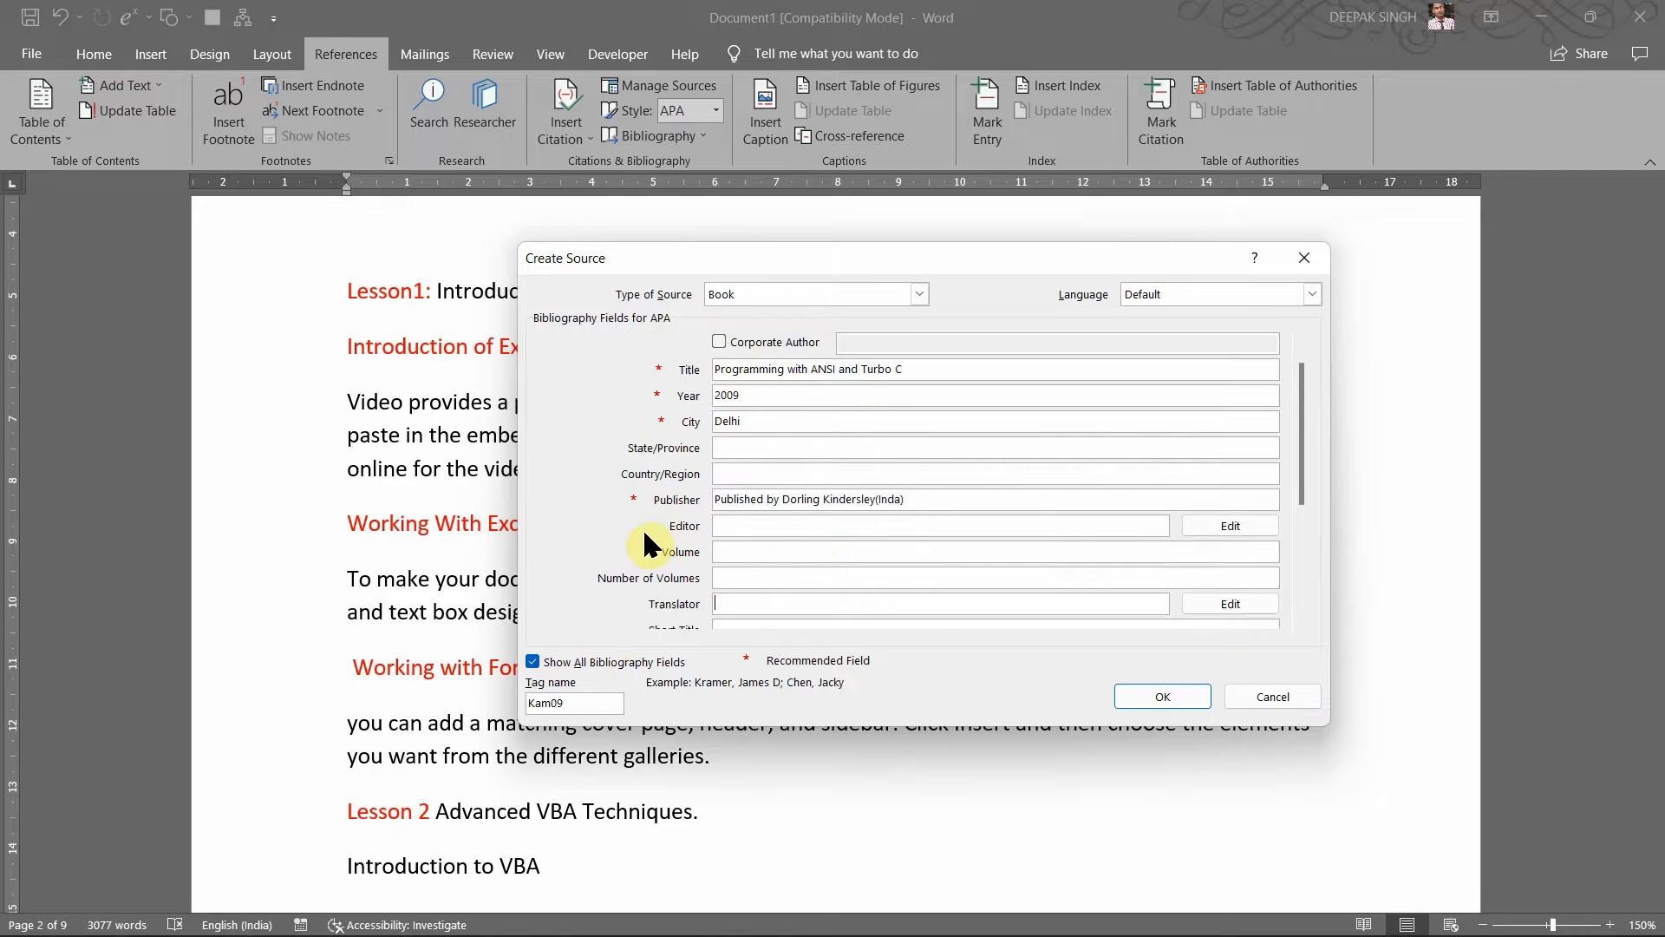
{"action": "key", "text": "Tab"}
{"action": "key", "text": "Tab"}
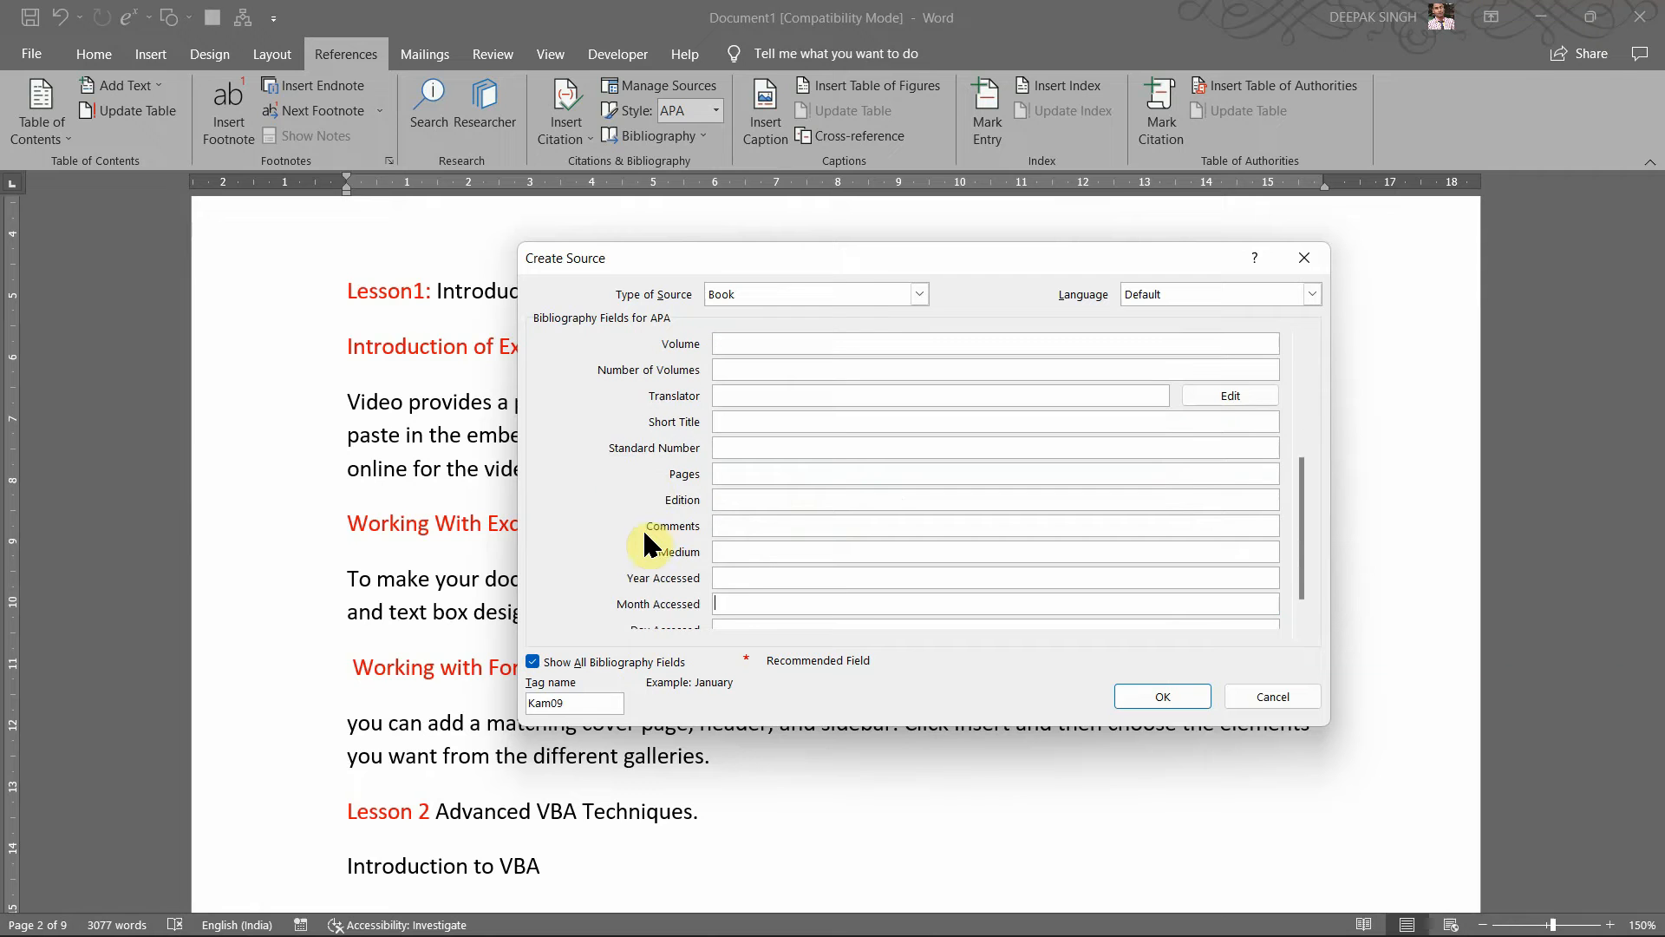
{"action": "left_click", "coordinate": [796, 660]}
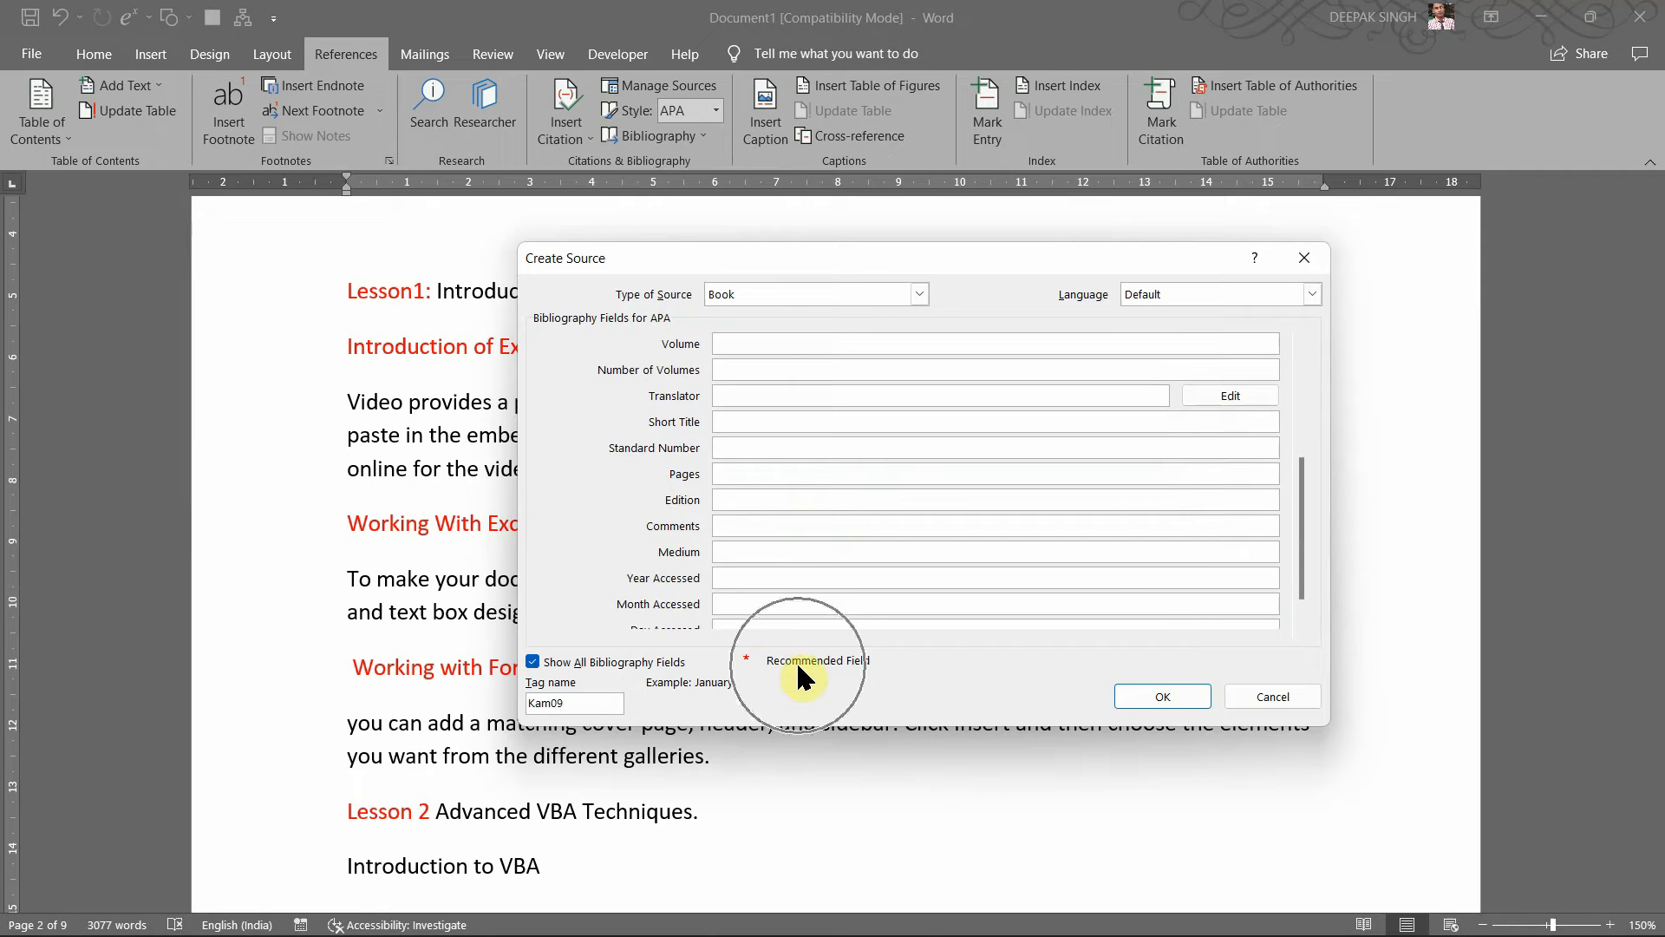
{"action": "left_click", "coordinate": [772, 665]}
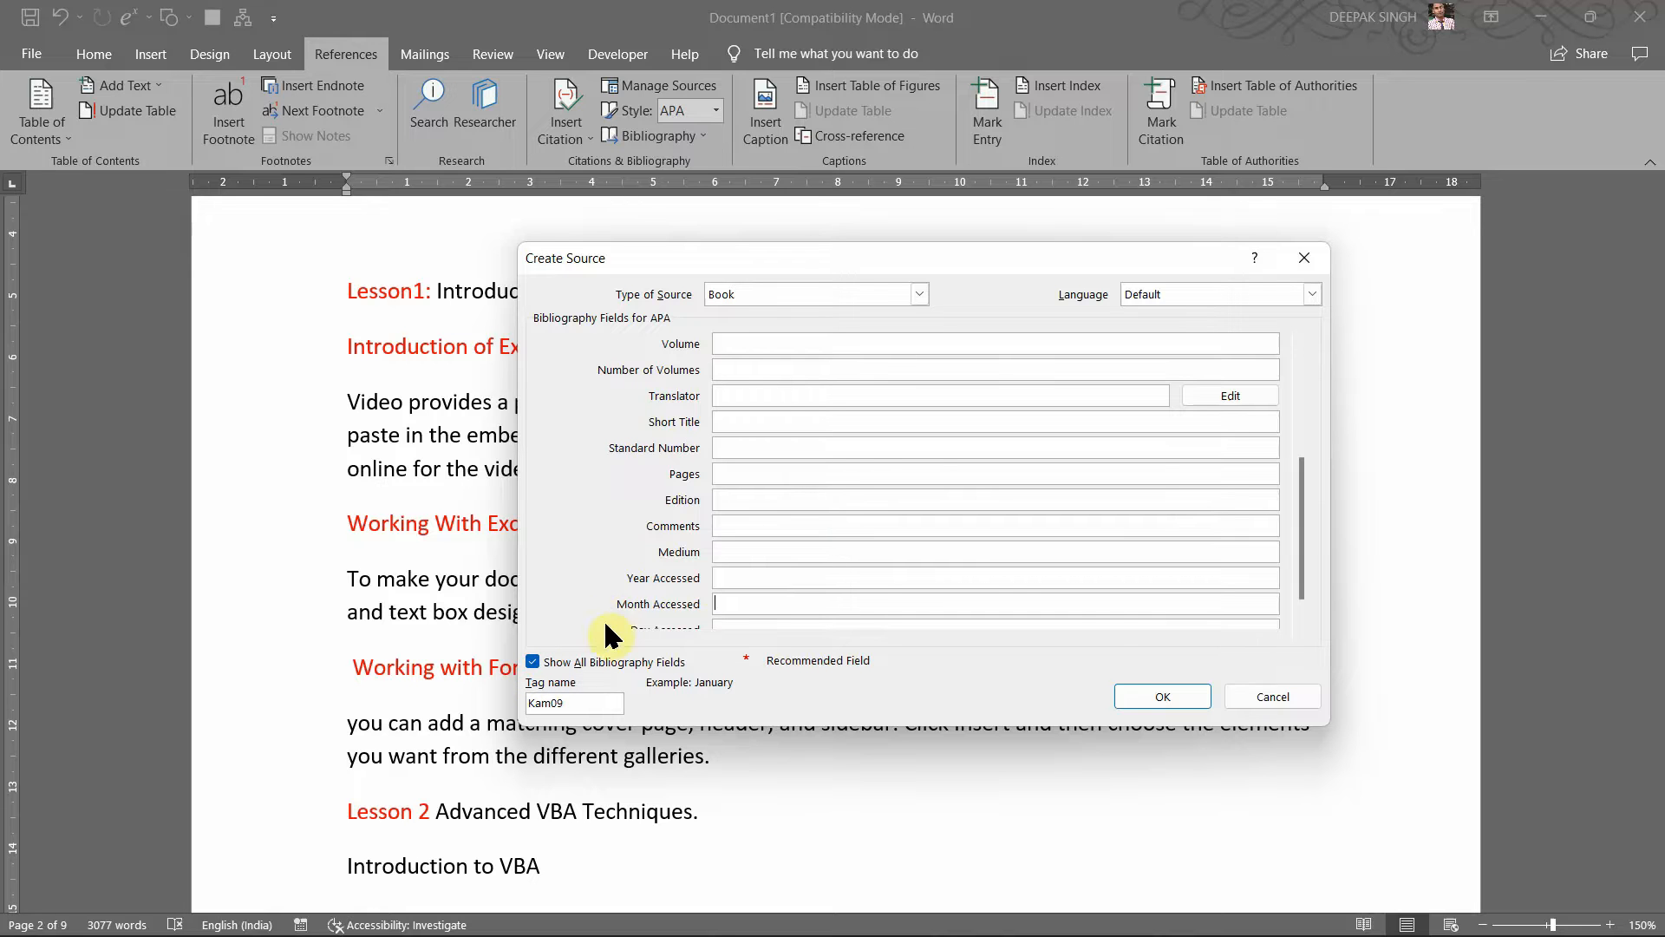
{"action": "left_click", "coordinate": [1143, 690]}
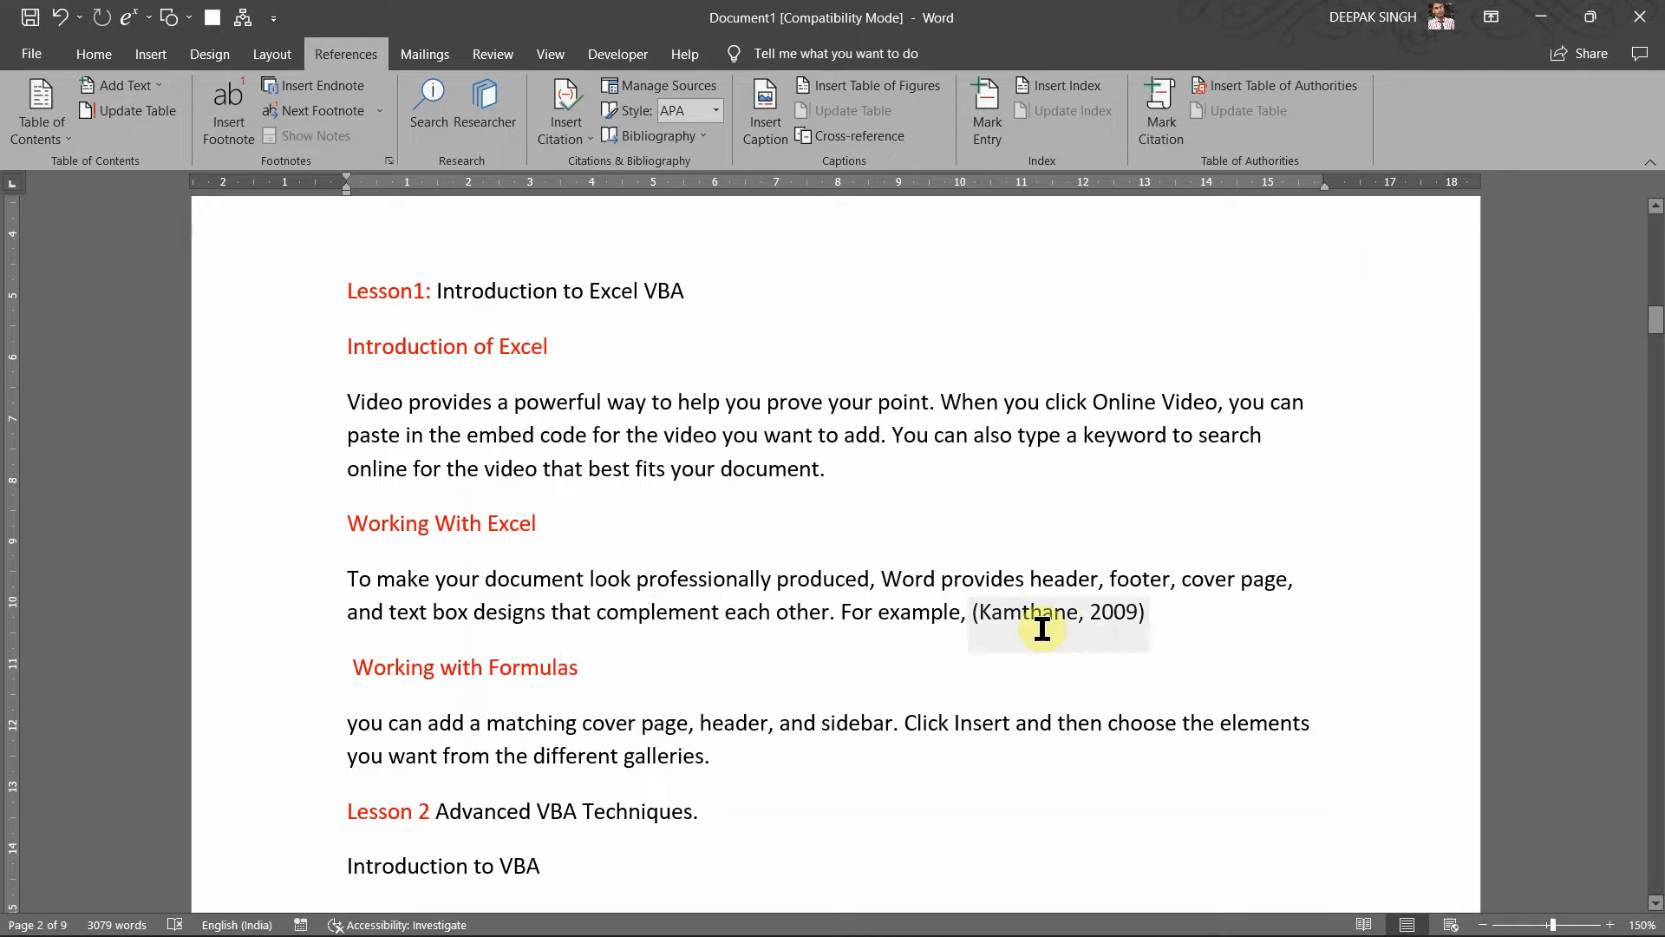
{"action": "left_click", "coordinate": [1068, 616]}
{"action": "left_click", "coordinate": [1184, 636]}
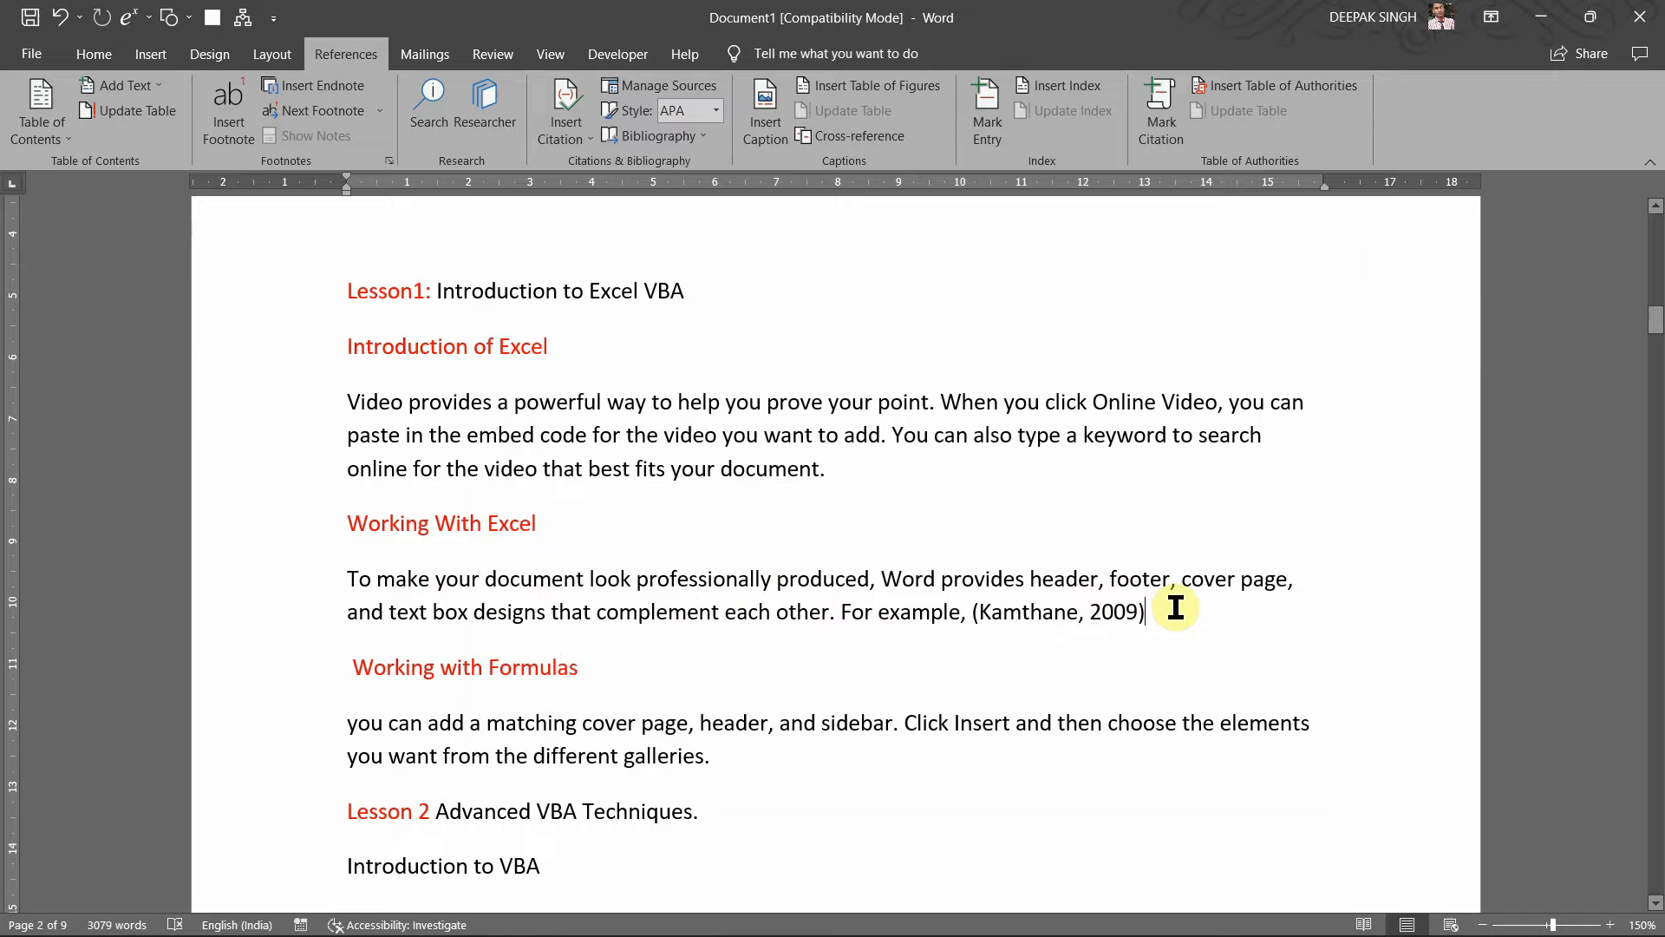
{"action": "scroll", "coordinate": [1078, 669], "scroll_direction": "down", "scroll_amount": 3}
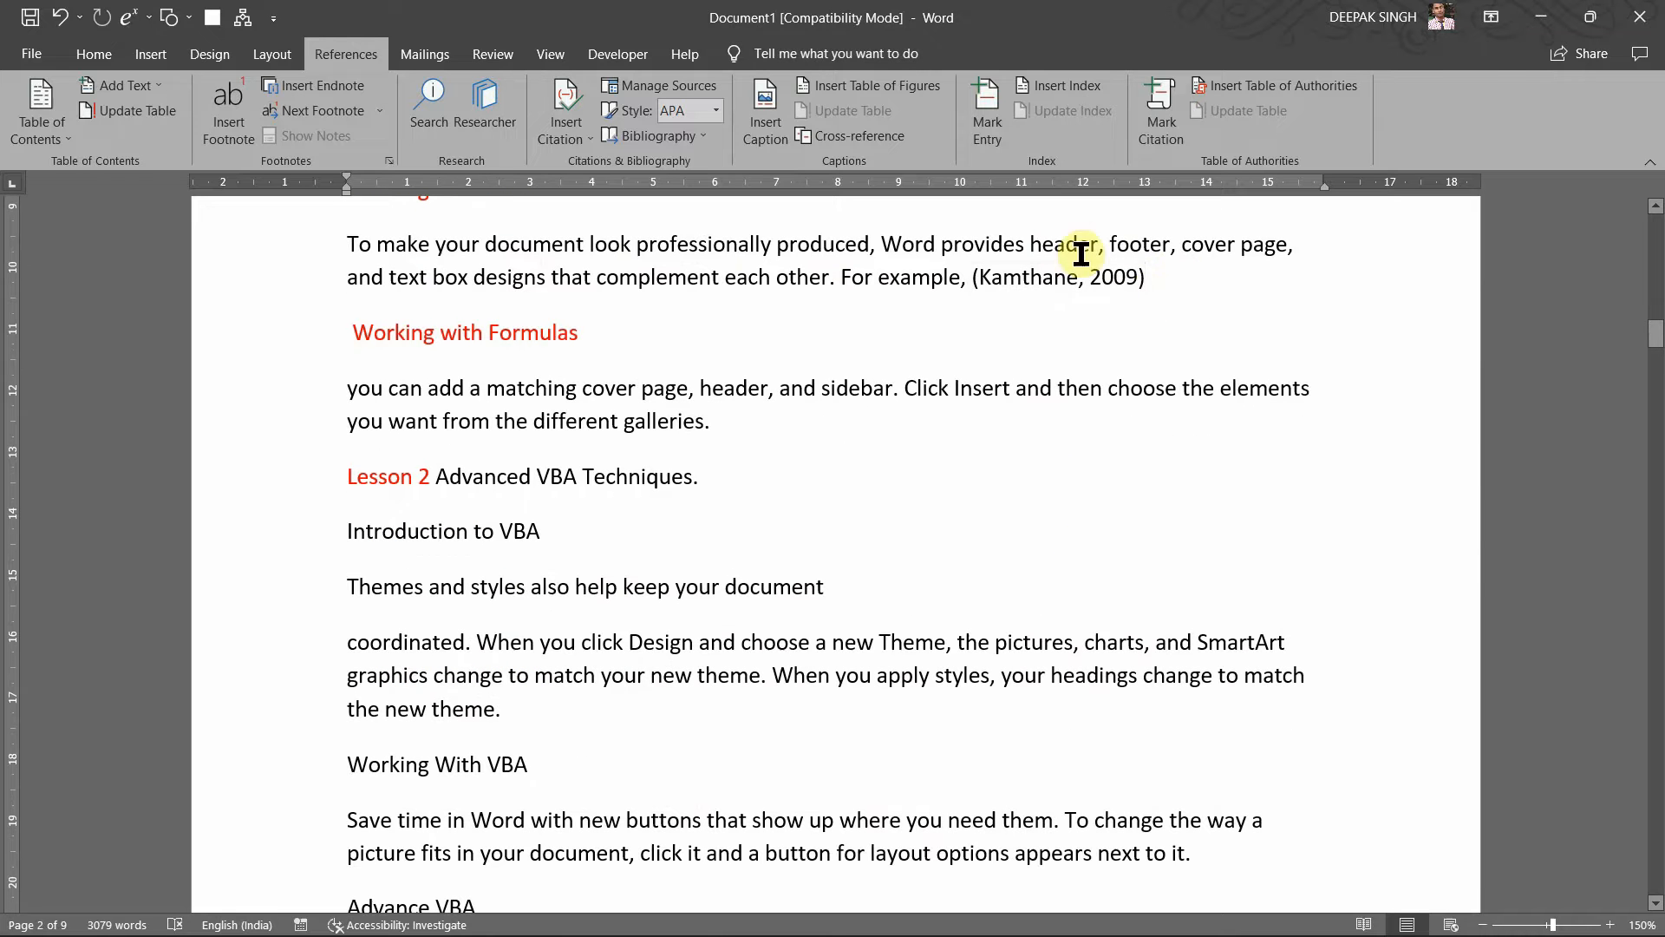
{"action": "left_click", "coordinate": [689, 91]}
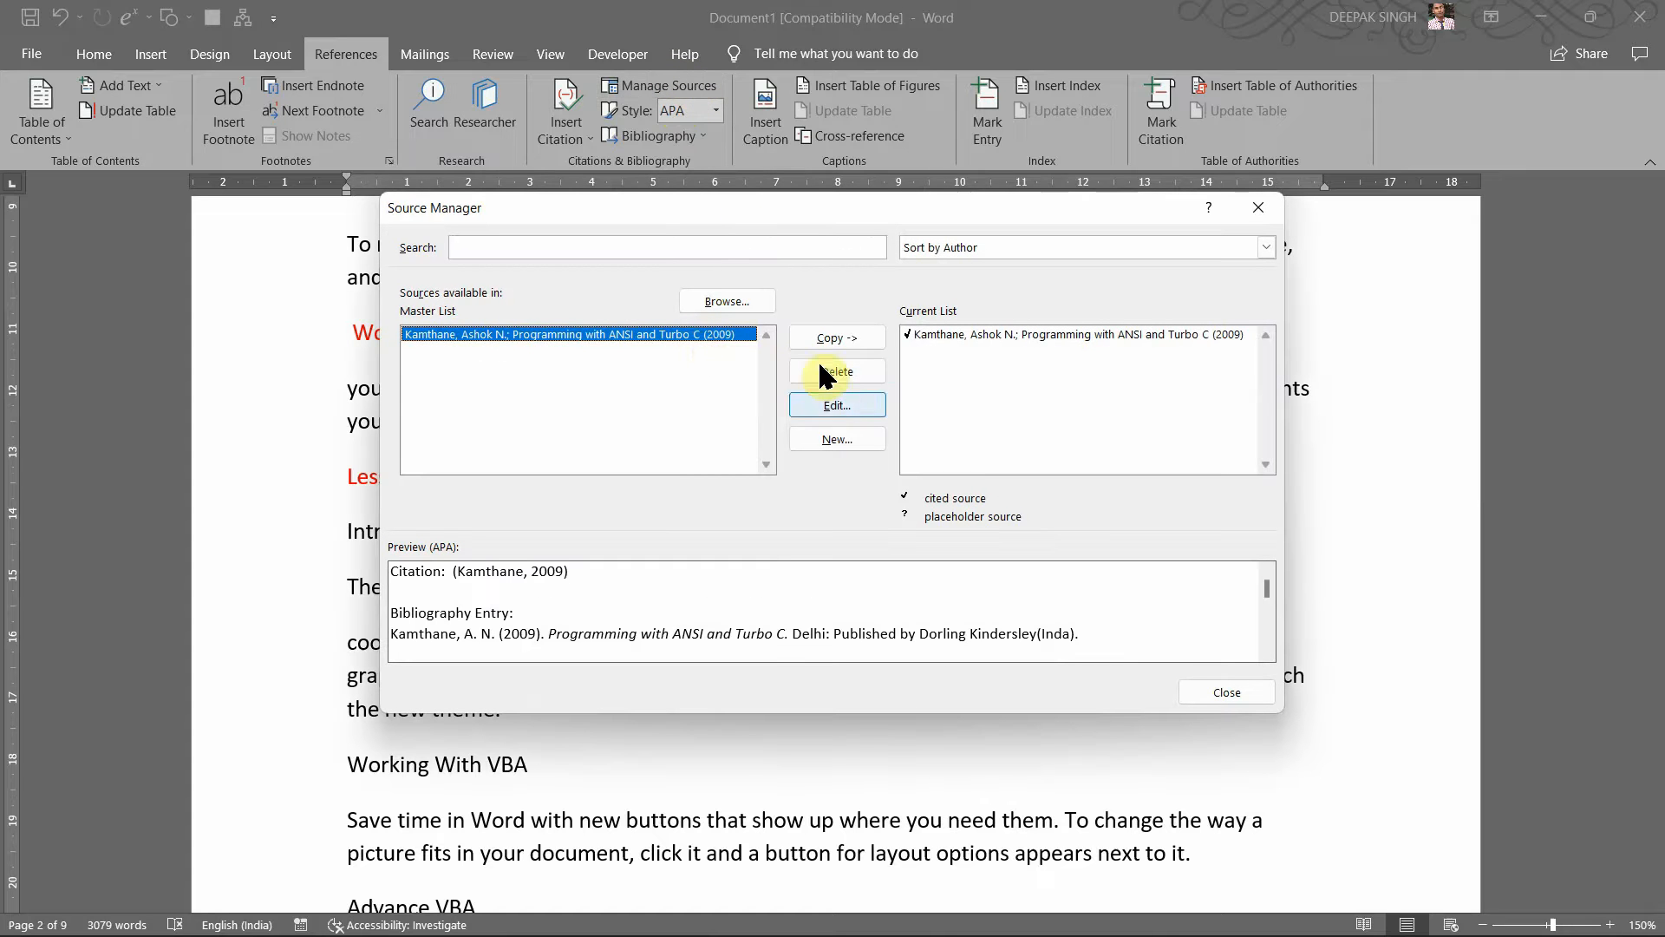
{"action": "left_click", "coordinate": [835, 405]}
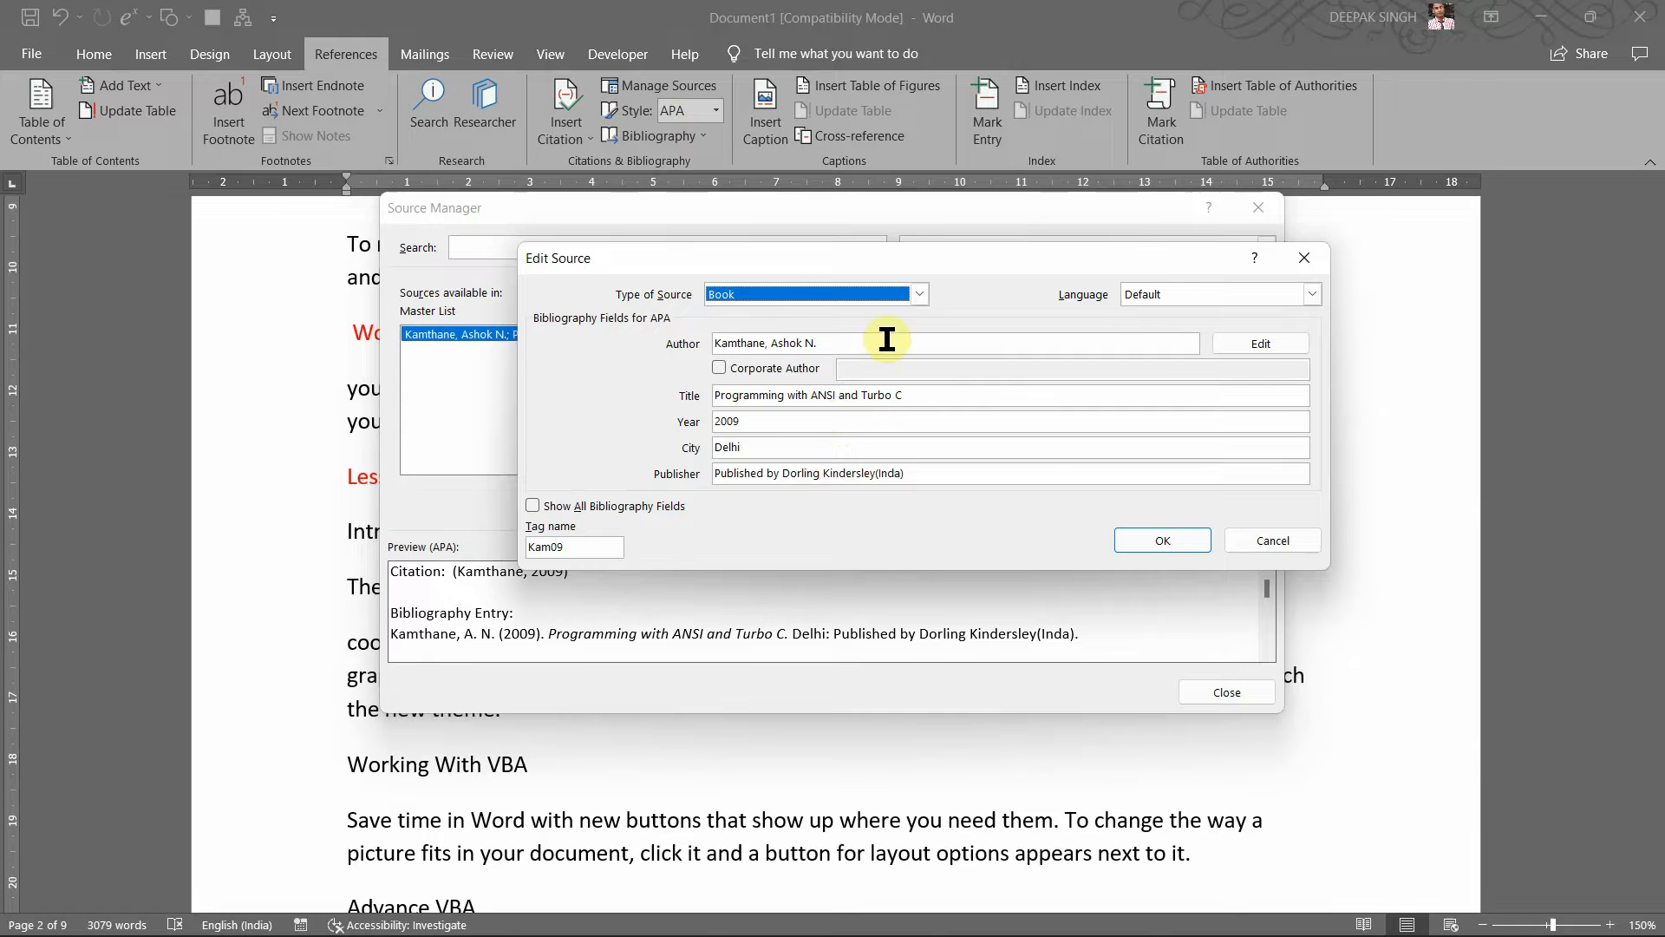
{"action": "left_click", "coordinate": [1302, 262]}
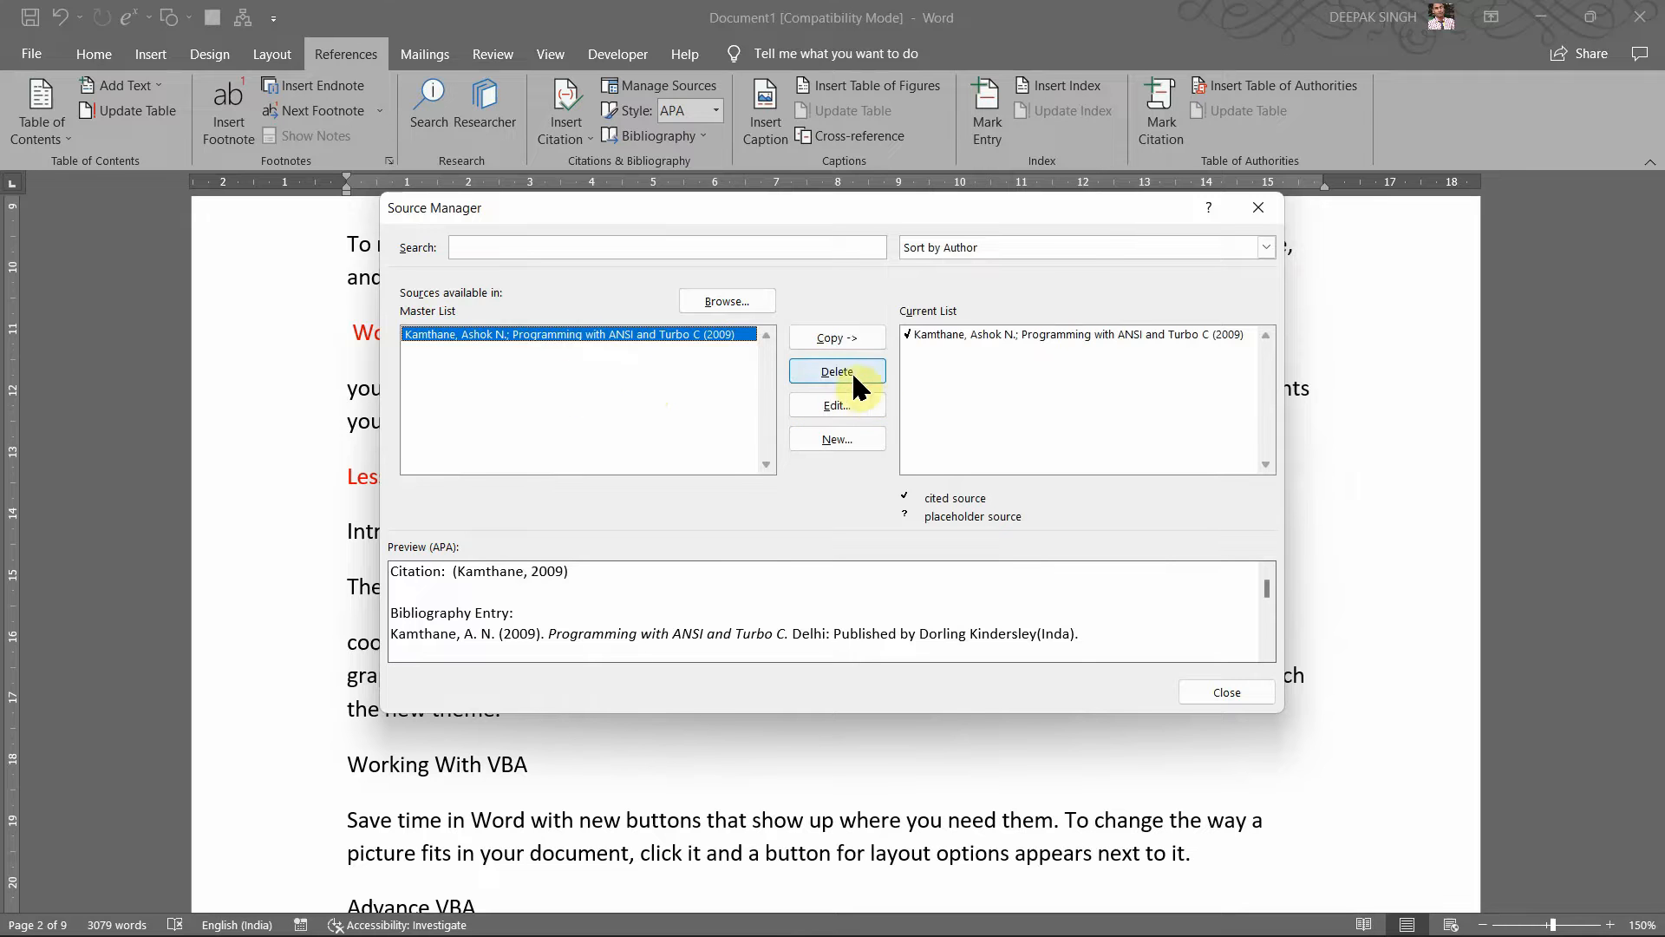
{"action": "left_click", "coordinate": [823, 438]}
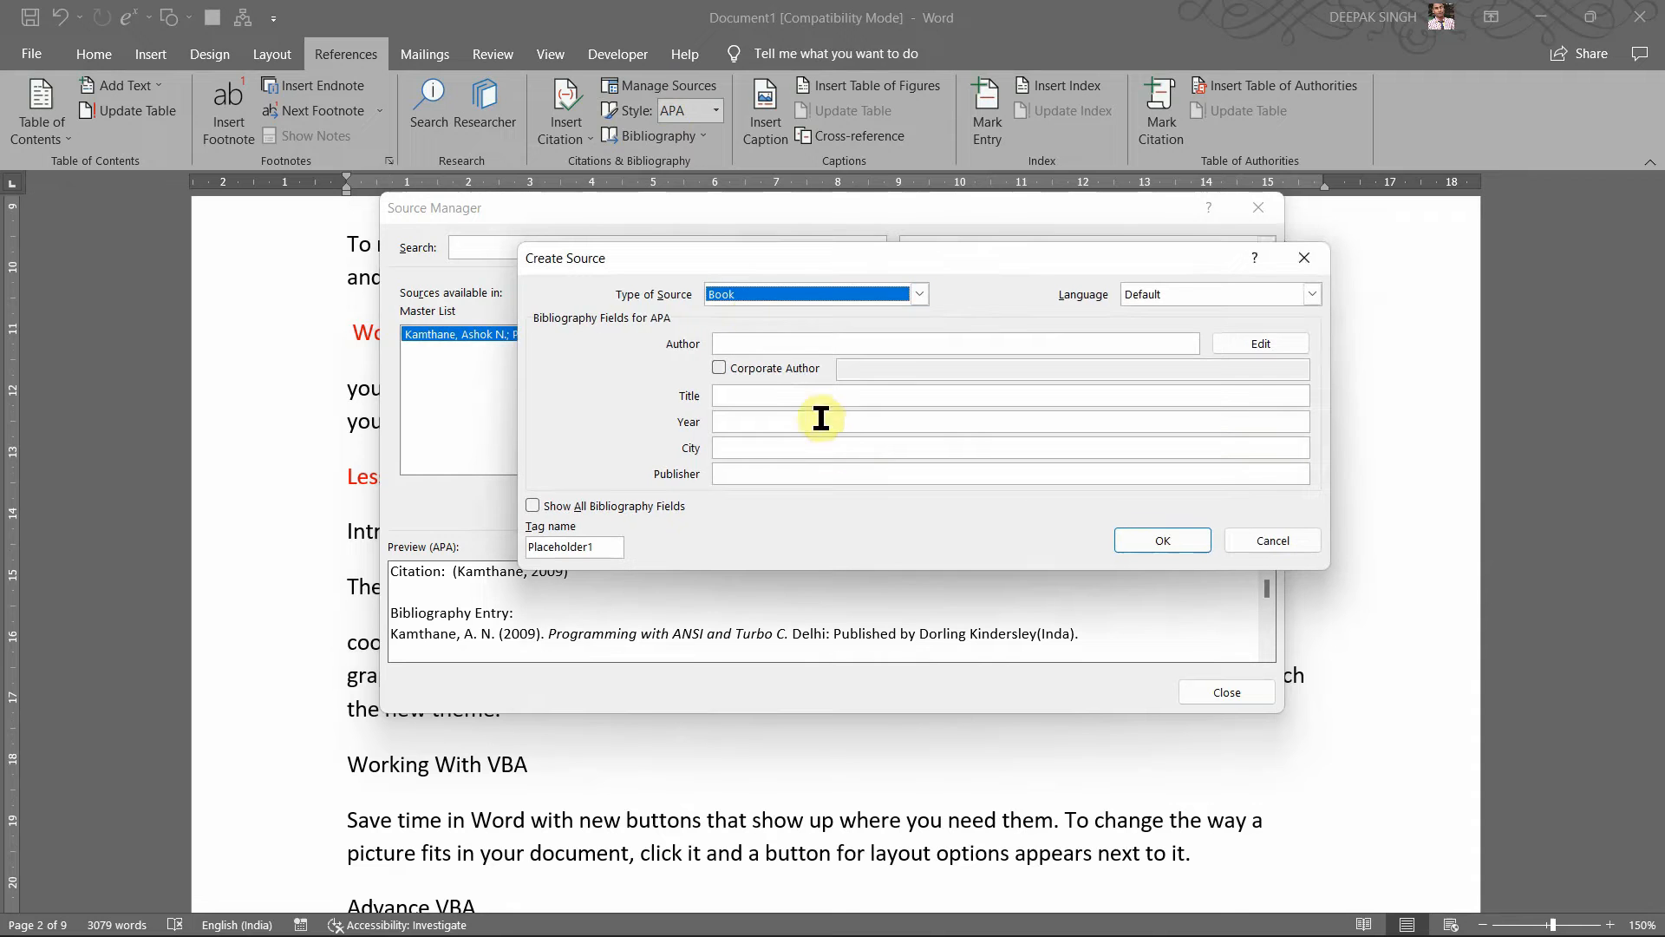
{"action": "left_click", "coordinate": [1304, 257]}
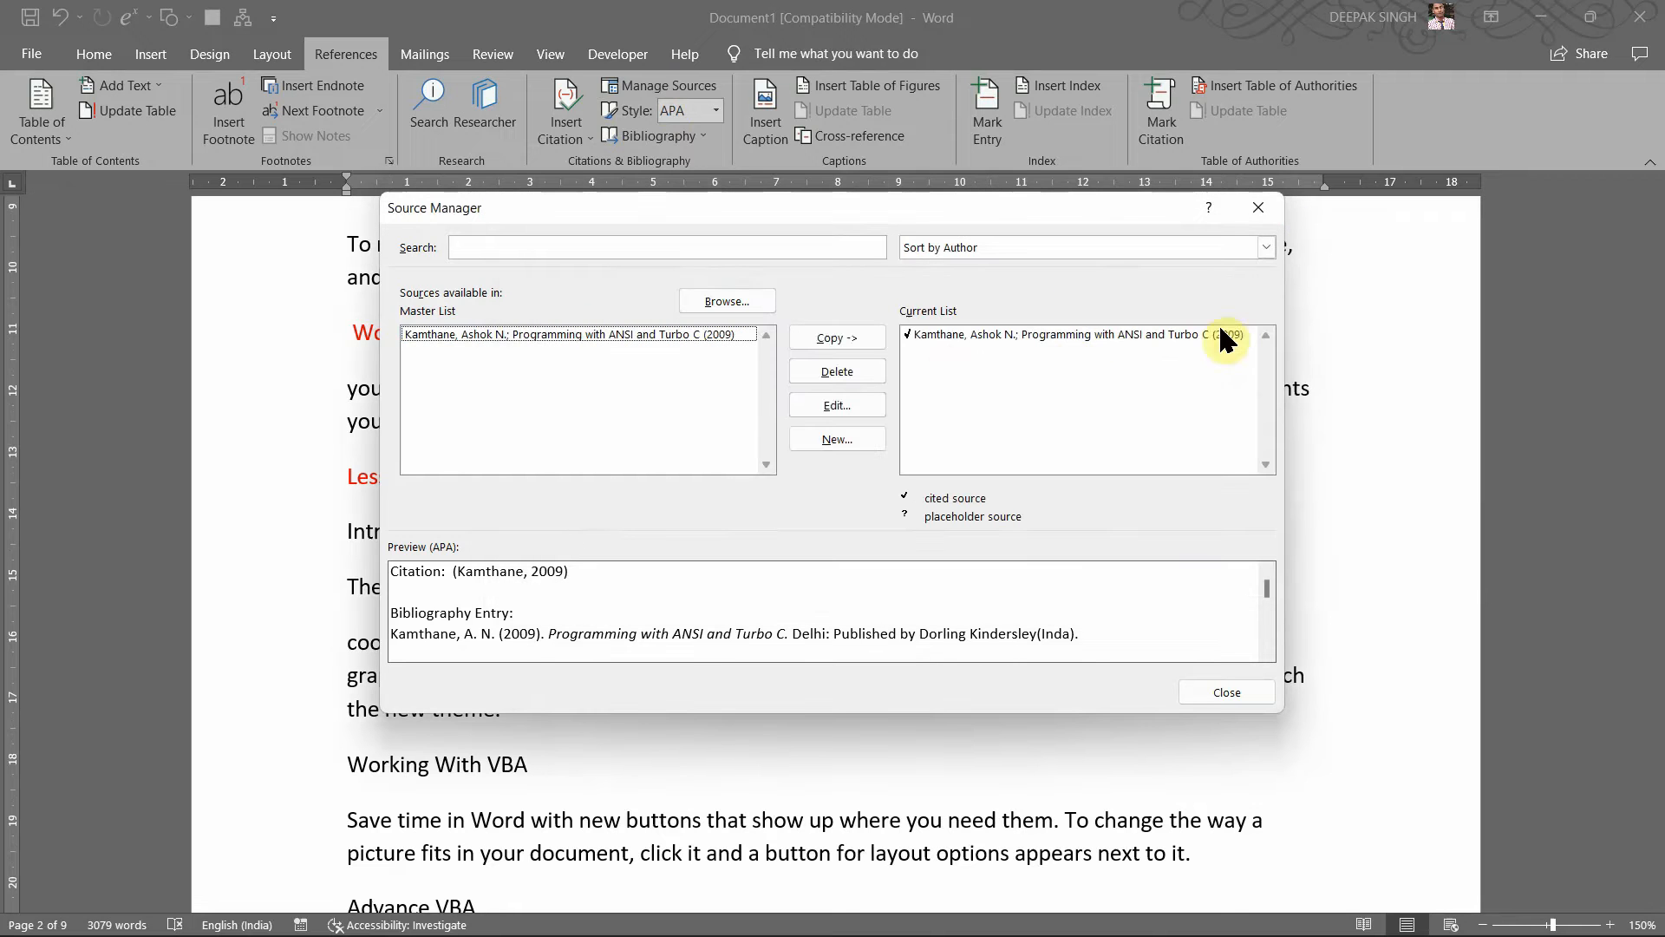
{"action": "left_click", "coordinate": [1215, 697]}
Step: Place the cursor after "the new theme." and add a new source of type Web site
{"action": "scroll", "coordinate": [858, 476], "scroll_direction": "down", "scroll_amount": 3}
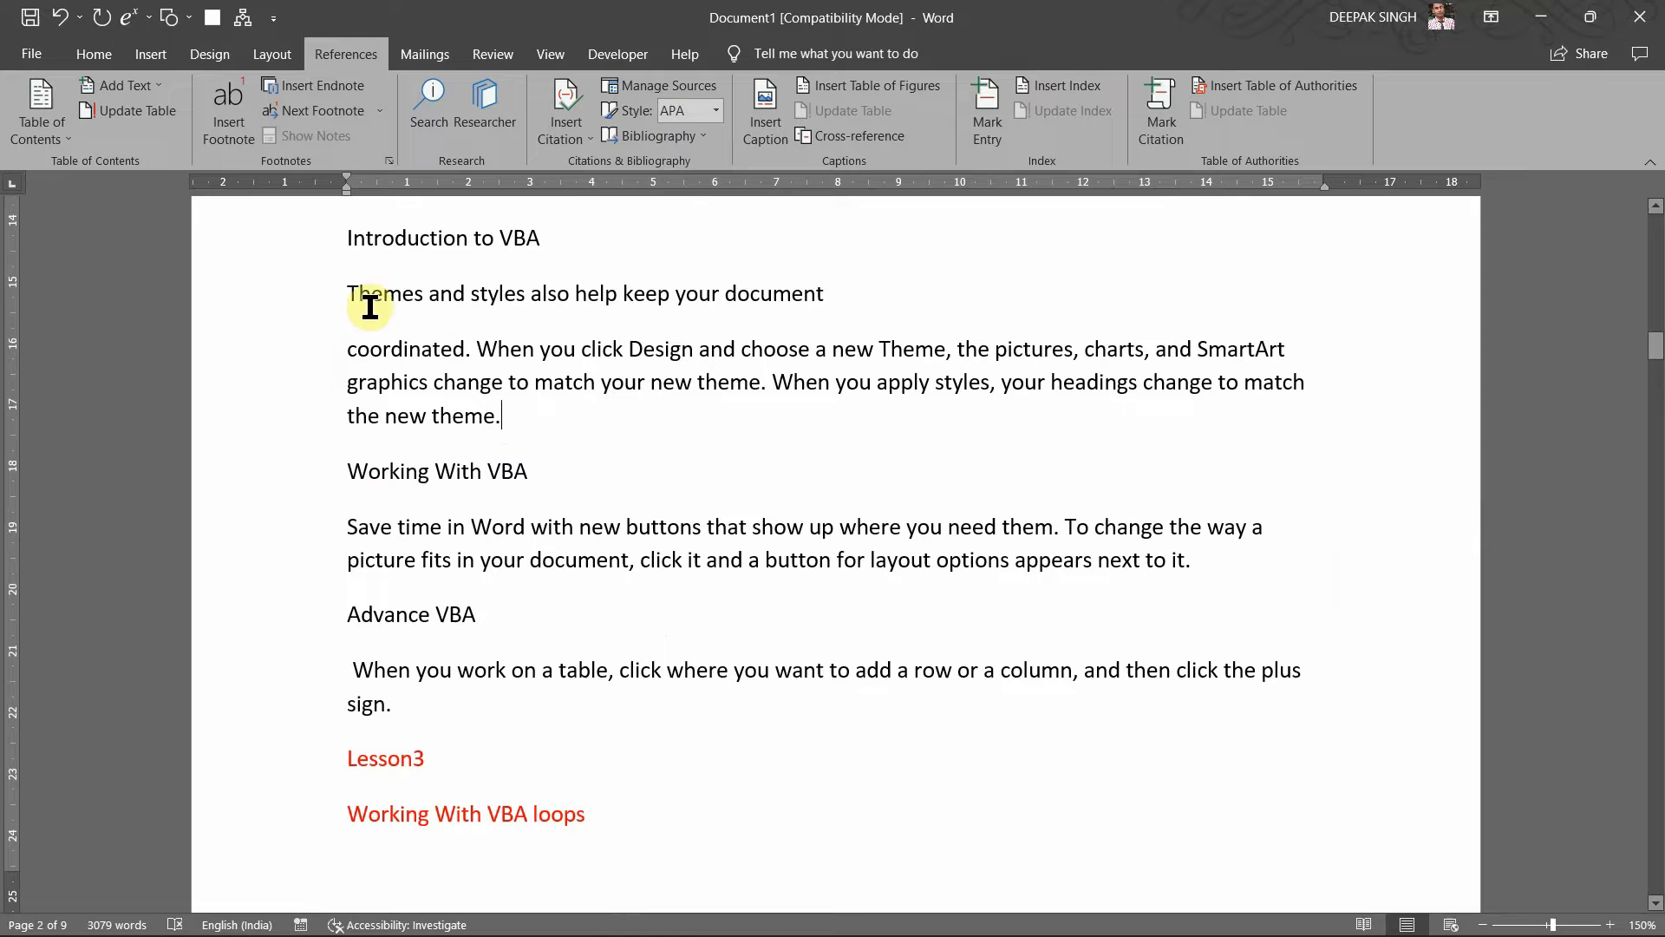
{"action": "left_click", "coordinate": [569, 440]}
{"action": "left_click", "coordinate": [560, 143]}
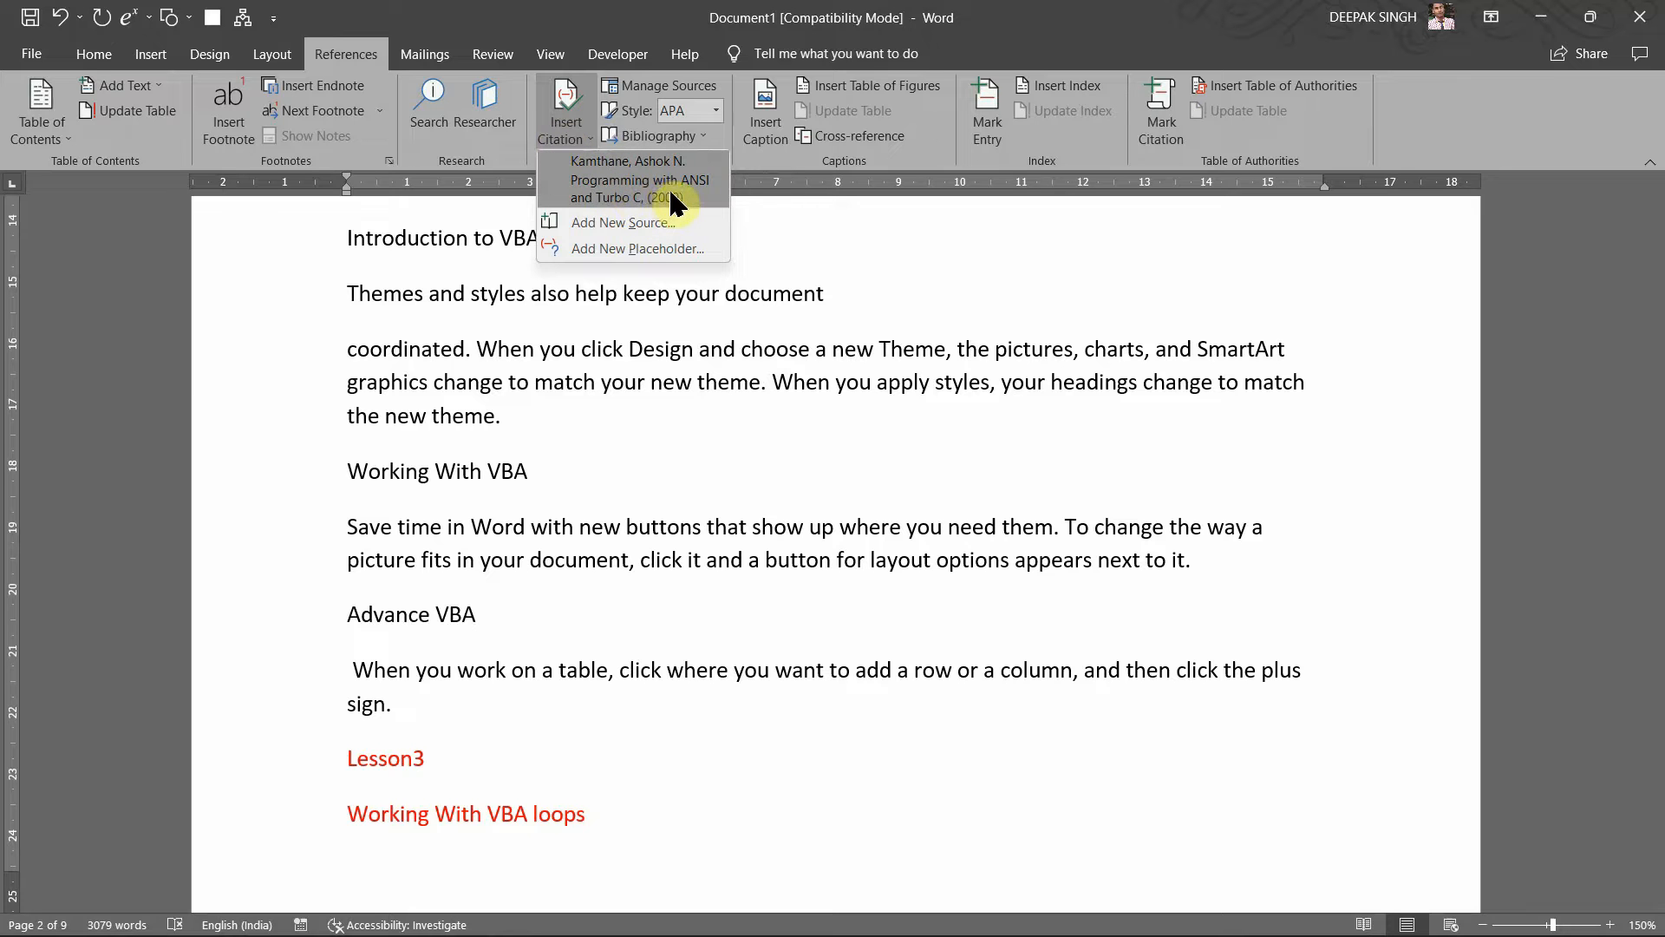
{"action": "left_click", "coordinate": [608, 223]}
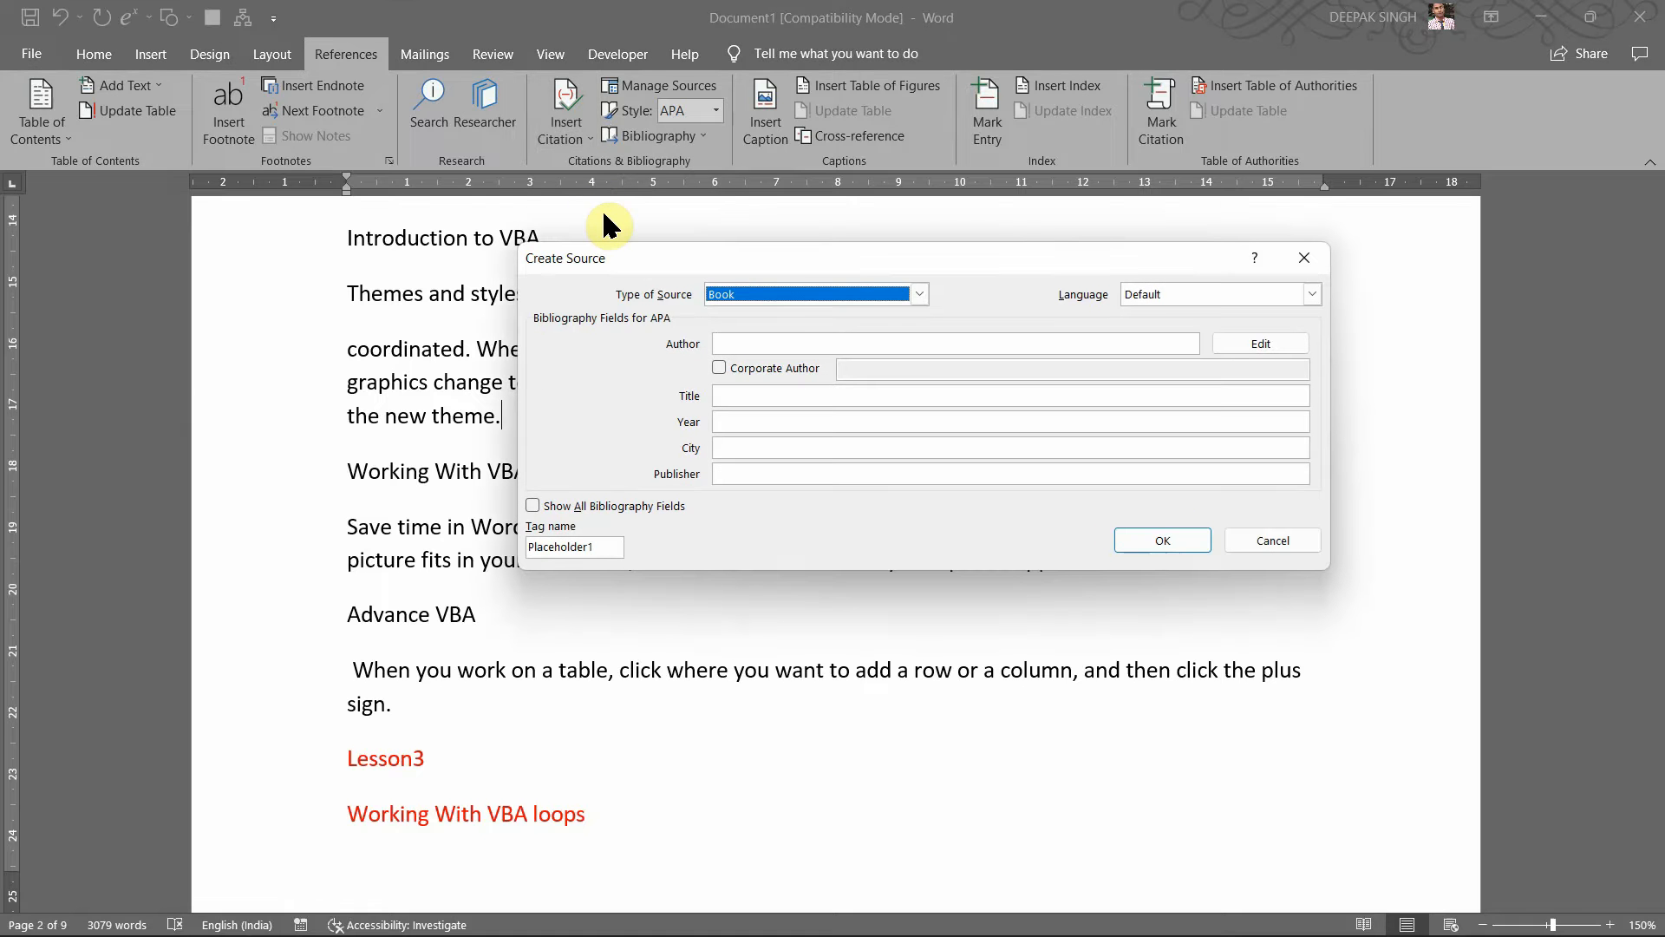
{"action": "left_click", "coordinate": [897, 296]}
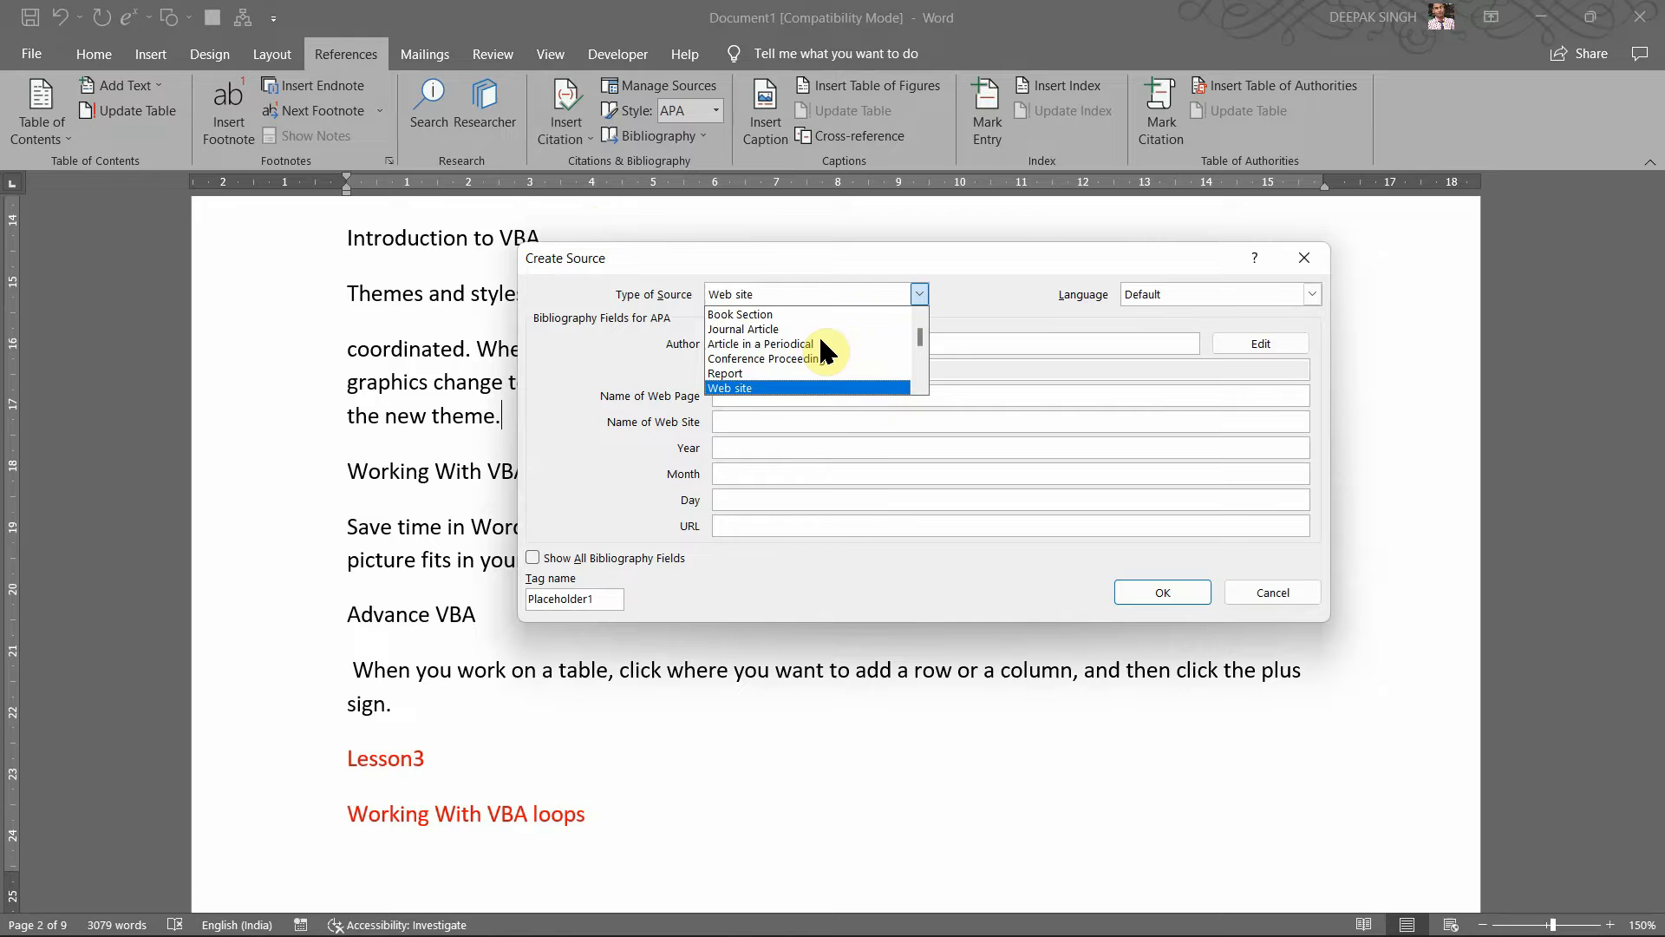
{"action": "left_click", "coordinate": [728, 388]}
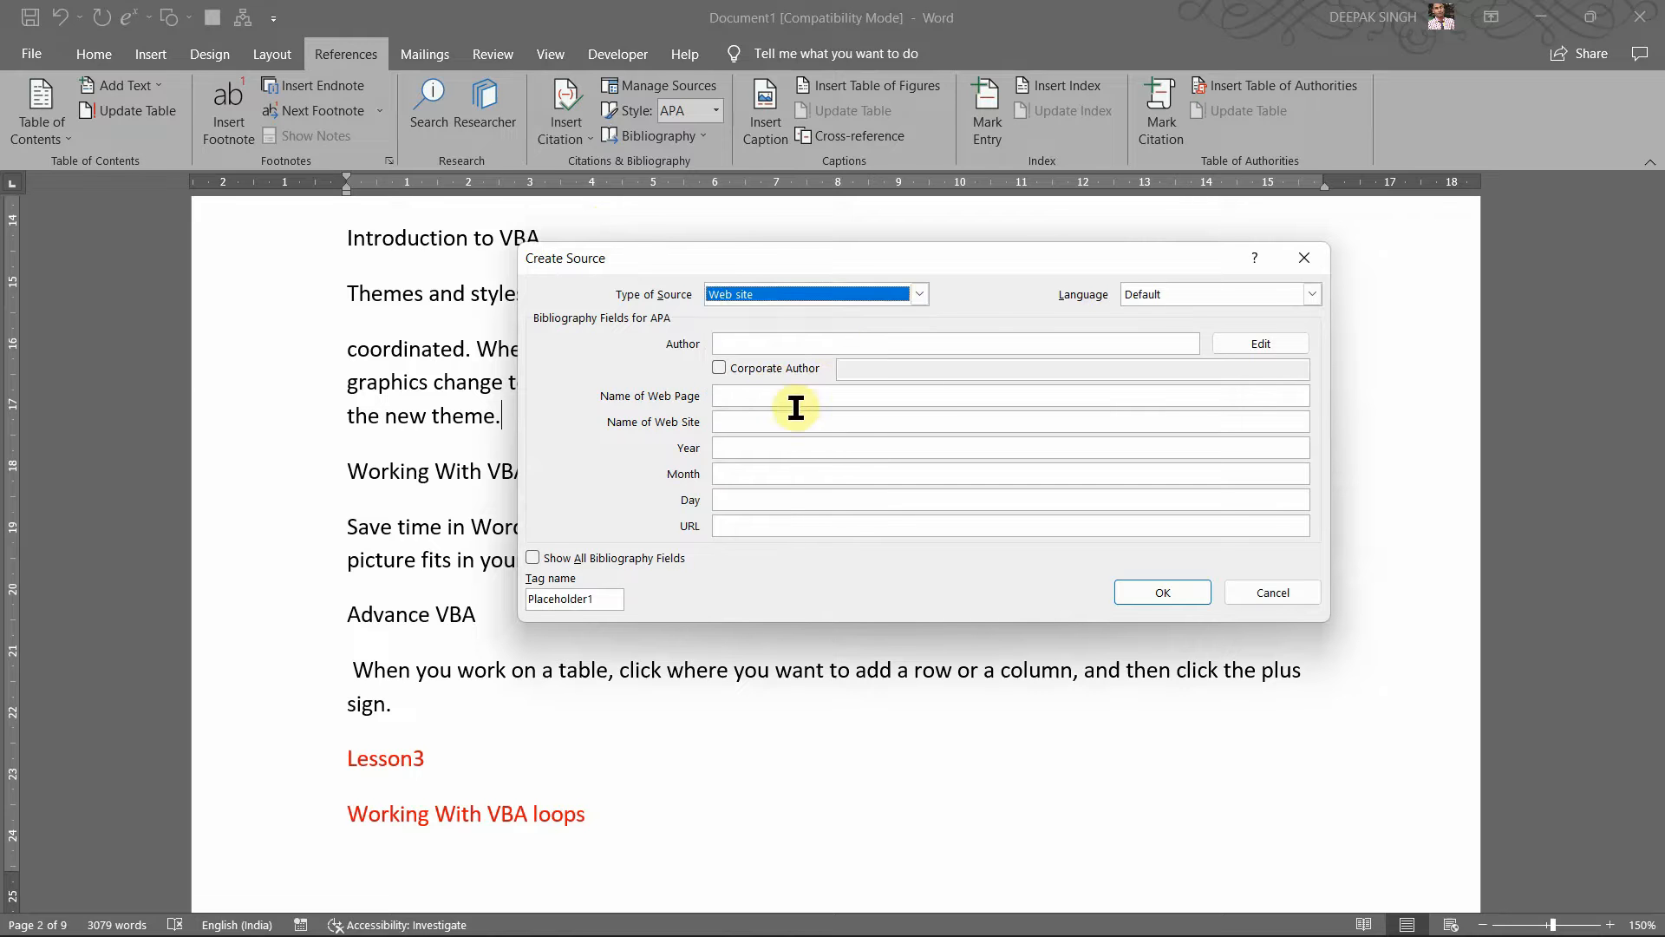
{"action": "left_click", "coordinate": [831, 343]}
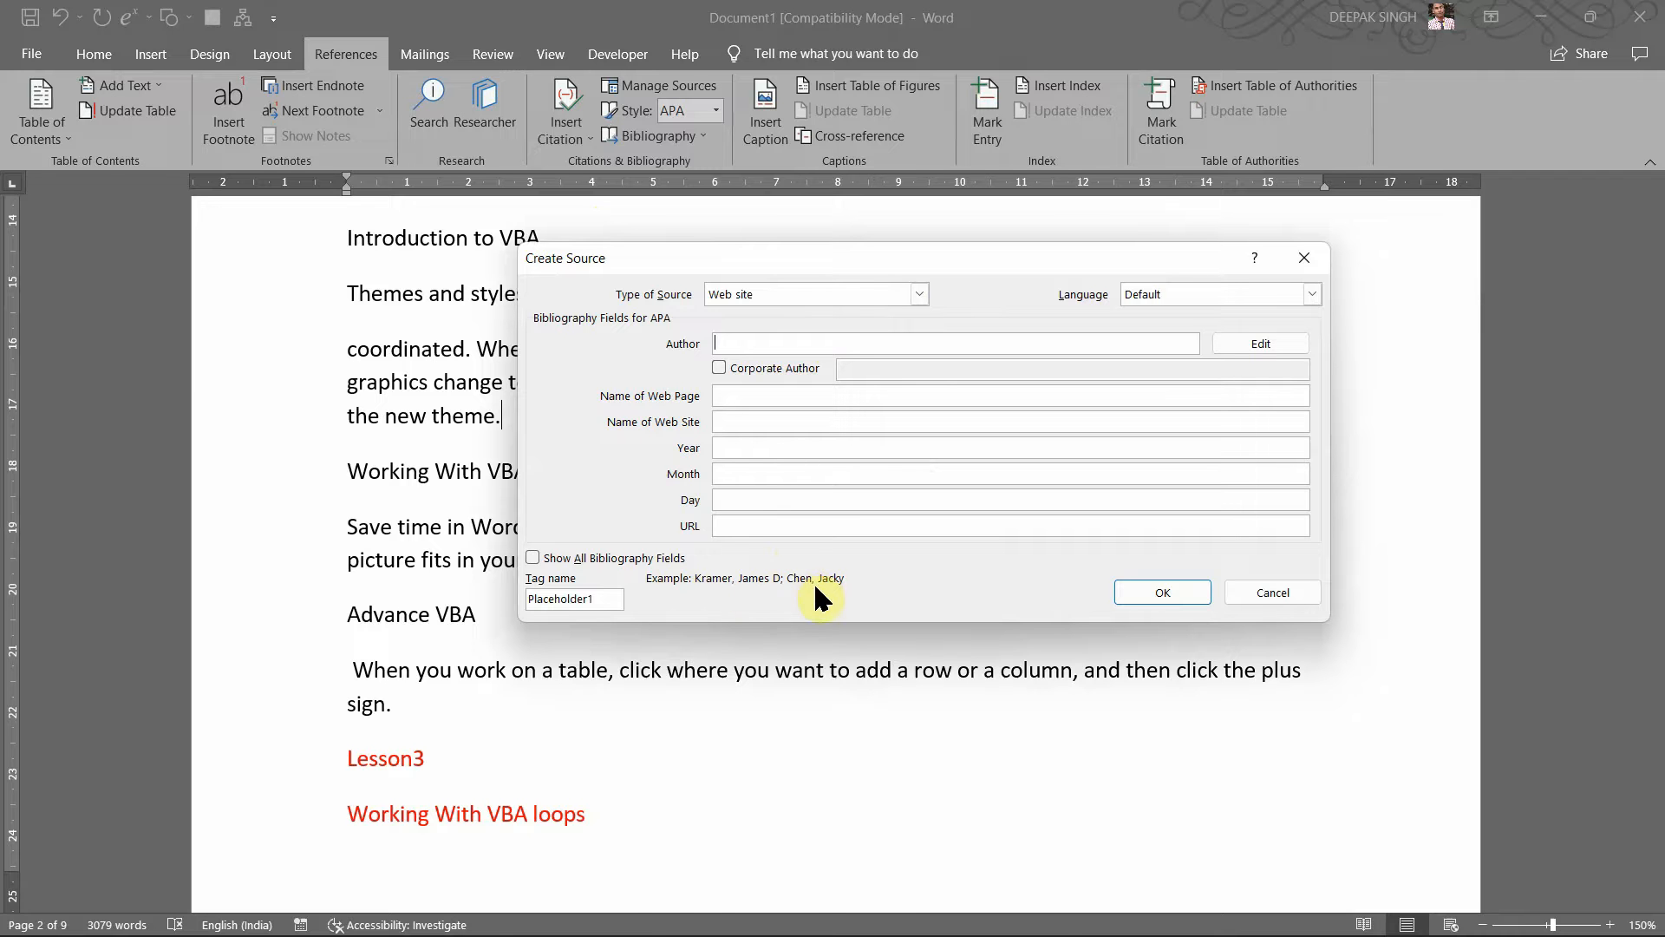
{"action": "mouse_move", "coordinate": [798, 932]}
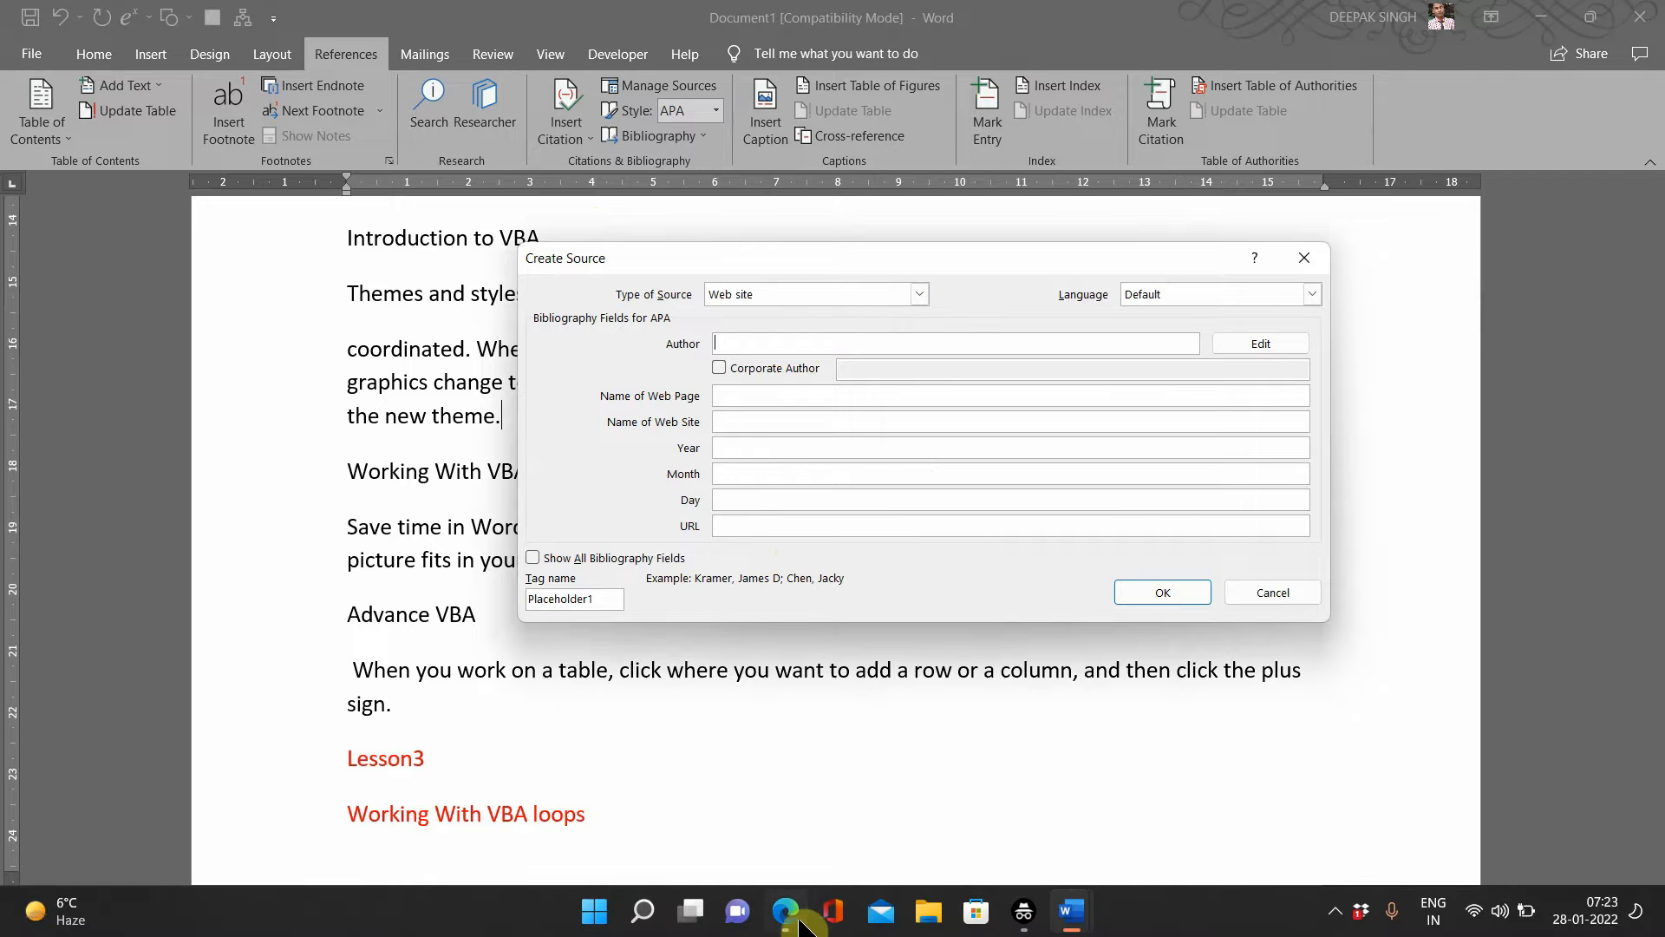
Step: Search 'What is word' in a new Edge tab and open the Wikipedia Microsoft Word article
{"action": "left_click", "coordinate": [810, 794]}
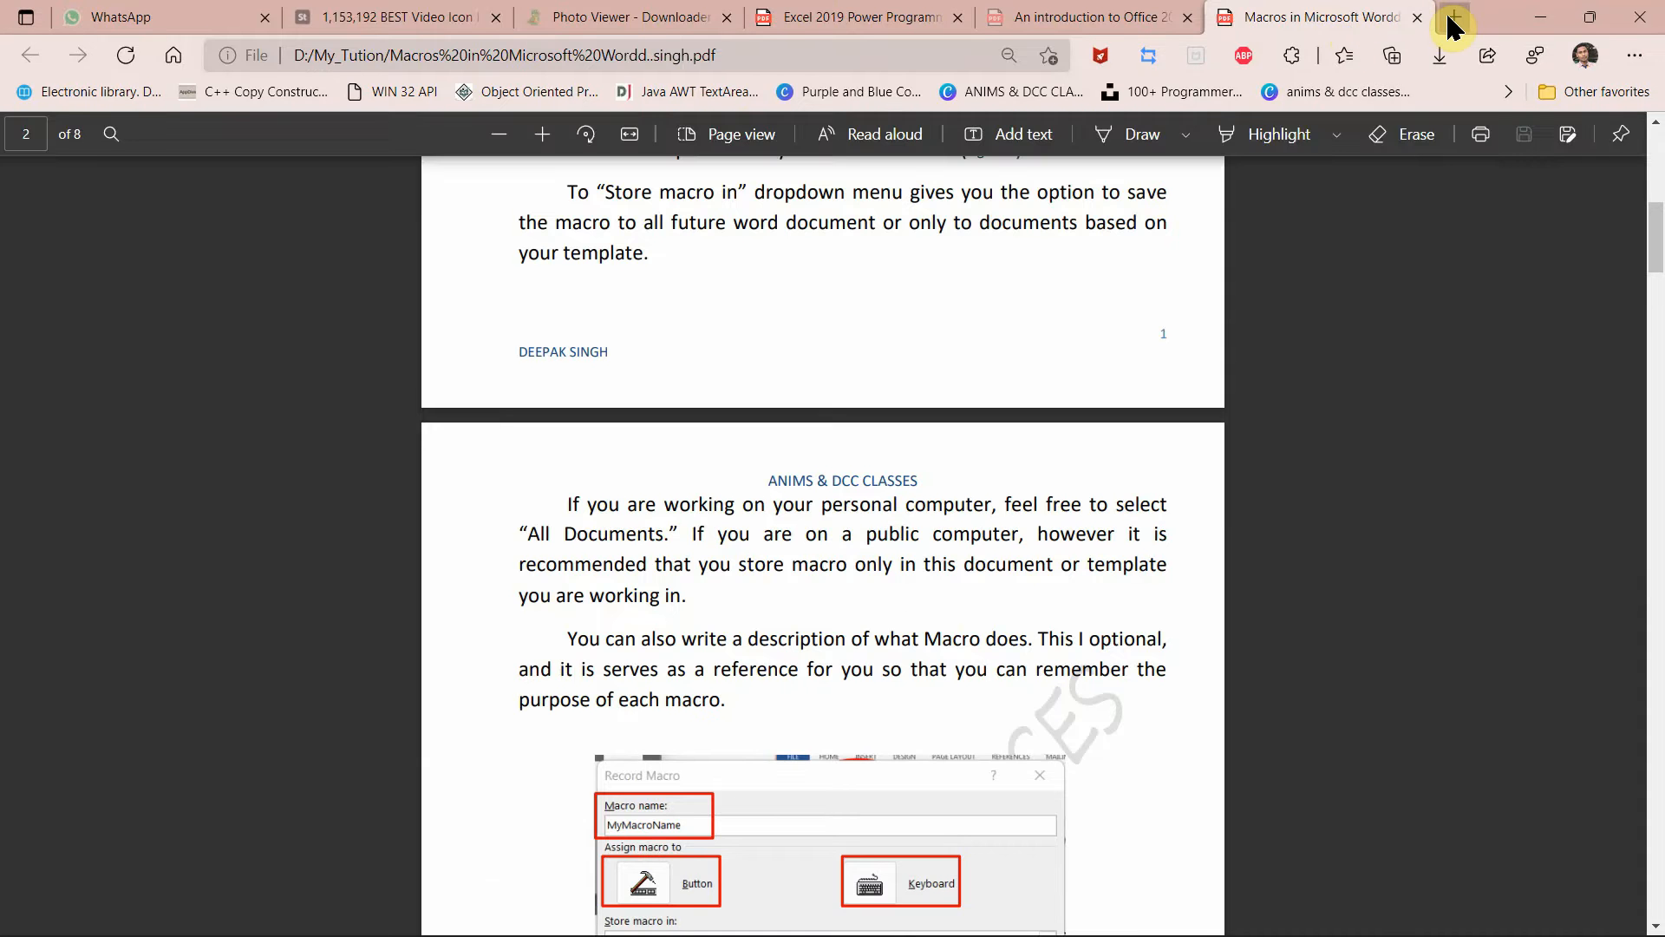
{"action": "left_click", "coordinate": [1454, 18]}
{"action": "type", "text": "What i"}
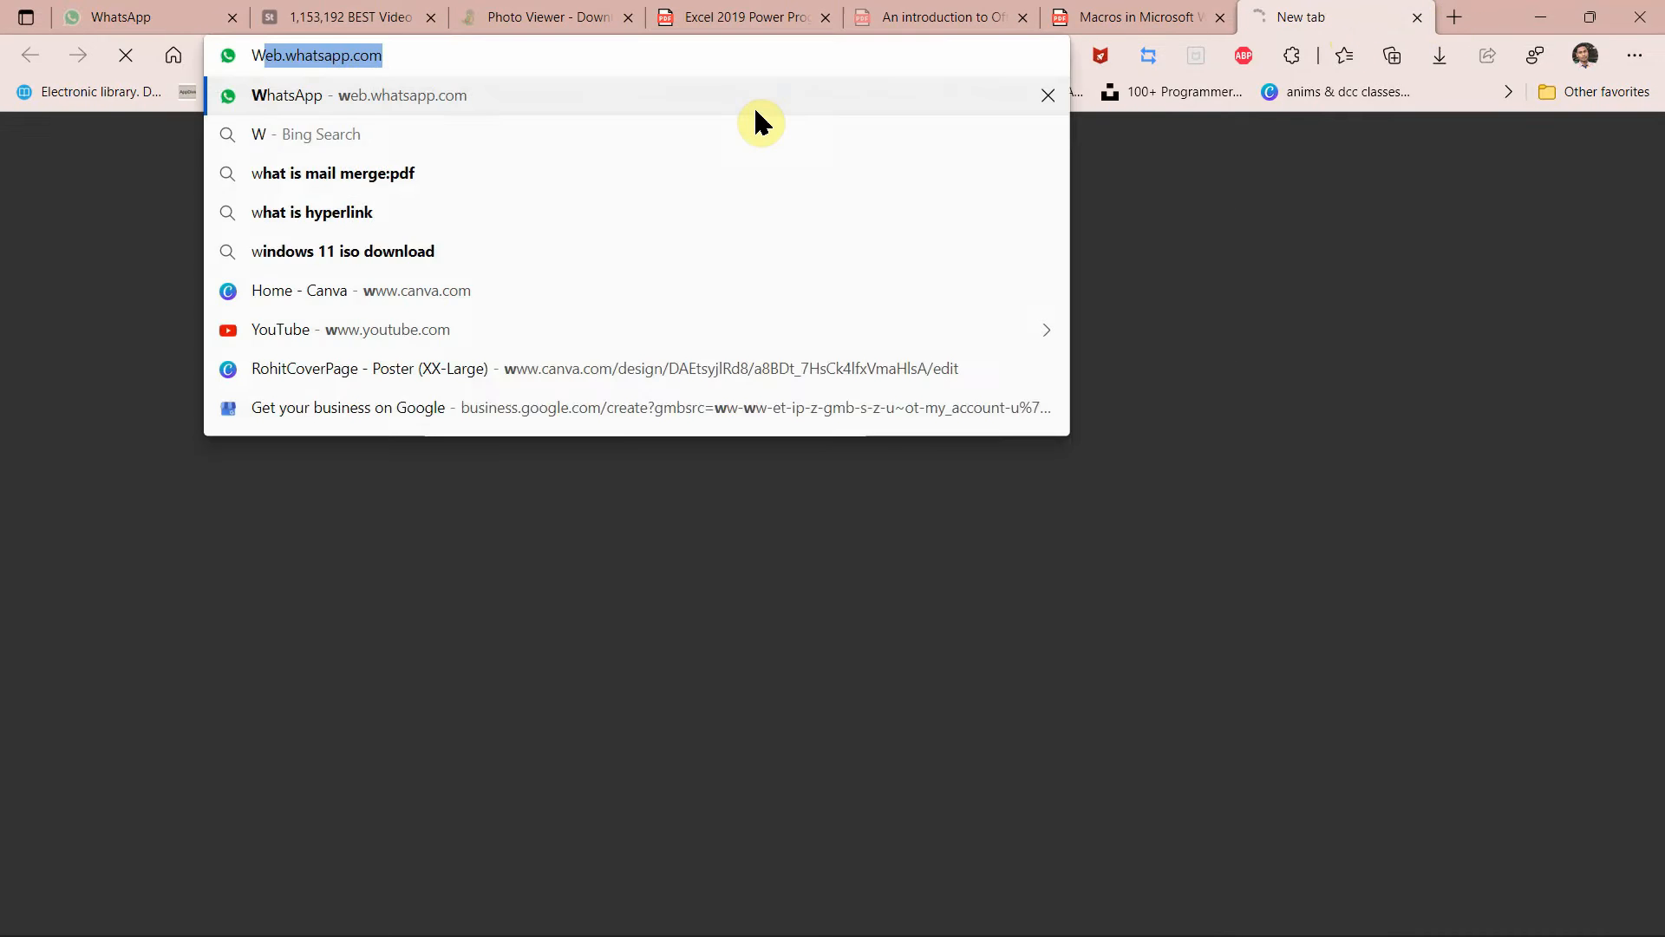
{"action": "type", "text": "s word"}
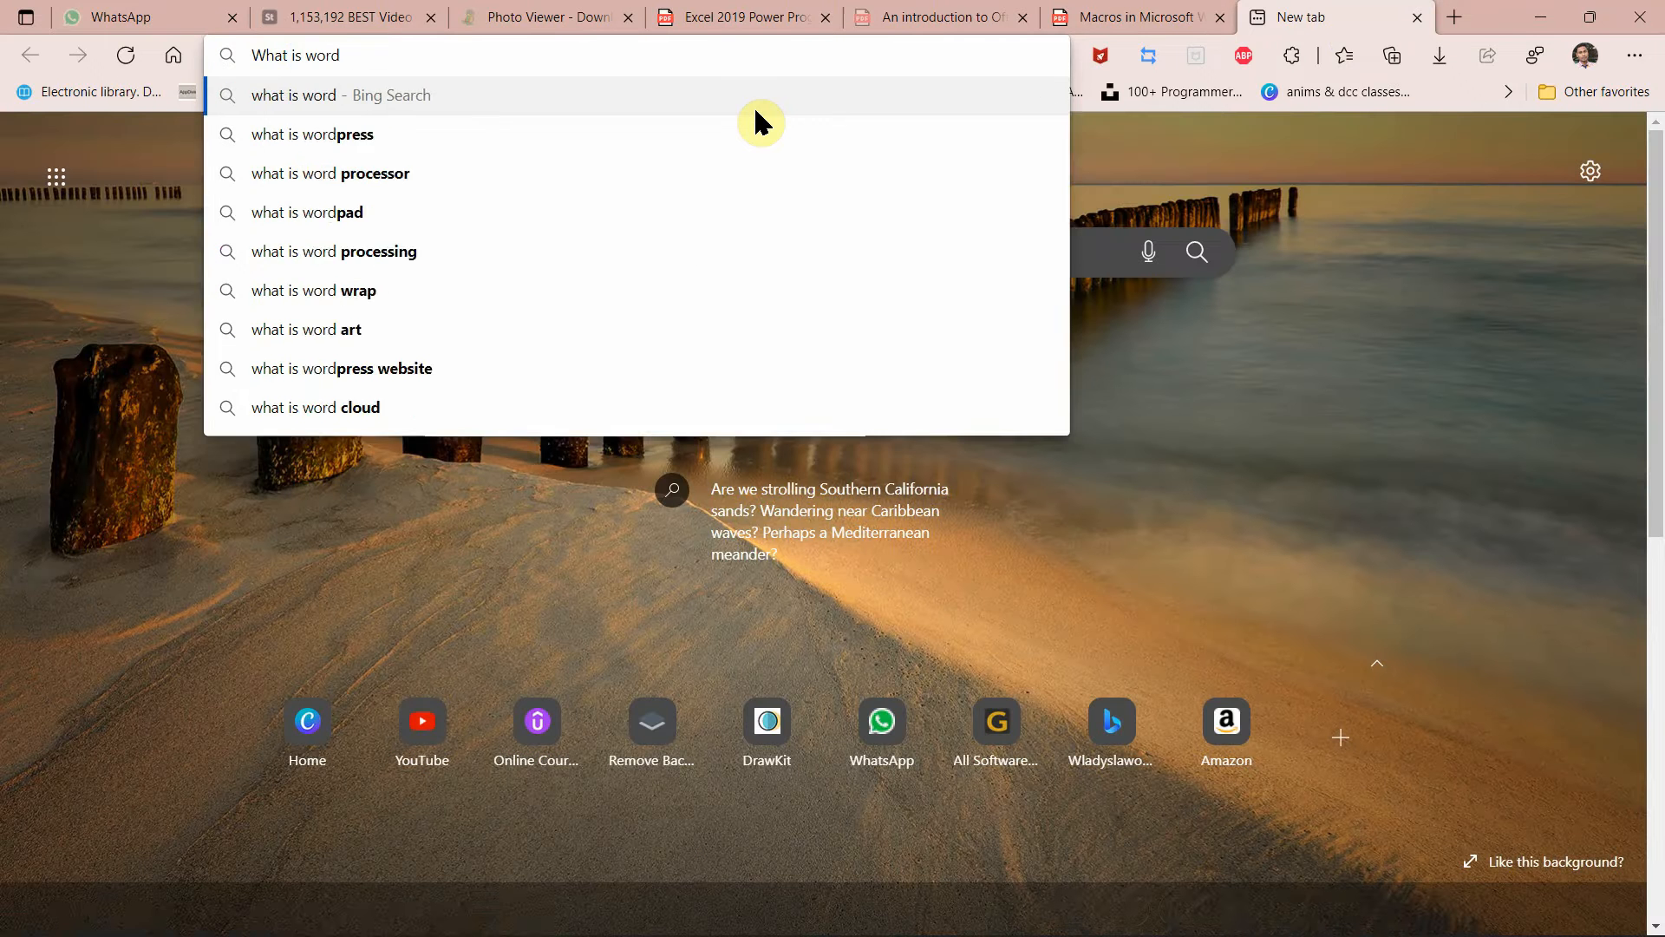
{"action": "key", "text": "Return"}
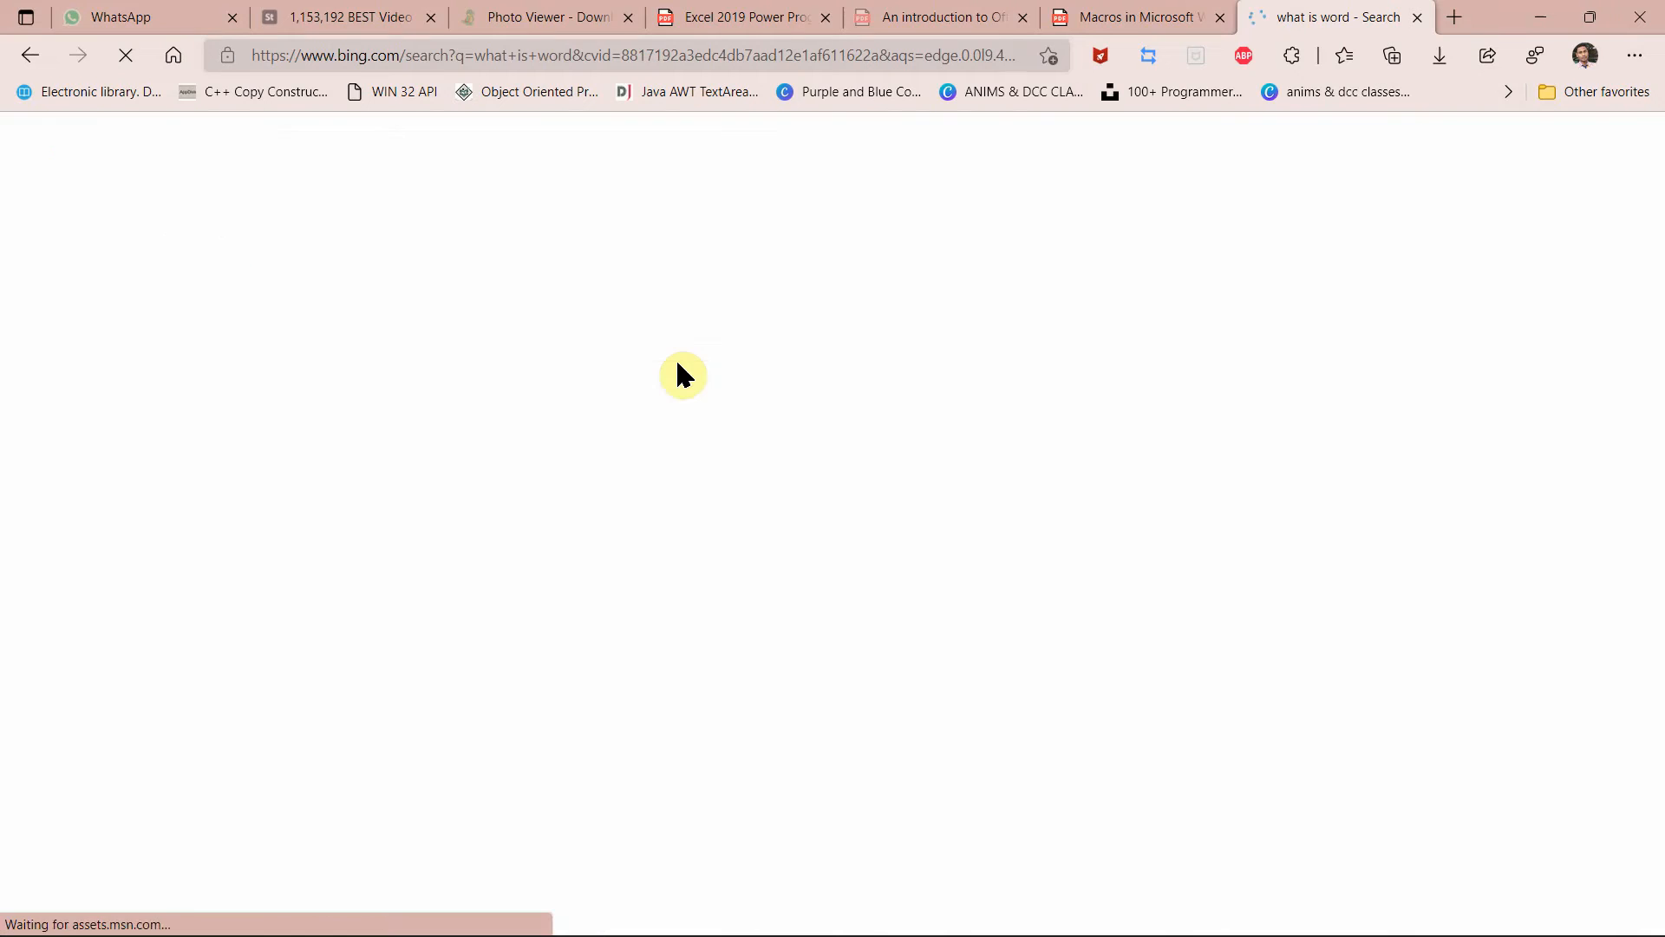
{"action": "scroll", "coordinate": [542, 555], "scroll_direction": "down", "scroll_amount": 3}
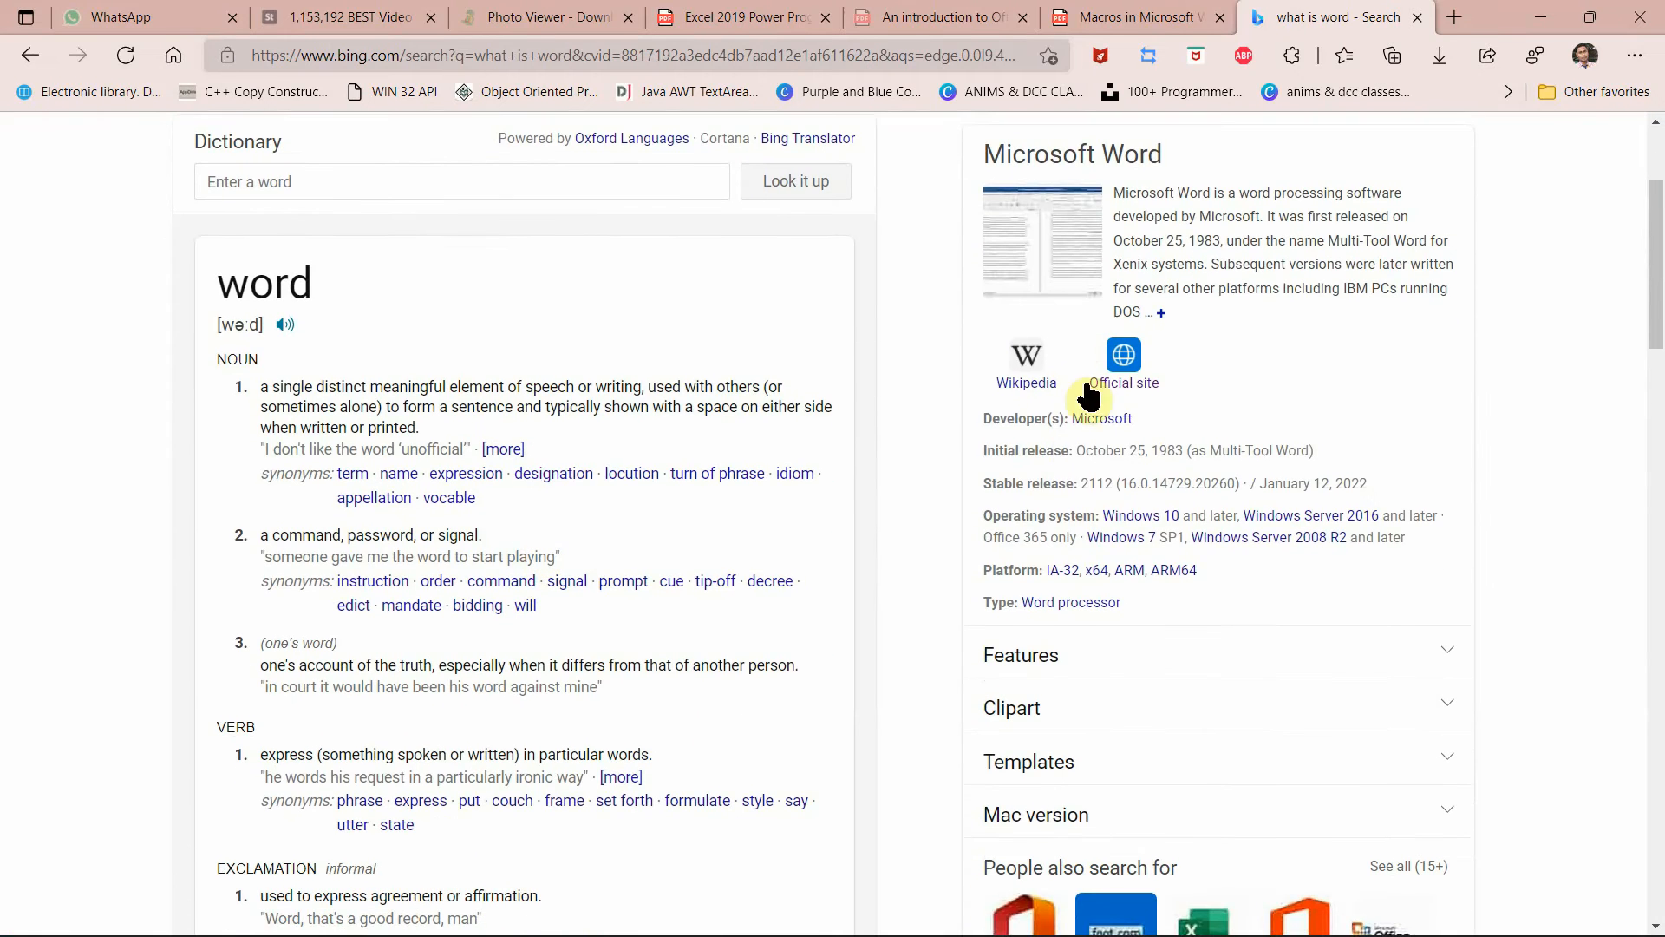
{"action": "left_click", "coordinate": [1003, 378]}
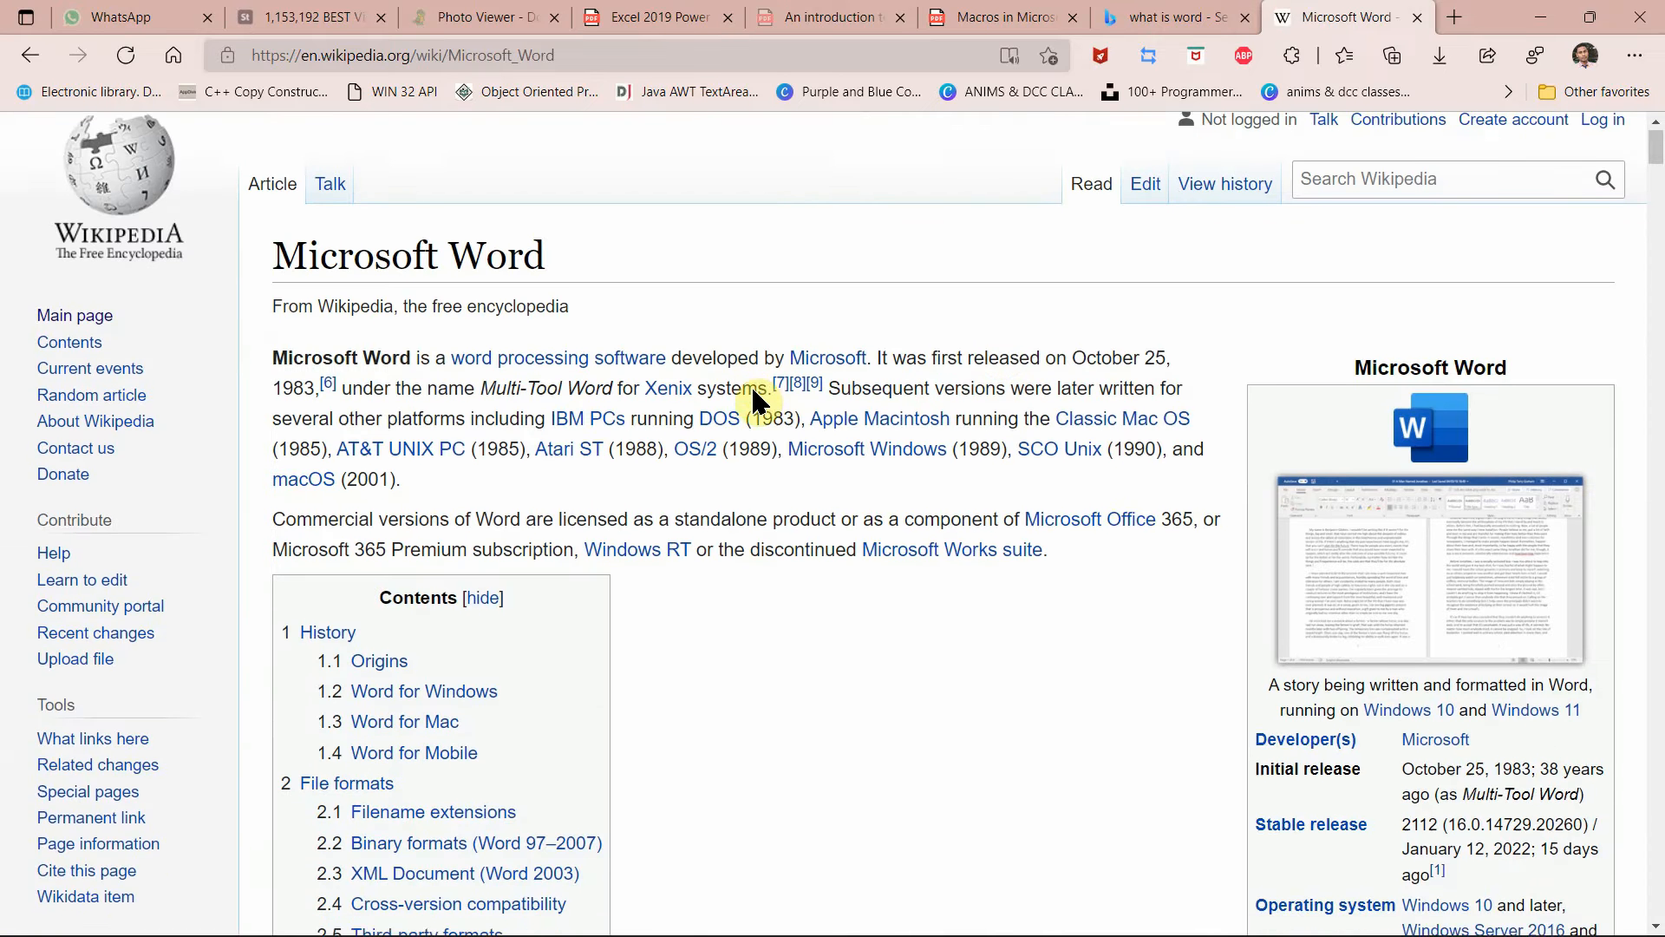
Step: Close the stray File Explorer windows
{"action": "mouse_move", "coordinate": [934, 933]}
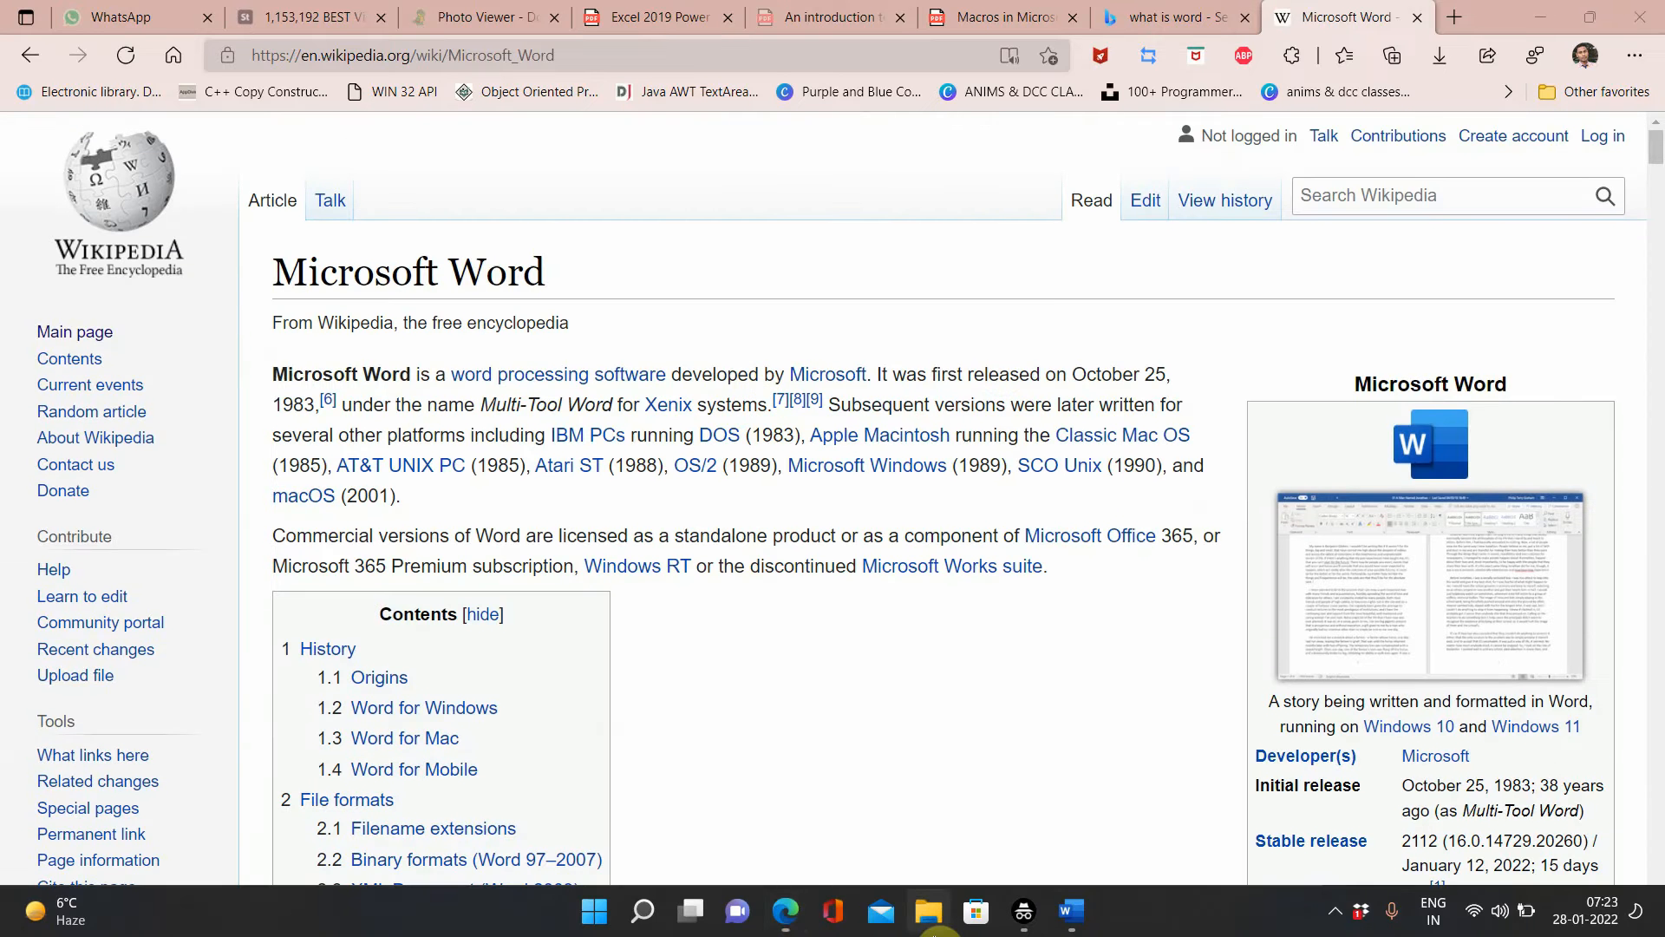
{"action": "scroll", "coordinate": [871, 736], "scroll_direction": "down", "scroll_amount": 2}
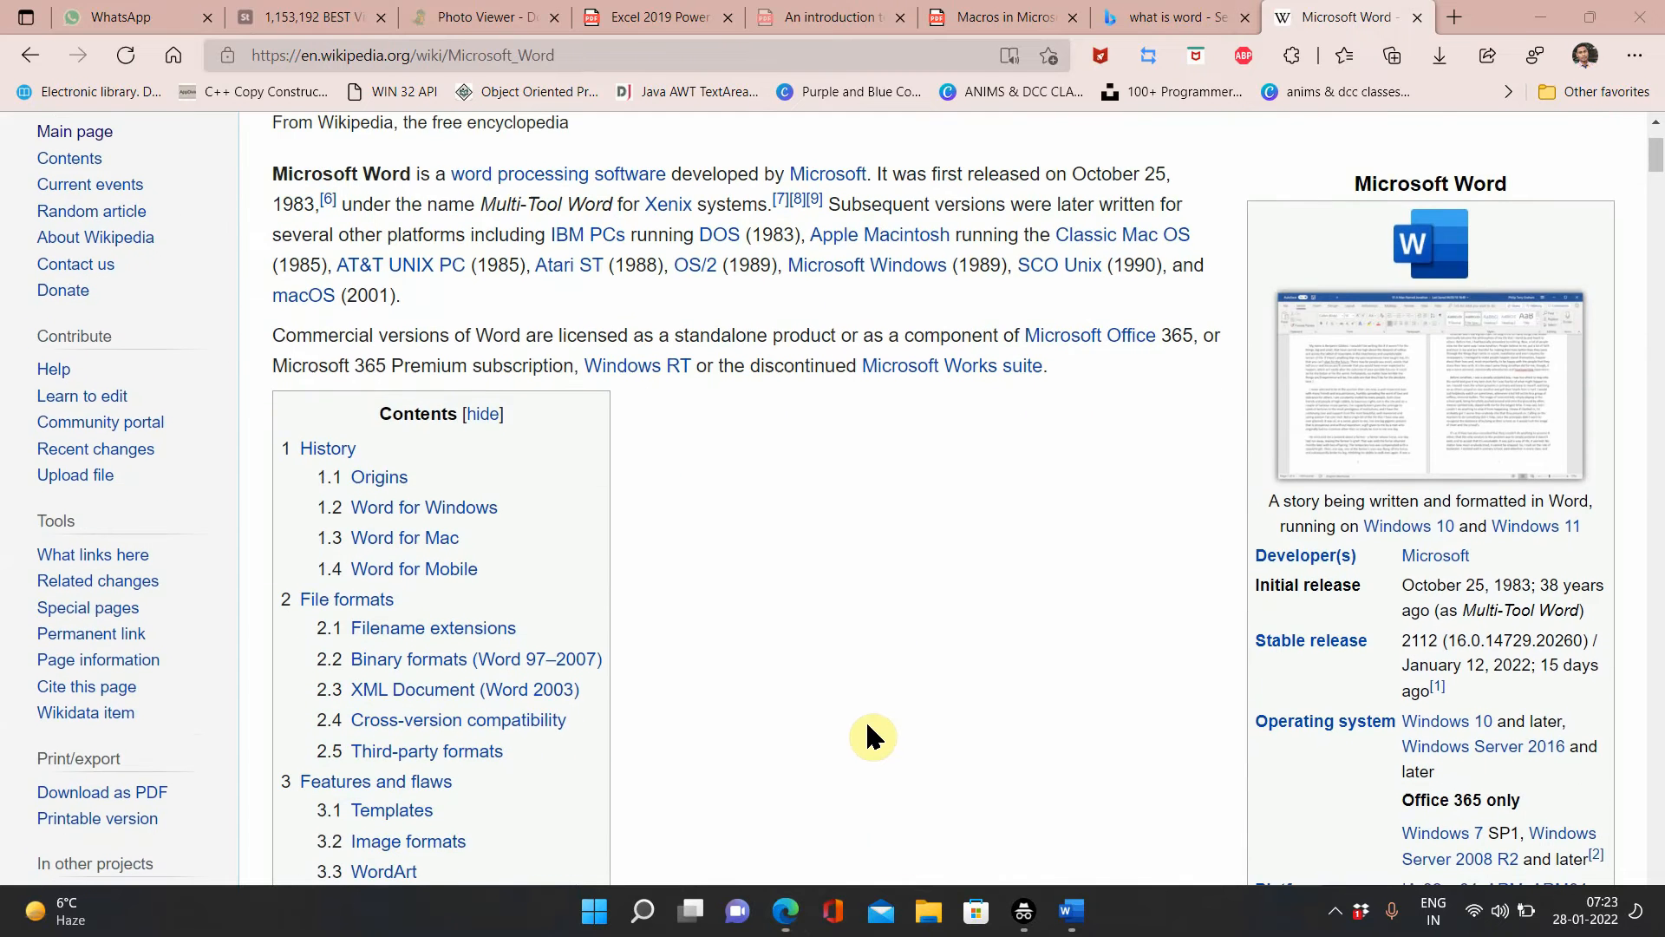
{"action": "left_click", "coordinate": [955, 912]}
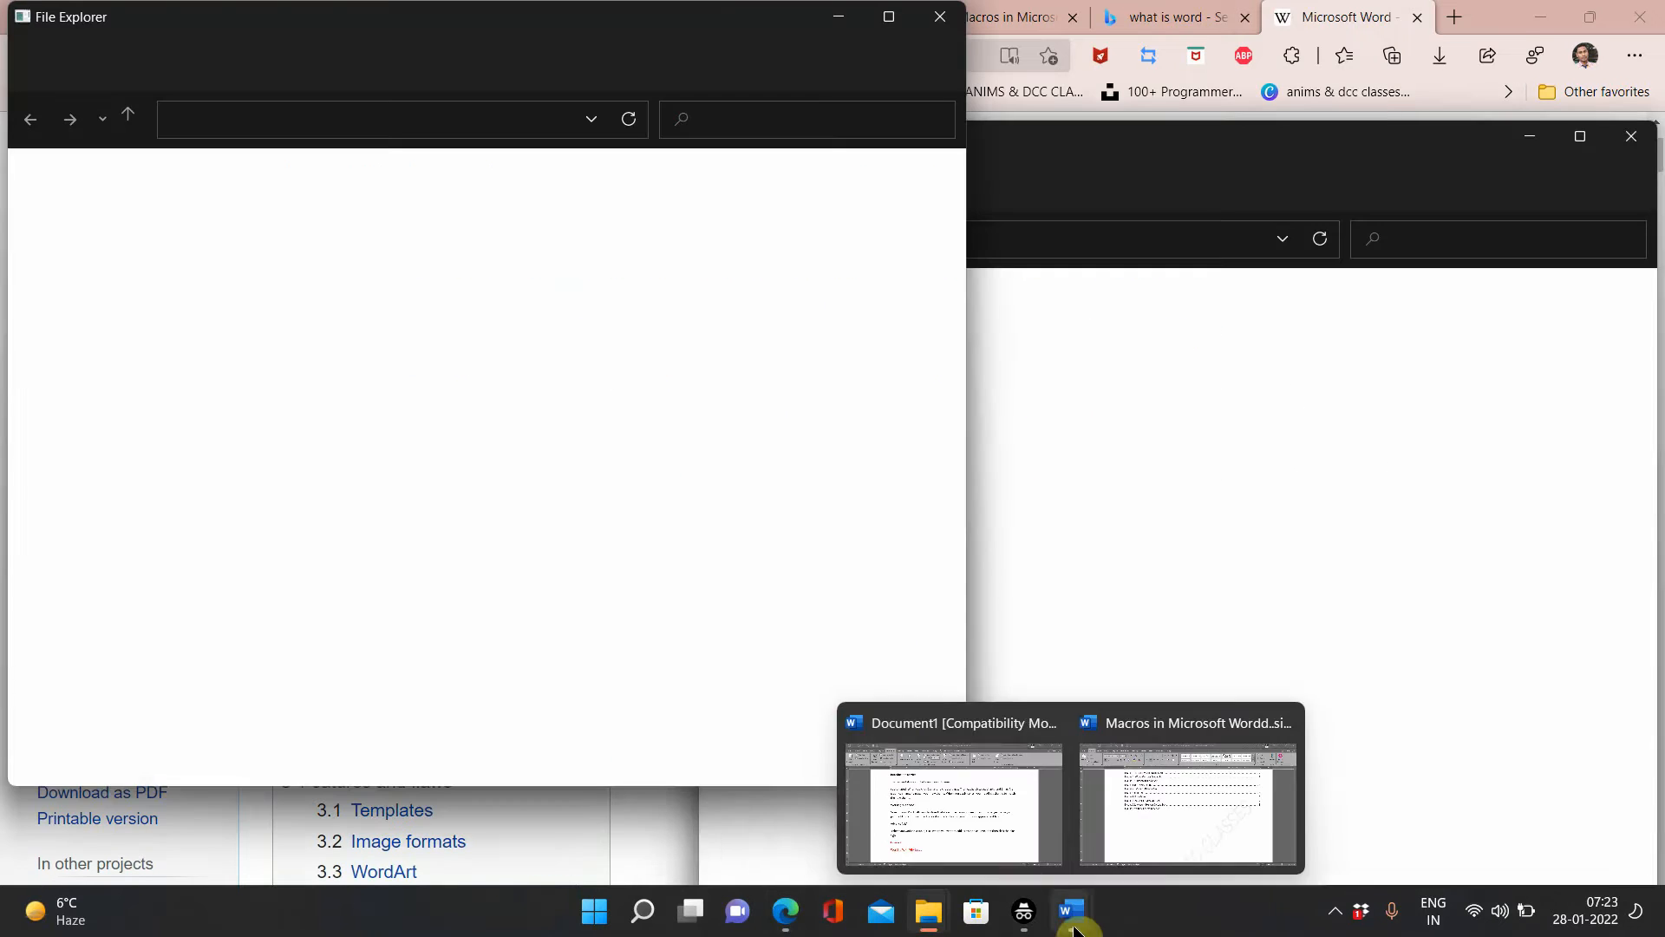
{"action": "left_click", "coordinate": [940, 16]}
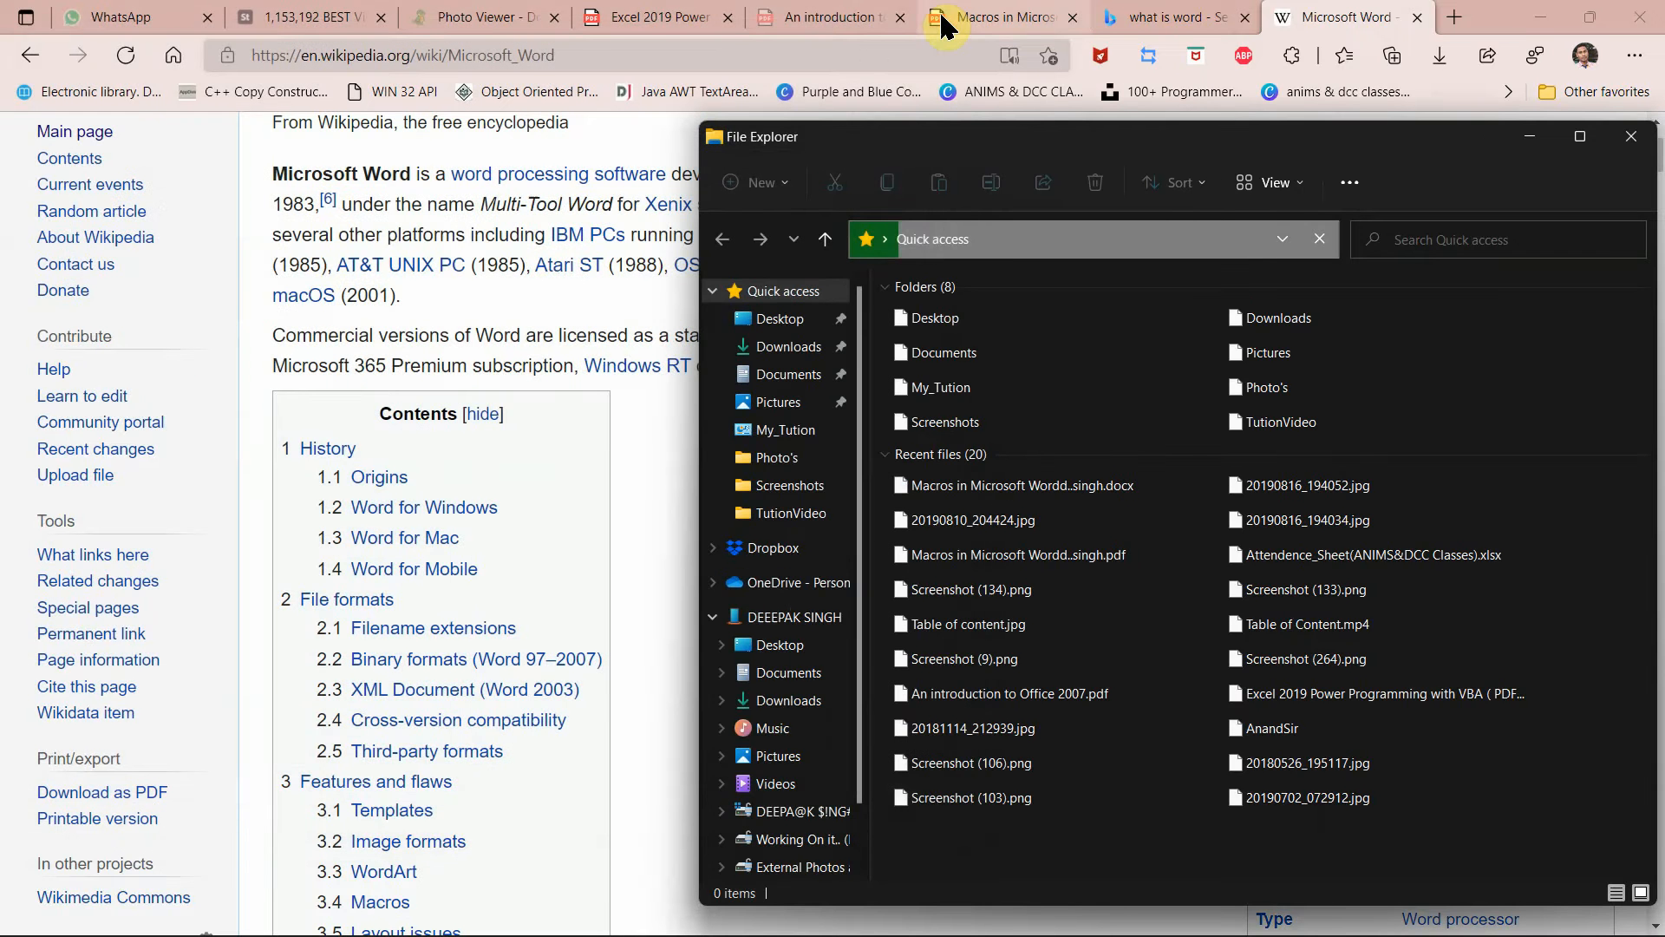
{"action": "left_click", "coordinate": [1630, 136]}
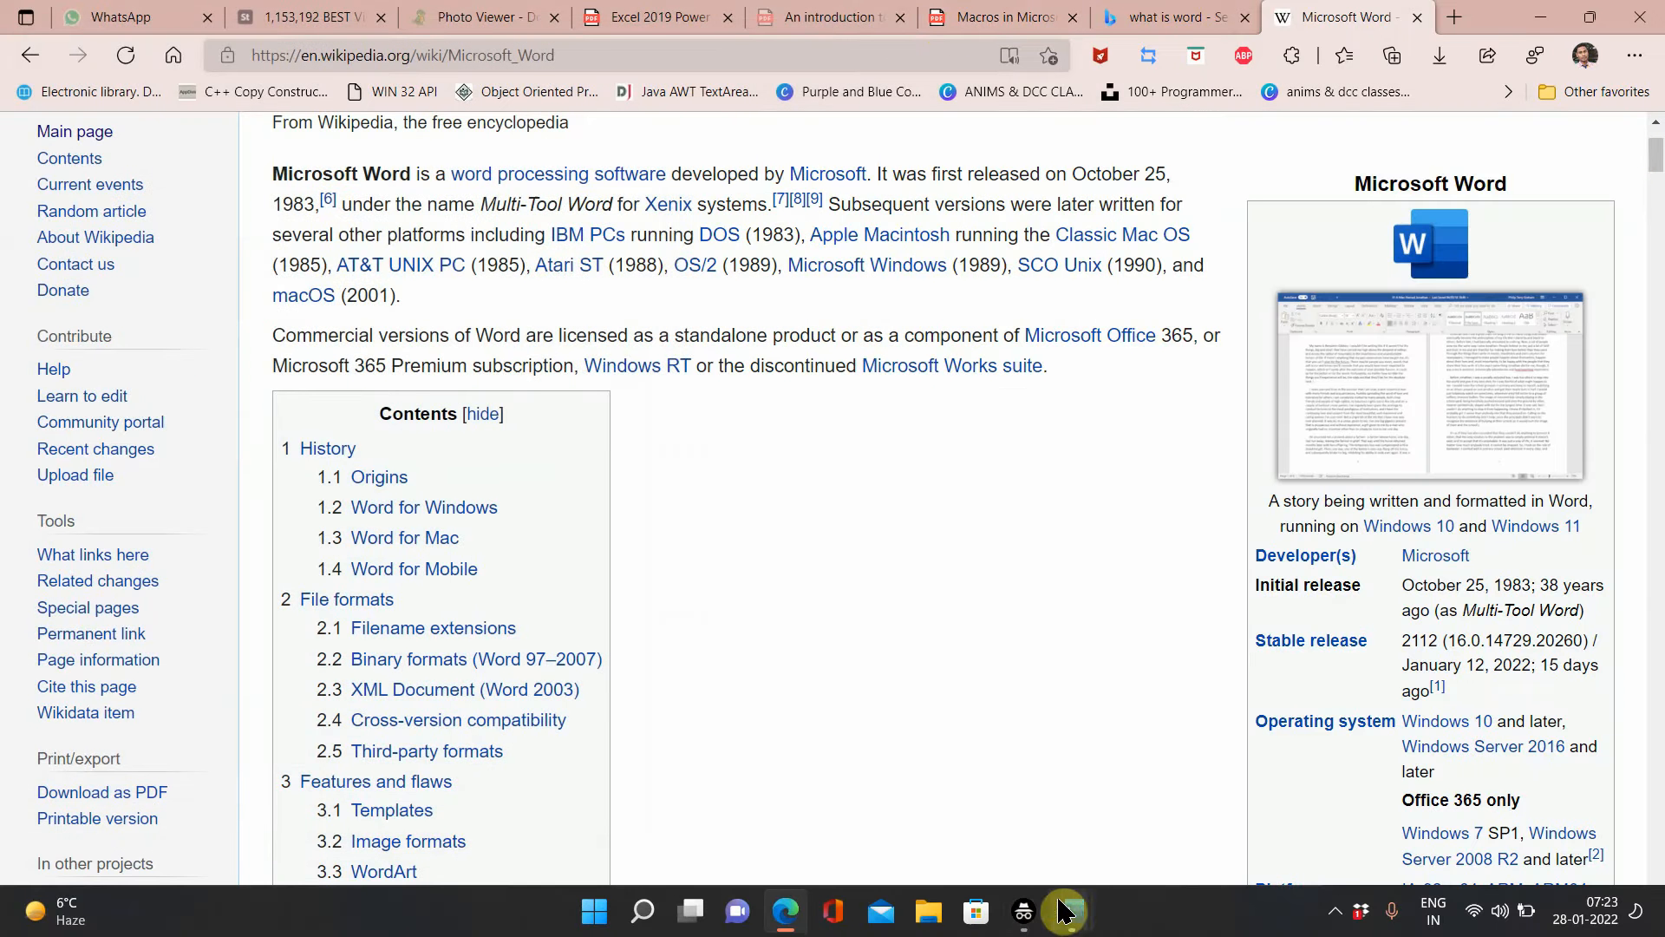
Step: Return to Document1 and move the Create Source dialog further right and slightly down
{"action": "mouse_move", "coordinate": [1047, 913]}
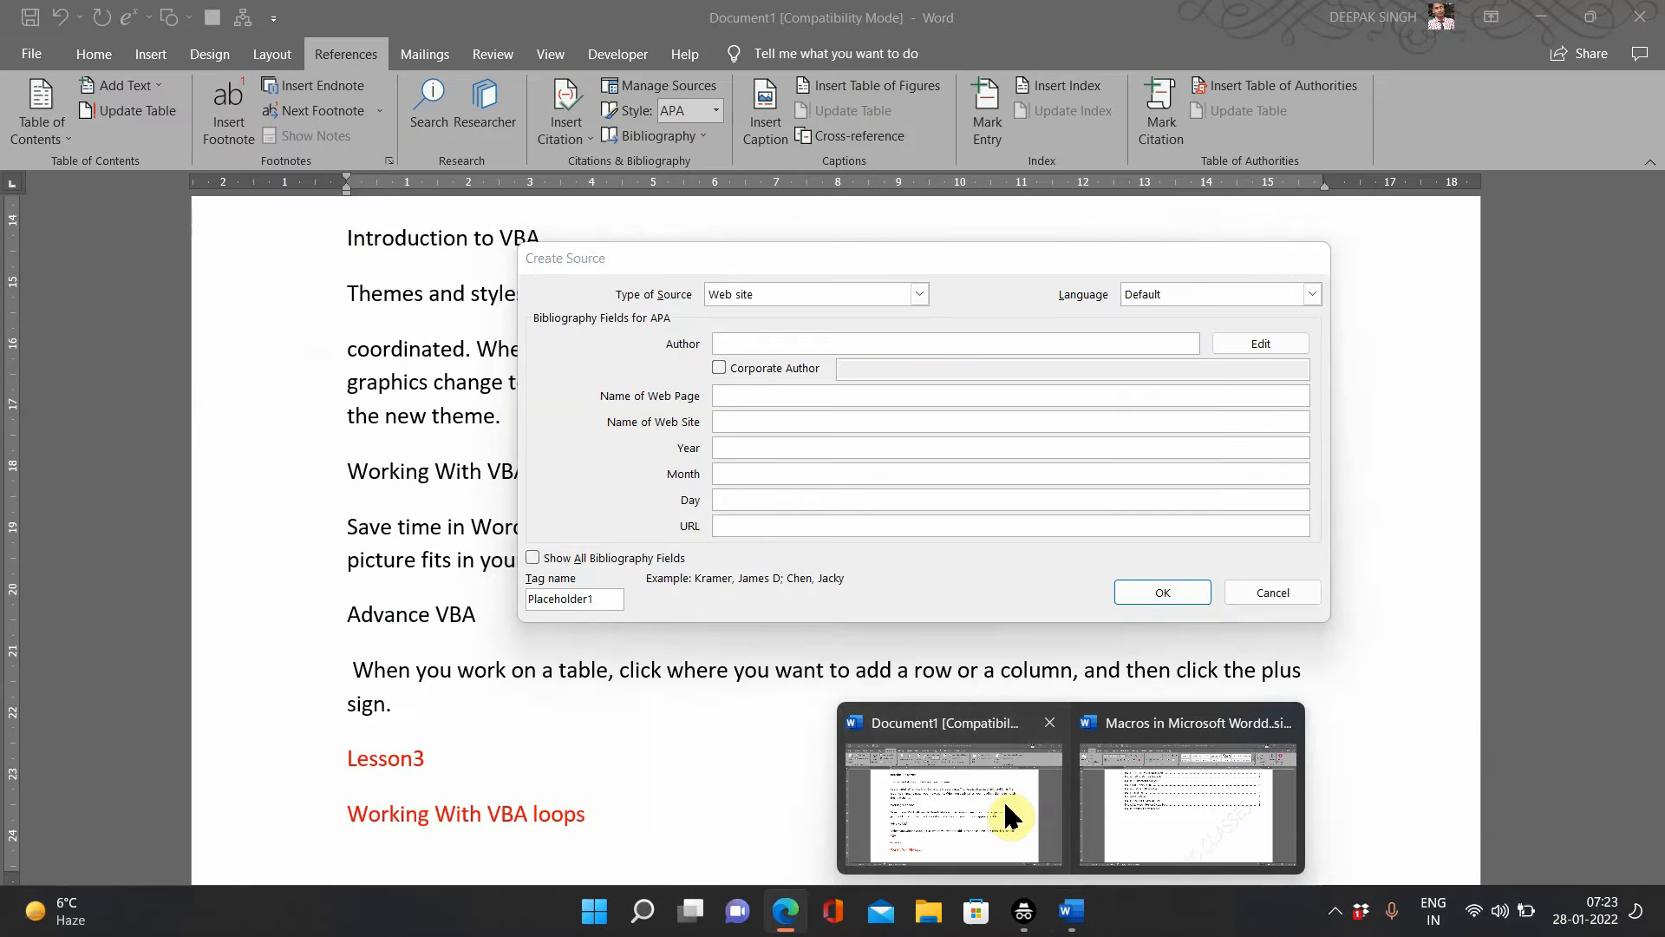
{"action": "left_click", "coordinate": [1002, 799]}
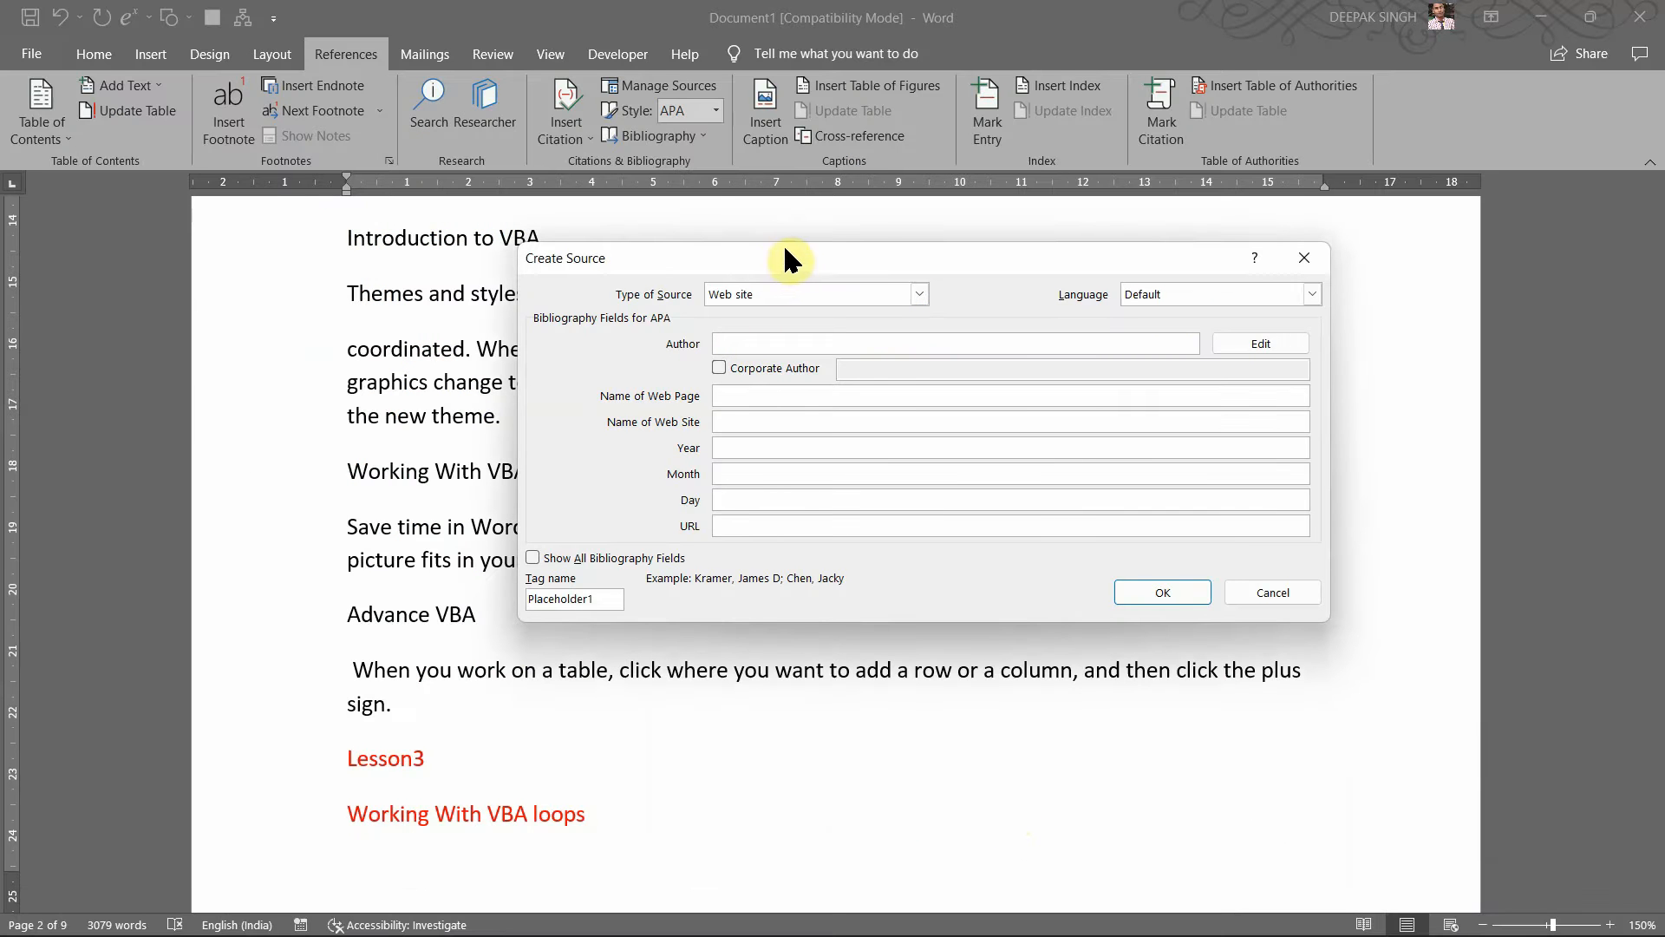
{"action": "left_click_drag", "start_coordinate": [780, 249], "coordinate": [882, 269]}
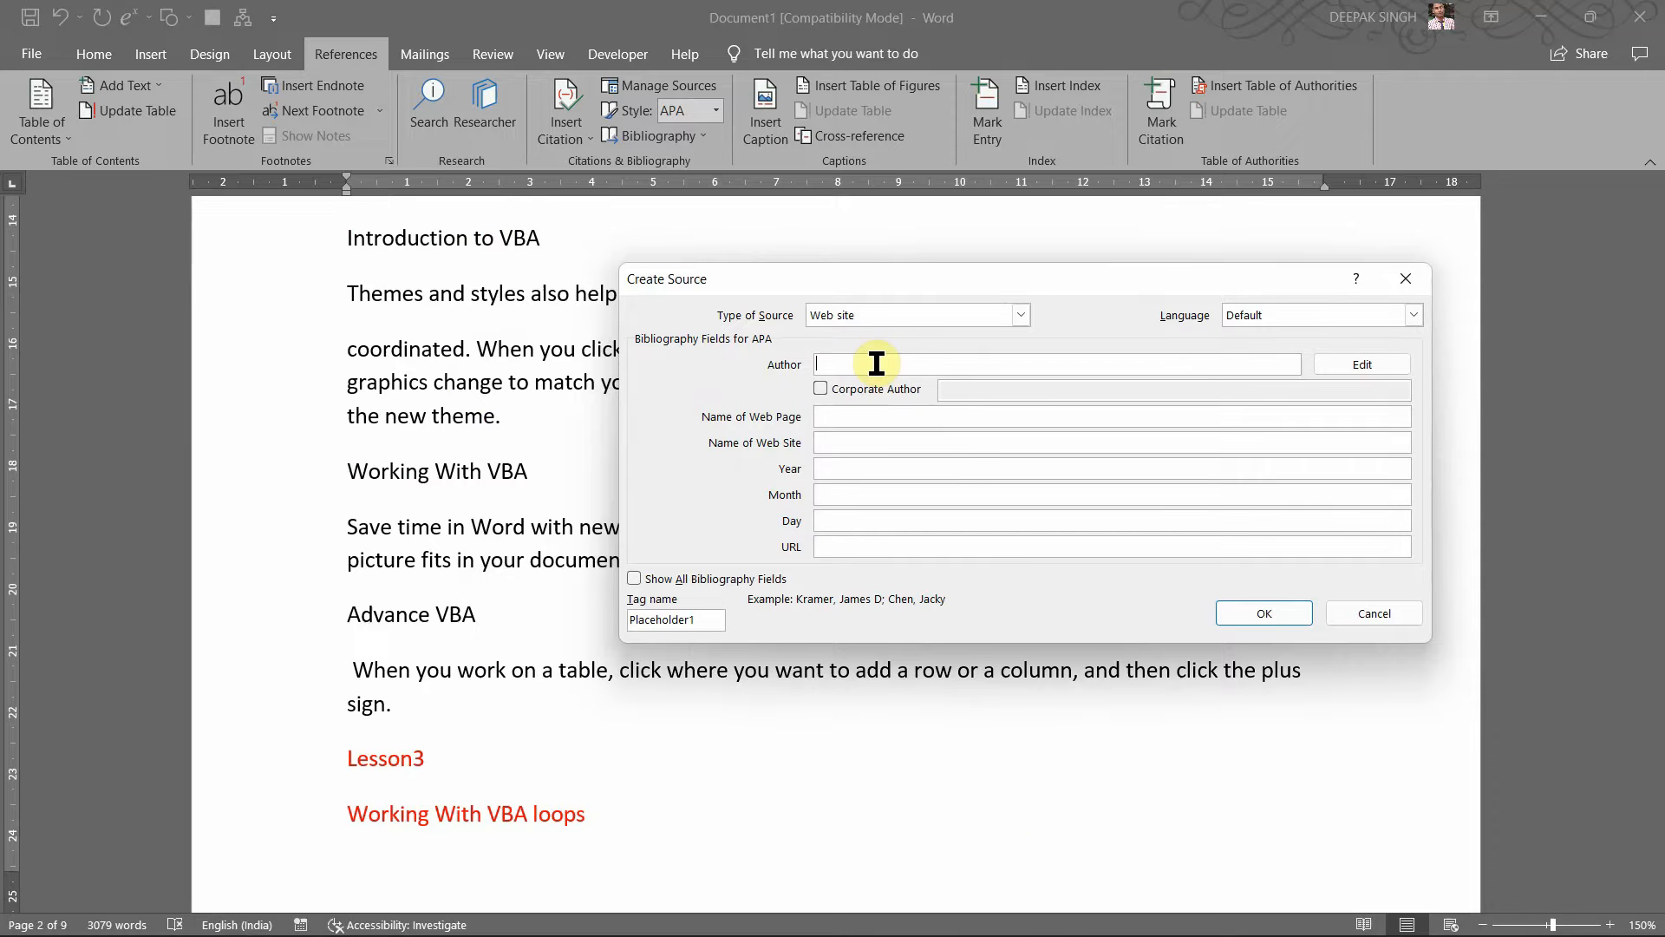
{"action": "mouse_move", "coordinate": [880, 928]}
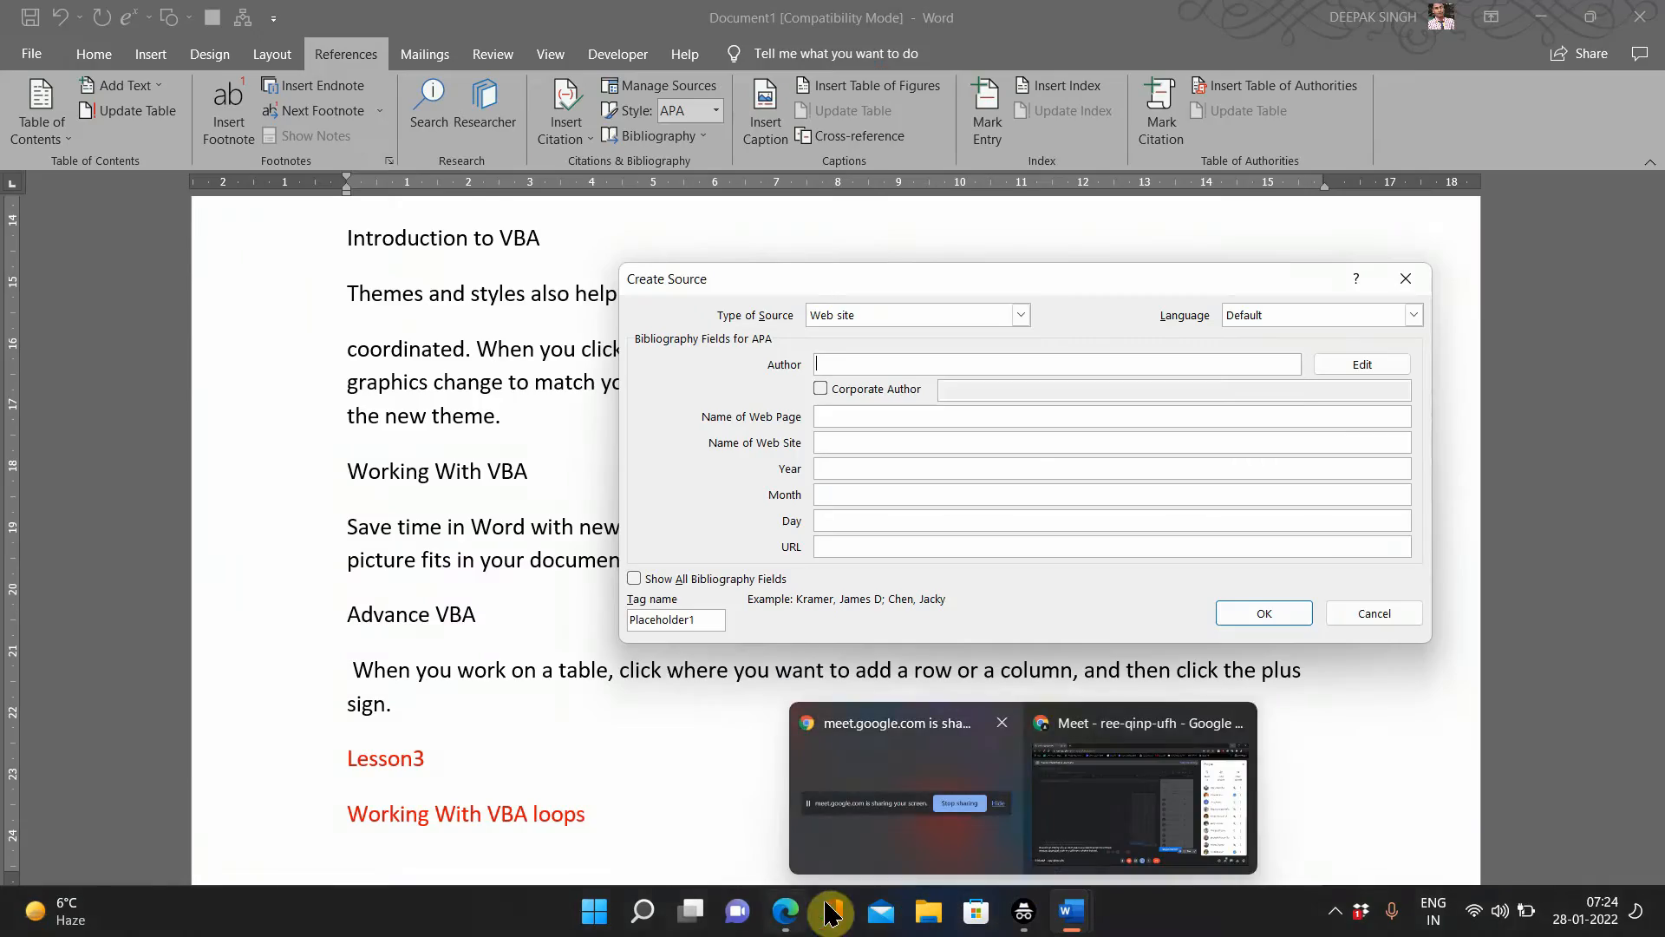
Step: Bring Edge back and scroll through the Wikipedia Microsoft Word article down to its references
{"action": "mouse_move", "coordinate": [788, 911]}
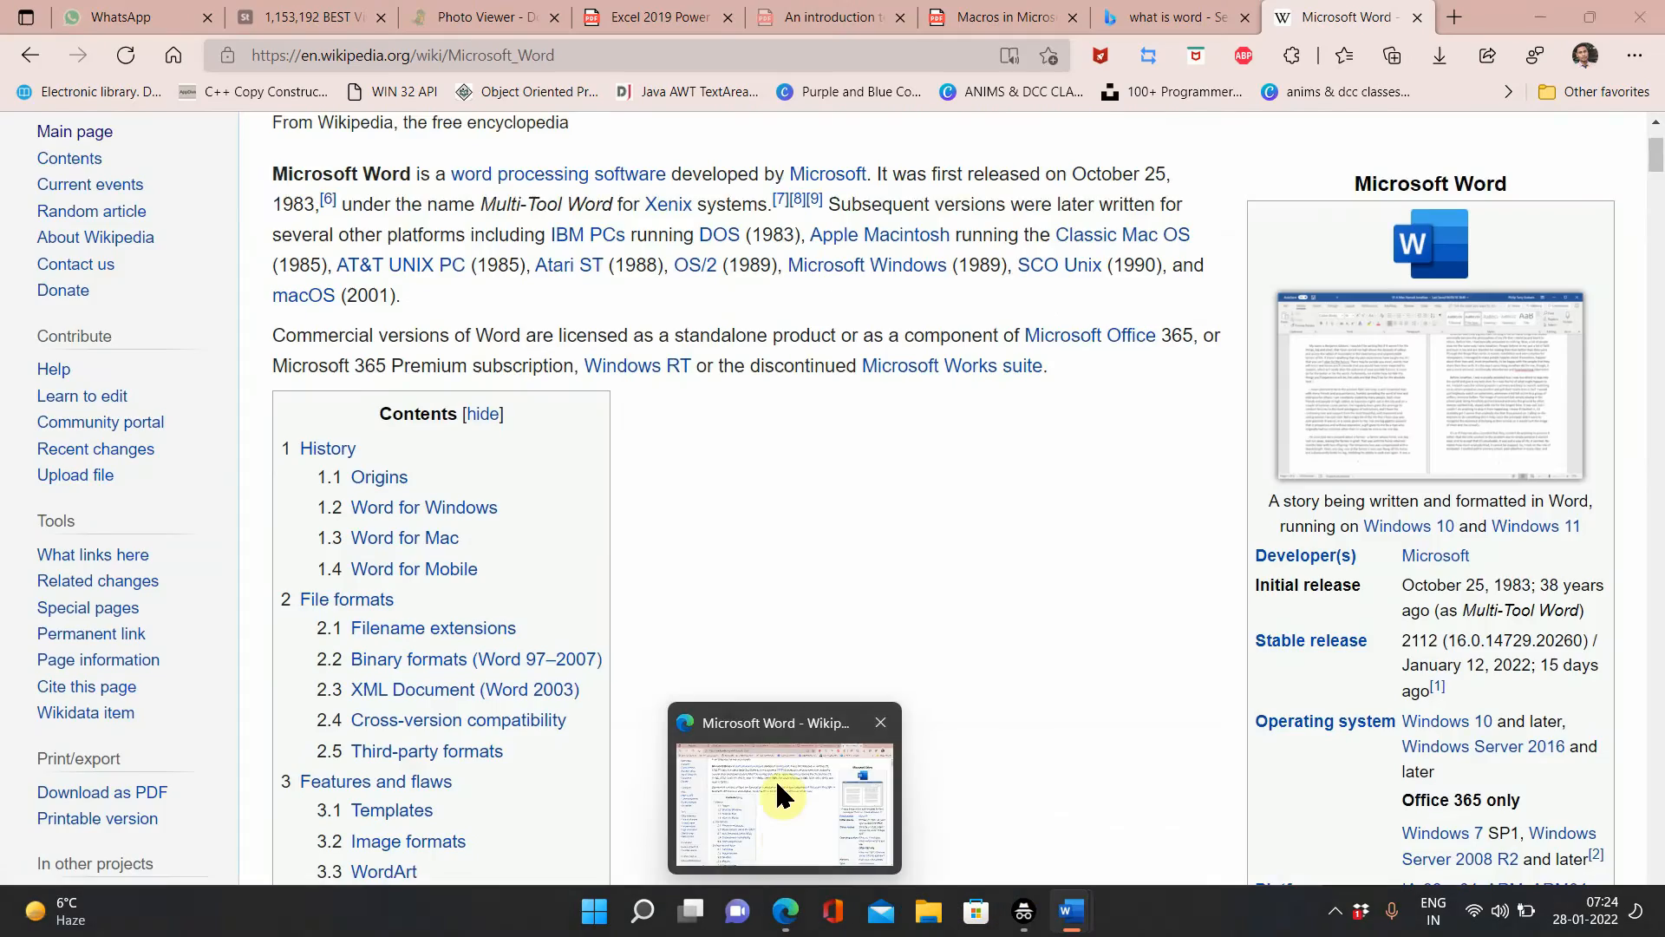
{"action": "left_click", "coordinate": [777, 788]}
{"action": "scroll", "coordinate": [737, 556], "scroll_direction": "down", "scroll_amount": 3}
{"action": "scroll", "coordinate": [737, 564], "scroll_direction": "down", "scroll_amount": 15}
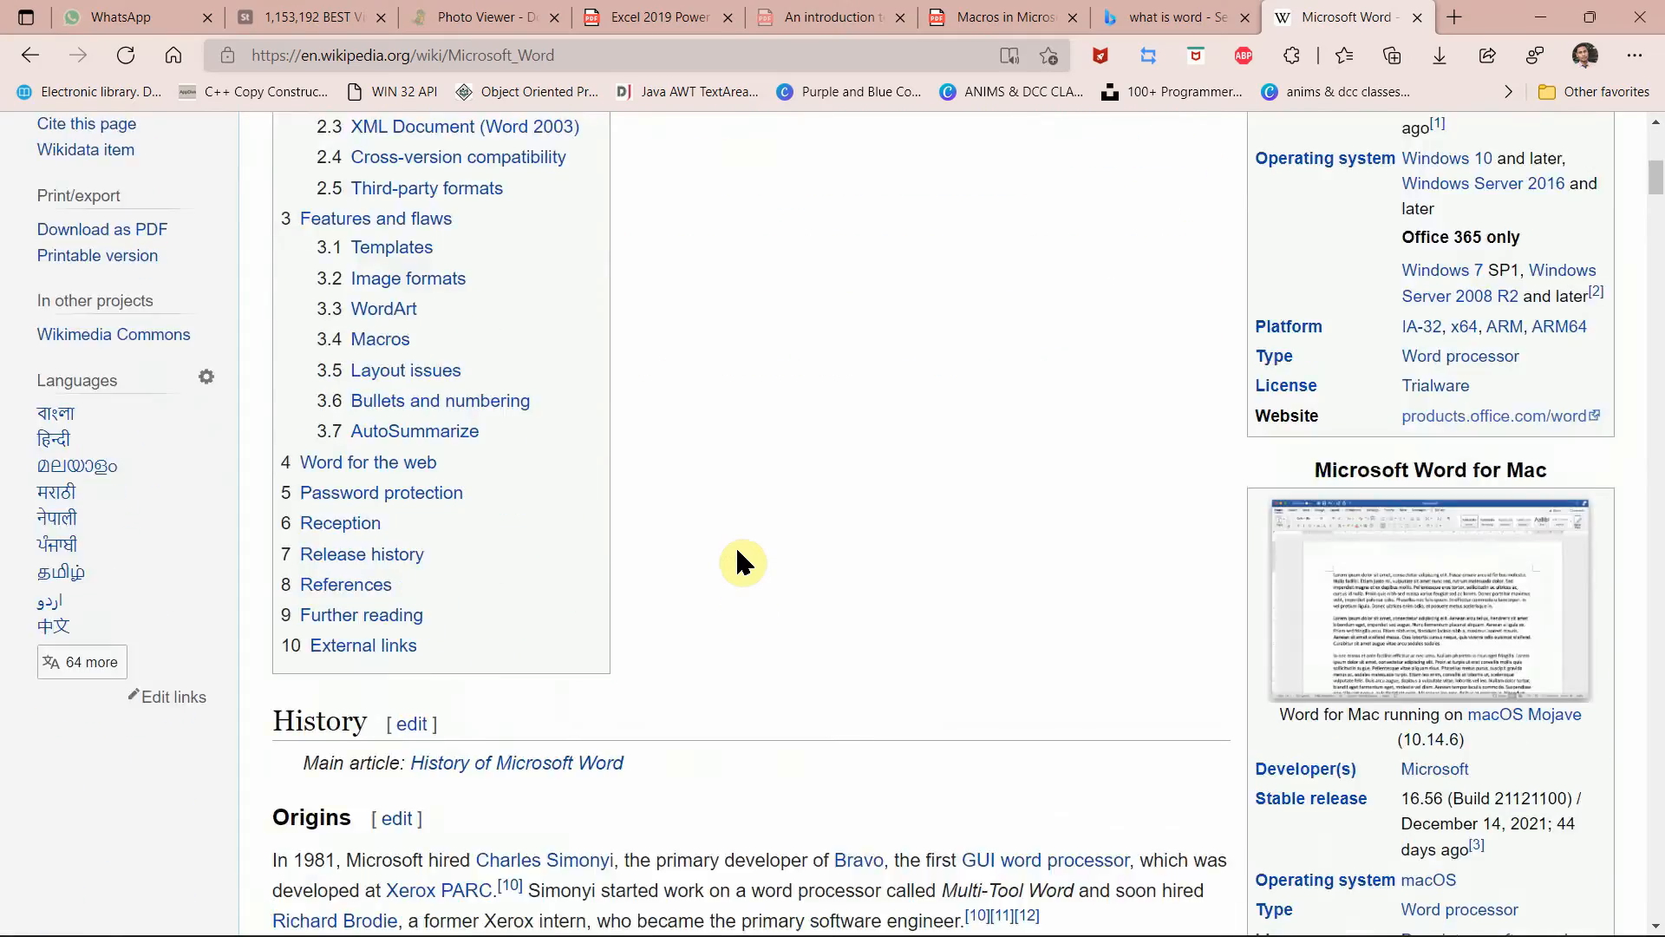
{"action": "scroll", "coordinate": [737, 555], "scroll_direction": "up", "scroll_amount": 10}
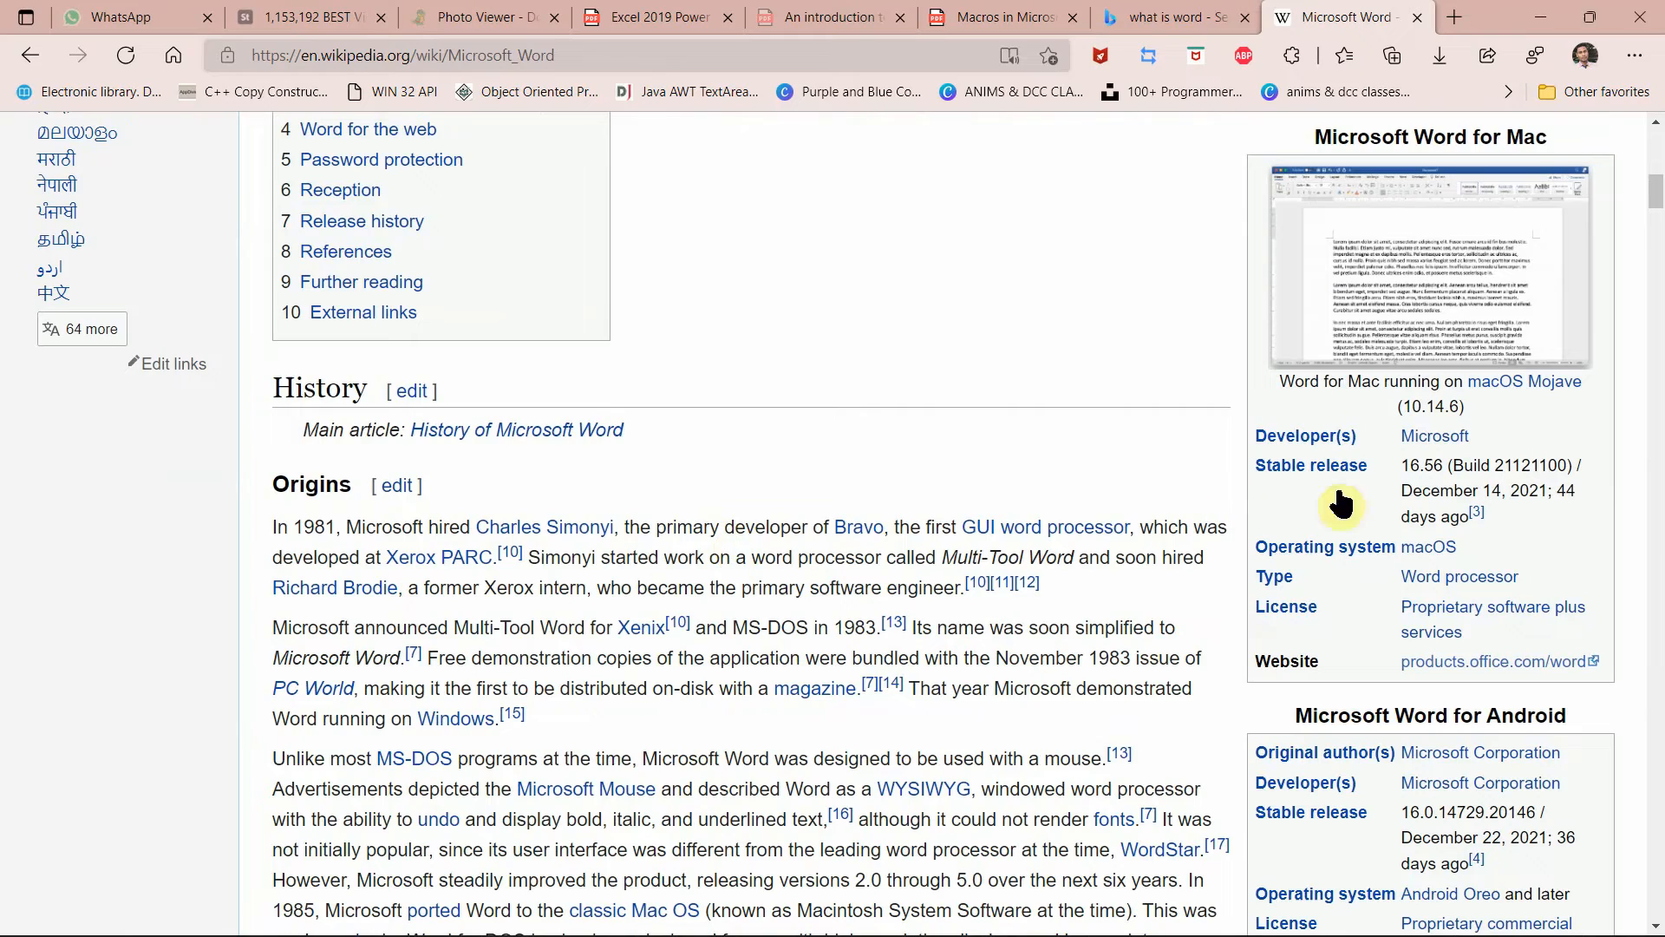
{"action": "scroll", "coordinate": [512, 621], "scroll_direction": "down", "scroll_amount": 20}
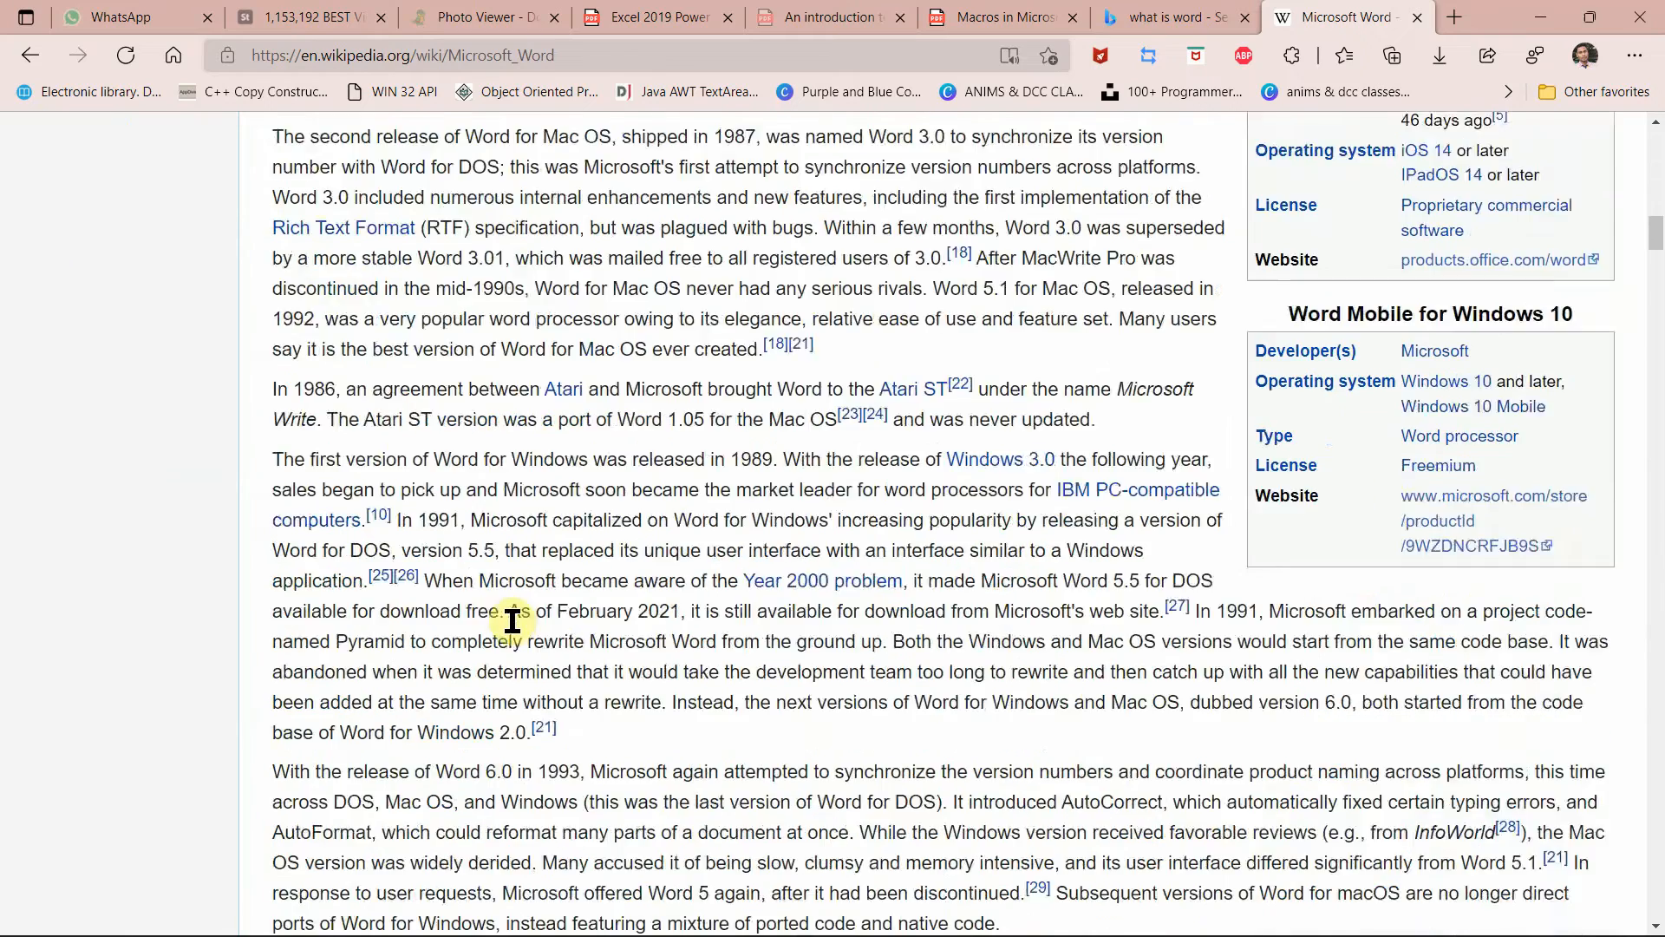
{"action": "scroll", "coordinate": [512, 621], "scroll_direction": "down", "scroll_amount": 15}
{"action": "scroll", "coordinate": [511, 621], "scroll_direction": "up", "scroll_amount": 3}
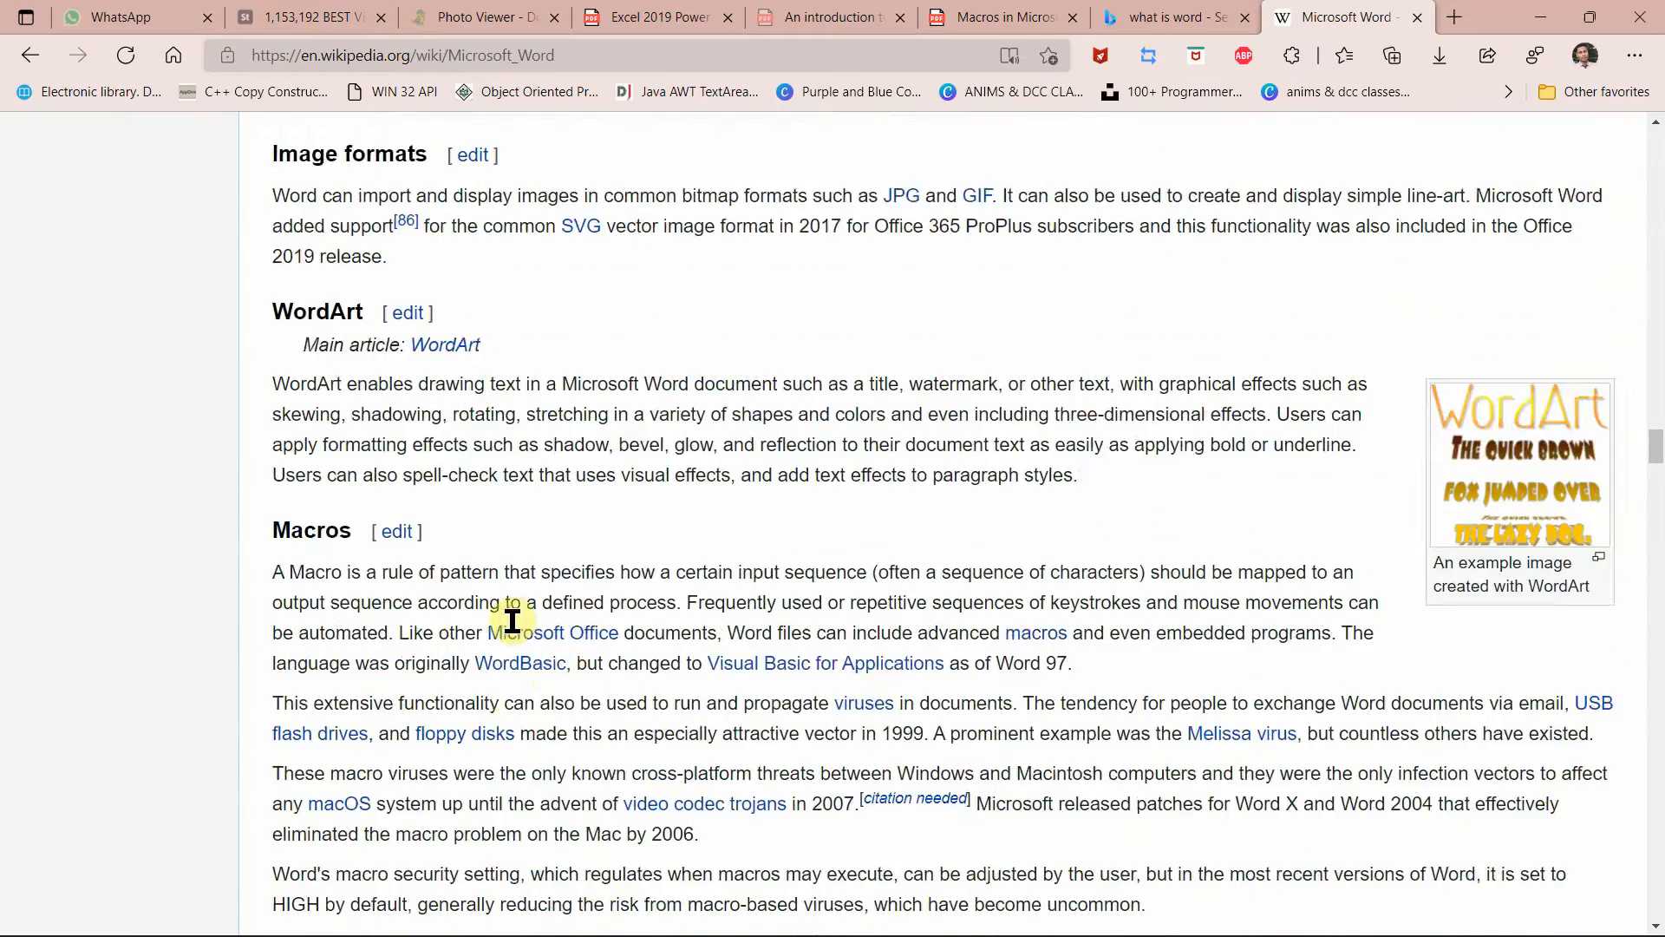
{"action": "scroll", "coordinate": [511, 621], "scroll_direction": "down", "scroll_amount": 10}
{"action": "scroll", "coordinate": [512, 621], "scroll_direction": "down", "scroll_amount": 20}
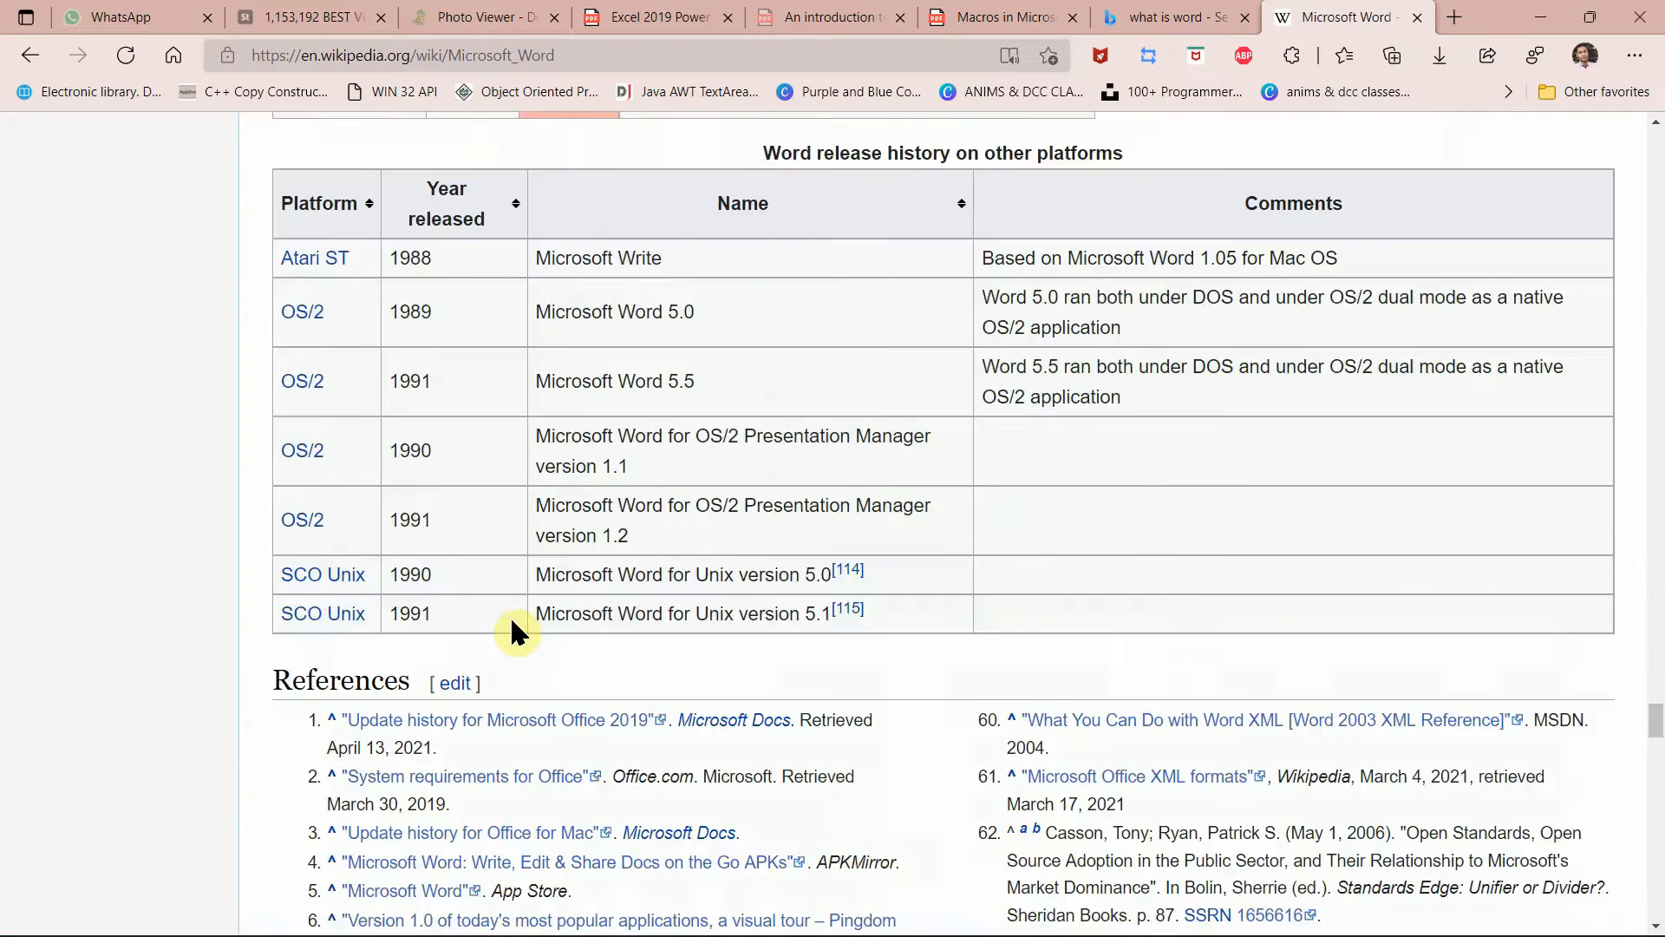
{"action": "scroll", "coordinate": [511, 633], "scroll_direction": "down", "scroll_amount": 3}
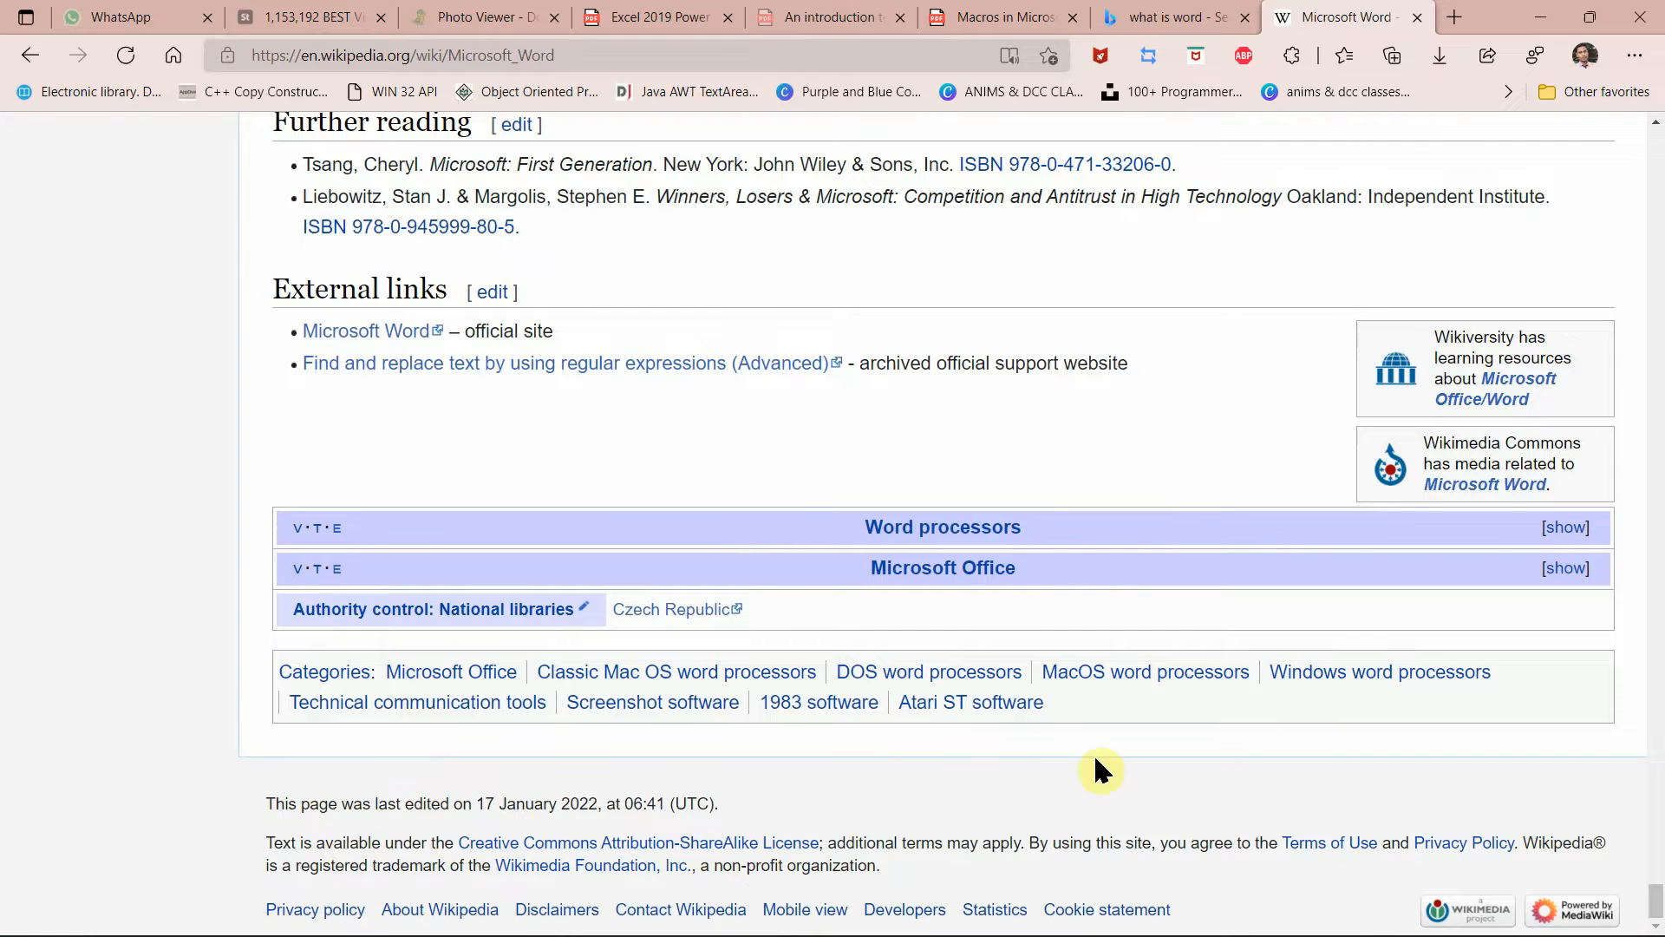
{"action": "mouse_move", "coordinate": [1071, 906]}
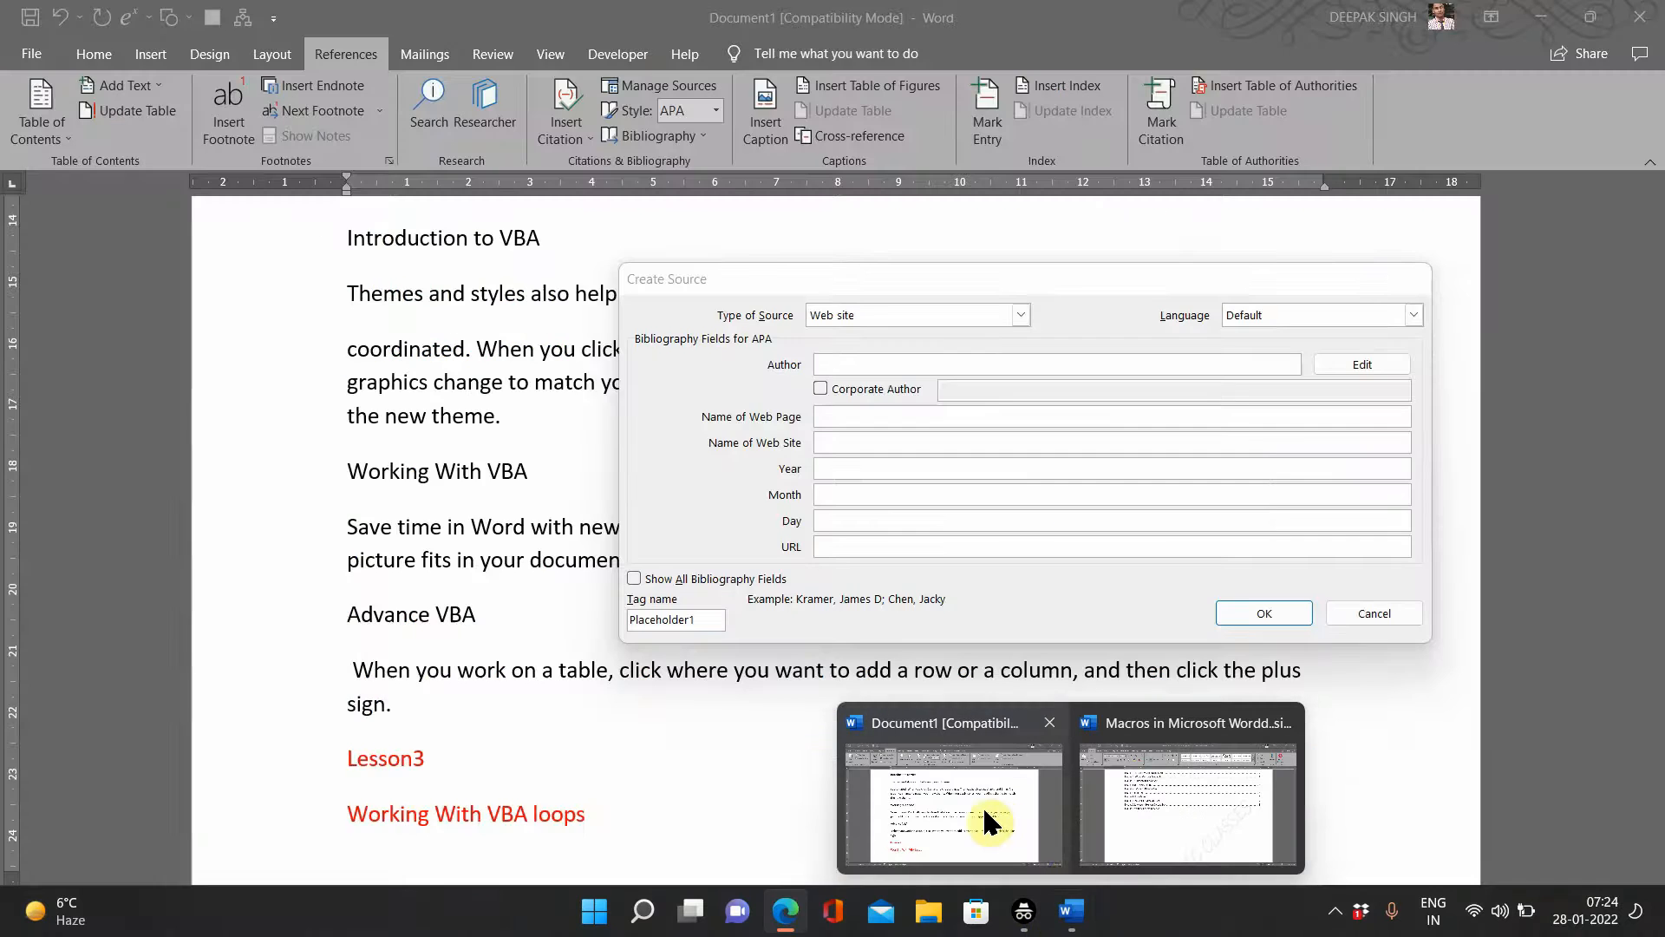
{"action": "left_click", "coordinate": [982, 805]}
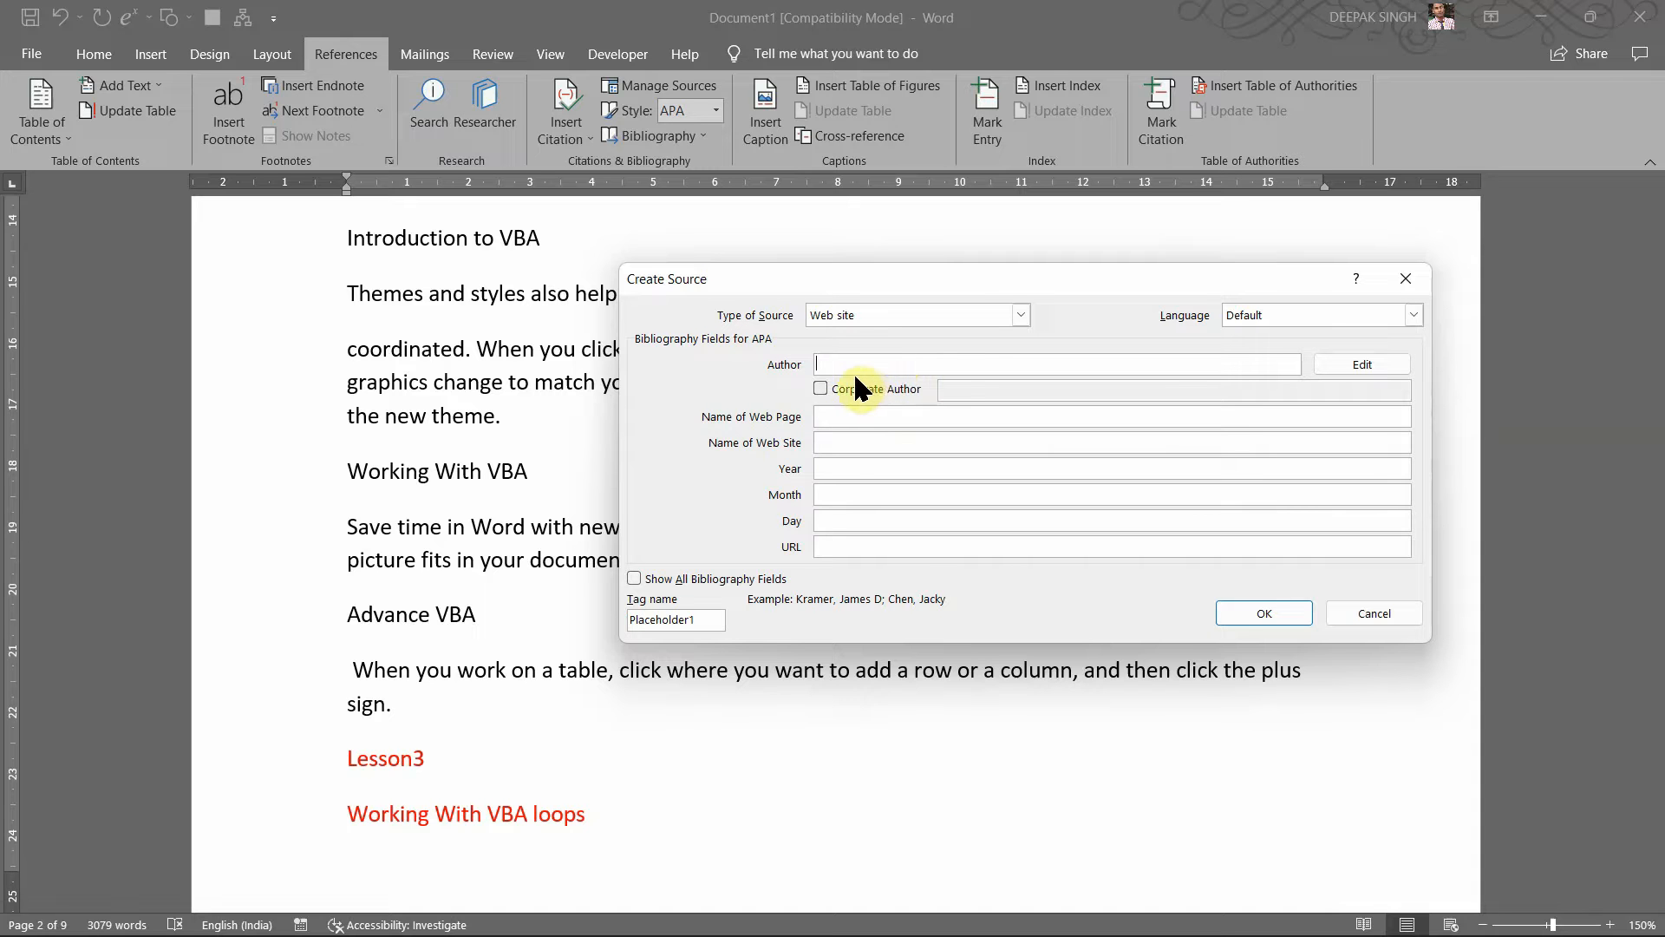
{"action": "type", "text": "Mi"}
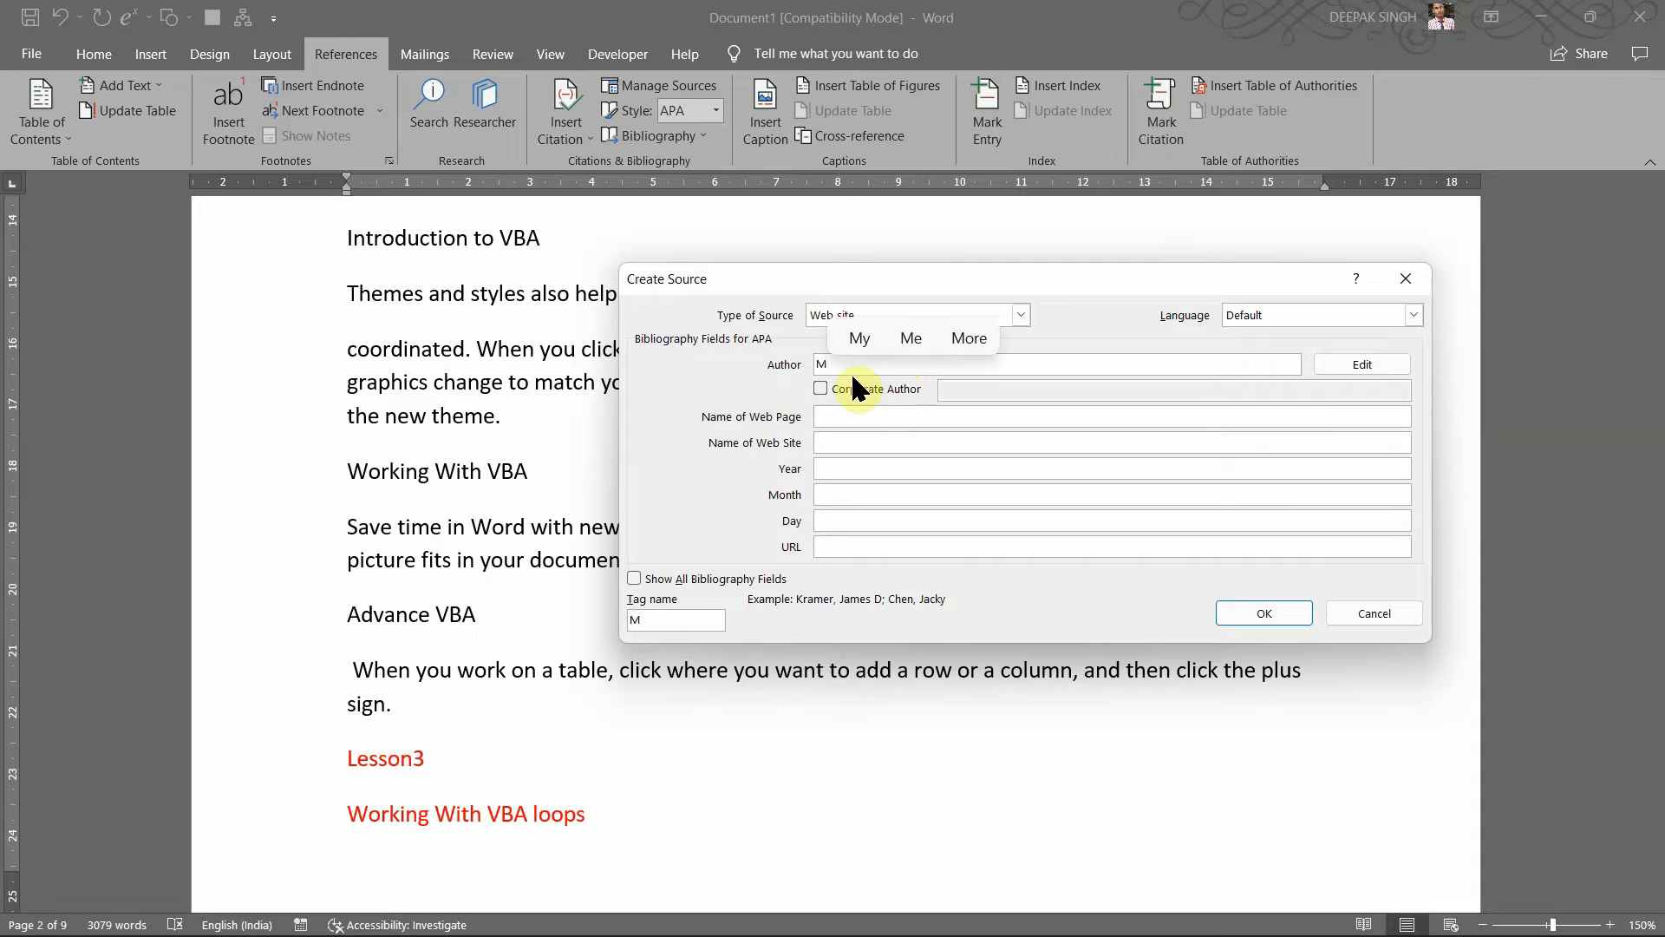
{"action": "mouse_move", "coordinate": [967, 928]}
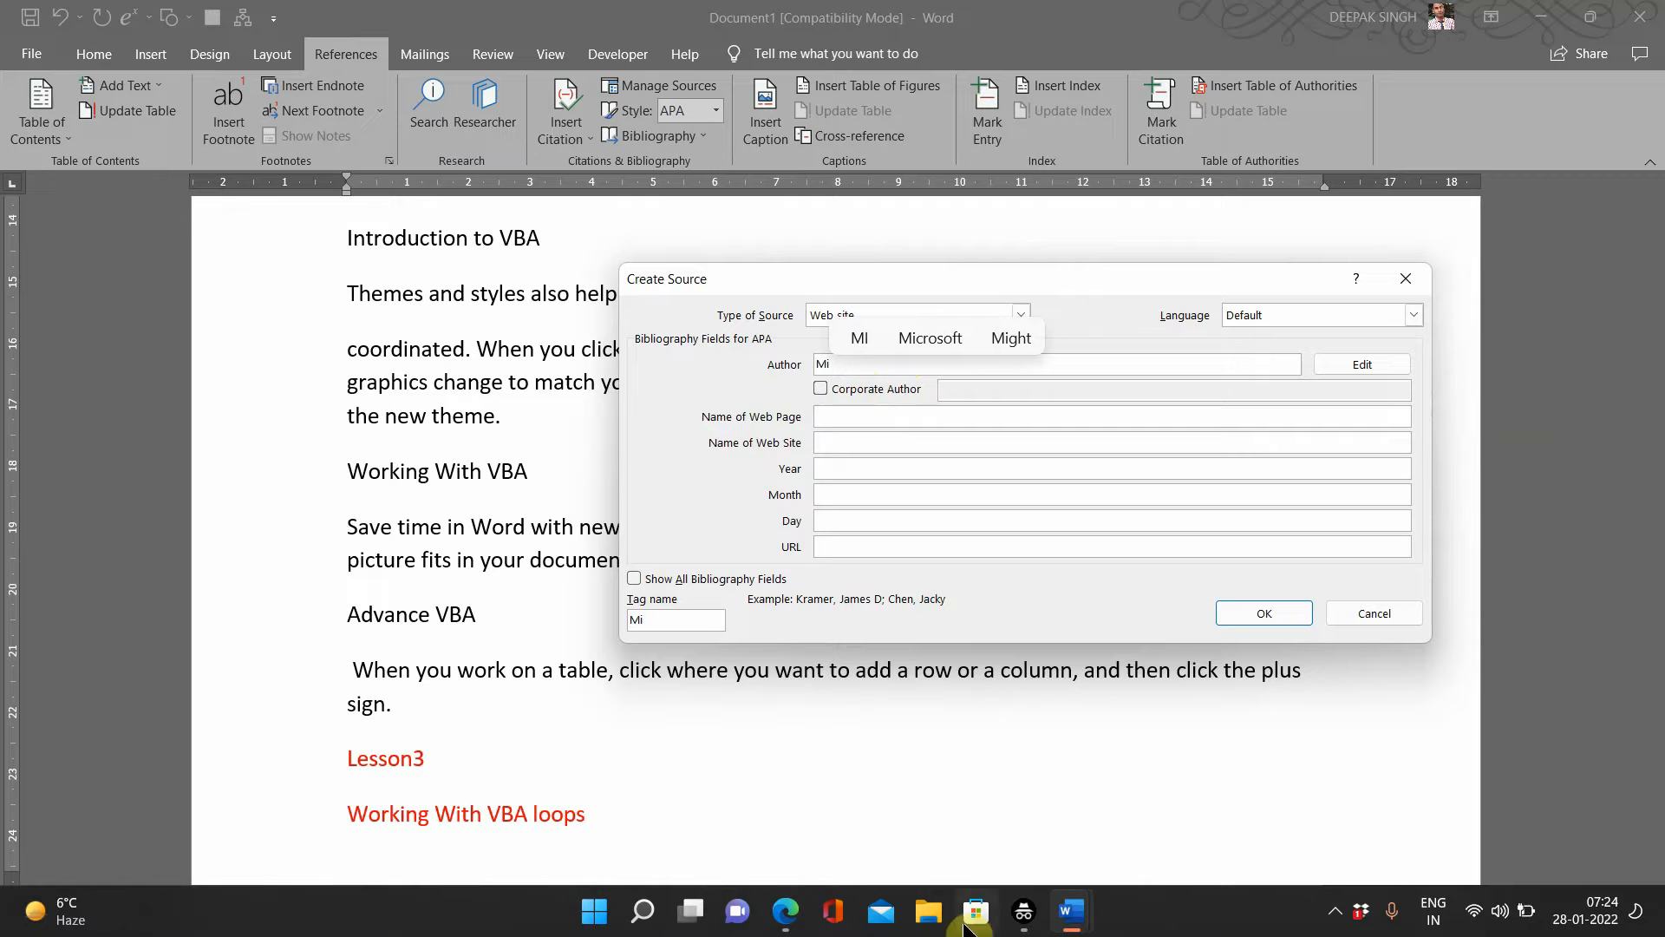
{"action": "mouse_move", "coordinate": [1063, 914]}
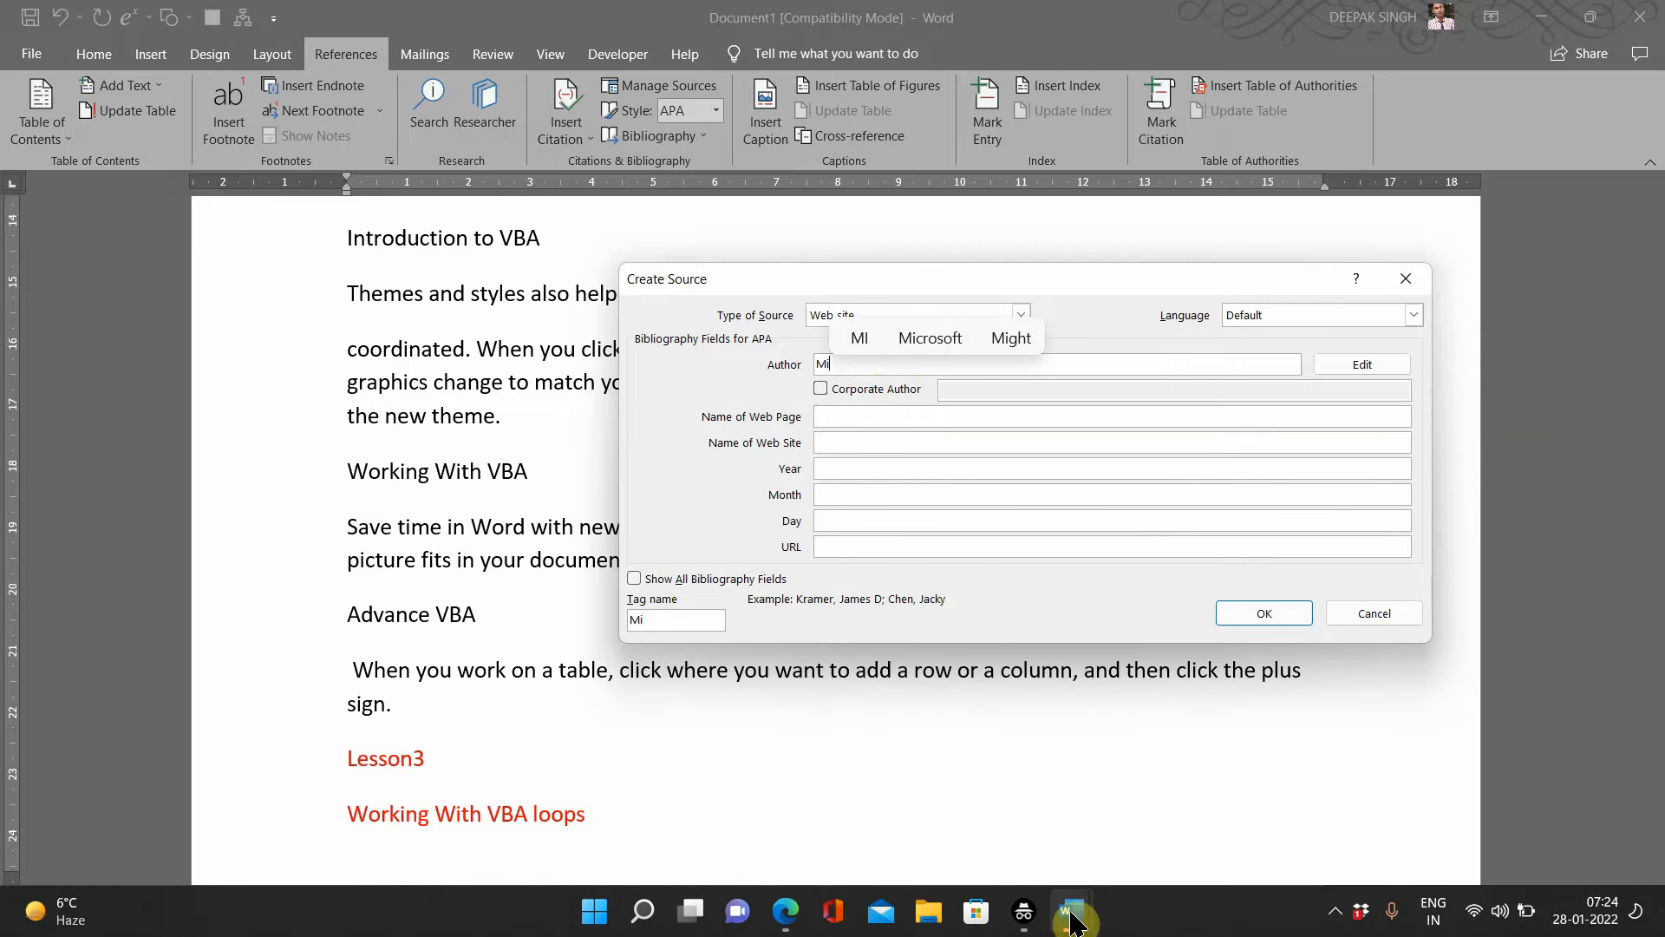
{"action": "mouse_move", "coordinate": [770, 930]}
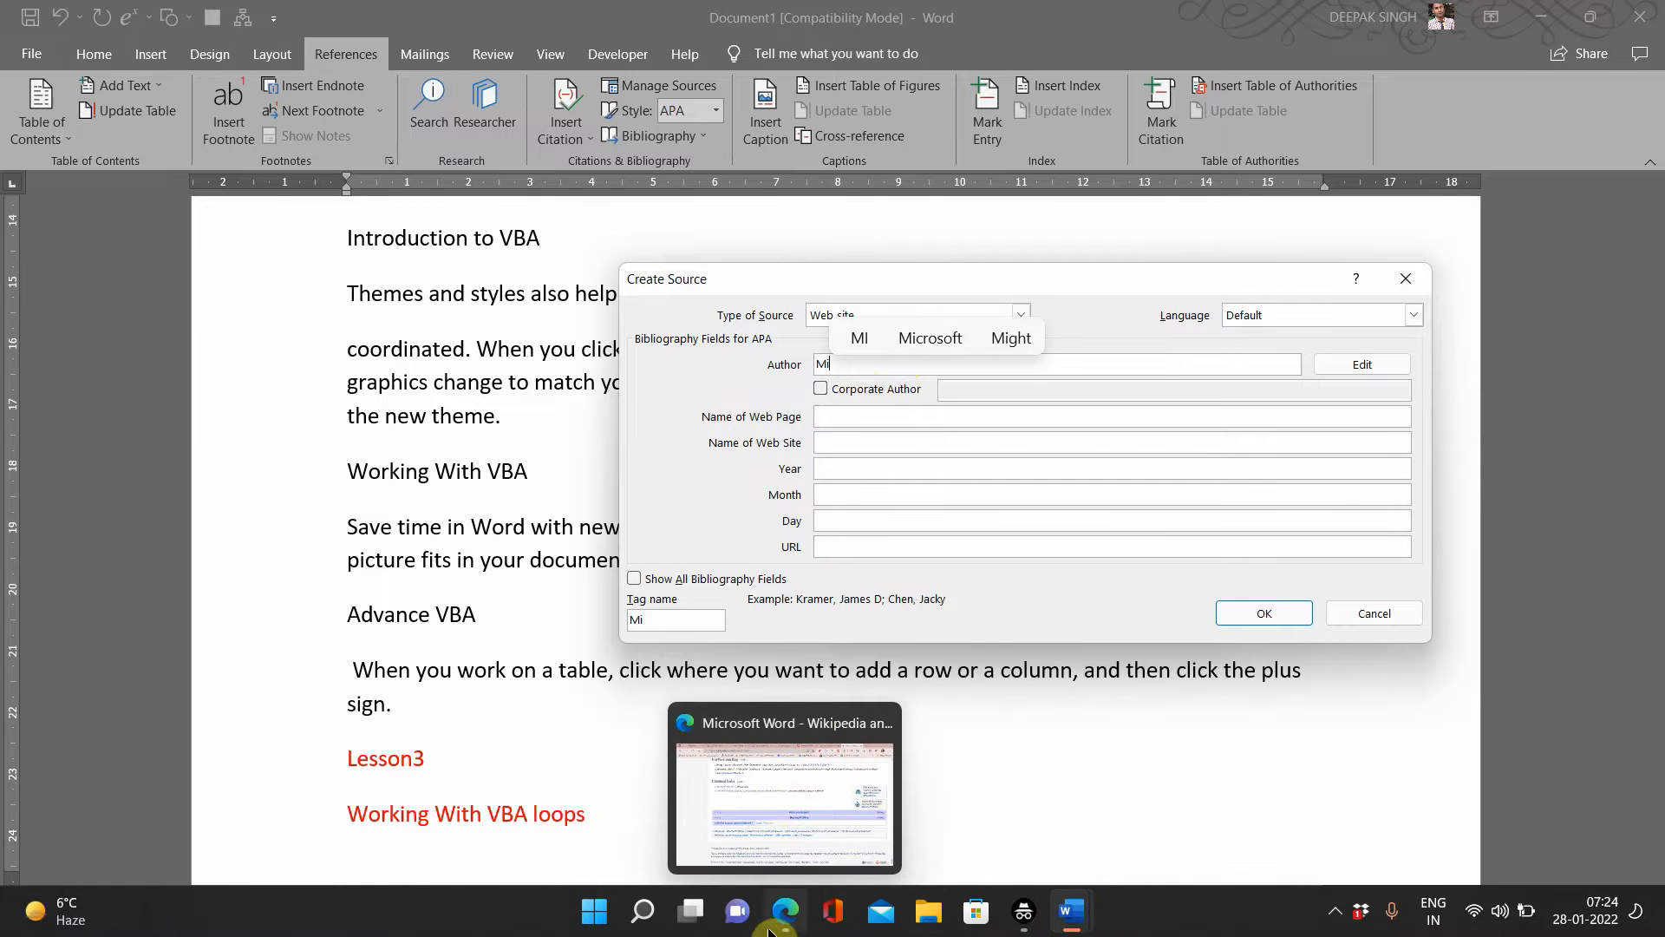
Step: Show the Wikipedia Microsoft Word article in Edge and scroll back up to its title
{"action": "left_click", "coordinate": [771, 788]}
{"action": "scroll", "coordinate": [851, 456], "scroll_direction": "up", "scroll_amount": 10}
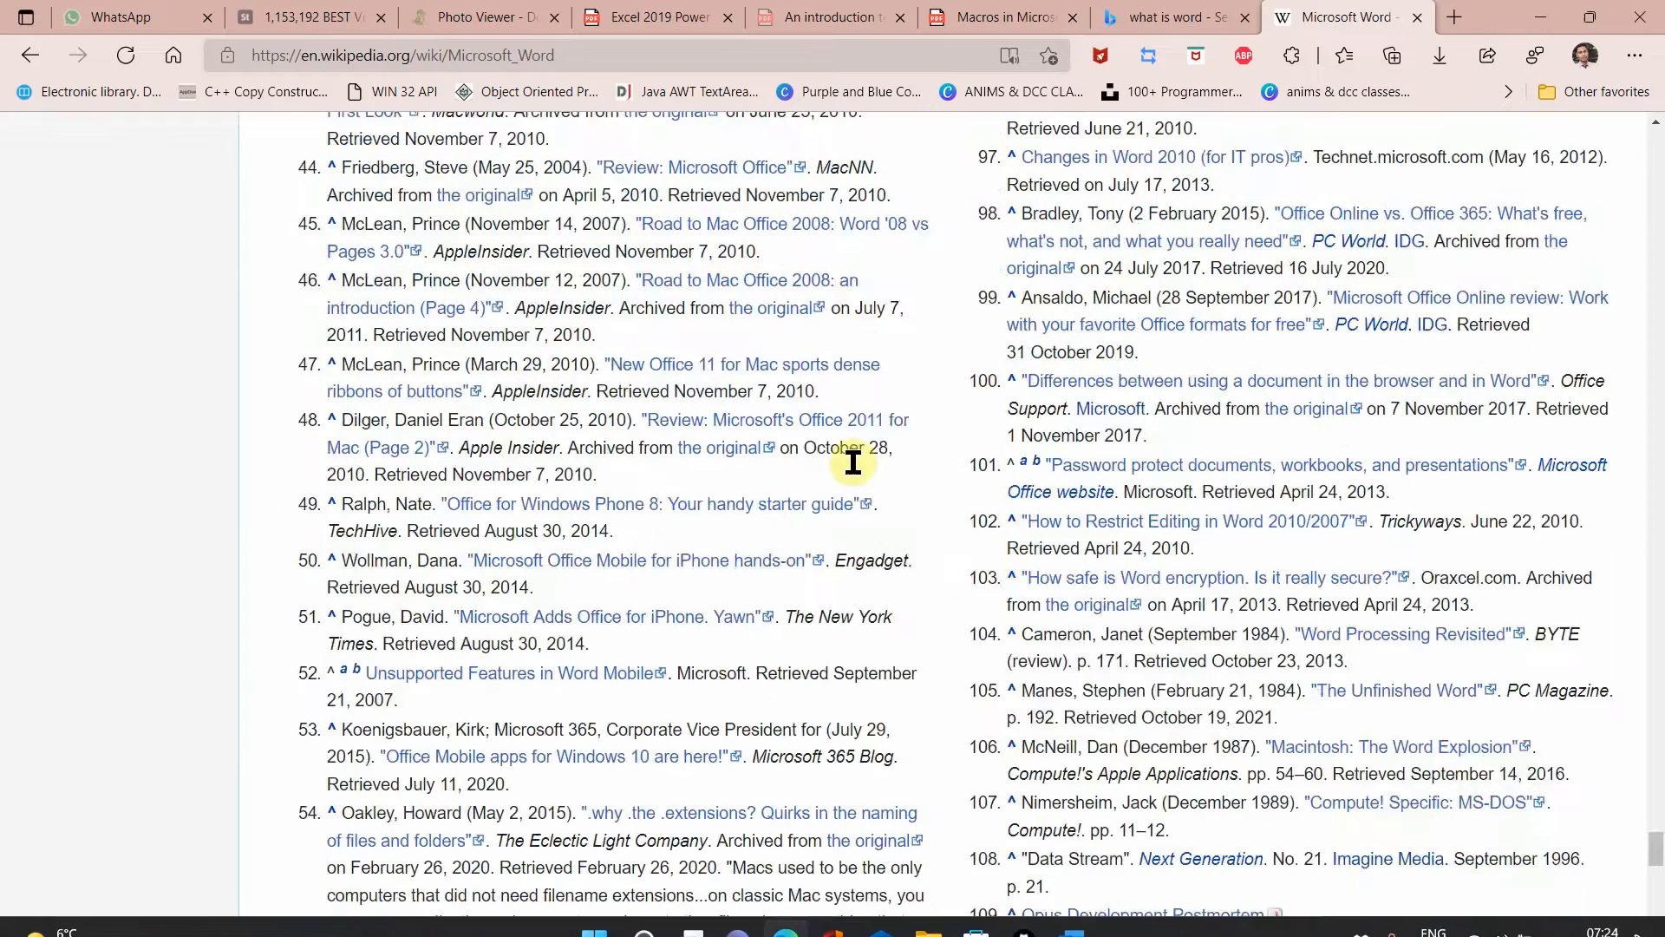
{"action": "scroll", "coordinate": [853, 462], "scroll_direction": "up", "scroll_amount": 20}
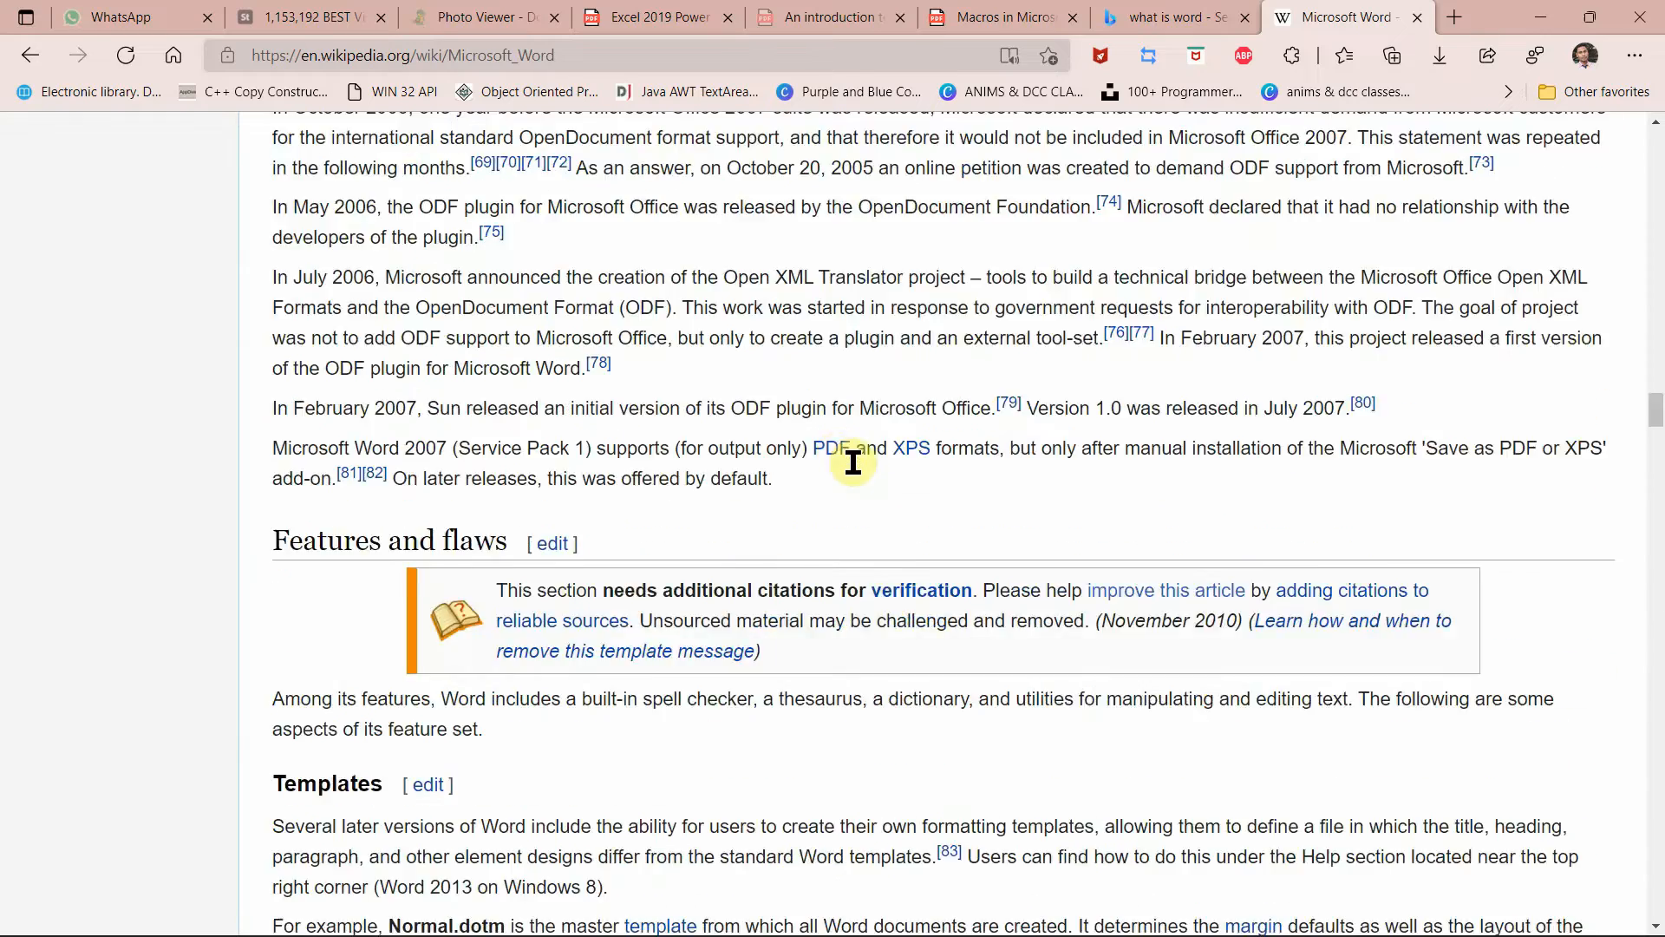
{"action": "scroll", "coordinate": [852, 463], "scroll_direction": "up", "scroll_amount": 15}
{"action": "scroll", "coordinate": [856, 474], "scroll_direction": "up", "scroll_amount": 15}
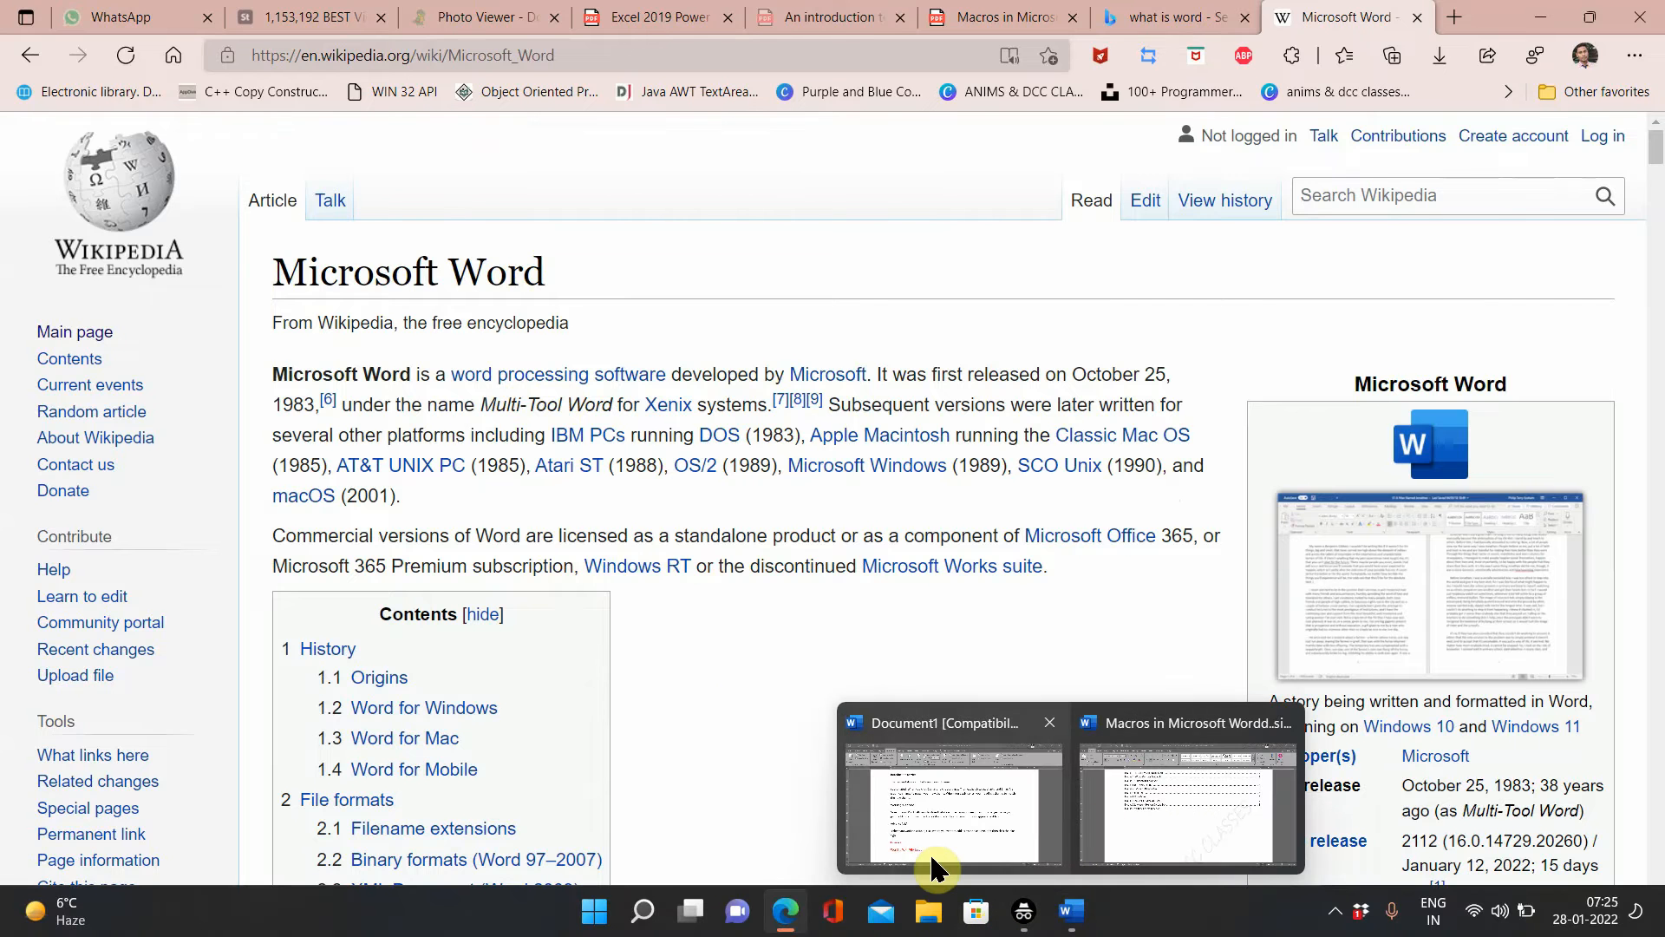
Step: In Document1's Create Source form, complete the Web site author as 'Microsoft Word'
{"action": "left_click", "coordinate": [934, 861]}
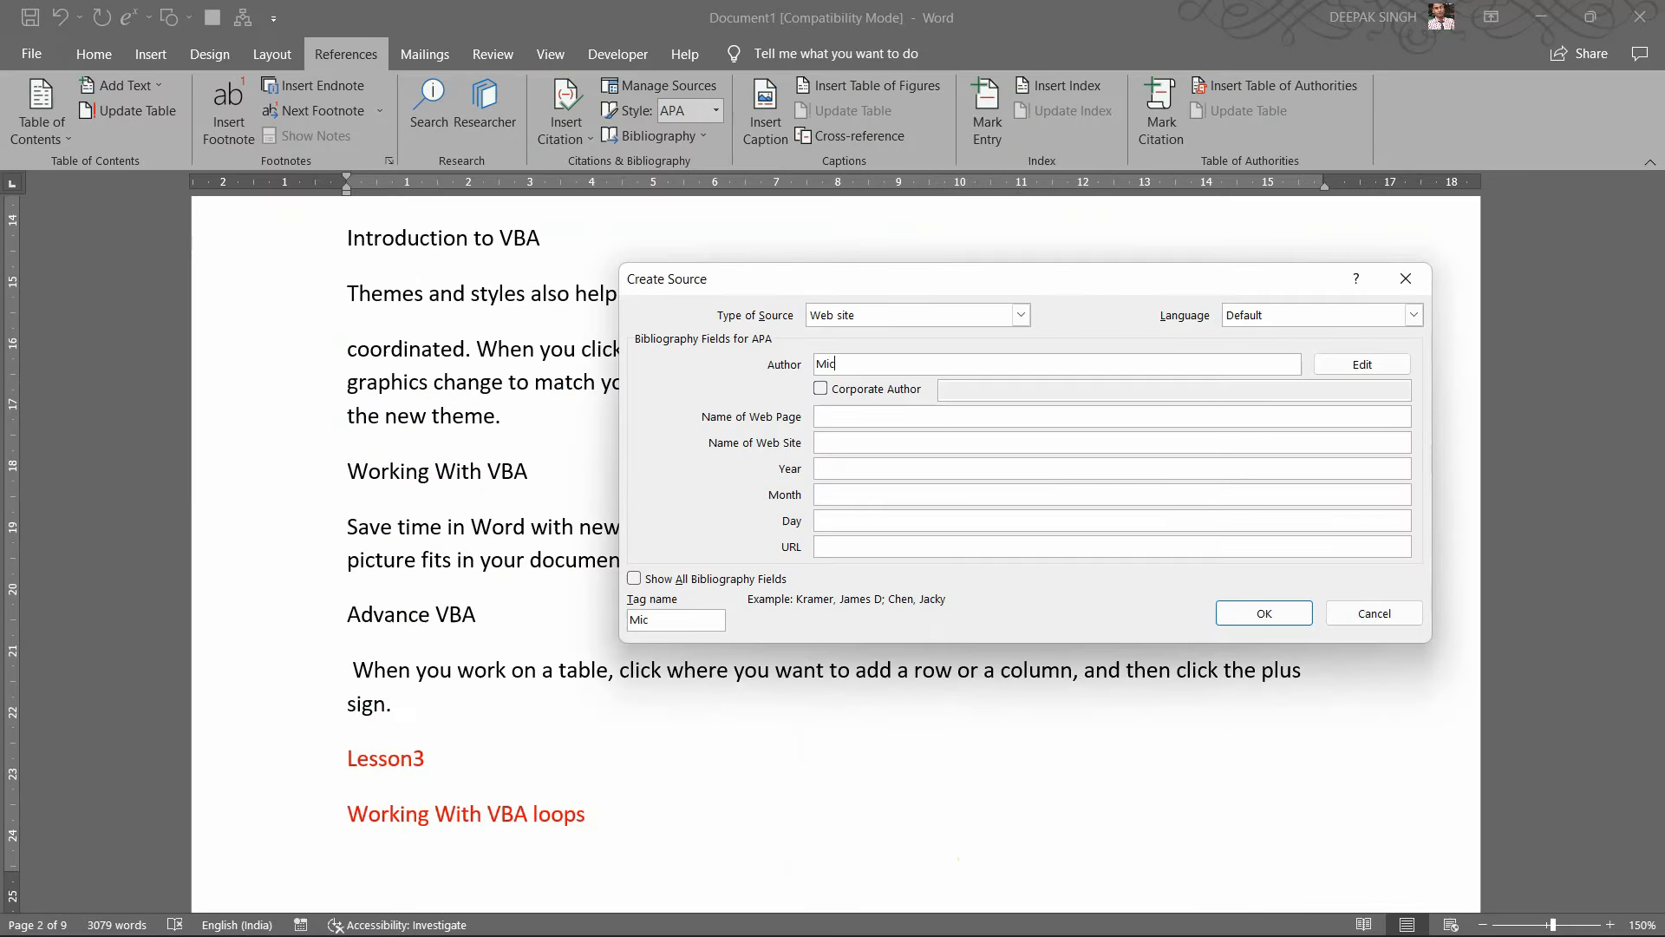
{"action": "type", "text": "rosoft "}
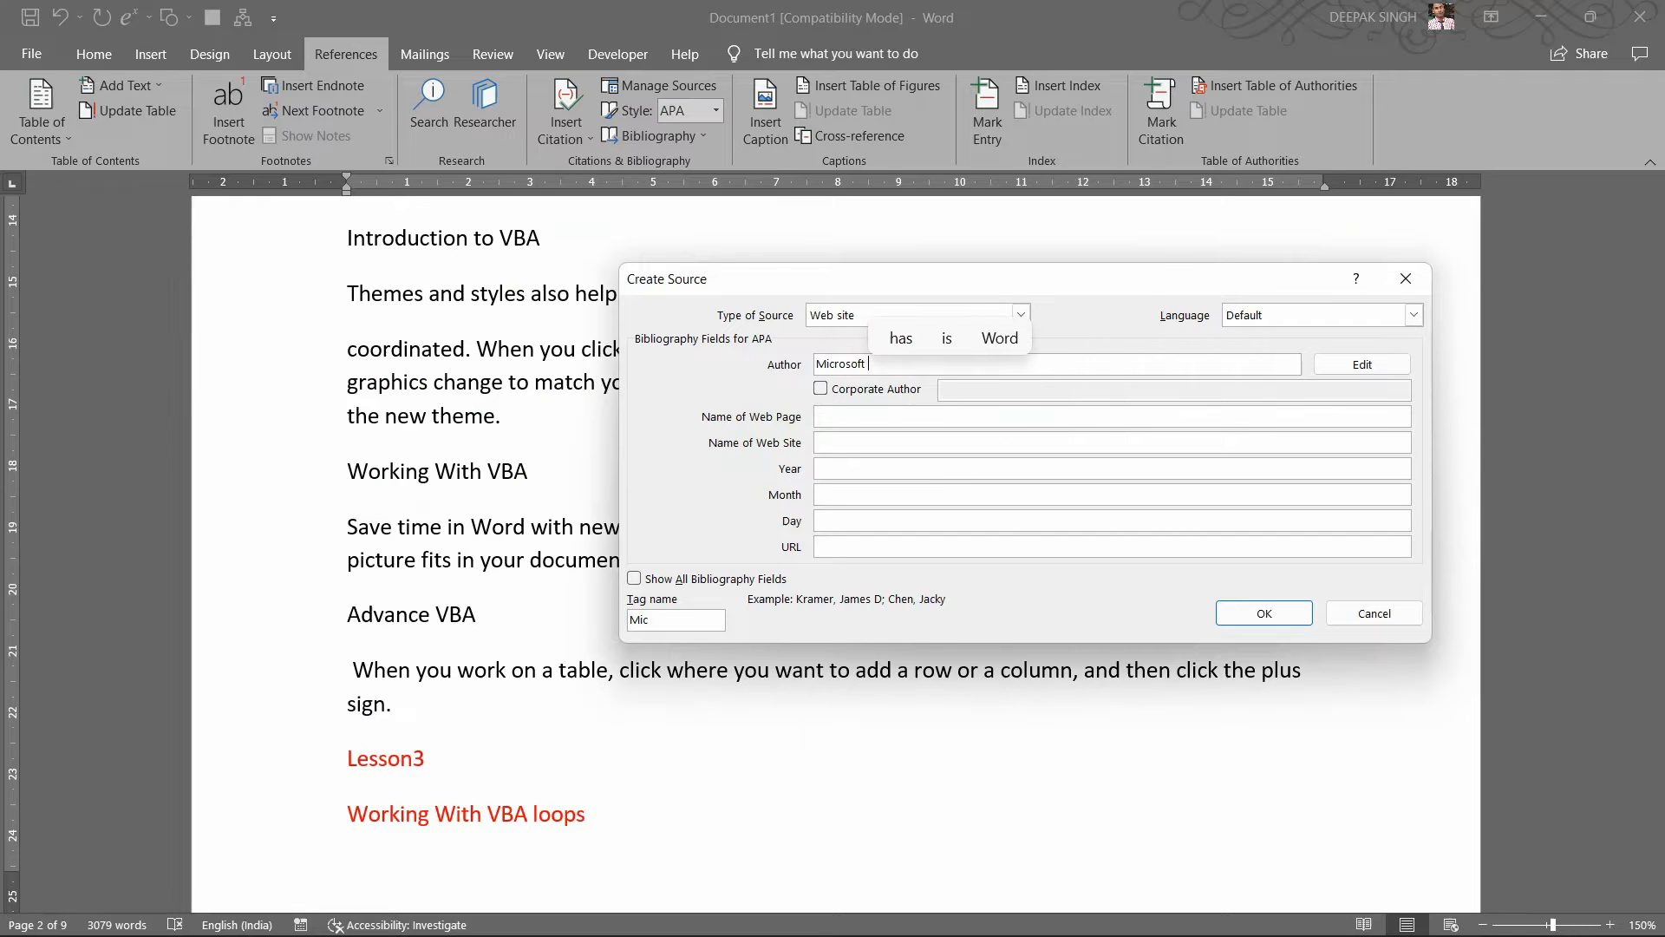
{"action": "type", "text": "Word"}
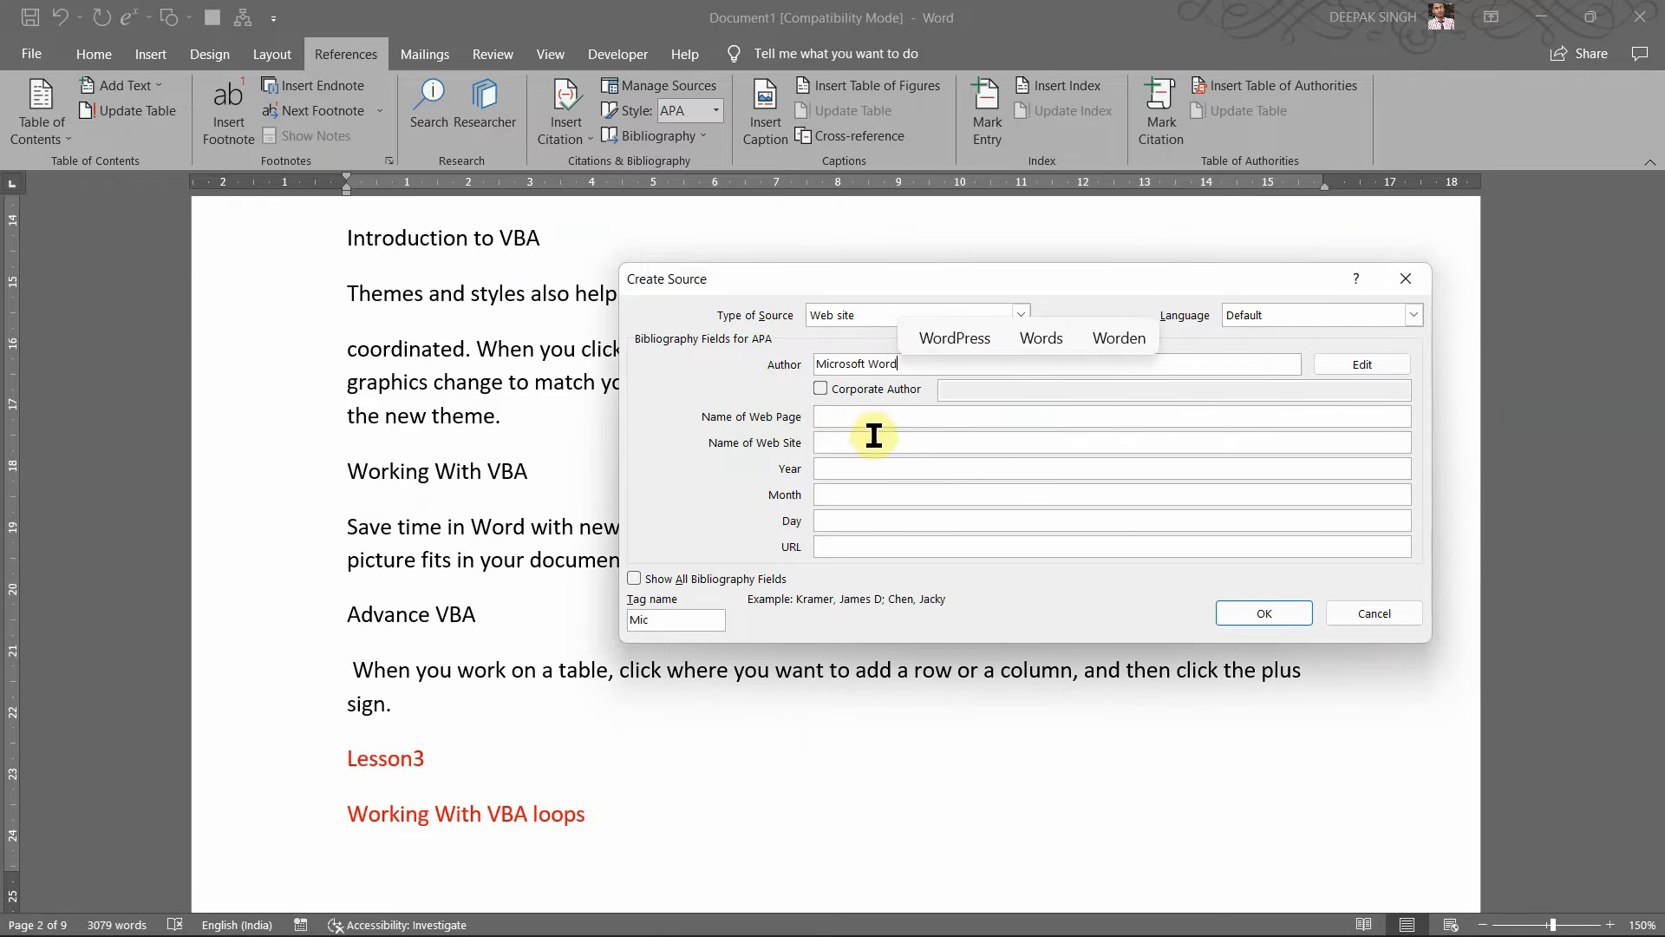
{"action": "left_click", "coordinate": [866, 420]}
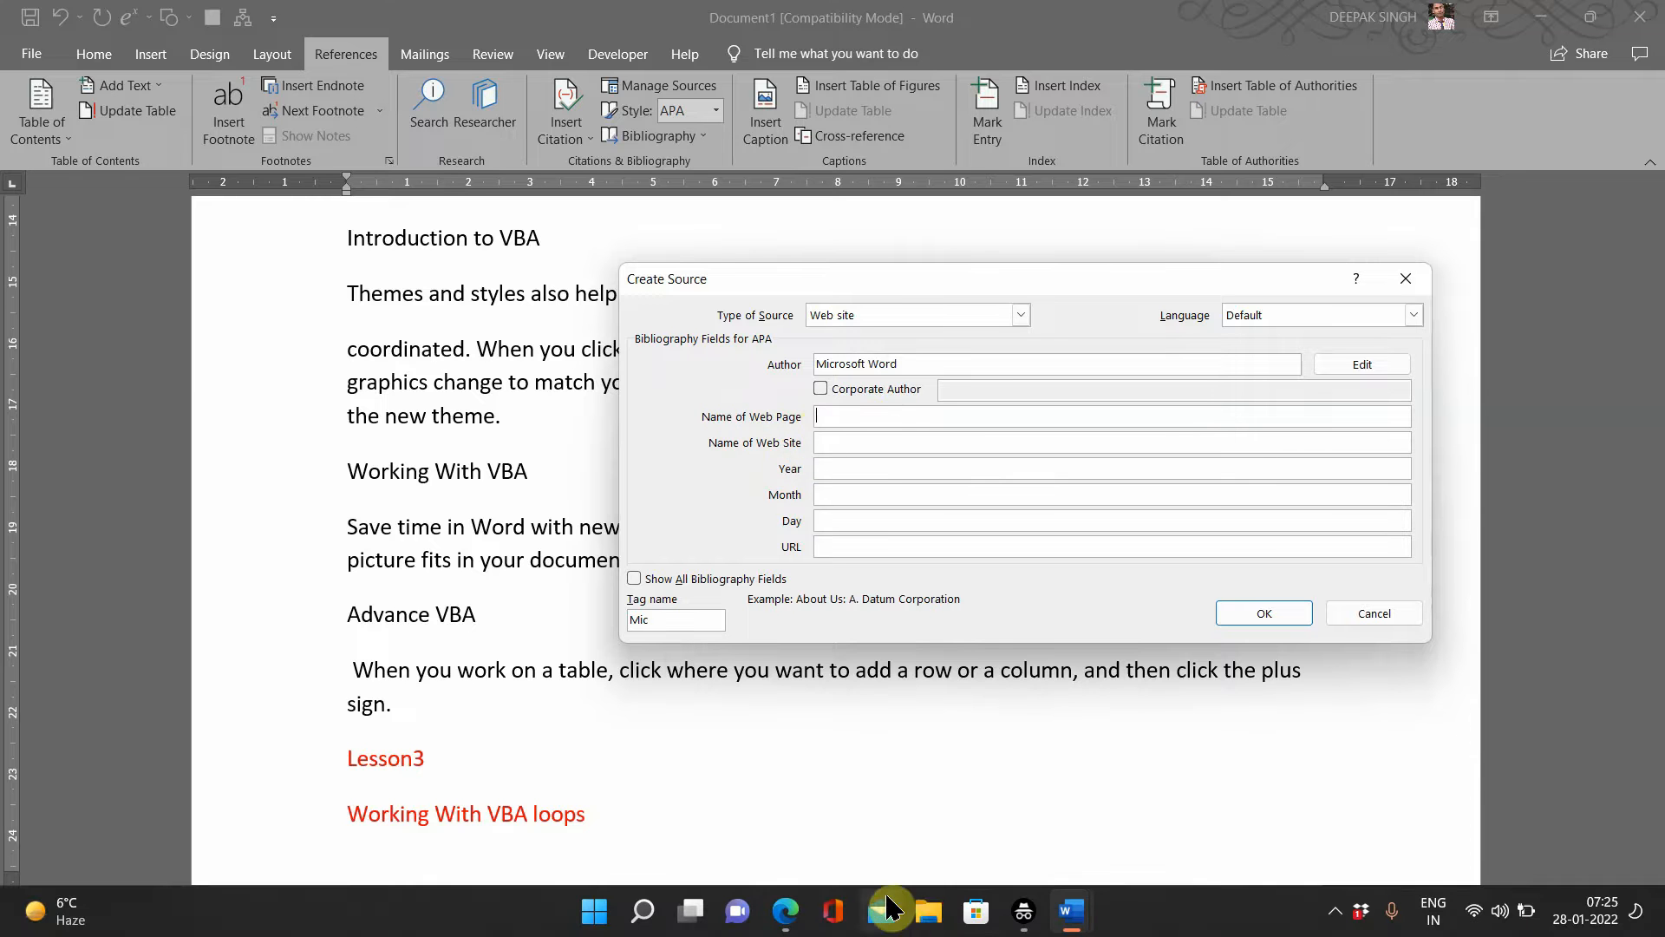
{"action": "mouse_move", "coordinate": [1066, 921]}
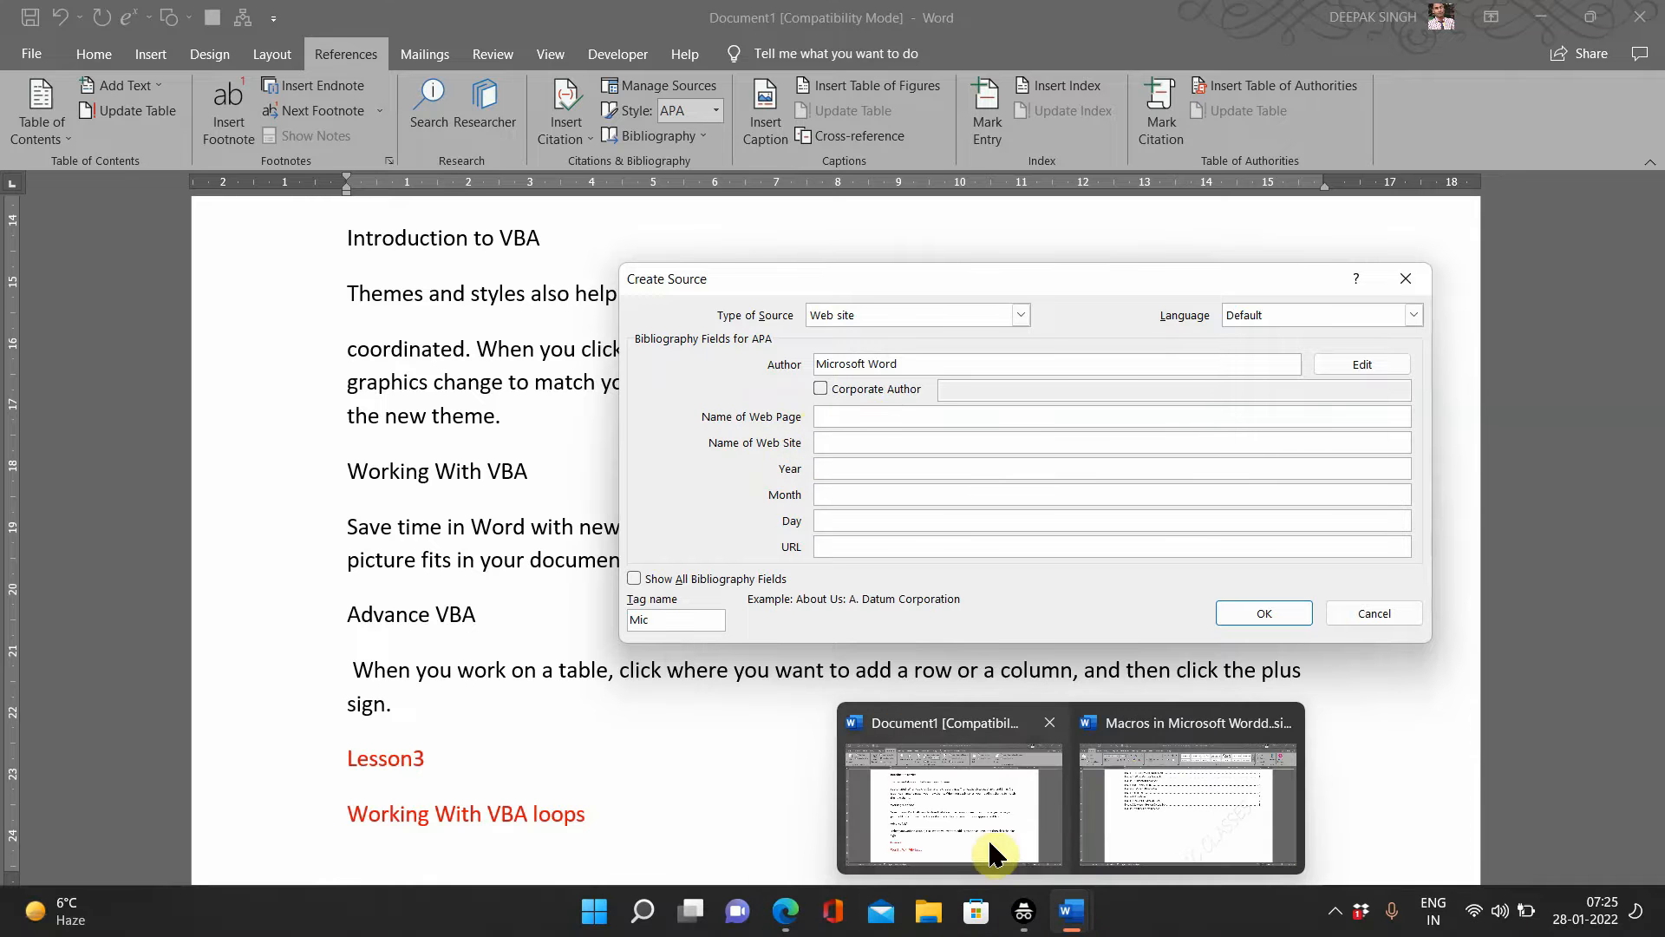
Step: In Edge, select the 'Microsoft Word' heading of the Wikipedia article
{"action": "mouse_move", "coordinate": [785, 920]}
{"action": "left_click", "coordinate": [819, 813]}
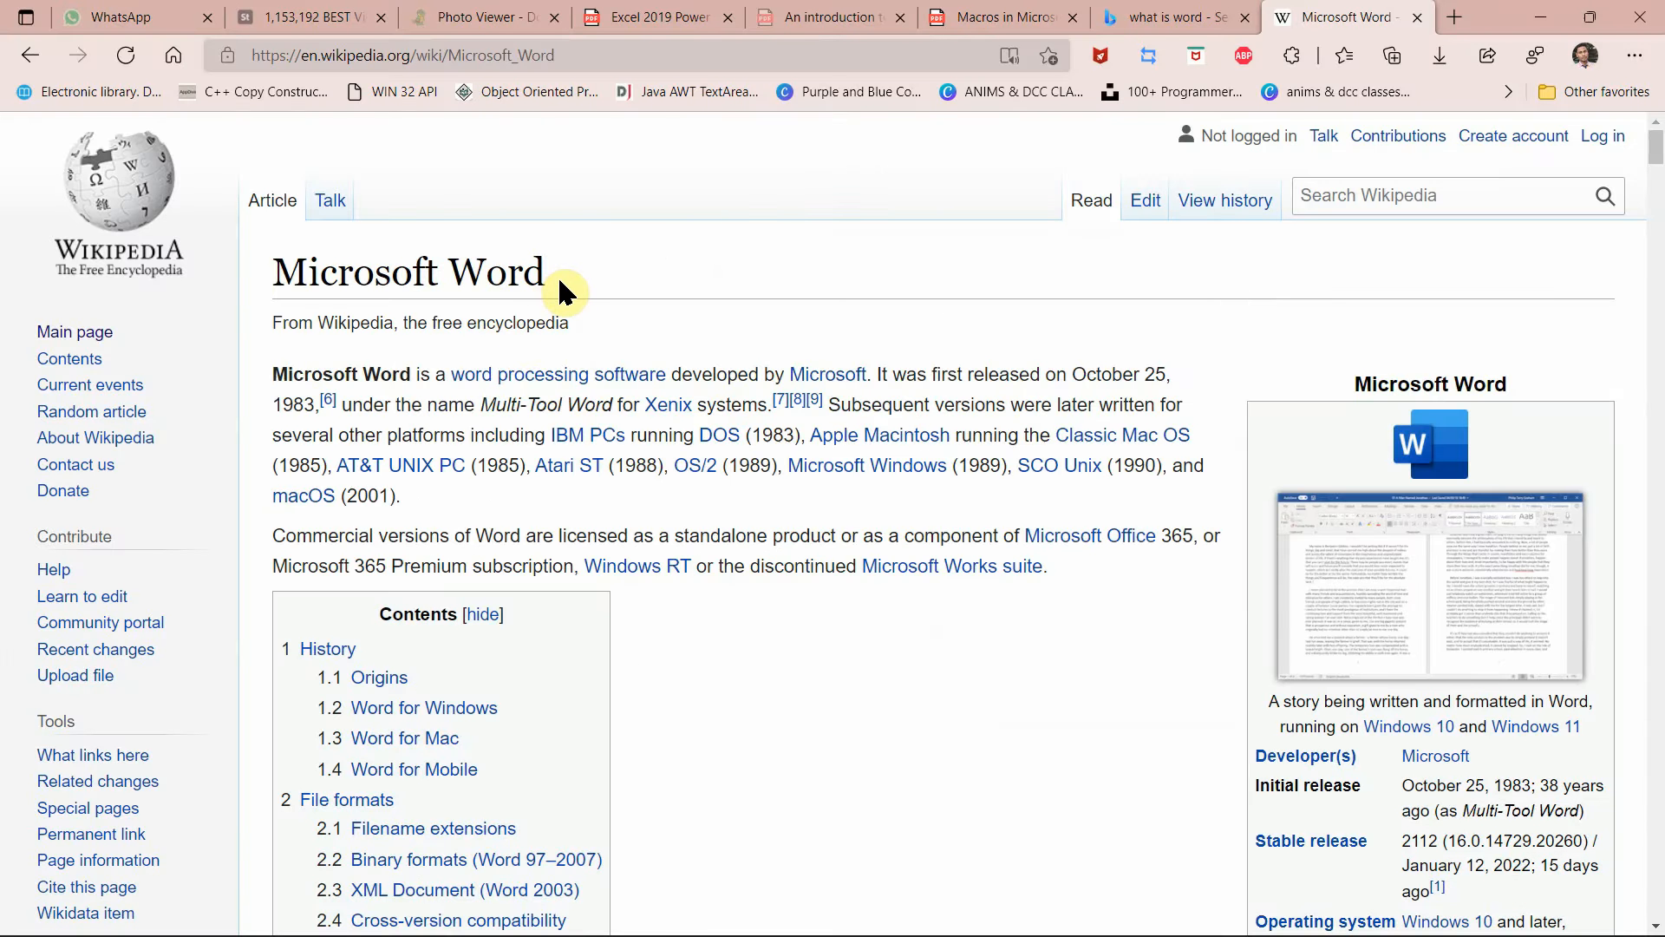
{"action": "left_click_drag", "start_coordinate": [559, 276], "coordinate": [267, 285]}
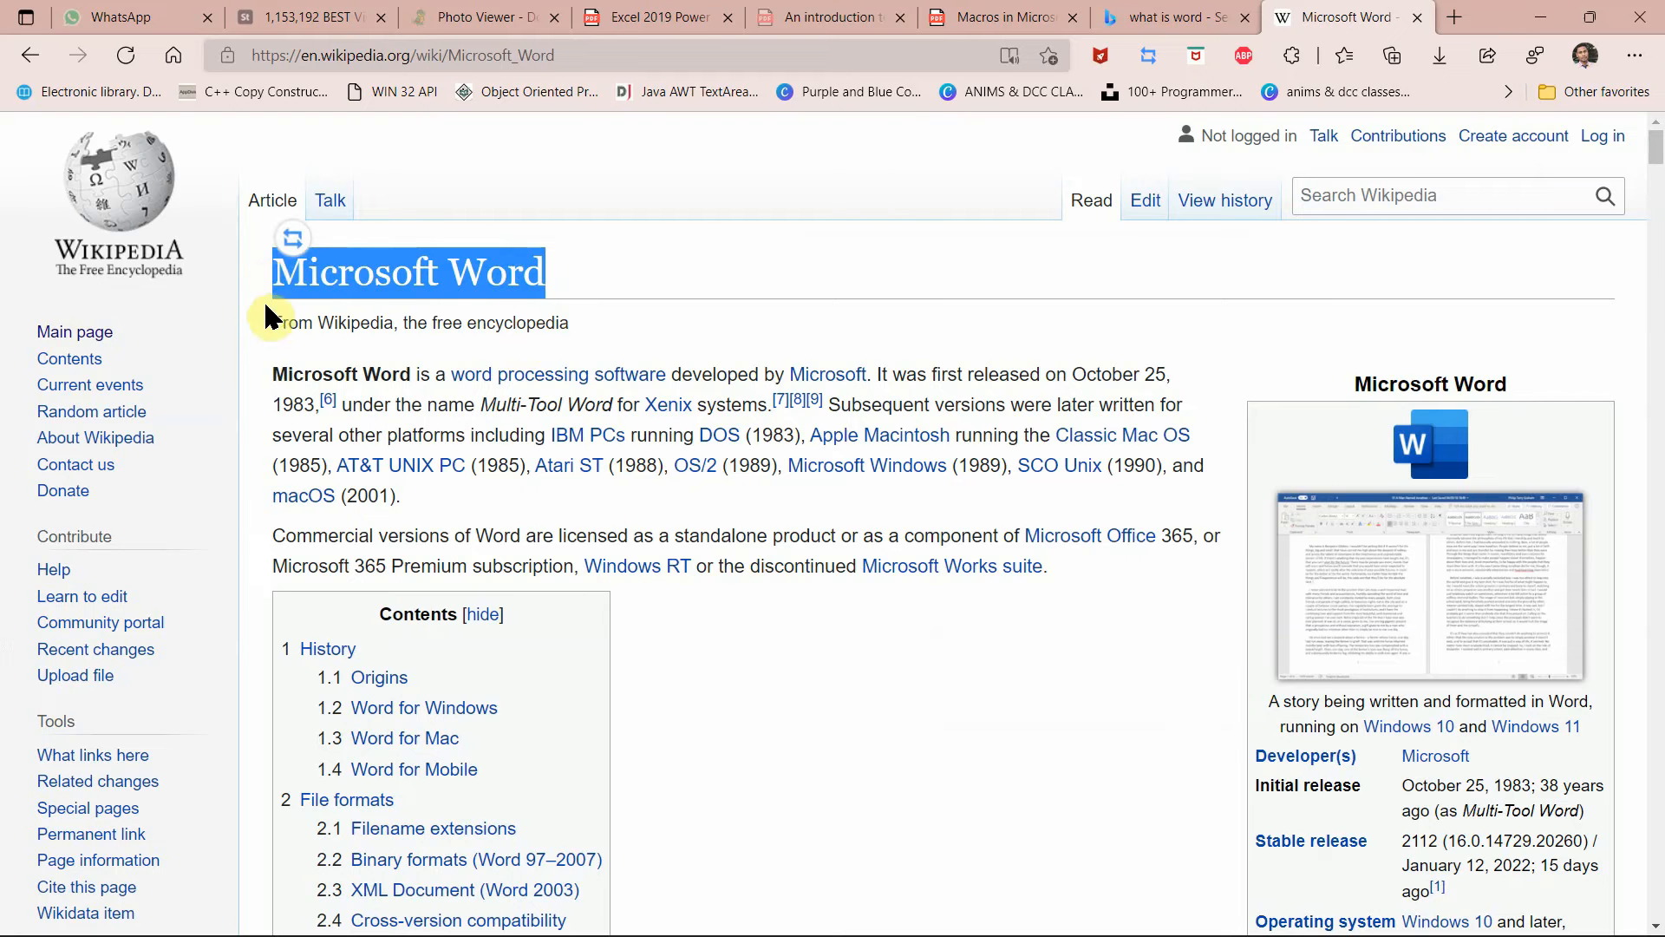
{"action": "mouse_move", "coordinate": [902, 933]}
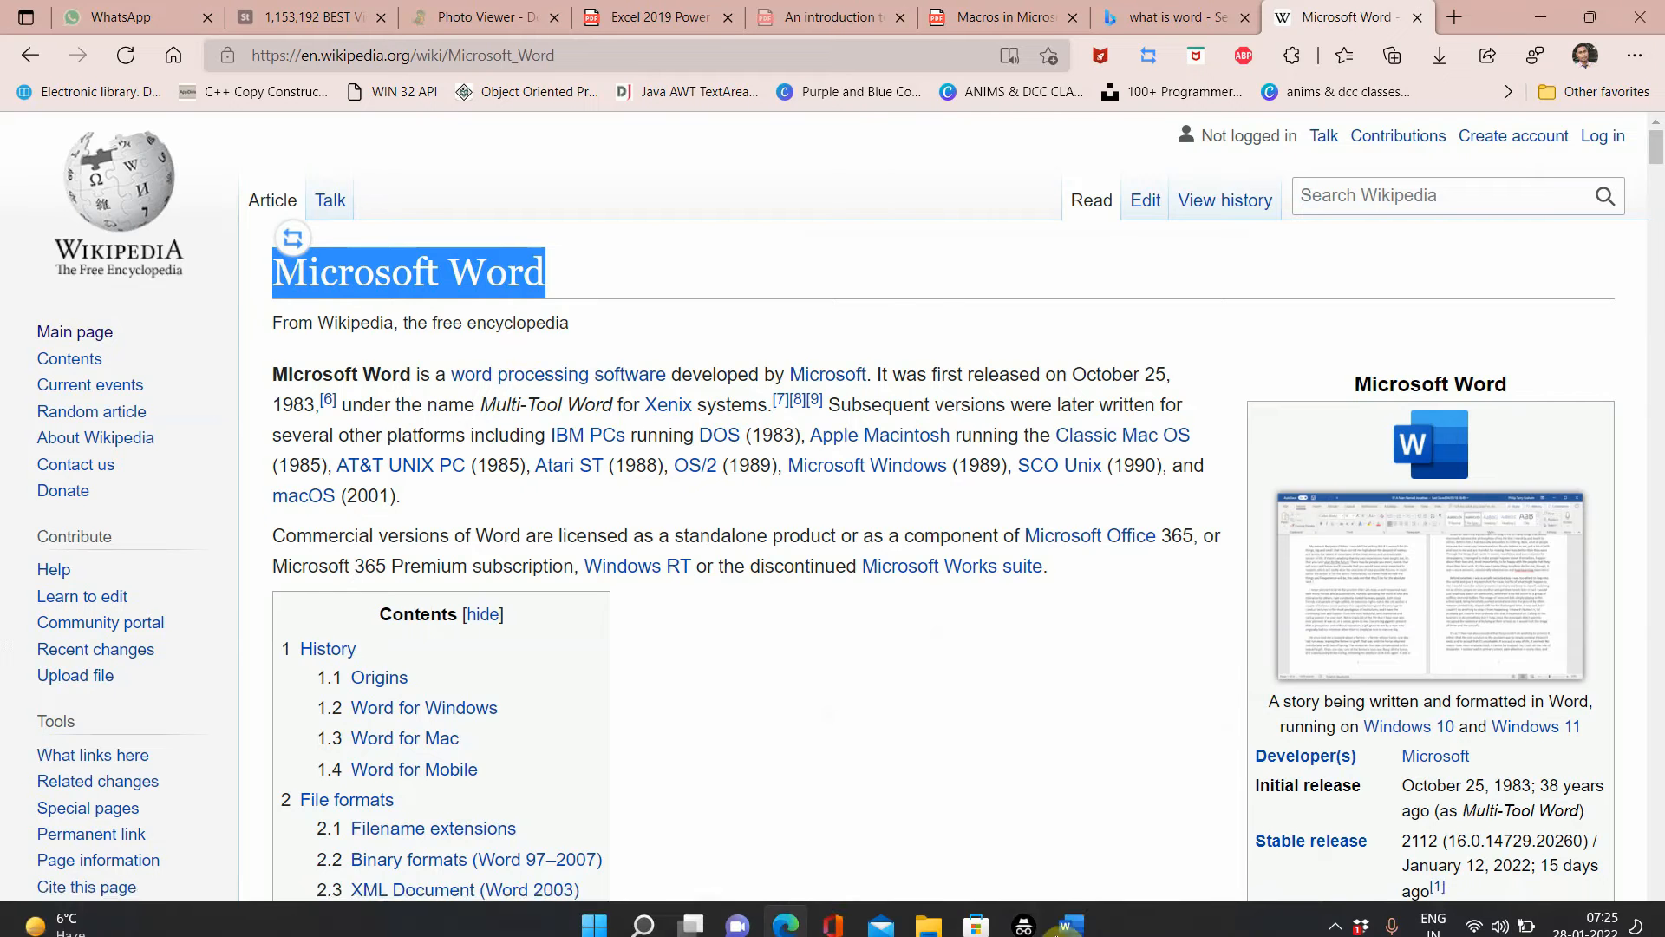
Step: Paste 'Microsoft Word' into the source's Name of Web Page field
{"action": "mouse_move", "coordinate": [1071, 911]}
{"action": "left_click", "coordinate": [980, 804]}
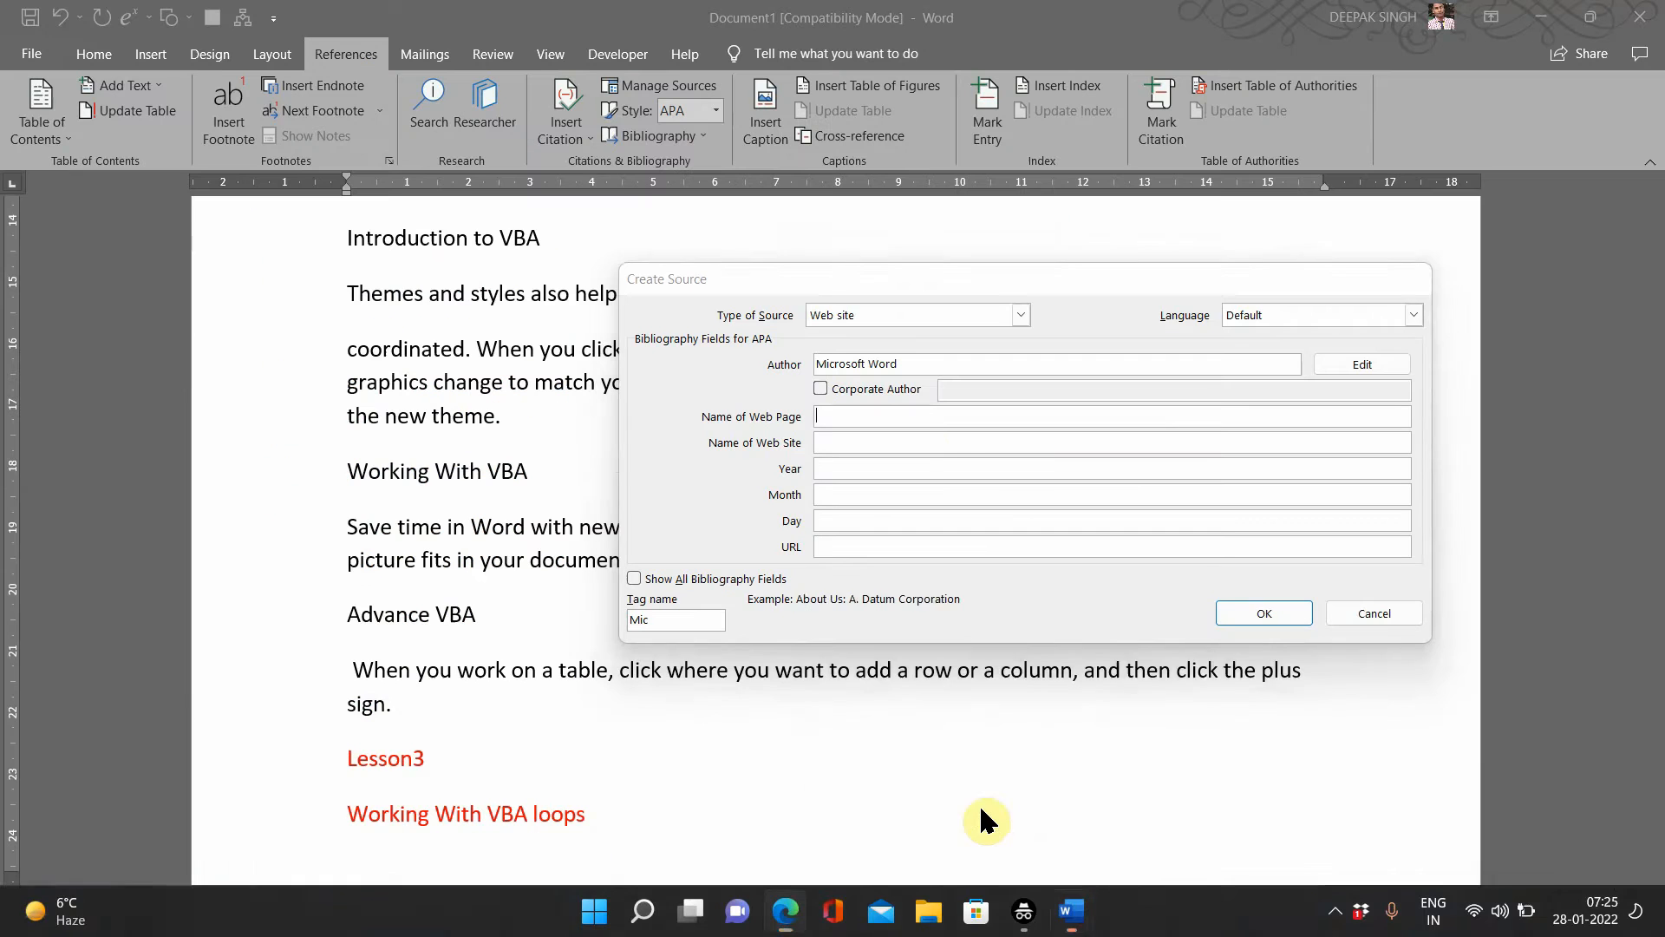
{"action": "left_click", "coordinate": [924, 441]}
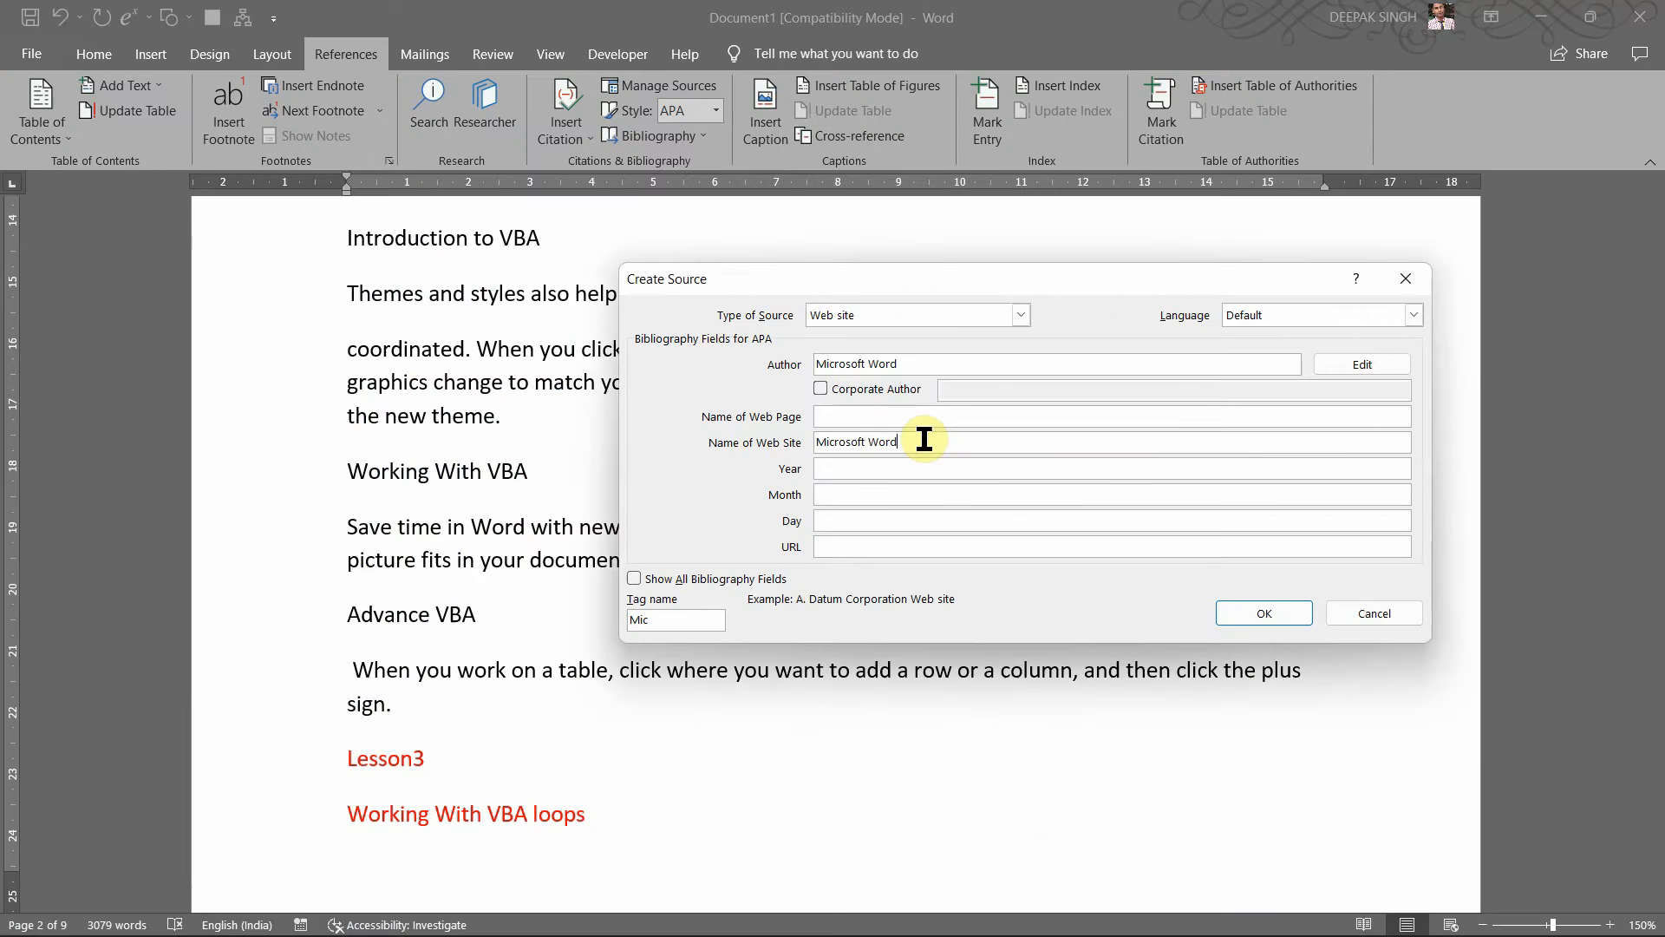
{"action": "left_click", "coordinate": [874, 443]}
{"action": "mouse_move", "coordinate": [985, 933]}
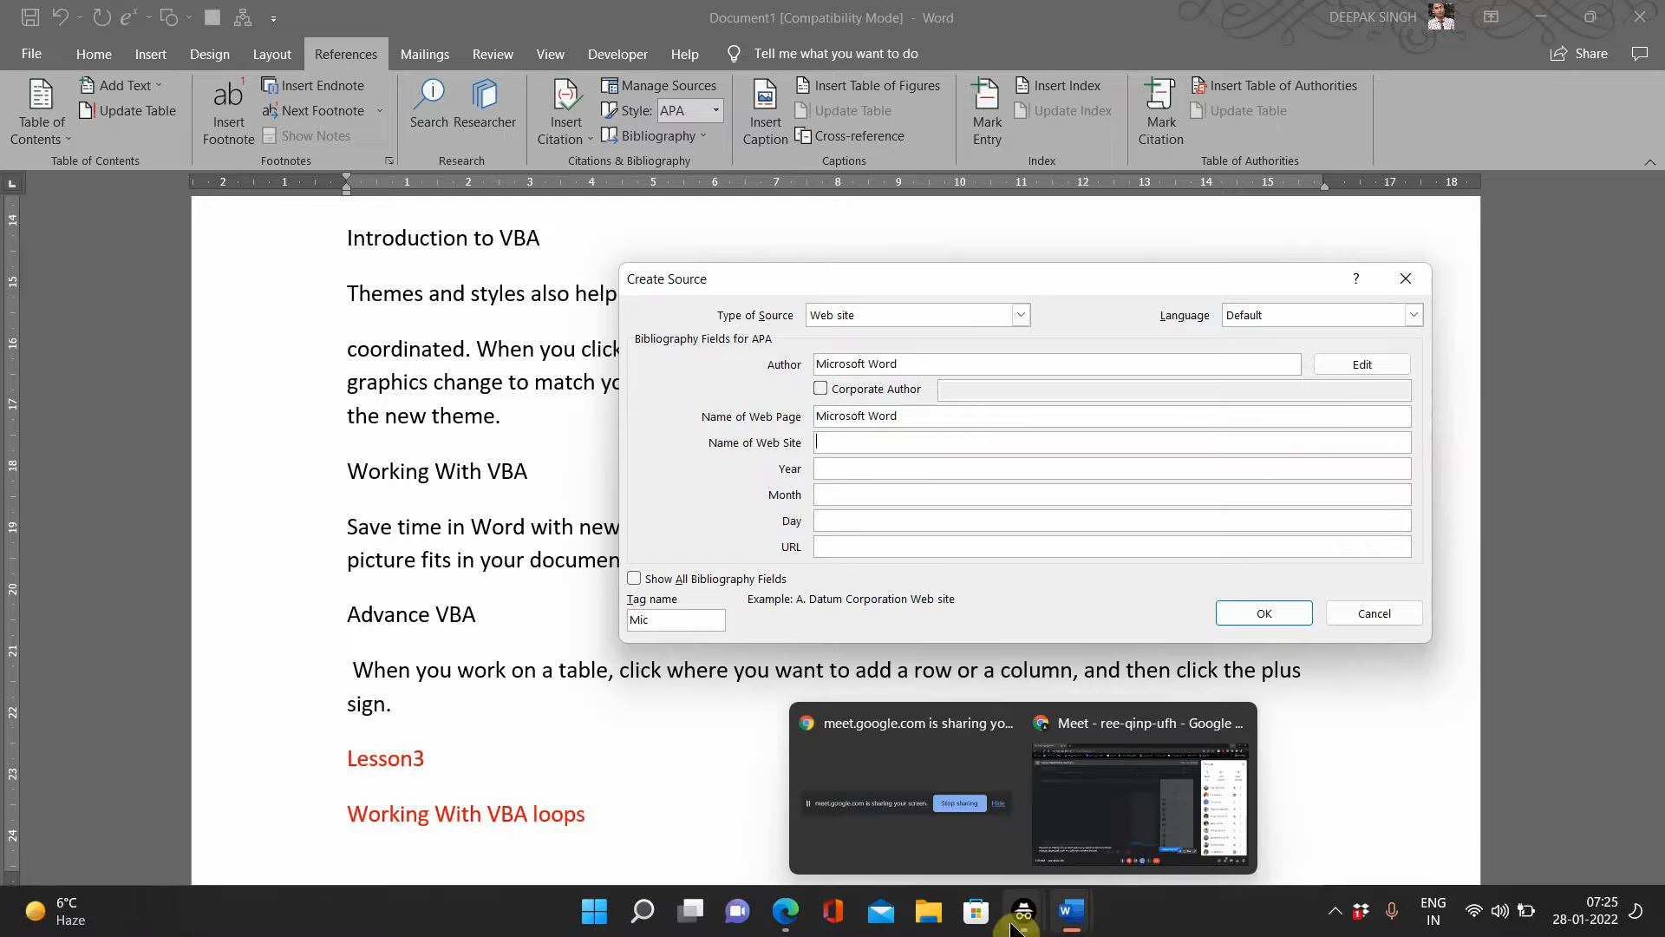
Step: Select the word 'wikipedia' in the article's web address in Edge
{"action": "left_click", "coordinate": [791, 855]}
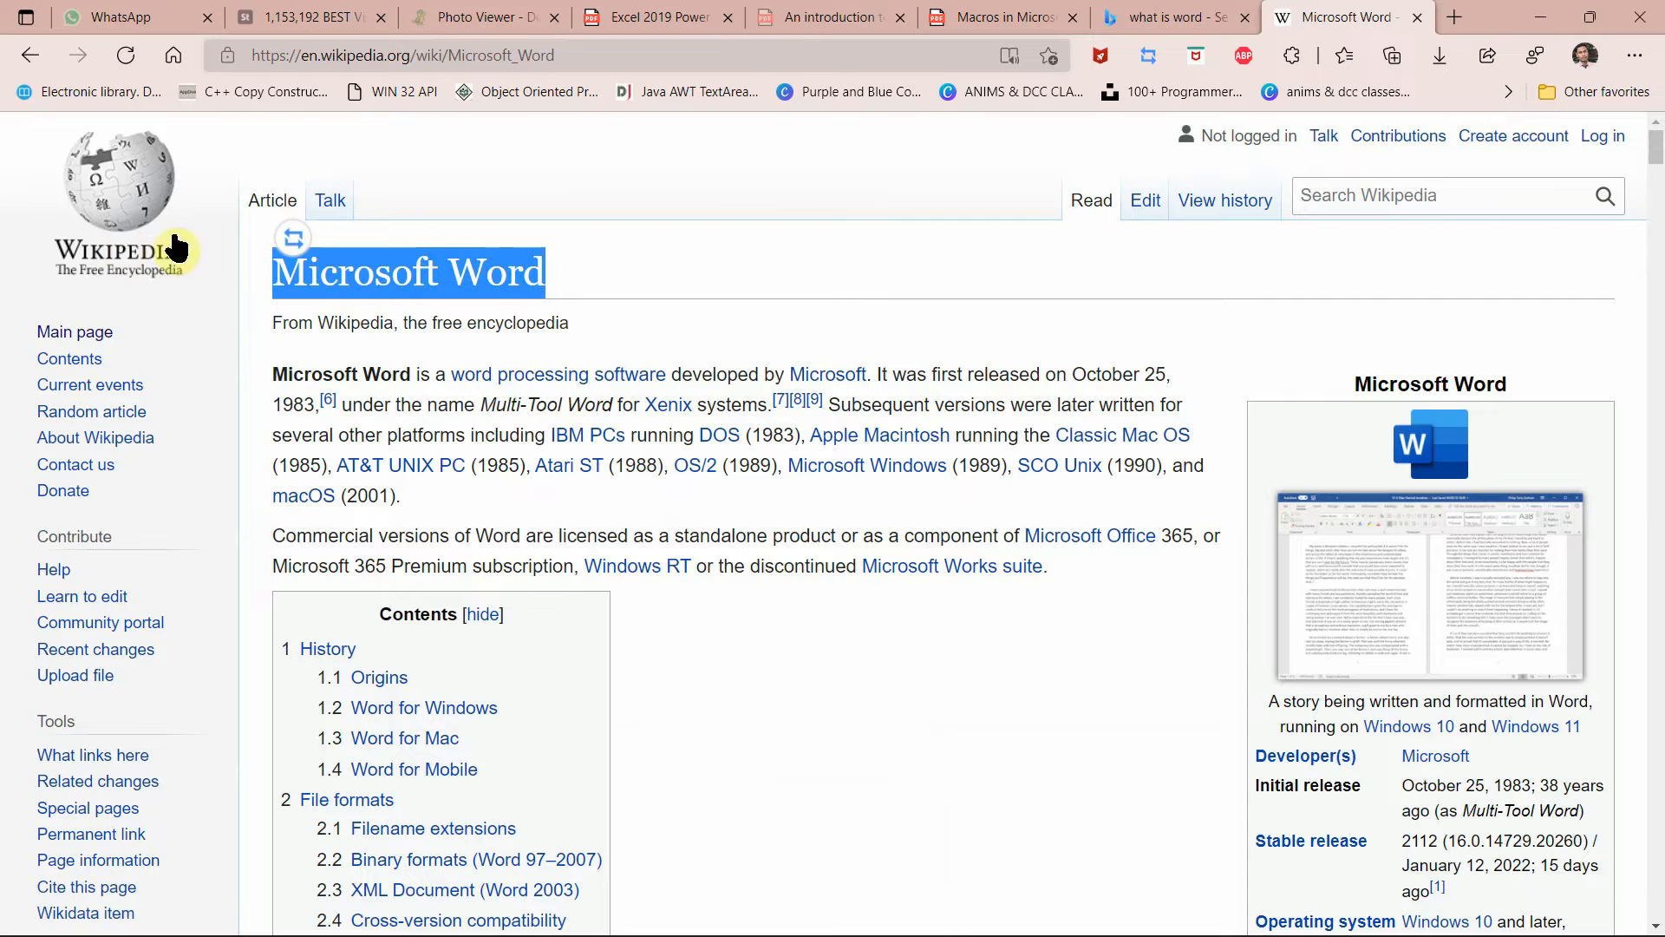
{"action": "double_click", "coordinate": [348, 56]}
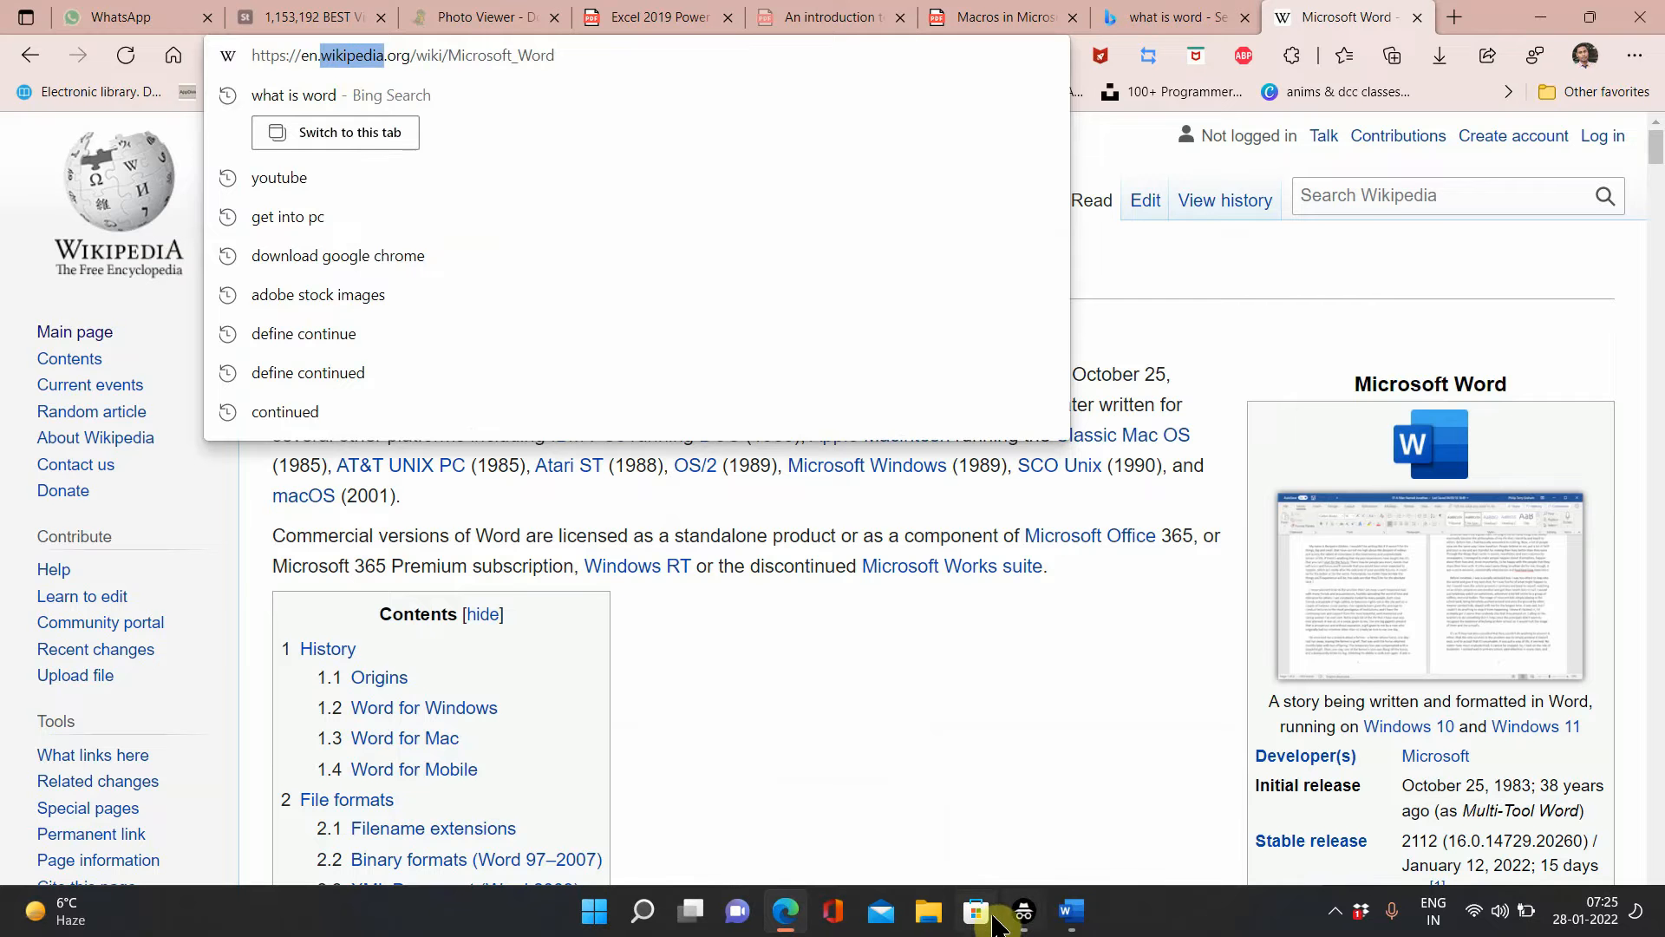
Step: Enter 'wikipedia' as the source's Name of Web Site
{"action": "mouse_move", "coordinate": [1072, 911]}
{"action": "left_click", "coordinate": [933, 850]}
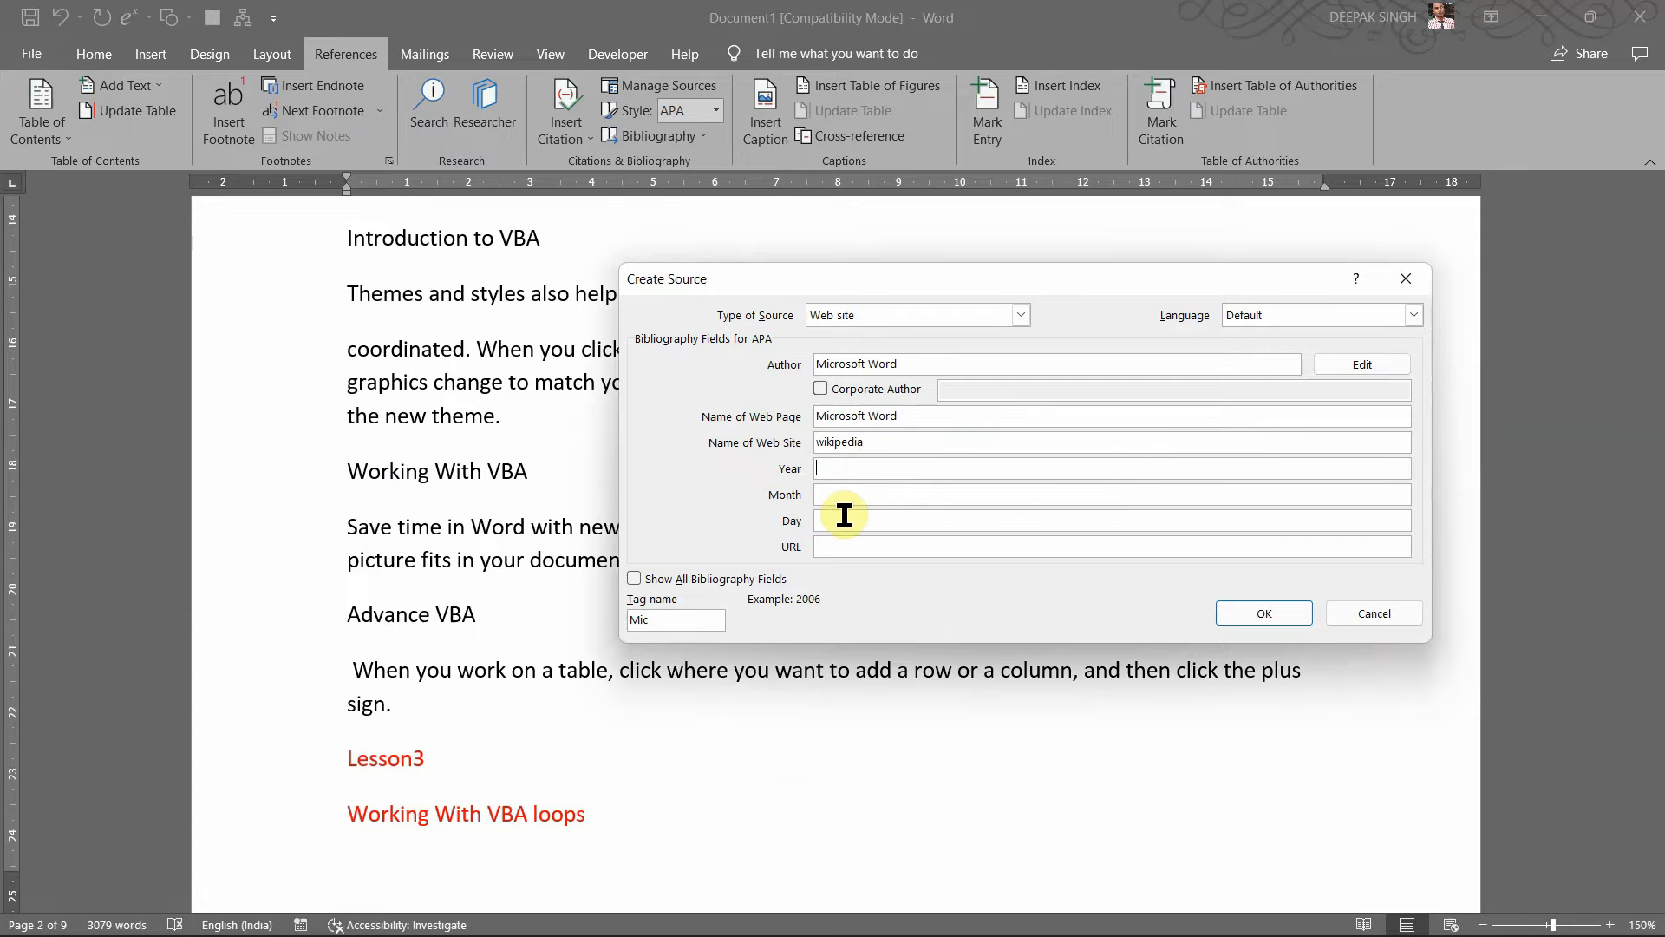
{"action": "left_click", "coordinate": [824, 544]}
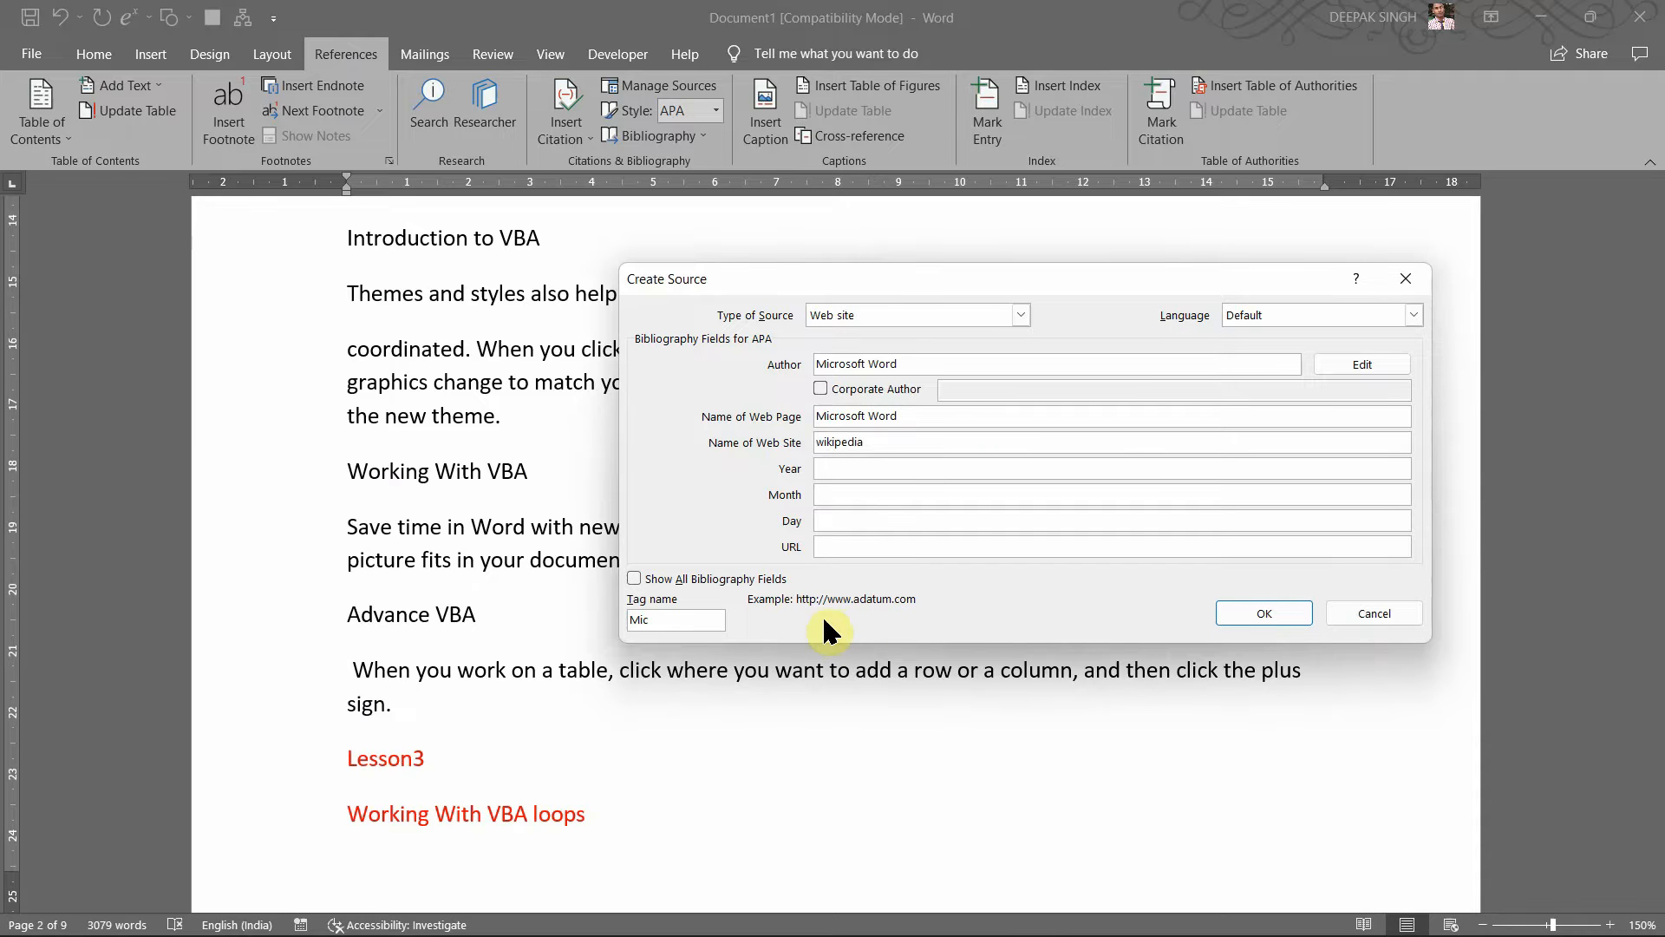
Step: Bring the Wikipedia Microsoft Word article in Edge back to the front
{"action": "mouse_move", "coordinate": [1014, 934]}
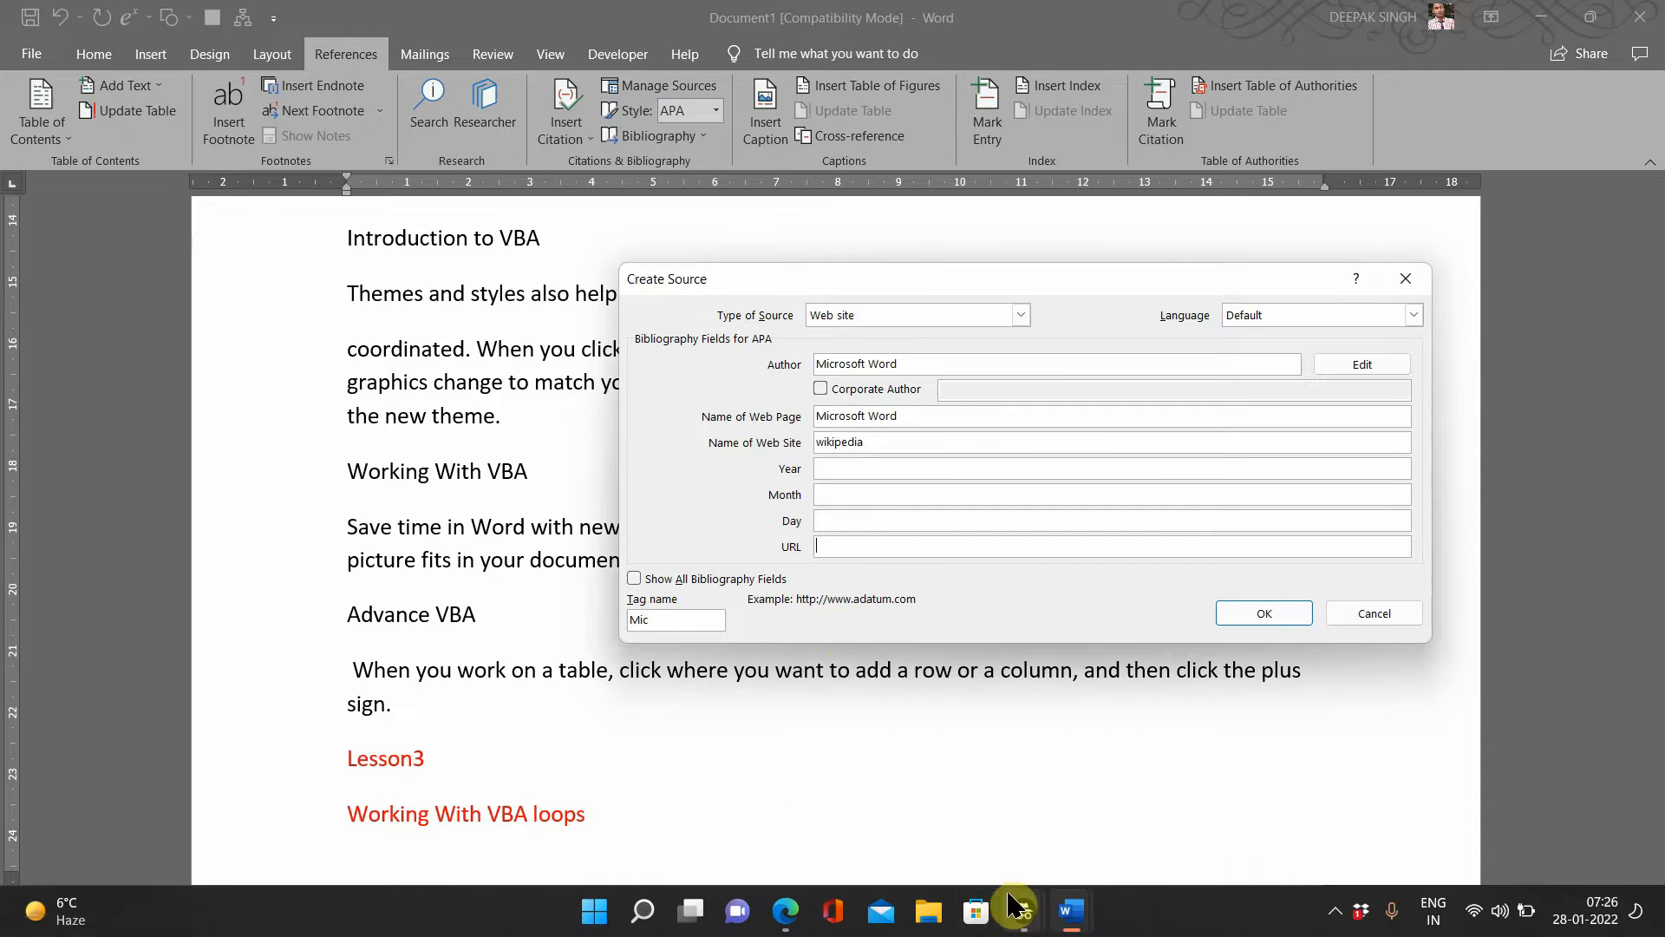
{"action": "mouse_move", "coordinate": [1076, 915]}
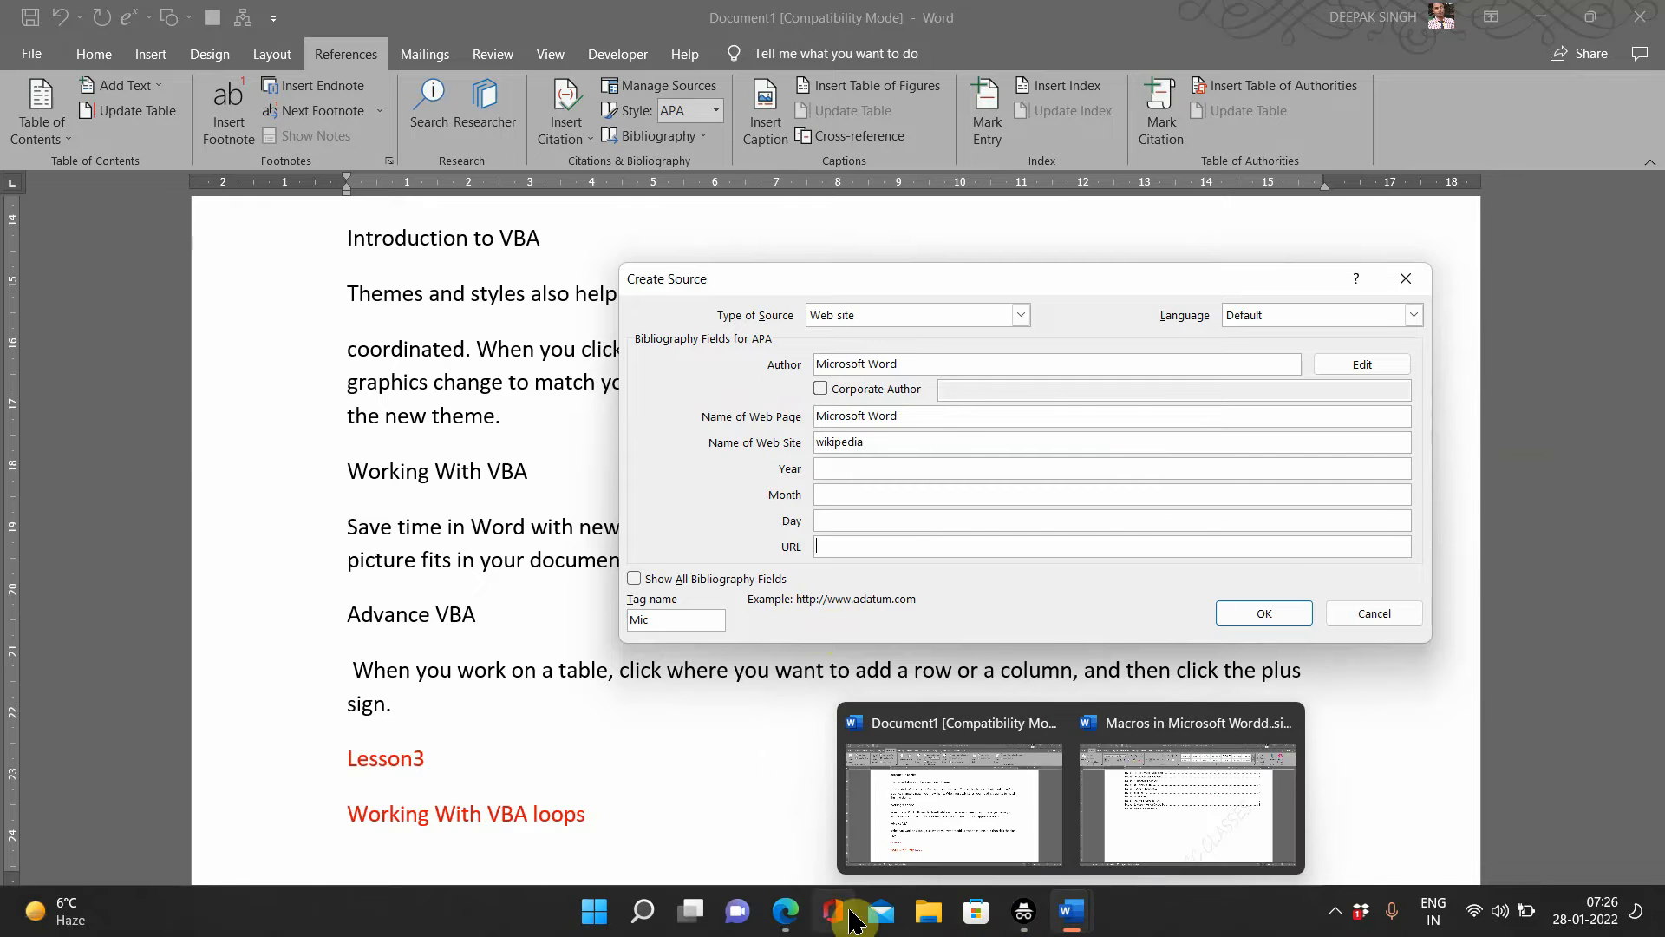
{"action": "mouse_move", "coordinate": [785, 912]}
{"action": "left_click", "coordinate": [783, 780]}
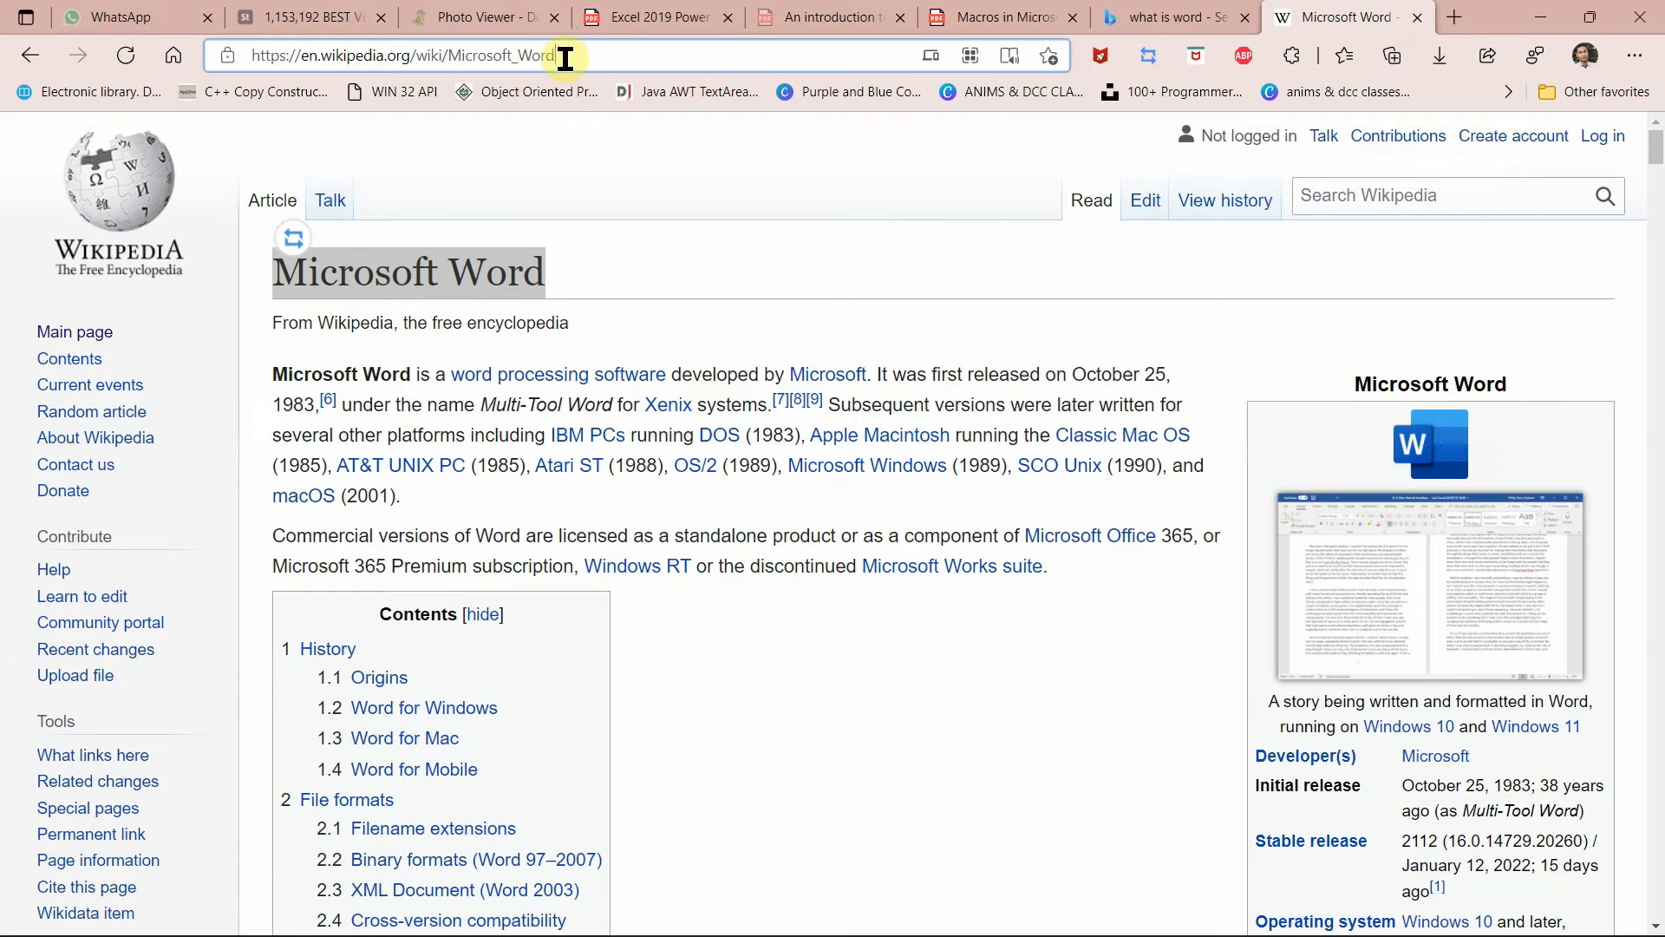
Step: Select the article's full URL in Edge, then minimise the browser
{"action": "left_click_drag", "start_coordinate": [565, 58], "coordinate": [252, 73]}
{"action": "key", "text": "ctrl+c"}
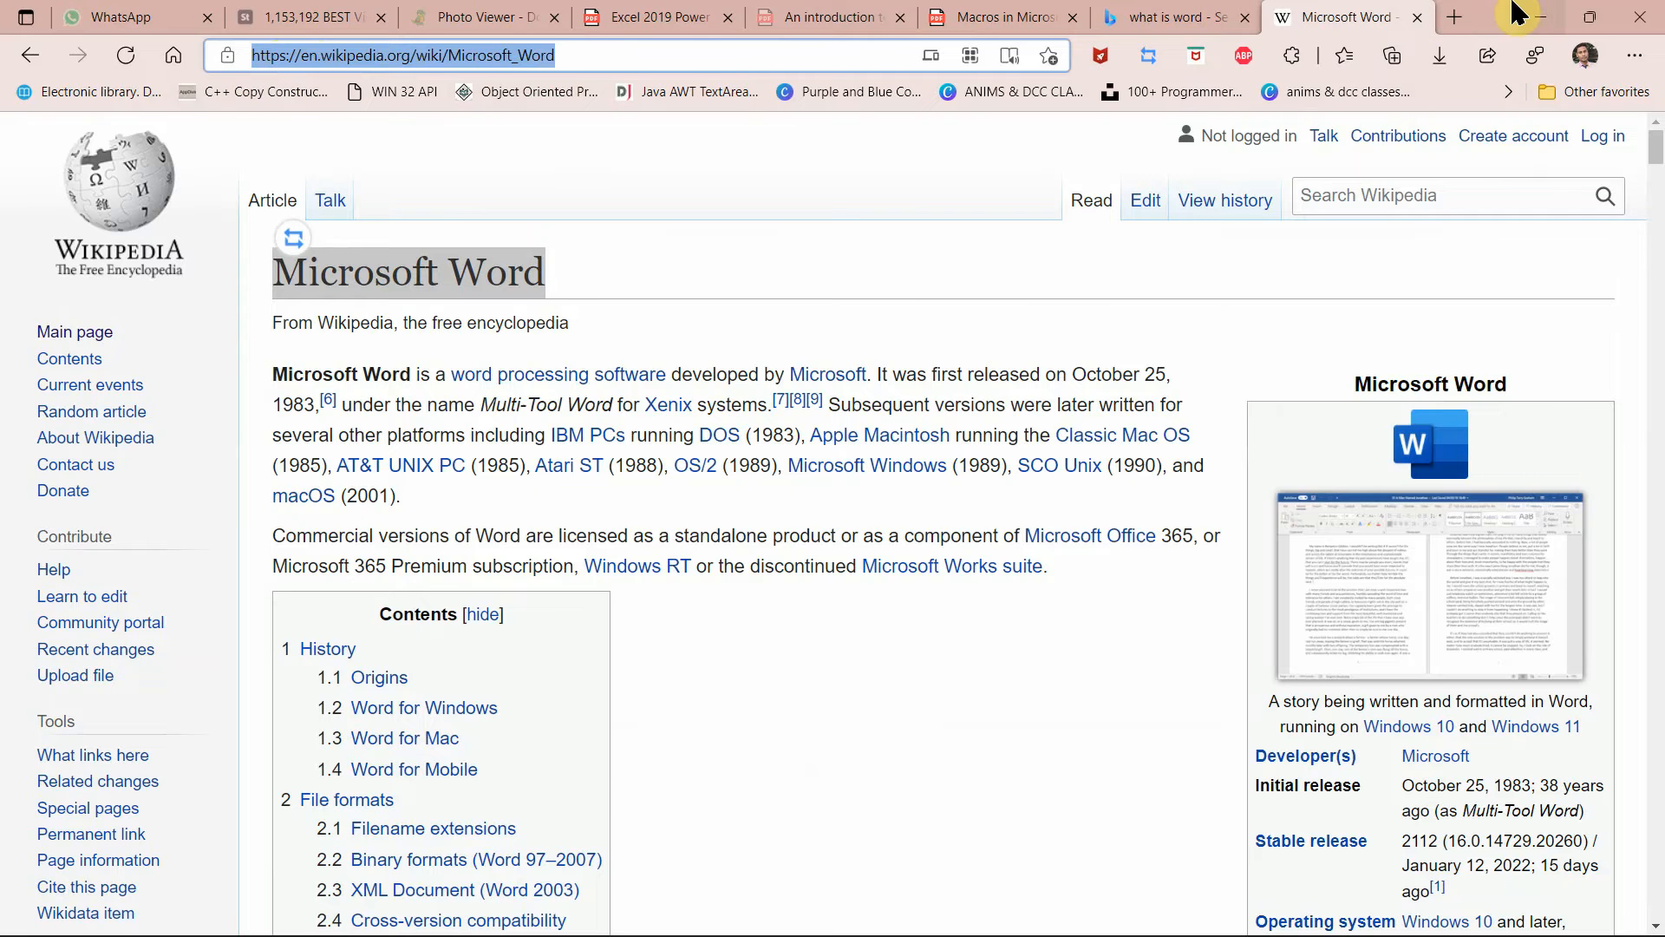
{"action": "left_click", "coordinate": [1540, 17]}
Step: Paste the Wikipedia URL into the source and insert the (Word, n.d.) citation
{"action": "left_click", "coordinate": [882, 548]}
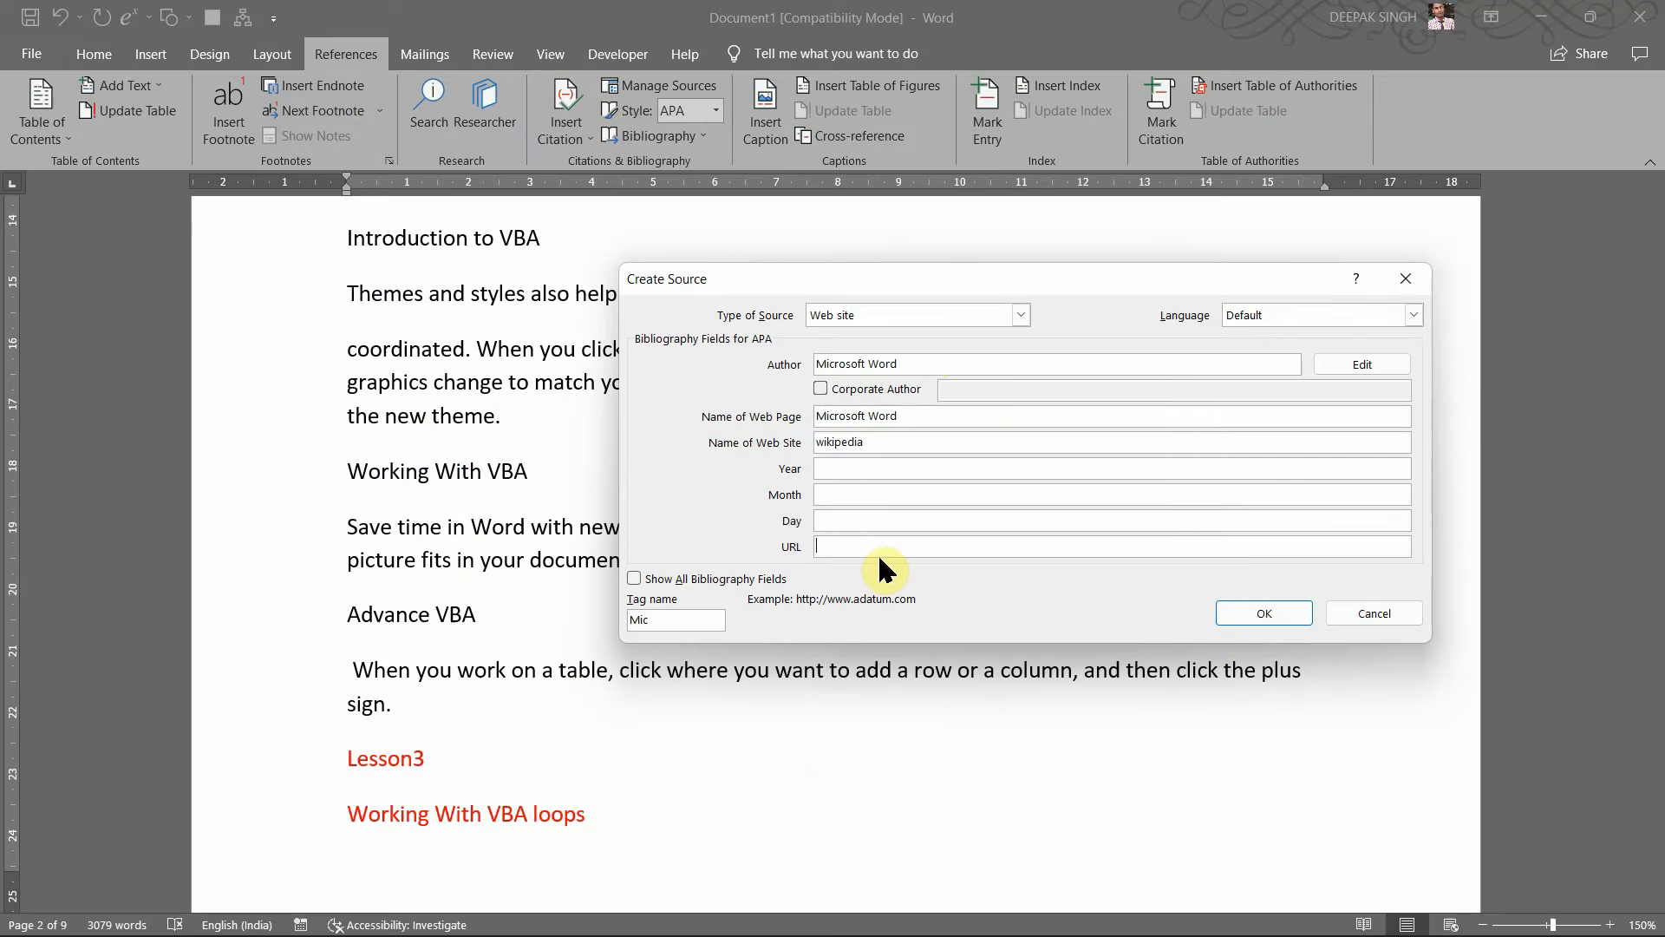
{"action": "key", "text": "ctrl+v"}
{"action": "left_click", "coordinate": [1246, 607]}
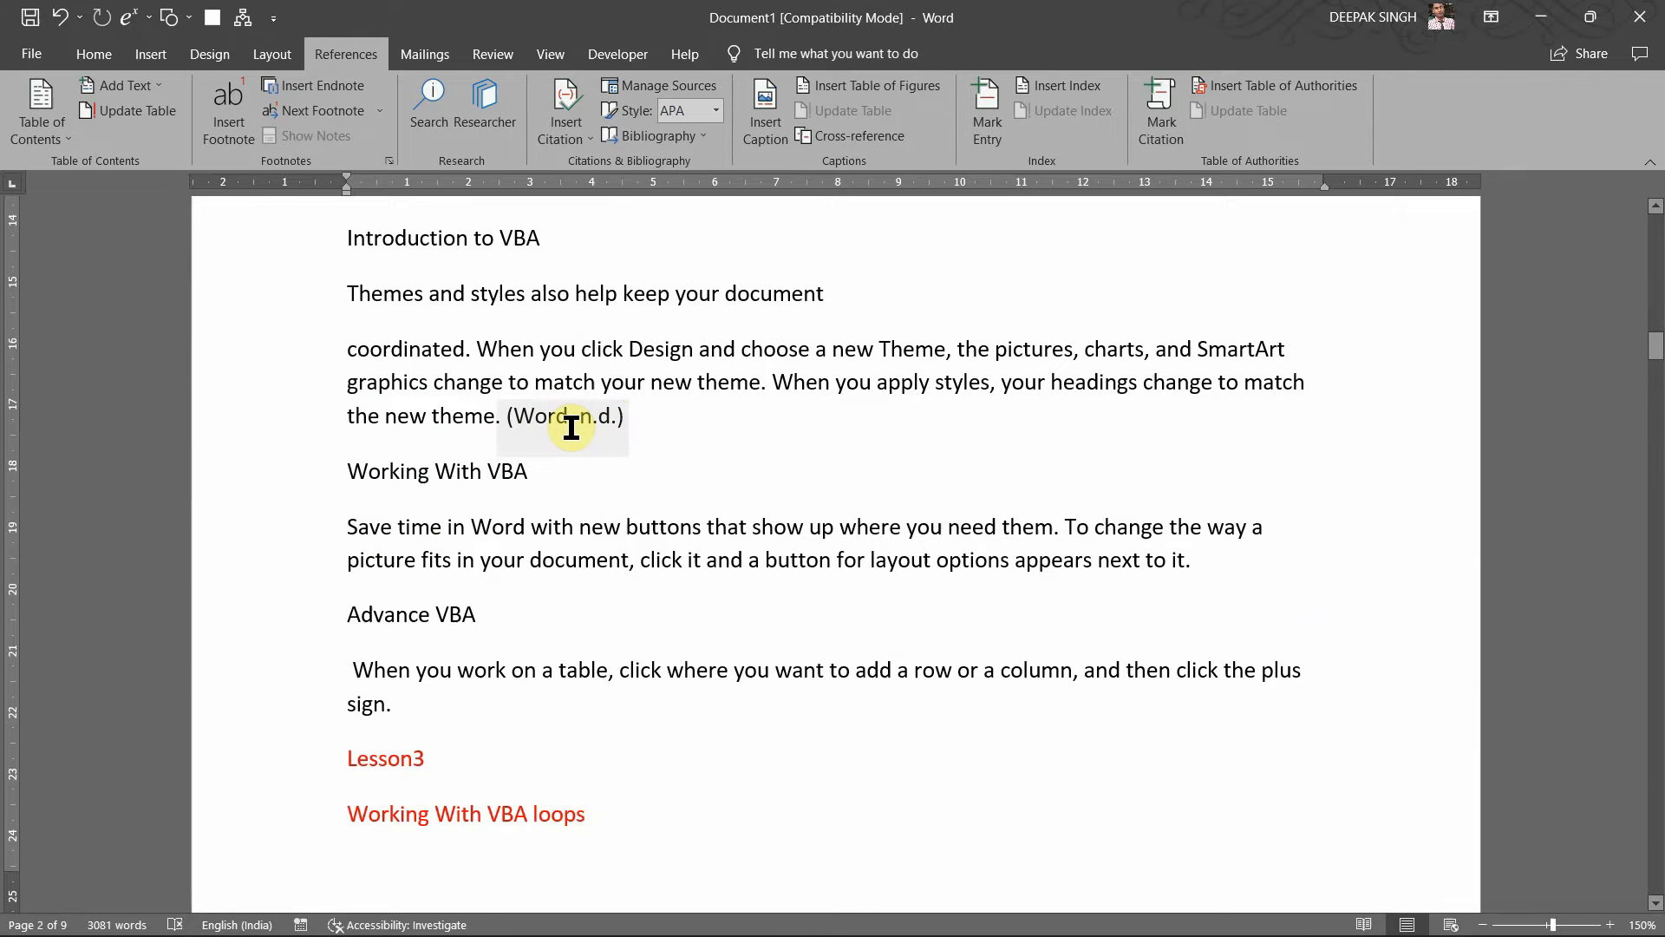
{"action": "scroll", "coordinate": [672, 406], "scroll_direction": "up", "scroll_amount": 5}
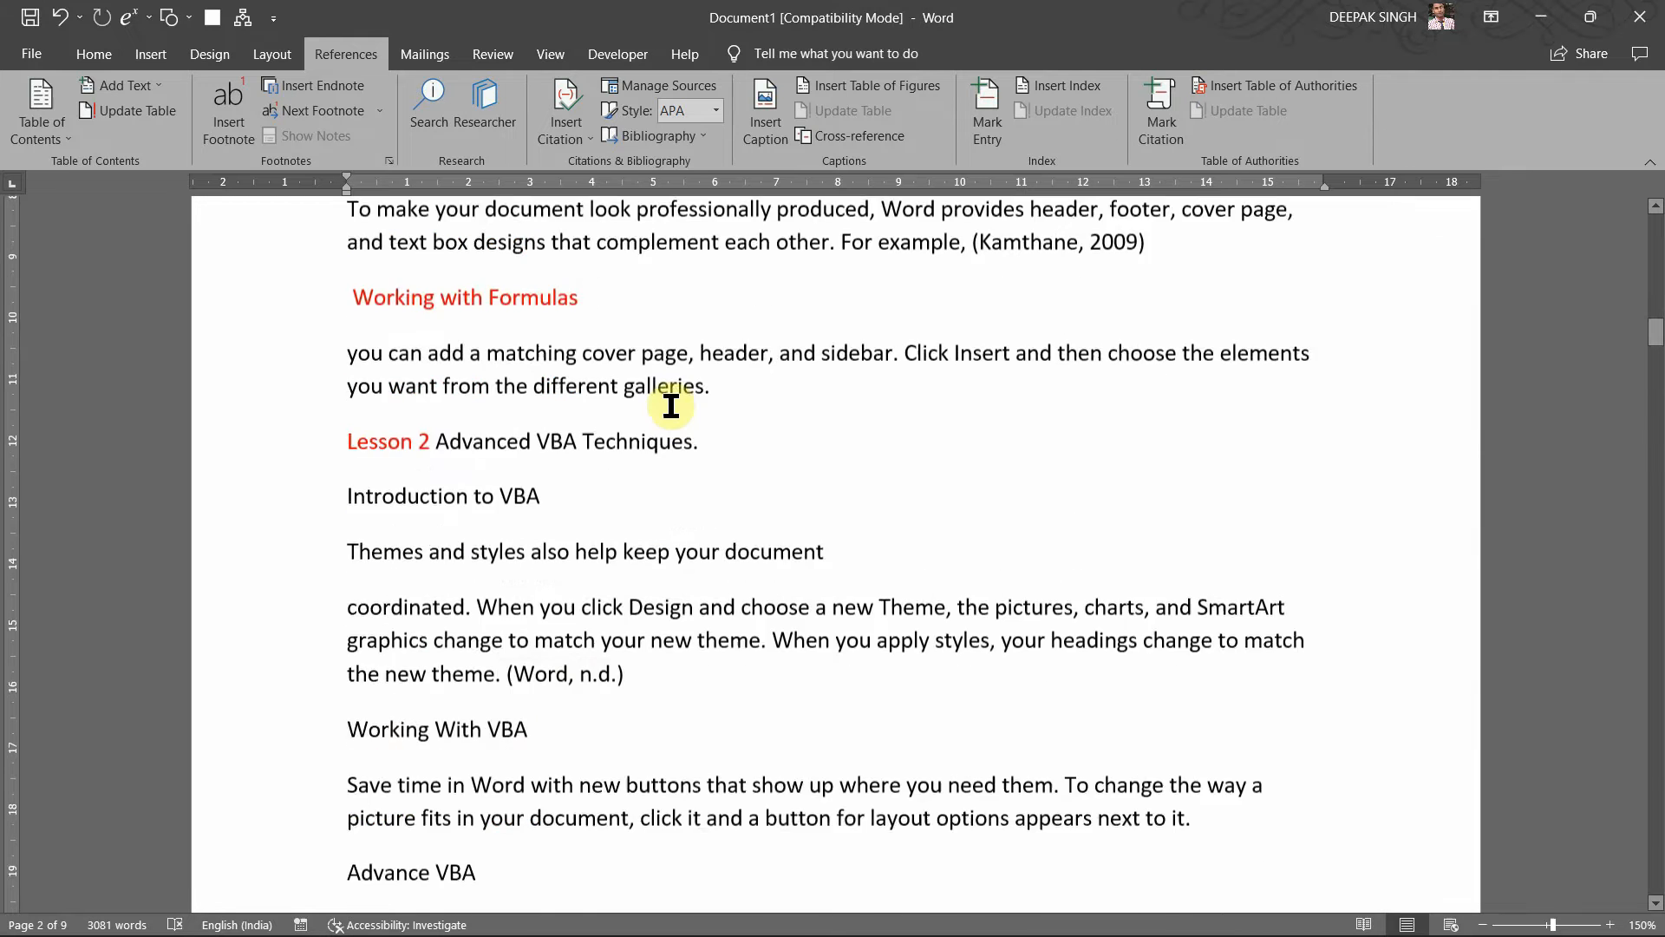
Step: Check the citation list, bibliography gallery and Manage Sources for Kamthane 2009 and Microsoft Word
{"action": "left_click", "coordinate": [579, 141]}
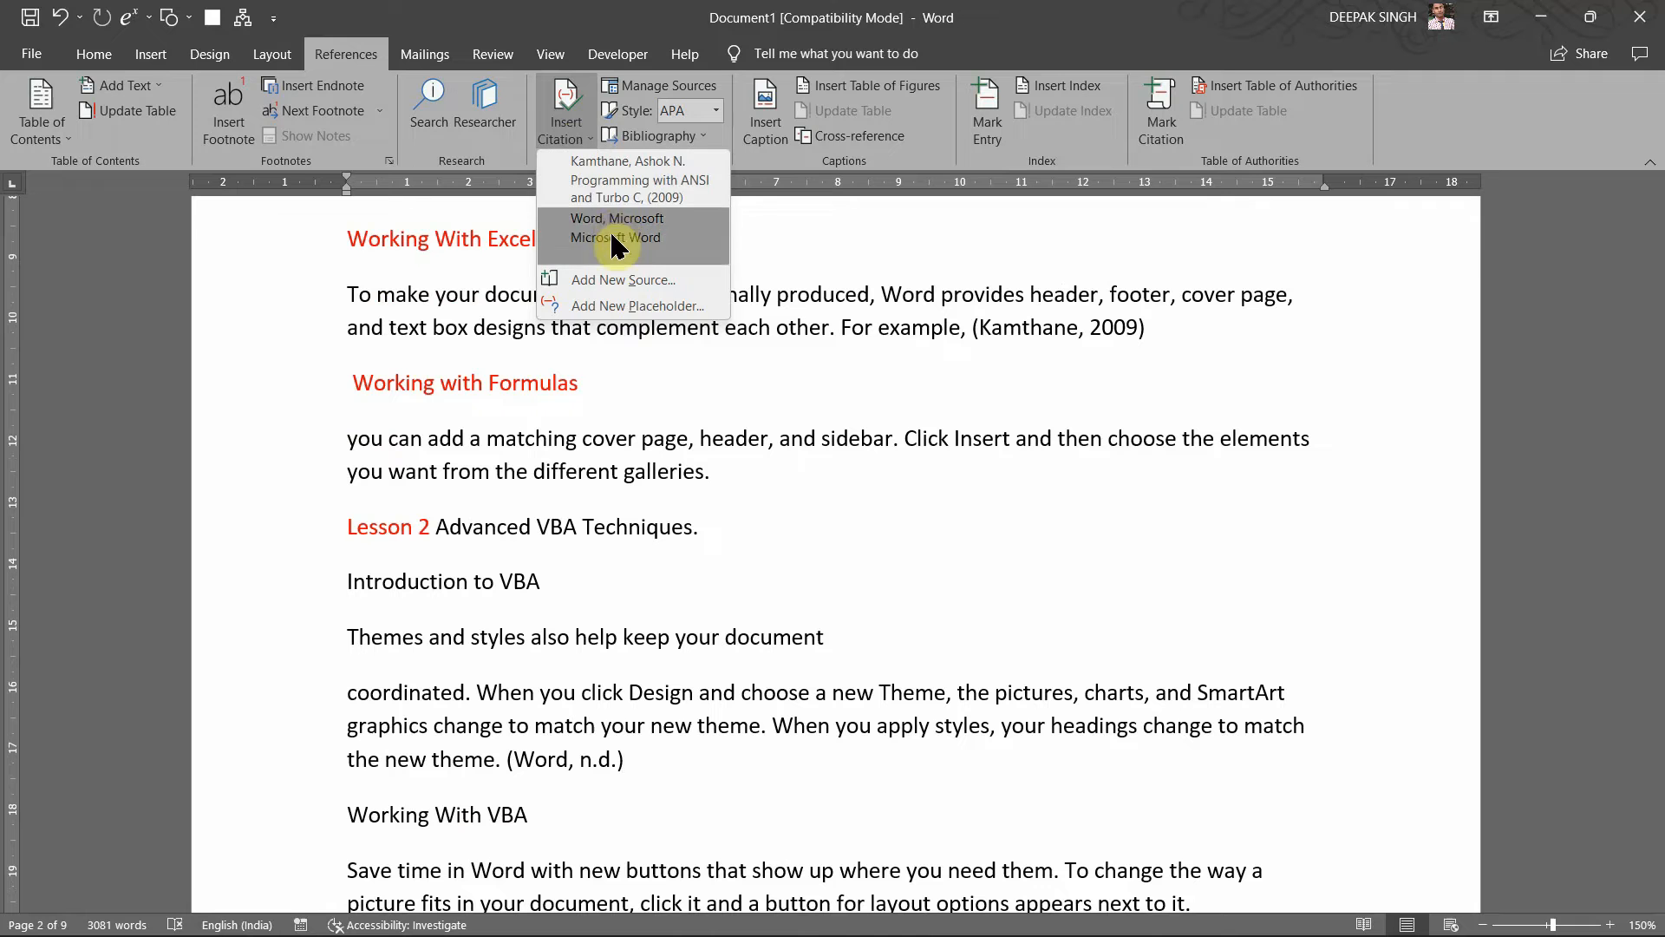
{"action": "left_click", "coordinate": [836, 280]}
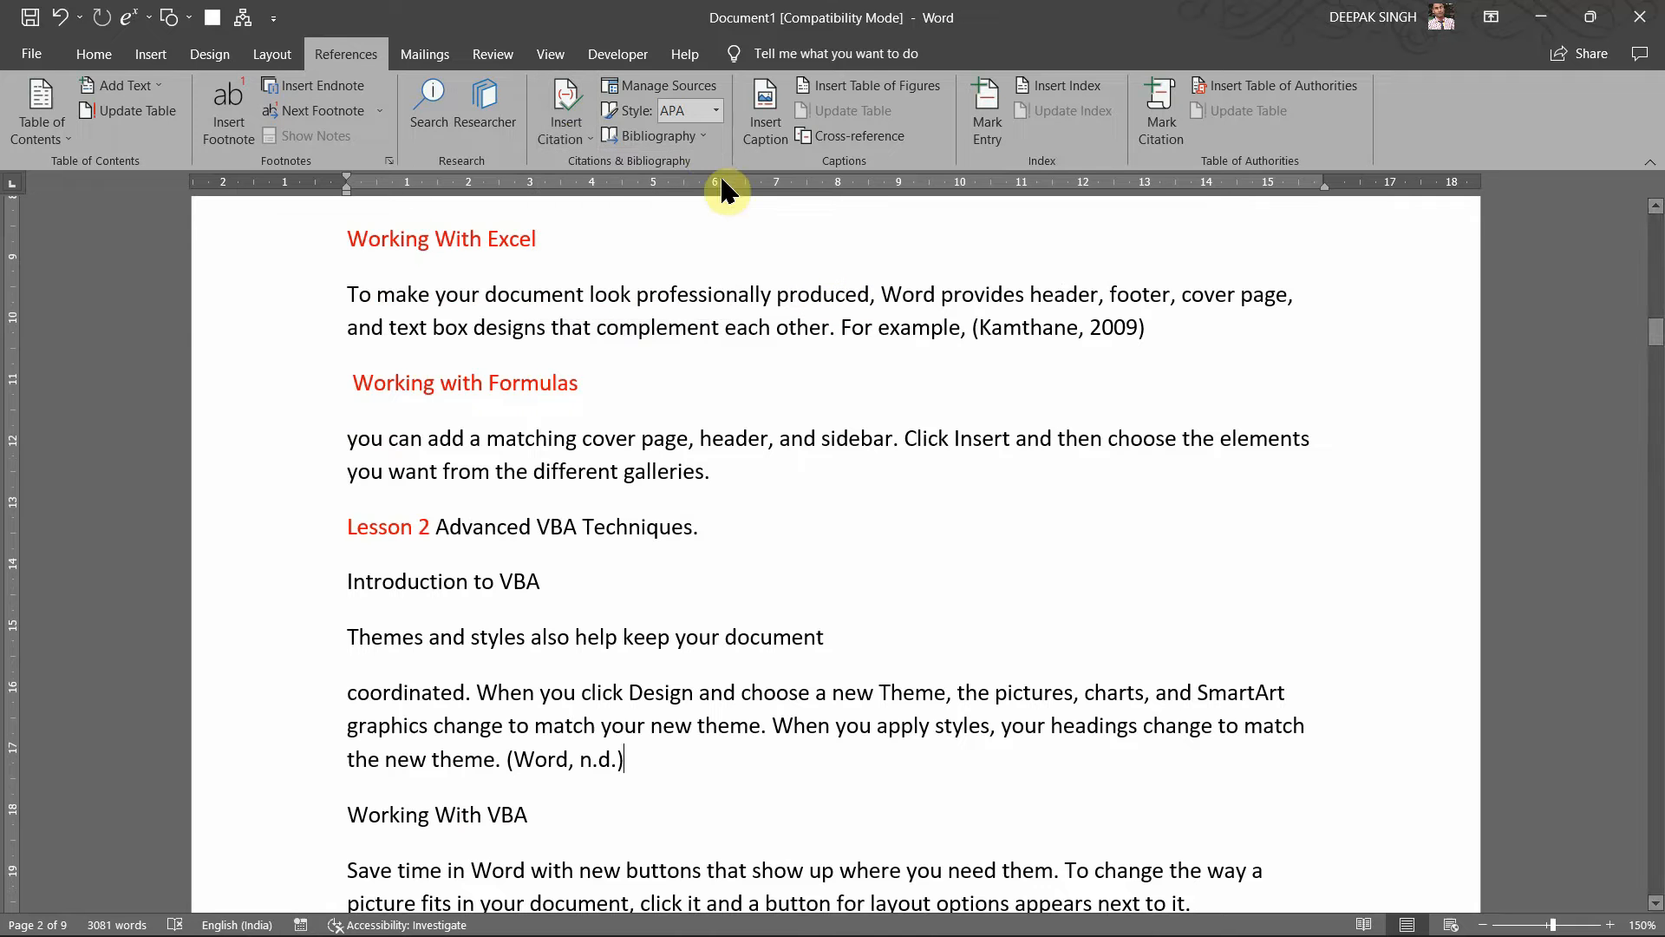
{"action": "left_click", "coordinate": [707, 136]}
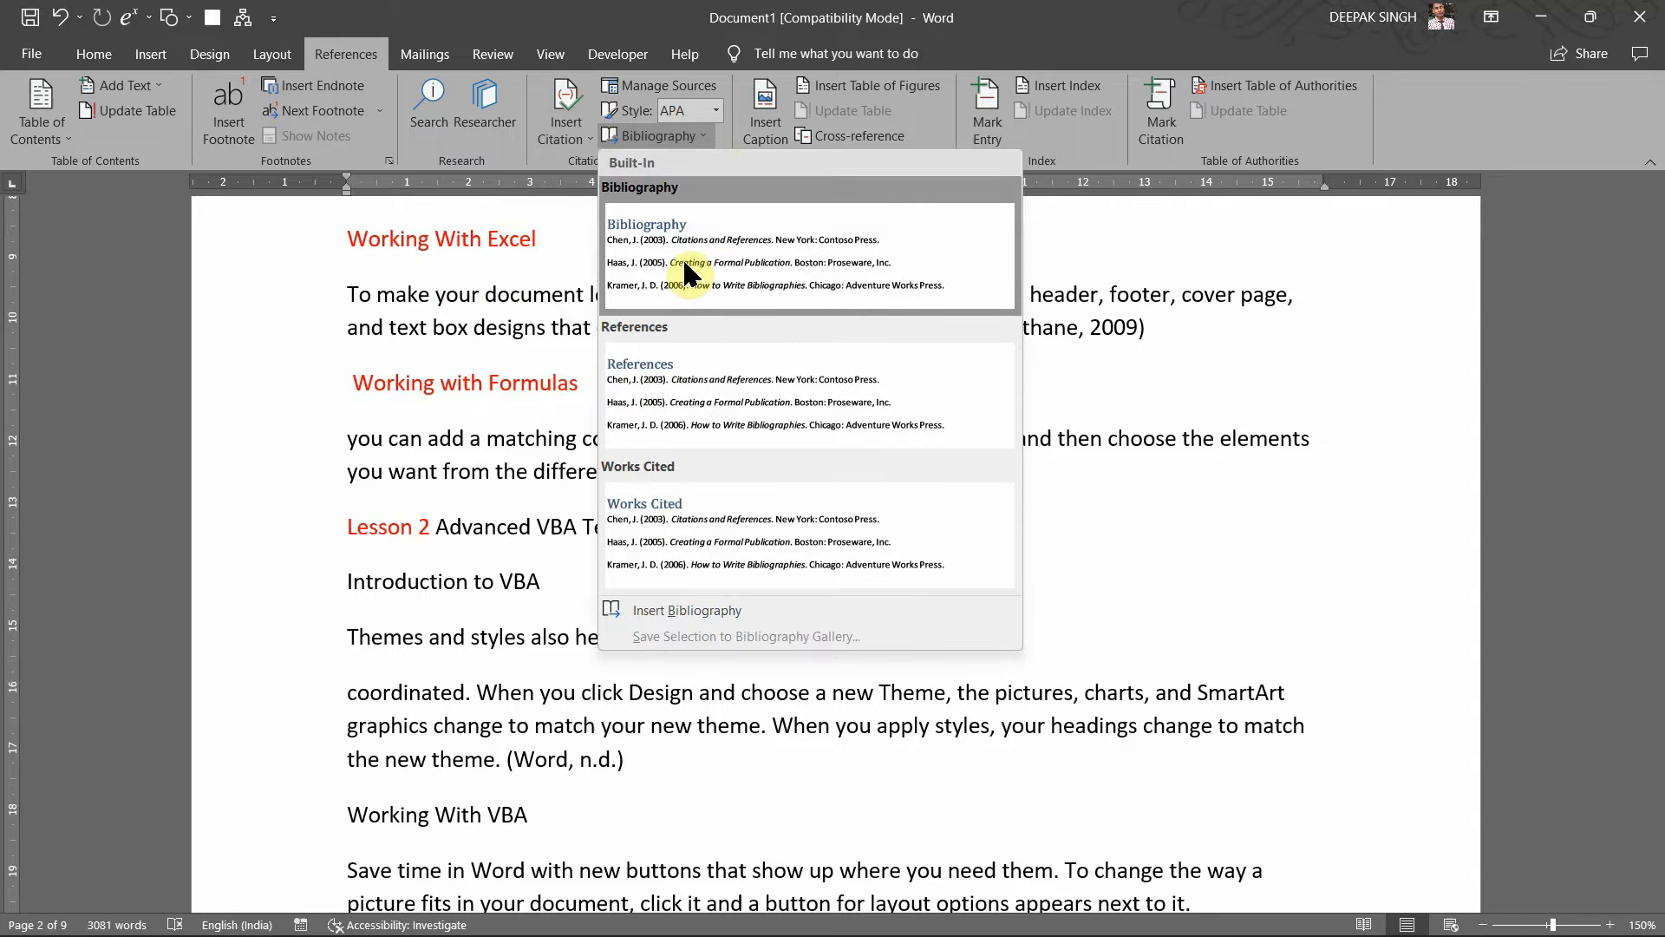
{"action": "left_click", "coordinate": [1085, 407]}
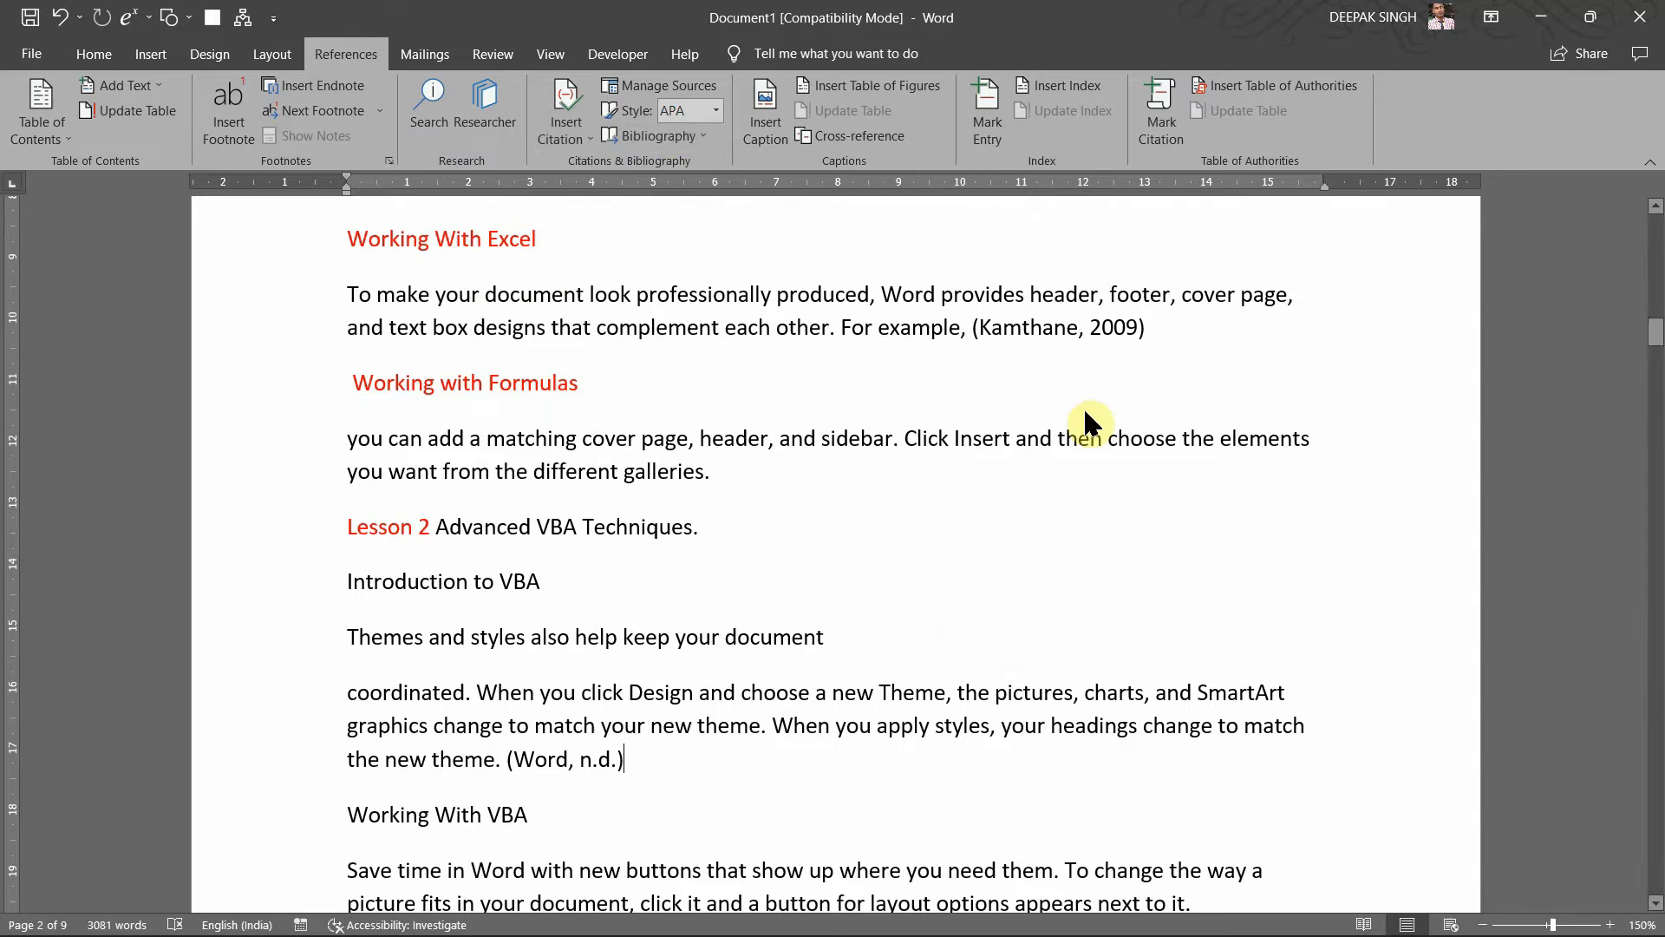
{"action": "left_click", "coordinate": [661, 94]}
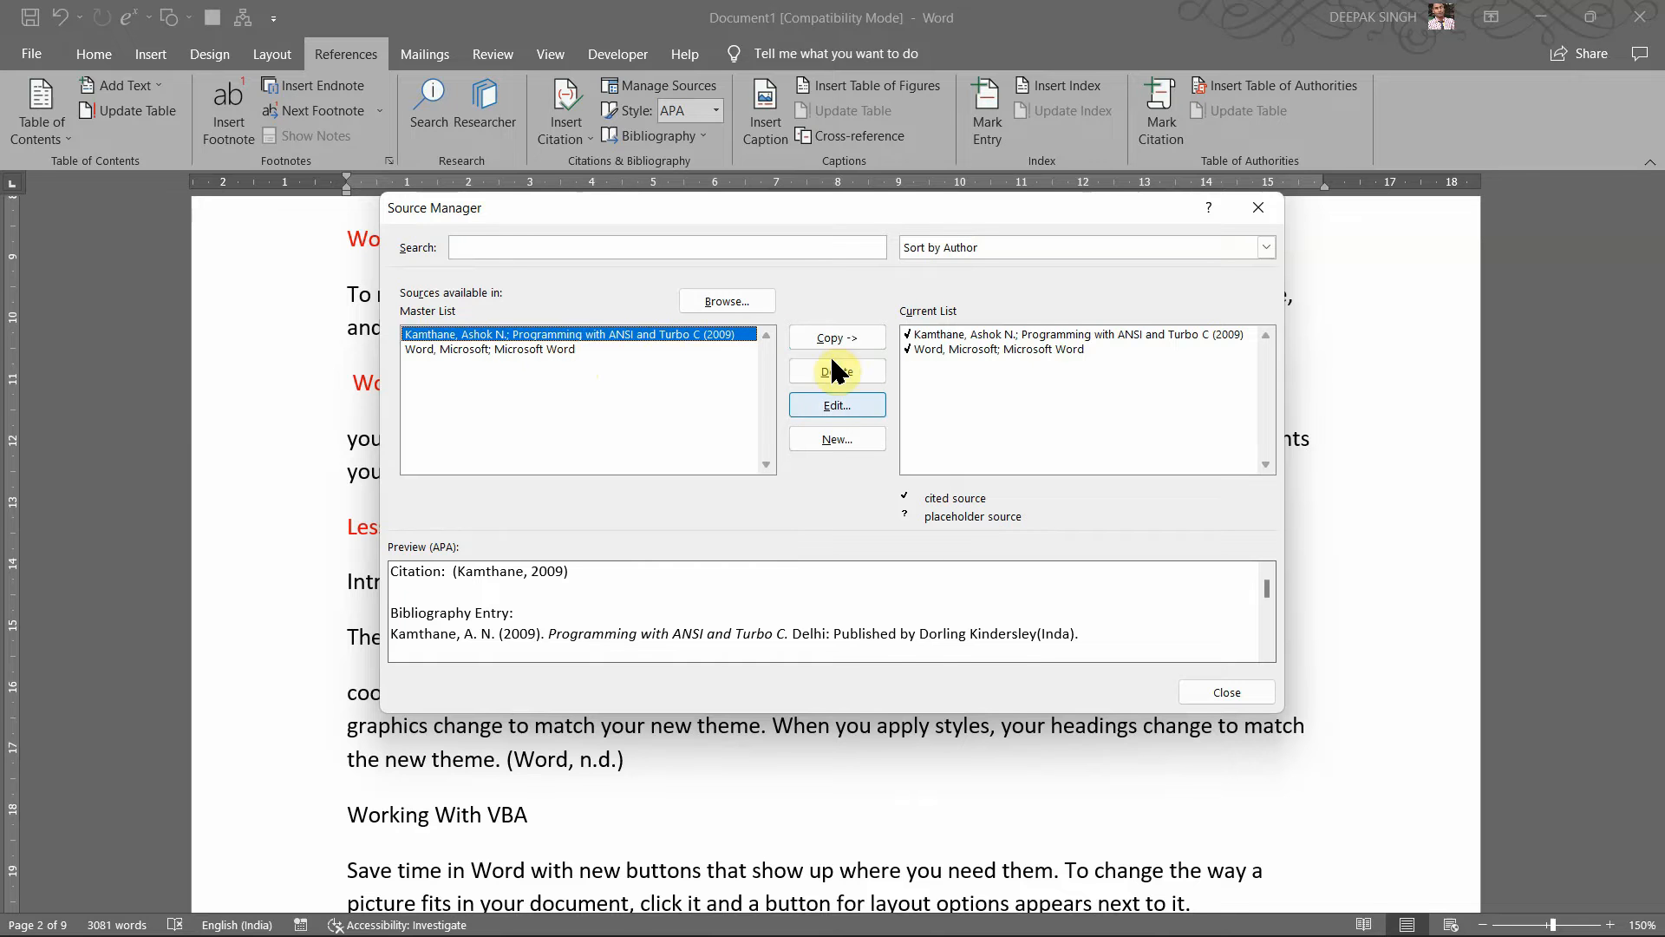
{"action": "left_click", "coordinate": [1260, 211]}
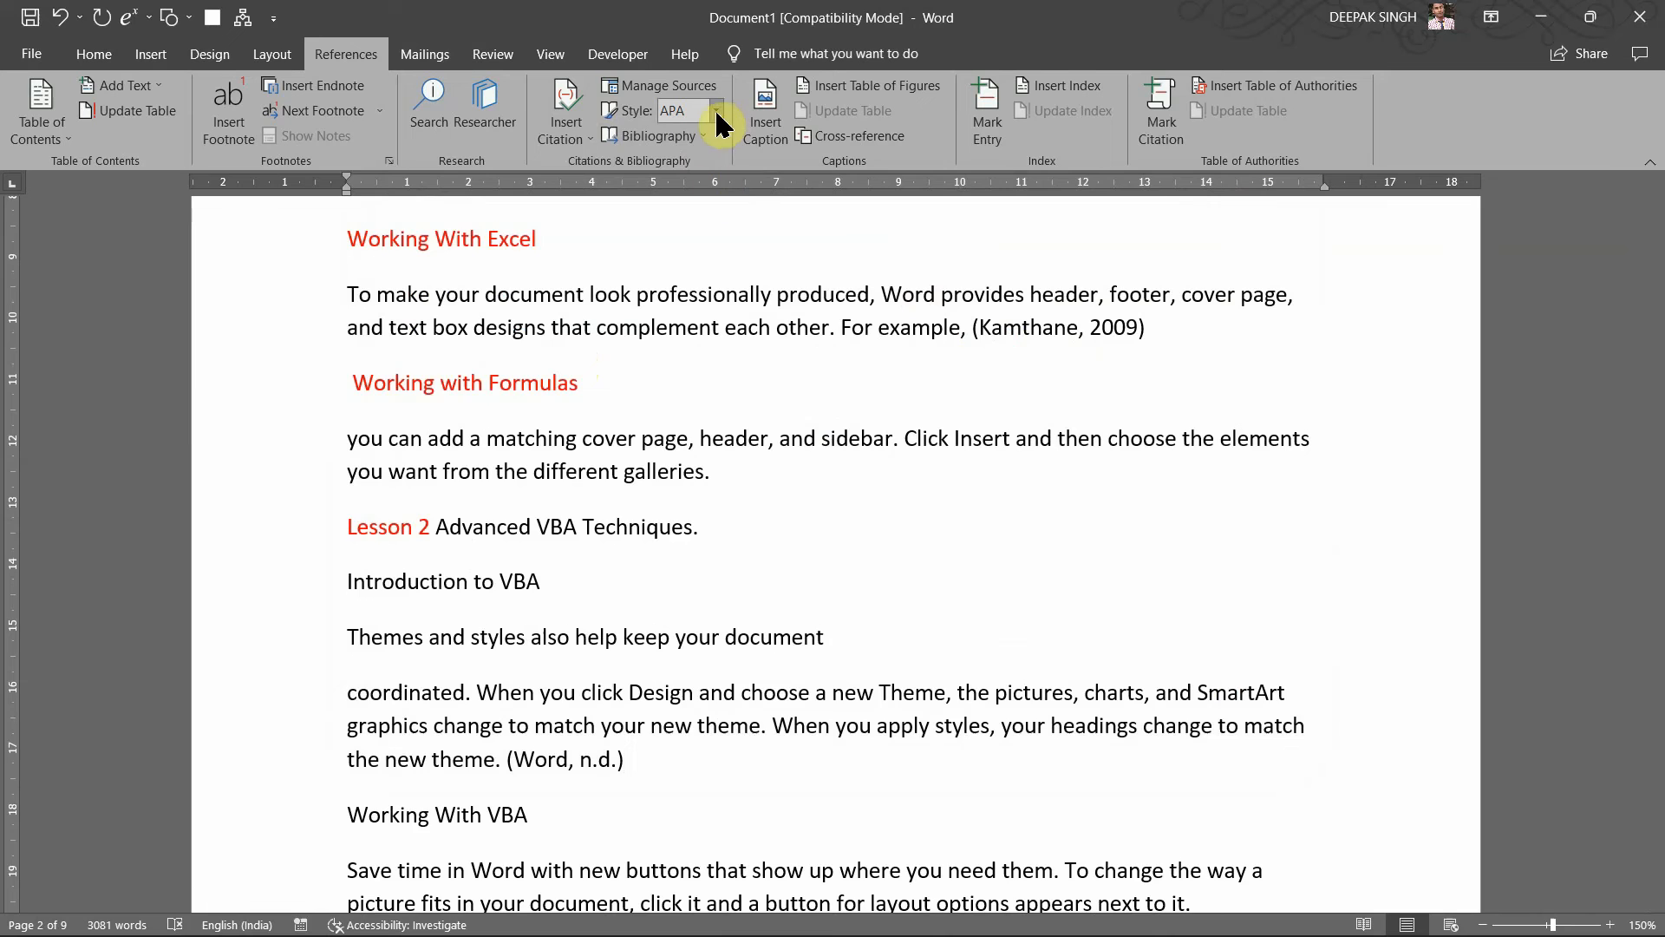
Step: Add page breaks below the index's last entry to create a blank final page
{"action": "scroll", "coordinate": [717, 476], "scroll_direction": "down", "scroll_amount": 20}
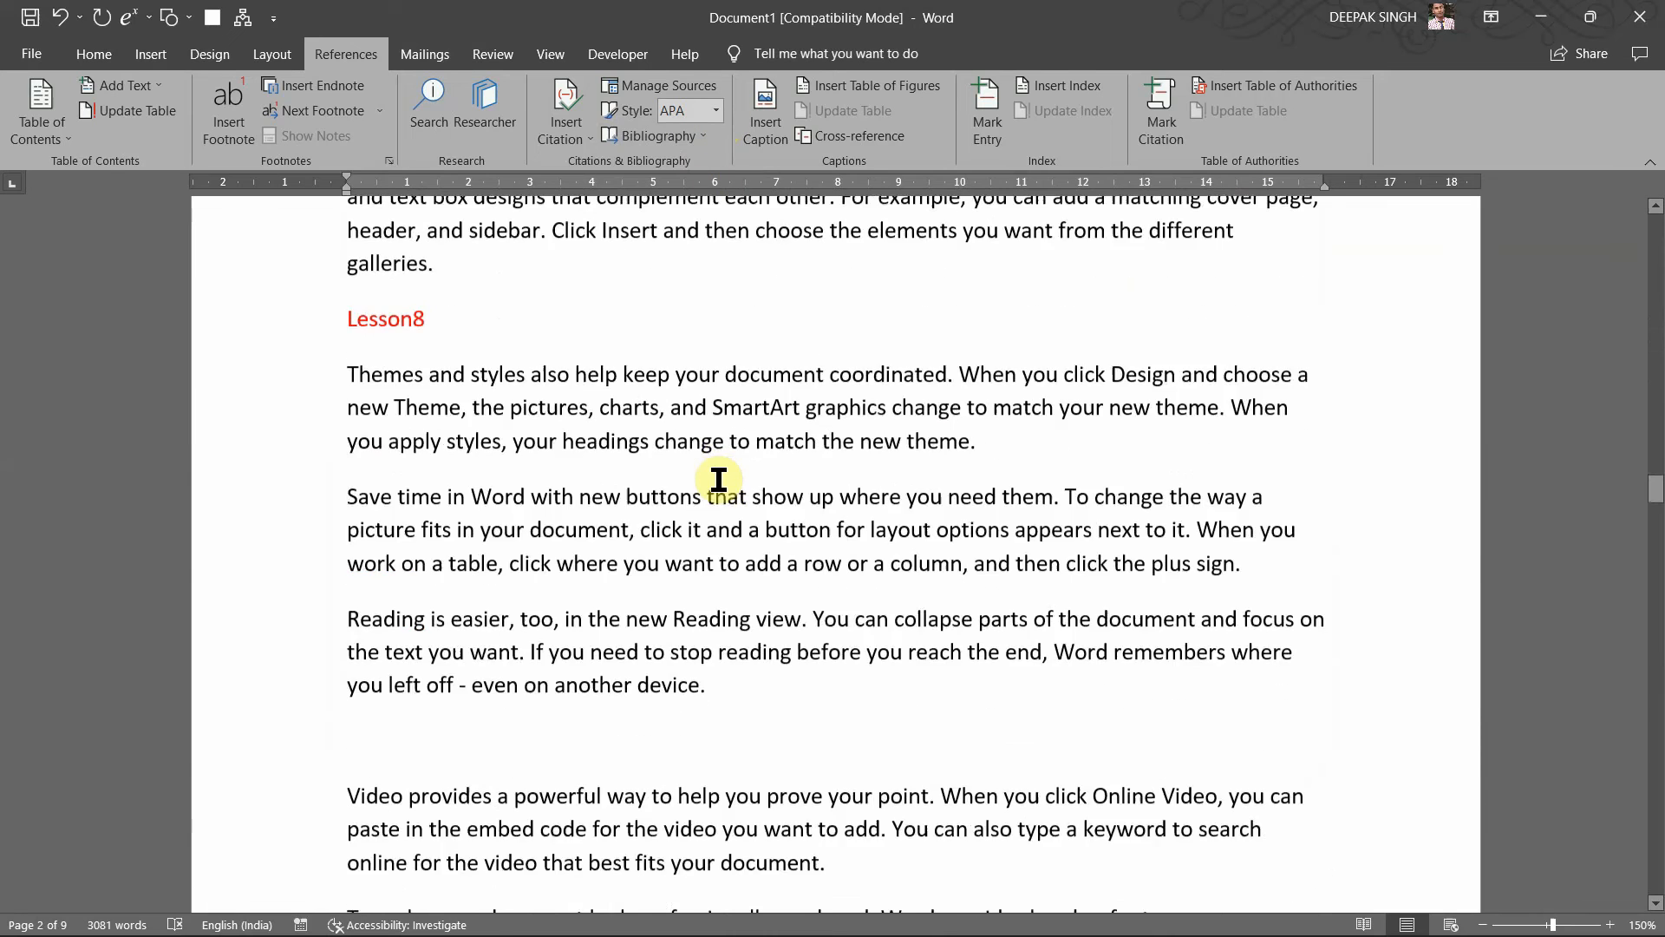
{"action": "scroll", "coordinate": [718, 478], "scroll_direction": "down", "scroll_amount": 20}
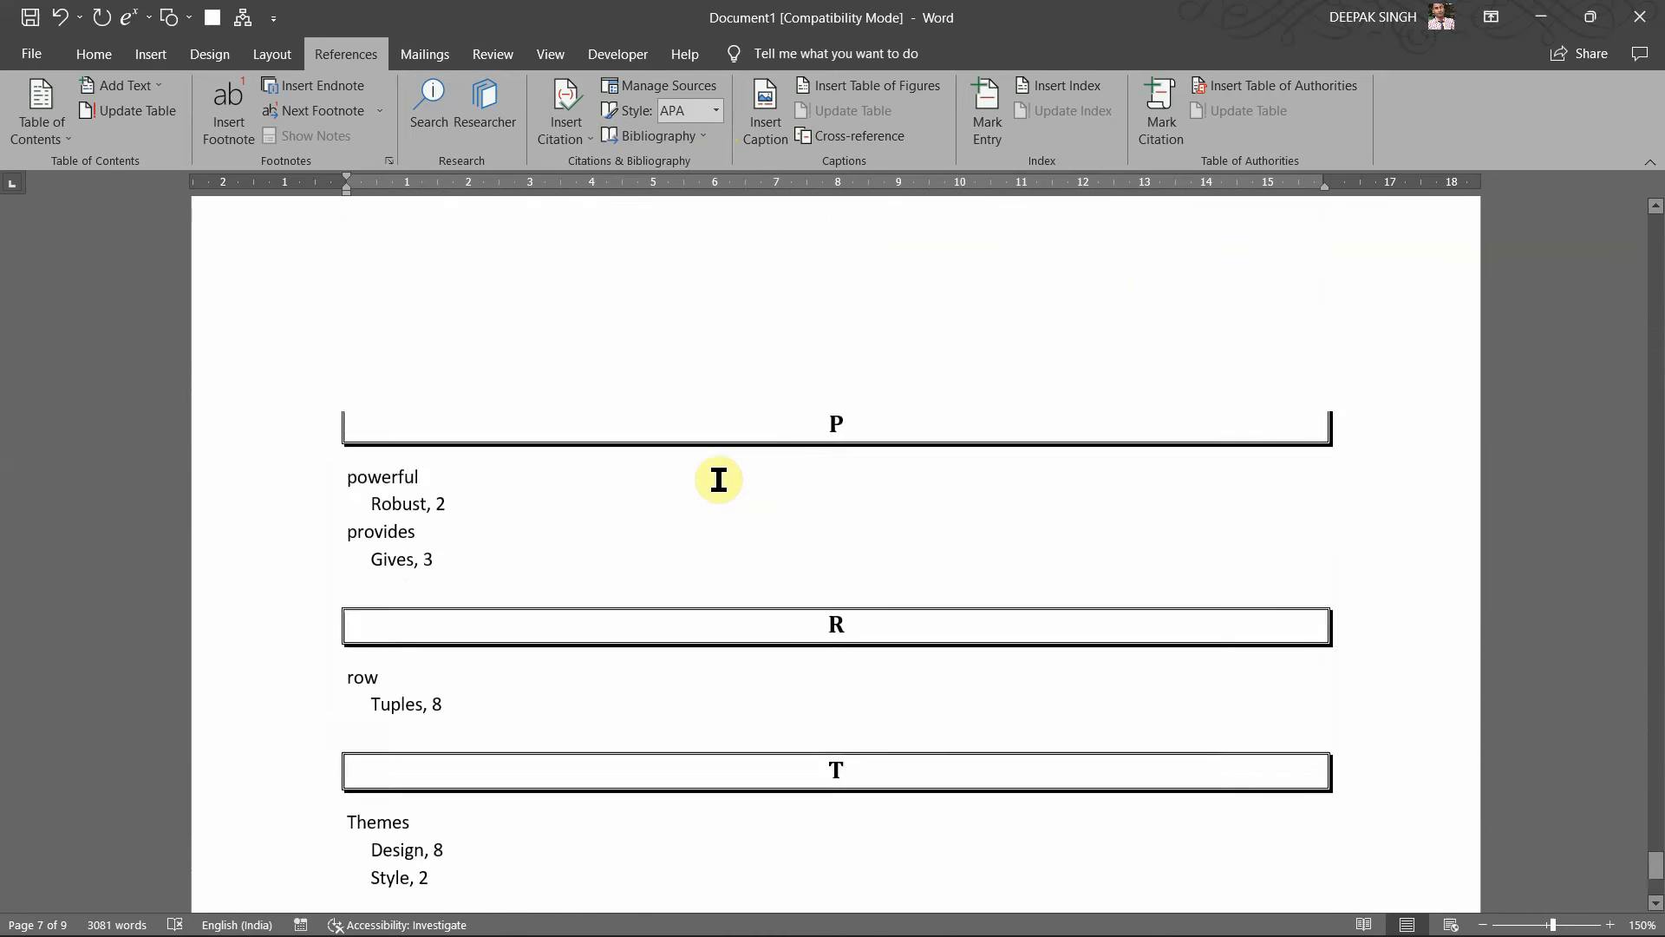
{"action": "scroll", "coordinate": [719, 480], "scroll_direction": "down", "scroll_amount": 5}
{"action": "left_click", "coordinate": [719, 480]}
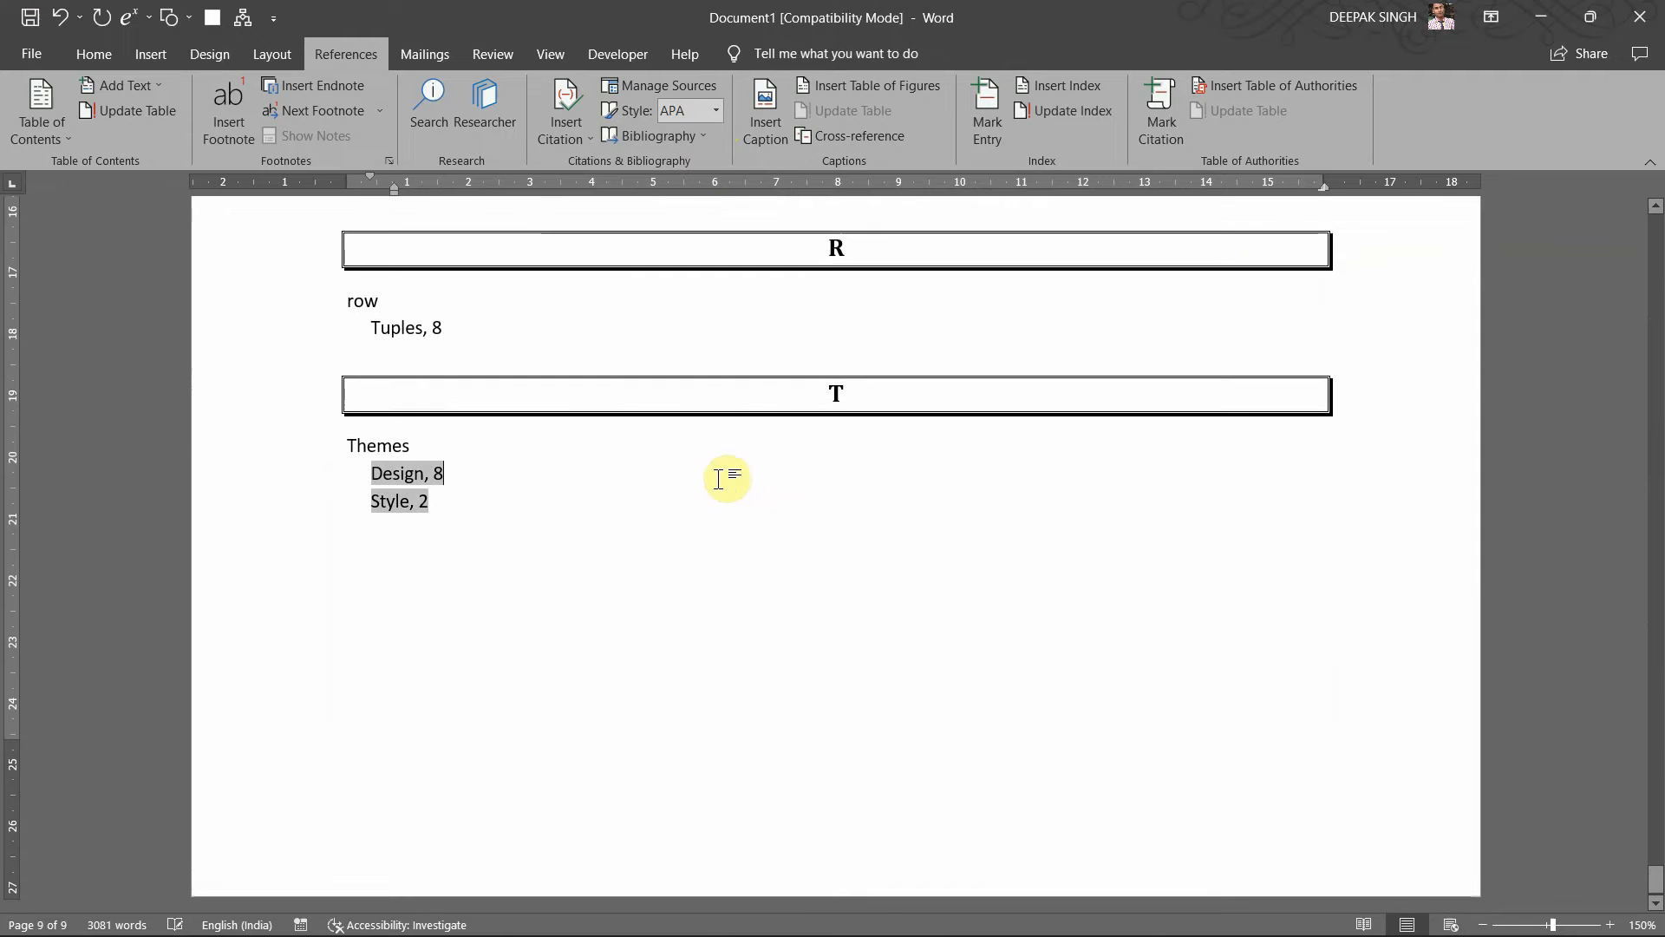
{"action": "left_click", "coordinate": [649, 583]}
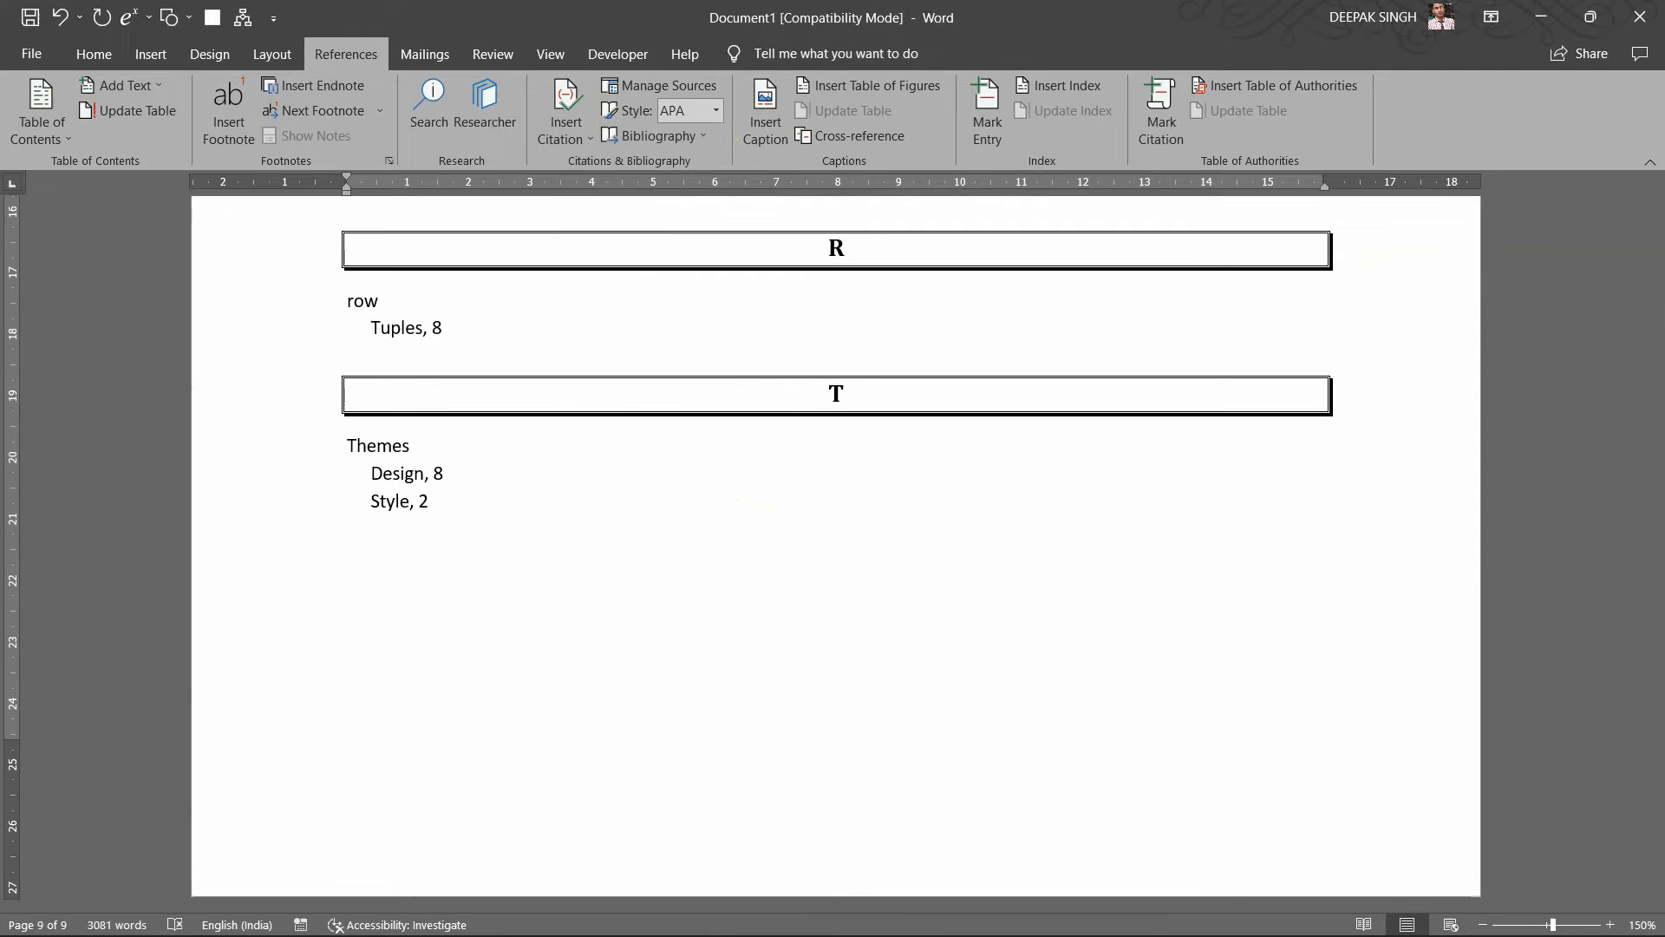
{"action": "key", "text": "ctrl+Return"}
{"action": "scroll", "coordinate": [496, 815], "scroll_direction": "down", "scroll_amount": 4}
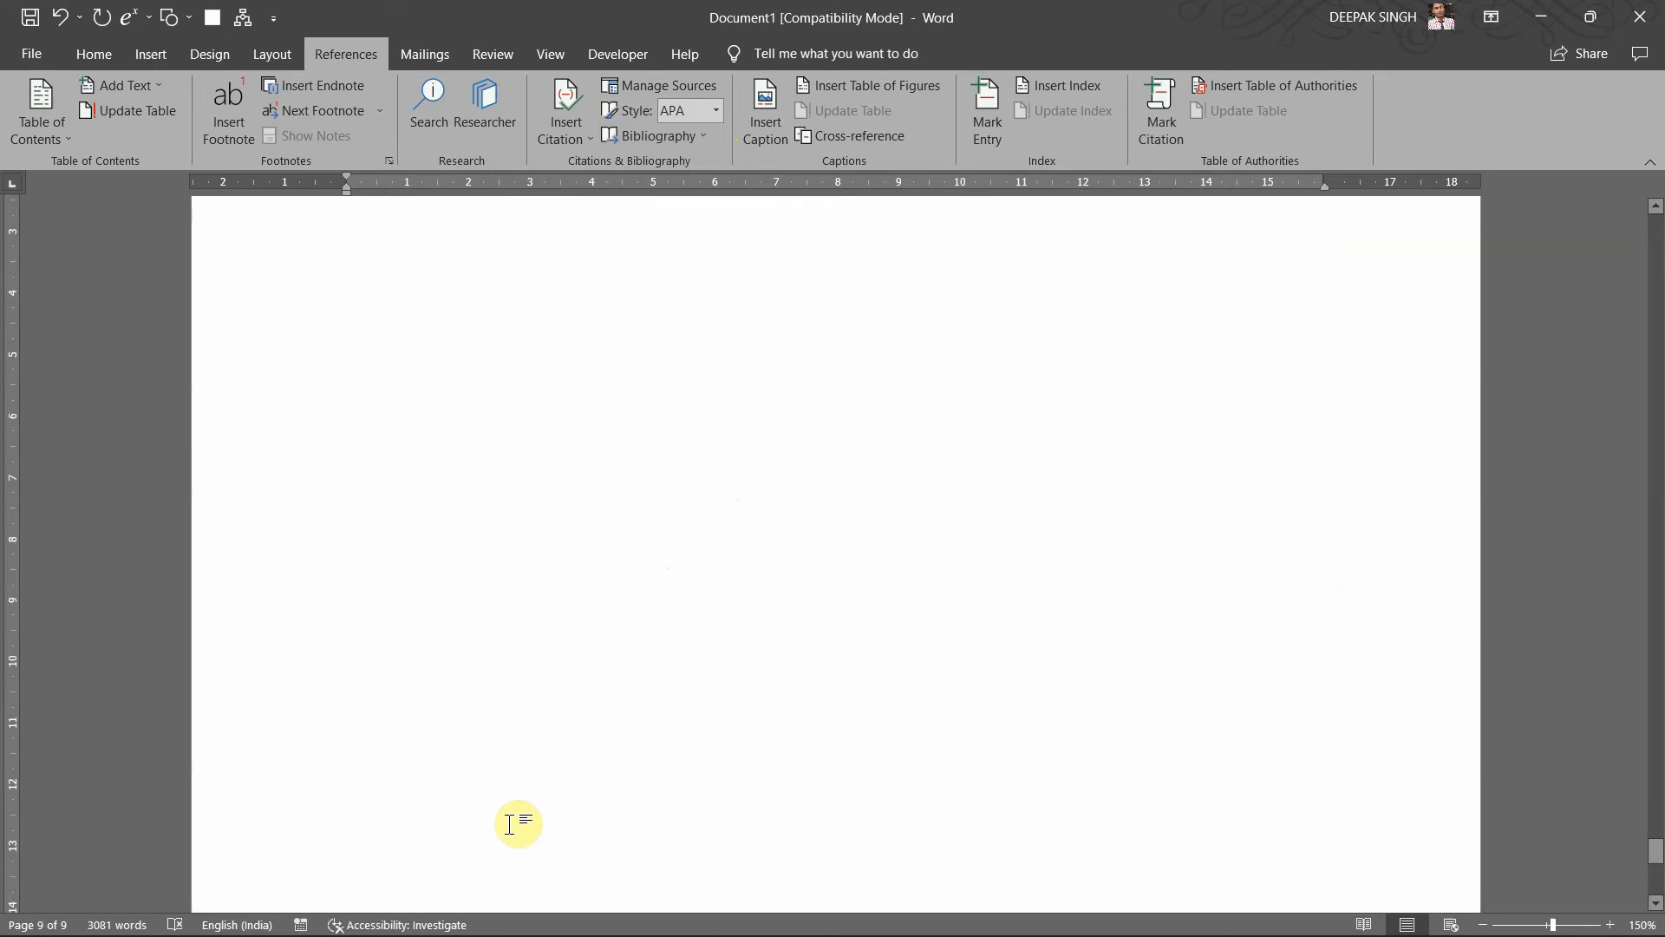
{"action": "key", "text": "ctrl+Return"}
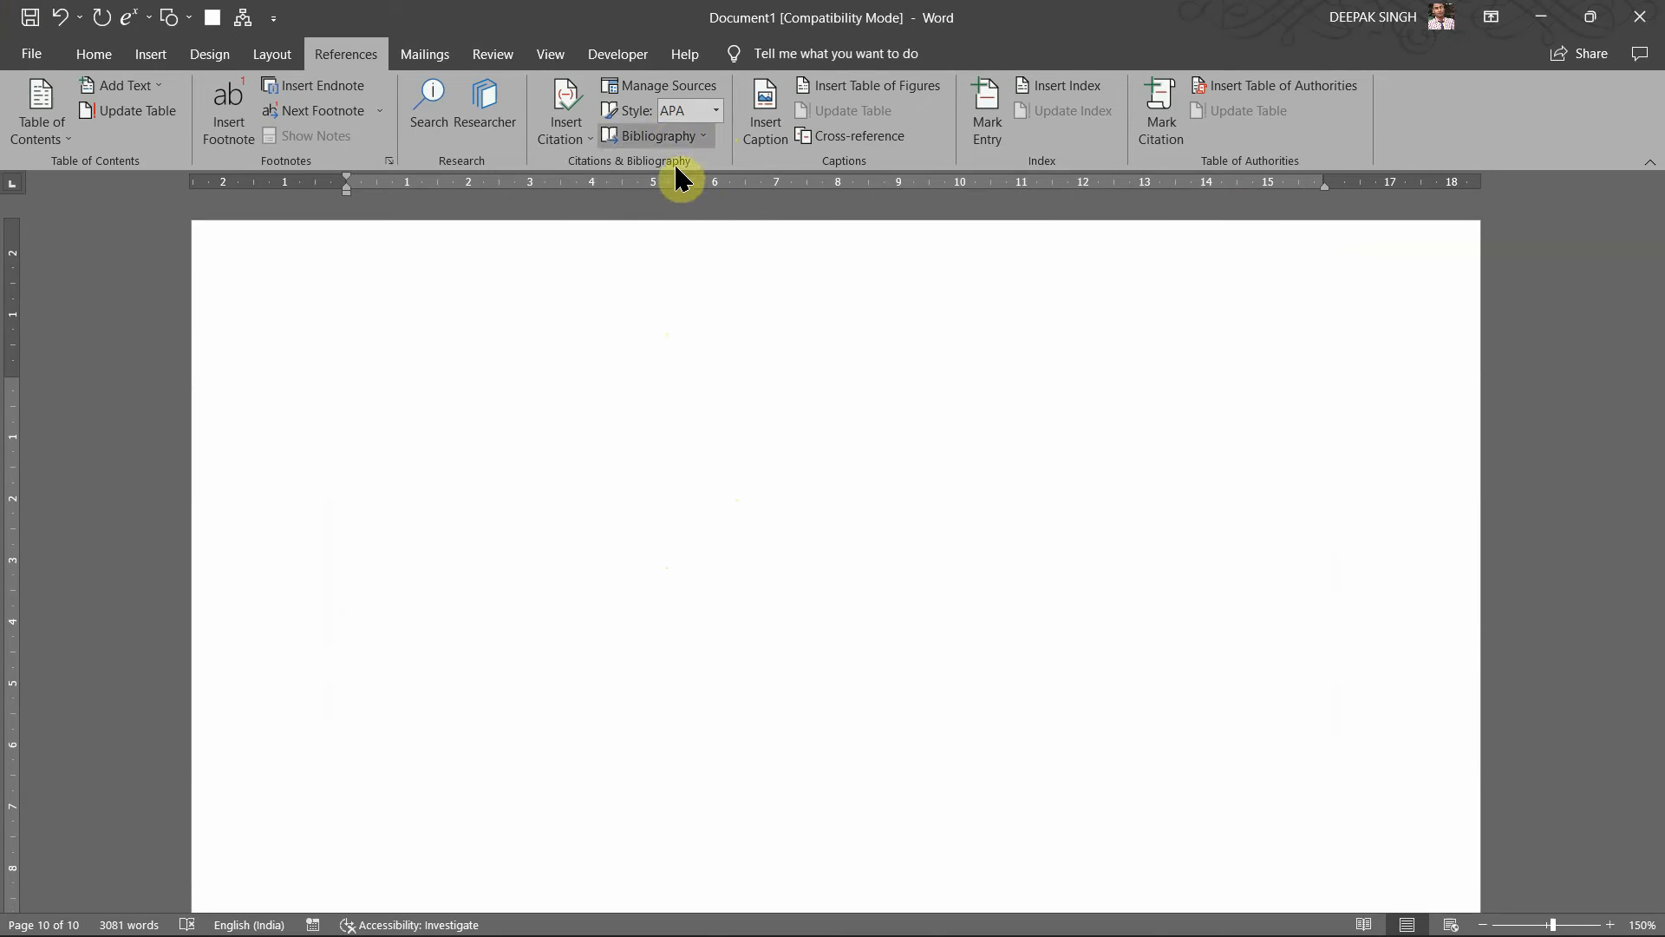
Step: Insert the built-in Bibliography layout listing the Kamthane 2009 book and Wikipedia source
{"action": "left_click", "coordinate": [670, 137]}
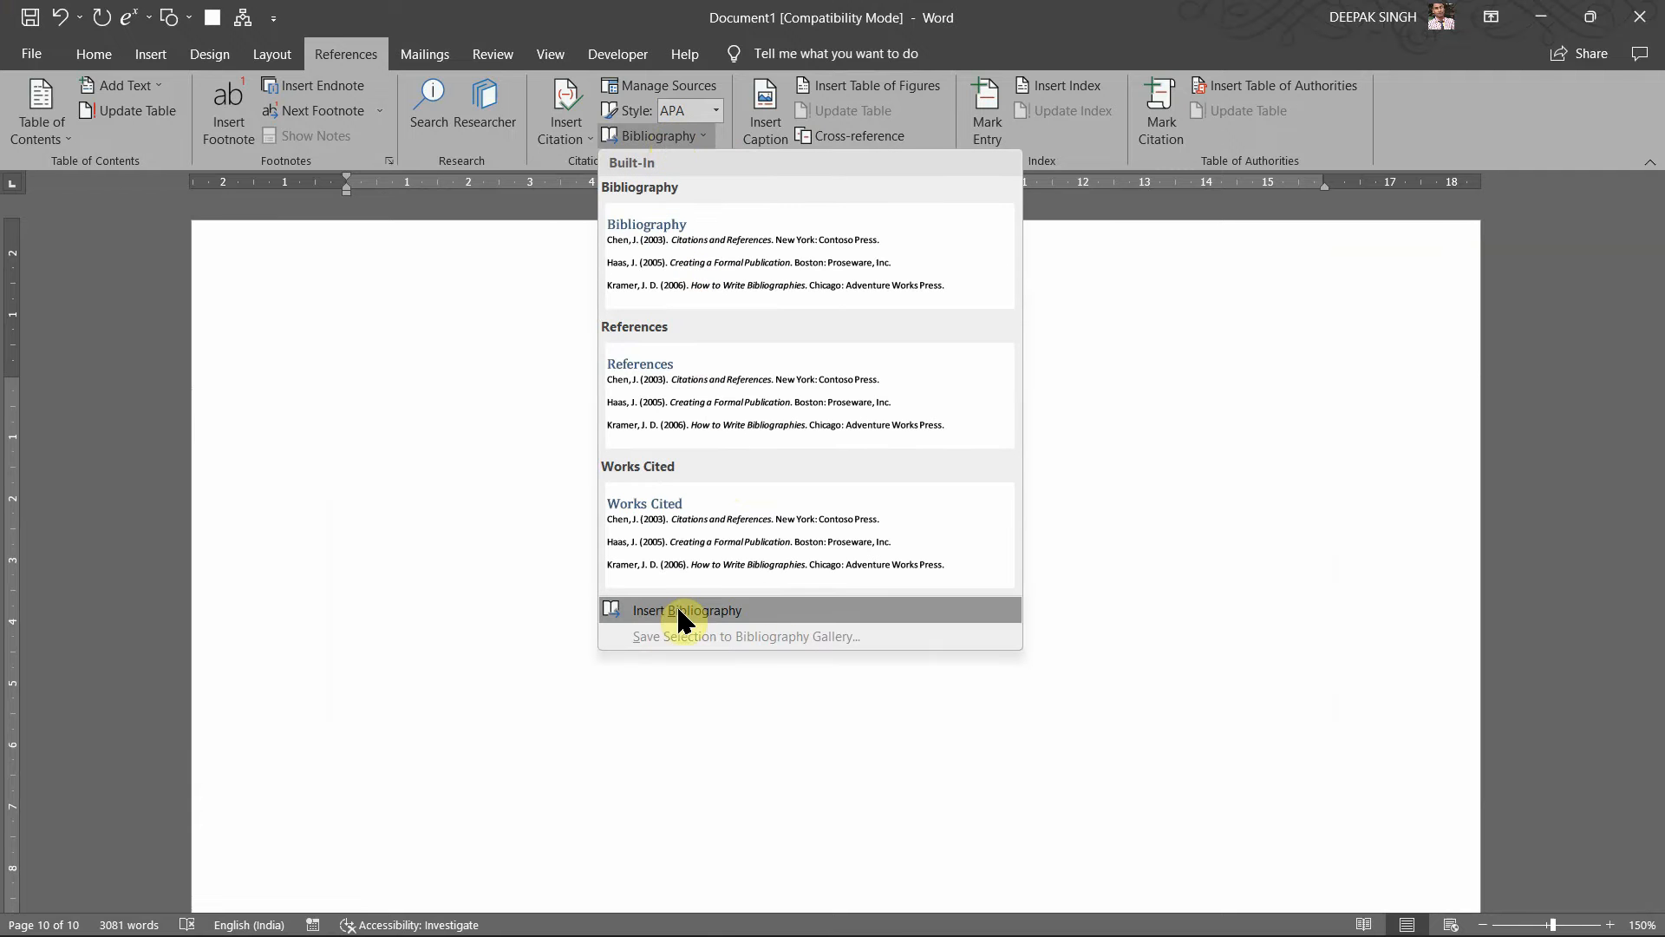
{"action": "left_click", "coordinate": [707, 317]}
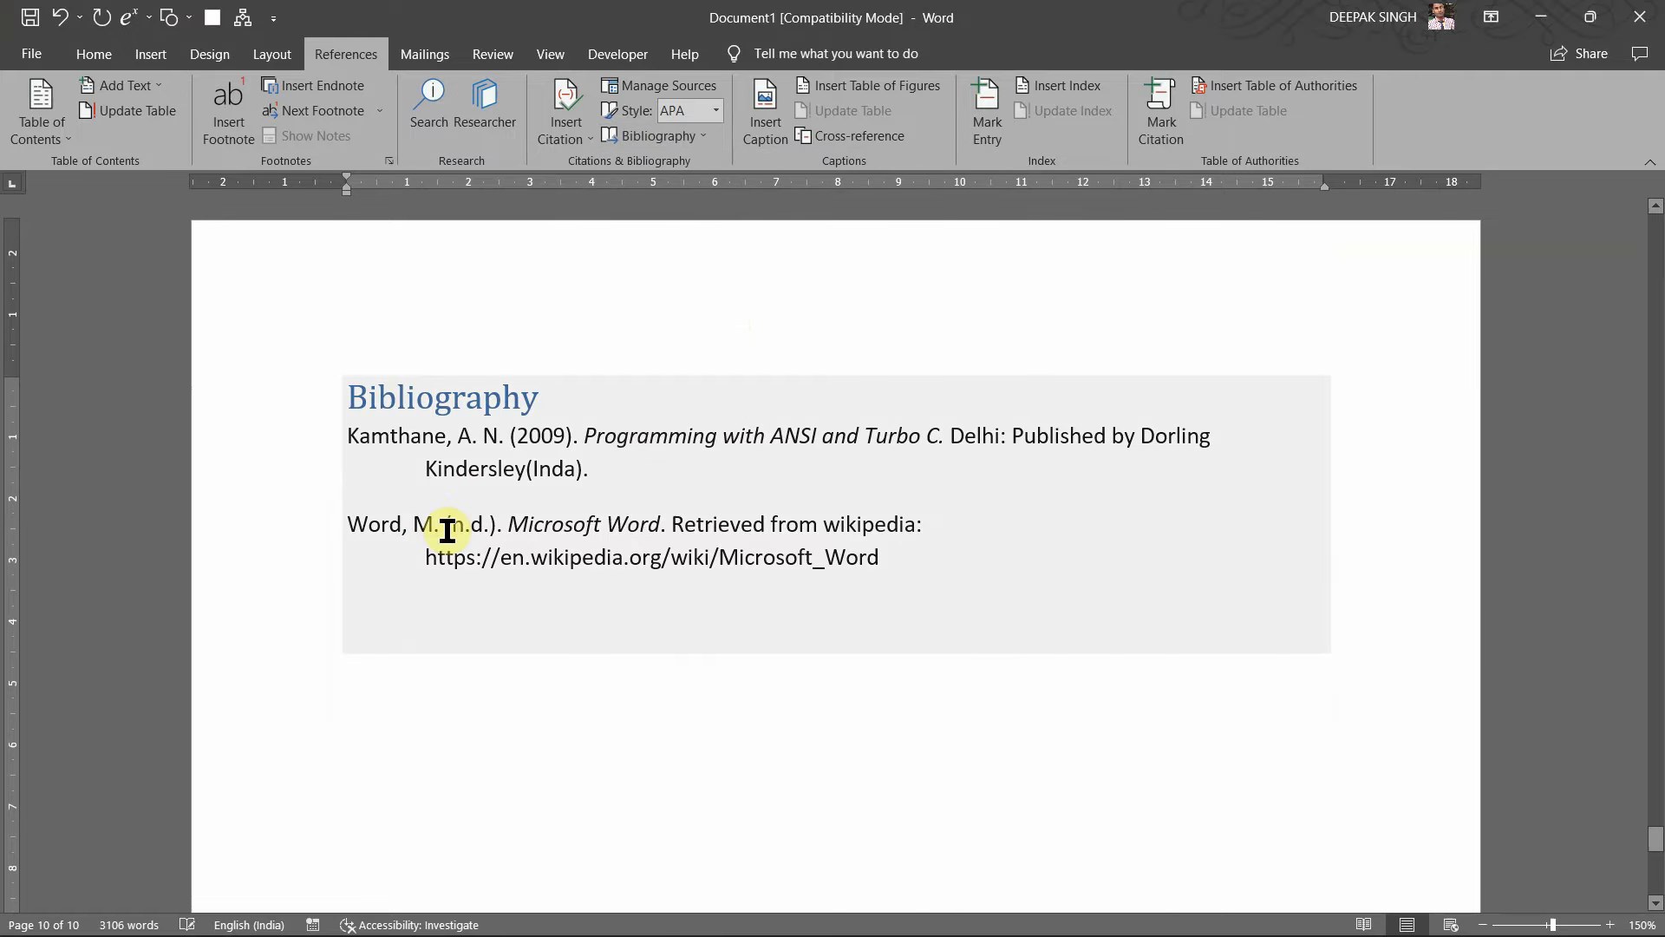
Step: Try the GB7714 and then Chicago citation styles on the bibliography
{"action": "left_click", "coordinate": [483, 504]}
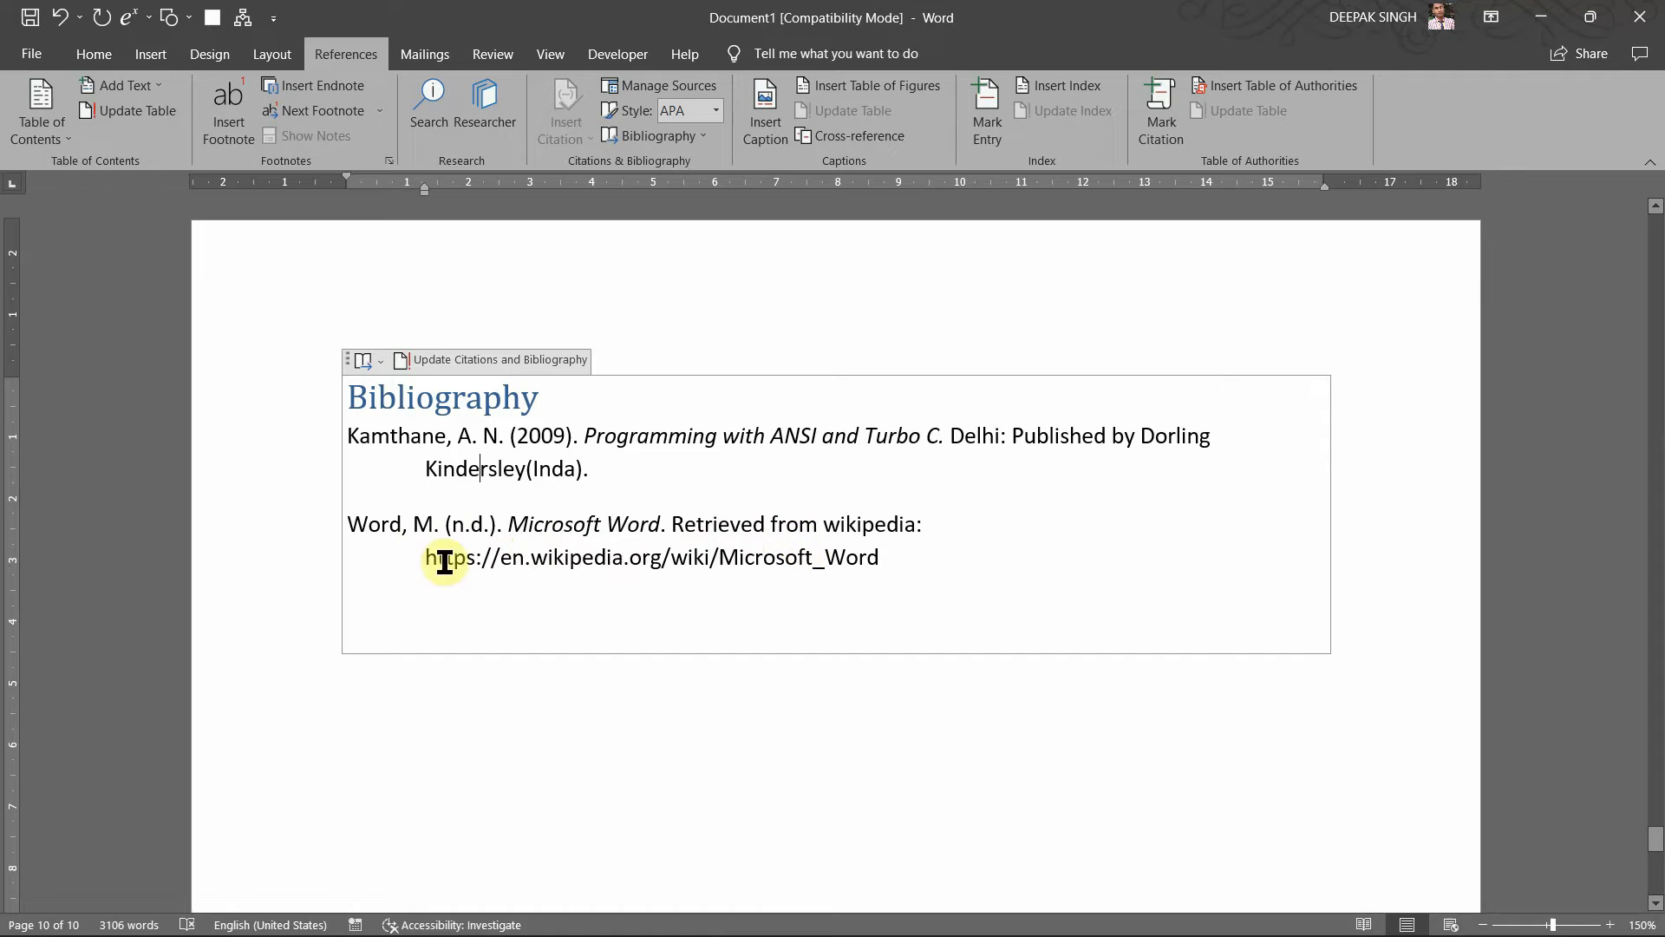
{"action": "left_click", "coordinate": [659, 467]}
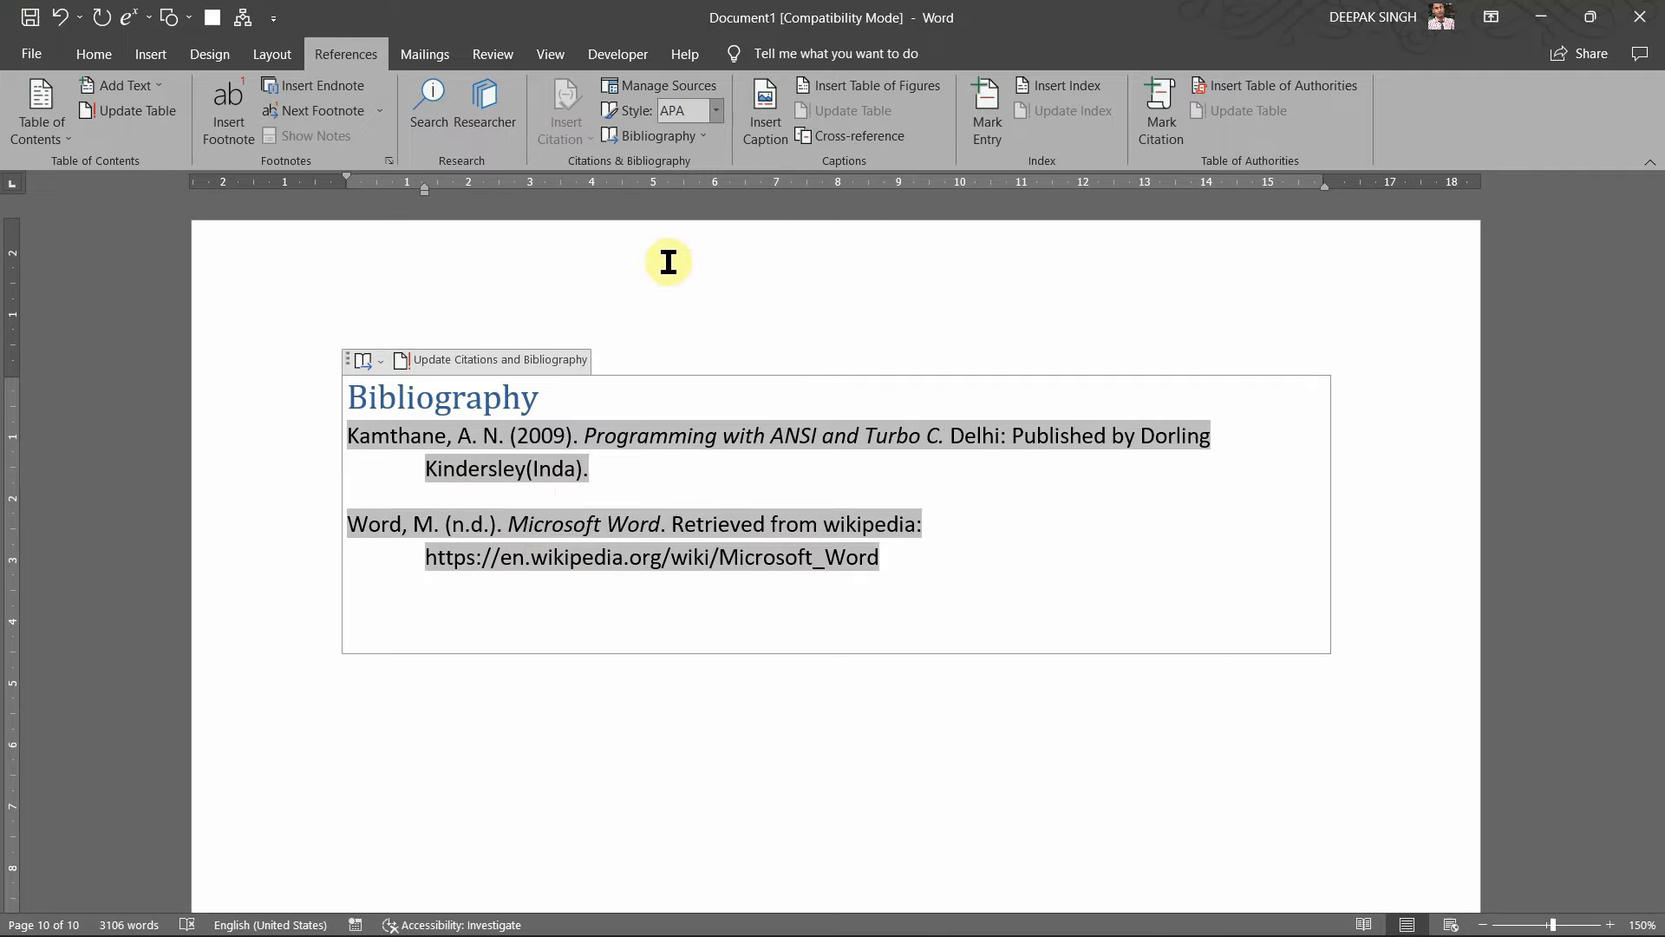
{"action": "left_click", "coordinate": [716, 110]}
{"action": "left_click", "coordinate": [693, 230]}
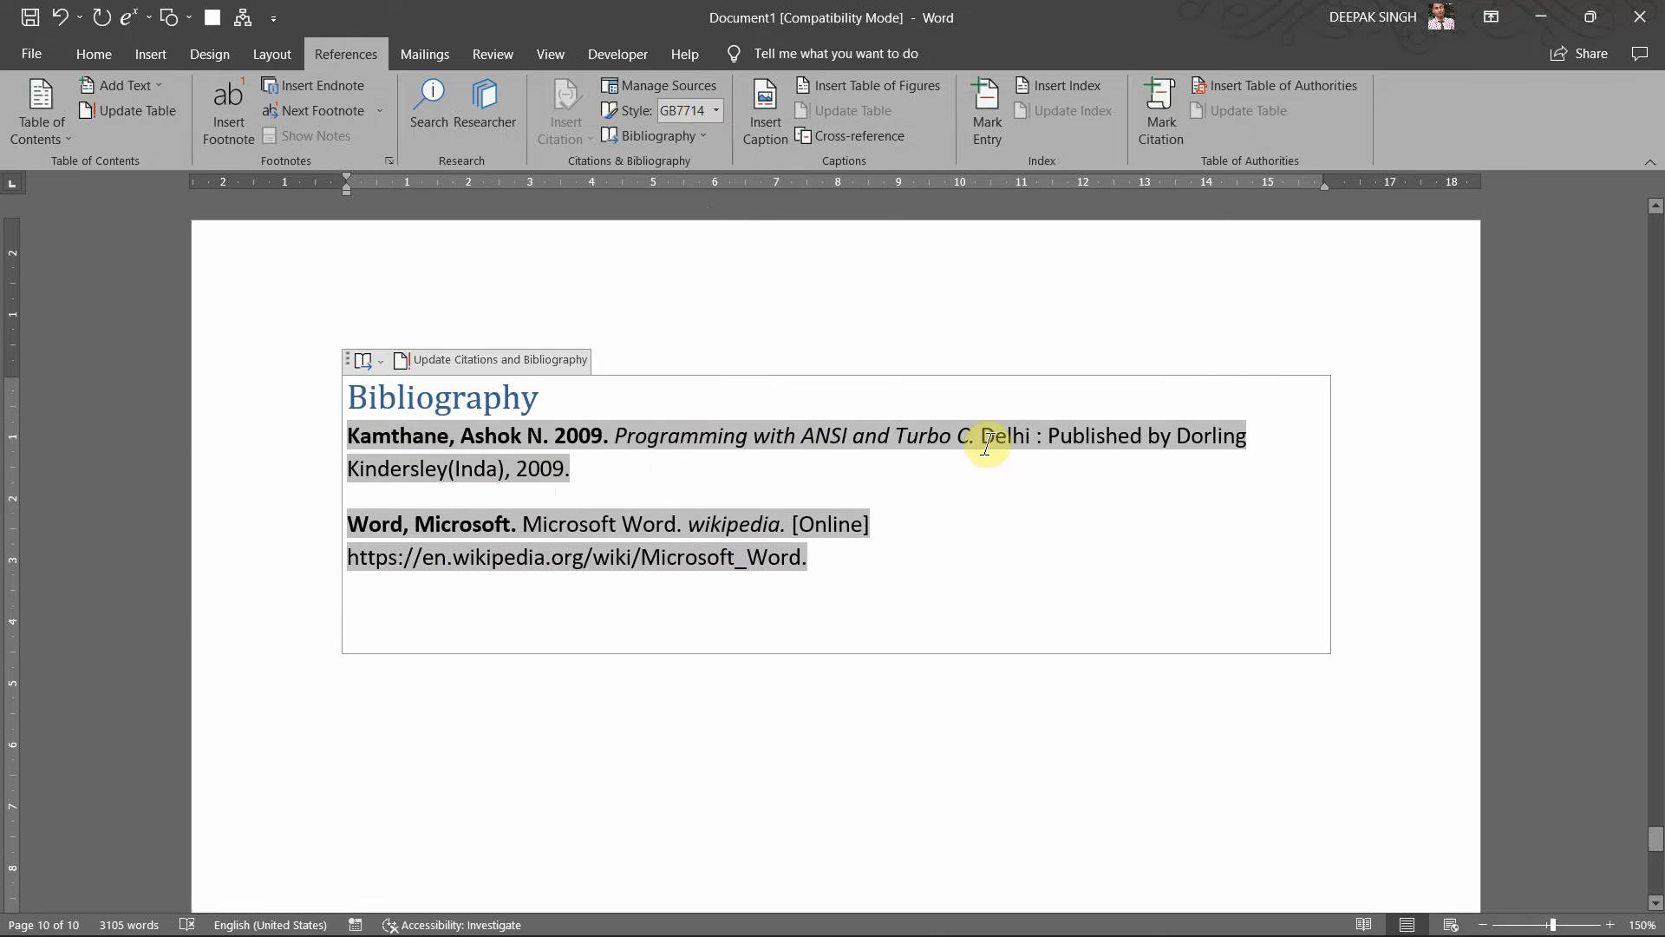
{"action": "left_click", "coordinate": [500, 553]}
{"action": "left_click", "coordinate": [716, 110]}
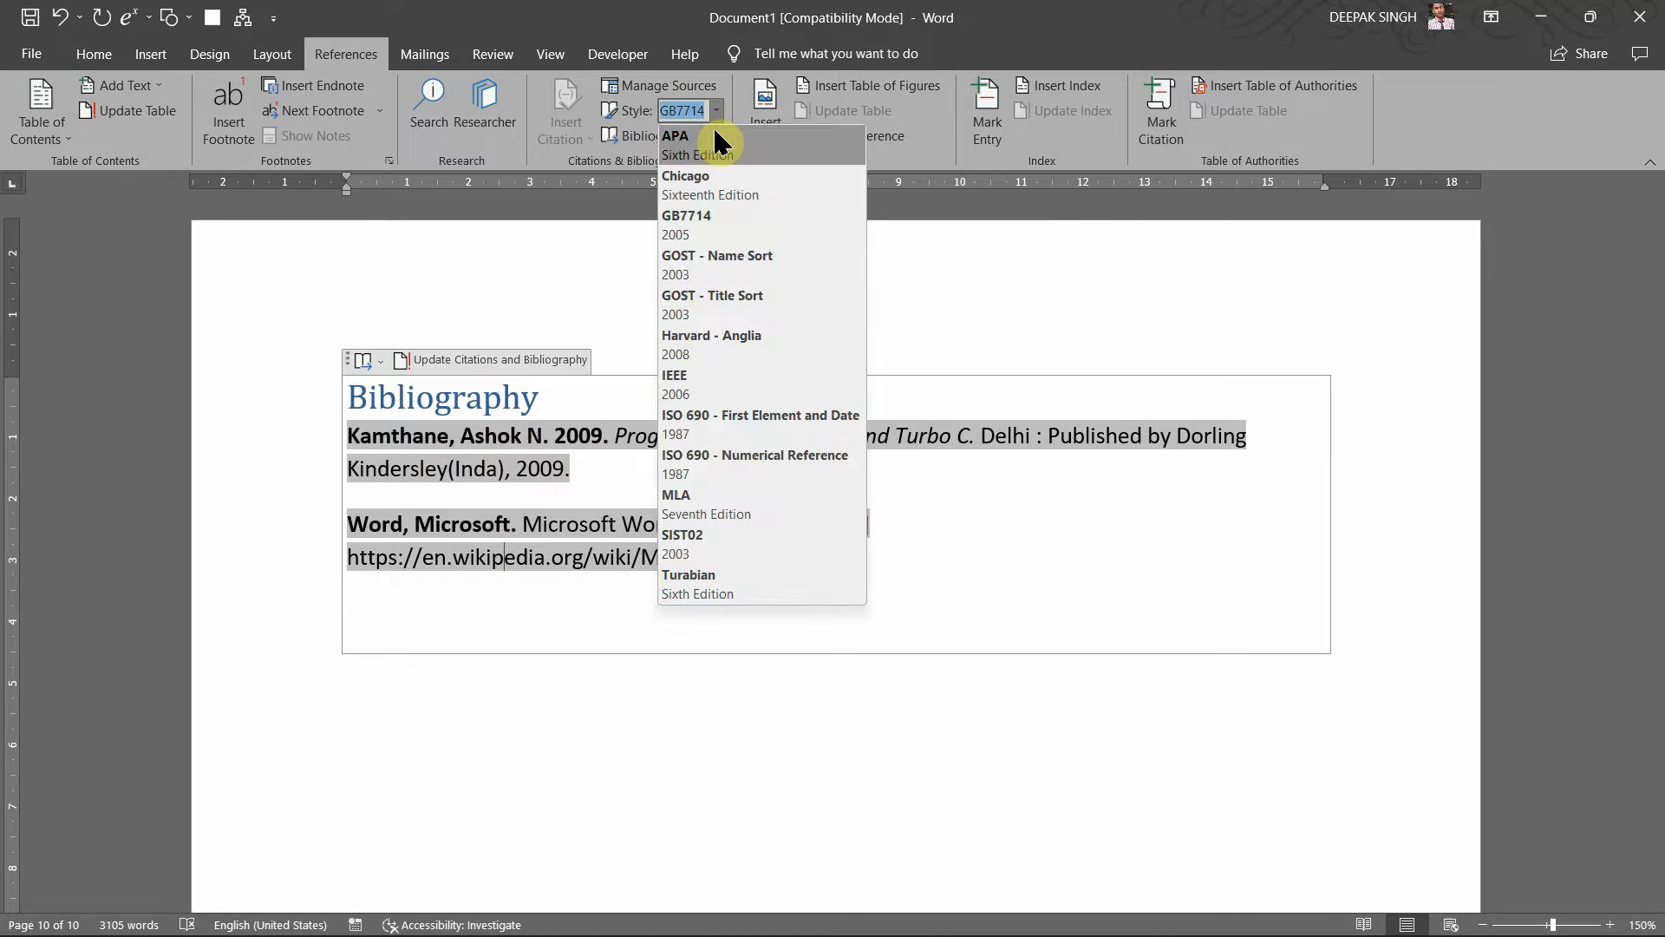
{"action": "left_click", "coordinate": [704, 182]}
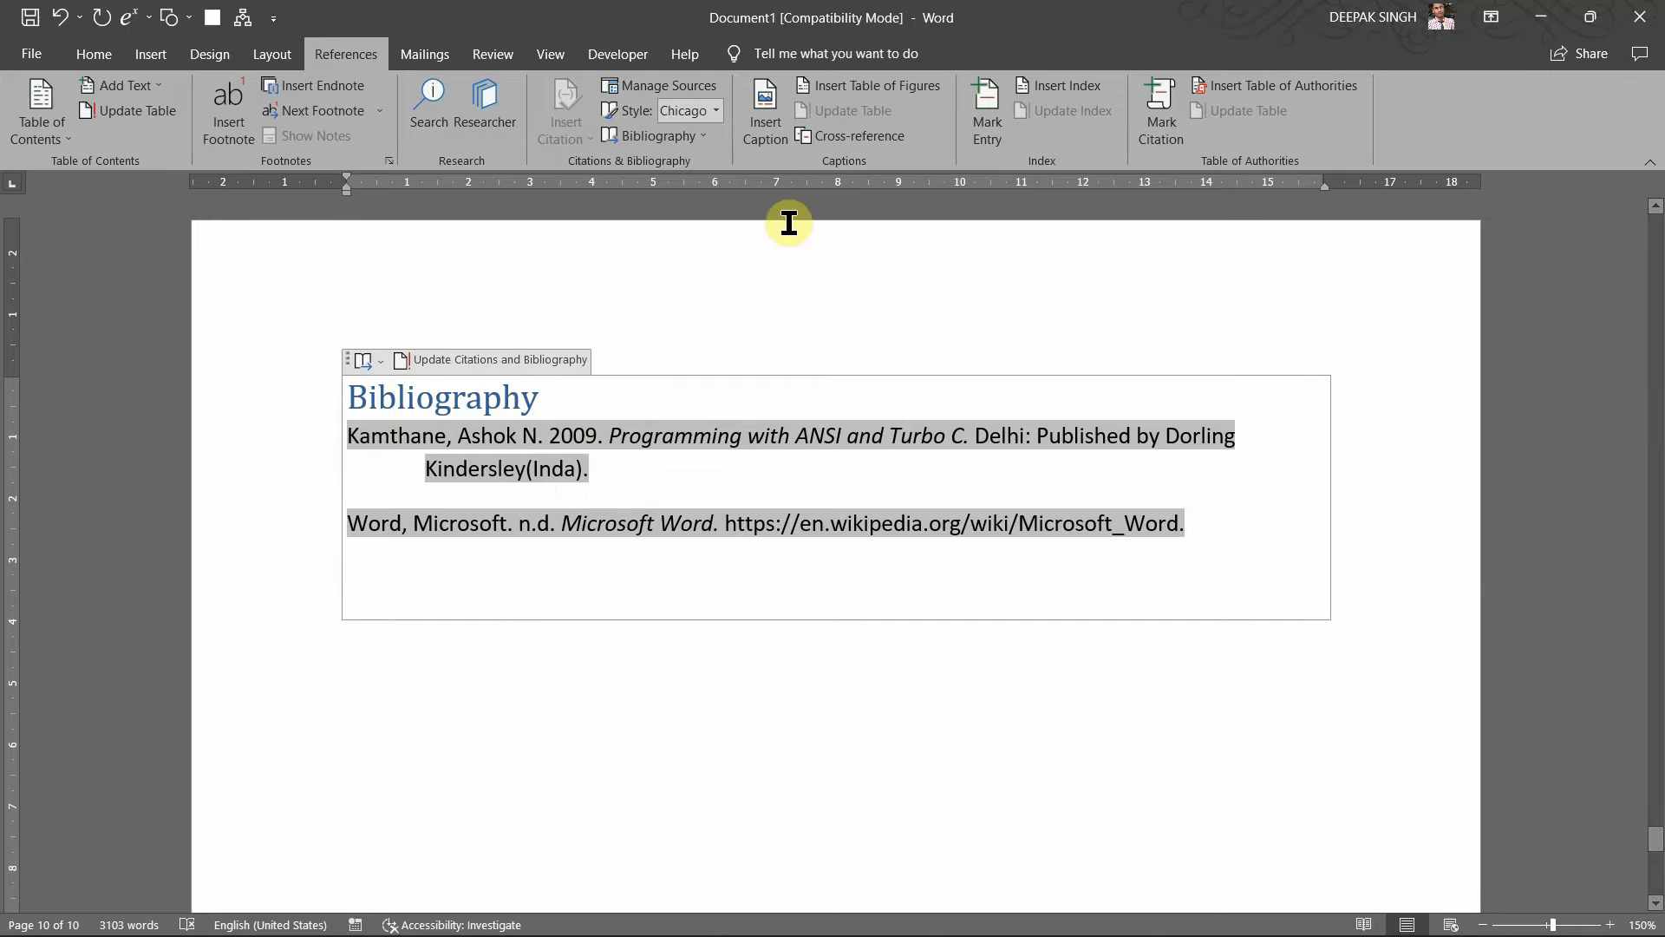
Step: Switch the bibliography to ISO 690 - Numerical Reference, numbering the entries 1 and 2
{"action": "left_click", "coordinate": [717, 110]}
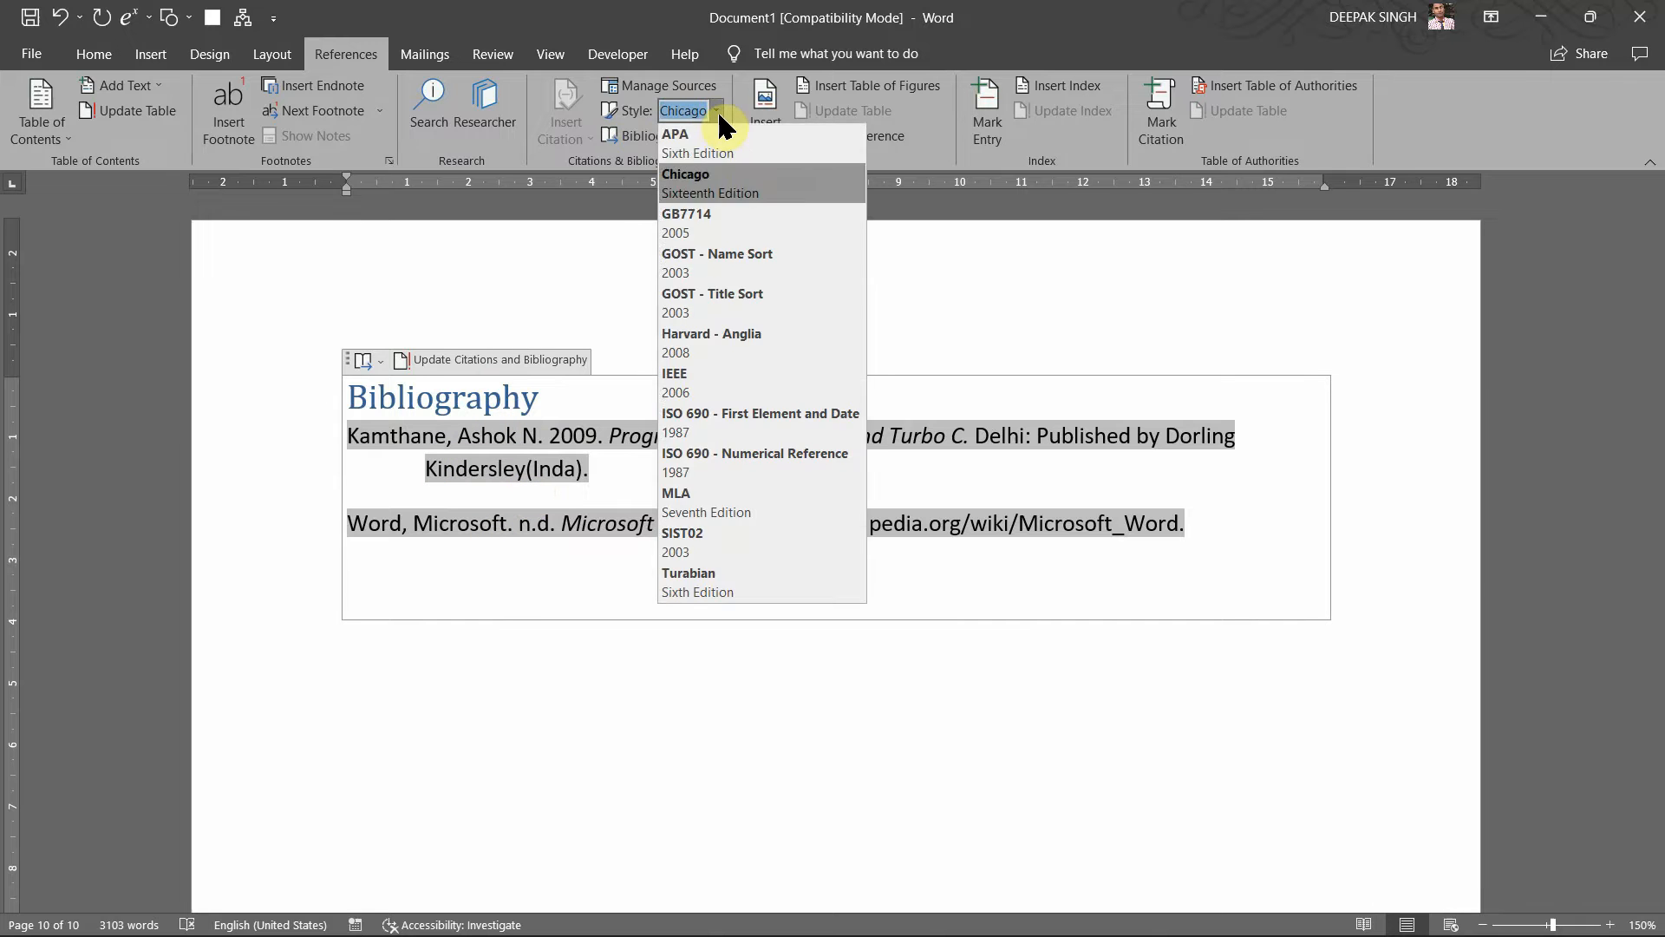
{"action": "left_click", "coordinate": [726, 465]}
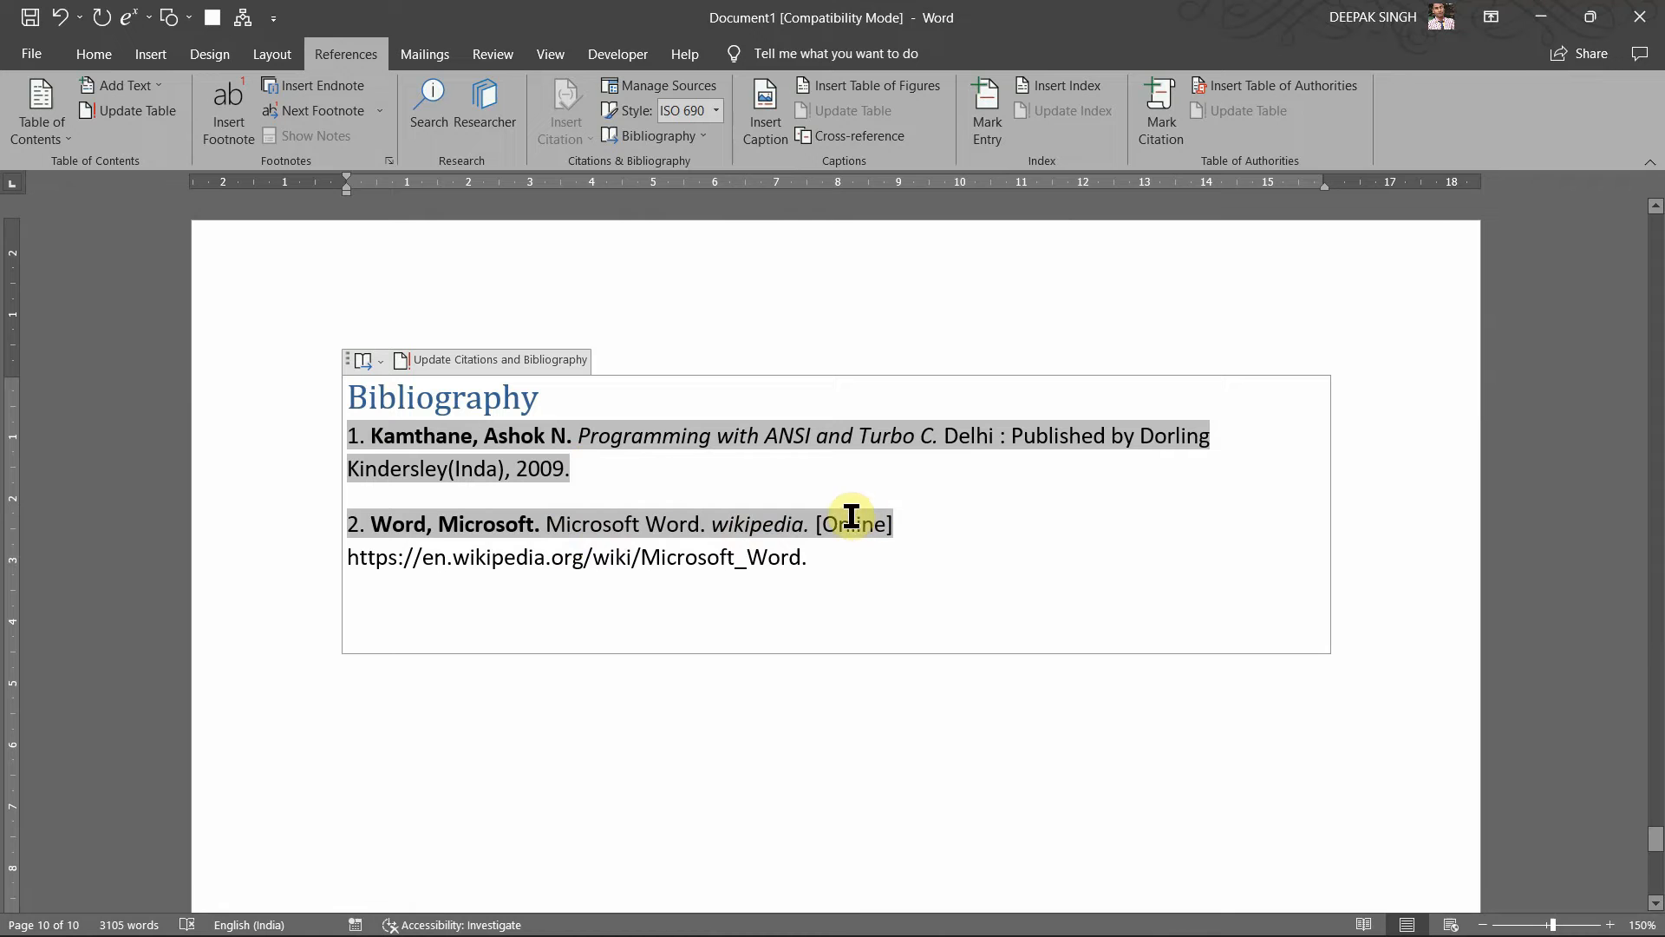
{"action": "left_click", "coordinate": [651, 481]}
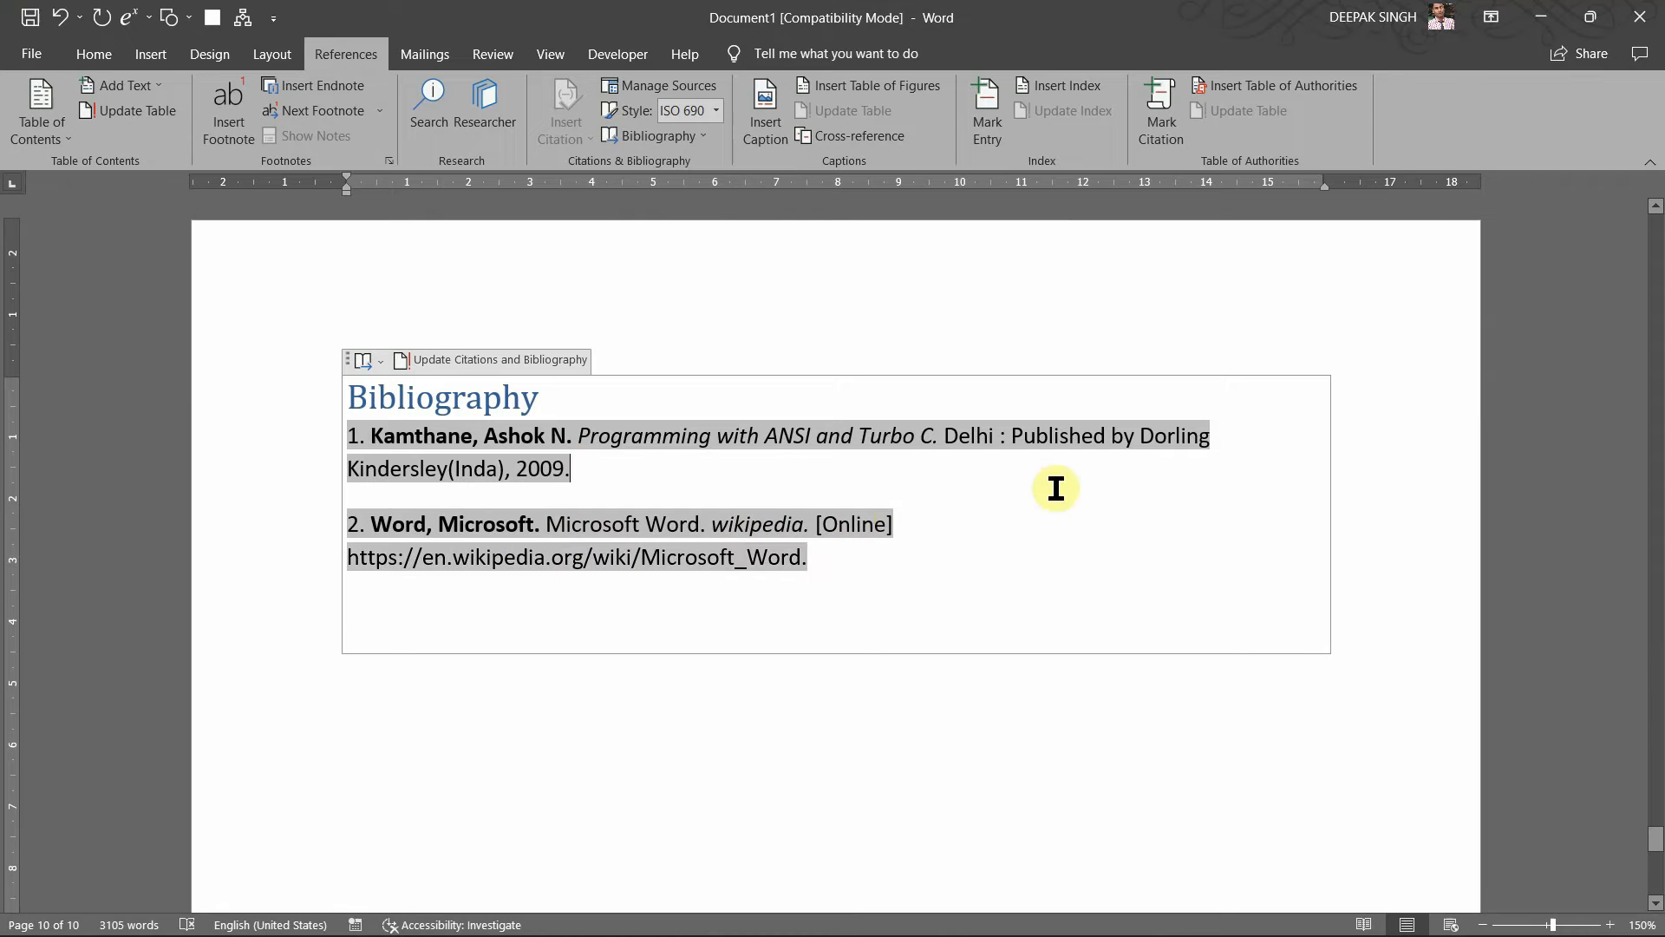
{"action": "left_click", "coordinate": [922, 530]}
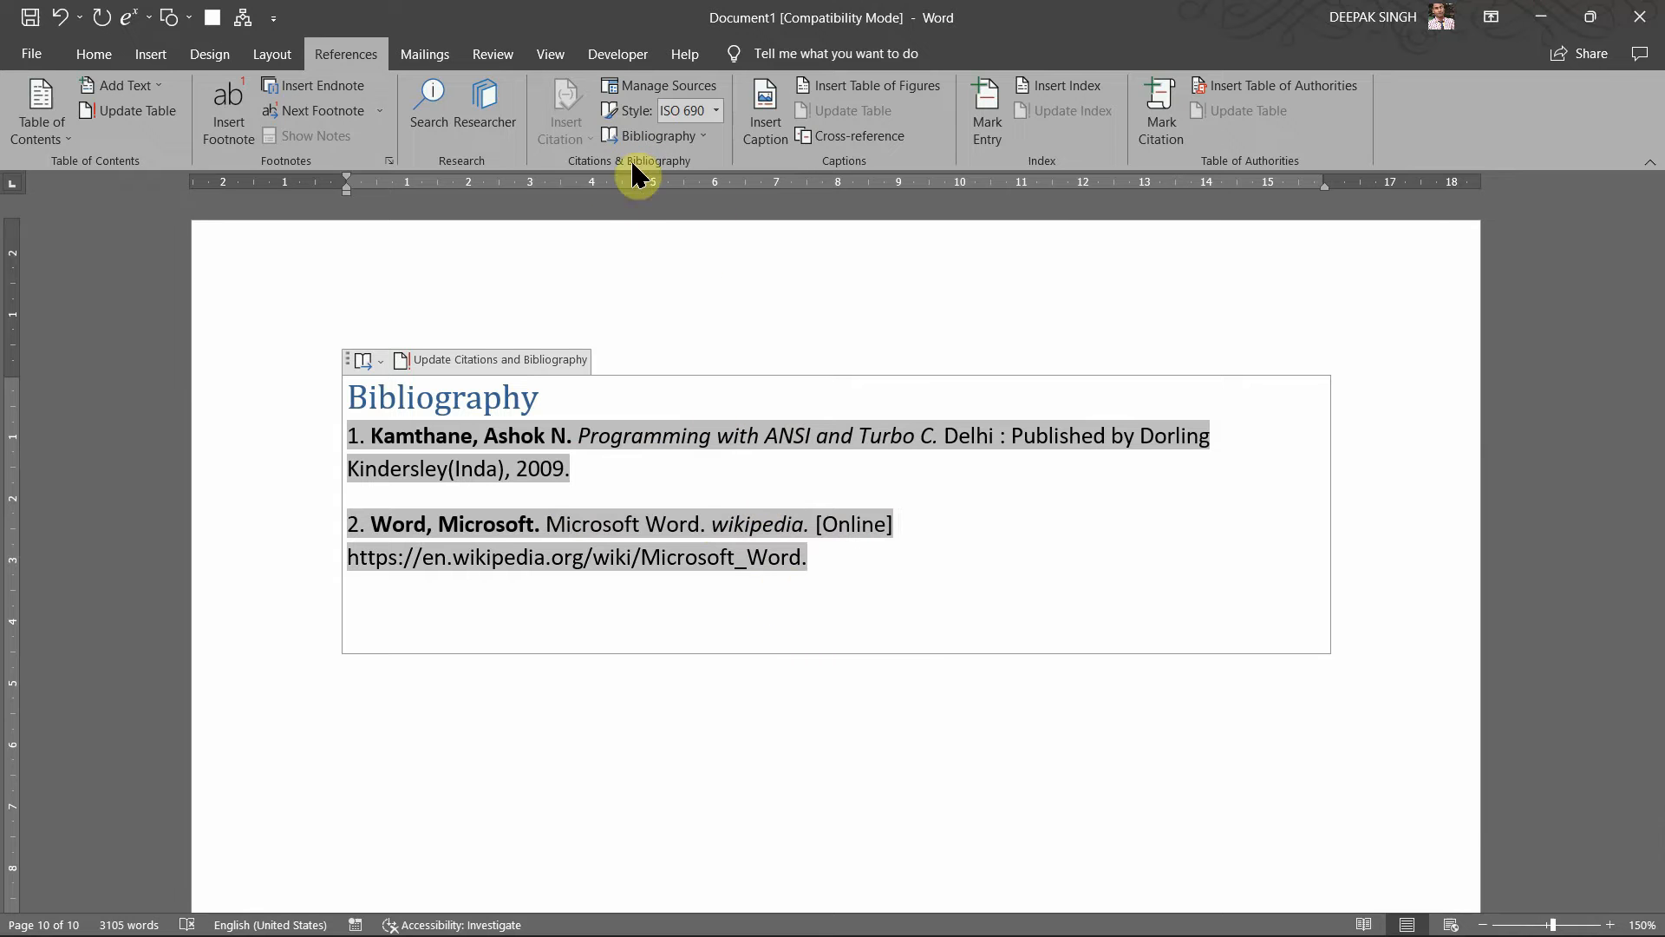
Step: Move the insertion point to the end of the document below the bibliography
{"action": "left_click", "coordinate": [660, 257]}
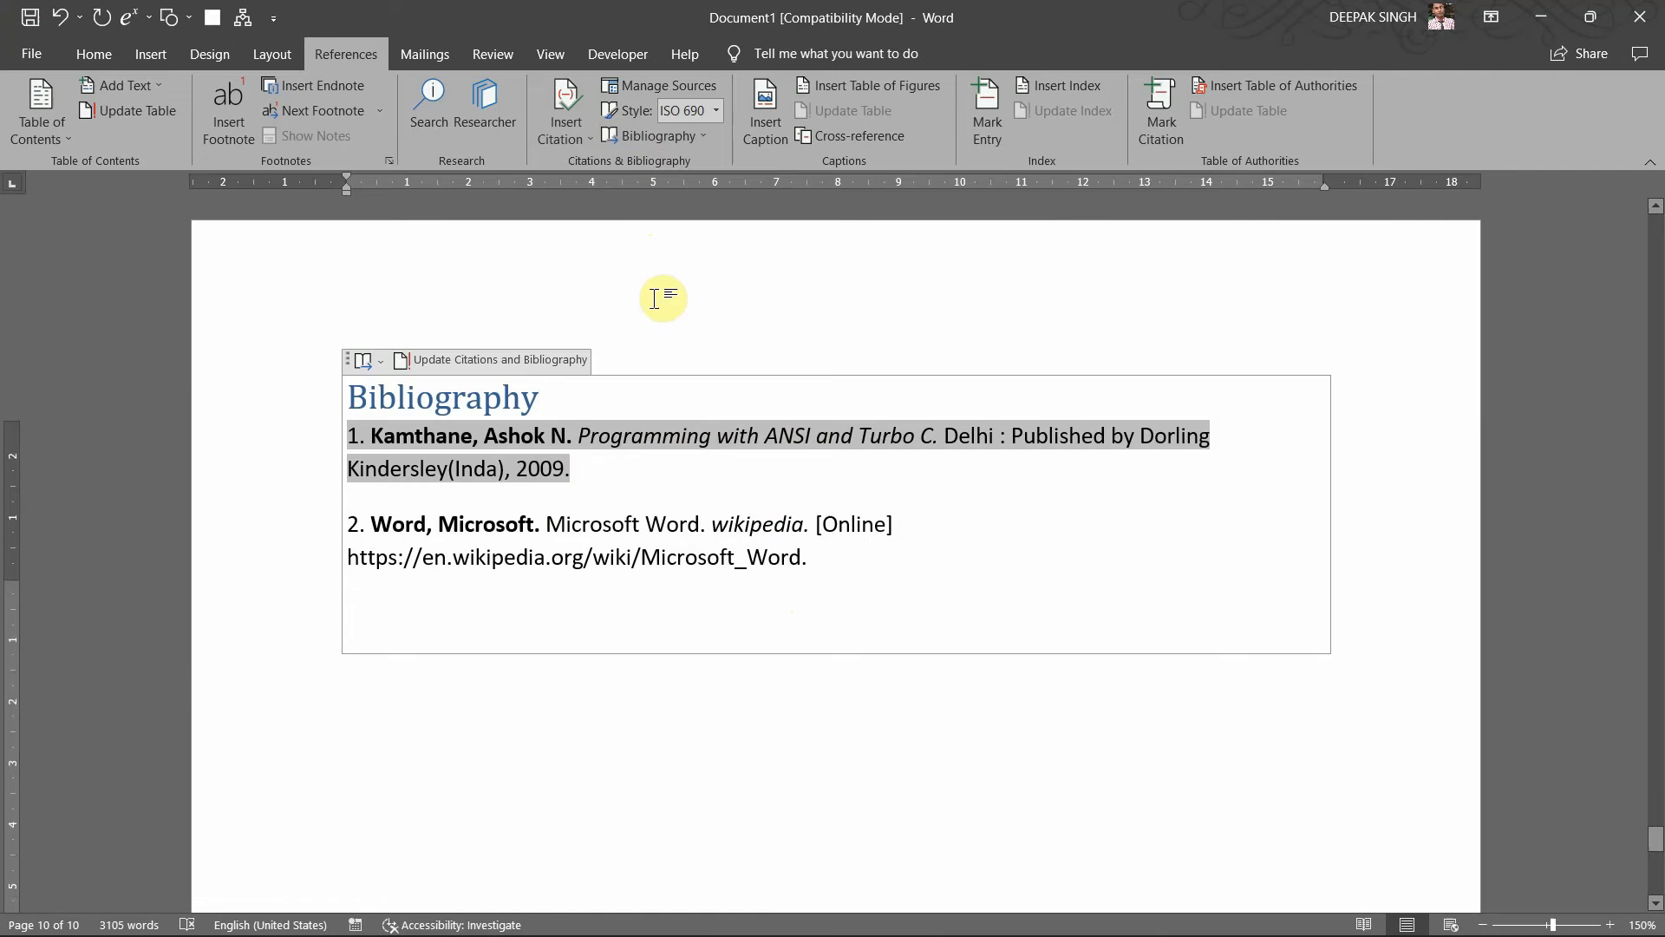
{"action": "scroll", "coordinate": [663, 297], "scroll_direction": "up", "scroll_amount": 5}
{"action": "scroll", "coordinate": [655, 299], "scroll_direction": "up", "scroll_amount": 5}
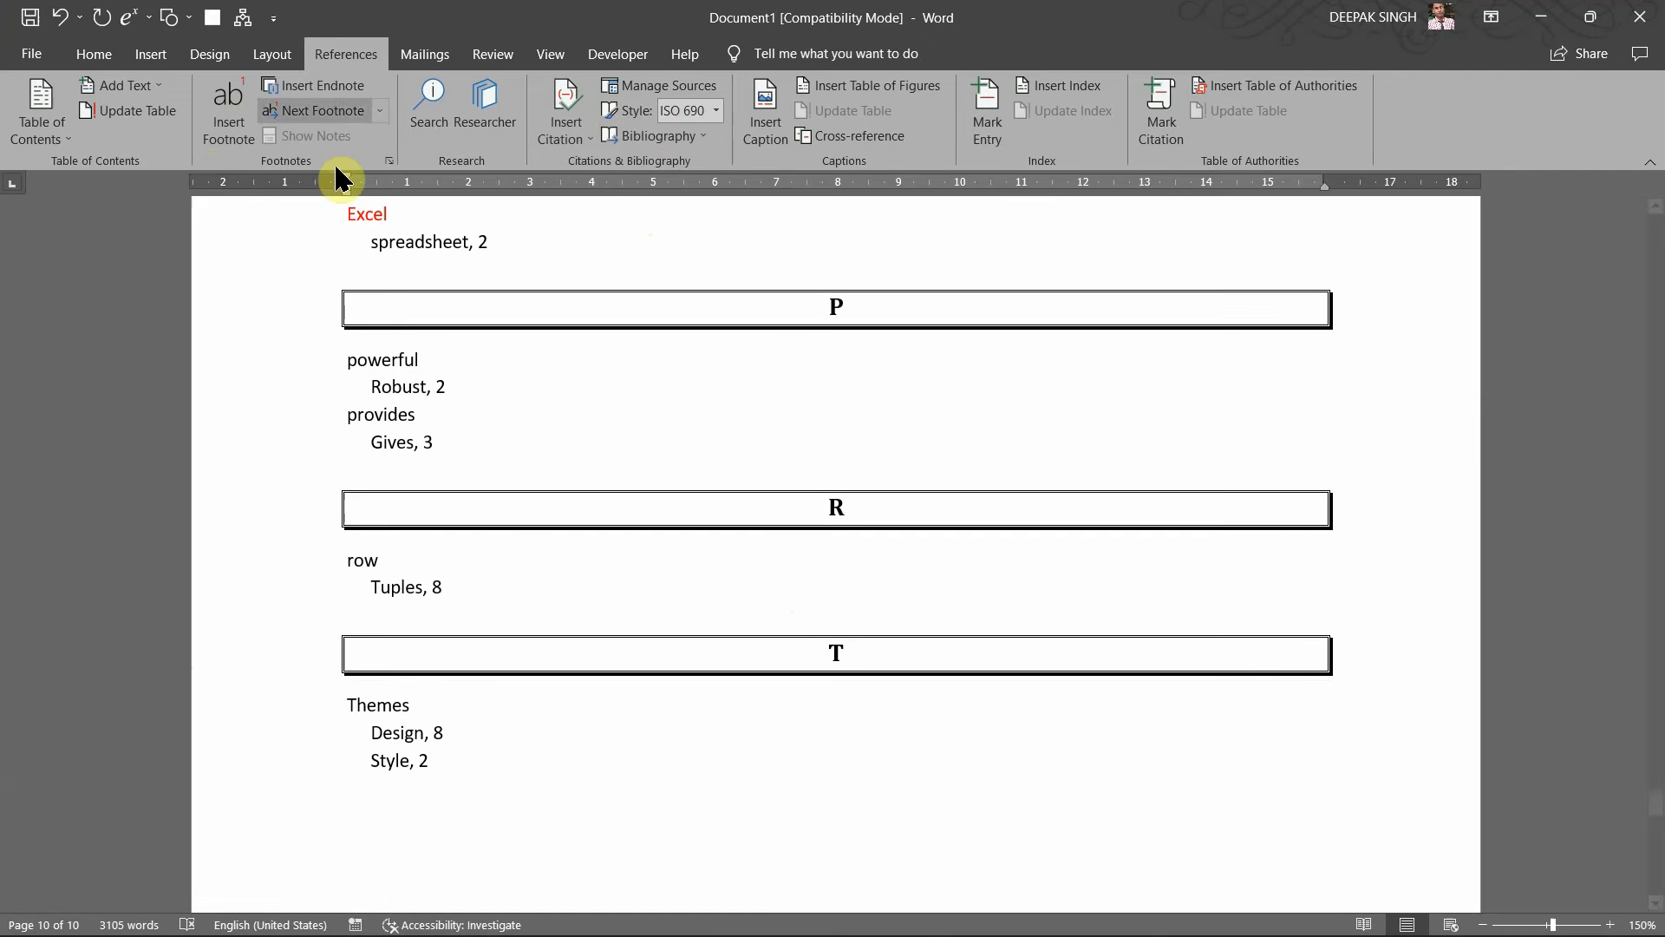
{"action": "scroll", "coordinate": [572, 399], "scroll_direction": "up", "scroll_amount": 20}
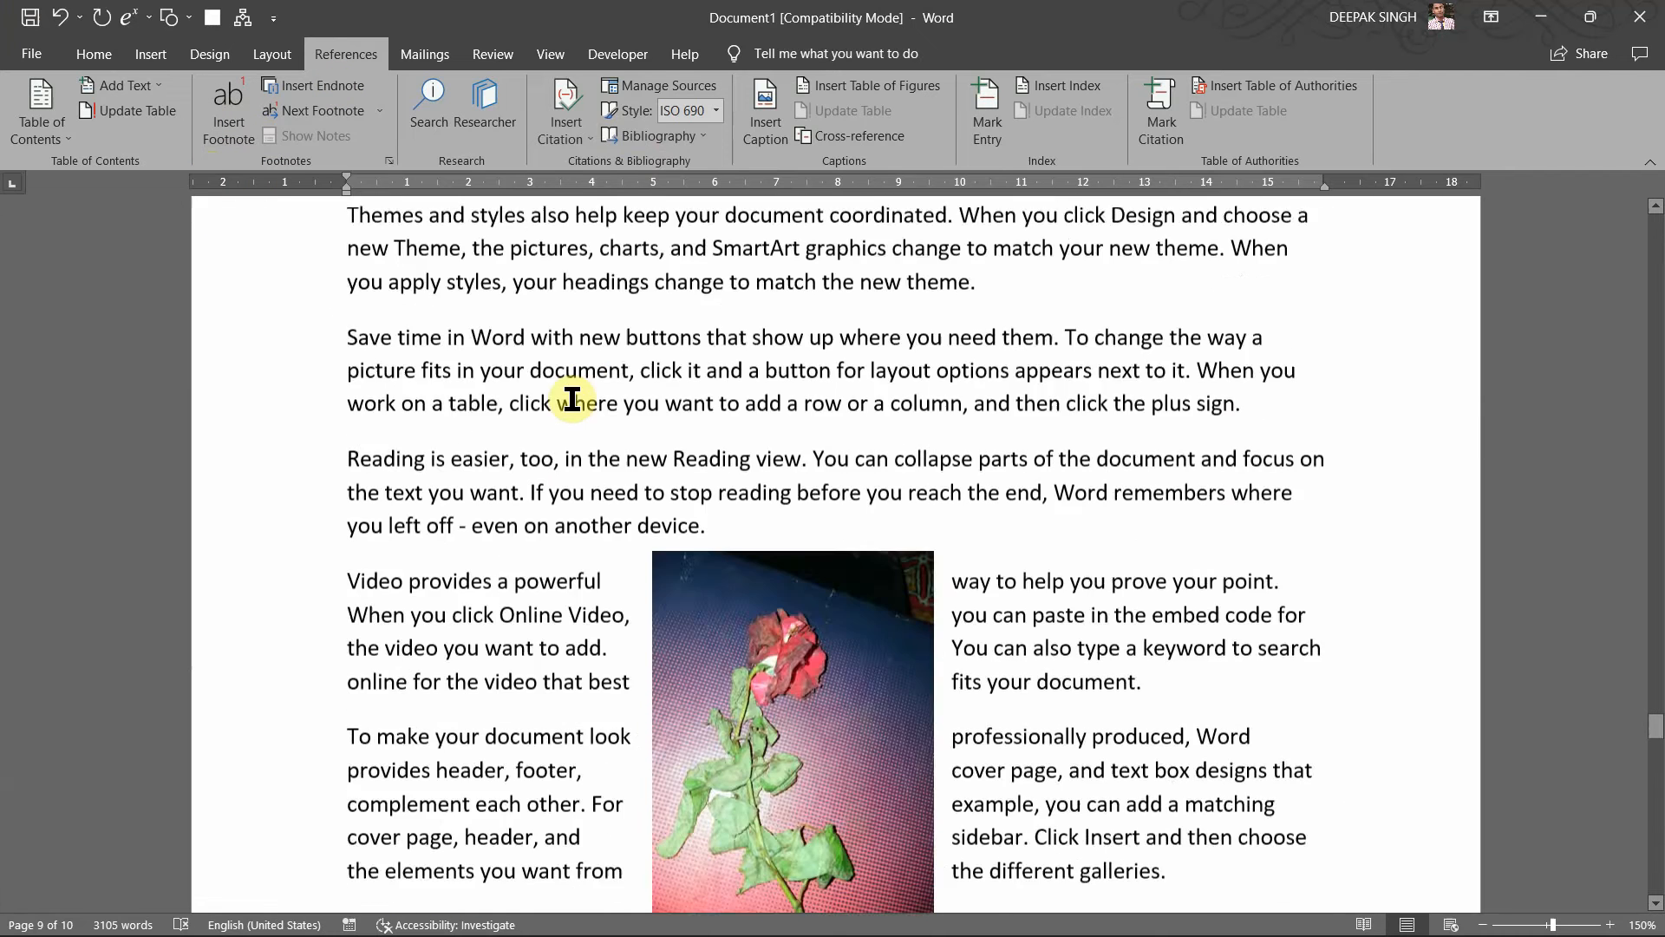
{"action": "scroll", "coordinate": [573, 398], "scroll_direction": "up", "scroll_amount": 1}
{"action": "scroll", "coordinate": [578, 421], "scroll_direction": "up", "scroll_amount": 20}
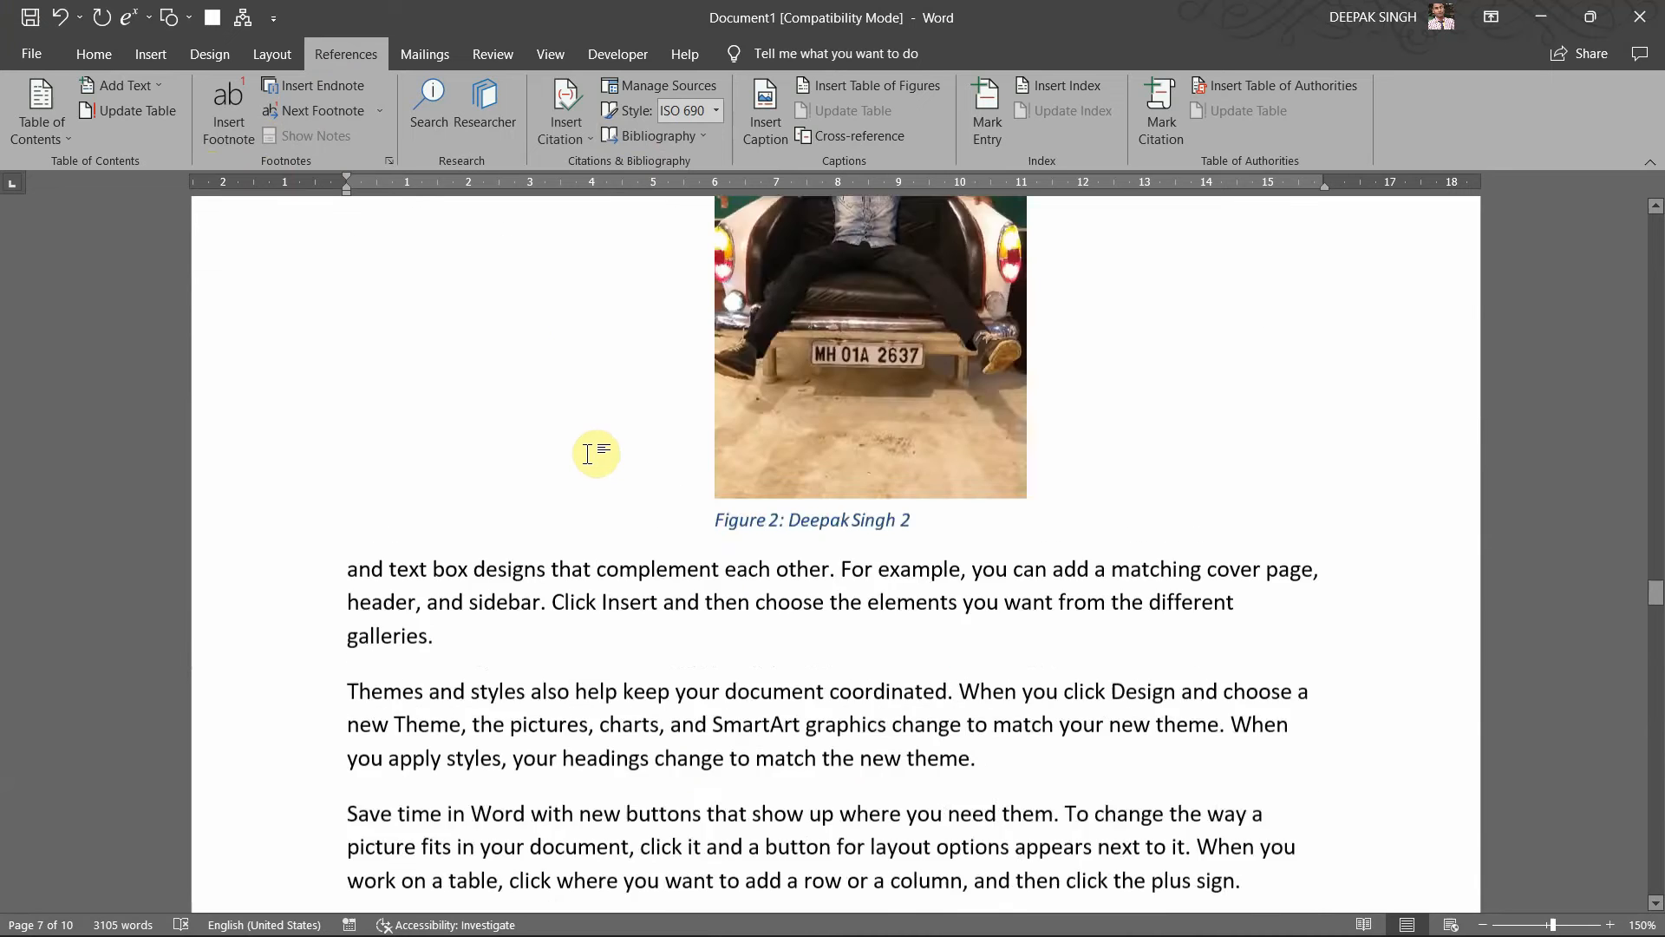
{"action": "scroll", "coordinate": [588, 454], "scroll_direction": "up", "scroll_amount": 15}
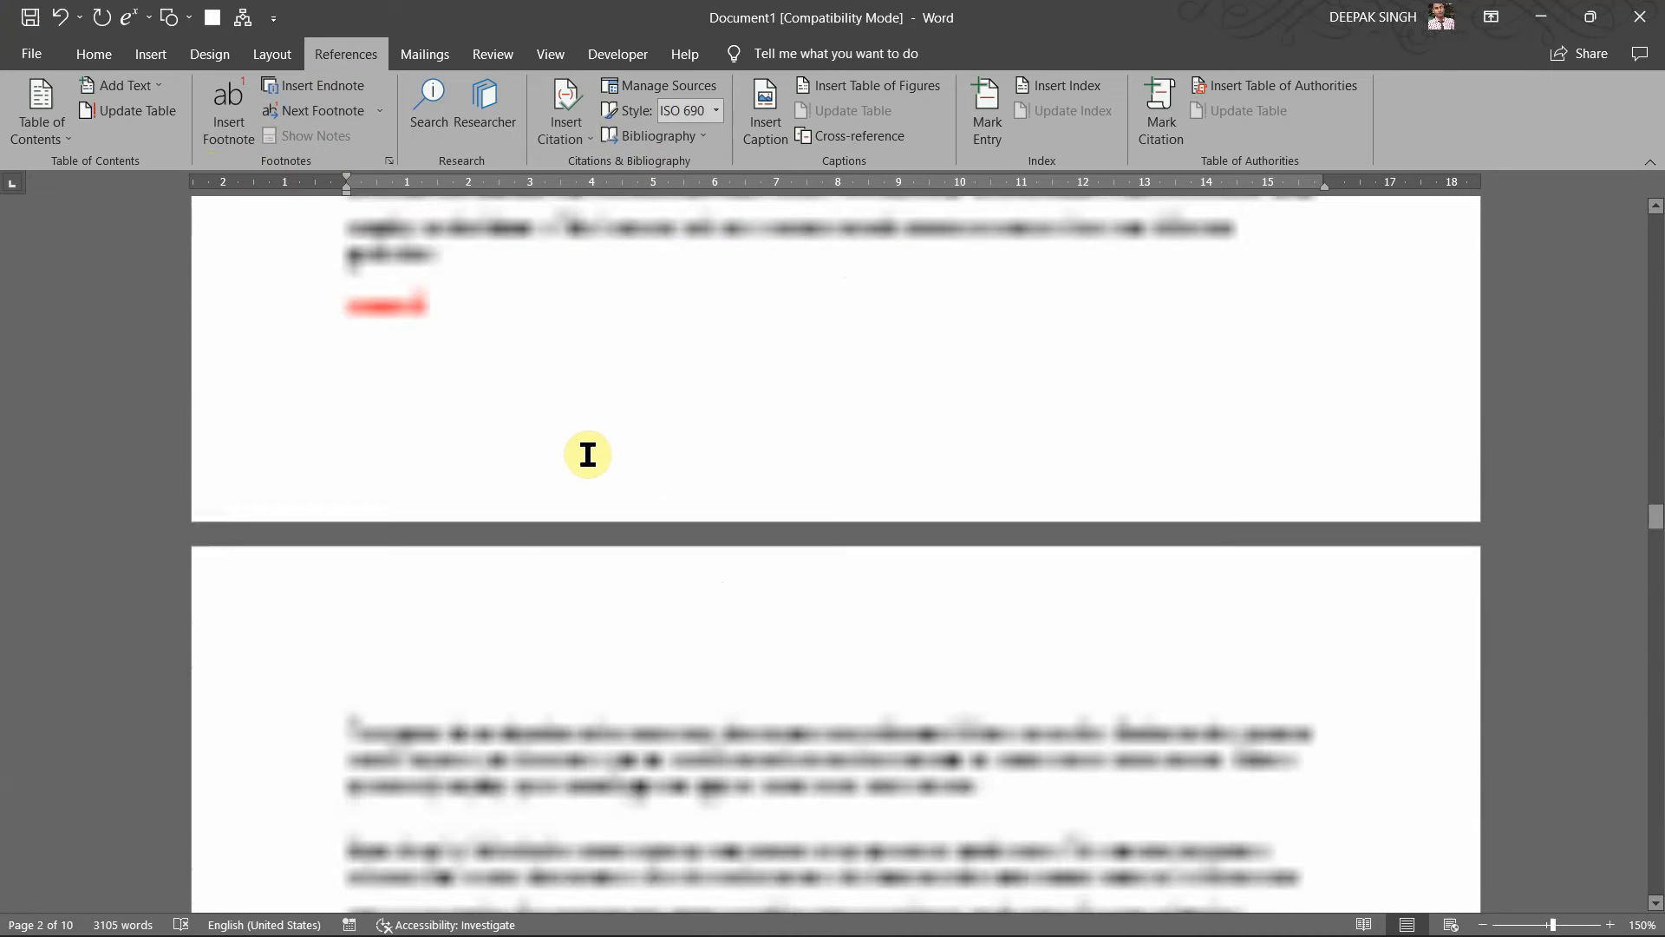
{"action": "key", "text": "ctrl+End"}
{"action": "right_click", "coordinate": [588, 454]}
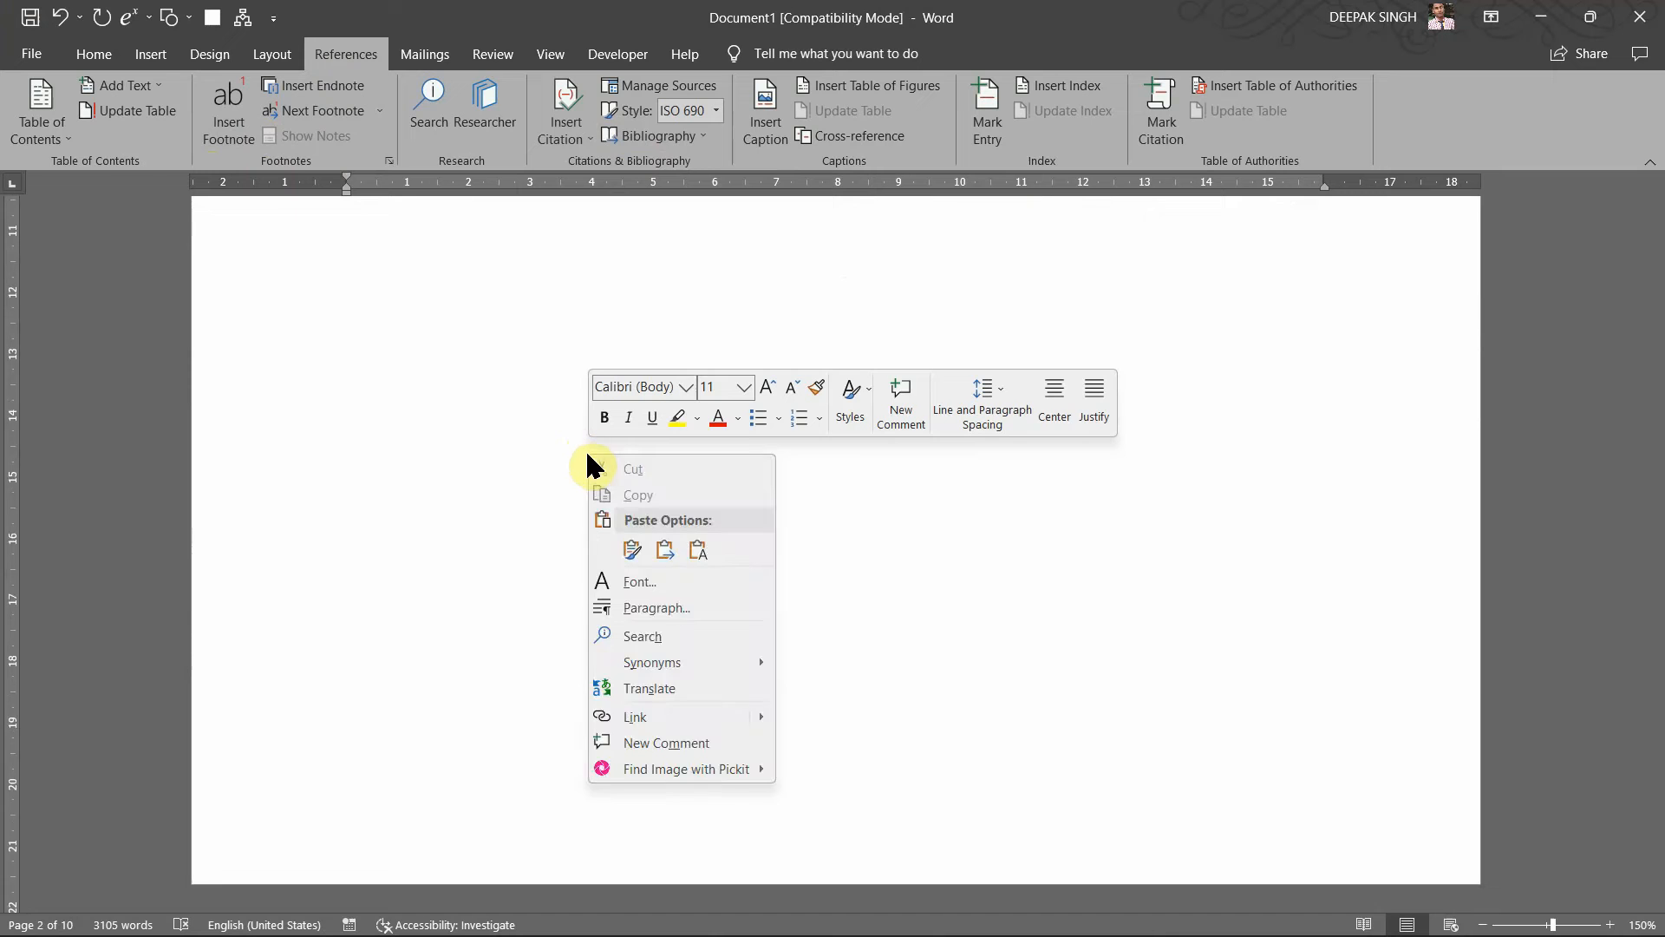
{"action": "left_click", "coordinate": [551, 492]}
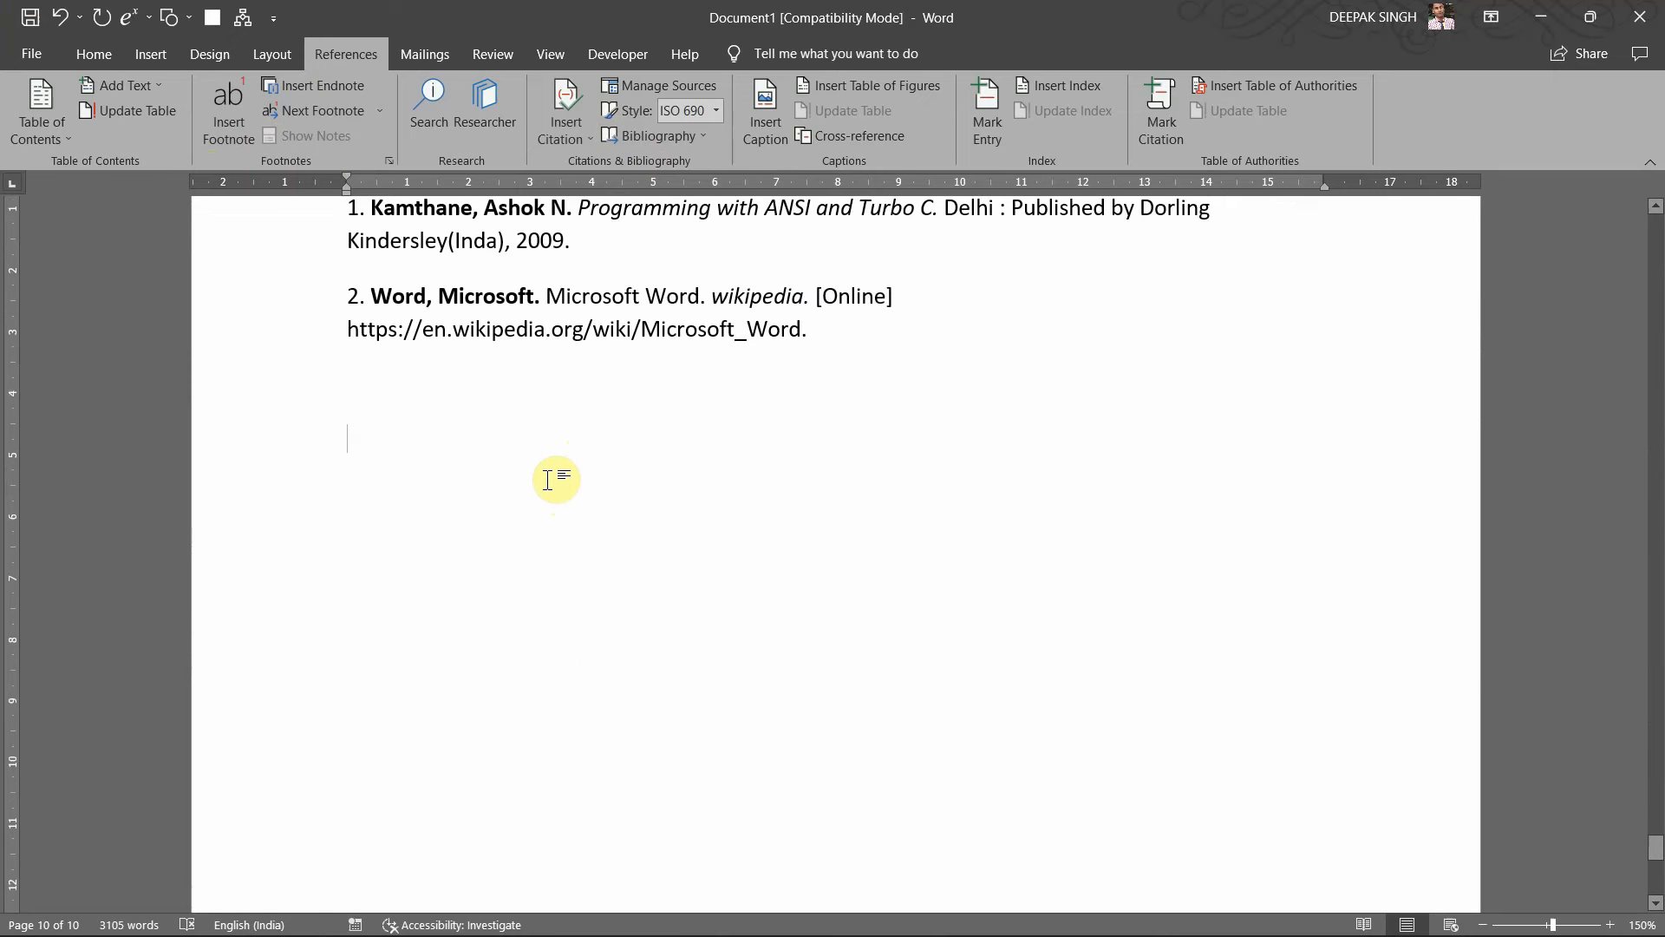
Step: Insert a page break and fill the new page with =rand() sample paragraphs
{"action": "key", "text": "ctrl+Return"}
{"action": "scroll", "coordinate": [602, 580], "scroll_direction": "down", "scroll_amount": 3}
{"action": "scroll", "coordinate": [602, 579], "scroll_direction": "down", "scroll_amount": 3}
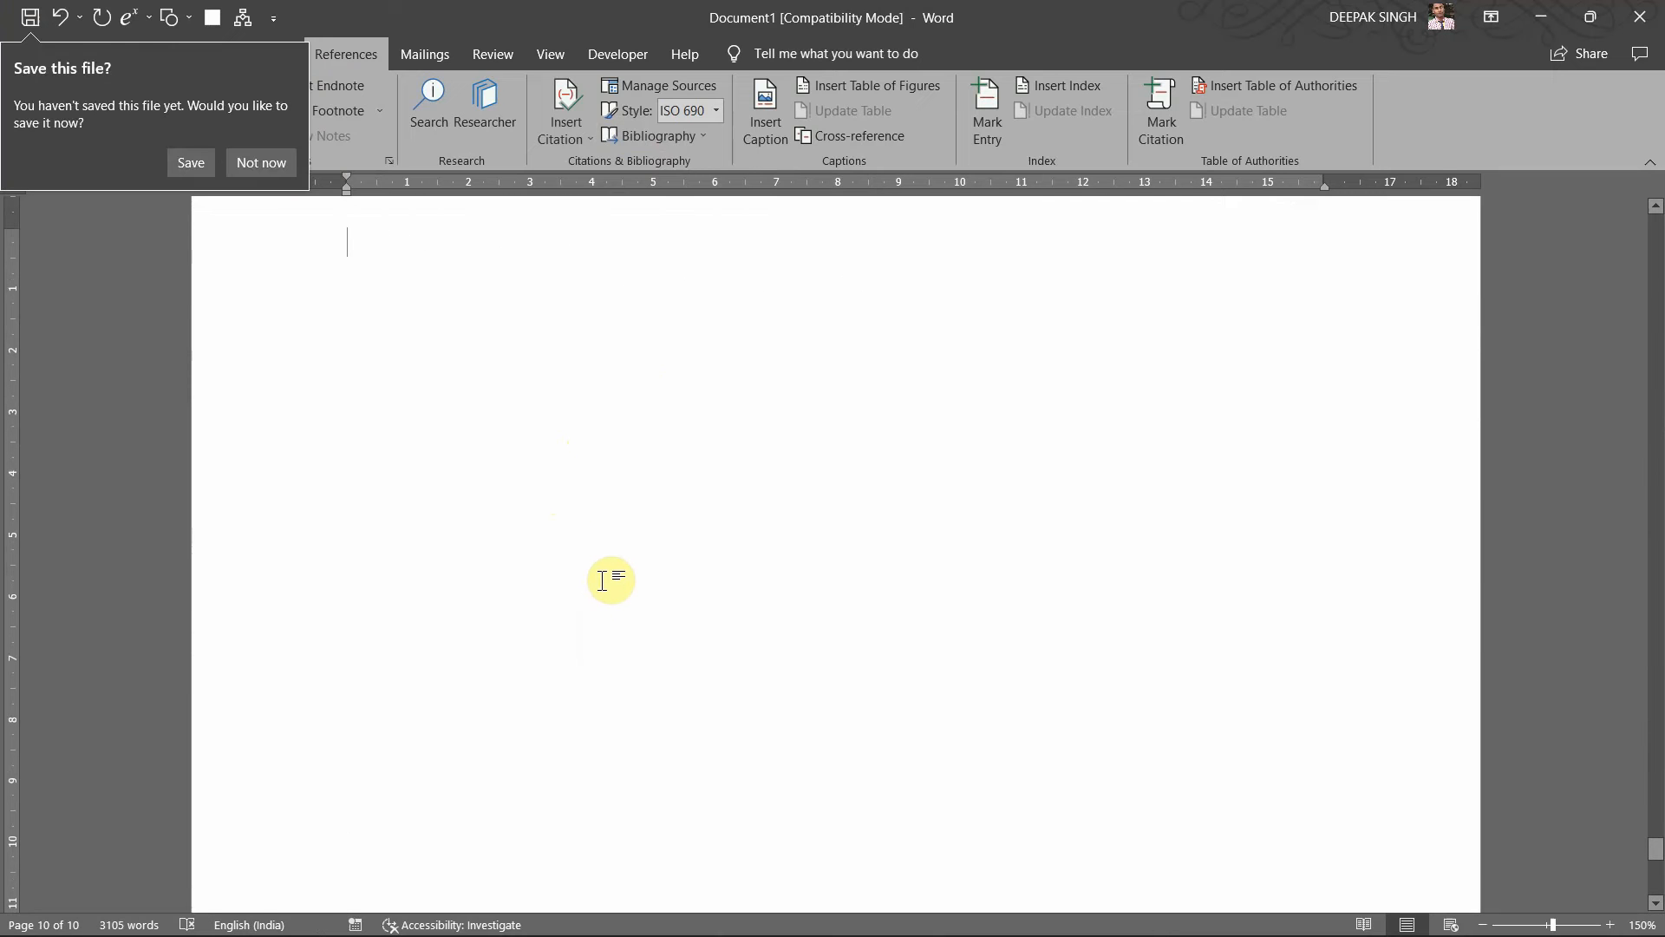
{"action": "type", "text": "=rand()"}
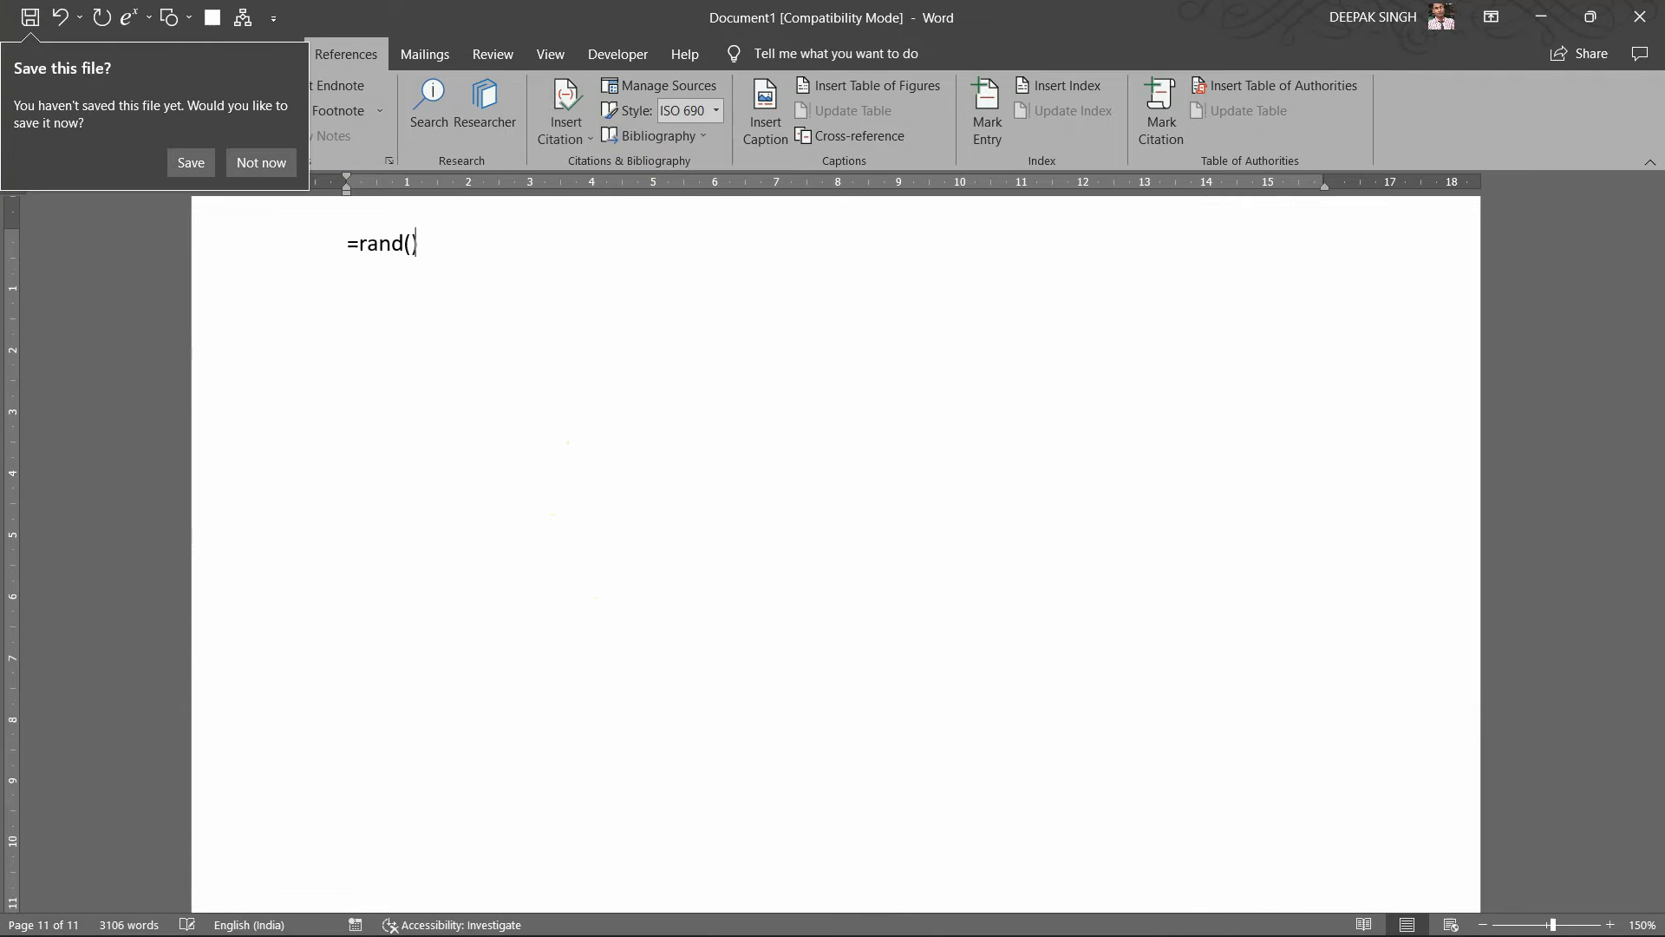
{"action": "key", "text": "Return"}
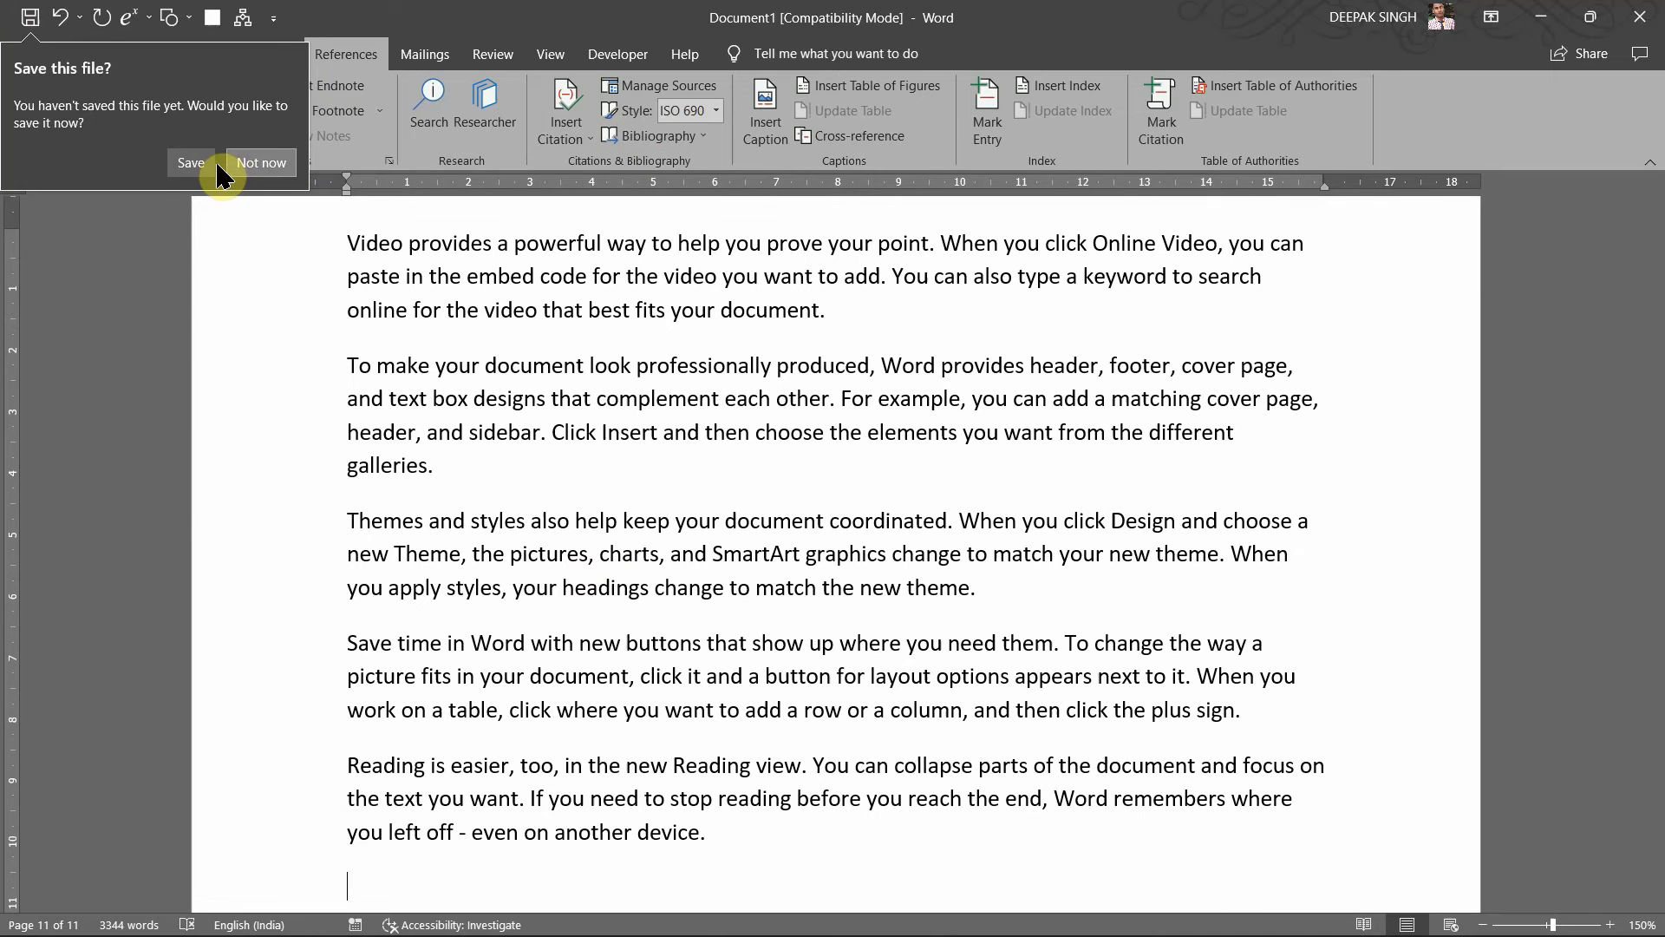
Step: Dismiss the save prompt and scroll back up to the 'Video provides…' paragraph
{"action": "left_click", "coordinate": [251, 162]}
{"action": "scroll", "coordinate": [433, 312], "scroll_direction": "up", "scroll_amount": 3}
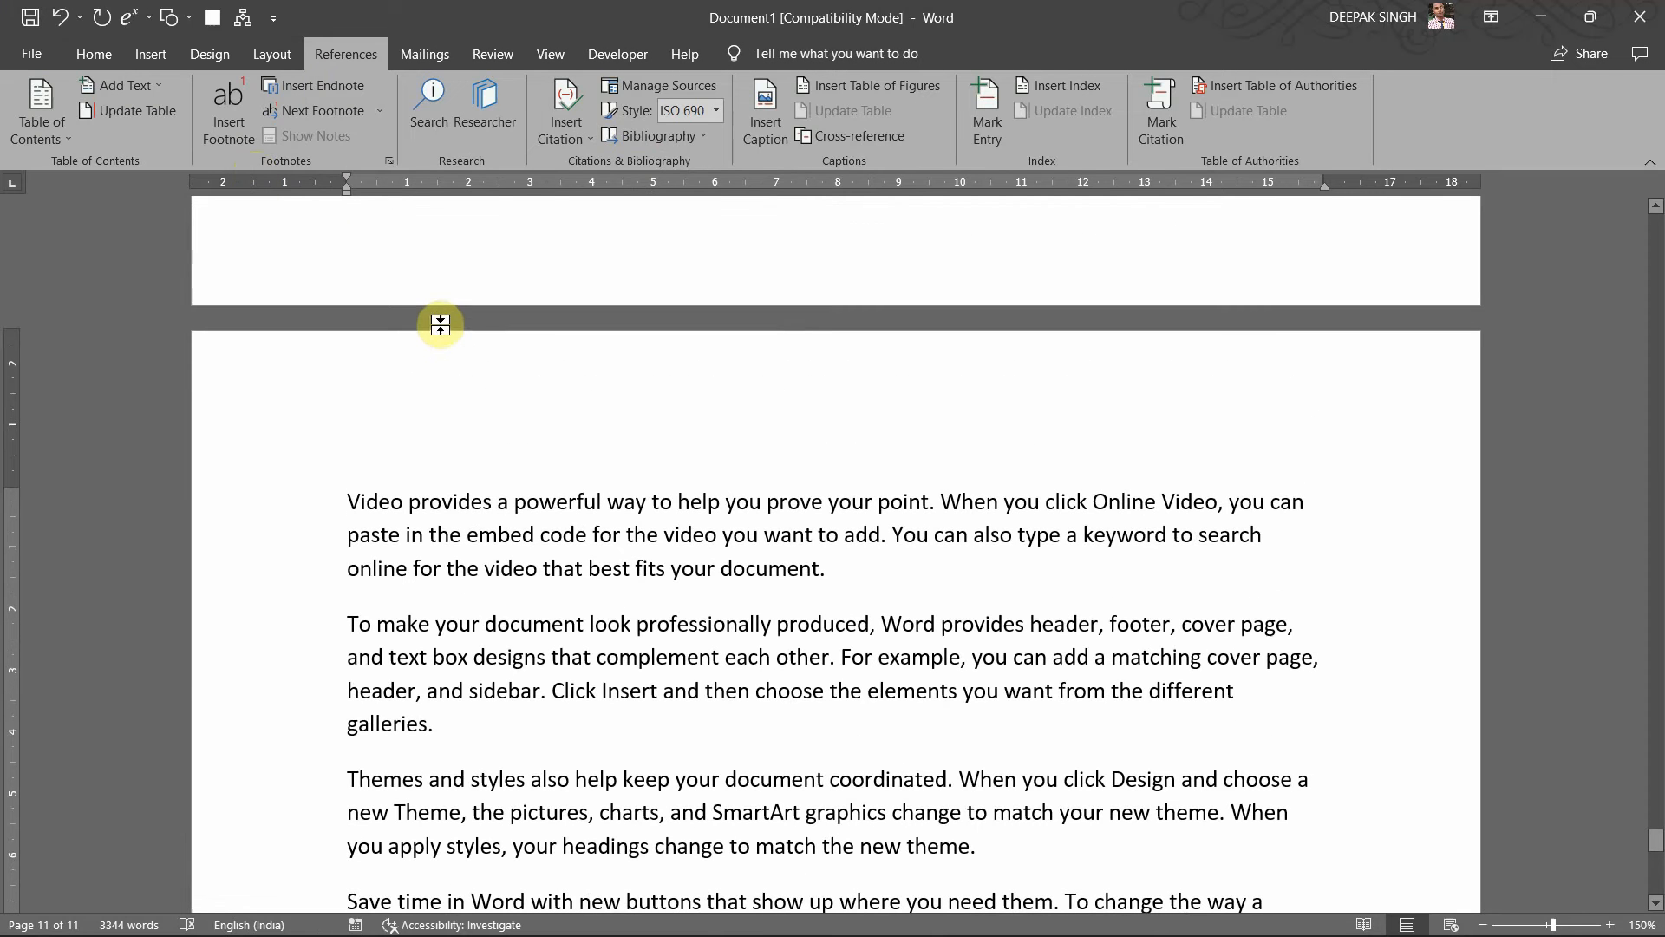
{"action": "scroll", "coordinate": [524, 521], "scroll_direction": "down", "scroll_amount": 3}
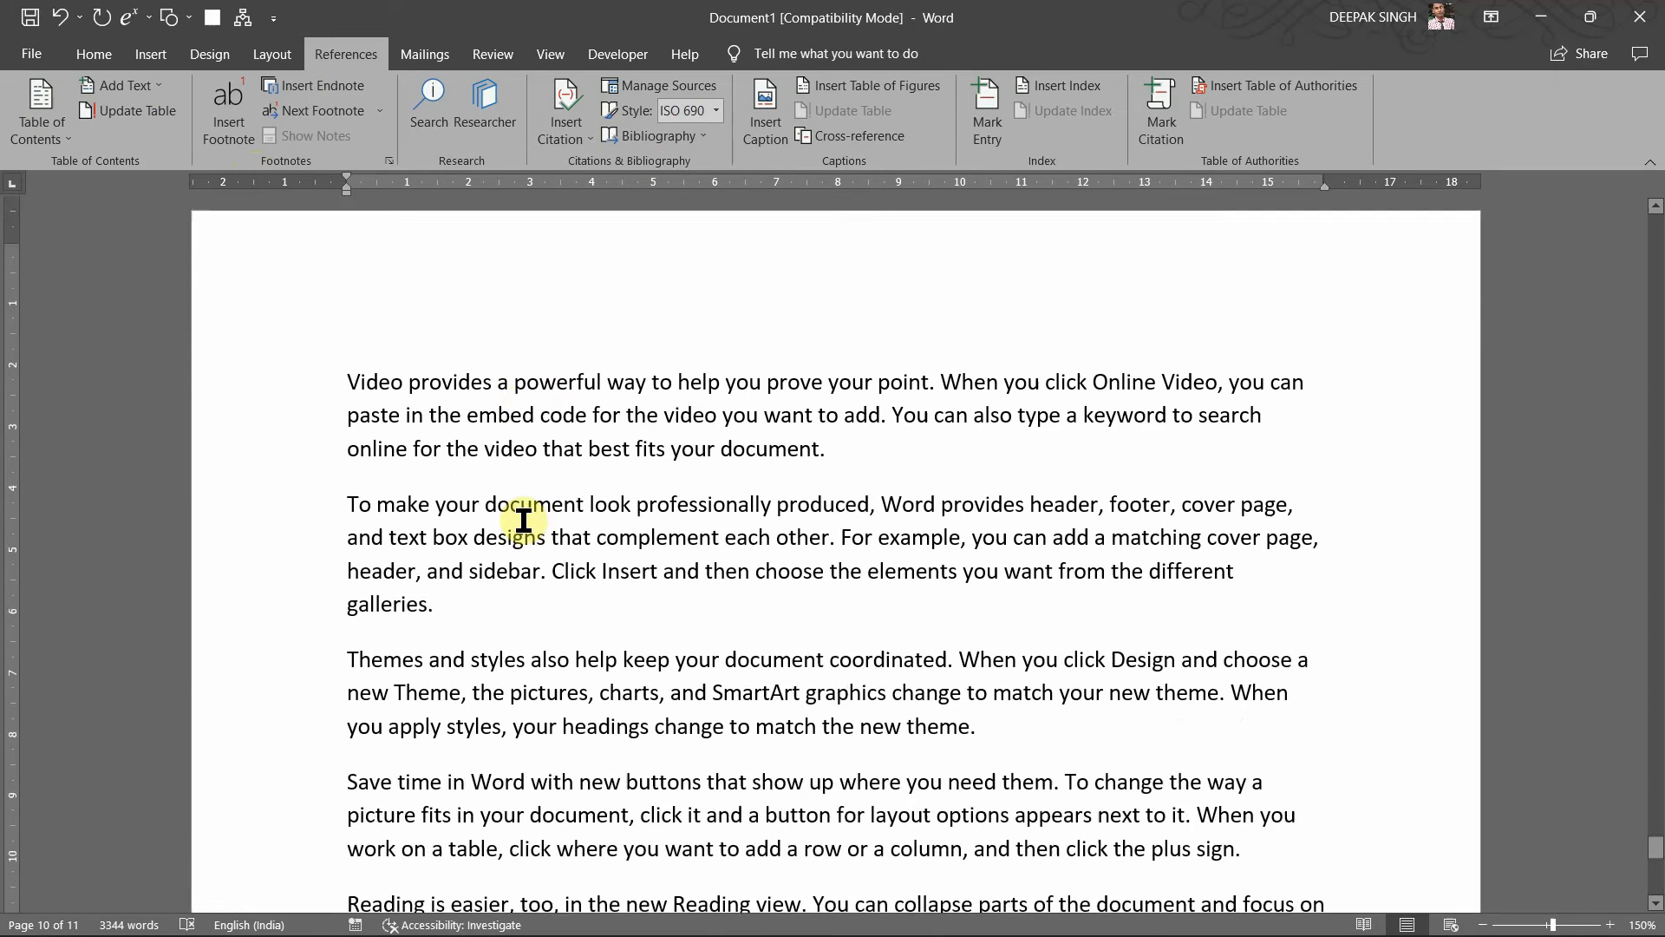
{"action": "scroll", "coordinate": [454, 610], "scroll_direction": "down", "scroll_amount": 6}
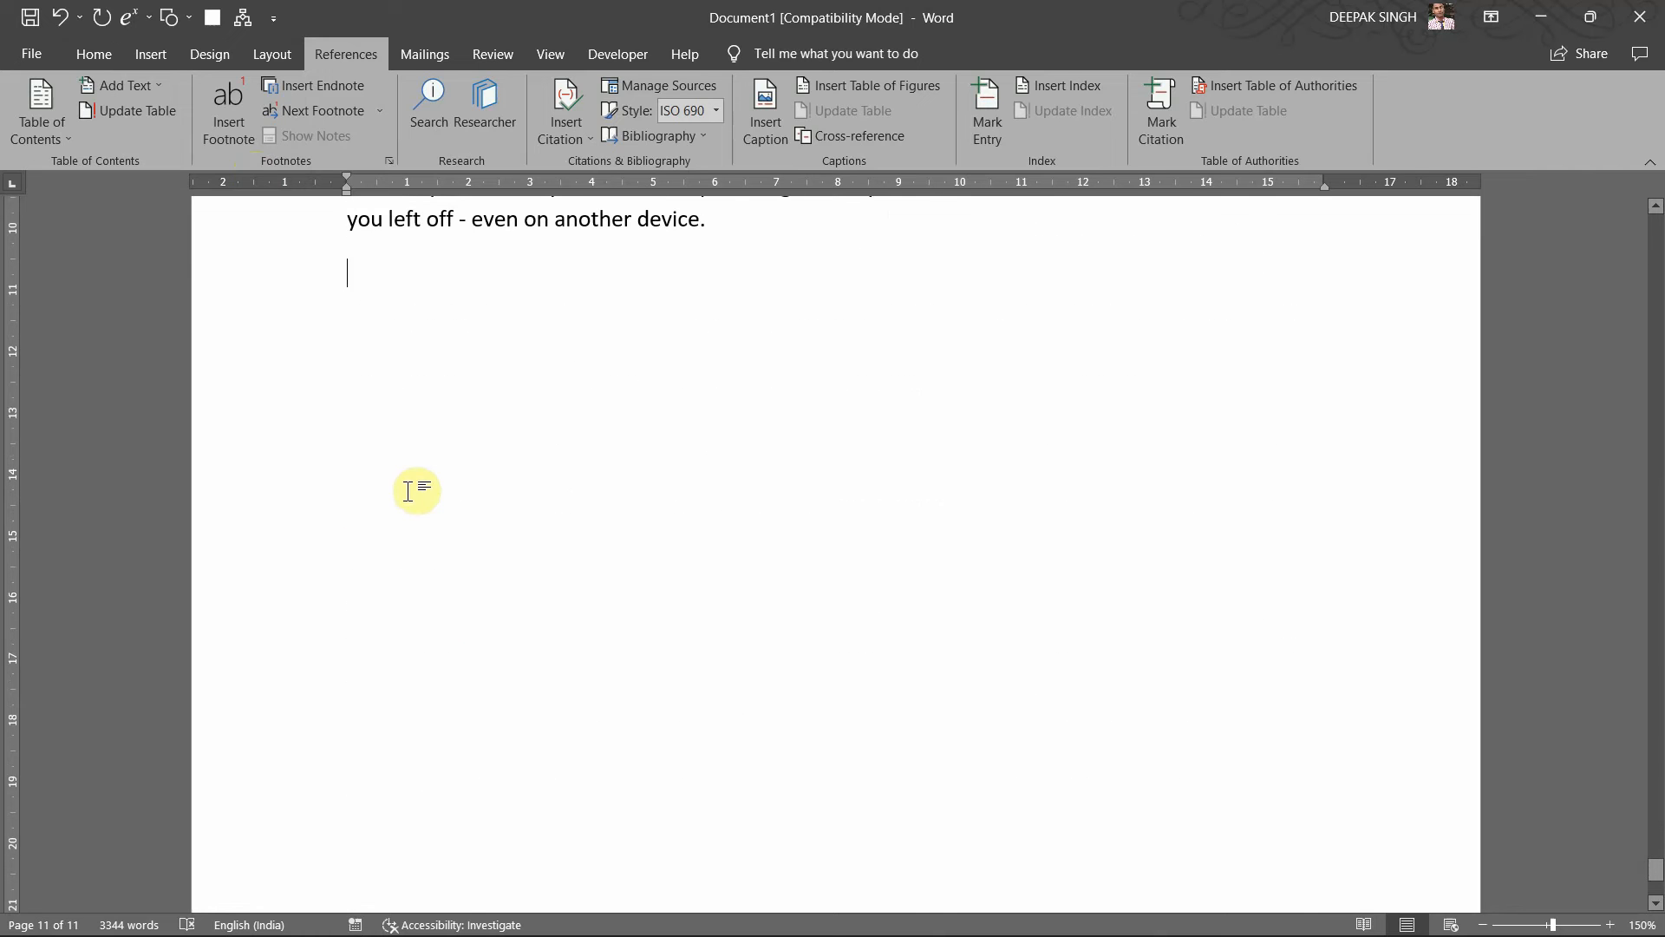
{"action": "left_click", "coordinate": [579, 692]}
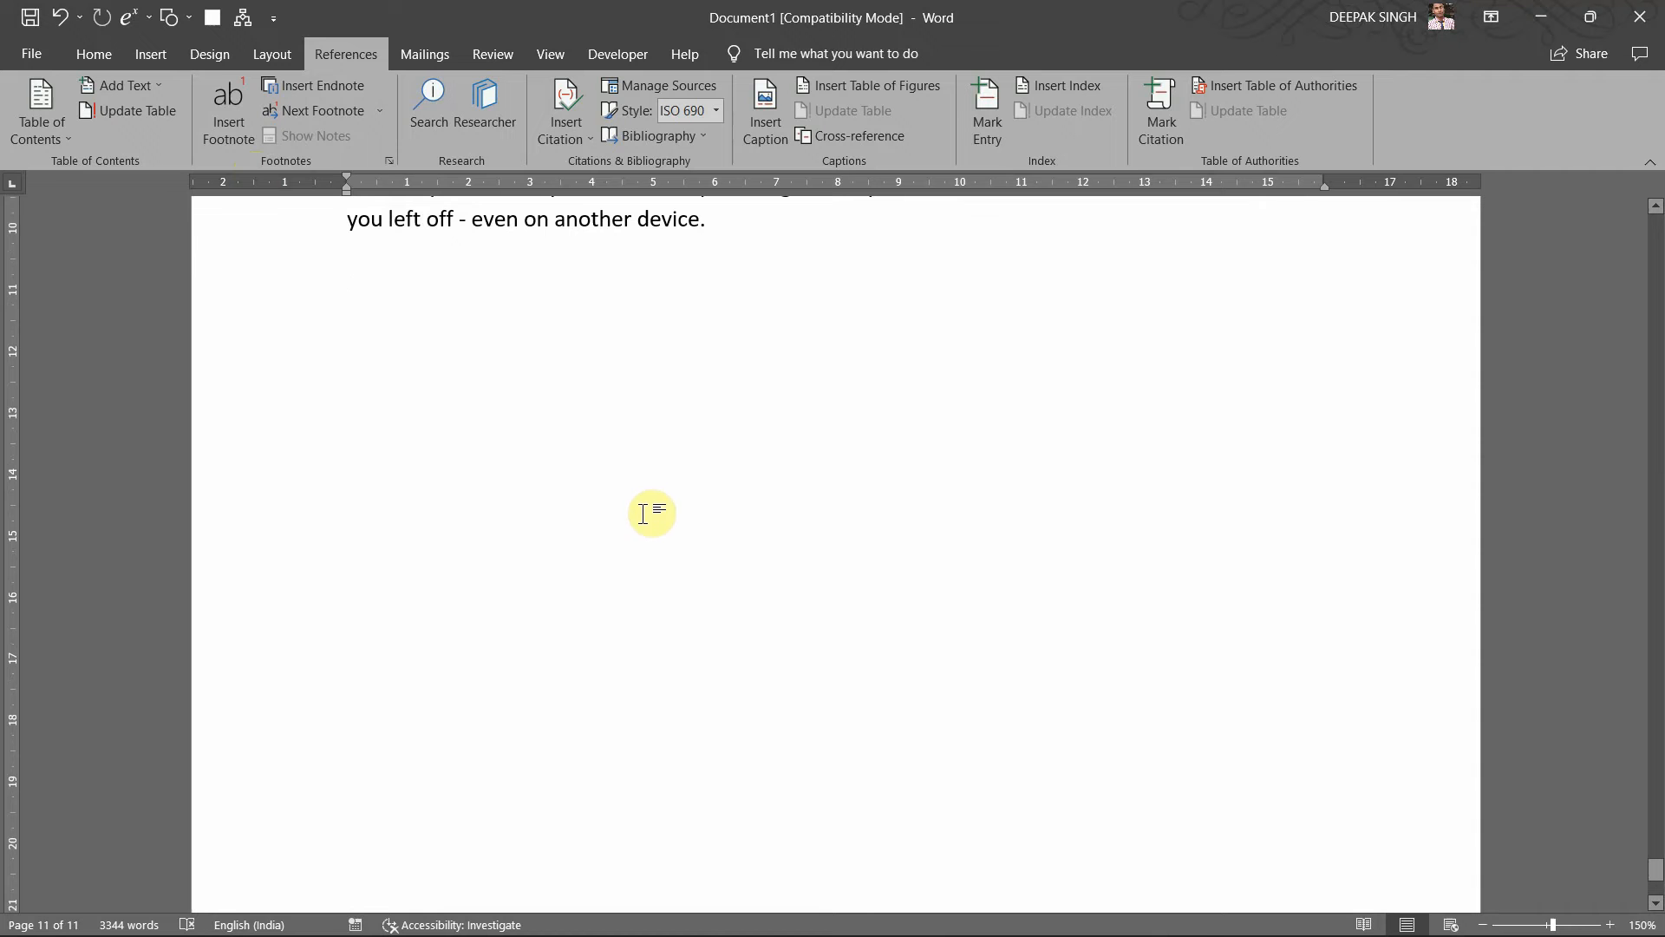
{"action": "scroll", "coordinate": [596, 618], "scroll_direction": "up", "scroll_amount": 2}
{"action": "scroll", "coordinate": [596, 620], "scroll_direction": "up", "scroll_amount": 3}
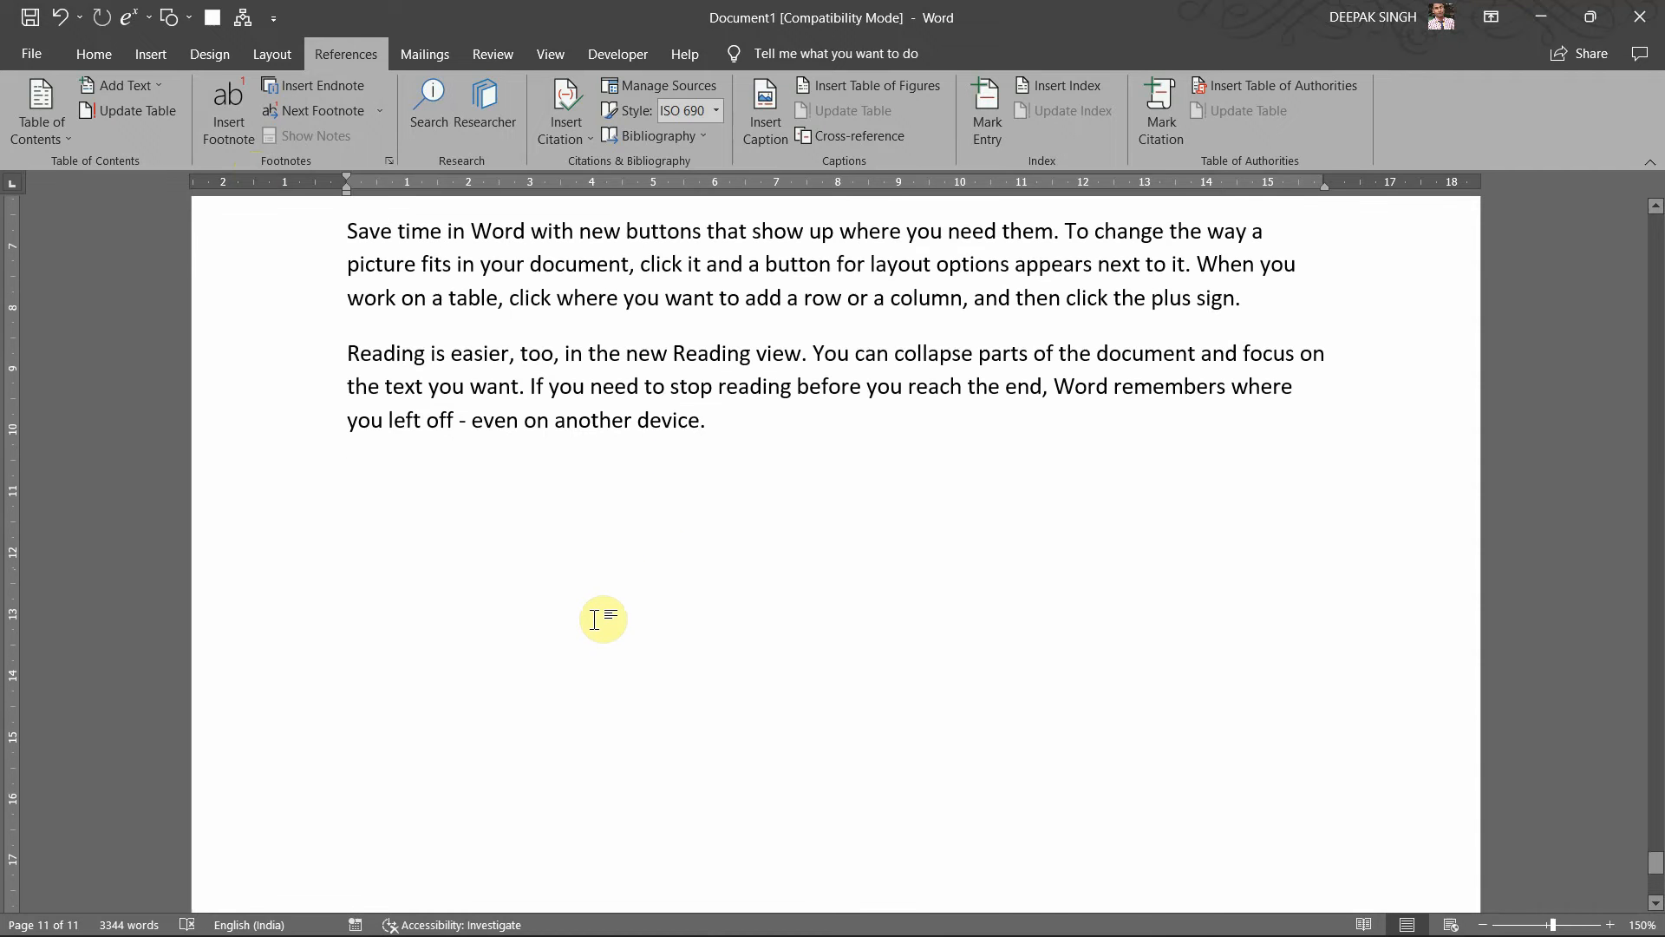
{"action": "scroll", "coordinate": [610, 628], "scroll_direction": "up", "scroll_amount": 7}
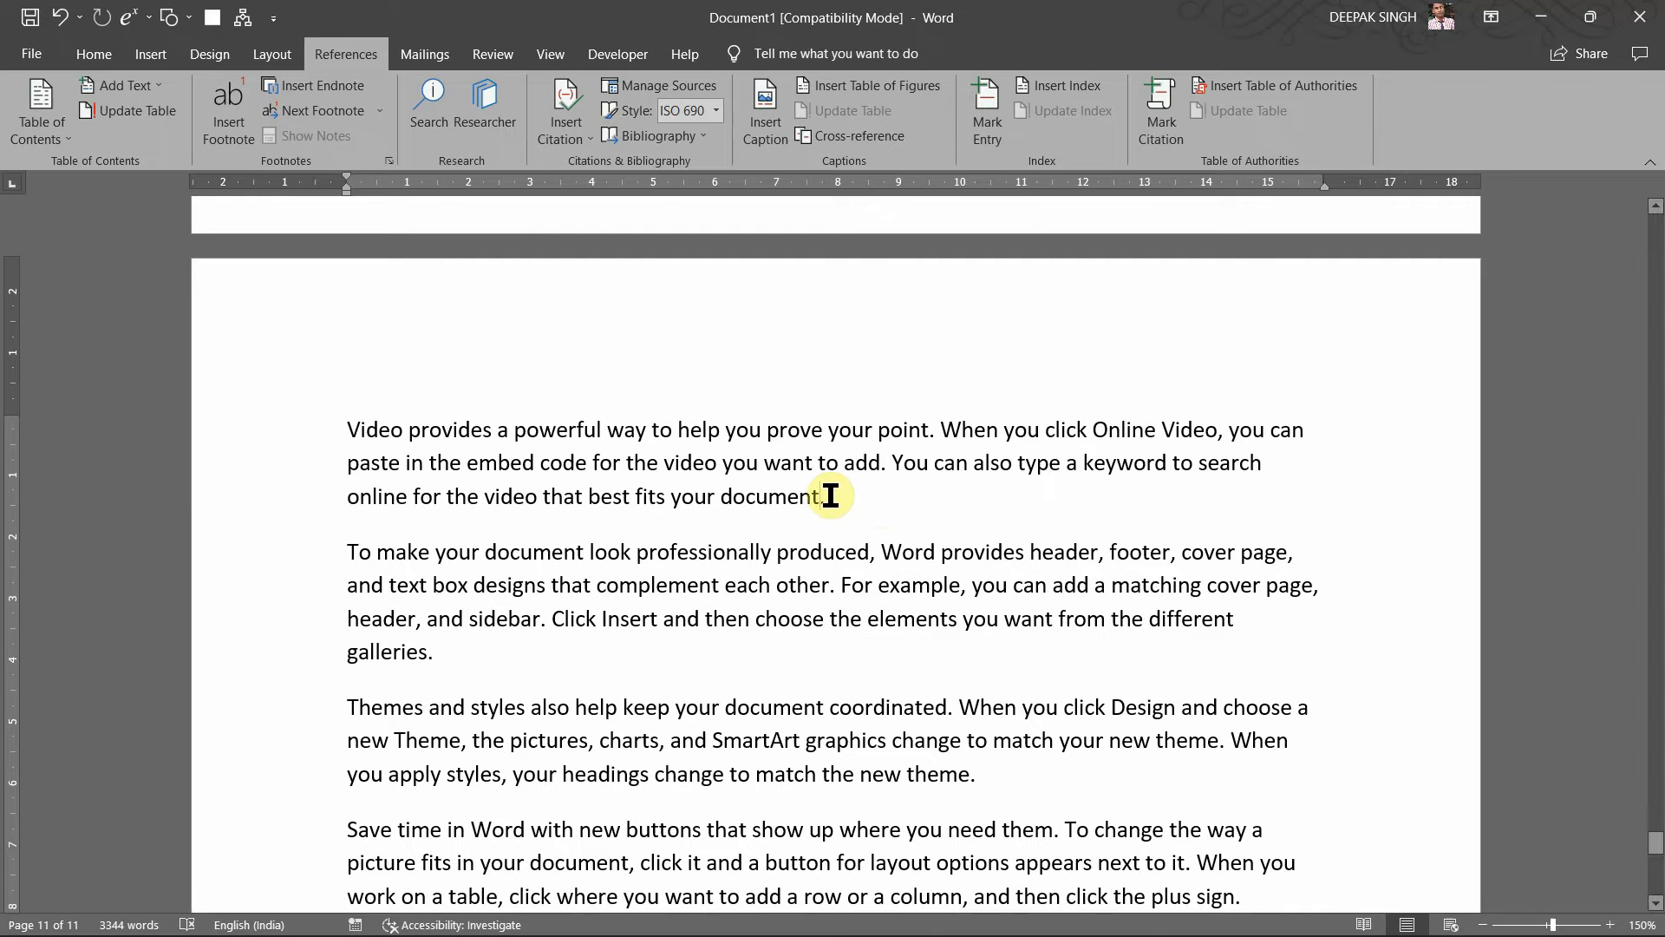
Step: Add footnote 1 after 'document' with placeholder note text
{"action": "left_click", "coordinate": [216, 126]}
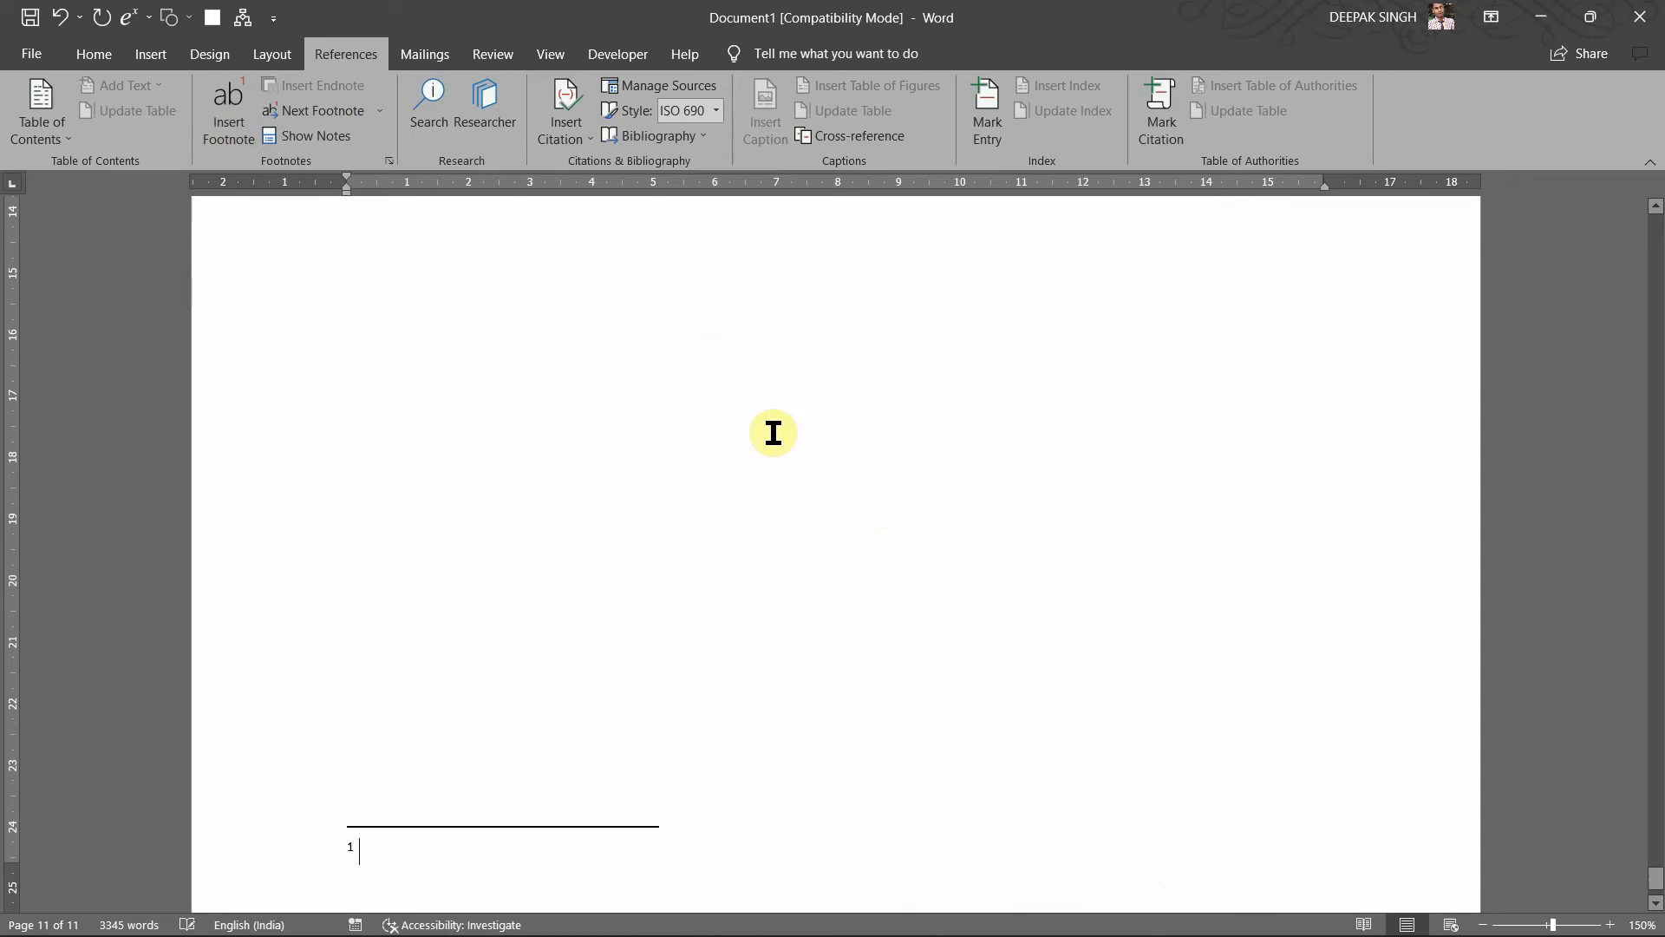
{"action": "scroll", "coordinate": [774, 434], "scroll_direction": "up", "scroll_amount": 5}
{"action": "scroll", "coordinate": [774, 434], "scroll_direction": "up", "scroll_amount": 7}
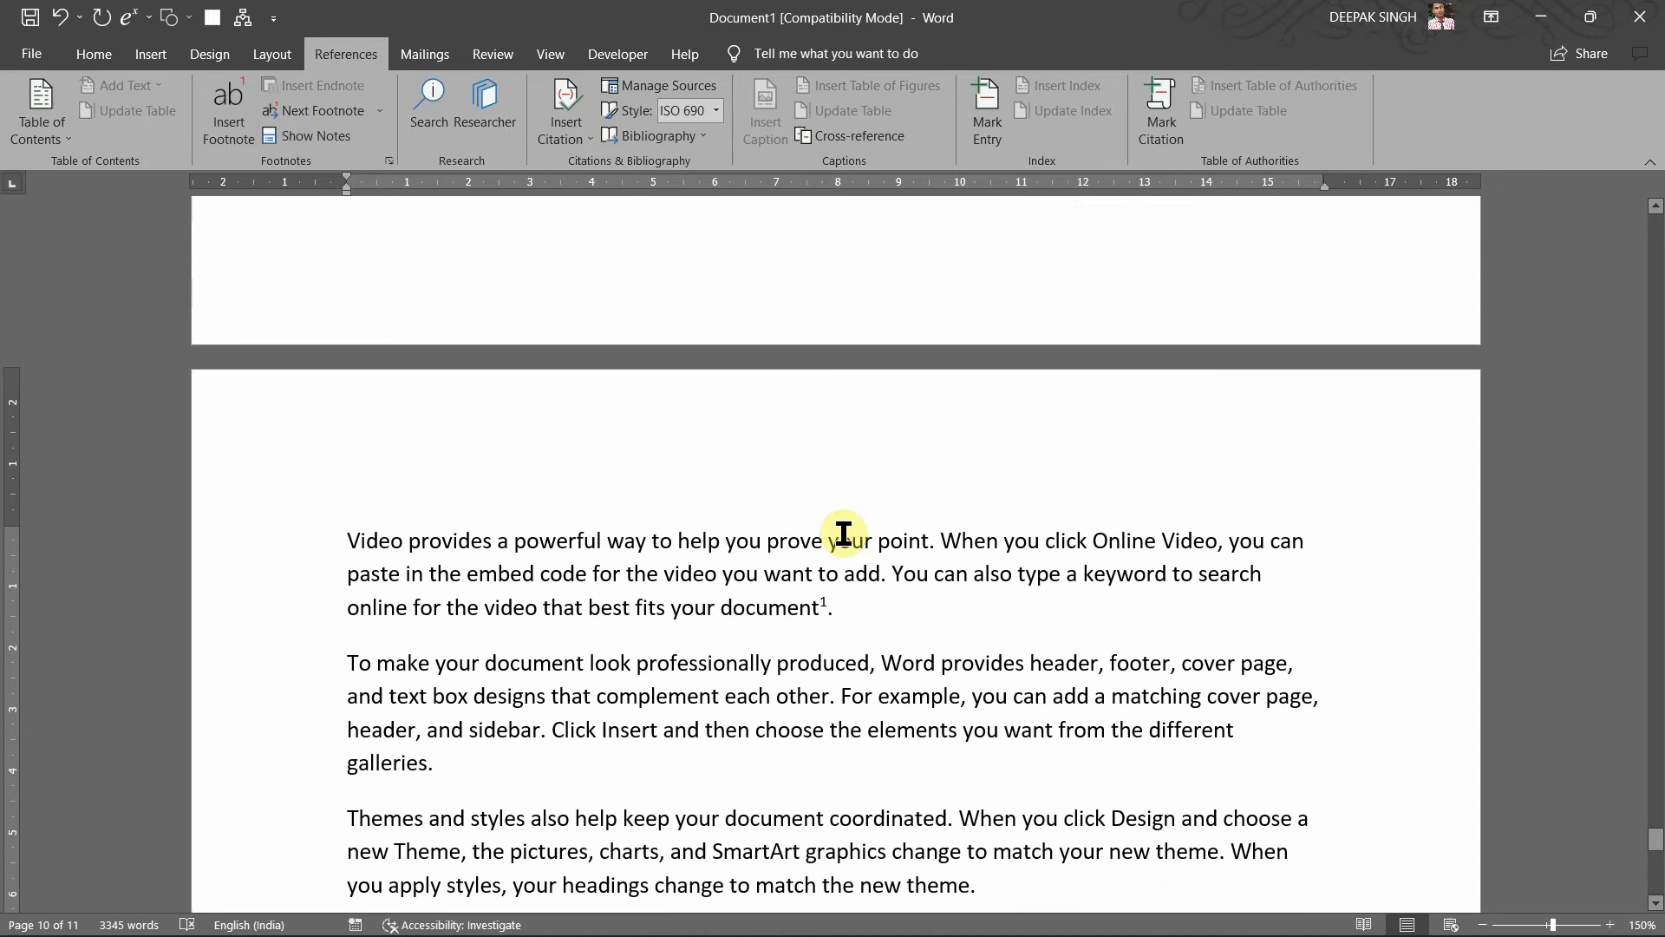
{"action": "left_click", "coordinate": [828, 607]}
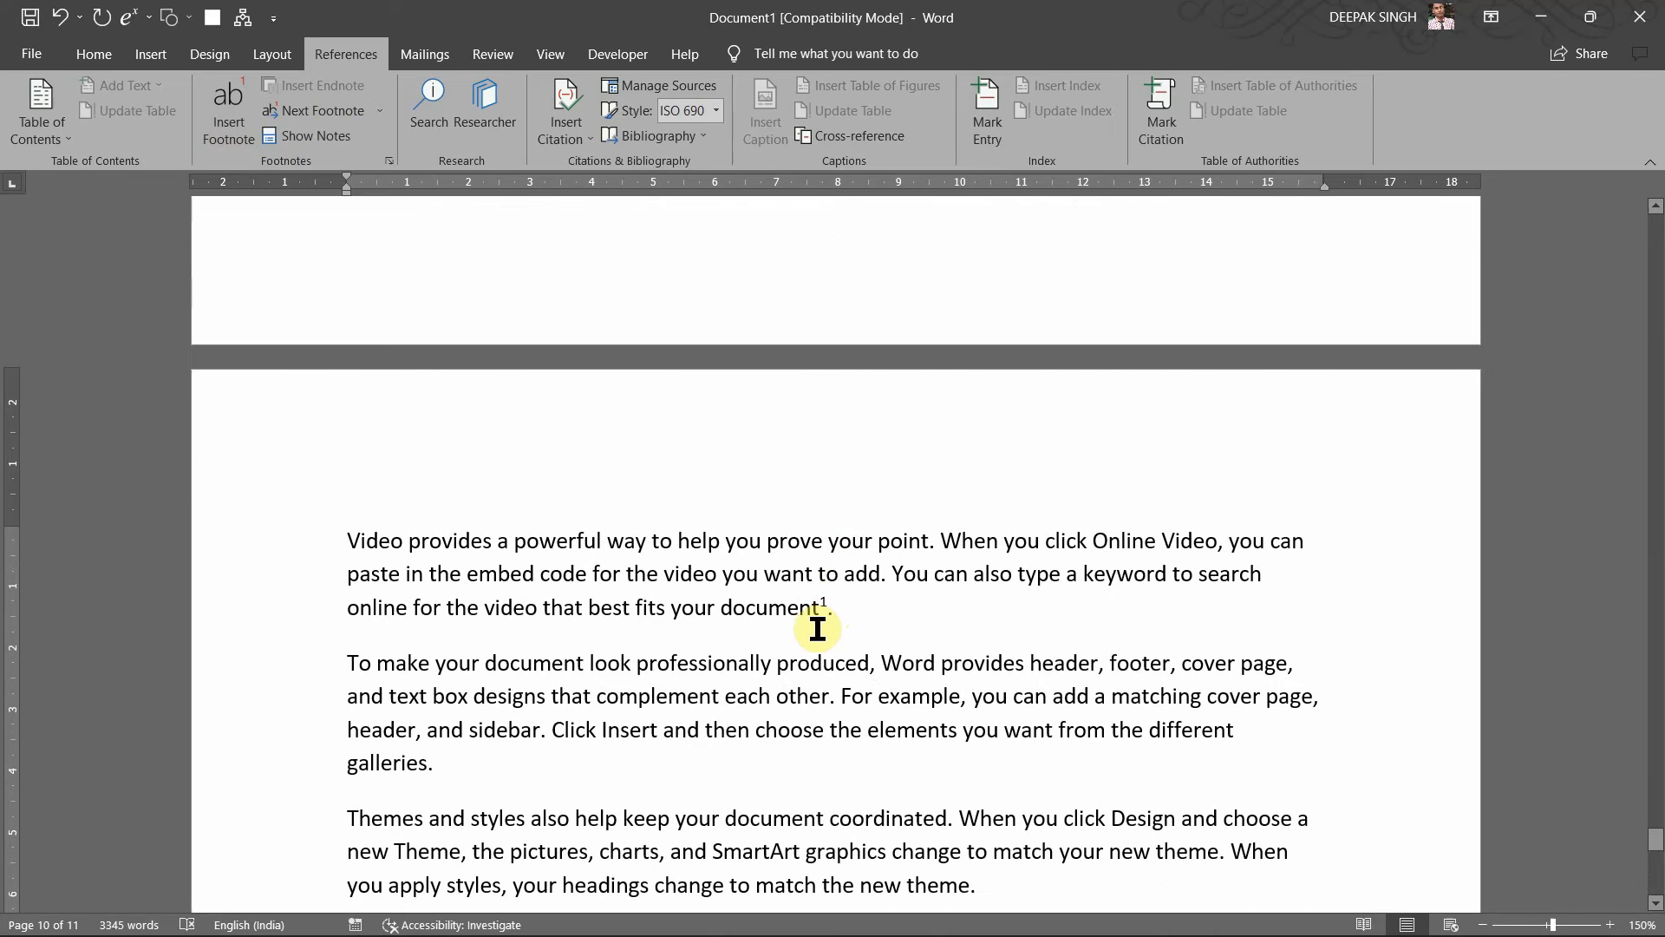
{"action": "scroll", "coordinate": [712, 721], "scroll_direction": "down", "scroll_amount": 15}
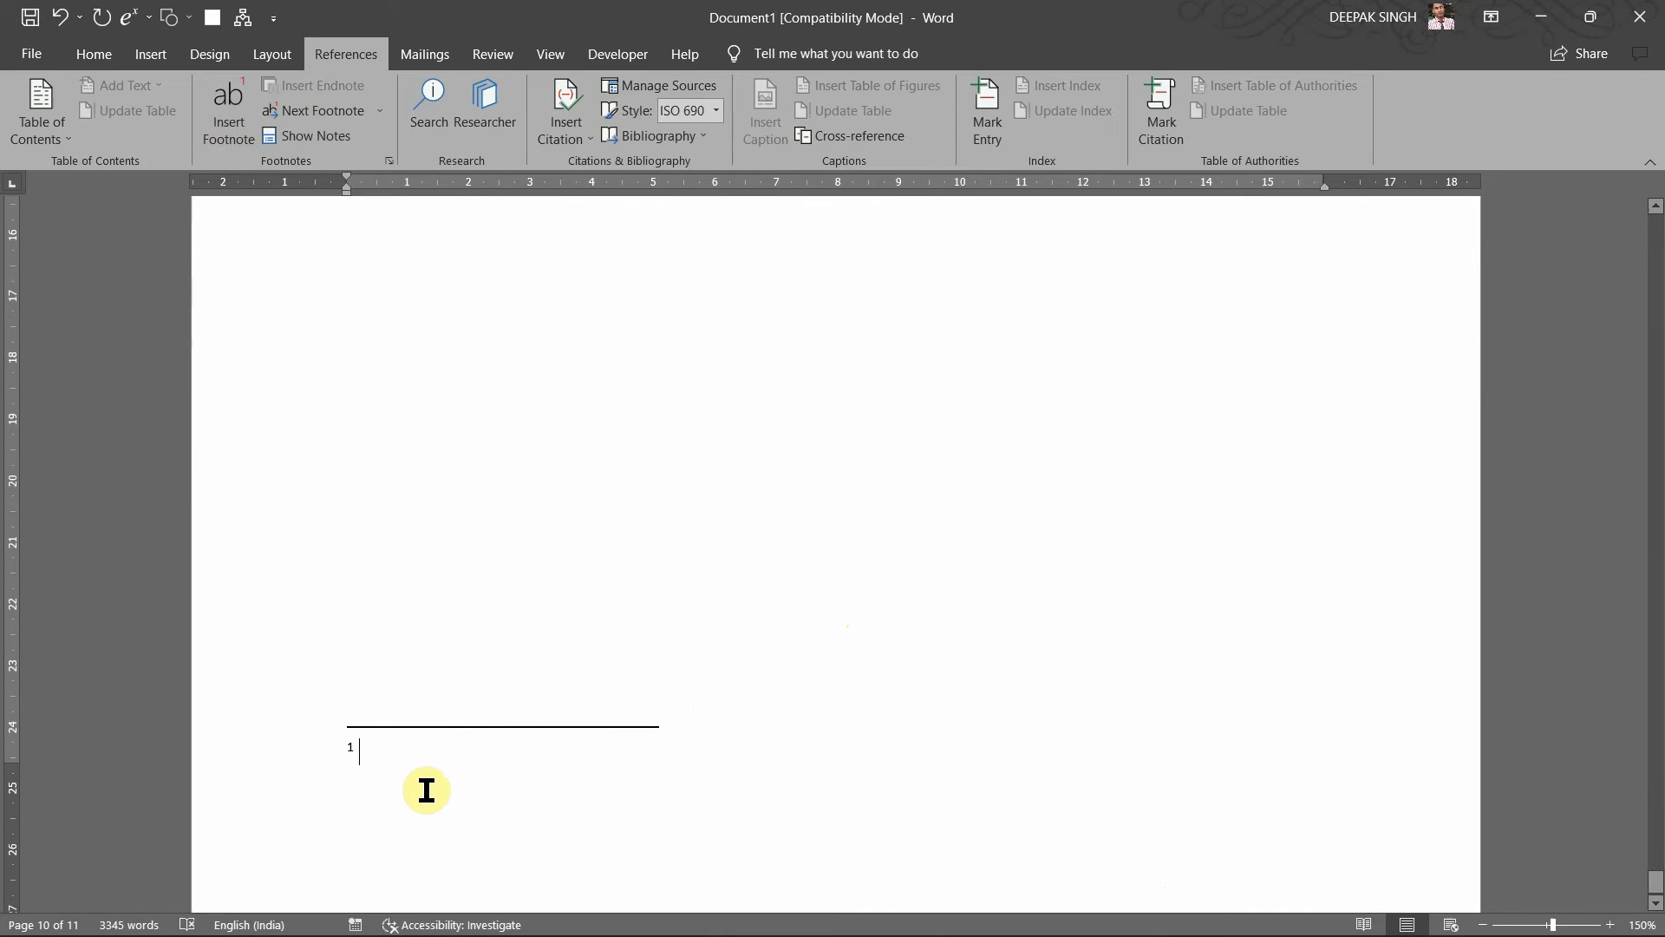
{"action": "type", "text": "Jbzk;sdbv;zdv sdbldabvkjdsaba"}
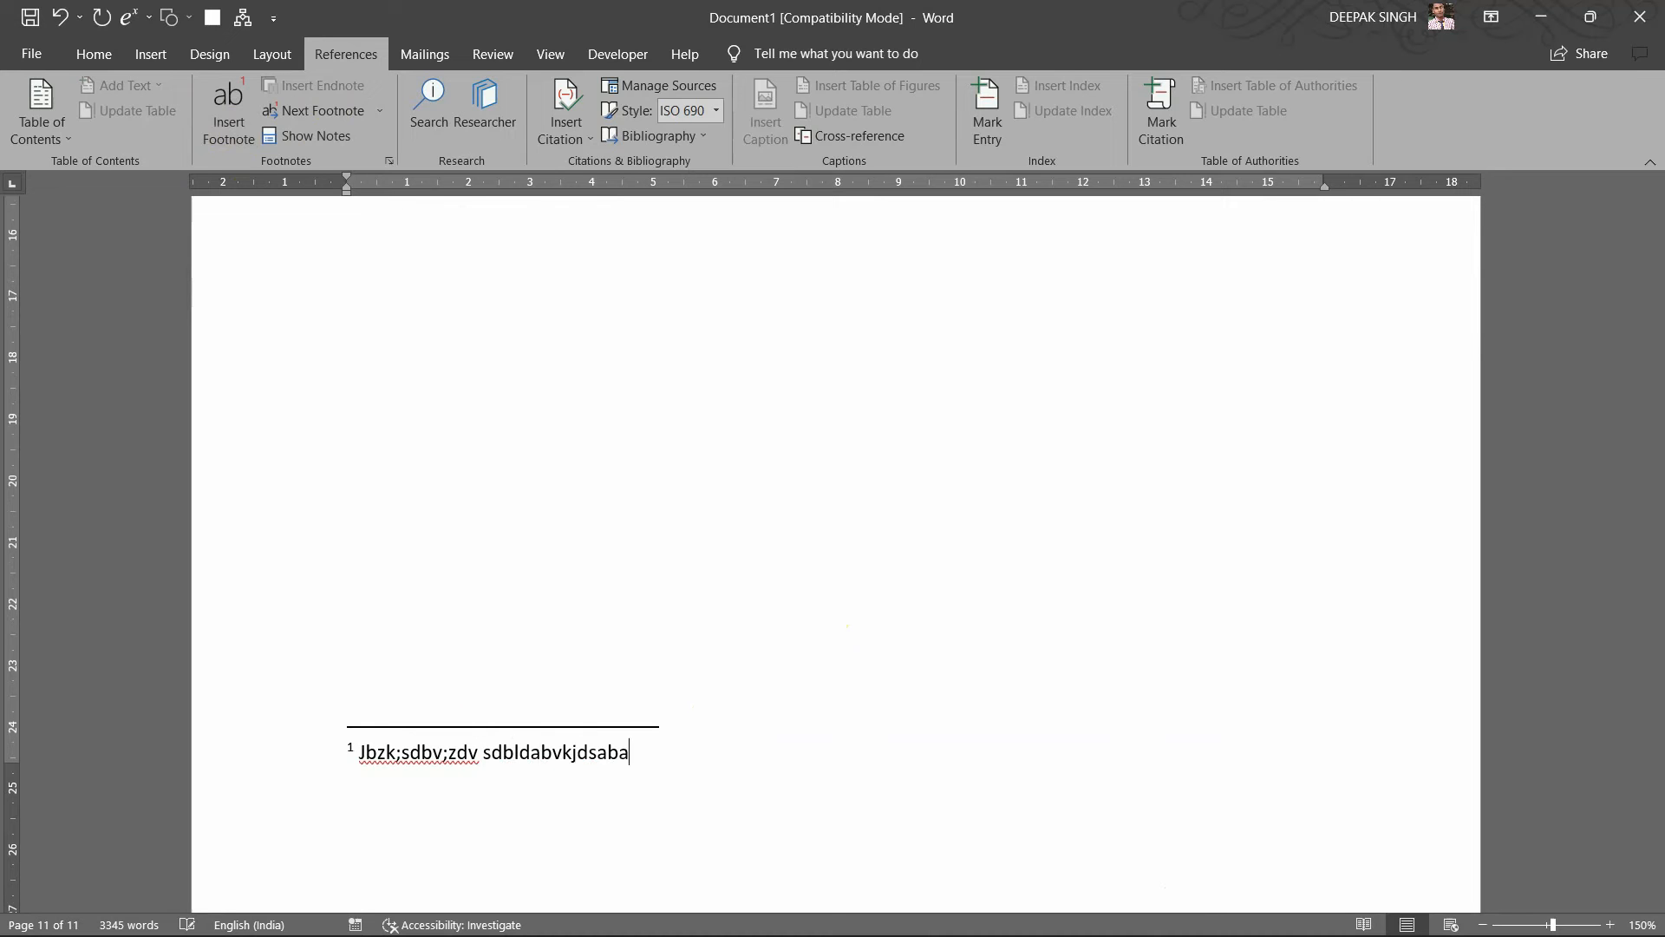
{"action": "type", "text": " jbalskdbfsavf"}
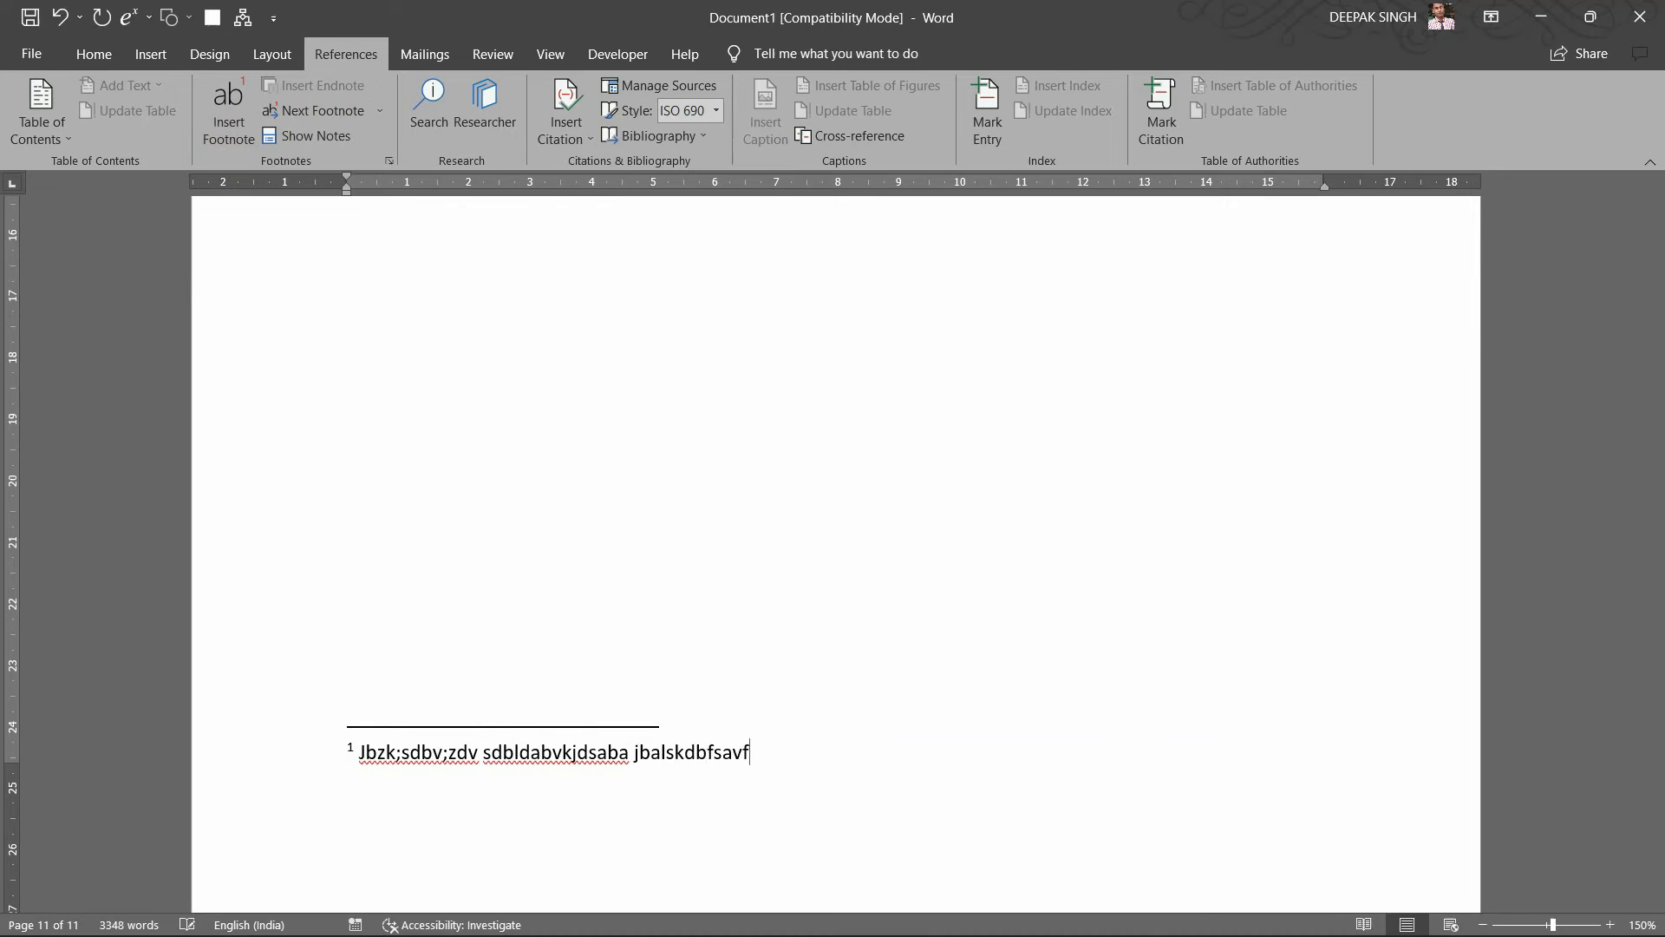
{"action": "left_click", "coordinate": [886, 678]}
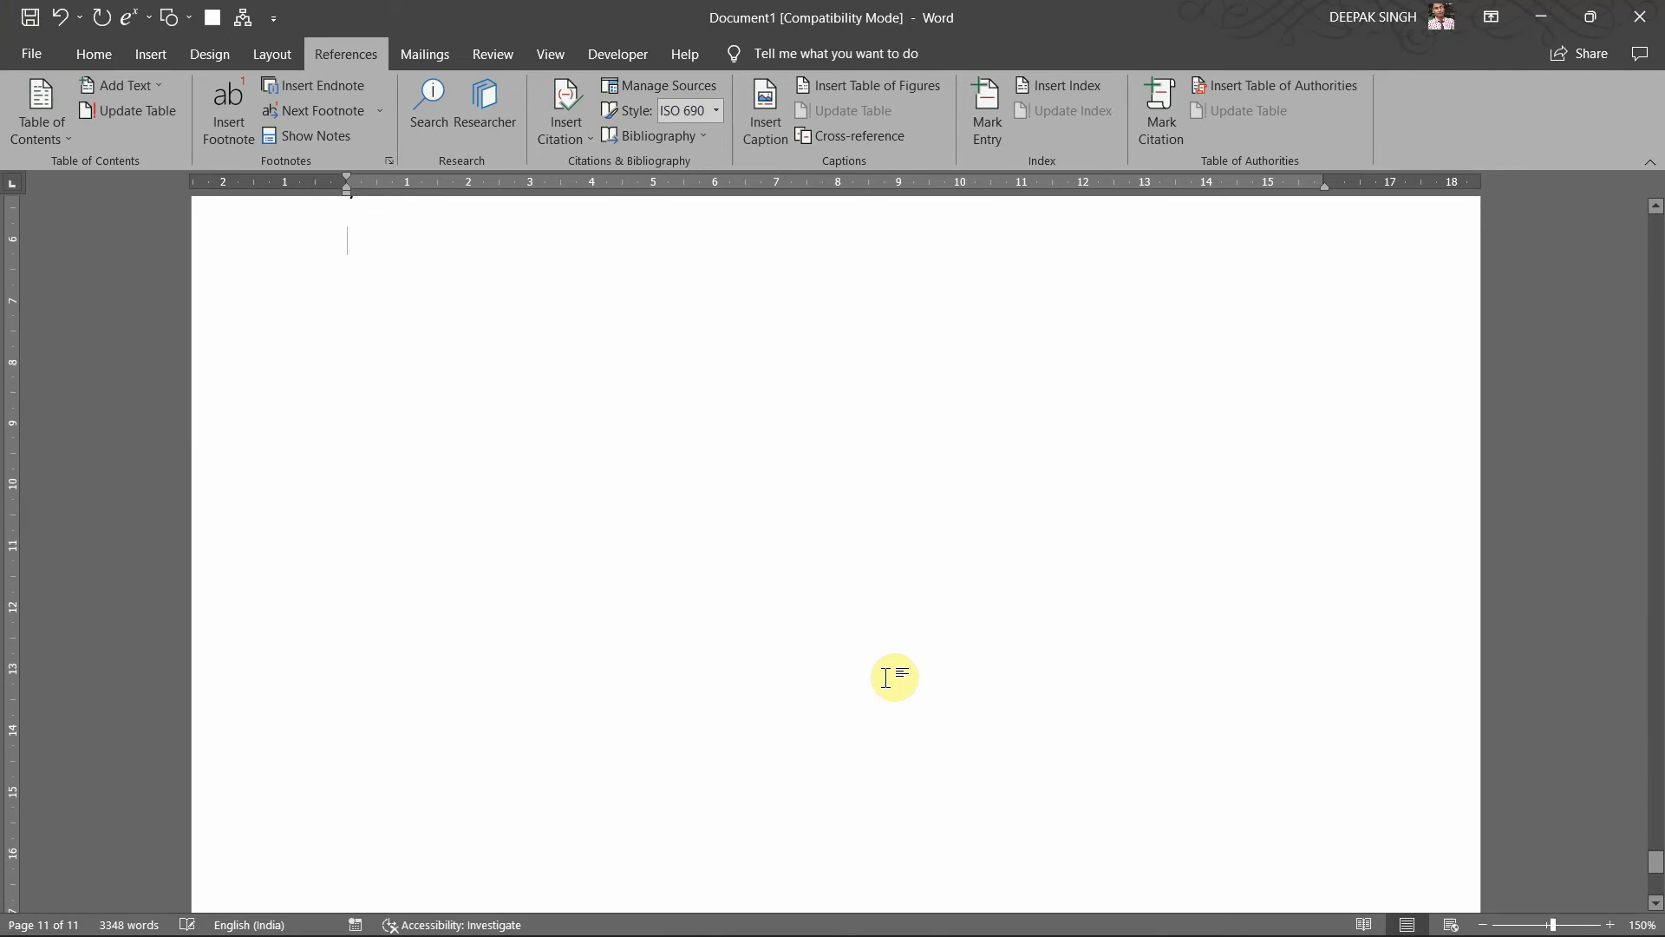
{"action": "scroll", "coordinate": [883, 669], "scroll_direction": "up", "scroll_amount": 5}
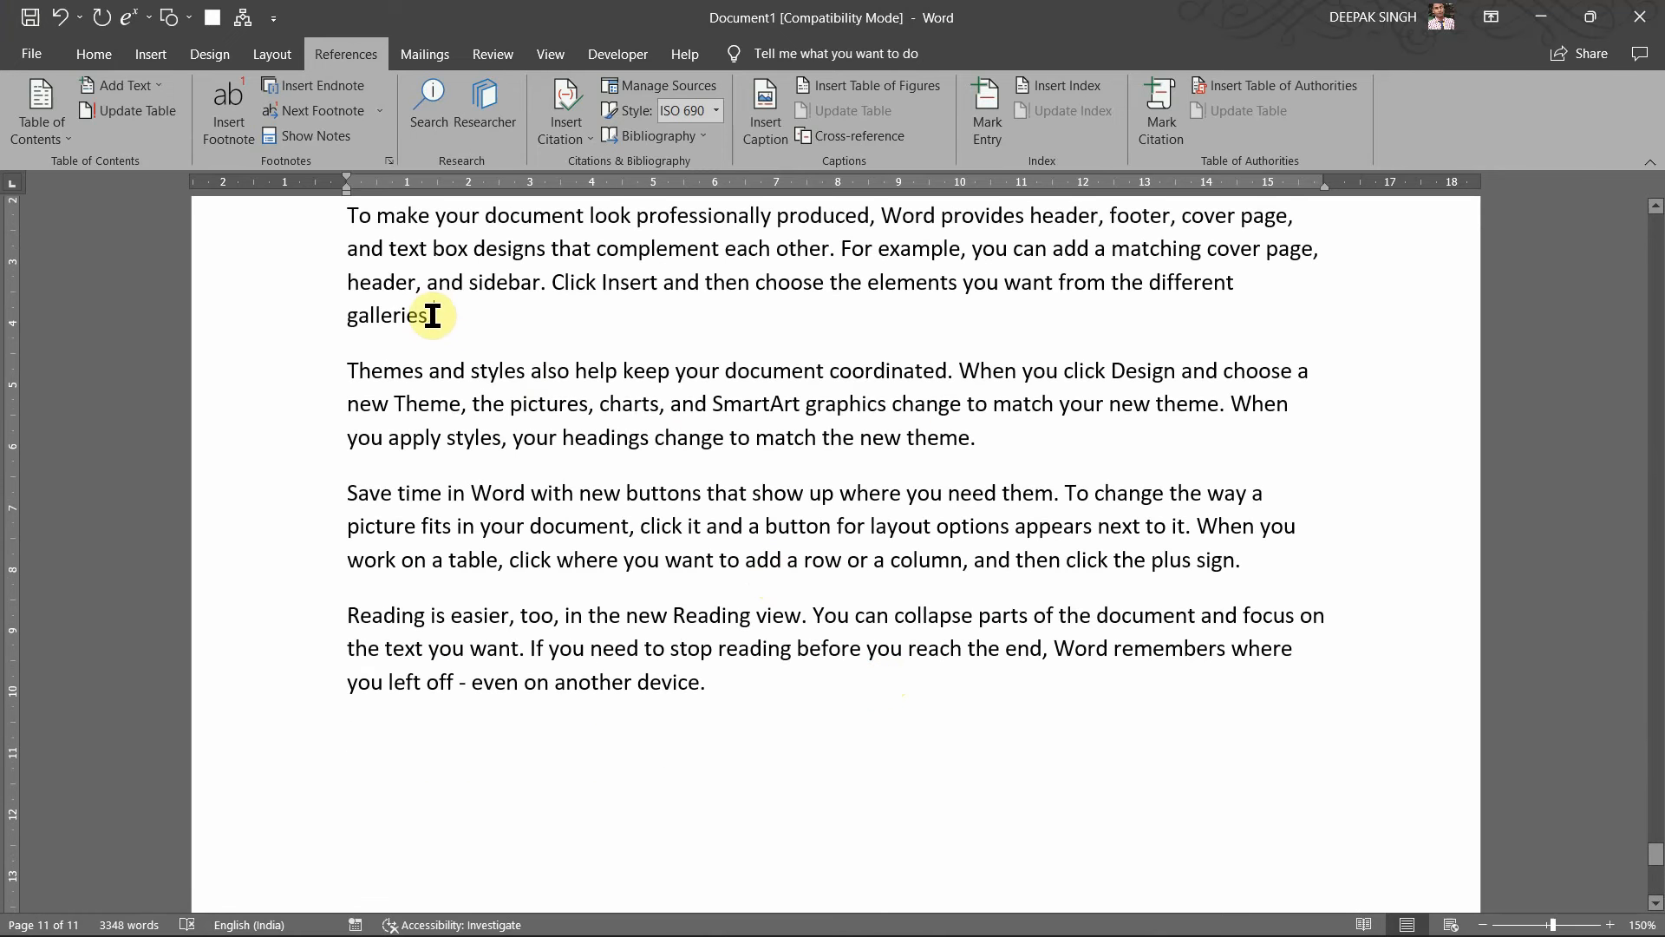
Step: Add footnote 2 after 'galleries.' and footnote 3 after 'theme.', each with placeholder text
{"action": "left_click", "coordinate": [222, 132]}
{"action": "scroll", "coordinate": [620, 486], "scroll_direction": "up", "scroll_amount": 10}
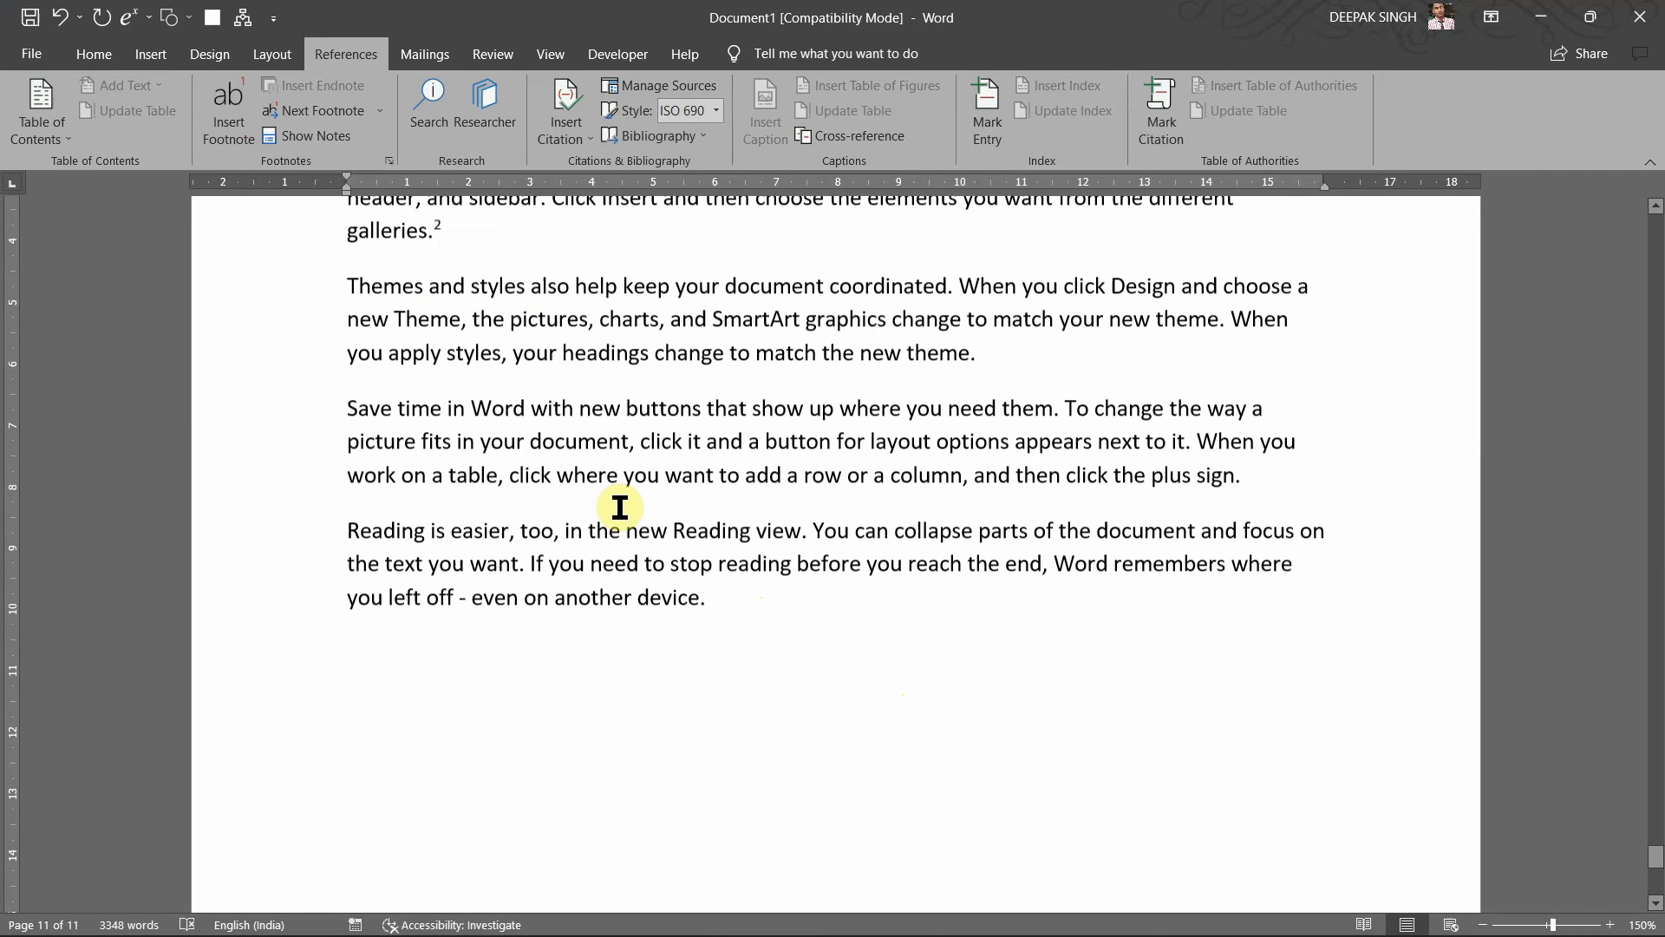
{"action": "scroll", "coordinate": [591, 539], "scroll_direction": "down", "scroll_amount": 10}
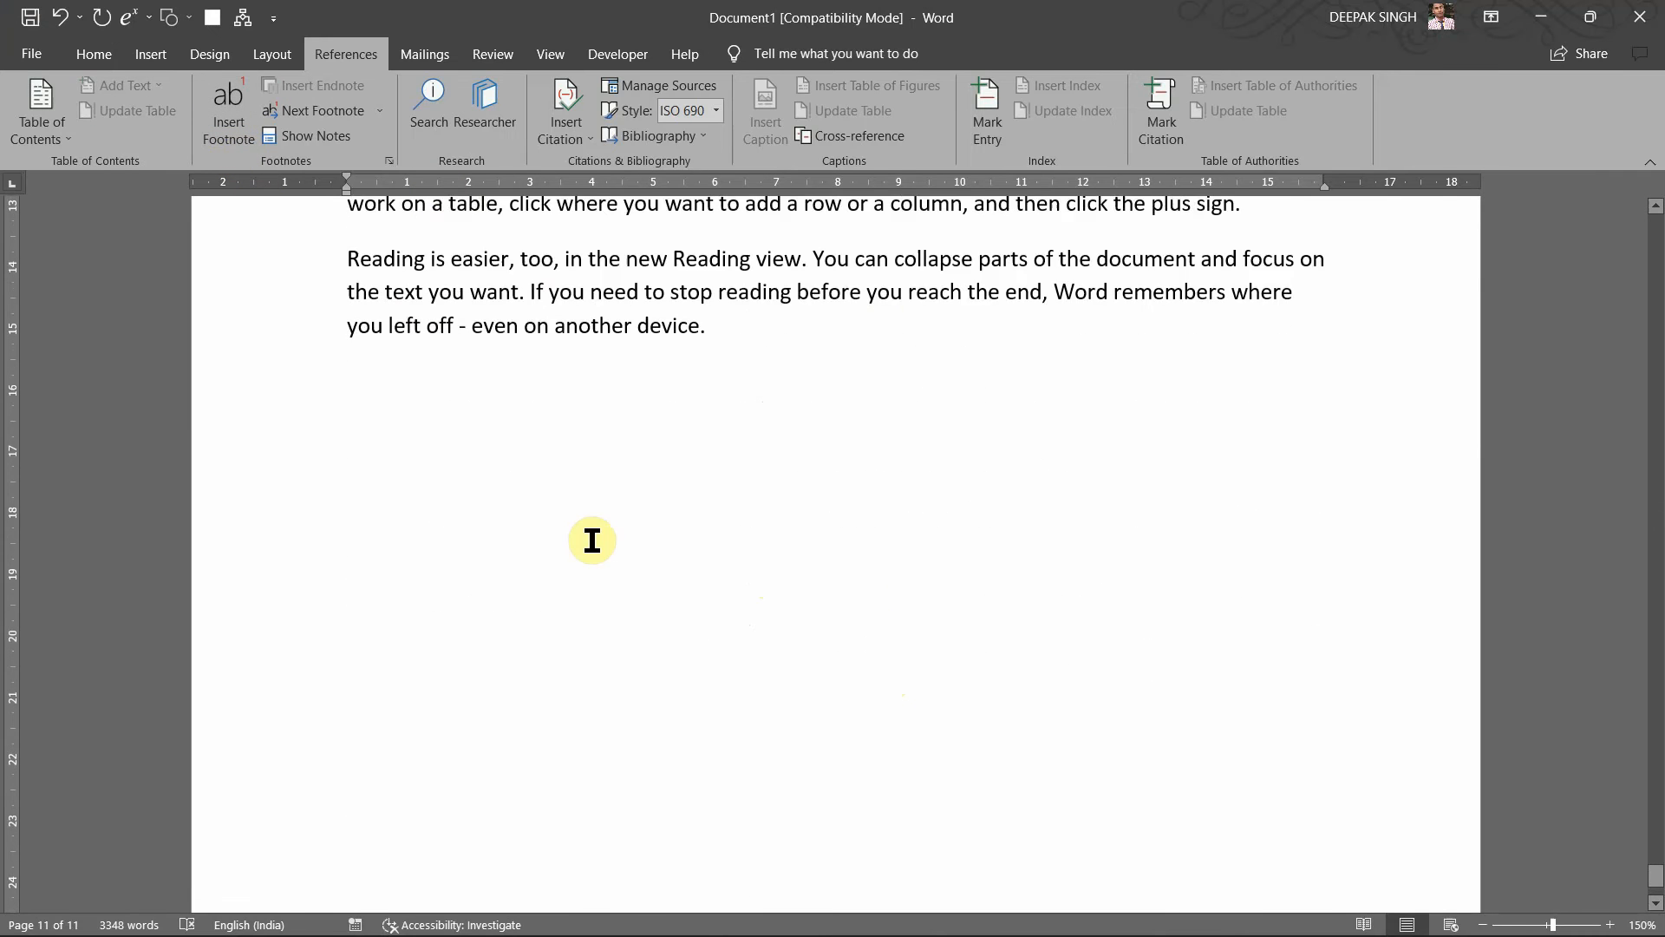
{"action": "type", "text": "jbdlkf"}
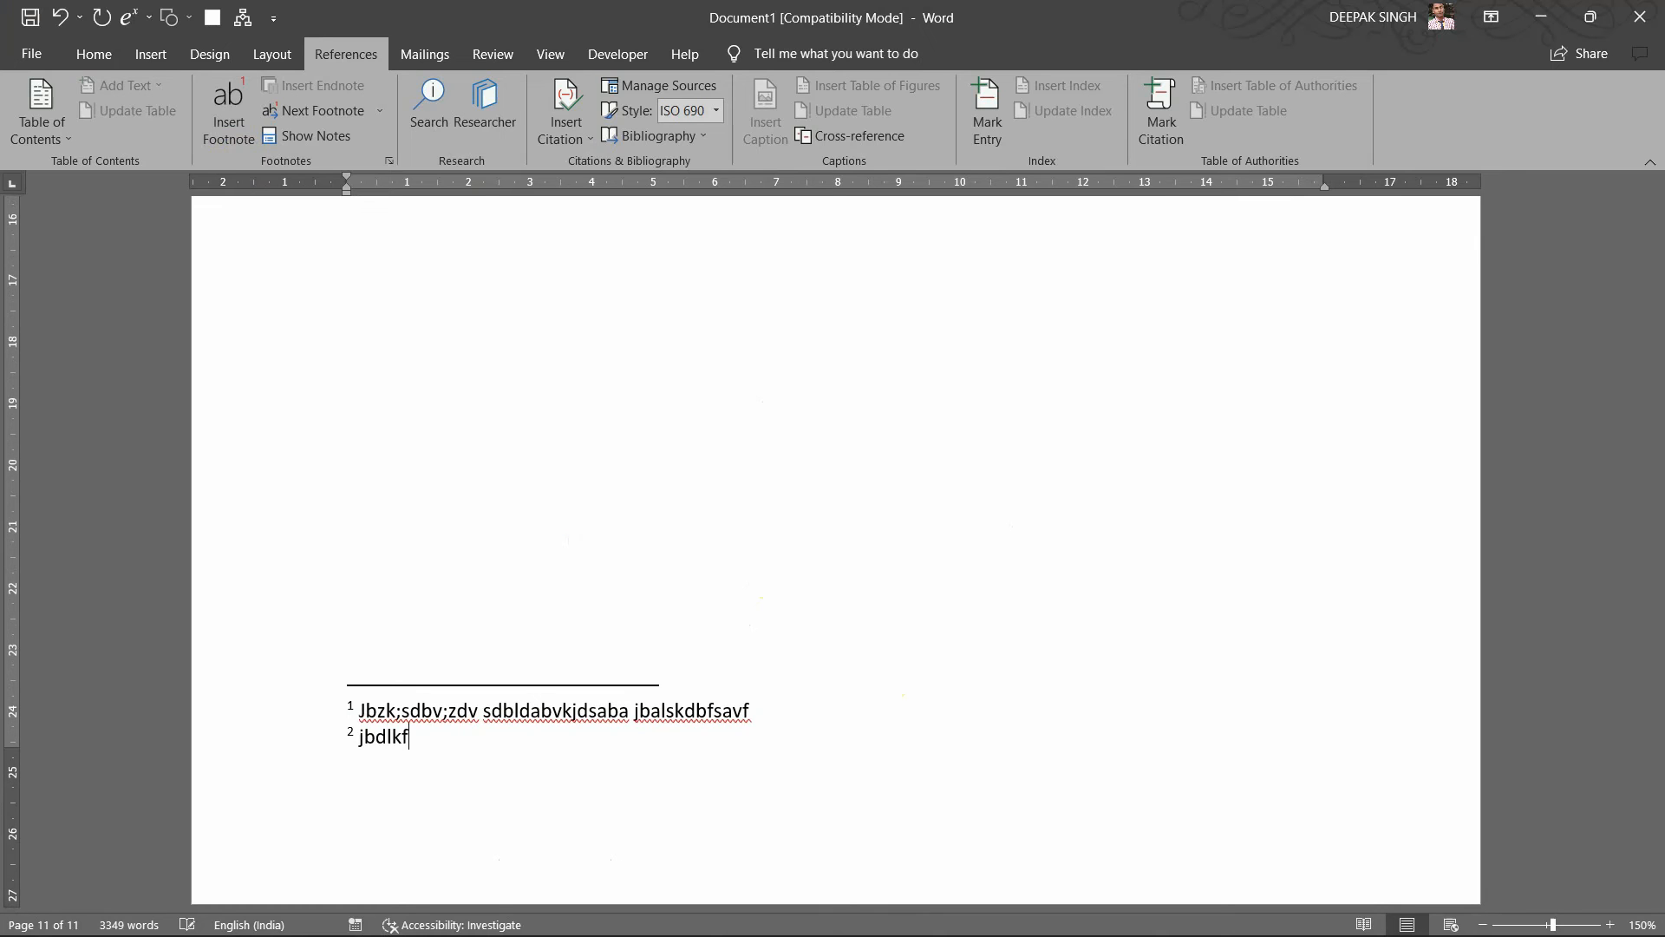
{"action": "type", "text": " asdjba df asdf"}
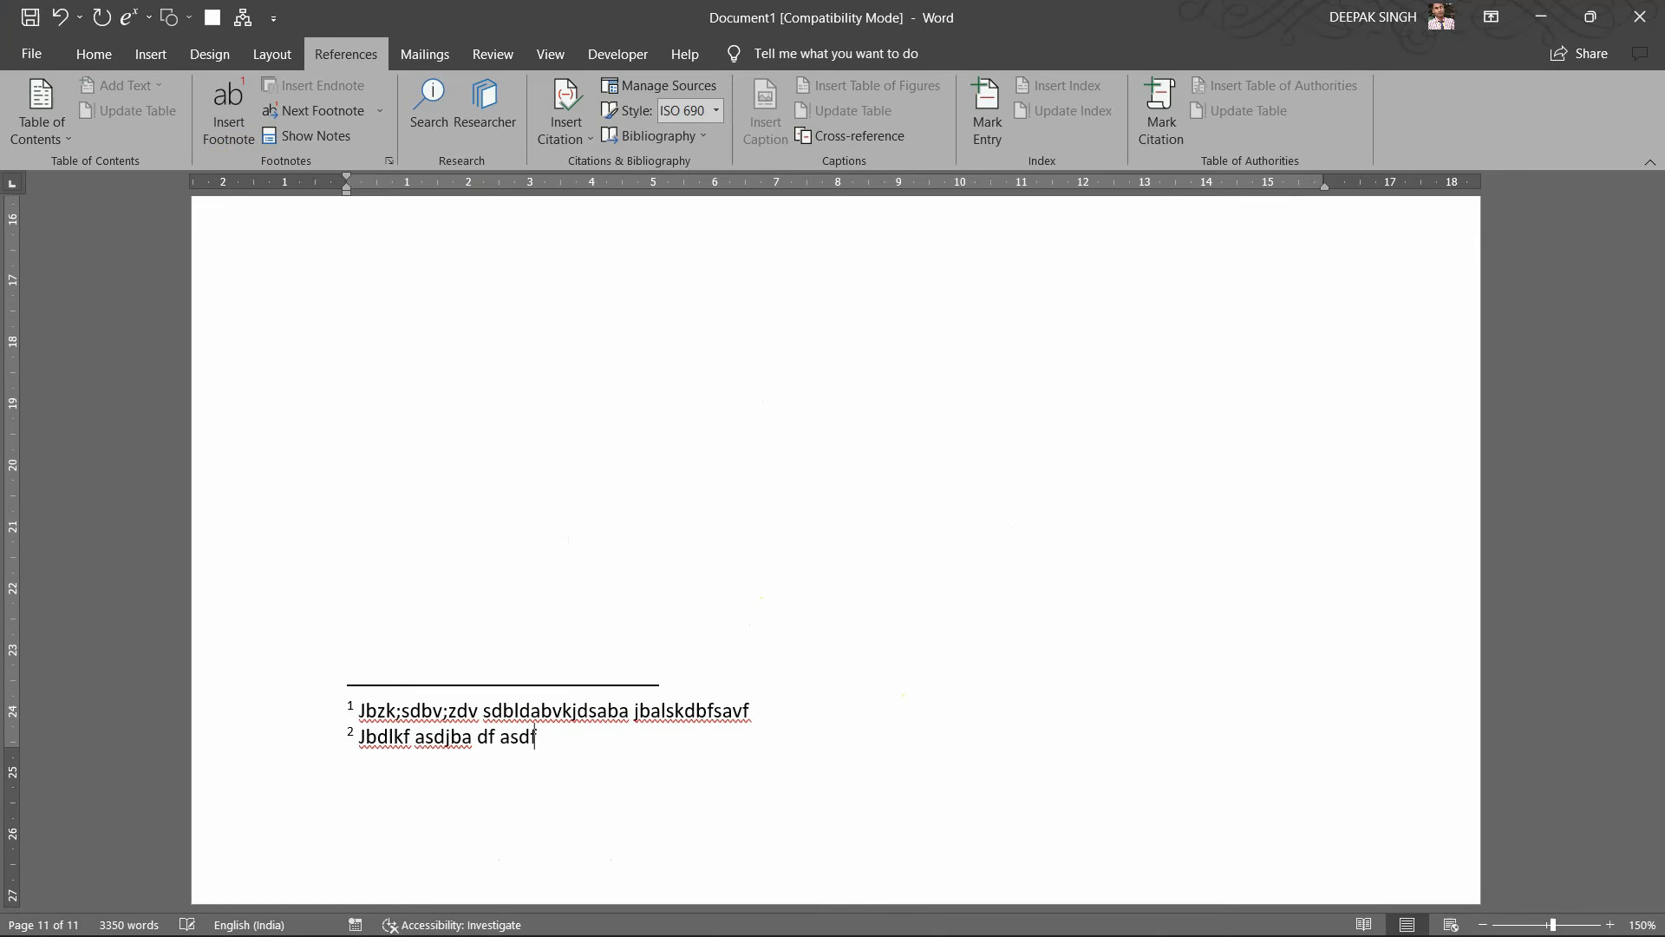
{"action": "type", "text": "blkasbf jaksdfbasjkdf"}
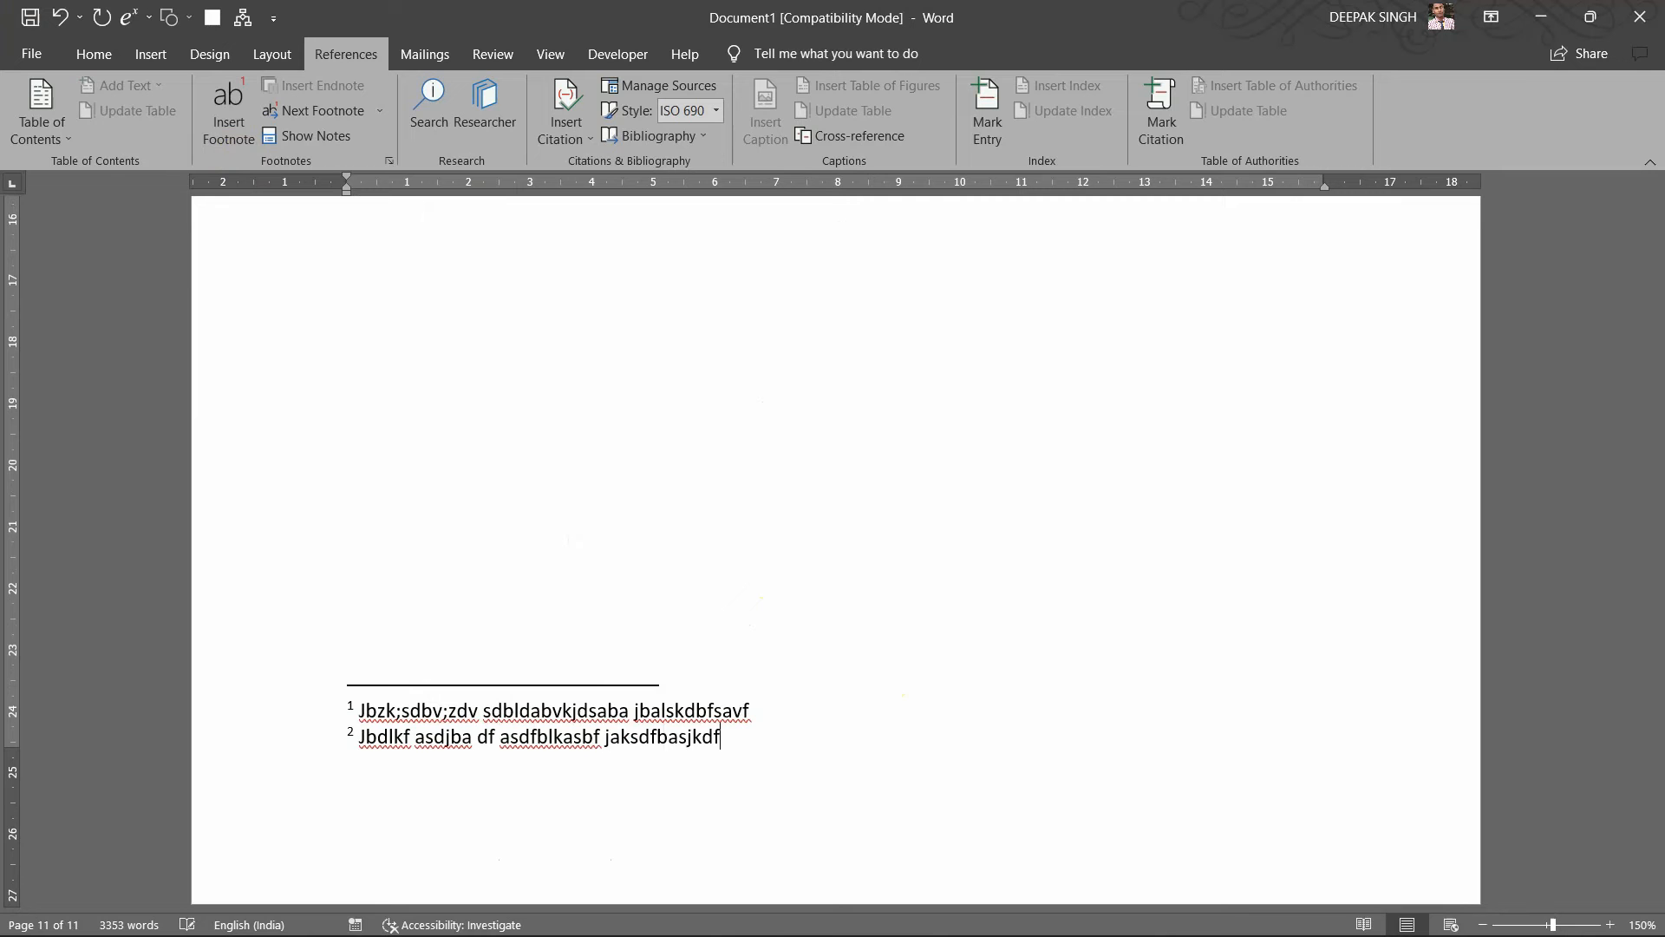
{"action": "scroll", "coordinate": [737, 486], "scroll_direction": "up", "scroll_amount": 10}
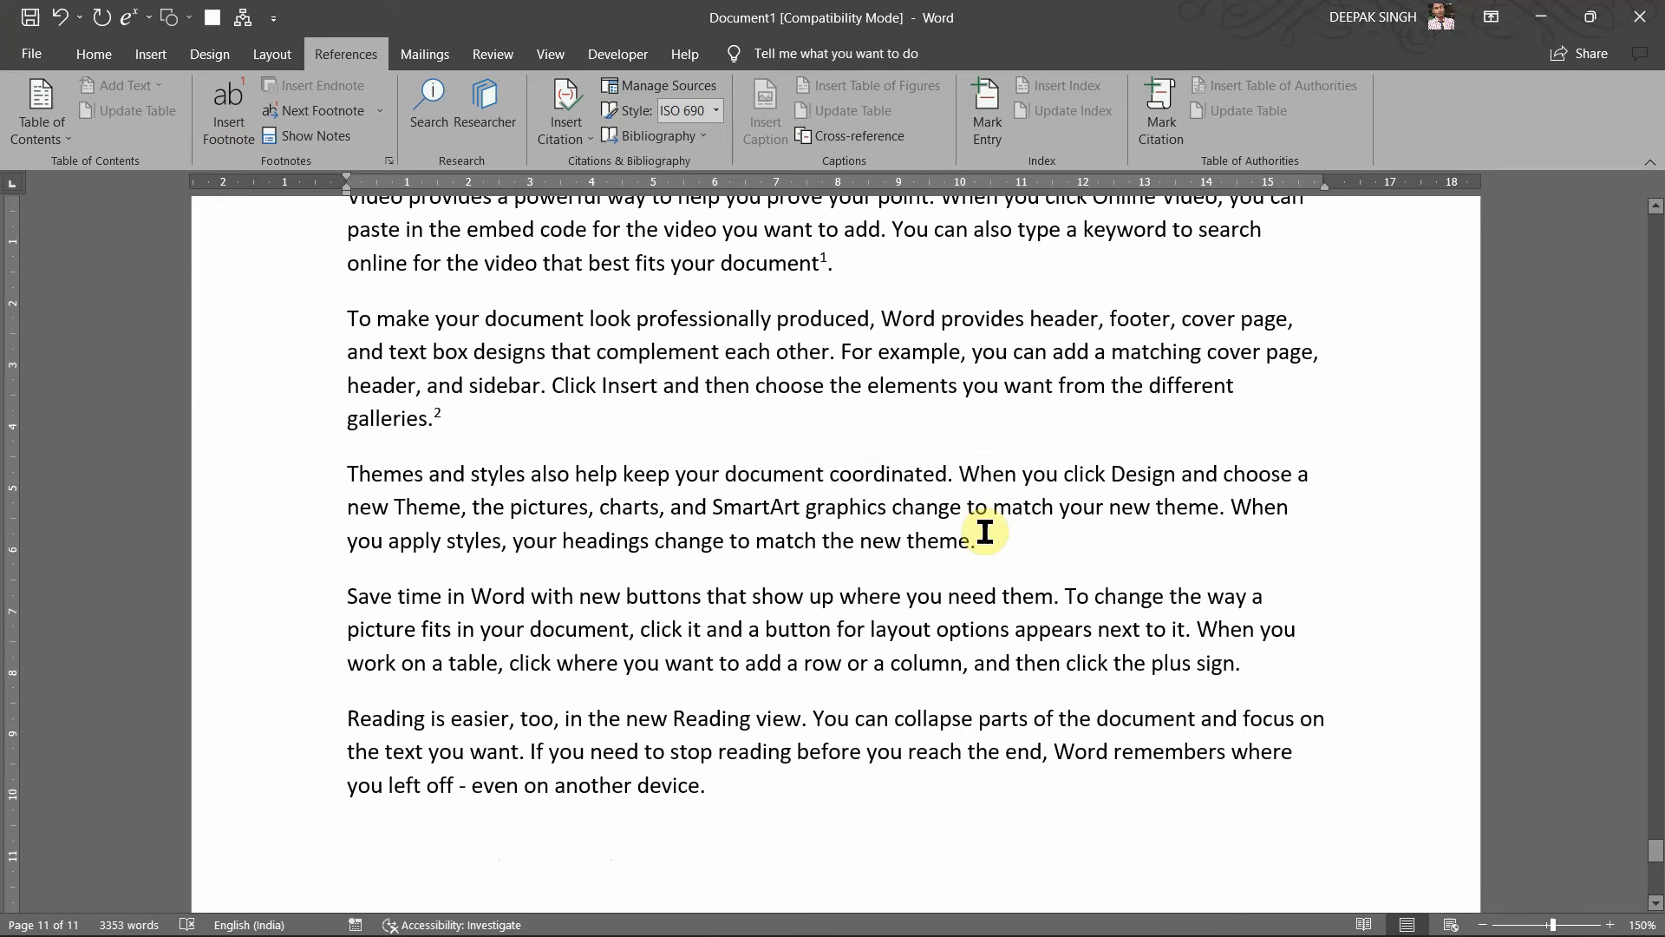
{"action": "left_click", "coordinate": [985, 532]}
{"action": "left_click", "coordinate": [229, 112]}
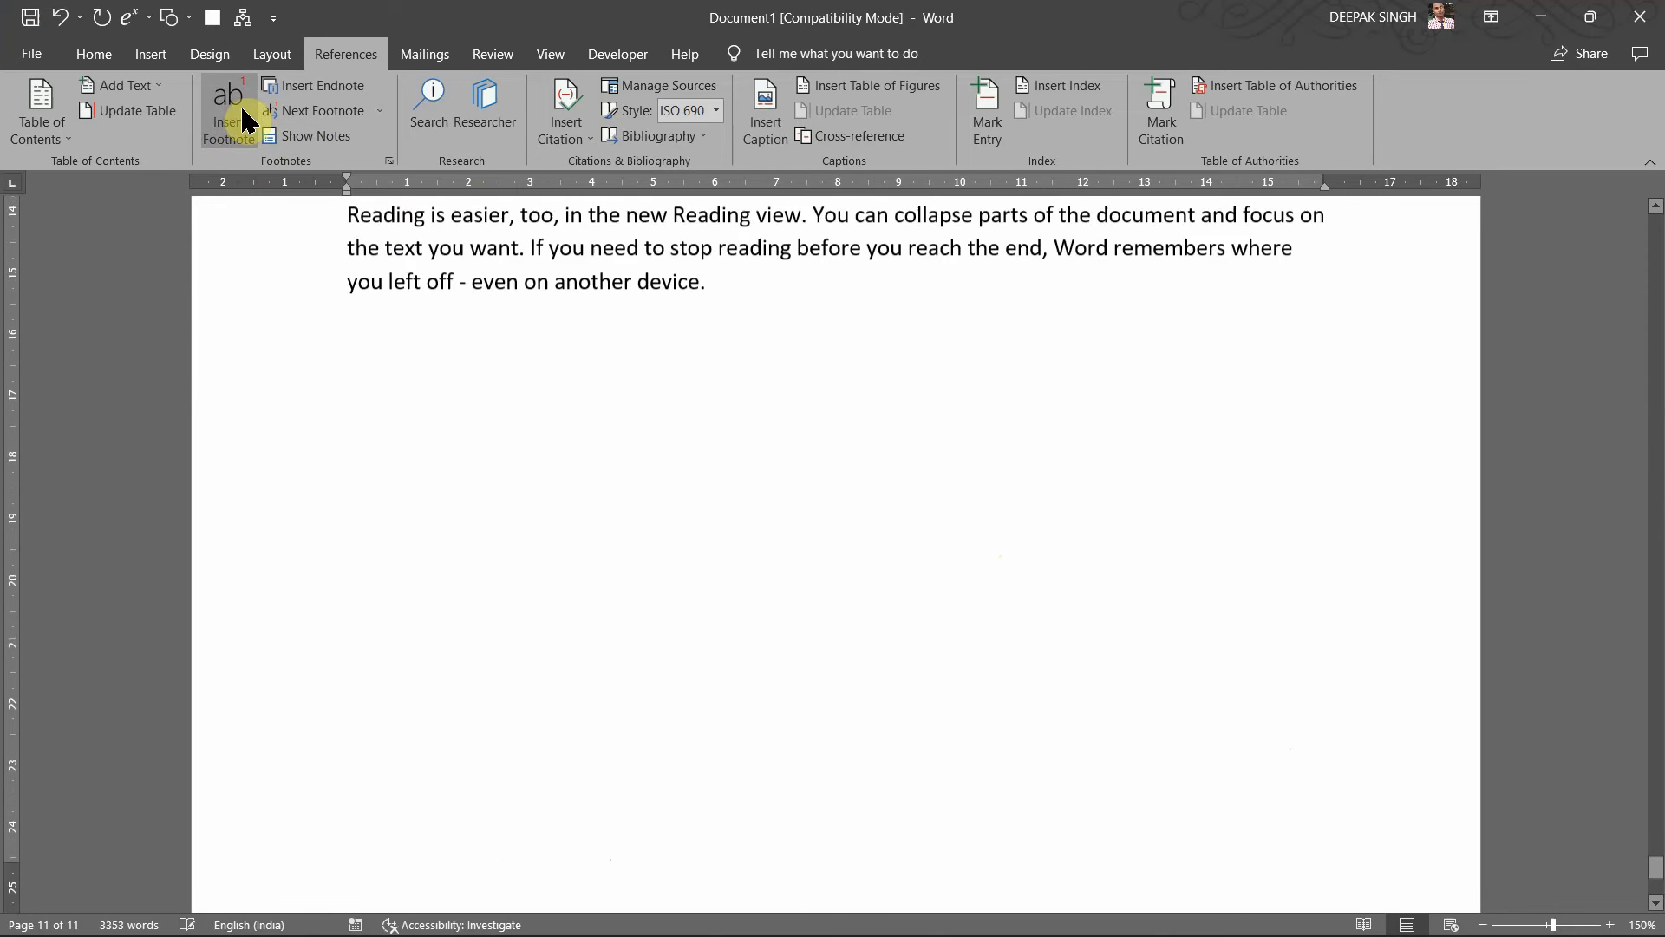
{"action": "type", "text": "dfkjbadflkj"}
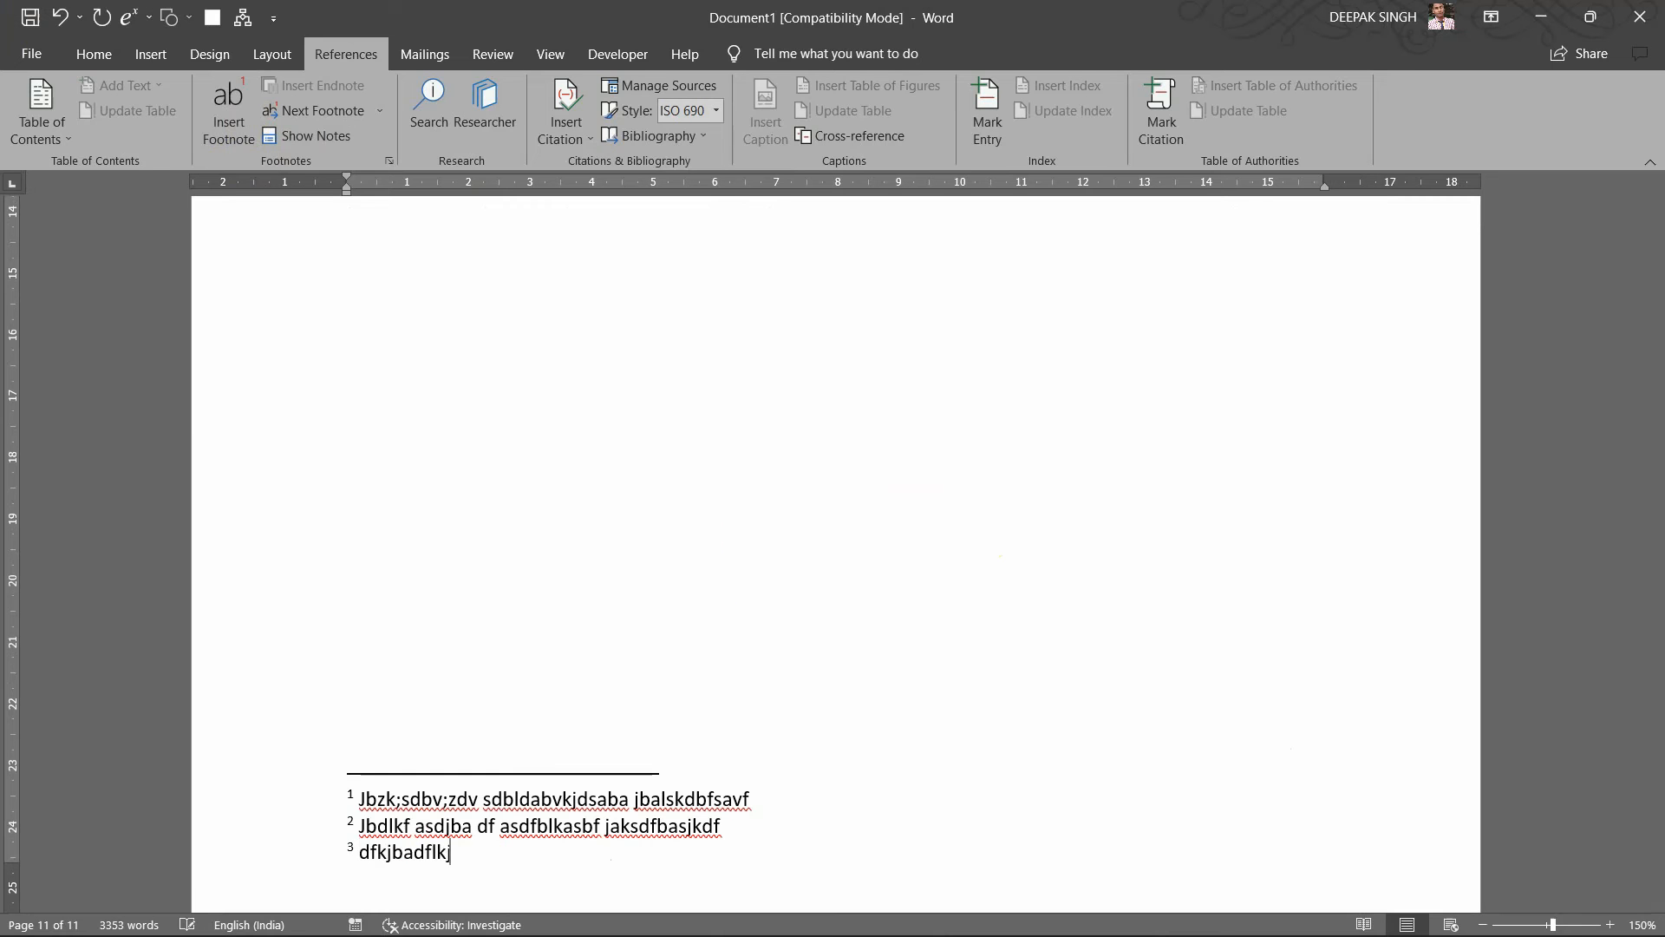
{"action": "type", "text": "bladjfvblajf ja;sbfjla"}
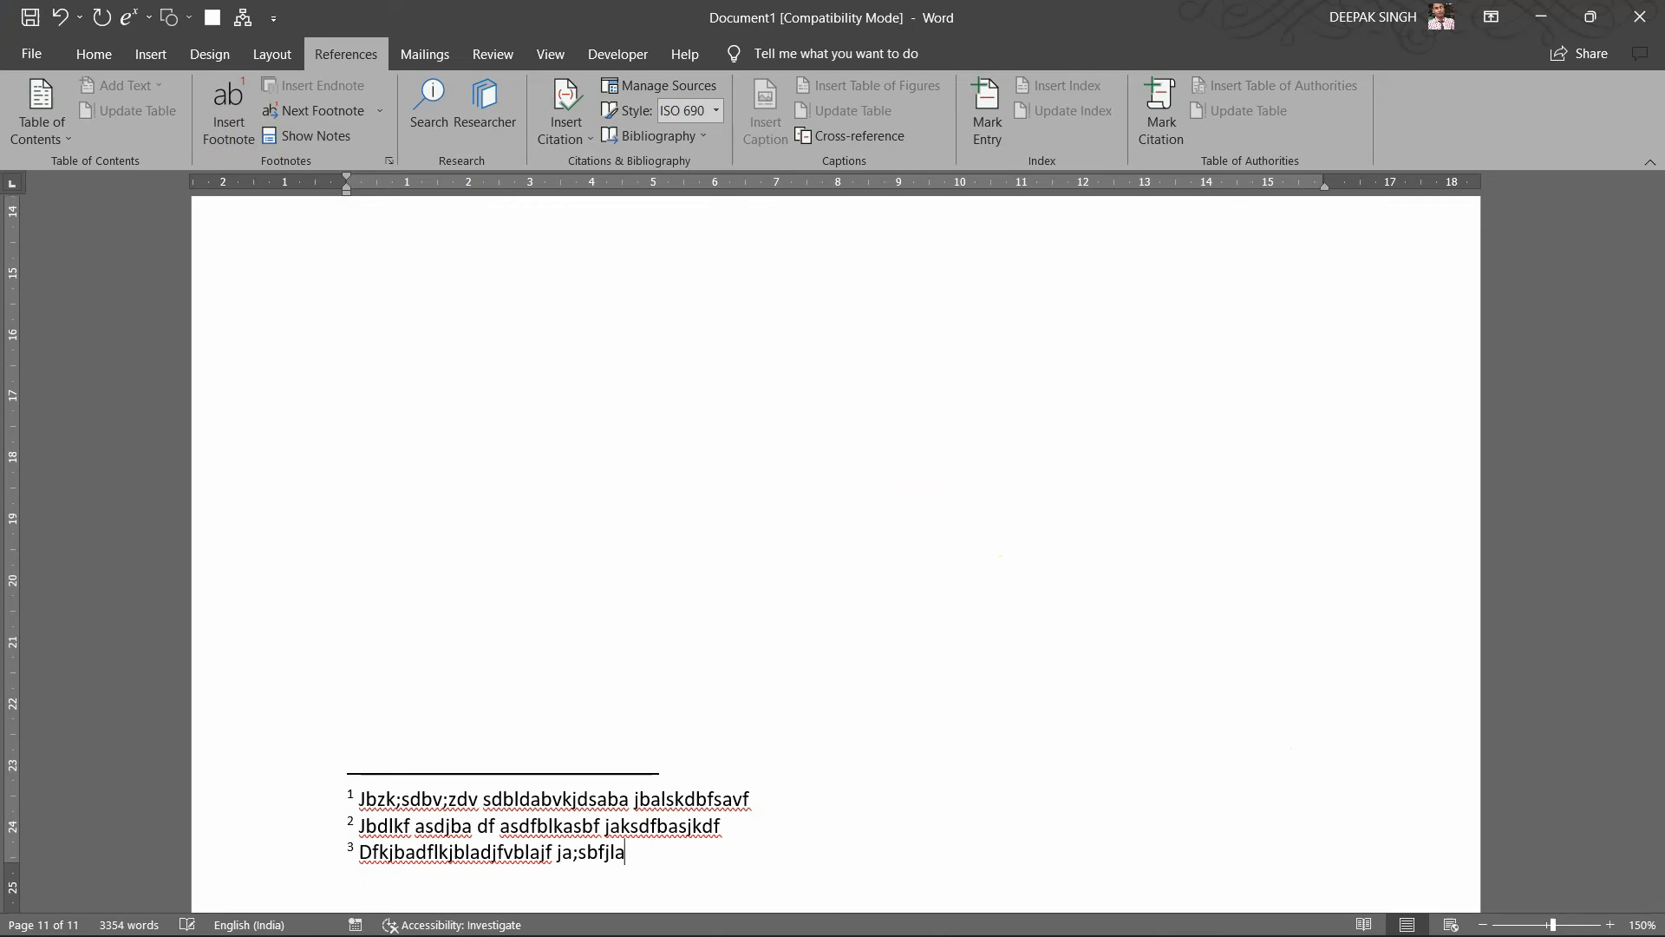
{"action": "type", "text": "f haksd"}
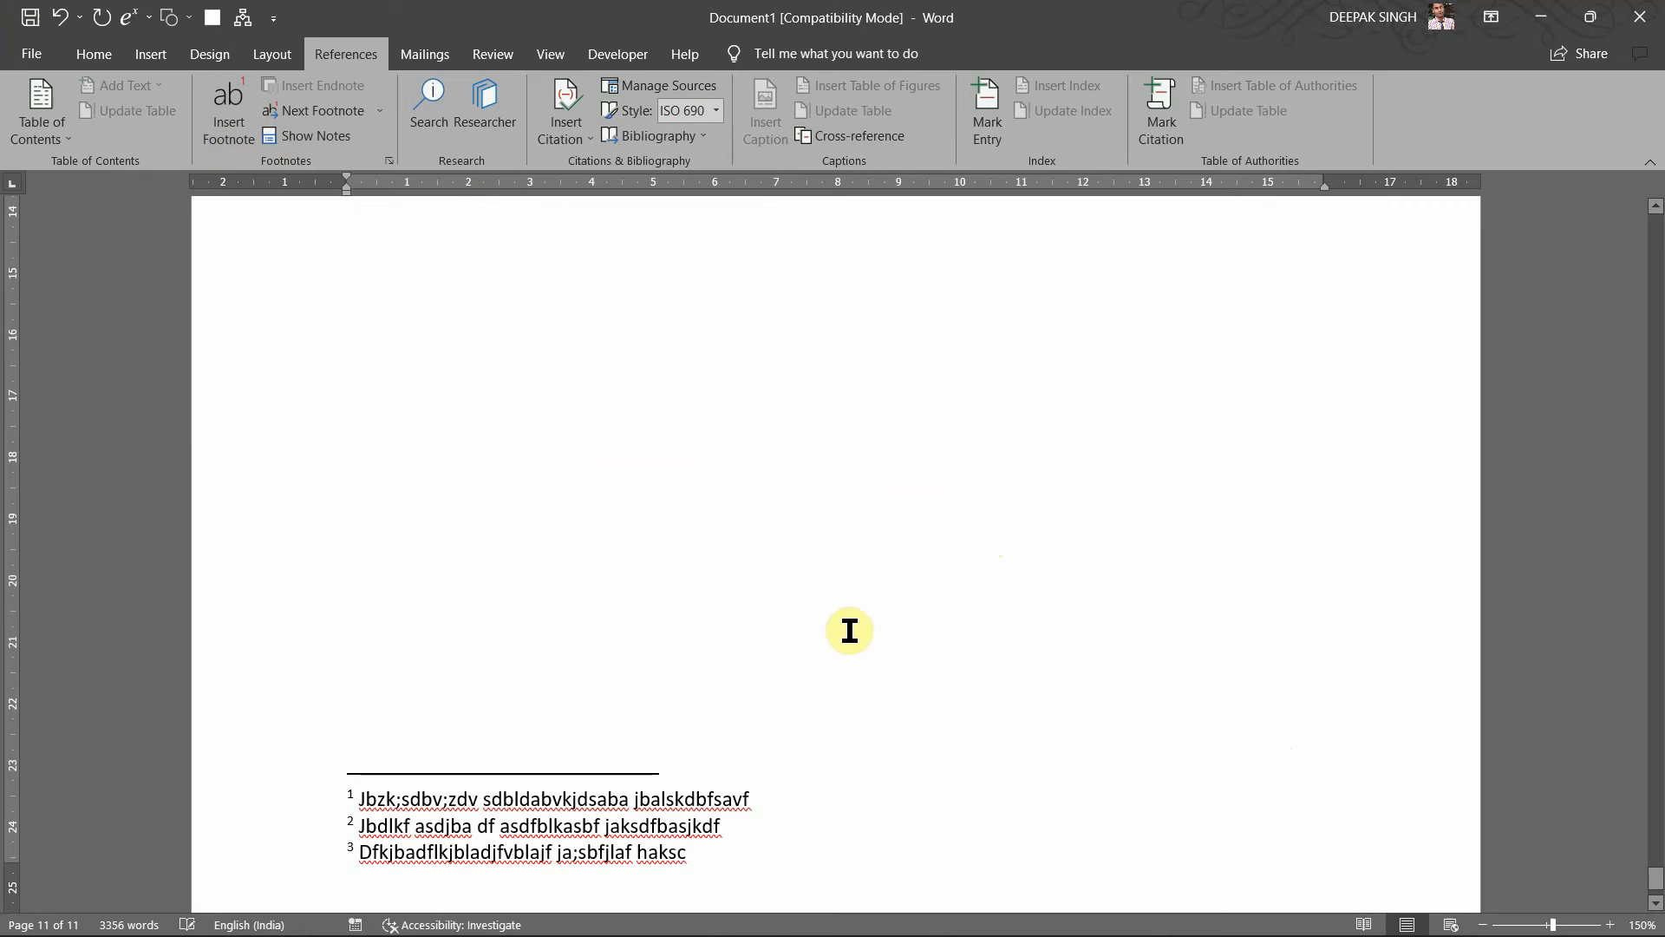
{"action": "scroll", "coordinate": [848, 628], "scroll_direction": "up", "scroll_amount": 8}
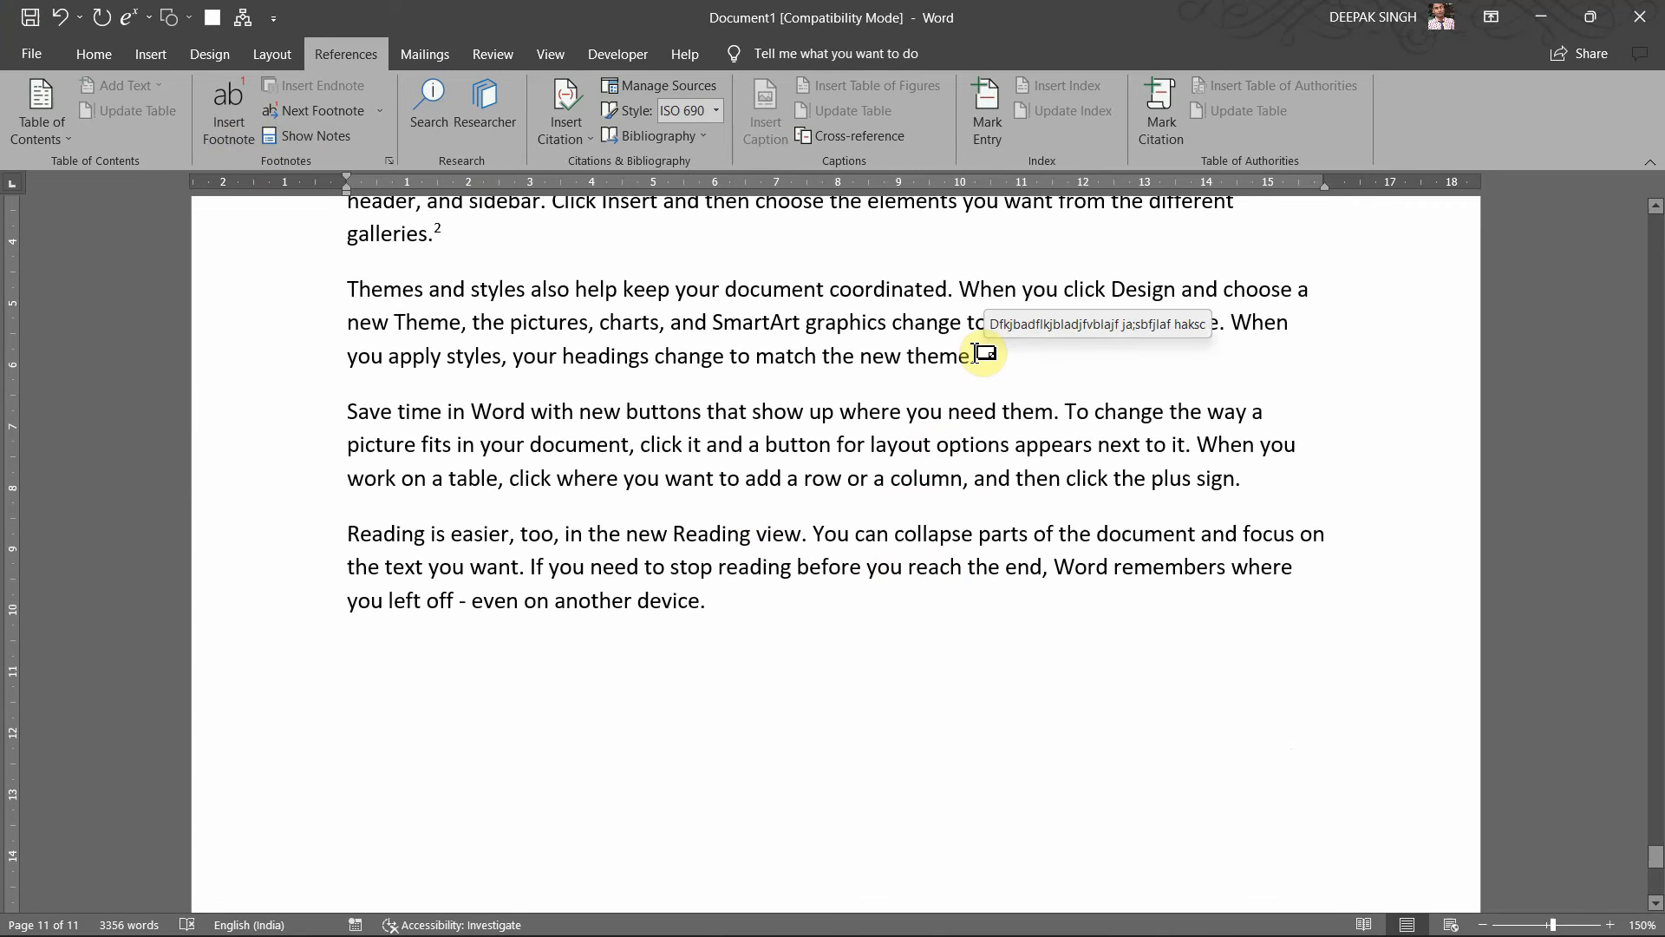
{"action": "scroll", "coordinate": [918, 560], "scroll_direction": "down", "scroll_amount": 8}
{"action": "scroll", "coordinate": [918, 560], "scroll_direction": "down", "scroll_amount": 2}
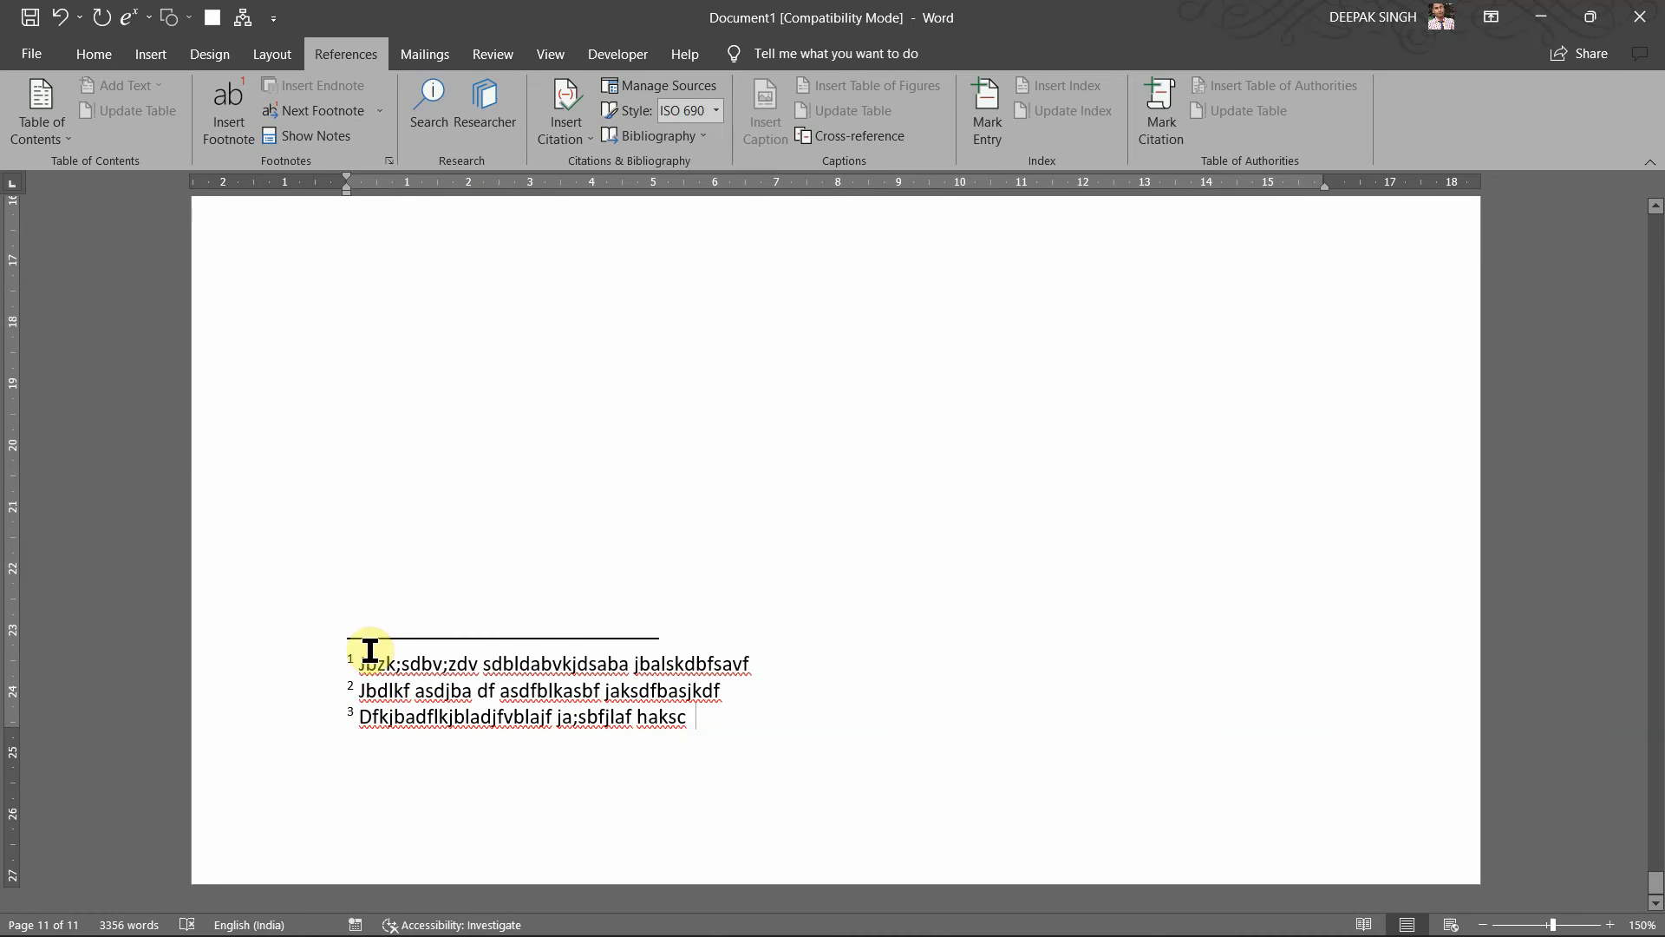
{"action": "scroll", "coordinate": [576, 542], "scroll_direction": "up", "scroll_amount": 10}
{"action": "right_click", "coordinate": [576, 542]}
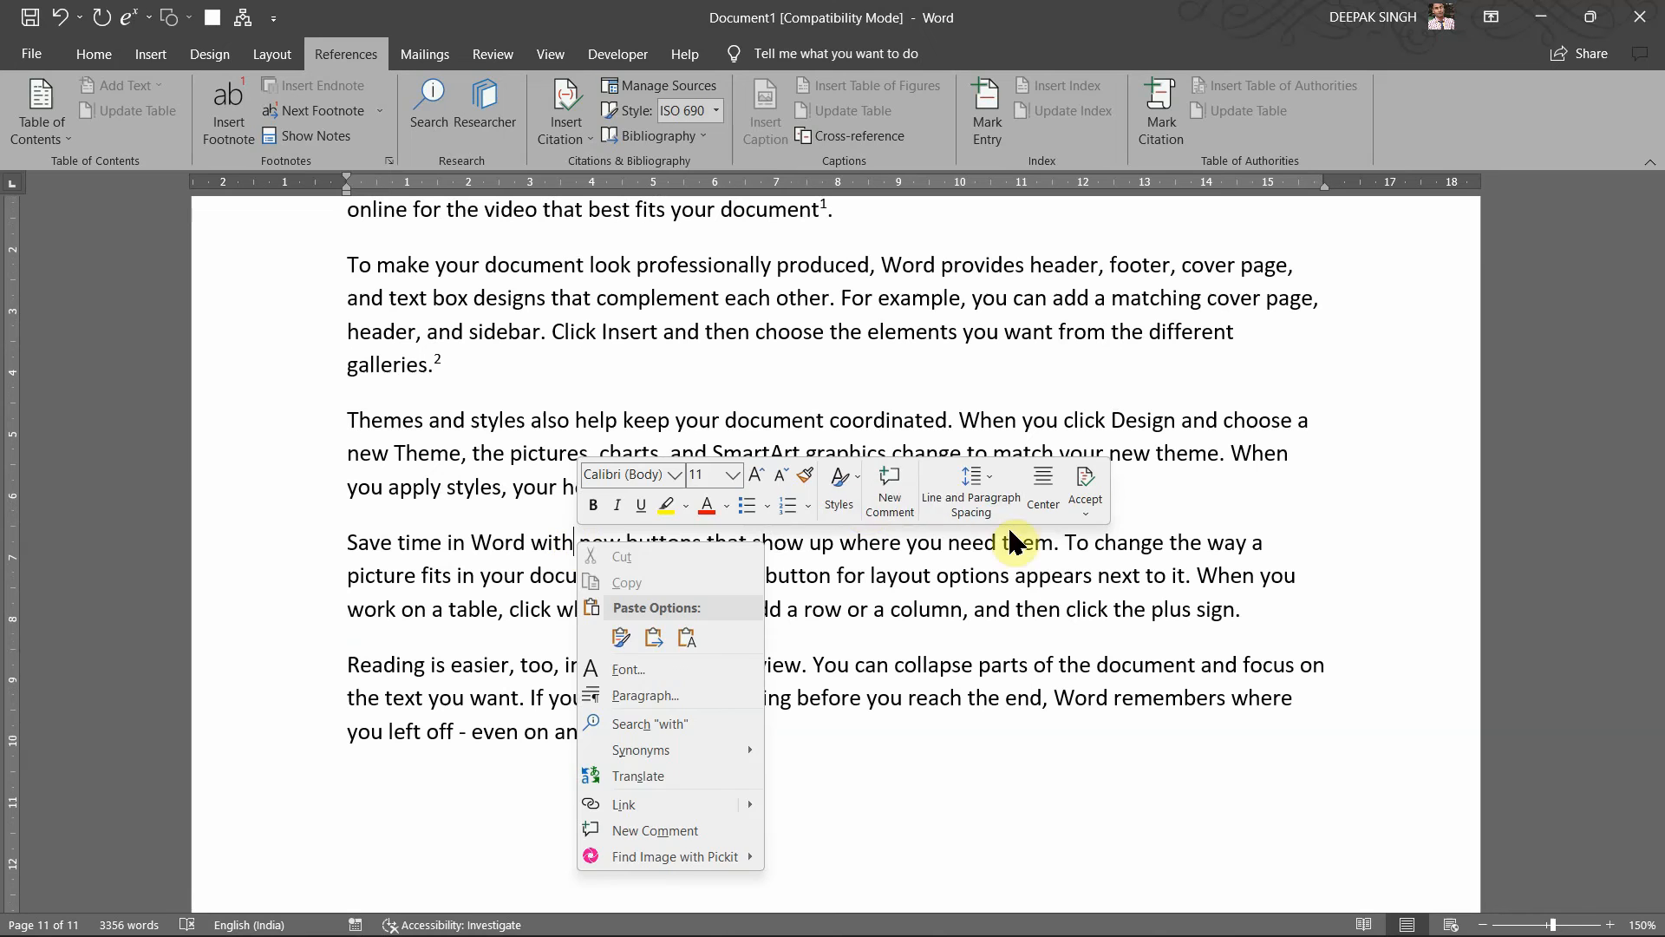
{"action": "left_click", "coordinate": [1062, 588]}
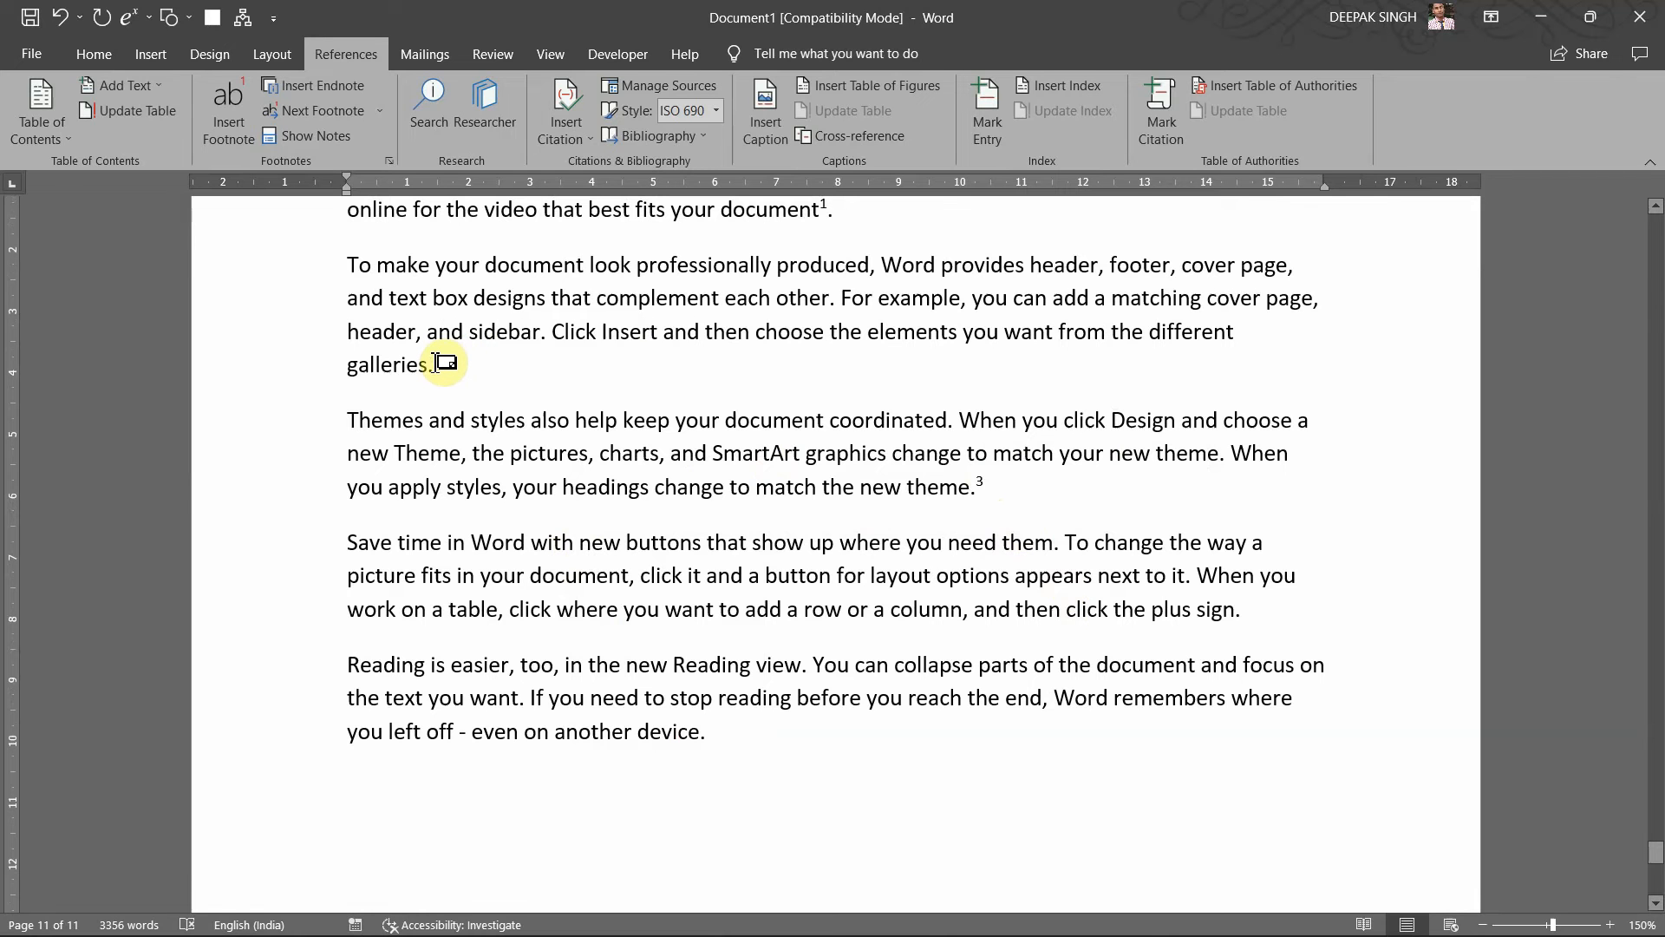
{"action": "mouse_move", "coordinate": [445, 363]}
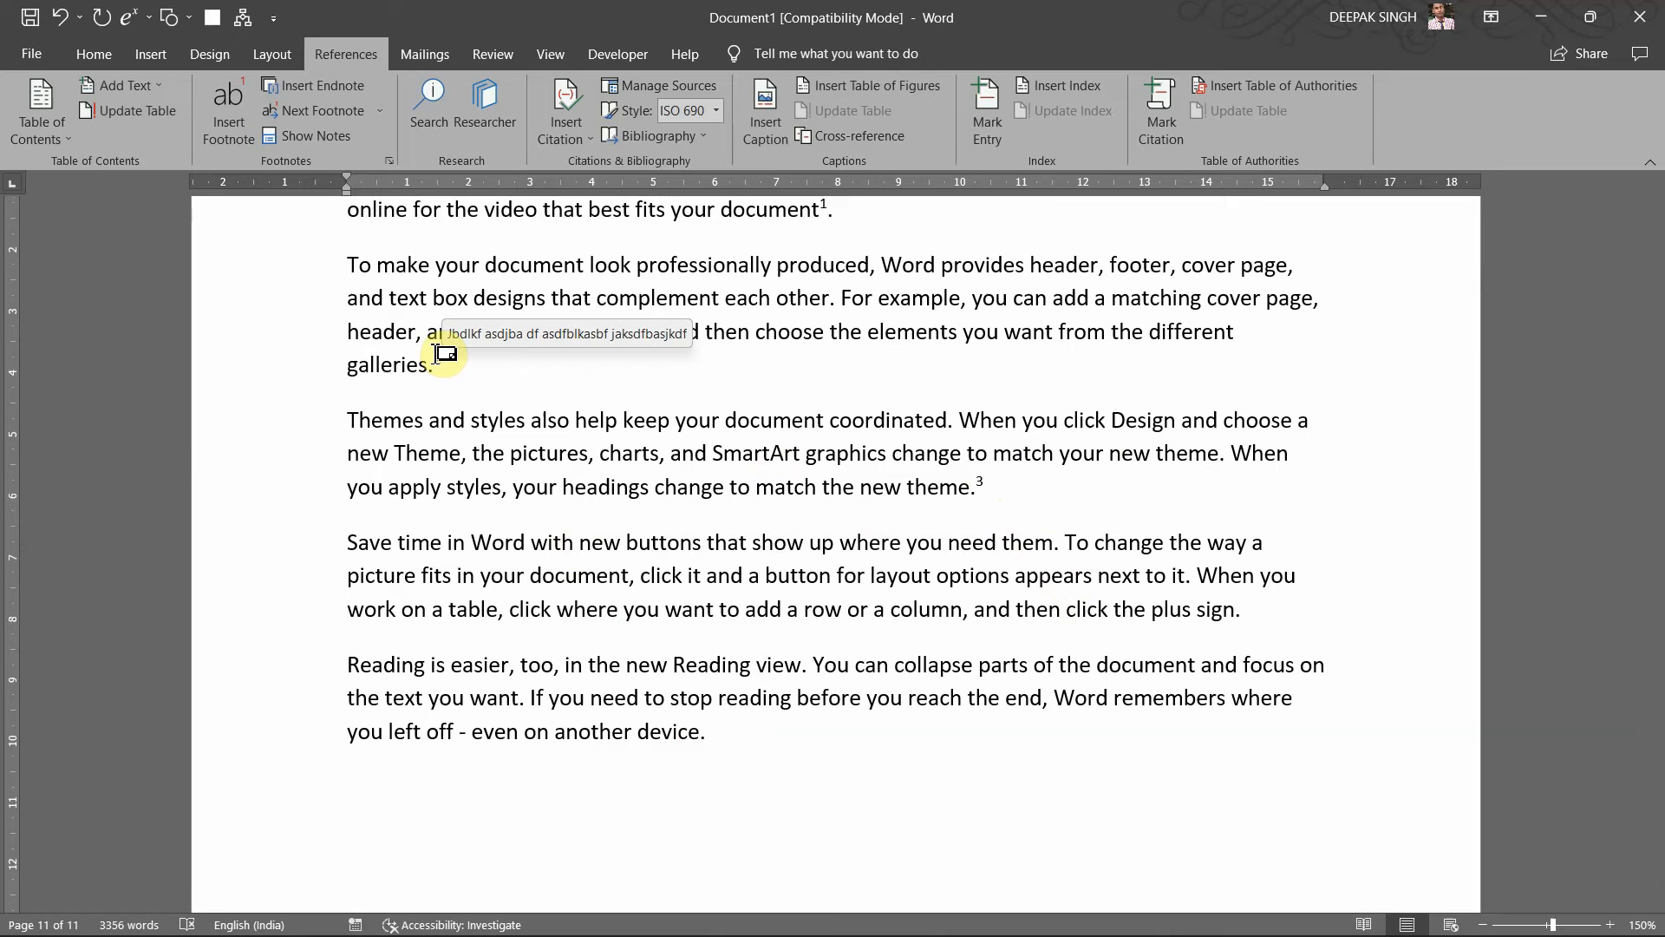
{"action": "scroll", "coordinate": [573, 393], "scroll_direction": "up", "scroll_amount": 2}
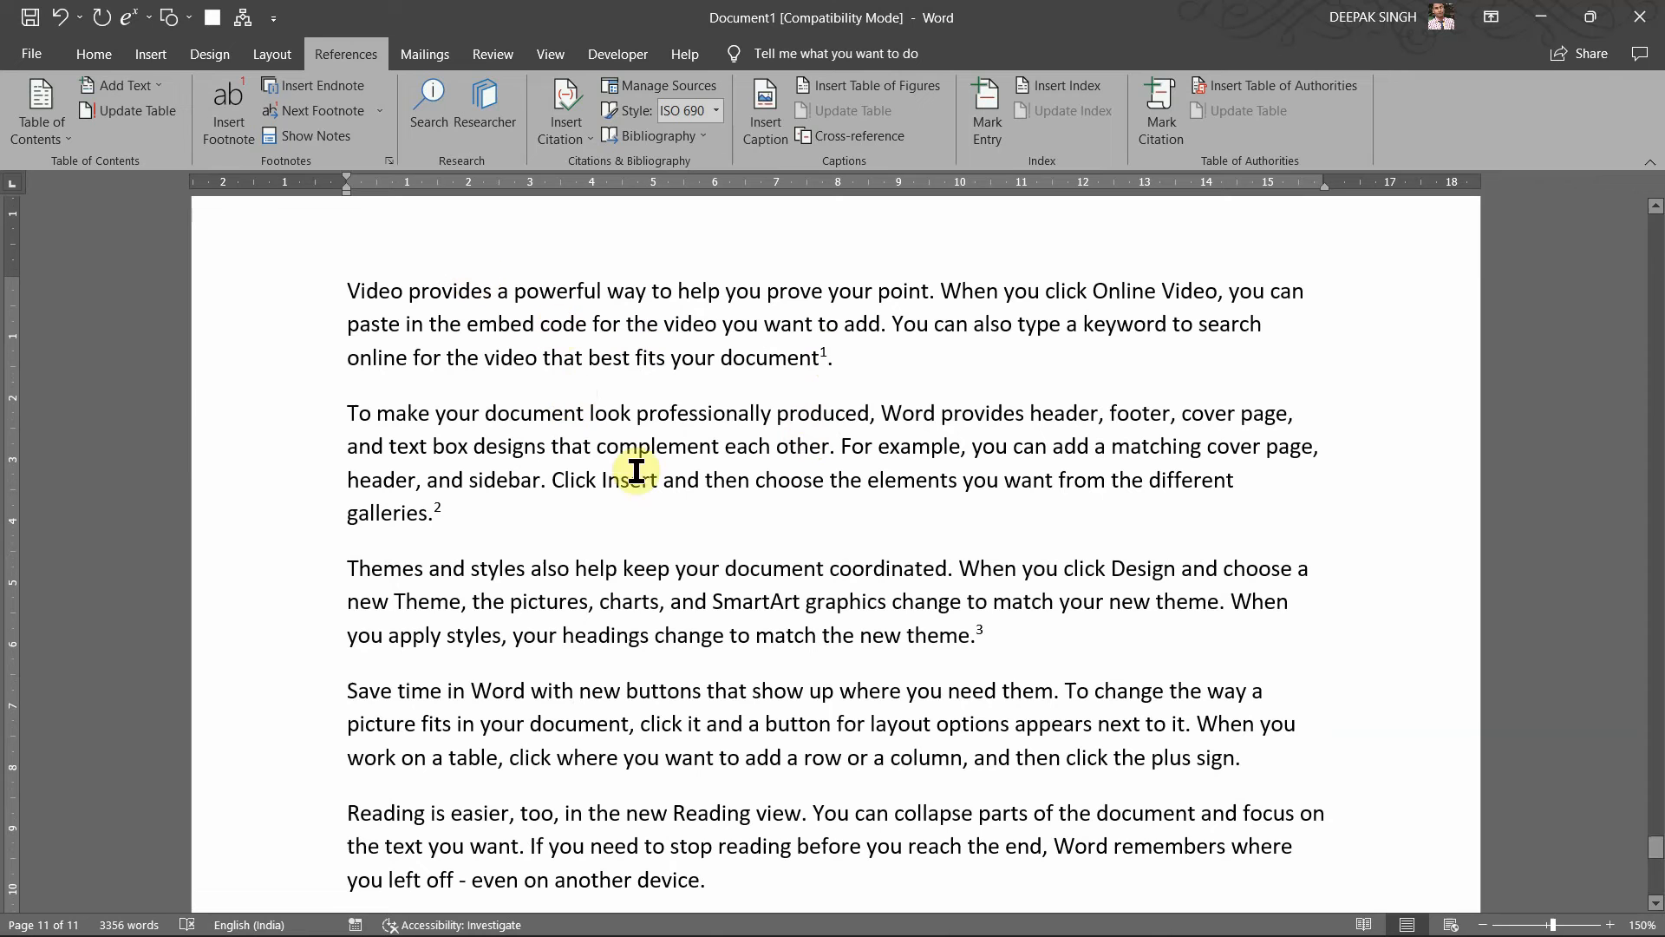
{"action": "scroll", "coordinate": [527, 423], "scroll_direction": "down", "scroll_amount": 1}
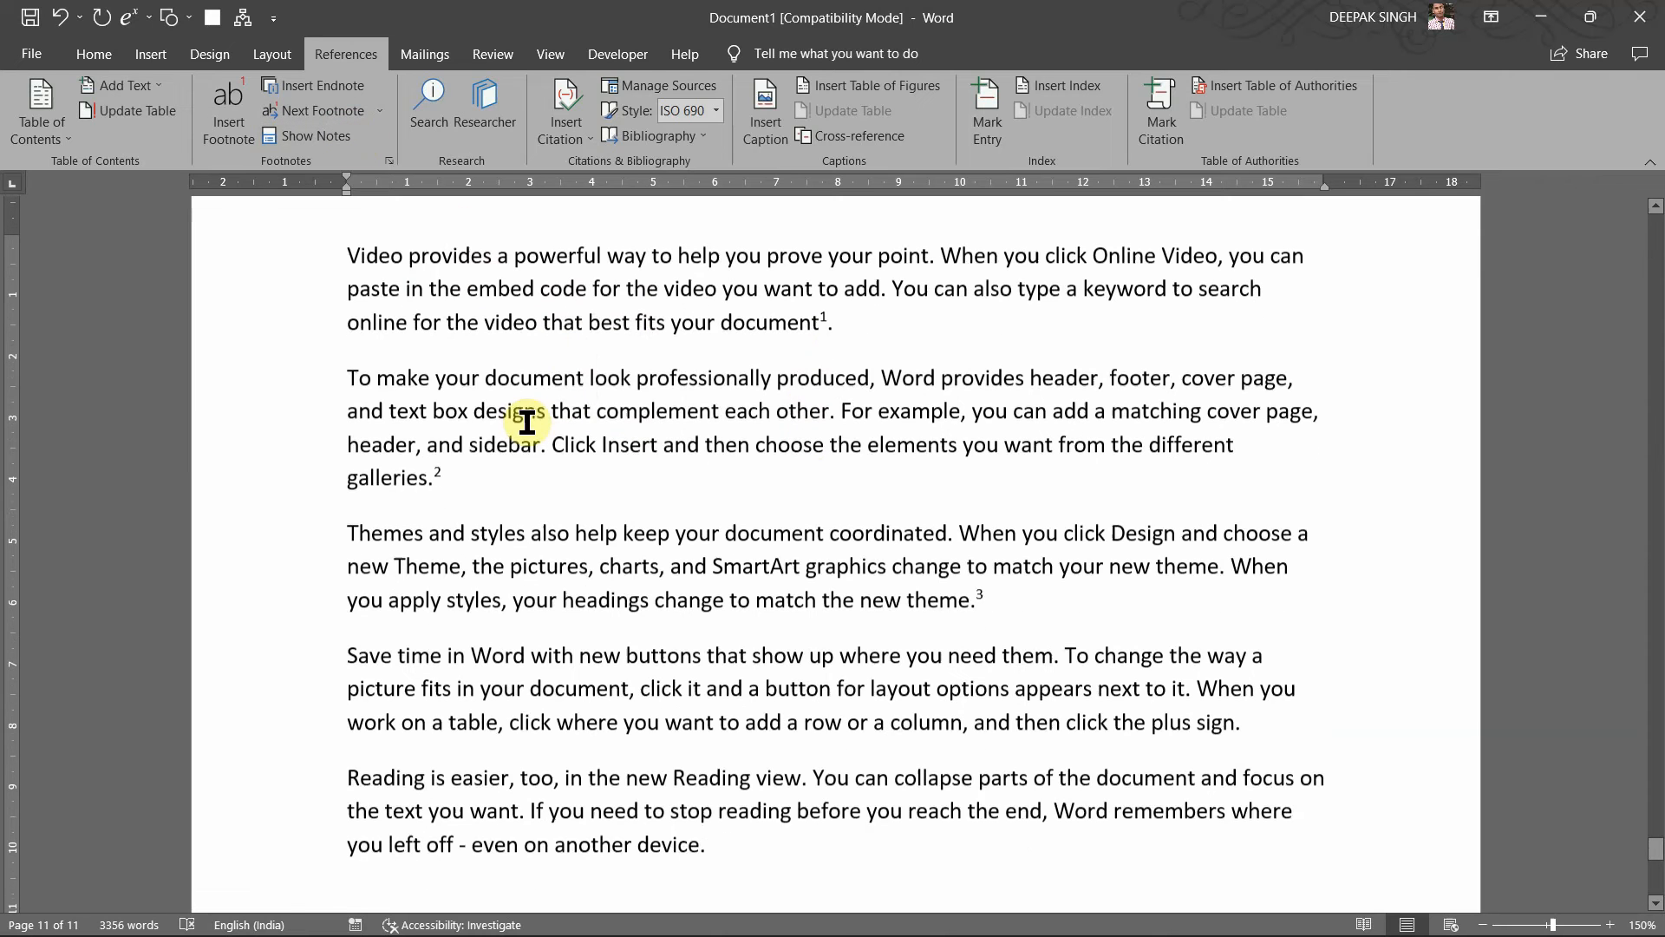
{"action": "scroll", "coordinate": [527, 424], "scroll_direction": "down", "scroll_amount": 10}
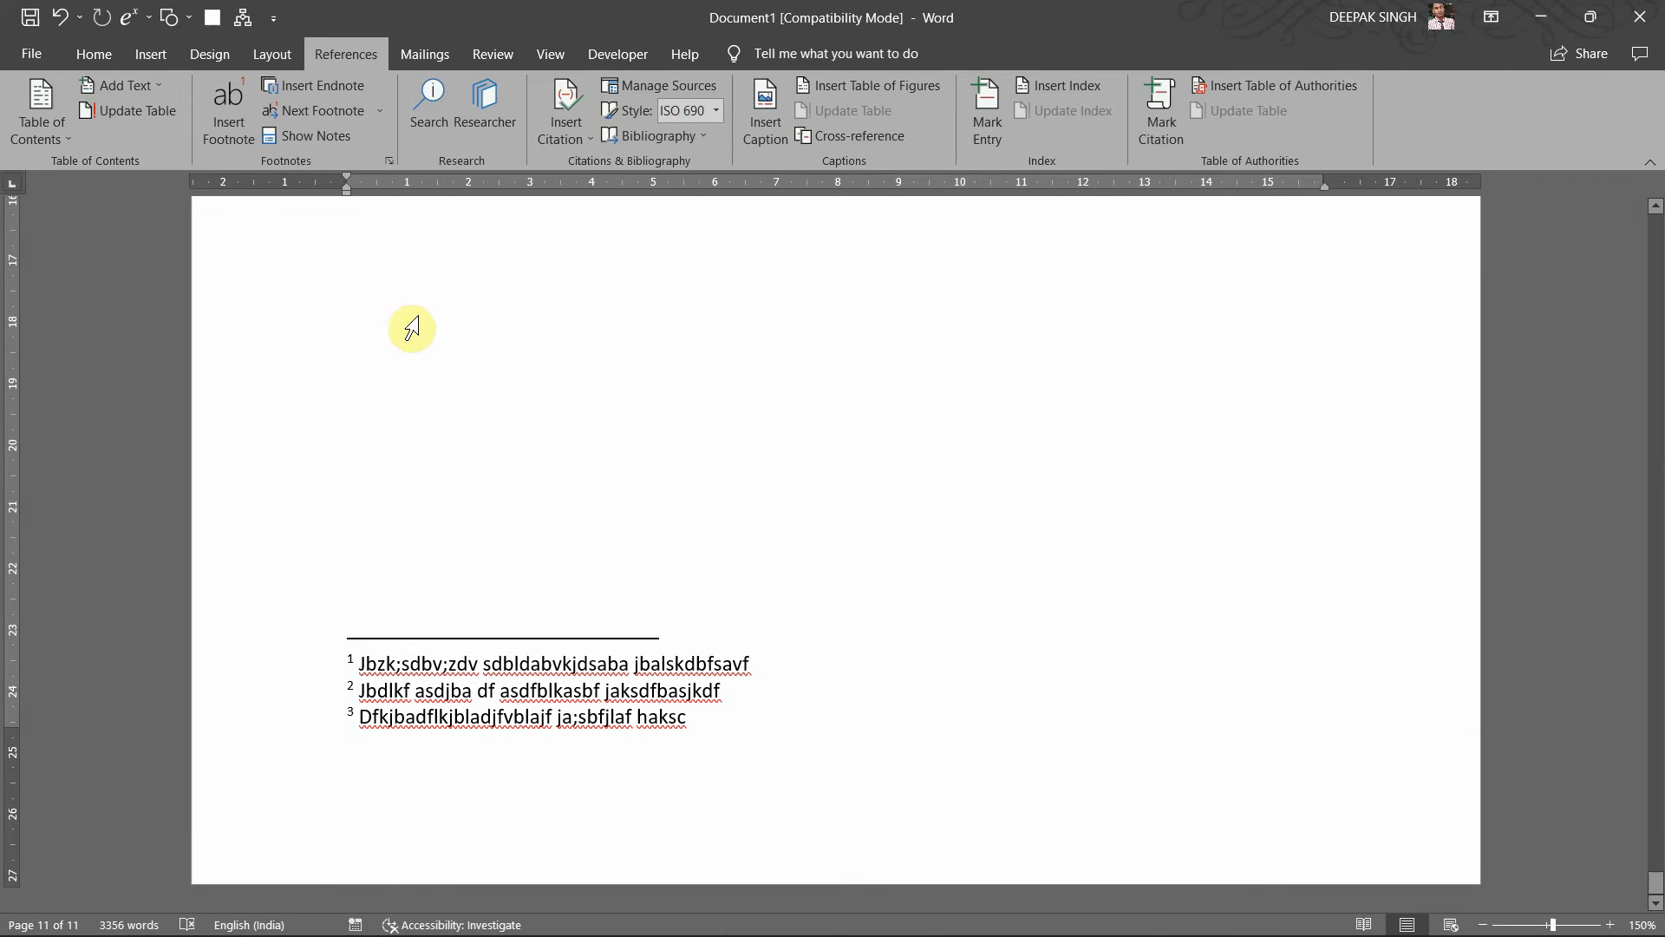
{"action": "scroll", "coordinate": [482, 572], "scroll_direction": "up", "scroll_amount": 8}
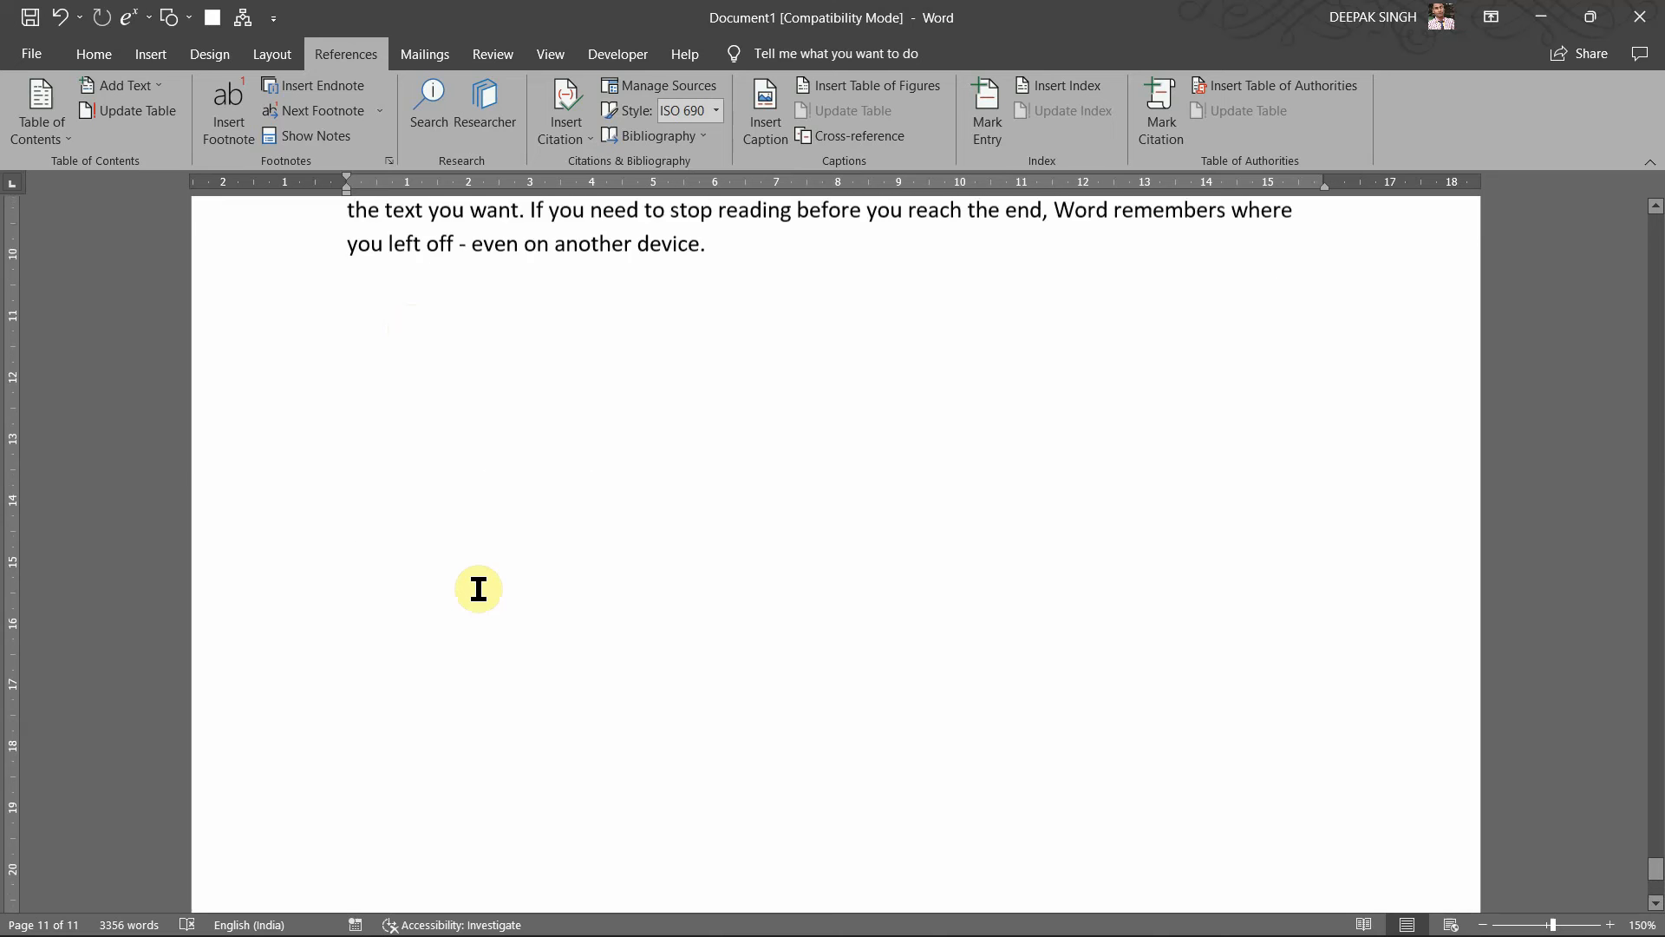
{"action": "scroll", "coordinate": [737, 614], "scroll_direction": "down", "scroll_amount": 8}
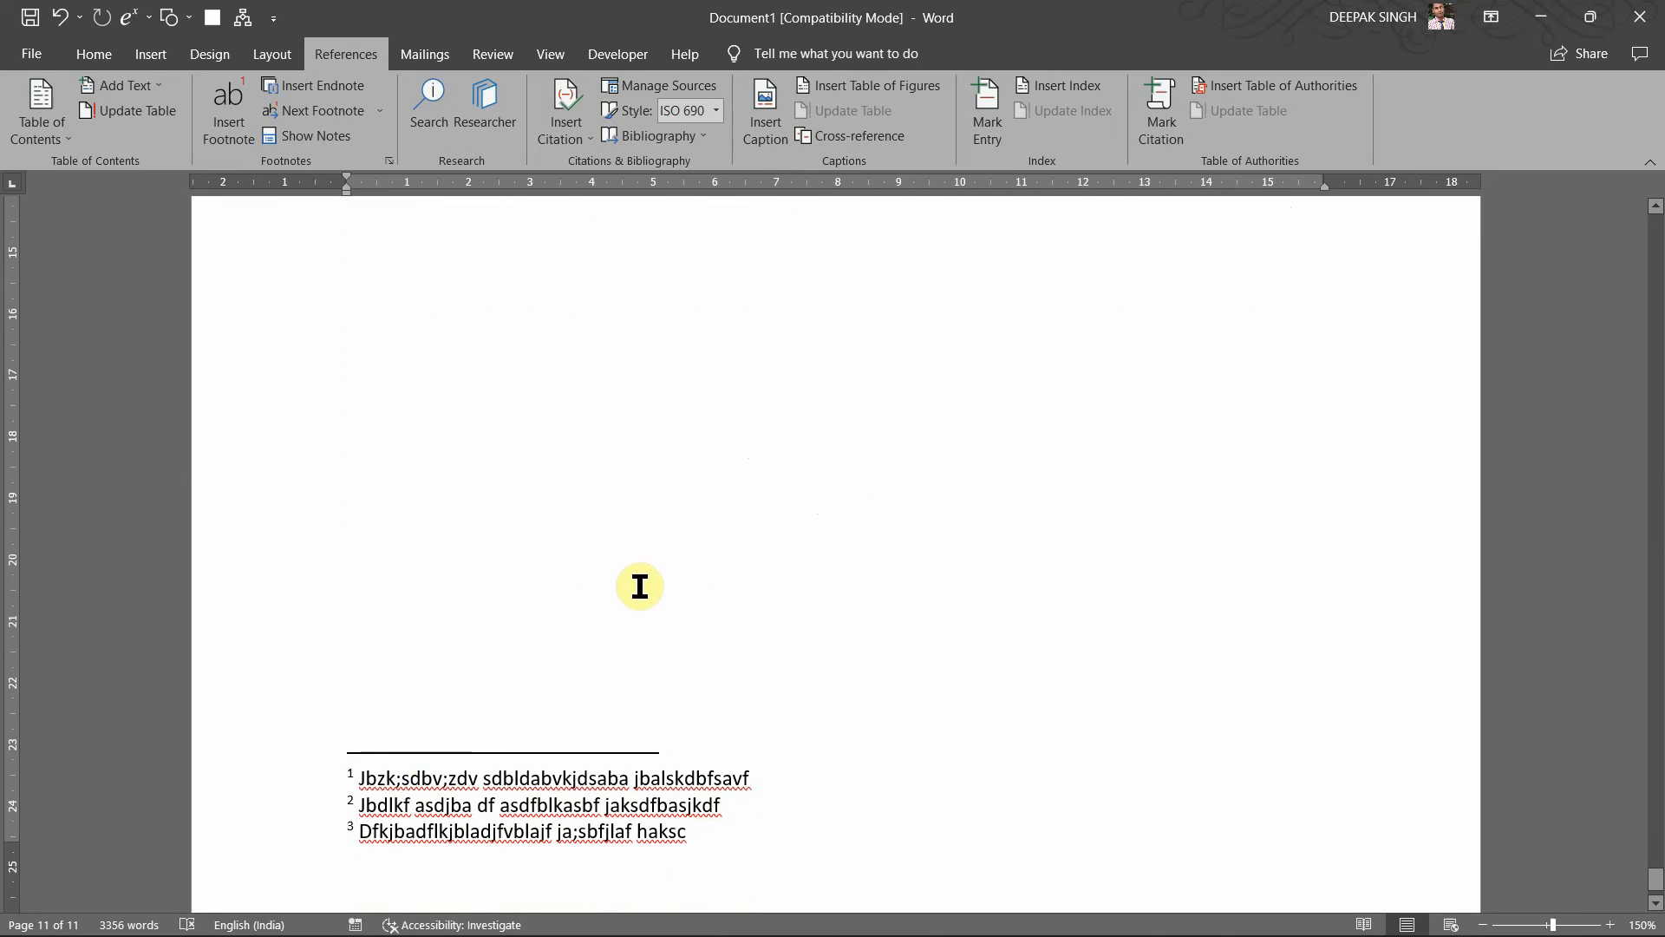
{"action": "scroll", "coordinate": [647, 558], "scroll_direction": "up", "scroll_amount": 8}
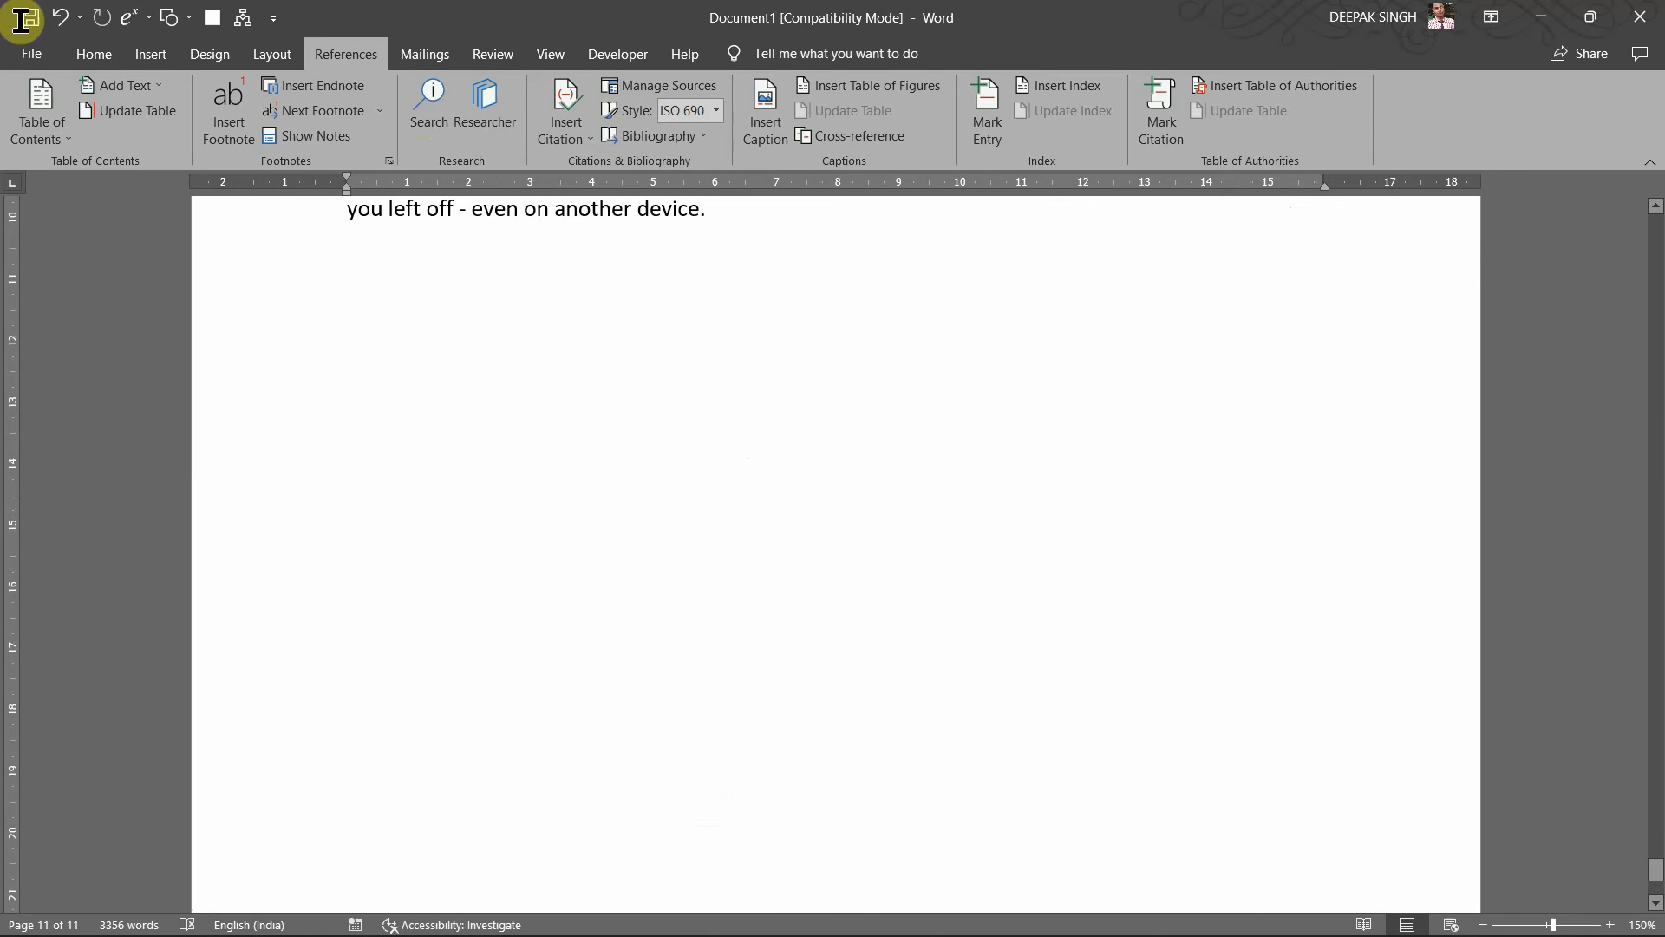
Step: Undo the misplaced endnote and add endnote i after 'plus sign.' with placeholder text
{"action": "left_click", "coordinate": [320, 95]}
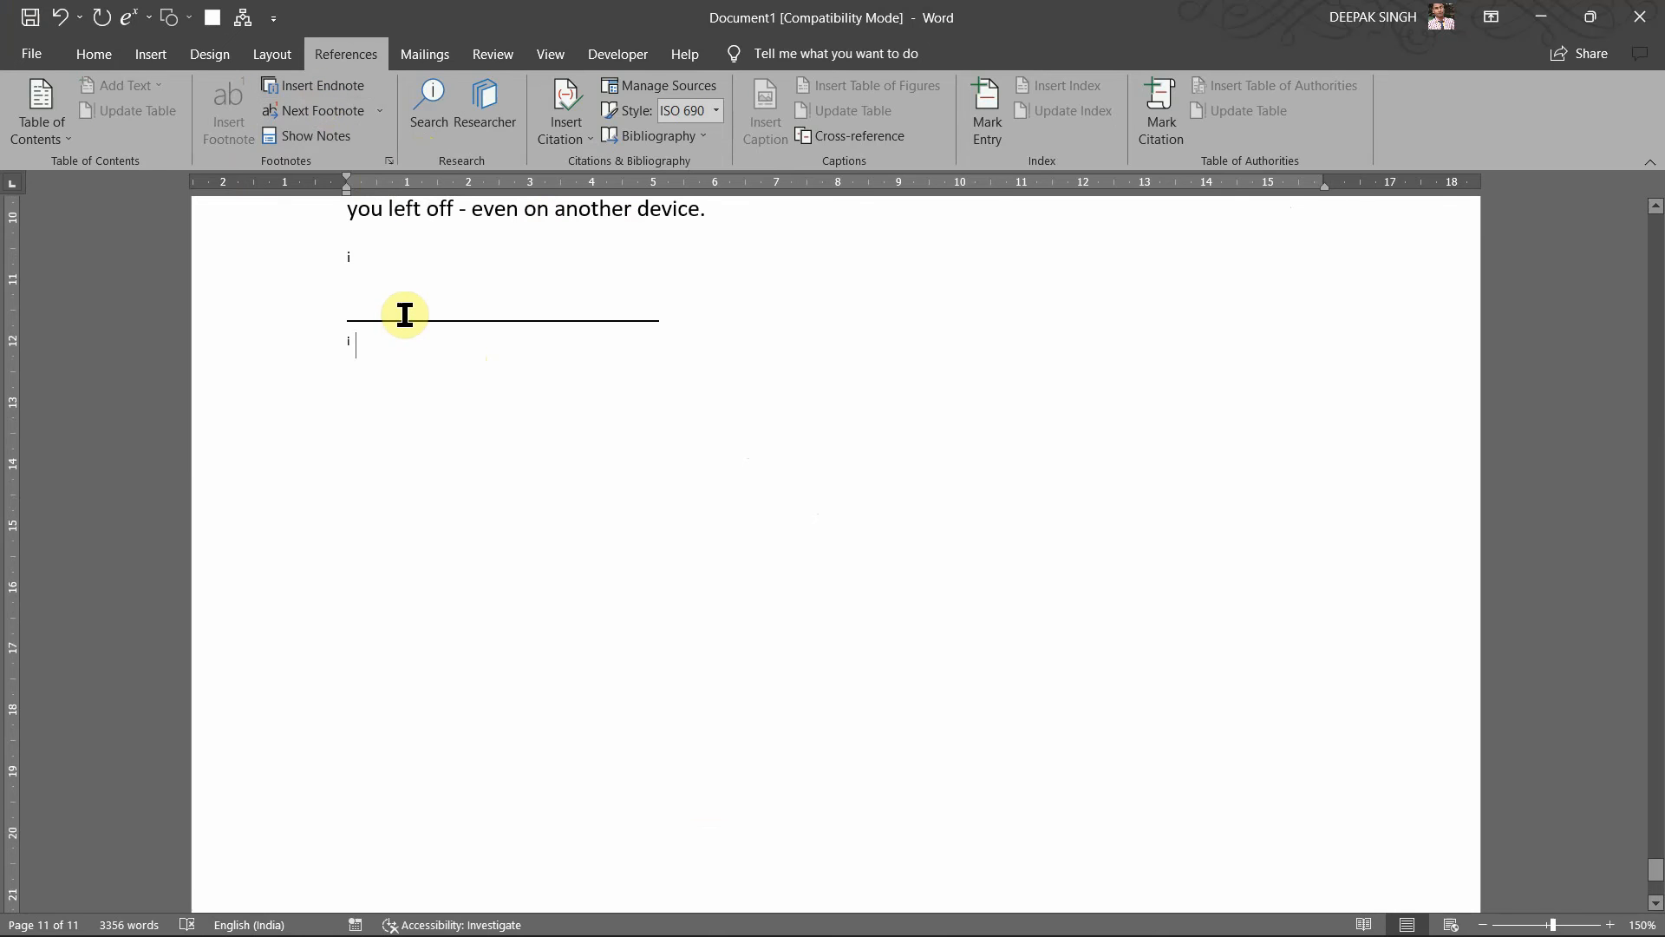
{"action": "key", "text": "ctrl+z"}
{"action": "scroll", "coordinate": [461, 304], "scroll_direction": "up", "scroll_amount": 3}
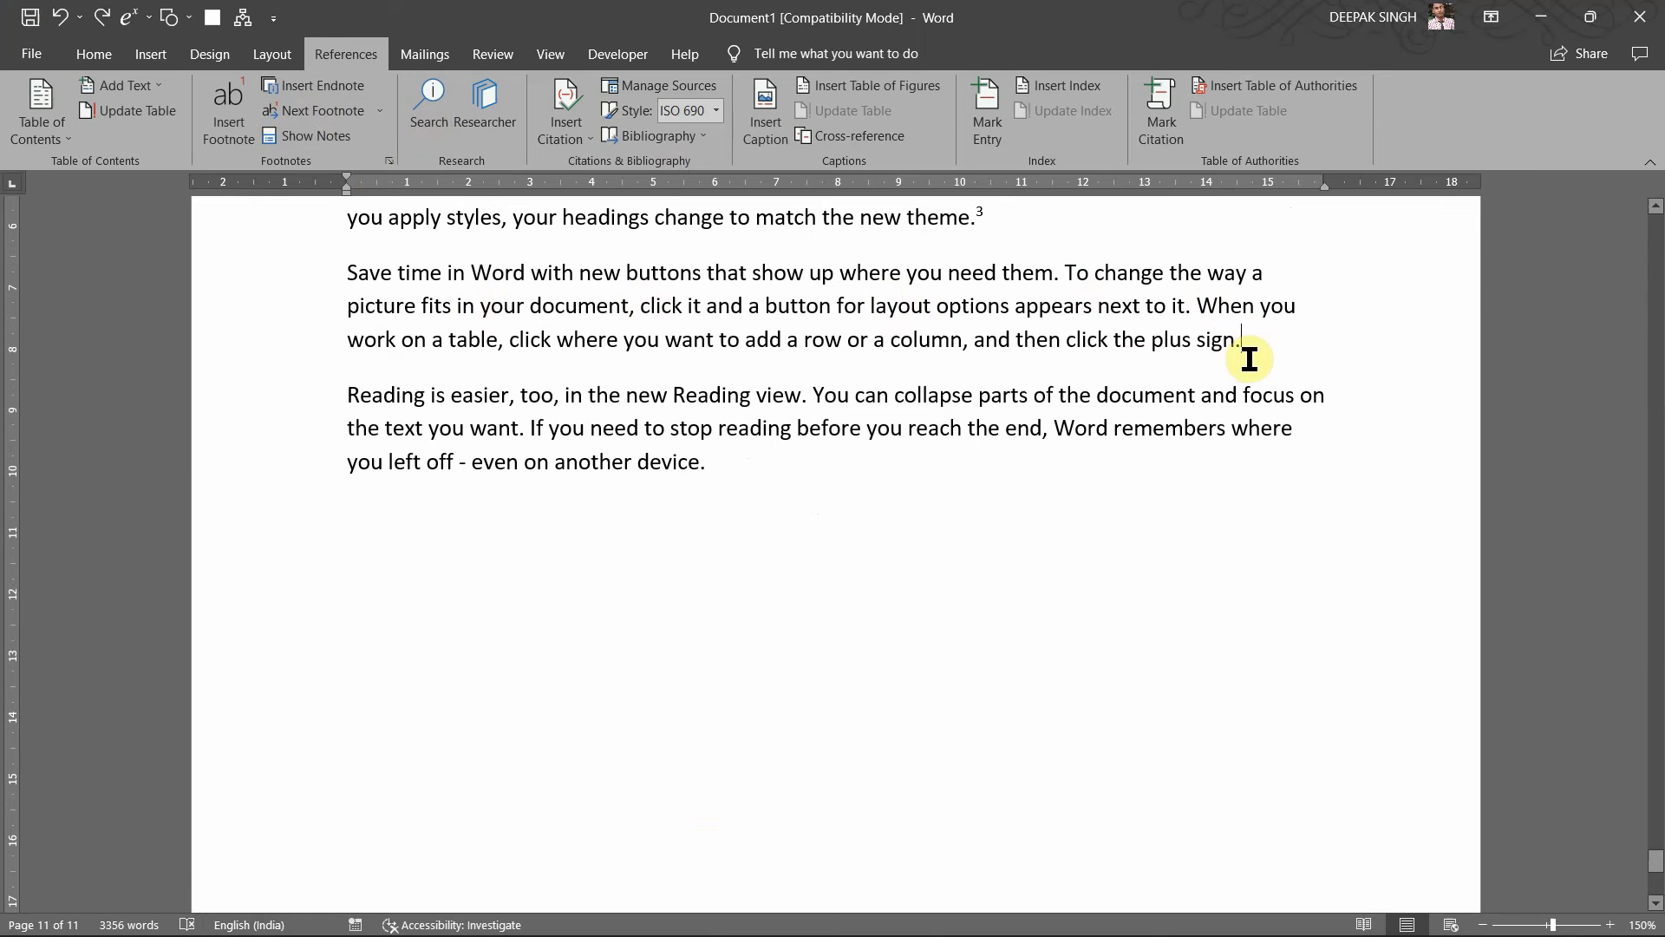
{"action": "left_click", "coordinate": [310, 89]}
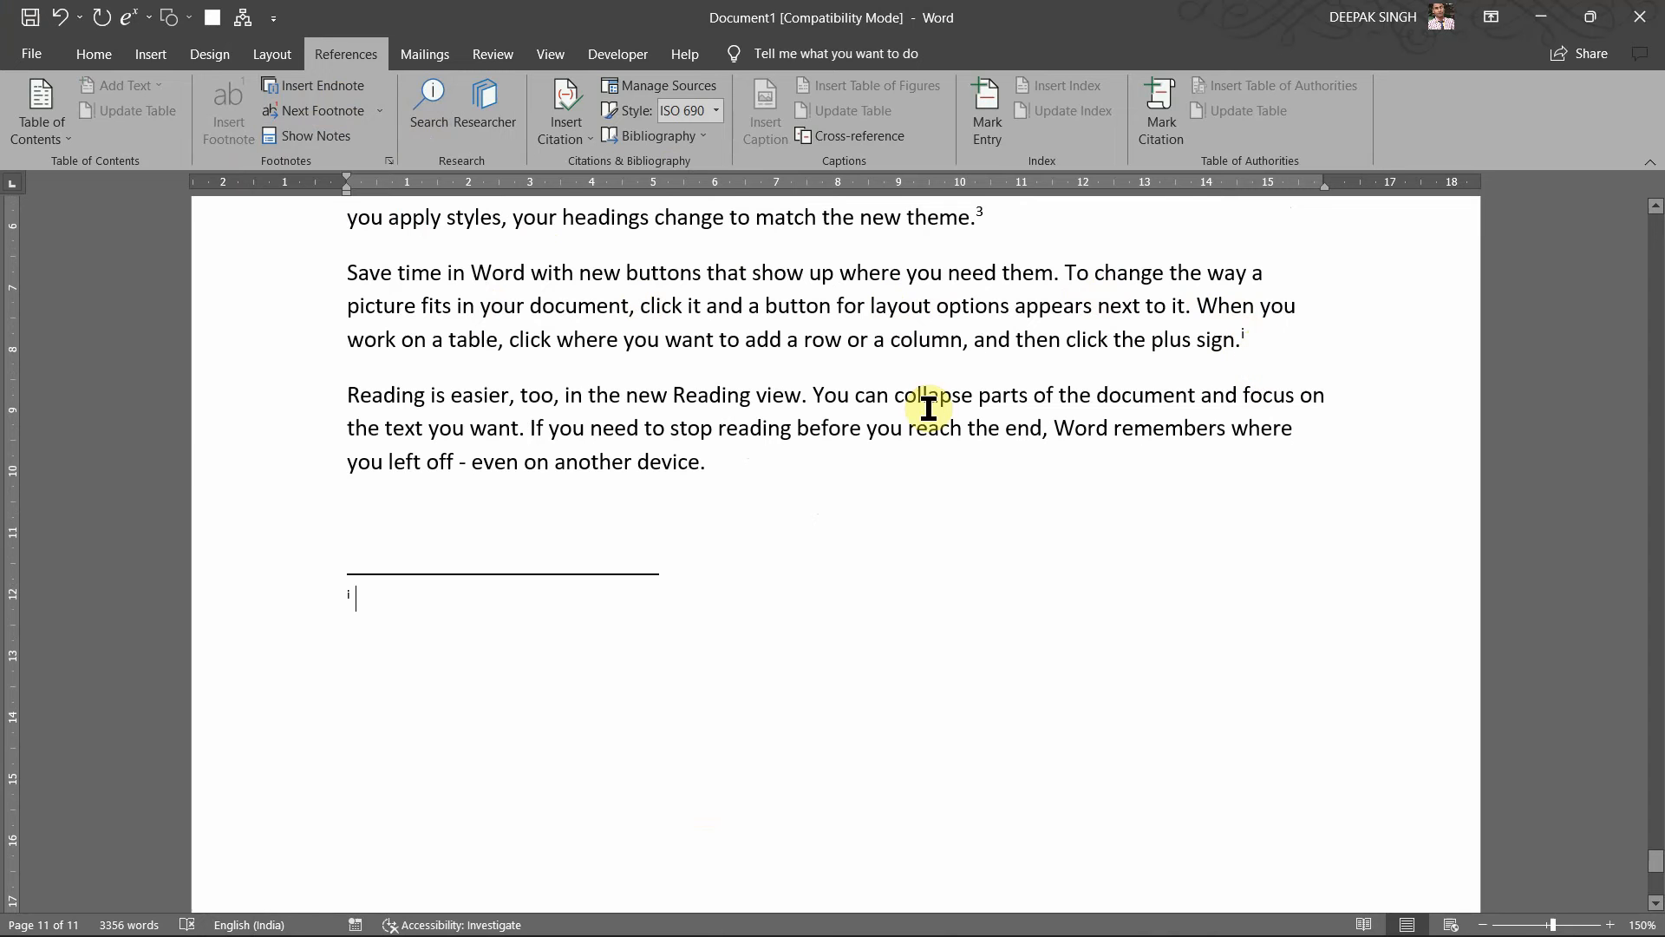
{"action": "type", "text": "Fgdakljgb aka"}
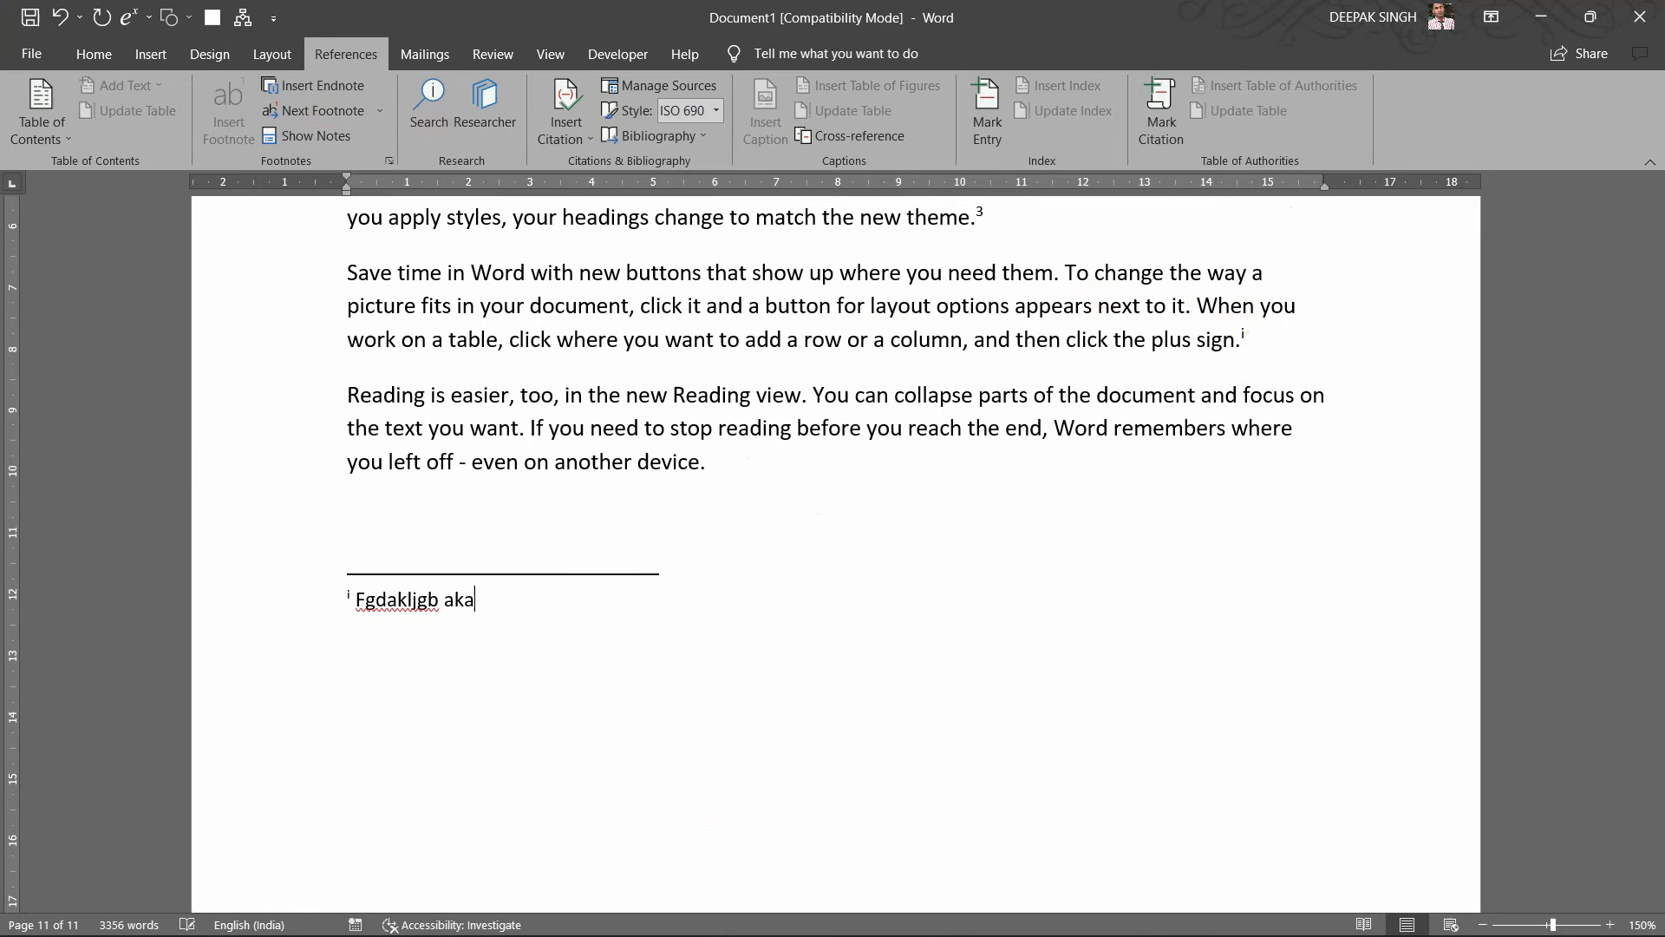
{"action": "type", "text": " jsfasf gjhasl"}
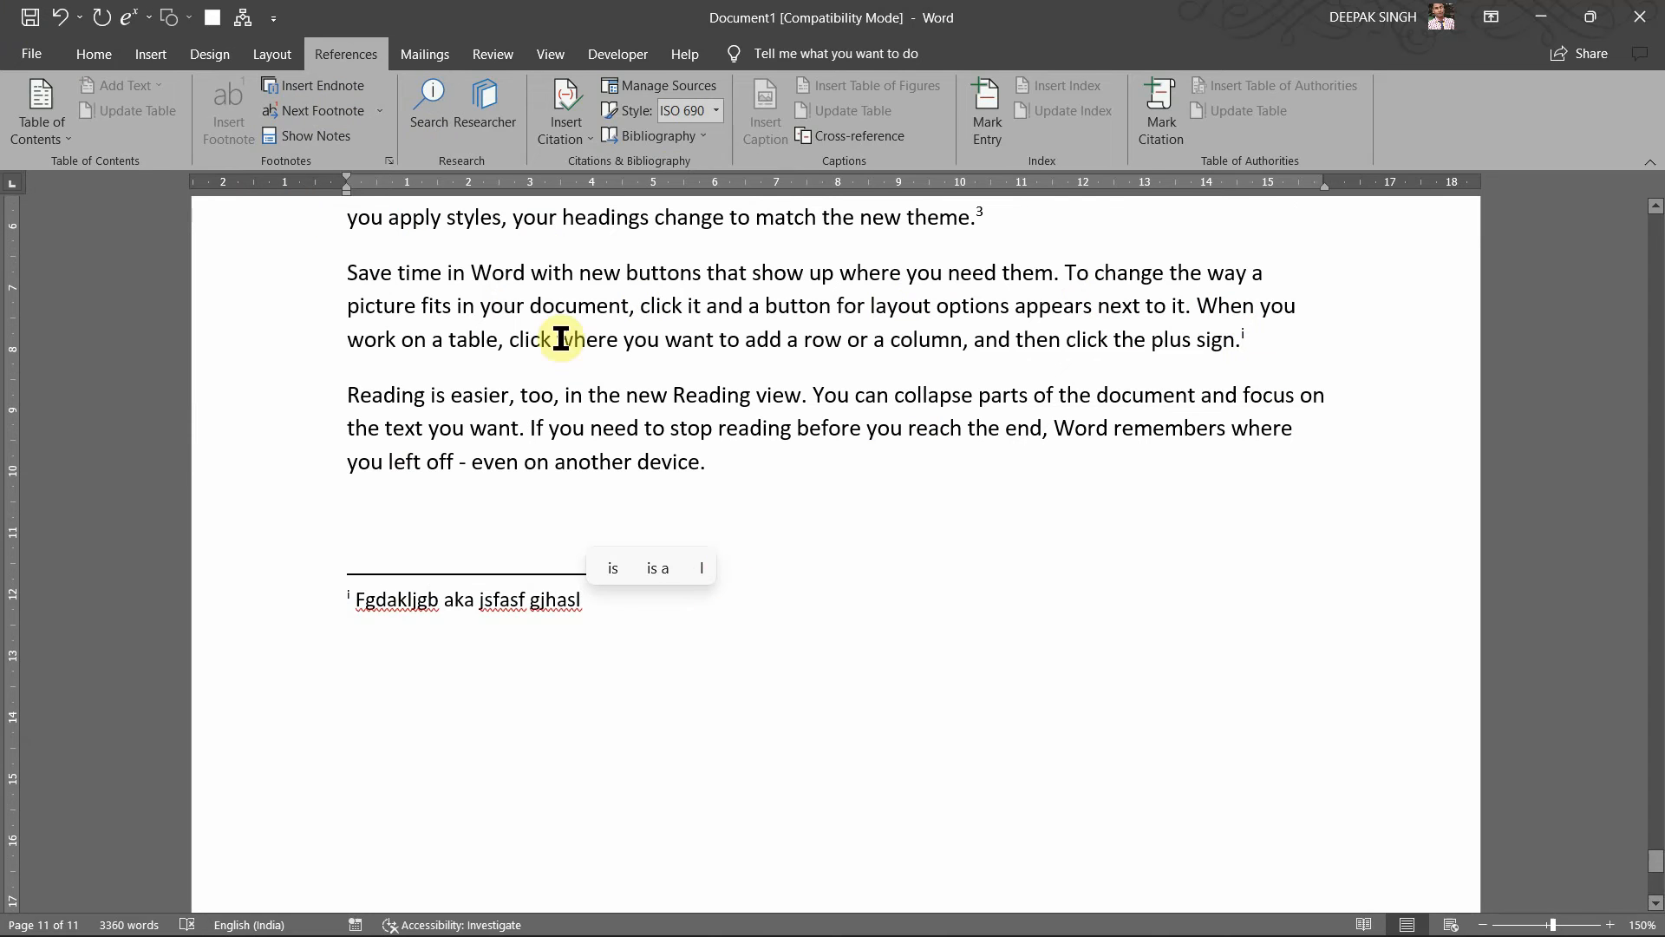
Step: Add endnote ii after 'the text you want' with placeholder text
{"action": "left_click", "coordinate": [520, 436]}
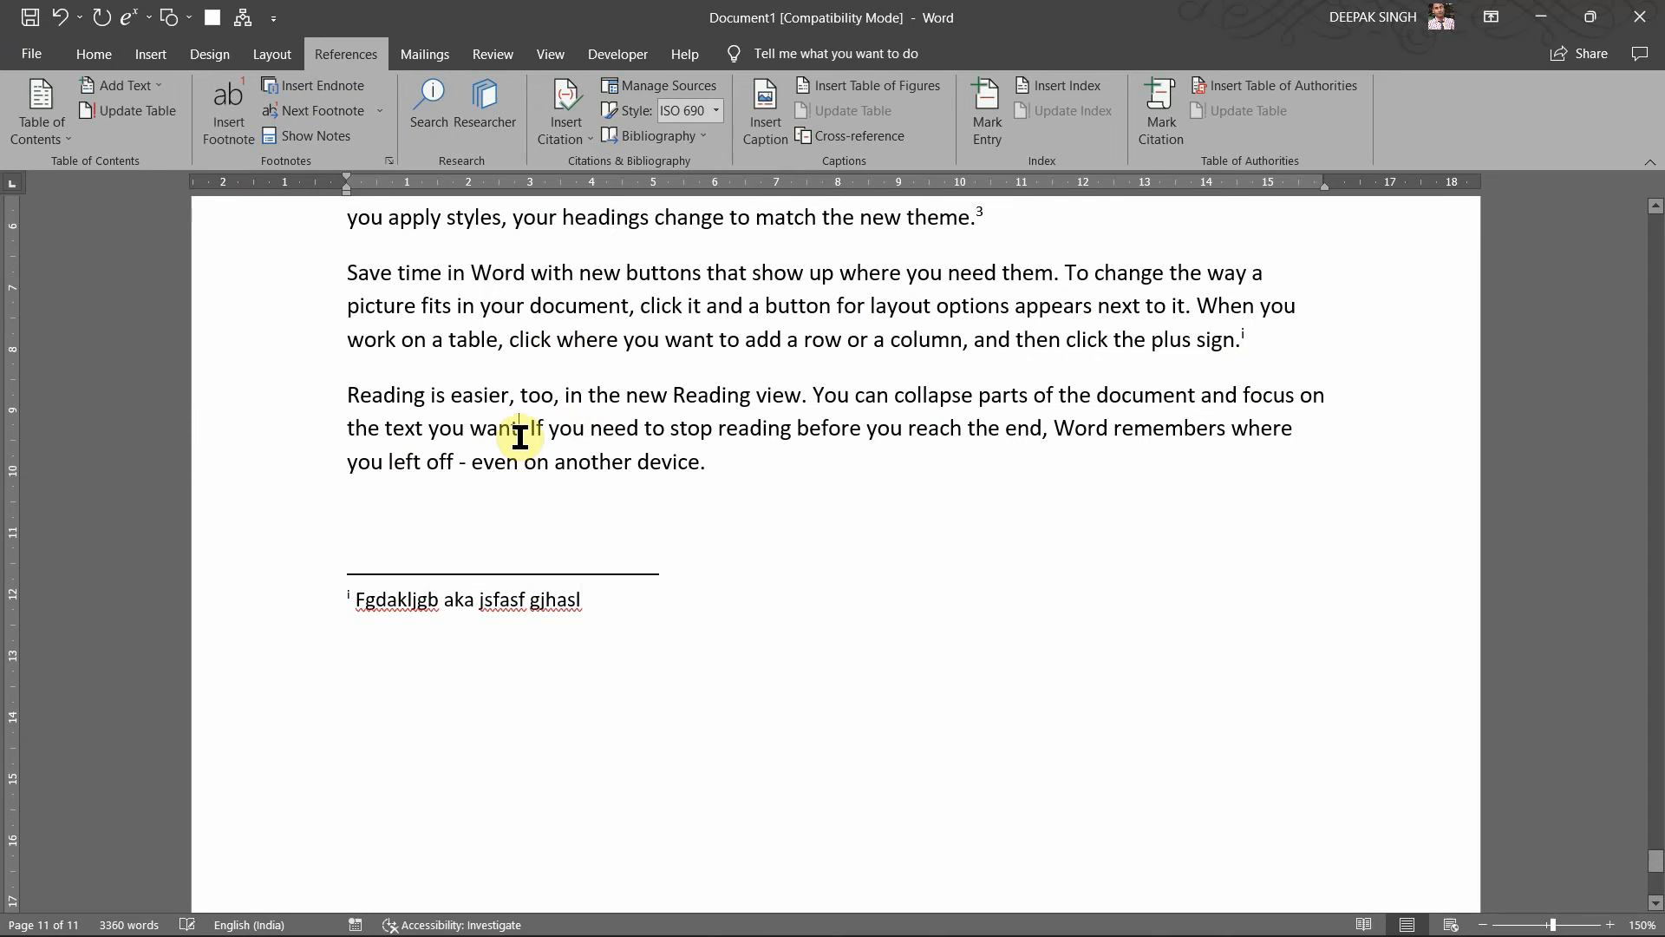
{"action": "left_click", "coordinate": [298, 90]}
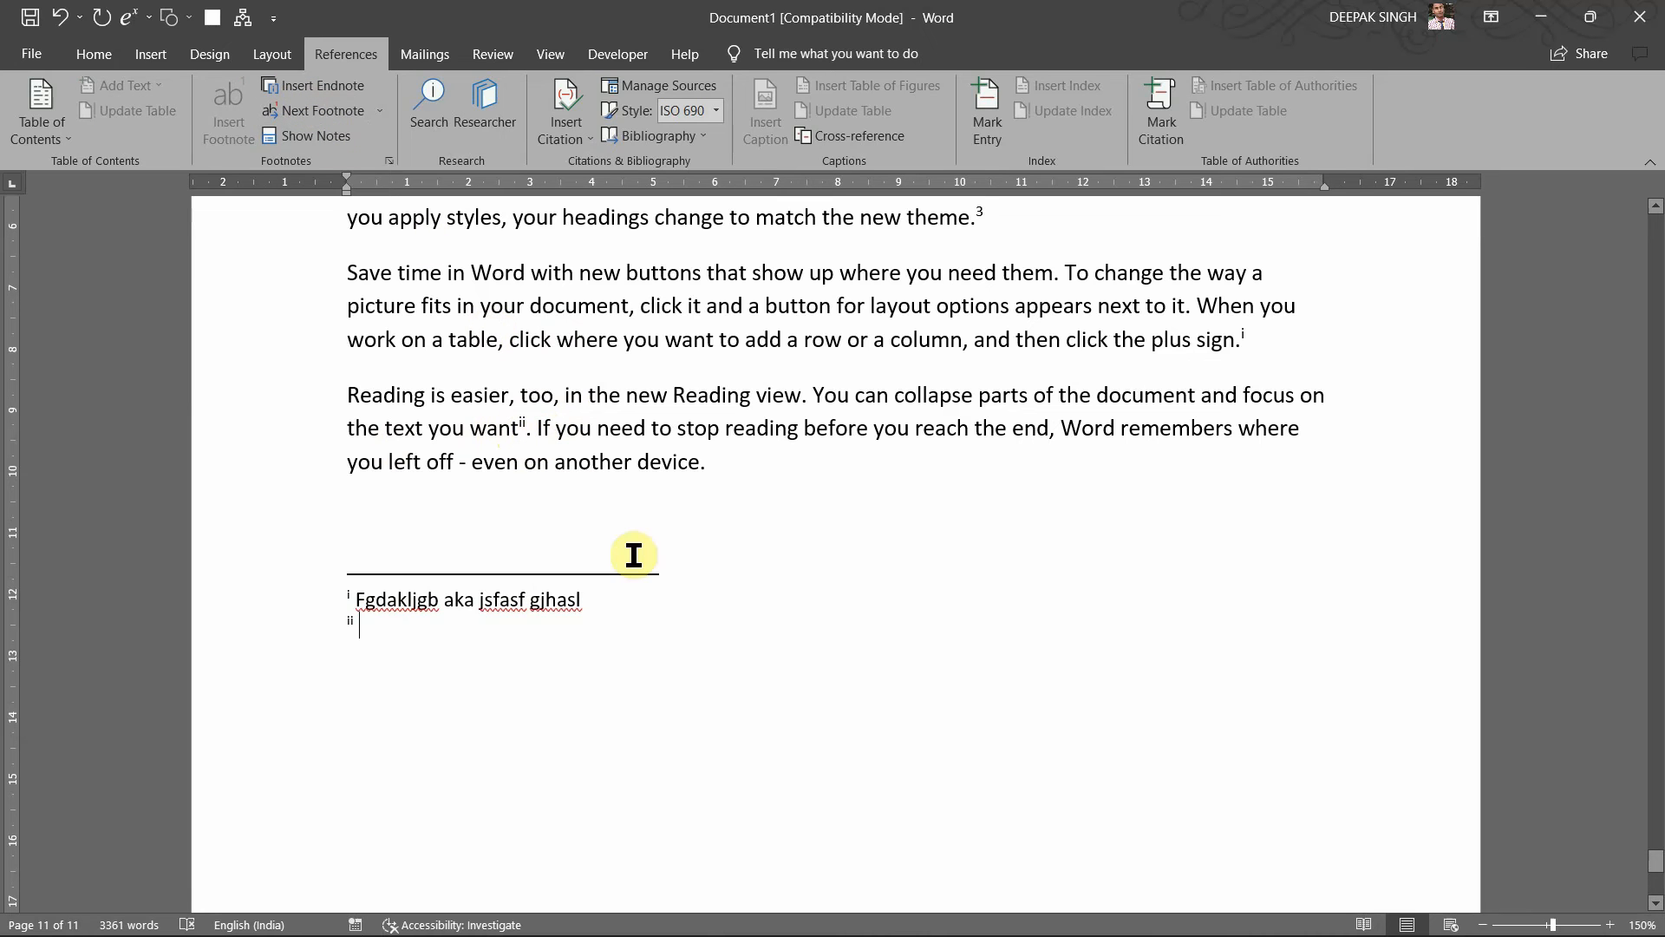
{"action": "type", "text": "sdfgdaf"}
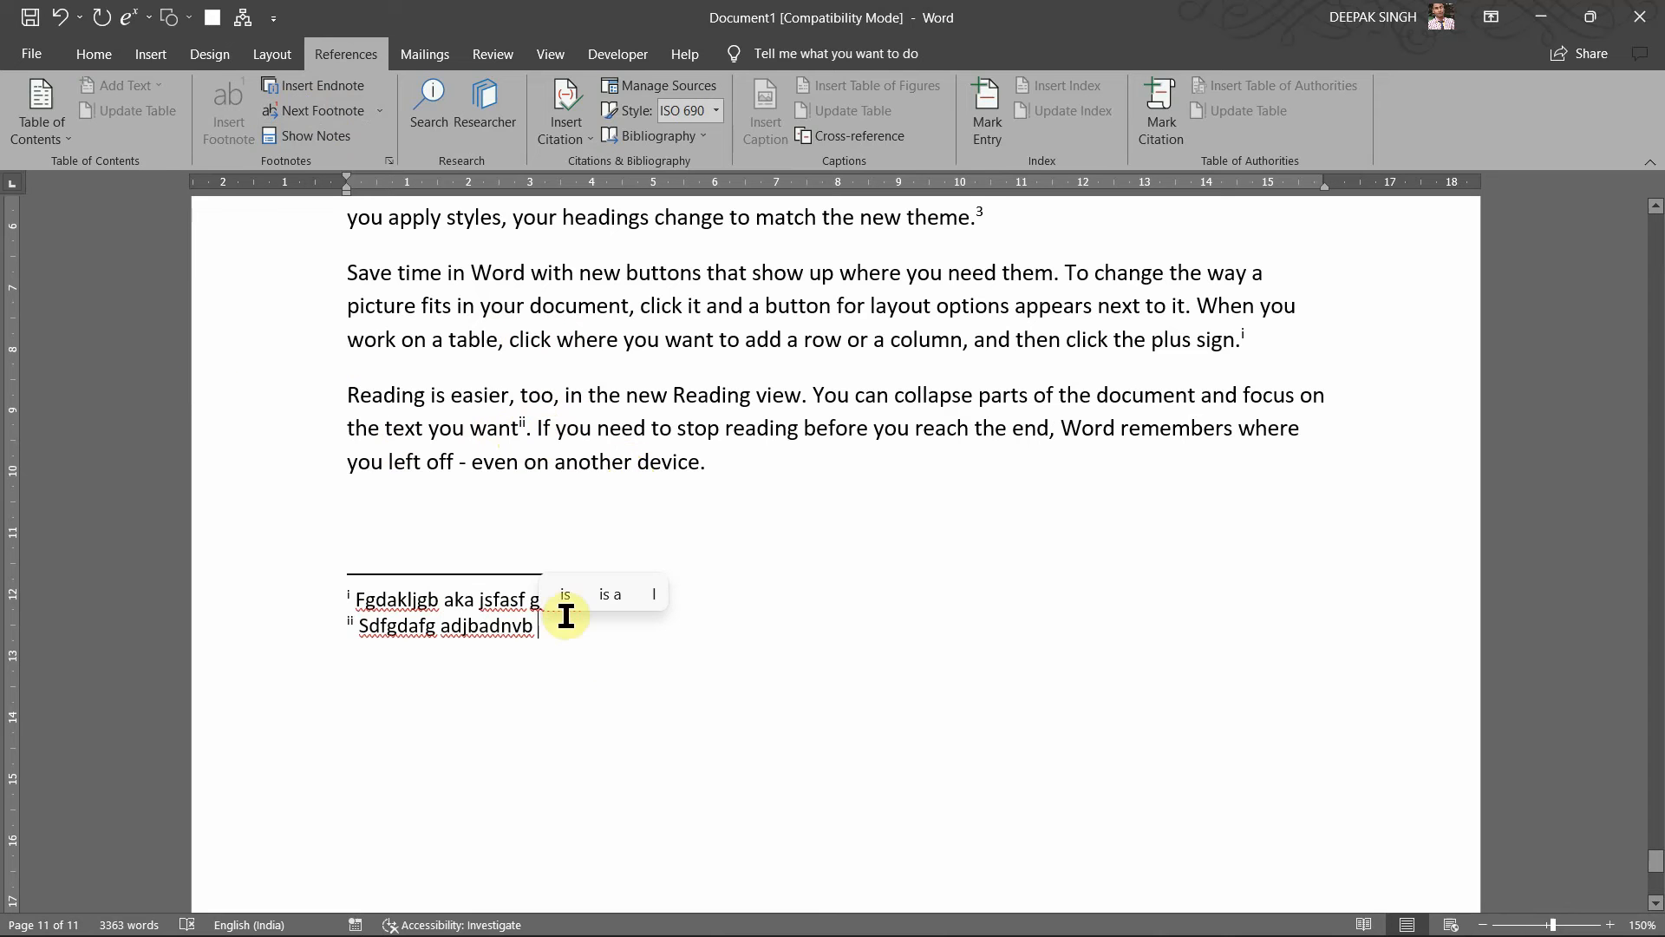
{"action": "type", "text": "jhasl"}
{"action": "scroll", "coordinate": [702, 657], "scroll_direction": "down", "scroll_amount": 10}
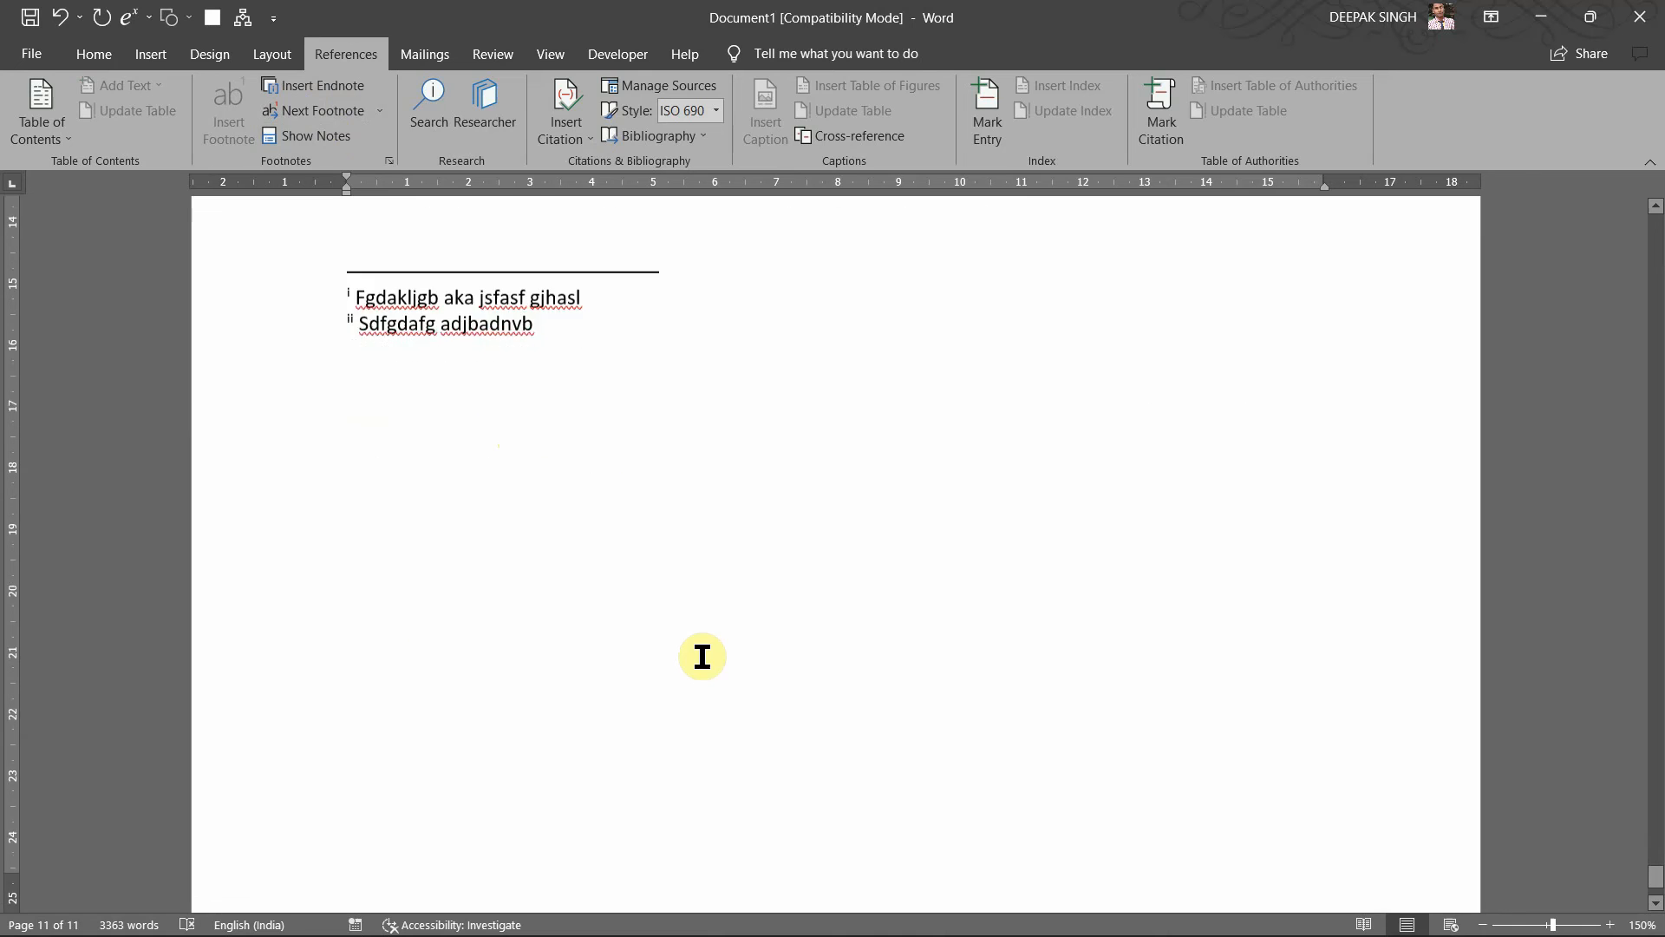
{"action": "left_click_drag", "start_coordinate": [699, 662], "coordinate": [928, 640]}
{"action": "left_click", "coordinate": [928, 640]}
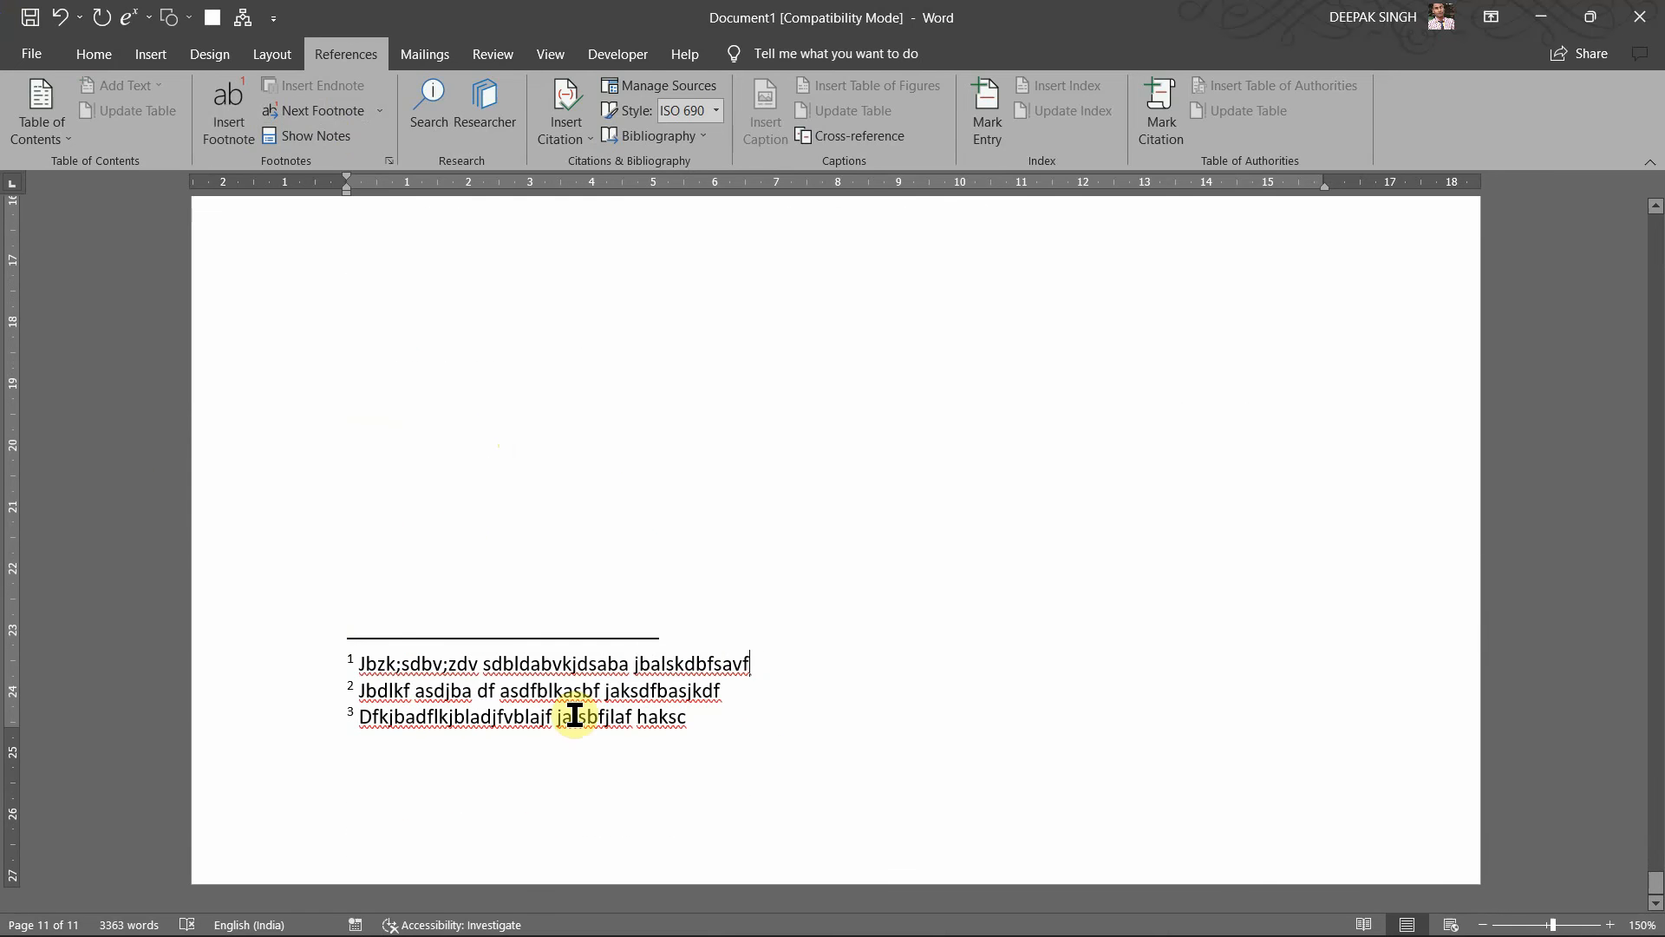
{"action": "scroll", "coordinate": [654, 460], "scroll_direction": "up", "scroll_amount": 15}
{"action": "scroll", "coordinate": [521, 444], "scroll_direction": "down", "scroll_amount": 3}
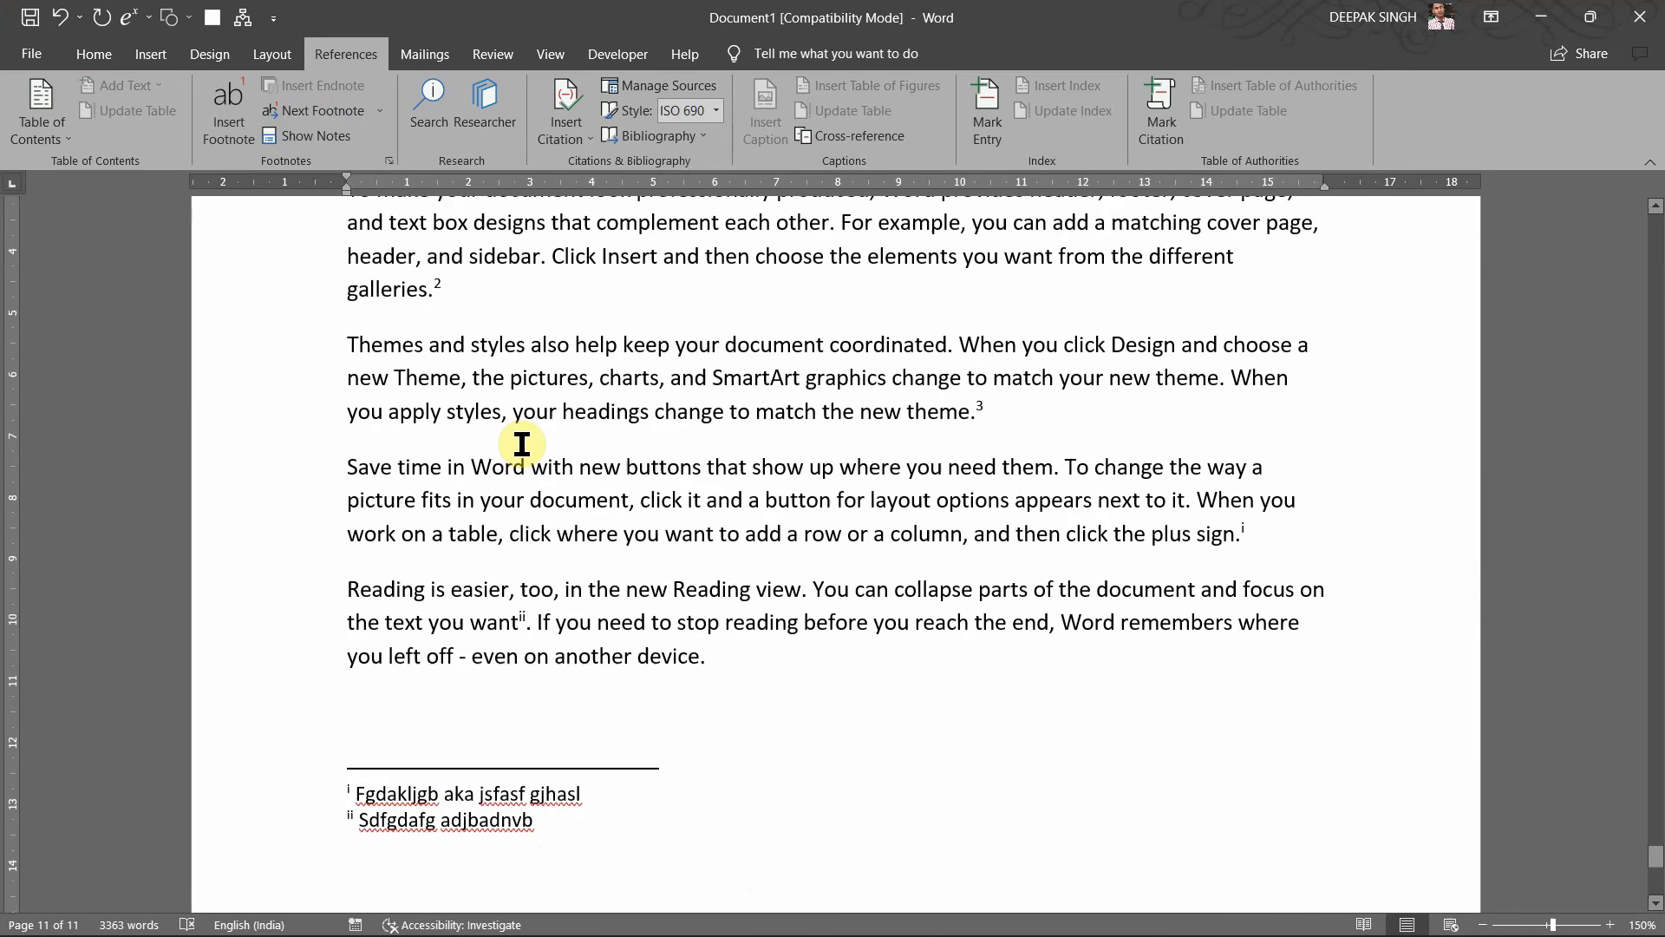
{"action": "scroll", "coordinate": [810, 554], "scroll_direction": "up", "scroll_amount": 2}
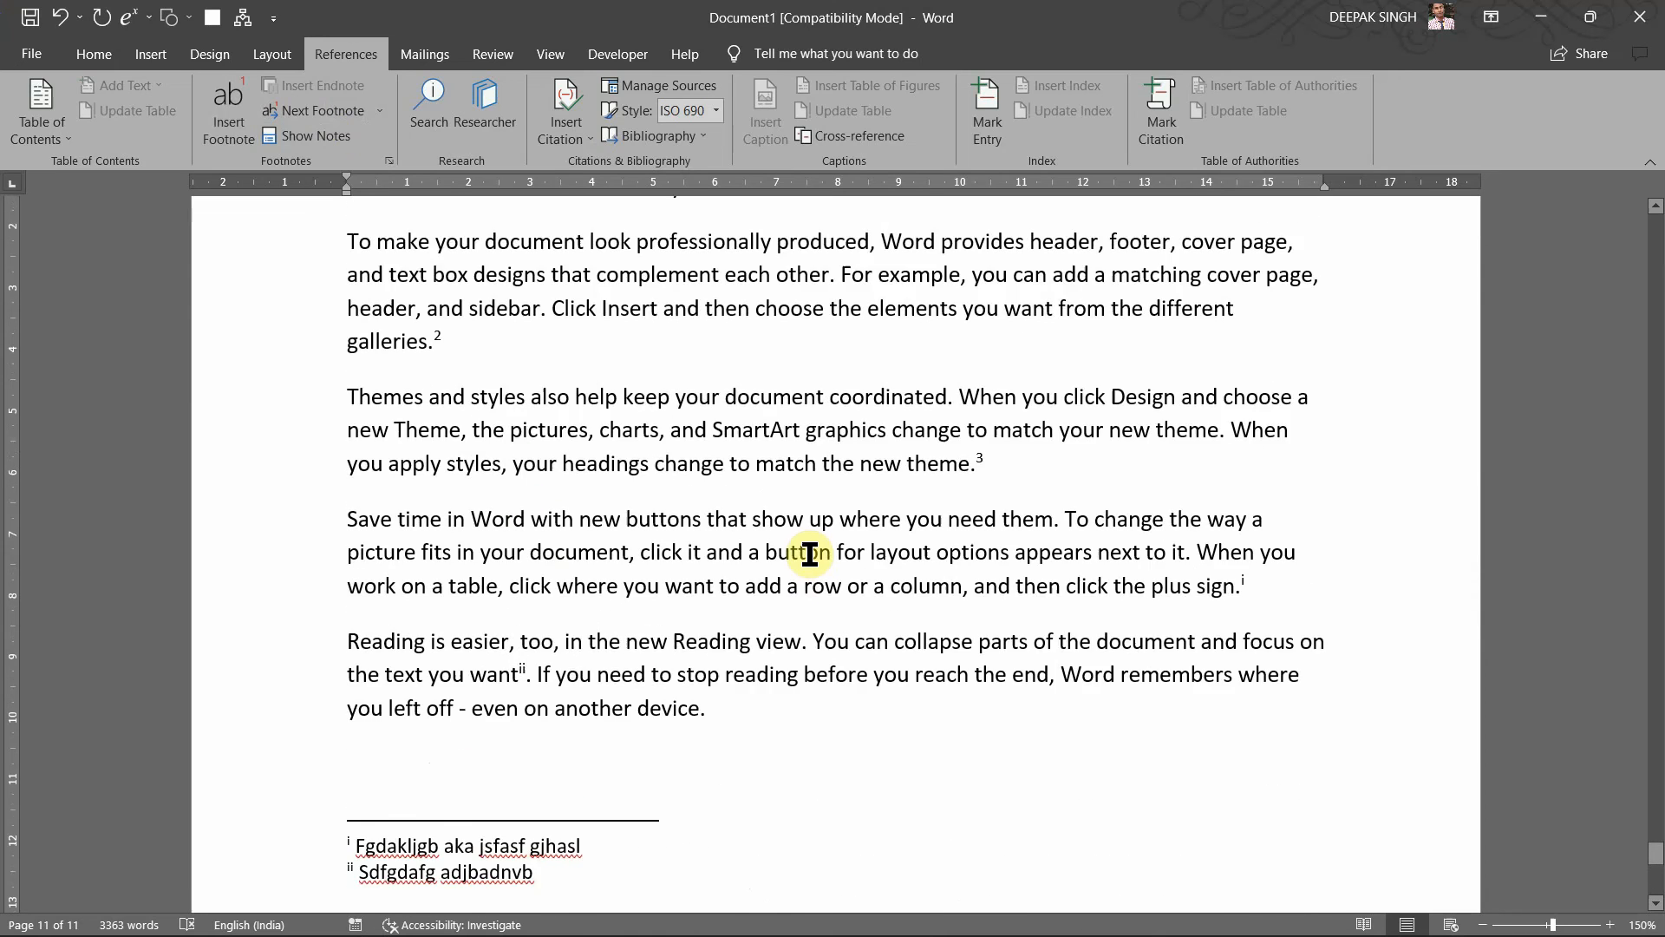
{"action": "left_click", "coordinate": [752, 523]}
{"action": "scroll", "coordinate": [750, 523], "scroll_direction": "up", "scroll_amount": 8}
{"action": "scroll", "coordinate": [737, 711], "scroll_direction": "down", "scroll_amount": 3}
{"action": "scroll", "coordinate": [760, 674], "scroll_direction": "down", "scroll_amount": 3}
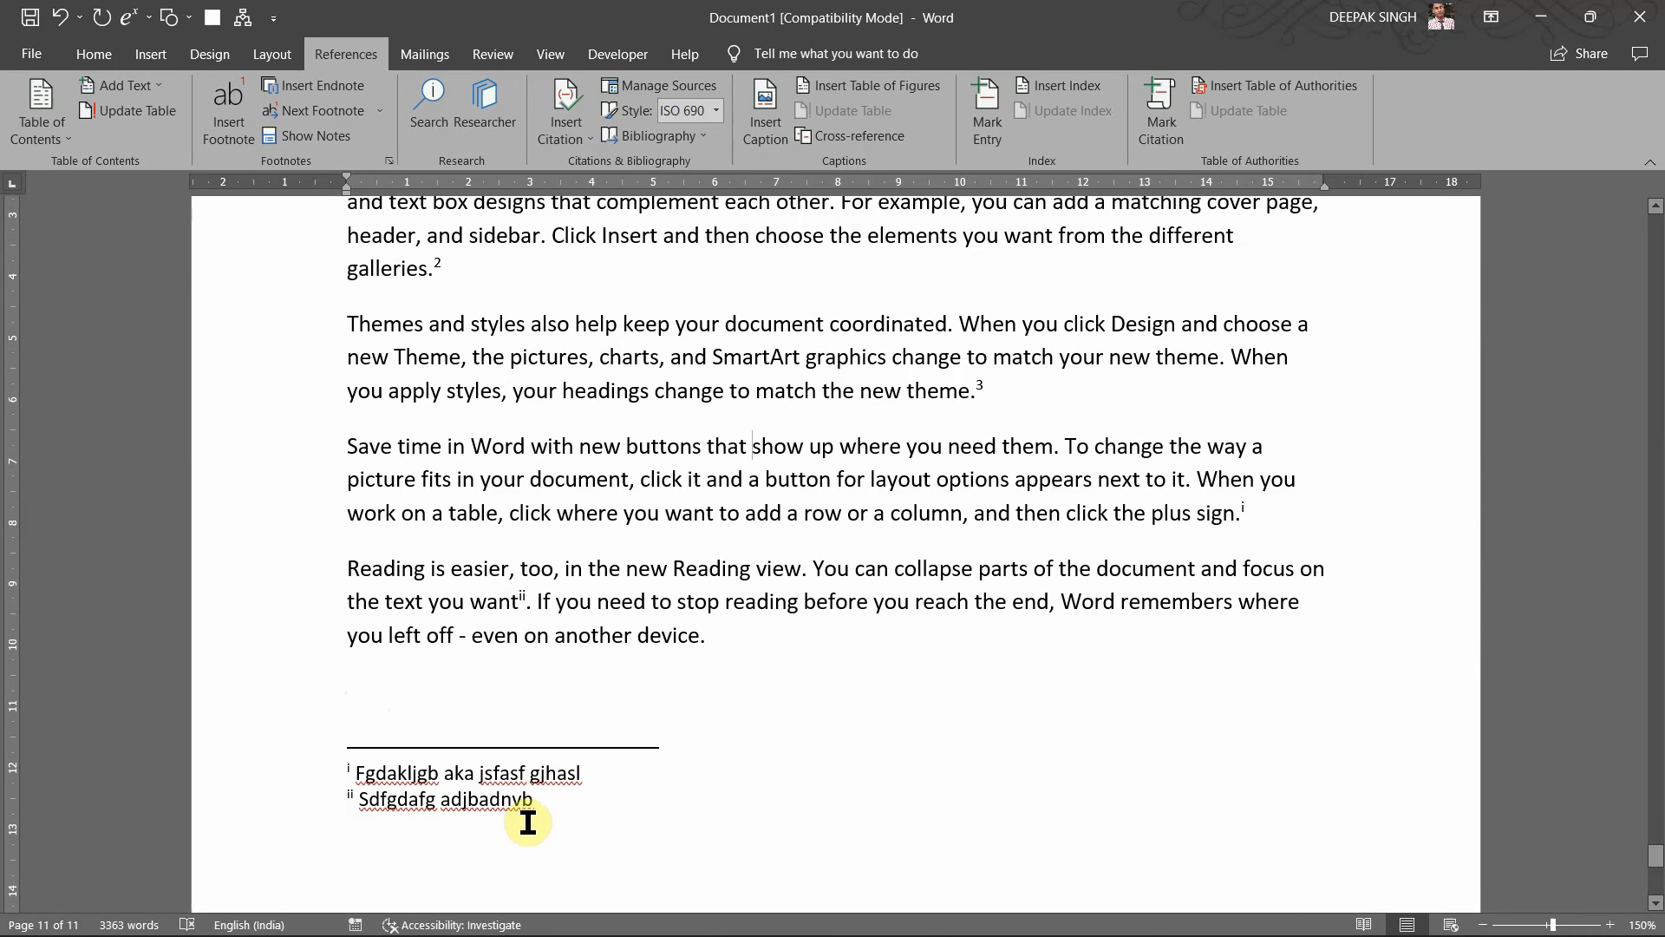
{"action": "left_click", "coordinate": [315, 137]}
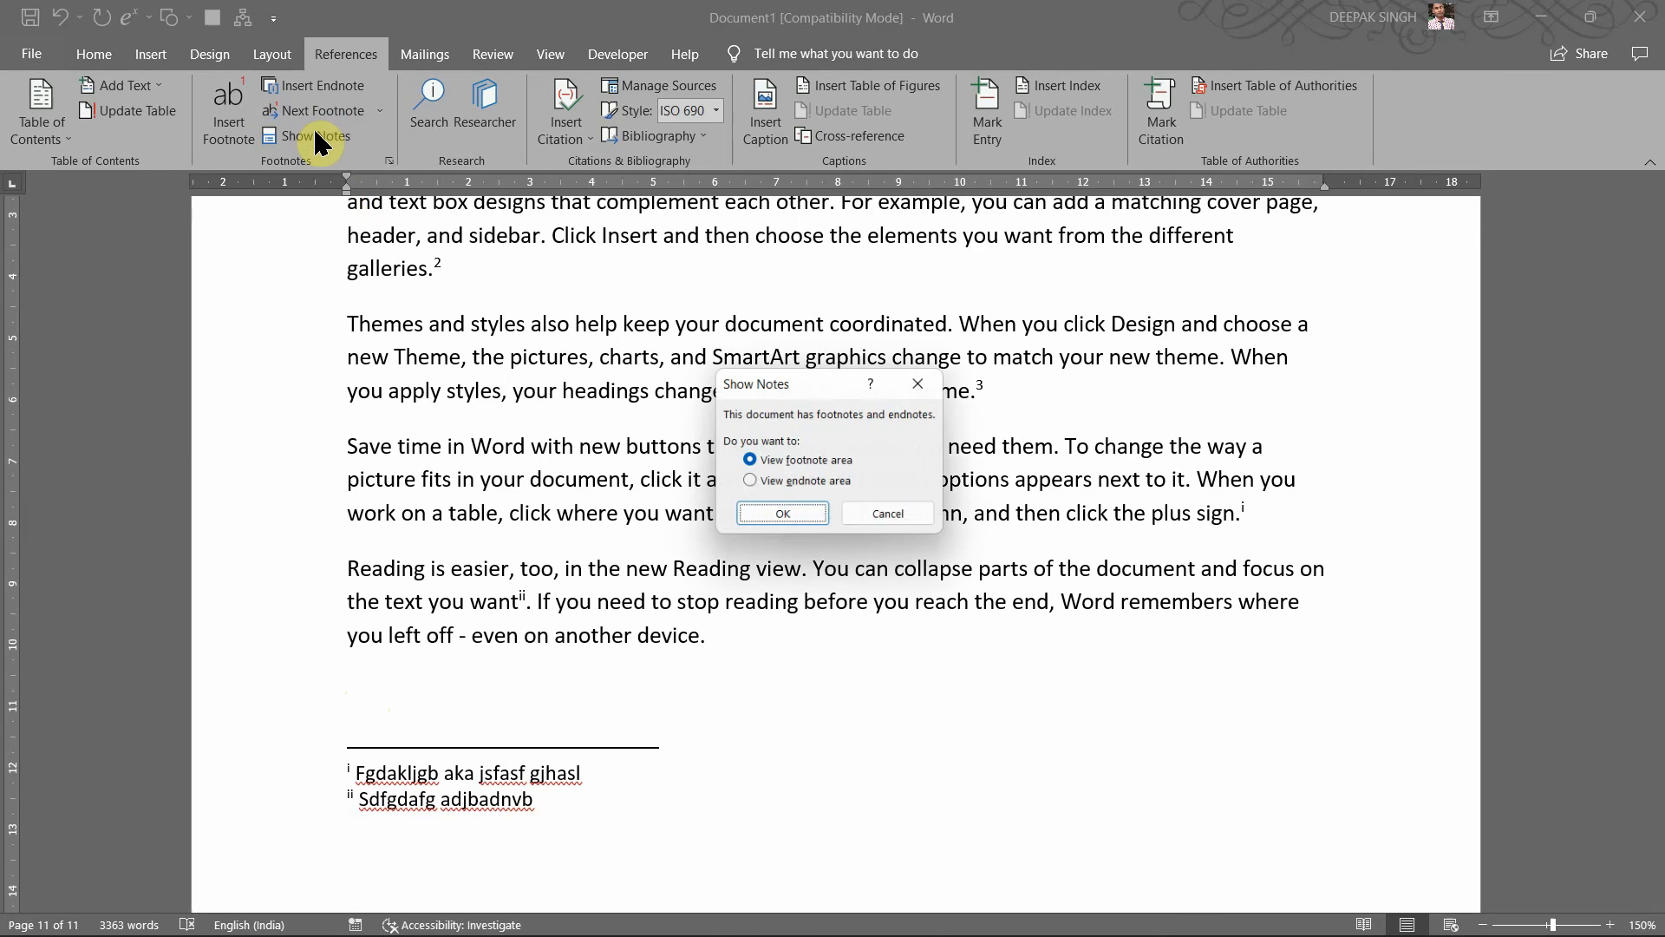
{"action": "left_click", "coordinate": [784, 517]}
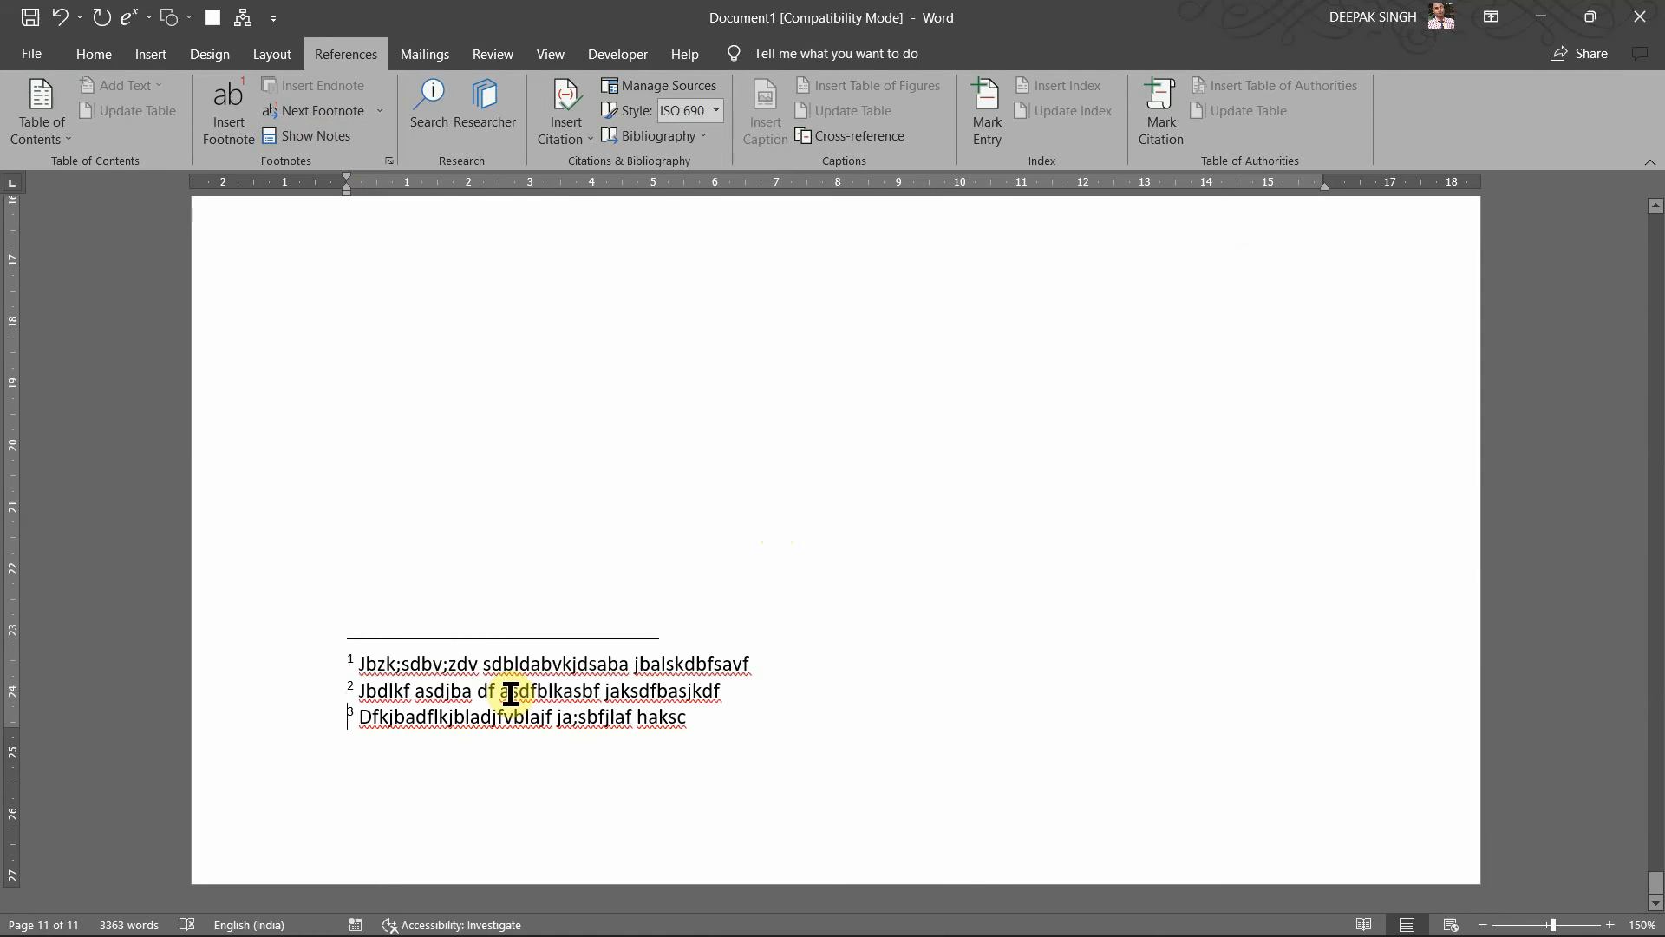
{"action": "left_click", "coordinate": [286, 130]}
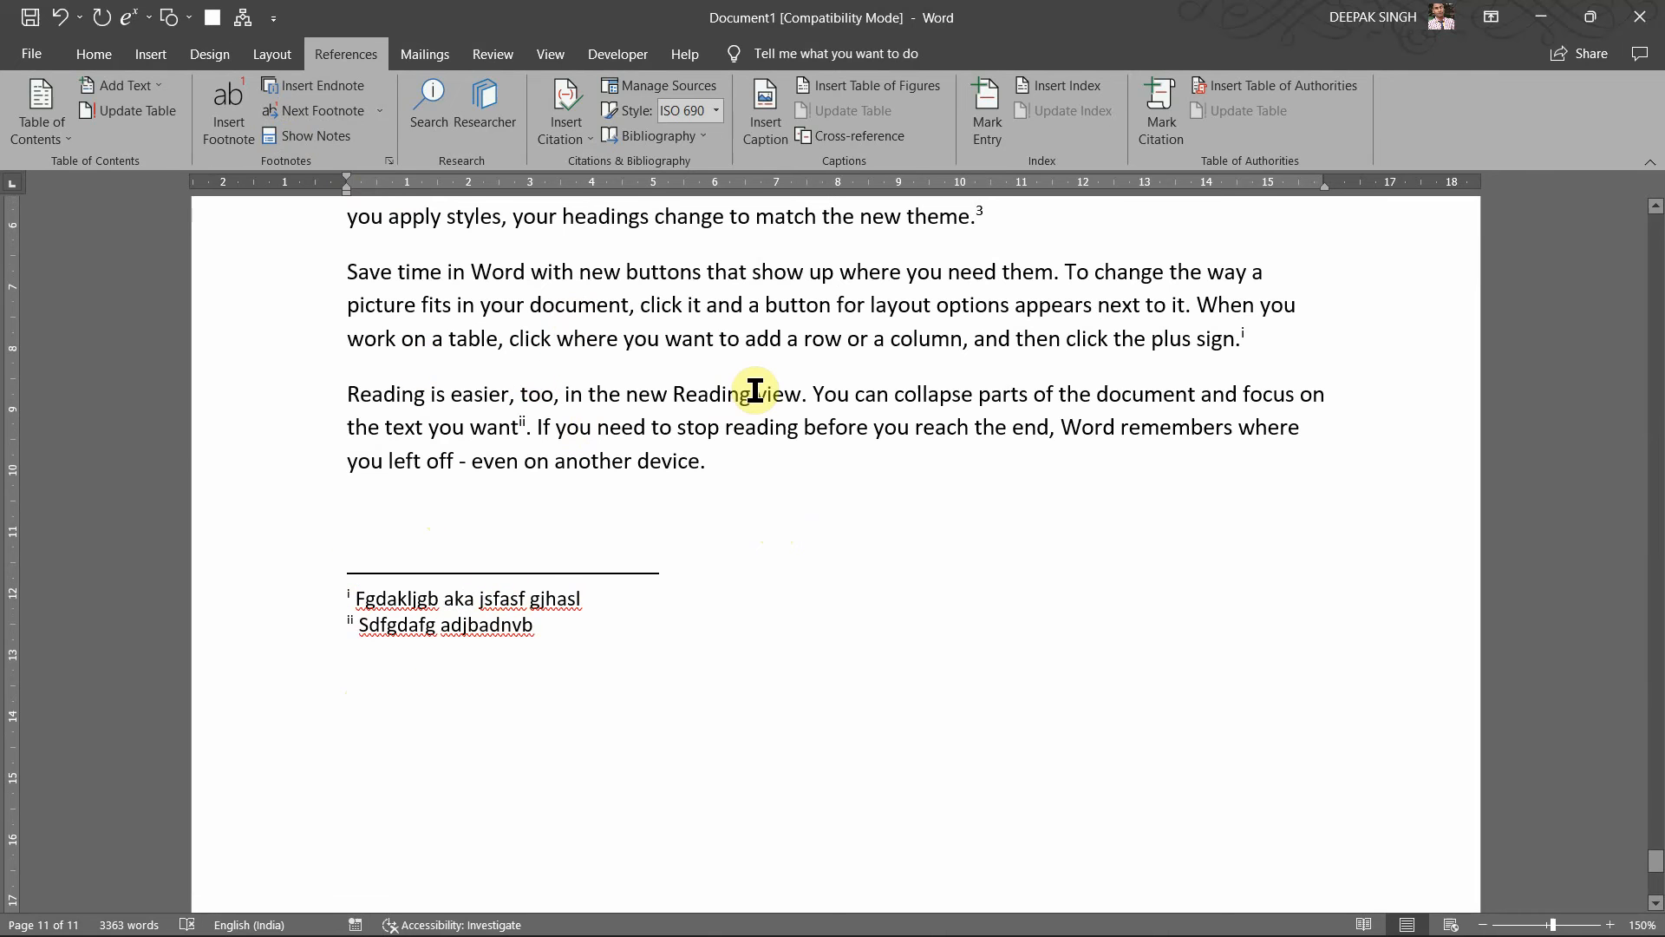
{"action": "scroll", "coordinate": [755, 390], "scroll_direction": "up", "scroll_amount": 1}
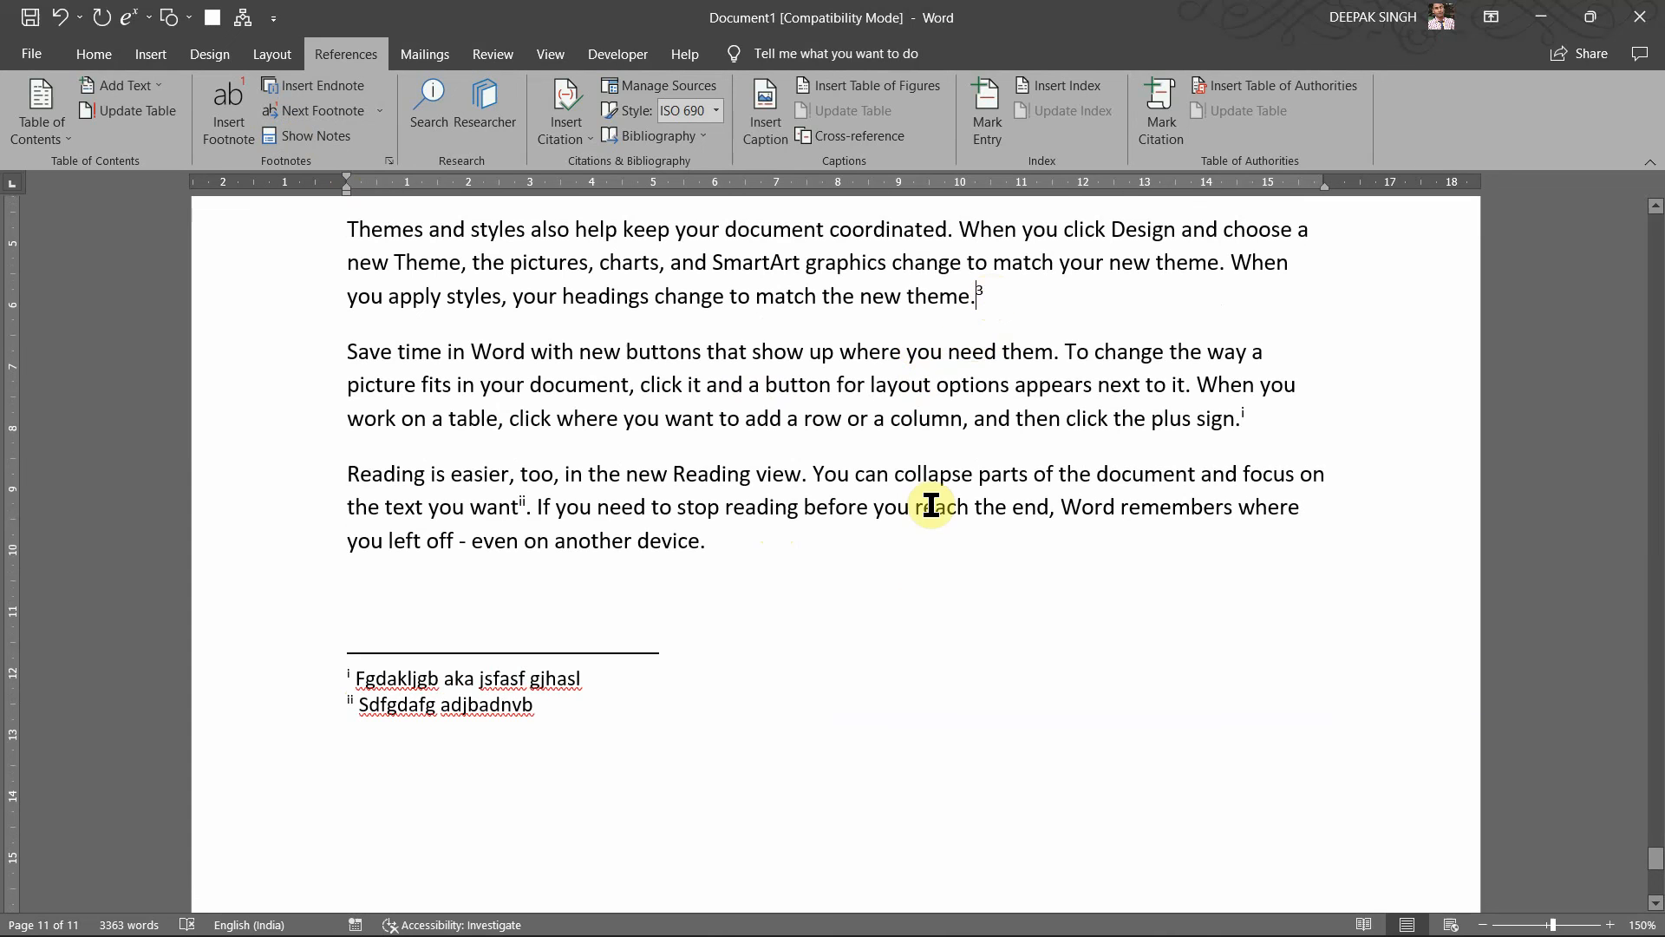
{"action": "scroll", "coordinate": [930, 506], "scroll_direction": "down", "scroll_amount": 9}
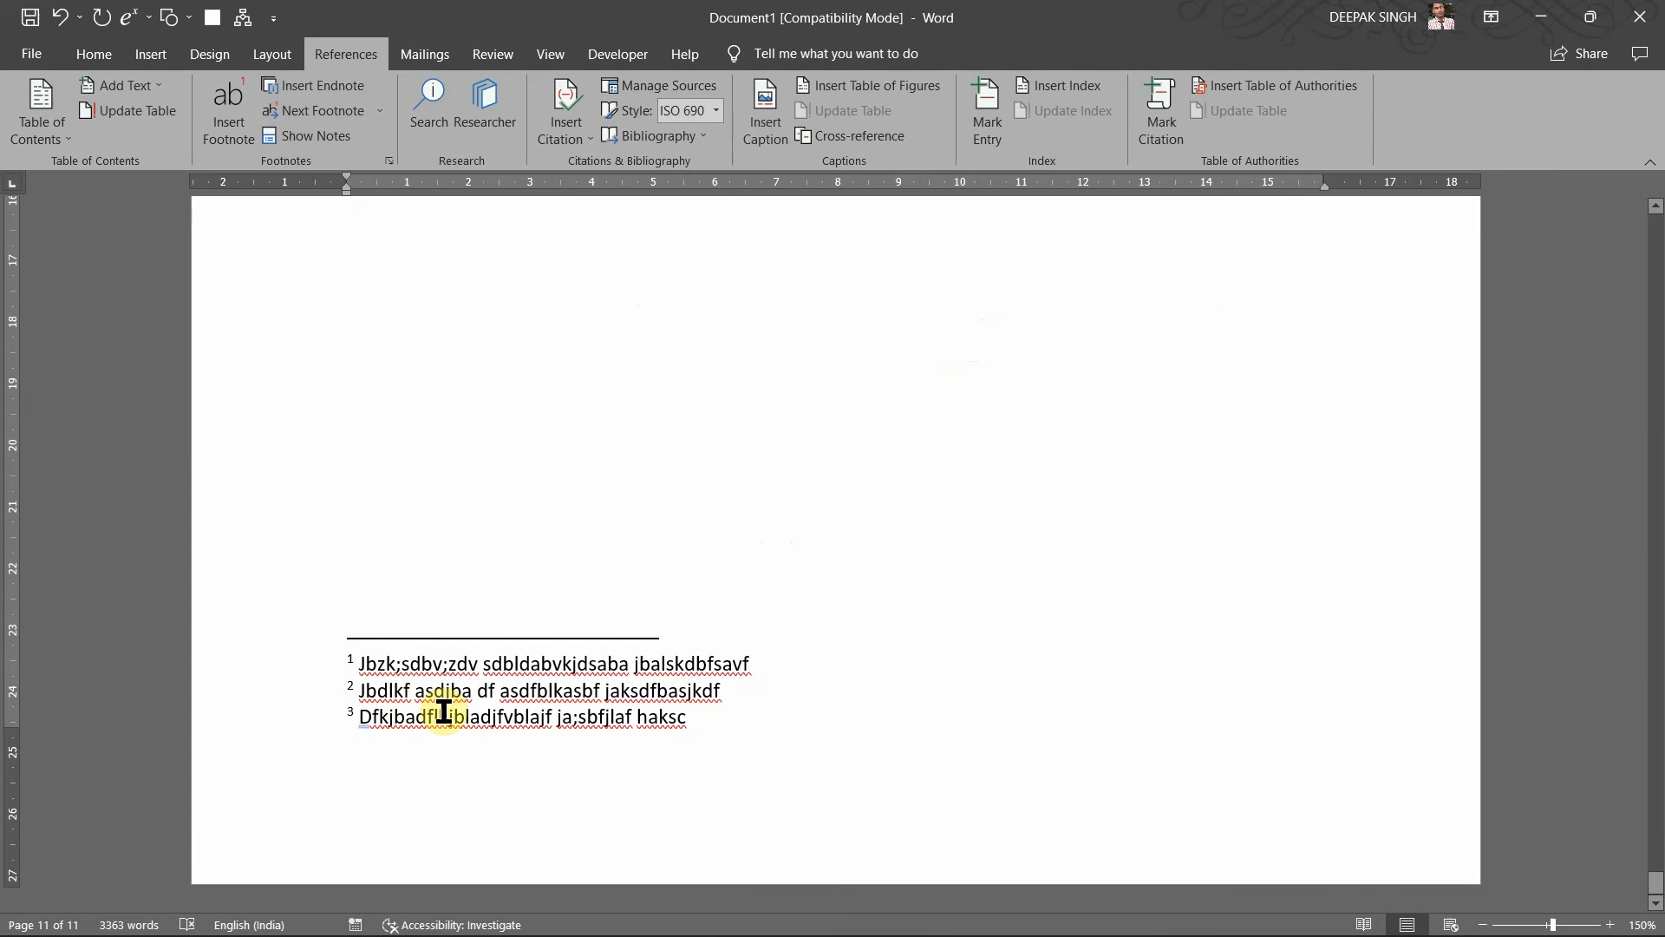
{"action": "scroll", "coordinate": [499, 665], "scroll_direction": "up", "scroll_amount": 8}
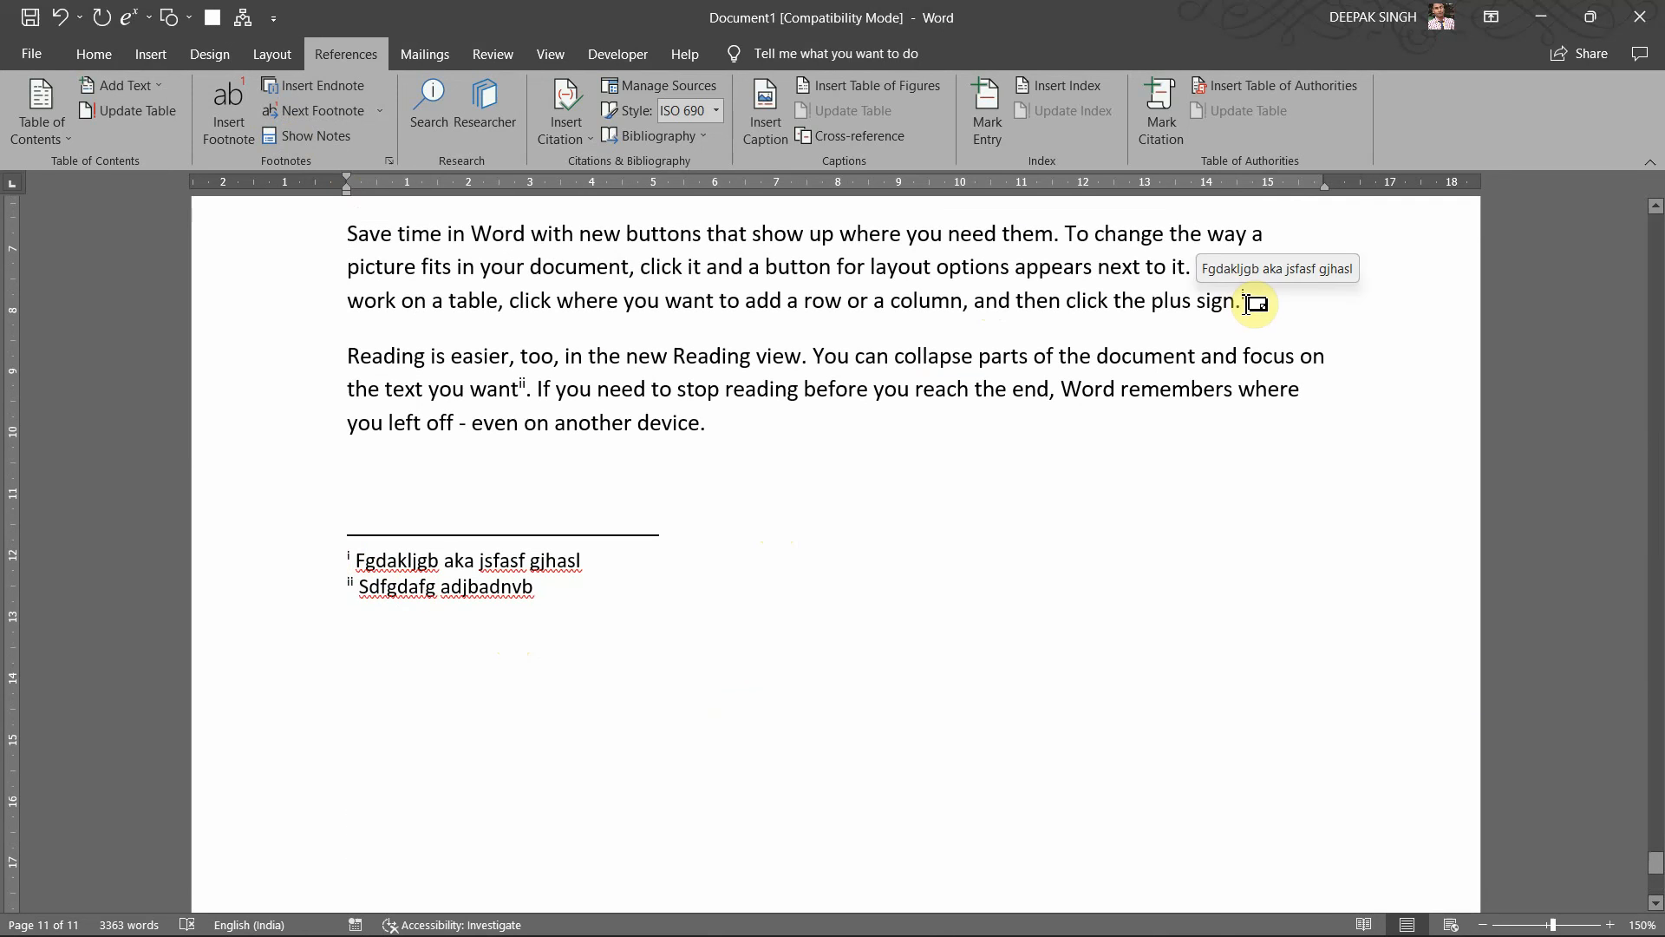
{"action": "mouse_move", "coordinate": [519, 388]}
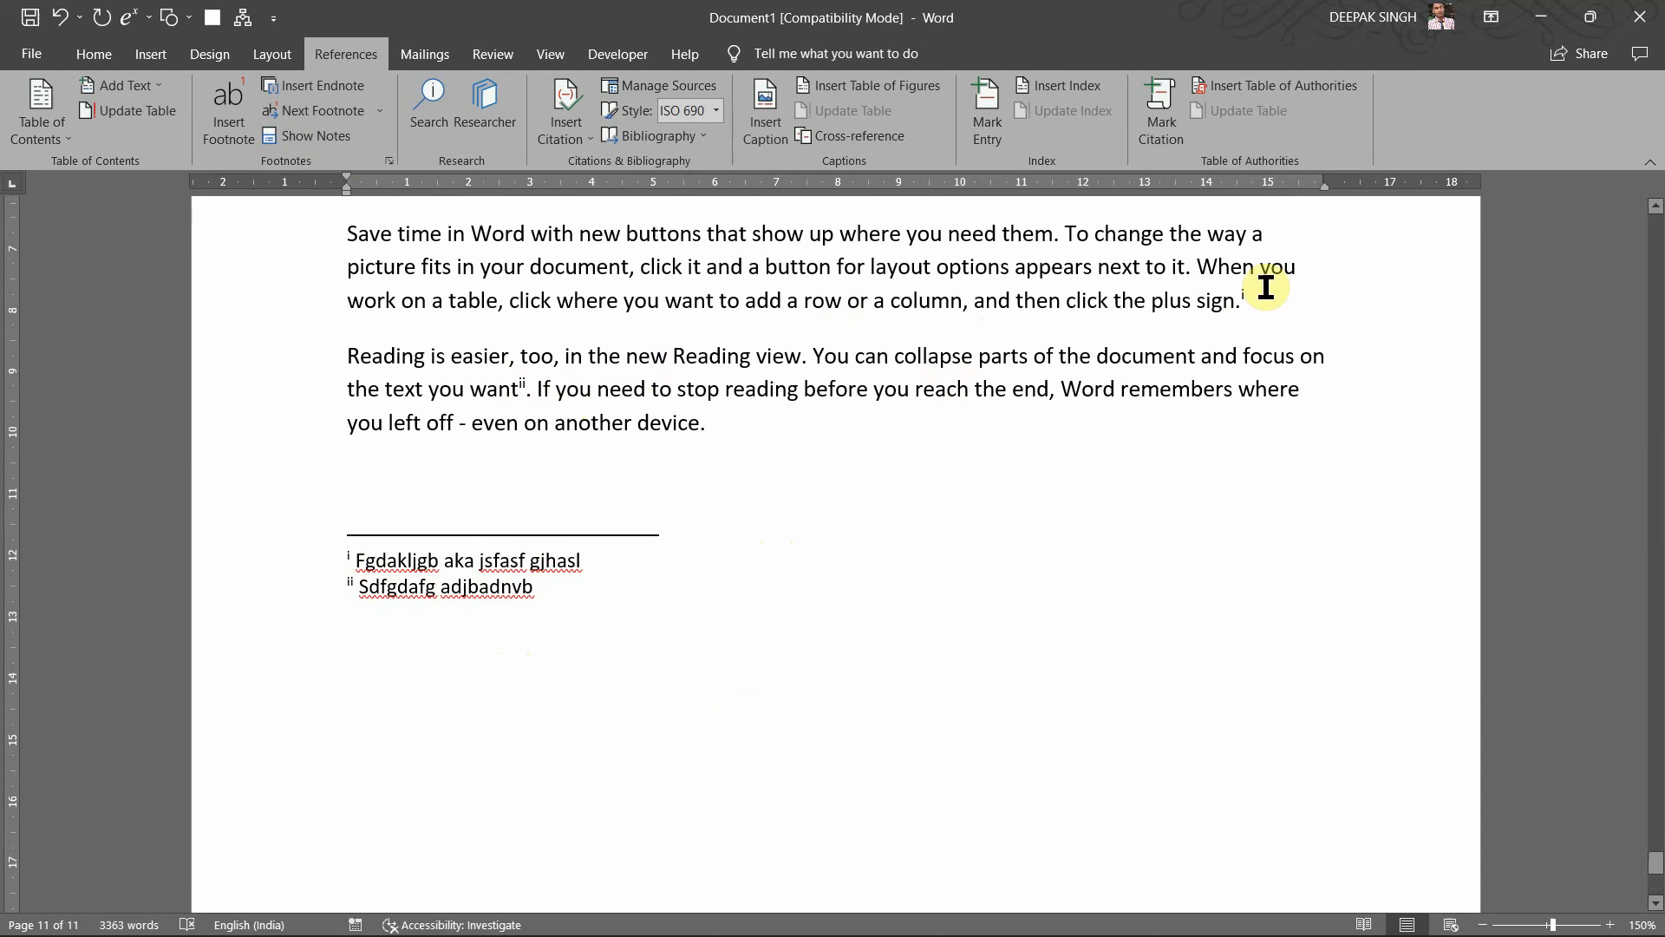
{"action": "scroll", "coordinate": [893, 594], "scroll_direction": "up", "scroll_amount": 7}
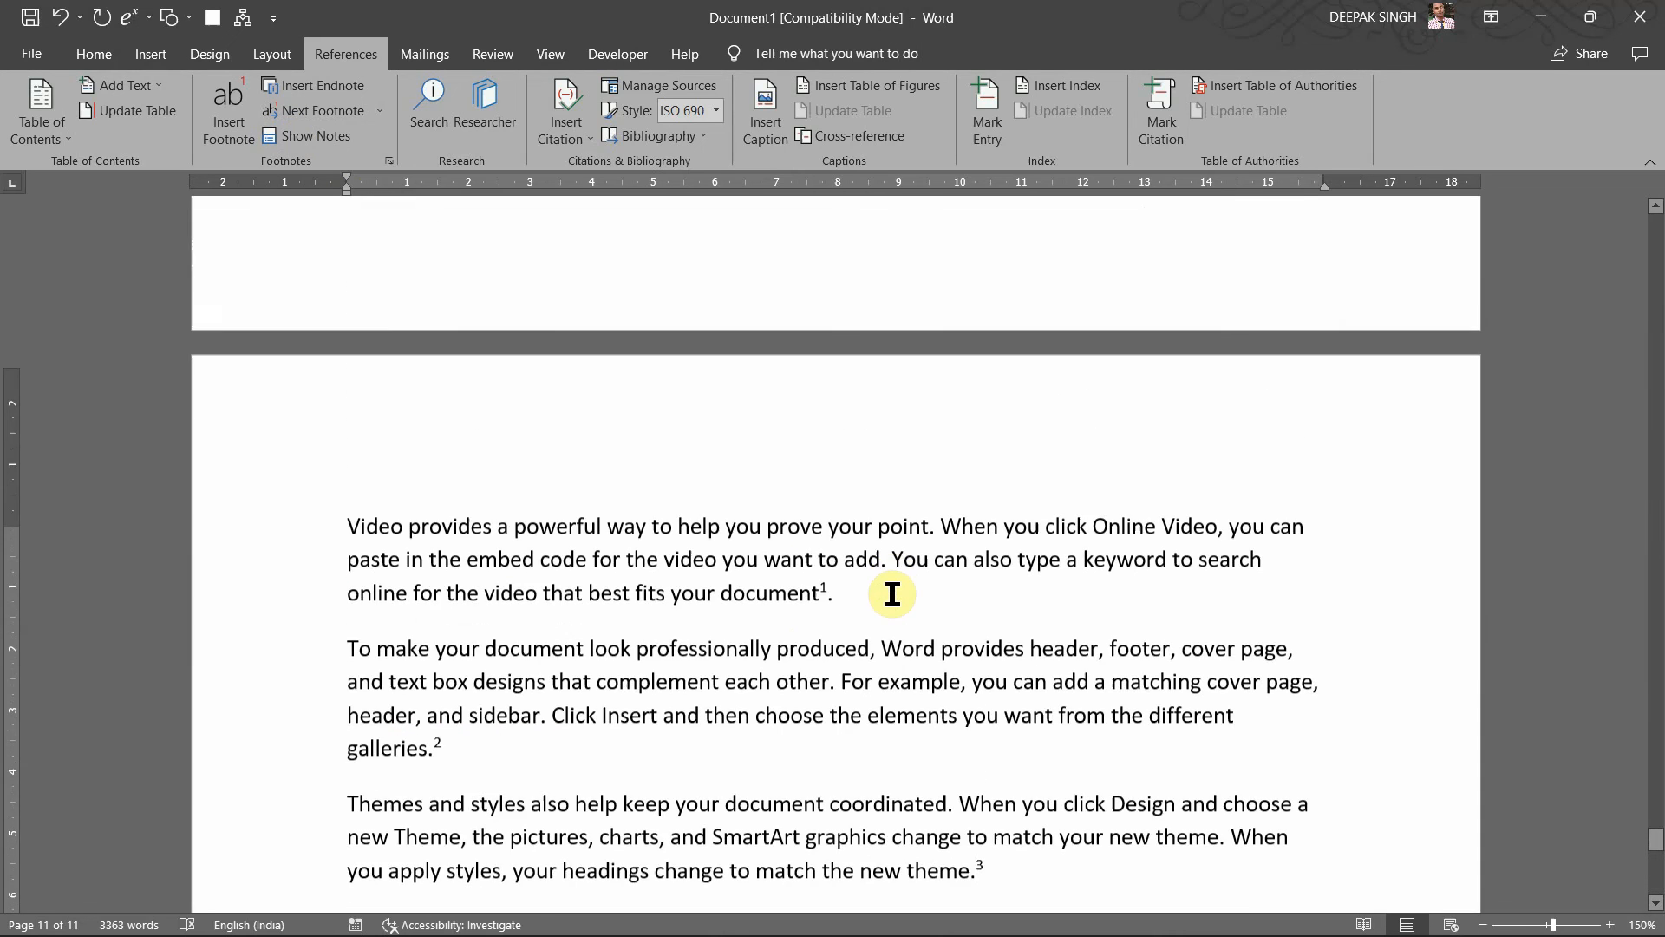
{"action": "scroll", "coordinate": [848, 836], "scroll_direction": "up", "scroll_amount": 8}
{"action": "scroll", "coordinate": [752, 497], "scroll_direction": "up", "scroll_amount": 5}
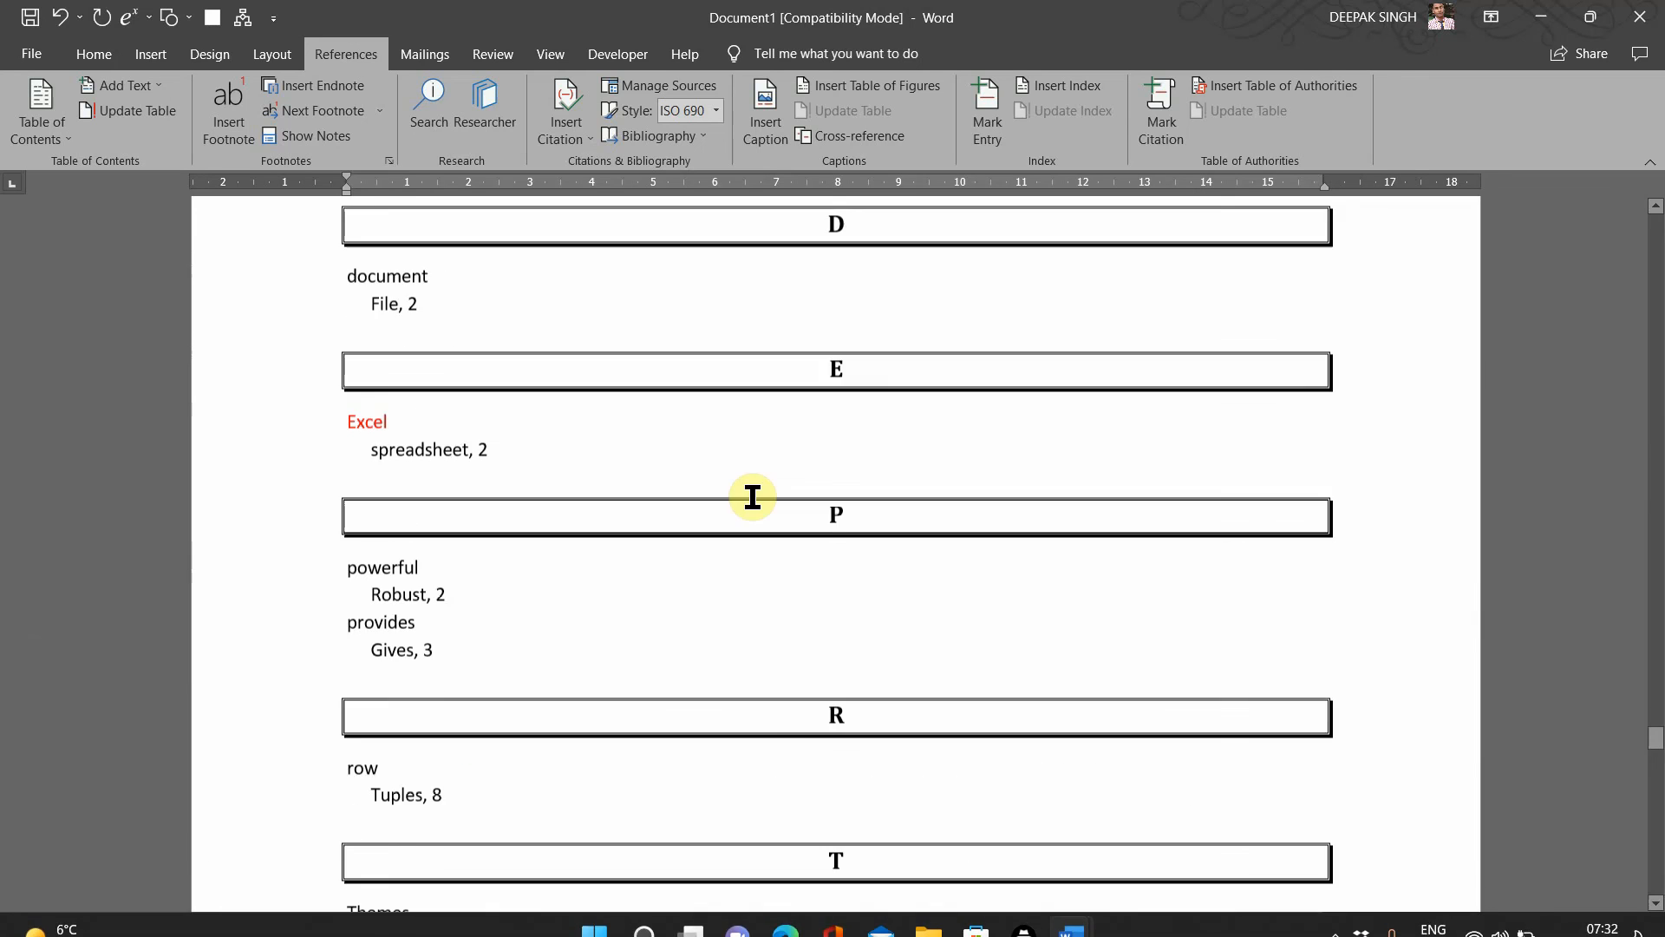
{"action": "scroll", "coordinate": [753, 497], "scroll_direction": "up", "scroll_amount": 2}
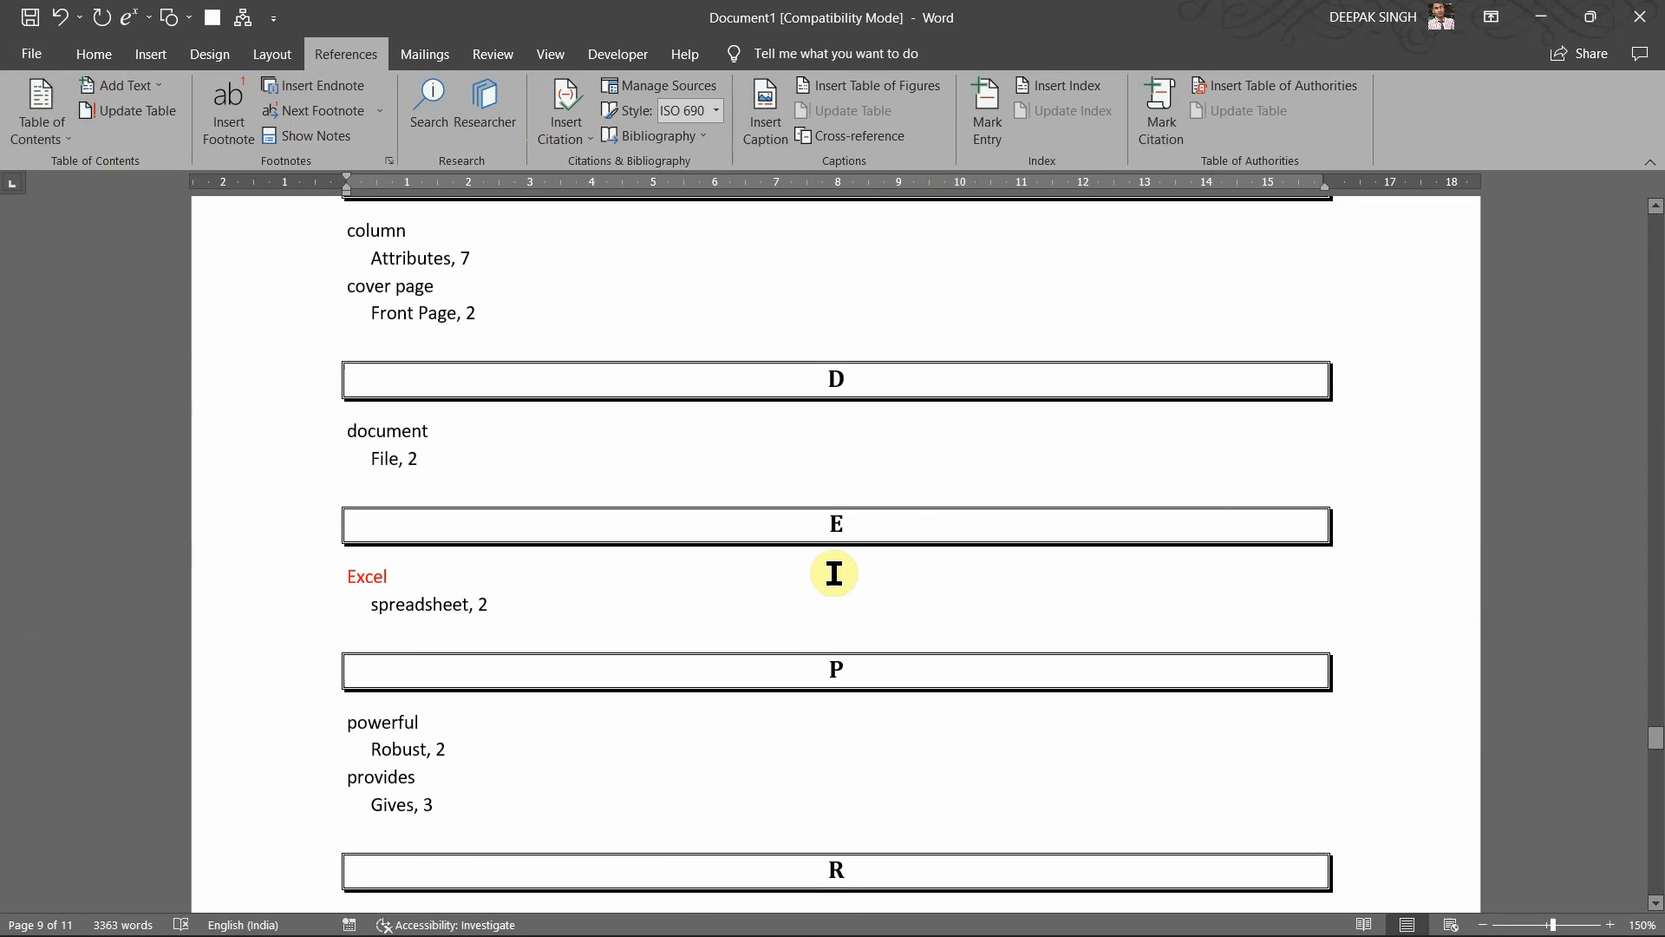
{"action": "scroll", "coordinate": [832, 569], "scroll_direction": "up", "scroll_amount": 10}
{"action": "scroll", "coordinate": [834, 573], "scroll_direction": "up", "scroll_amount": 20}
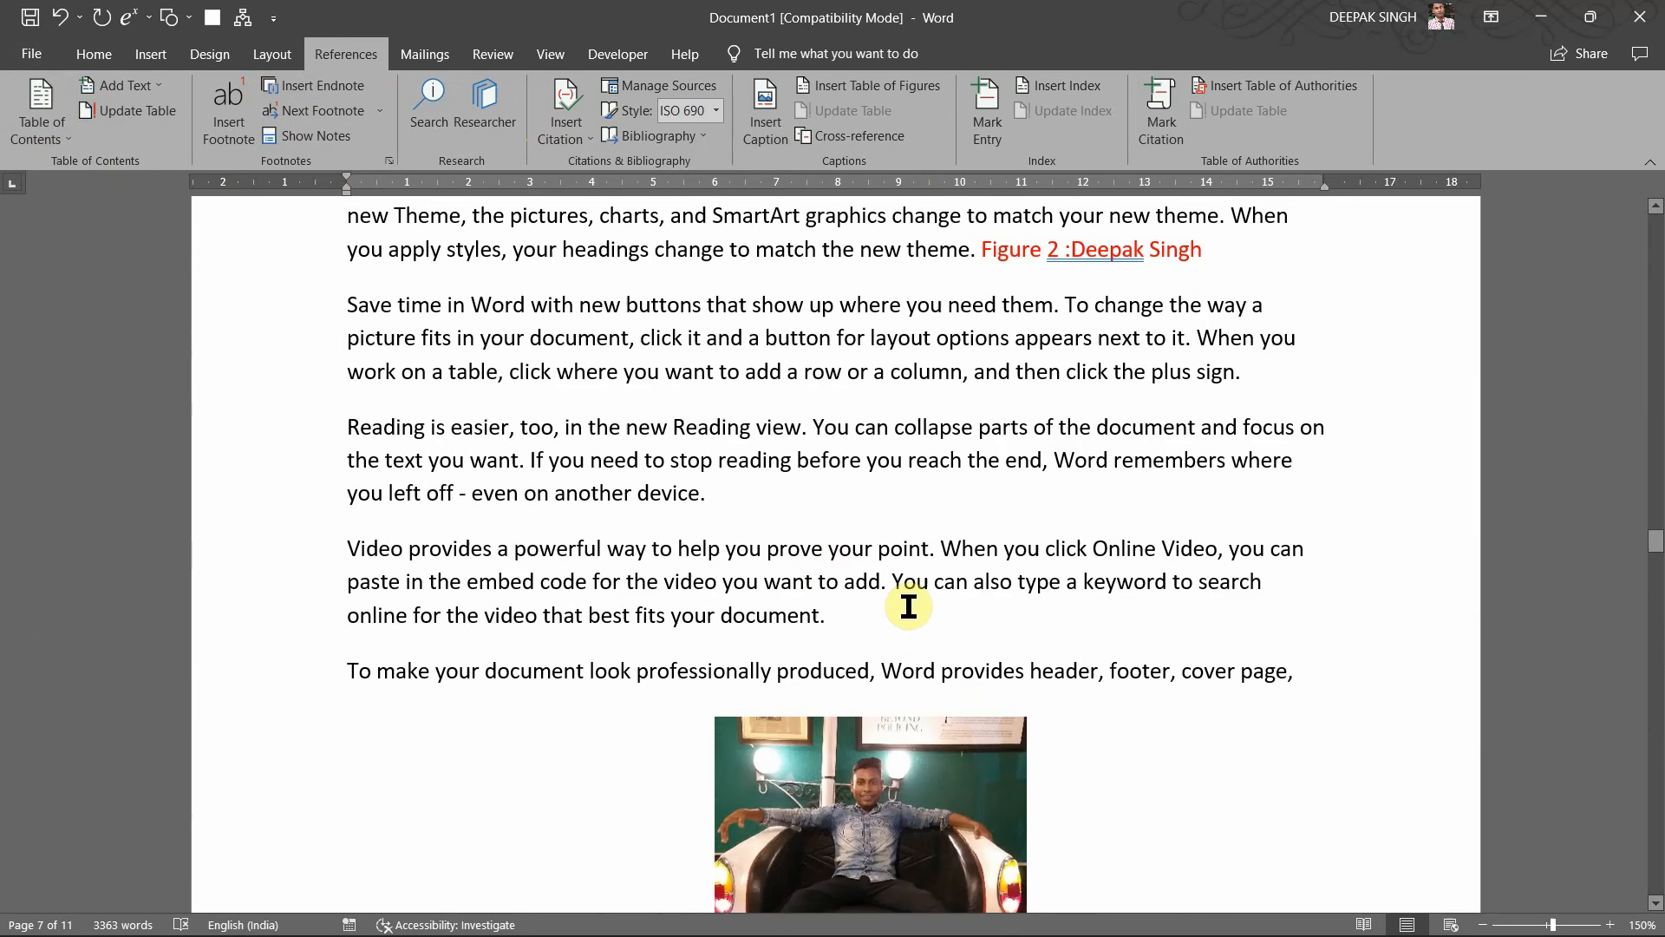
{"action": "mouse_move", "coordinate": [1022, 934]}
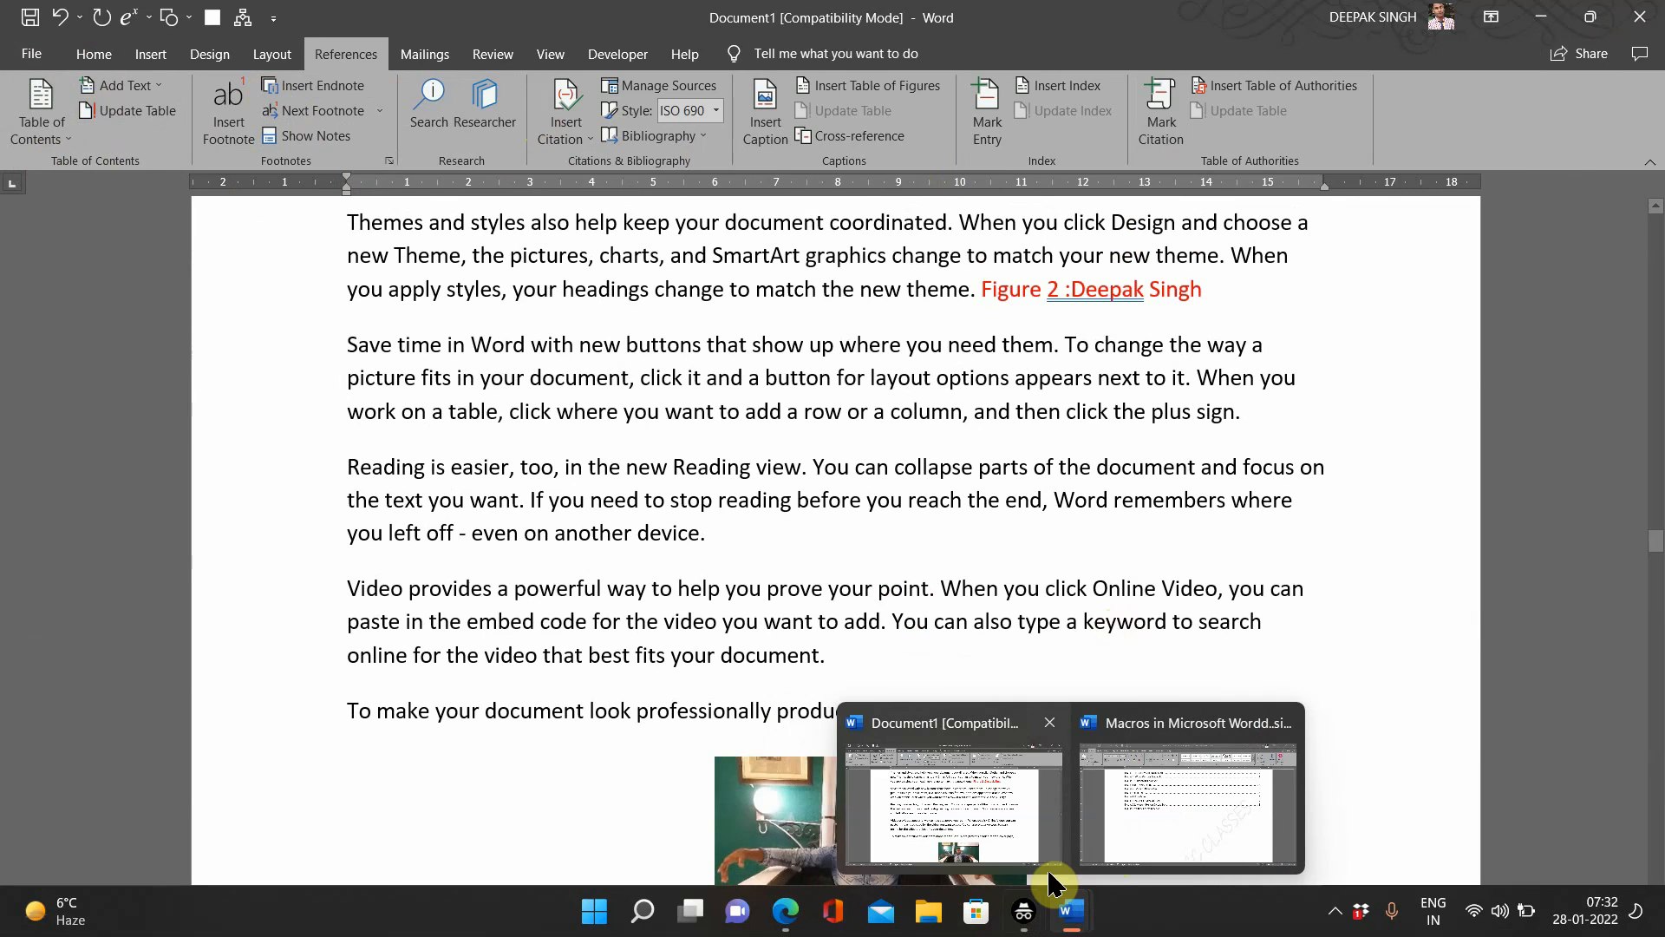
{"action": "left_click", "coordinate": [1098, 818]}
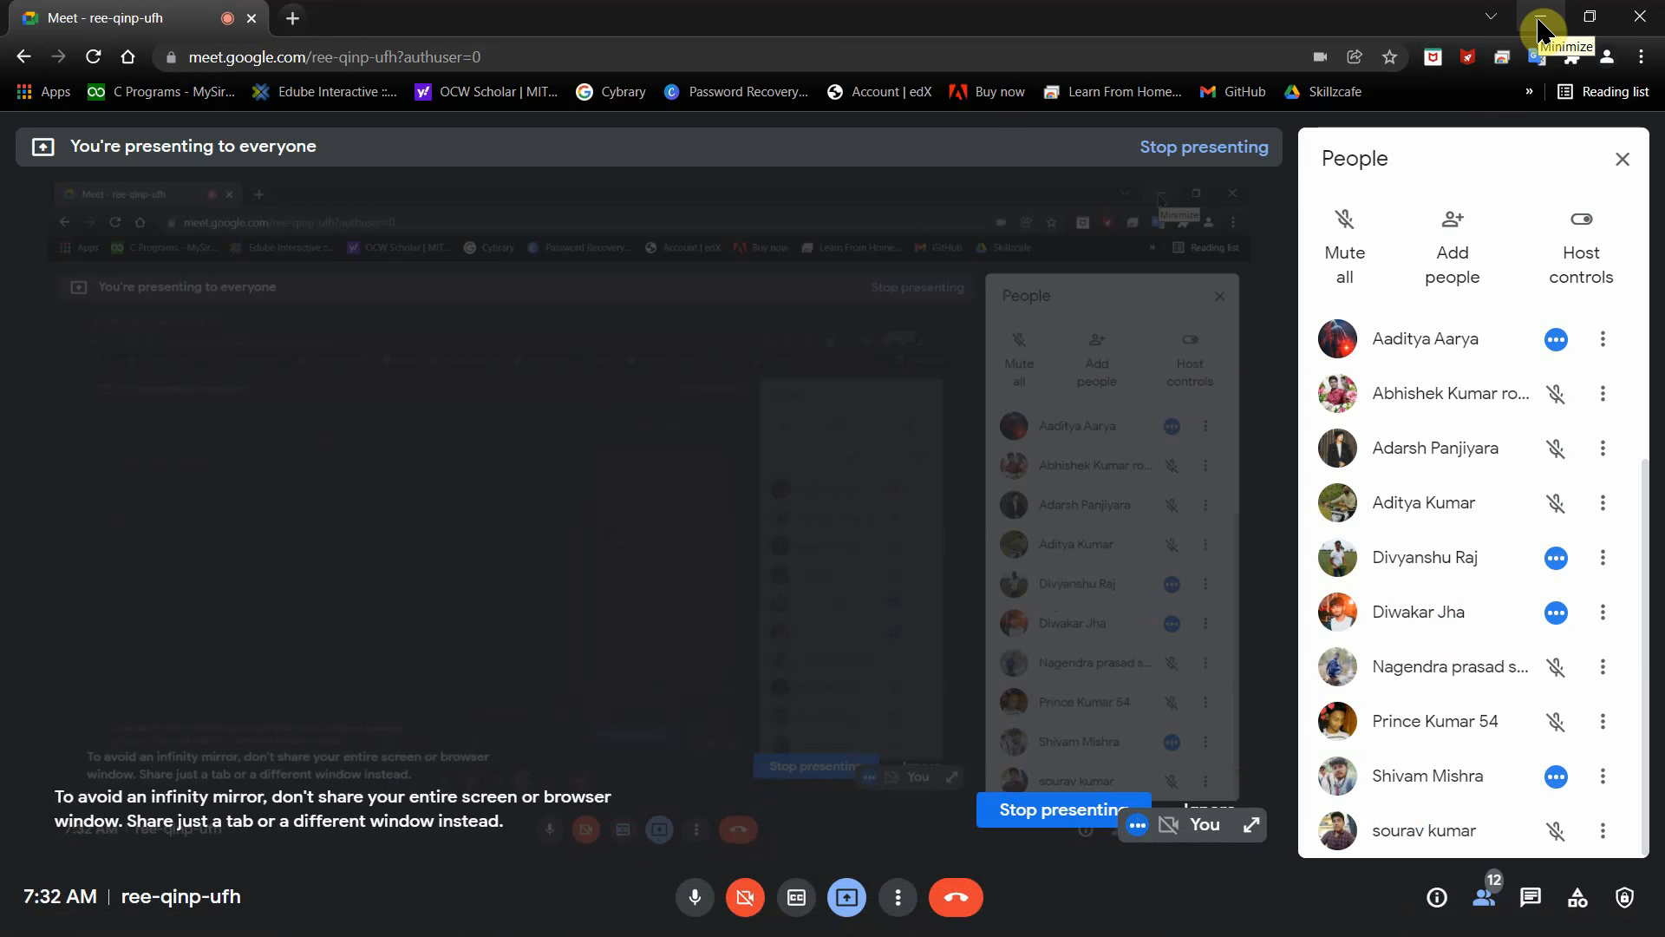
{"action": "left_click", "coordinate": [1540, 29]}
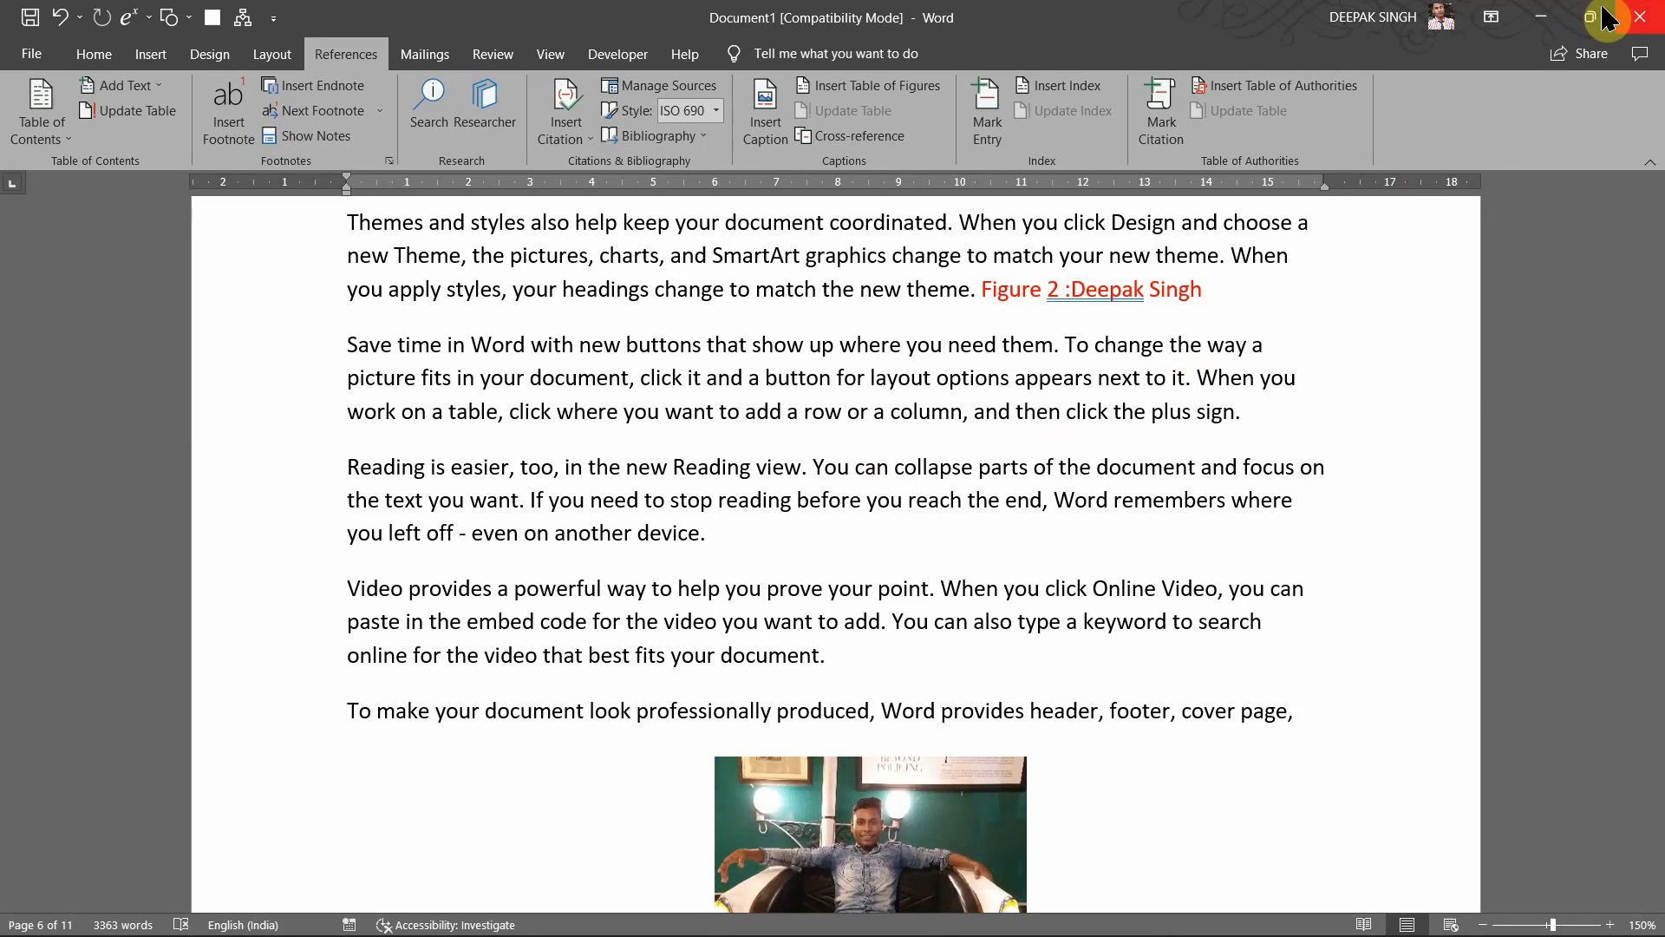
Step: Close the document choosing Don't Save, then close the empty Word window
{"action": "left_click", "coordinate": [1640, 12]}
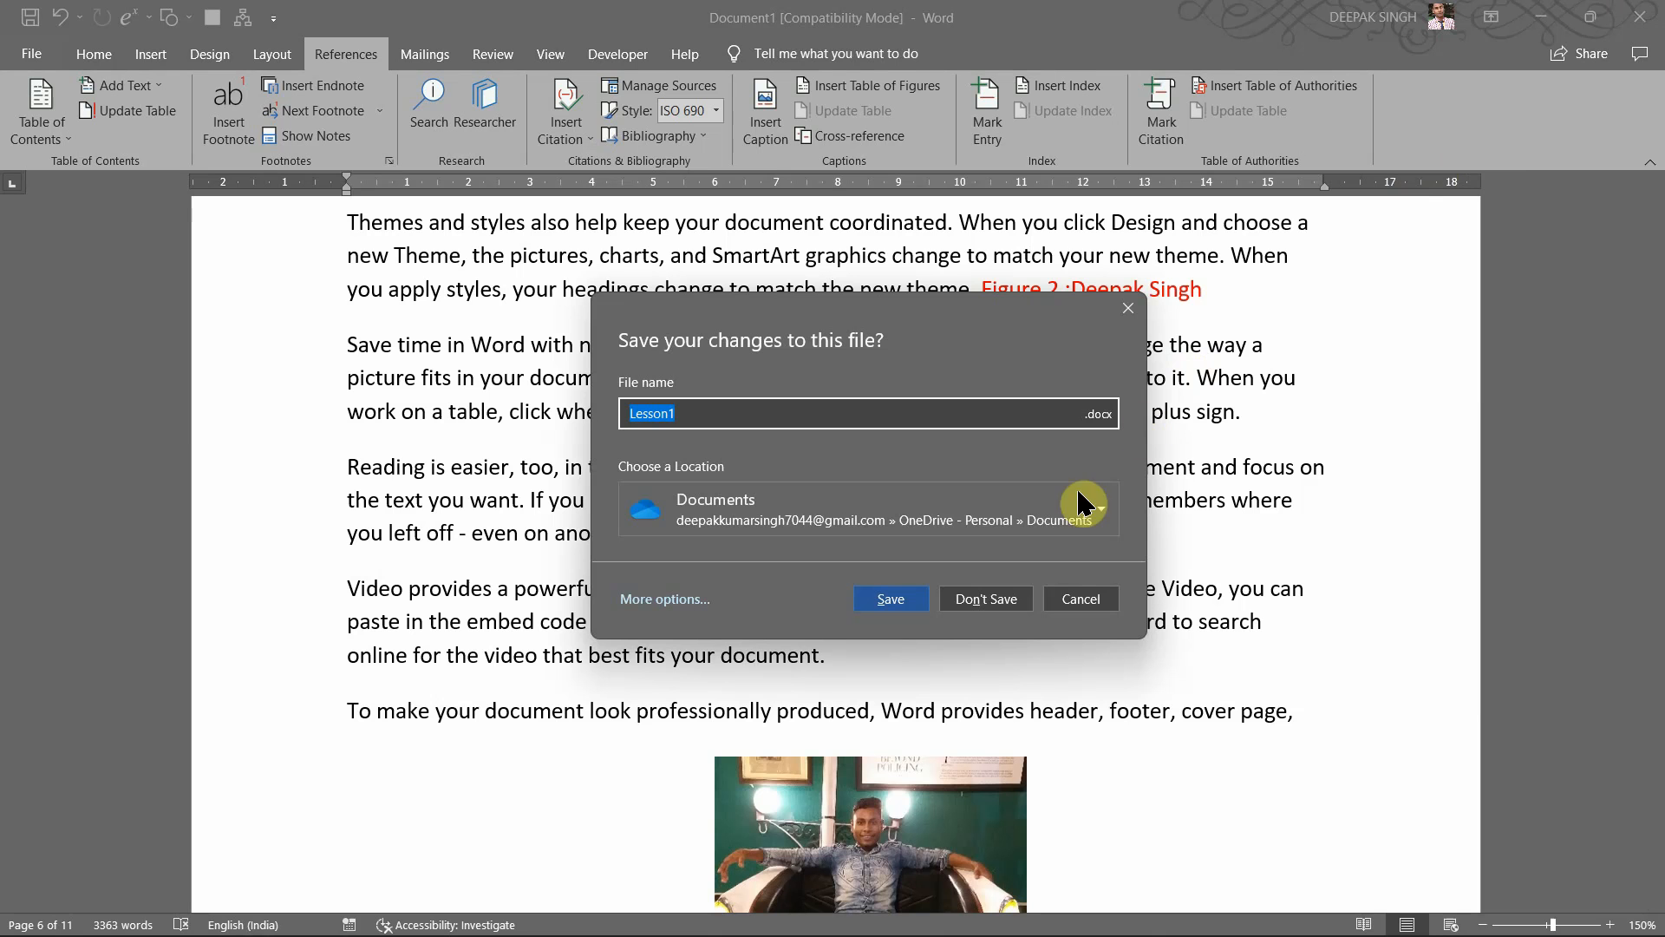
{"action": "left_click", "coordinate": [965, 598]}
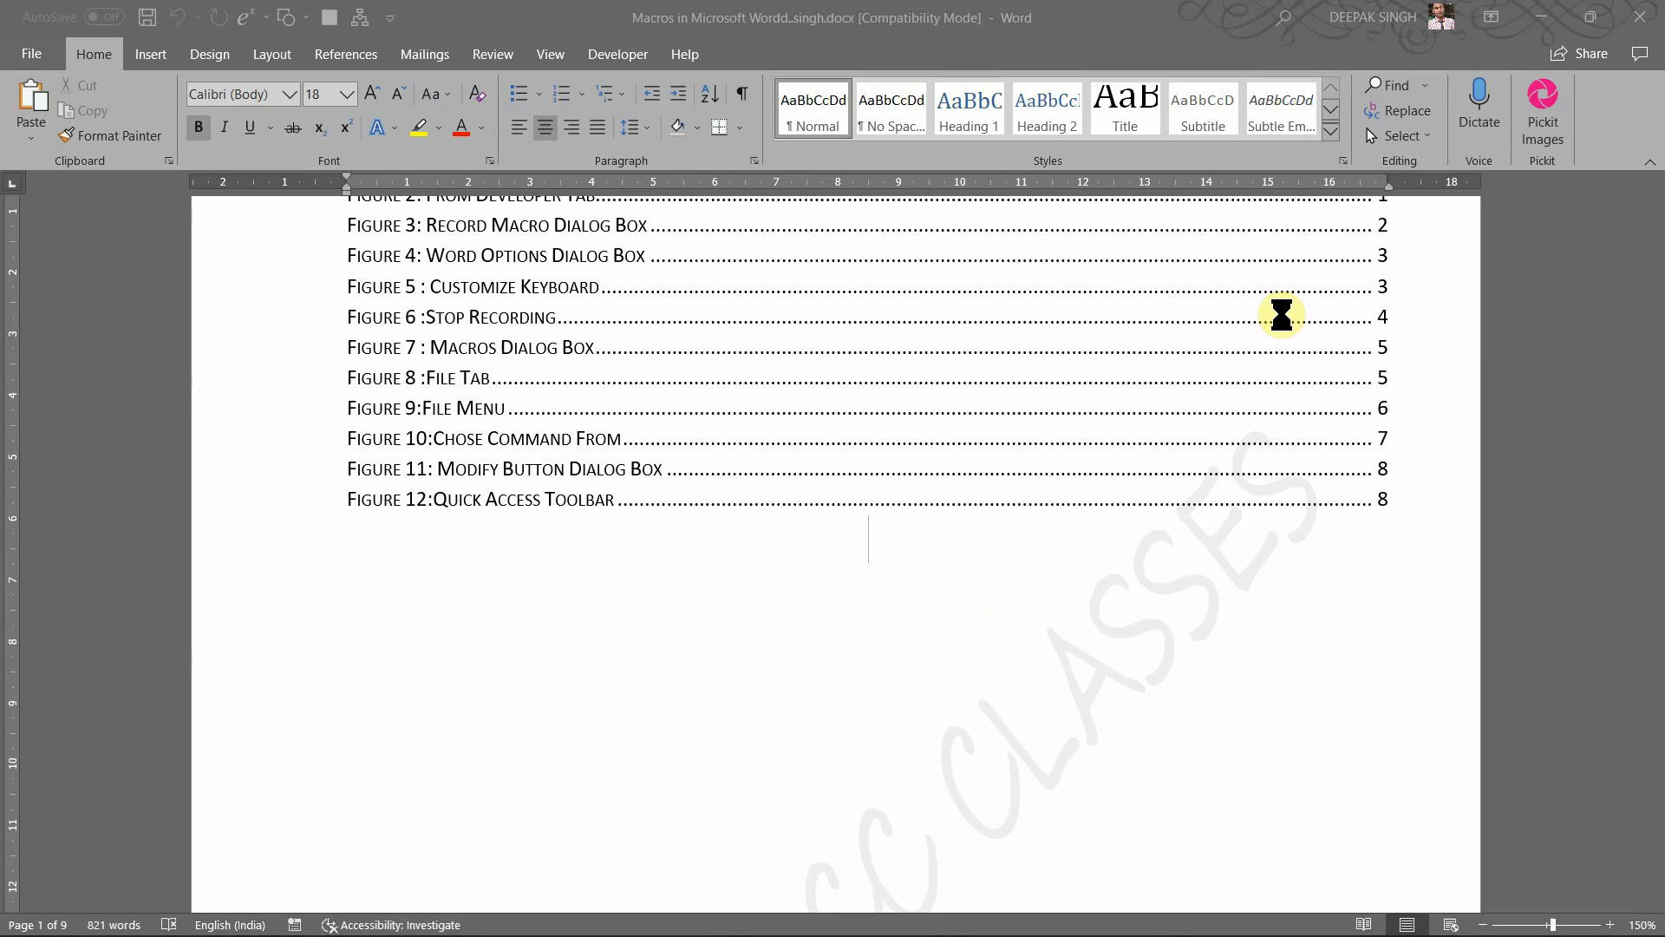
{"action": "left_click", "coordinate": [1638, 18]}
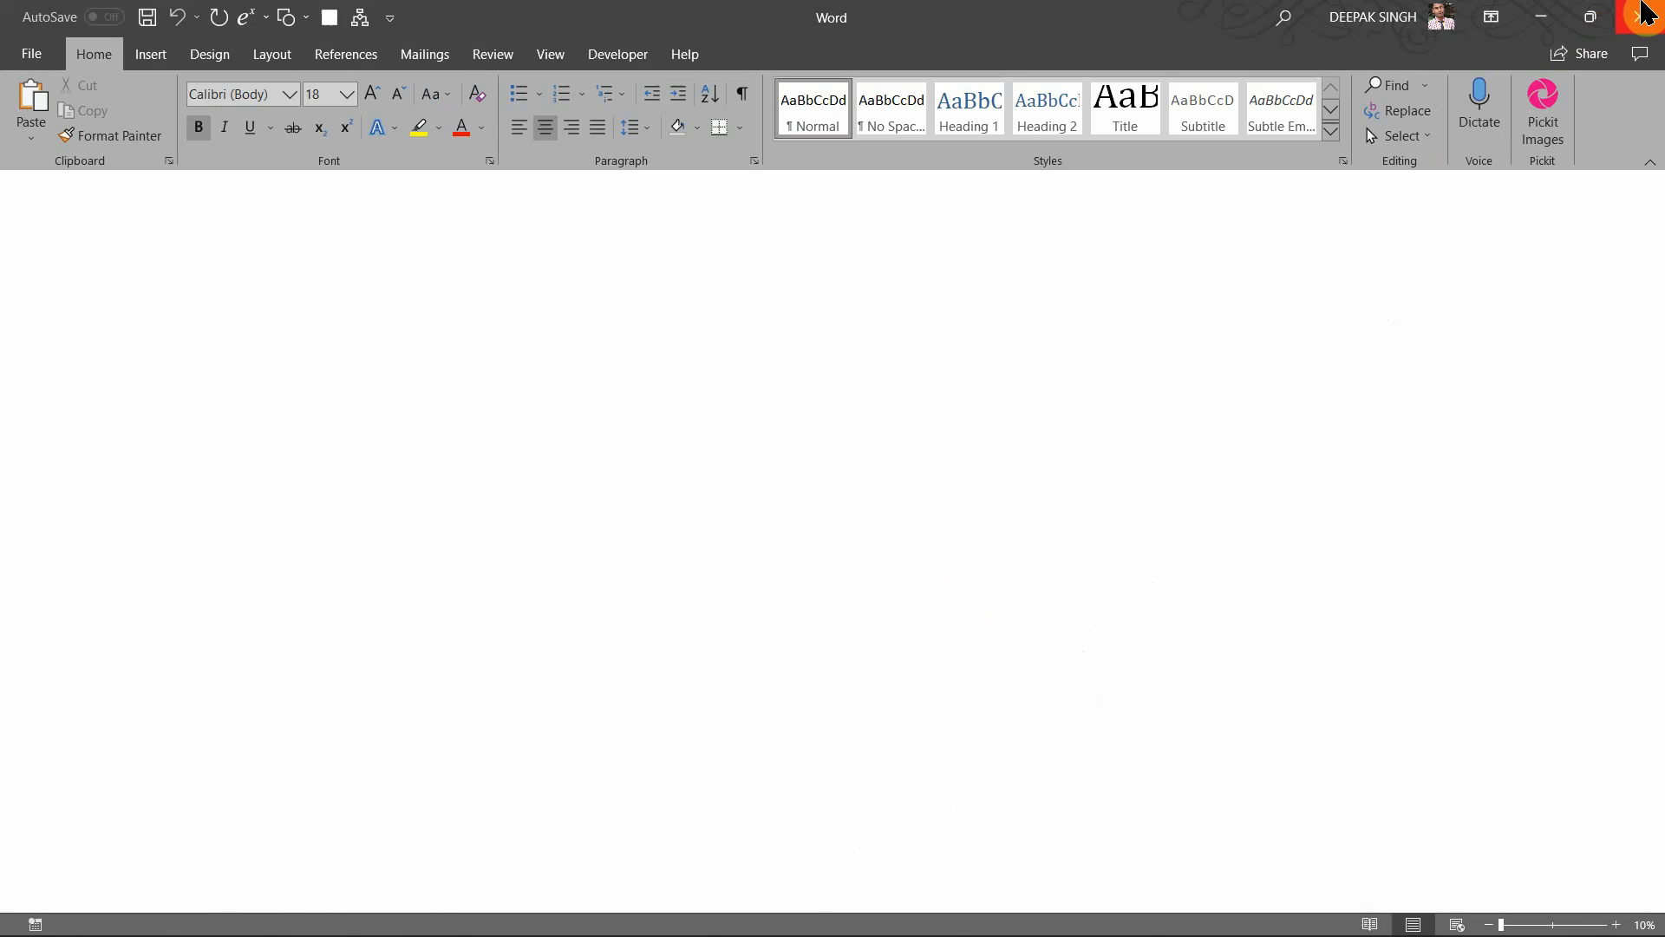